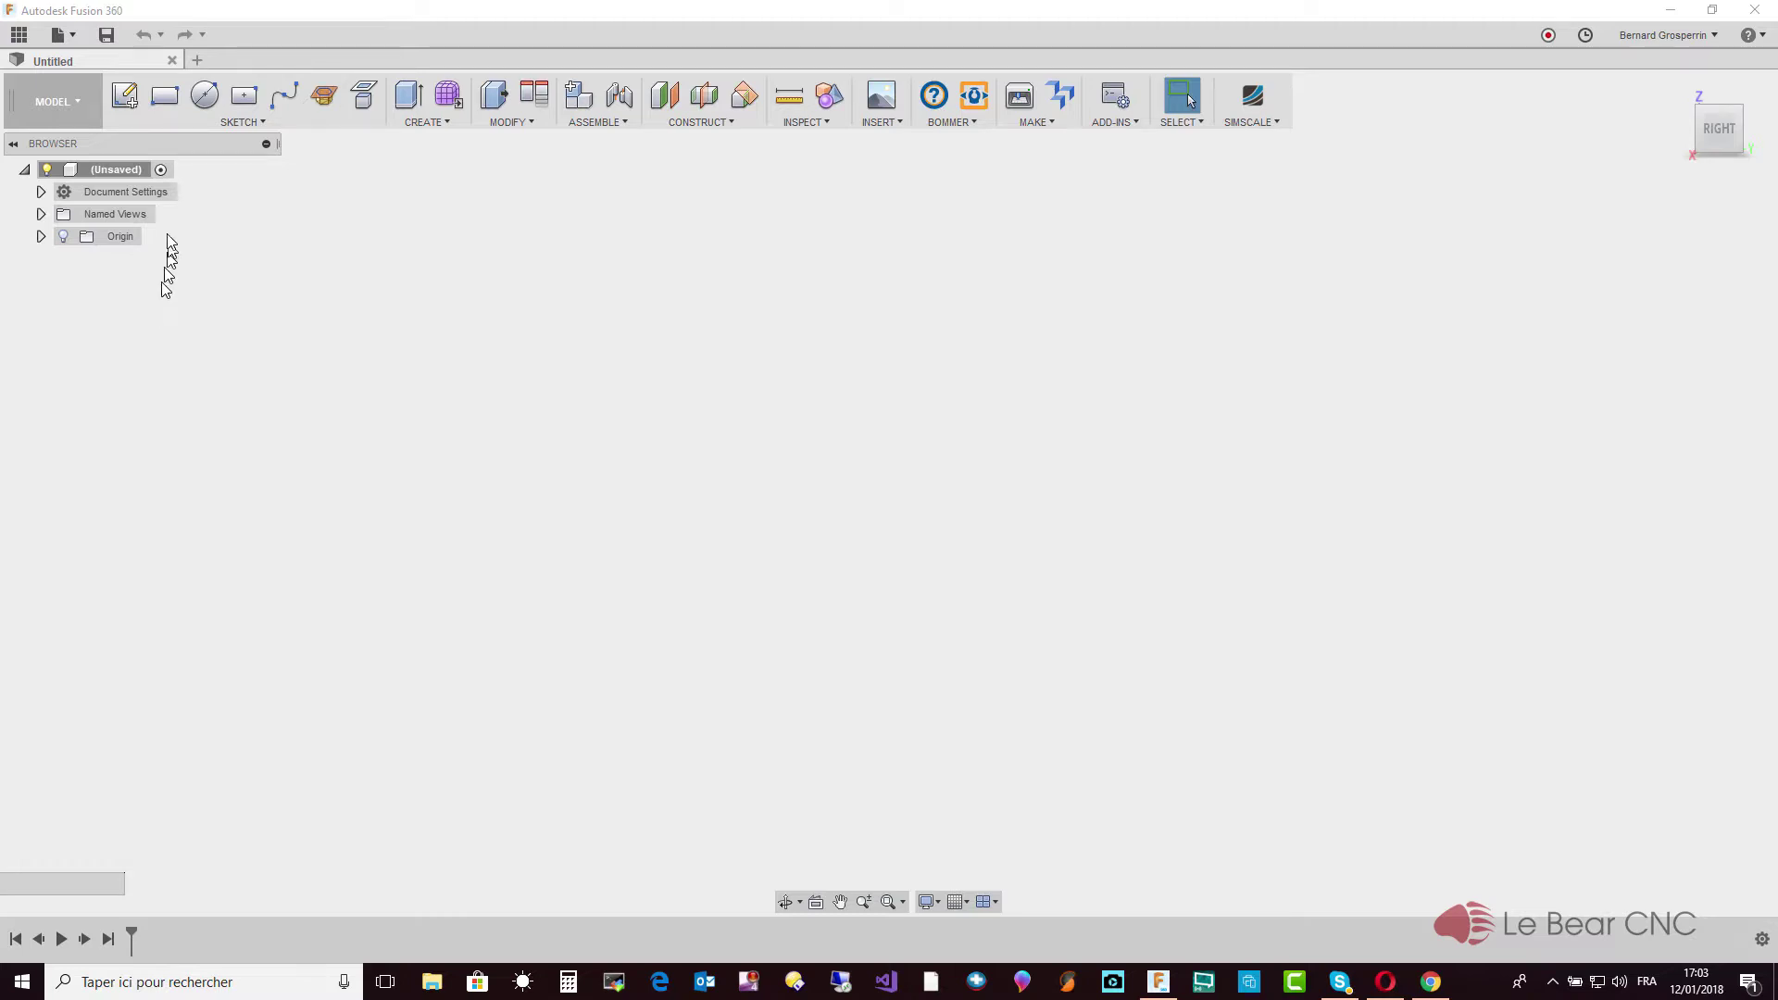
Save the design as 'Tournevisà embouts 1/4', removing the stray trailing character from the name
right_click(130, 170)
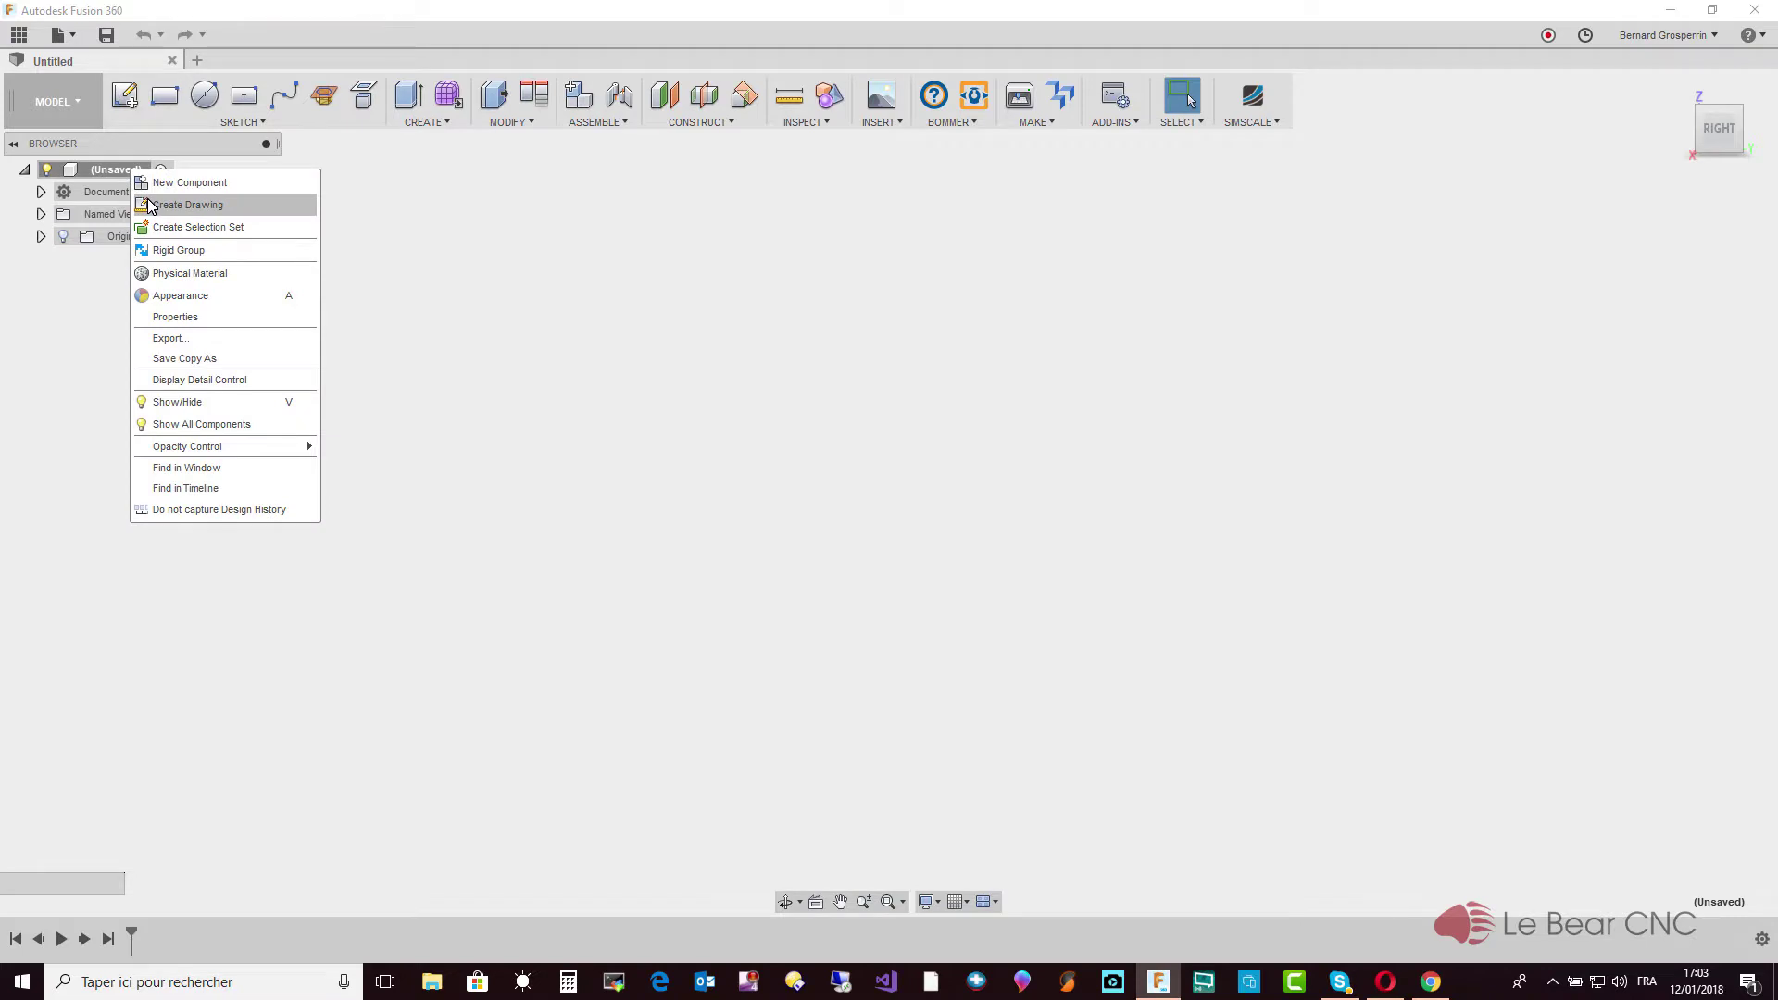
click(100, 170)
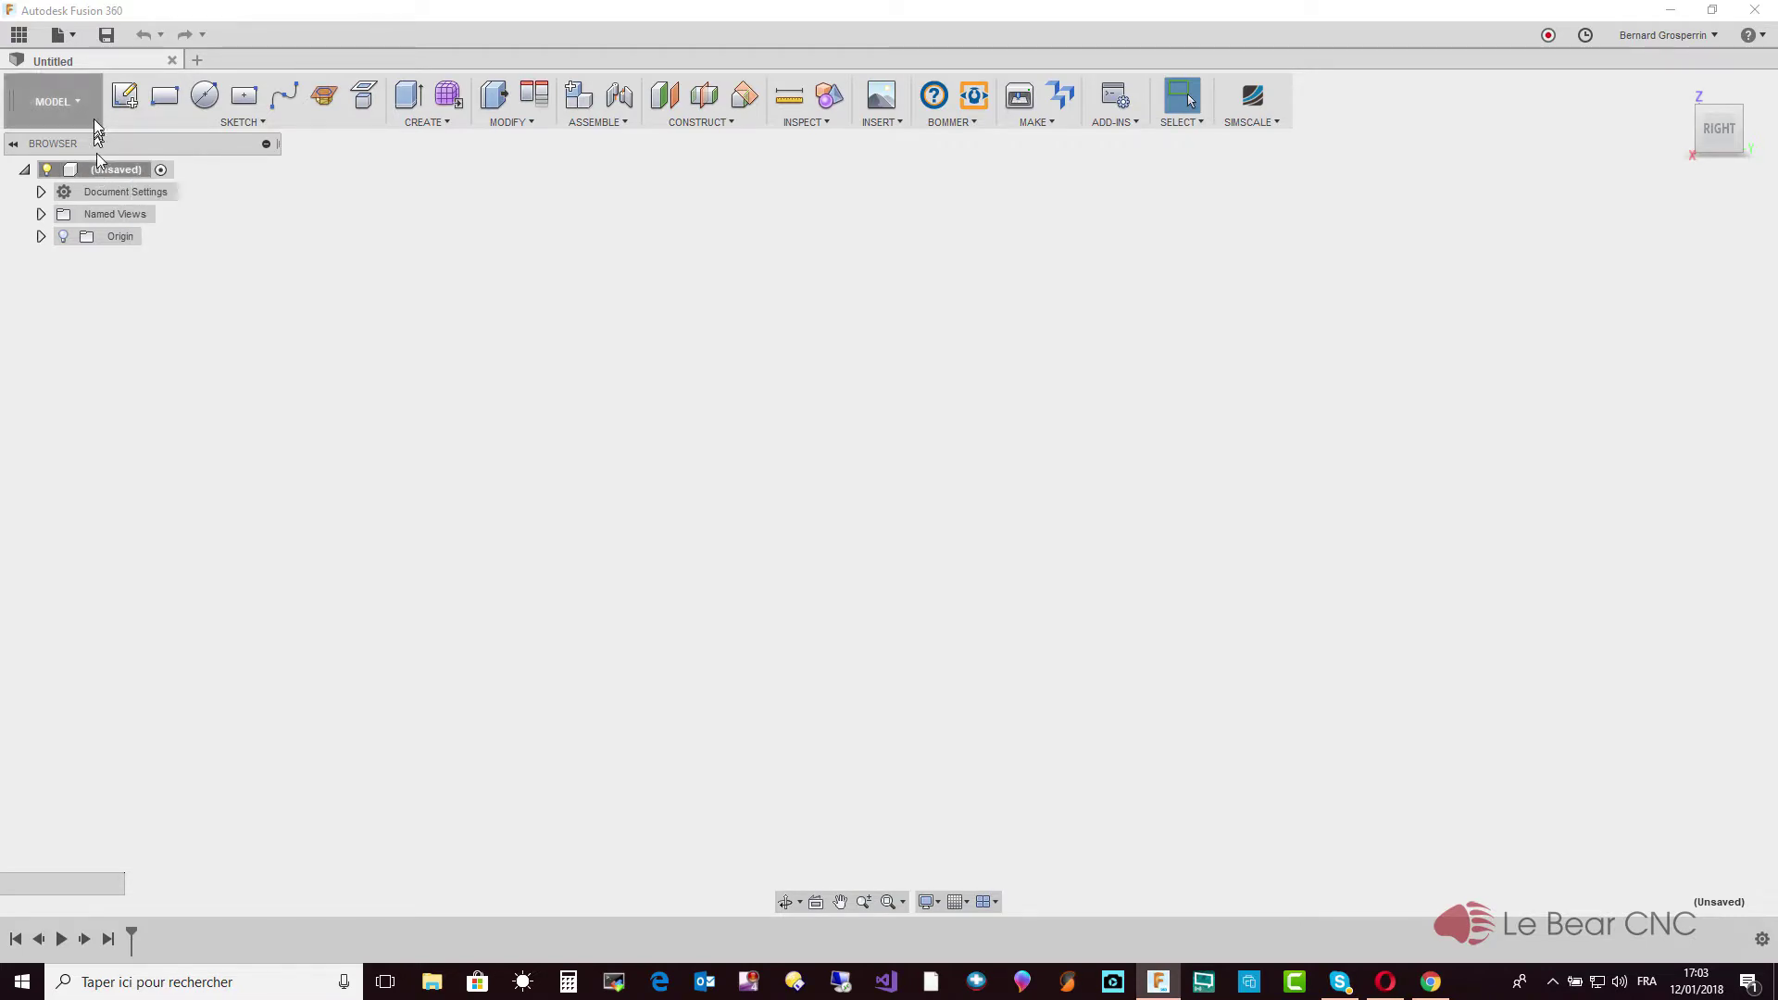
click(107, 37)
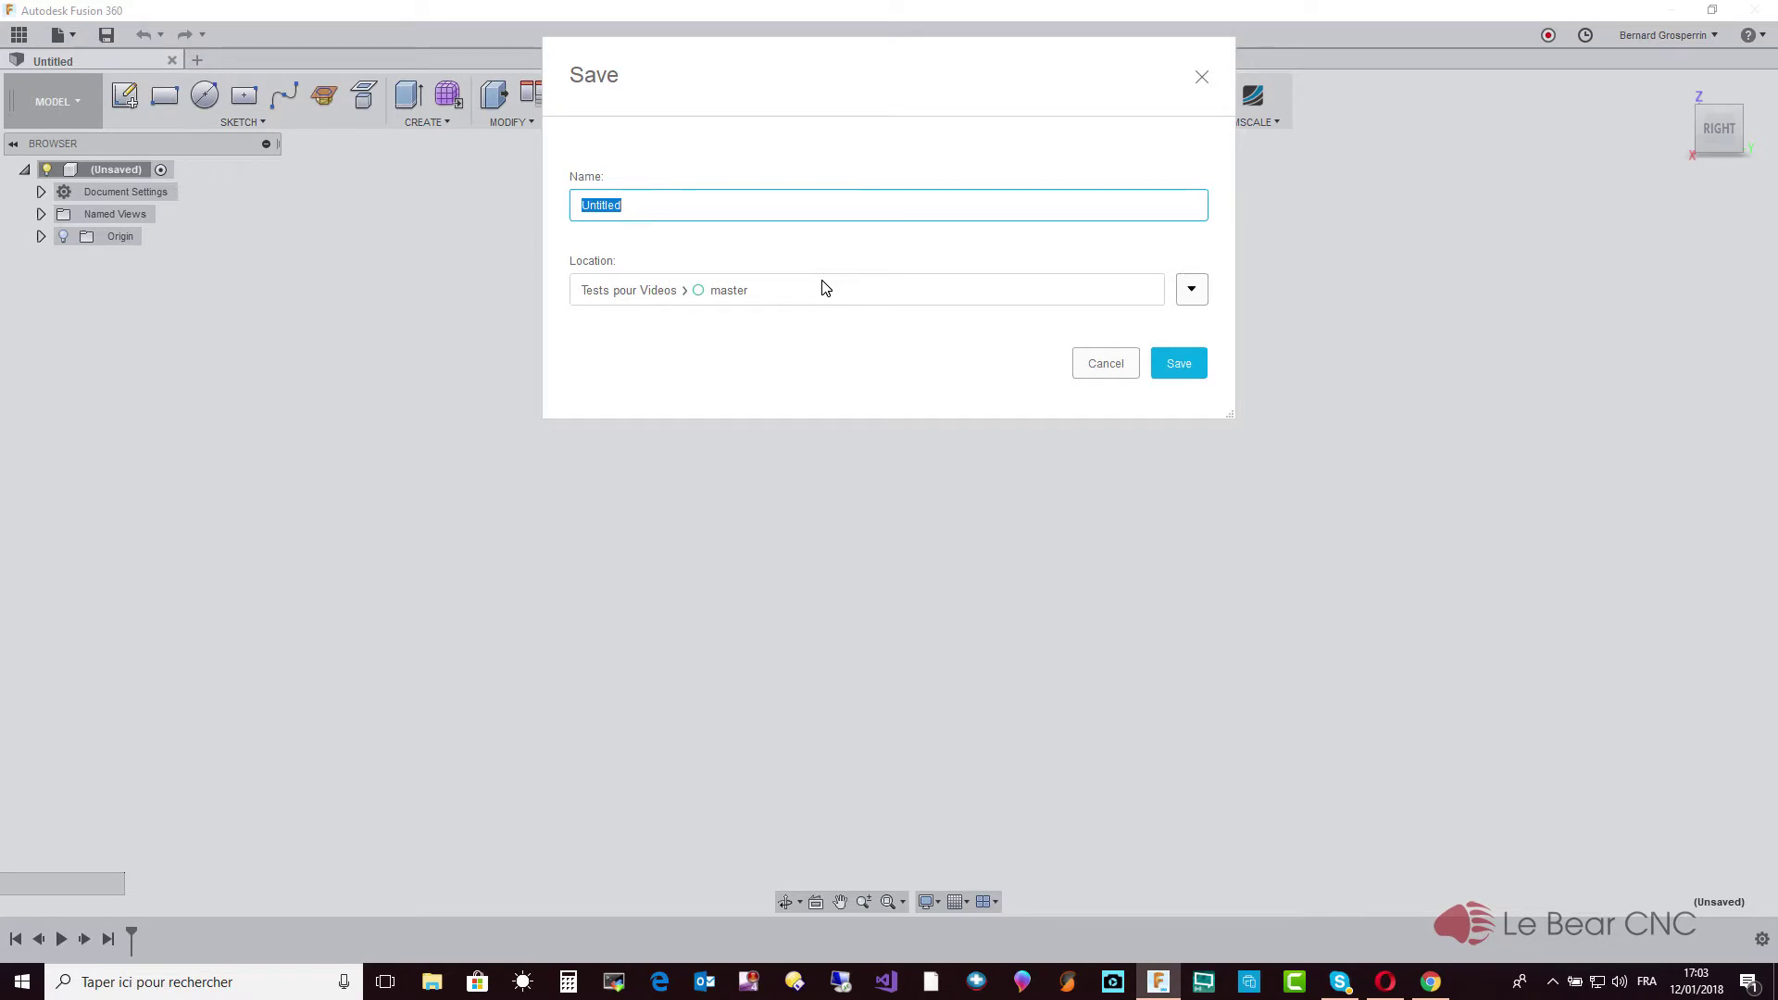
text(Tourn)
text(evis)
text(à e)
text(mbout)
text(s 1)
text(/4)
text(3)
key(BackSpace)
click(1173, 365)
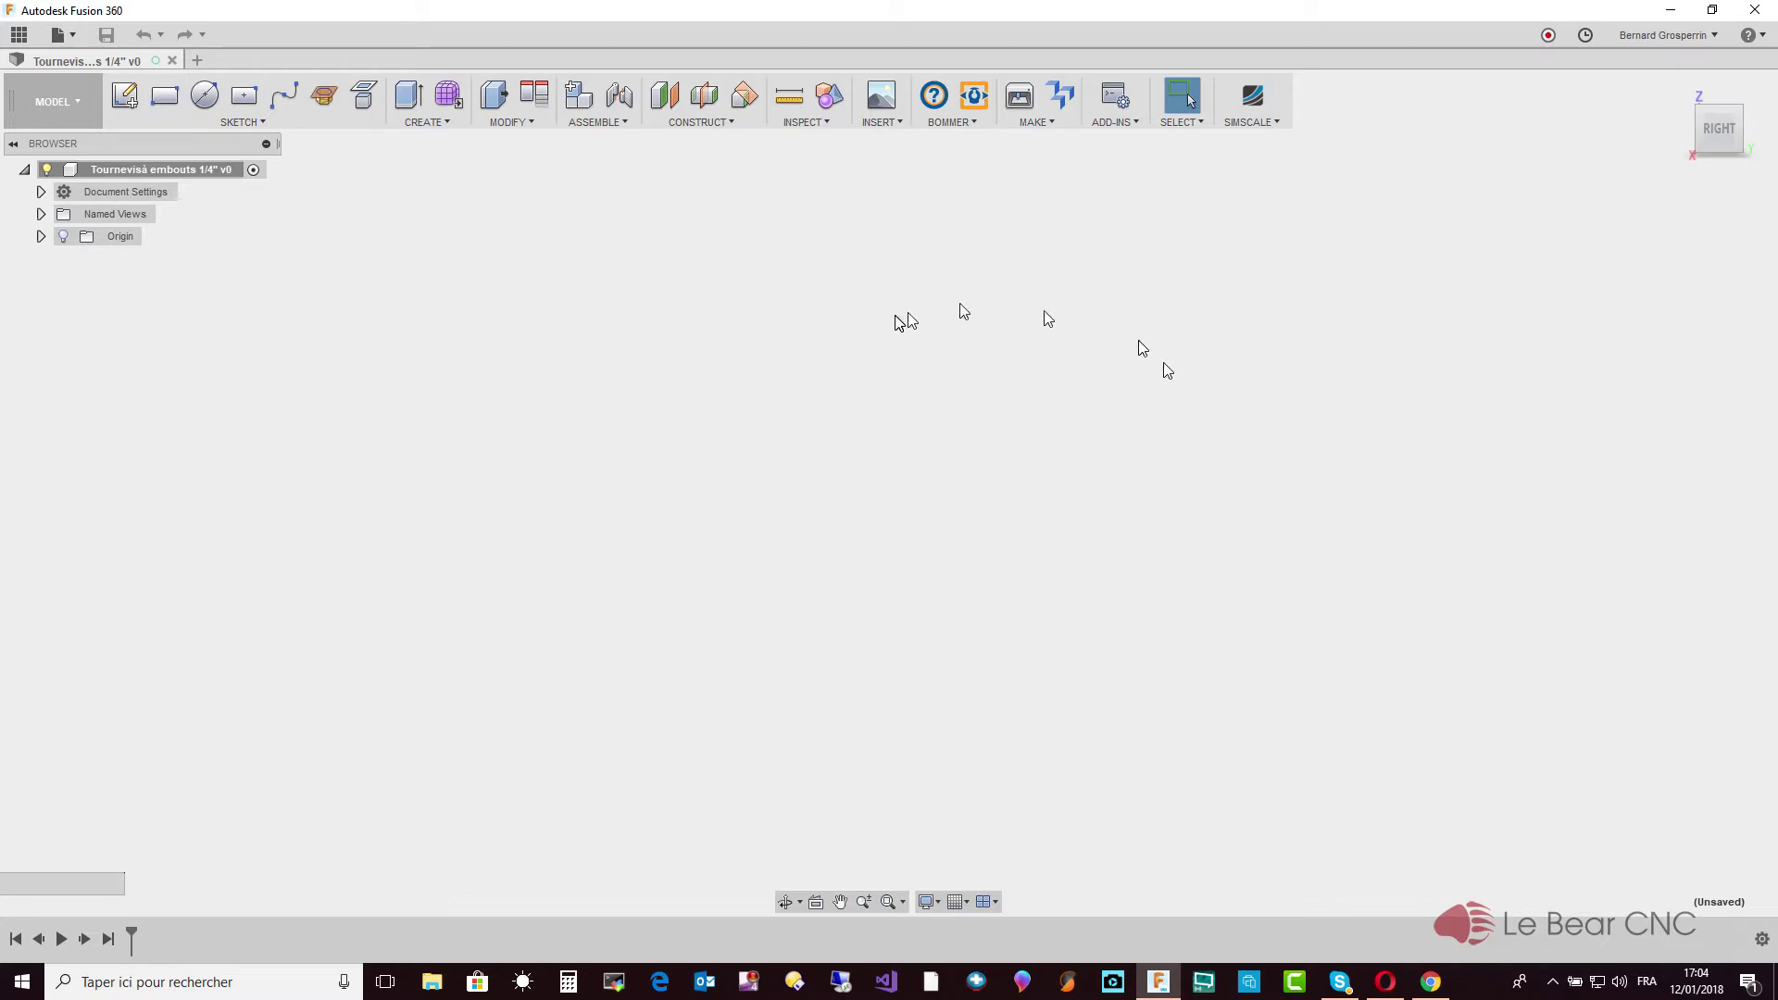
In the root's Properties, insert a space so the Part Number reads 'Tournevis à embouts 1/4"'
right_click(161, 173)
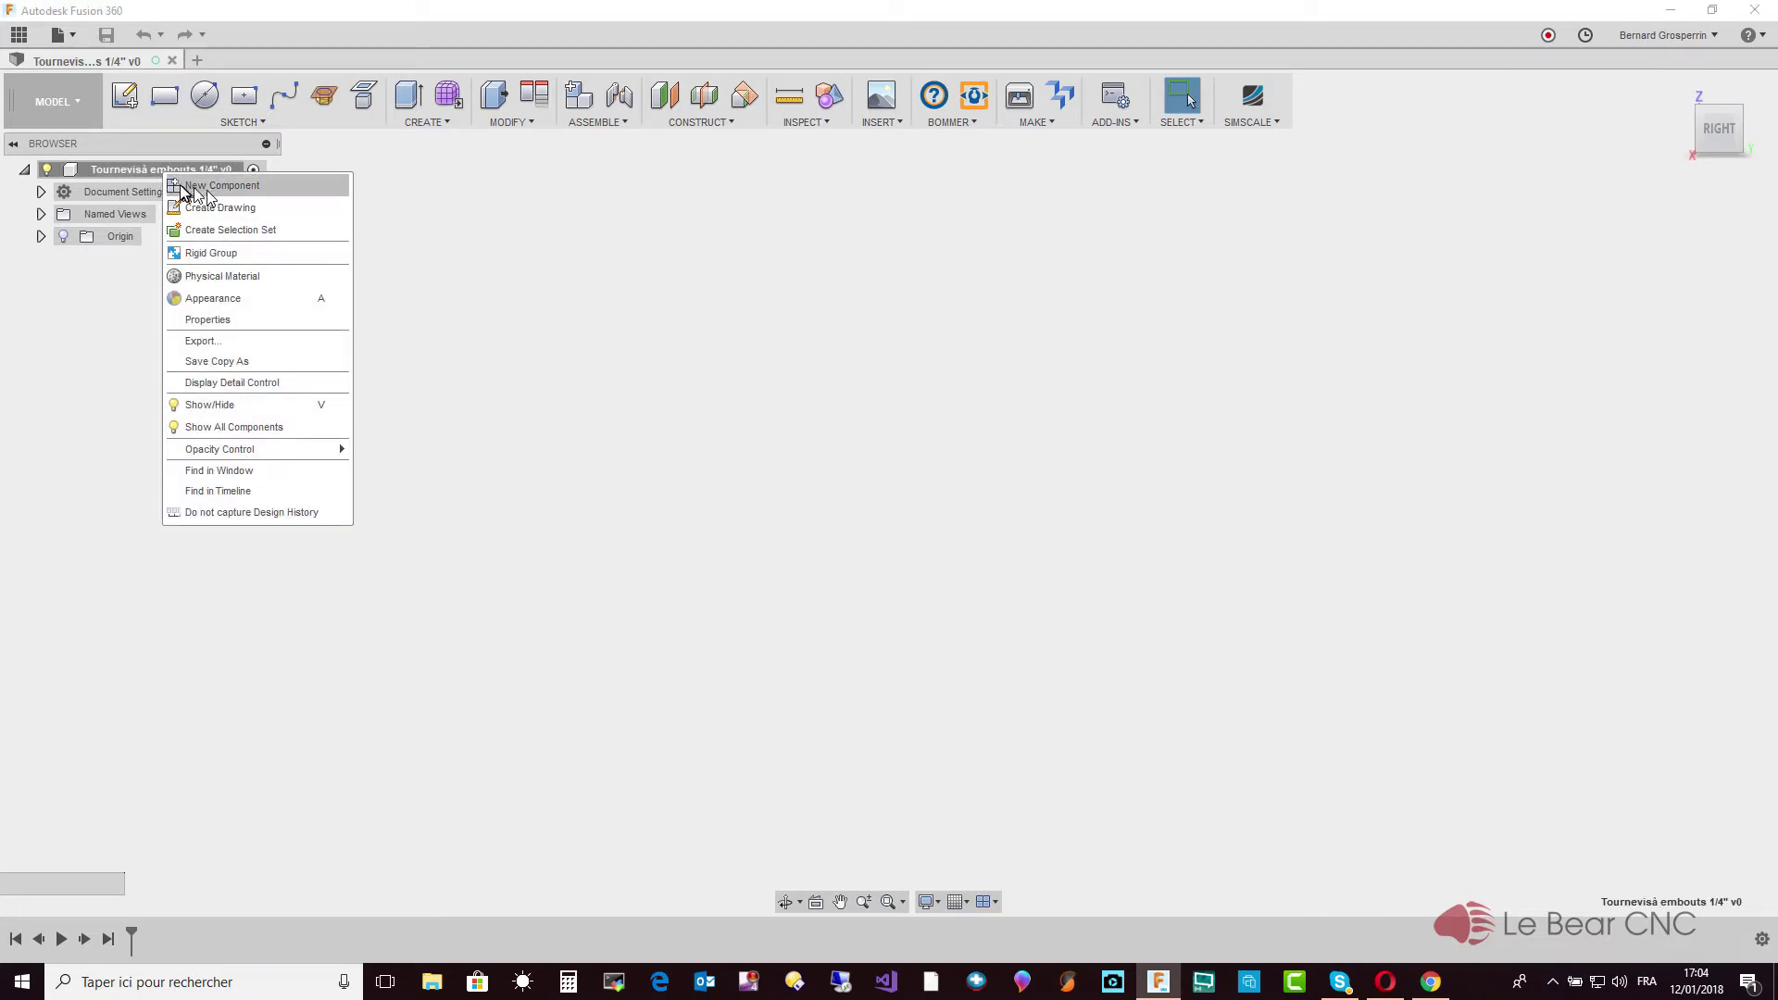
click(146, 172)
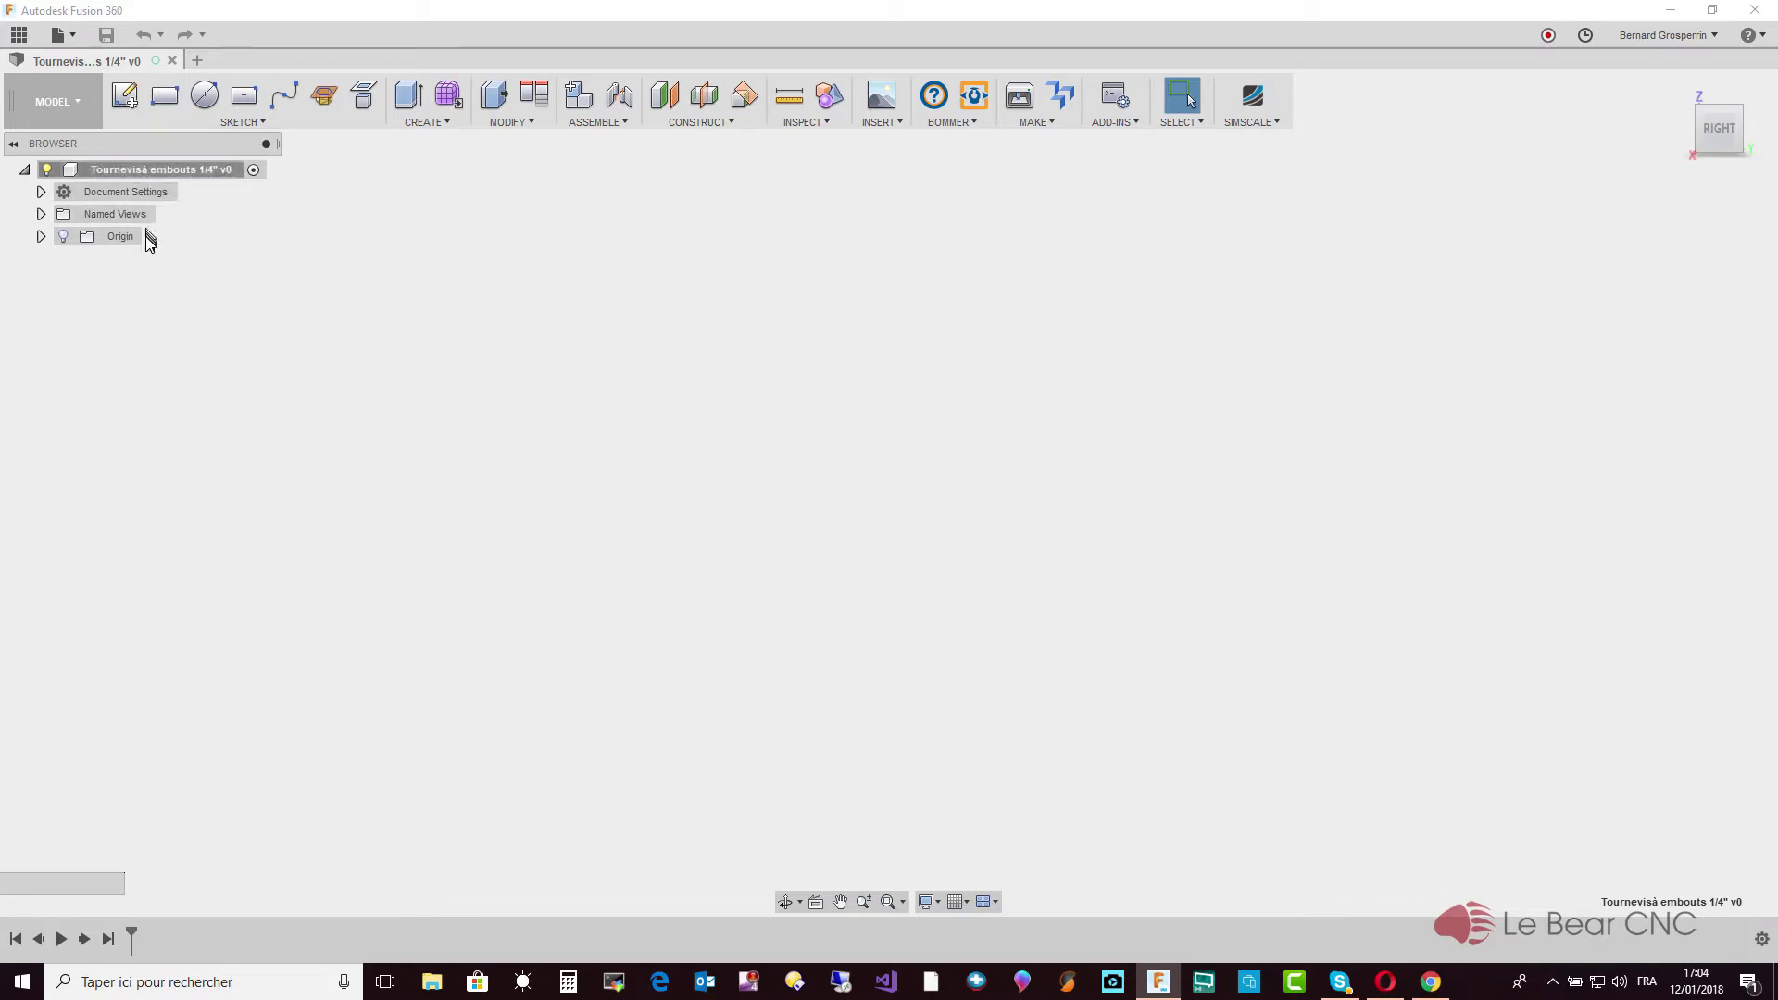
right_click(139, 170)
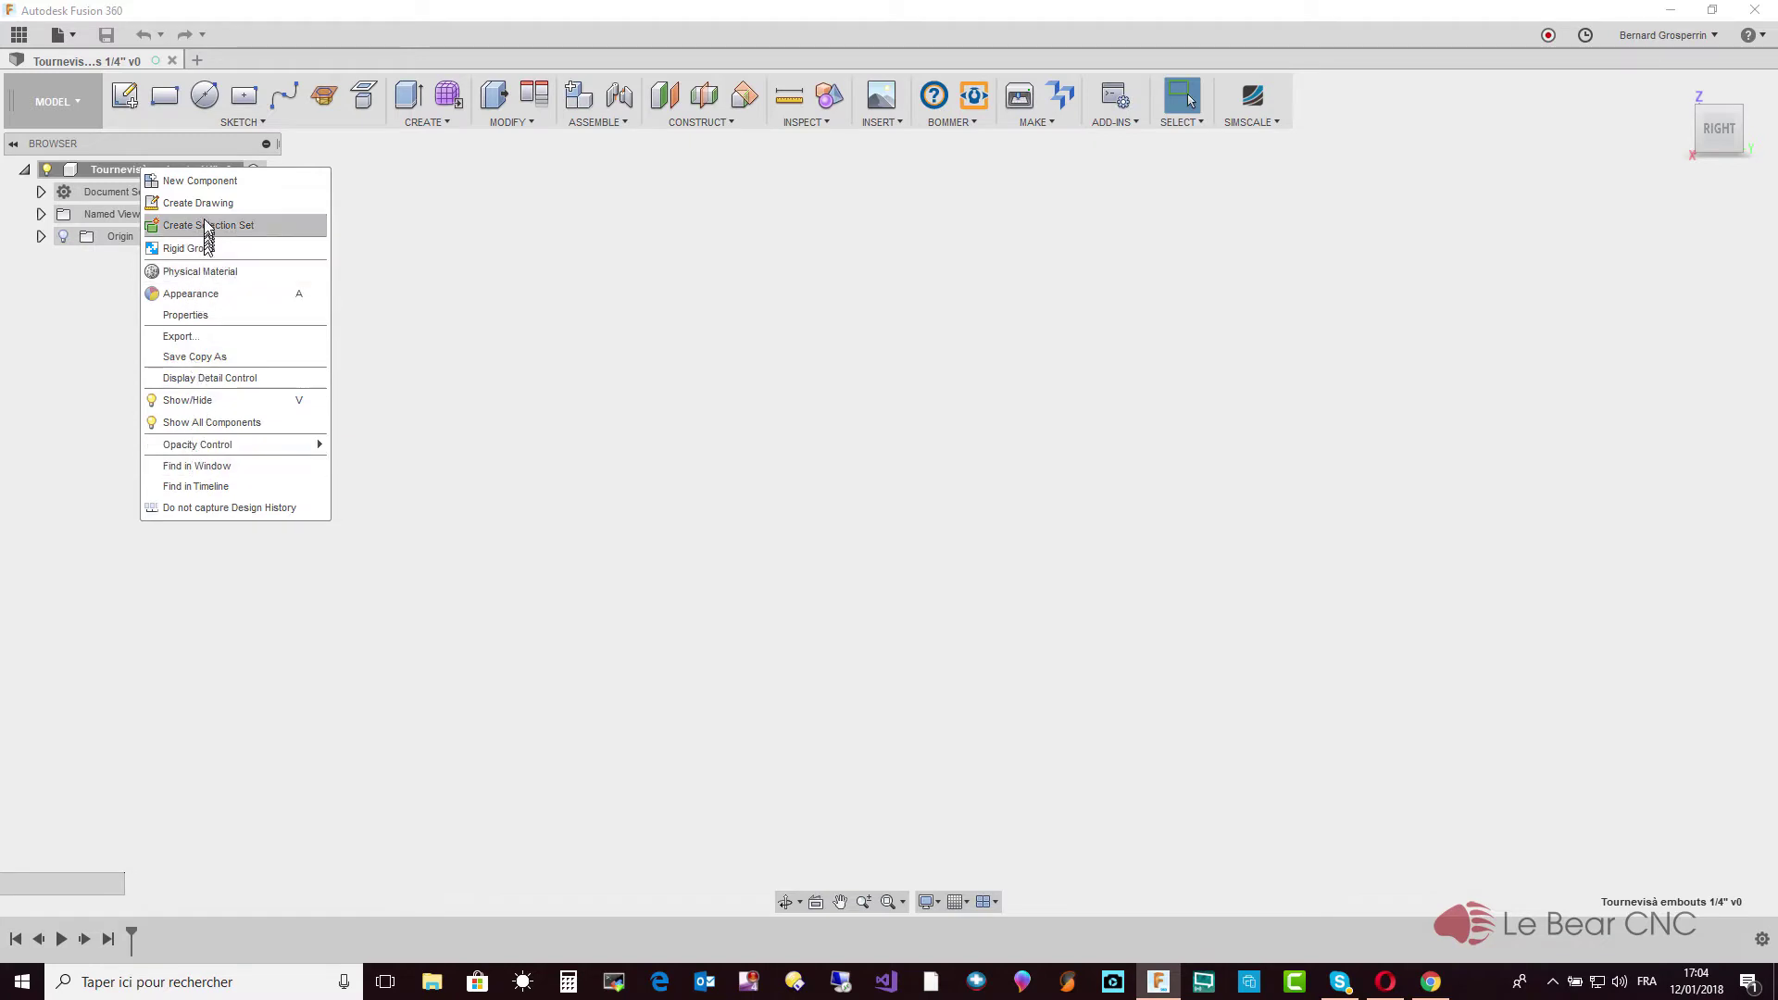
click(197, 316)
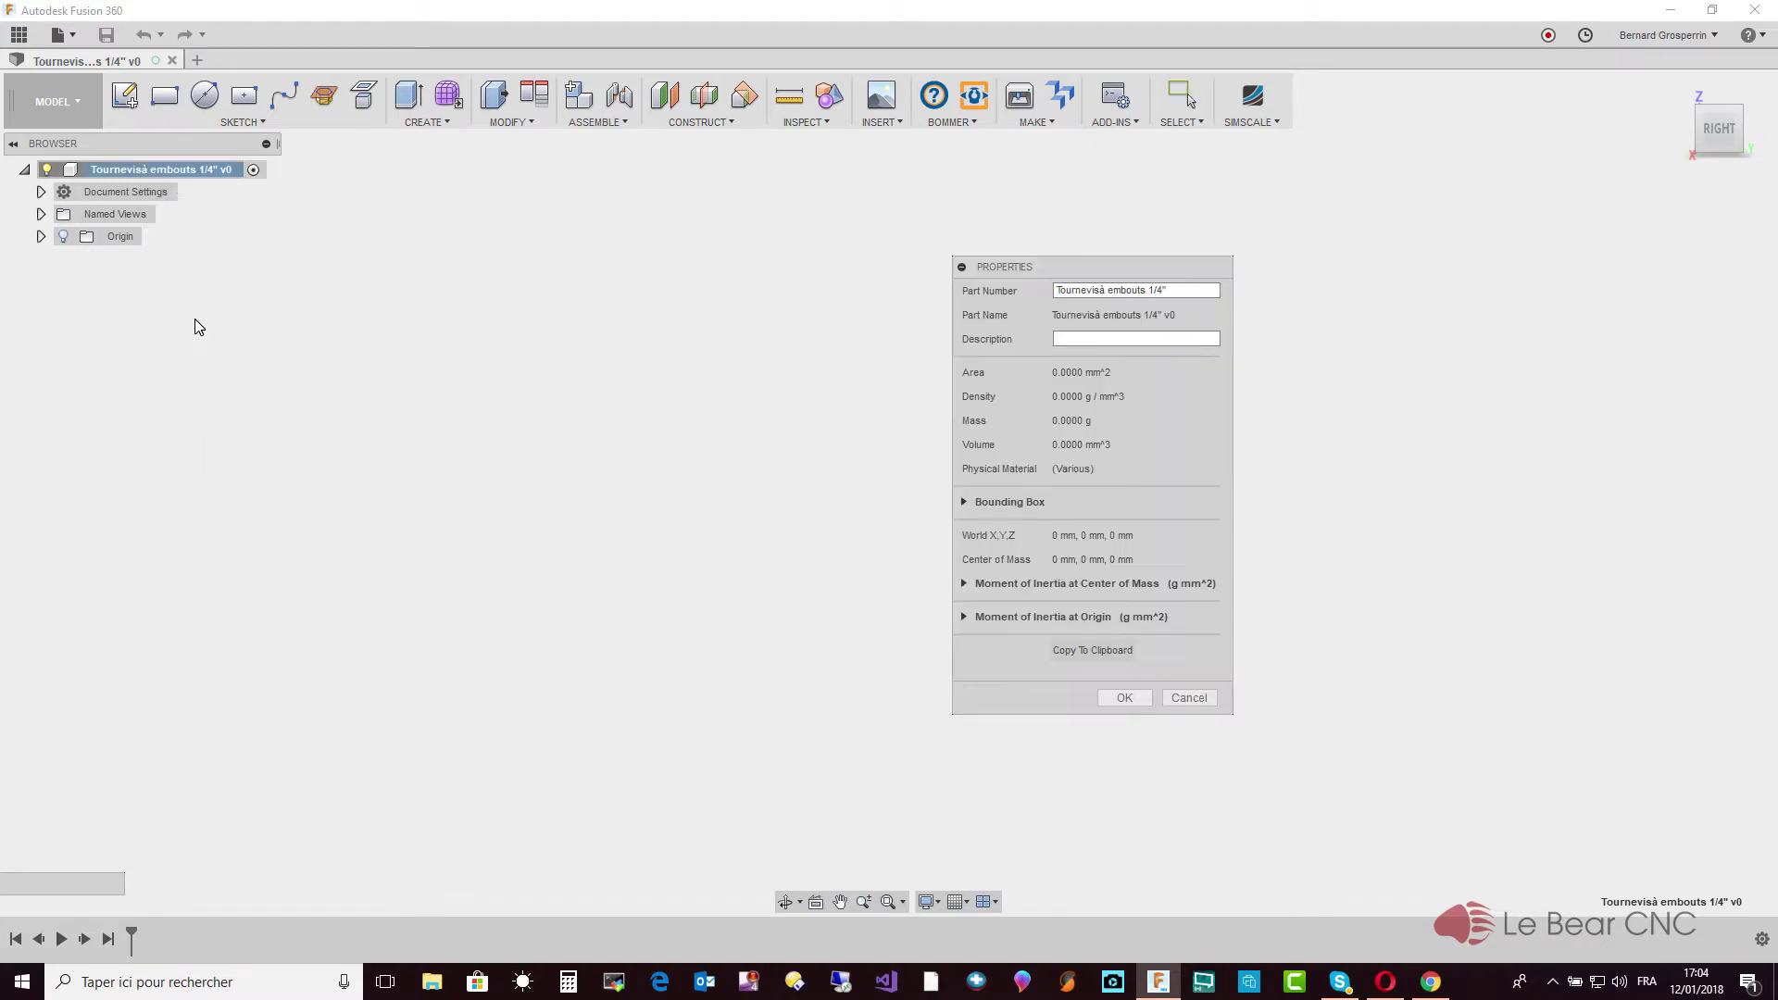
click(1100, 289)
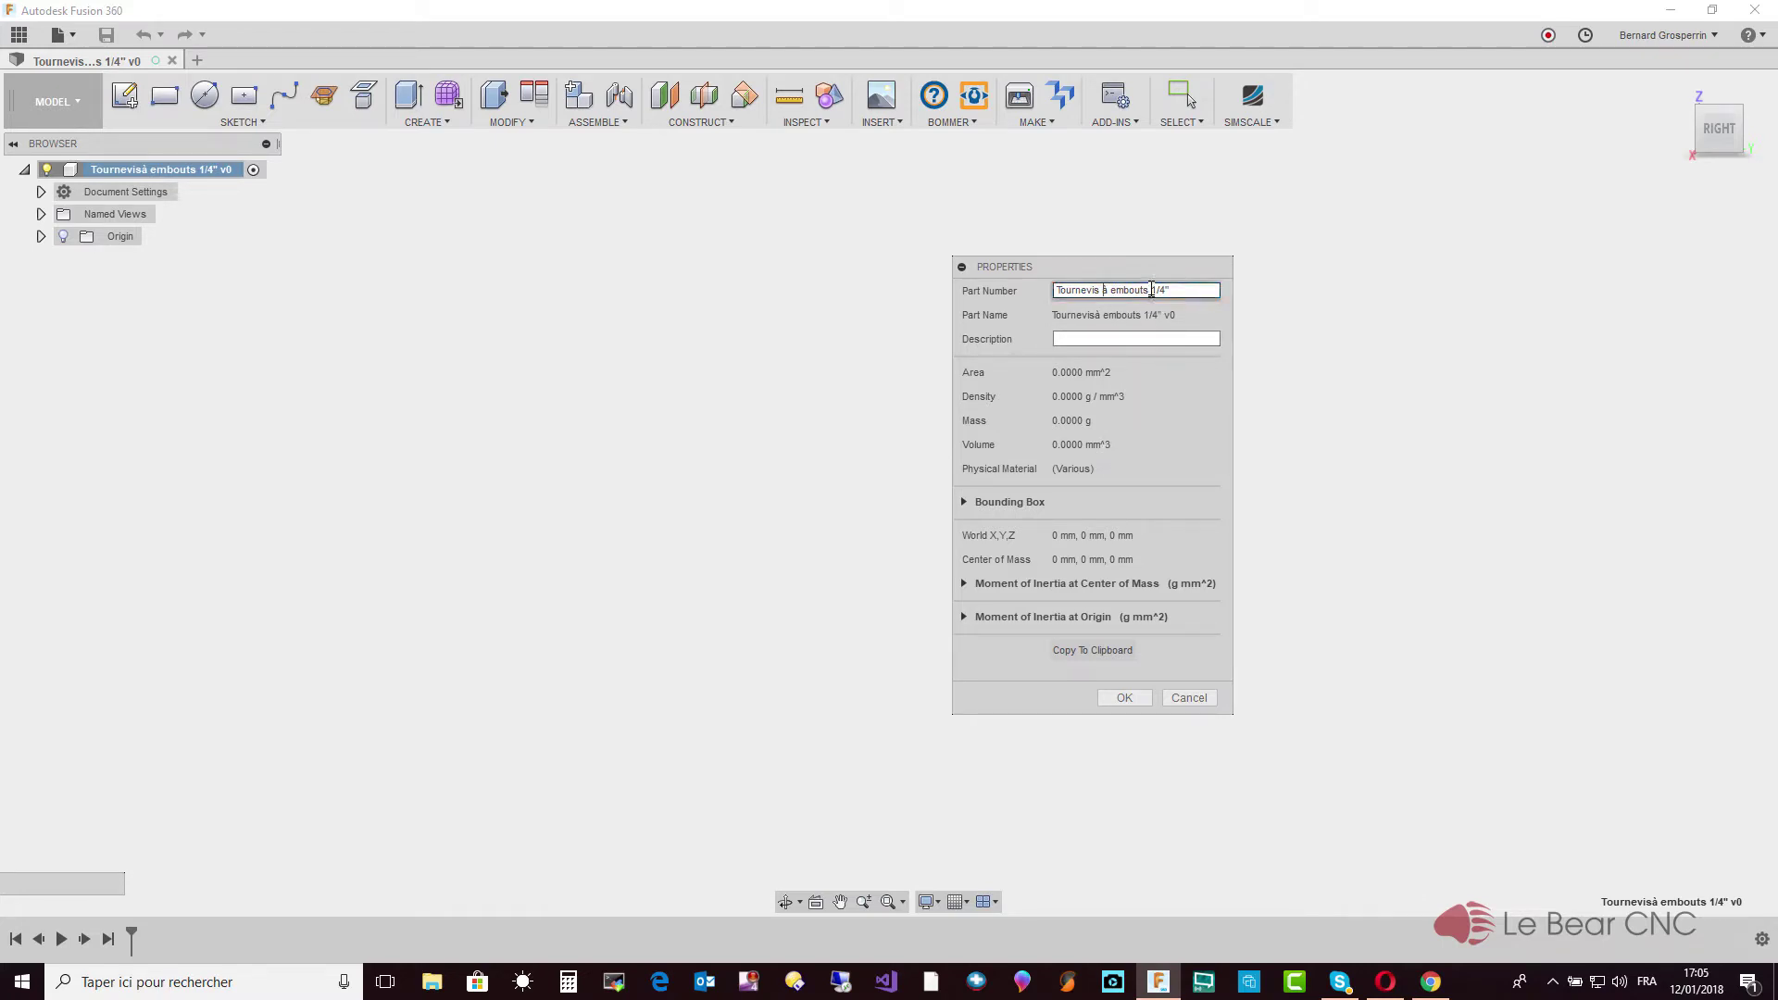
click(1124, 697)
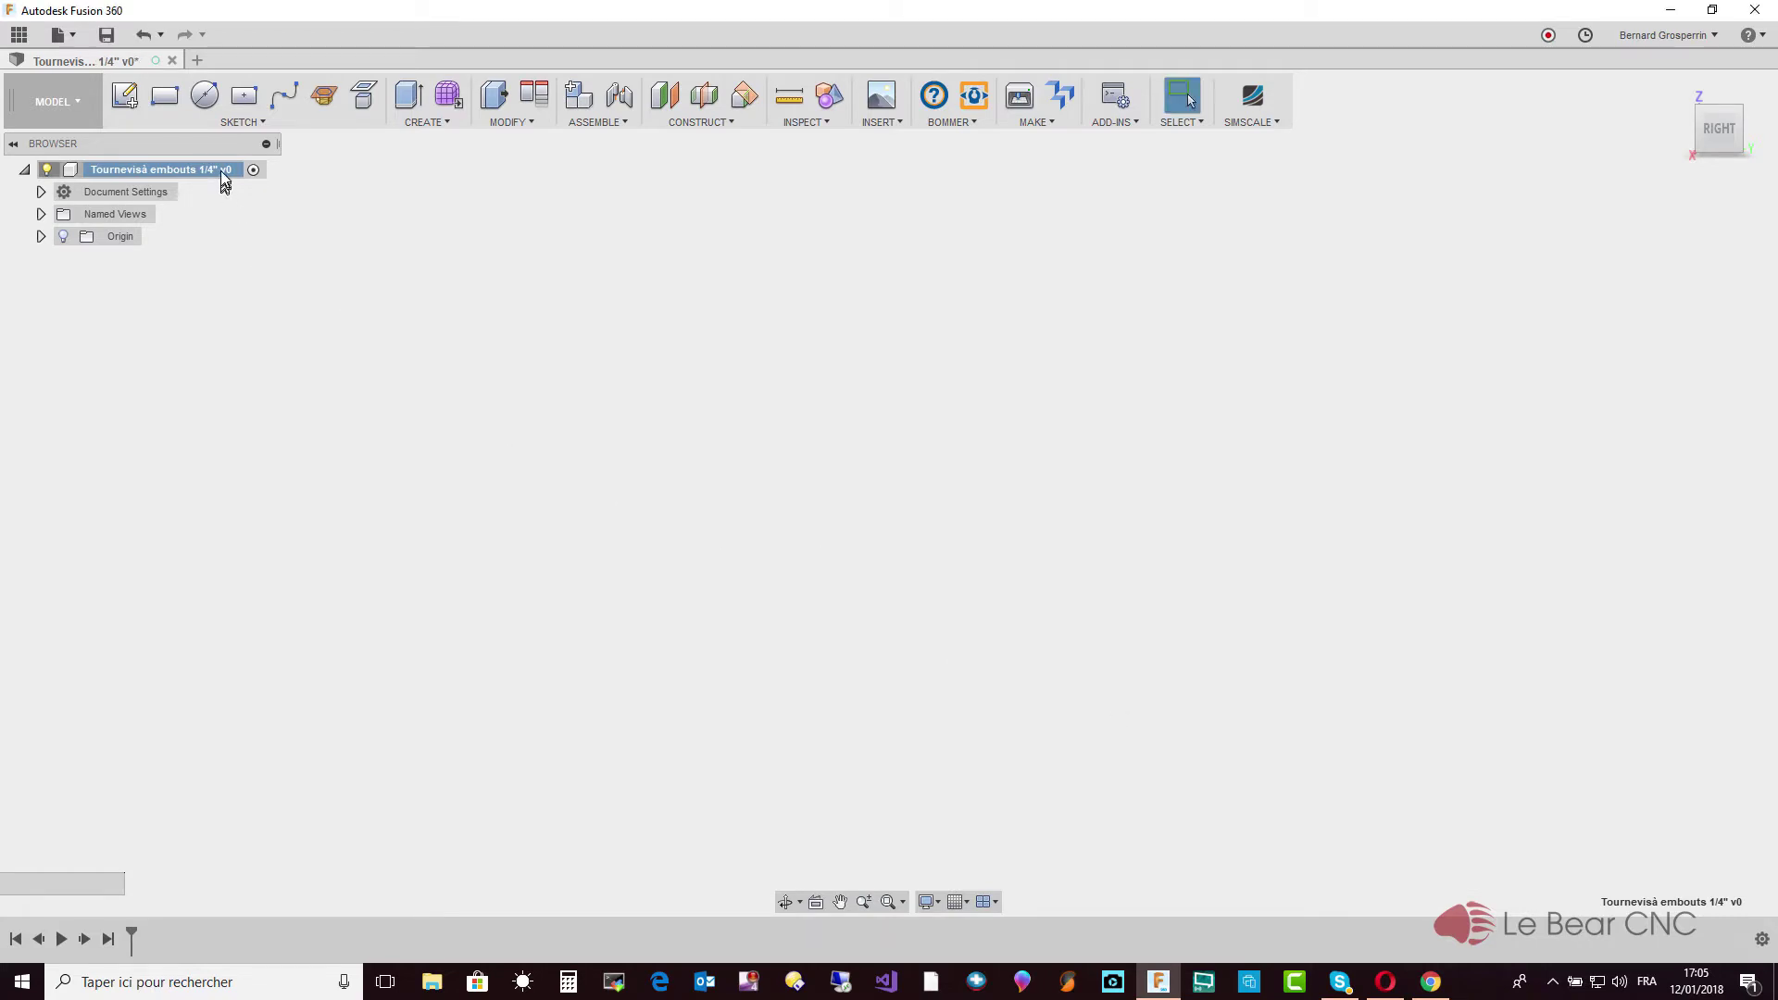
Create a new component under the root and rename Component1:1 to Tournevis
right_click(153, 176)
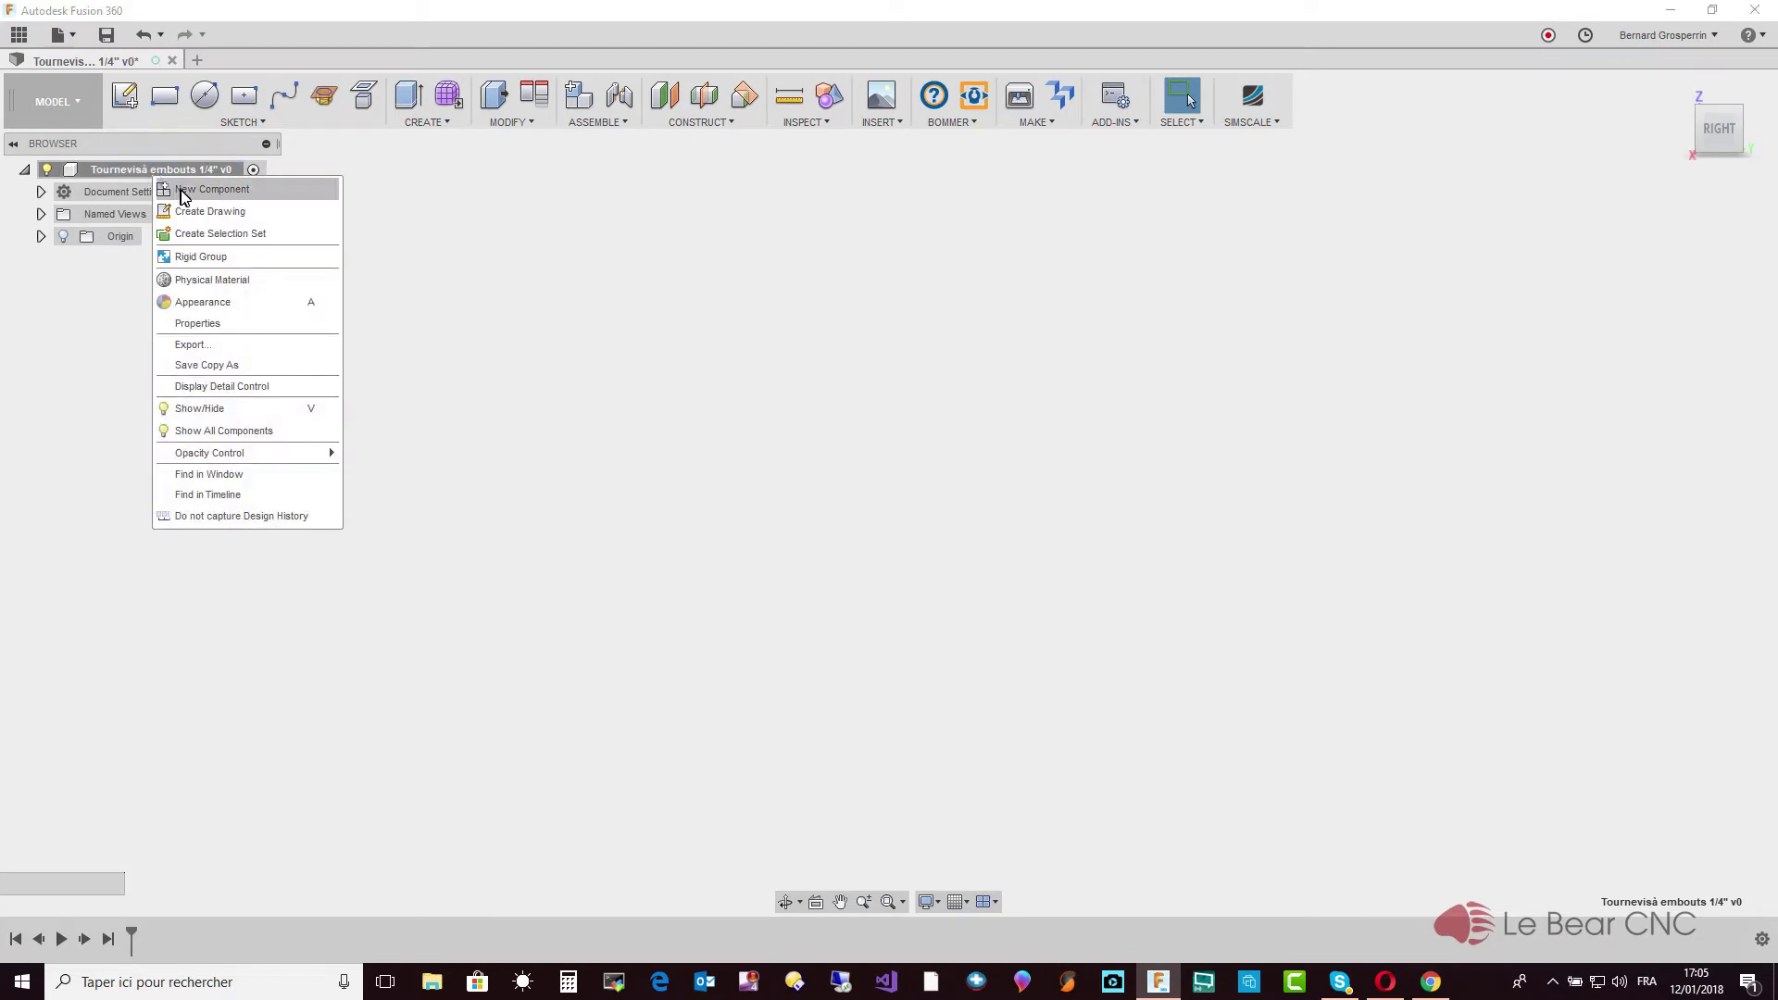
click(184, 190)
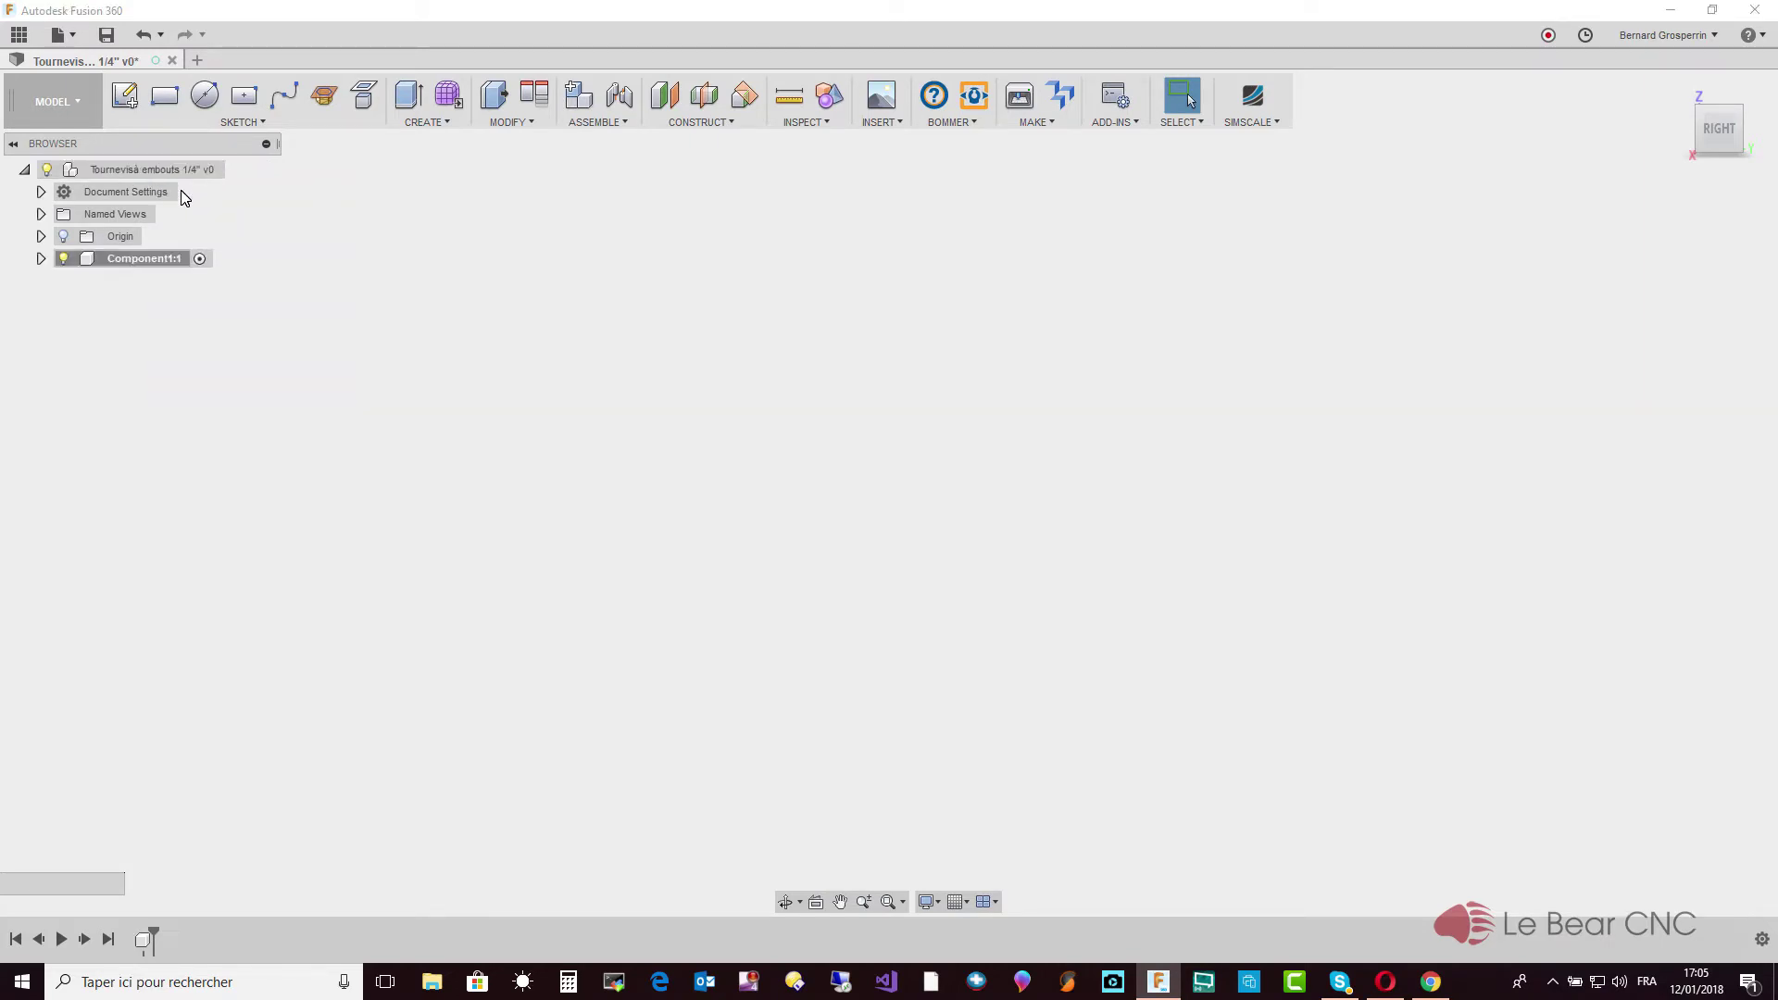
click(158, 259)
text(Tpoiurne)
text(vis)
key(BackSpace)
key(BackSpace)
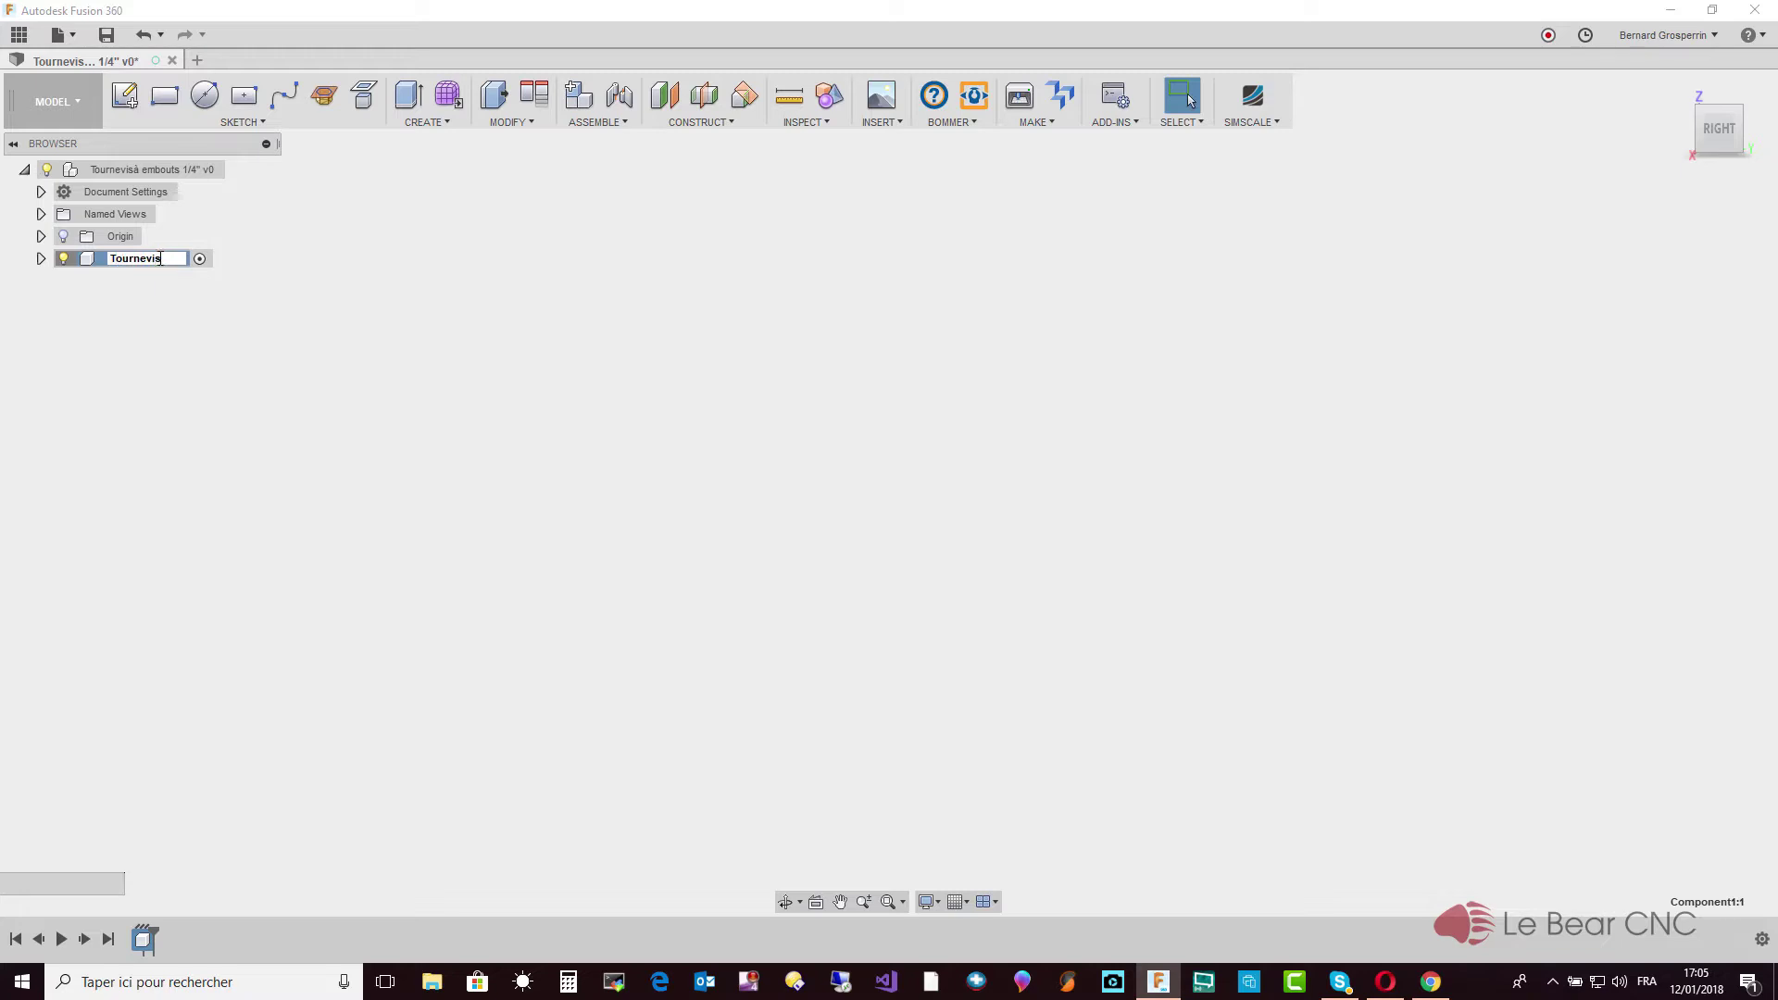
key(Return)
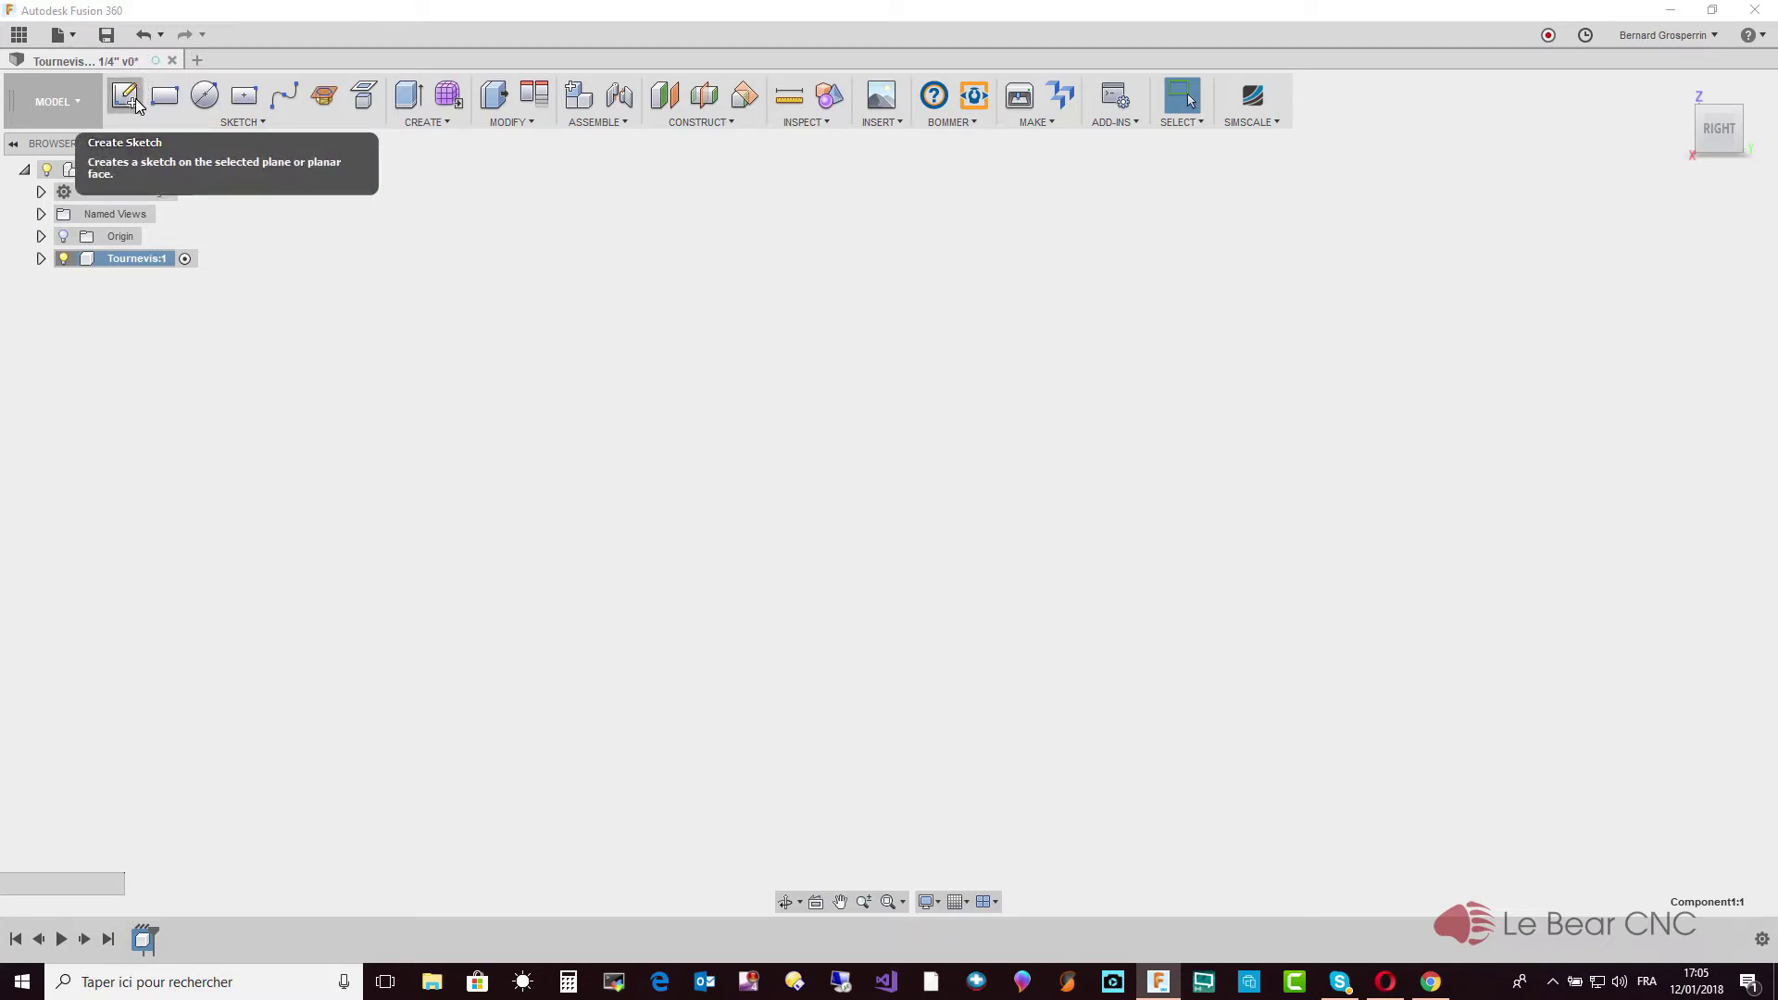
Start a sketch on the YZ plane and begin attaching a canvas to that plane
click(128, 102)
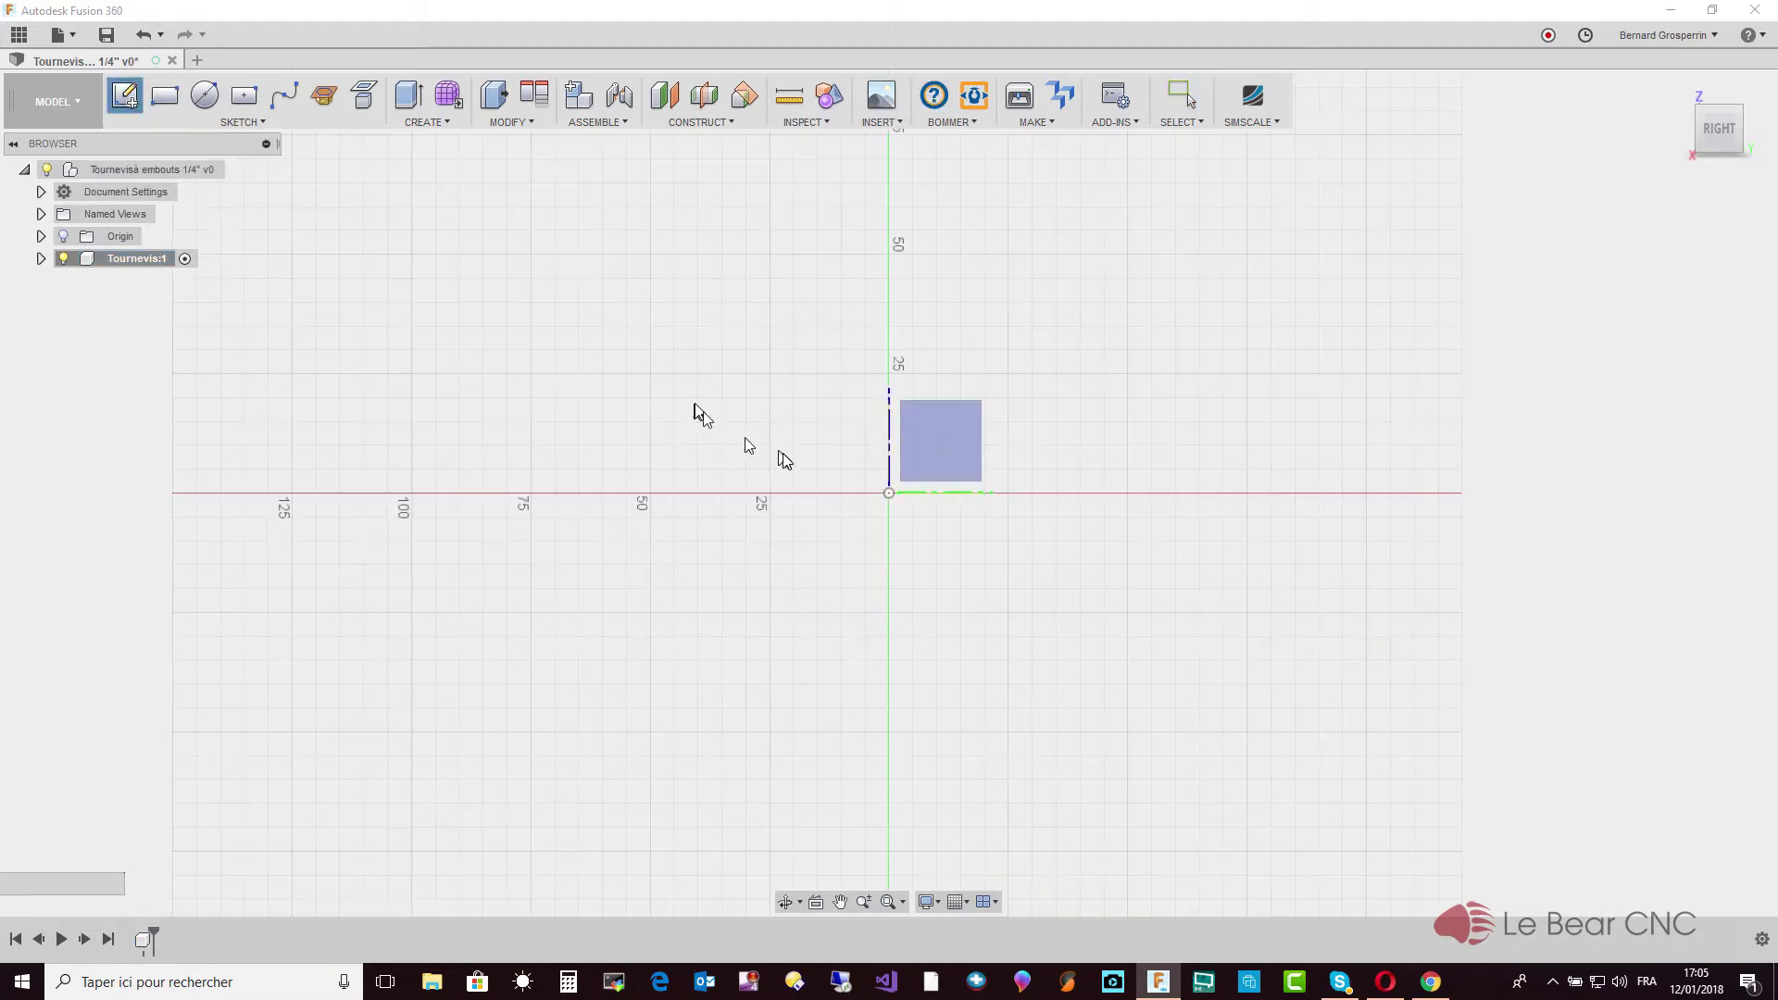
click(922, 461)
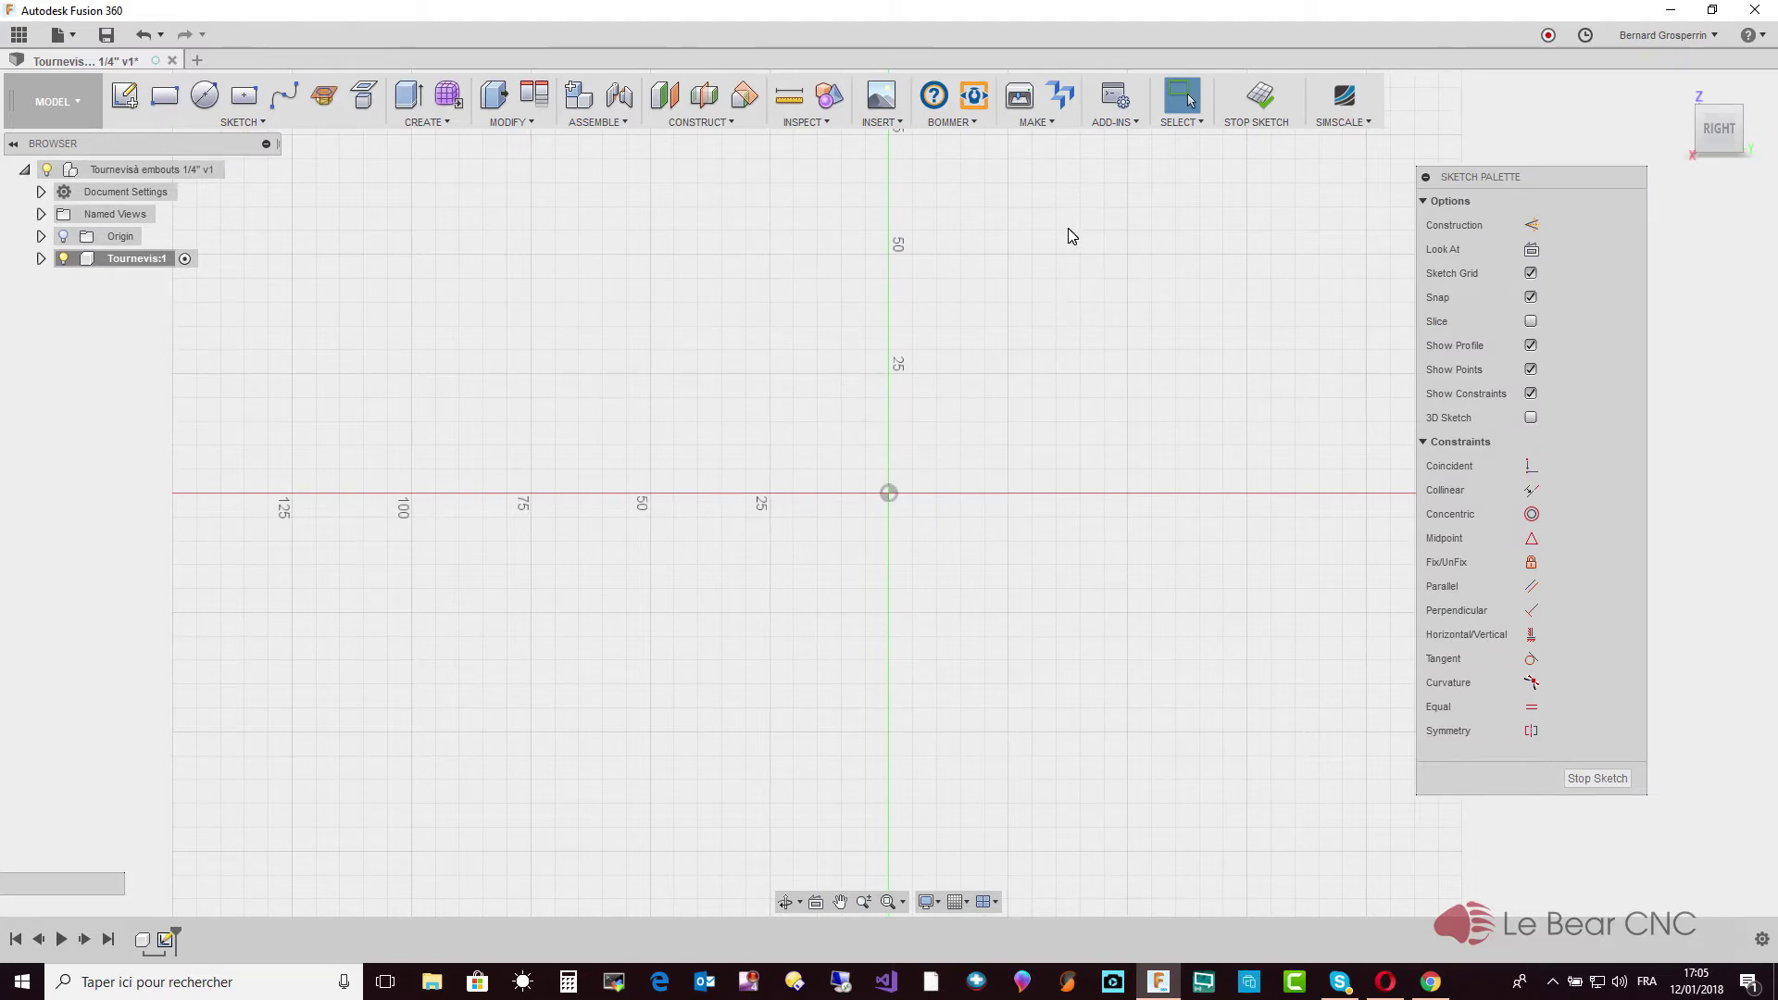
click(900, 123)
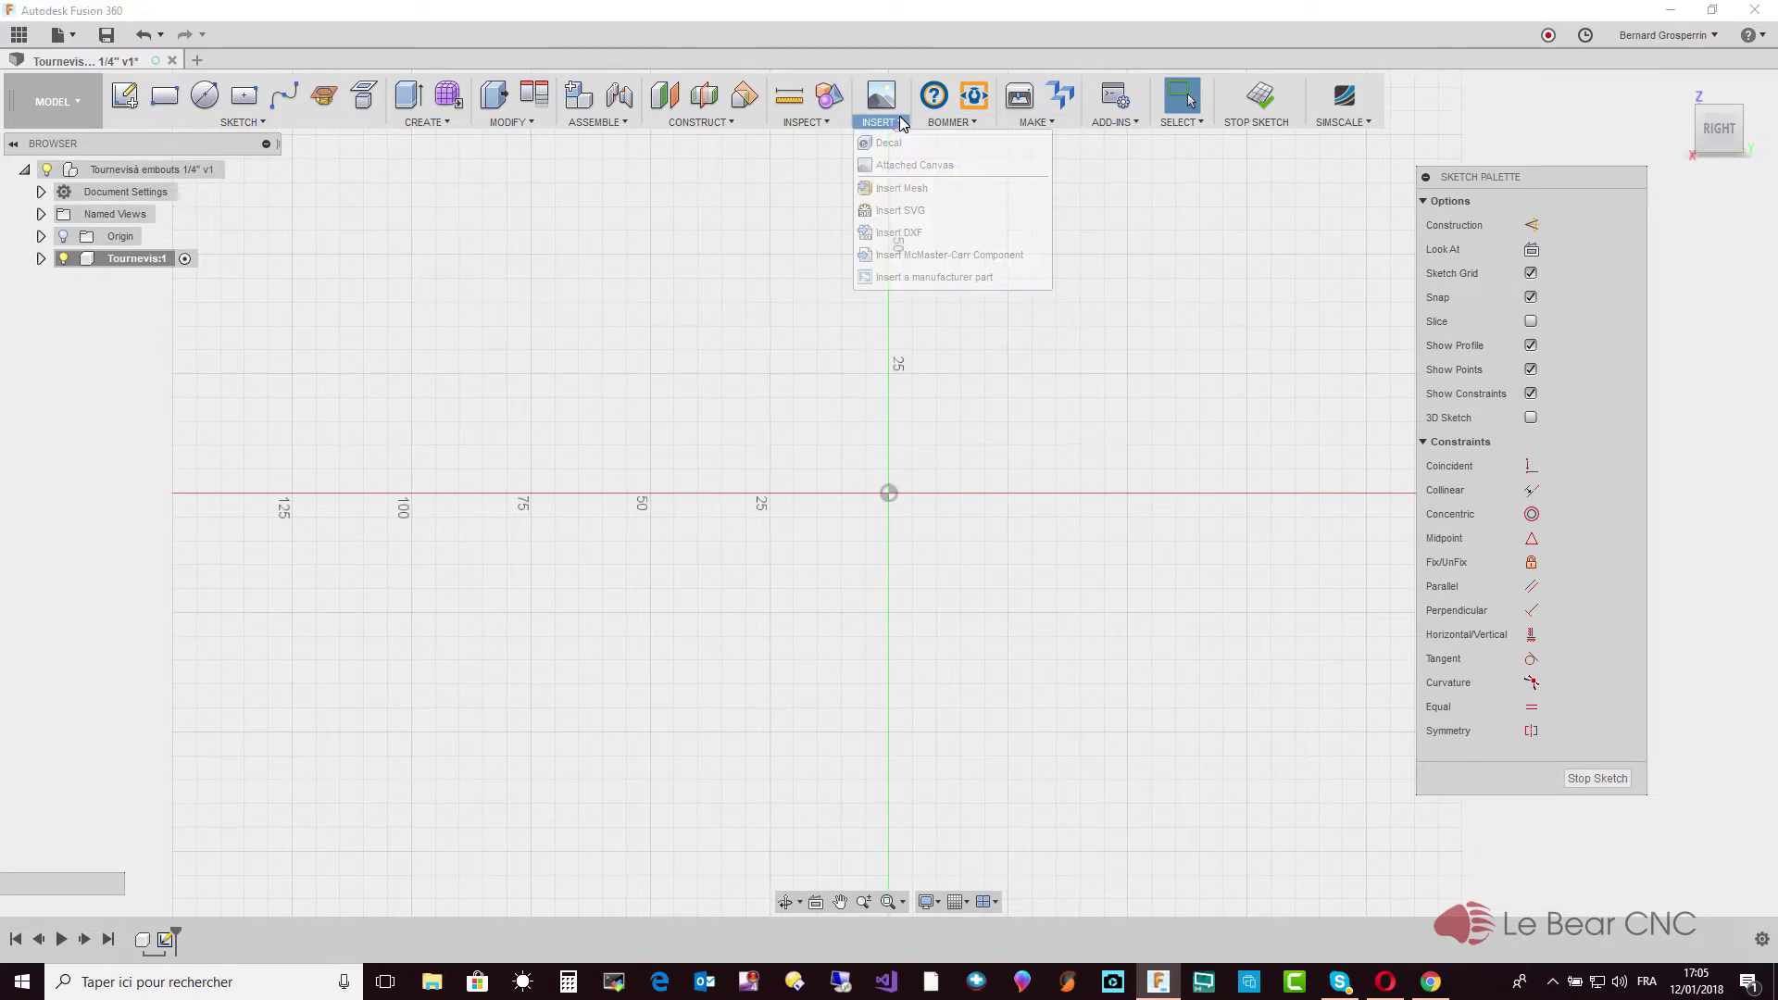
click(907, 165)
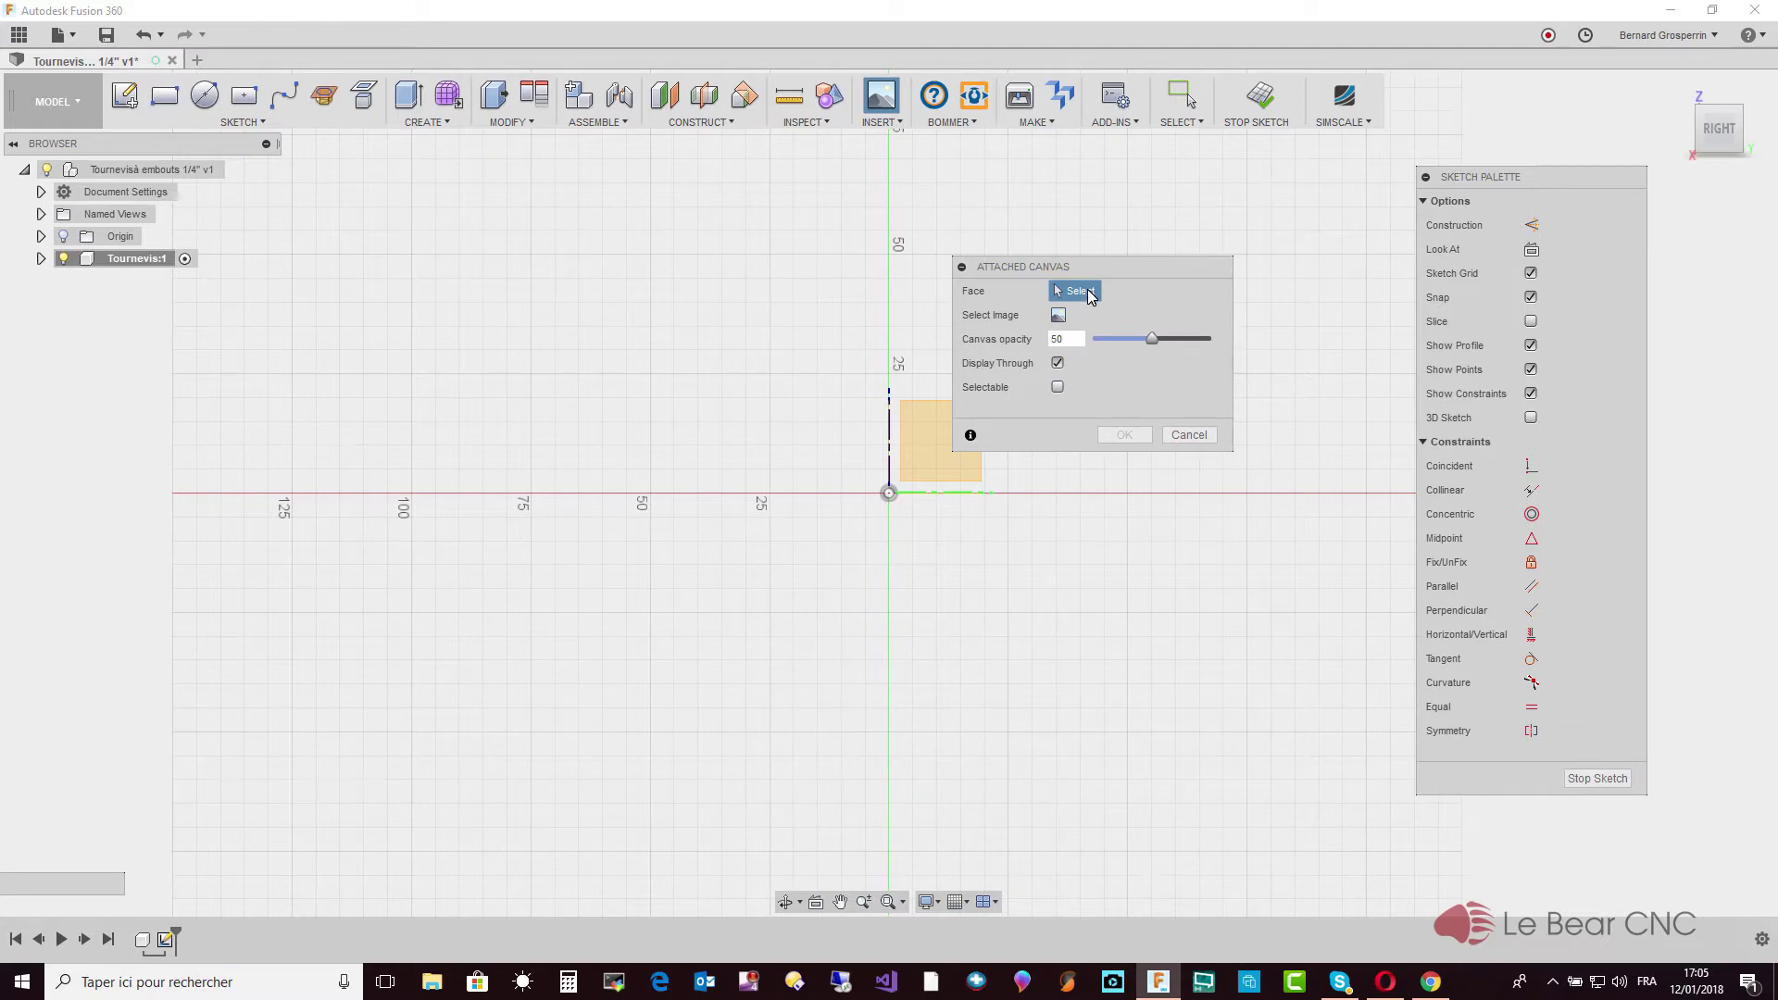
click(940, 447)
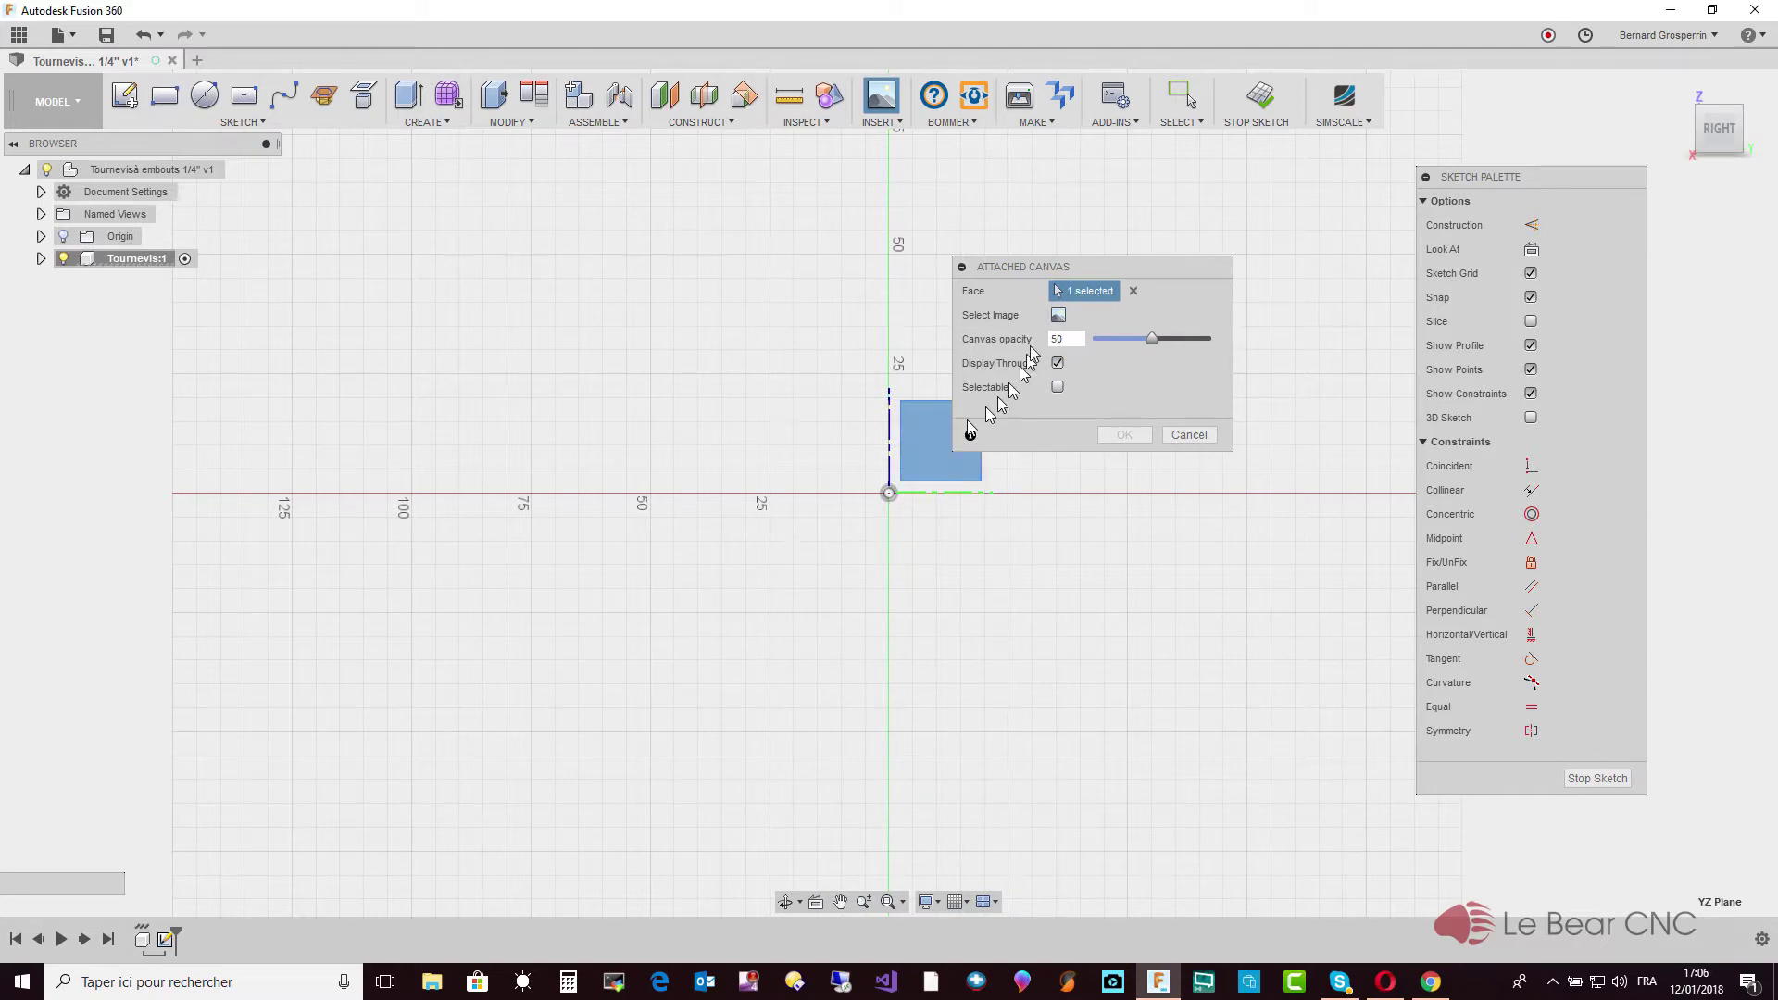
Load the Wiha screwdriver photo from the Copies écran folder as the canvas image
click(1059, 315)
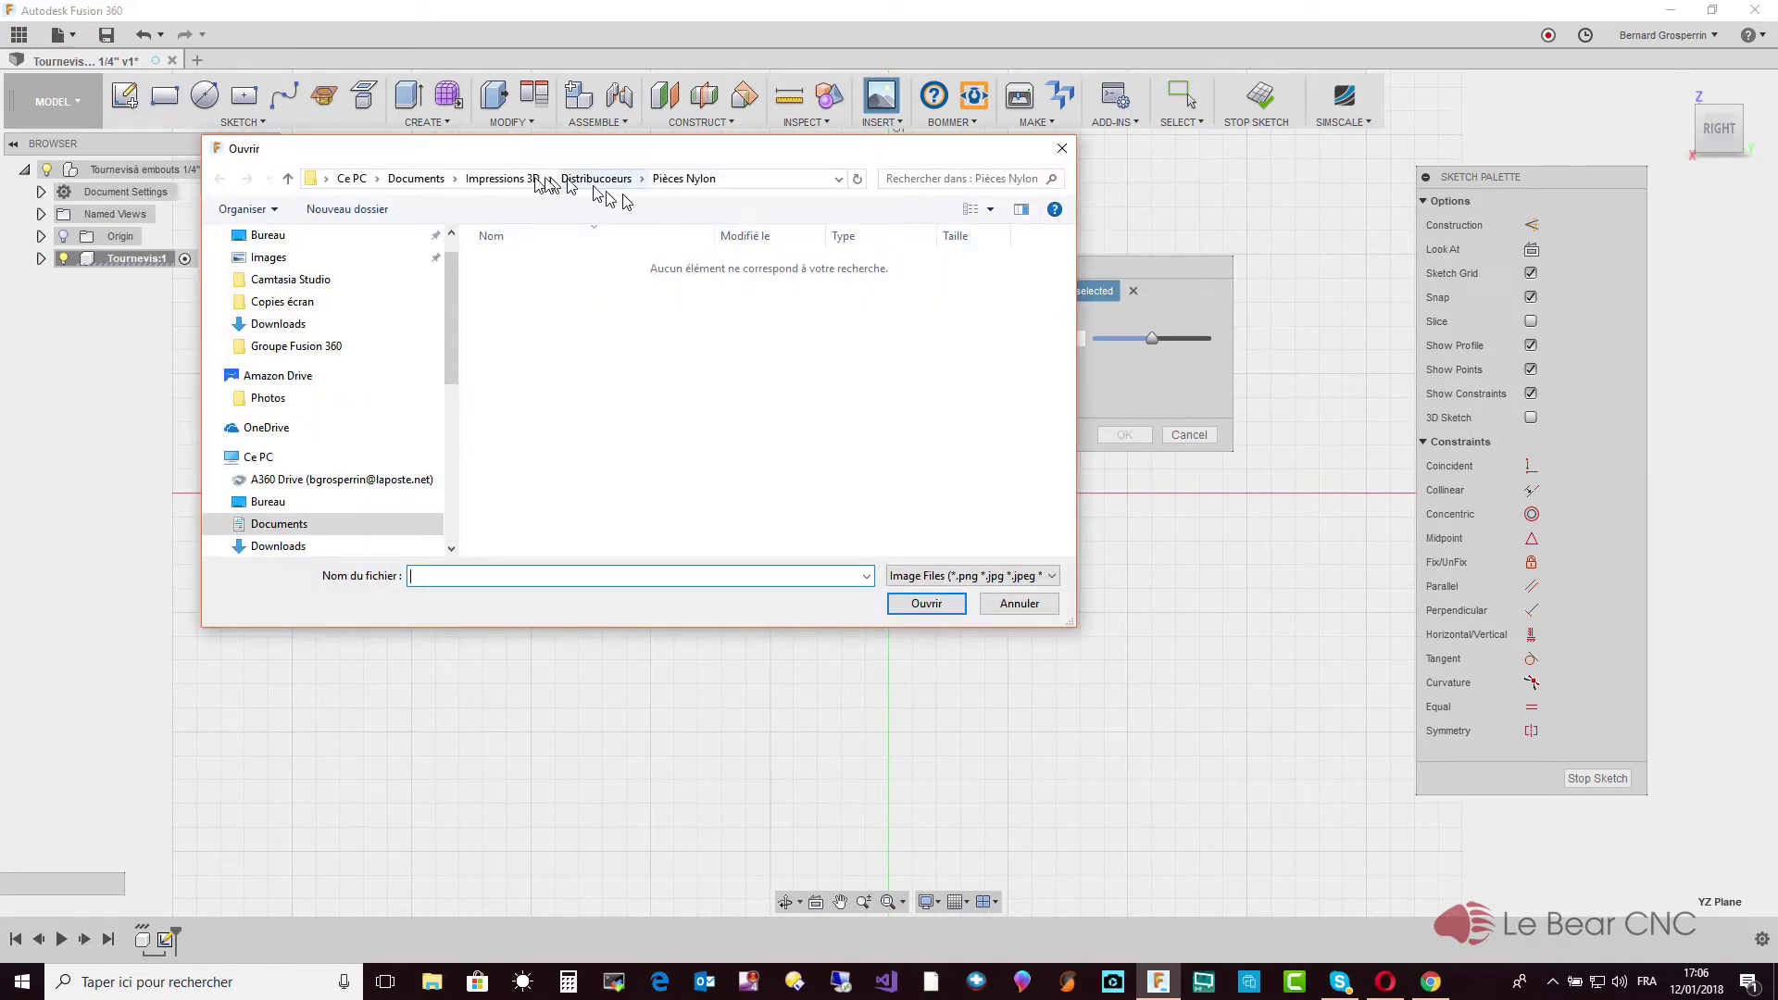
mouse_move(278, 324)
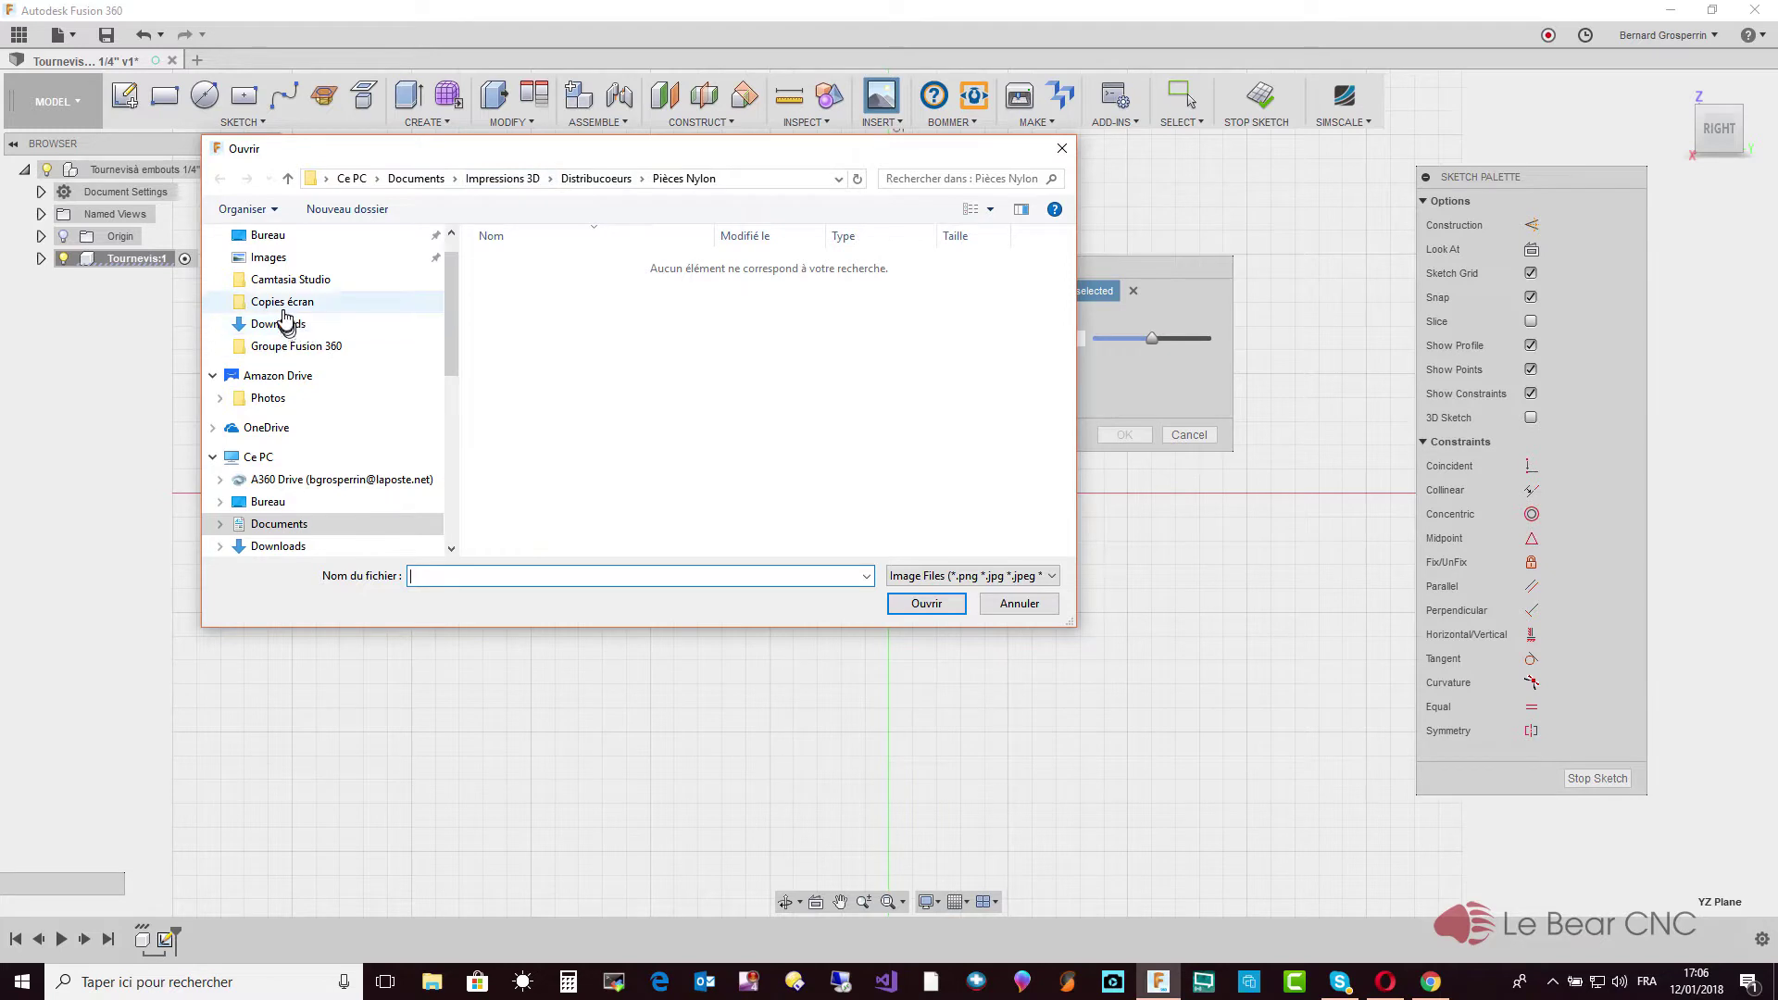
click(282, 303)
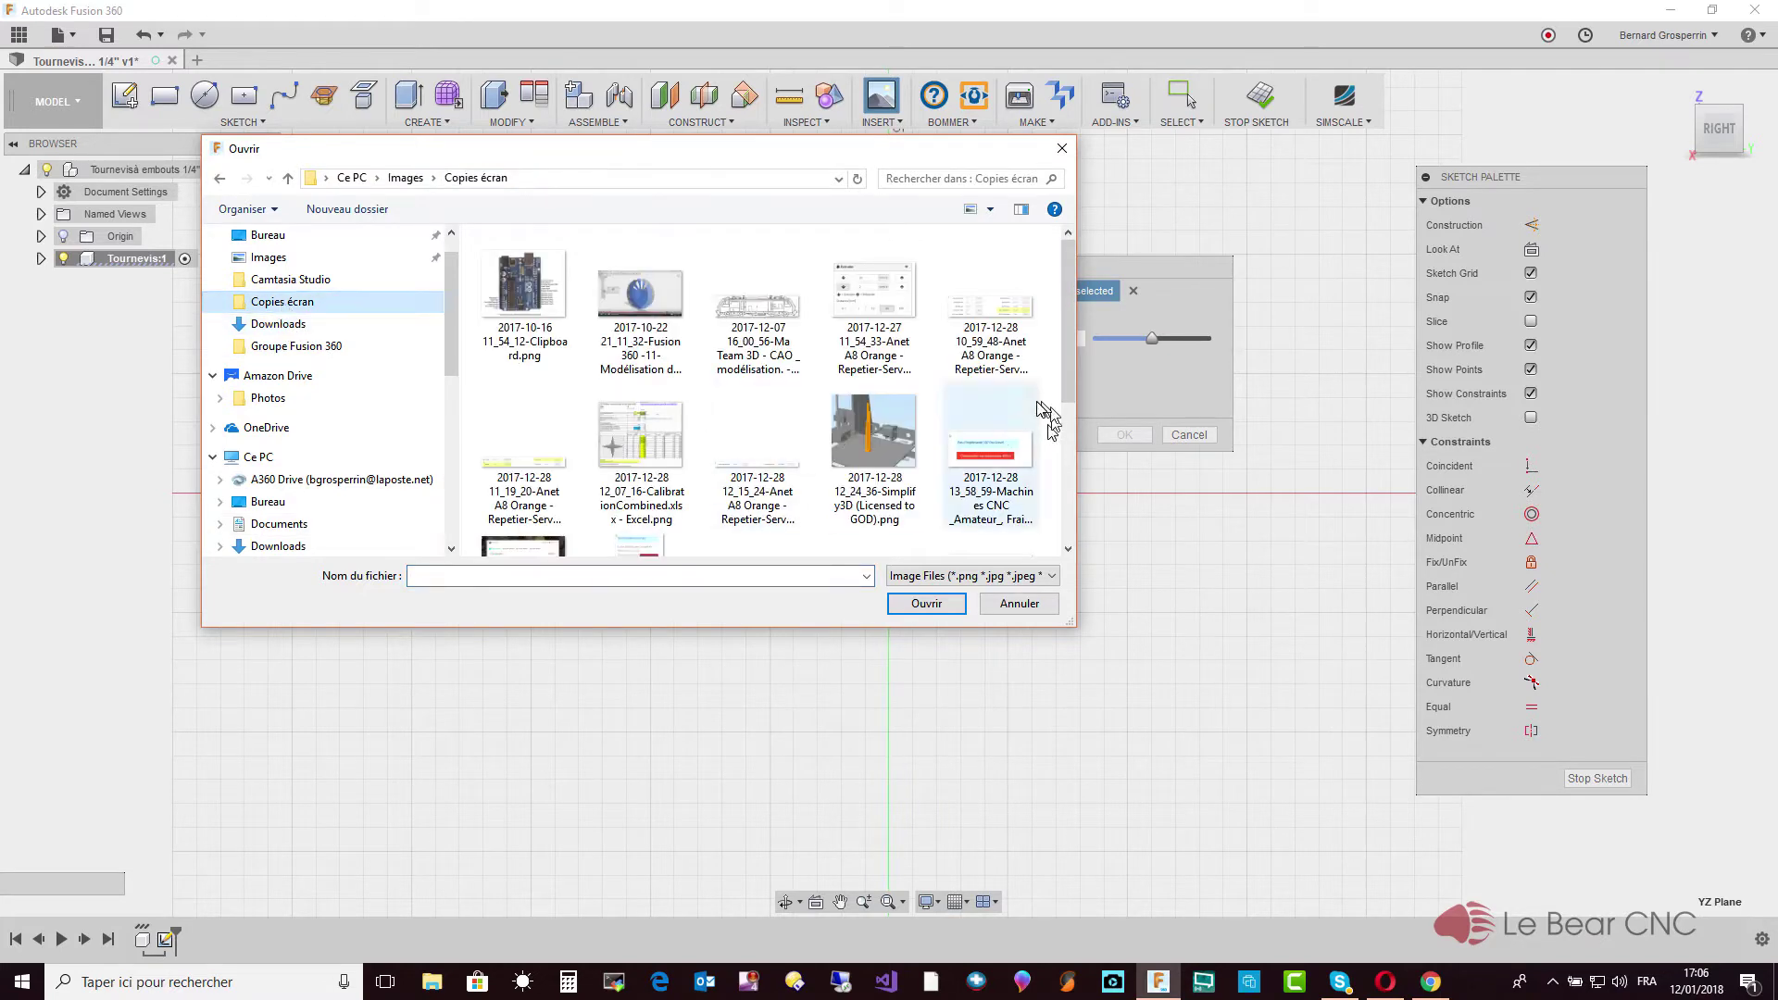
drag(1072, 370, 1074, 490)
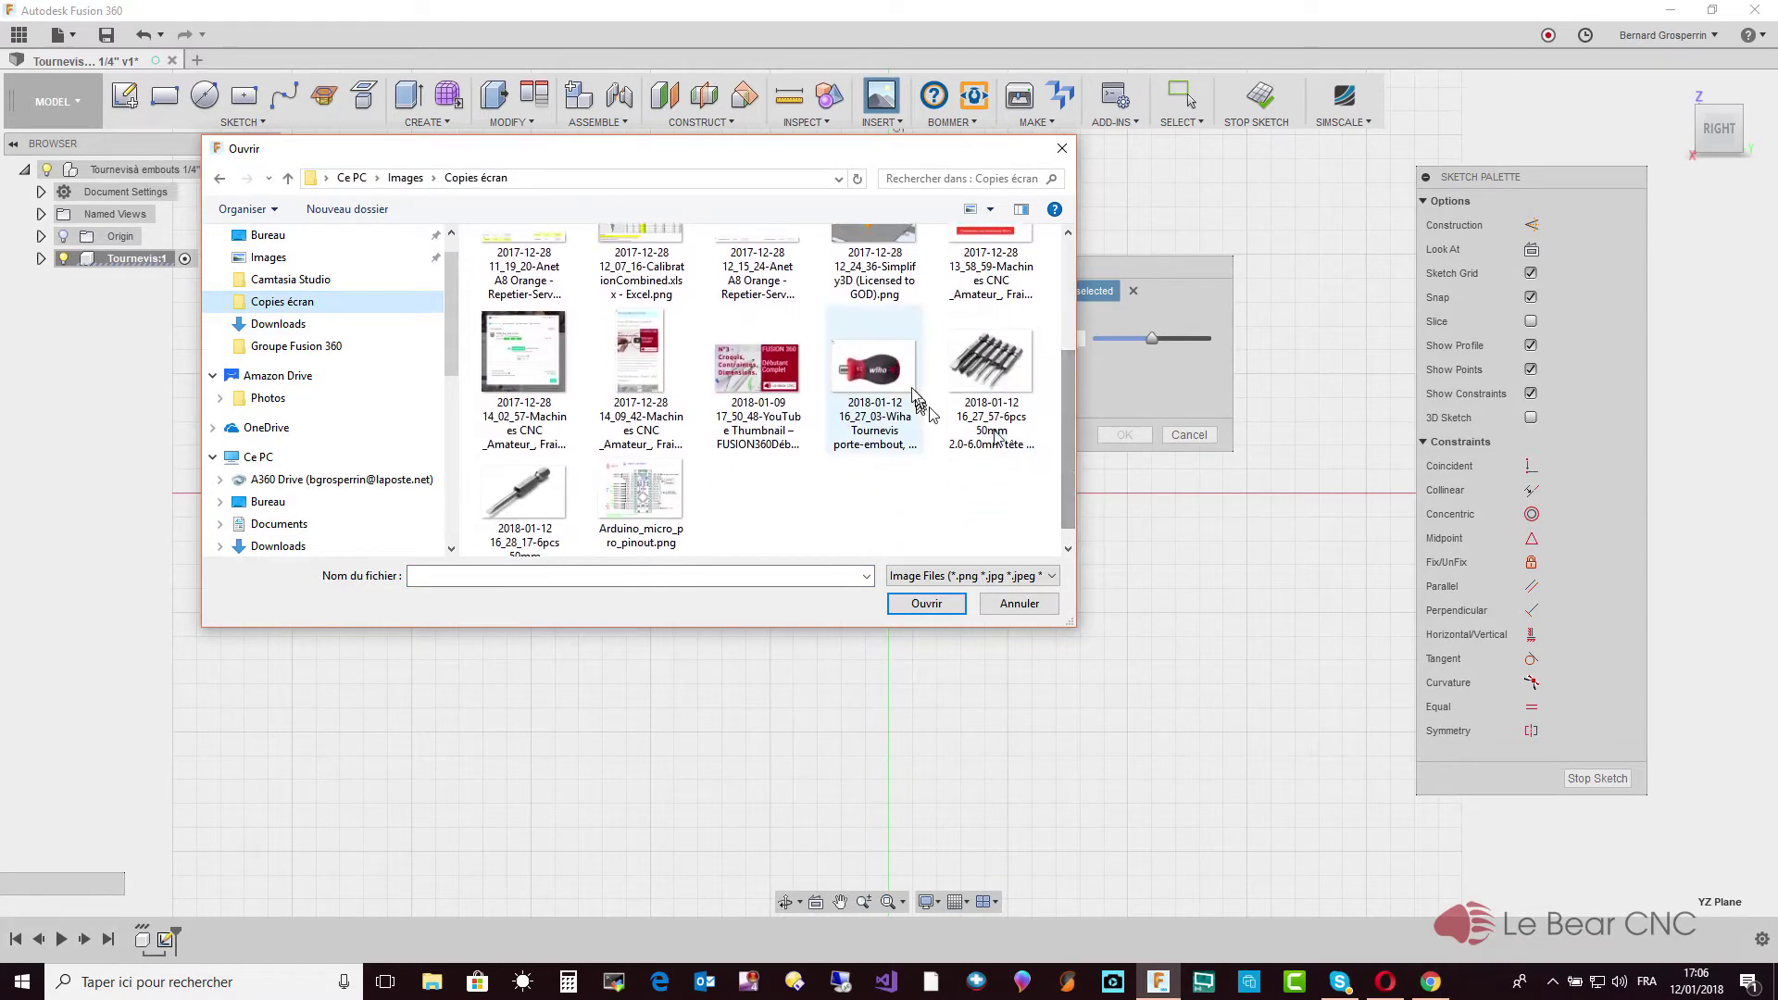
click(875, 375)
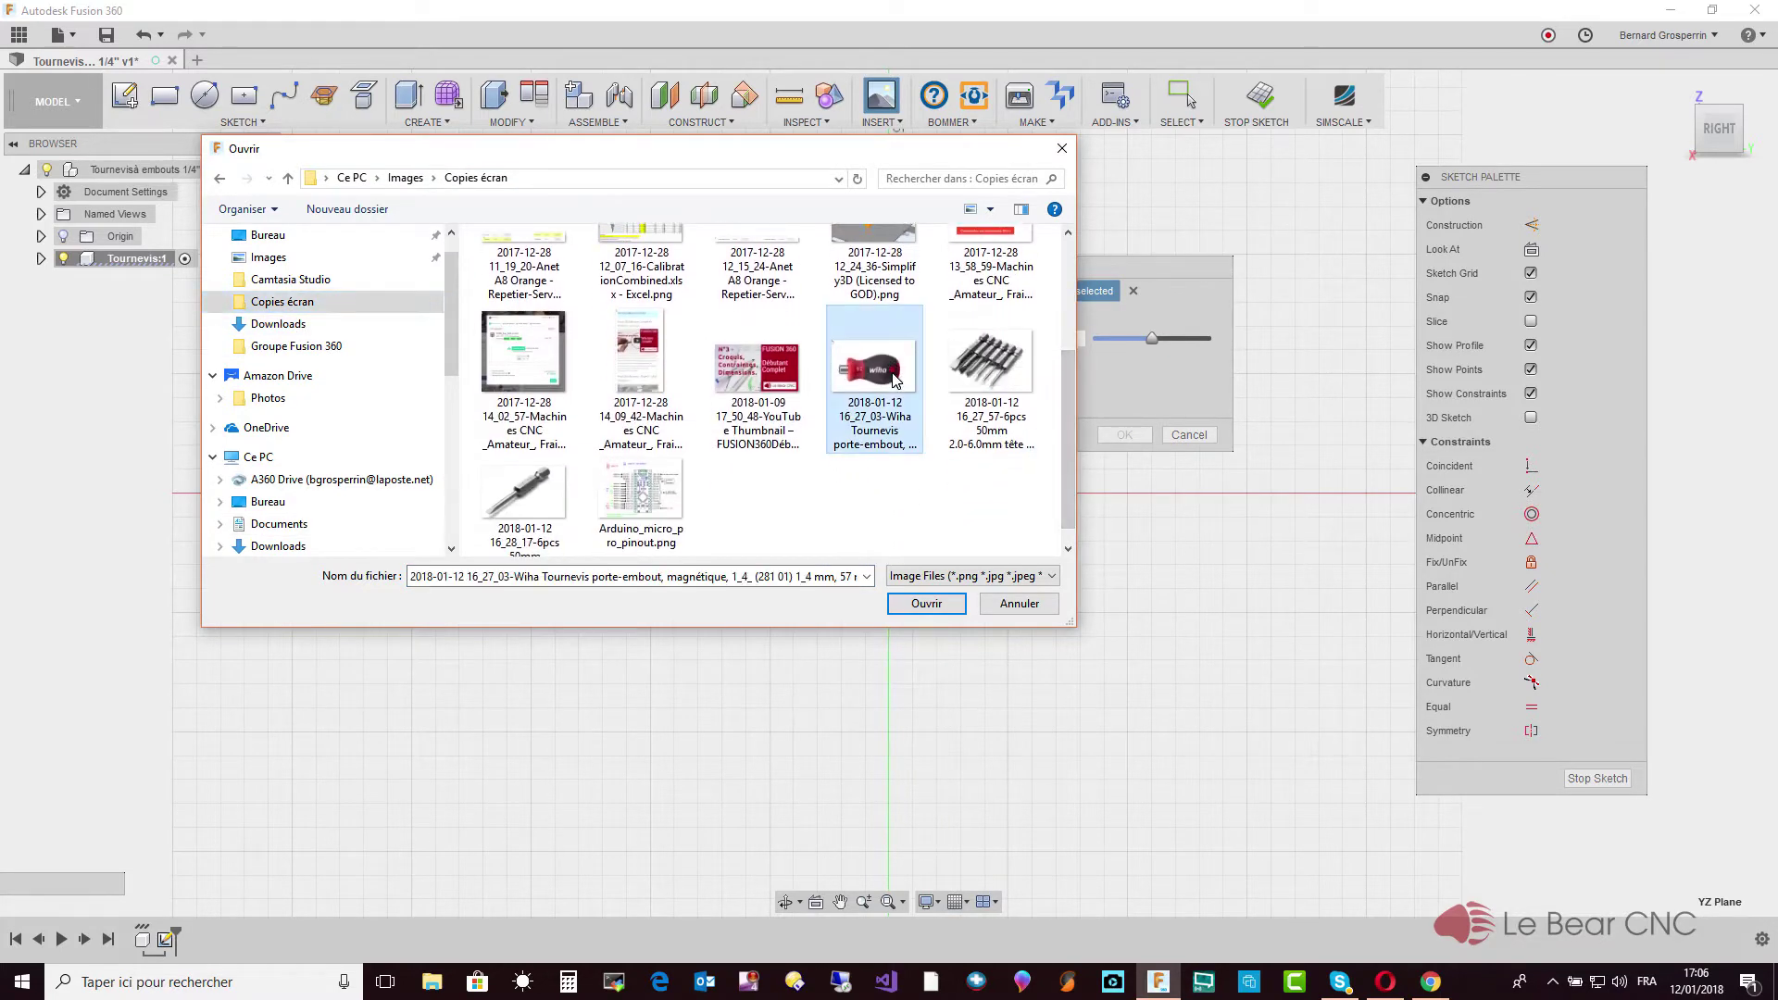
click(930, 604)
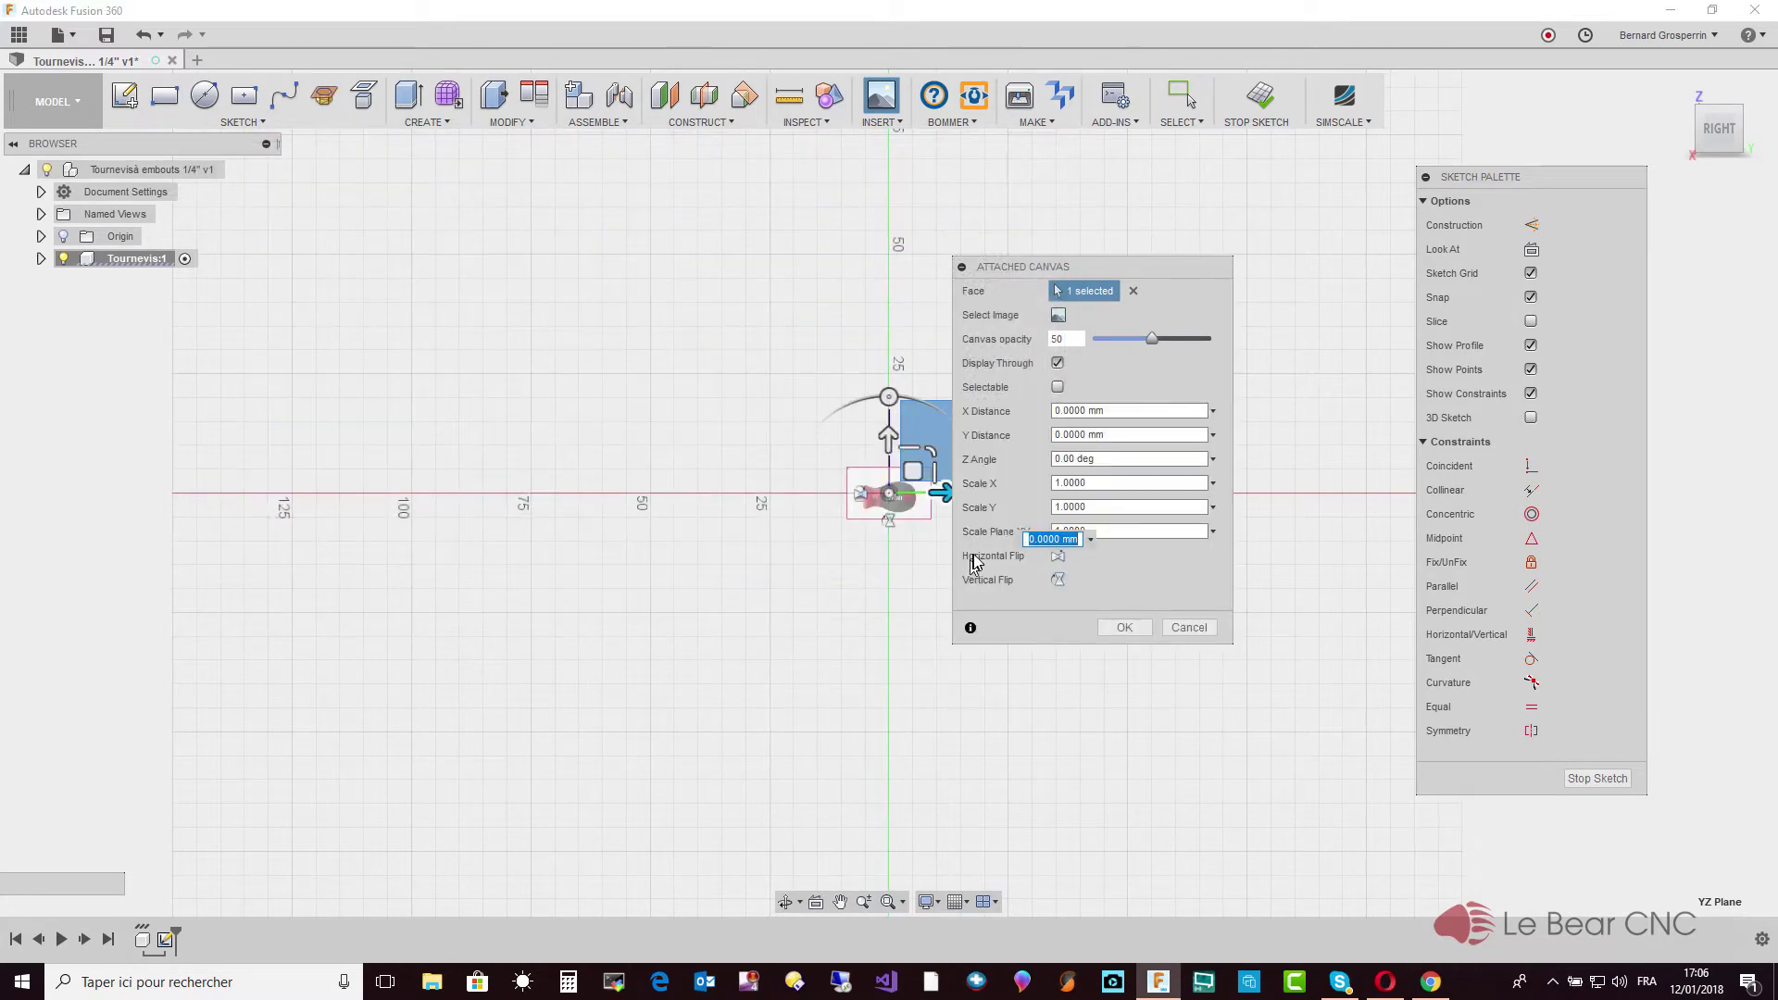
click(1124, 628)
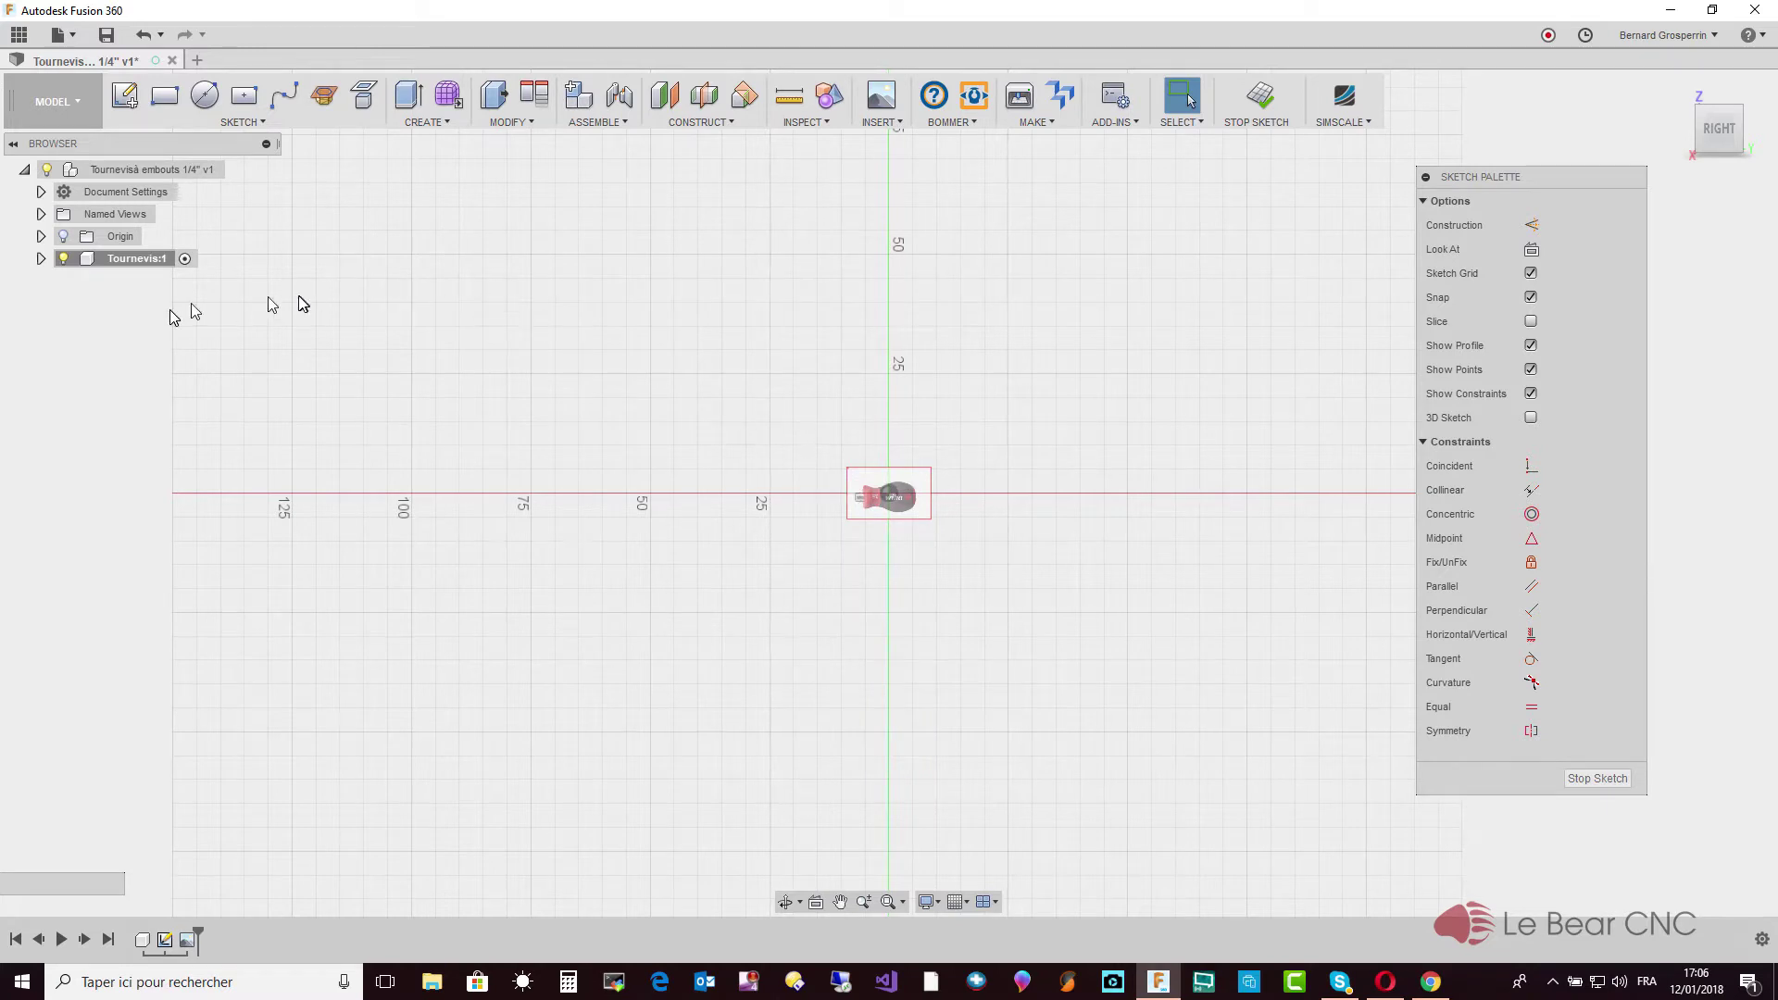
Expand Tournevis:1 and its Canvases folder, leave the sketch, and activate Tournevis:1
click(41, 259)
click(57, 303)
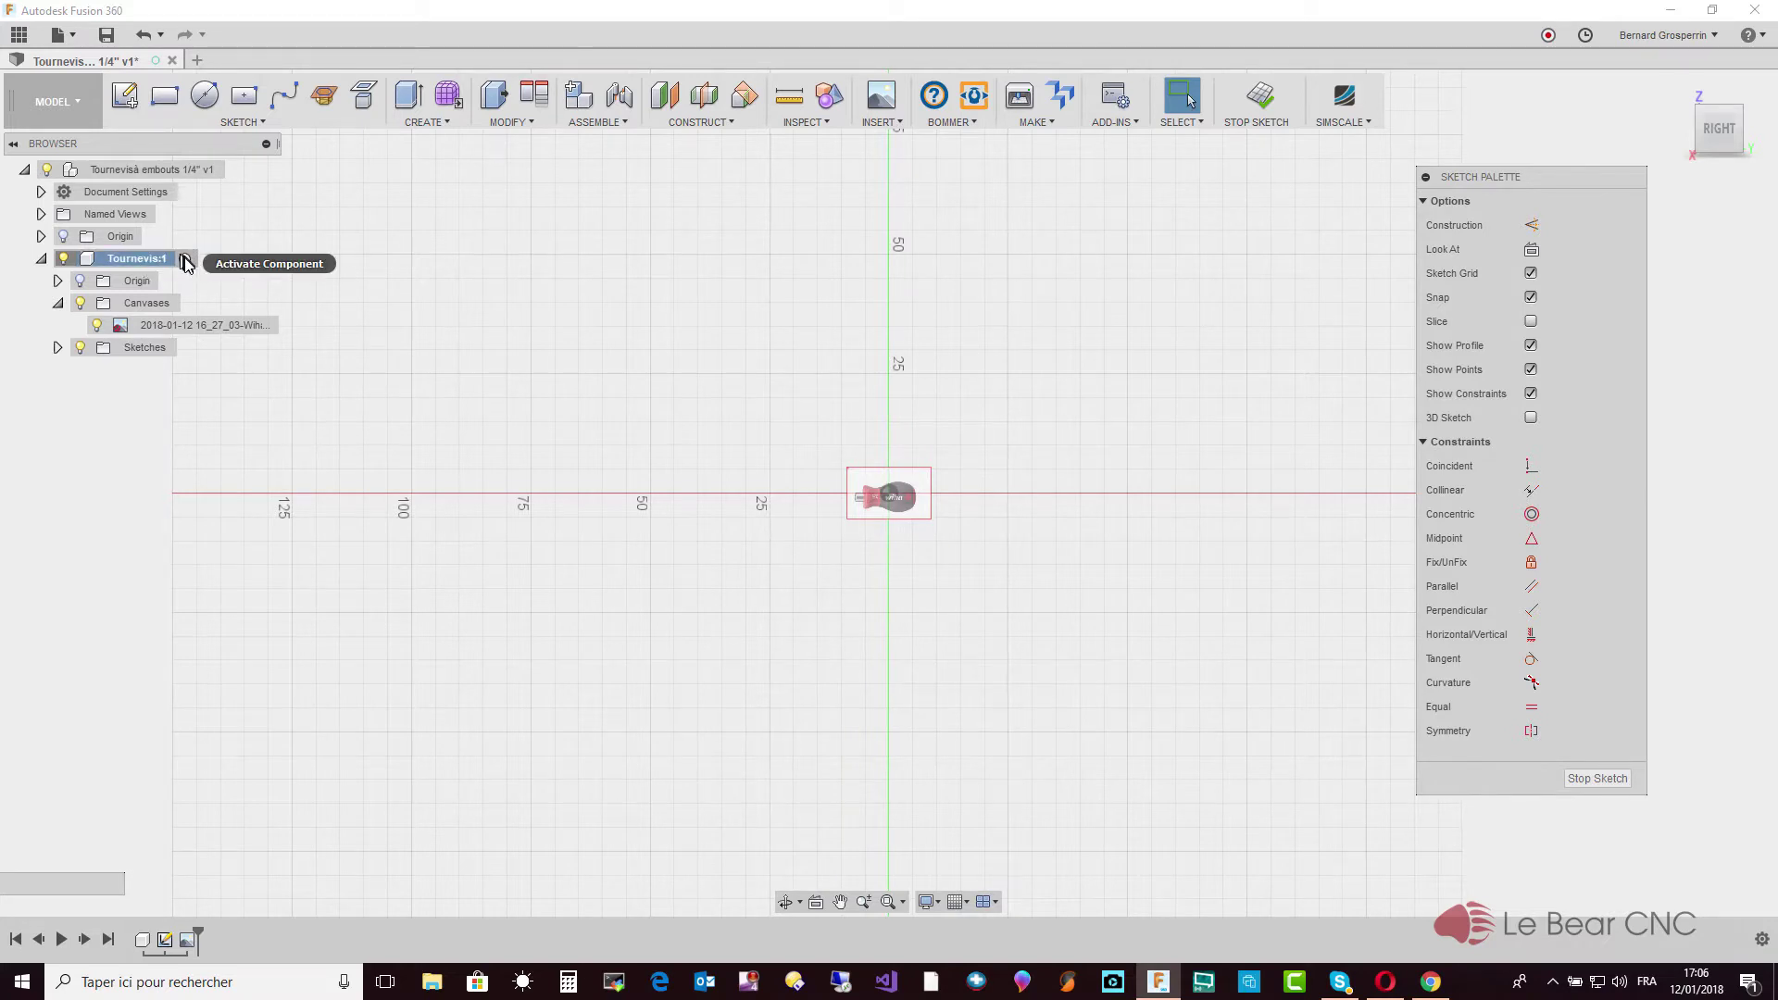
click(187, 262)
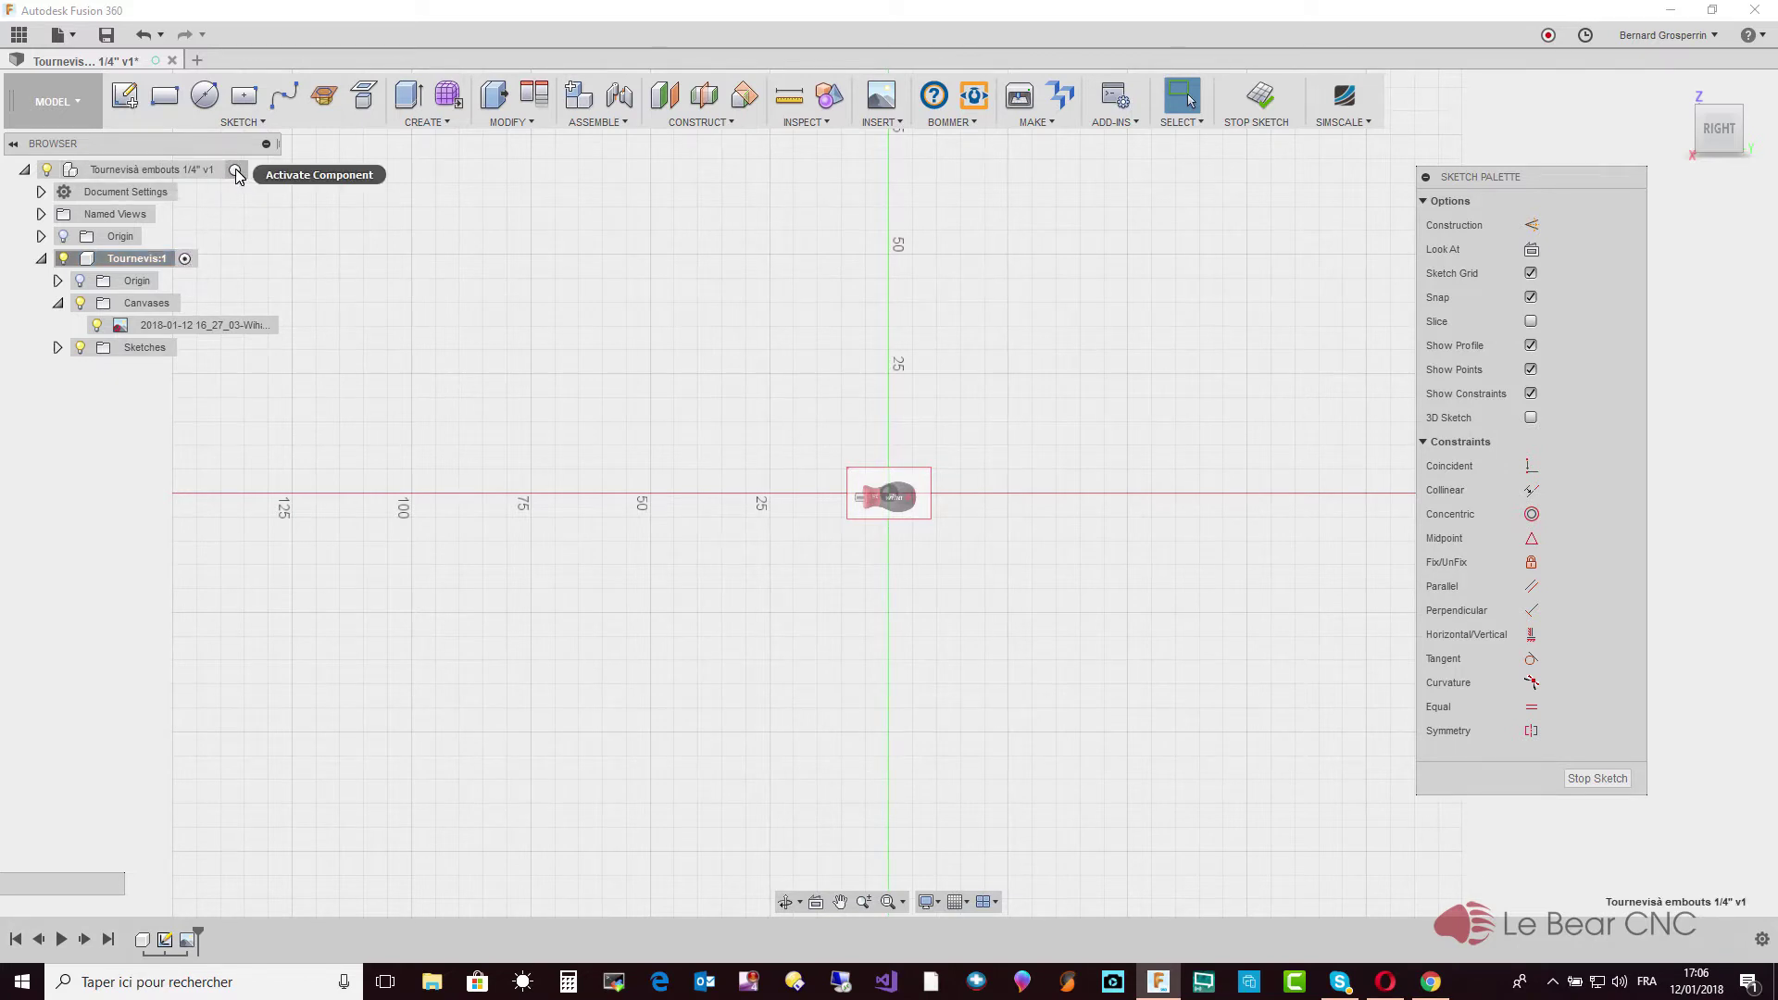
click(237, 174)
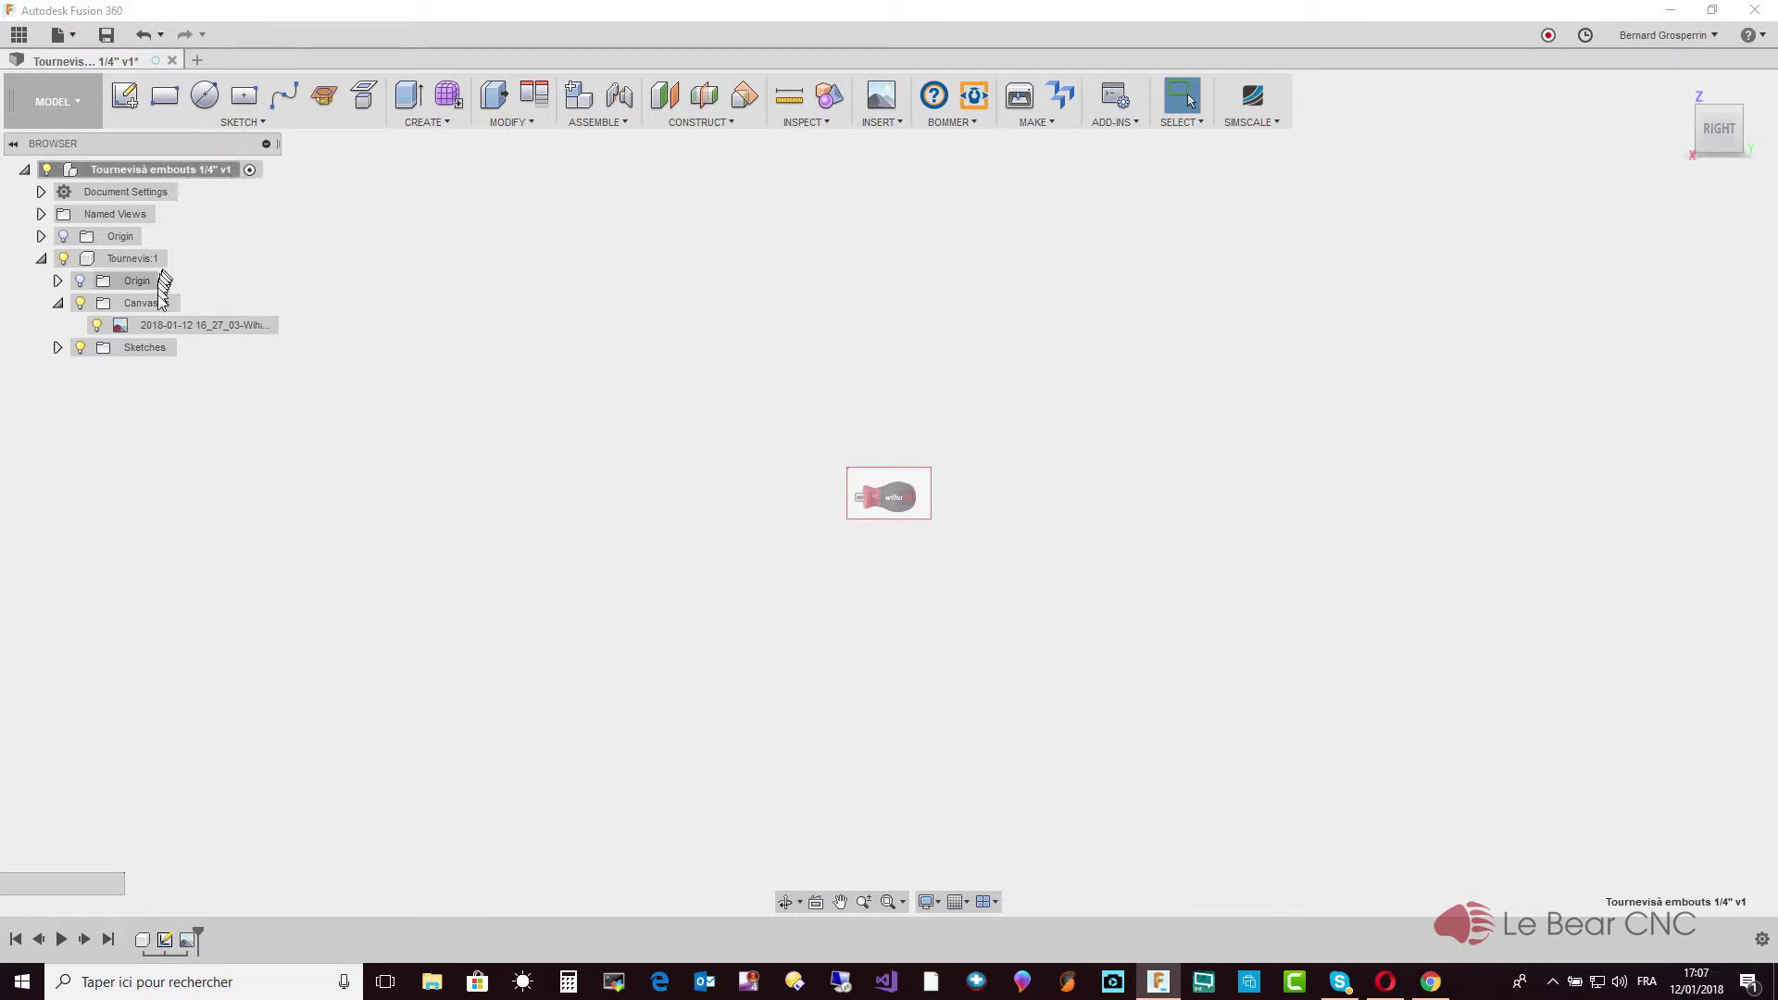
click(185, 259)
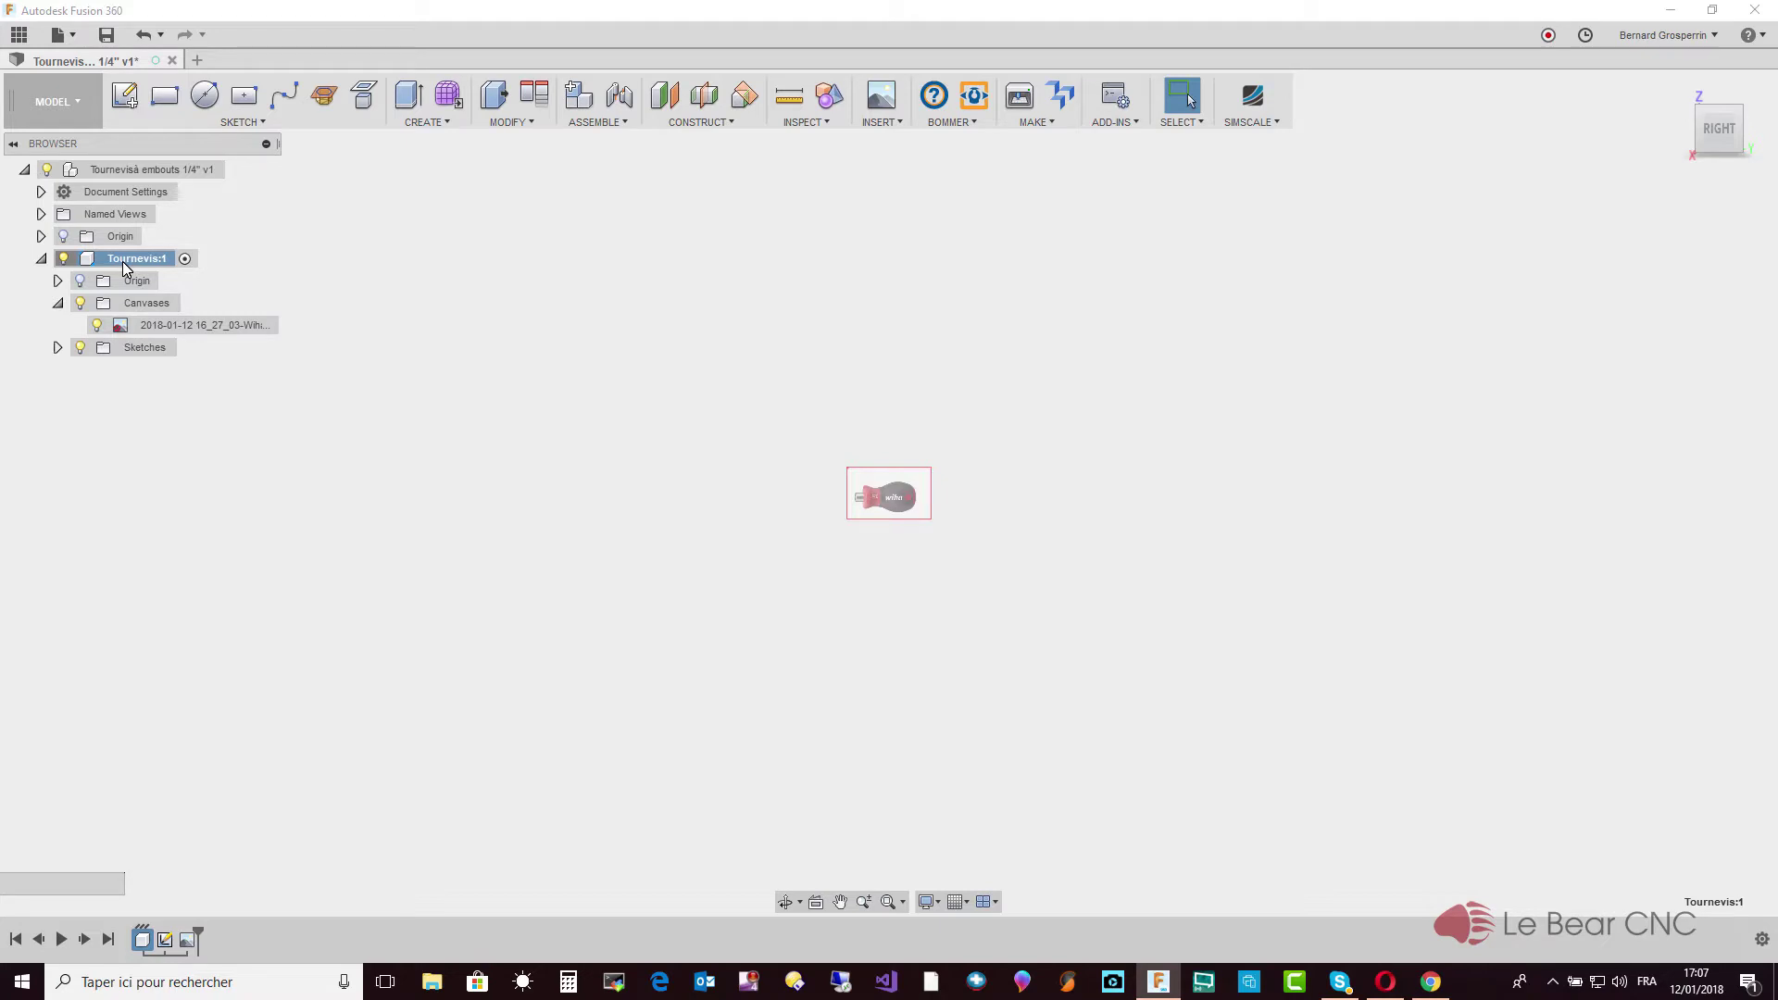
Start calibrating the Wiha canvas with points at the red collar and the handle end
right_click(176, 331)
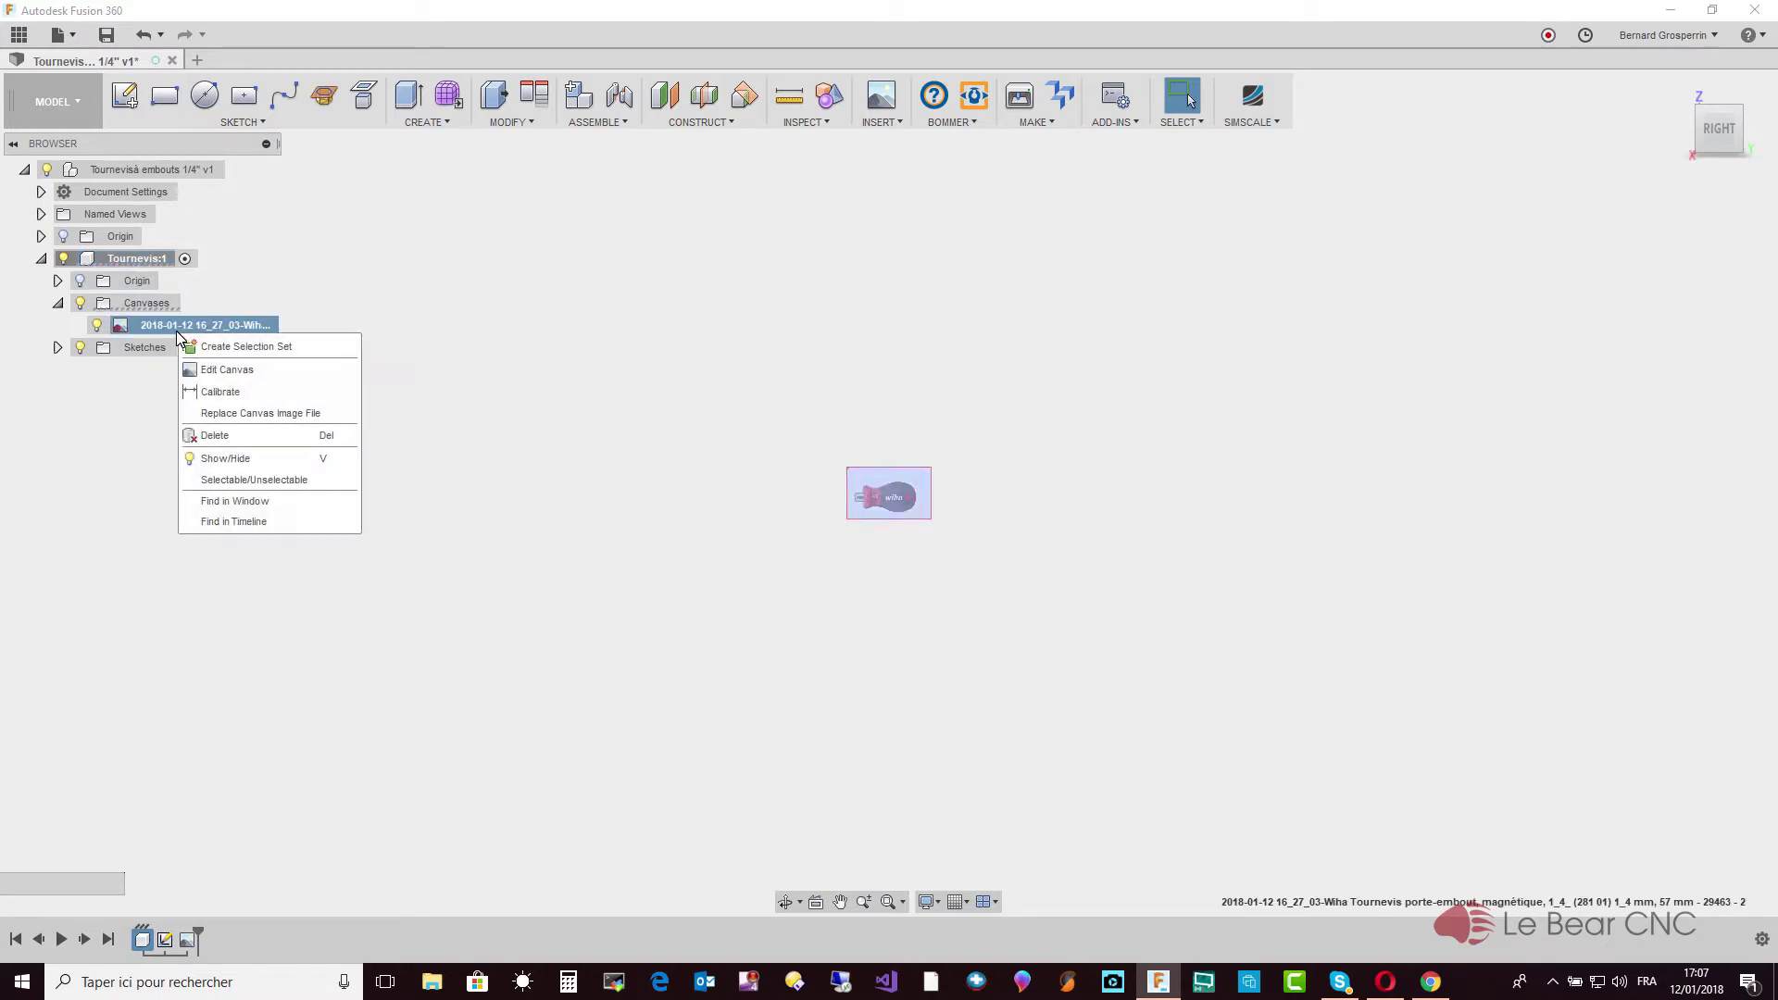
click(222, 392)
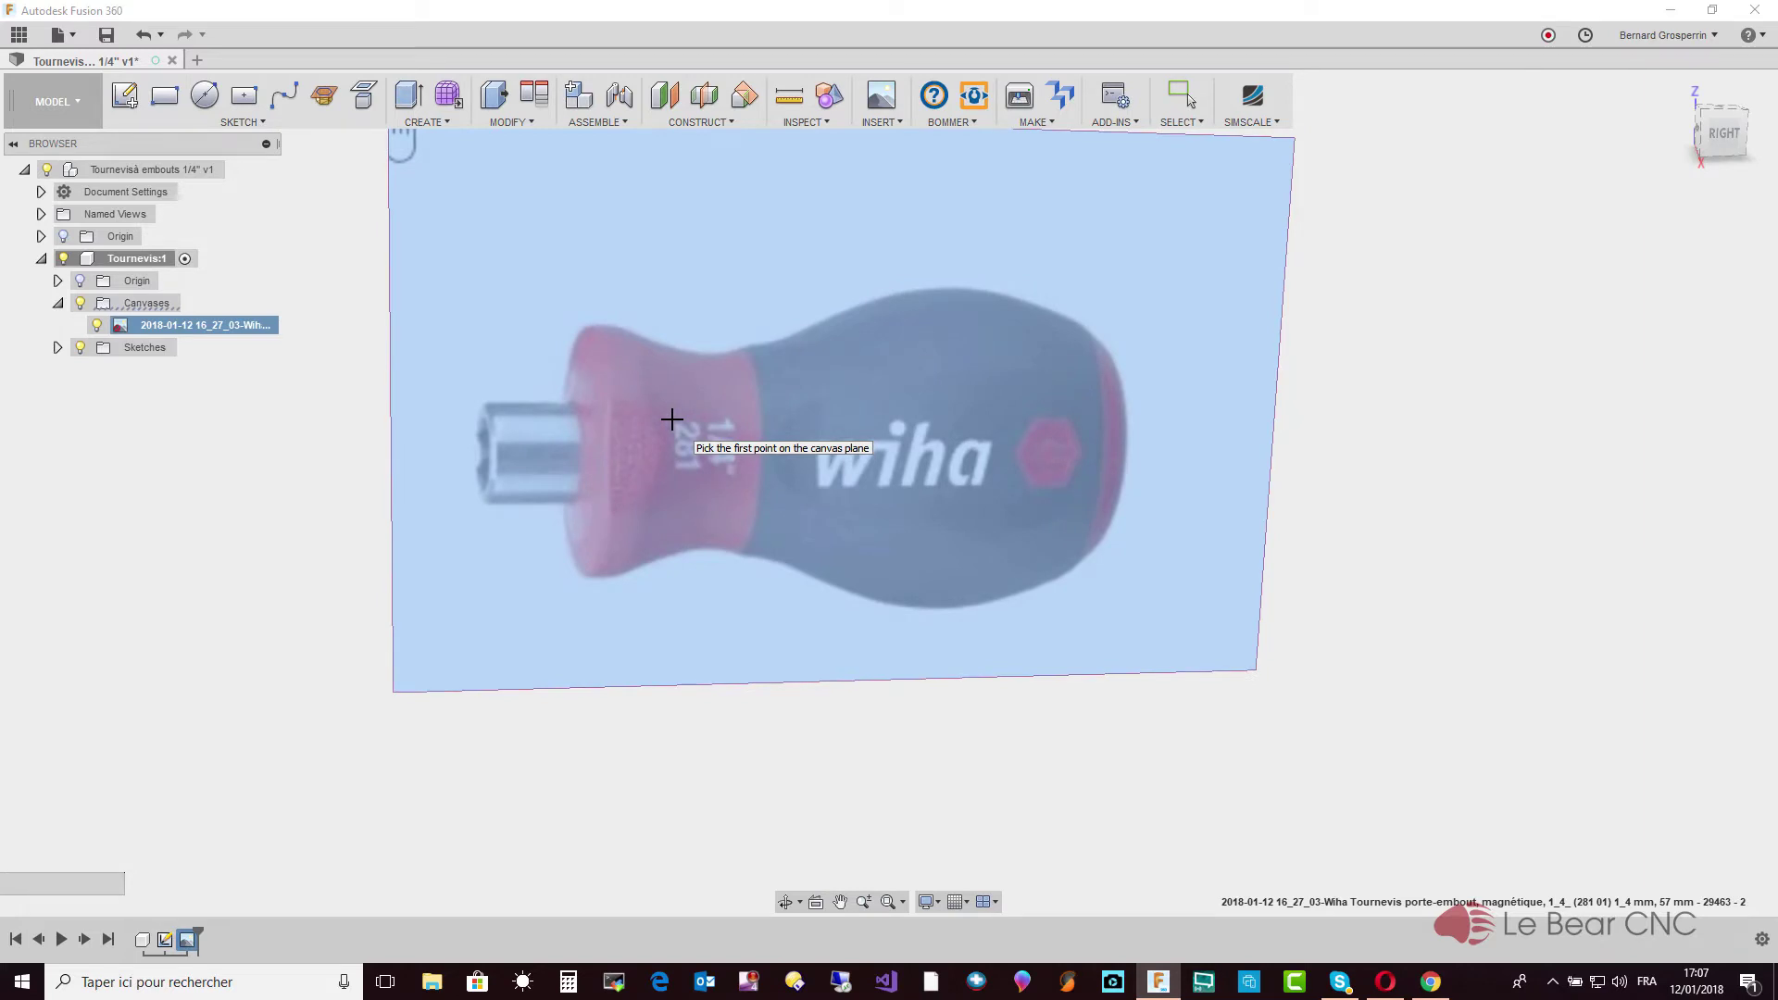
click(655, 422)
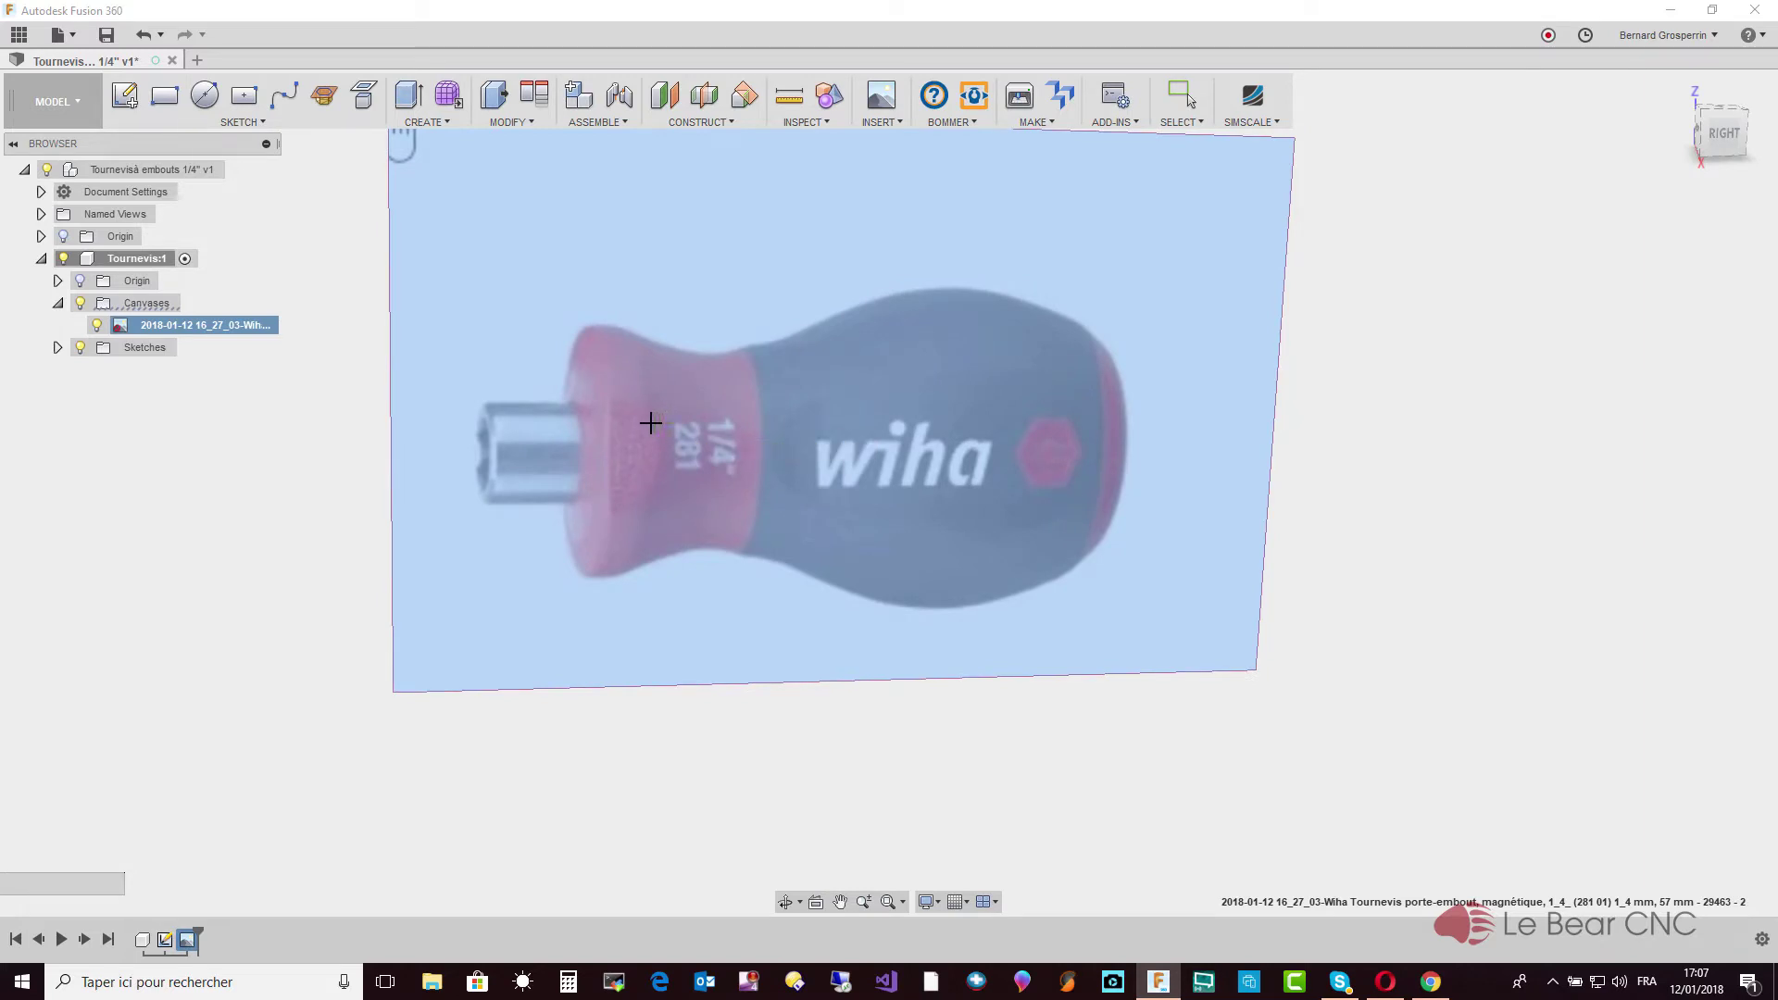
click(574, 405)
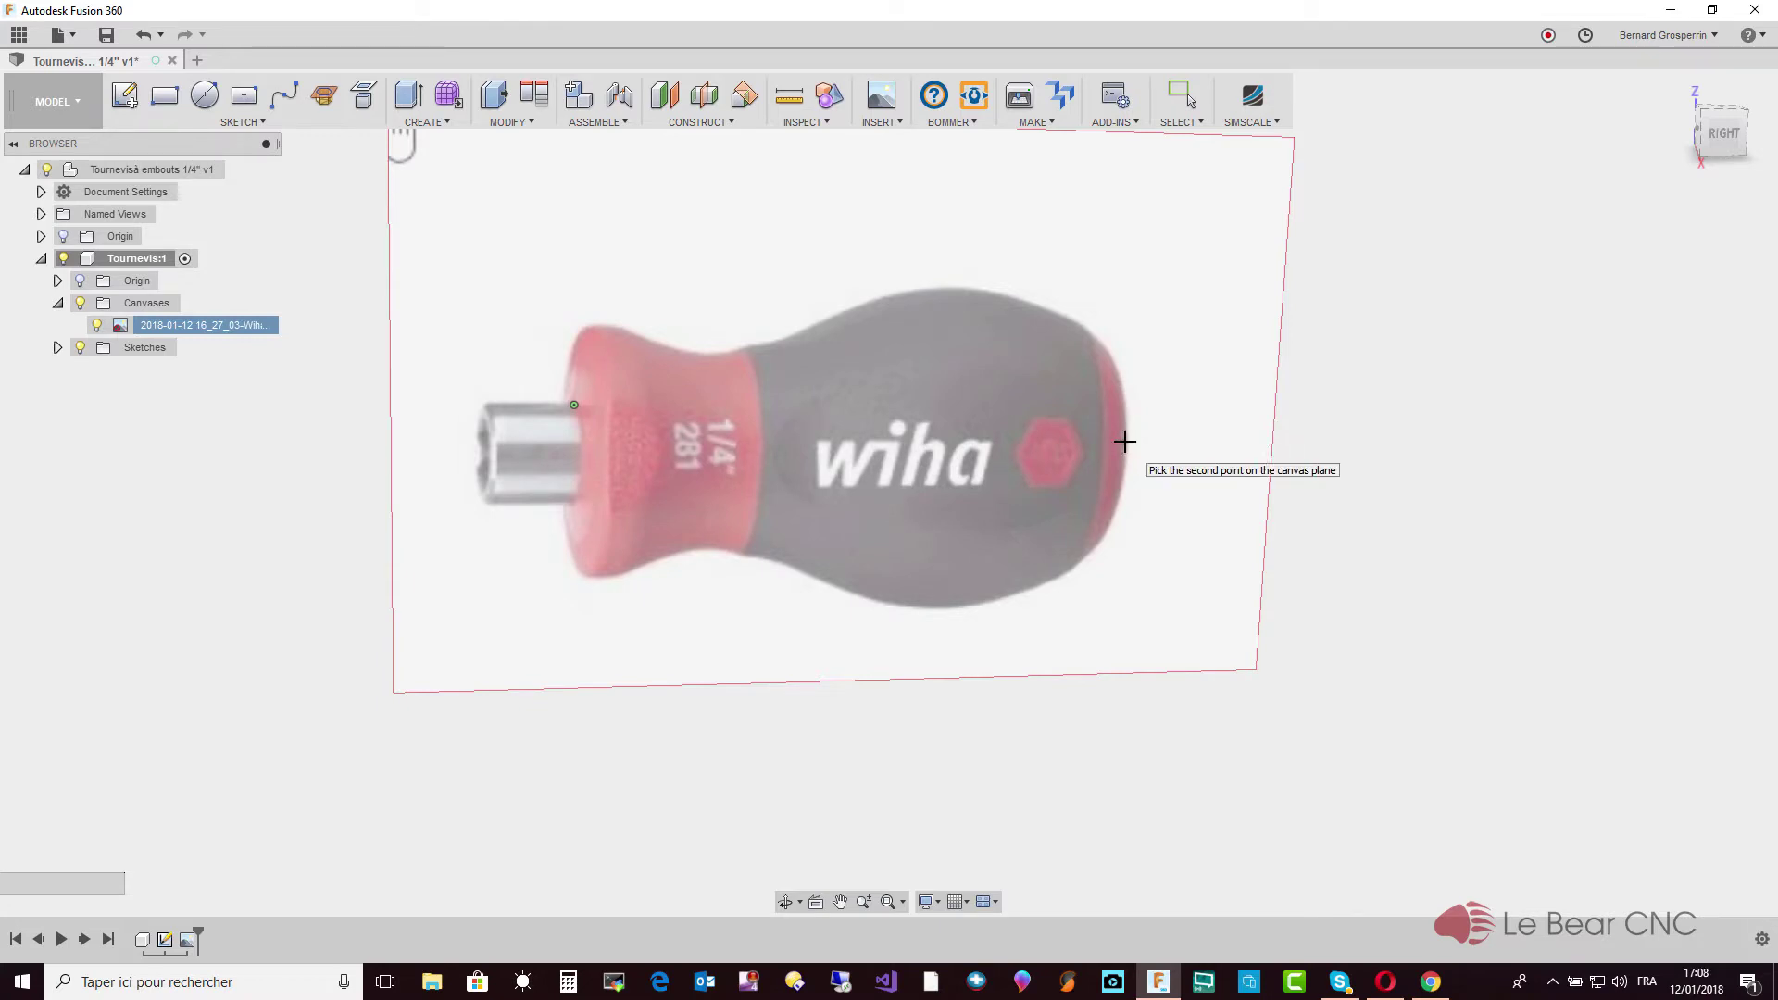
click(1124, 442)
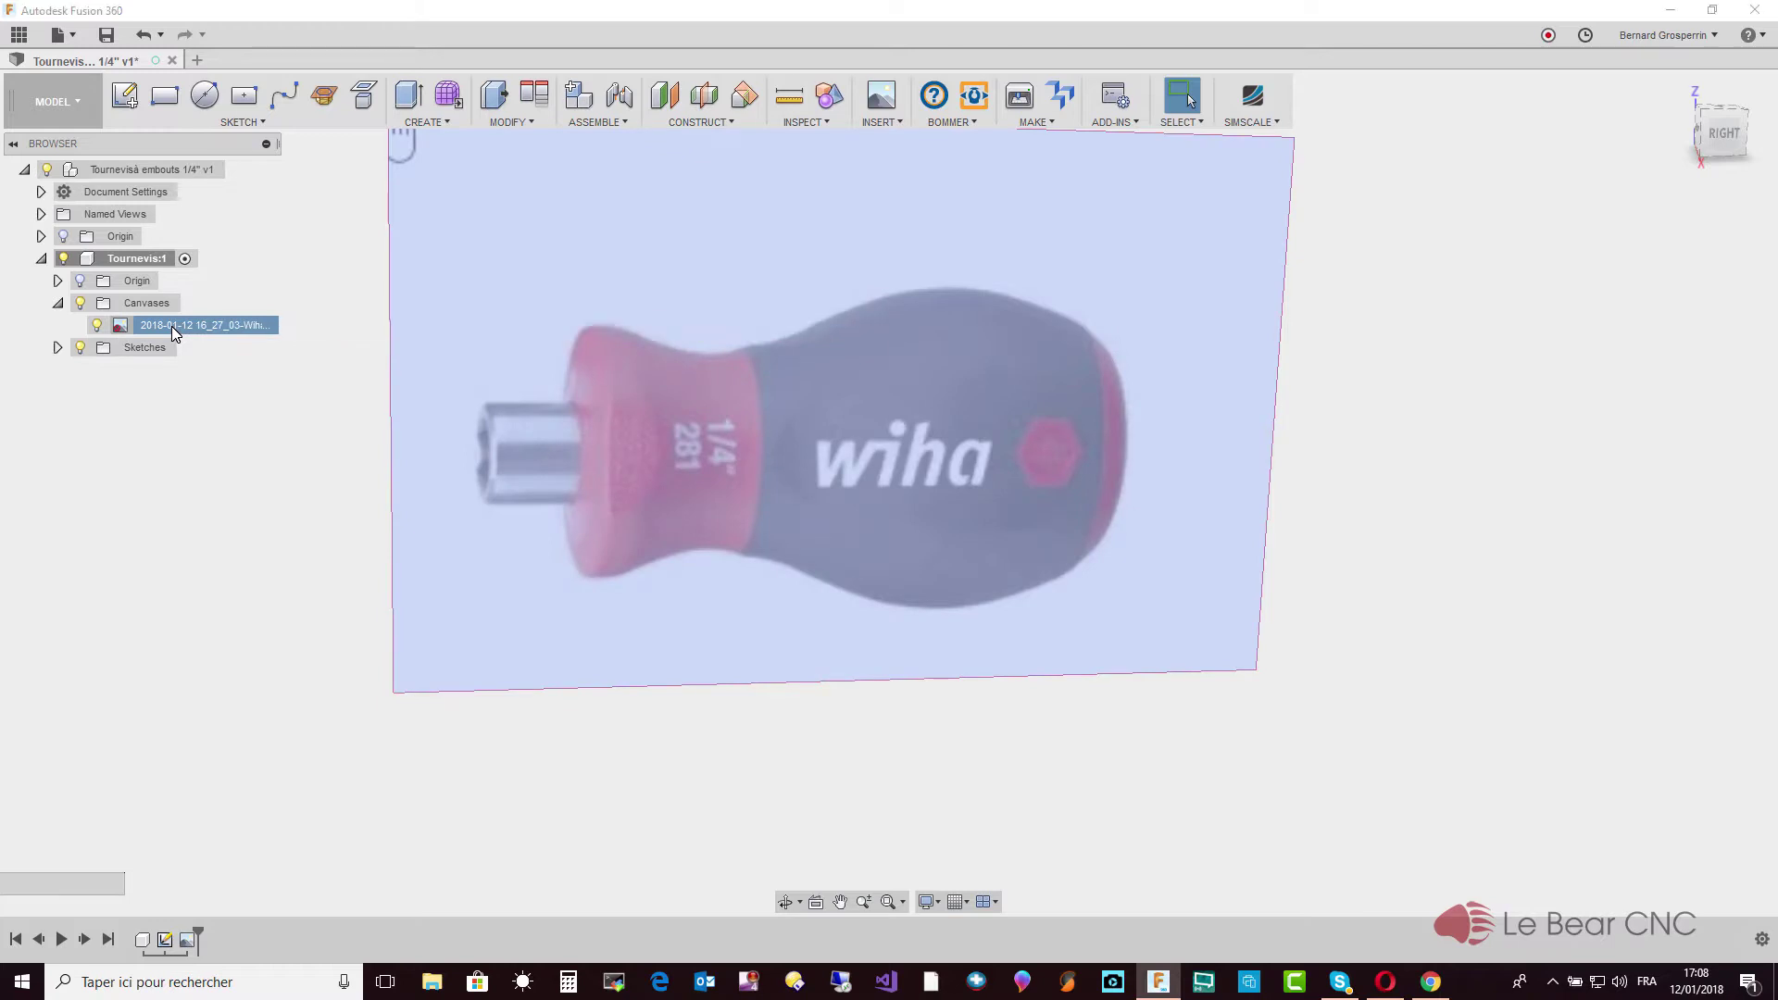
Recalibrate from the bit socket to the rounded handle end, setting the length to 57 mm
right_click(170, 326)
click(218, 400)
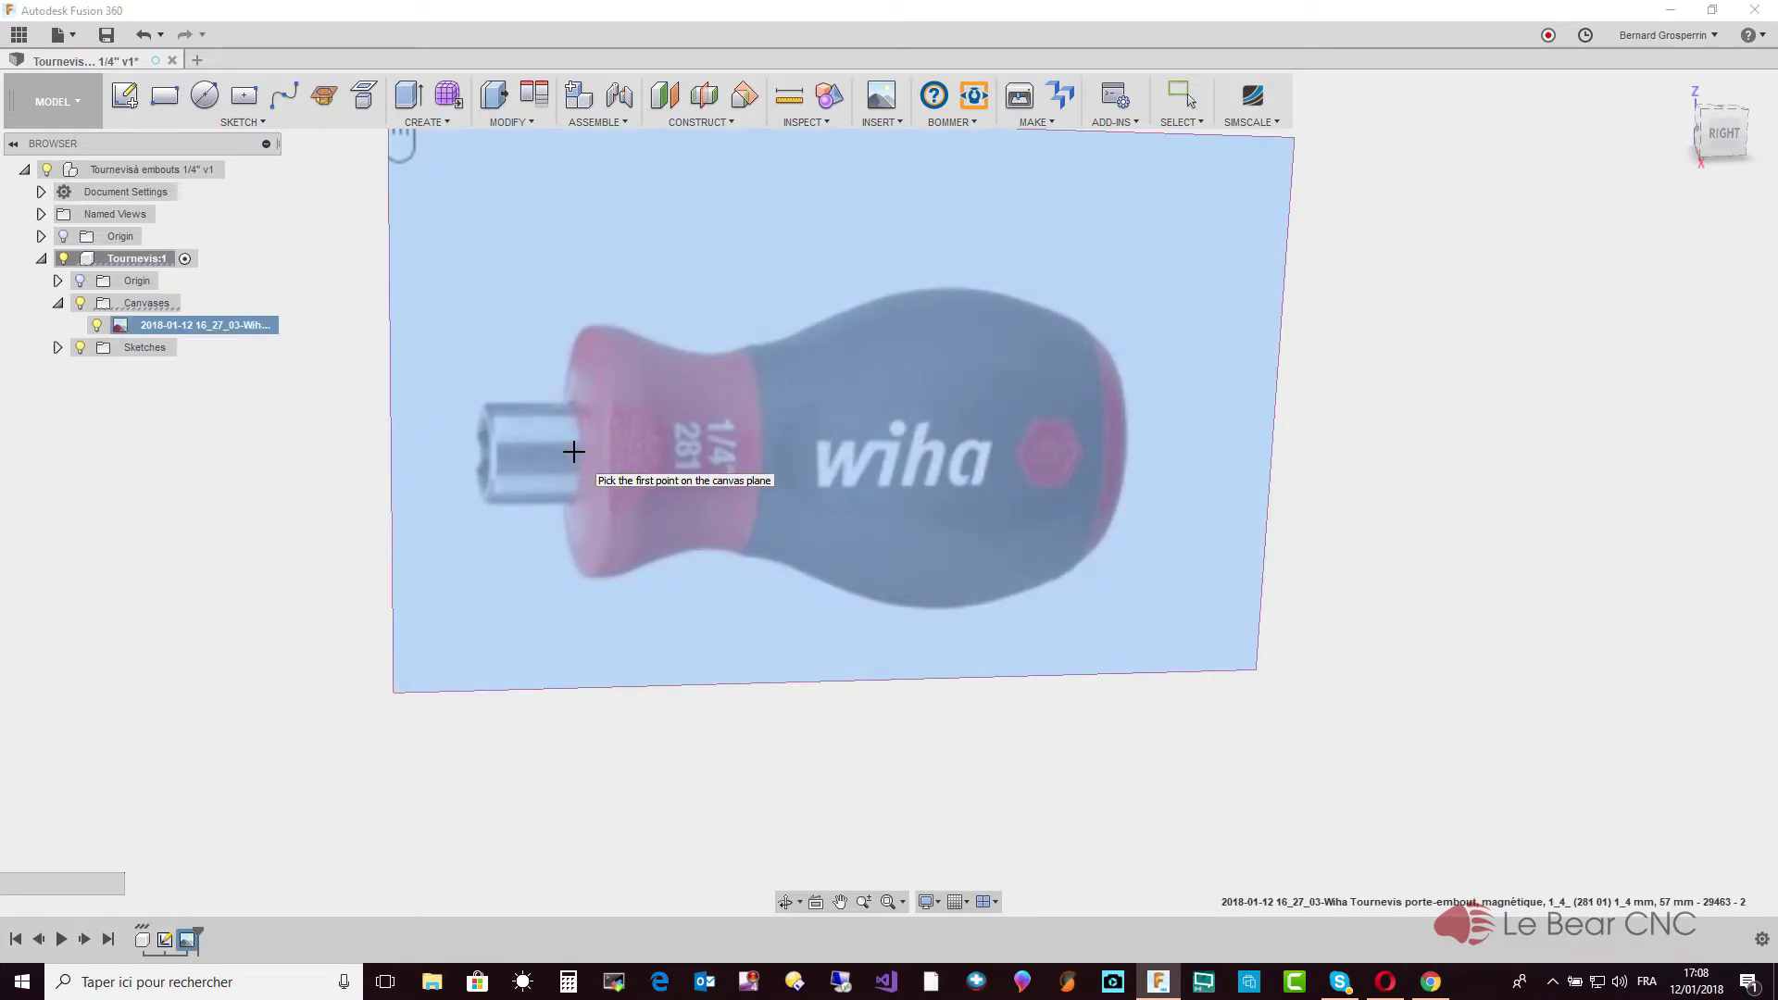
click(574, 451)
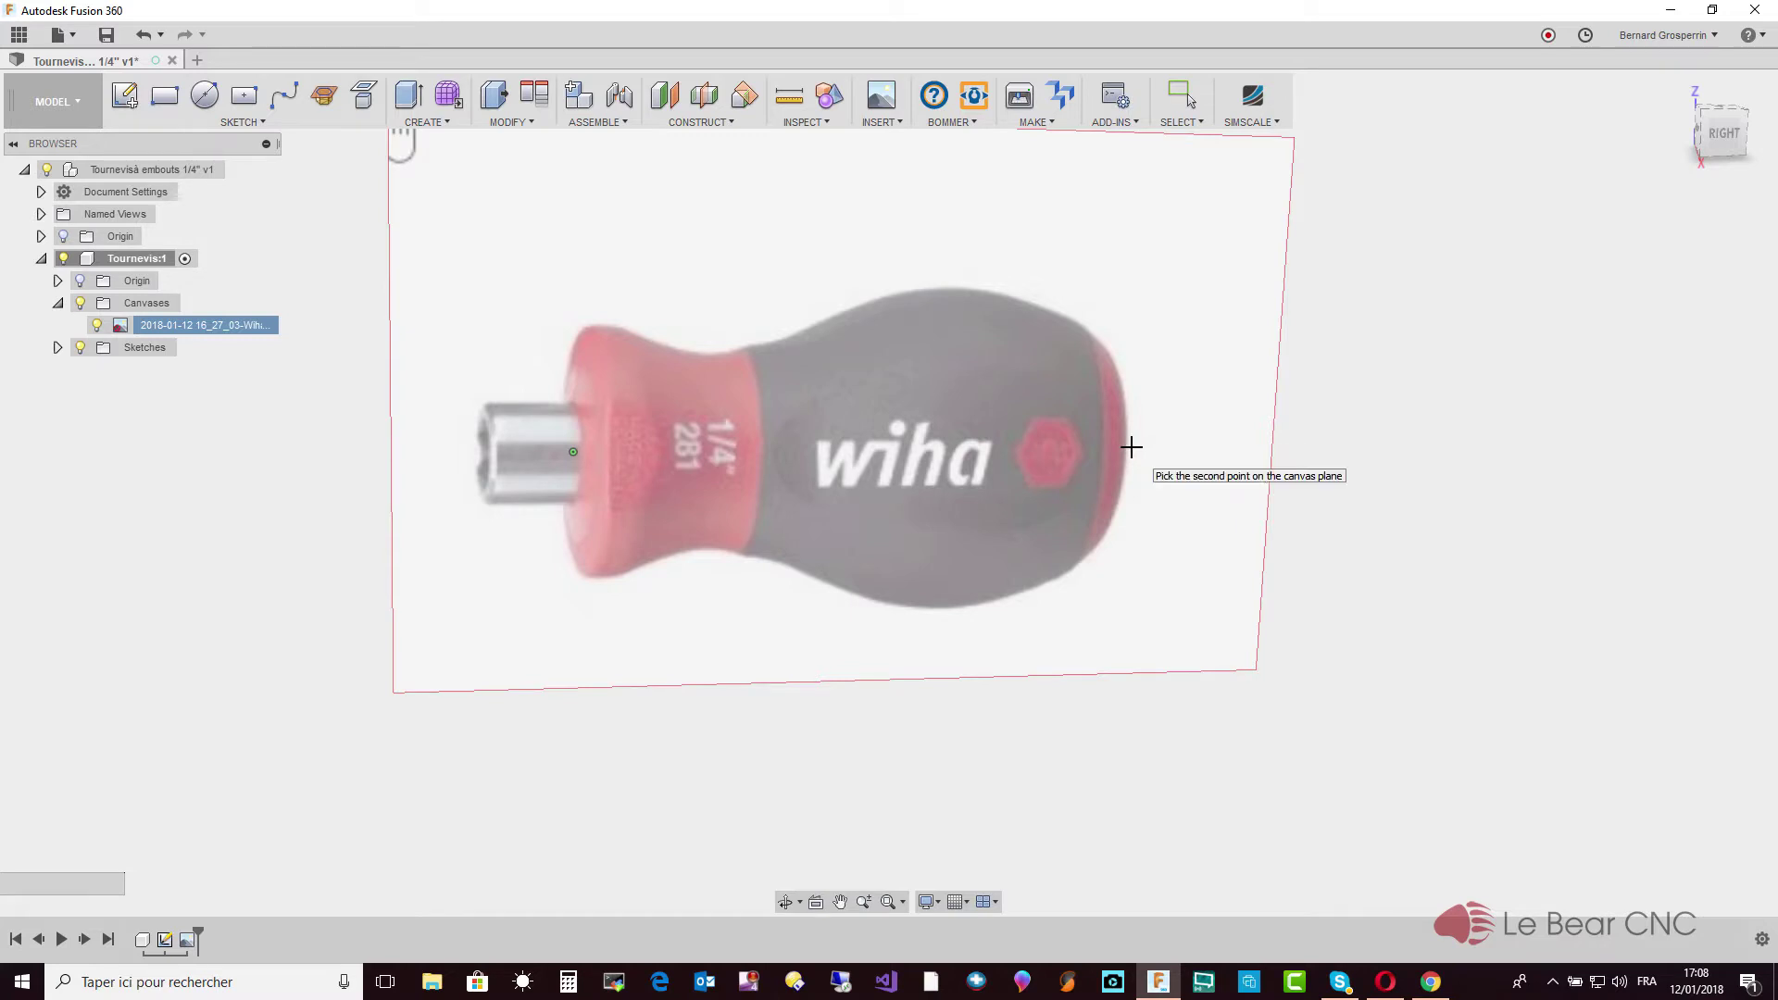
click(1131, 447)
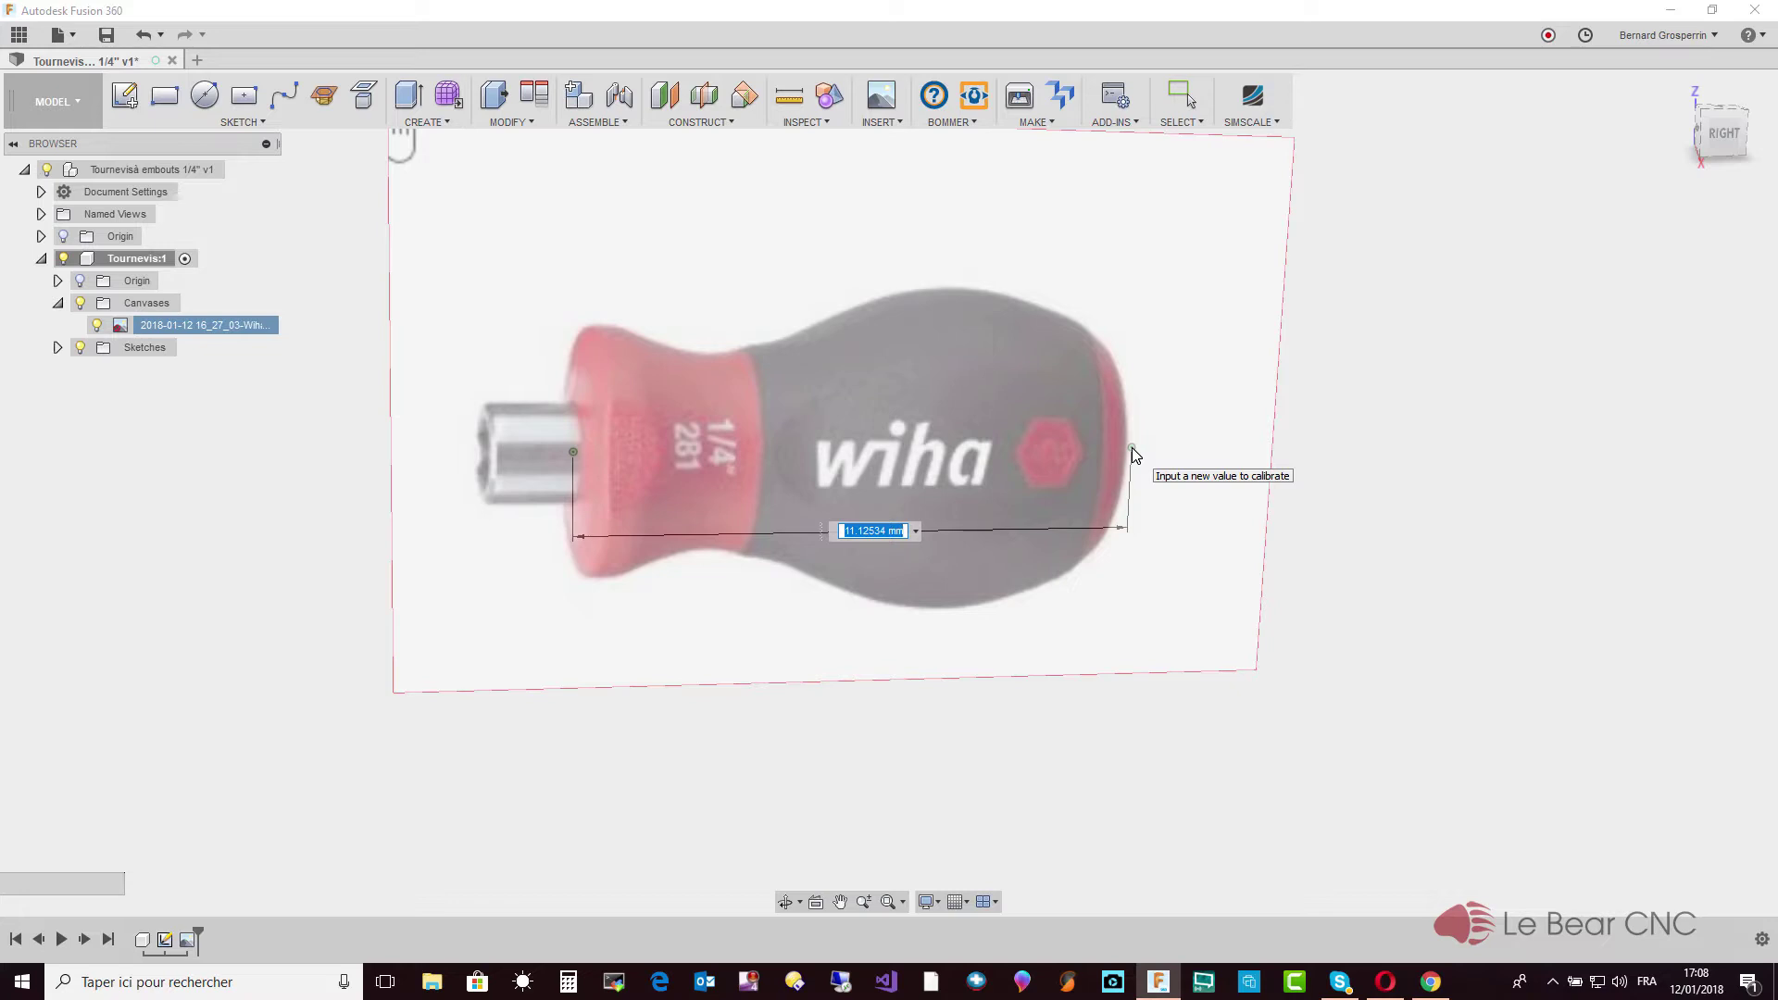
text(57)
key(Return)
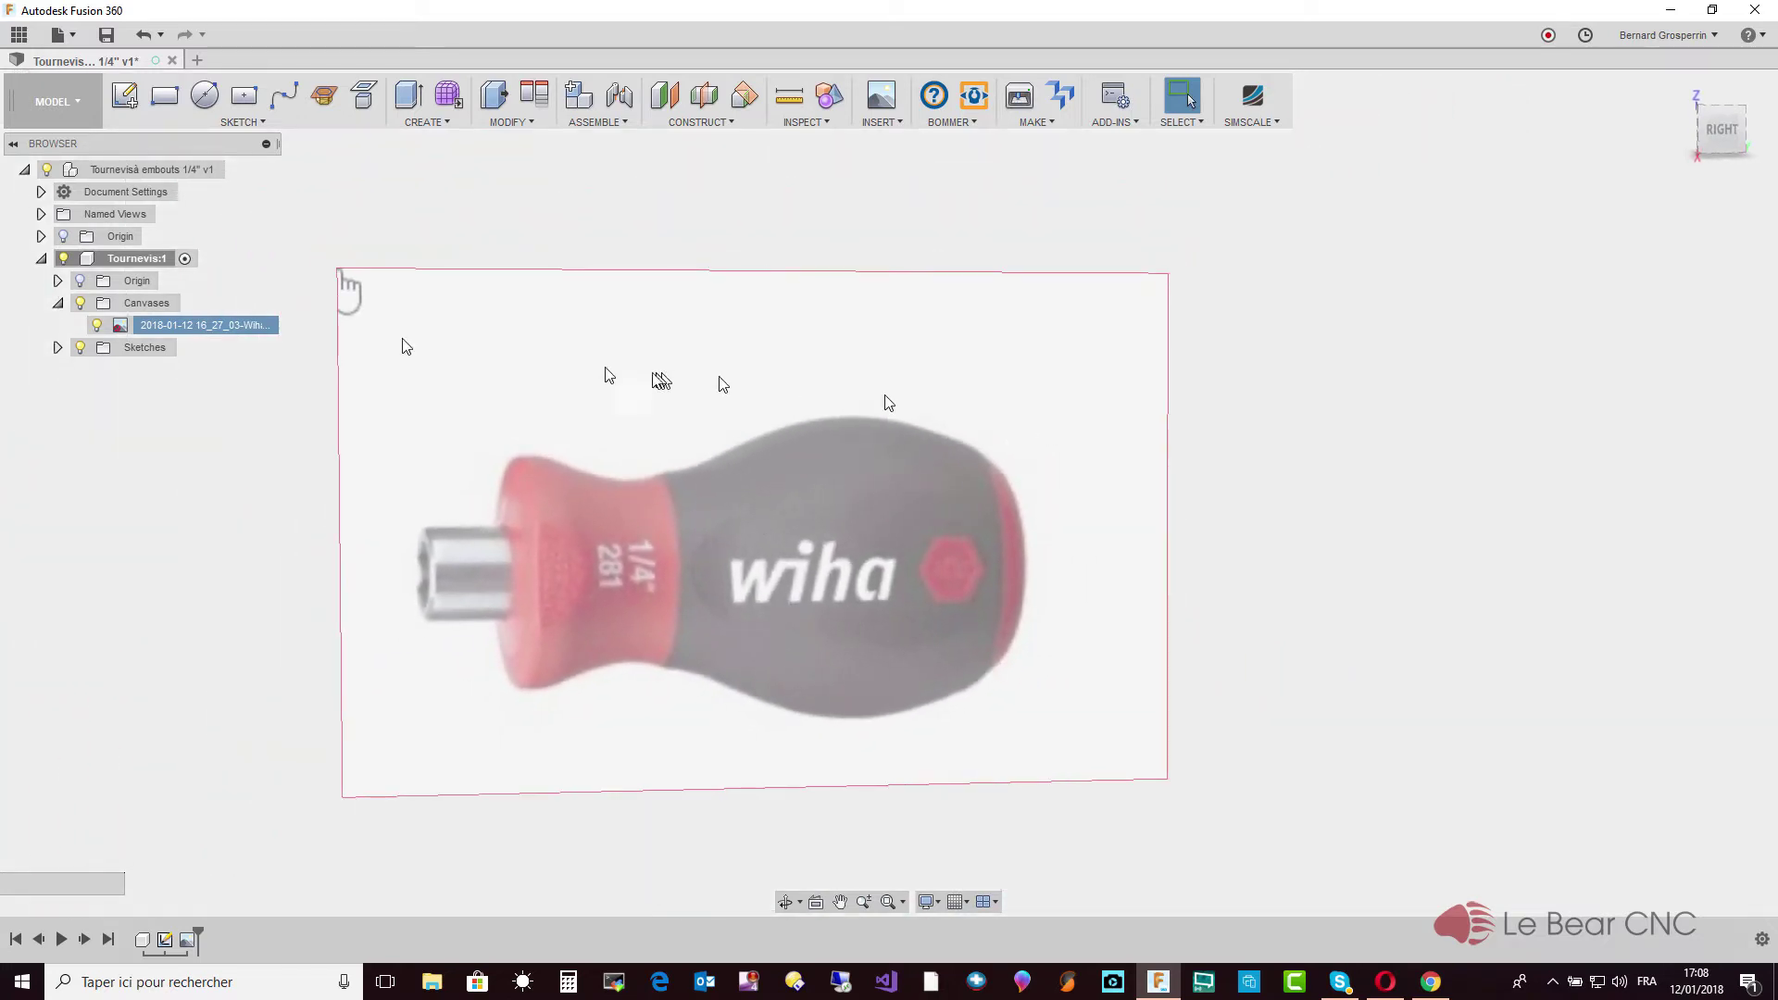
Open and finish Sketch1, then drag the canvas ahead of Sketch1 in the timeline
click(164, 942)
right_click(163, 945)
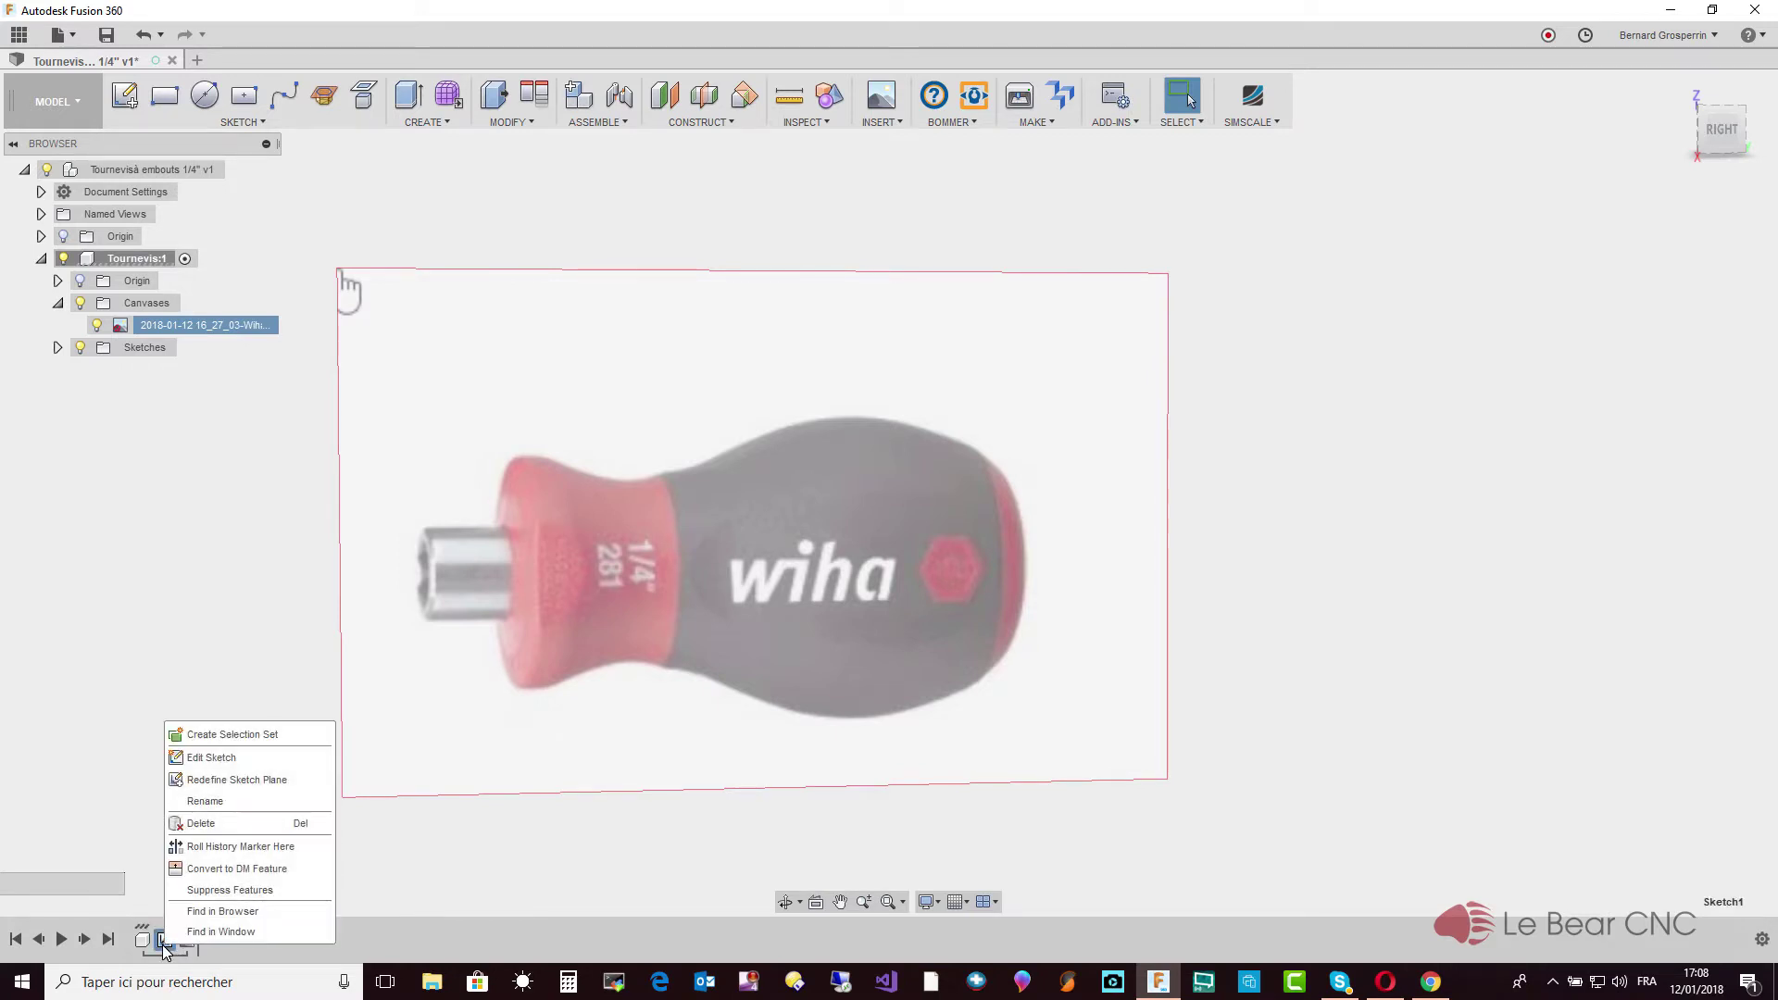
click(205, 759)
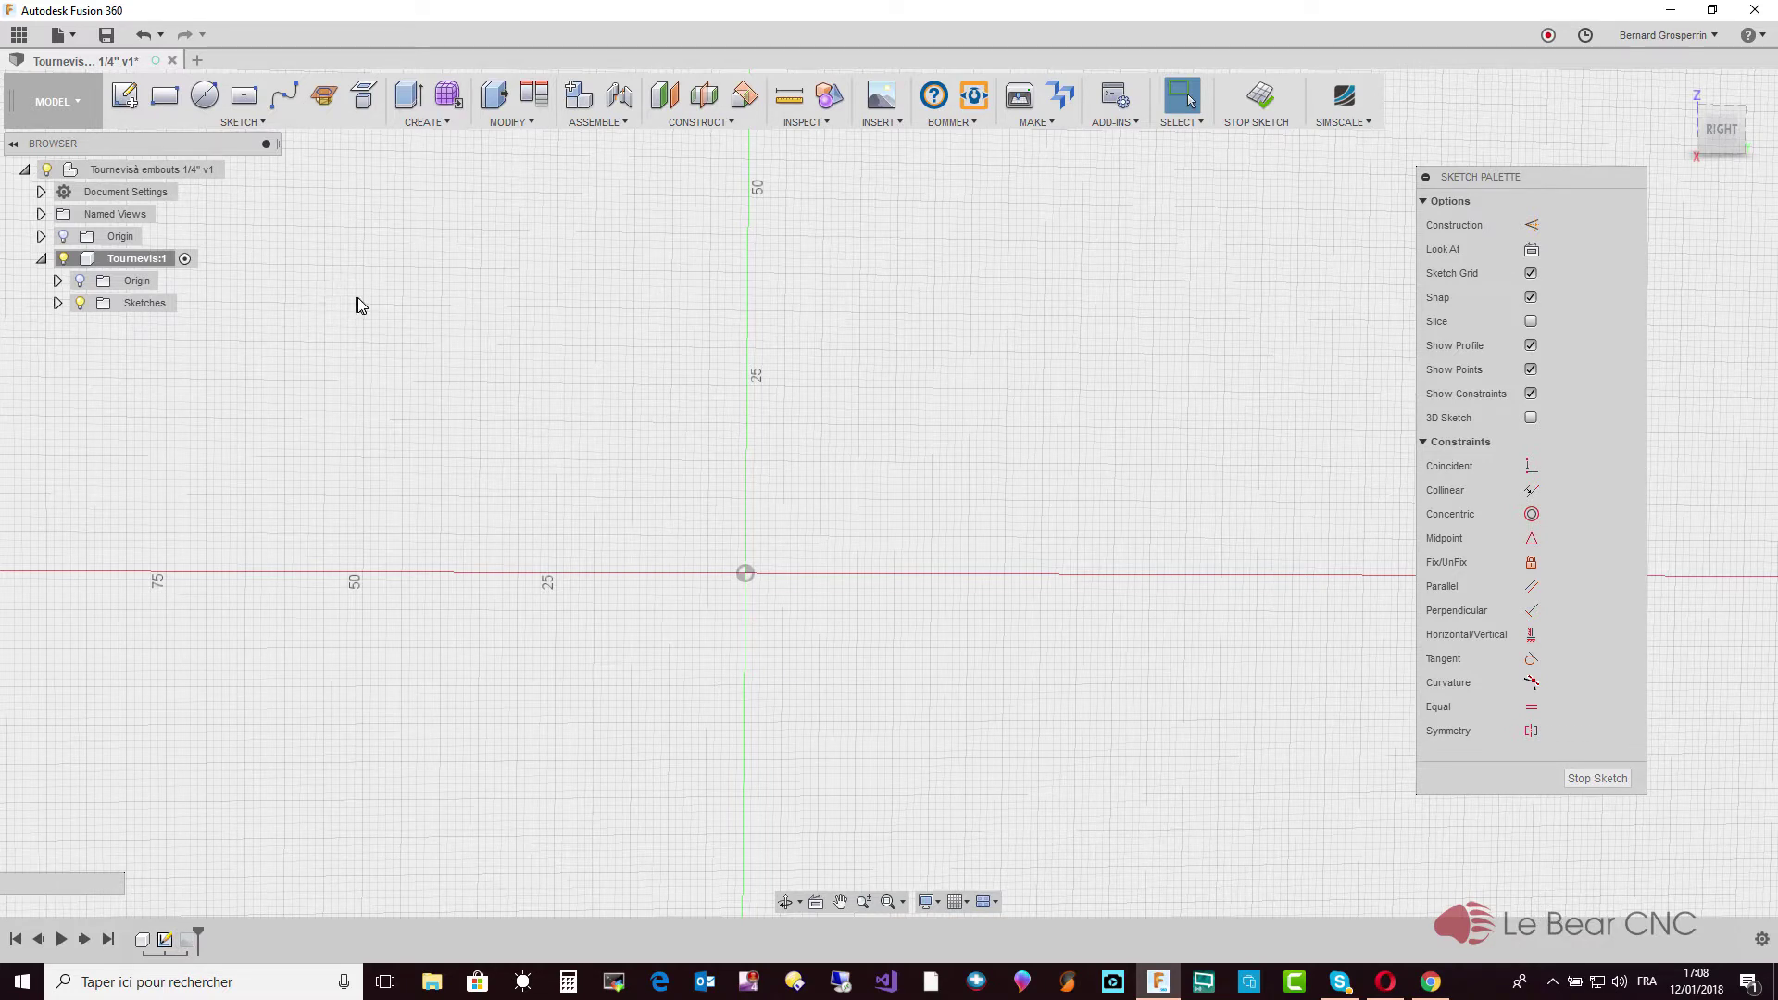
click(1589, 780)
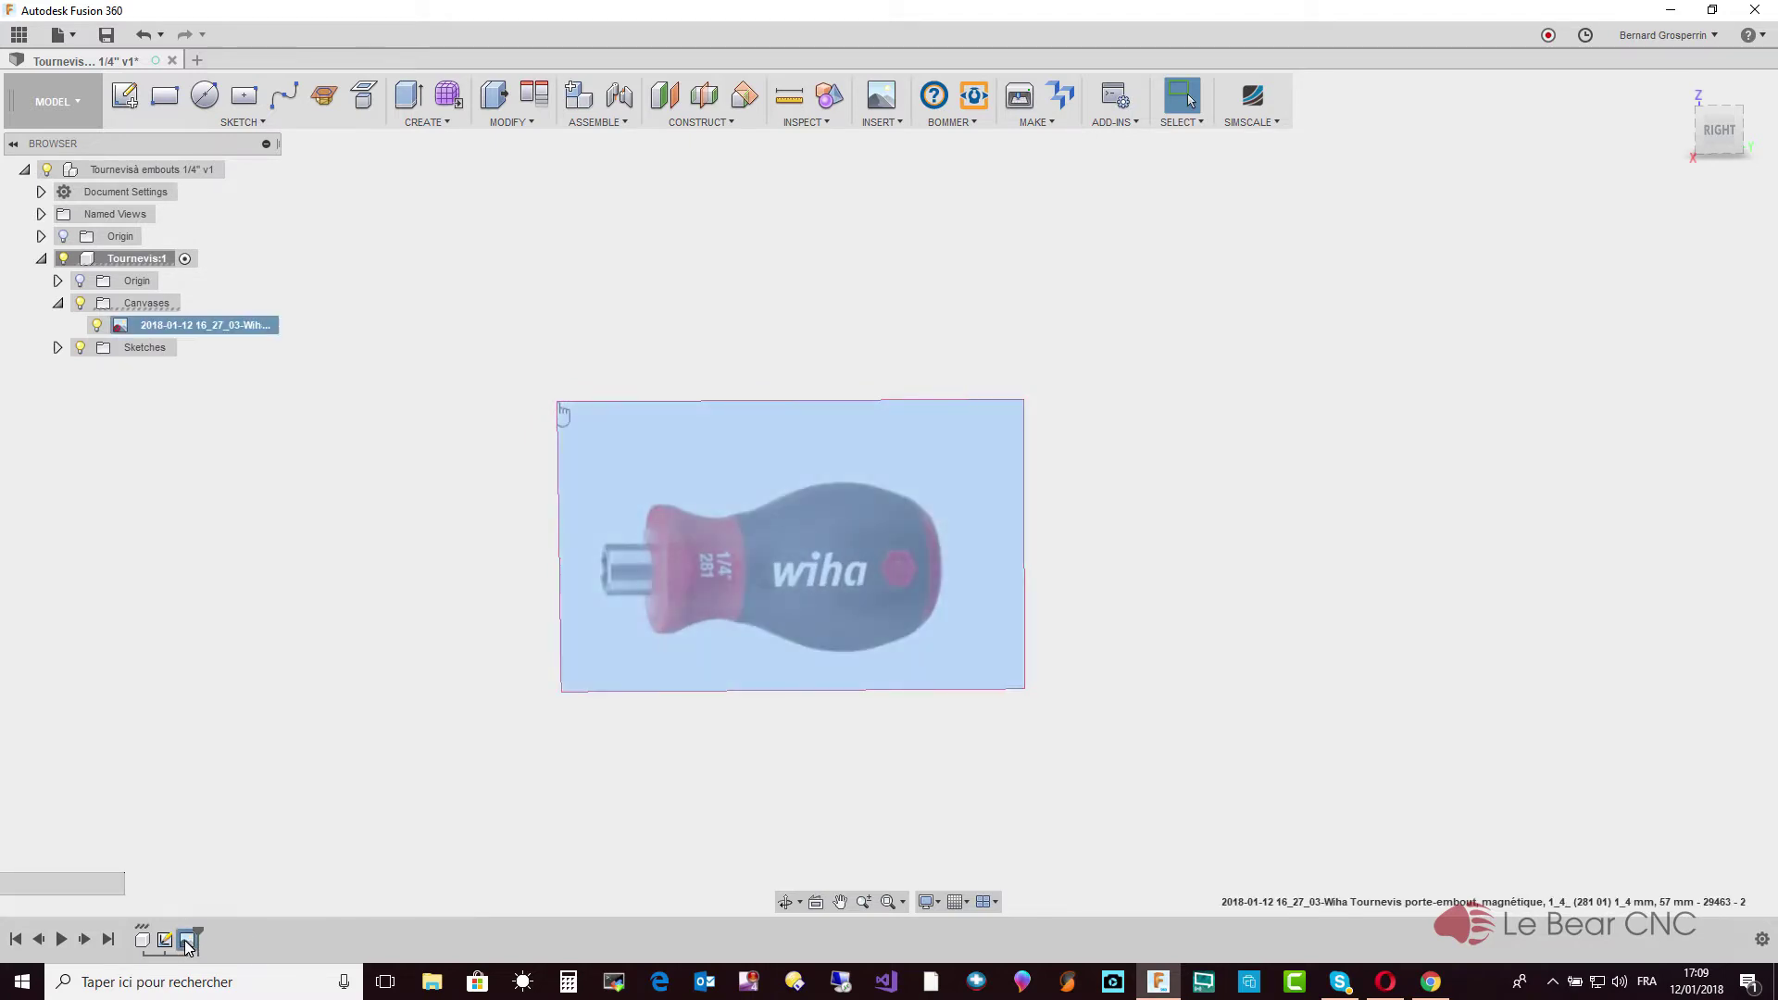
drag(159, 943, 159, 945)
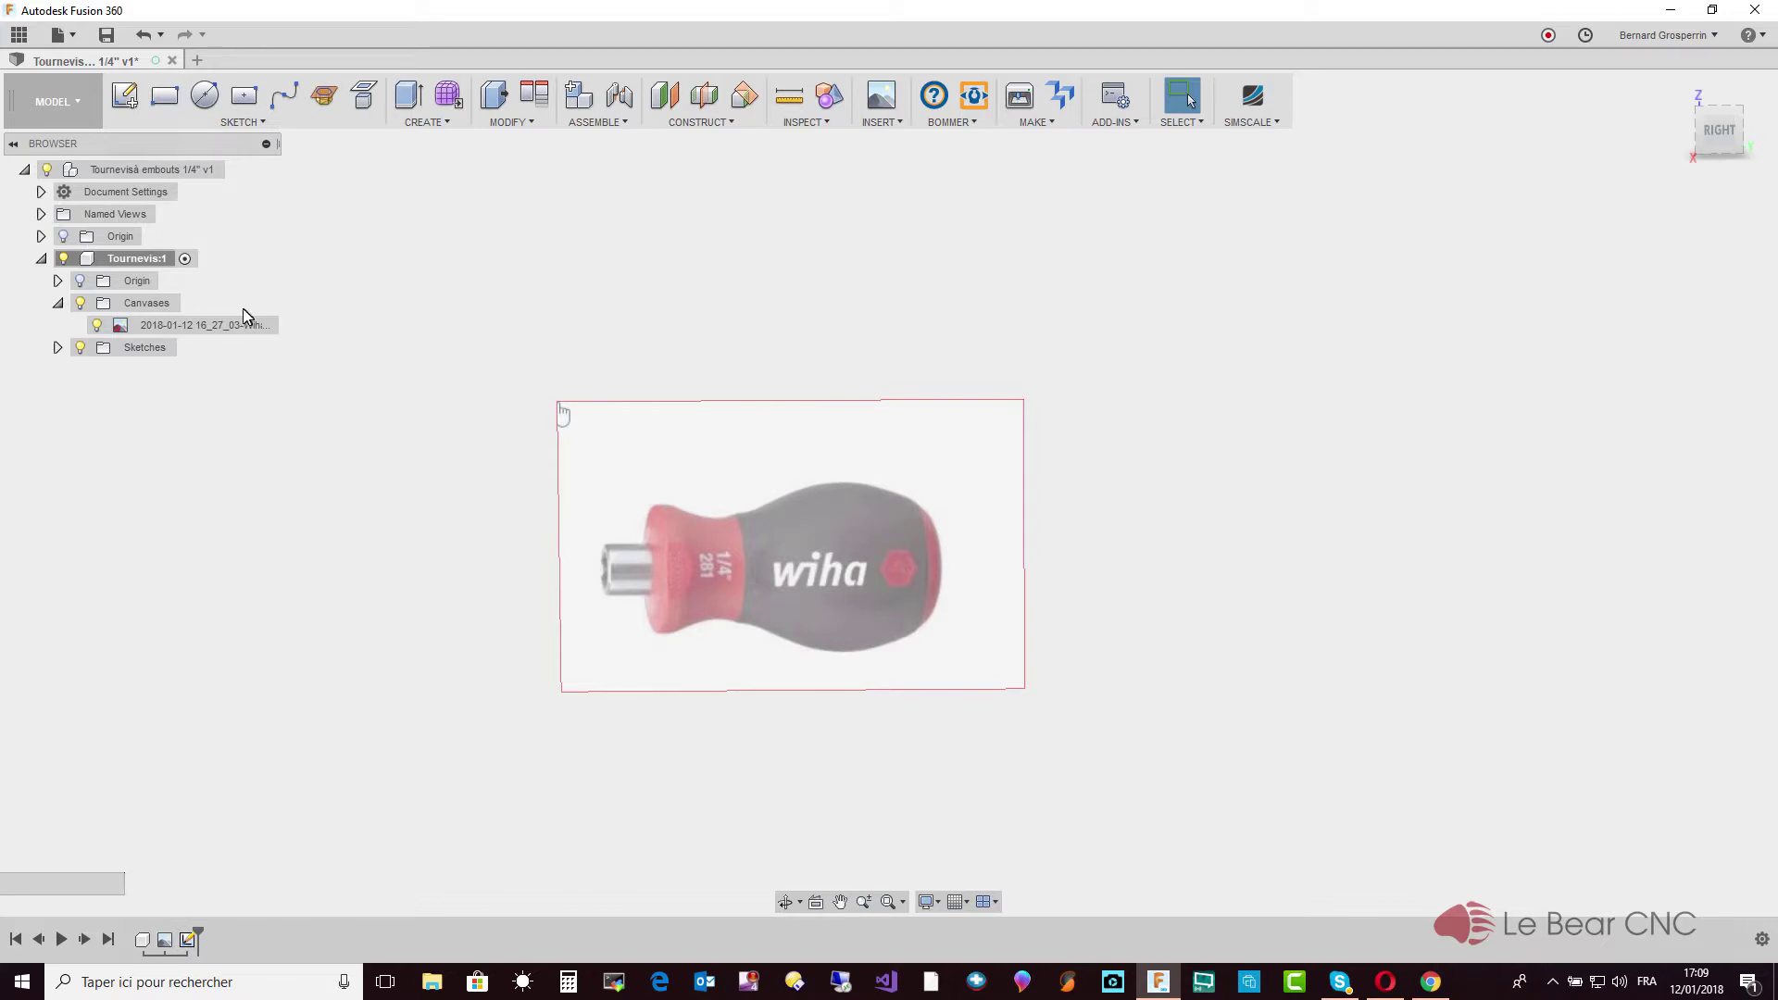
right_click(197, 328)
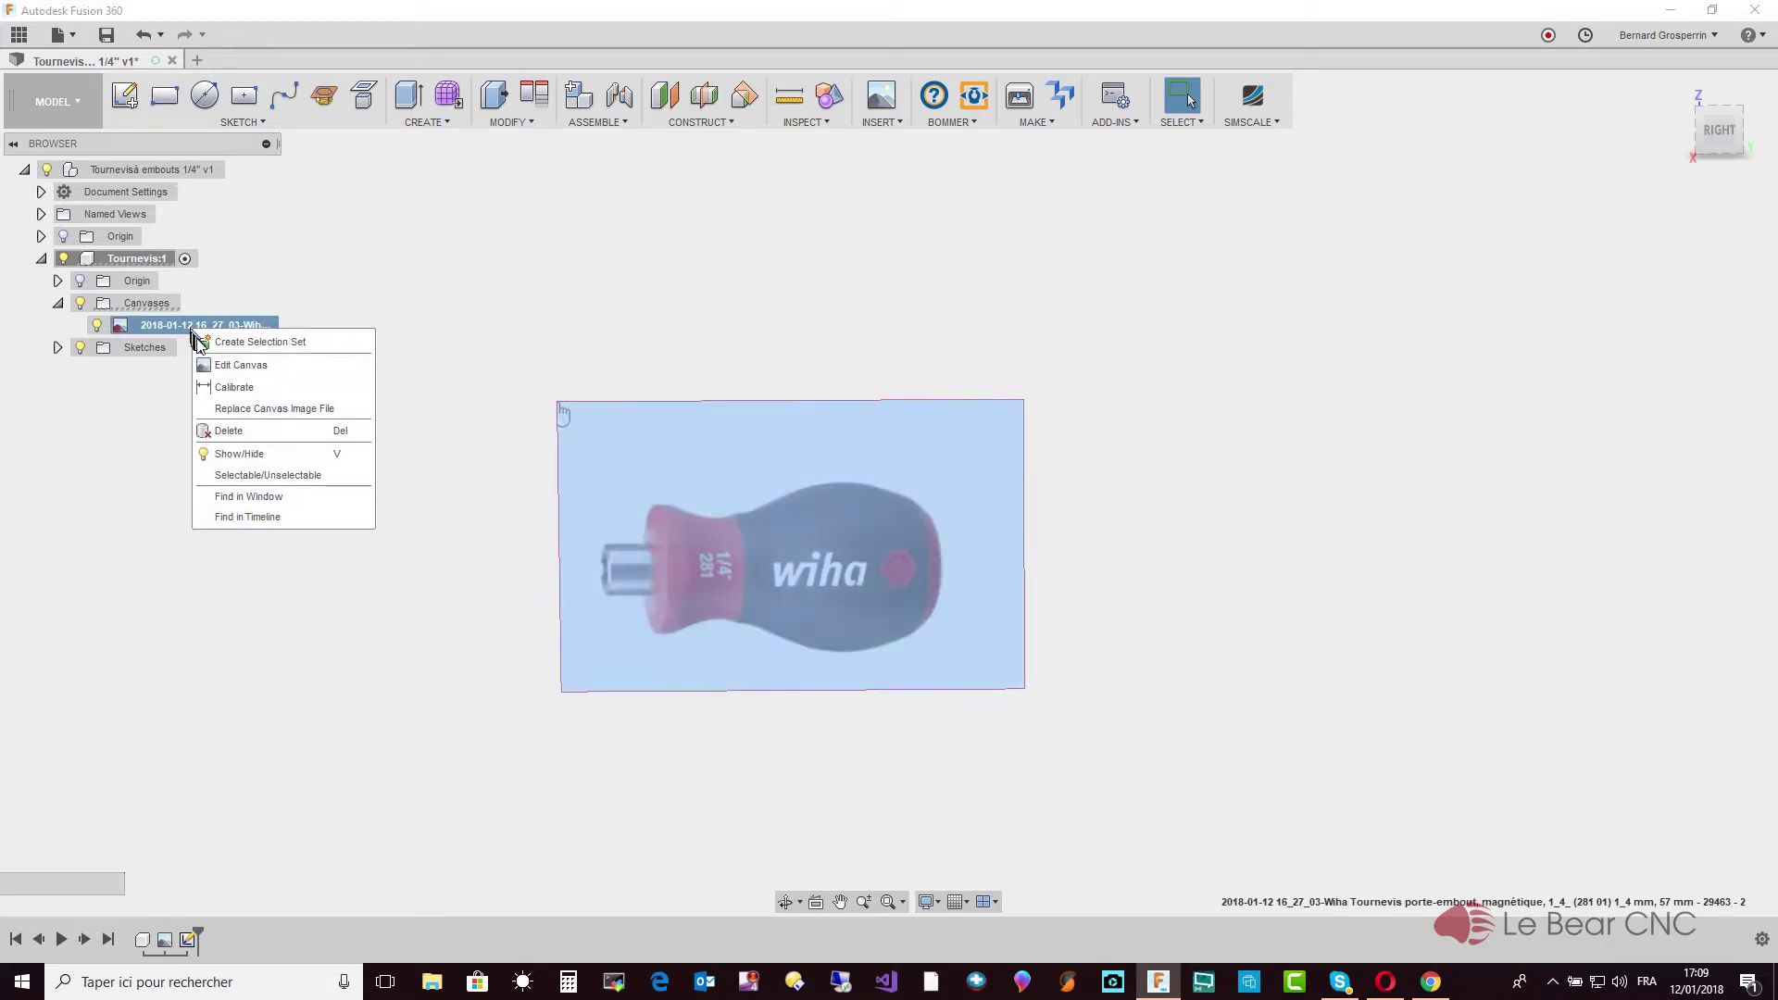
Raise the Wiha canvas opacity to 100
click(219, 368)
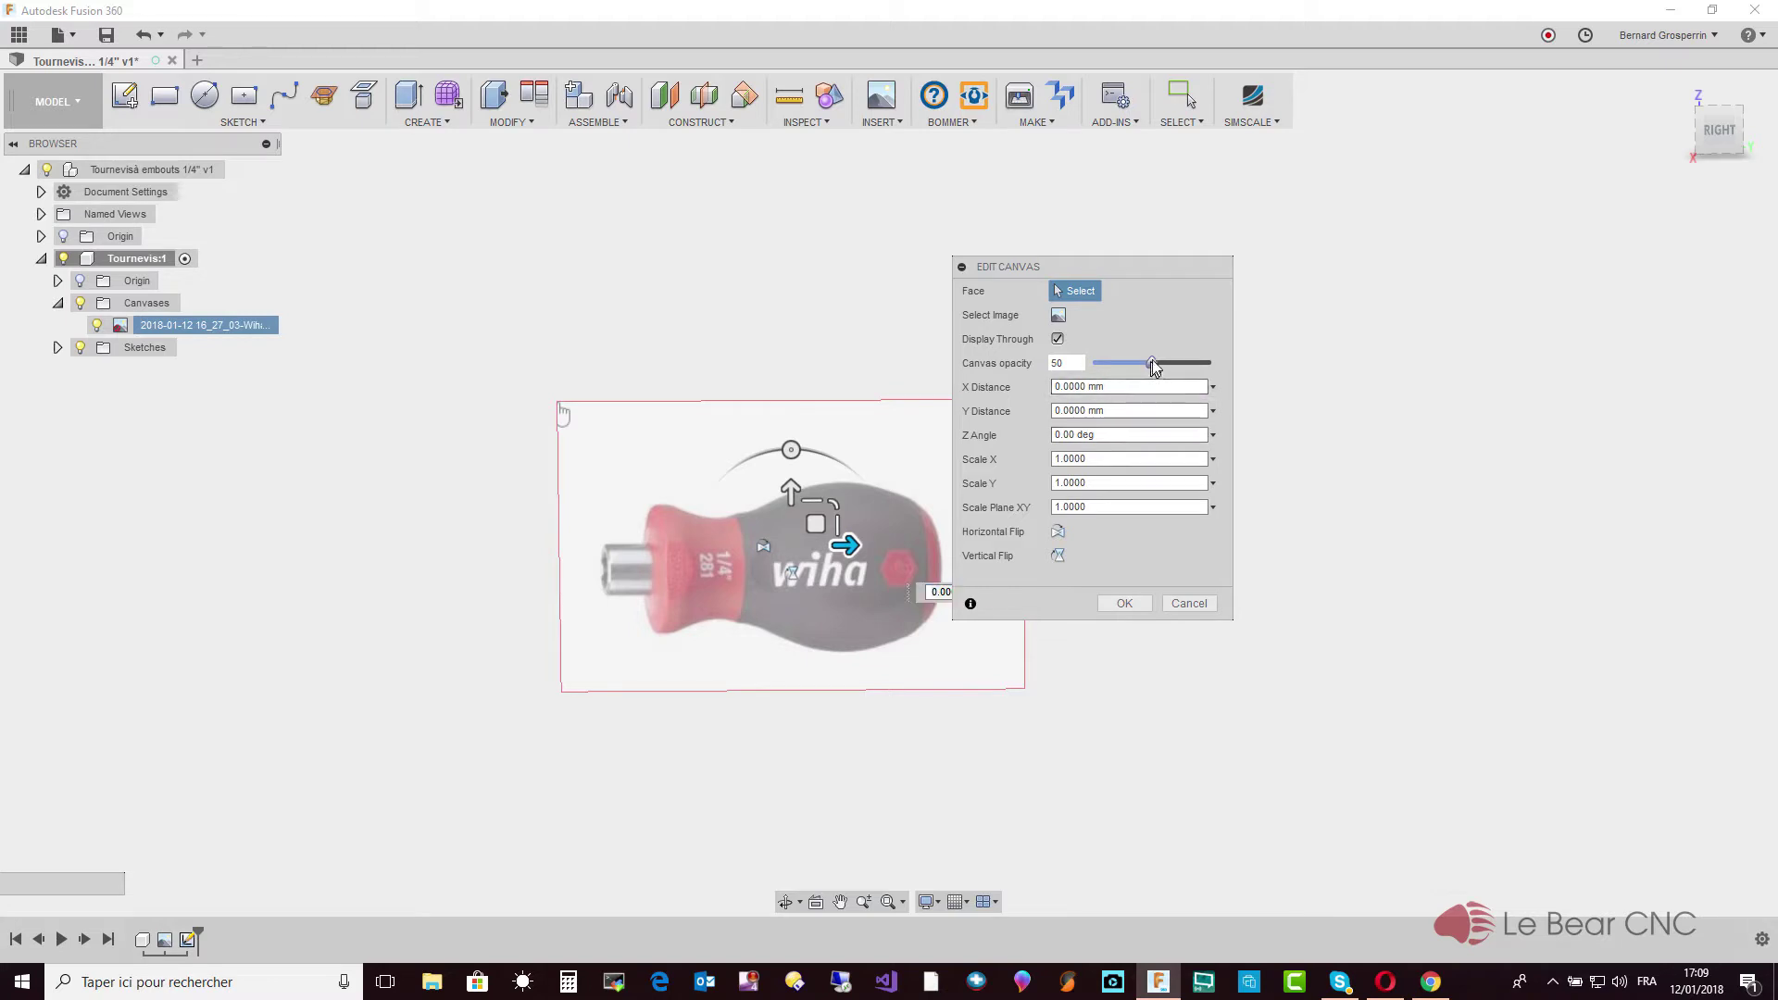
drag(1150, 362, 1215, 366)
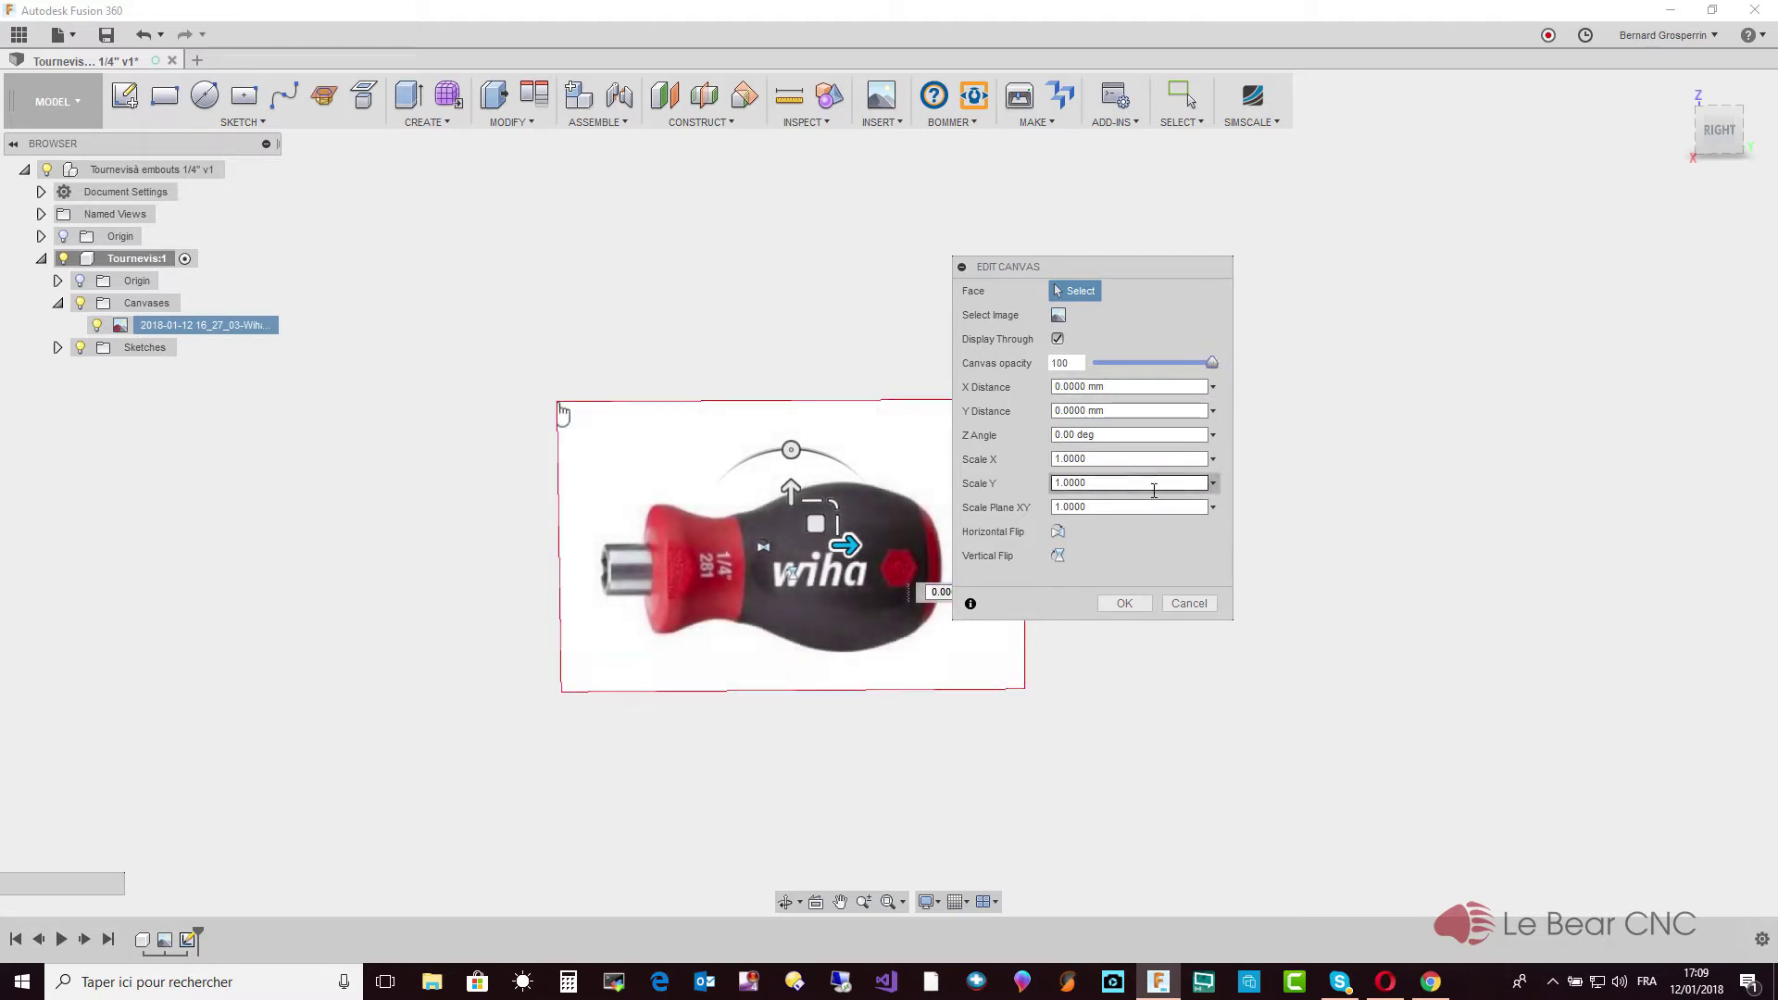
click(1125, 604)
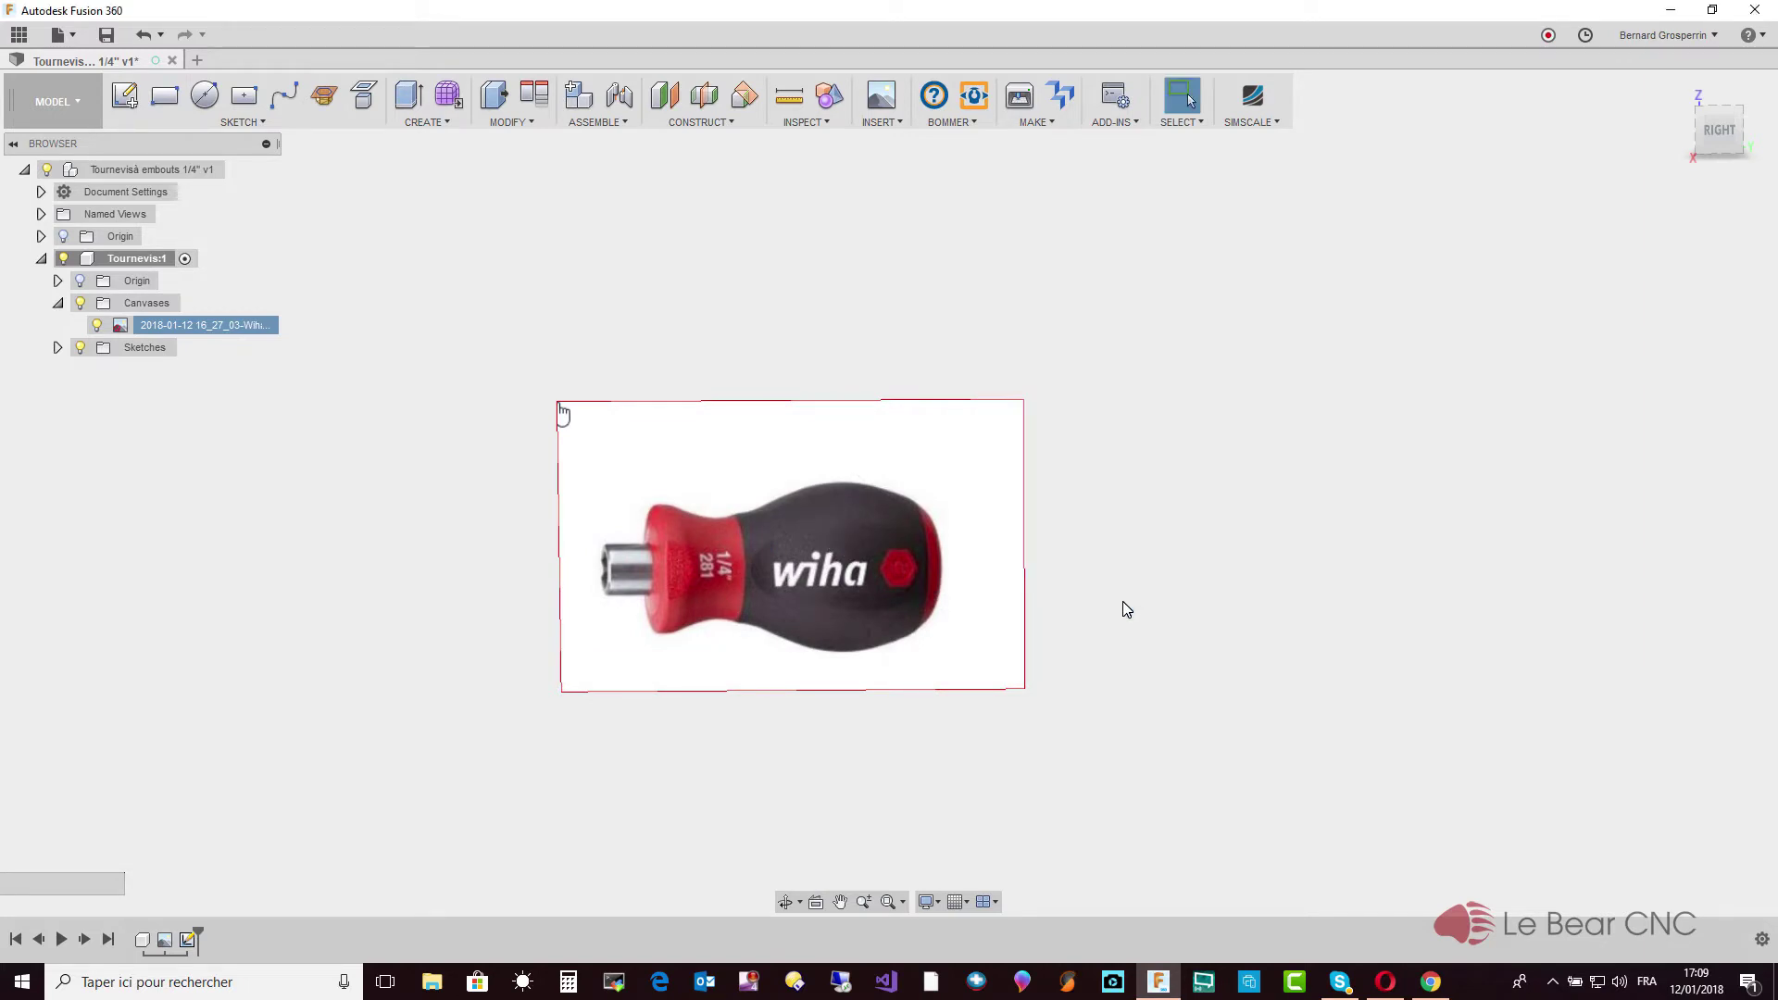
Reopen Sketch1 from the timeline for editing over the canvas photo
right_click(190, 941)
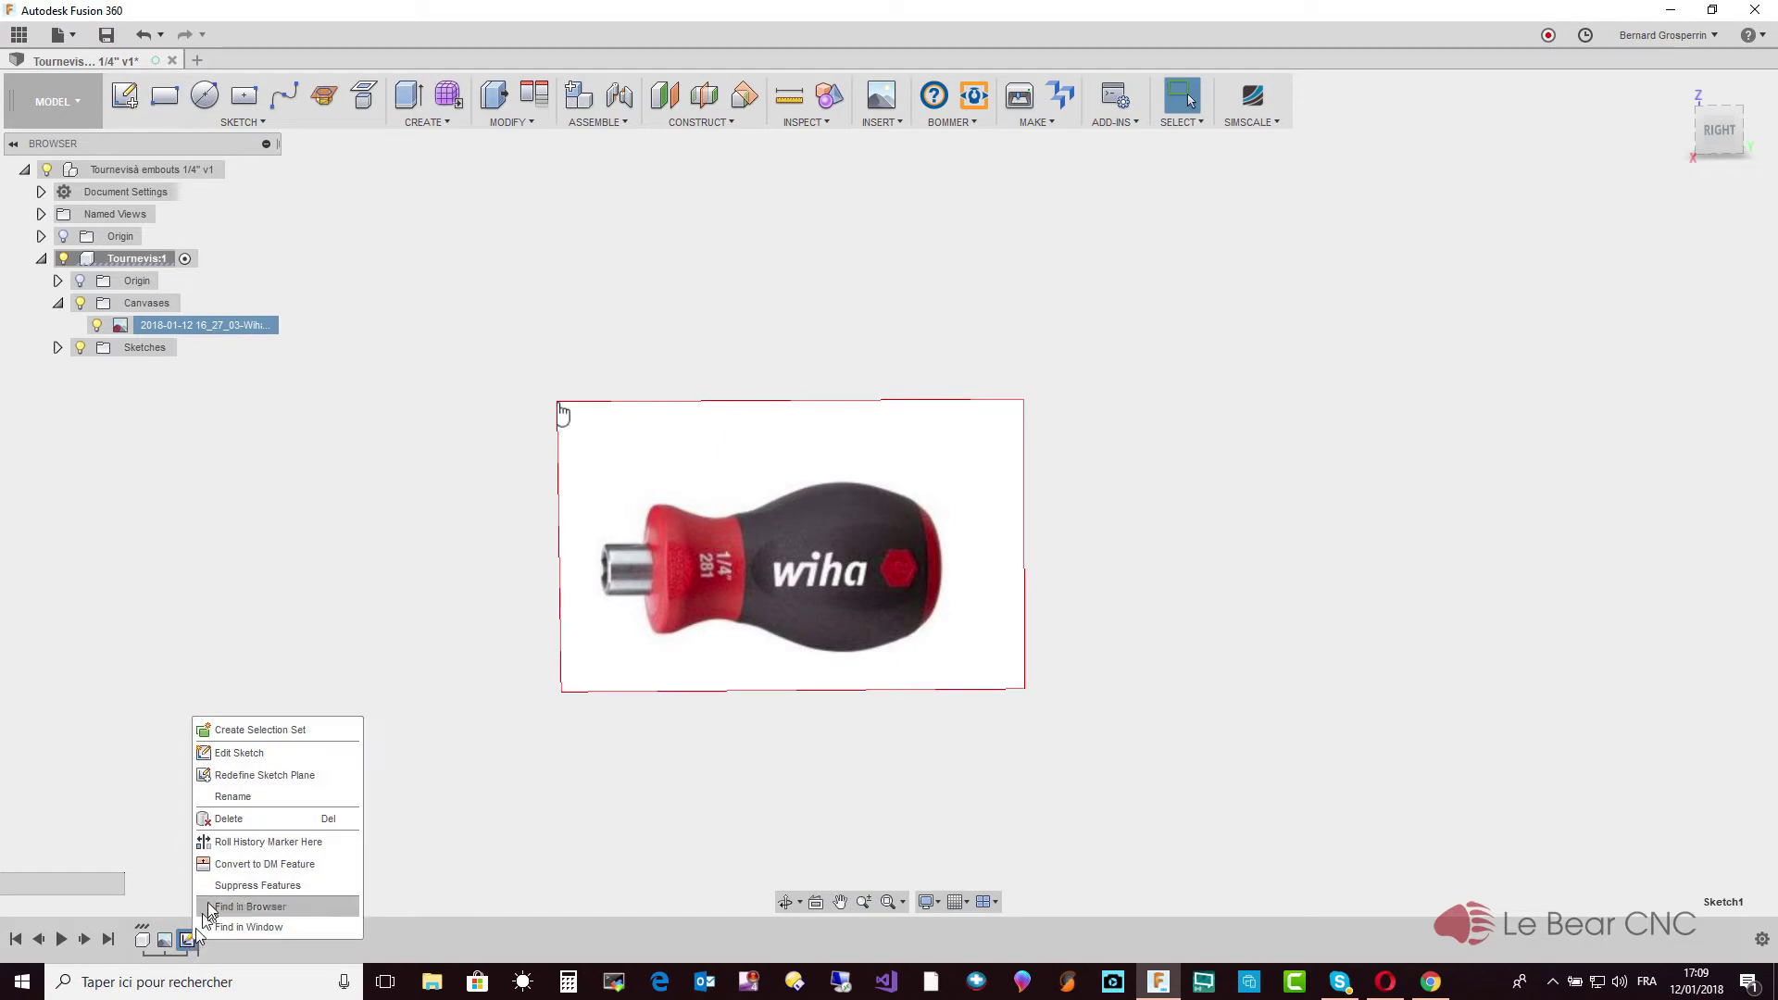
click(250, 753)
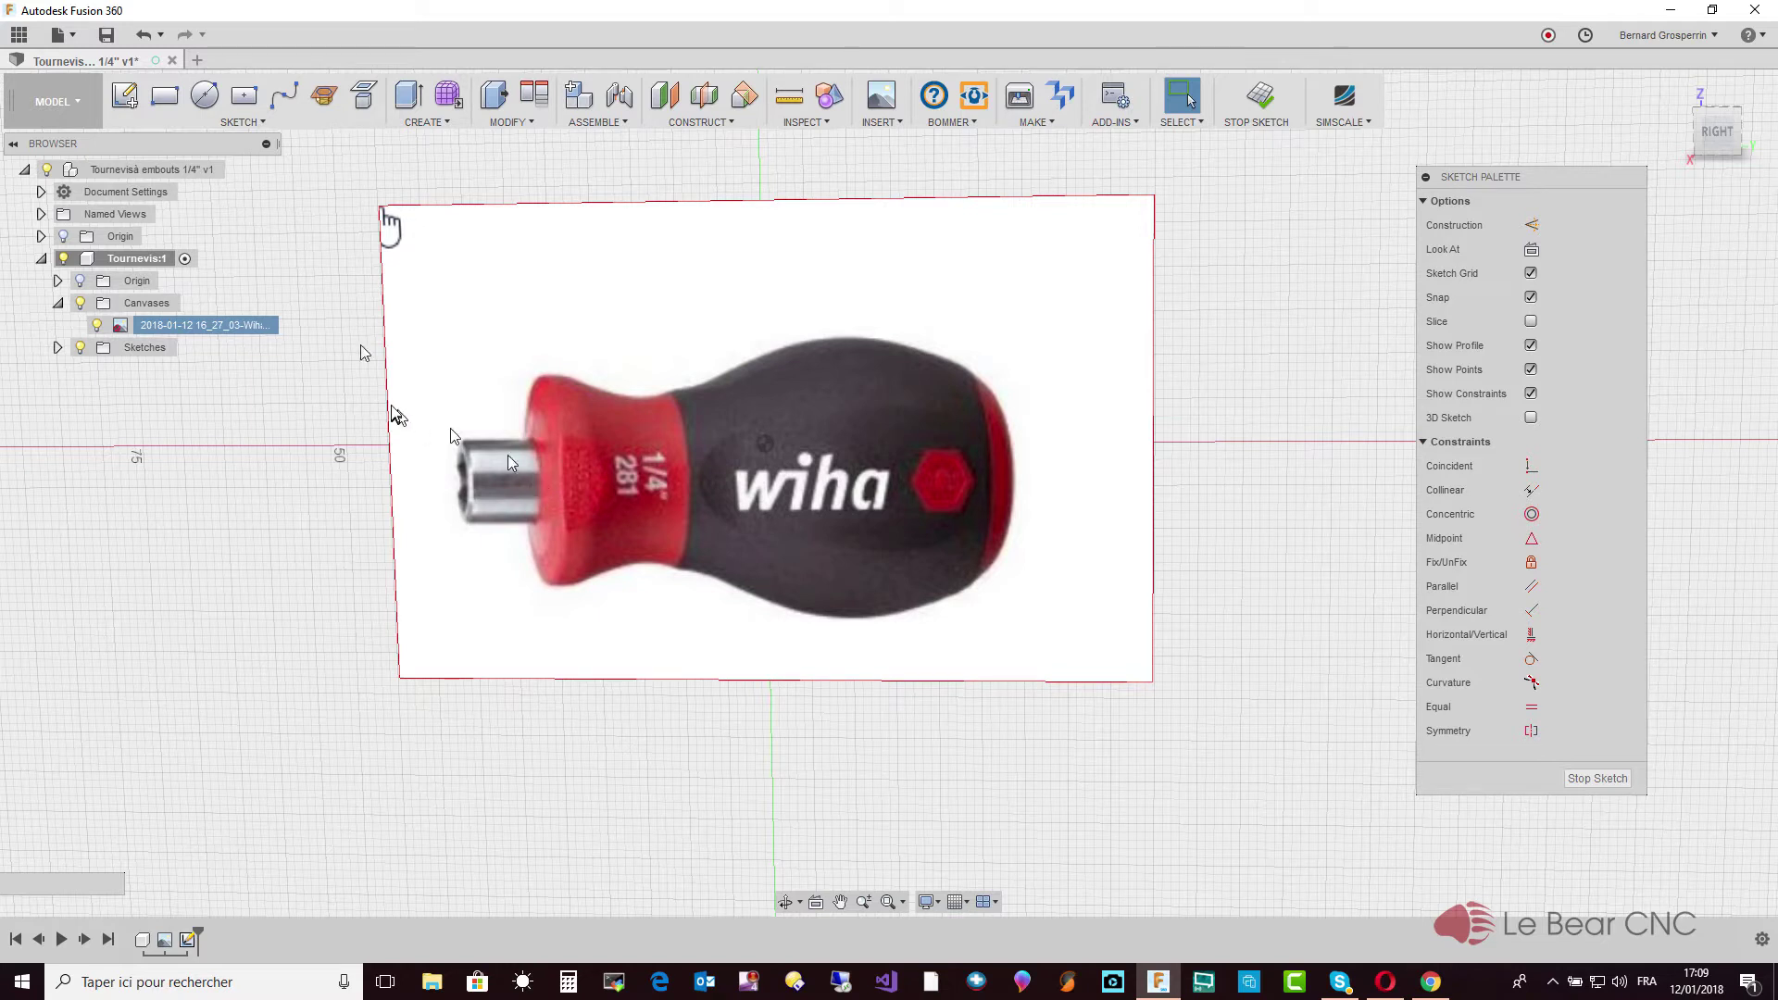
Set canvas opacity to 75 and shift the photo so the handle centreline sits on the axis
right_click(250, 329)
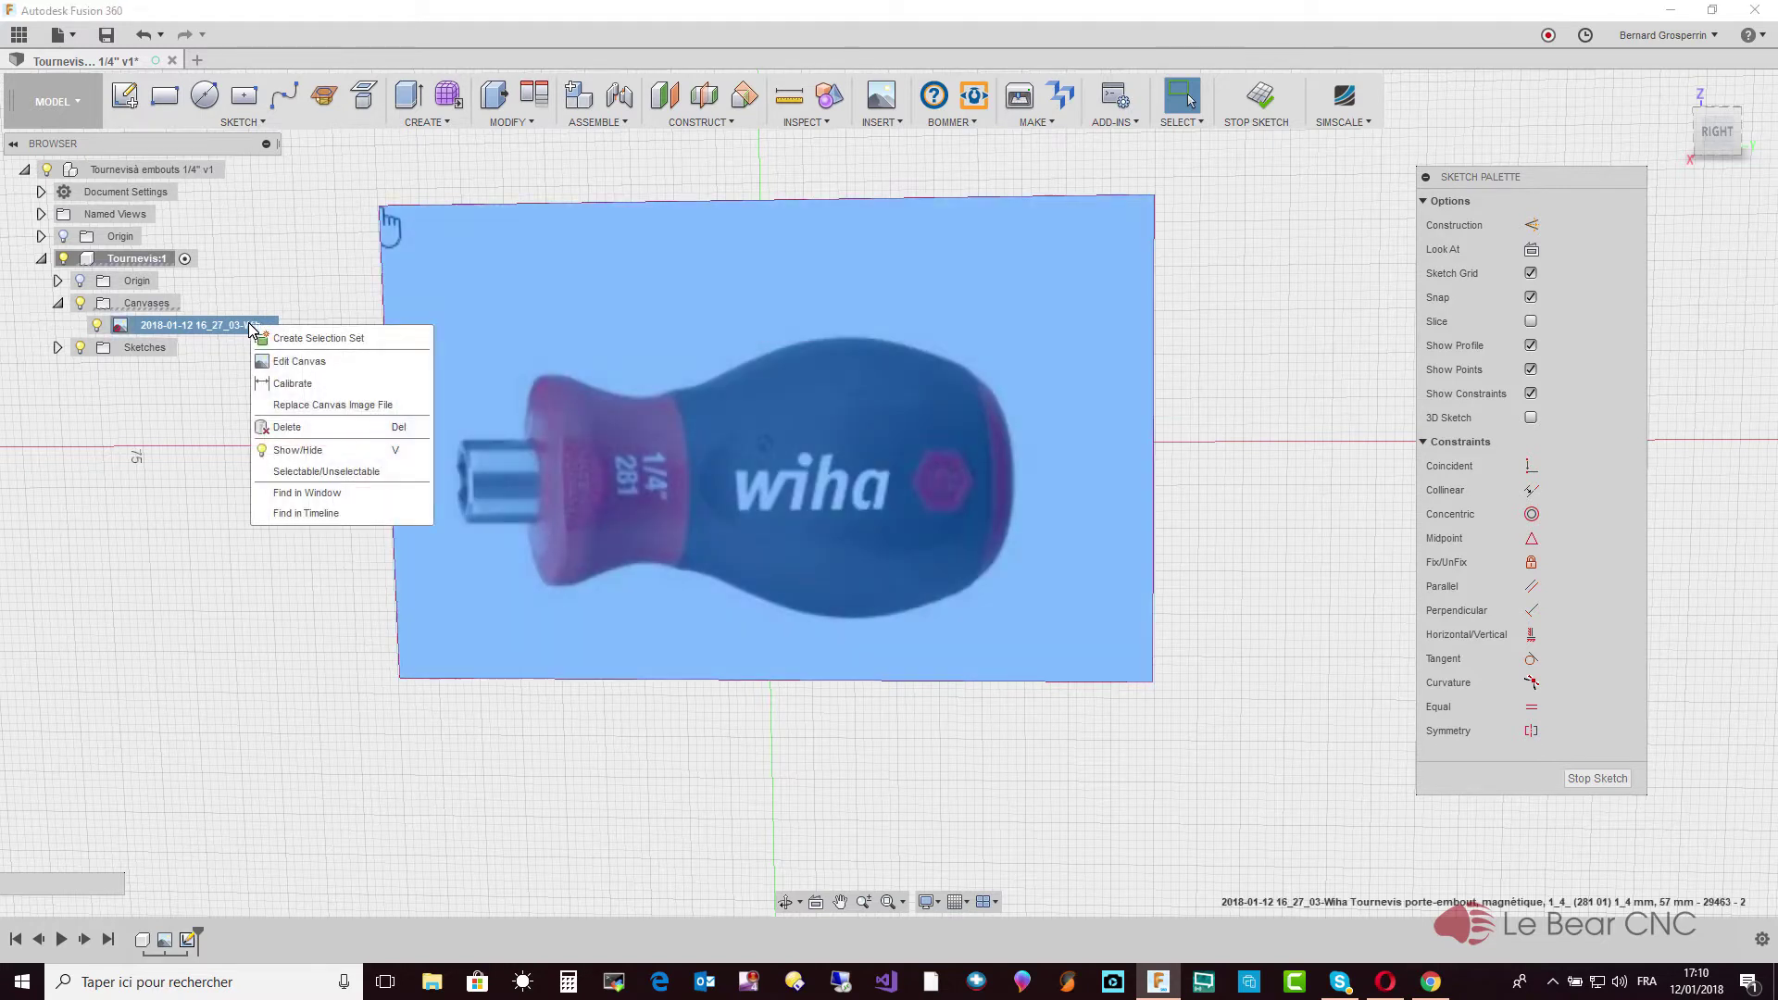
click(293, 363)
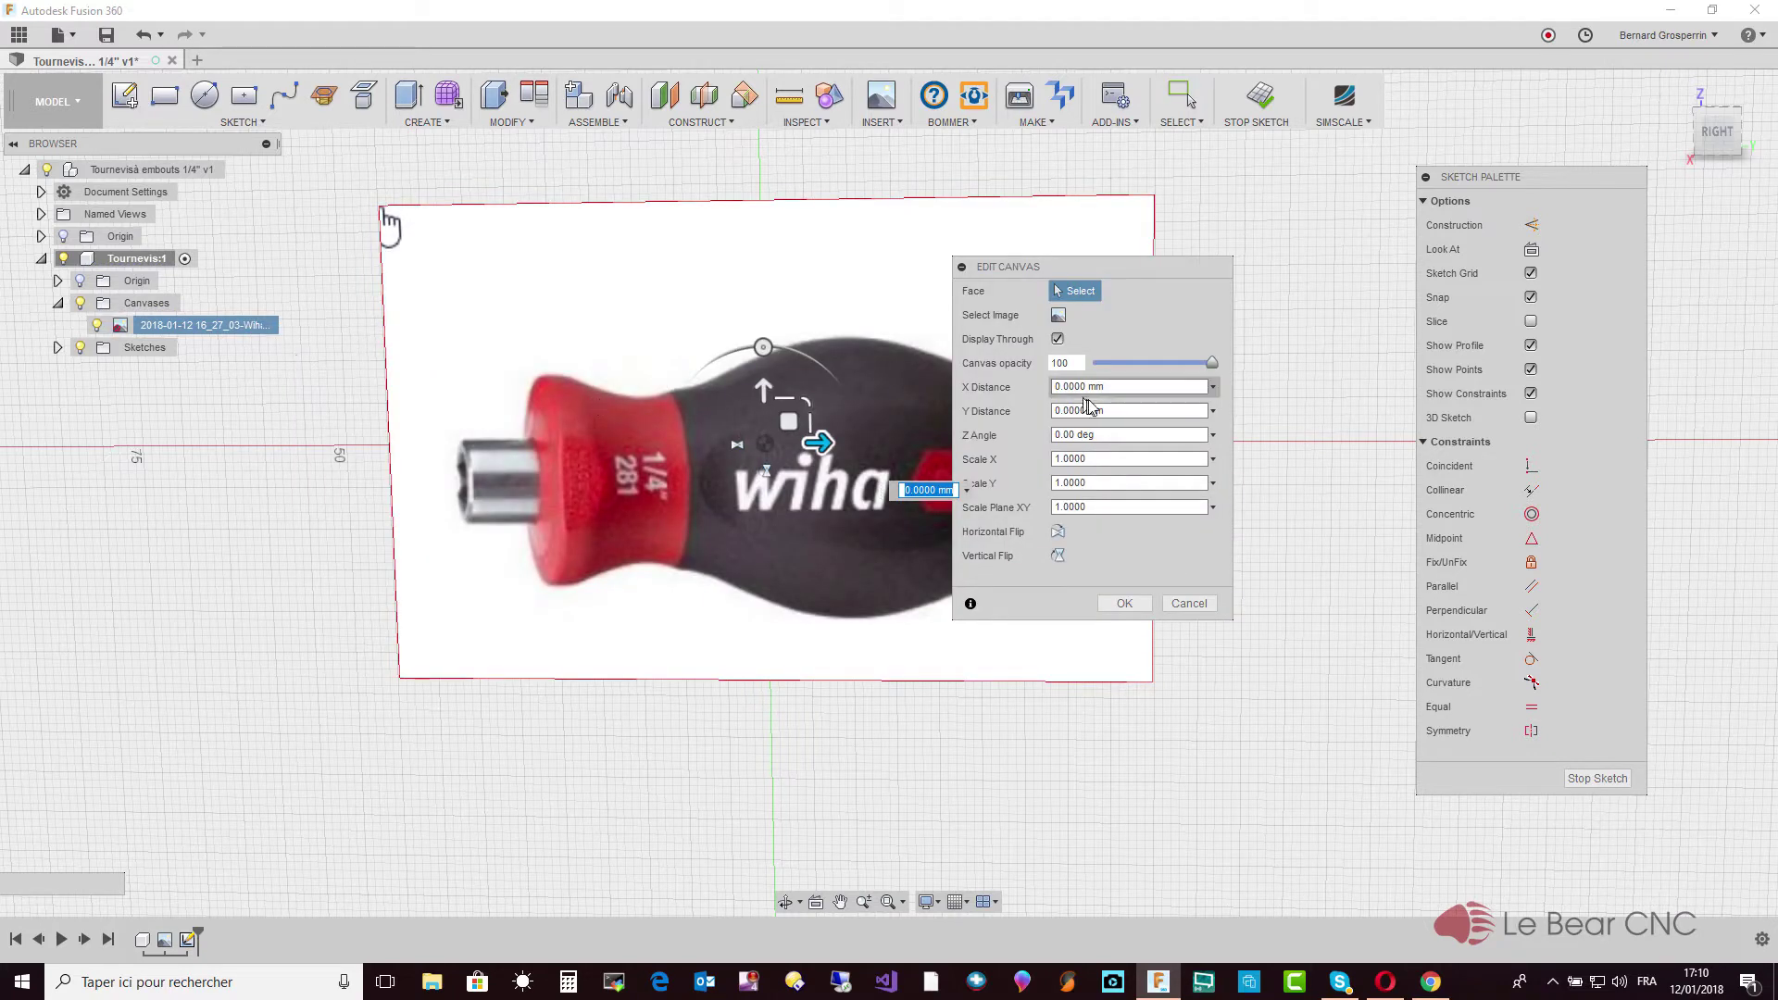
drag(1212, 363, 1184, 364)
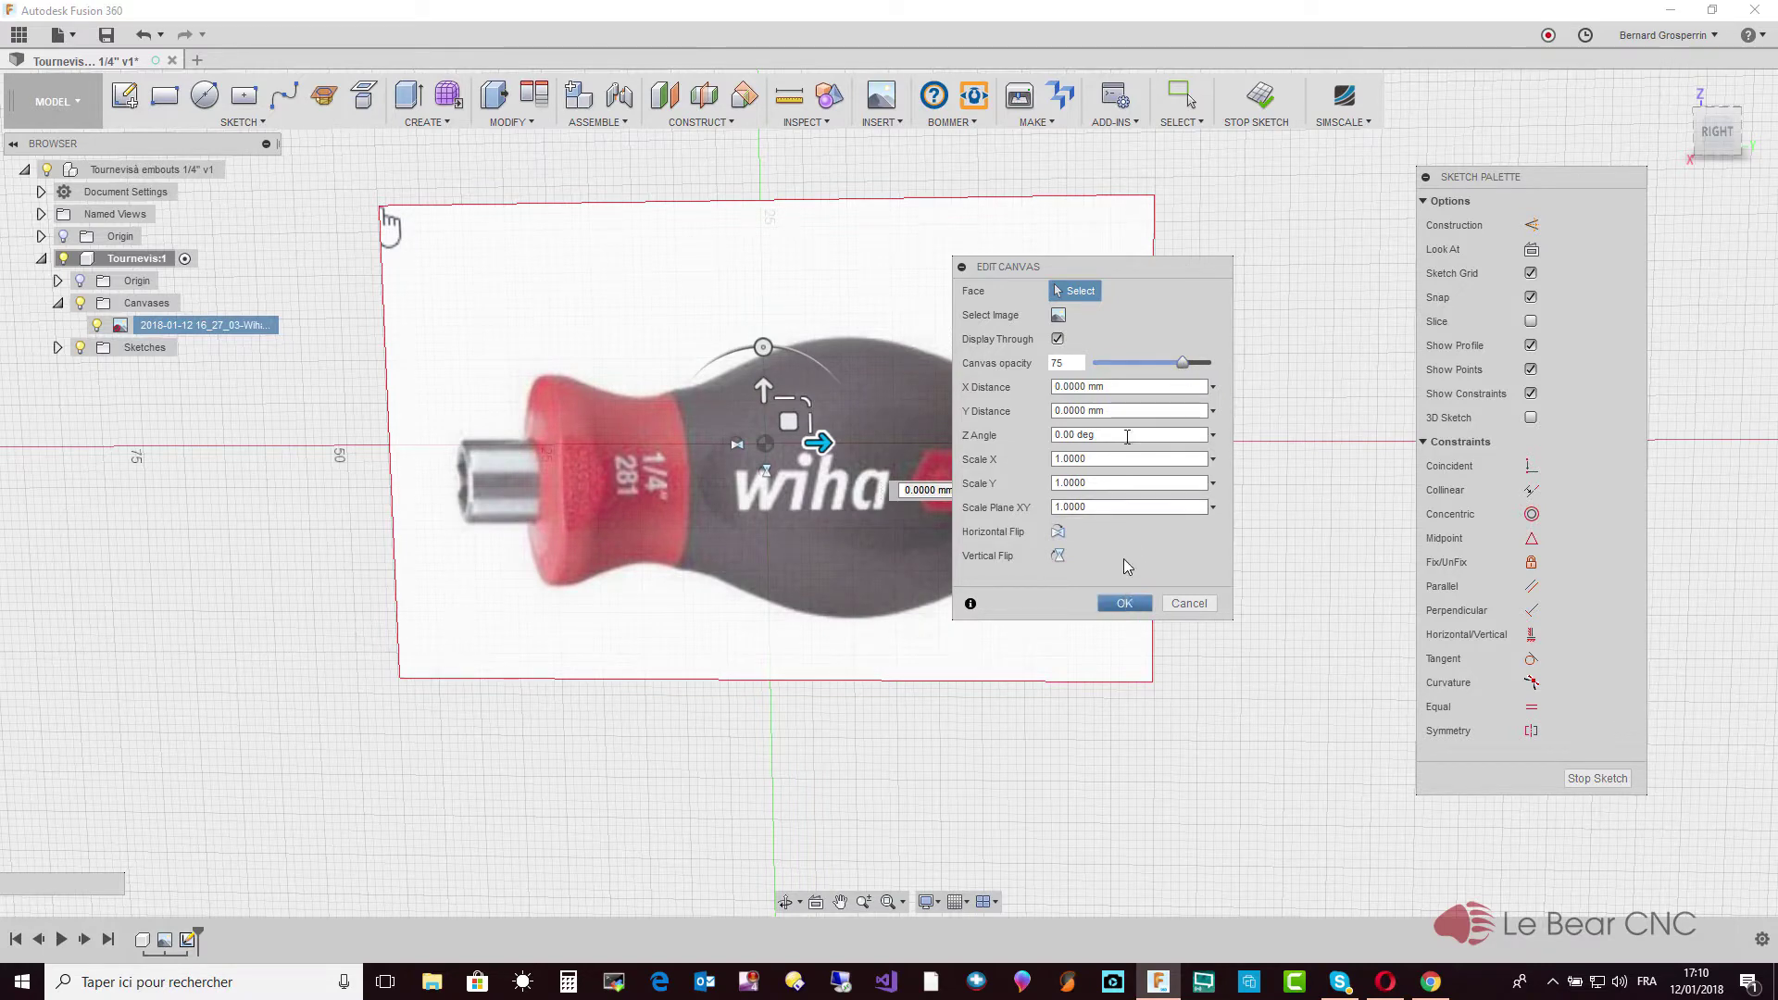
drag(1105, 268, 1297, 199)
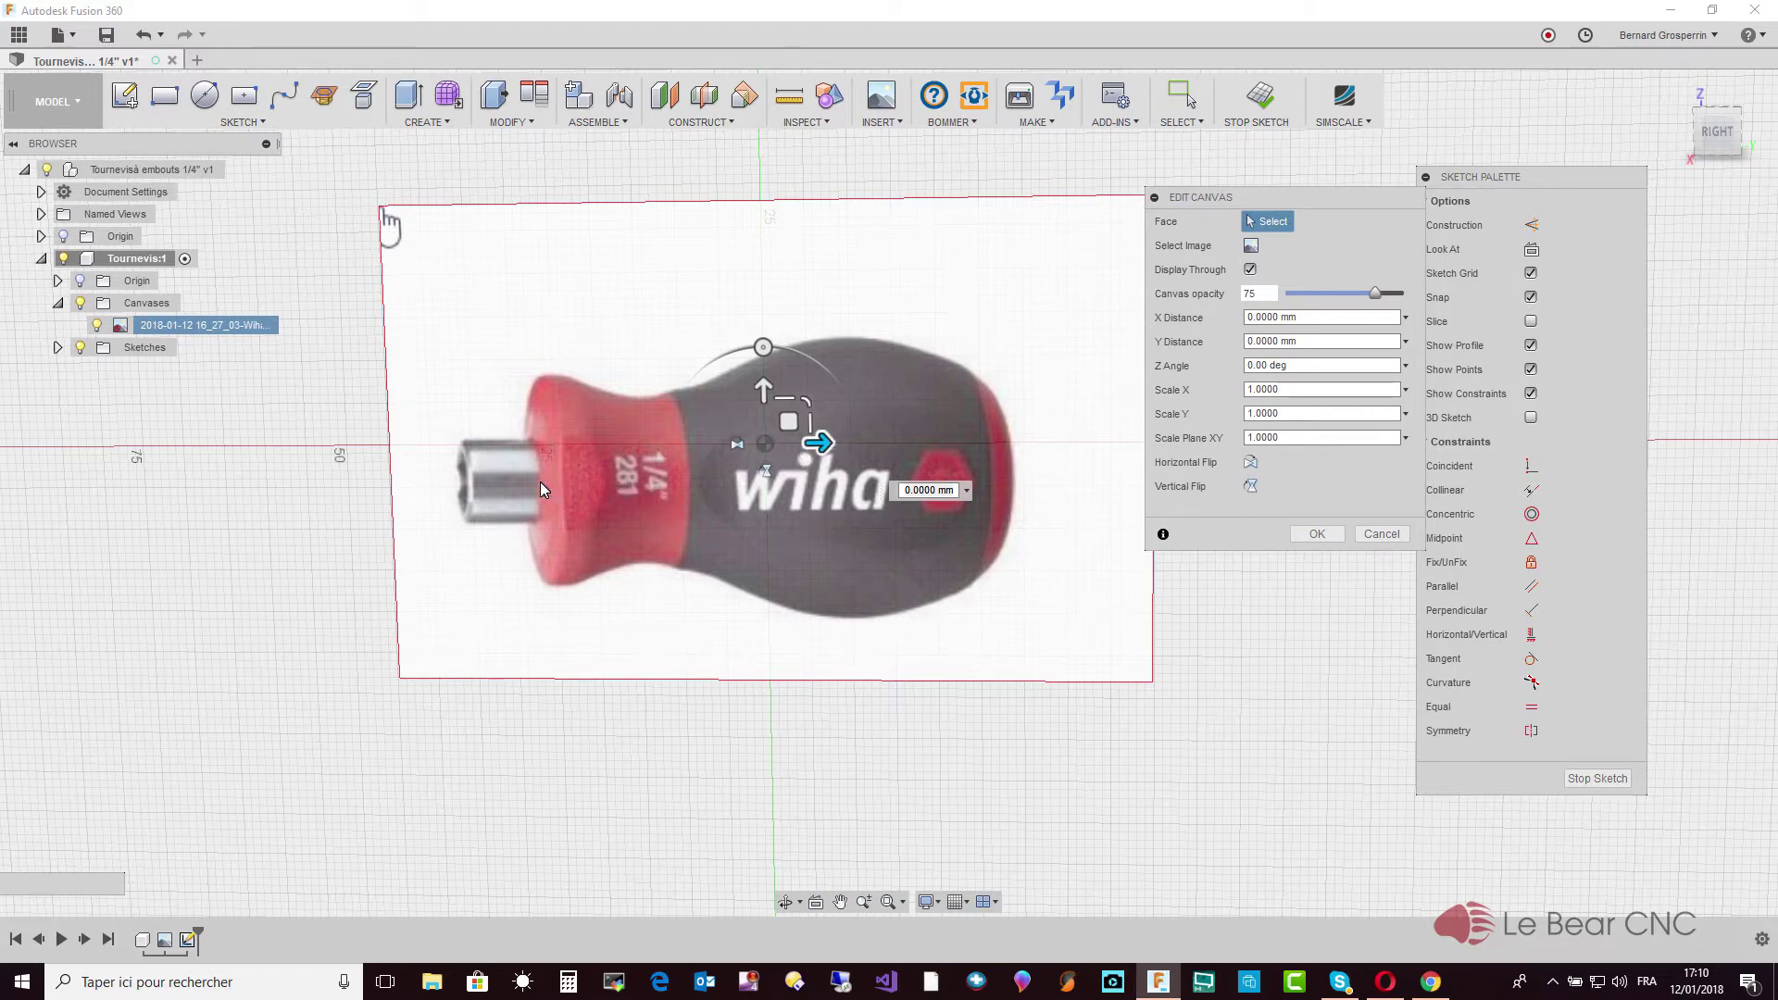
mouse_move(821, 443)
mouse_down()
mouse_move(1052, 405)
mouse_move(998, 380)
mouse_move(1008, 355)
mouse_up()
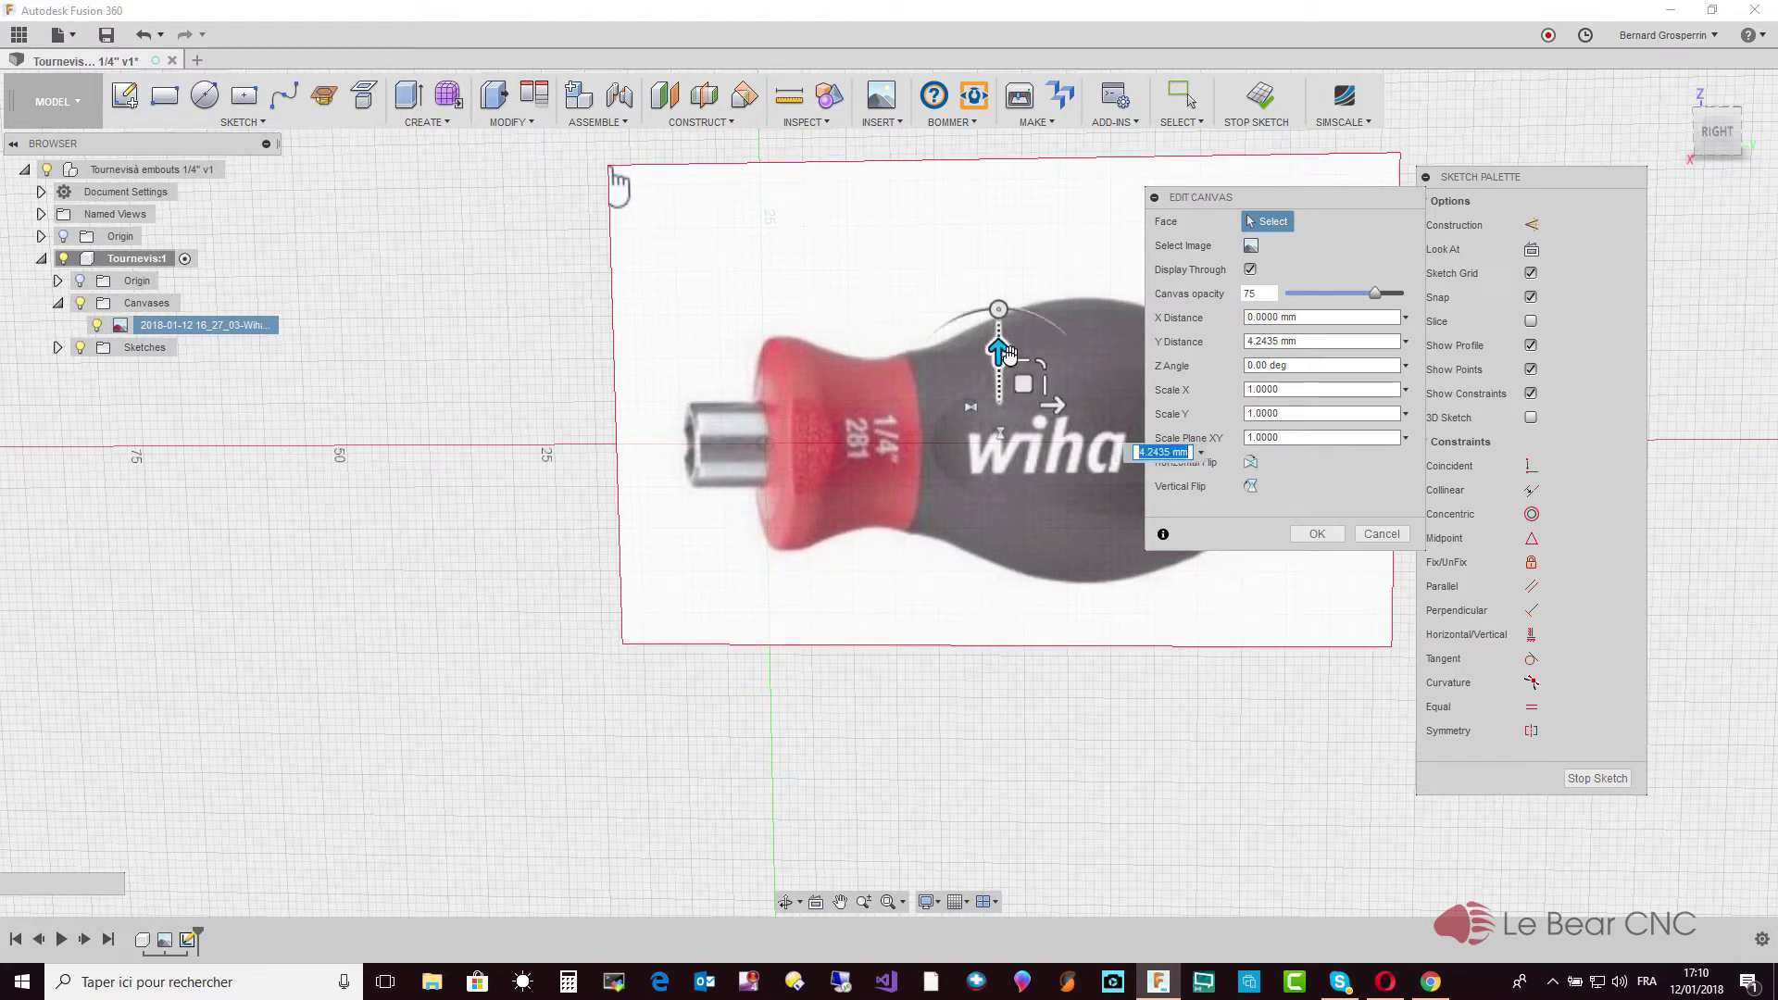
click(1316, 536)
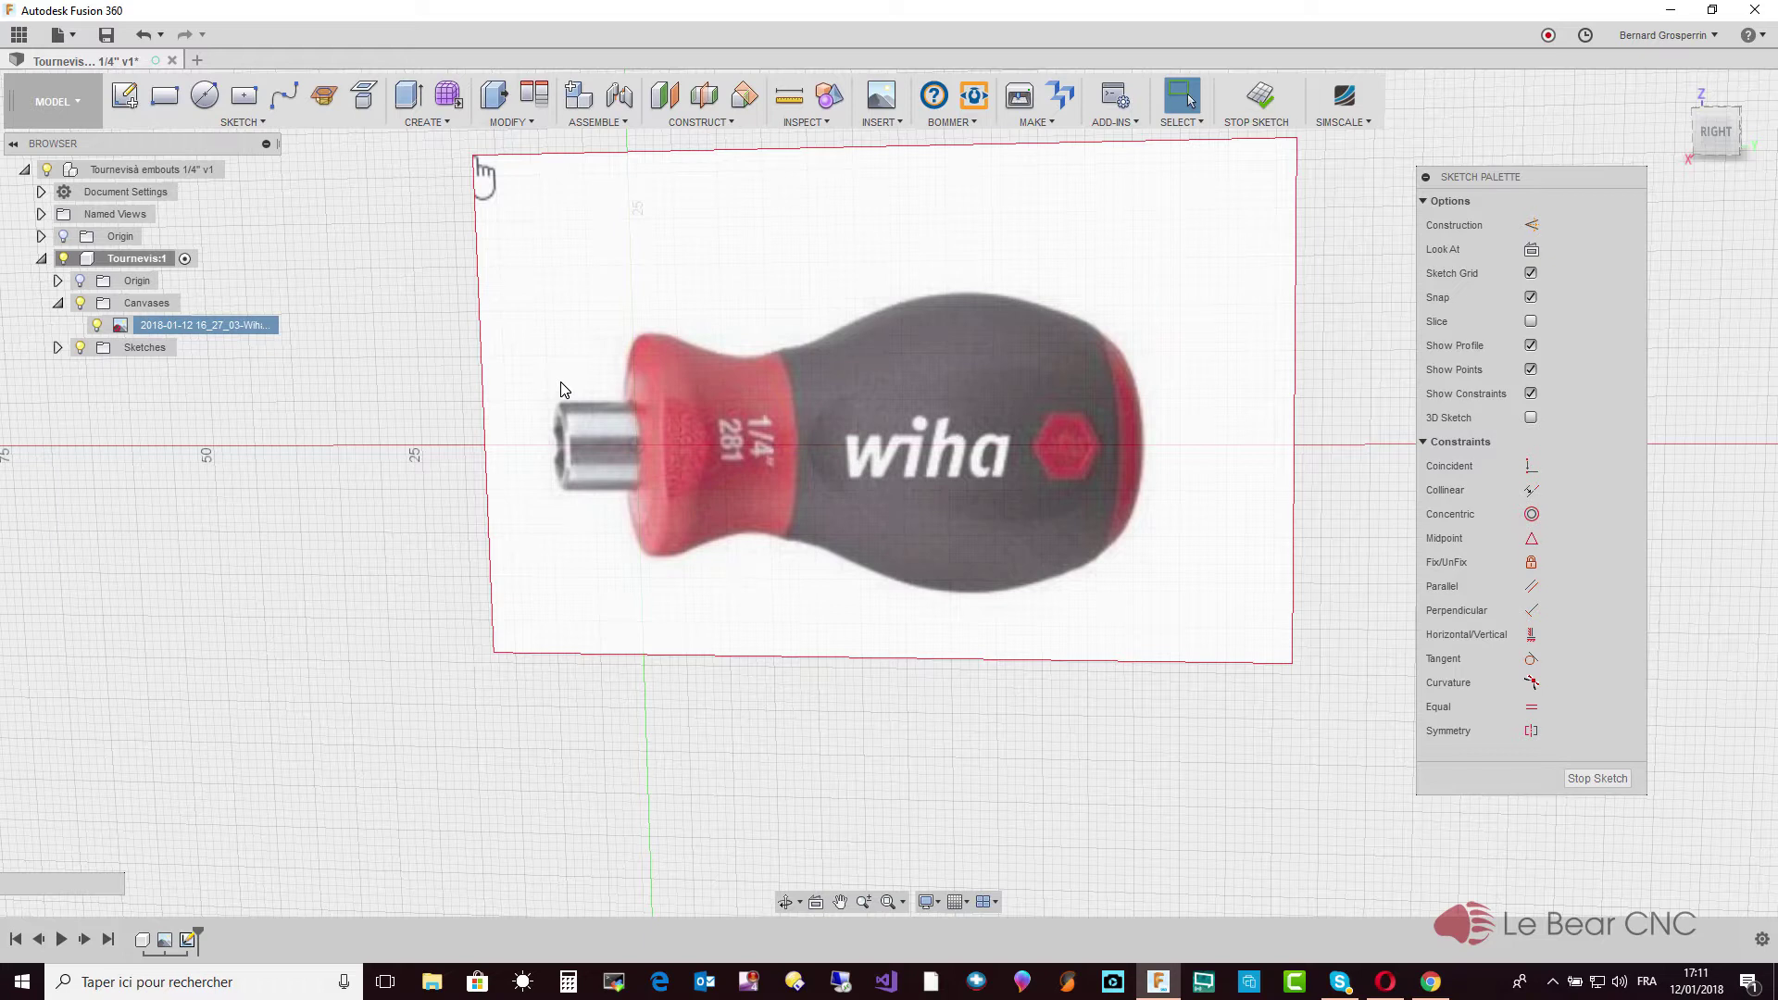
Activate the Line tool in Sketch1 with the L shortcut
key(l)
Draw a vertical line at the bit socket, a half-circle arc, and a short axis line
click(637, 448)
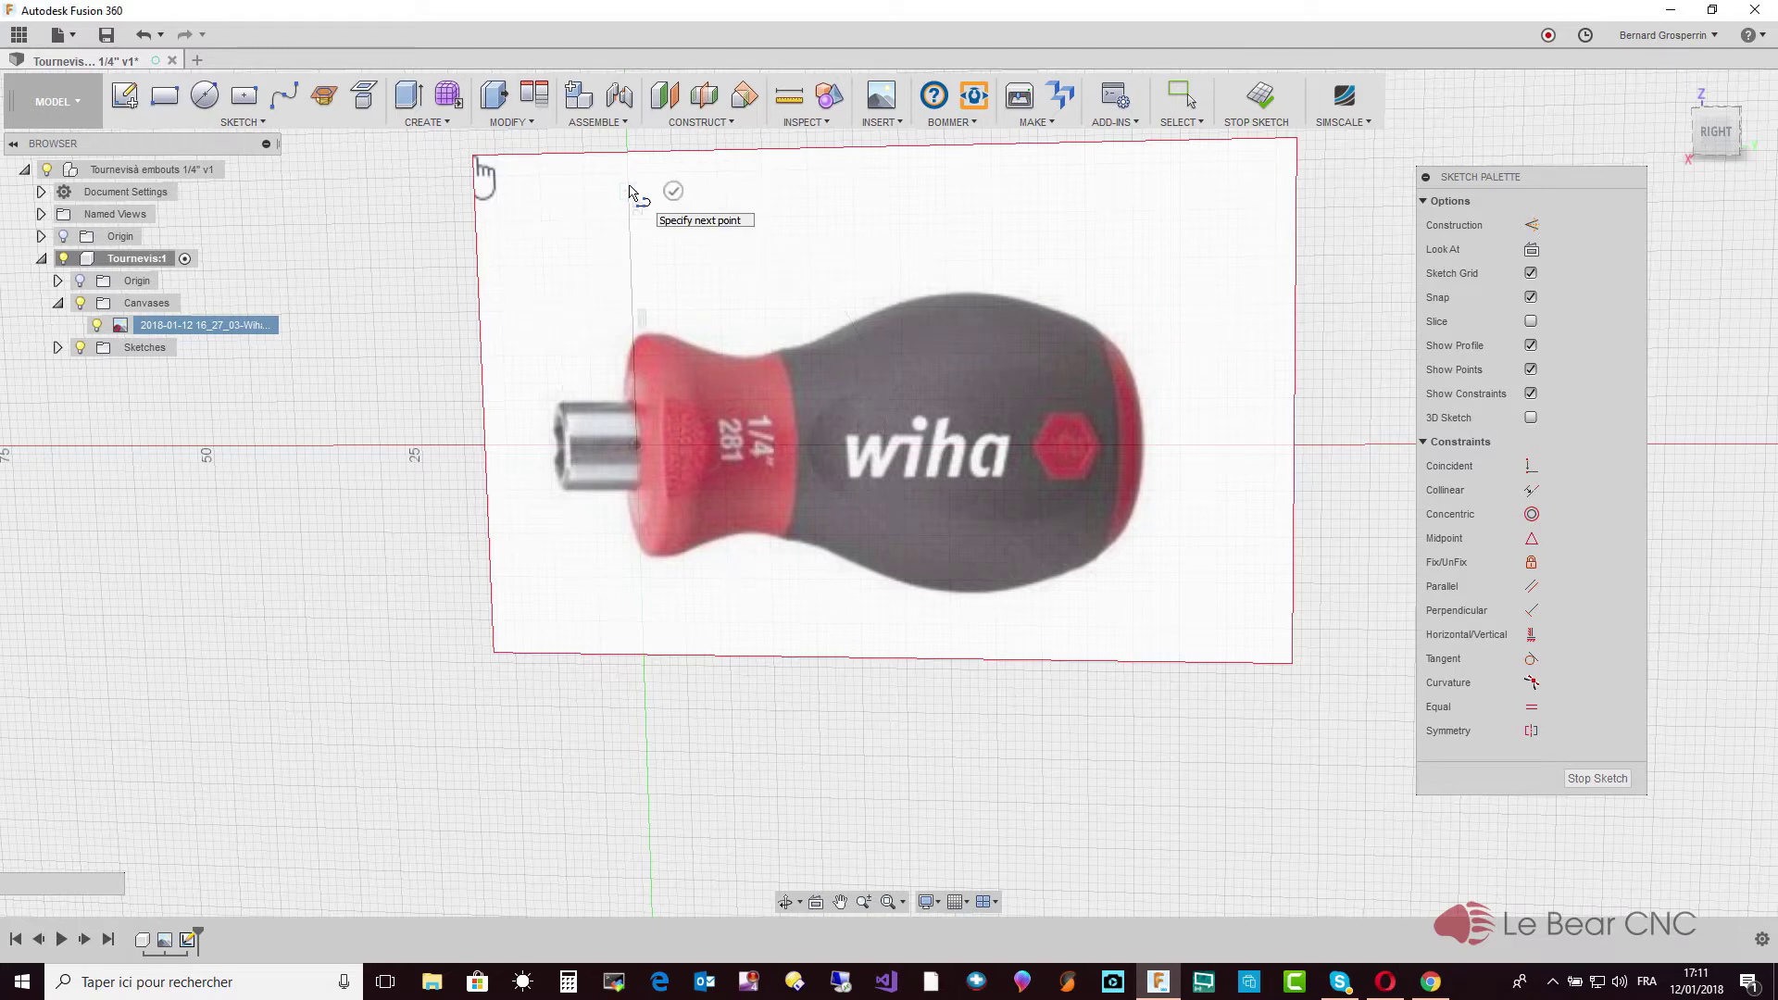
click(630, 192)
key(Escape)
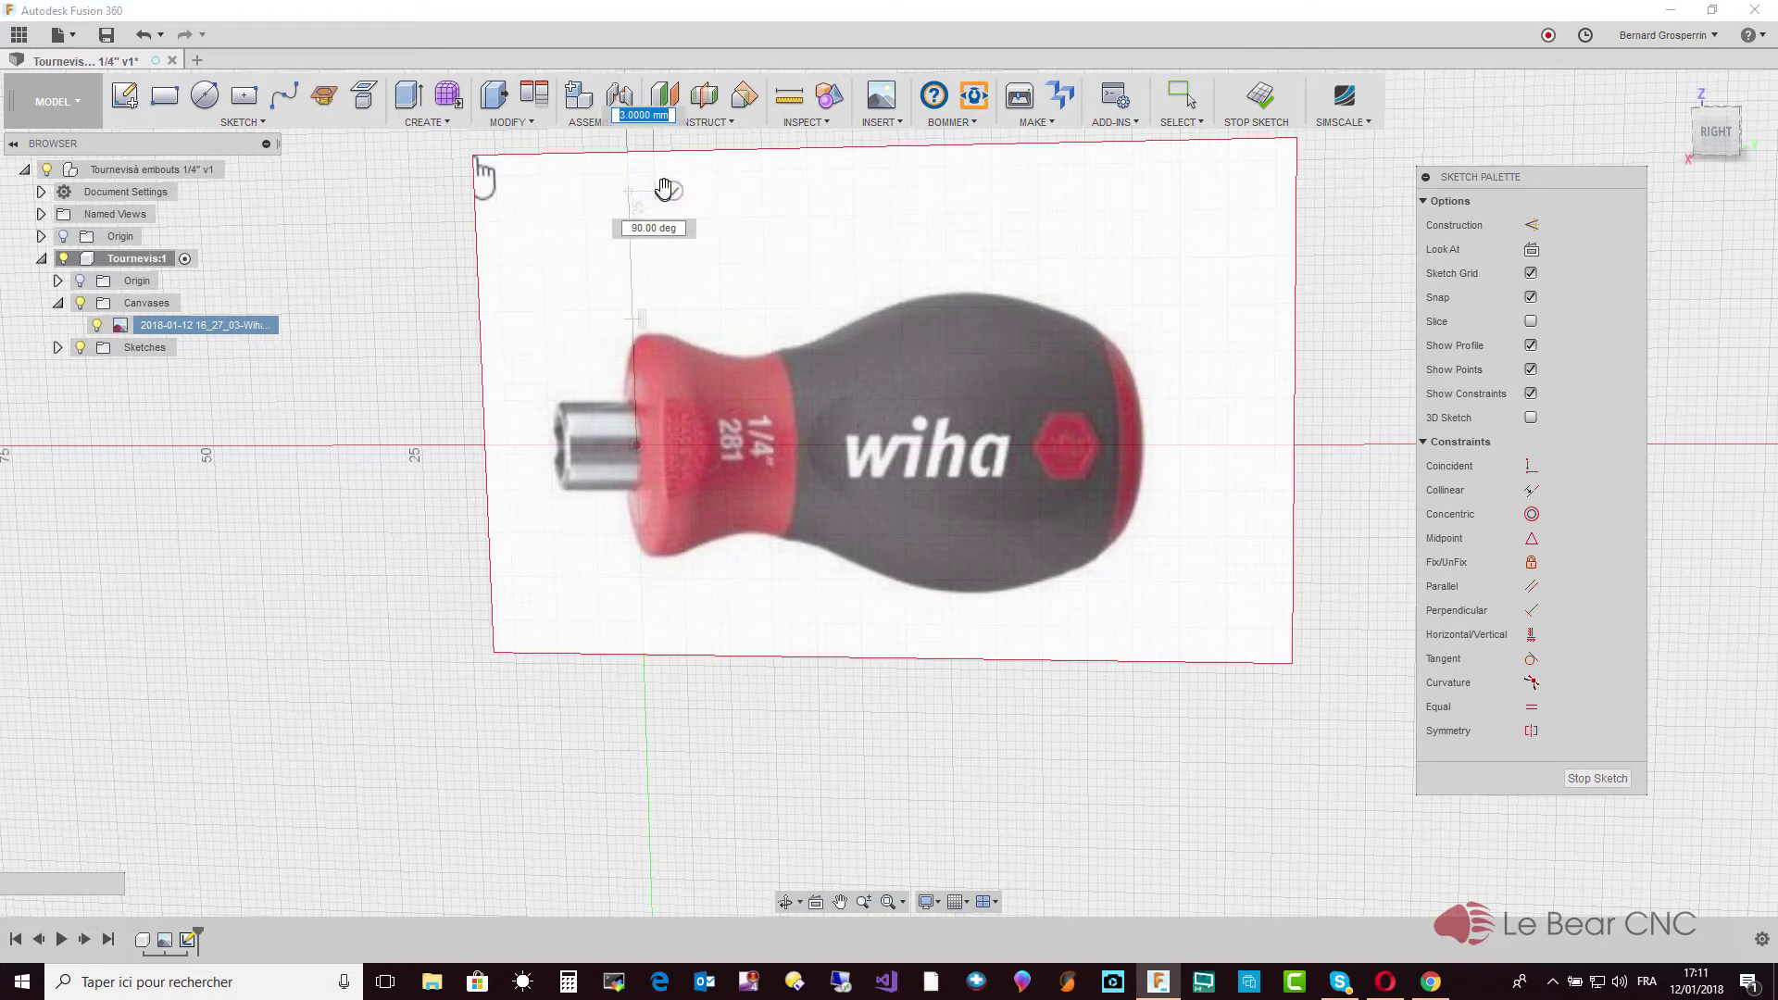
click(635, 442)
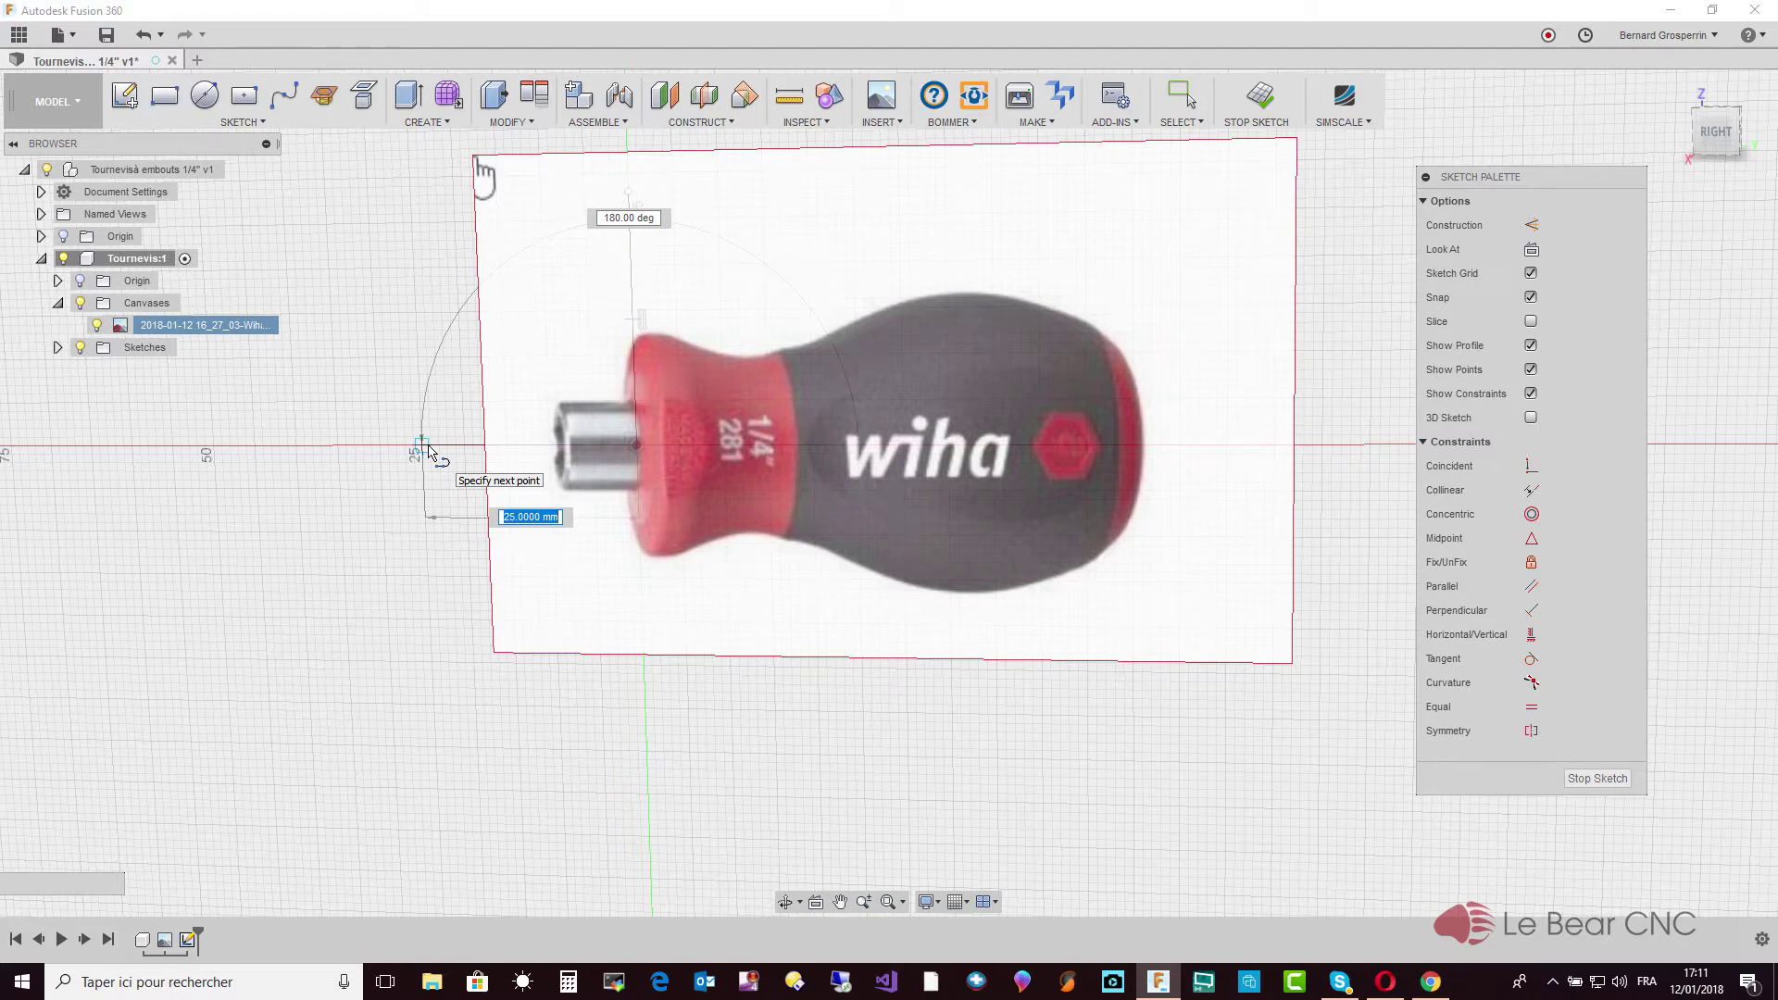
click(428, 449)
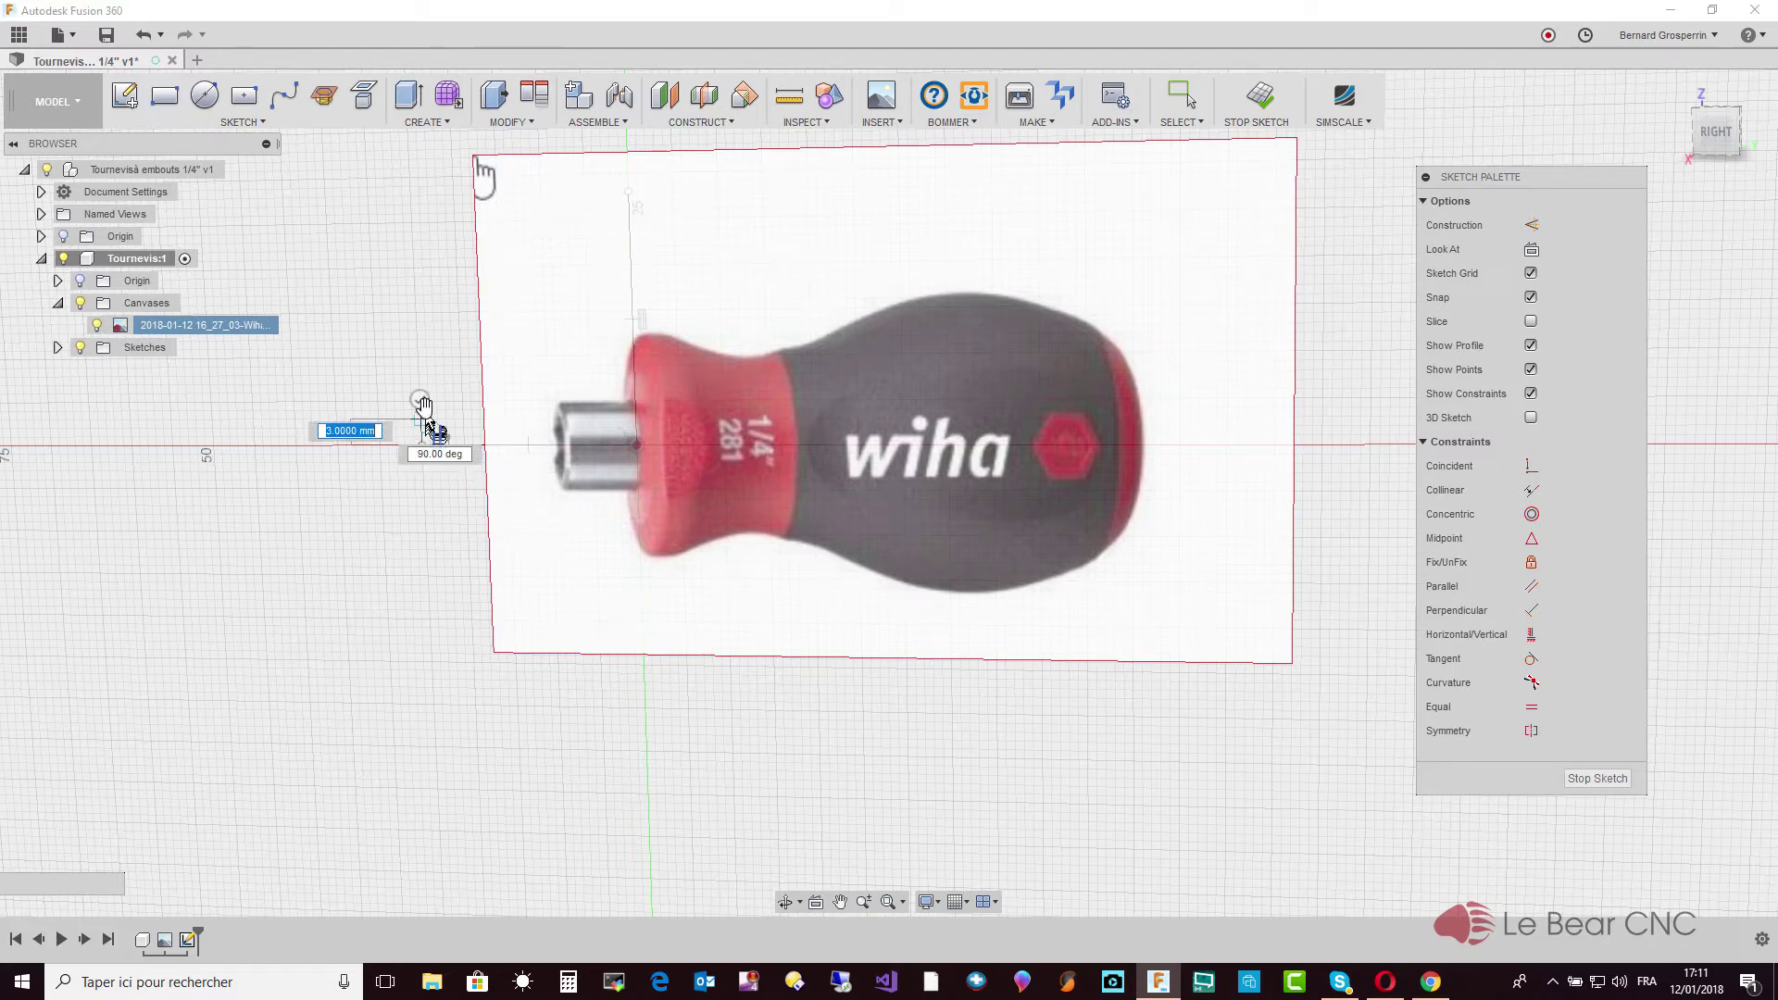
click(466, 446)
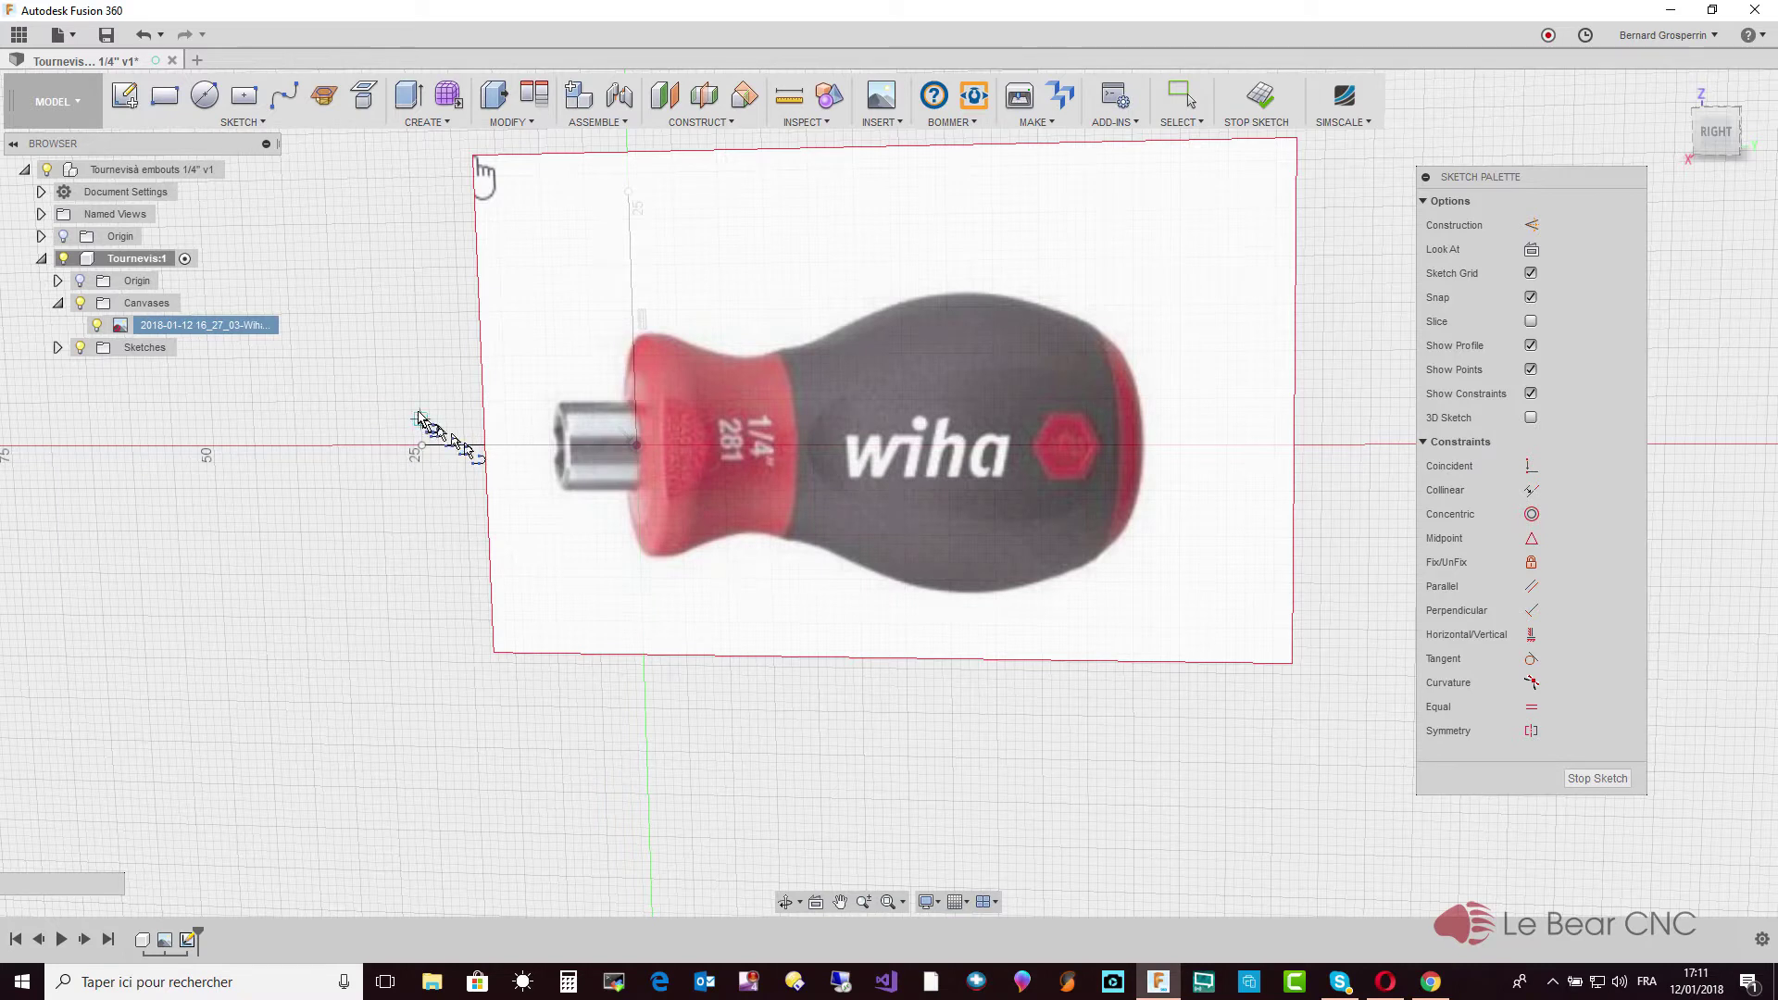
key(Escape)
Make the 25 mm axis line construction and add a short vertical line at the handle end
click(448, 444)
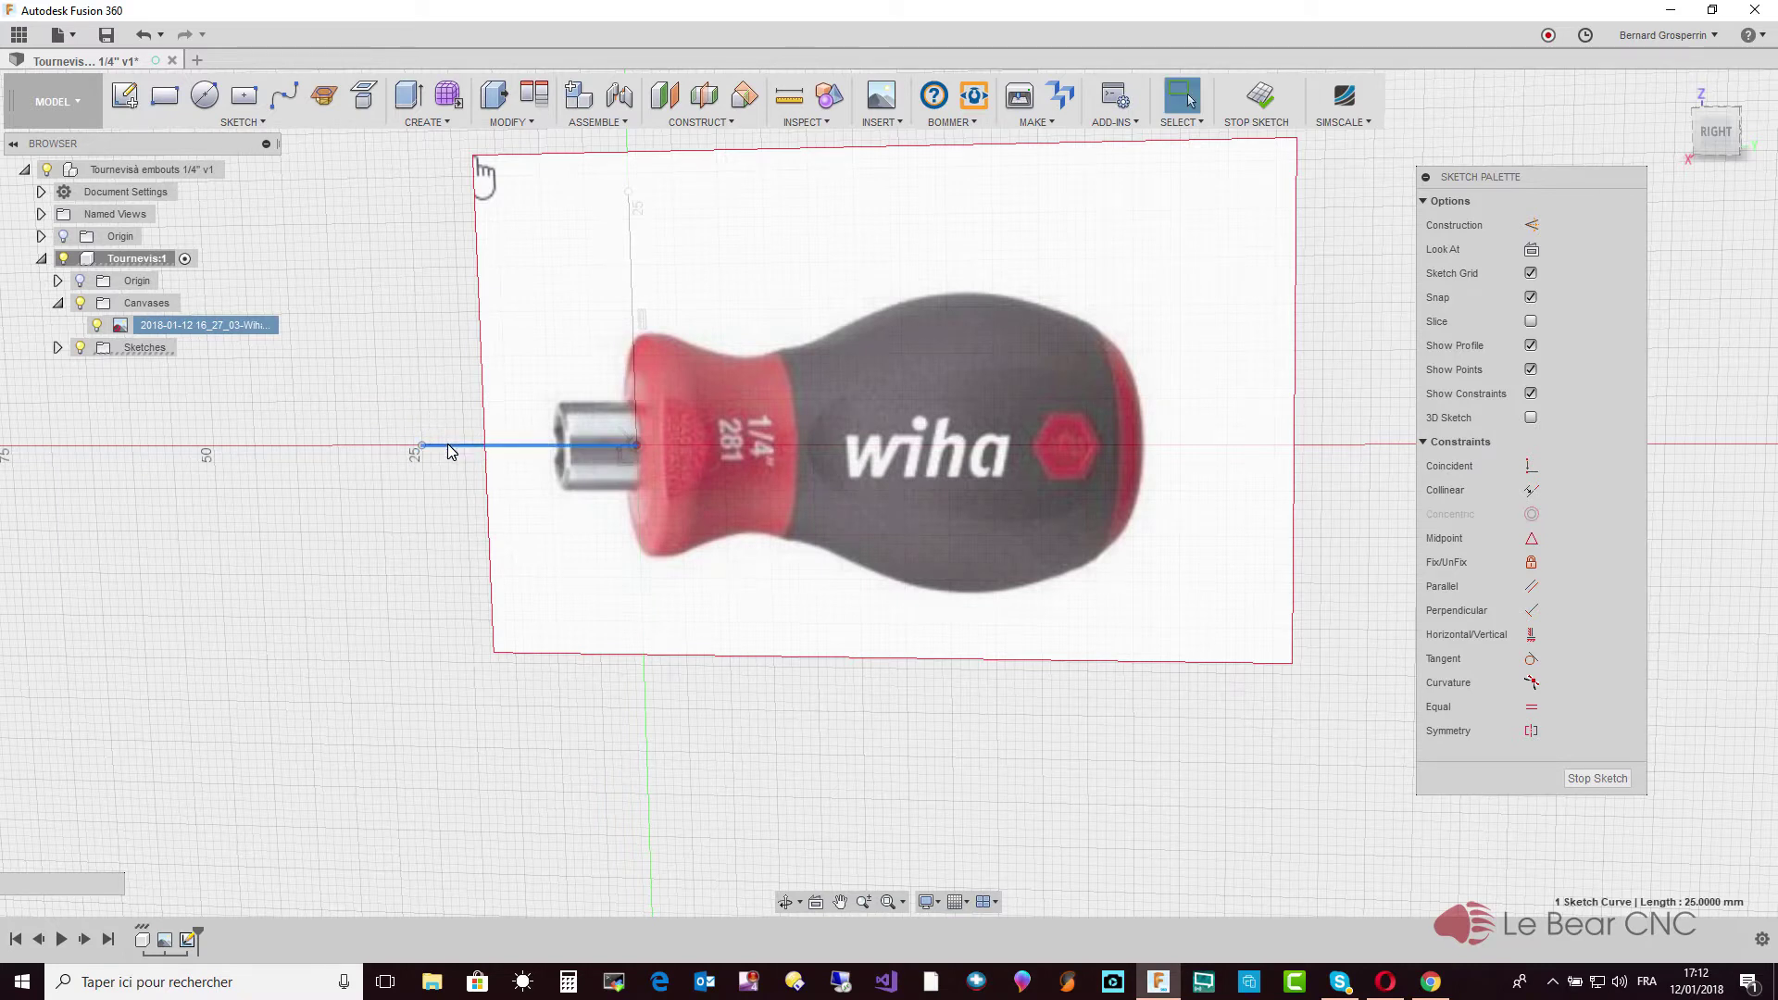
key(x)
key(l)
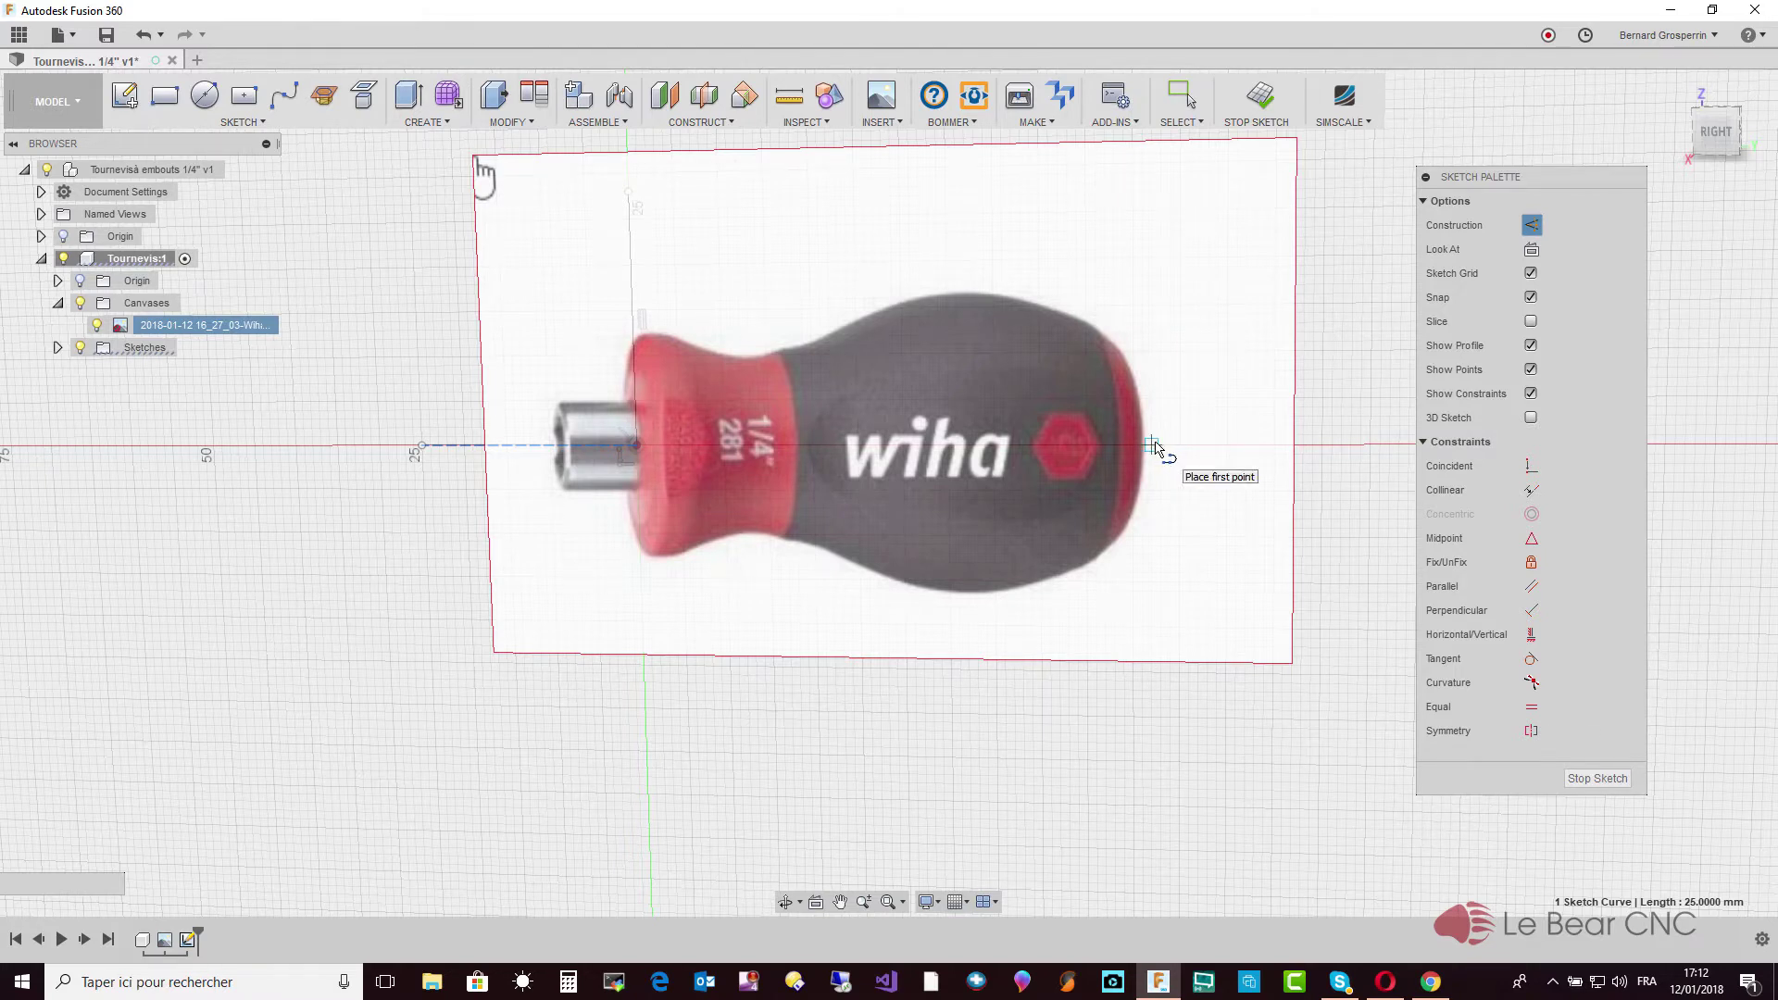
click(1151, 444)
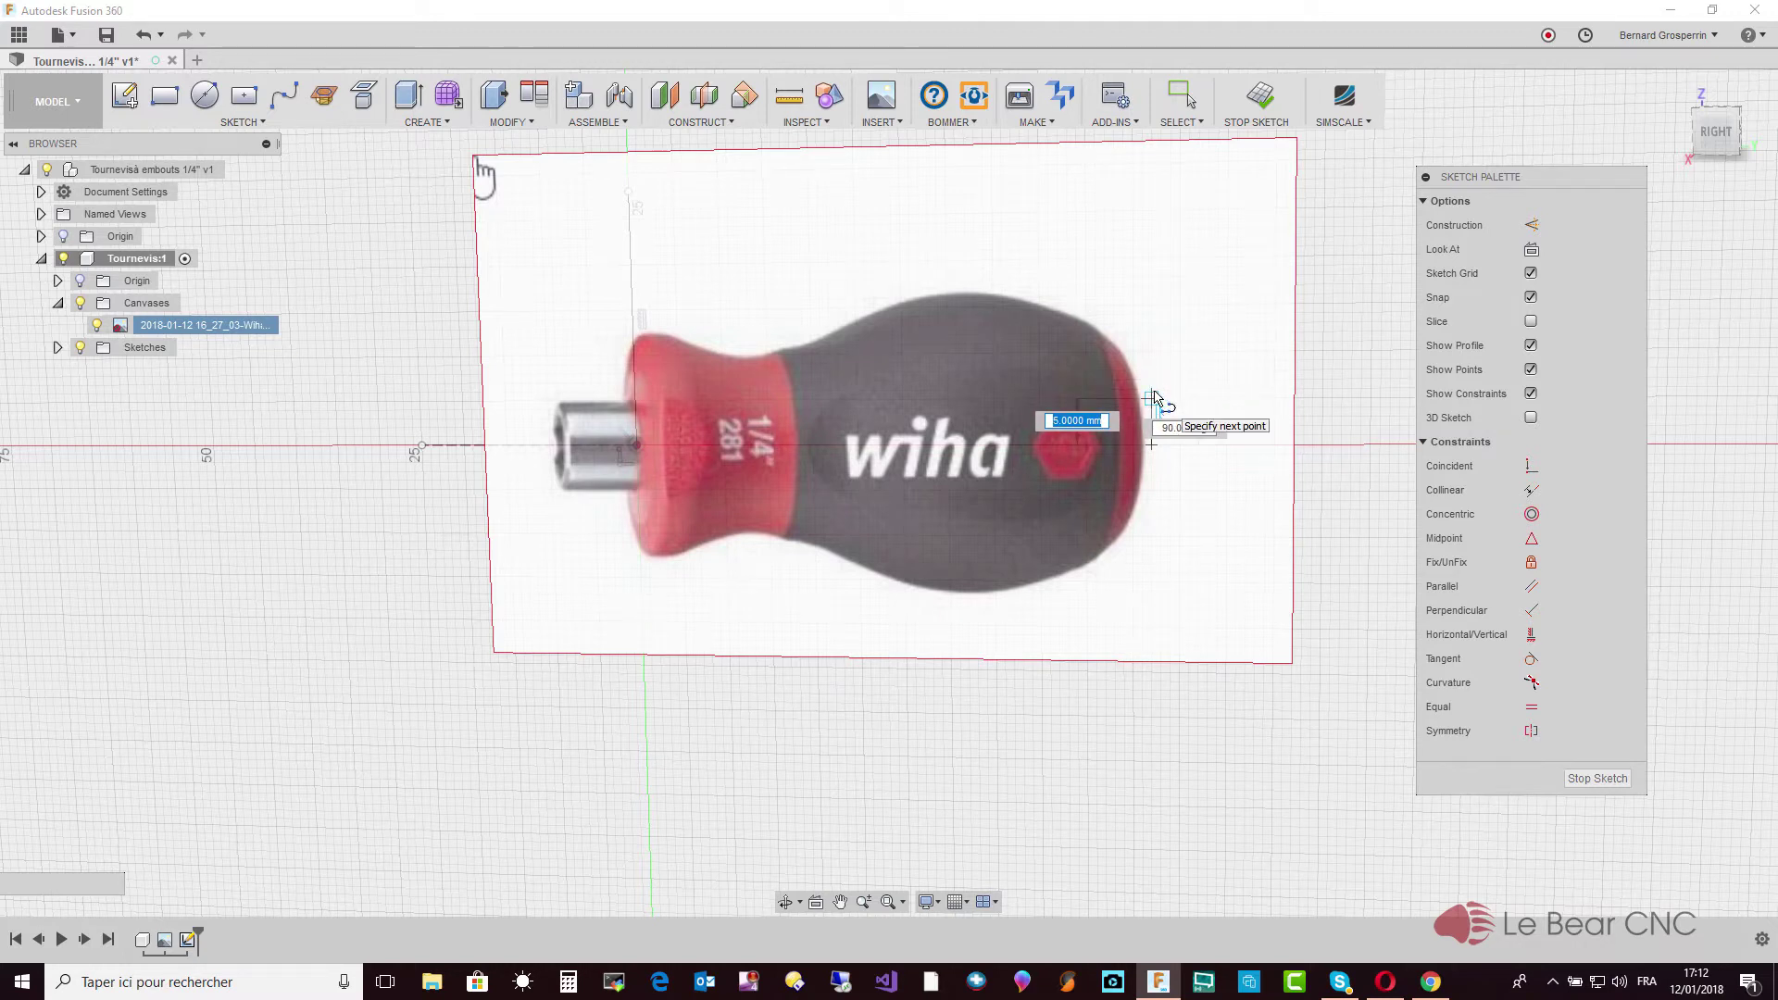
click(1152, 398)
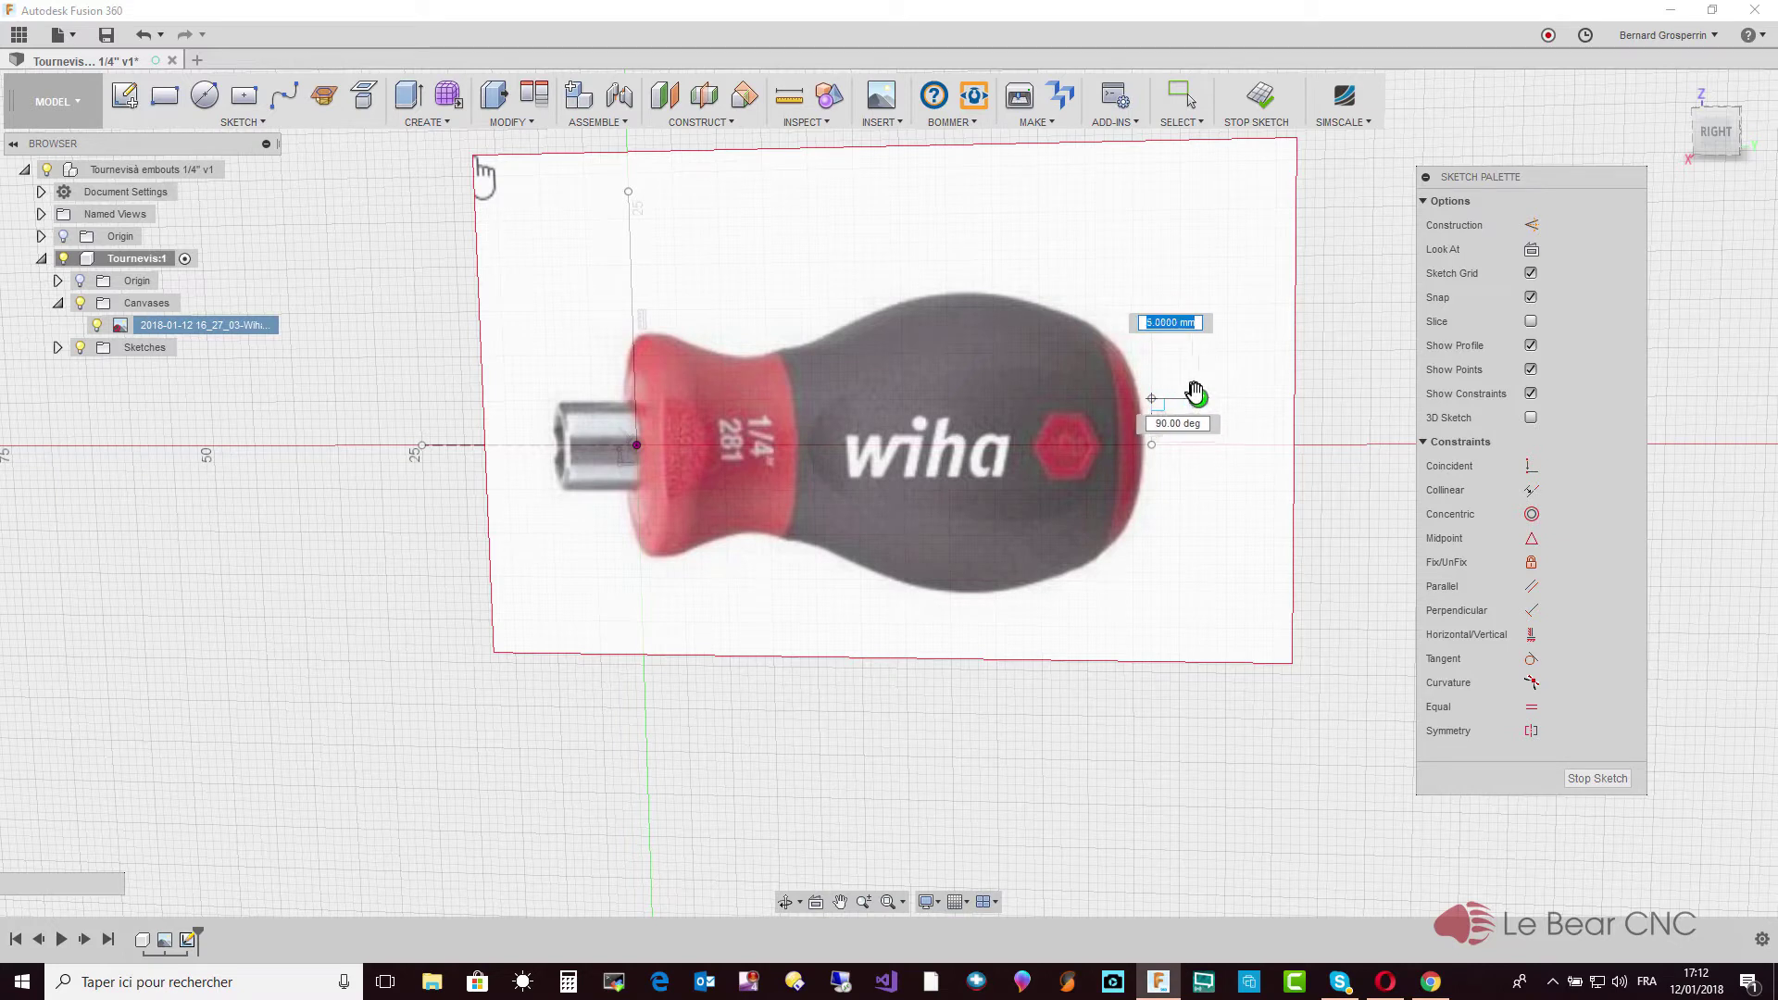
key(Escape)
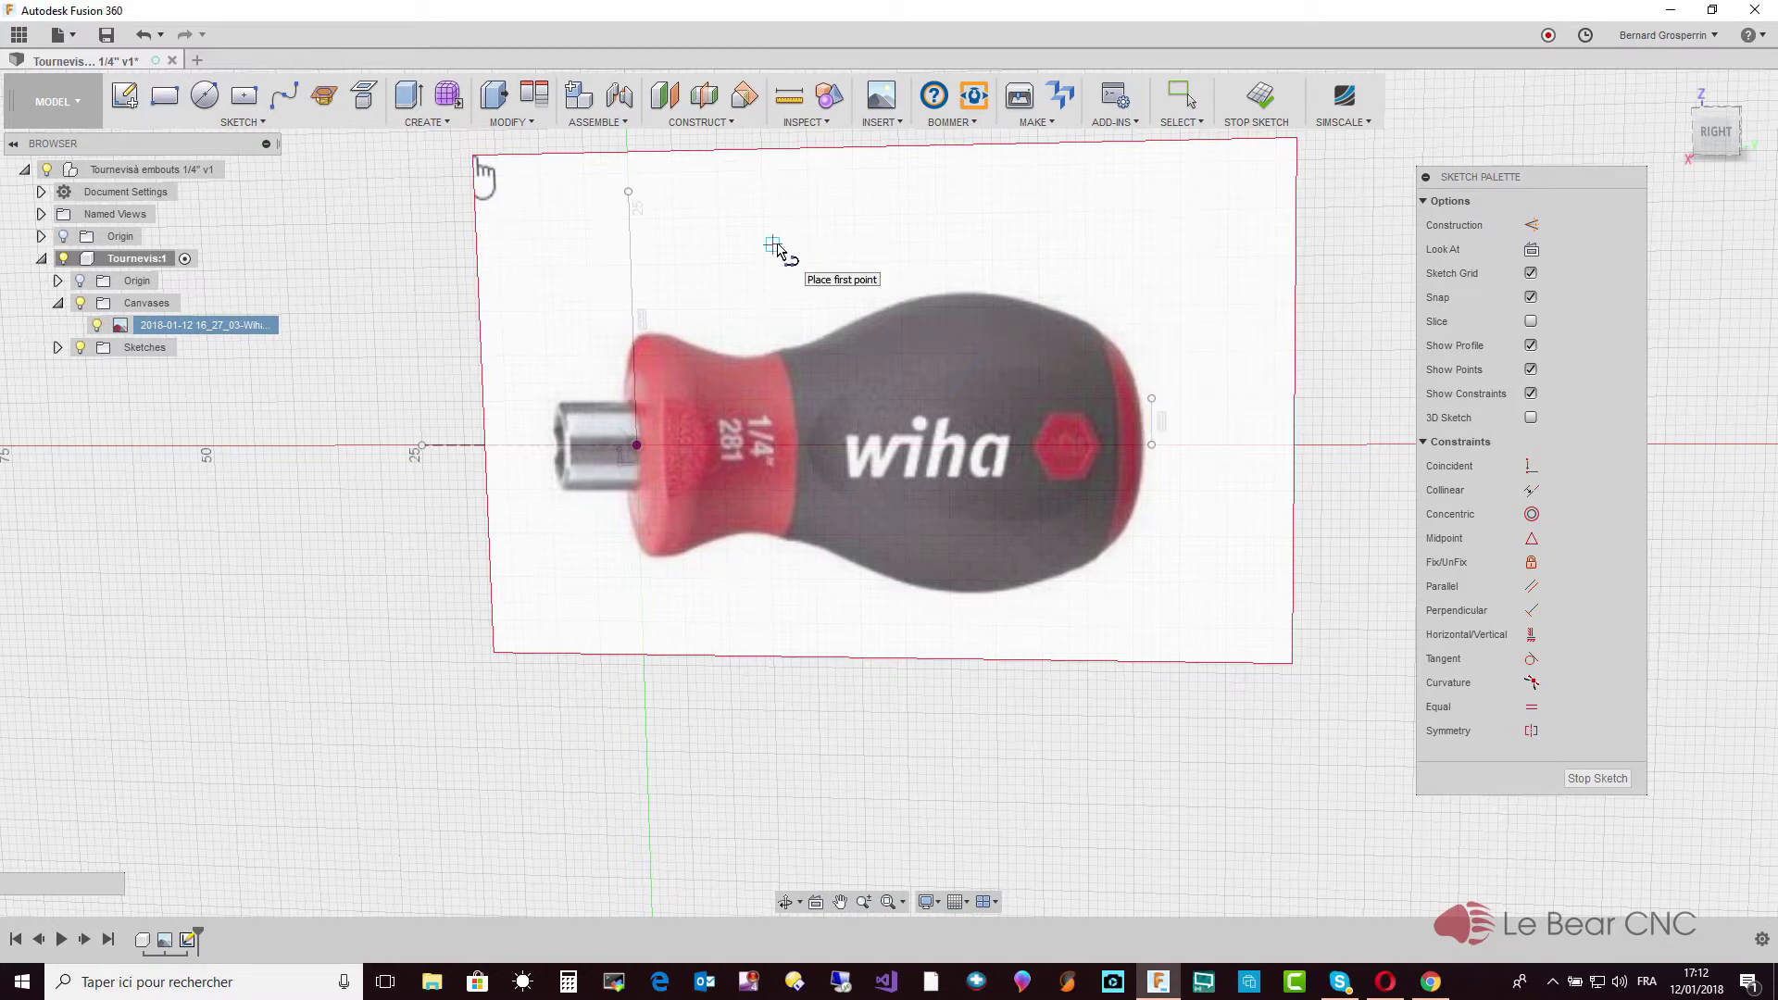
key(Escape)
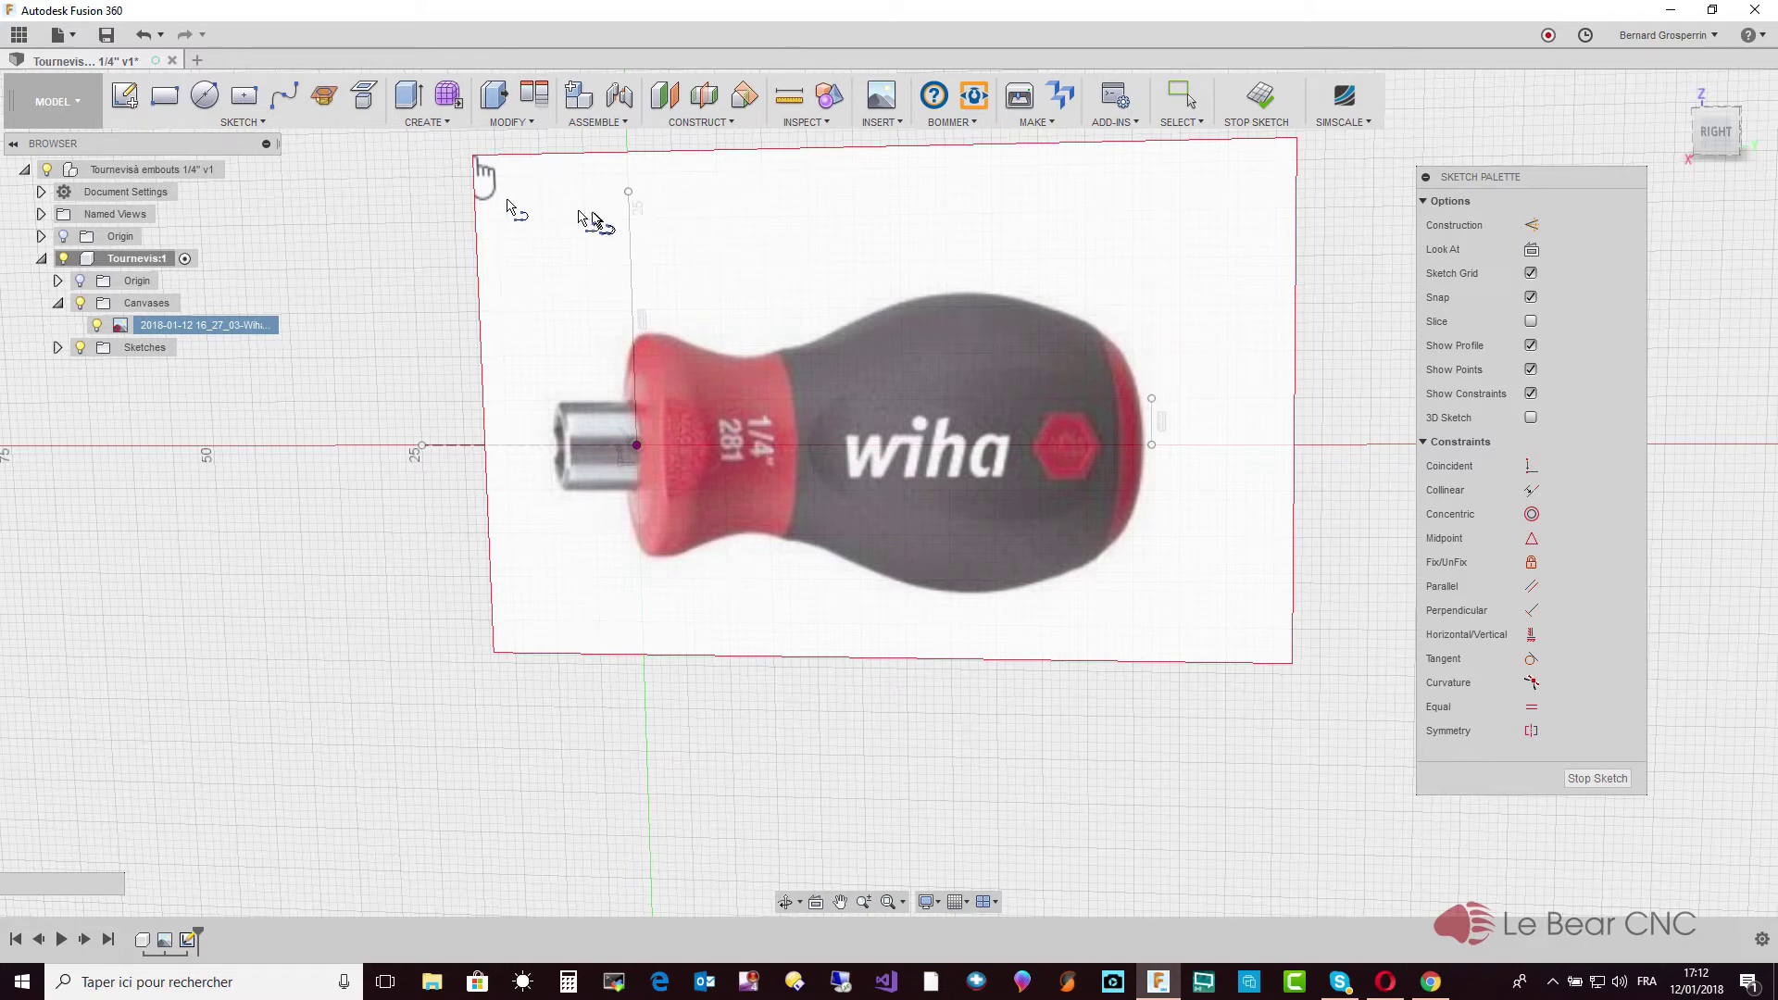
Trace a fit-point spline over the collar, waist and bulge, ending atop the vertical end line
click(284, 95)
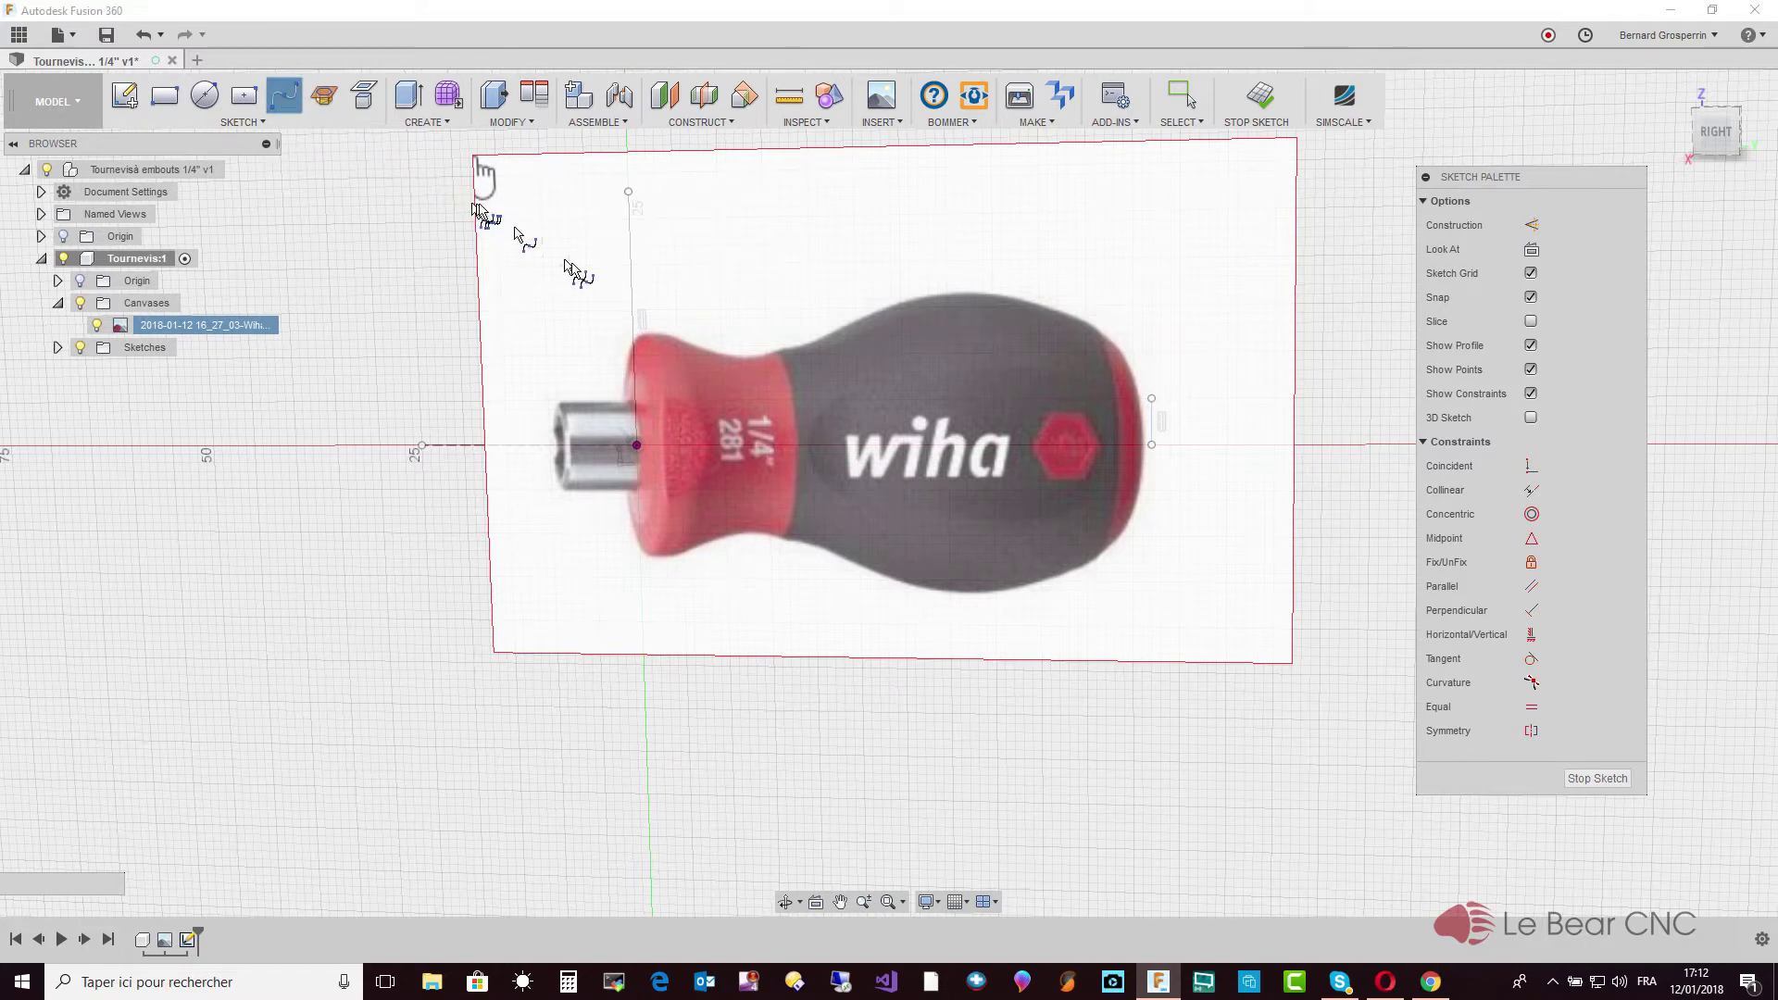
click(599, 365)
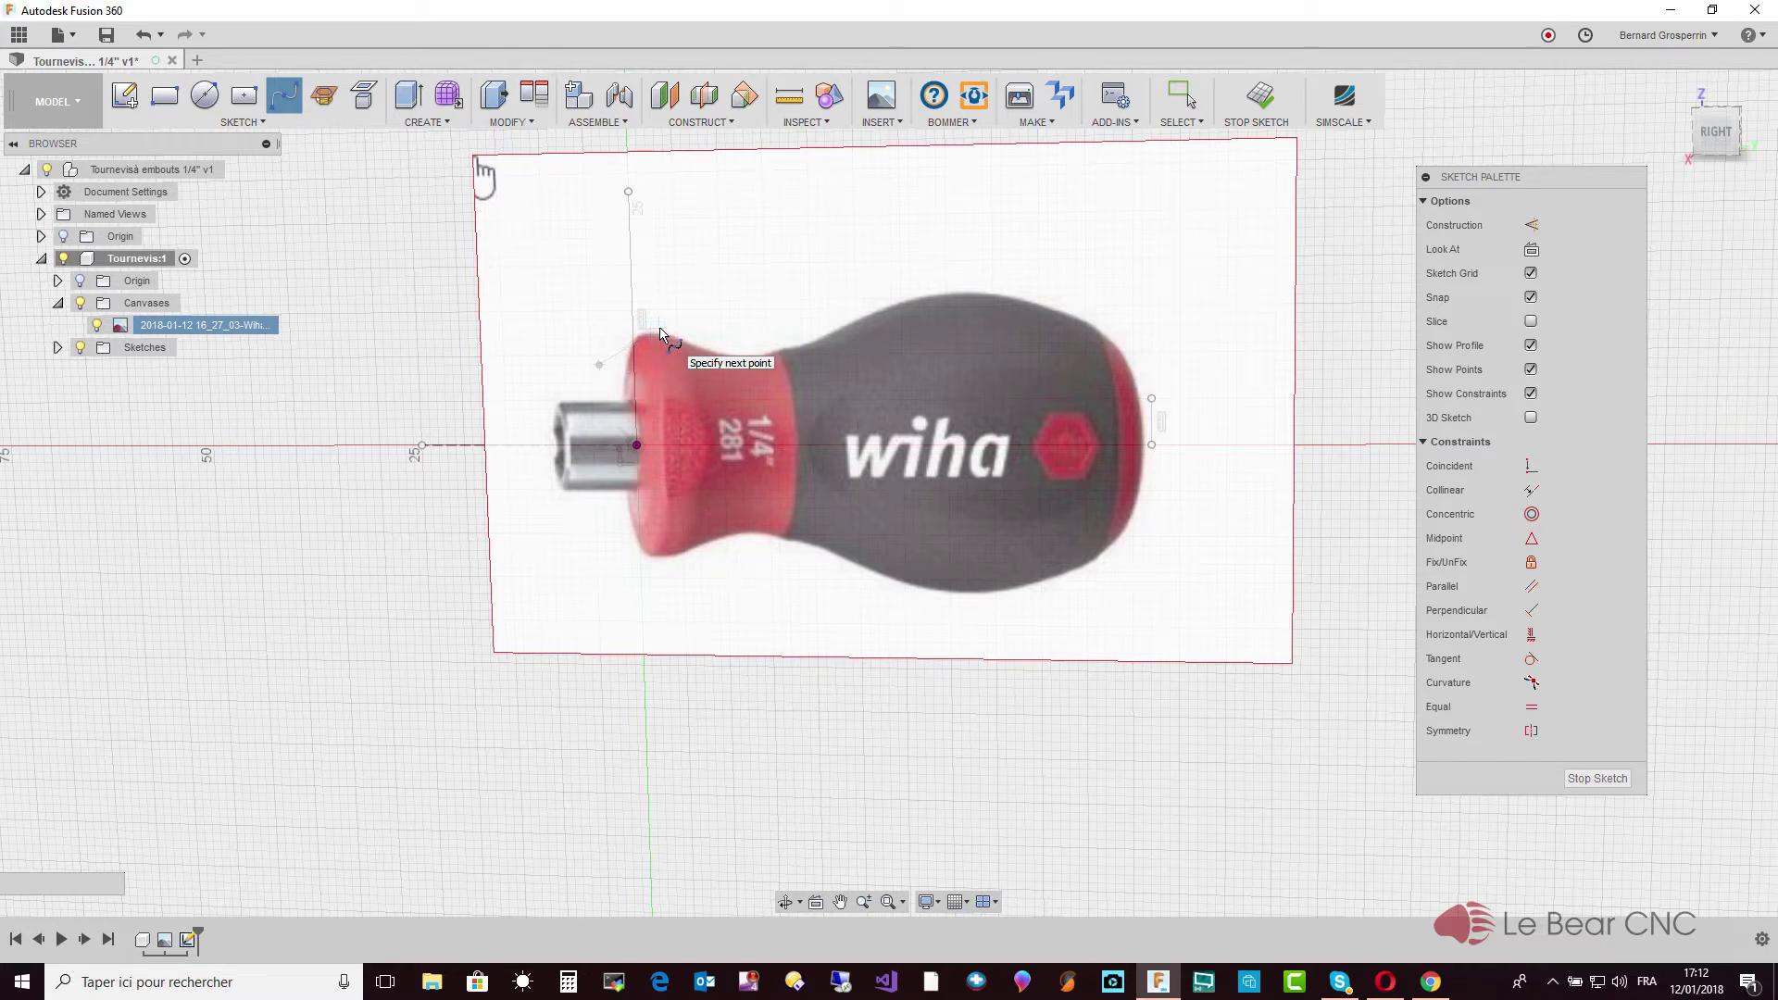
click(660, 330)
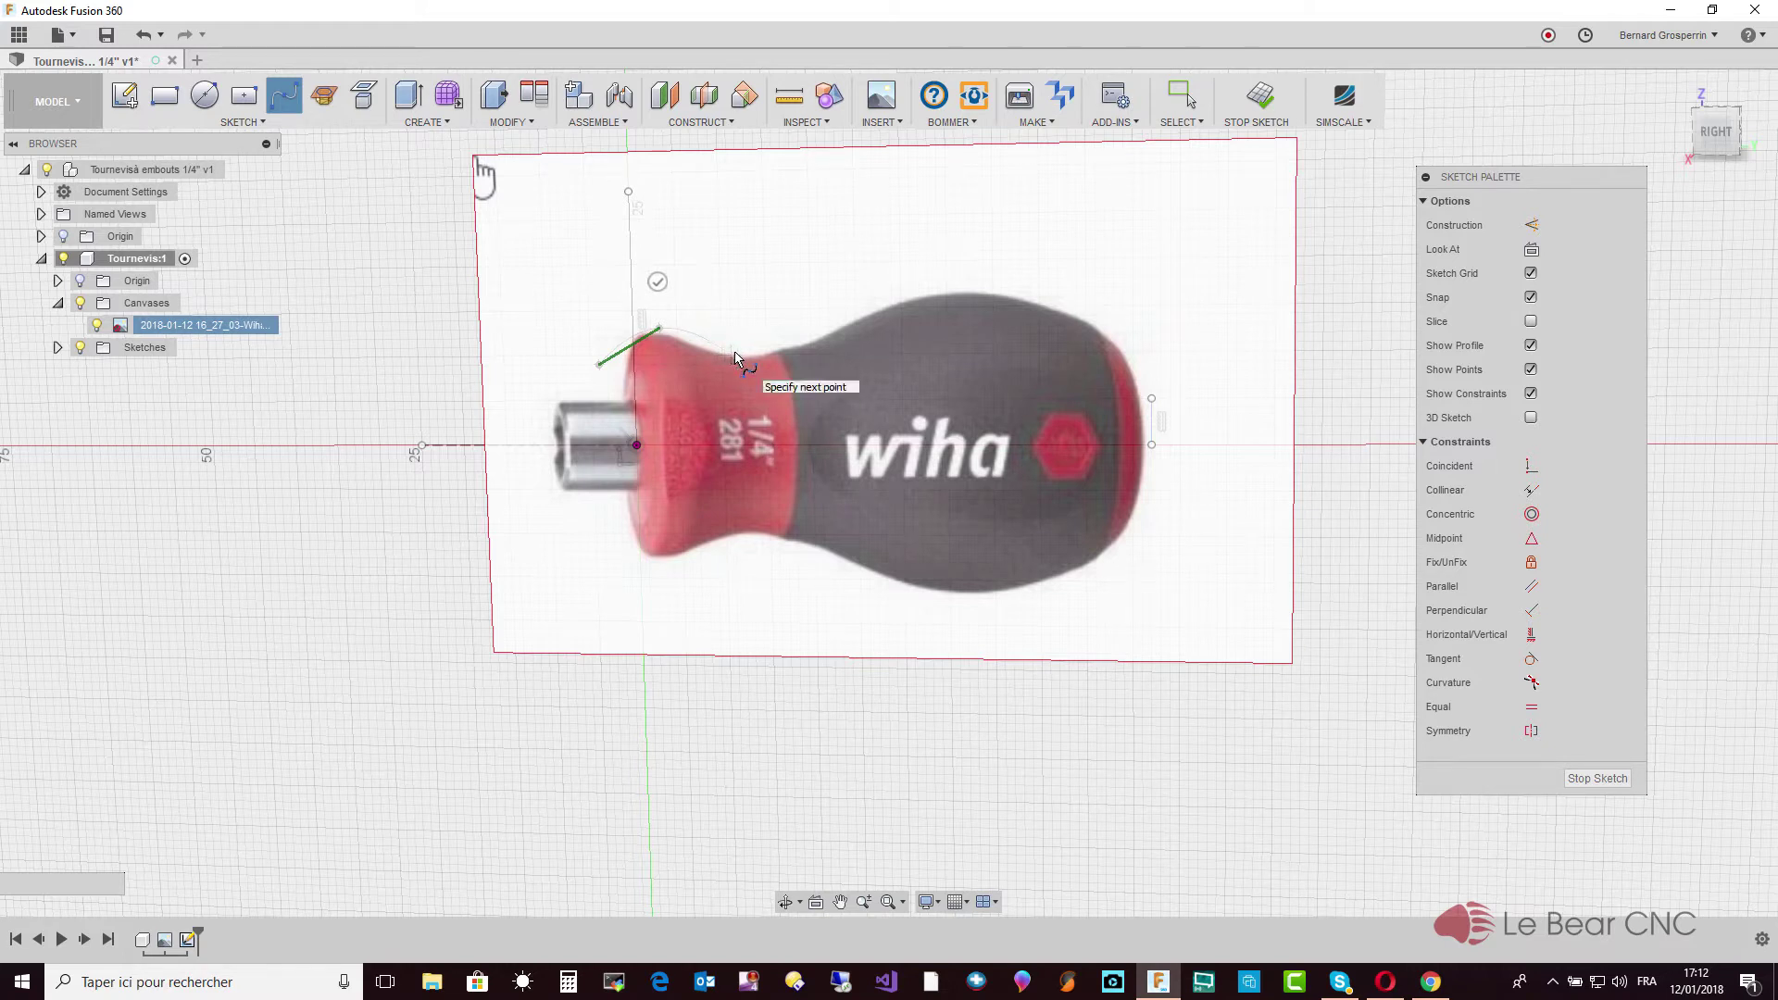
click(733, 358)
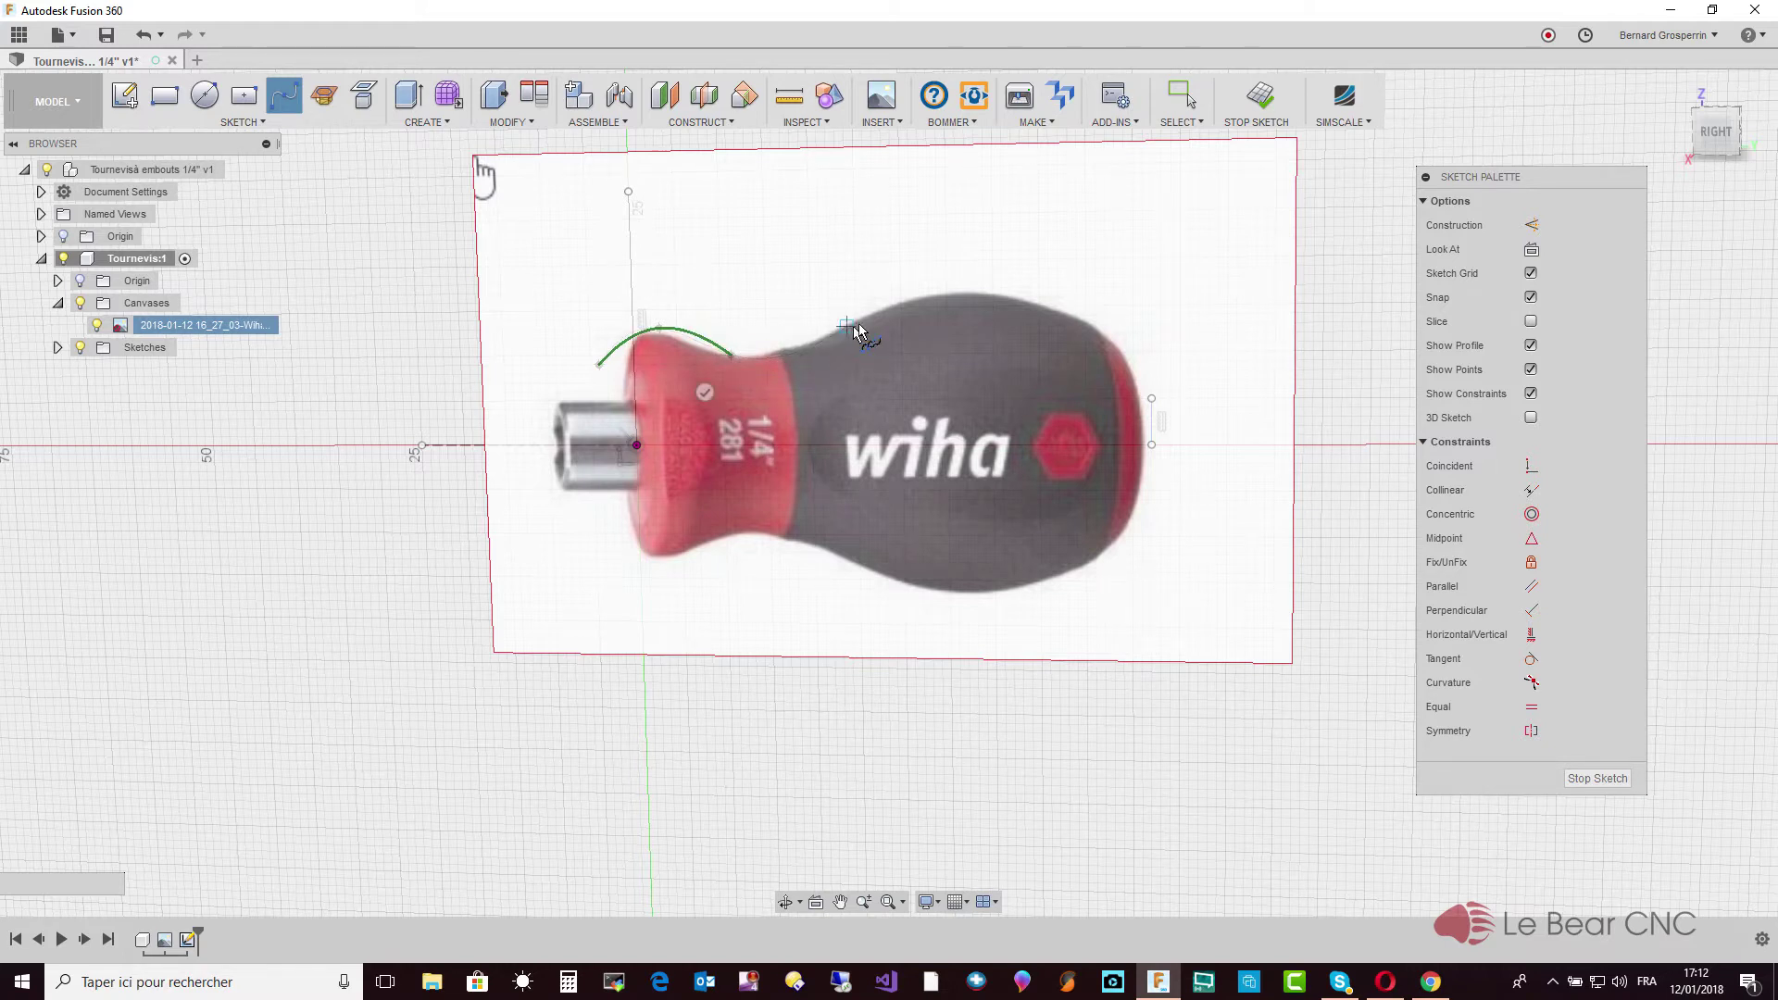
click(892, 298)
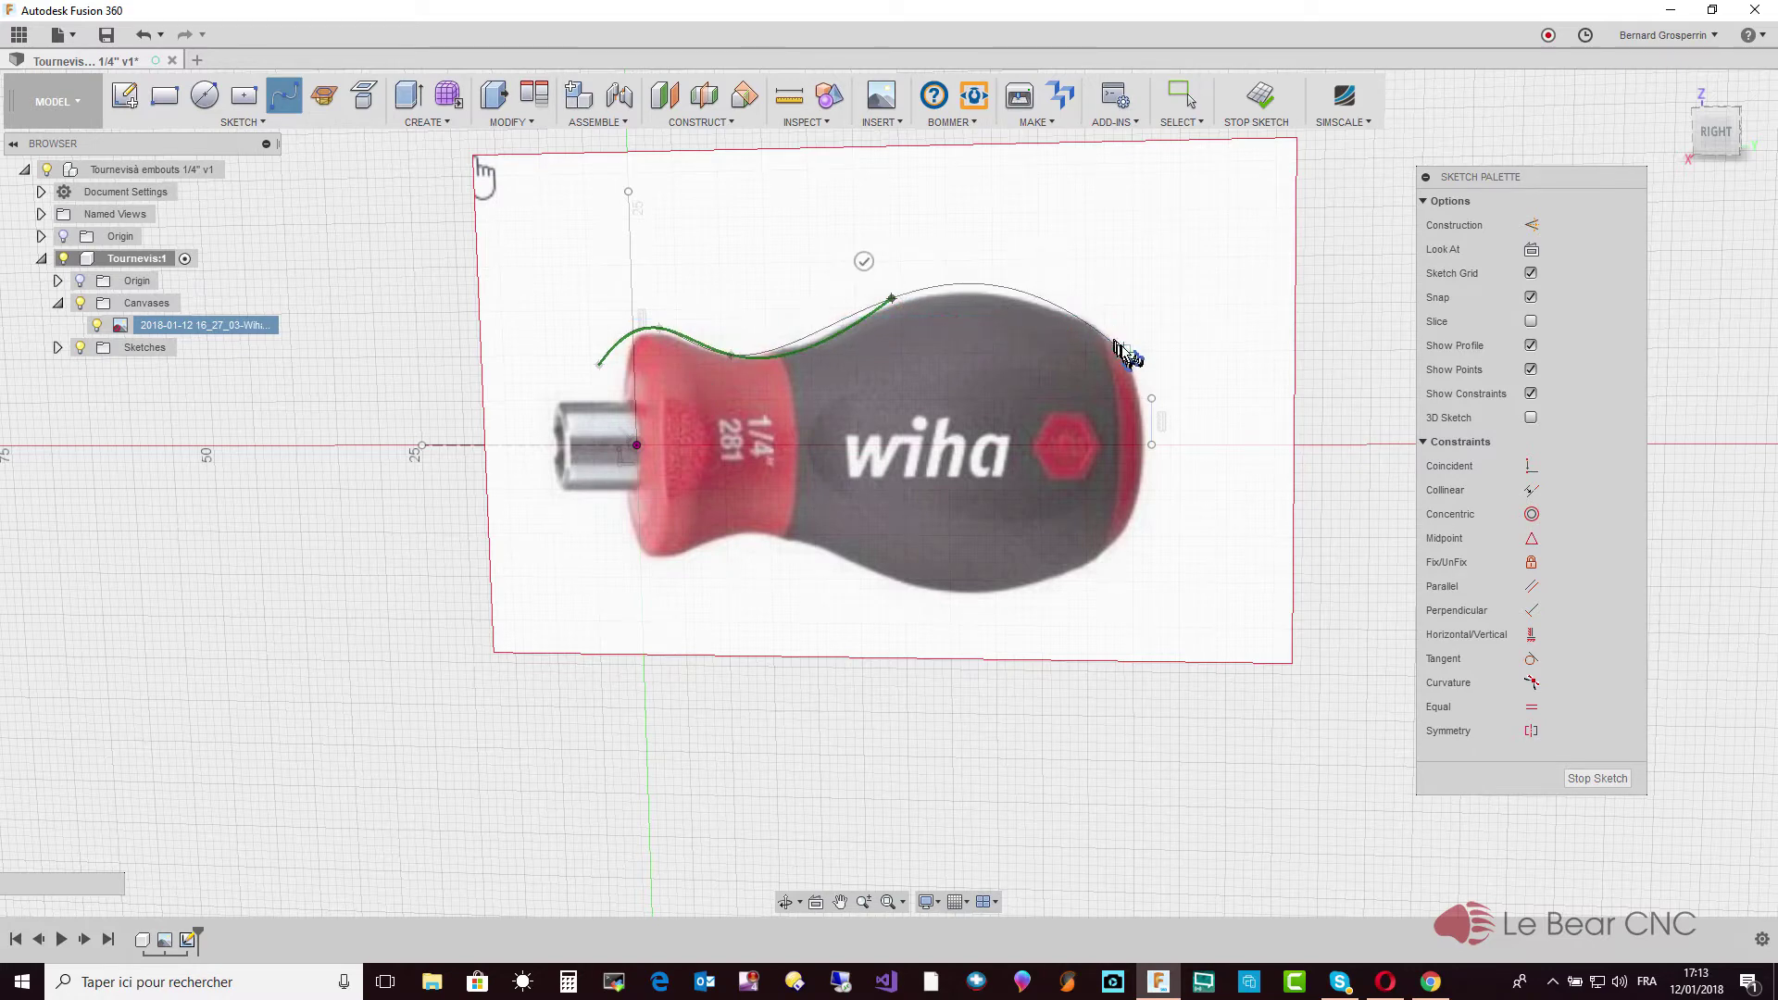
click(1133, 360)
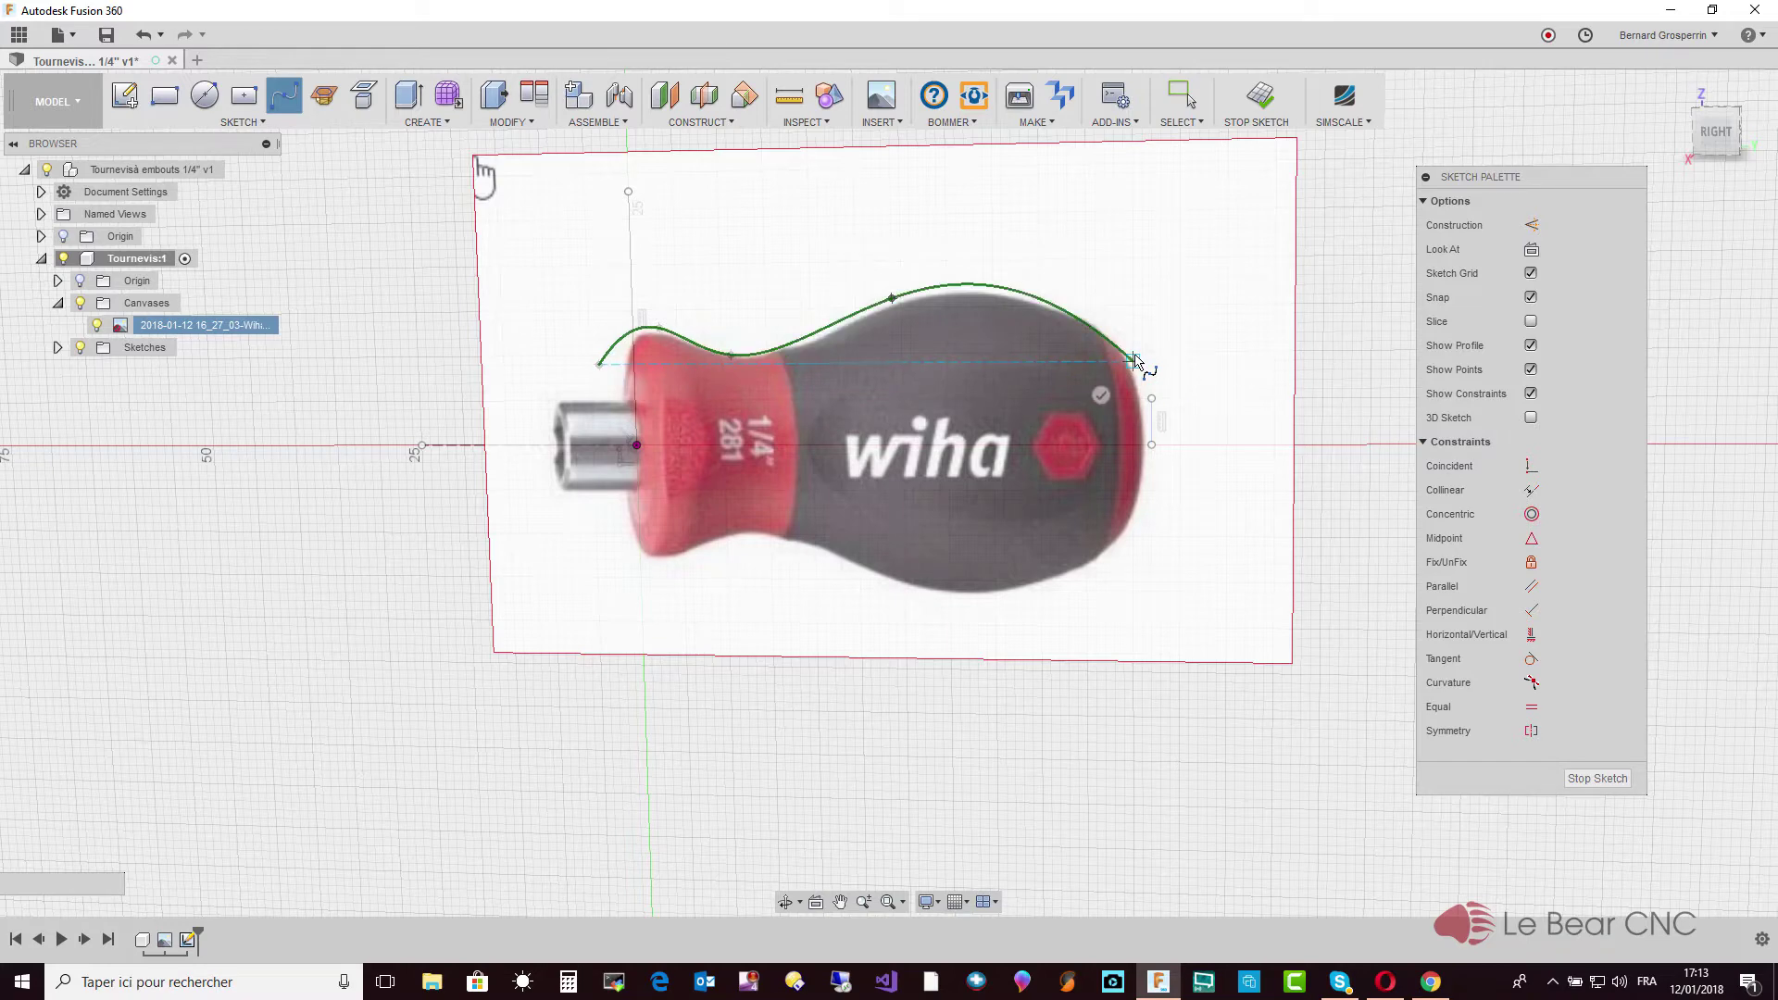
click(1152, 399)
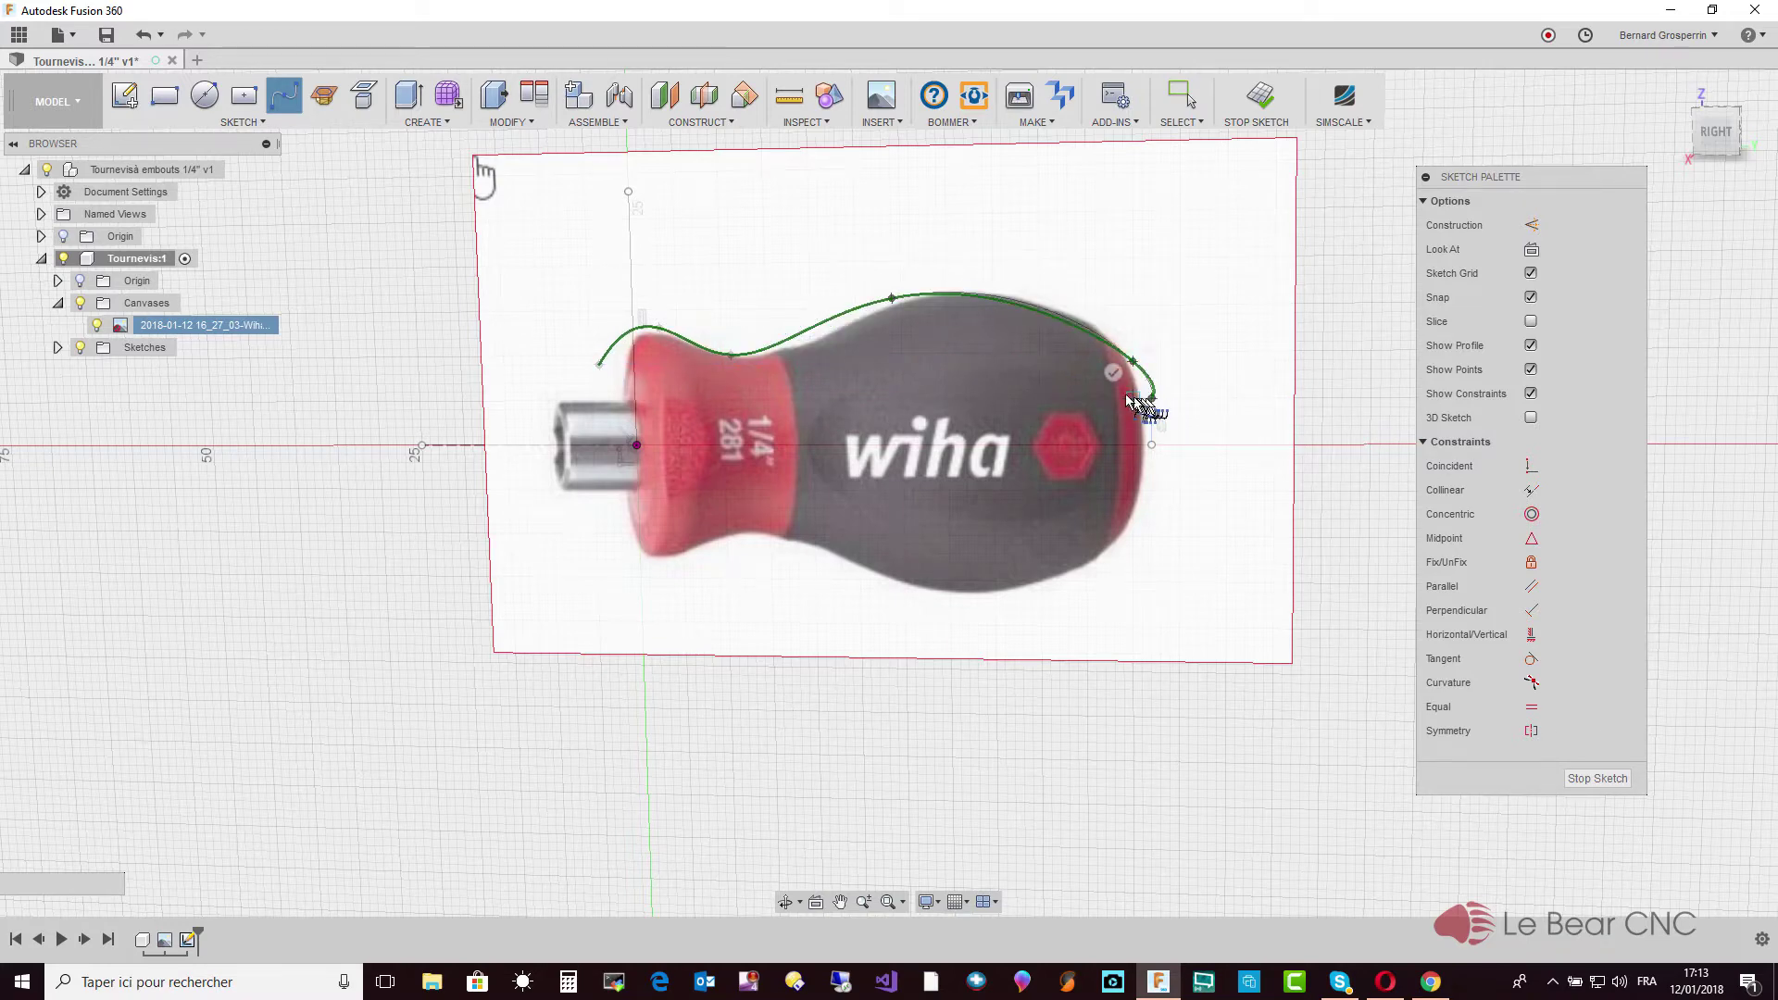
click(1111, 379)
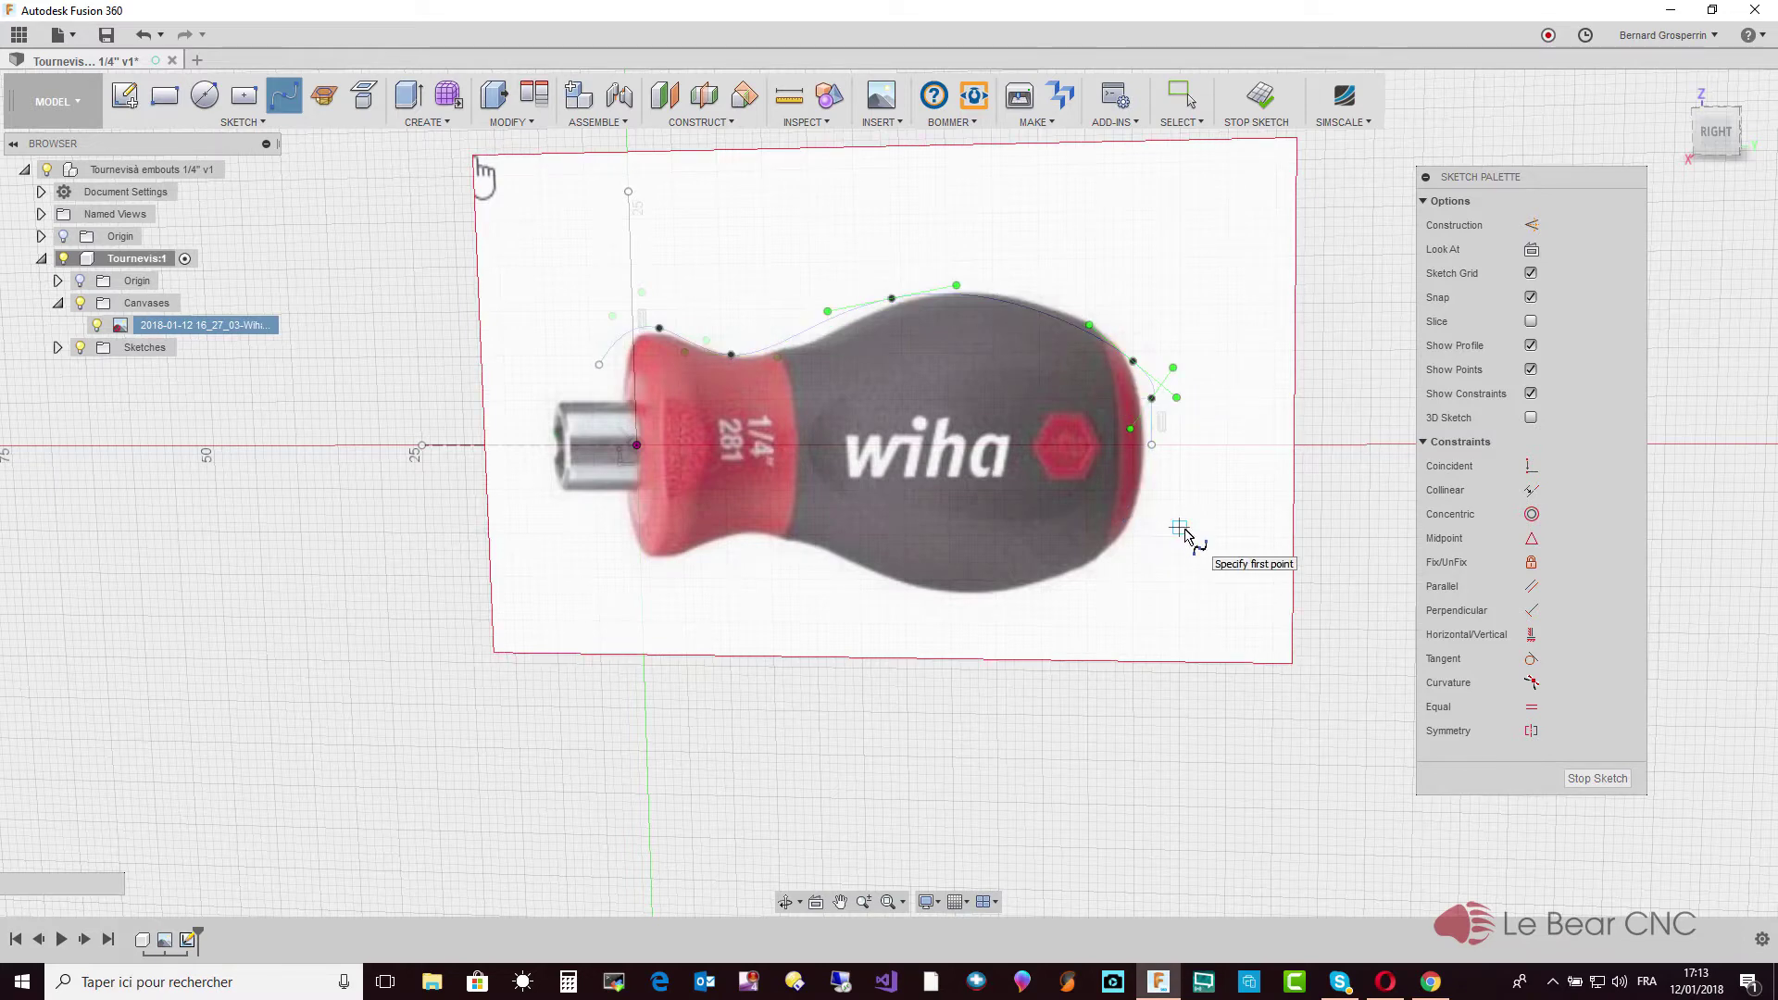
key(Escape)
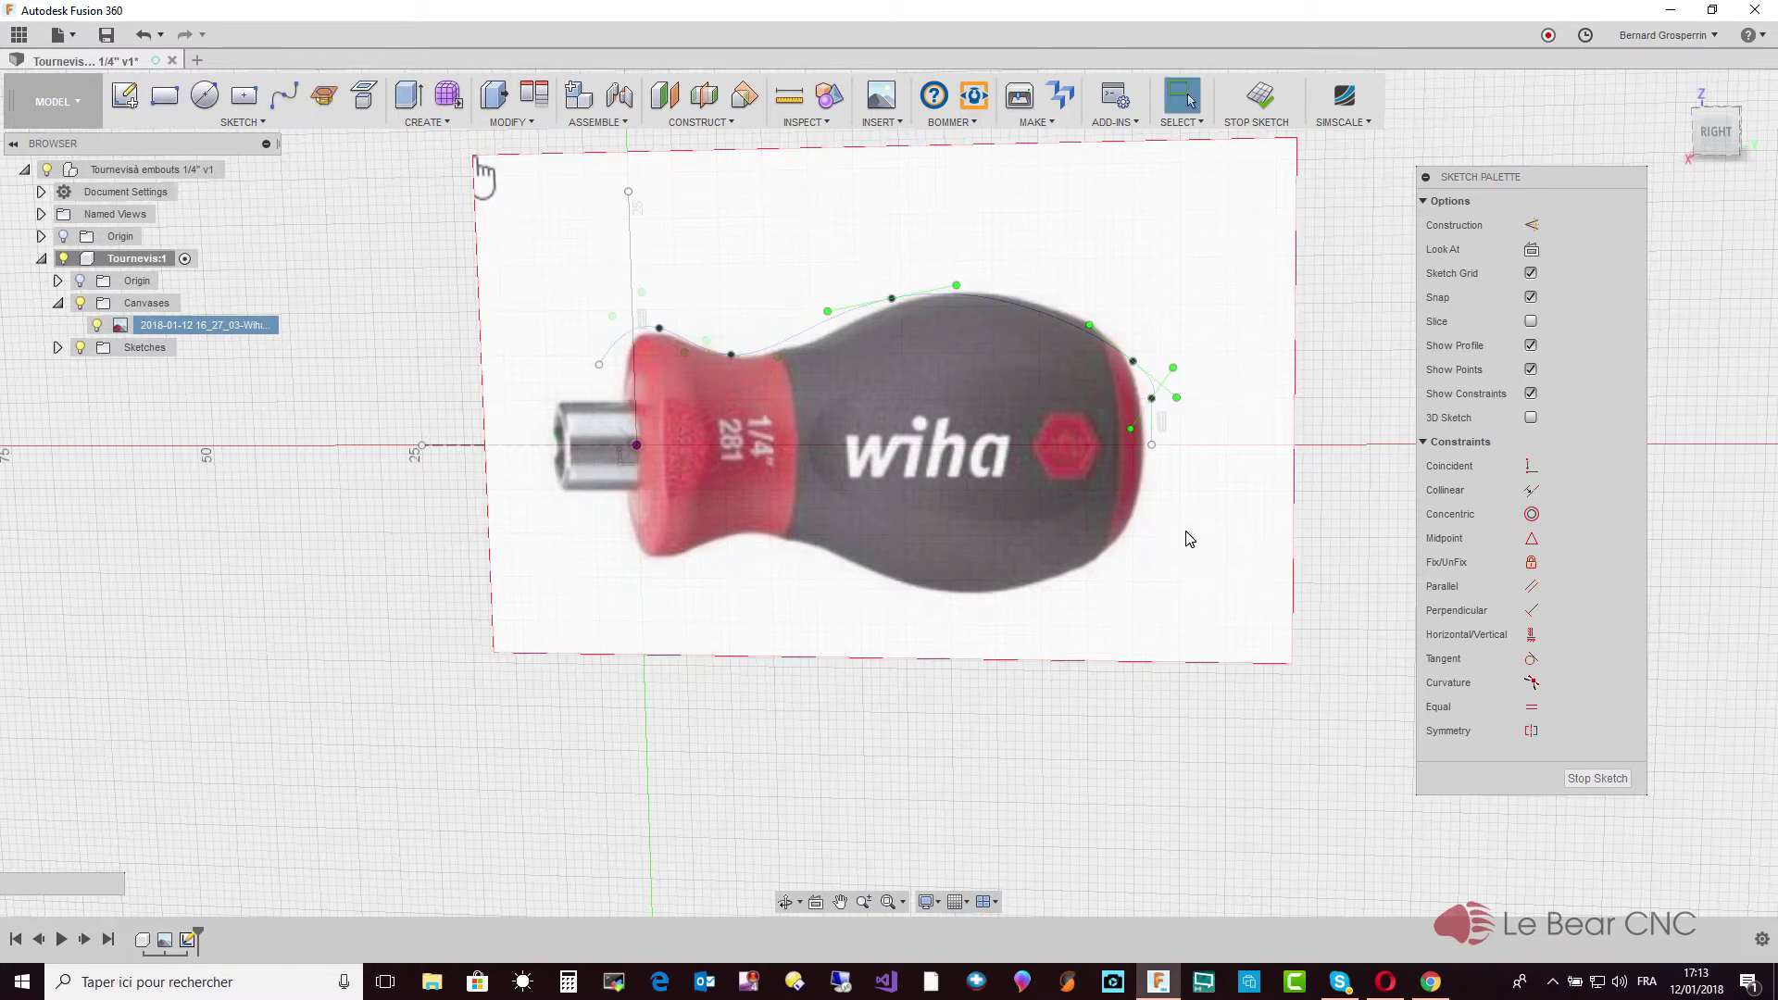
shift+middle_drag(1188, 538, 1285, 521)
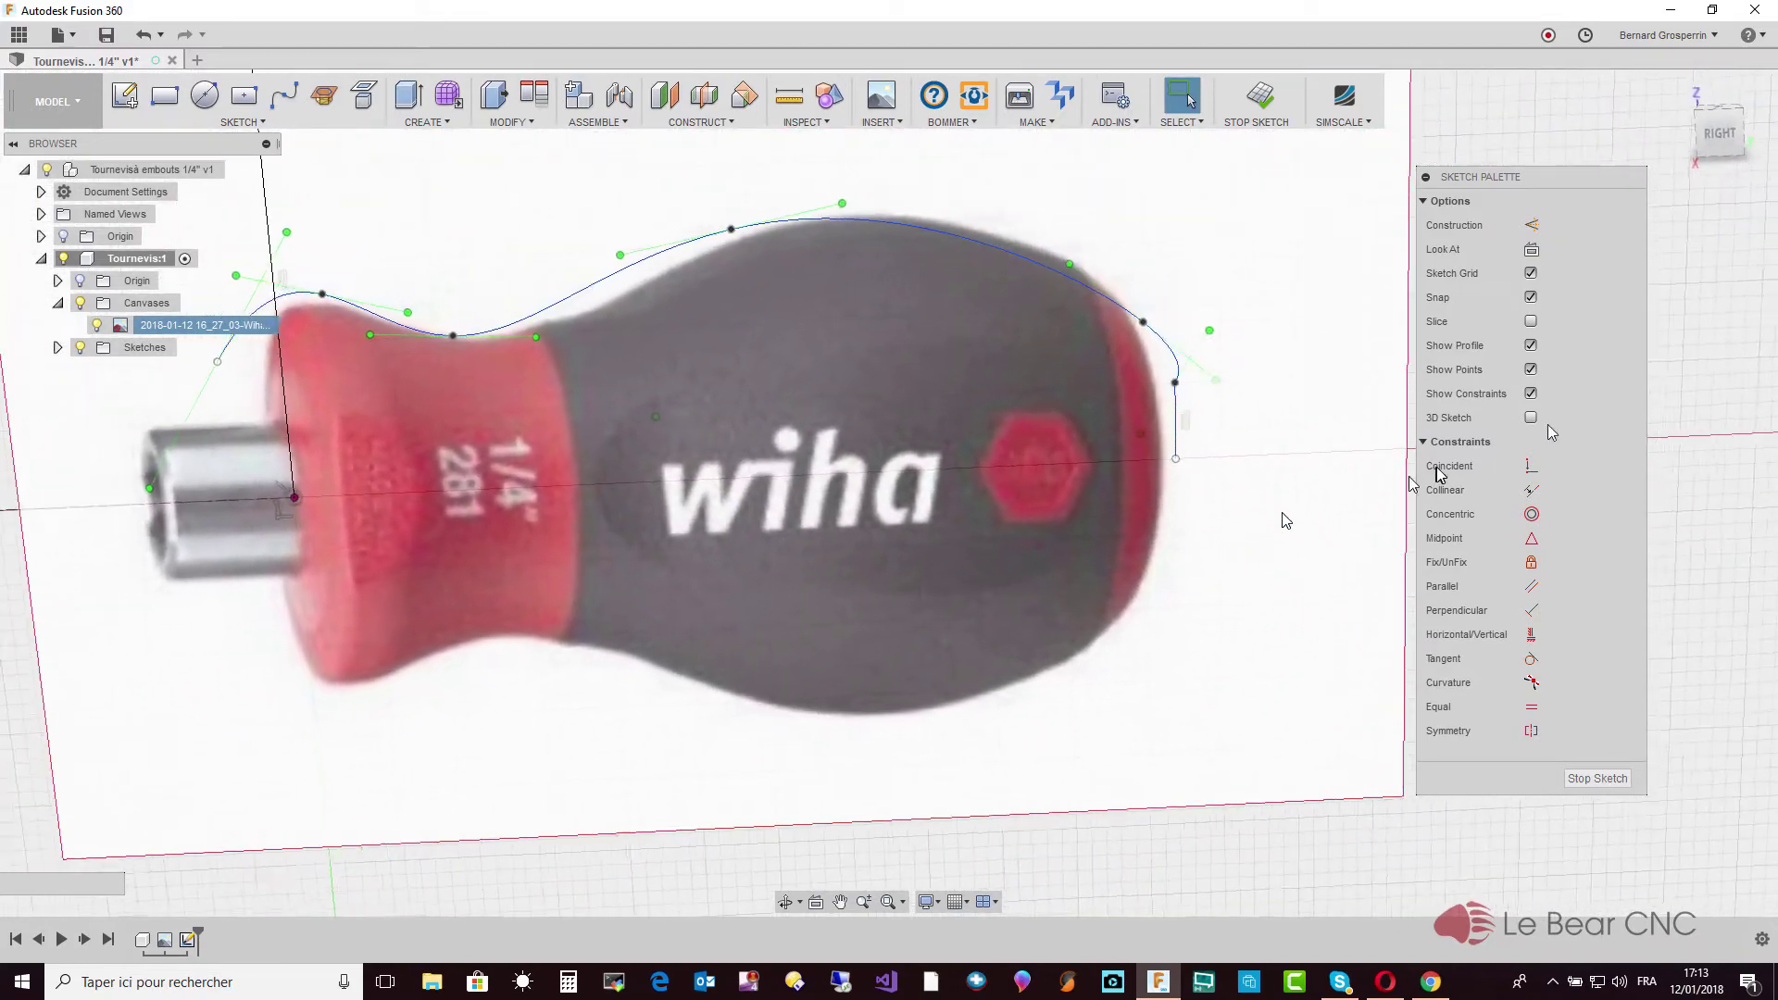
click(1717, 134)
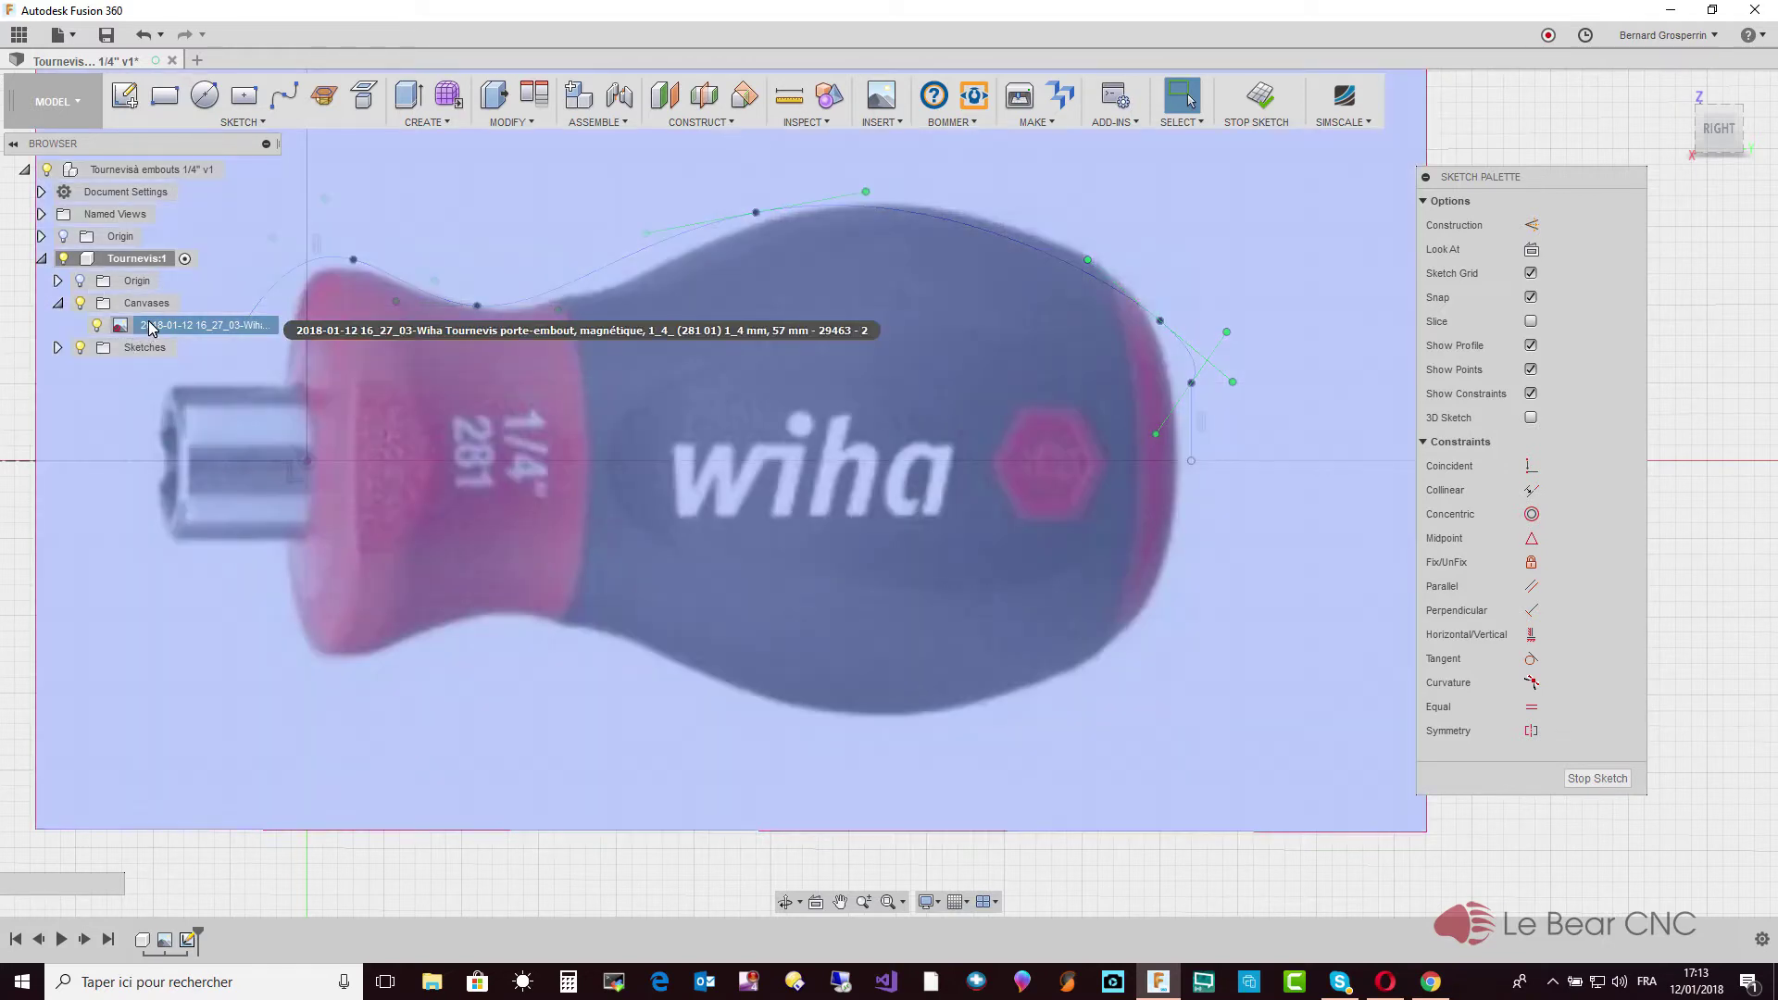
Lower the Wiha canvas image's opacity to about 20 through Edit Canvas
right_click(150, 328)
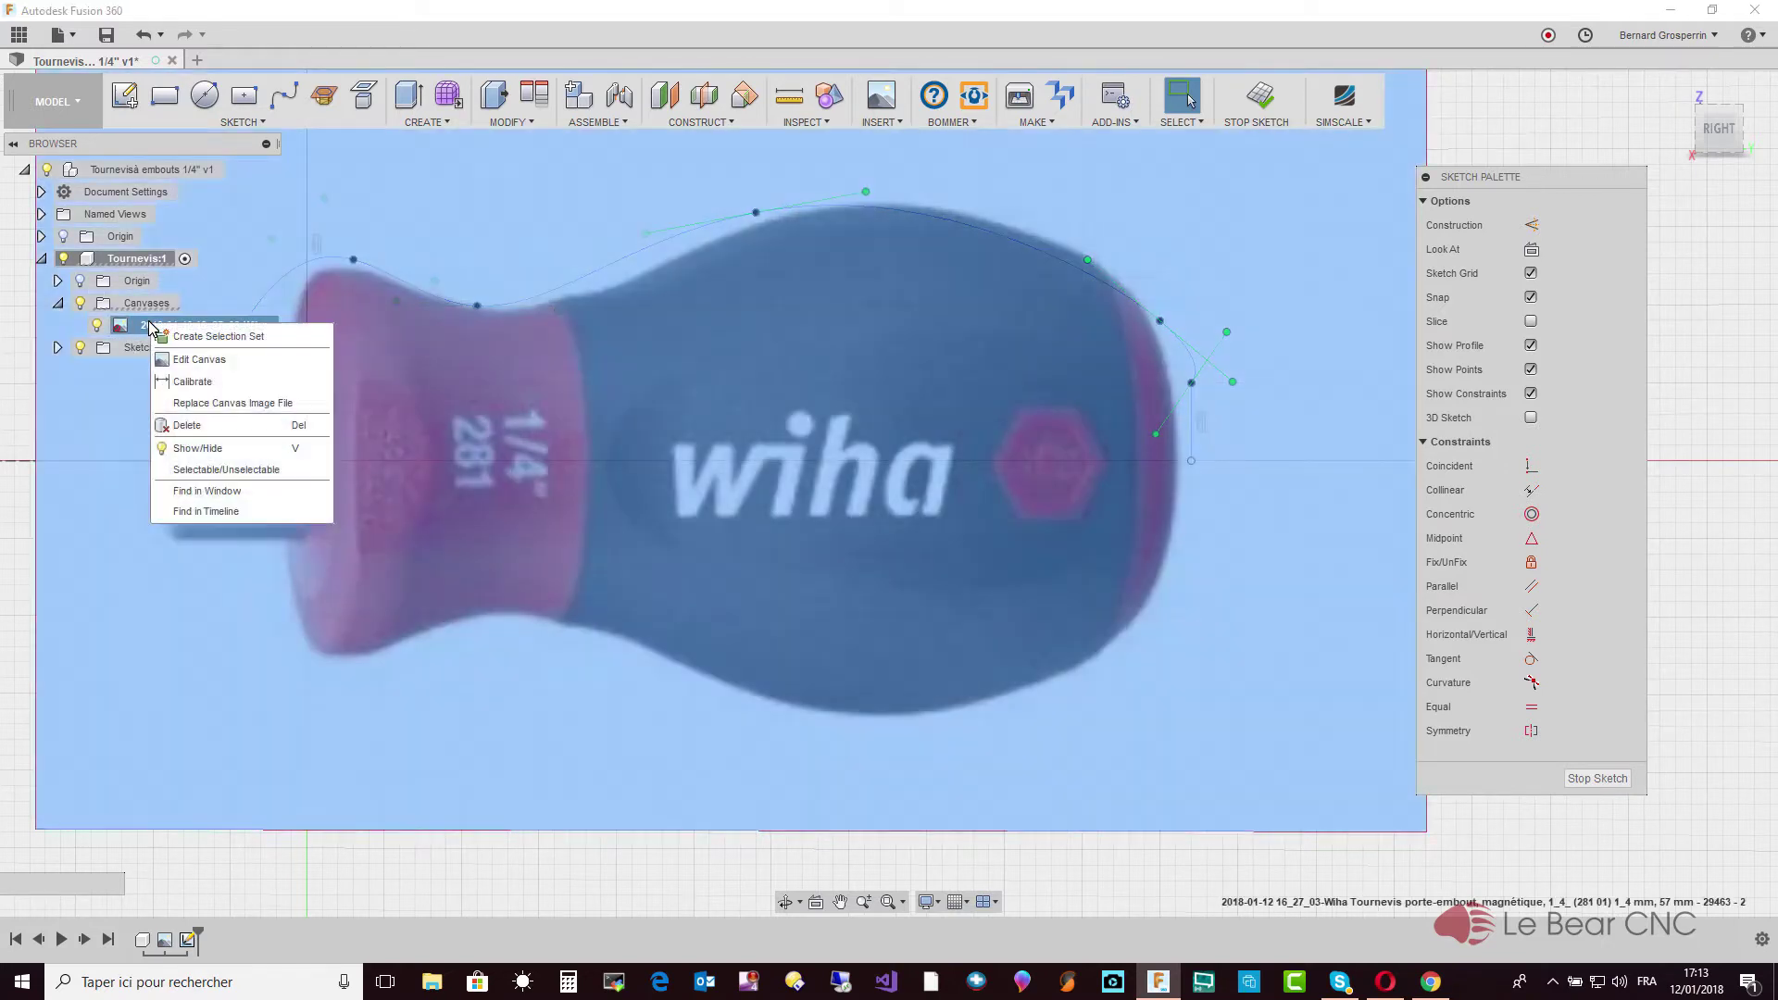
click(197, 363)
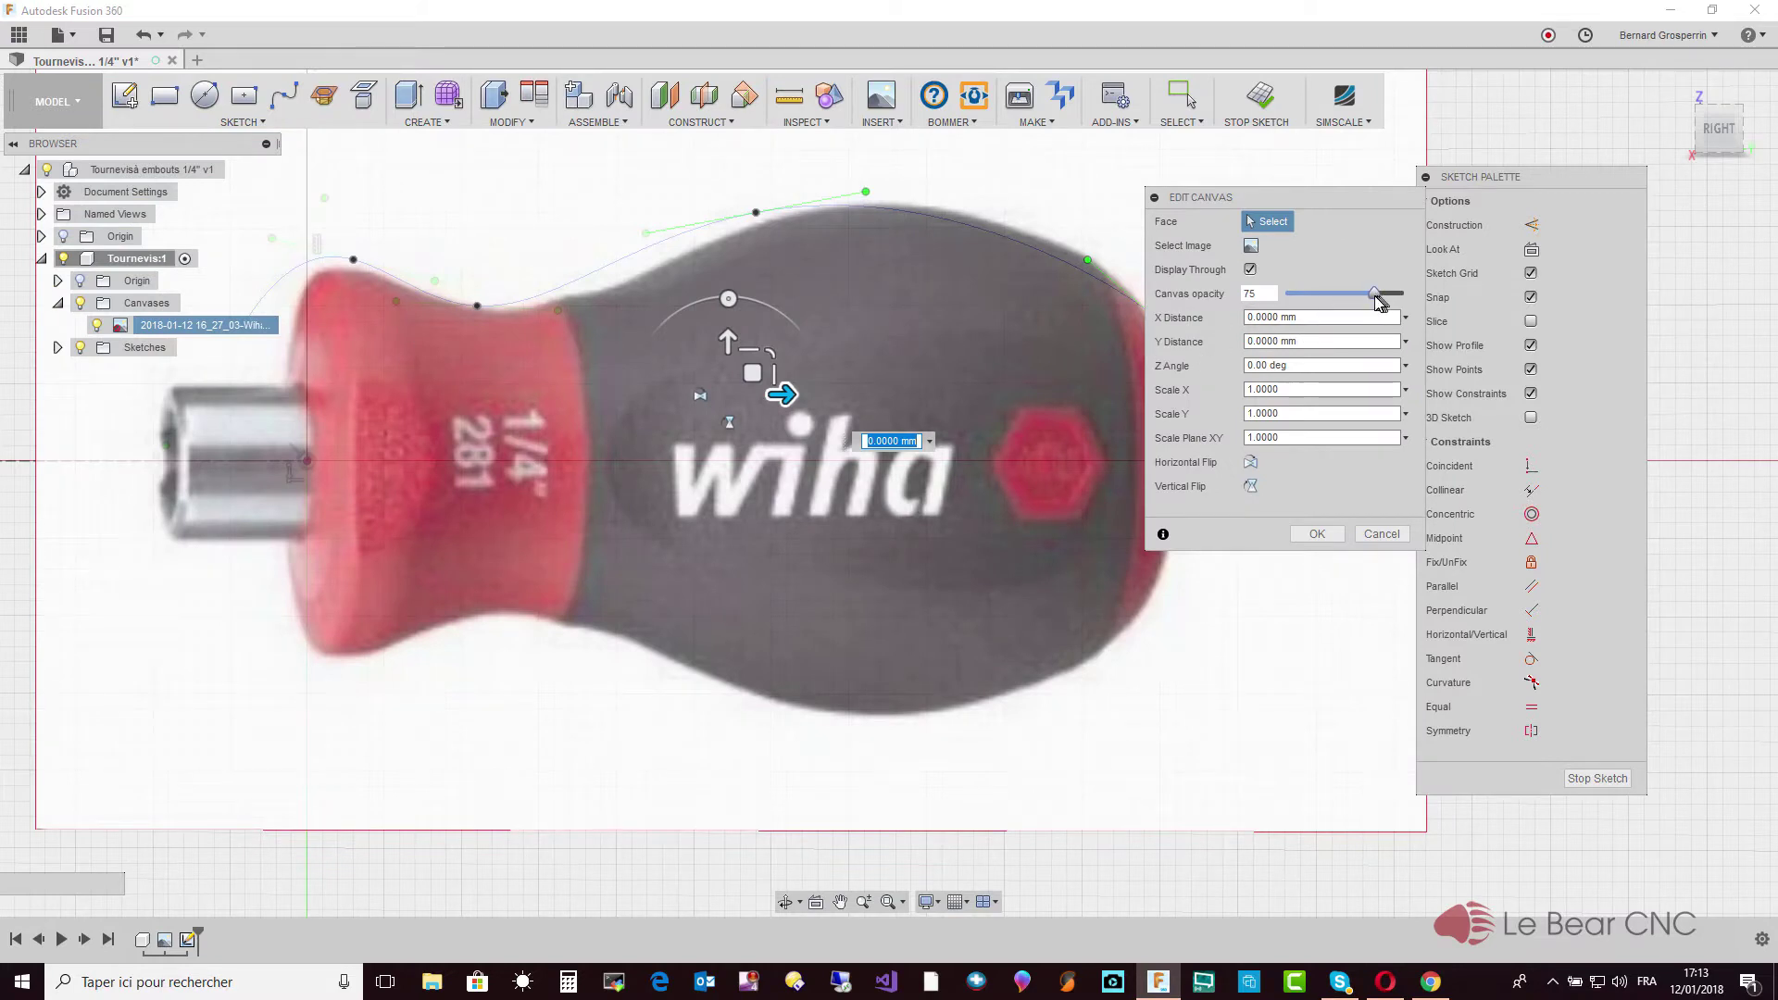
drag(1379, 303, 1314, 305)
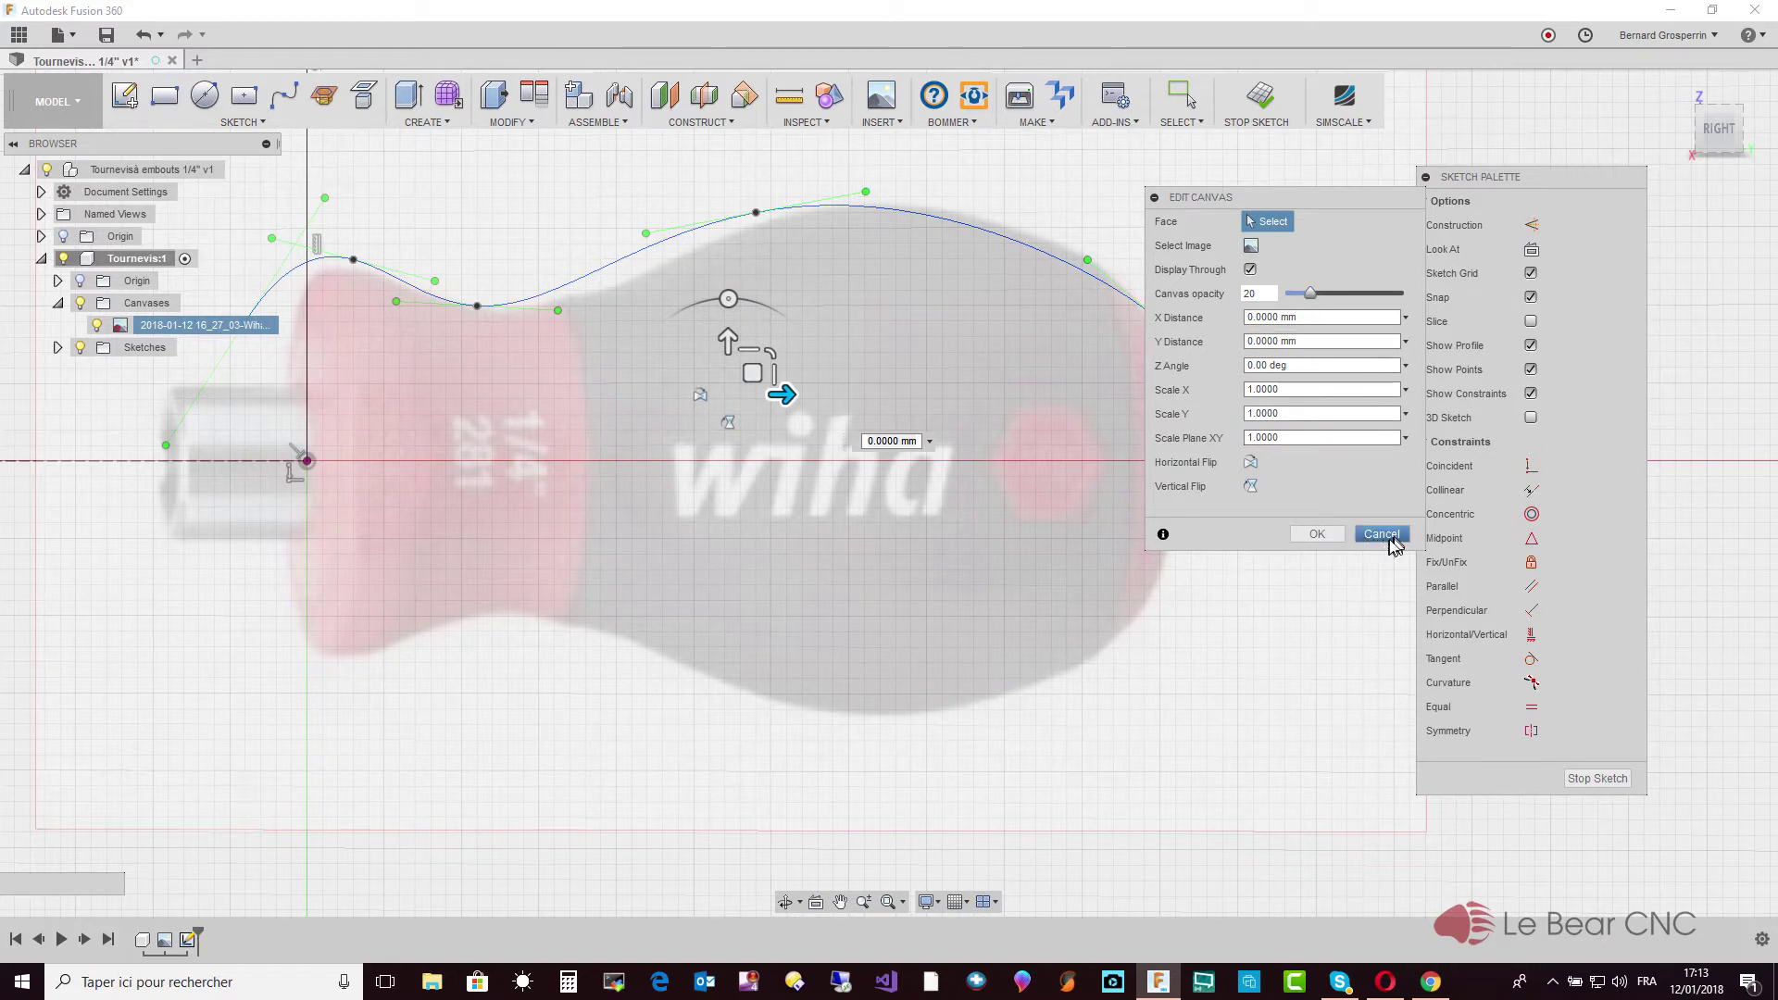
click(1317, 535)
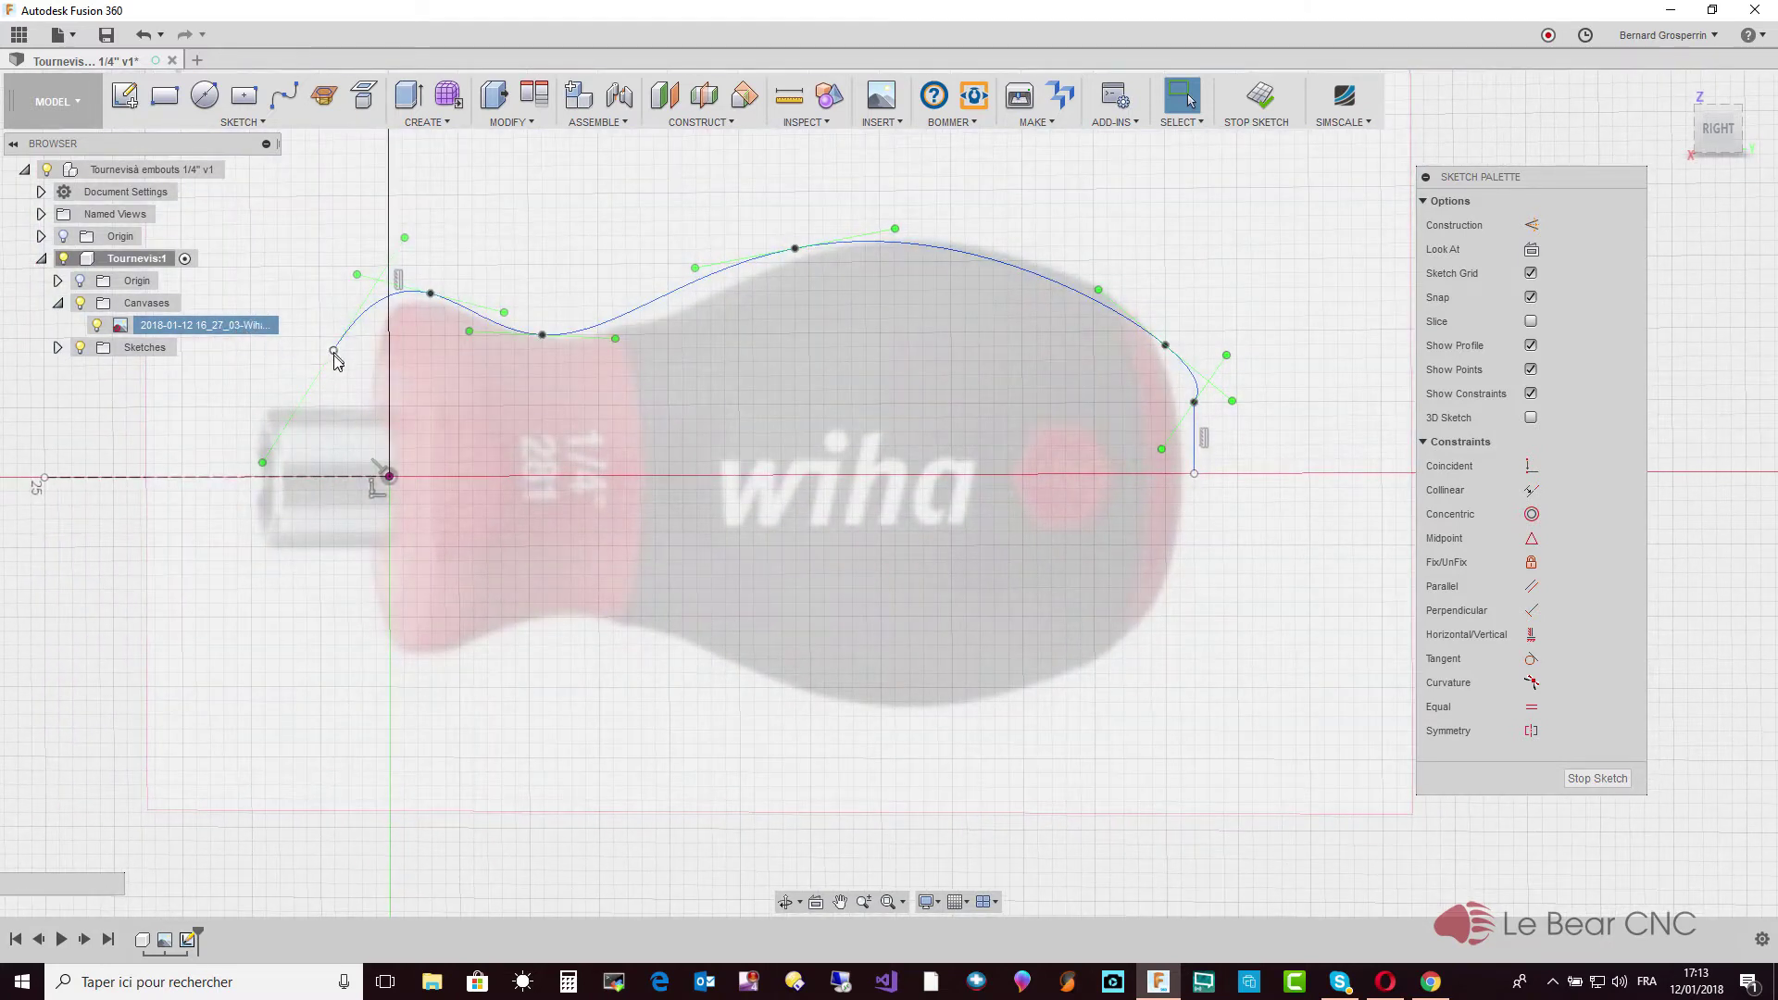
Drag the spline's left endpoint, waist point and their tangents toward the front outline
drag(333, 352, 313, 387)
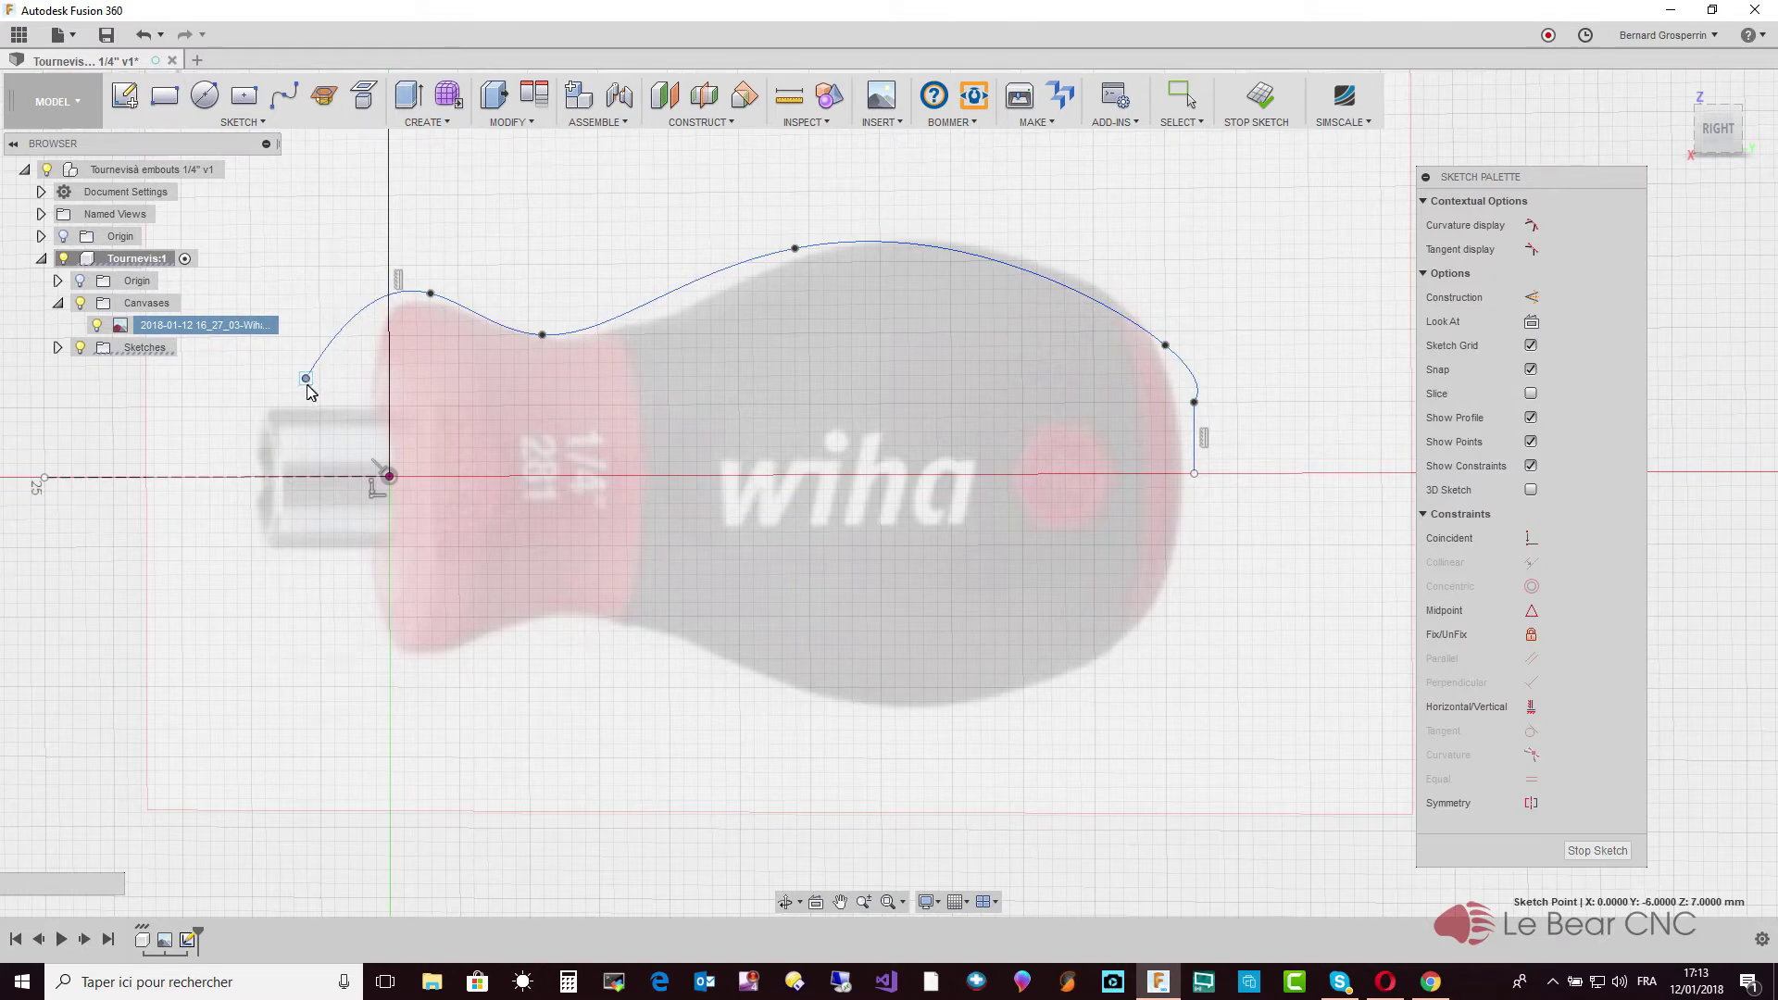
drag(431, 293, 431, 297)
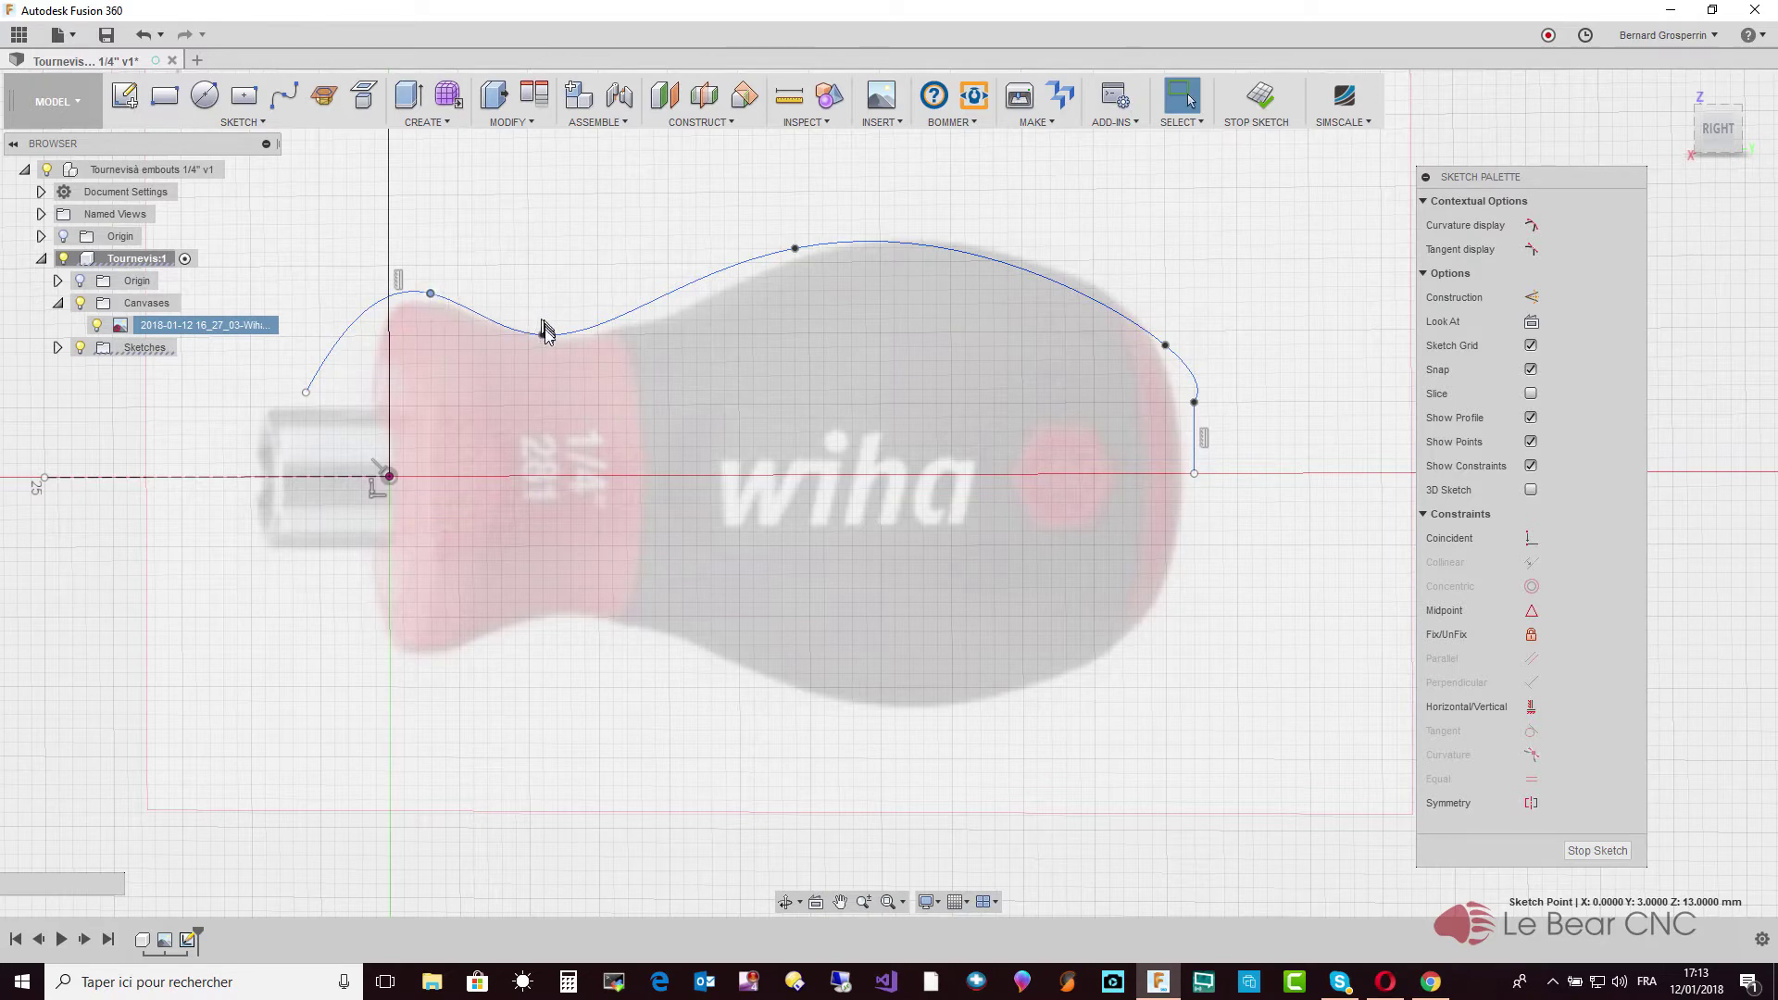
drag(543, 336, 583, 336)
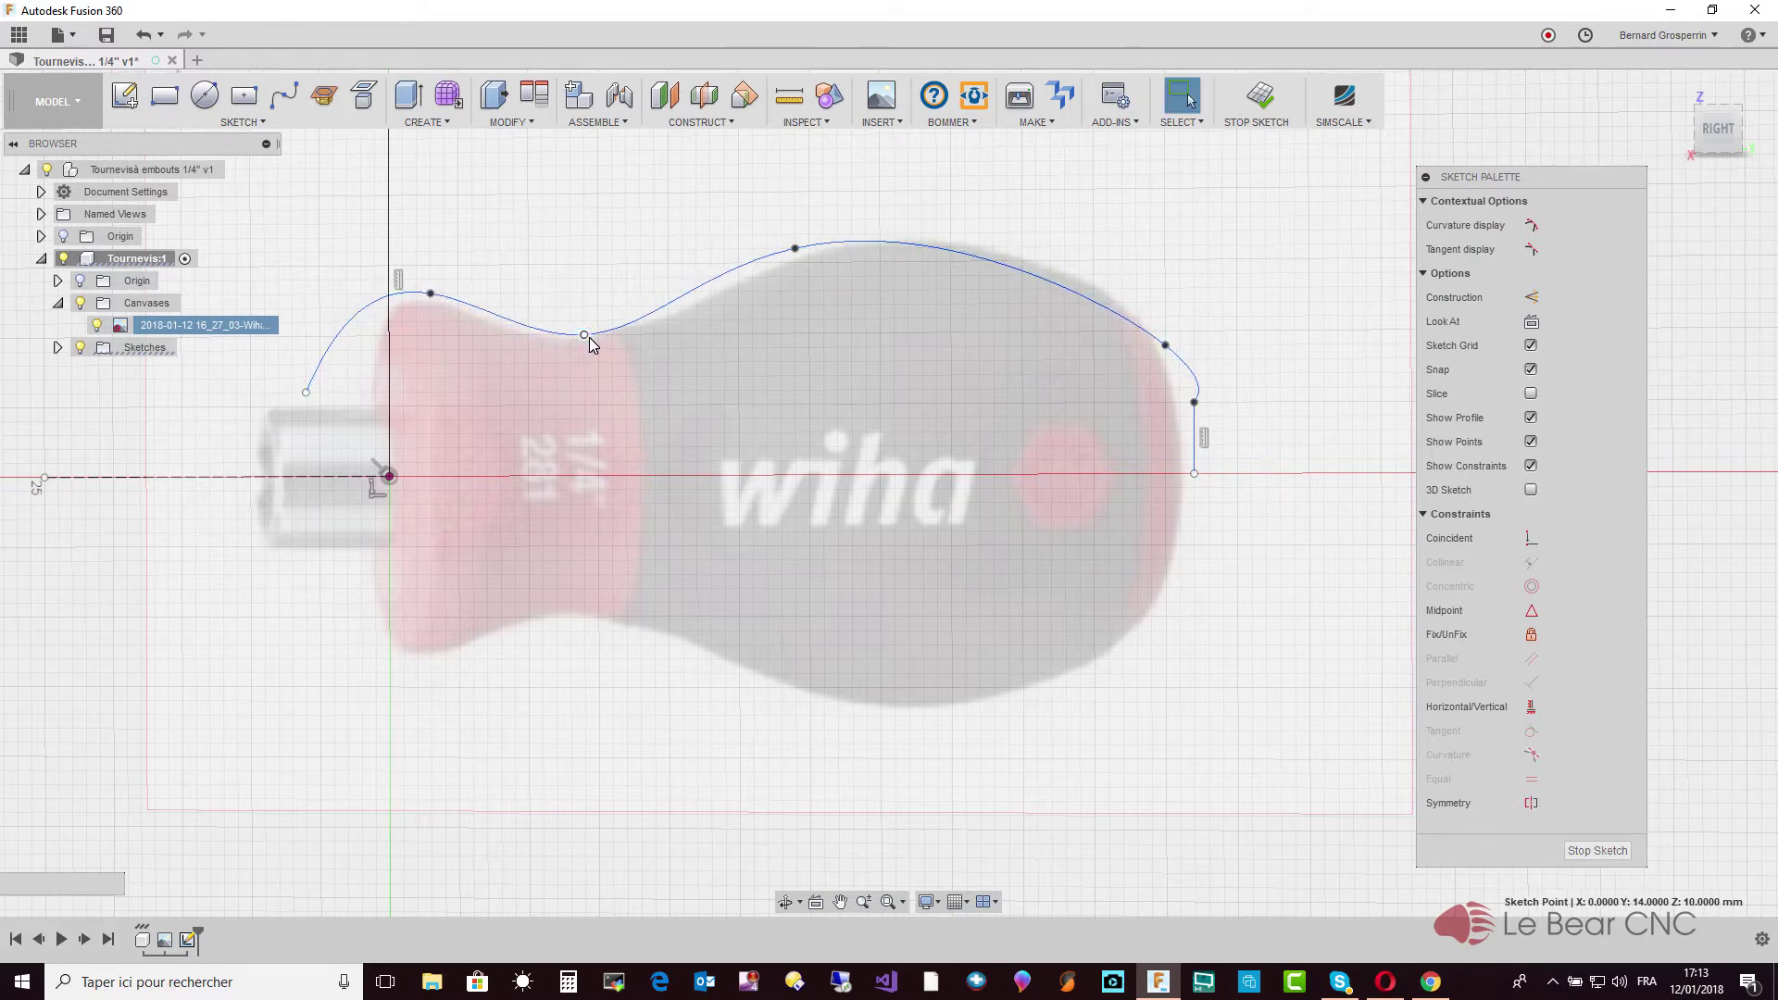
click(313, 380)
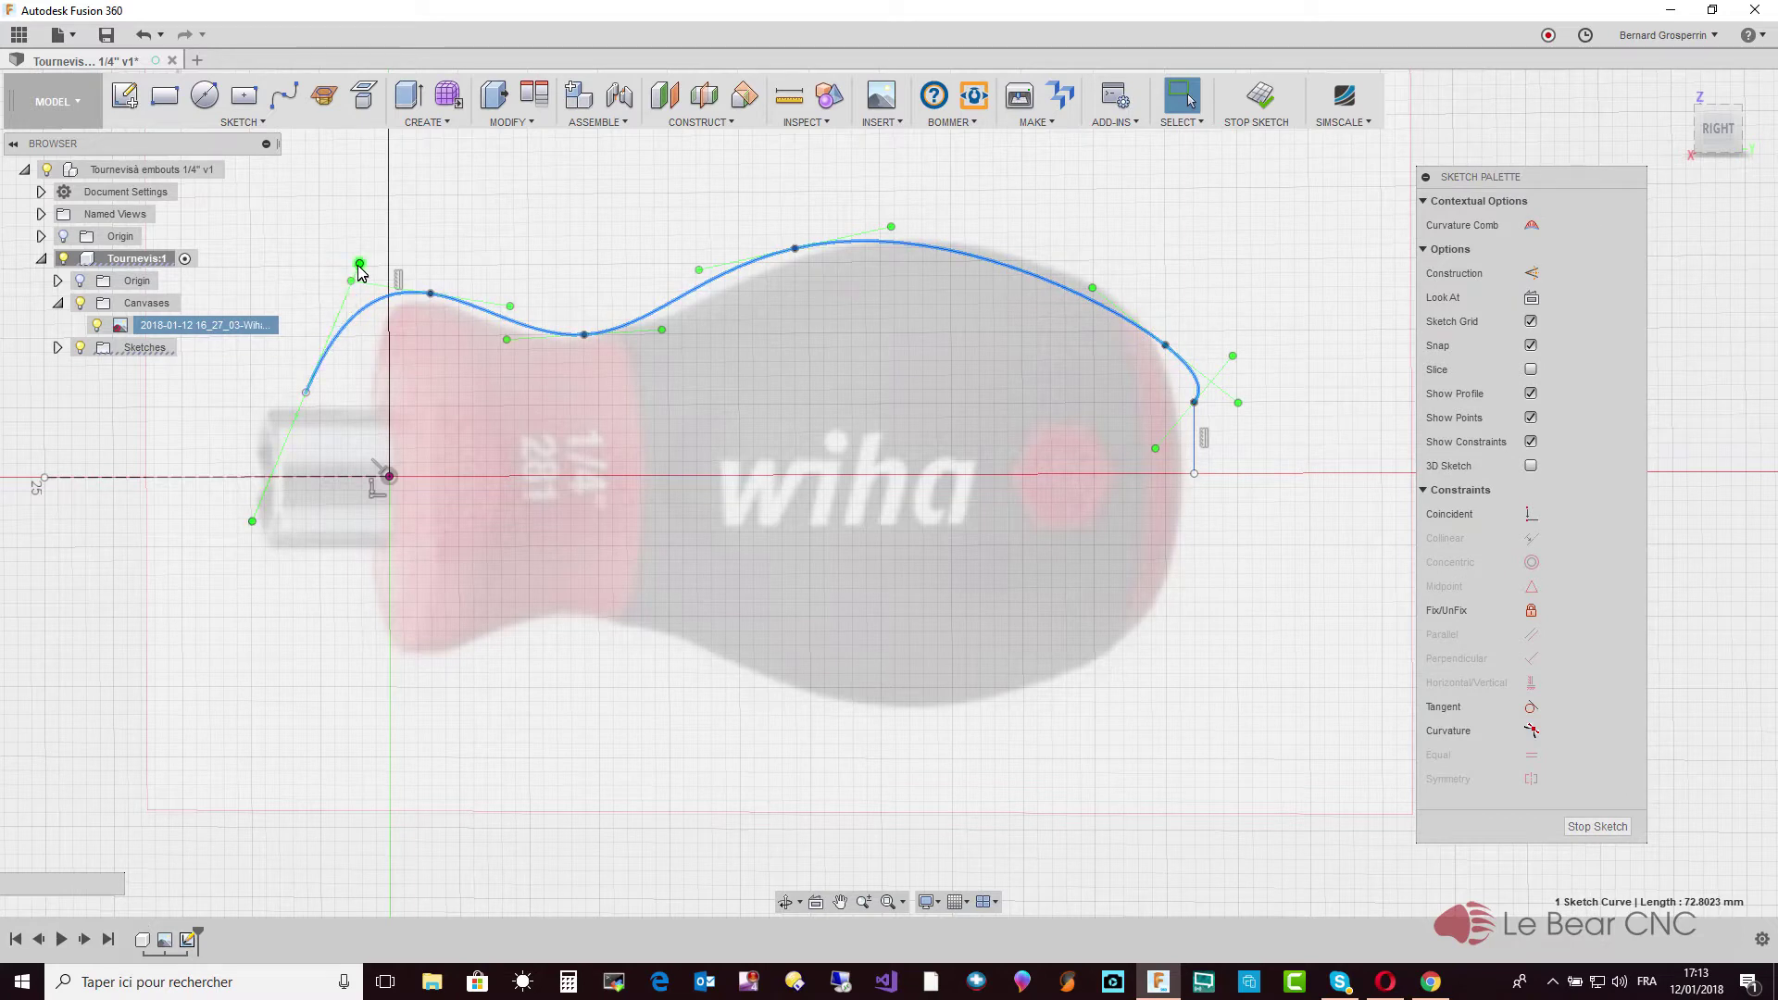
mouse_move(359, 265)
mouse_down()
mouse_move(322, 308)
mouse_move(337, 324)
mouse_up()
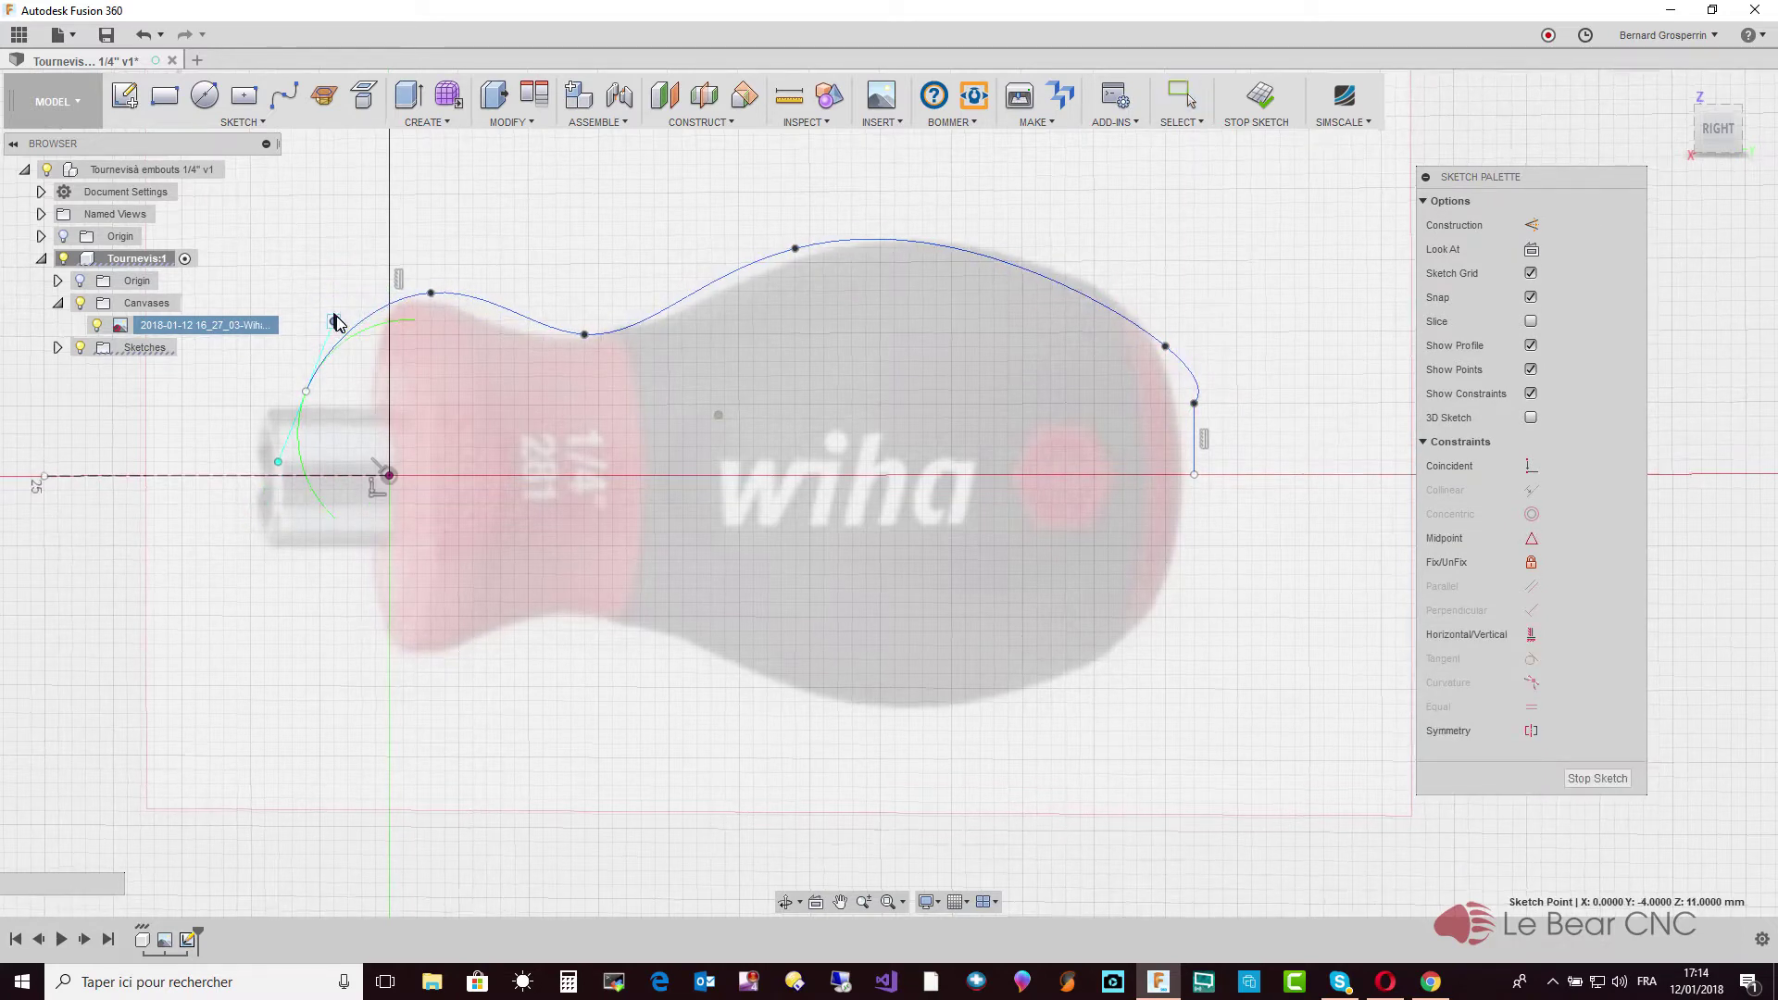
click(431, 294)
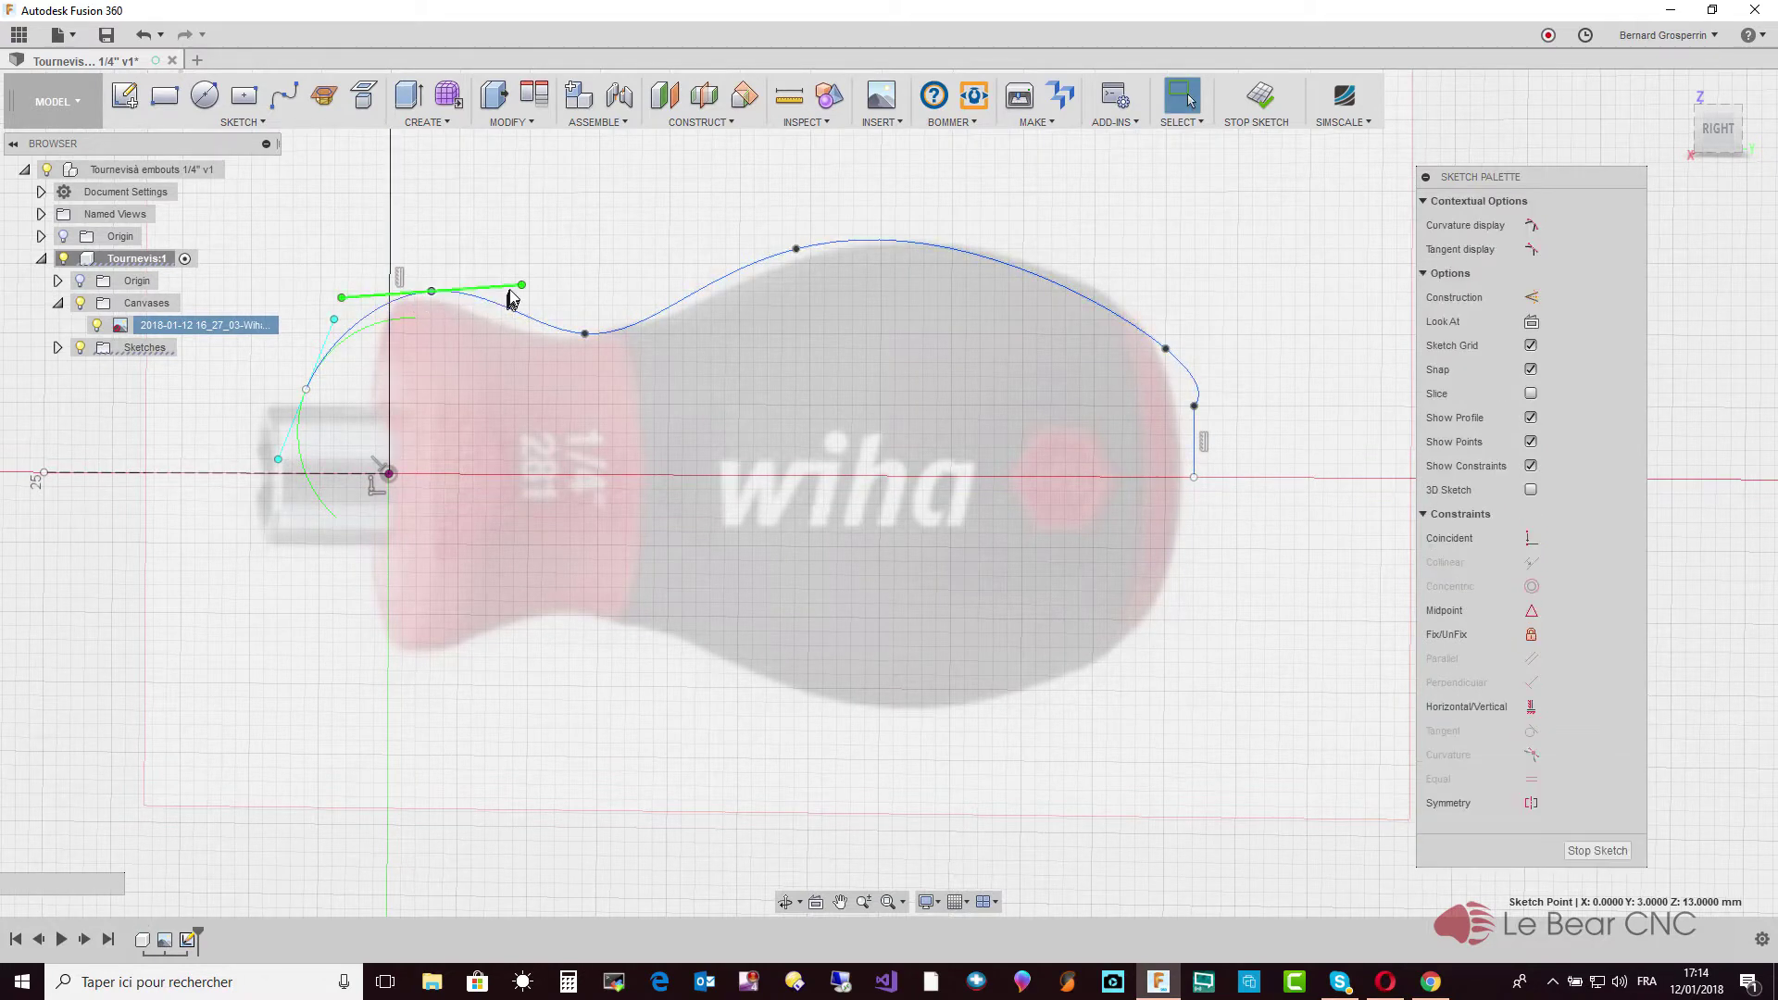
drag(521, 287, 518, 319)
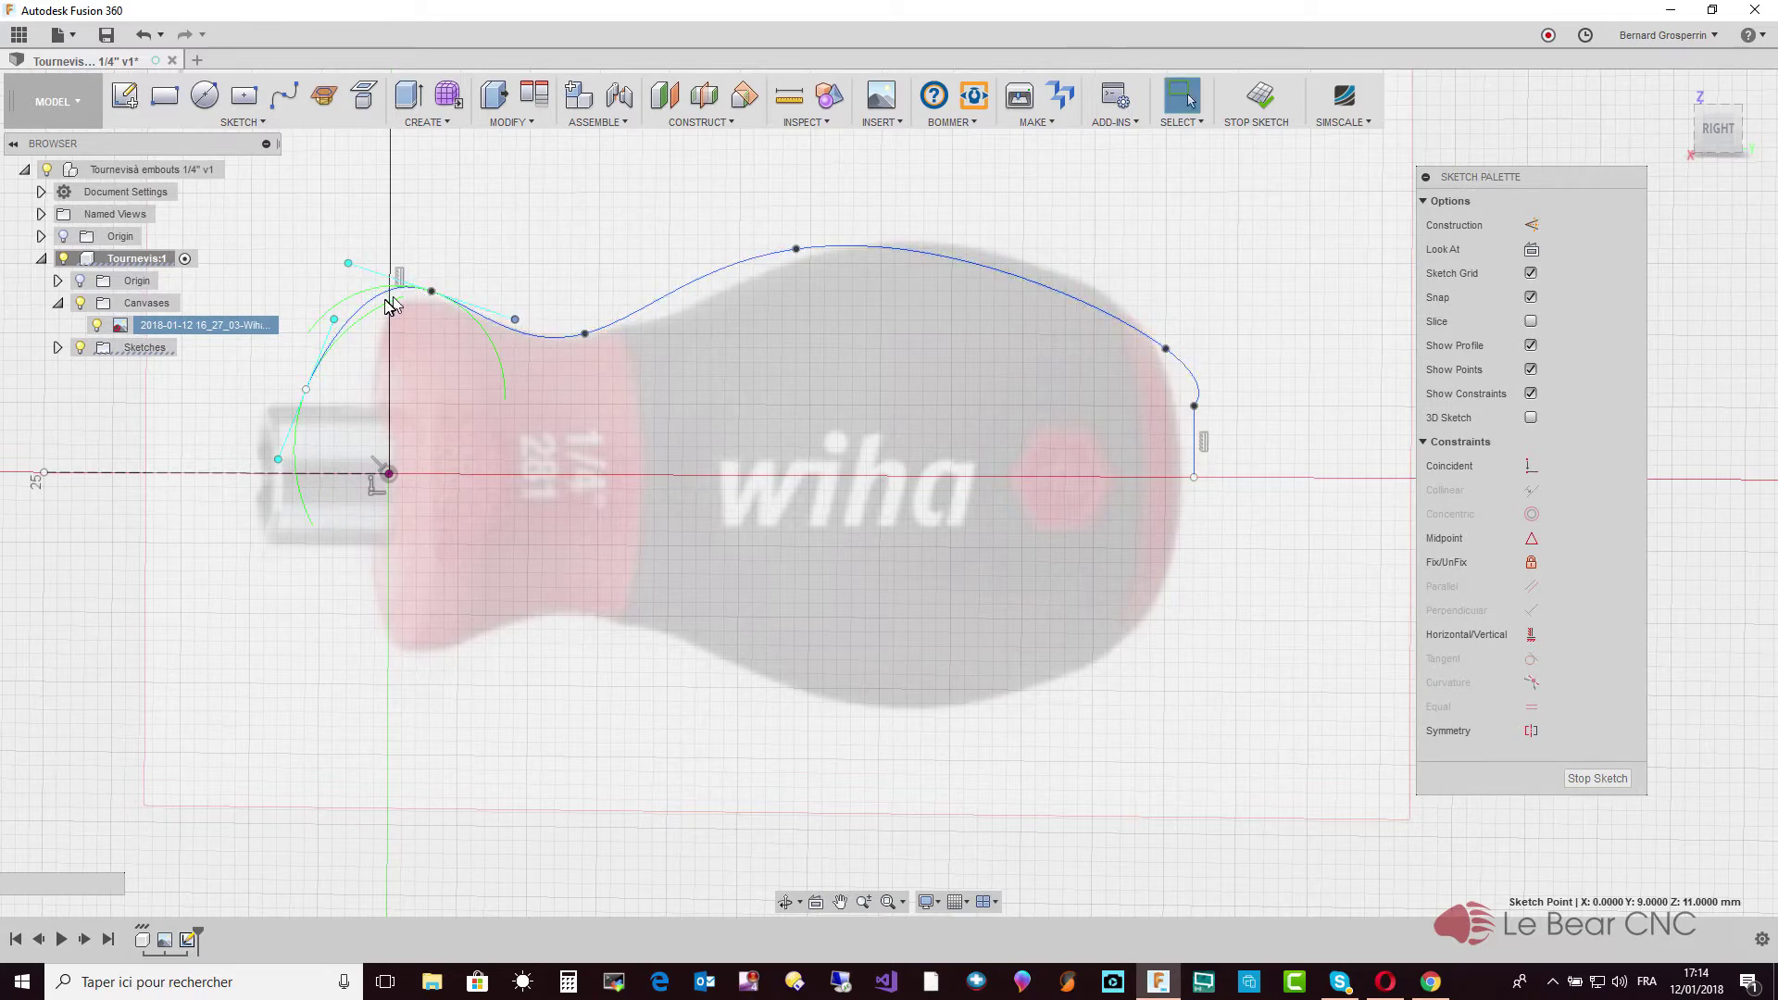
Lower the left endpoint, flatten its tangent, and pull the front point onto the outline
drag(307, 388, 308, 432)
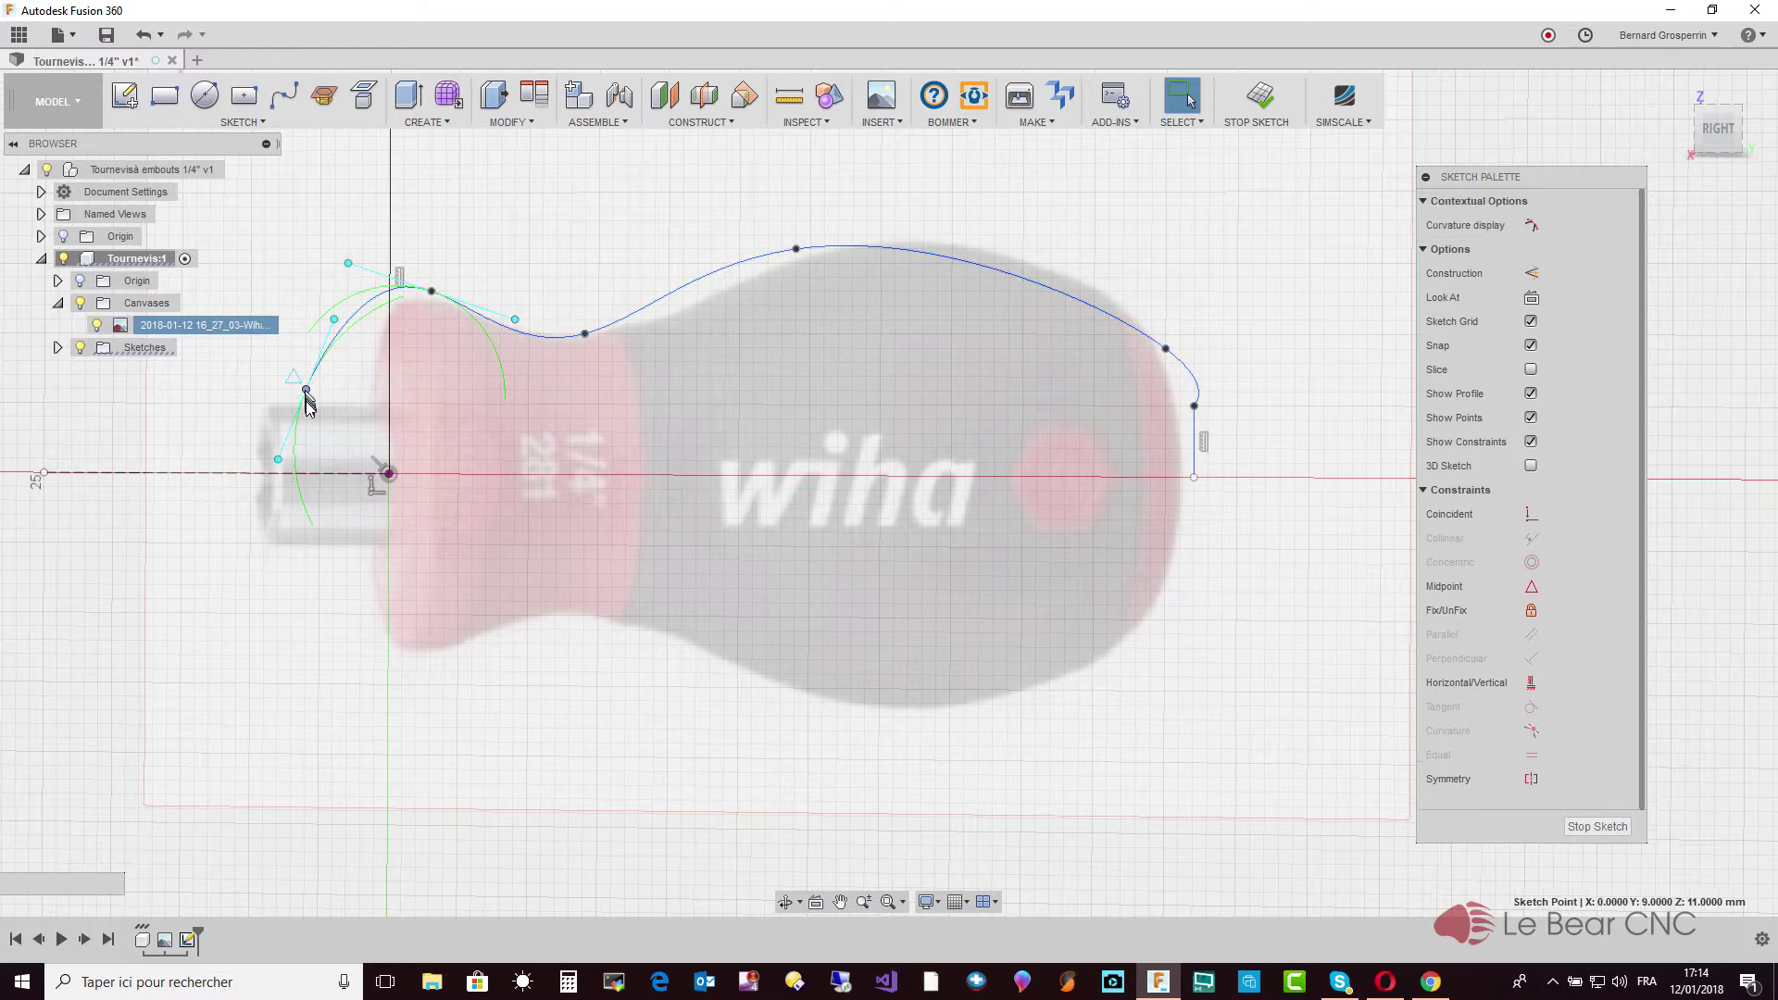
middle_drag(308, 432, 288, 432)
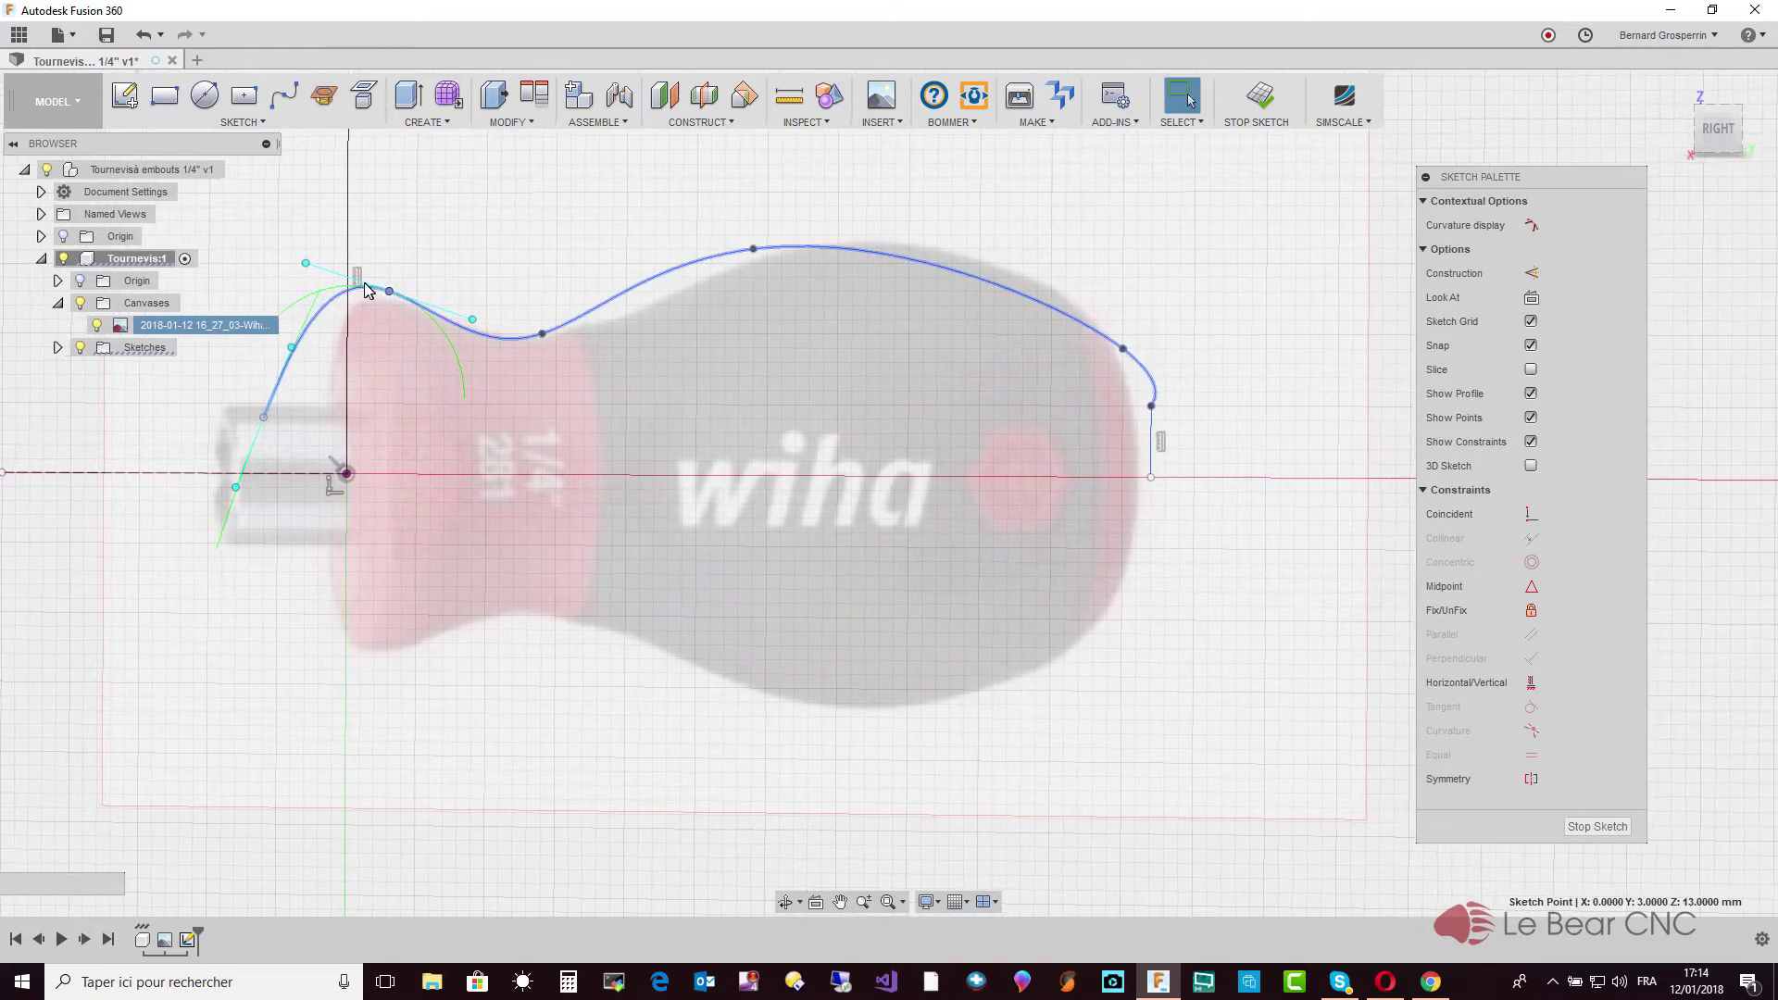
mouse_move(404, 302)
middle_down()
mouse_move(335, 301)
mouse_move(352, 326)
middle_up()
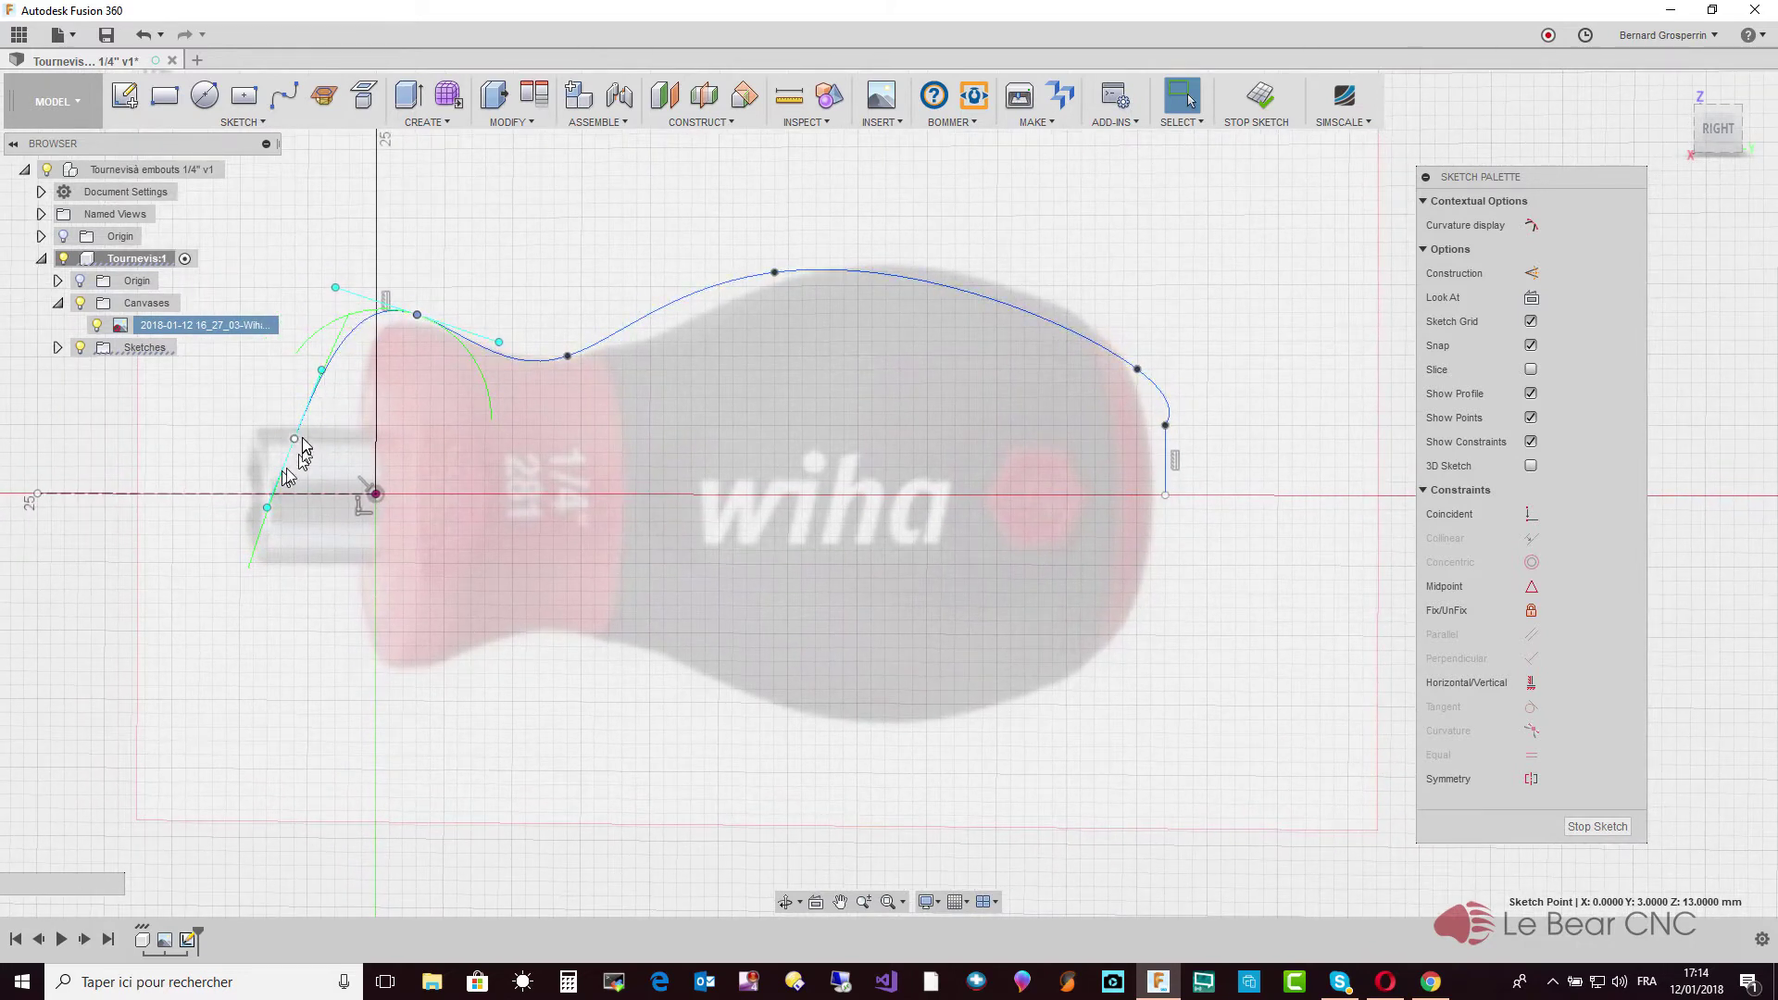
click(319, 375)
drag(324, 372, 346, 419)
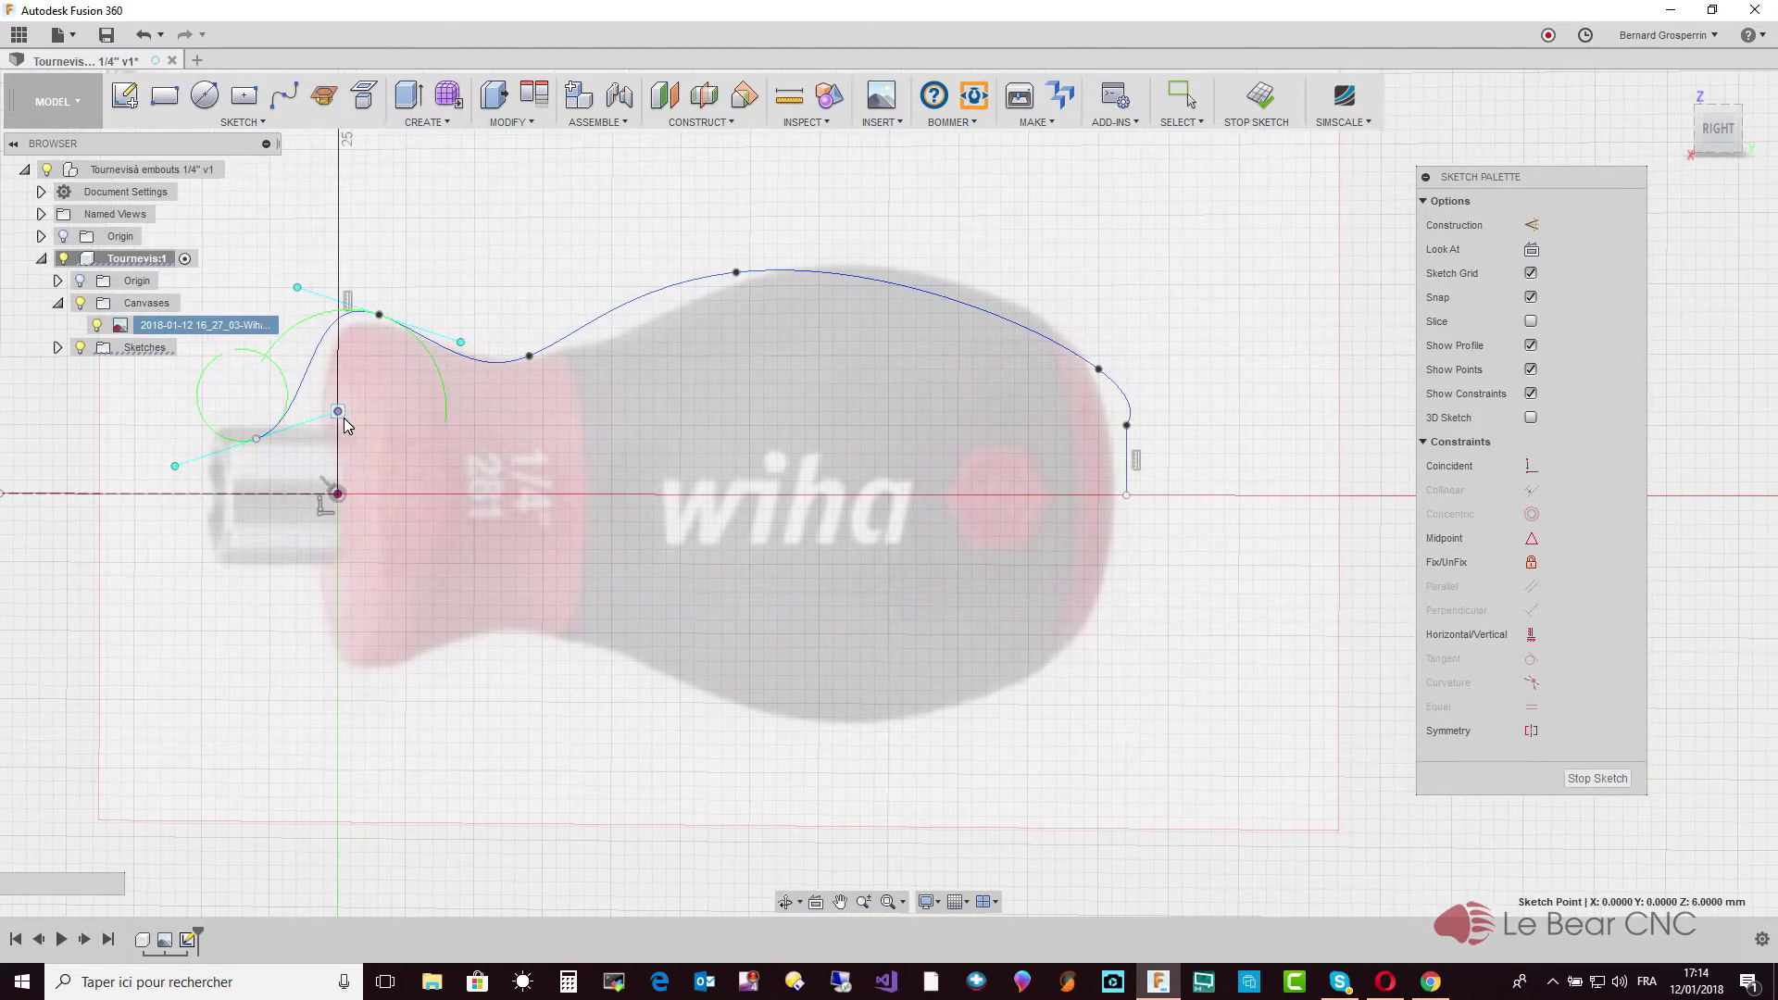
middle_drag(346, 424, 375, 400)
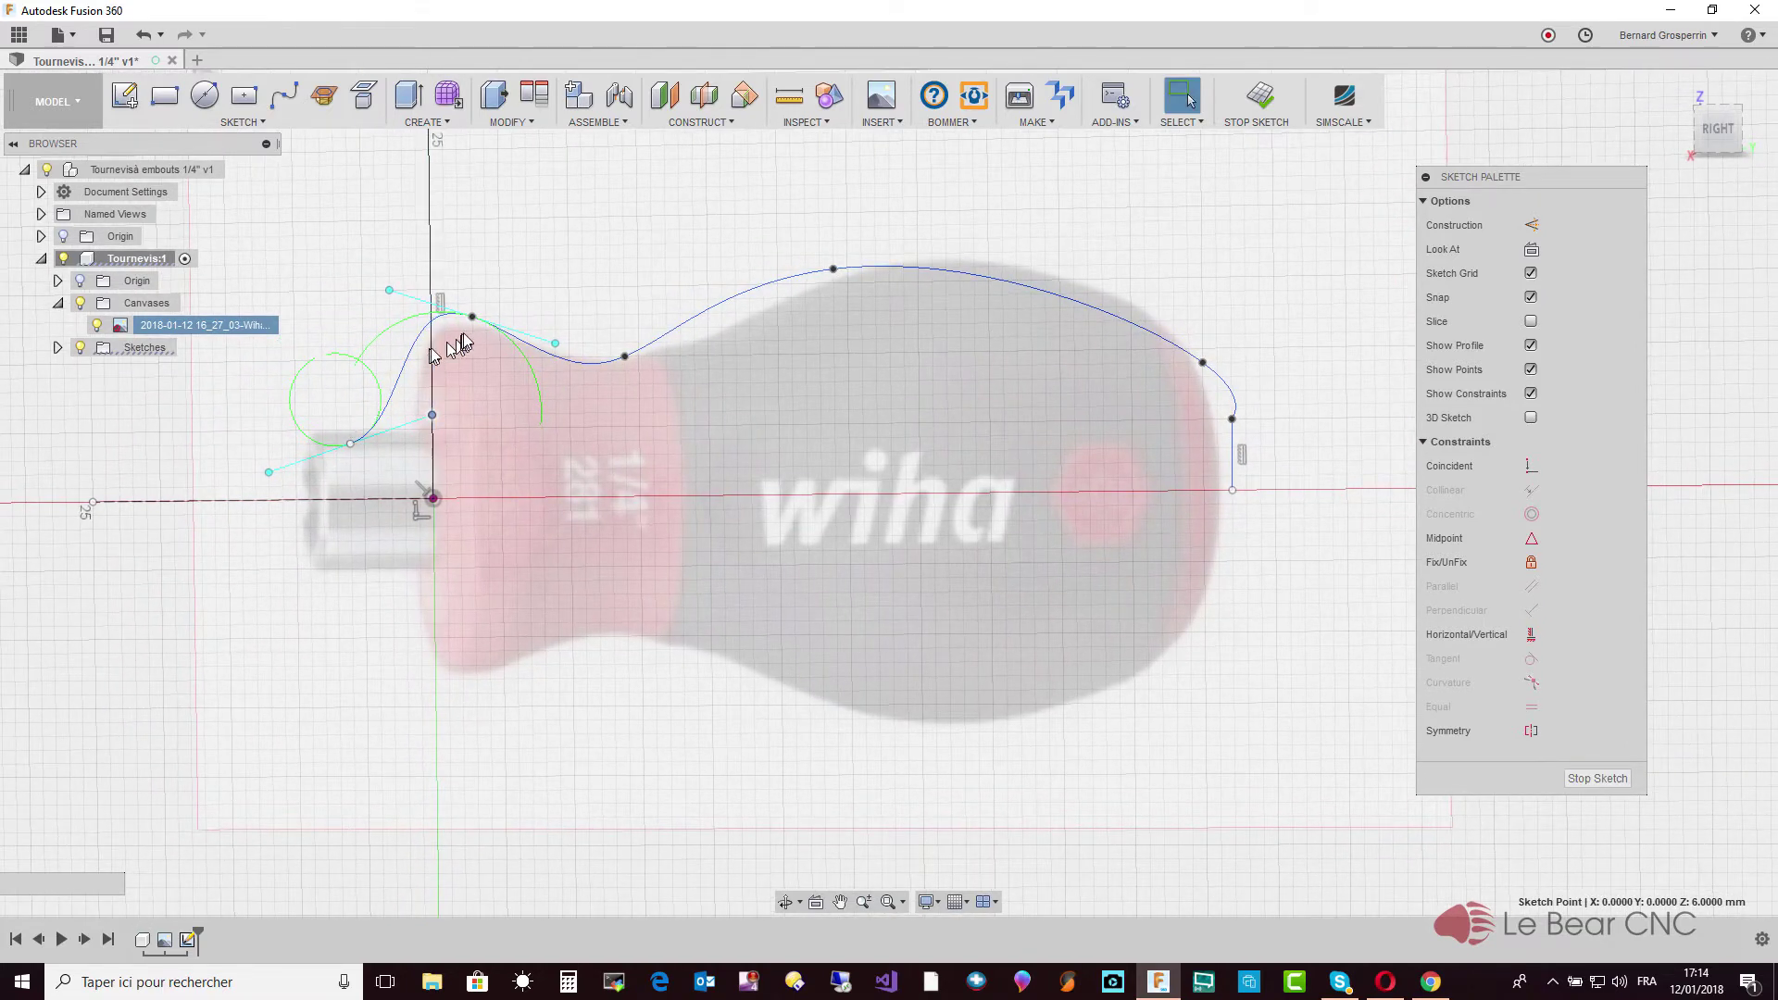
drag(473, 317, 474, 331)
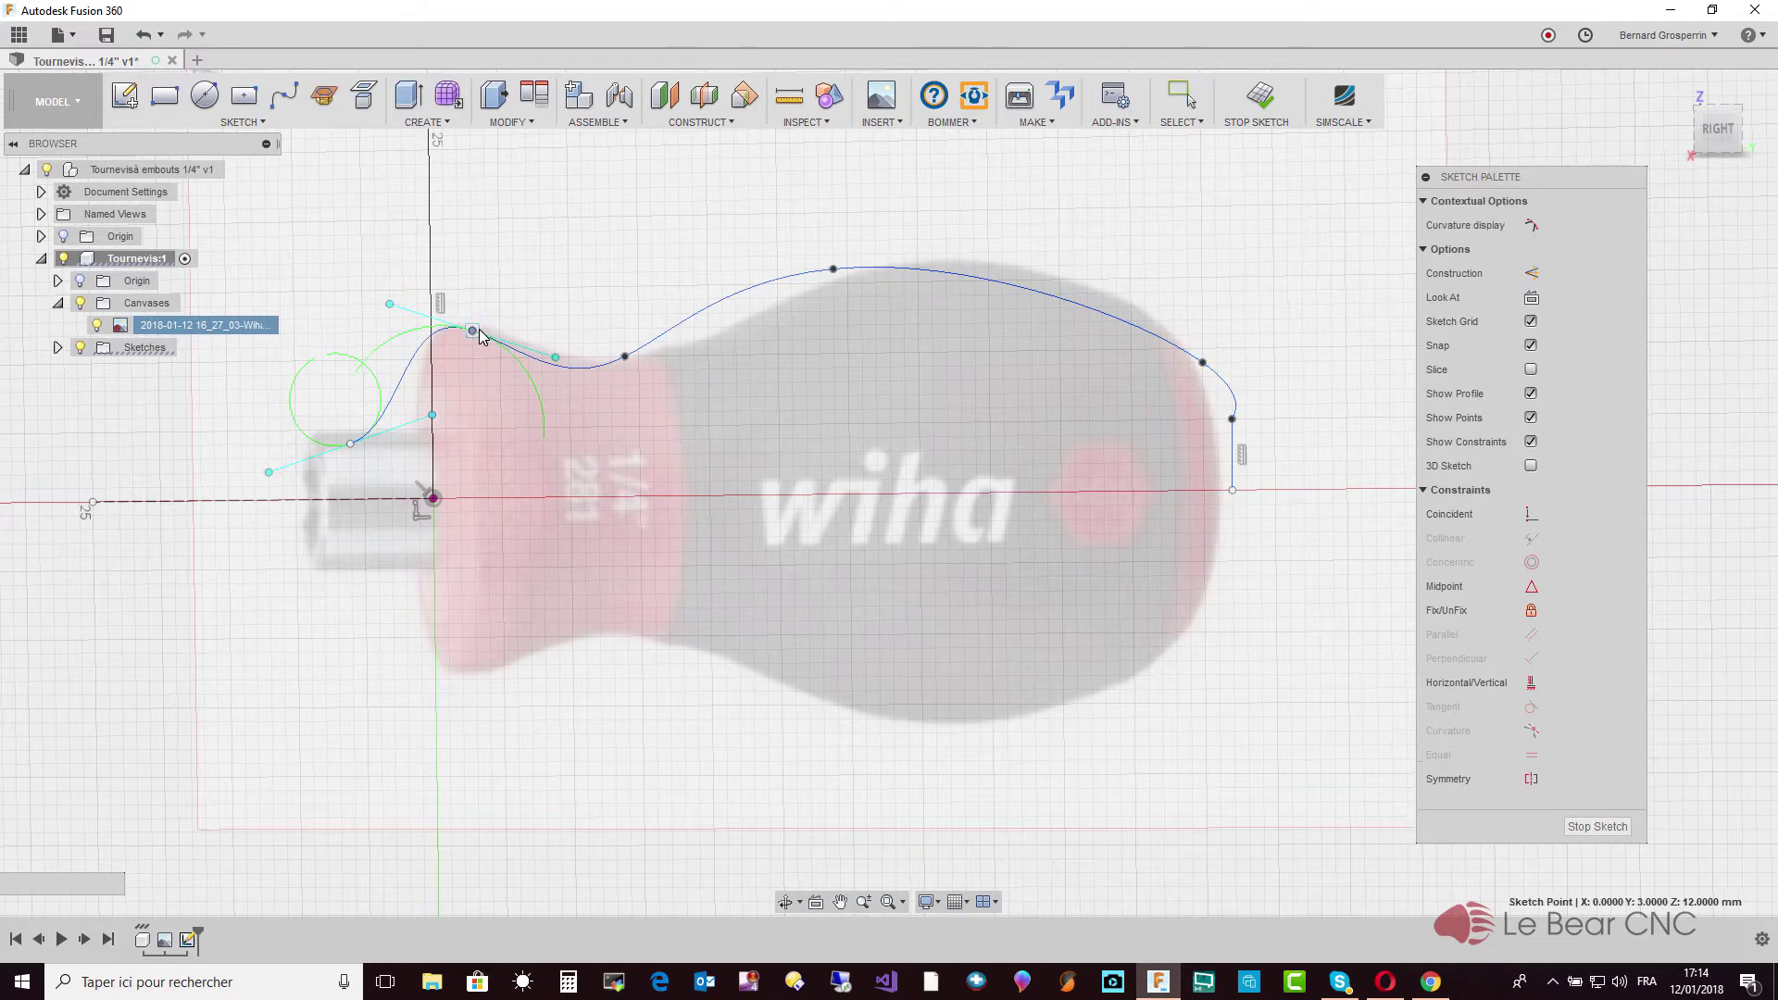
Move the shoulder point up, tilt its tangent, and raise the neck point onto the outline
scroll(480, 331, up, 3)
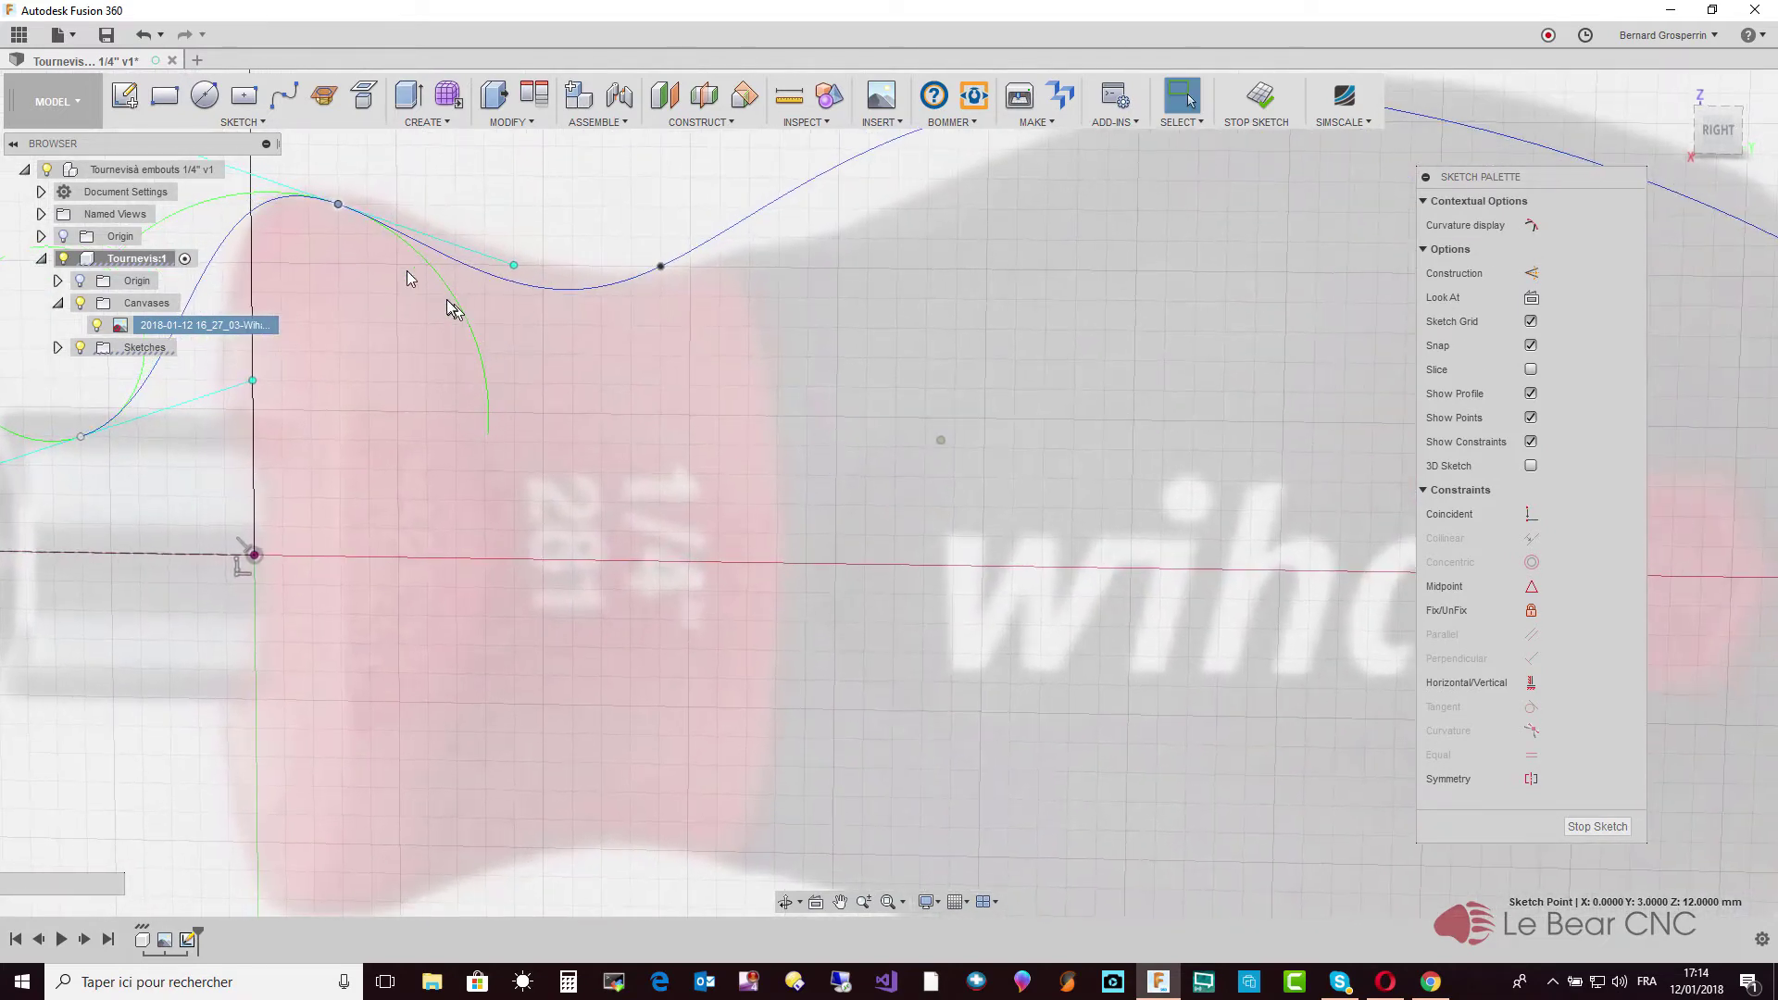
click(339, 206)
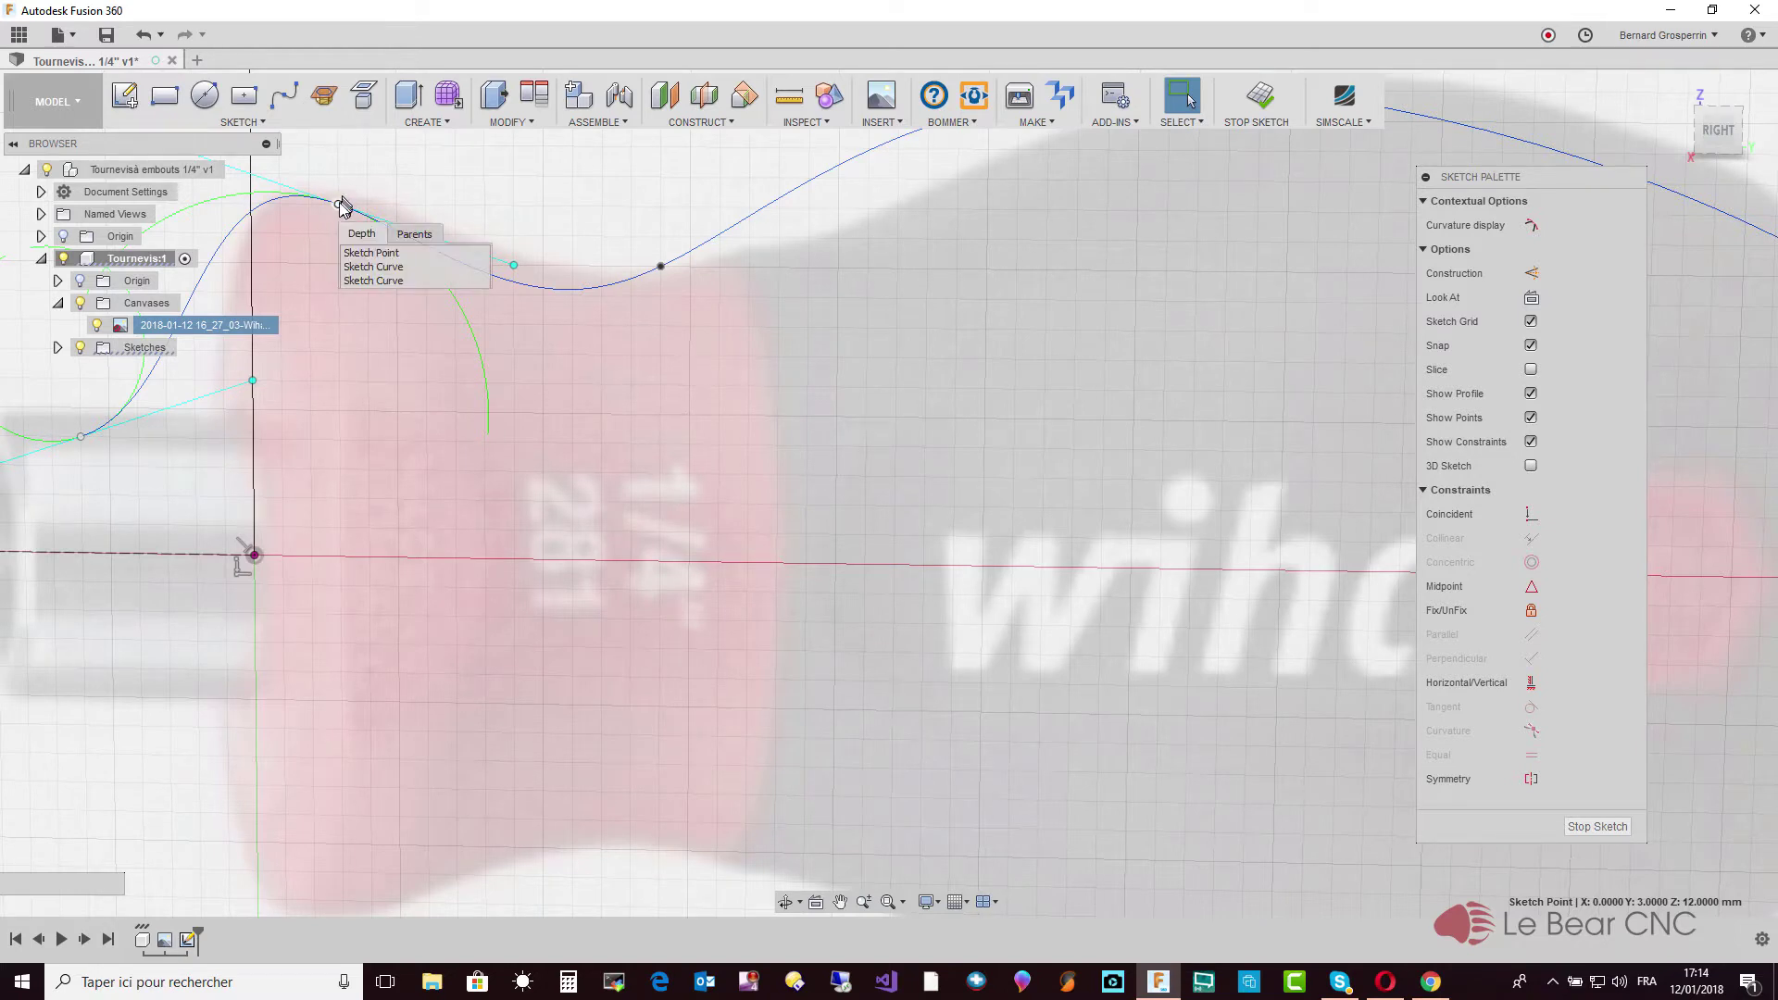
drag(339, 207, 351, 198)
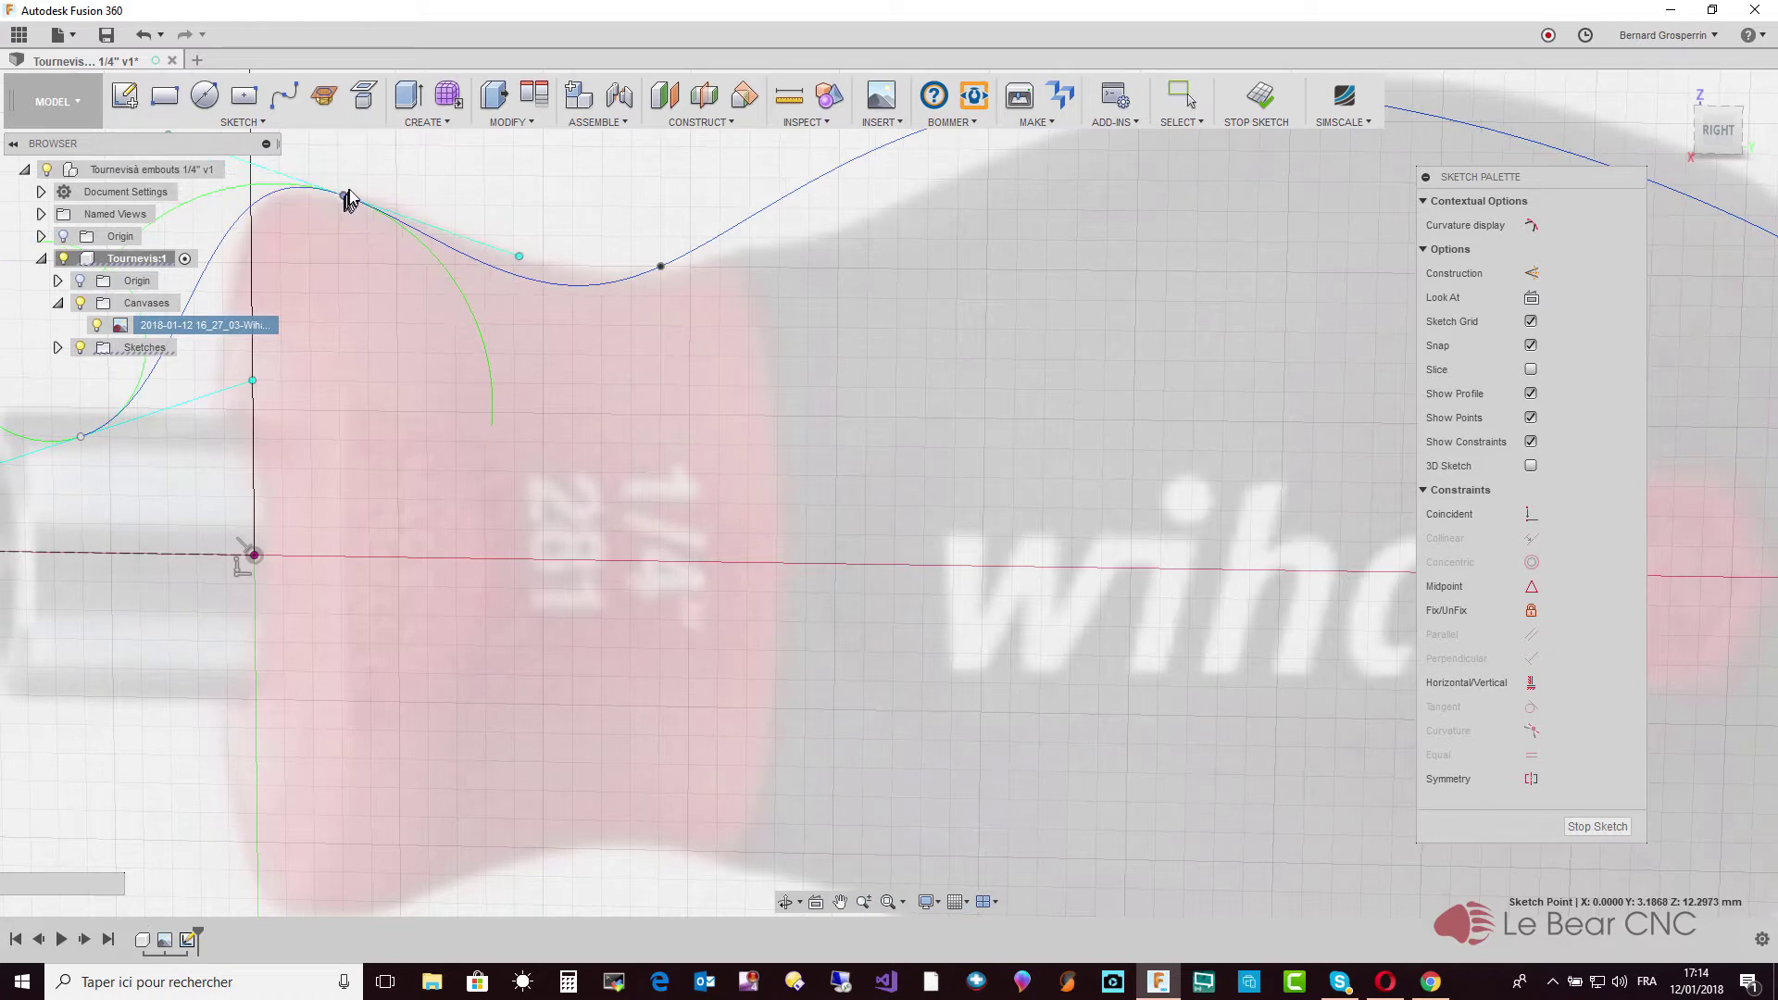
key(Escape)
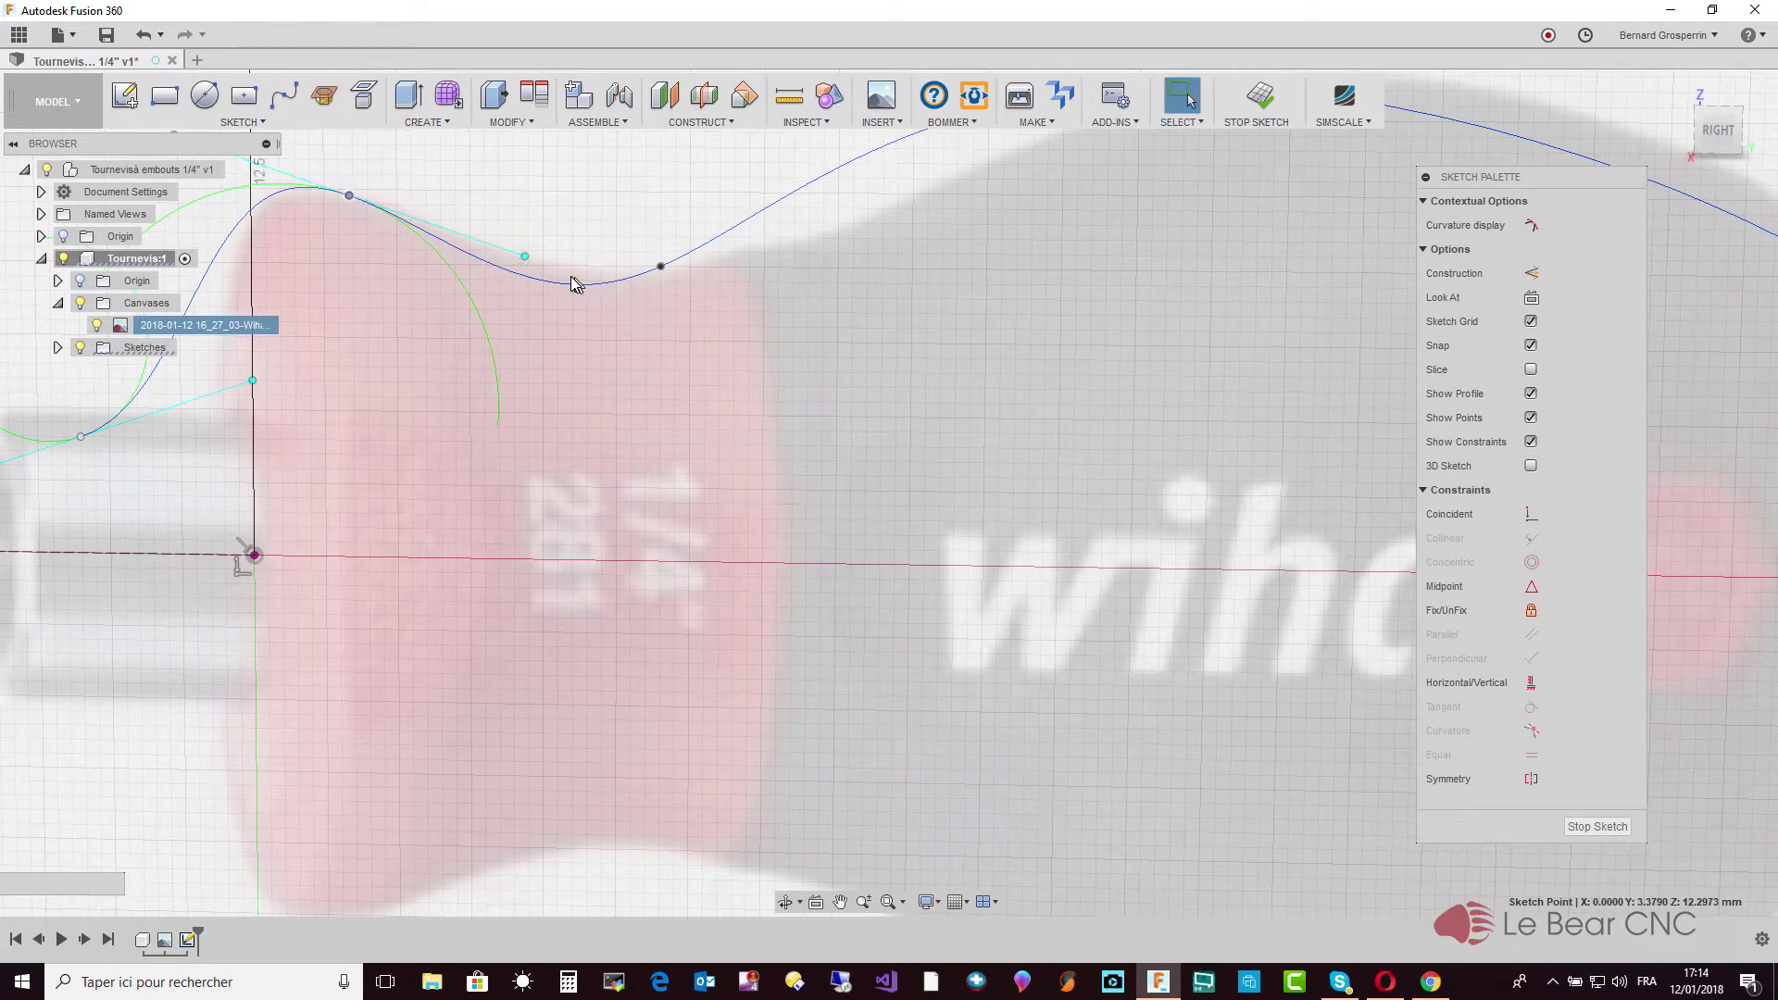
click(526, 257)
drag(525, 252, 534, 253)
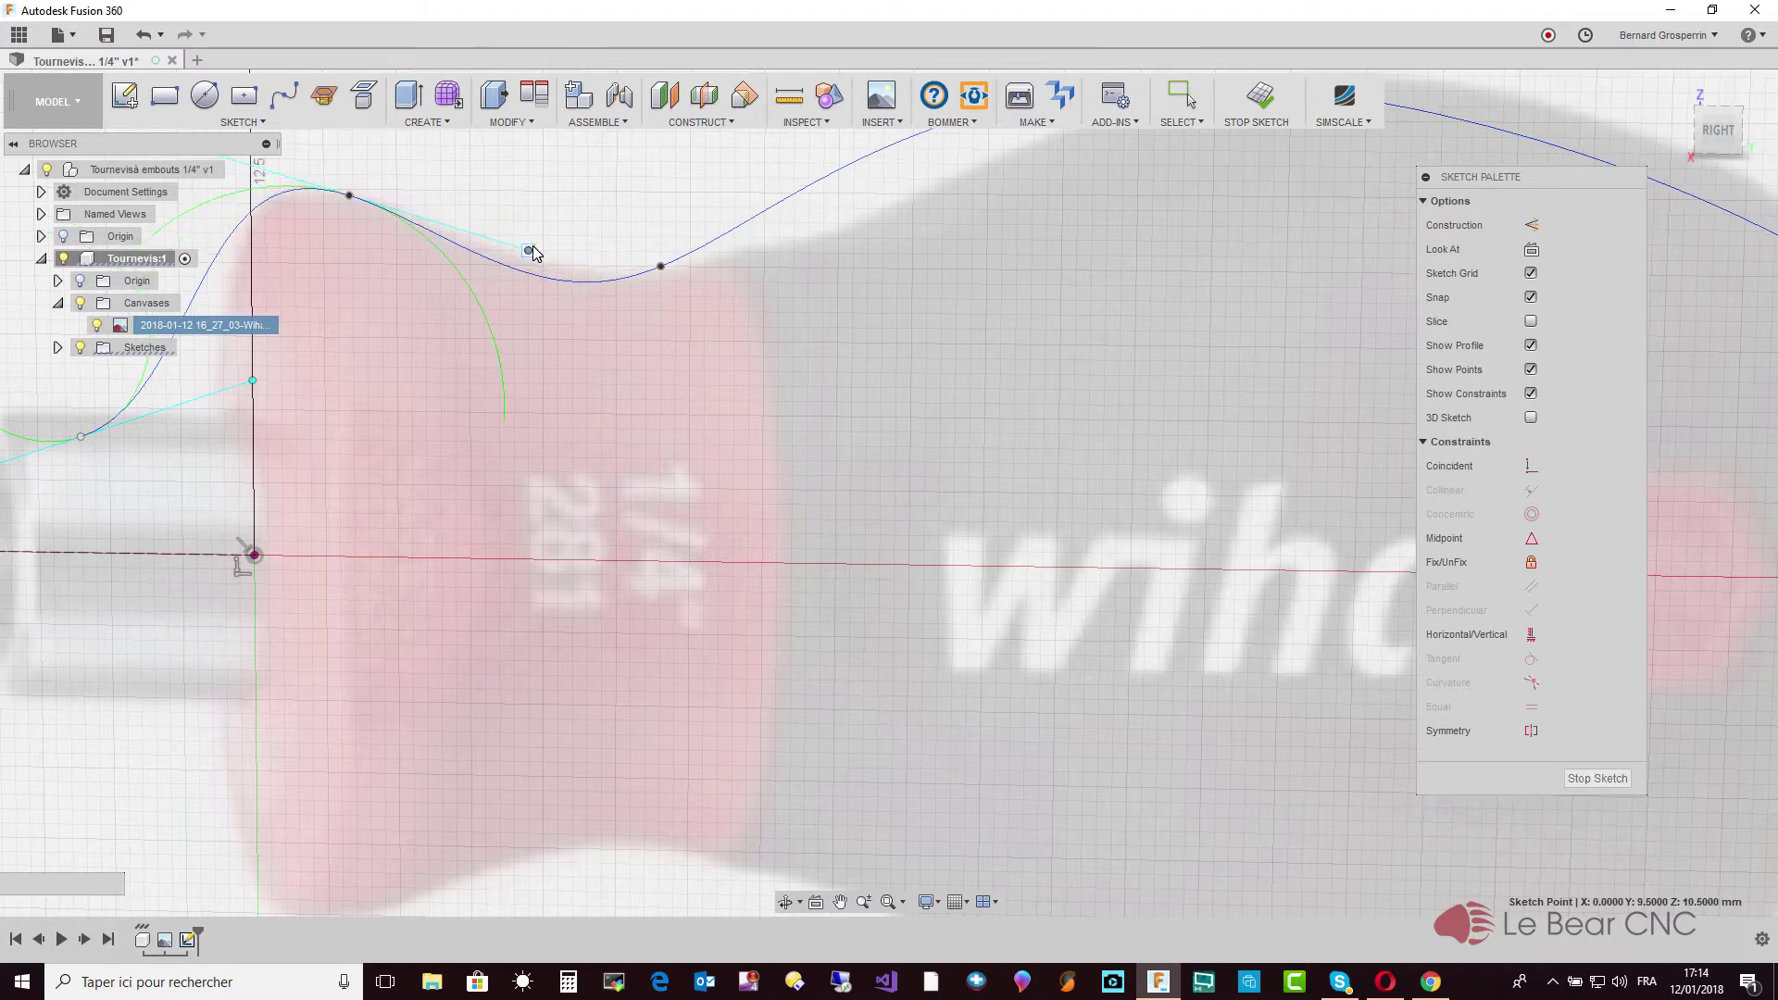
drag(661, 271, 731, 228)
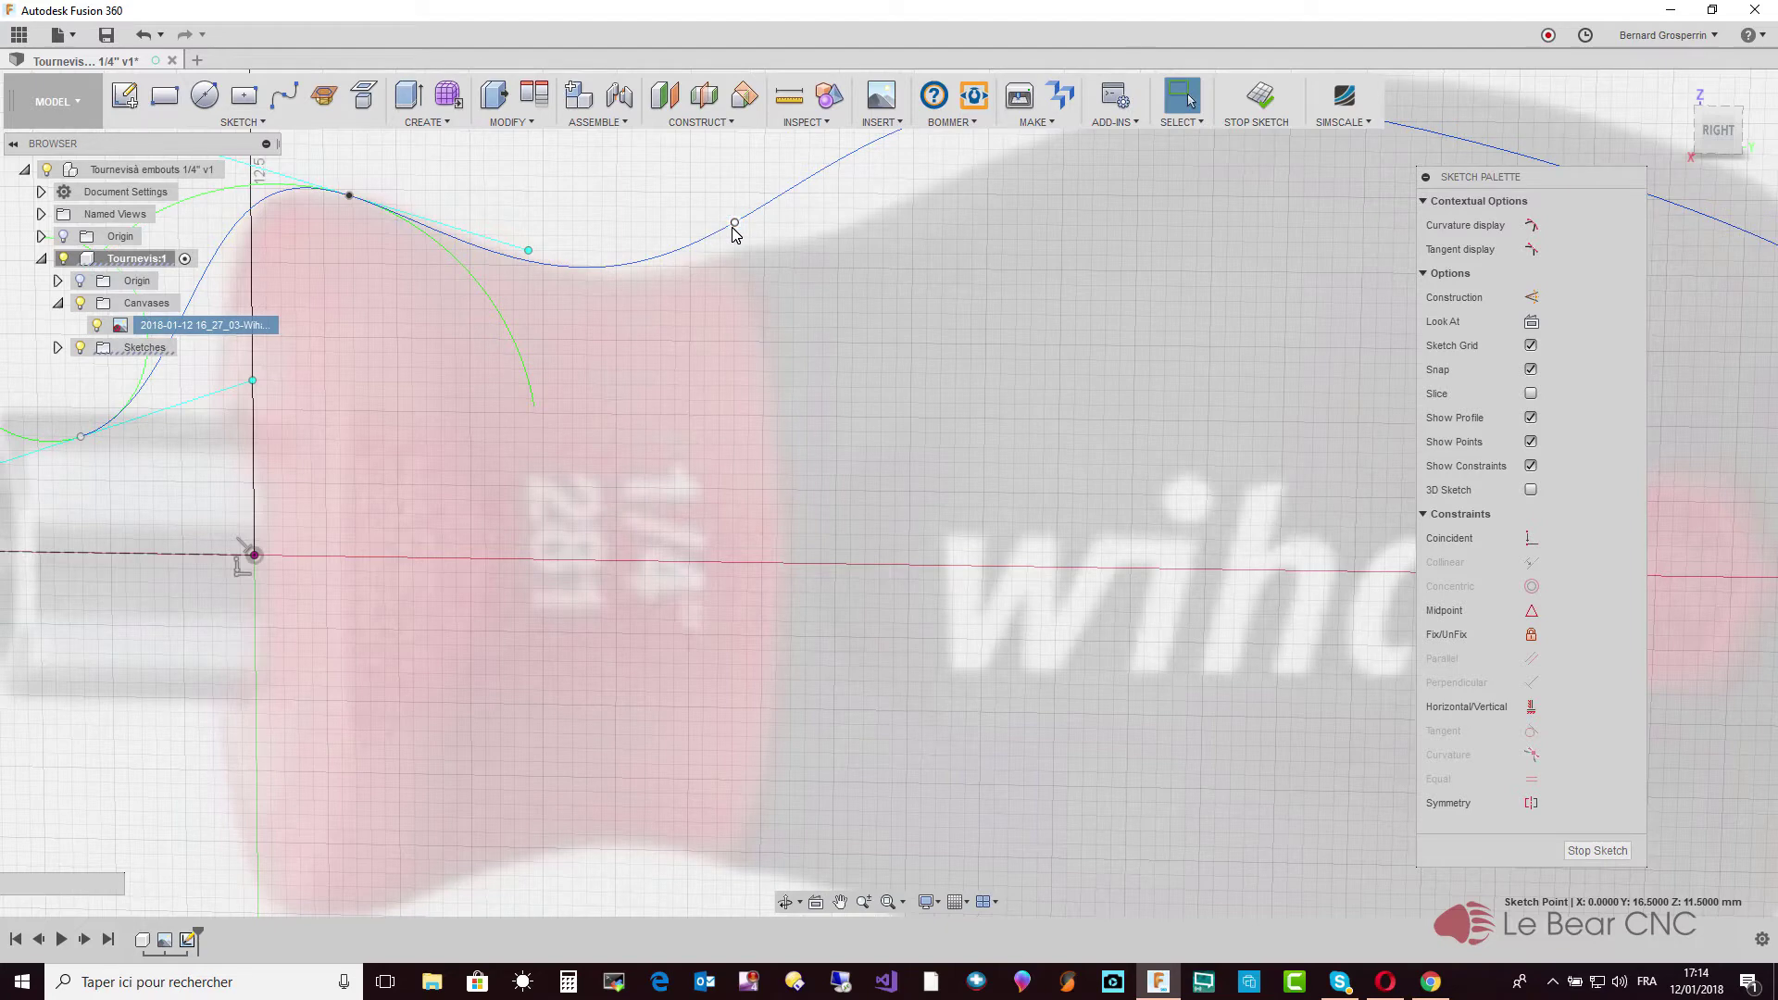
Shift the body's top fit point right, drop the neck point, and fit the crown tangent
scroll(734, 232, down, 3)
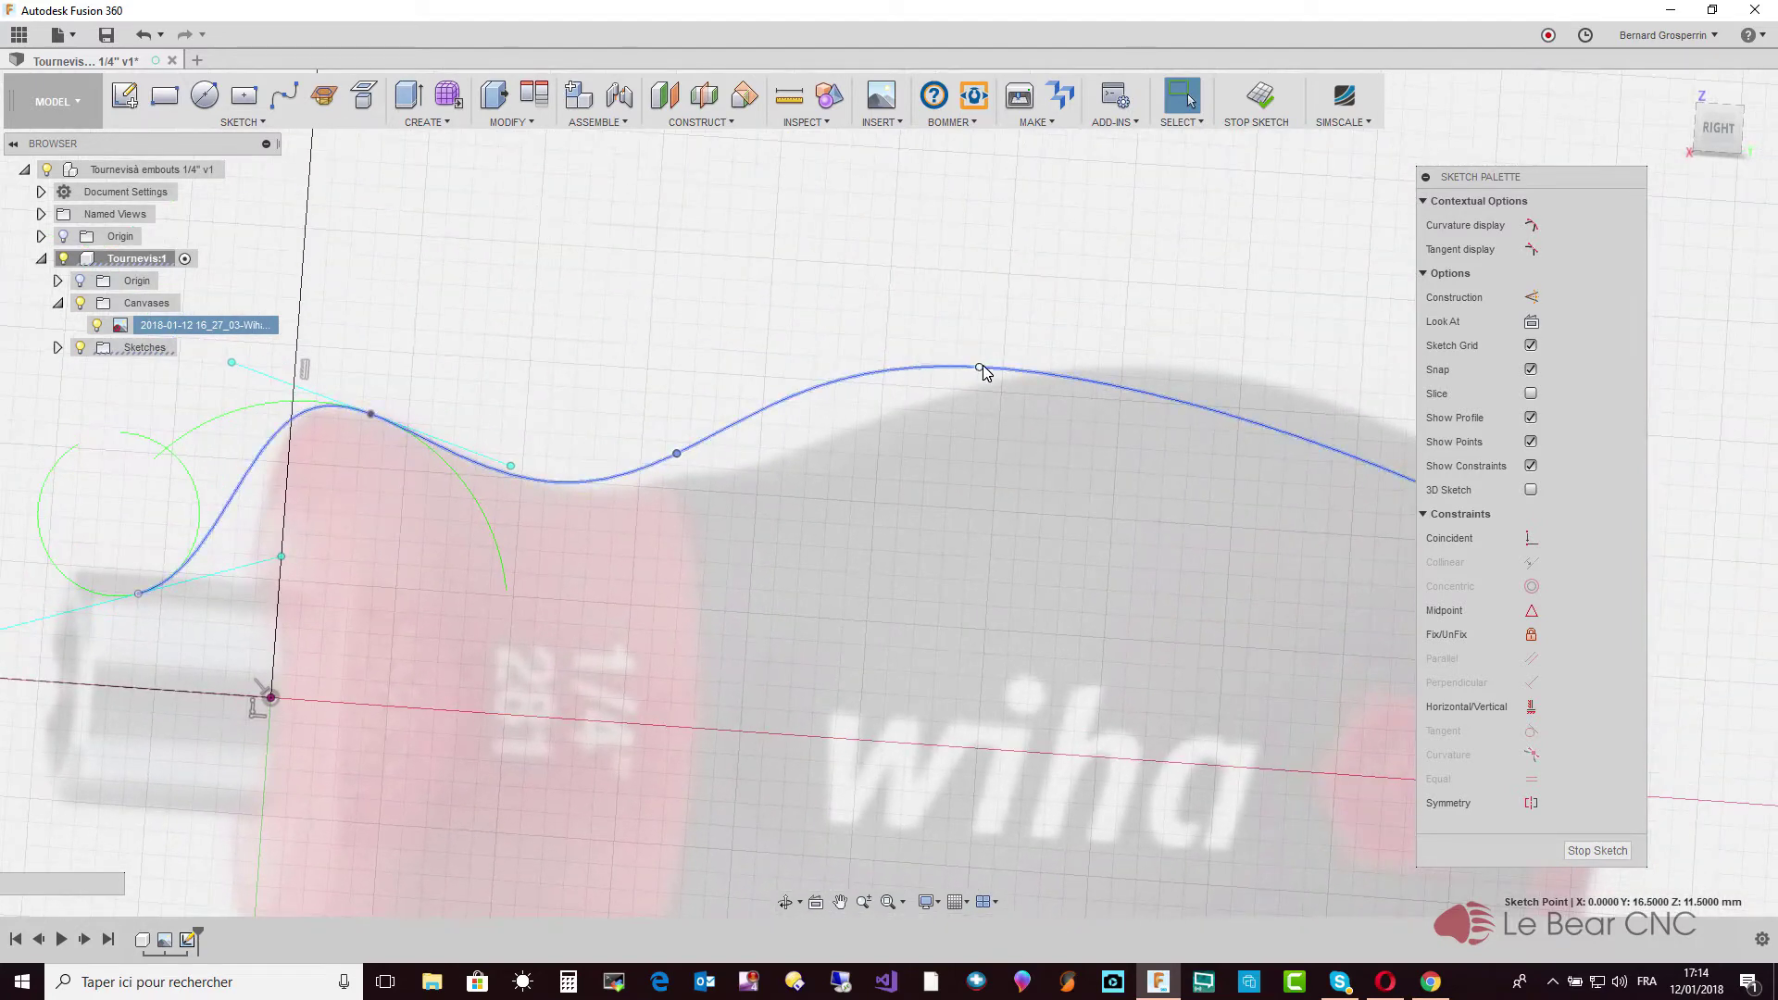
click(979, 367)
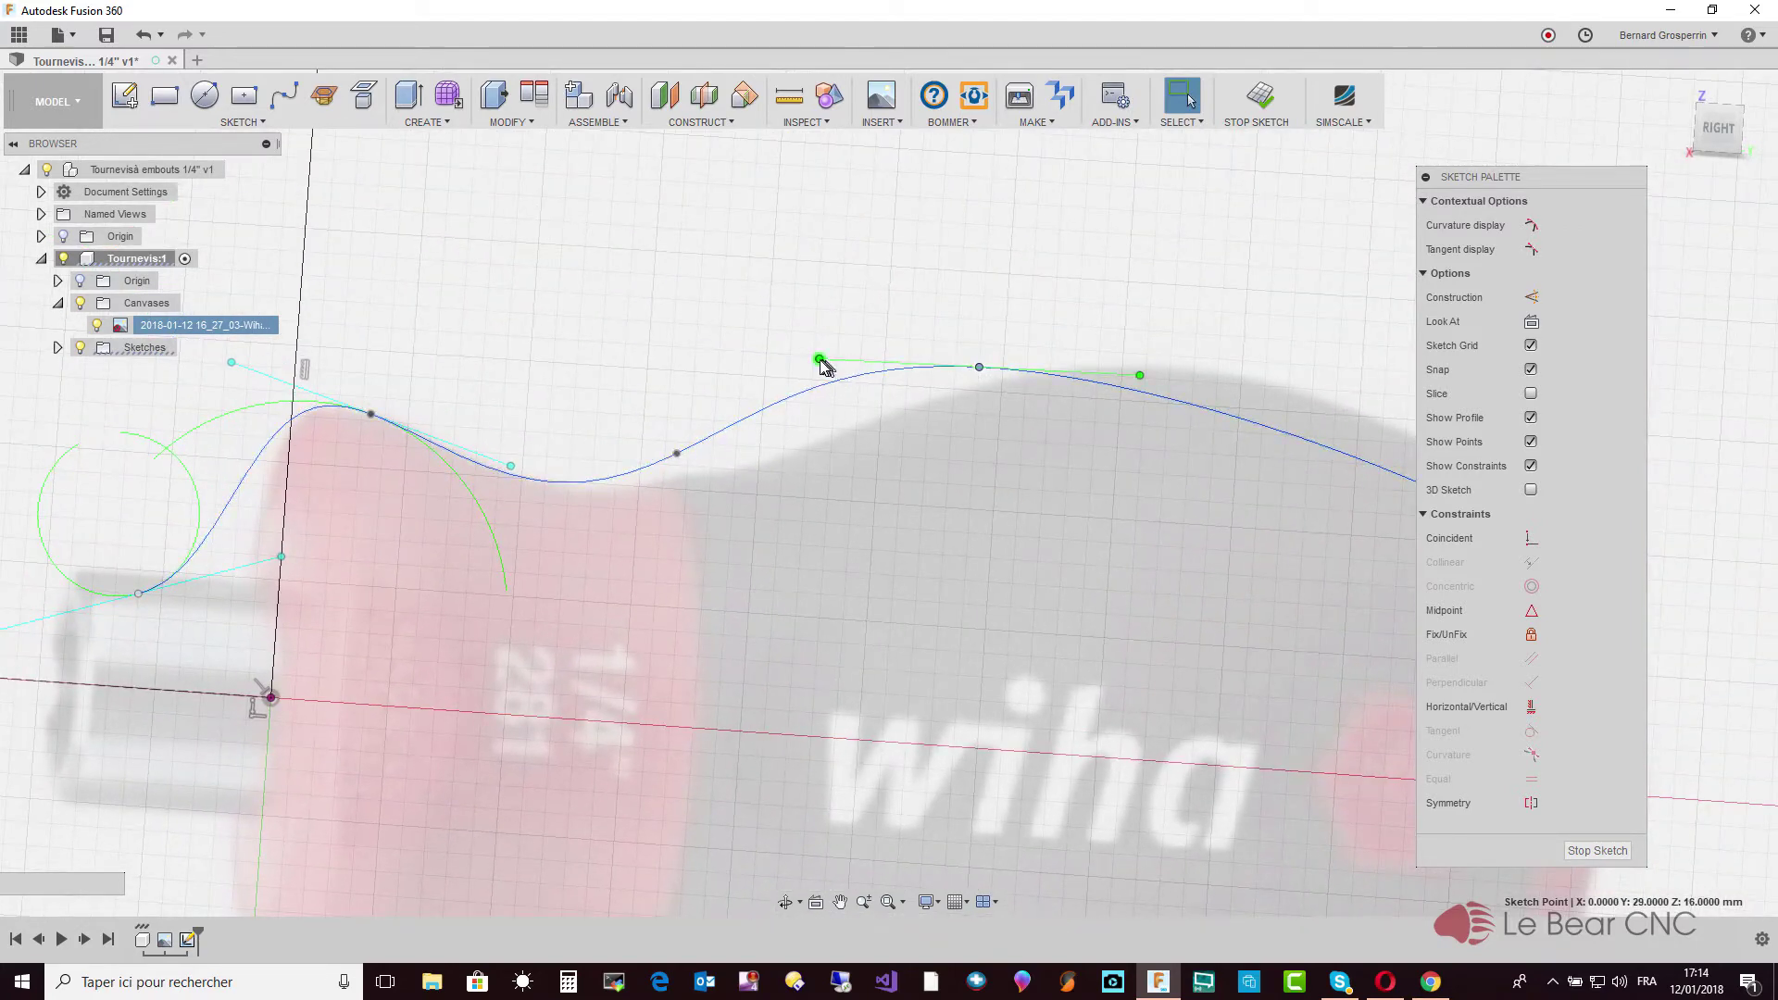
drag(820, 368, 830, 405)
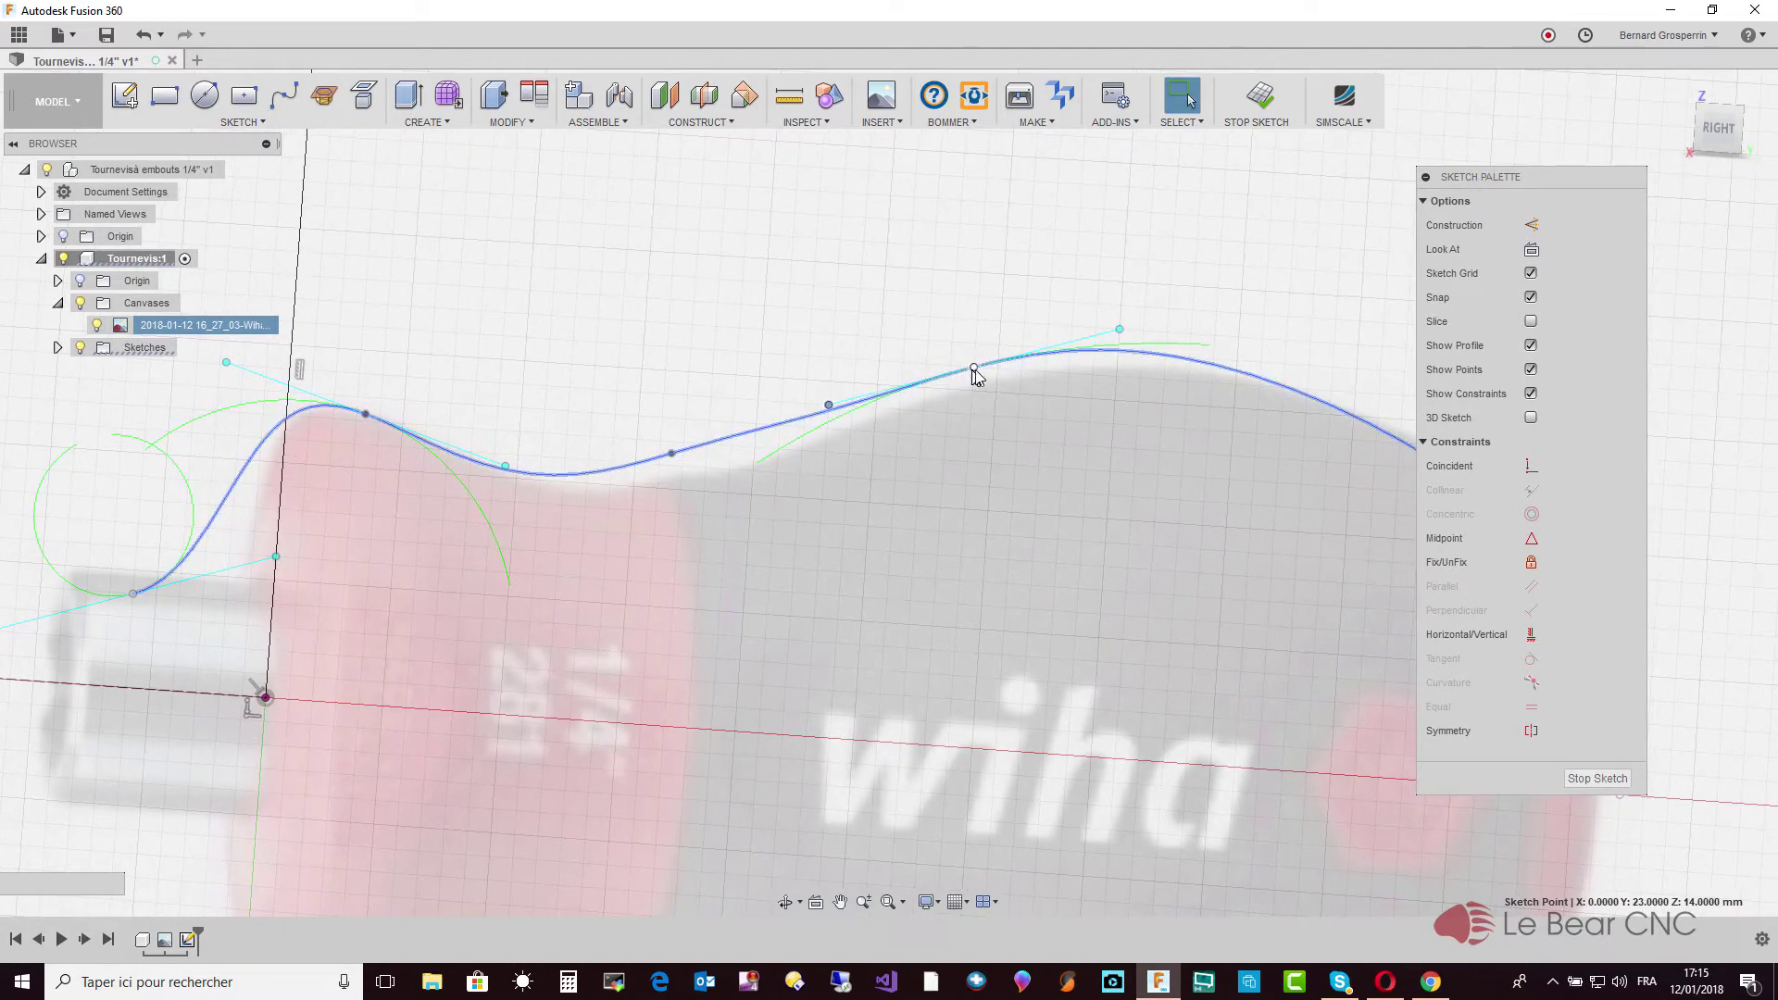
drag(974, 370, 1049, 368)
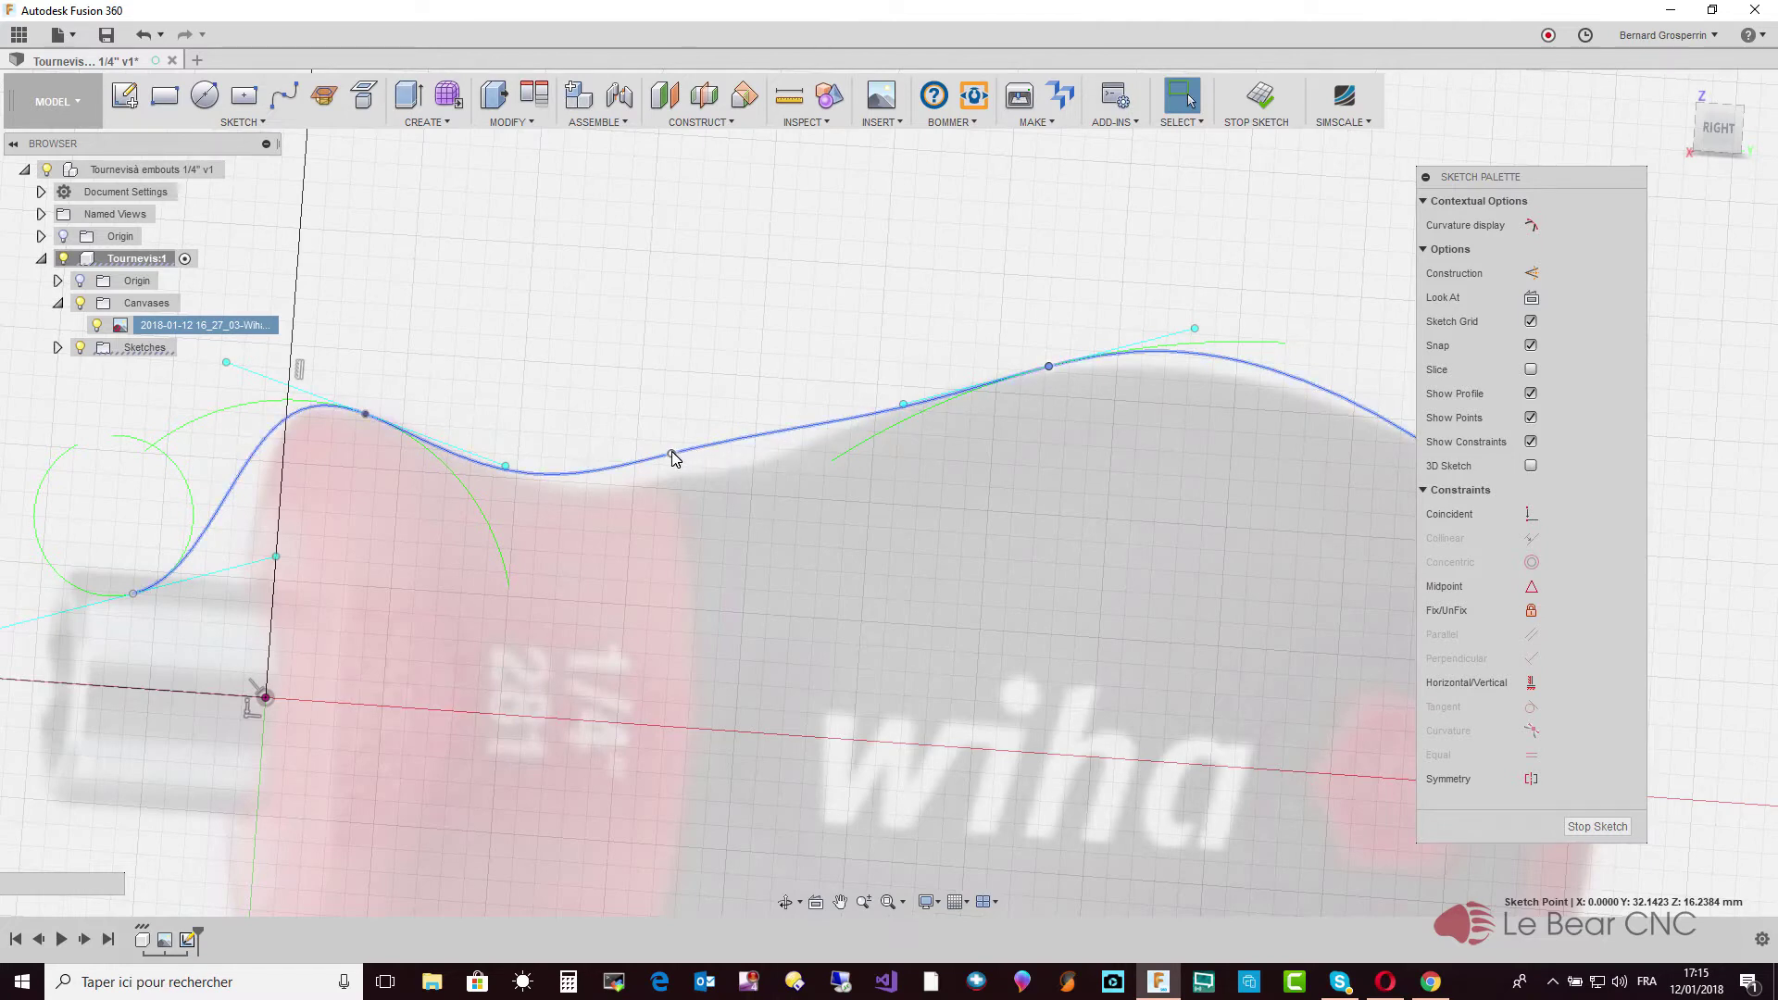
drag(673, 457, 681, 468)
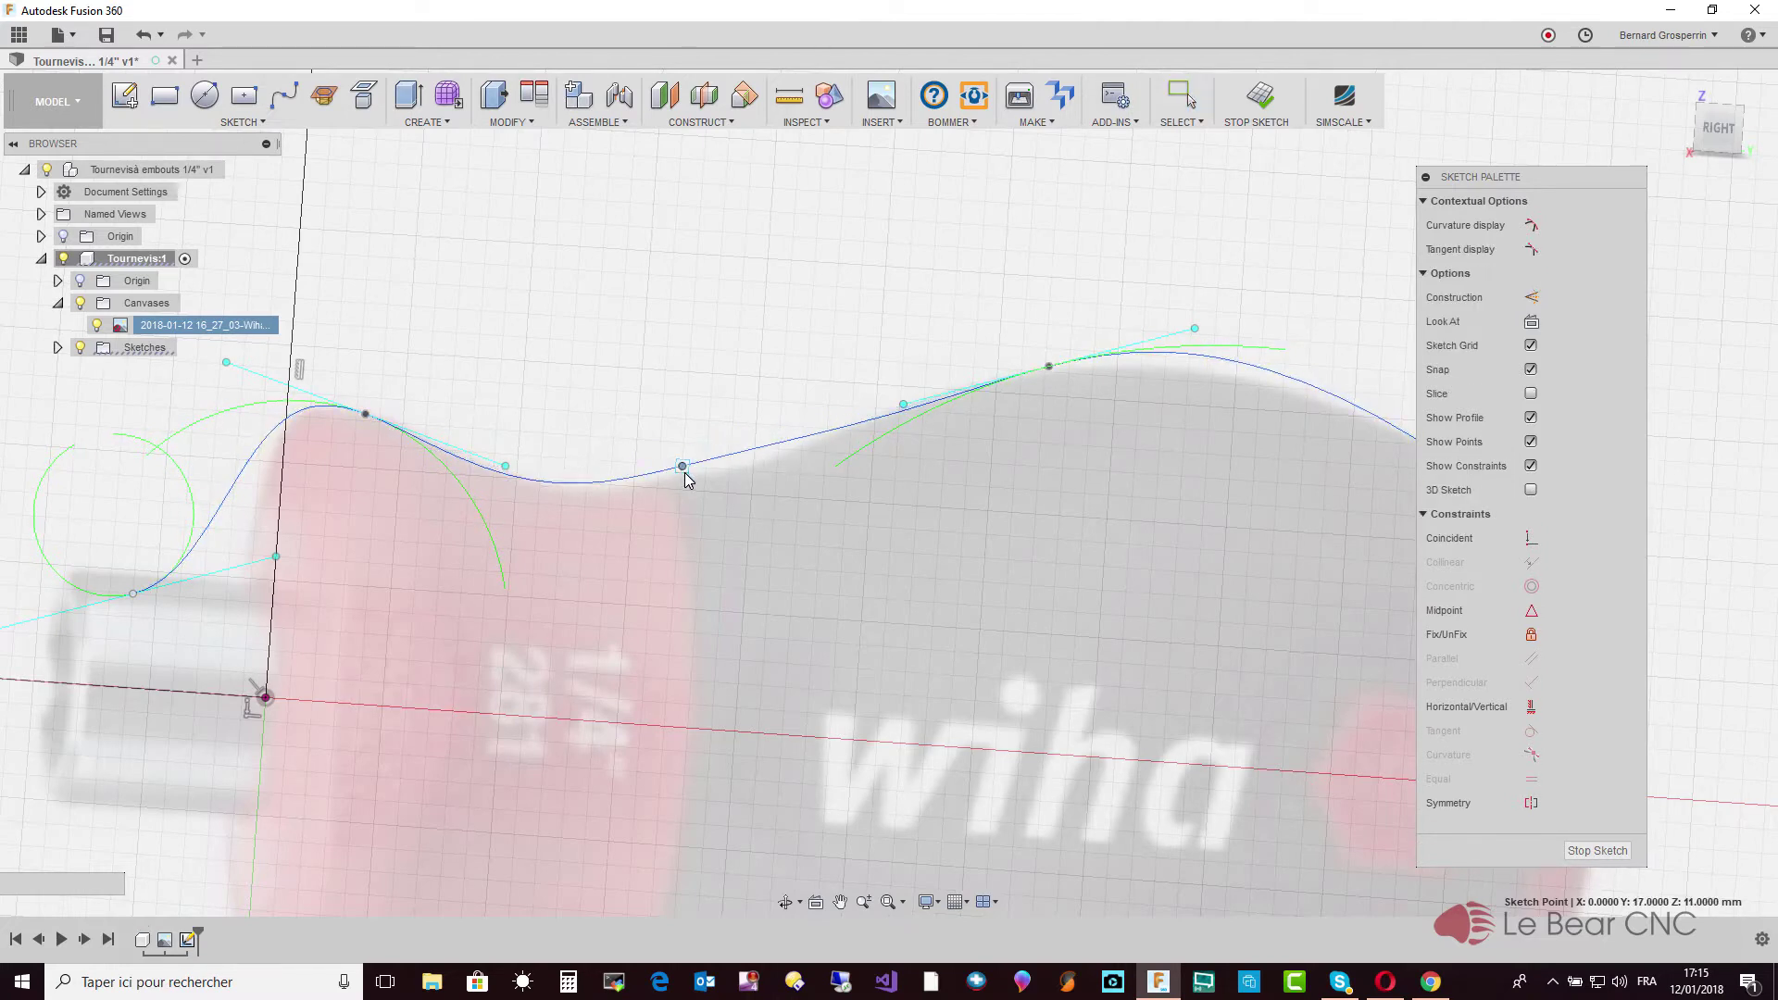
key(Escape)
middle_drag(686, 476, 673, 480)
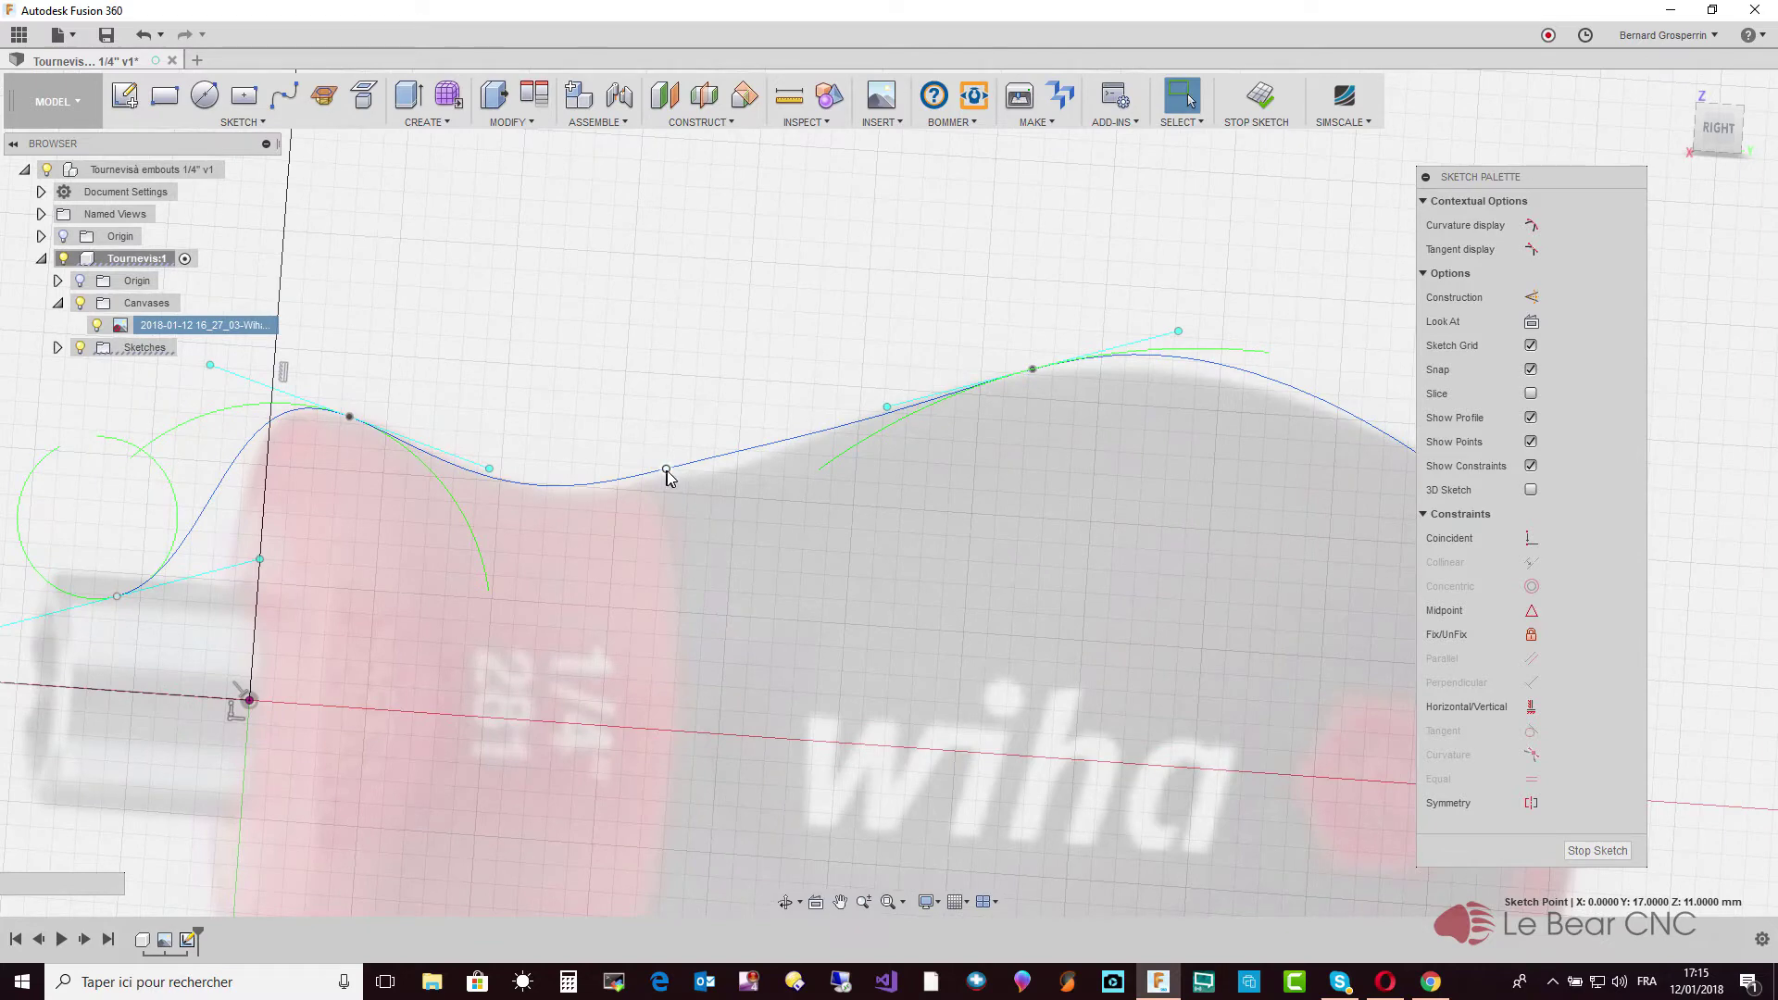
middle_drag(669, 477, 563, 491)
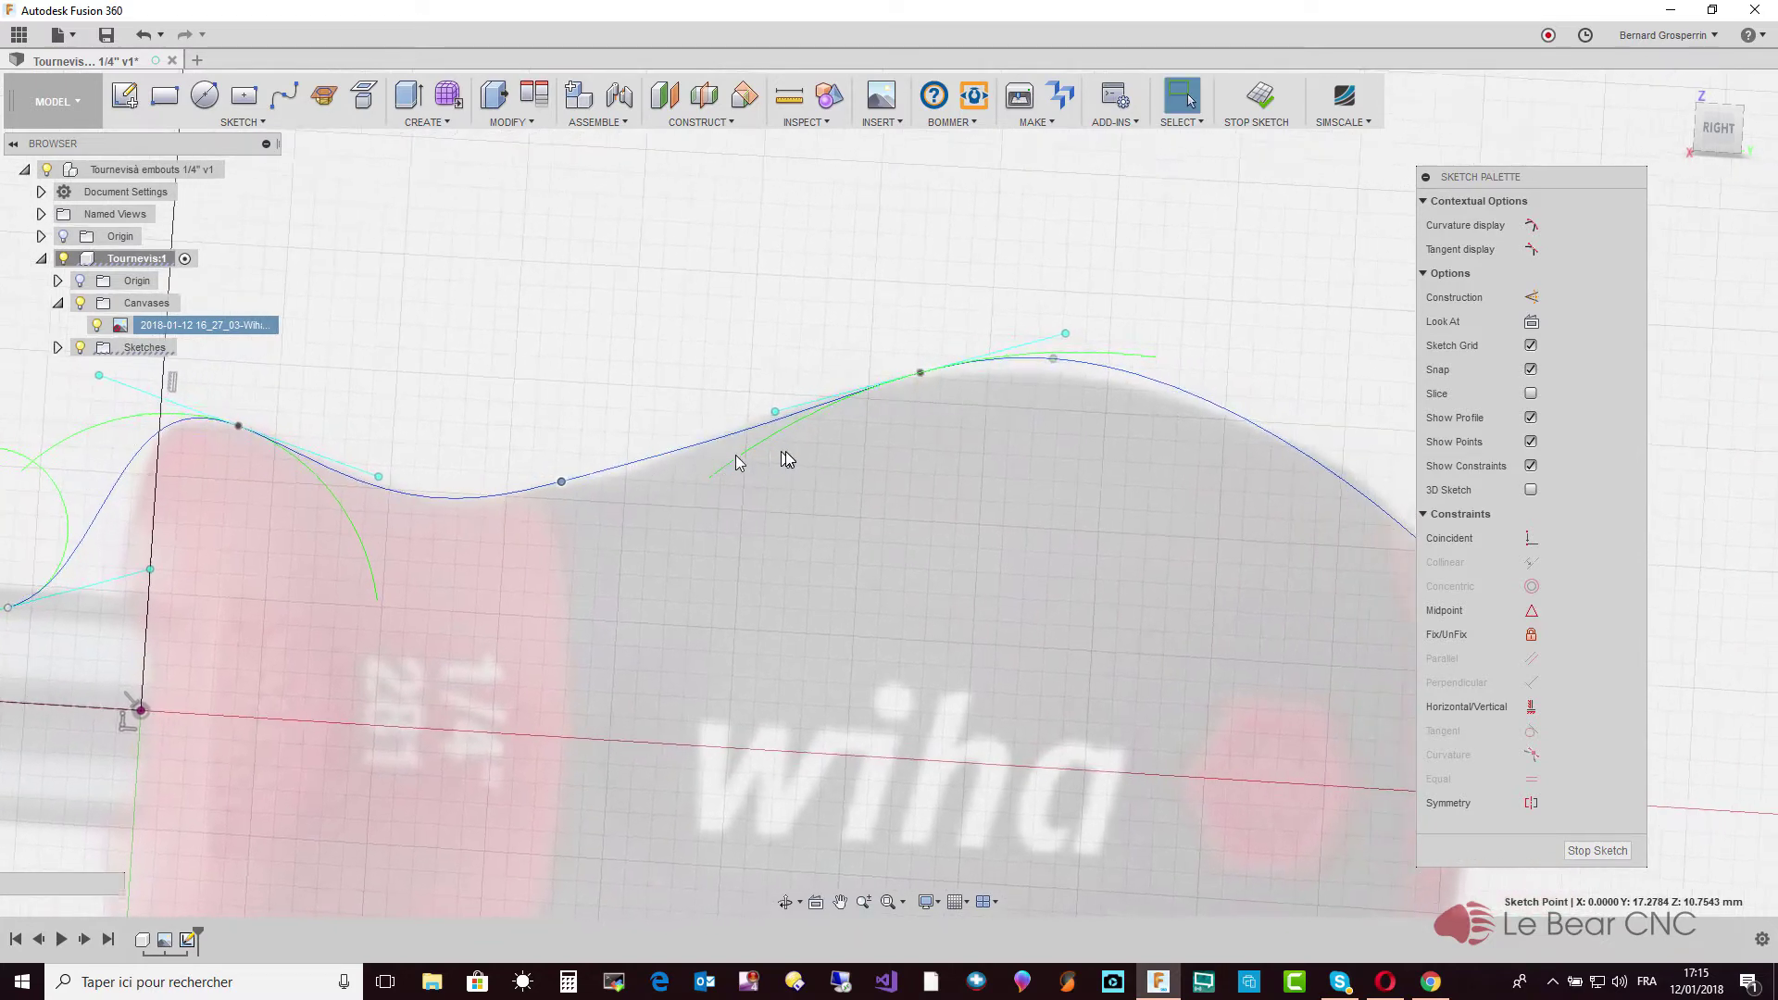
middle_drag(737, 461, 657, 466)
middle_drag(862, 381, 741, 391)
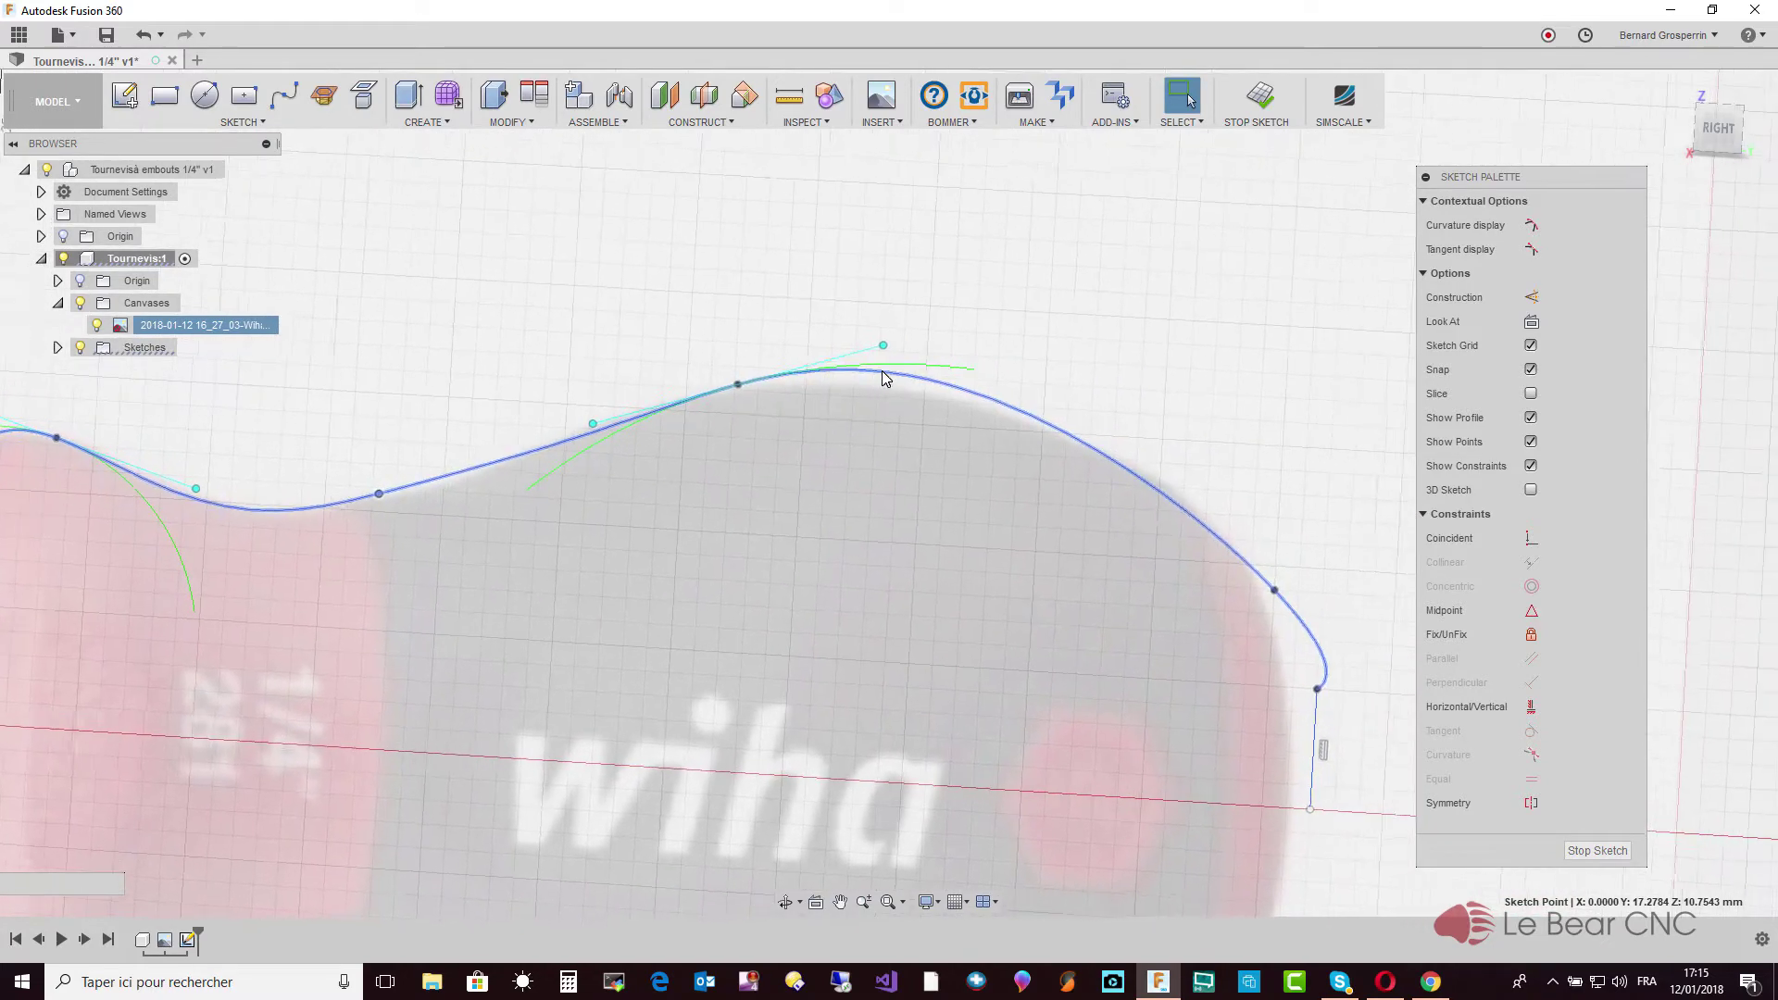
drag(867, 356, 872, 368)
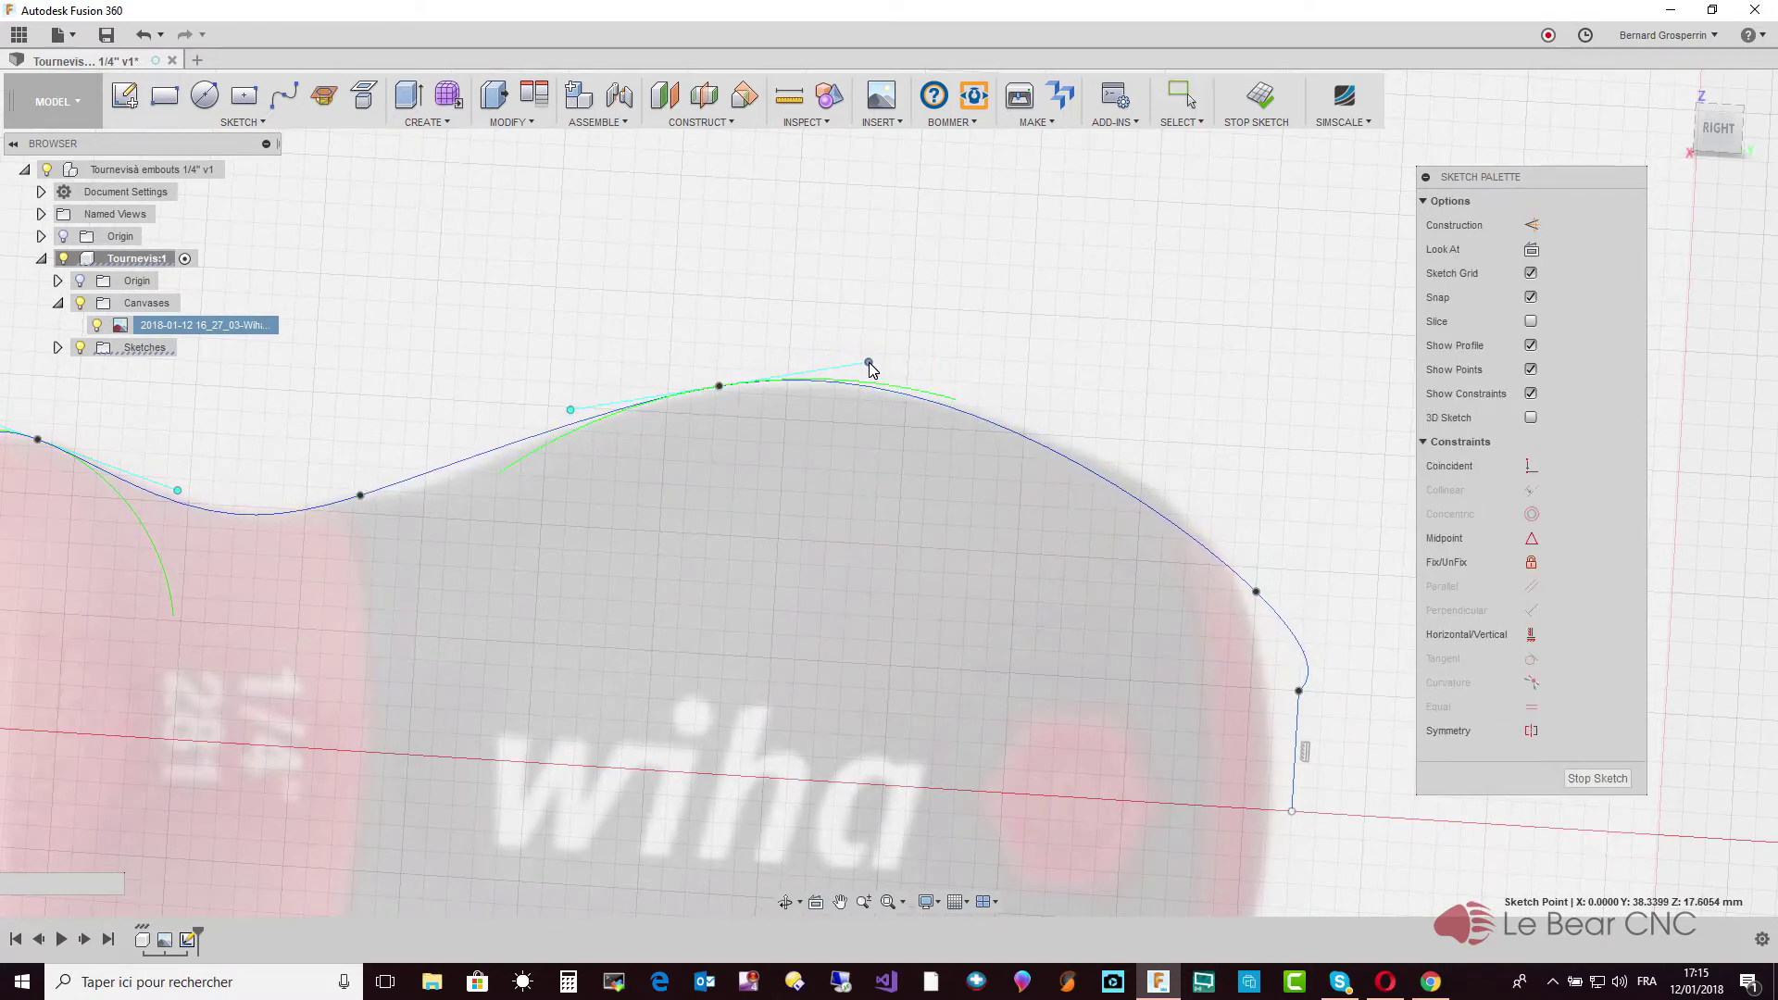
Smooth the neck tangent, raise the rear fit point, round the rear, and lower the end point
click(358, 497)
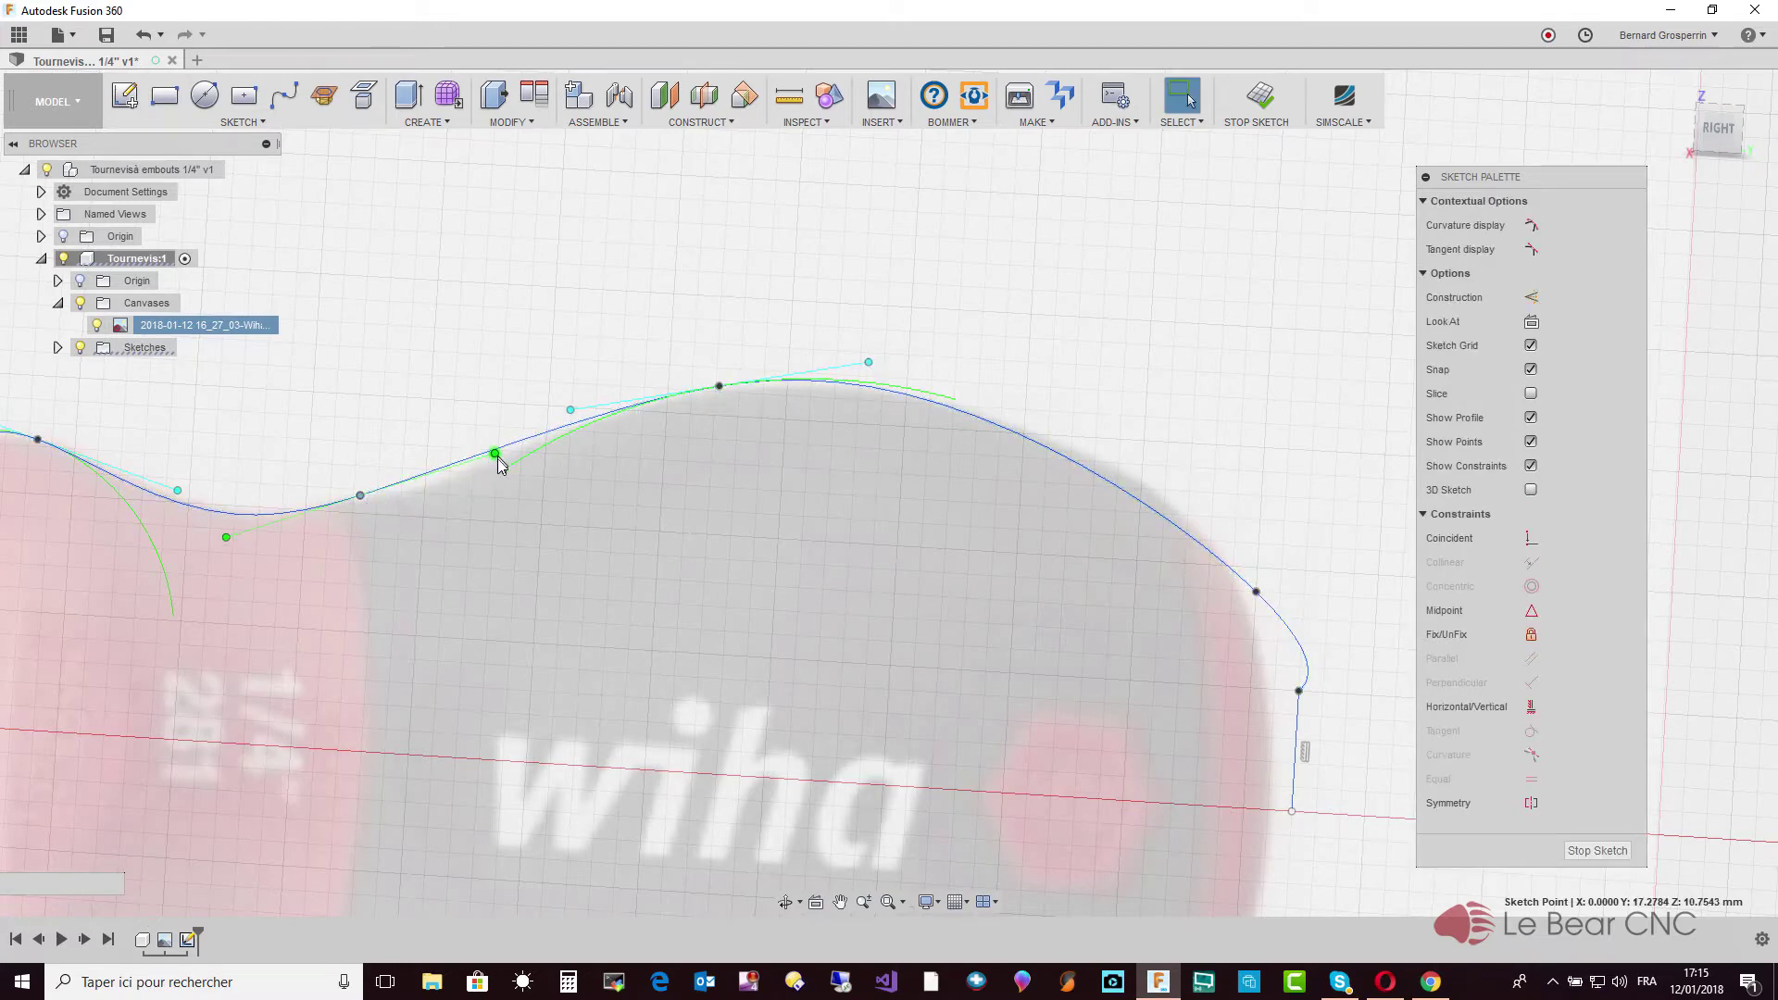
drag(497, 458, 498, 466)
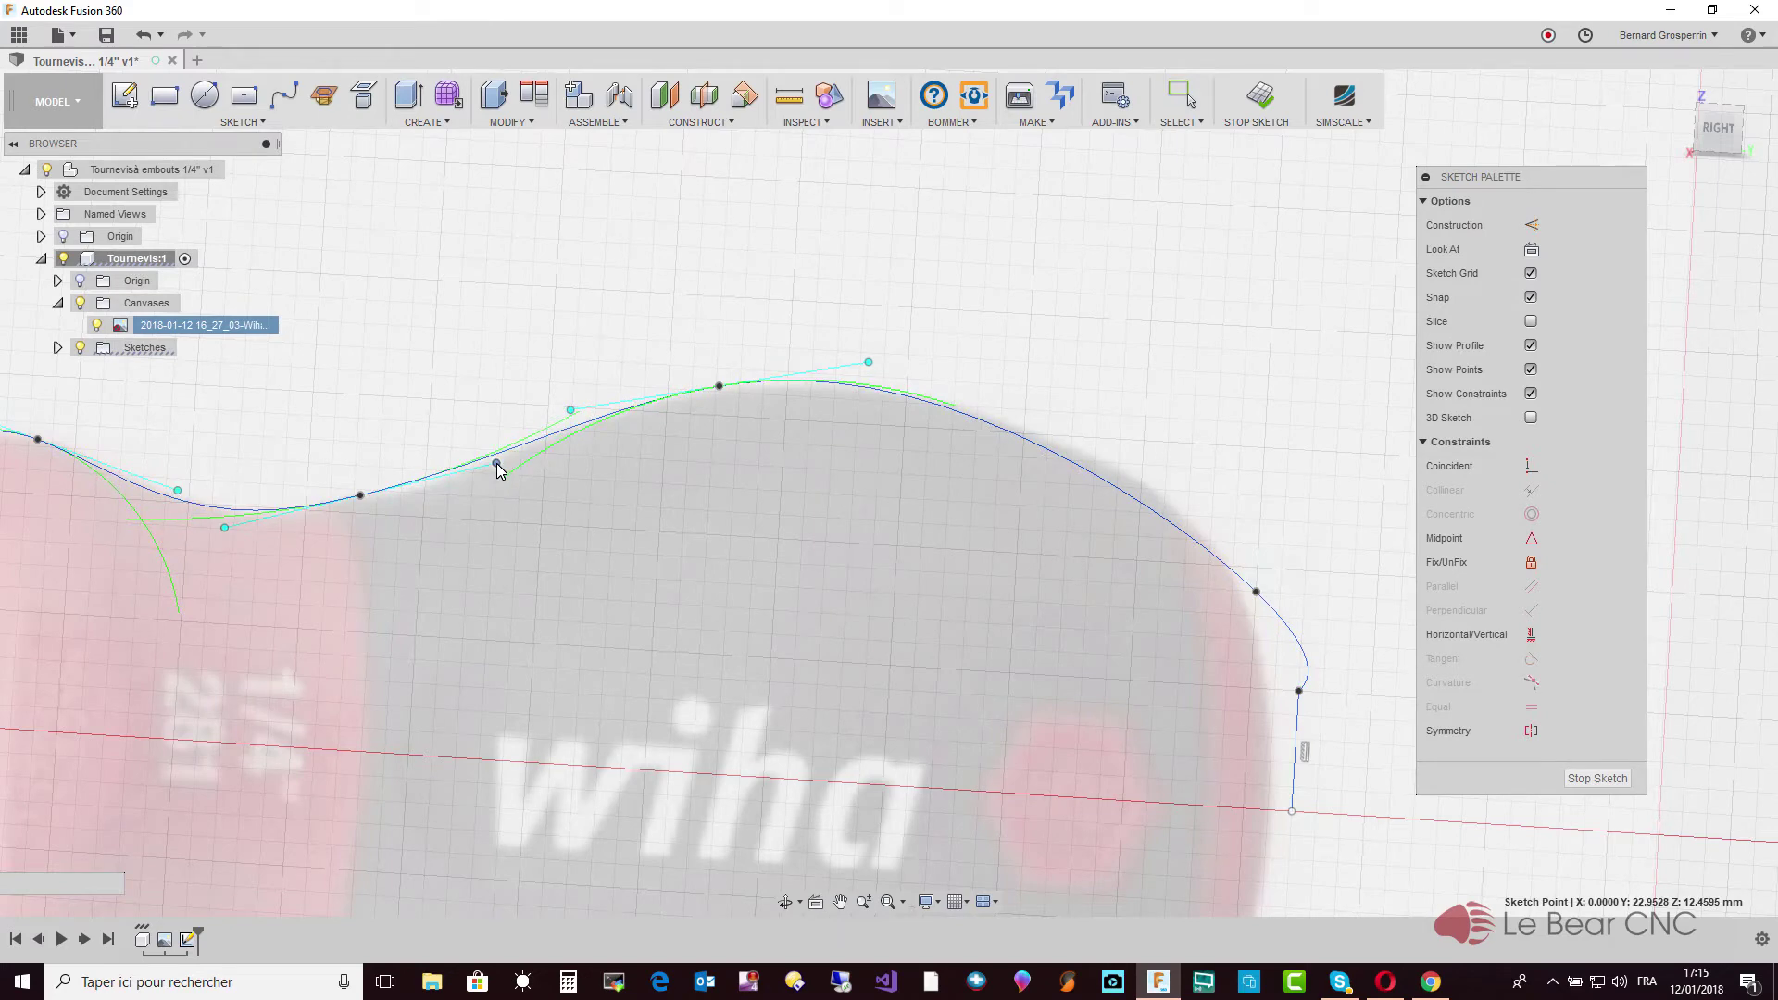
key(Escape)
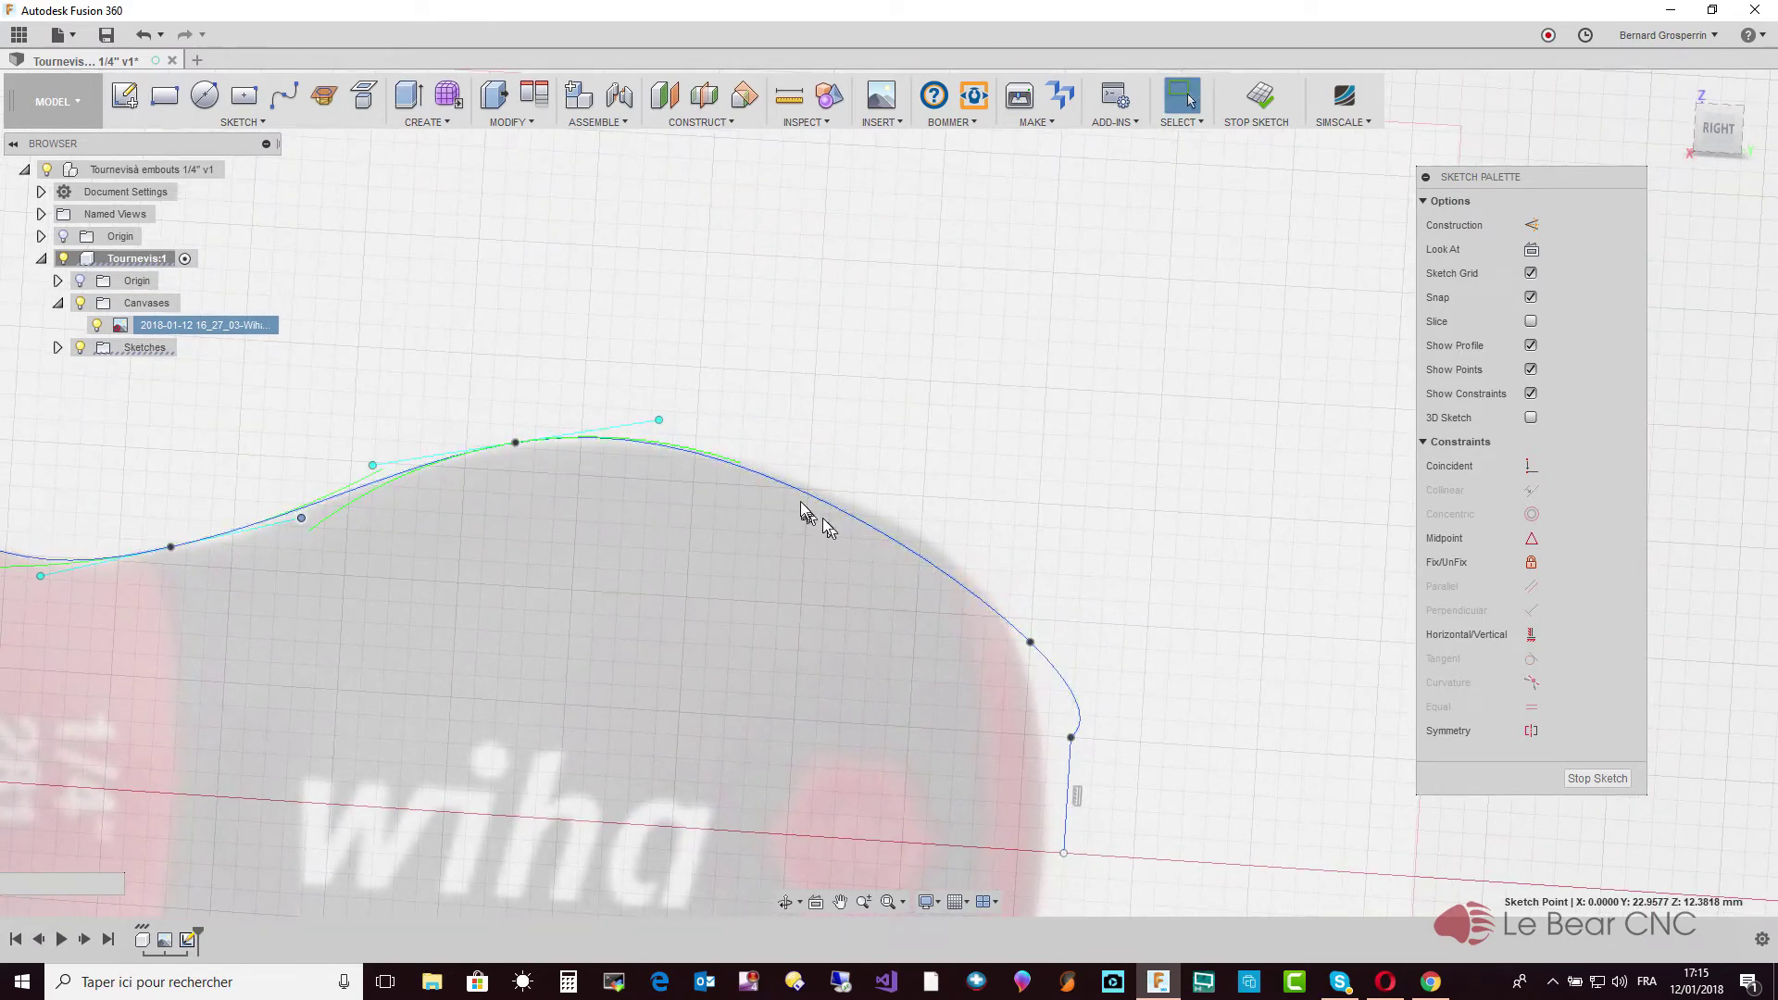
click(804, 497)
click(817, 503)
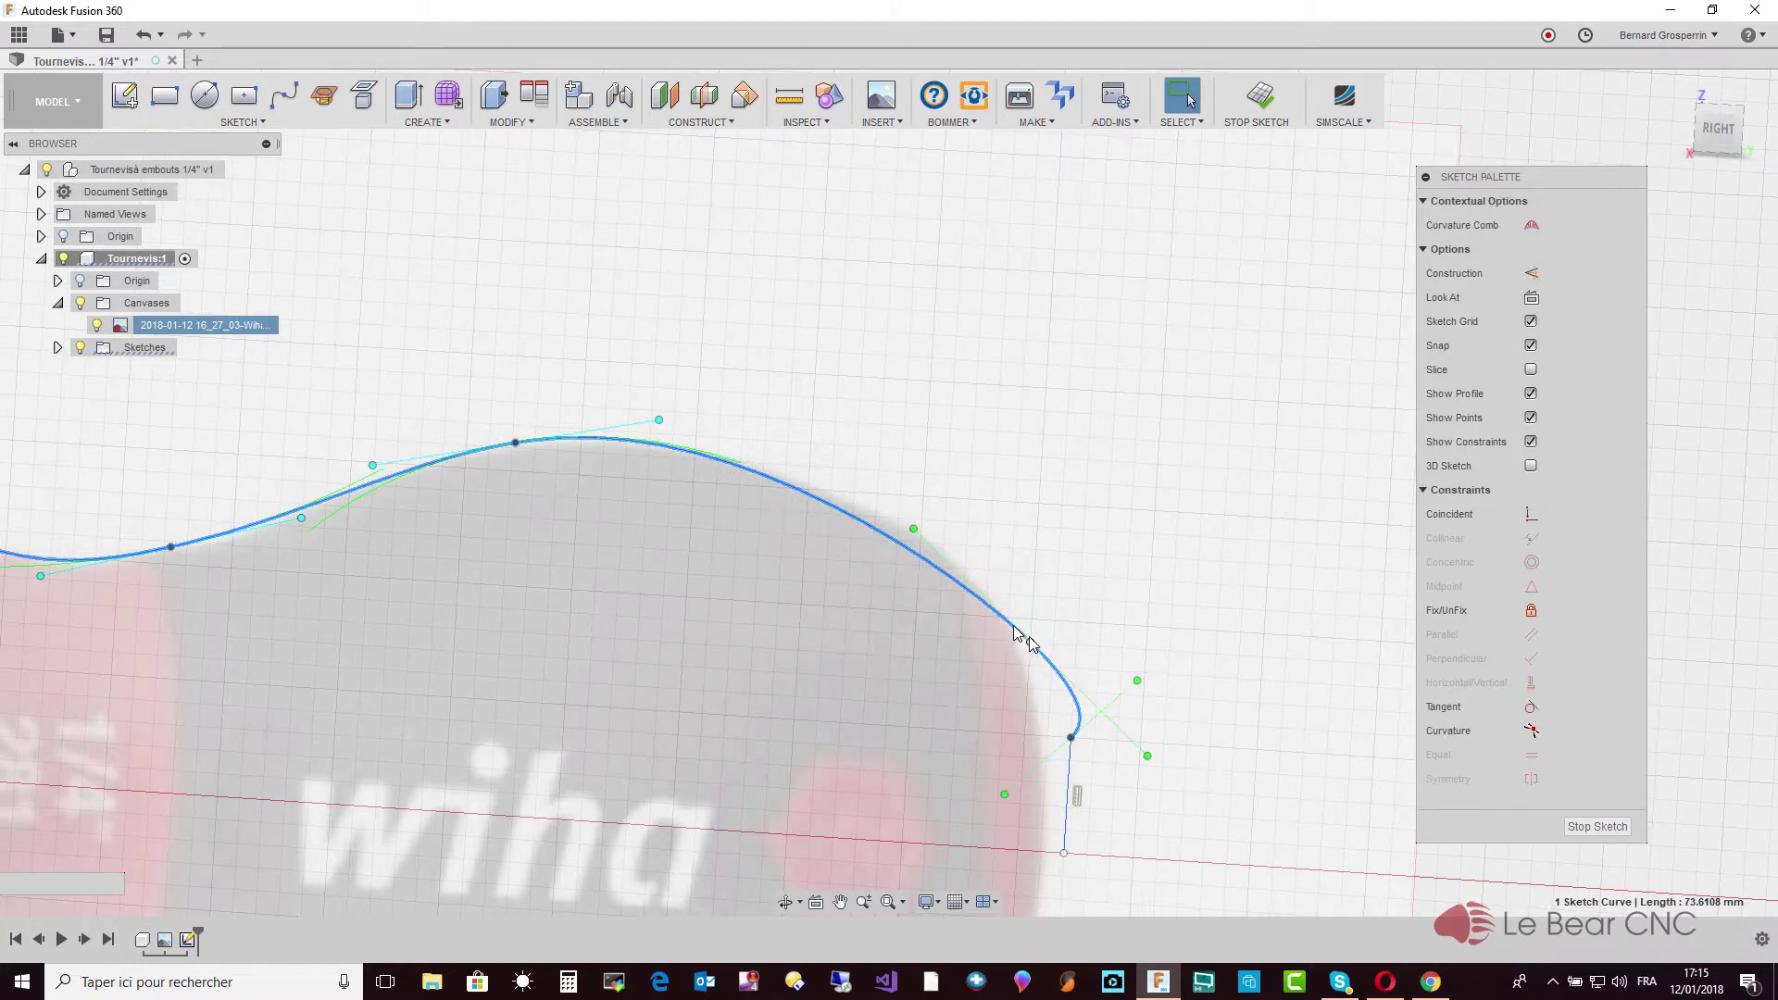
mouse_move(1017, 630)
mouse_down()
mouse_move(936, 546)
mouse_move(977, 584)
mouse_up()
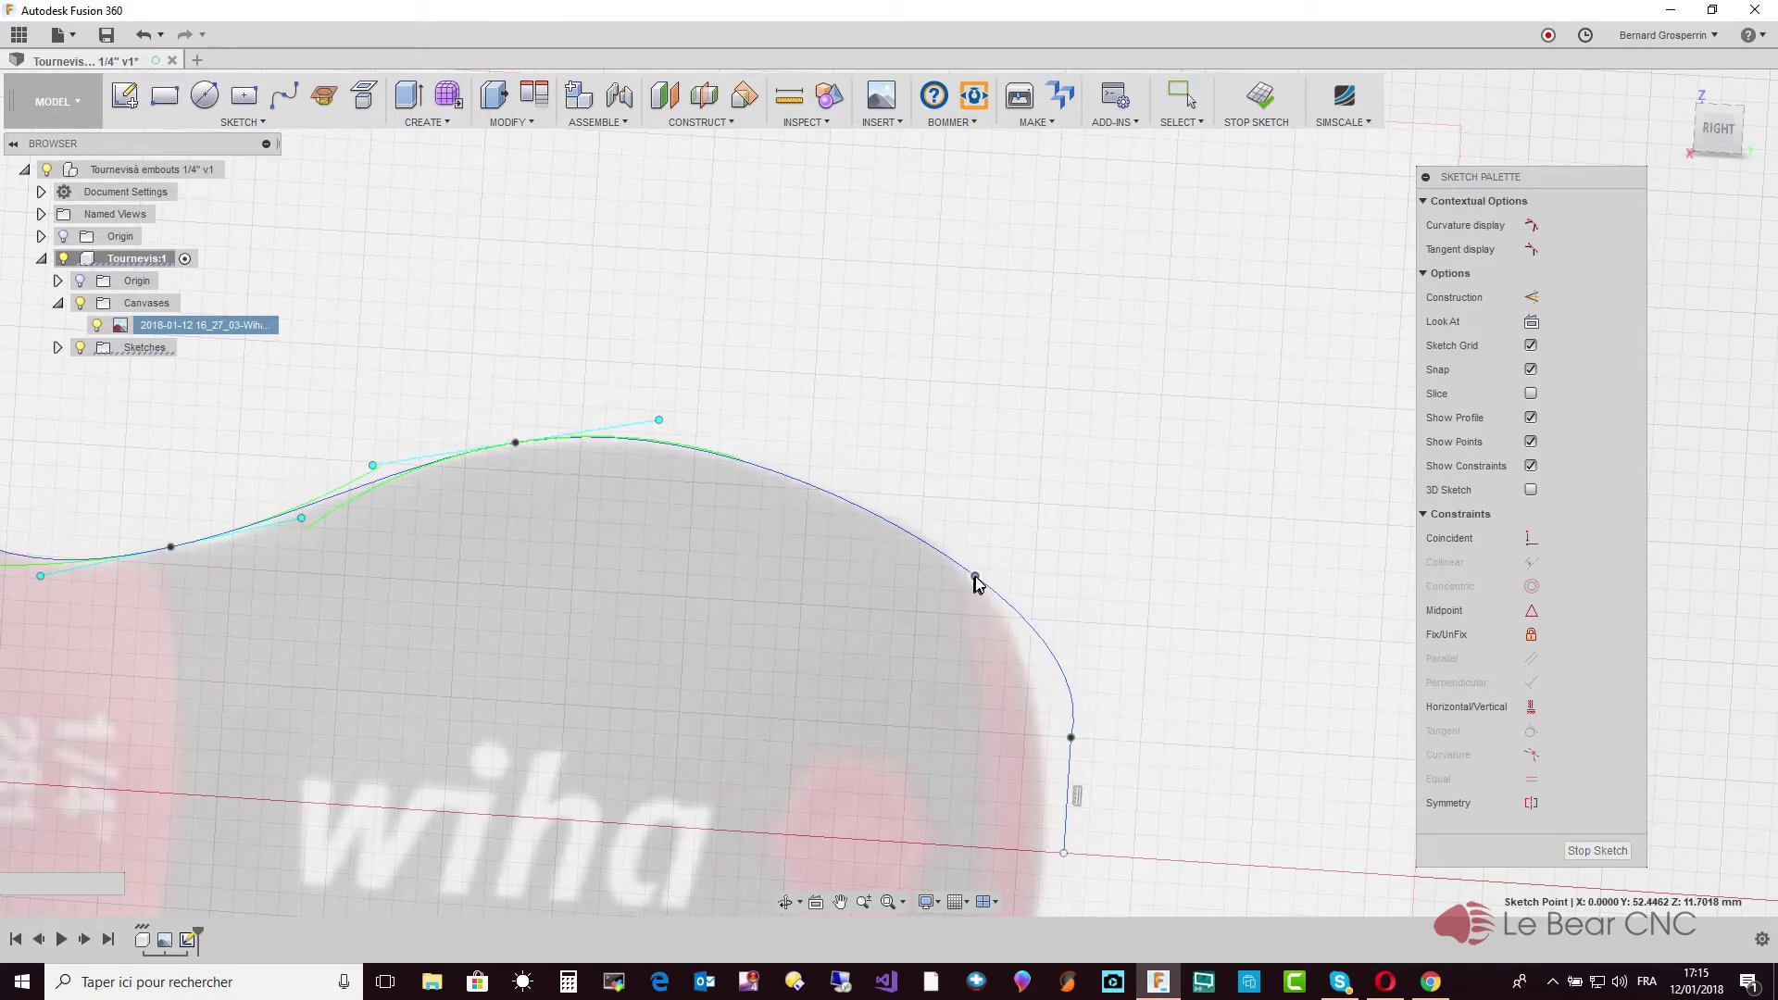
scroll(1008, 603, down, 1)
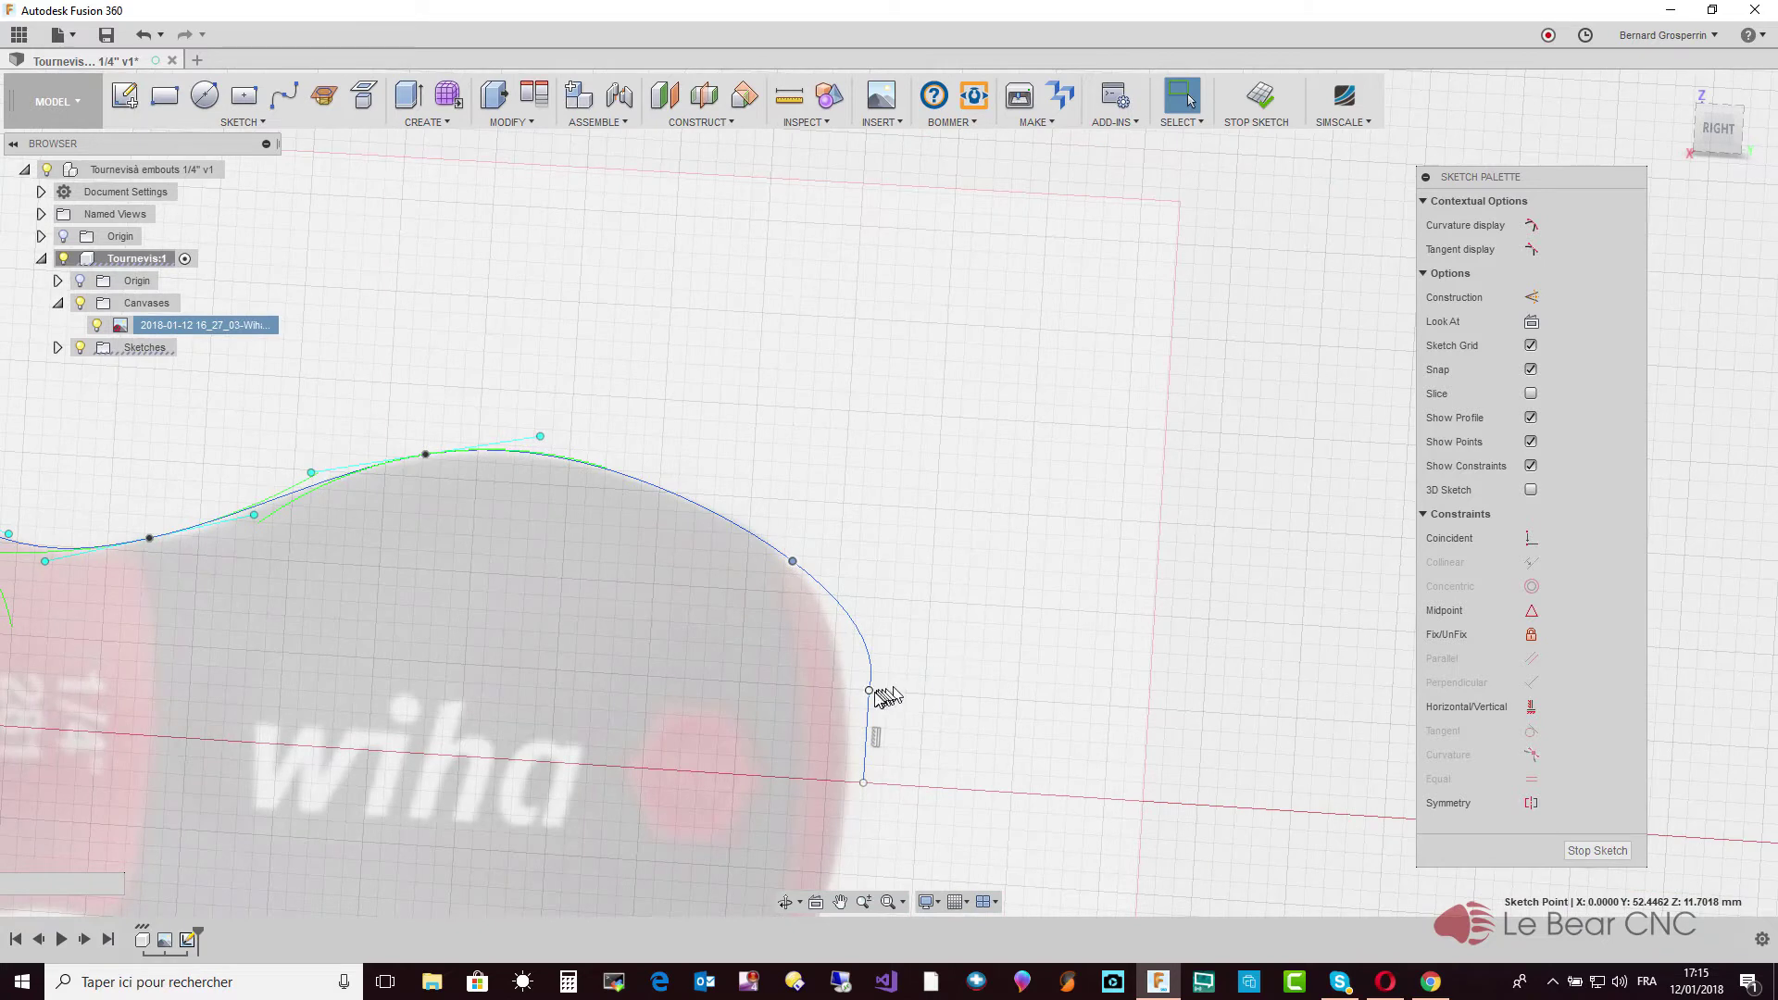
click(820, 594)
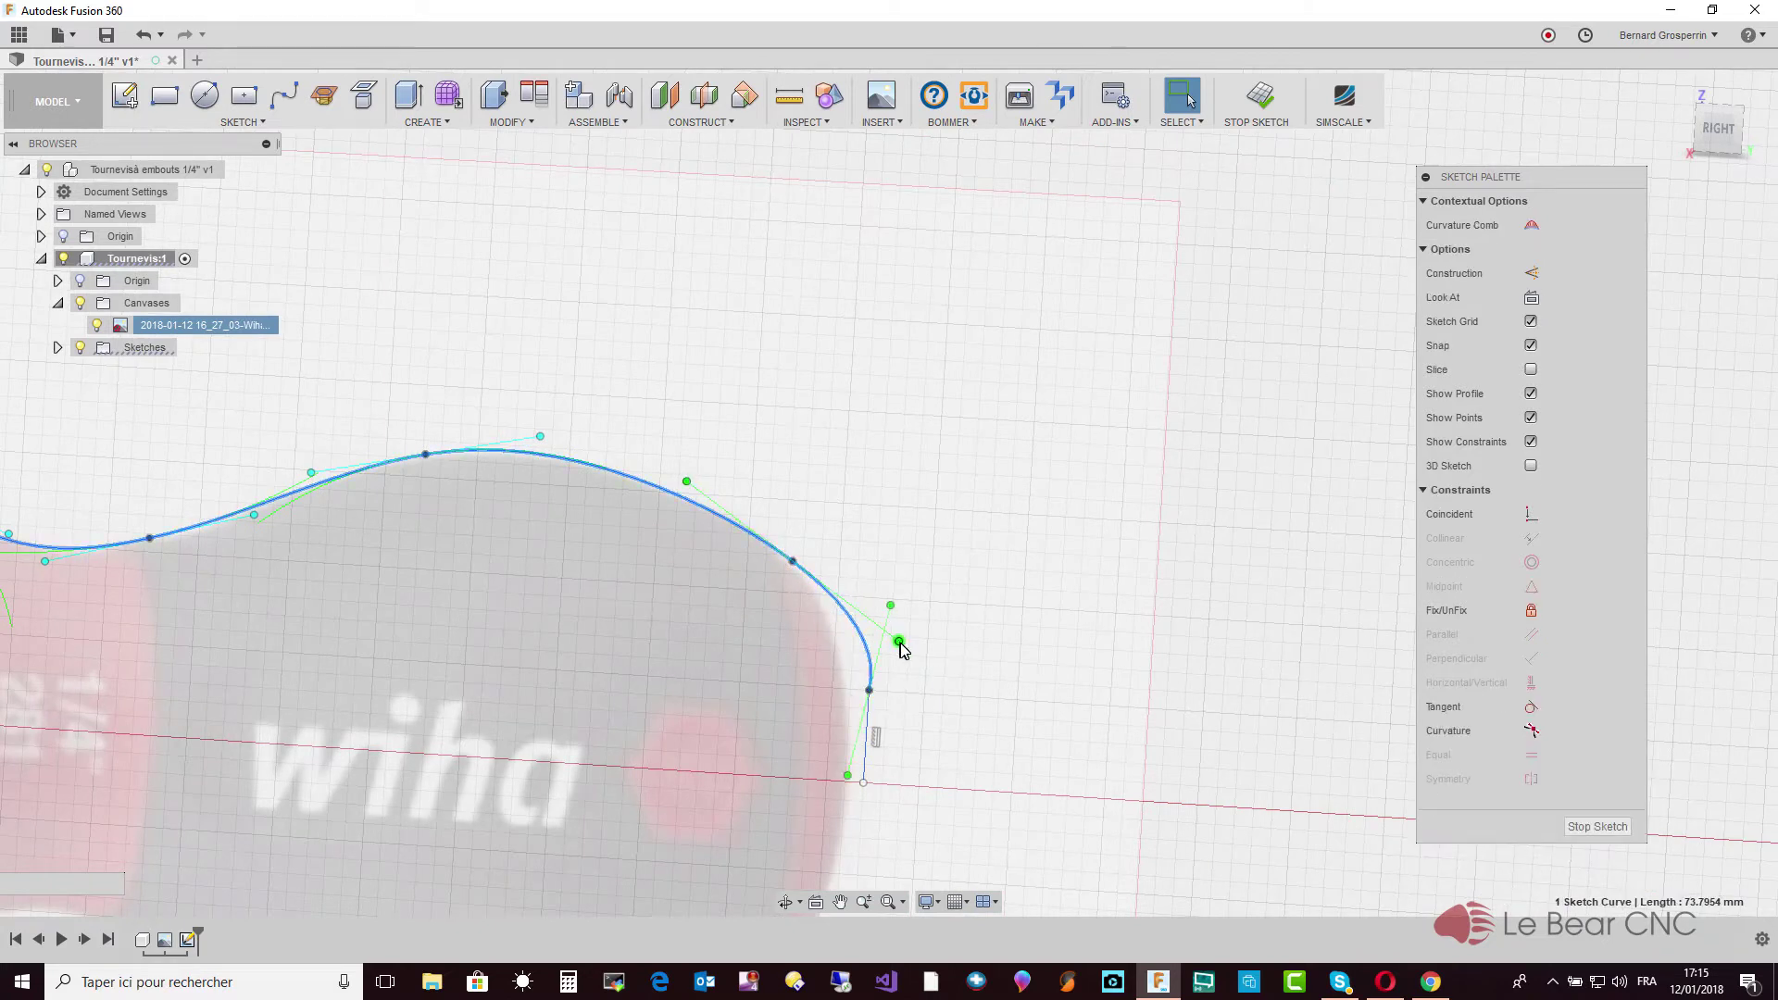
drag(899, 643, 910, 648)
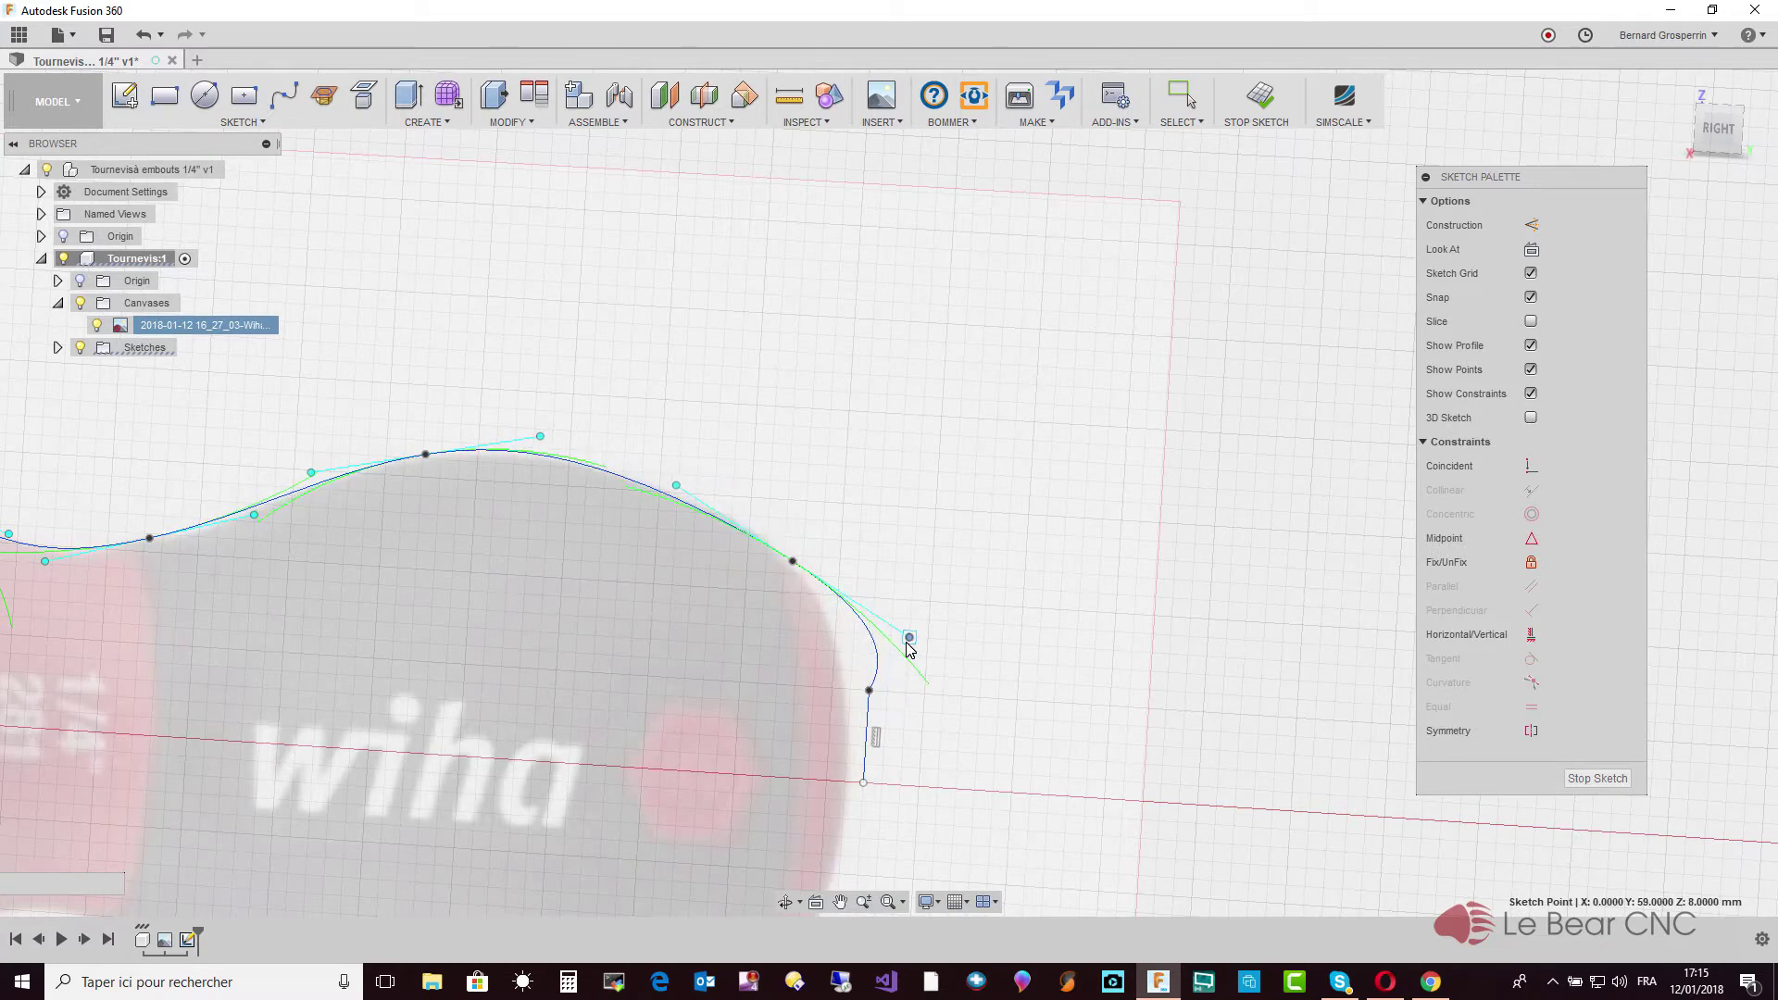
key(Escape)
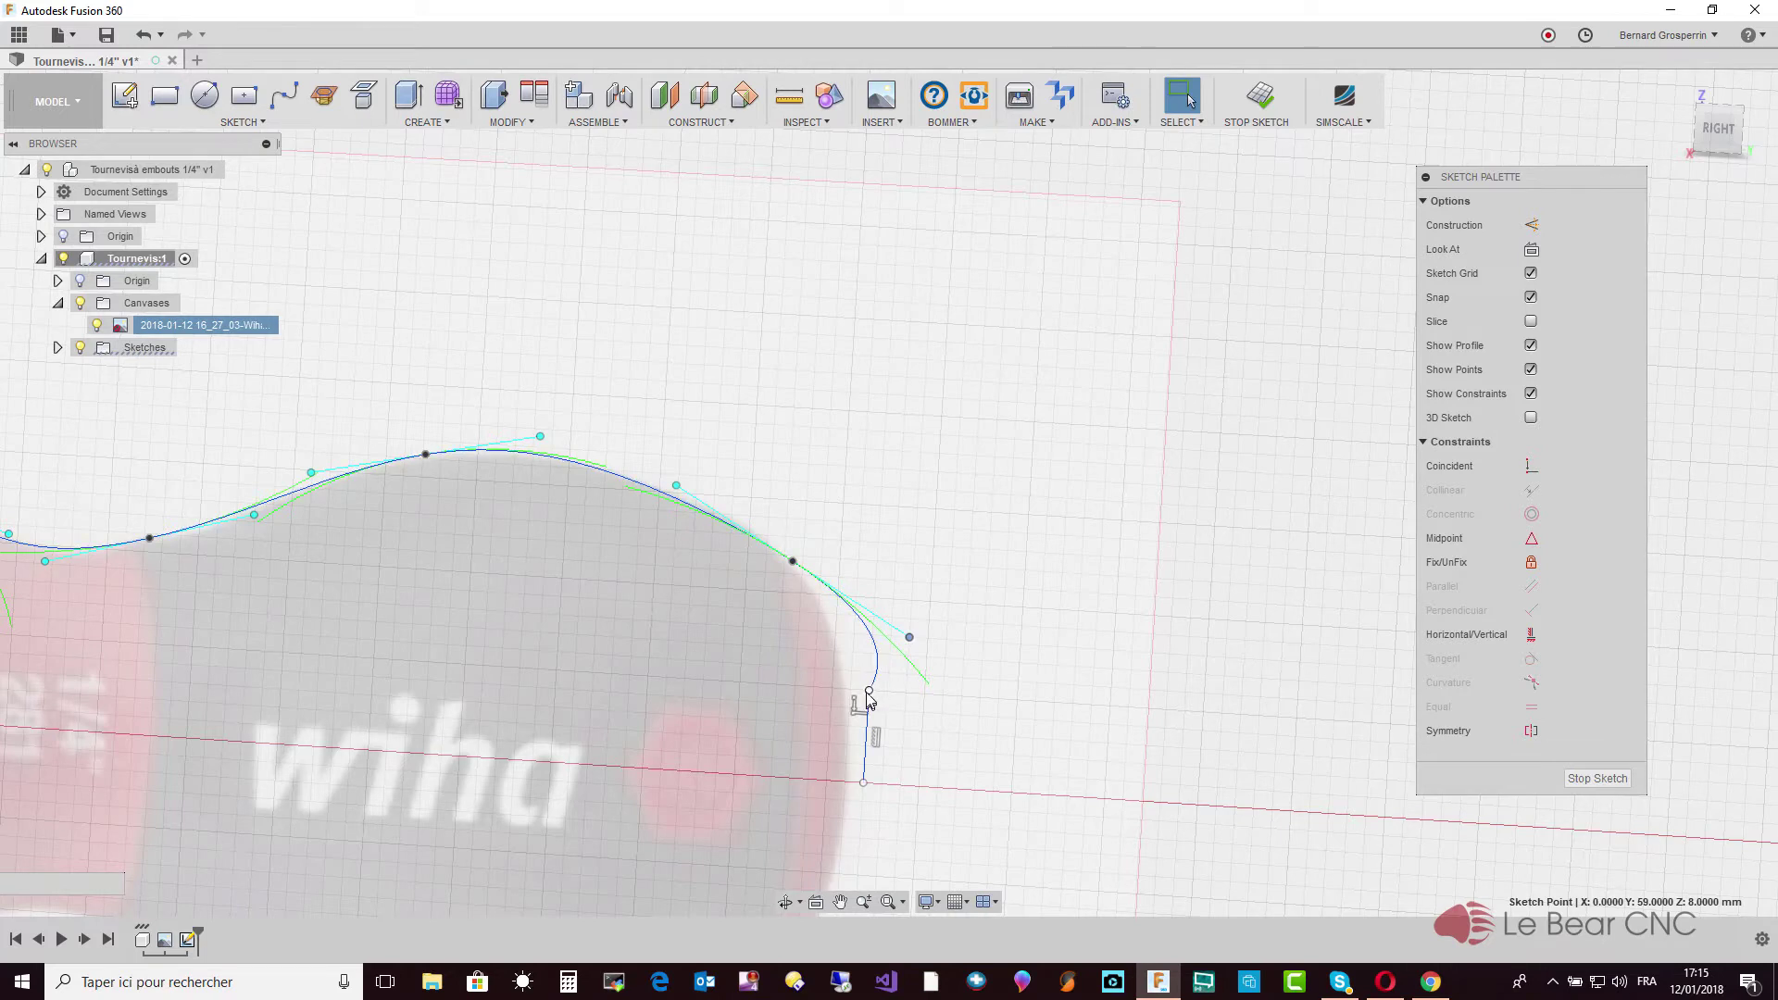
drag(869, 692, 861, 733)
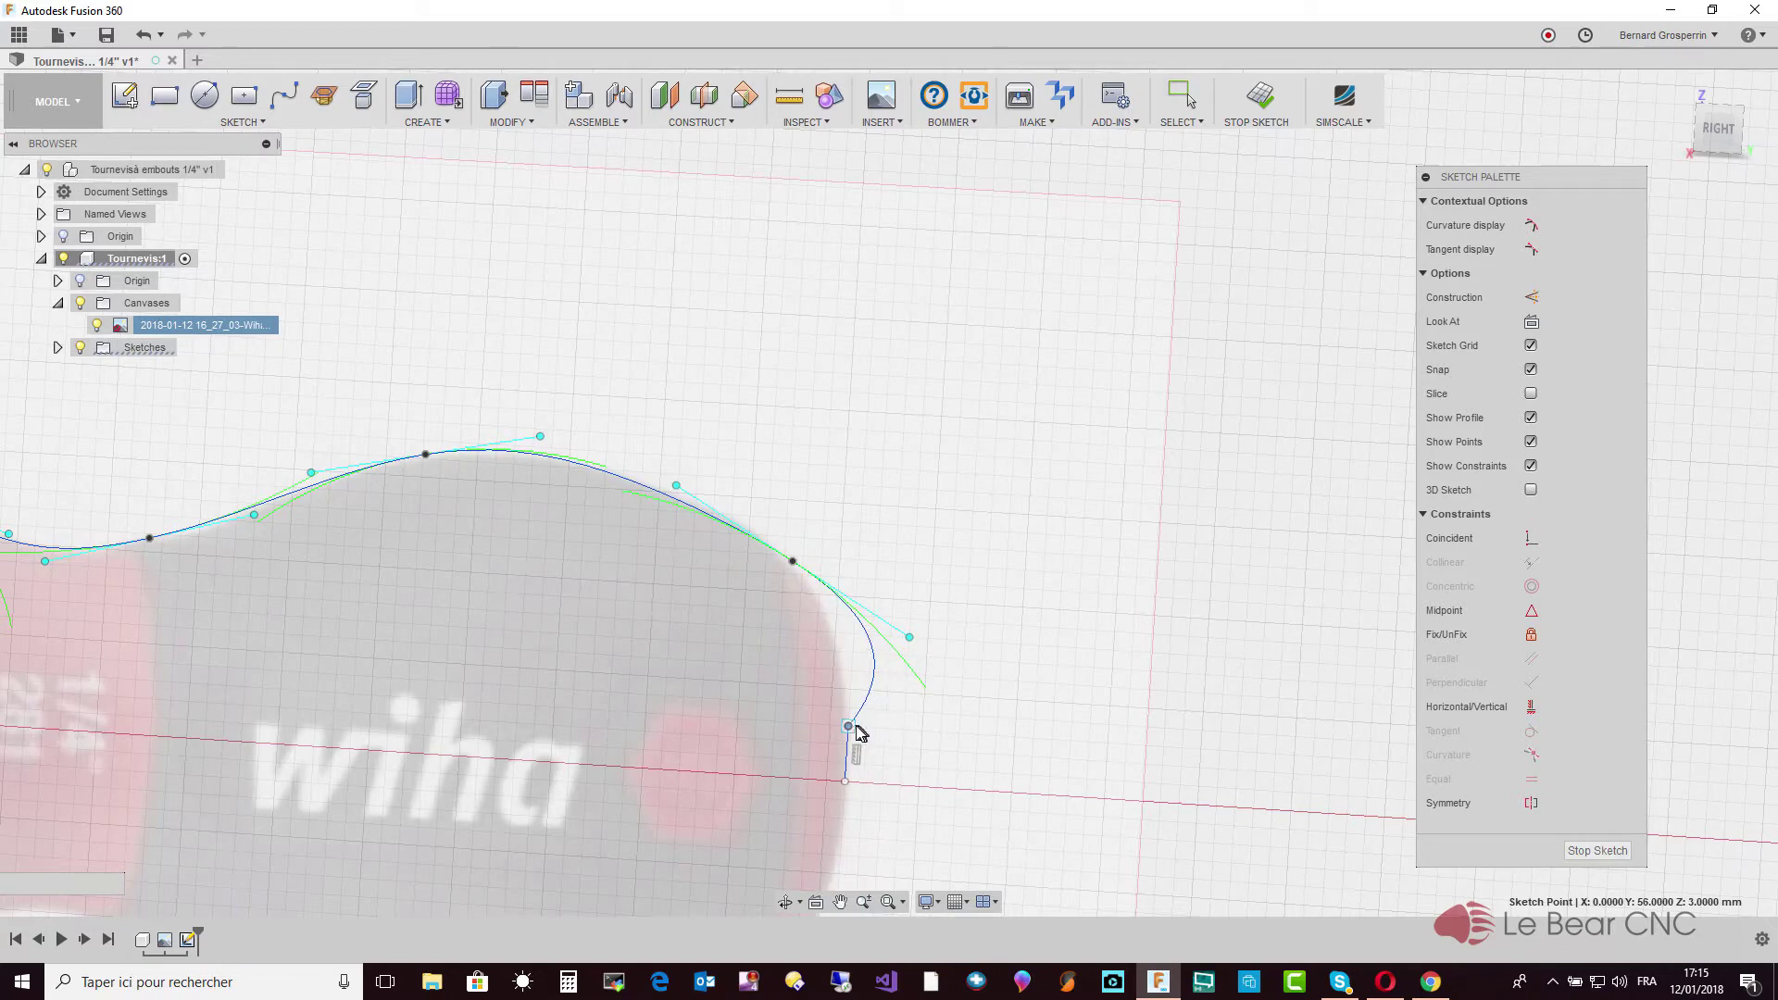
scroll(925, 722, down, 2)
Make the spline end tangent to the vertical end line and pull the front tangent down
click(964, 695)
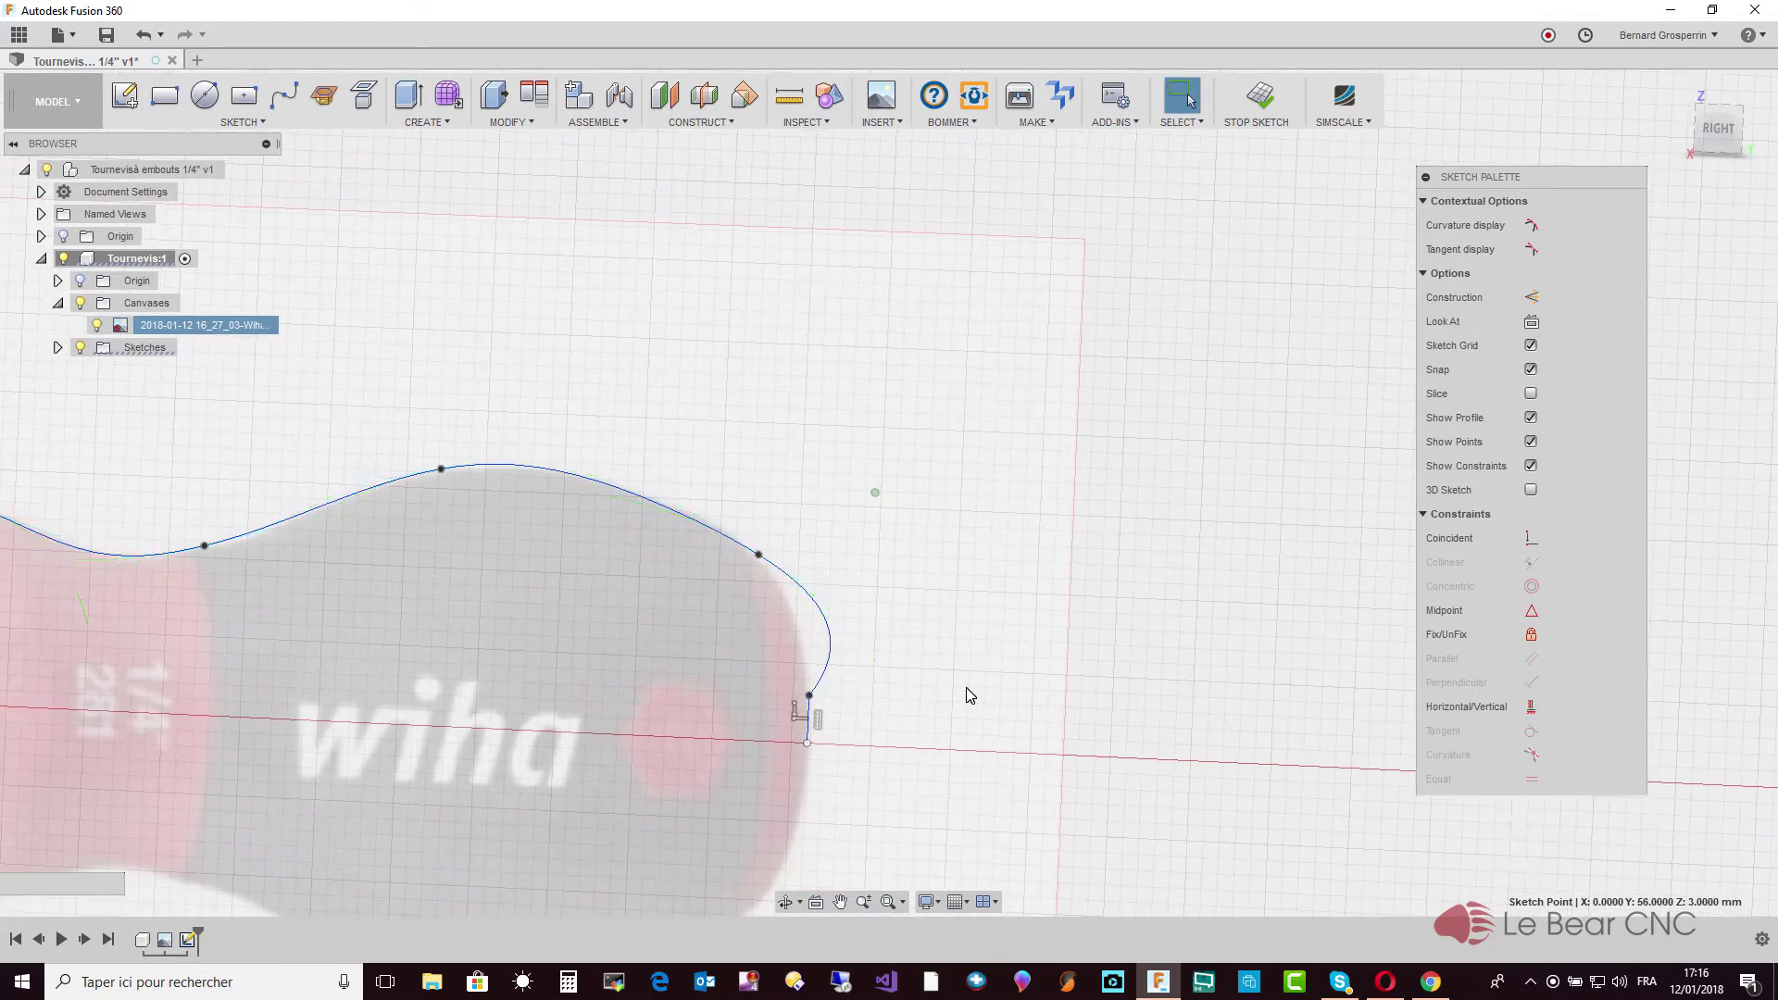
scroll(1150, 658, down, 1)
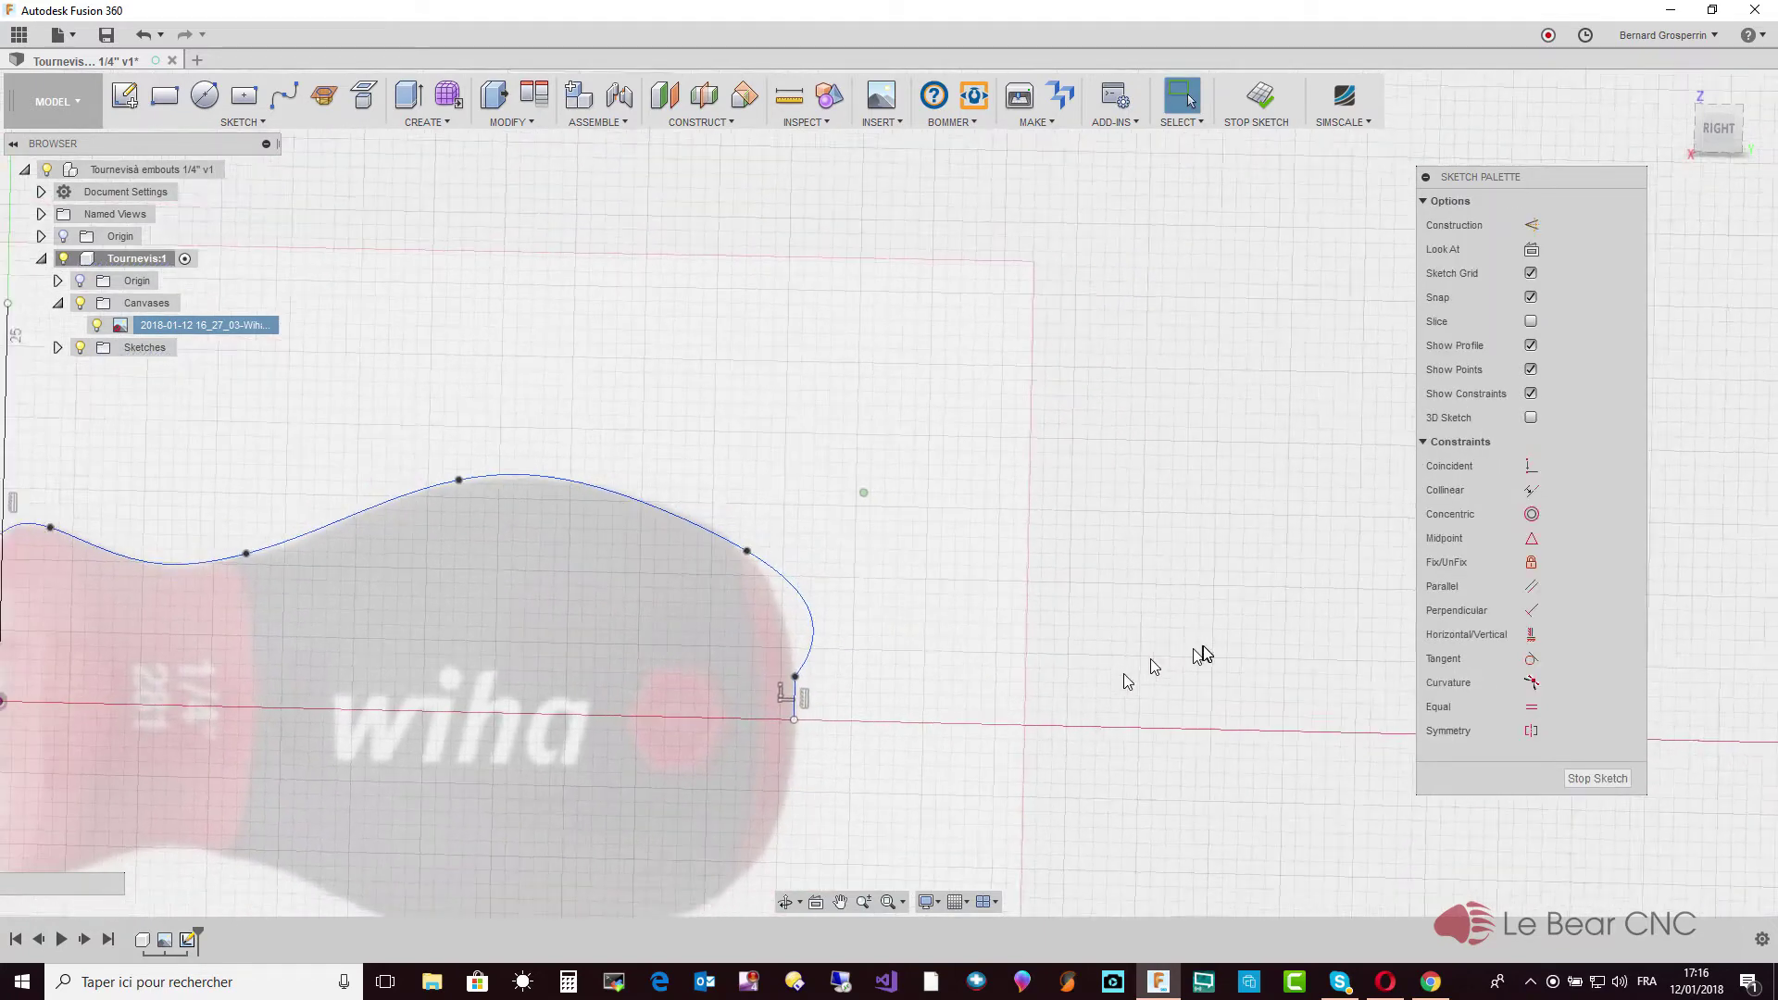
click(1532, 659)
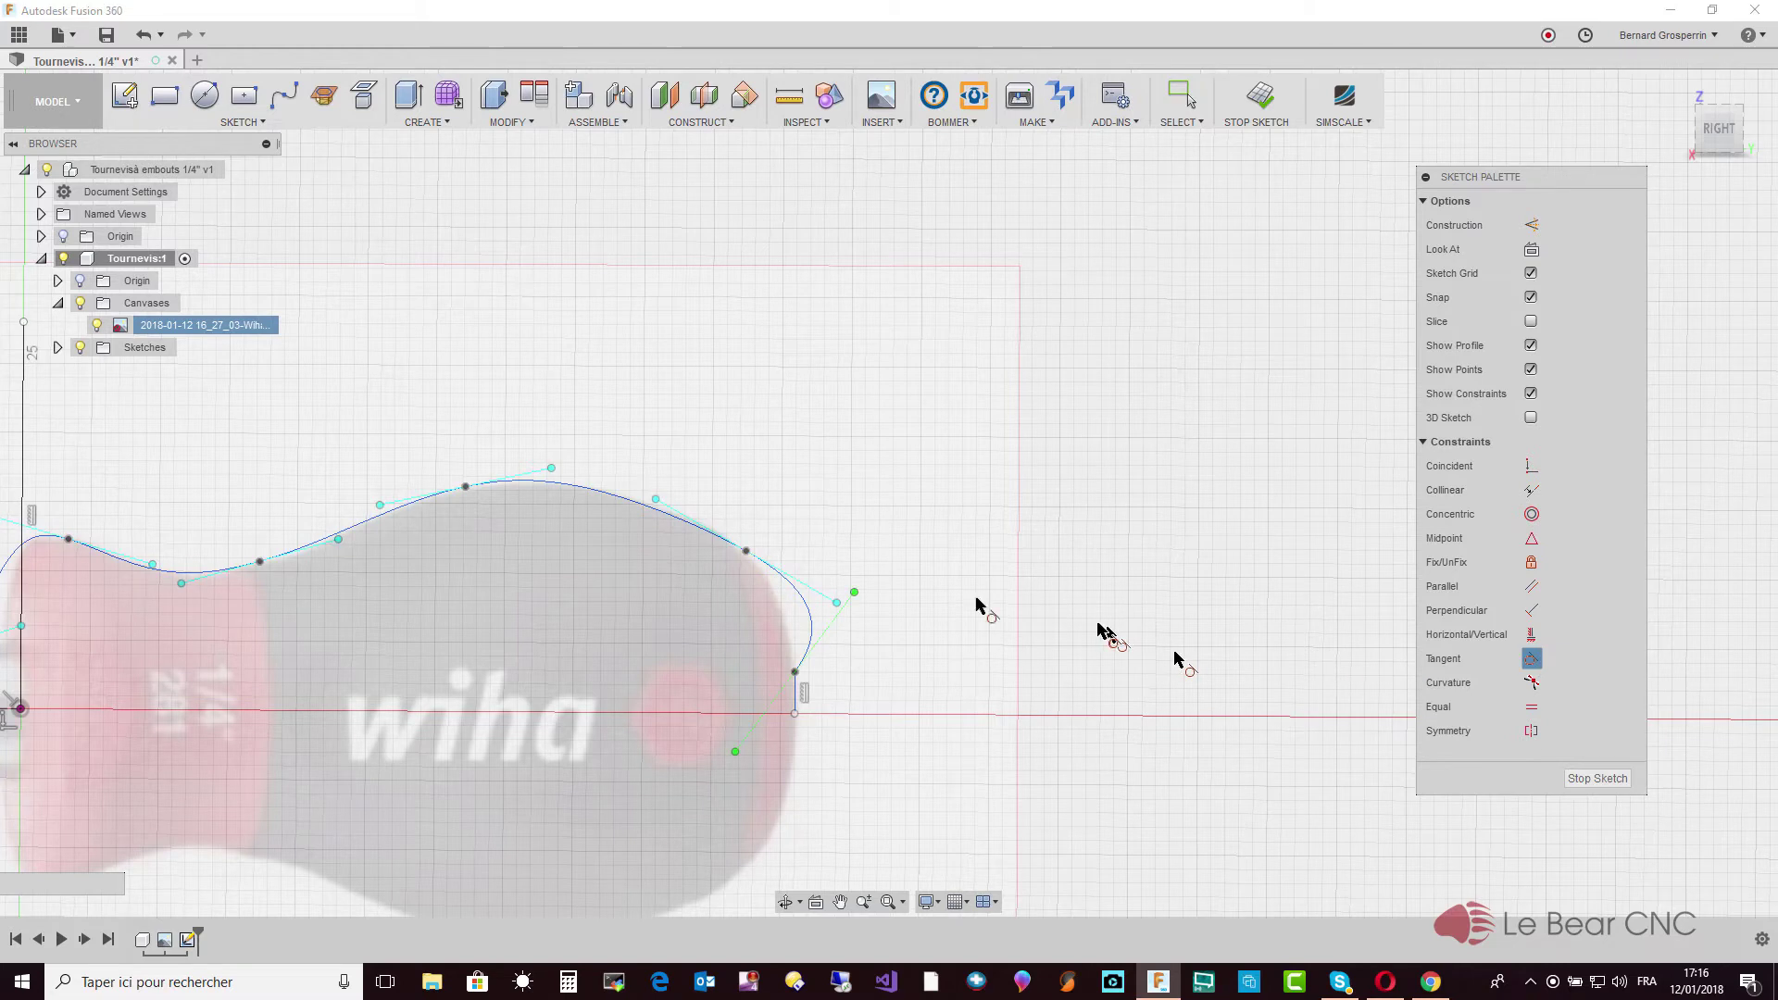
click(812, 628)
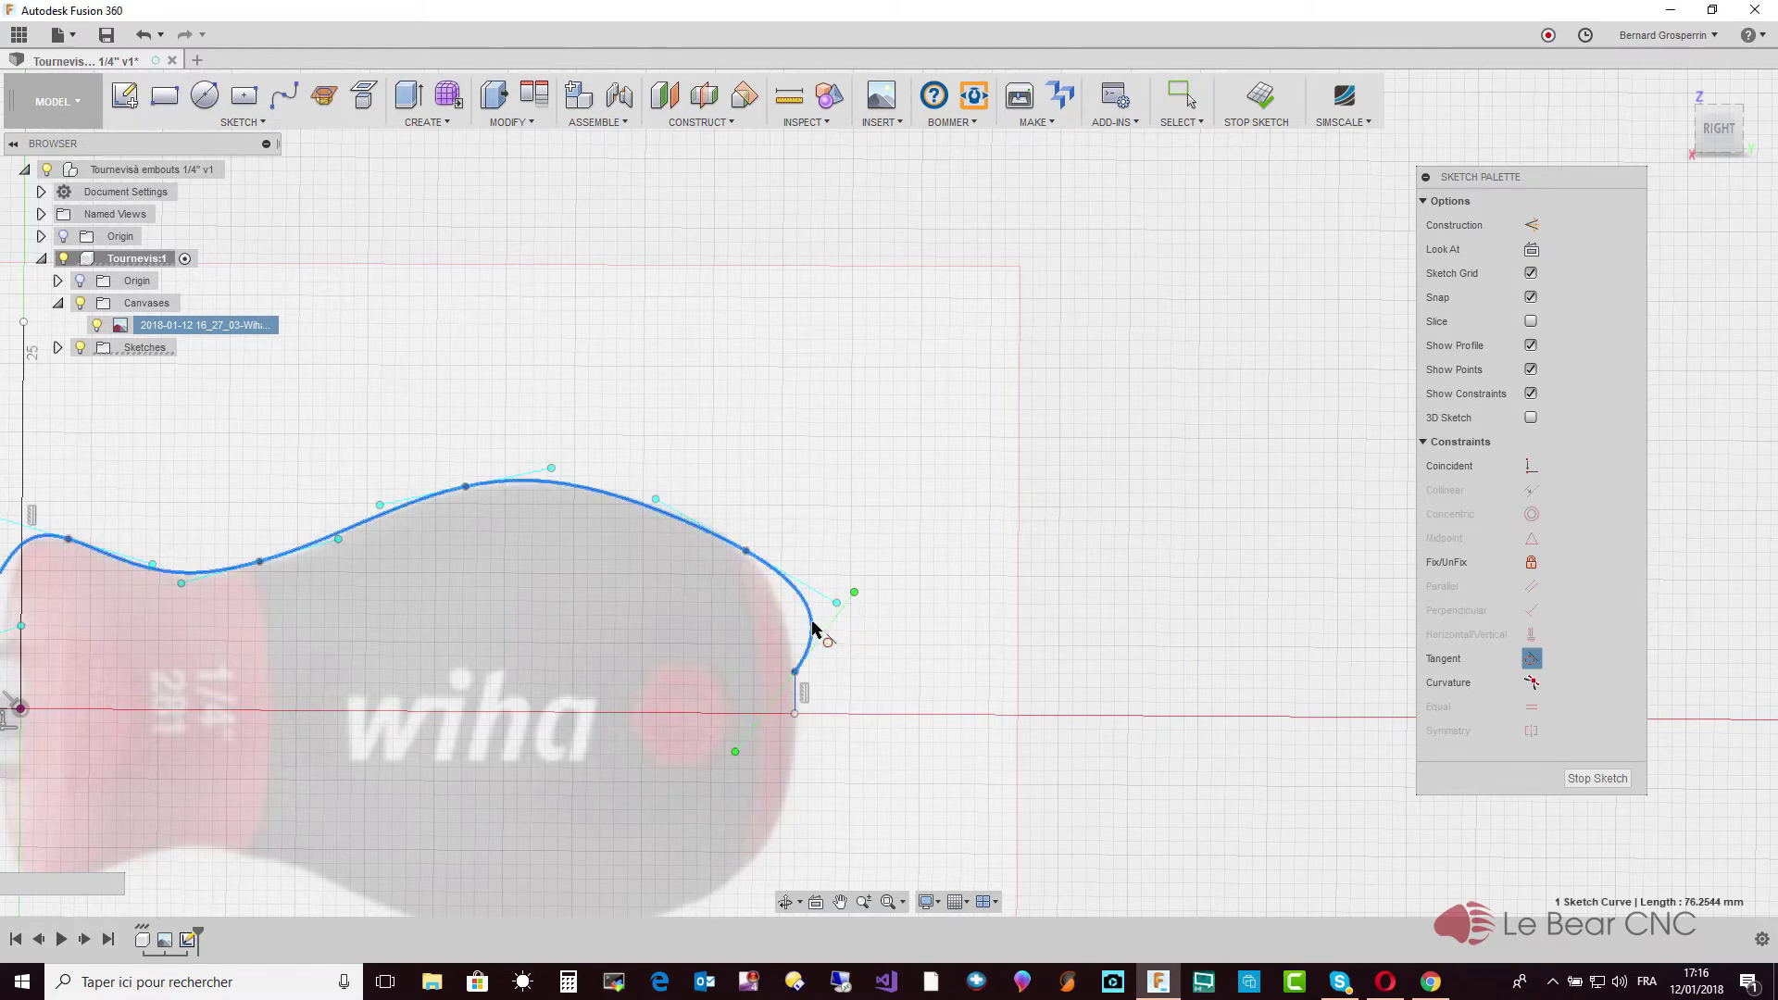
click(795, 692)
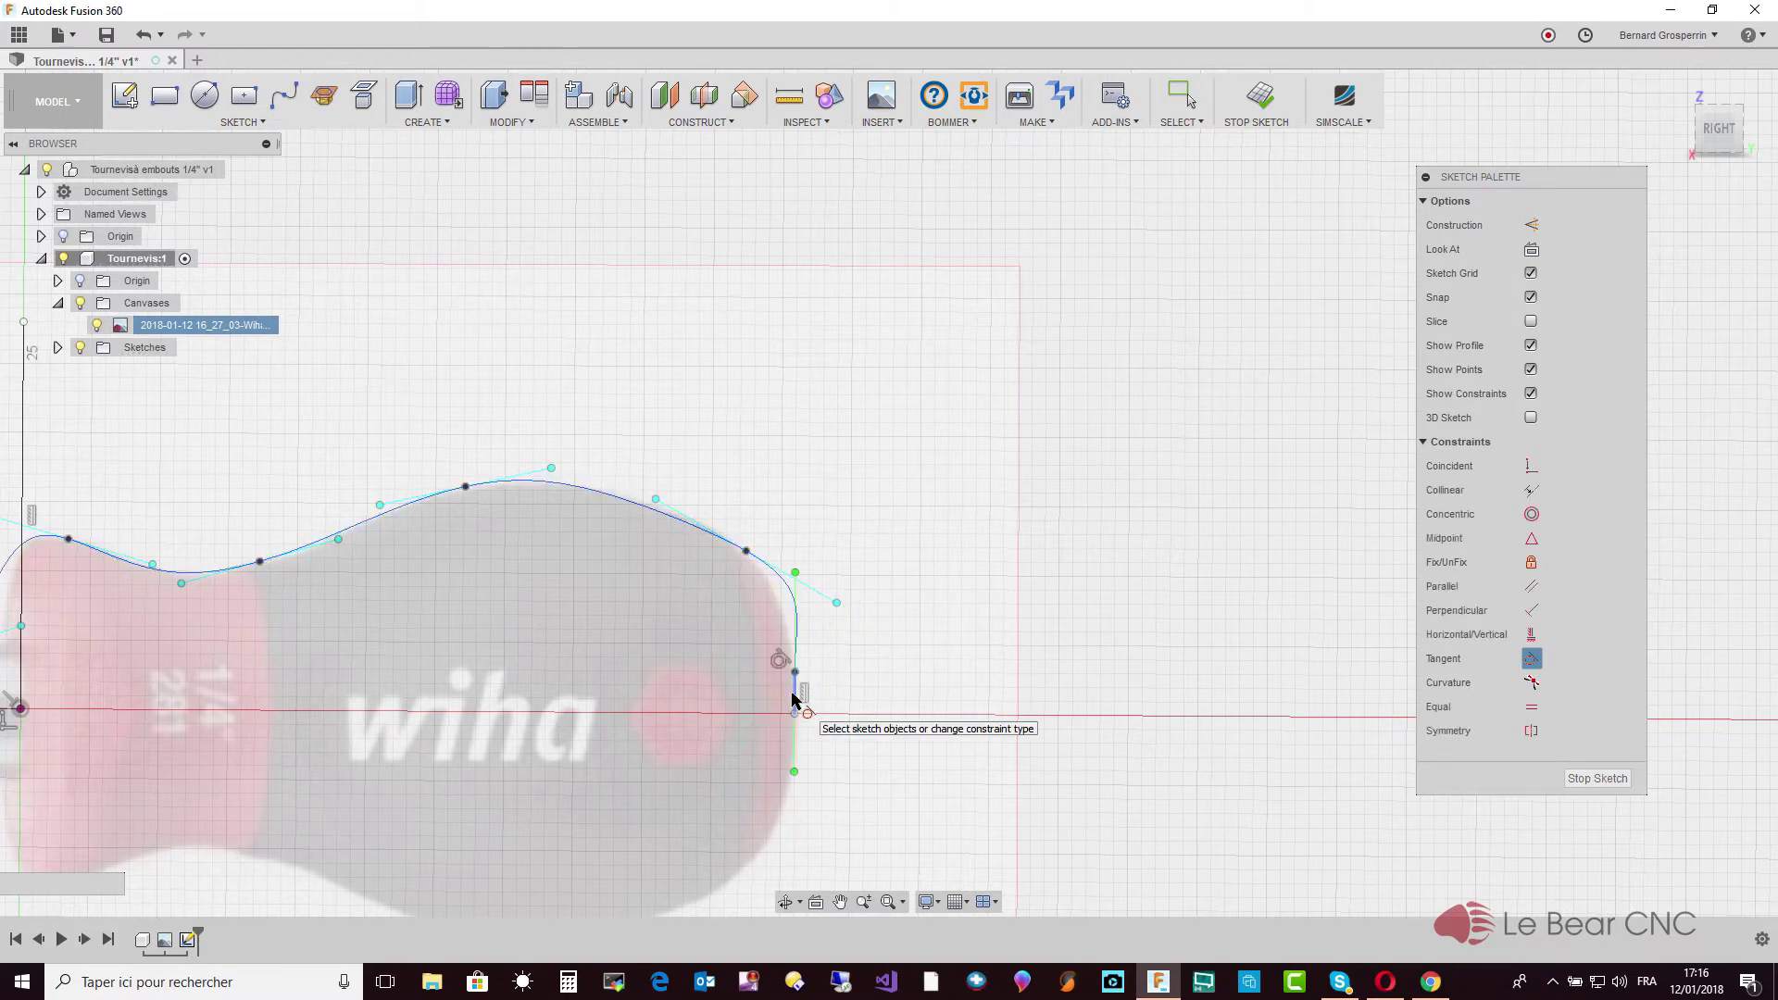
key(Escape)
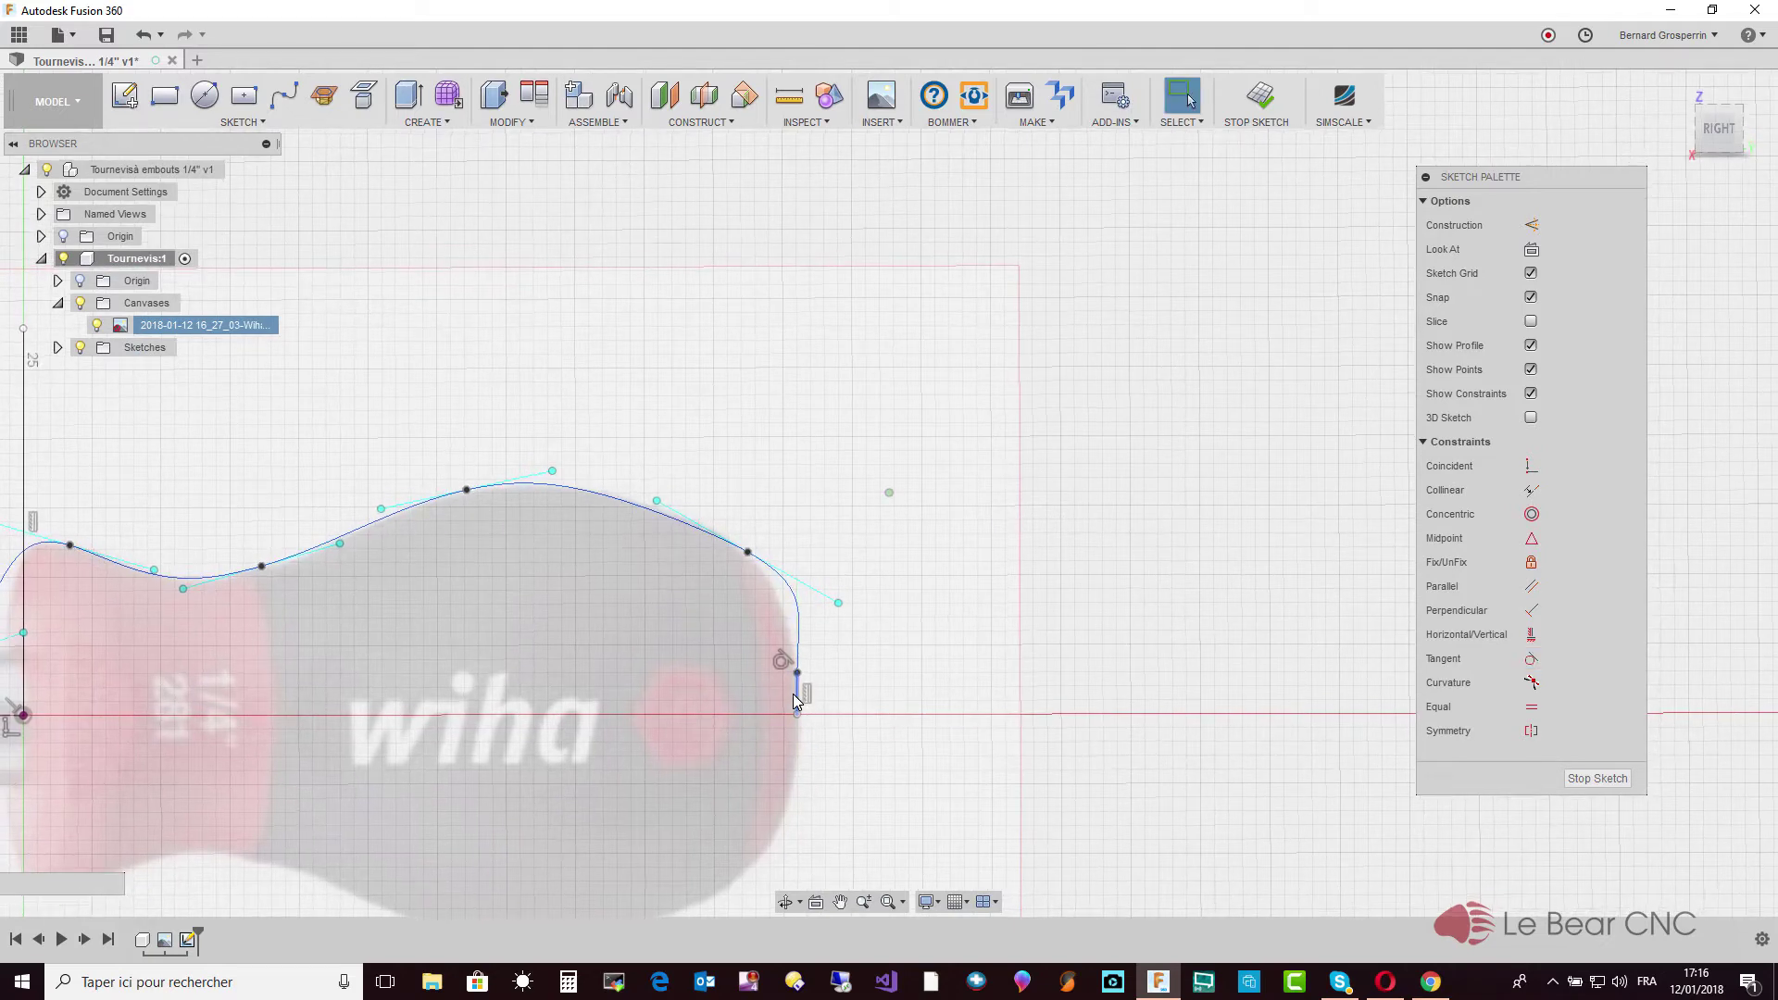
mouse_move(793, 692)
shift+middle_down()
mouse_move(855, 571)
mouse_move(880, 629)
shift+middle_up()
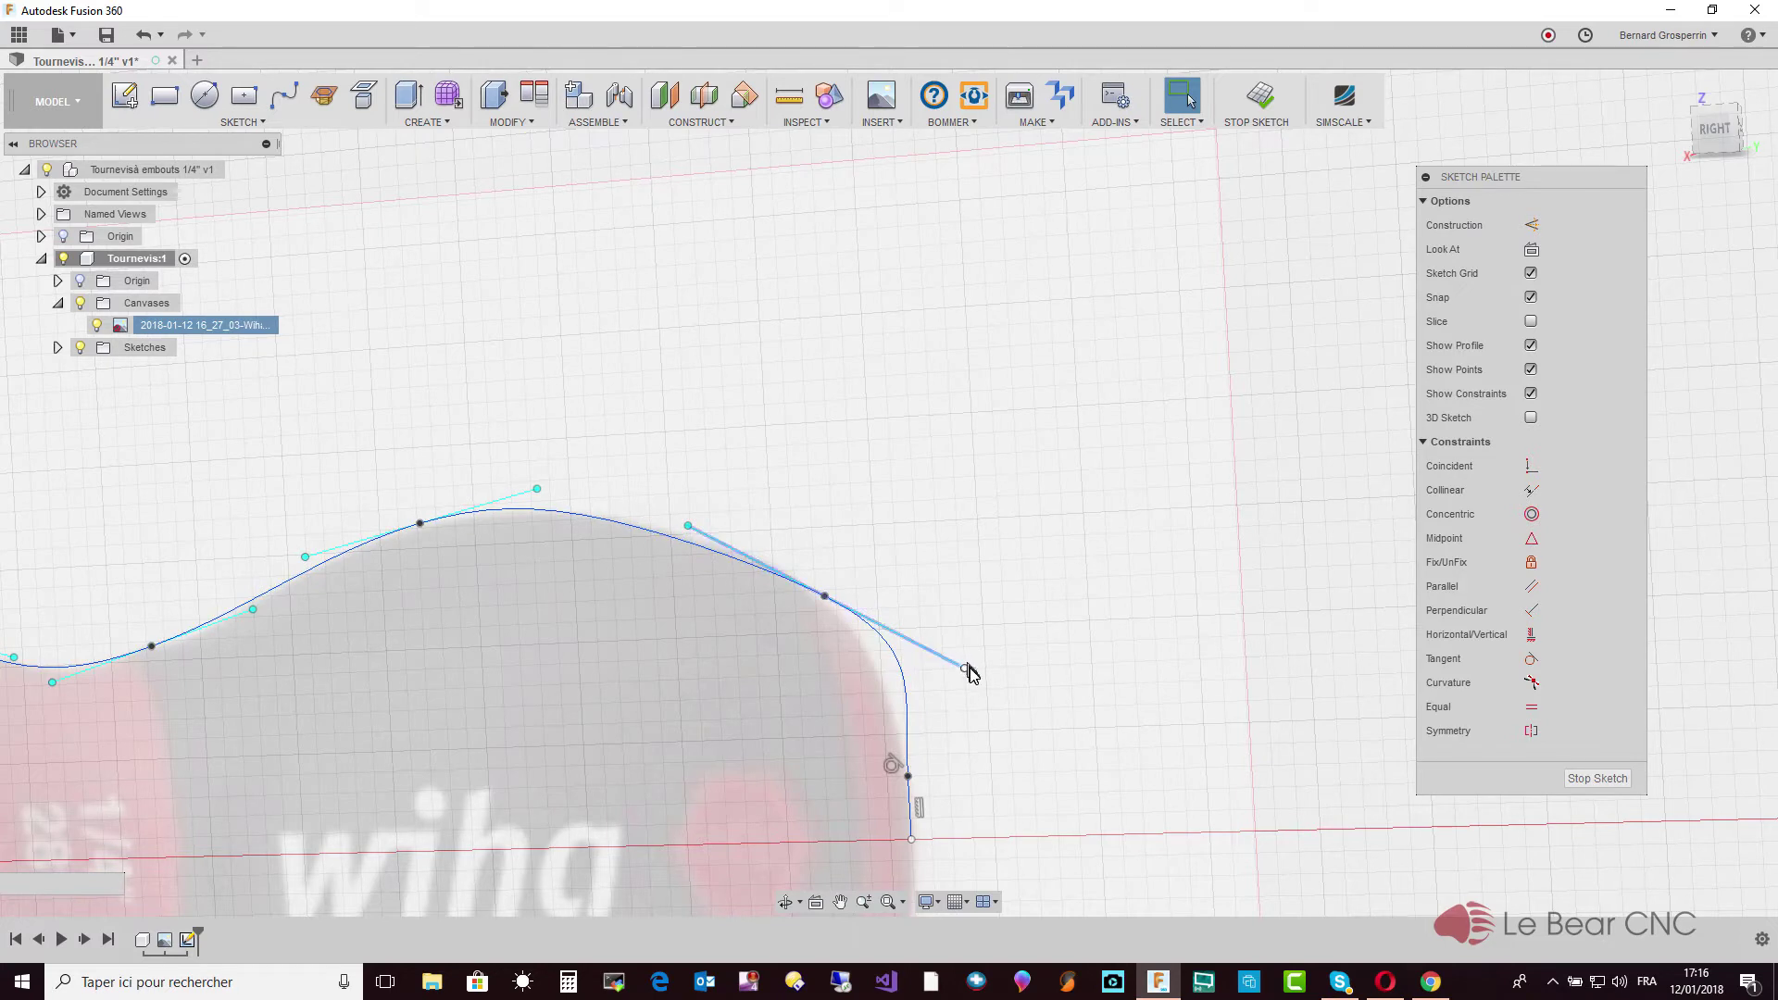
mouse_move(965, 669)
mouse_down()
mouse_move(965, 692)
mouse_move(902, 669)
mouse_move(913, 653)
mouse_move(894, 669)
mouse_up()
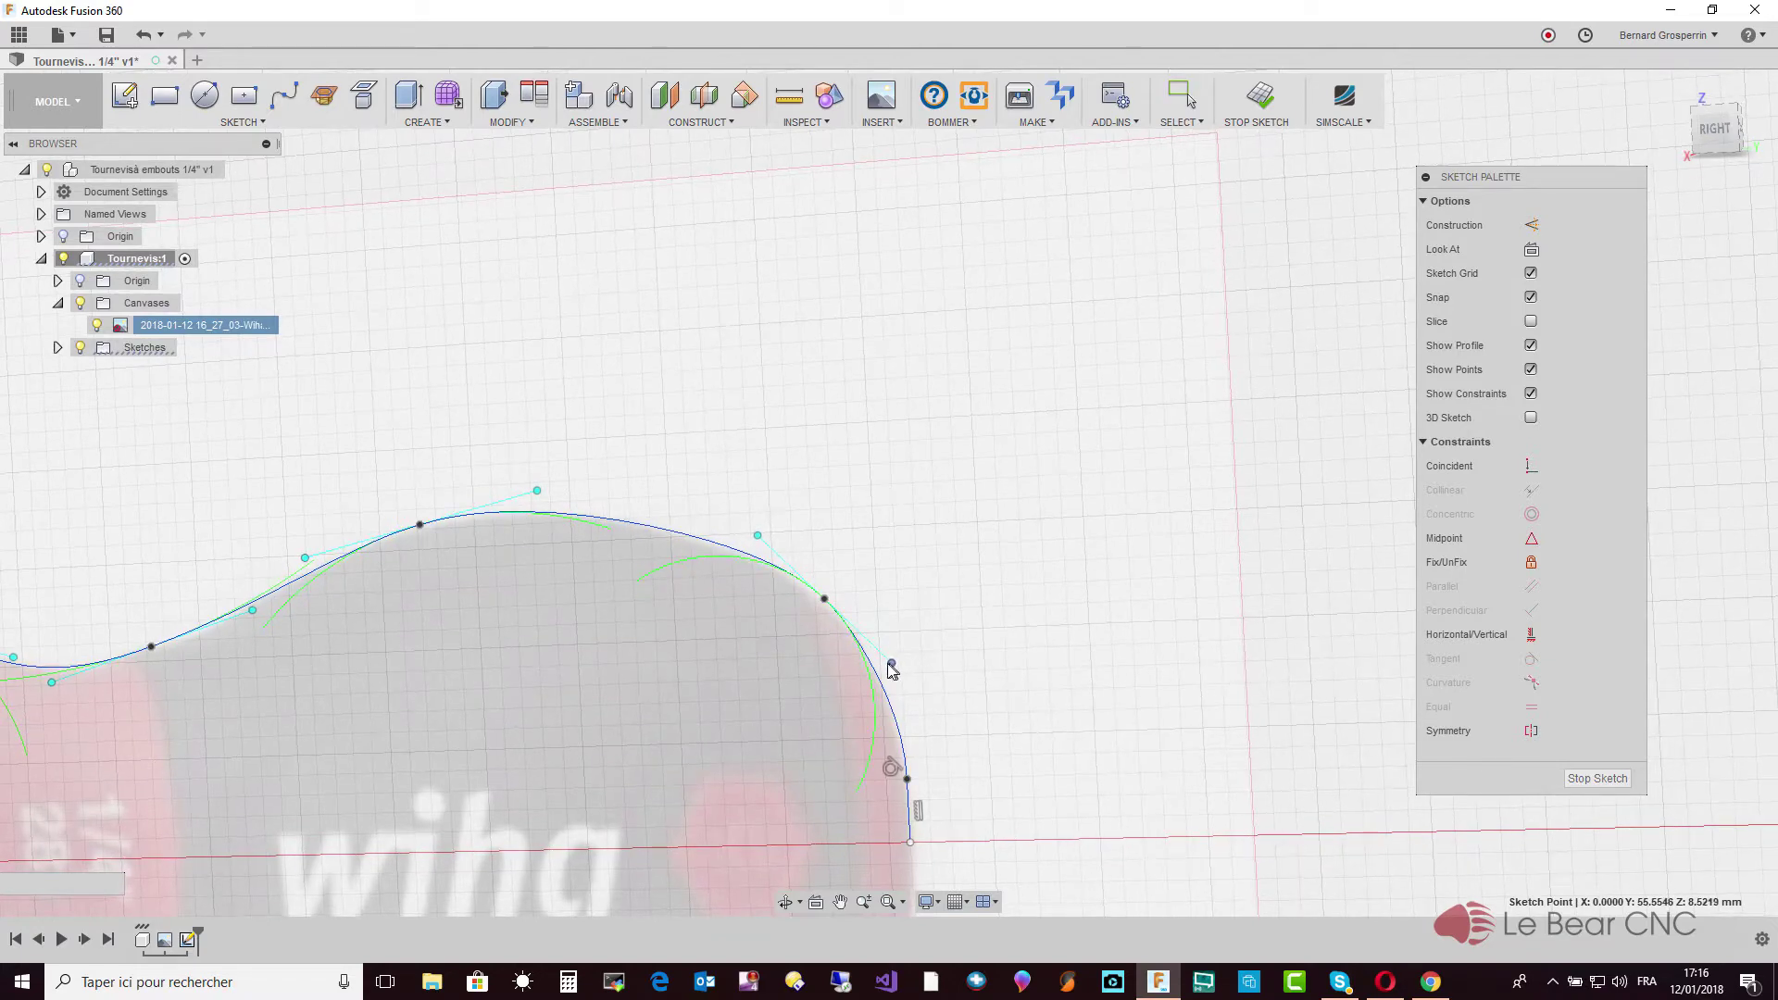
Zoom in and nudge the front tangent handle to refine the rounded end curve
scroll(889, 665, down, 4)
scroll(889, 664, up, 2)
scroll(890, 663, up, 2)
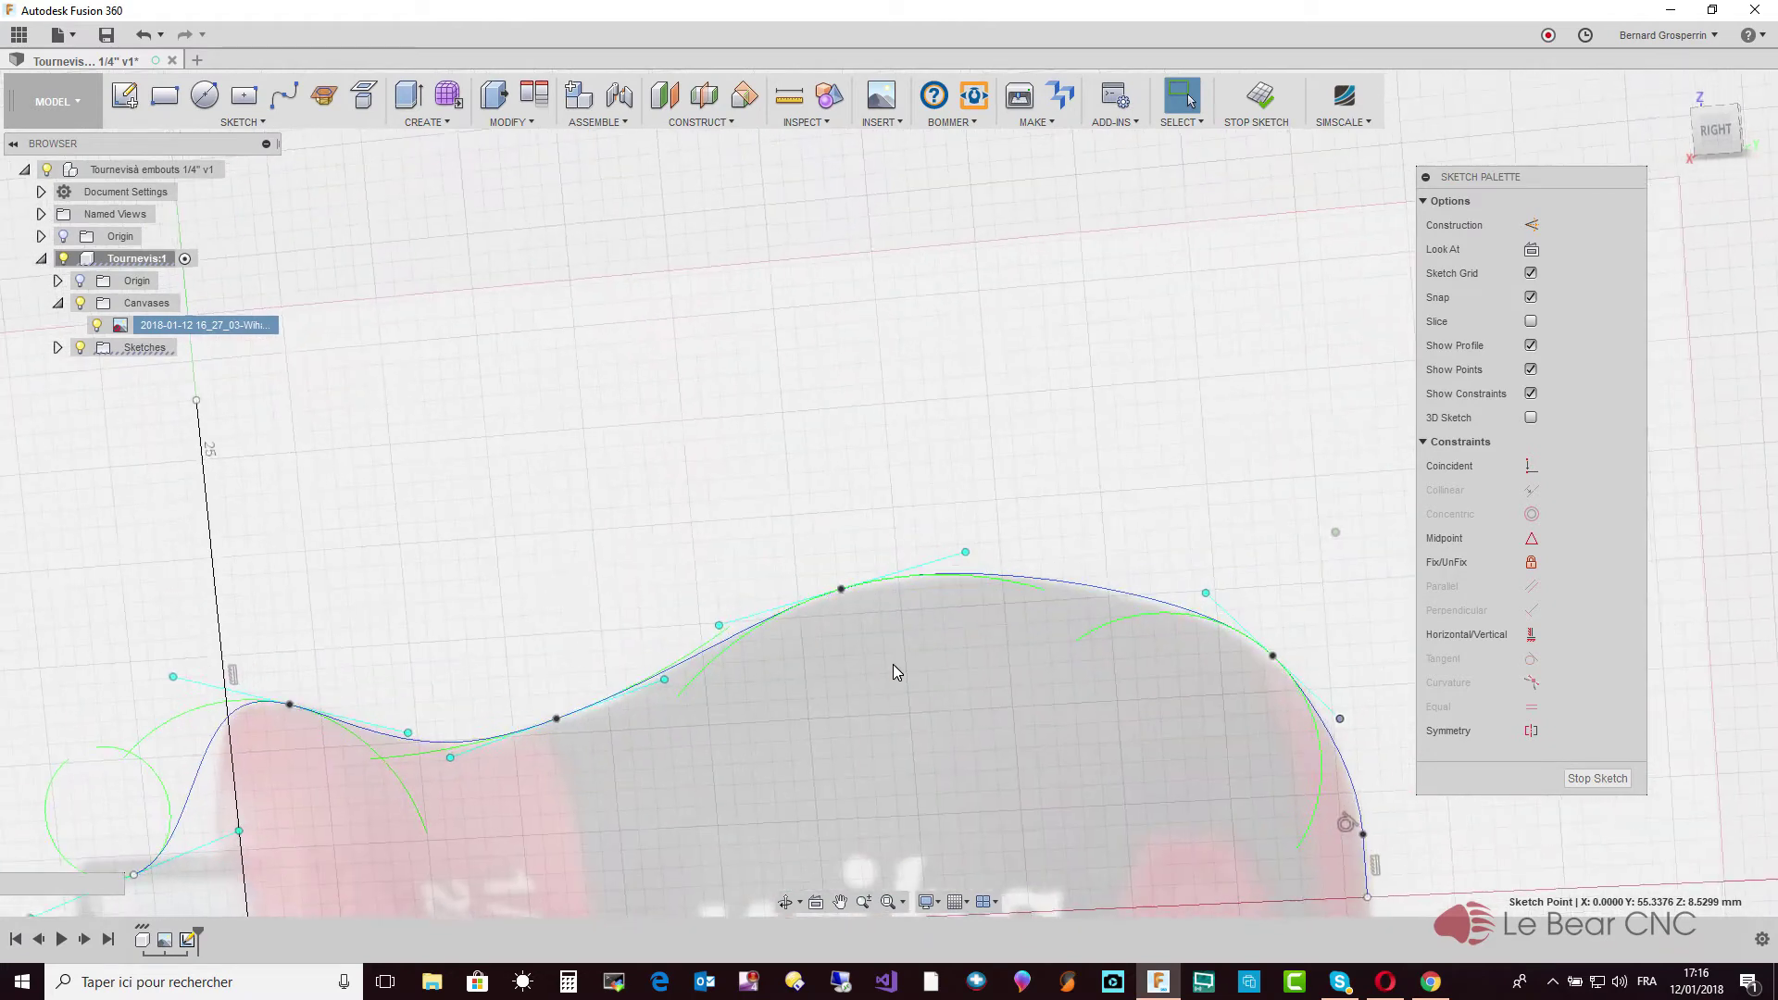
scroll(1022, 683, up, 1)
scroll(1064, 683, up, 1)
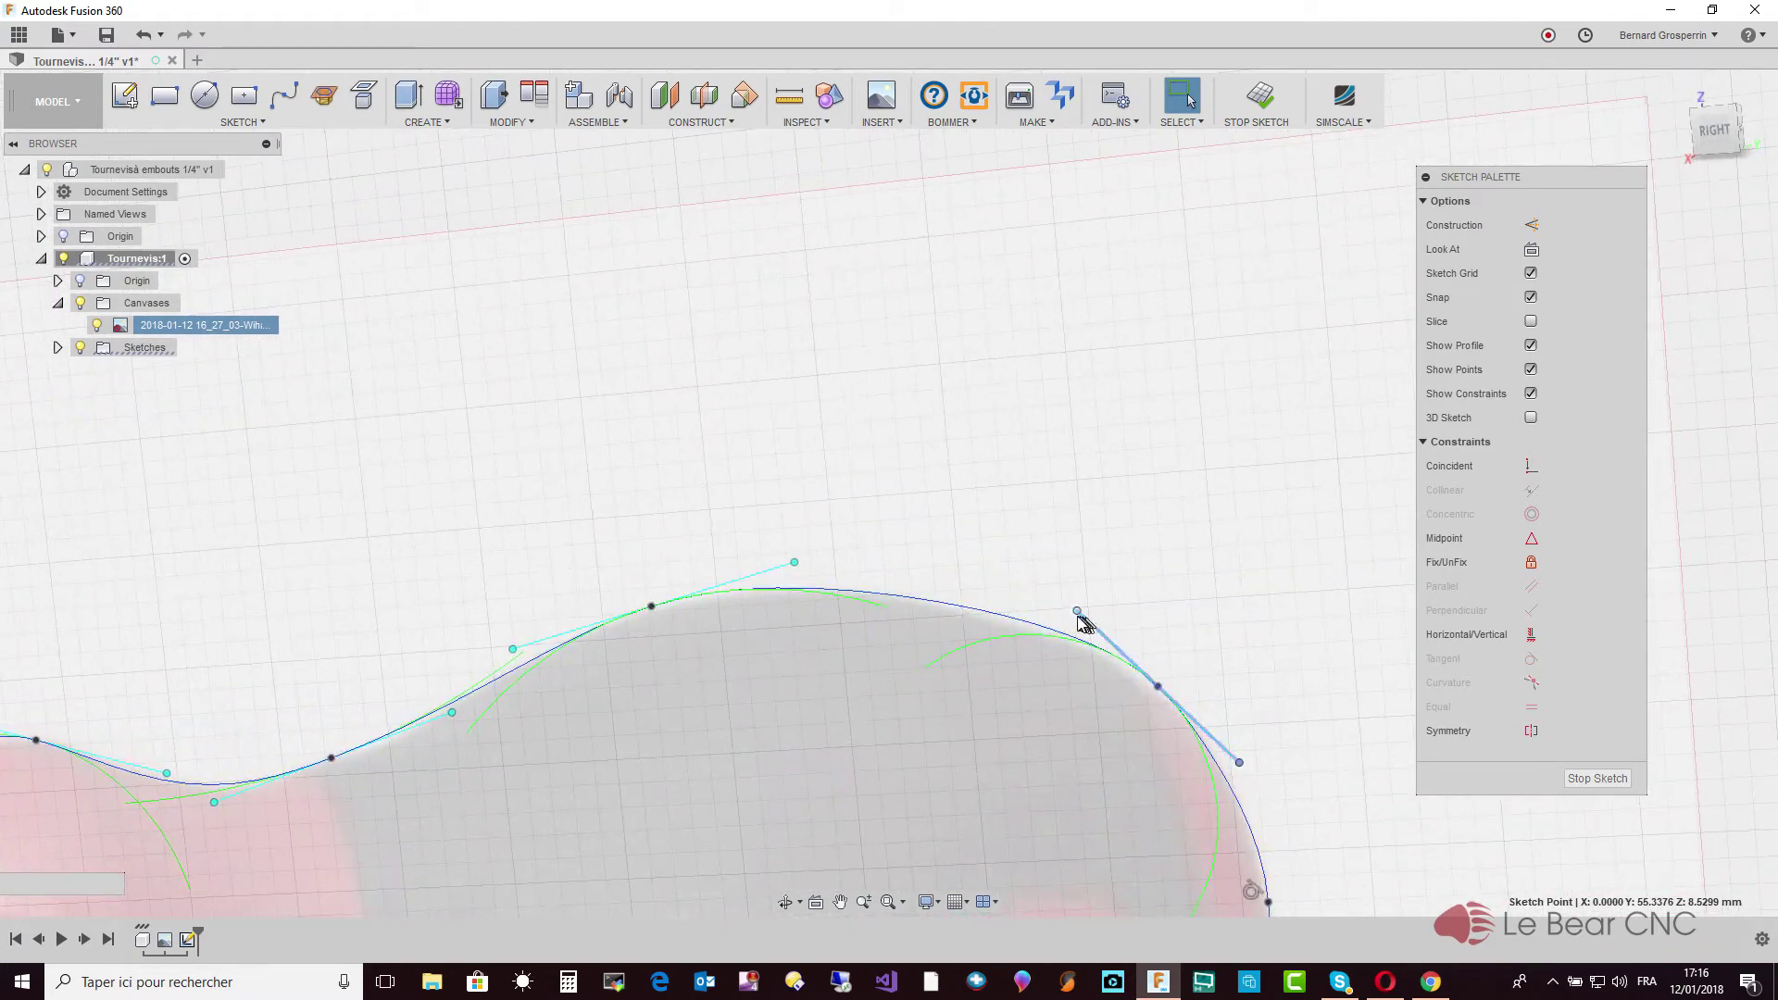
drag(1076, 612, 1073, 613)
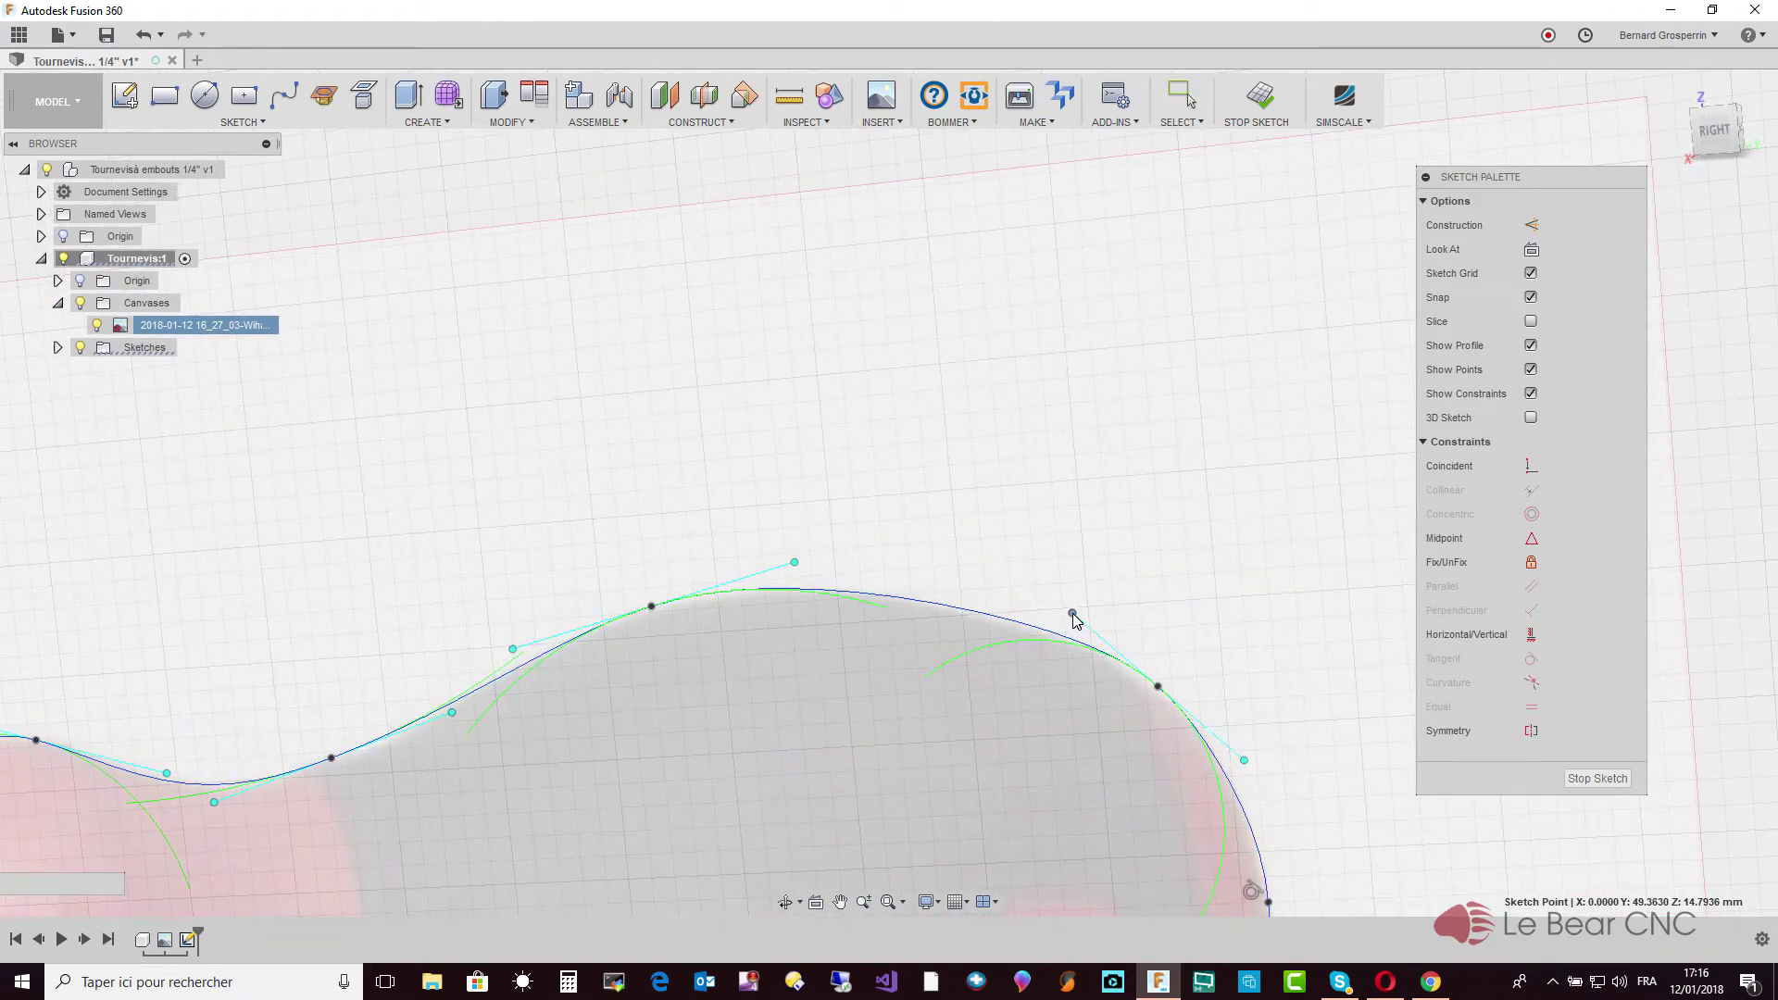
scroll(1072, 613, down, 1)
scroll(1073, 615, down, 2)
scroll(1074, 619, down, 1)
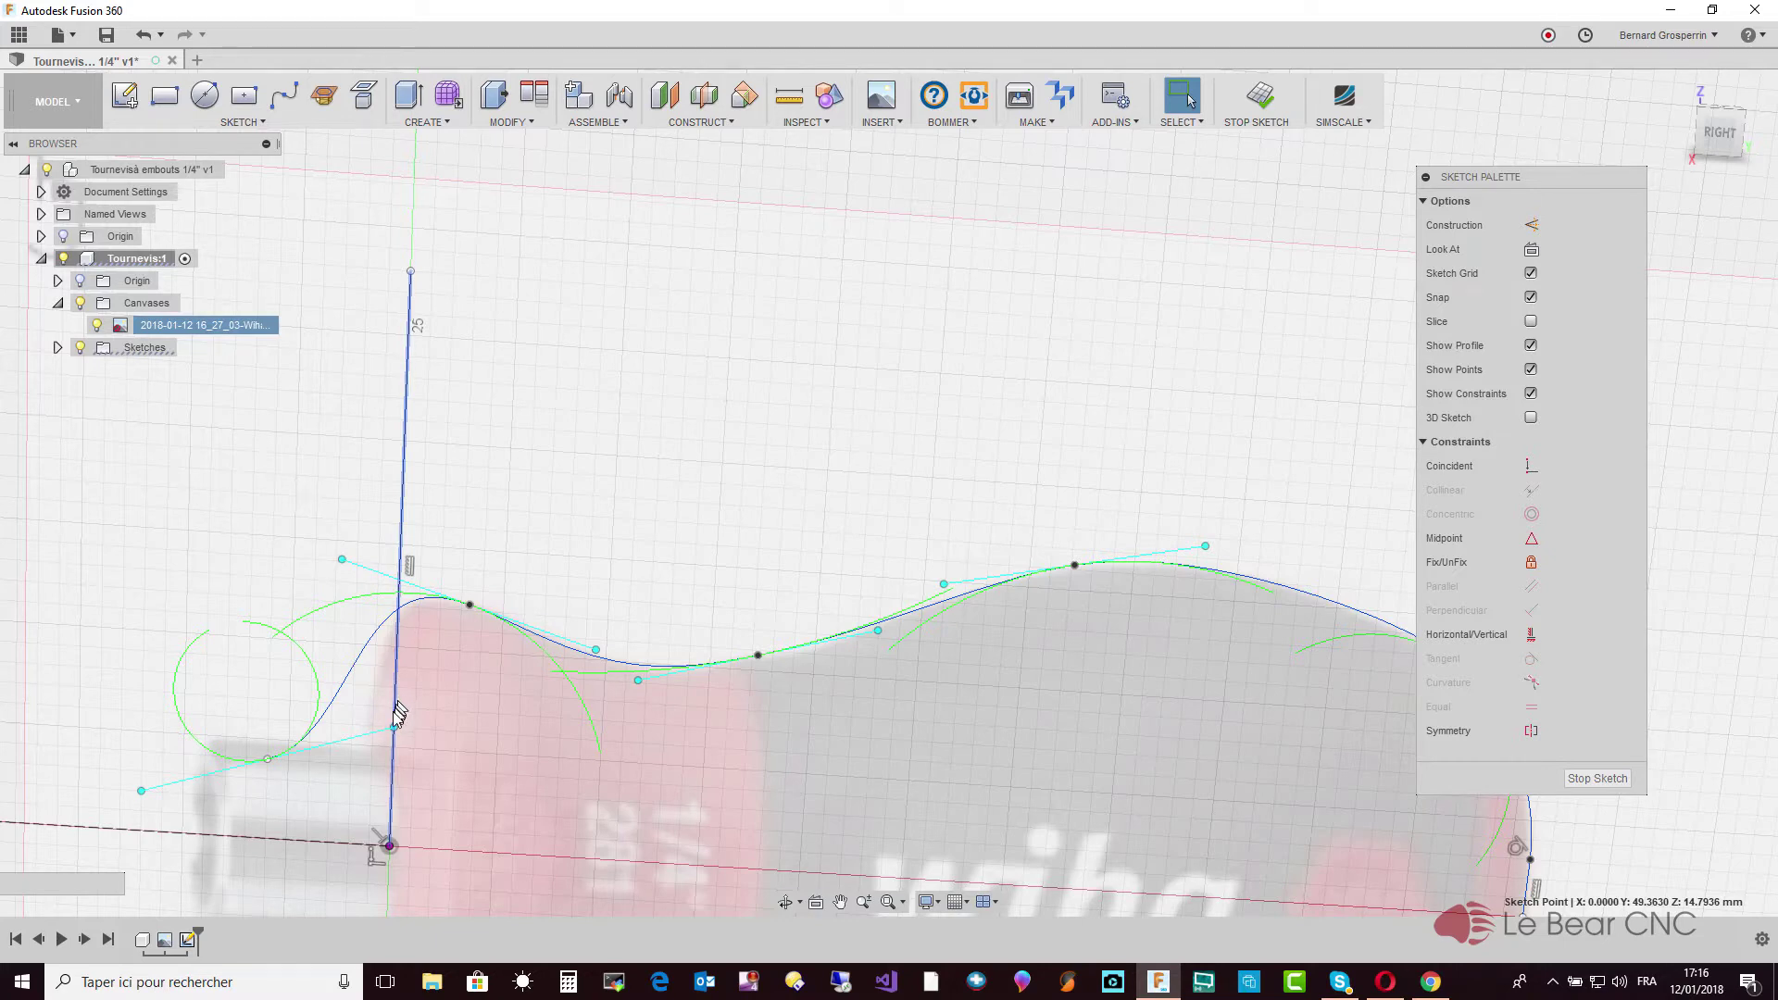
Reshape the neck tangent and move the spline's back end point right and down
mouse_move(396, 727)
mouse_down()
mouse_move(369, 735)
mouse_move(364, 779)
mouse_up()
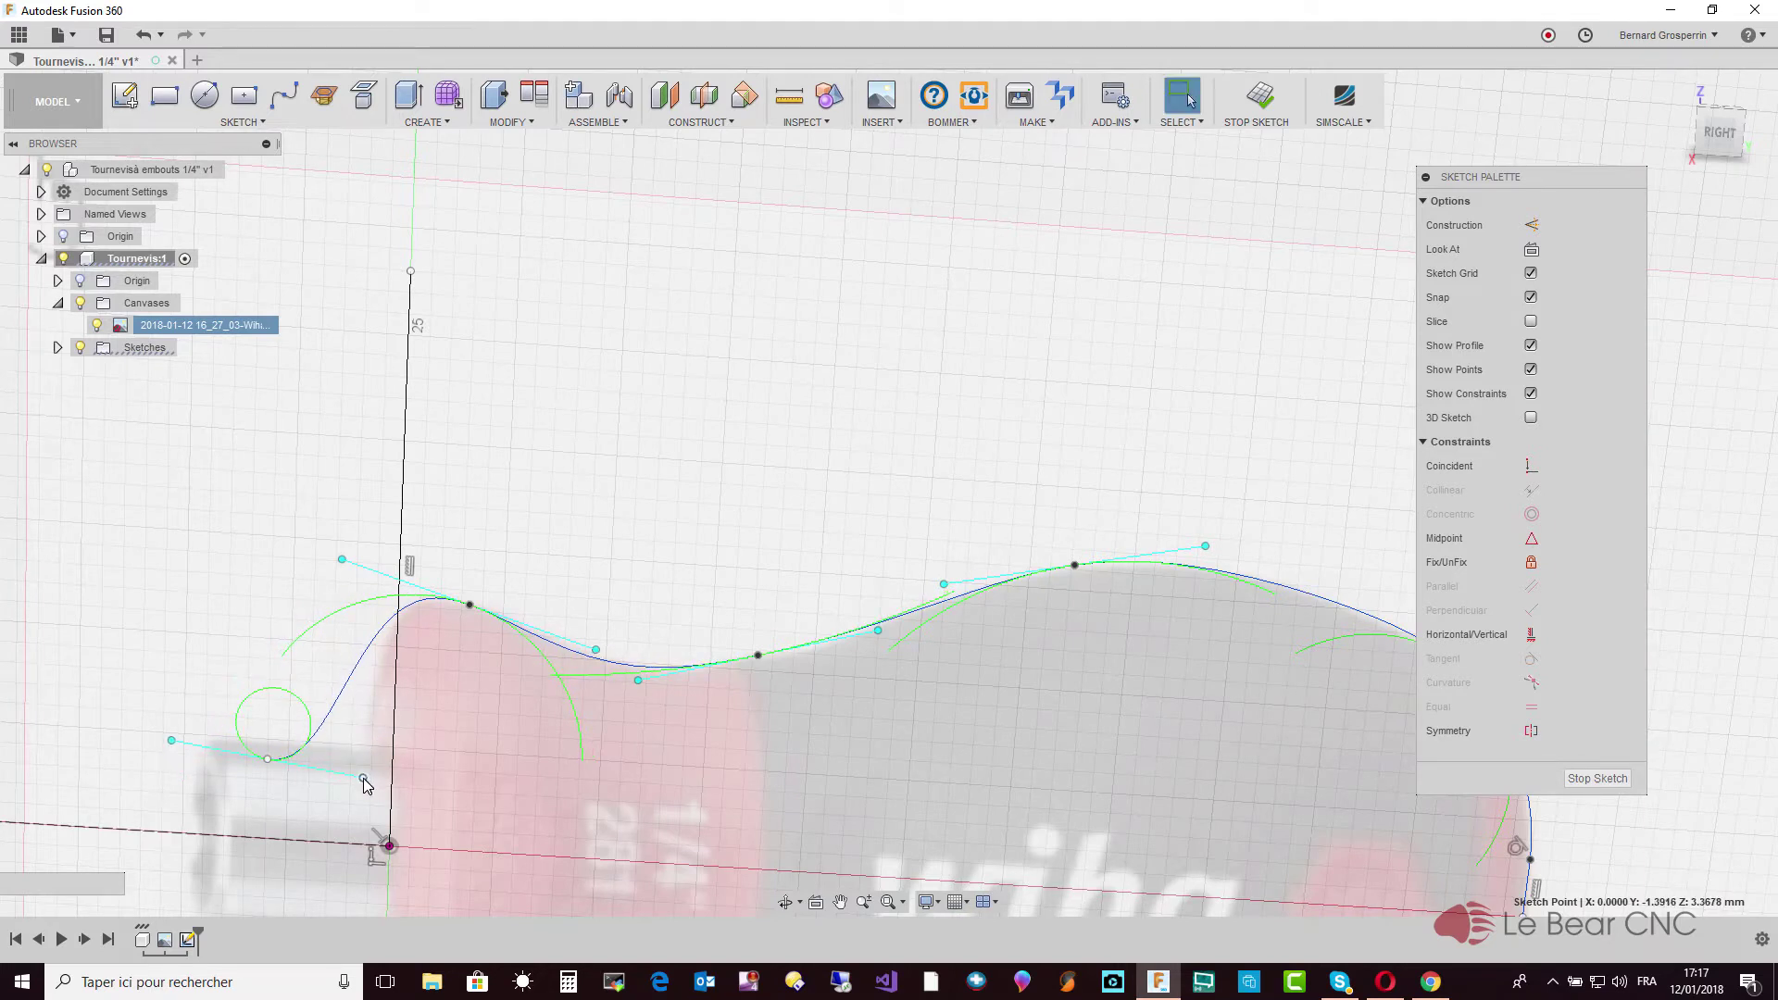
click(266, 759)
click(270, 760)
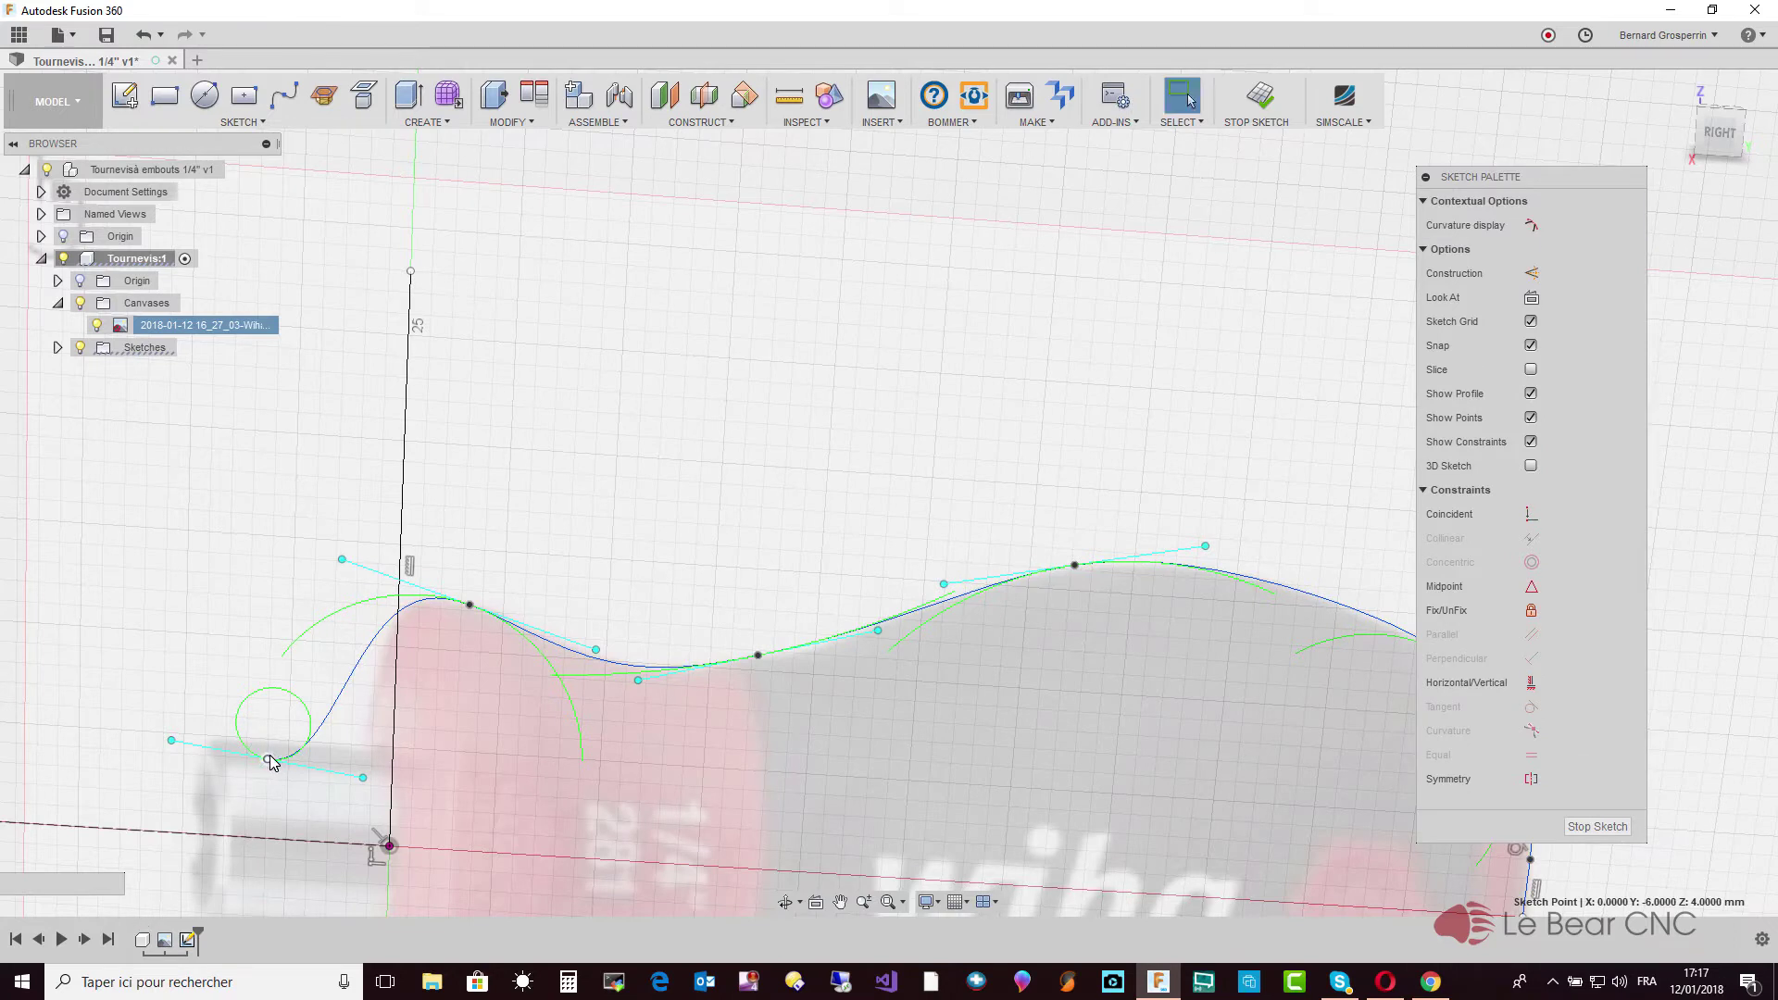
drag(268, 762, 288, 775)
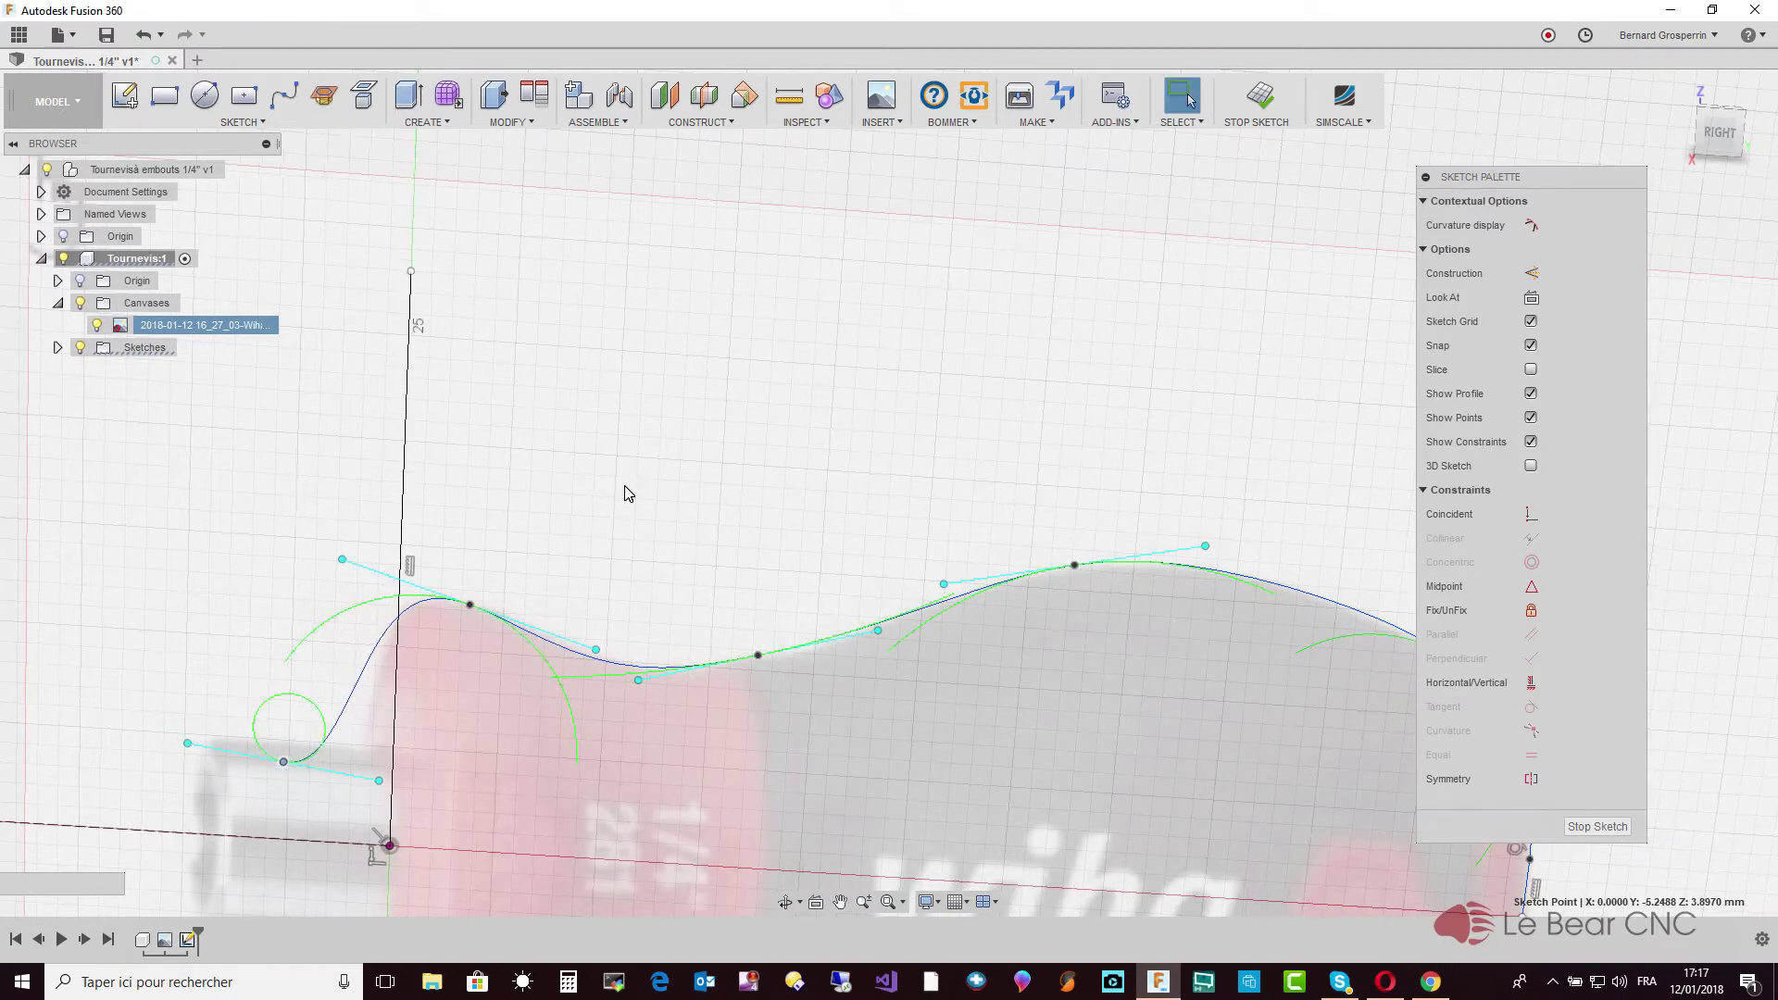
shift+middle_drag(624, 487, 623, 493)
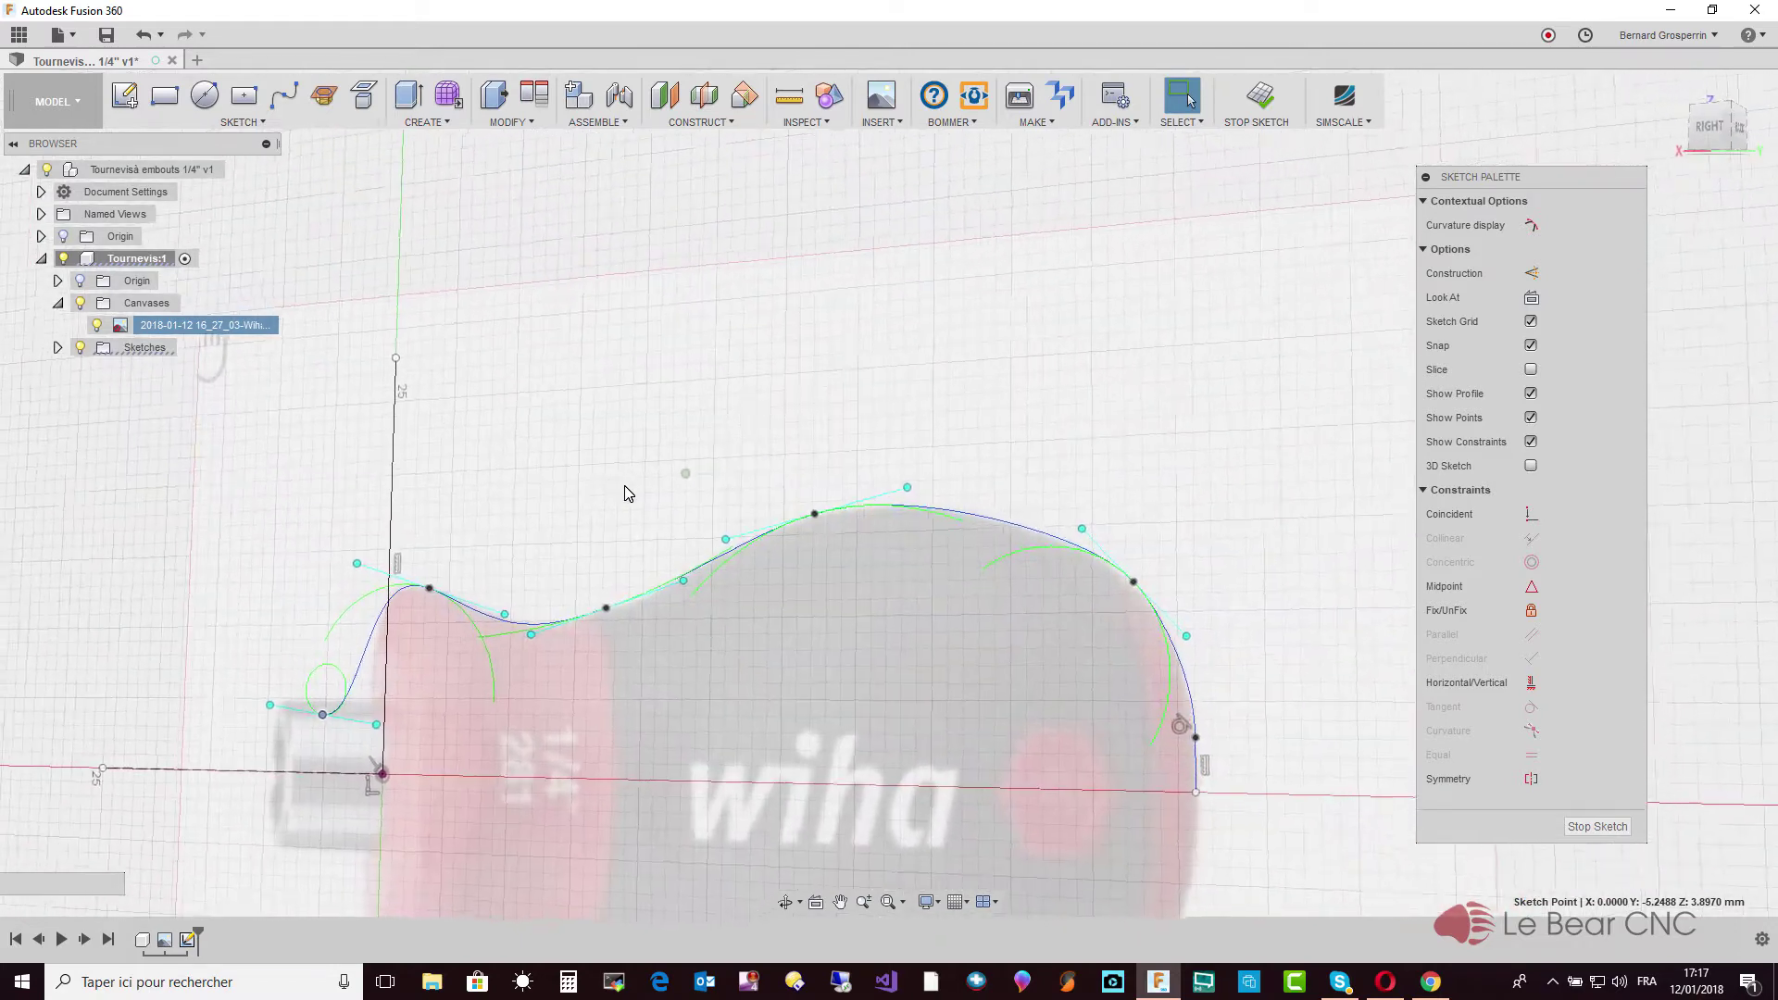
scroll(630, 500, up, 3)
scroll(648, 509, up, 3)
shift+middle_drag(1255, 654, 1275, 628)
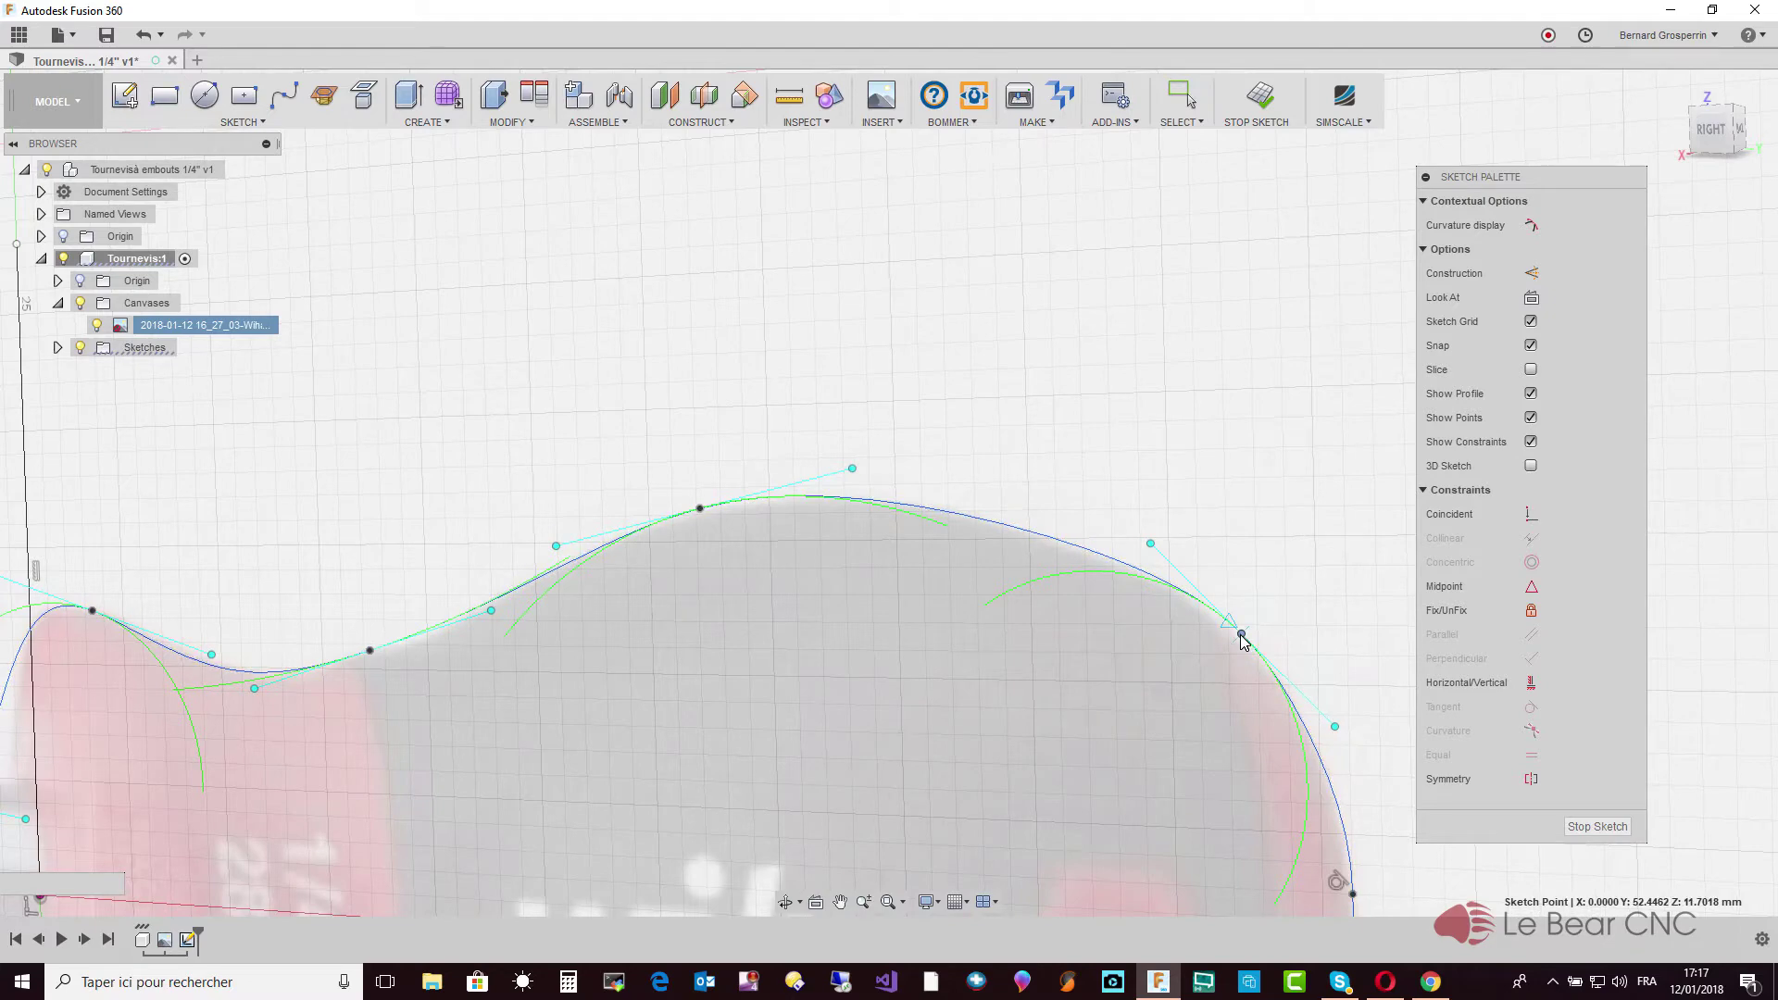
click(1242, 637)
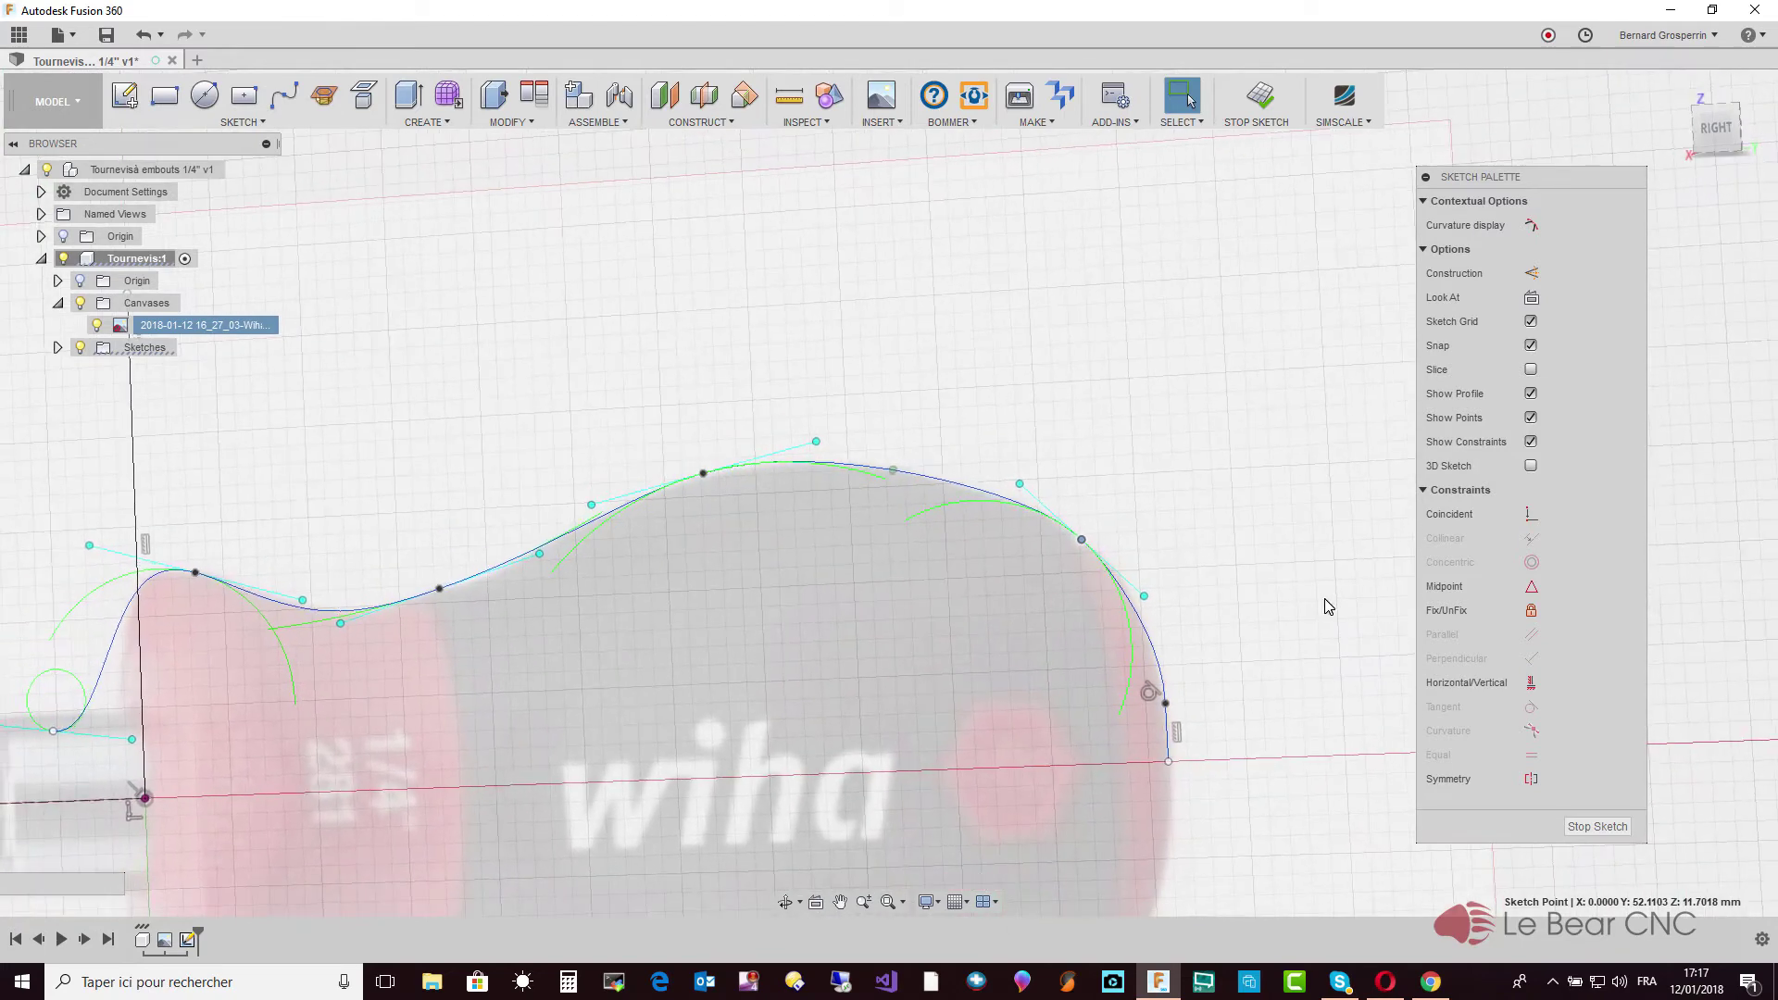
click(1717, 132)
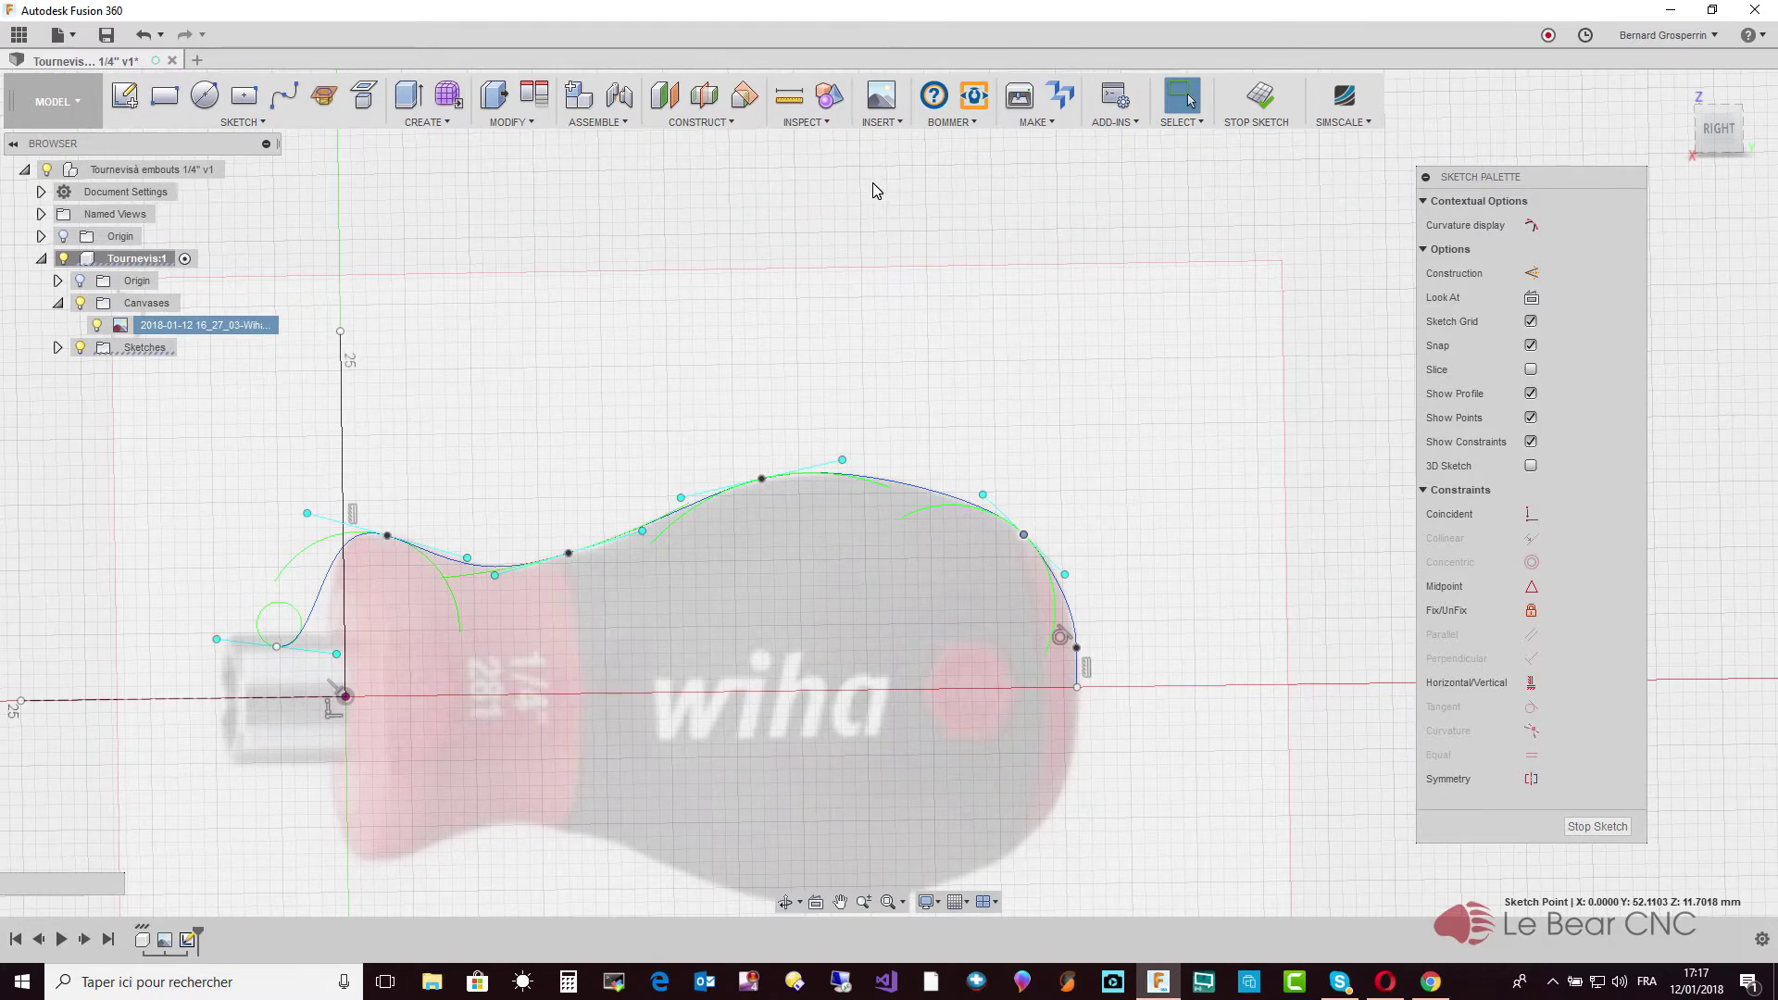
click(836, 244)
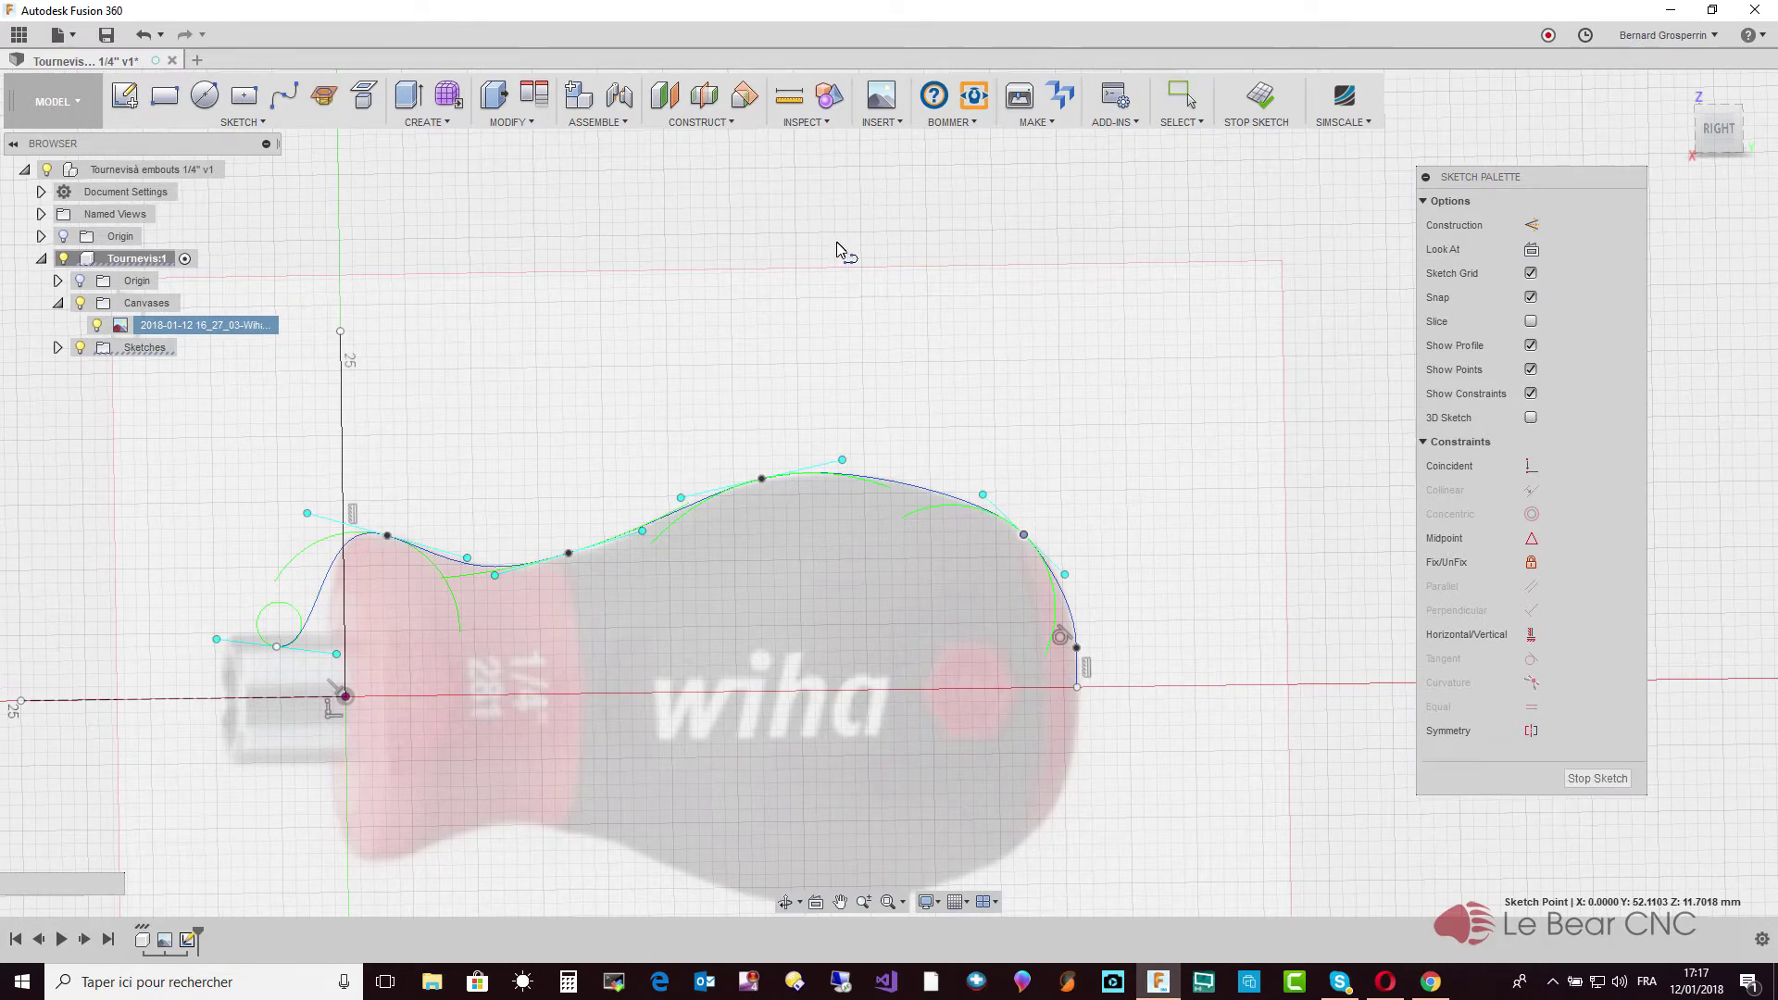
Draw two vertical lines from spline points to the axis and a baseline along the axis
key(l)
click(569, 555)
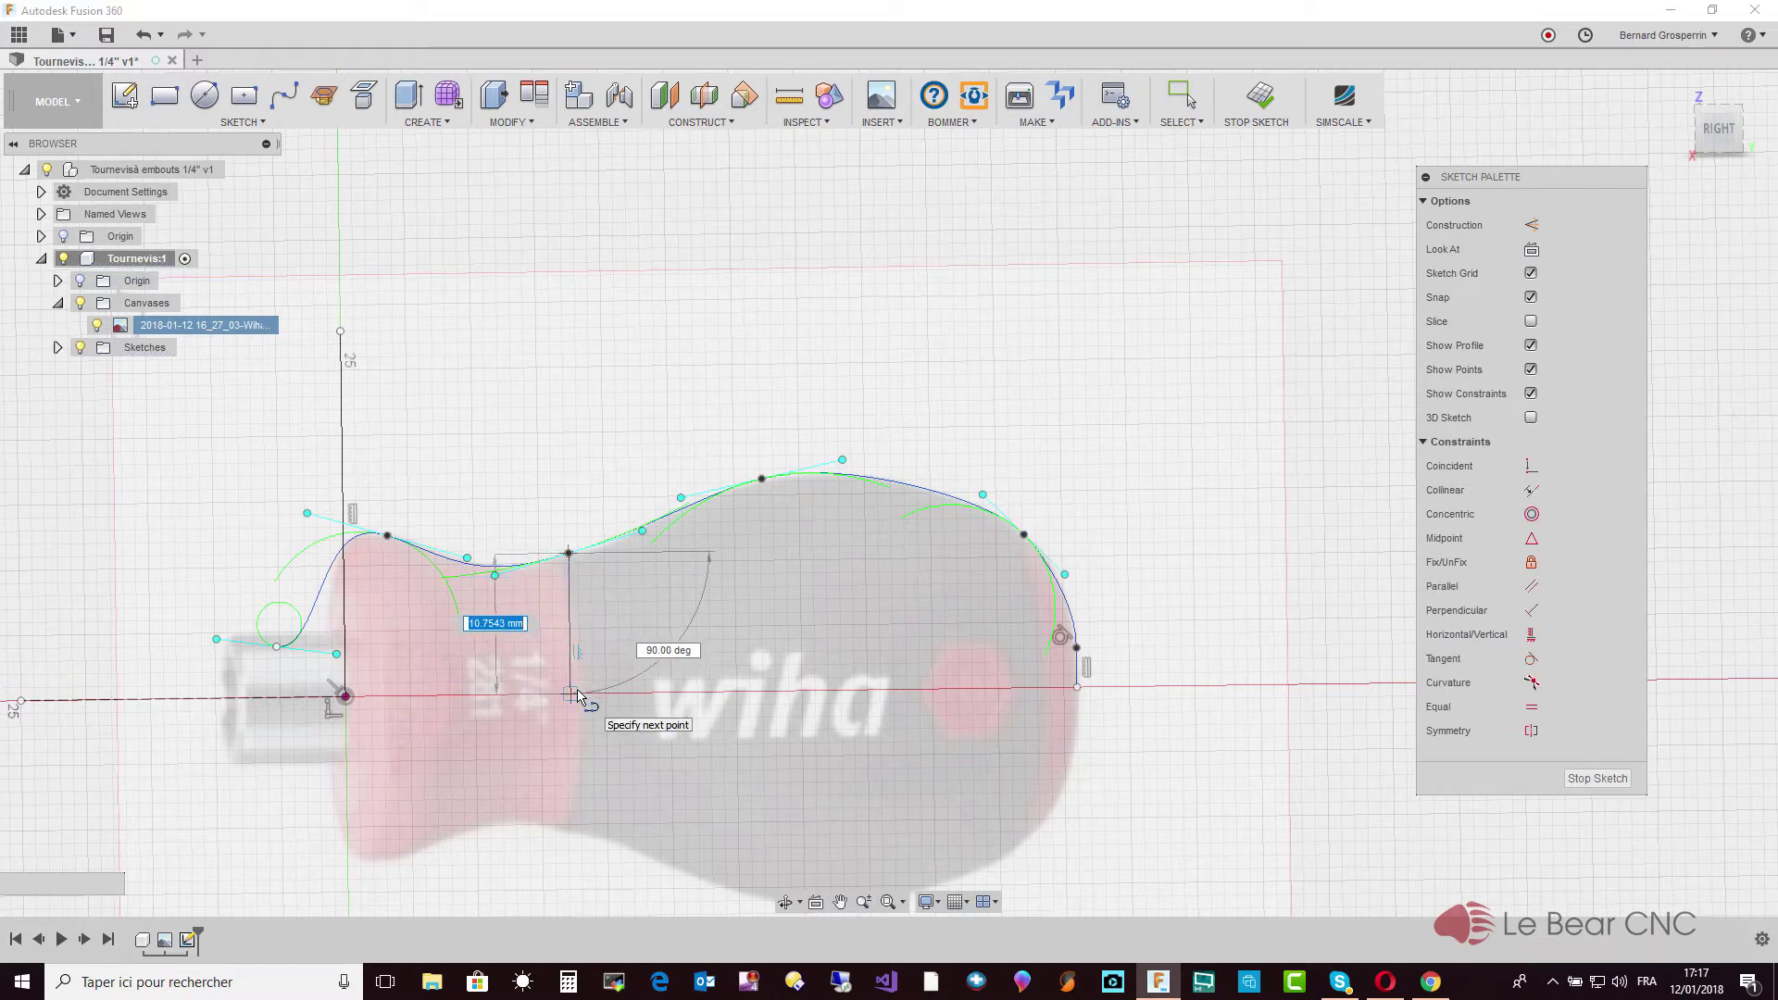
click(576, 694)
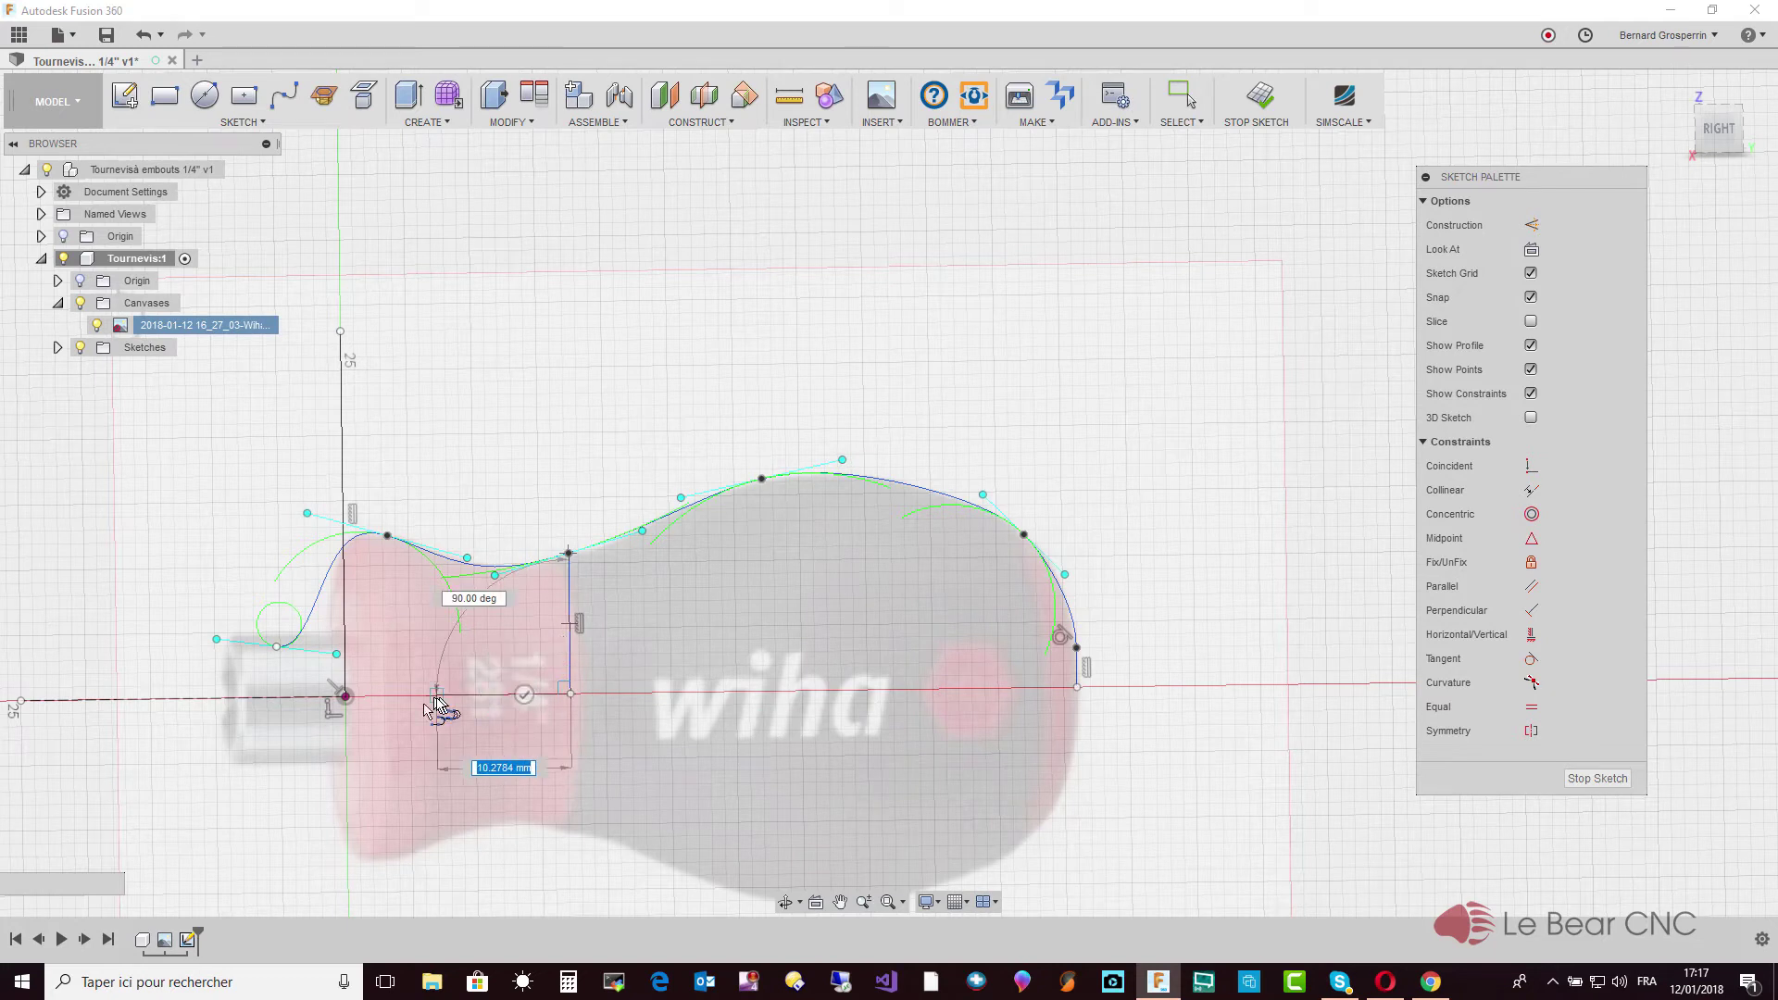
click(348, 702)
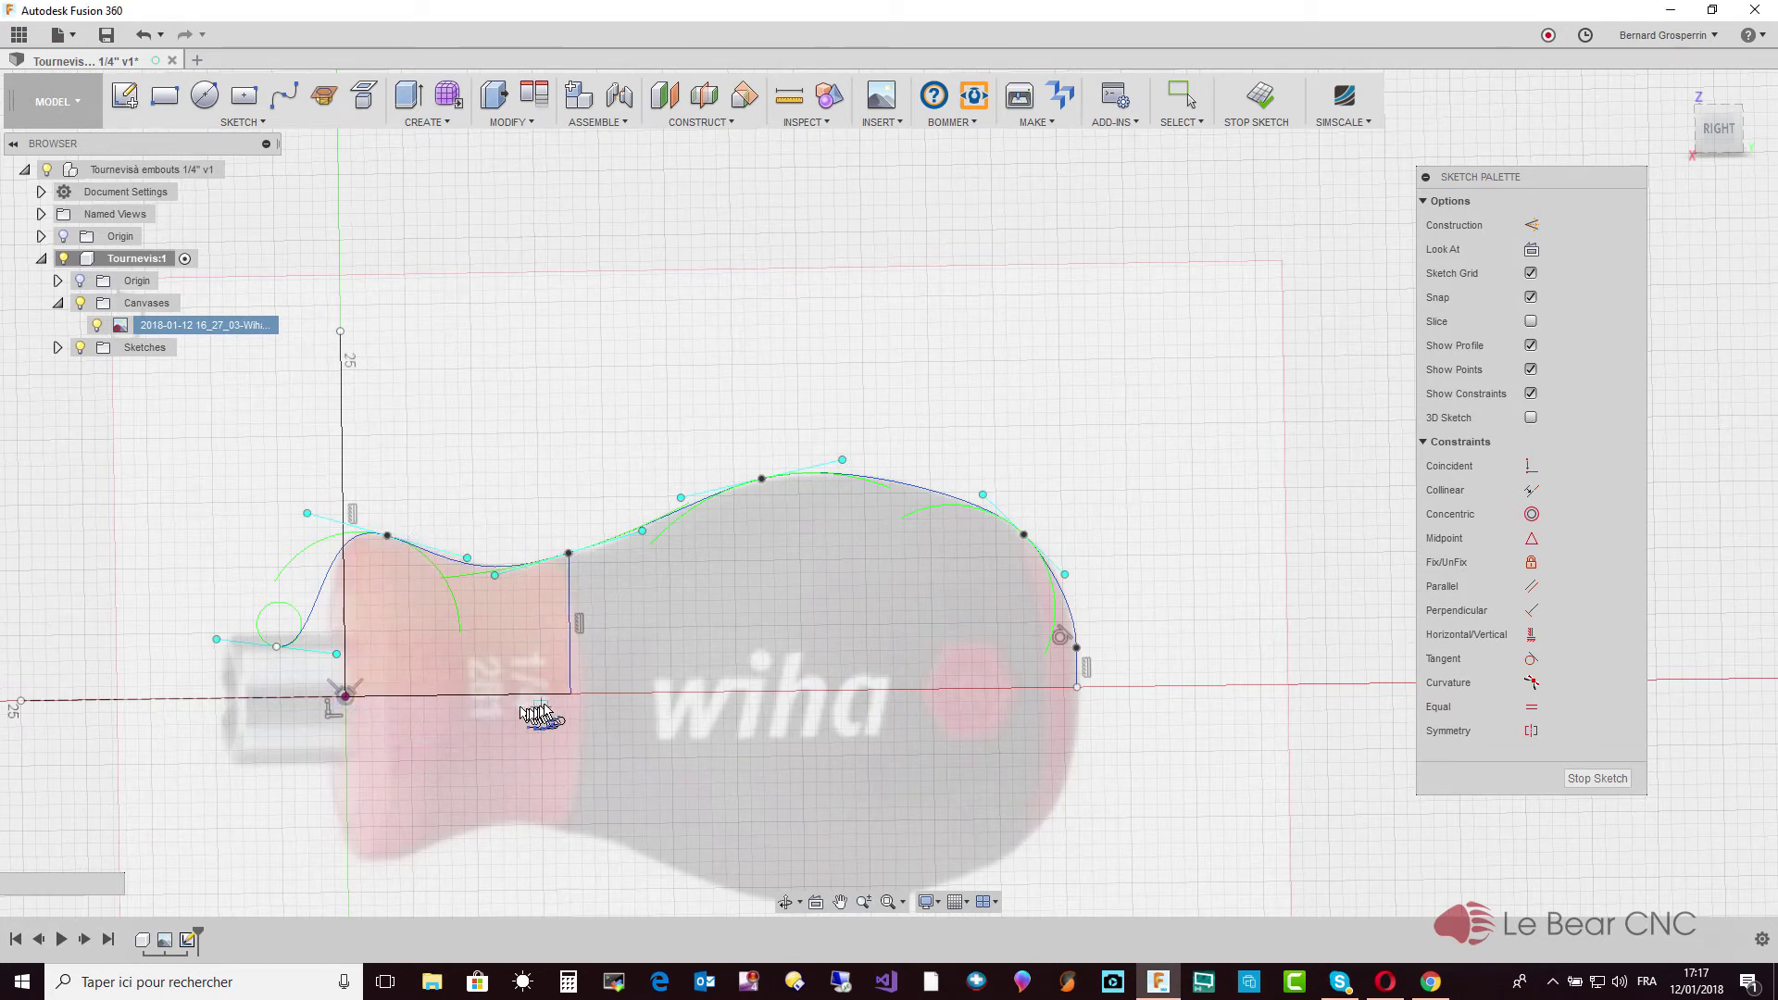
click(571, 693)
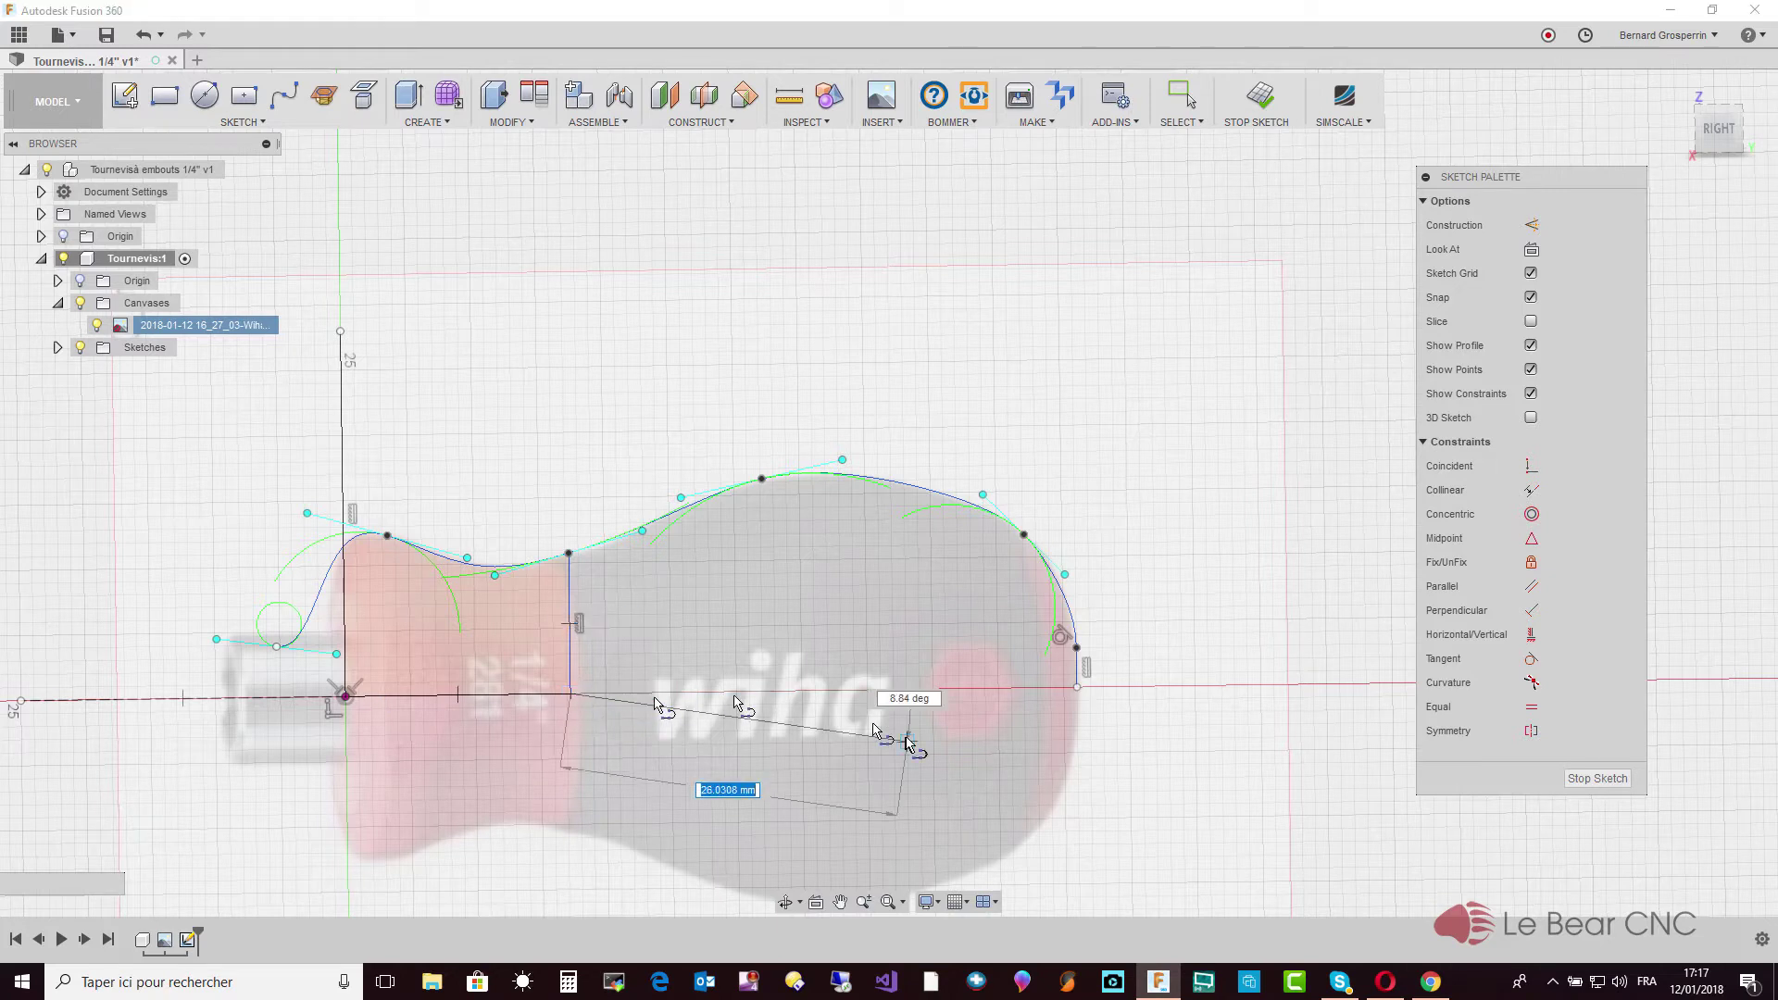
click(1077, 689)
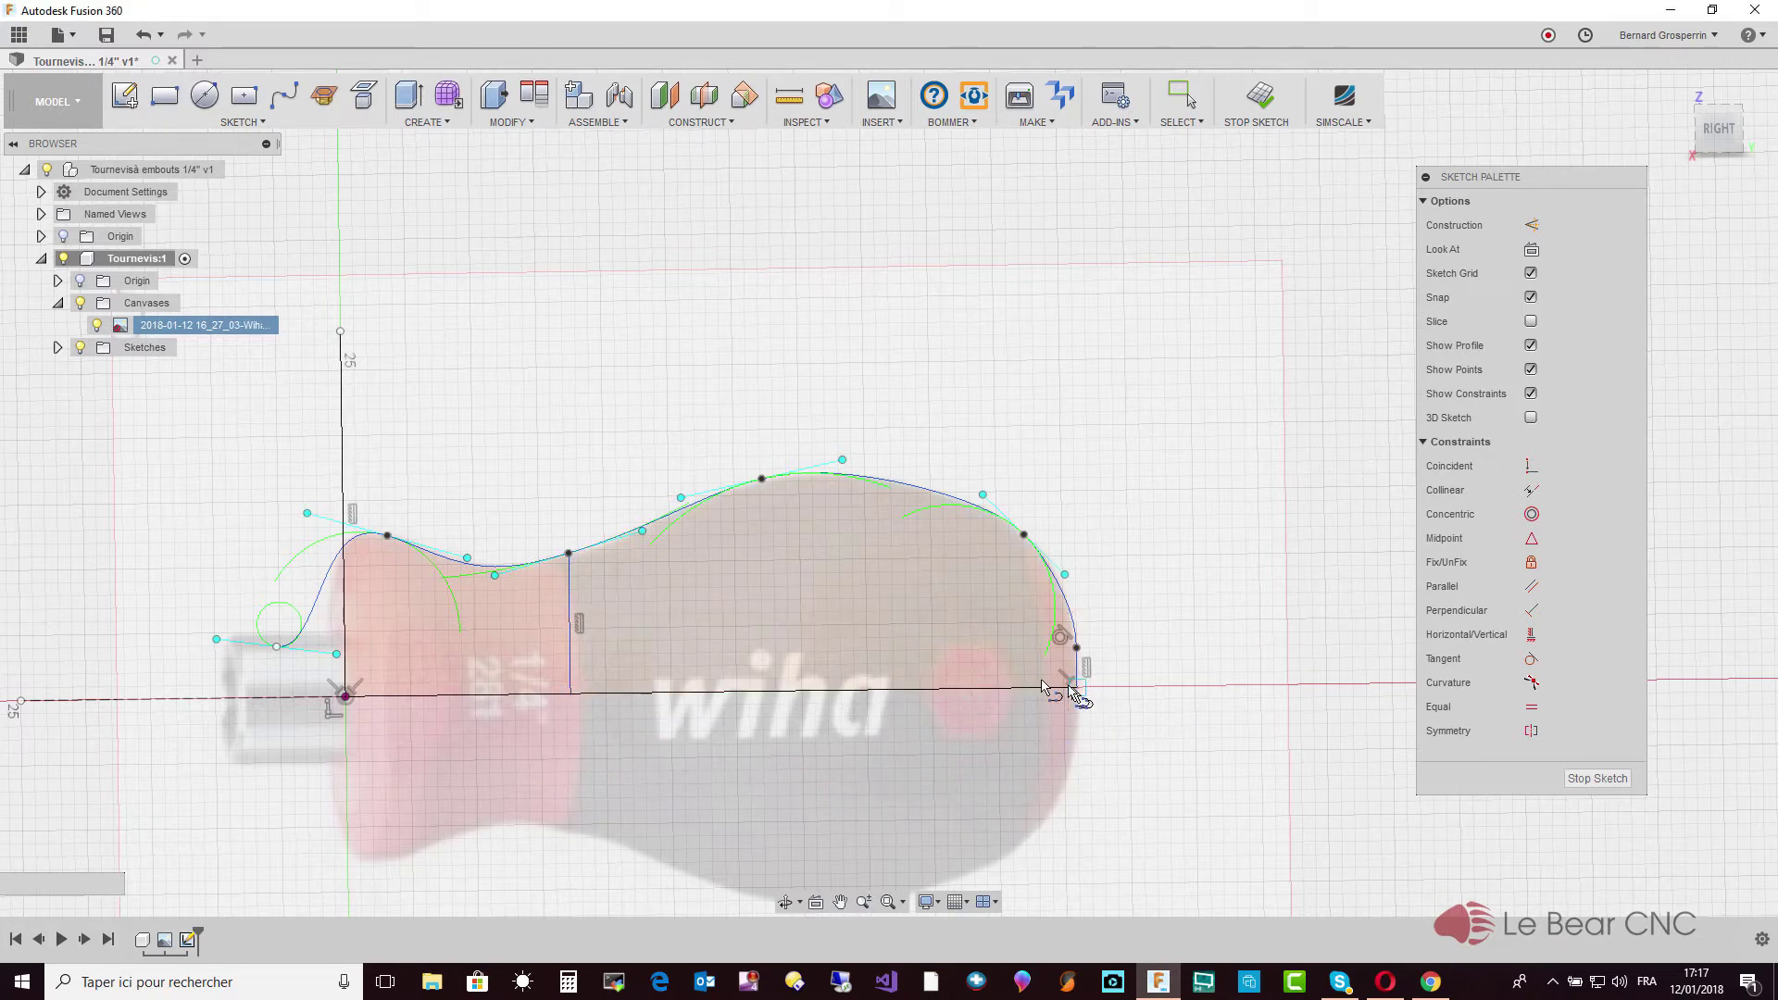
click(1024, 536)
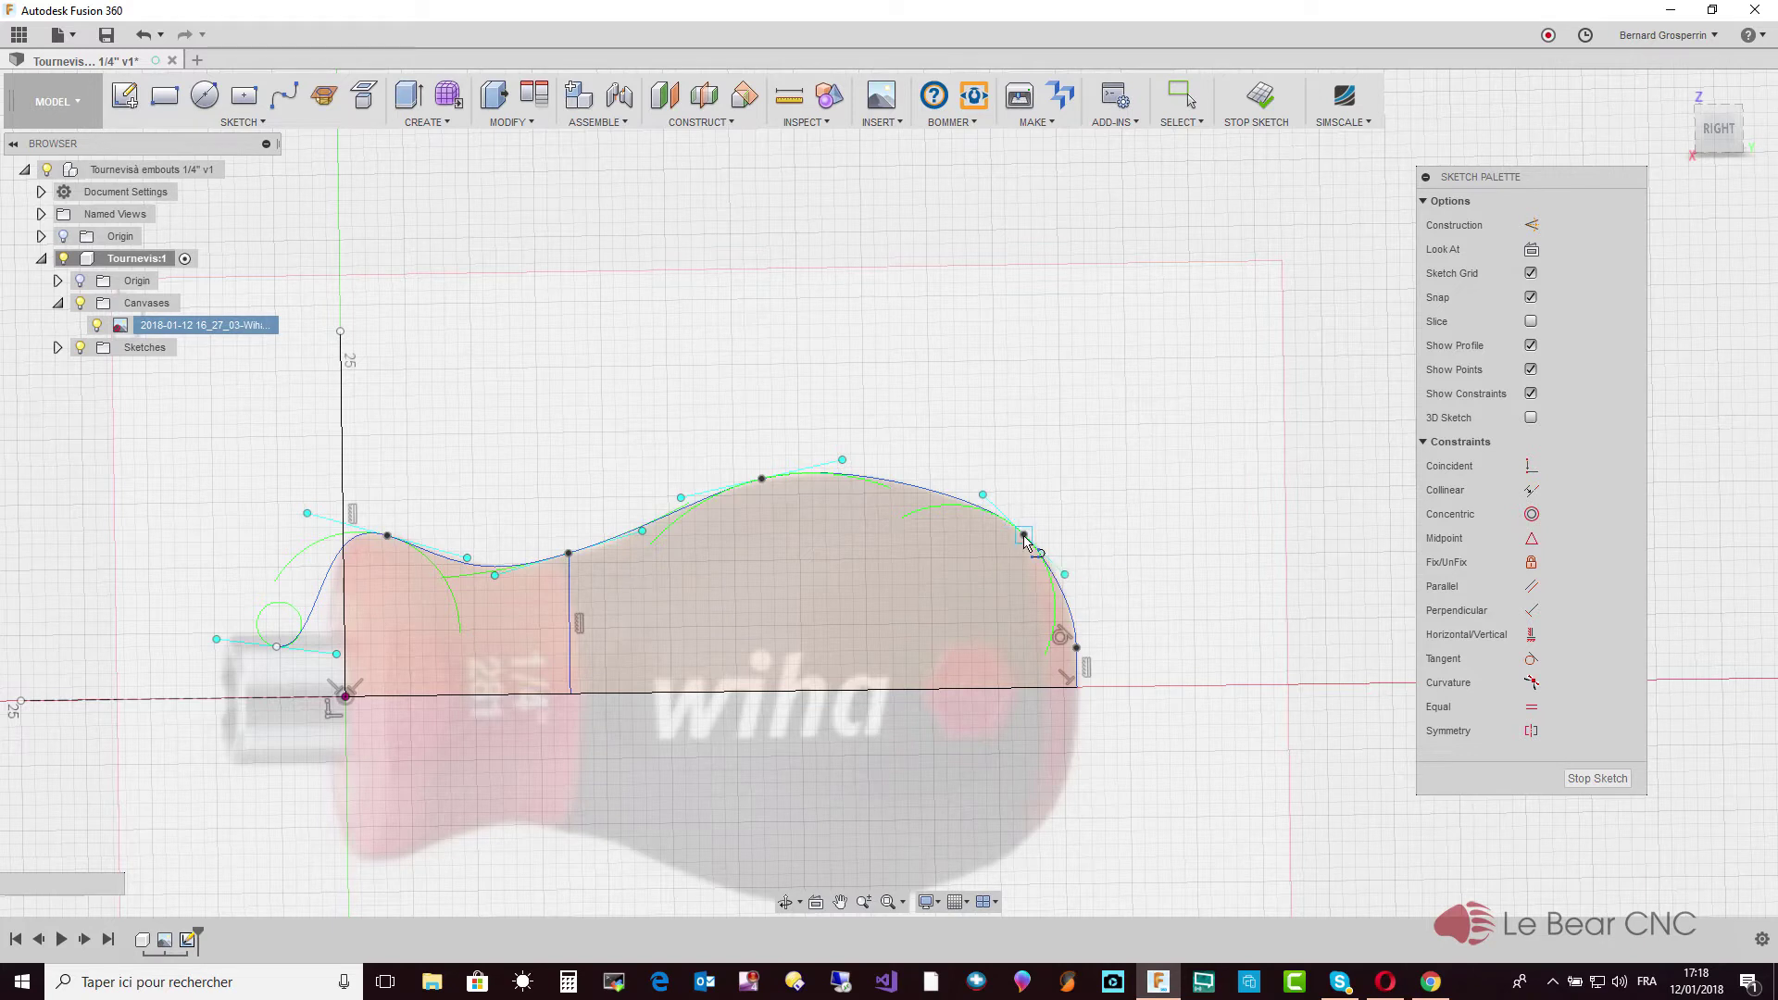
click(1026, 690)
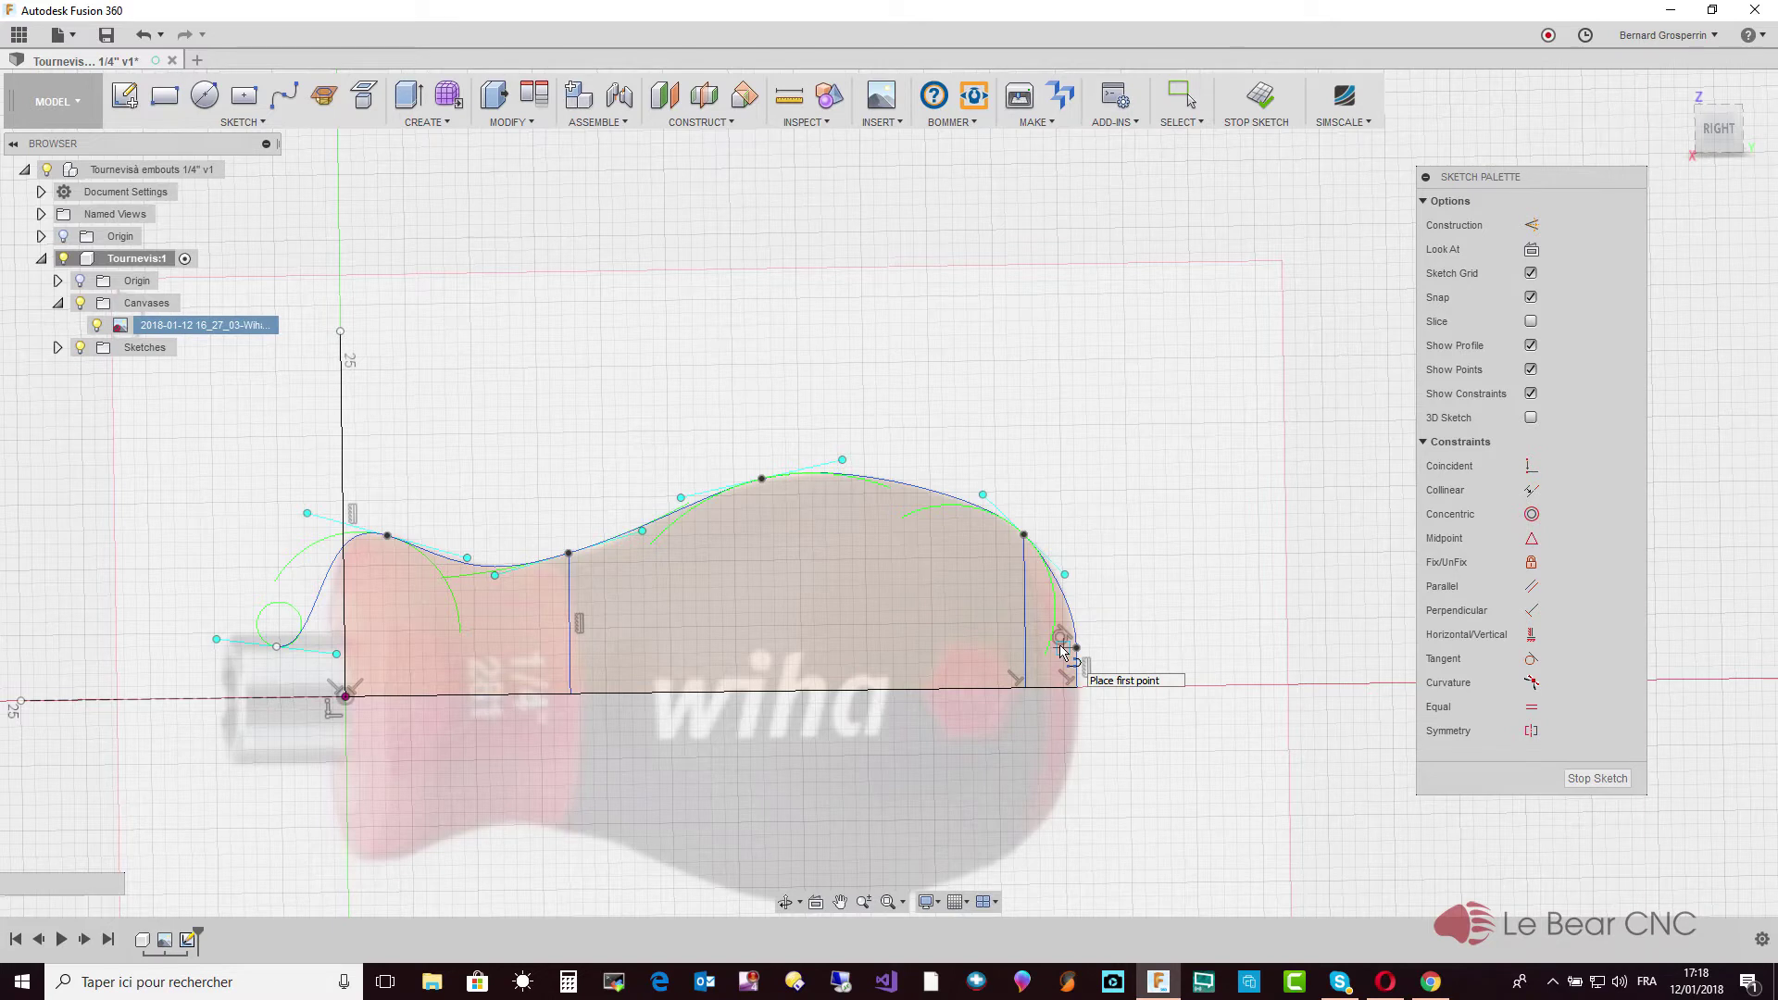
key(Escape)
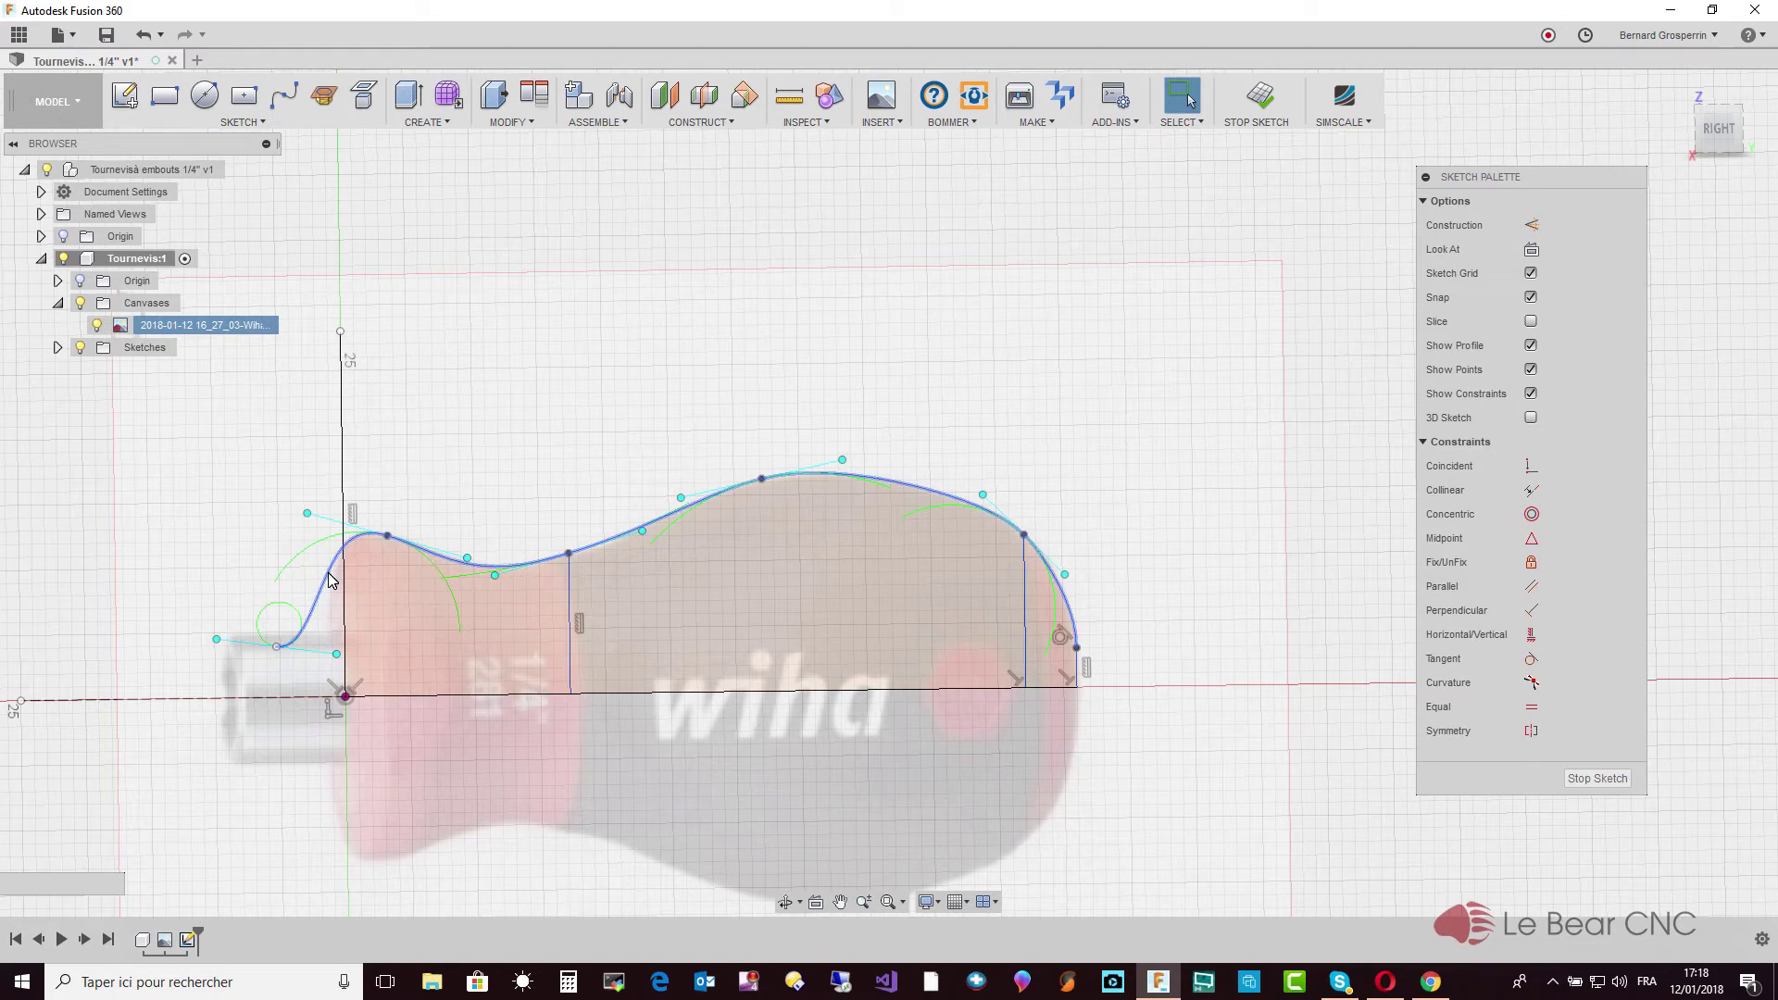
Trim the spline's tail beyond the axis line and make the spline tangent to the vertical axis line
key(t)
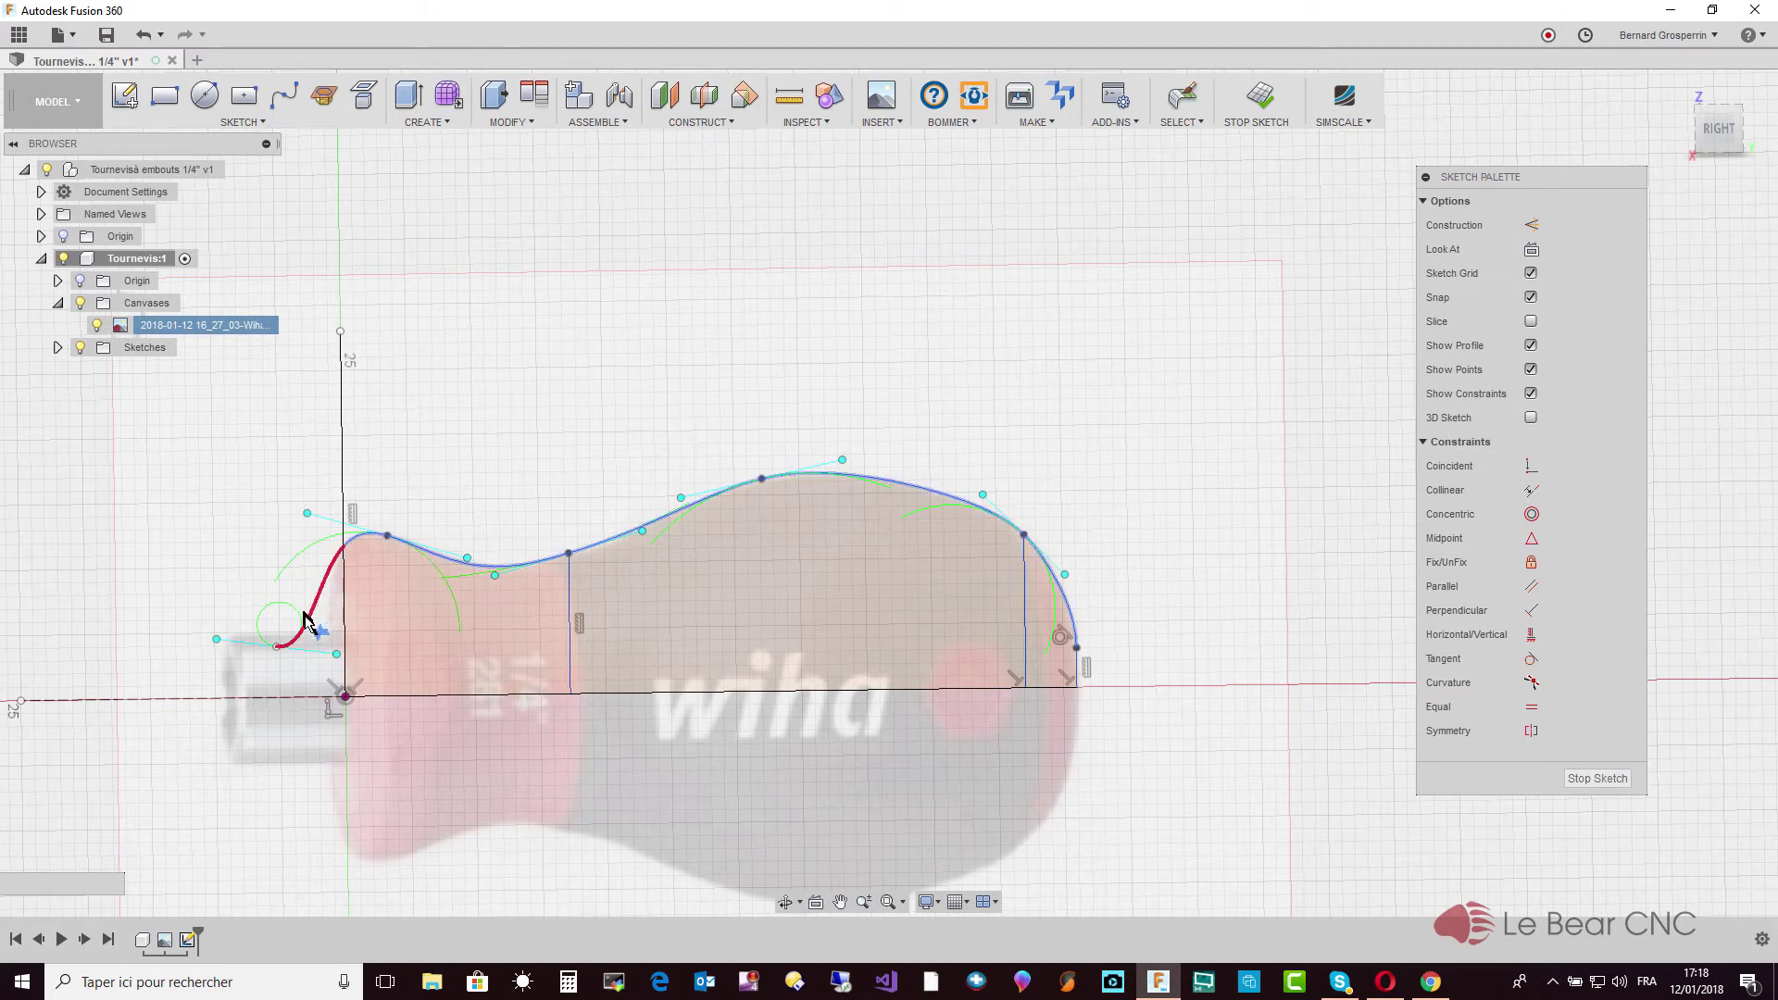
click(308, 625)
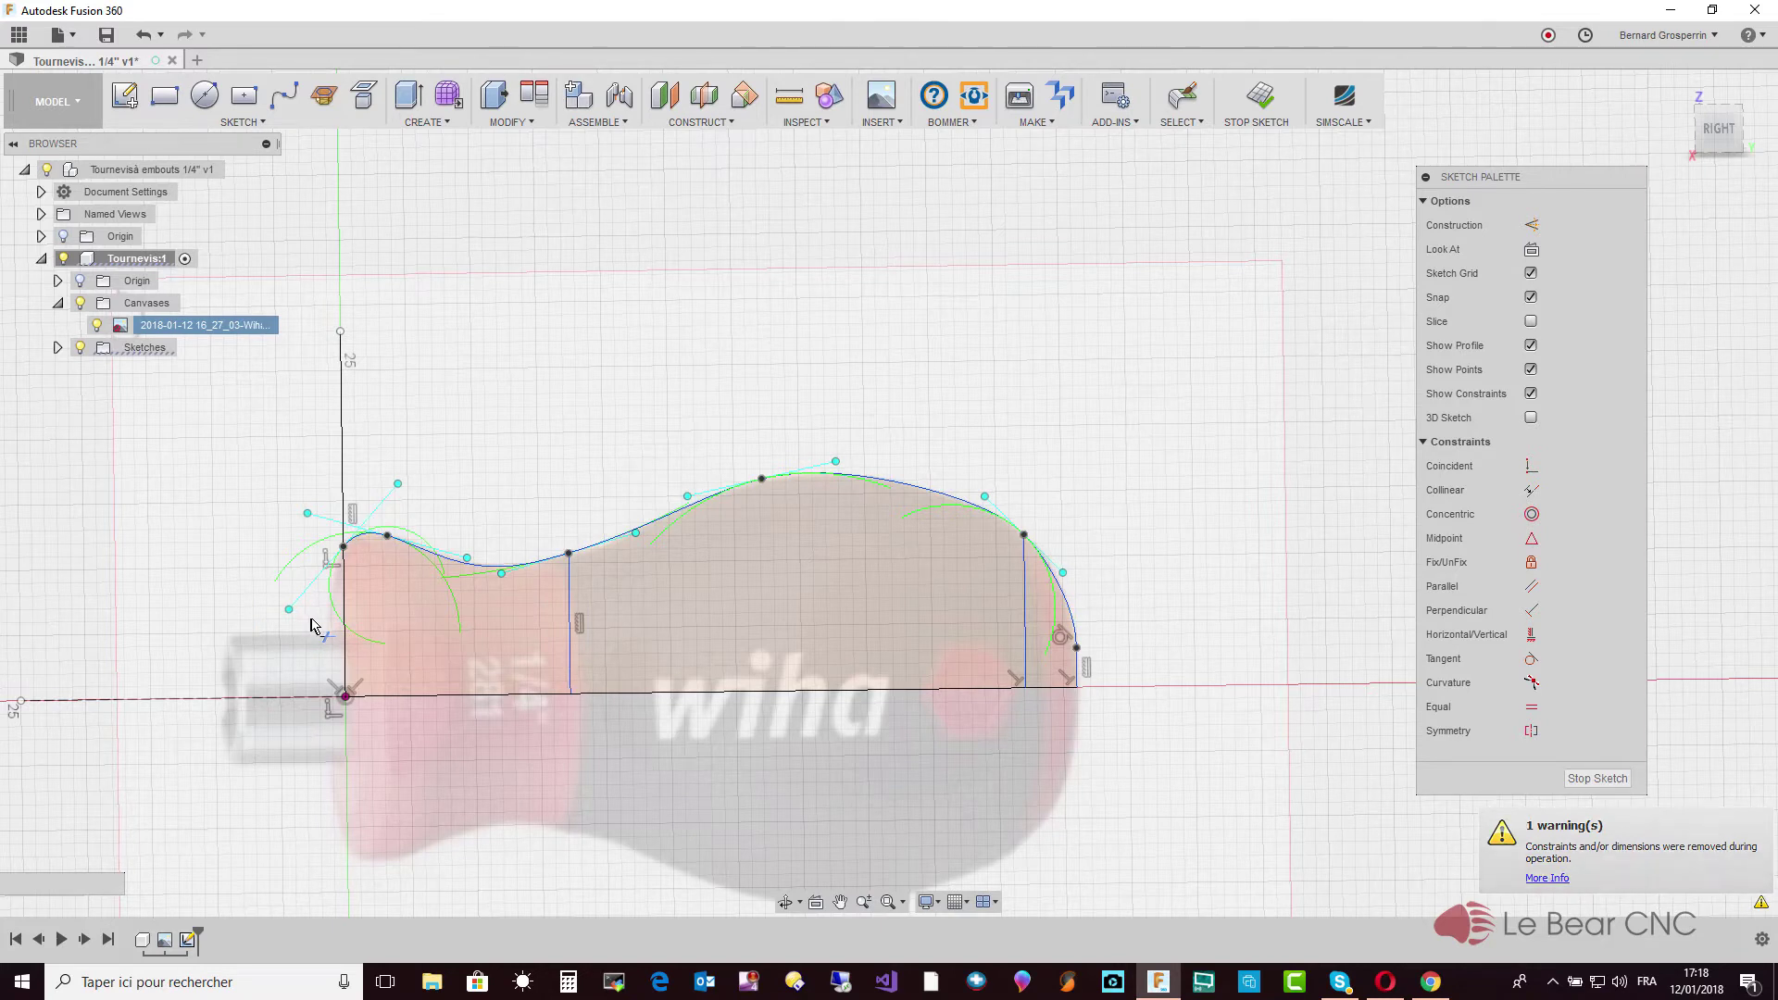
key(Escape)
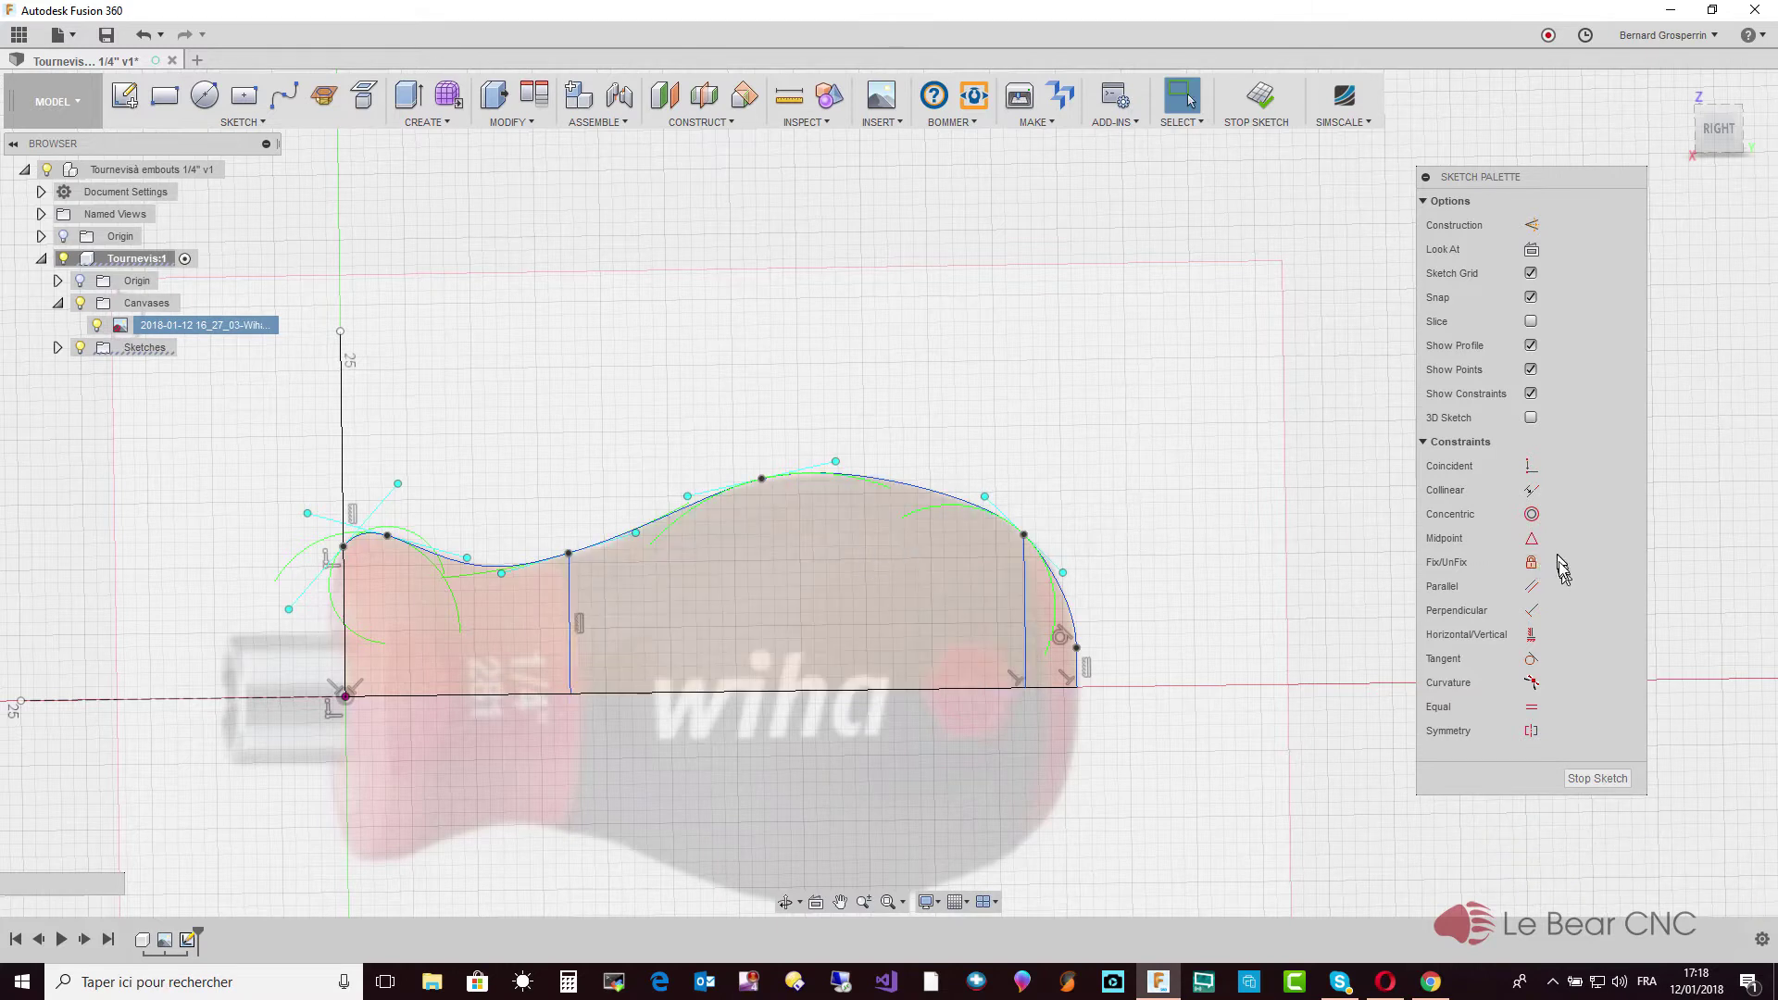
click(1531, 658)
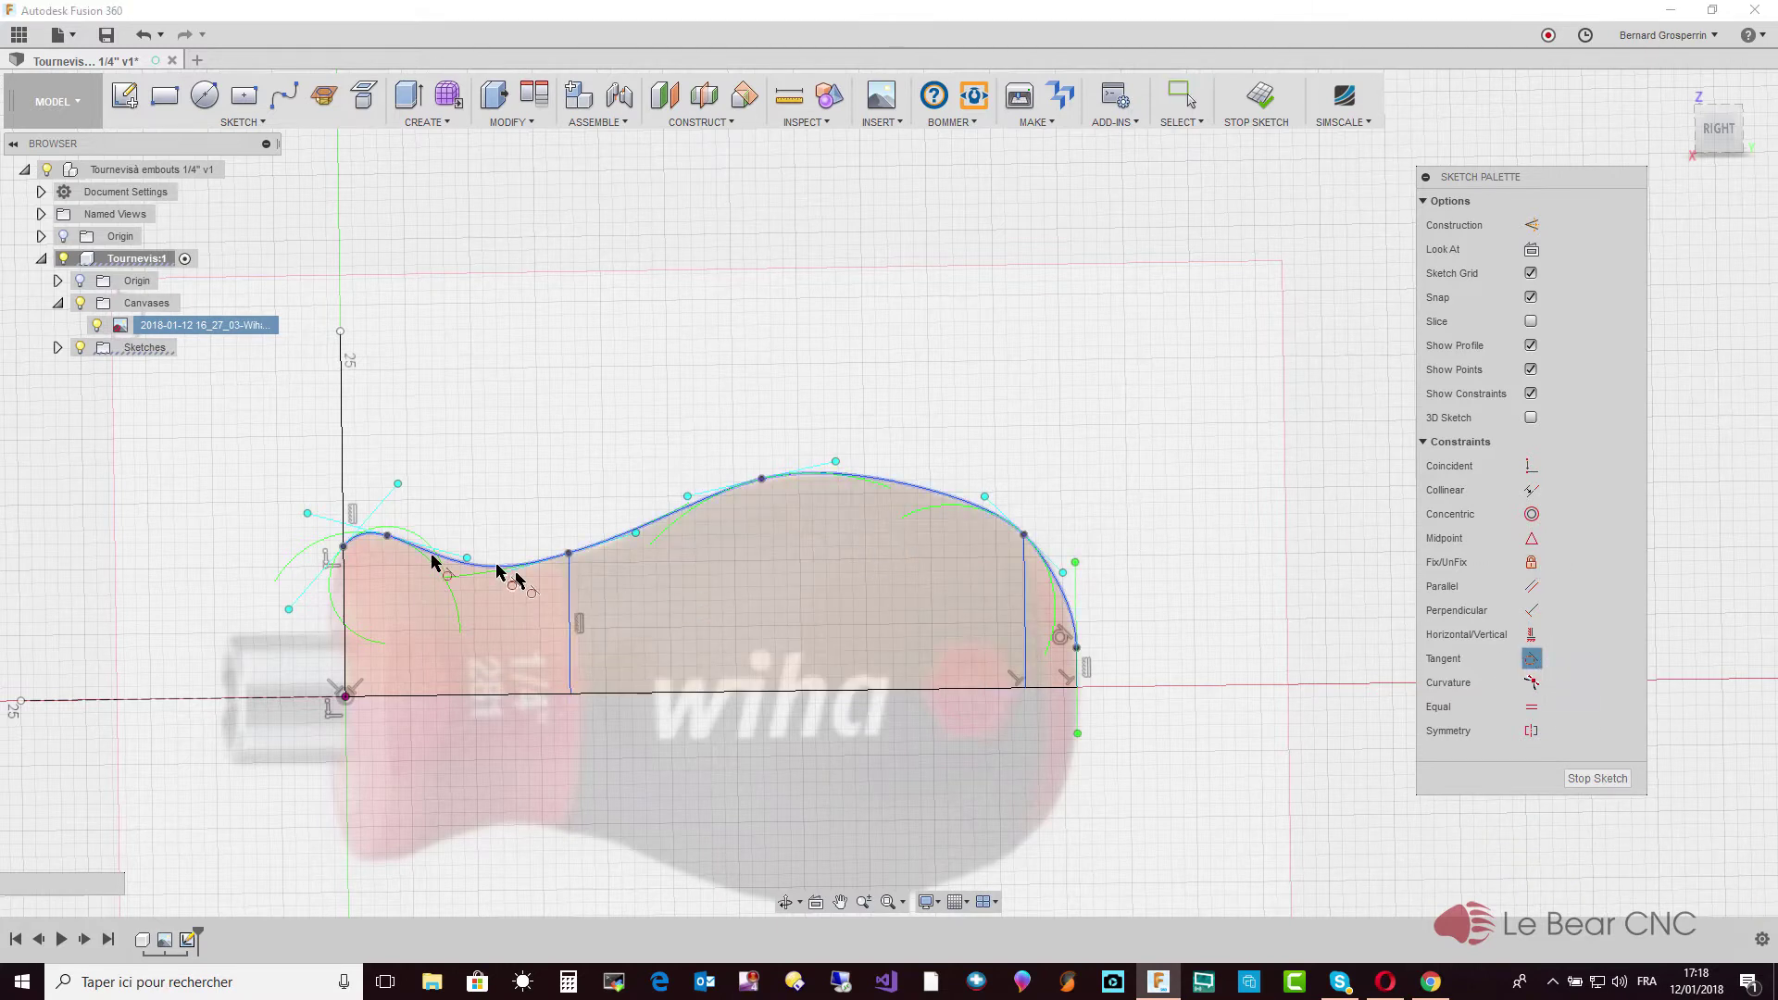
click(359, 539)
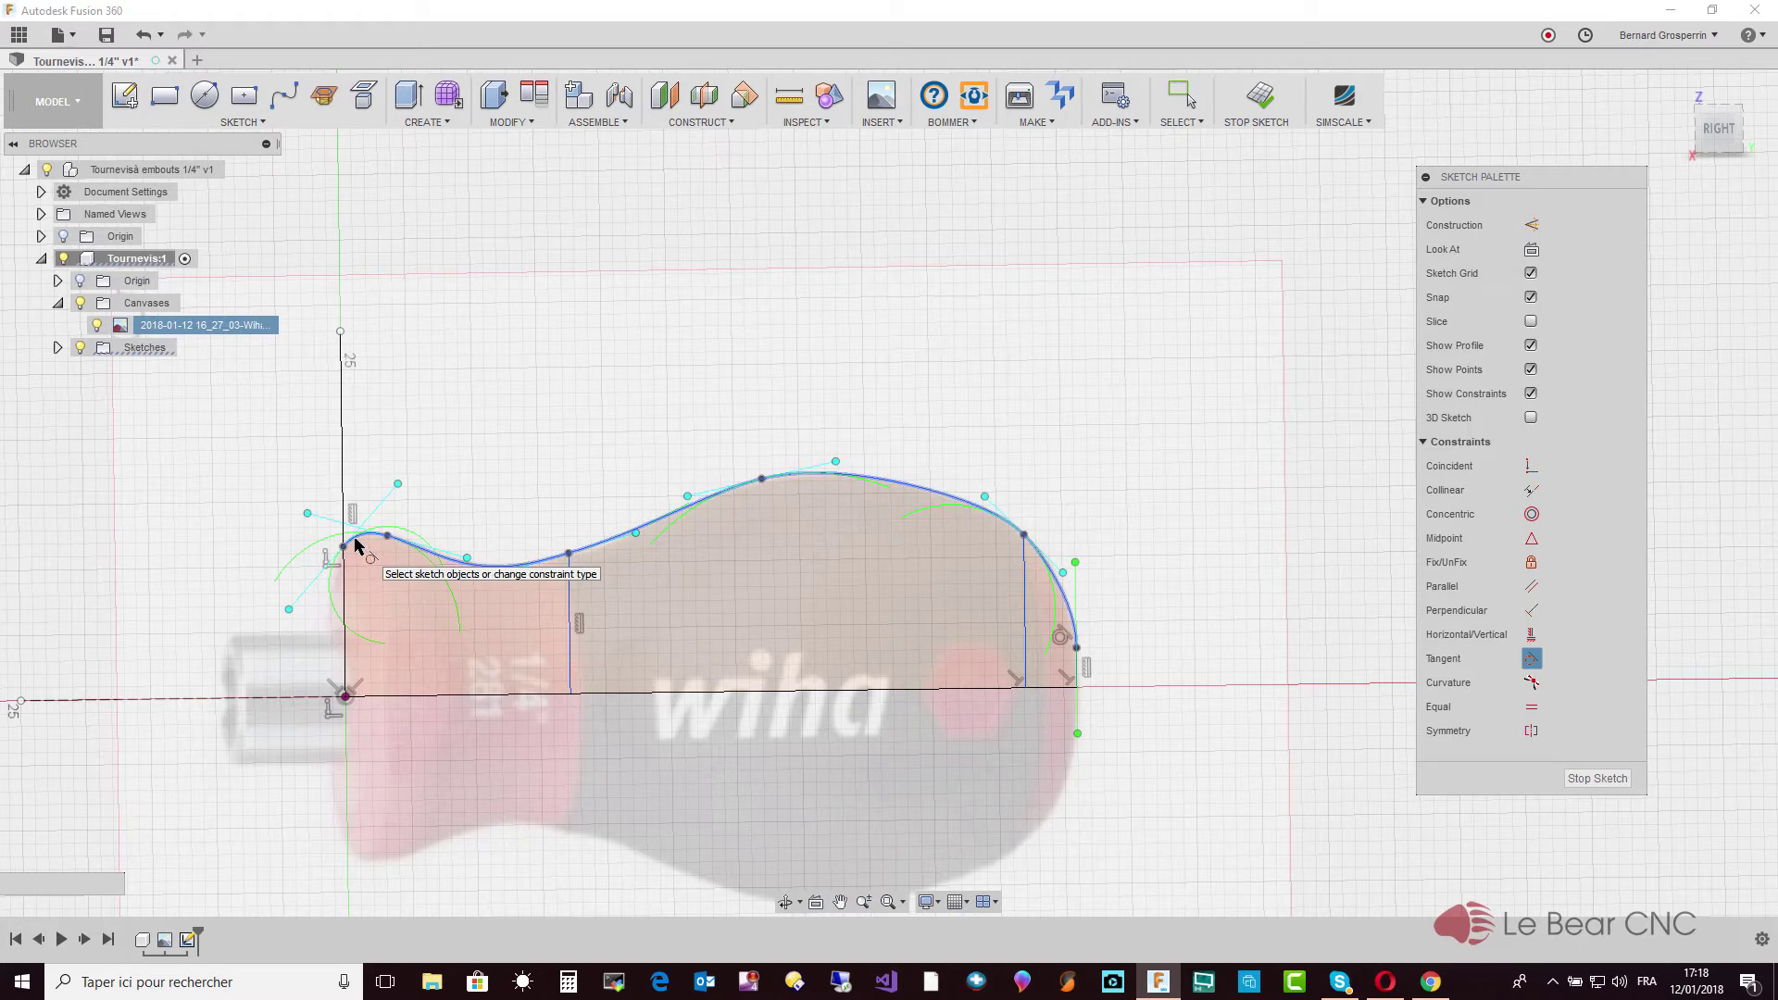
click(343, 585)
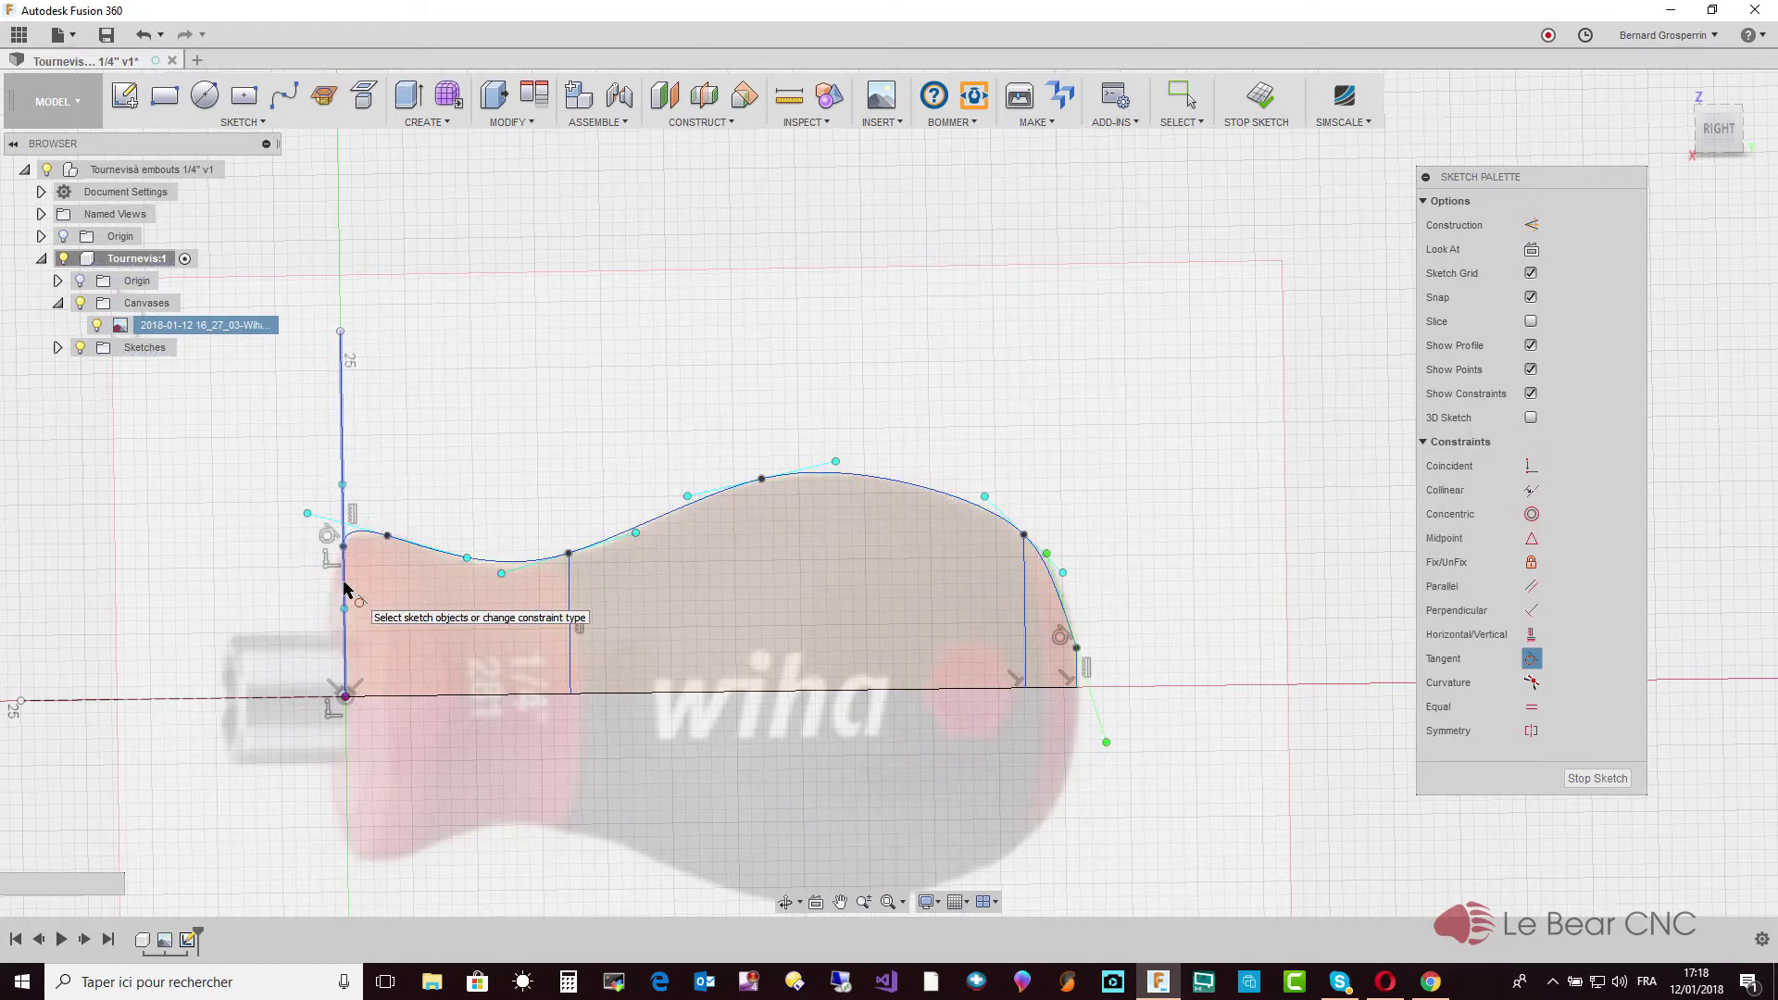
key(Escape)
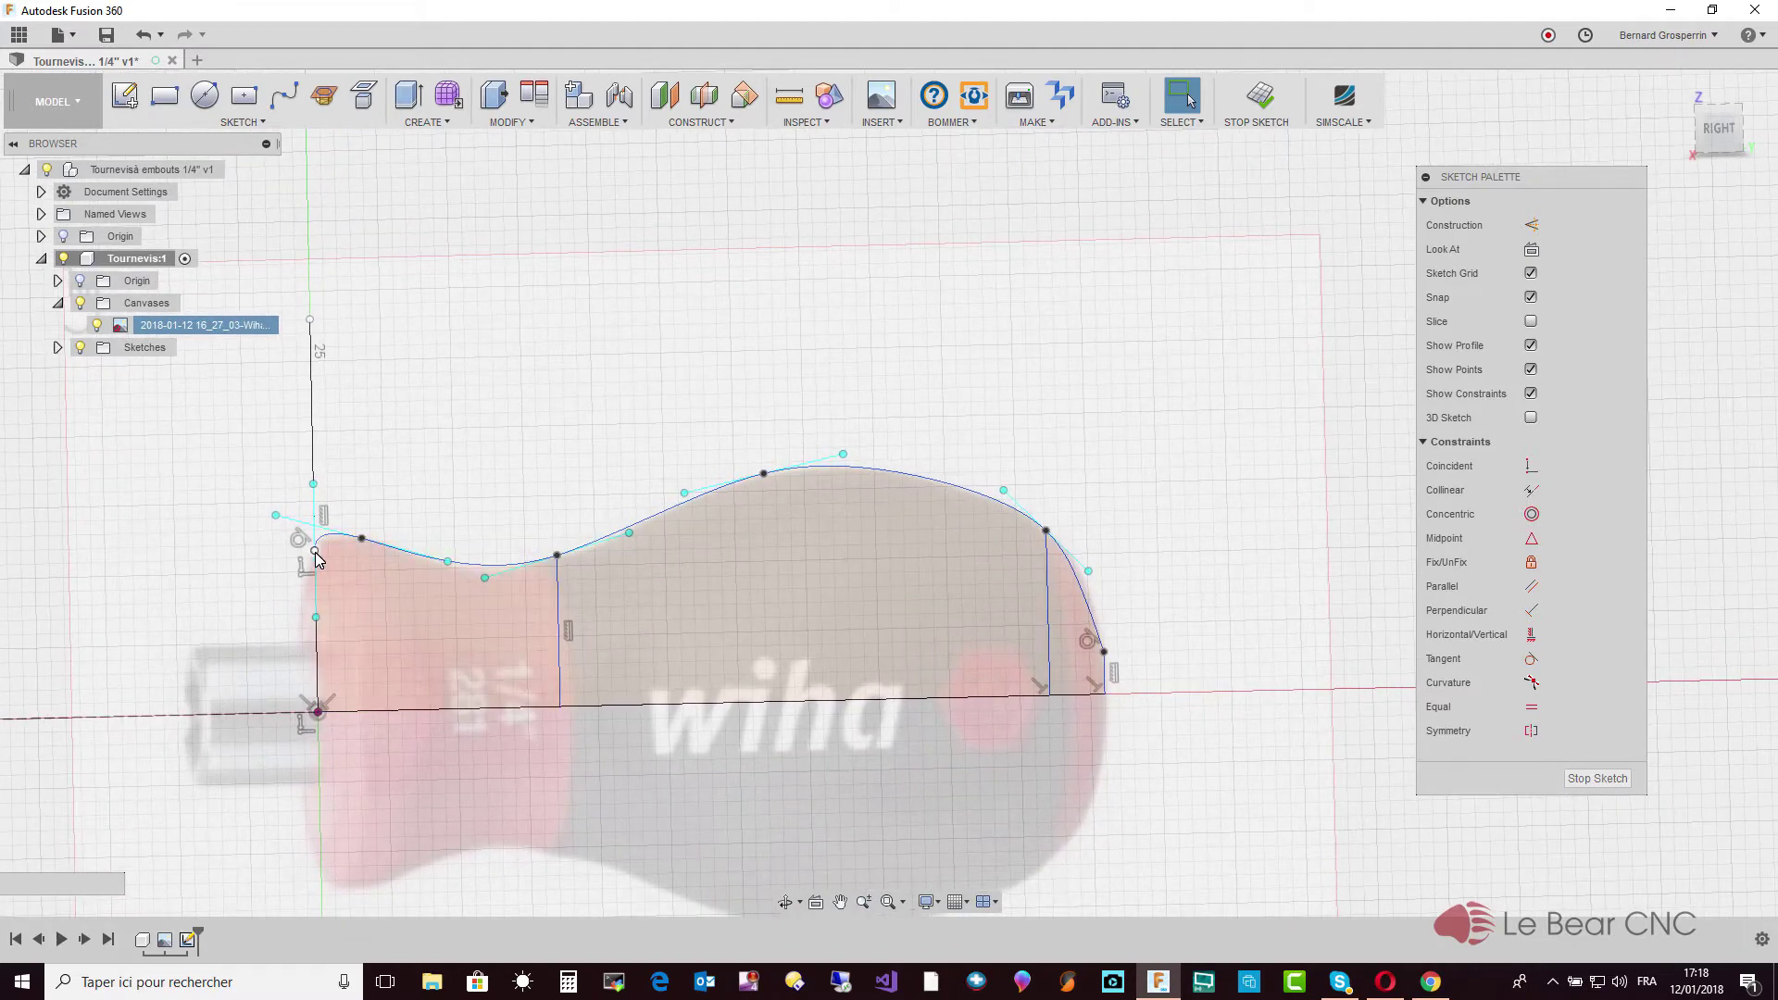
Drag the profile curve's left end point down to 10 mm height
click(315, 553)
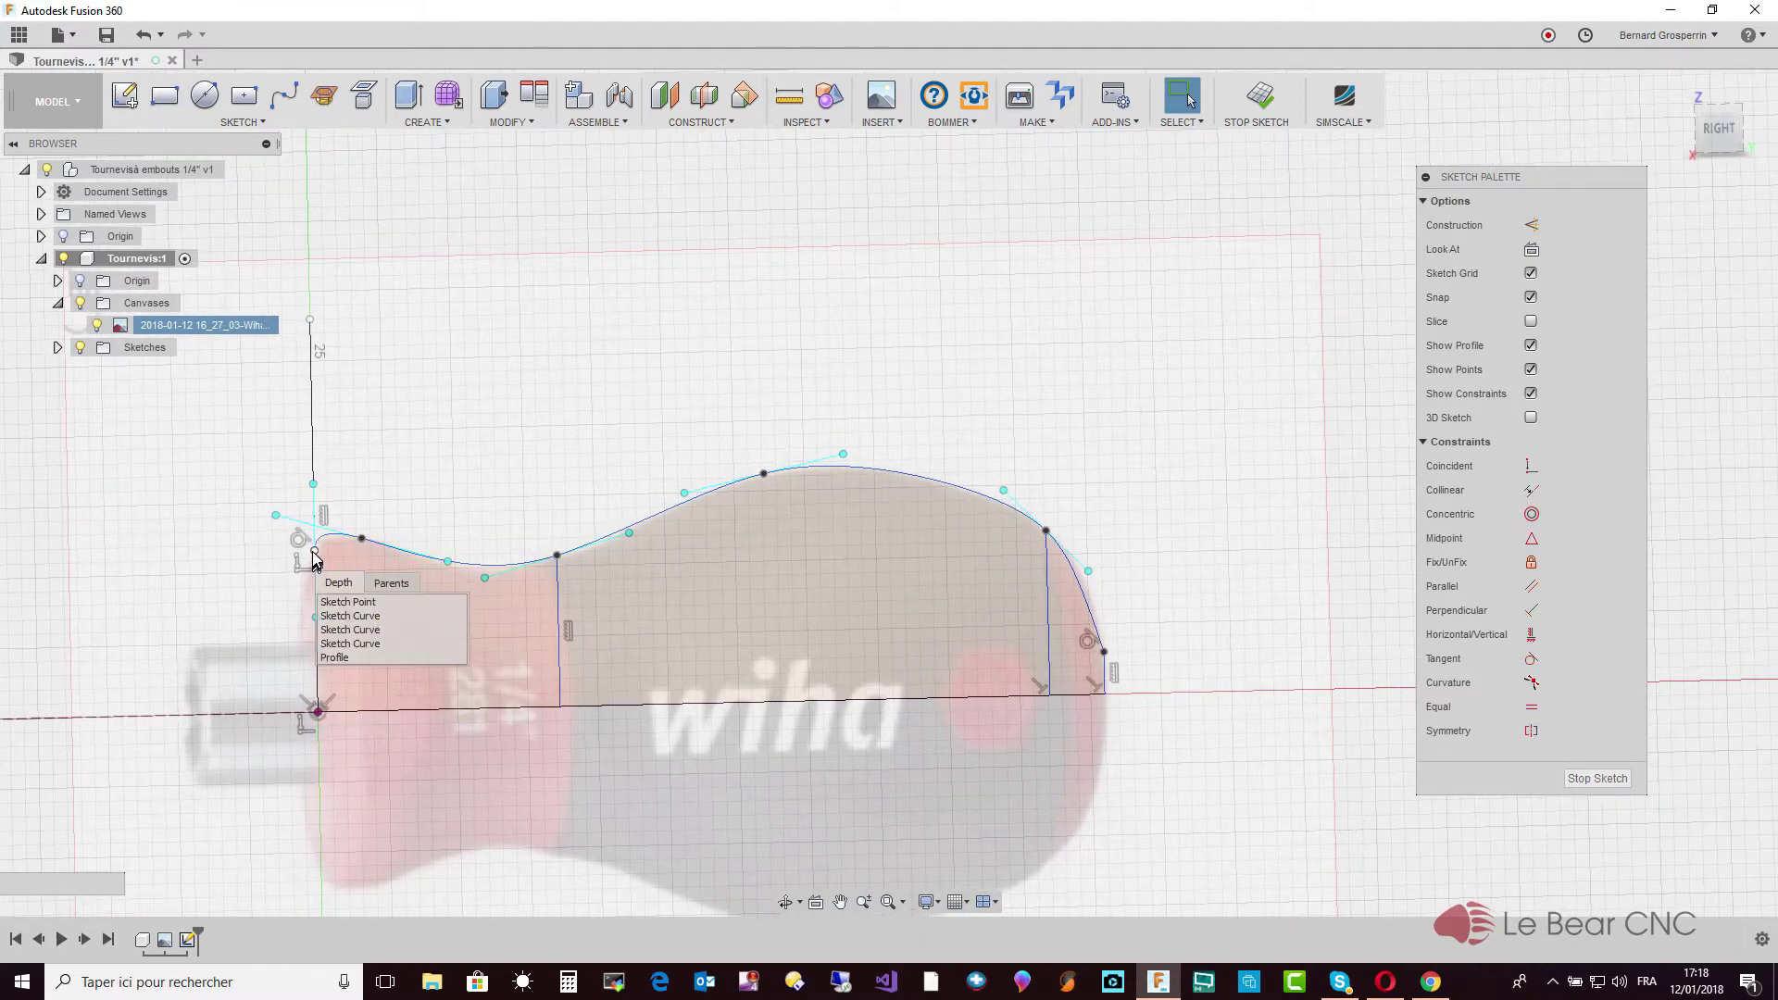
click(316, 558)
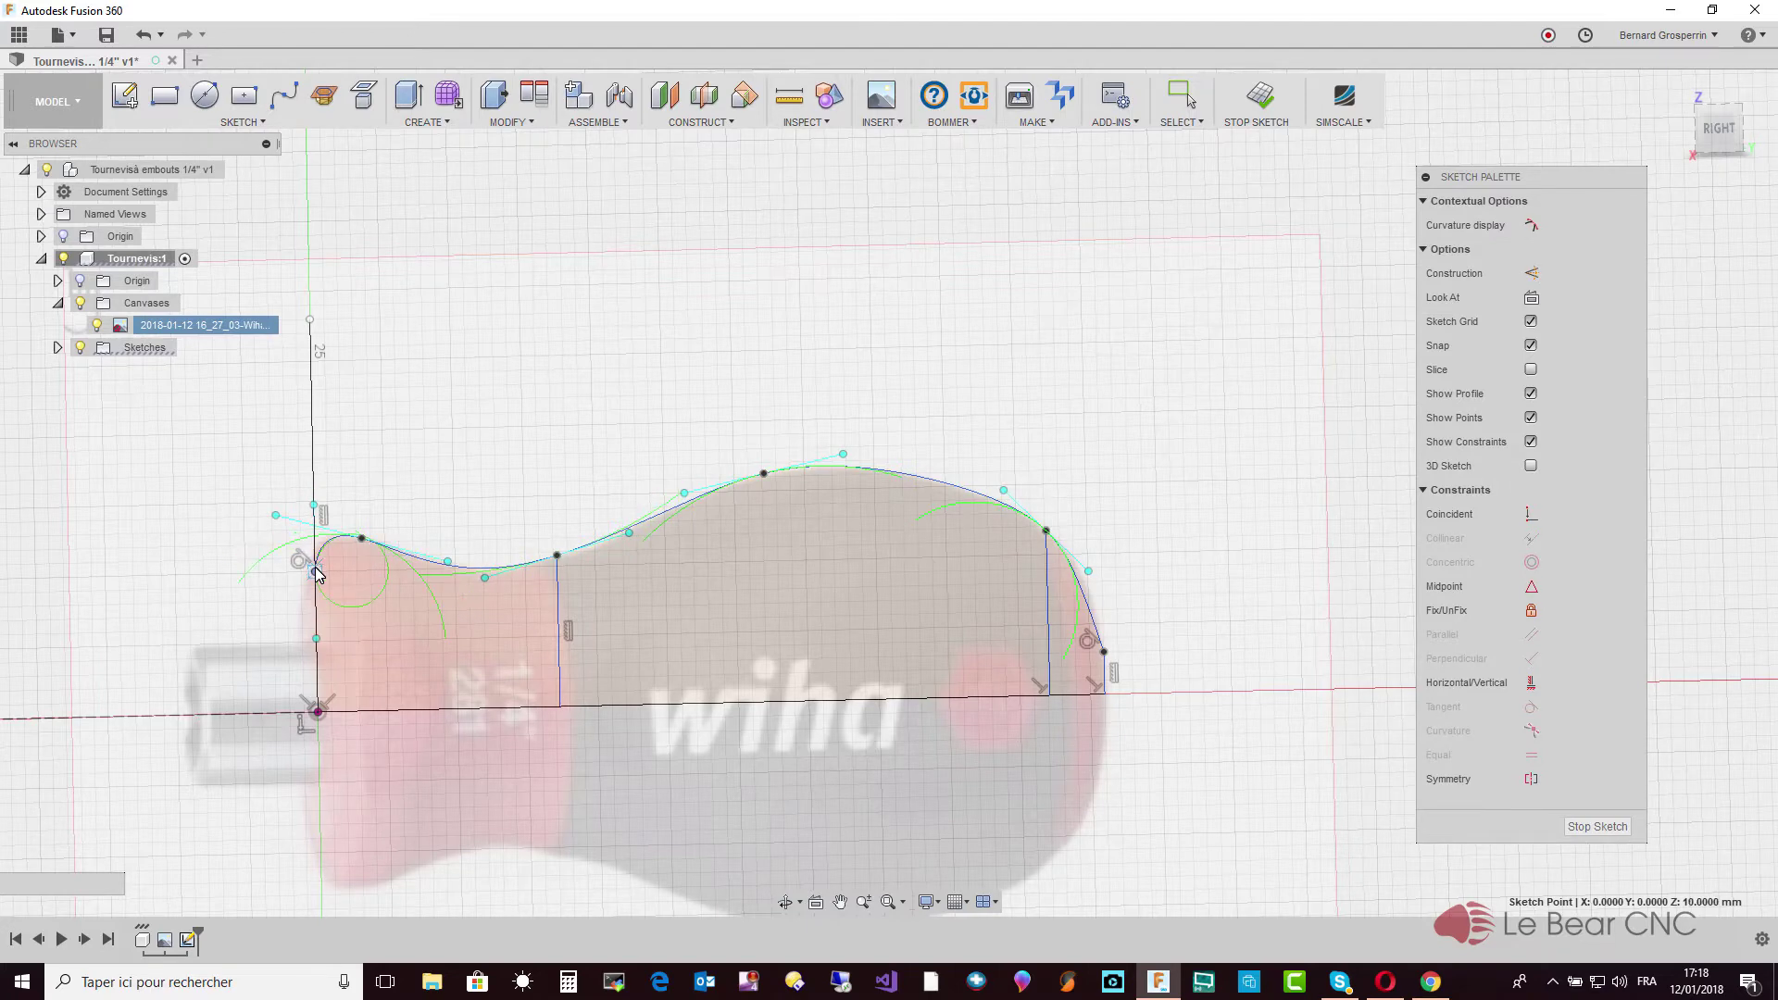
drag(313, 566, 314, 575)
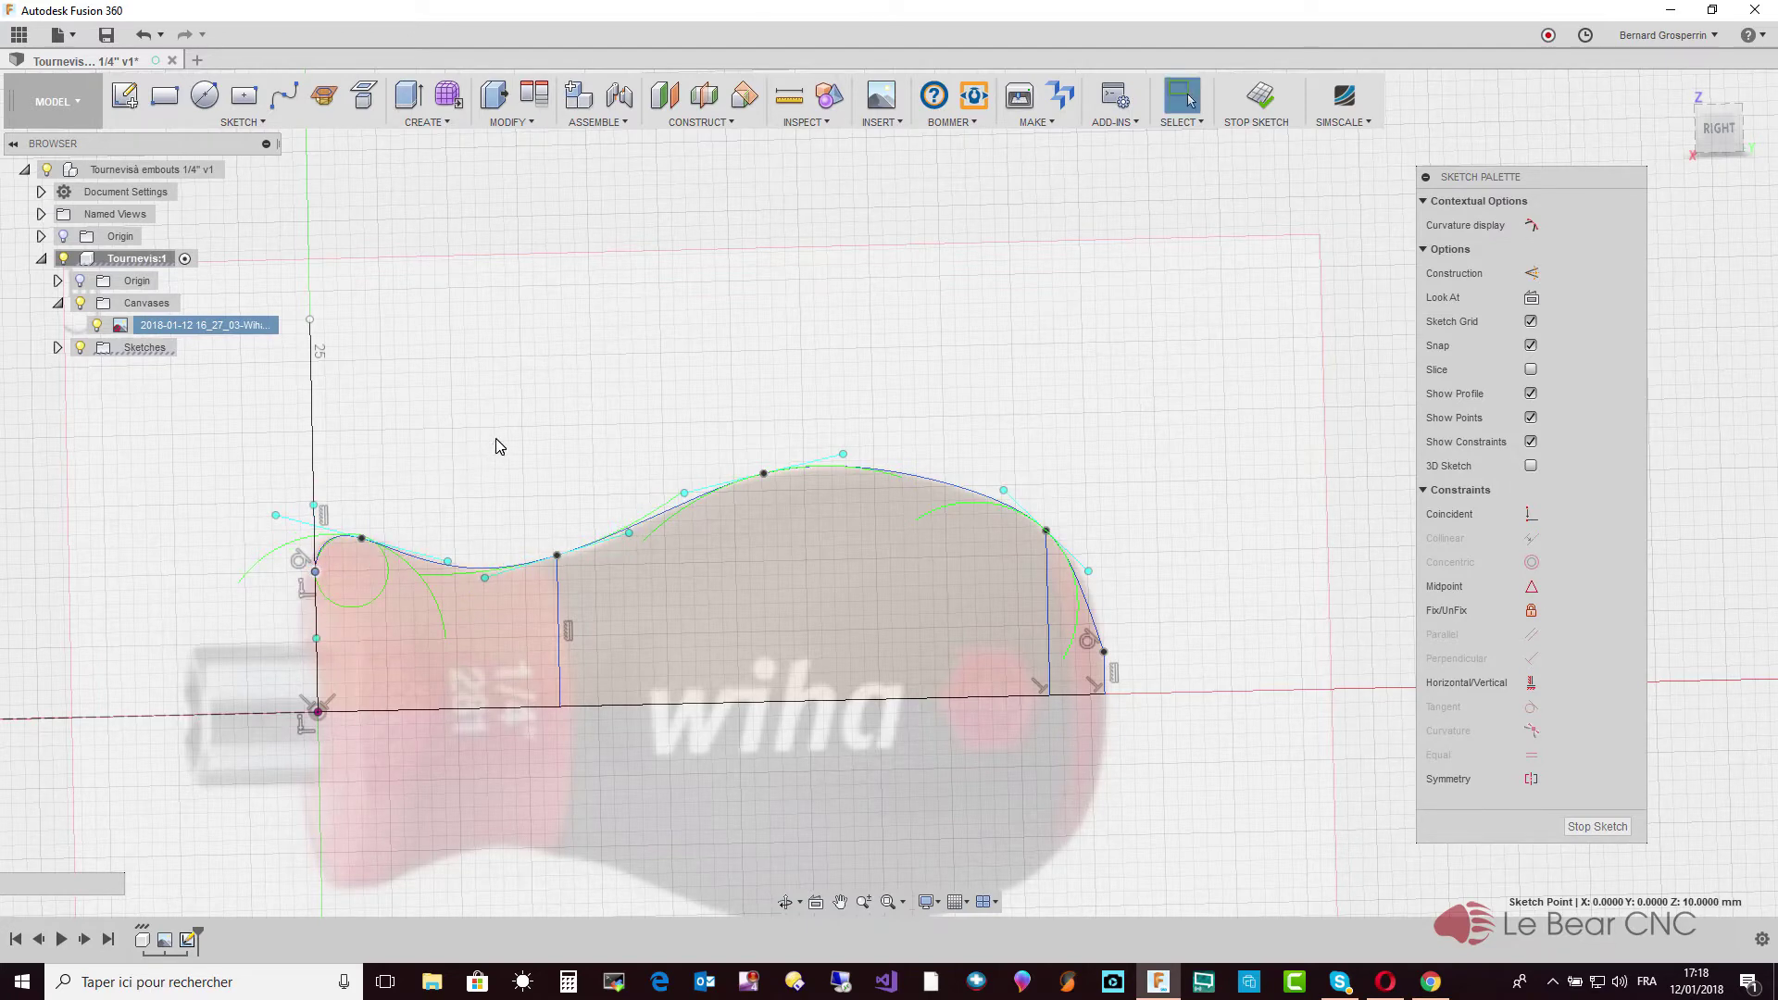
key(Escape)
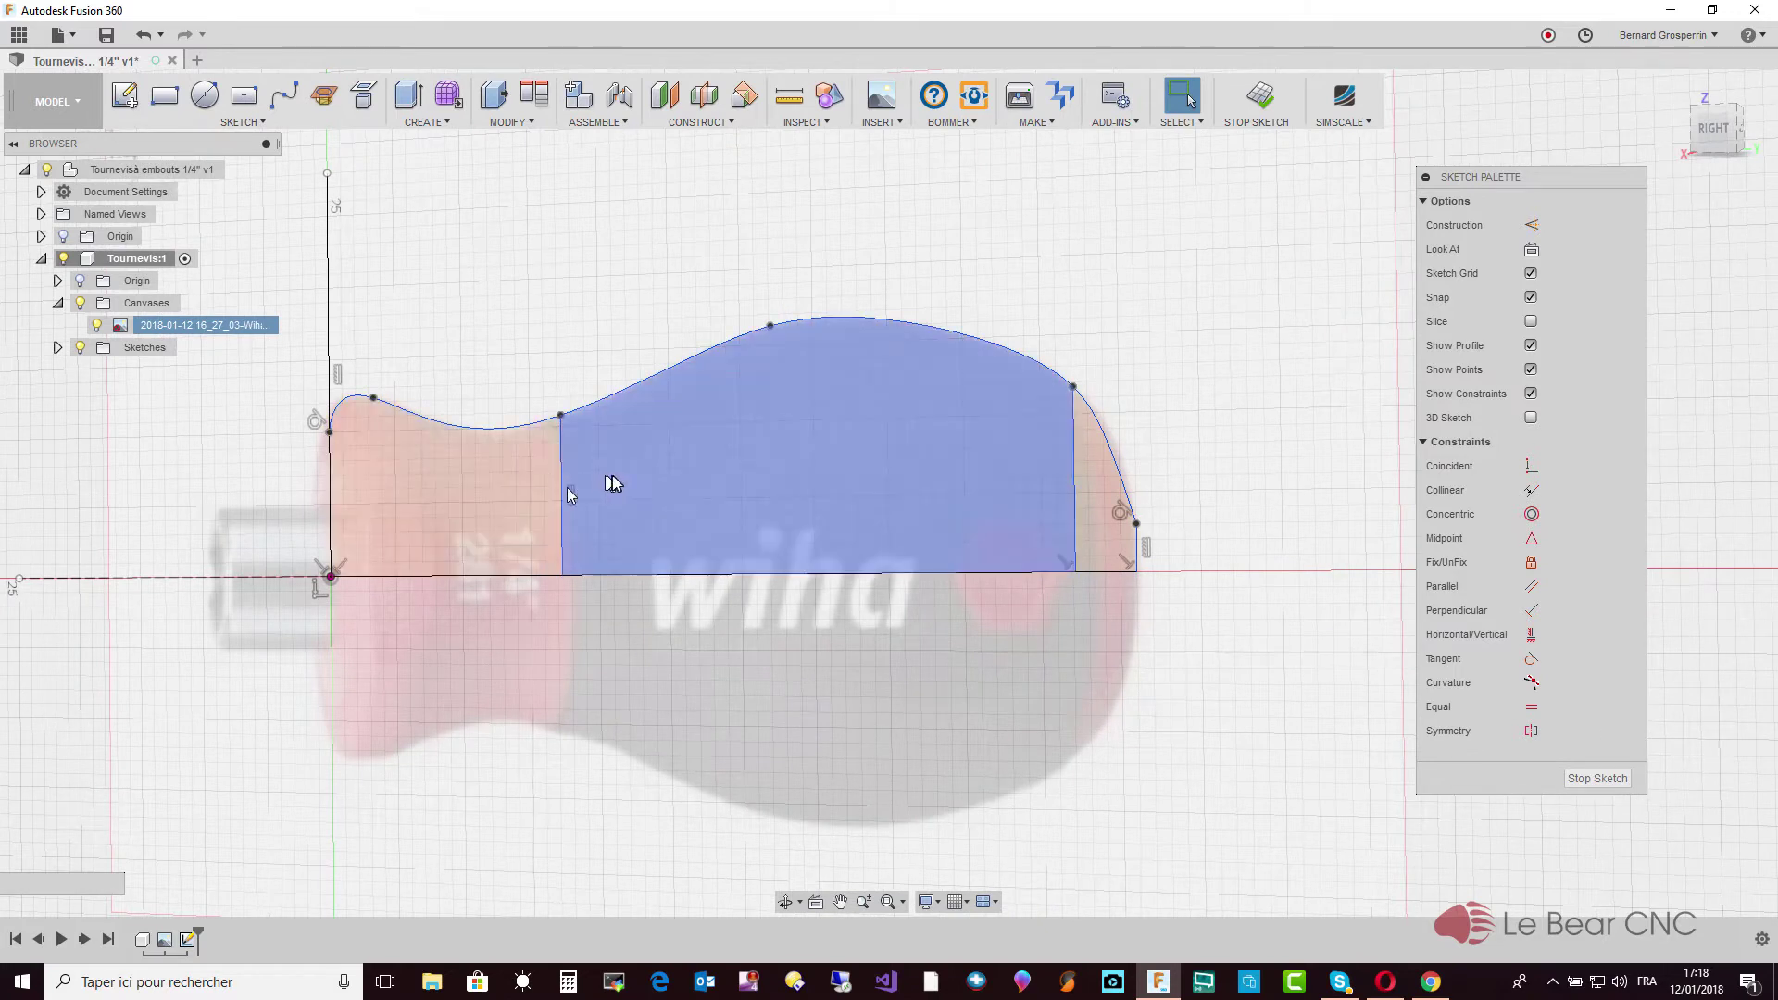
Revolve the left, middle and right handle profiles 360° around the horizontal centre line into a solid body
click(519, 496)
click(787, 500)
ctrl+click(1104, 516)
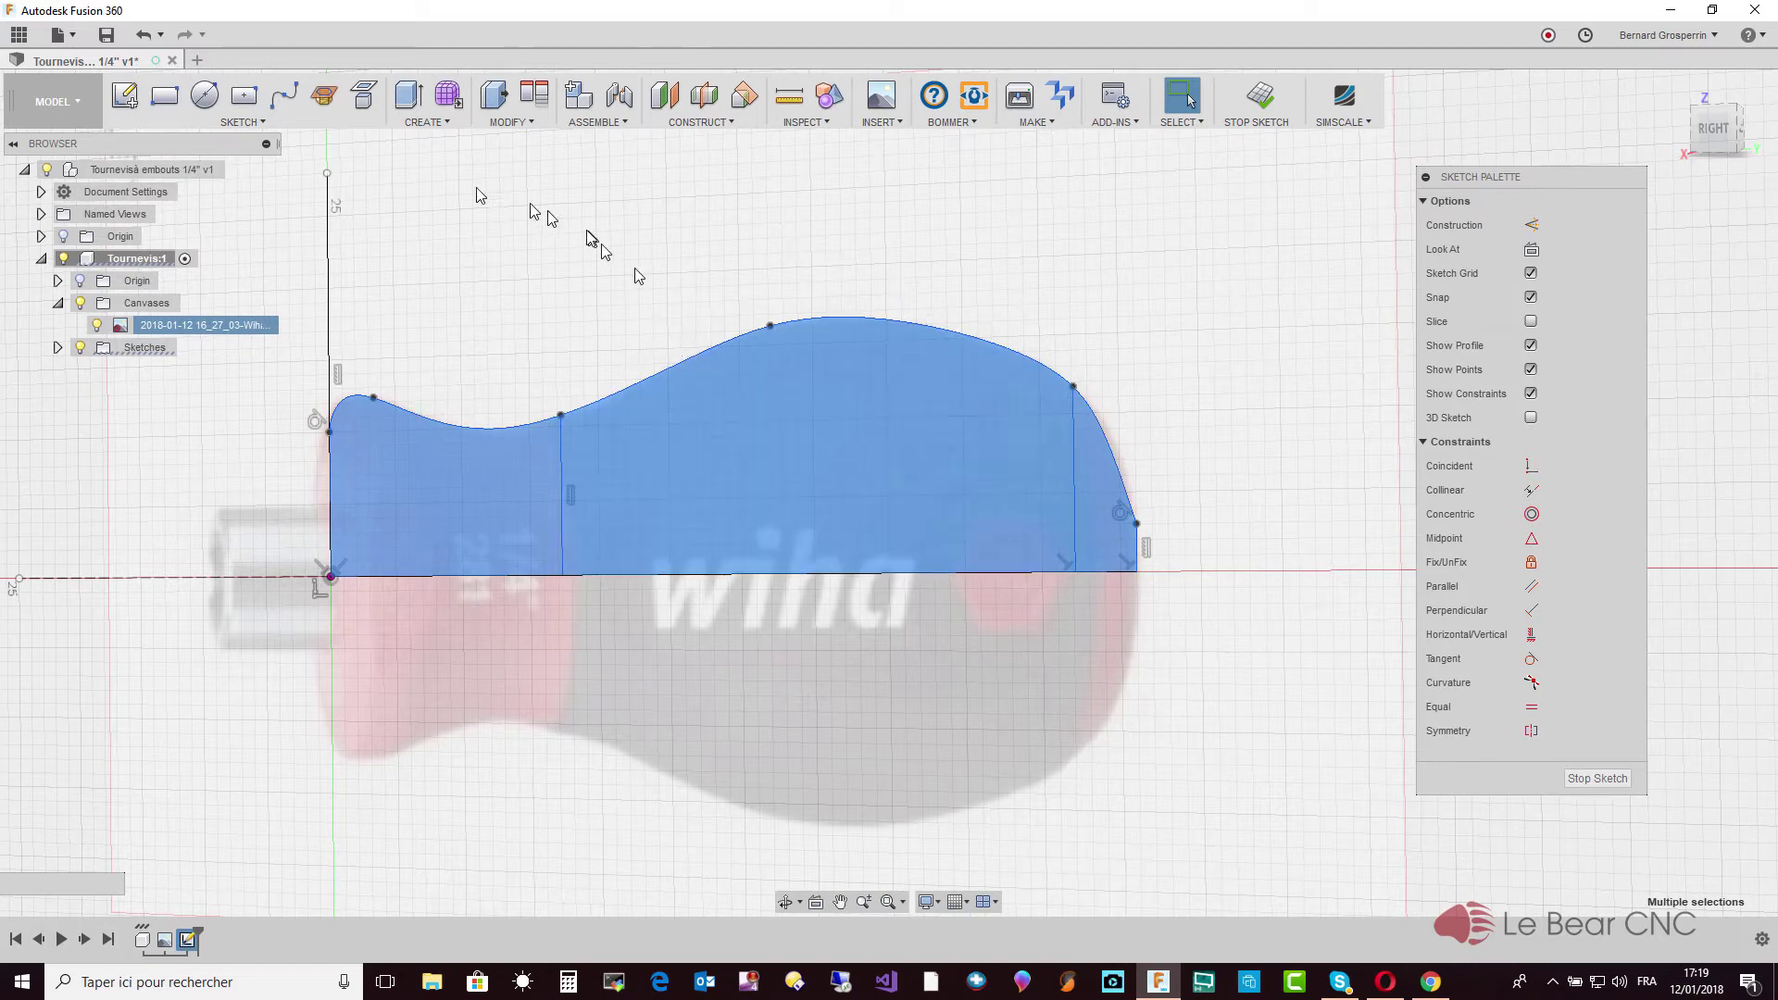
click(426, 121)
click(445, 191)
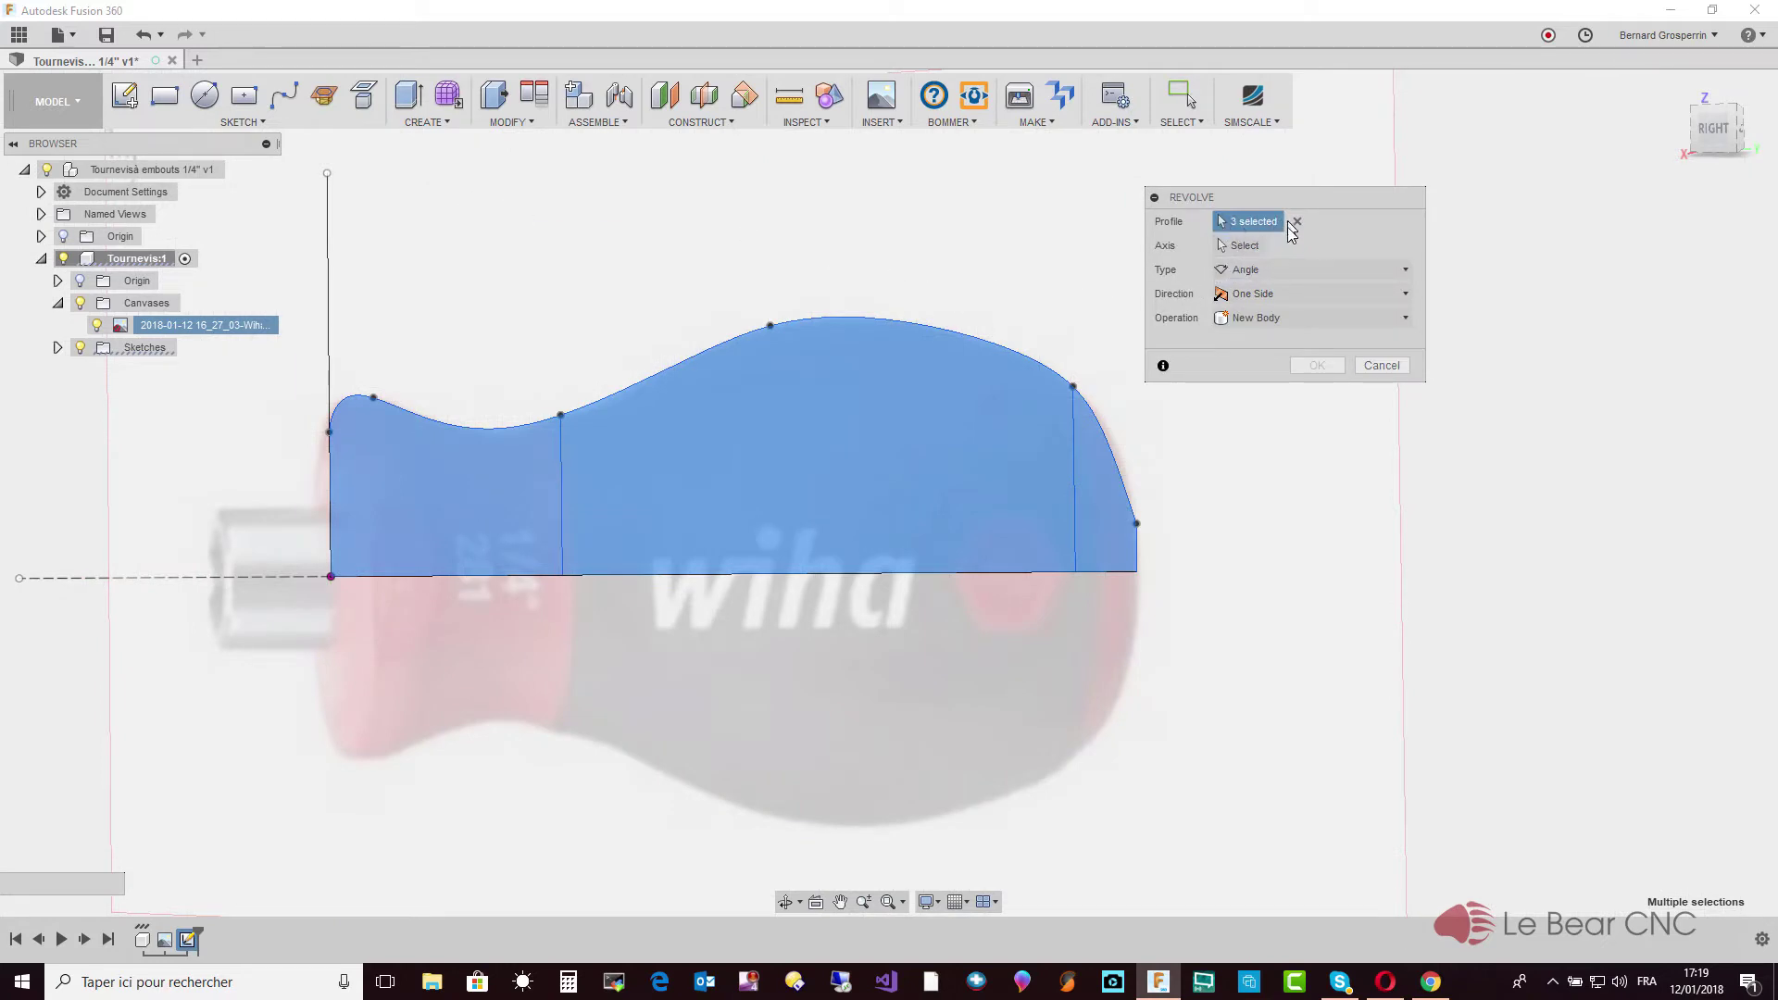
click(1249, 250)
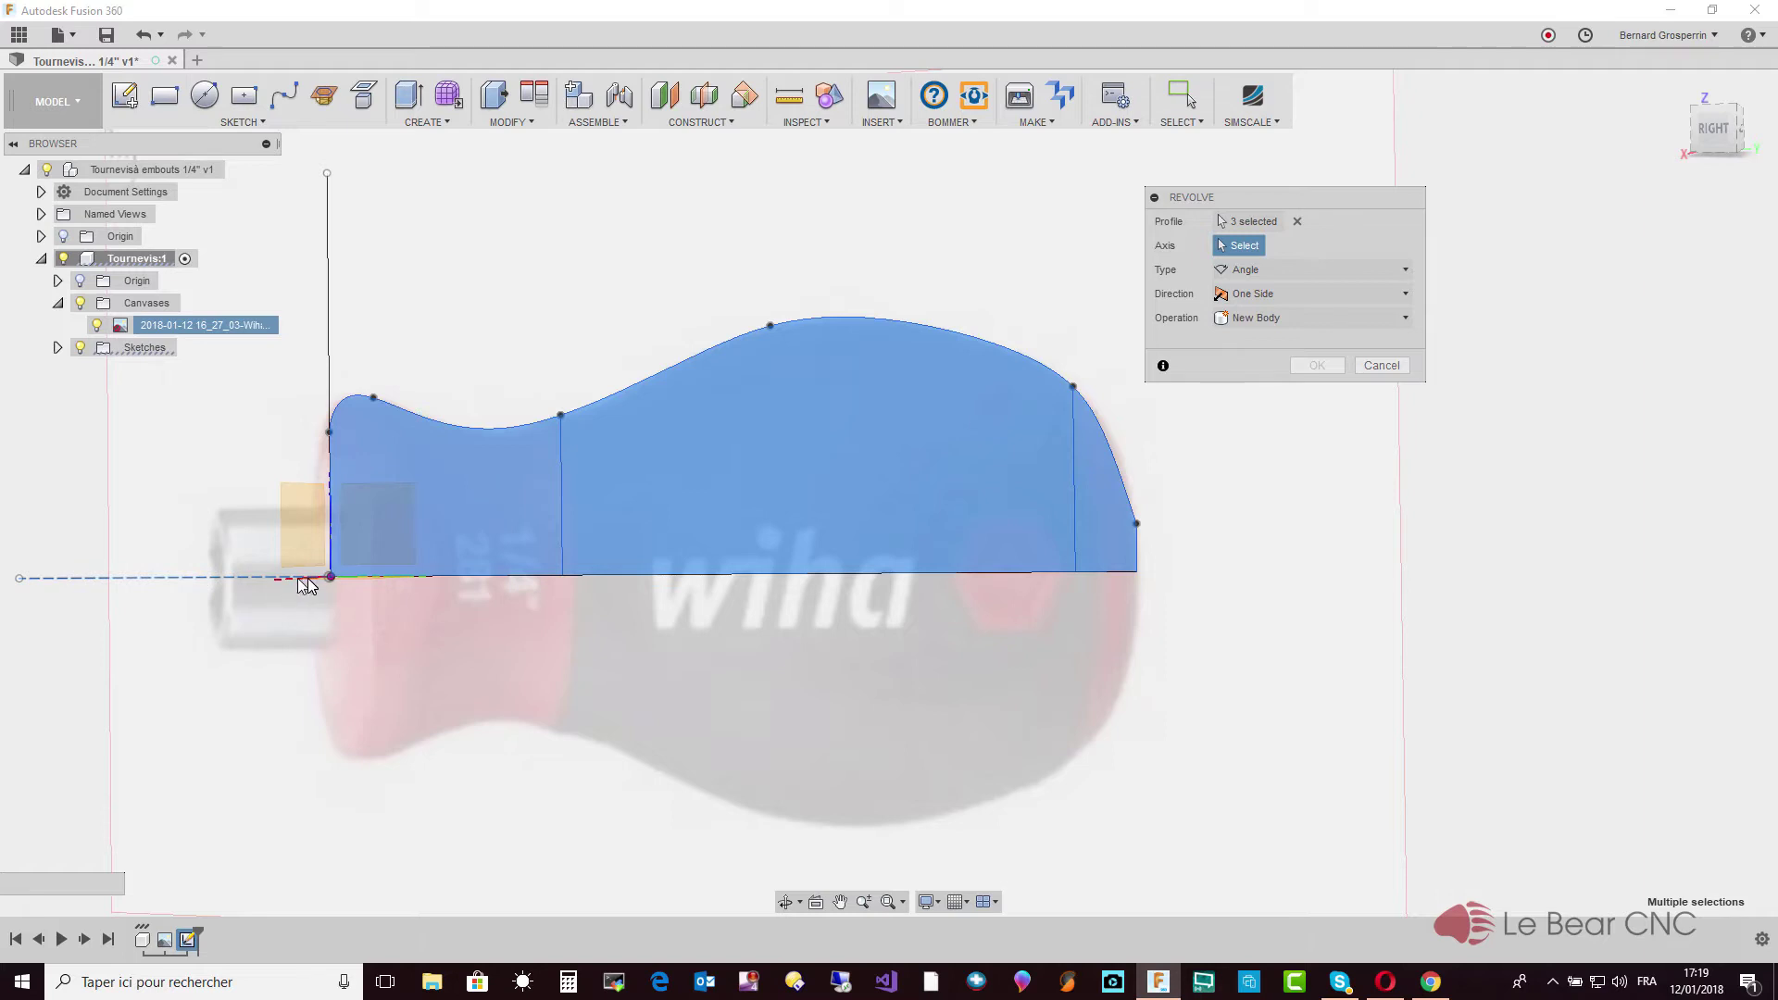
click(189, 578)
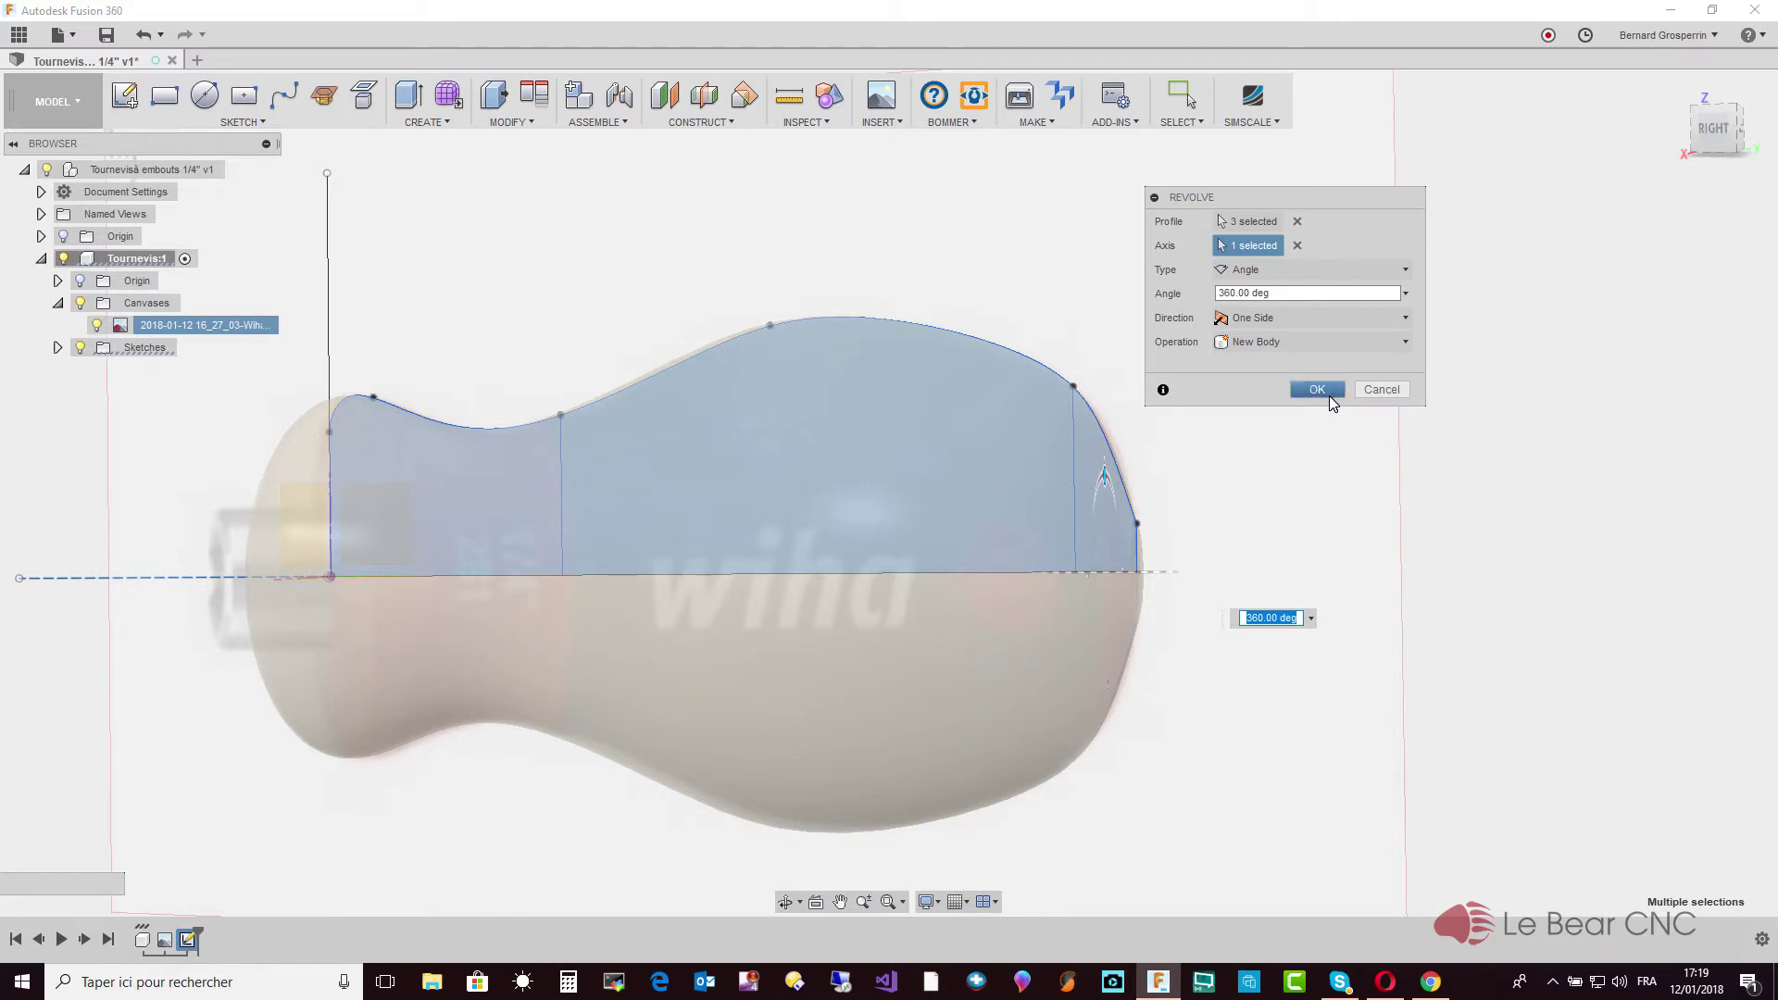
click(1331, 396)
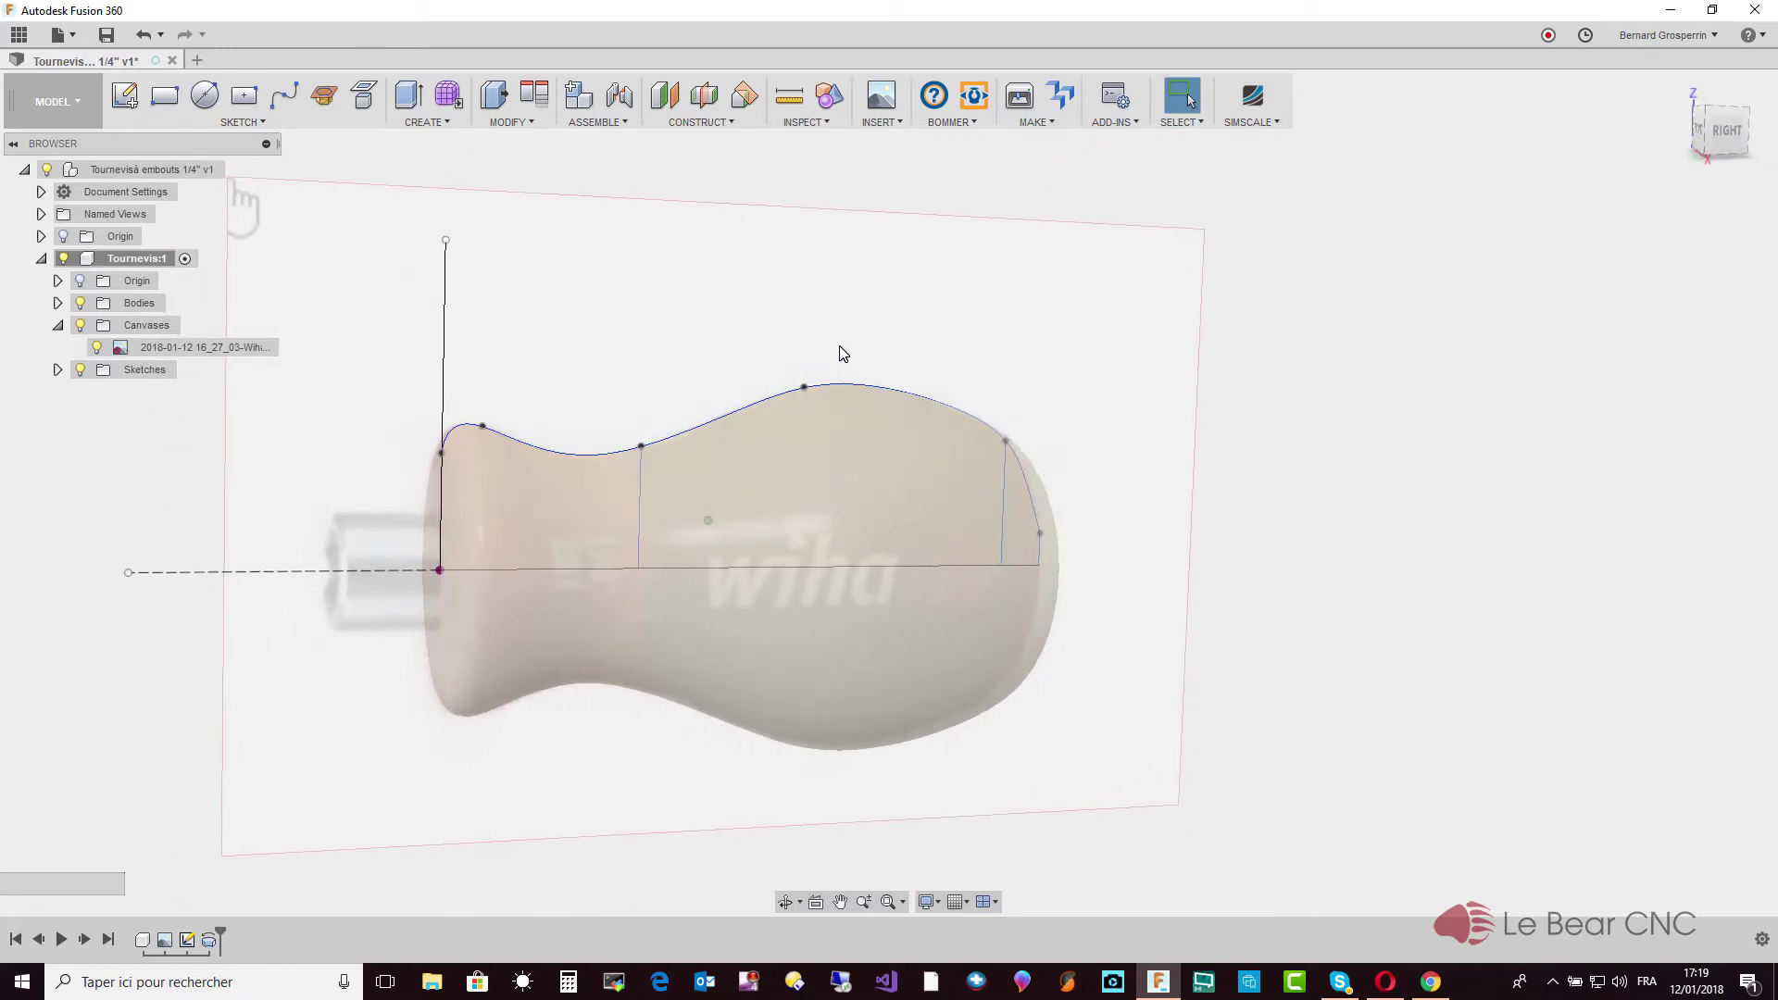
Hide the wiha canvas image and orbit to a side view of the handle
click(80, 326)
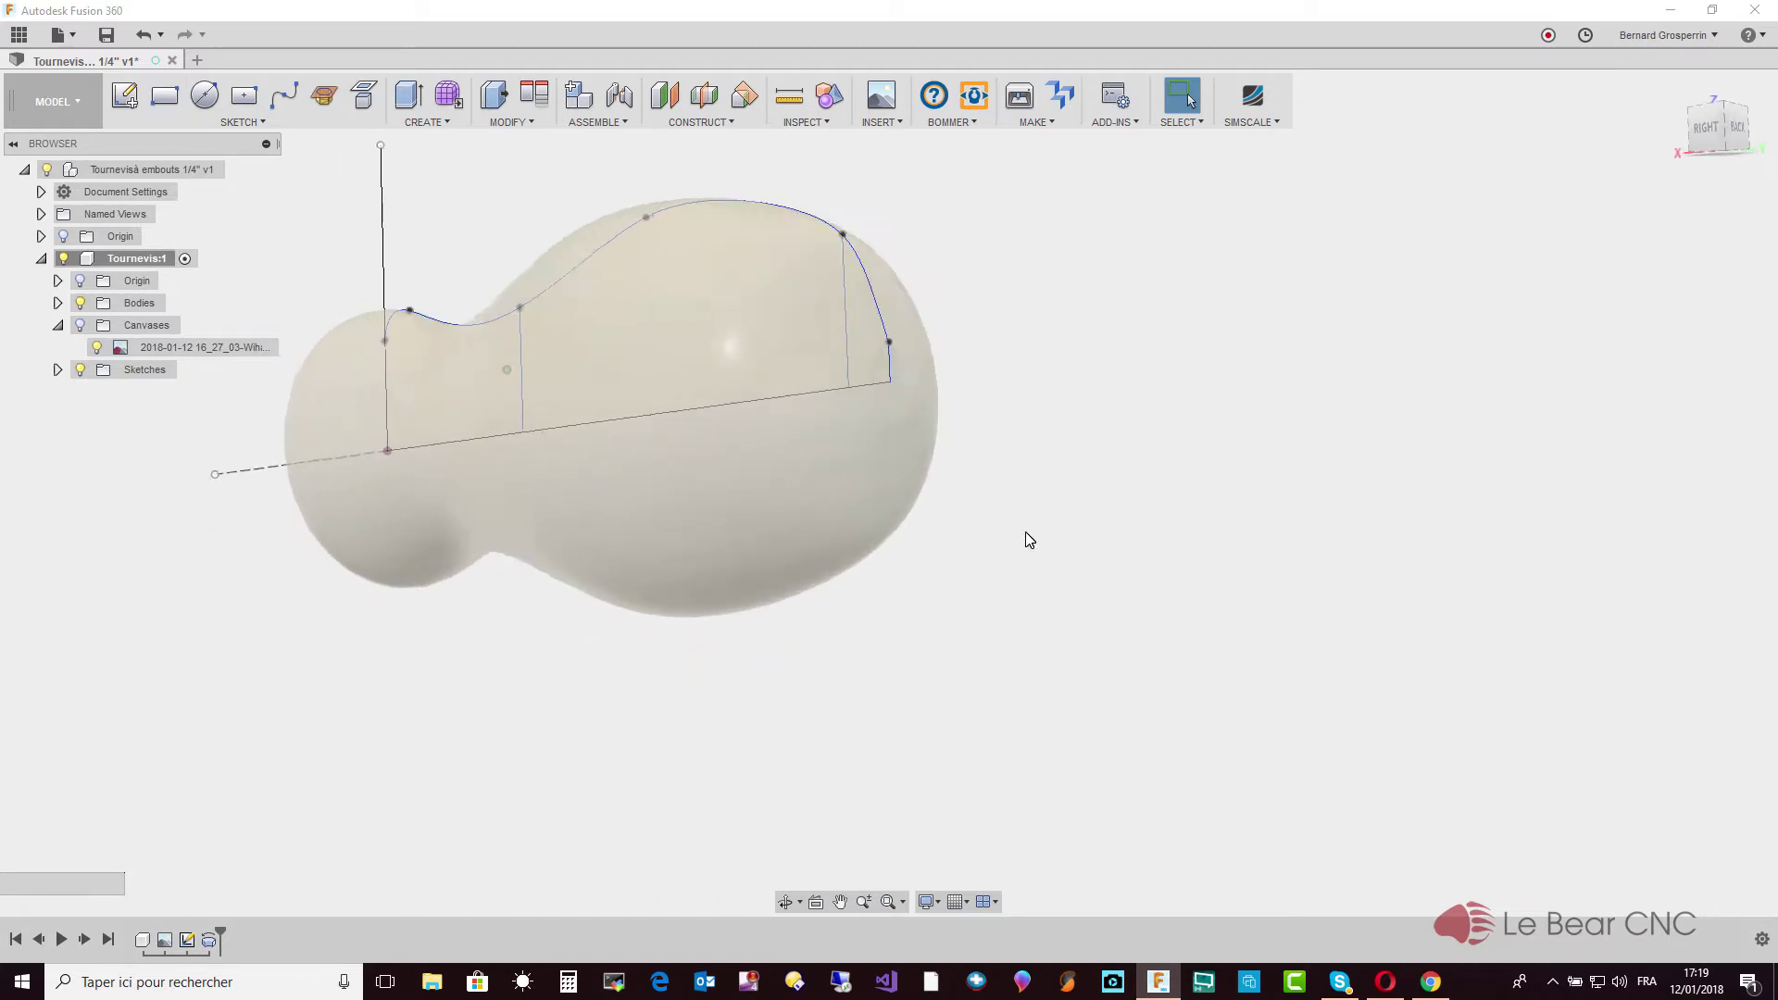
mouse_move(1026, 539)
shift+middle_down()
mouse_move(921, 472)
mouse_move(1049, 474)
shift+middle_up()
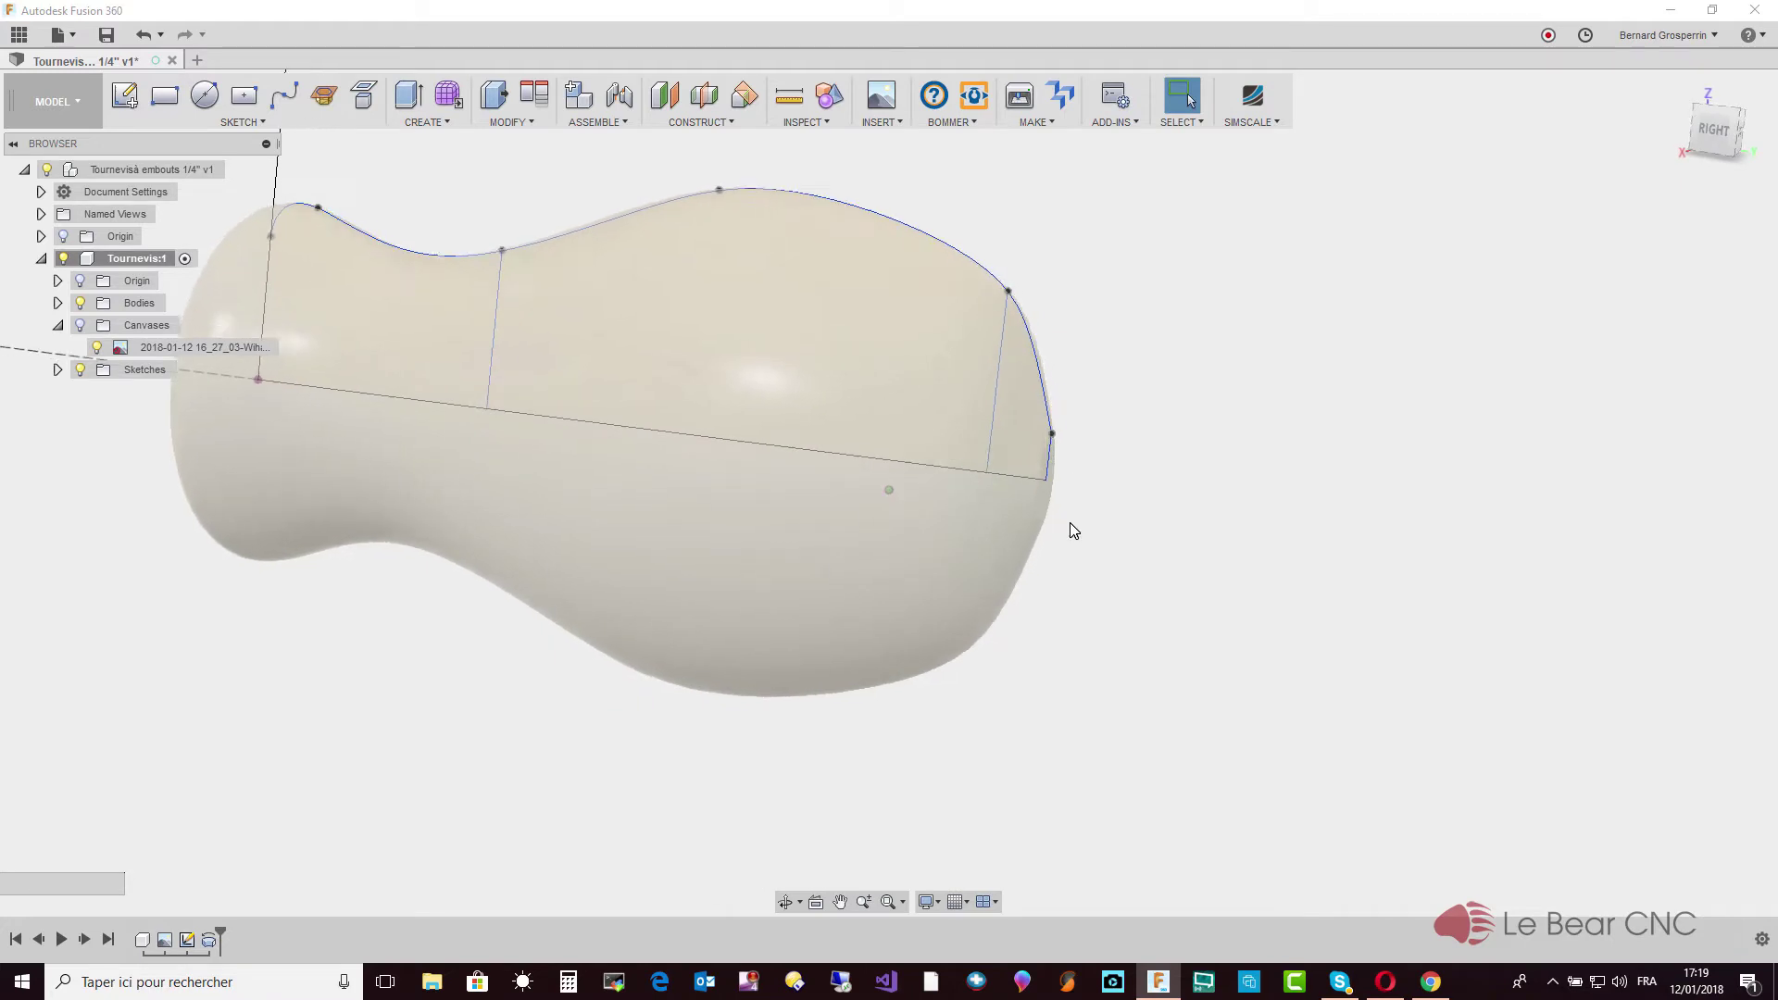
scroll(1069, 522, up, 2)
scroll(1070, 522, up, 2)
scroll(1069, 524, up, 1)
scroll(1069, 524, down, 5)
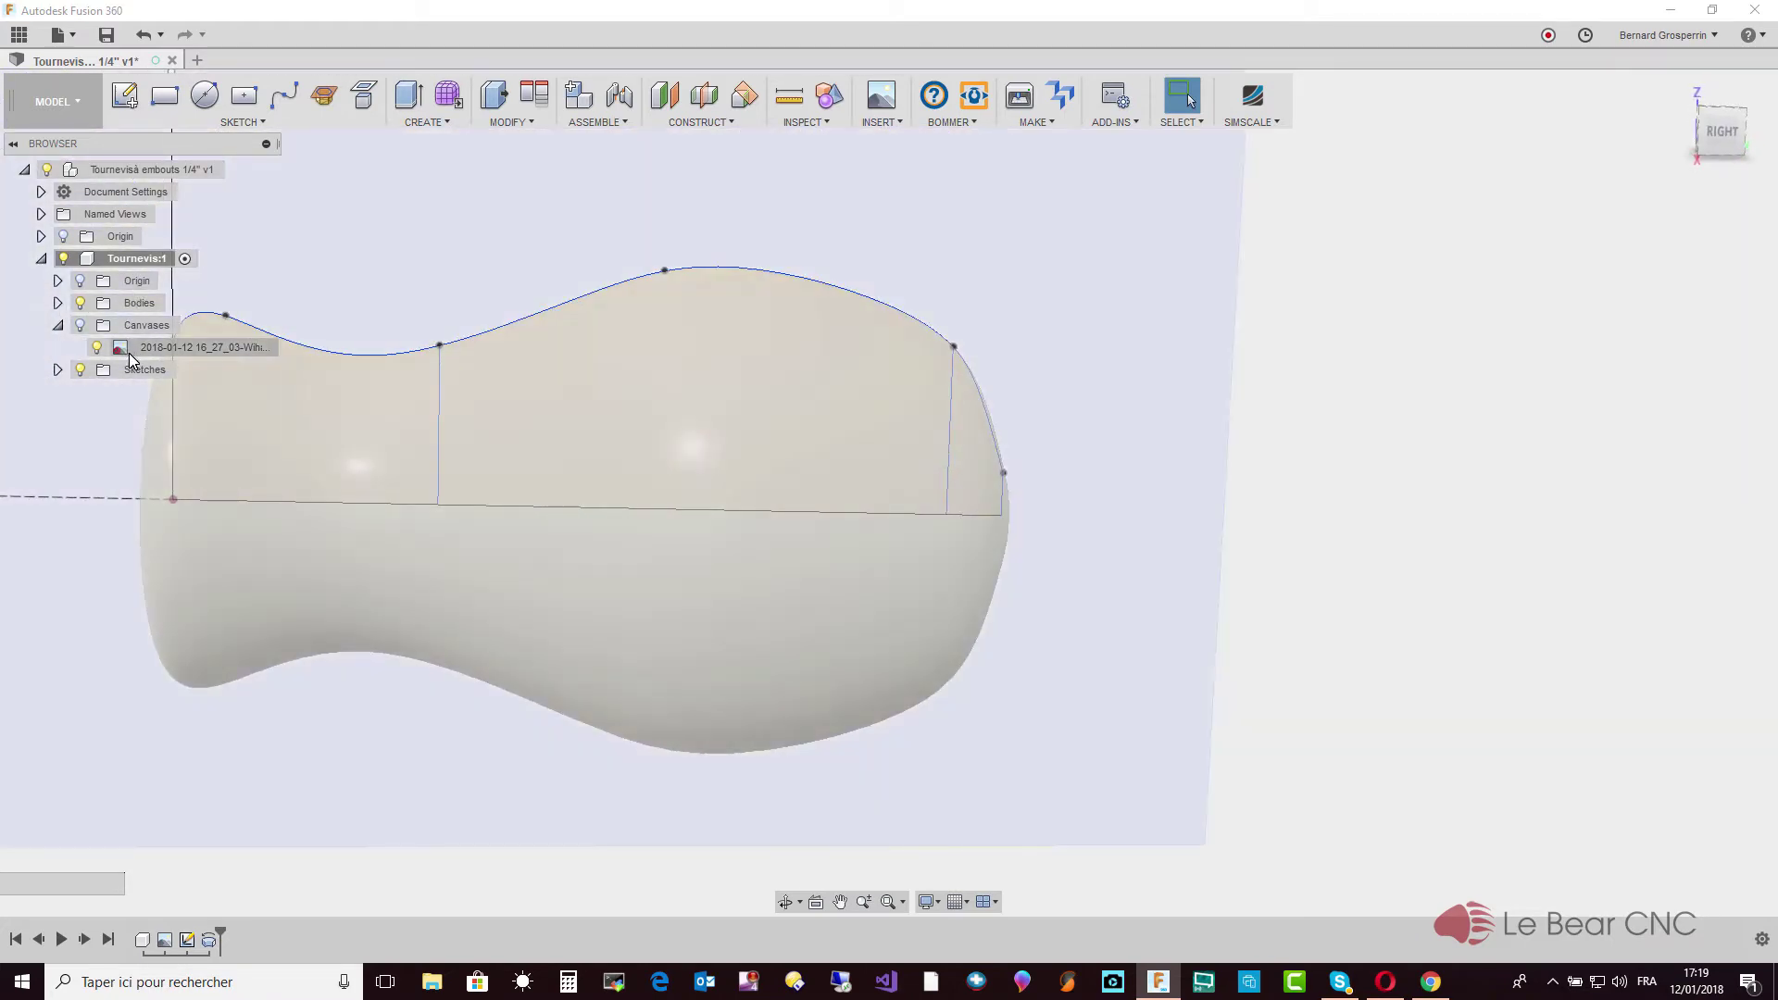
Open and dismiss the canvas options, then select the handle sketch in the timeline
right_click(130, 353)
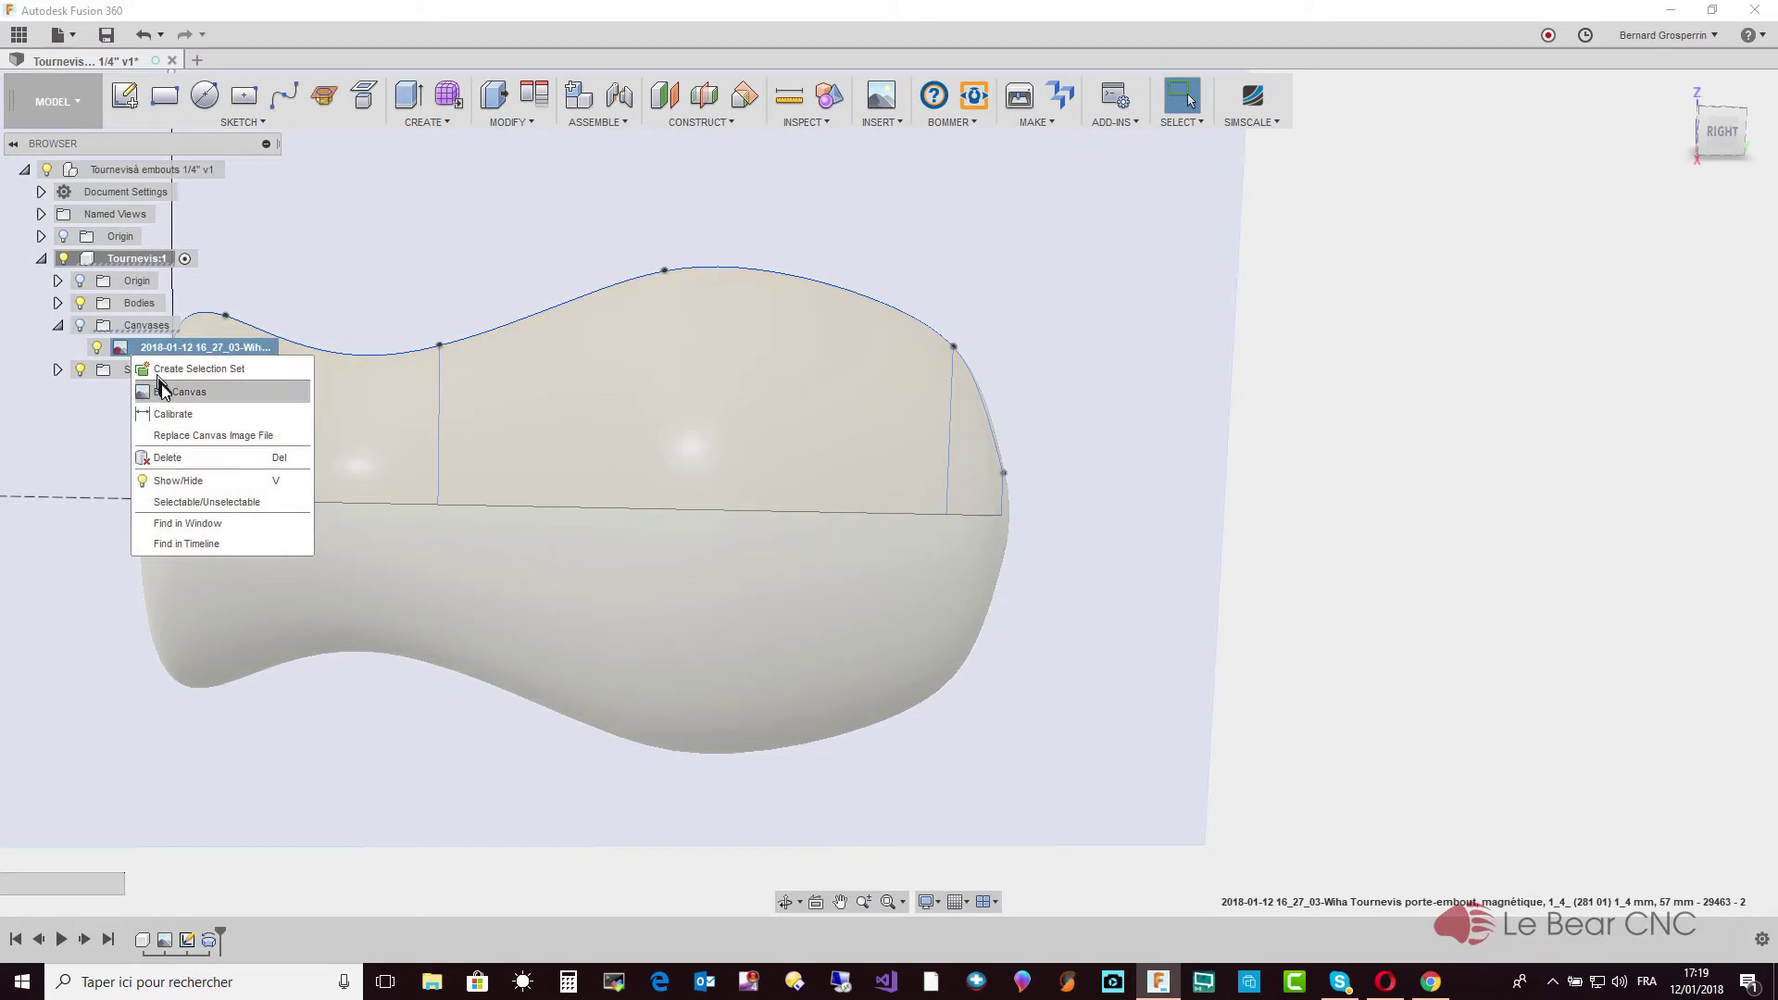
click(95, 426)
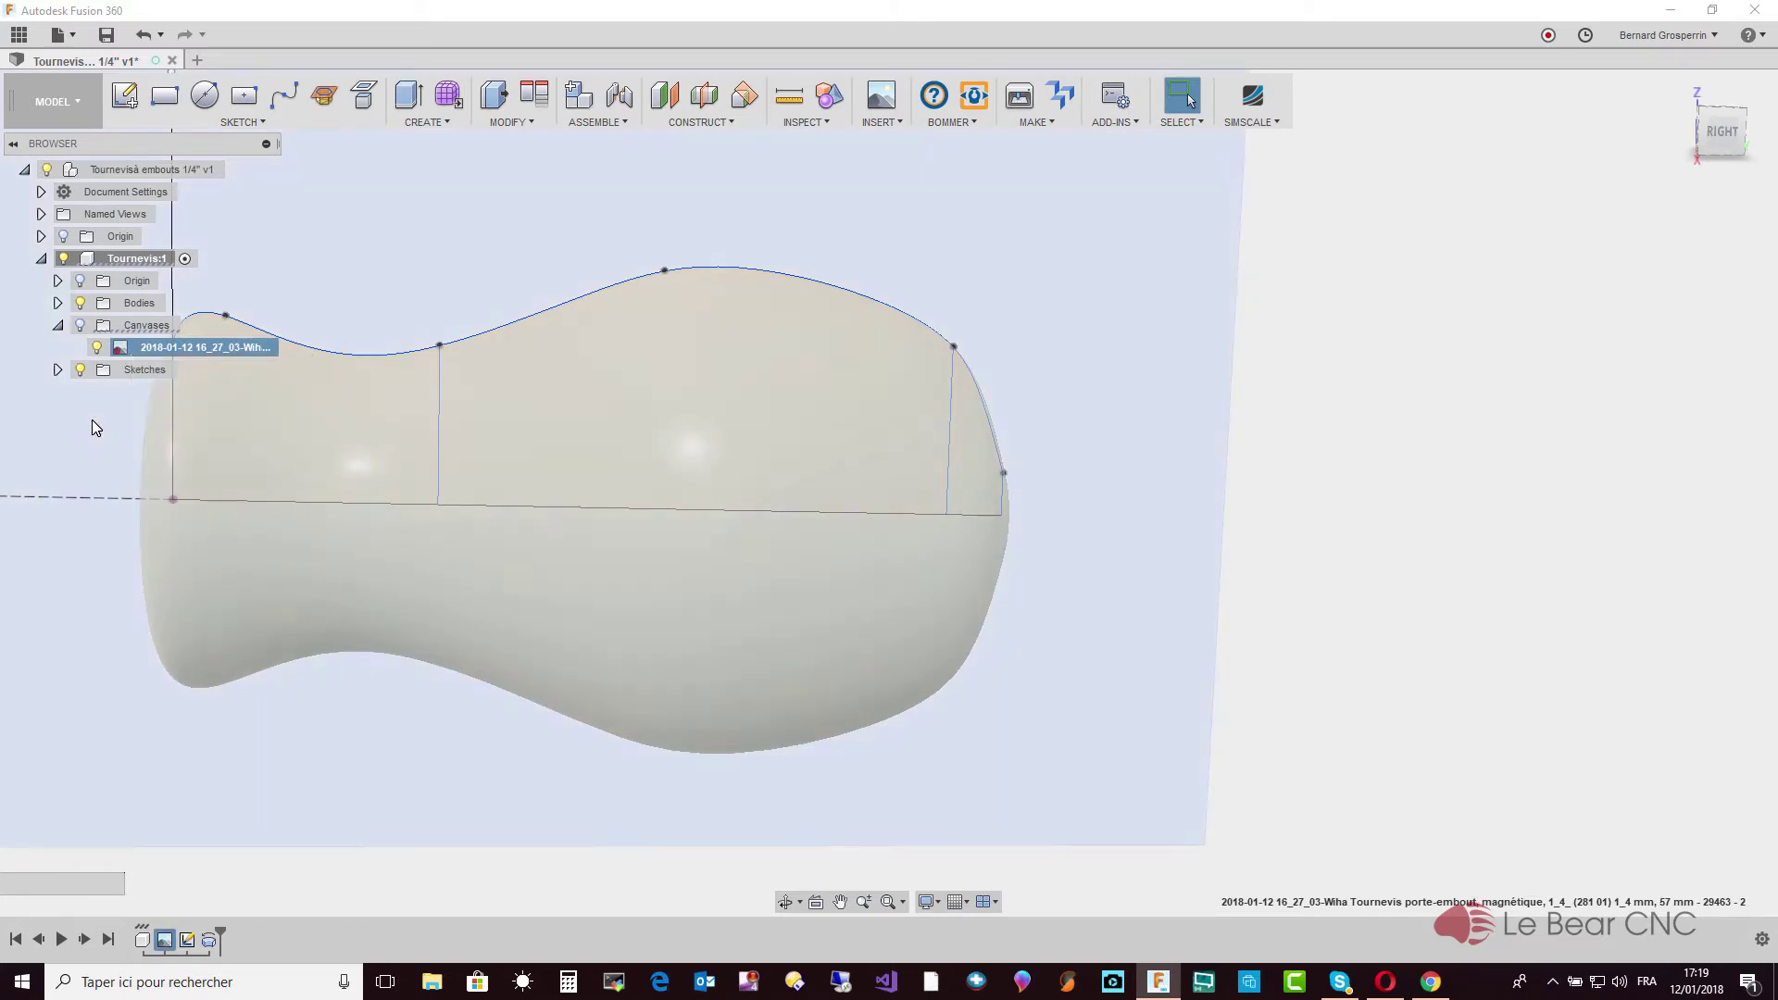
click(188, 940)
Edit Sketch1, make the end spline tangent to the 3 mm end line, and finish the sketch
right_click(188, 940)
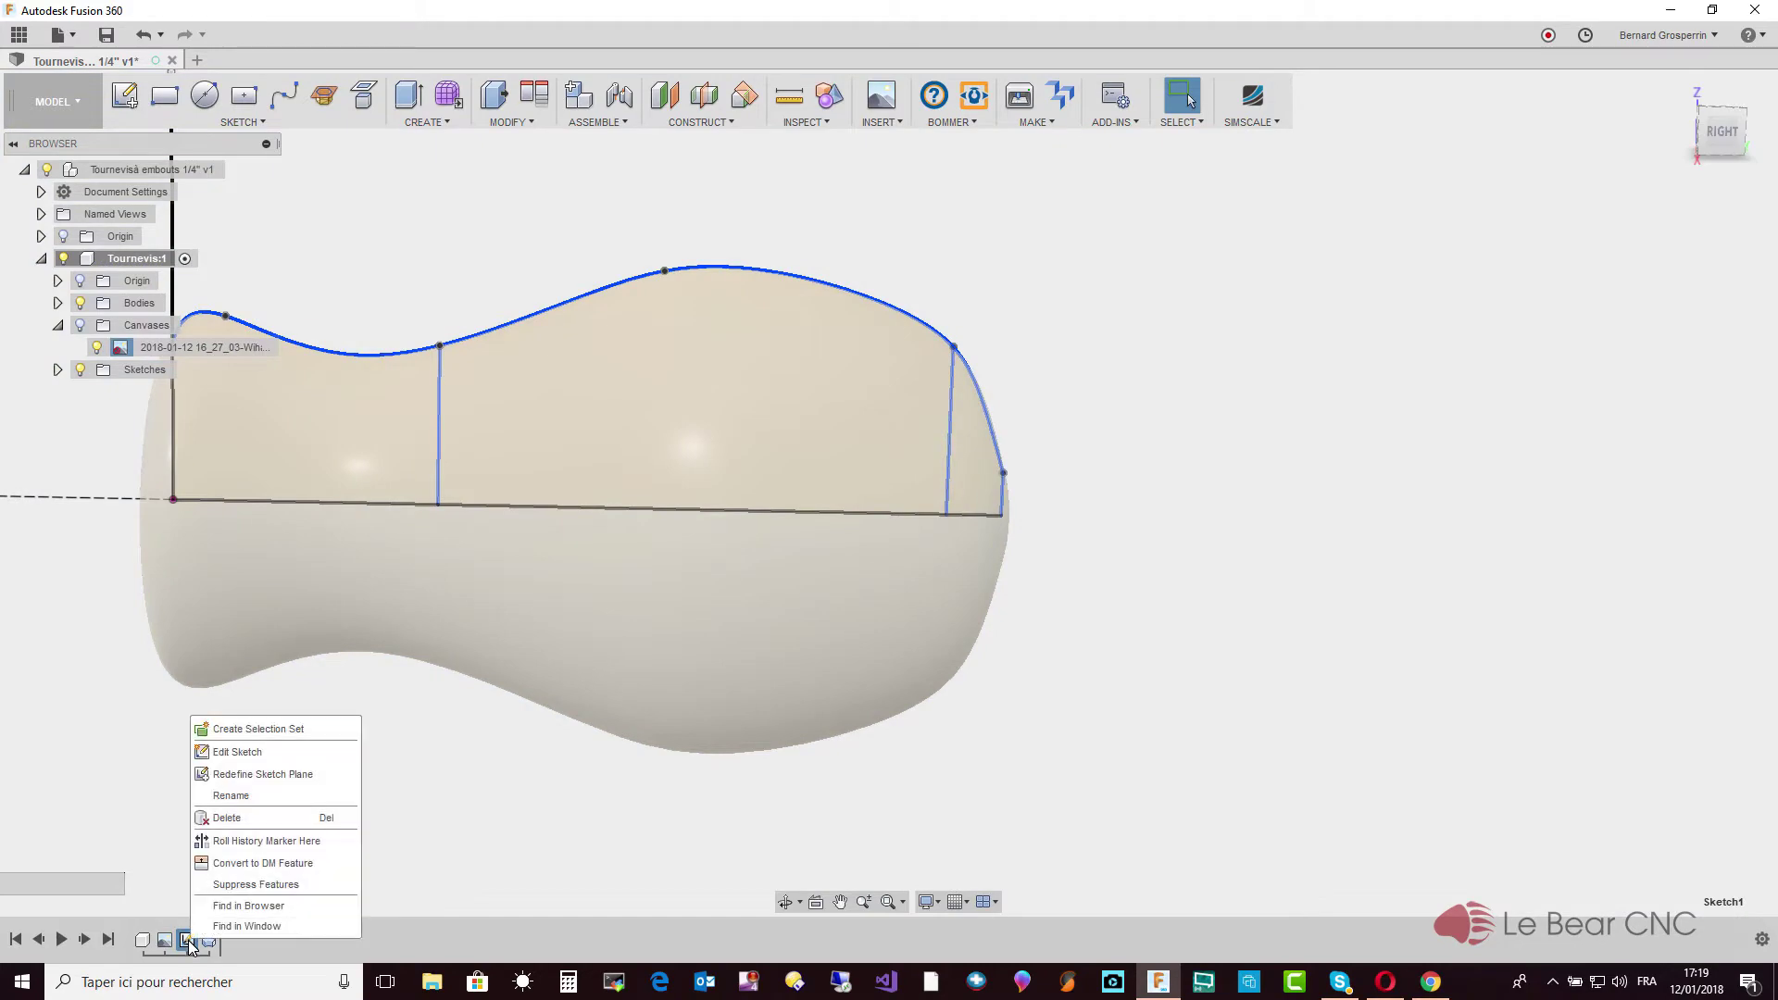
click(237, 752)
scroll(1061, 648, up, 3)
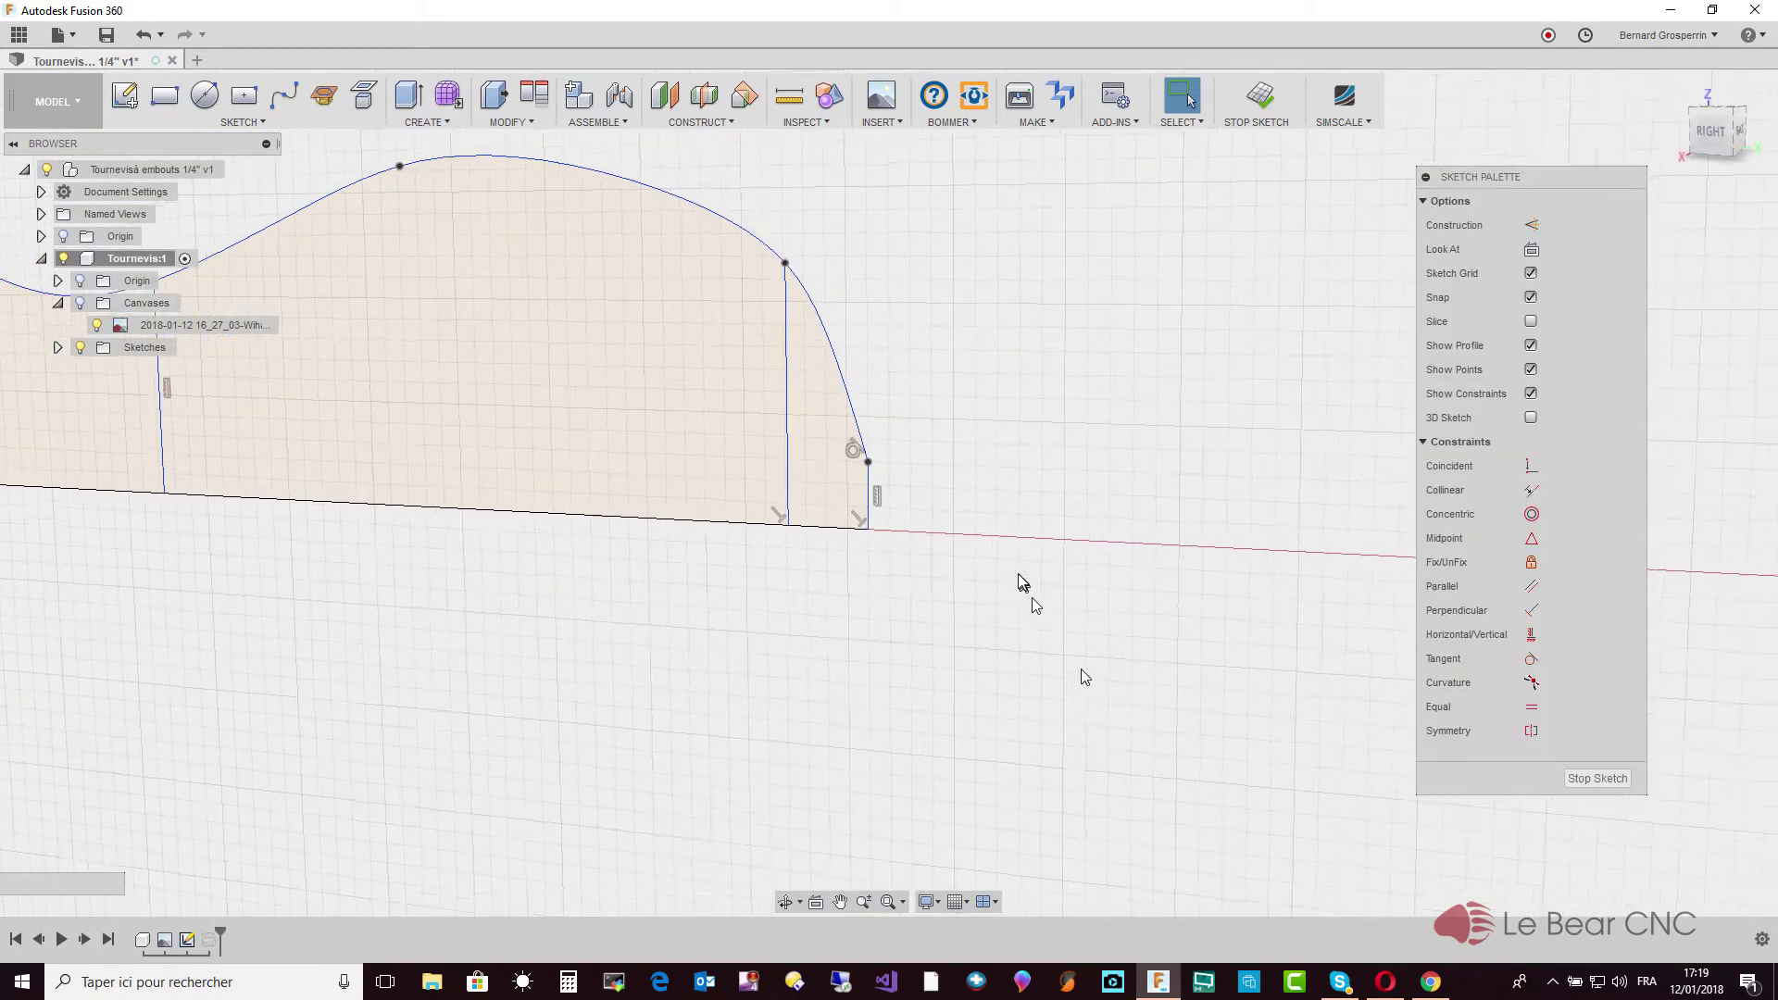
scroll(944, 463, up, 3)
scroll(920, 378, up, 2)
scroll(902, 347, up, 2)
scroll(905, 347, up, 2)
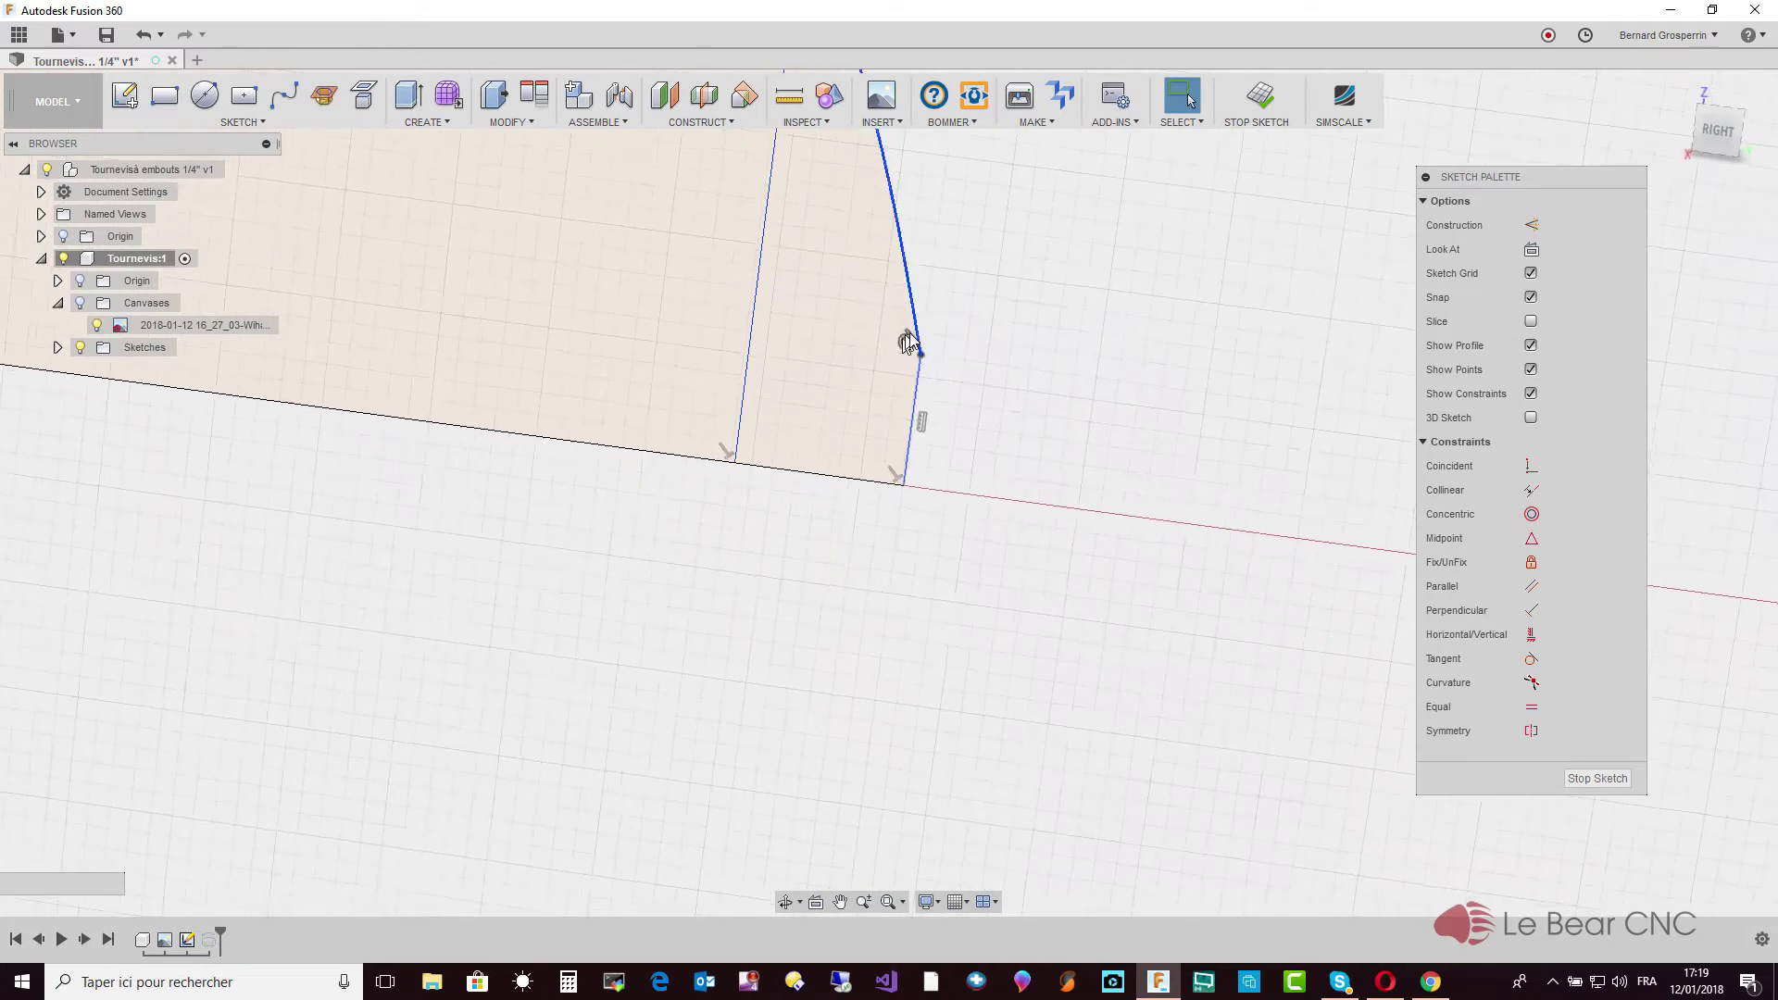
scroll(905, 367, up, 2)
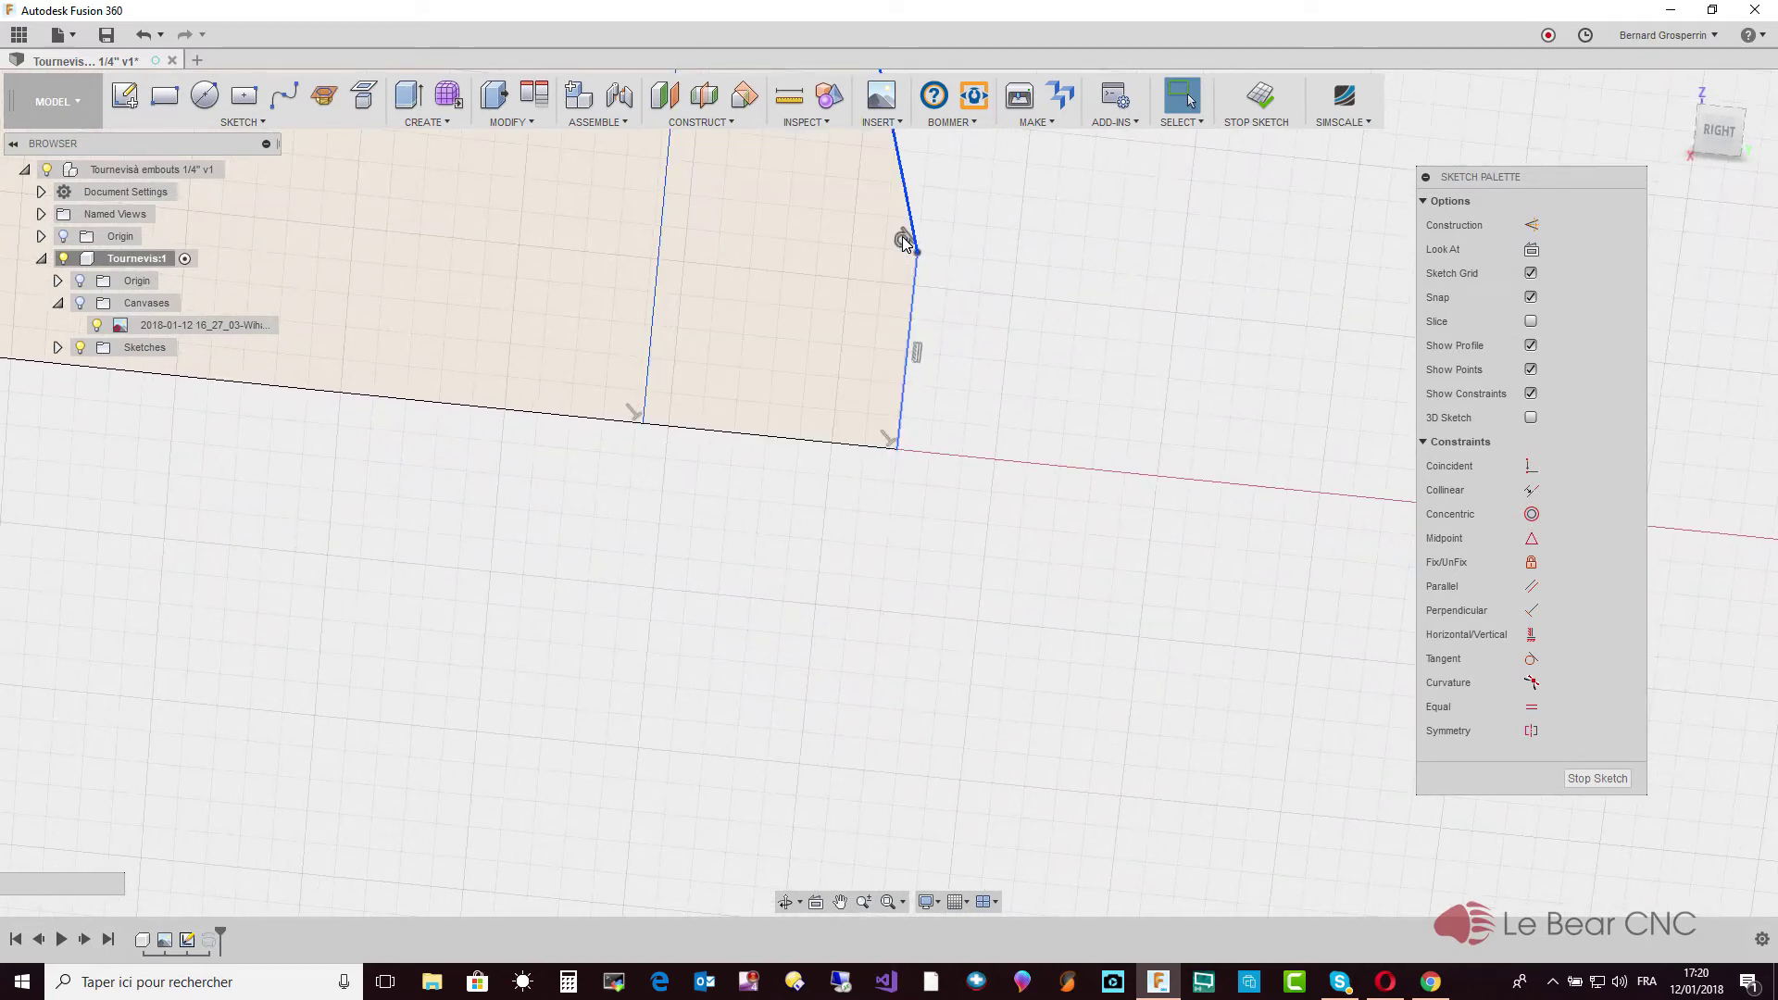
key(F6)
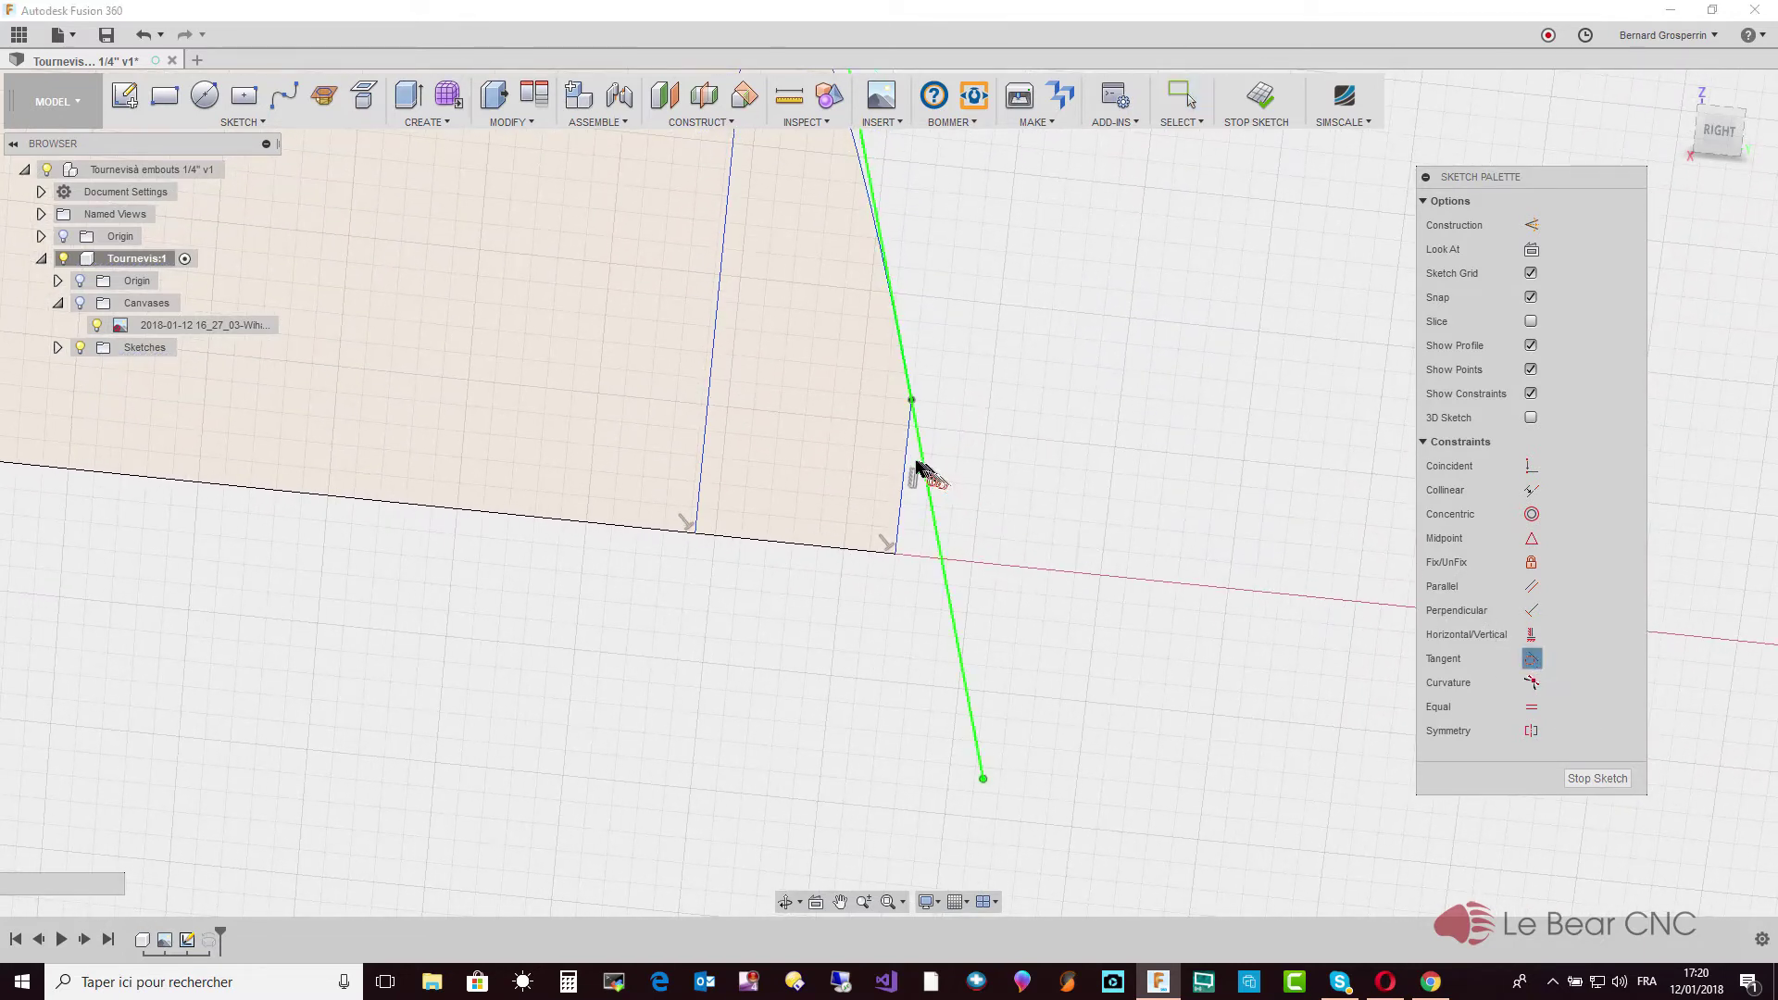
click(903, 392)
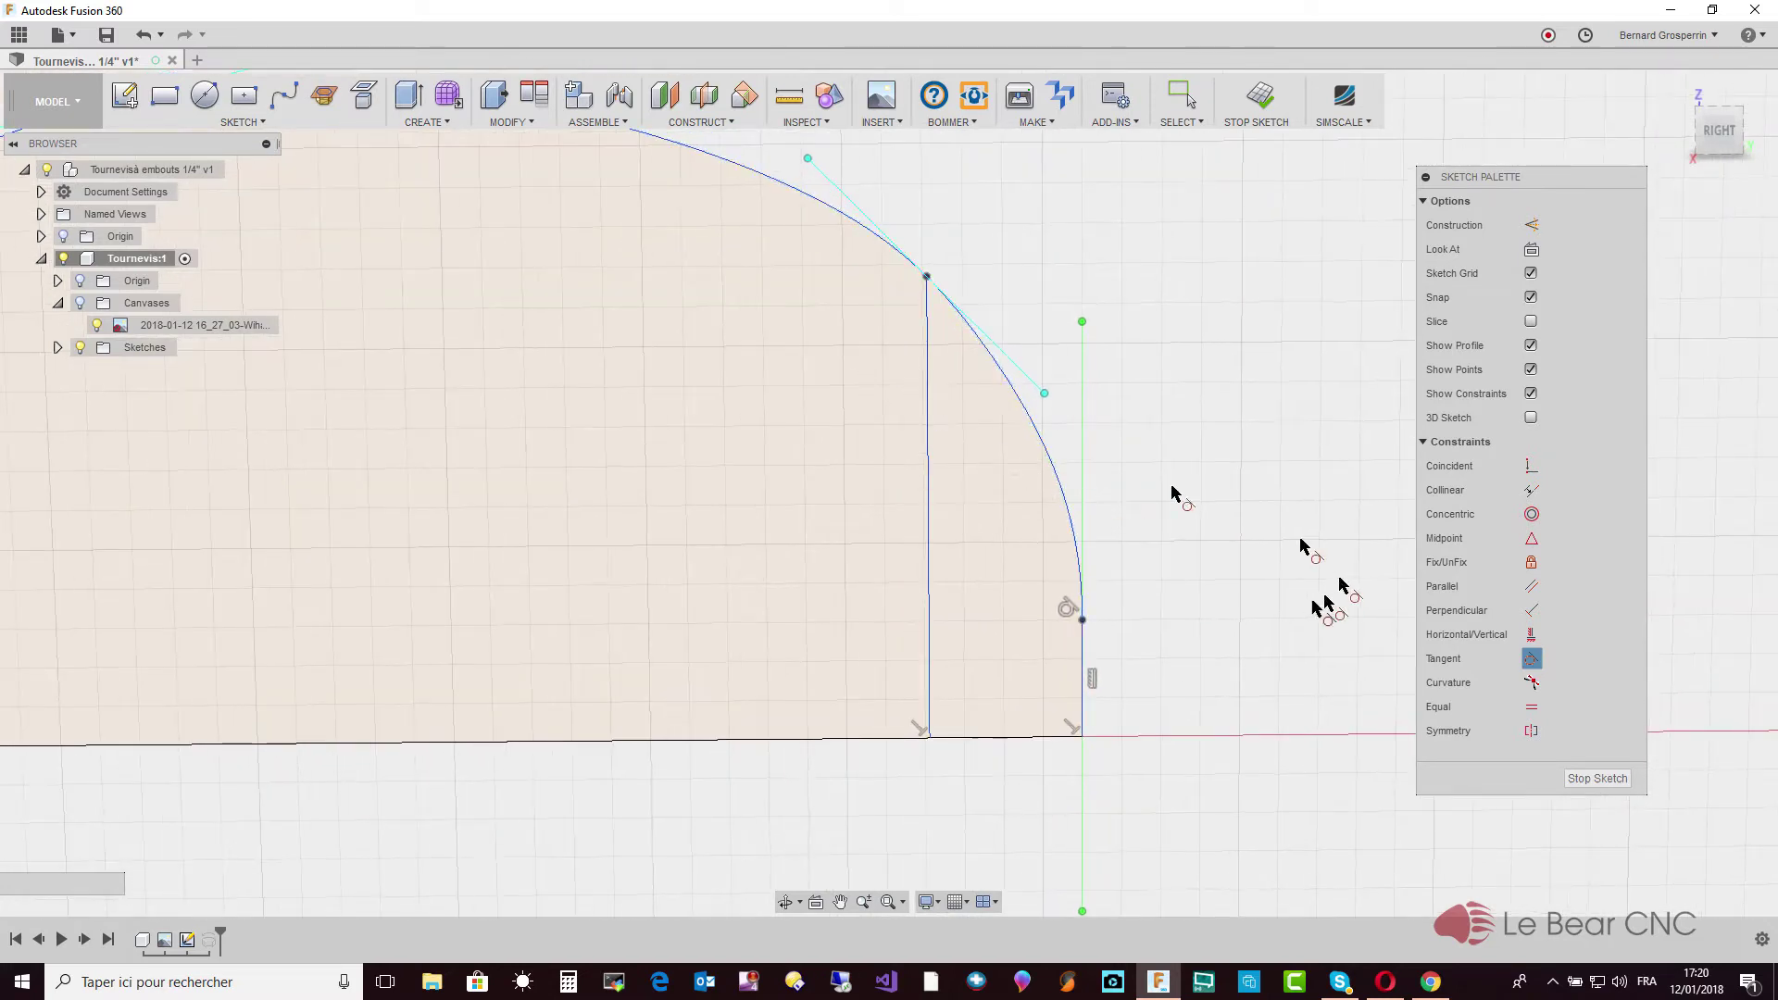
click(1613, 780)
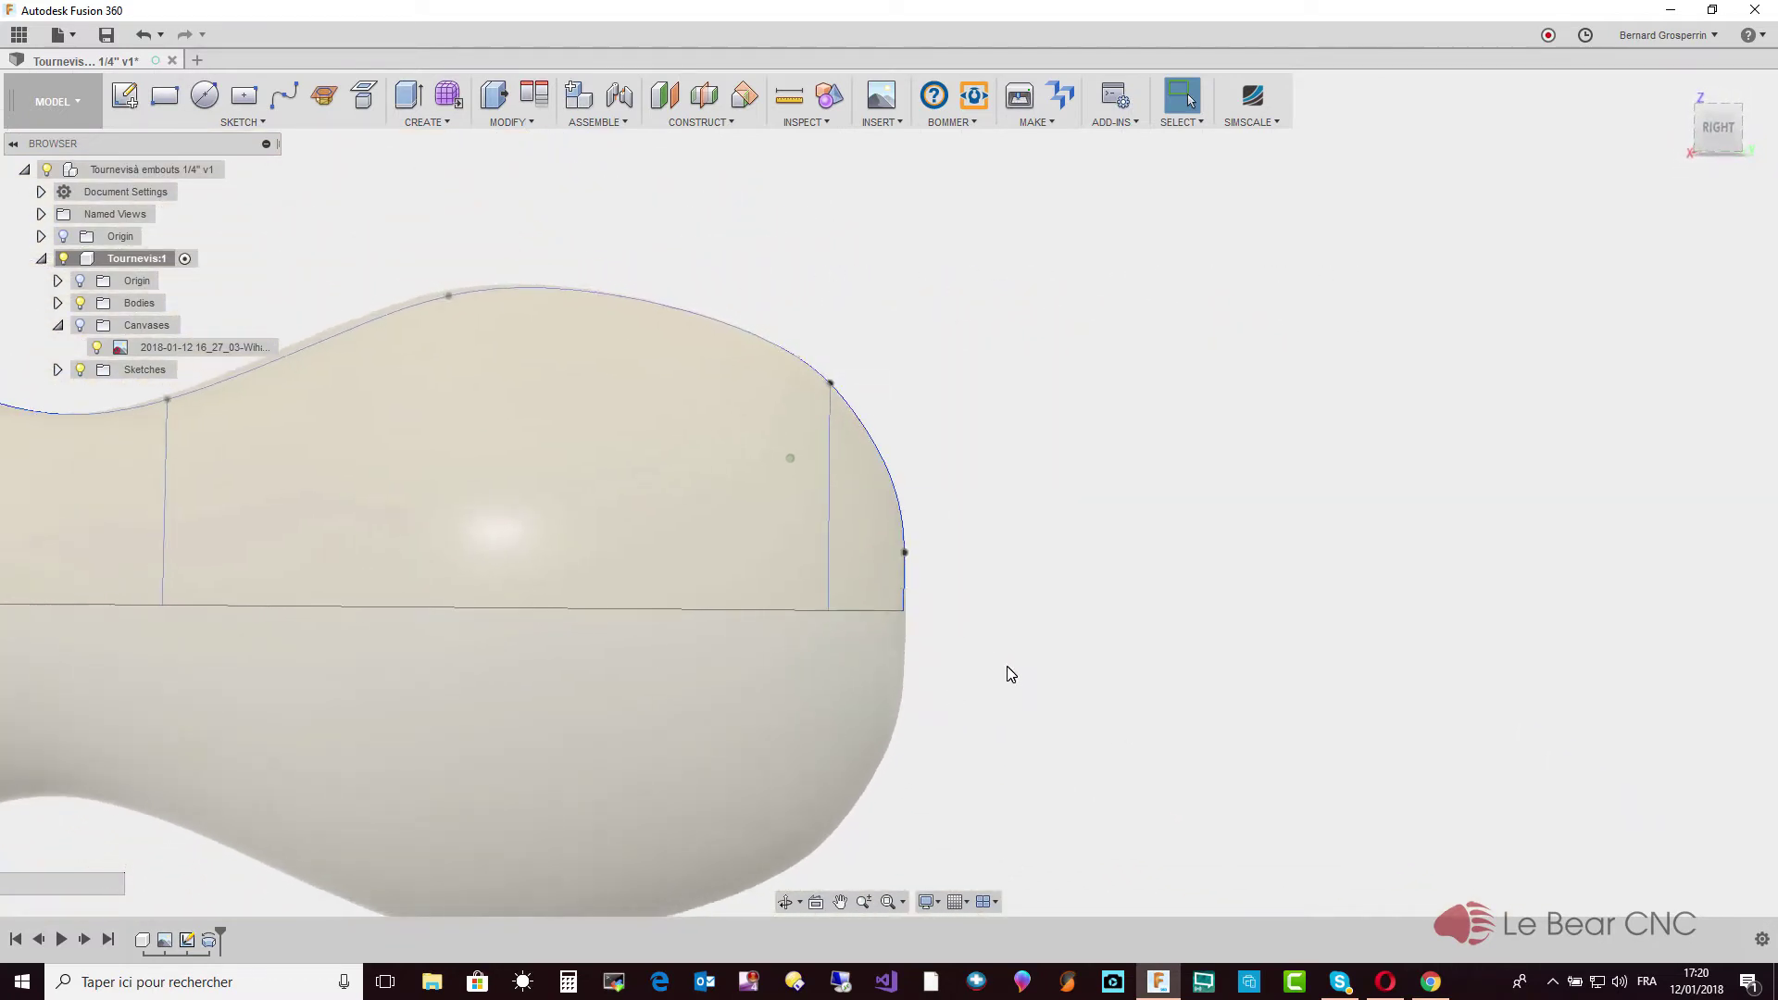
mouse_move(1010, 673)
shift+middle_down()
mouse_move(1070, 714)
mouse_move(909, 587)
shift+middle_up()
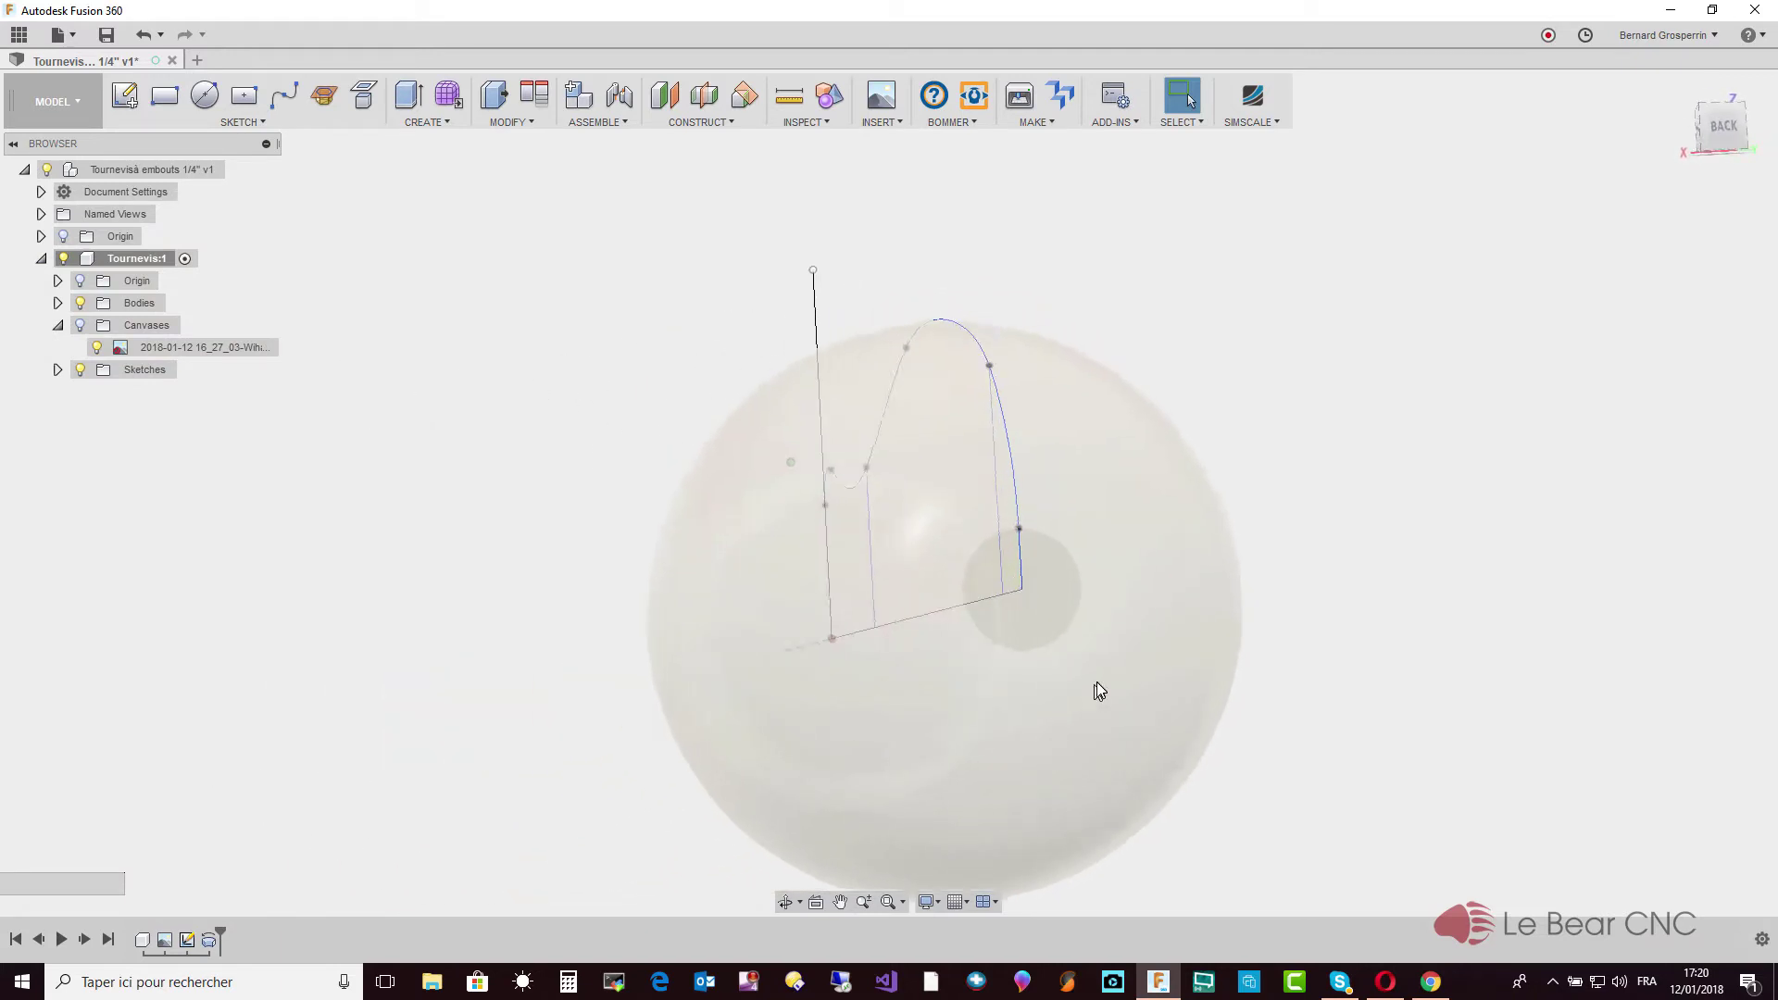
scroll(991, 655, down, 3)
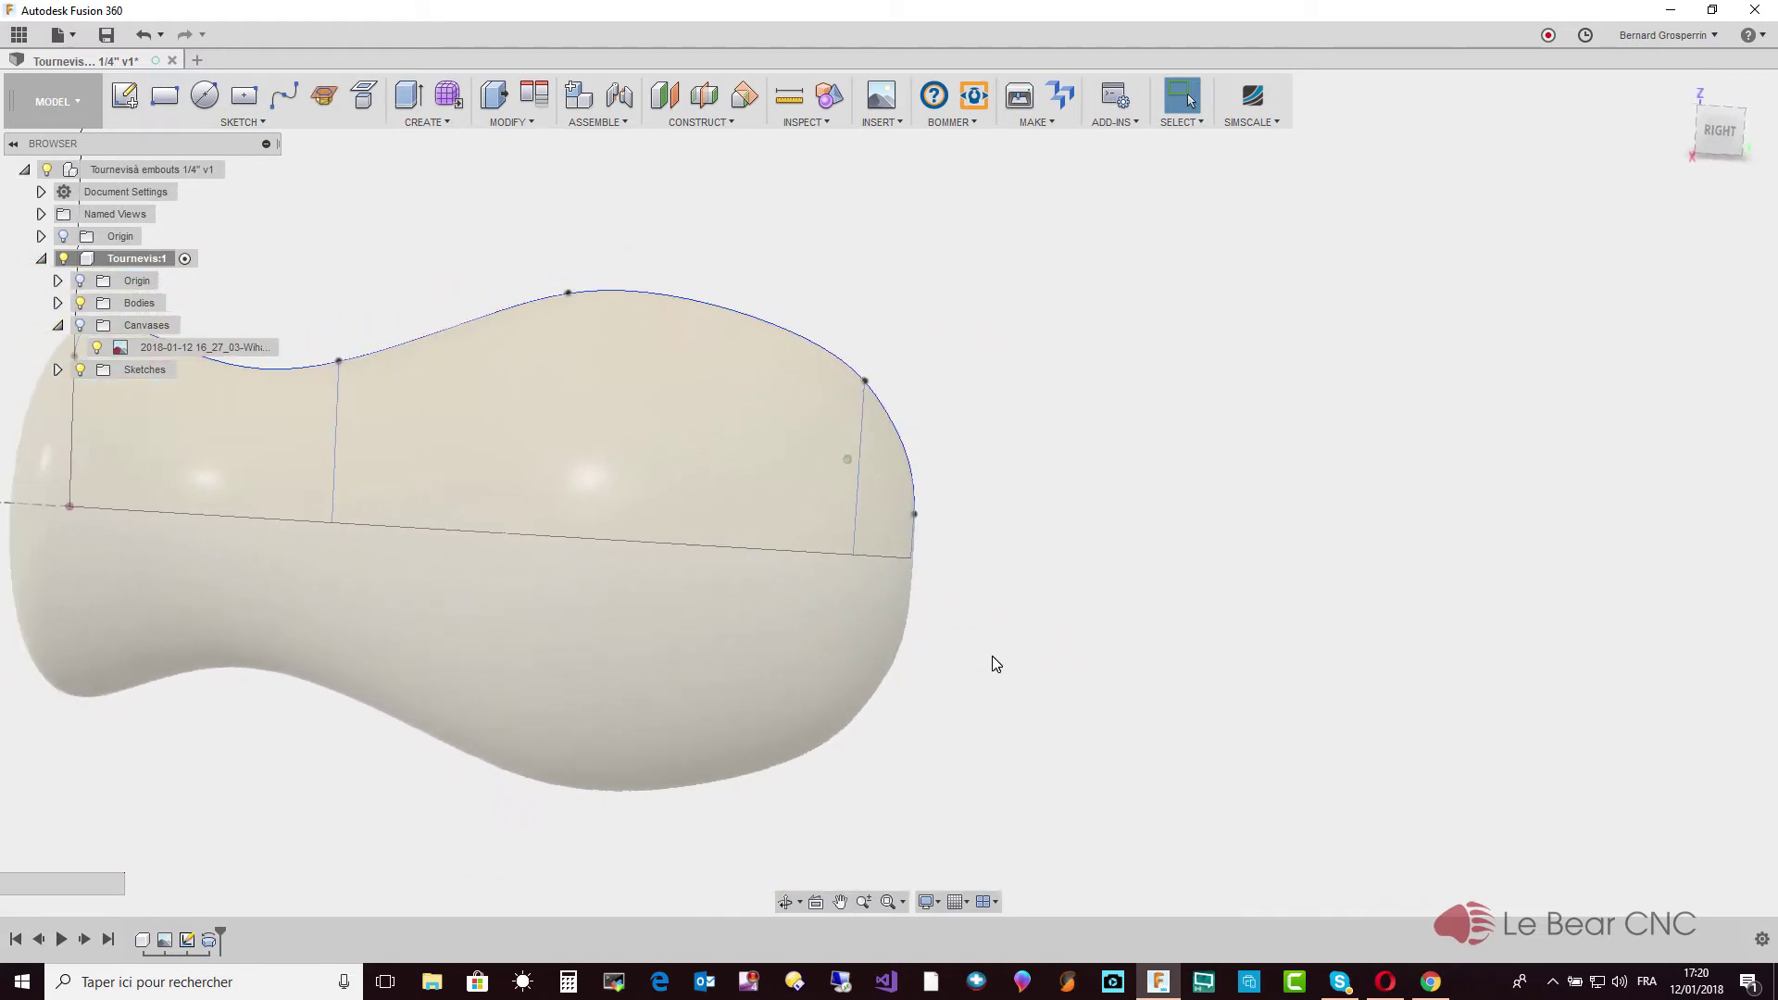
mouse_move(992, 656)
shift+middle_down()
mouse_move(806, 548)
mouse_move(929, 618)
shift+middle_up()
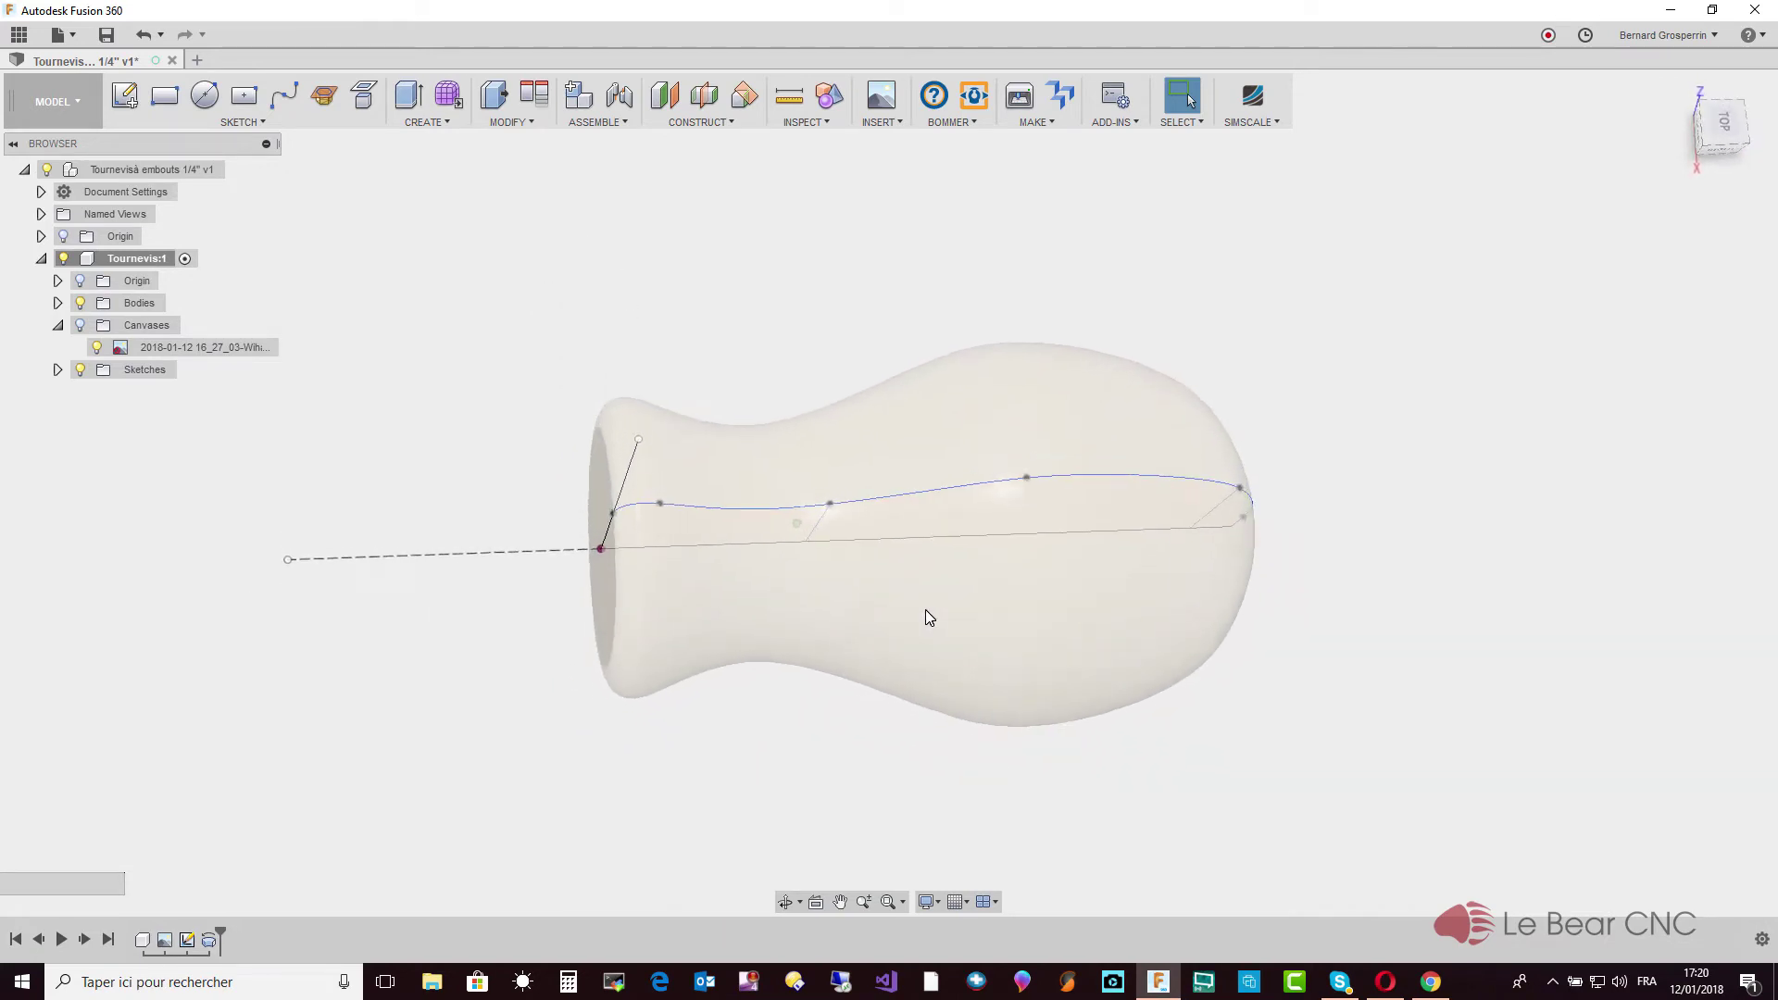
scroll(929, 619, down, 2)
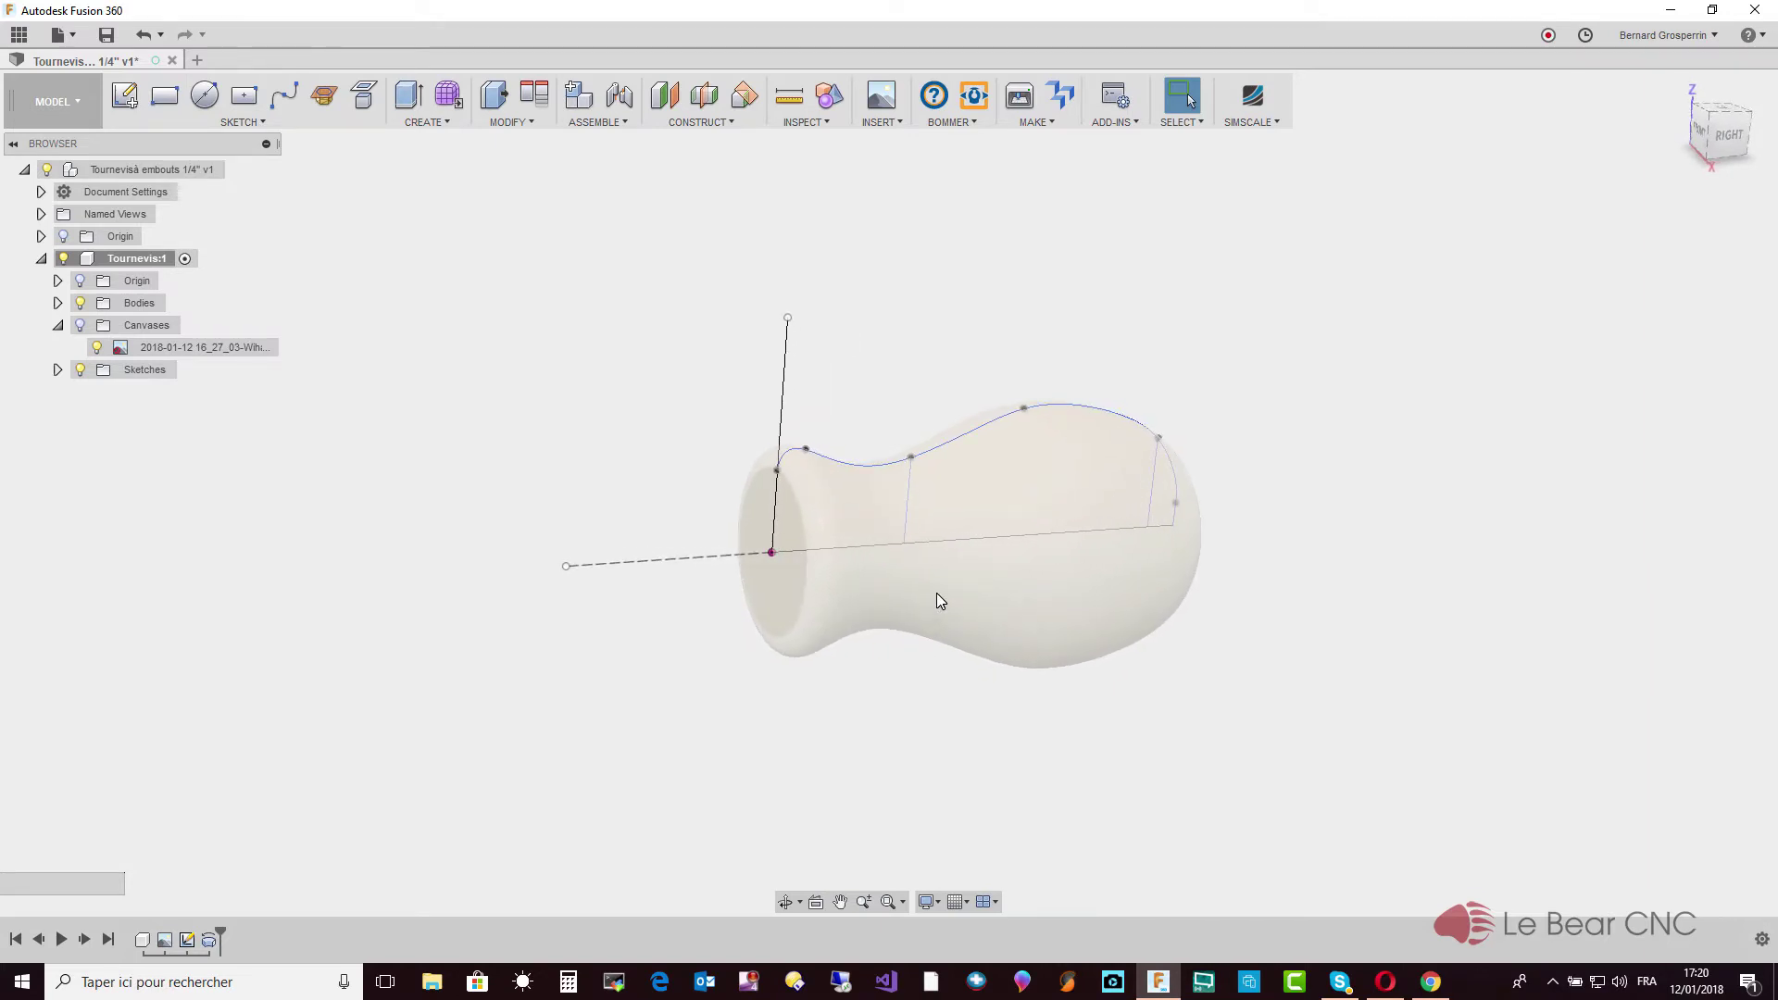
click(937, 593)
Apply the Rubber - Soft appearance from Other > Rubber to the handle body and close the library
right_click(939, 593)
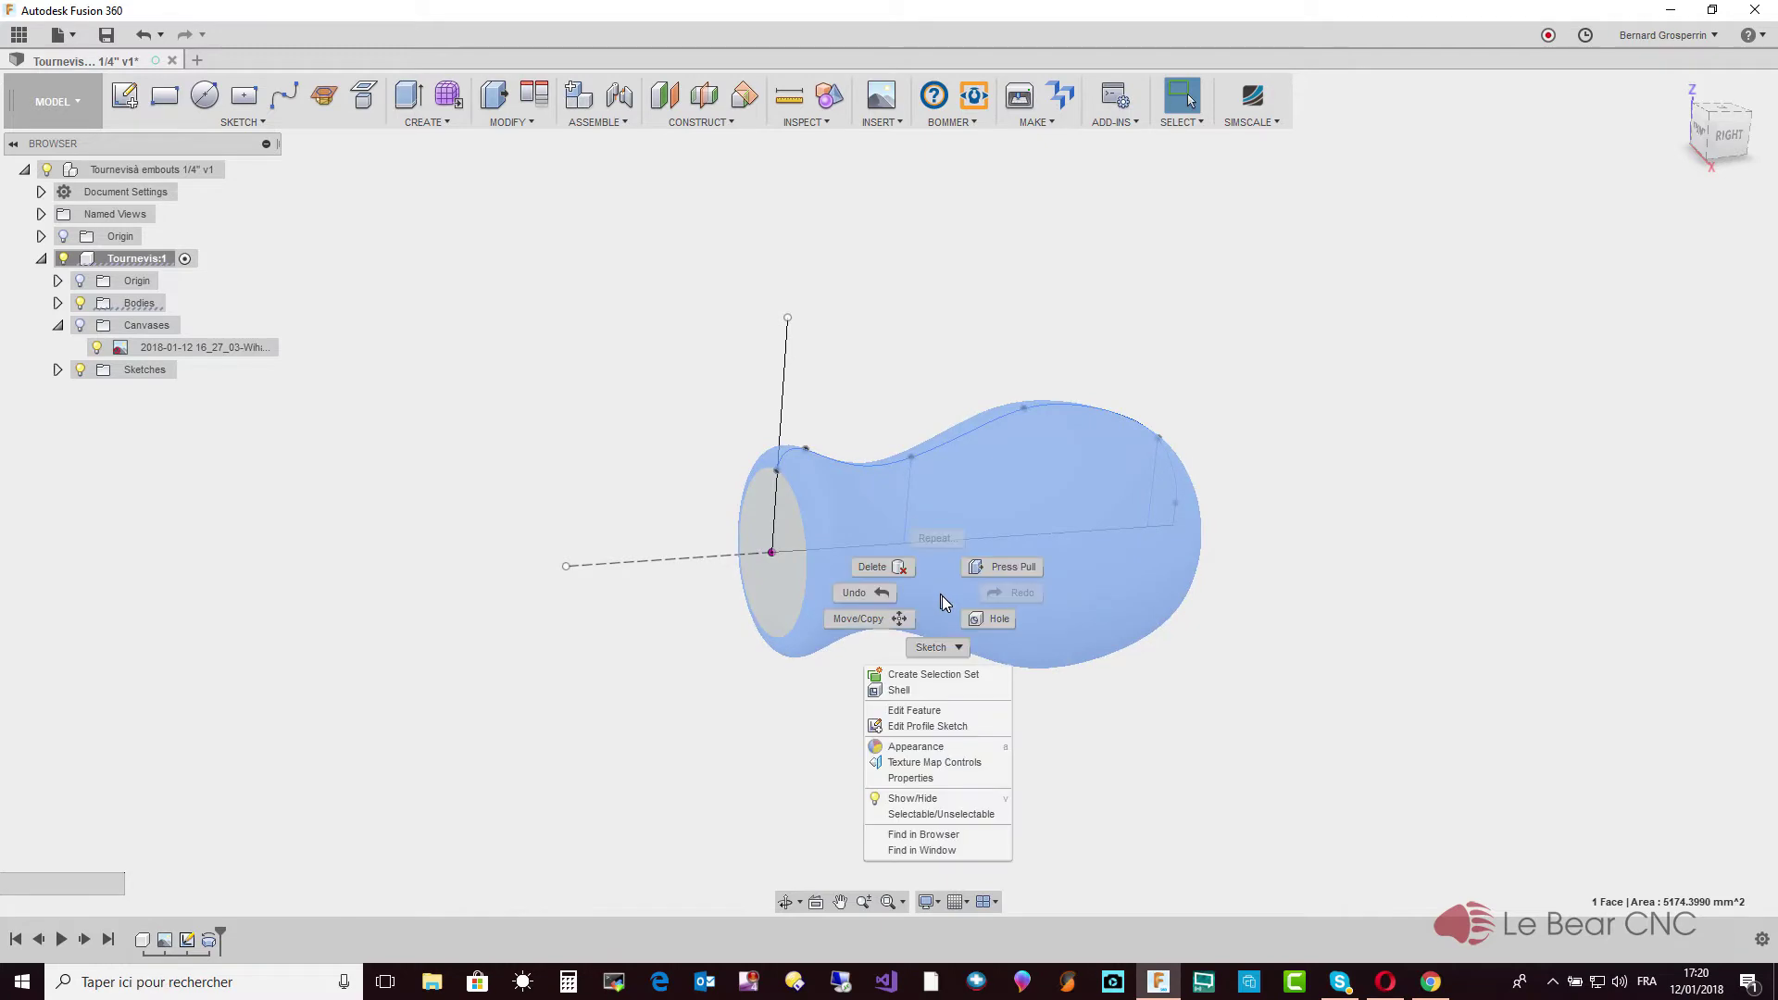
click(915, 755)
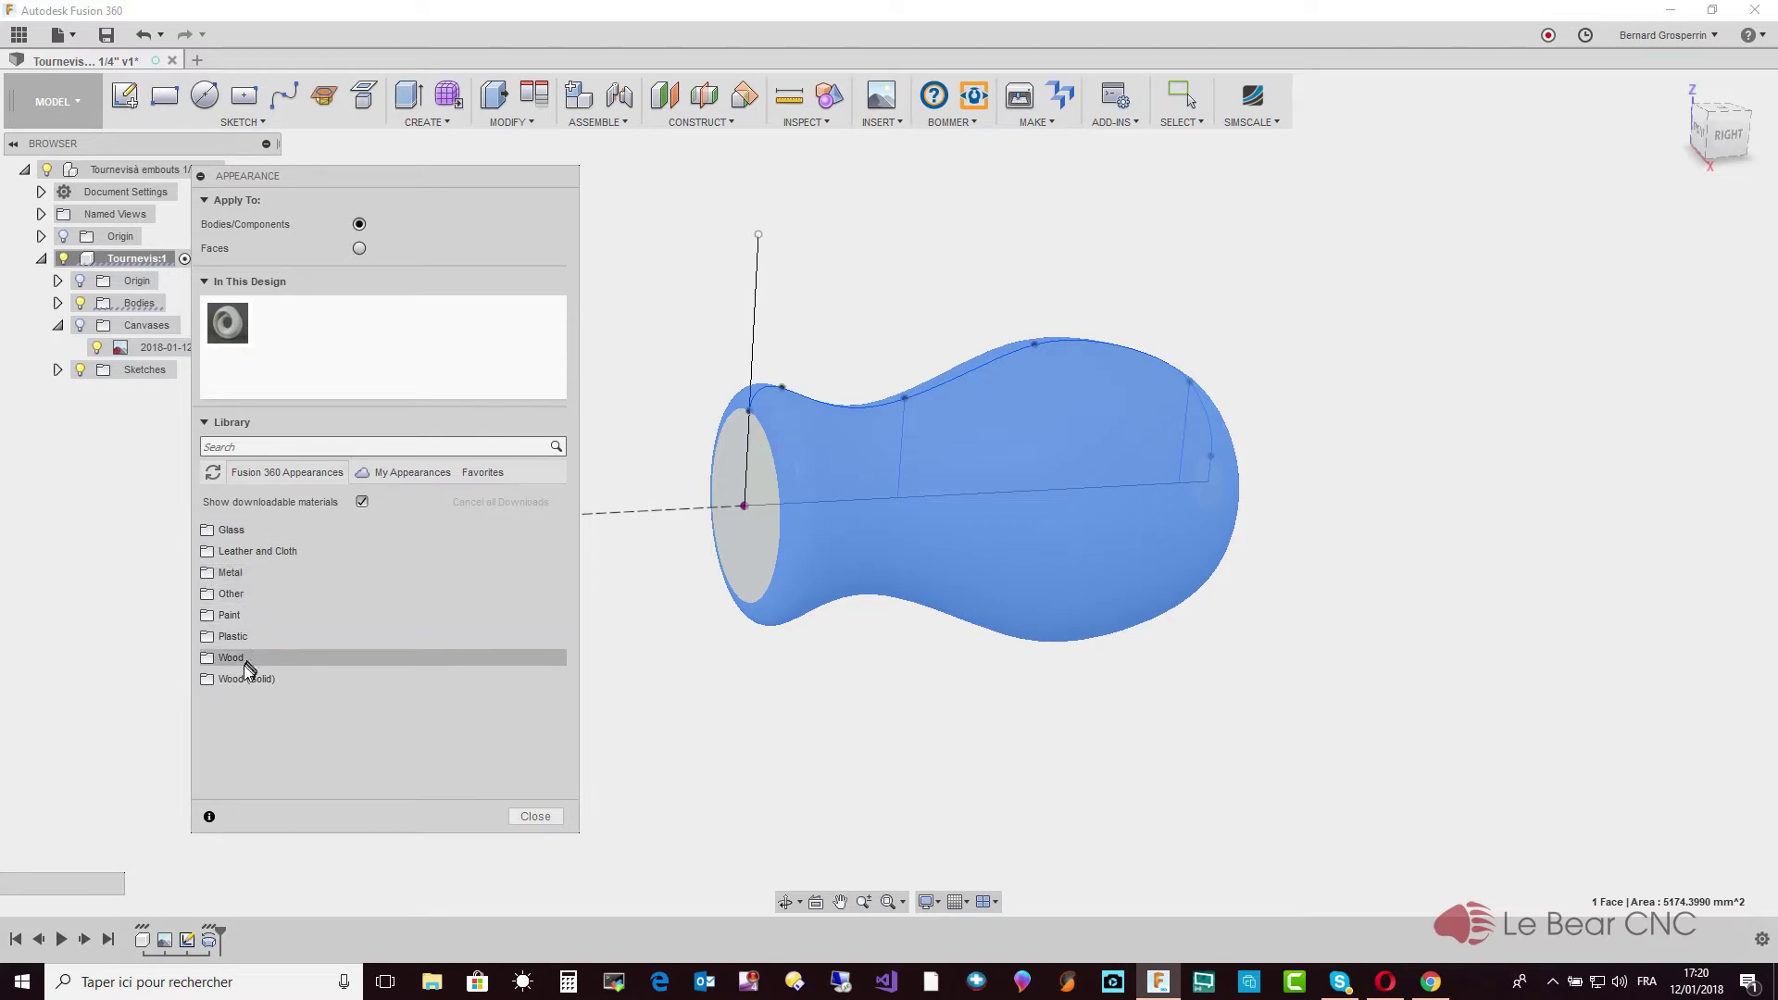
click(229, 598)
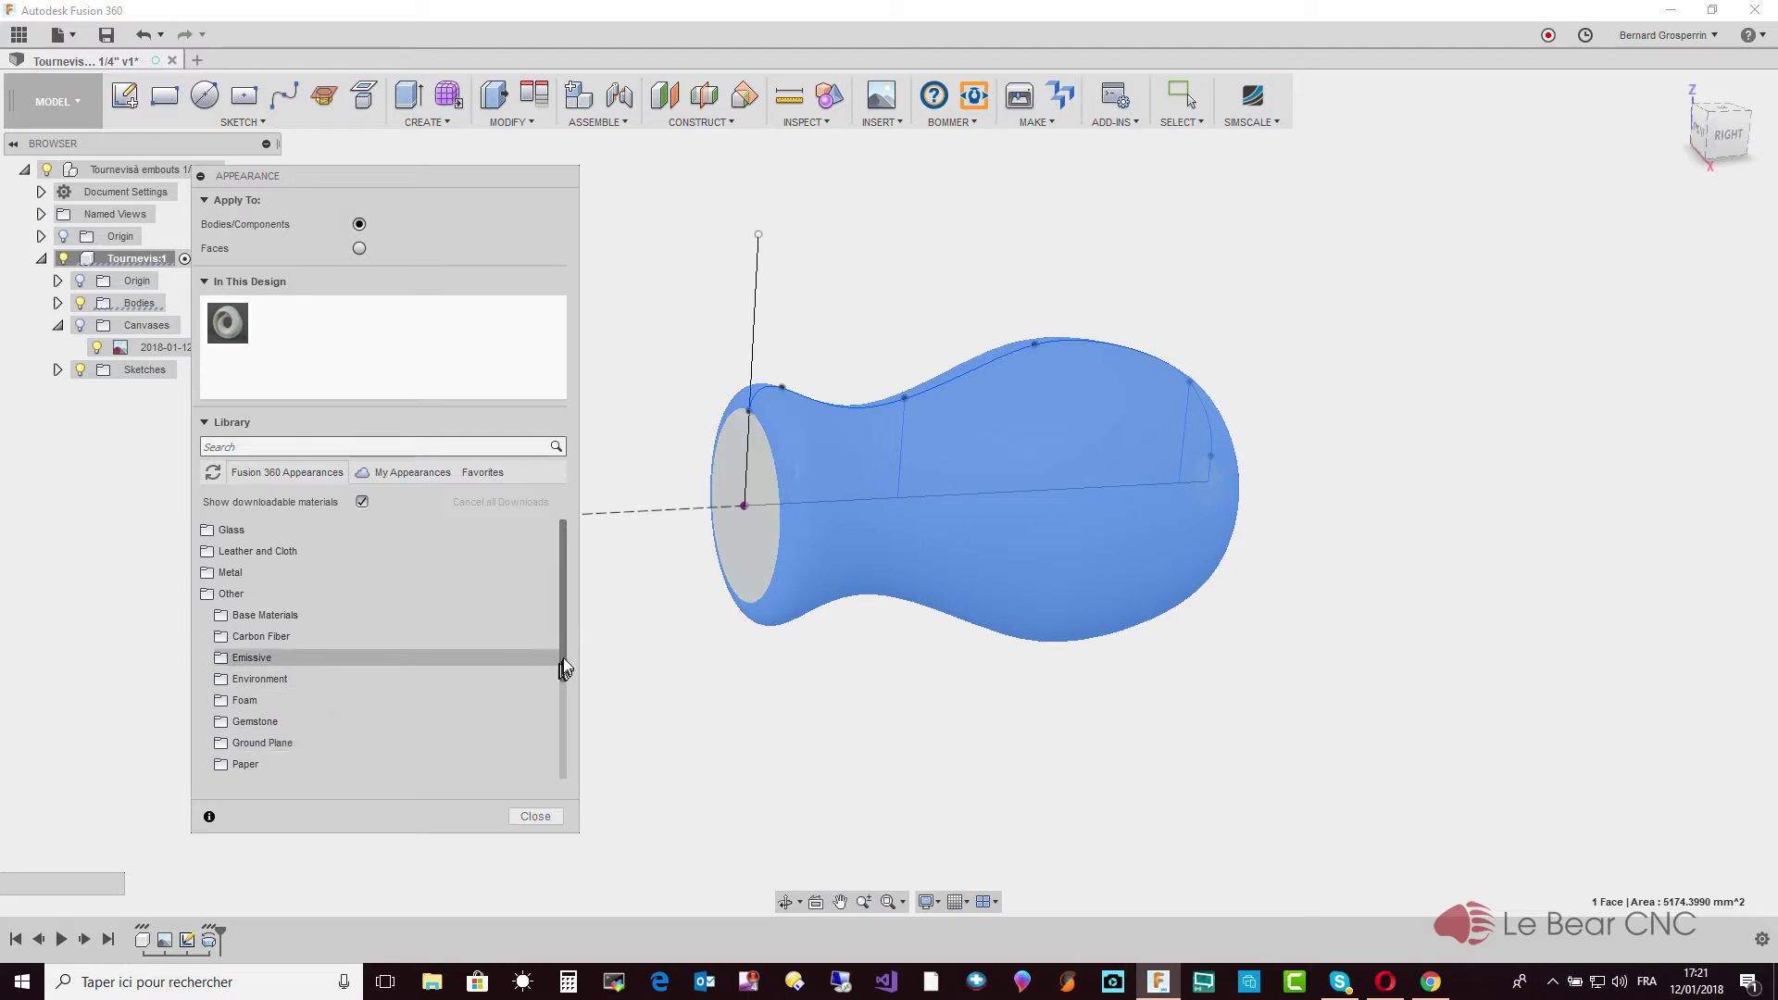
drag(563, 666, 447, 723)
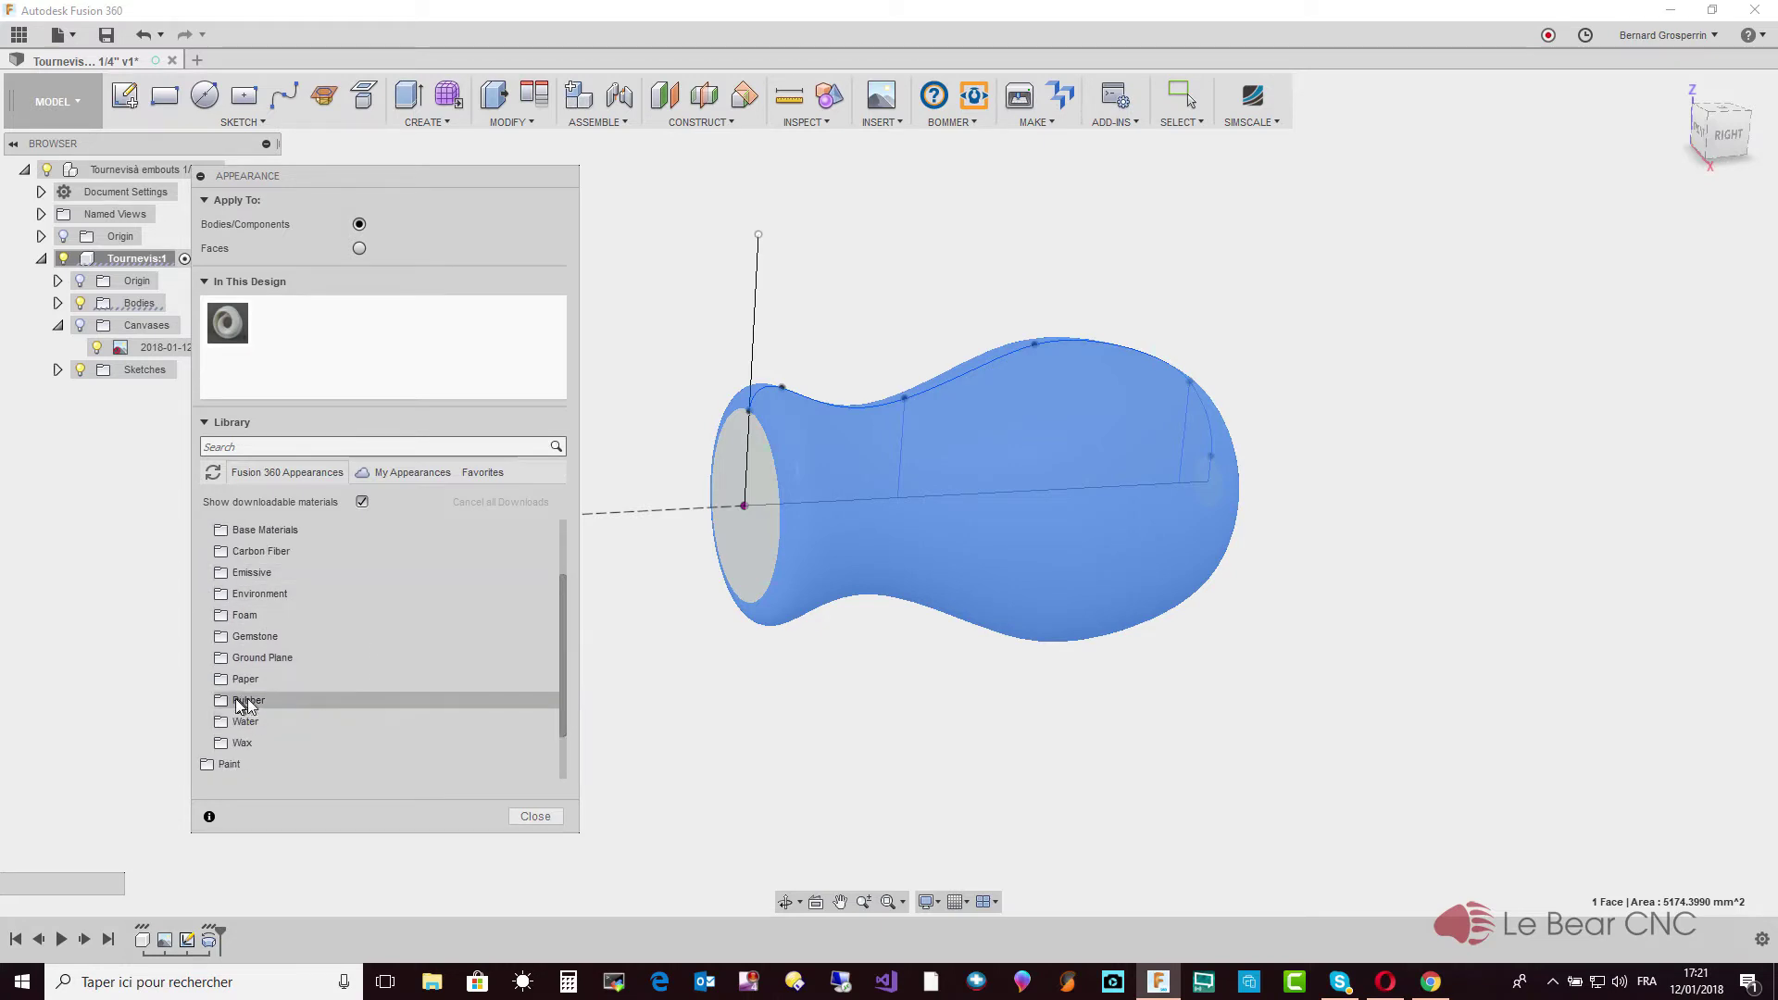
click(243, 702)
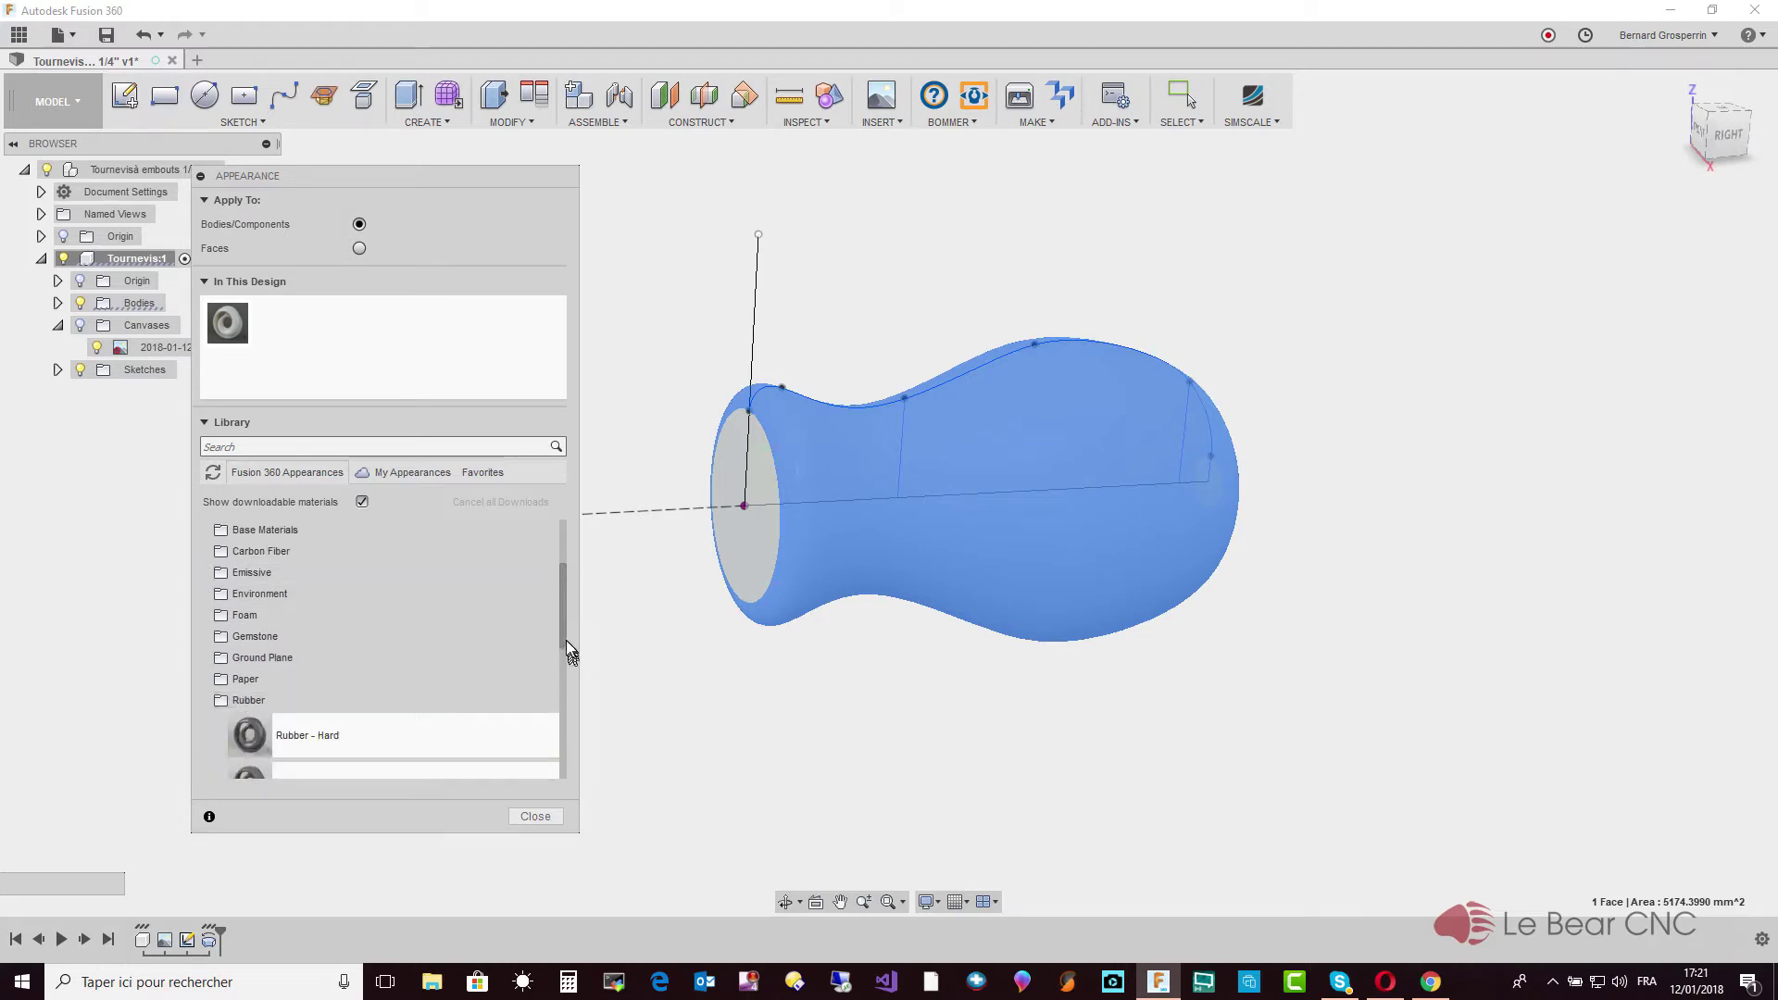
drag(564, 648, 569, 732)
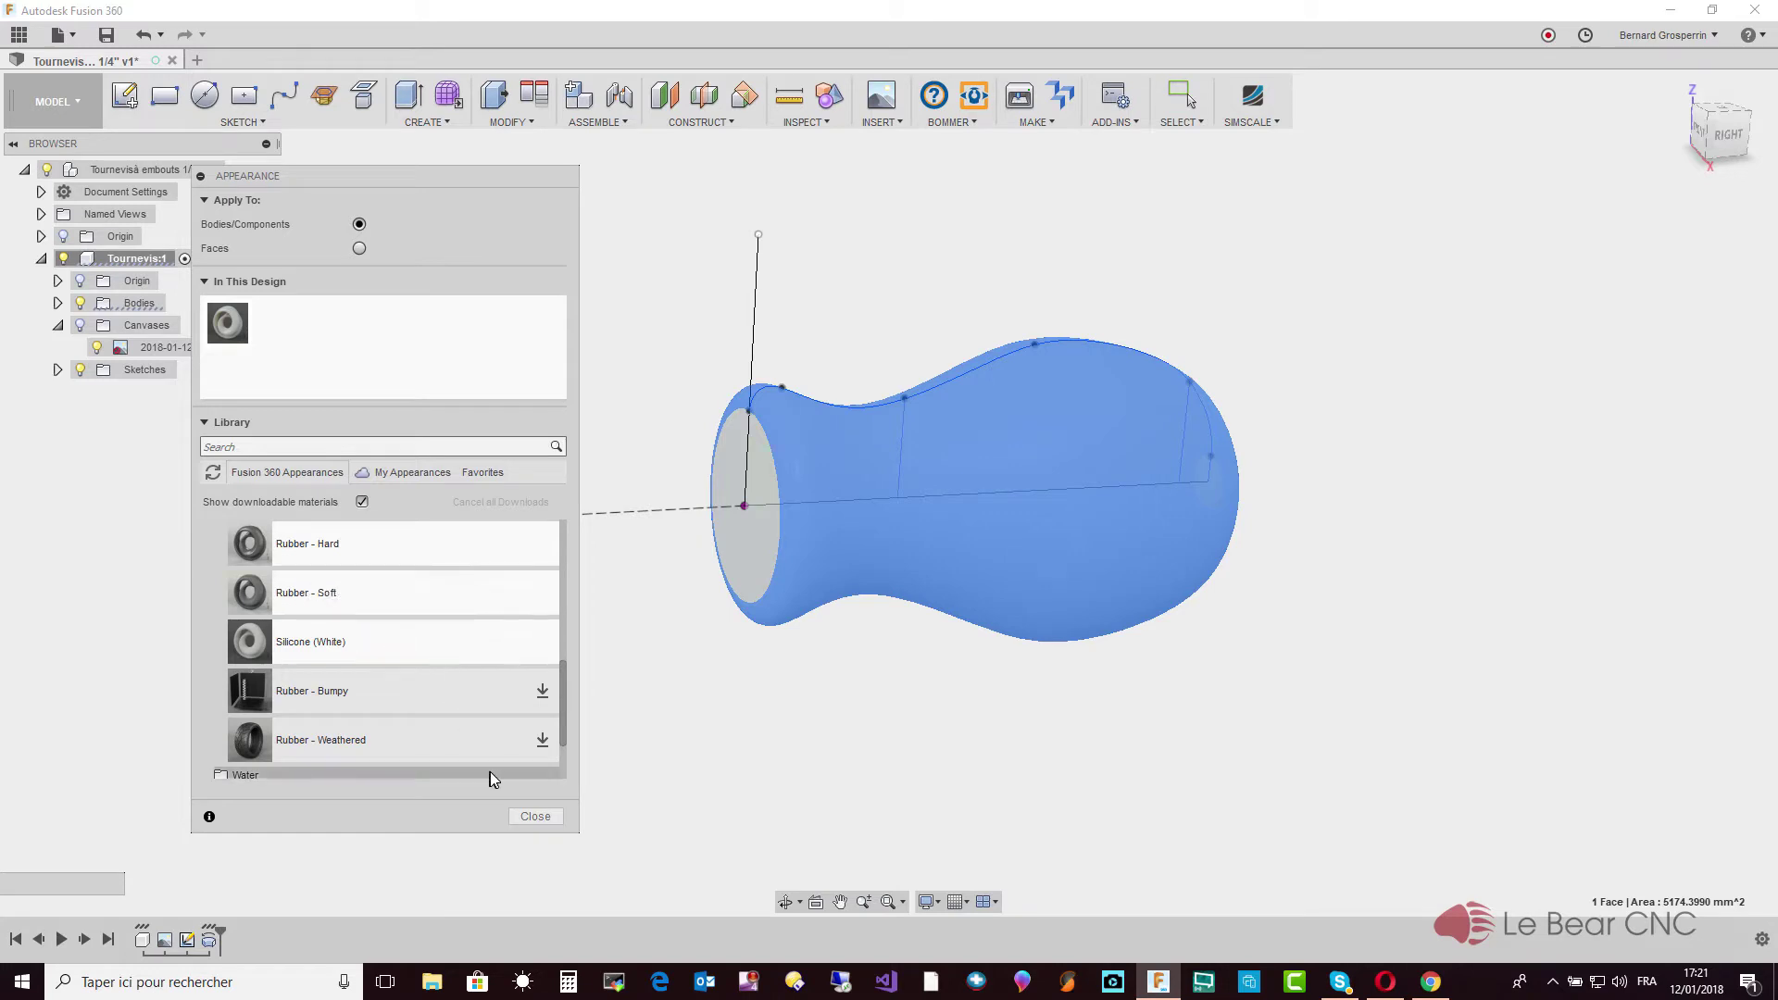
drag(376, 593, 859, 556)
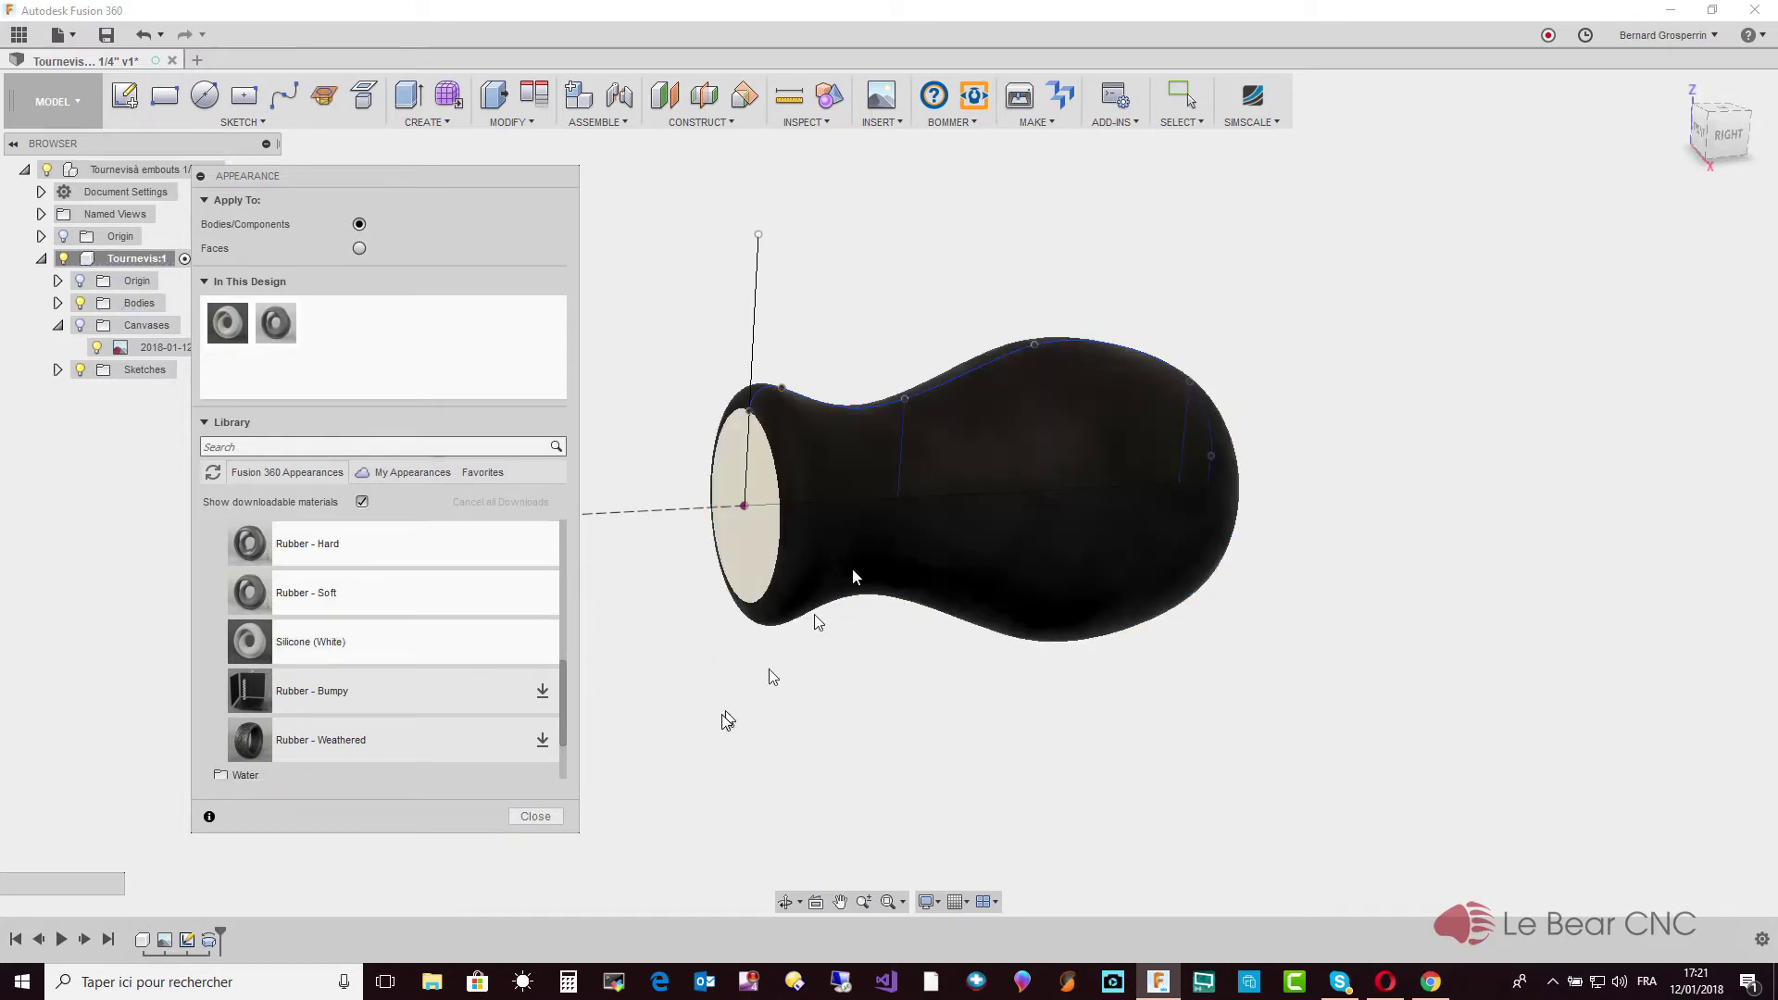
click(524, 820)
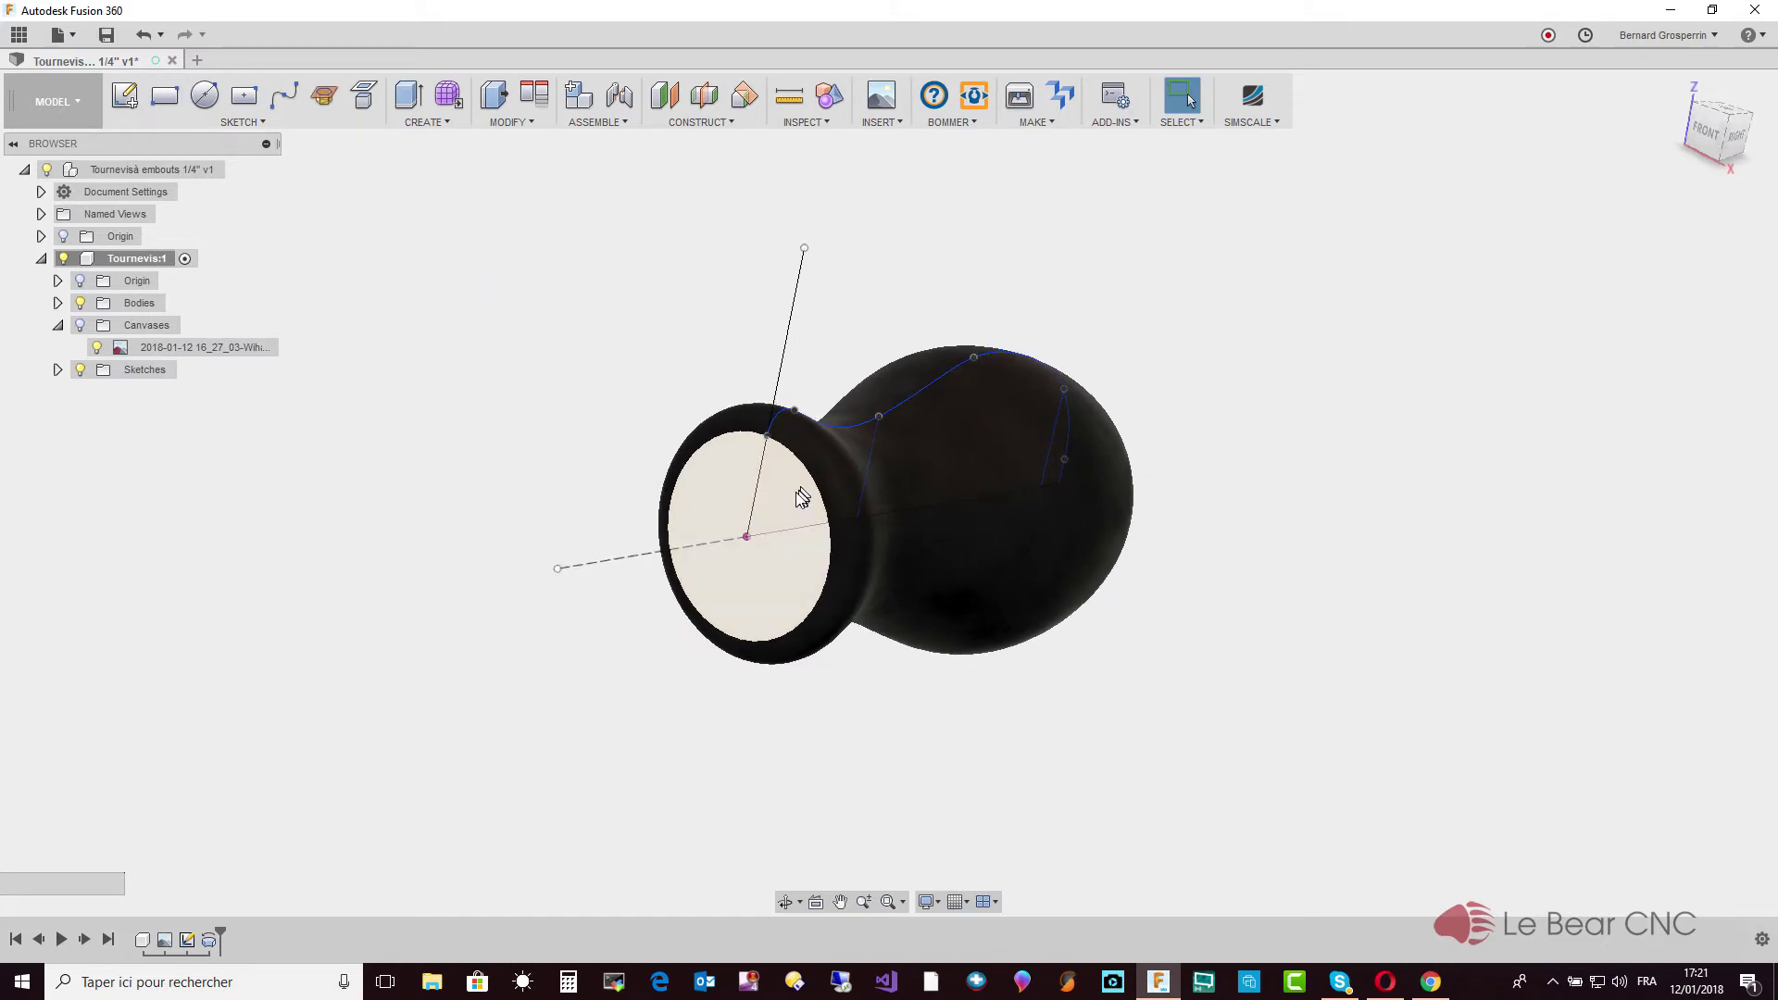
Apply Plastic - Glossy (Red) from Plastic > Opaque to the handle's end face, choosing Keep
right_click(714, 500)
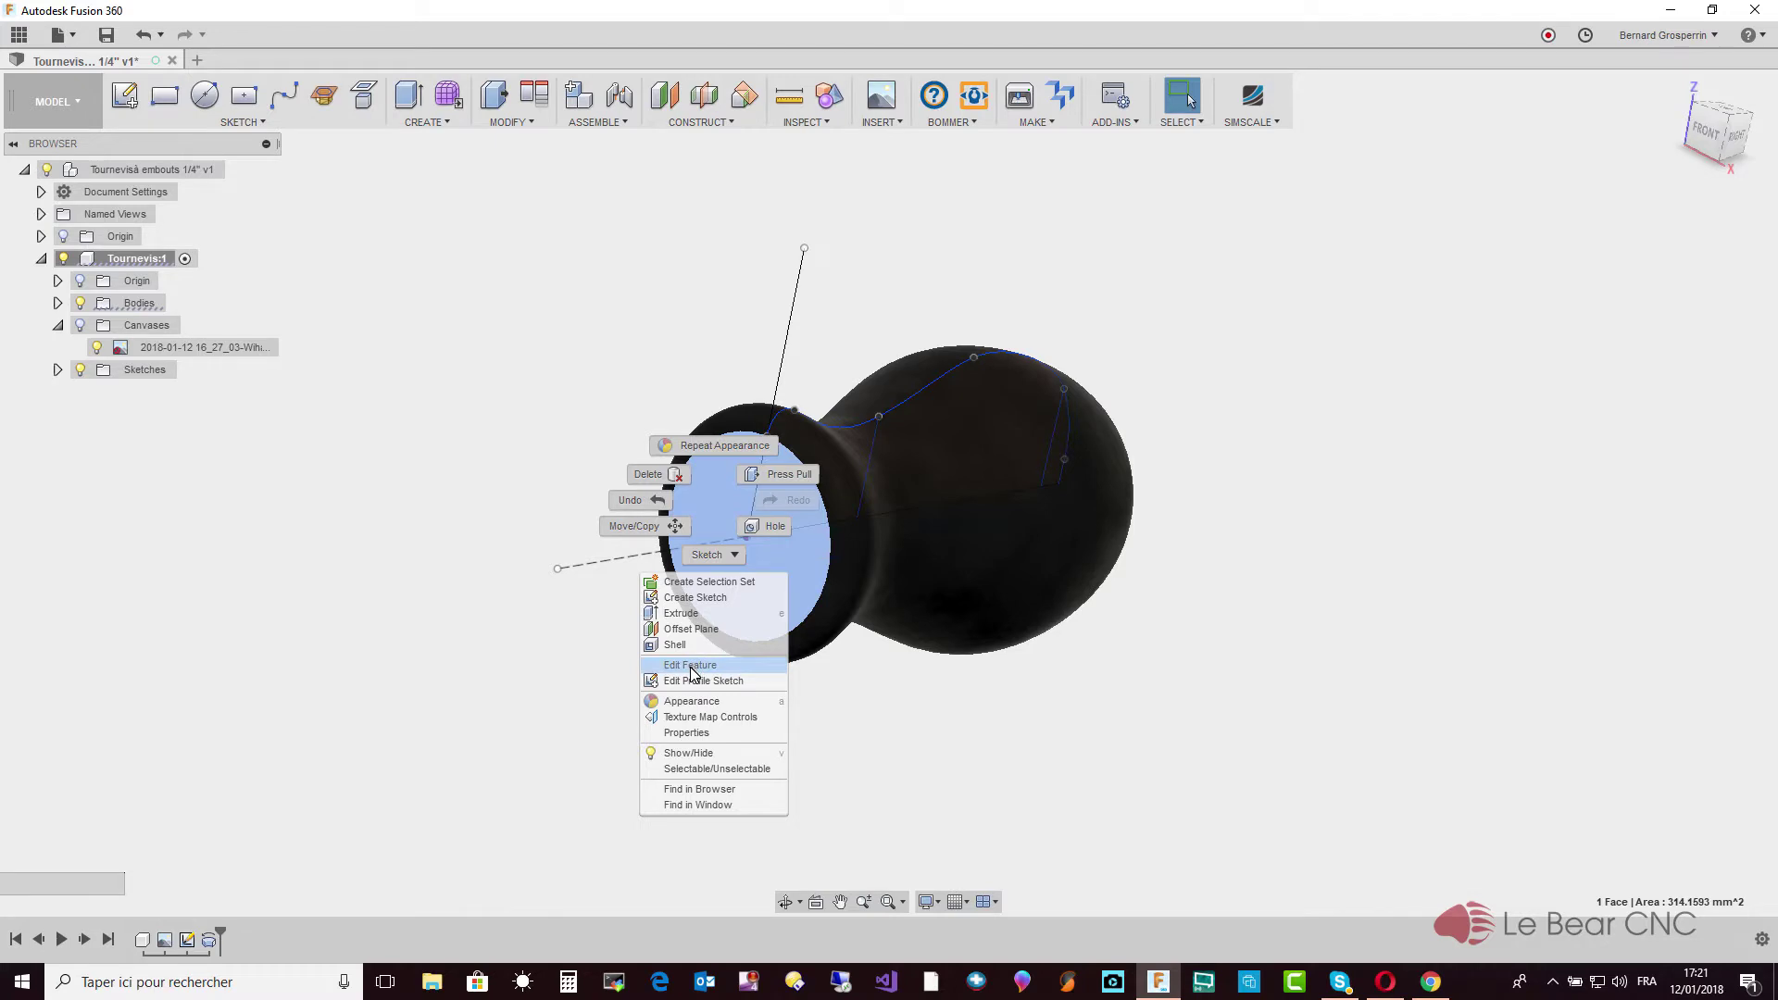
click(690, 701)
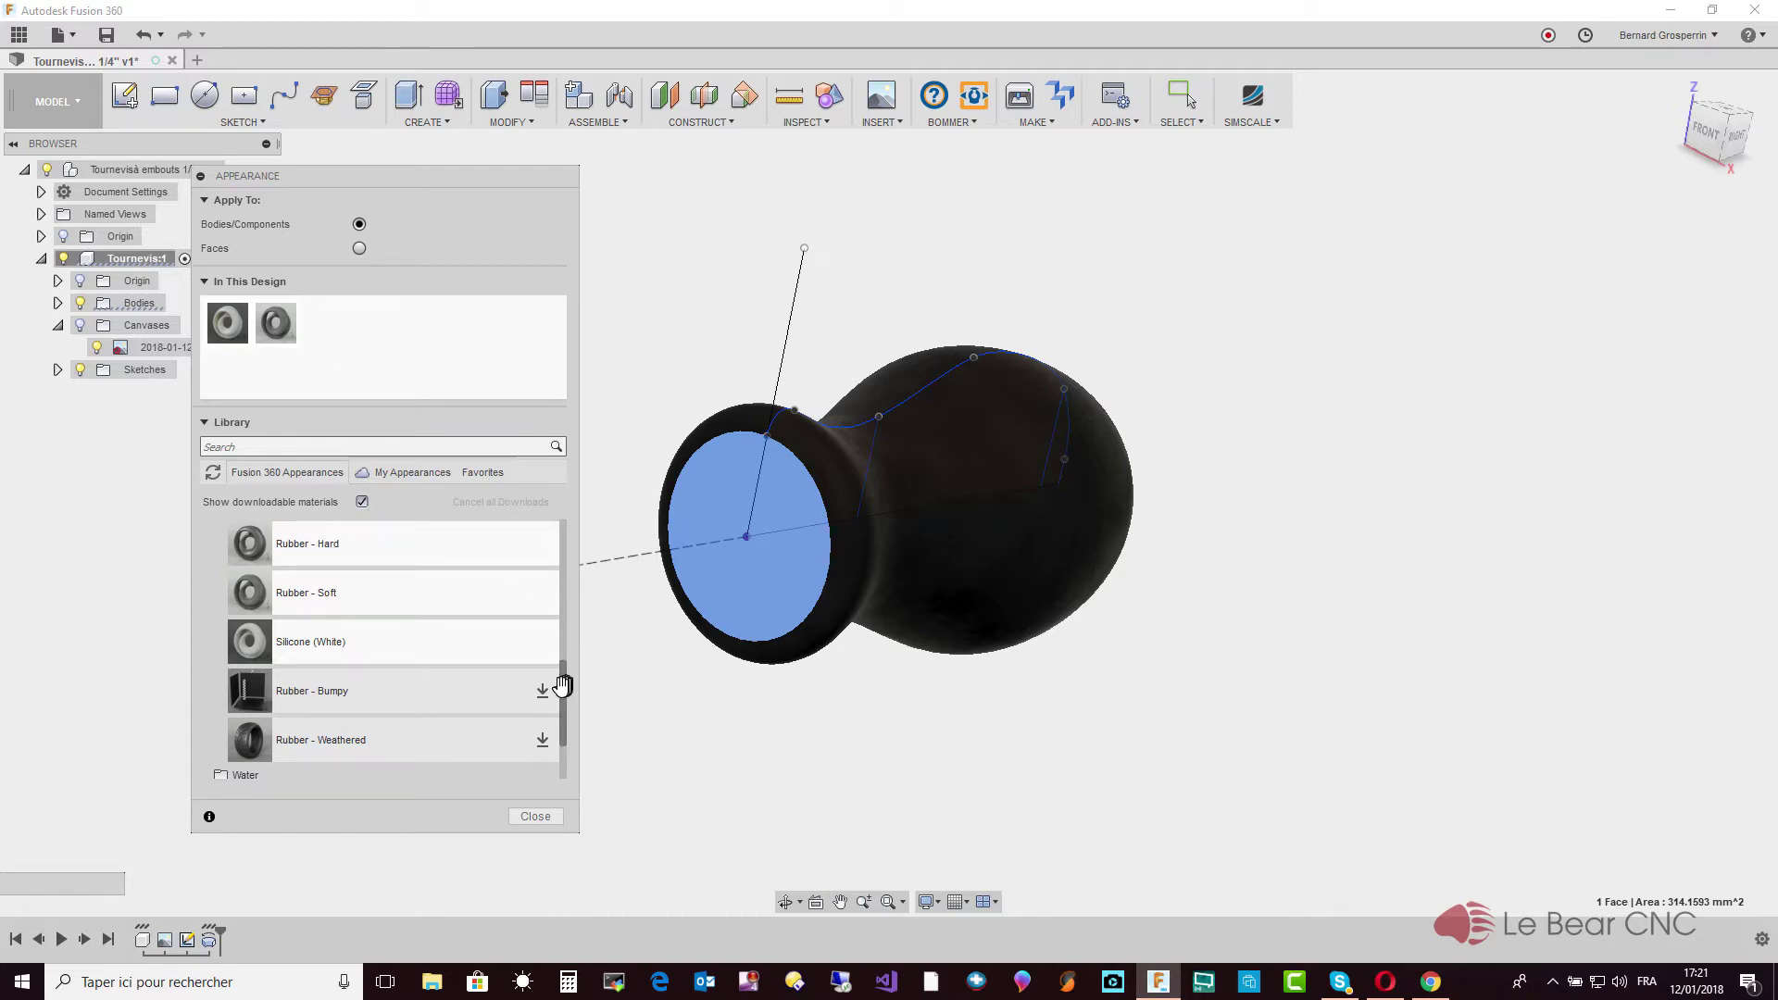
drag(561, 685, 563, 541)
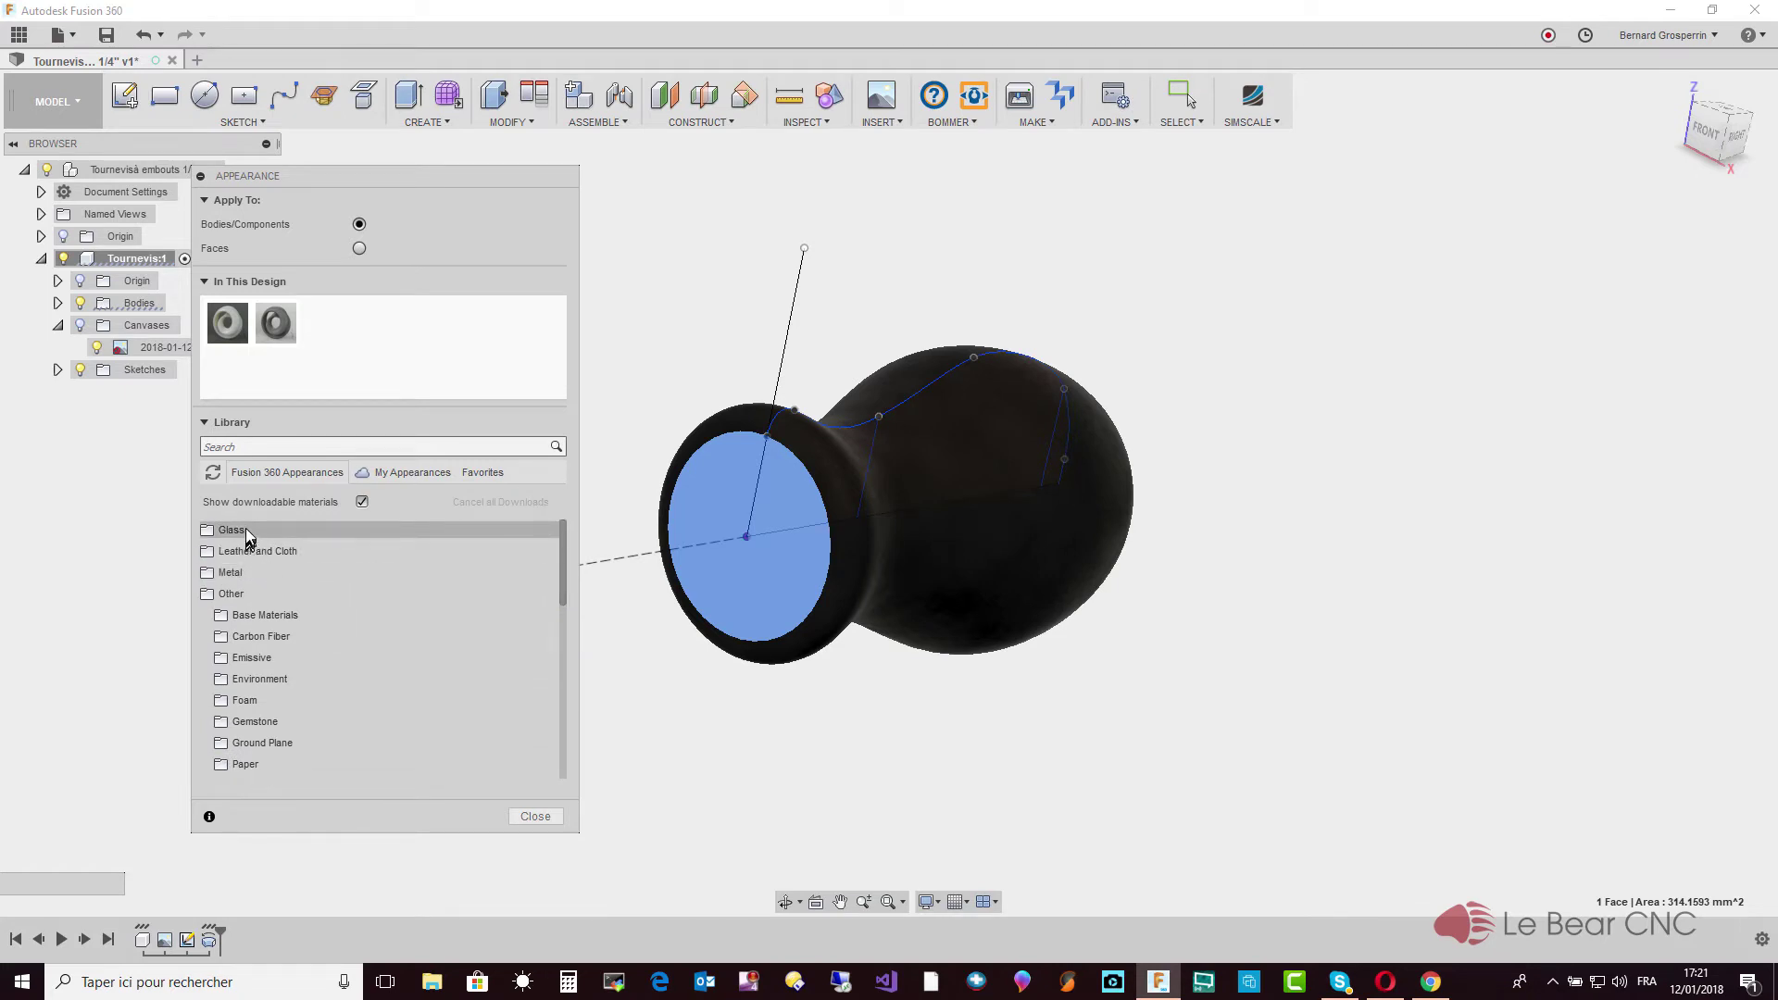
click(209, 595)
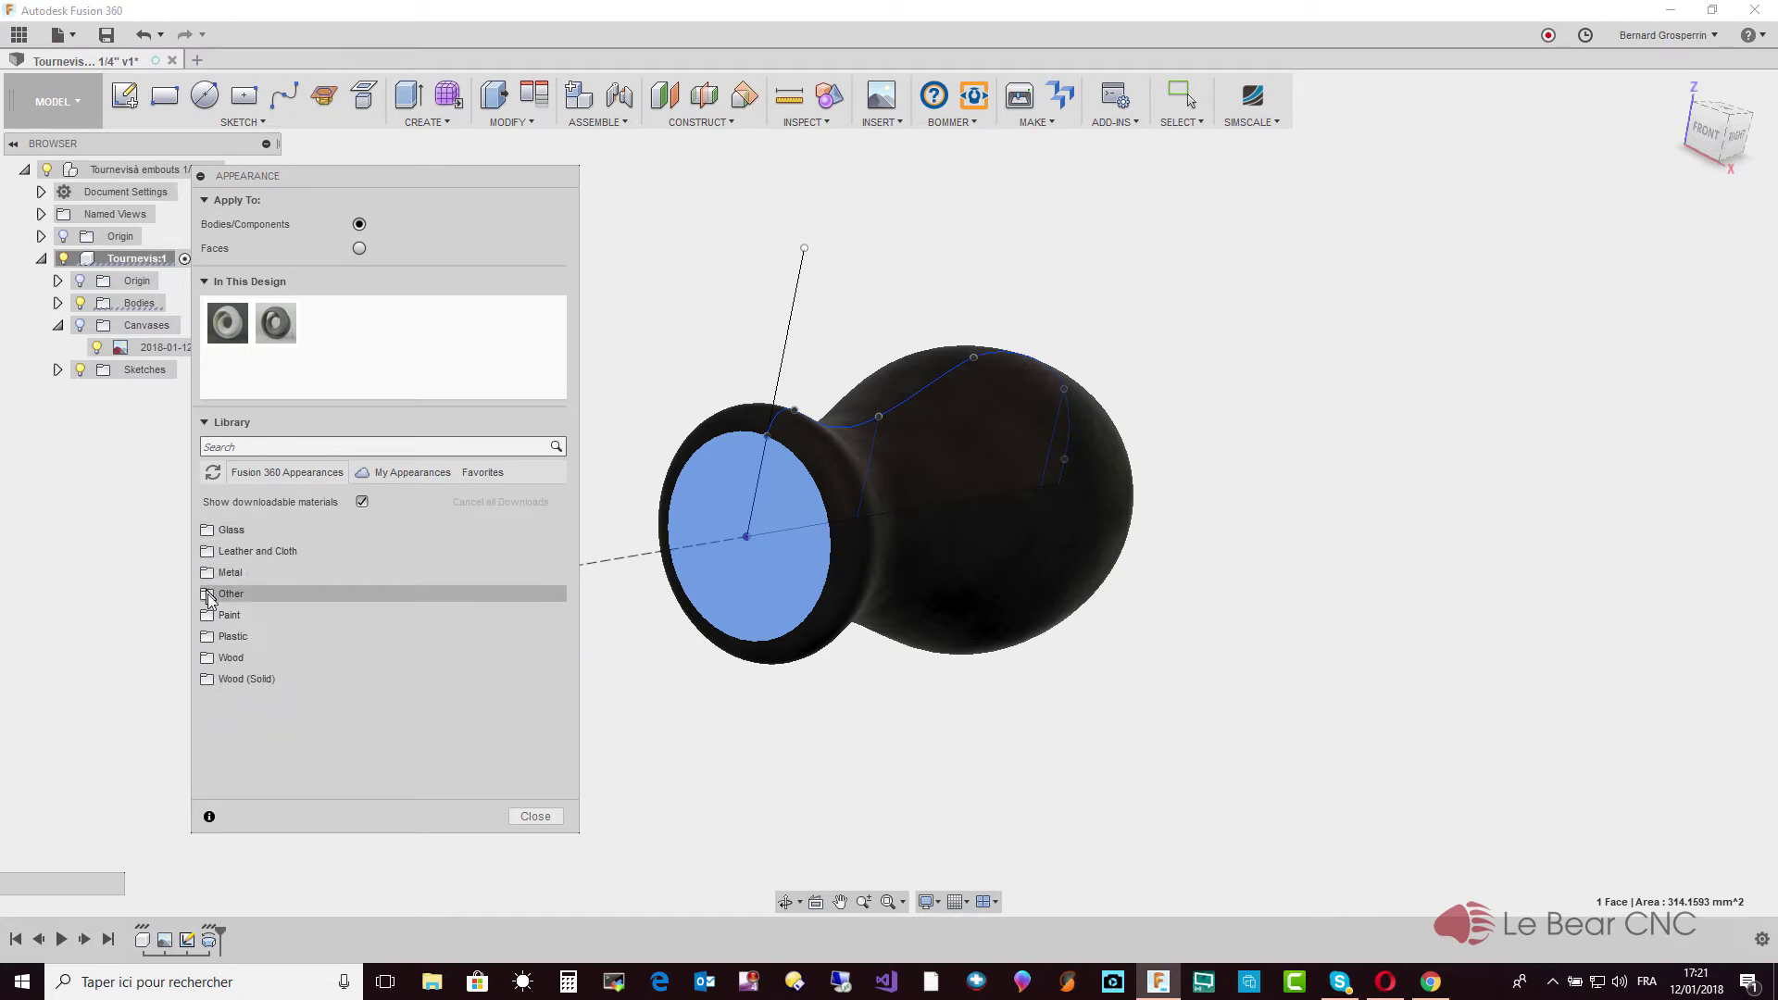
click(230, 638)
click(242, 661)
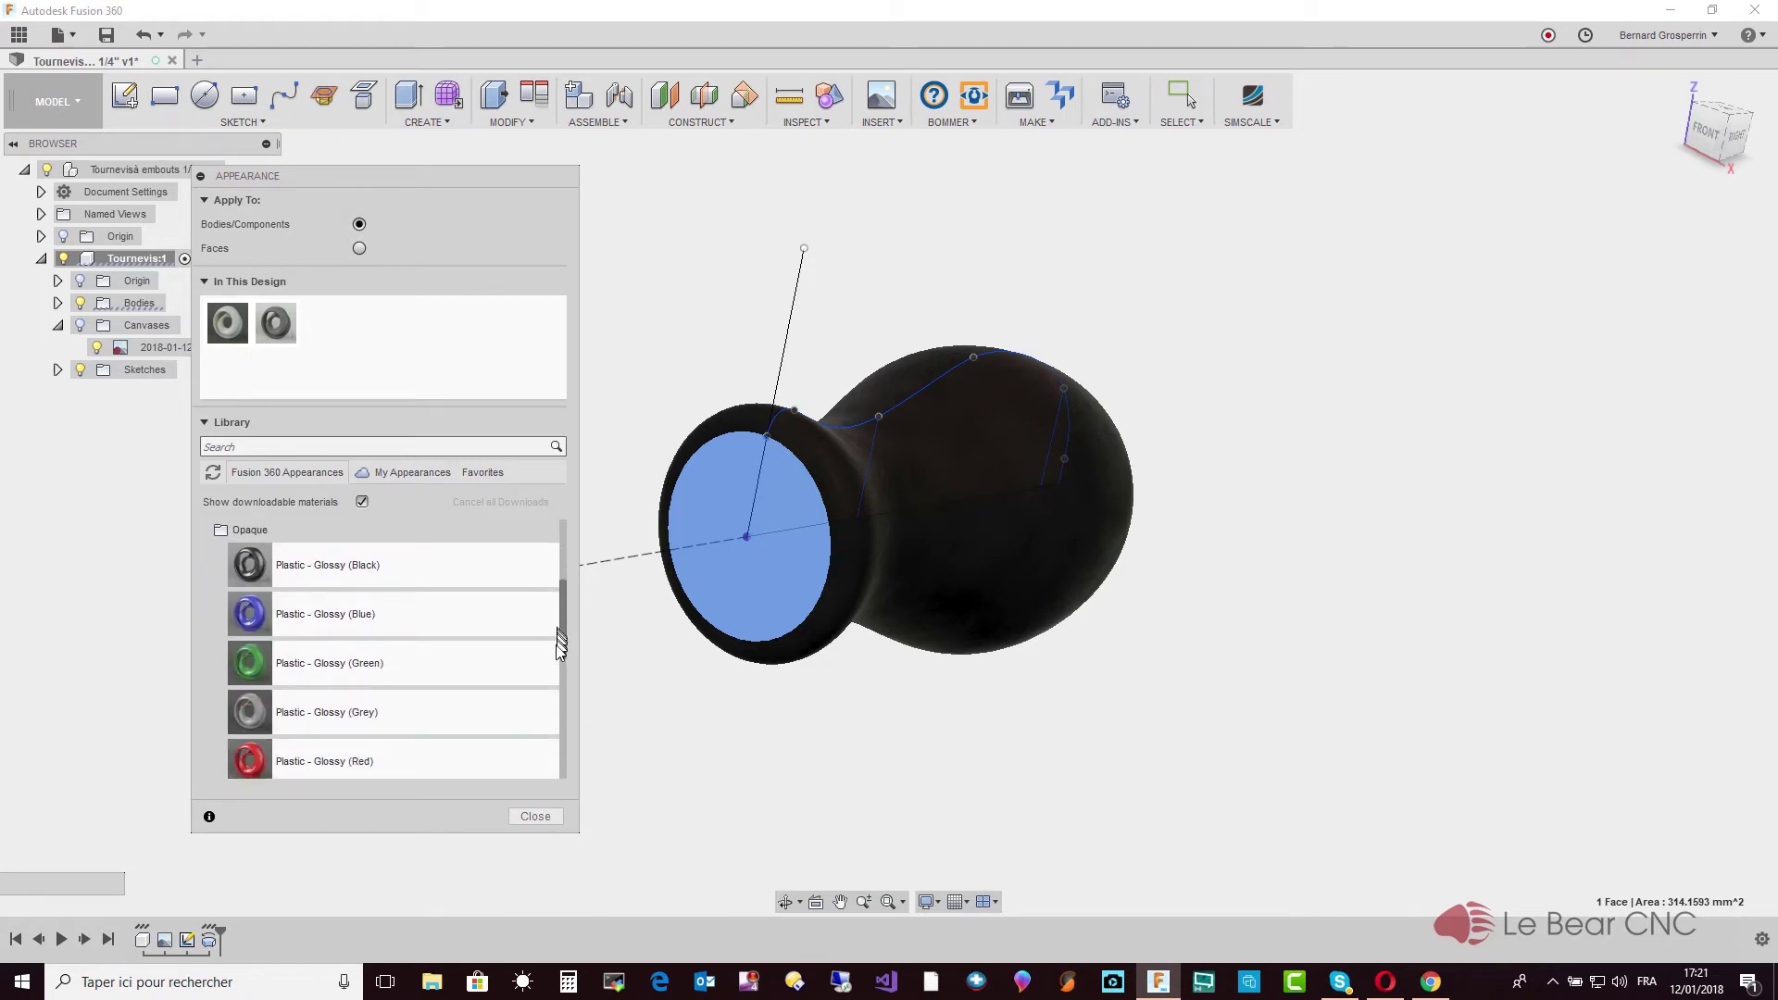
drag(565, 587, 563, 689)
mouse_move(248, 598)
mouse_down()
mouse_move(624, 619)
mouse_move(756, 575)
mouse_up()
shift+middle_drag(756, 580, 731, 450)
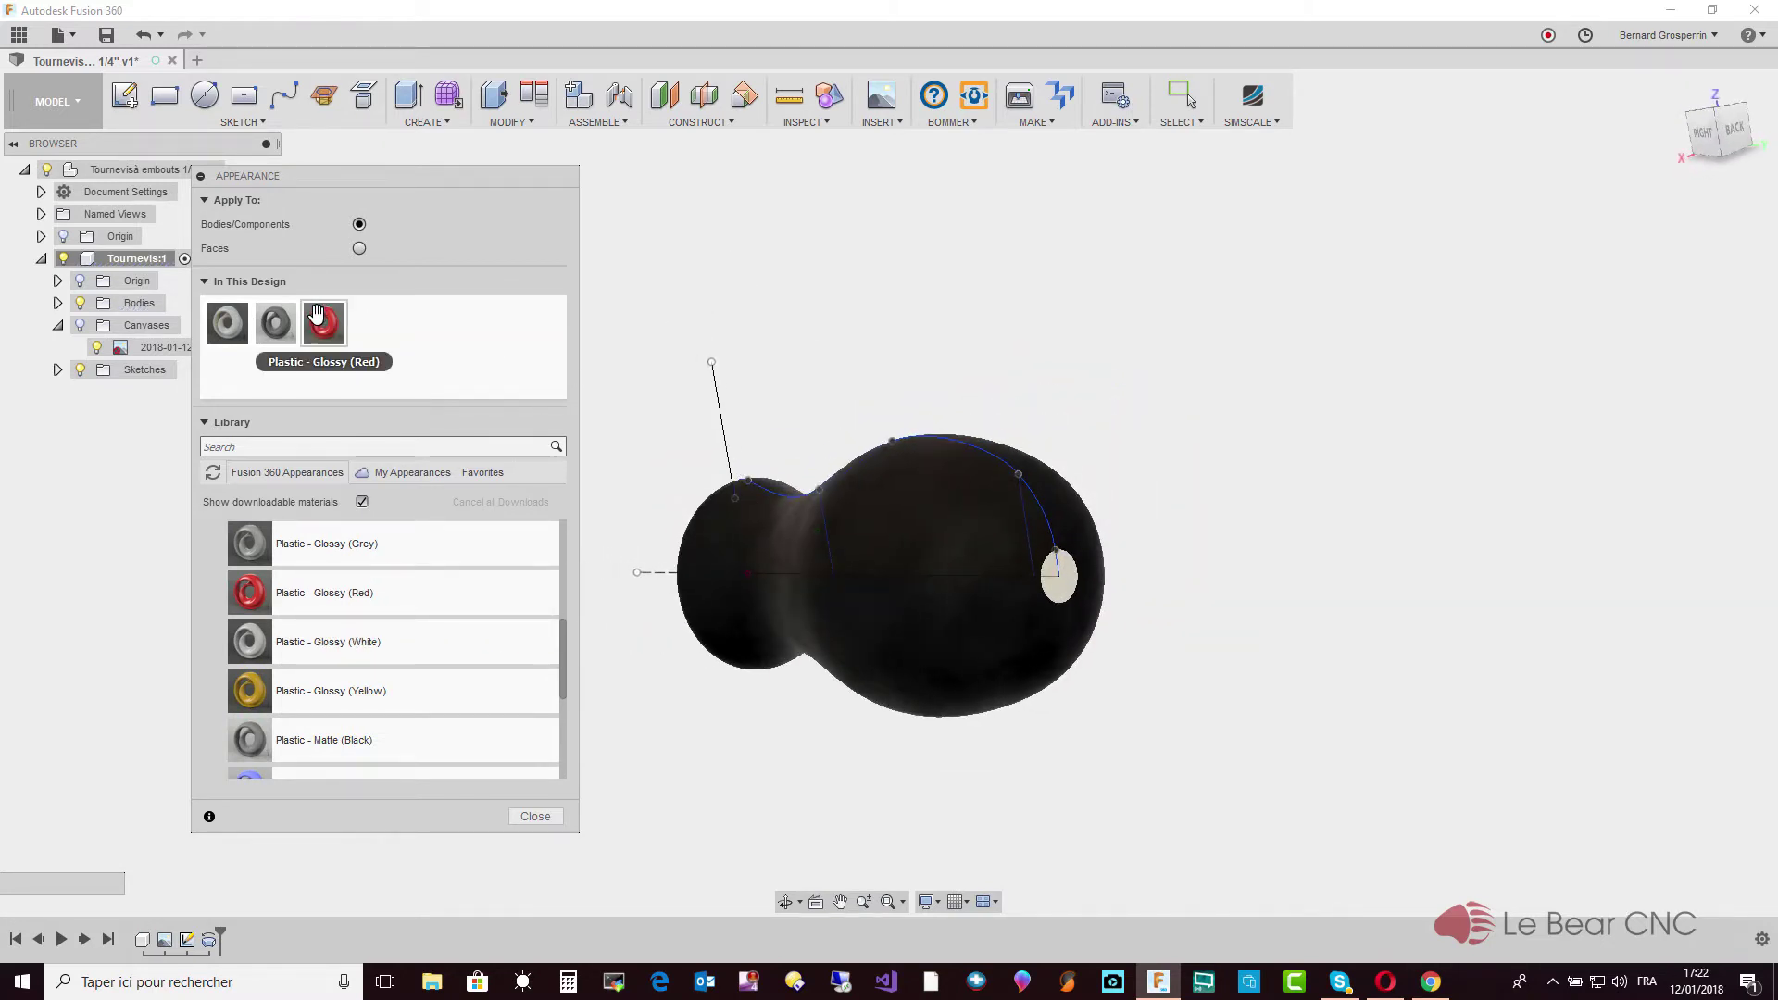
drag(323, 322, 1064, 593)
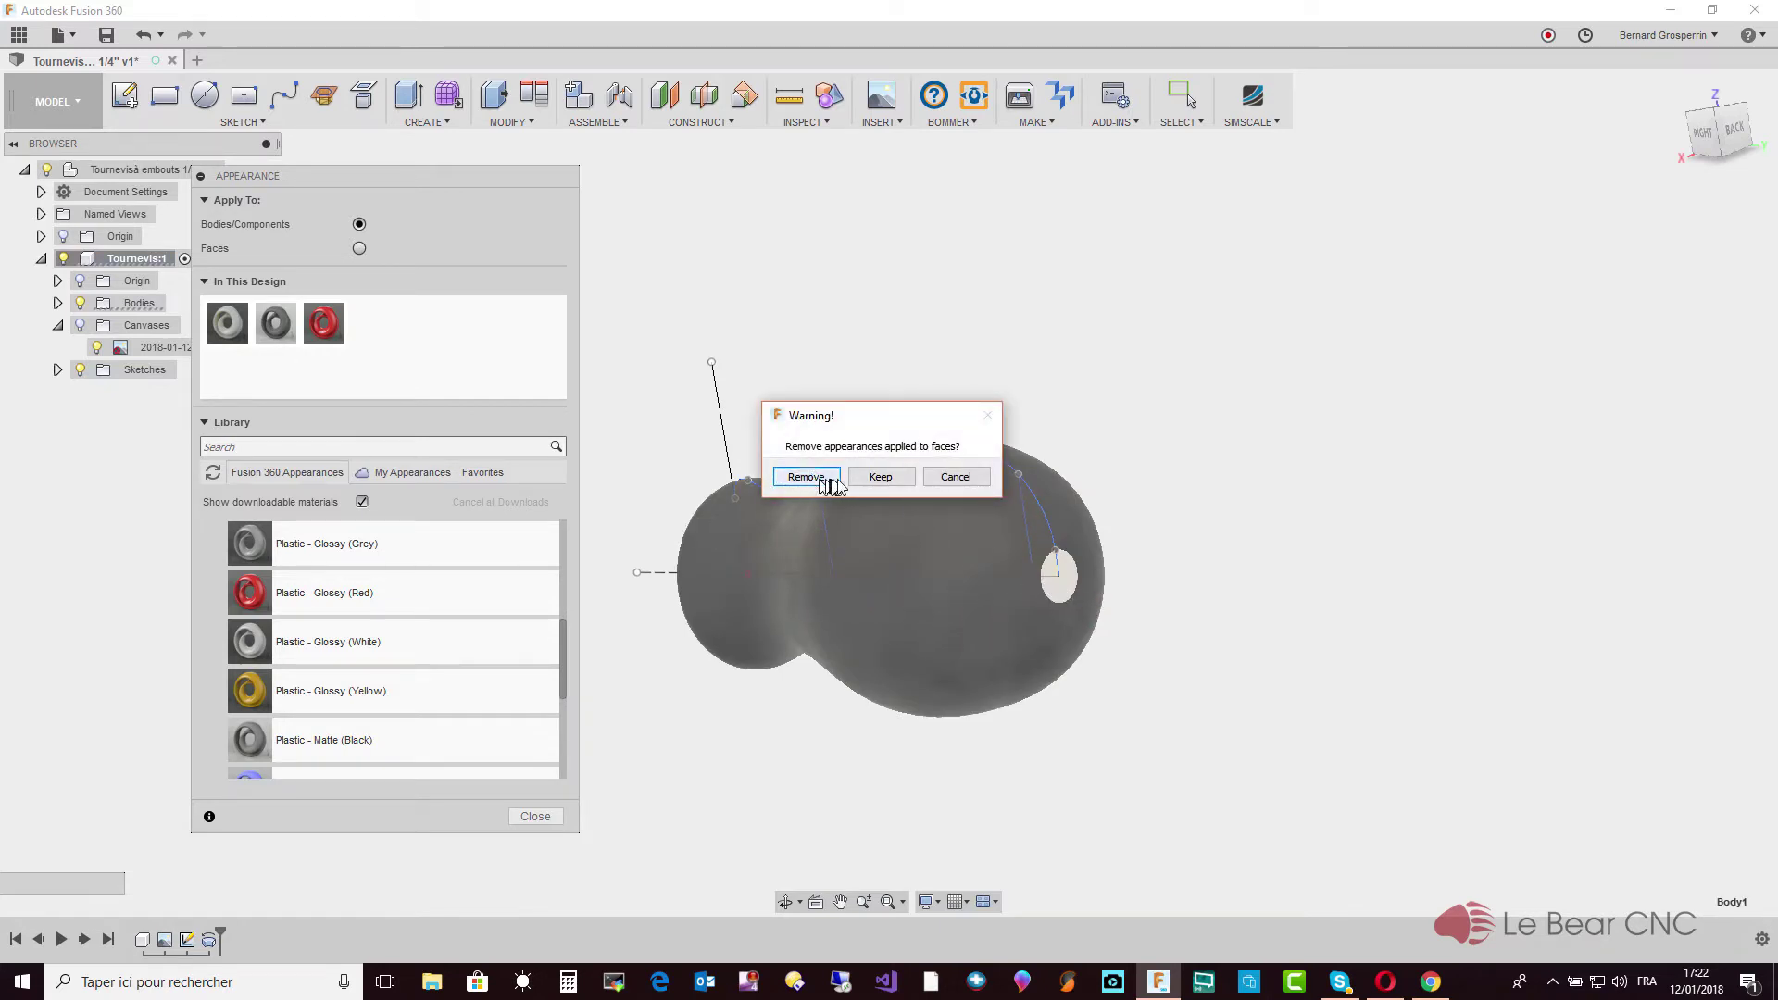
click(888, 480)
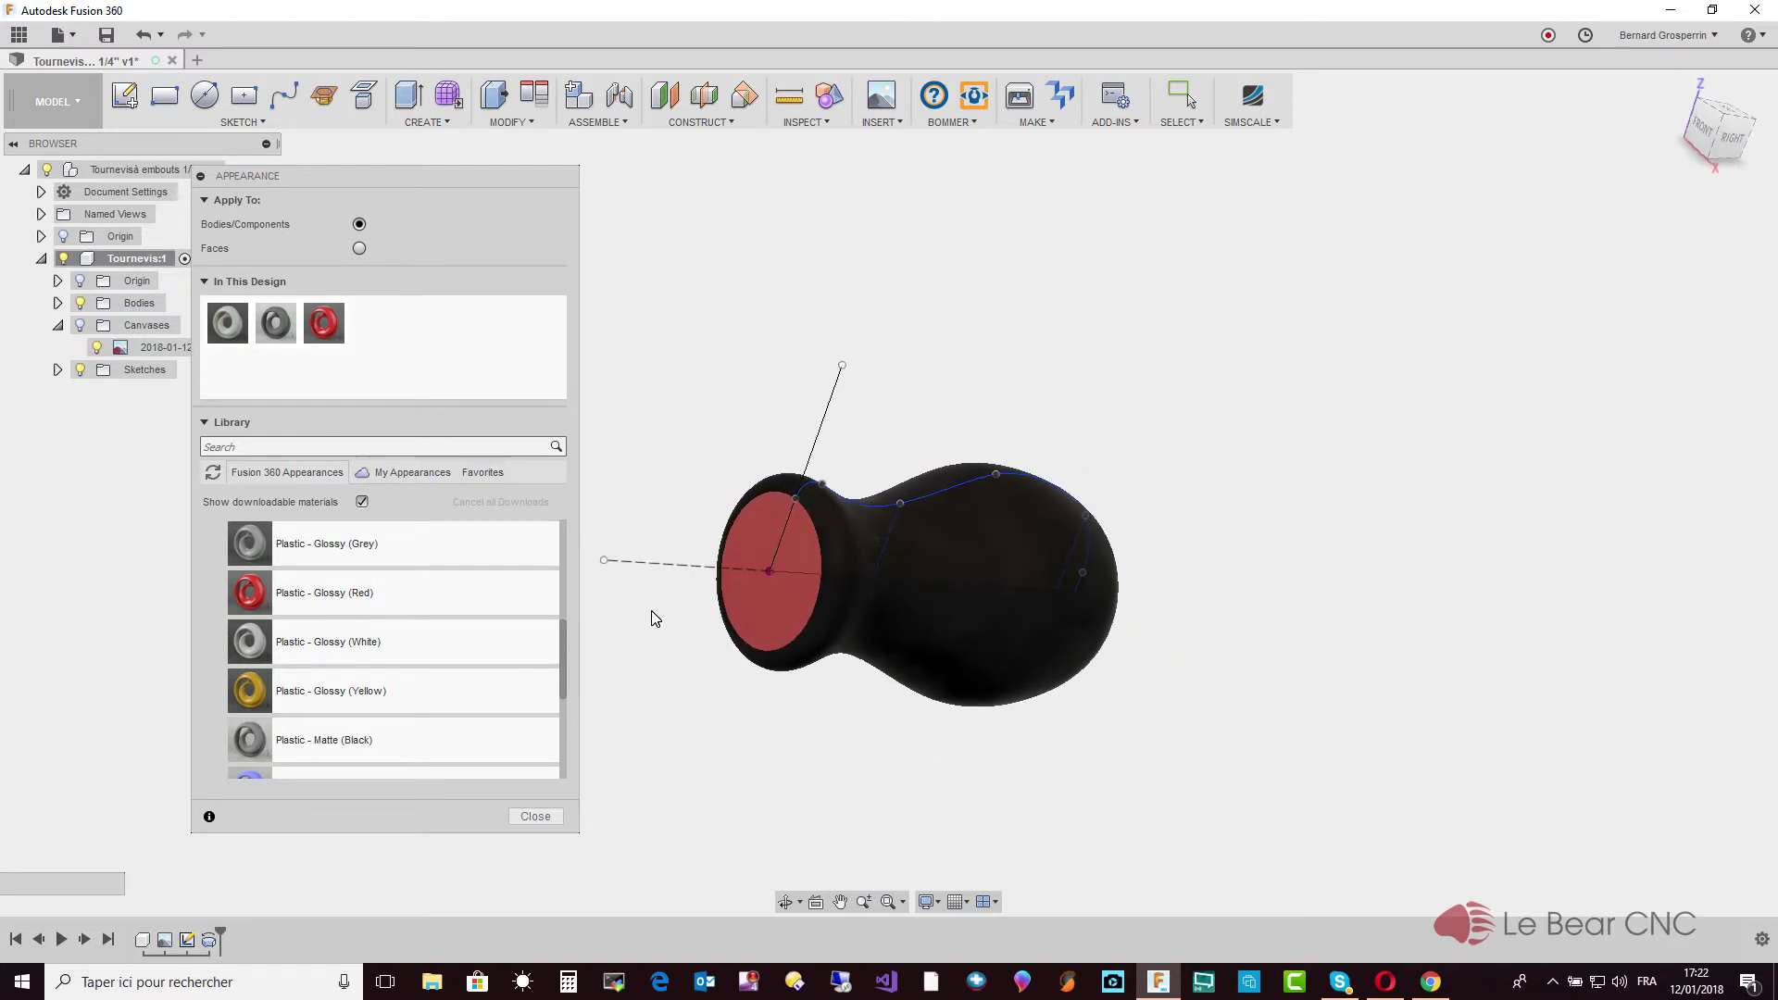
key(Escape)
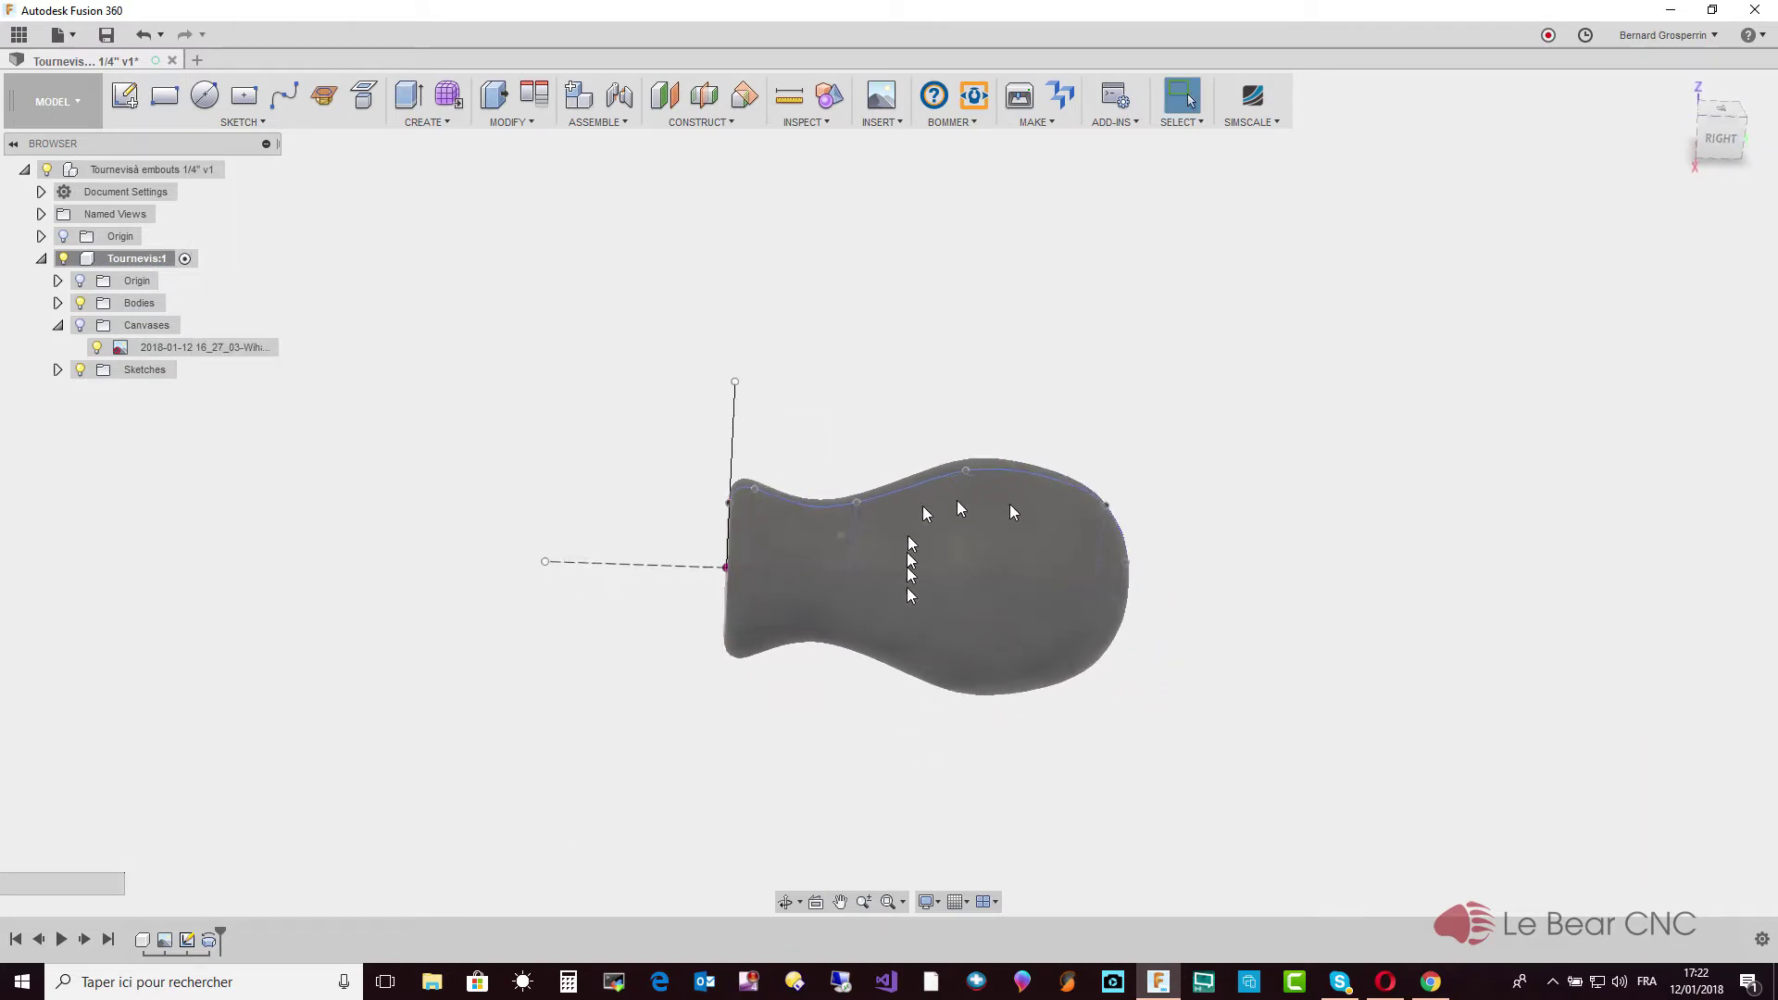
Orbit to a side view of the handle and show the Wiha canvas photo behind it
mouse_move(1009, 510)
shift+middle_down()
mouse_move(836, 624)
mouse_move(758, 537)
mouse_move(800, 559)
mouse_move(815, 537)
mouse_move(776, 576)
shift+middle_up()
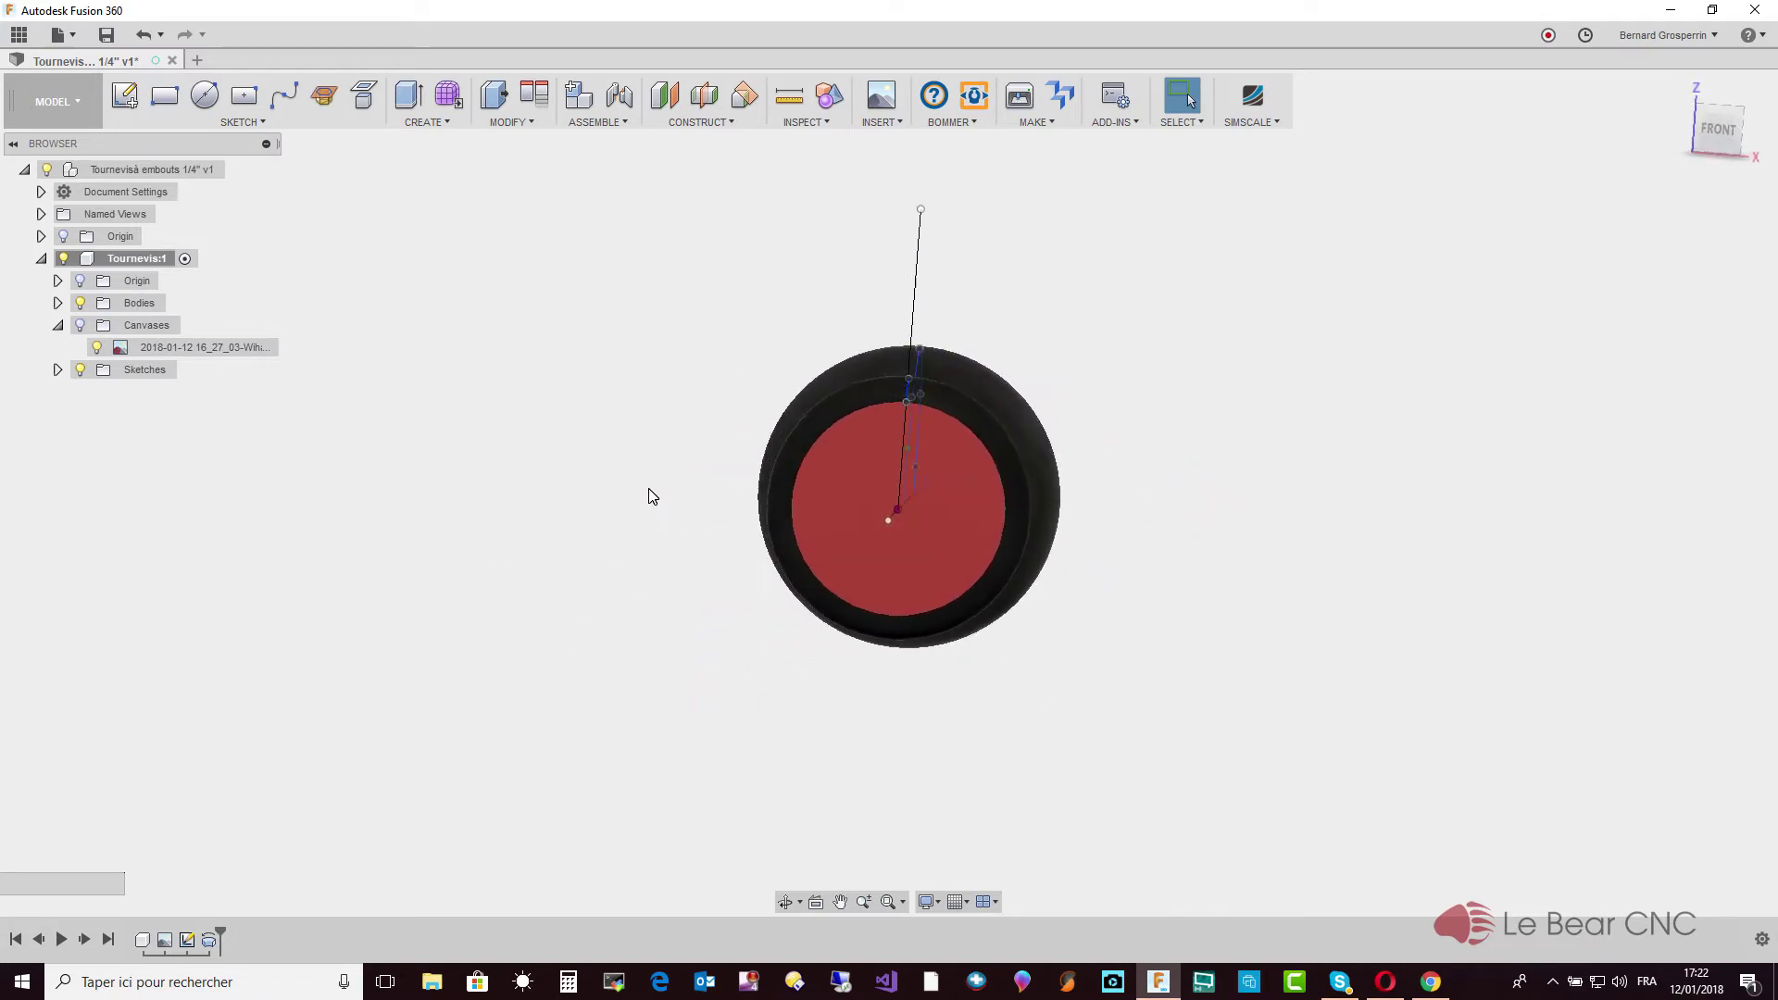
shift+middle_drag(649, 497, 583, 478)
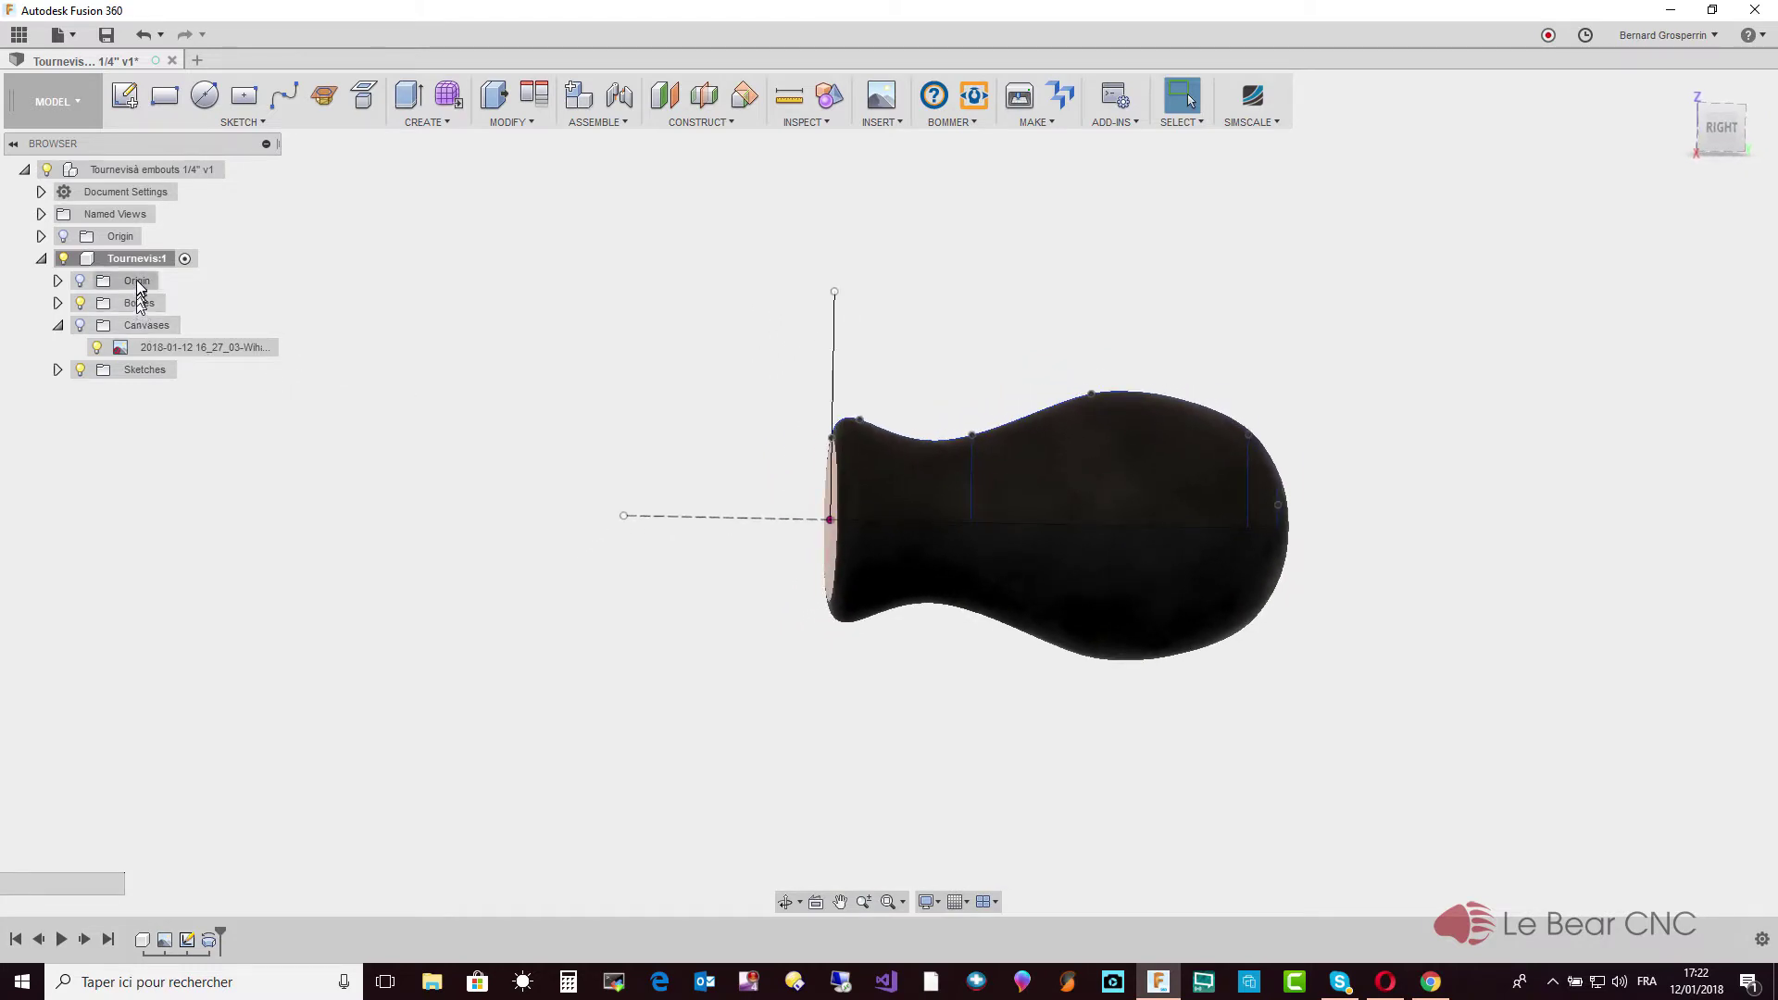
click(139, 347)
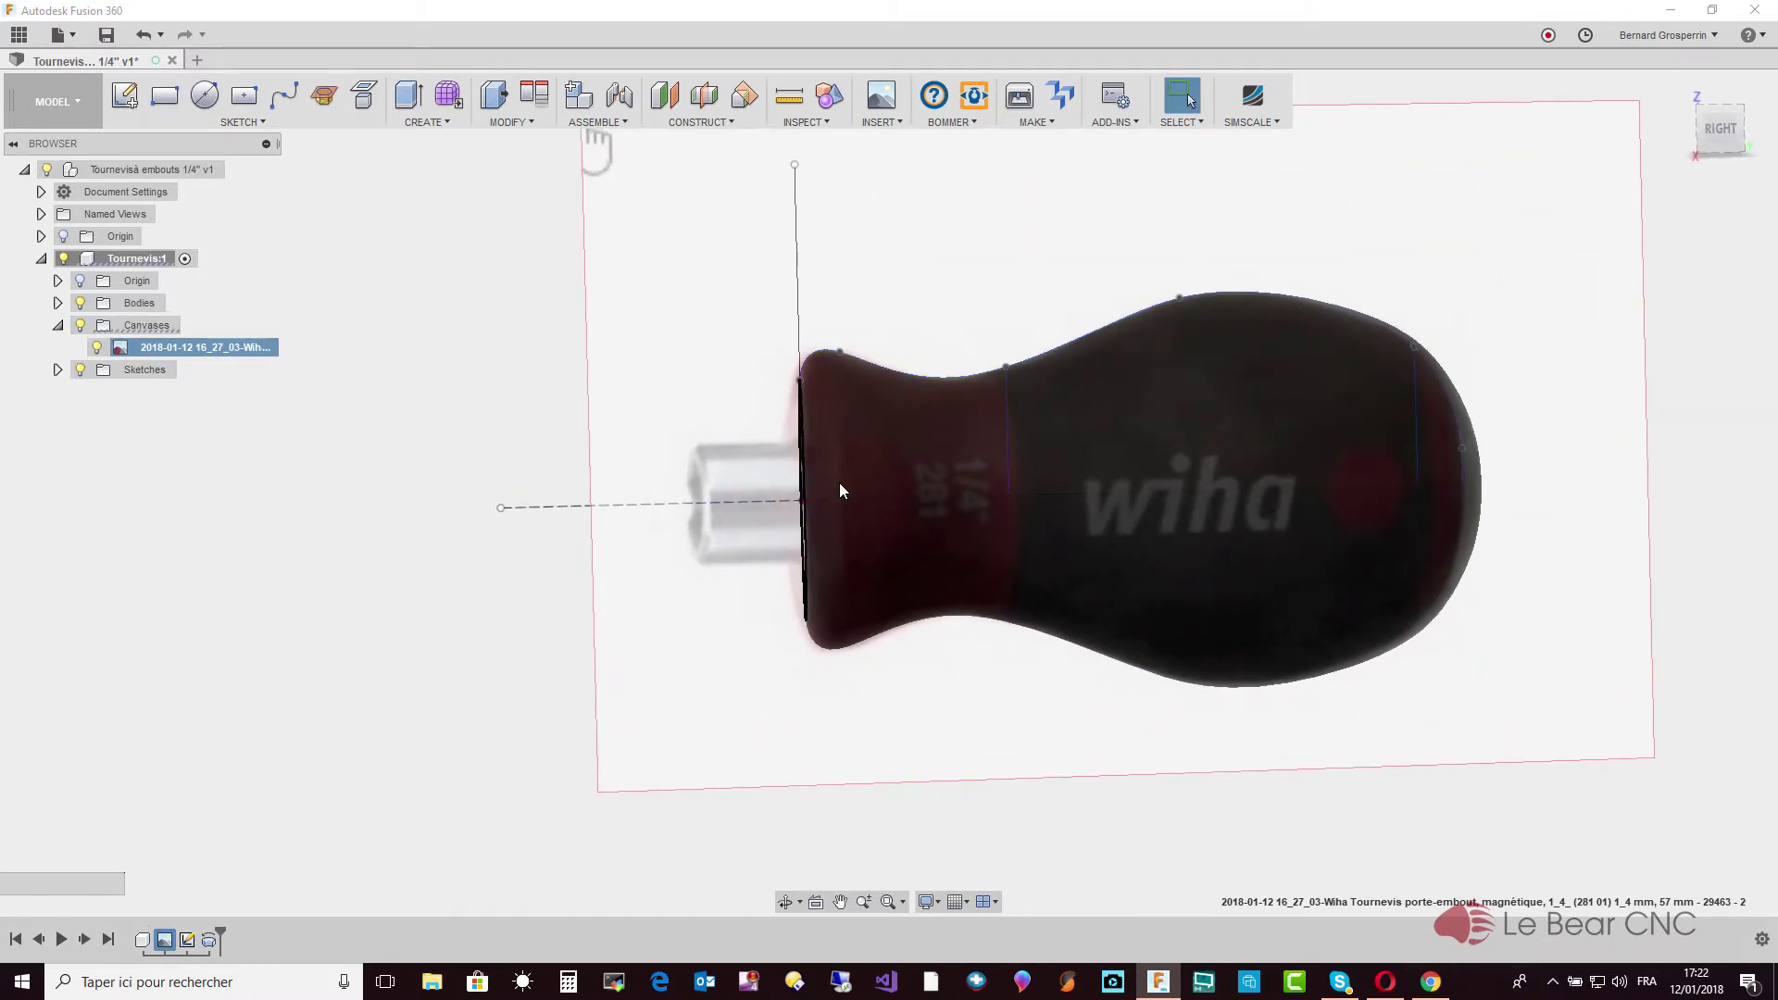
click(778, 100)
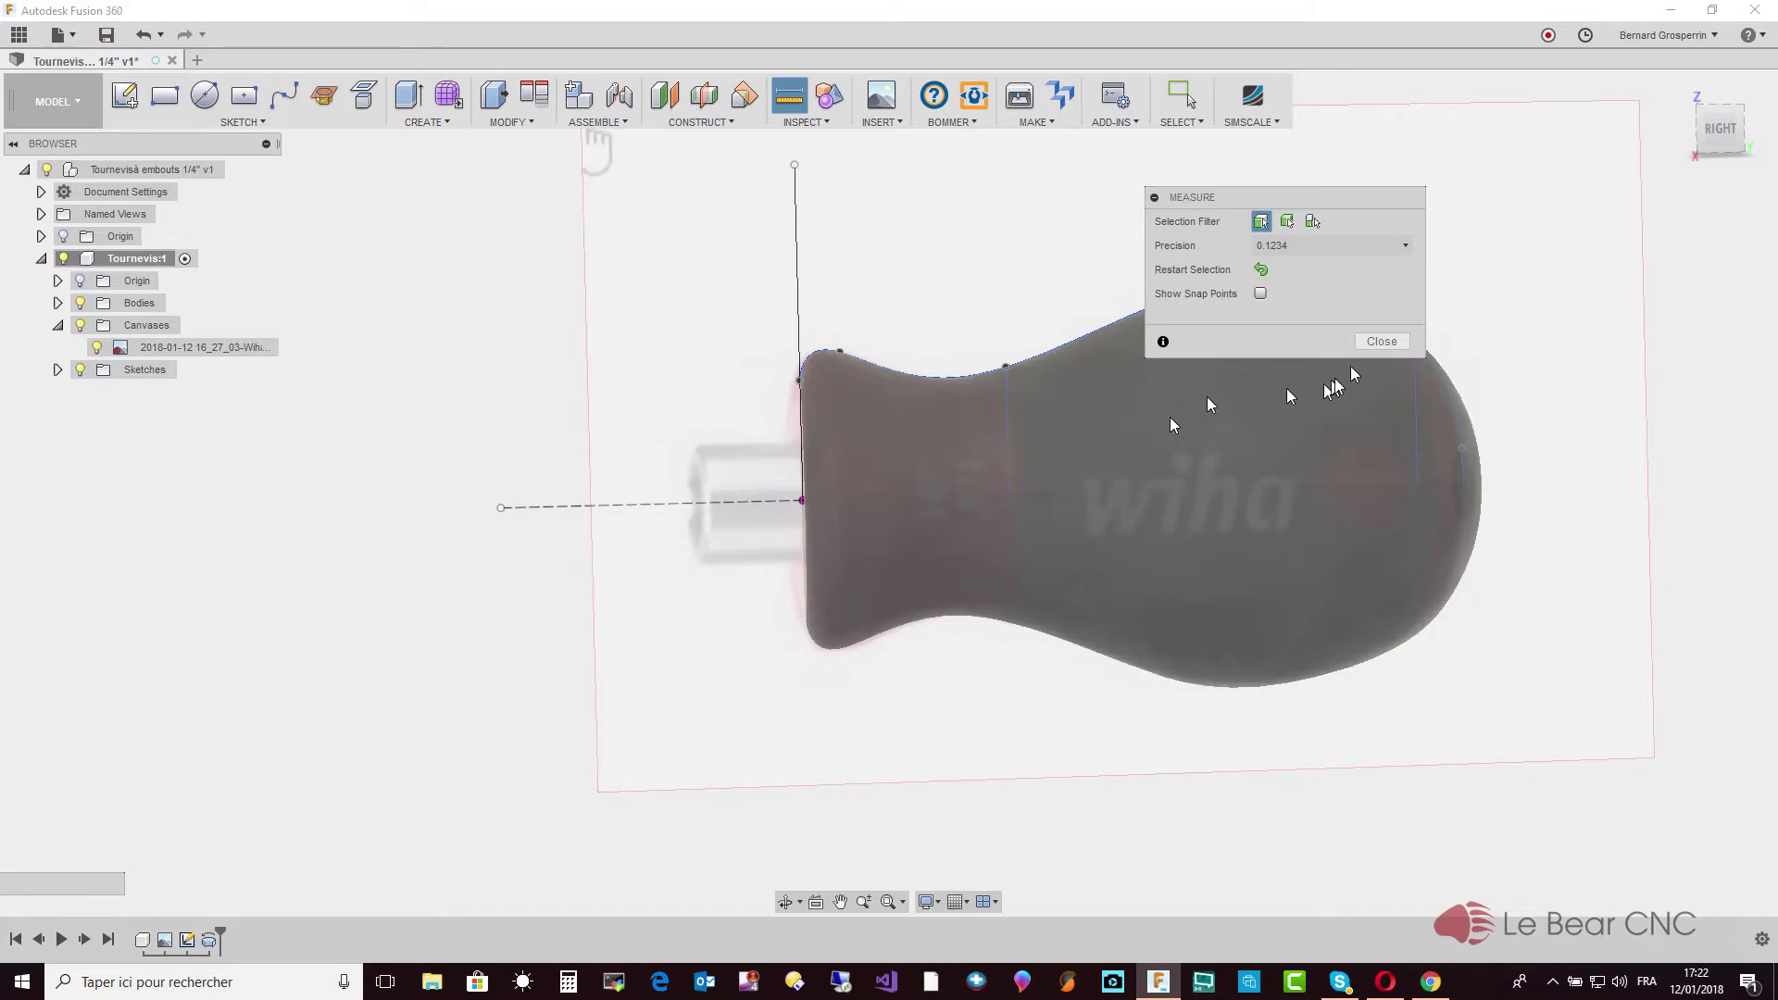
click(1376, 343)
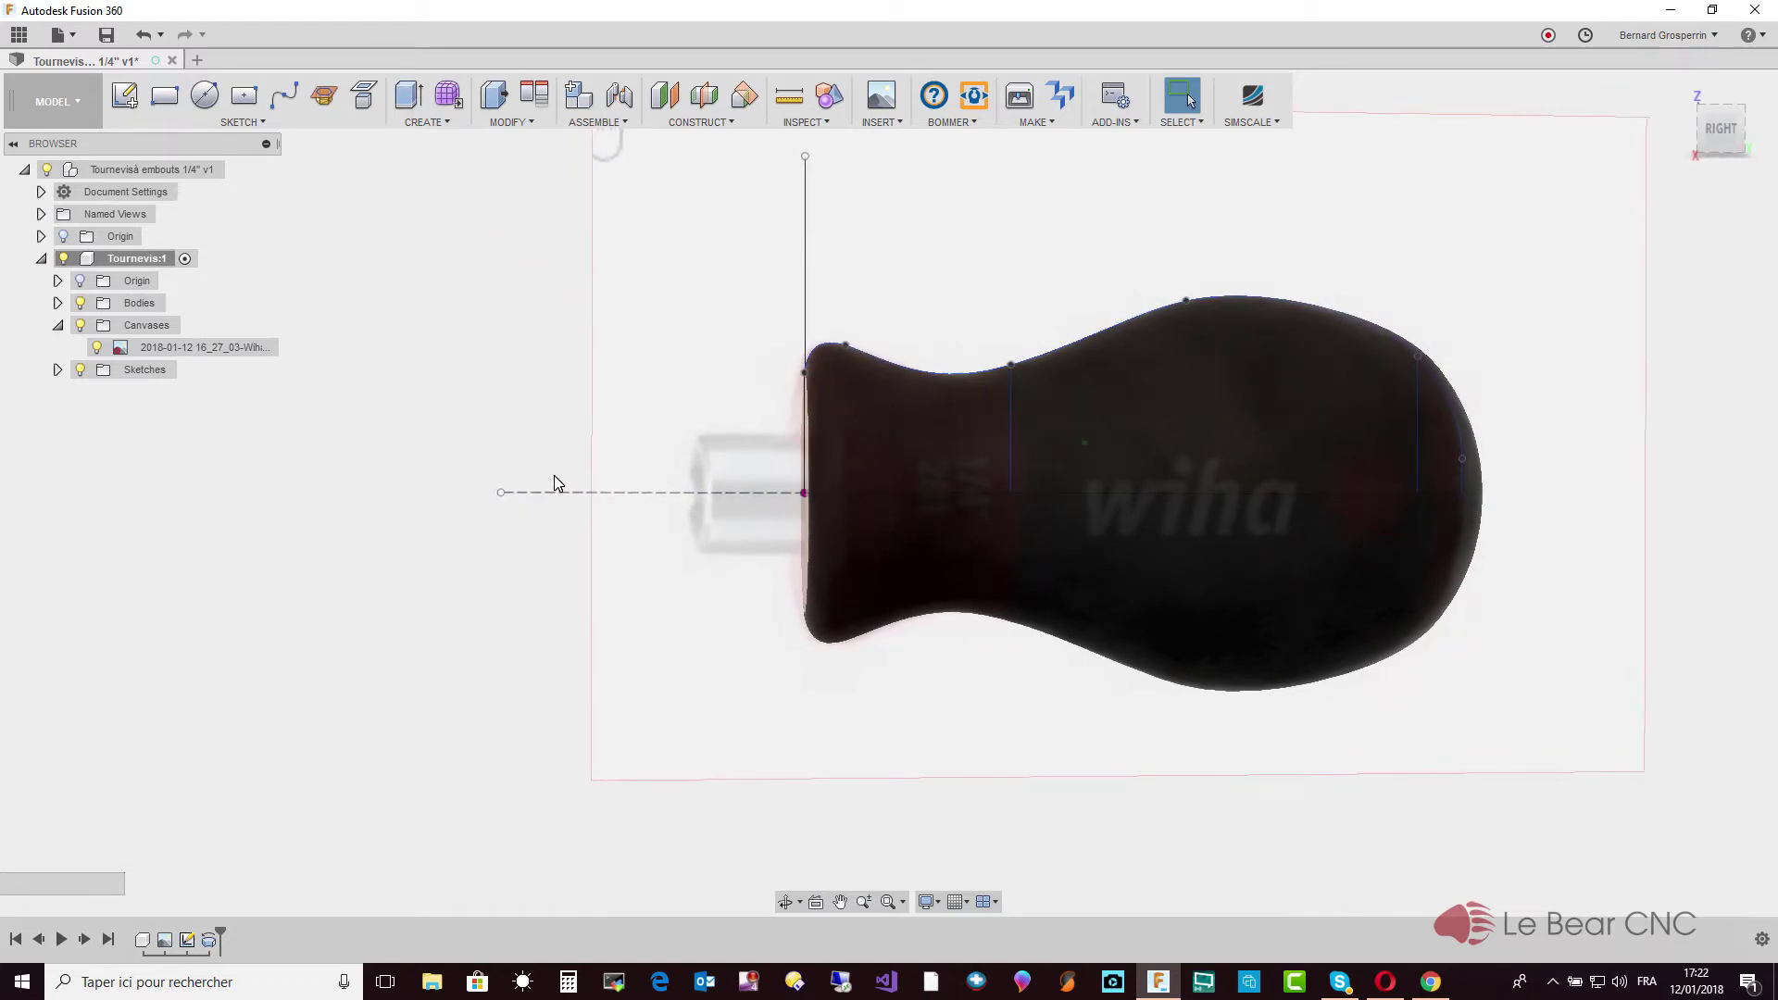
Reopen Sketch1 and place a sketch point on the axis left of the handle's end
right_click(186, 940)
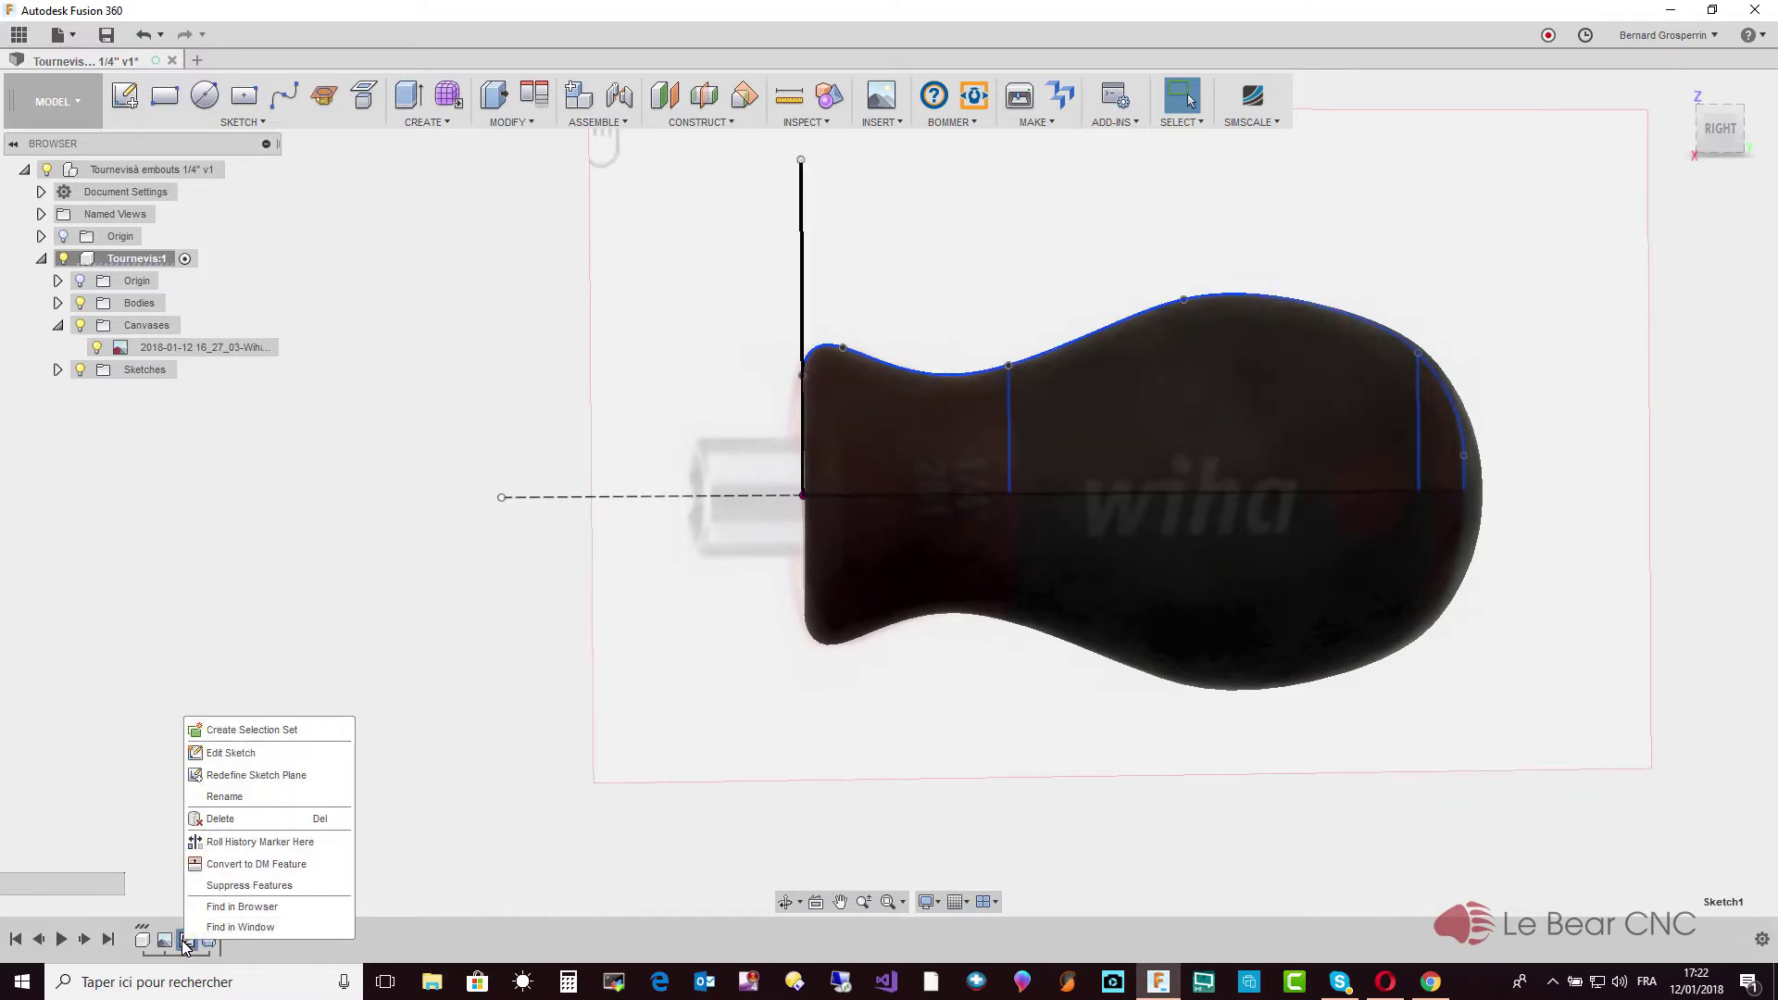
click(251, 754)
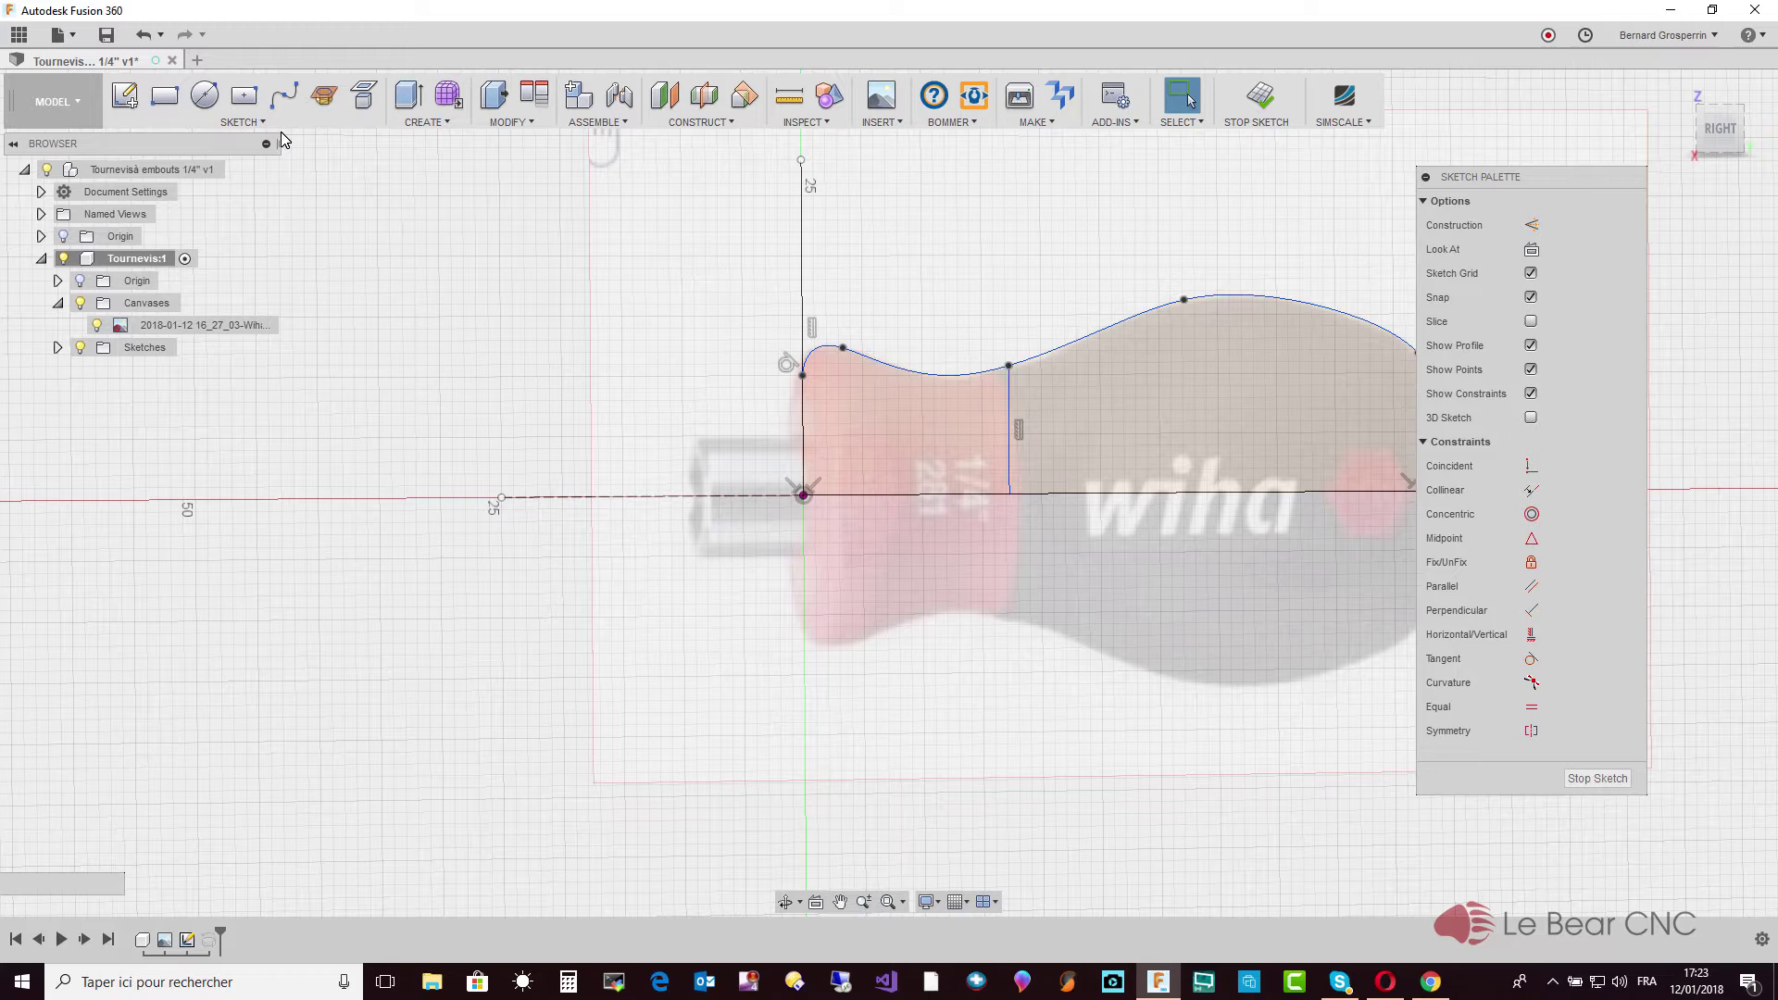
click(246, 121)
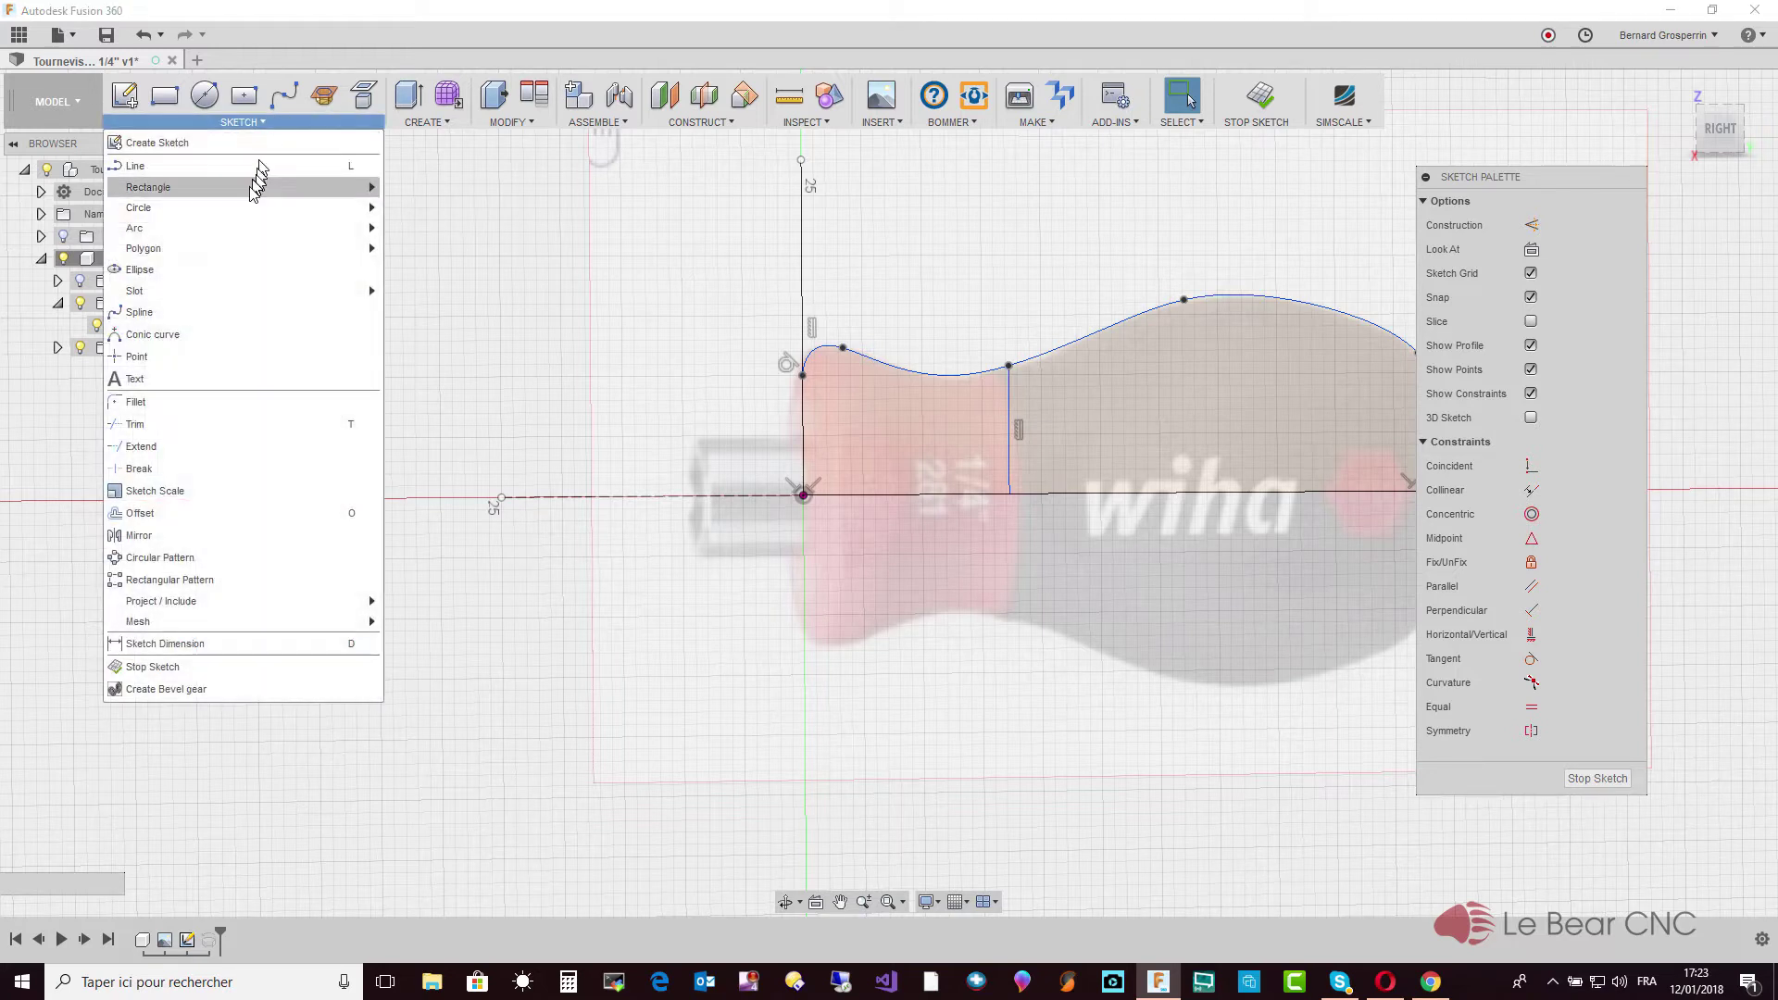
click(185, 335)
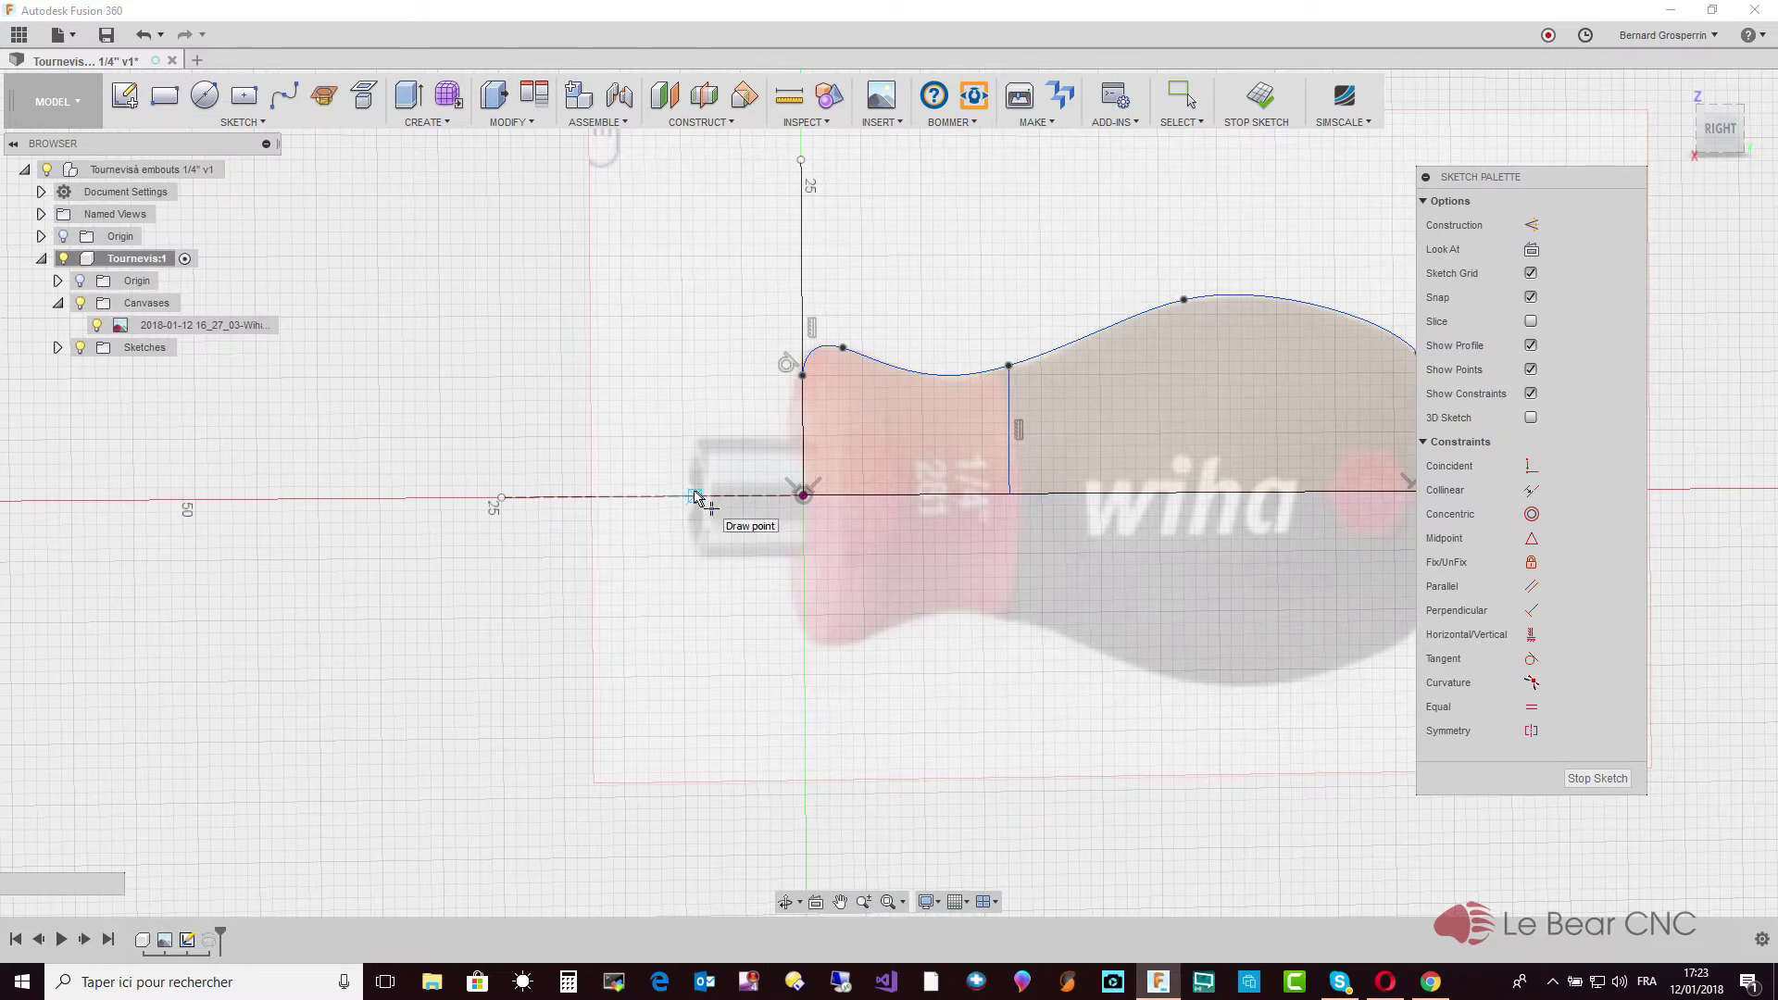
click(694, 497)
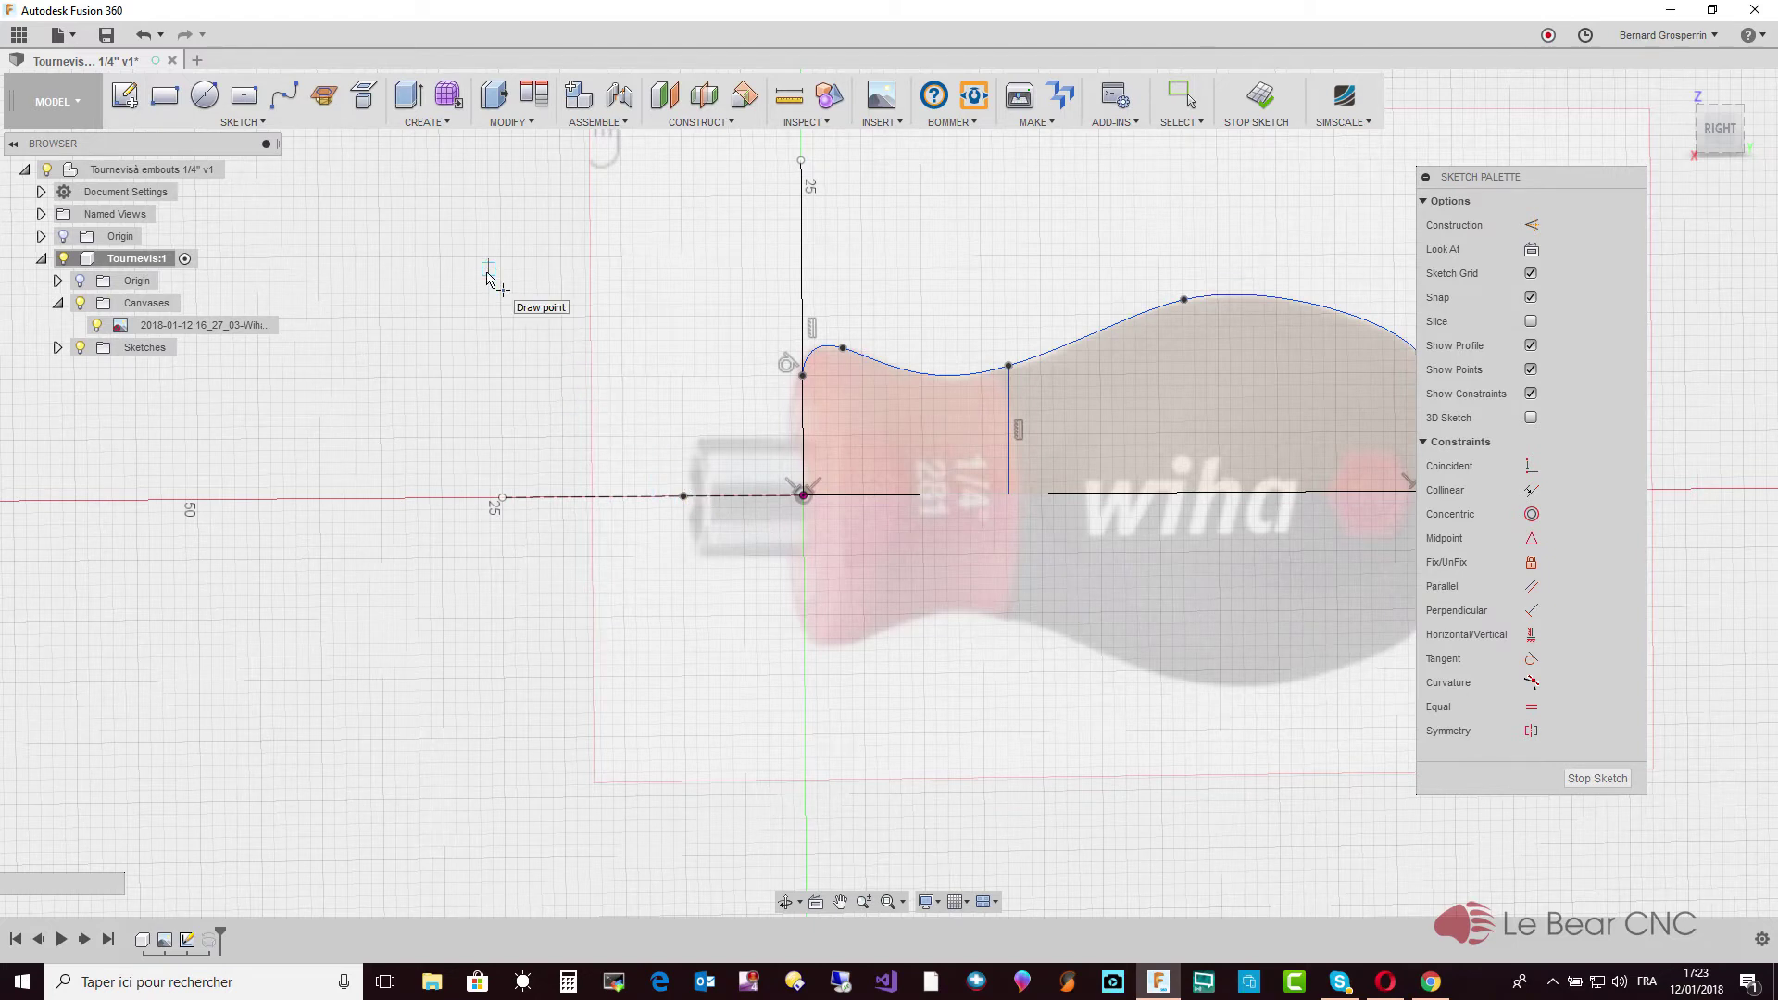
key(Escape)
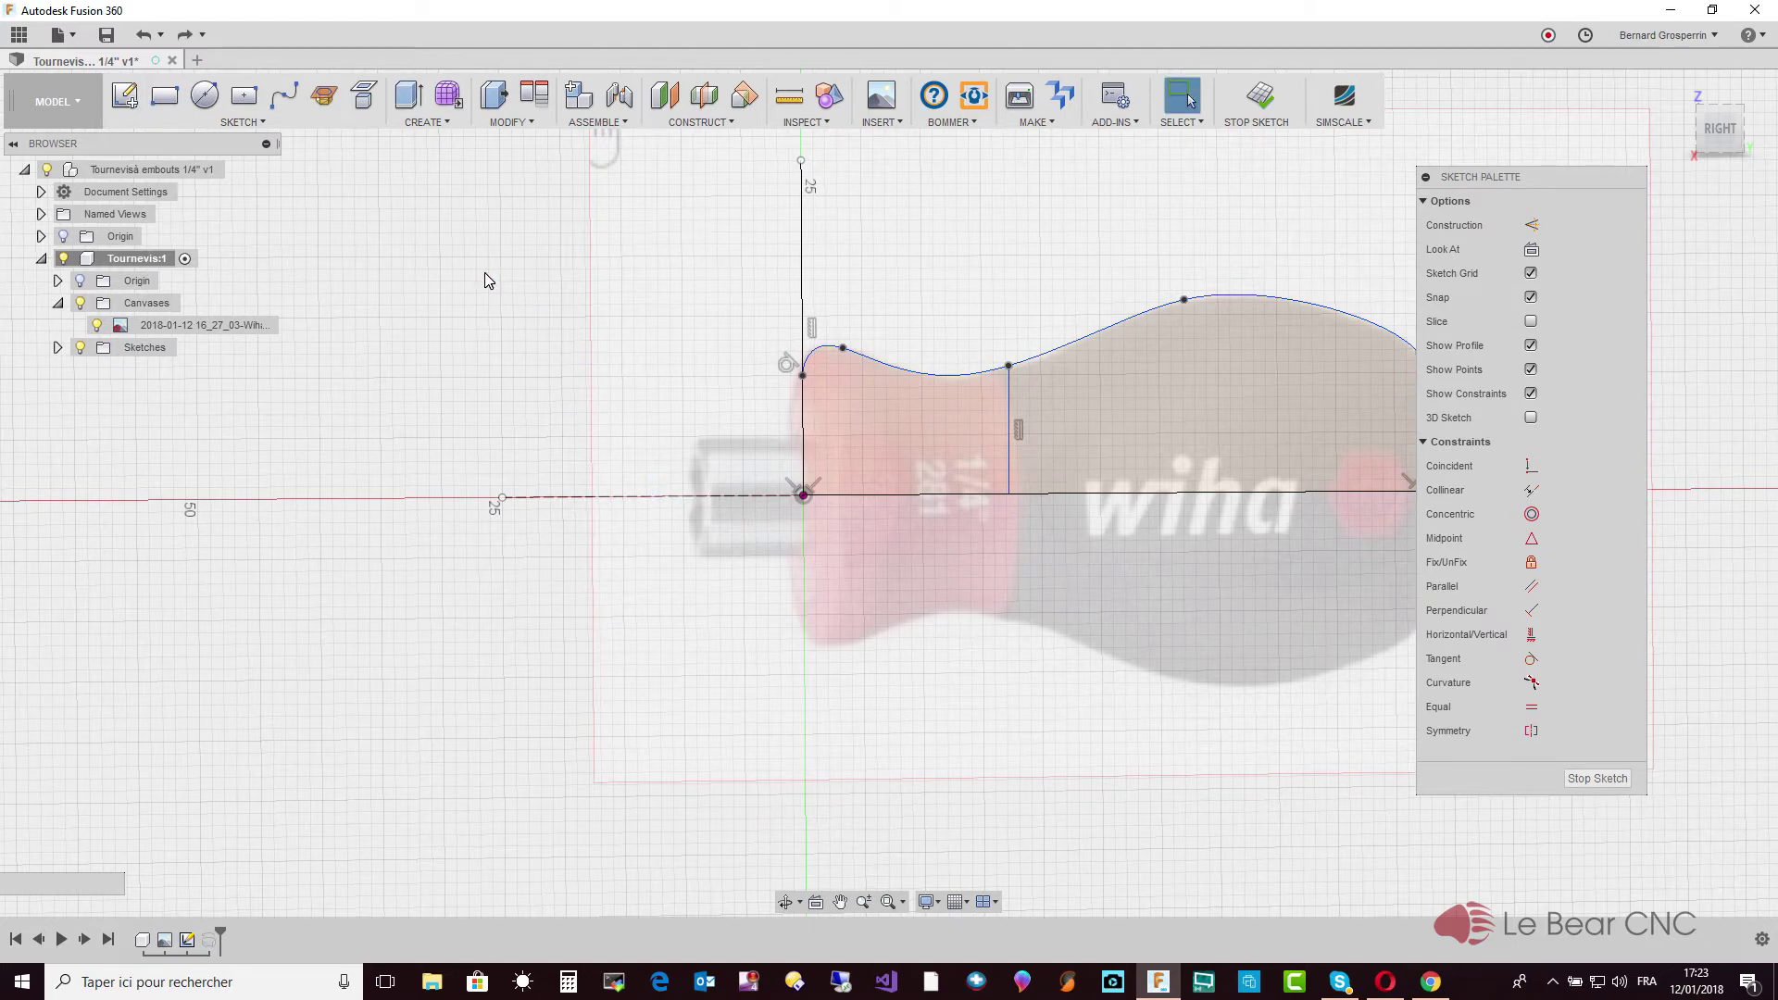
click(260, 124)
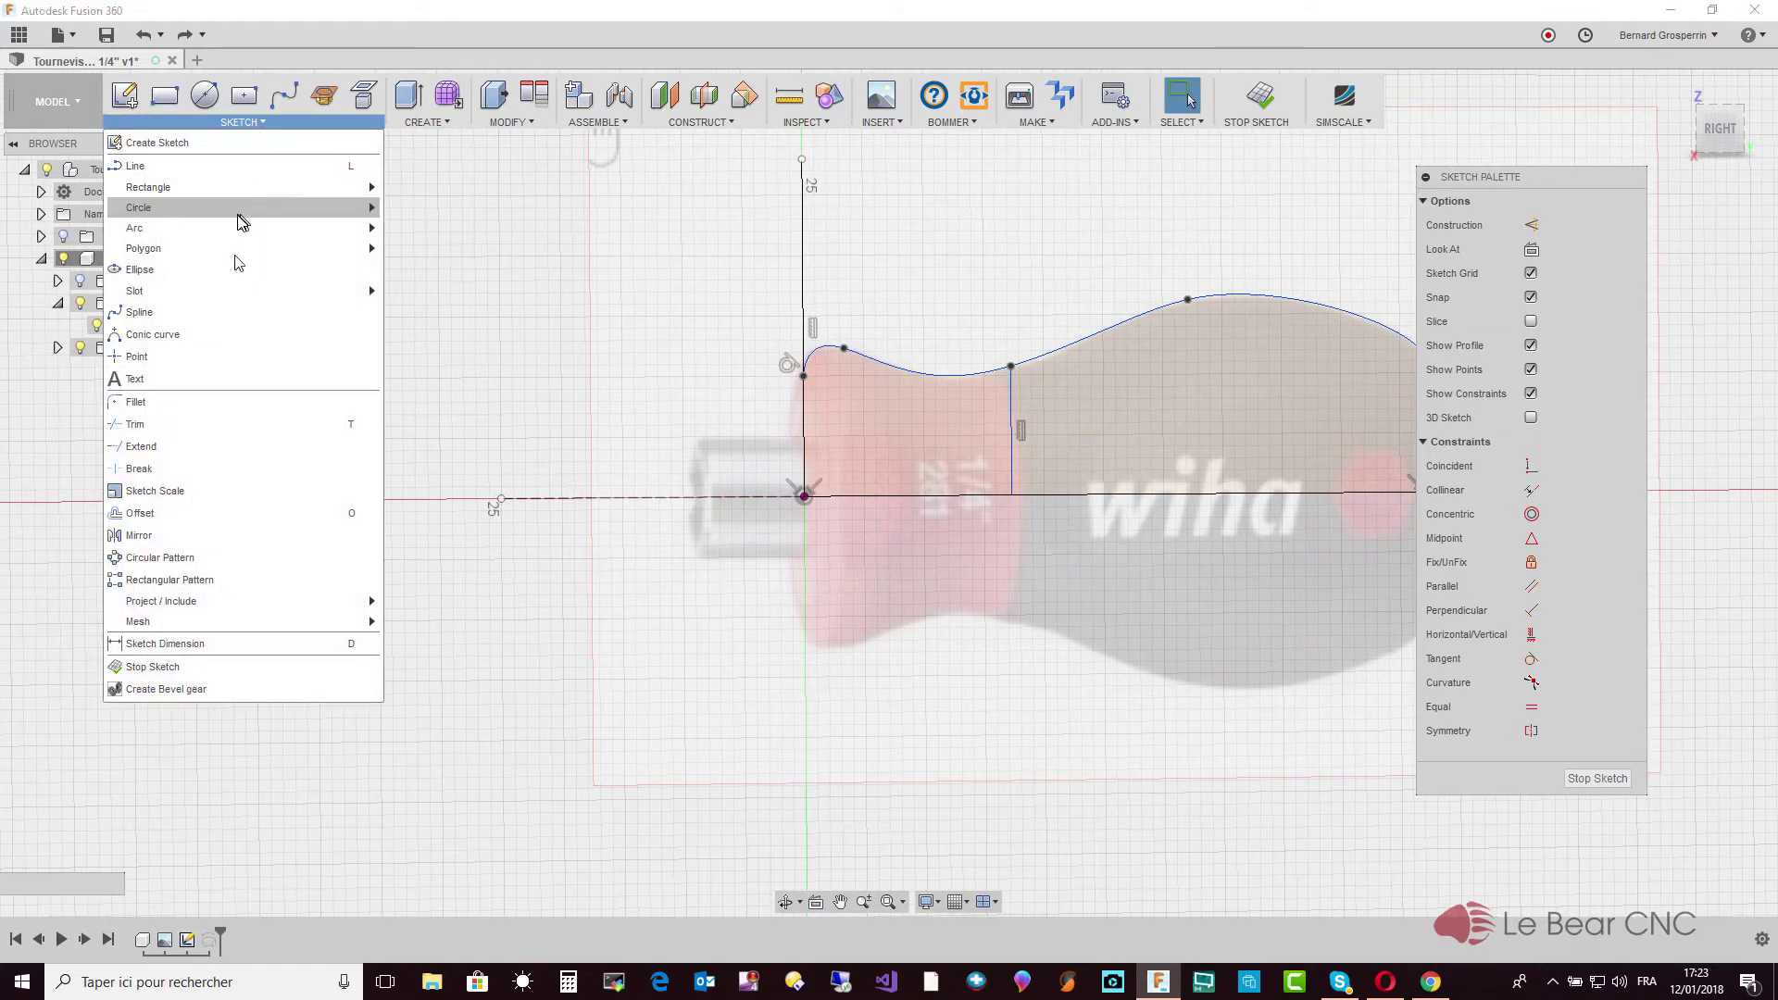
click(214, 358)
scroll(358, 350, up, 2)
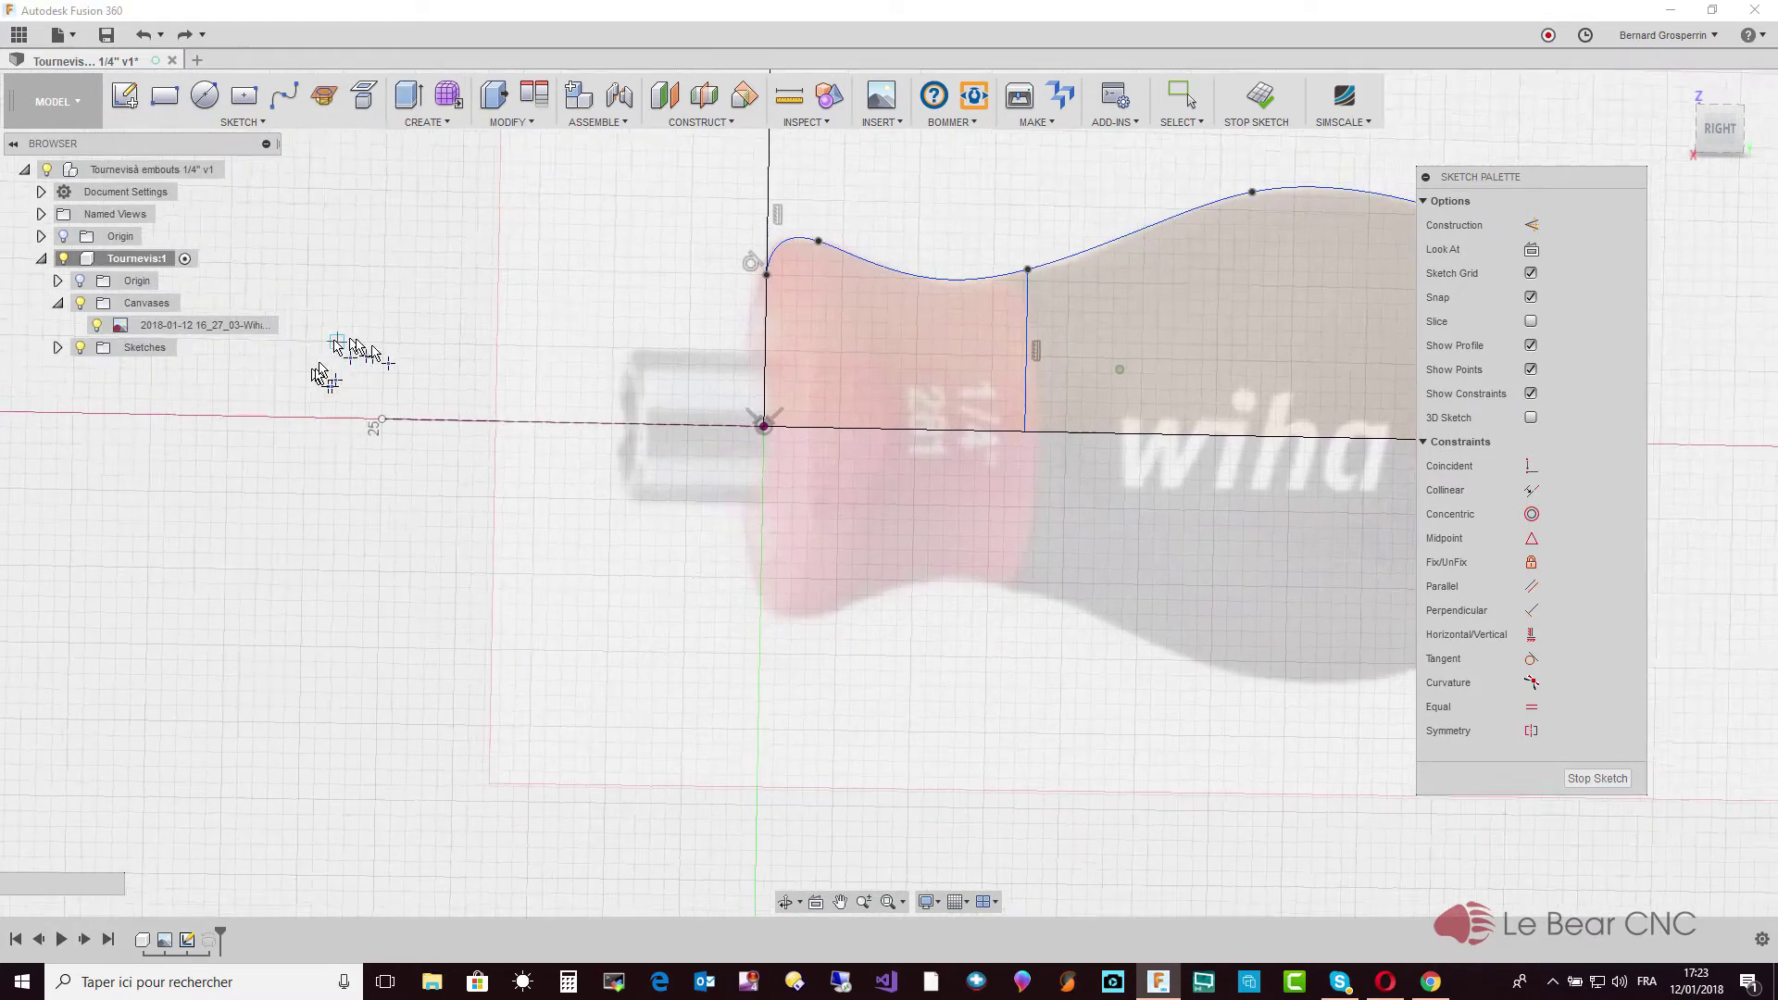
click(597, 417)
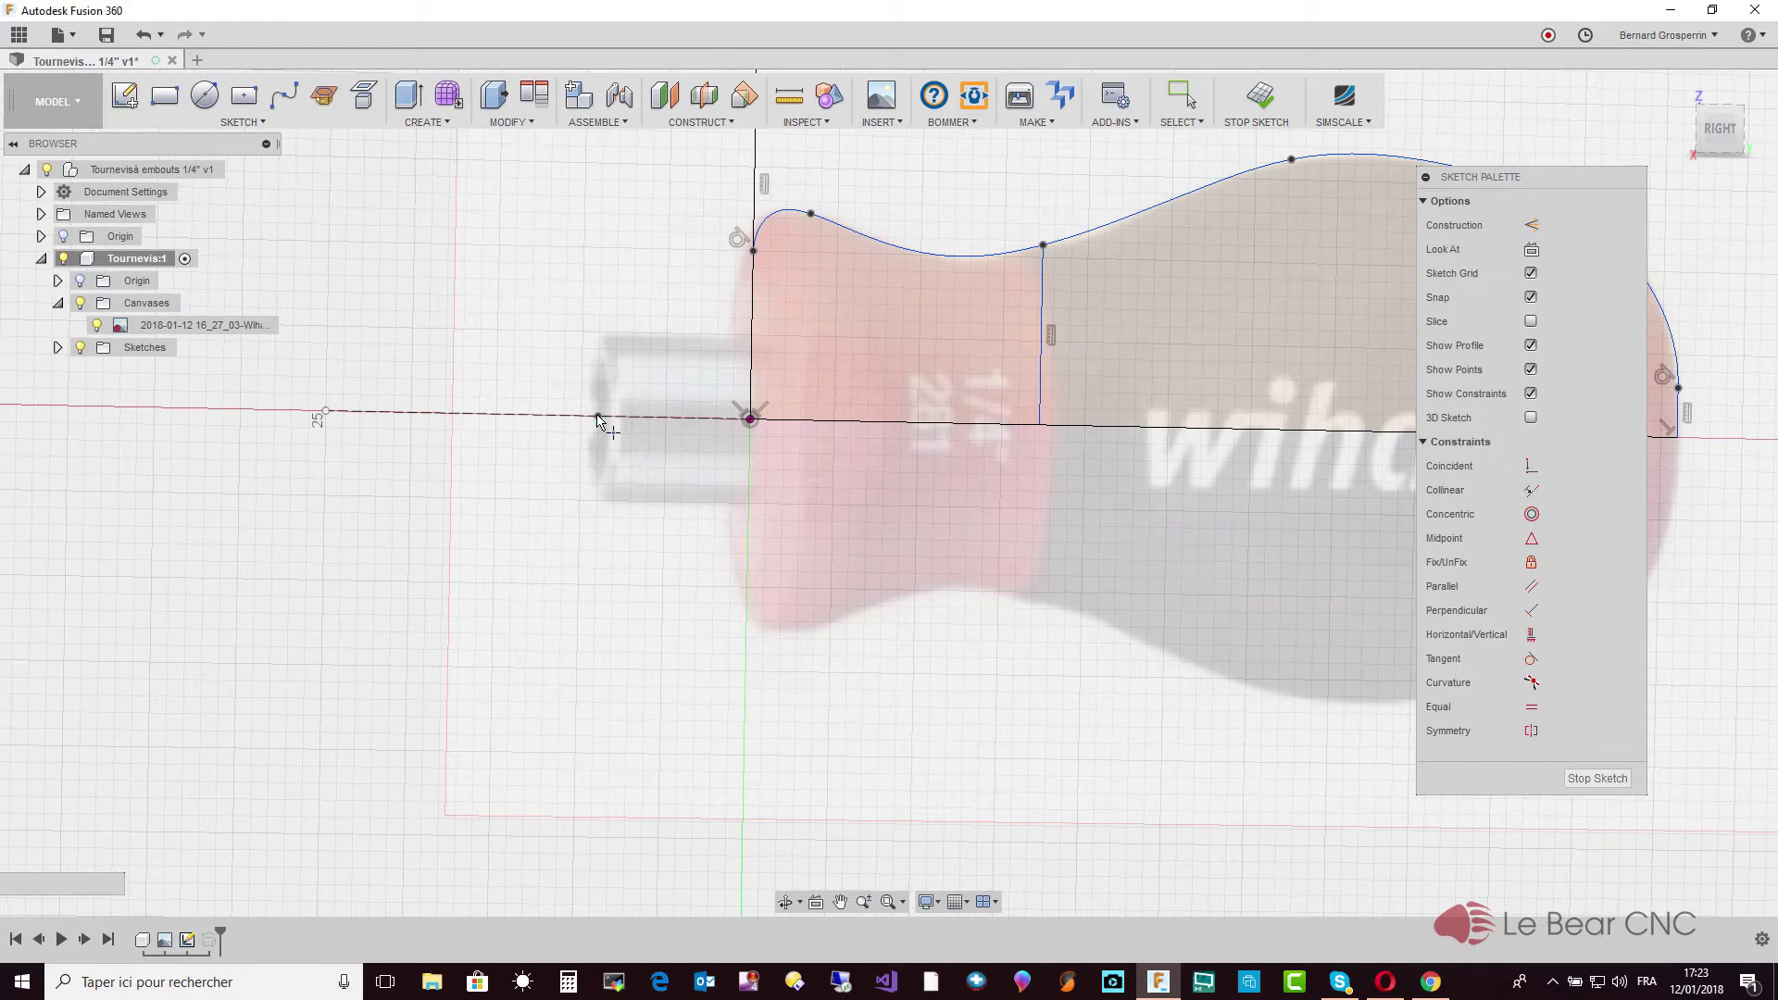
key(Escape)
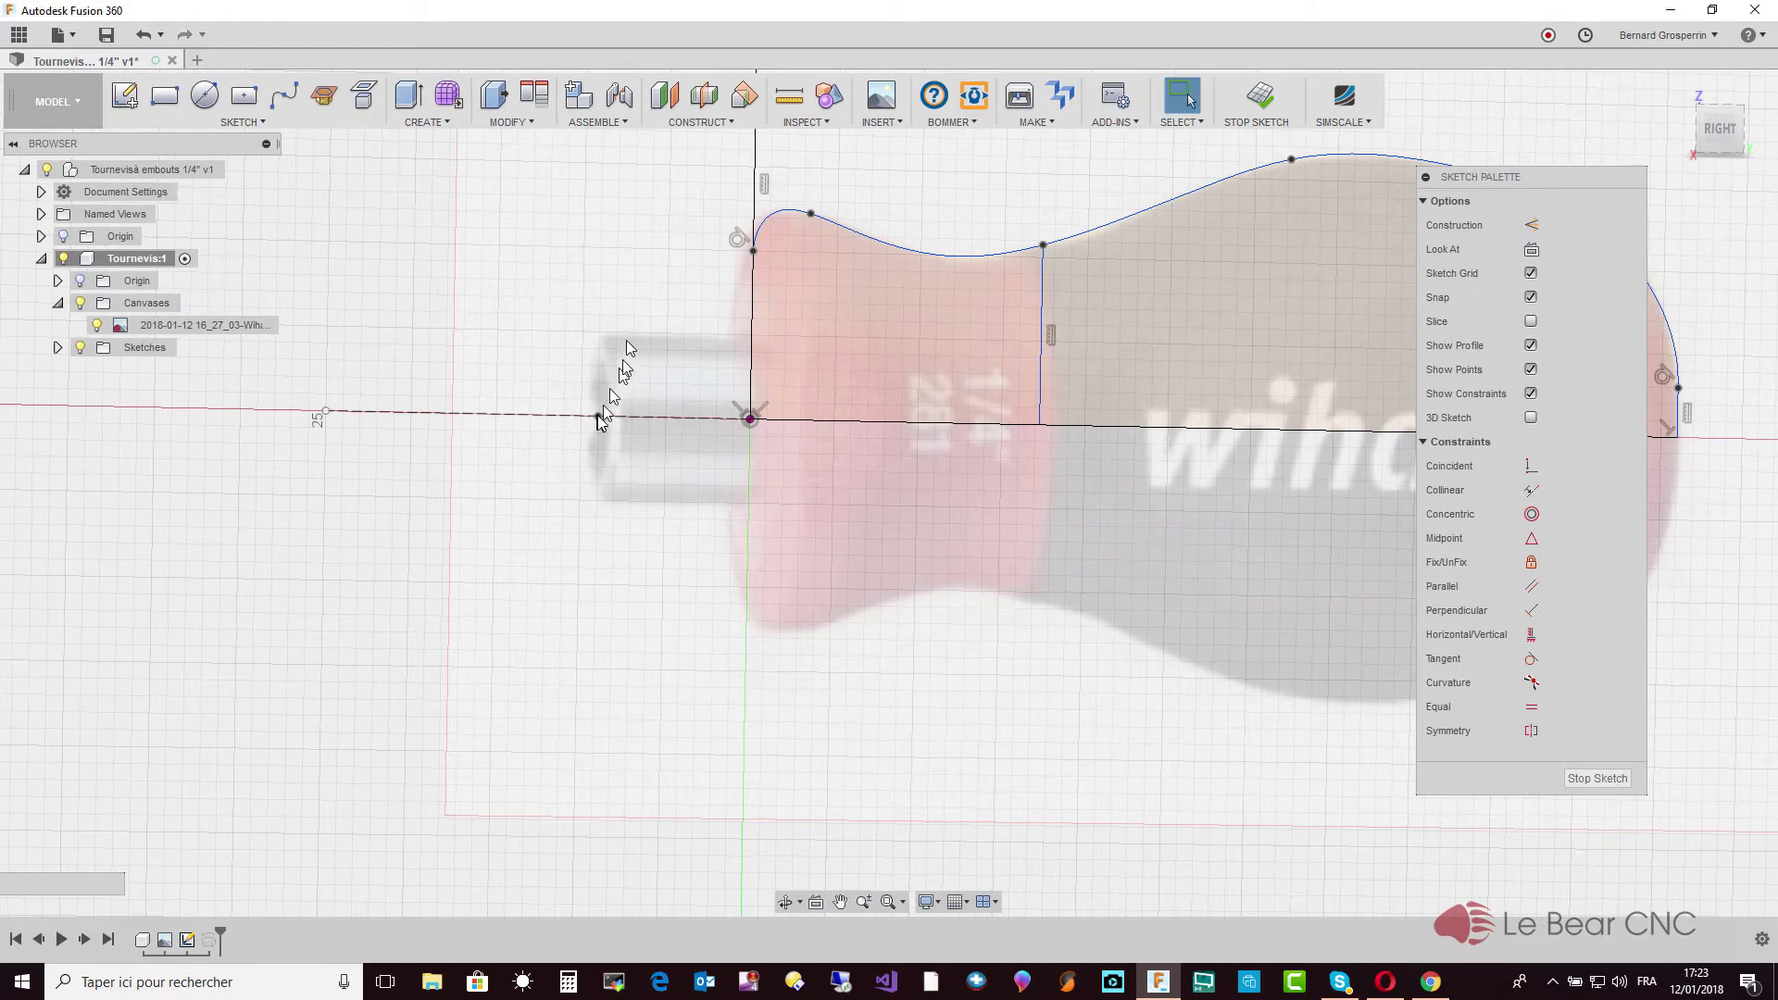
Measure 9 mm from the axis origin to the new point
click(798, 104)
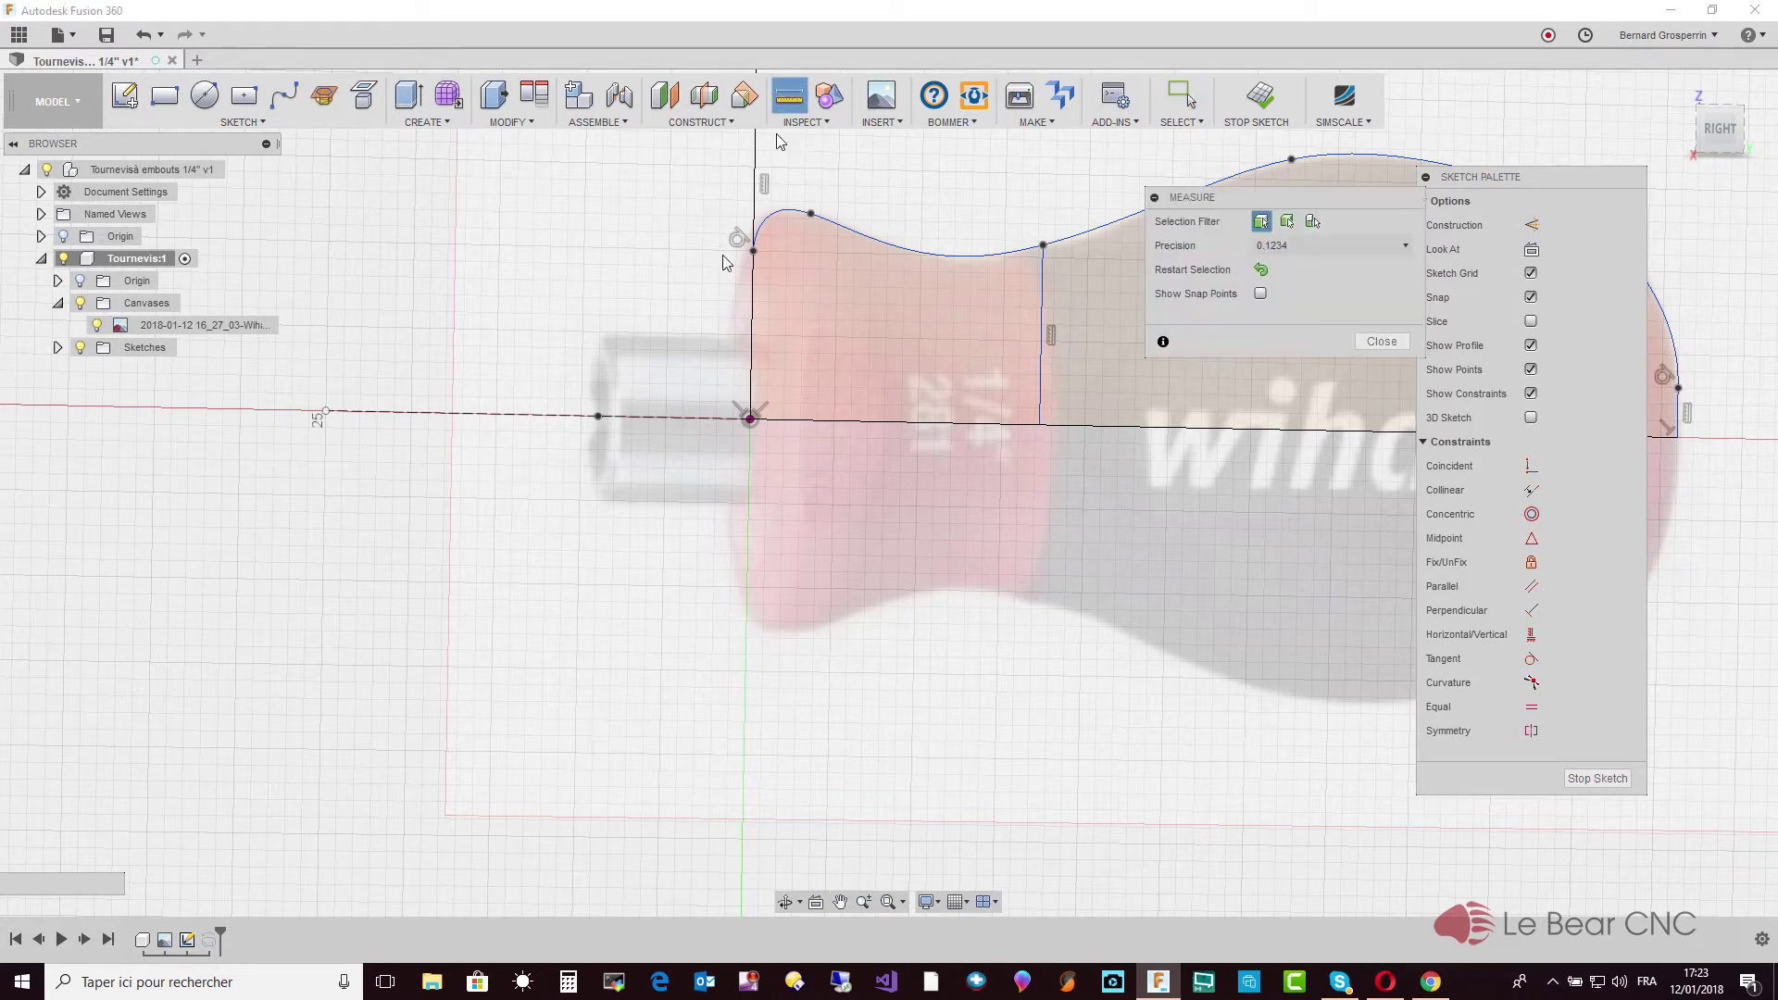
click(750, 420)
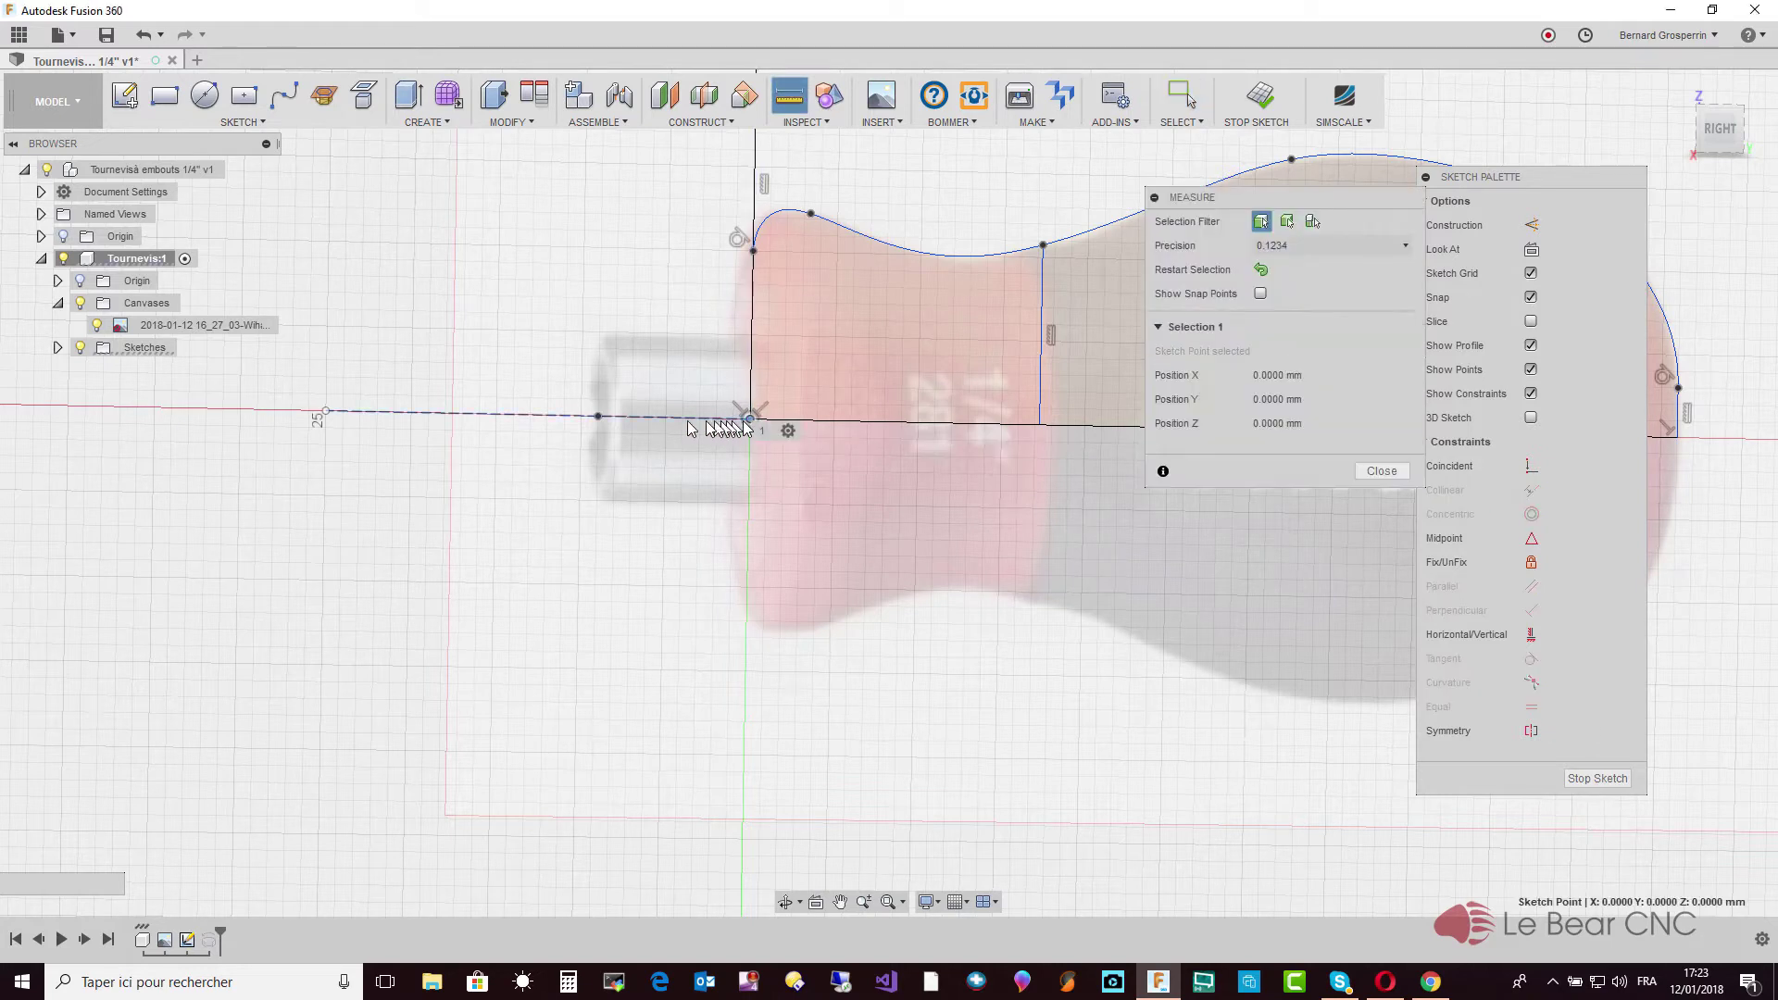
click(599, 418)
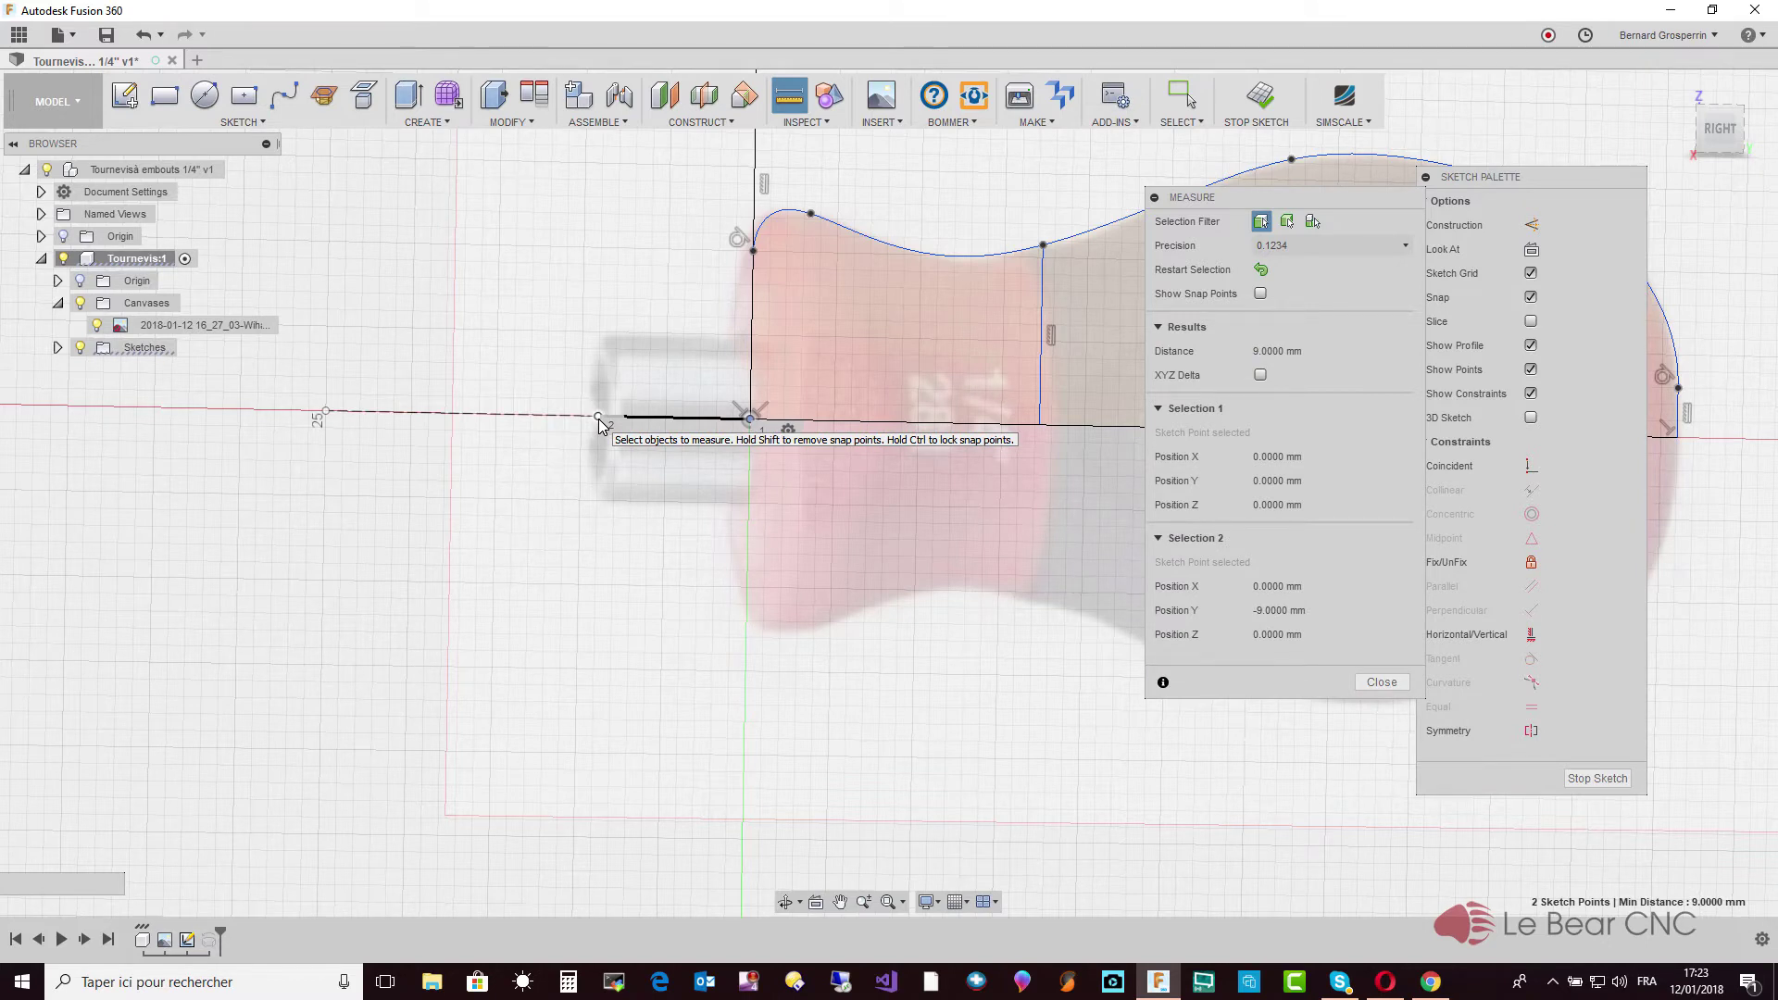
key(Escape)
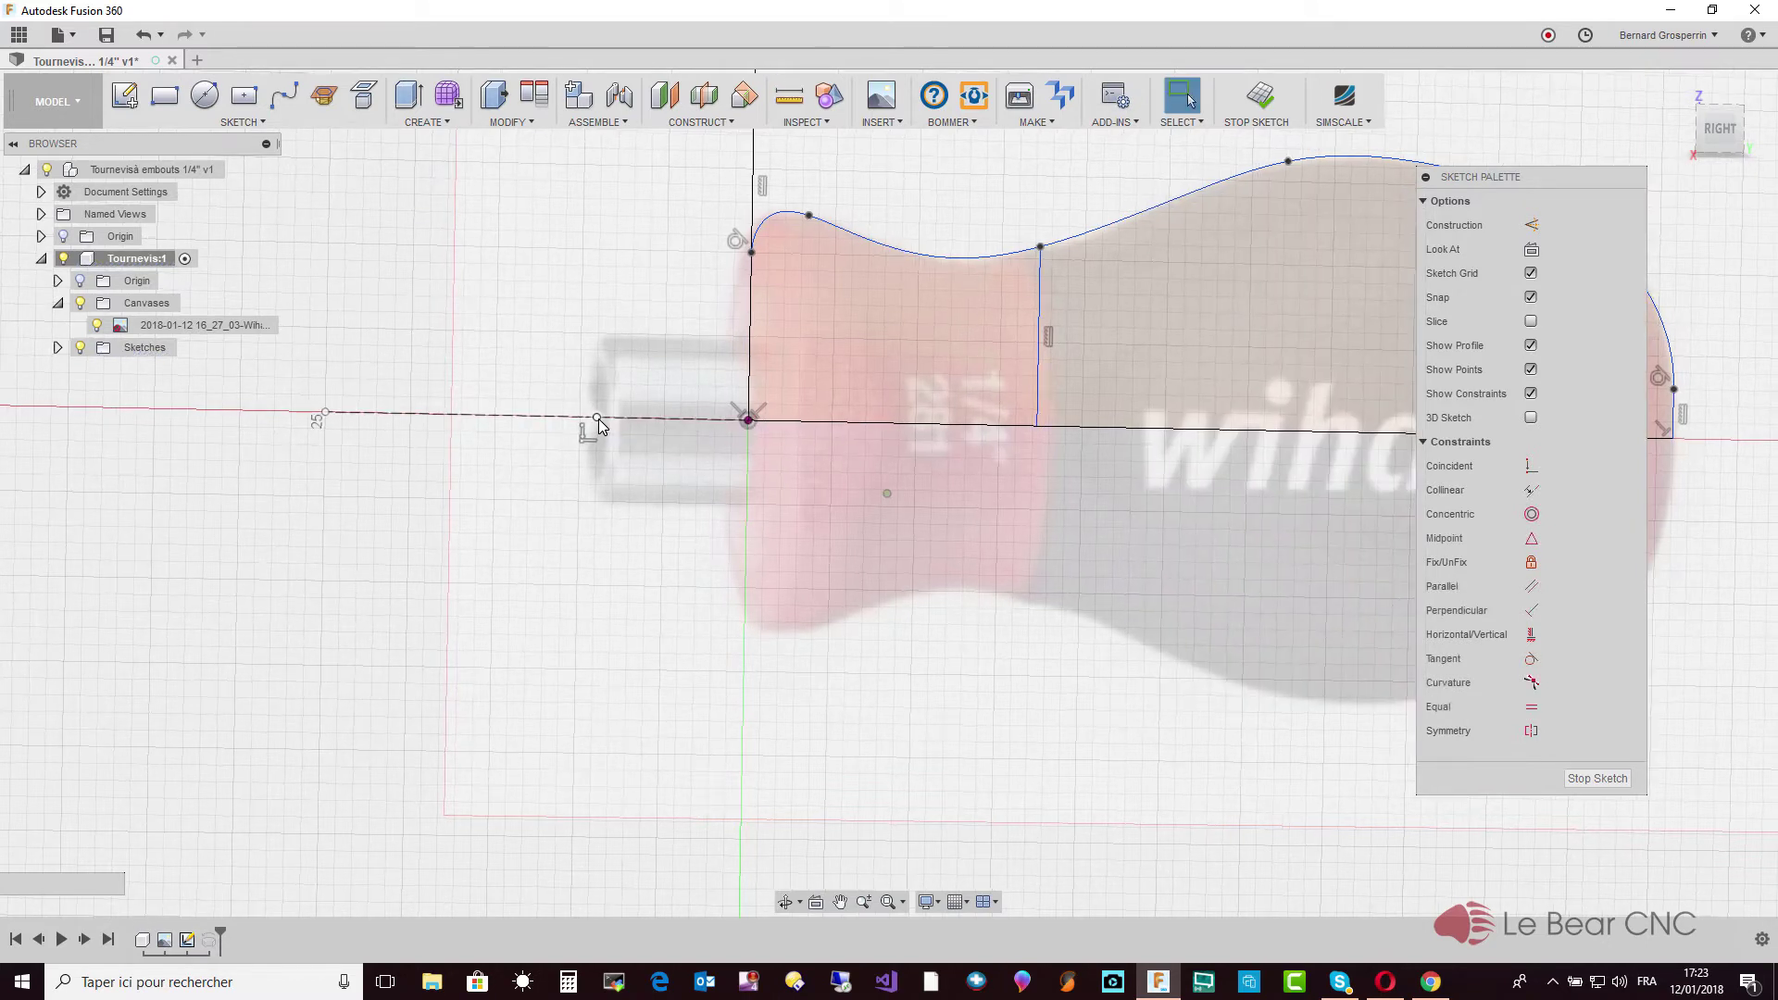
shift+middle_drag(599, 425, 602, 424)
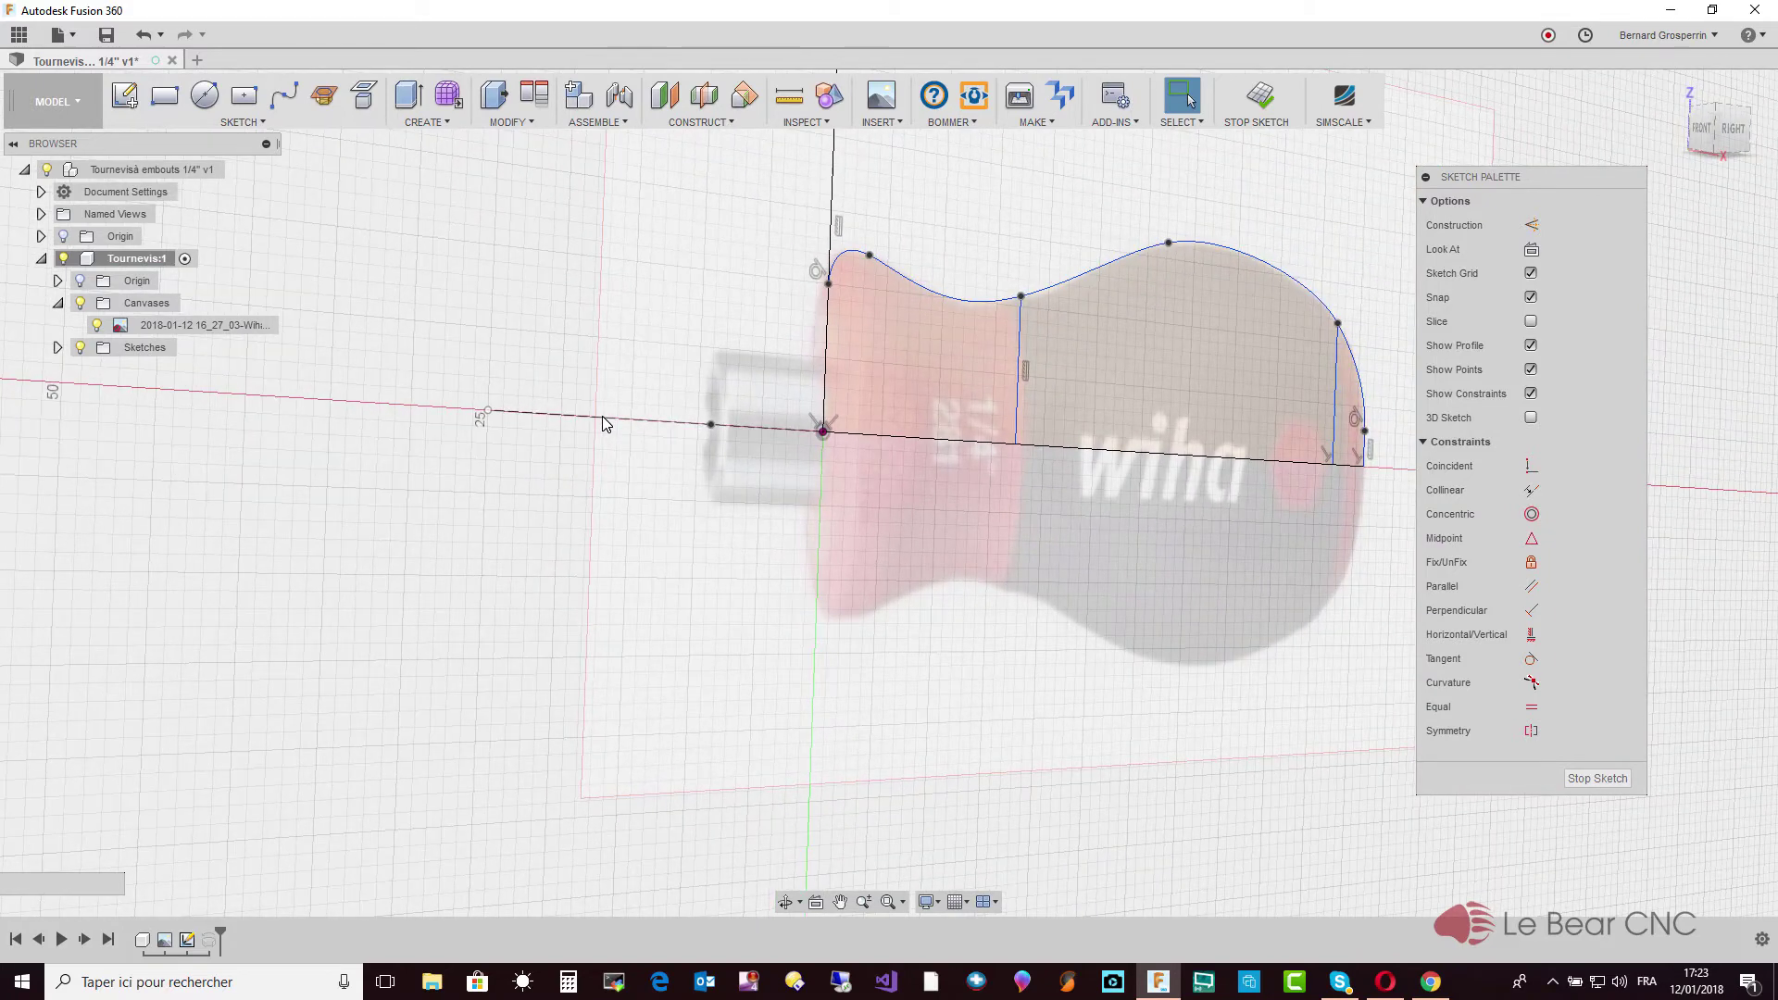
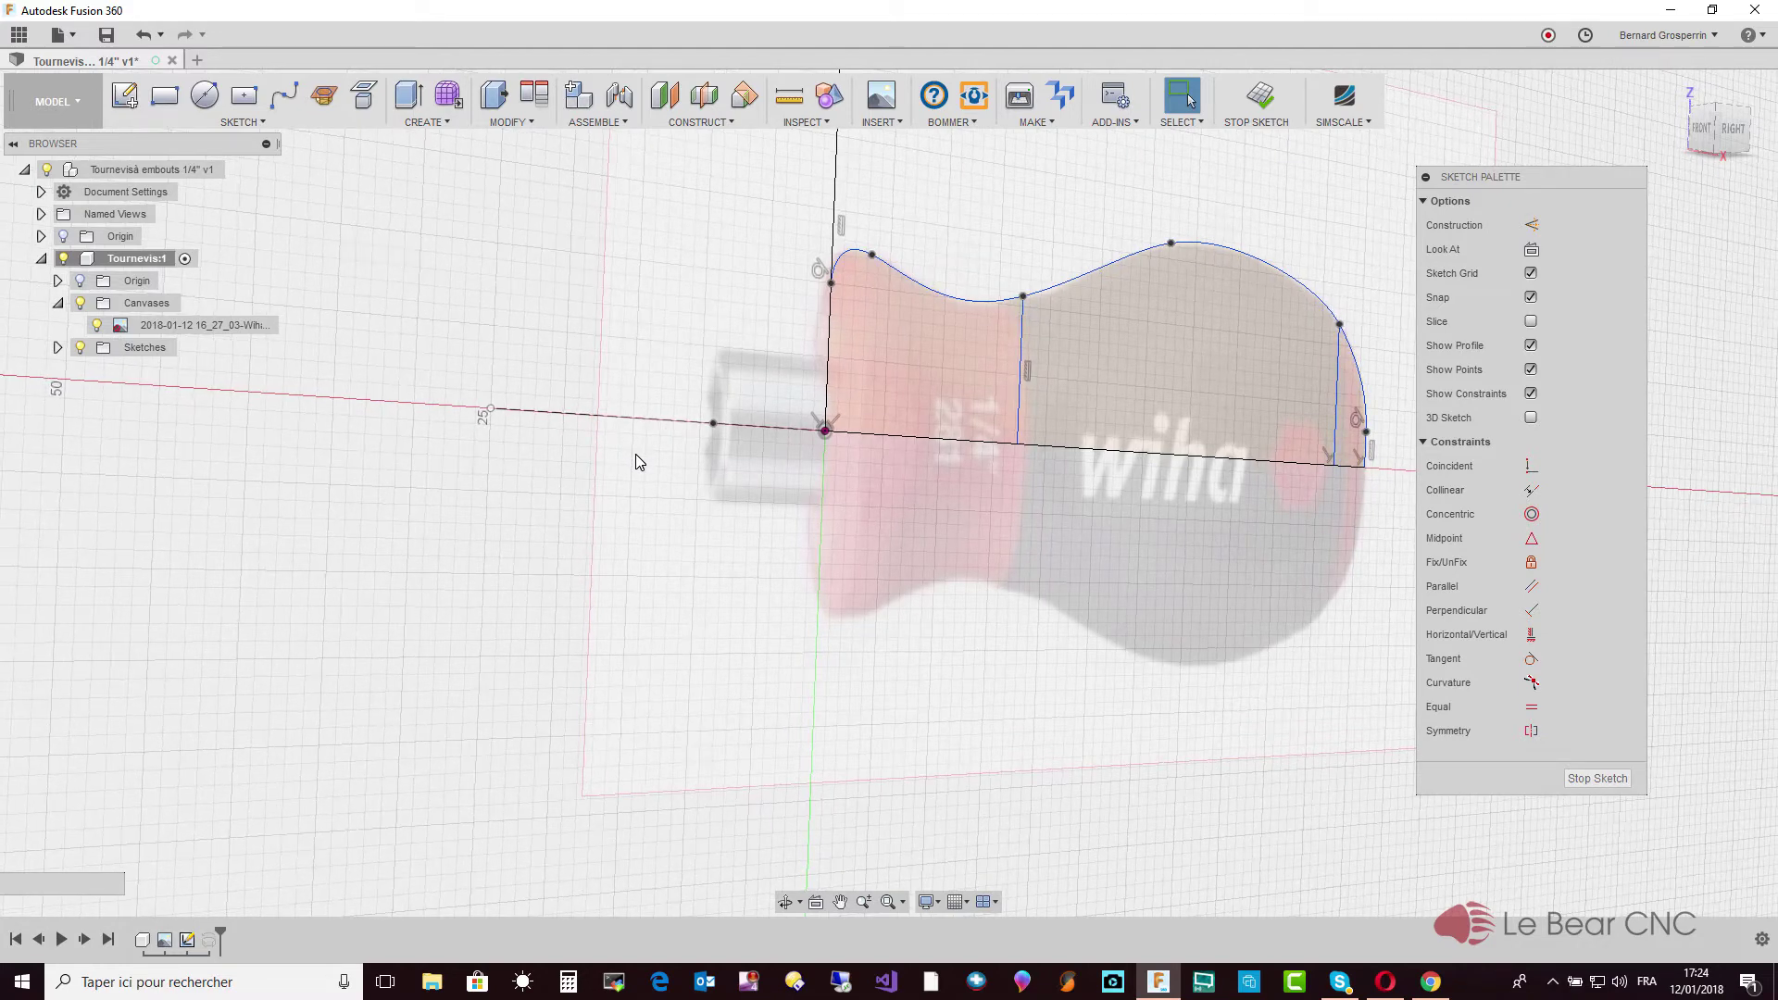
Measure the tip point to the origin (9.0000 mm), then stop the handle sketch
click(713, 424)
click(788, 102)
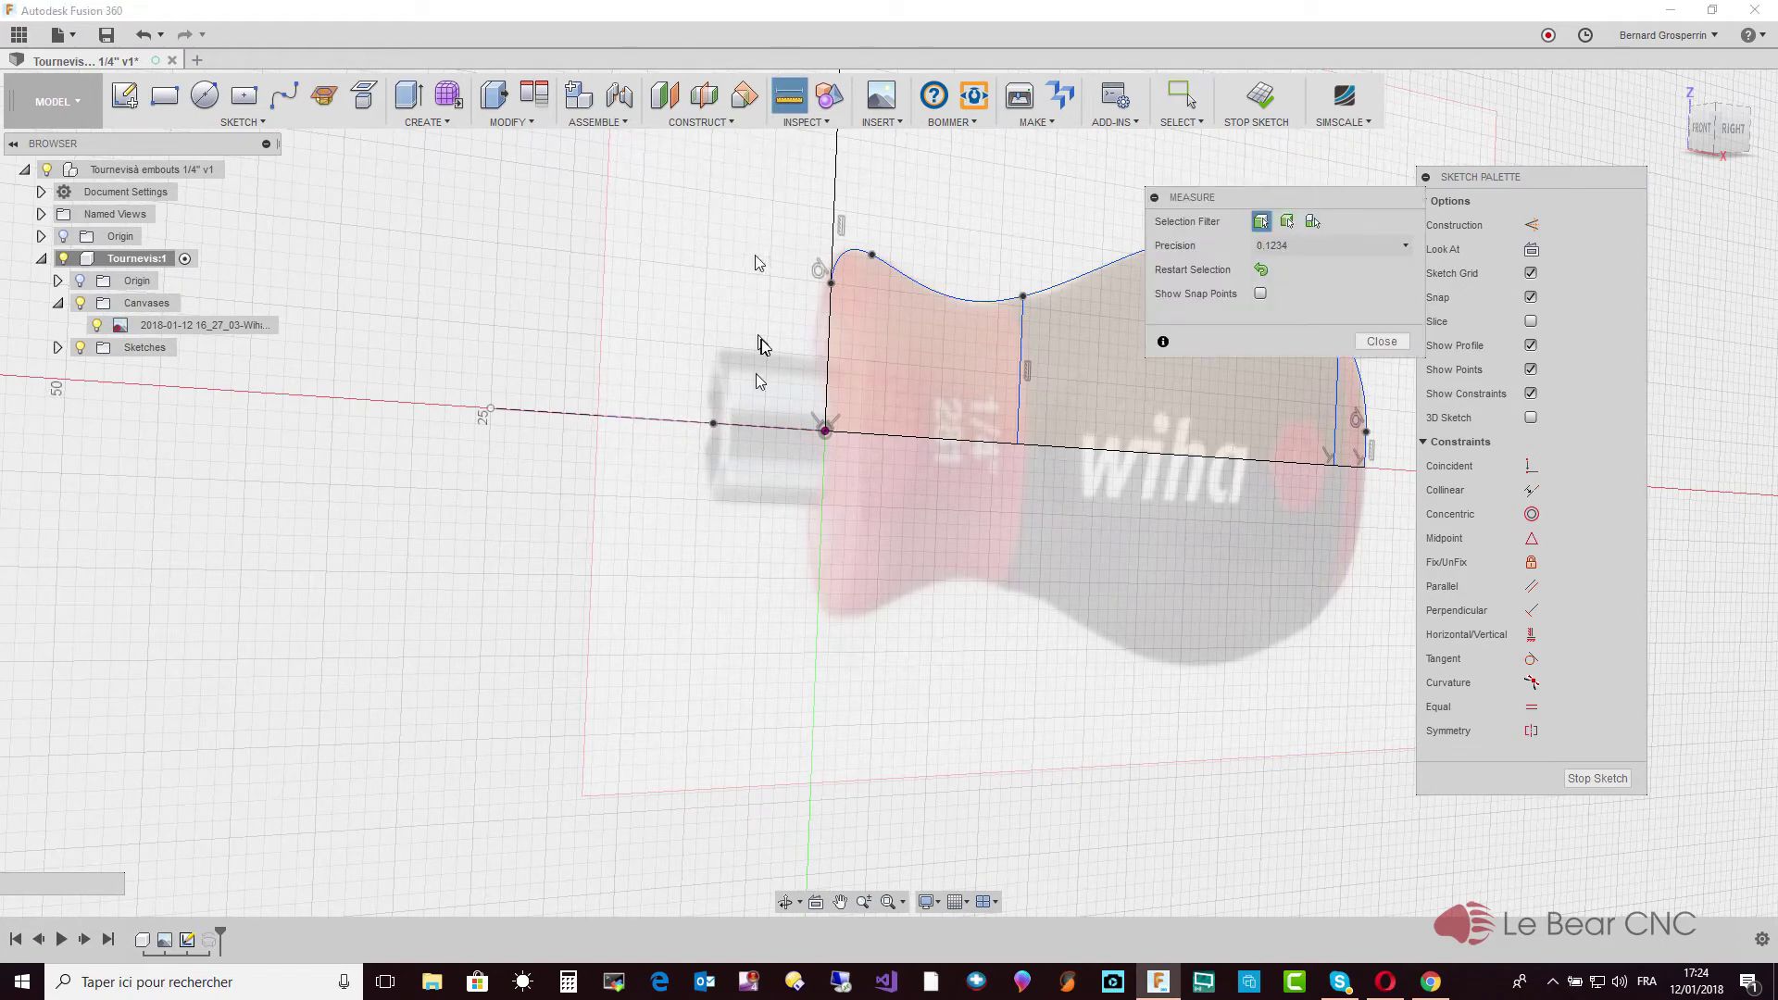
click(713, 423)
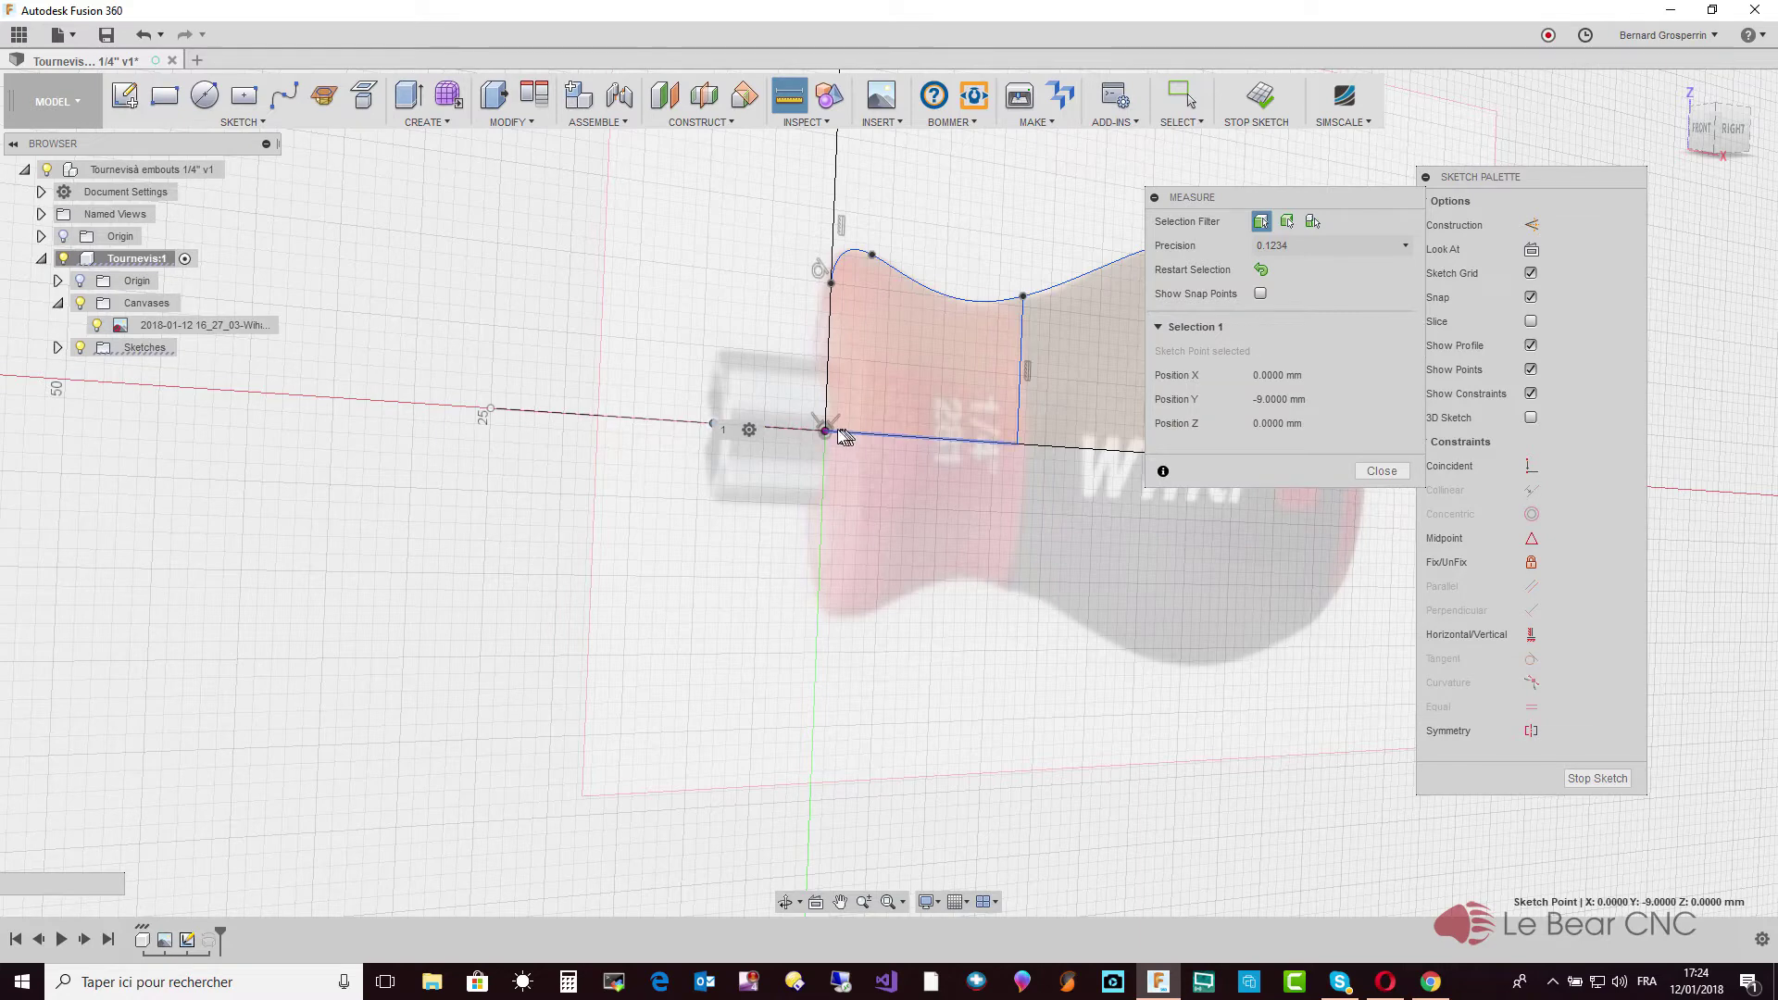
click(826, 433)
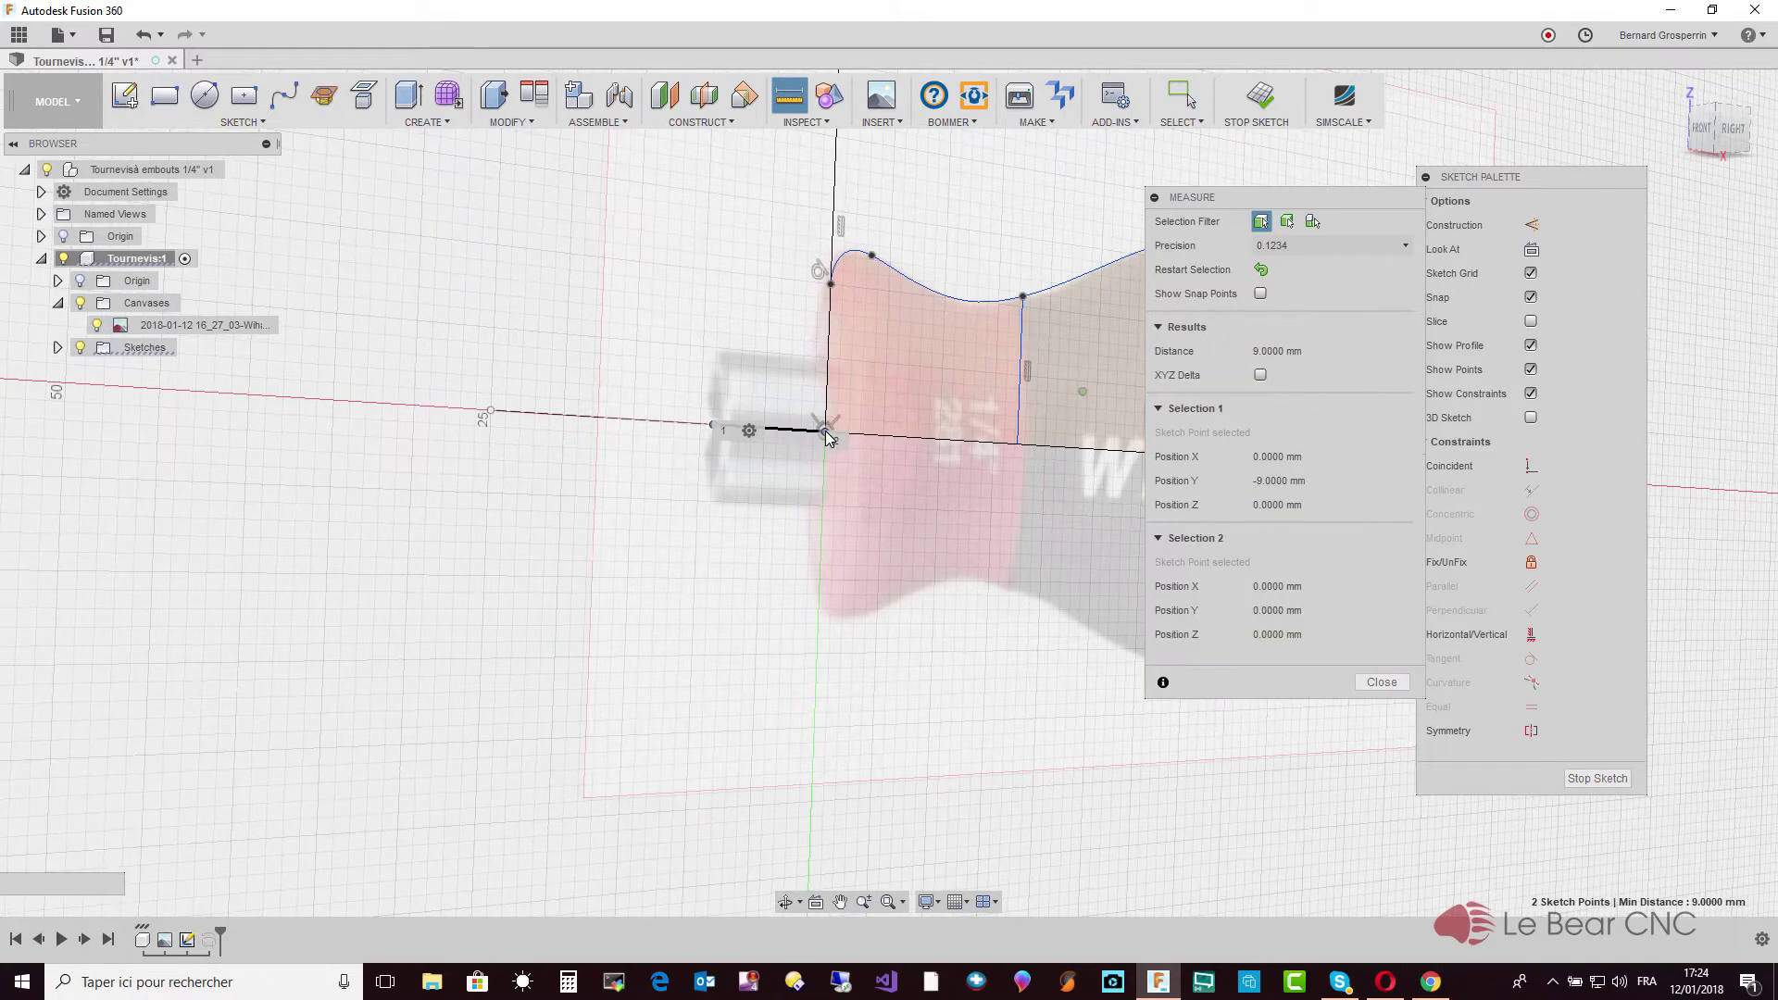
click(1383, 682)
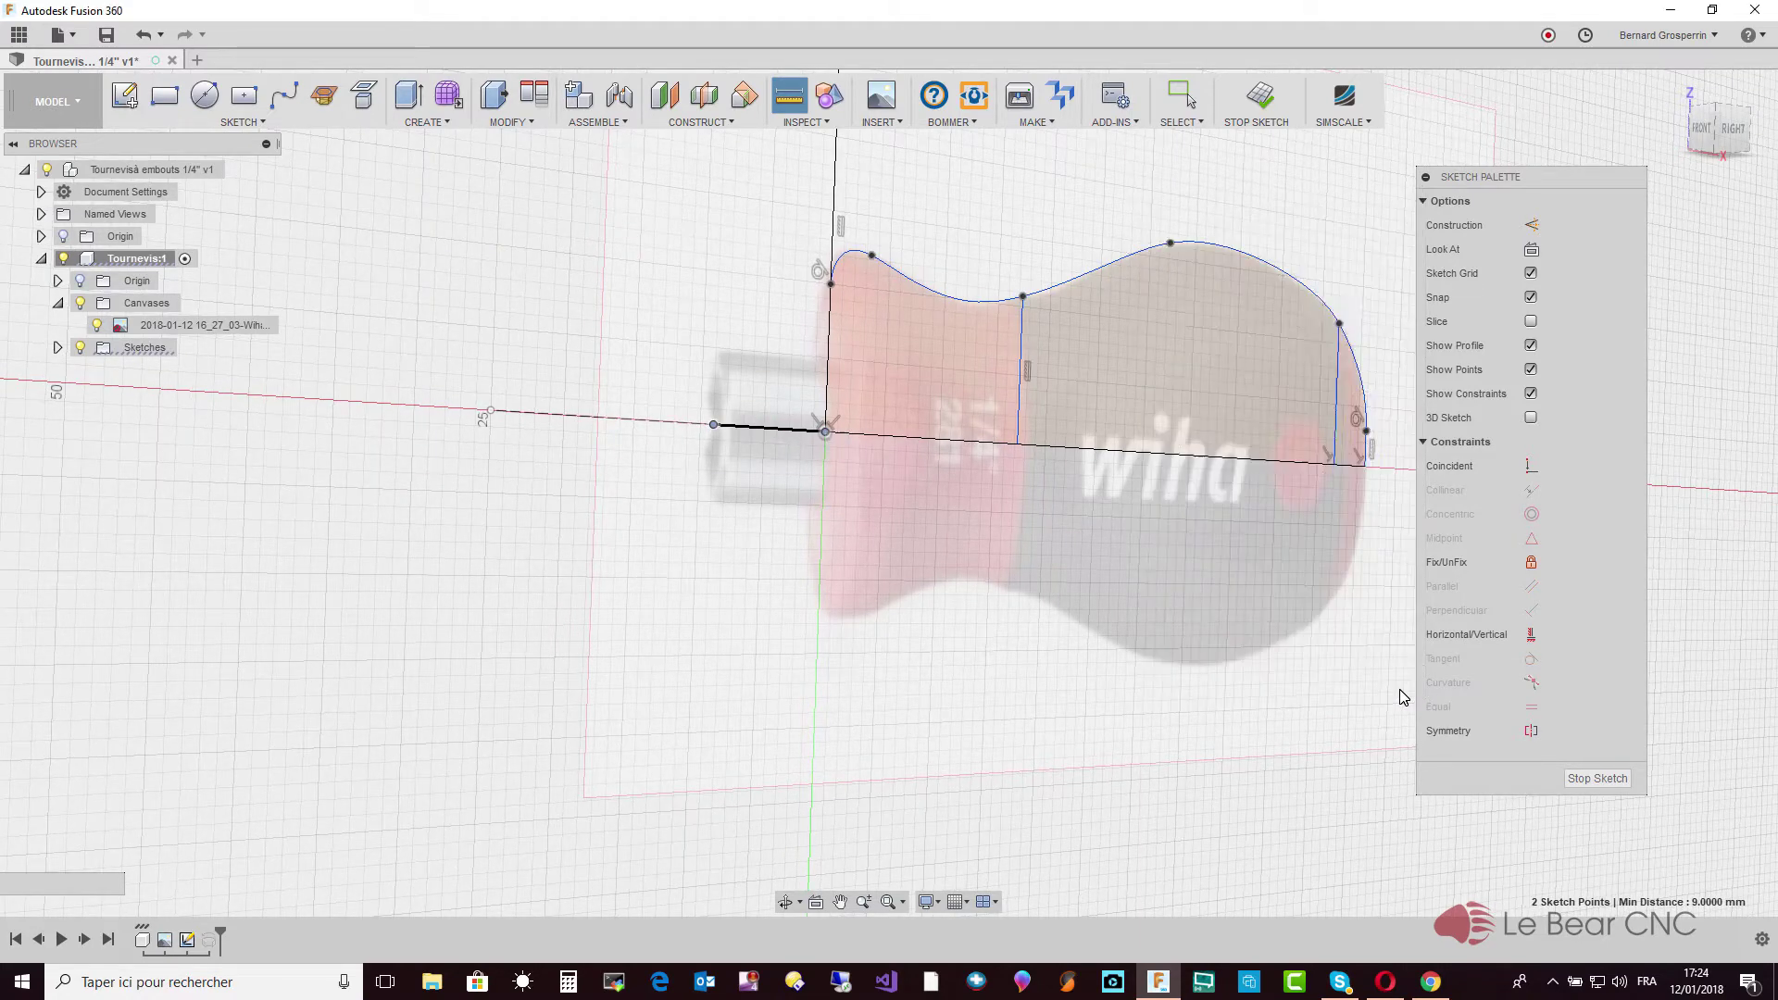
click(1592, 778)
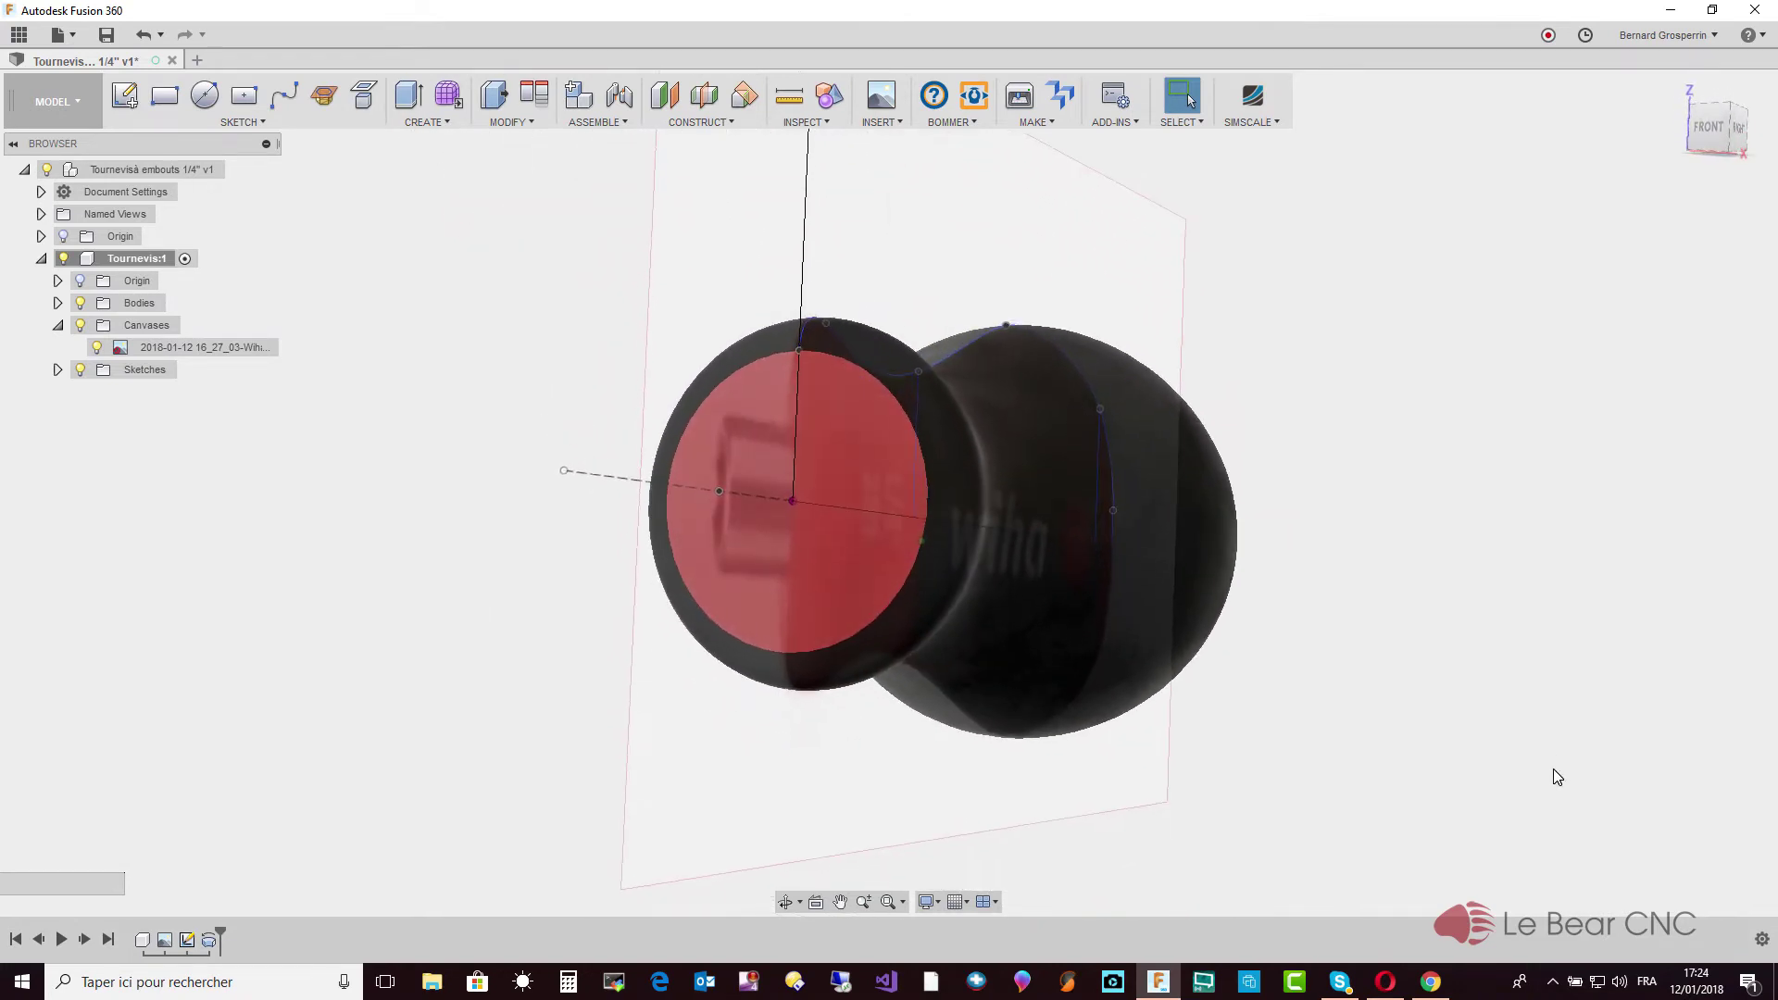
click(448, 124)
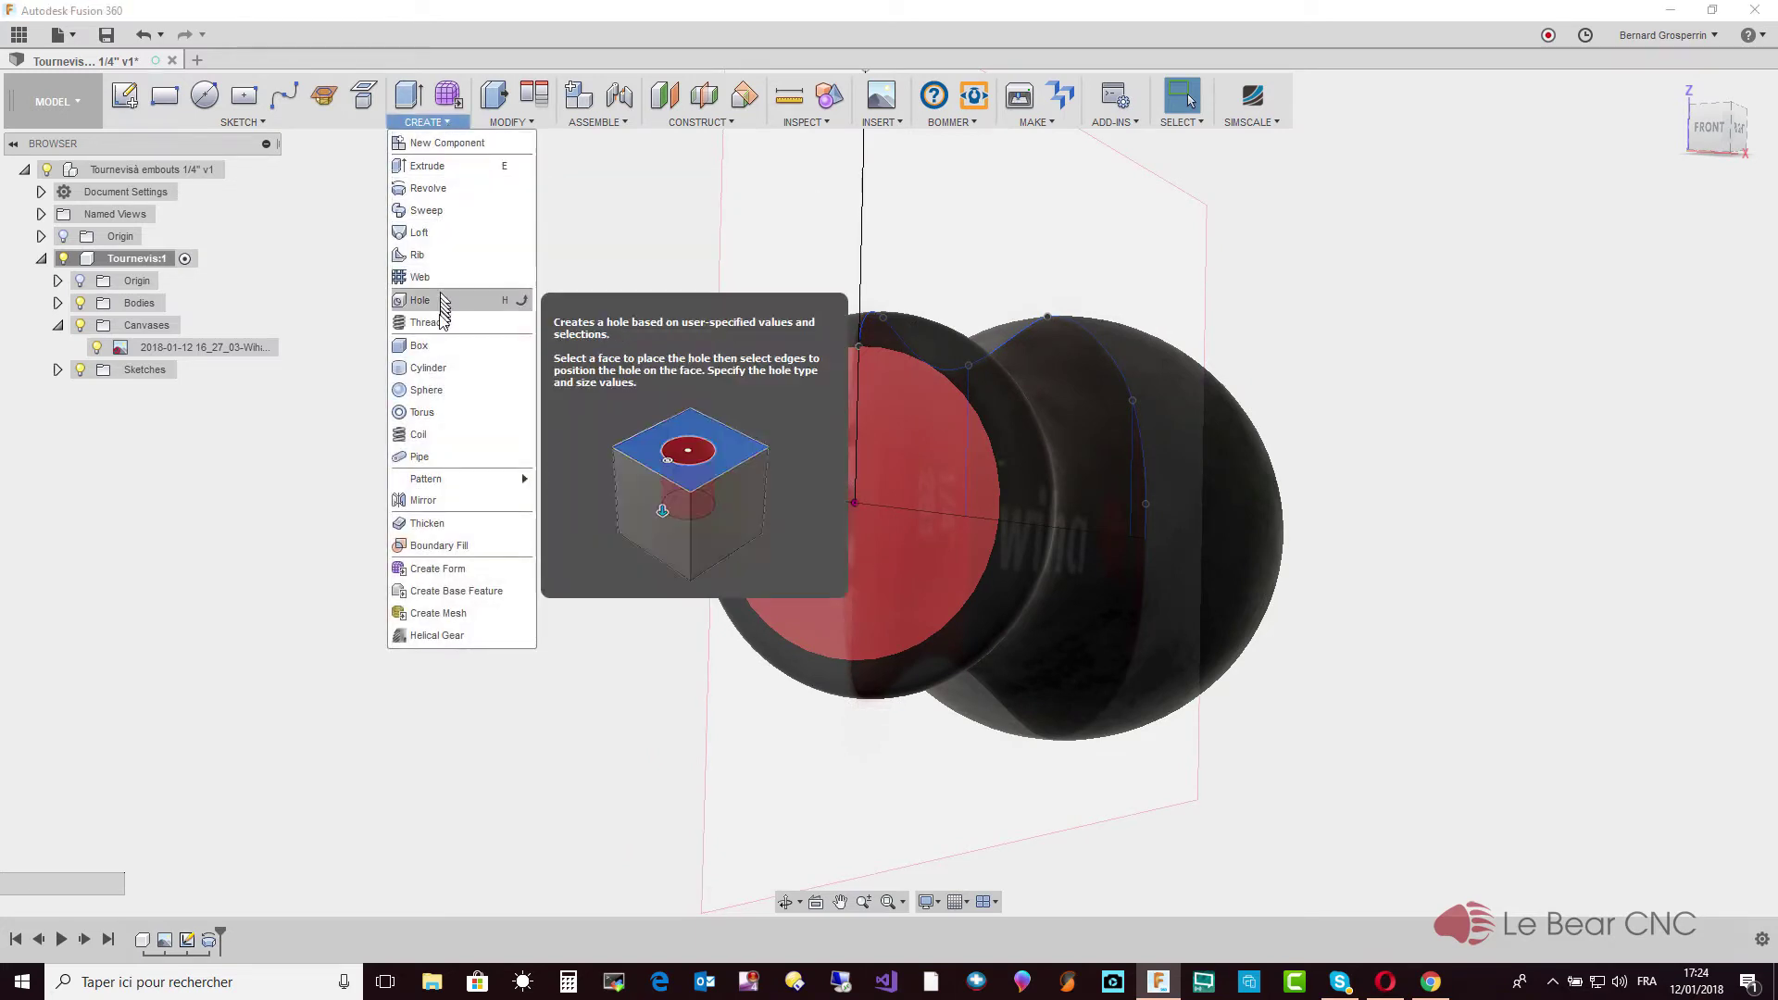
click(435, 374)
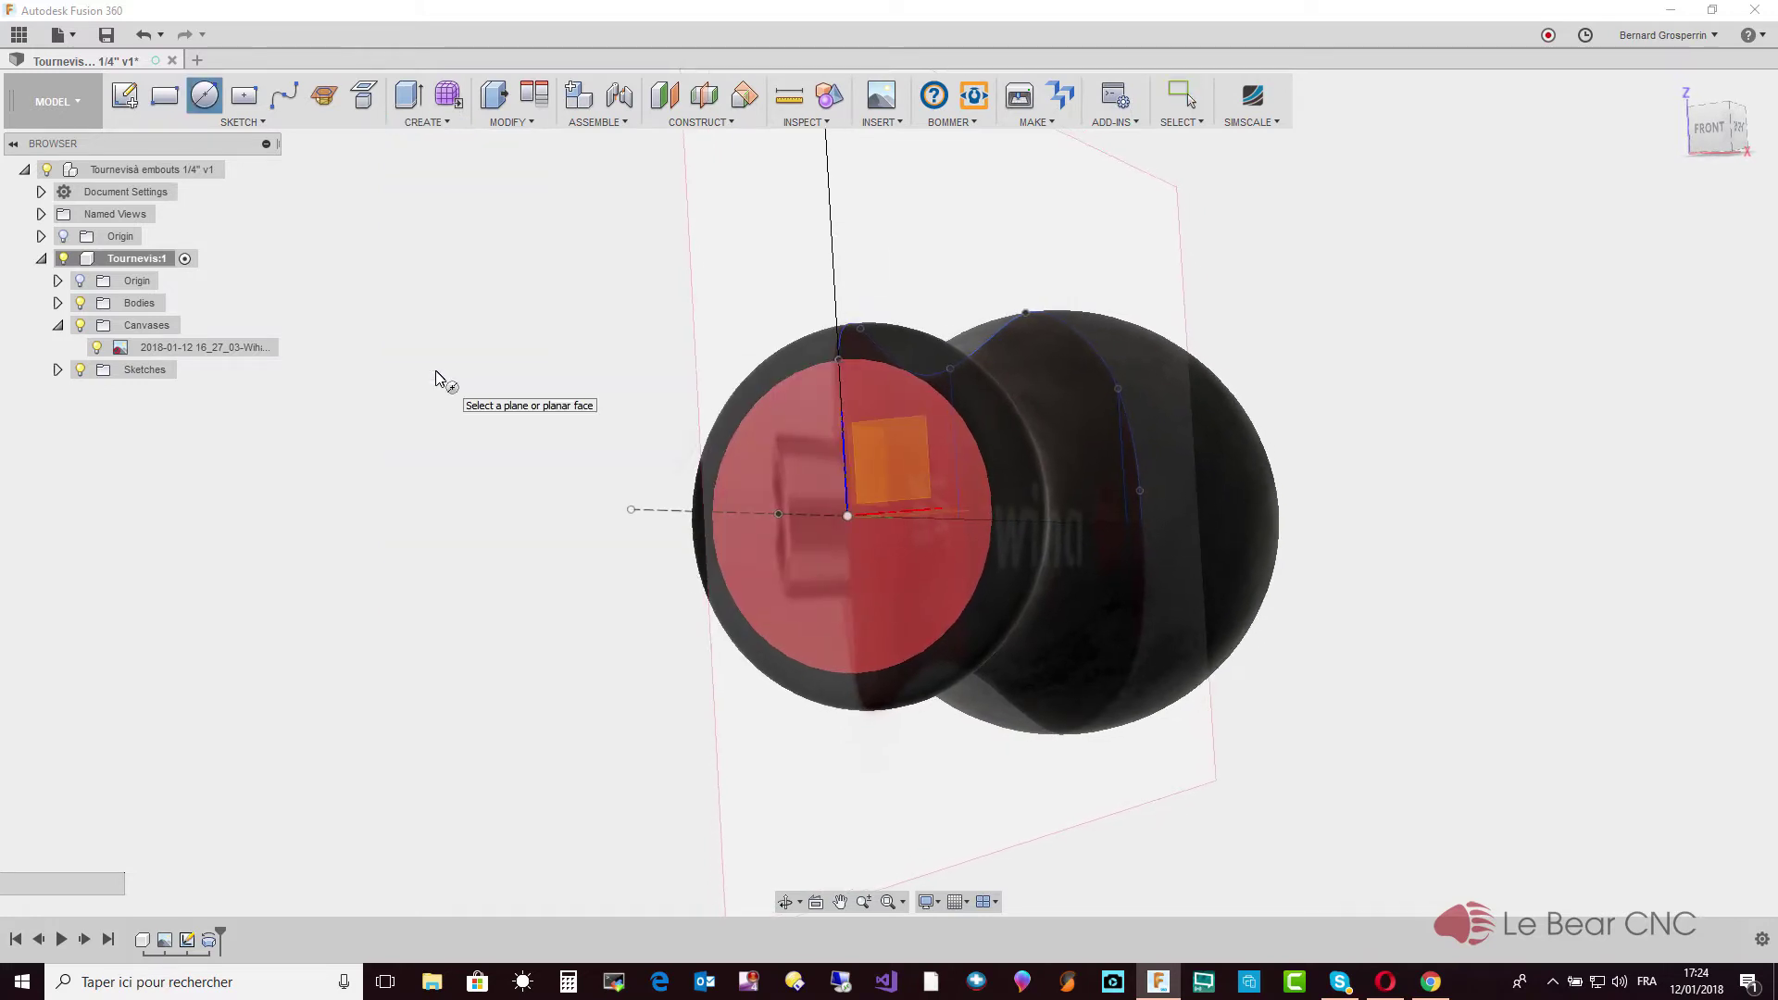
click(436, 377)
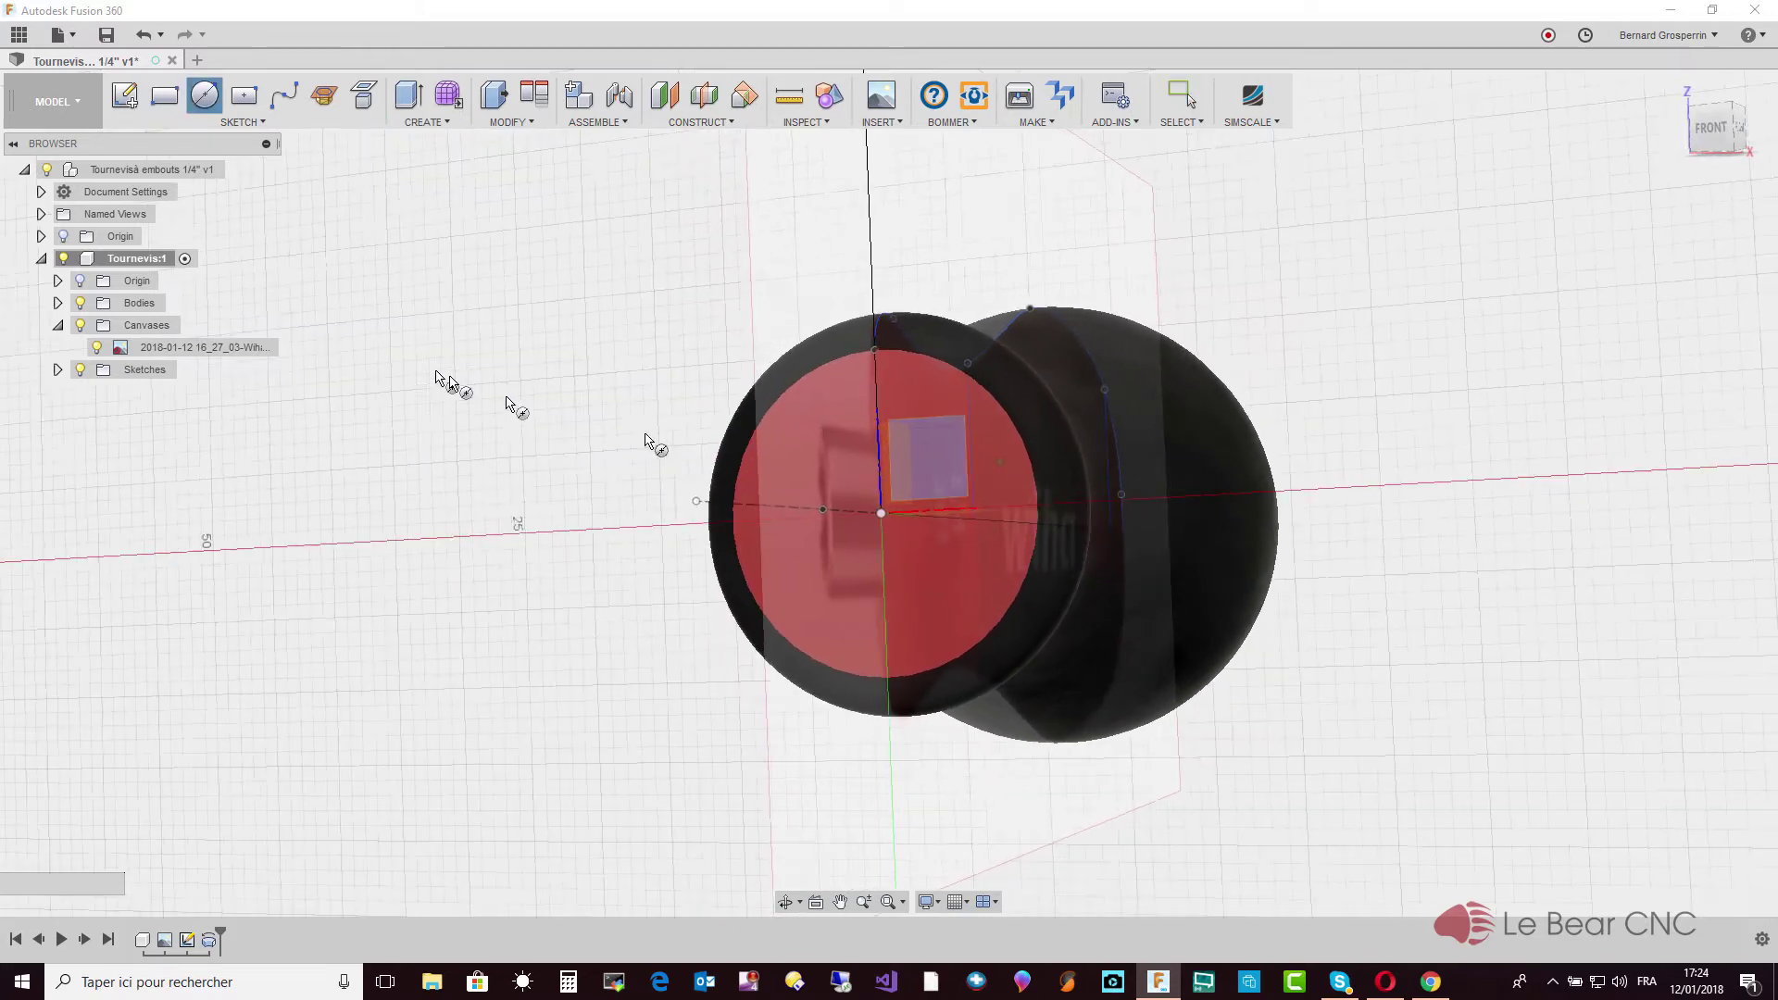
click(887, 512)
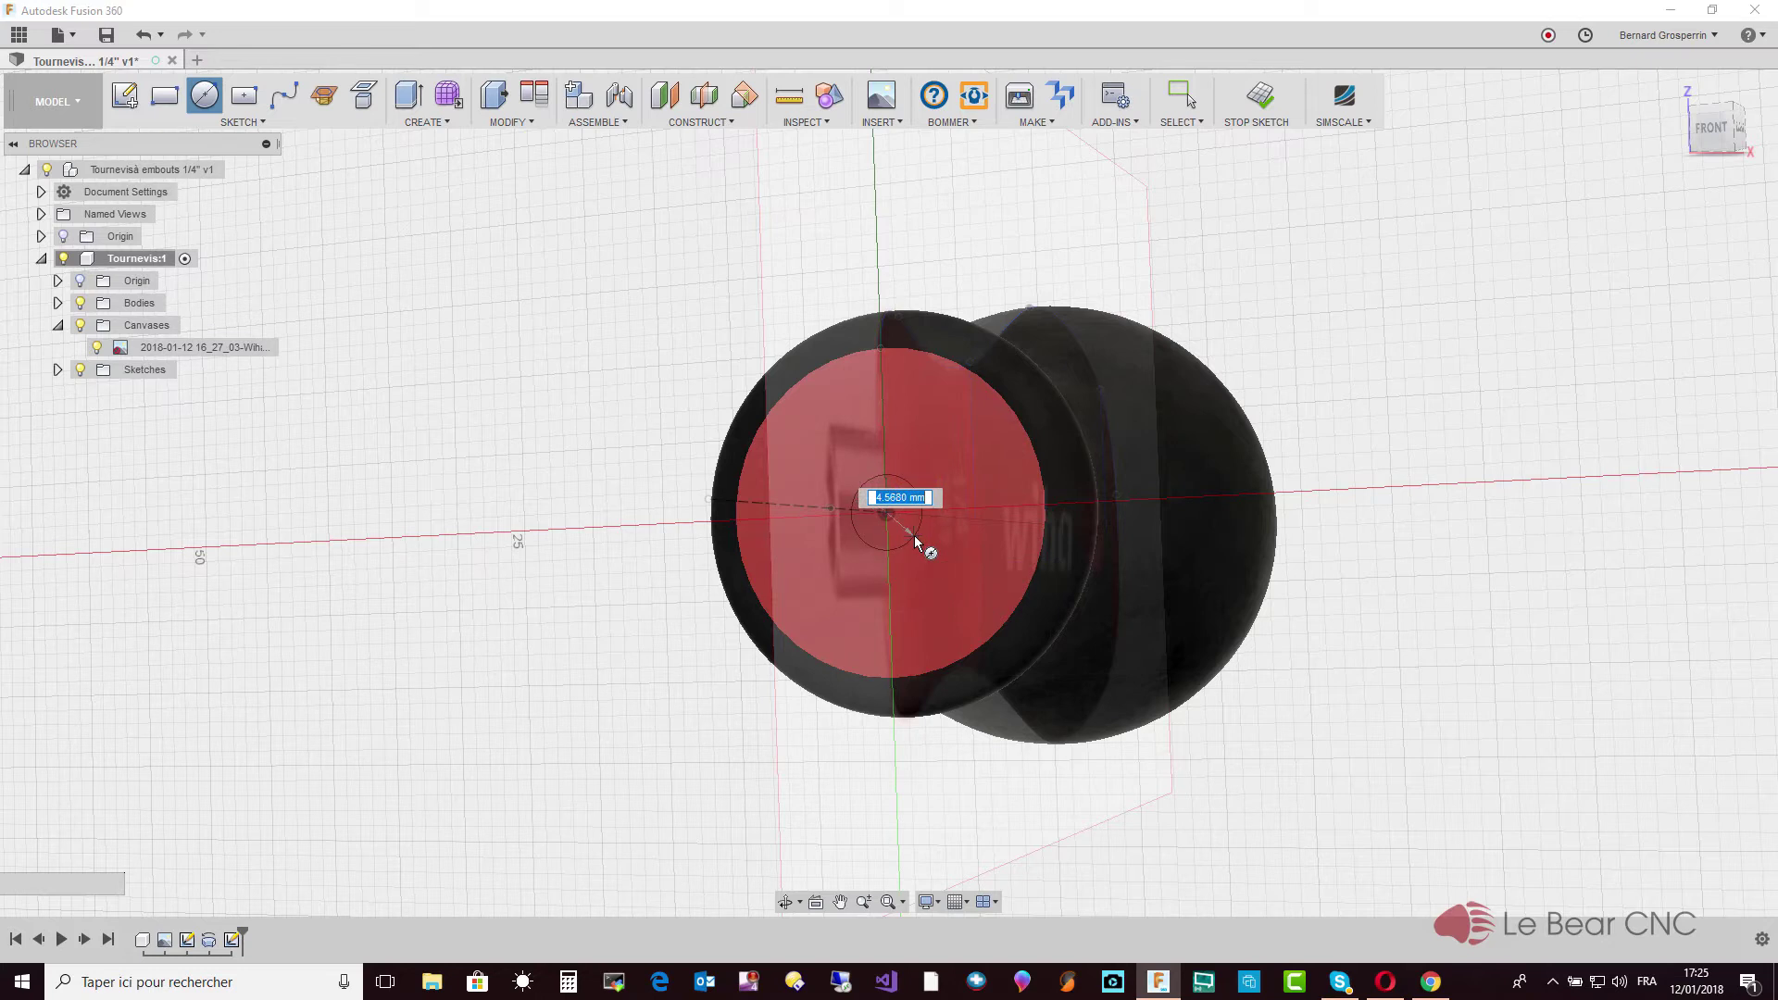
text(2)
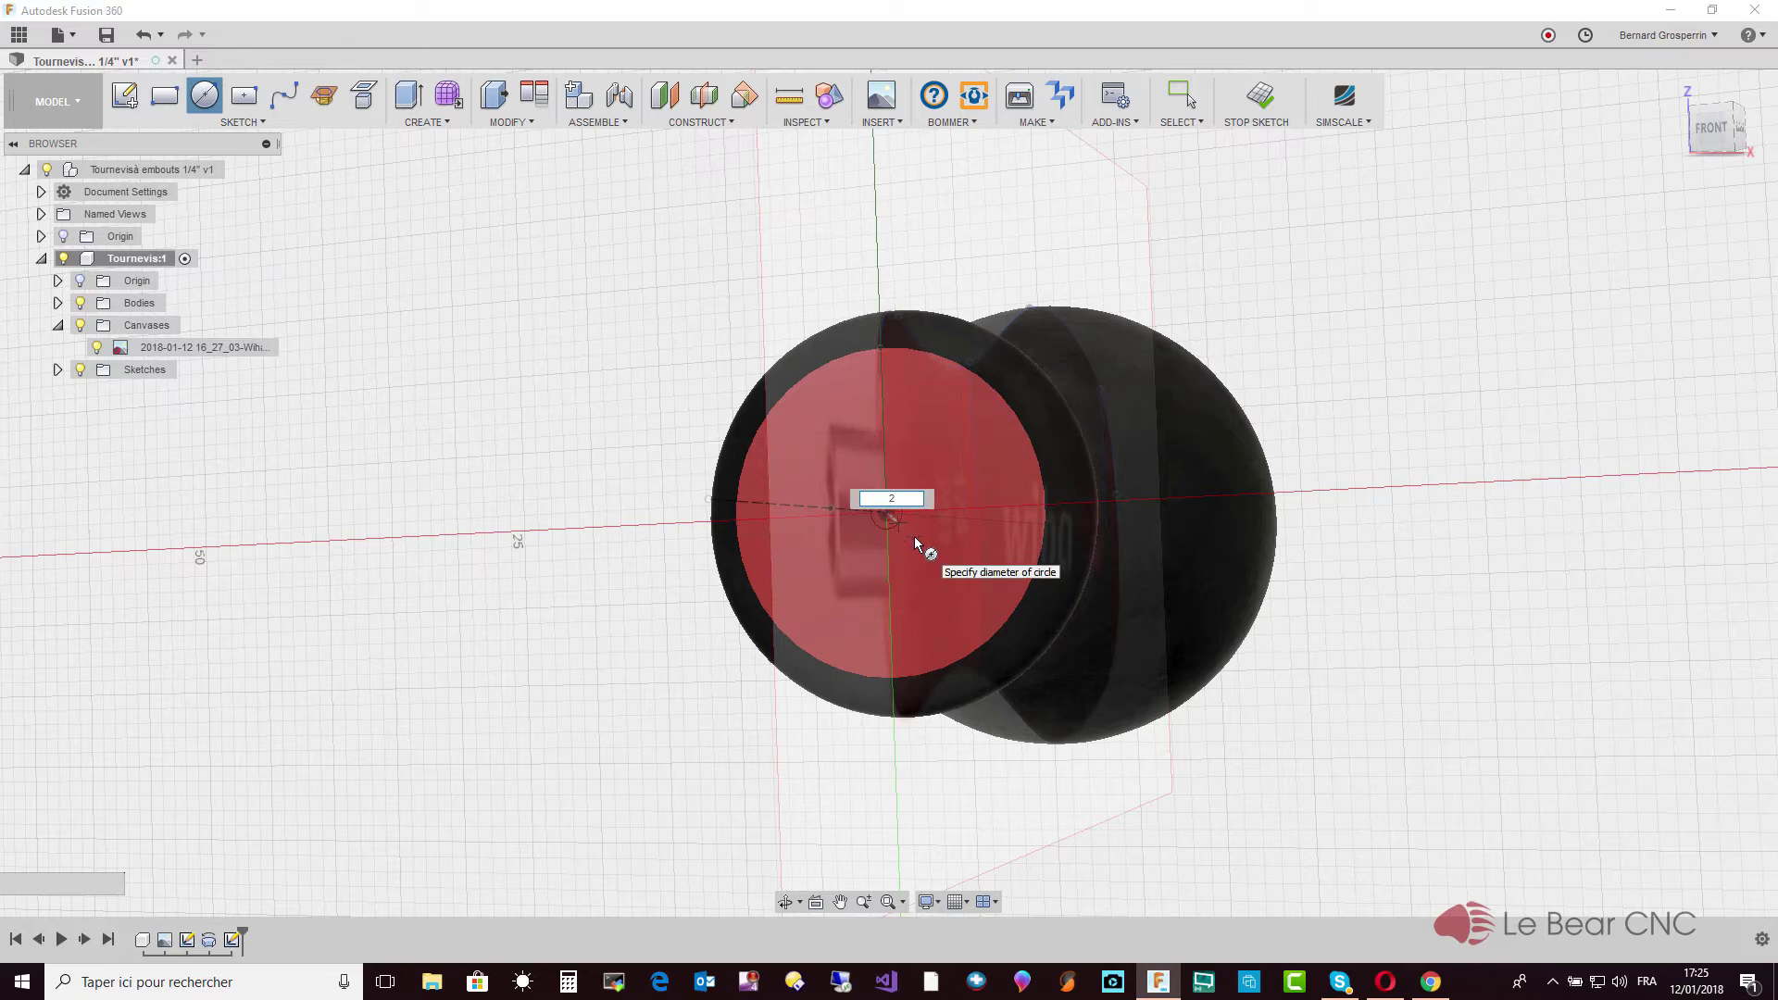
key(BackSpace)
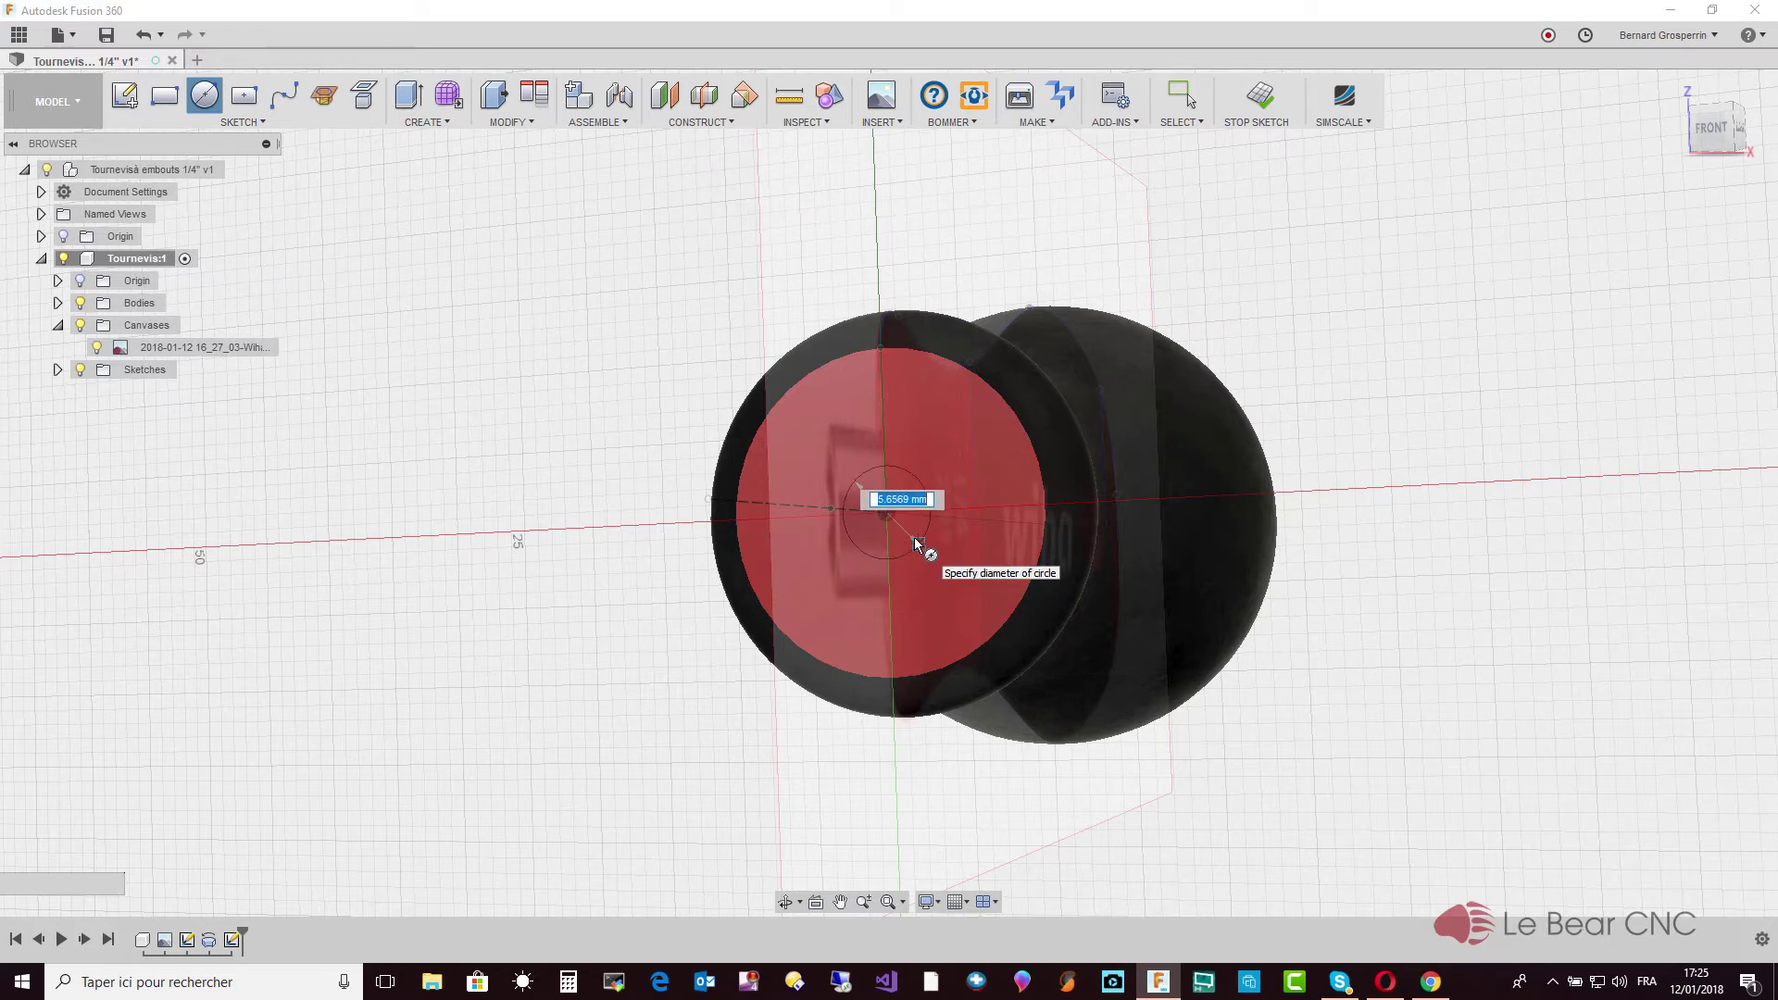
text(12)
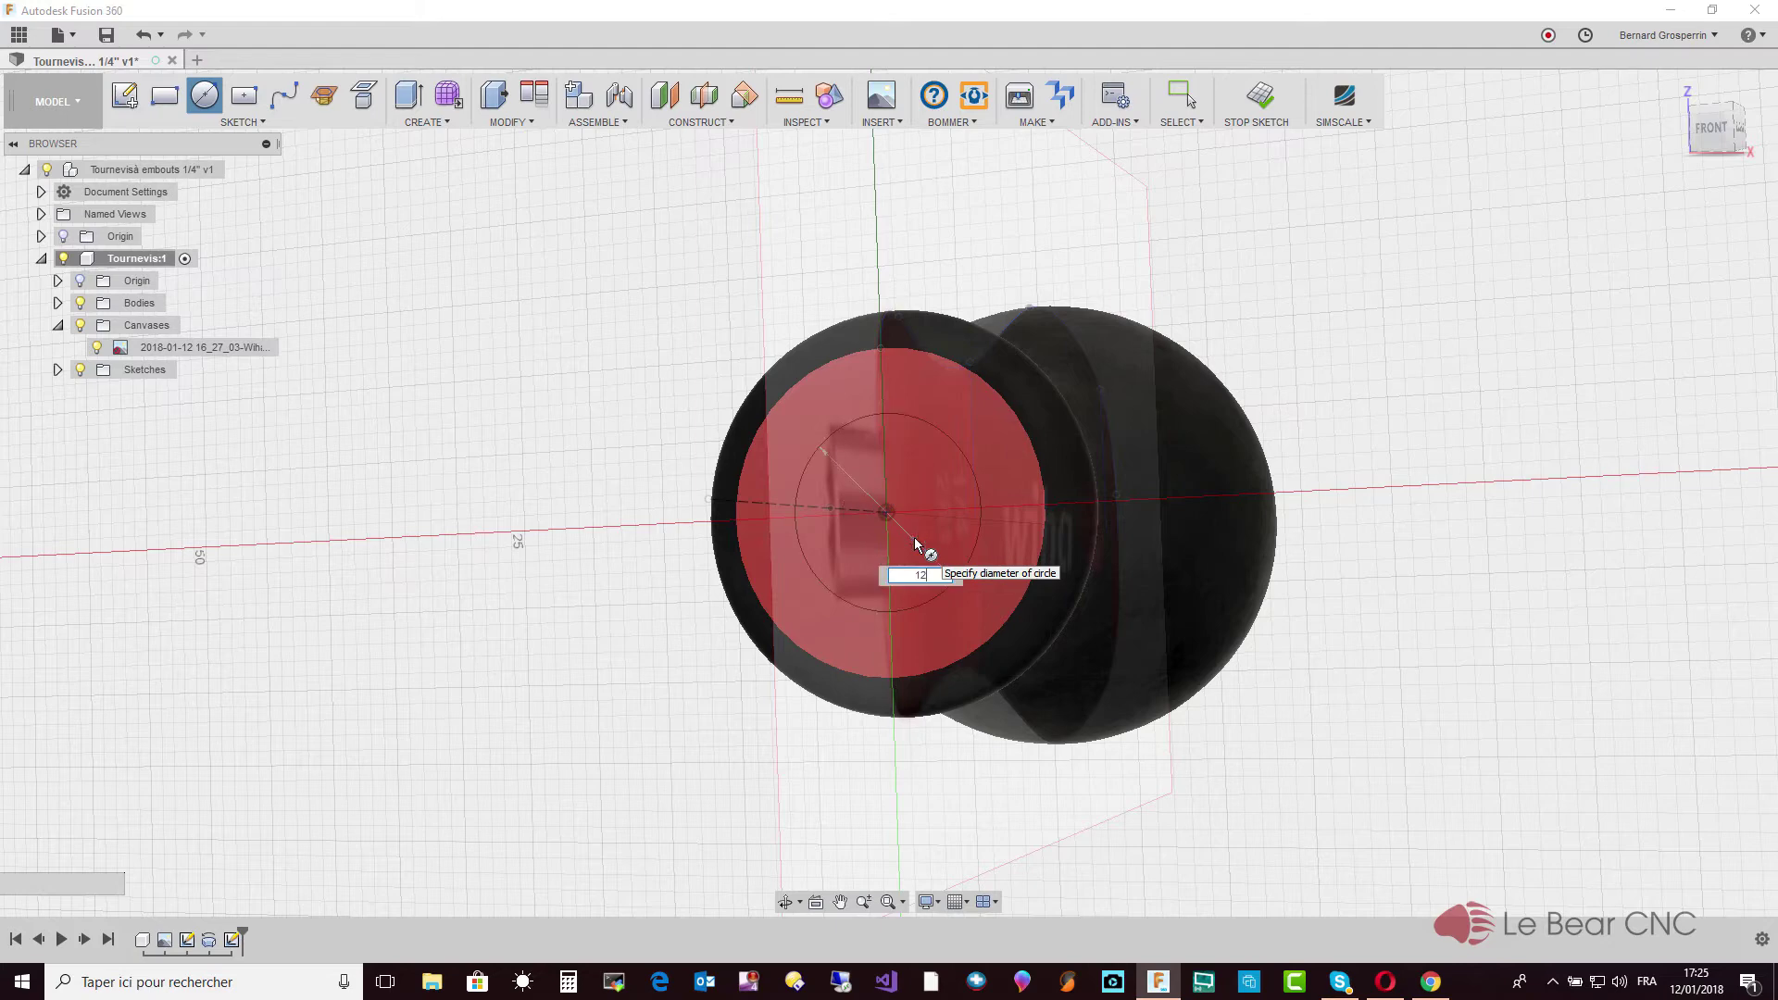
key(BackSpace)
key(BackSpace)
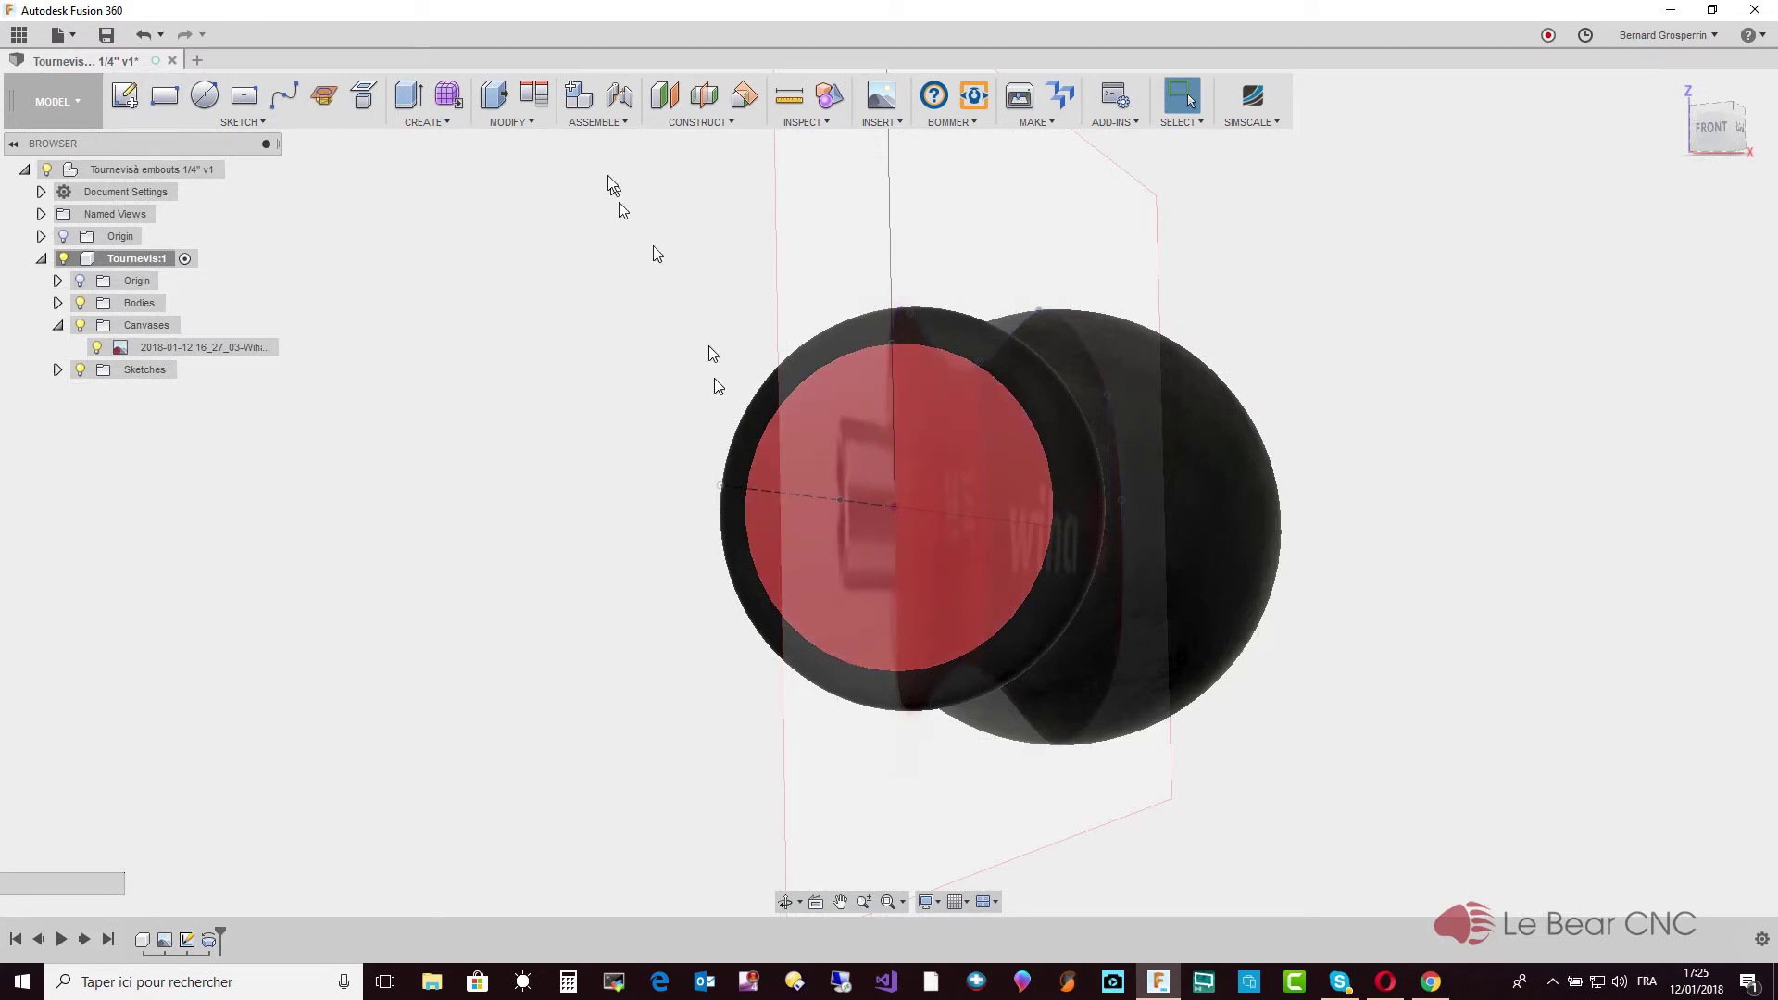
Start a cylinder centred on the handle's end face with a 12 mm diameter
click(441, 122)
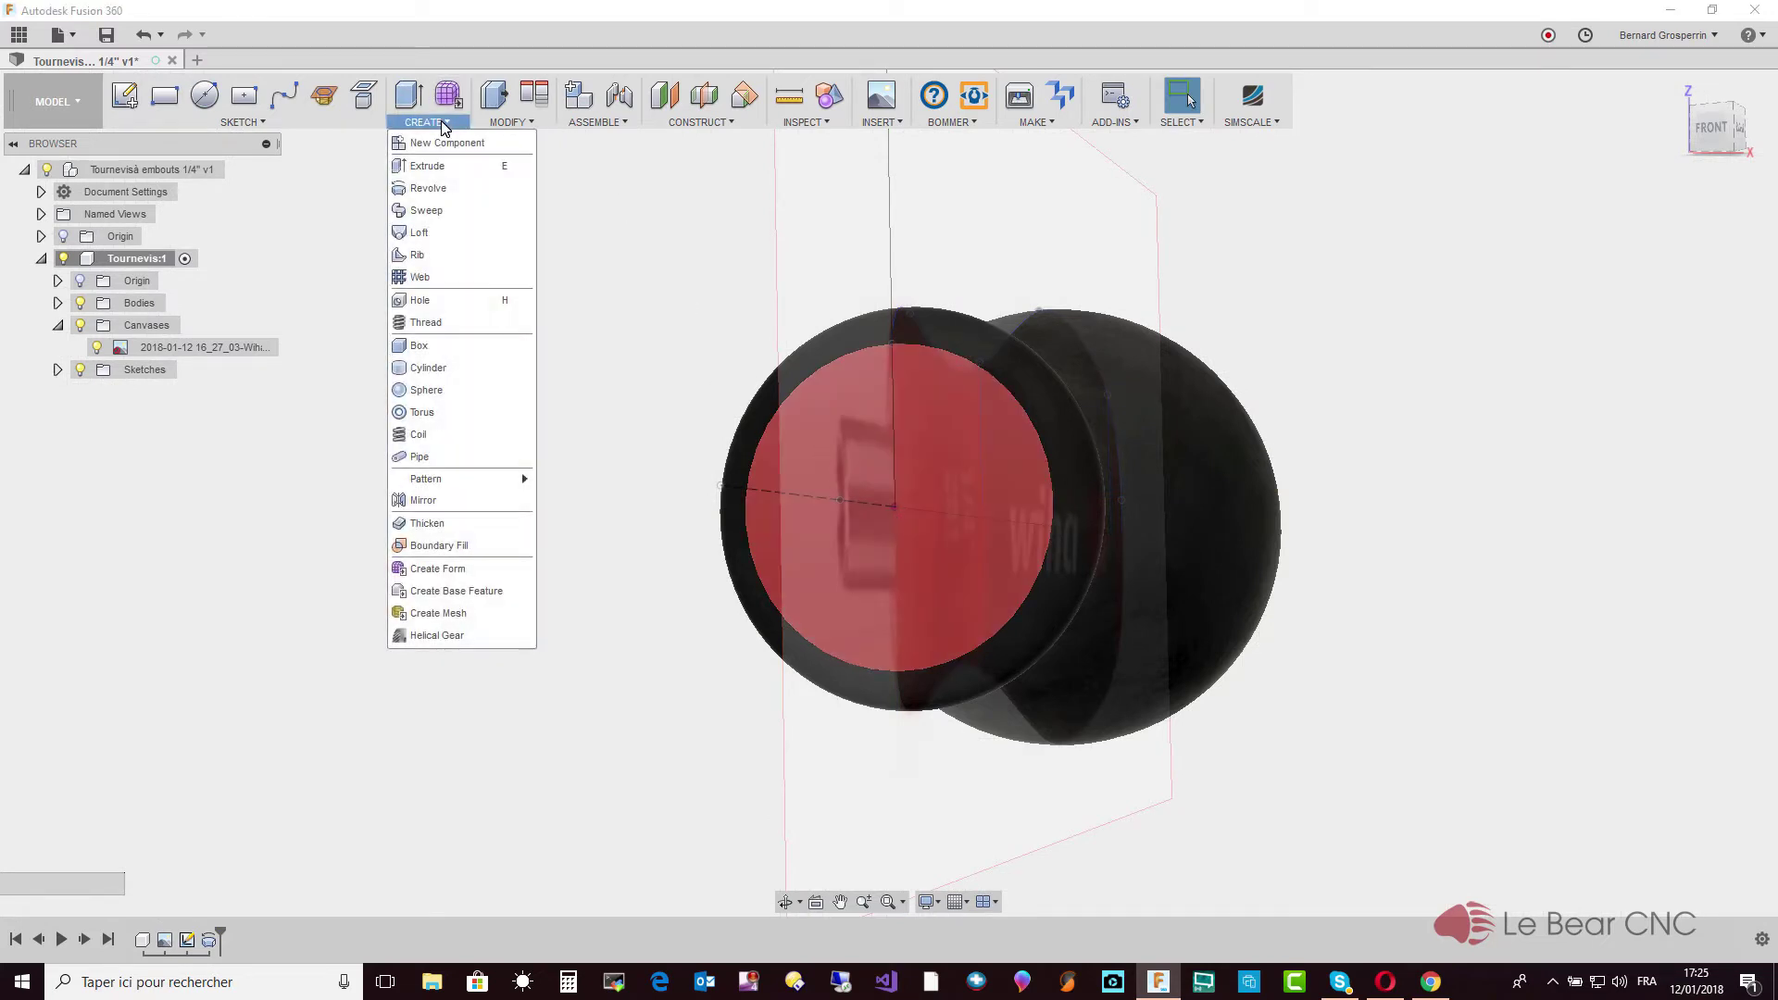
click(438, 368)
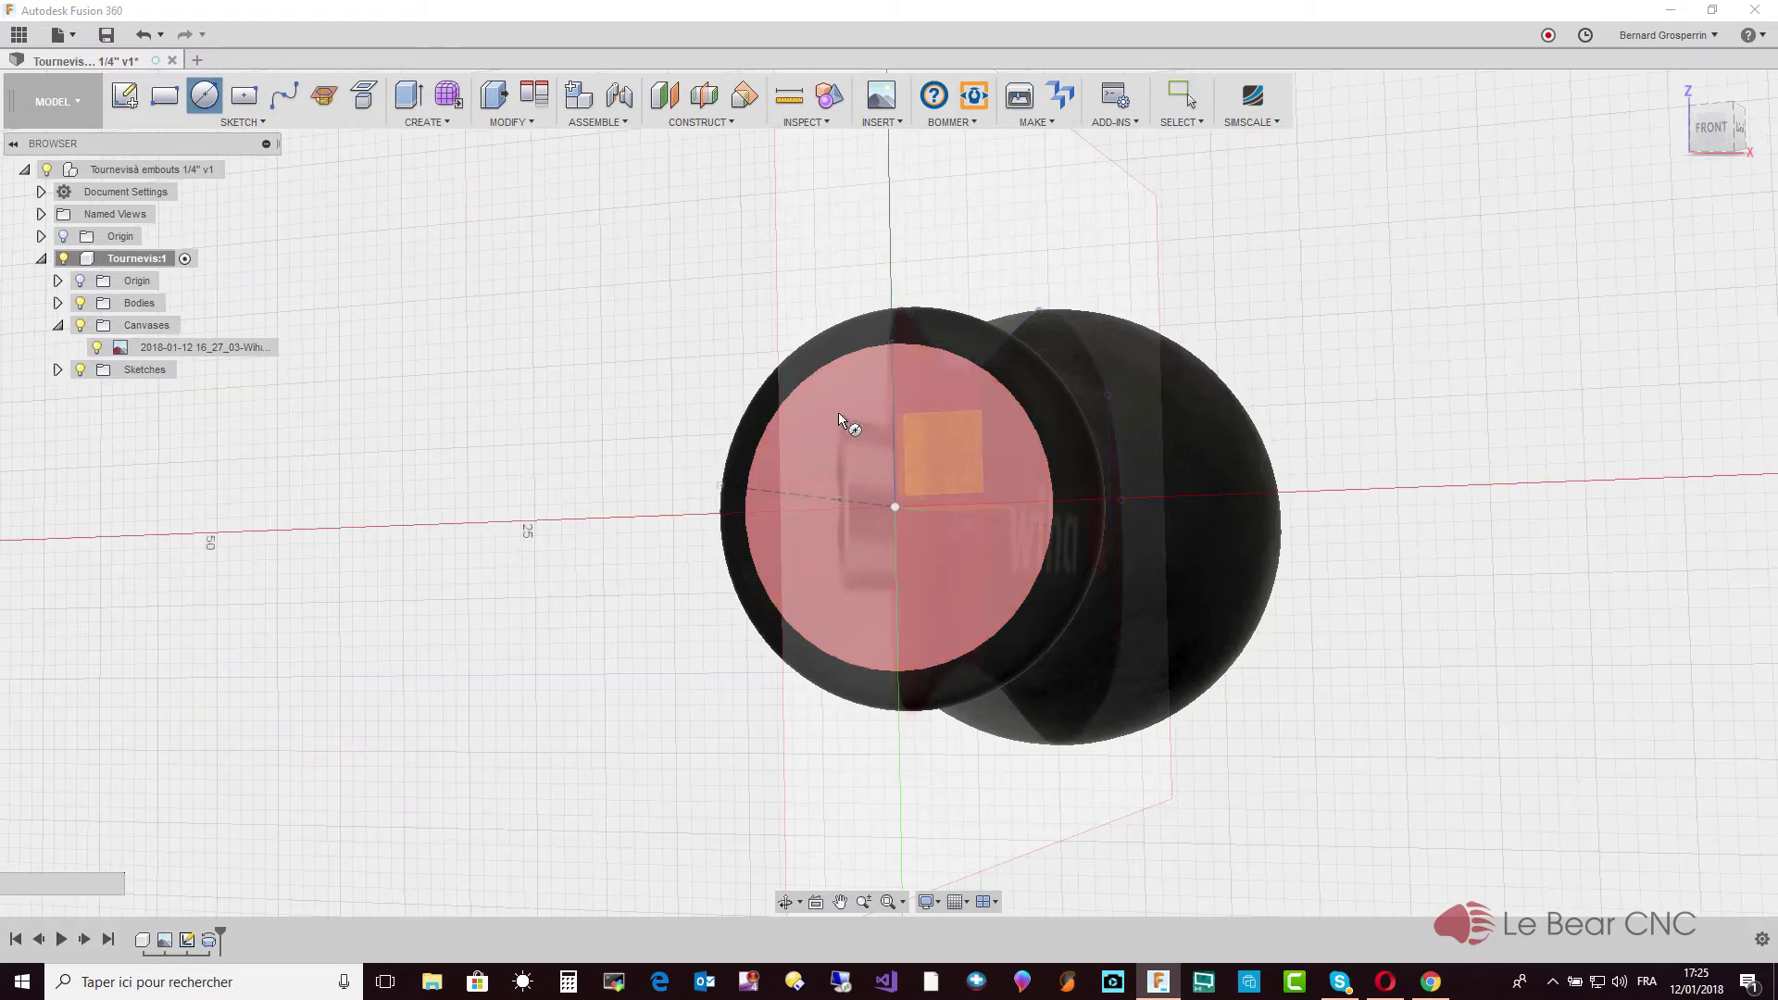
click(856, 431)
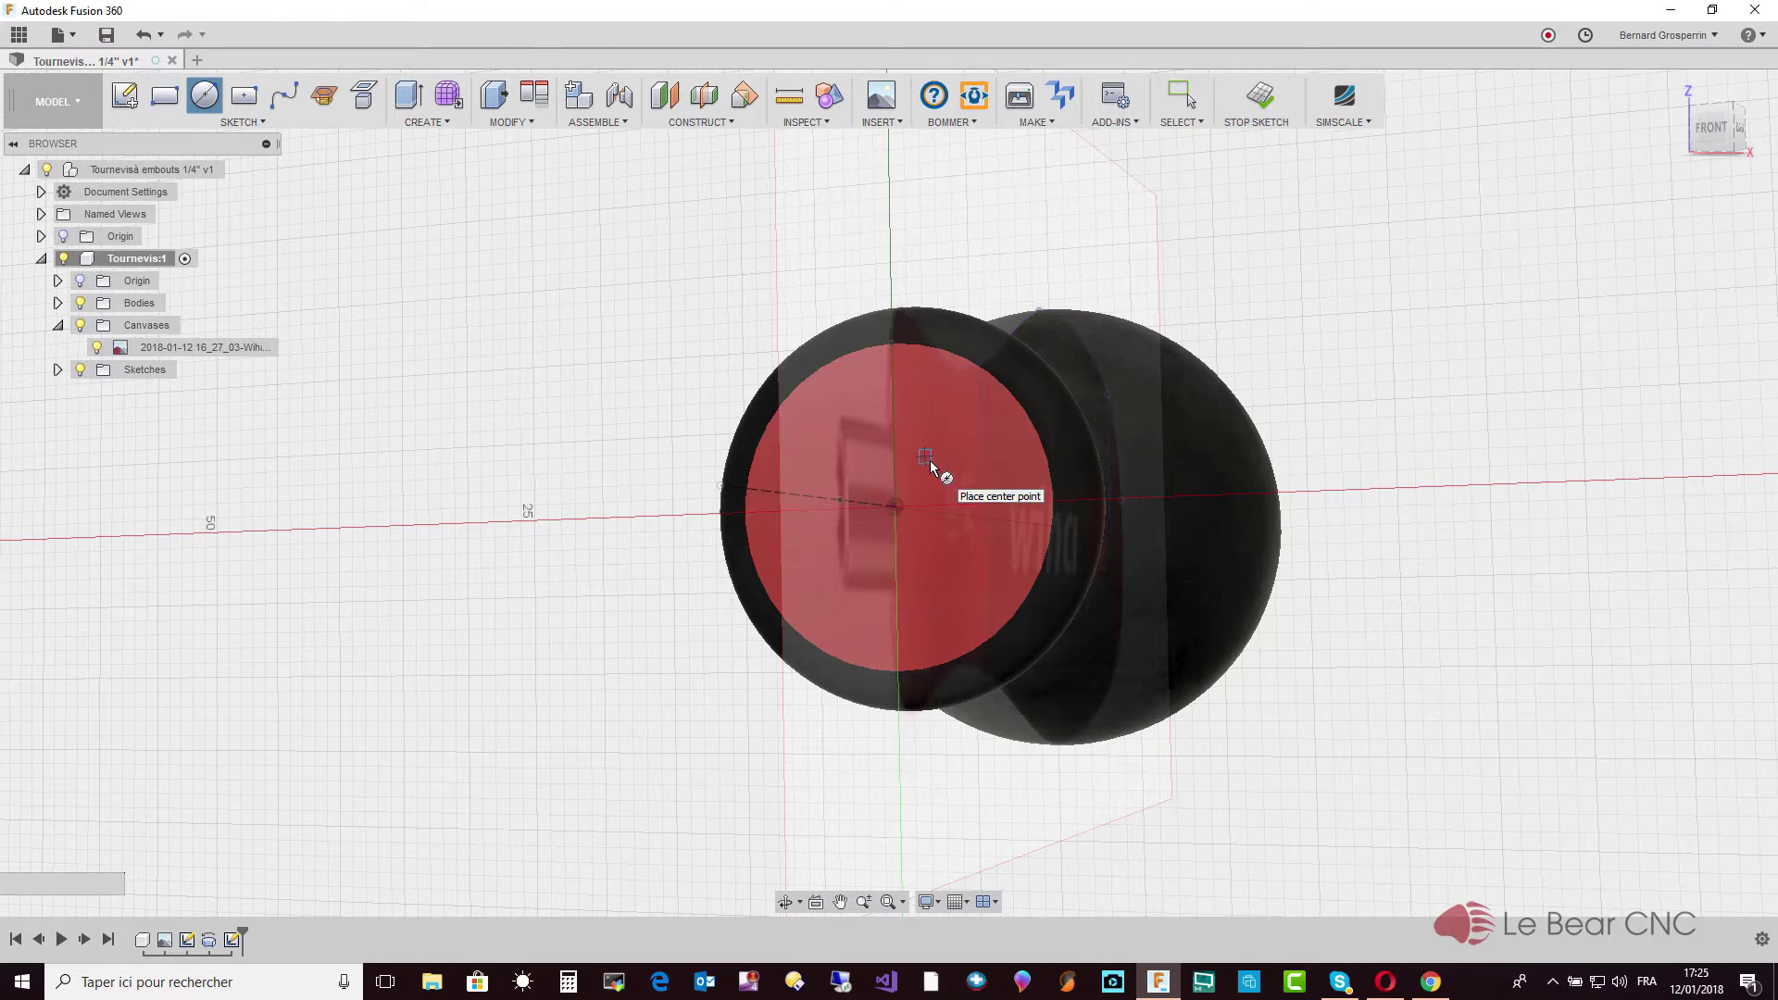
click(892, 506)
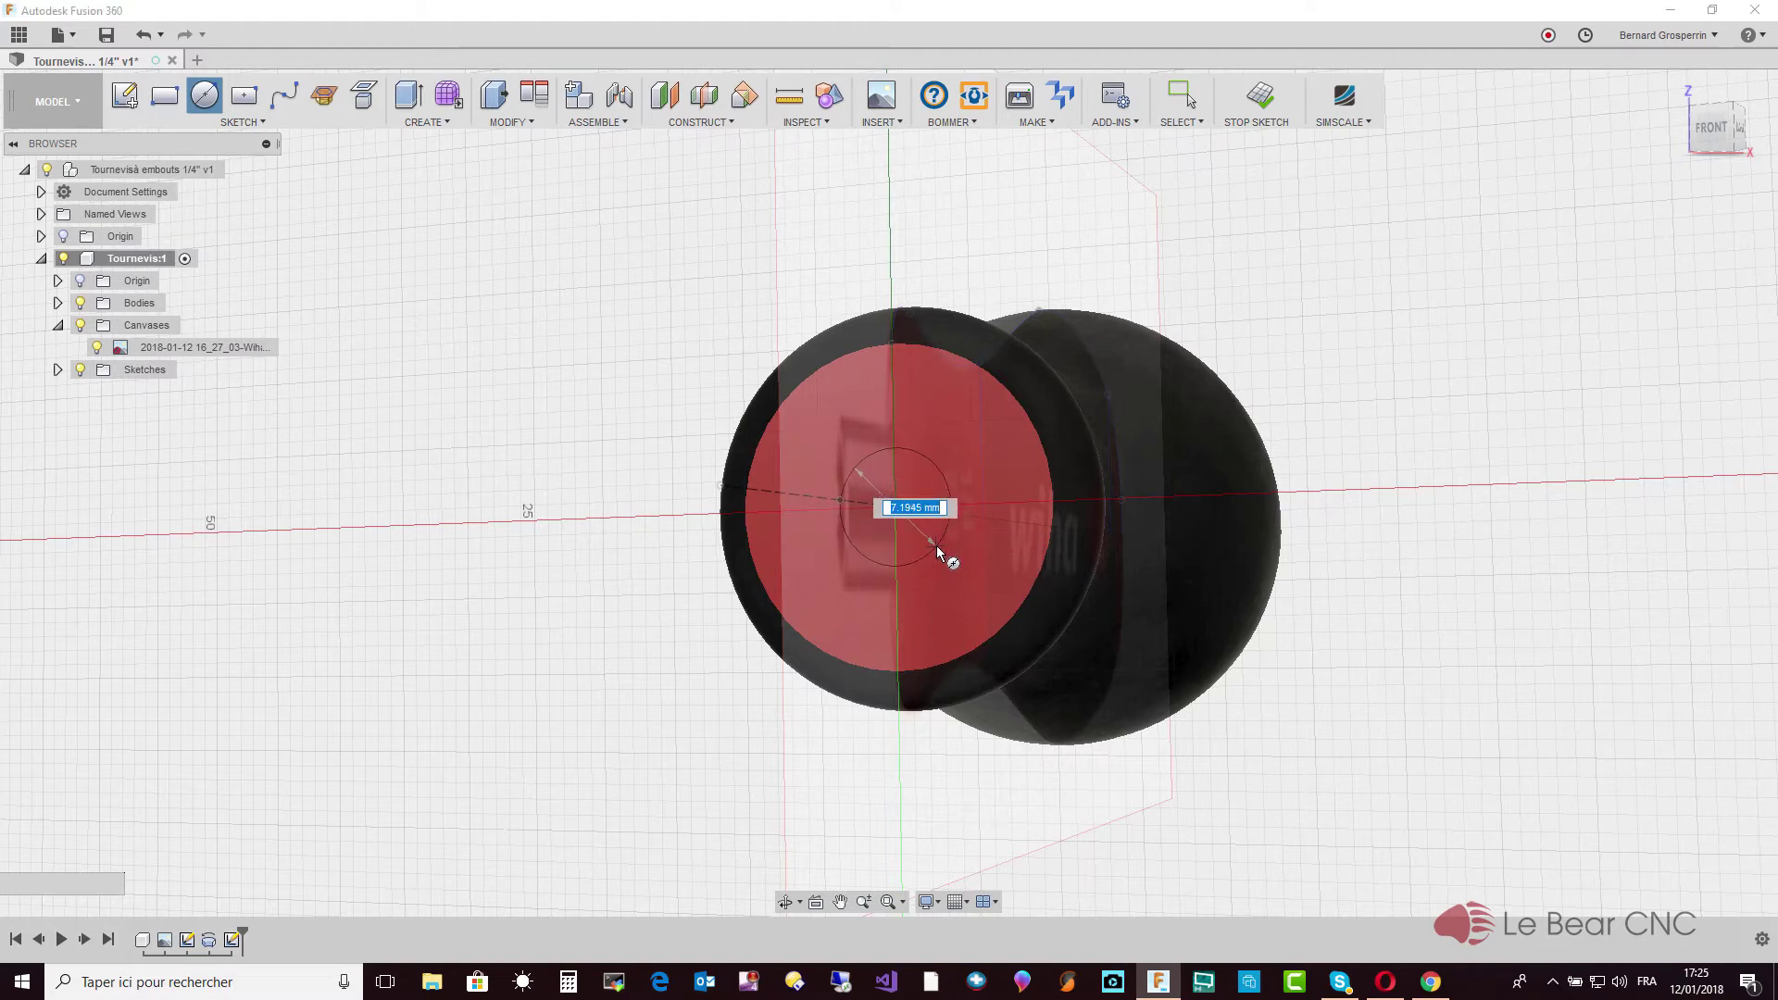
text(12)
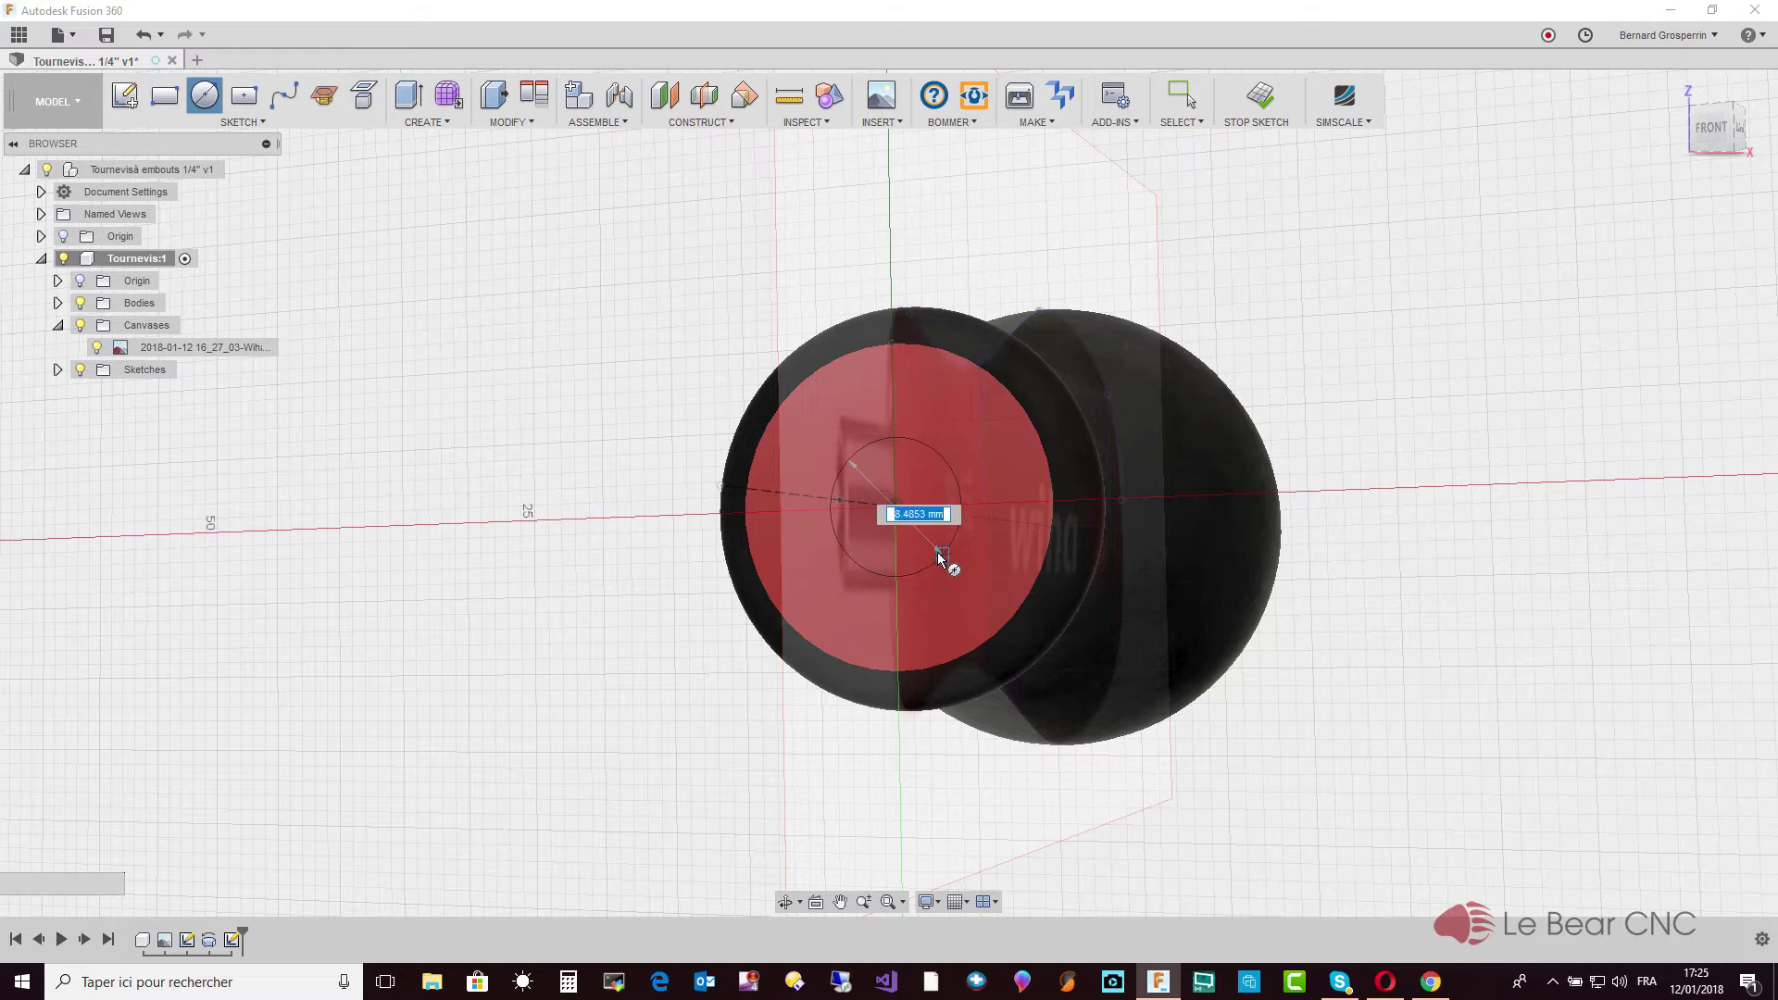
key(Tab)
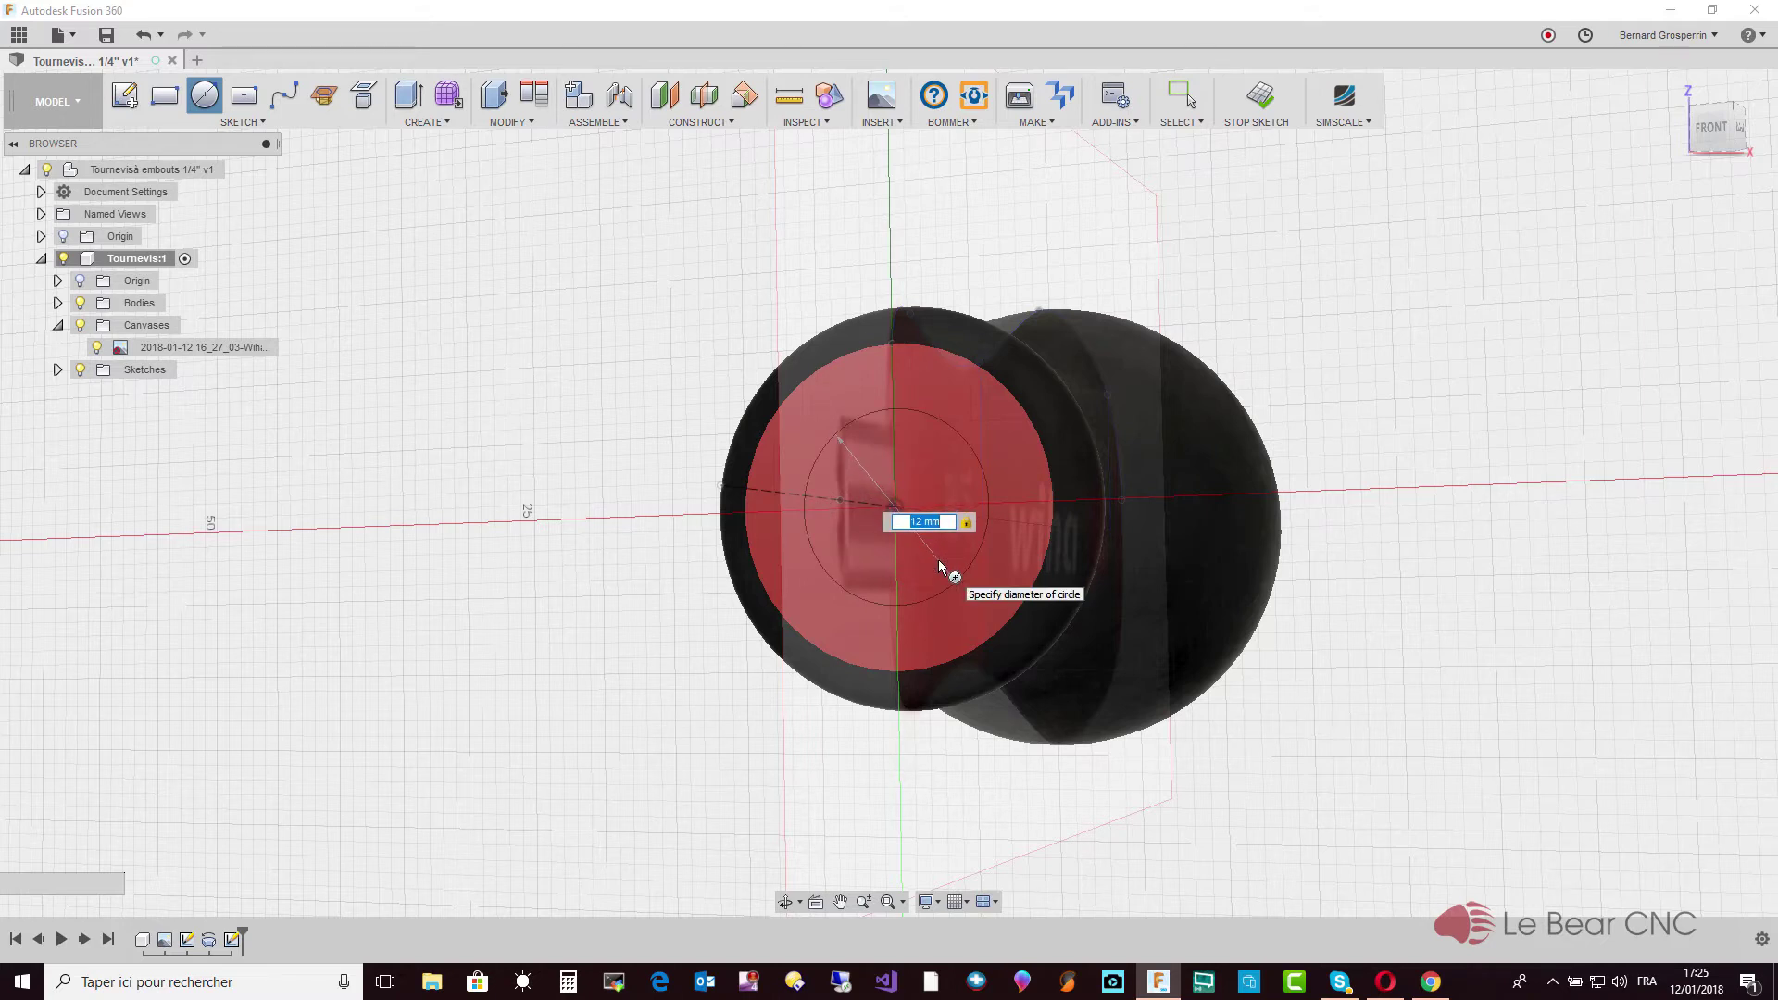
key(Return)
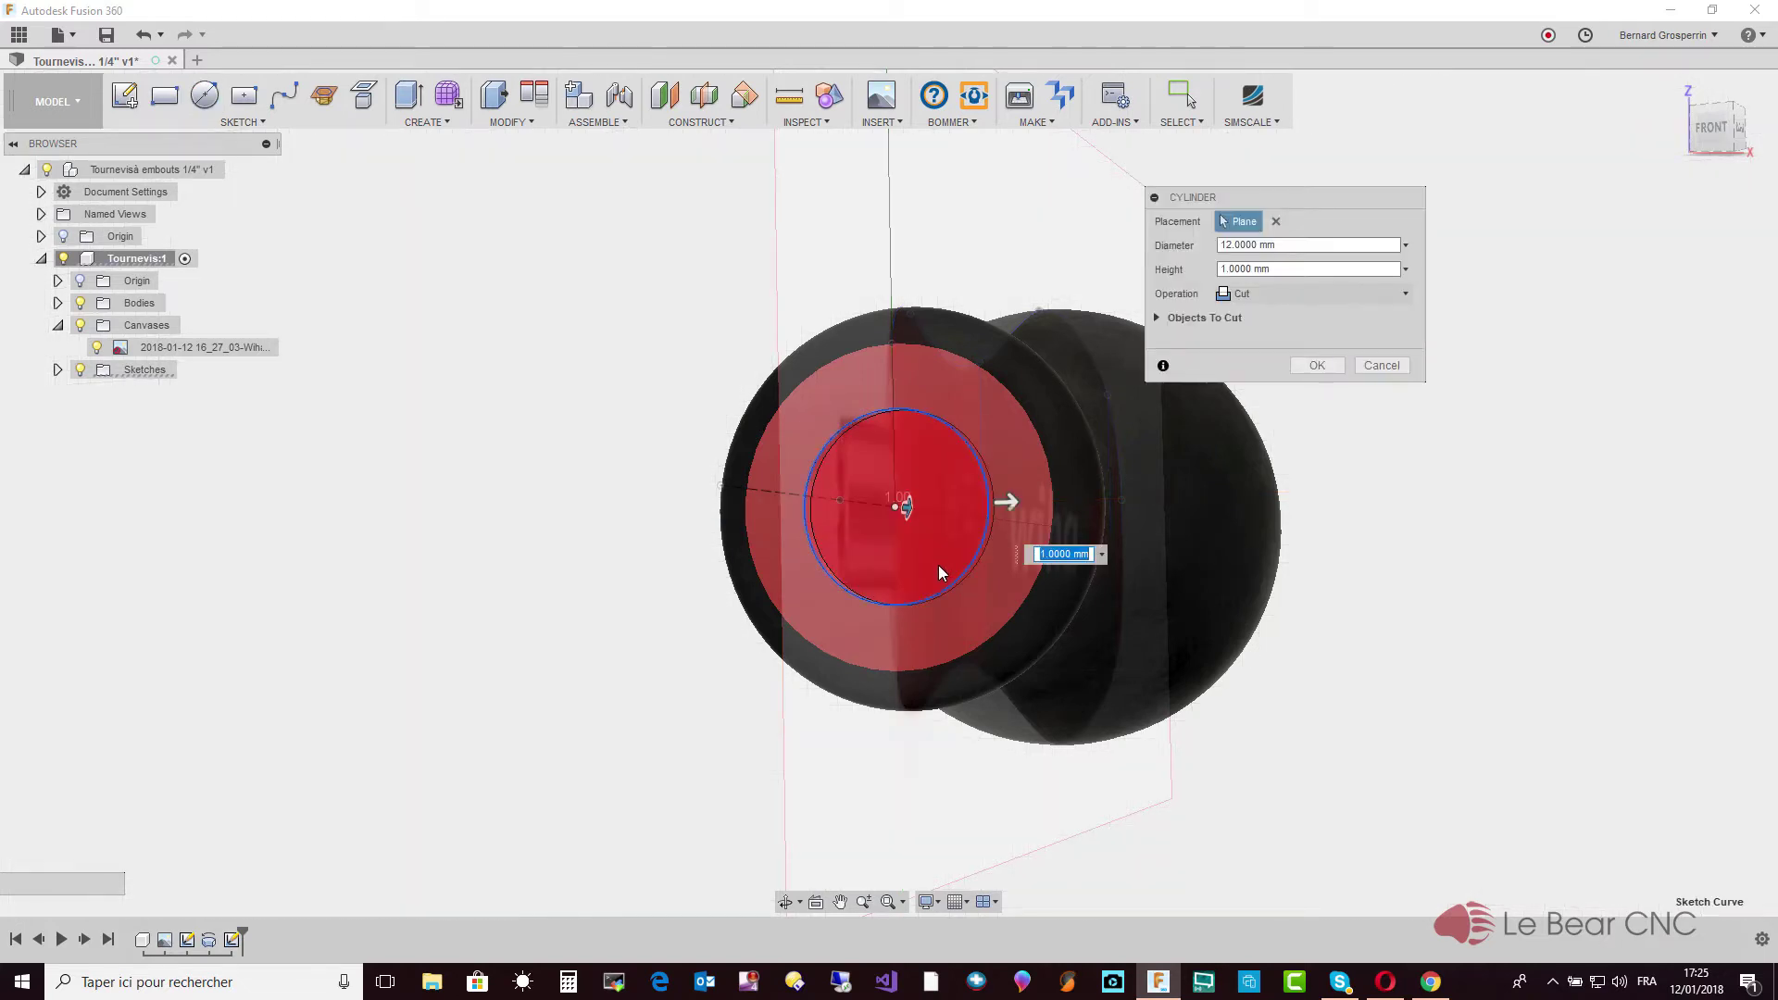
Set the cylinder to Join with a -9 mm height and confirm it
click(1406, 298)
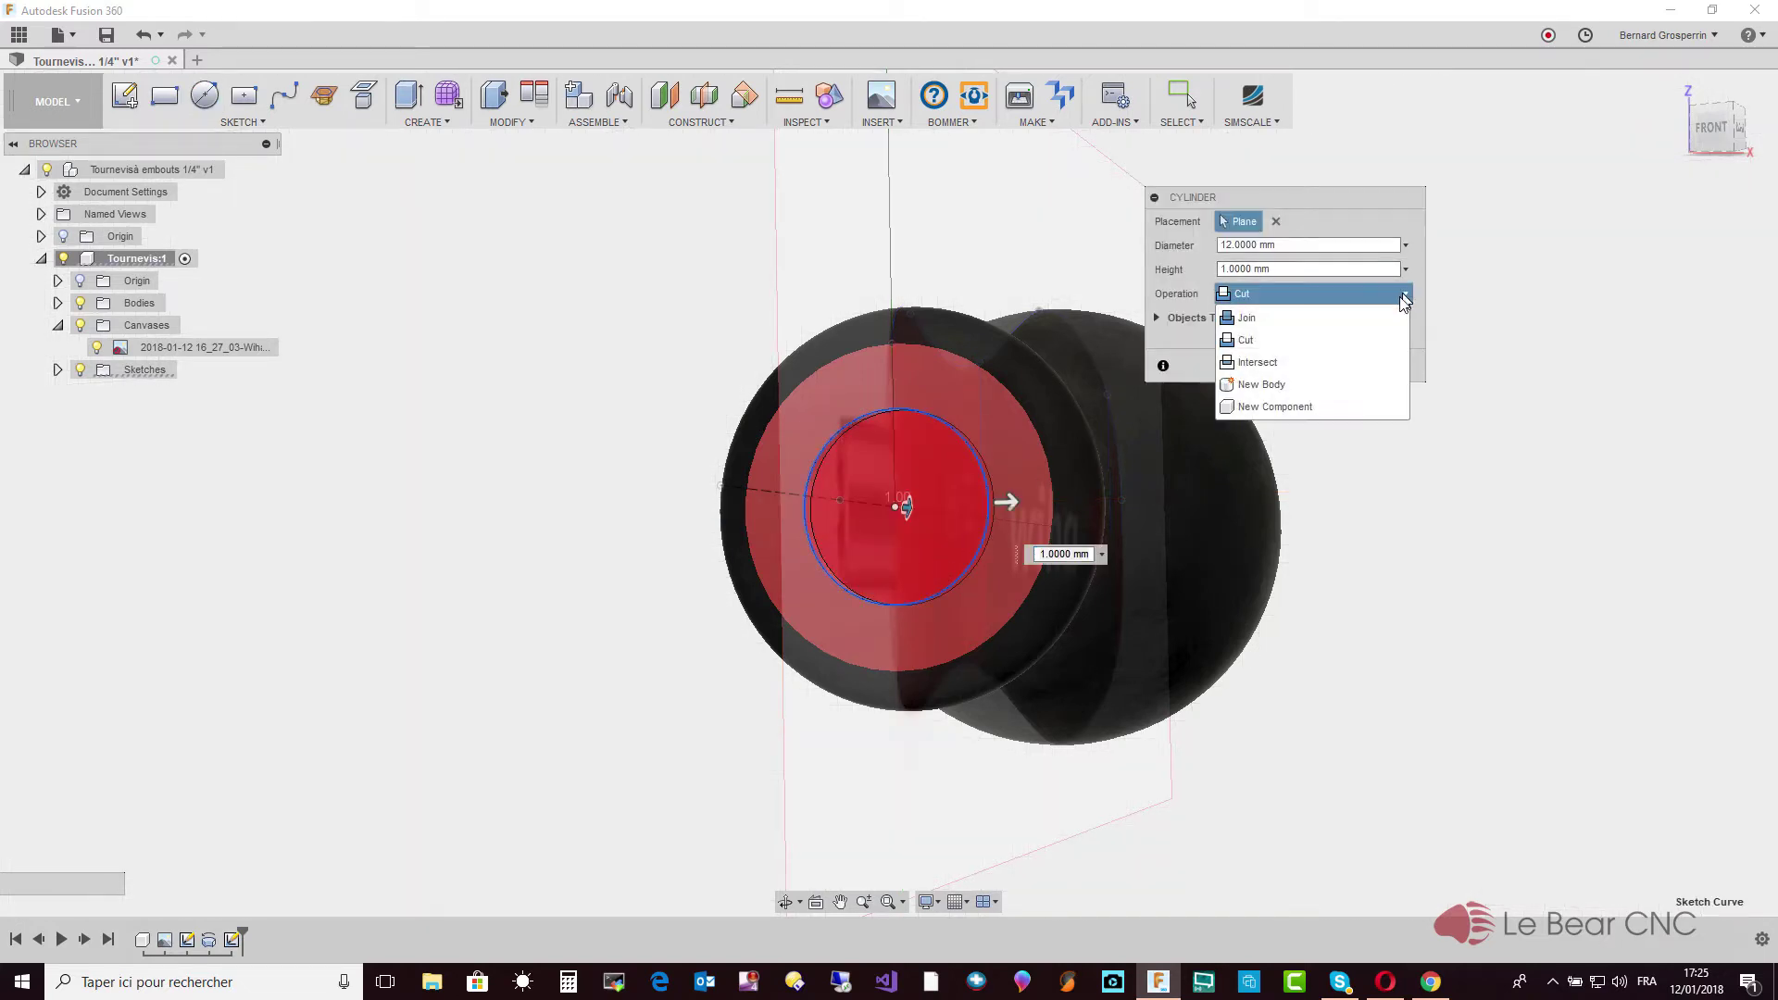
click(1278, 324)
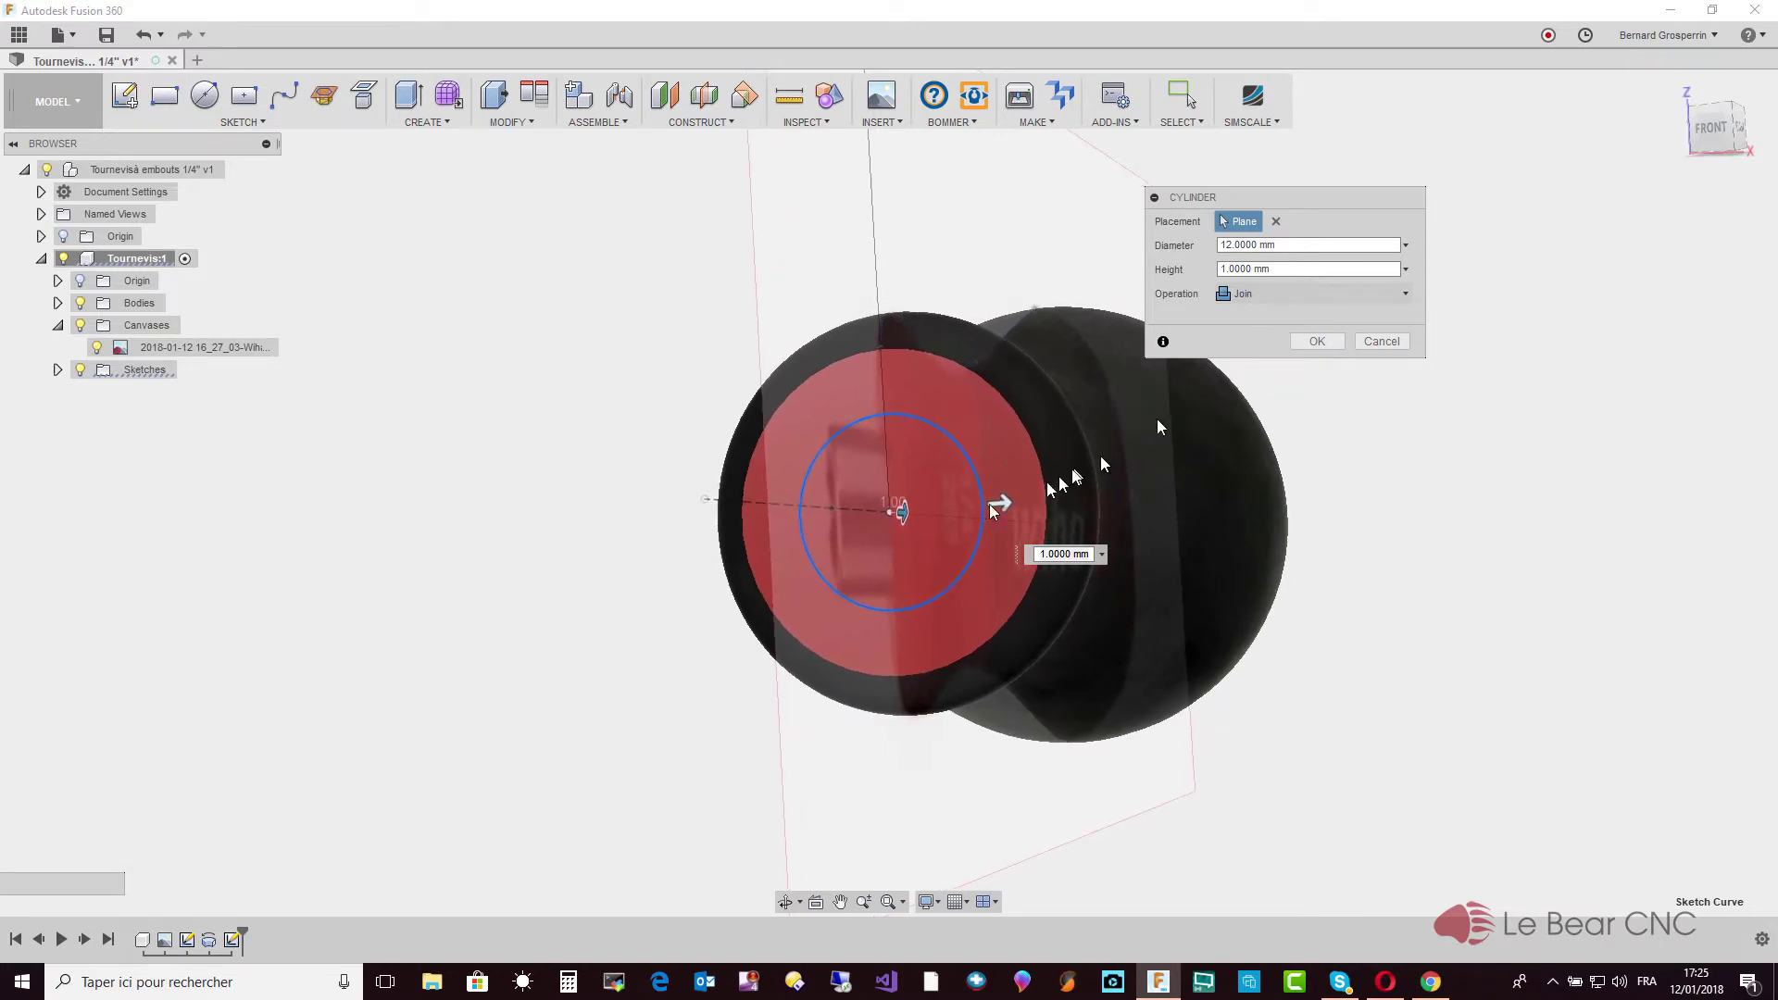
drag(898, 510, 860, 527)
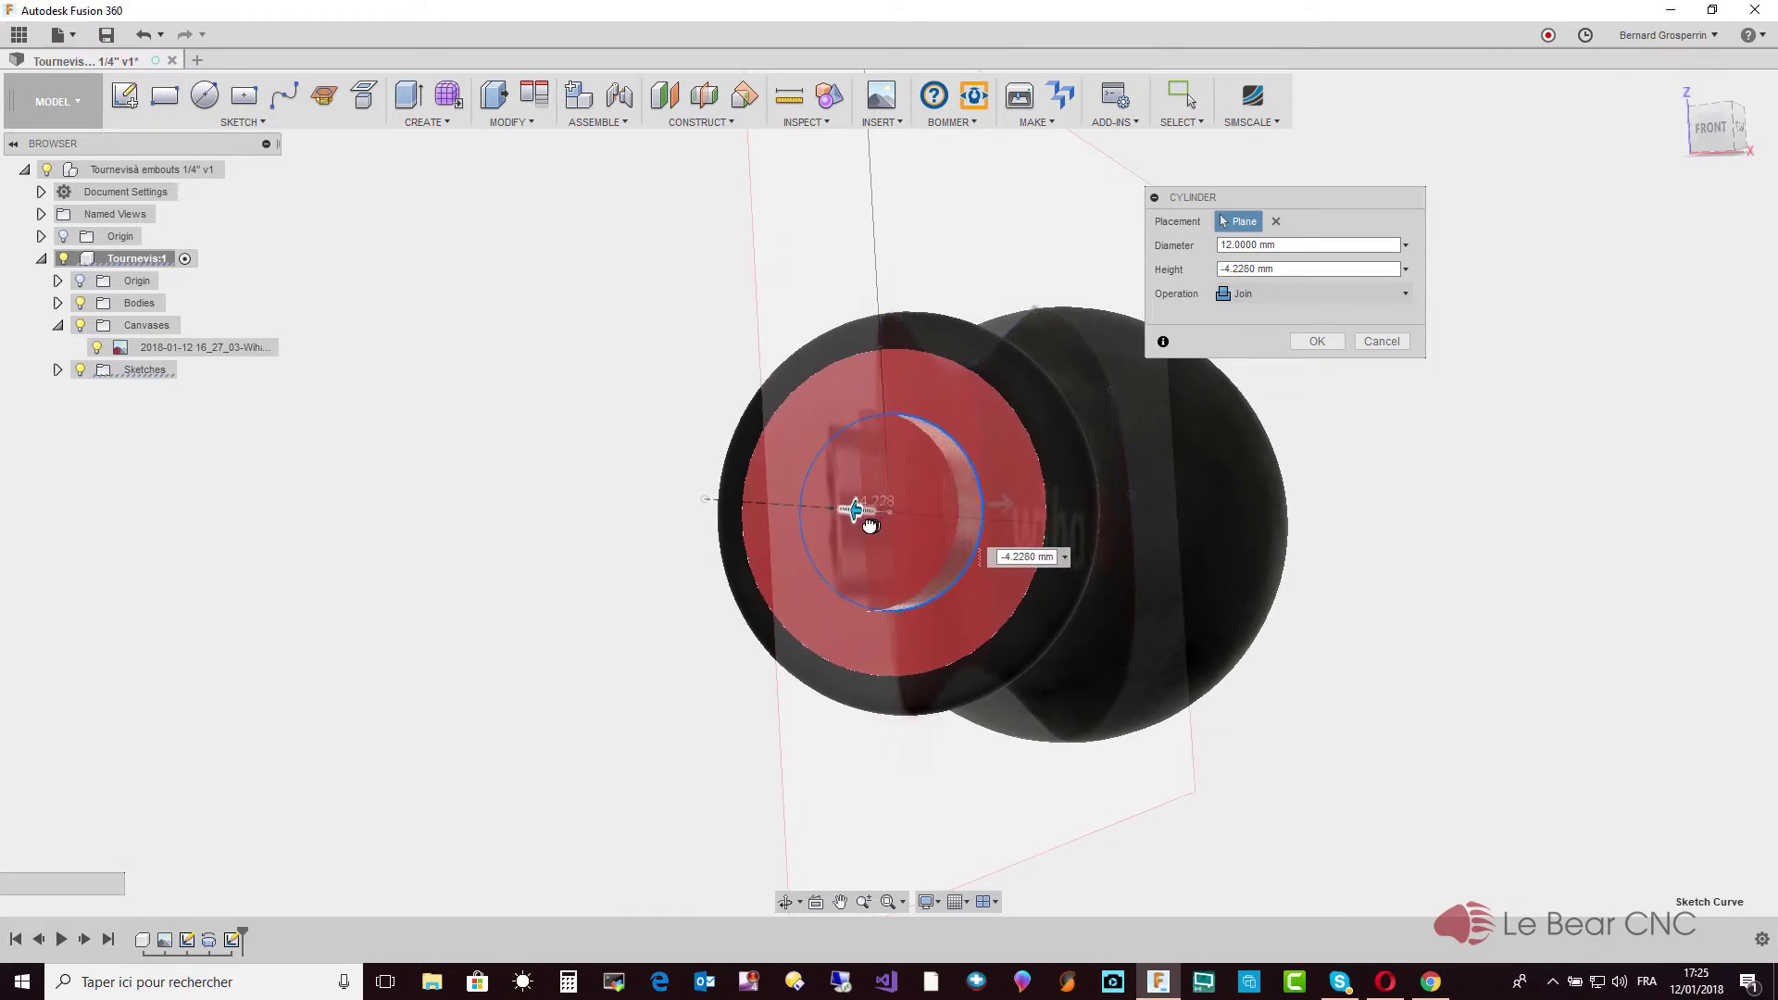
shift+middle_drag(860, 527, 860, 526)
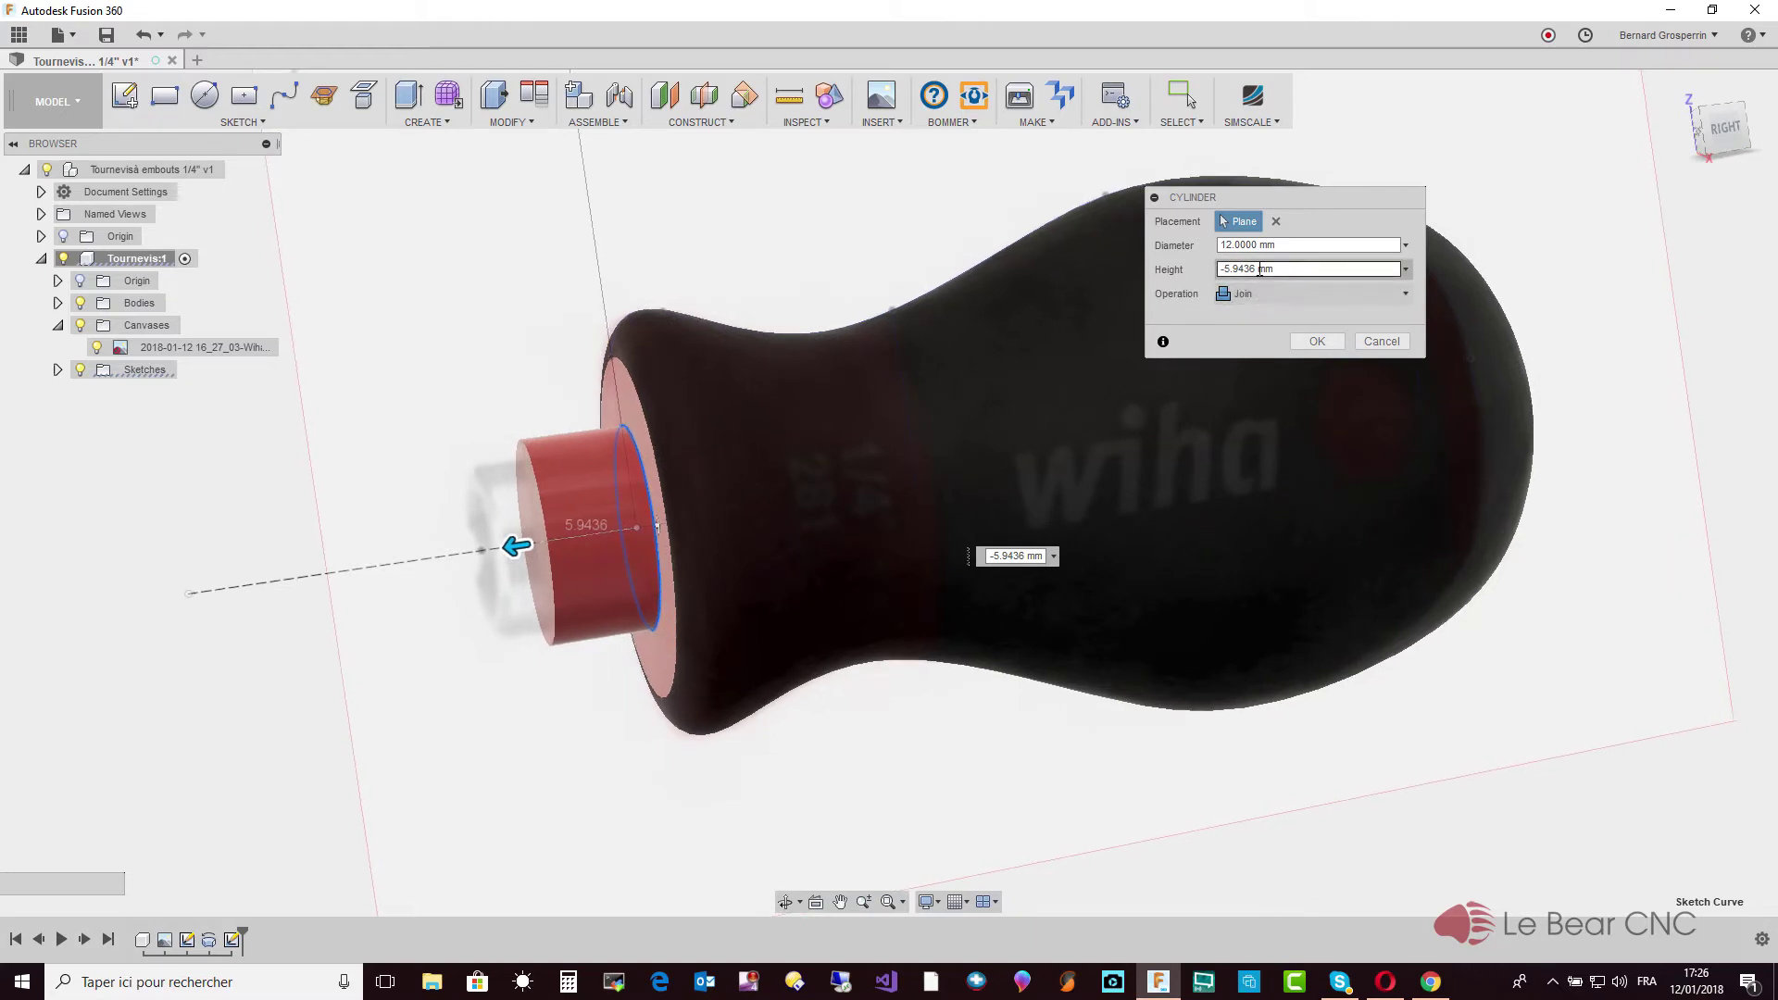
drag(1292, 268, 1168, 276)
text(-9)
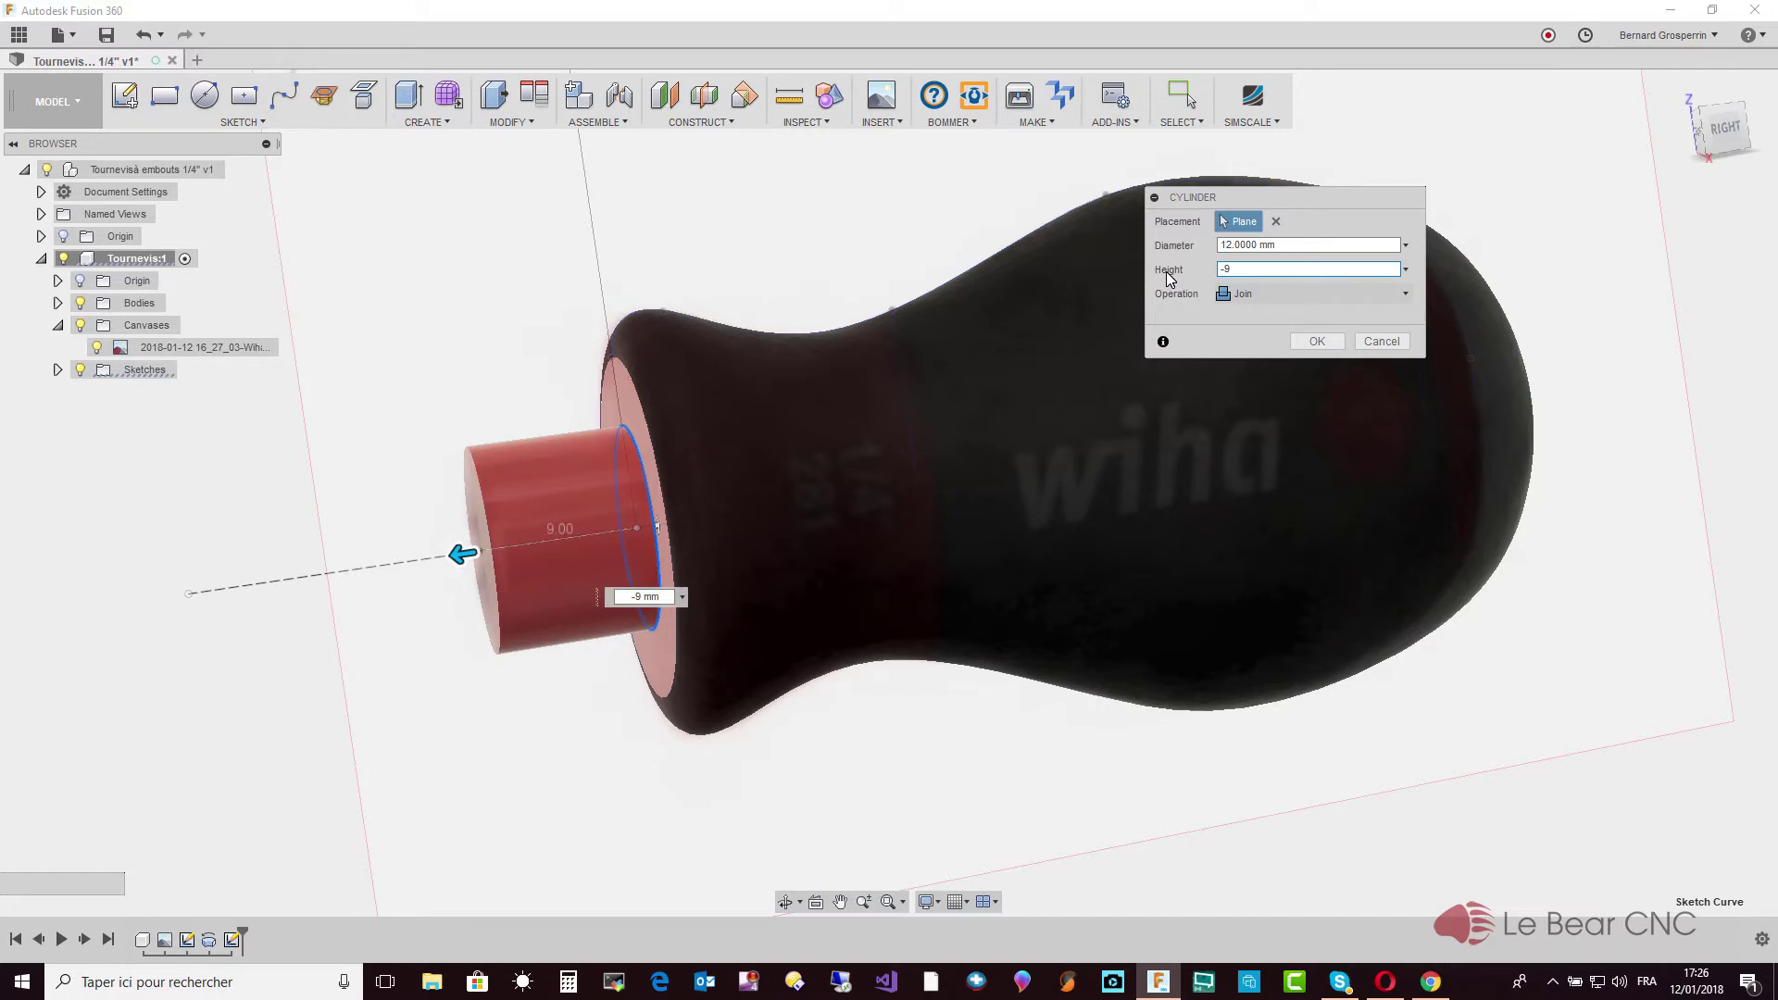
key(Return)
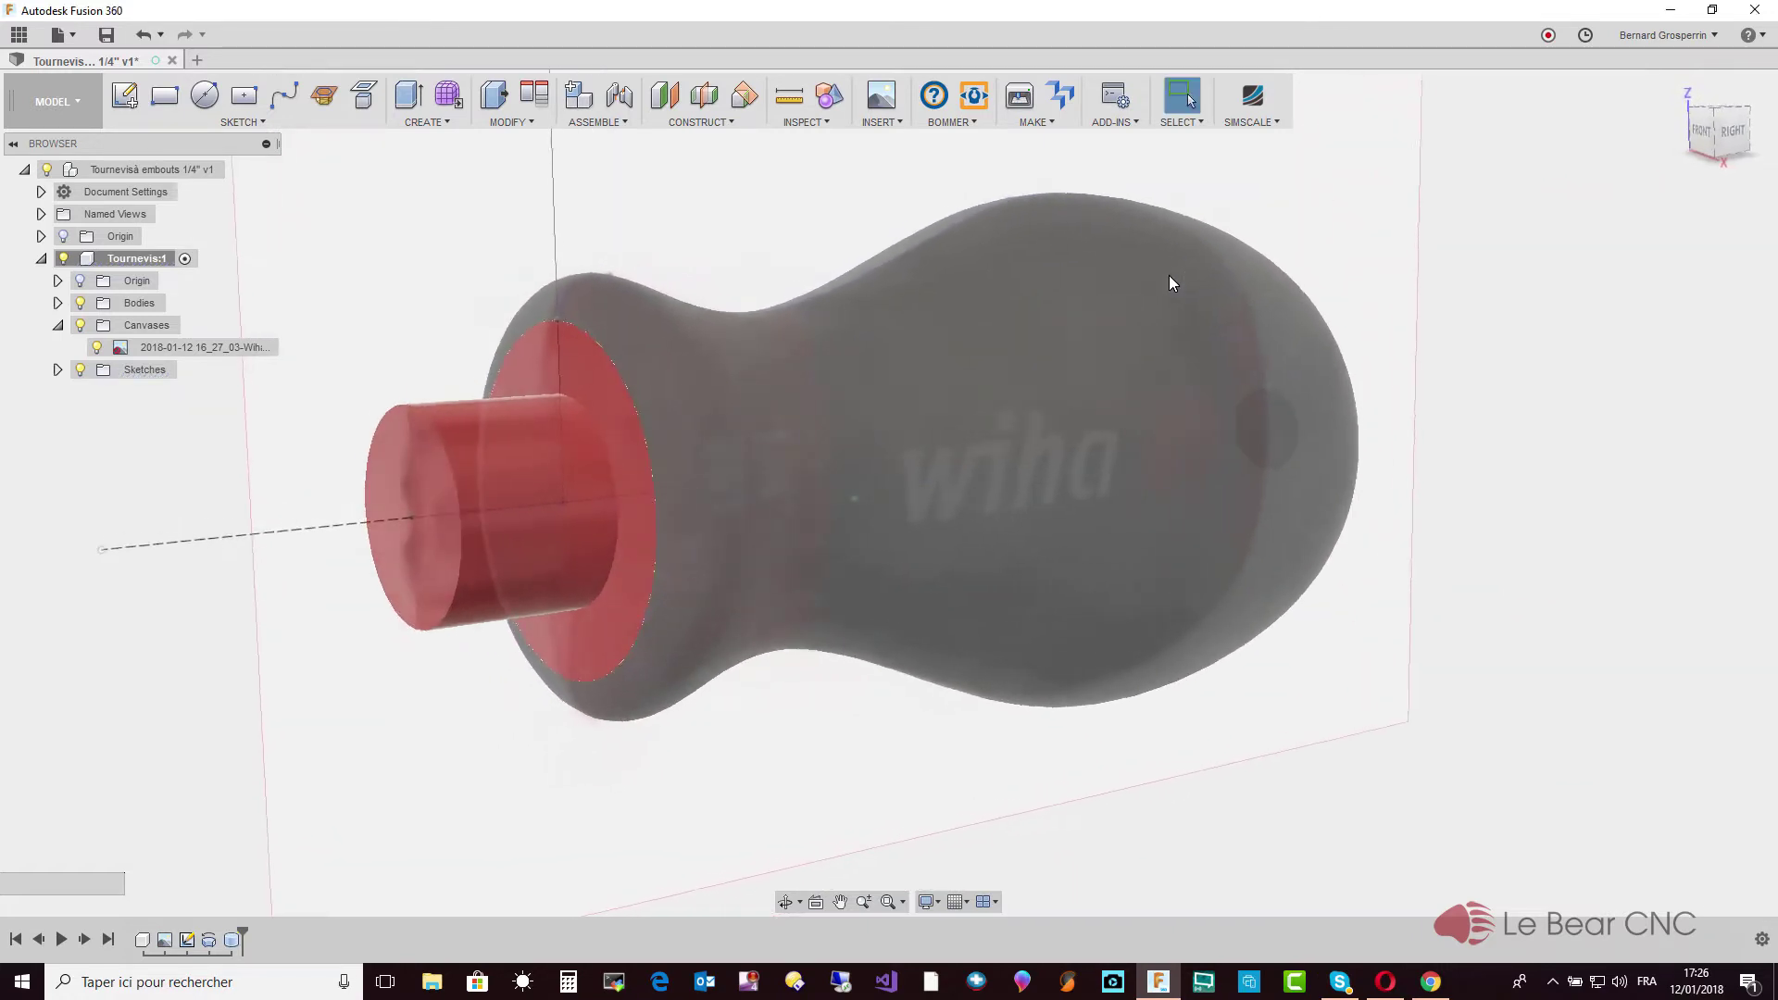
Hide the reference canvas and open Appearance for the shaft cylinder's side face
shift+middle_drag(1168, 275, 903, 342)
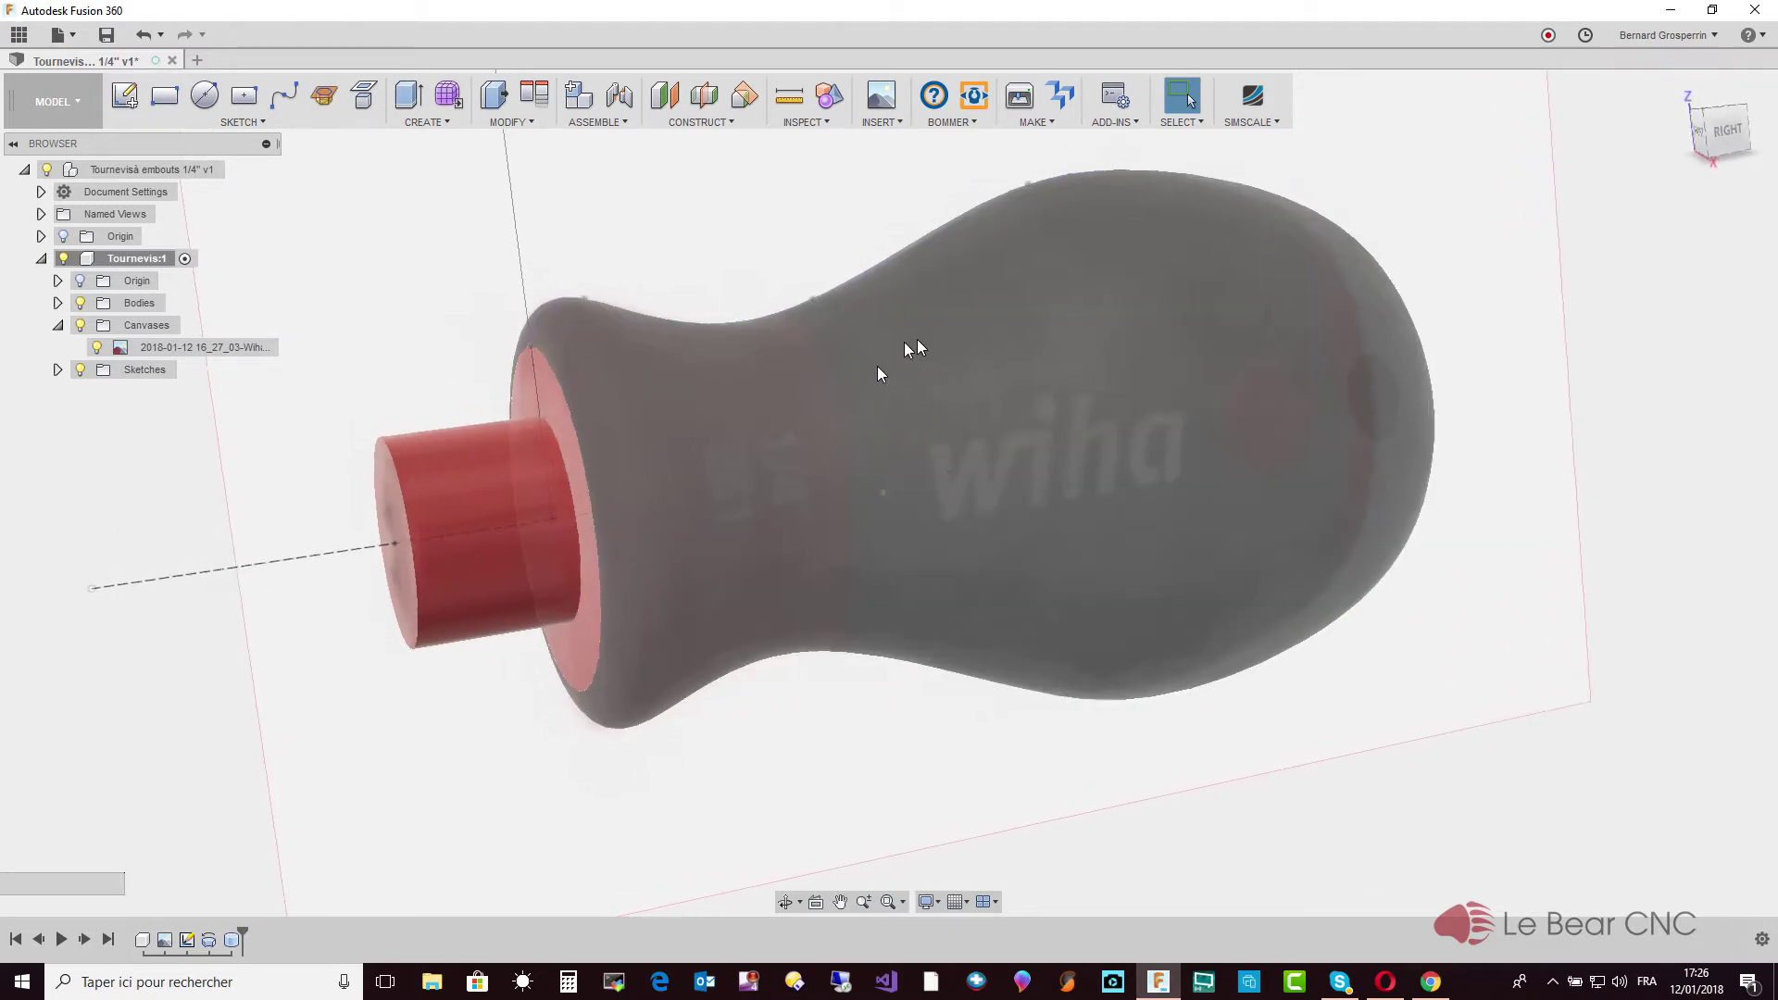
click(81, 325)
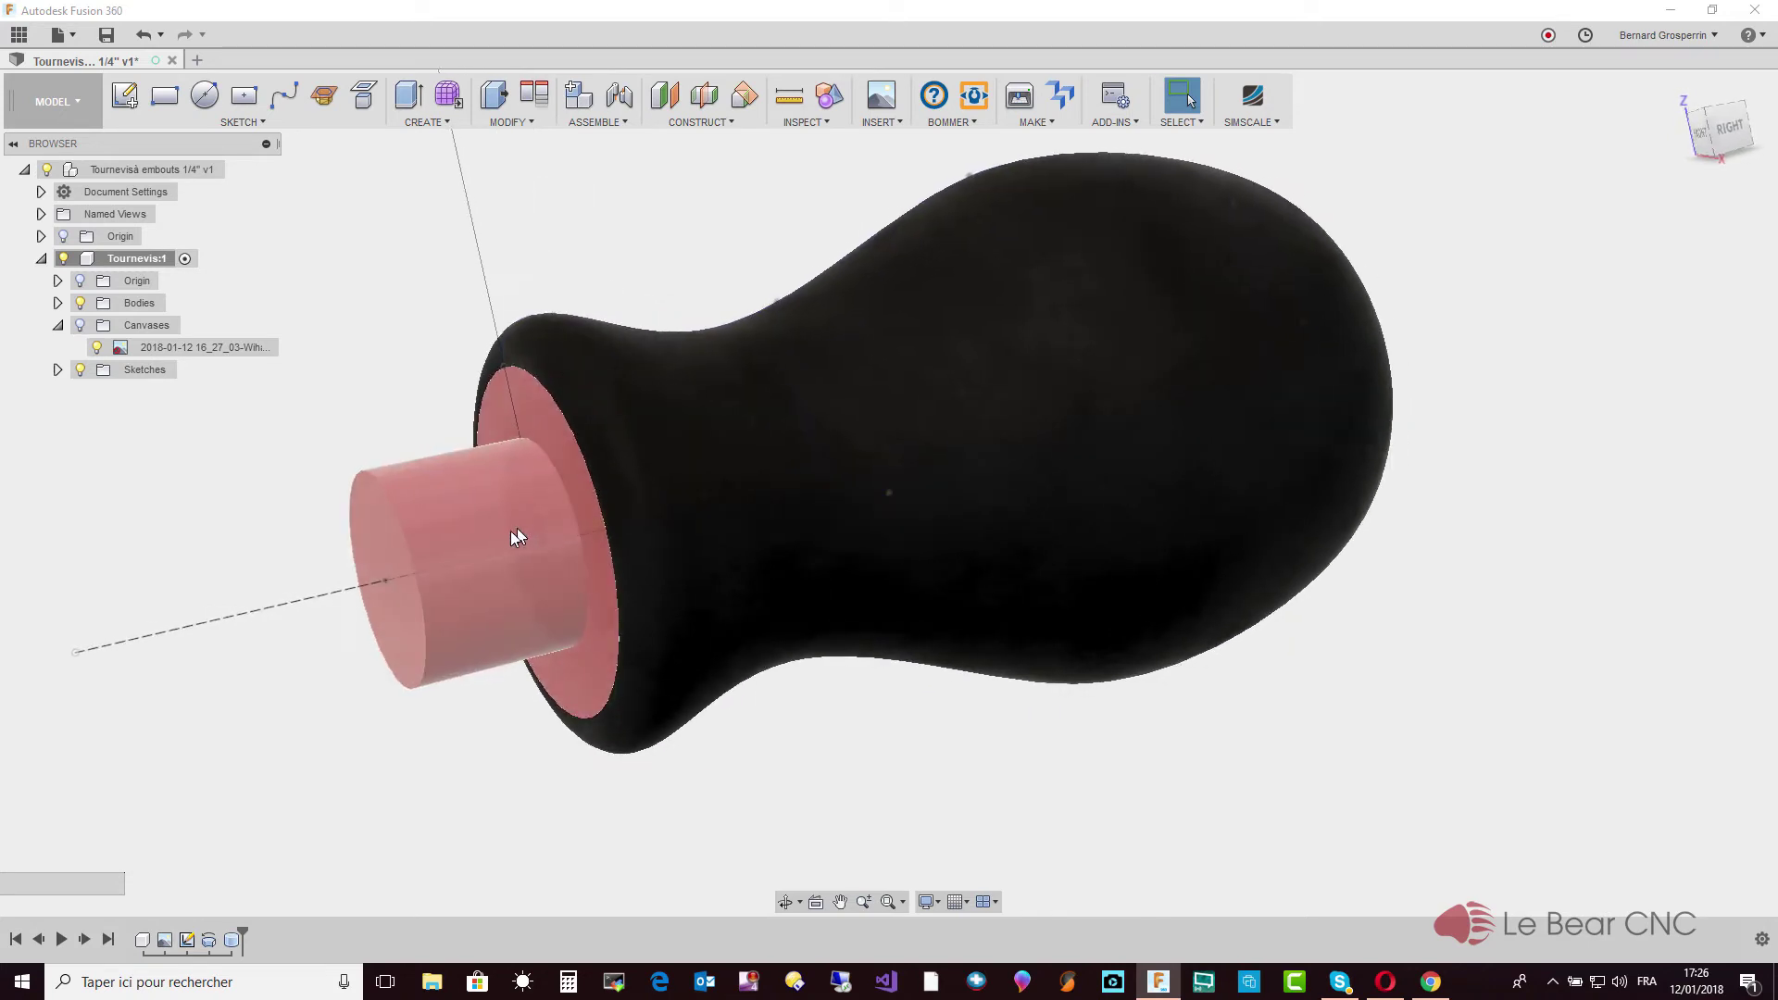
click(502, 530)
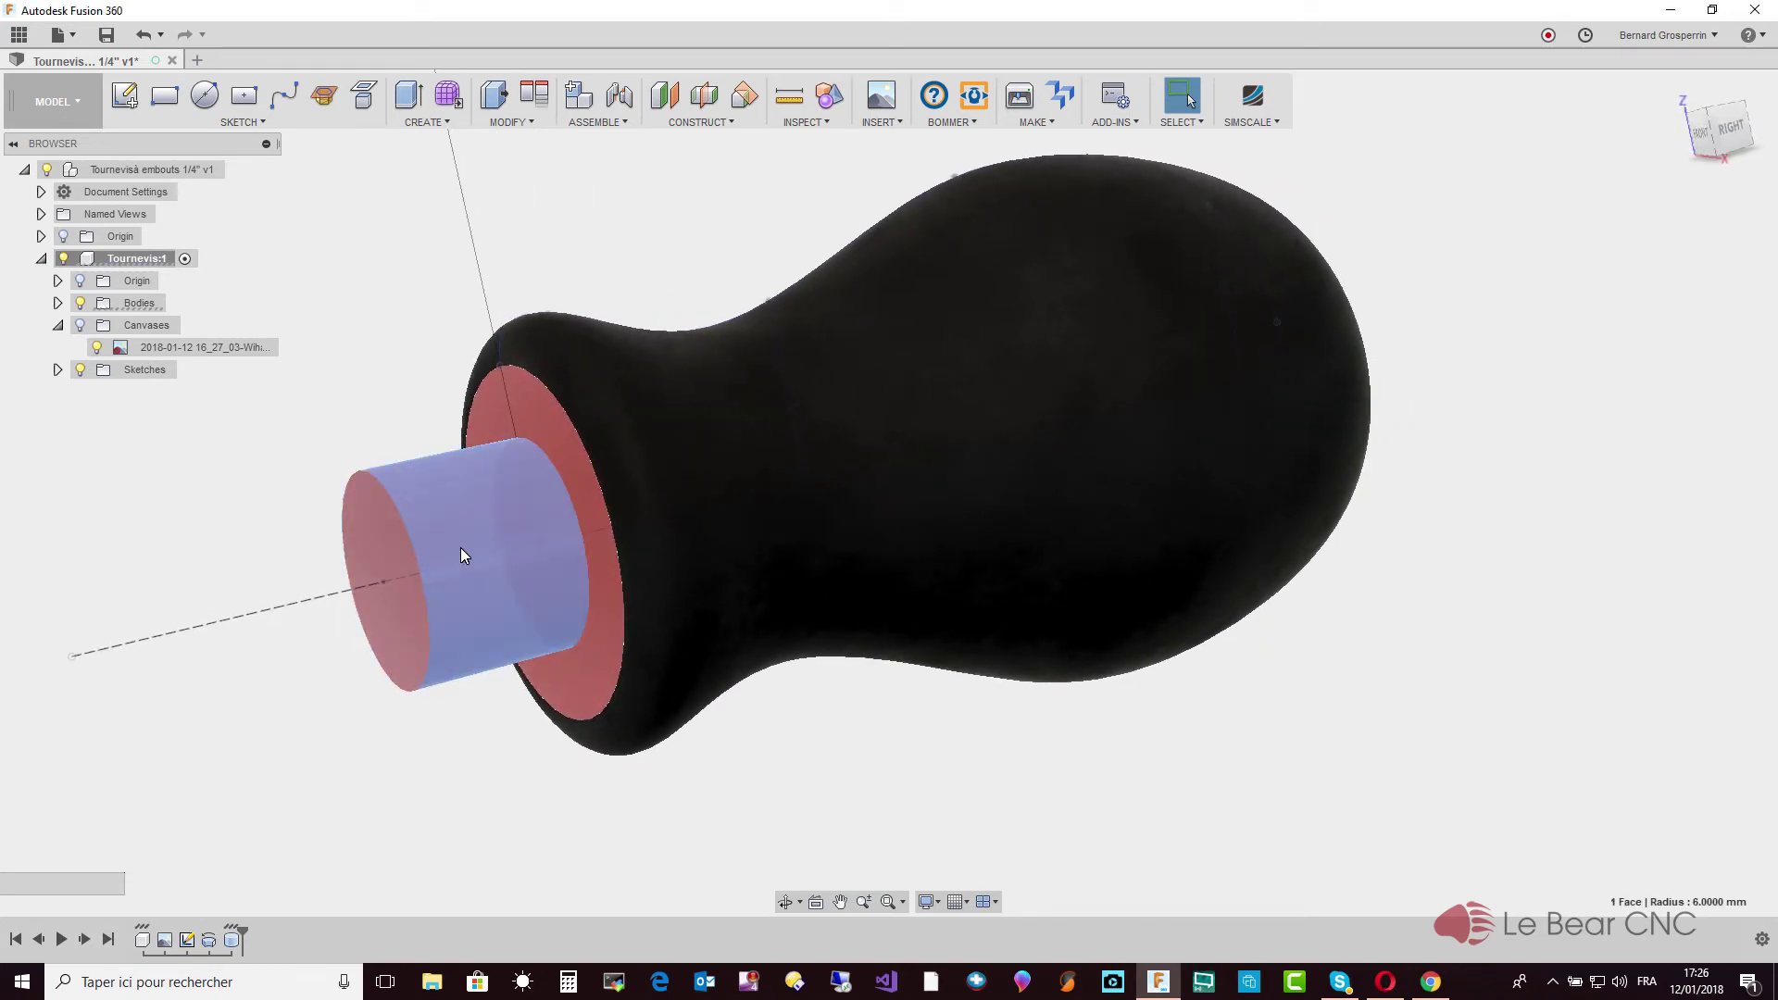
right_click(464, 555)
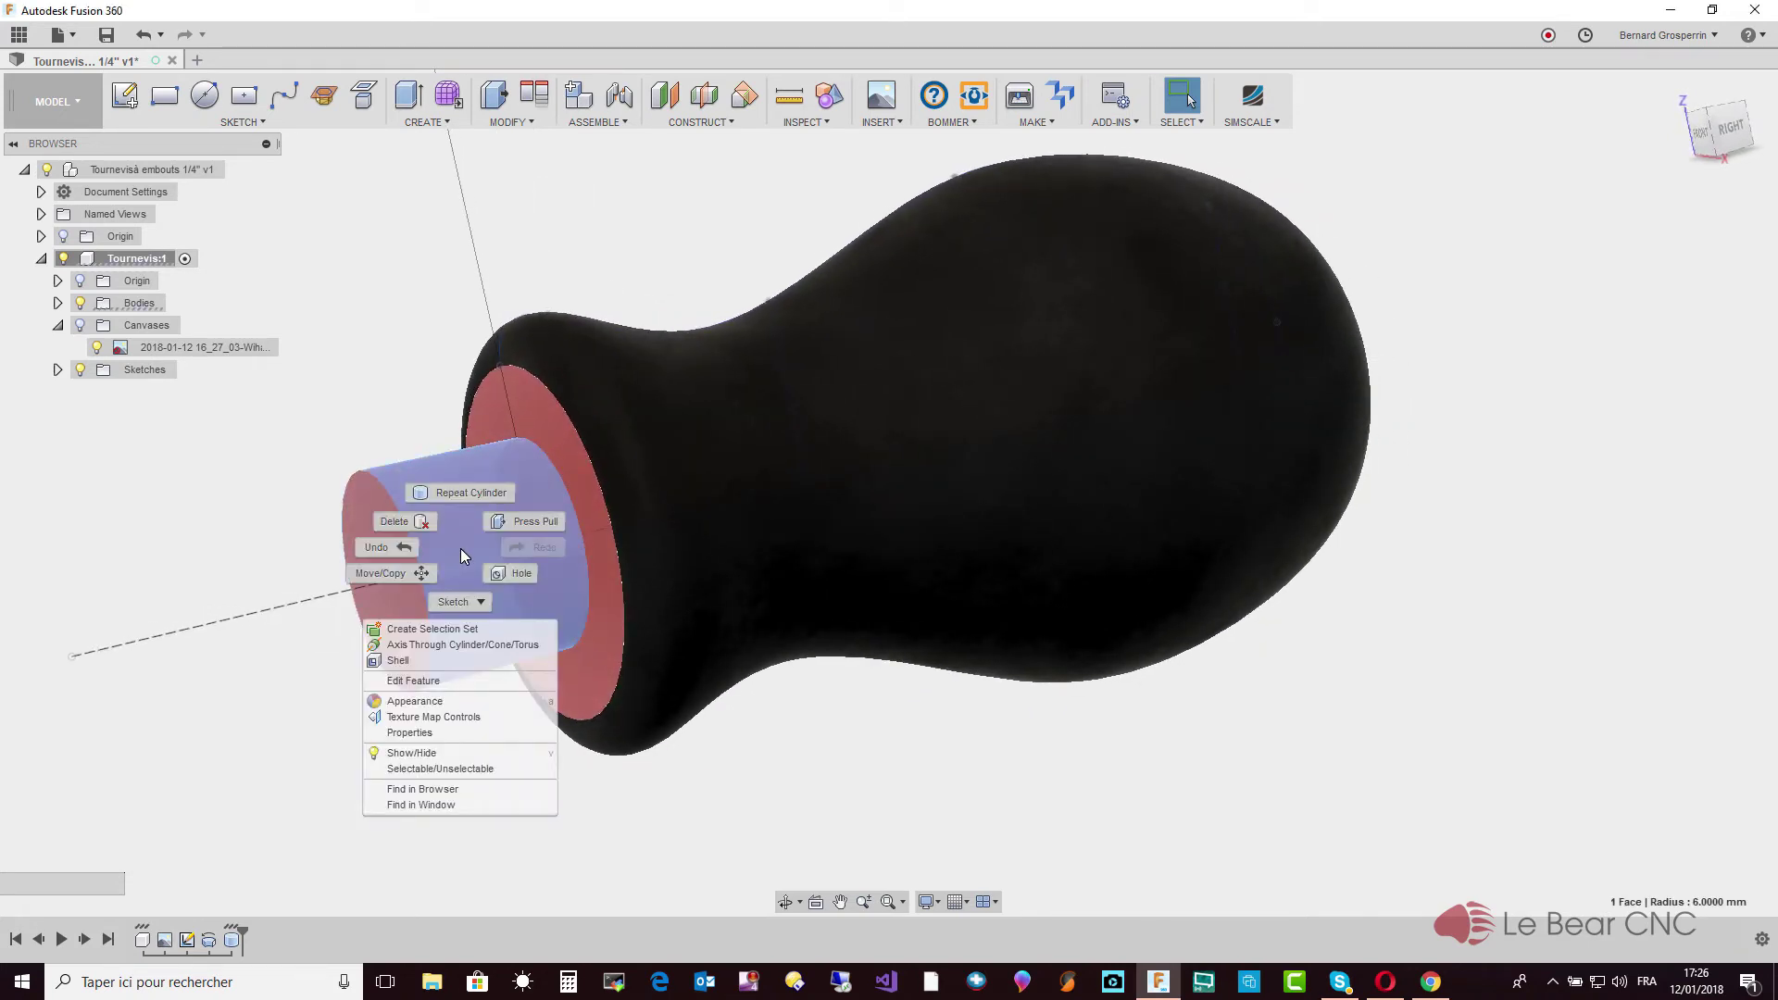
click(414, 701)
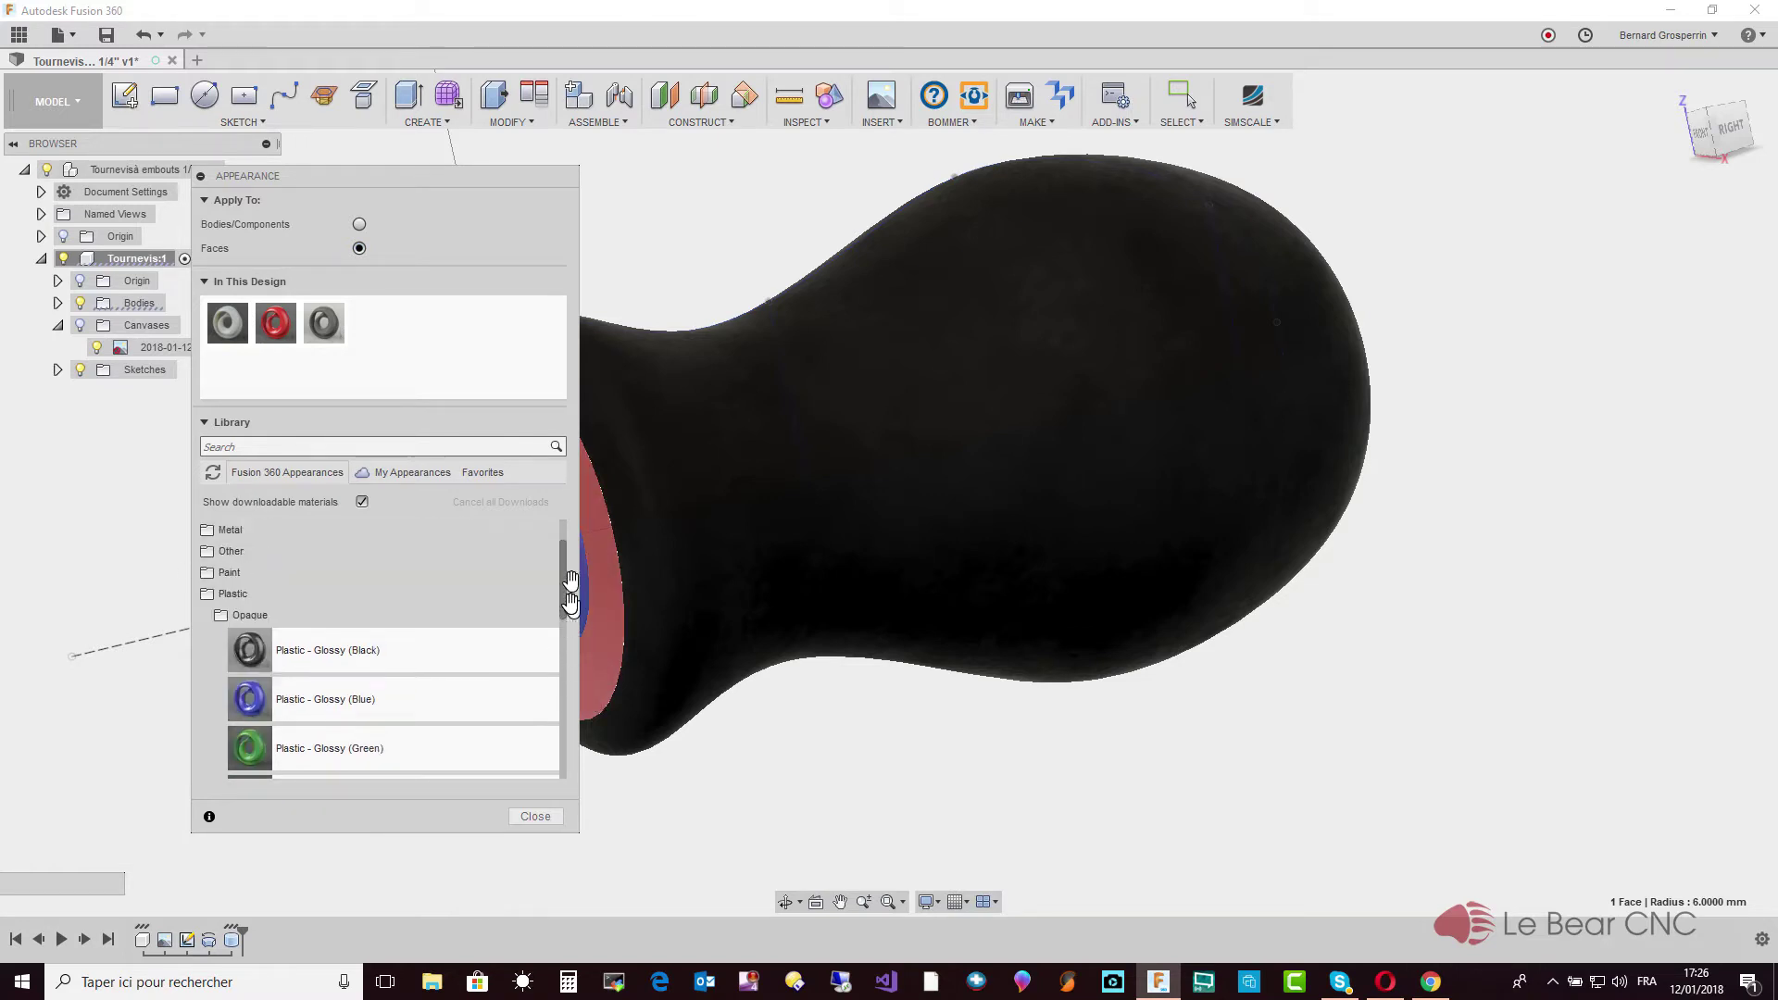
drag(561, 675, 563, 532)
Apply Metal > Steel > Steel - Satin to the shaft face and close Appearance
click(229, 572)
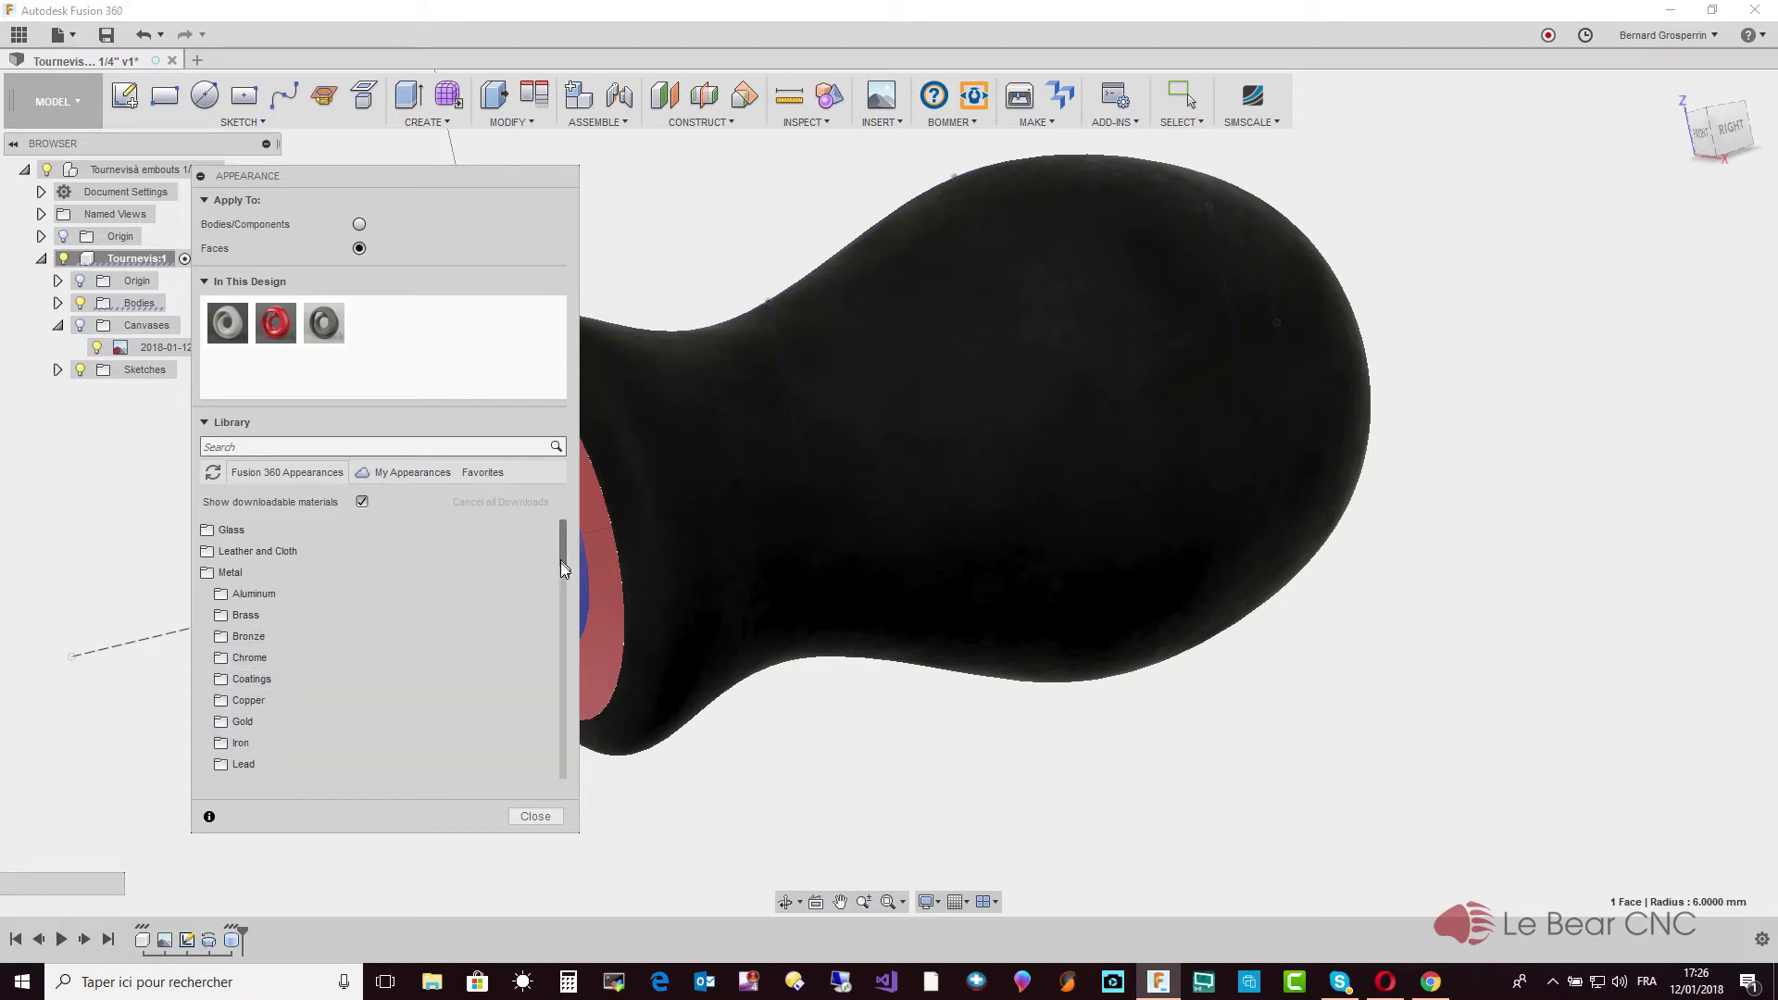
drag(562, 567, 562, 616)
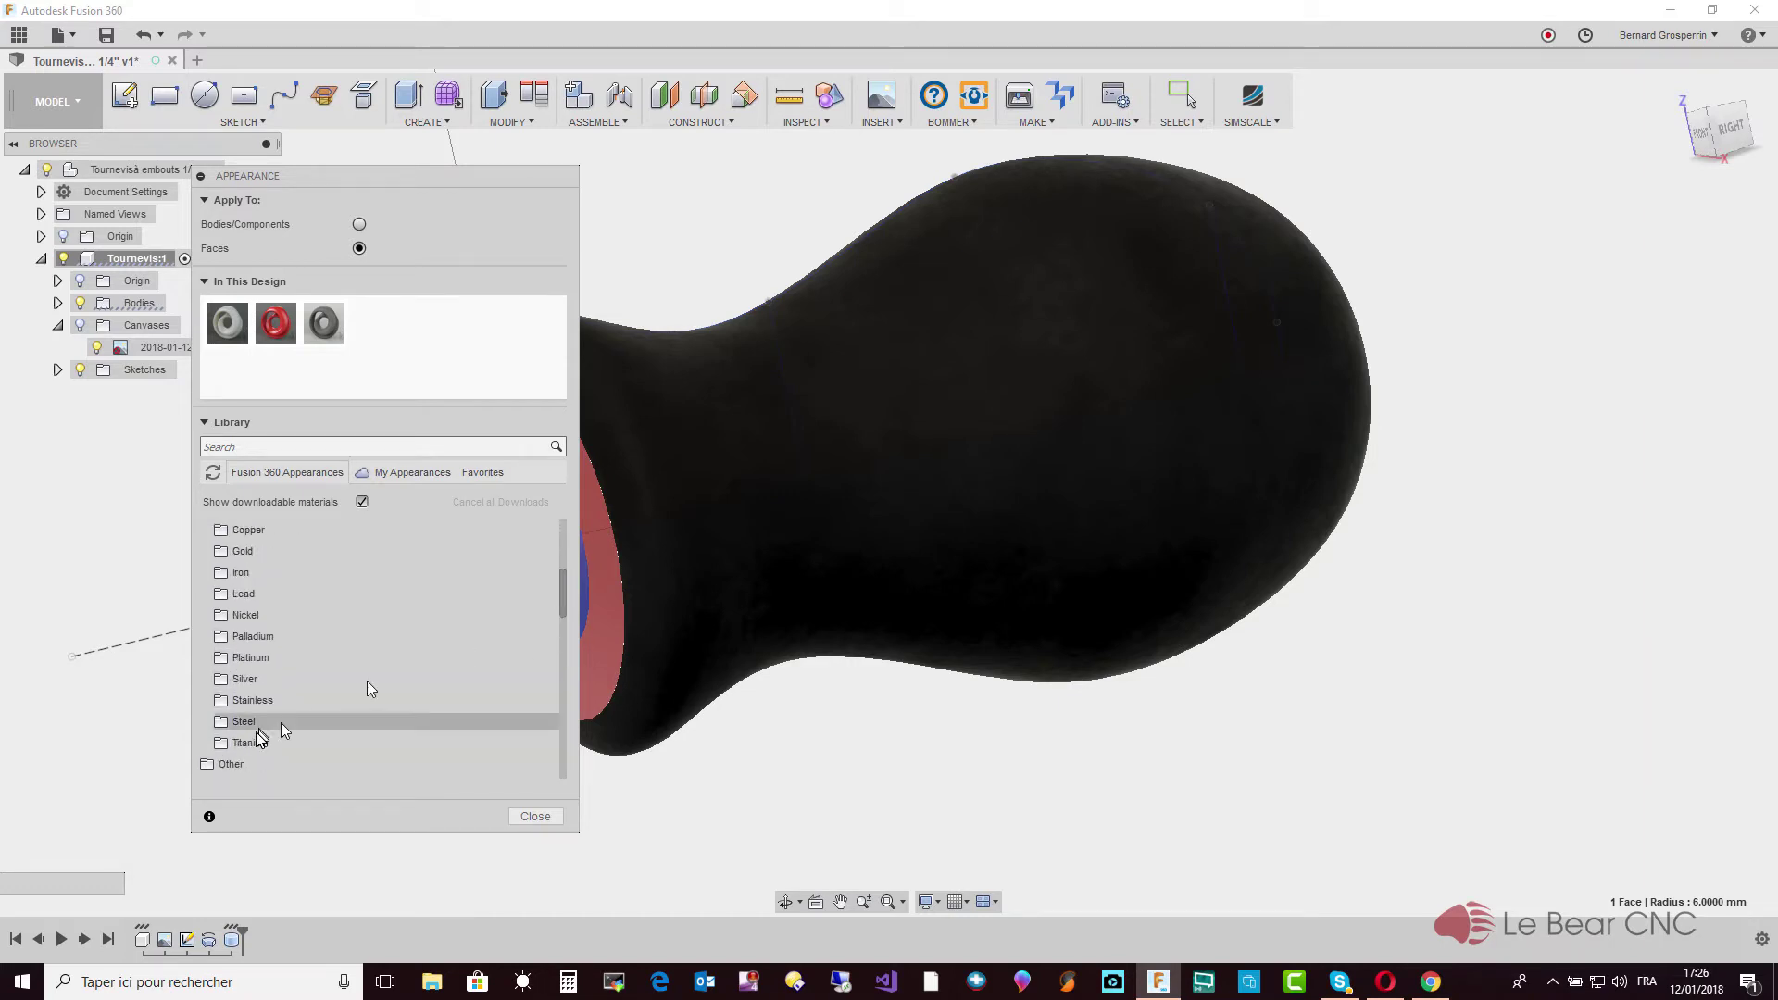
click(241, 730)
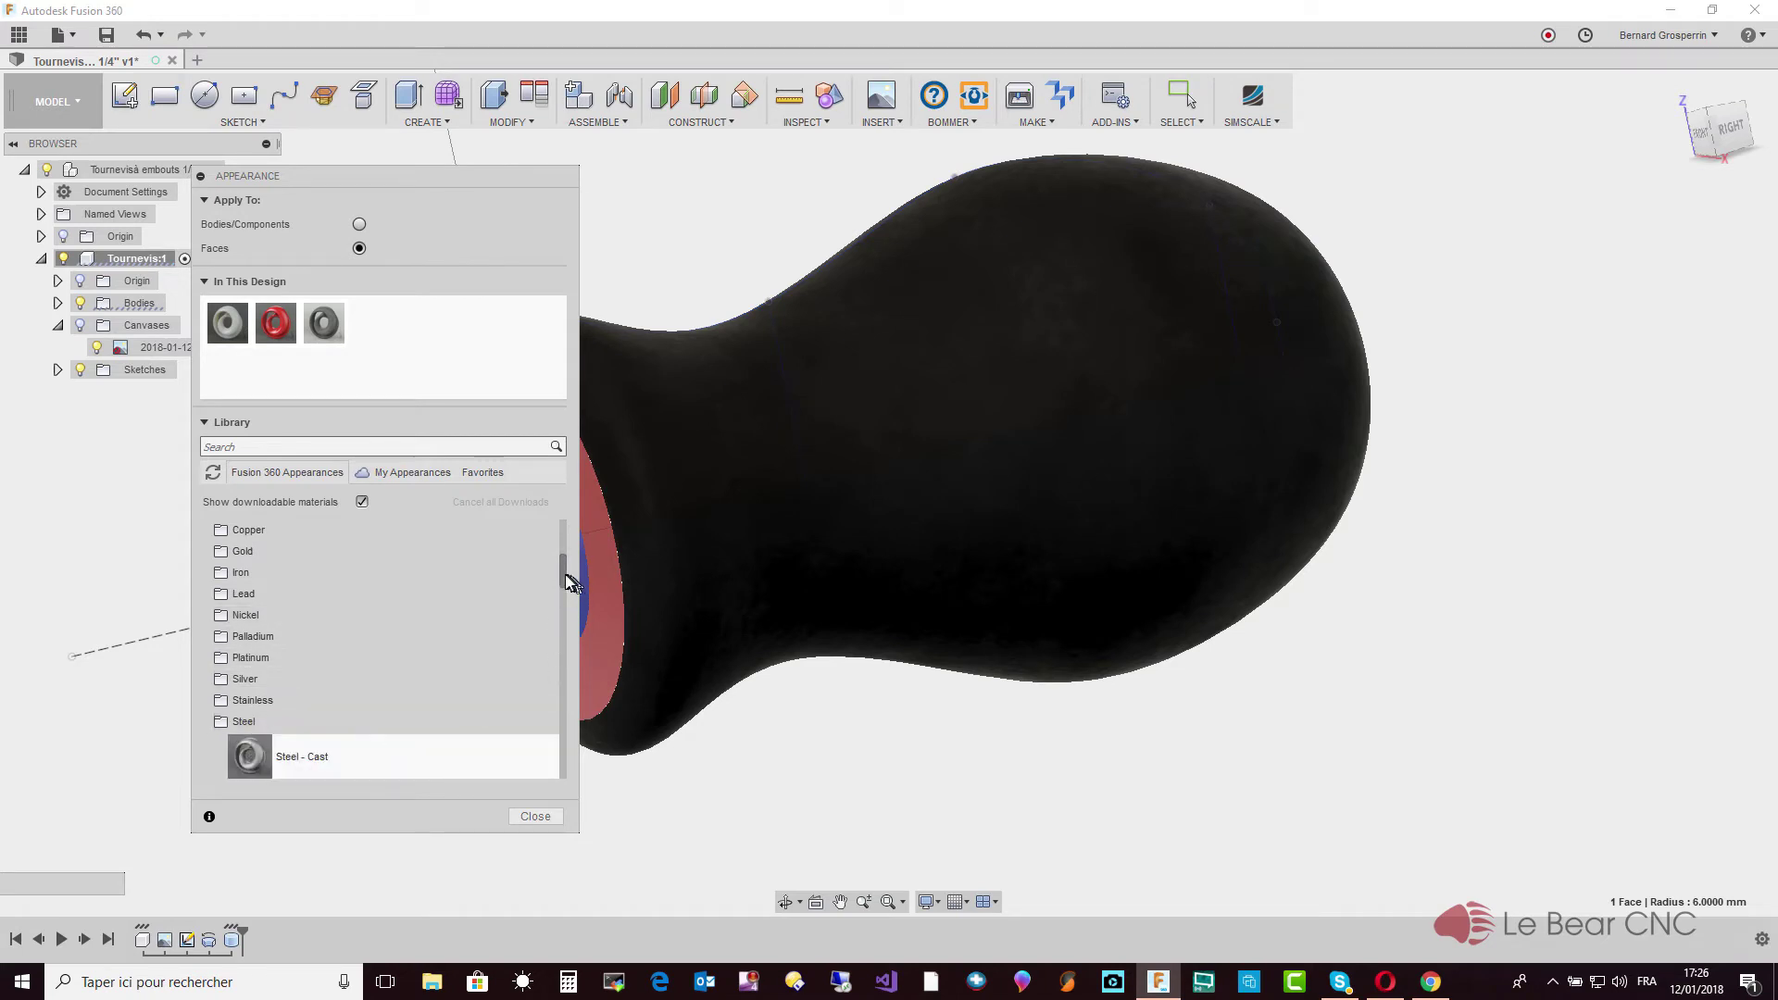
drag(565, 576, 557, 614)
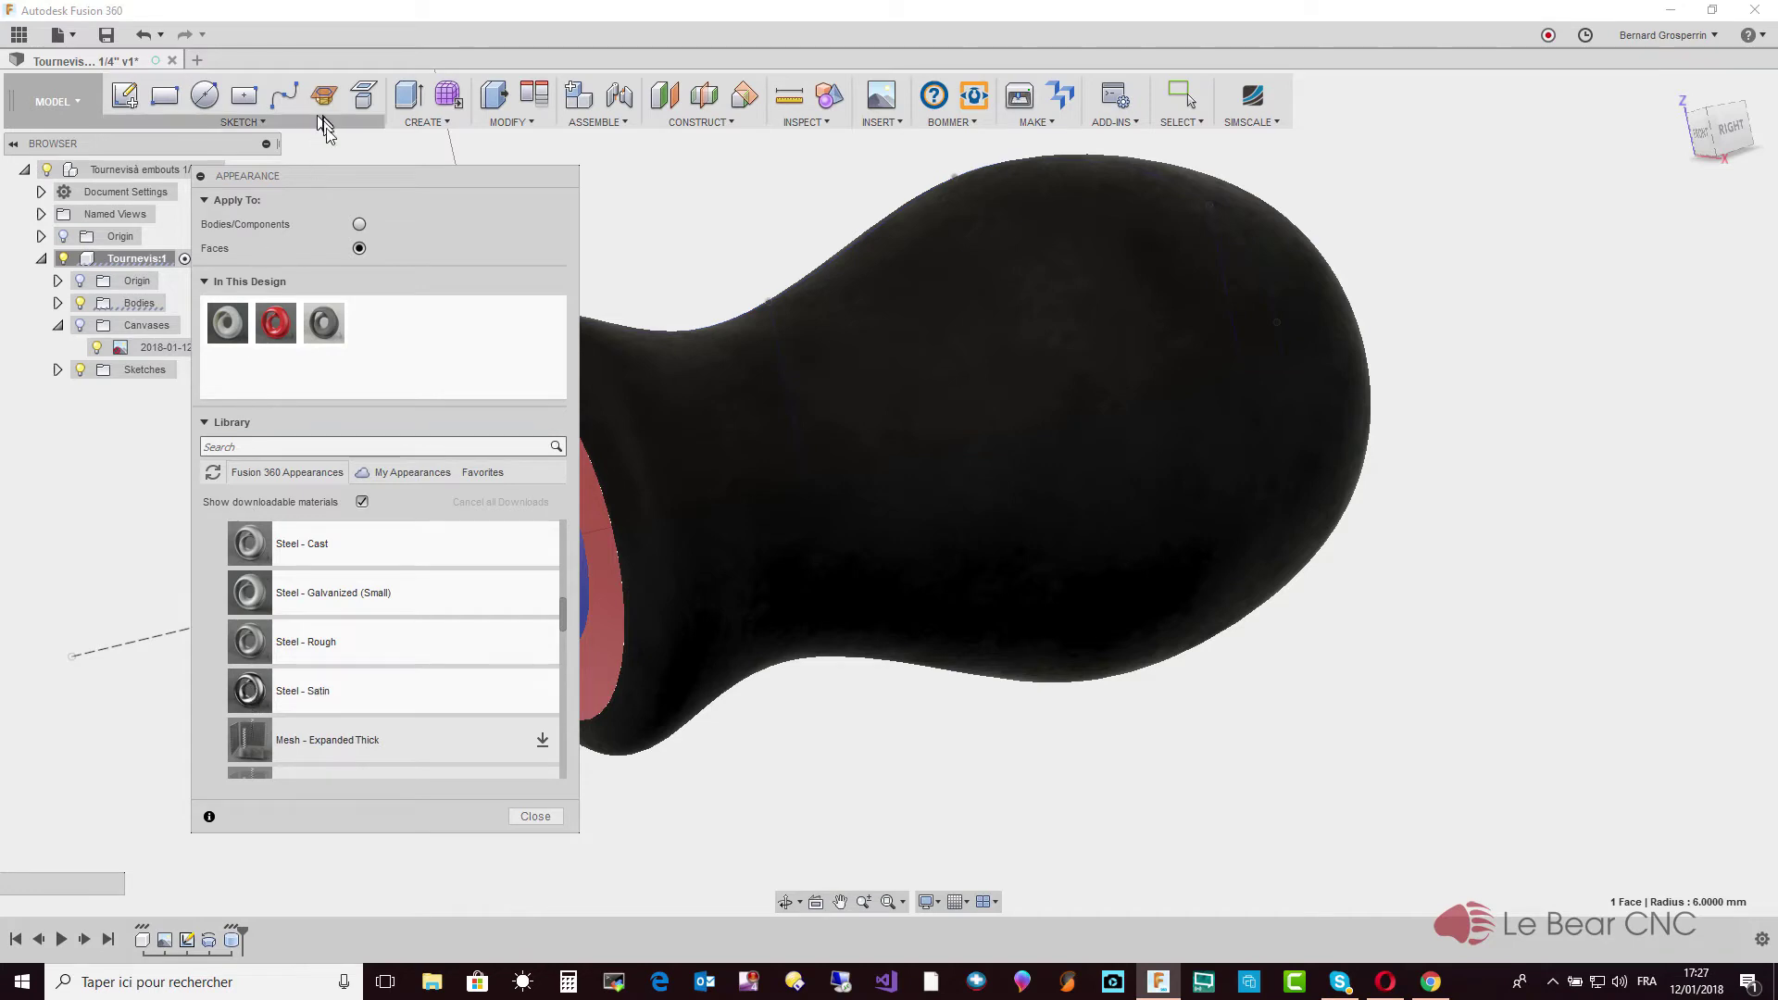
mouse_move(294, 176)
mouse_down()
mouse_move(833, 242)
mouse_move(1004, 140)
mouse_up()
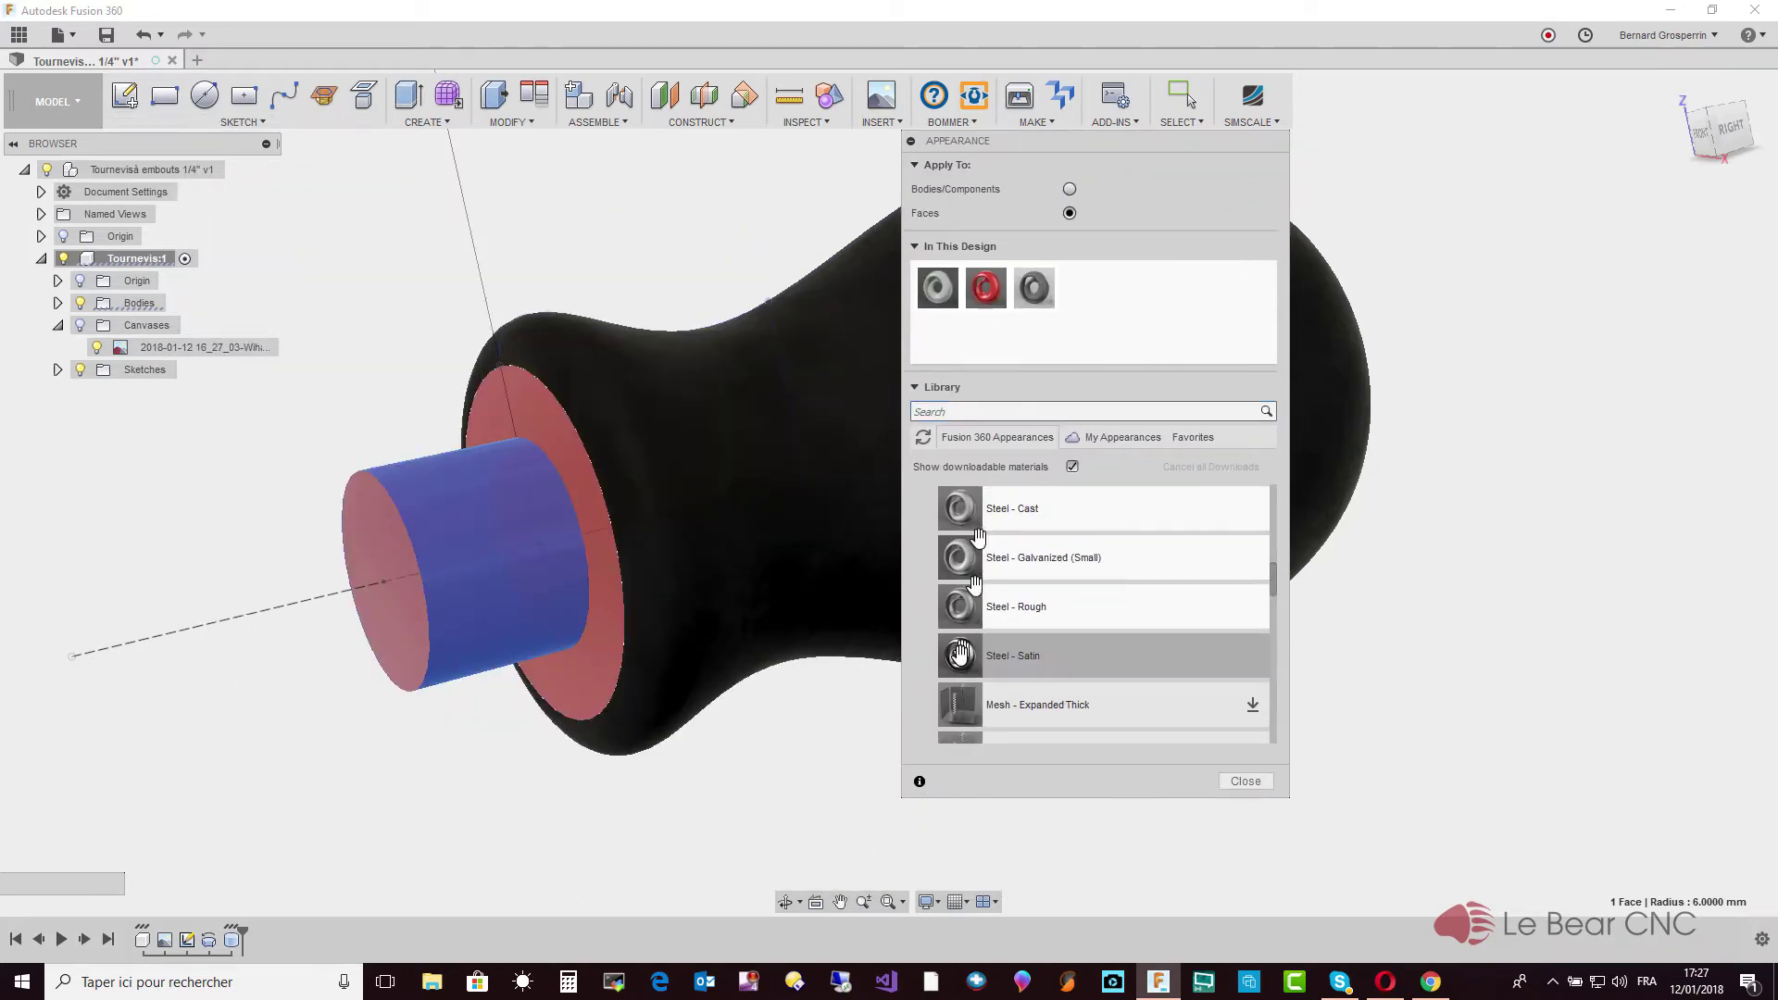
mouse_move(958, 654)
mouse_down()
mouse_move(516, 634)
mouse_move(492, 615)
mouse_up()
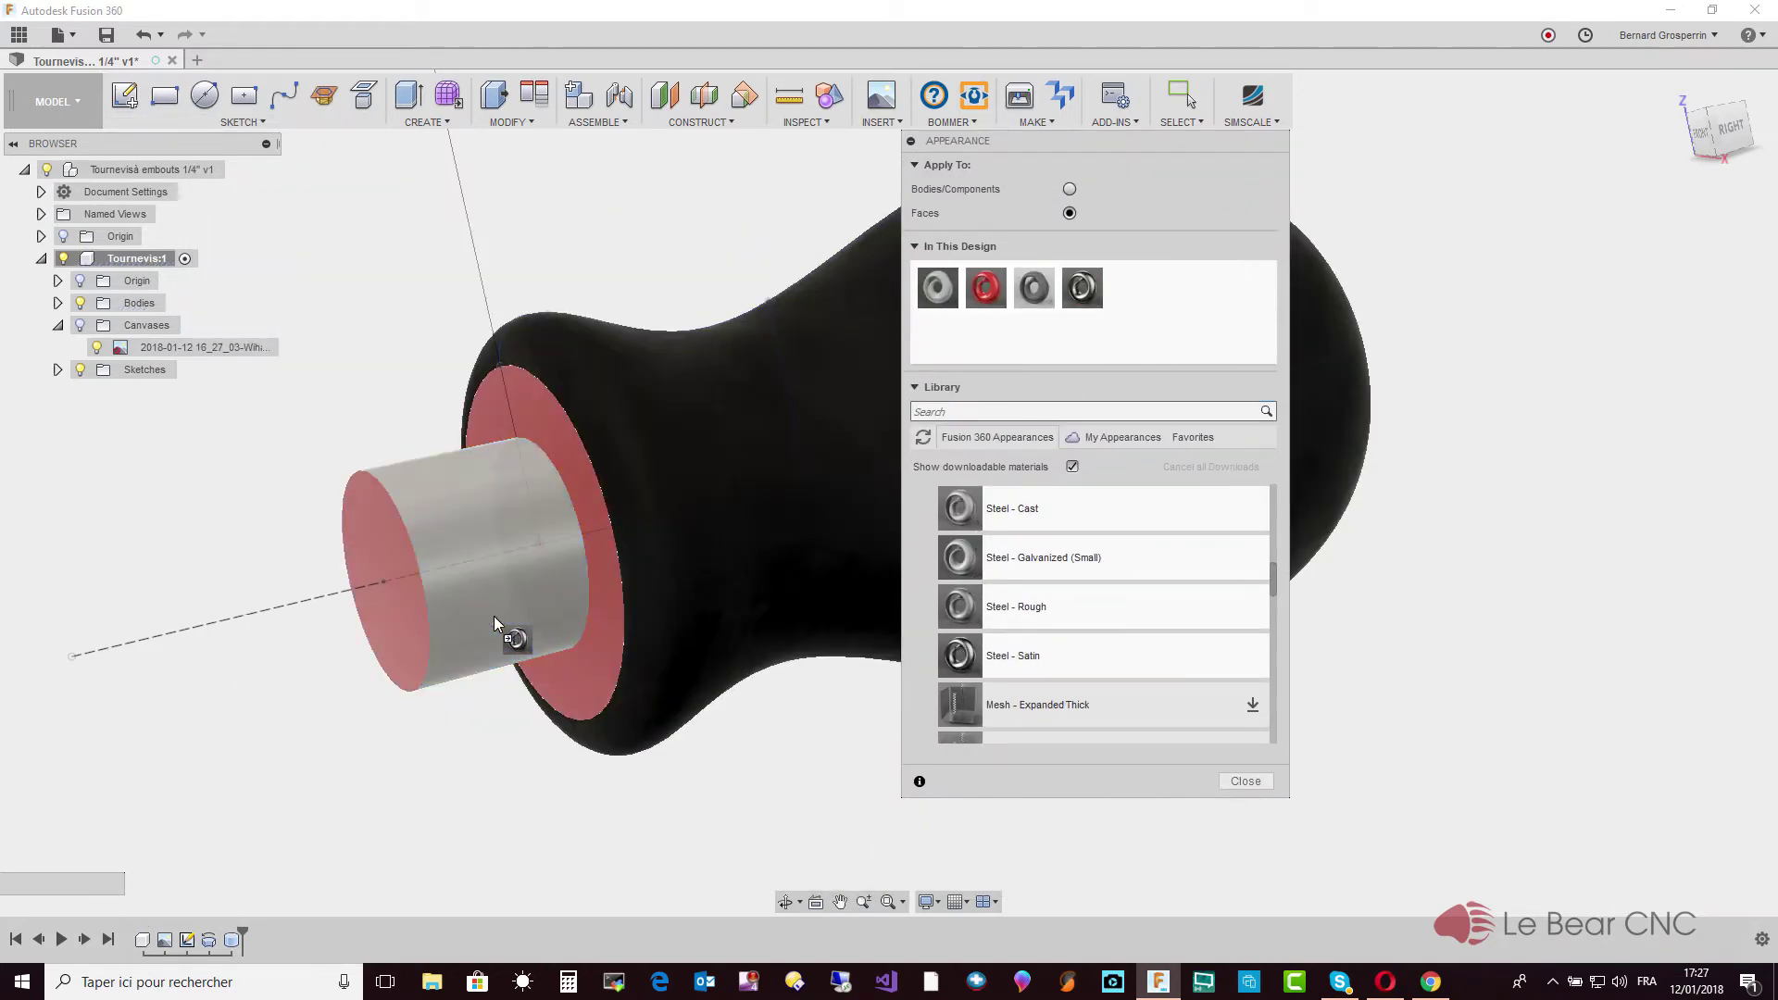
drag(958, 654, 404, 623)
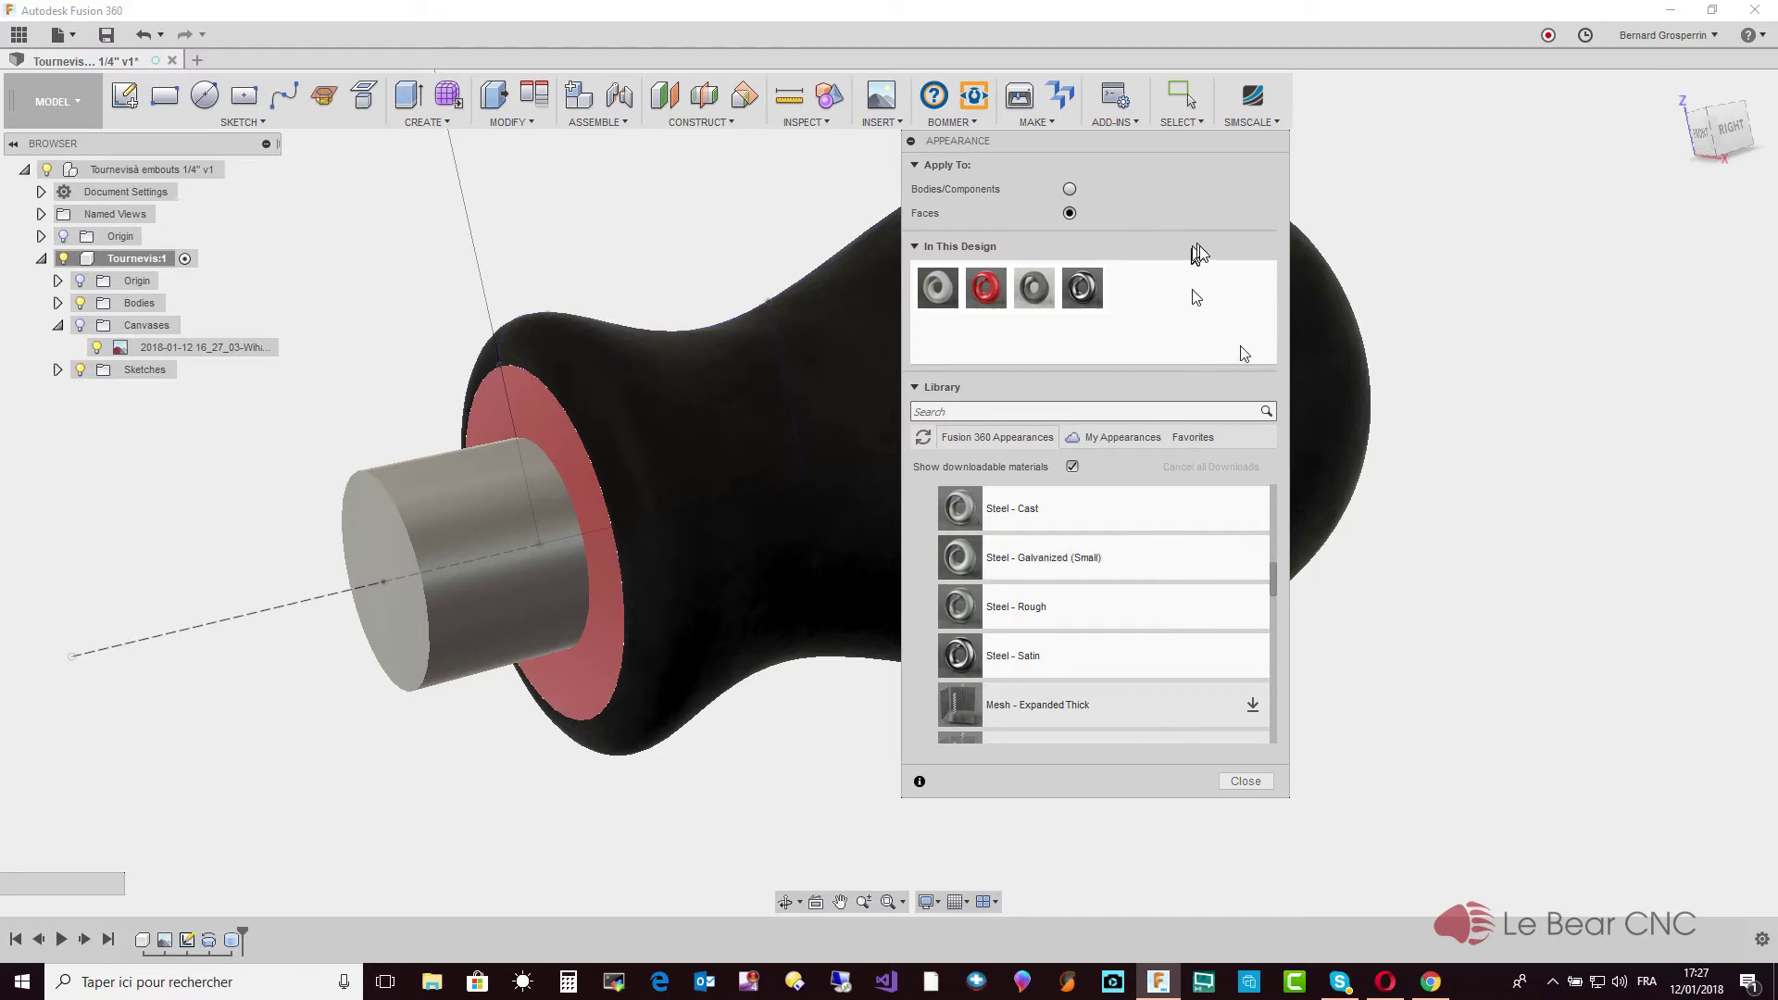
click(1246, 780)
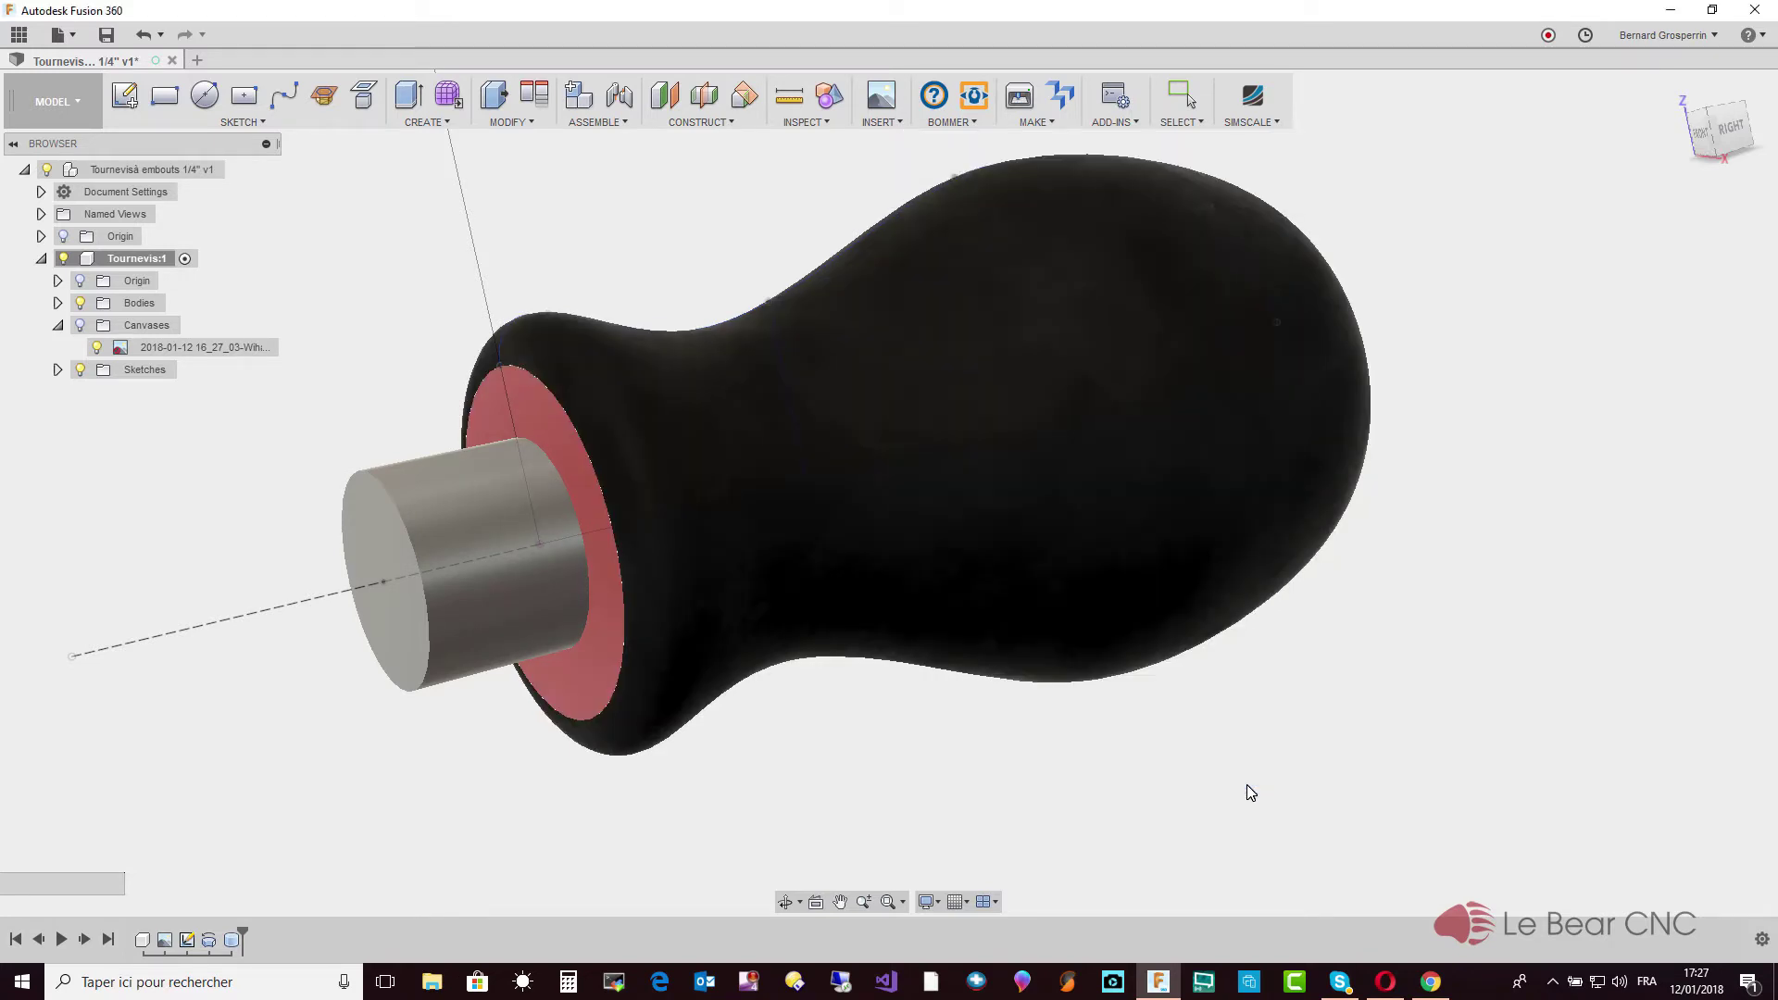
Orbit to face the shaft end and start a new sketch
mouse_move(1247, 786)
shift+middle_down()
mouse_move(892, 671)
mouse_move(766, 663)
mouse_move(737, 578)
mouse_move(626, 574)
mouse_move(531, 599)
shift+middle_up()
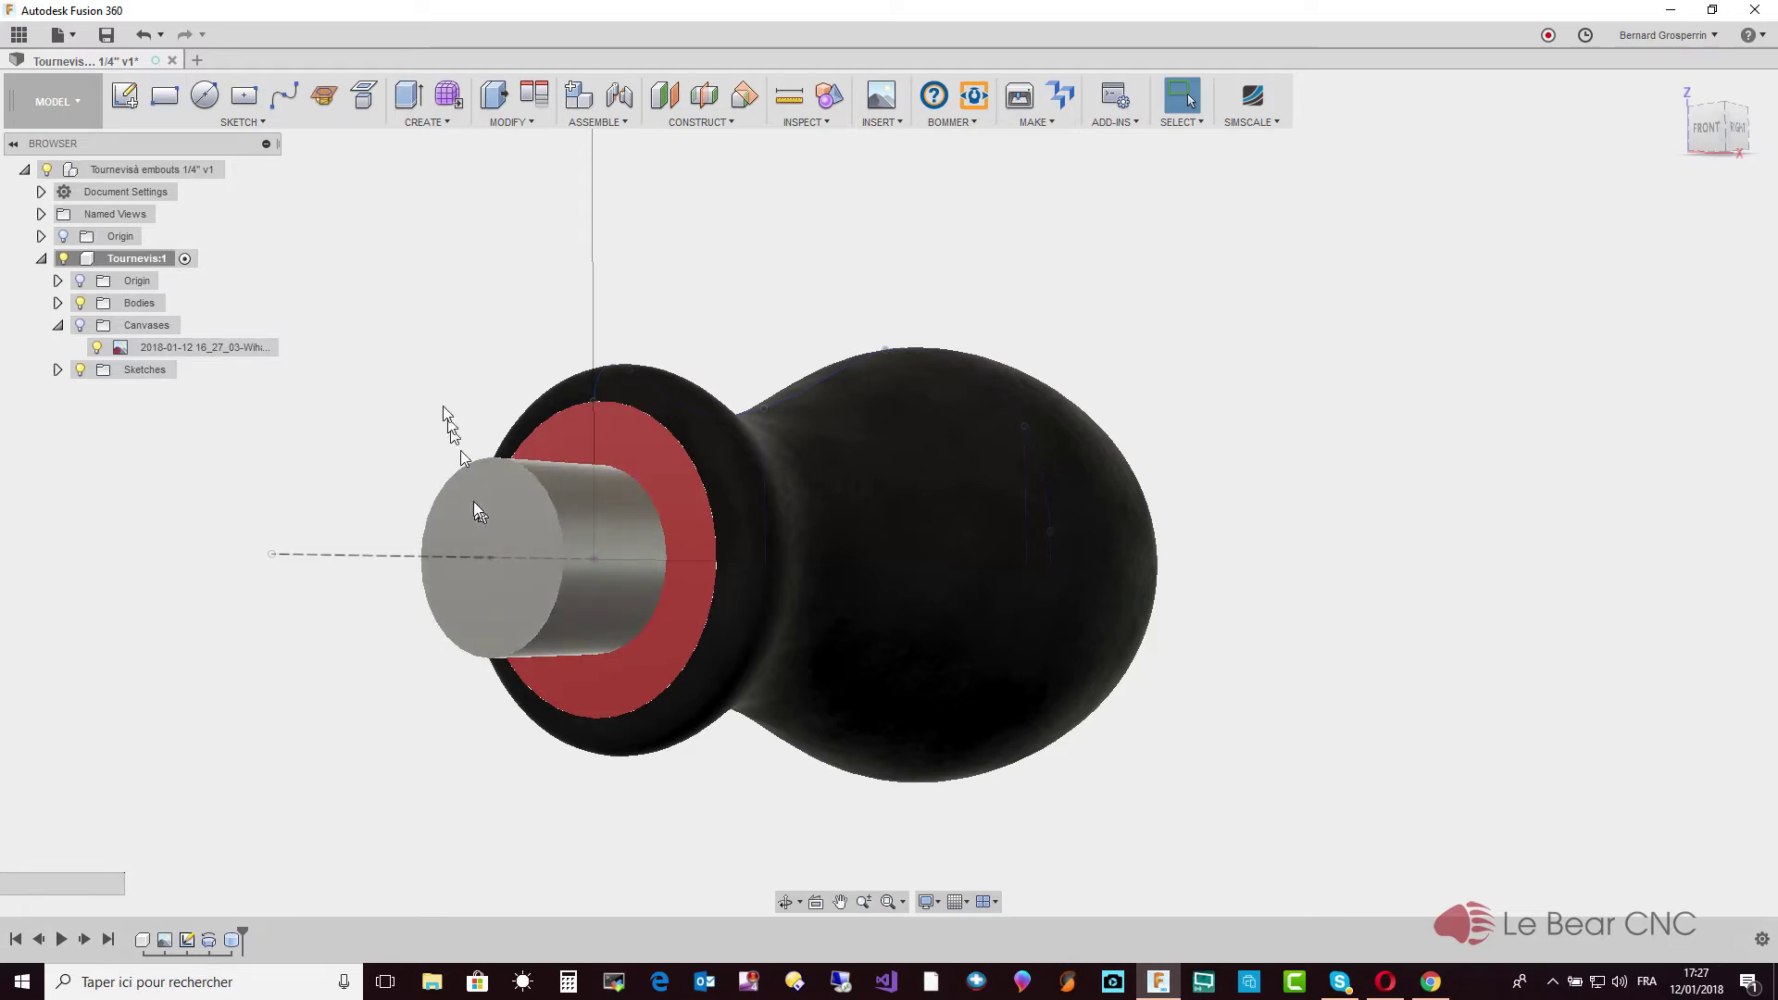
click(430, 120)
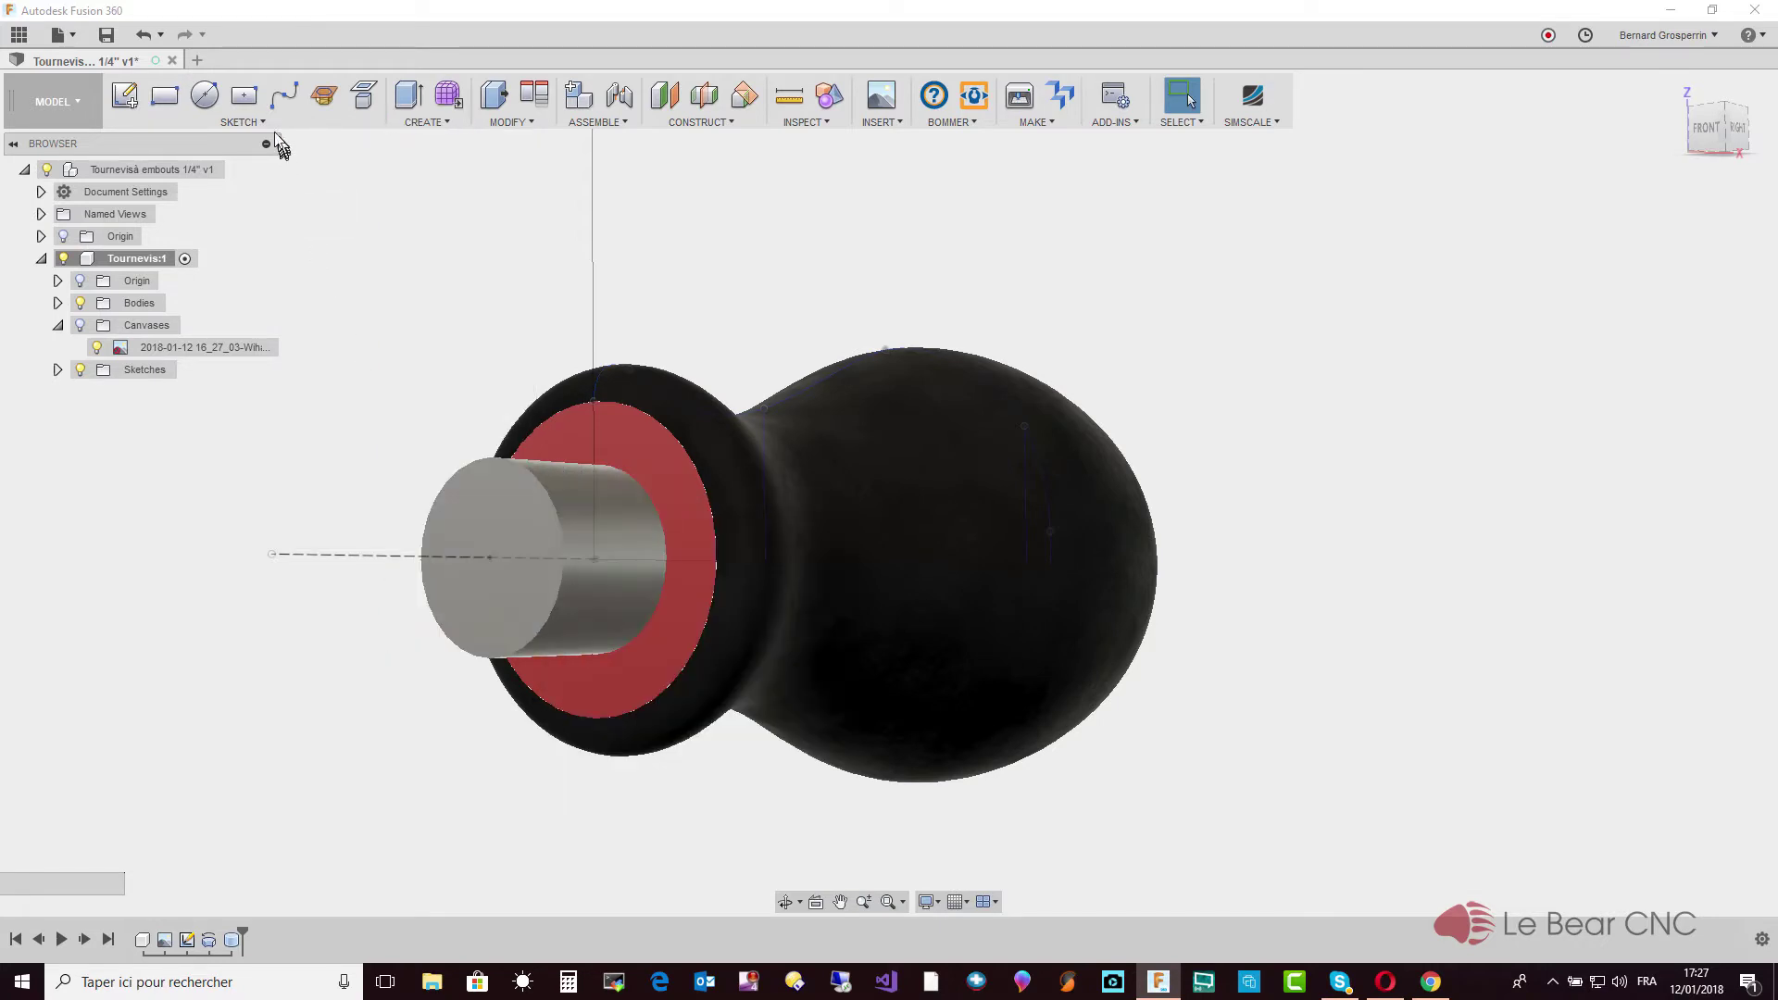
click(124, 95)
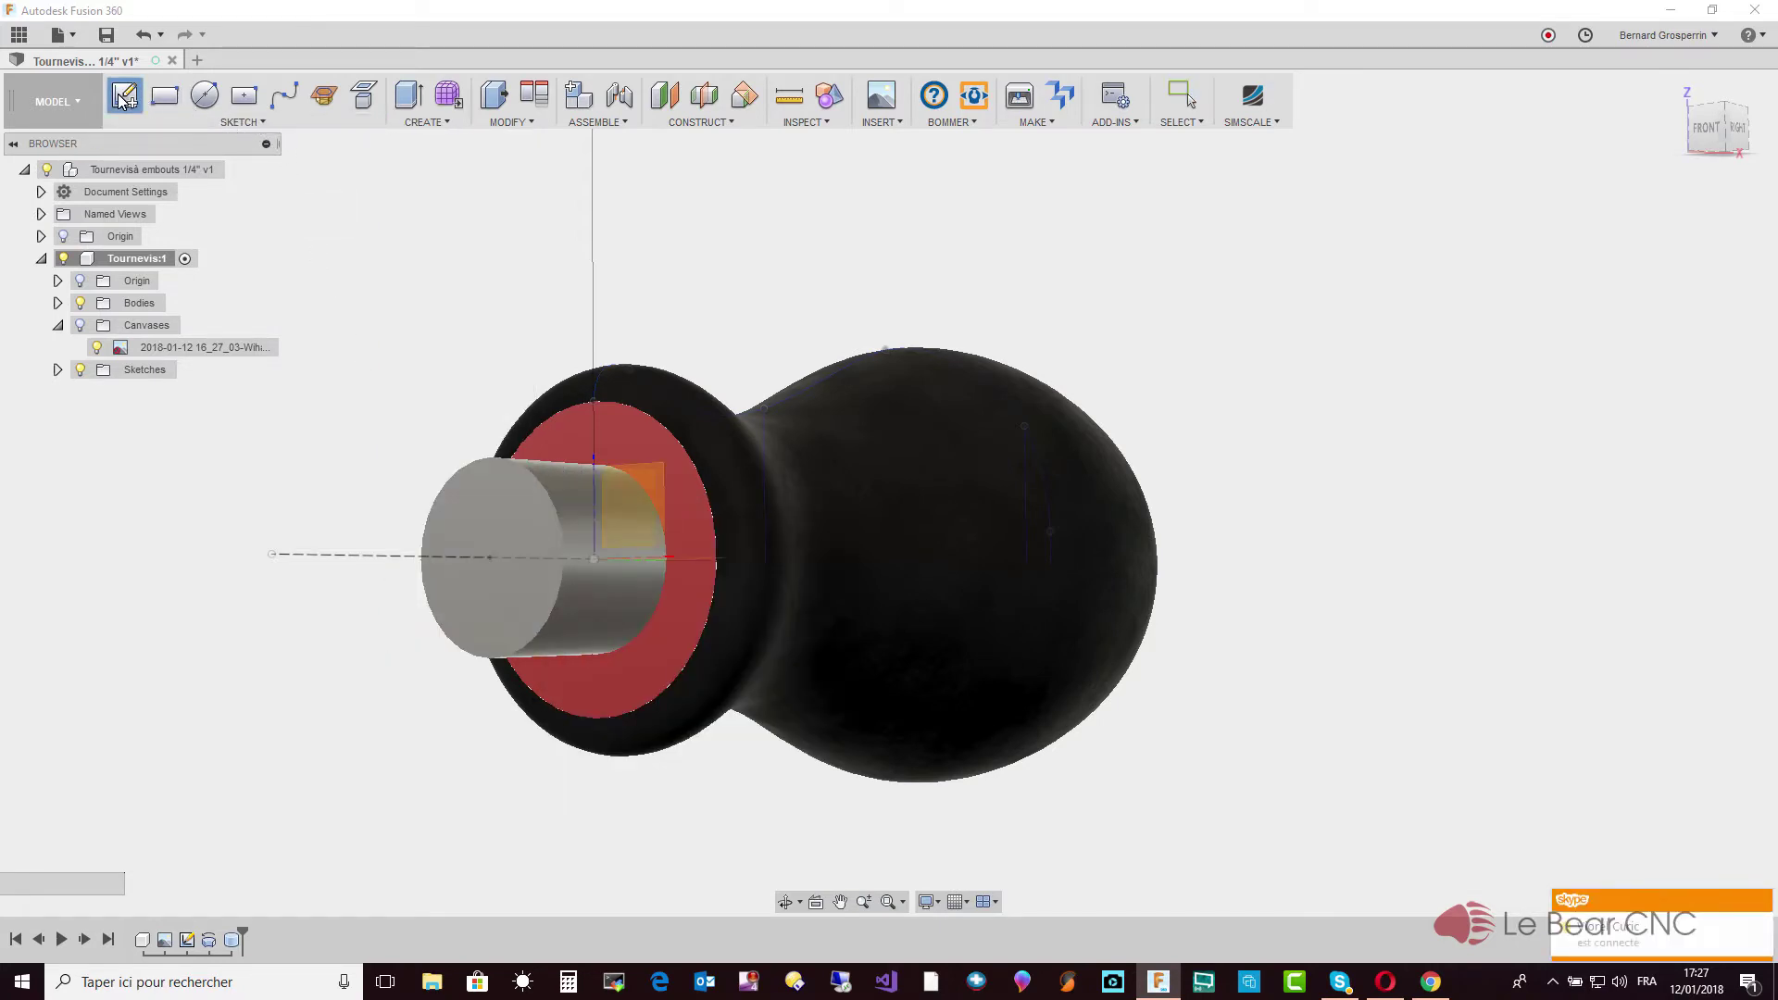
Sketch on the front plane, then preview and cancel an inscribed polygon at the origin
click(412, 586)
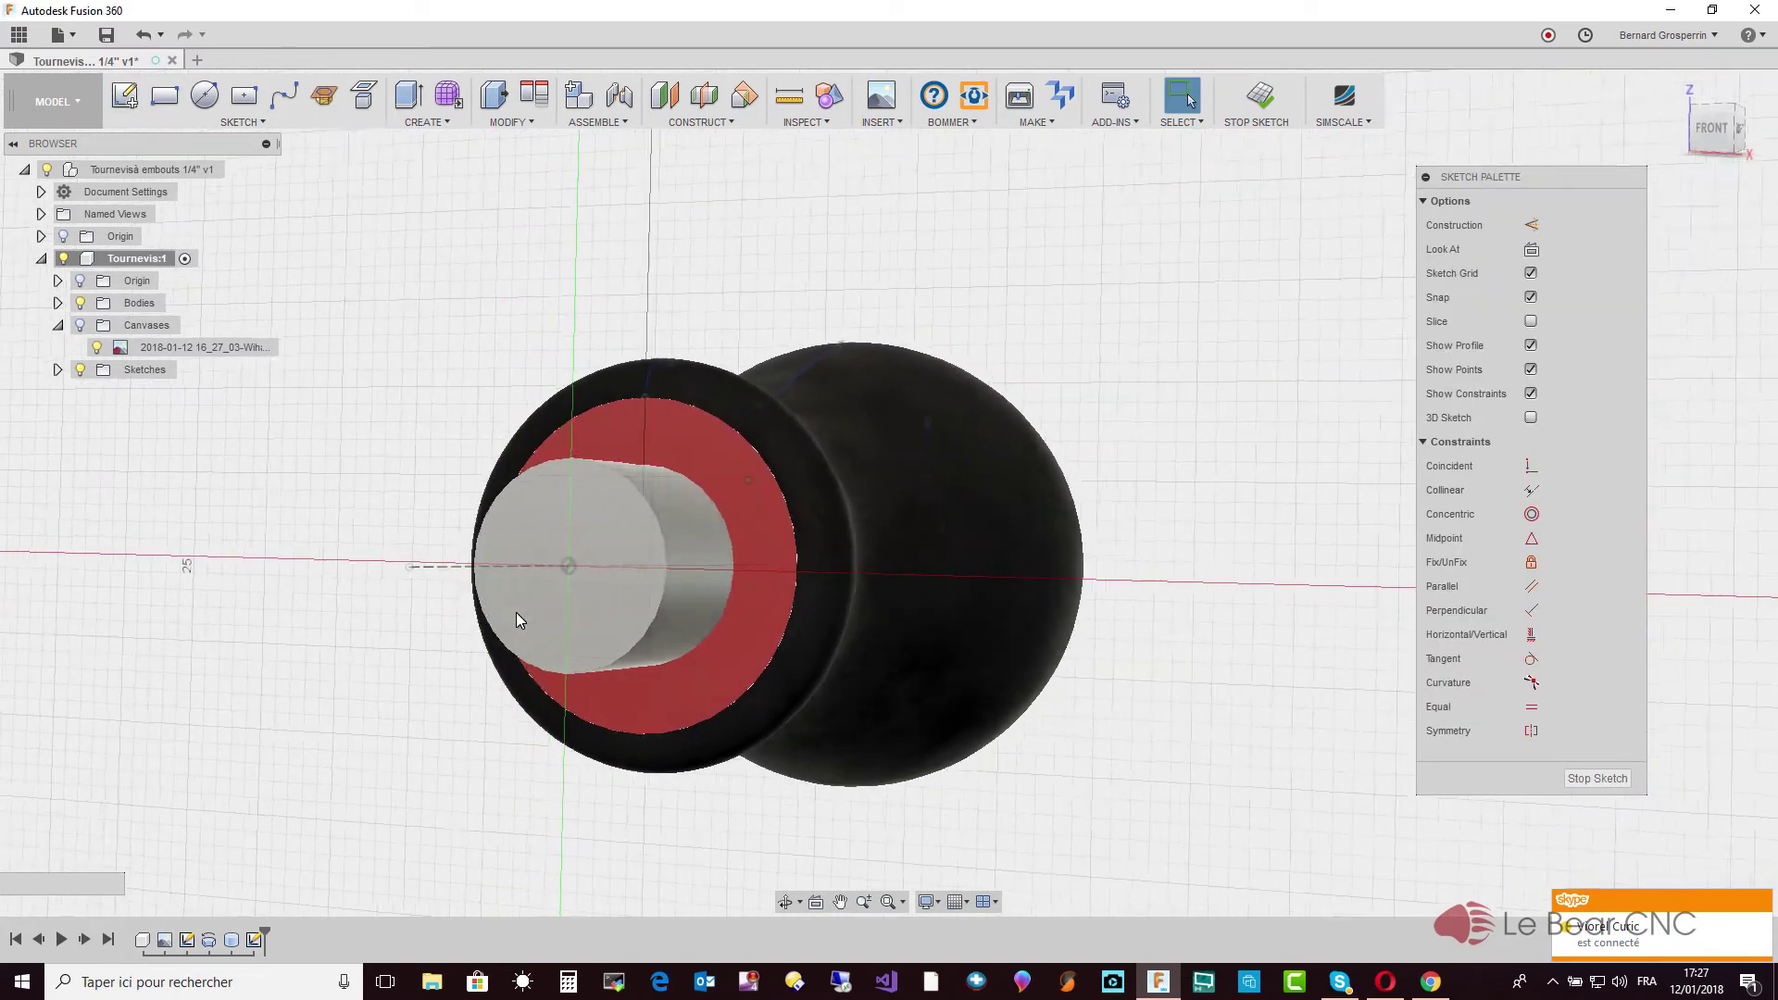
click(243, 122)
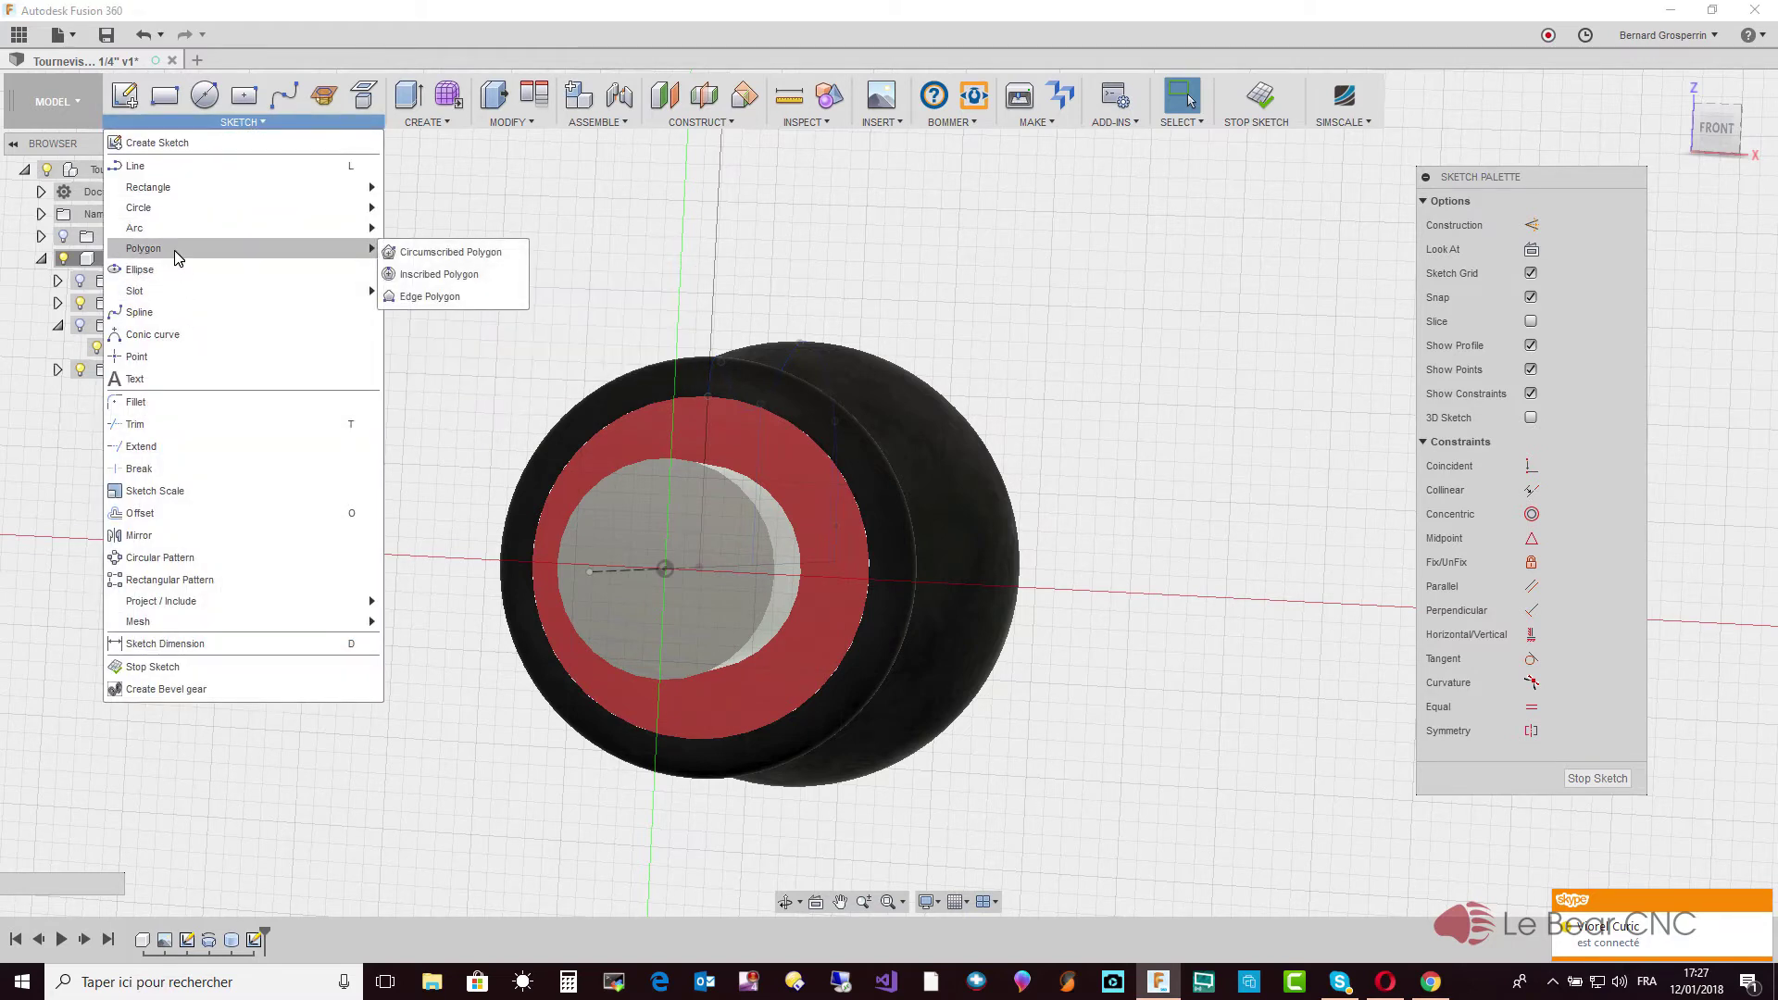
mouse_move(143, 247)
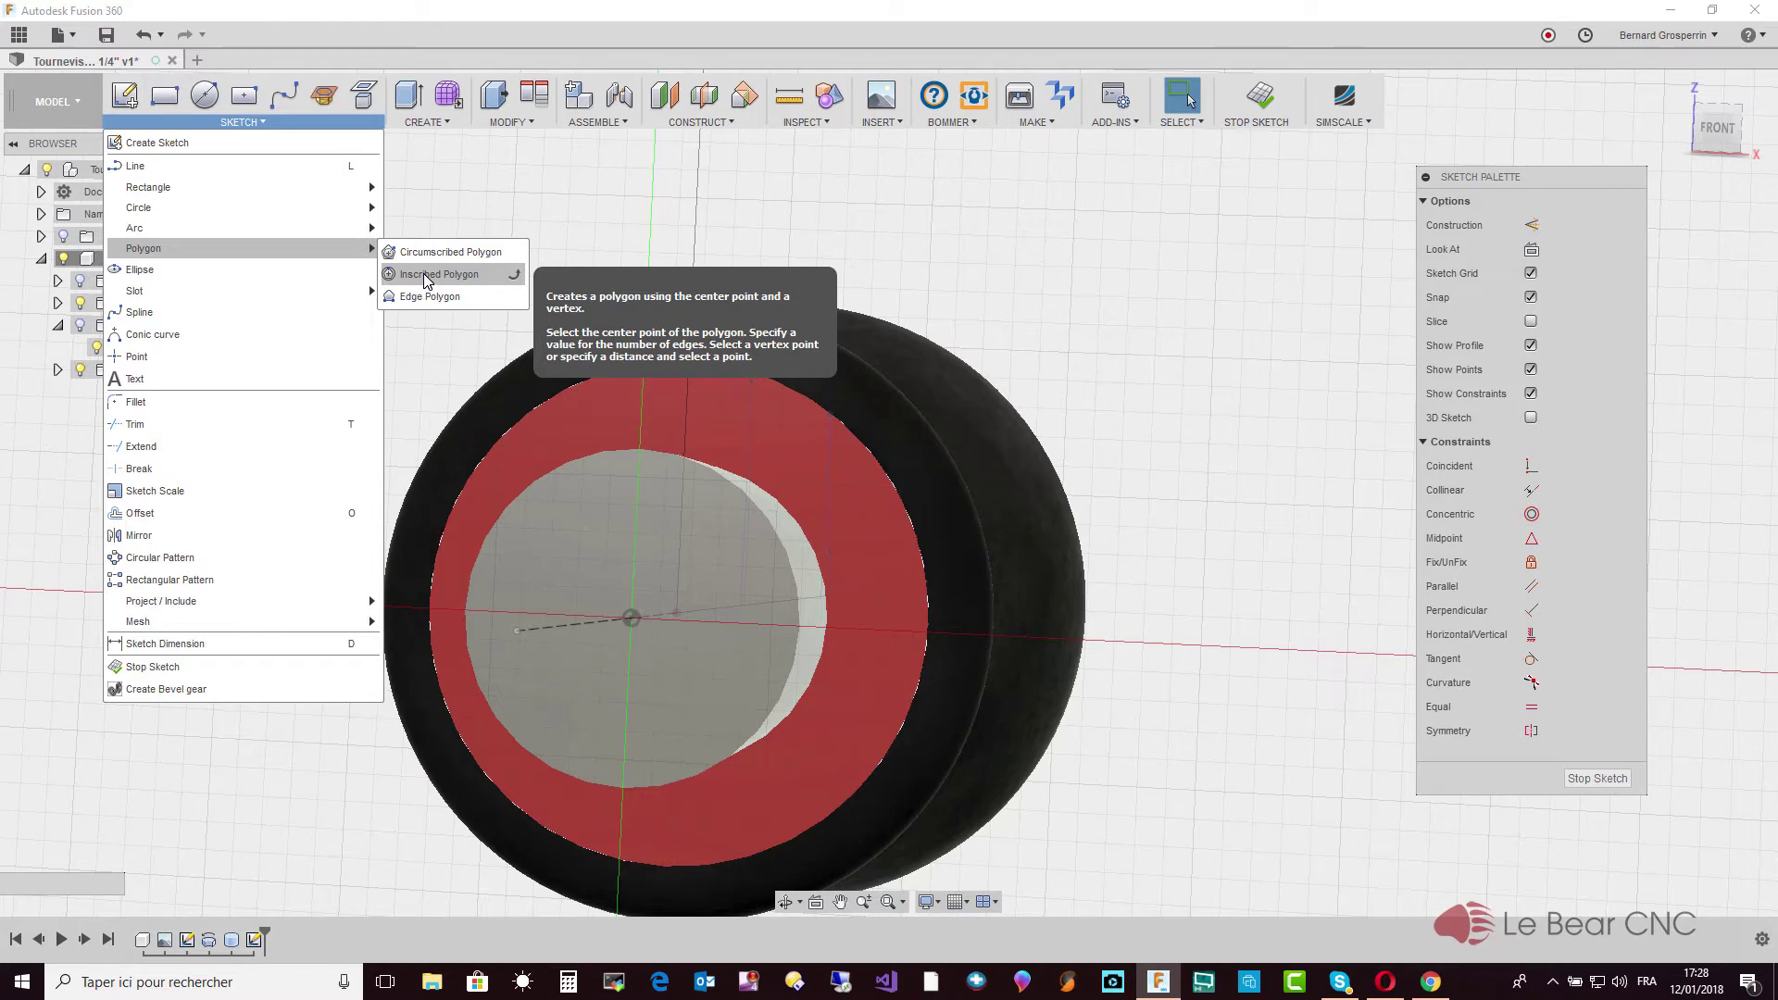
click(426, 281)
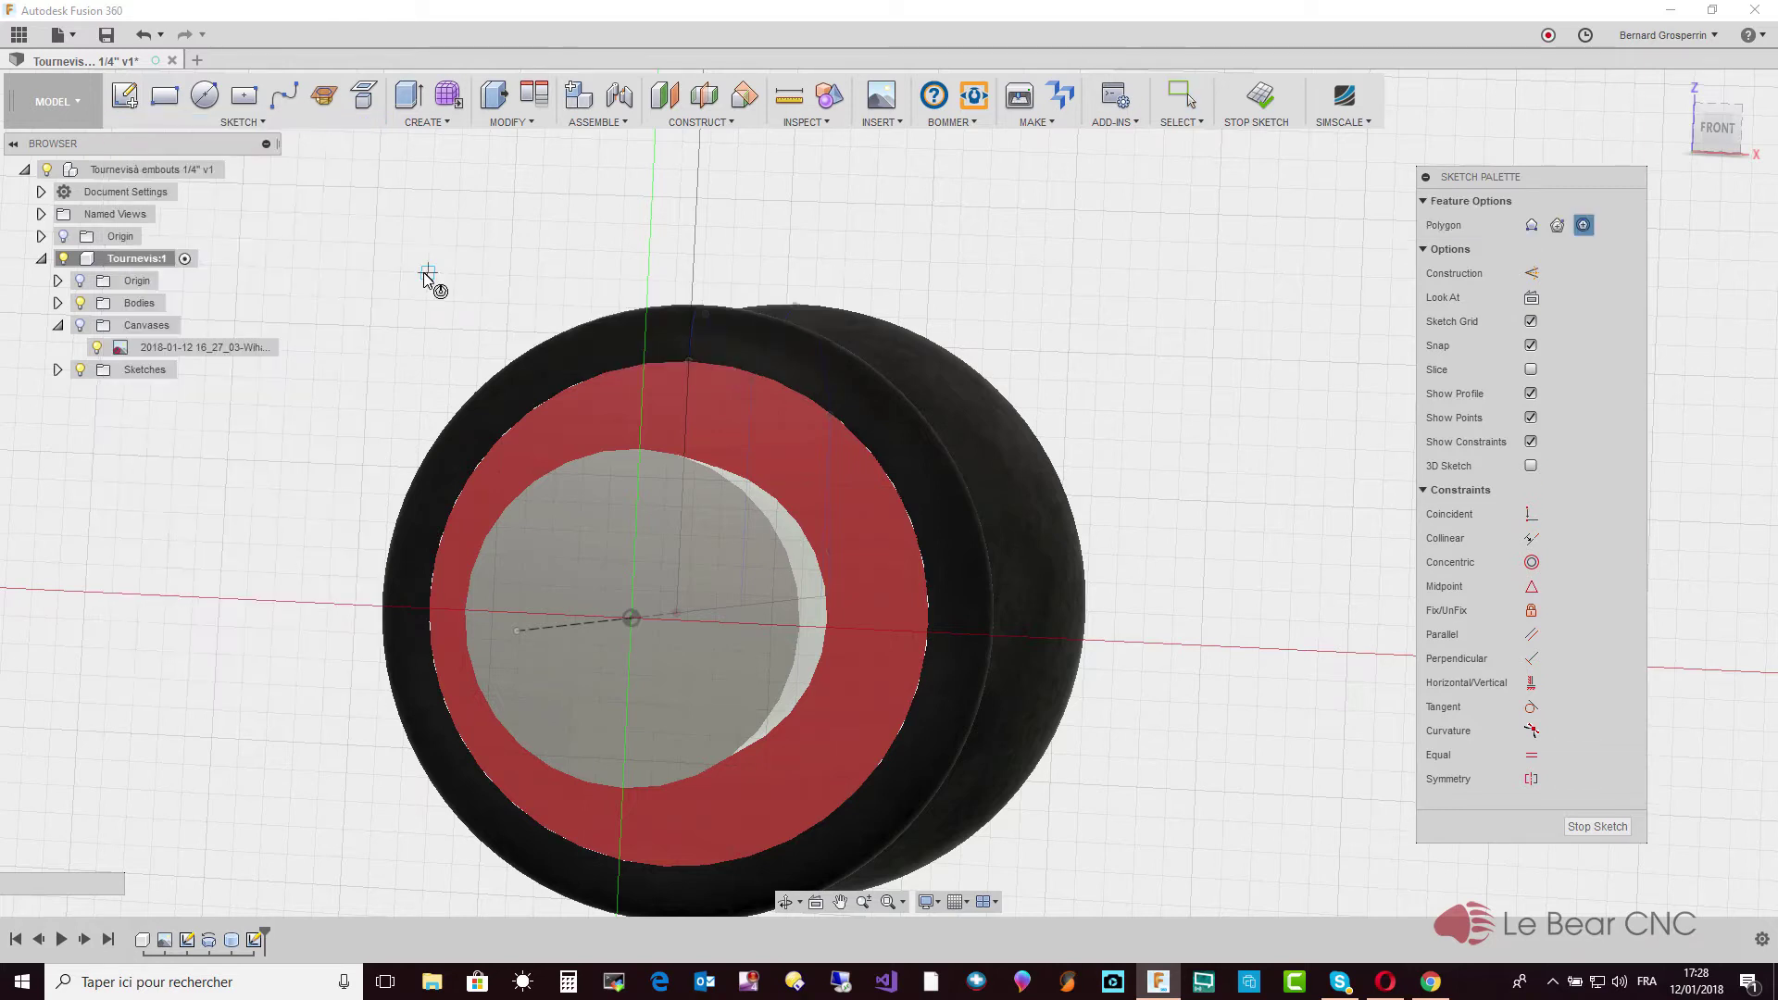
click(631, 618)
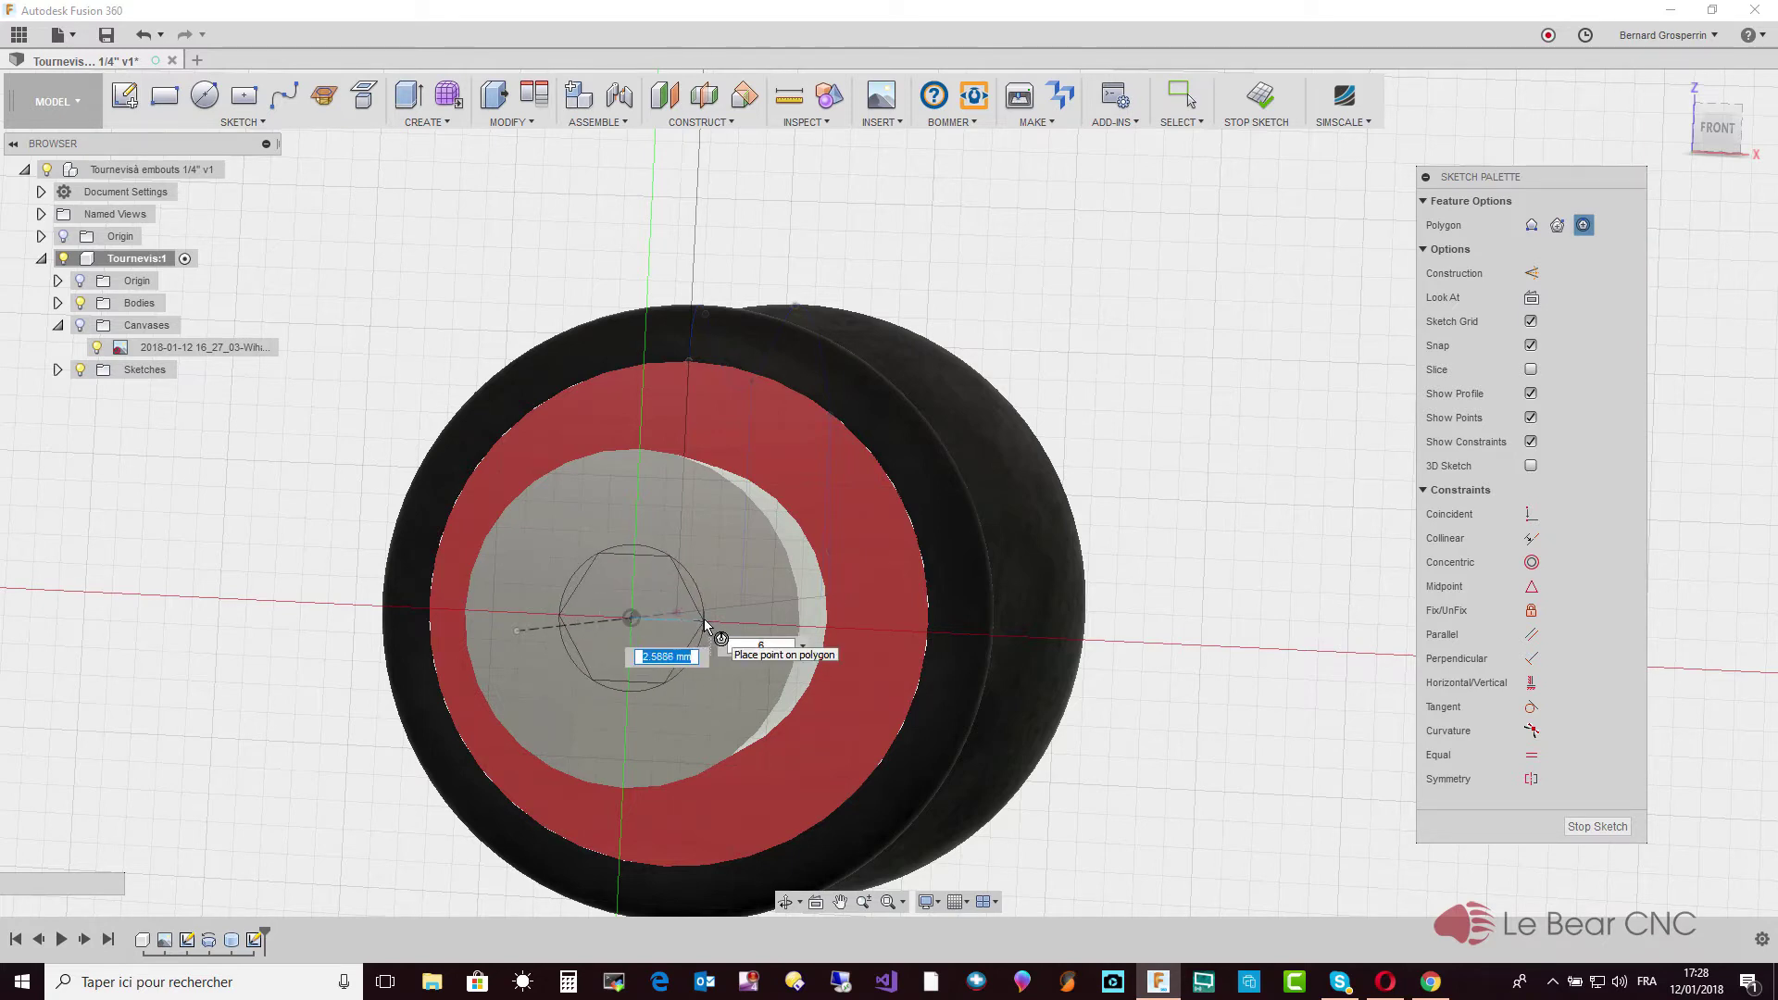
key(Escape)
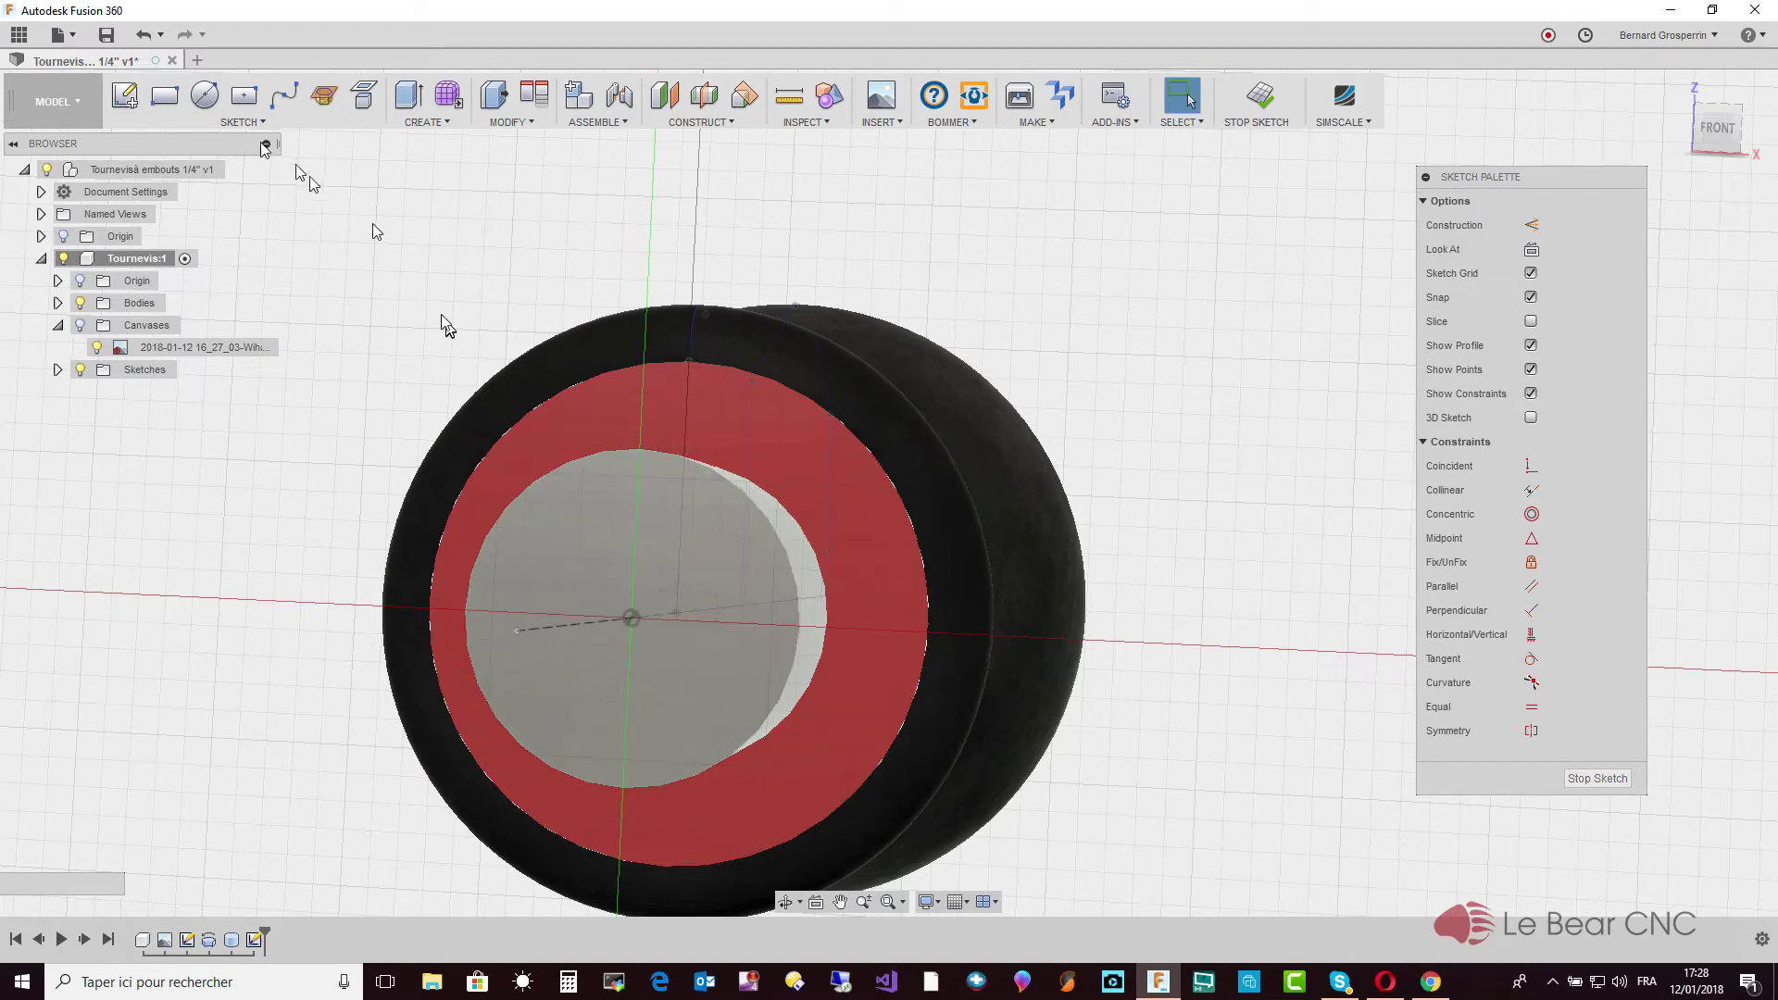
Start a circumscribed polygon centred at the origin, entering a 4/4 size
click(243, 123)
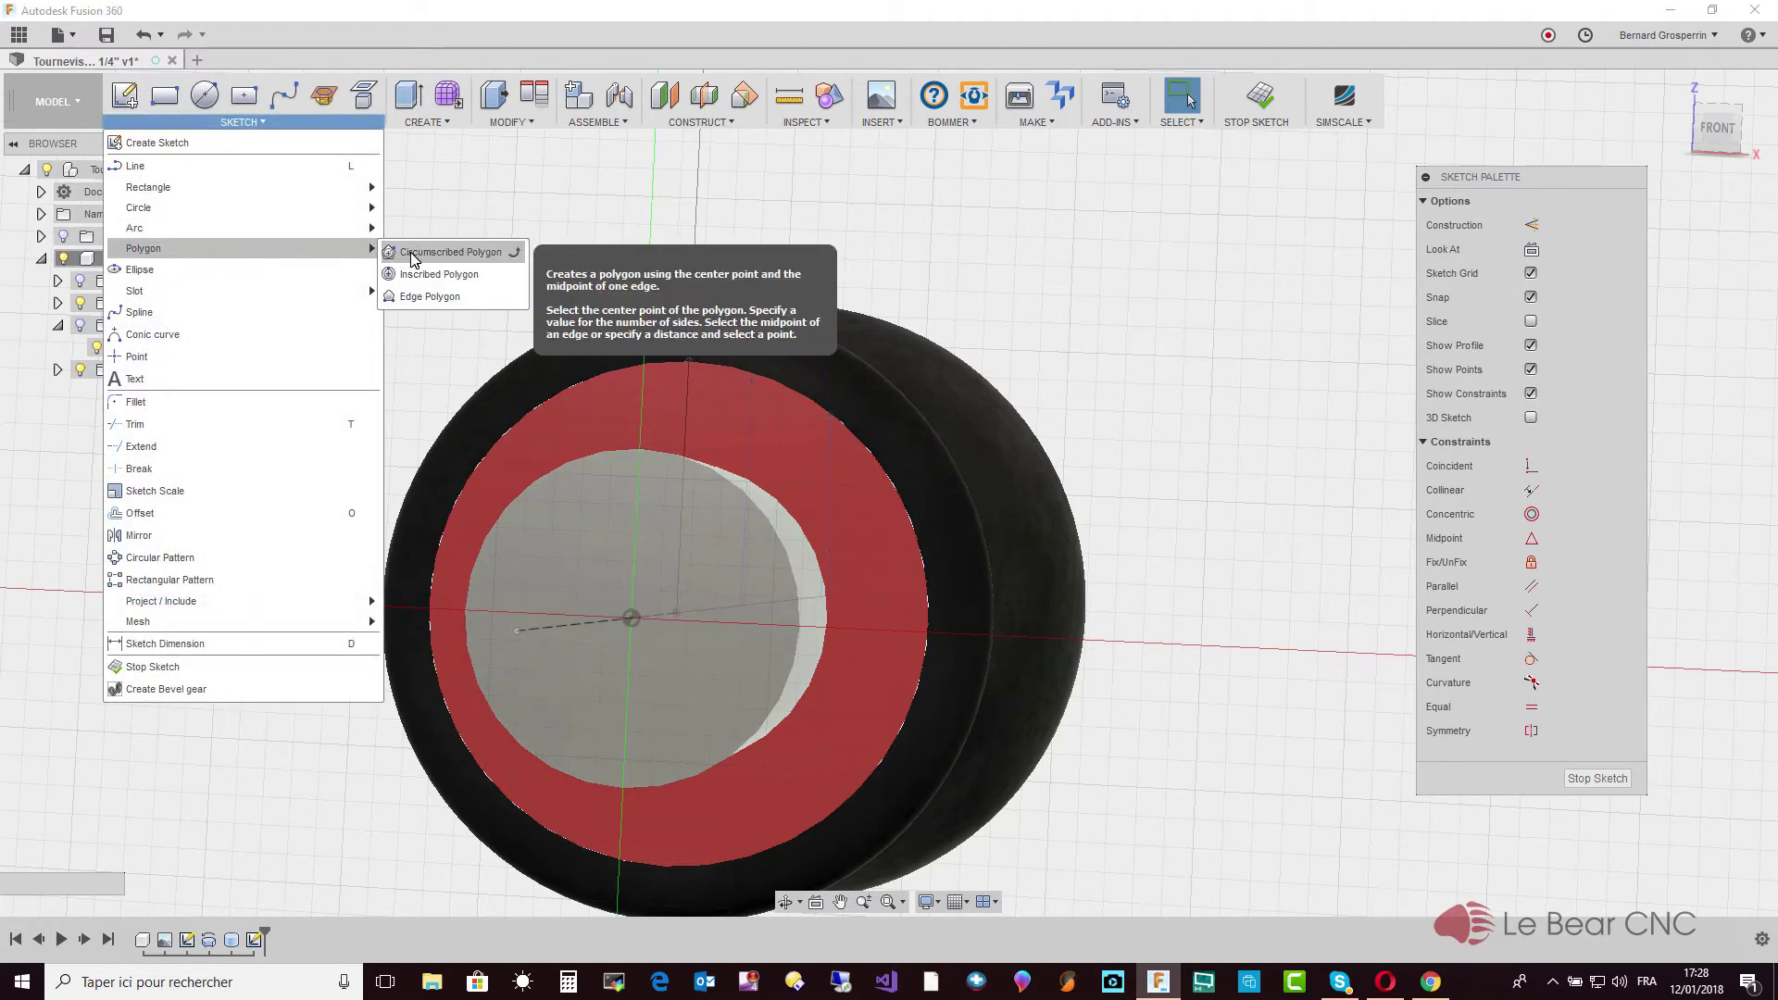
click(410, 257)
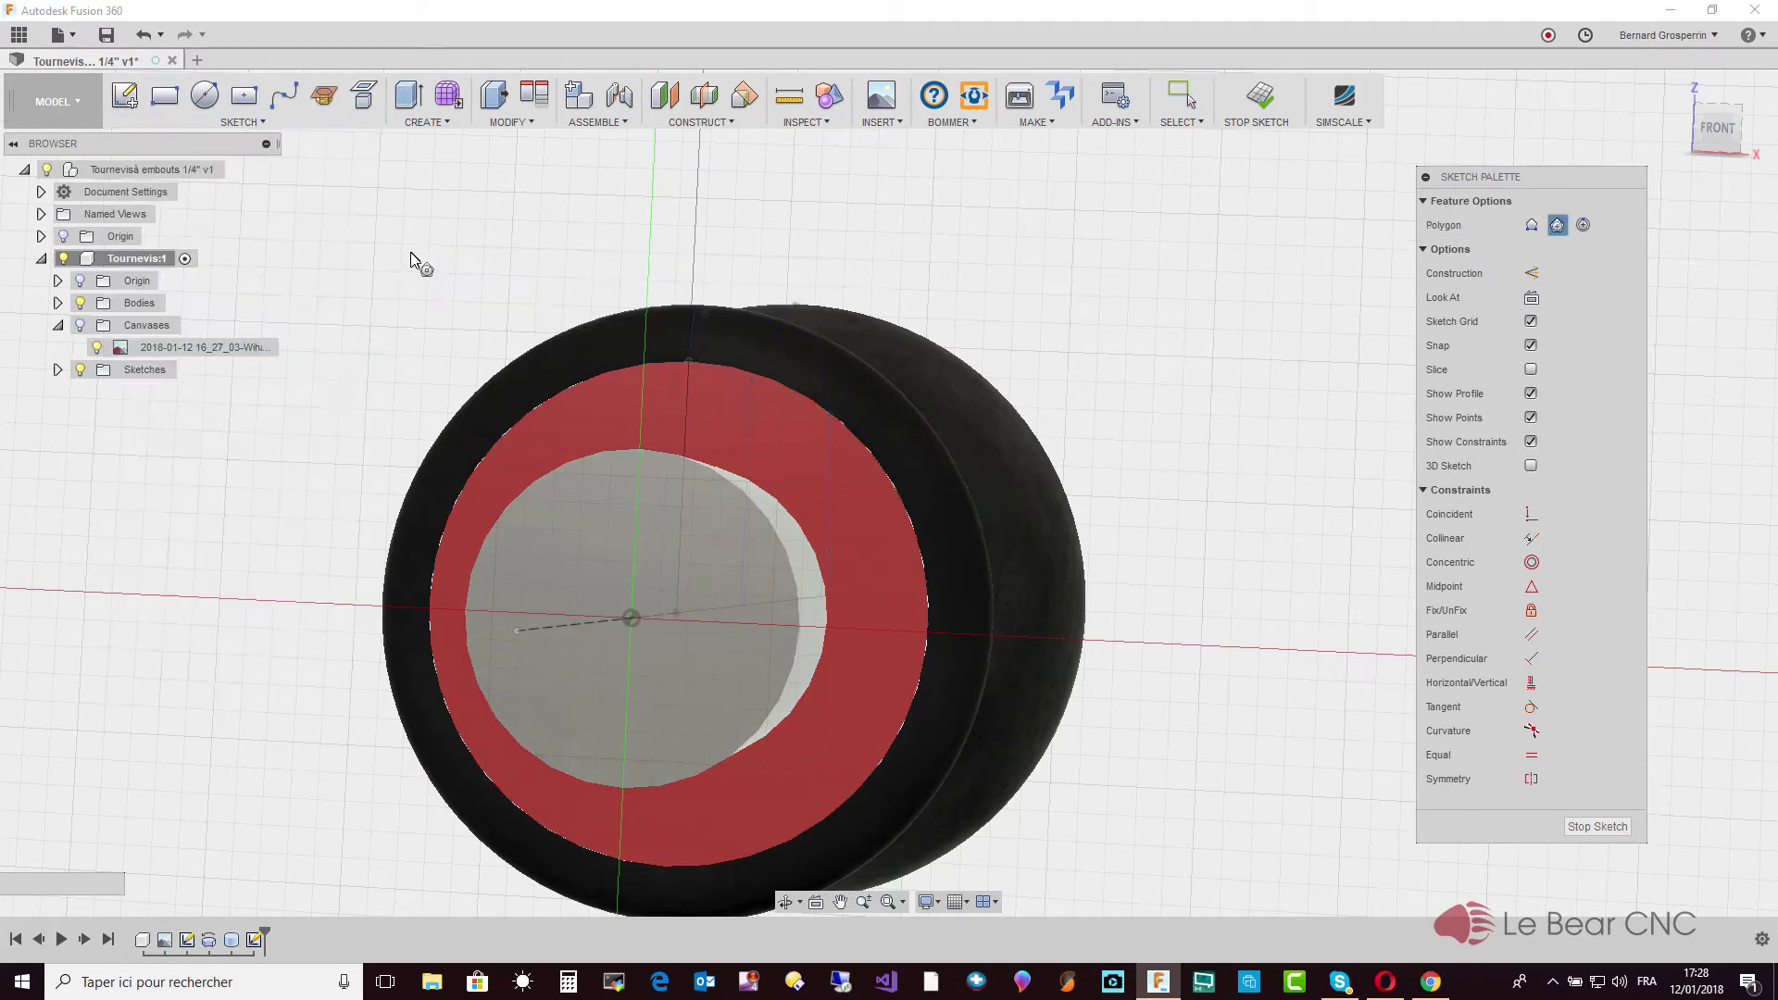
click(630, 617)
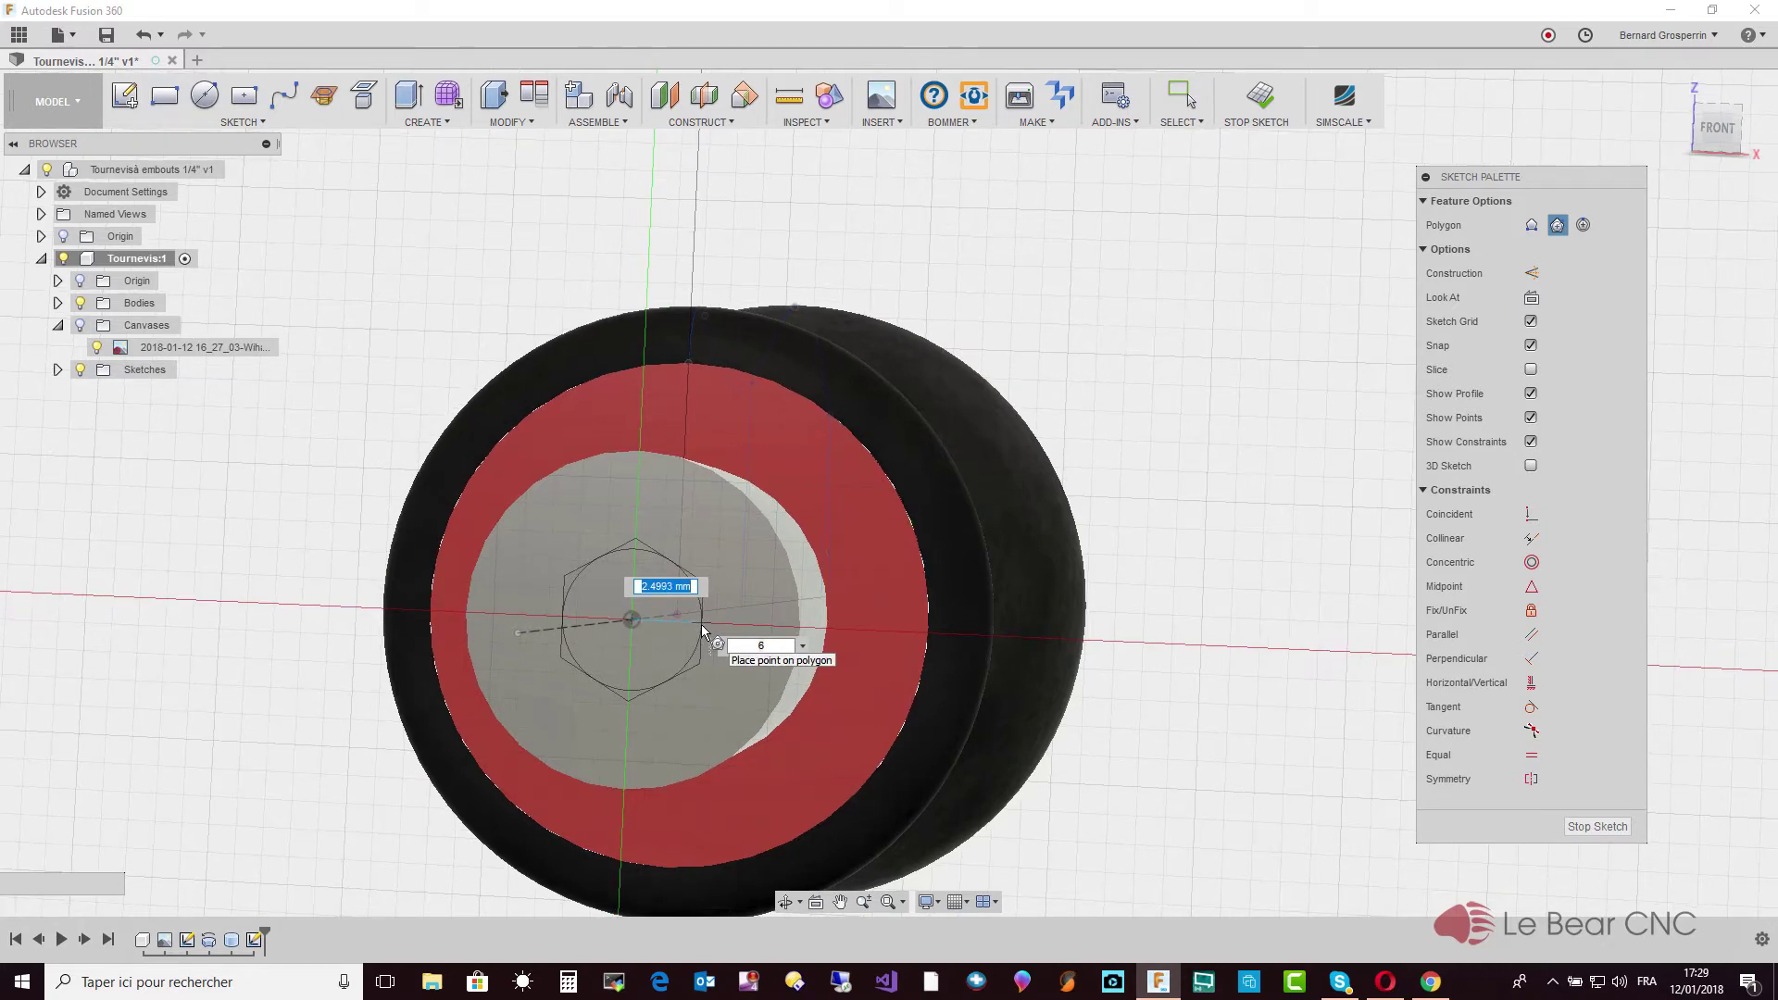
text(4/)
text(4)
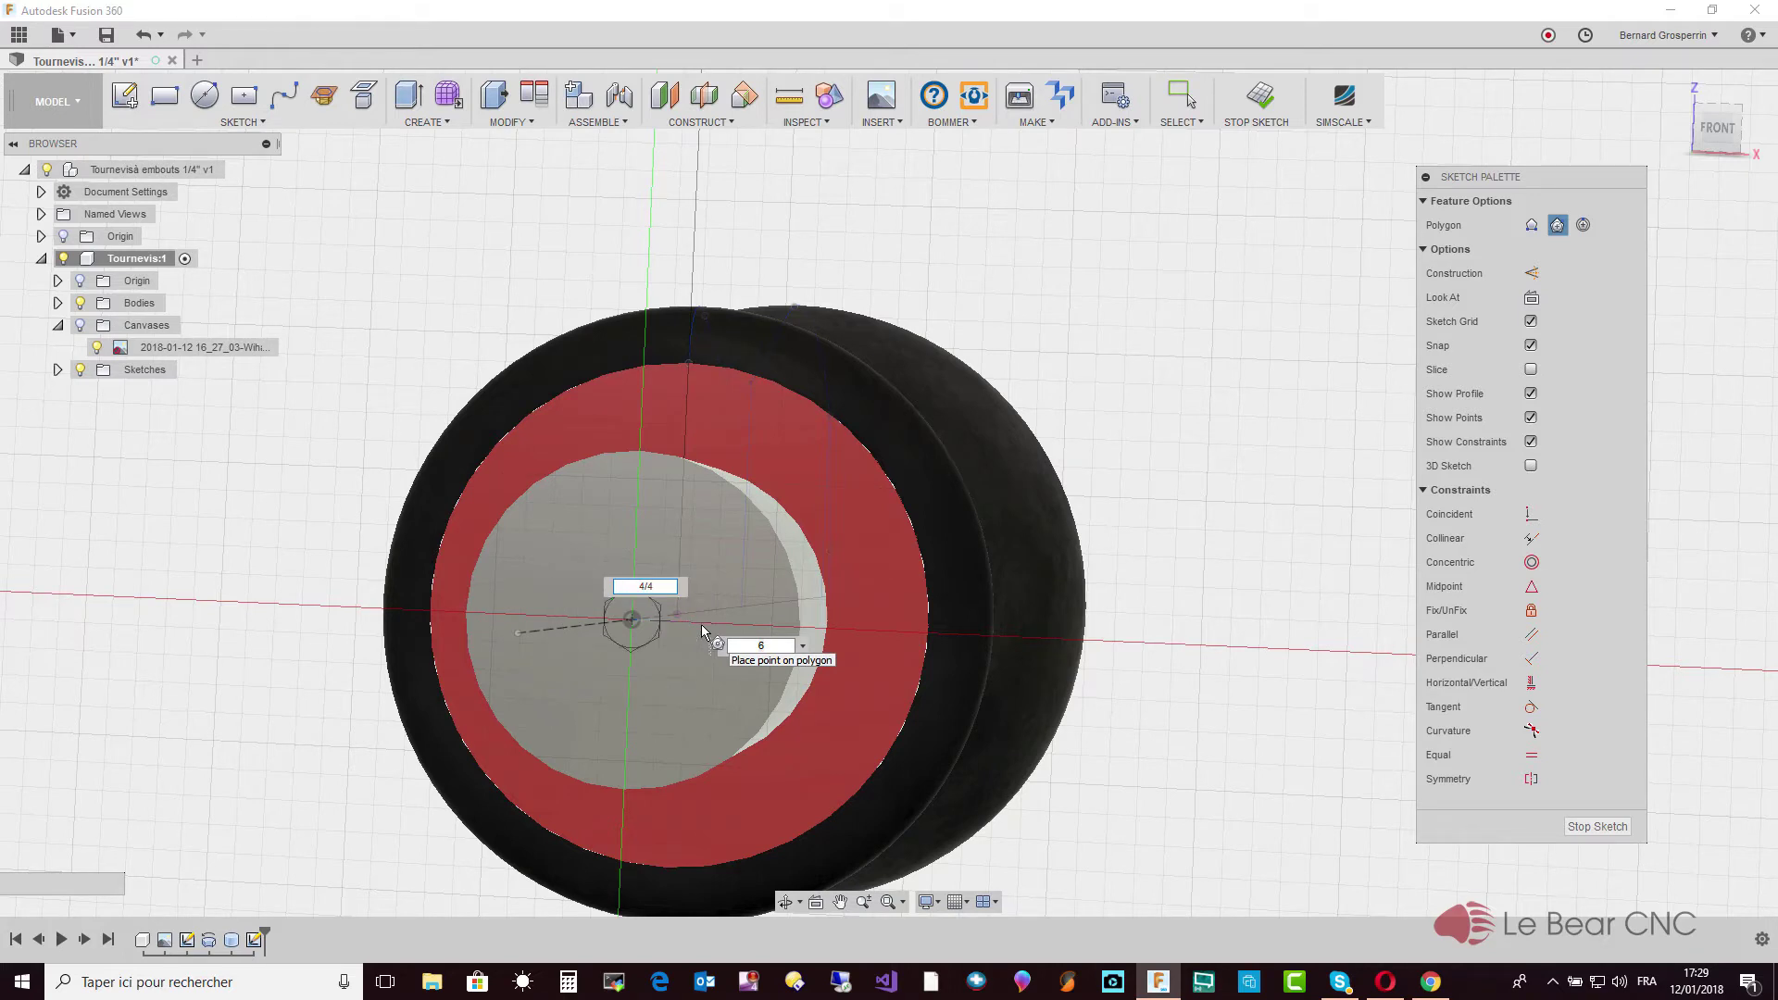
key(Tab)
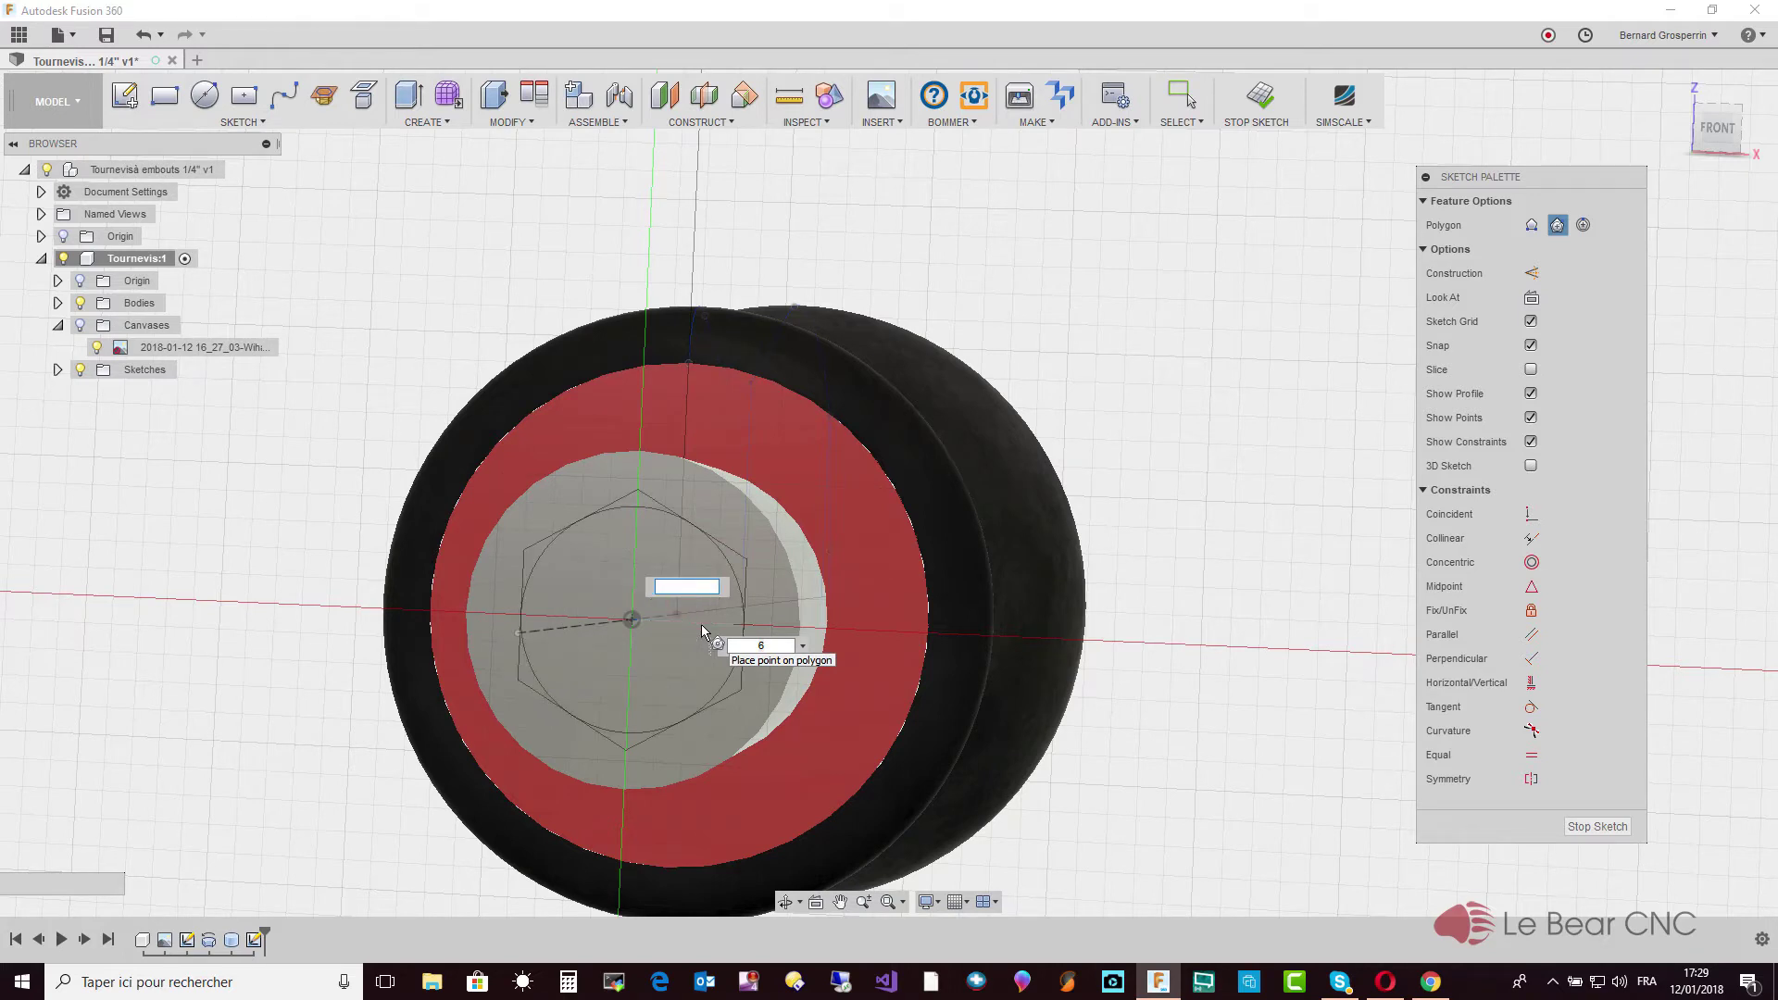
Clear the faulty size entry and place the six-sided hexagon
text(1)
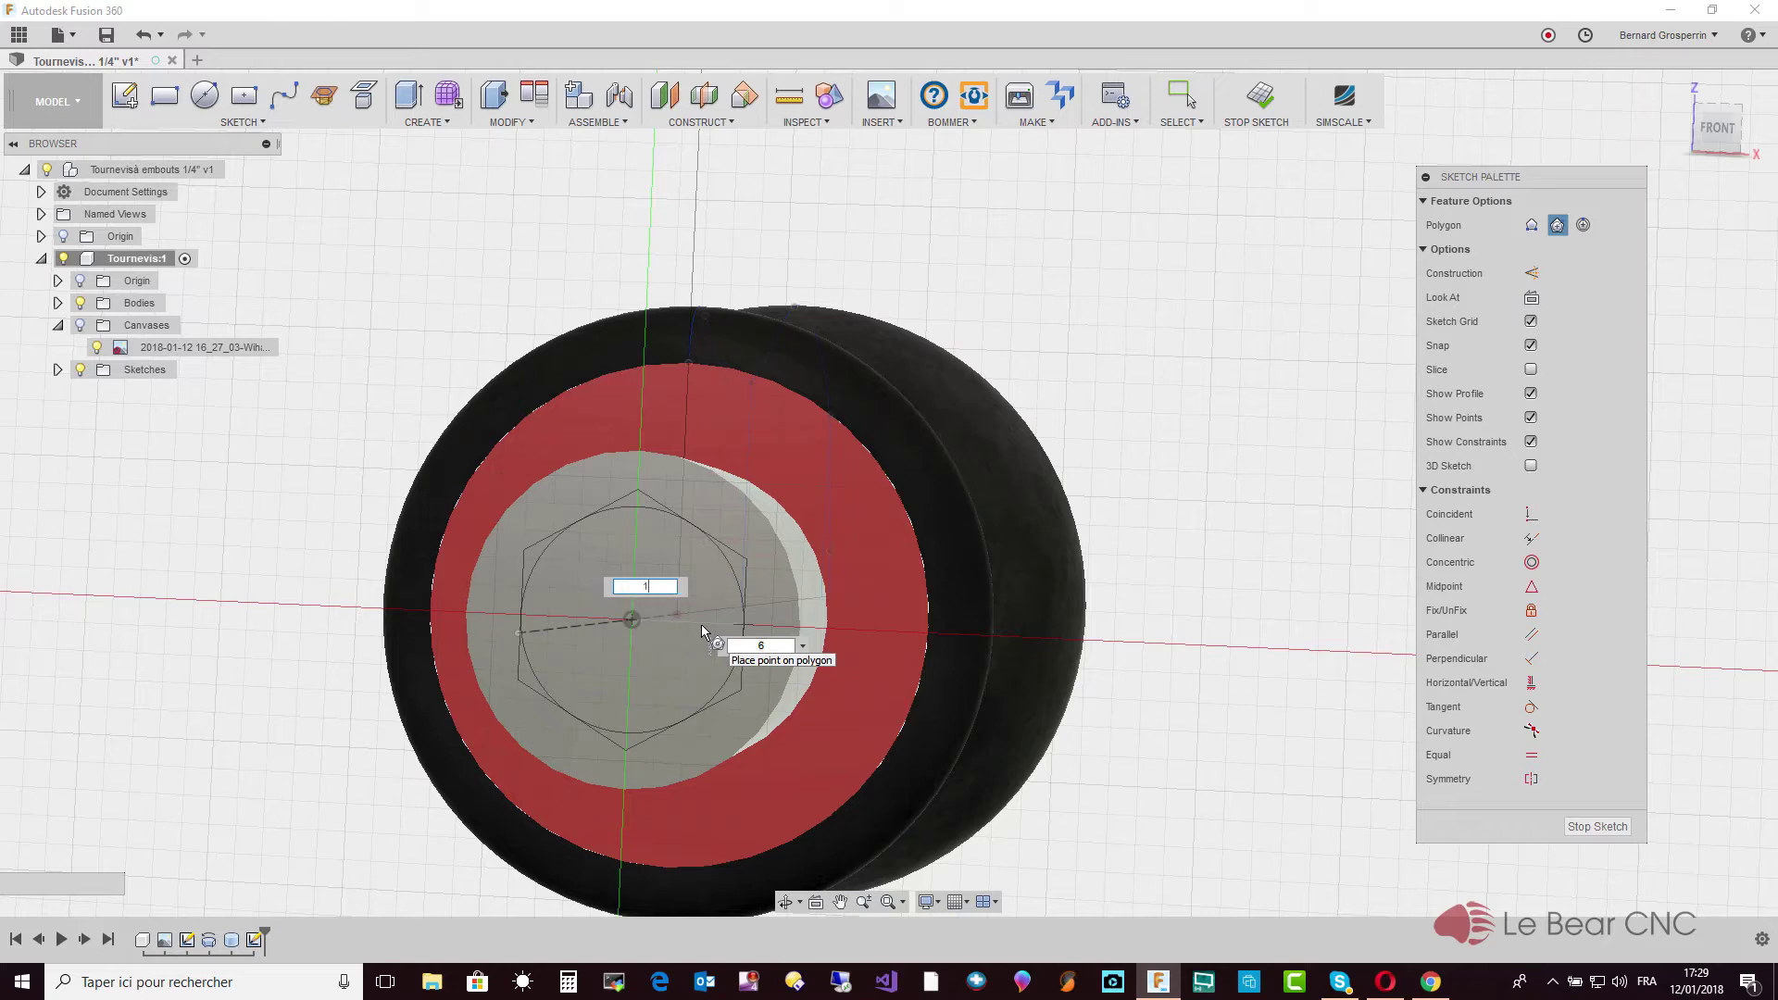
text(/)
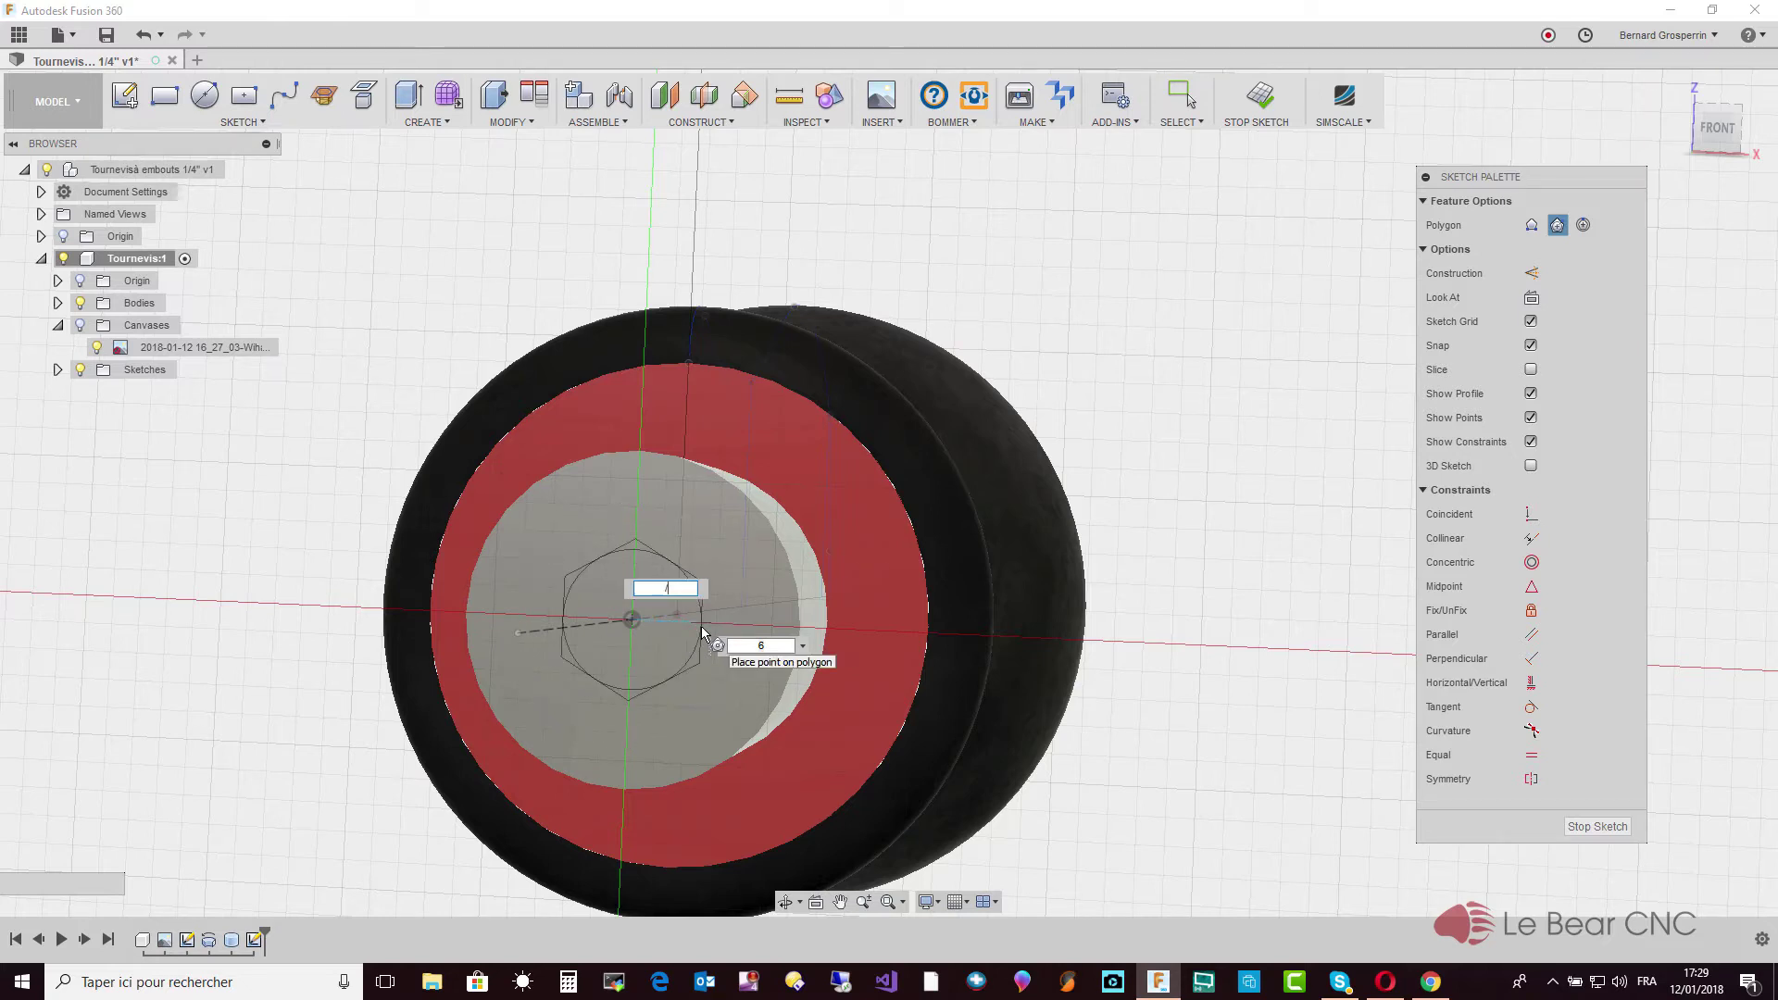
key(ctrl+z)
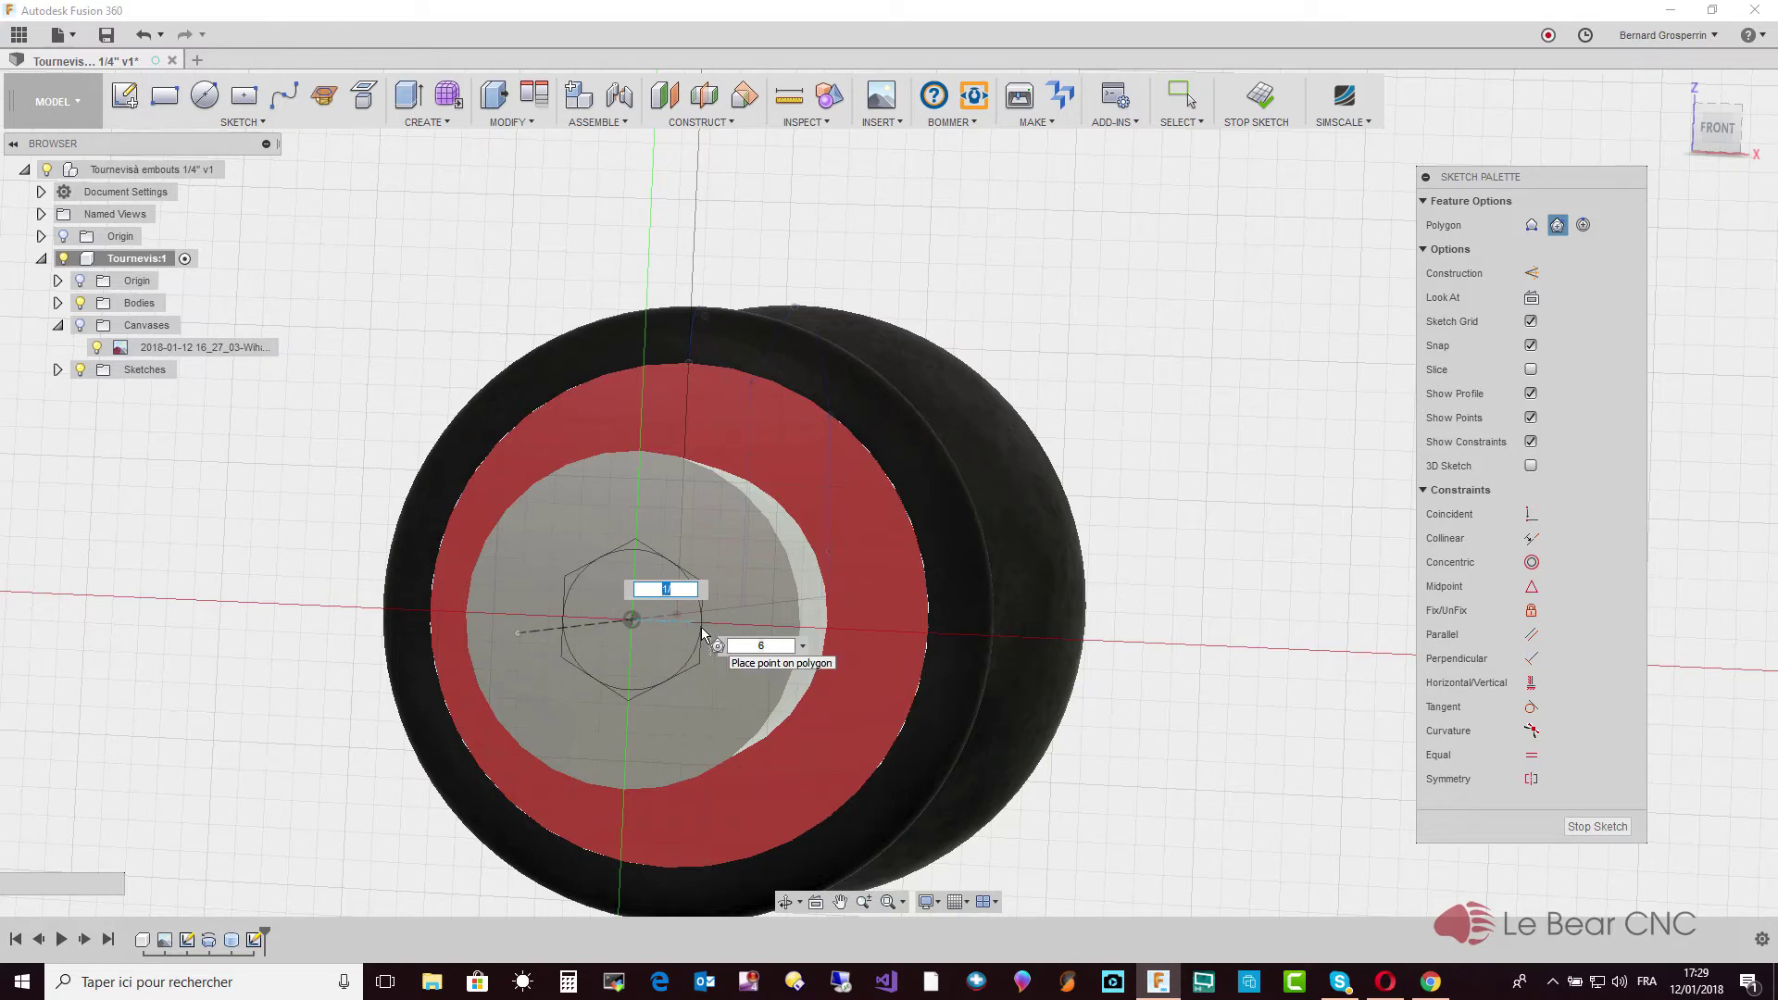
text(4)
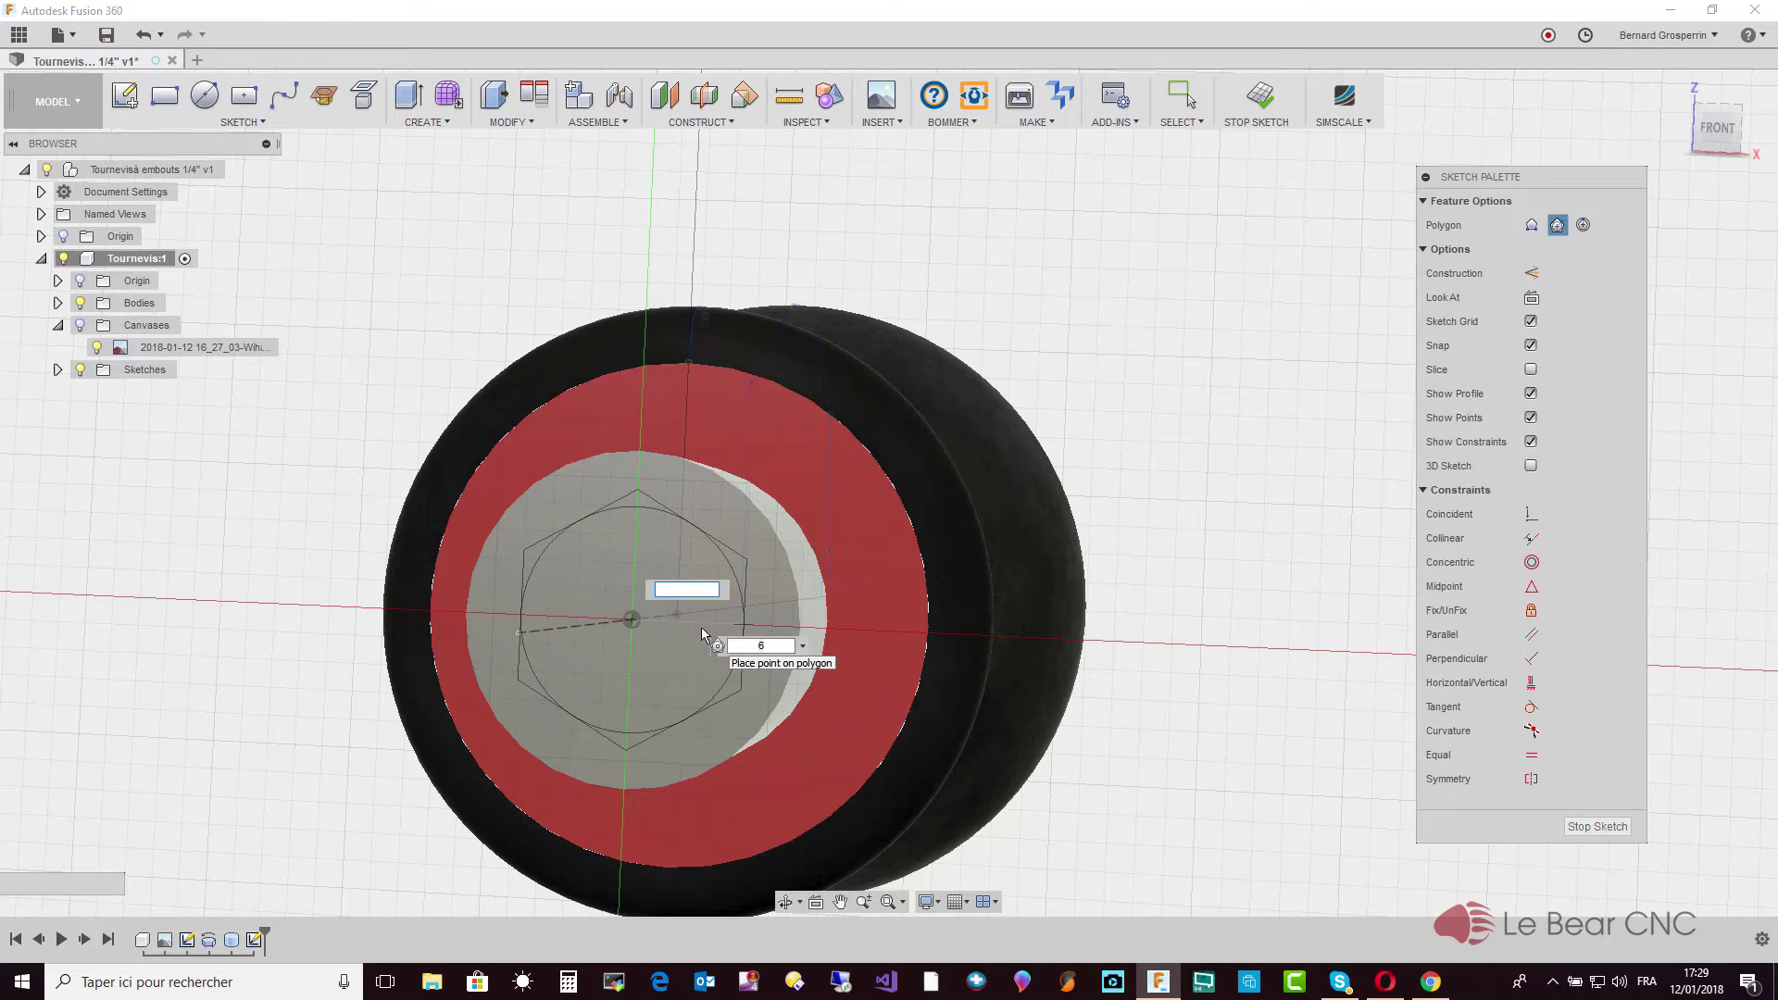
text(/)
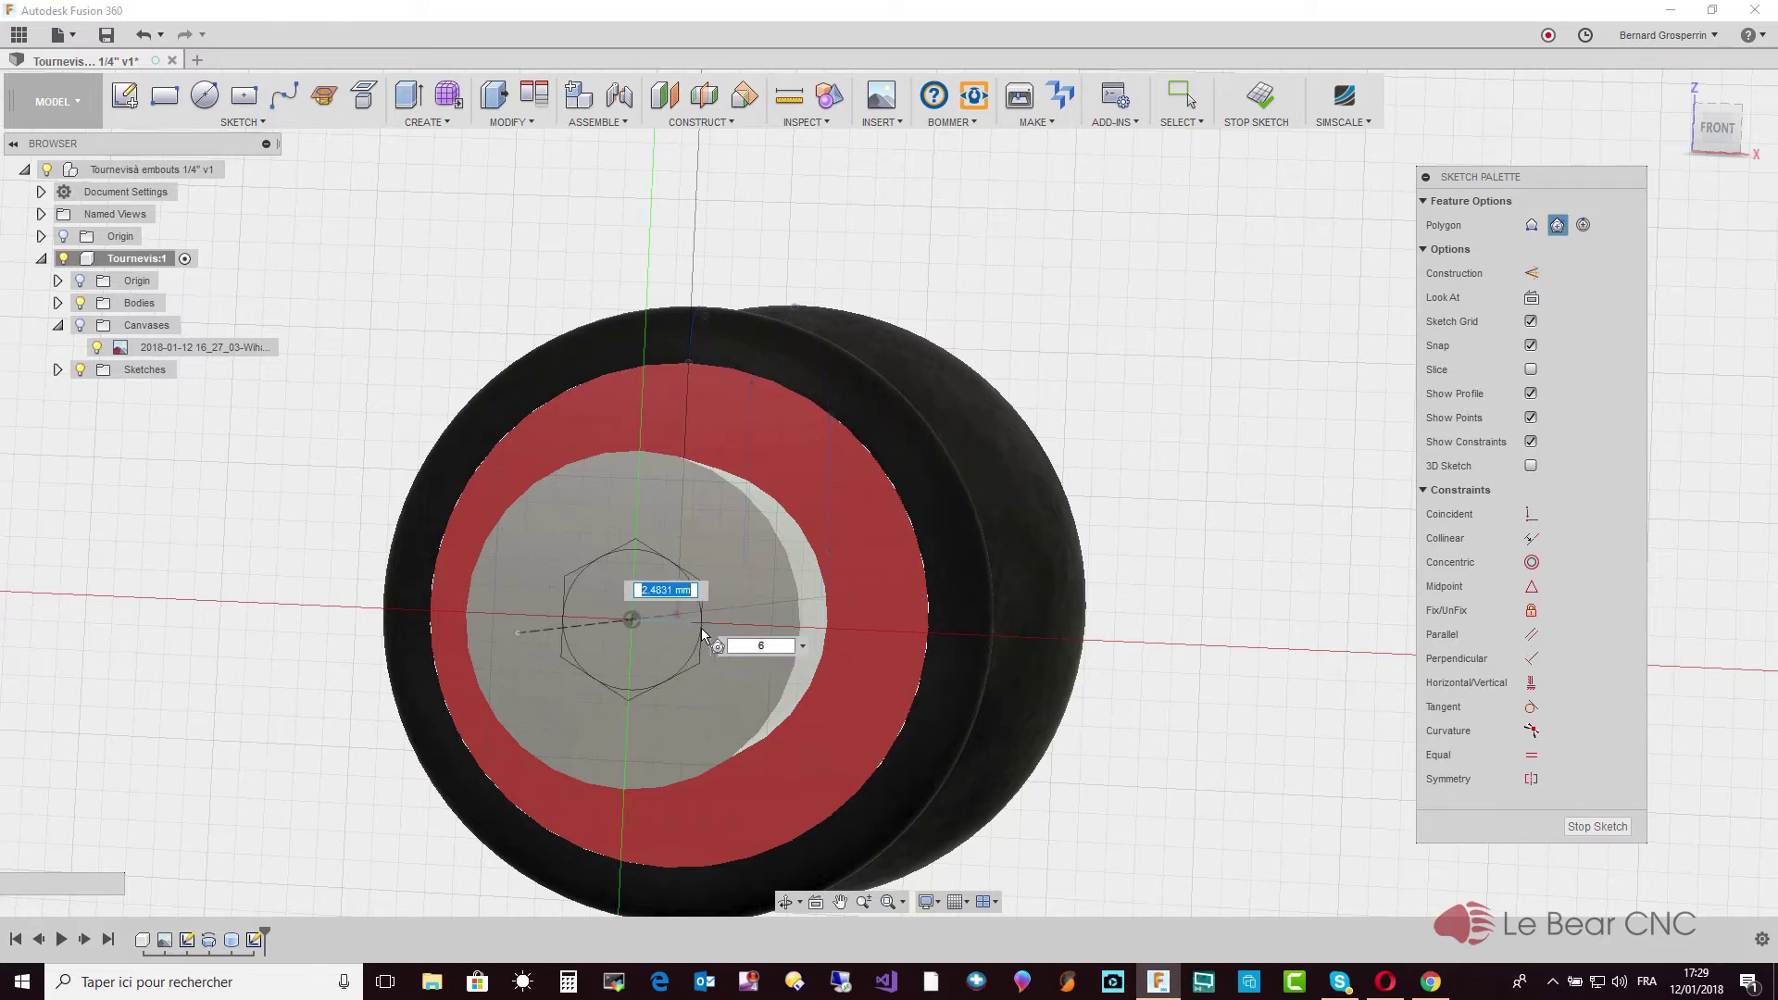
text(4)
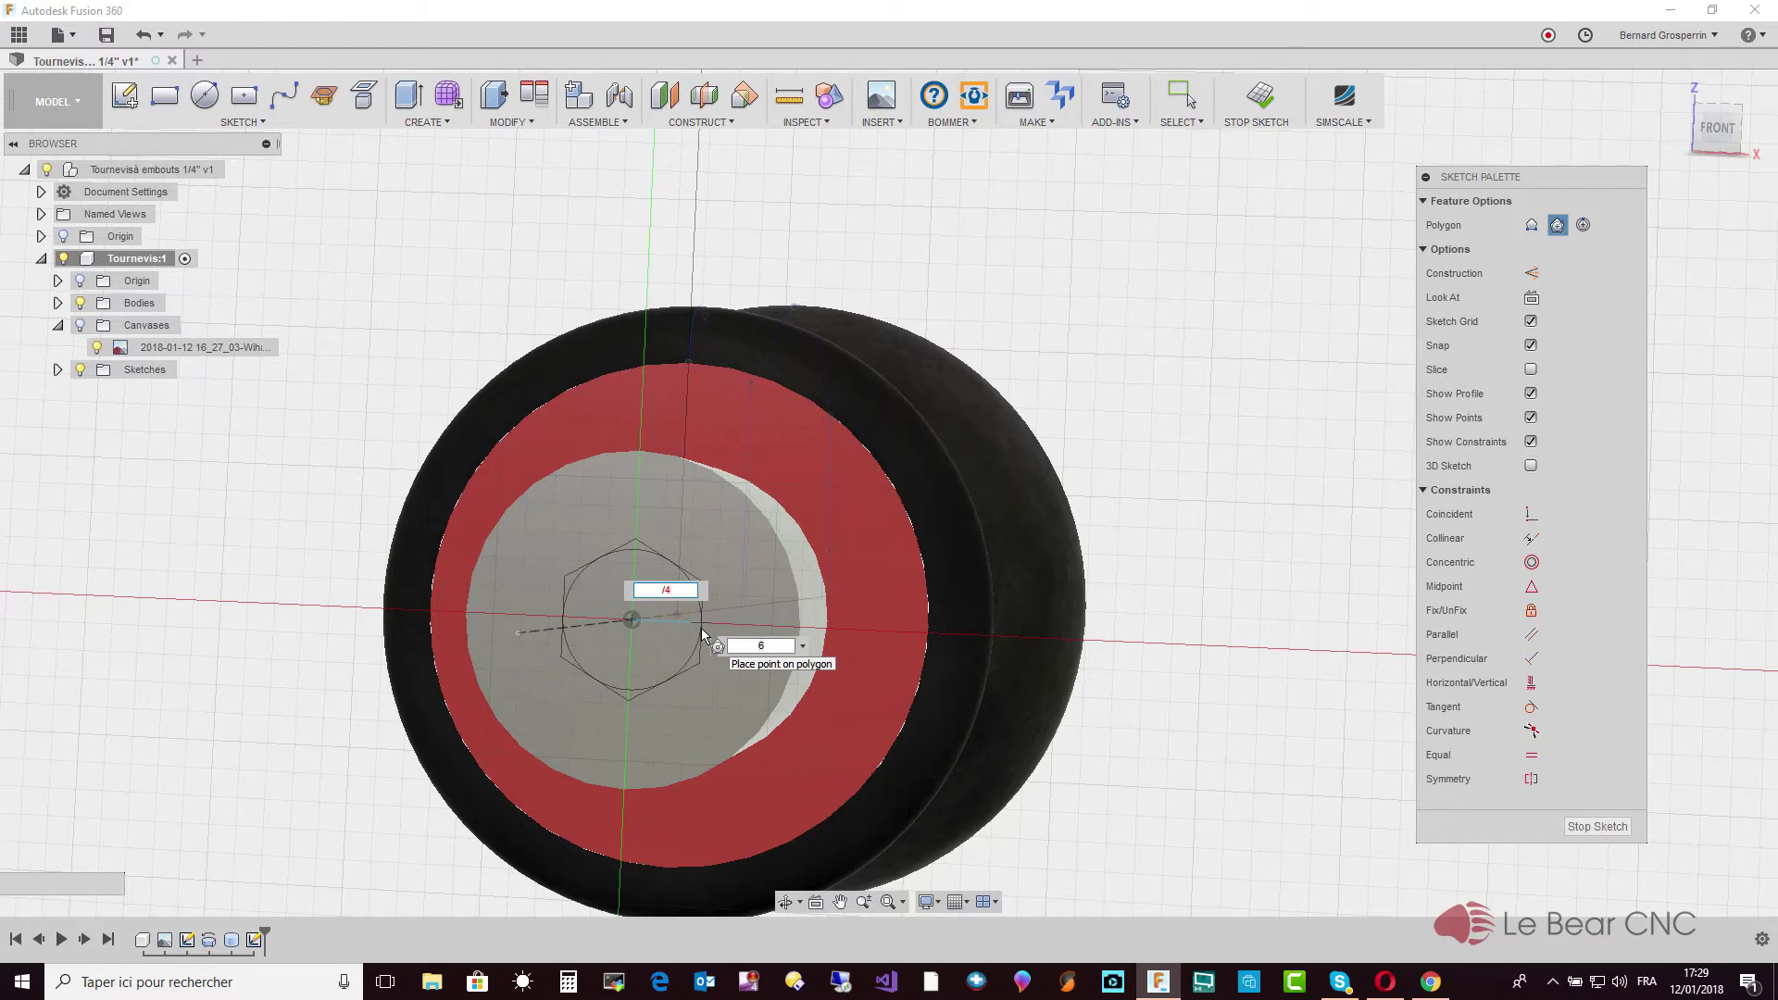
key(Return)
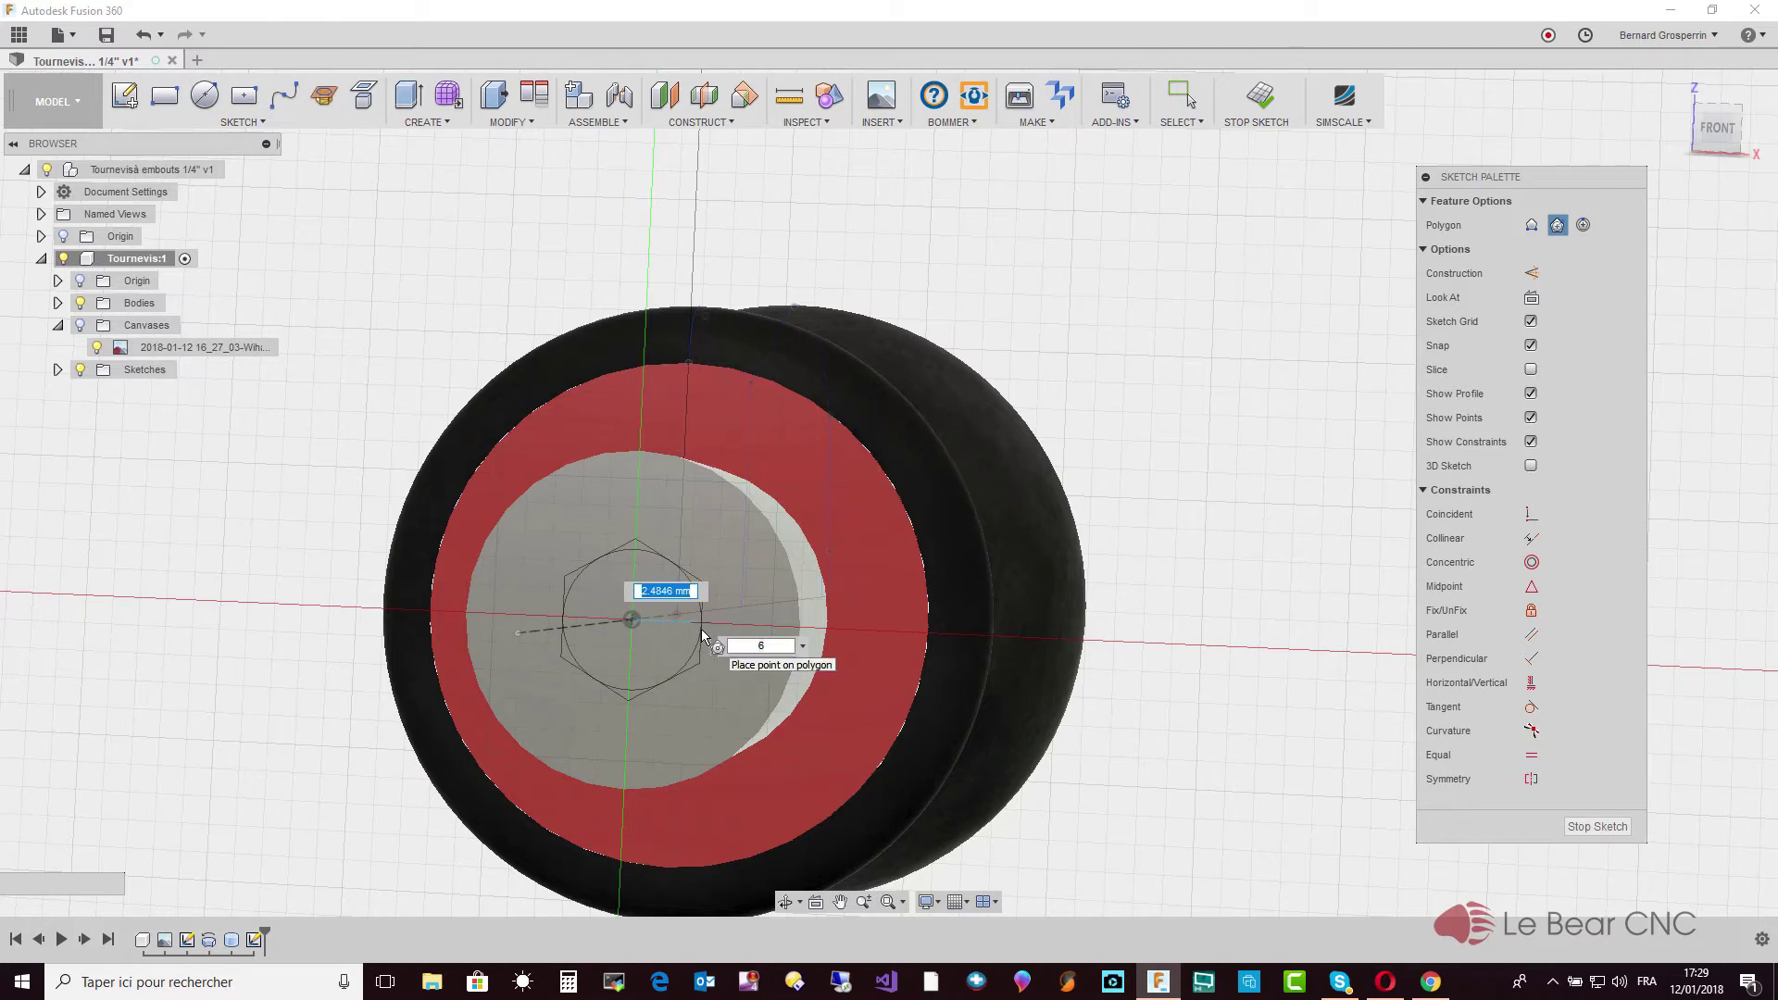
key(shift+Left)
key(shift+Left)
key(shift+Left)
key(shift+Left)
key(shift+Left)
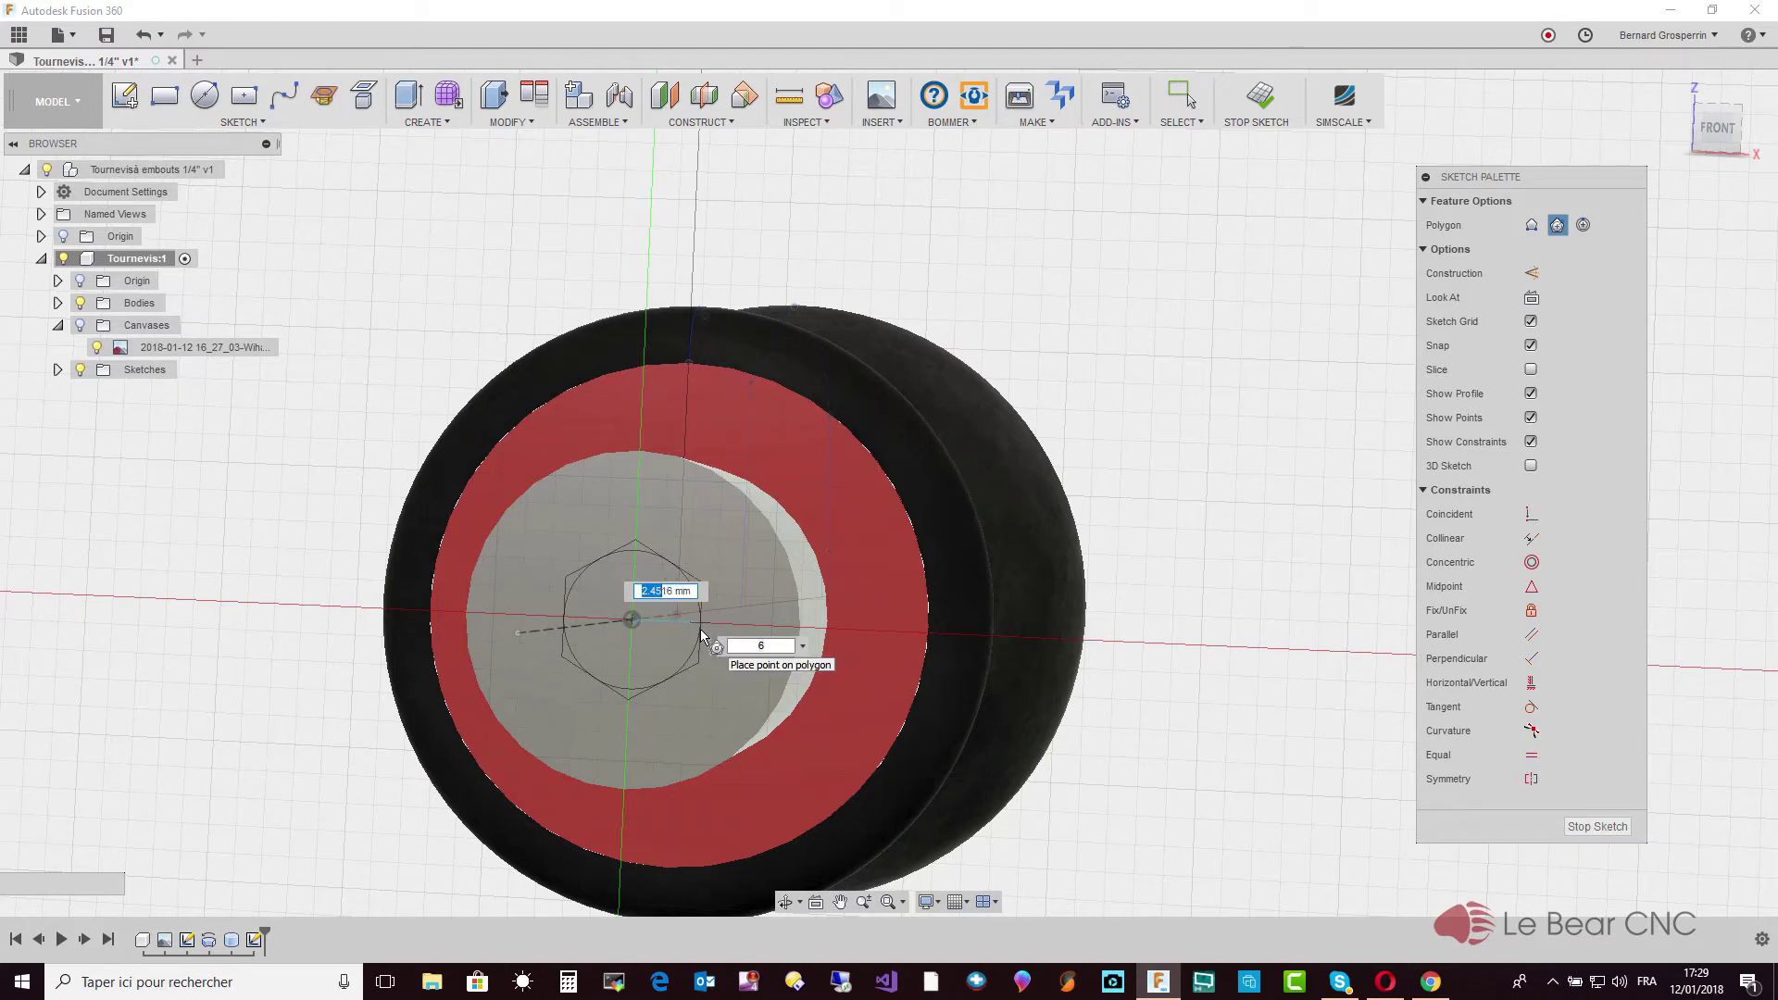
key(shift+Left)
key(shift+Left)
key(shift+Left)
key(shift+Left)
key(Delete)
key(Delete)
key(Delete)
key(Delete)
key(Delete)
key(Delete)
key(Delete)
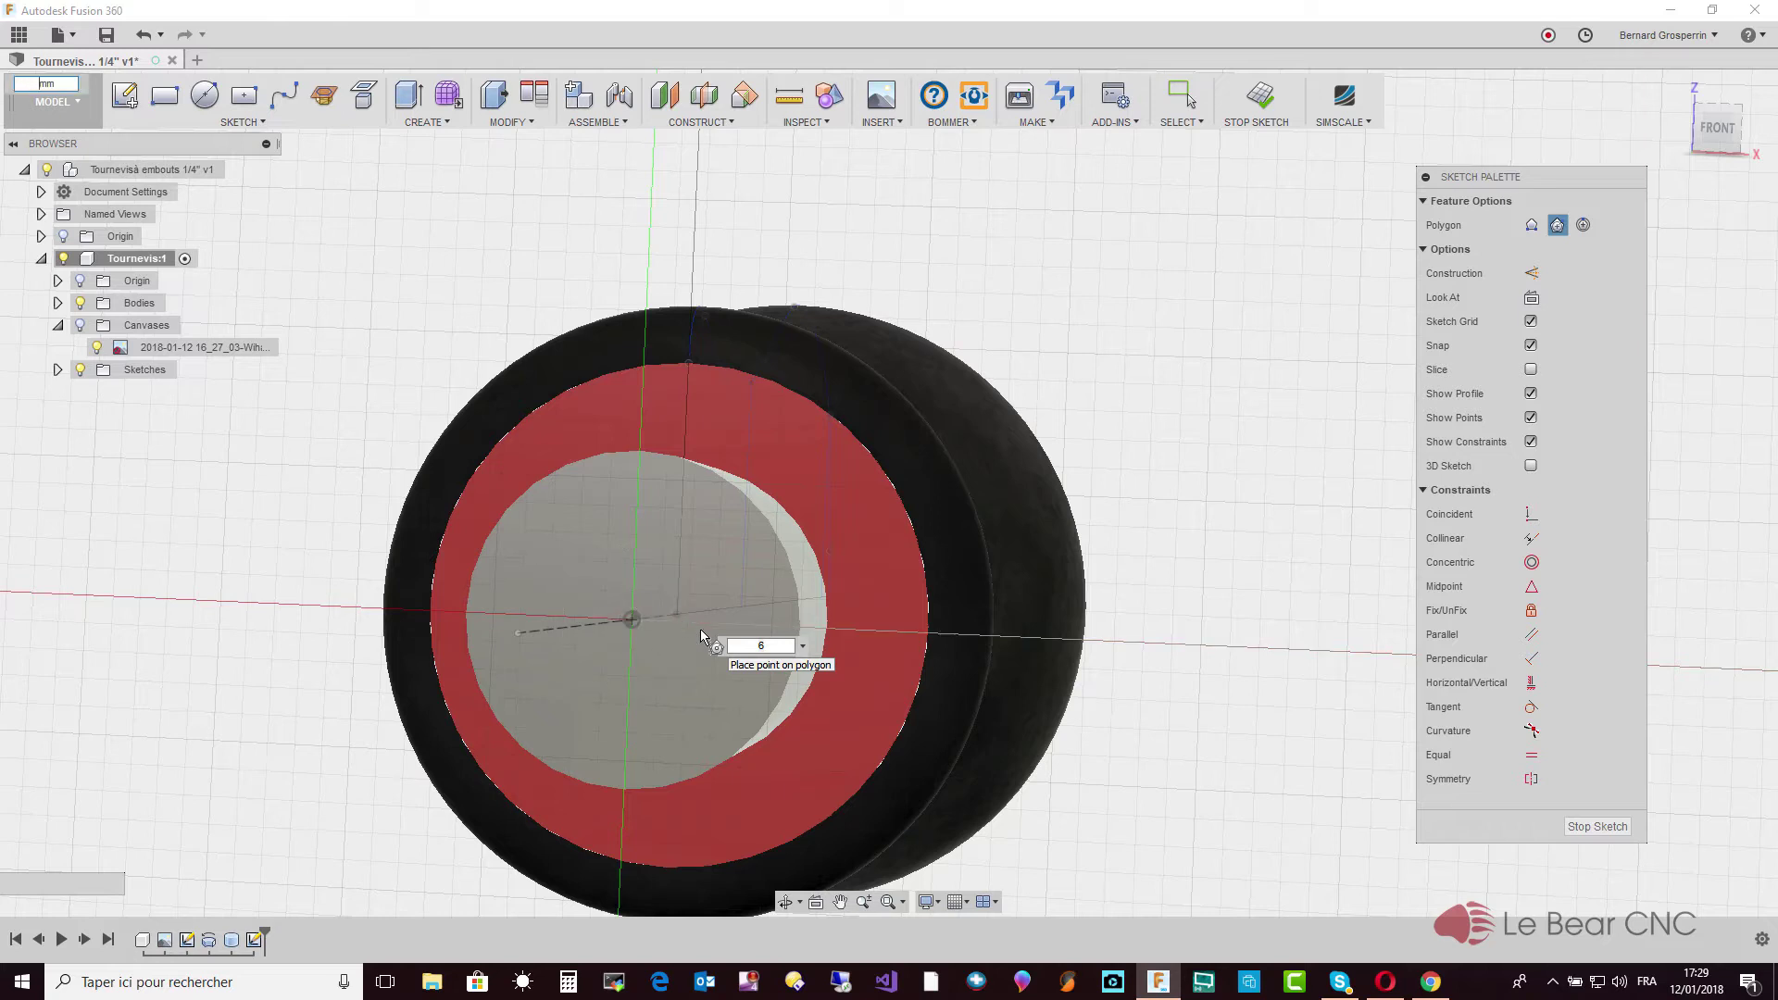
key(Delete)
key(Delete)
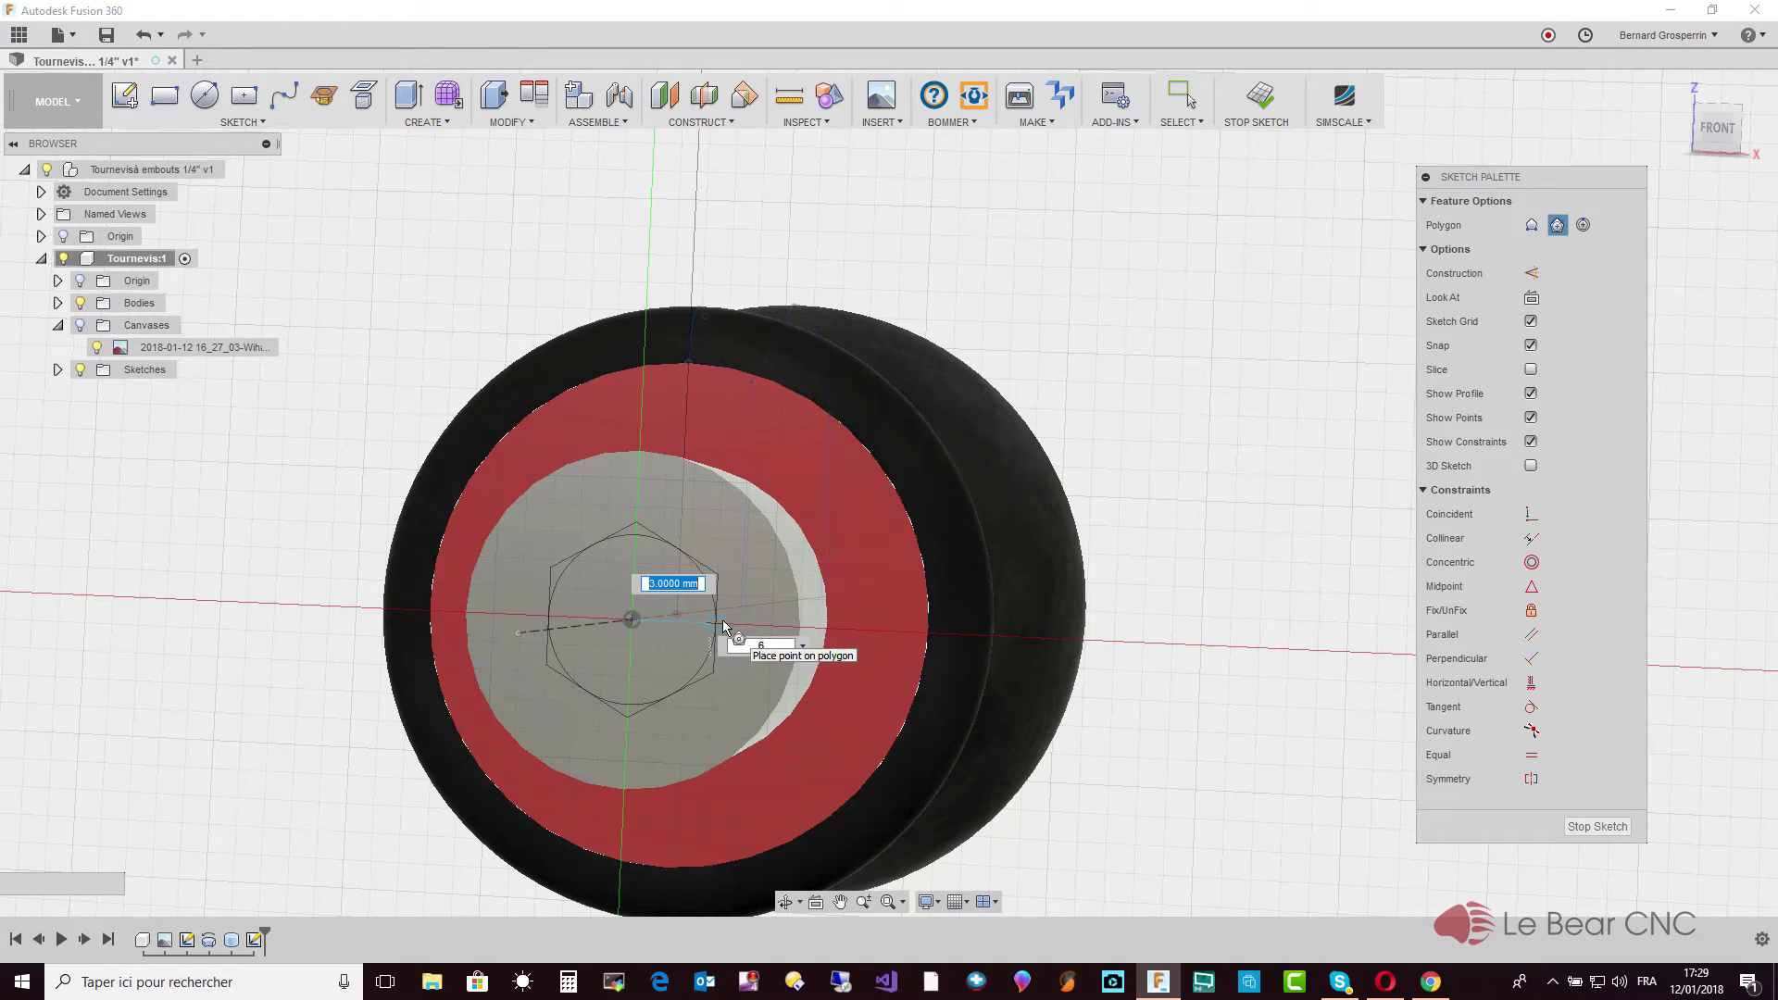
click(722, 620)
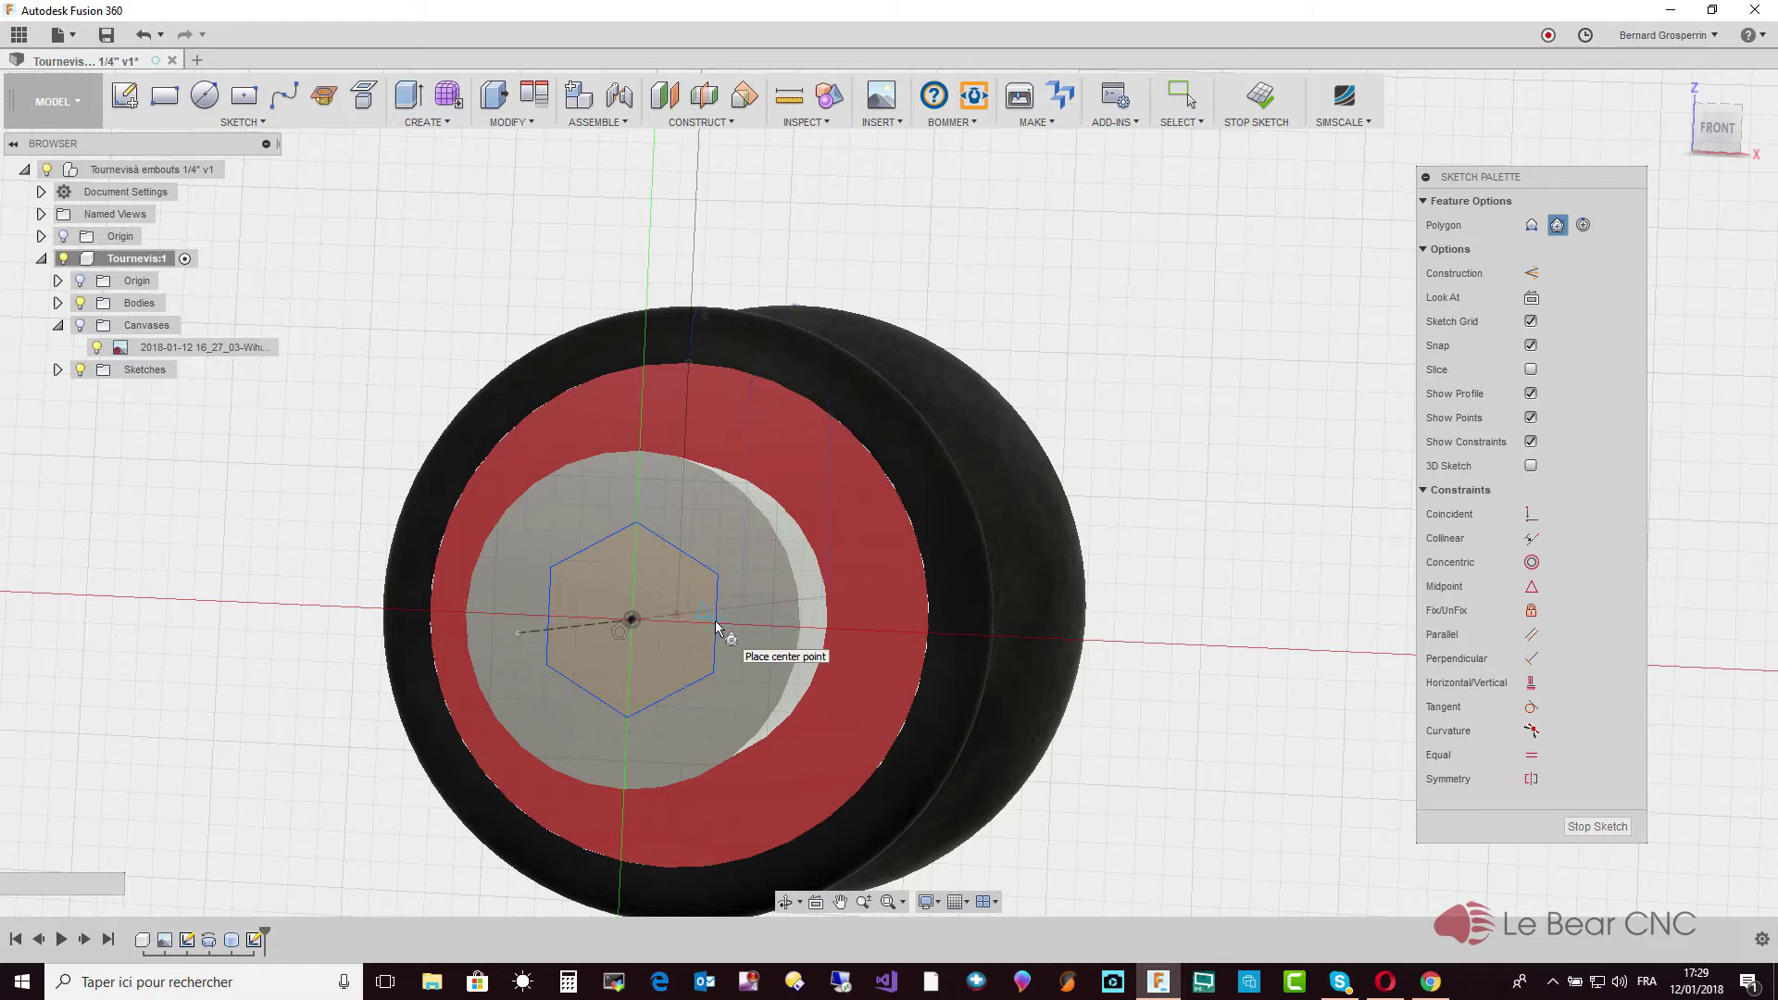
key(Escape)
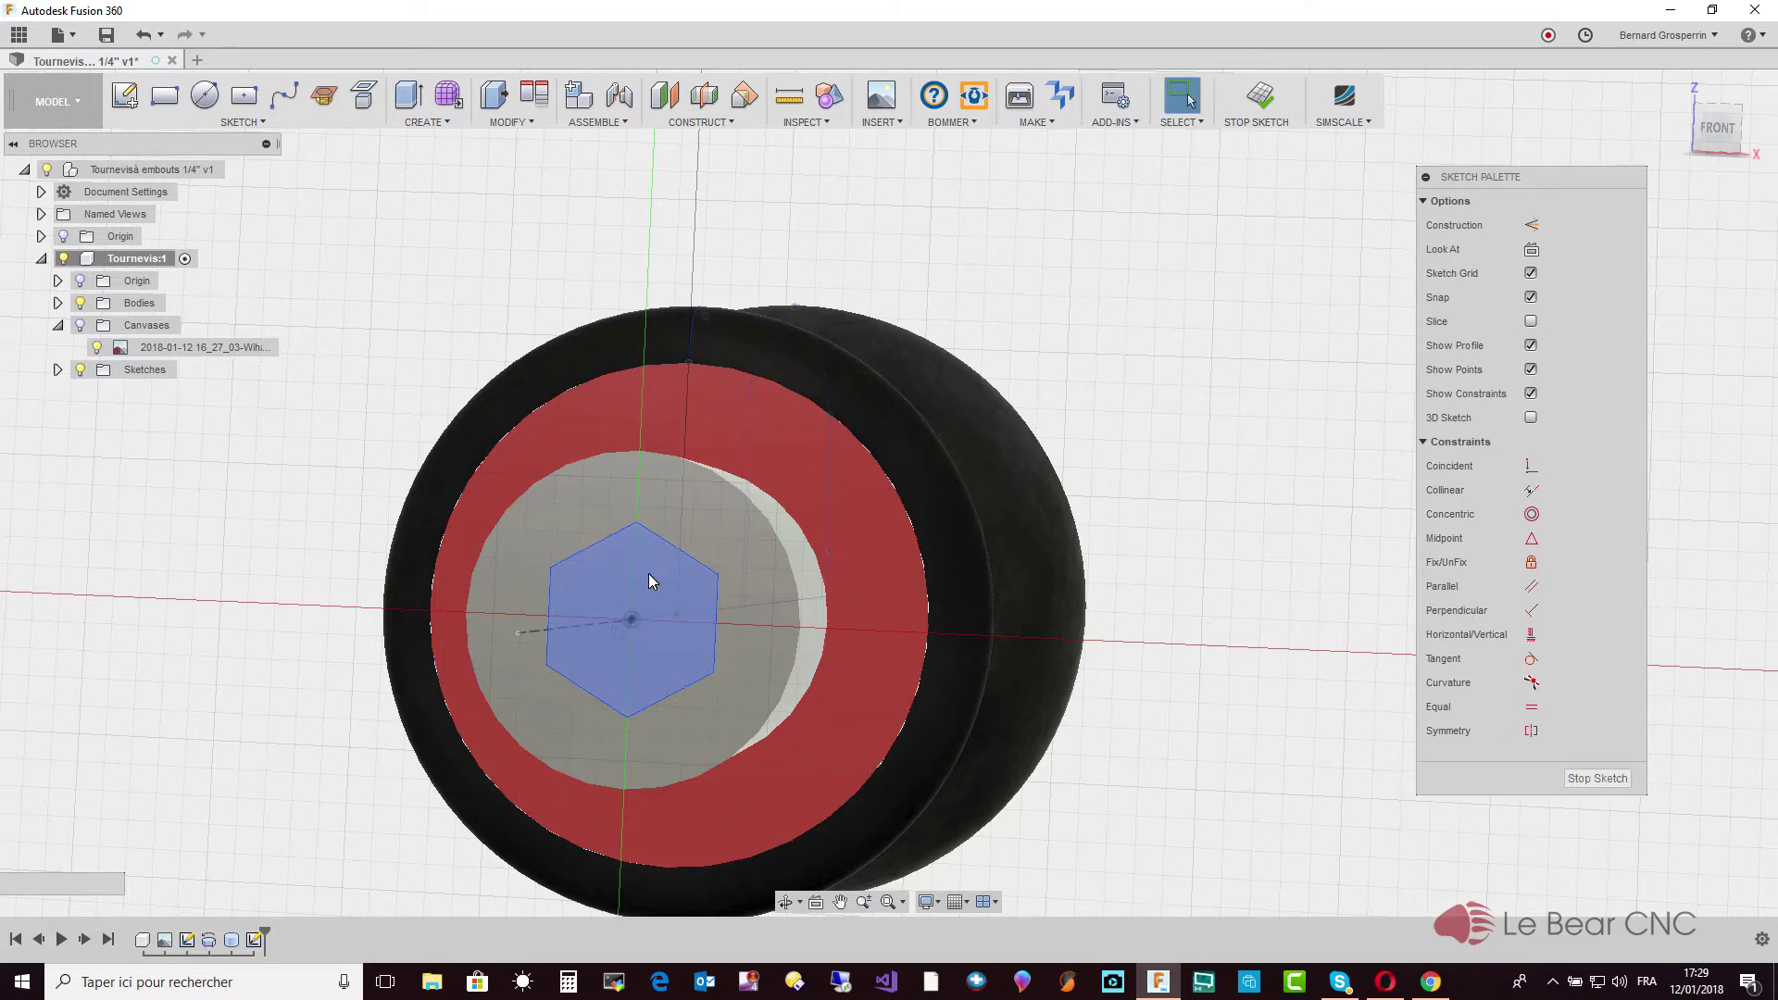
Dimension the hexagon from its centre to its right flat, placed below it
click(630, 621)
ctrl+click(716, 634)
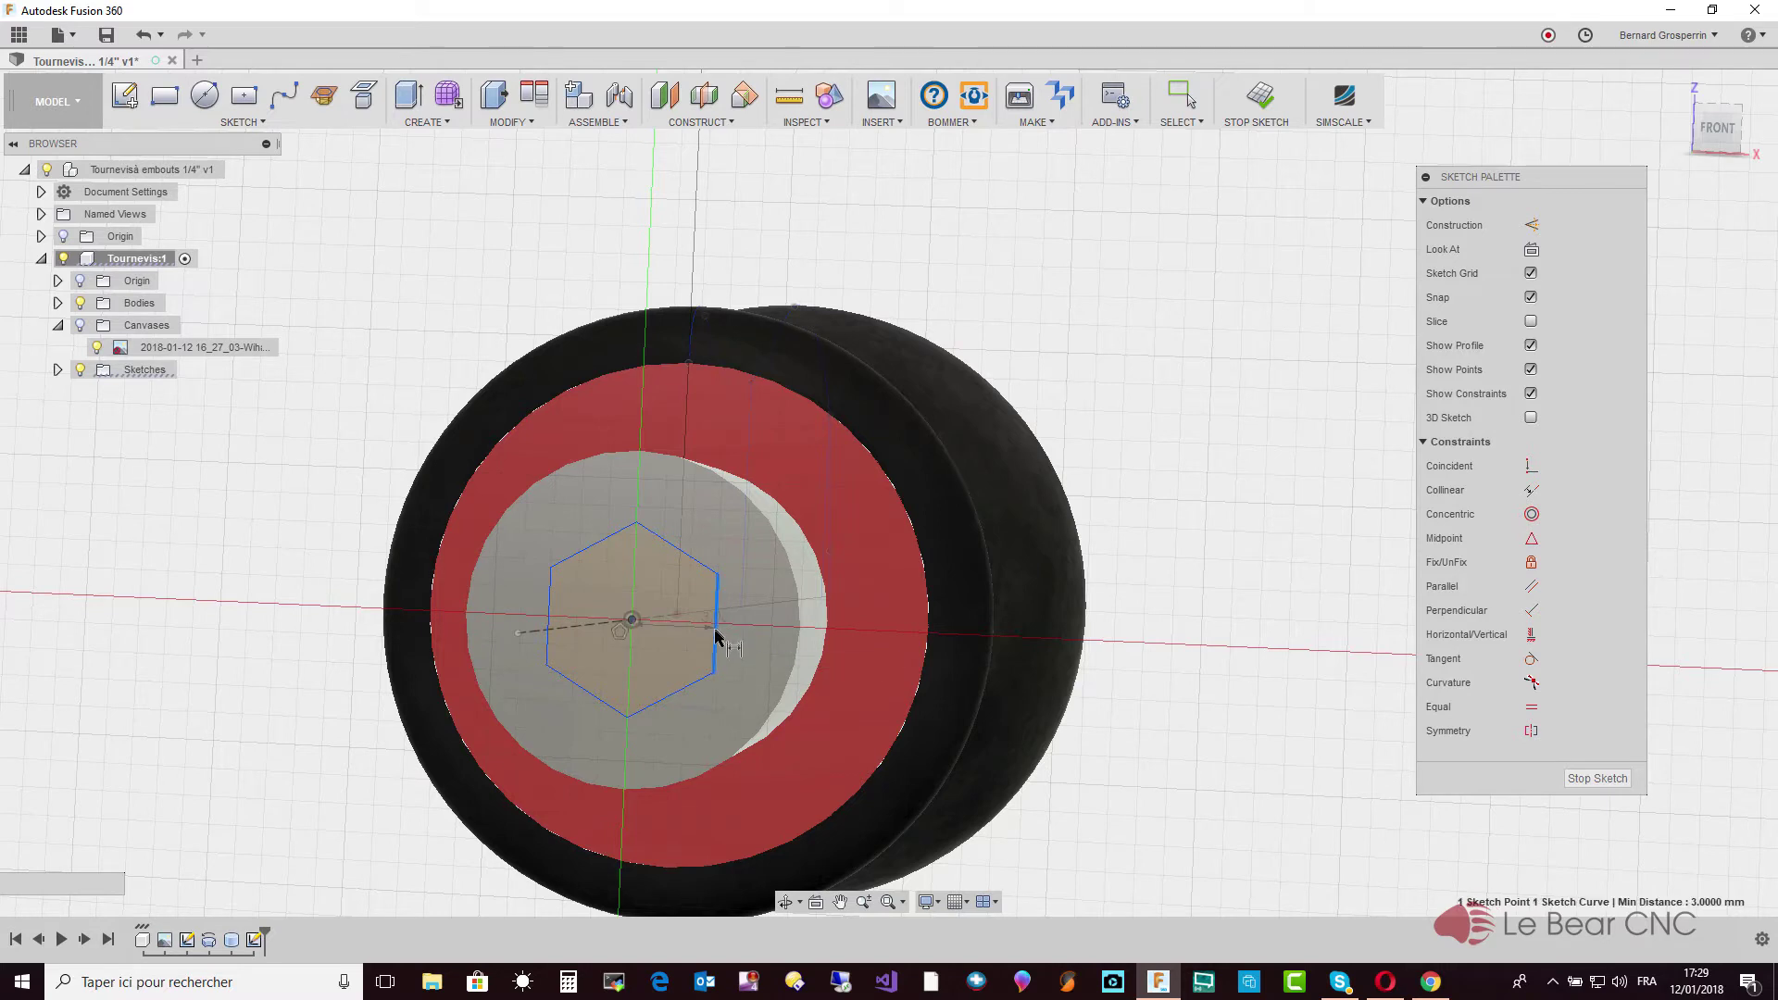
click(705, 738)
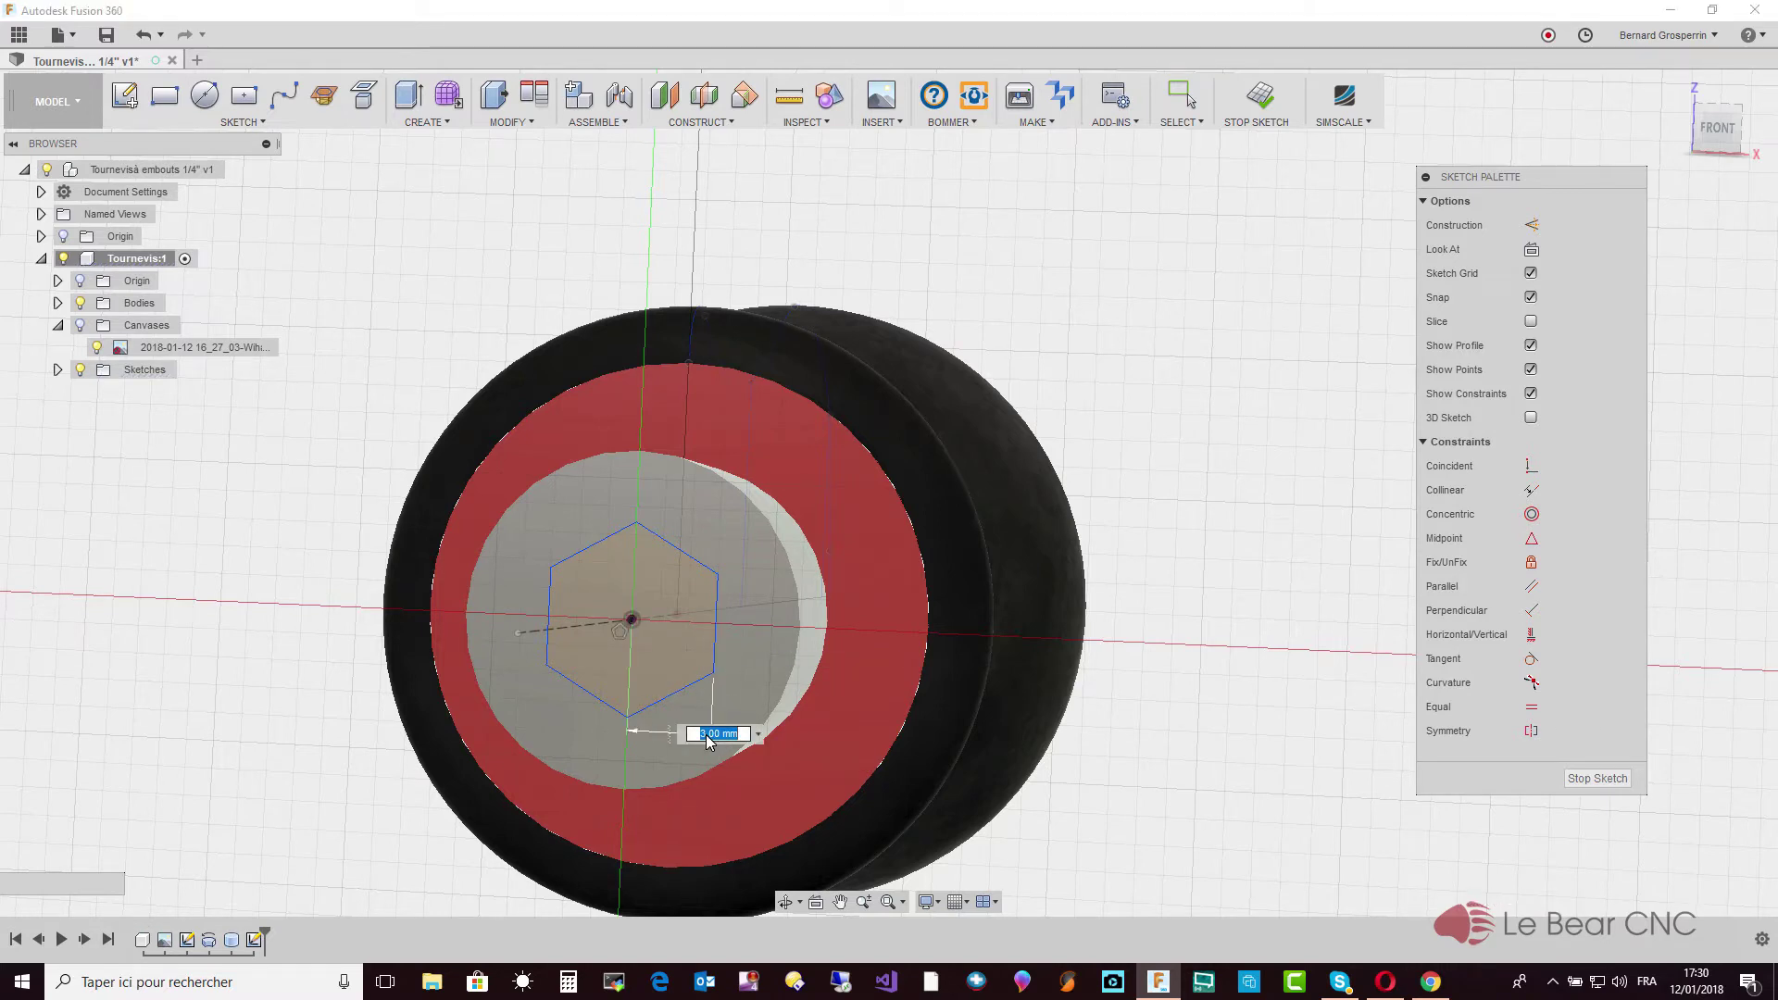
text(1/4)
text(")
key(BackSpace)
text(in +)
Set that dimension's value to 1 in / 4, giving 6.35 mm
text(0.)
text(02)
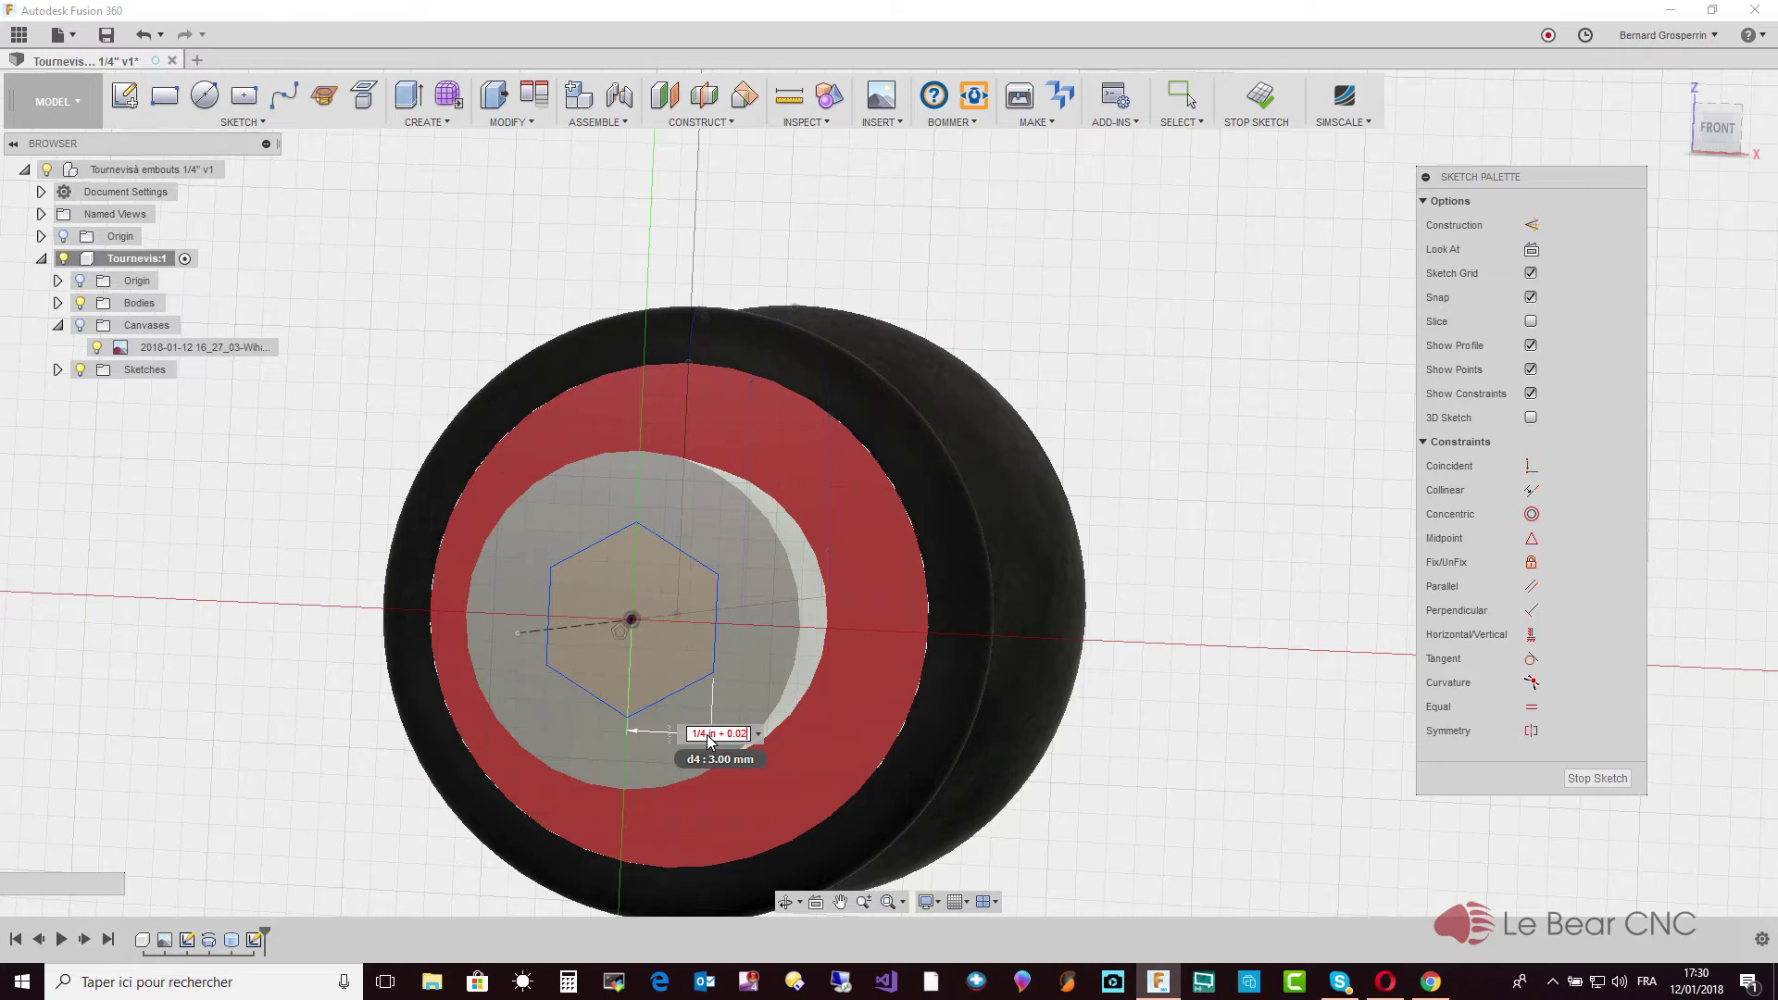
text(5)
key(BackSpace)
key(BackSpace)
text(5)
text( mm)
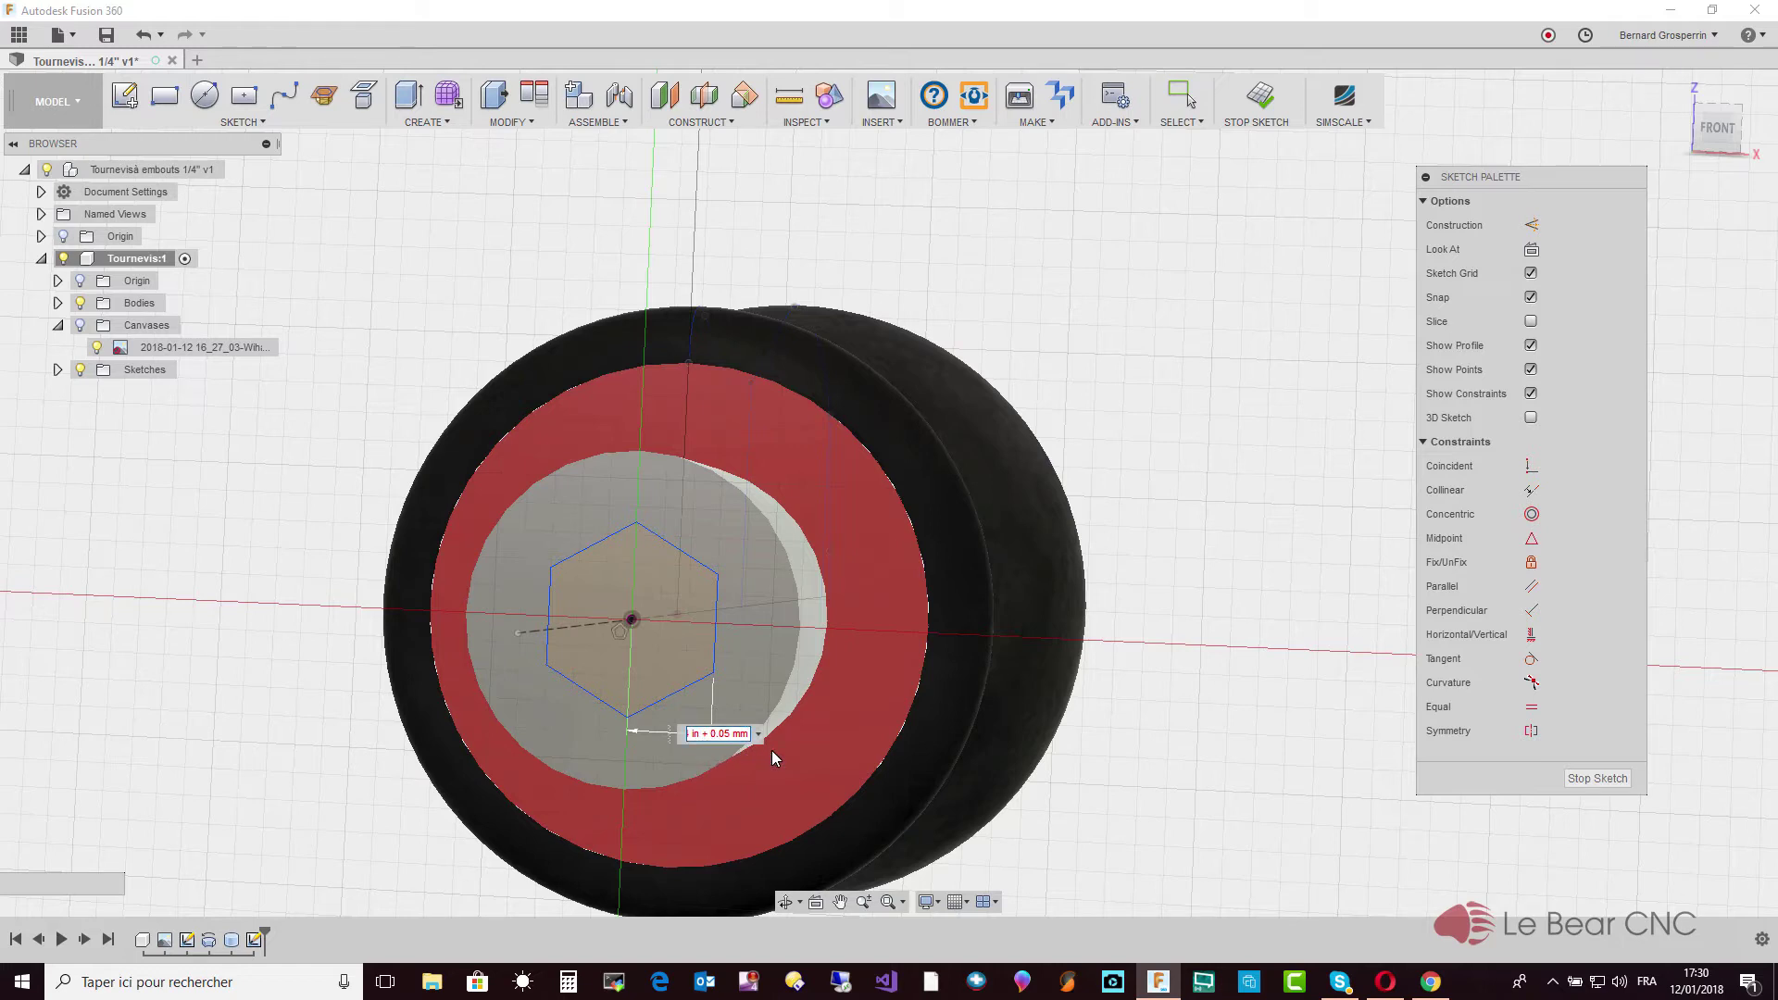
key(BackSpace)
key(BackSpace)
key(BackSpace)
key(BackSpace)
key(BackSpace)
key(BackSpace)
key(BackSpace)
key(BackSpace)
key(BackSpace)
key(BackSpace)
key(BackSpace)
key(BackSpace)
key(BackSpace)
key(BackSpace)
key(BackSpace)
text(1)
text( in)
text( / 4)
key(Return)
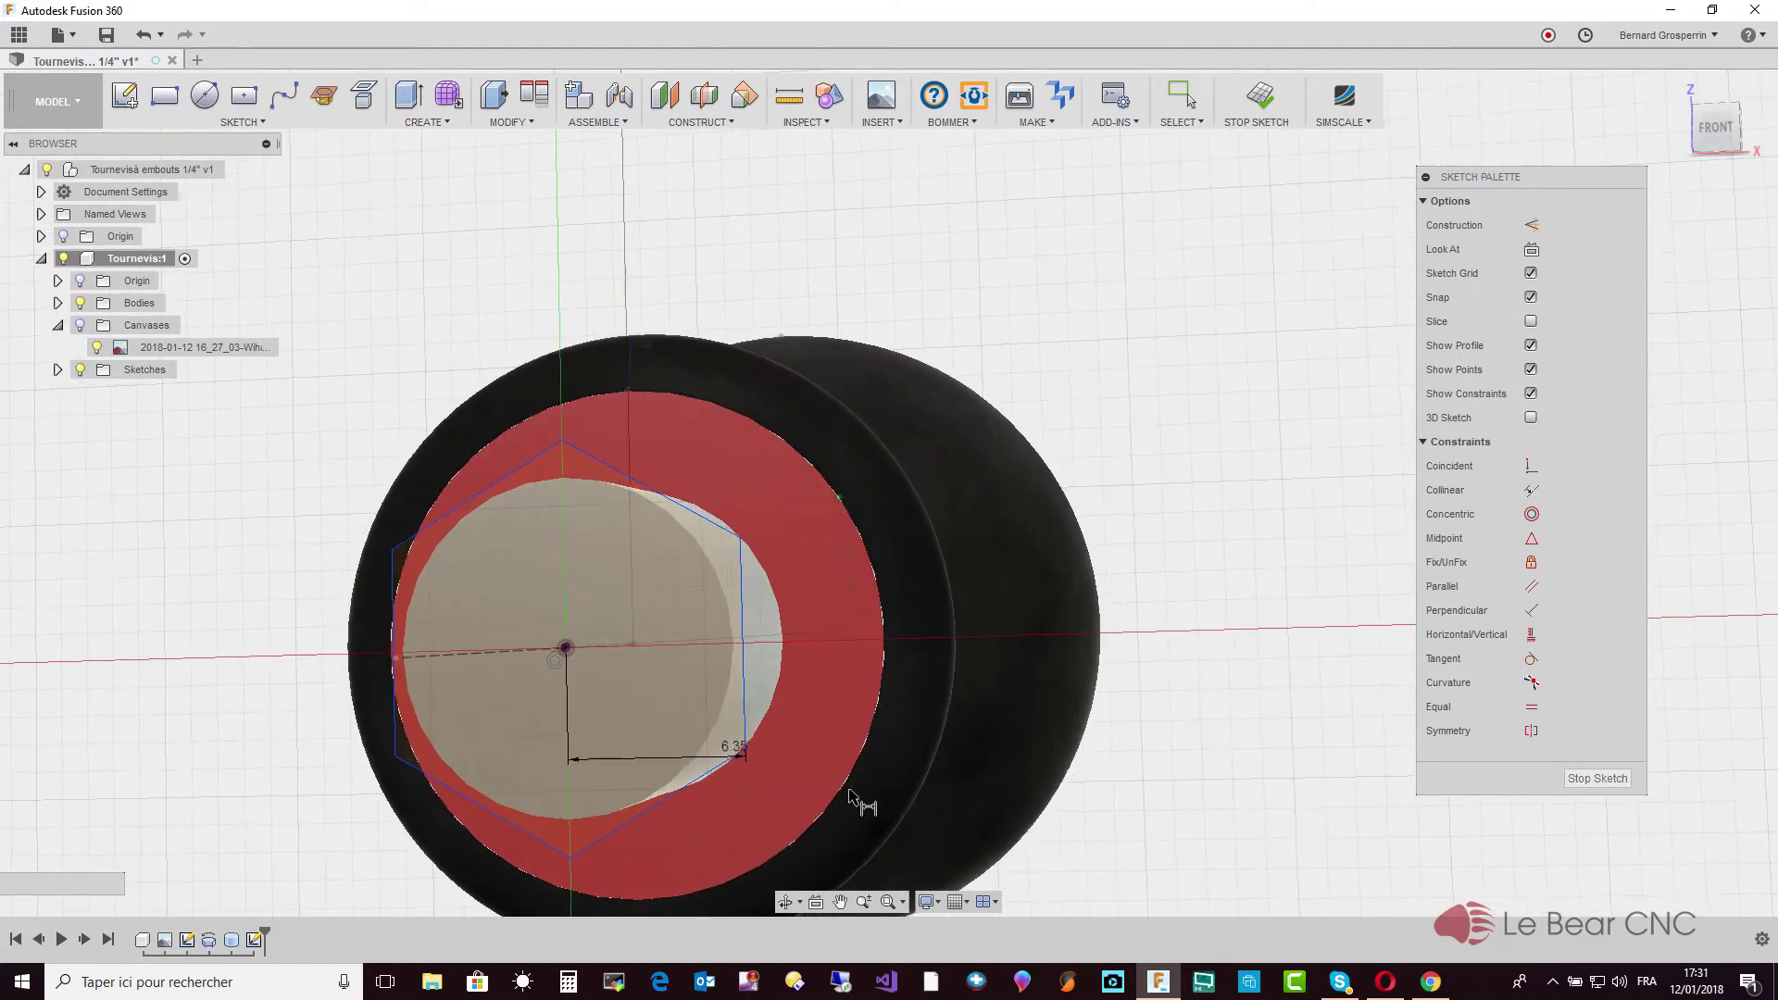
key(Escape)
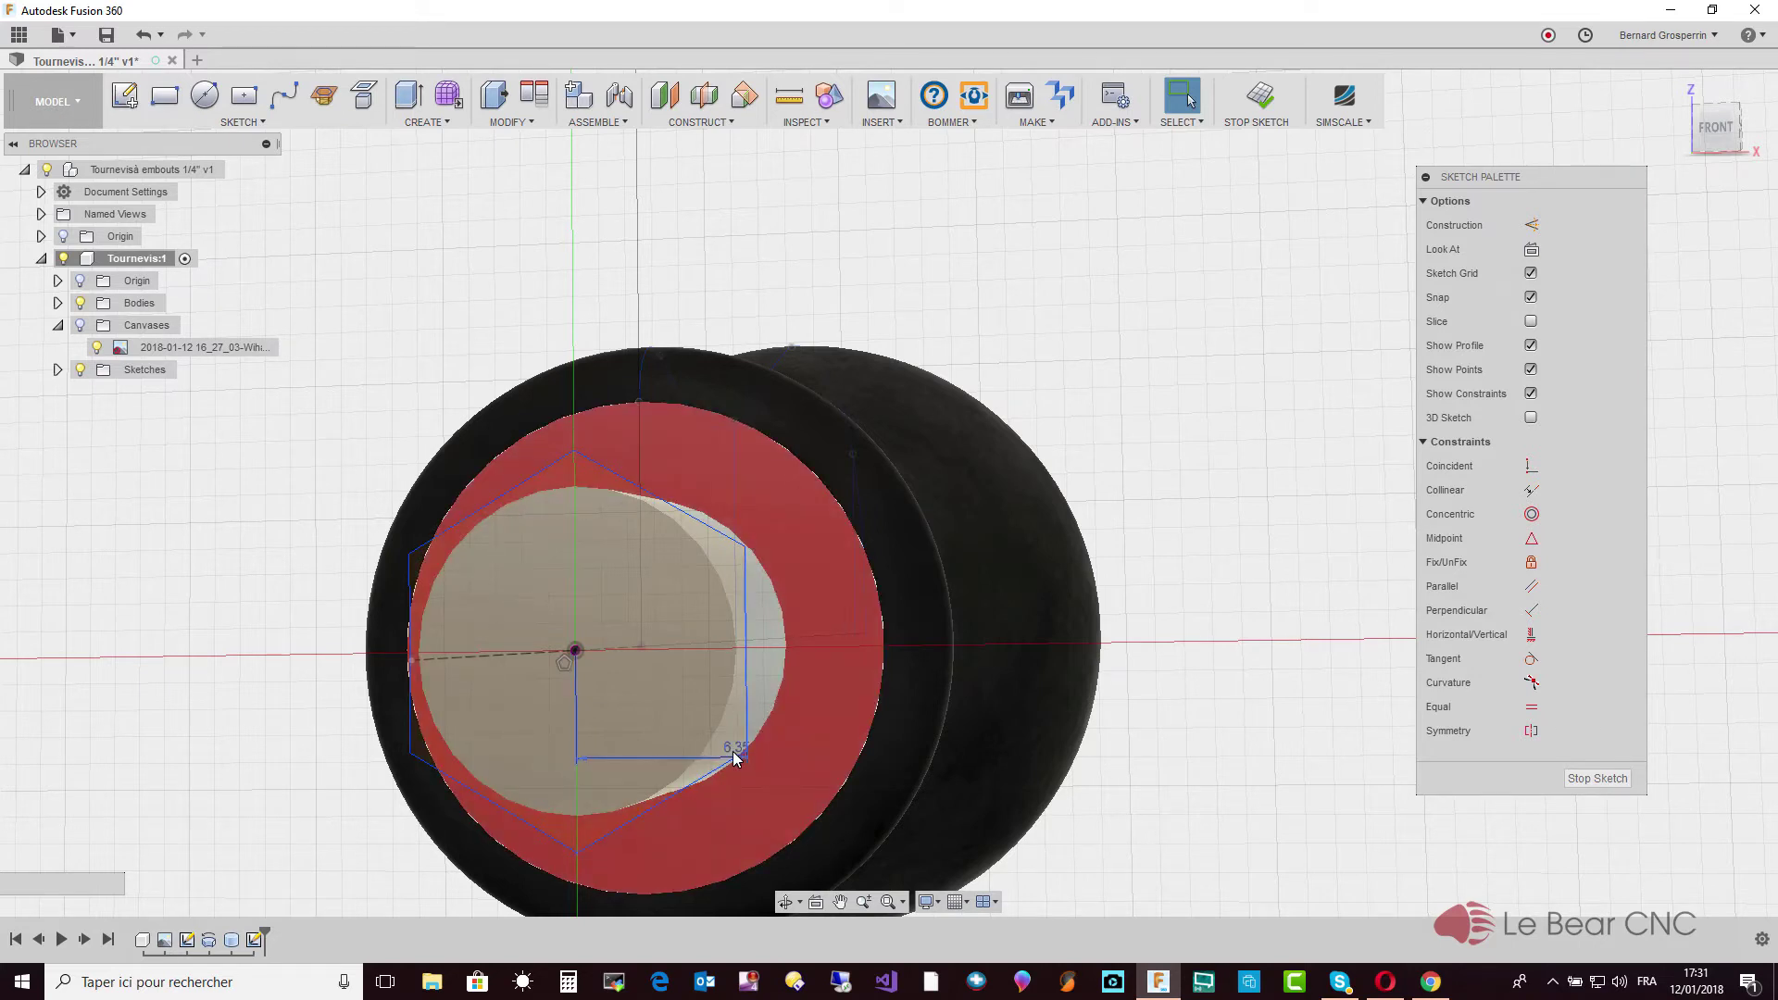
mouse_move(730, 747)
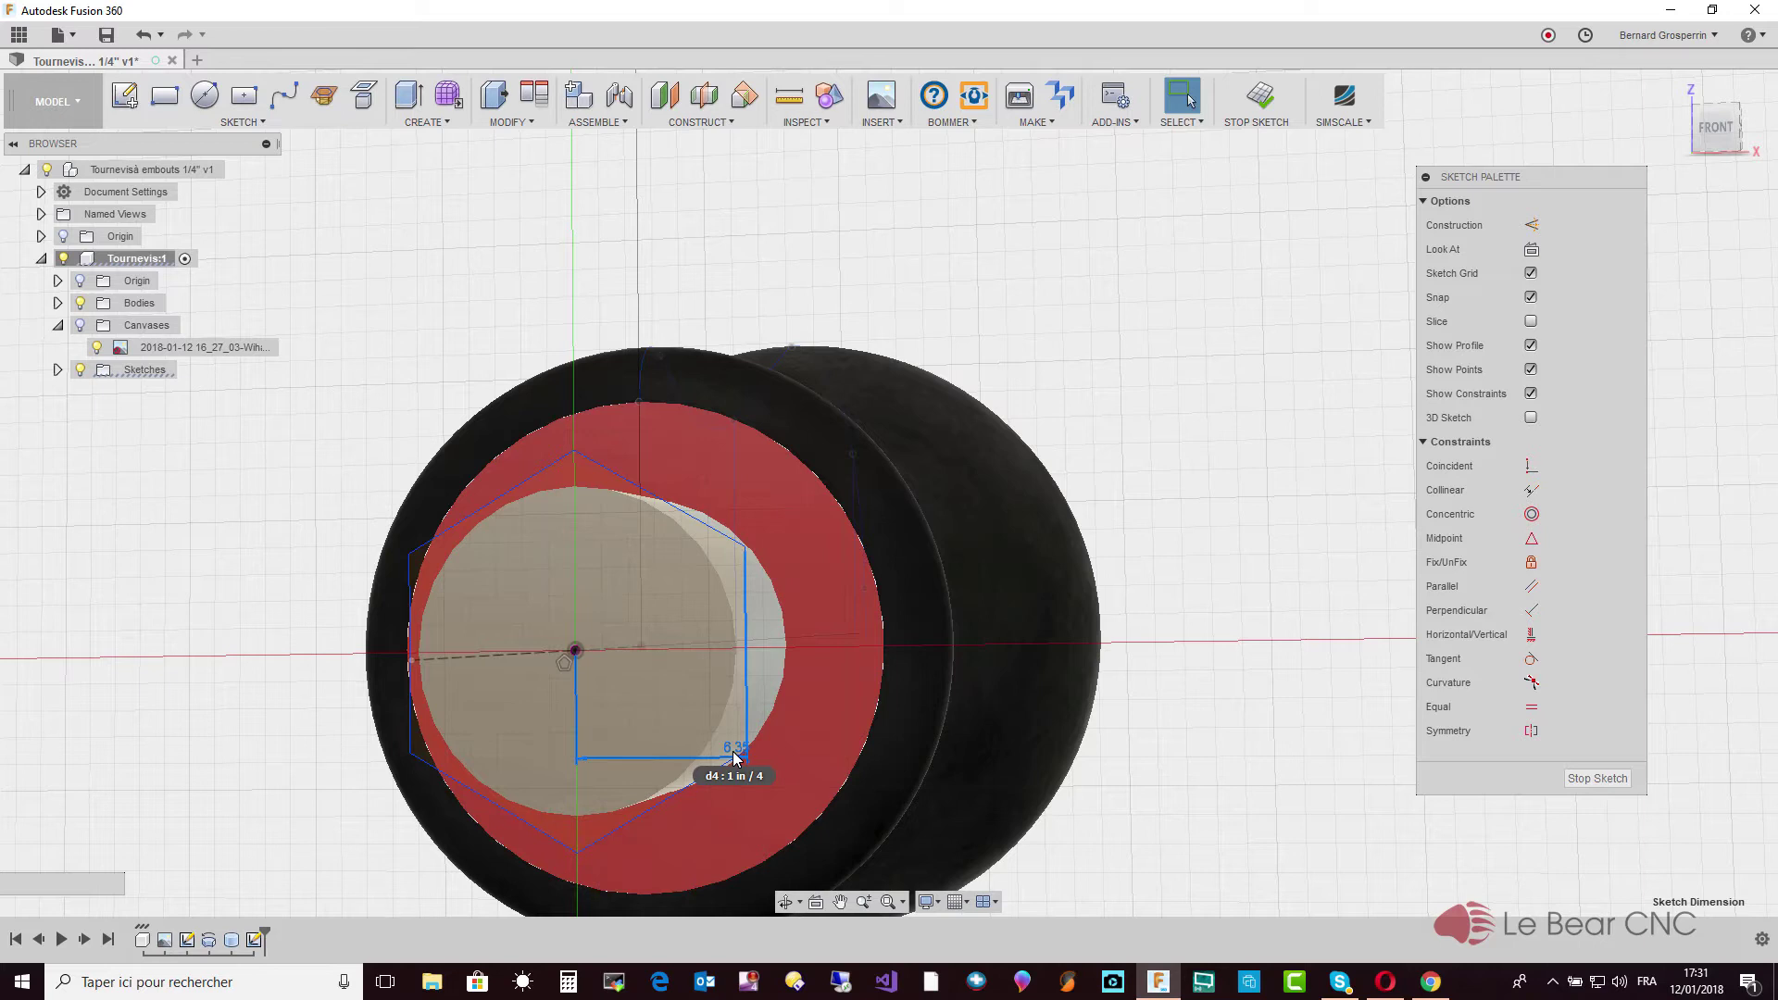
Change the 6.35 hexagon dimension to 1 in / 8 (3.175 mm)
double_click(736, 752)
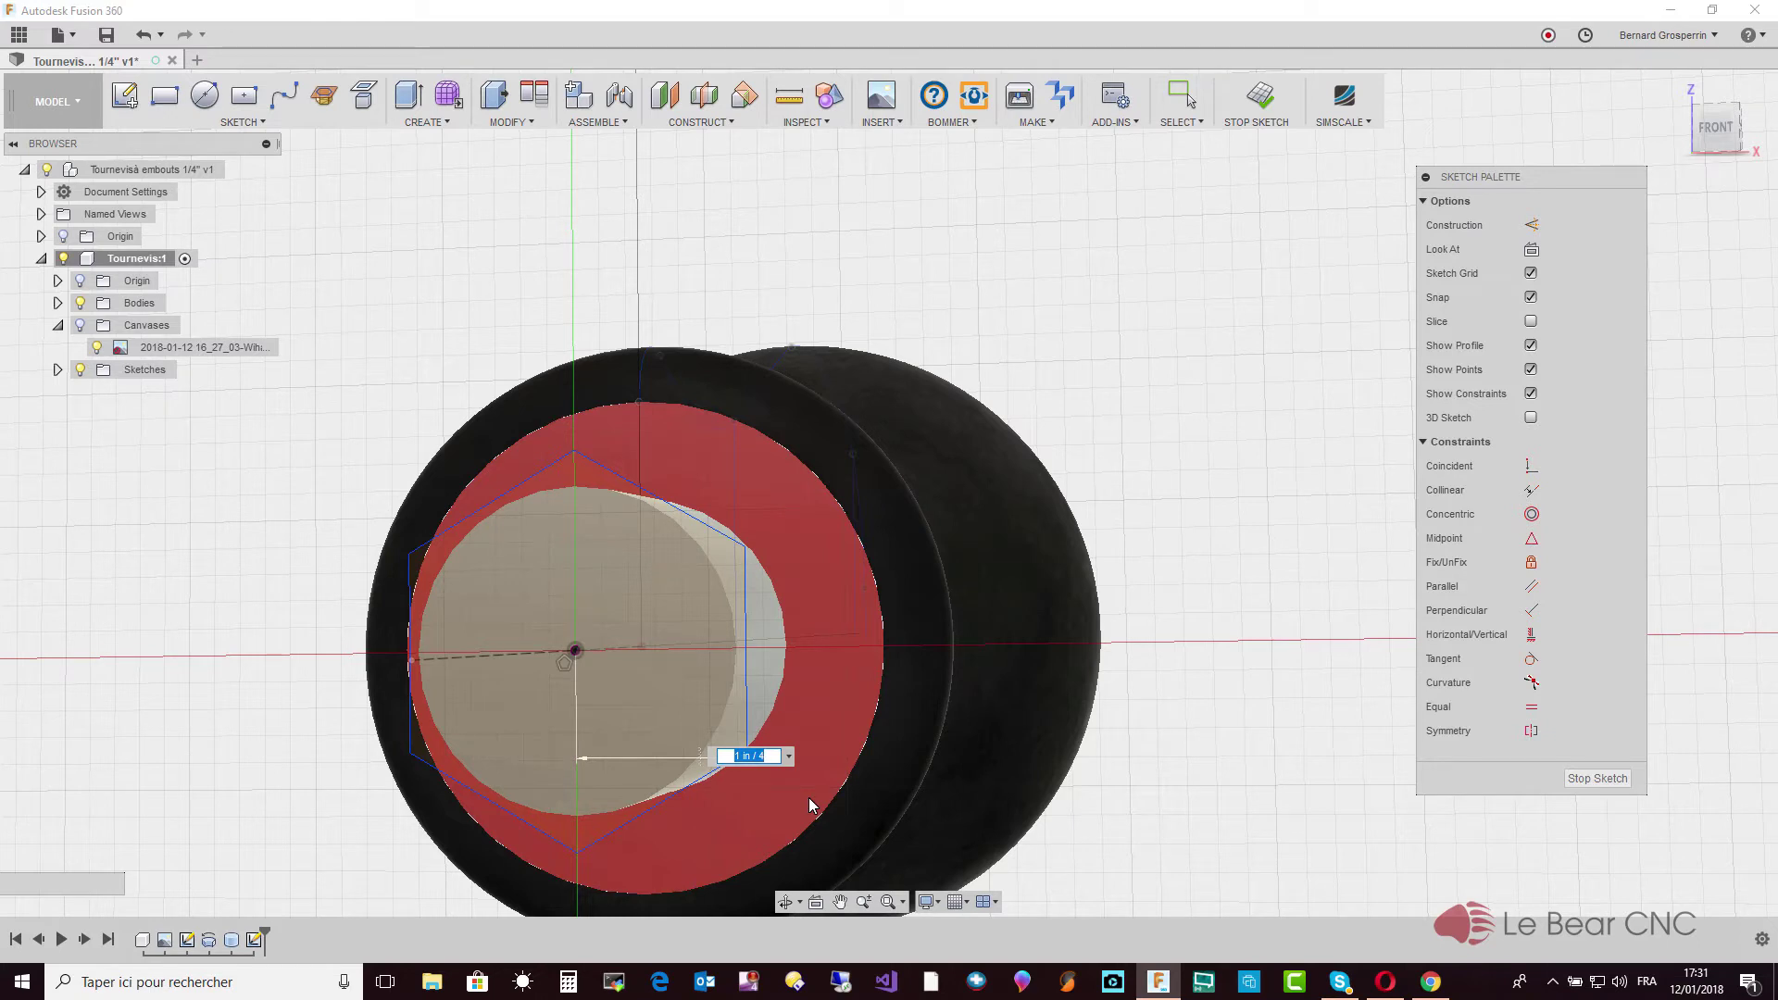
key(BackSpace)
text(in)
key(BackSpace)
key(BackSpace)
key(BackSpace)
text(in)
text(/ 4)
key(Left)
key(Left)
key(Left)
key(Return)
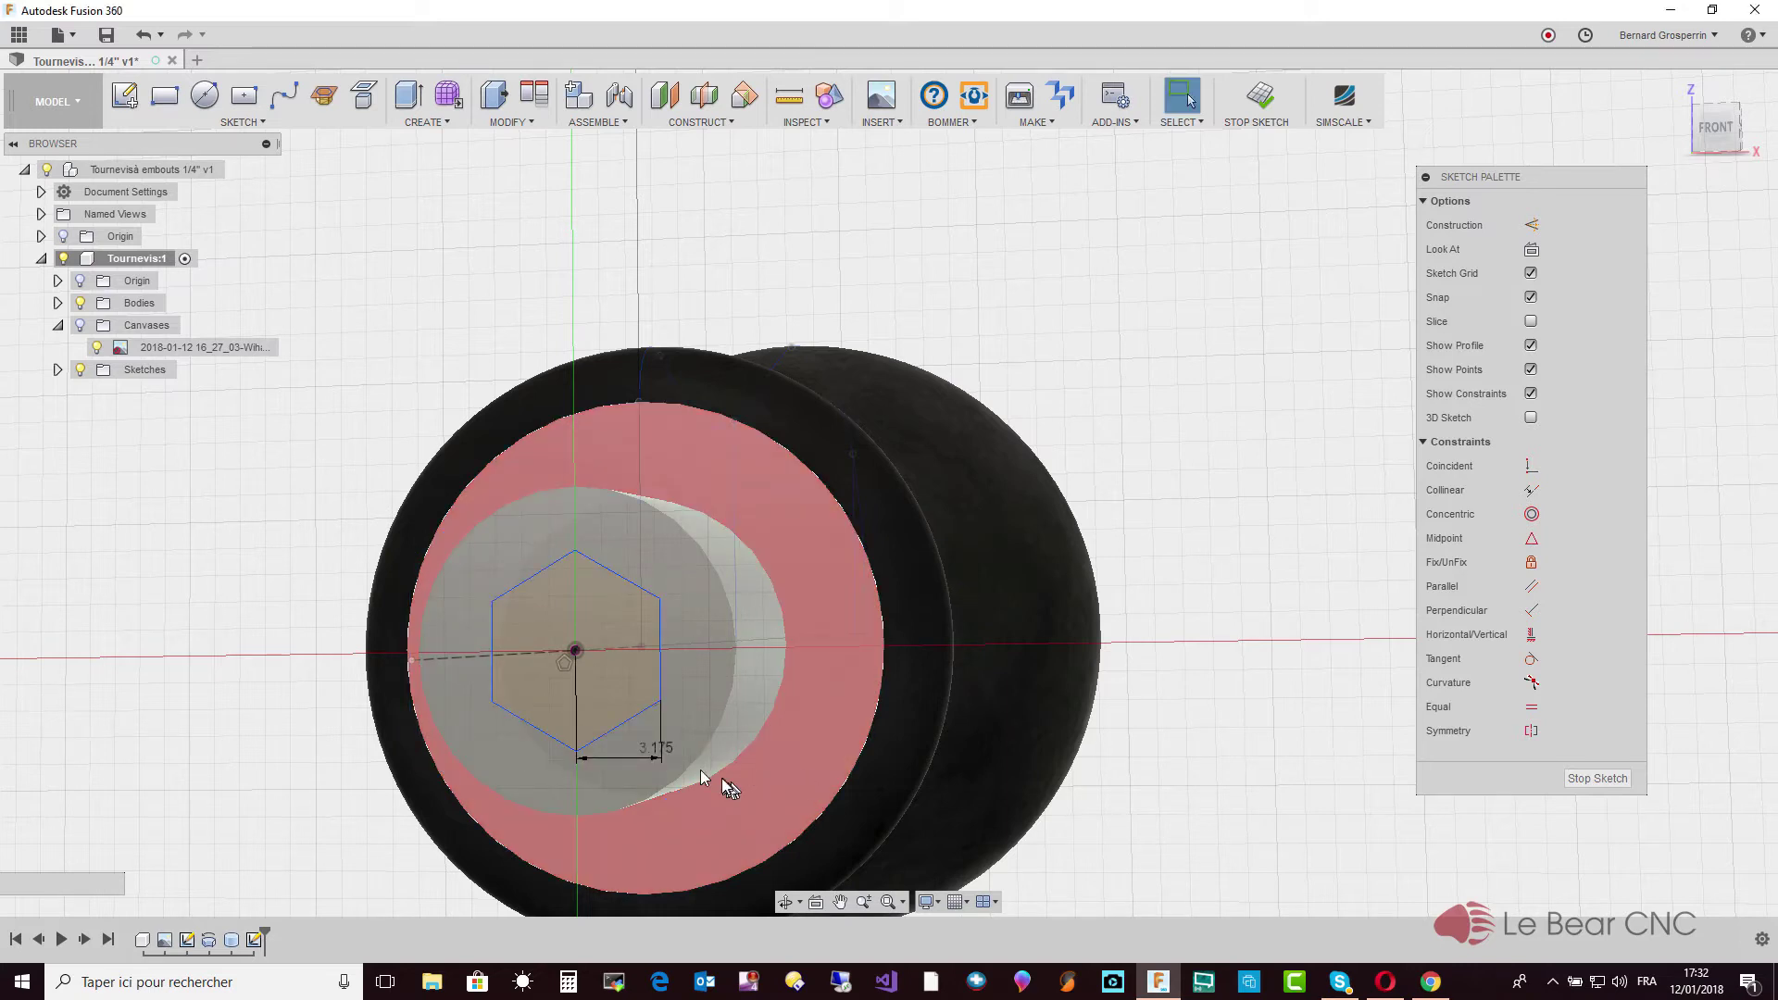
Edit the 3.175 dimension to (1 in / 8) + 0.05 mm, reading 3.225
click(661, 754)
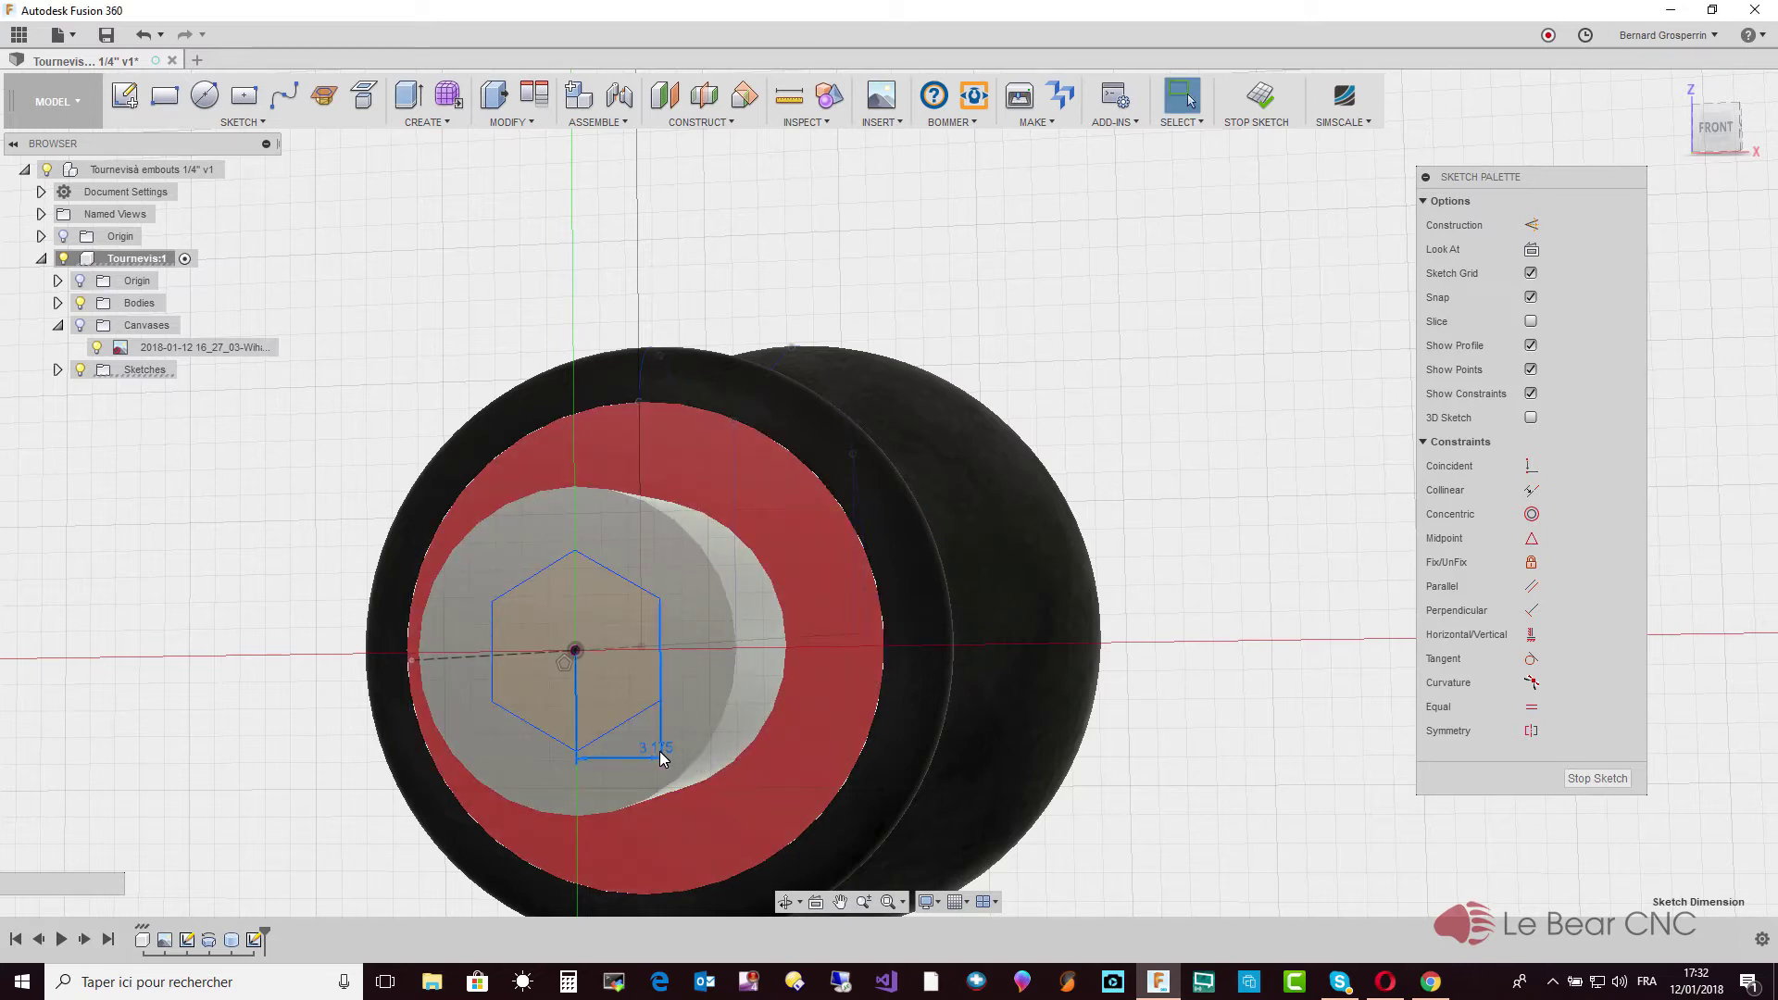
double_click(660, 755)
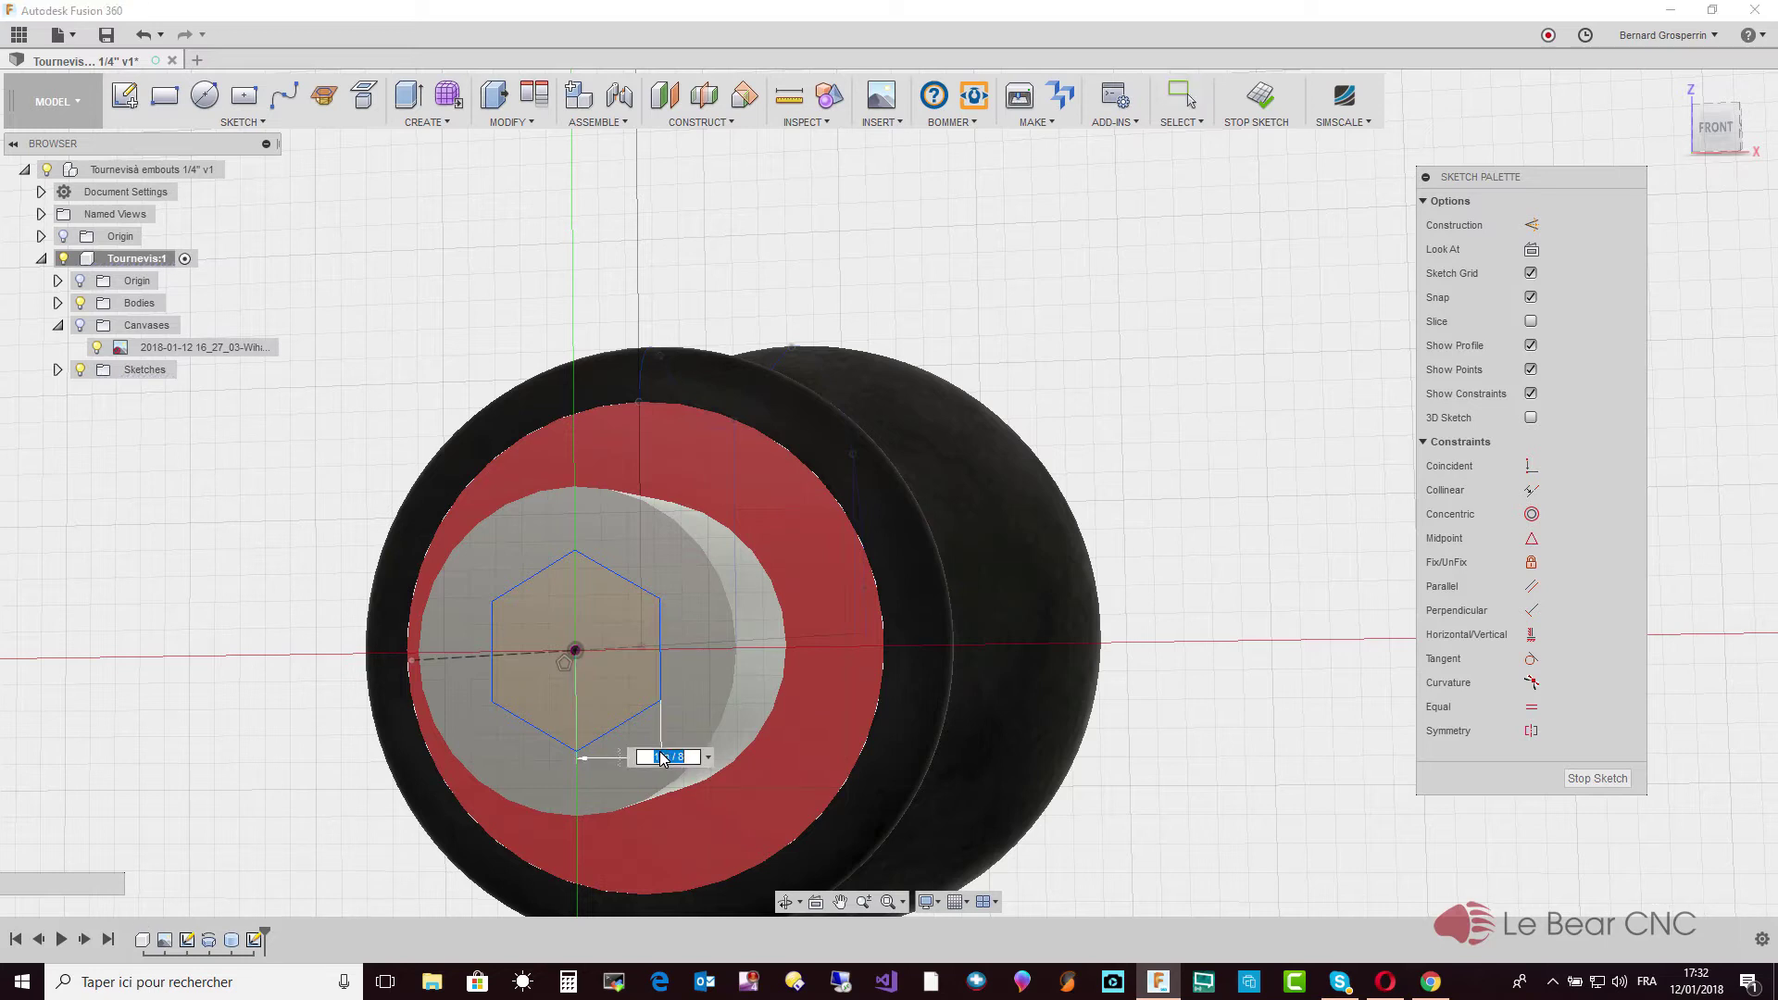
key(End)
text(+)
text( ))
text(()
key(Right)
key(Right)
key(Right)
key(Right)
key(Right)
text(0)
text(.0)
text(5)
text( mm)
key(Return)
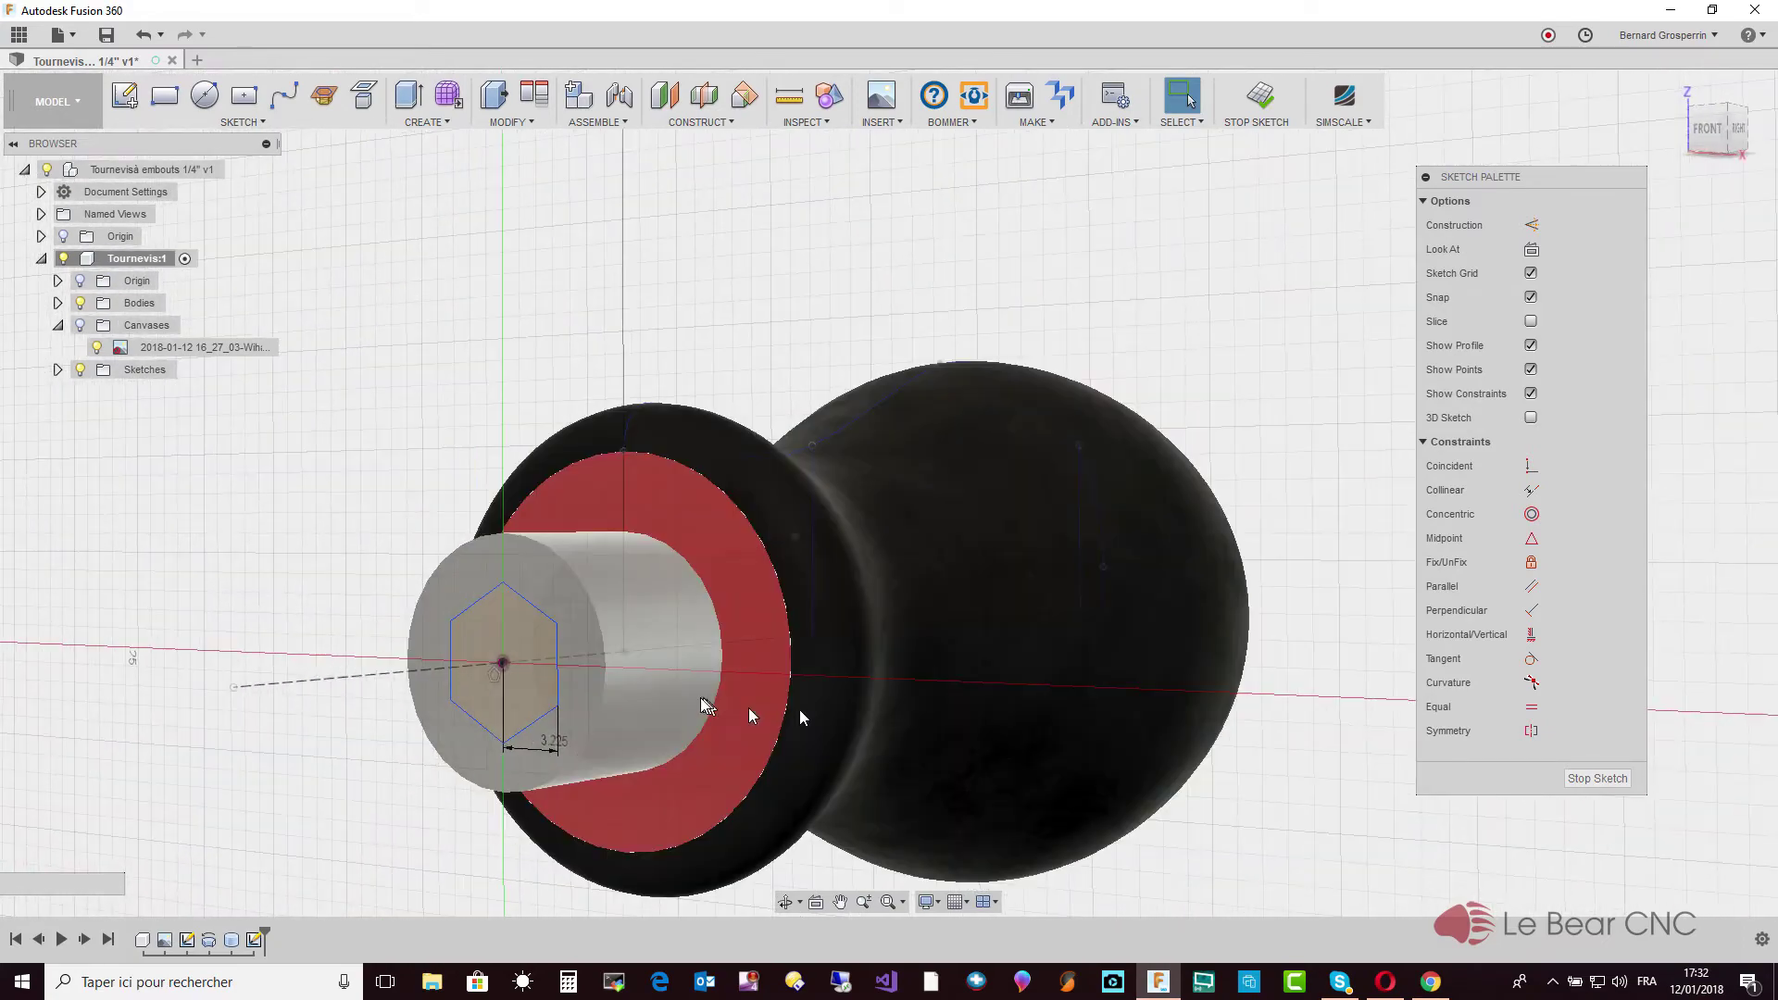
Extrude the hexagon profile as a cut 12 mm deep into the shaft tip
click(532, 697)
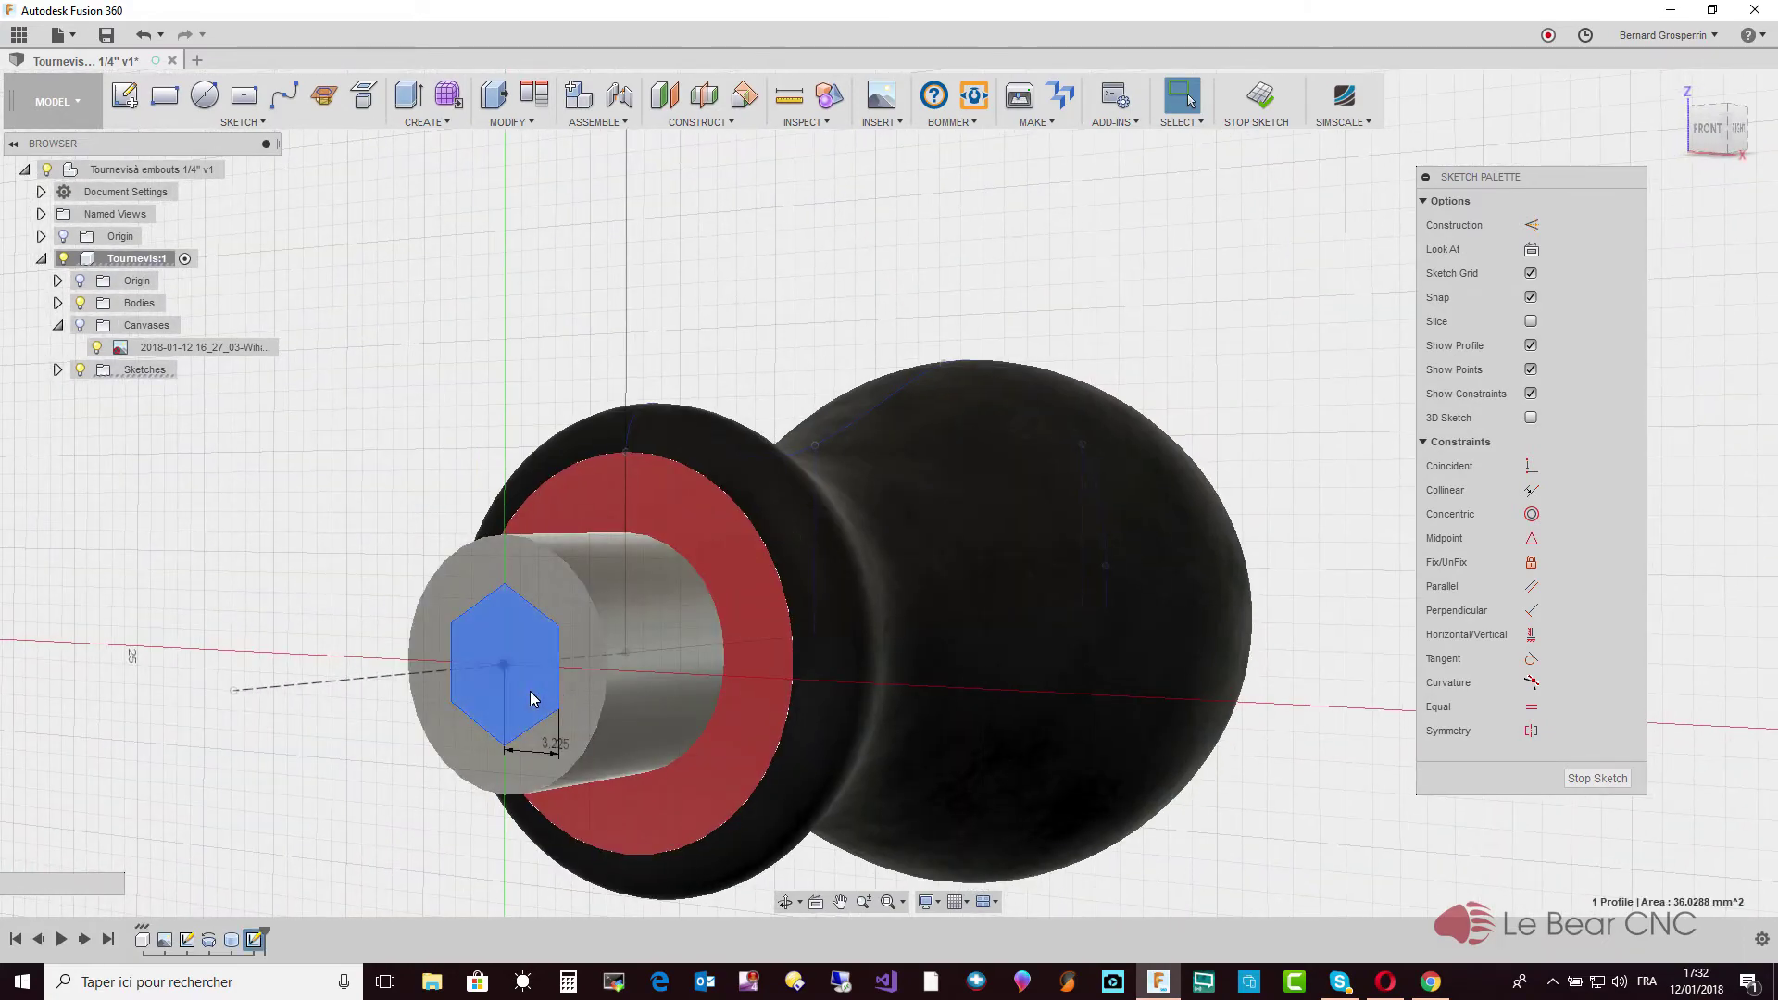
right_click(530, 692)
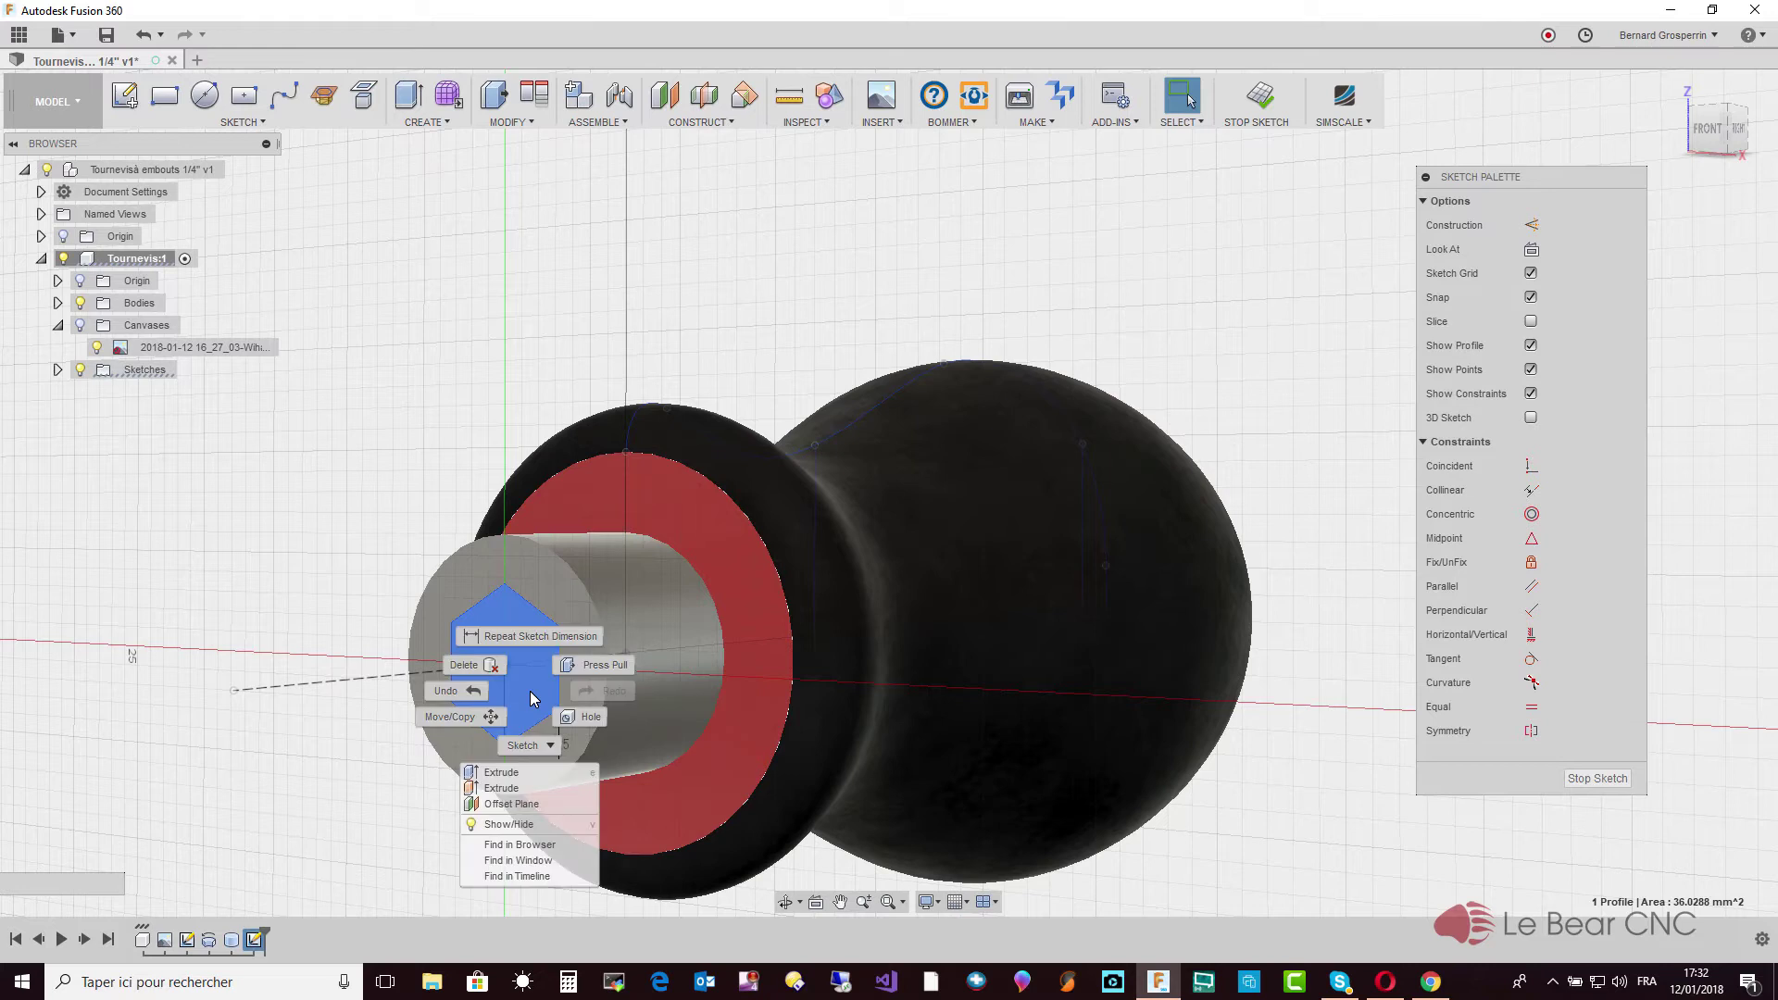
click(507, 776)
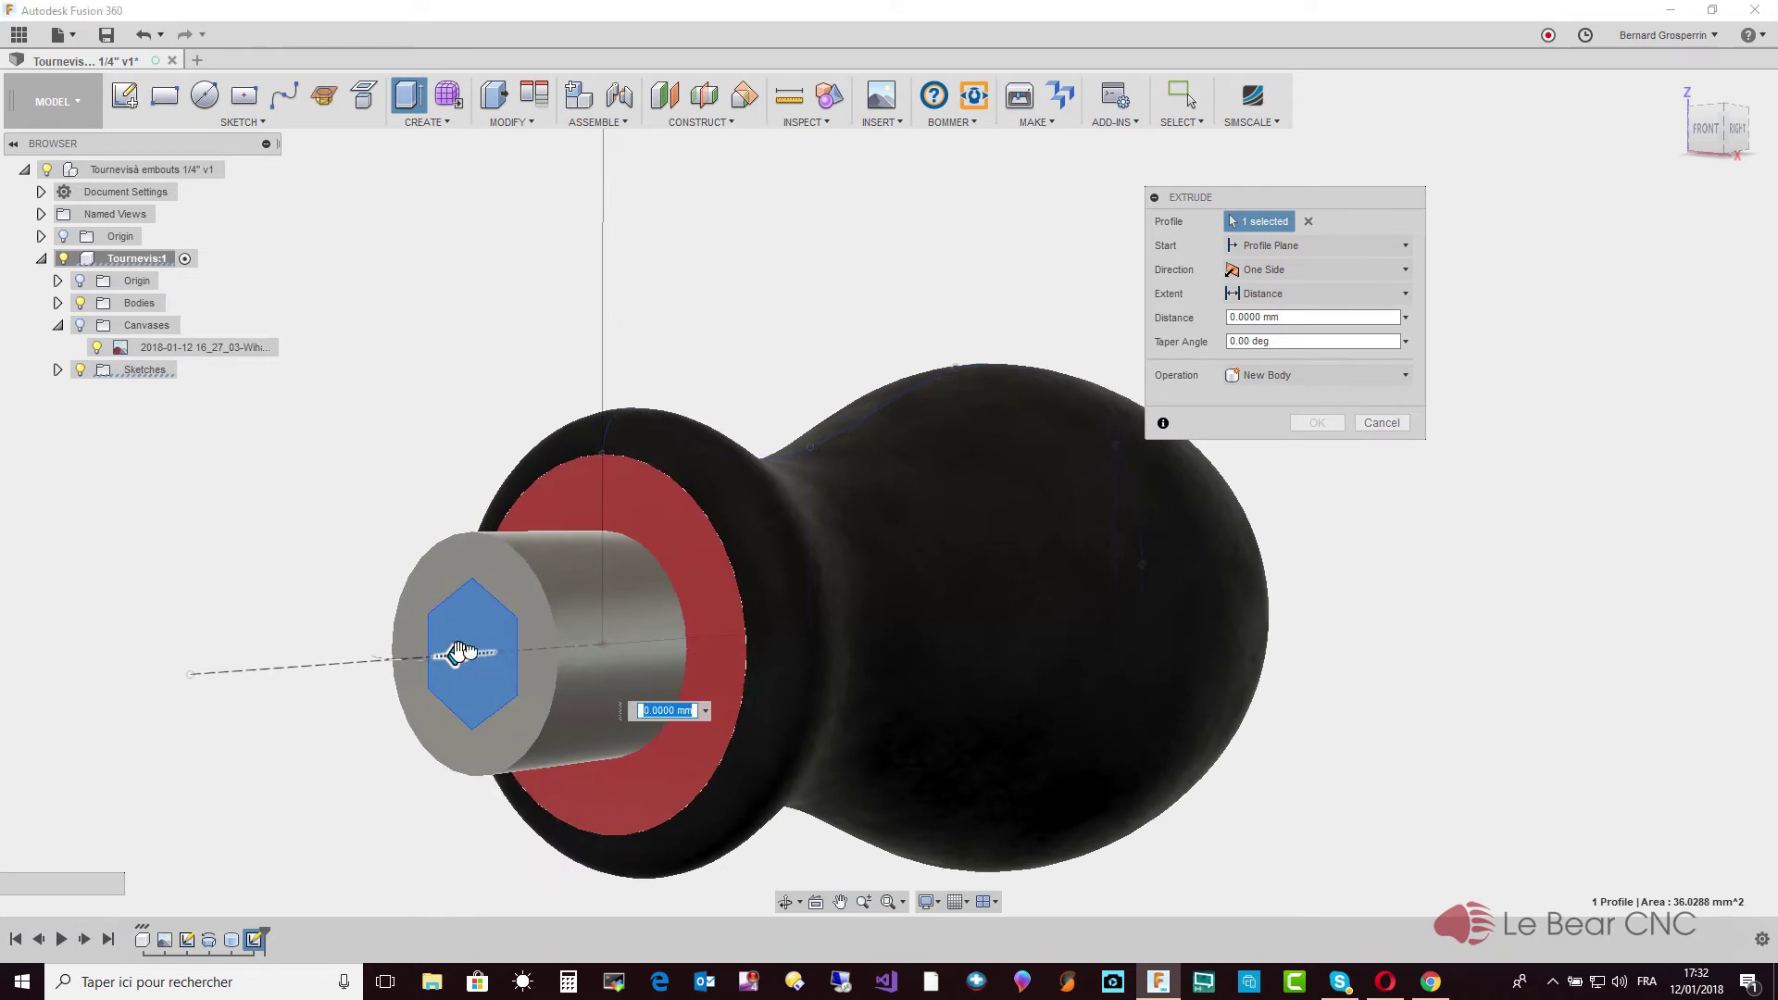
drag(463, 656, 530, 644)
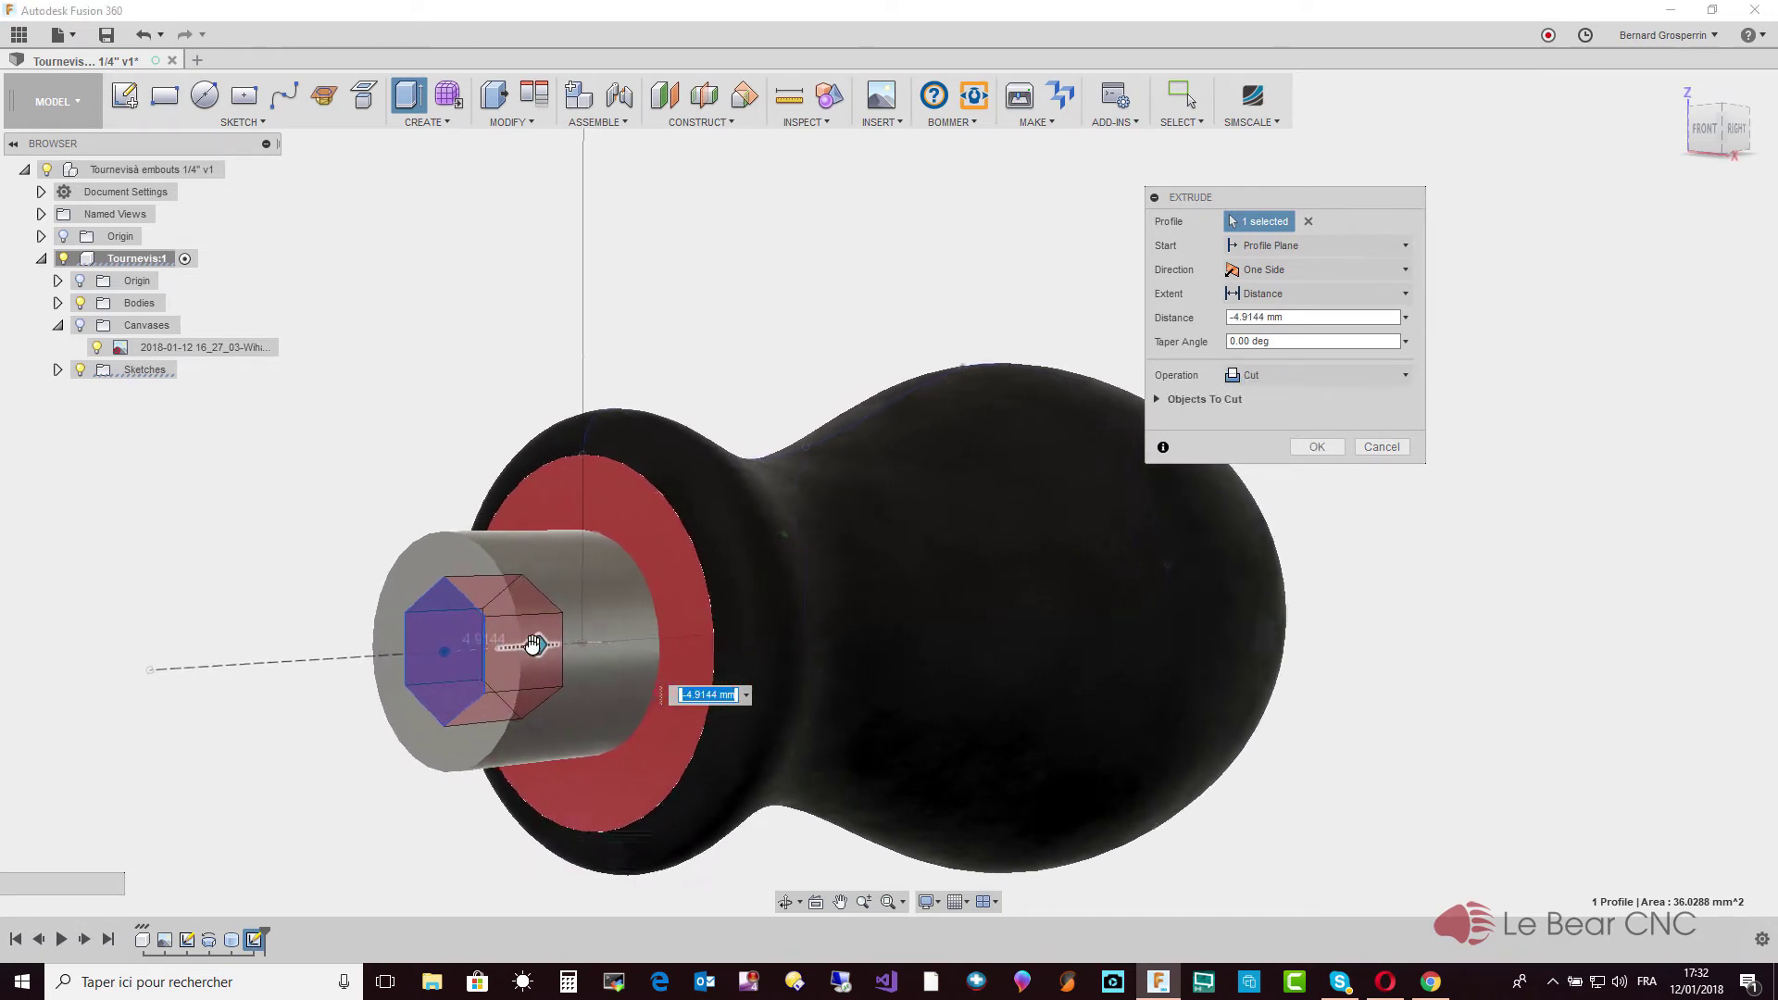
text(-12)
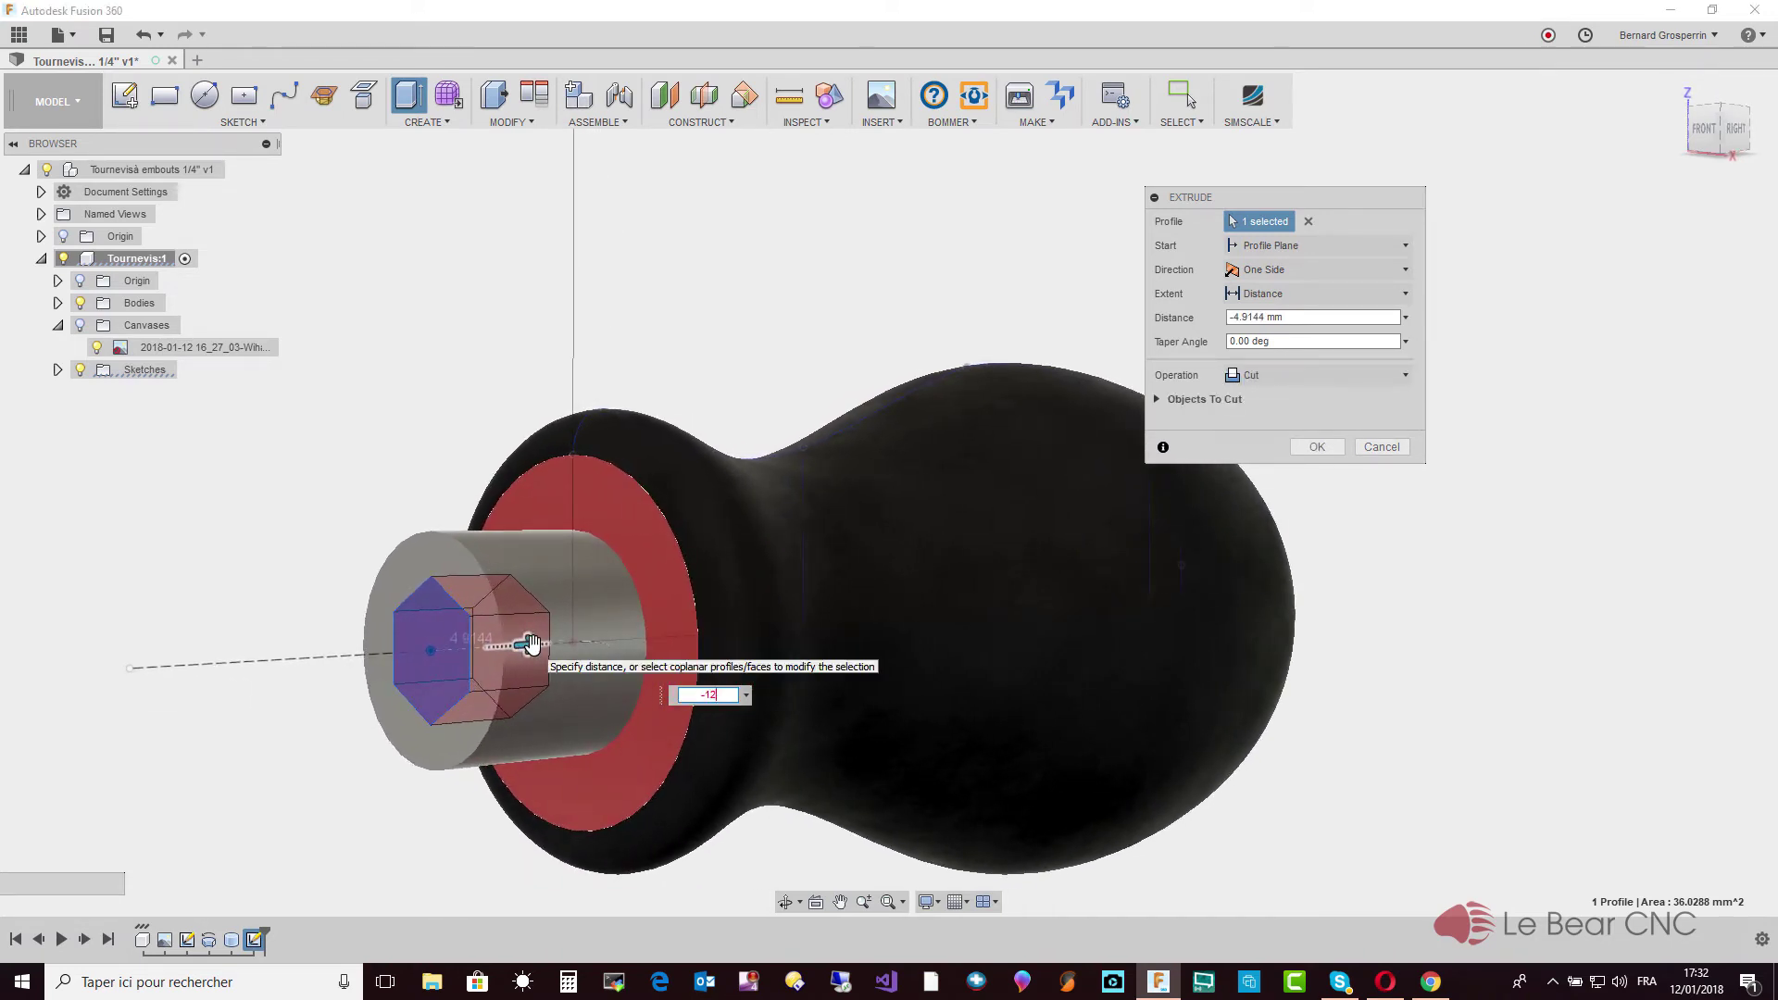
key(Return)
key(Return)
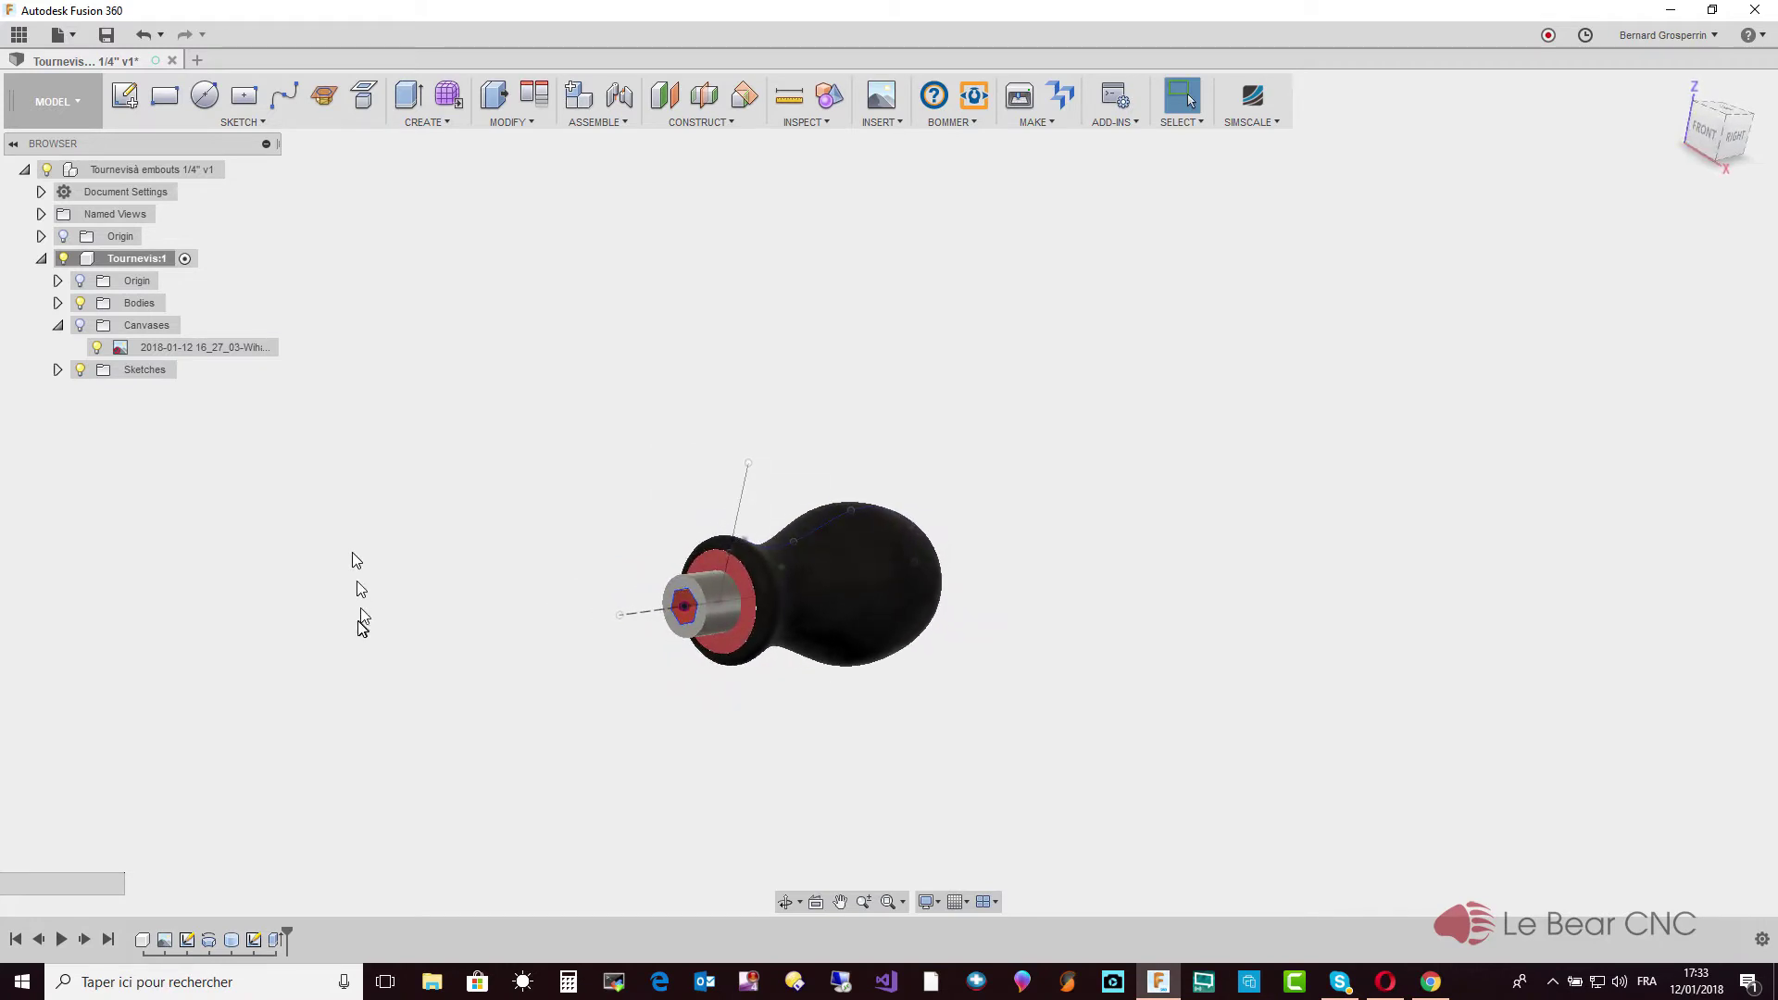
Turn off Sketches visibility, collapse Canvases and Bodies, and activate the root component
shift+middle_drag(517, 729, 620, 592)
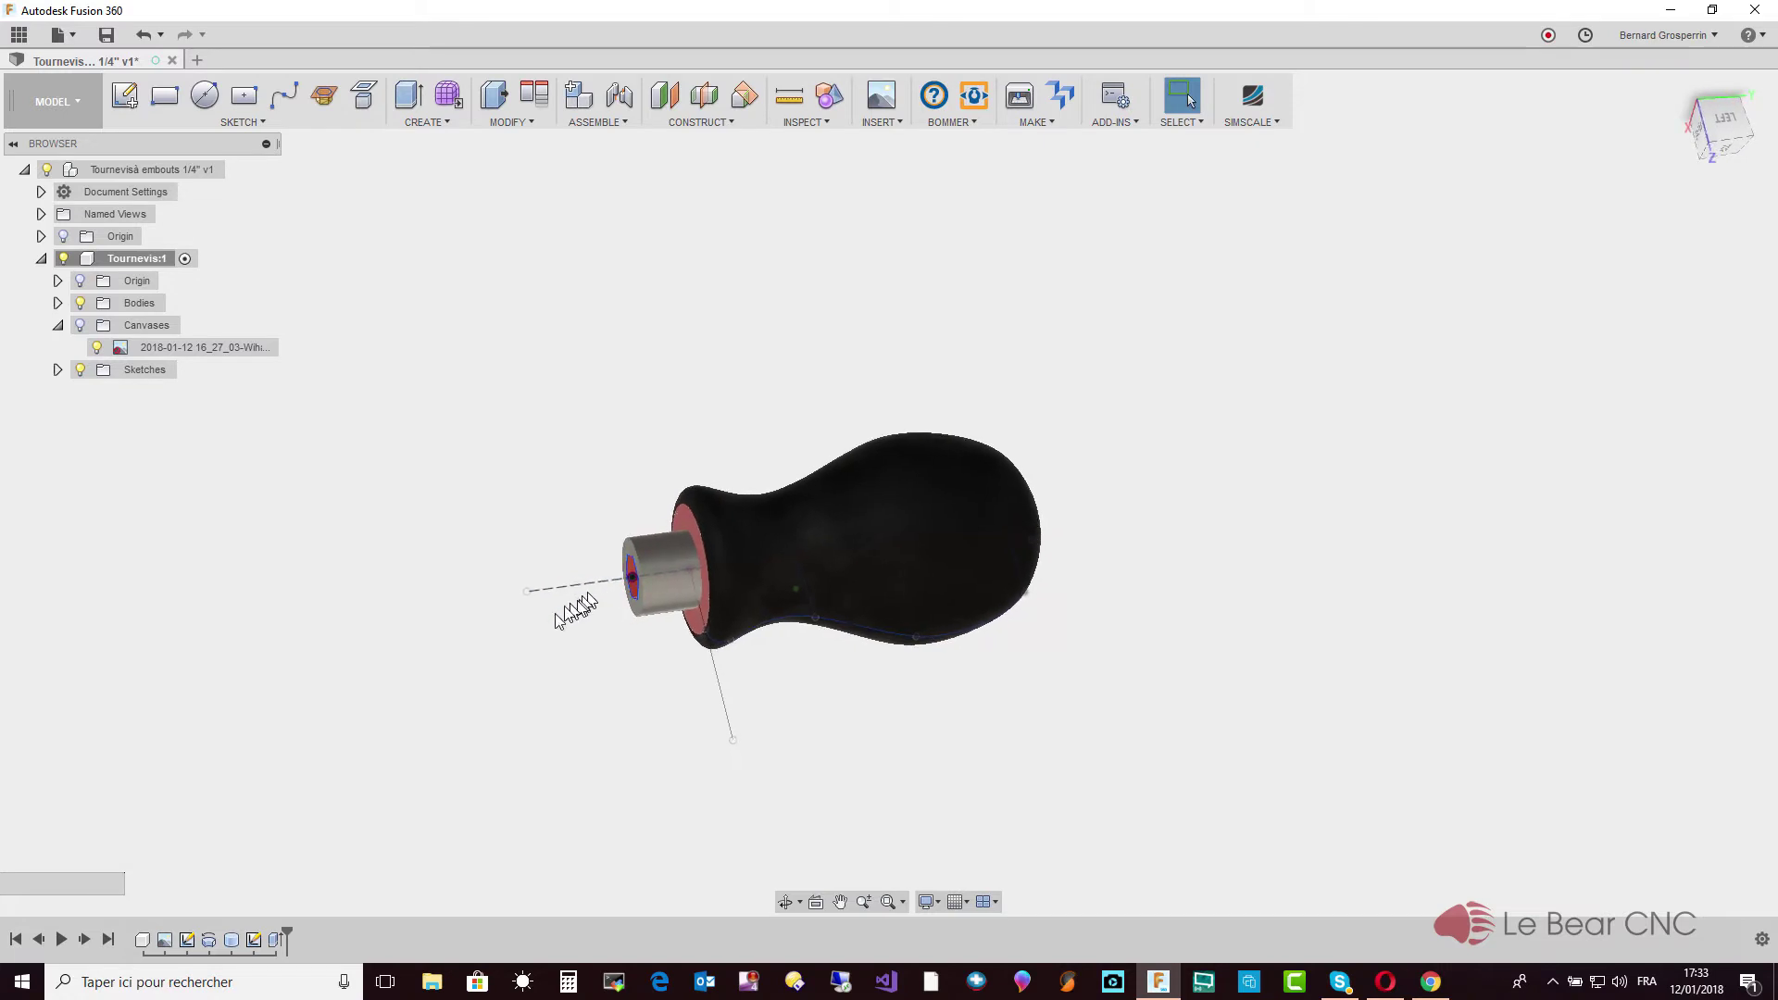
click(76, 369)
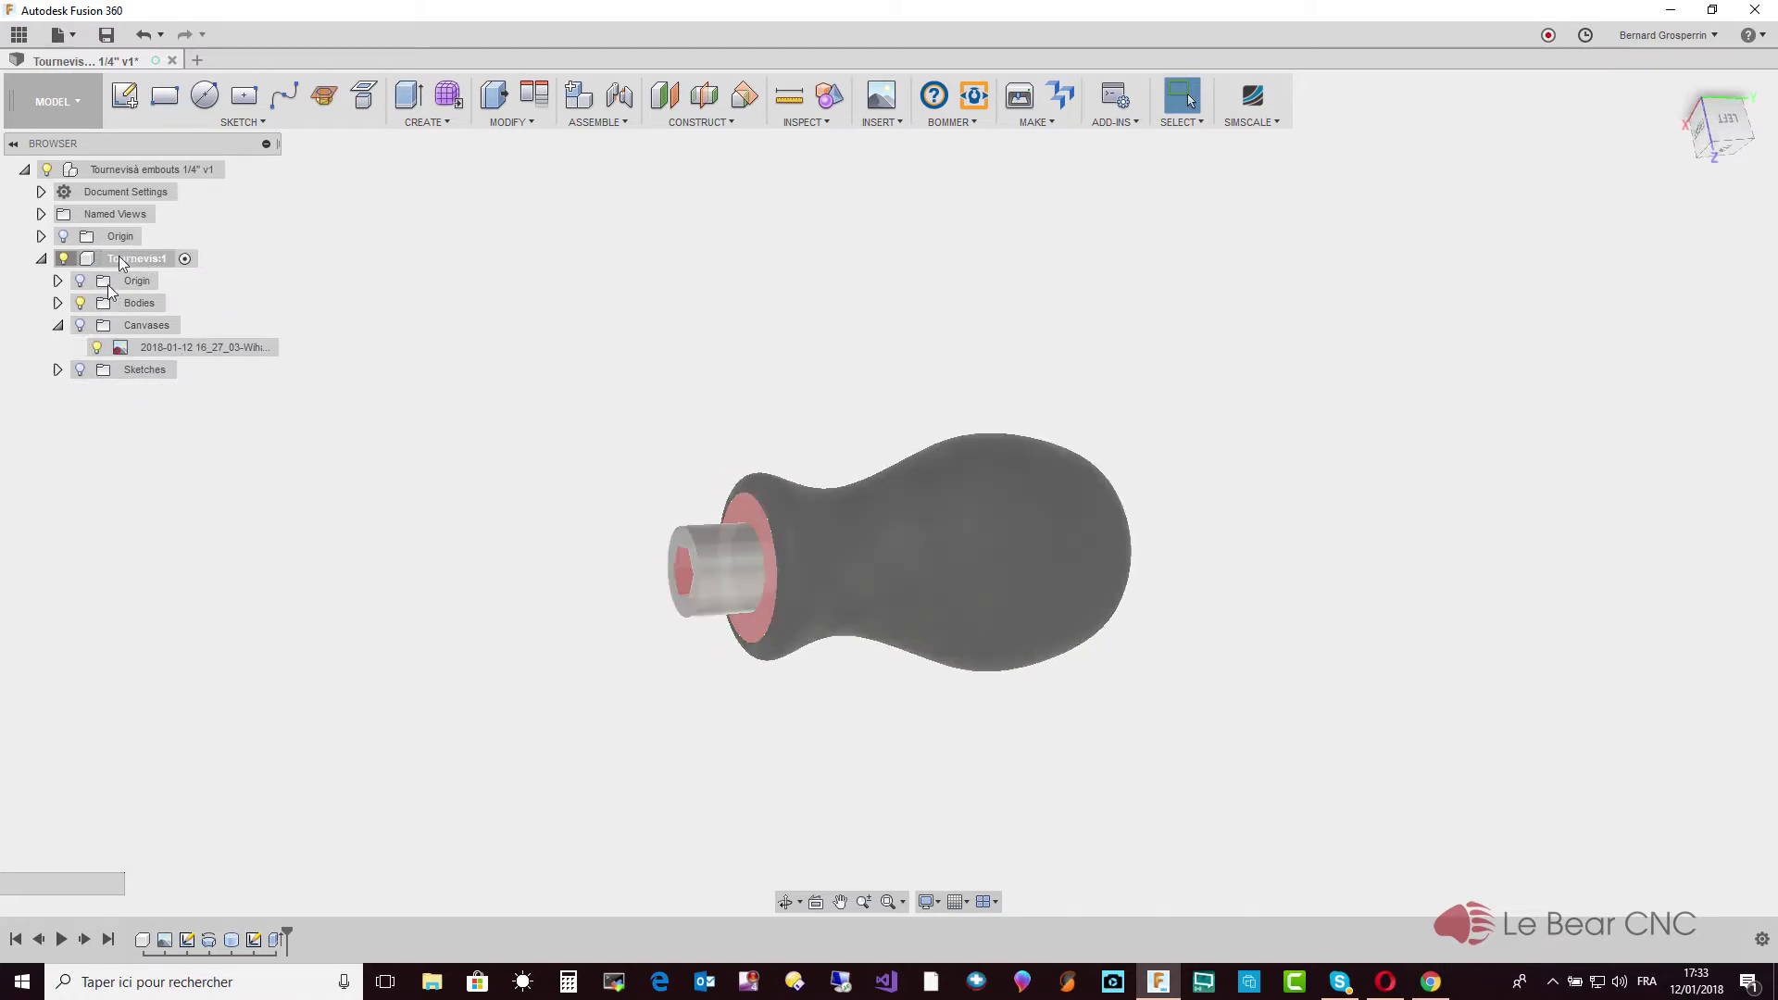
click(59, 326)
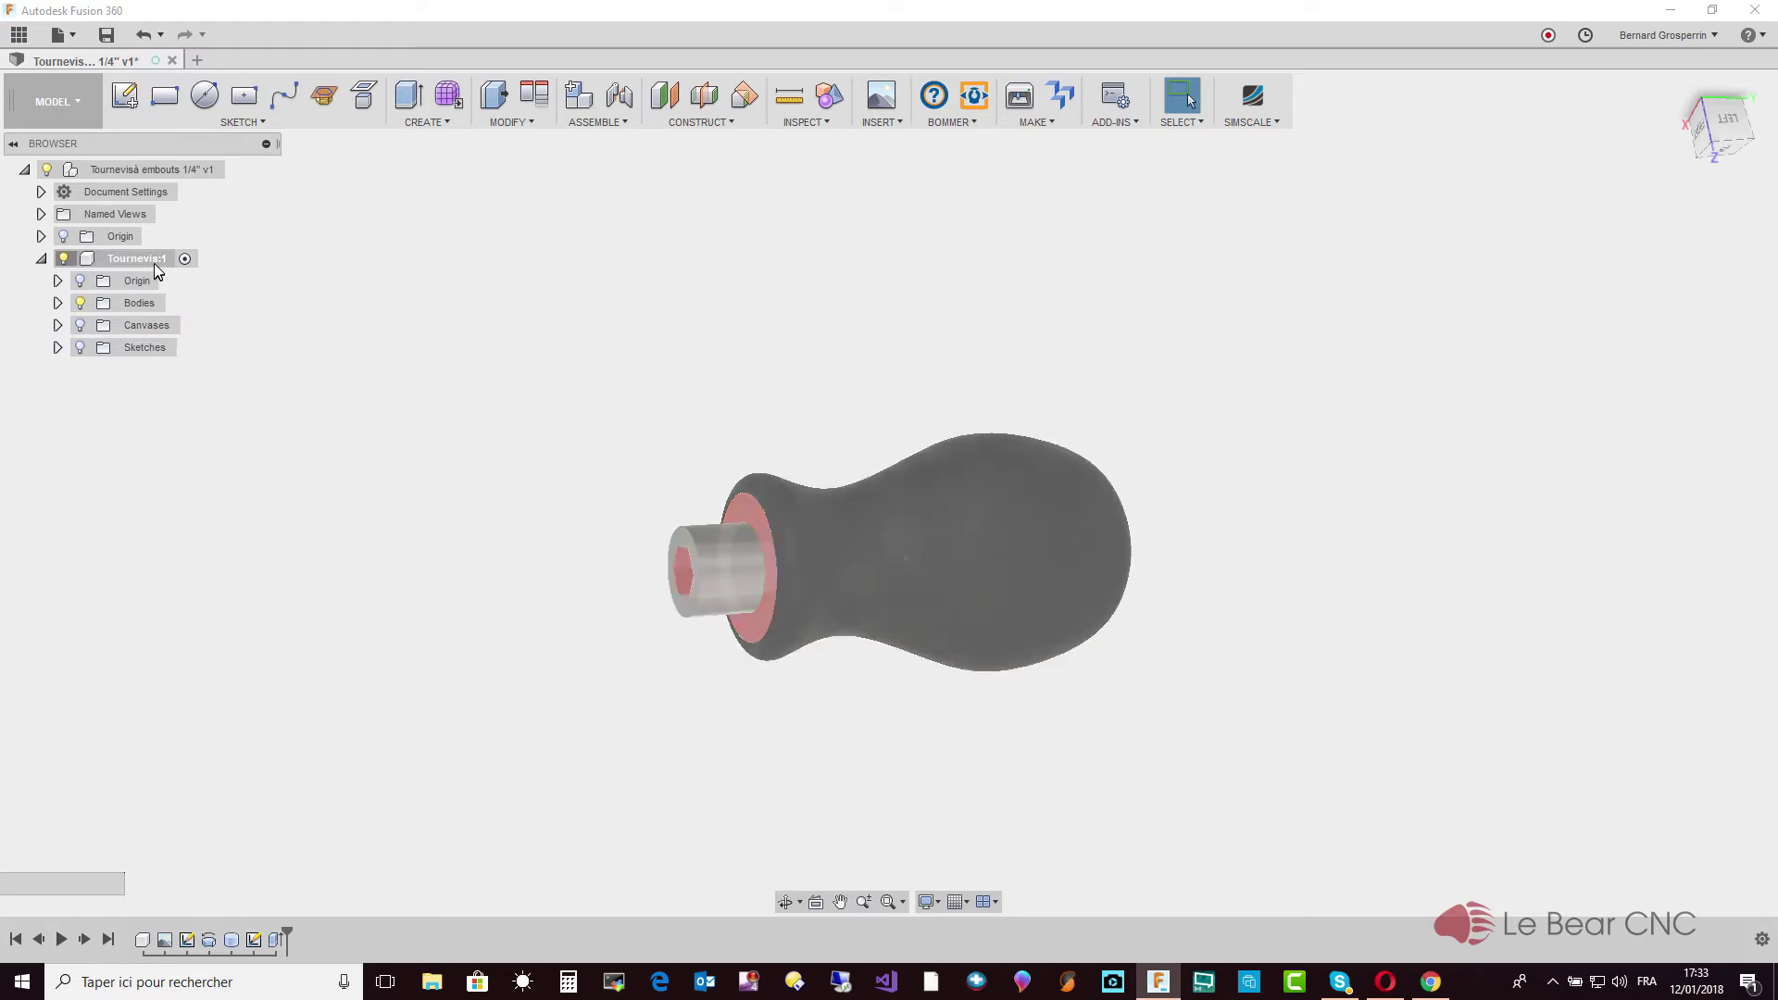
click(57, 304)
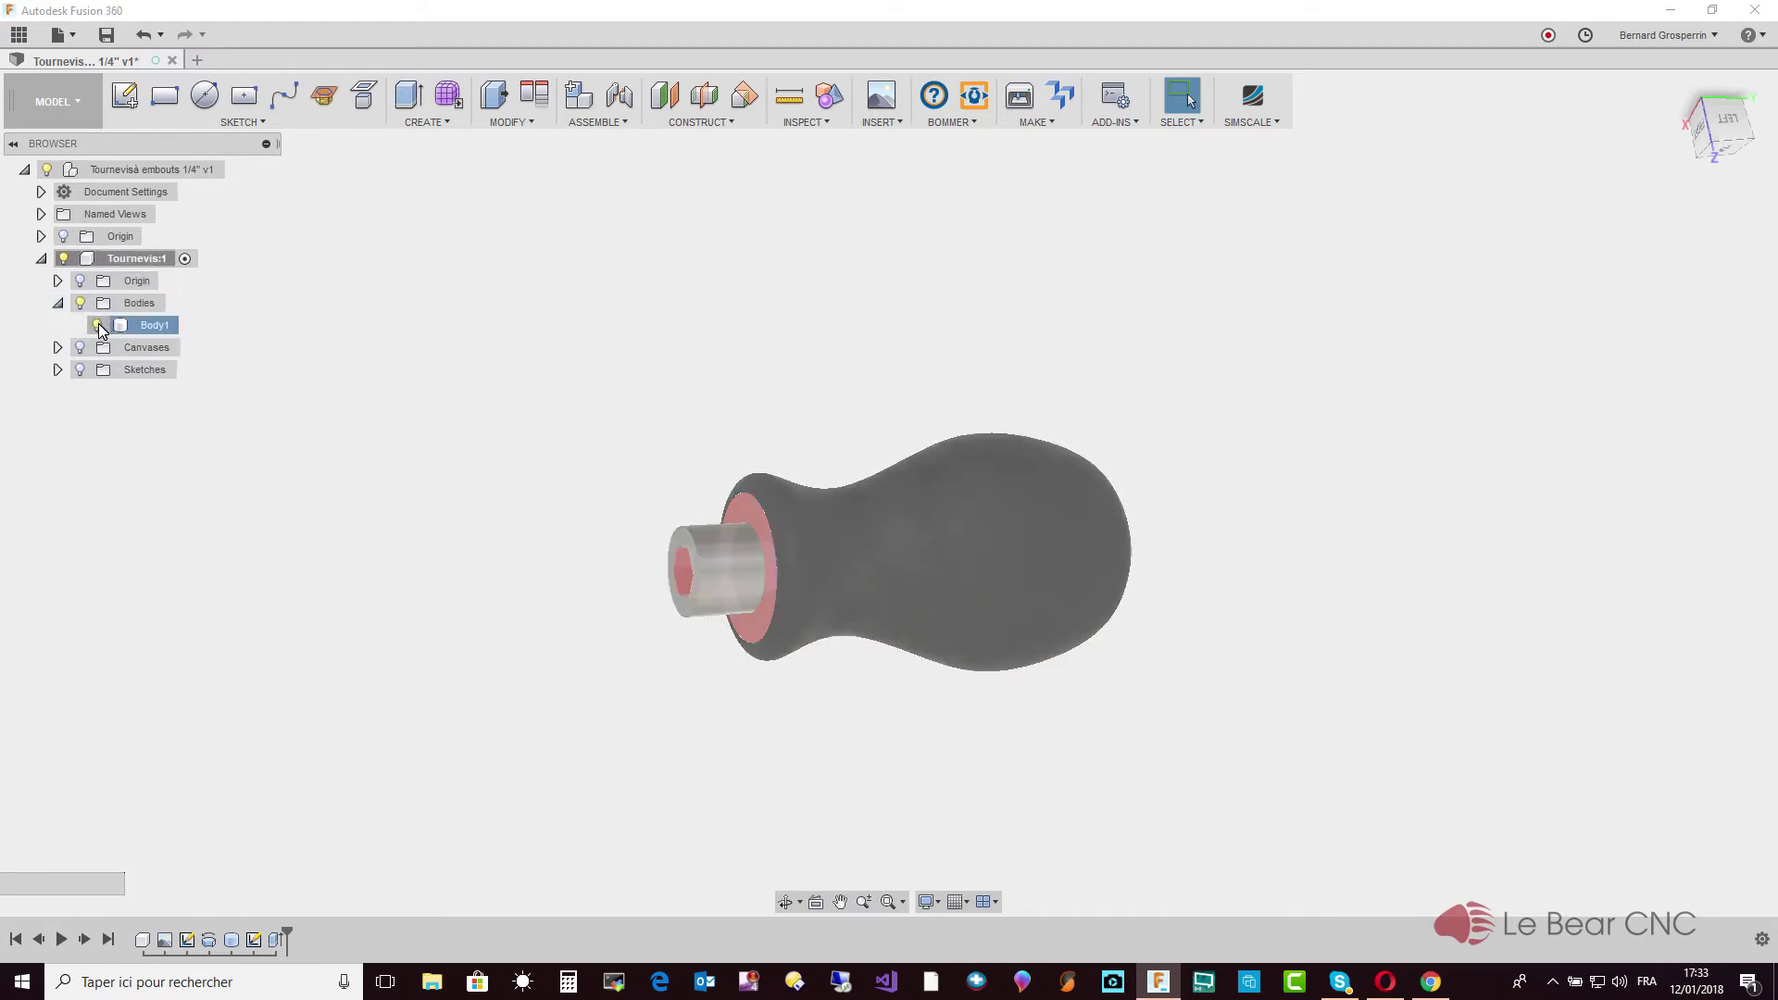
click(58, 303)
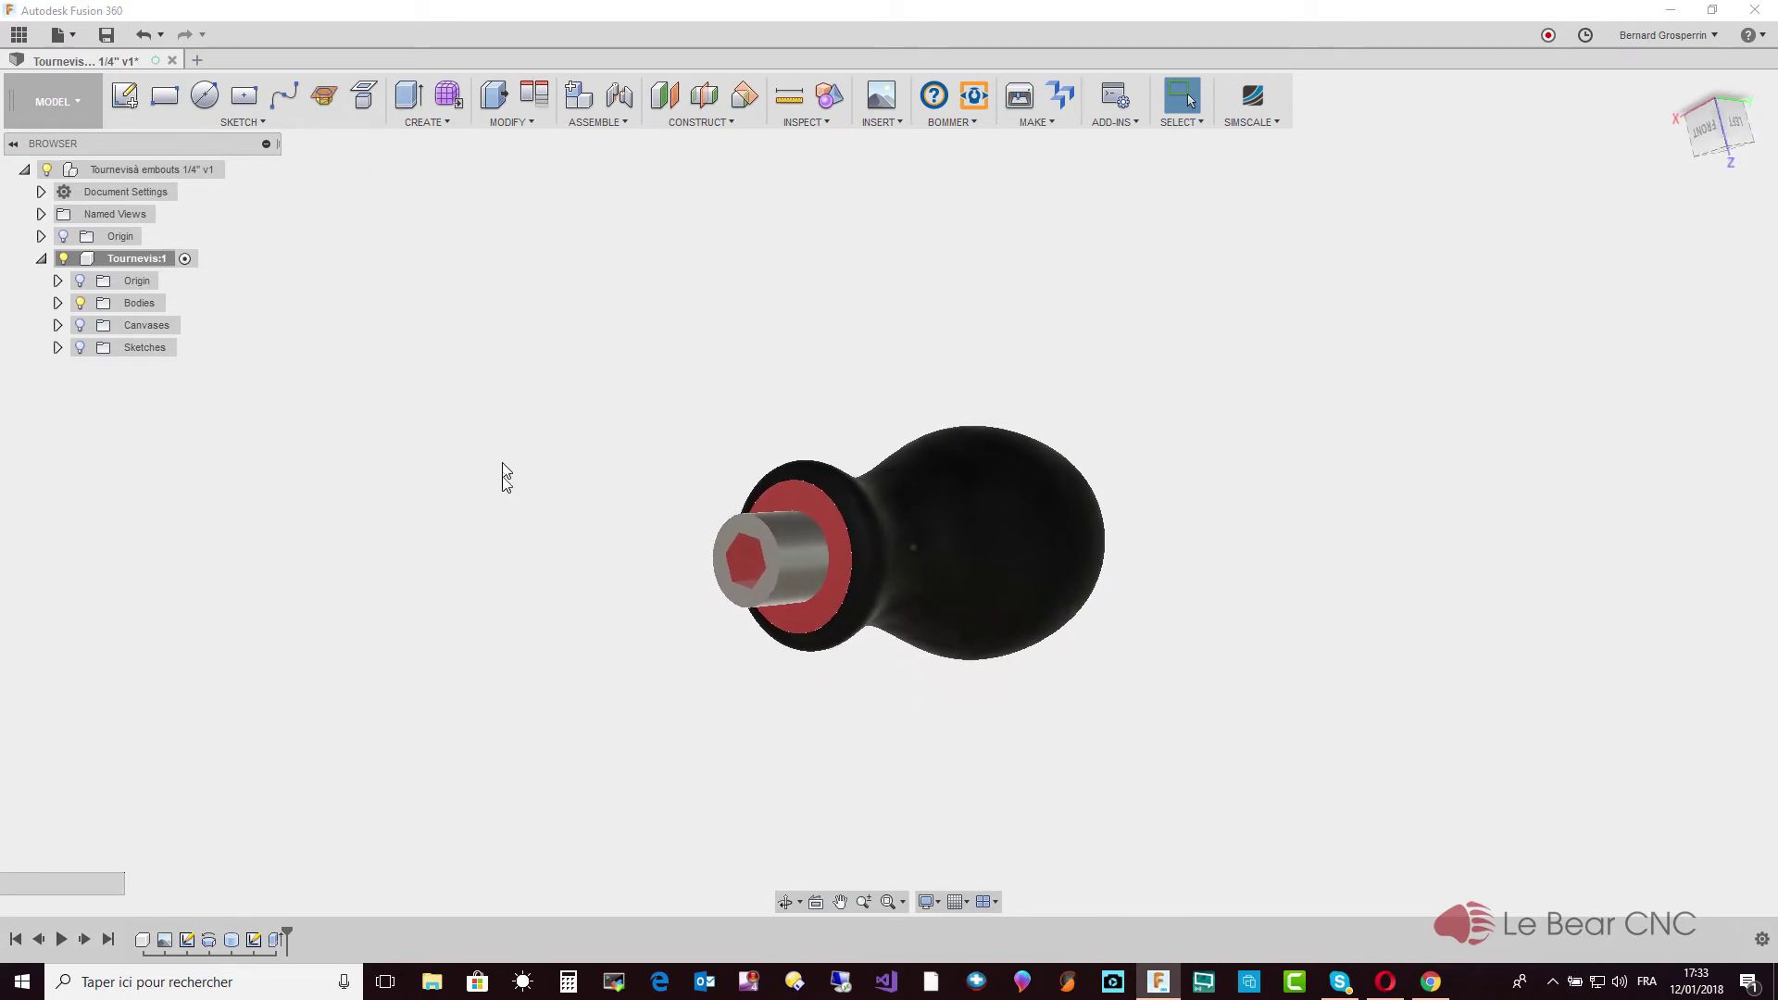
click(100, 173)
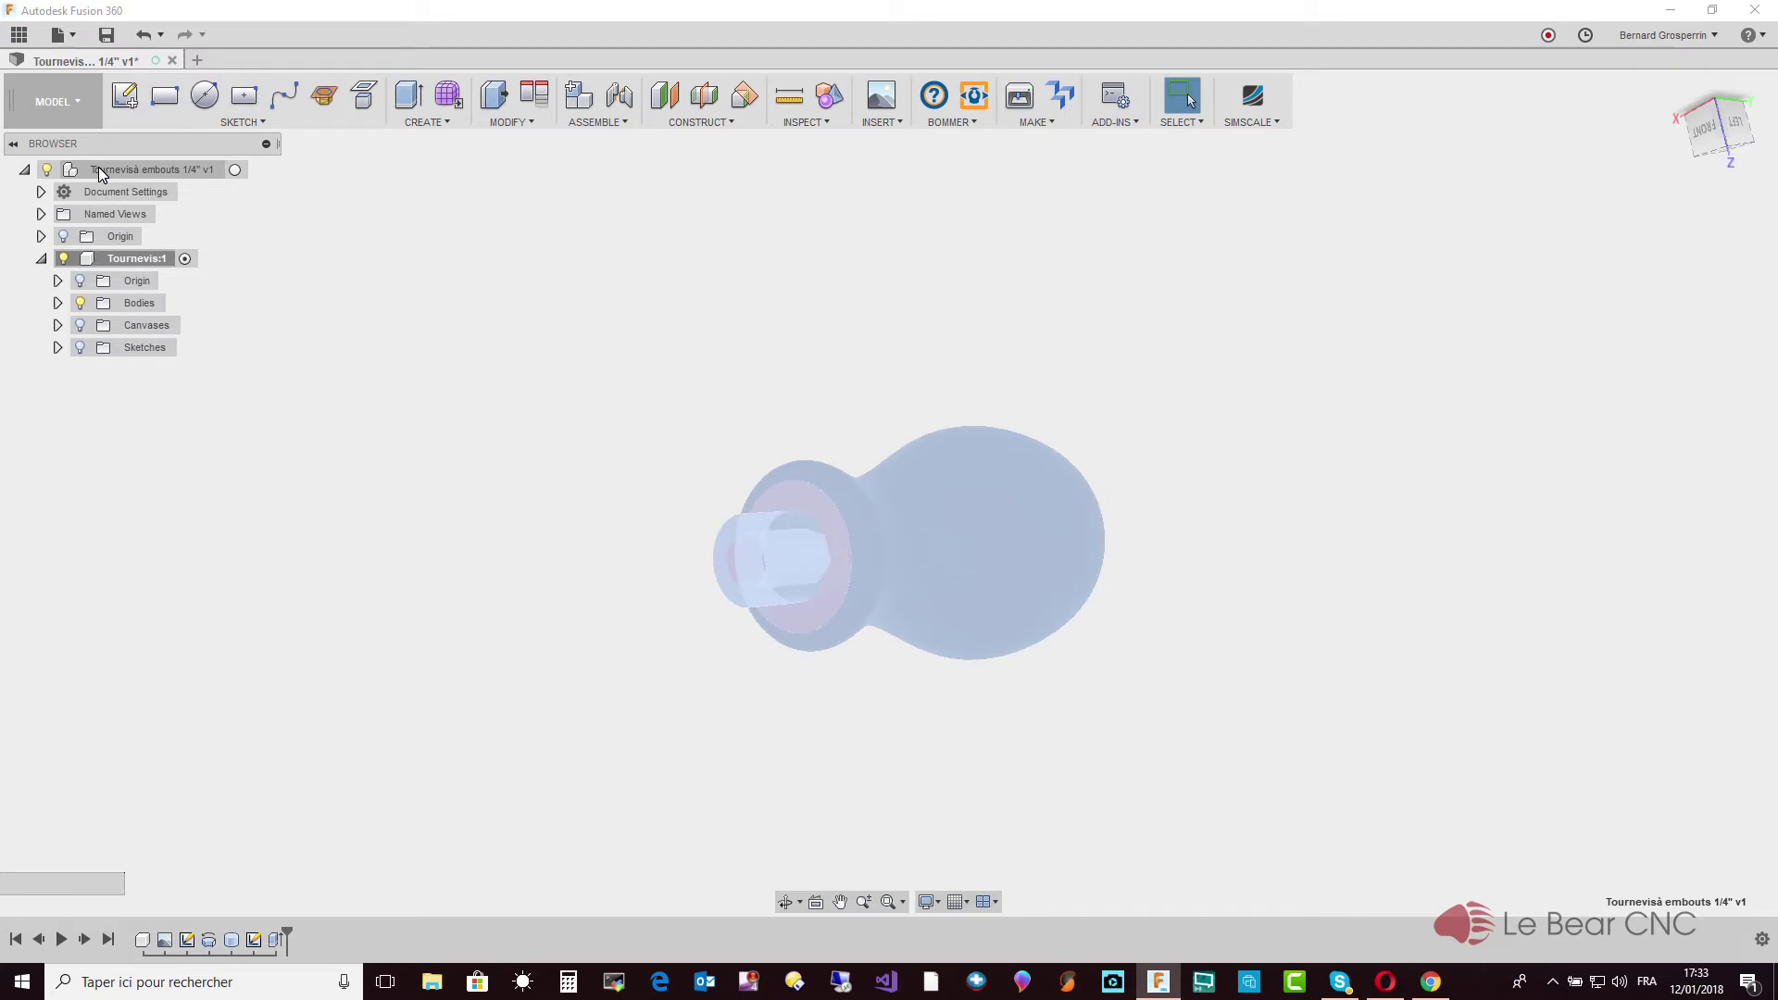
Create a new component under the root and rename it Embout 6mm
right_click(100, 173)
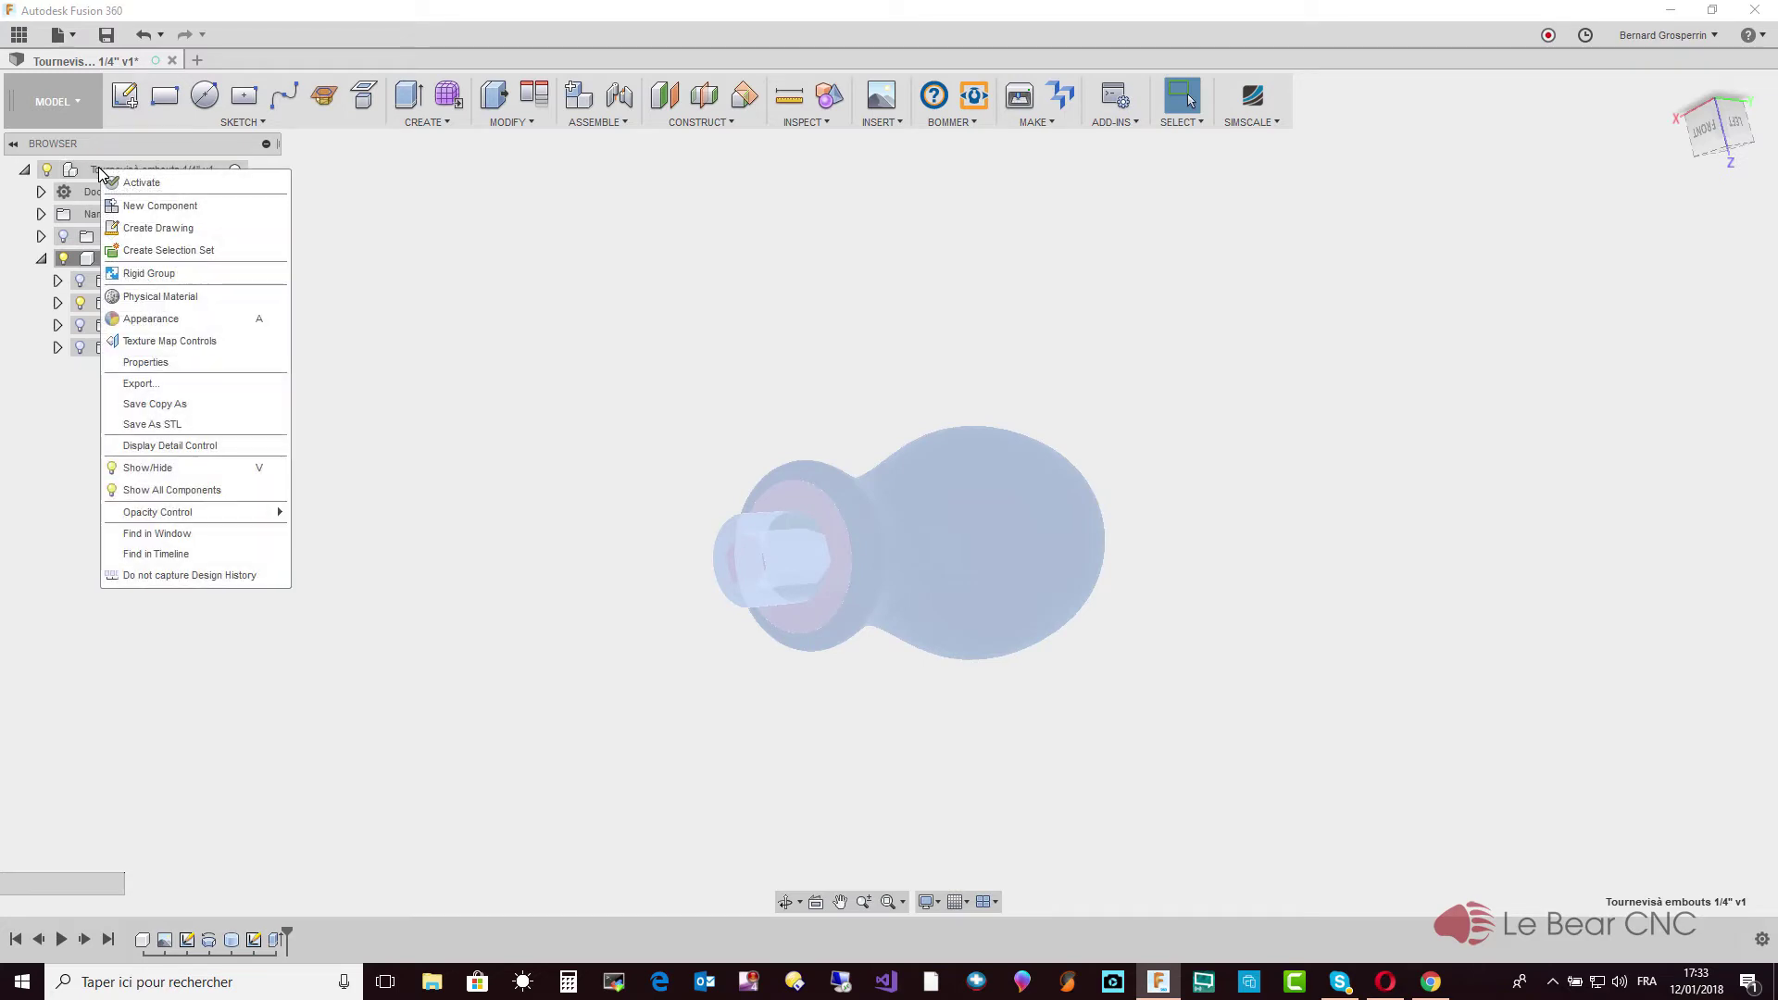
click(150, 208)
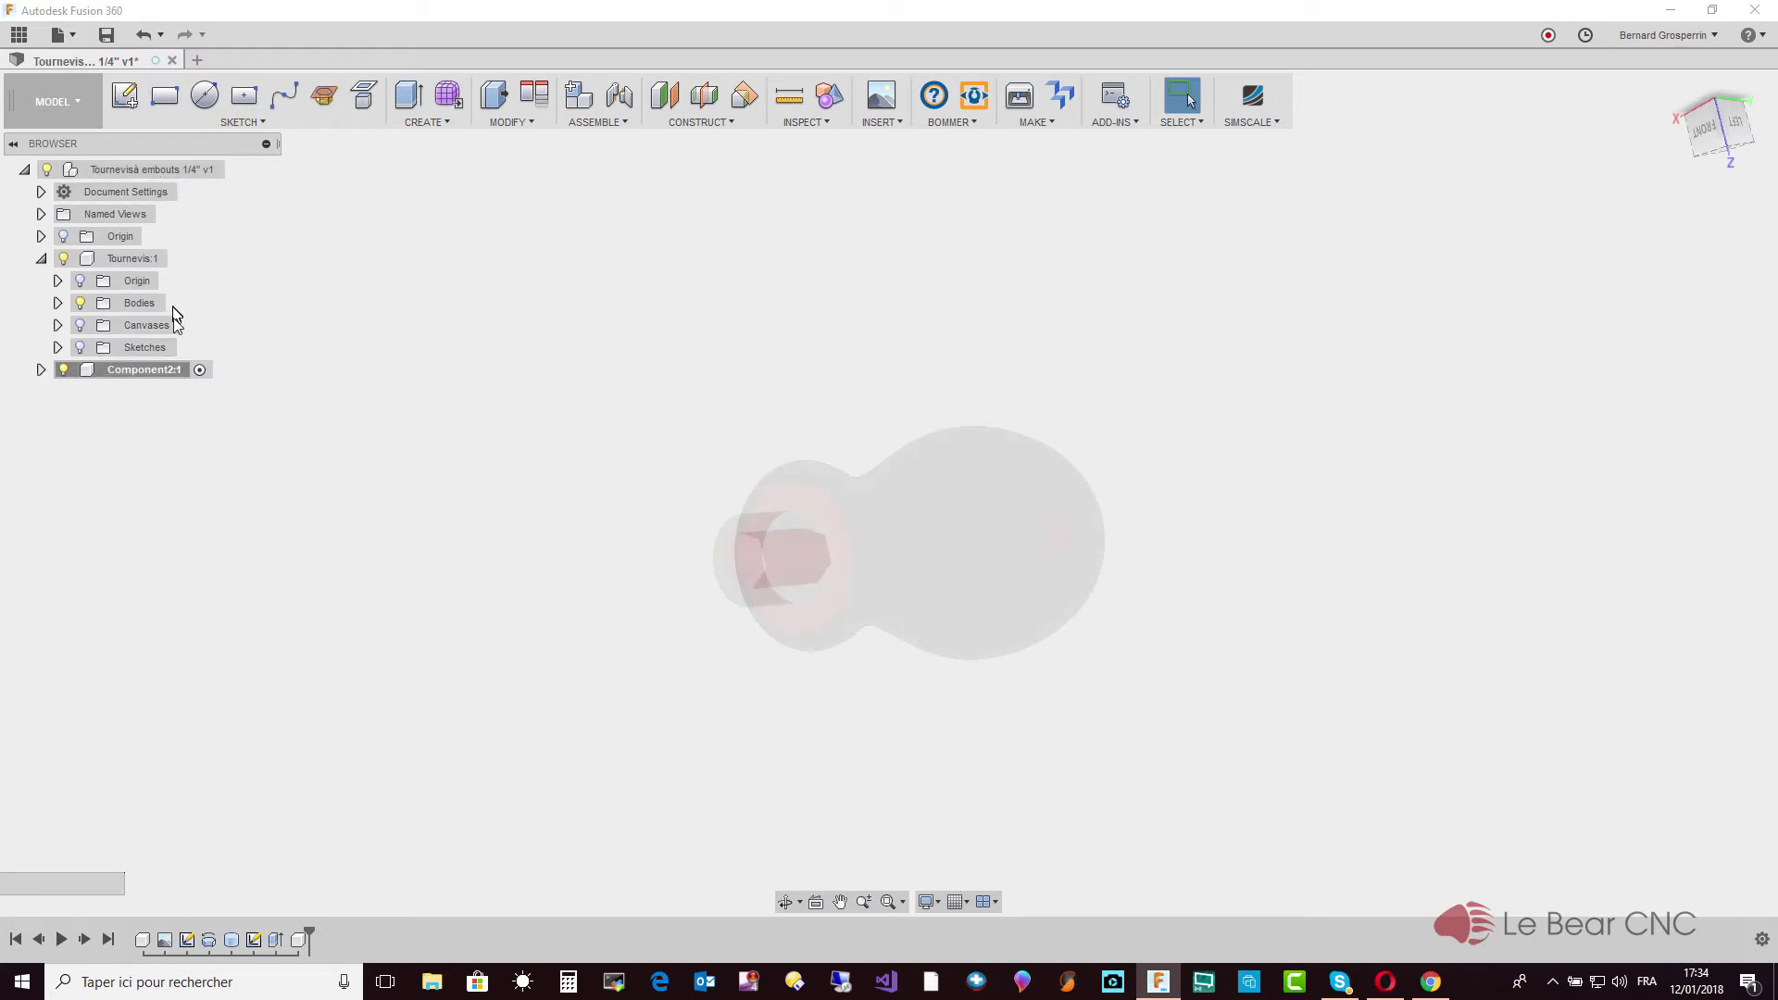
click(156, 375)
text(Embout 6mm)
key(Return)
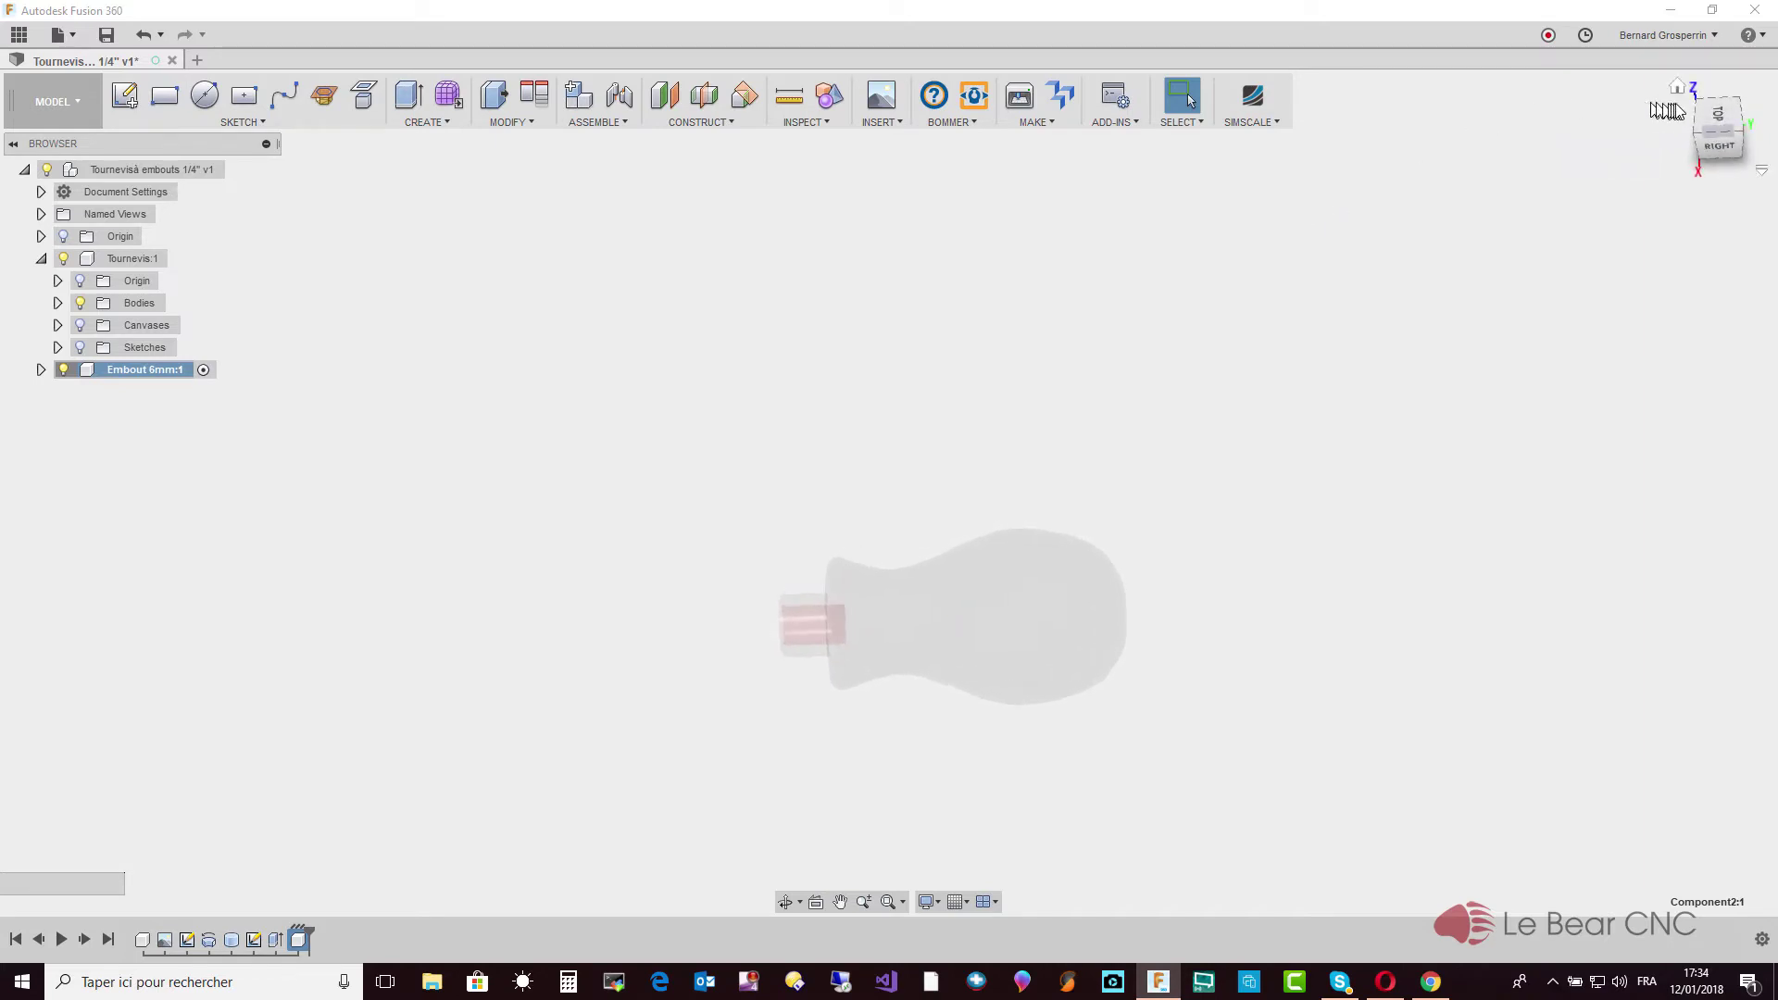
Orbit the model, then set the view to the ViewCube's TOP face to look straight down on the handle
mouse_move(1721, 114)
mouse_down()
mouse_move(1713, 141)
mouse_move(1680, 135)
mouse_up()
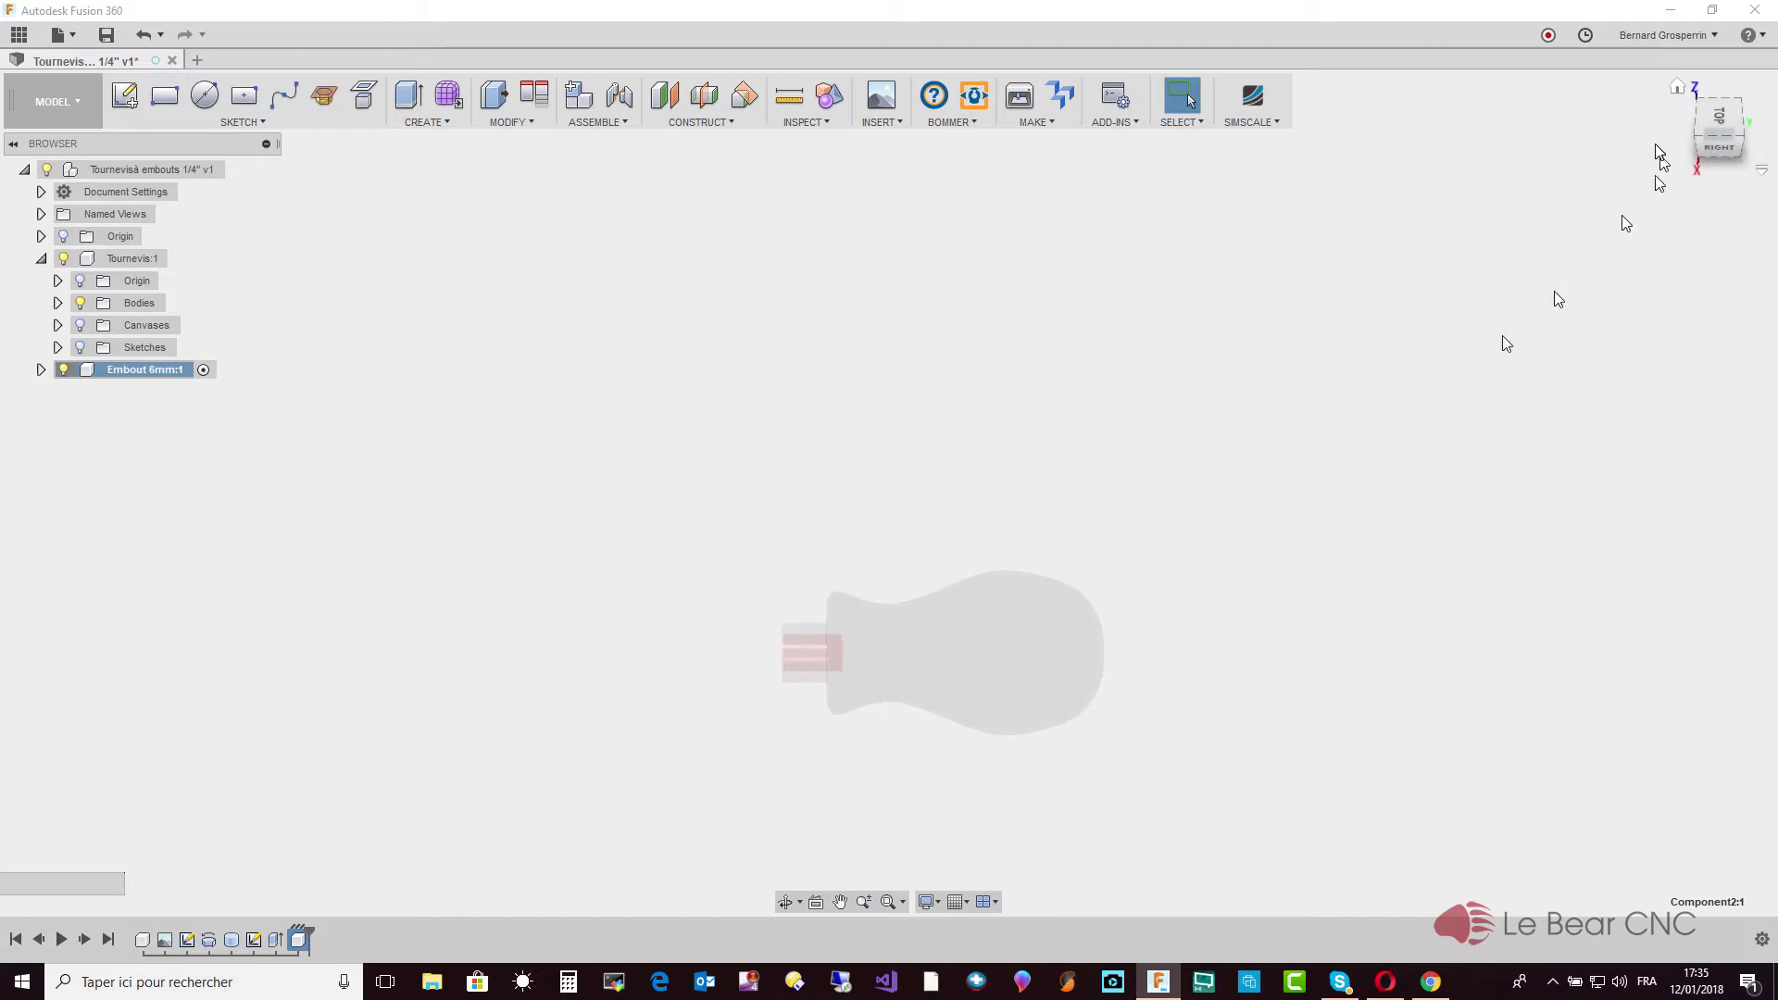
click(1720, 116)
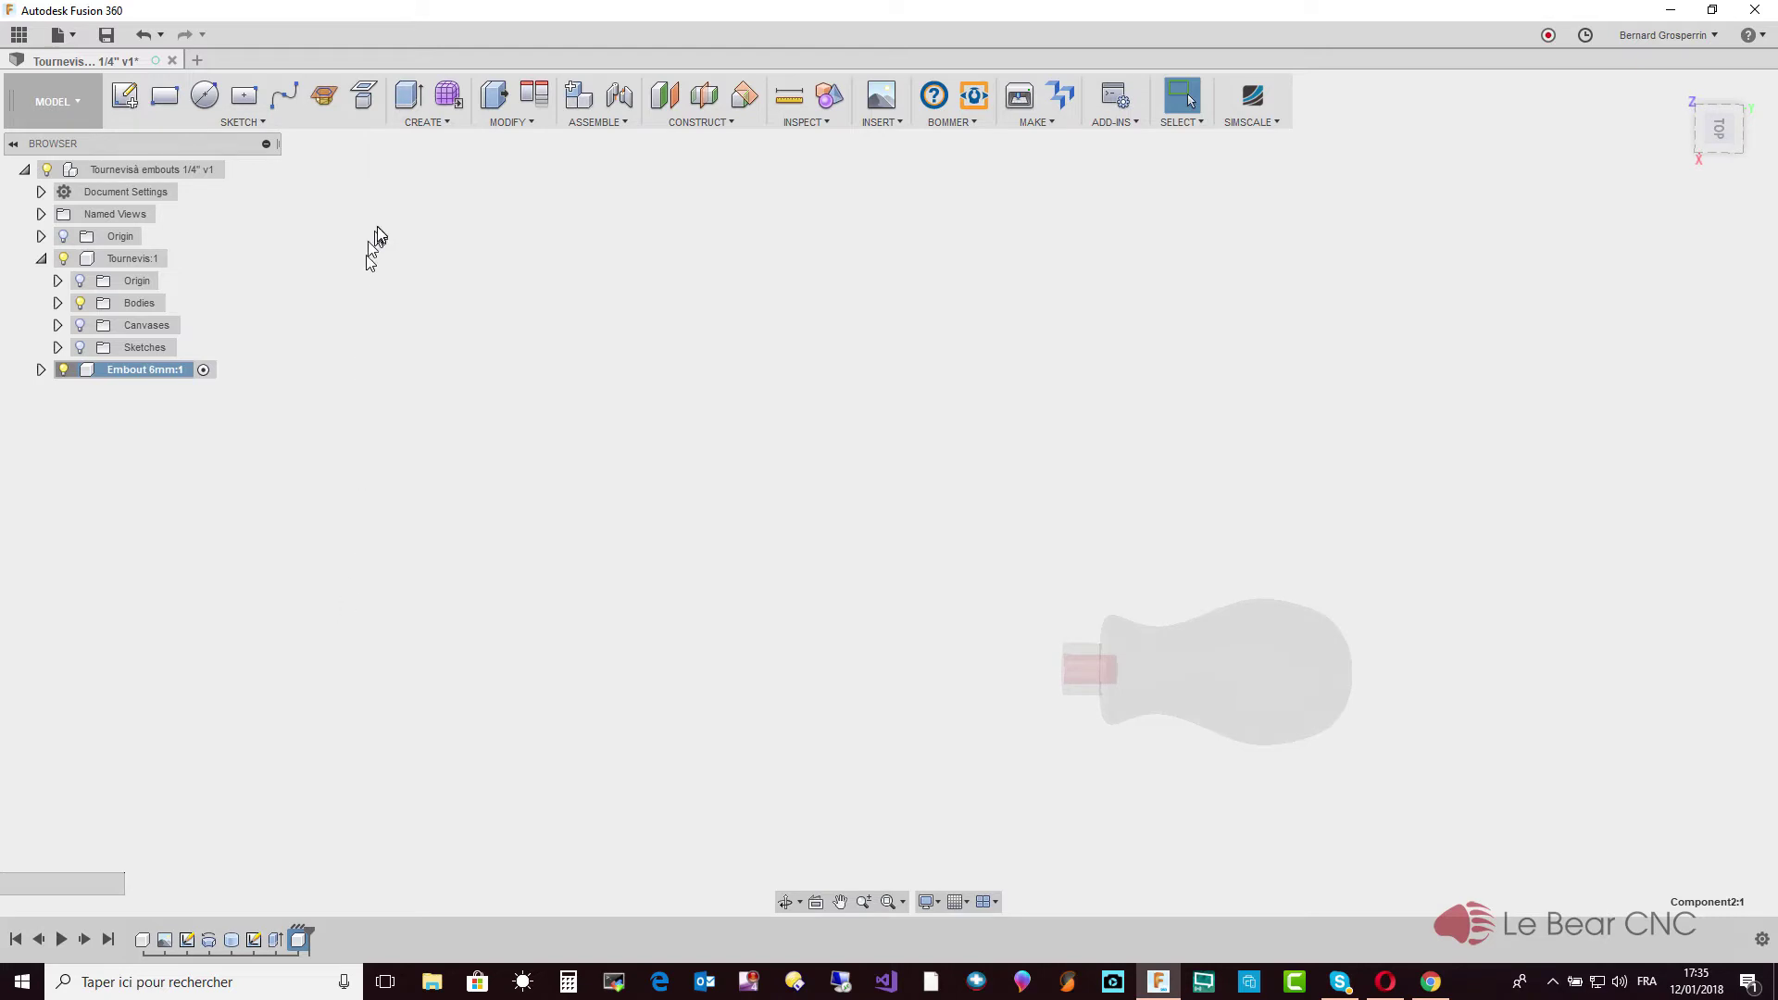
On the top plane, sketch an inscribed hexagon centred on the axis, sized (1 in/4)/2 = 3.175 mm
click(125, 96)
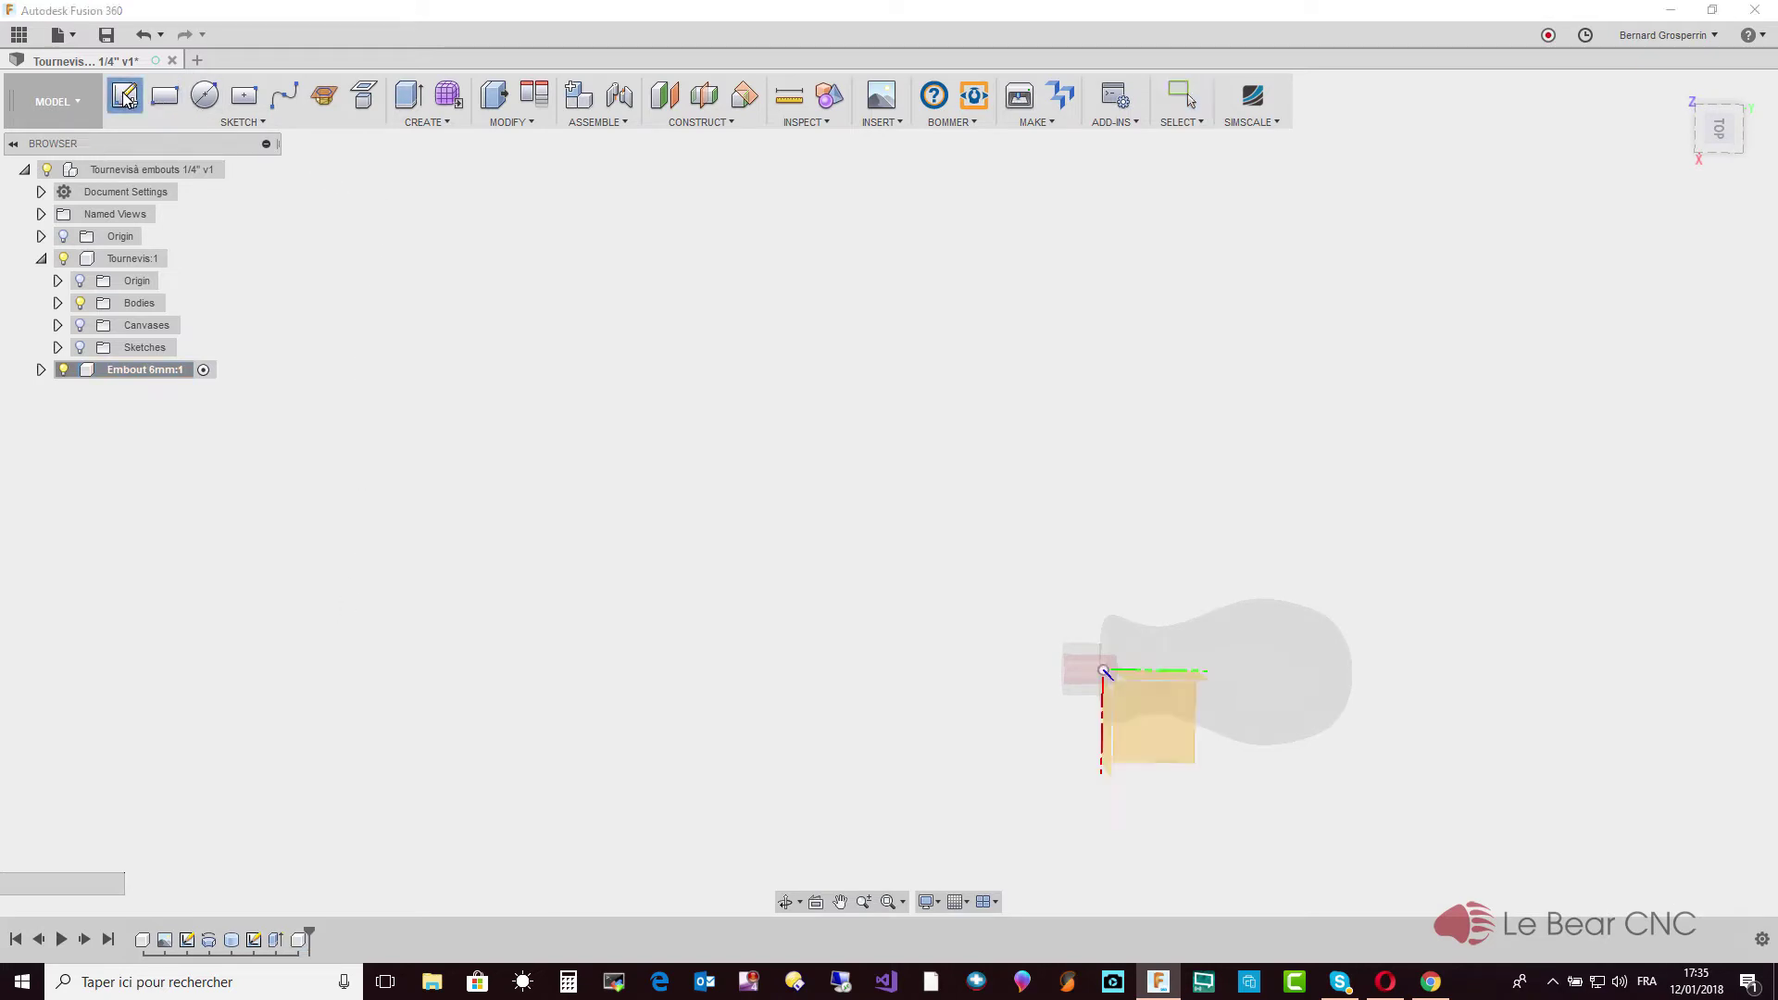
click(1158, 741)
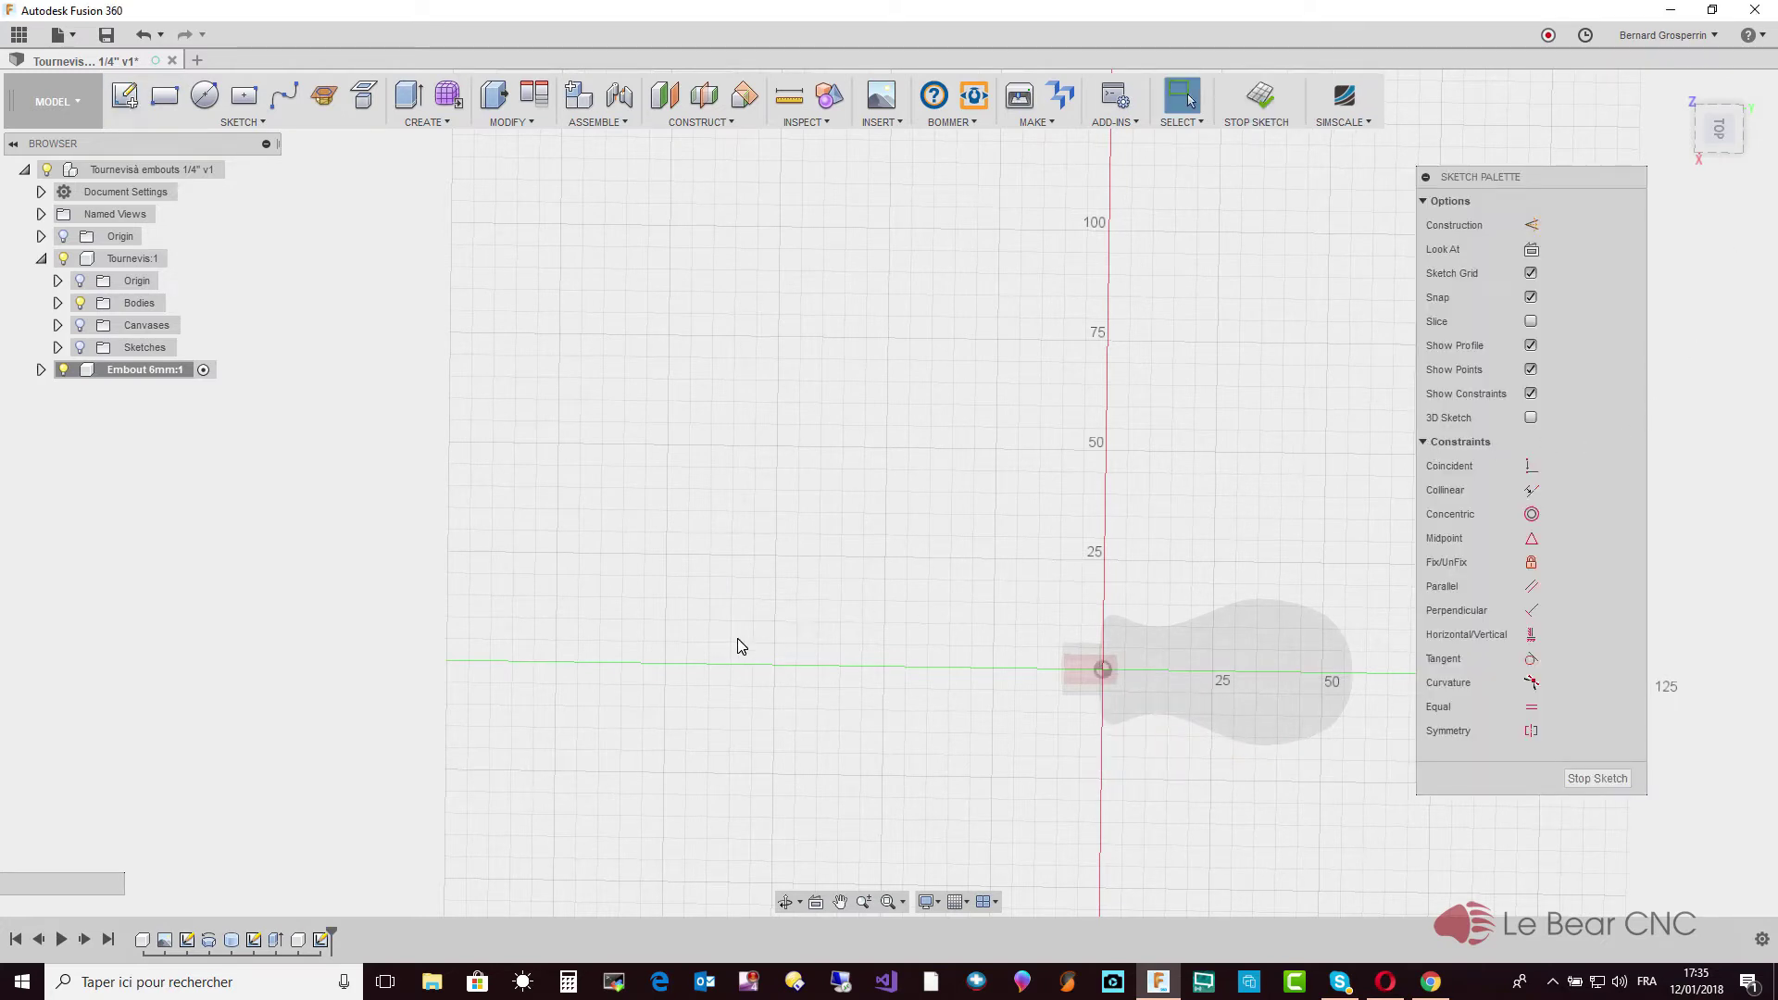
click(237, 121)
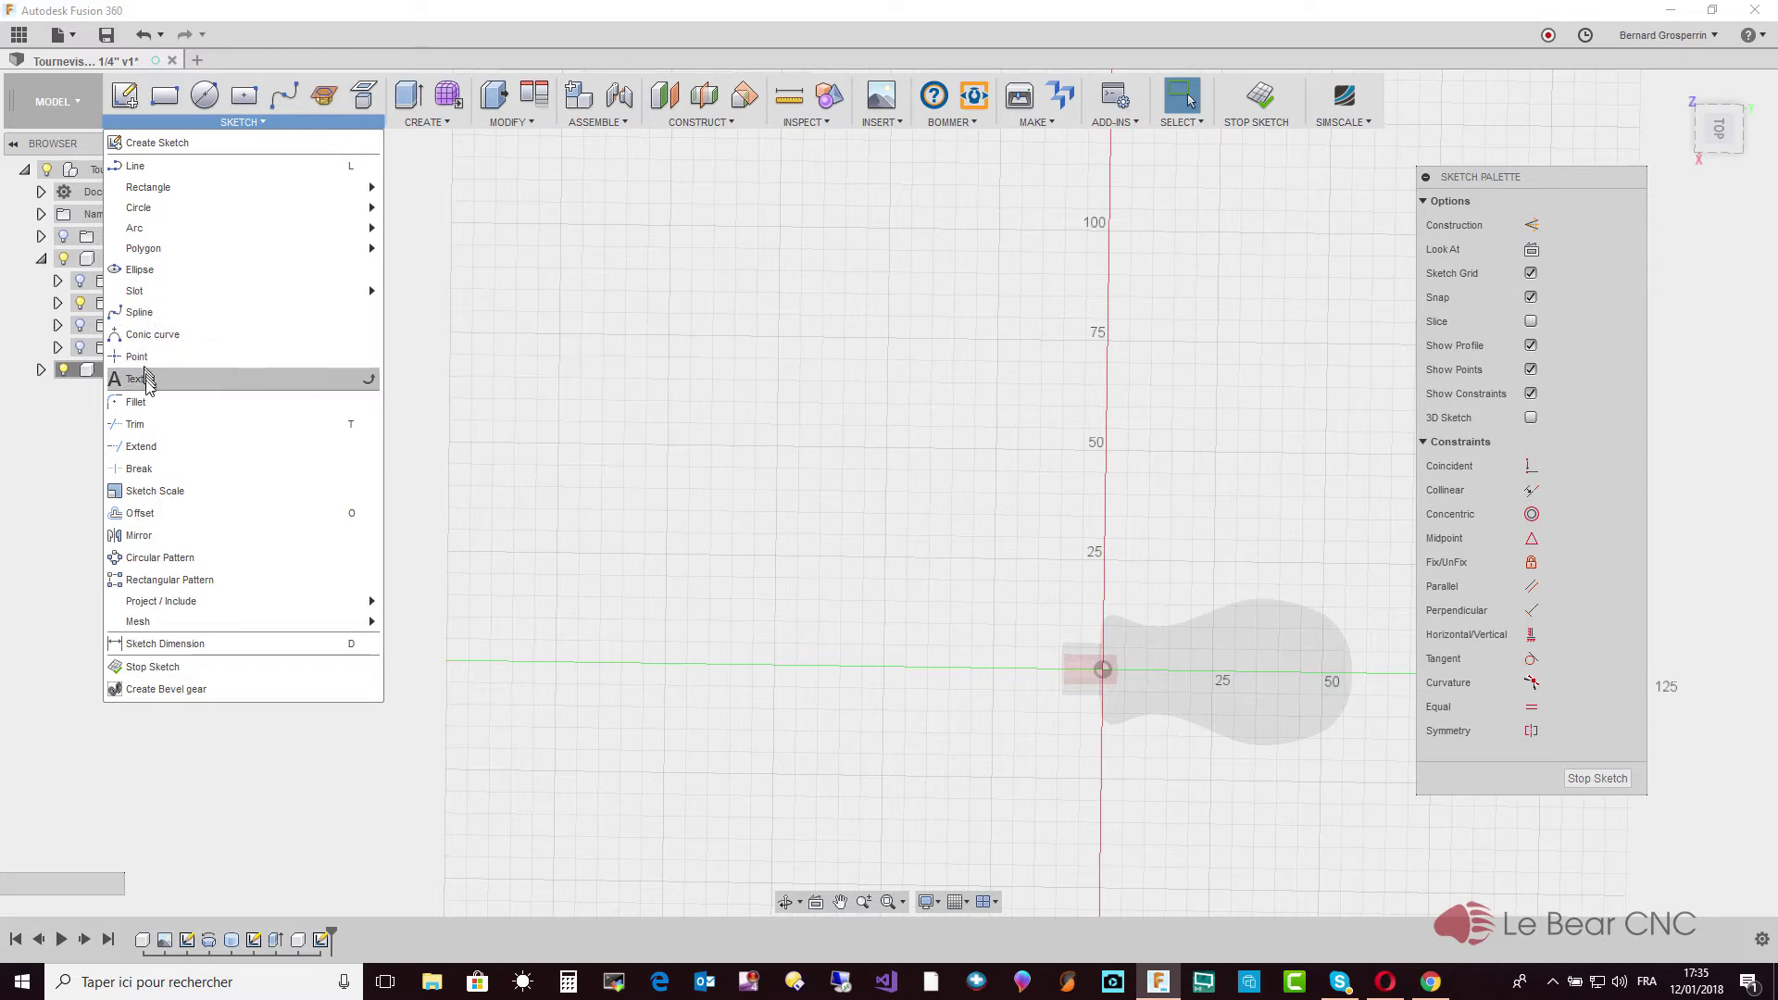
mouse_move(142, 249)
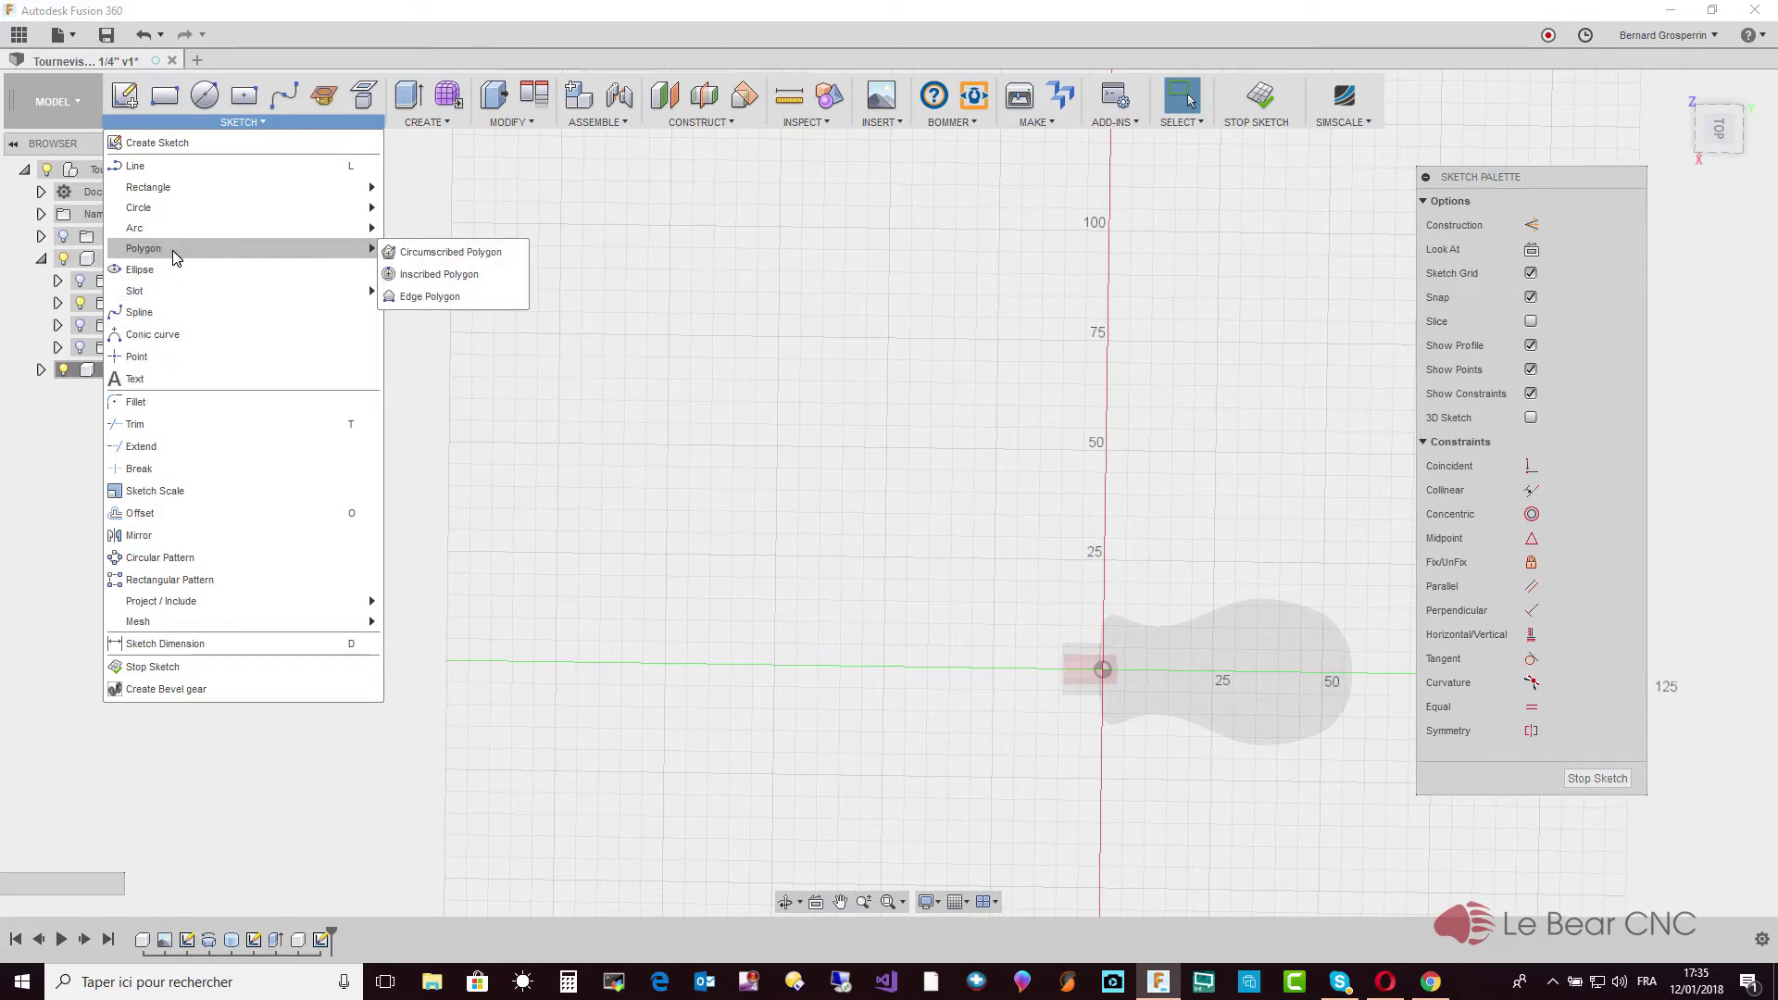
click(429, 274)
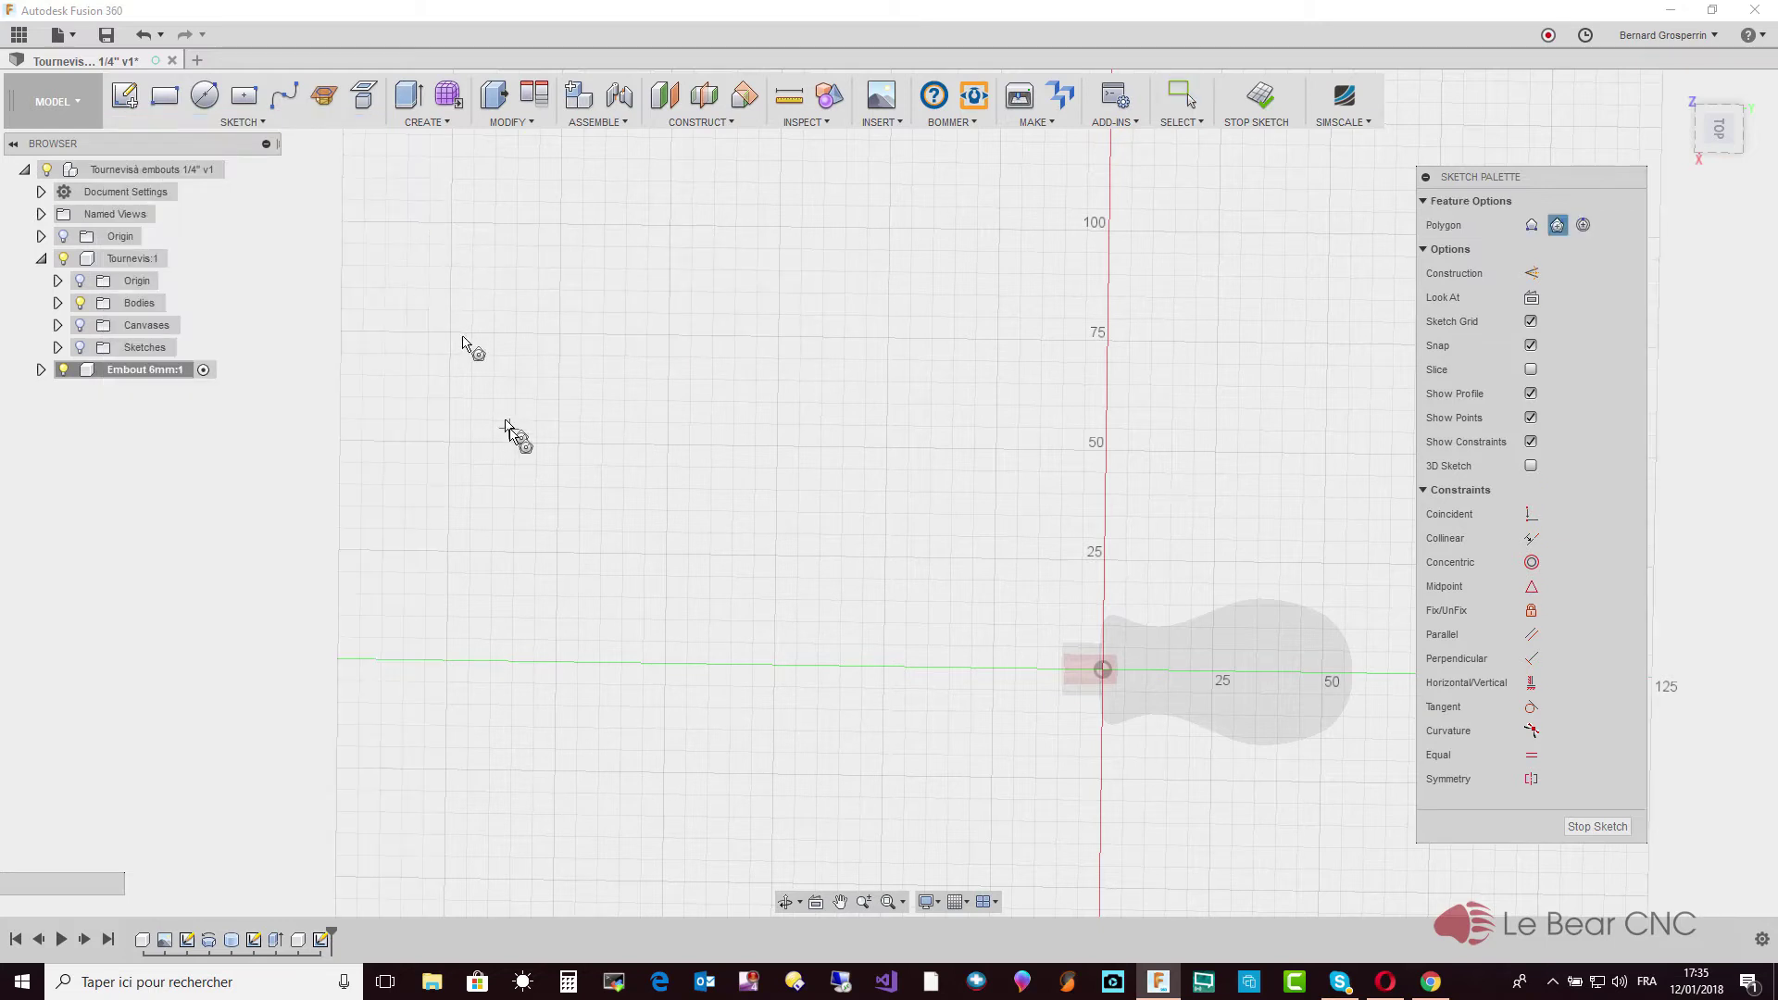
click(665, 665)
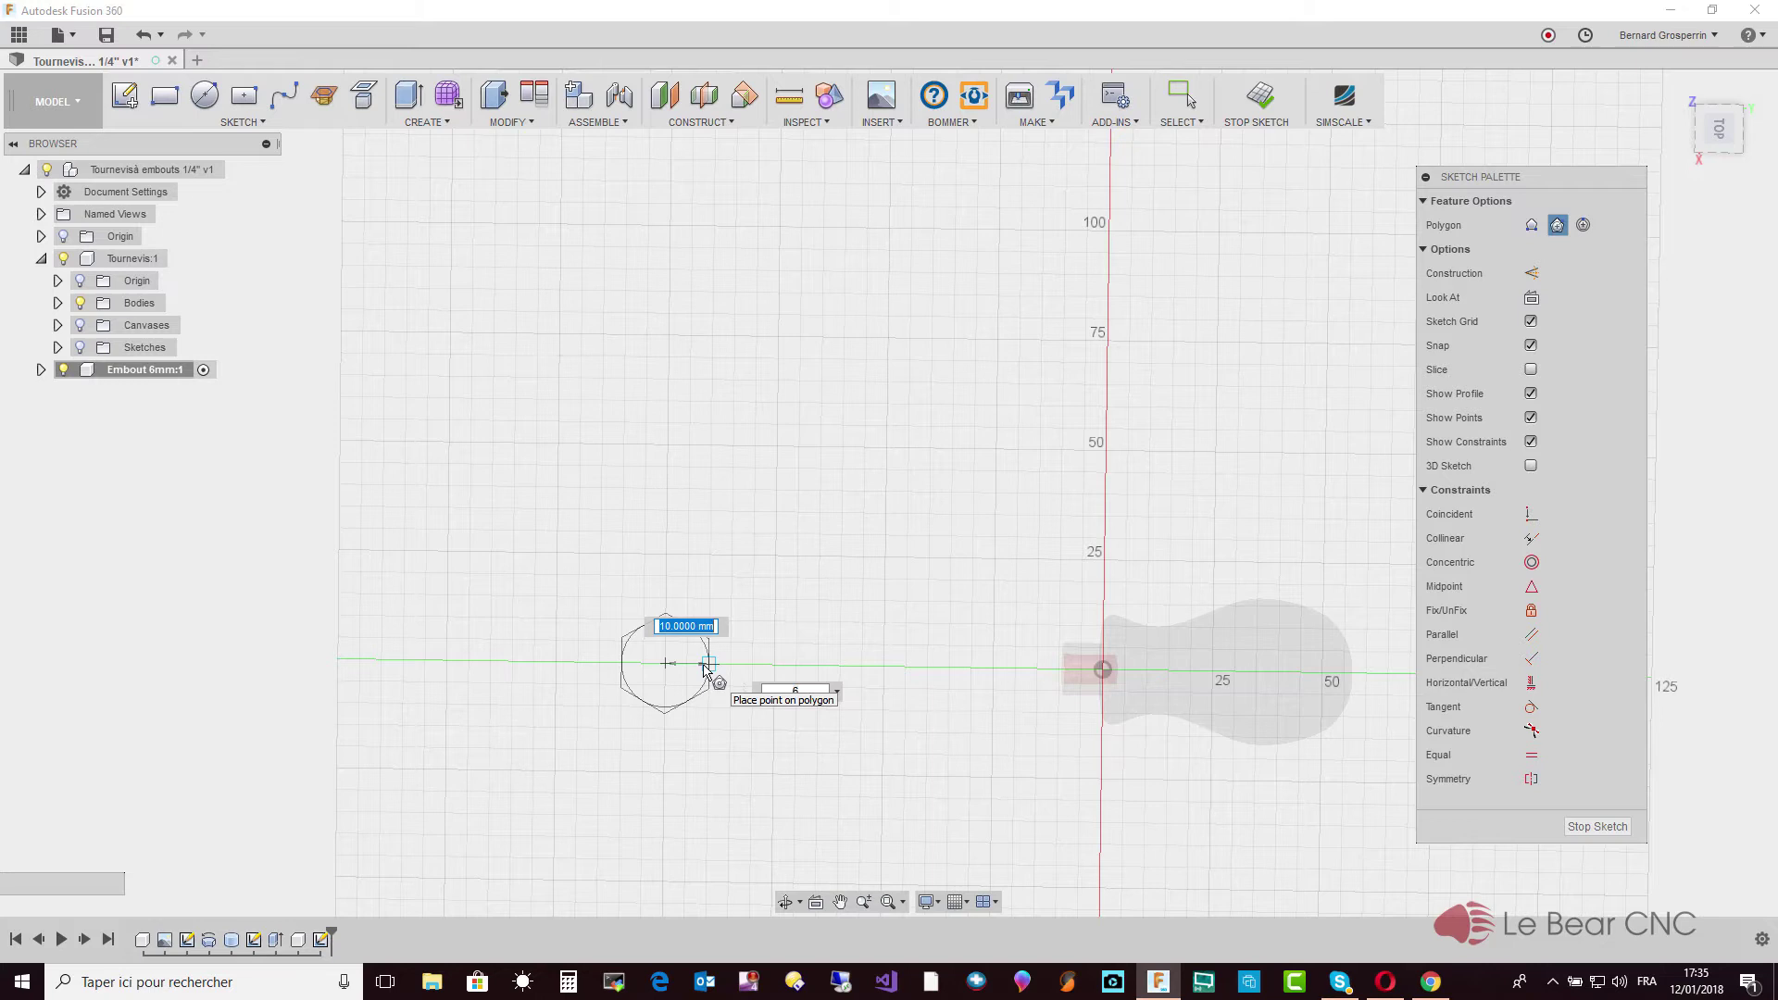
text(1/)
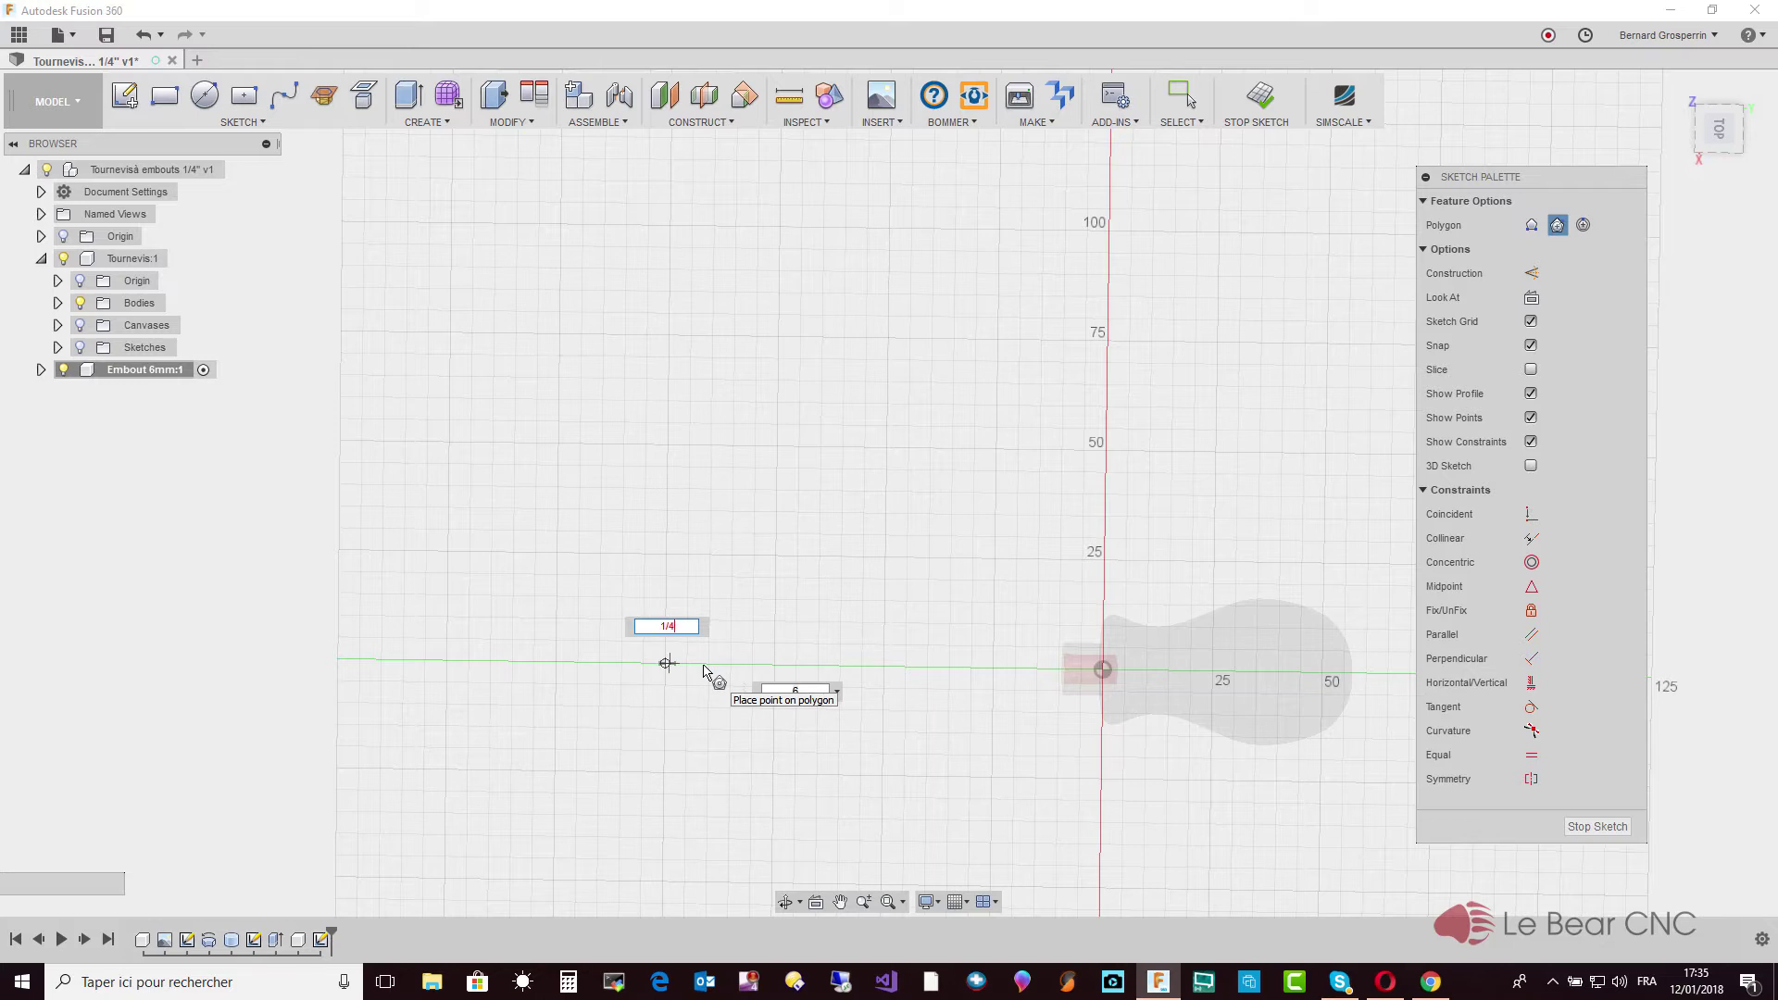
text(4)
text(()
text(in)
text(in)
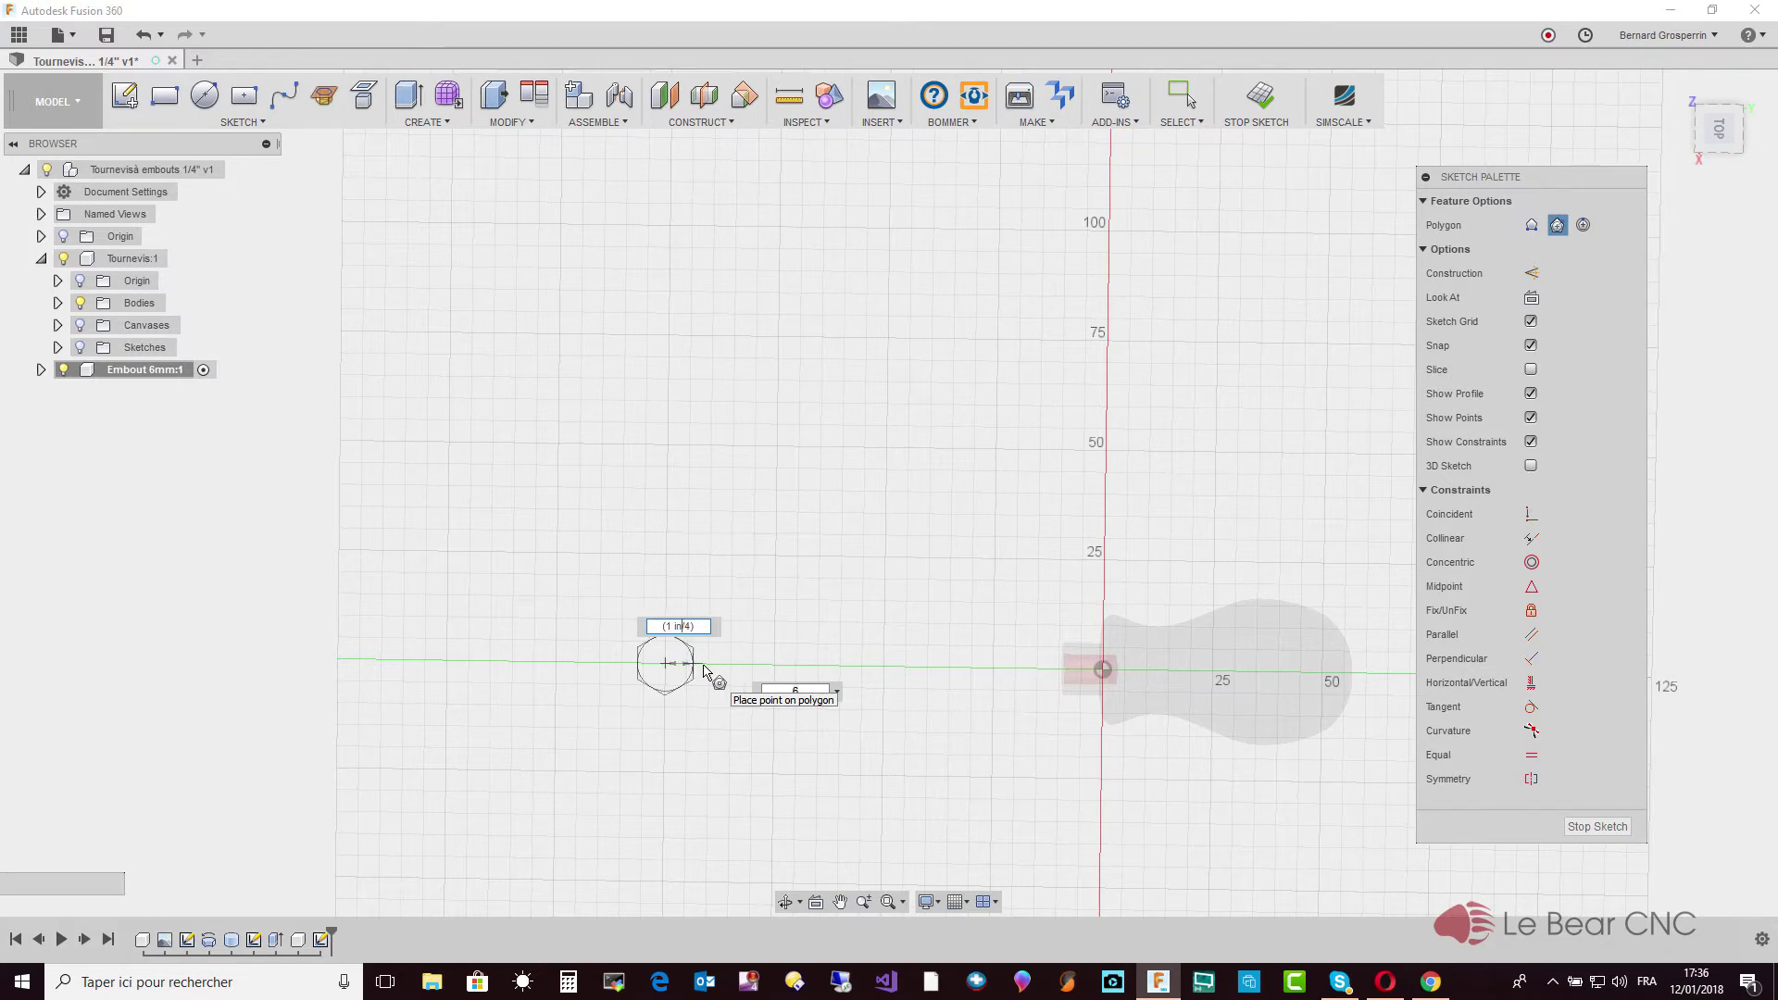
text( /4))
text( /2)
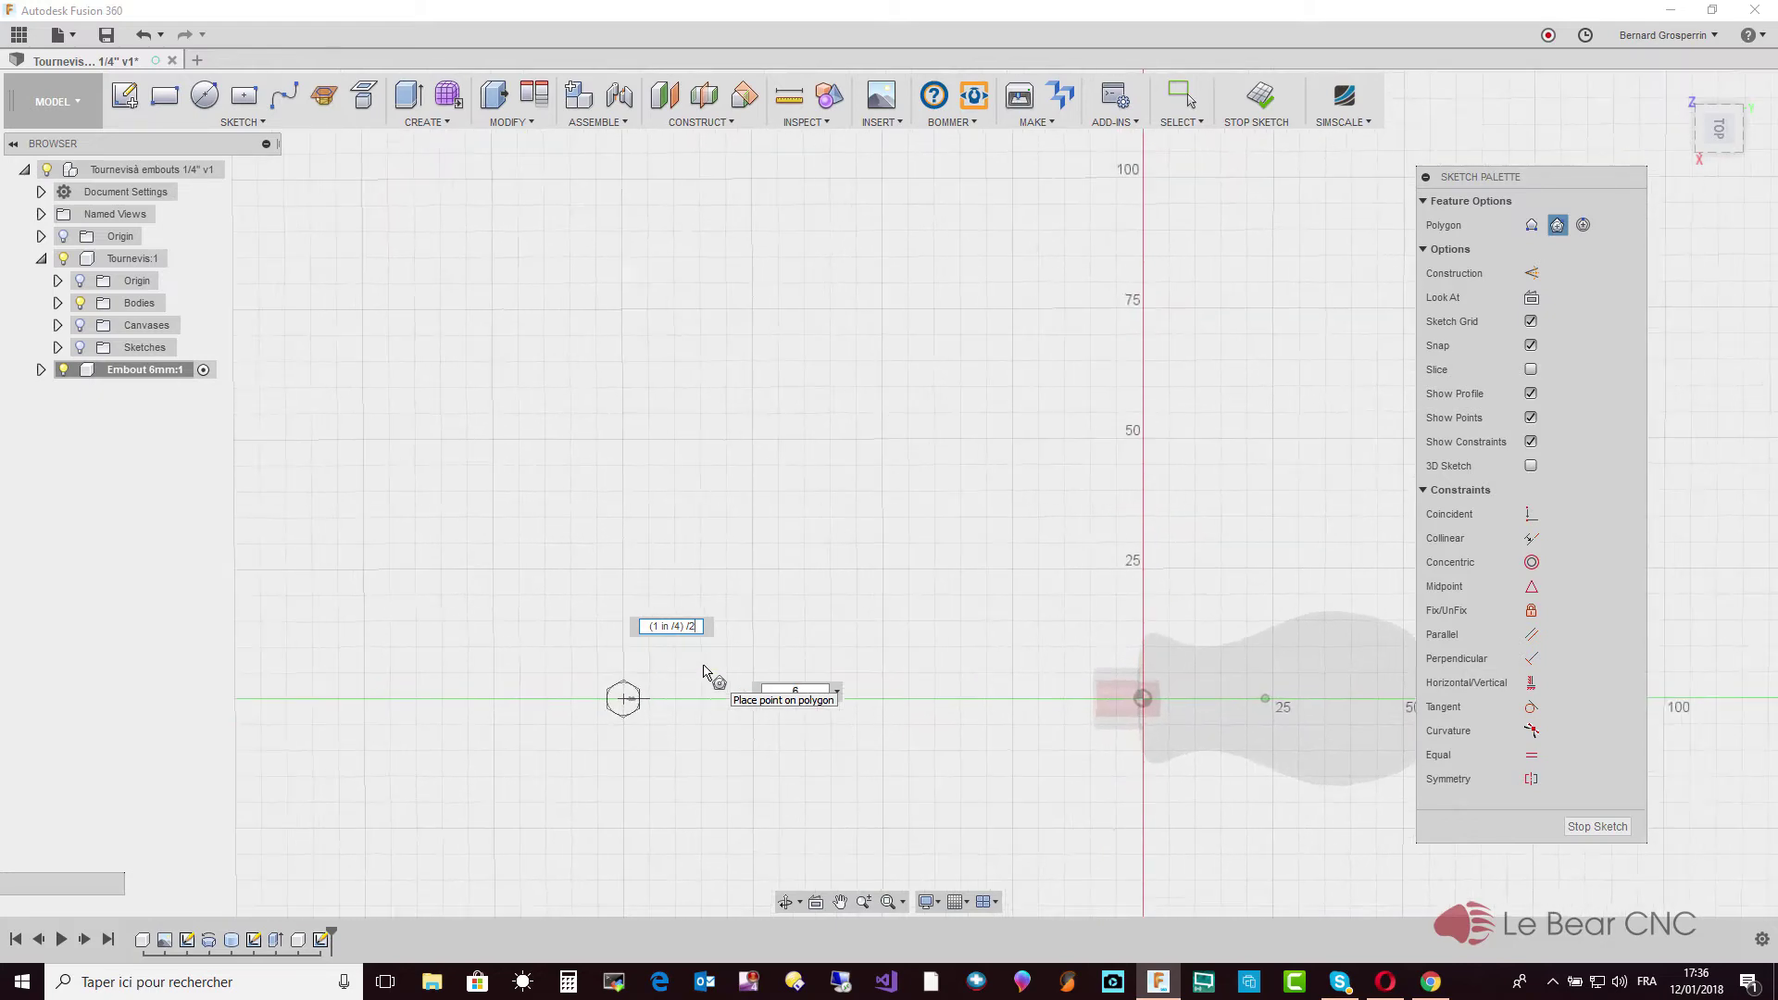
key(Tab)
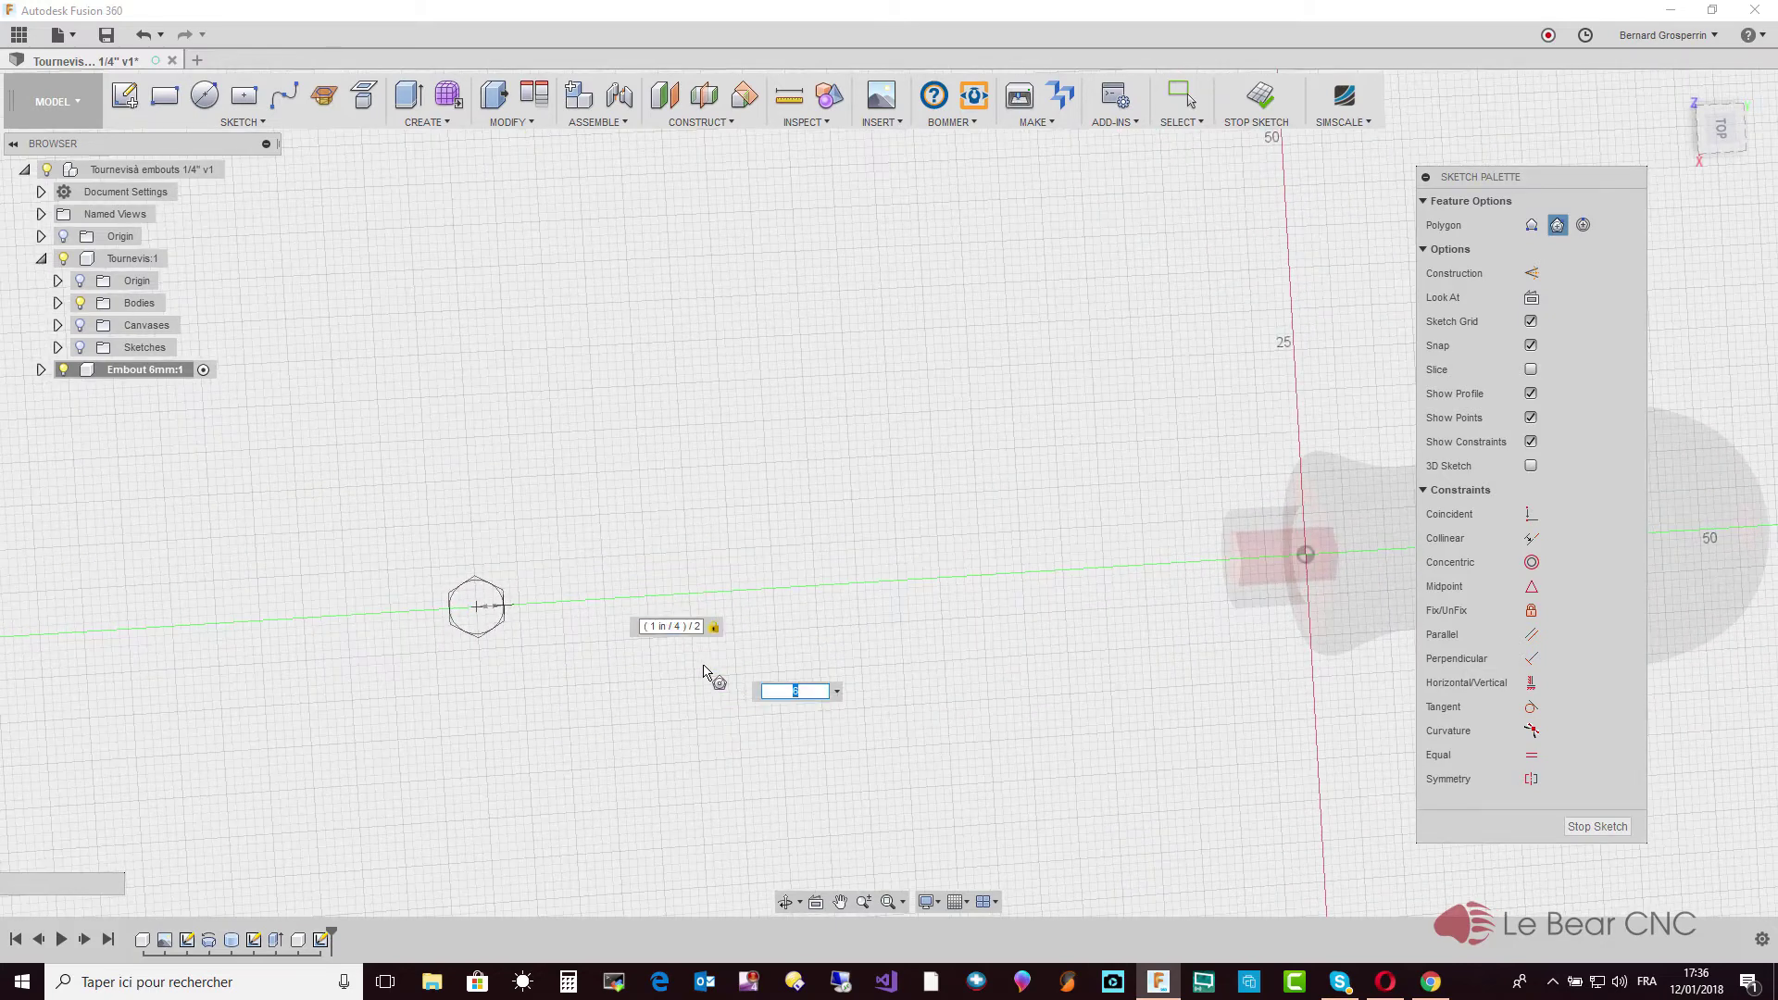
key(Return)
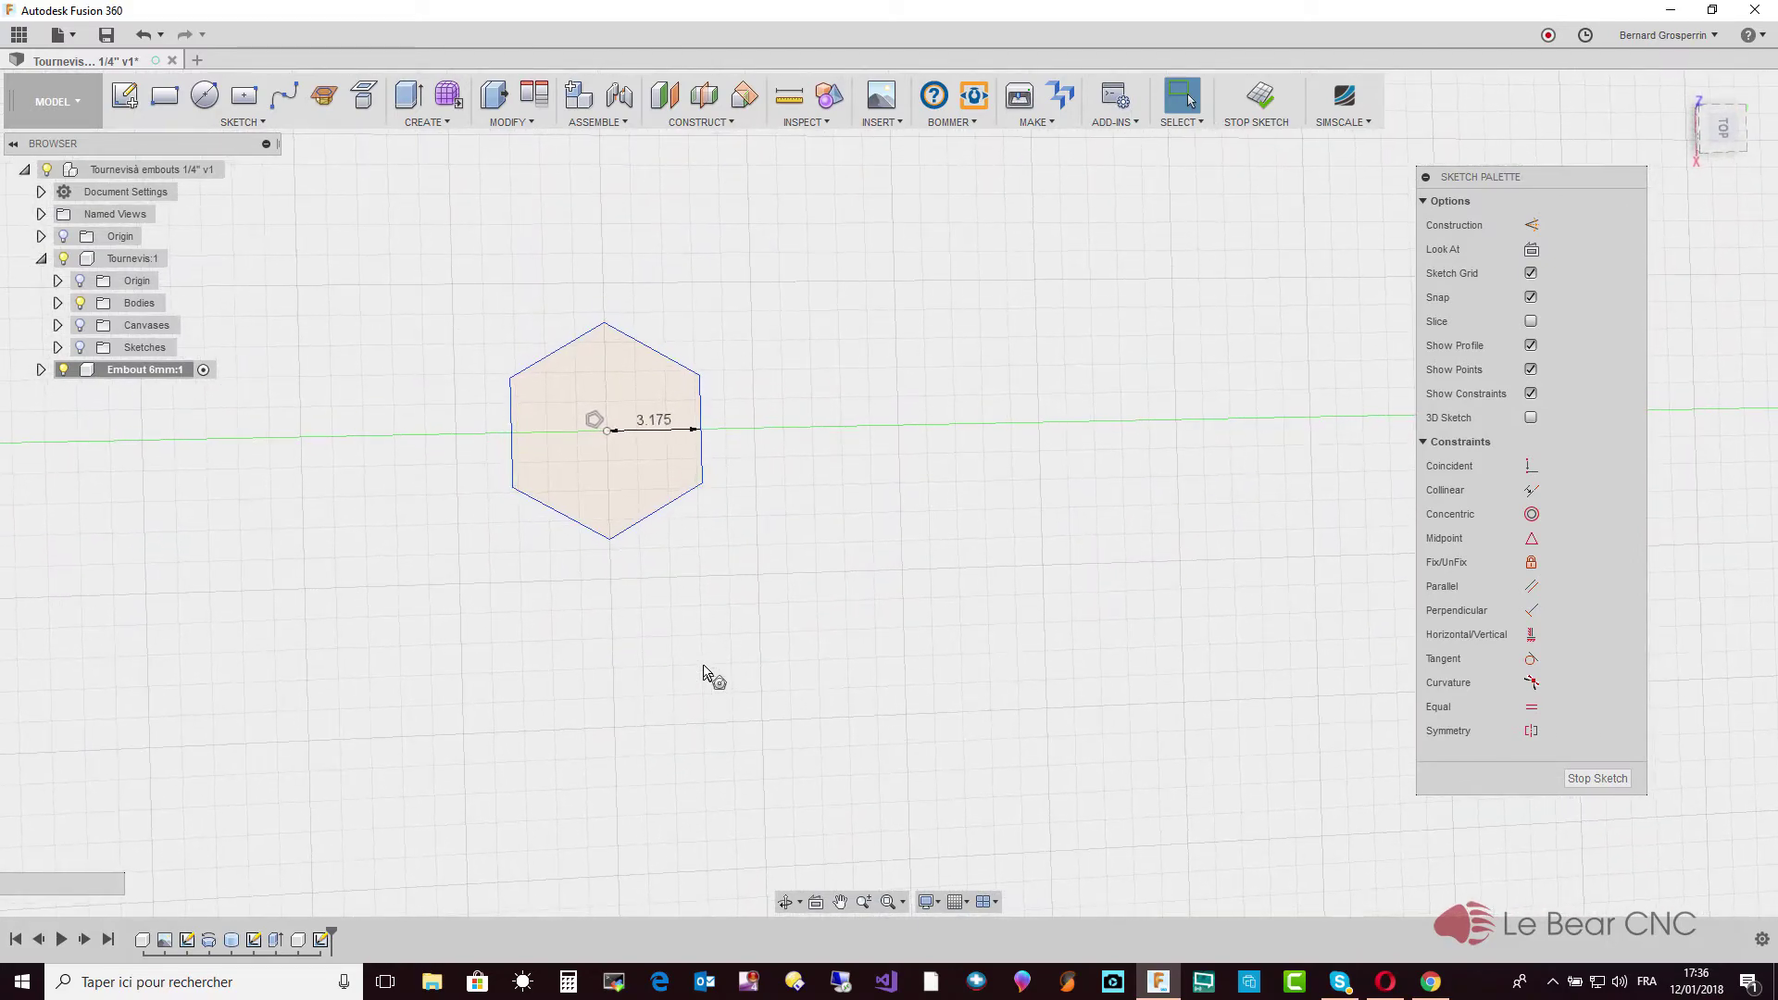
Extrude the hexagon sketch profile a distance of 90 mm, creating a hexagonal bar body
mouse_move(704, 666)
shift+middle_down()
mouse_move(636, 494)
mouse_move(658, 492)
shift+middle_up()
click(657, 492)
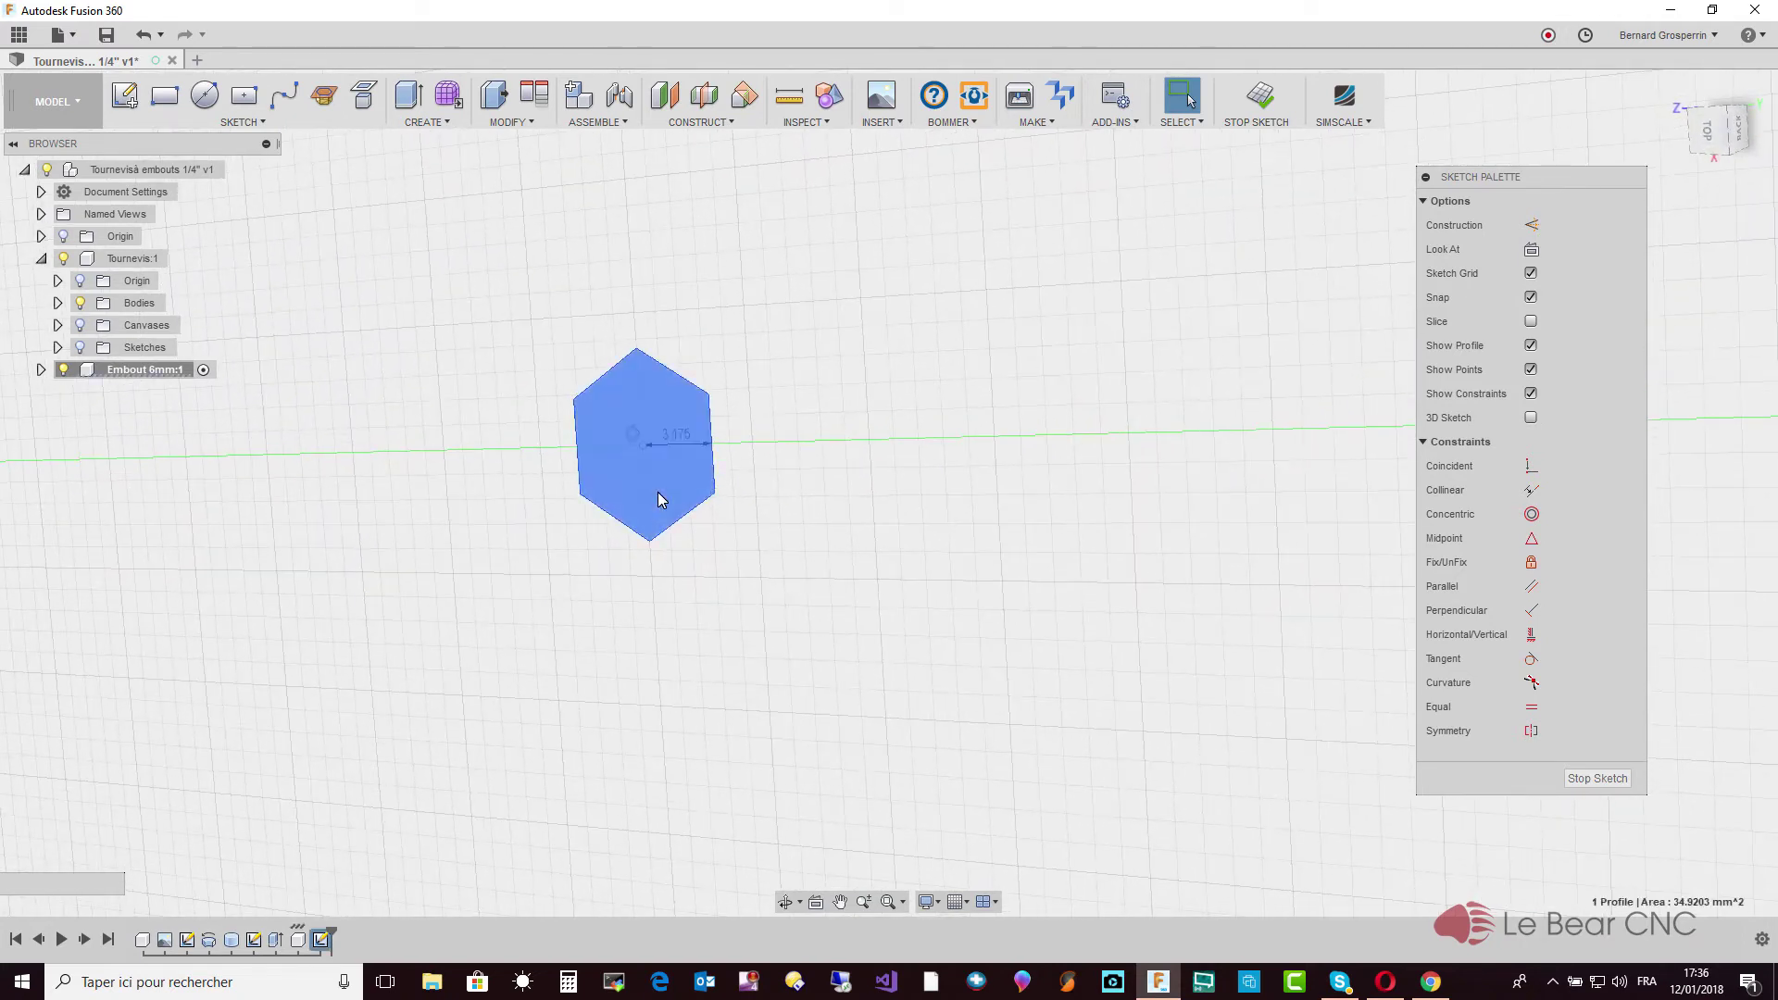
right_click(657, 491)
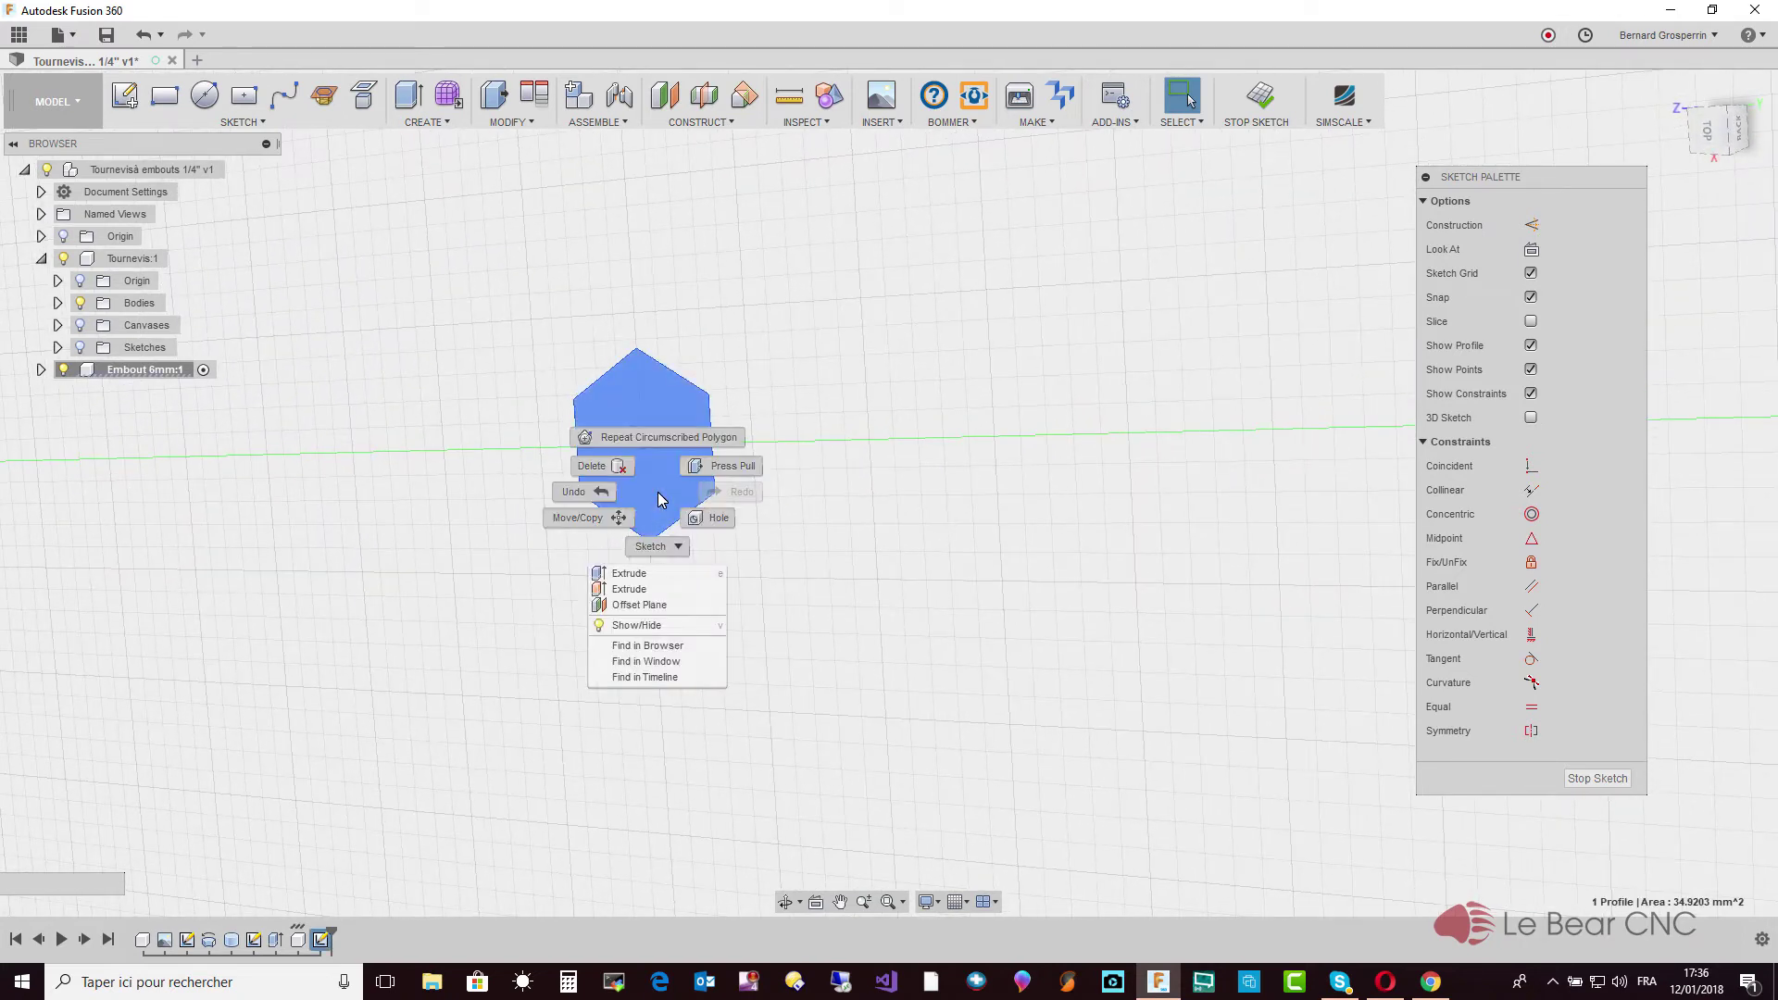
click(639, 573)
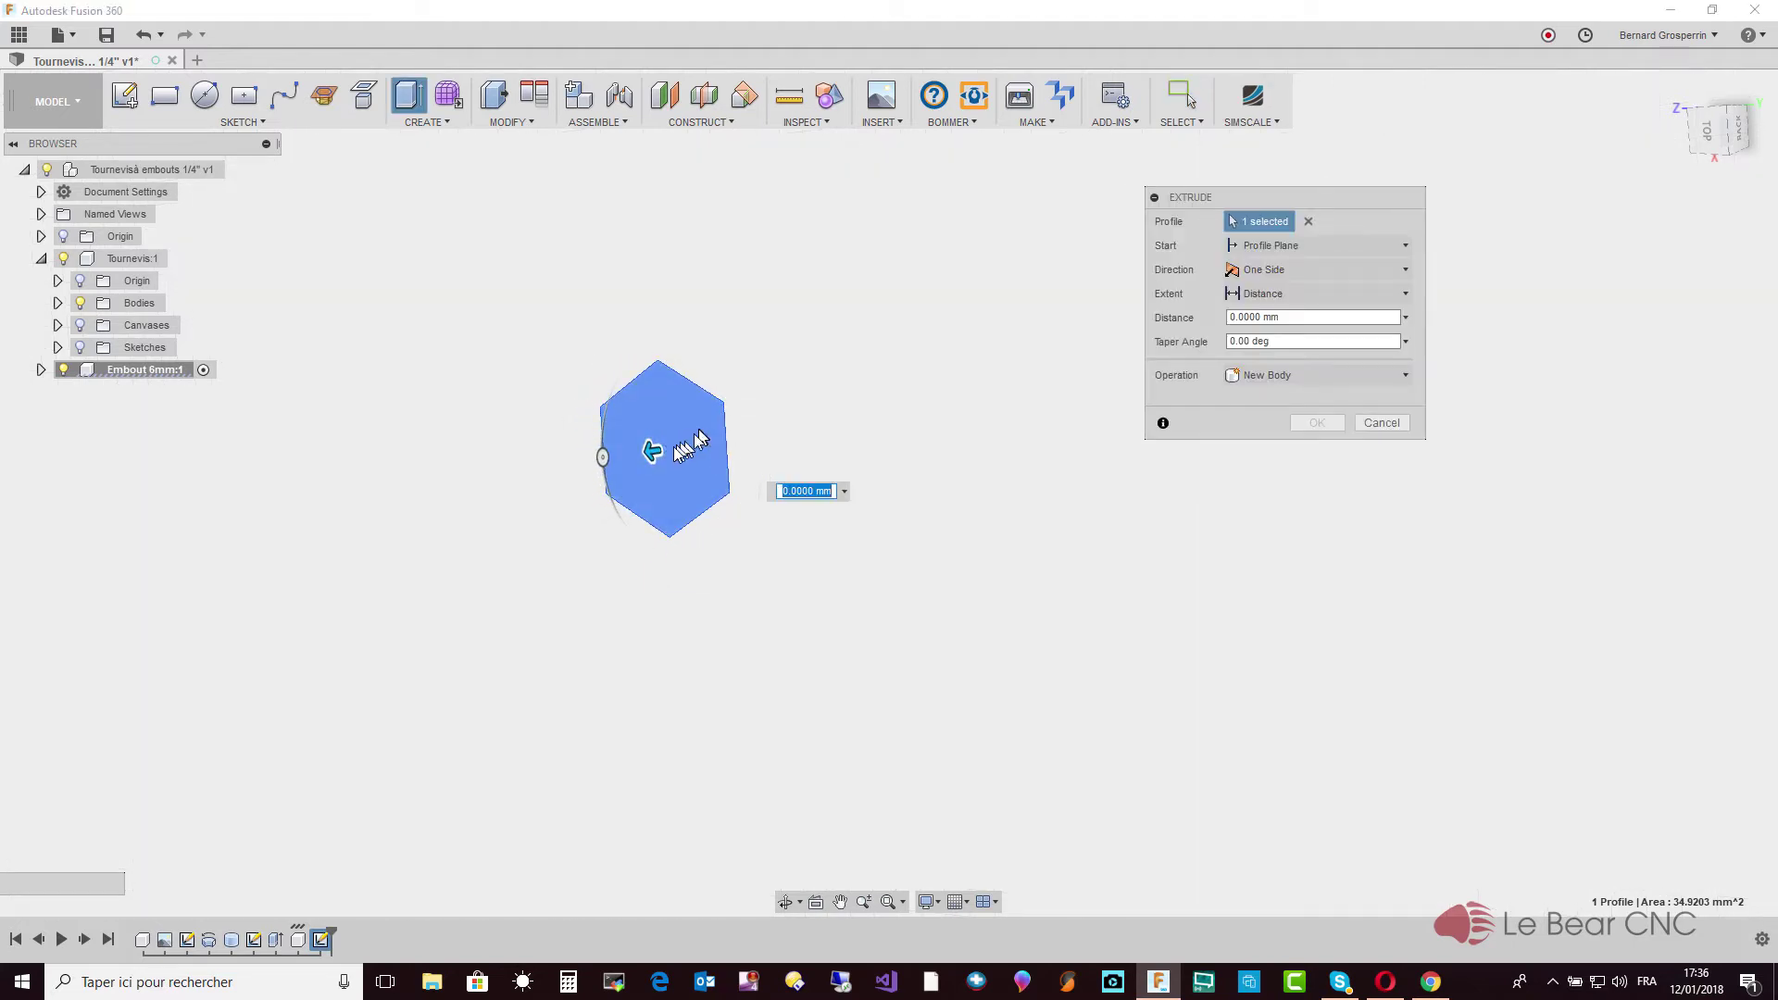
drag(652, 448, 442, 498)
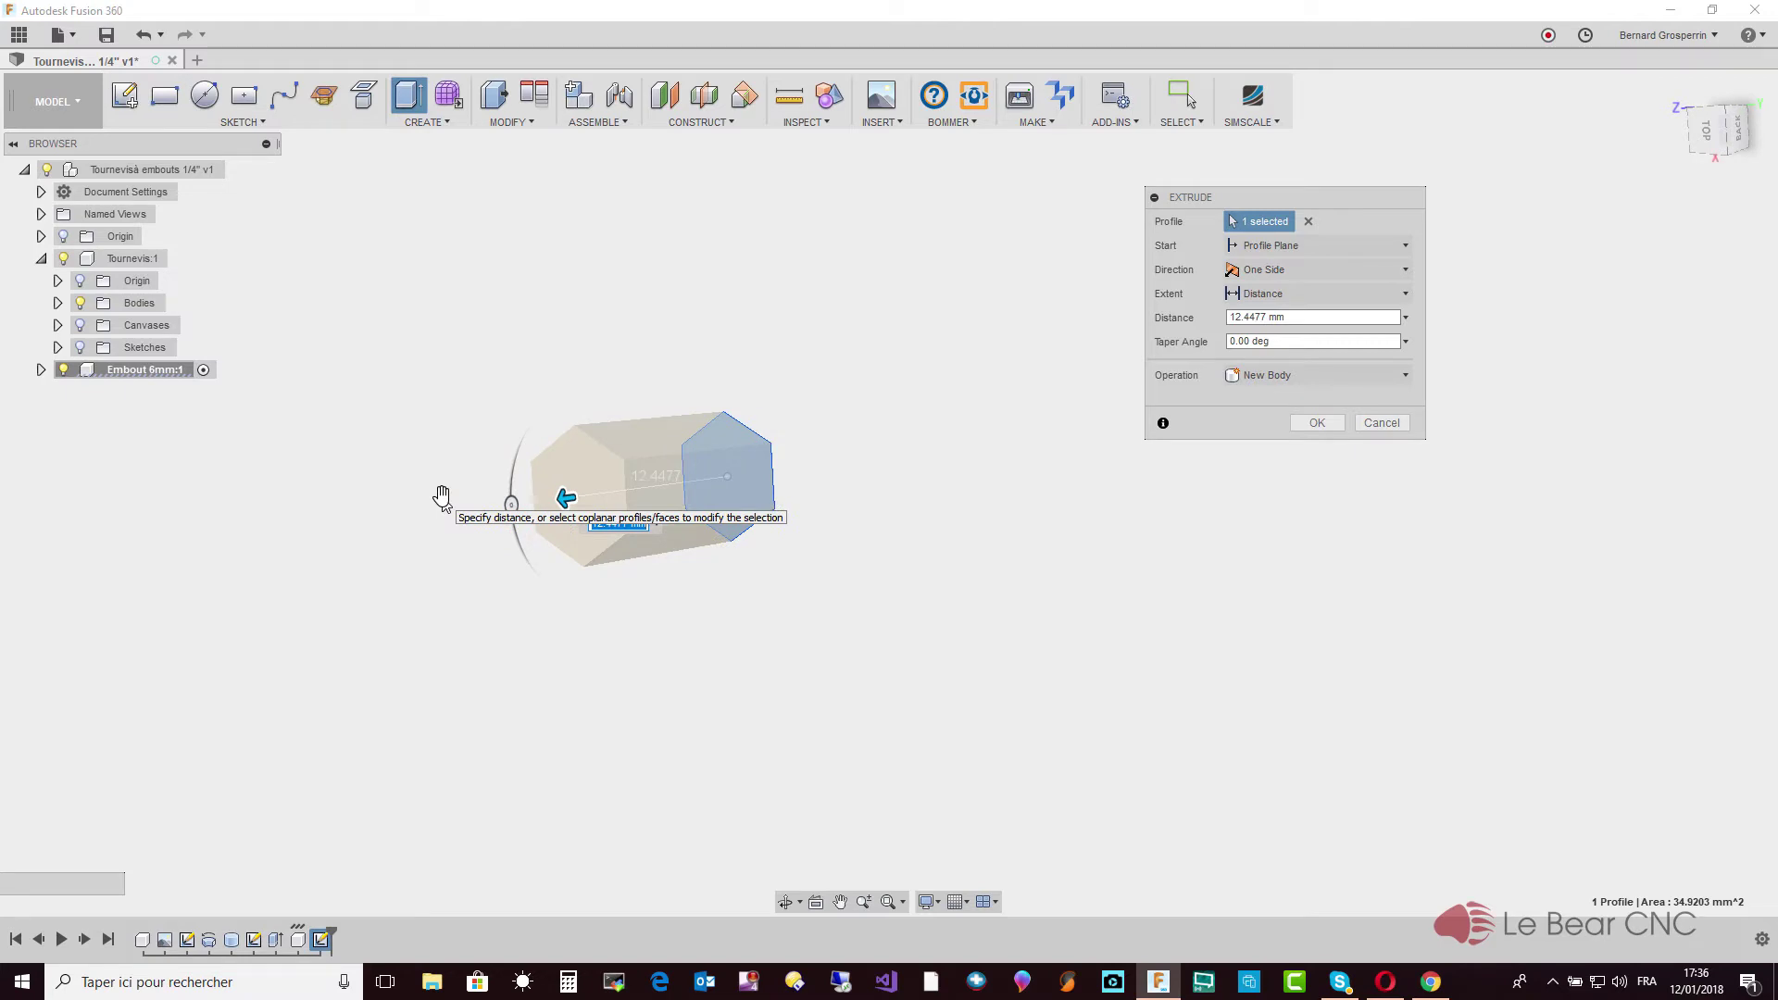
key(BackSpace)
text(90)
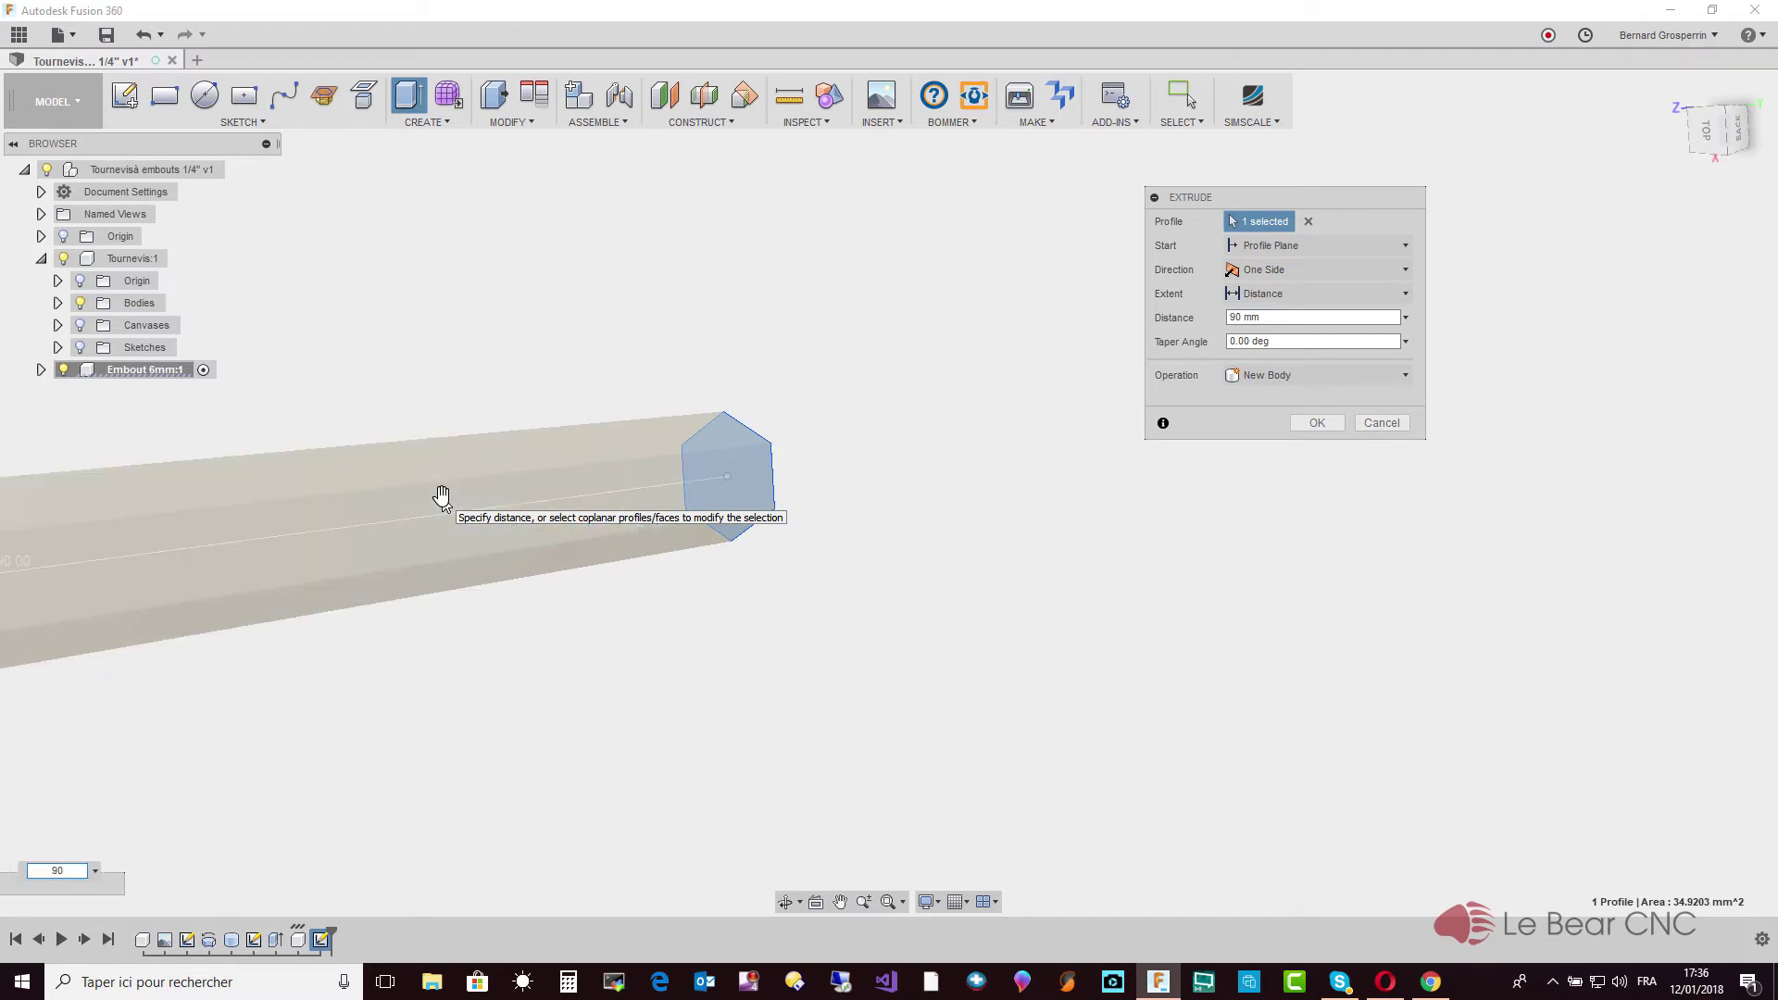
scroll(442, 498, down, 3)
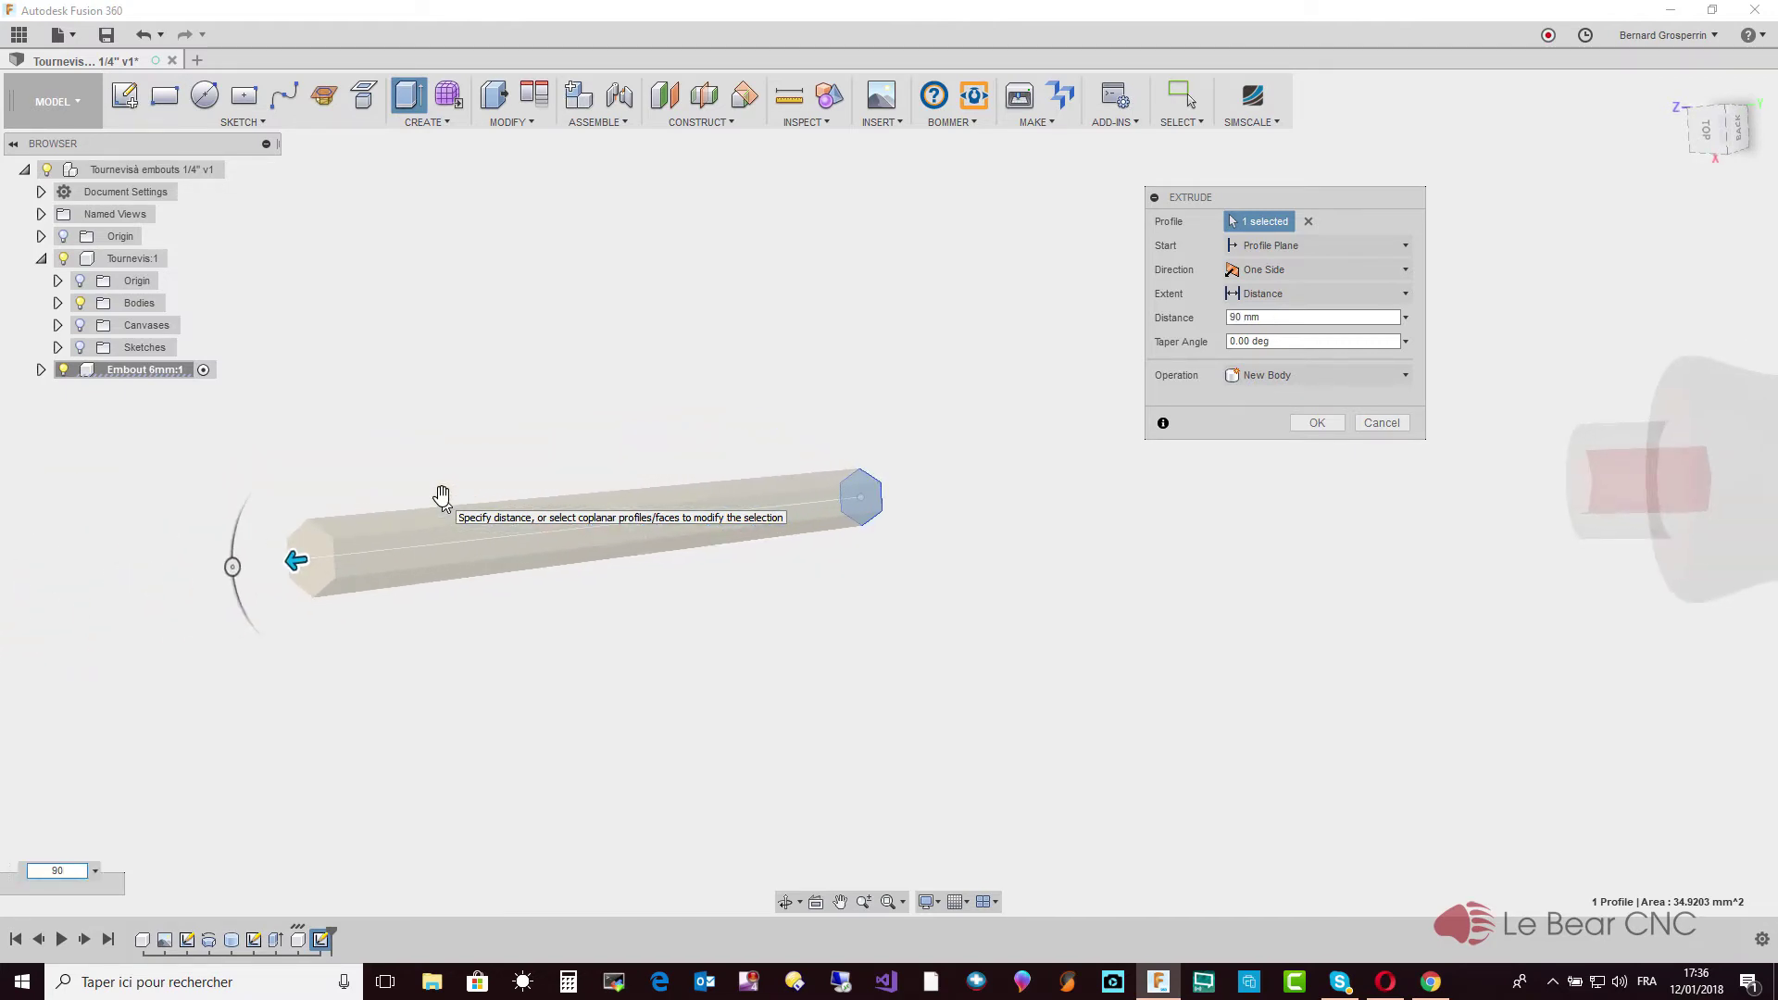
key(Return)
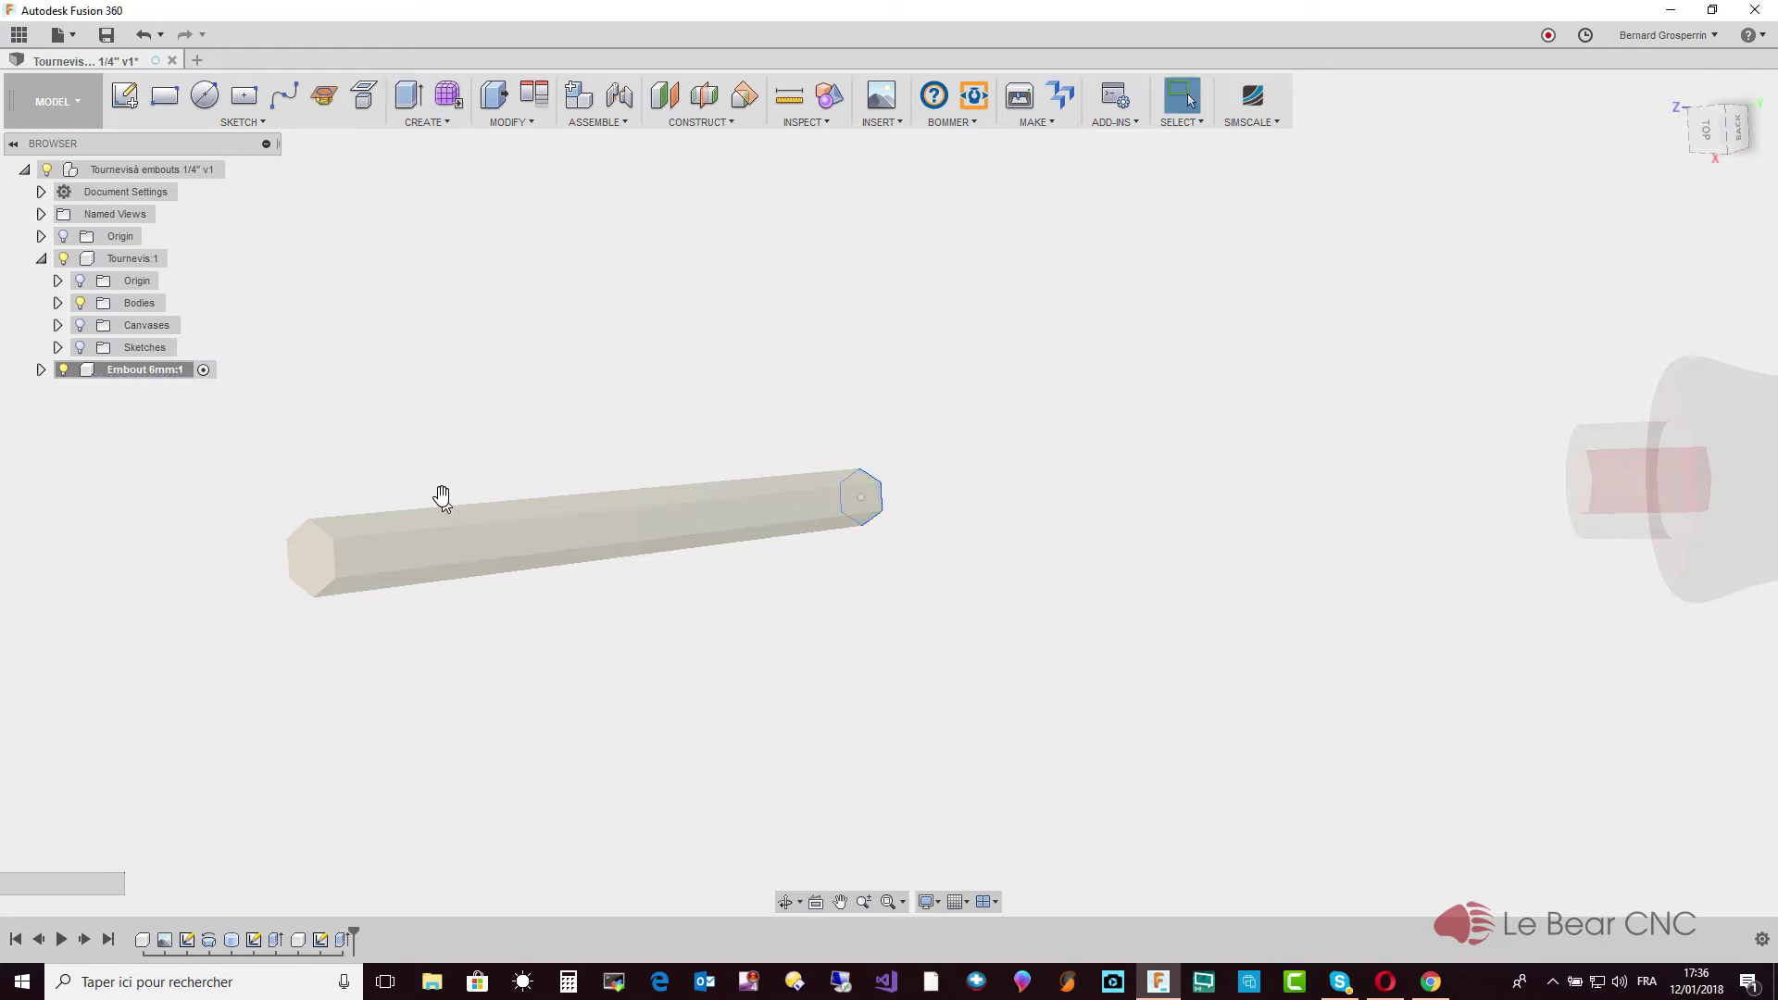
shift+middle_drag(441, 498, 442, 497)
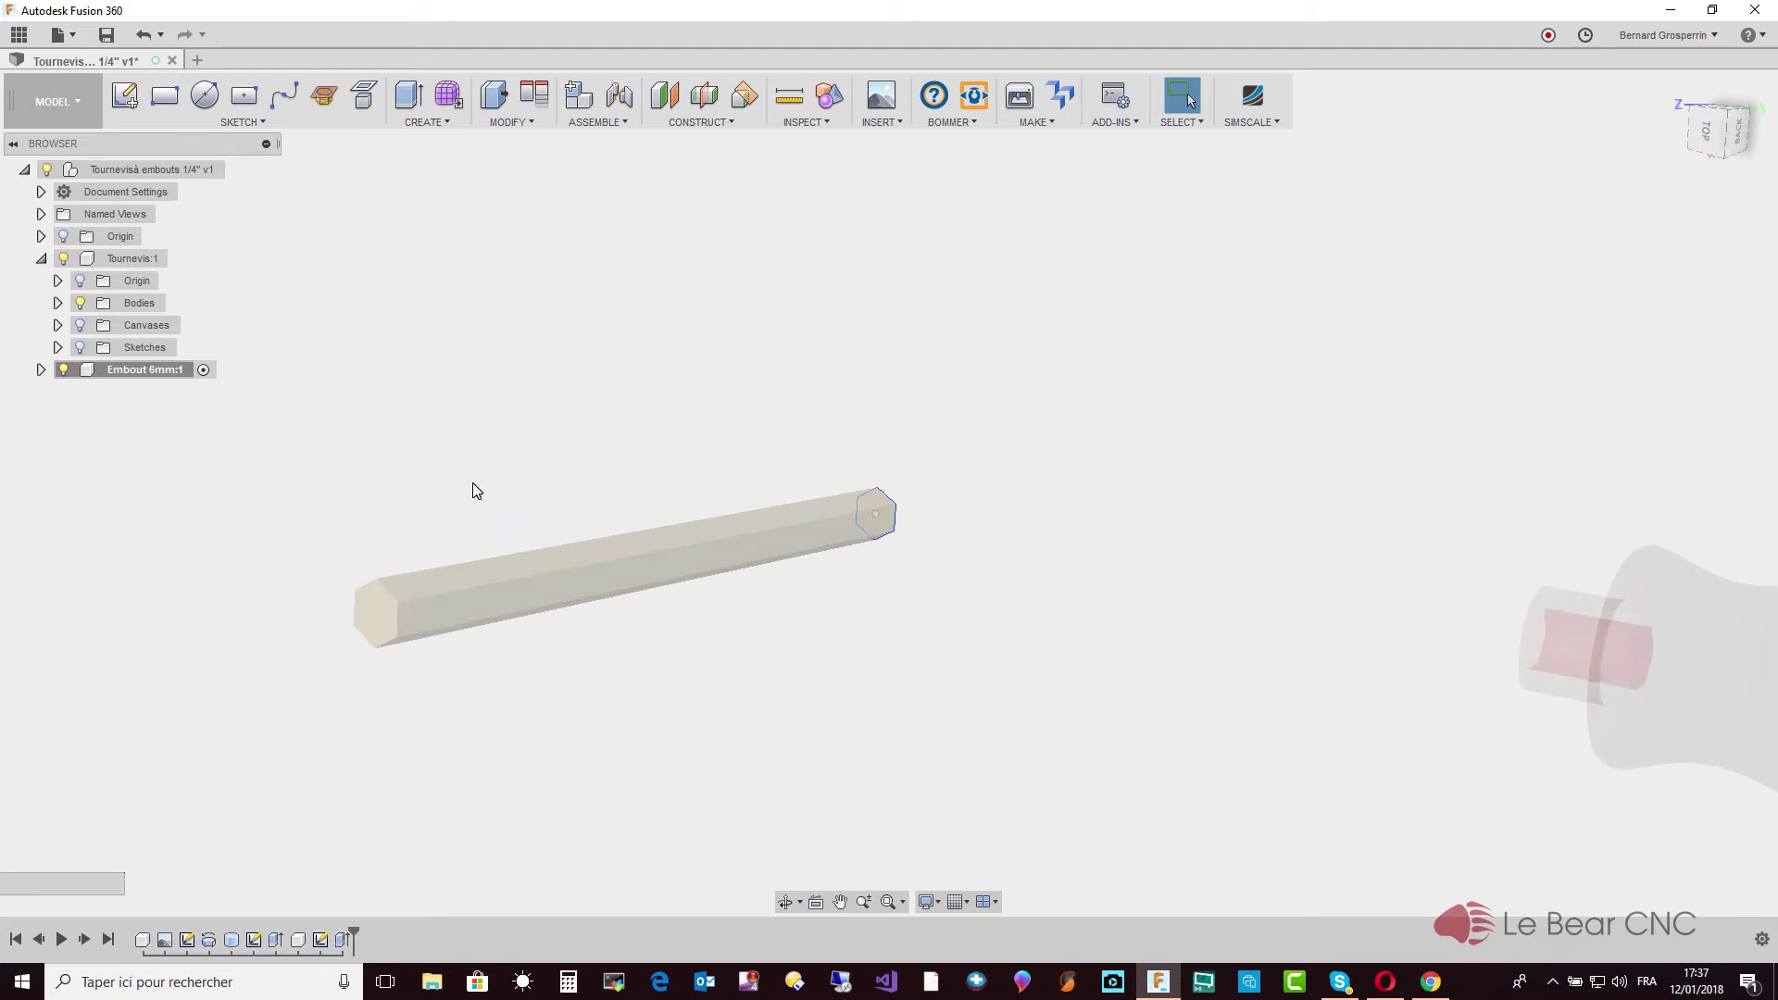
shift+middle_drag(472, 490, 544, 422)
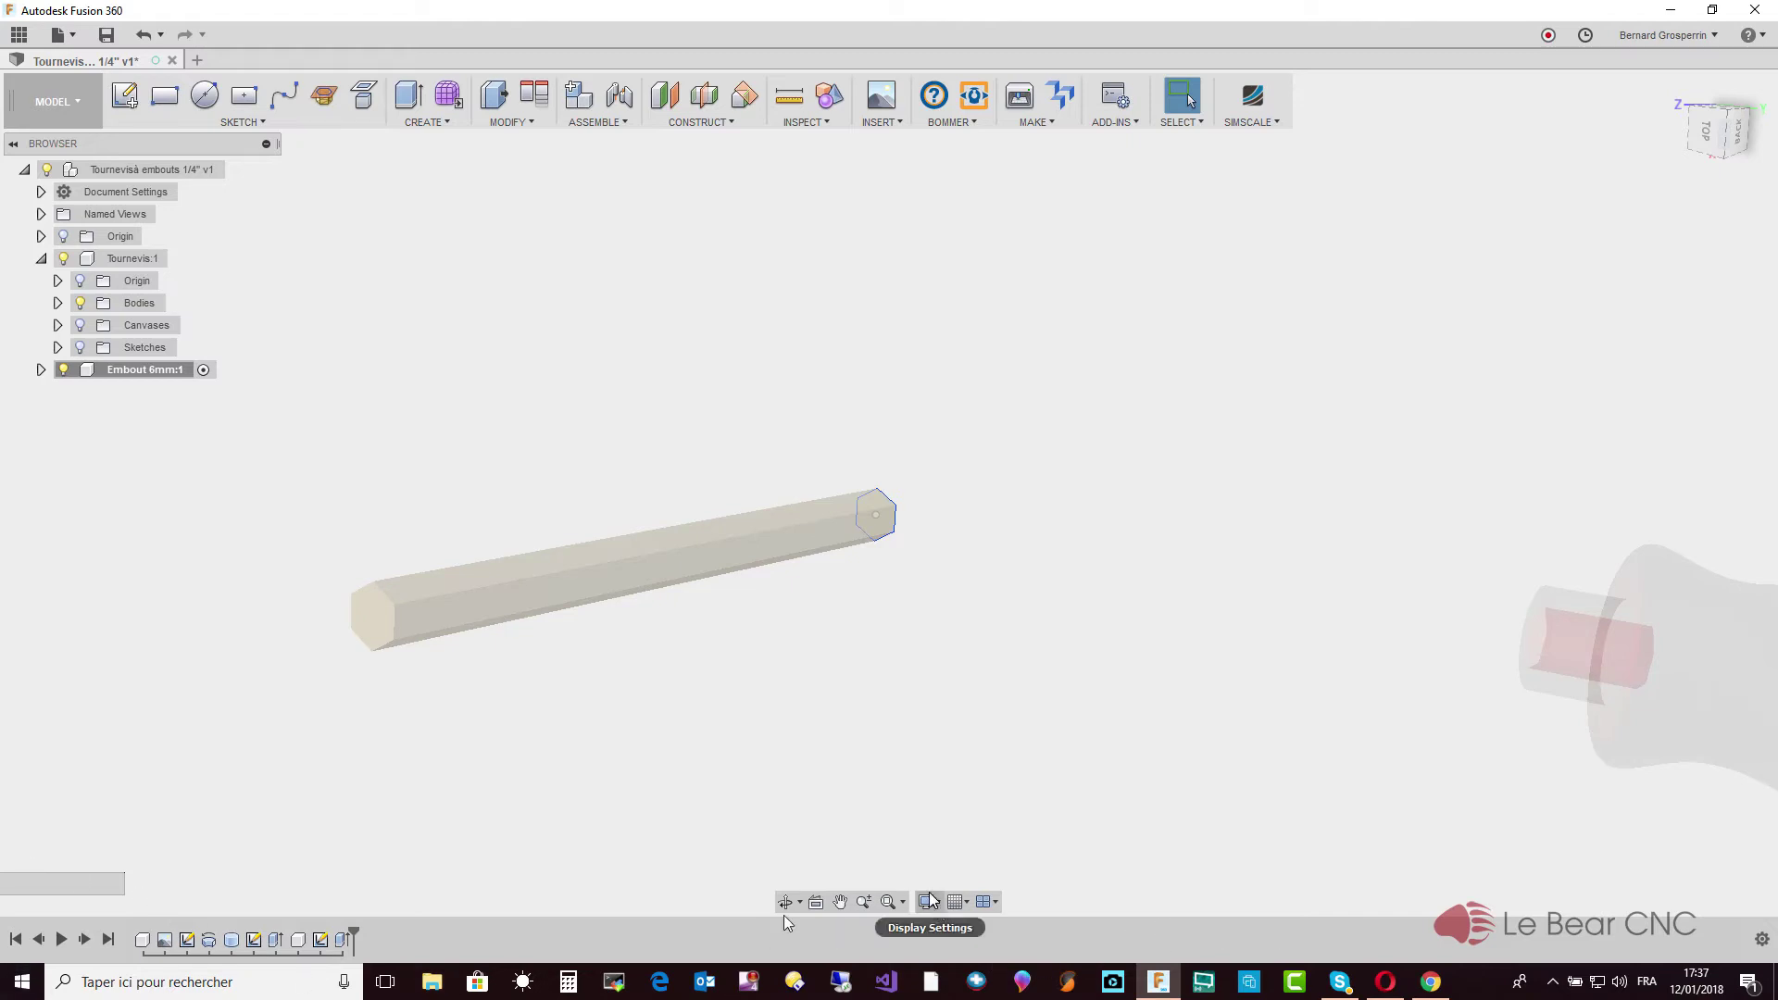
click(433, 983)
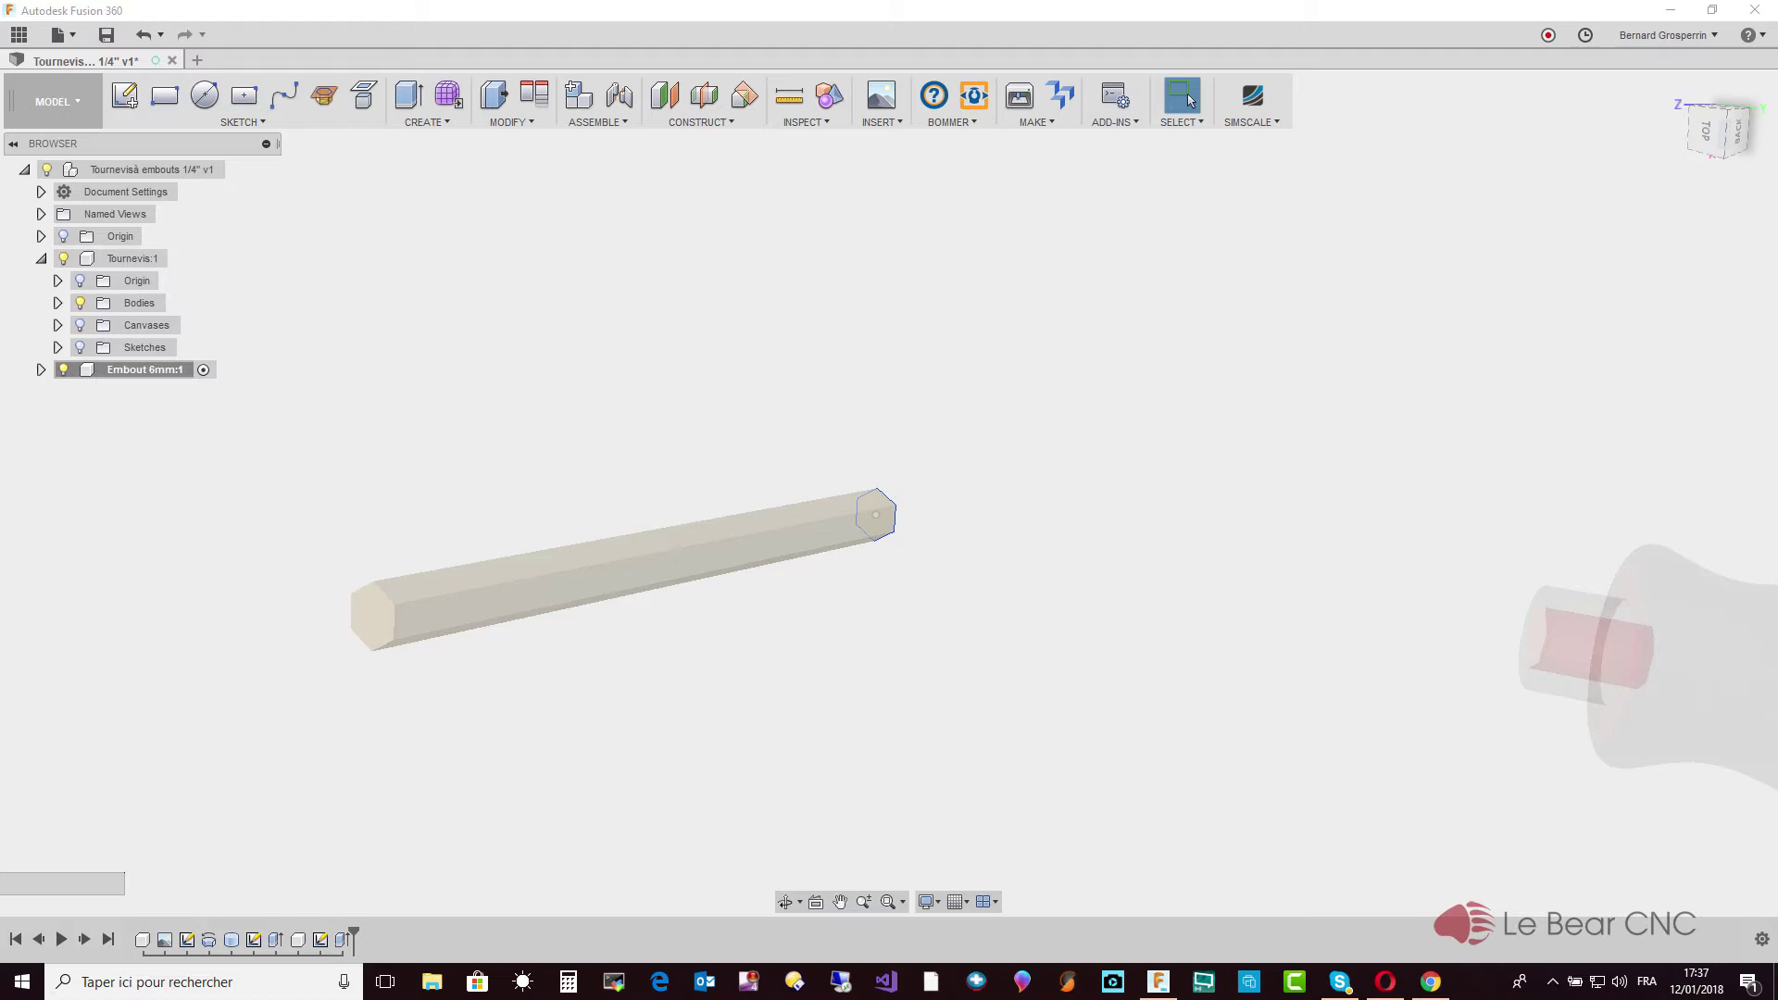
drag(5, 268, 882, 84)
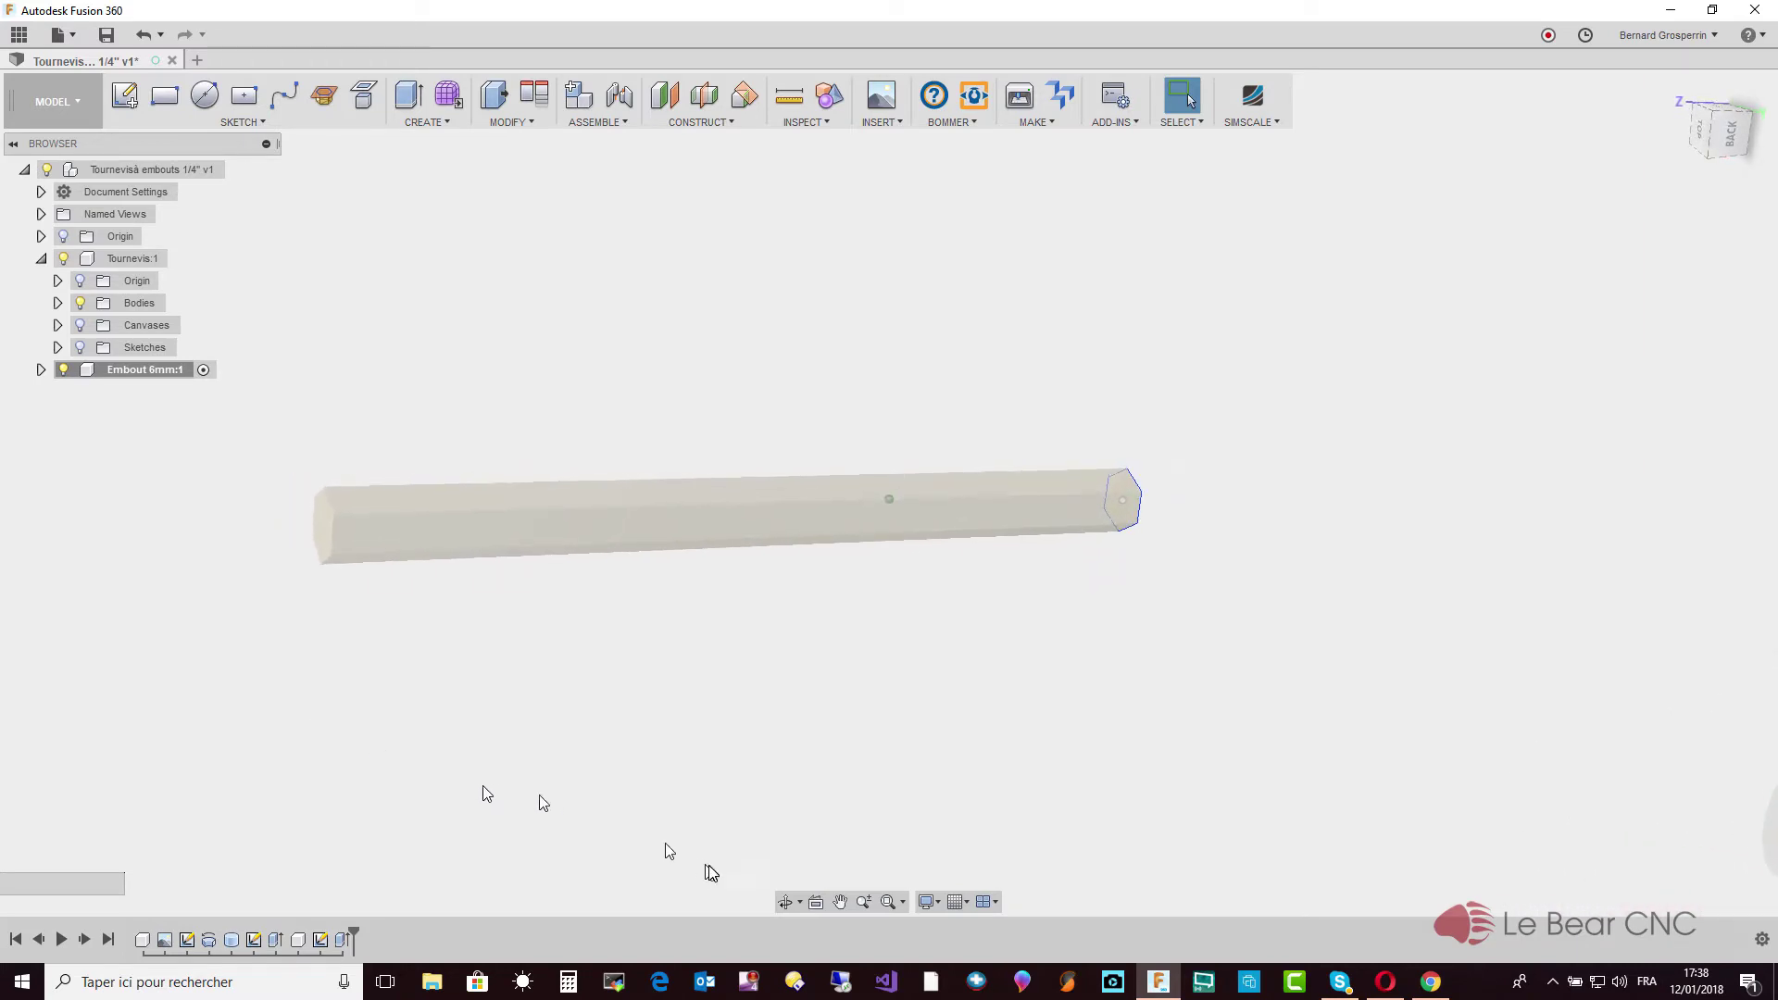
click(930, 901)
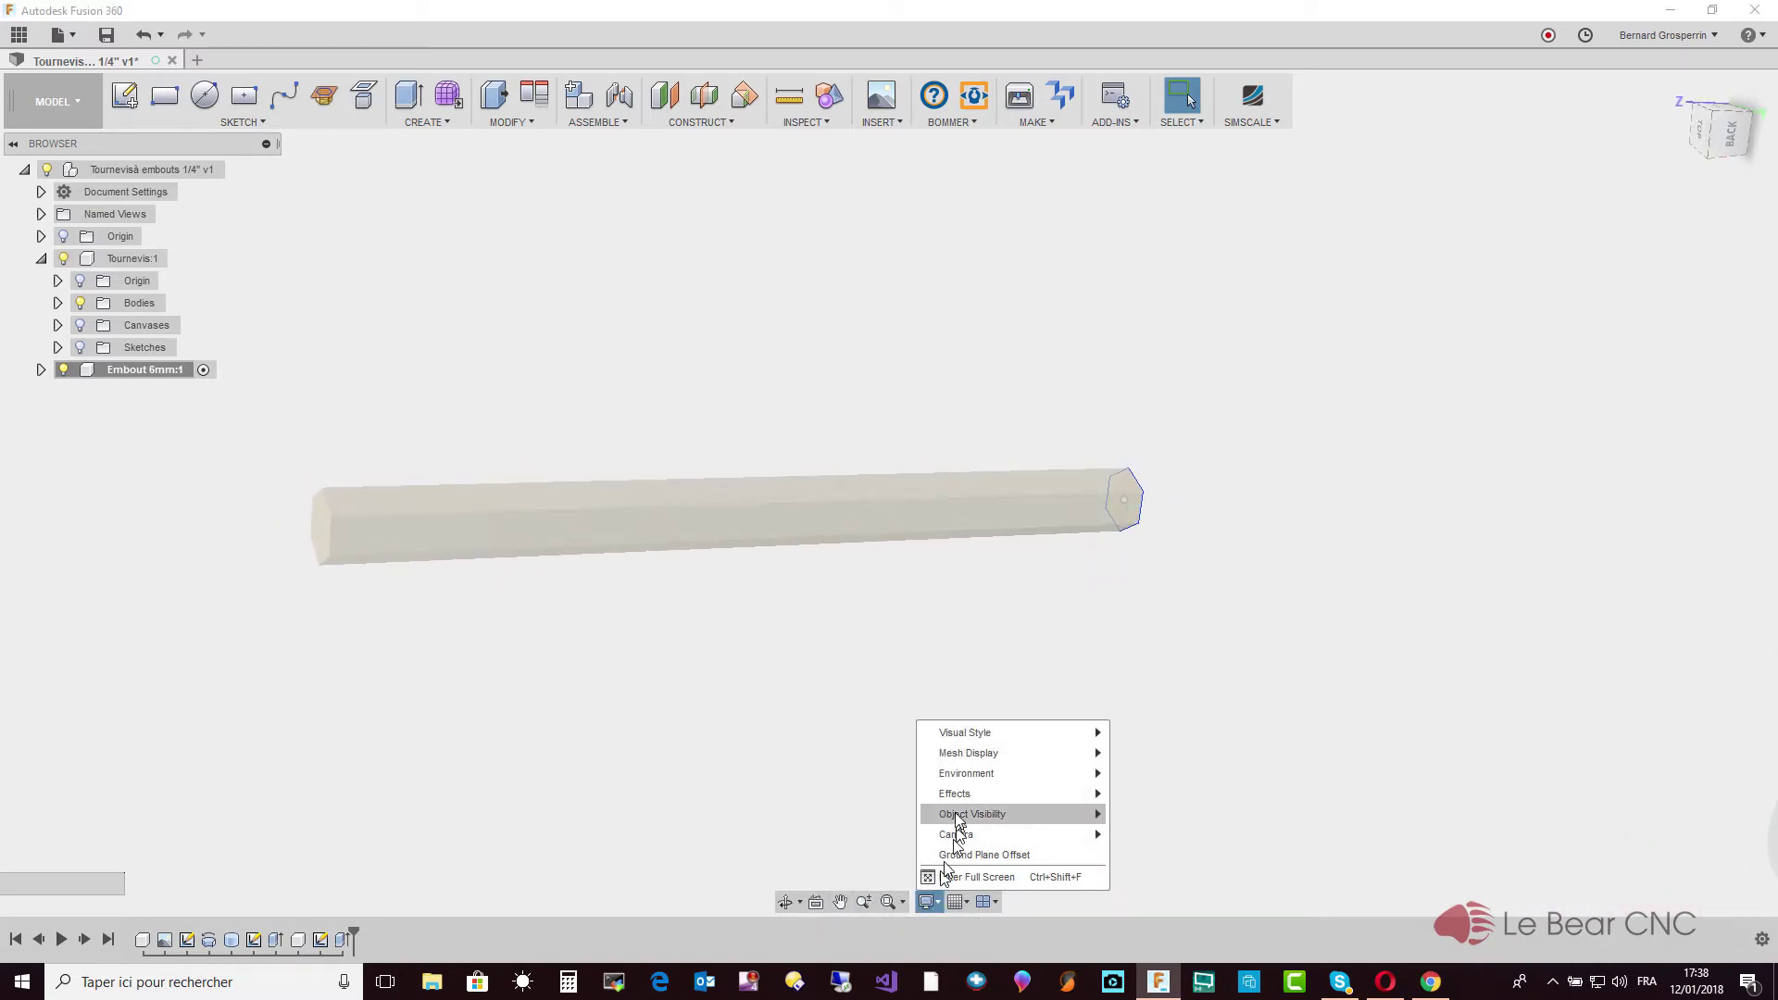
mouse_move(965, 732)
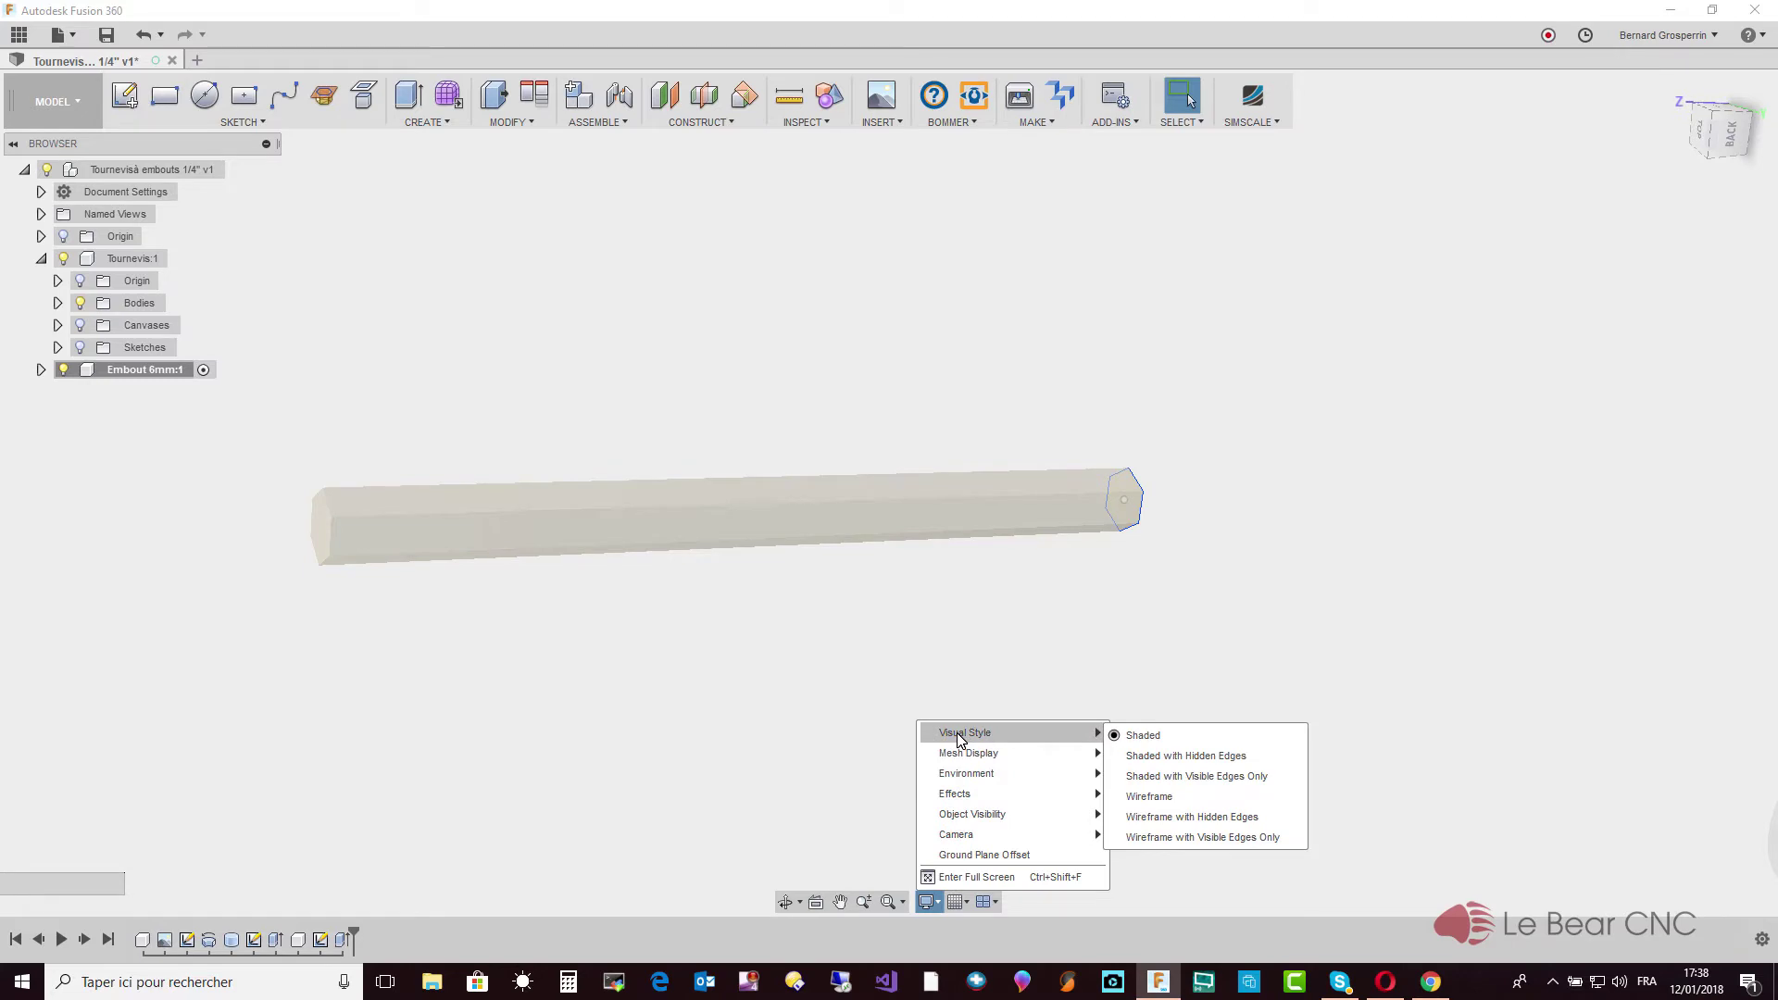
click(1146, 759)
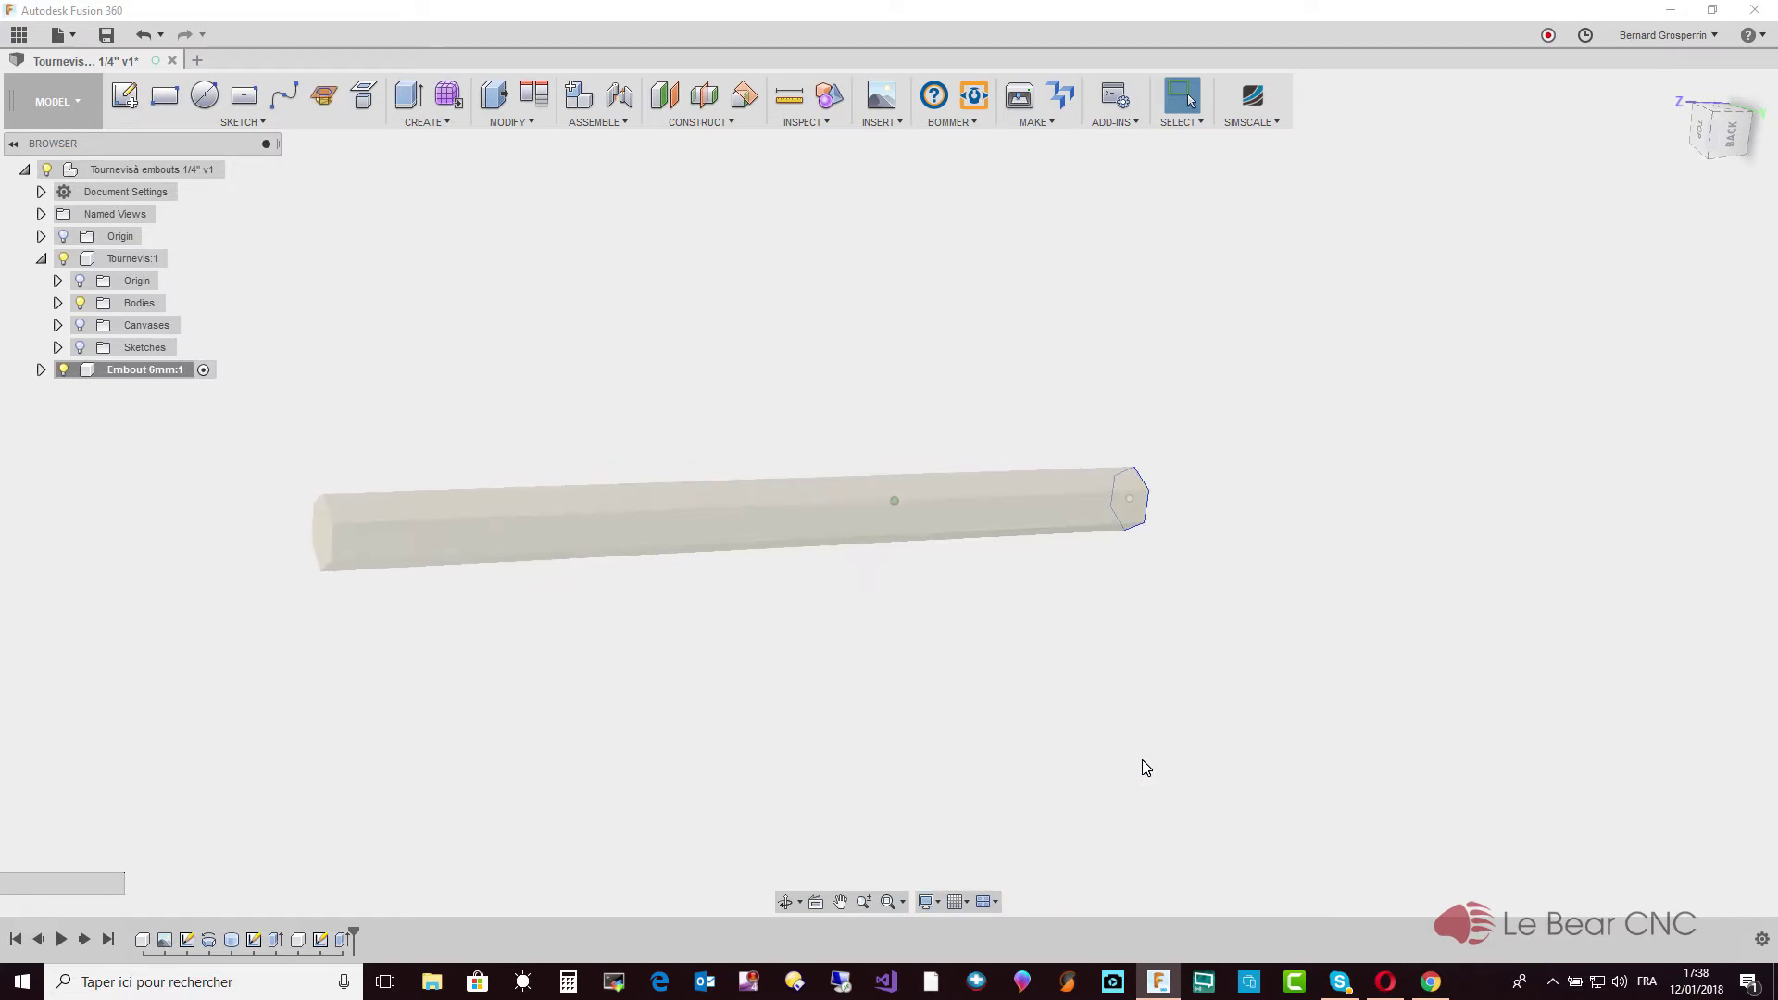
scroll(1144, 767, up, 3)
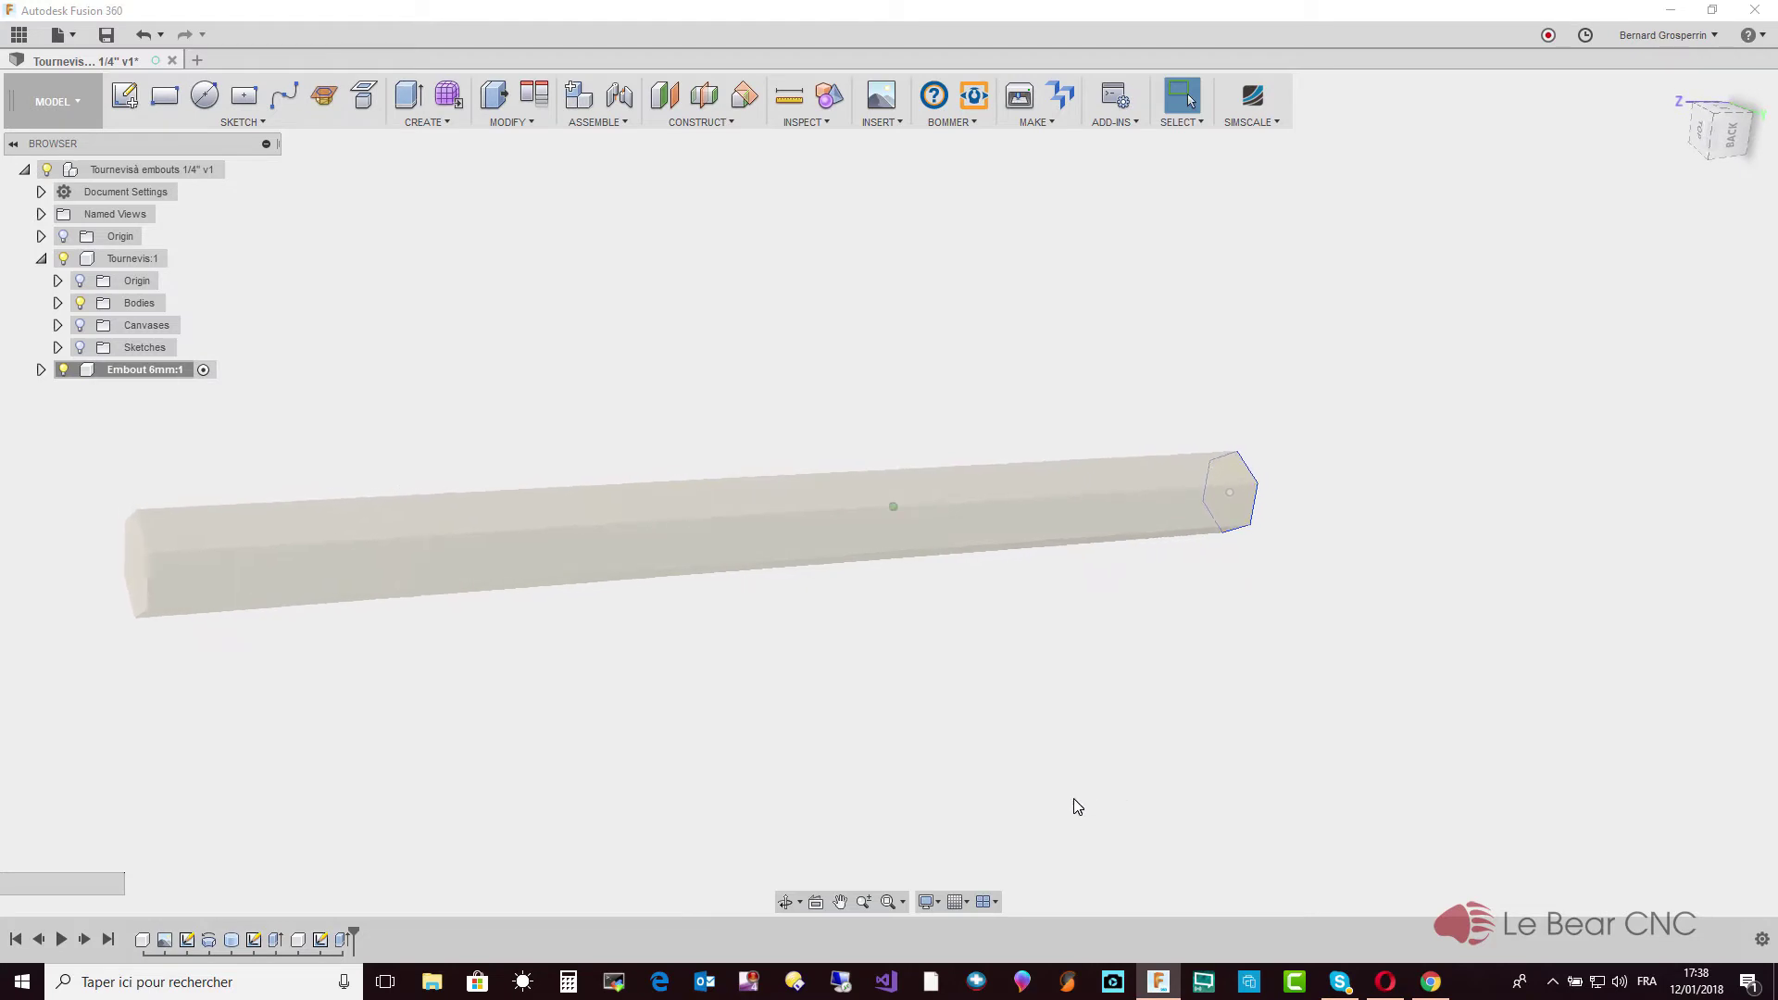
scroll(1074, 798, down, 1)
shift+middle_drag(1077, 806, 1075, 798)
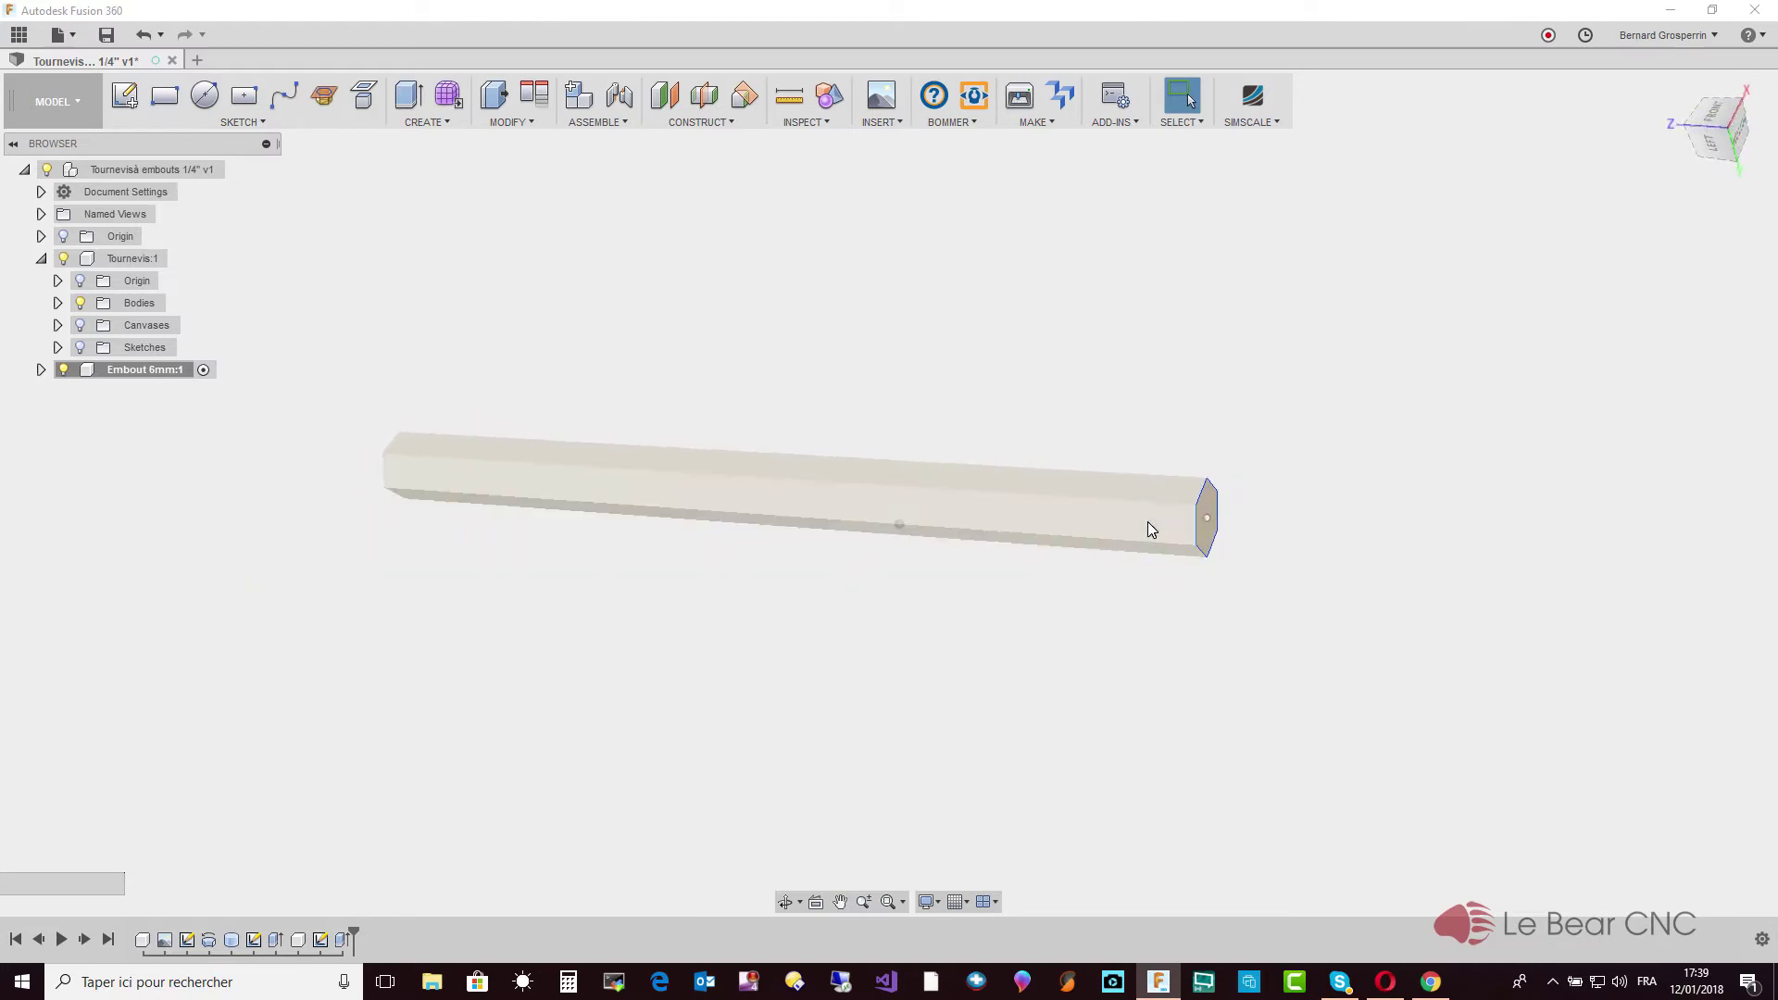
mouse_move(1098, 525)
shift+middle_down()
mouse_move(1278, 491)
mouse_move(741, 425)
shift+middle_up()
mouse_move(702, 558)
shift+middle_down()
mouse_move(1030, 524)
mouse_move(1104, 425)
mouse_move(298, 477)
mouse_move(369, 480)
mouse_move(407, 523)
shift+middle_up()
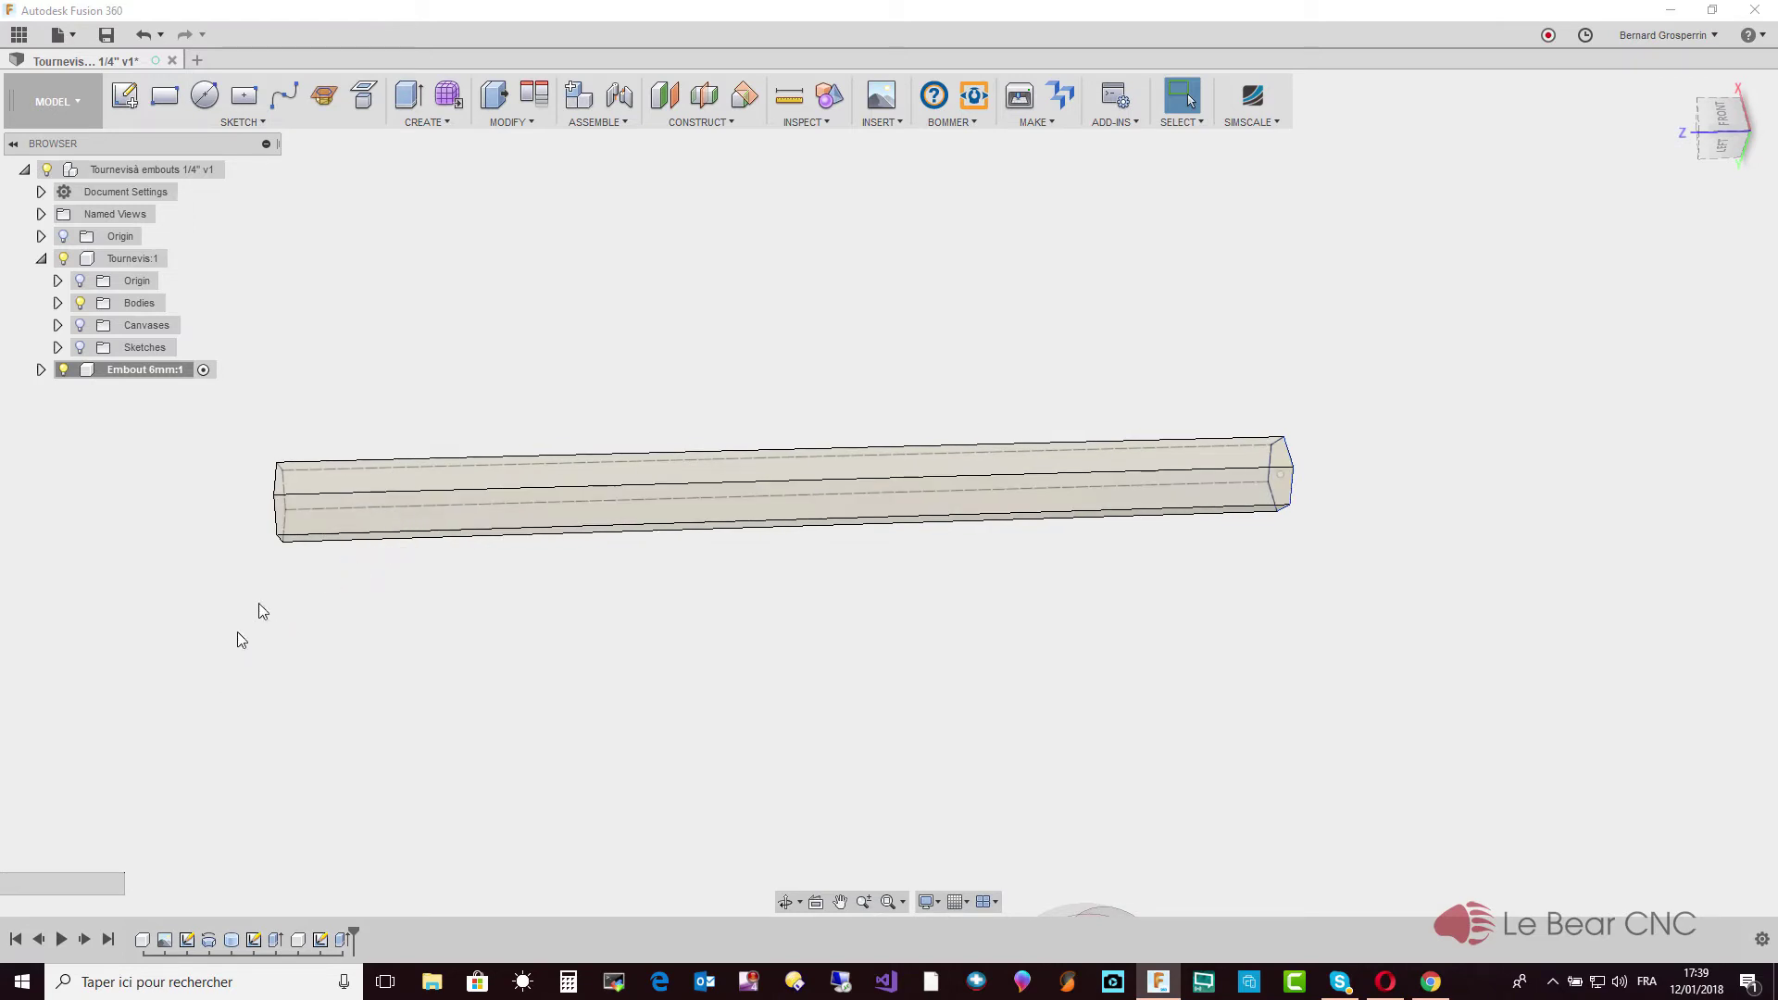
shift+middle_drag(282, 591, 285, 589)
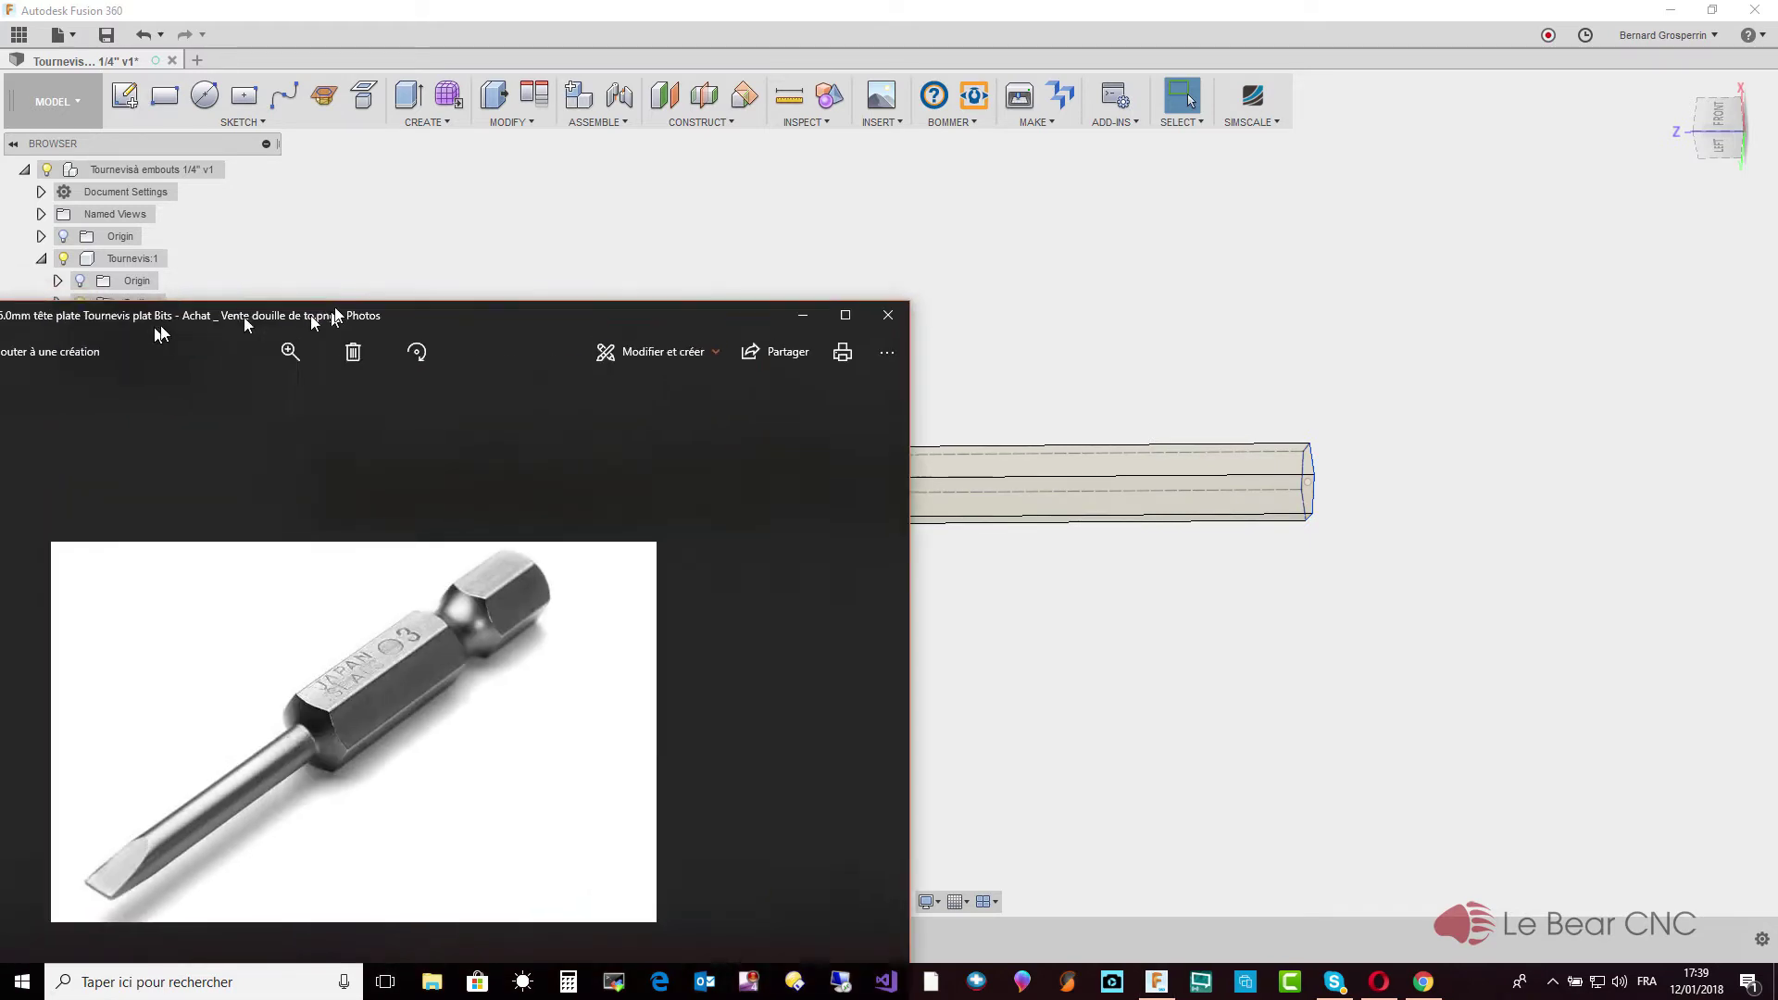
Move the flat-bit reference photo window aside, study it, then close Photos
drag(773, 139, 804, 80)
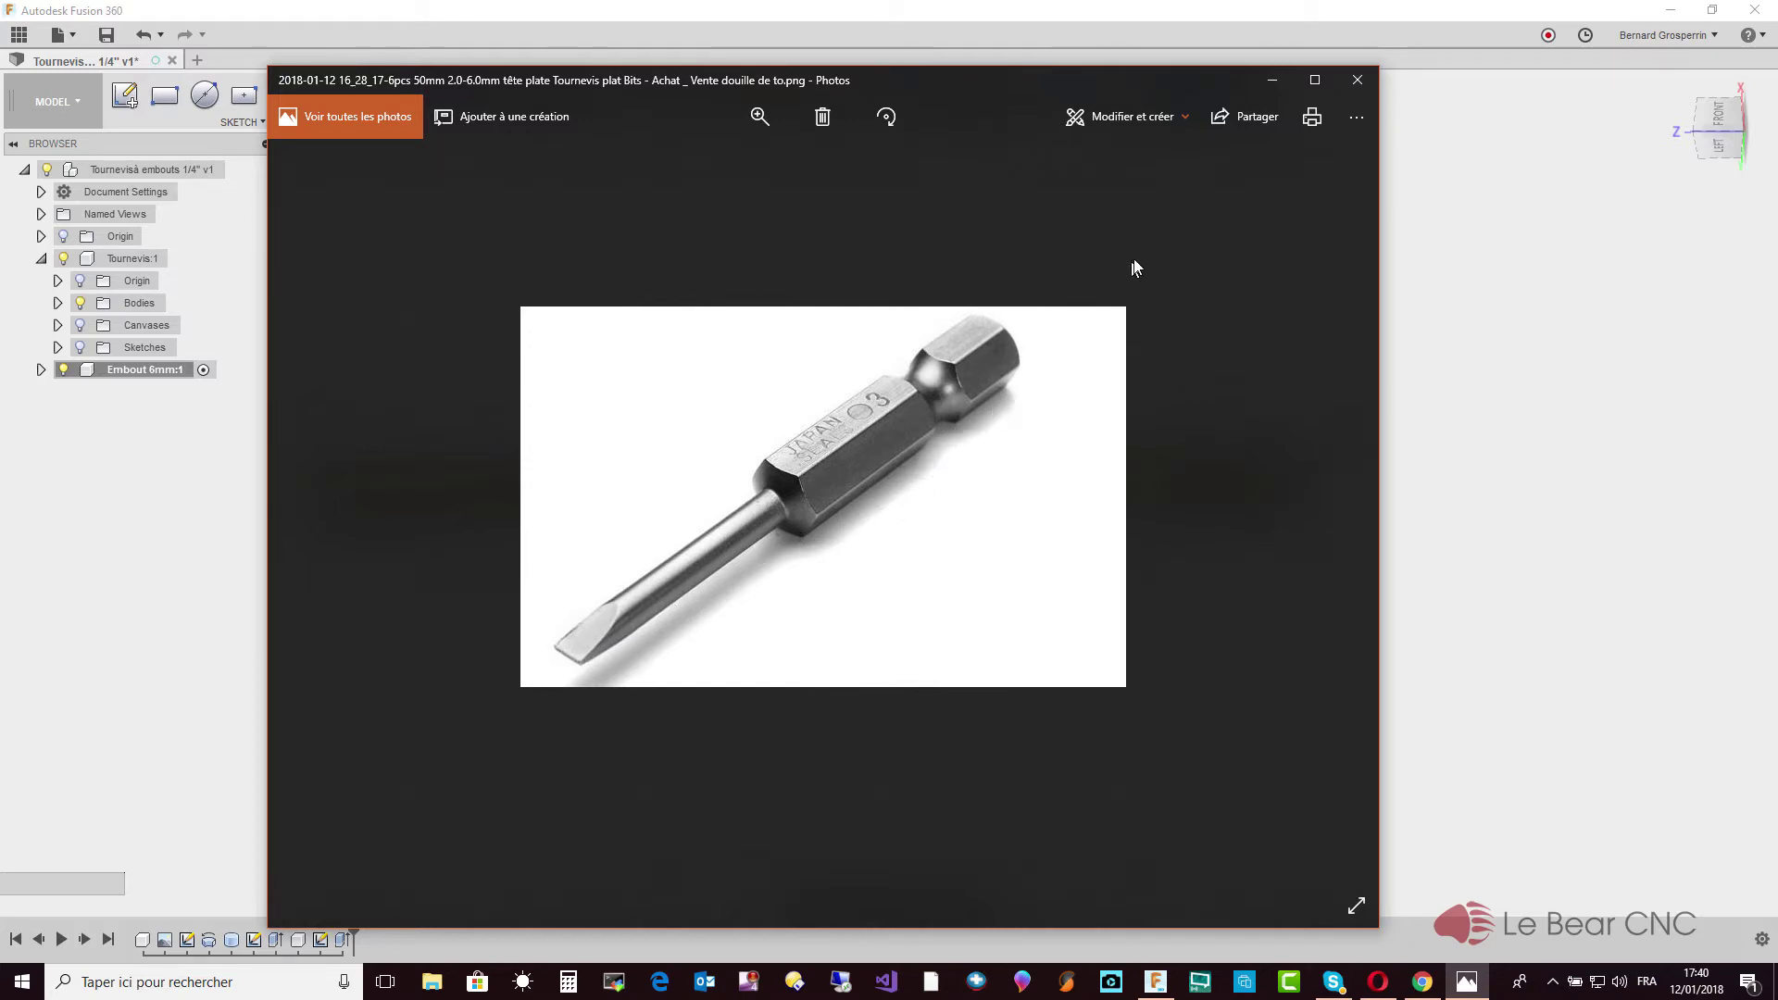
click(1357, 83)
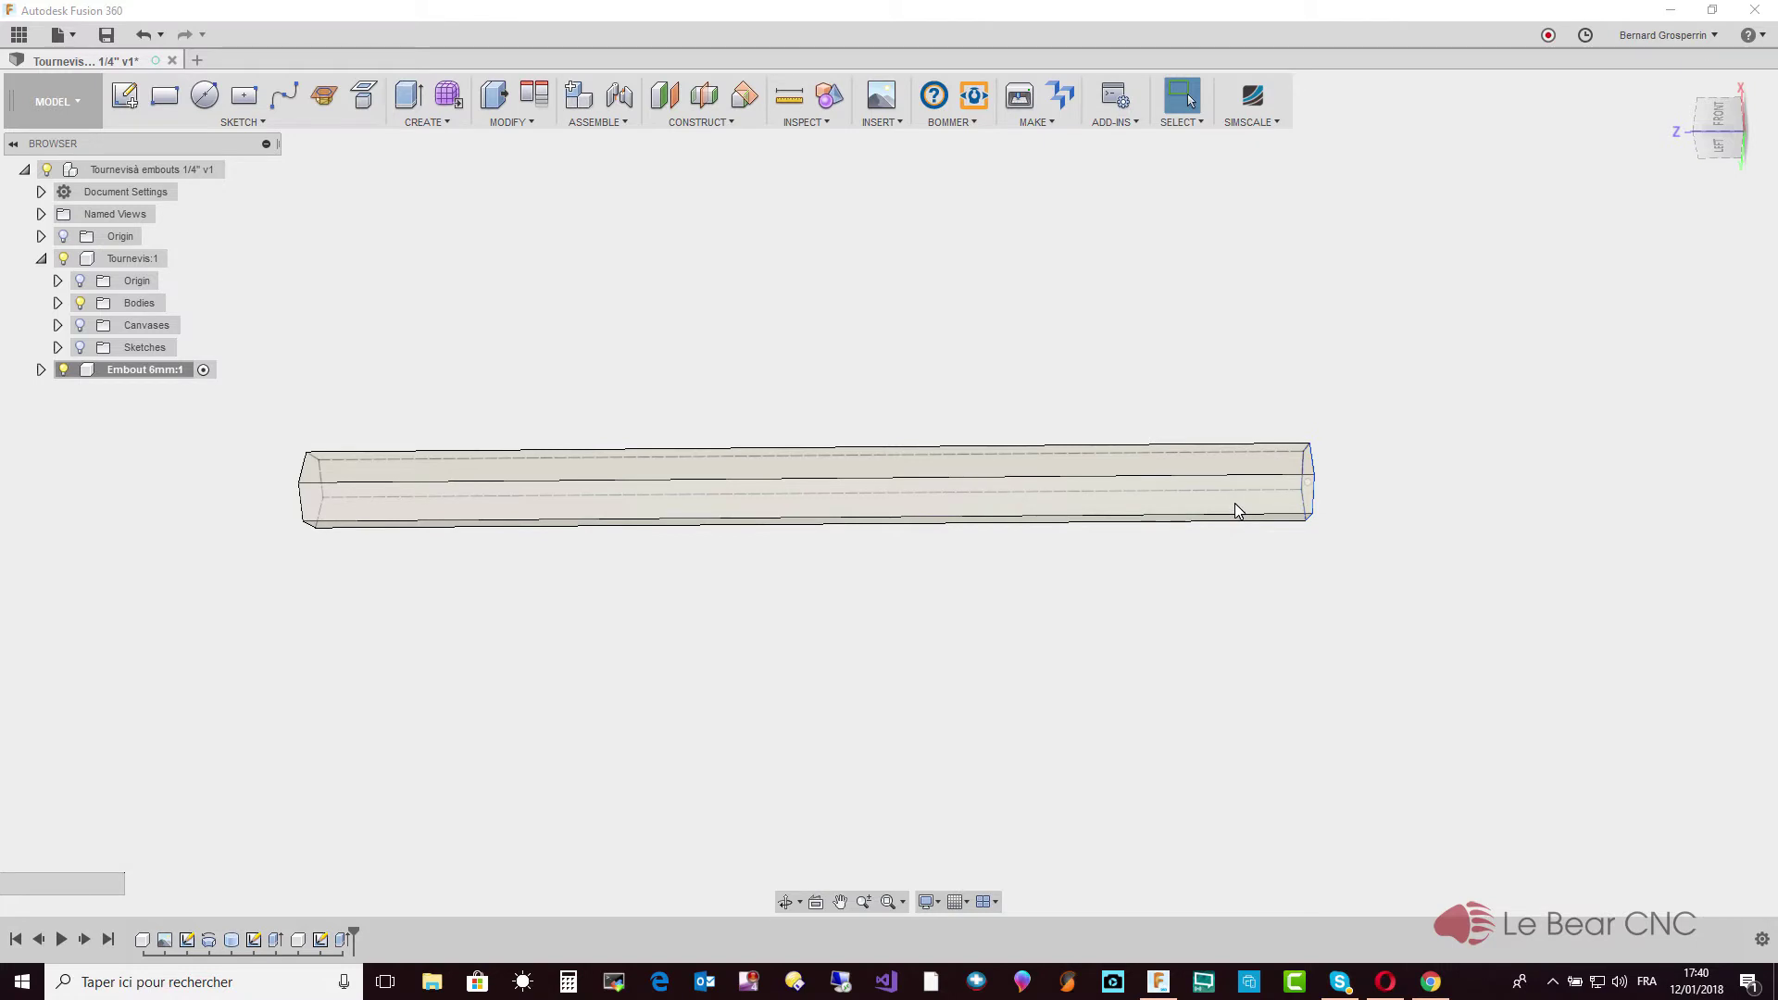
Orbit the bar to show its hexagonal end face and bring up the CONSTRUCT options
mouse_move(1235, 502)
shift+middle_down()
mouse_move(1193, 620)
mouse_move(1204, 564)
shift+middle_up()
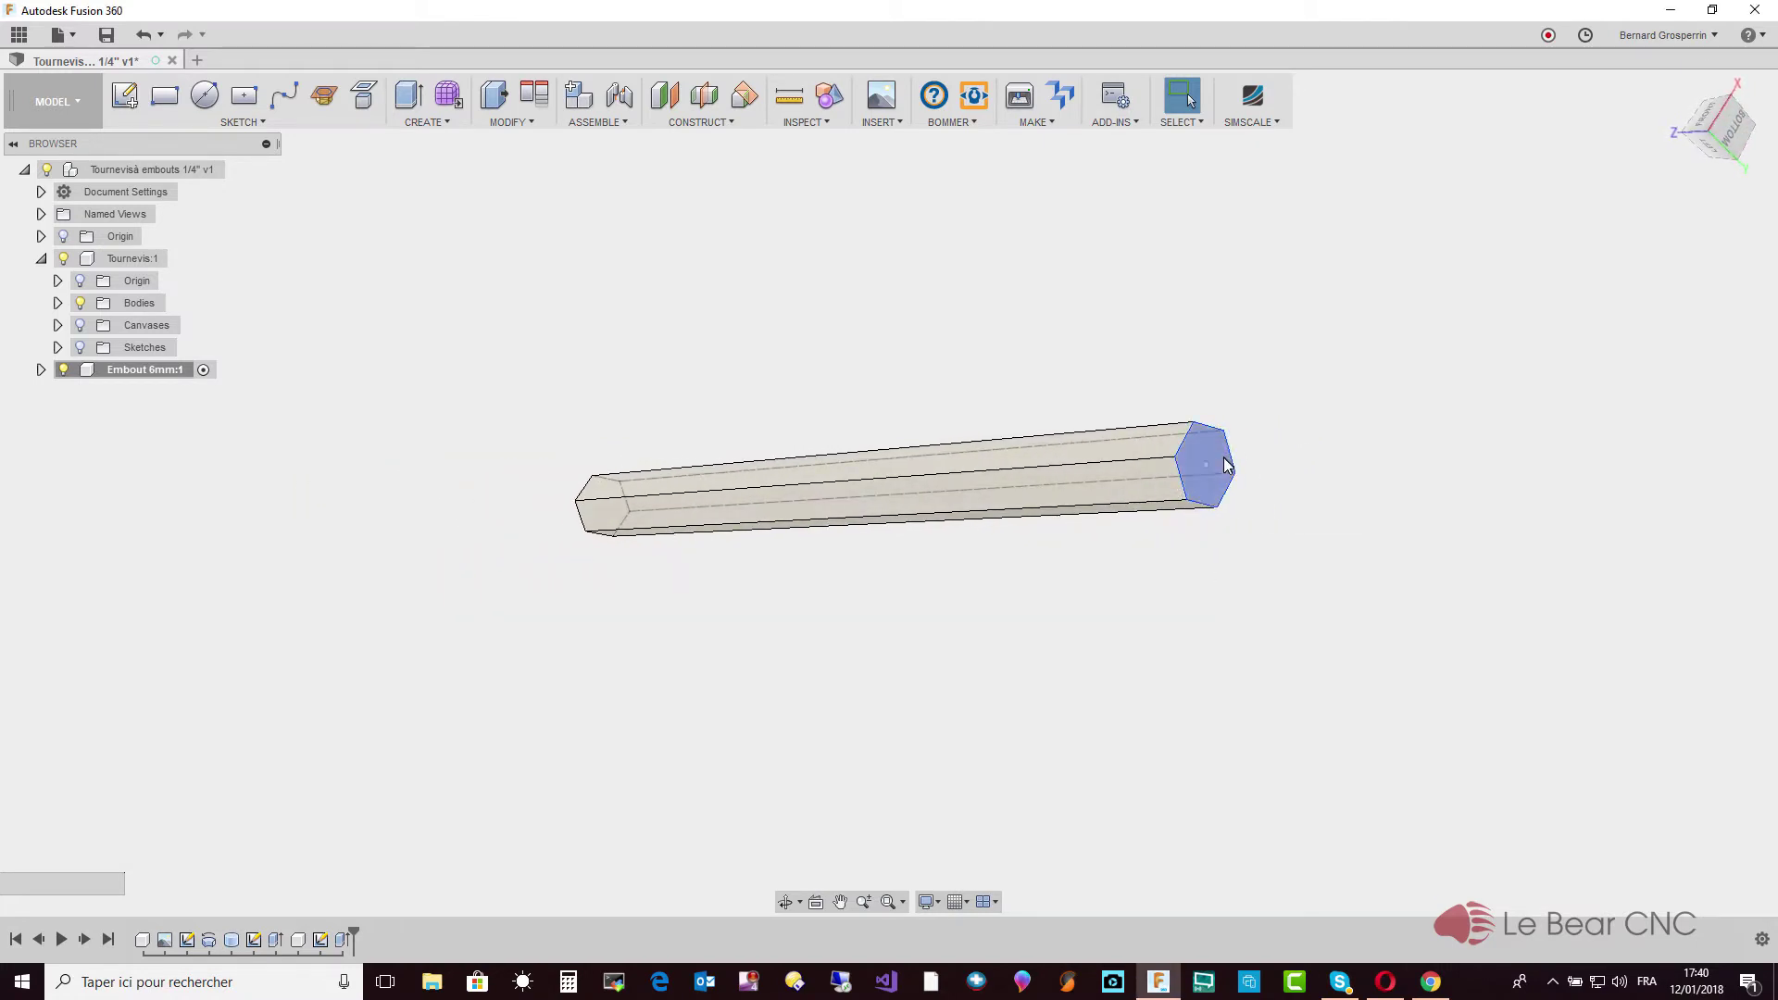
mouse_move(1236, 461)
shift+middle_down()
mouse_move(1121, 495)
mouse_move(795, 243)
shift+middle_up()
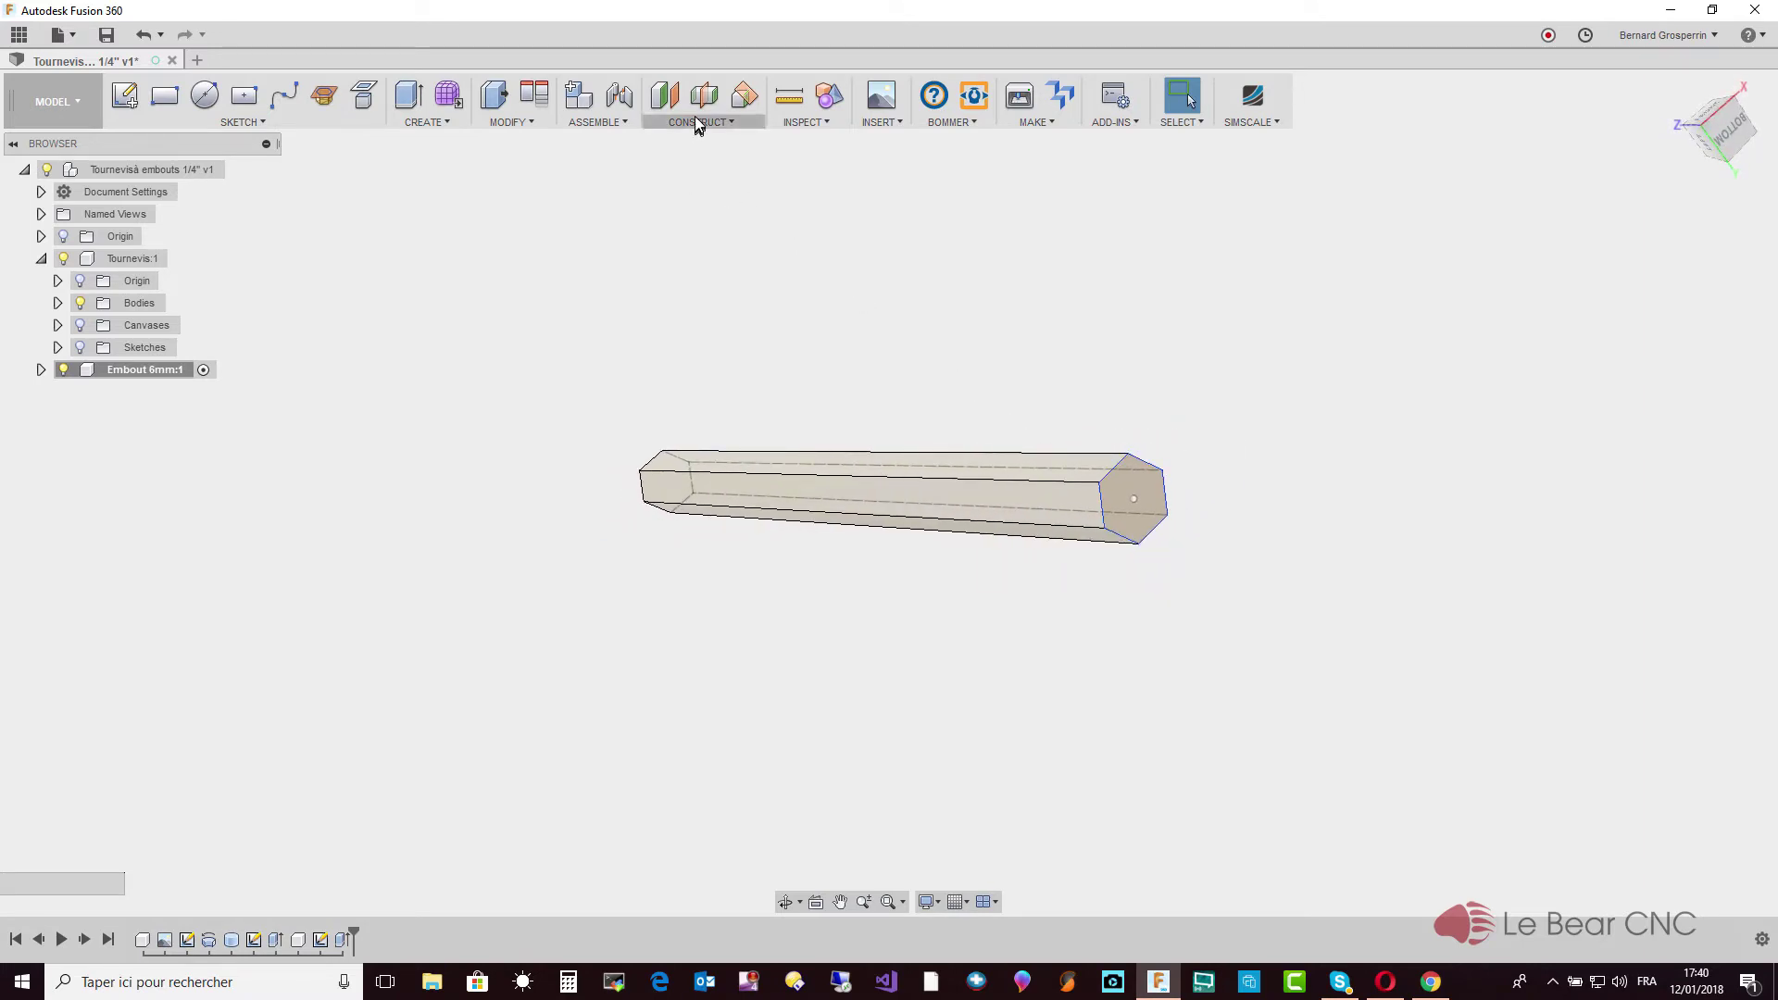
click(696, 127)
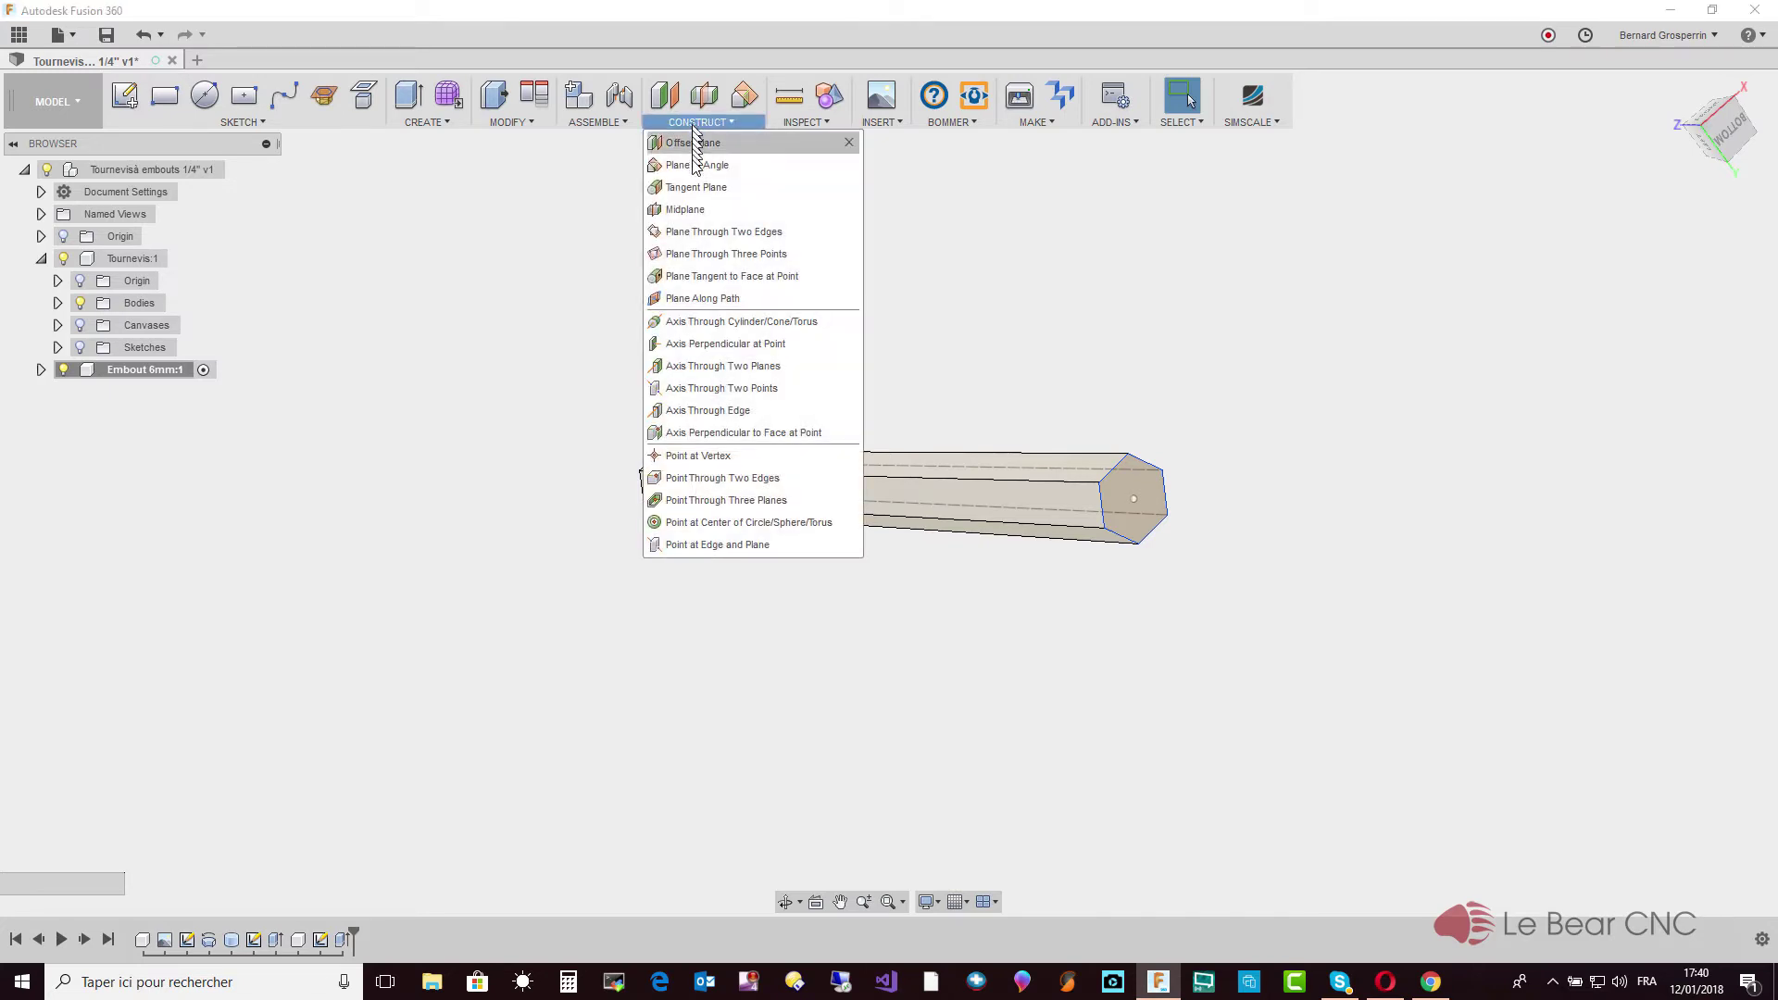
Create a Midplane construction plane between two opposite flat faces of the hex bar
click(689, 212)
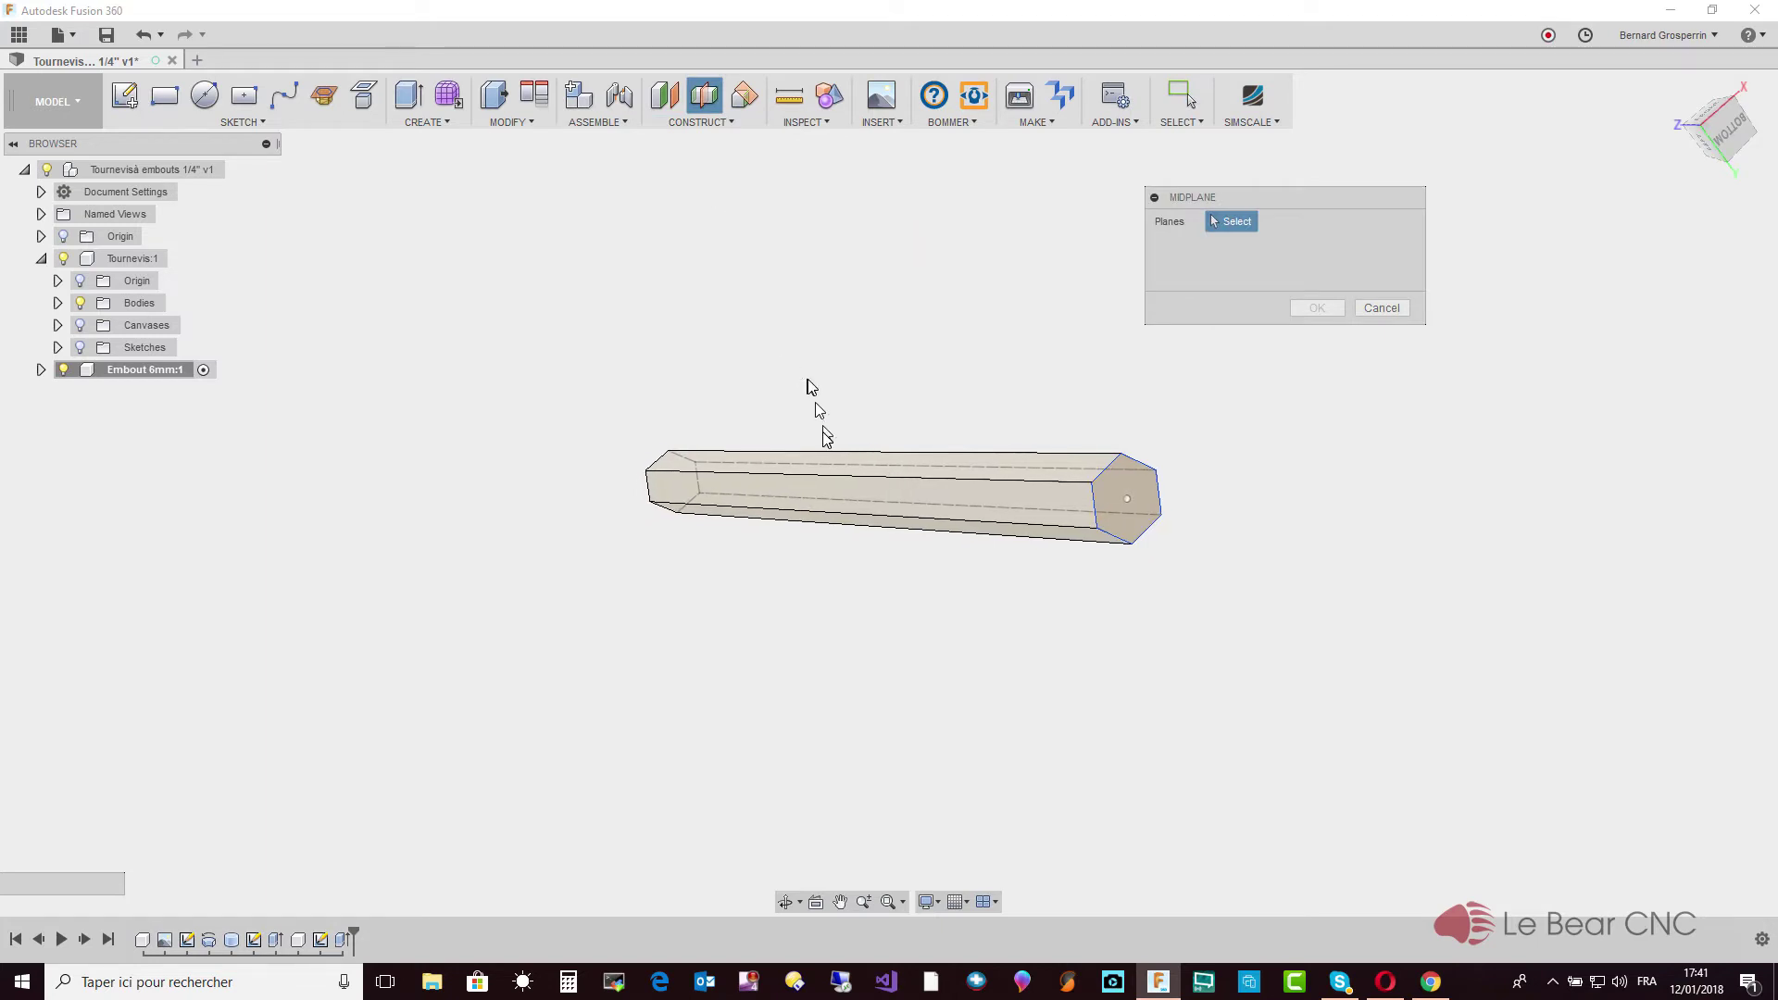
click(841, 500)
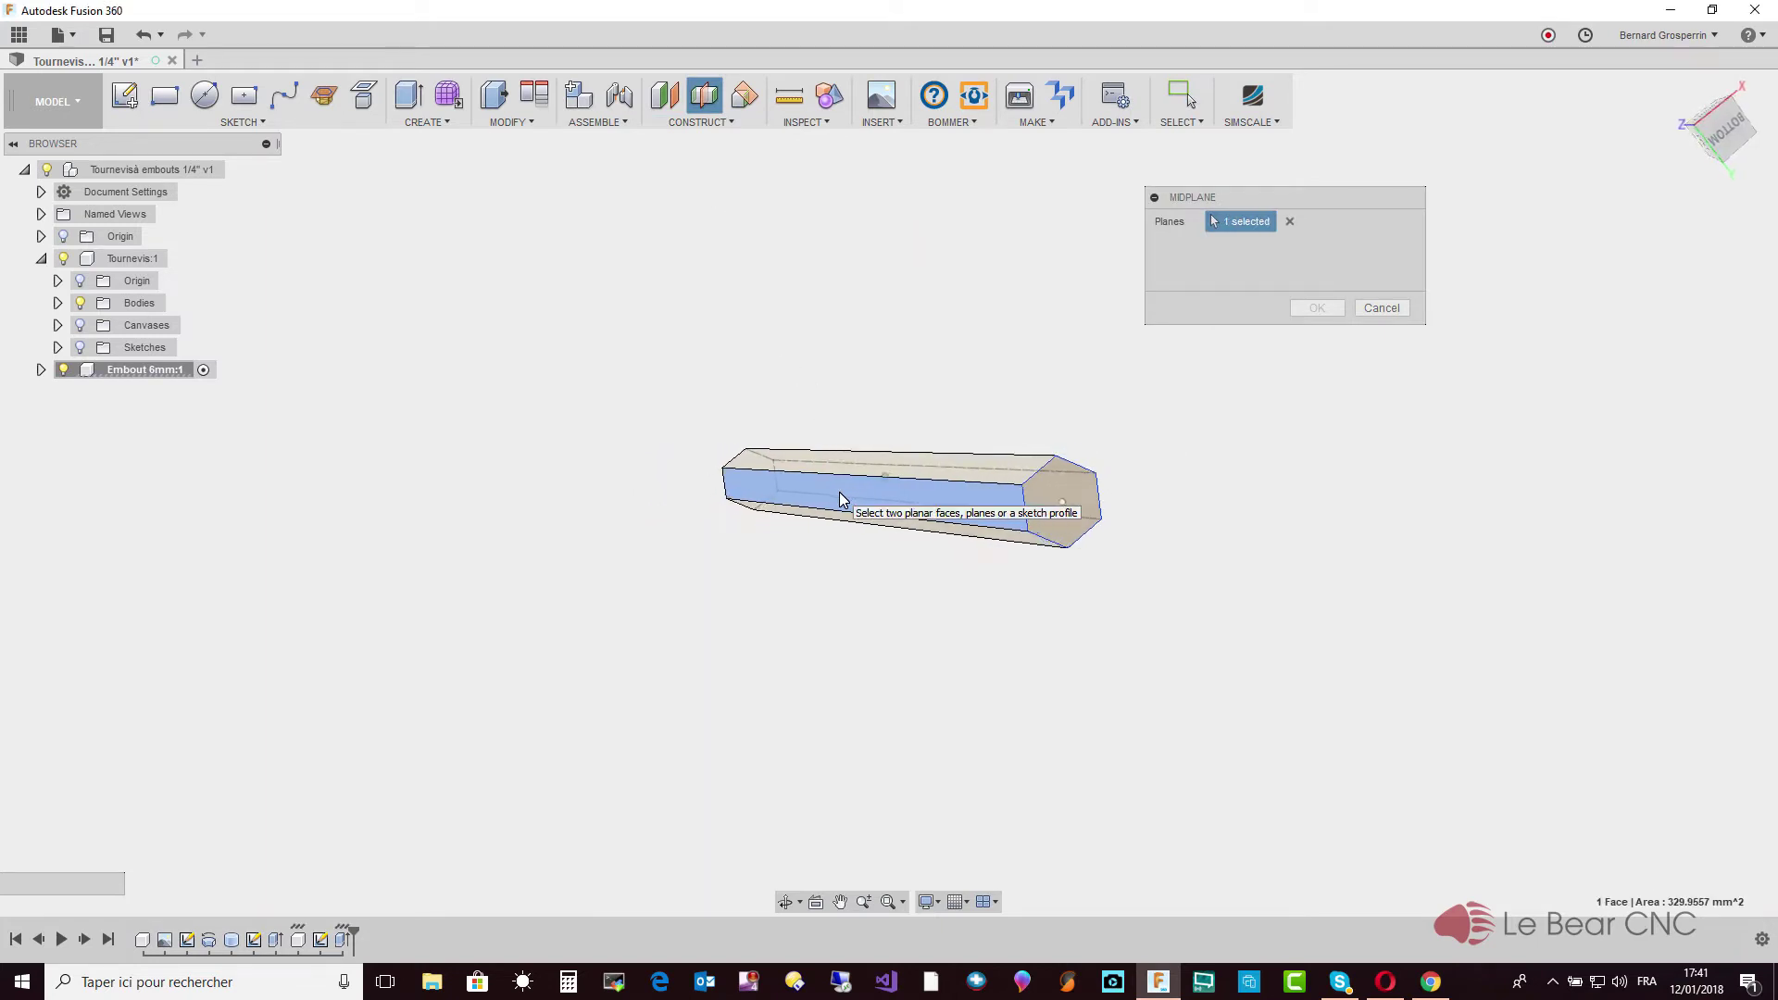
mouse_move(841, 500)
shift+middle_down()
mouse_move(930, 497)
mouse_move(883, 531)
shift+middle_up()
click(920, 509)
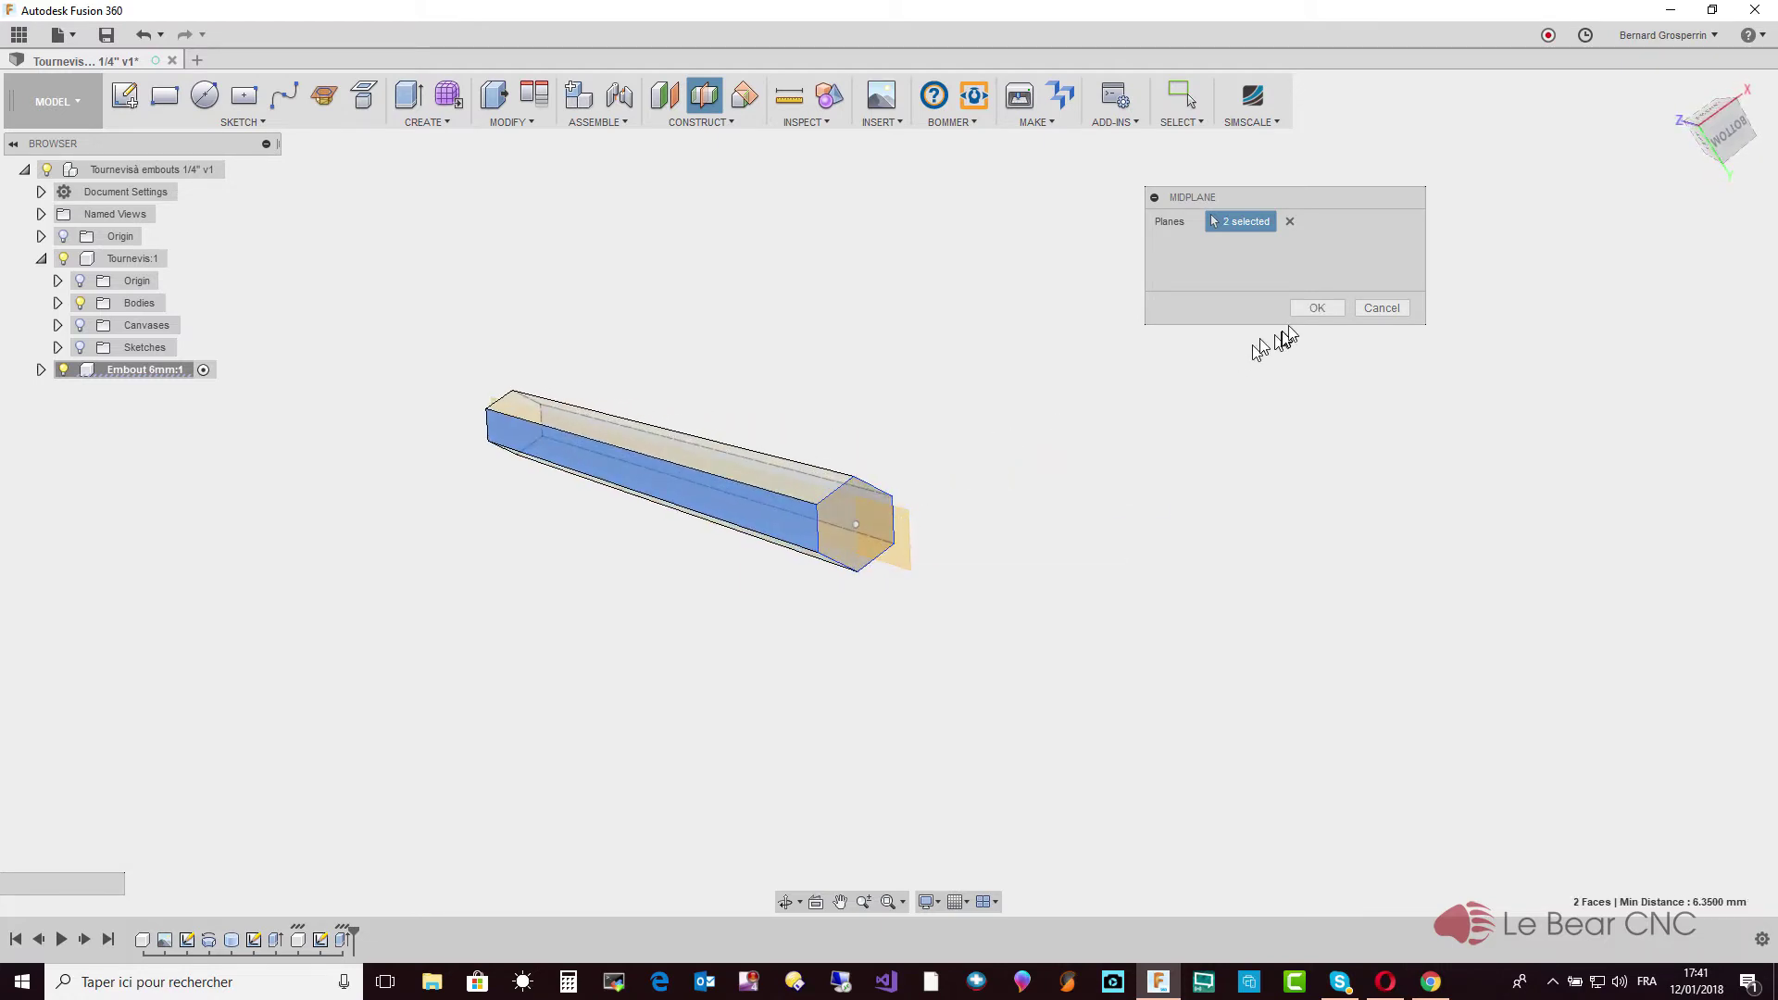
click(1317, 308)
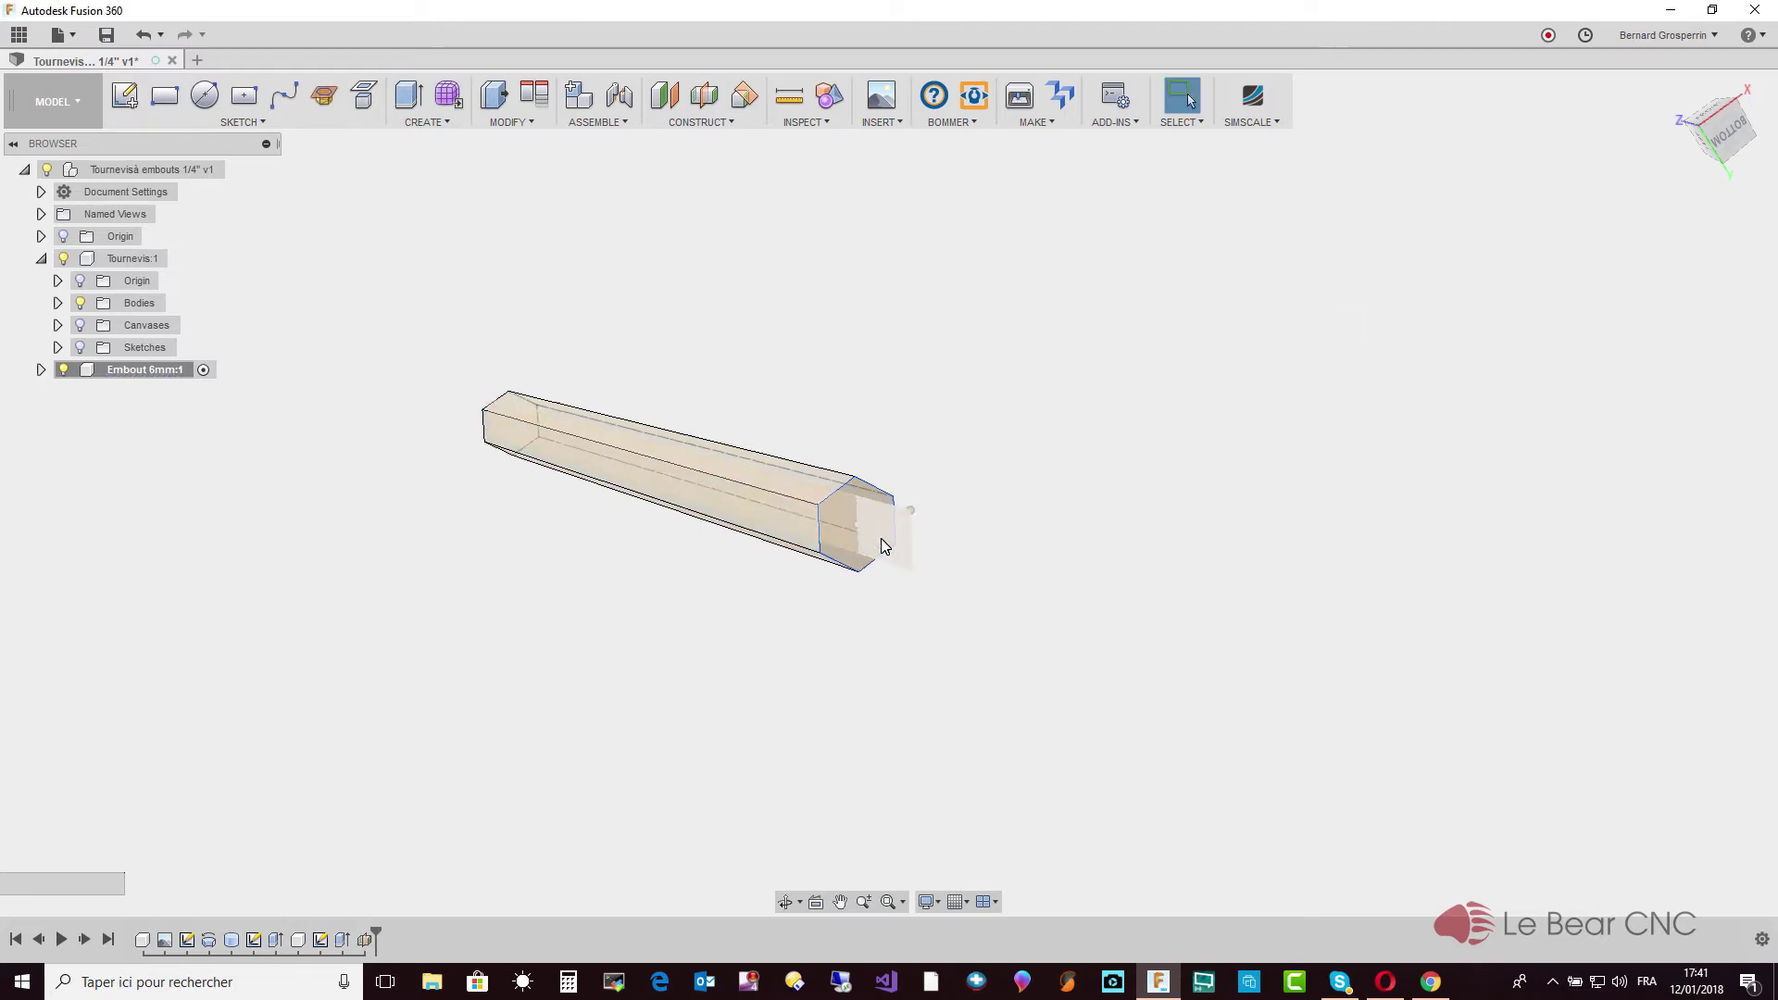
mouse_move(874, 549)
shift+middle_down()
mouse_move(891, 544)
mouse_move(833, 532)
shift+middle_up()
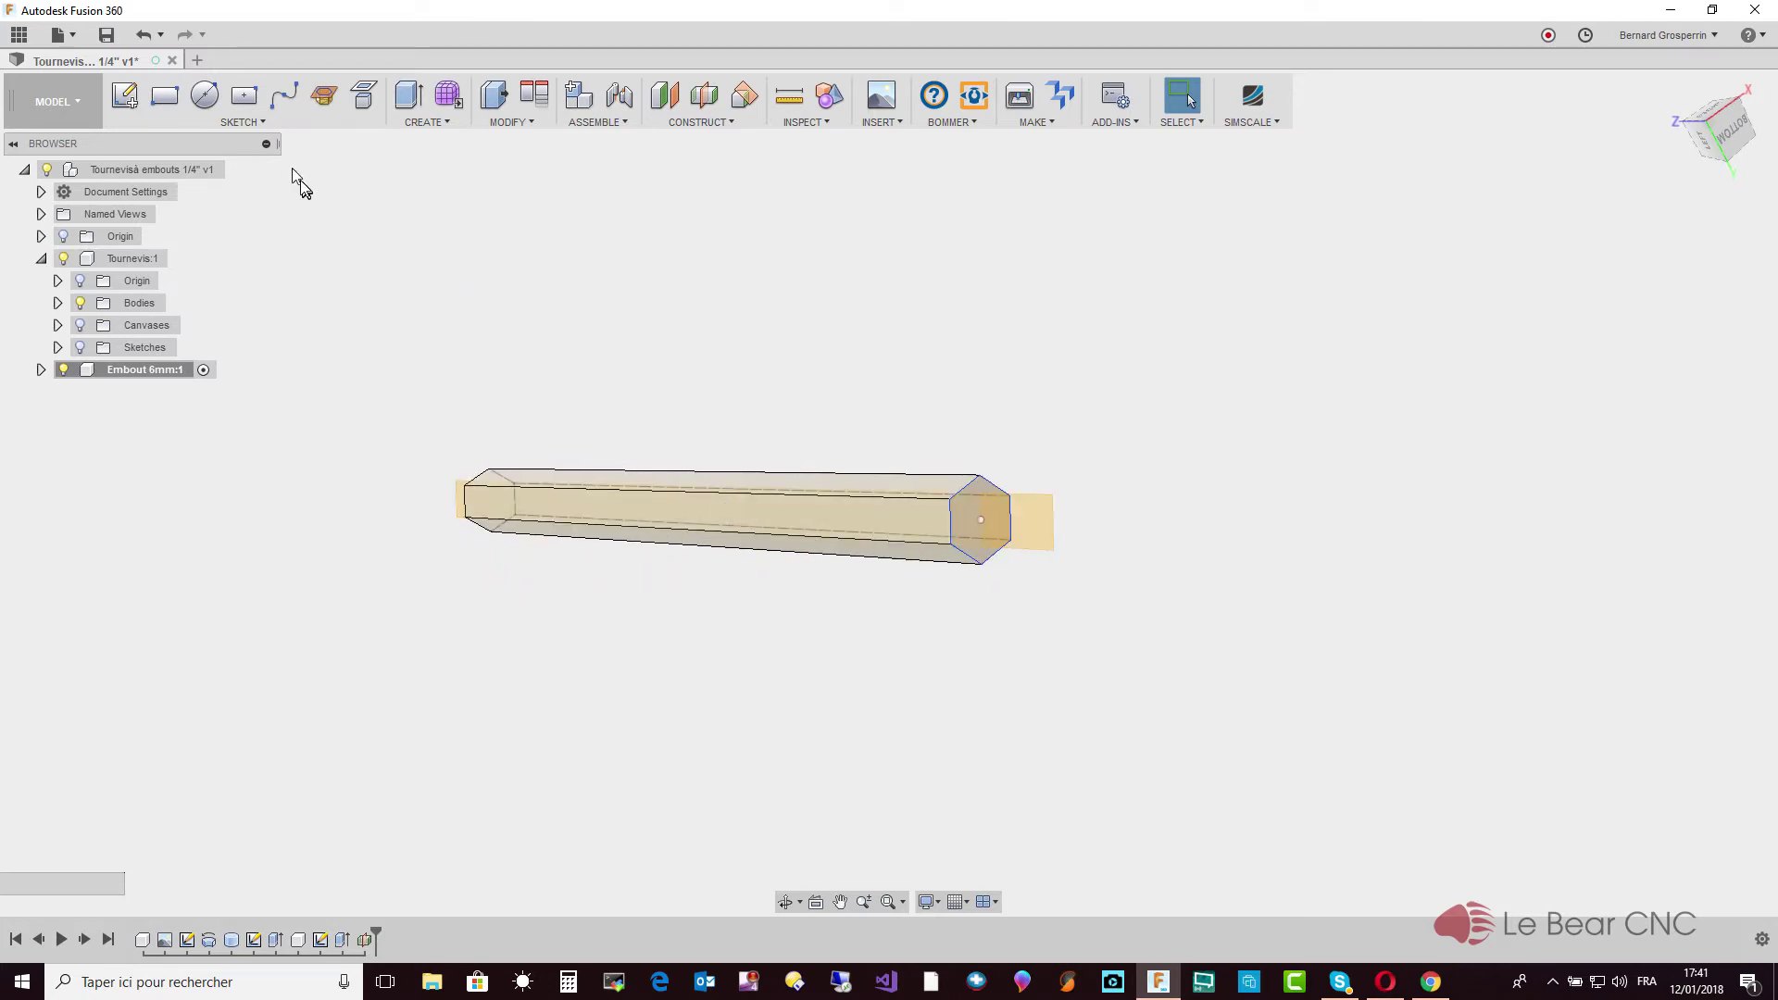
Create a new sketch on the midplane that runs through the hex bar
click(258, 123)
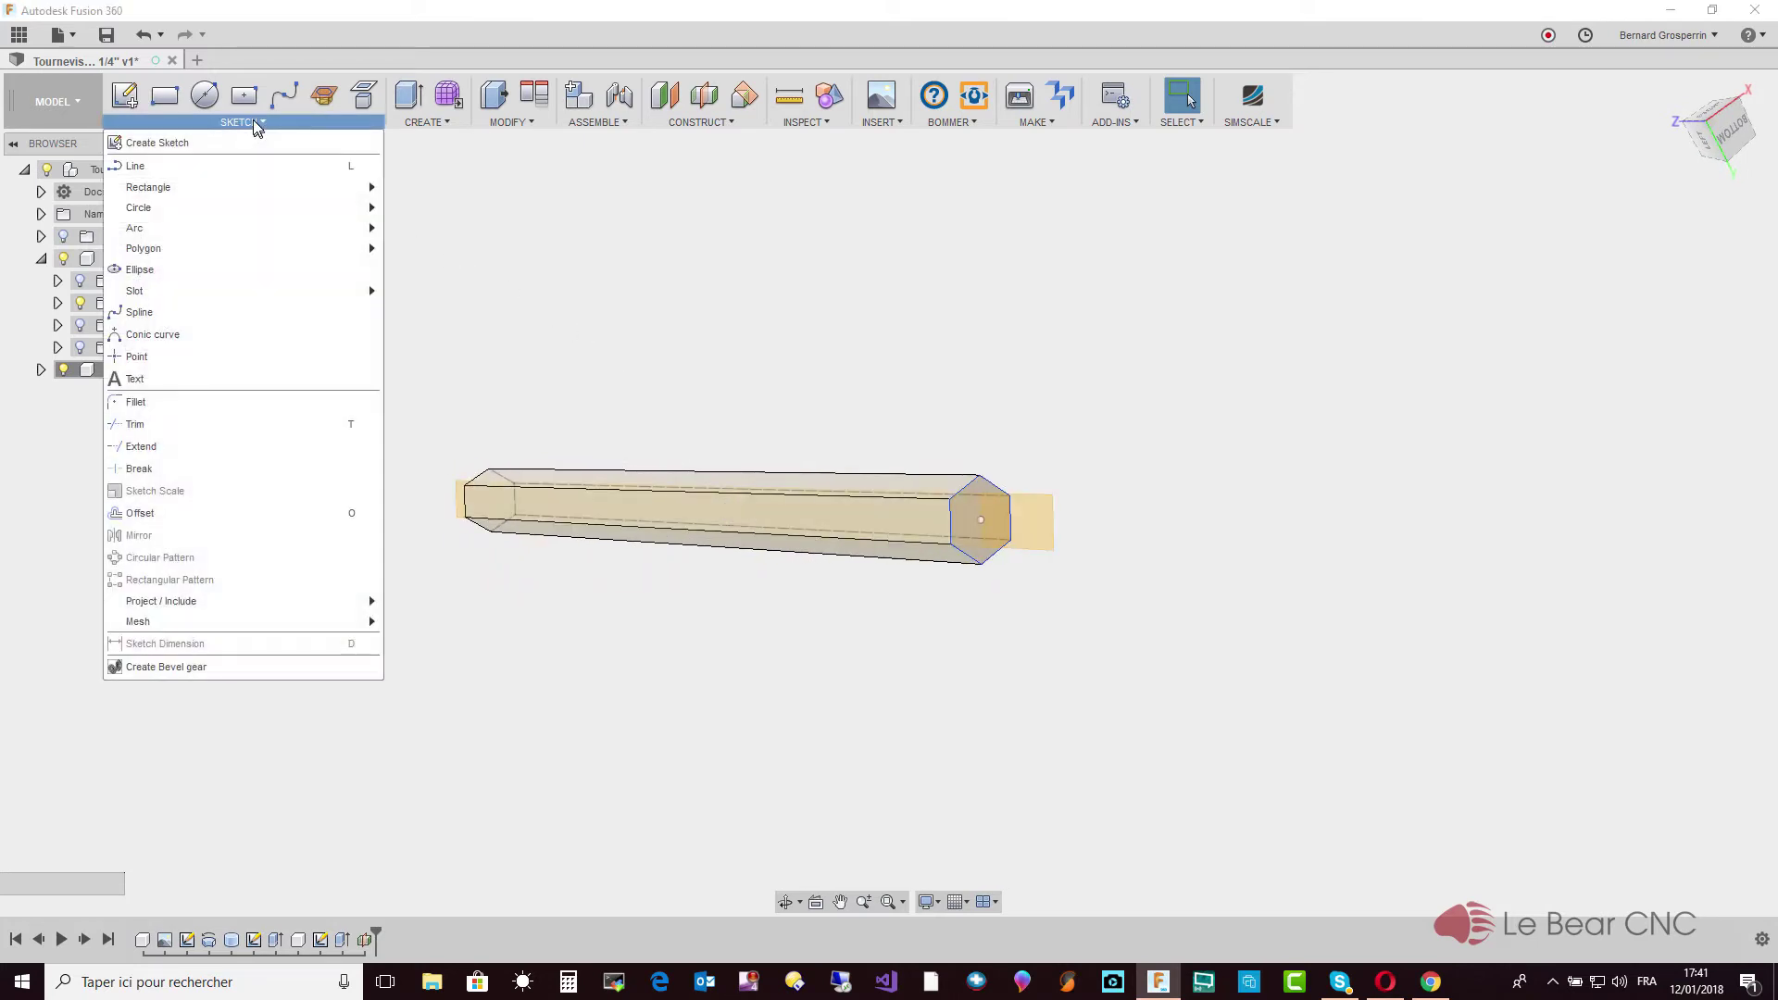
click(207, 138)
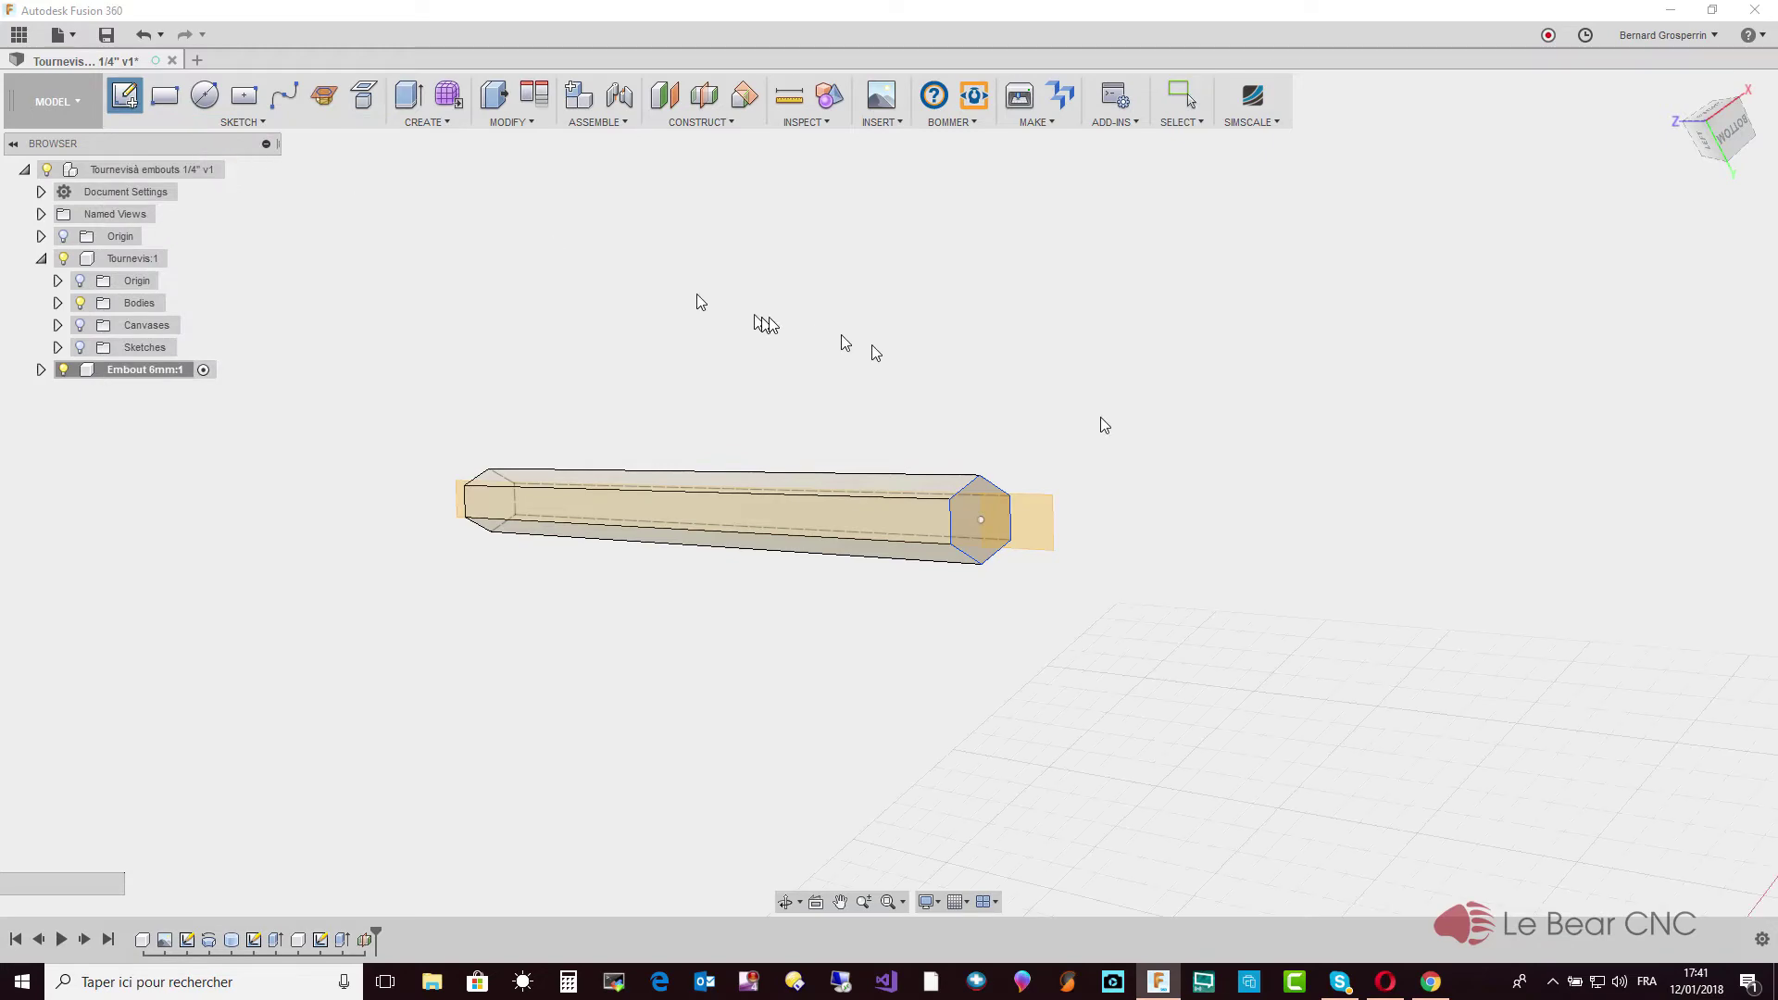
click(1045, 516)
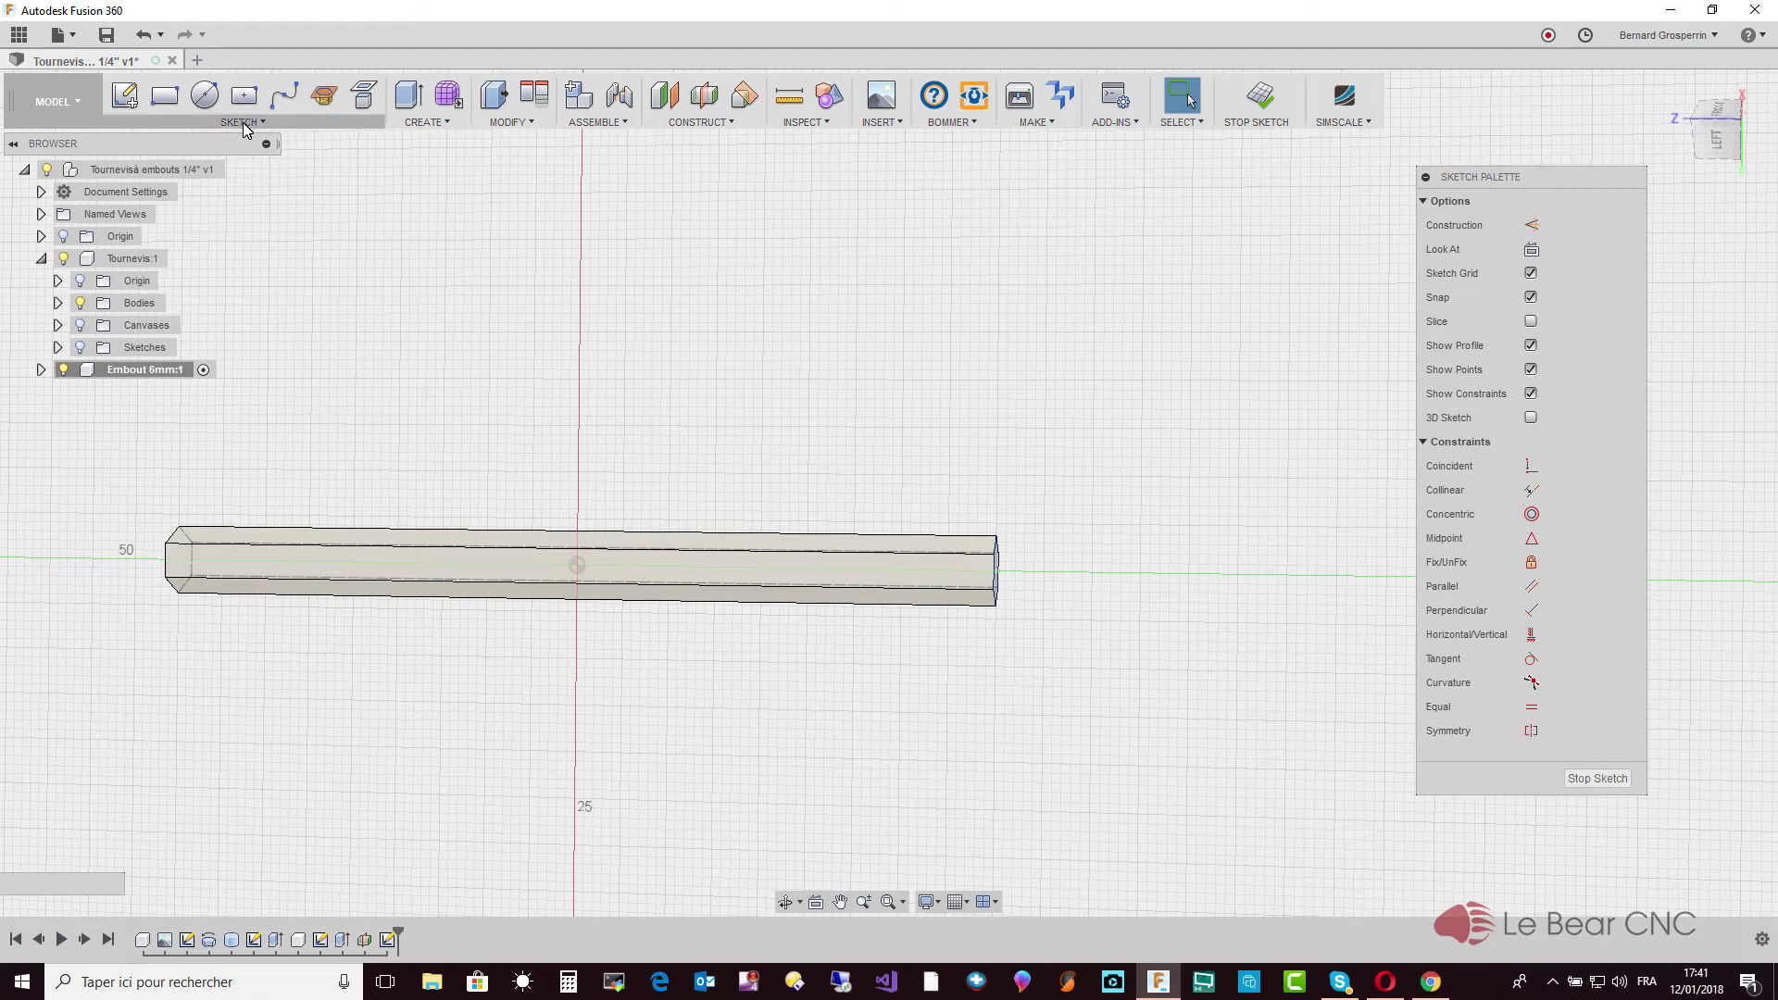
Project the hex bar body's outline into the sketch, using the Bodies selection filter
key(p)
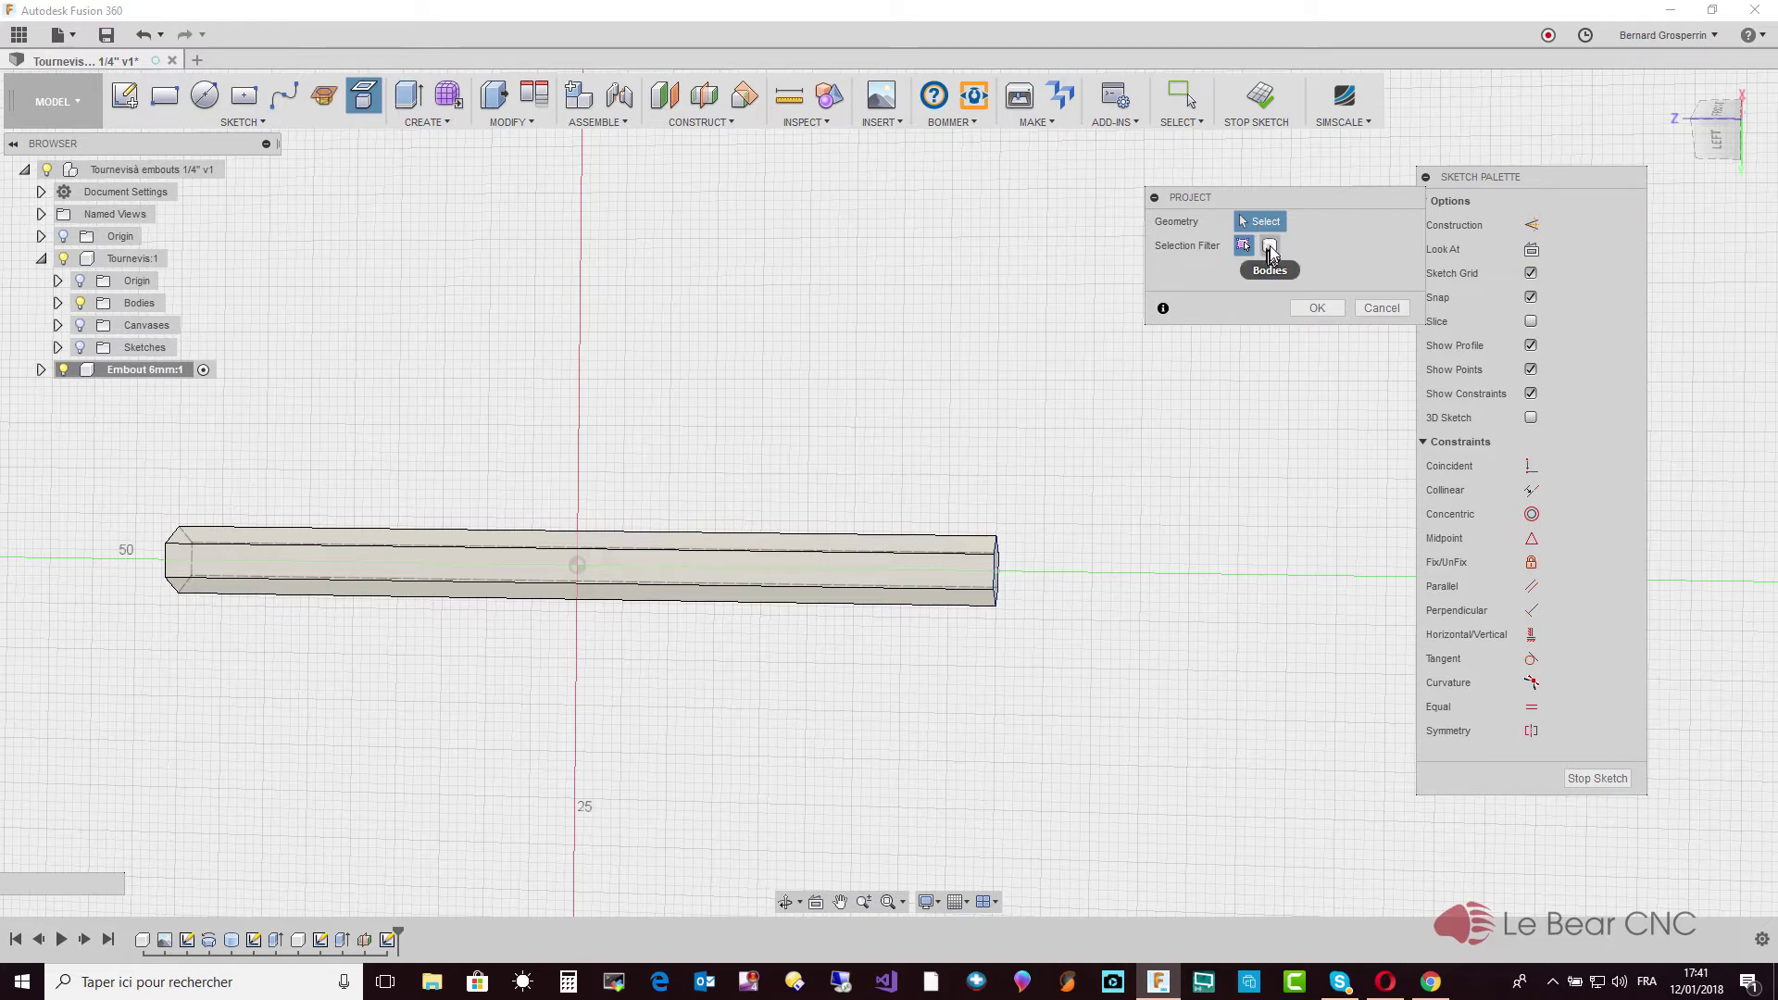
click(1269, 246)
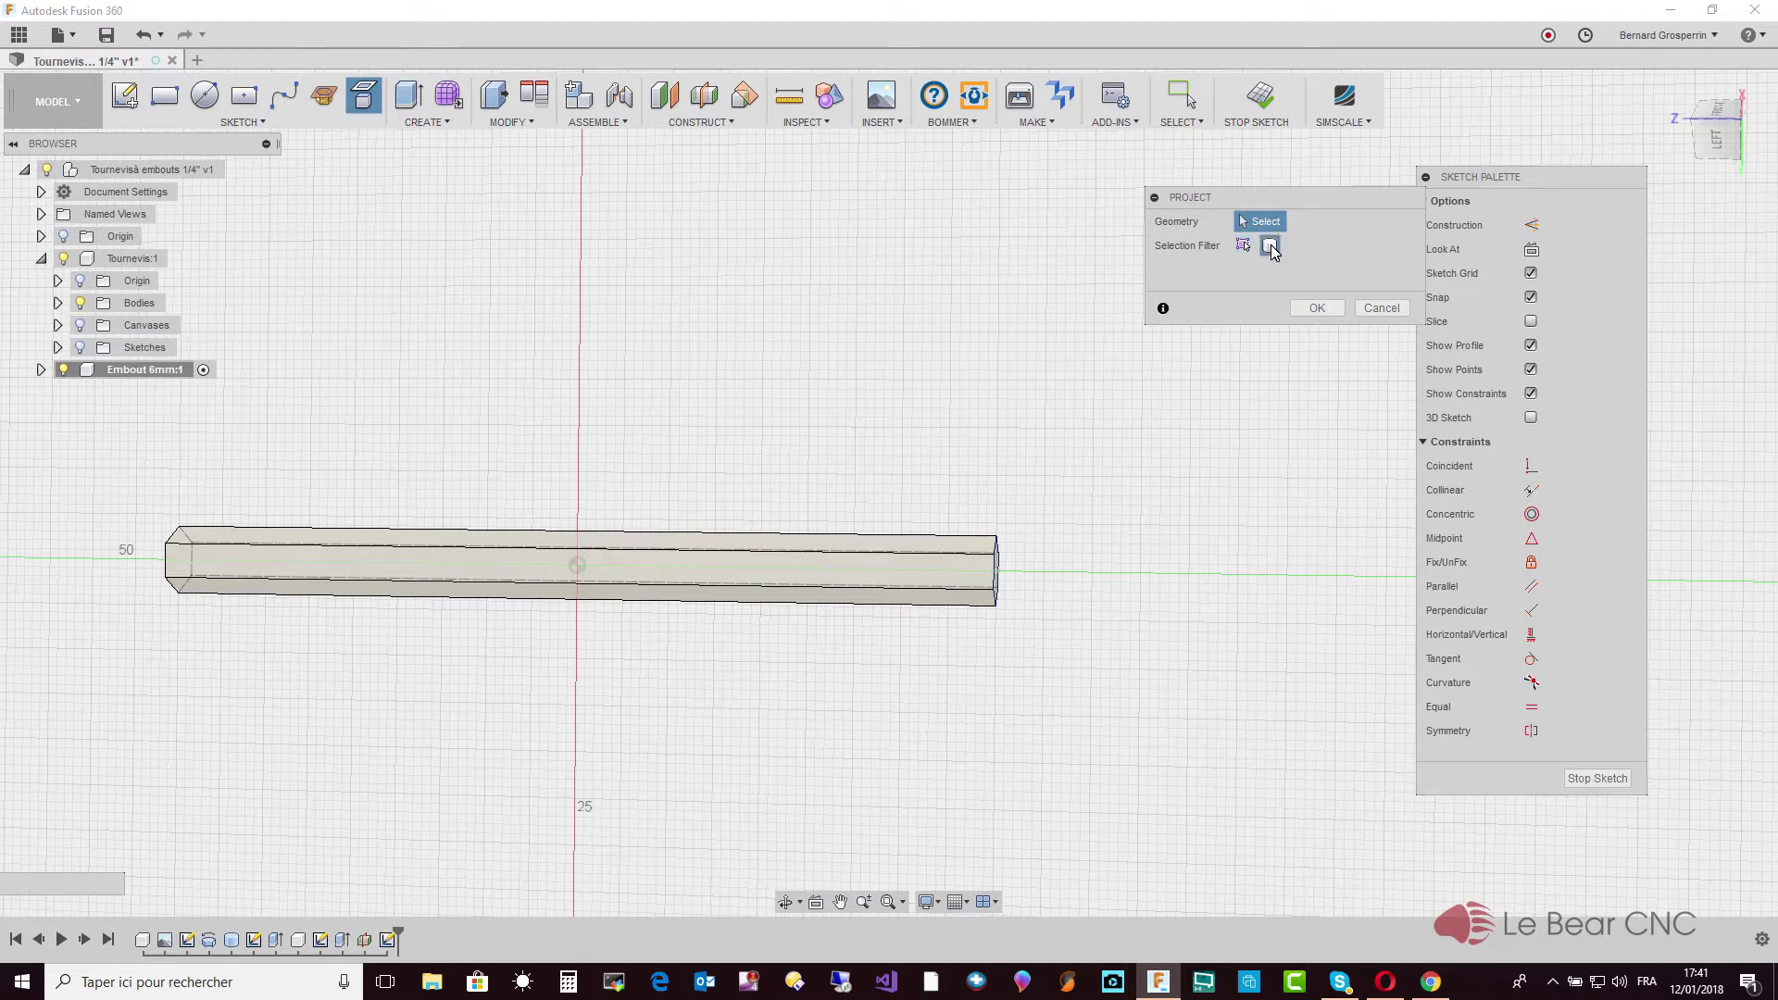
click(981, 572)
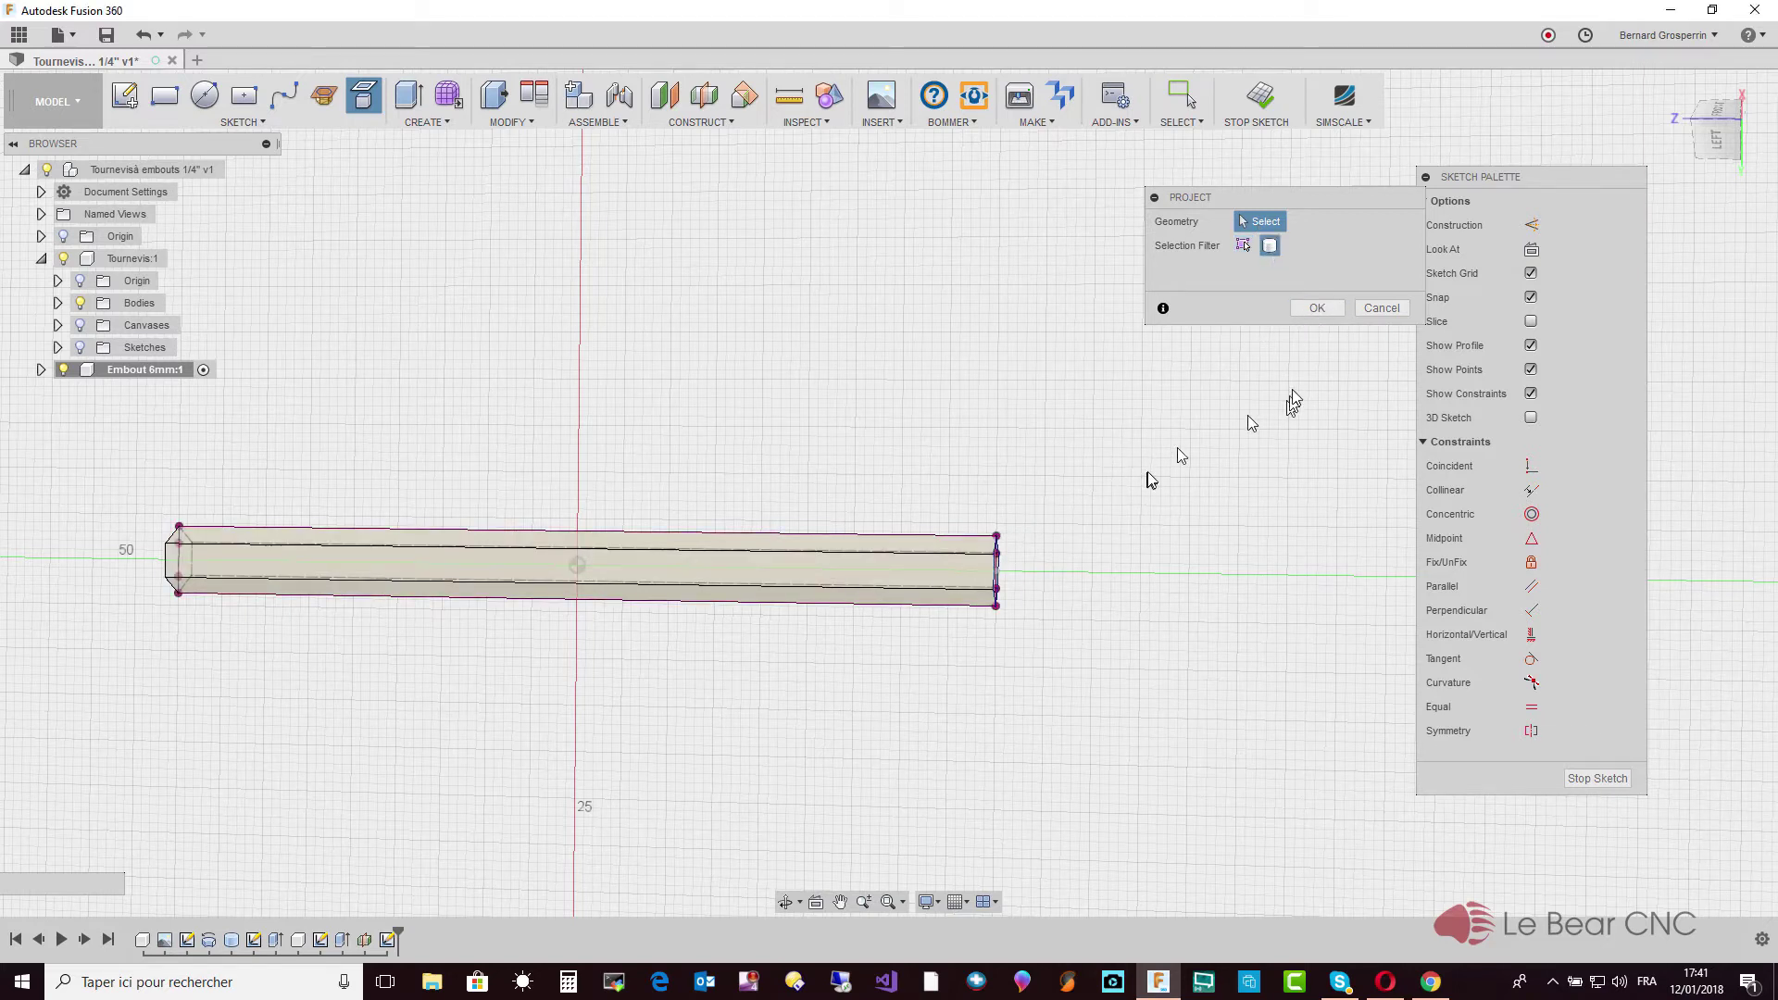
click(1324, 315)
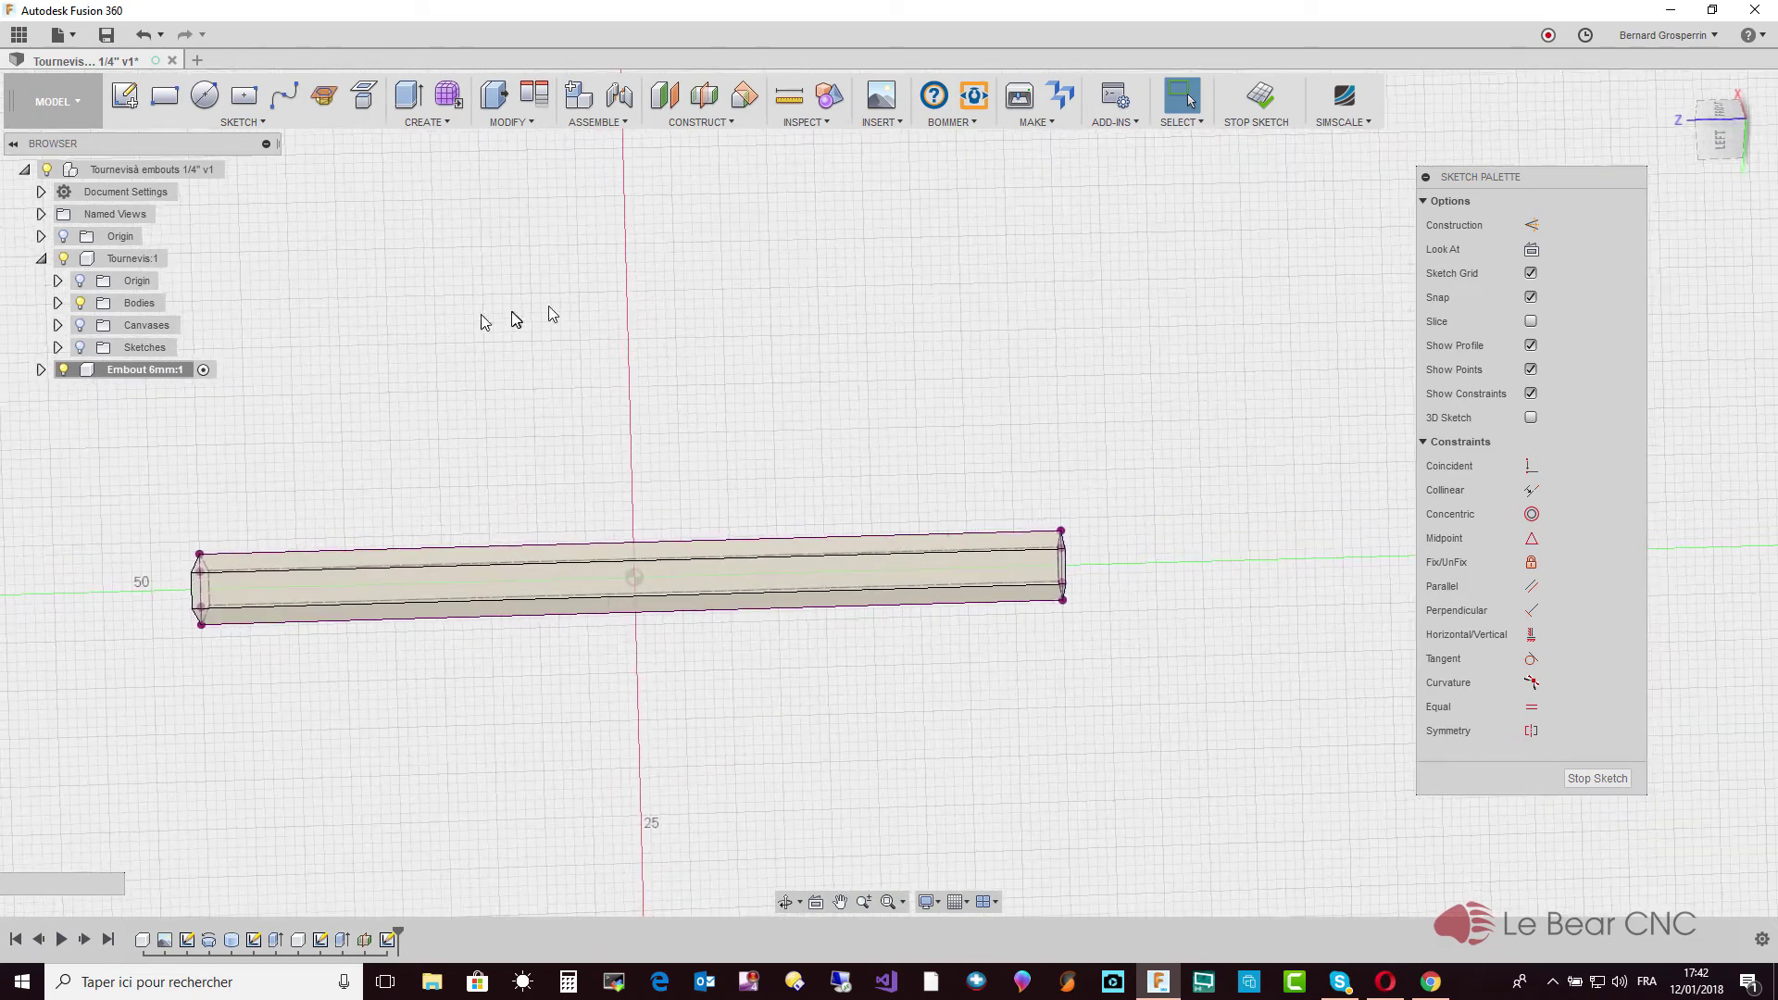
Toggle the Tournevis bodies' visibility off and back on in the Browser
click(79, 303)
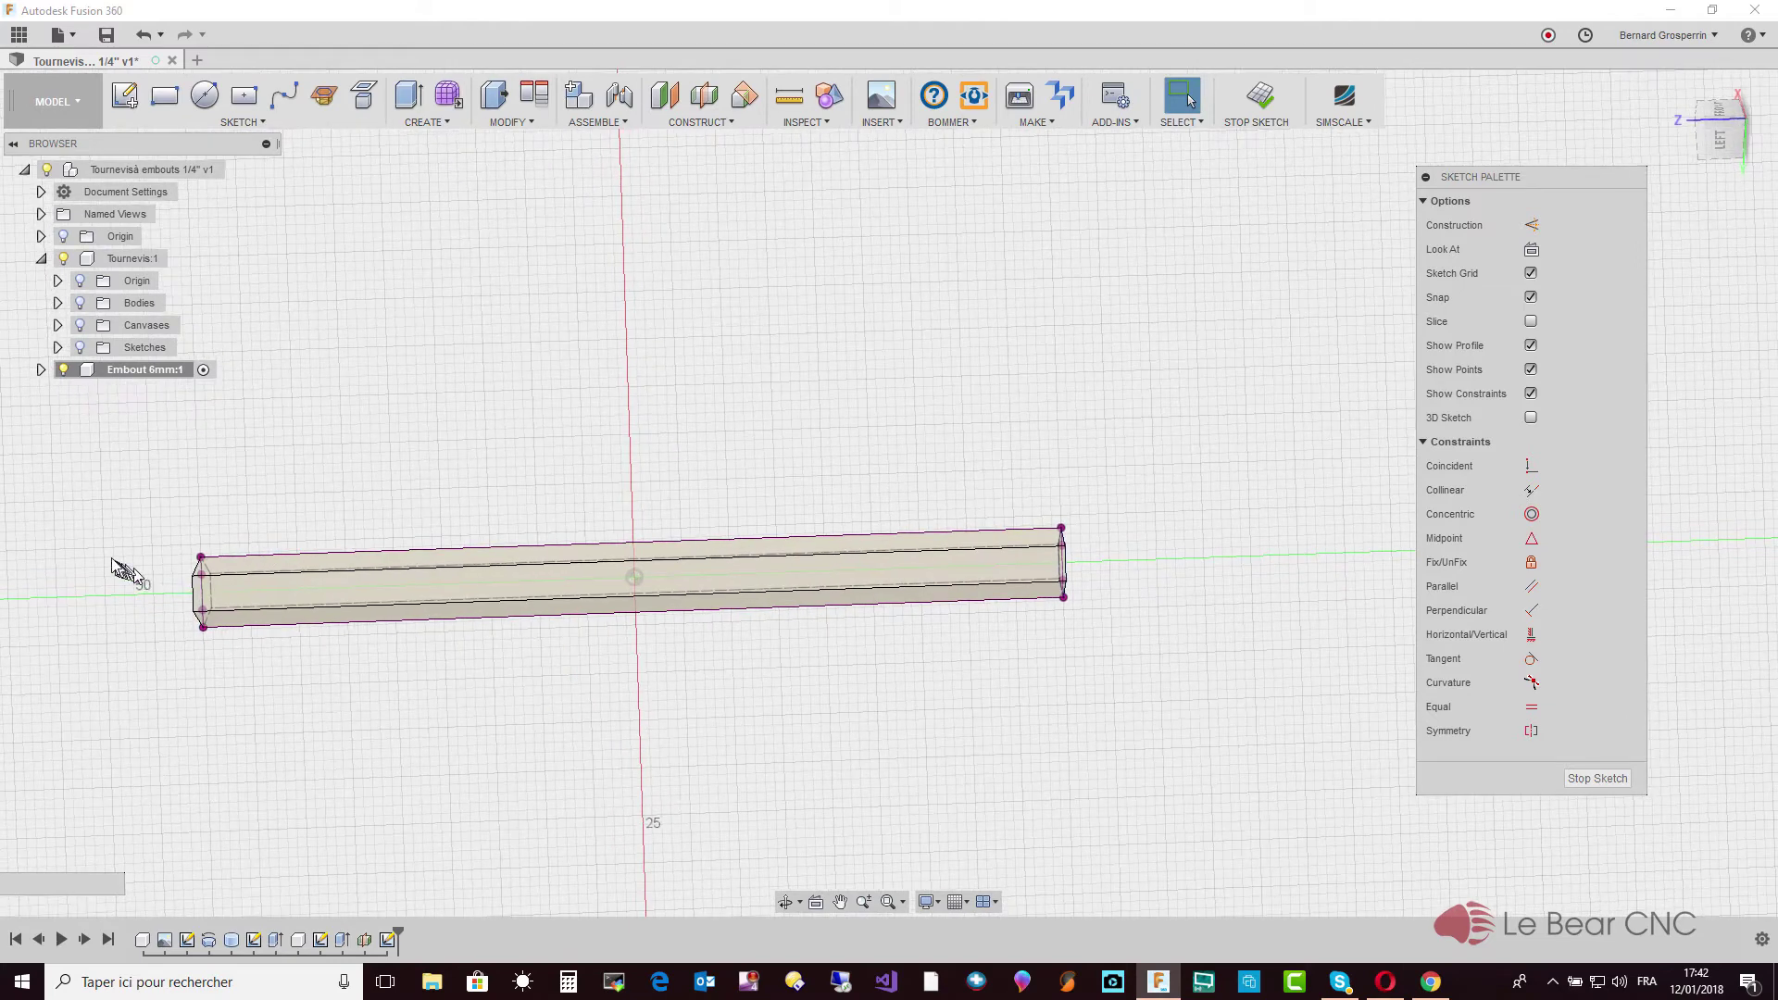
click(58, 302)
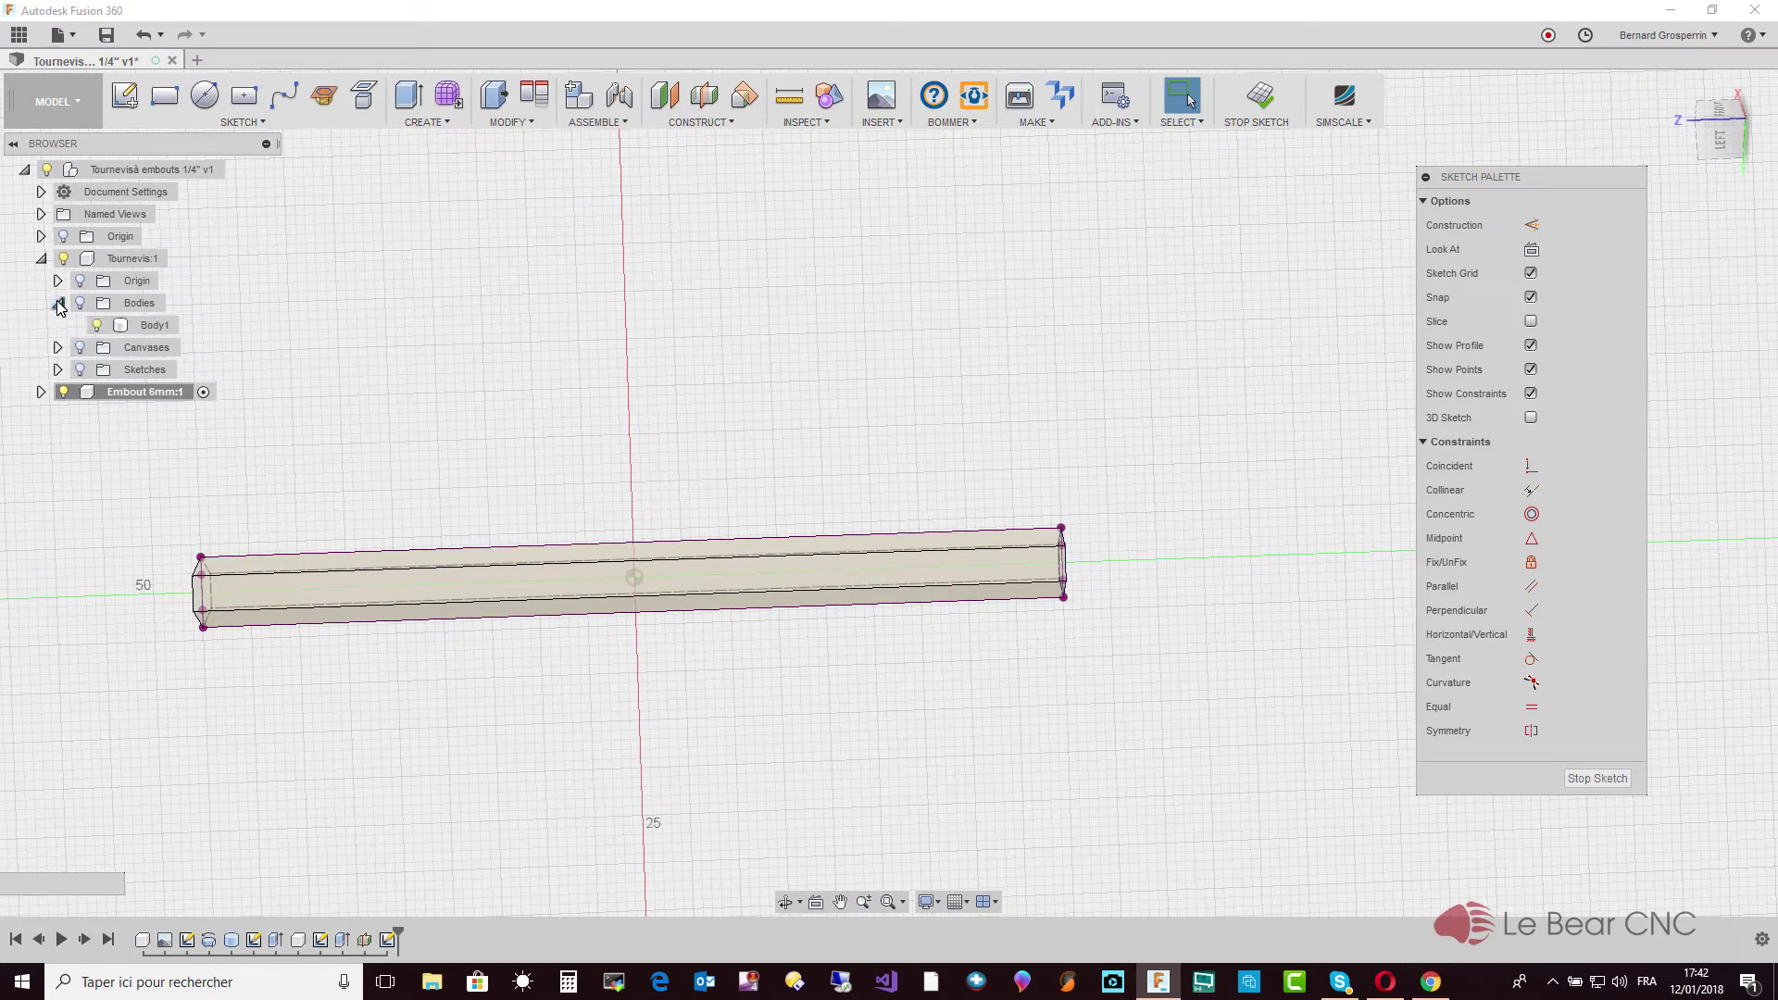
click(57, 302)
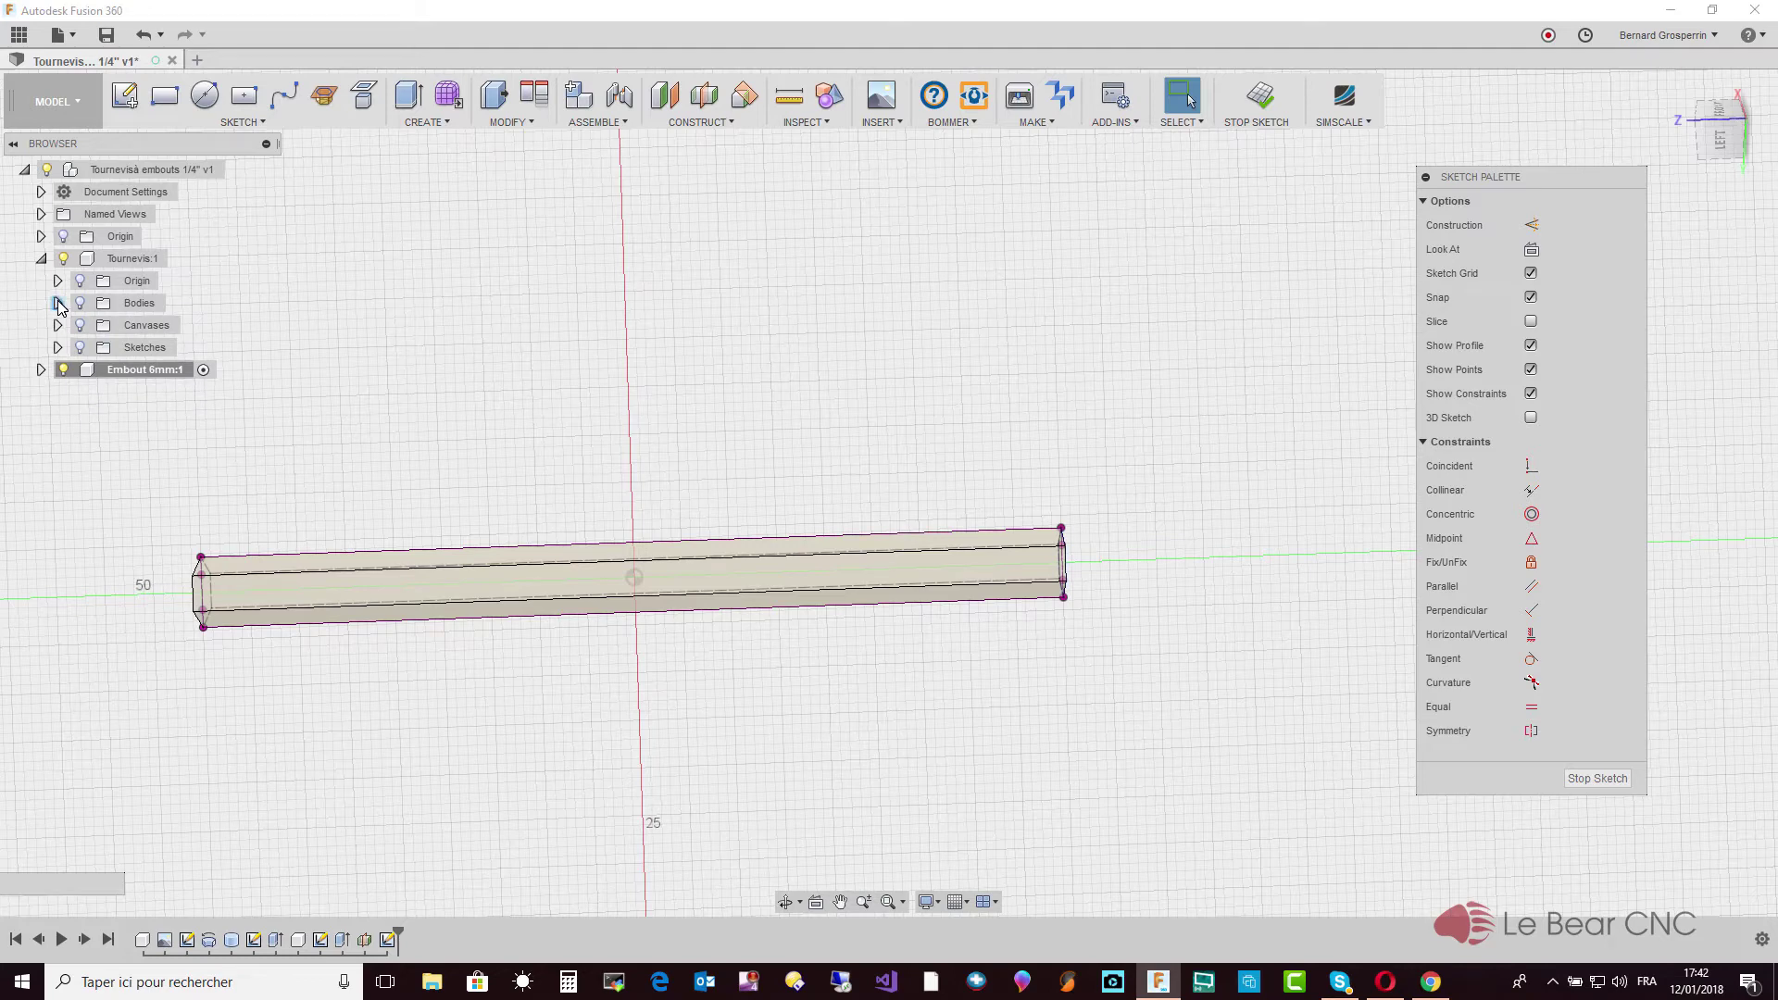
click(79, 303)
Hide Embout 6mm's Body1 and view the sketch straight on from the LEFT ViewCube face
click(40, 370)
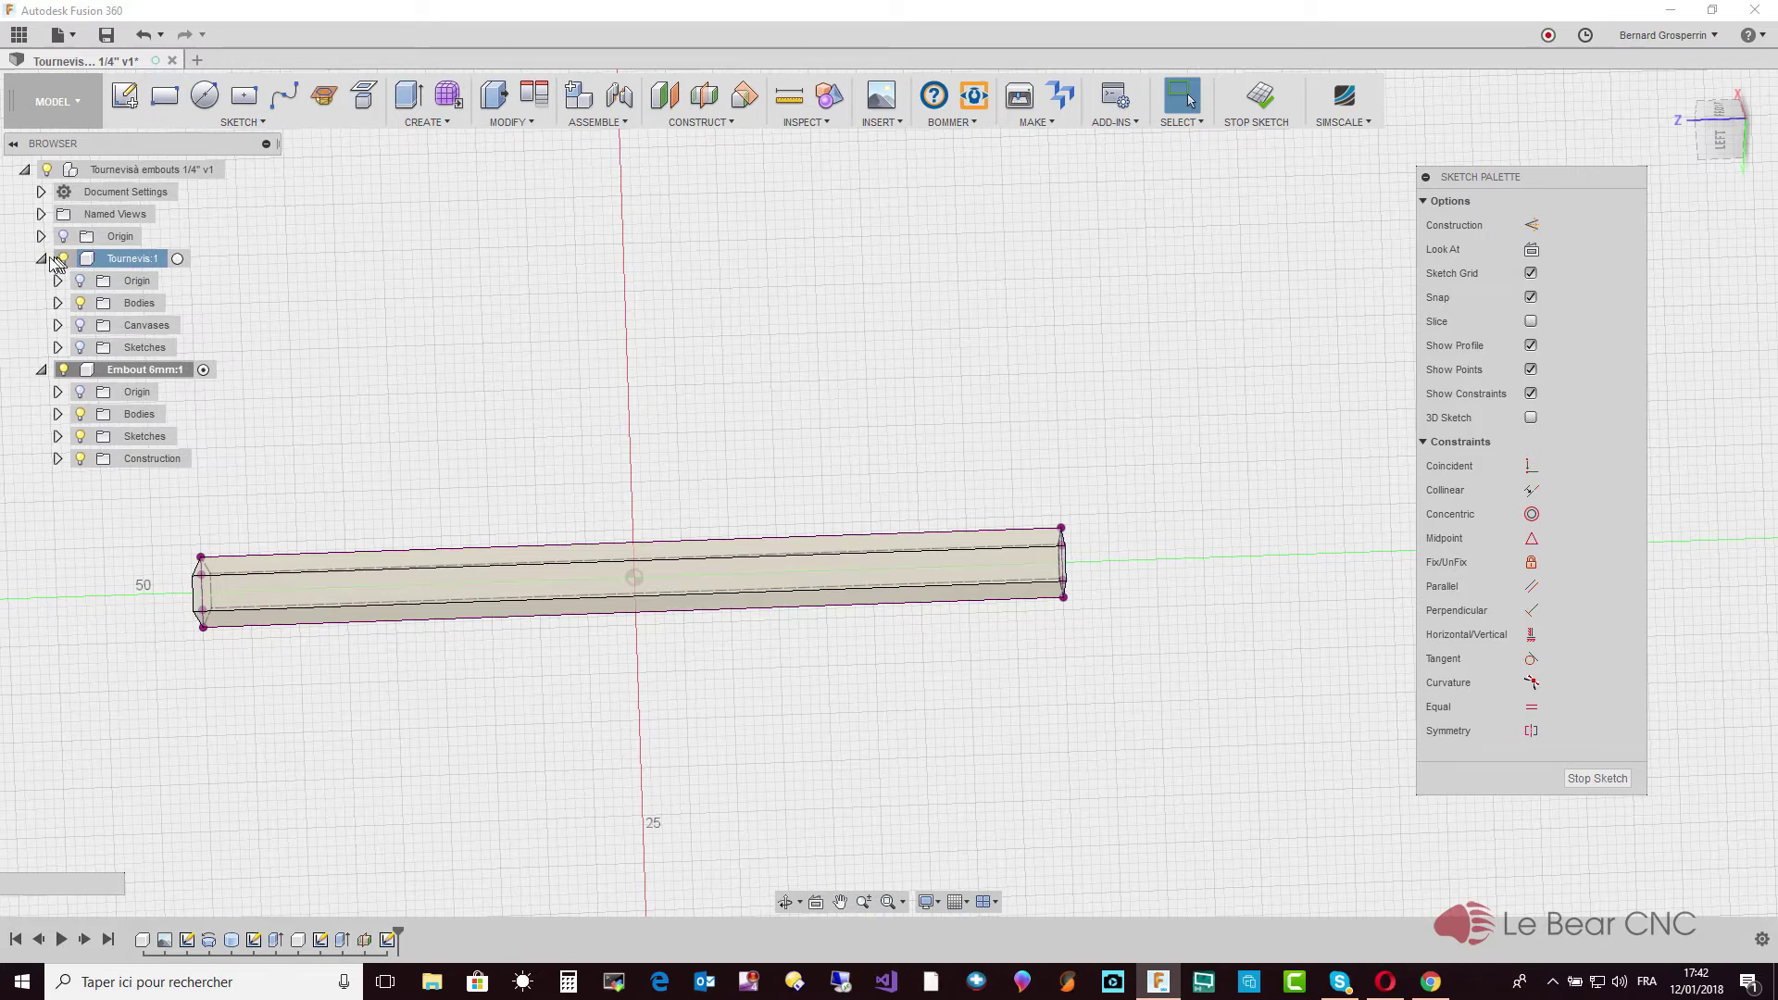
click(40, 259)
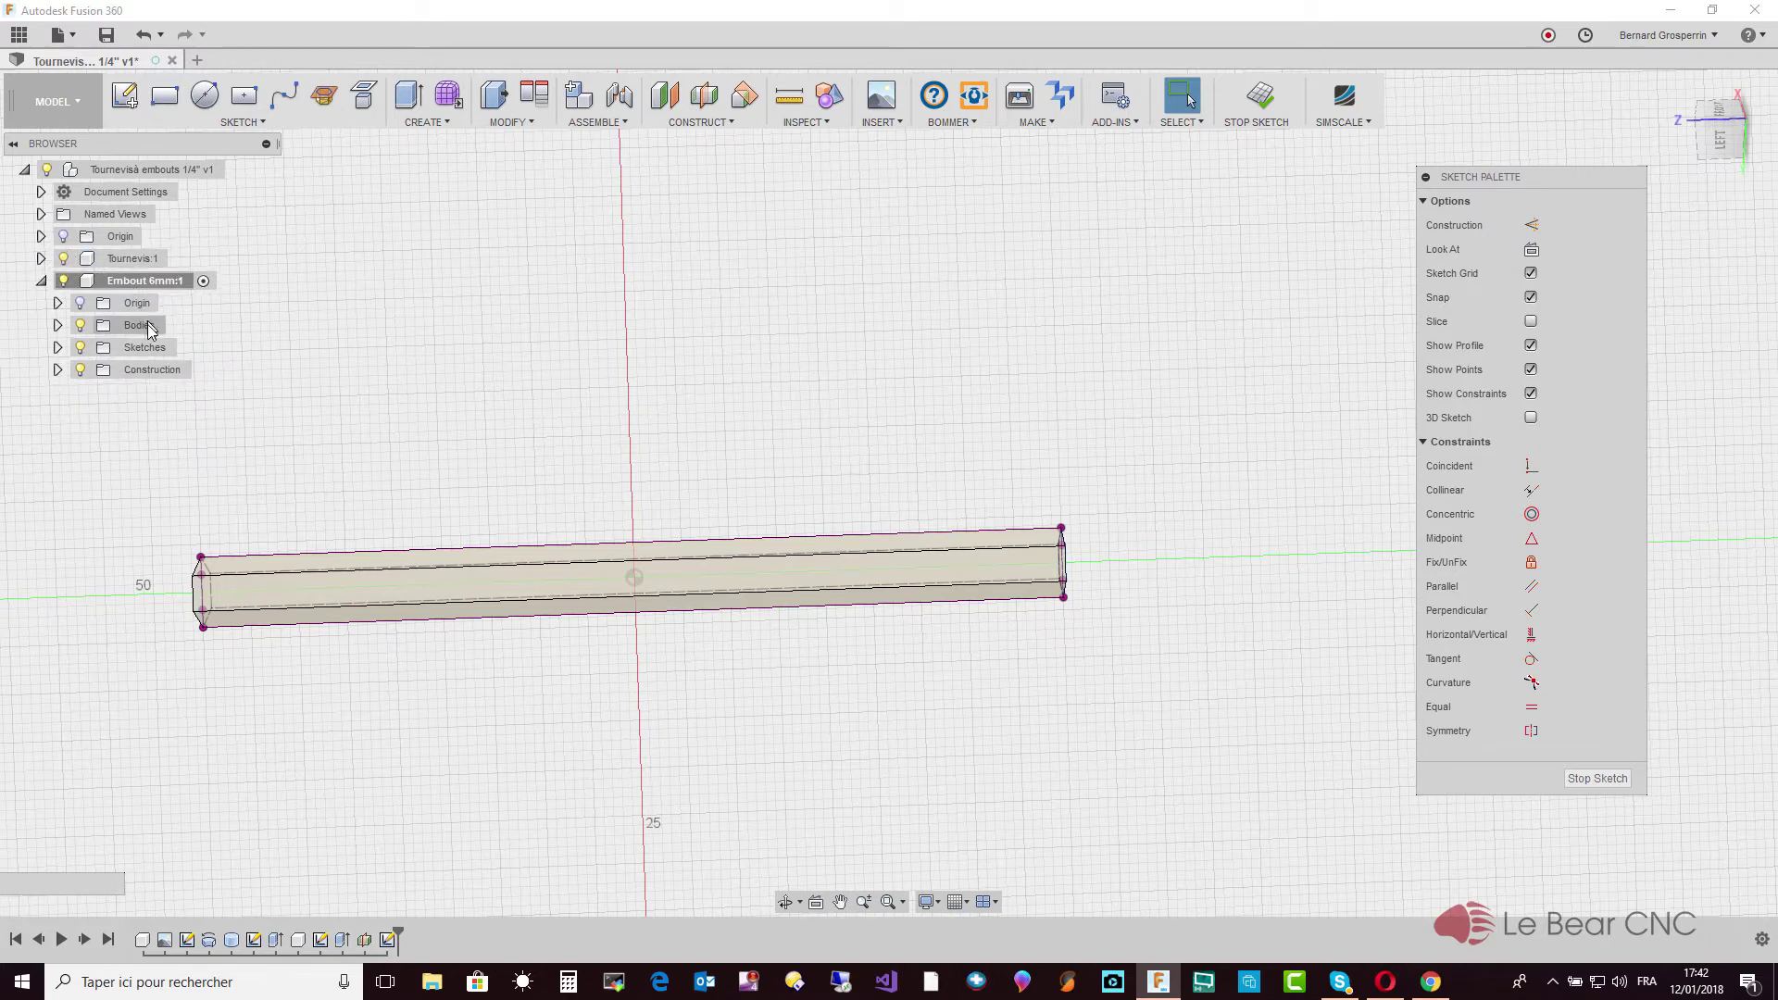
click(57, 325)
click(98, 348)
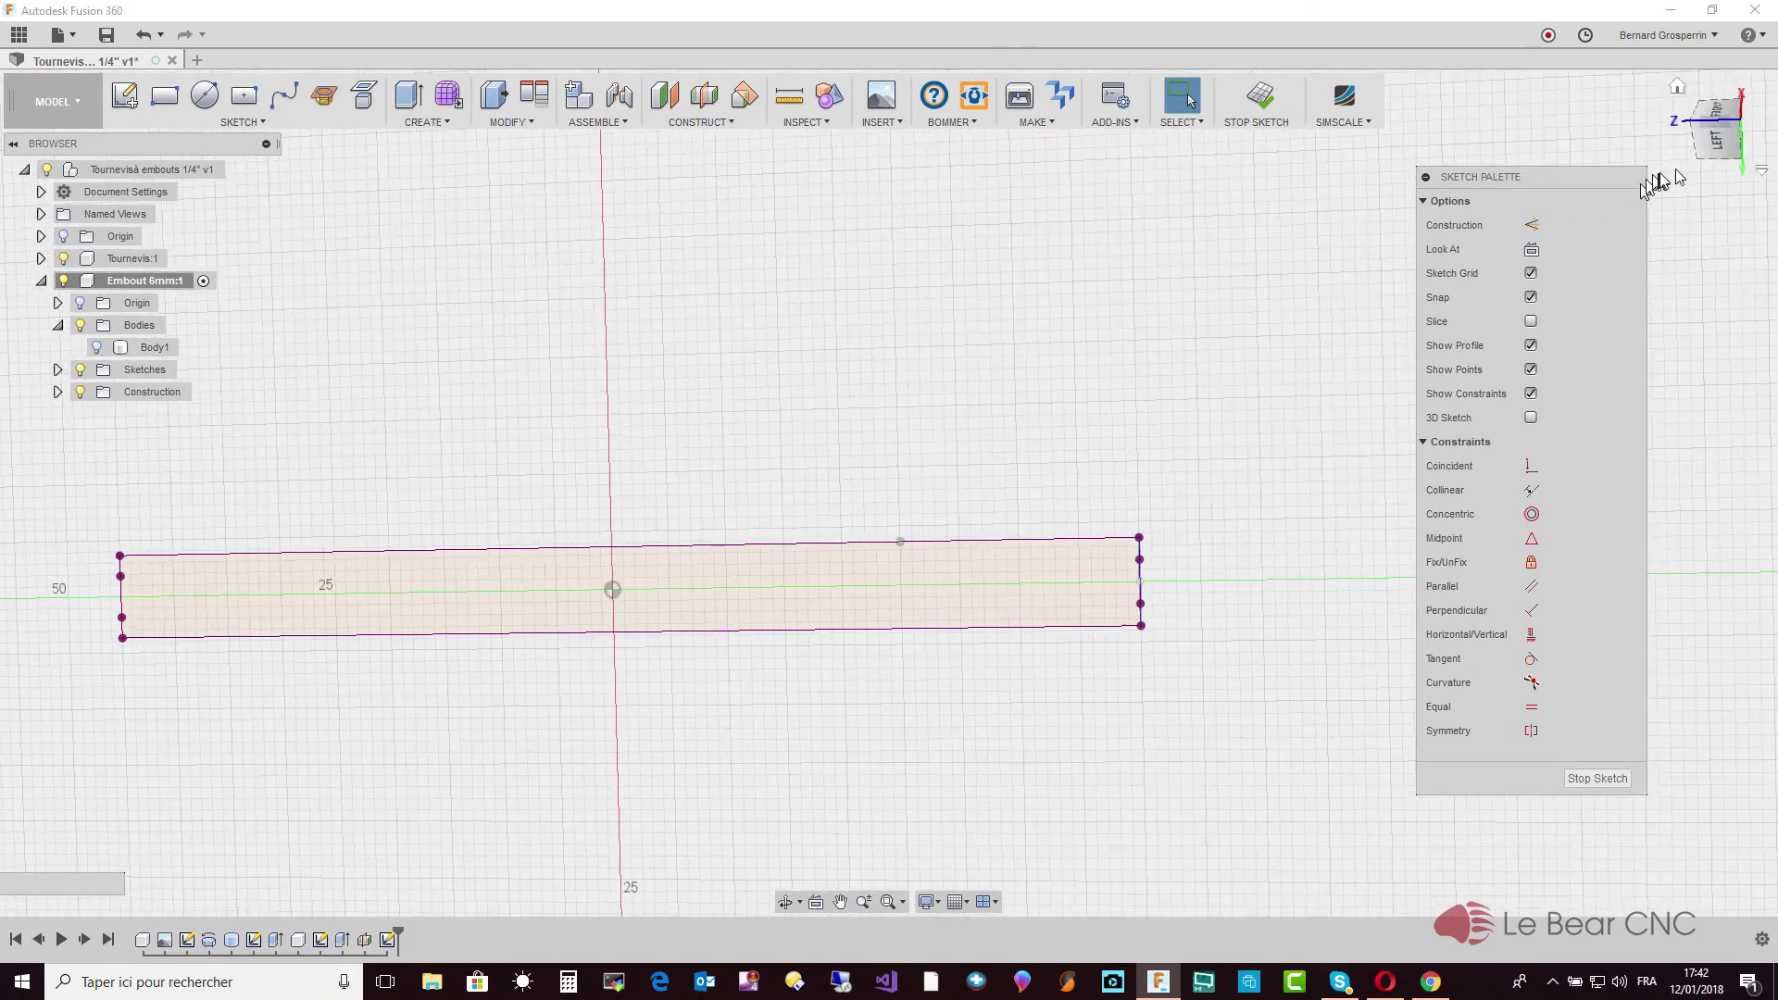
click(1718, 143)
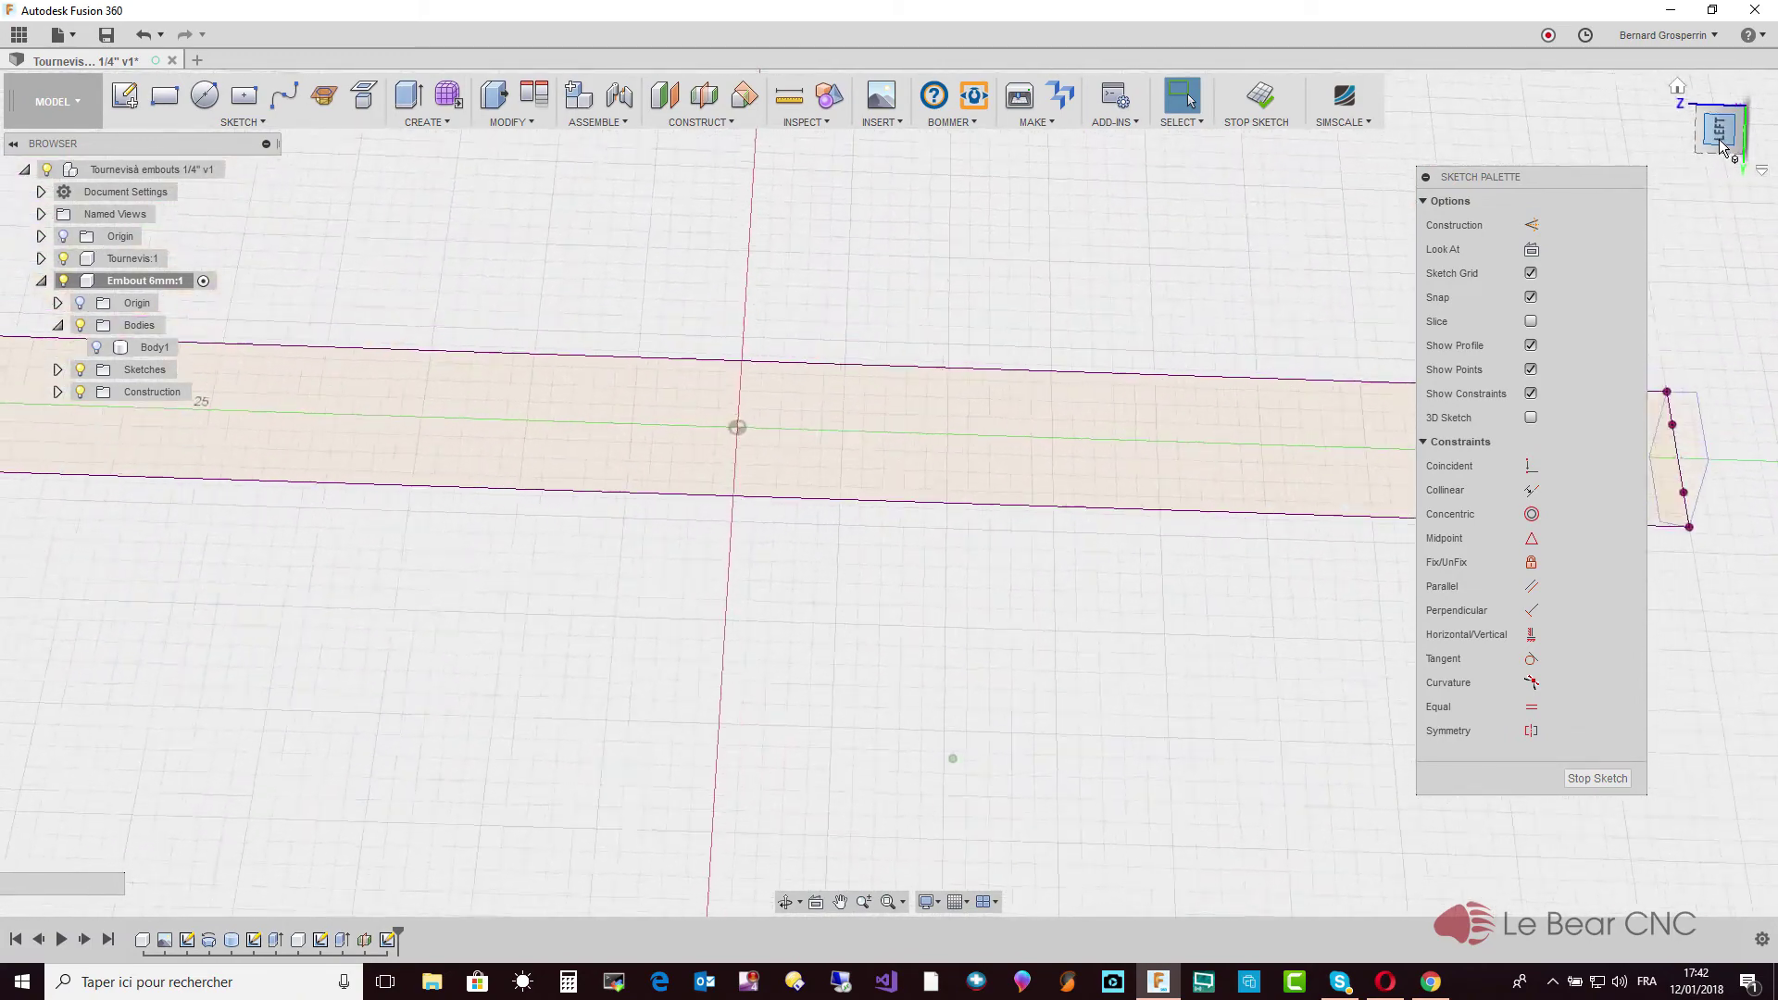
click(1722, 146)
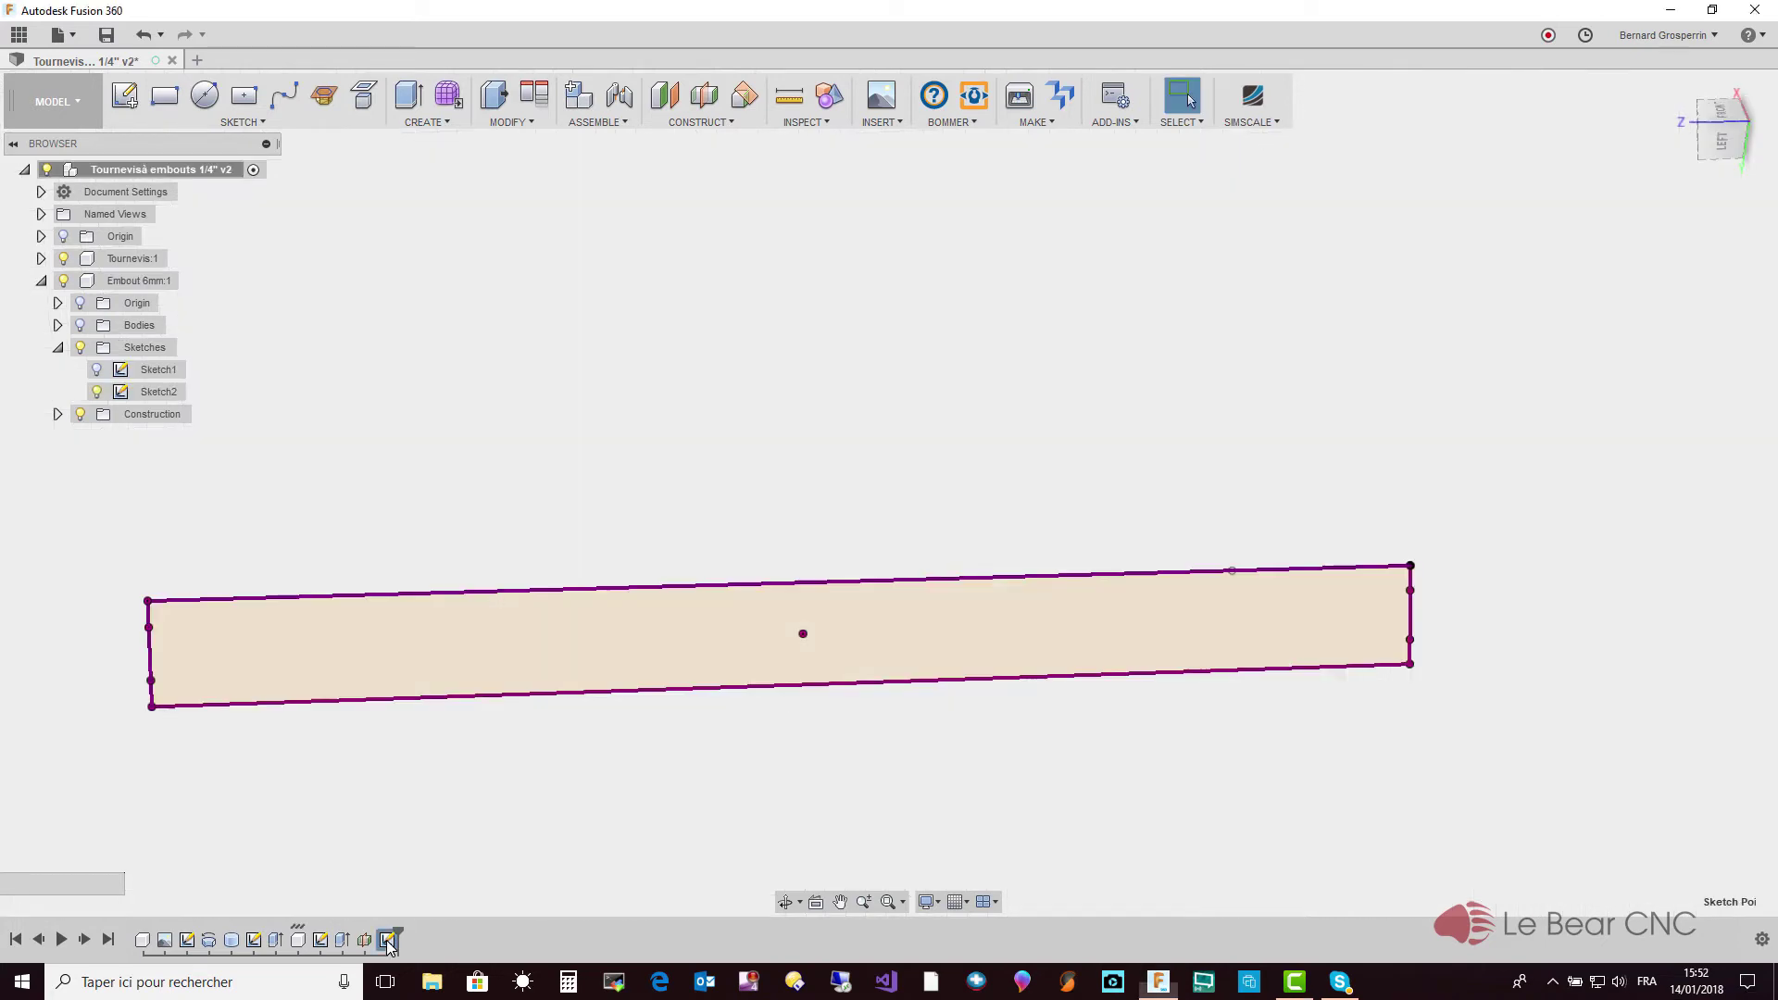
Reopen Sketch2 and convert its 99 mm horizontal centre line into a construction line
right_click(387, 940)
click(435, 753)
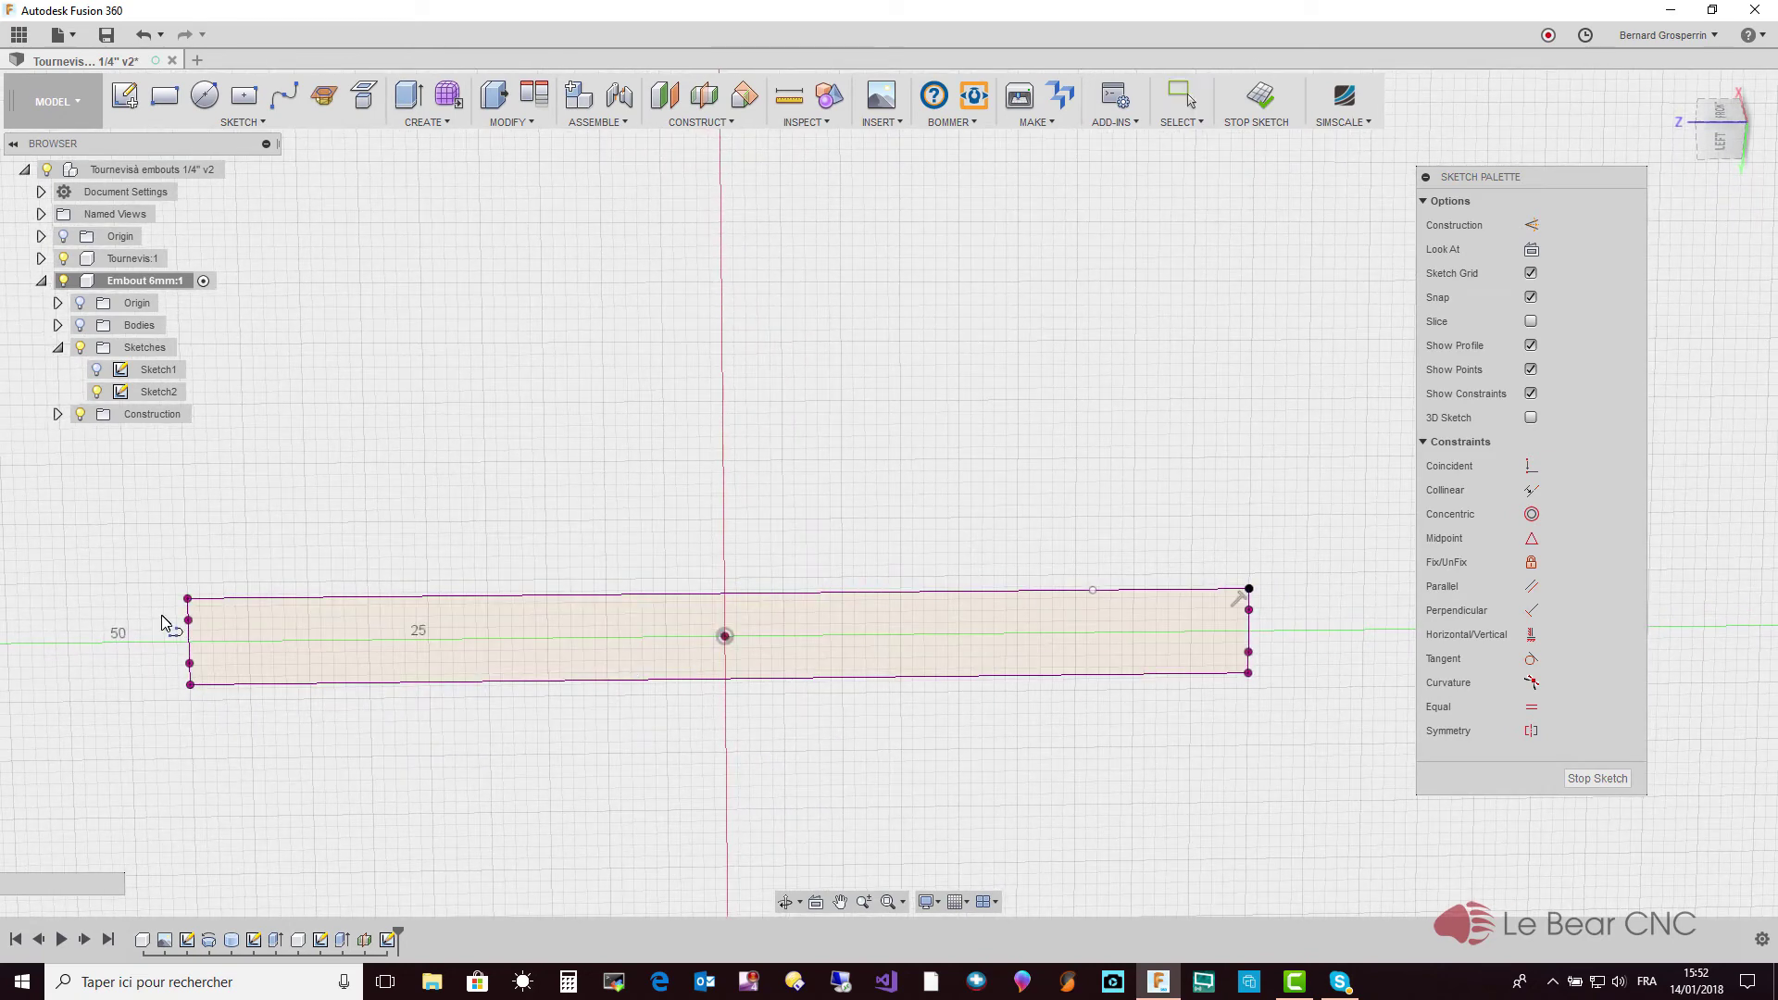
click(152, 646)
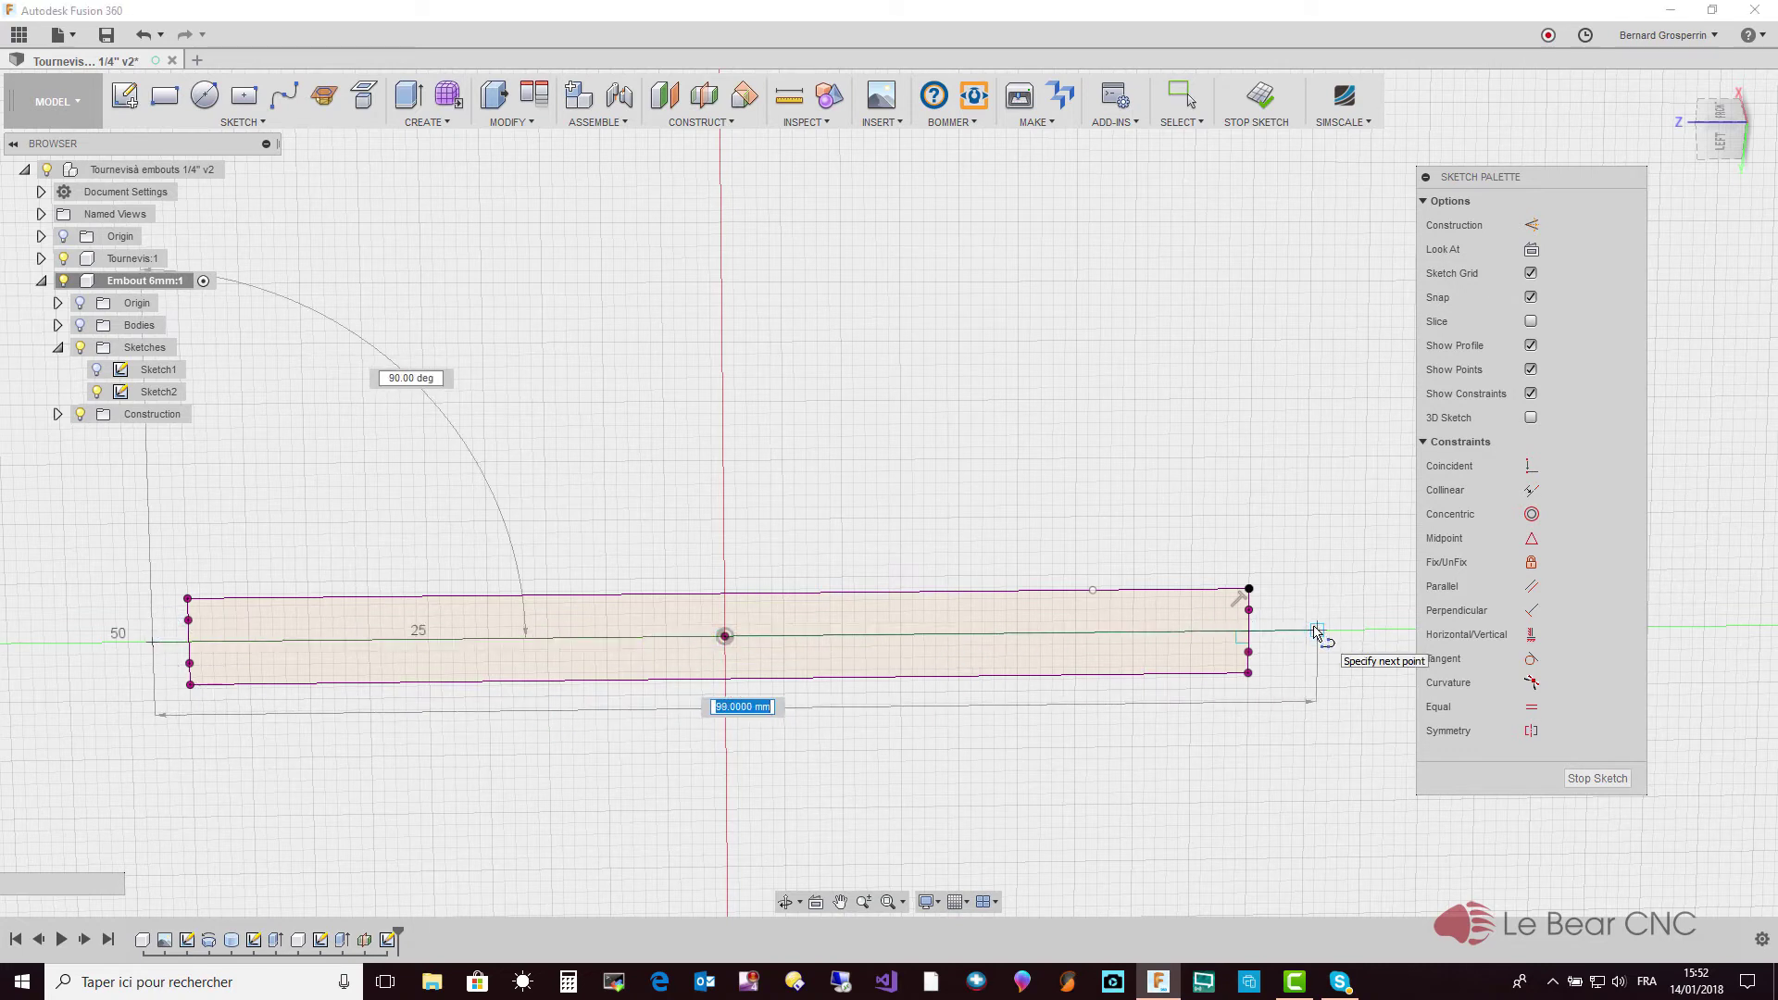
key(Escape)
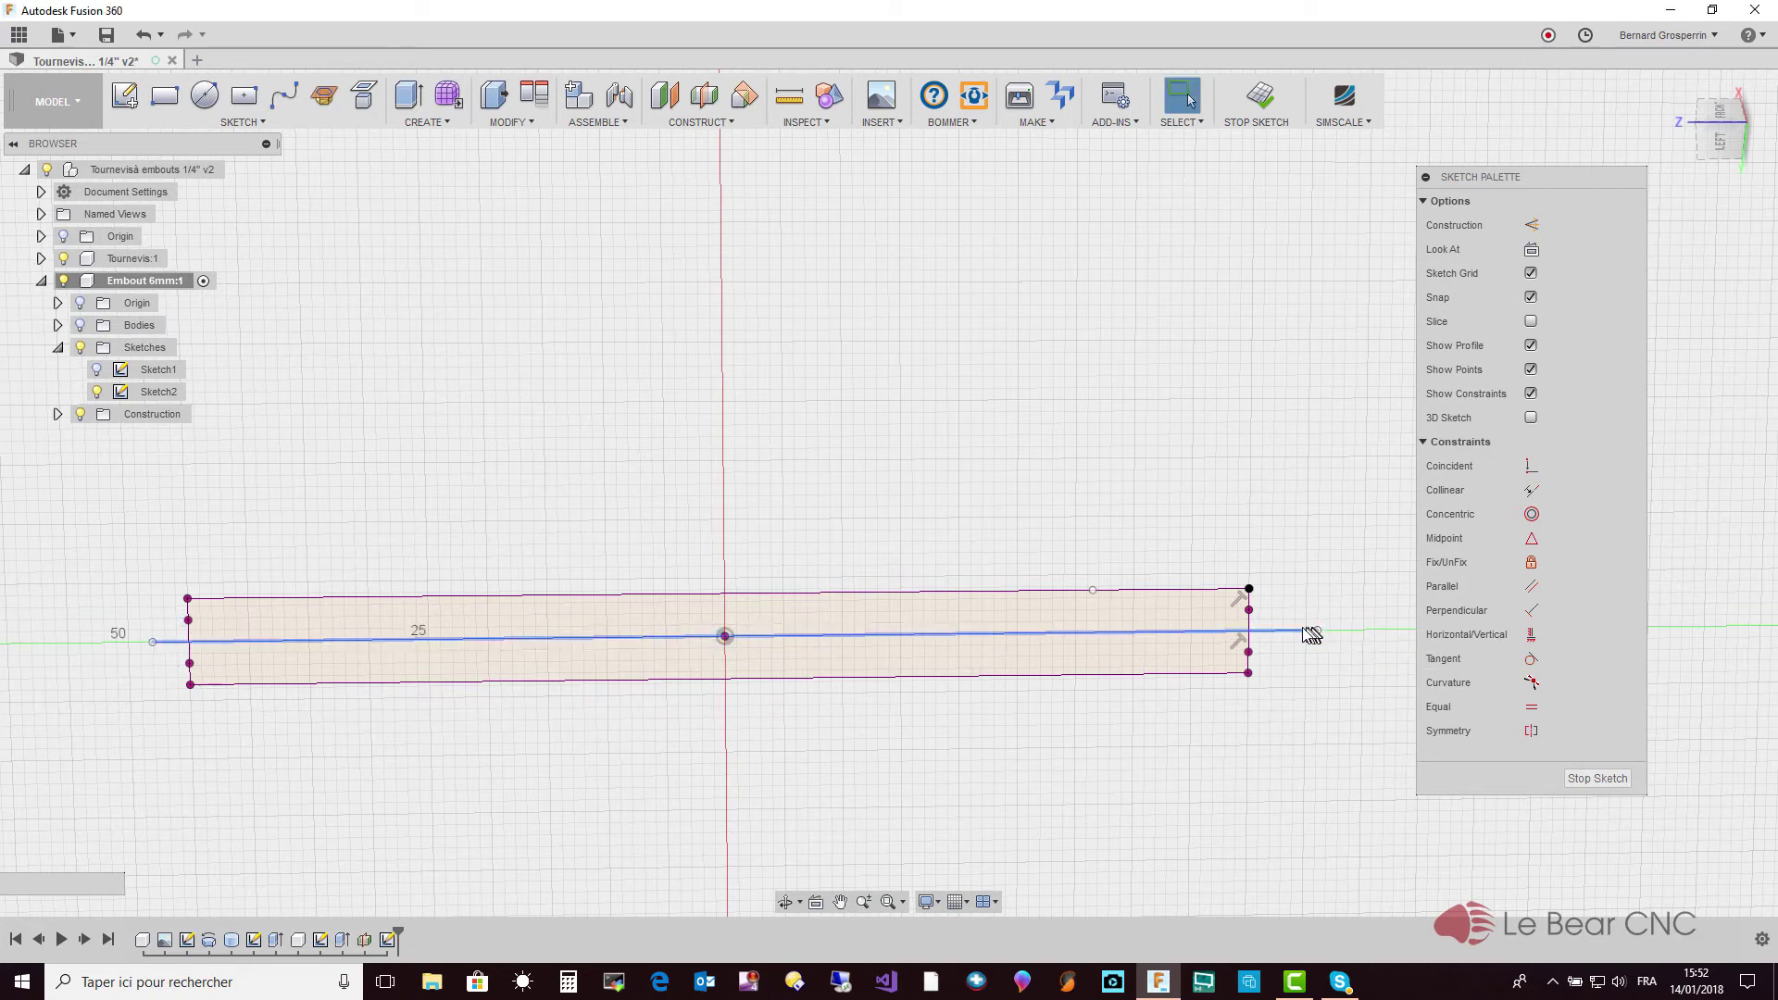
click(1287, 635)
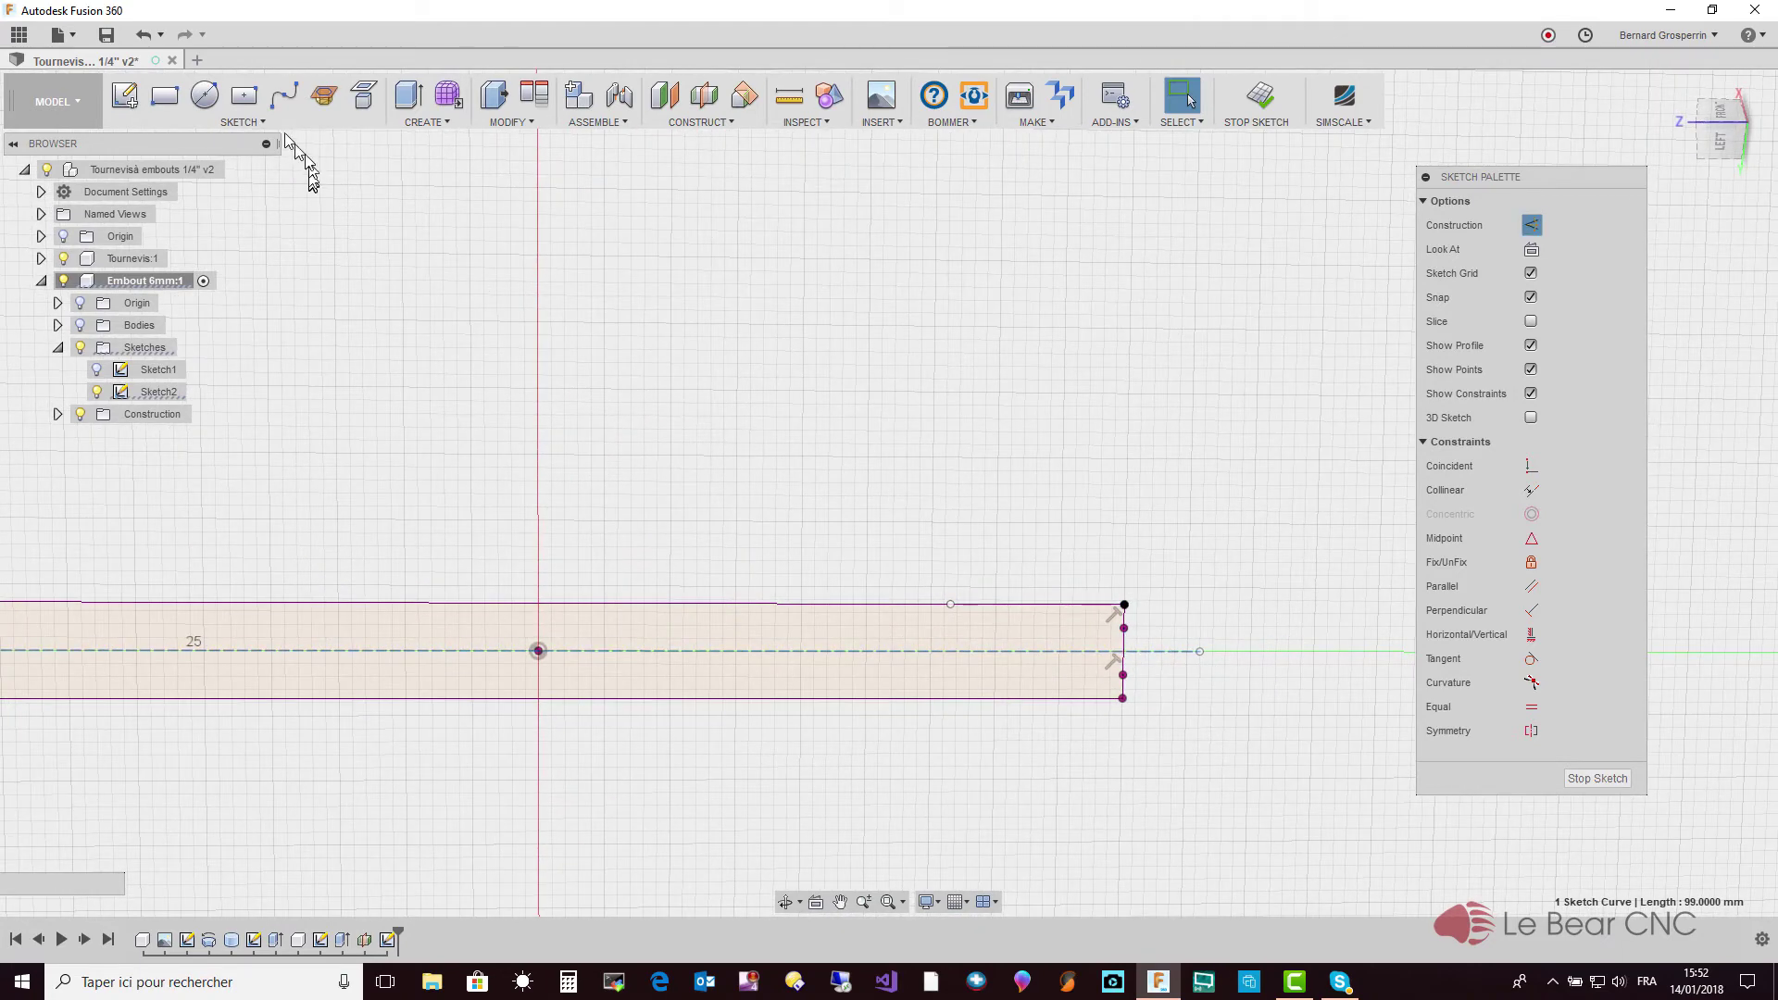
click(243, 121)
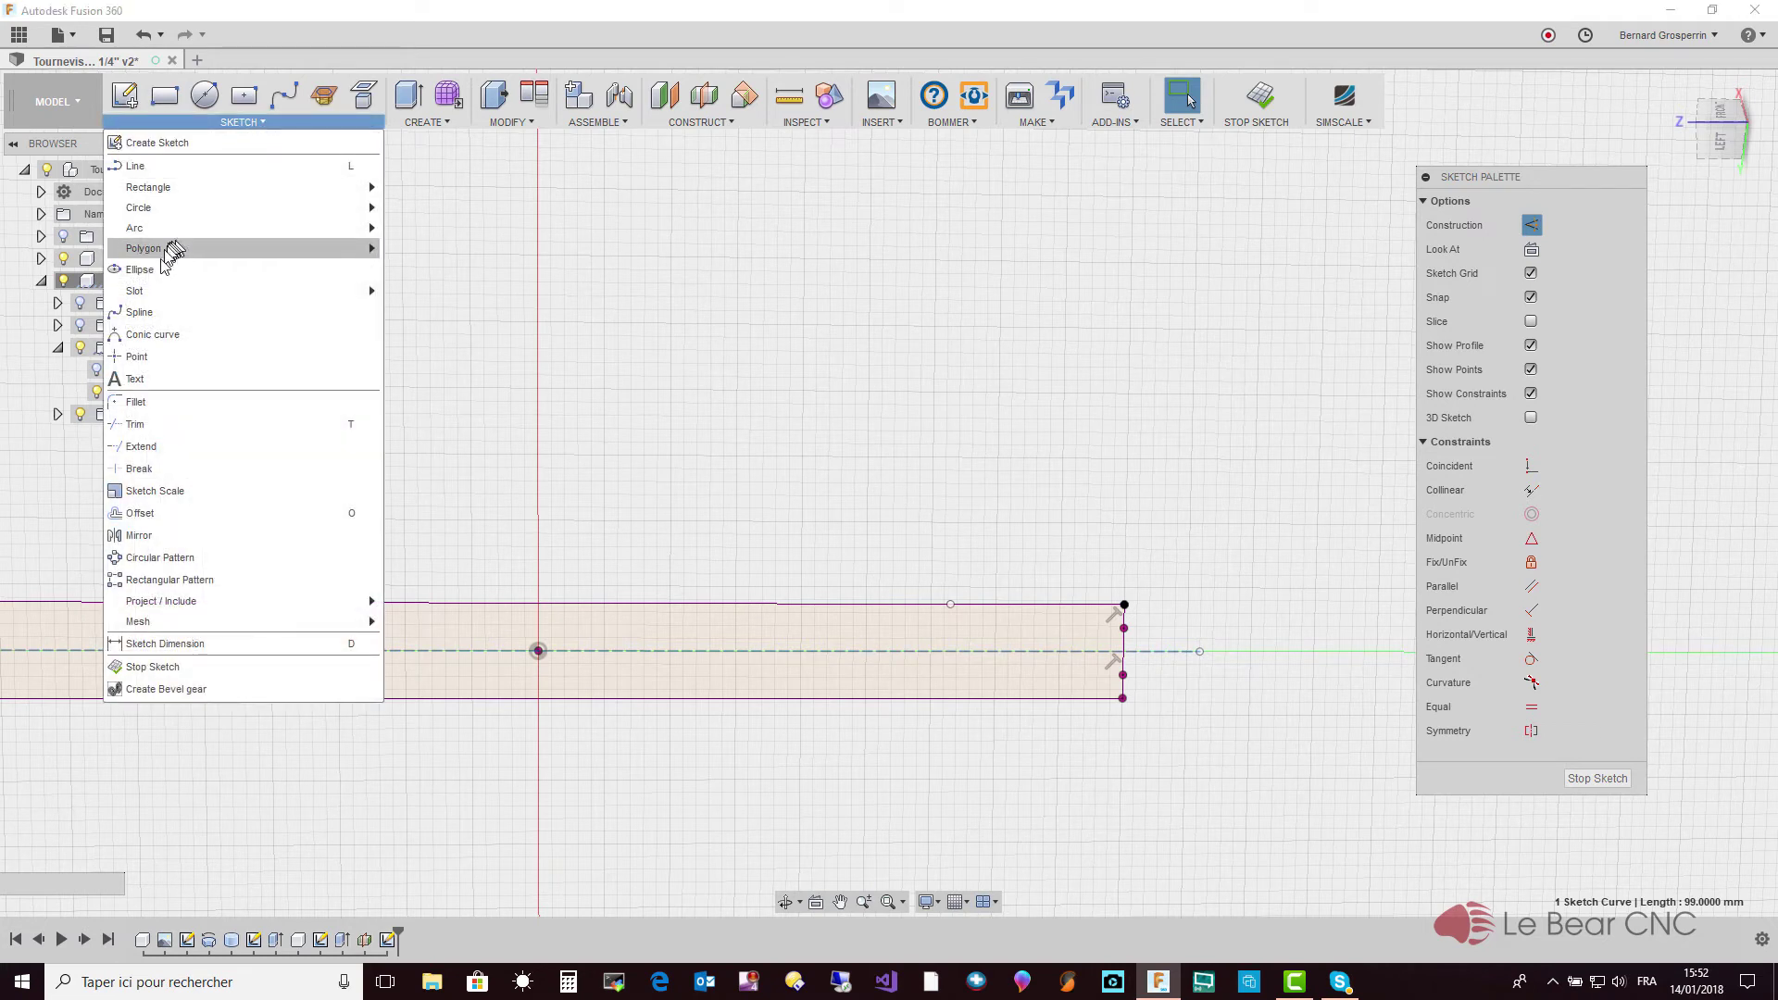
Place a sketch point on the dashed centre line near the shaft's right end
click(141, 358)
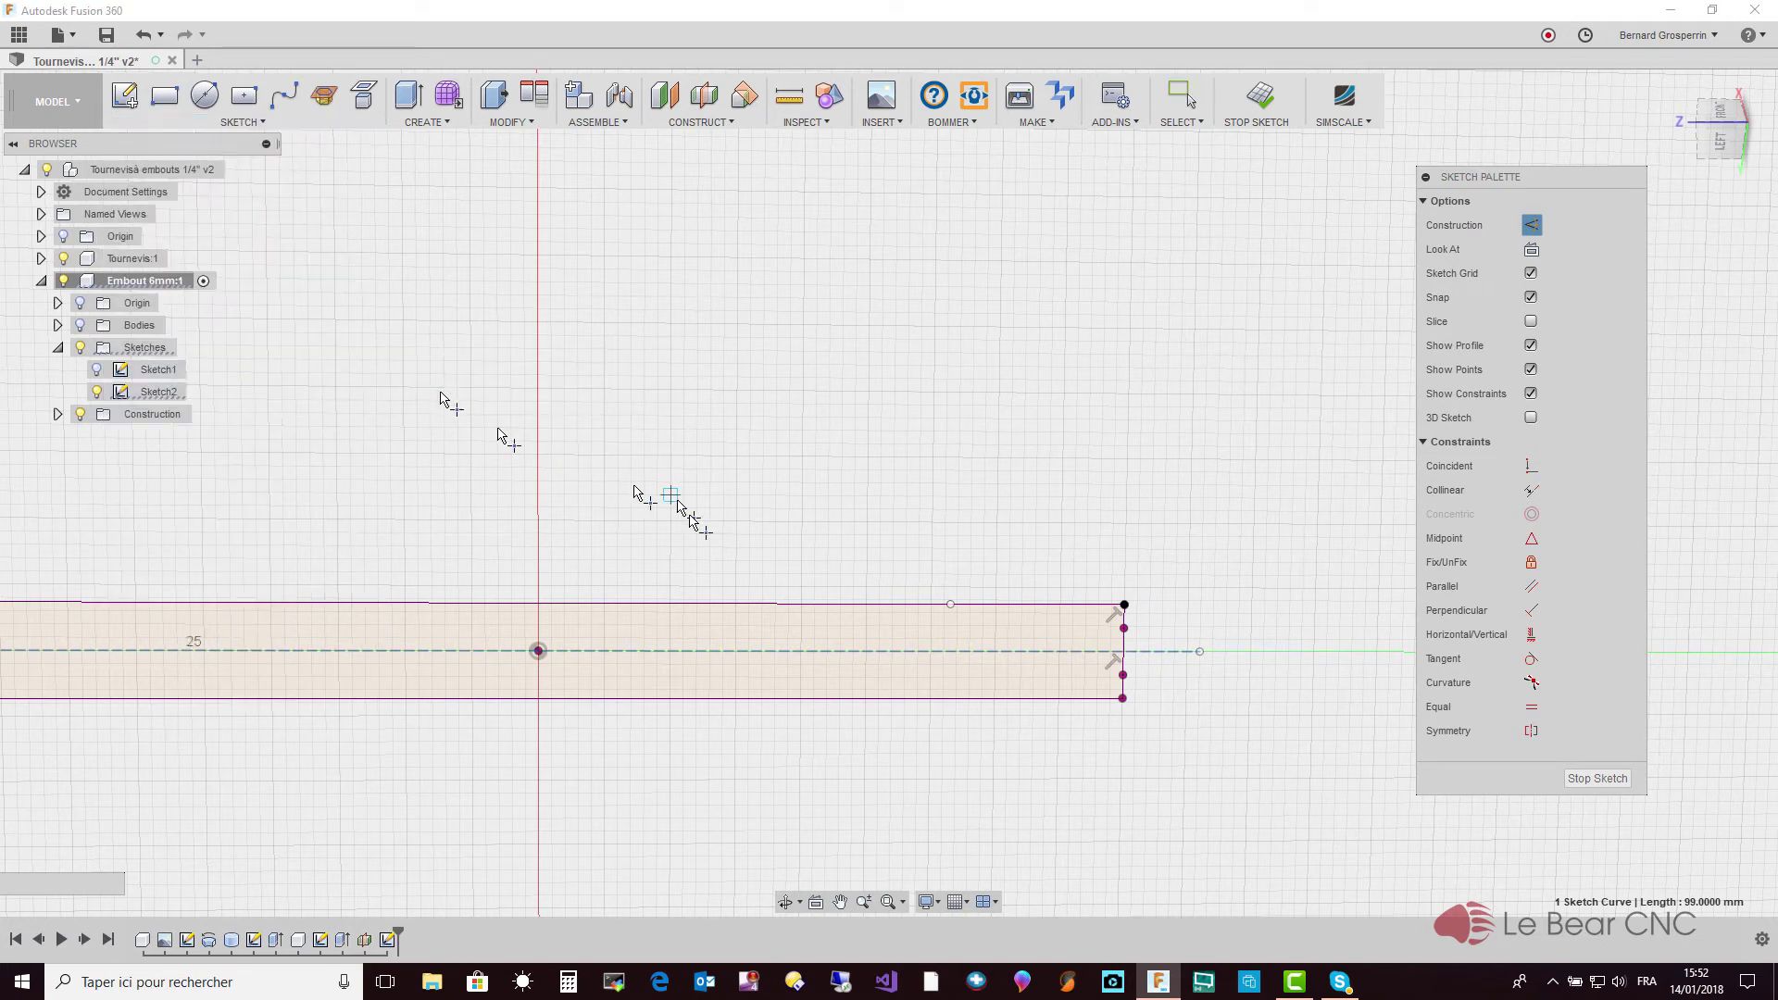
click(918, 651)
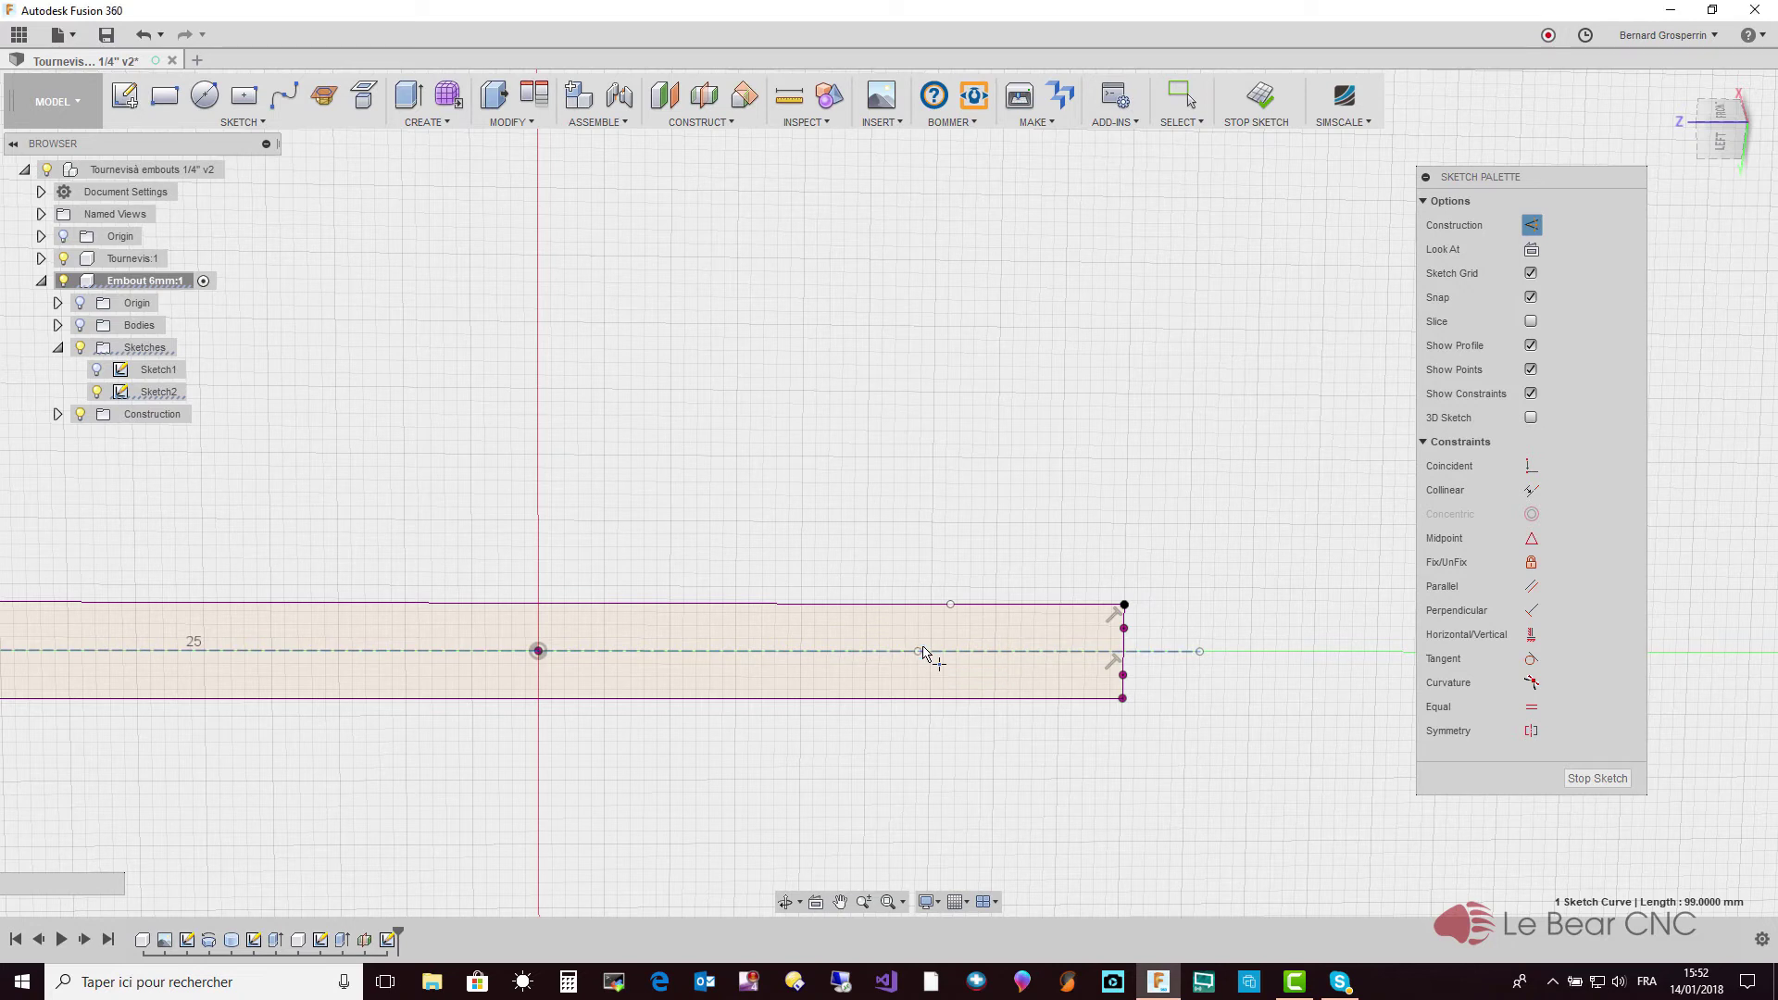
key(Escape)
Select the top edge's midpoint repeatedly, clearing the selection between tries
click(951, 606)
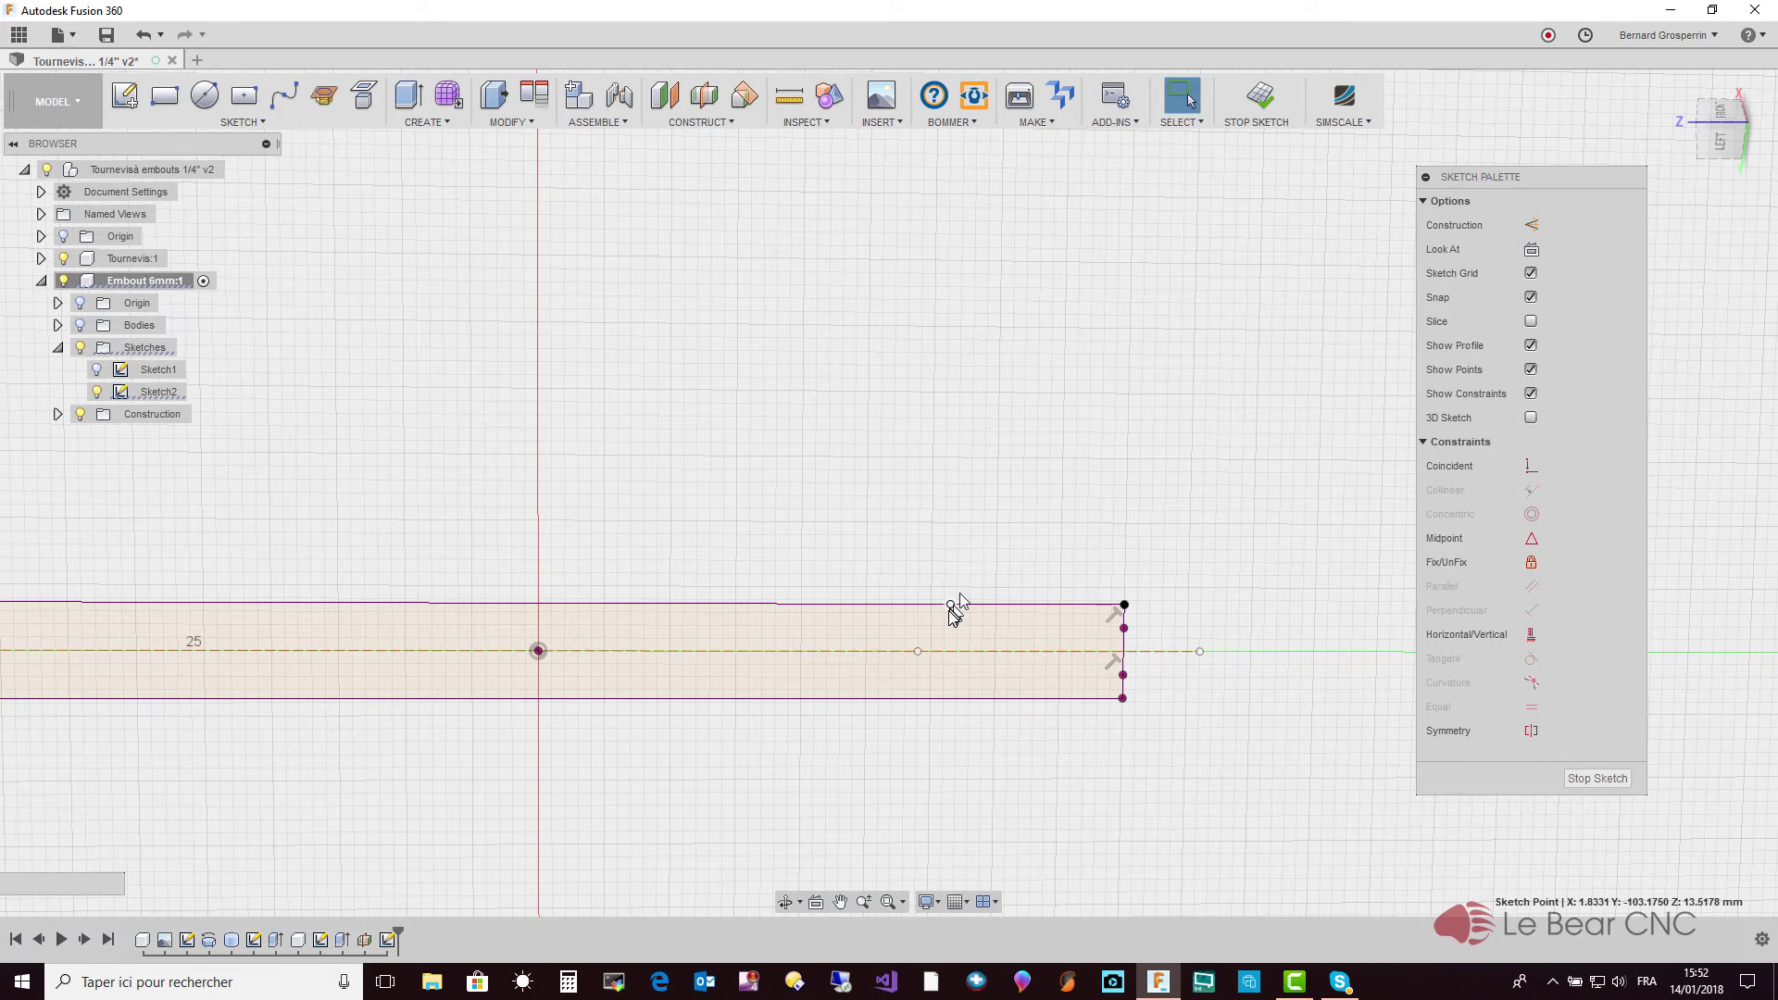
key(Escape)
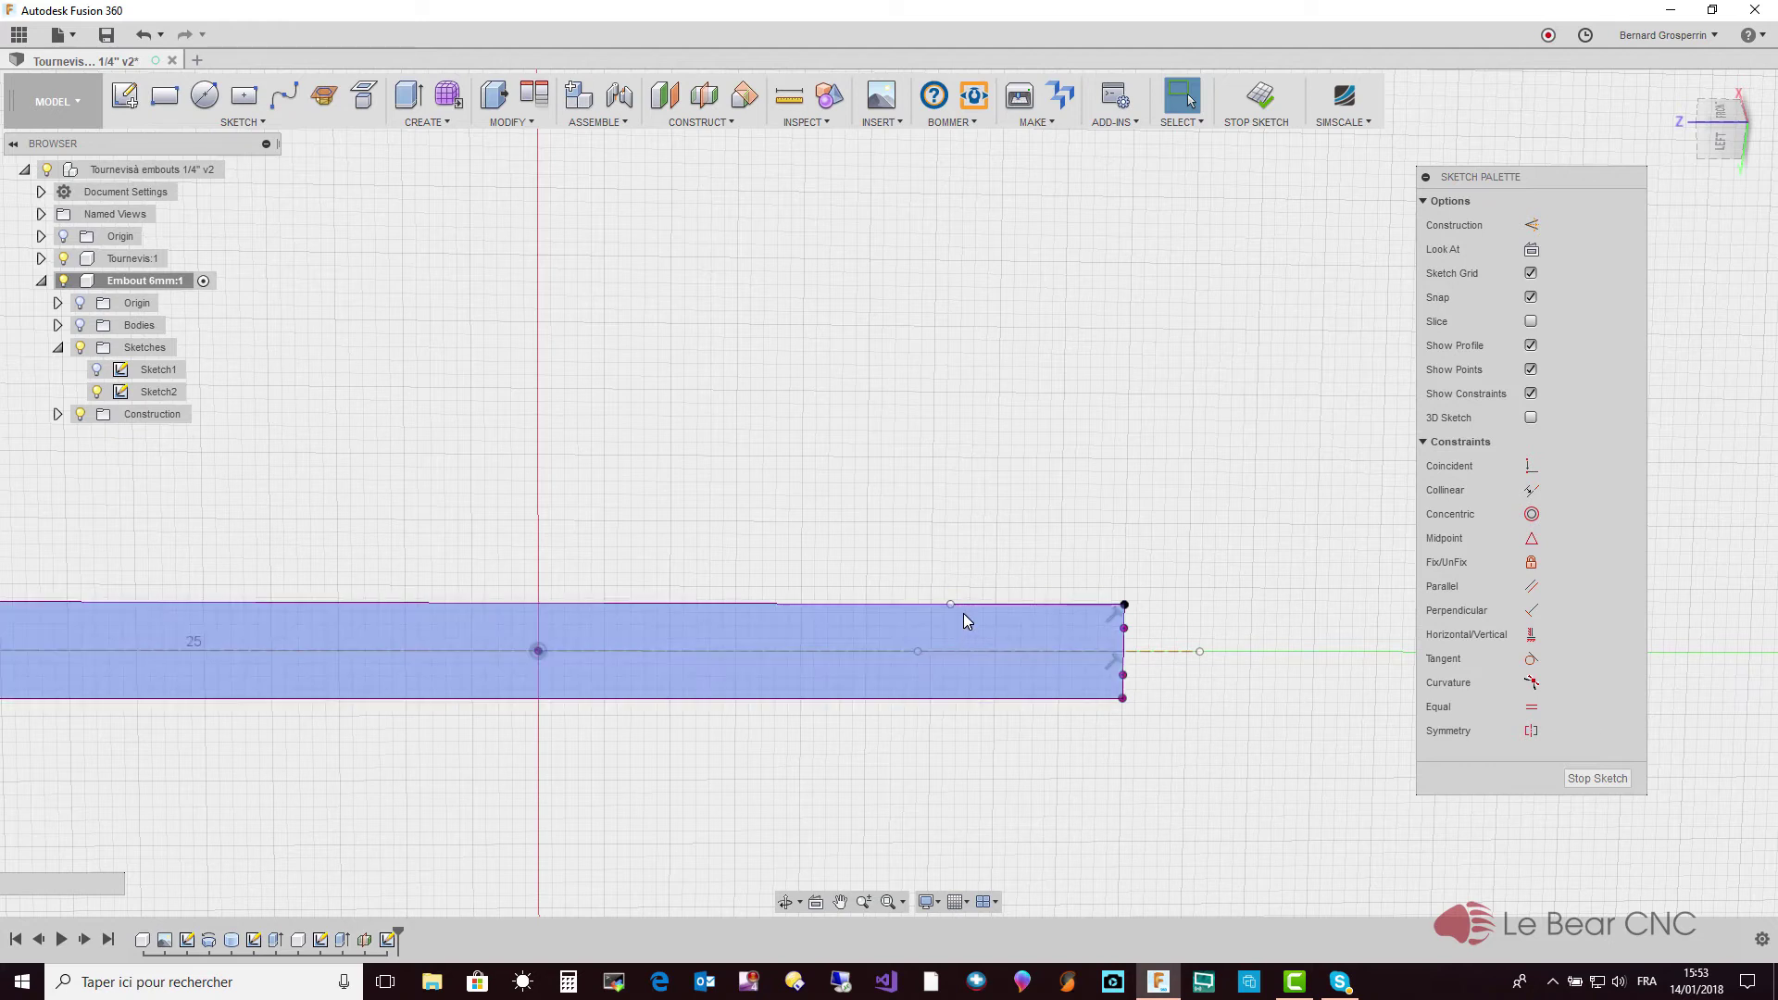
click(940, 597)
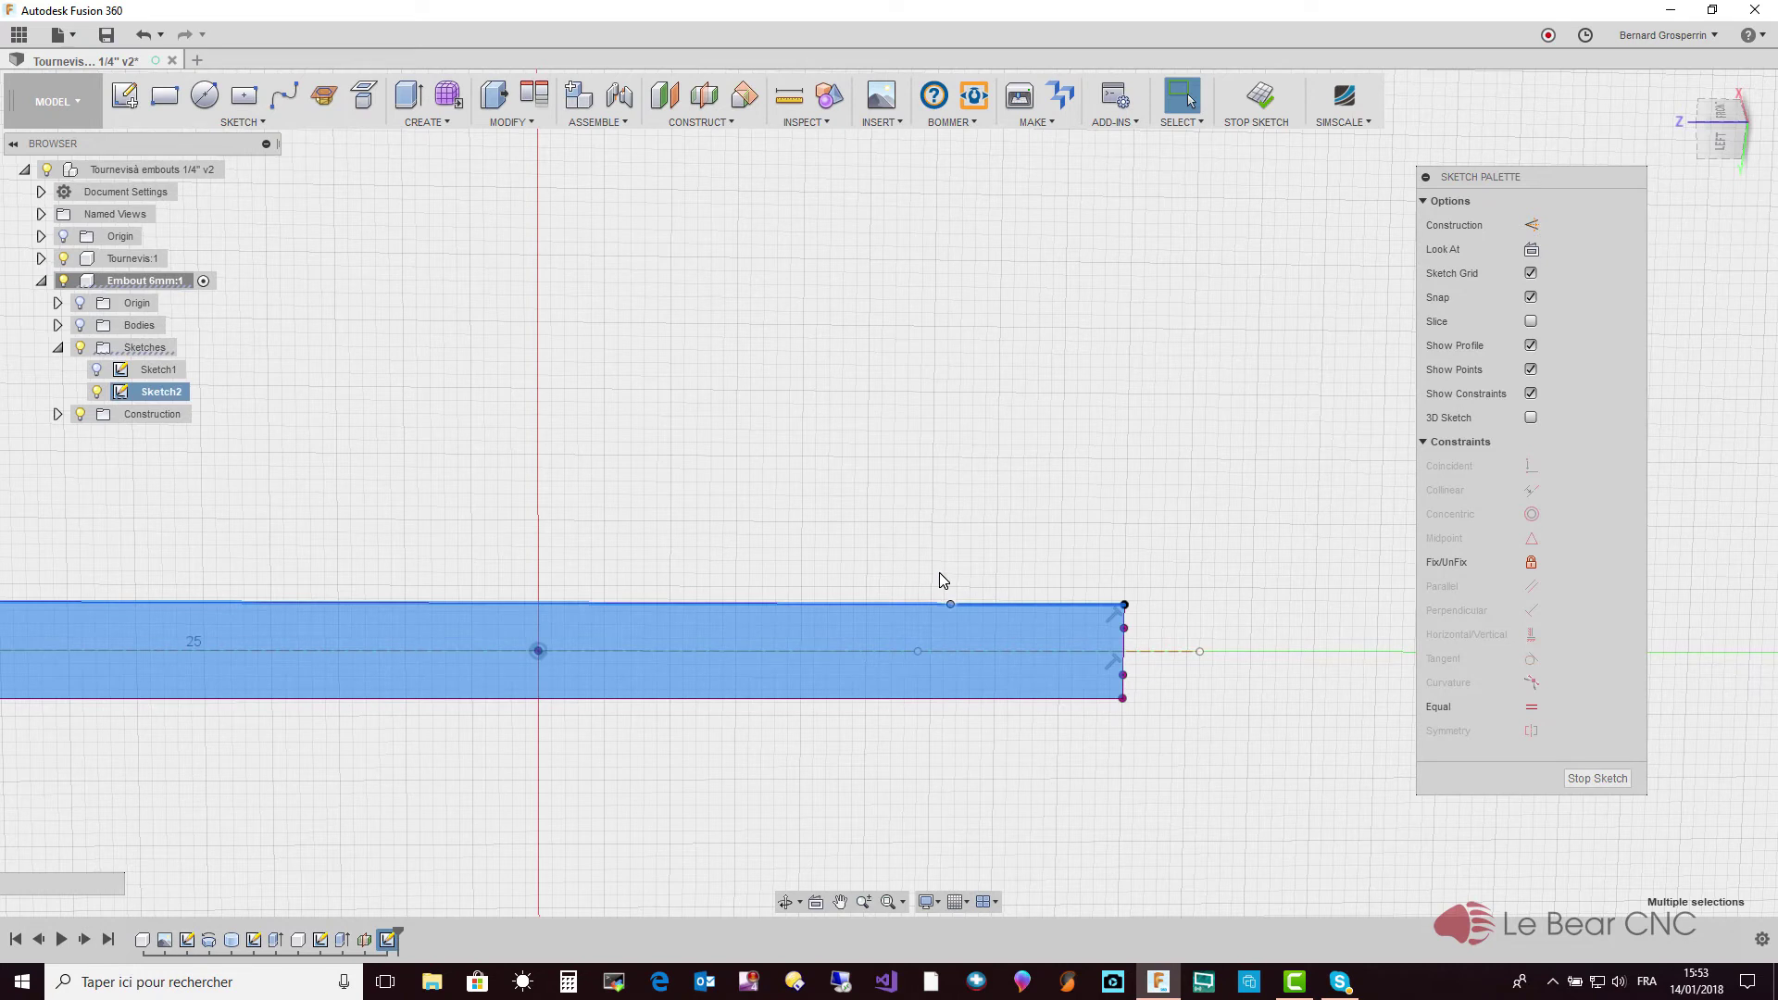
click(939, 574)
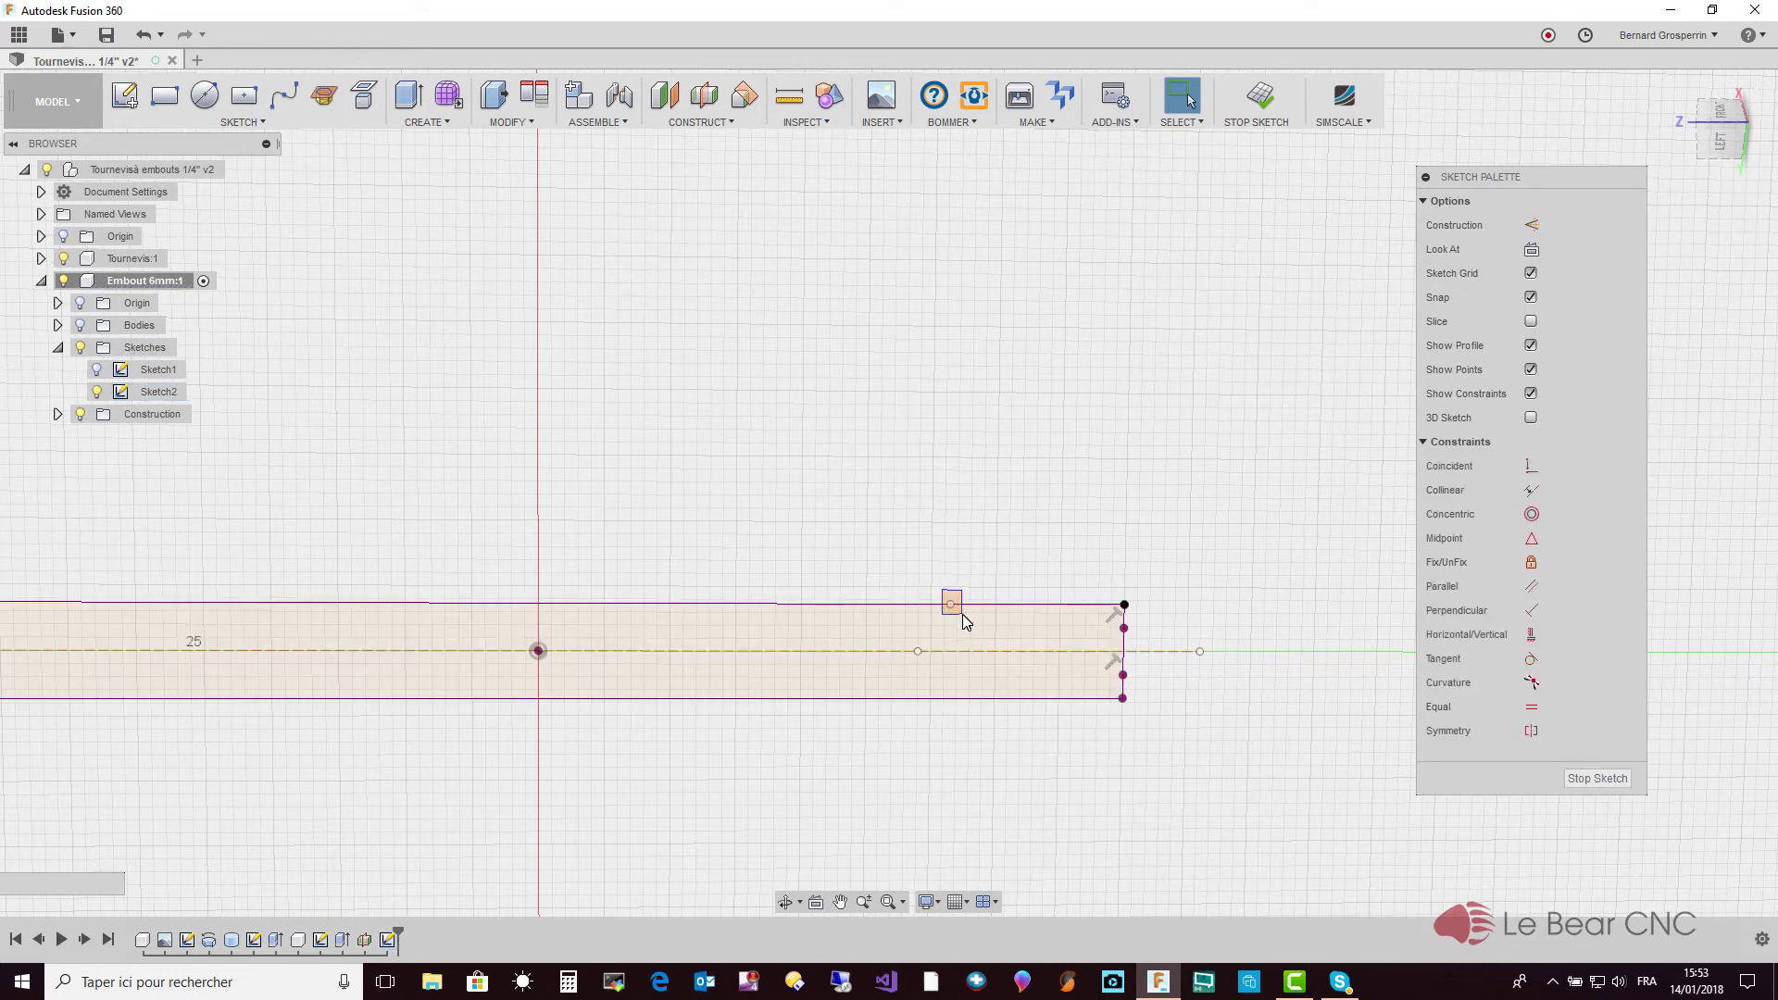
click(951, 603)
click(963, 616)
Dimension the new centre-line point 9 mm from the bar's right end edge
click(917, 652)
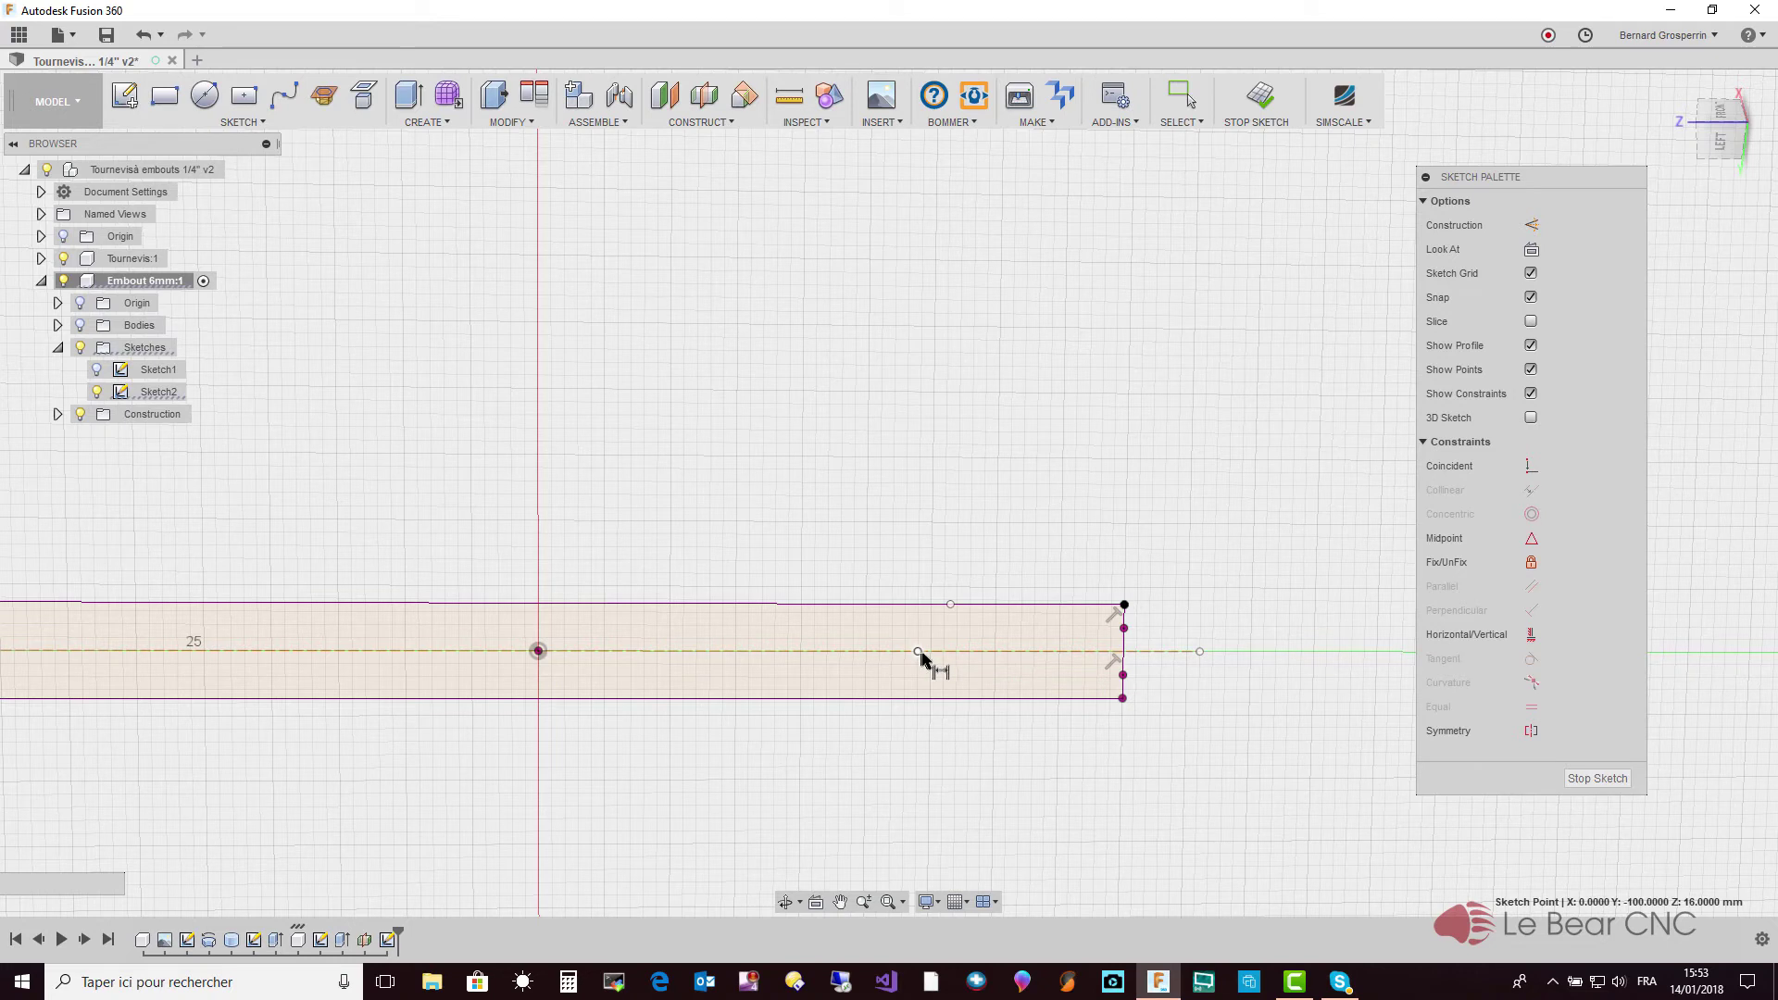
click(1124, 648)
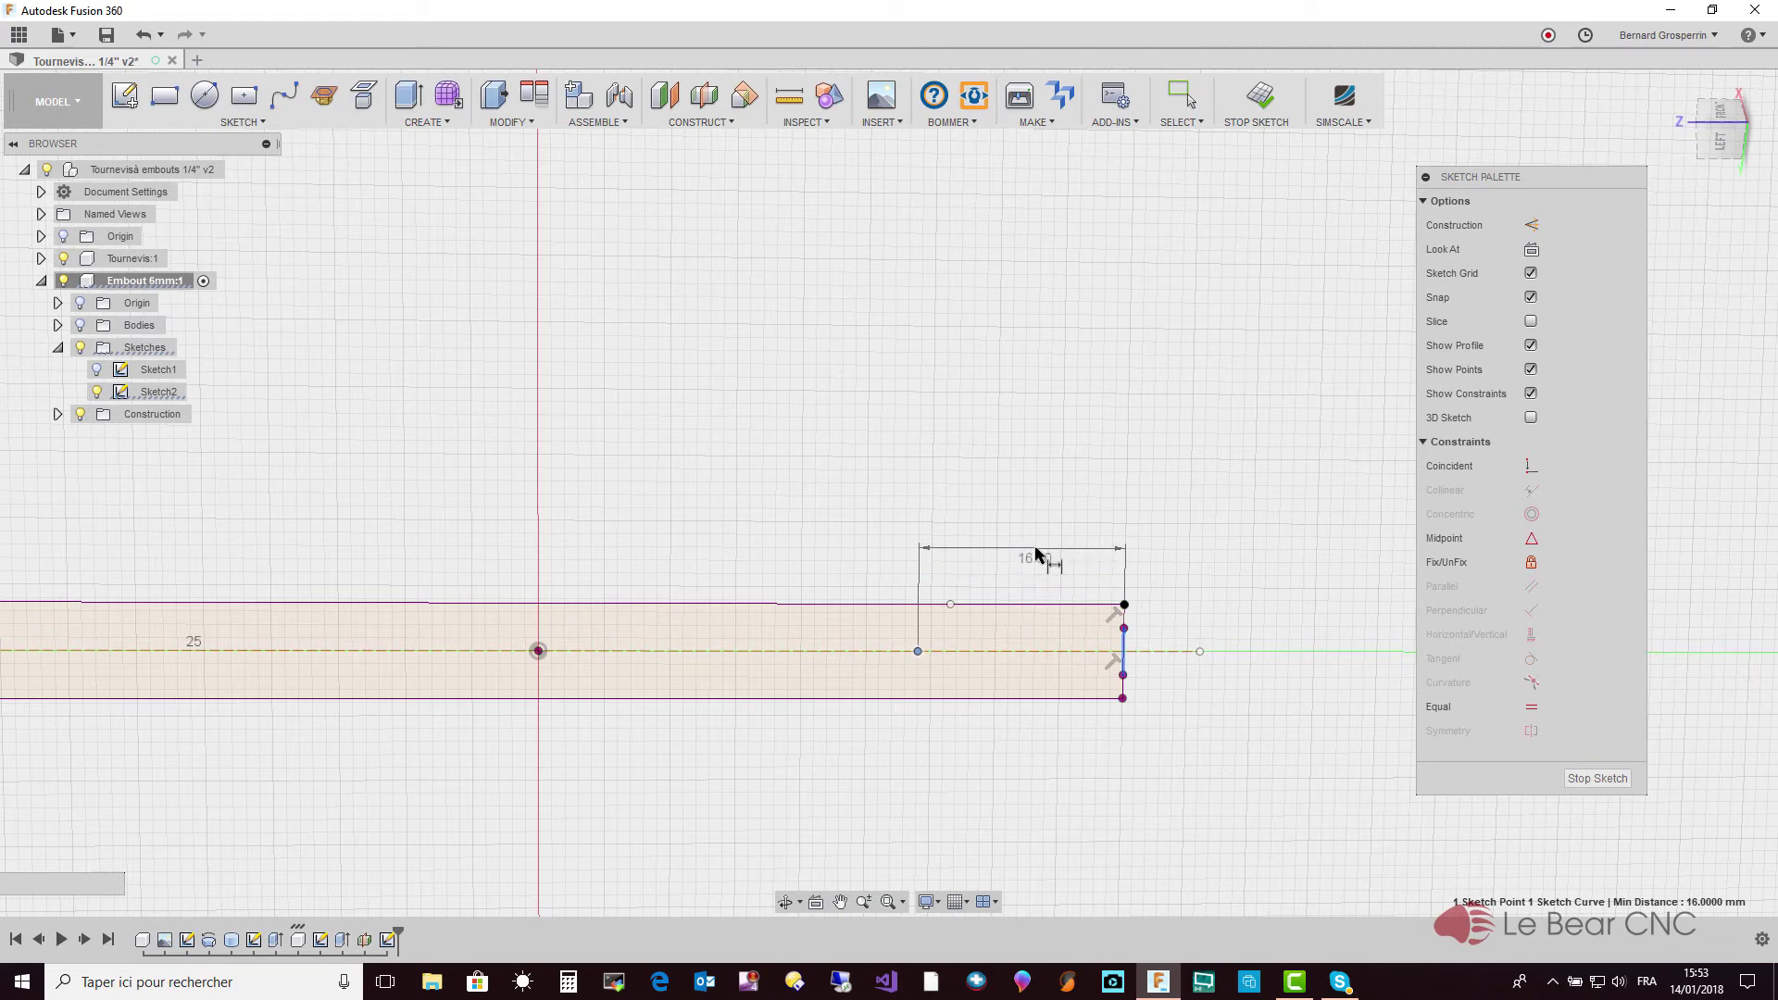
click(1041, 548)
text(9)
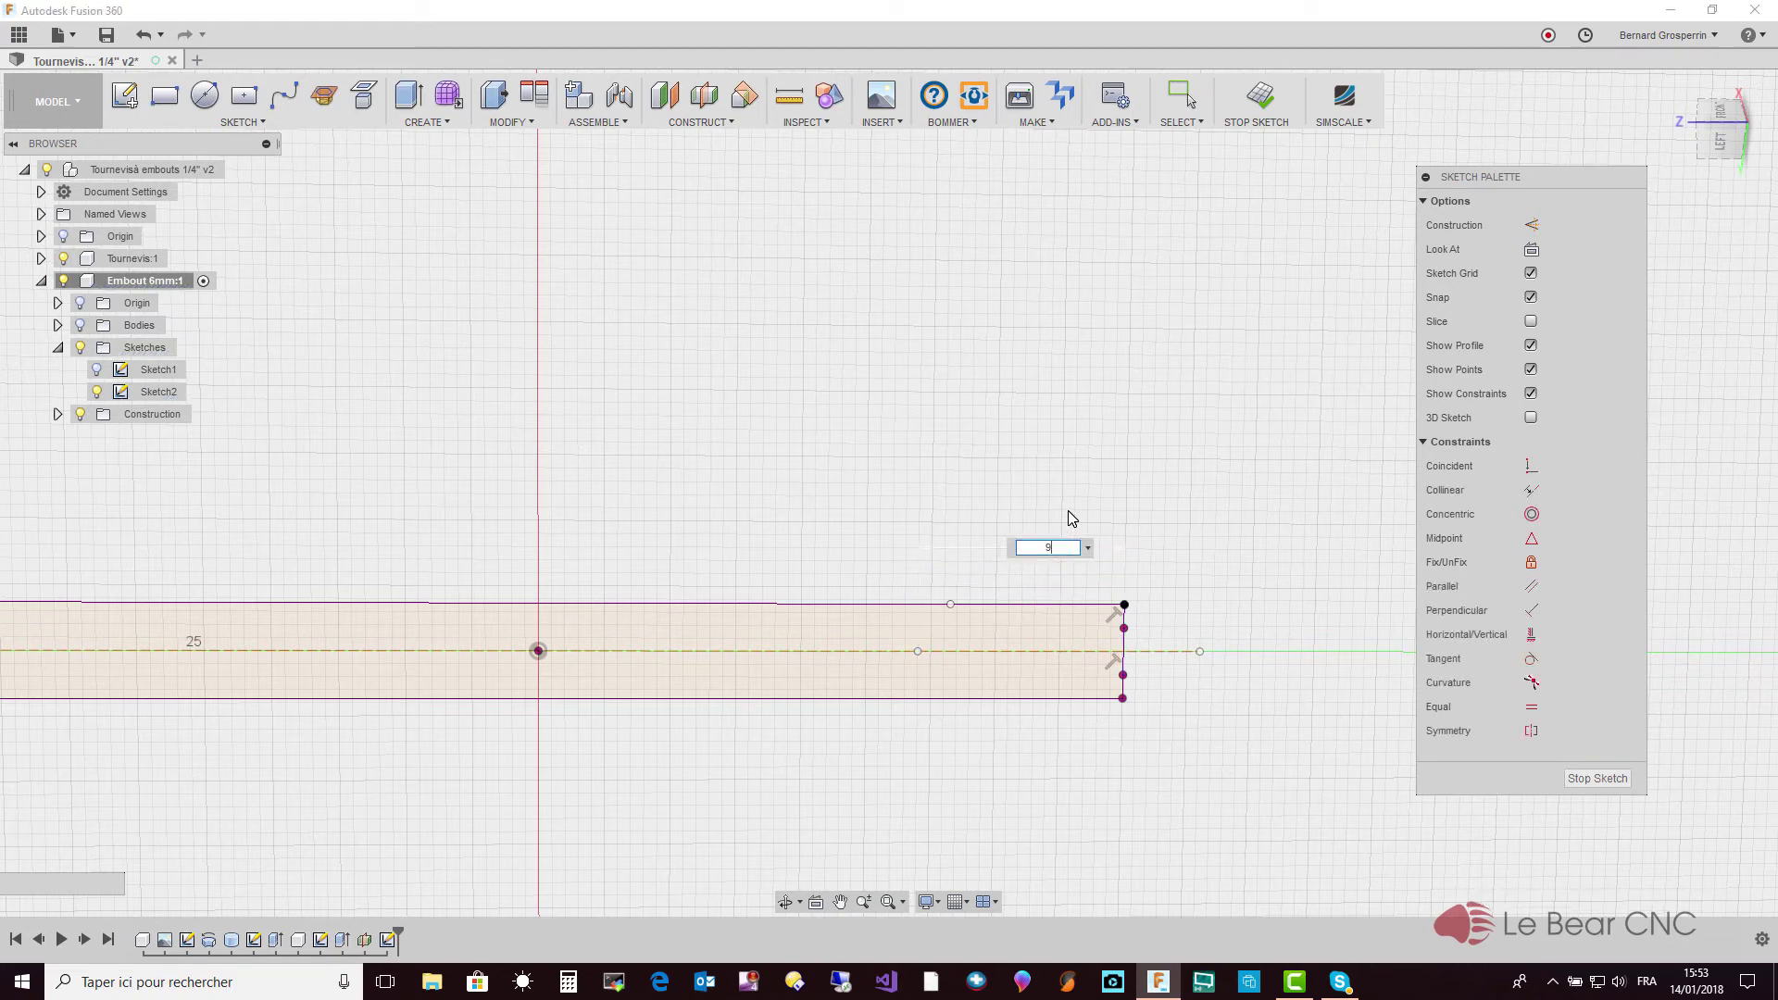
key(Return)
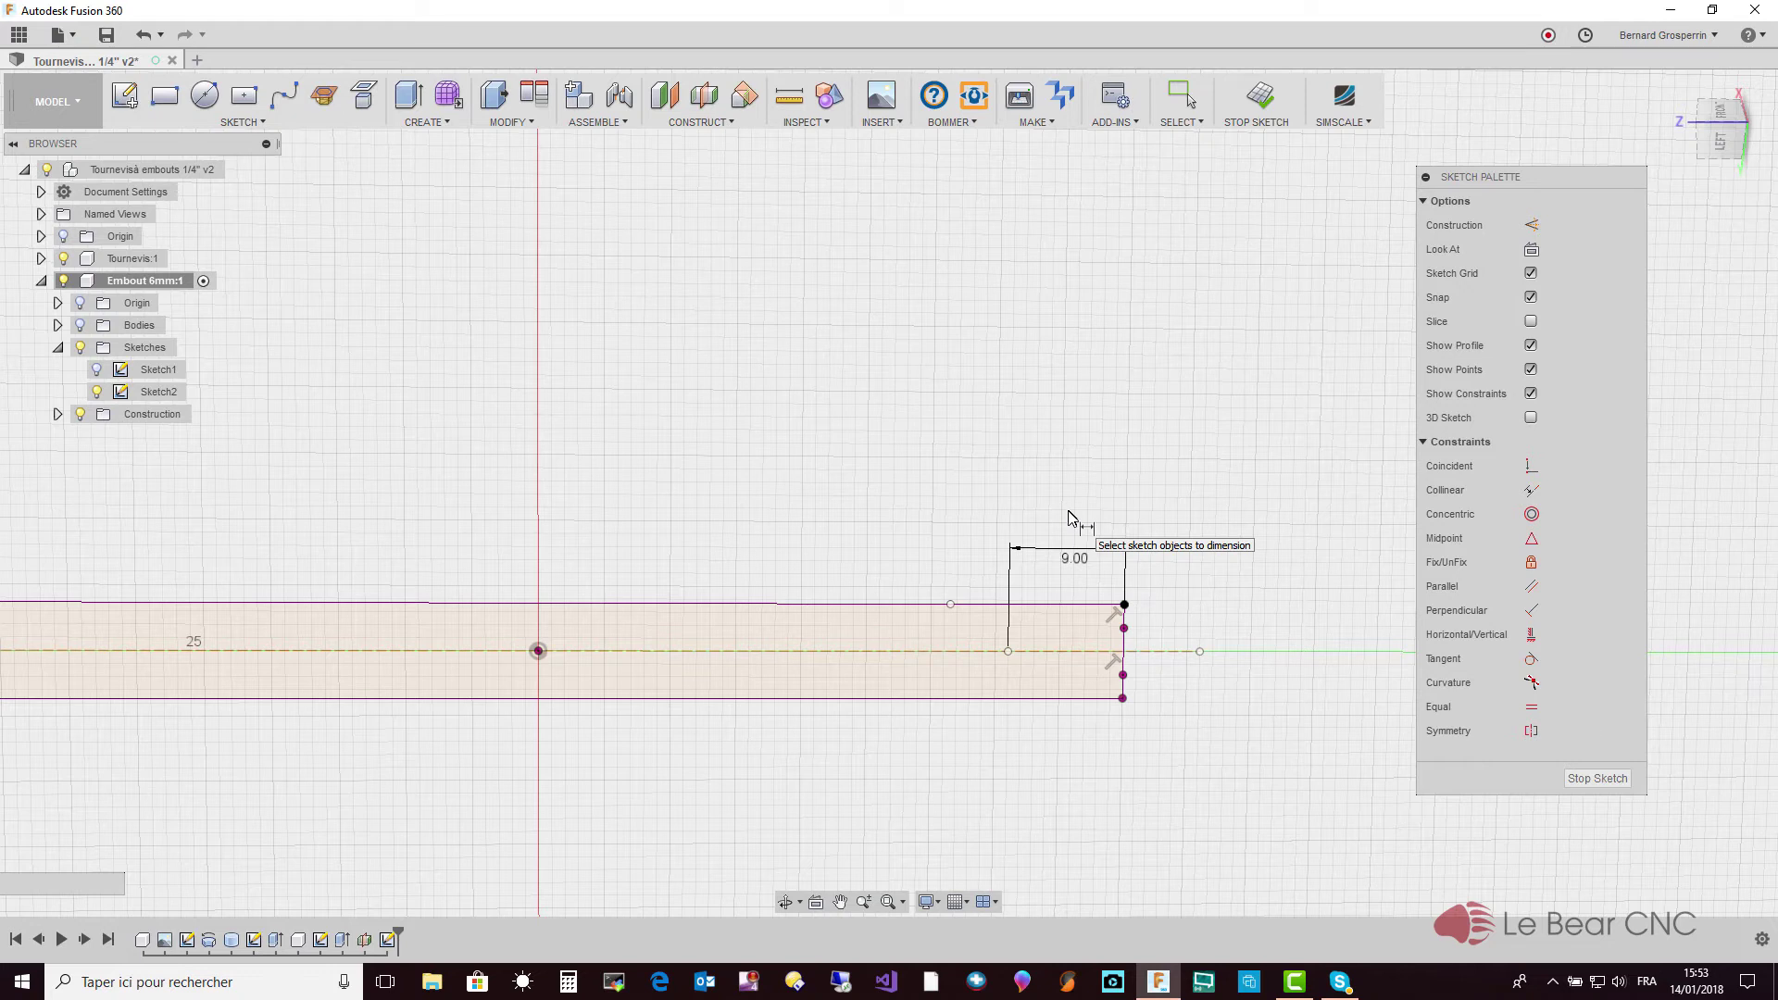
key(Escape)
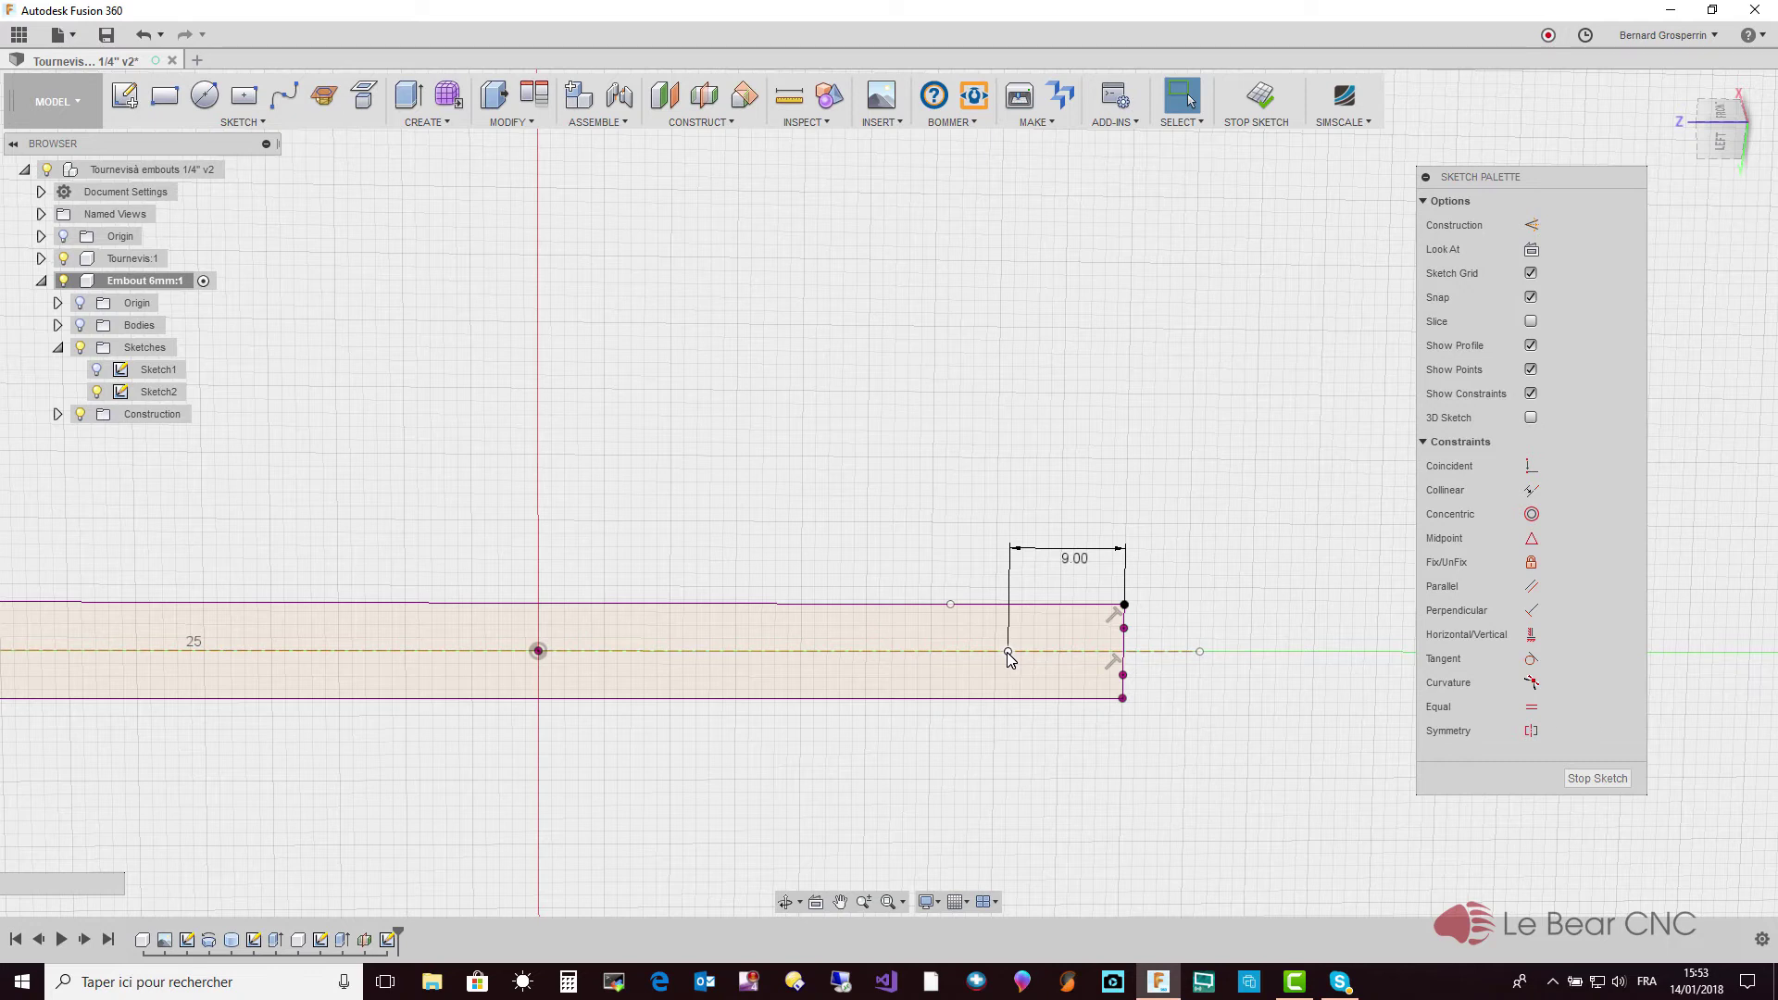
Draw a short vertical line straight up from the 9 mm centre-line point
key(d)
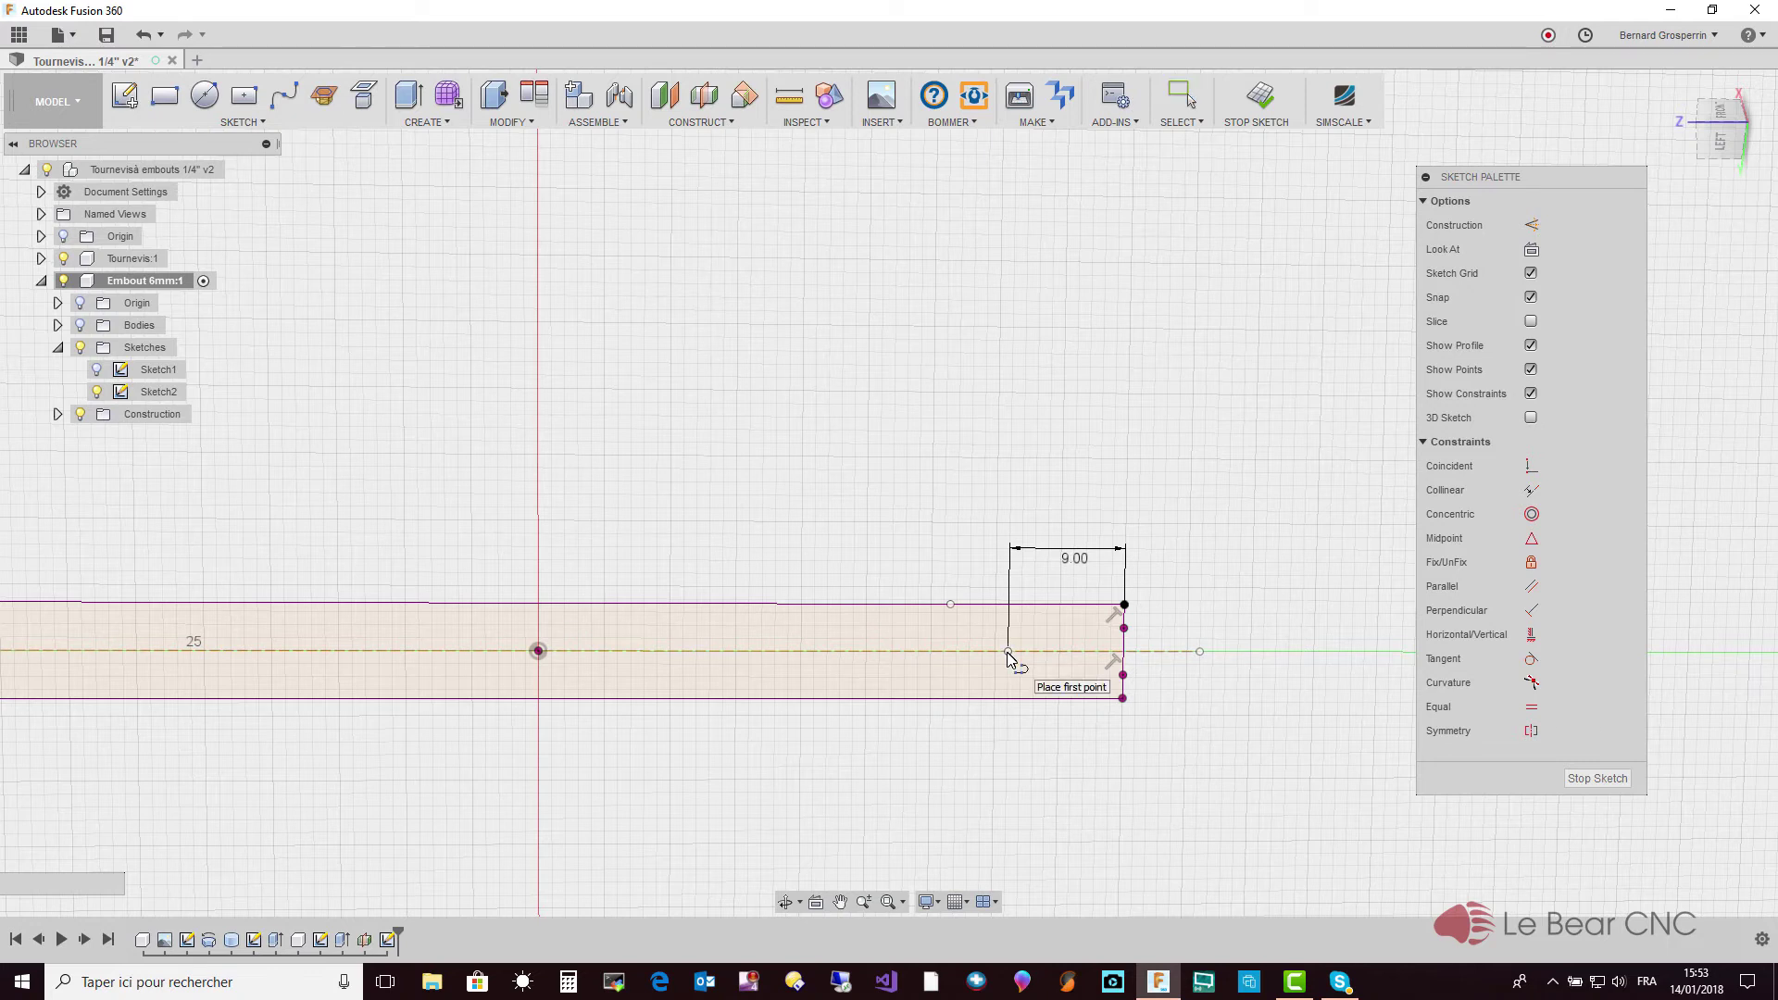
click(1008, 652)
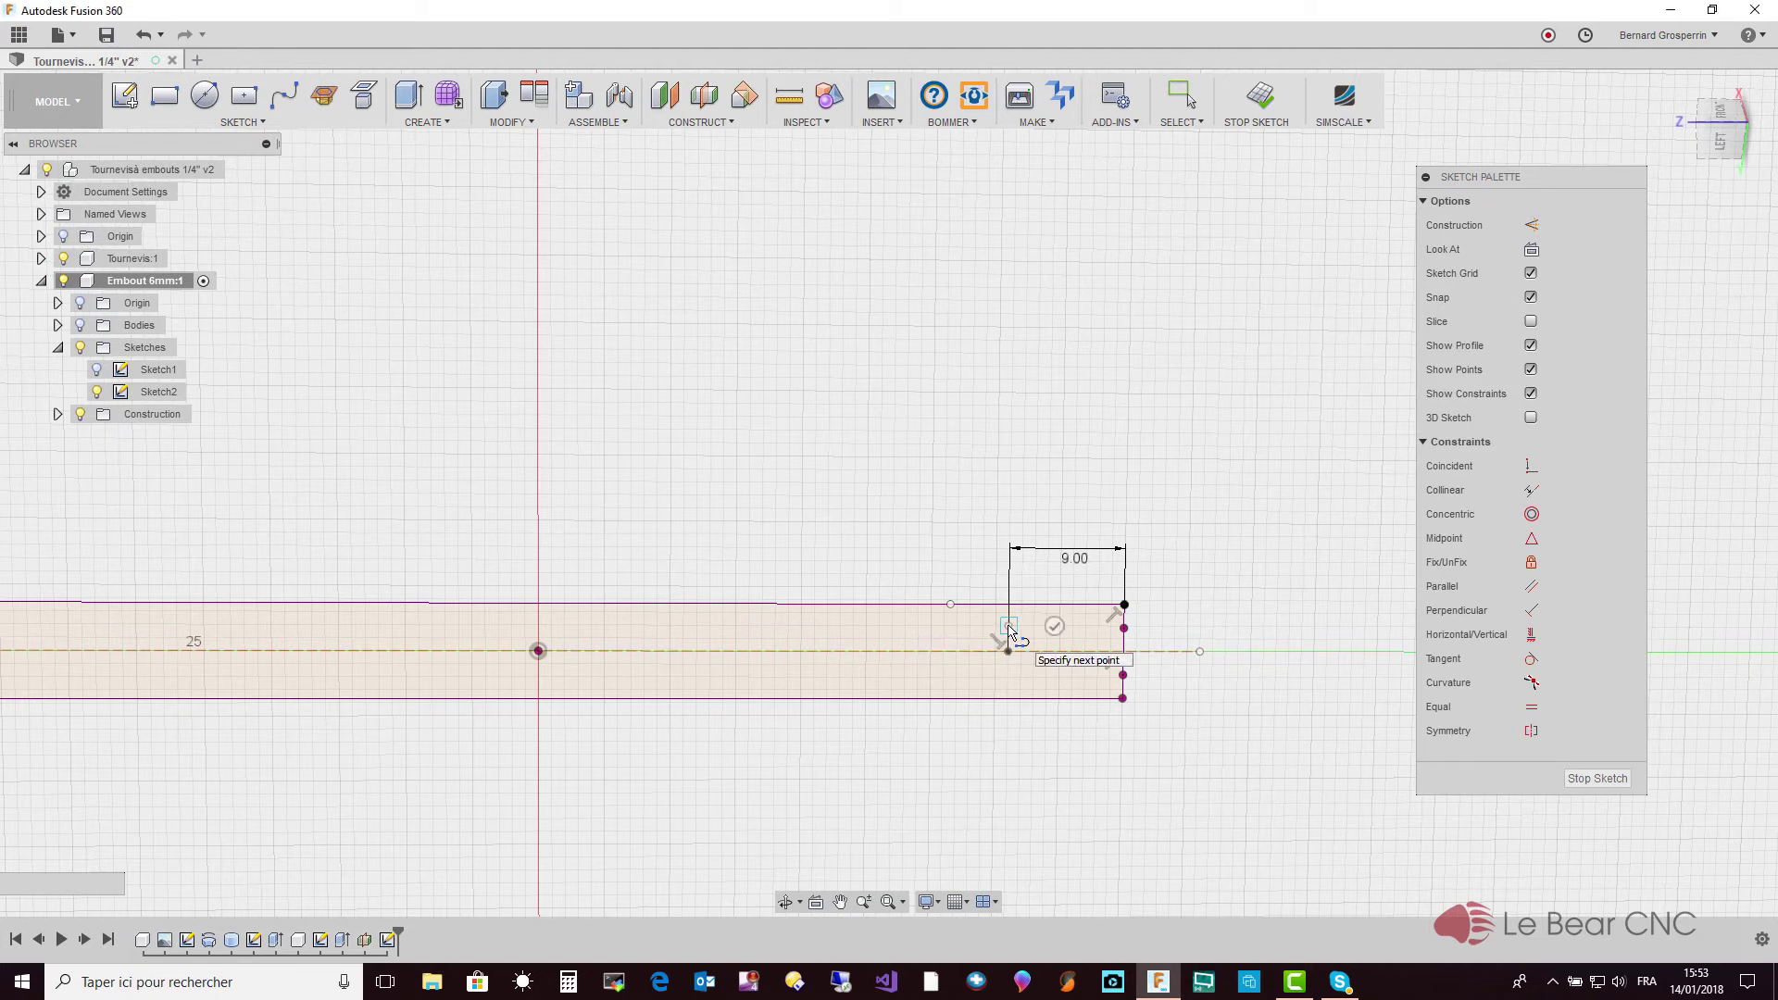
click(1008, 626)
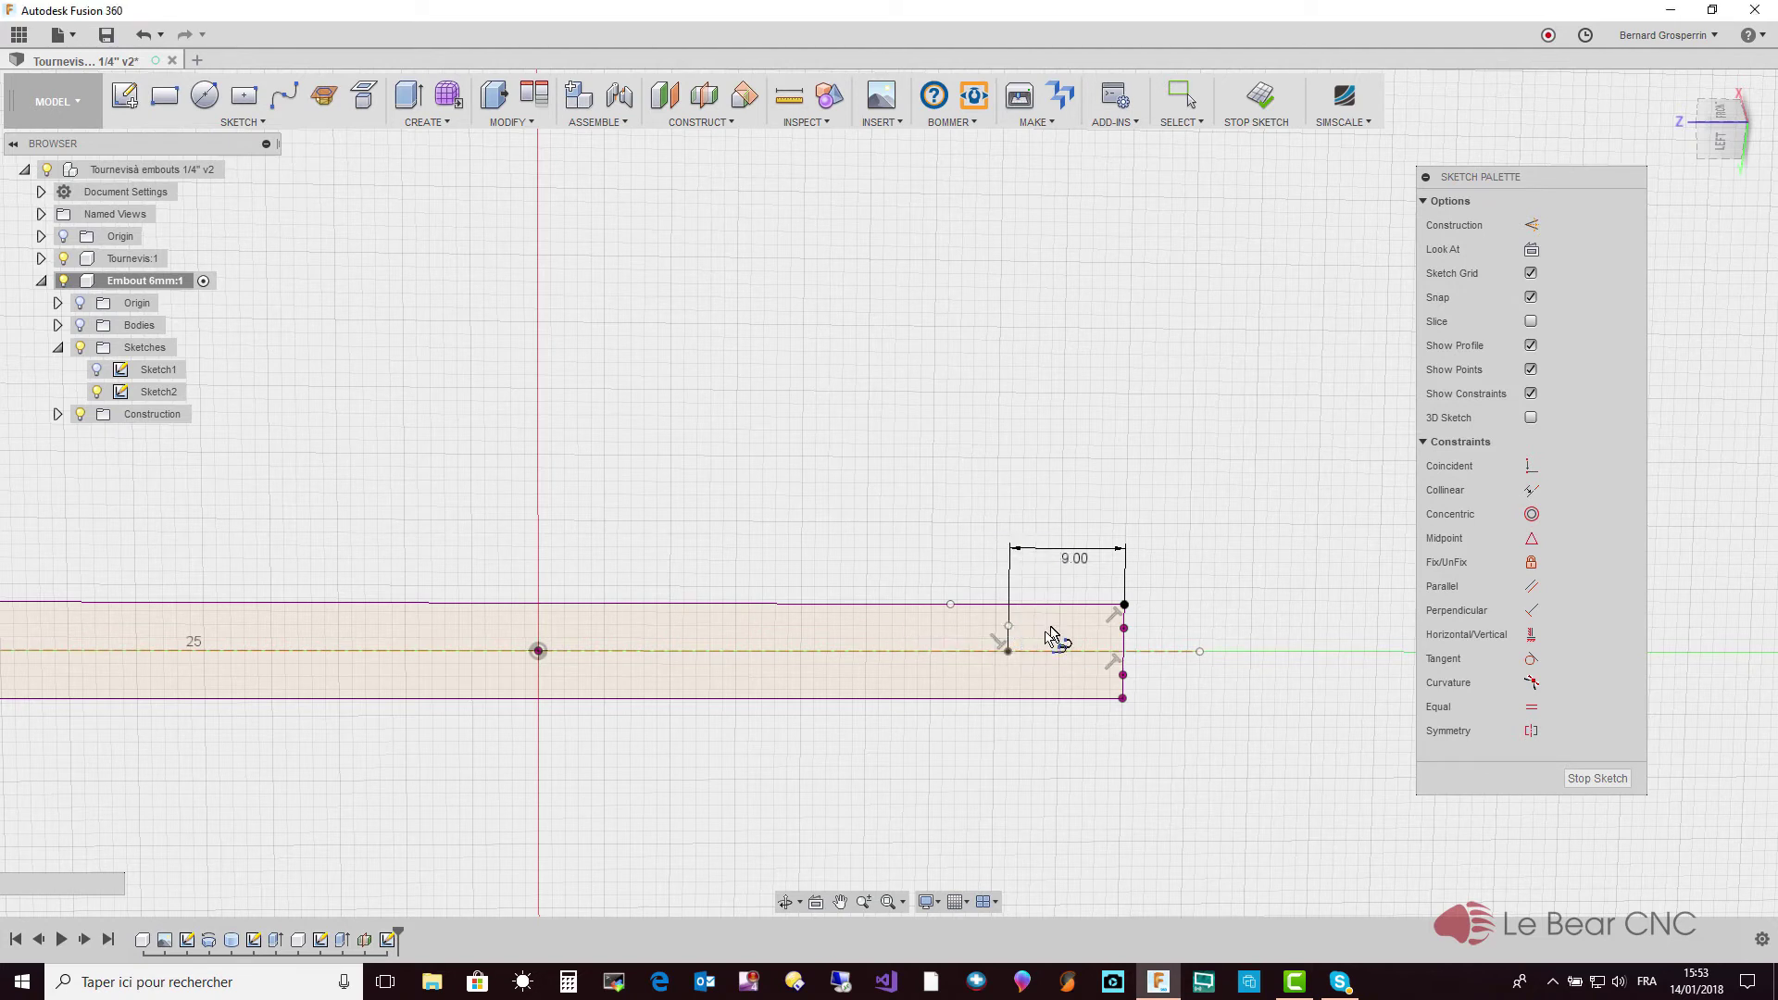
key(Escape)
Set the vertical line's length dimension to 2.40 mm
click(1015, 650)
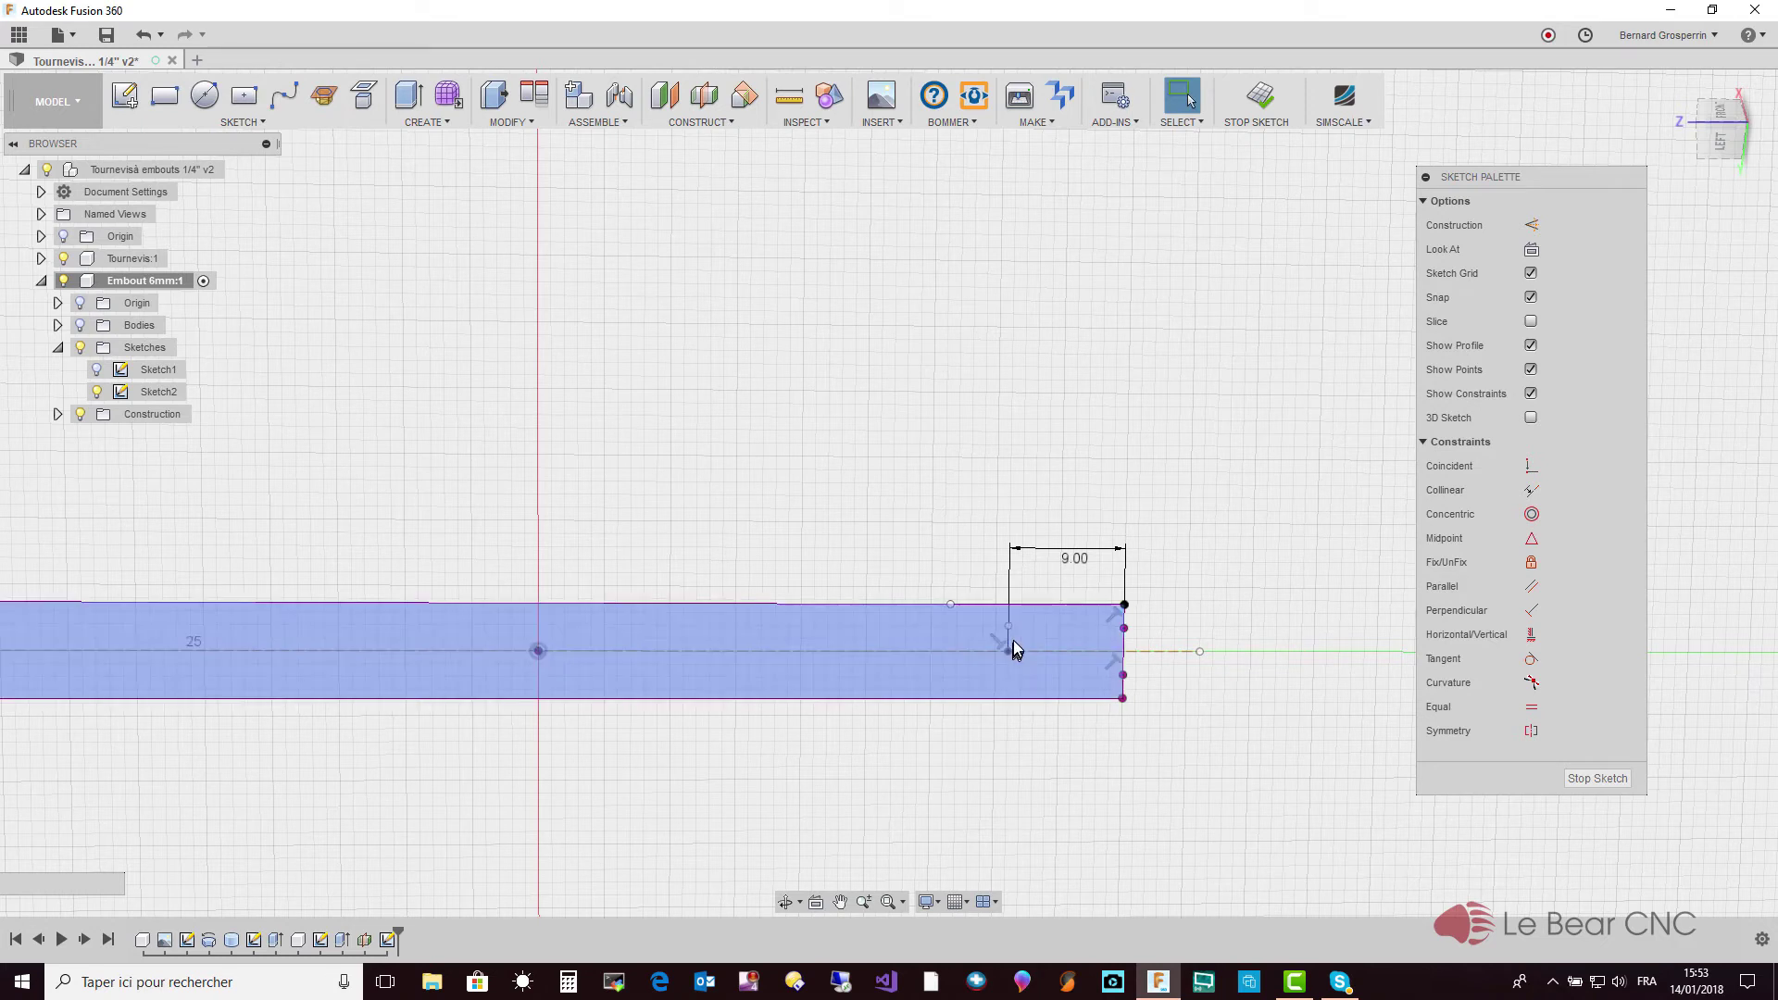
click(1008, 639)
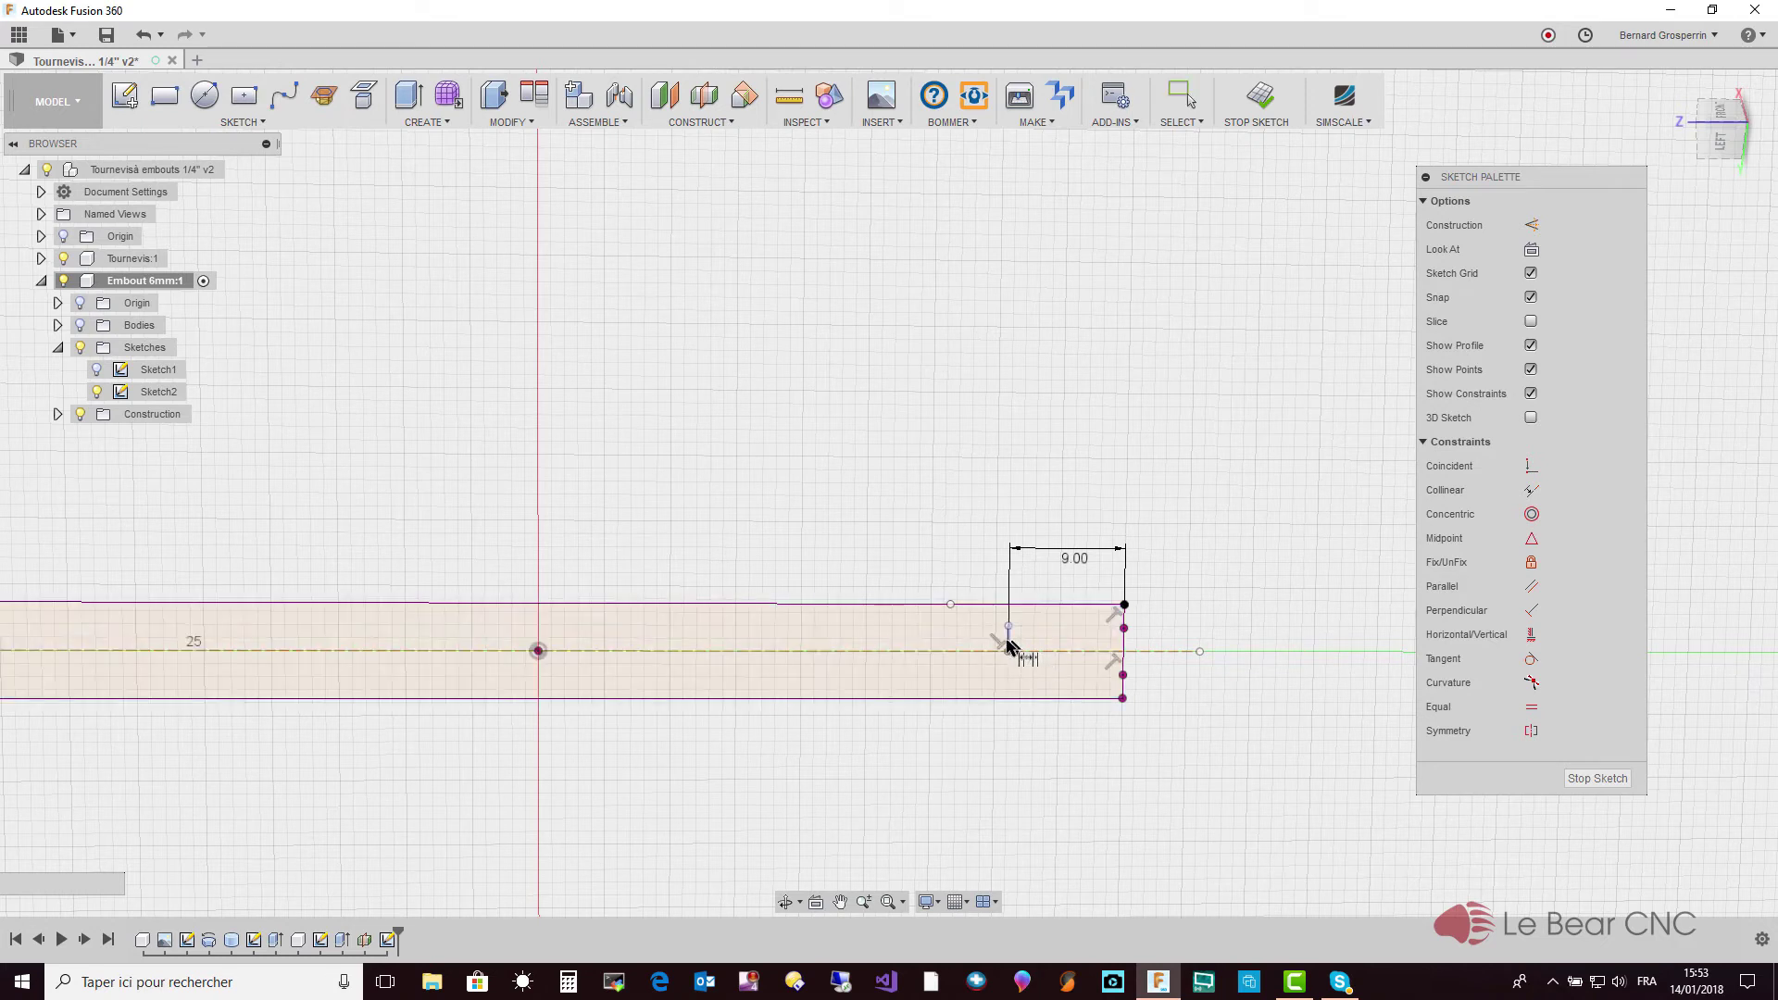
click(984, 642)
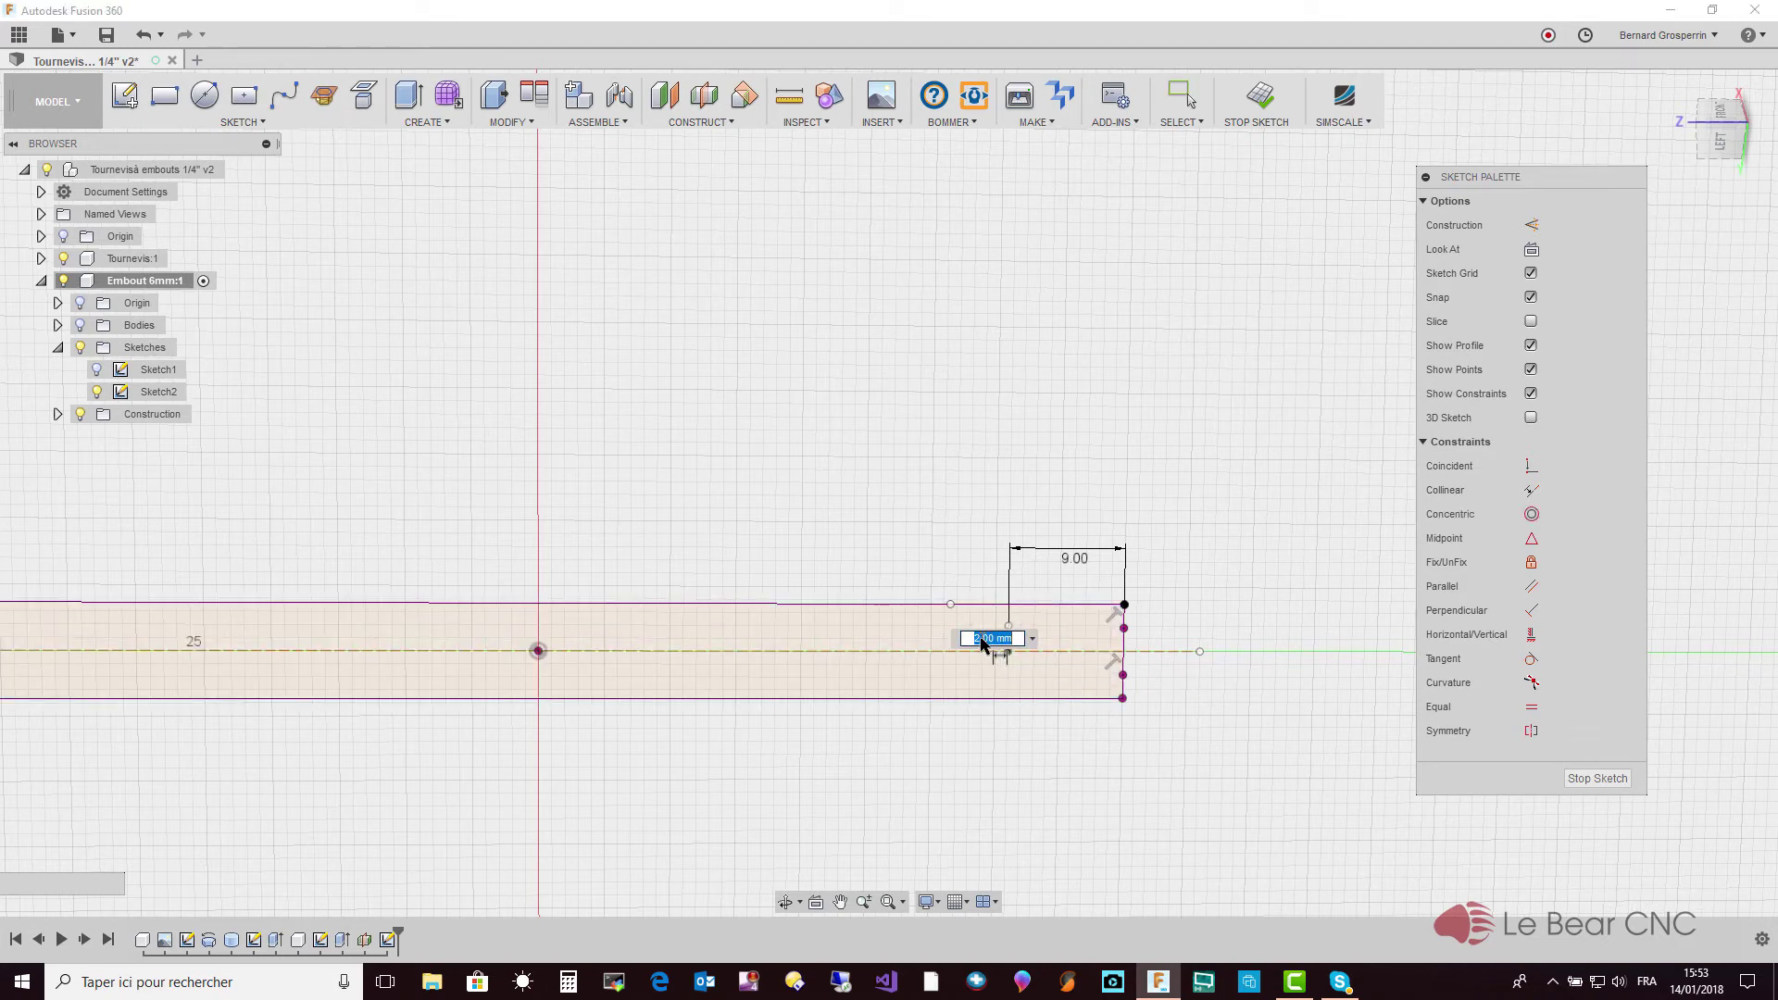
text(2.4)
key(Return)
scroll(984, 645, down, 4)
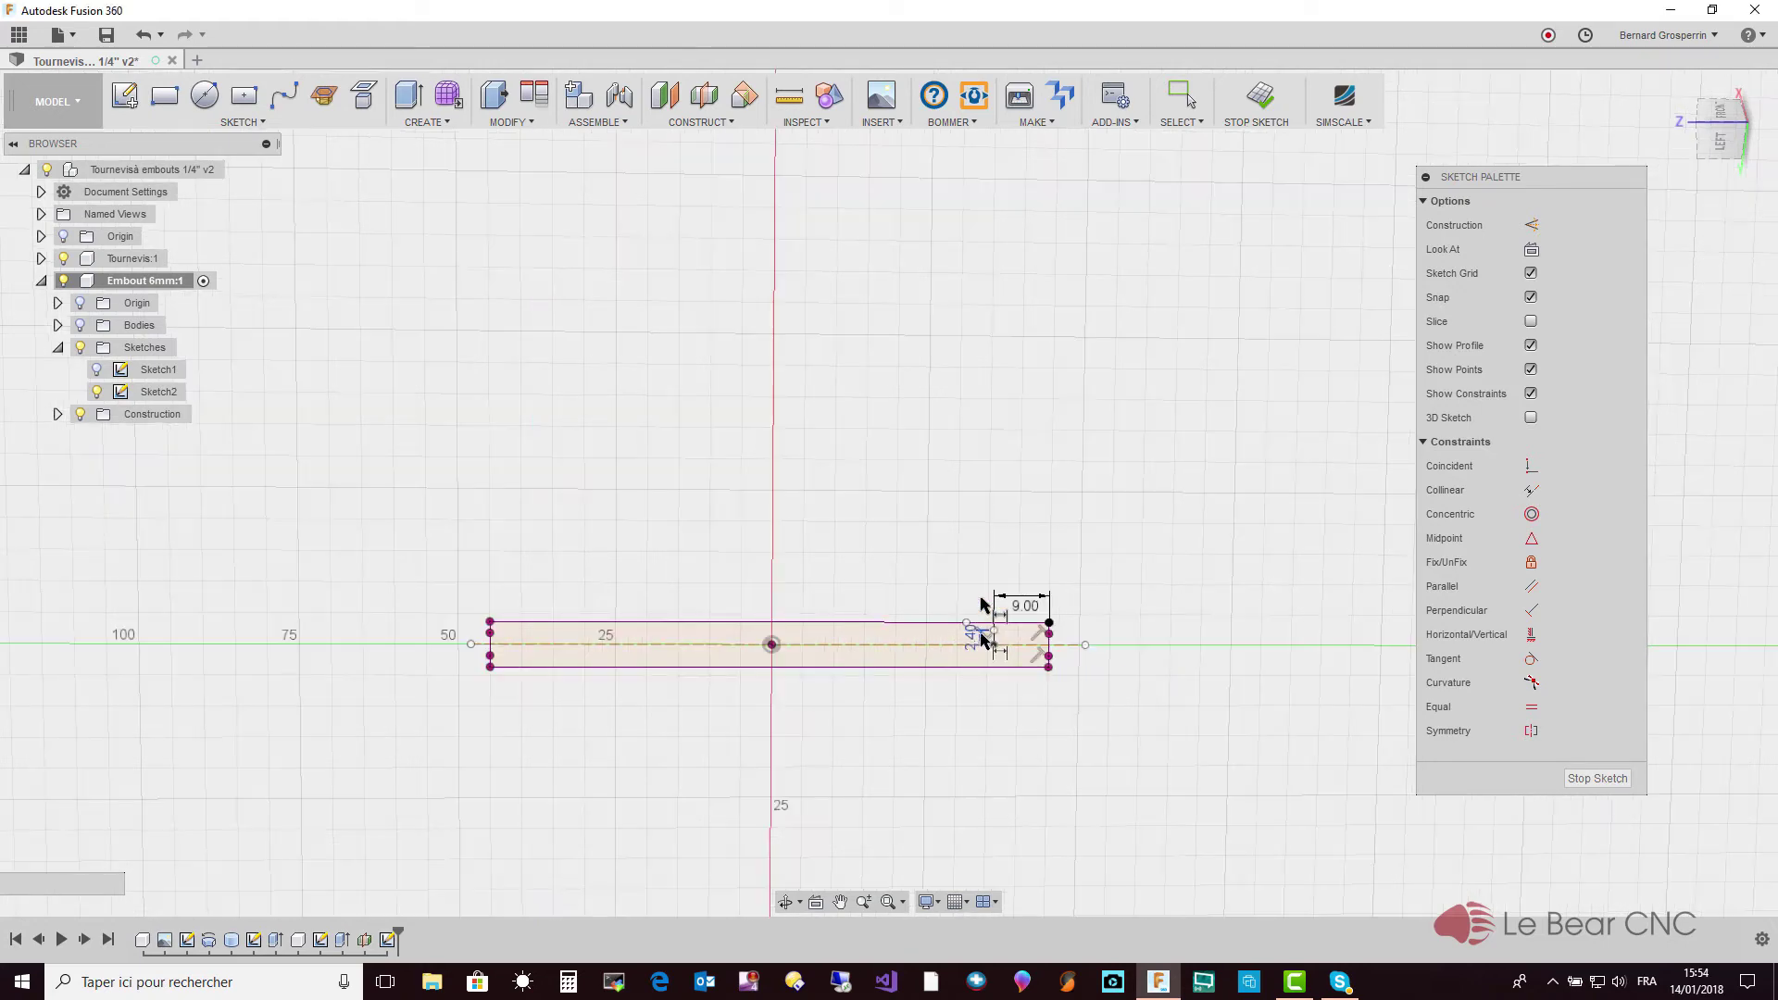
scroll(982, 528, up, 1)
scroll(981, 528, up, 2)
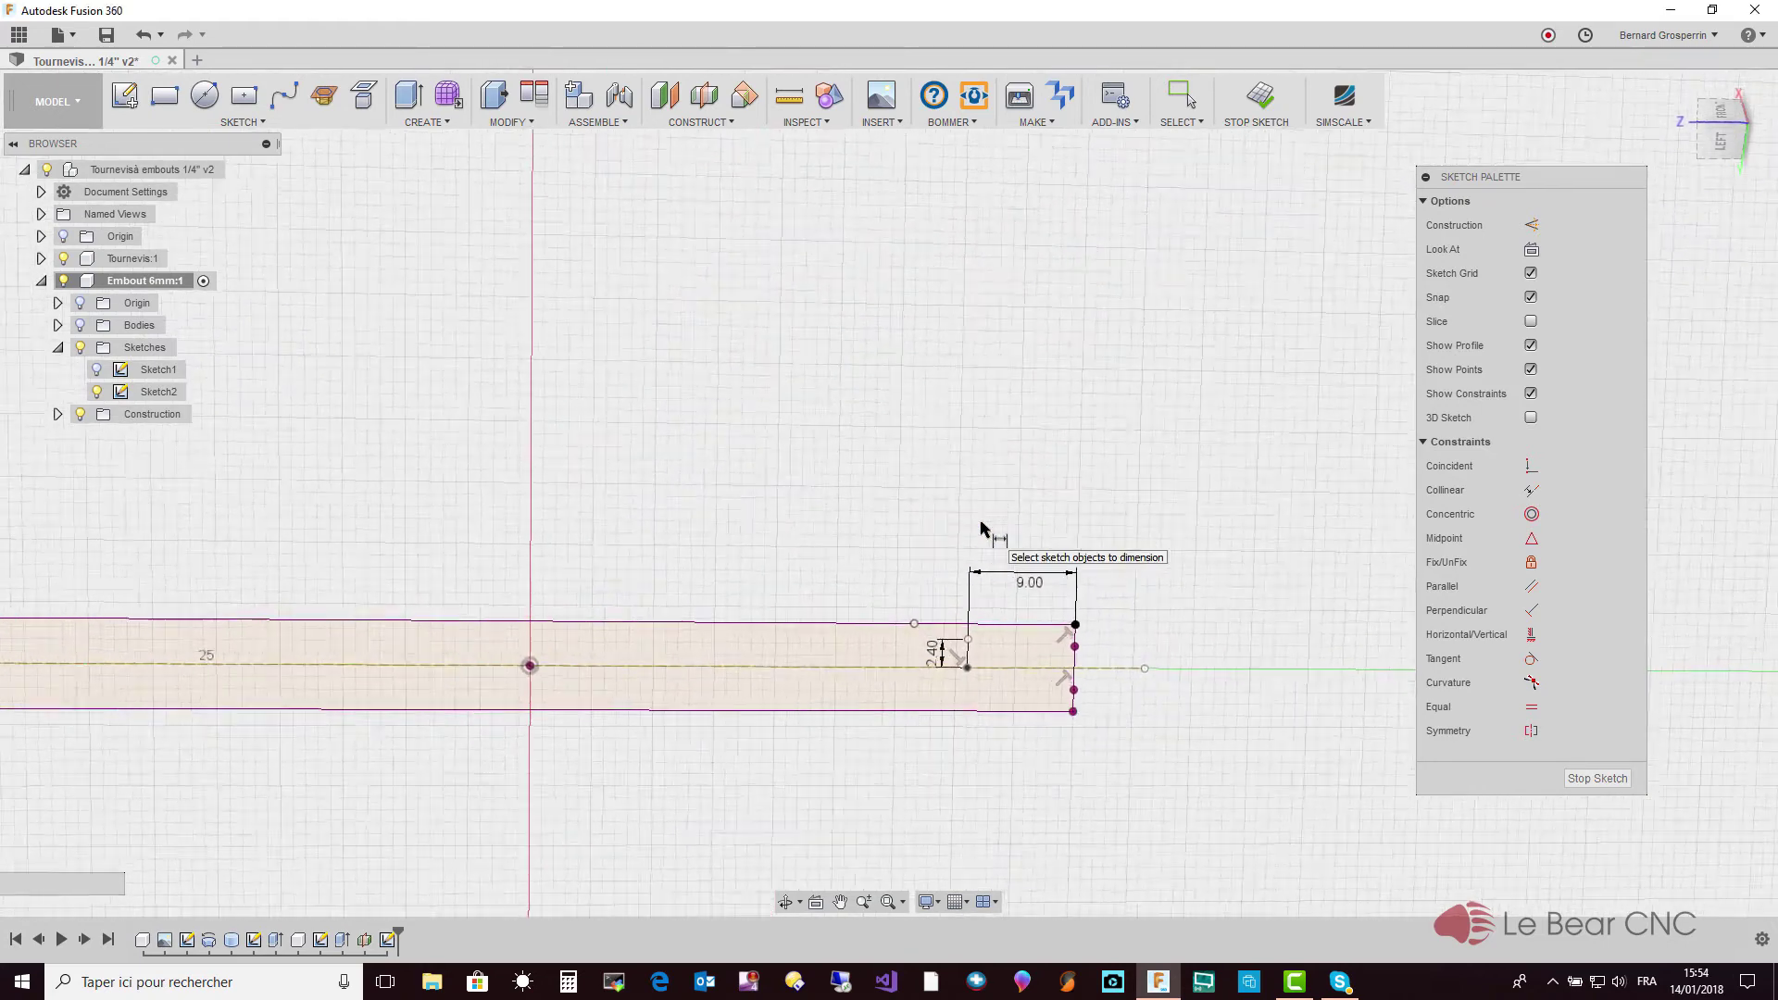
scroll(982, 528, up, 3)
scroll(982, 527, up, 3)
scroll(981, 528, up, 2)
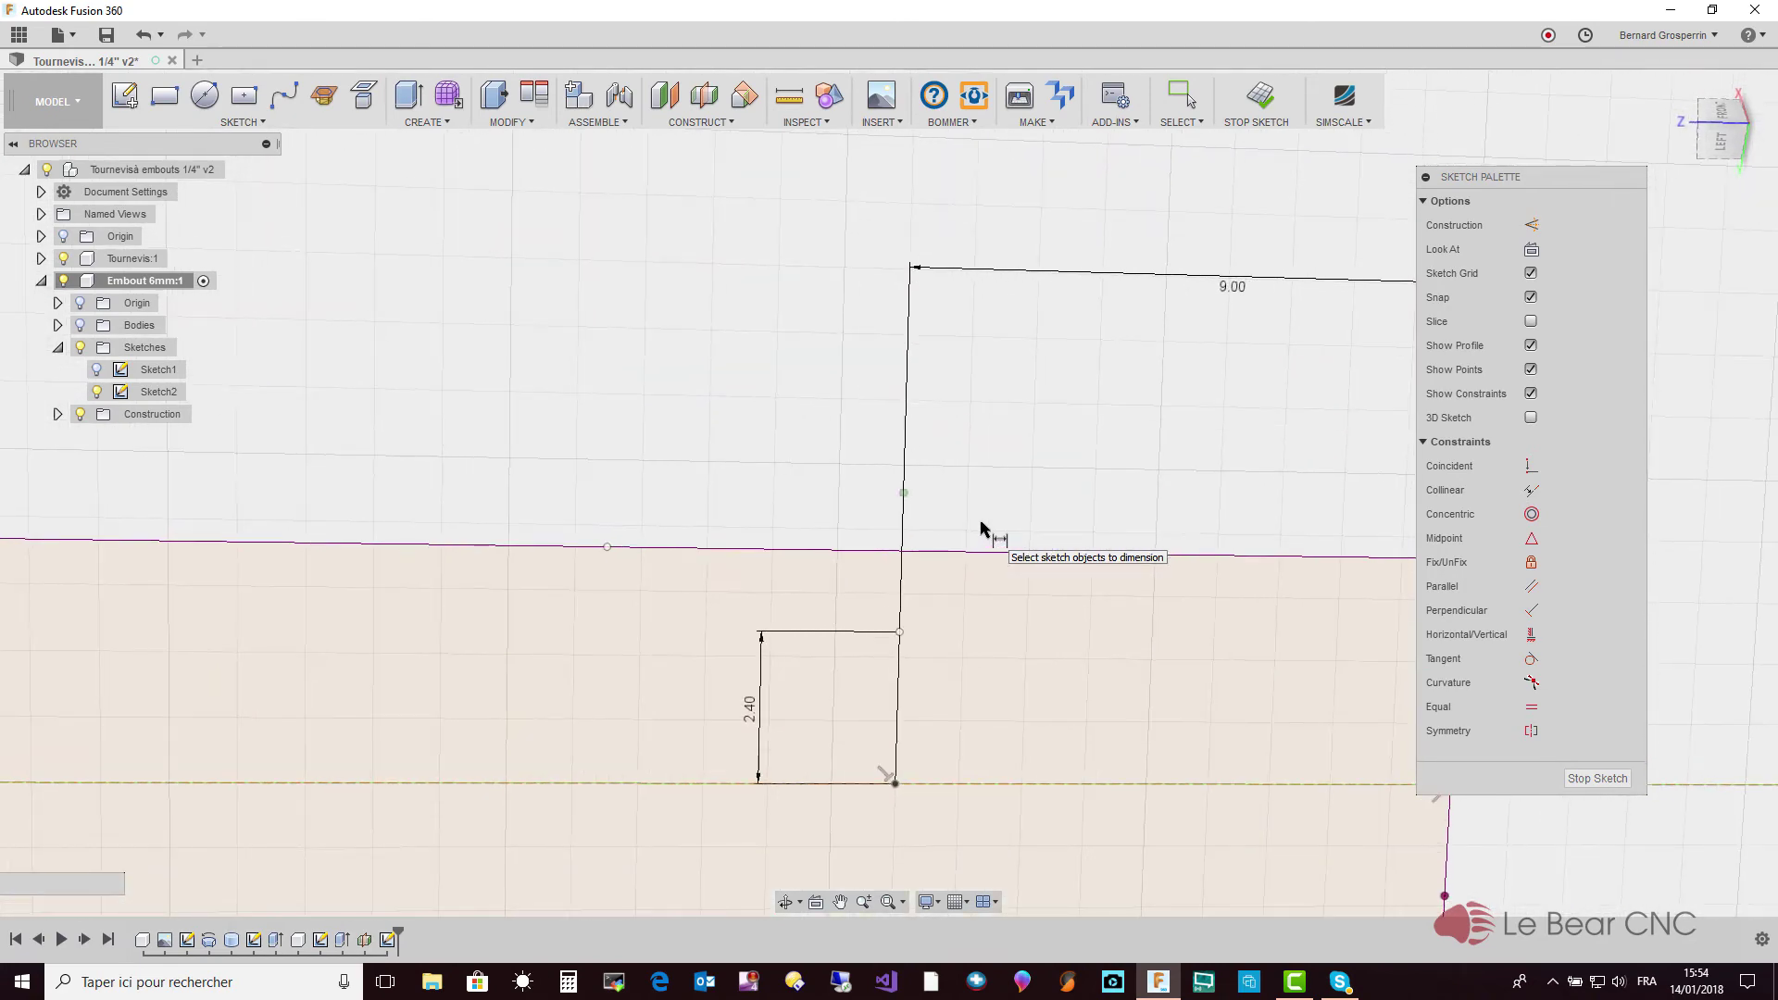
key(Escape)
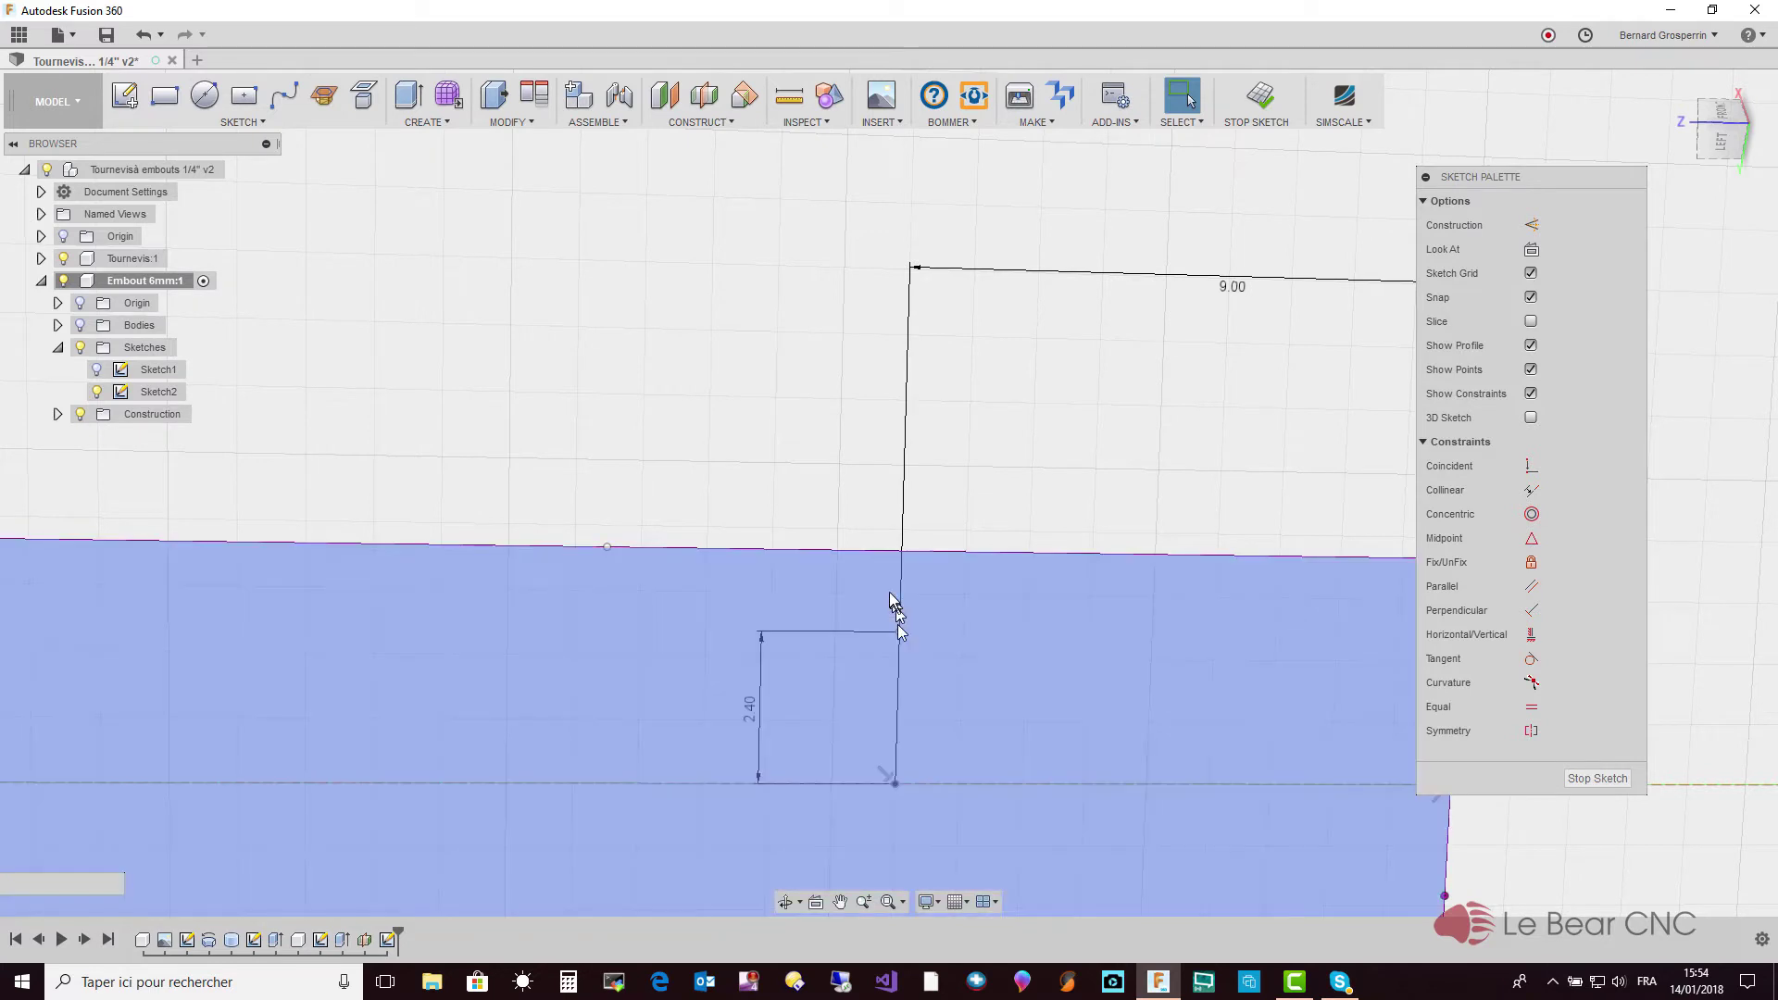
Draw a 2-point circle from the short line's top upward, straddling the bar's outer edge
click(241, 122)
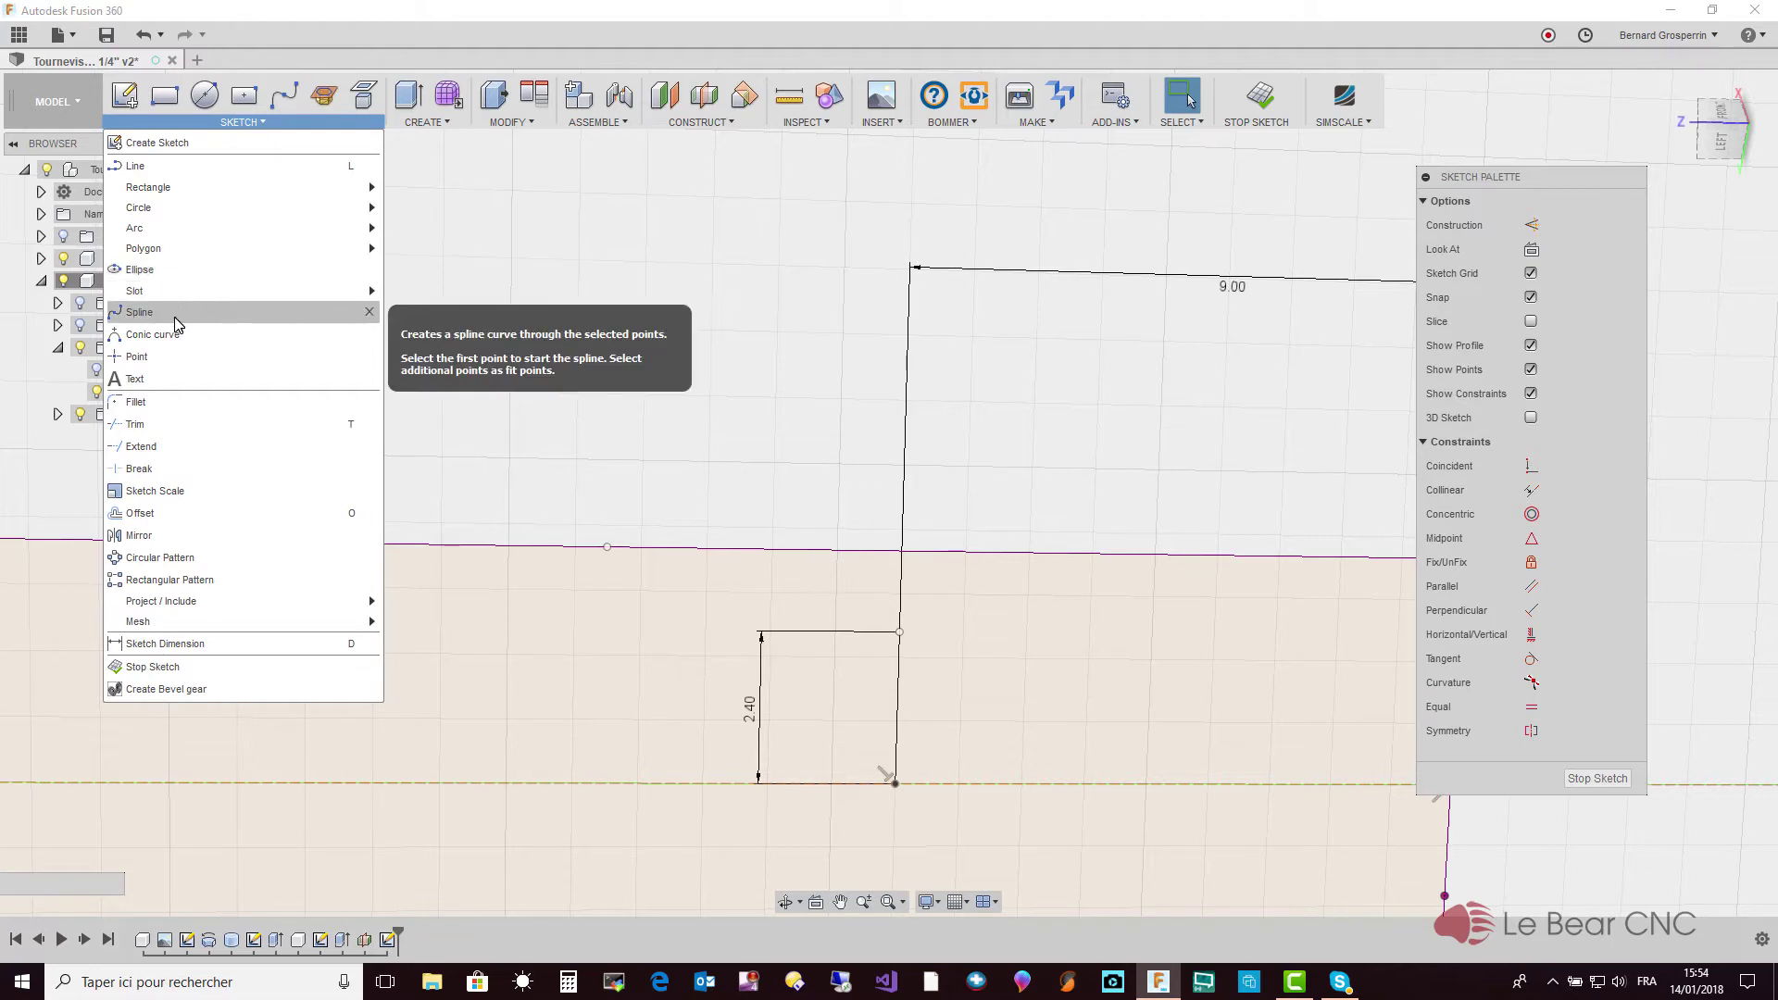
mouse_move(139, 206)
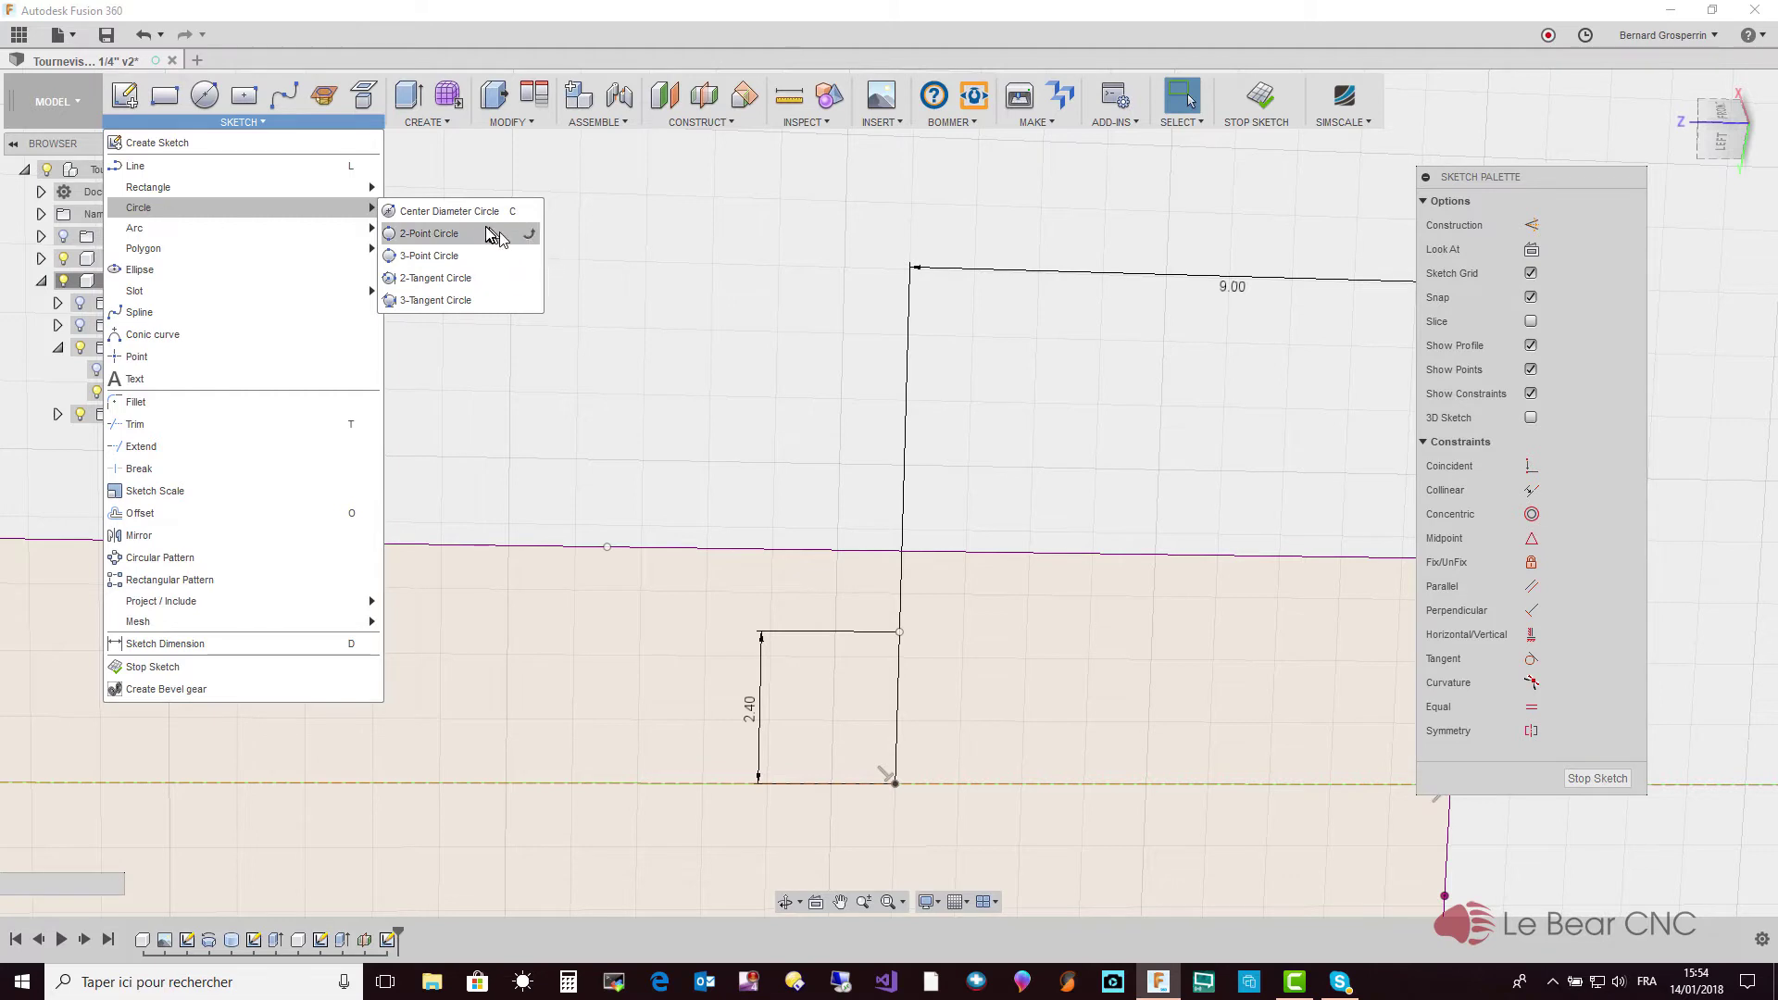
click(461, 242)
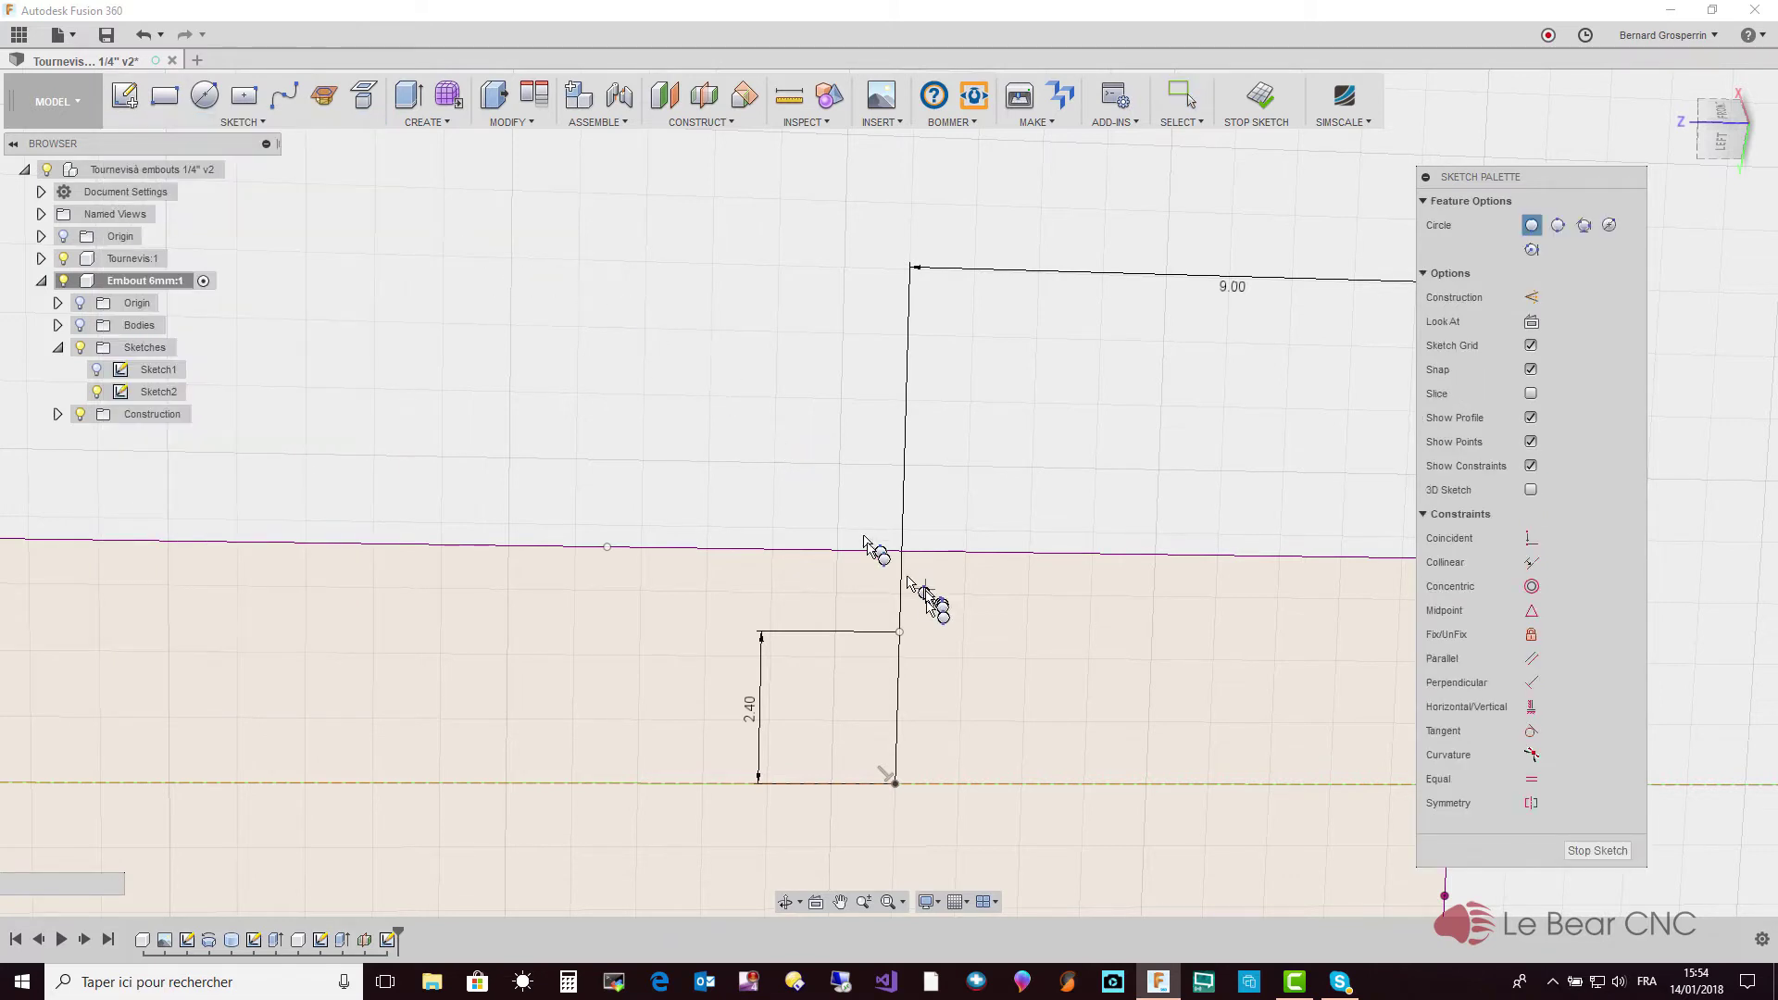
click(901, 633)
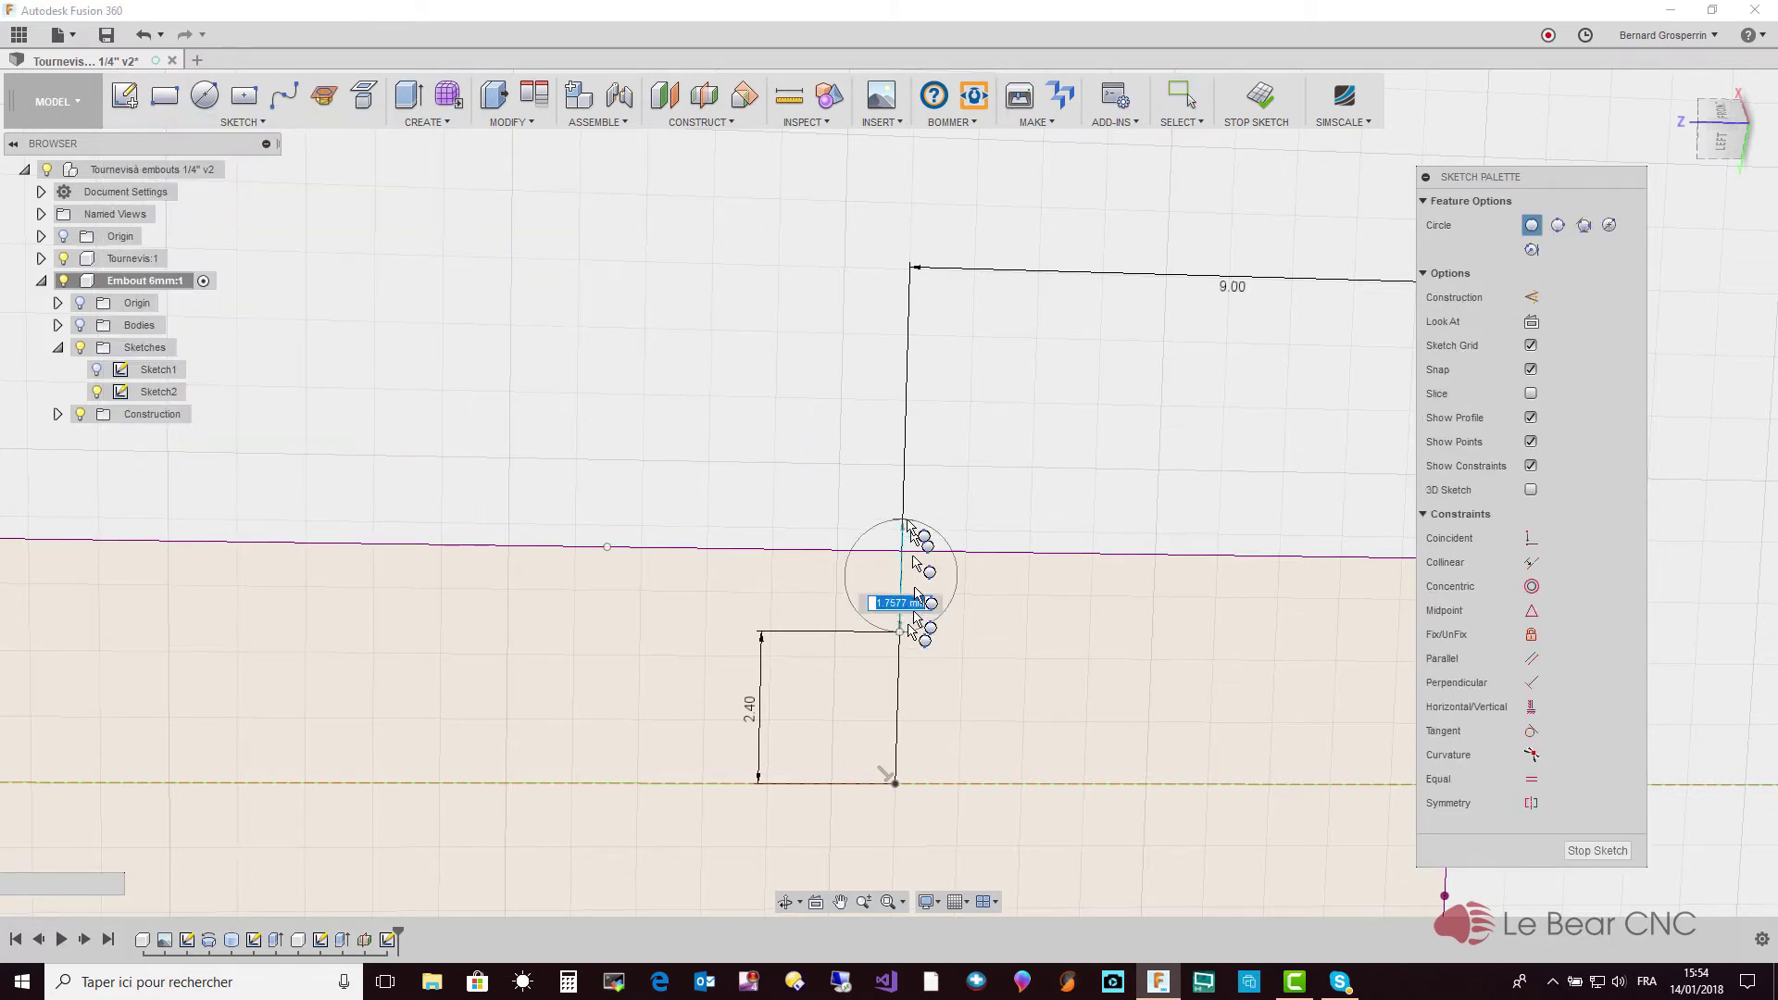
click(906, 402)
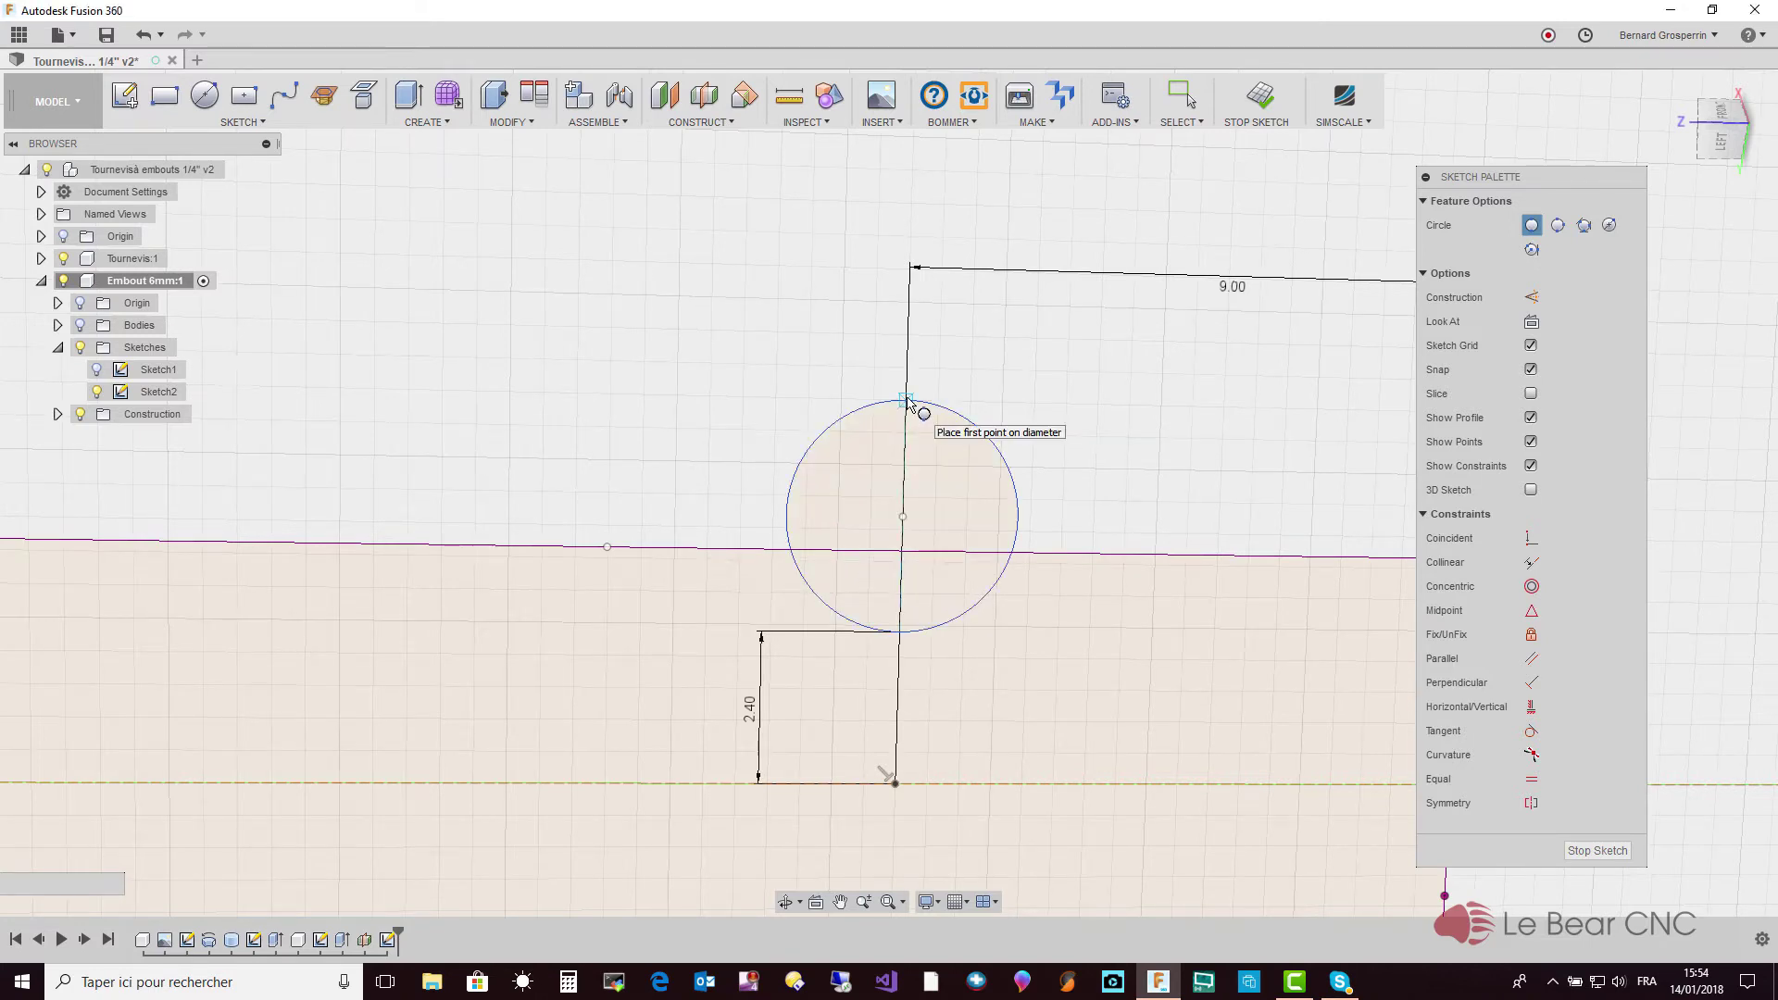
key(Escape)
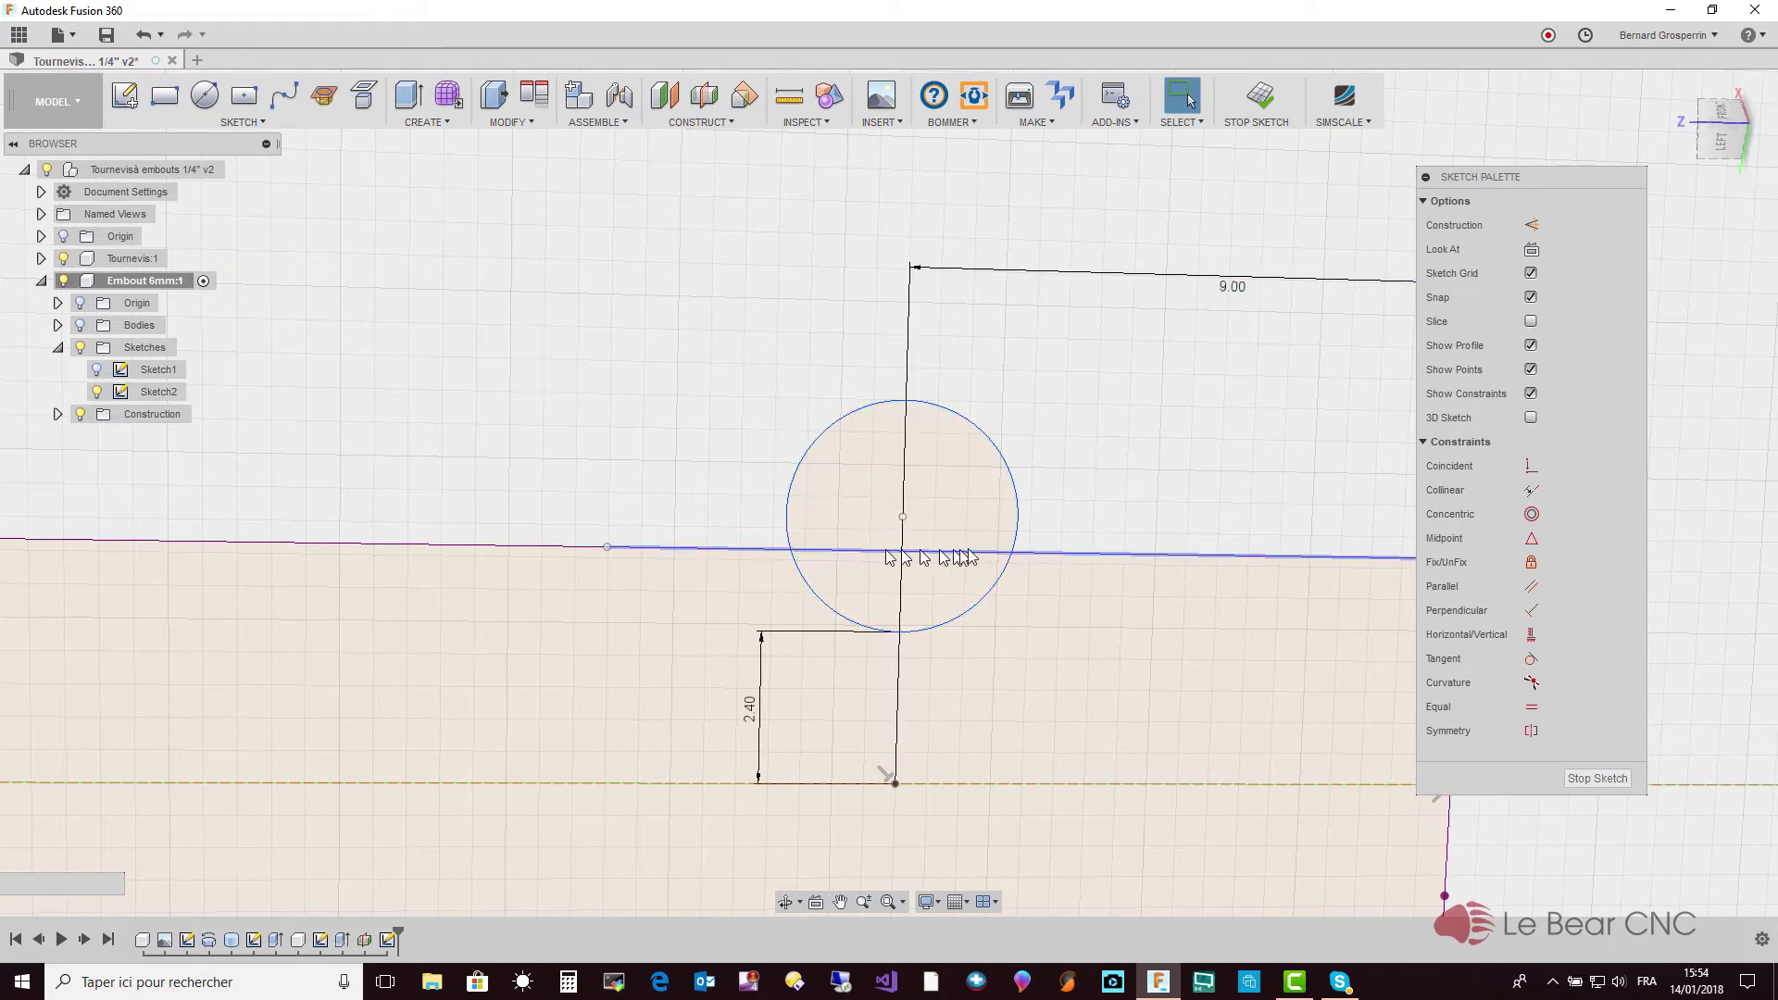
click(1019, 554)
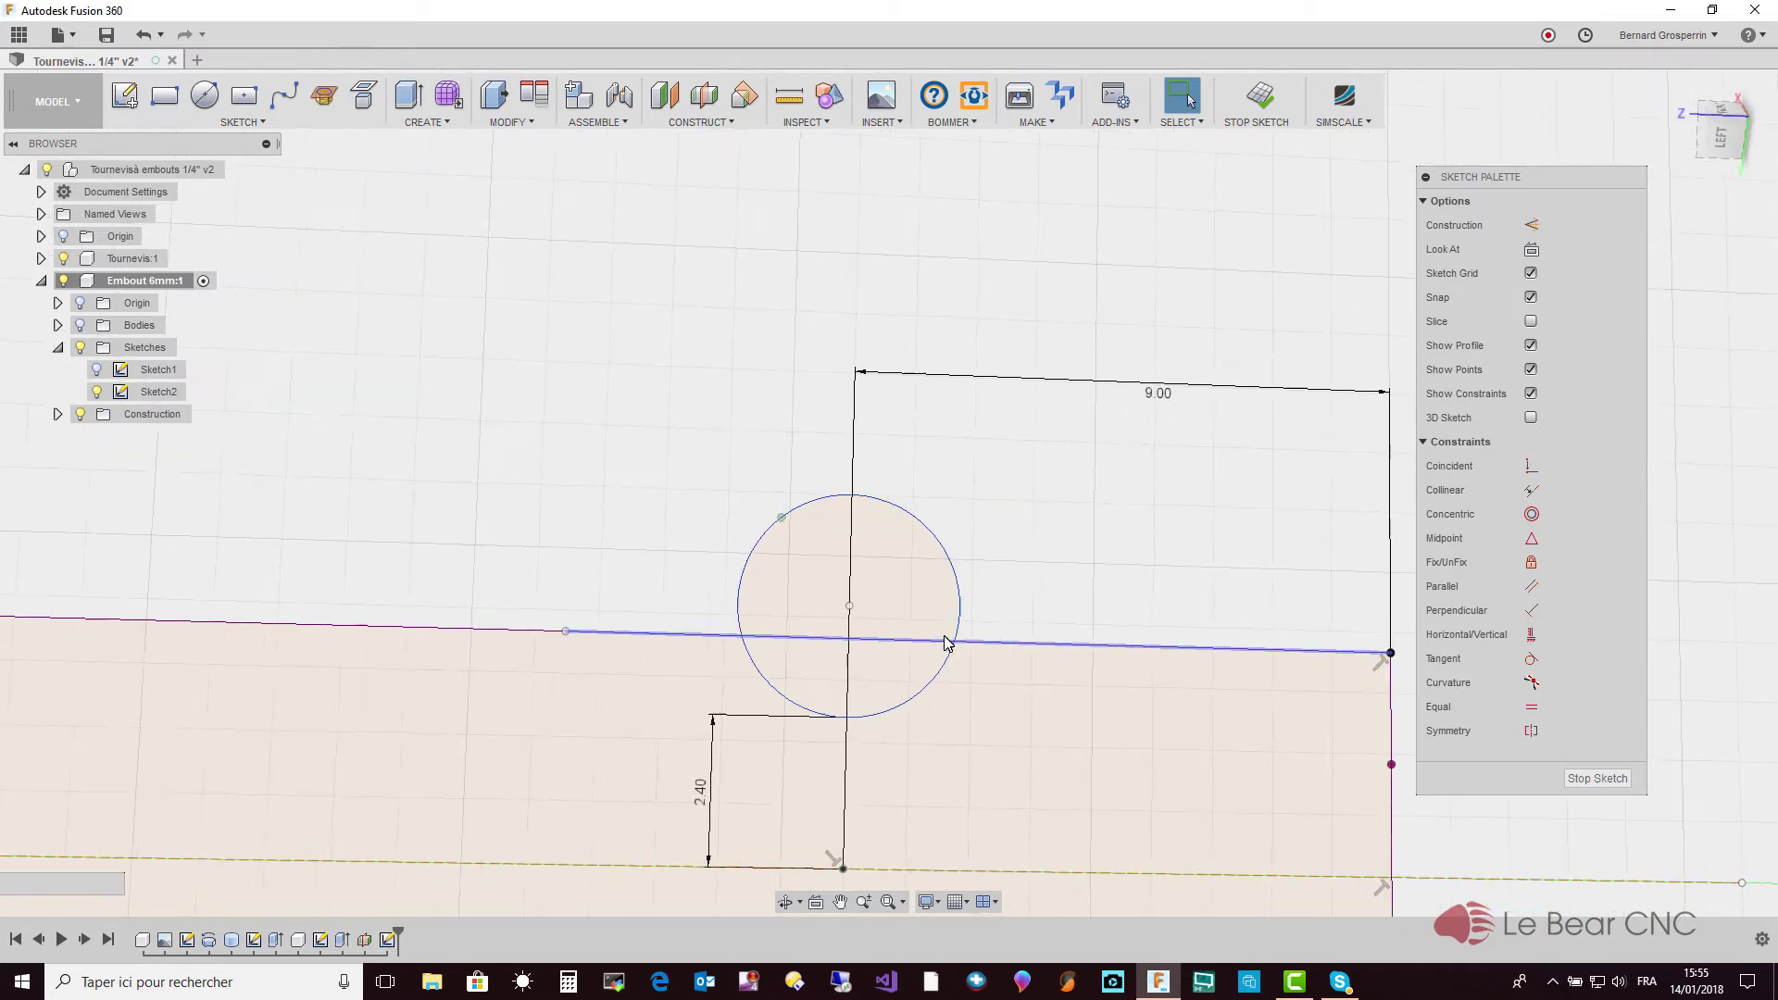
Place sketch points at both places where the circle crosses the horizontal edge
key(d)
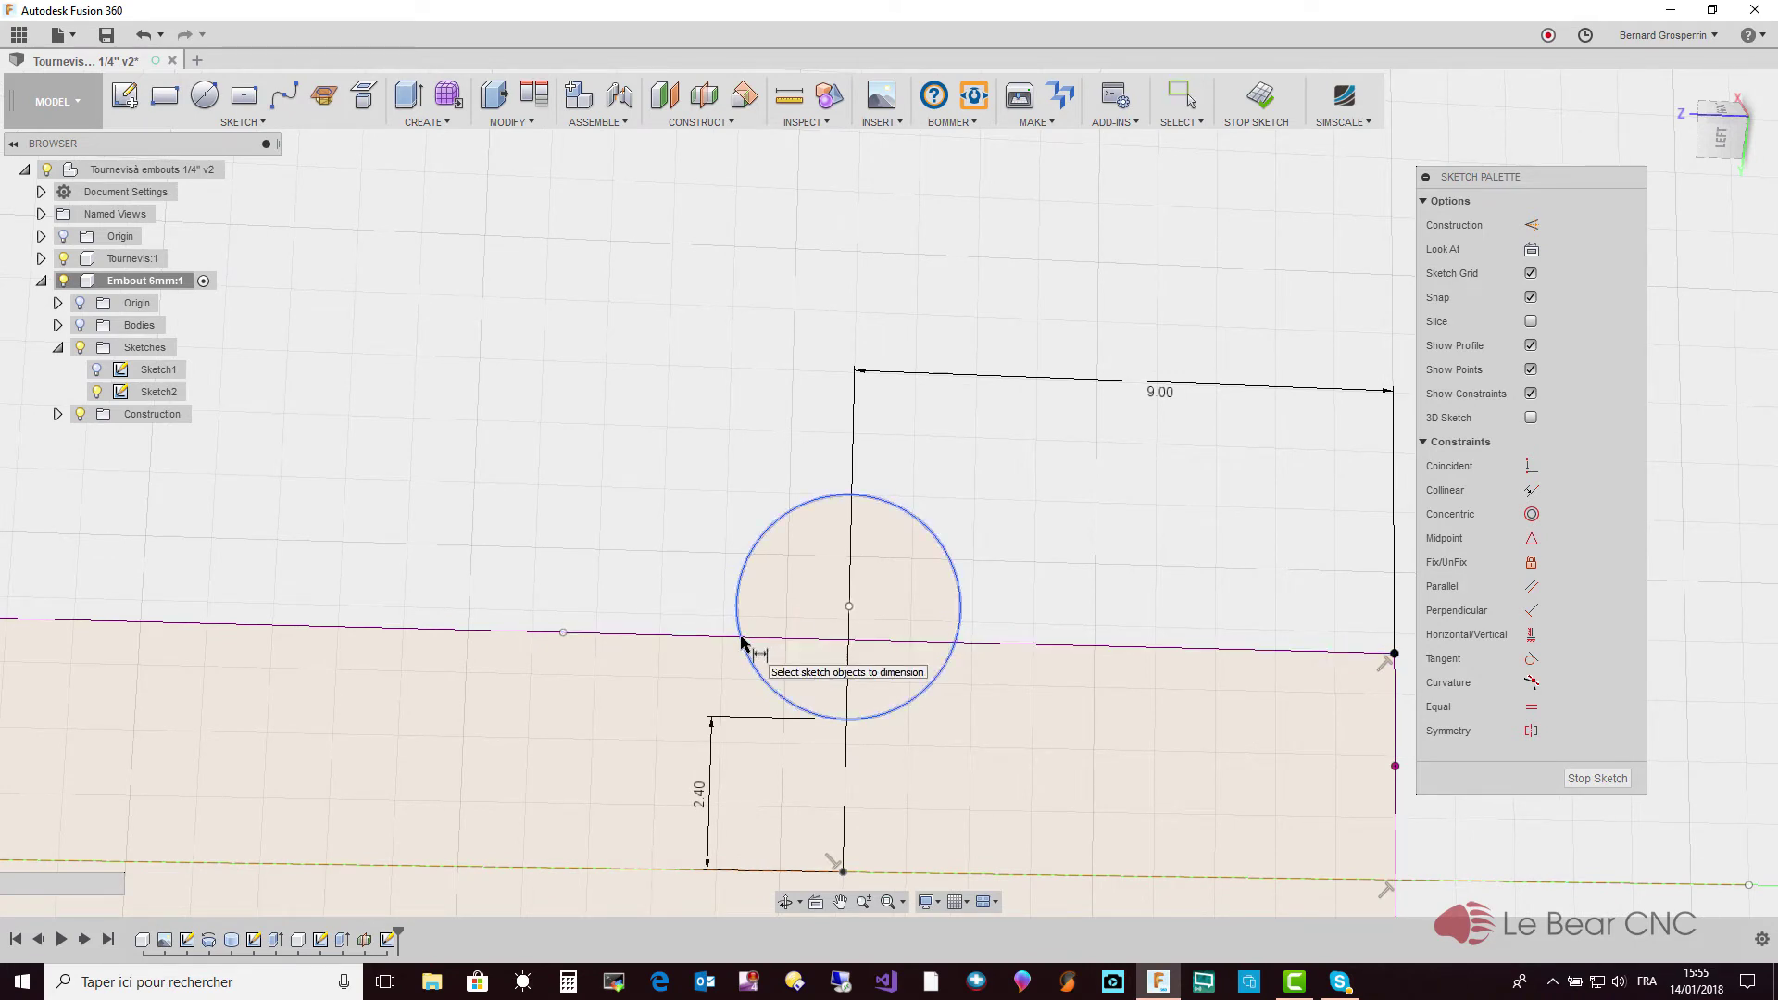
key(Escape)
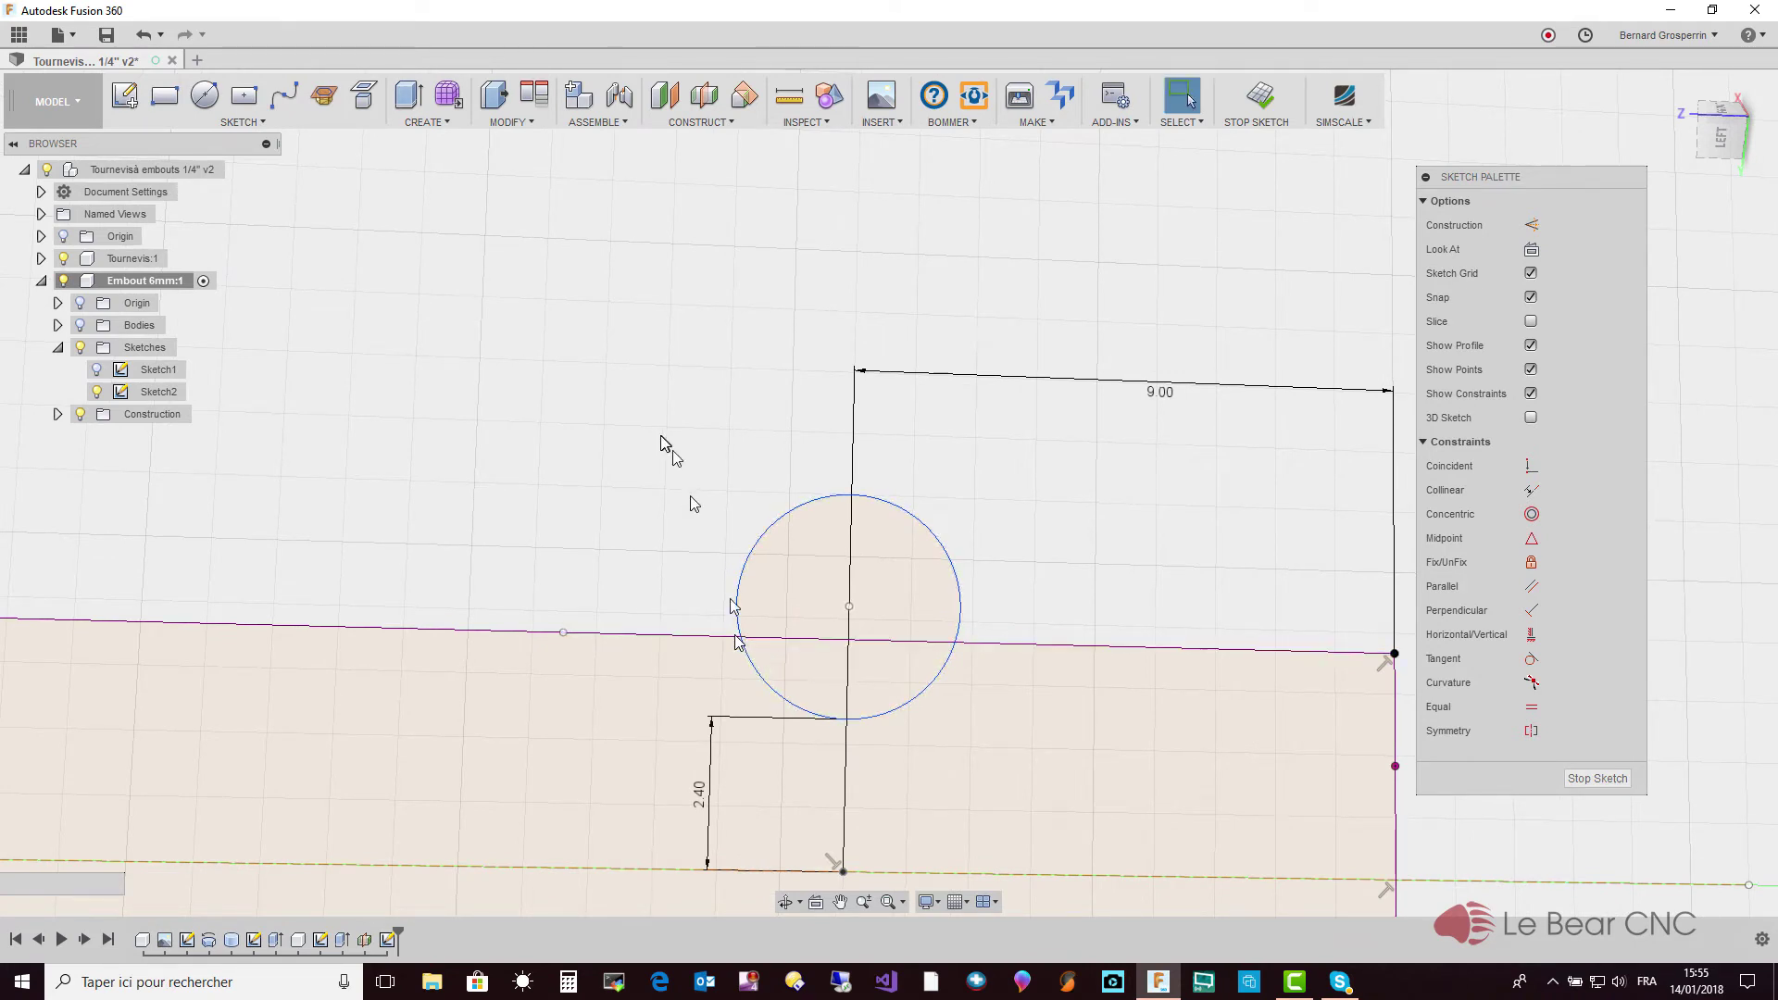
click(236, 121)
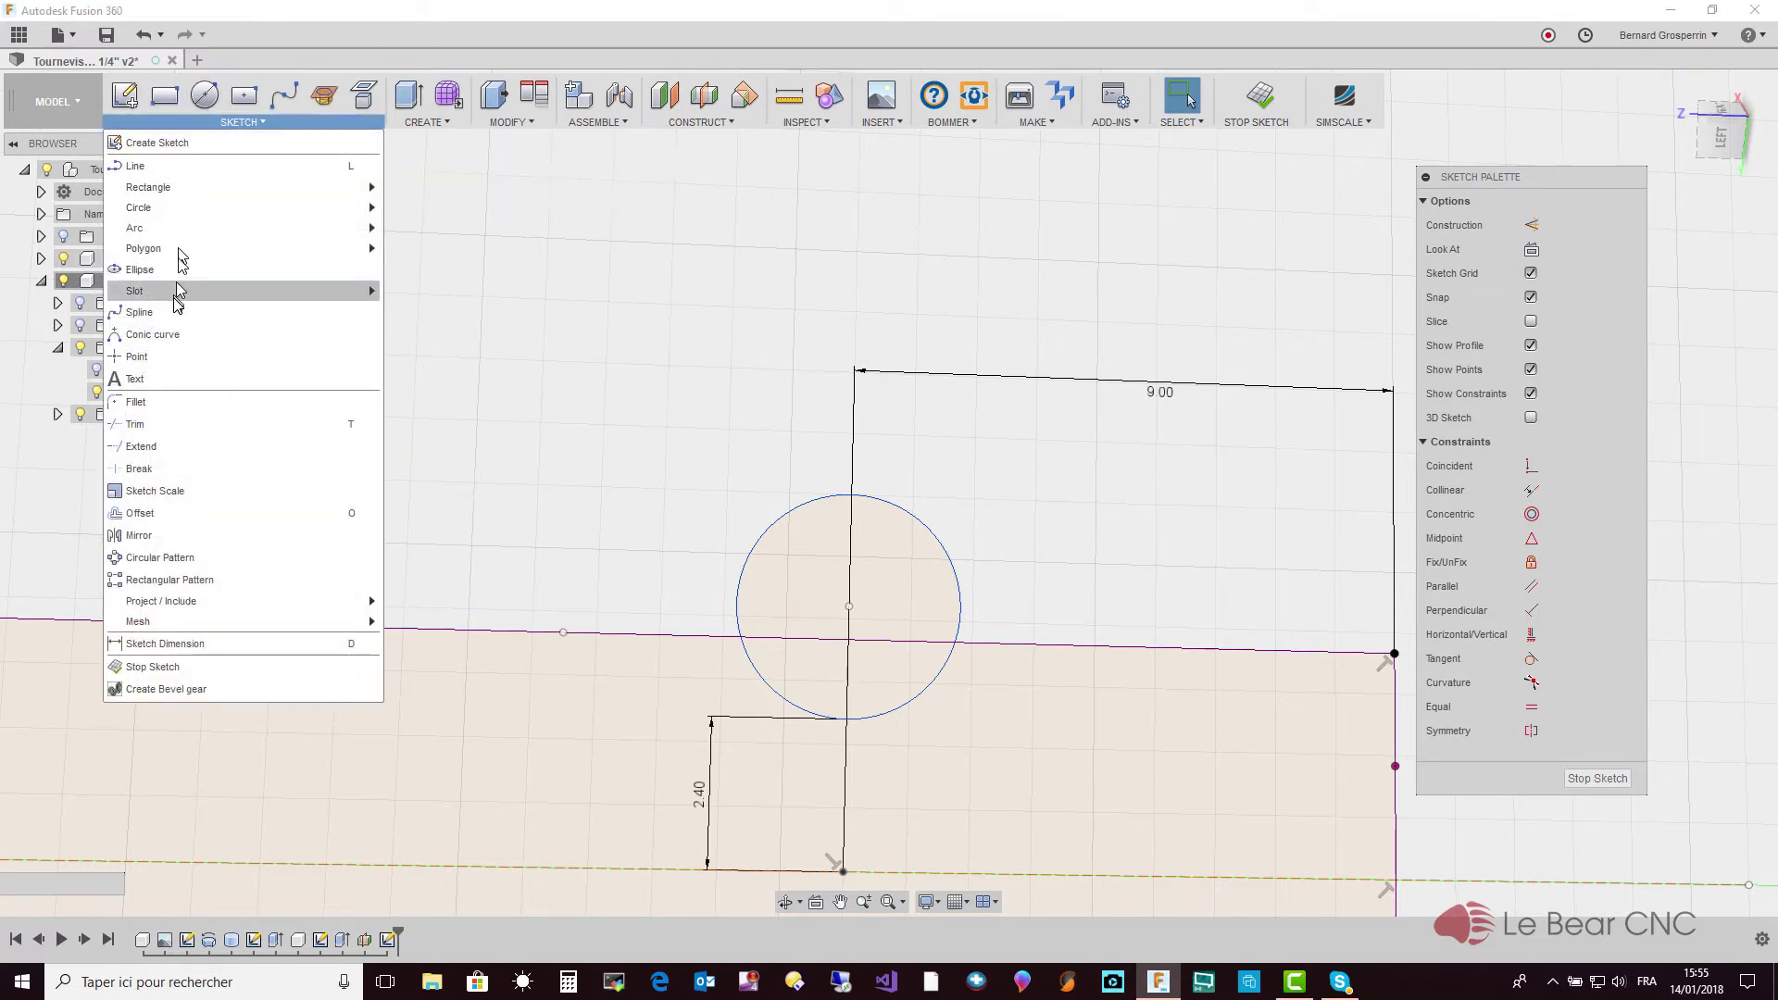
click(162, 368)
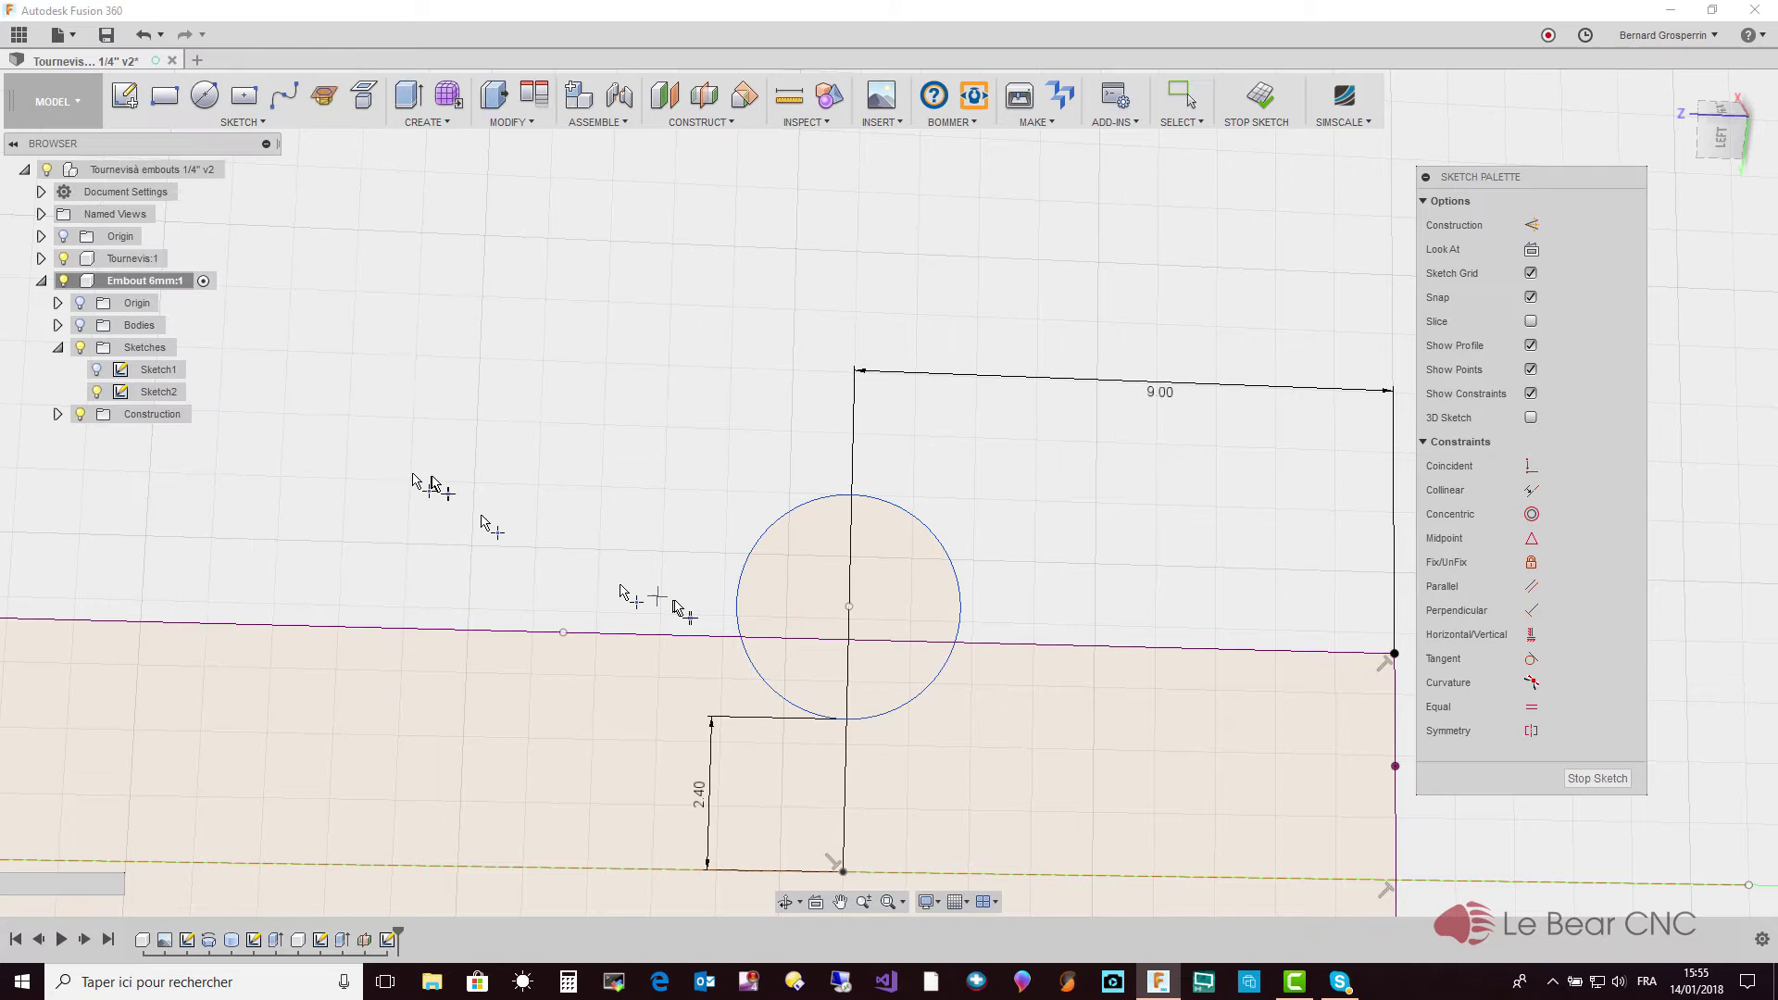
click(741, 637)
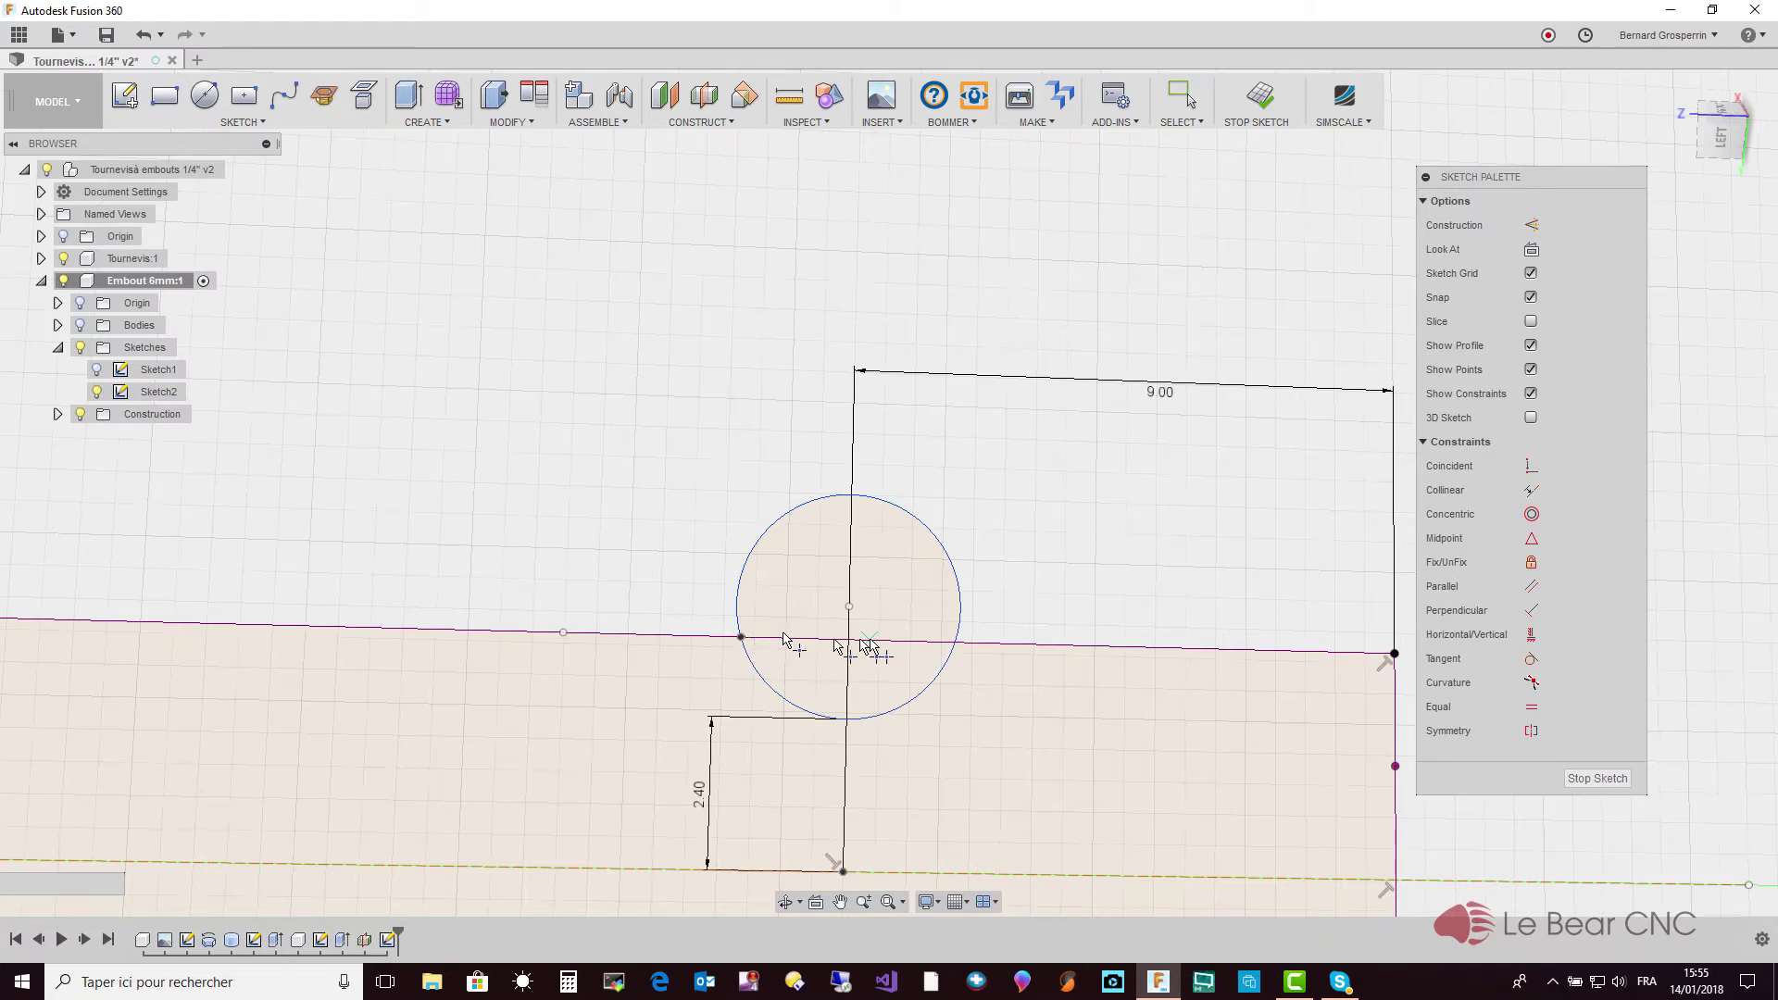
click(954, 642)
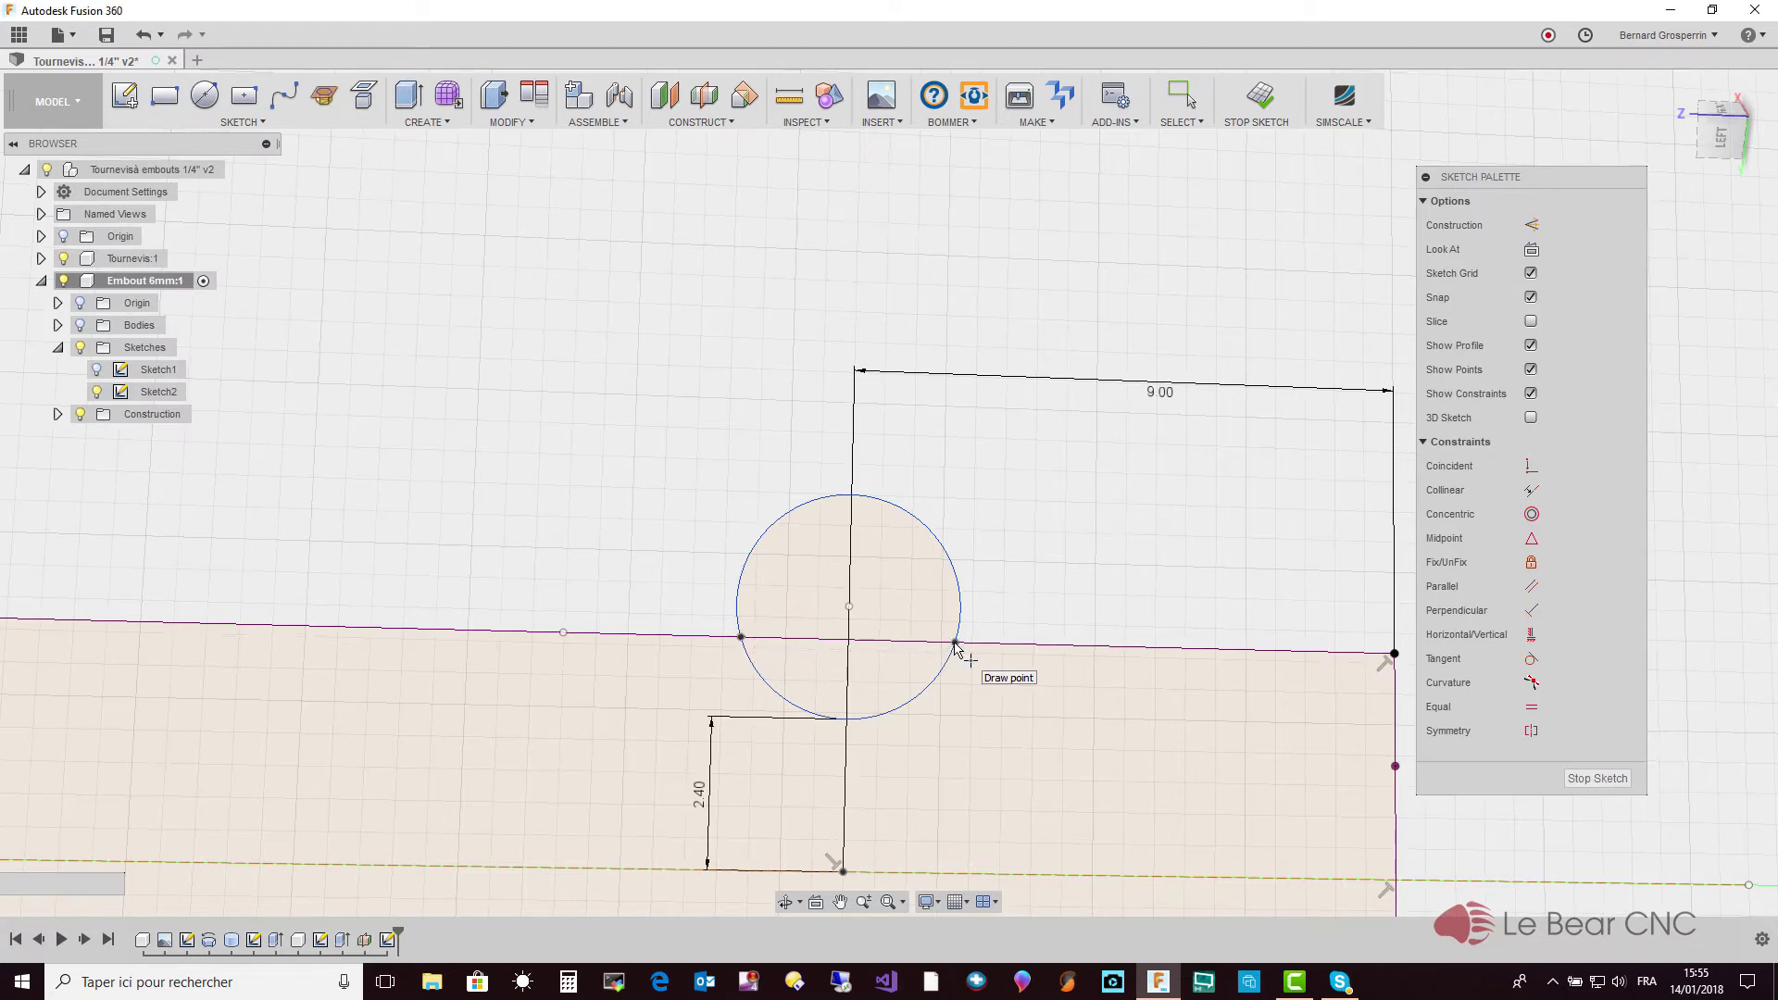
key(Escape)
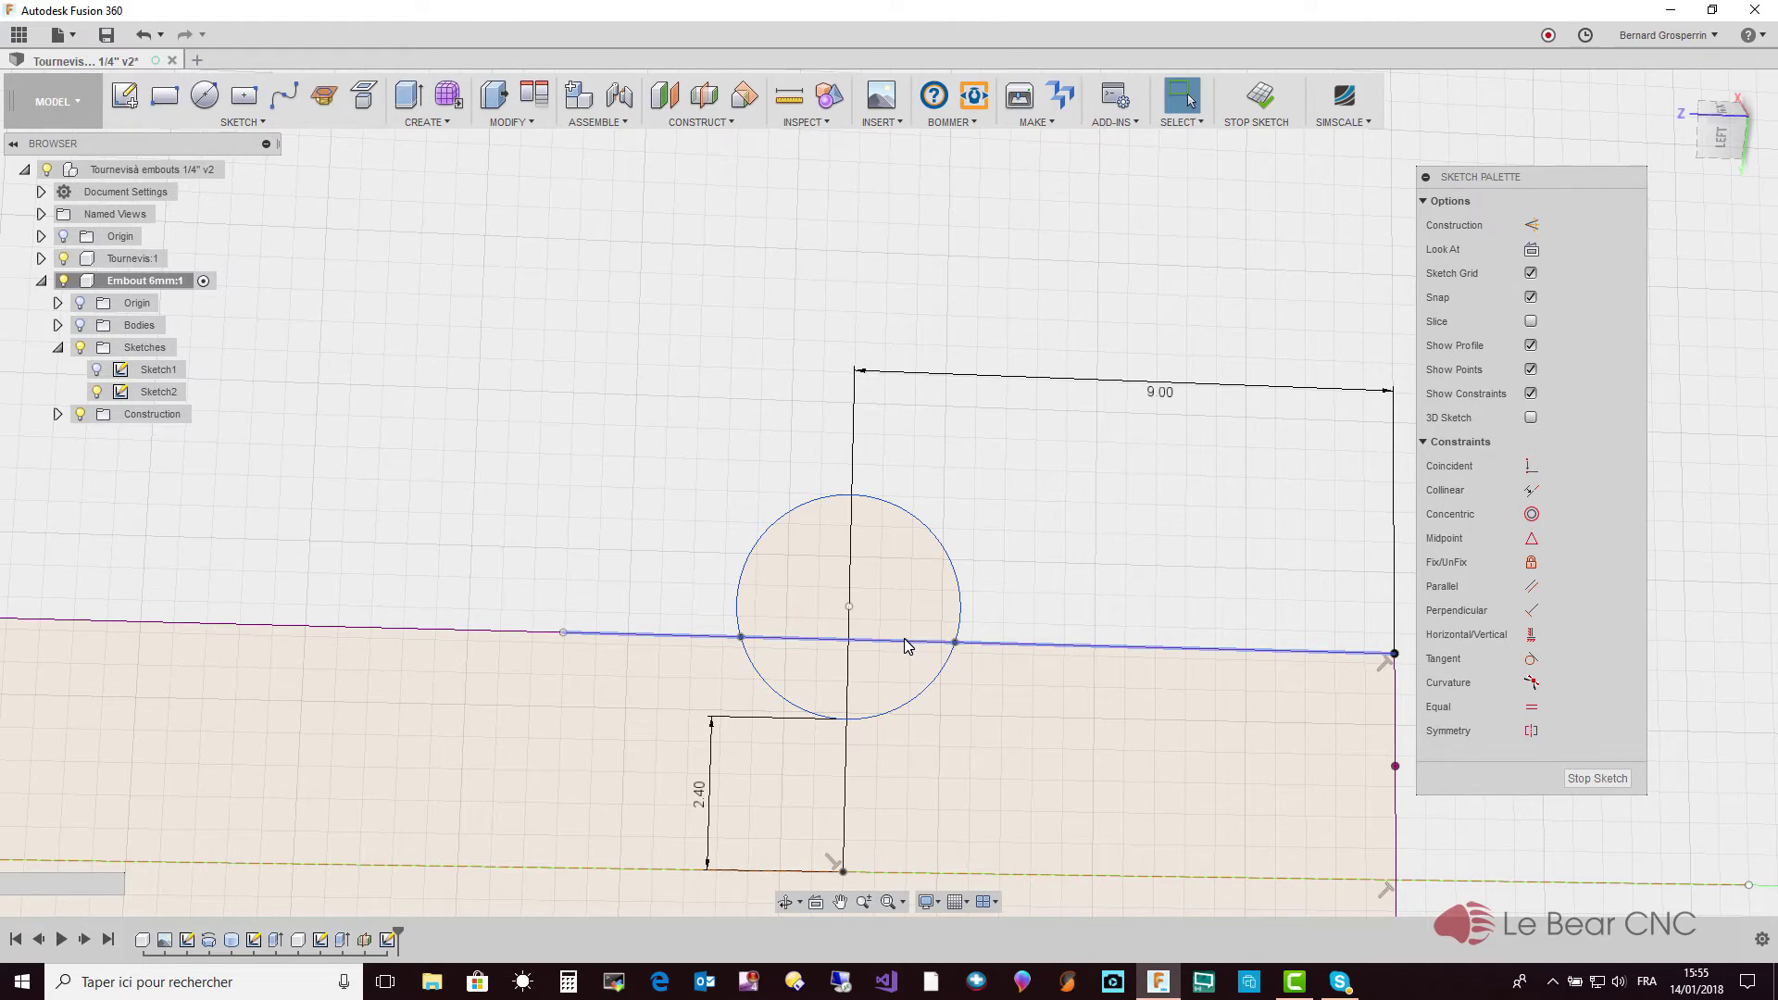
Dimension the distance between the two crossing points to 4.00 mm
key(d)
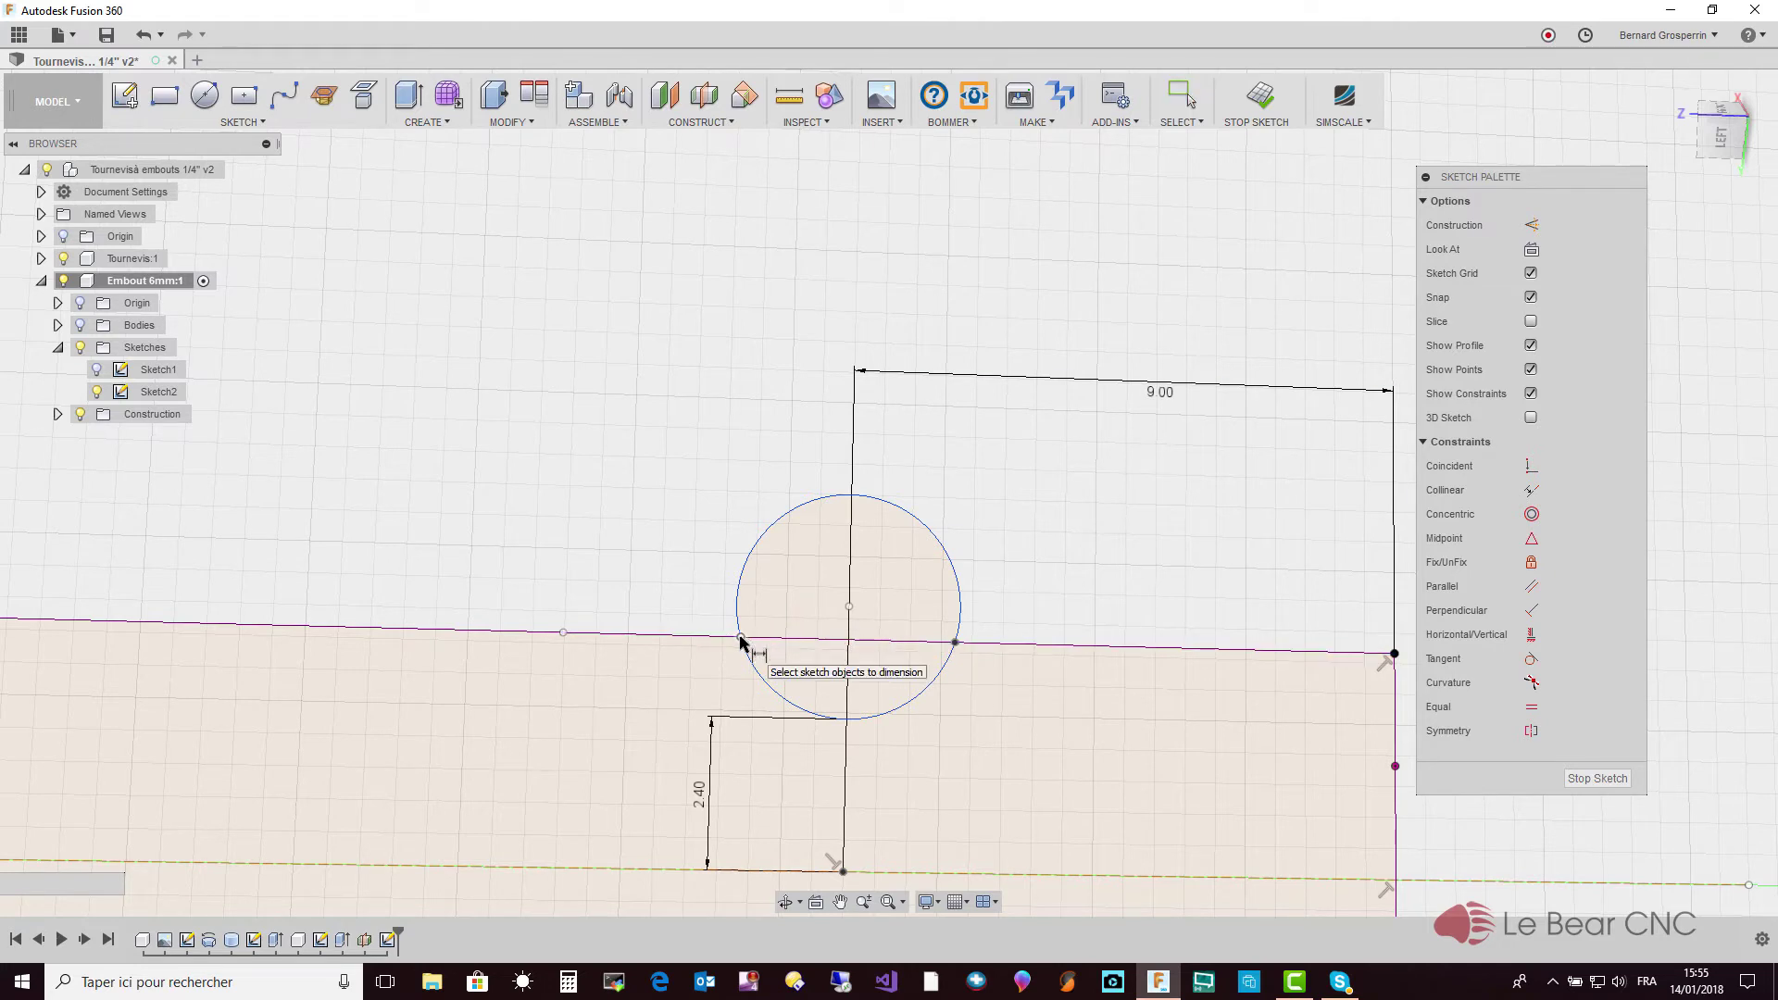
click(741, 637)
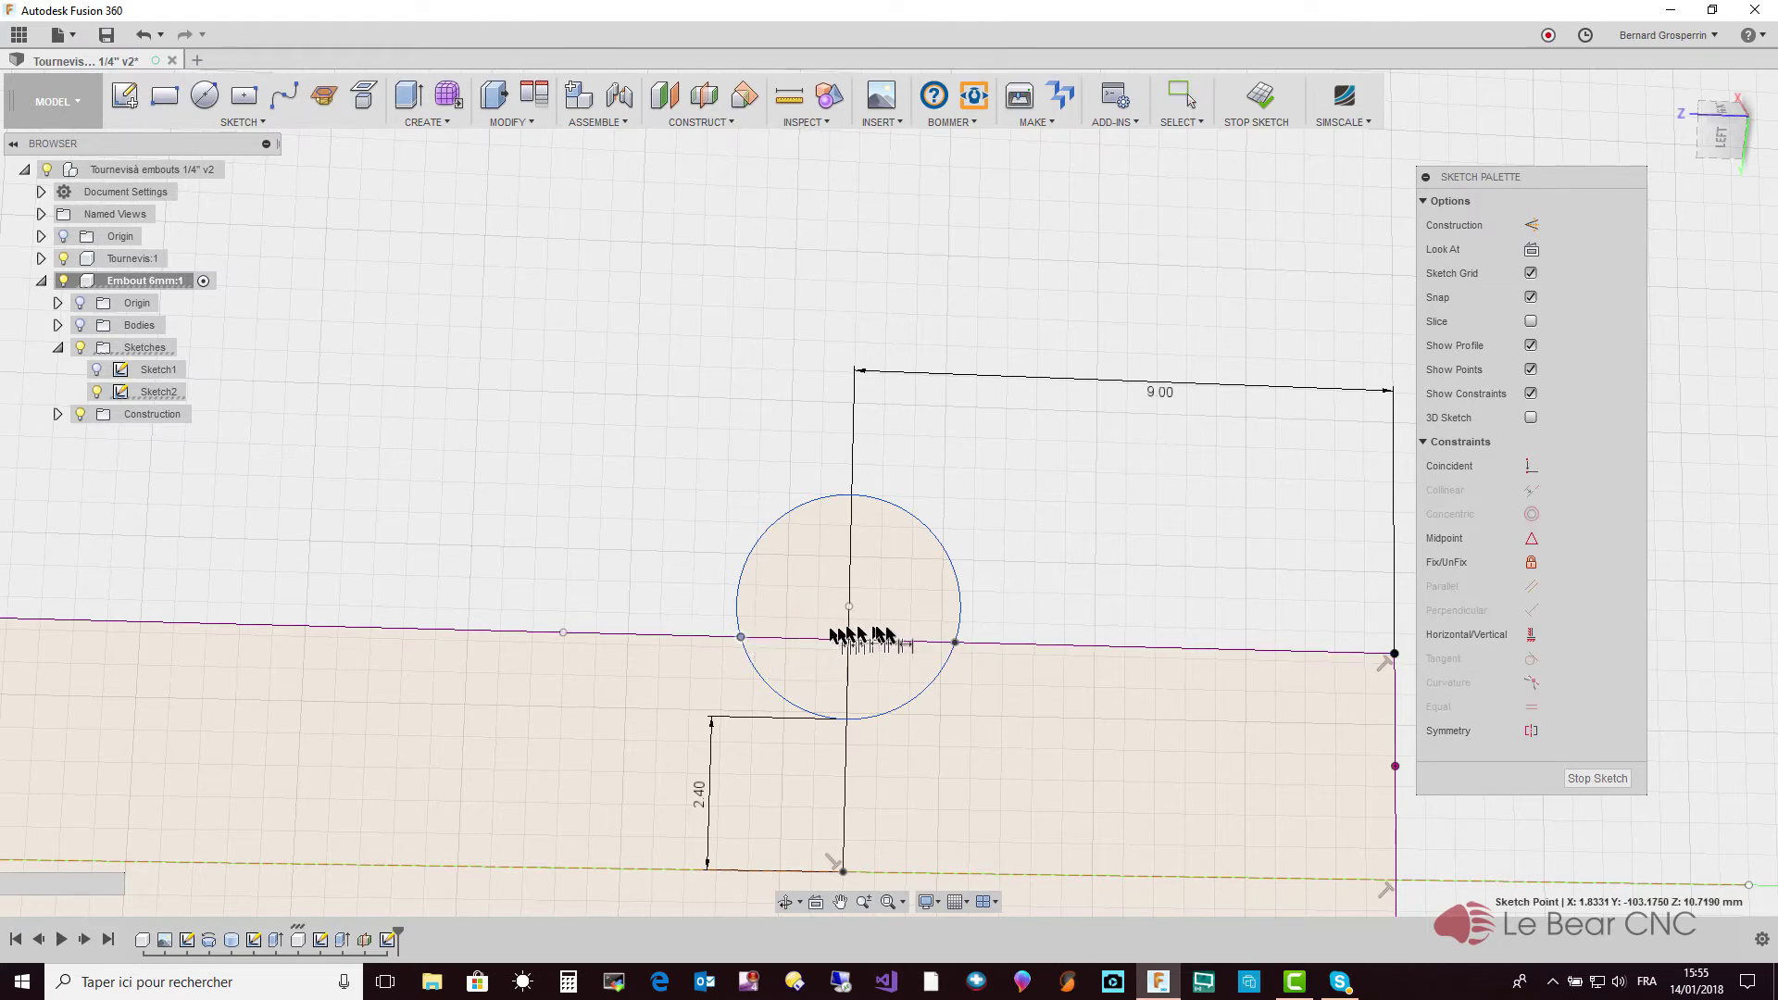
click(955, 642)
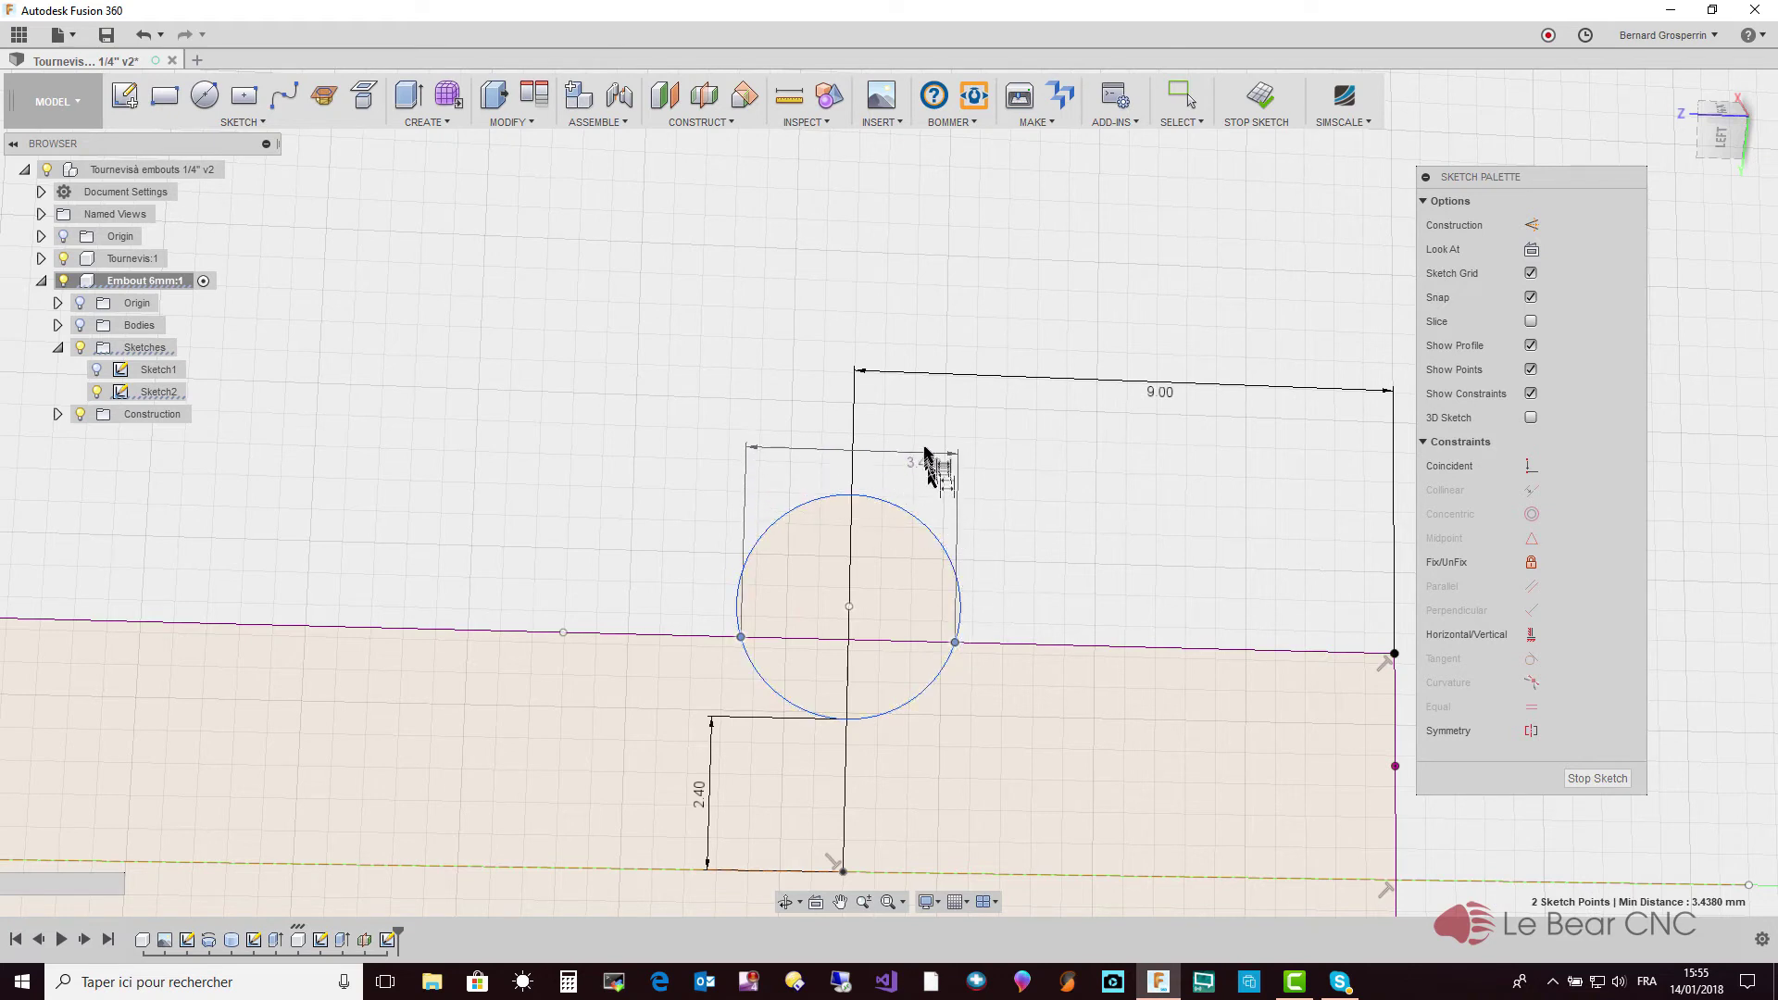
click(926, 451)
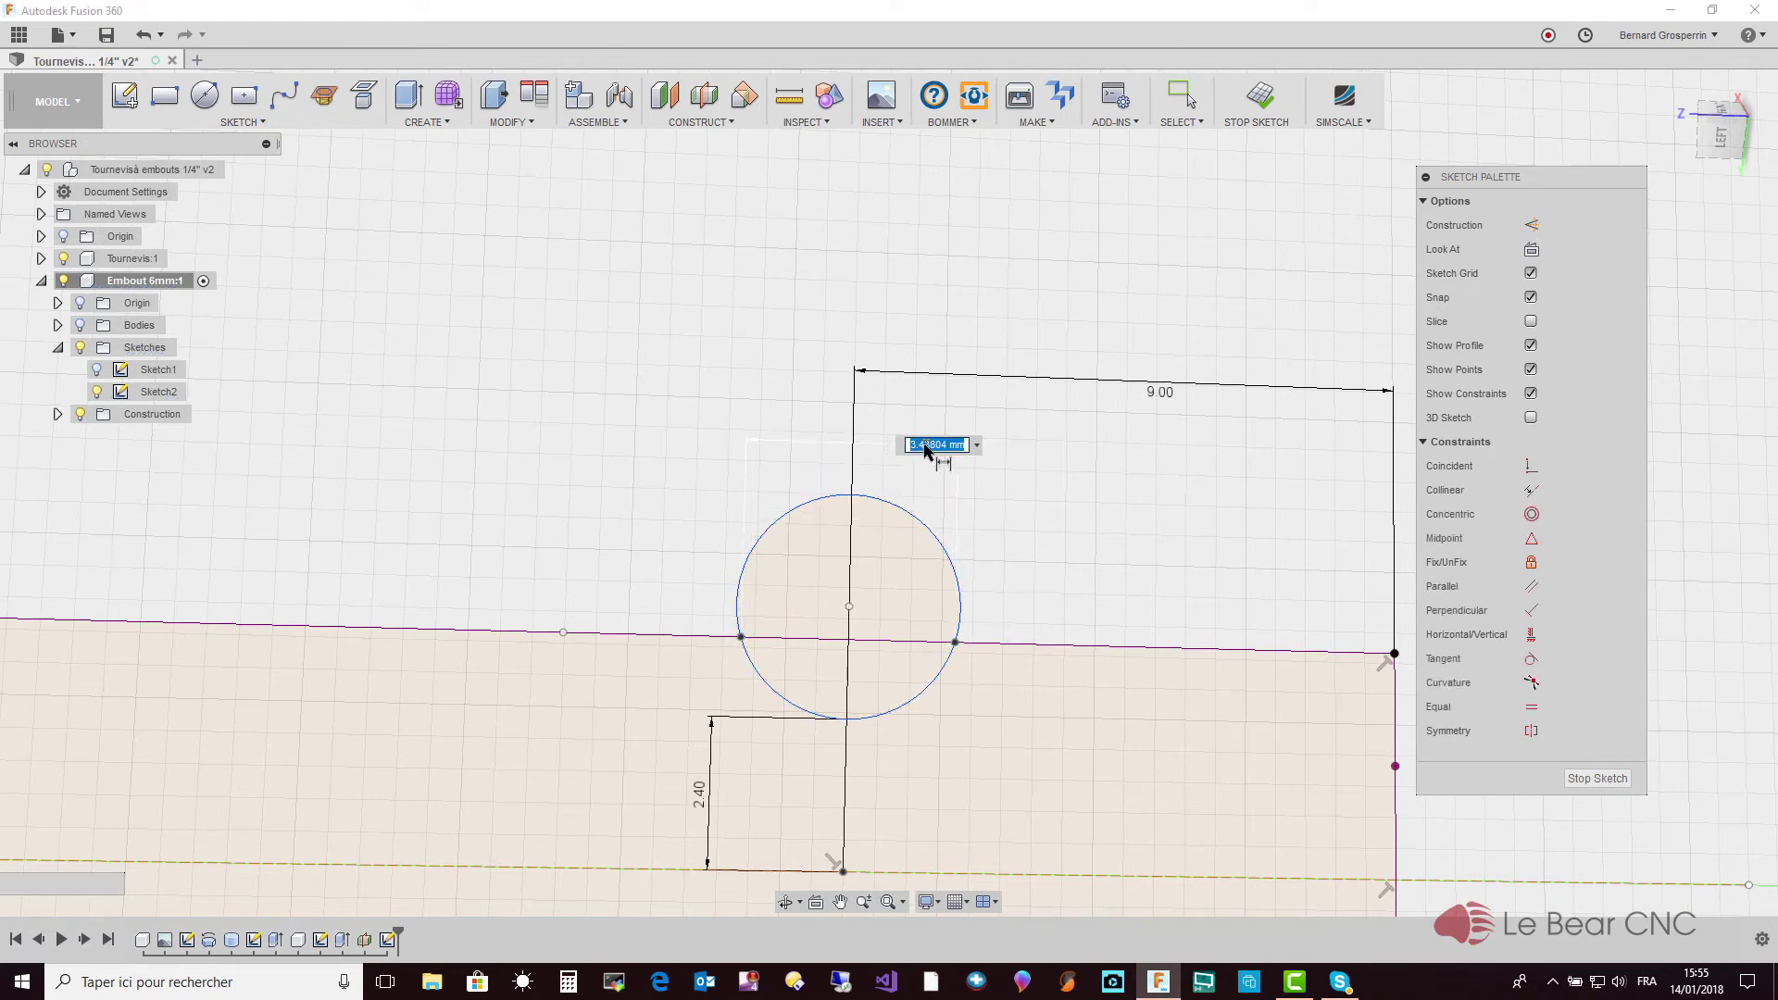
text(4)
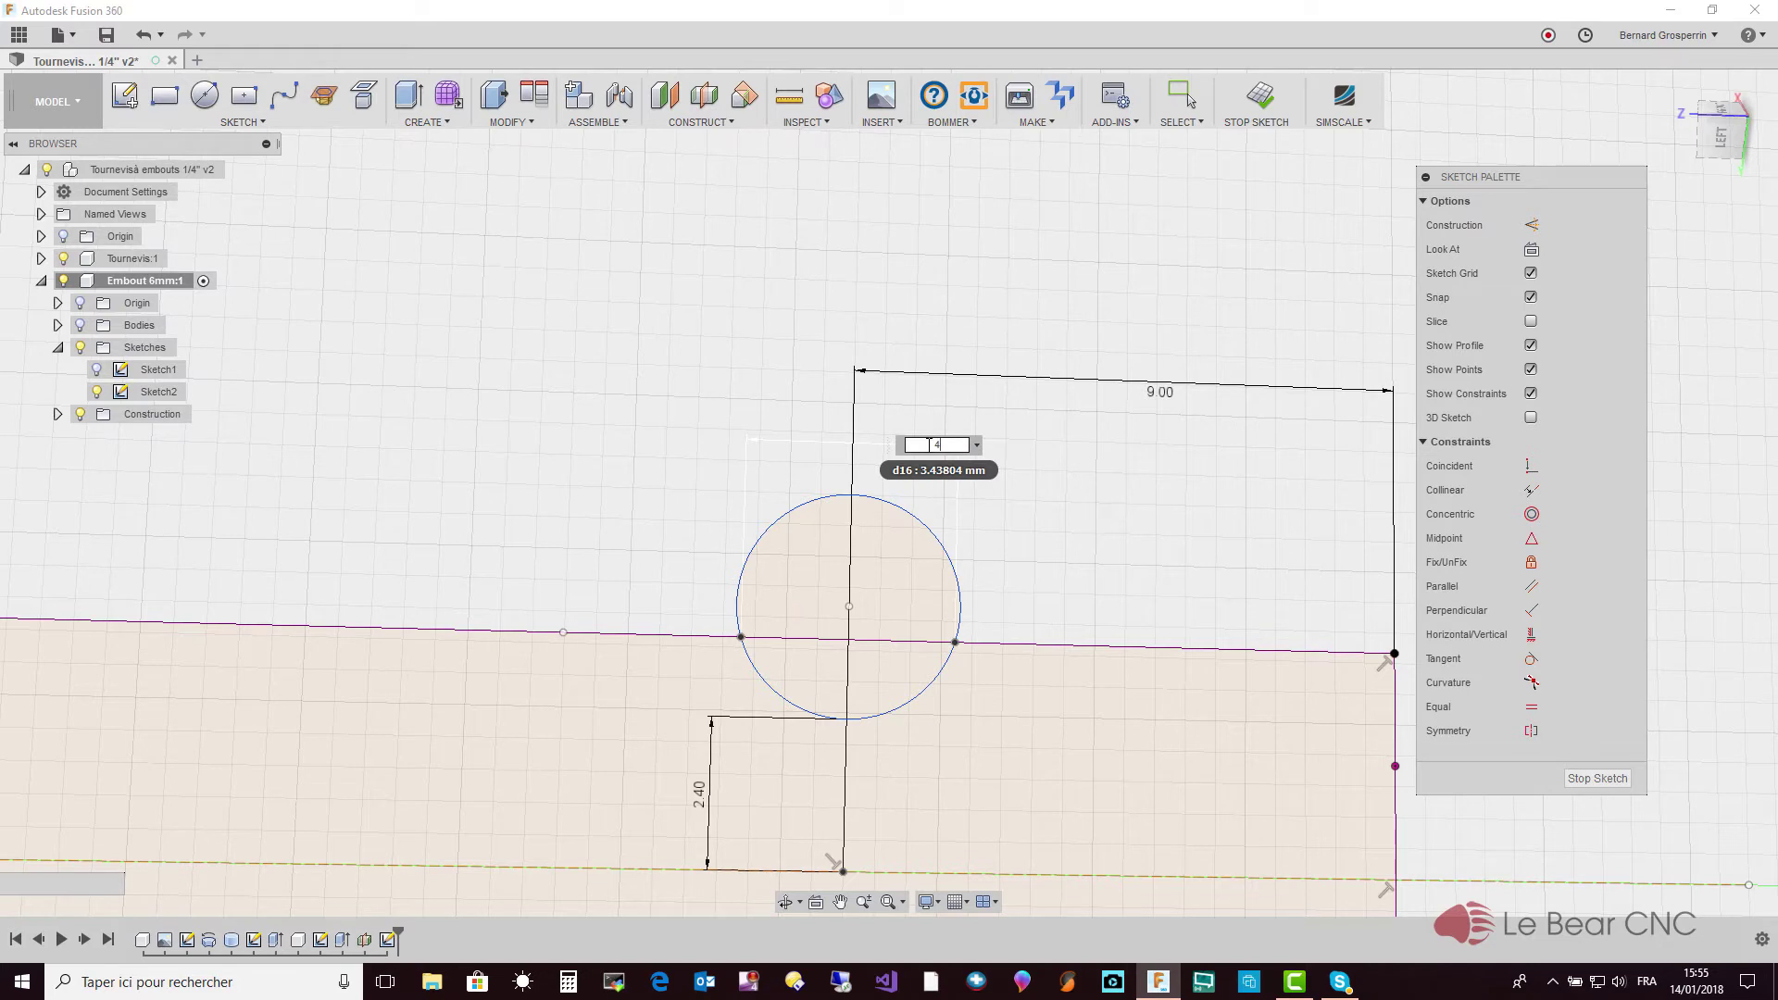
key(Return)
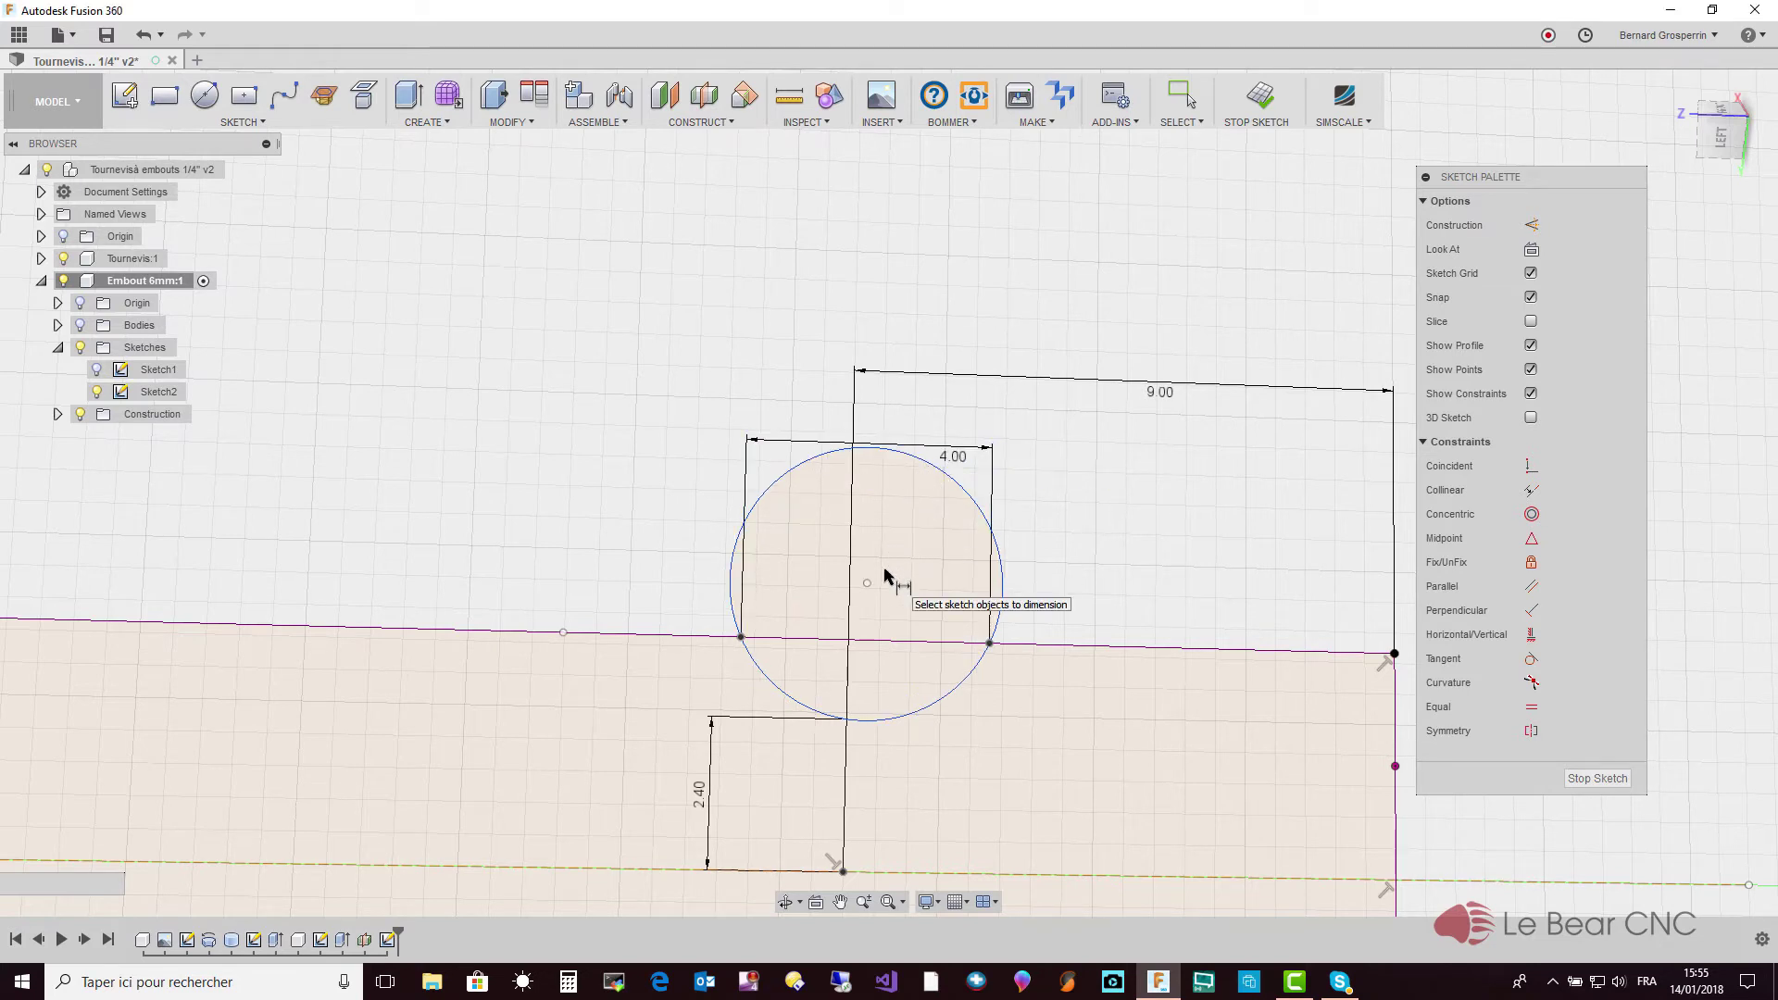
key(Escape)
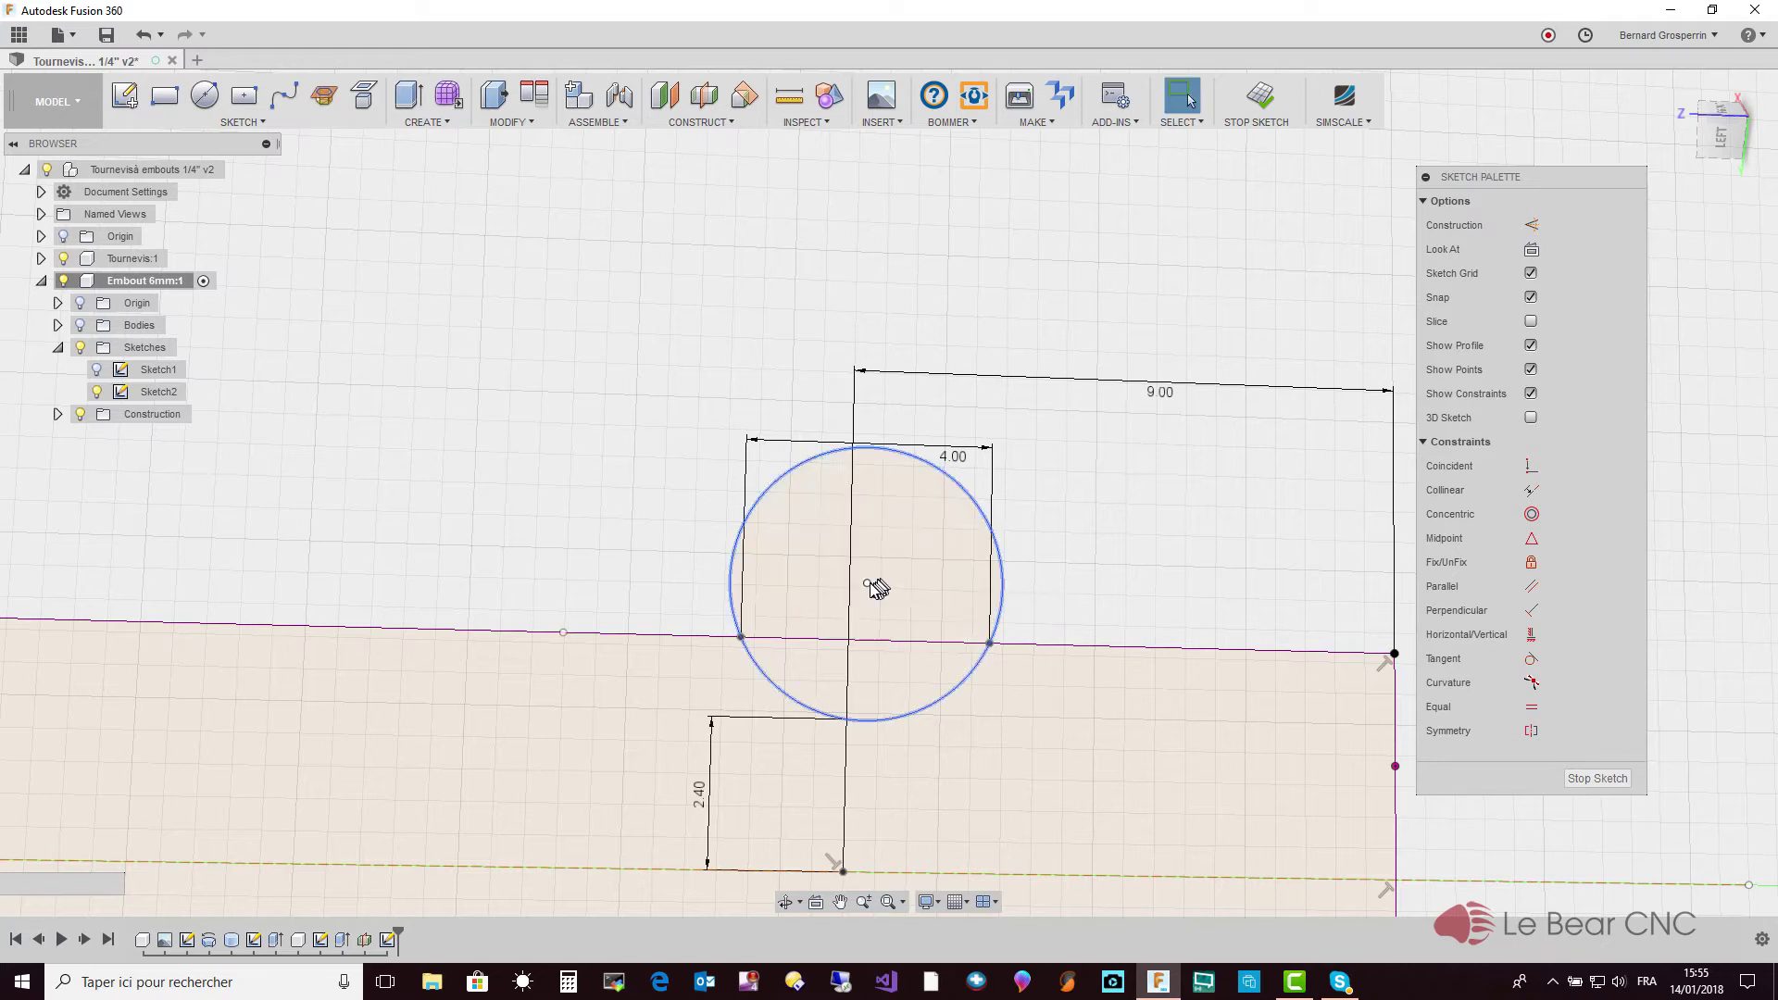
click(867, 583)
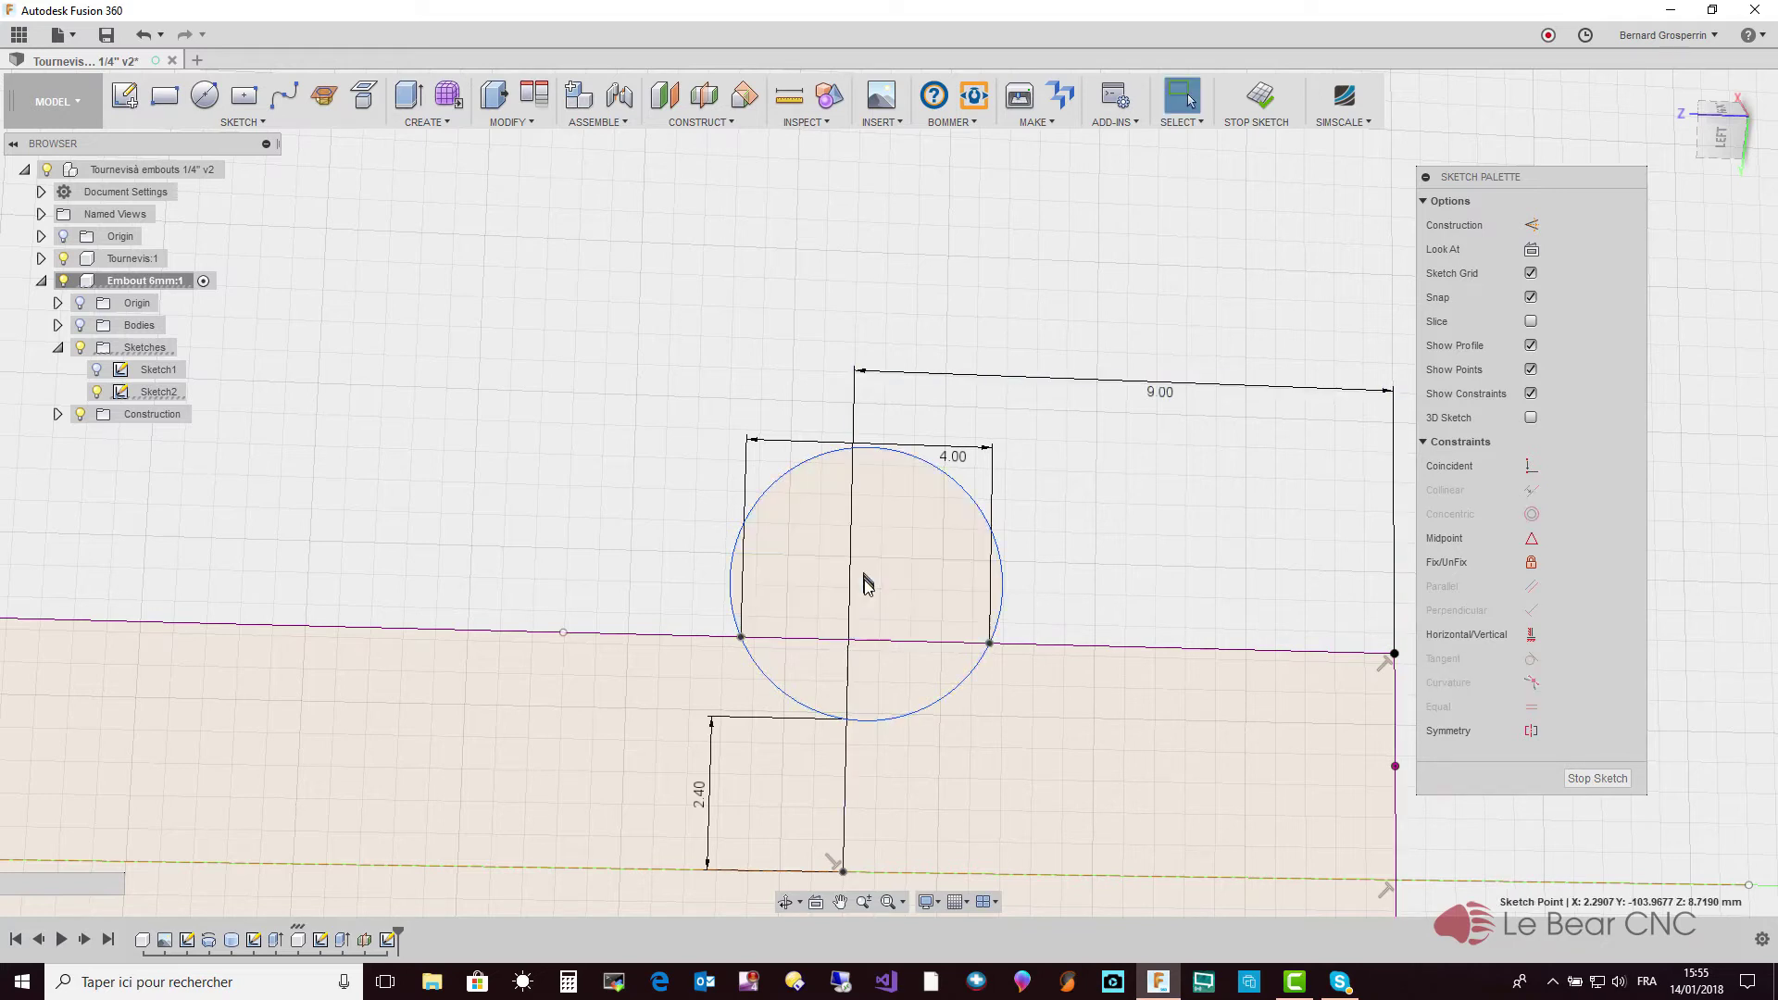
Drag the circle onto the vertical line and start a Coincident constraint on its centre
click(866, 586)
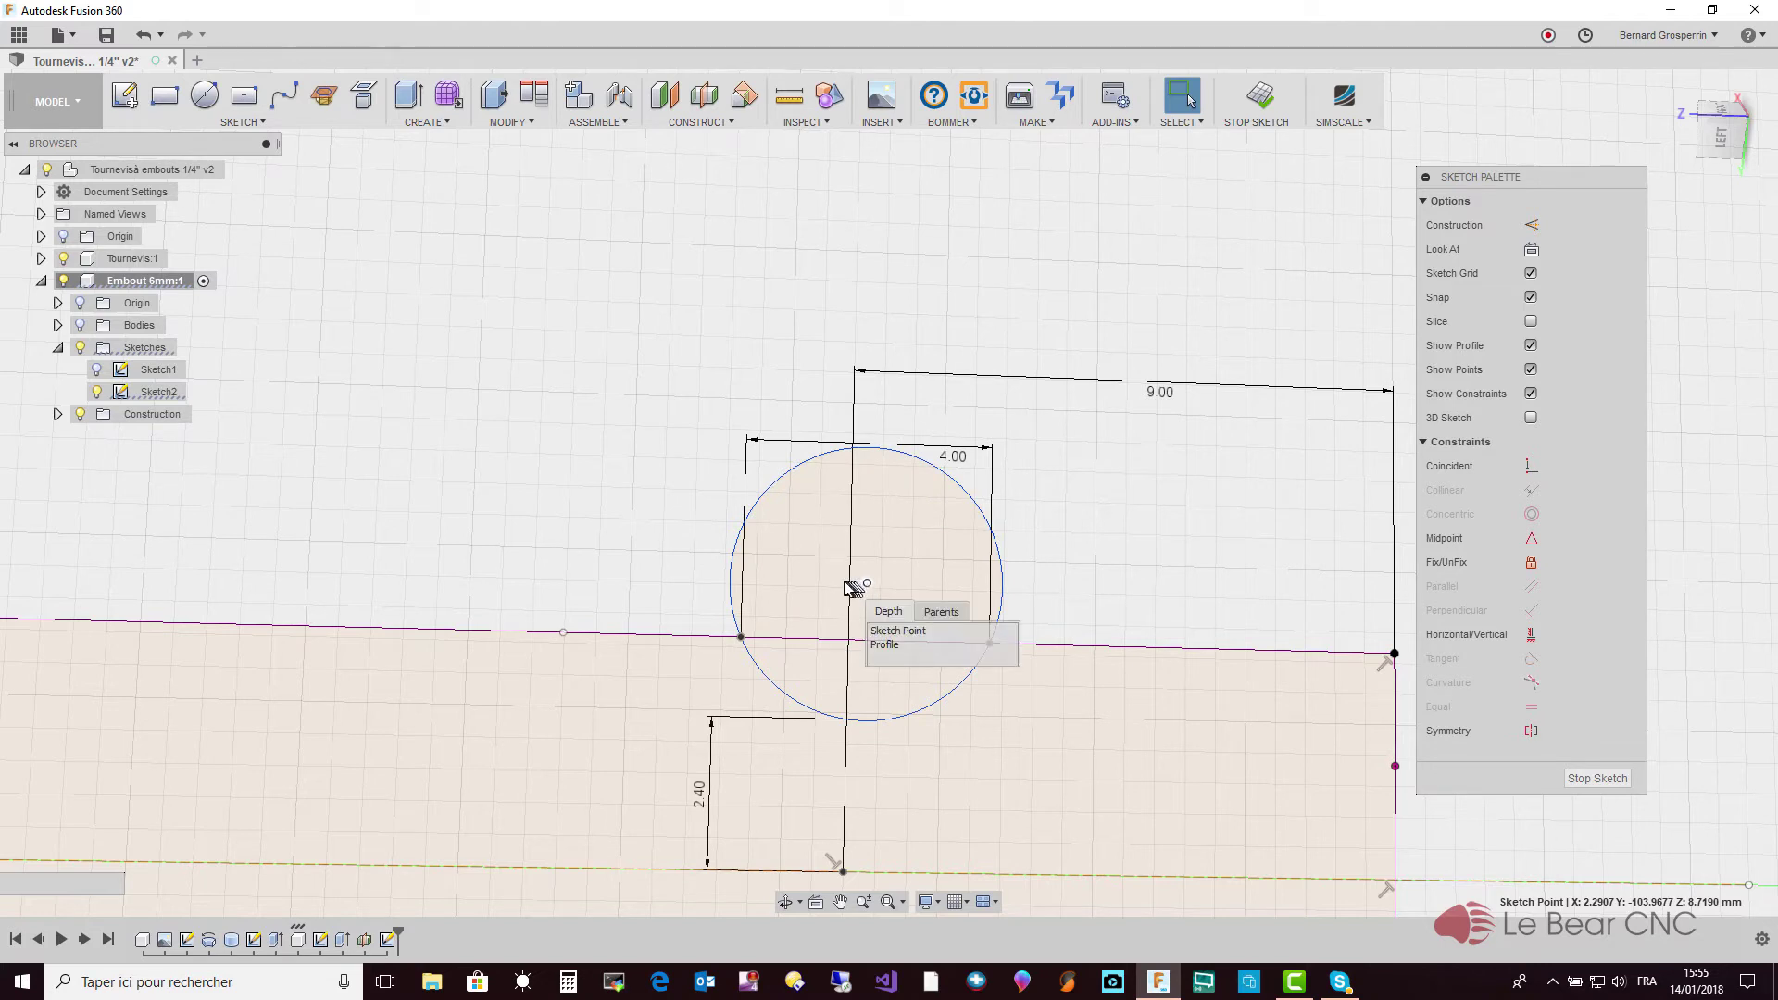
click(778, 481)
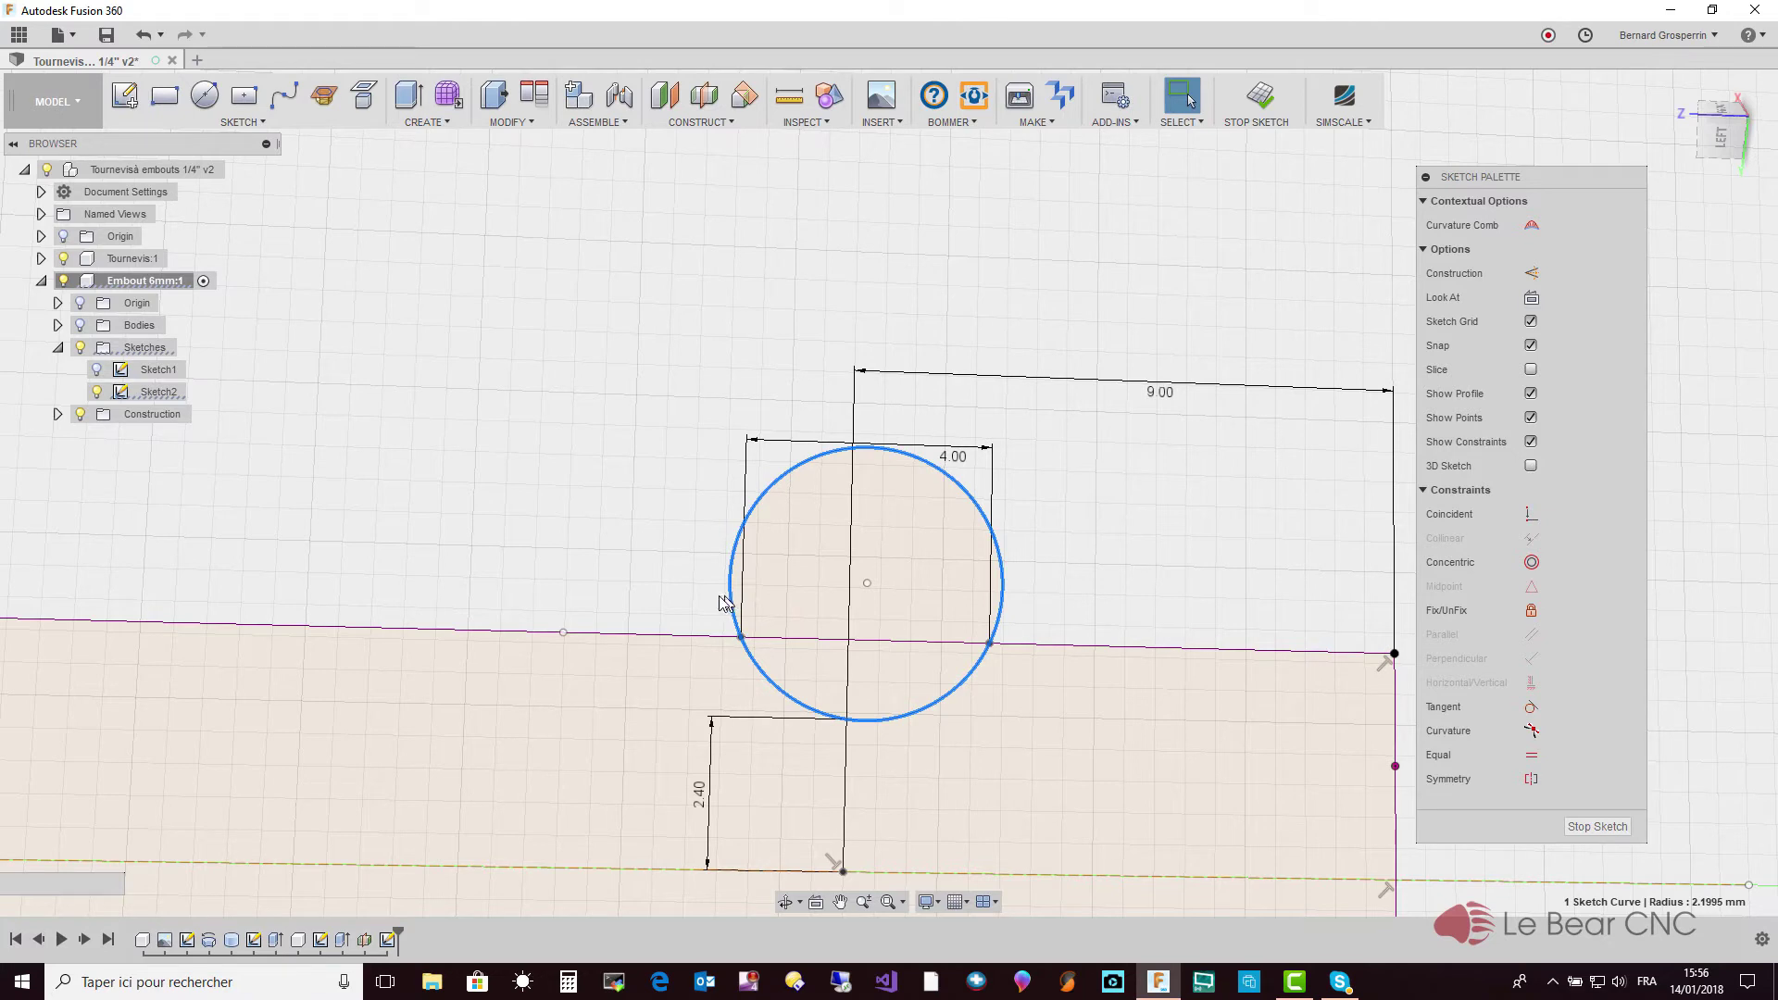
drag(727, 602, 696, 591)
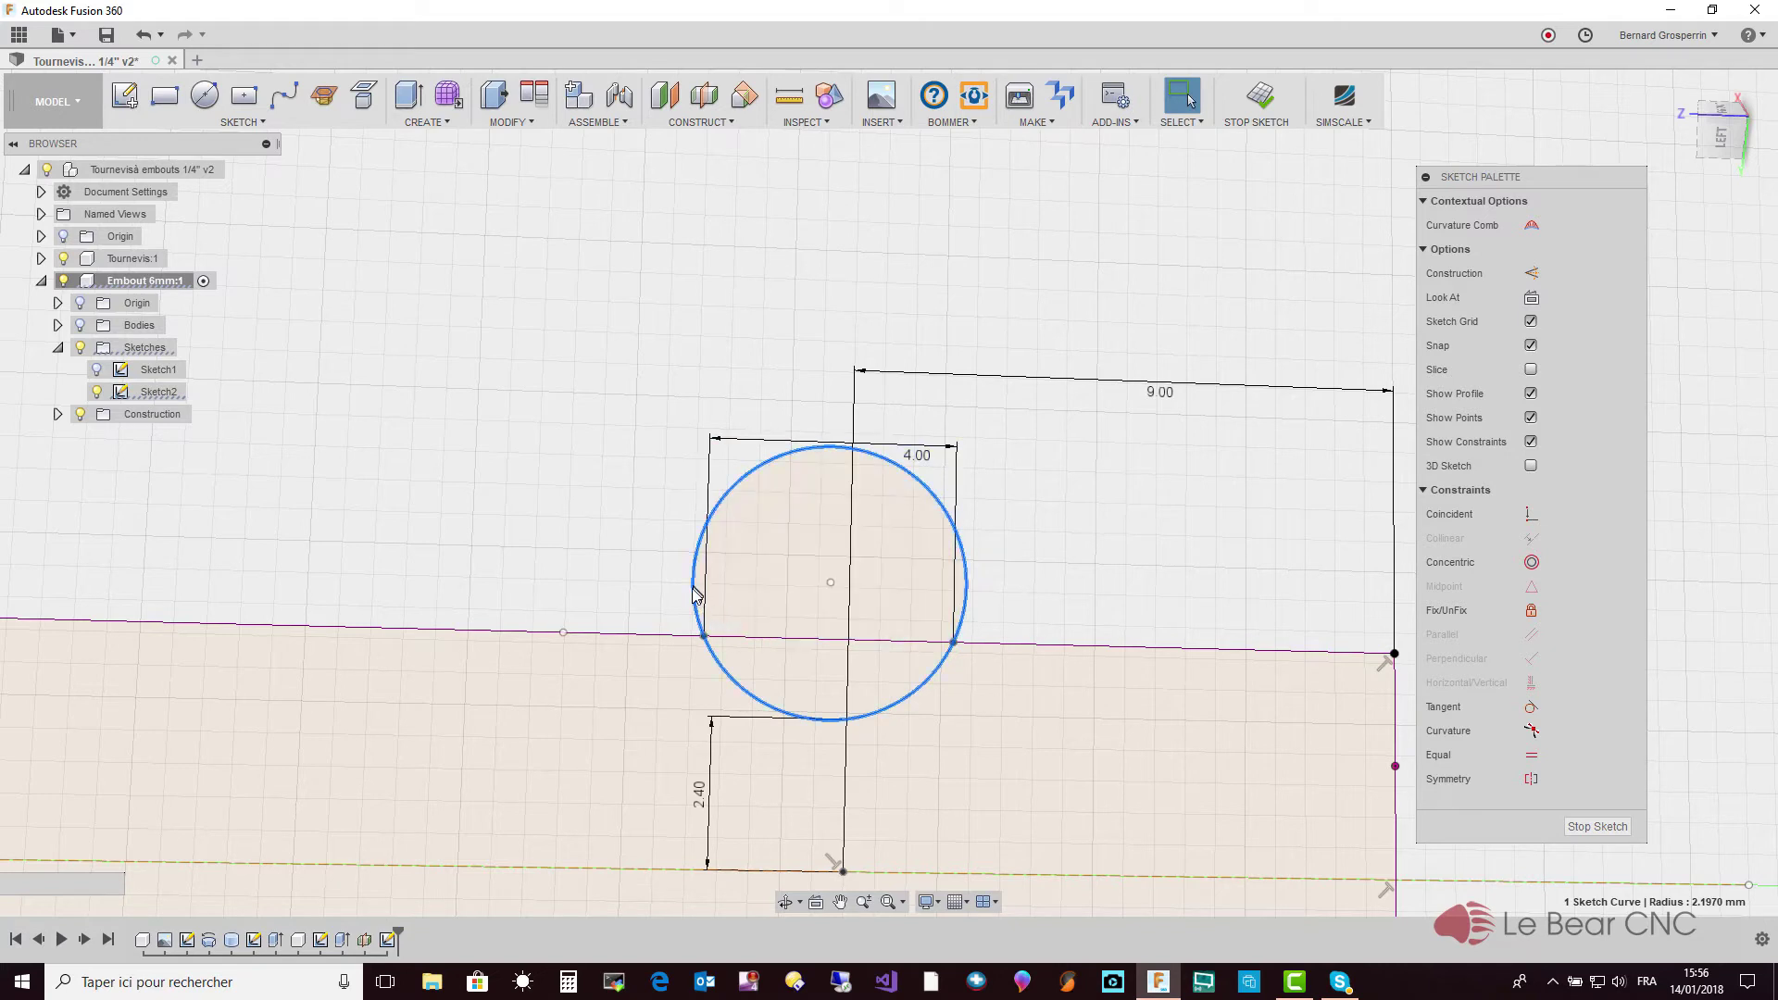
drag(697, 592, 702, 593)
drag(969, 570, 988, 572)
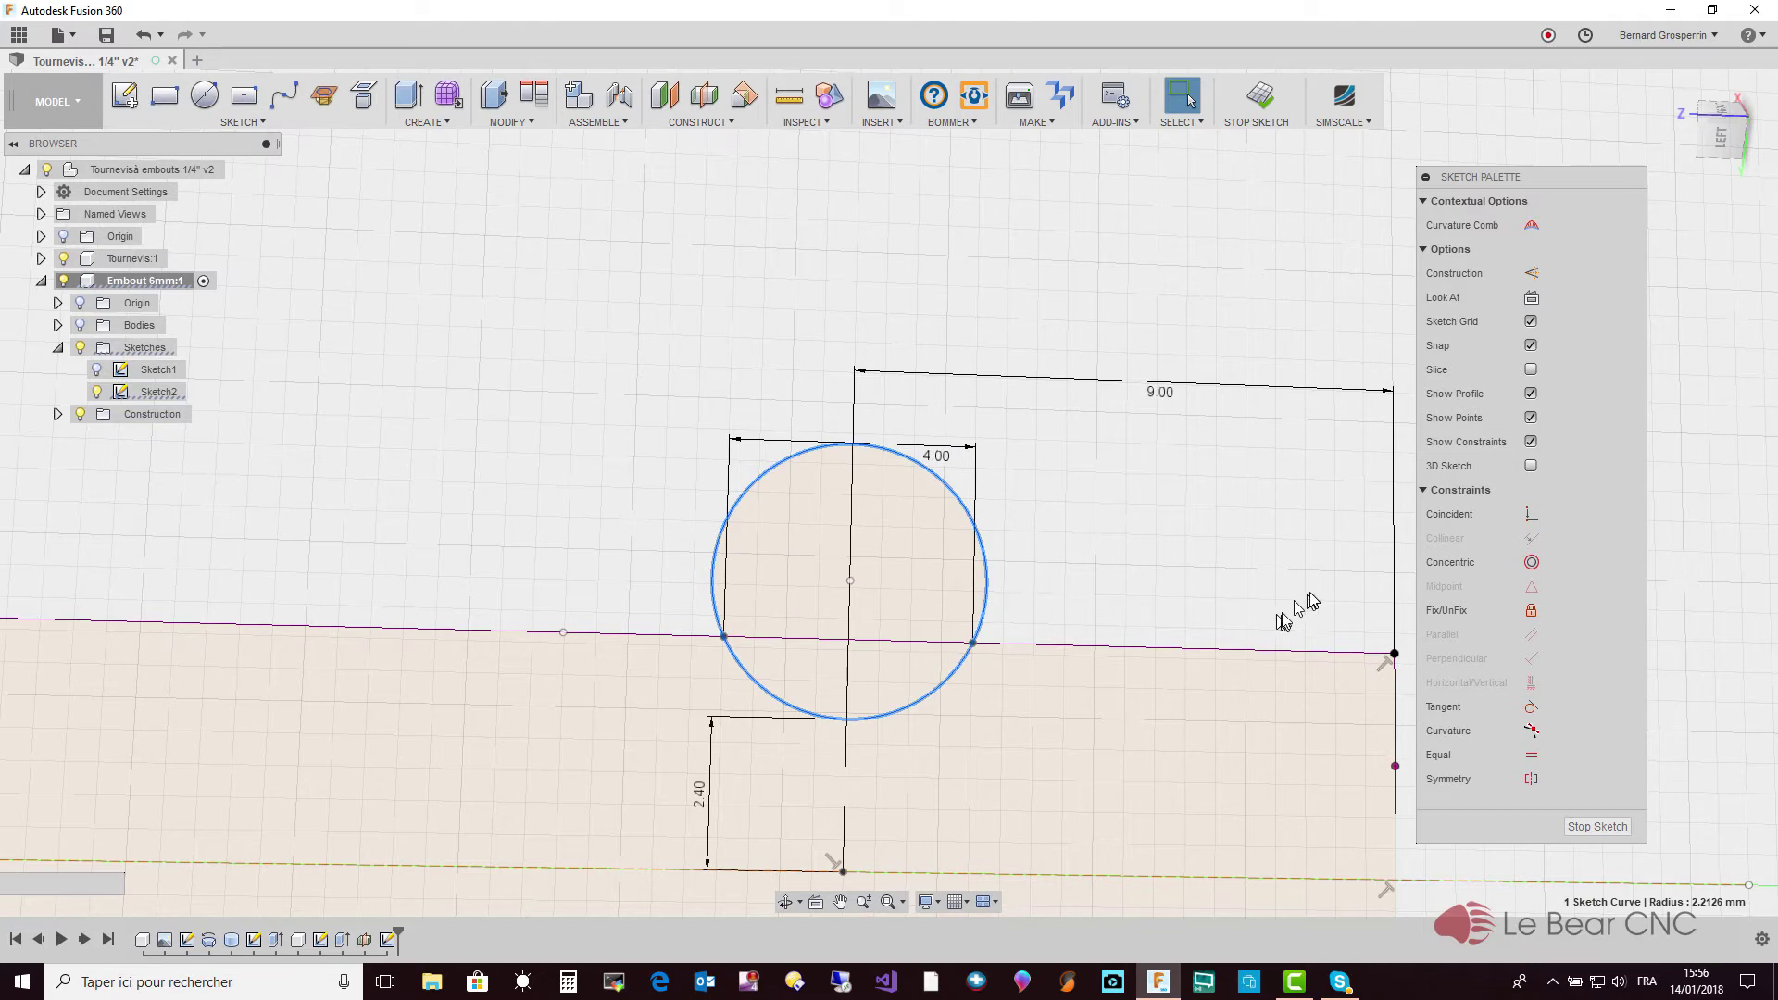
click(1530, 515)
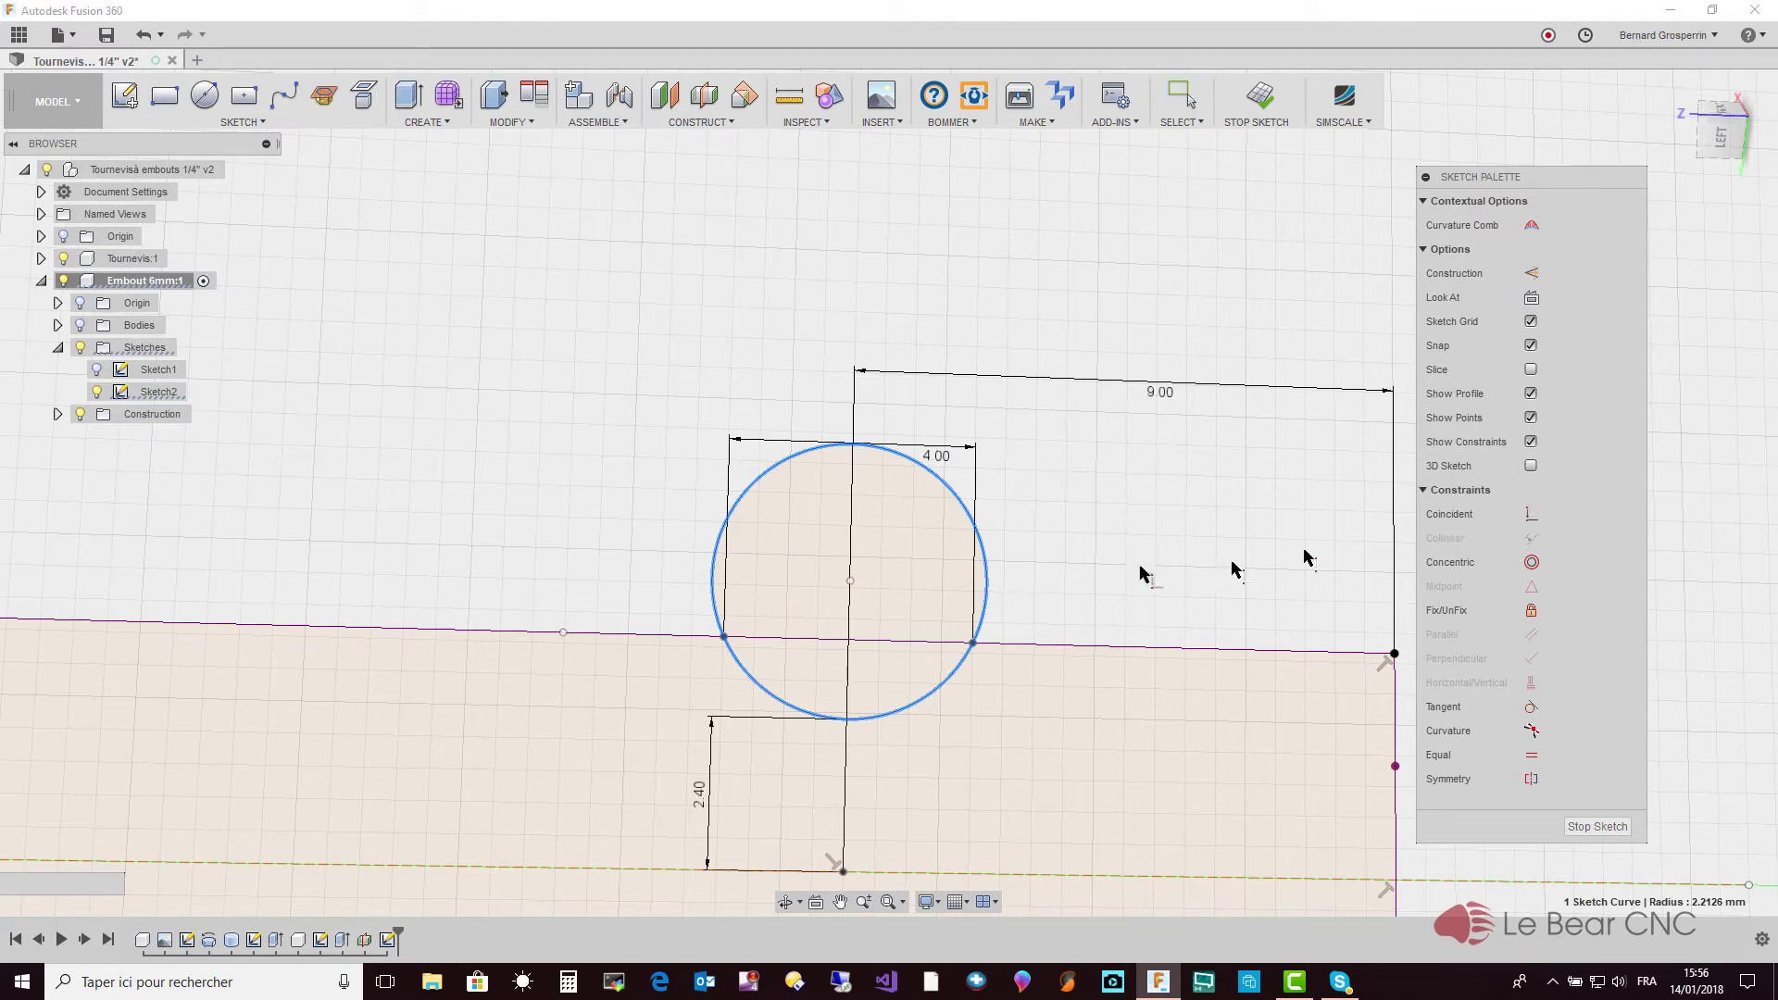
click(852, 583)
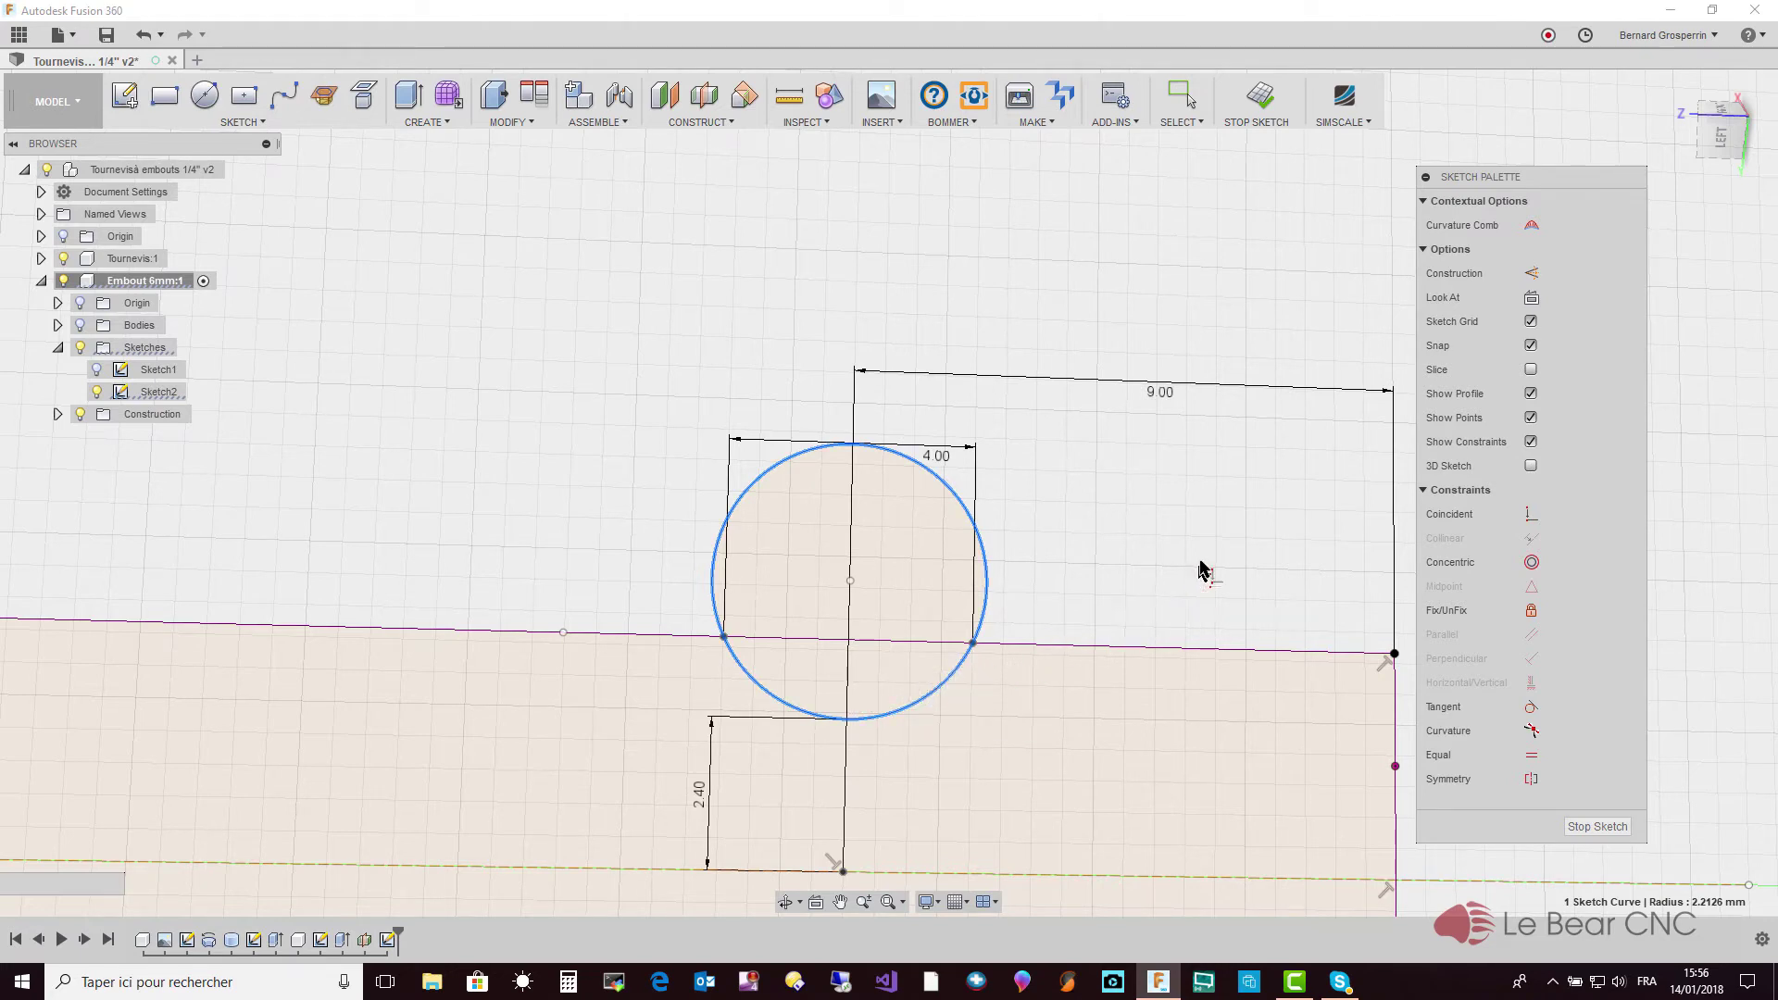
Move the 9.00 dimension from above the circle to below it, then fine-tune its placement
click(1207, 330)
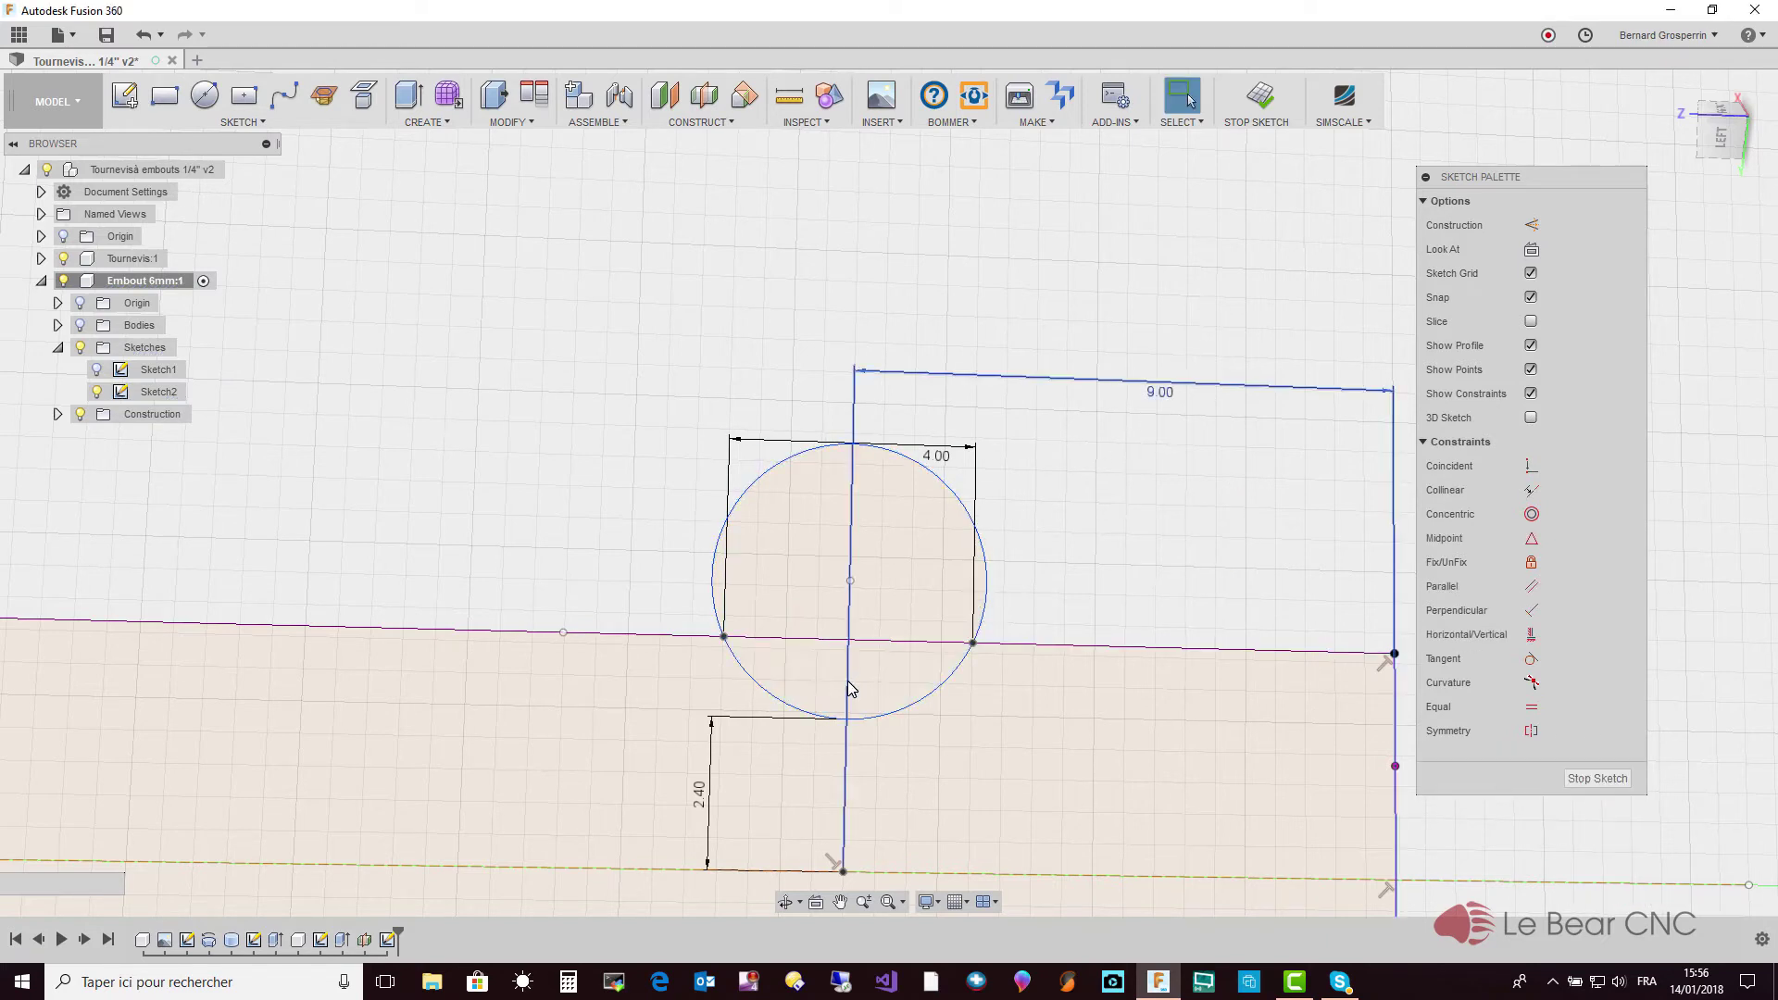
click(856, 634)
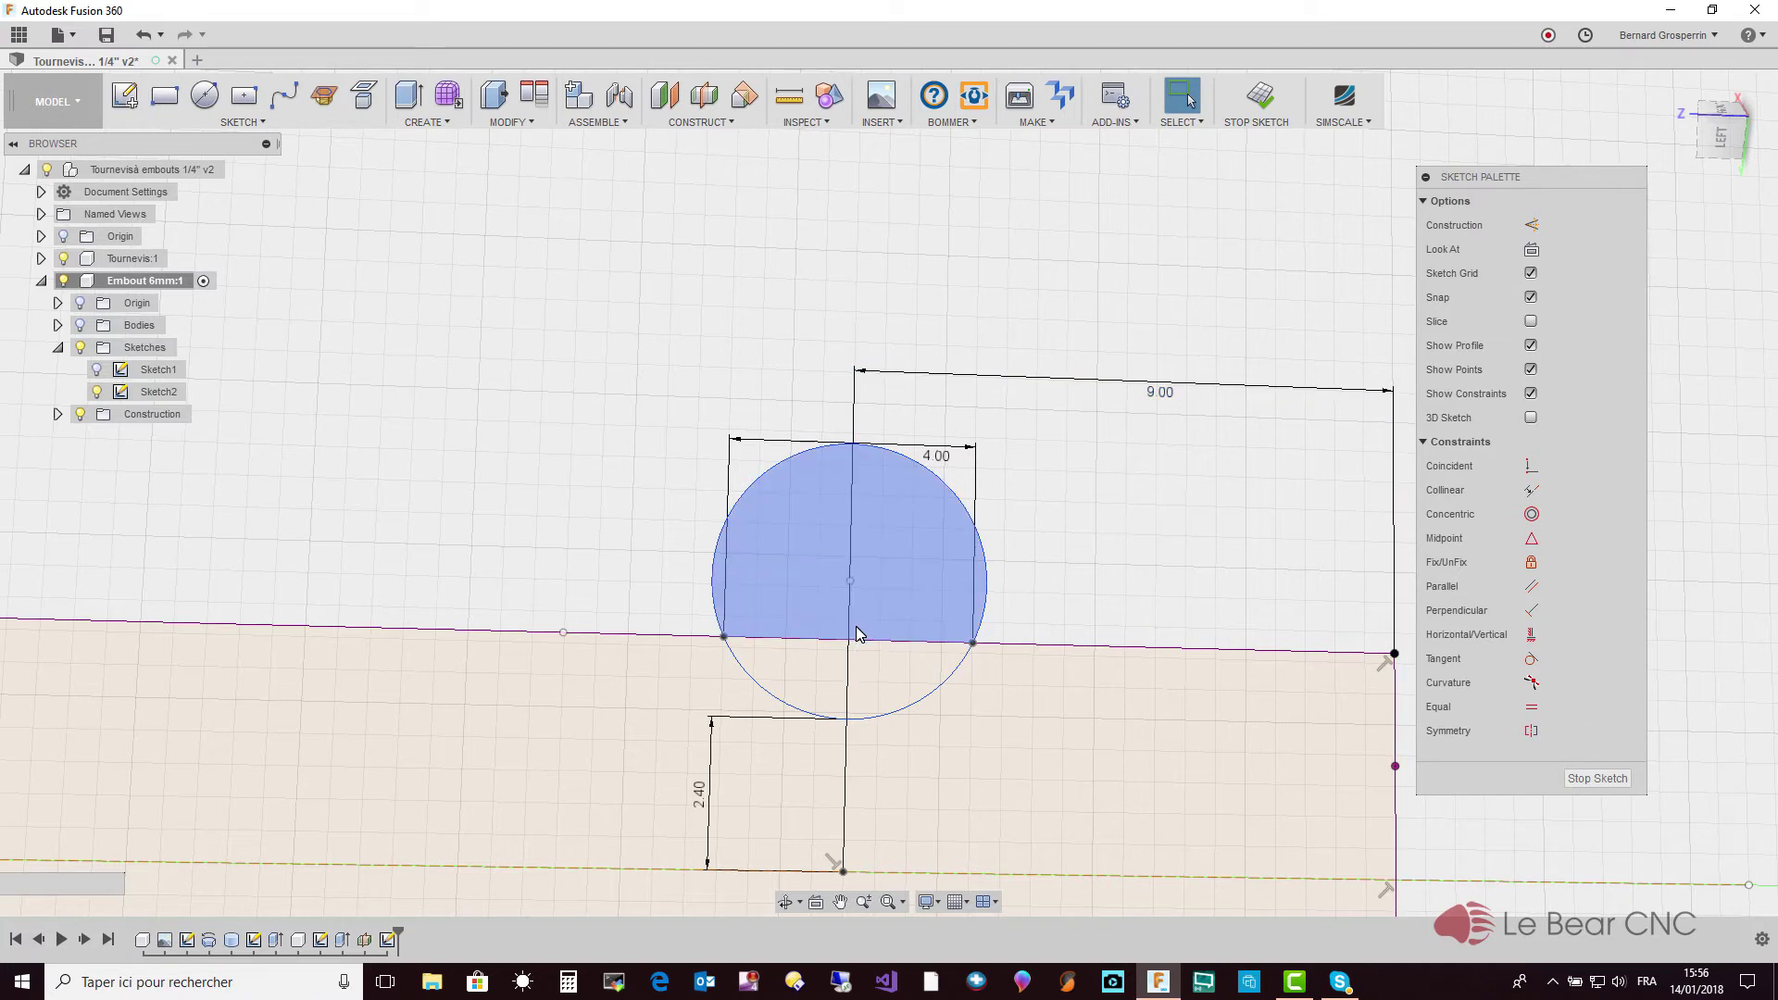
click(889, 586)
drag(972, 393, 933, 887)
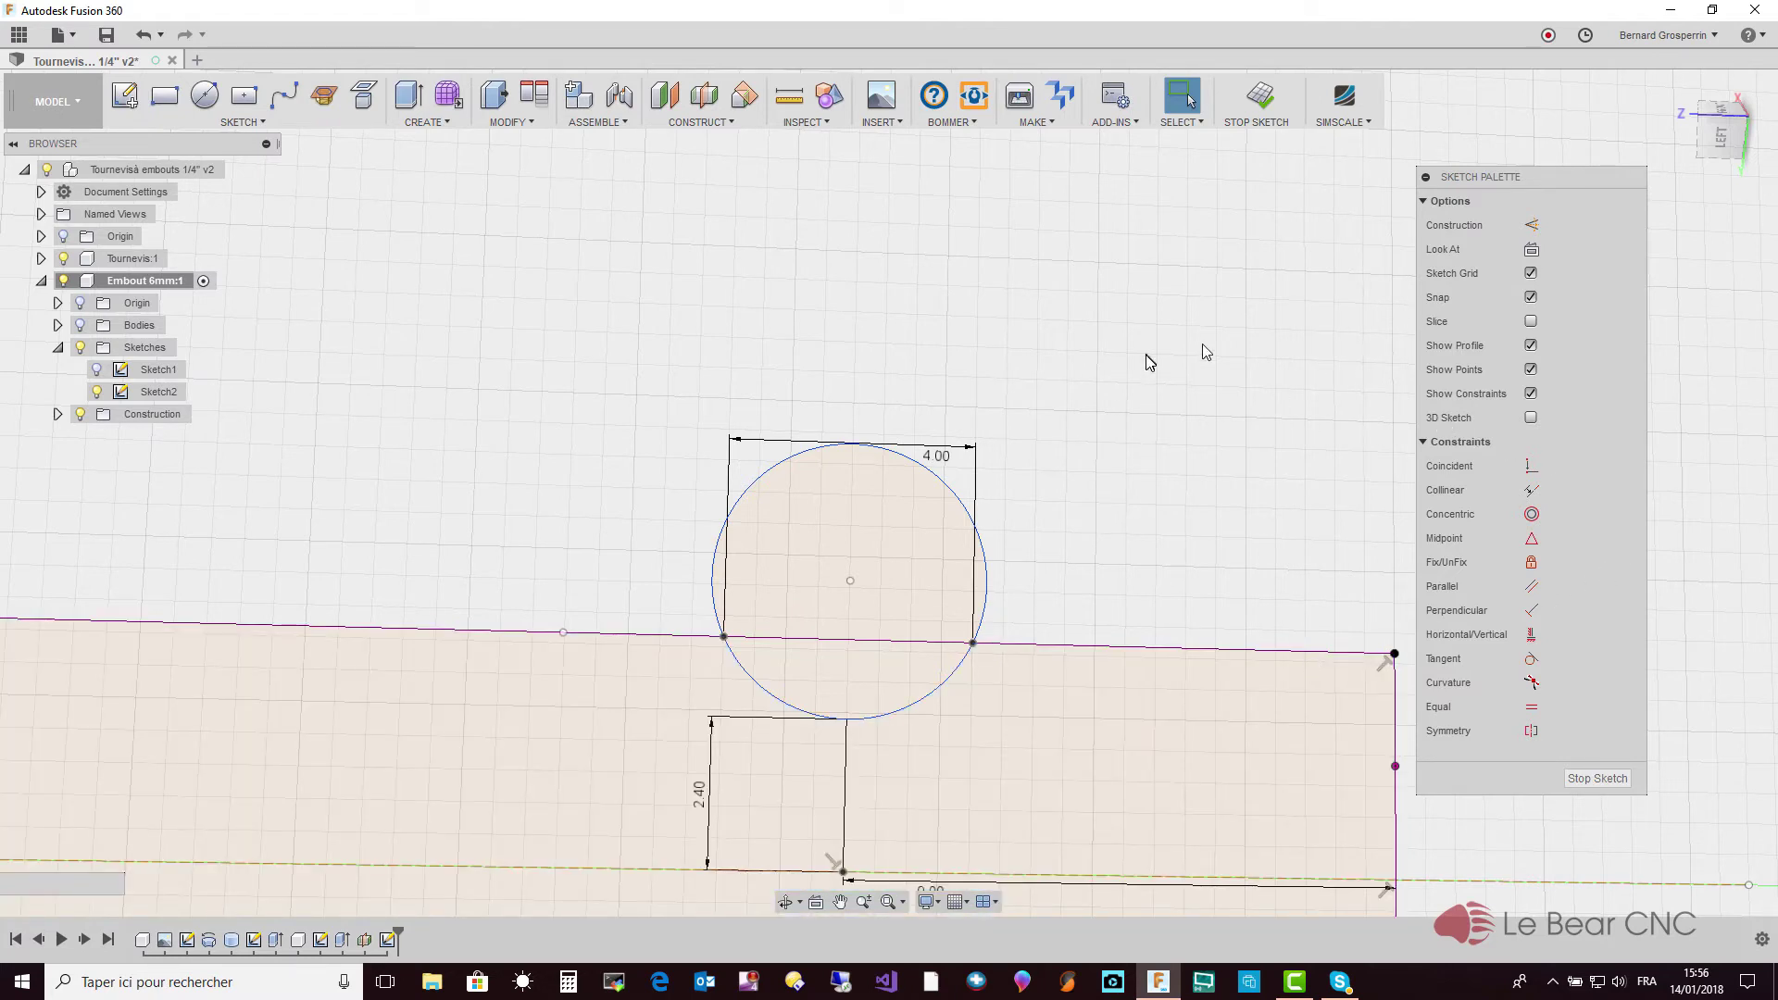
scroll(1144, 469, down, 2)
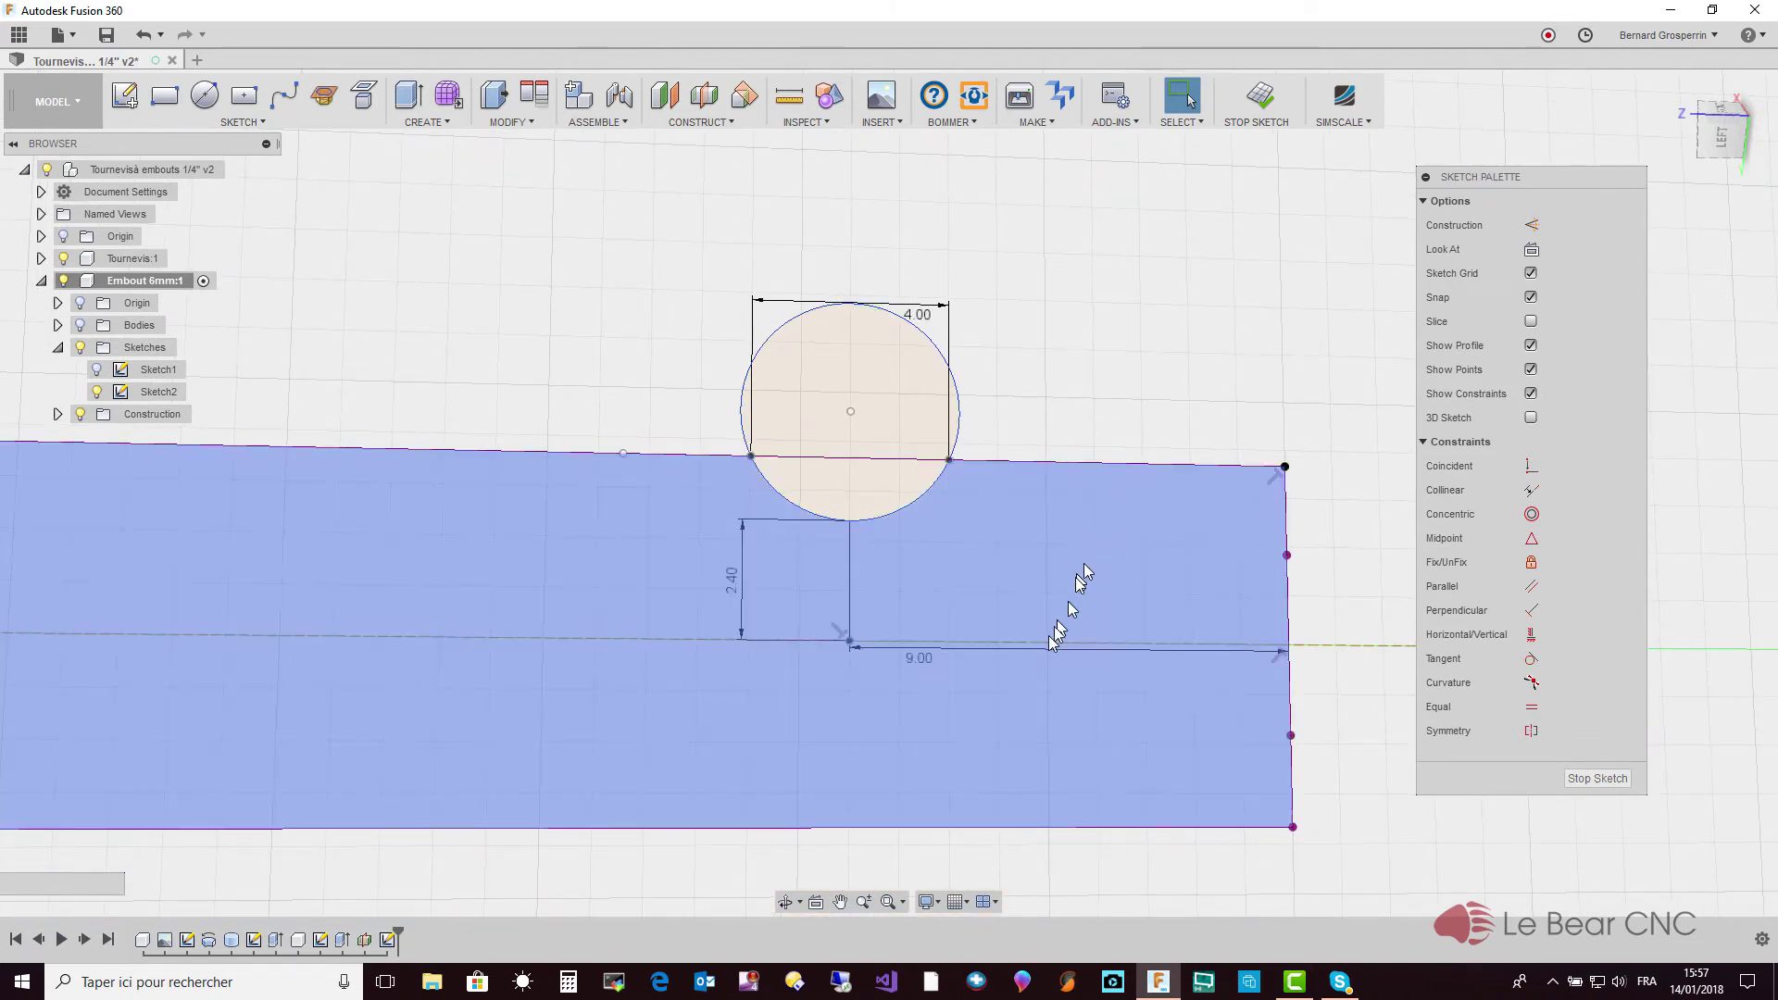
drag(1047, 649, 1047, 677)
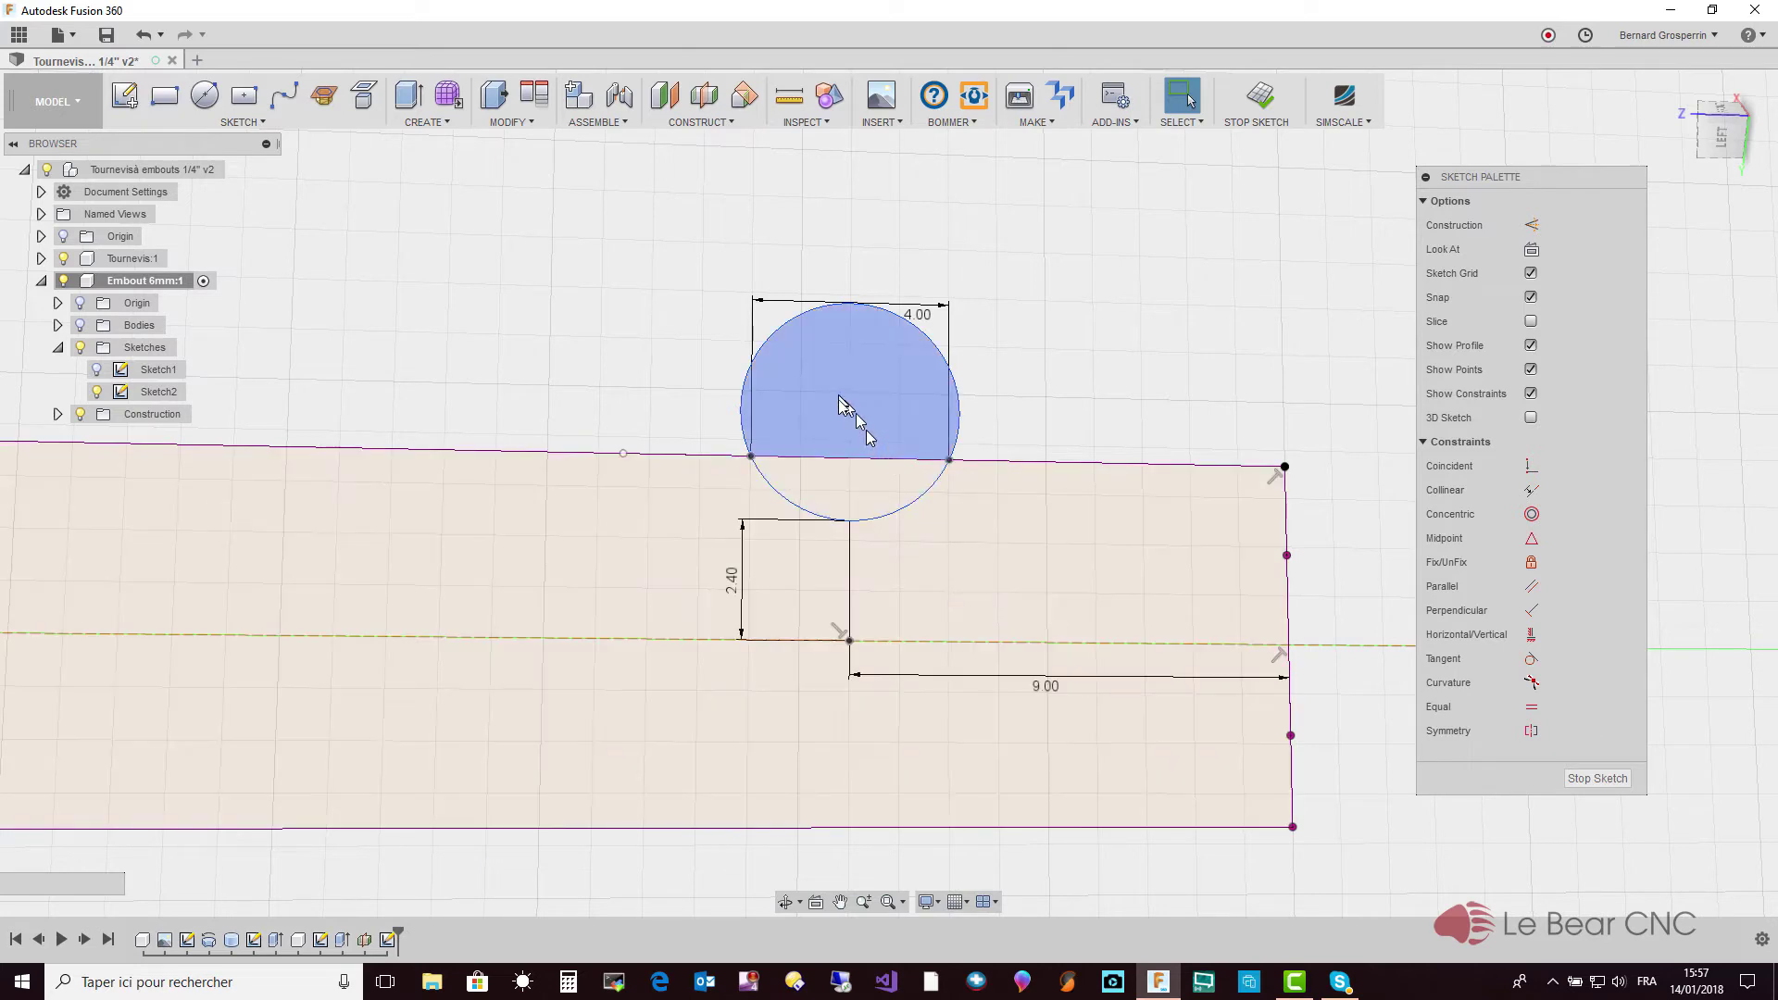
Draw a vertical line straight up from the circle's bottom point
click(850, 521)
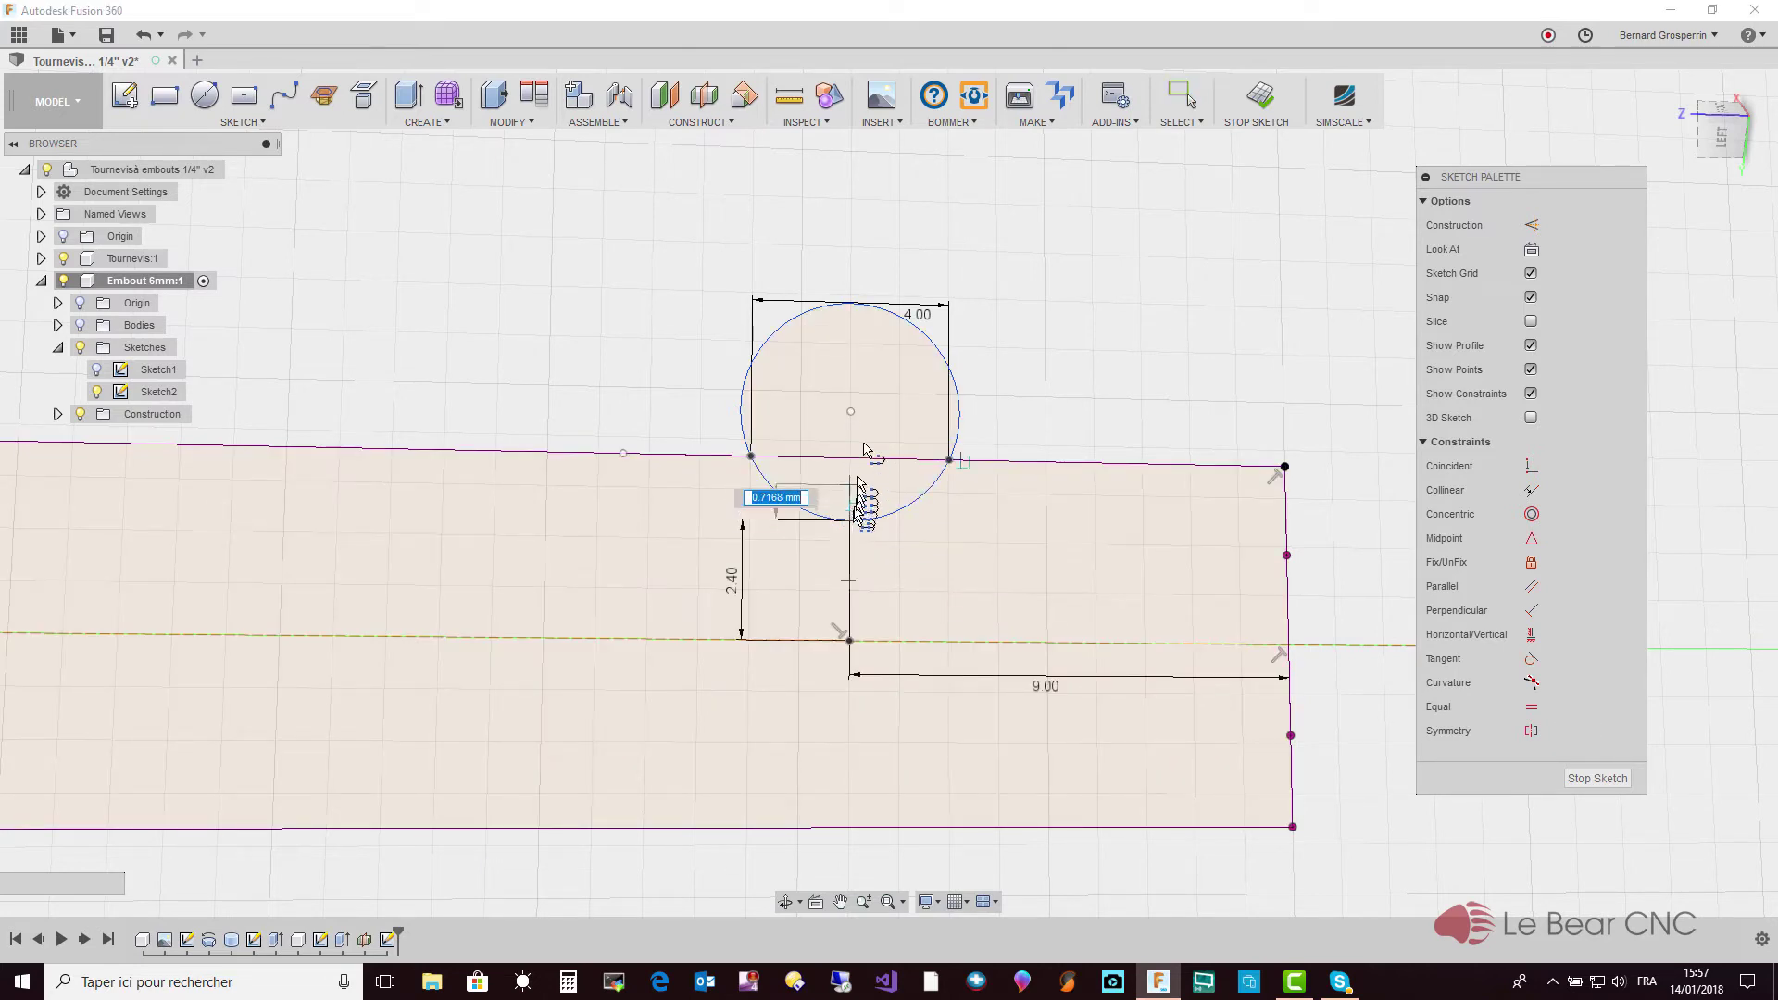
click(850, 246)
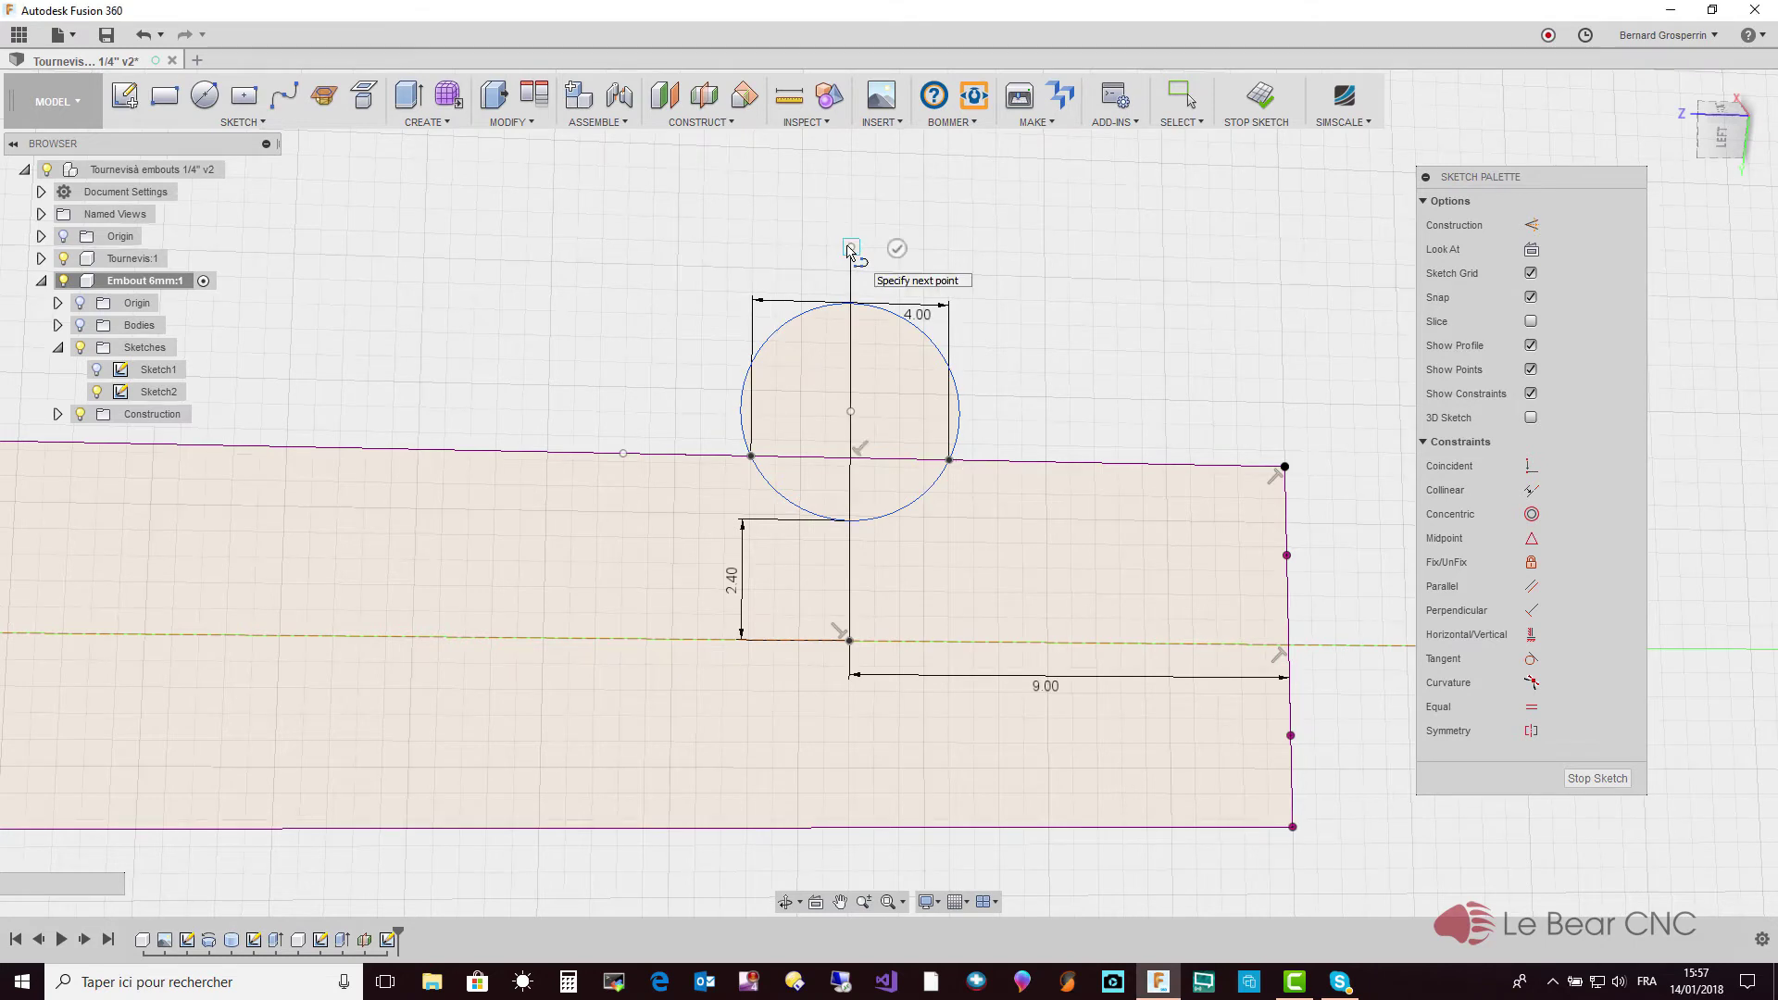
key(Escape)
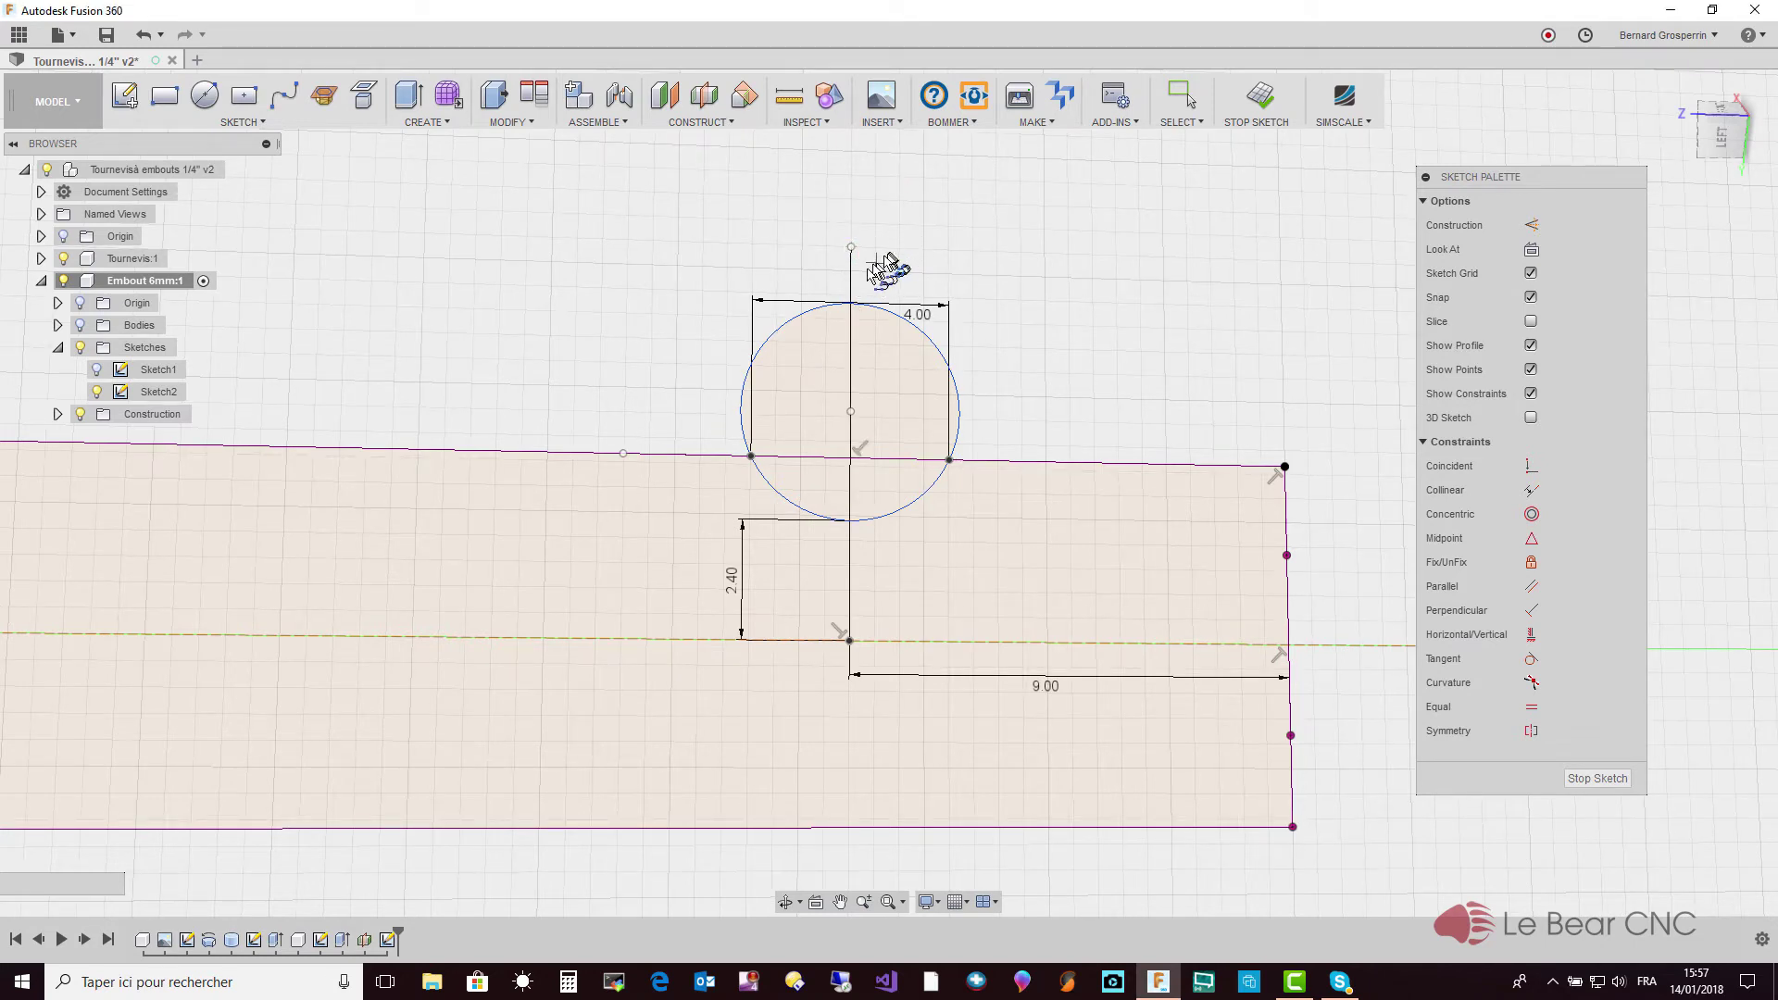
Make the circle's centre coincident with the new vertical construction line
click(851, 283)
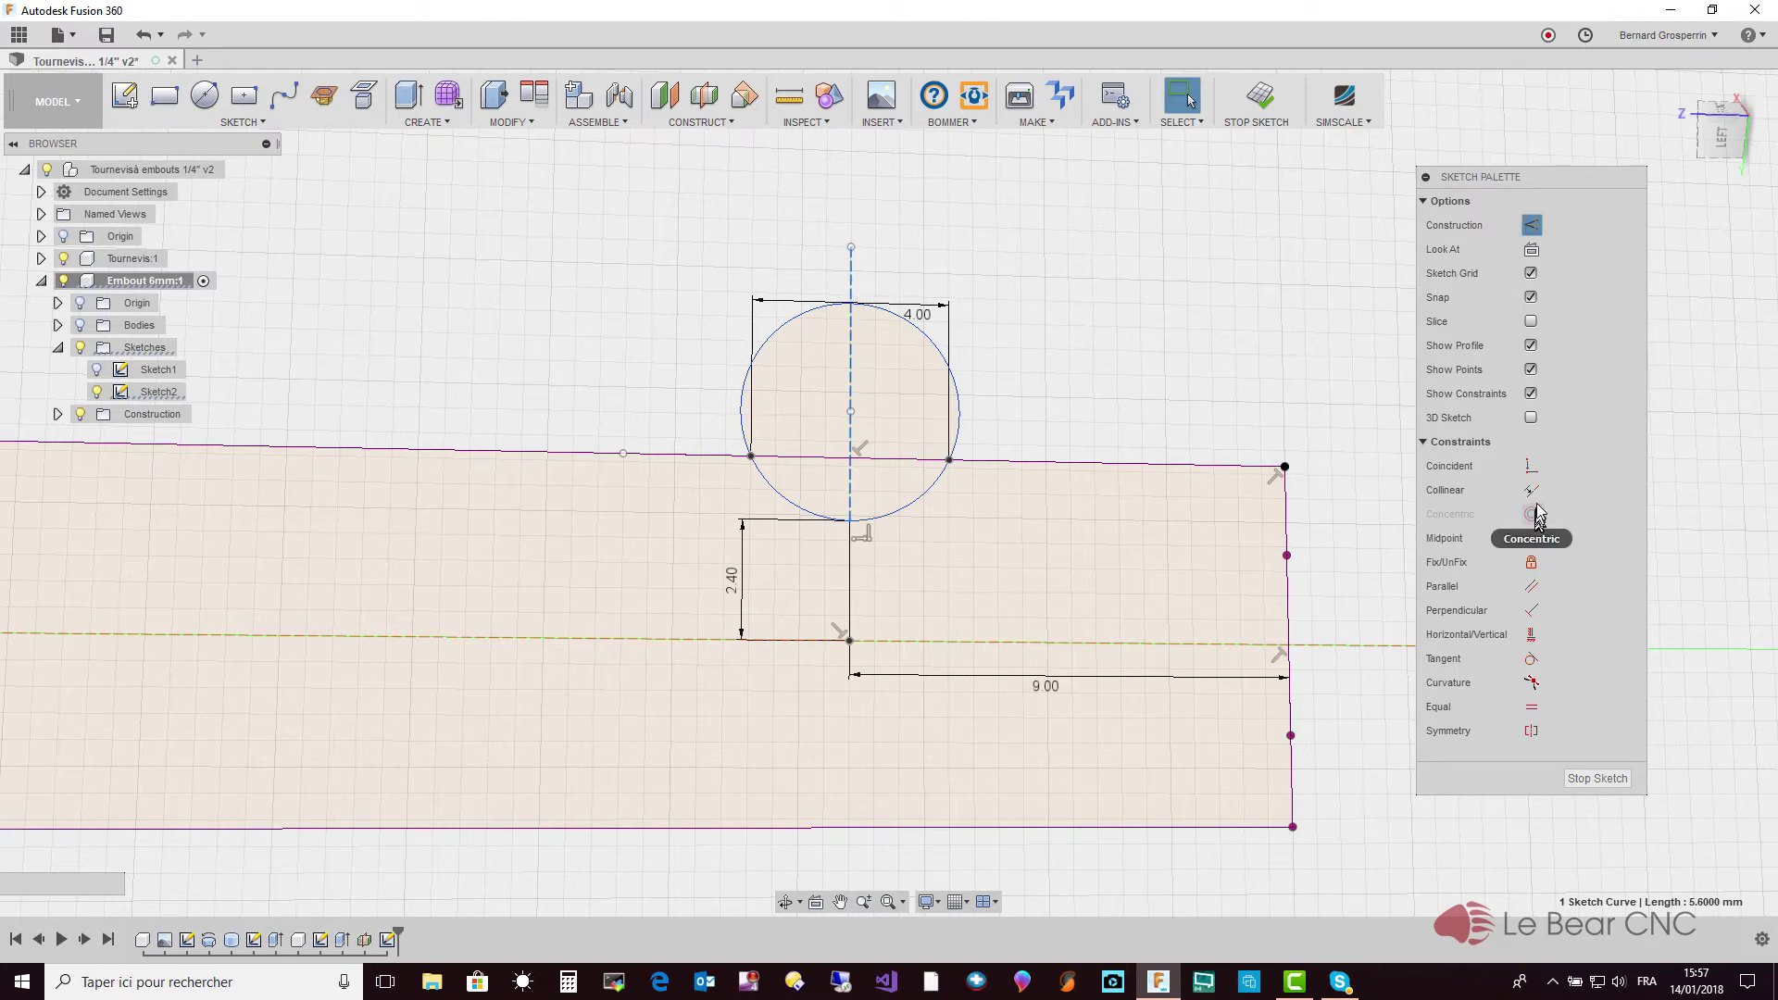
click(1531, 466)
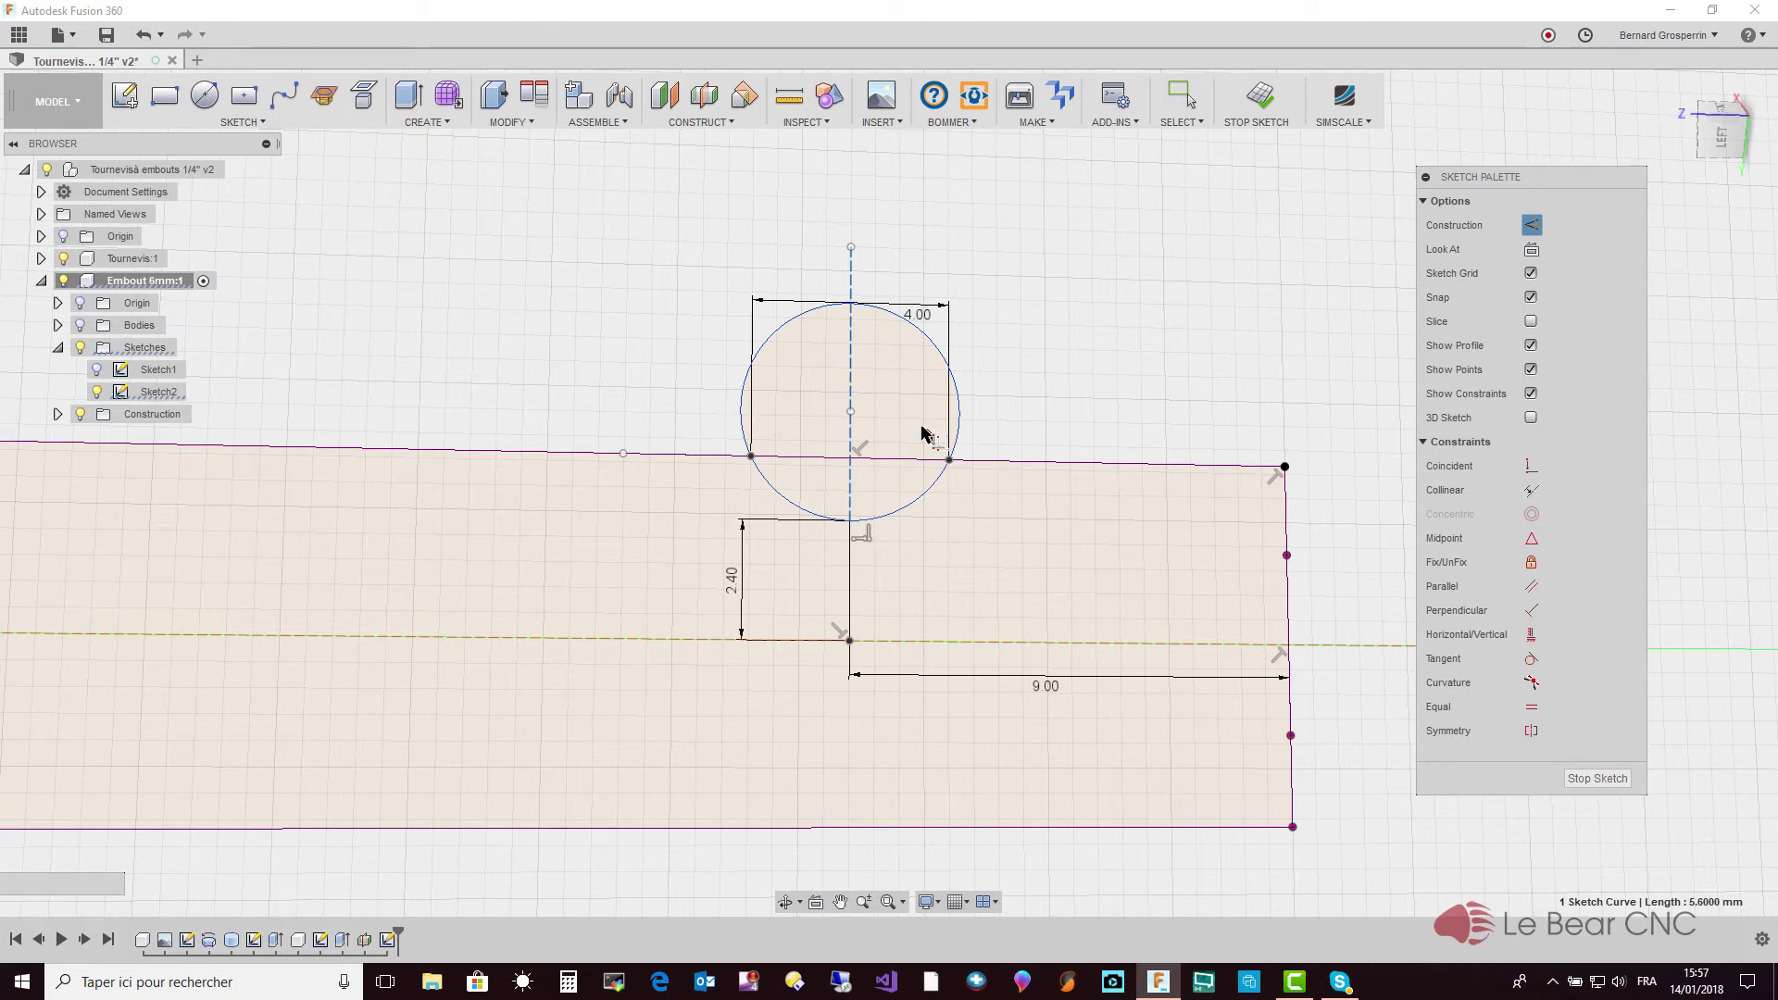
click(851, 411)
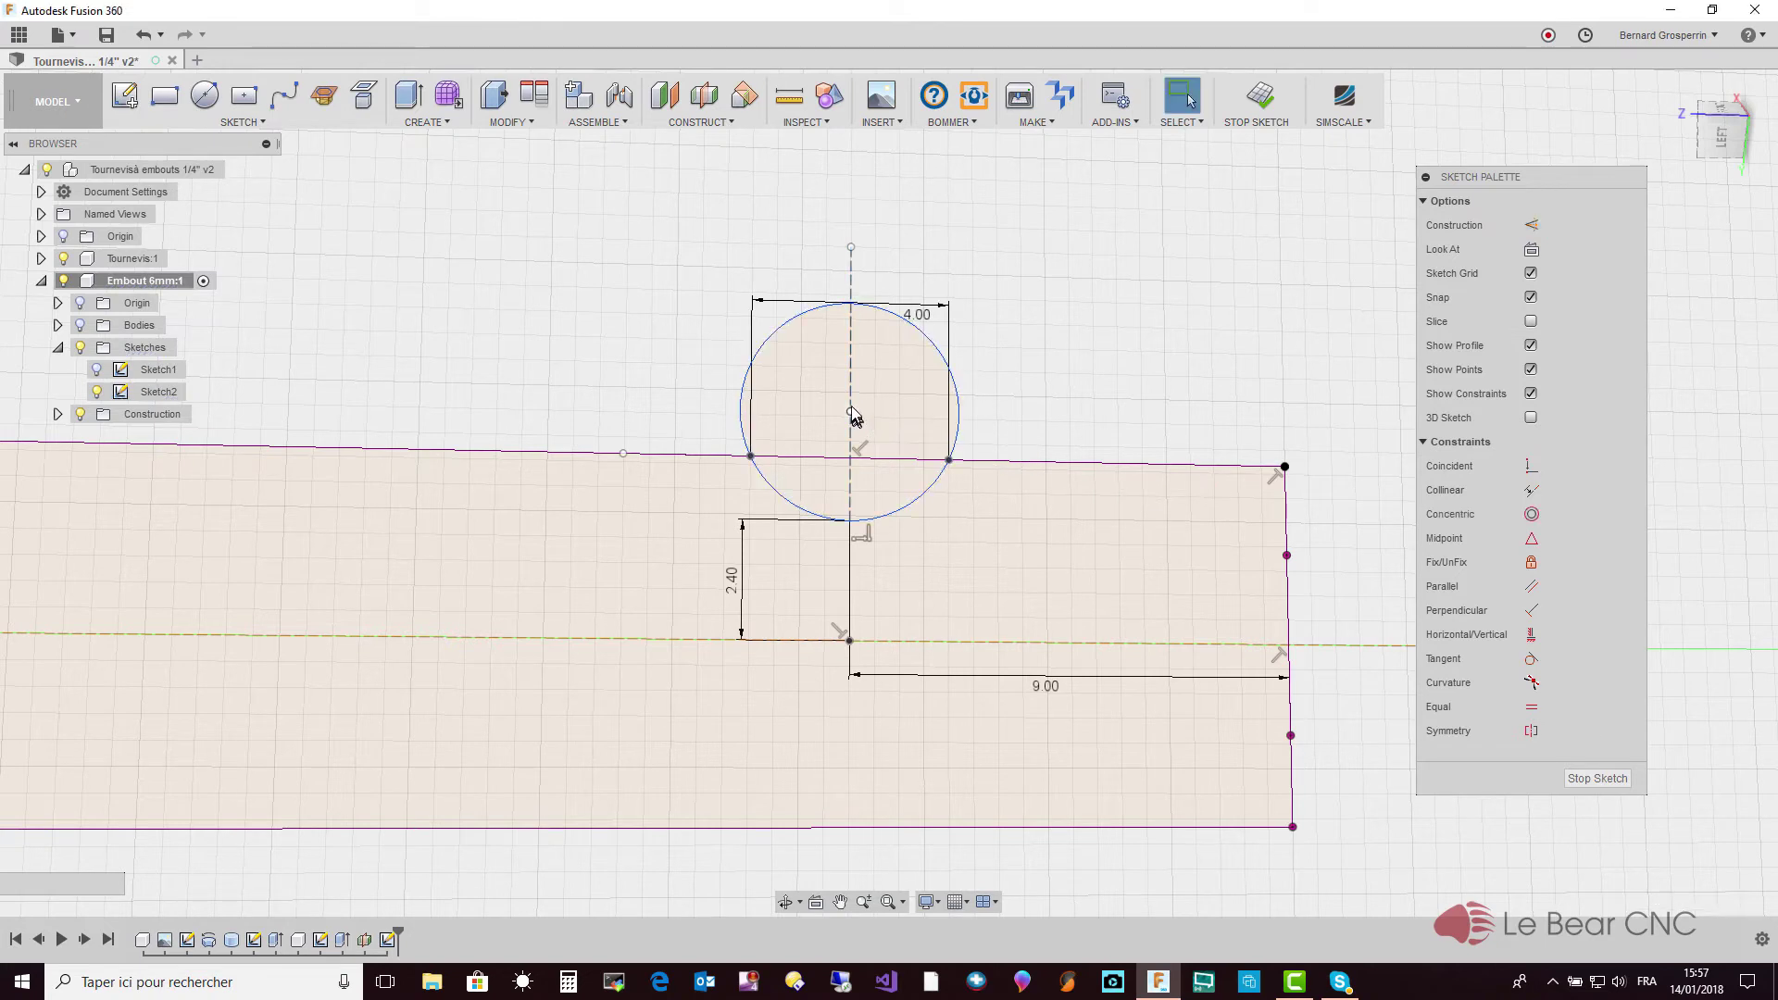
click(851, 402)
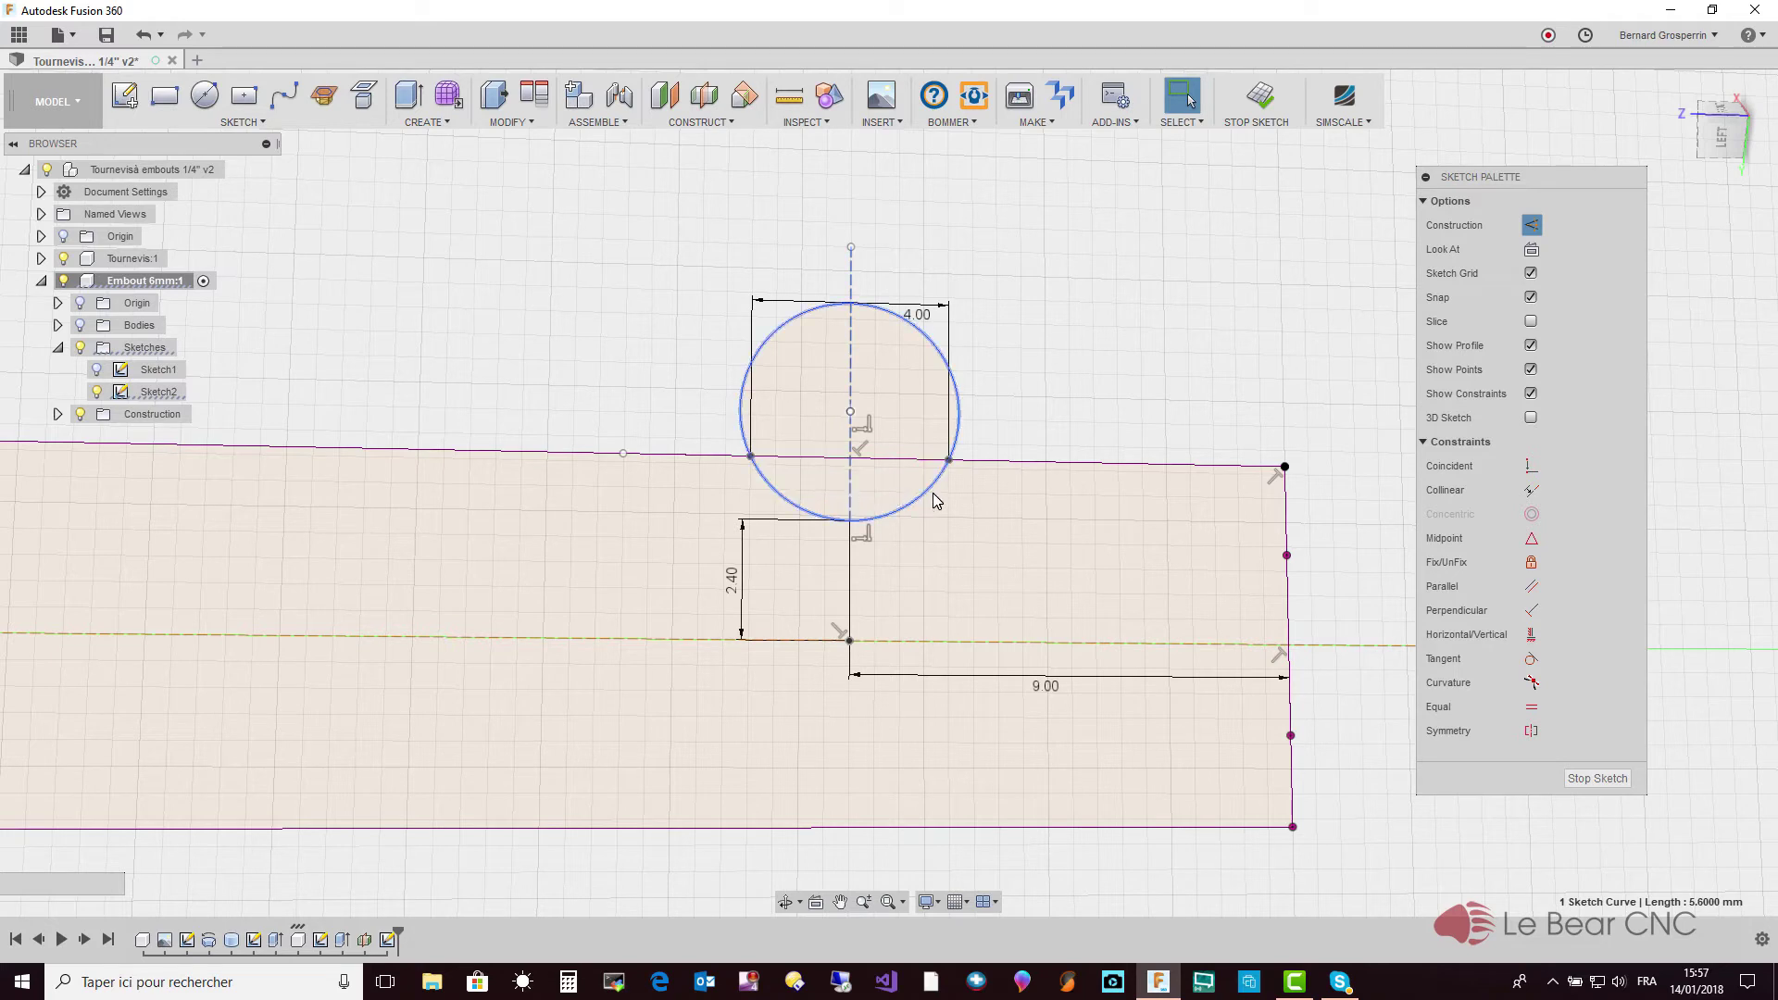
click(850, 521)
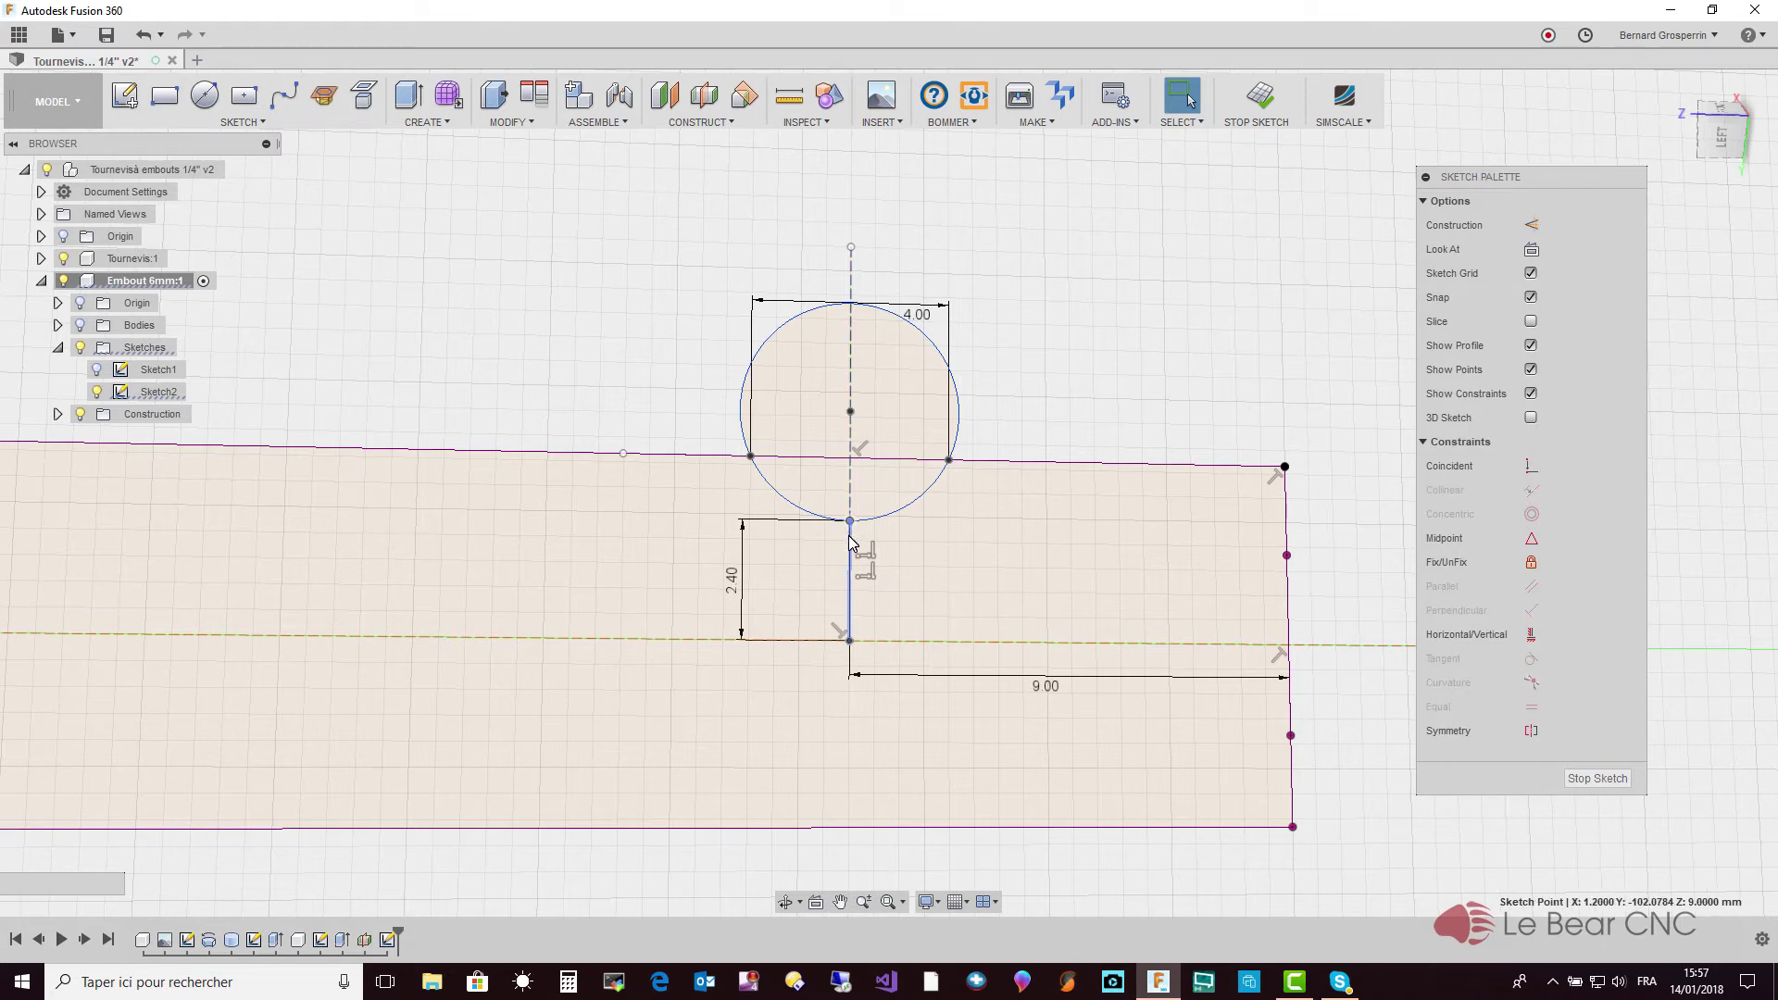
click(850, 546)
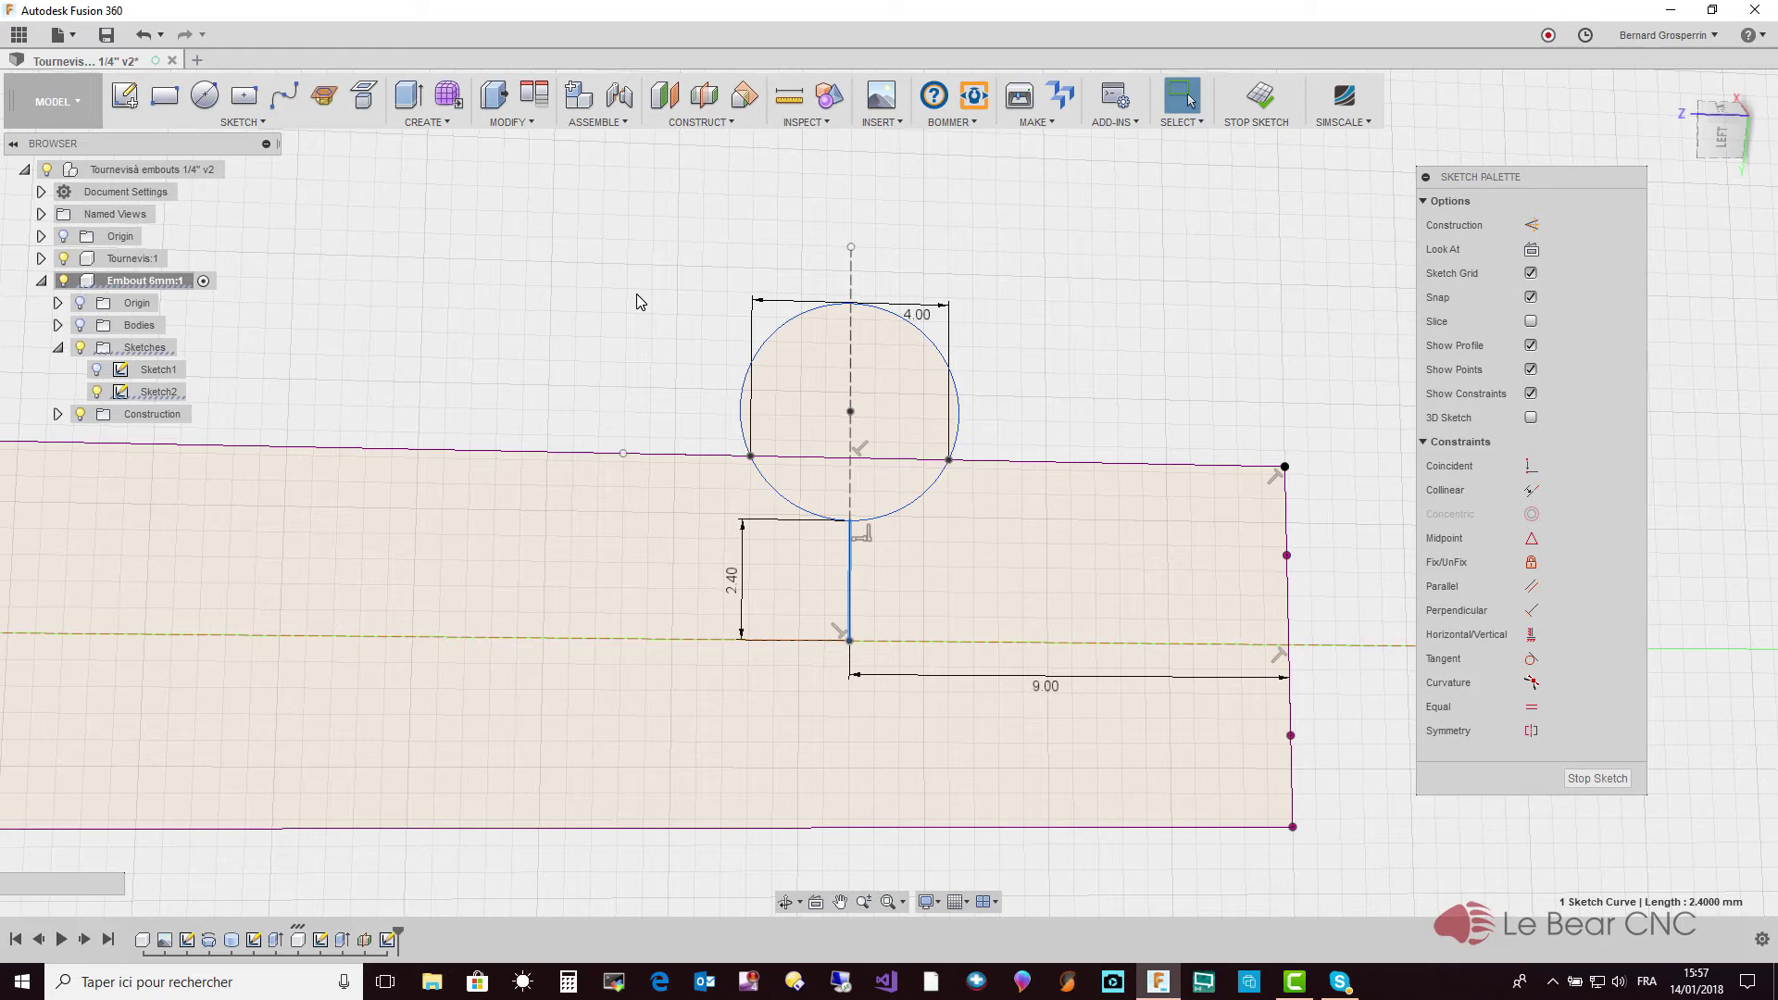
key(Escape)
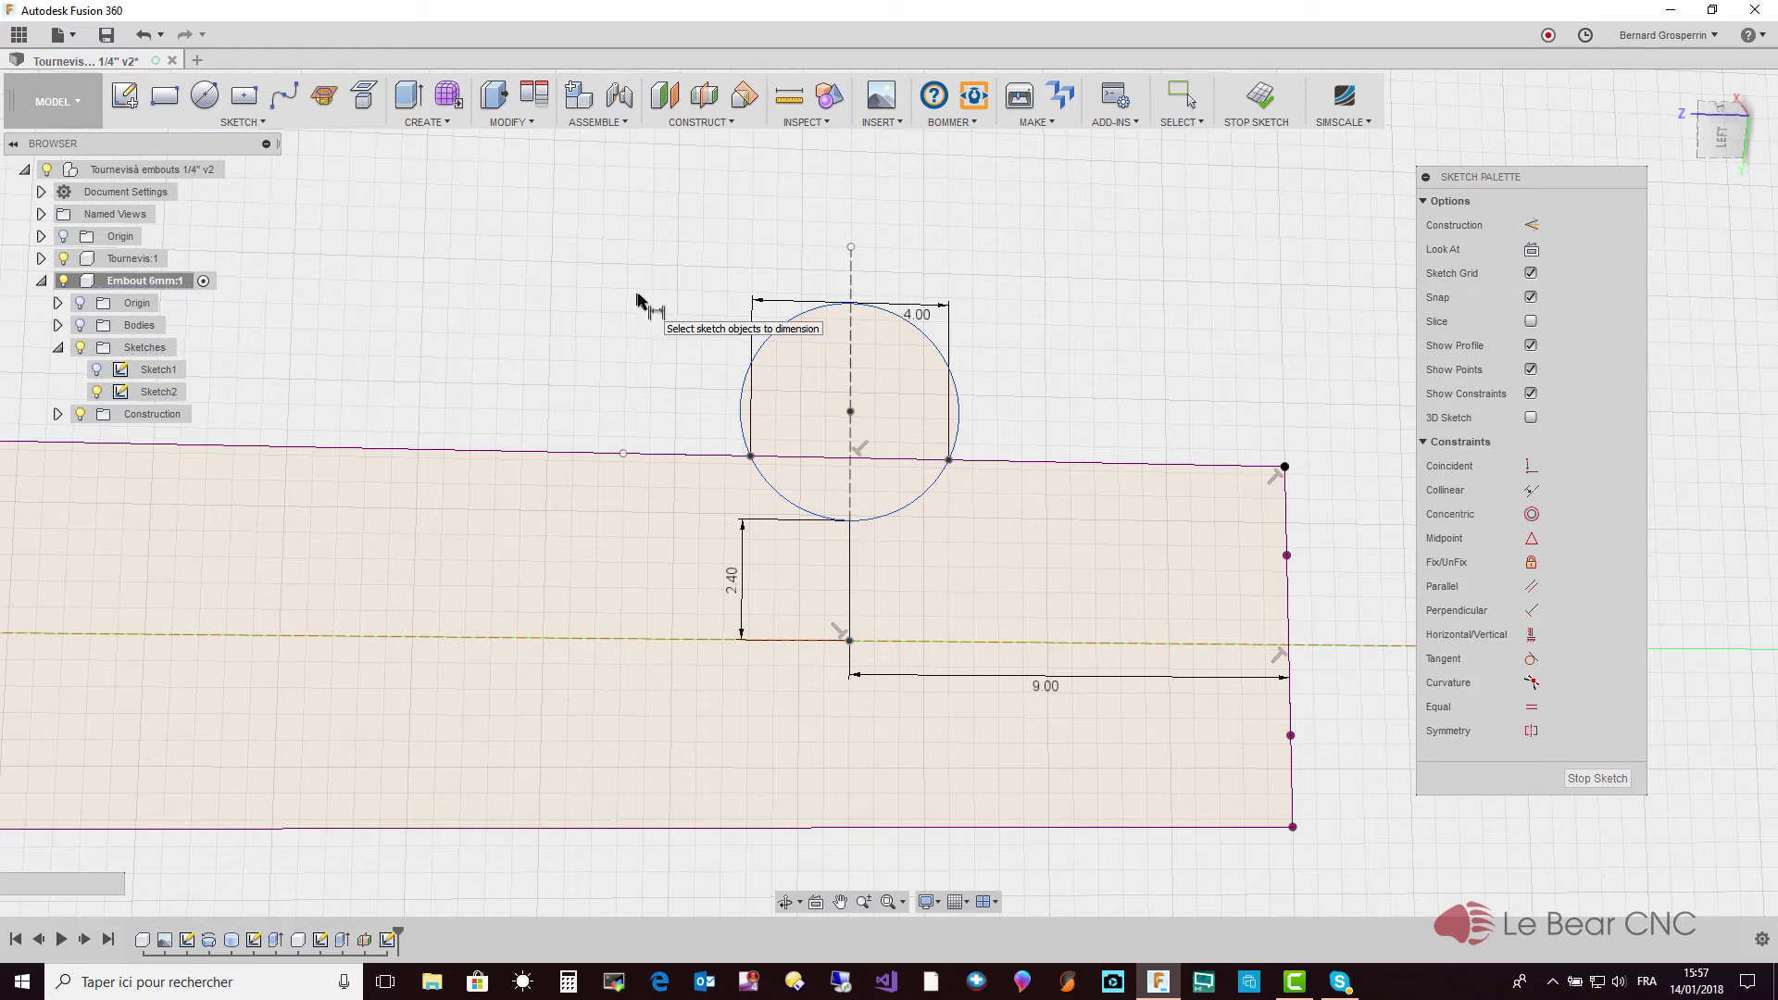
Dimension the circle's diameter as 4.50 mm
click(918, 499)
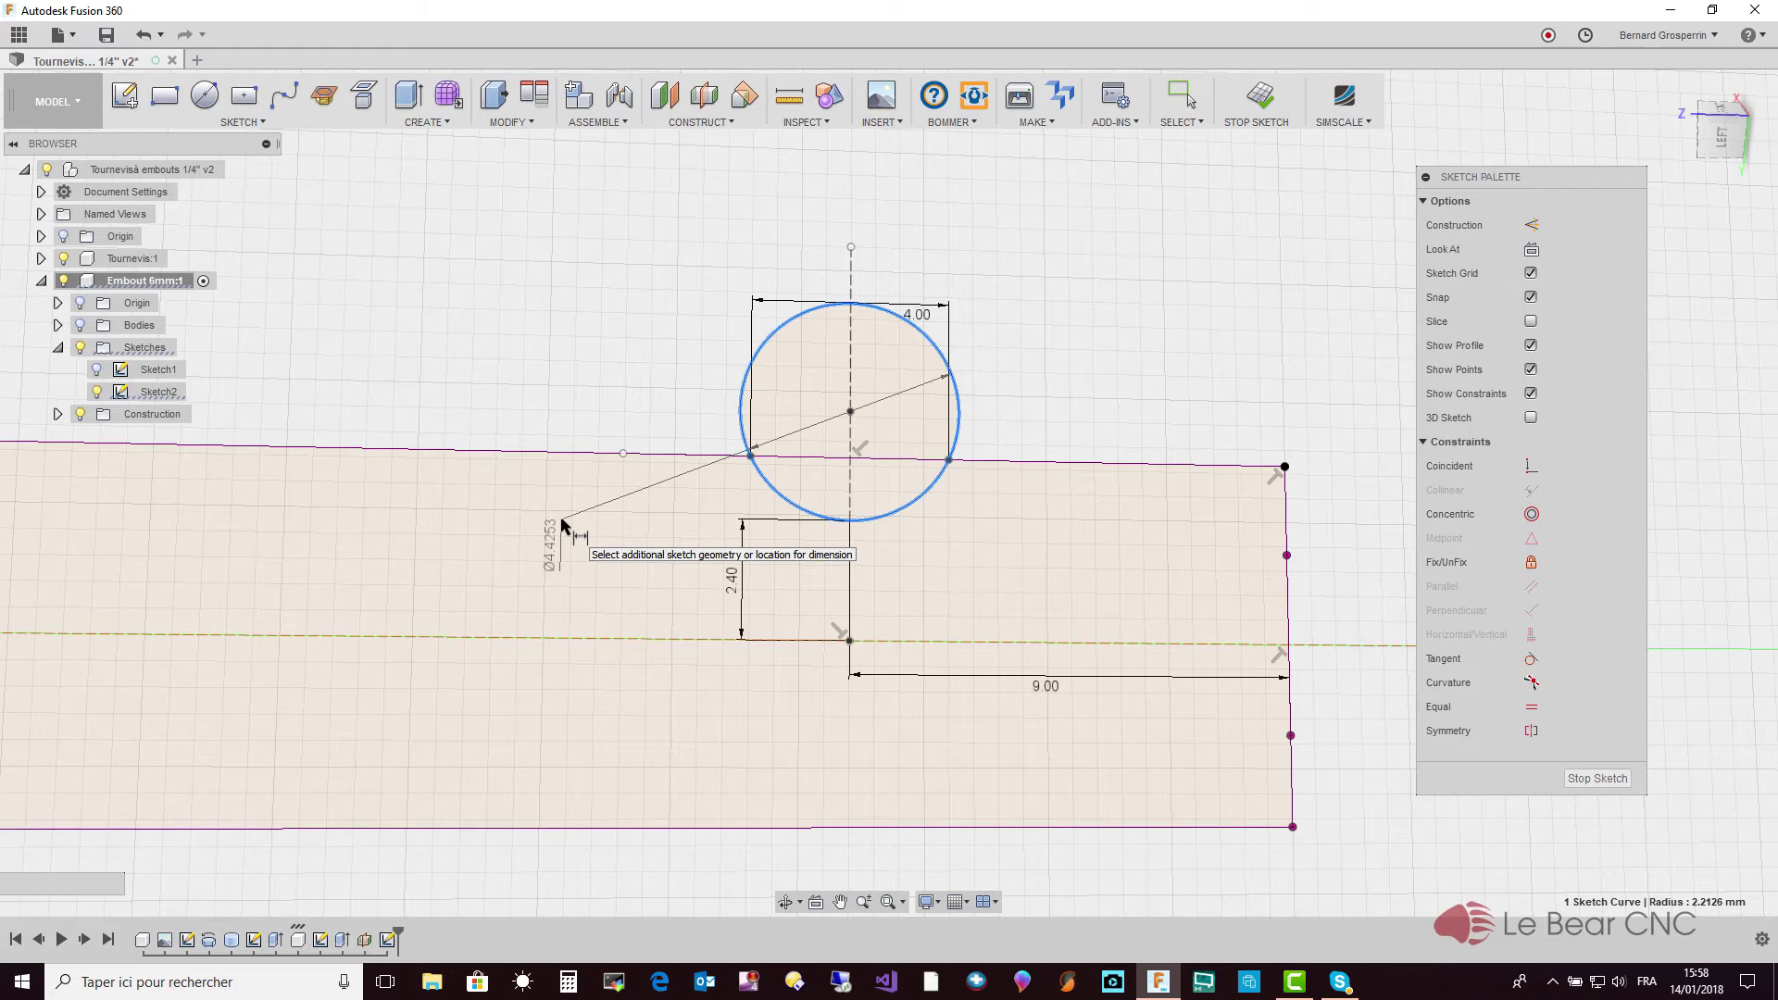
click(561, 524)
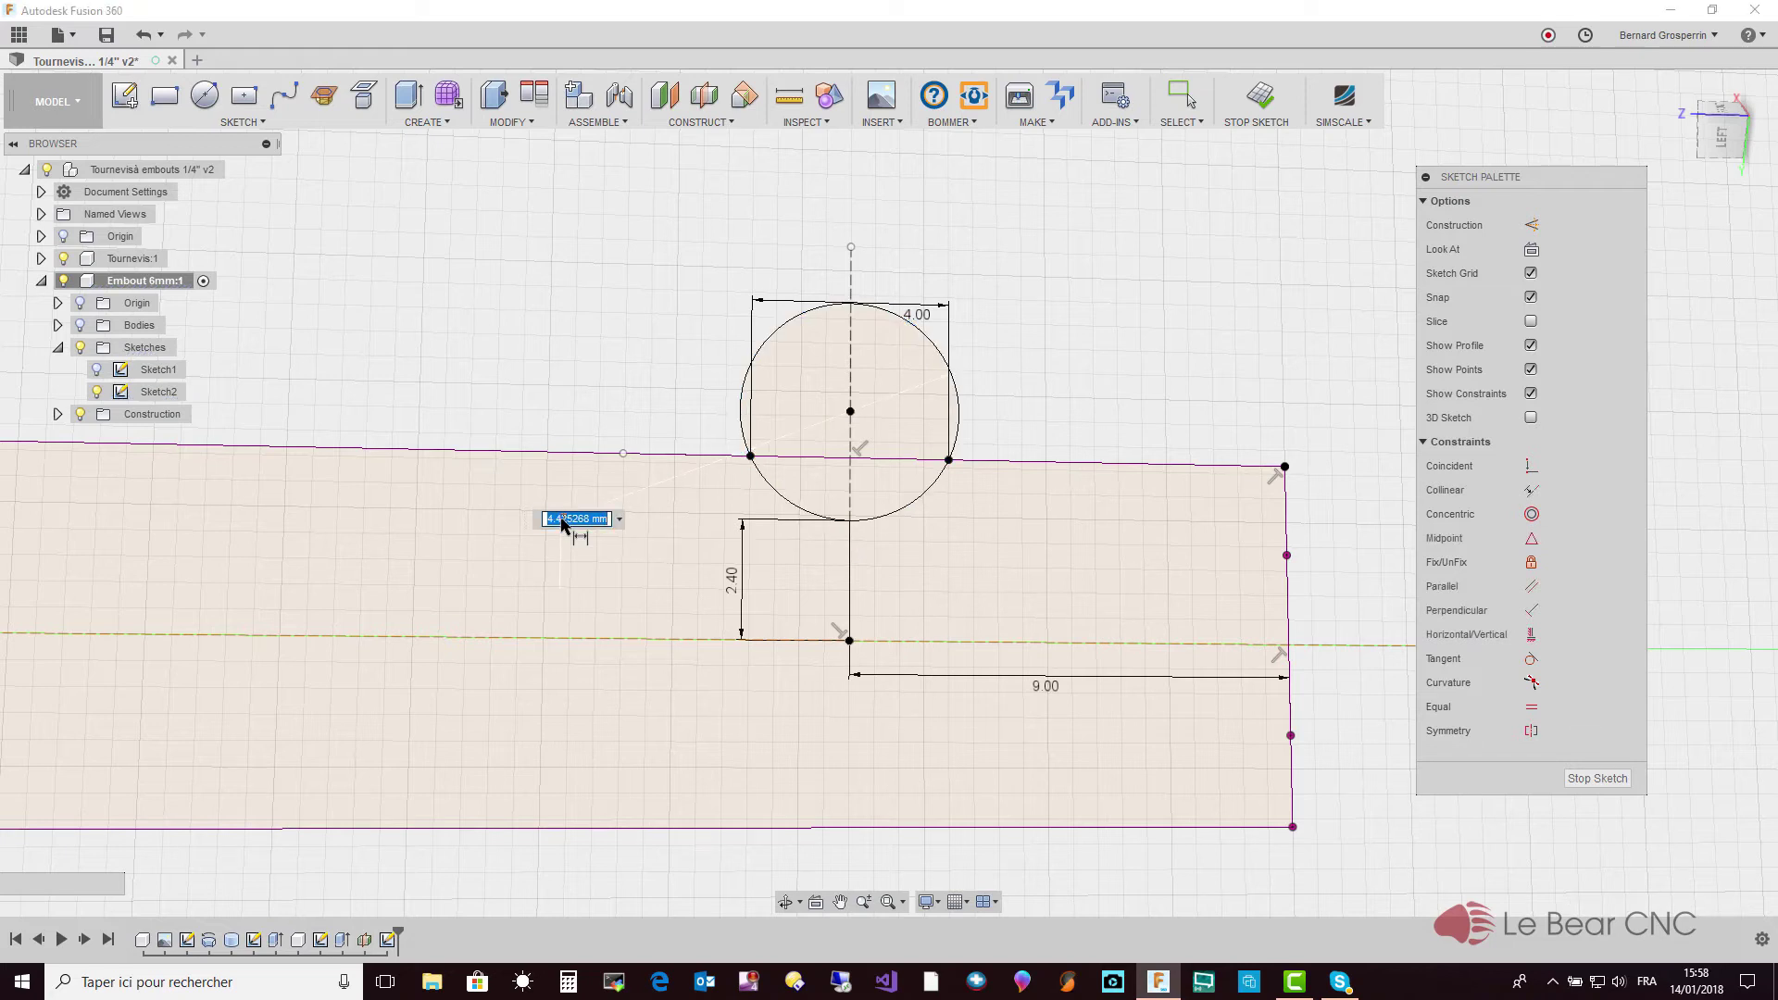
text(4.5)
key(Return)
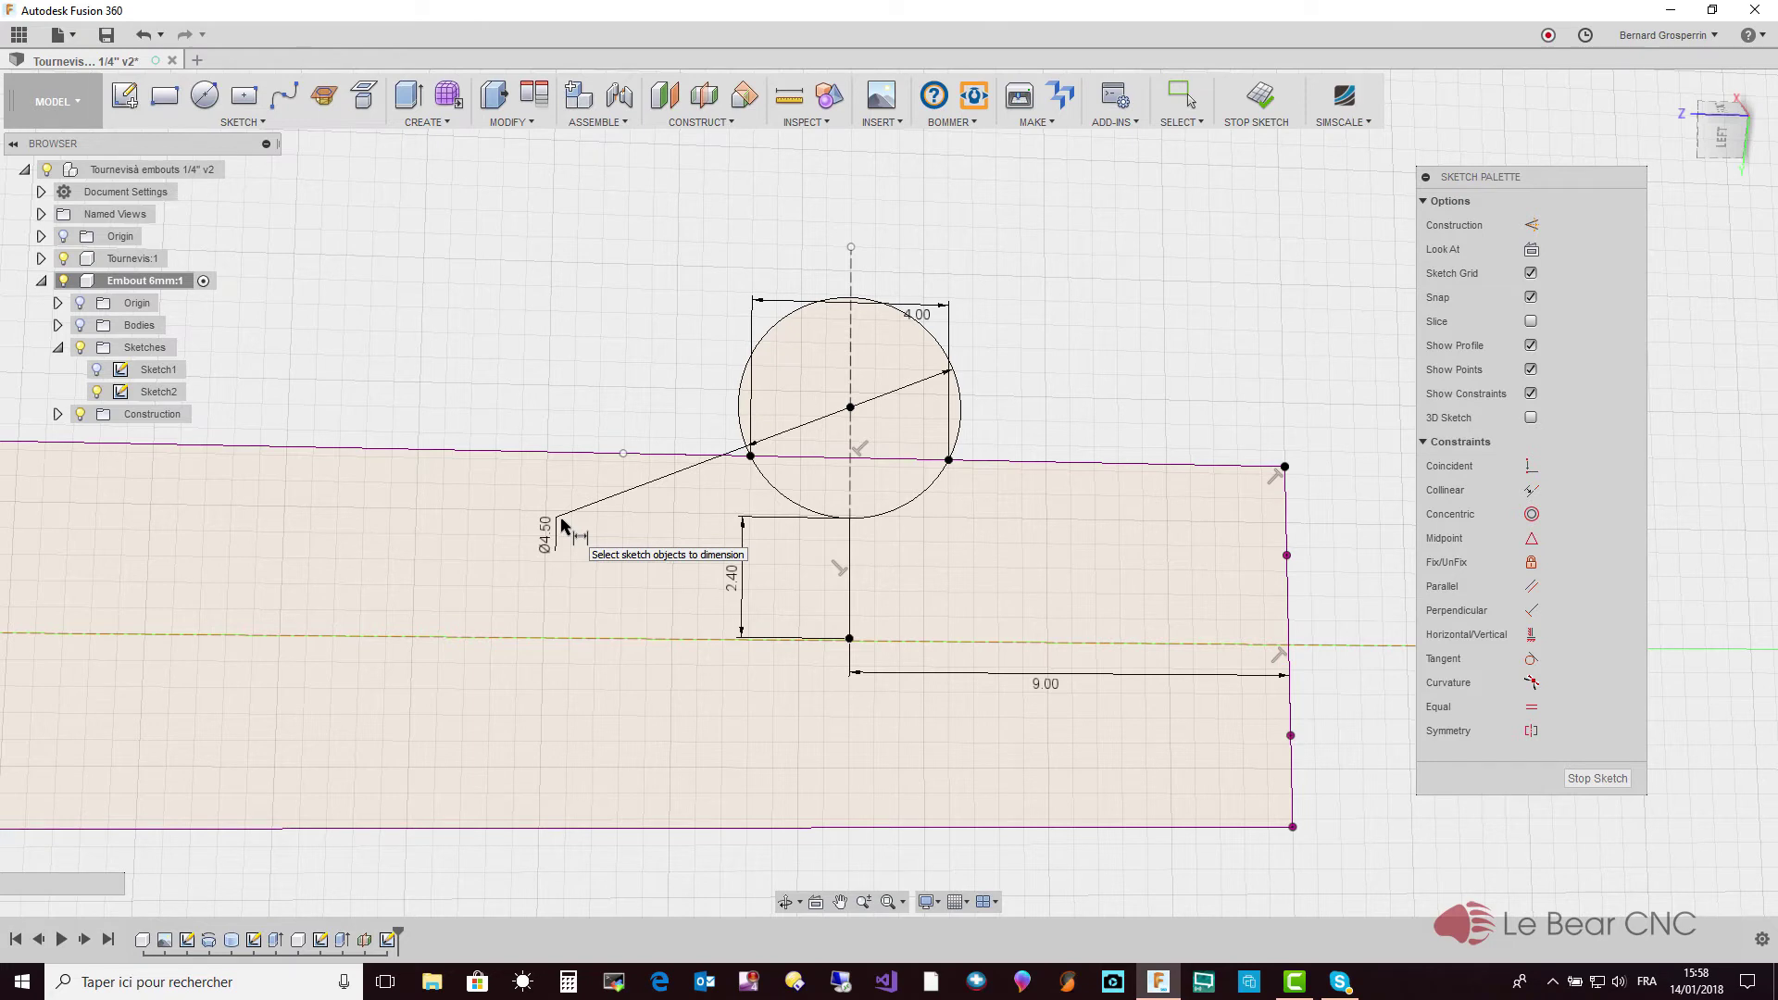
key(Escape)
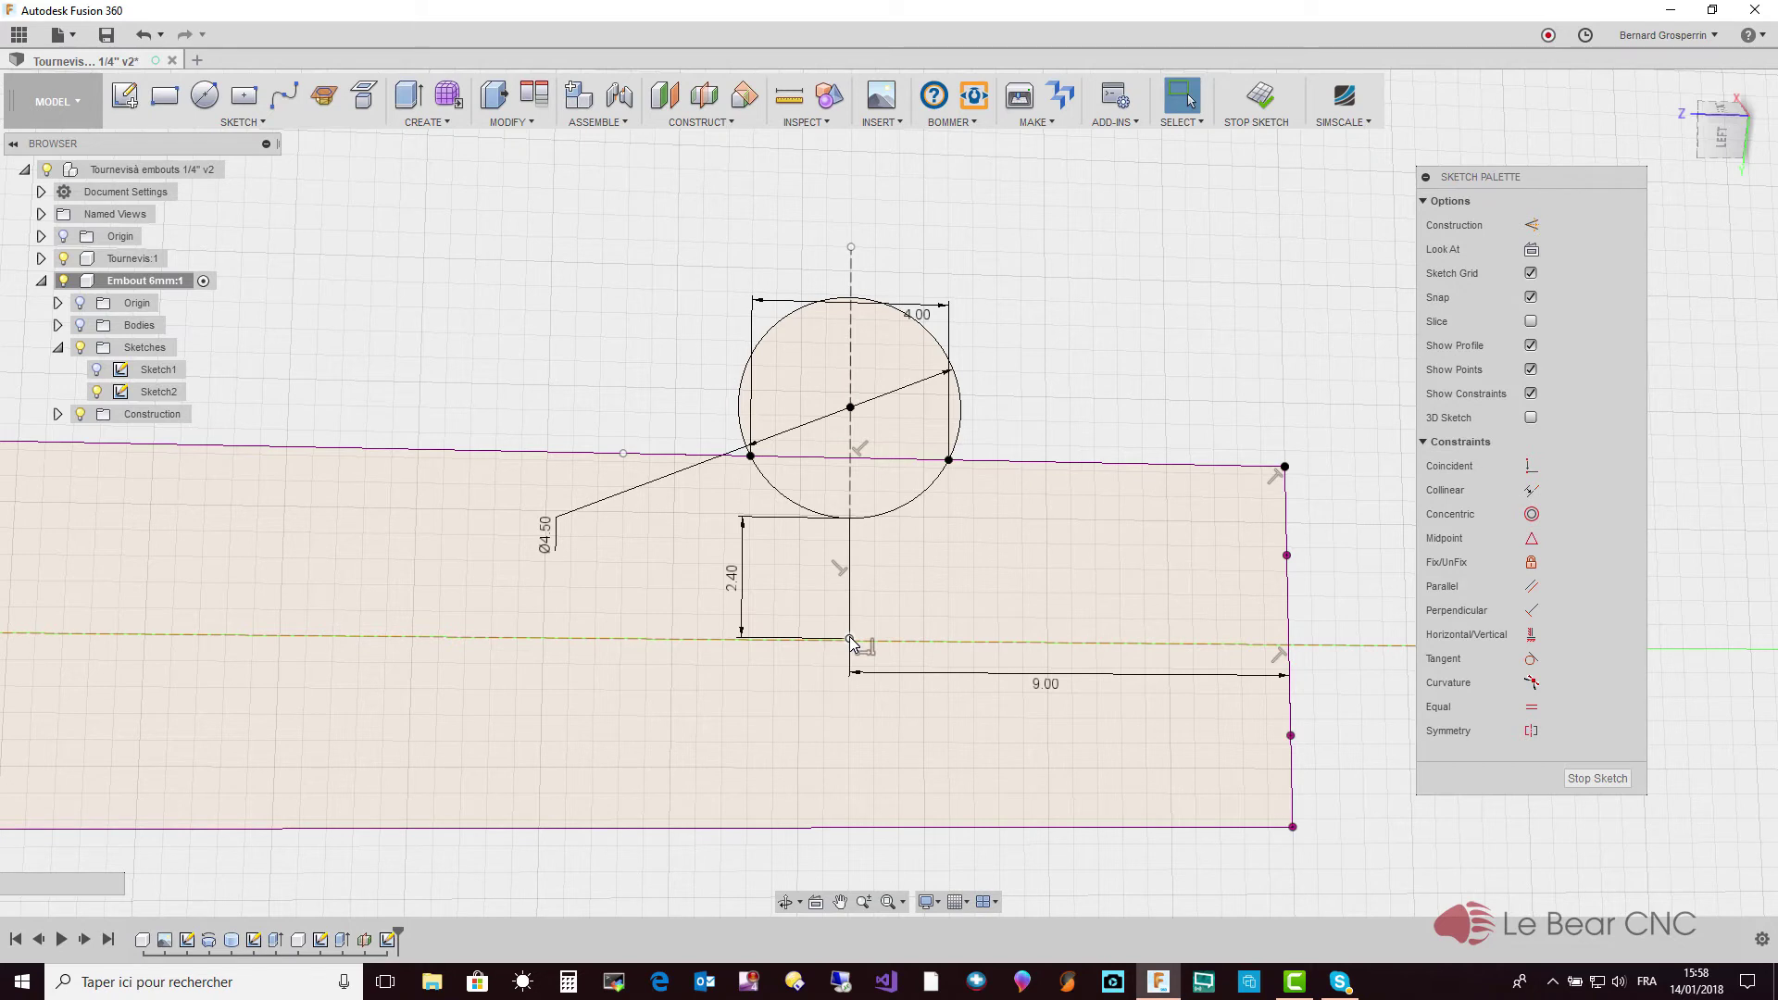
click(1531, 466)
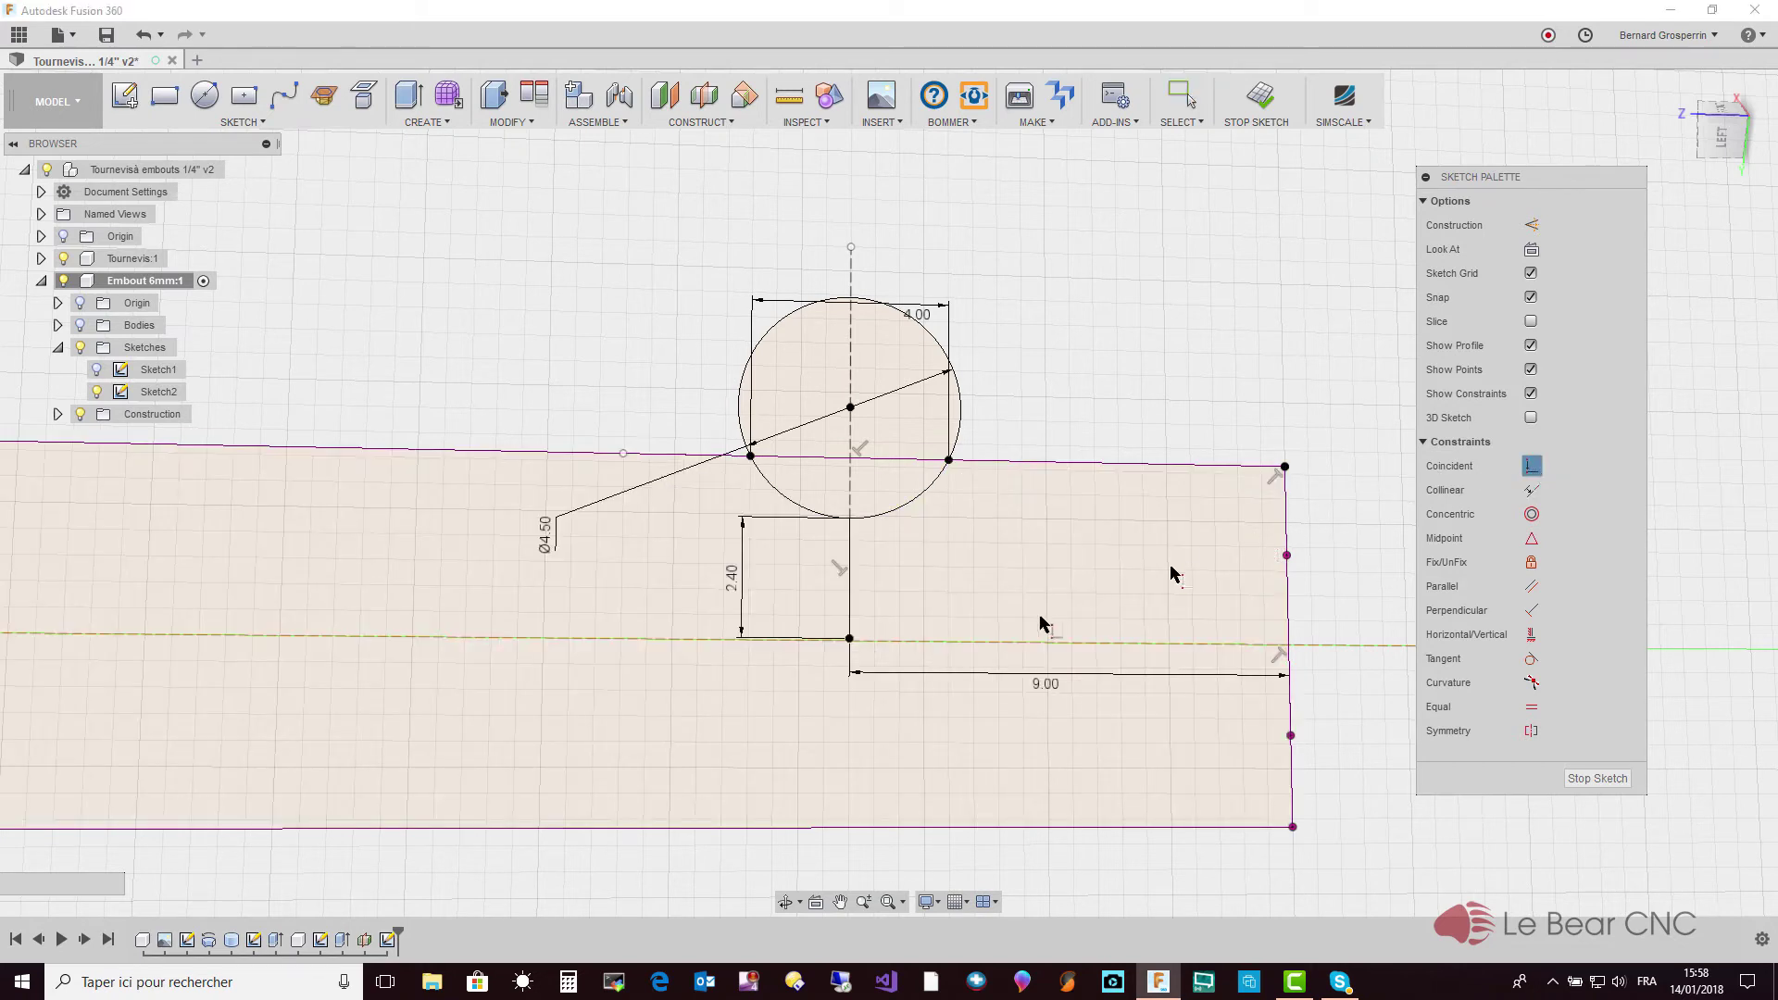
click(850, 639)
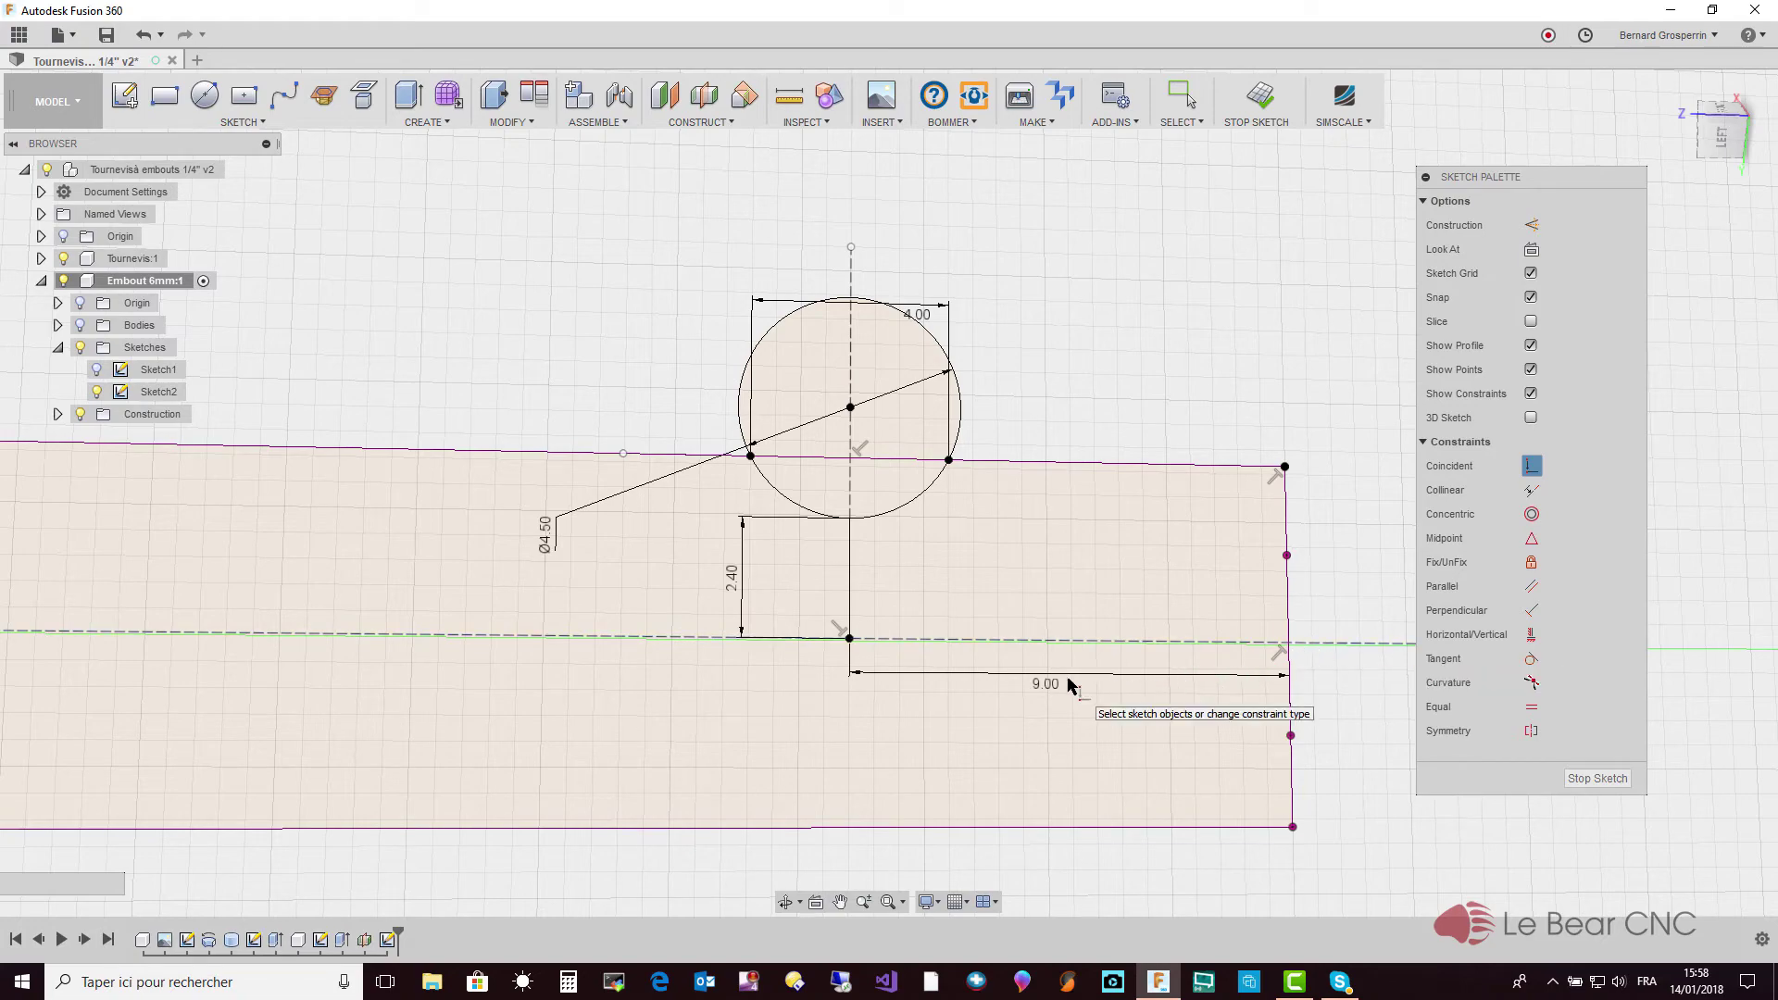
scroll(1065, 683, down, 2)
scroll(1065, 683, down, 2)
scroll(1018, 683, down, 1)
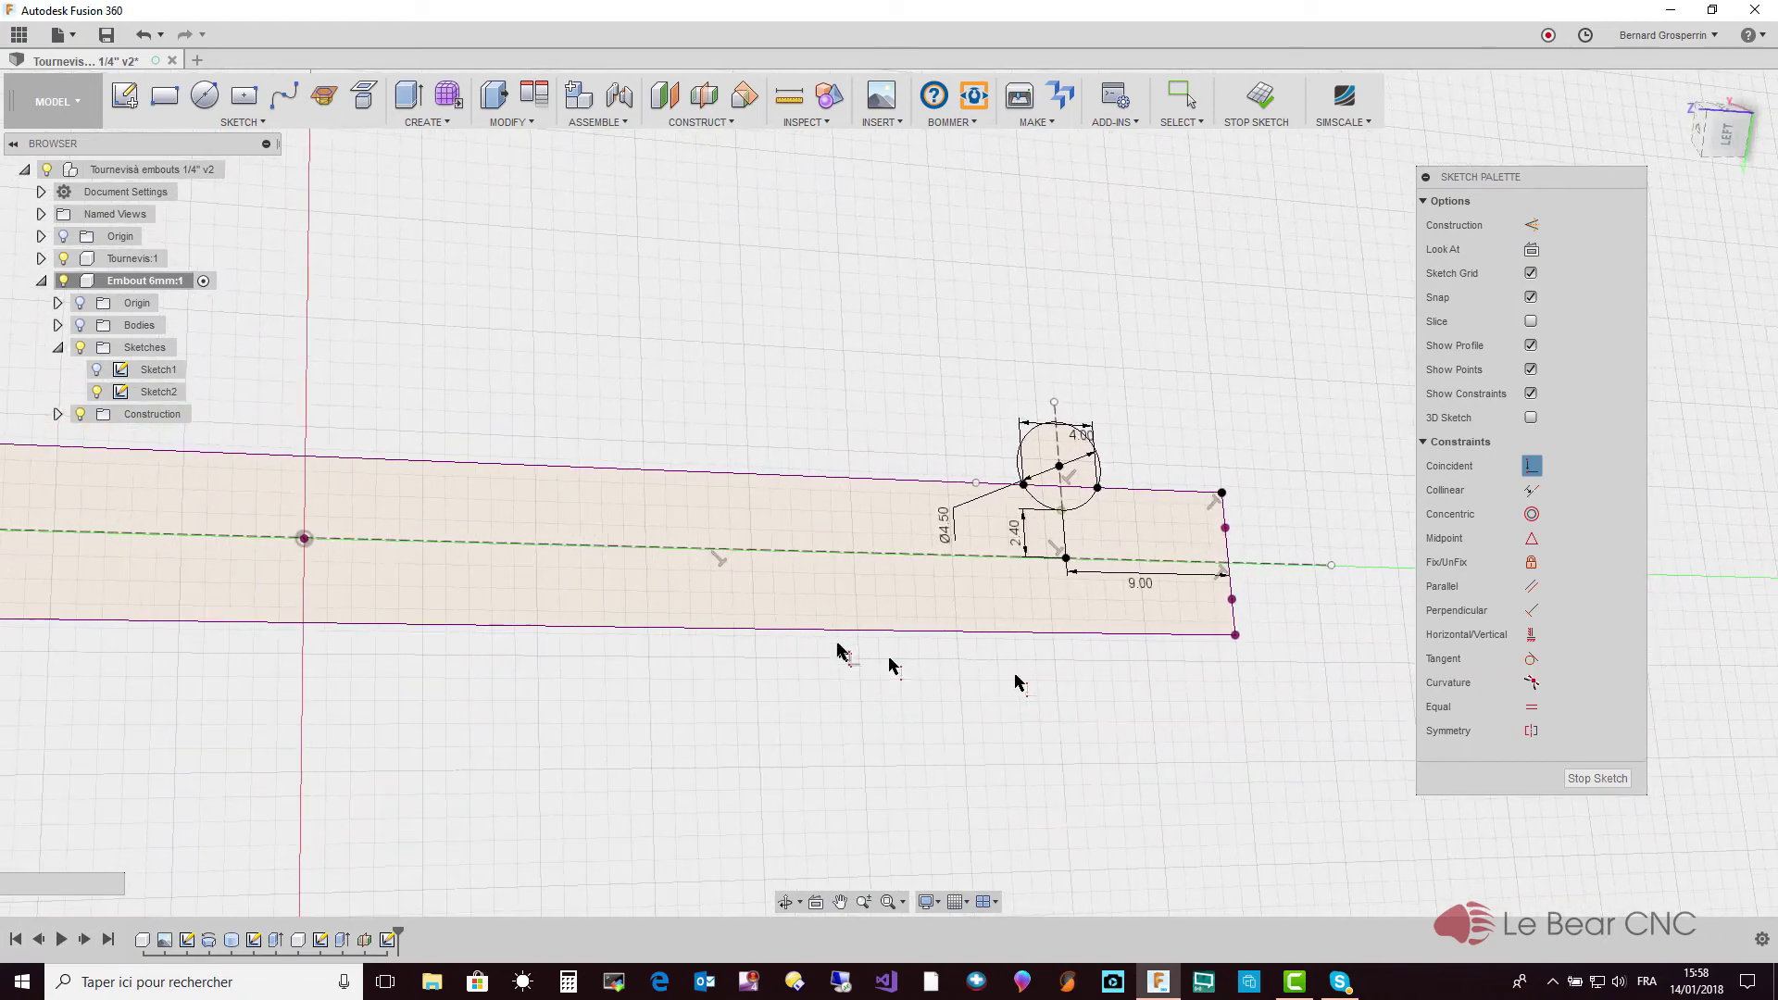
scroll(682, 636, up, 3)
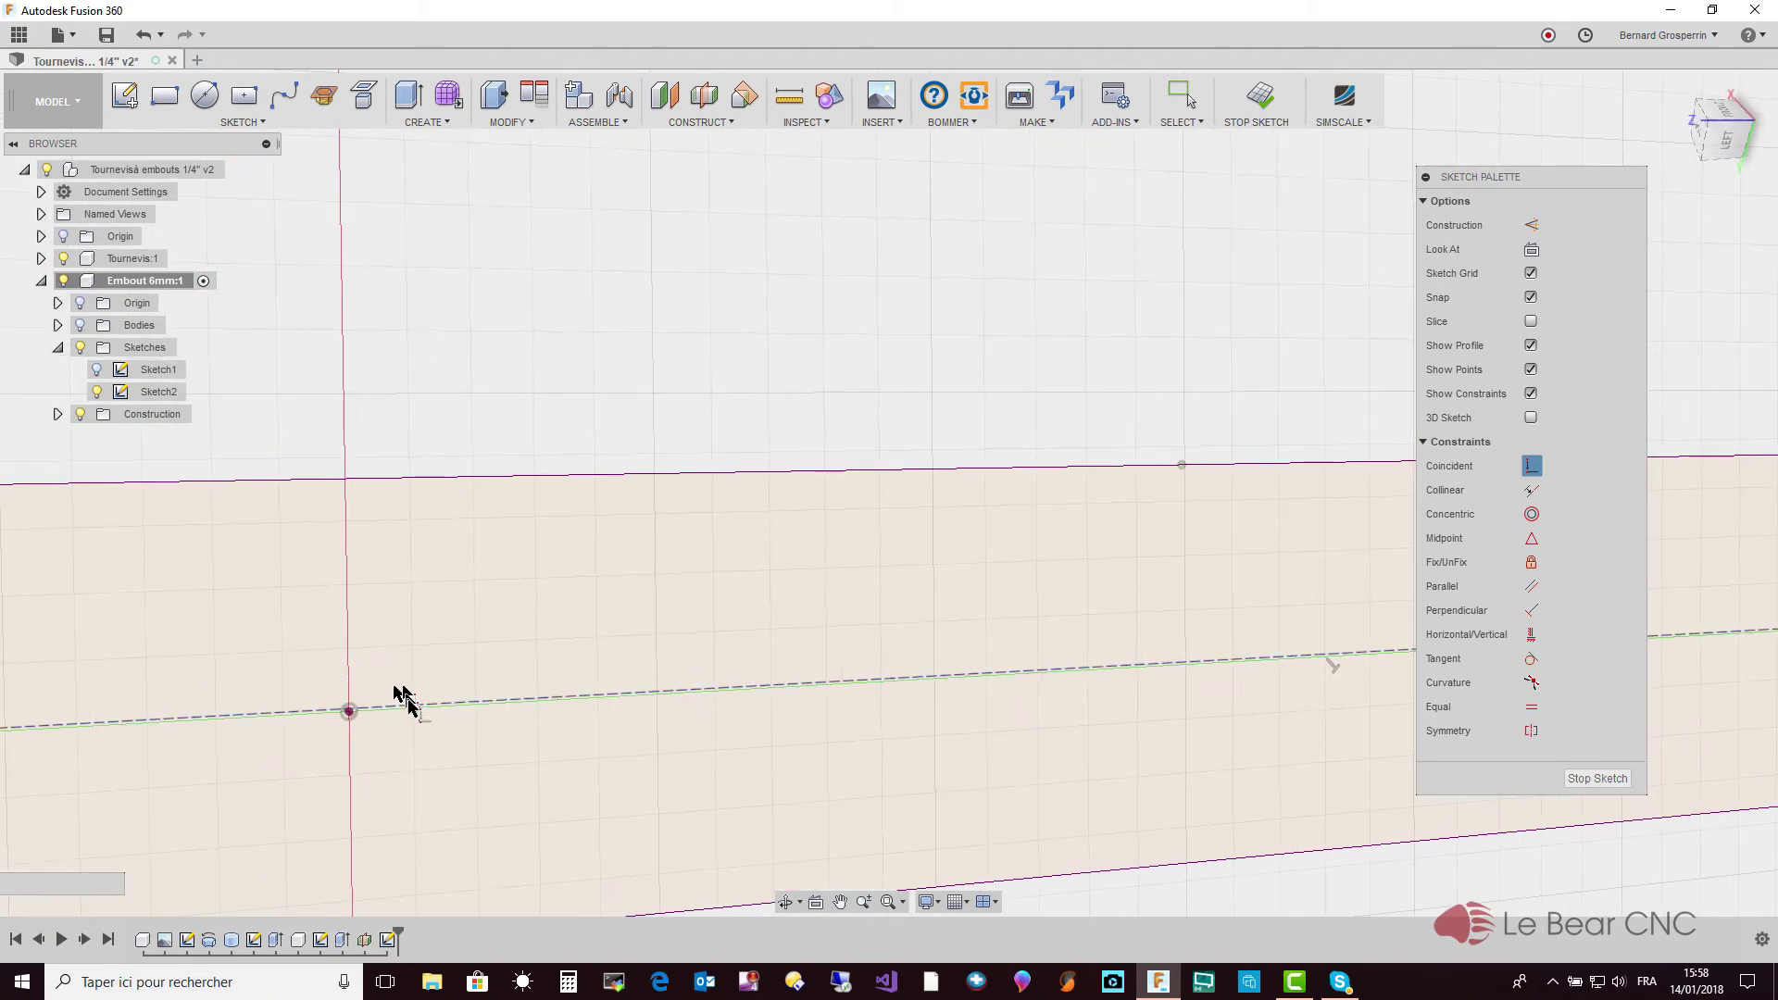
click(409, 710)
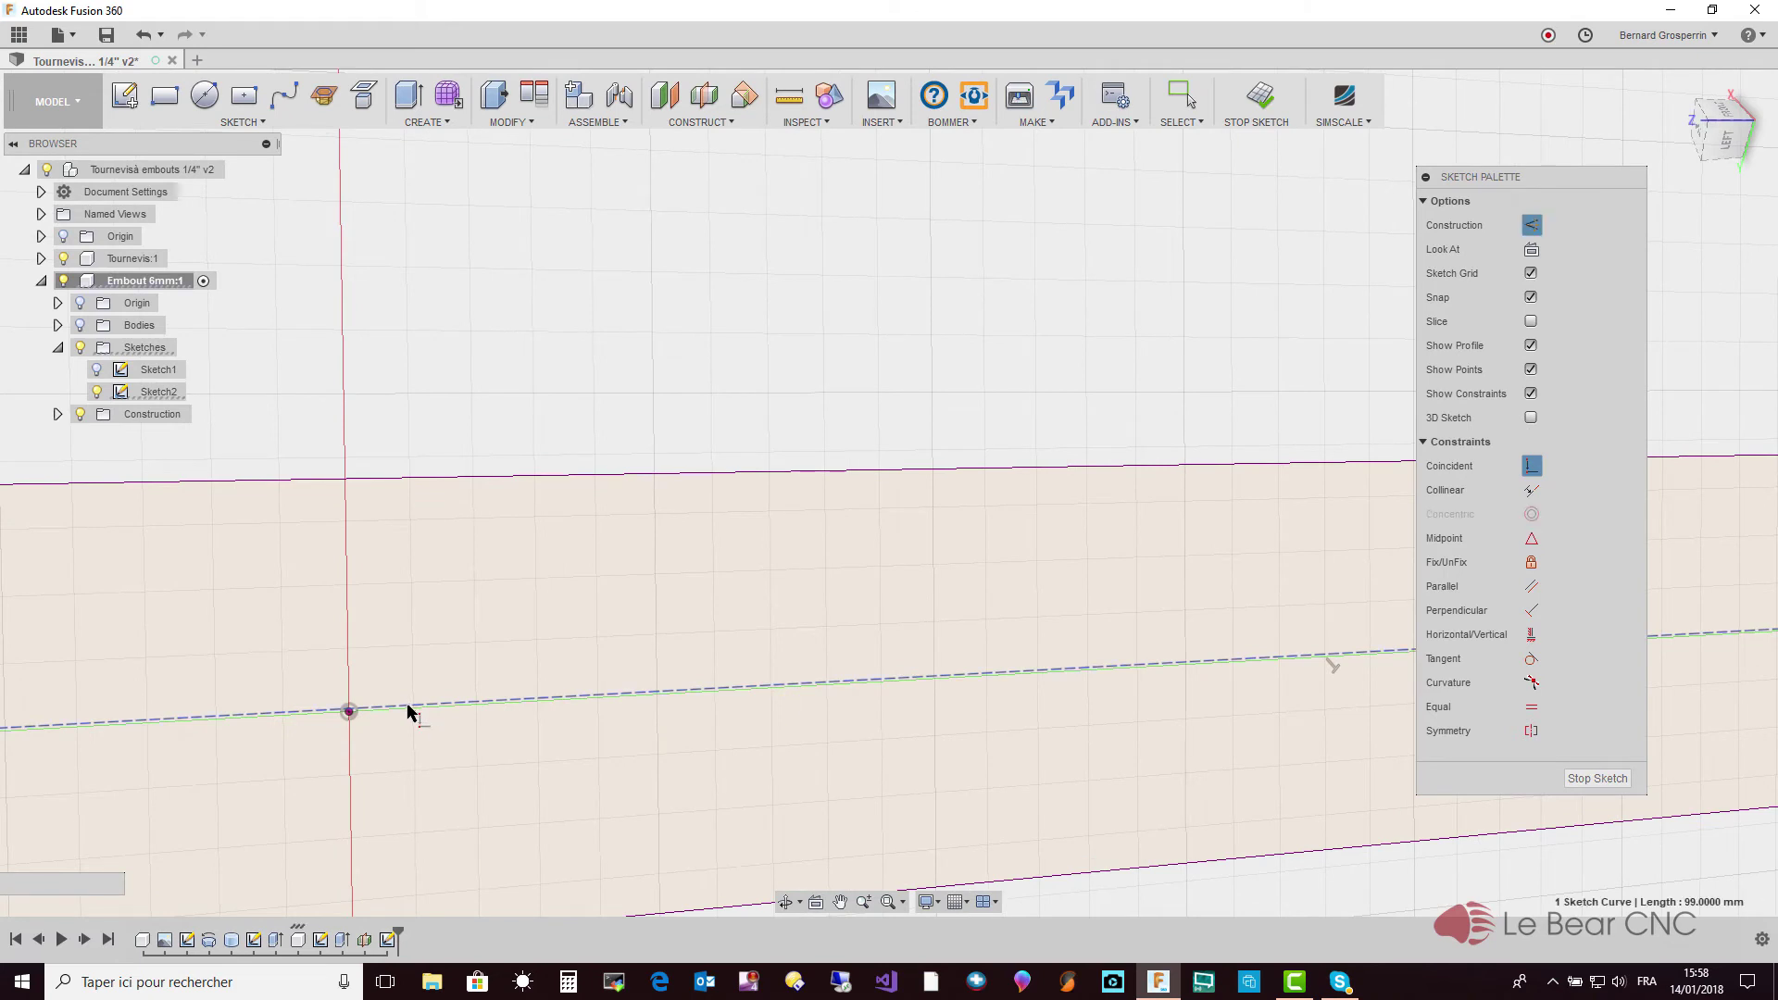
click(349, 712)
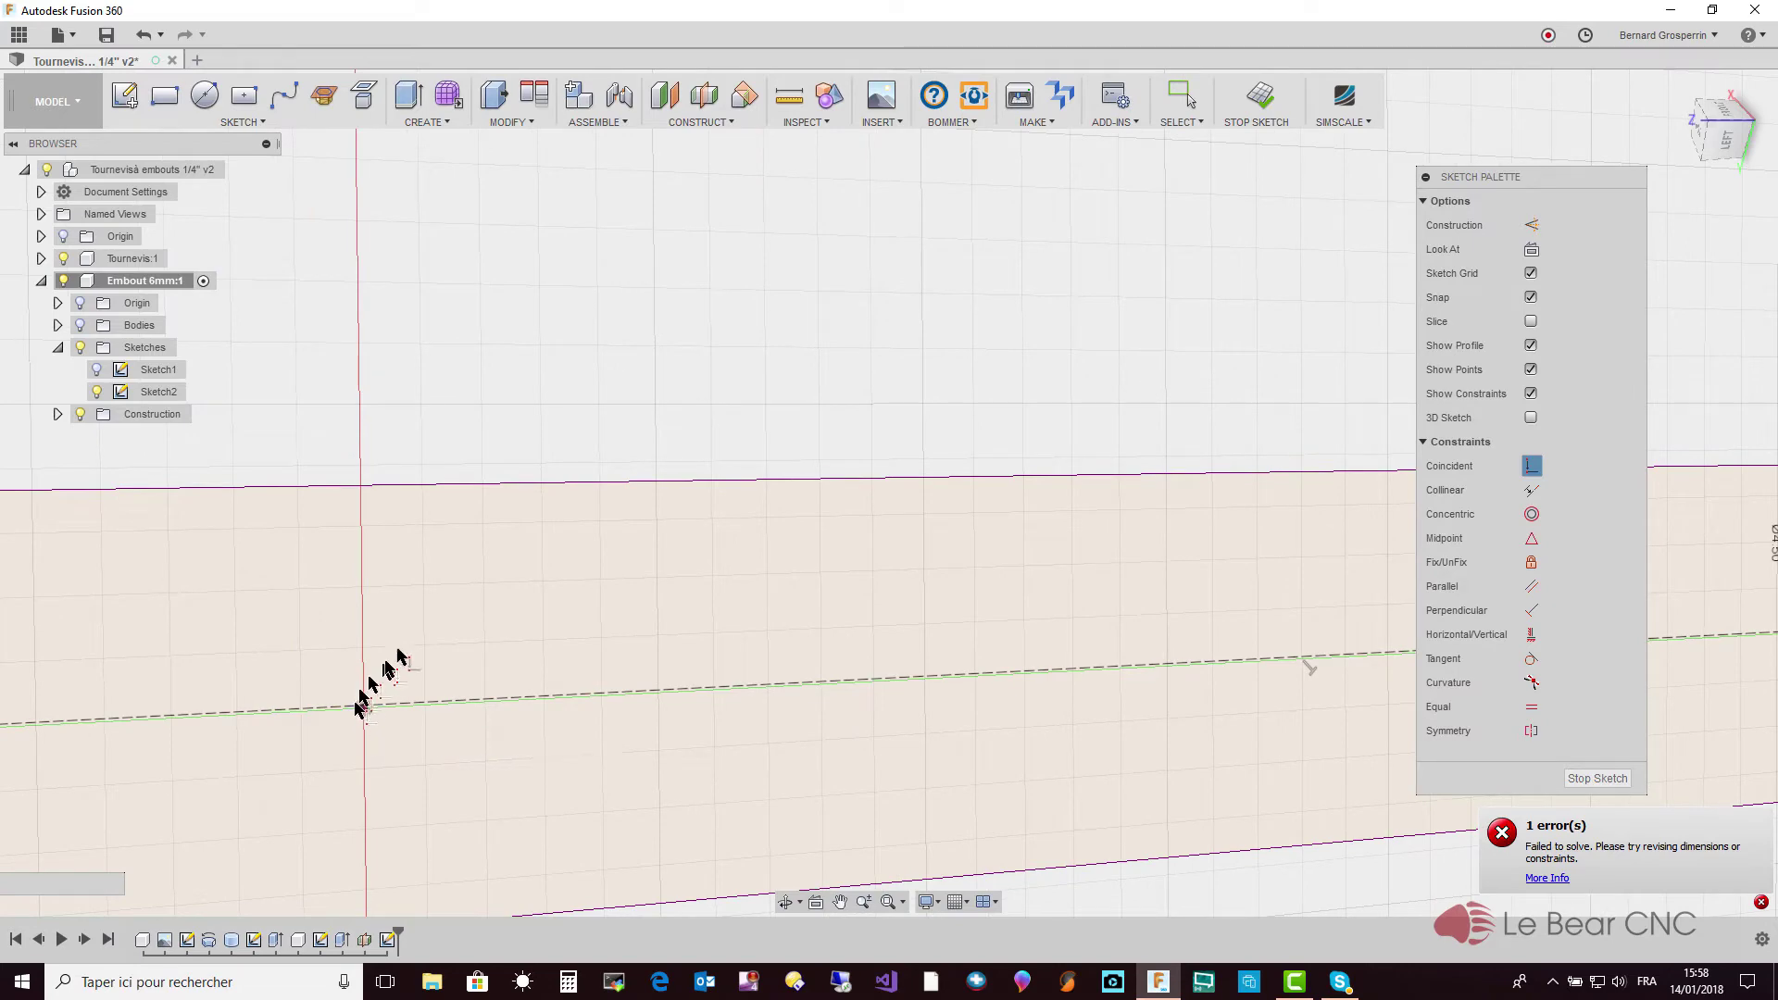
scroll(448, 623, down, 2)
mouse_move(832, 746)
shift+middle_down()
mouse_move(1042, 639)
mouse_move(1020, 614)
mouse_move(1036, 596)
mouse_move(1289, 666)
shift+middle_up()
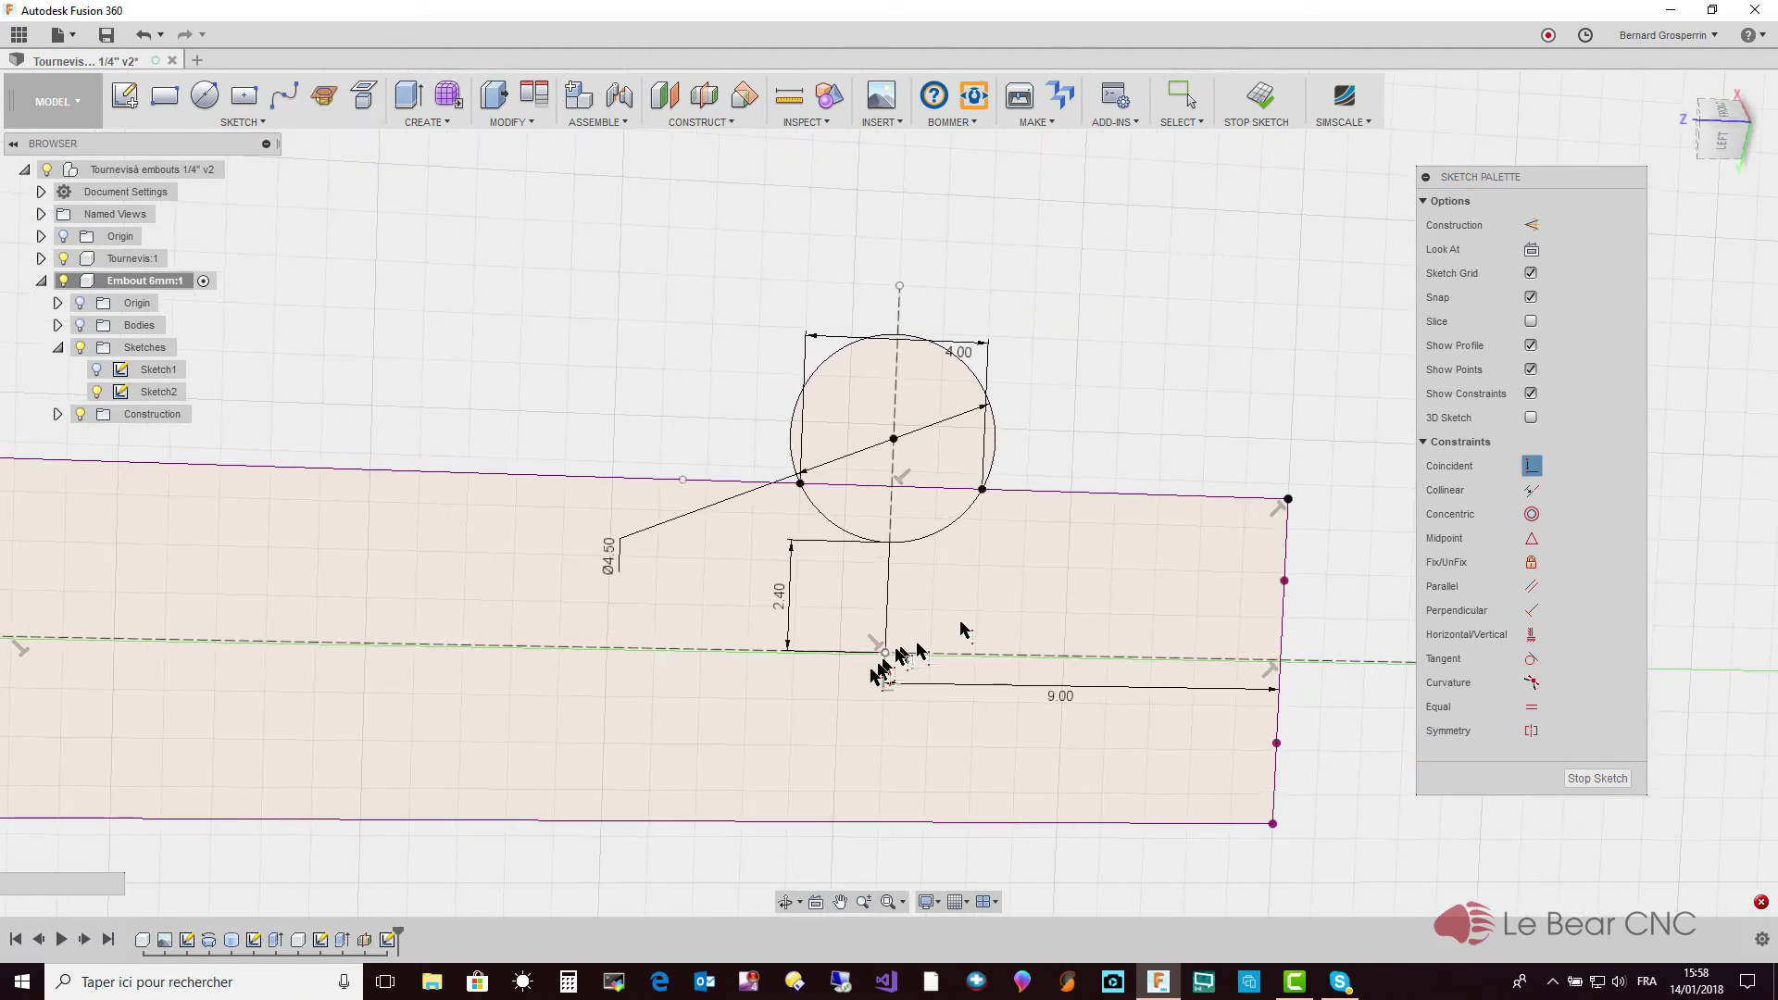
Delete the circle's Ø4.50 diameter dimension
shift+middle_drag(1062, 604, 1176, 416)
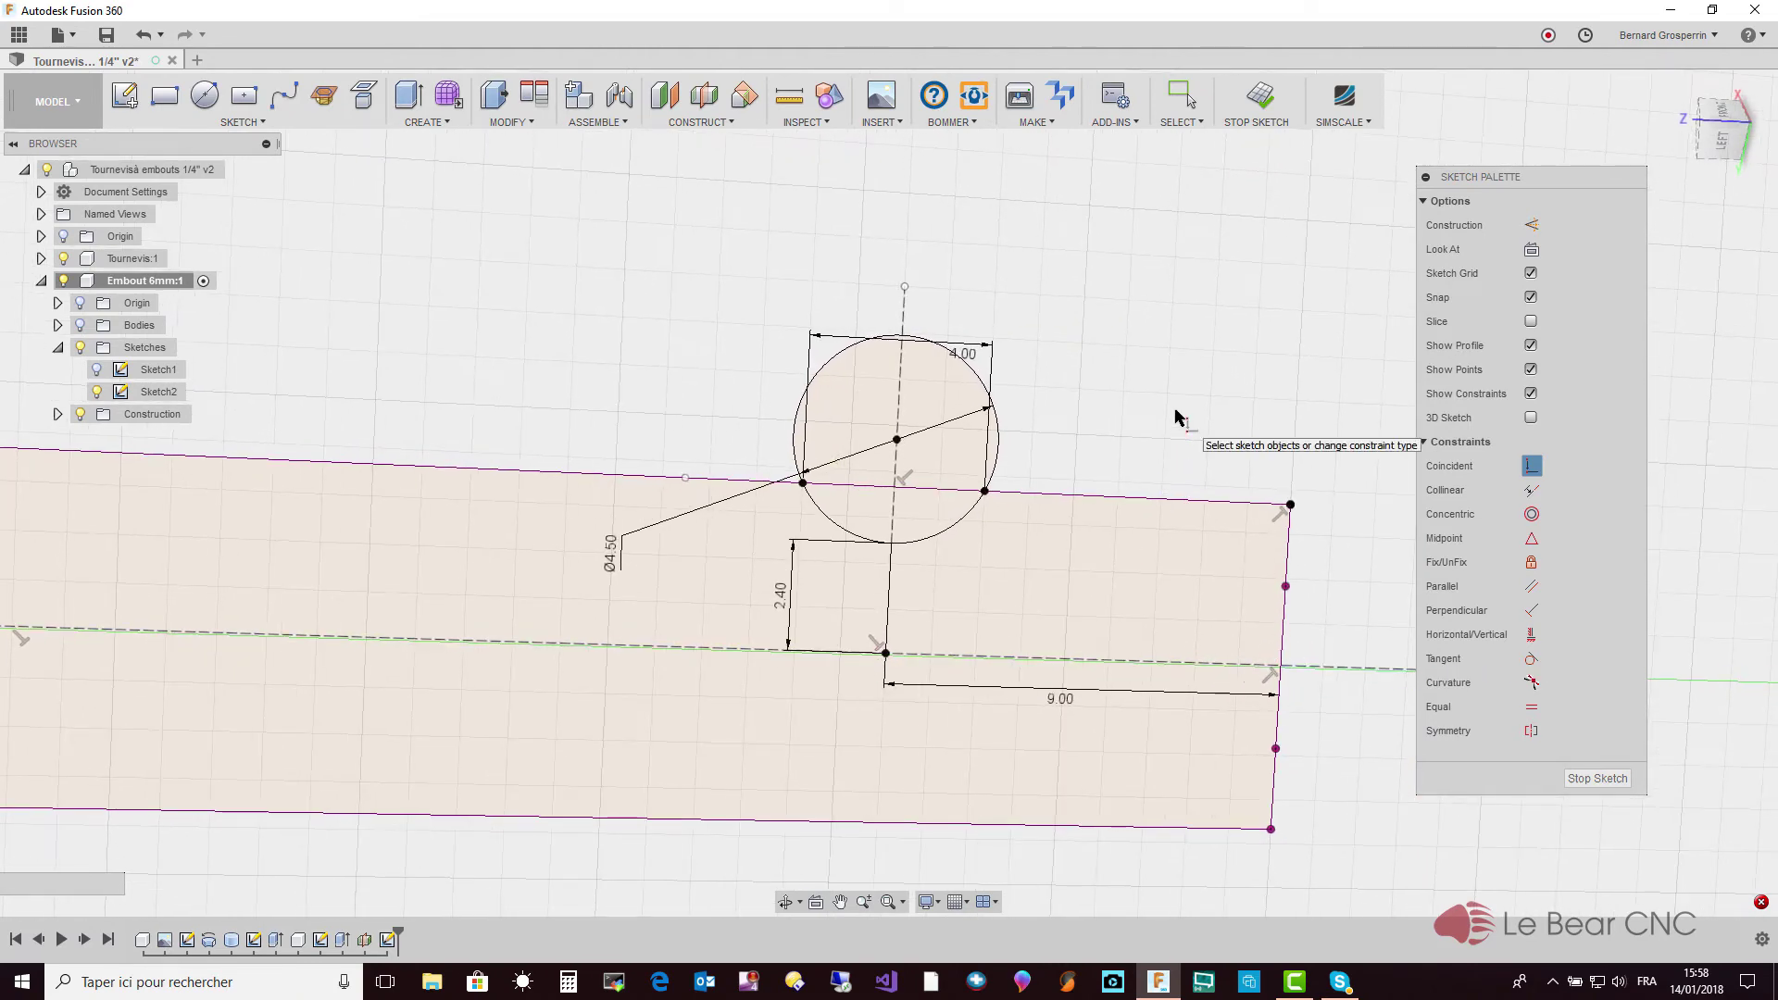
key(Escape)
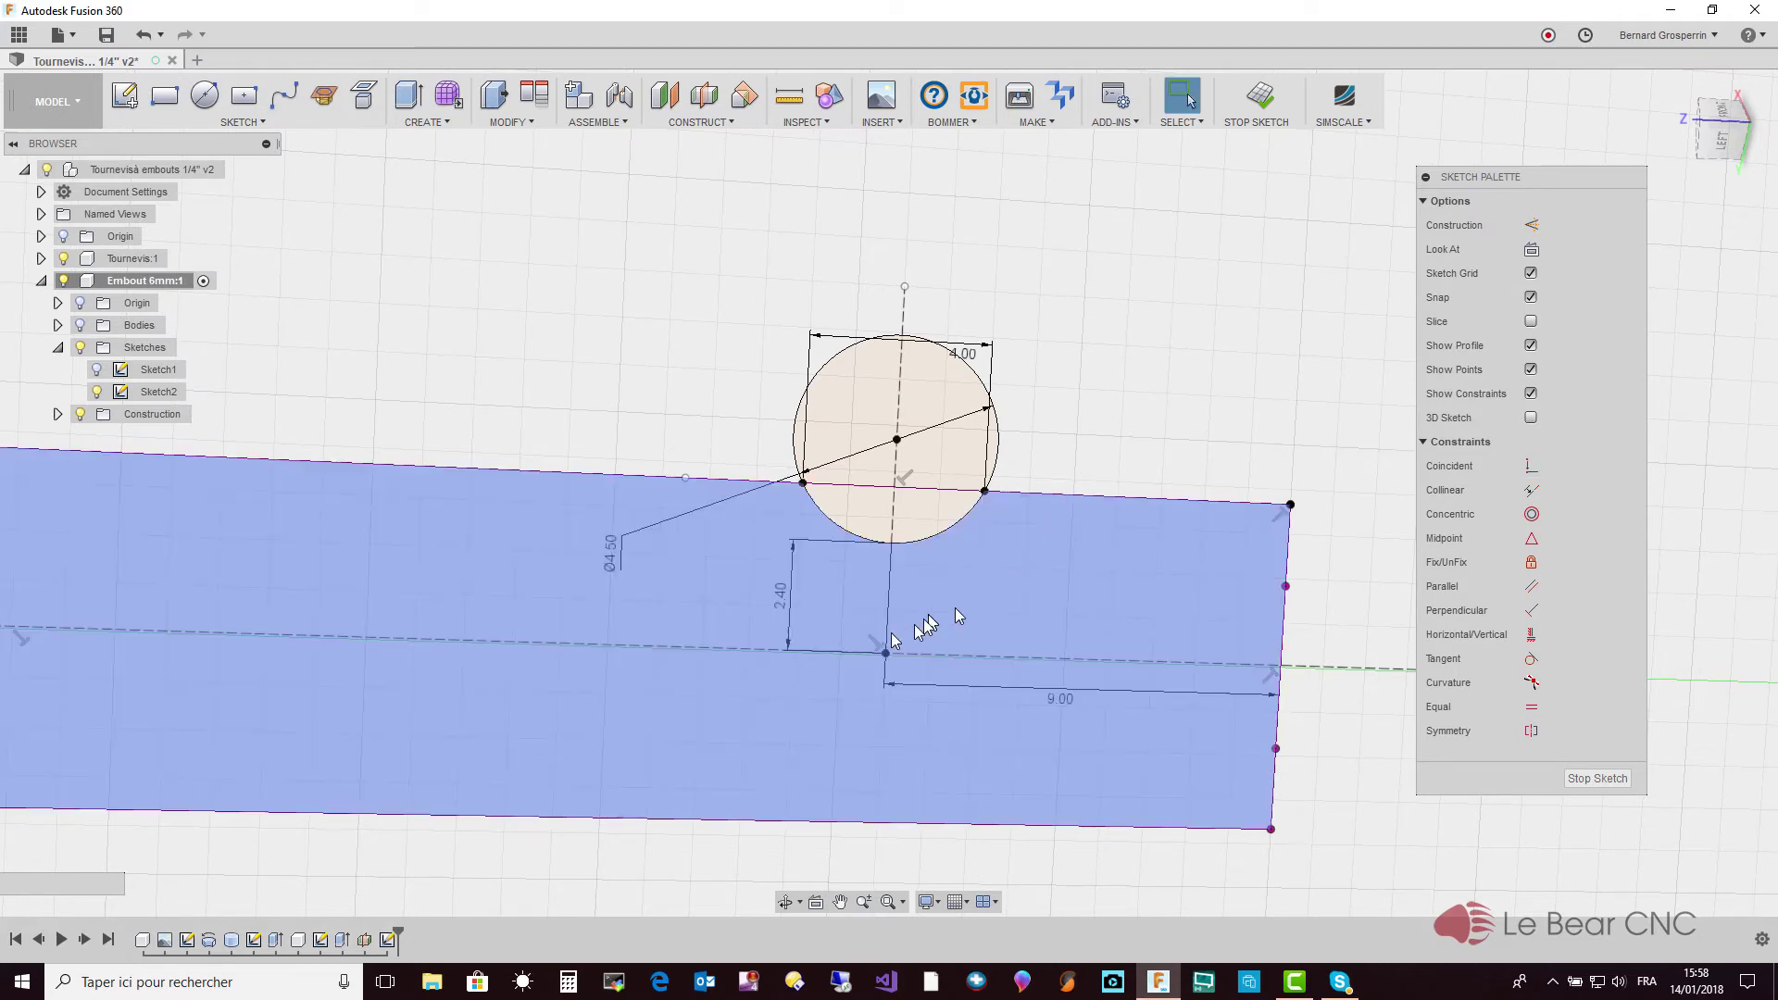
click(850, 652)
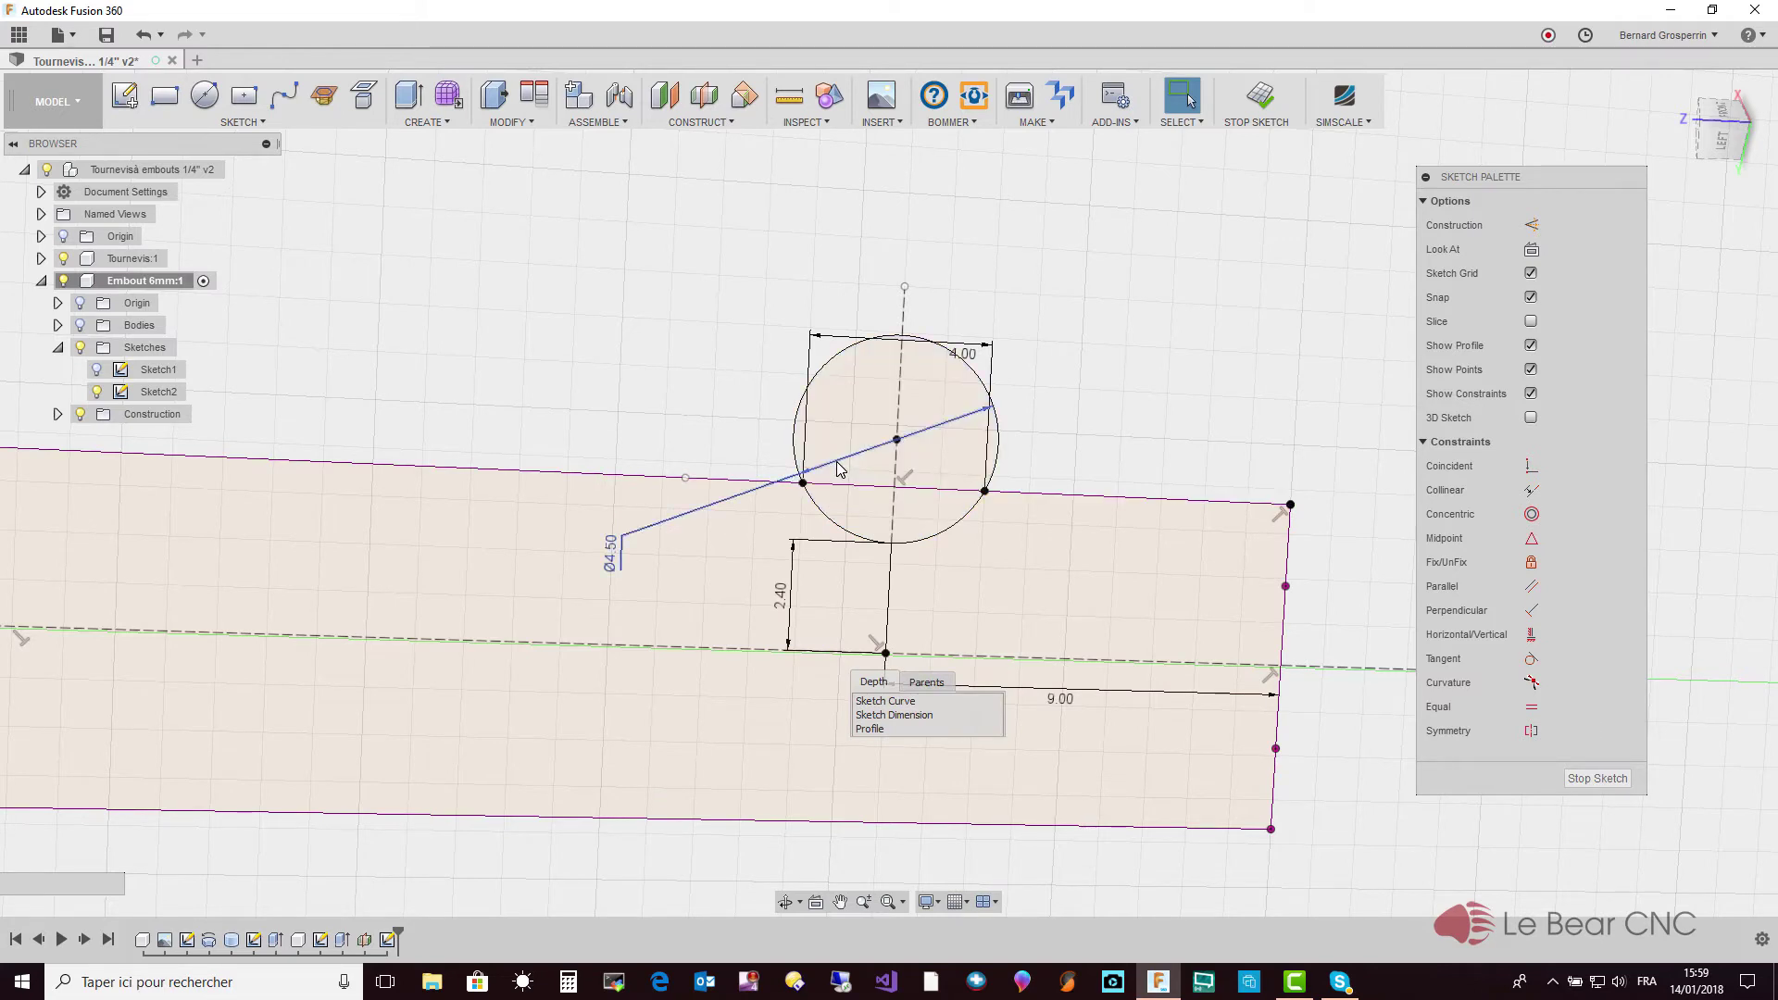
click(750, 498)
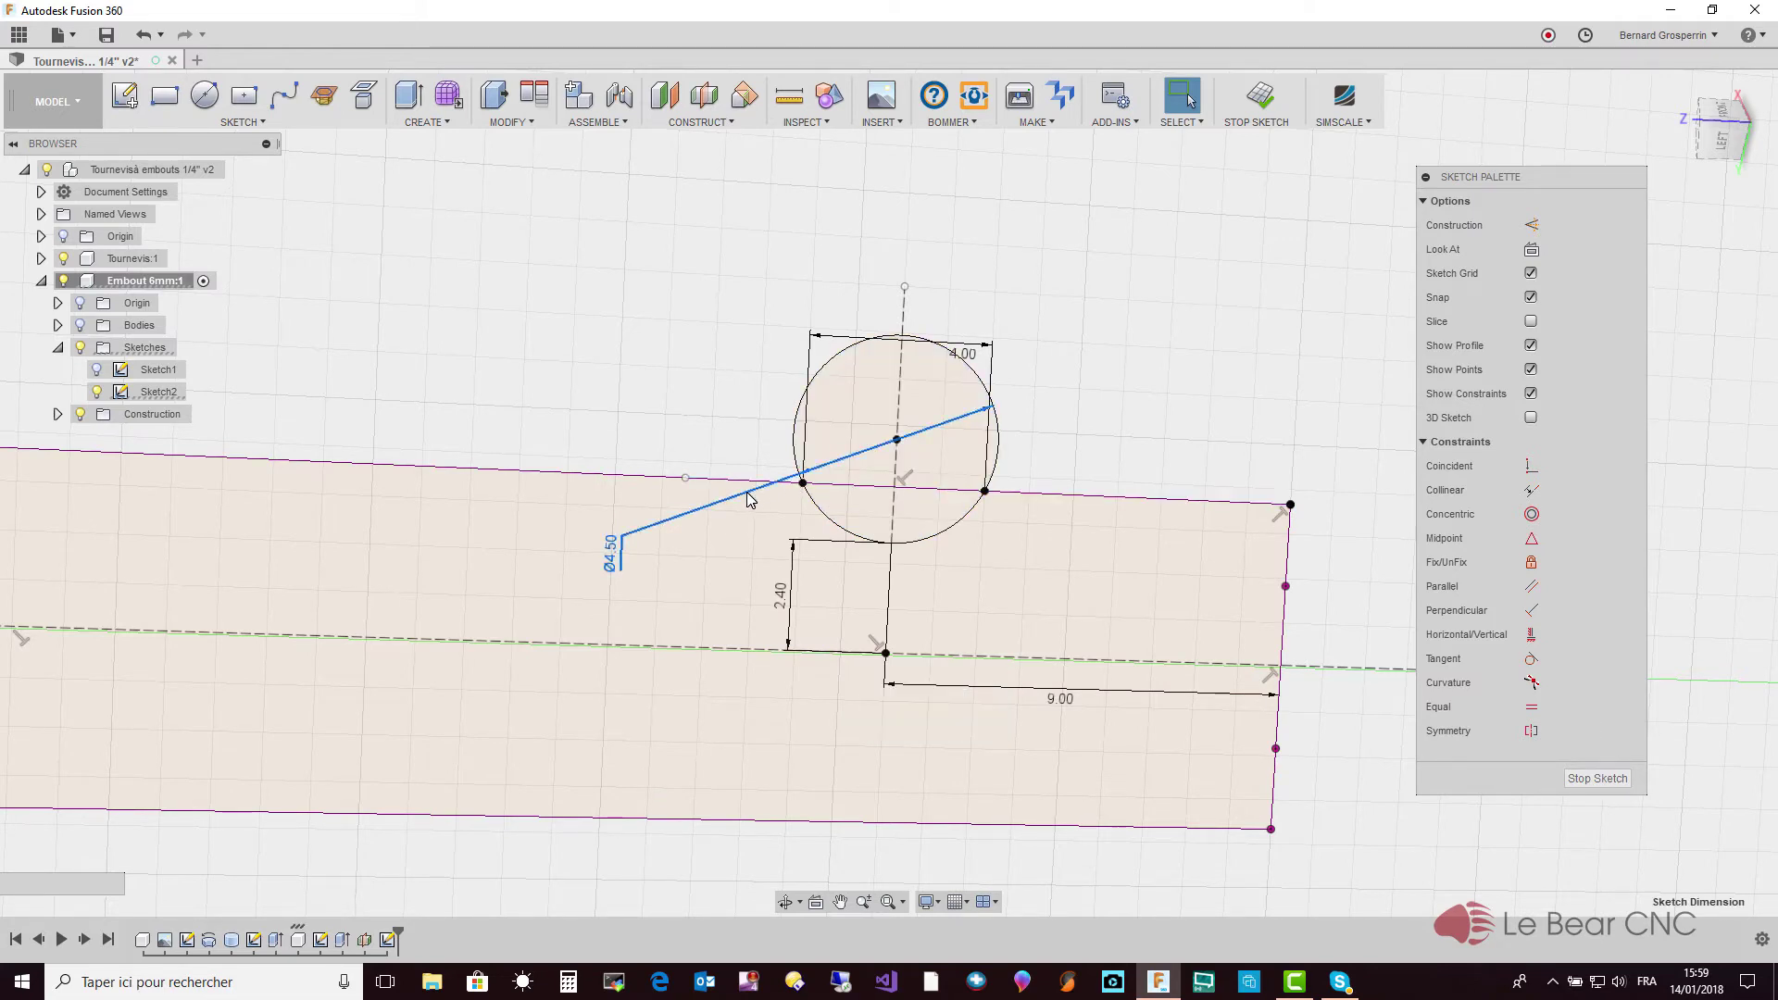
key(Delete)
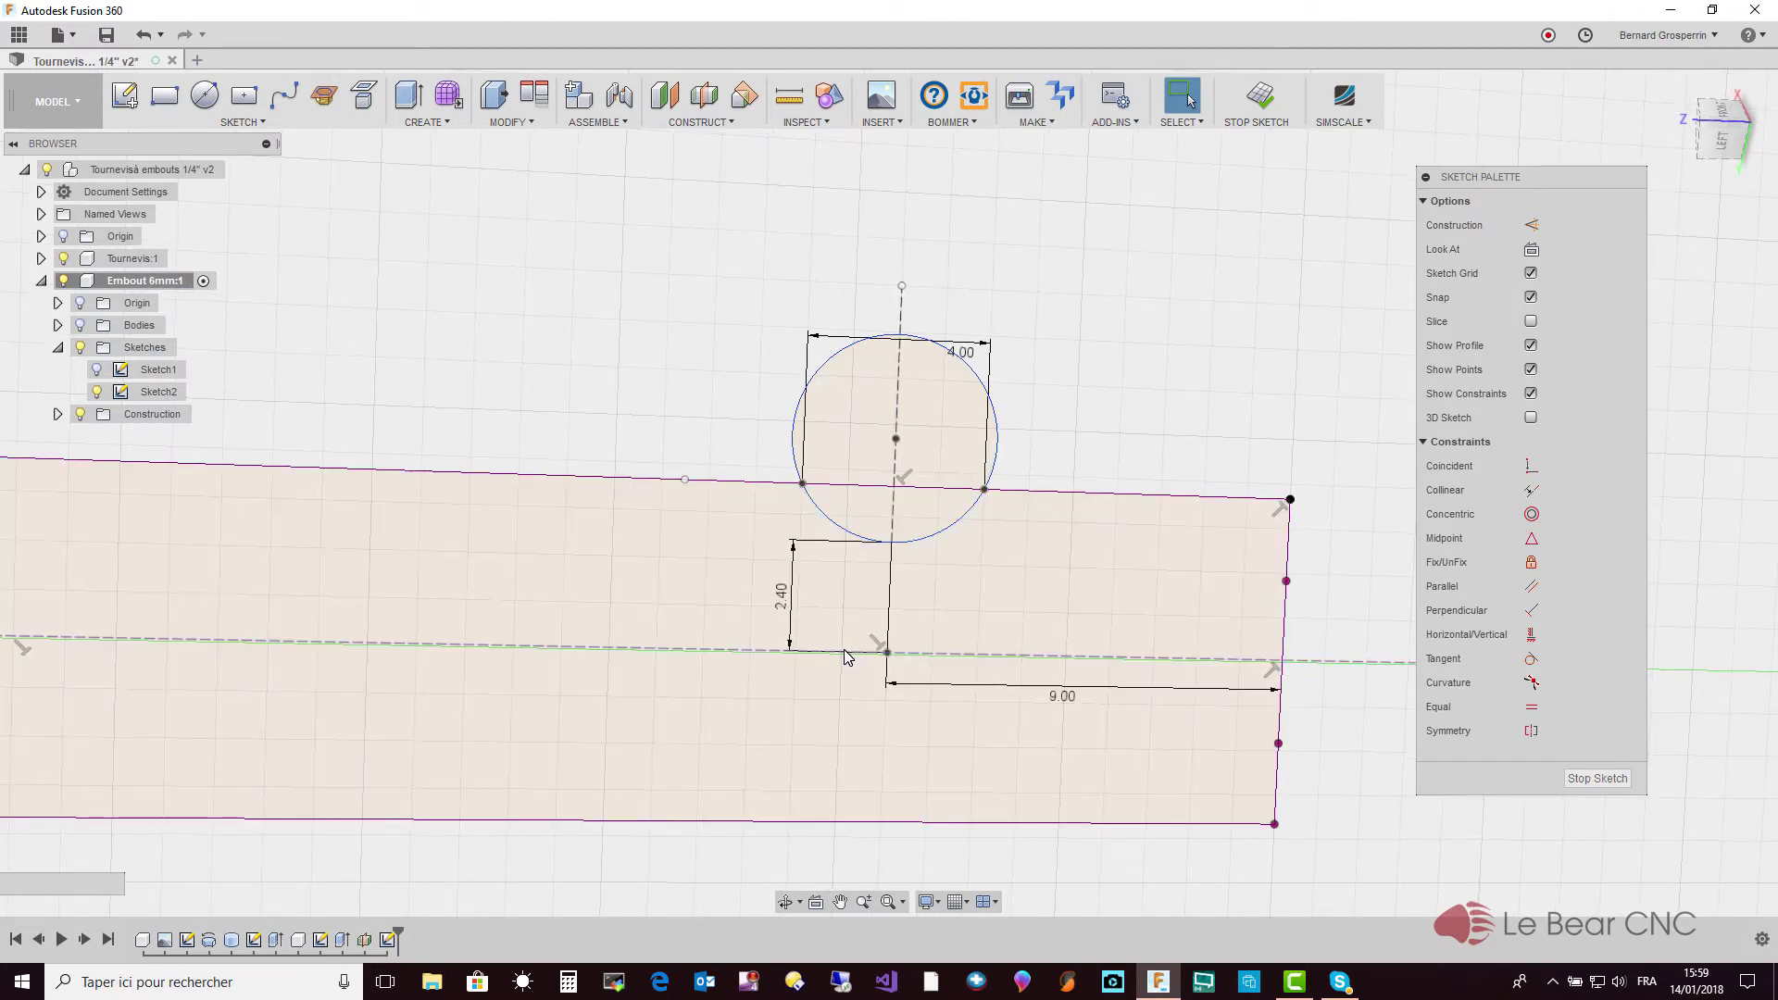
Shift the 2.40 dimension left and delete the shared-point coincident constraint
click(845, 655)
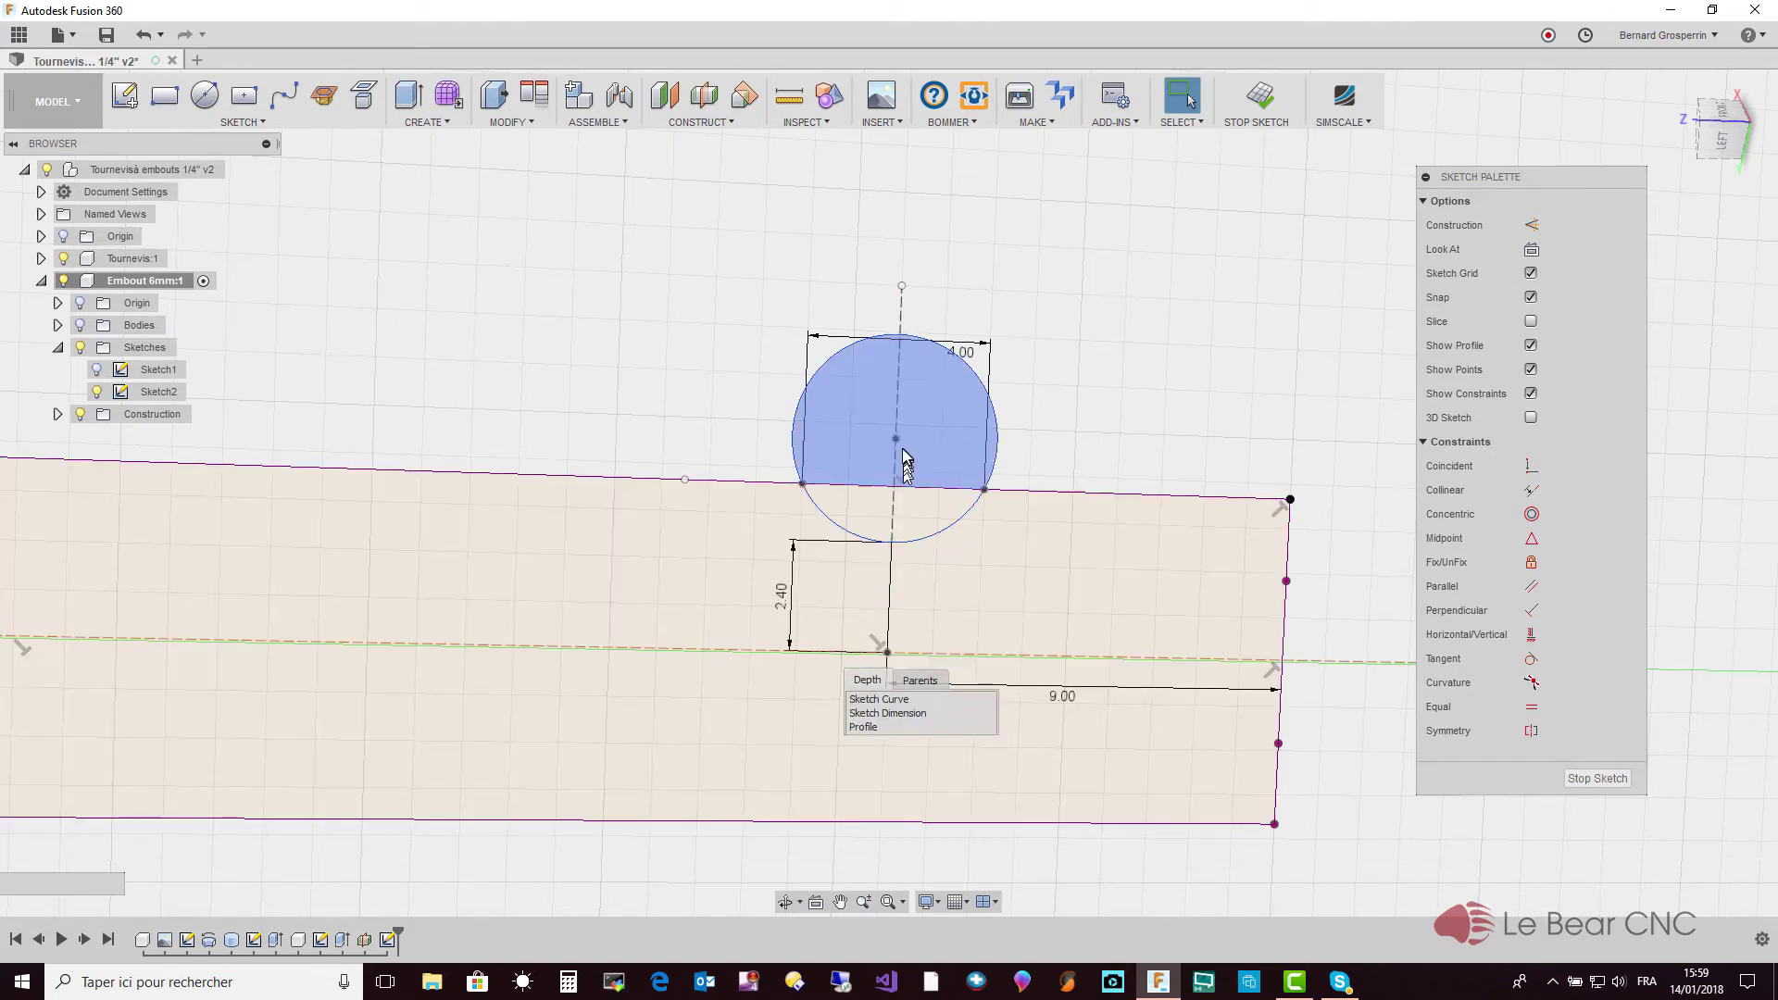
click(895, 440)
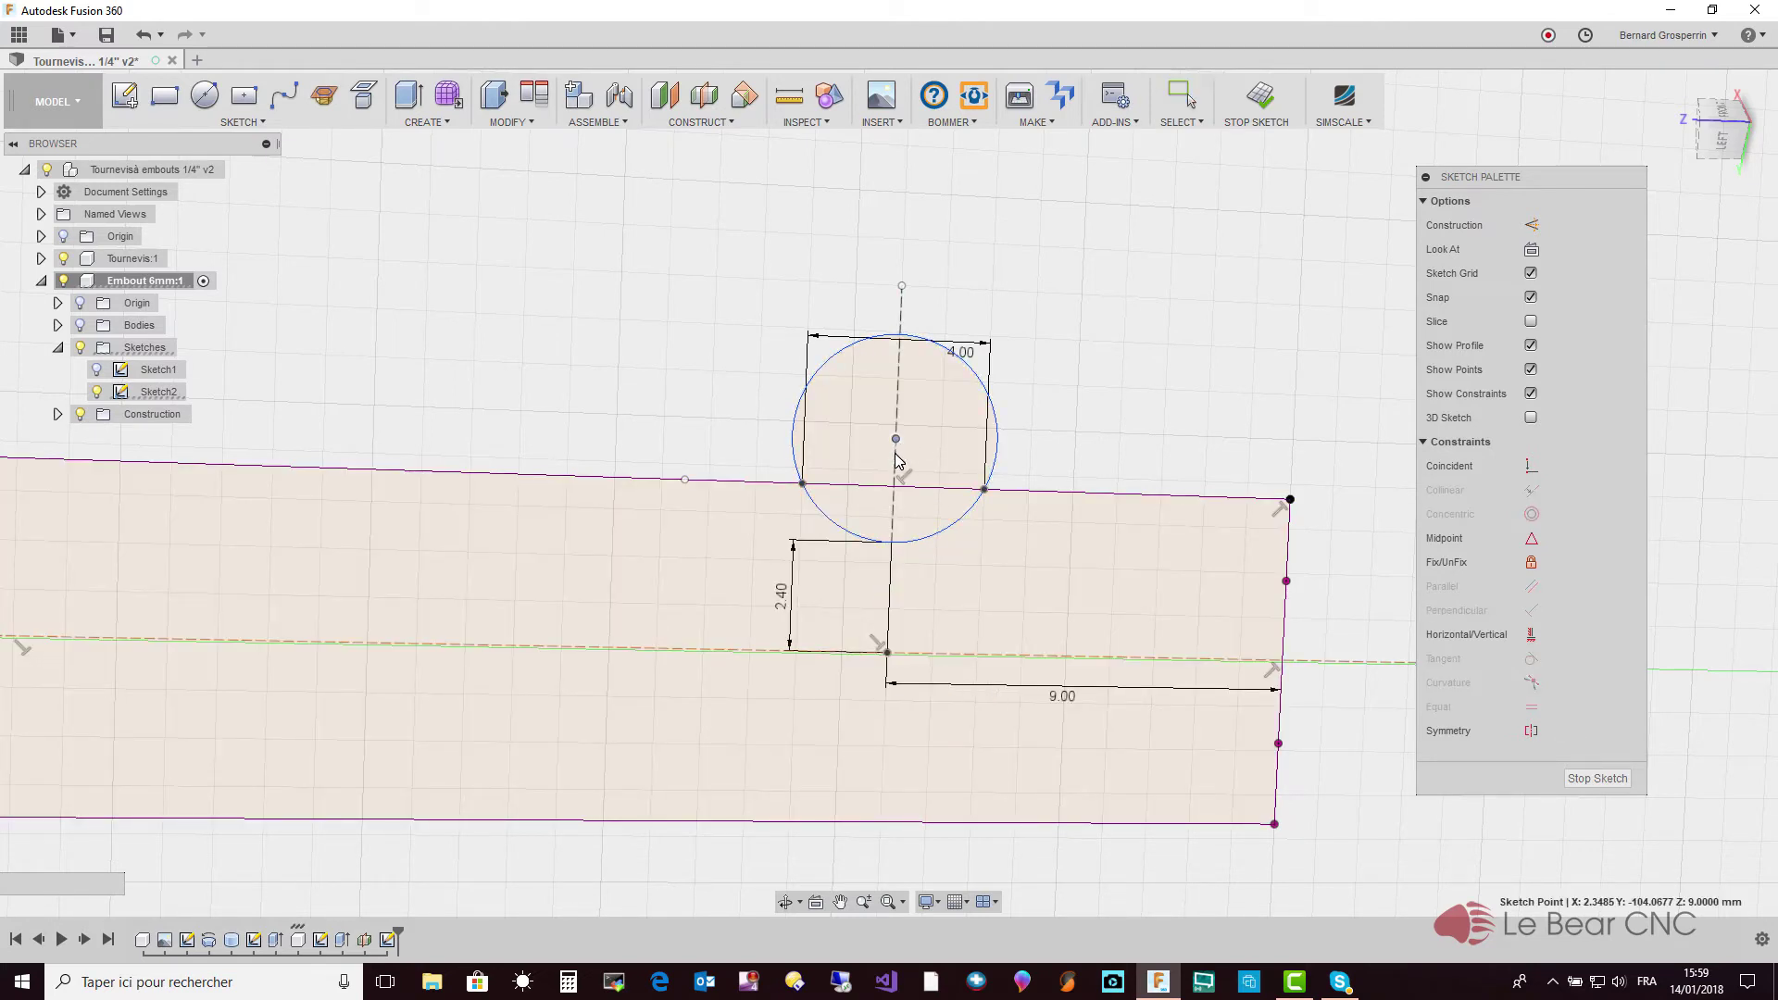
key(Escape)
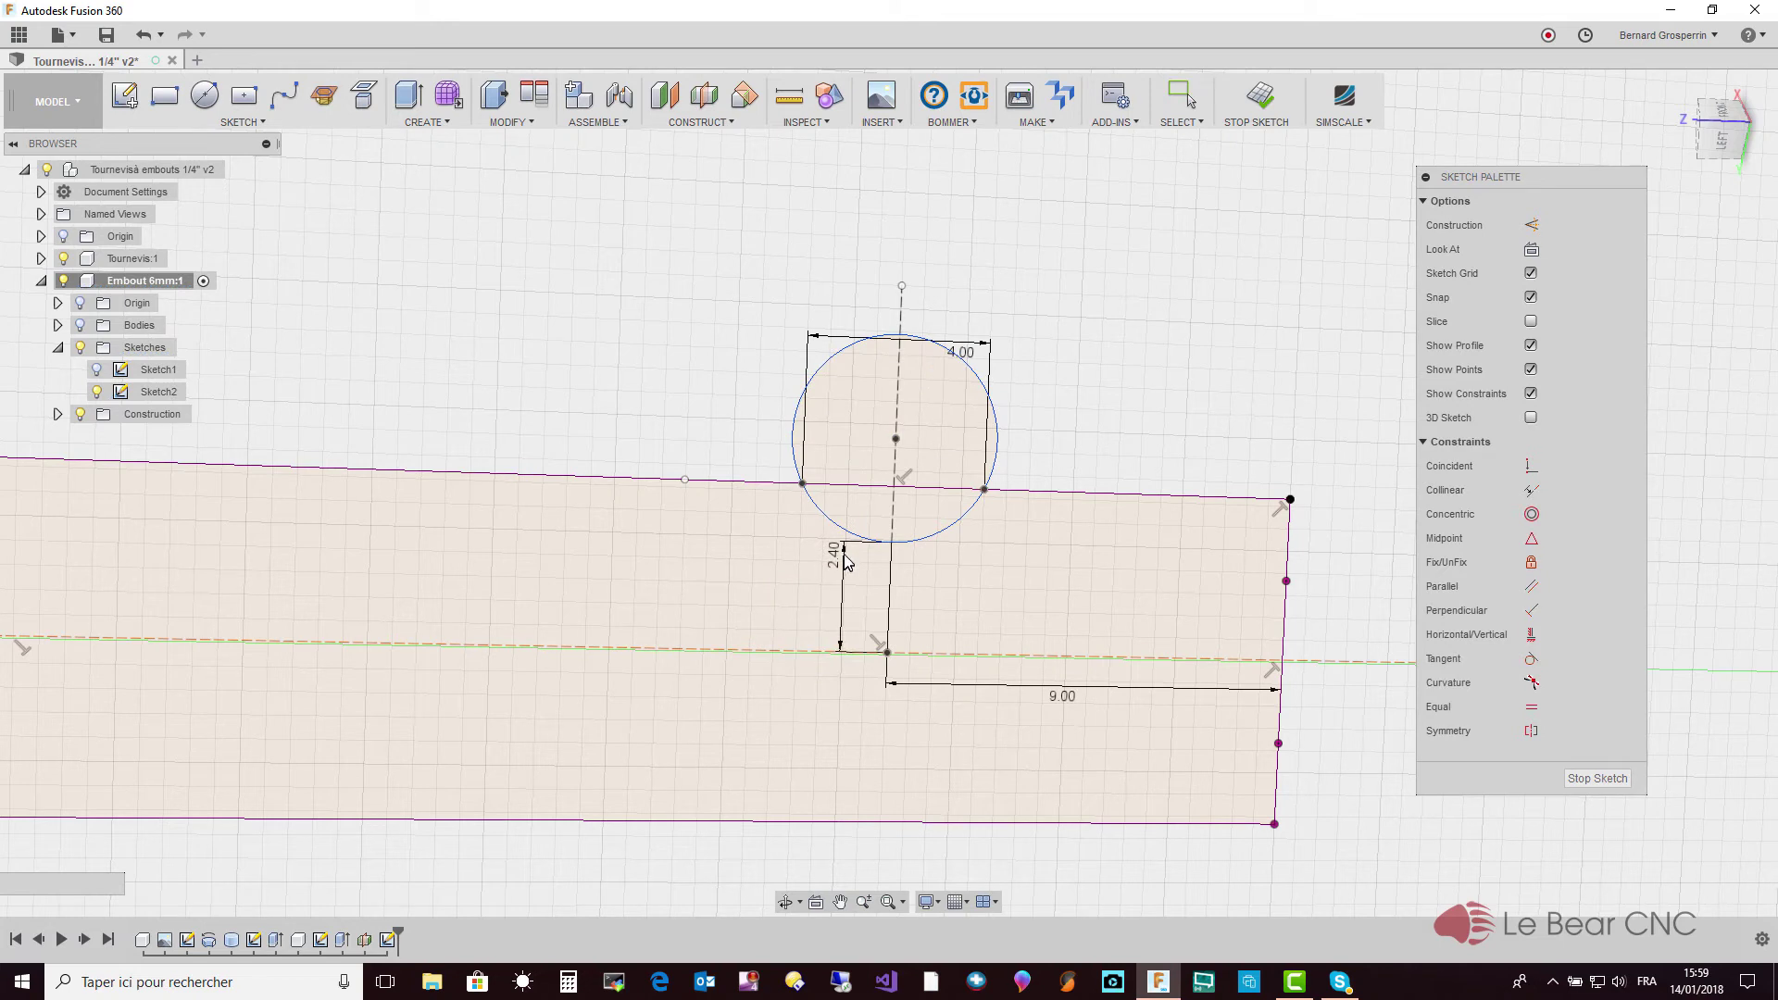
drag(792, 566, 777, 565)
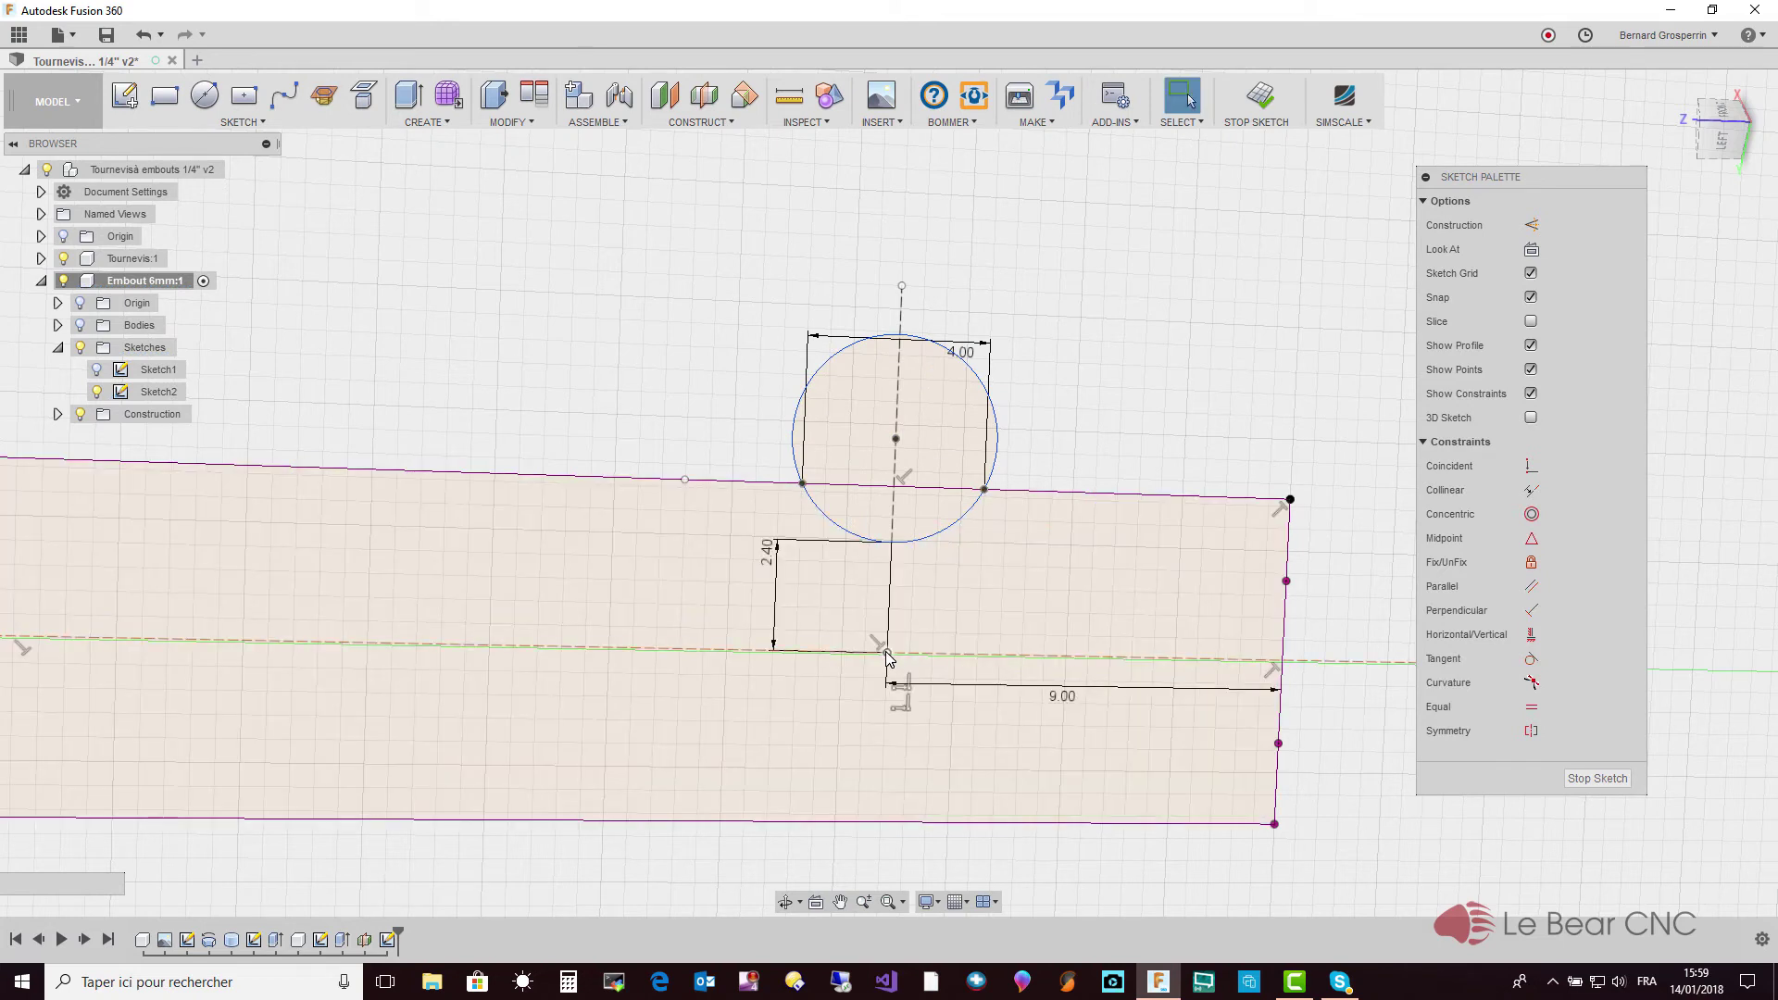
click(905, 711)
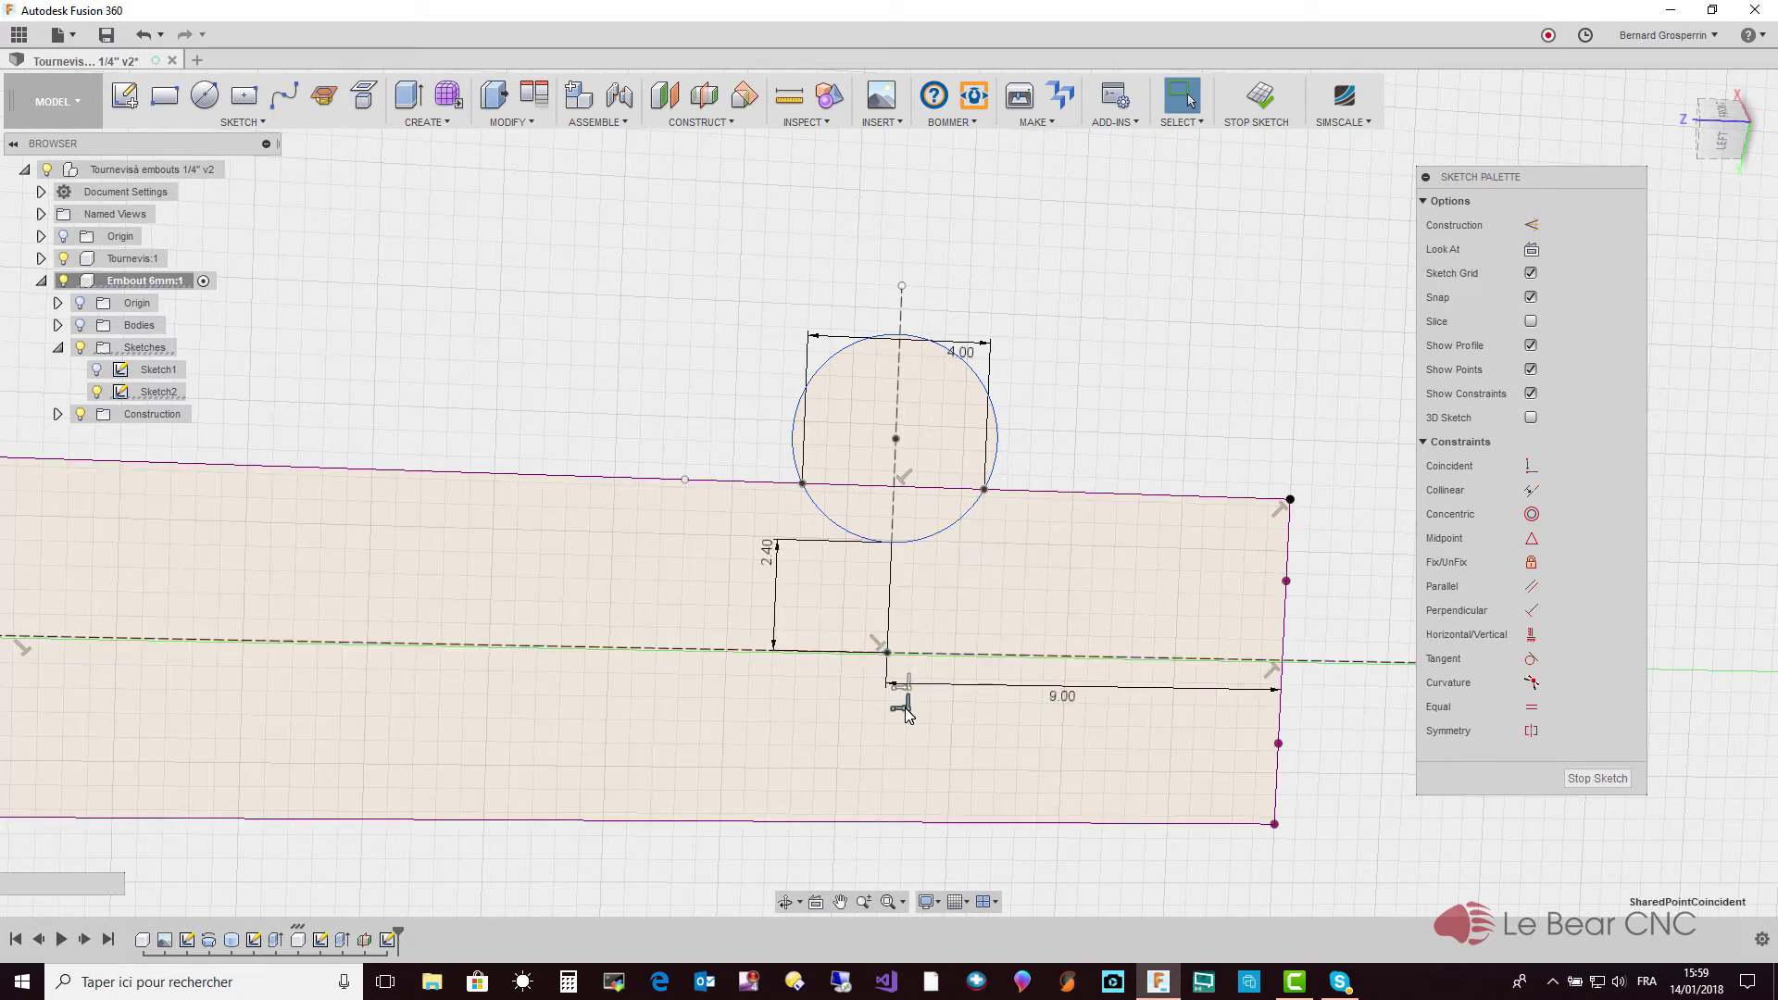
key(Delete)
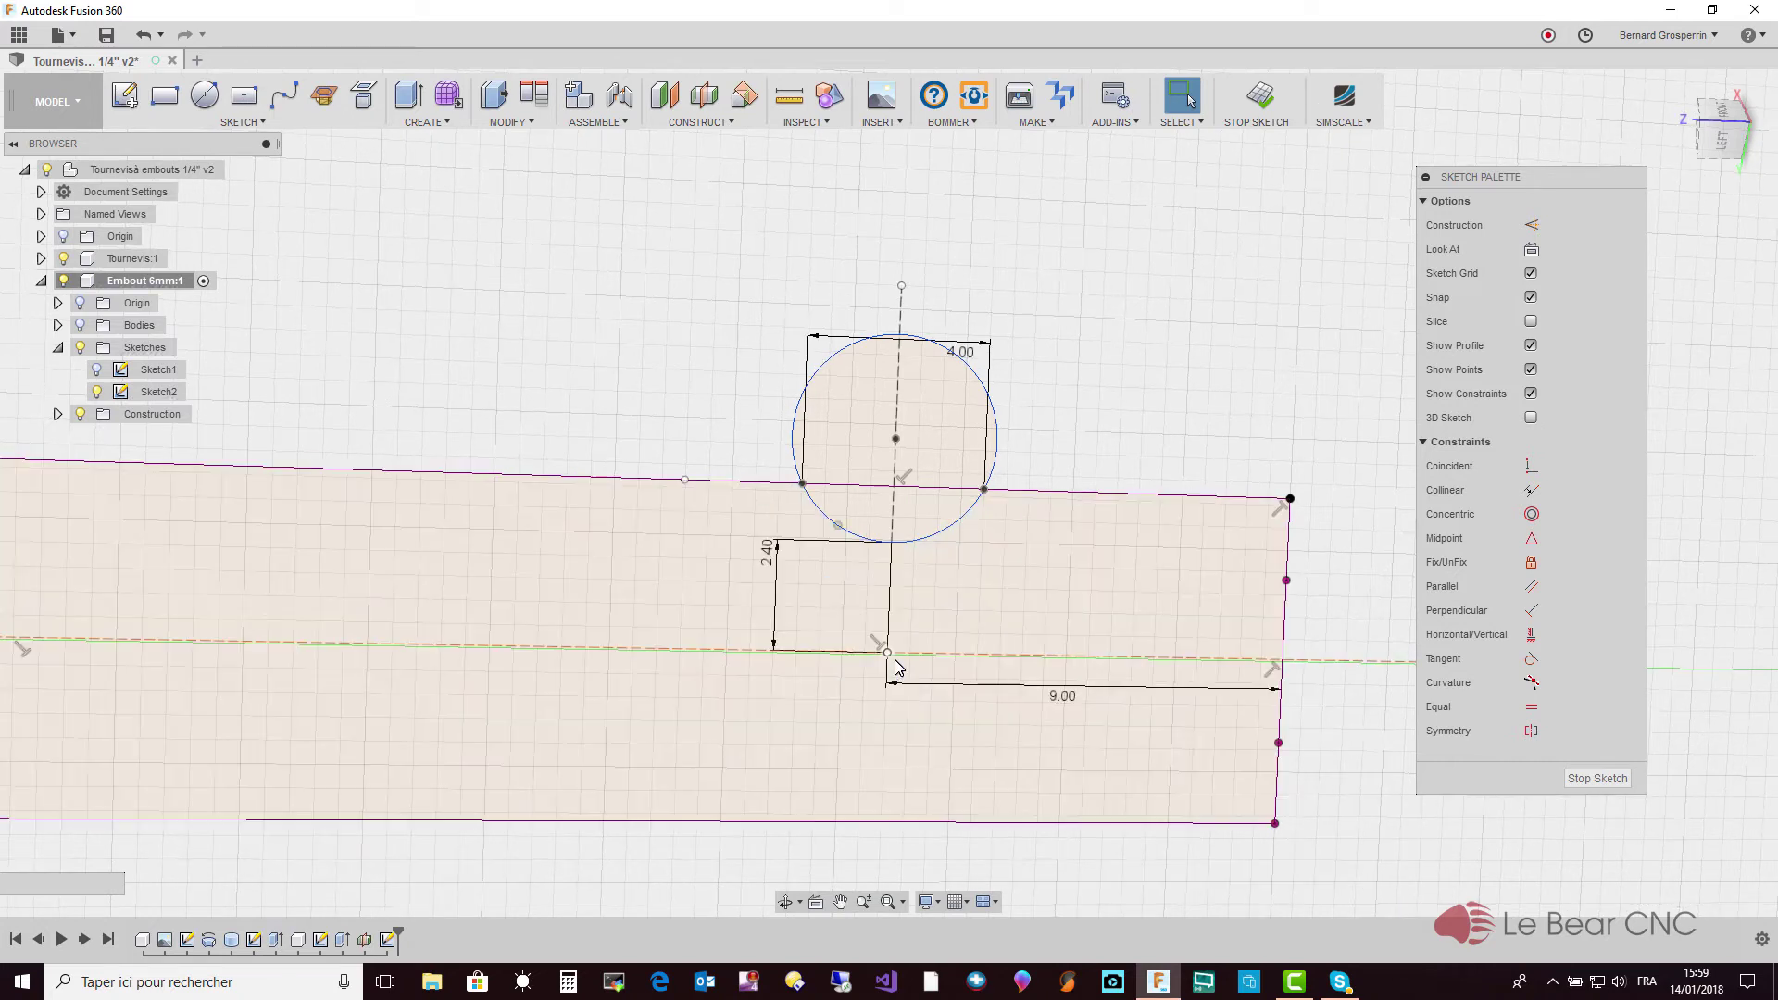
Convert the 99 mm horizontal line into dashed construction geometry
scroll(916, 666, up, 2)
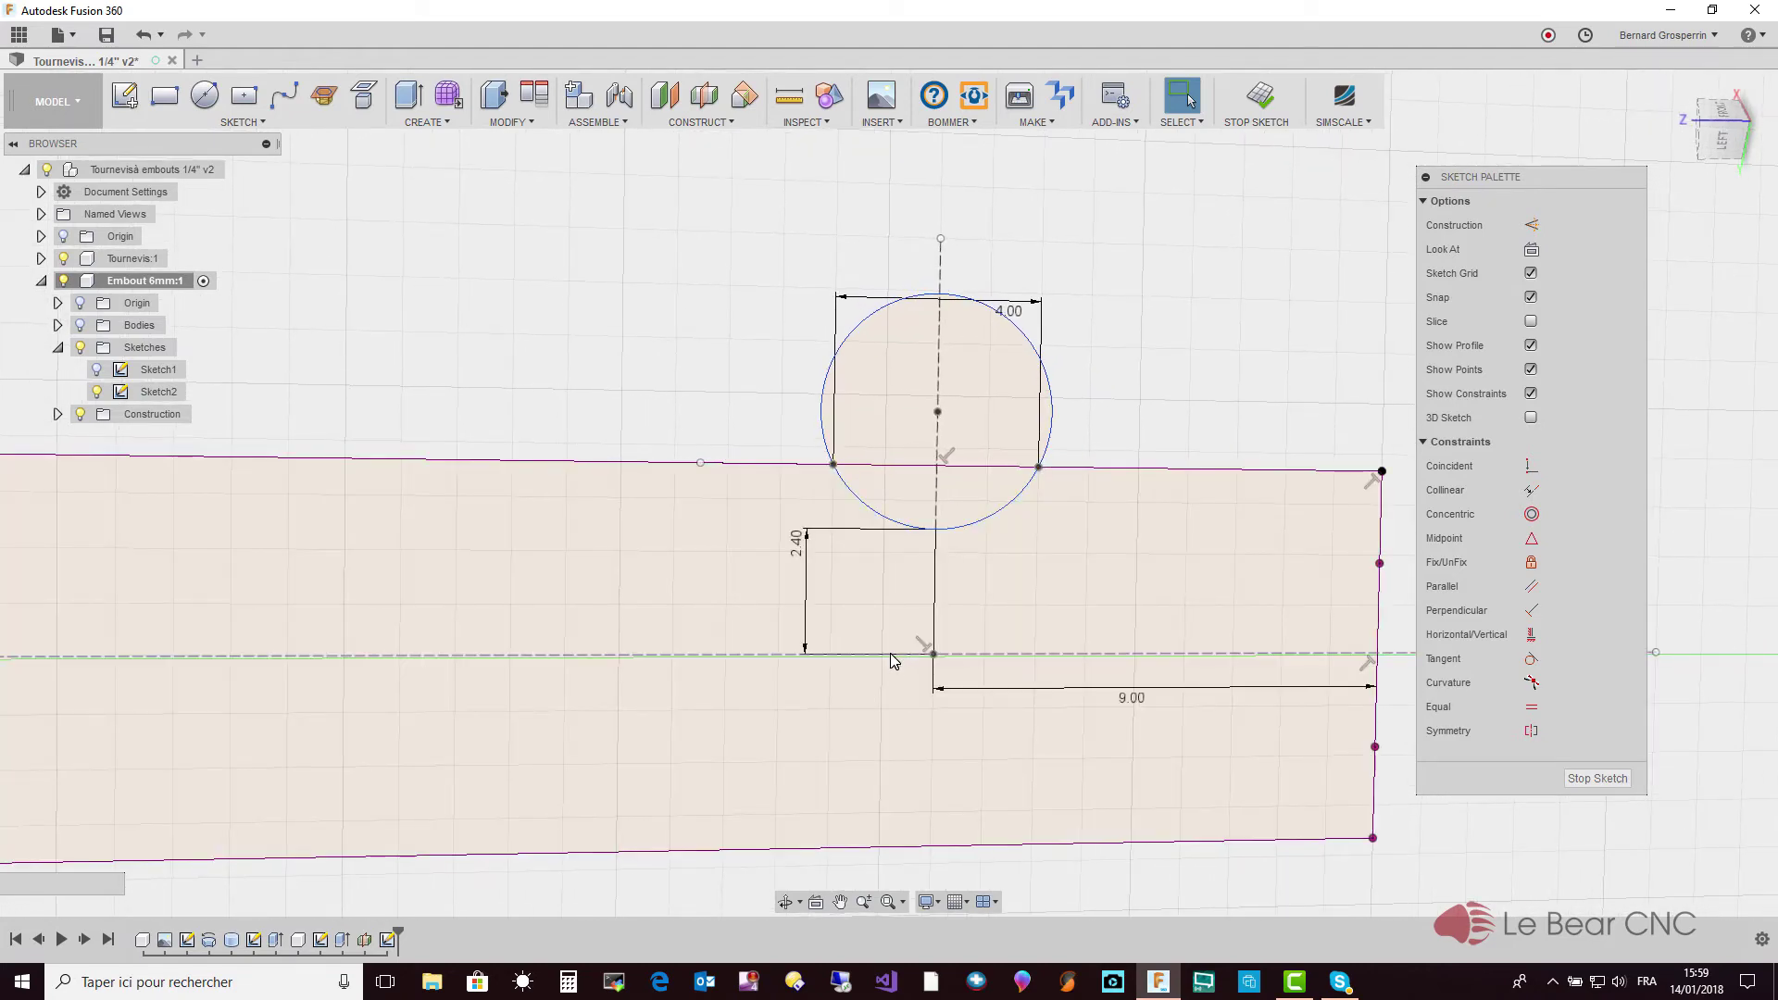
click(890, 659)
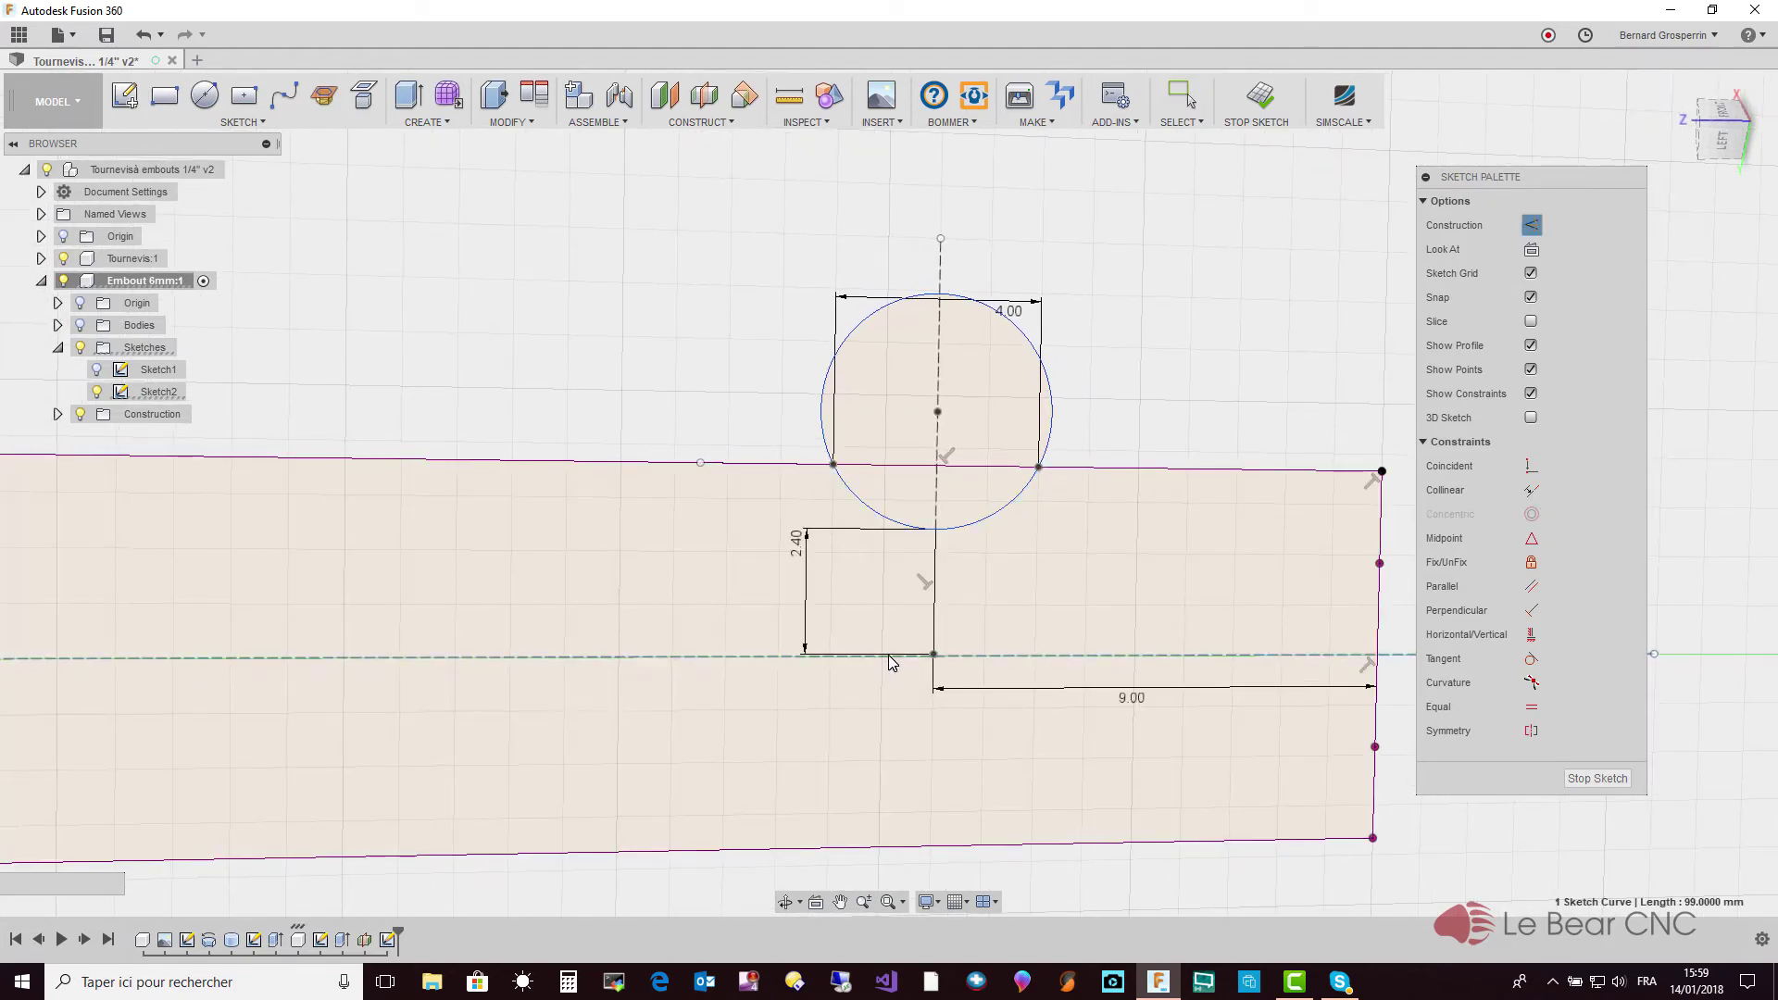
key(x)
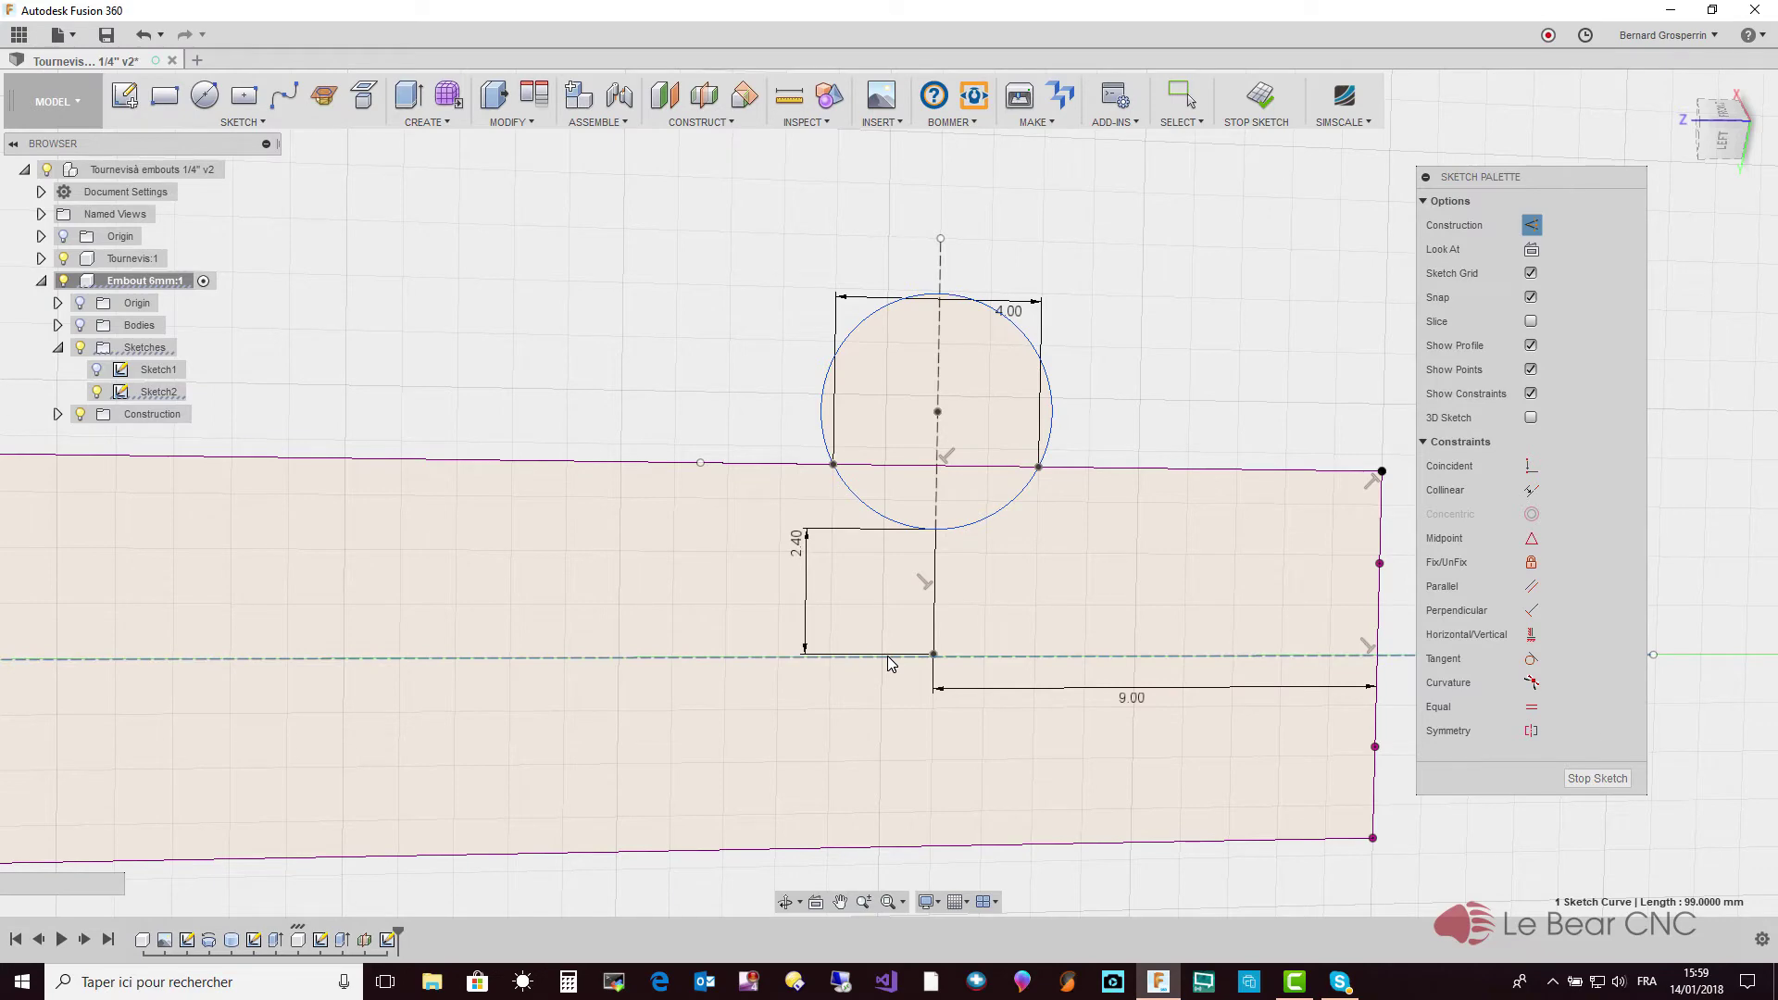
Begin a coincident constraint at the sketch origin
shift+middle_drag(889, 661, 641, 617)
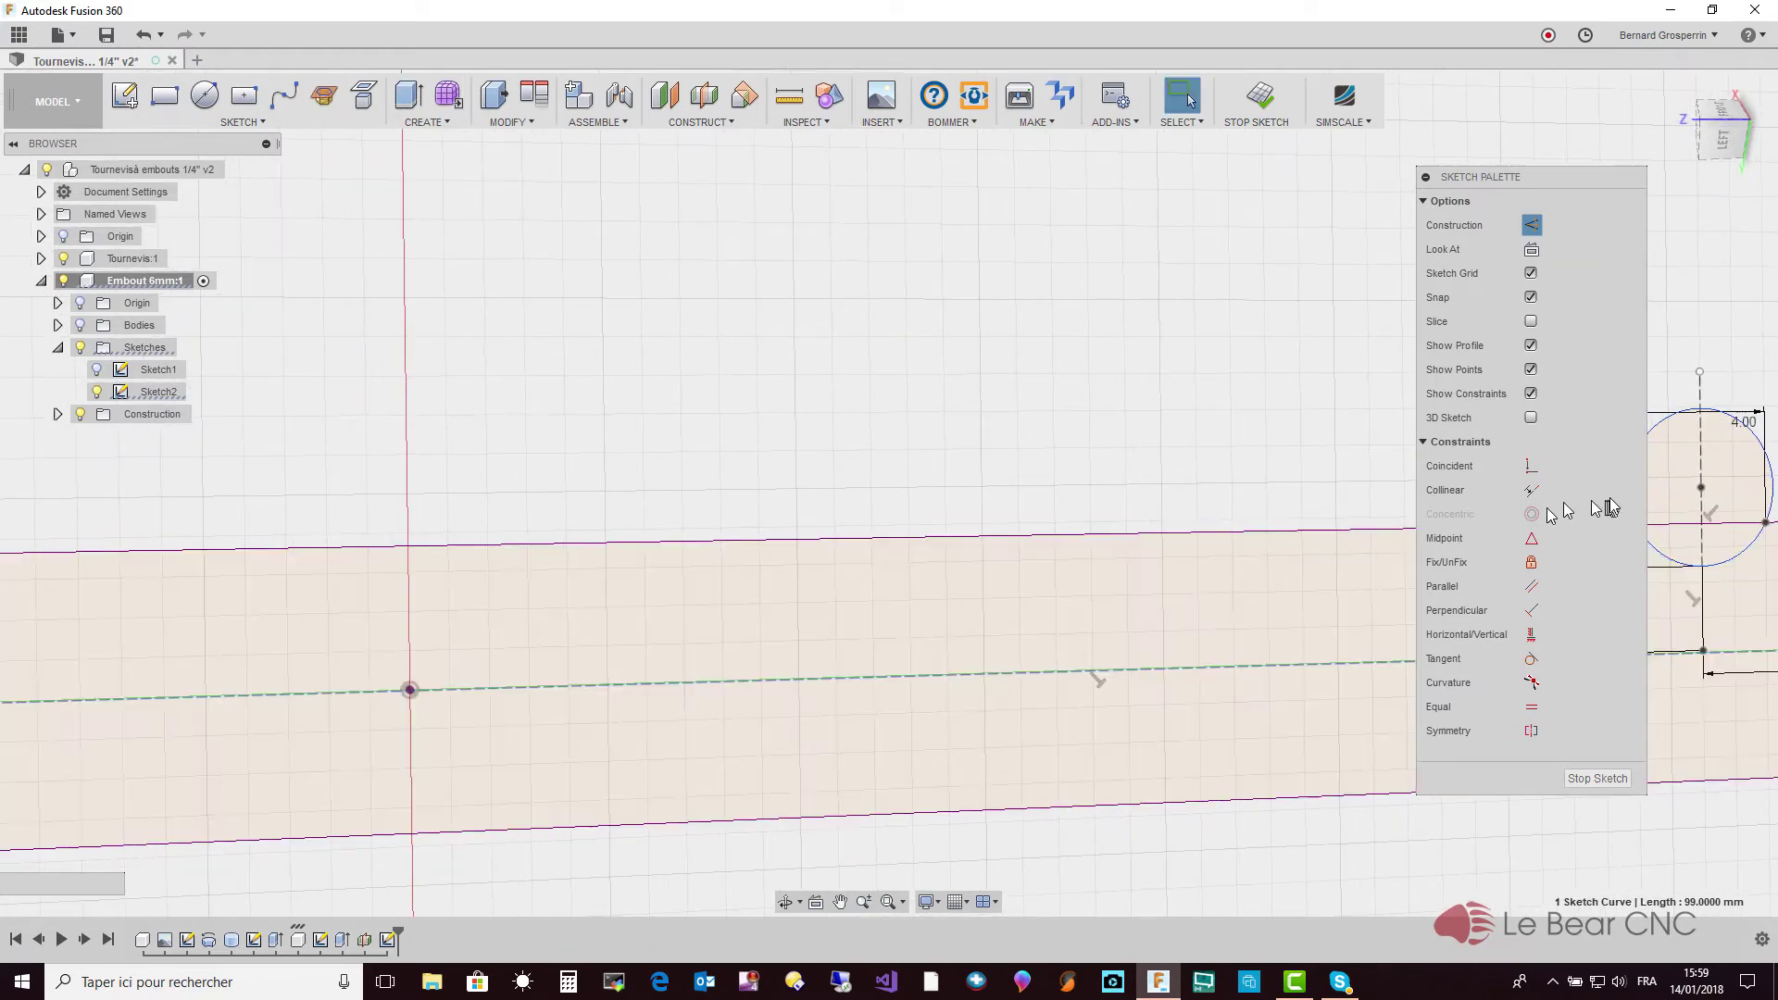
click(1530, 465)
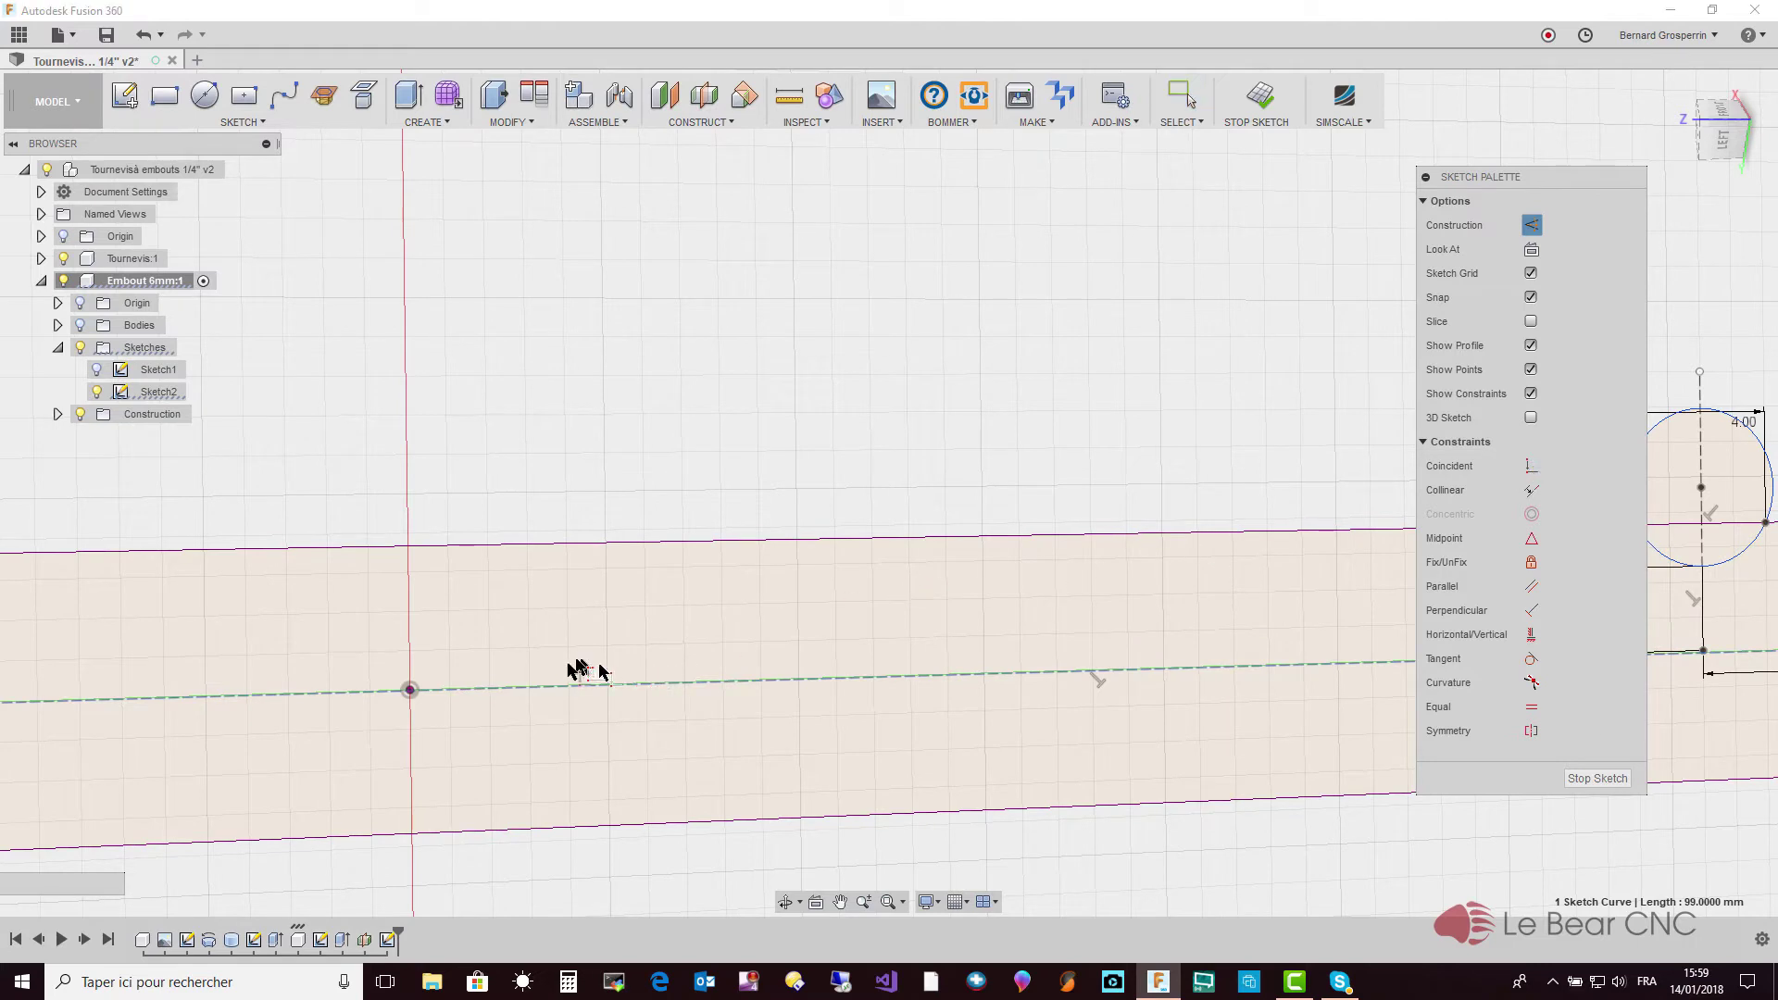
click(532, 694)
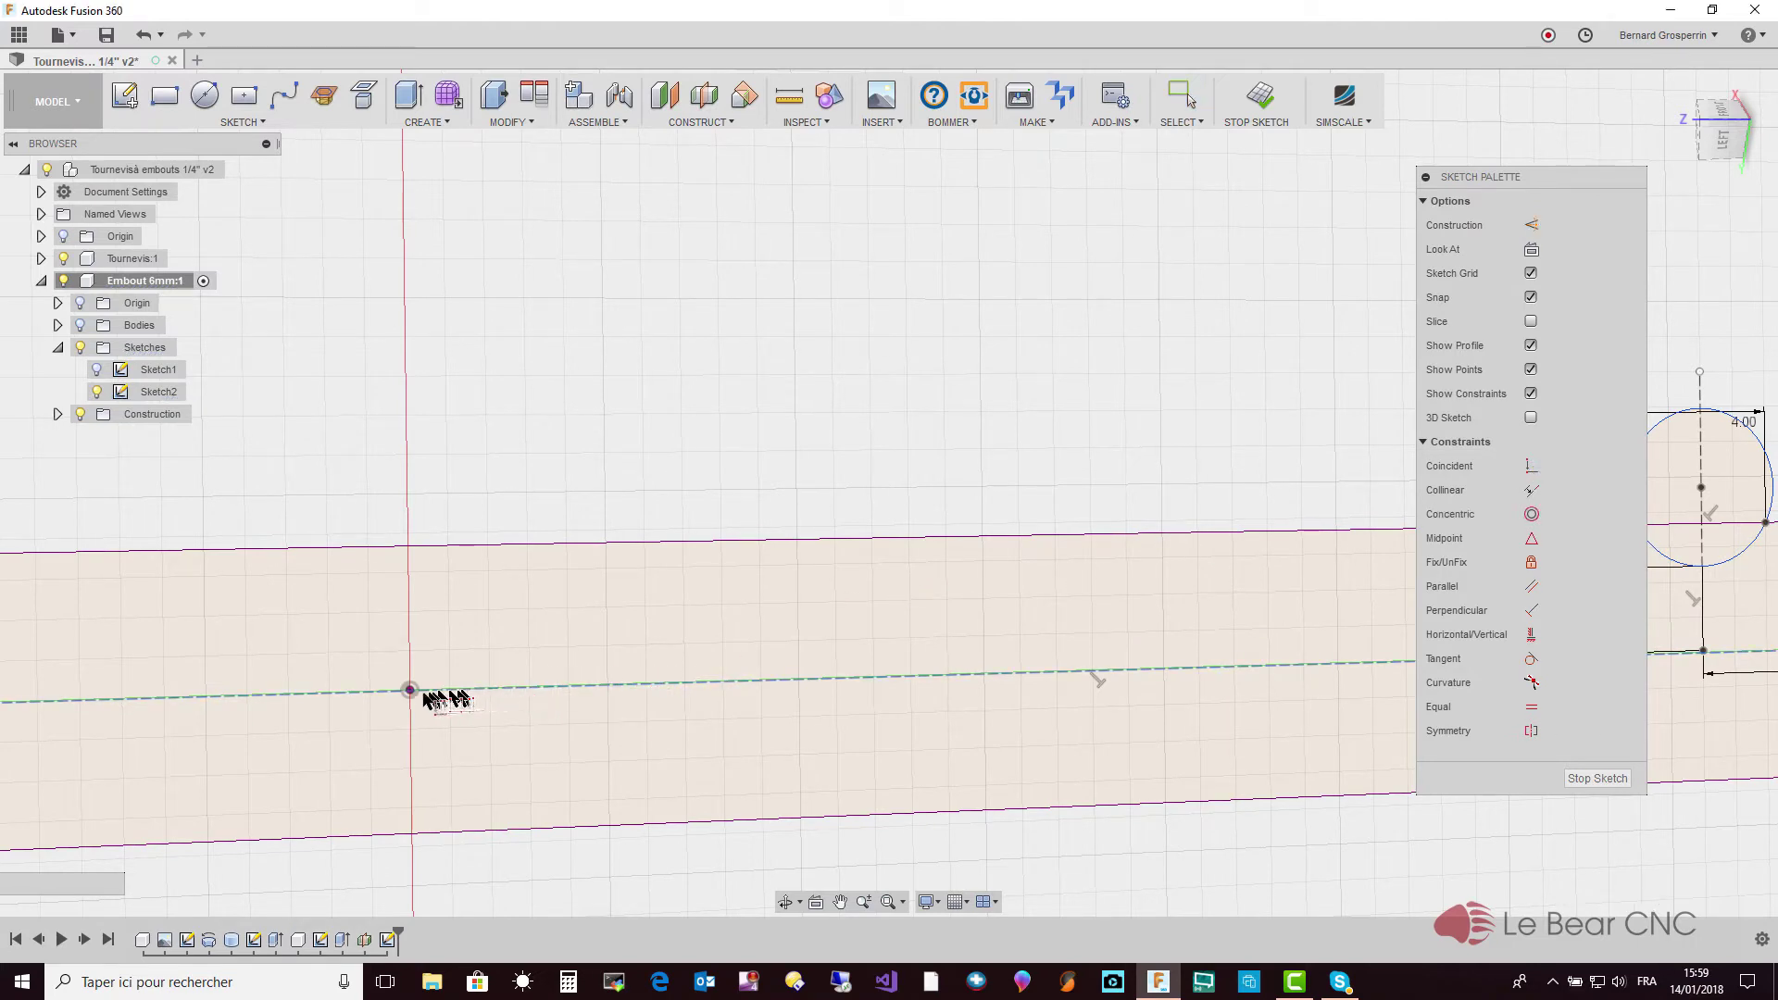
click(410, 692)
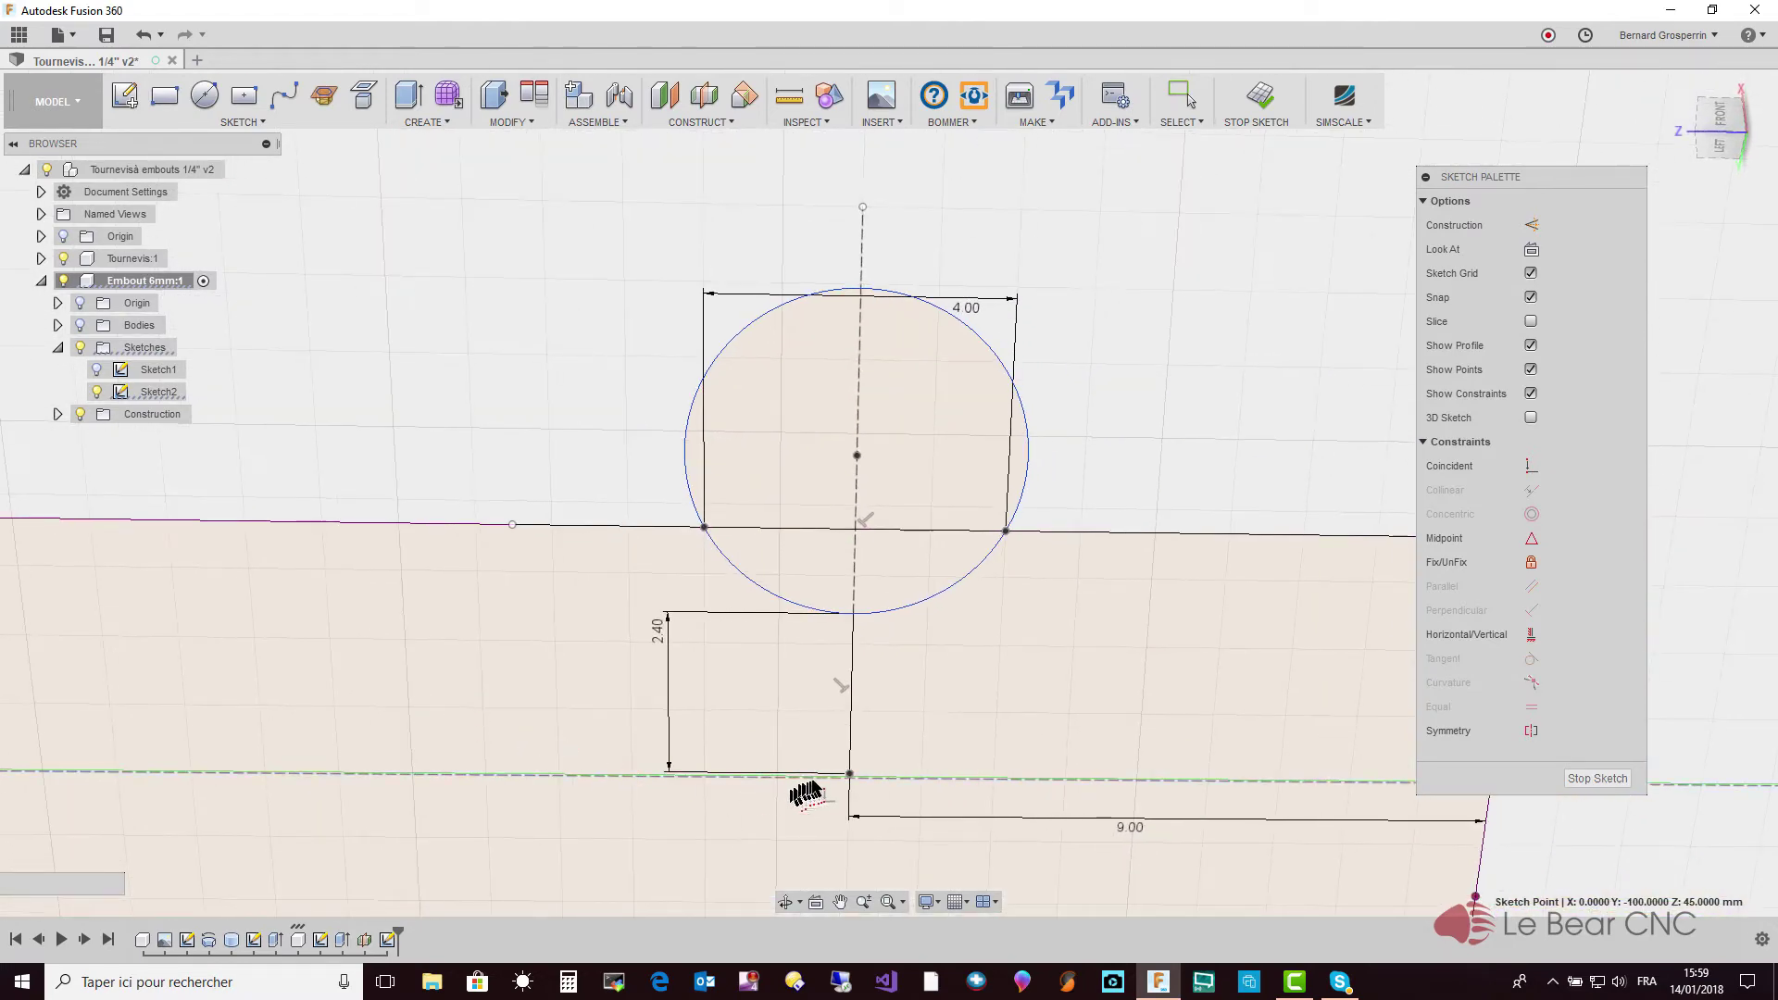
Pick the line endpoint for the coincident constraint and dismiss the failed-to-solve error
click(847, 776)
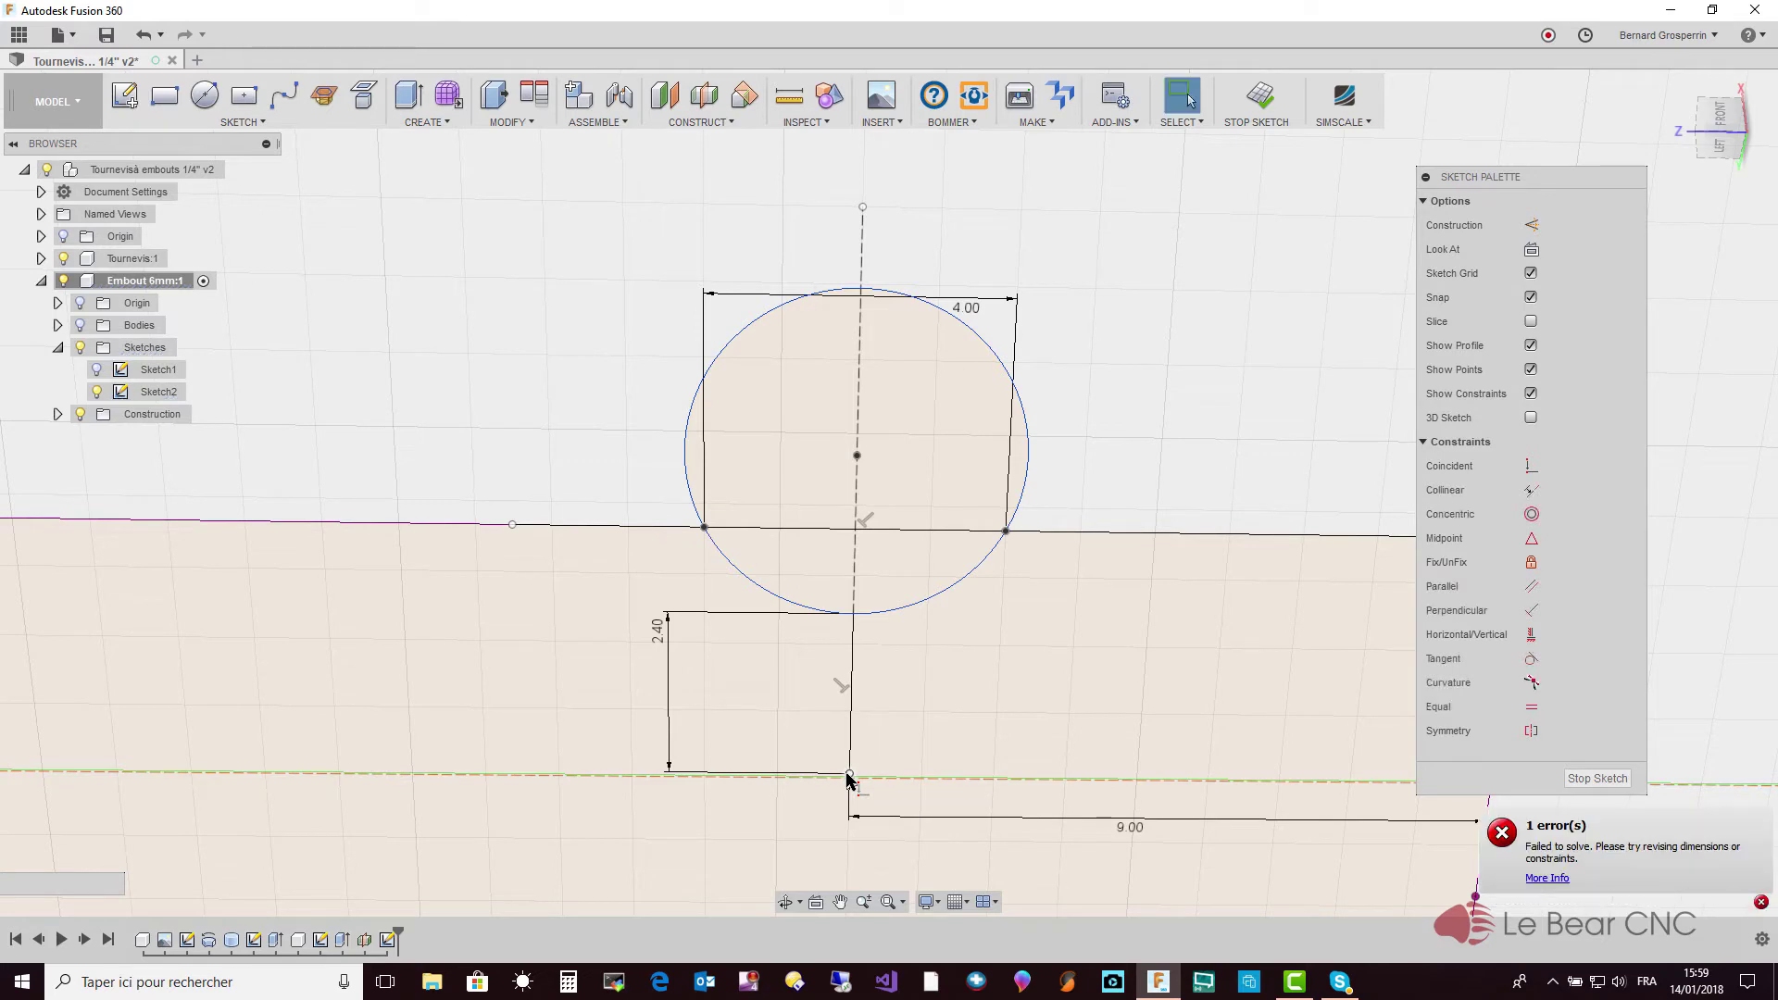
click(861, 781)
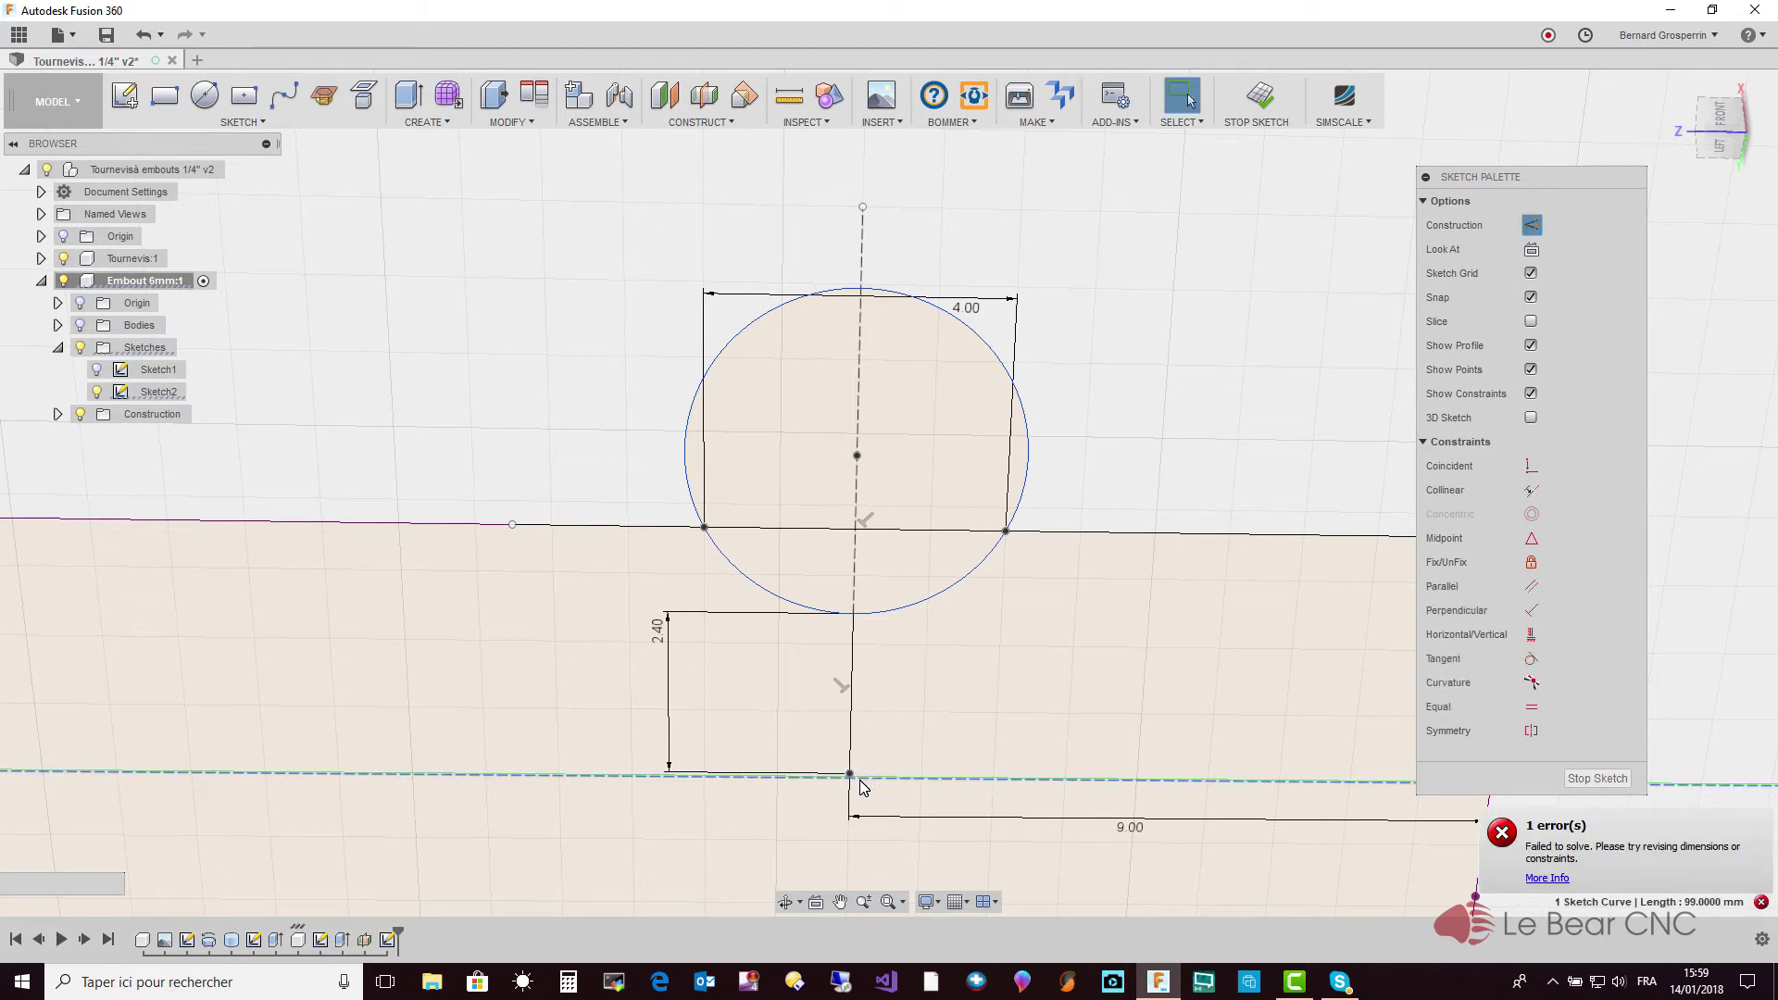
click(863, 787)
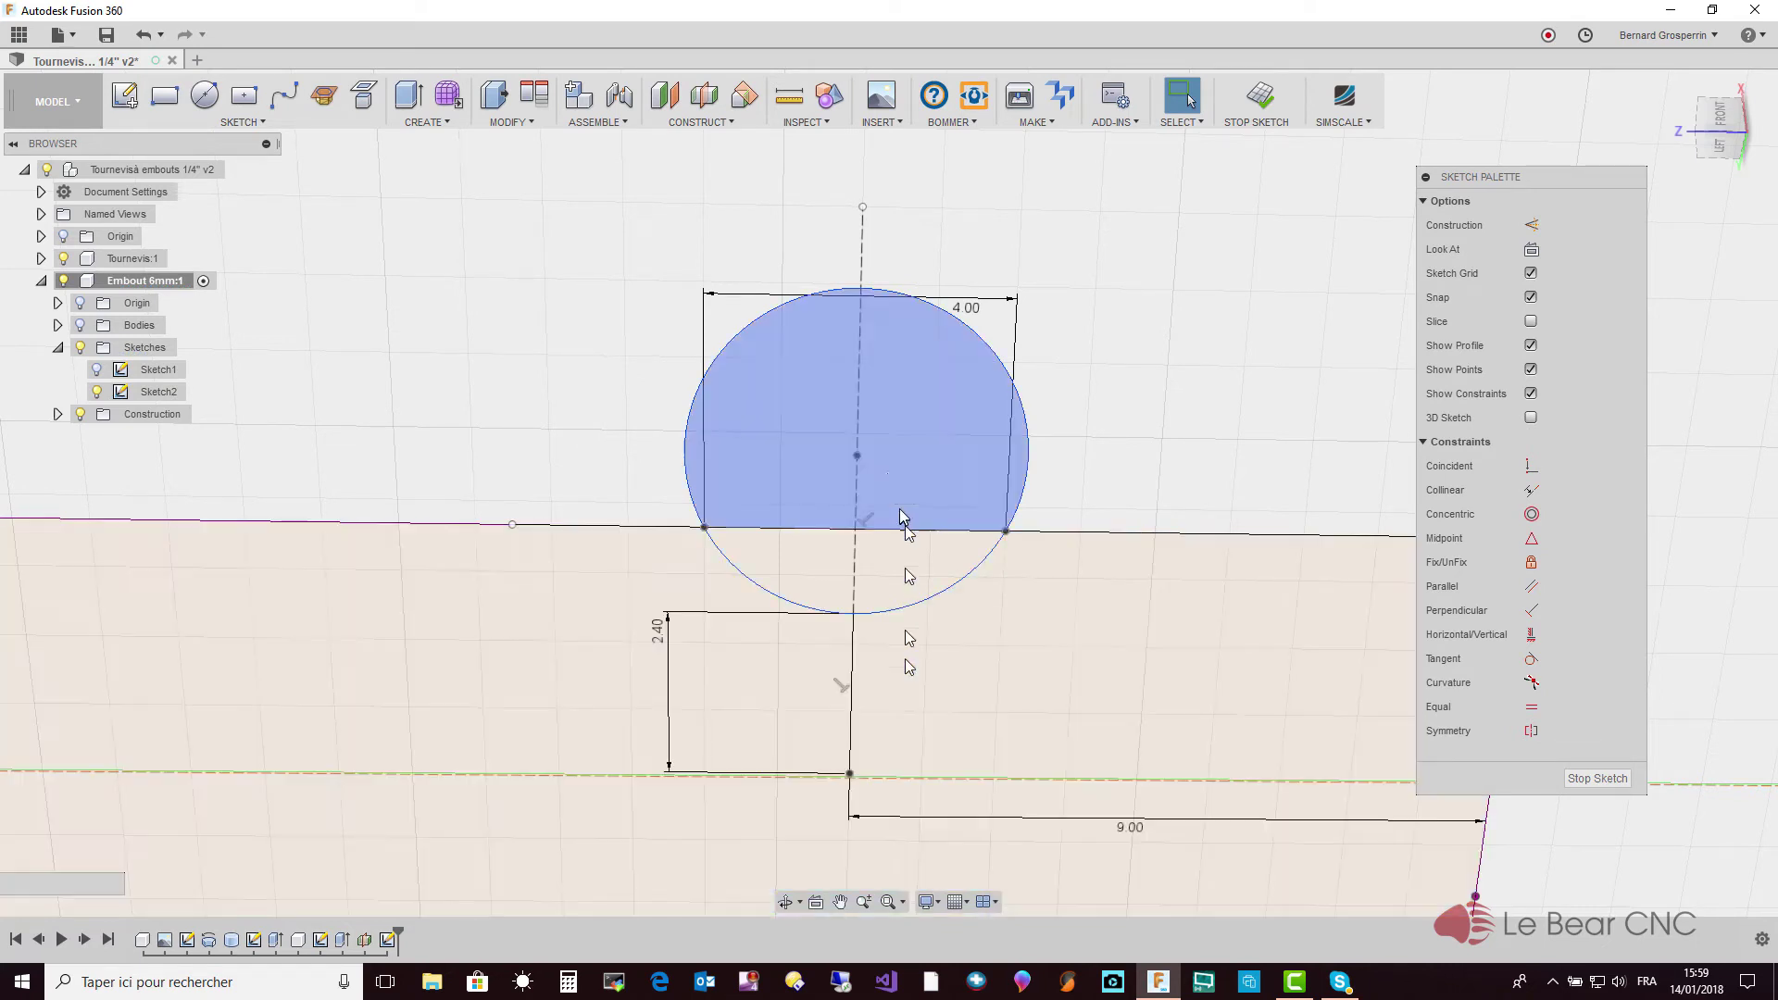
Inspect the 4.00 dimension, the circle and the horizontal line, clearing selections between picks
click(773, 296)
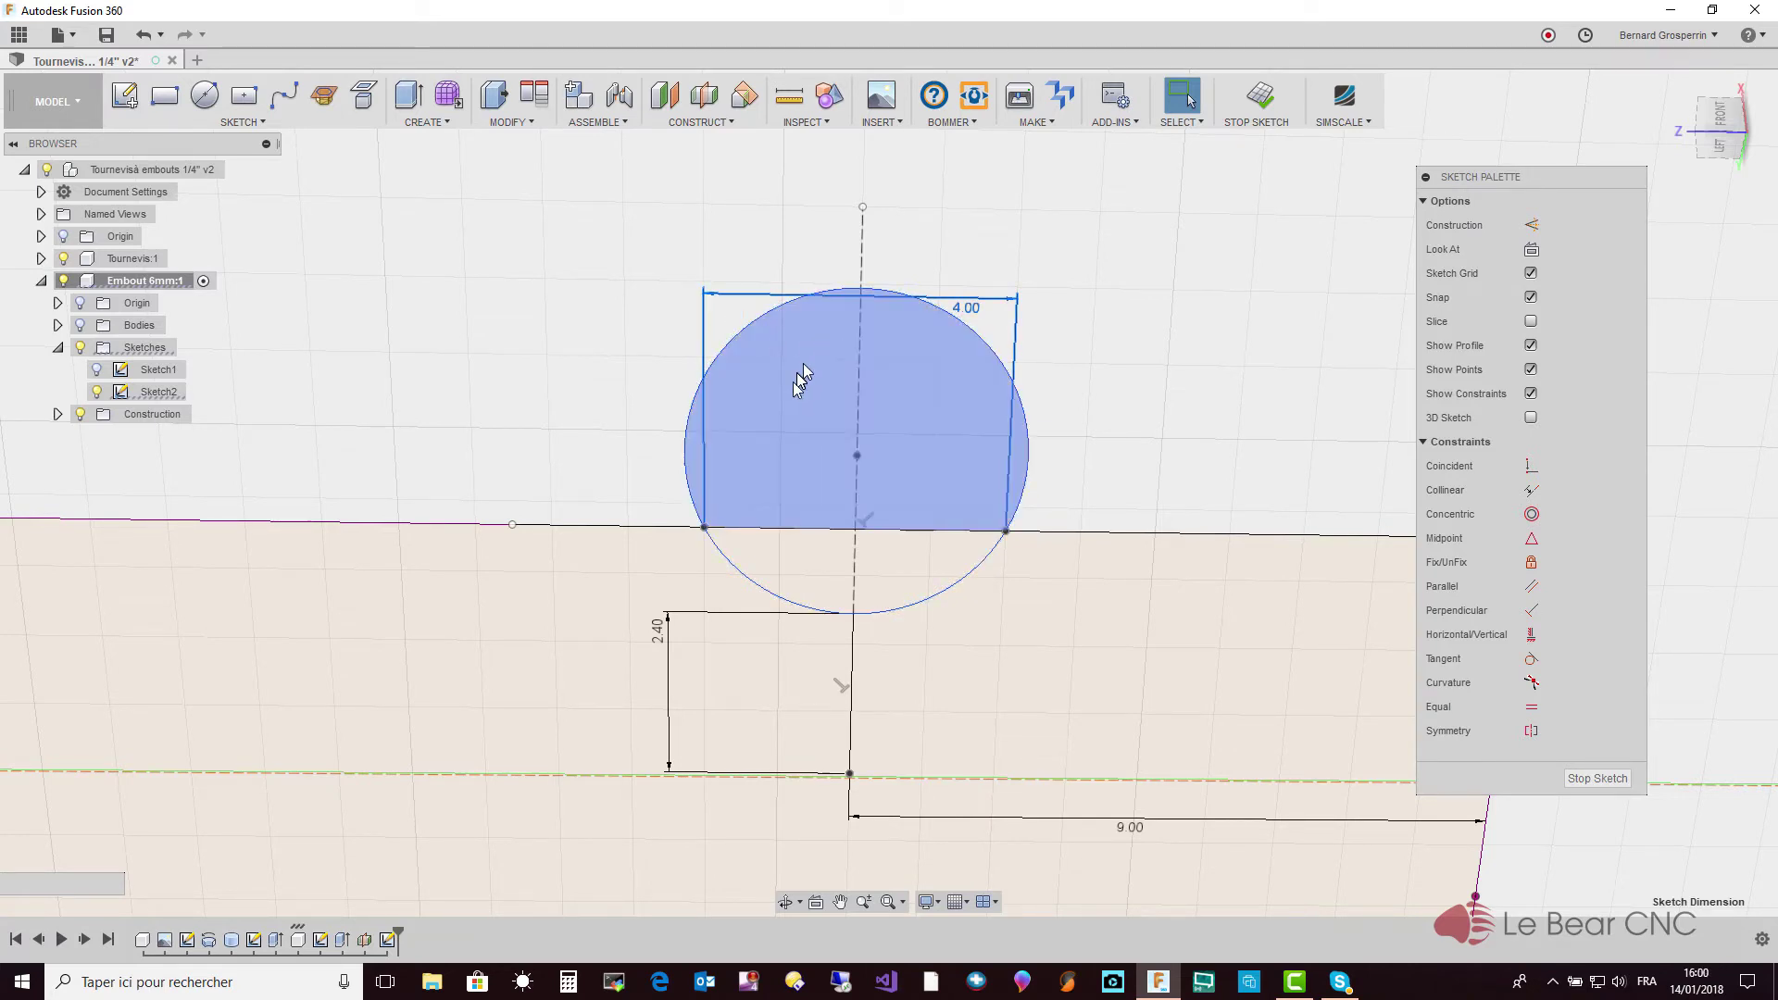
click(708, 529)
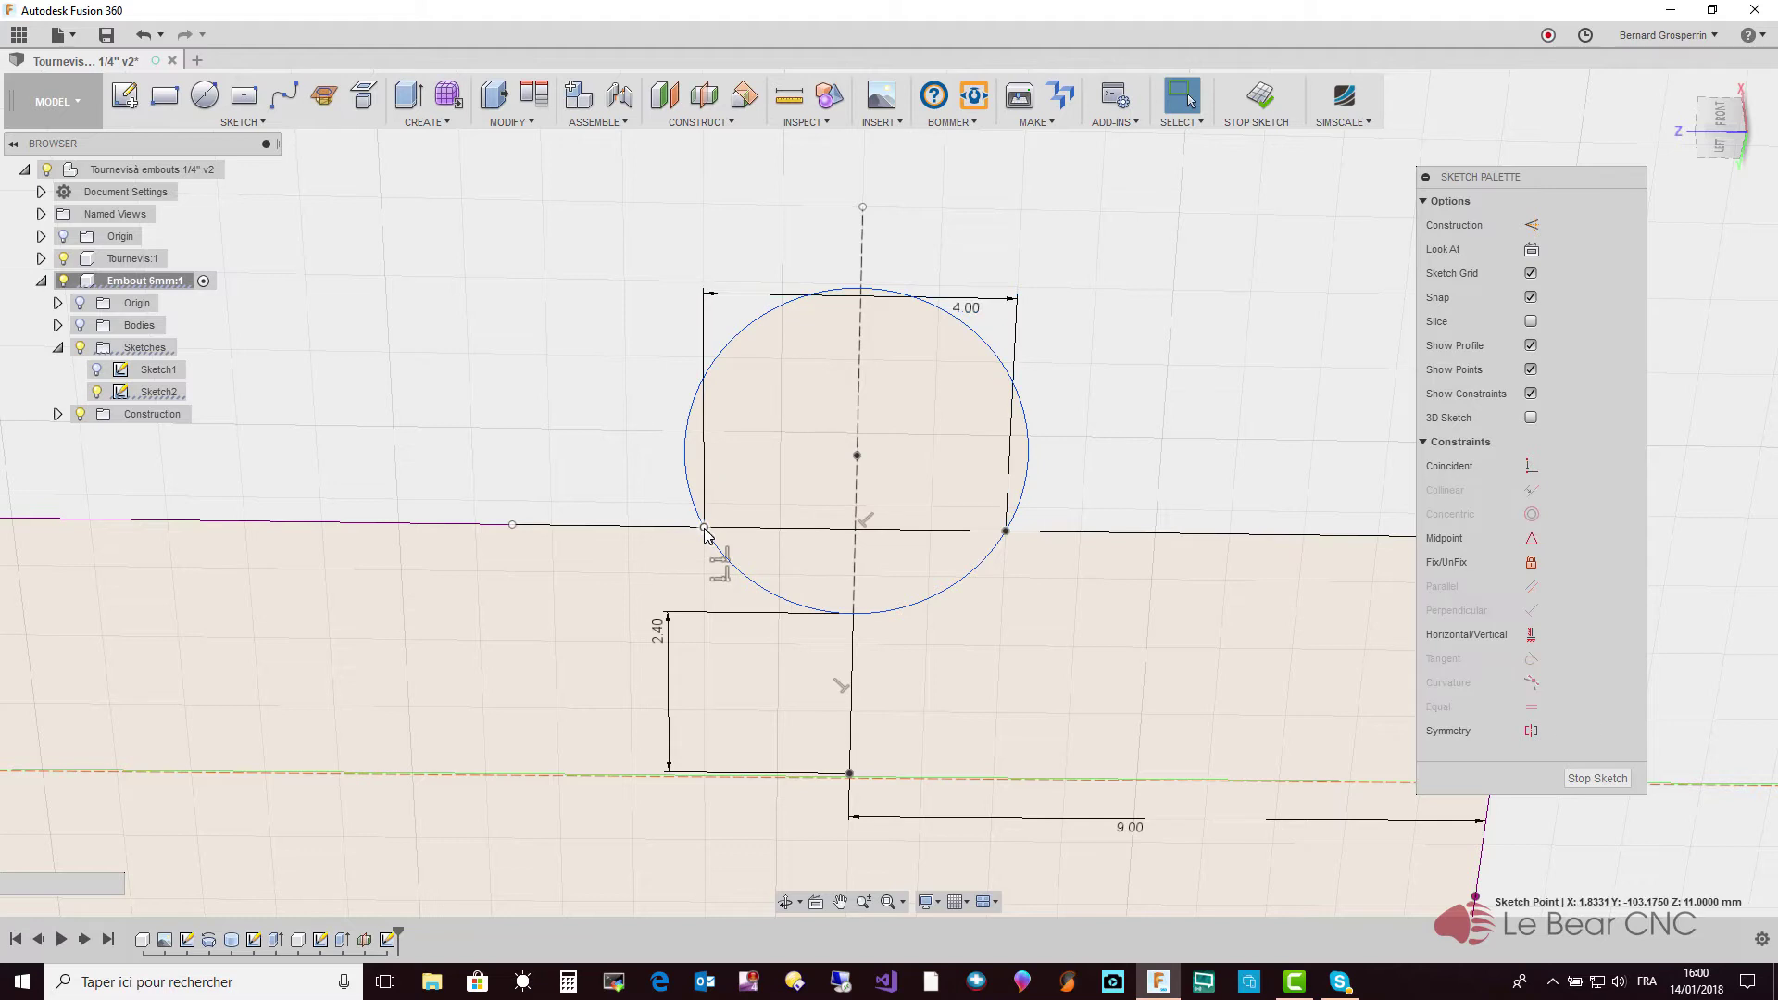
key(Escape)
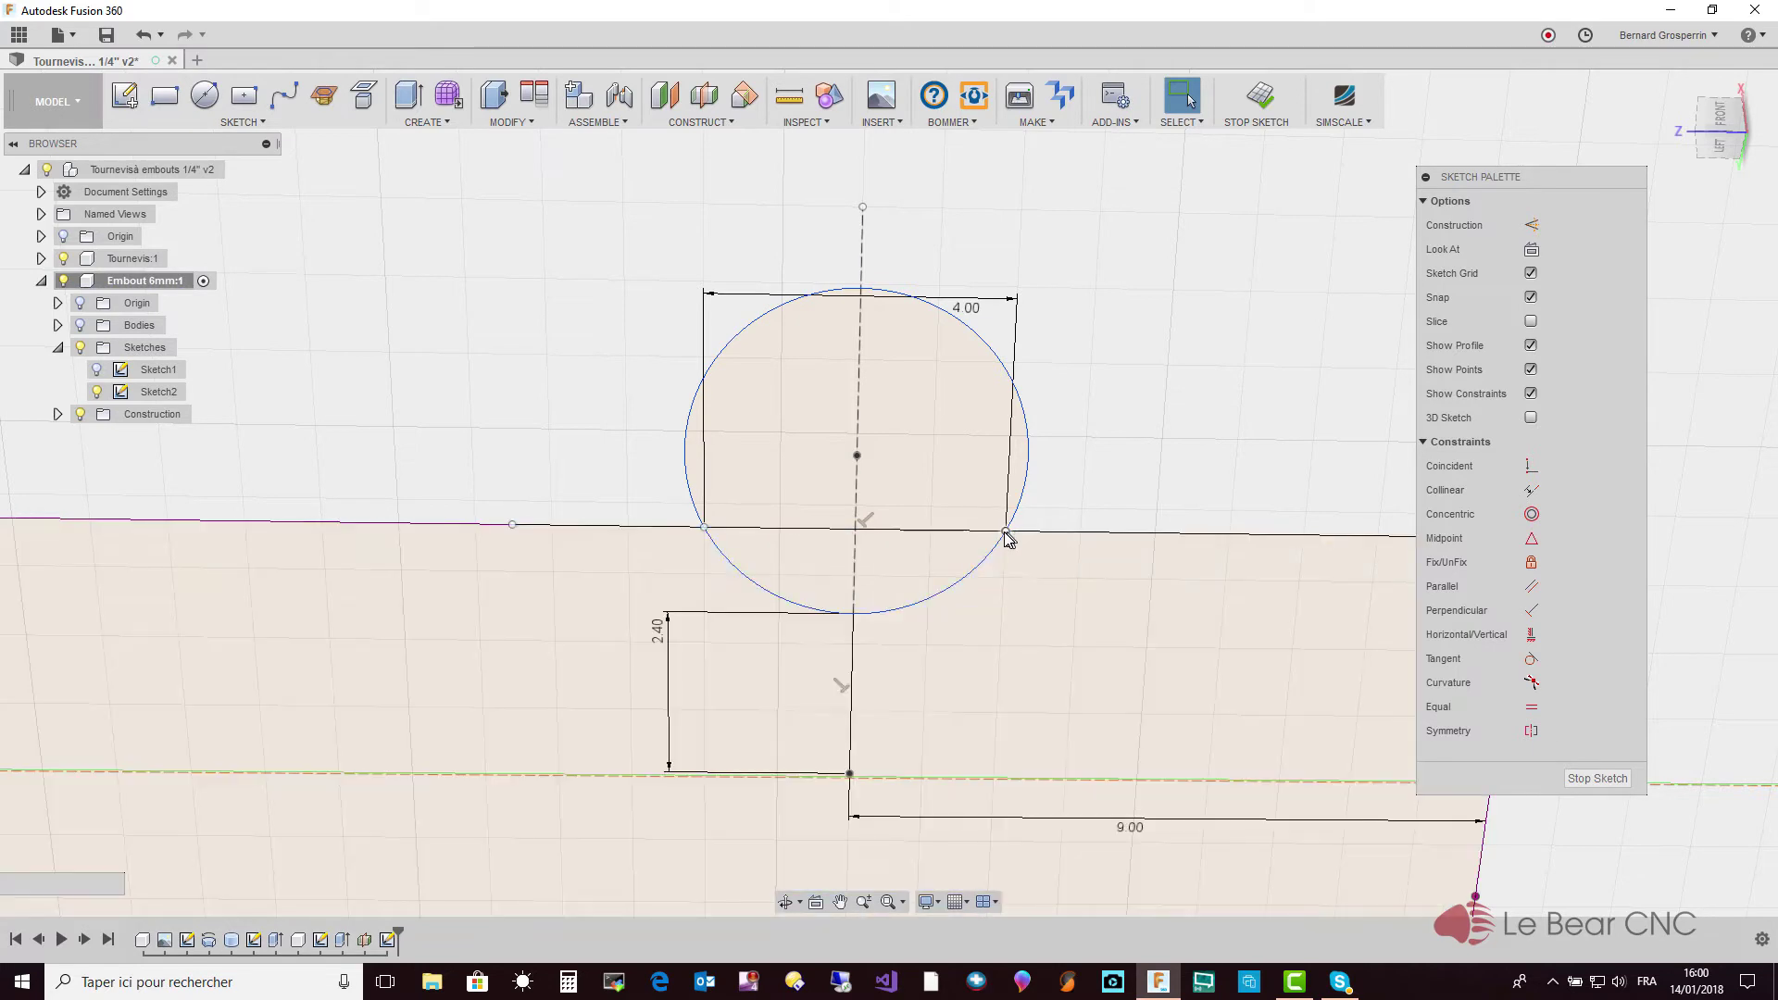
click(1005, 535)
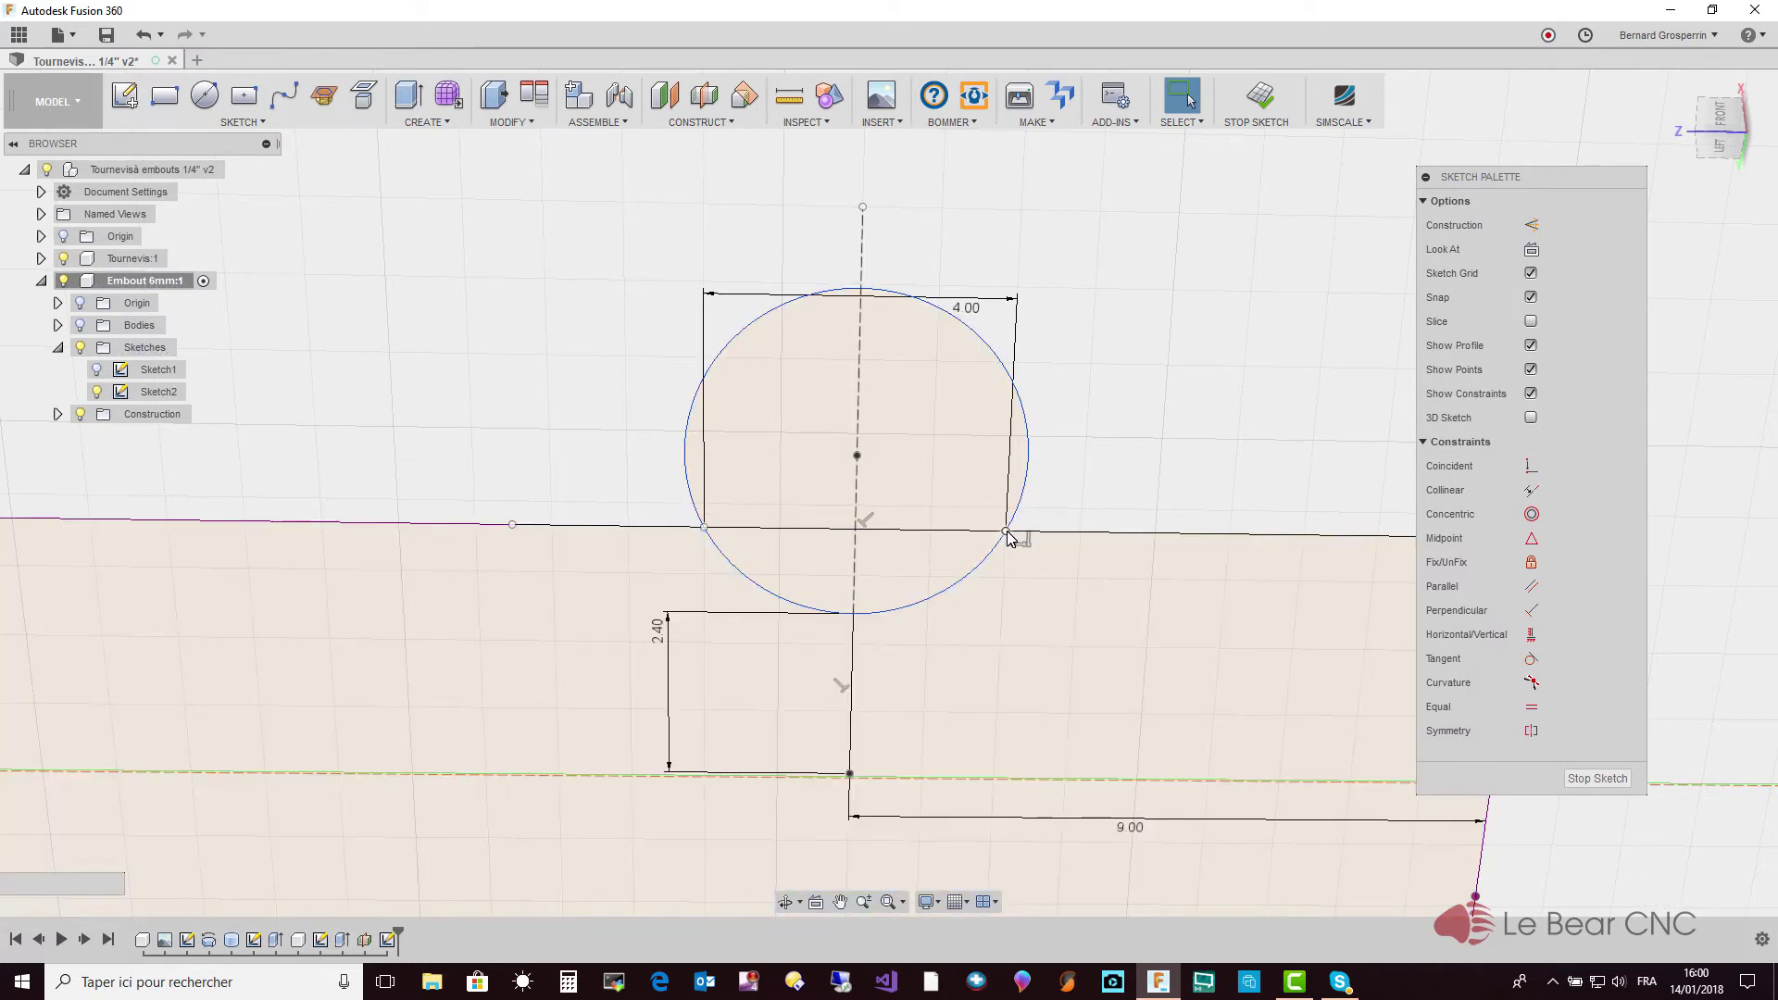
click(1027, 547)
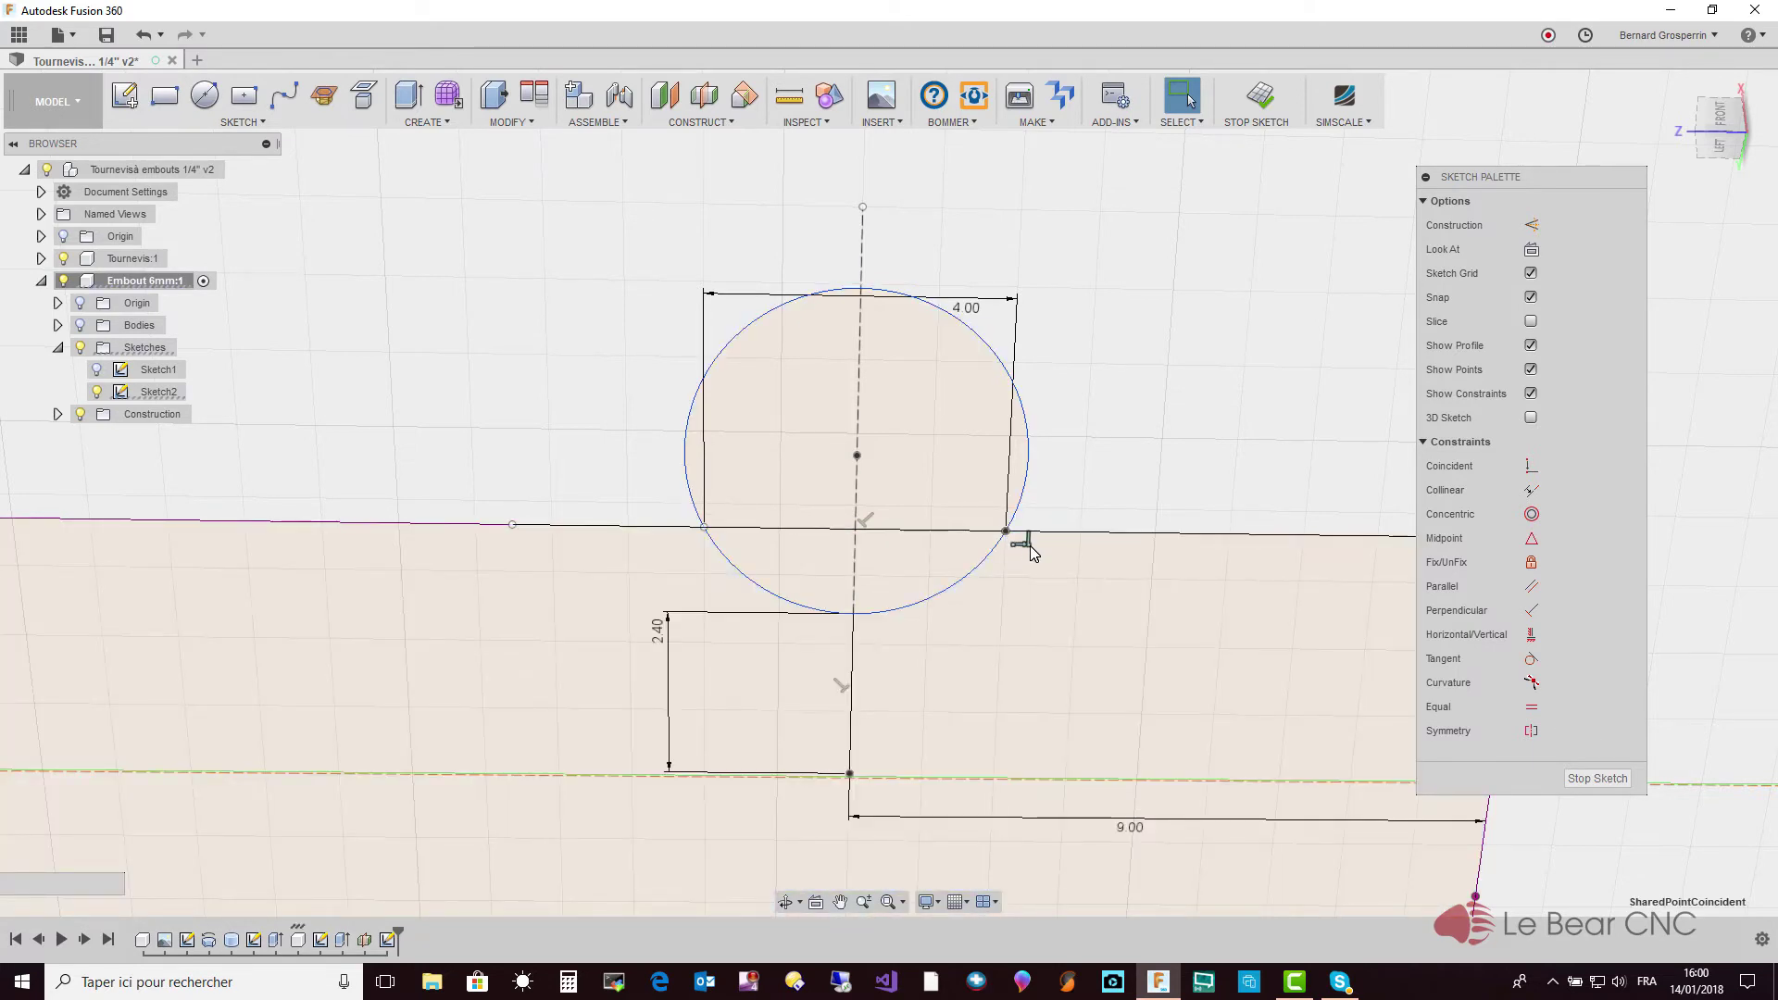
click(1030, 548)
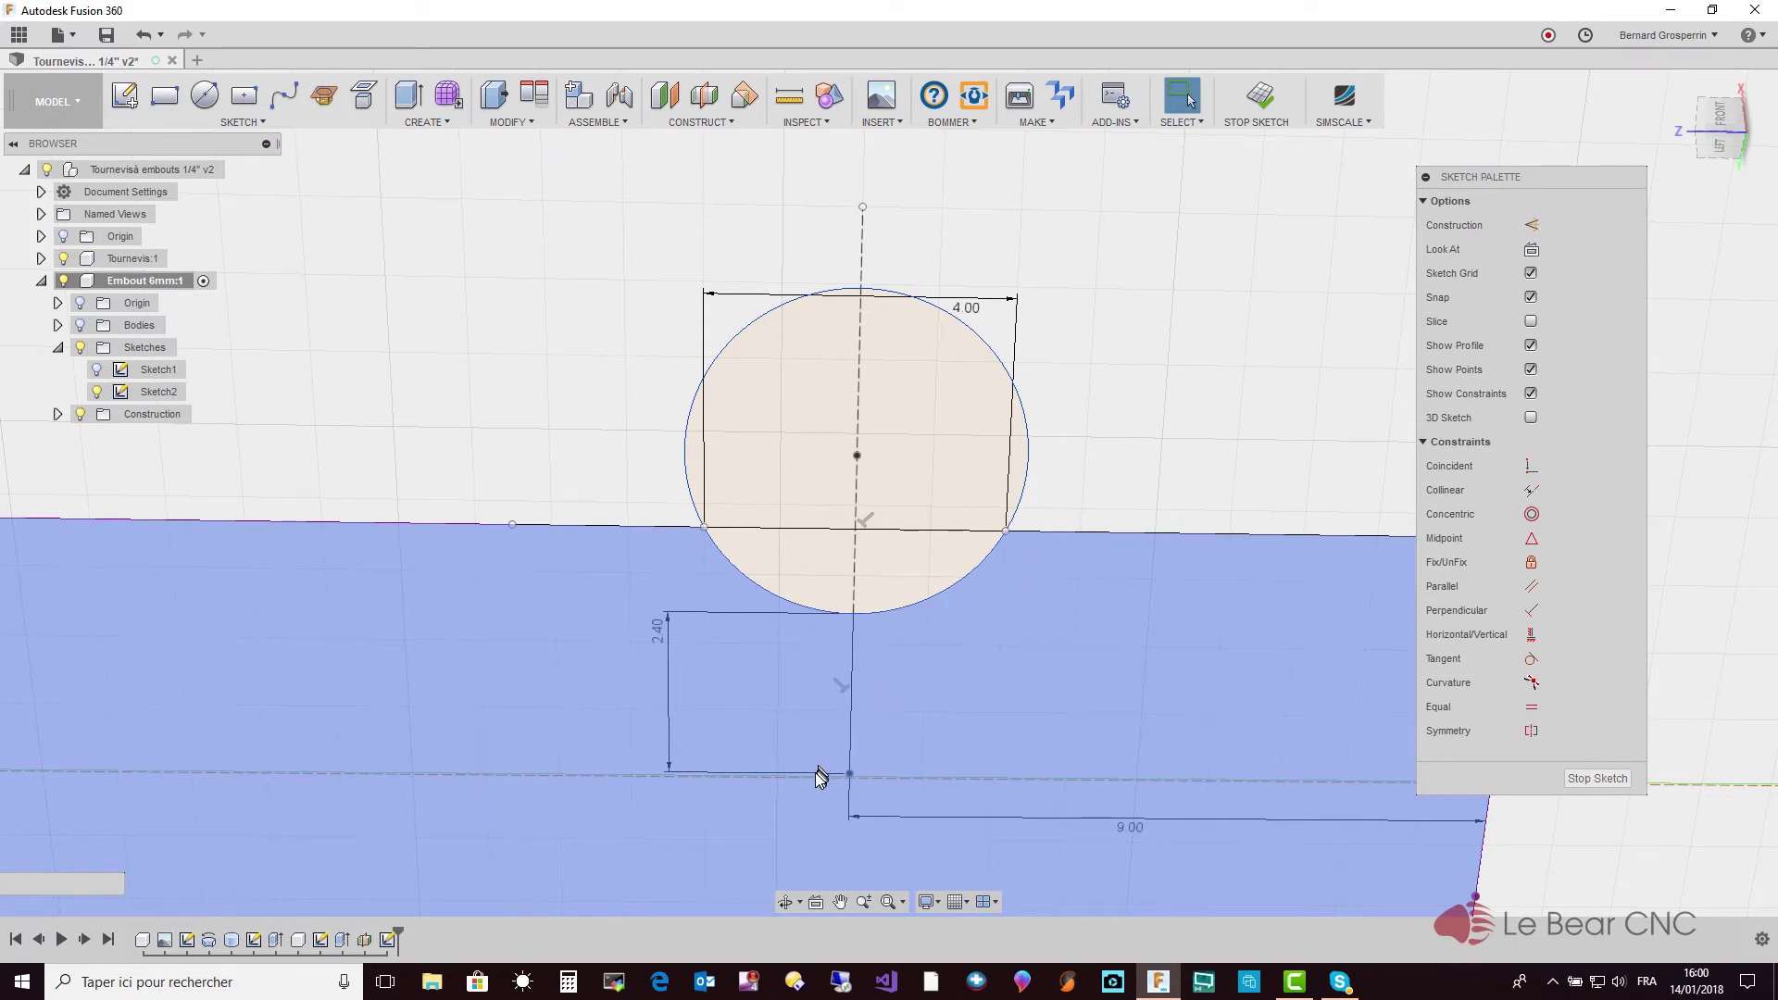
key(l)
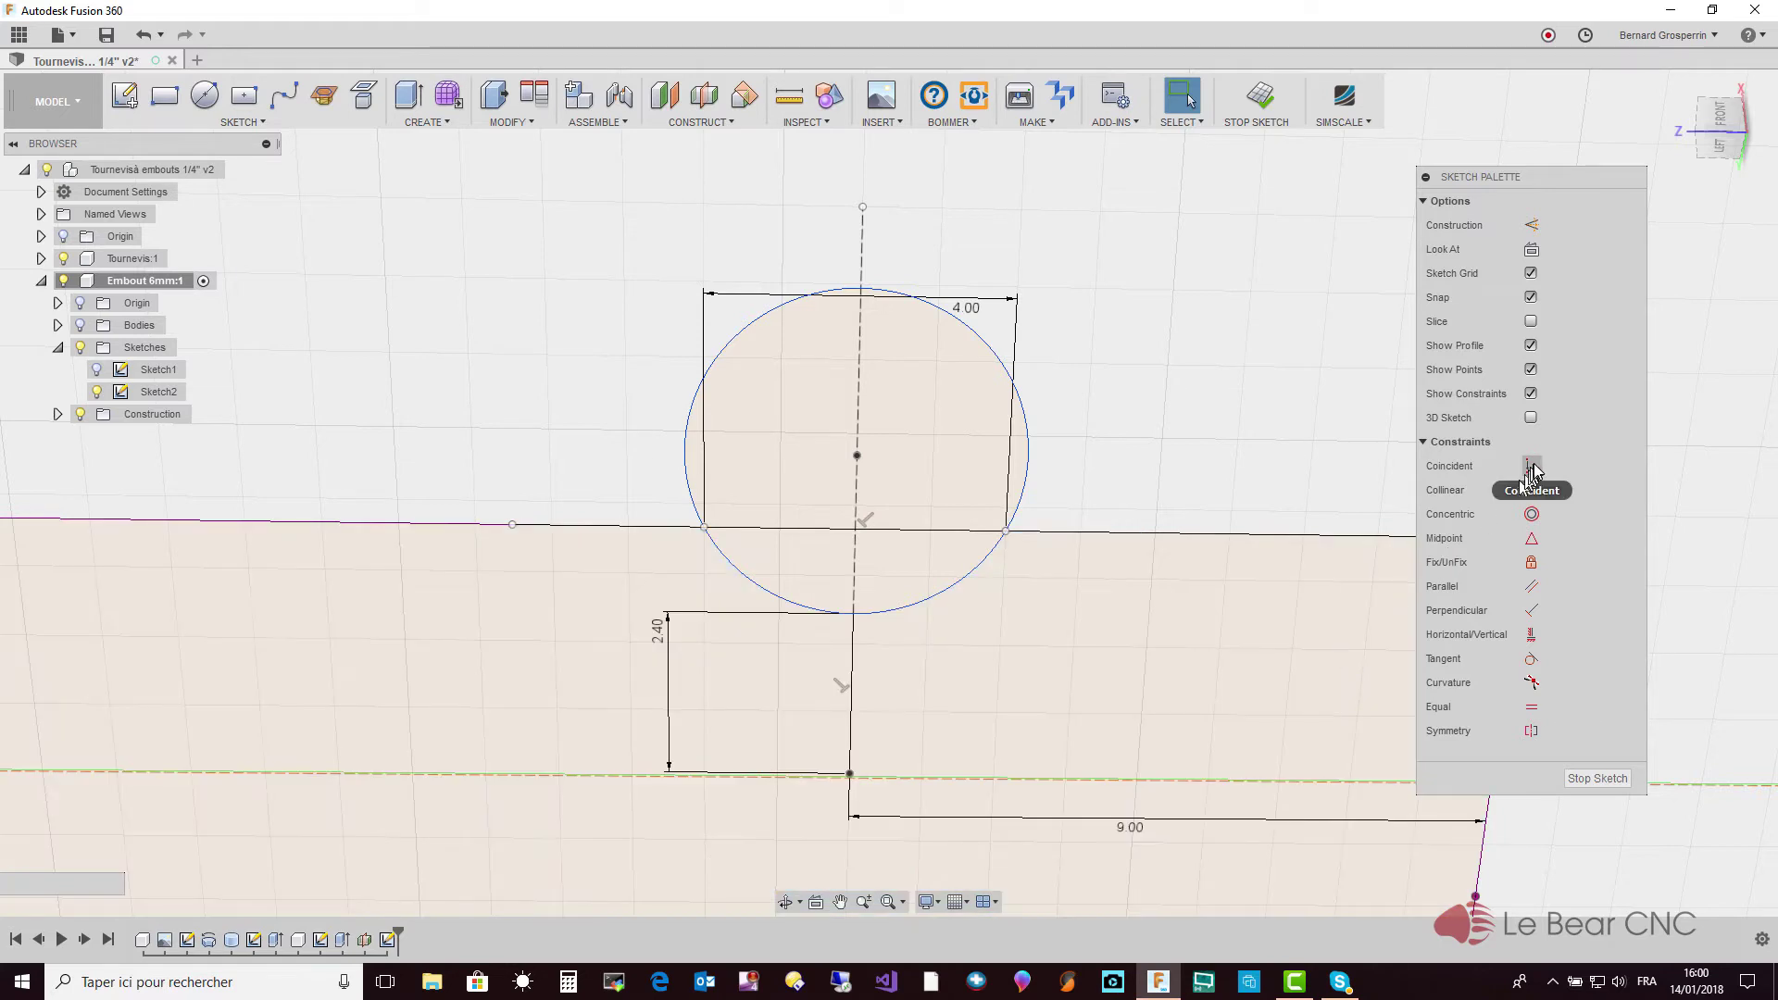
Constrain the vertical line's lower endpoint coincident with the dashed axis line
click(1532, 467)
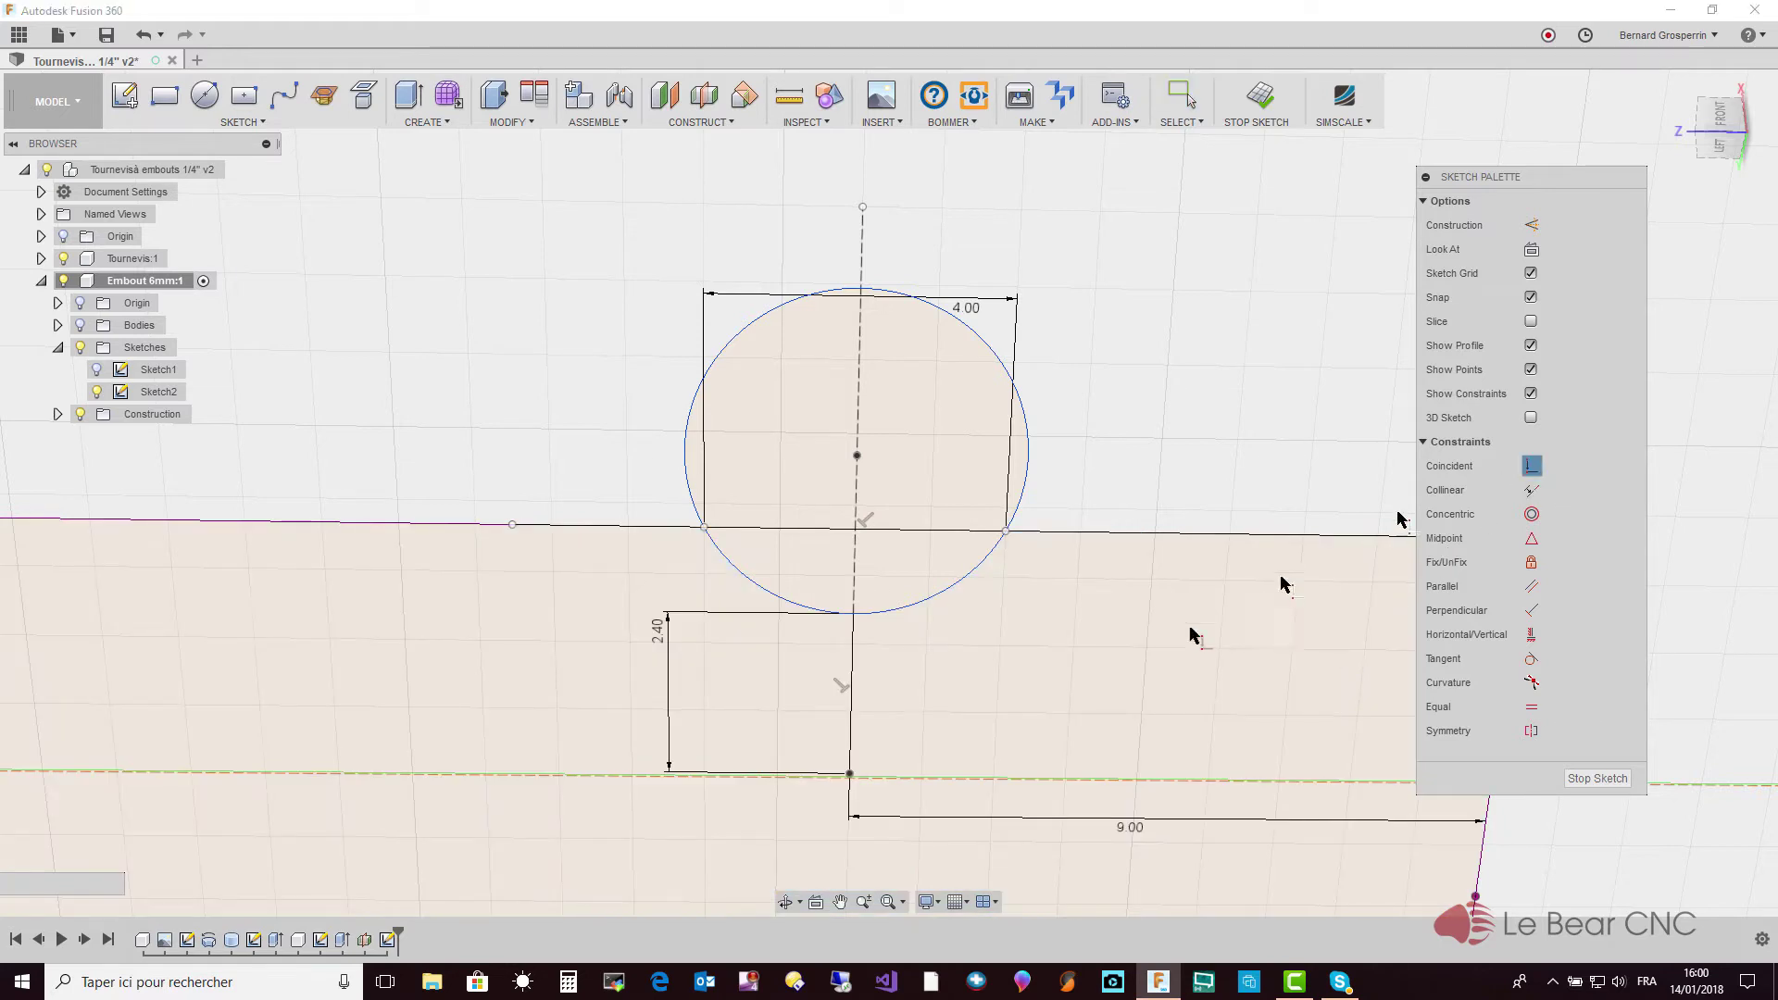
click(850, 774)
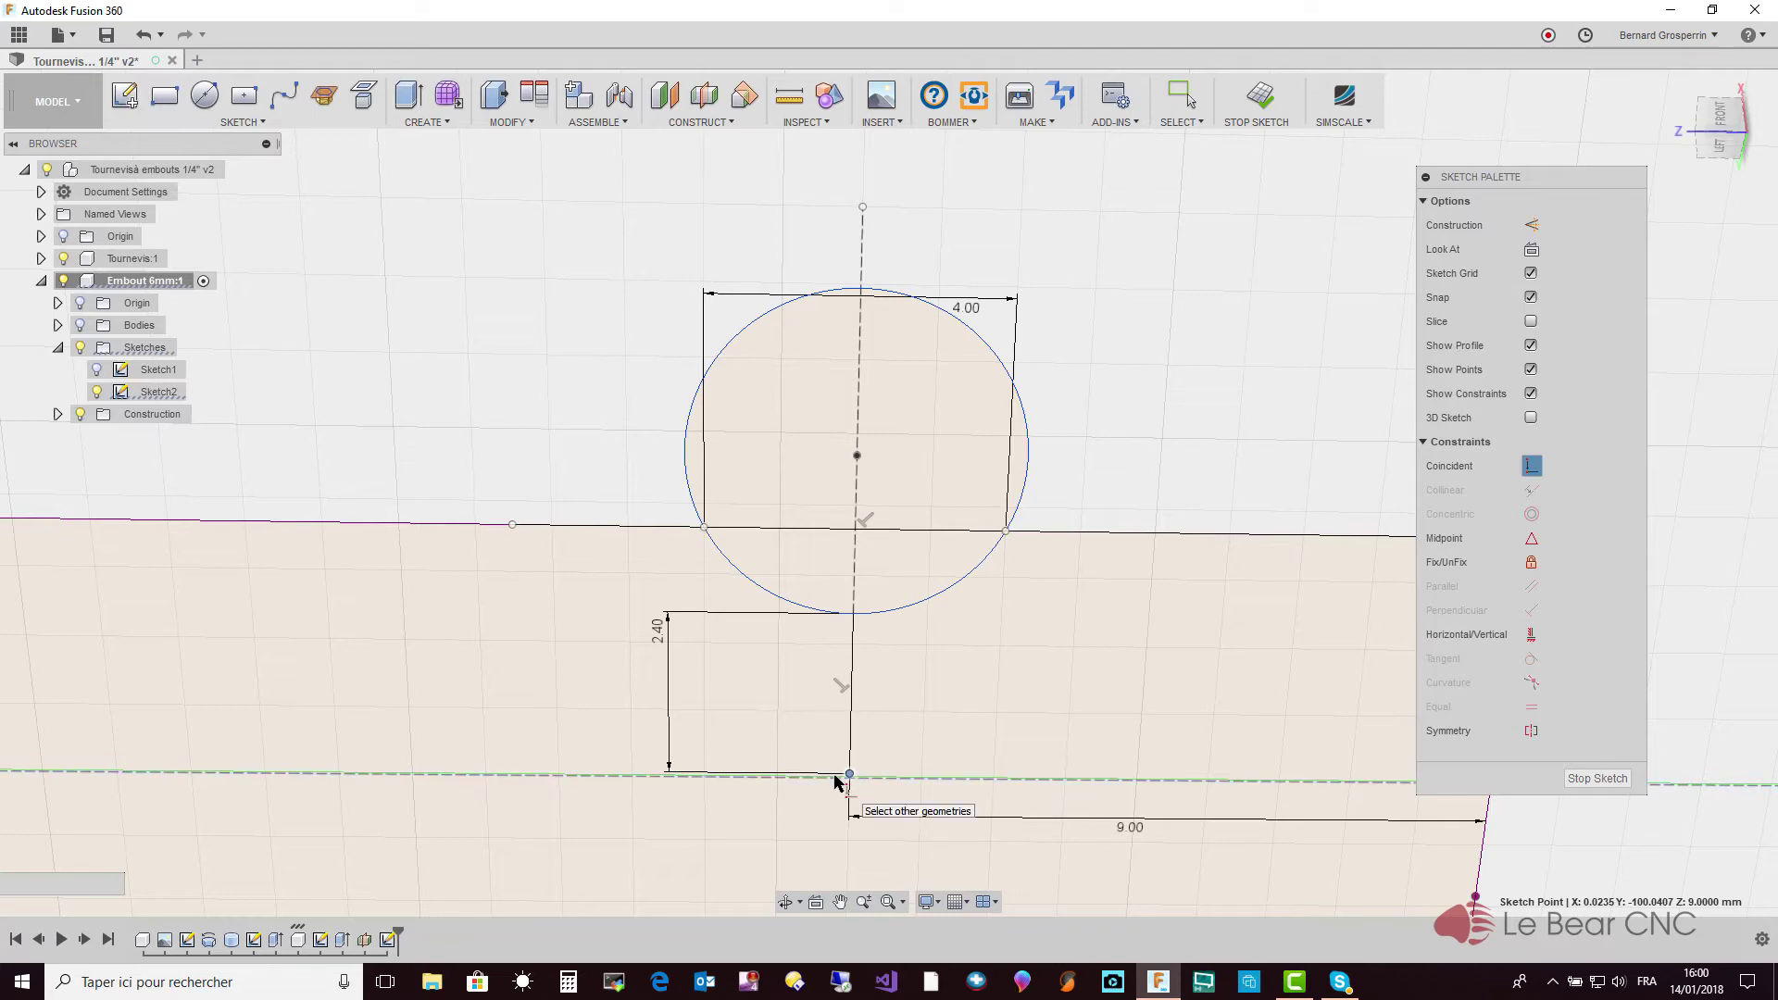
click(836, 782)
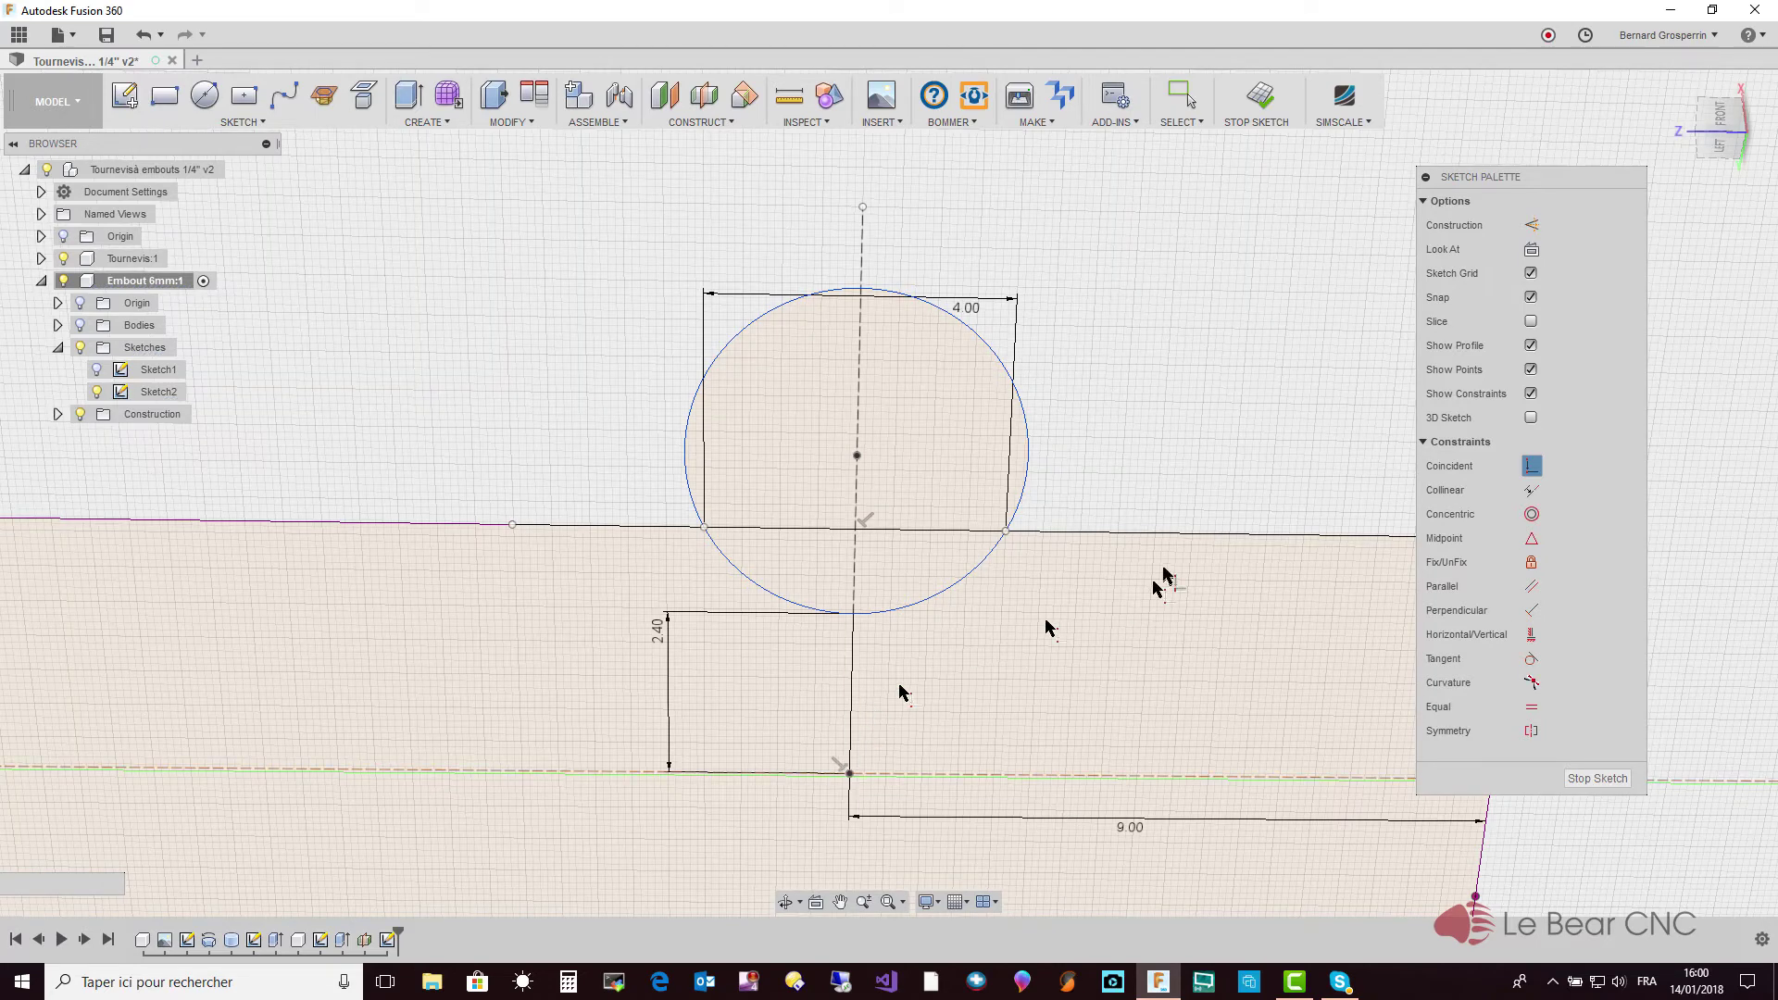
scroll(1237, 475, down, 2)
scroll(1237, 475, down, 1)
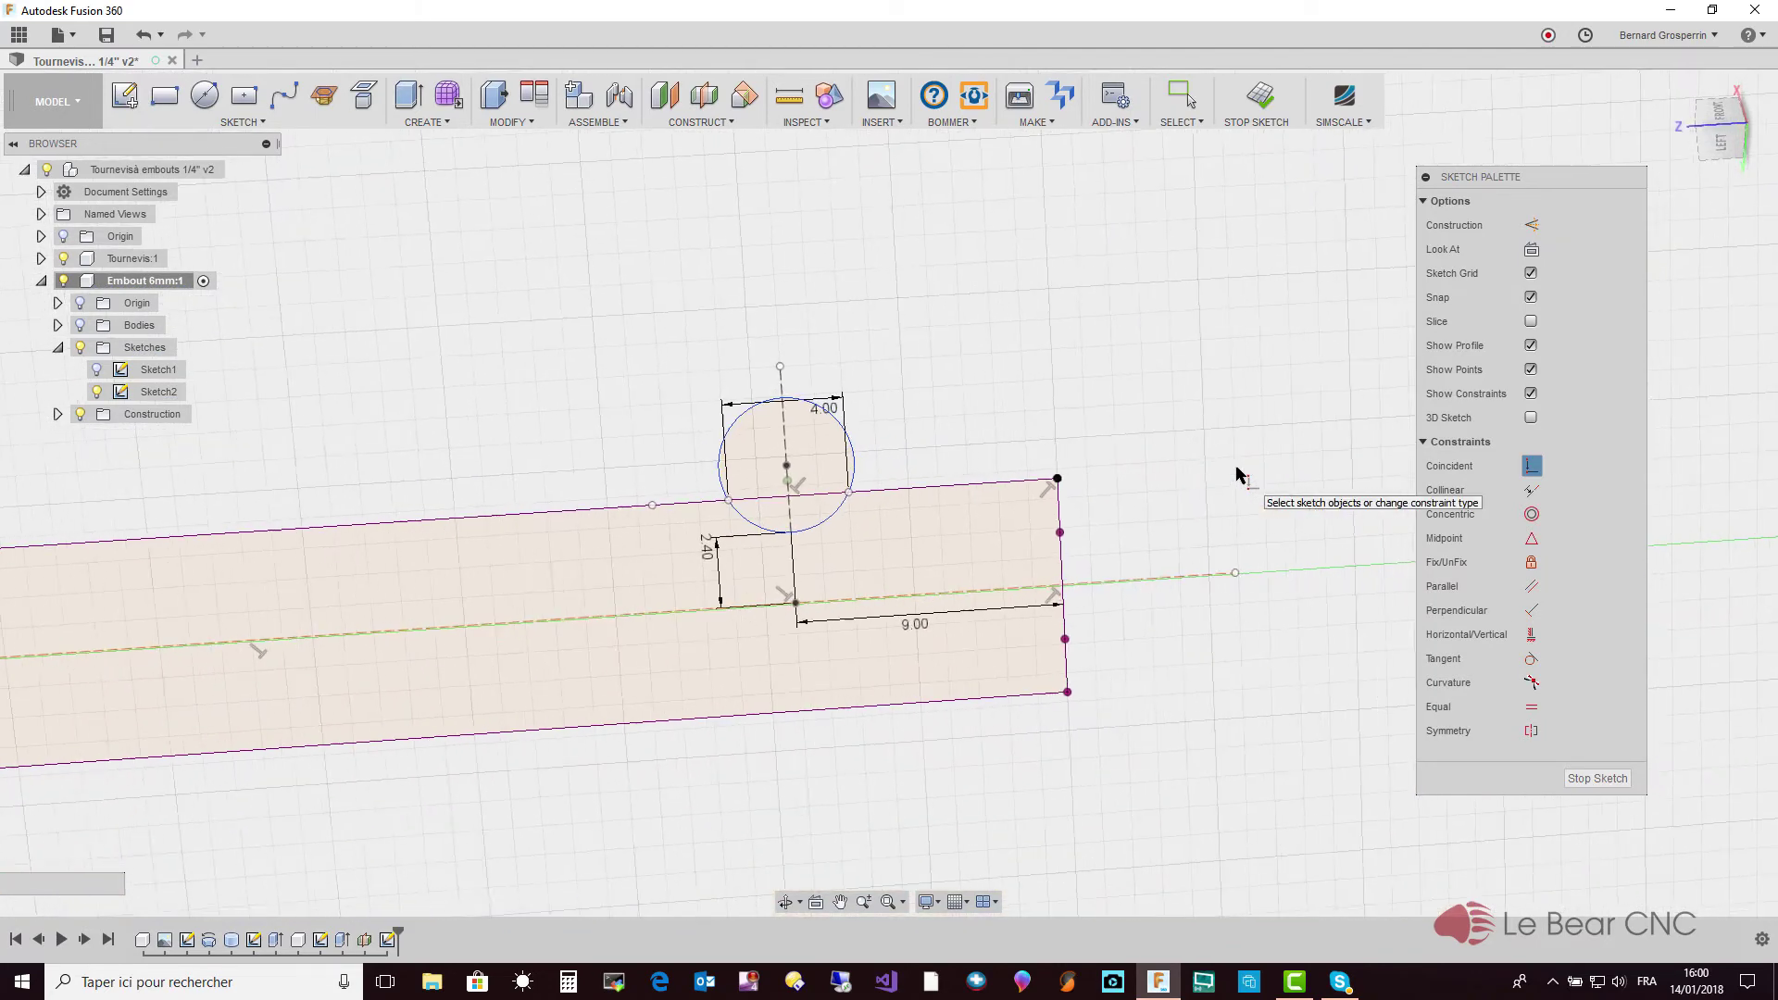
scroll(1231, 476, up, 2)
scroll(1030, 478, up, 3)
scroll(1030, 478, up, 3)
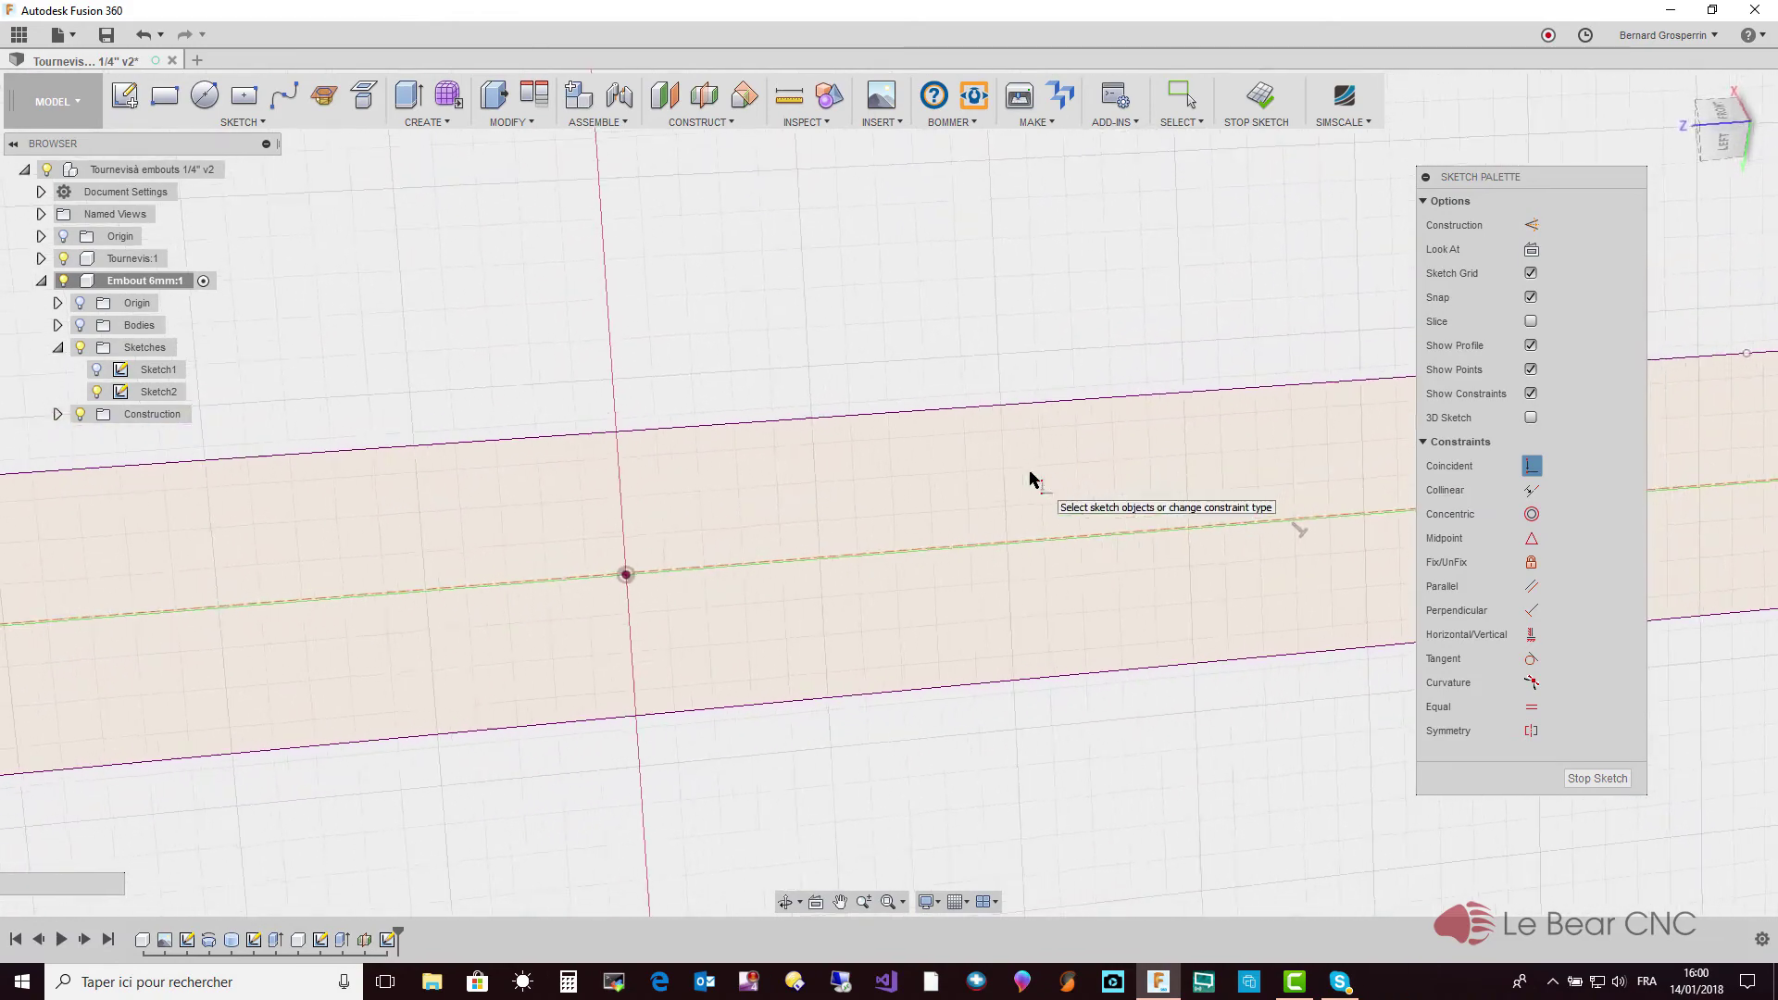
scroll(1029, 478, up, 2)
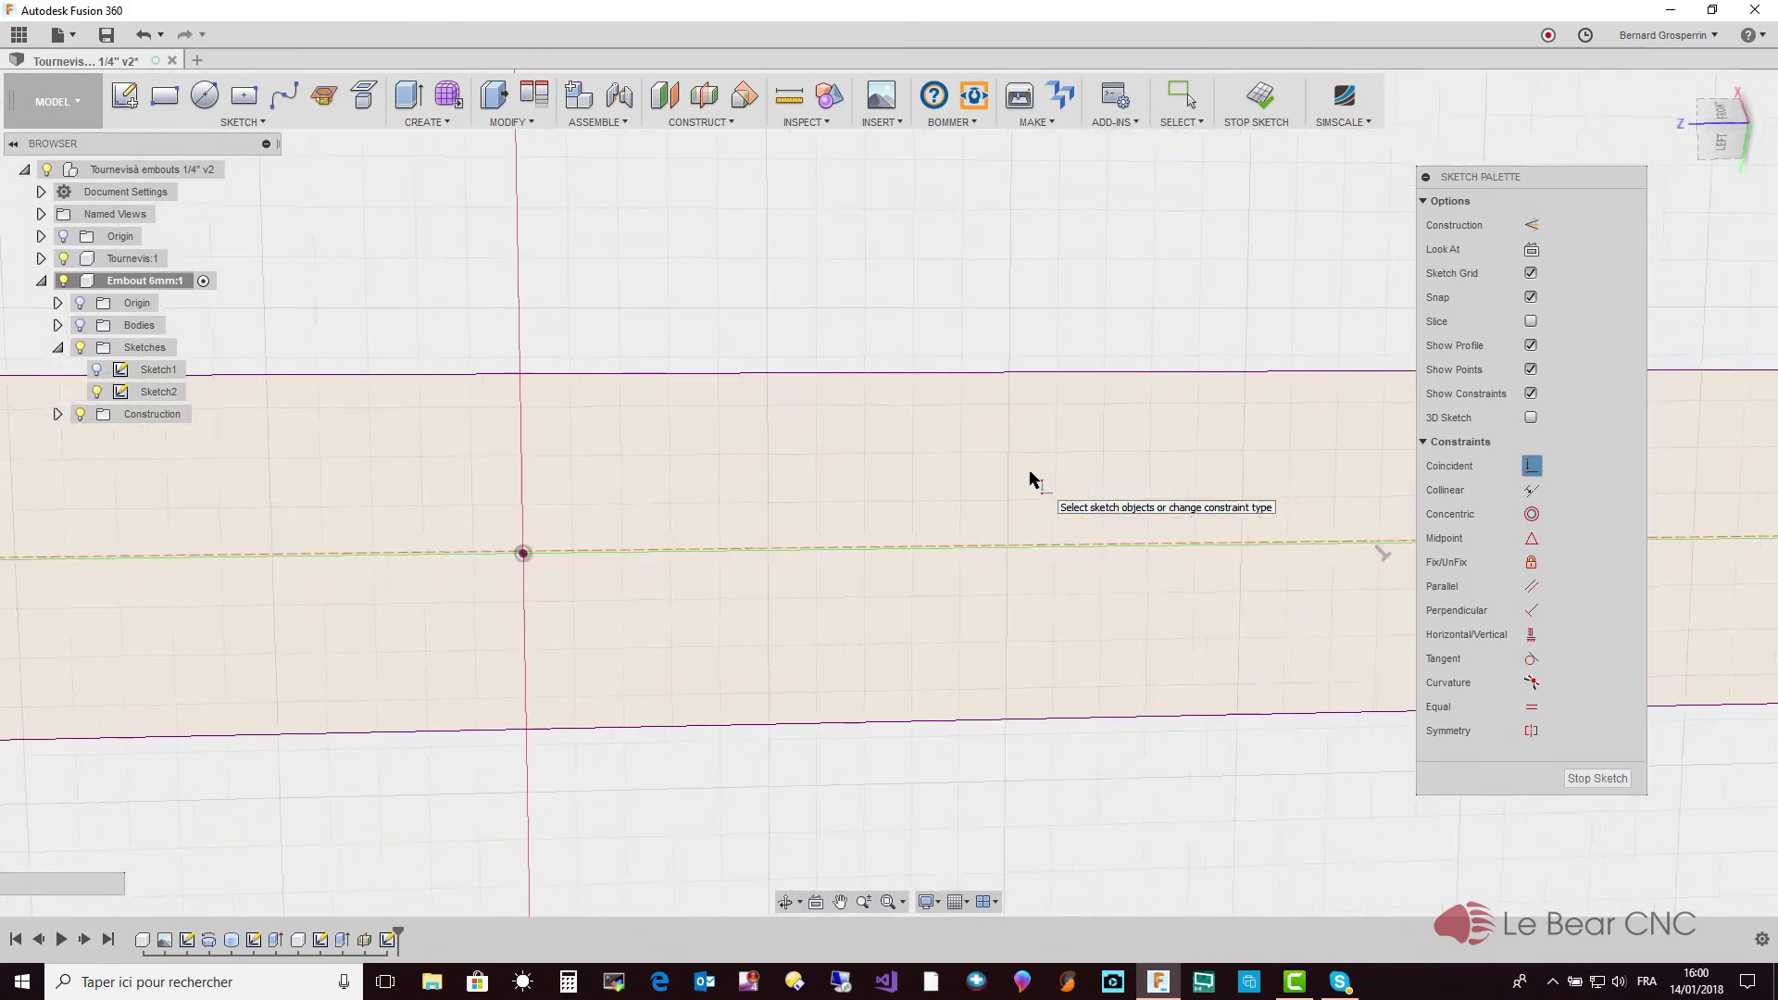
scroll(1030, 478, down, 1)
scroll(1029, 478, down, 2)
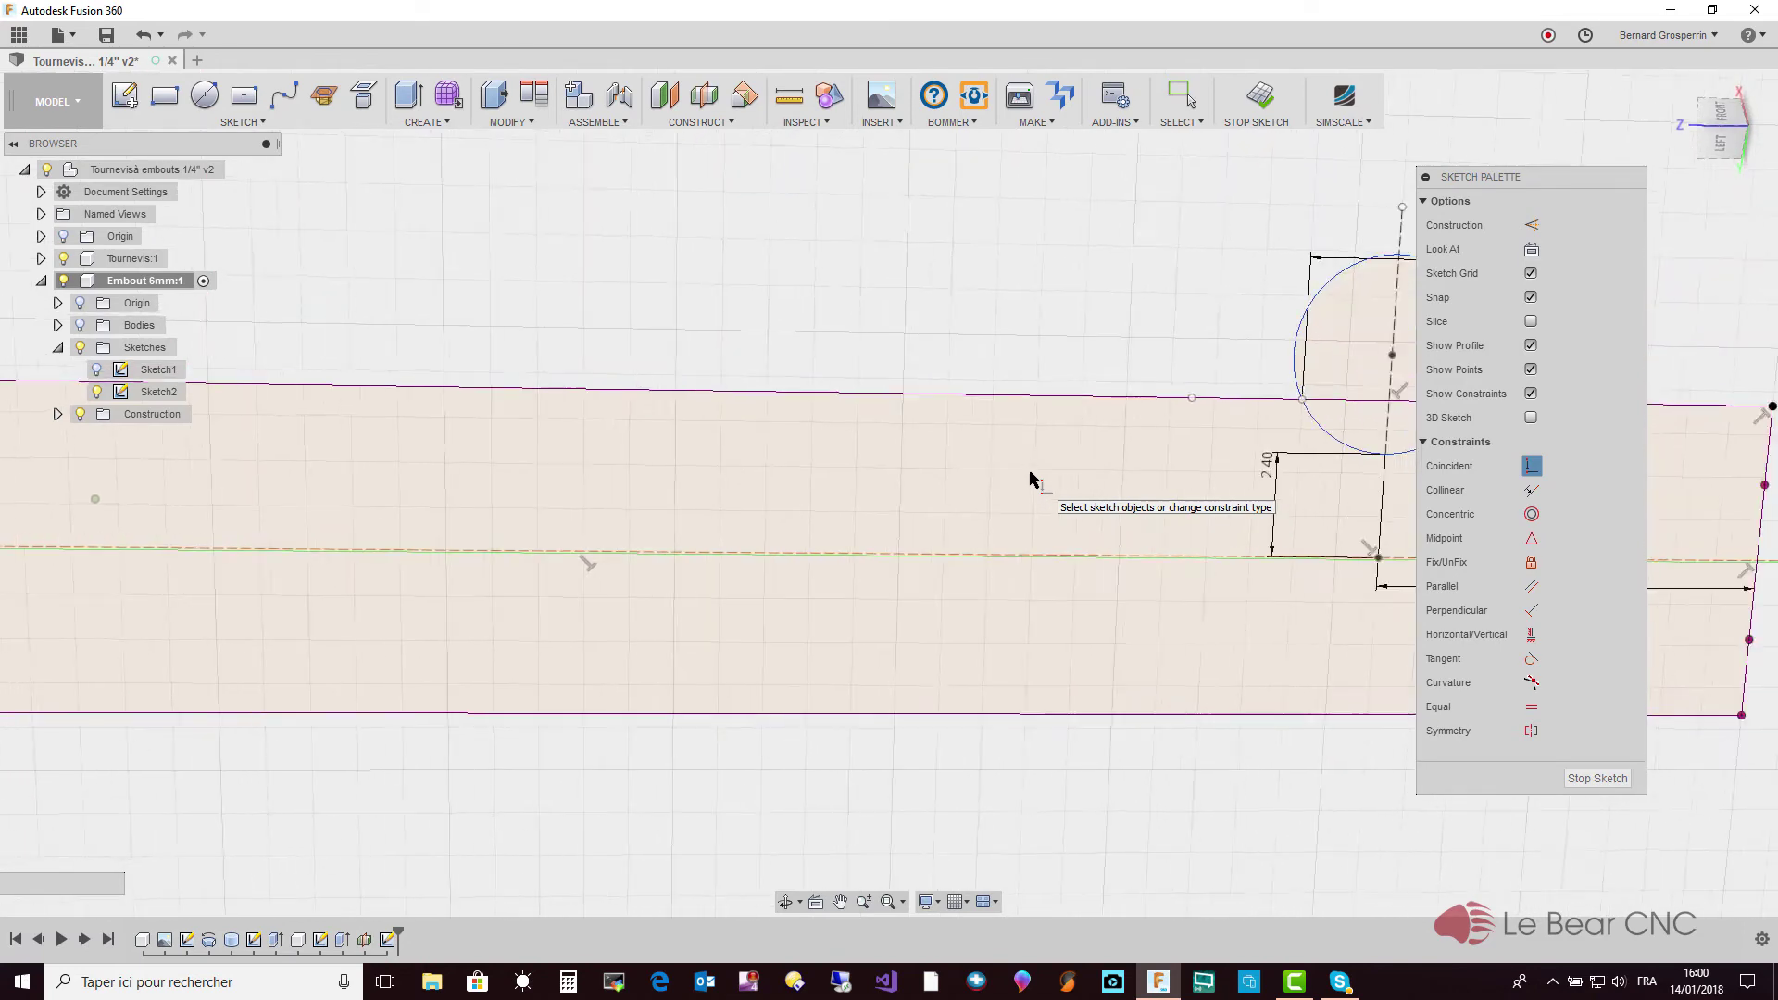
scroll(1029, 478, down, 1)
Drag the vertical line's bottom end onto the dashed axis so it snaps
click(1030, 478)
shift+middle_drag(1071, 484, 1262, 574)
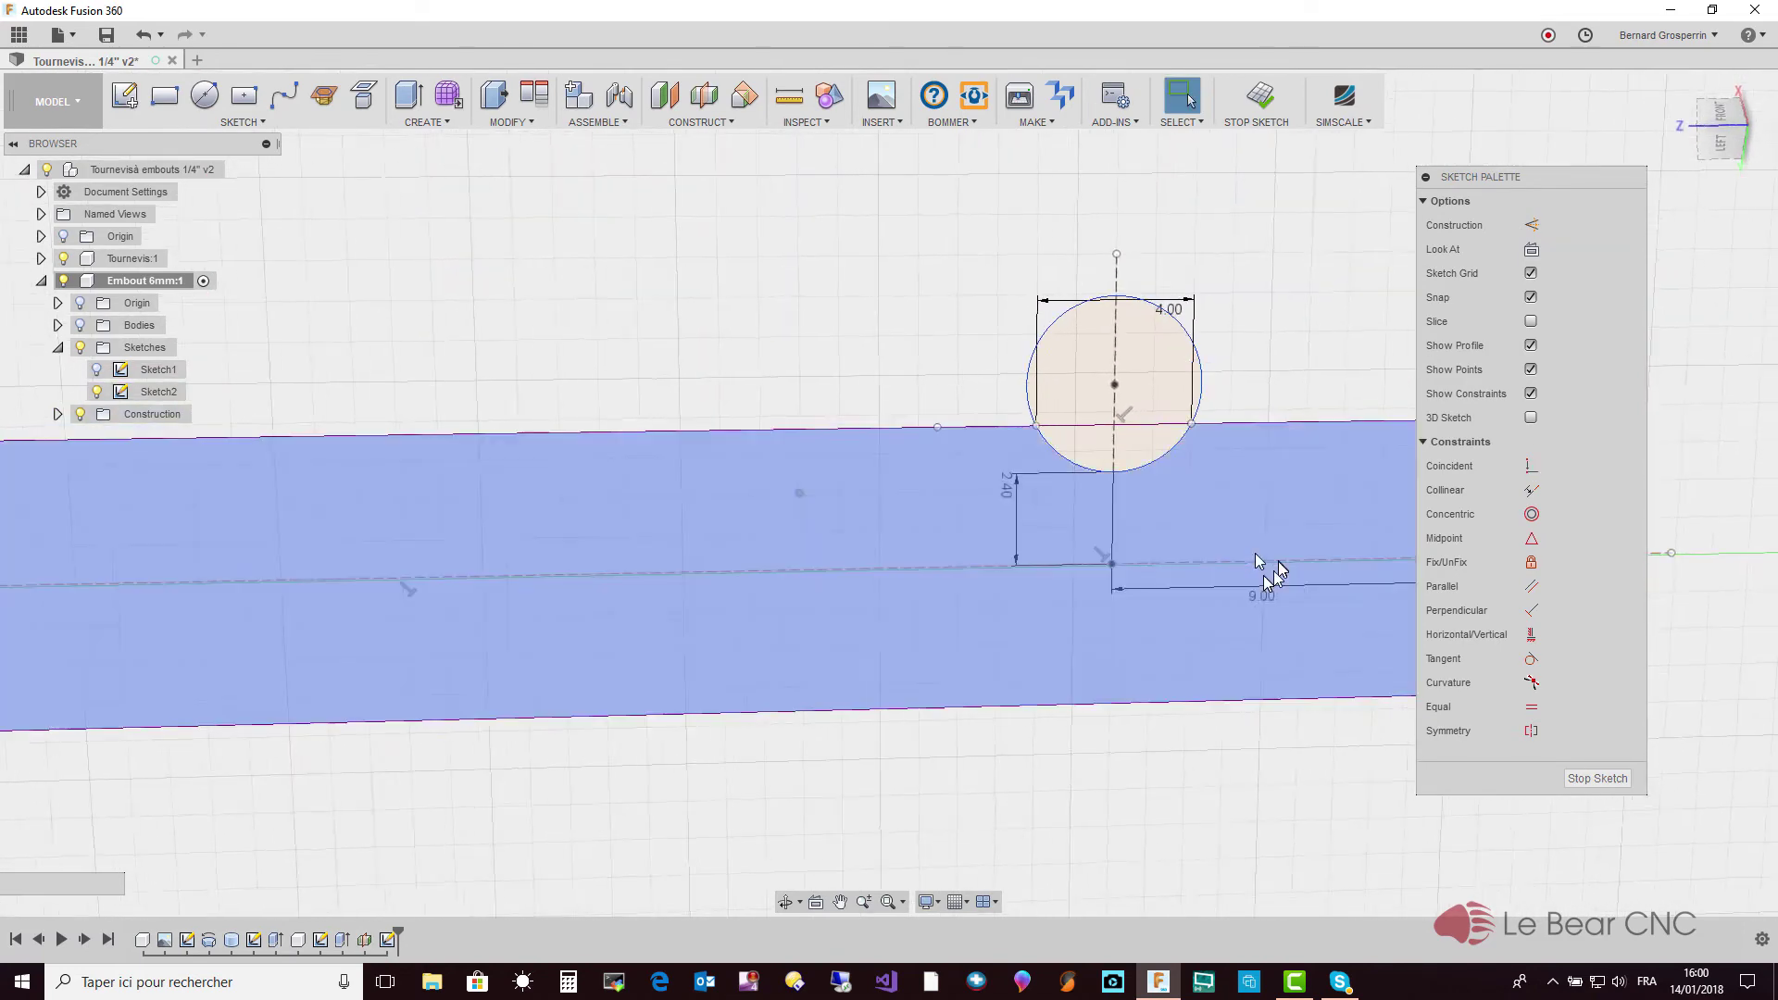
drag(1091, 560, 1102, 596)
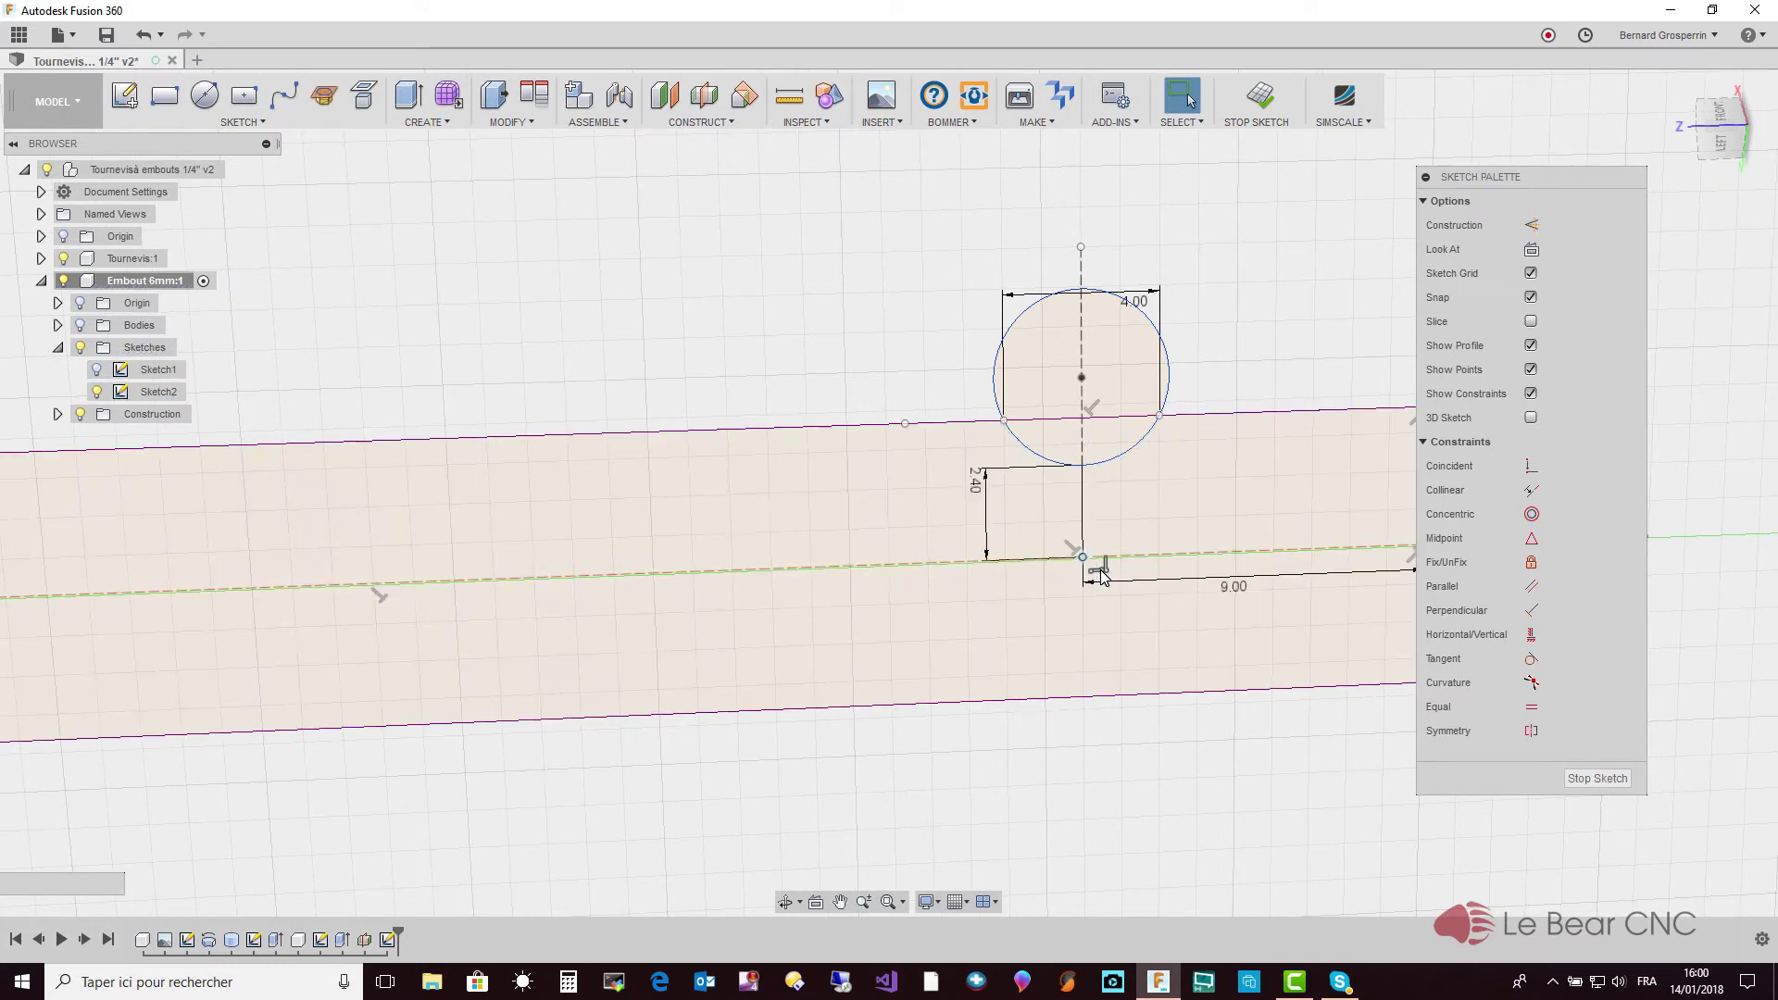
mouse_move(1091, 563)
middle_down()
mouse_move(1108, 566)
mouse_move(848, 559)
middle_up()
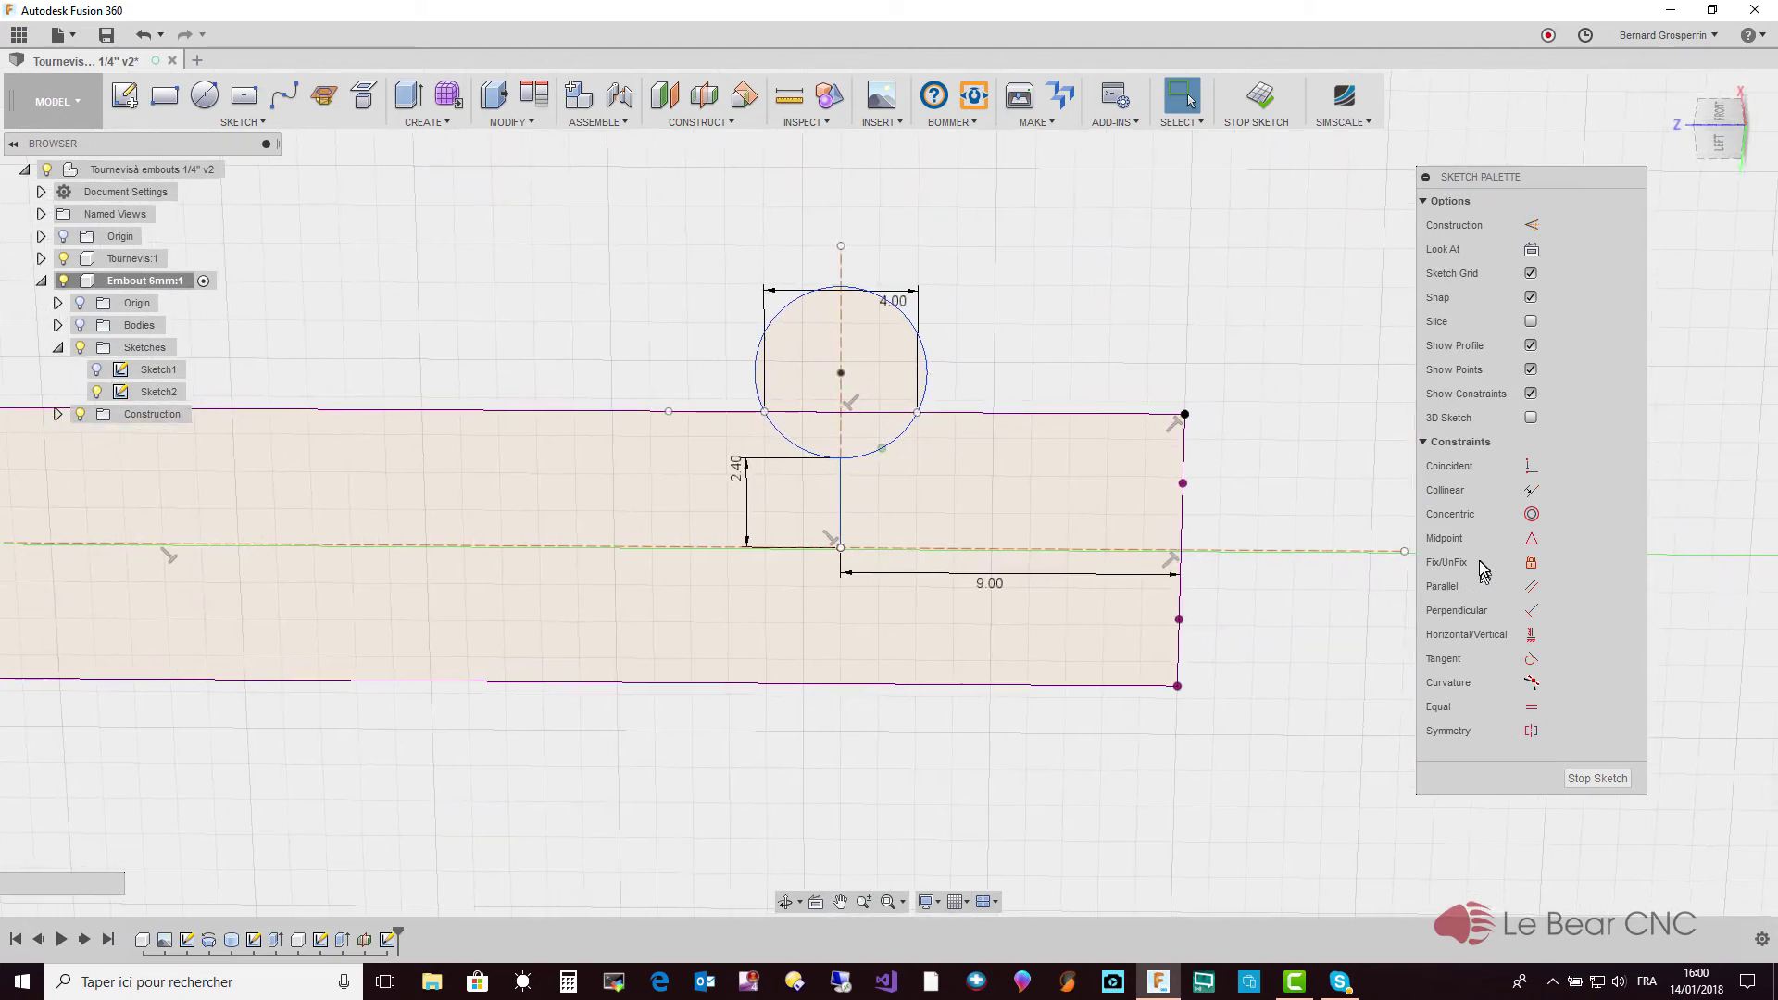
middle_drag(252, 532, 272, 606)
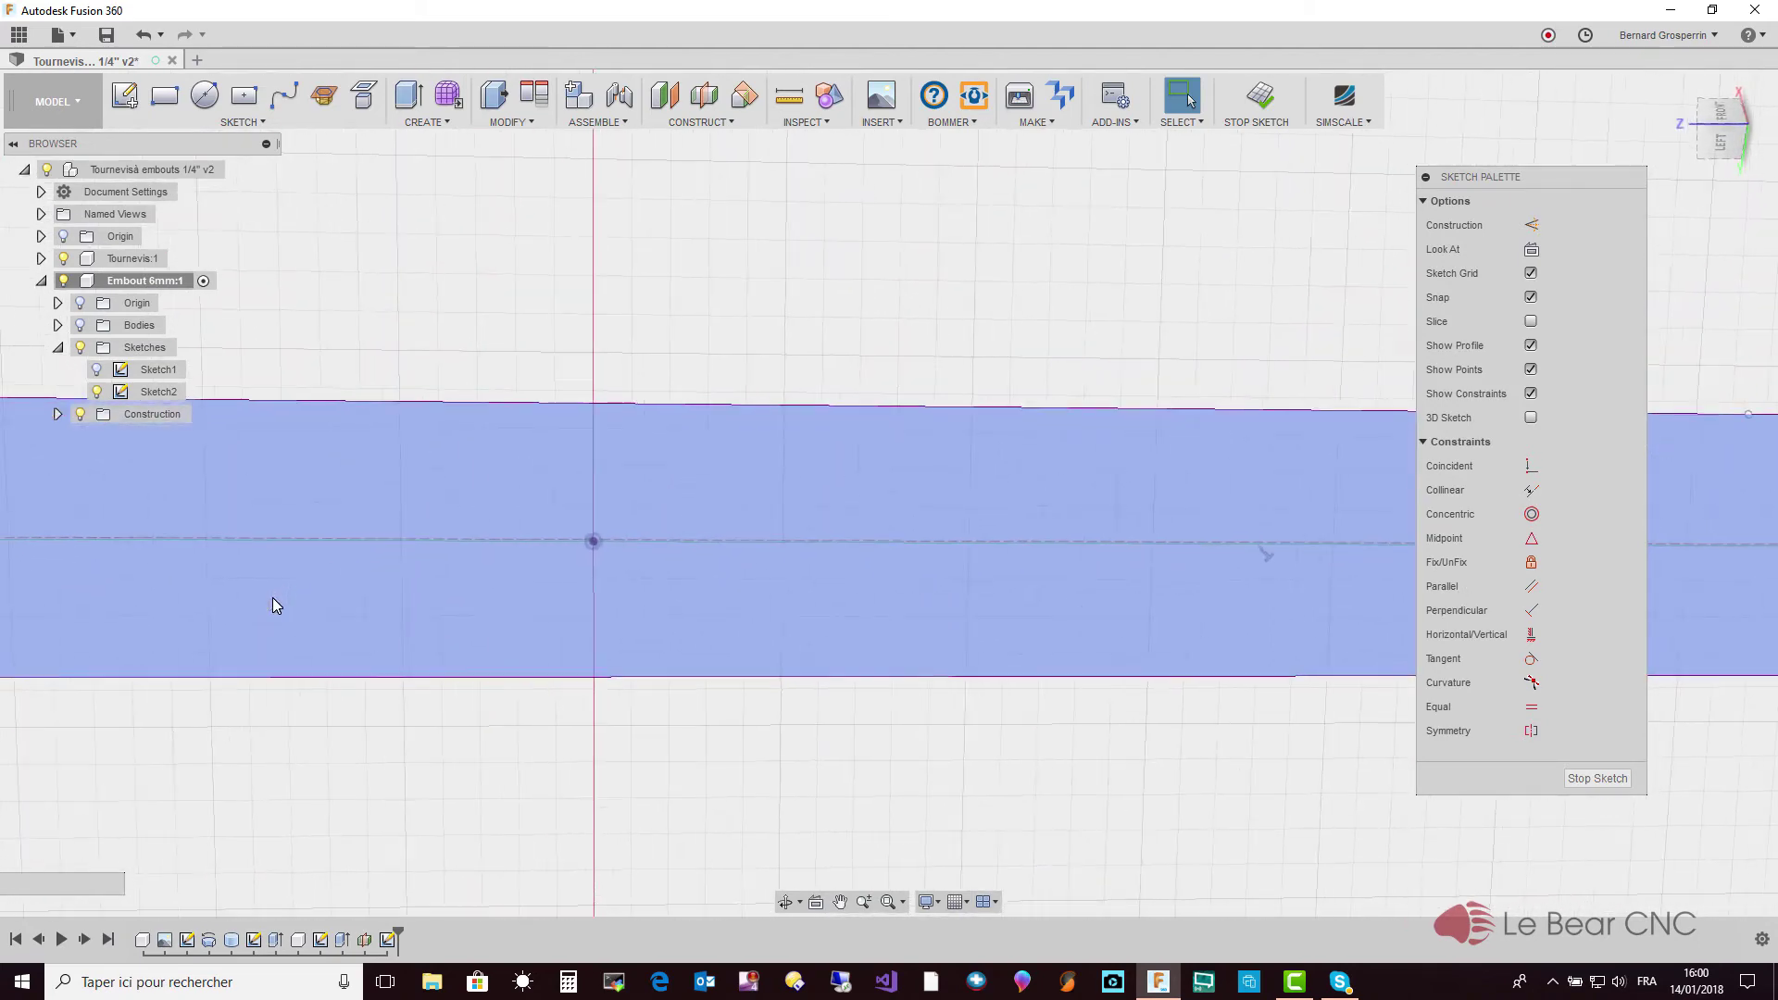
Apply Coincident between the sketch origin and the dashed 99 mm construction line
scroll(416, 556, up, 1)
scroll(670, 568, up, 4)
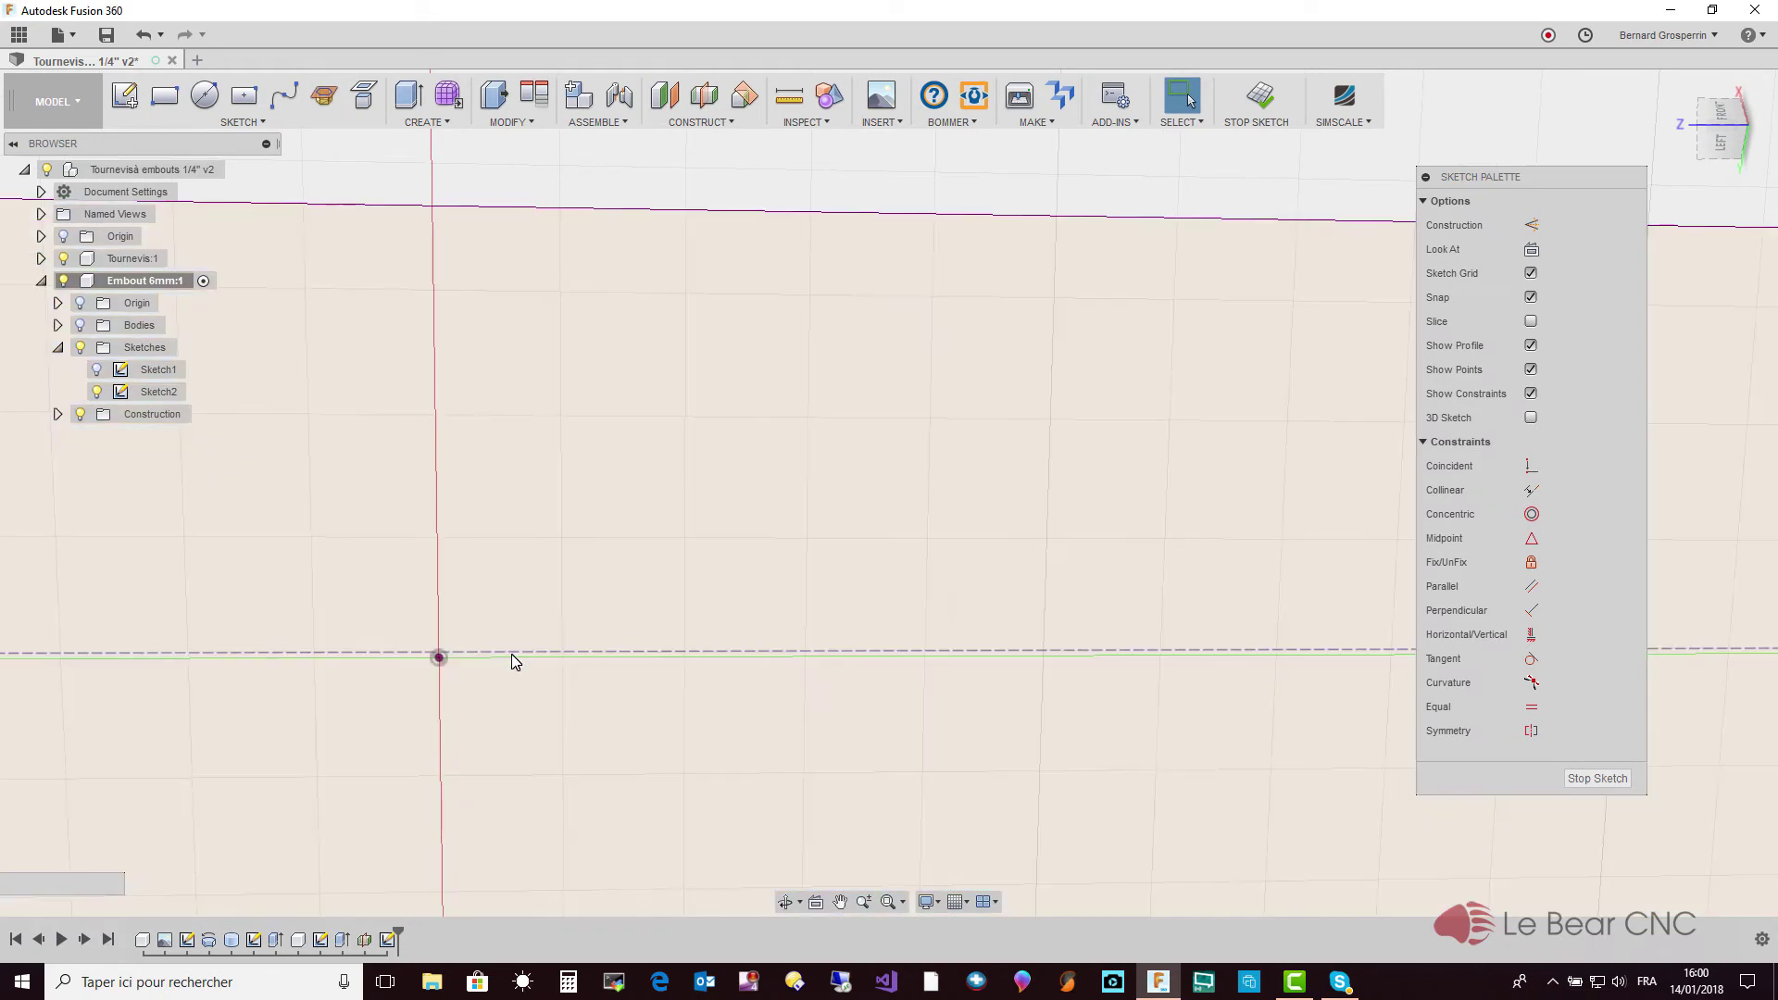
click(451, 653)
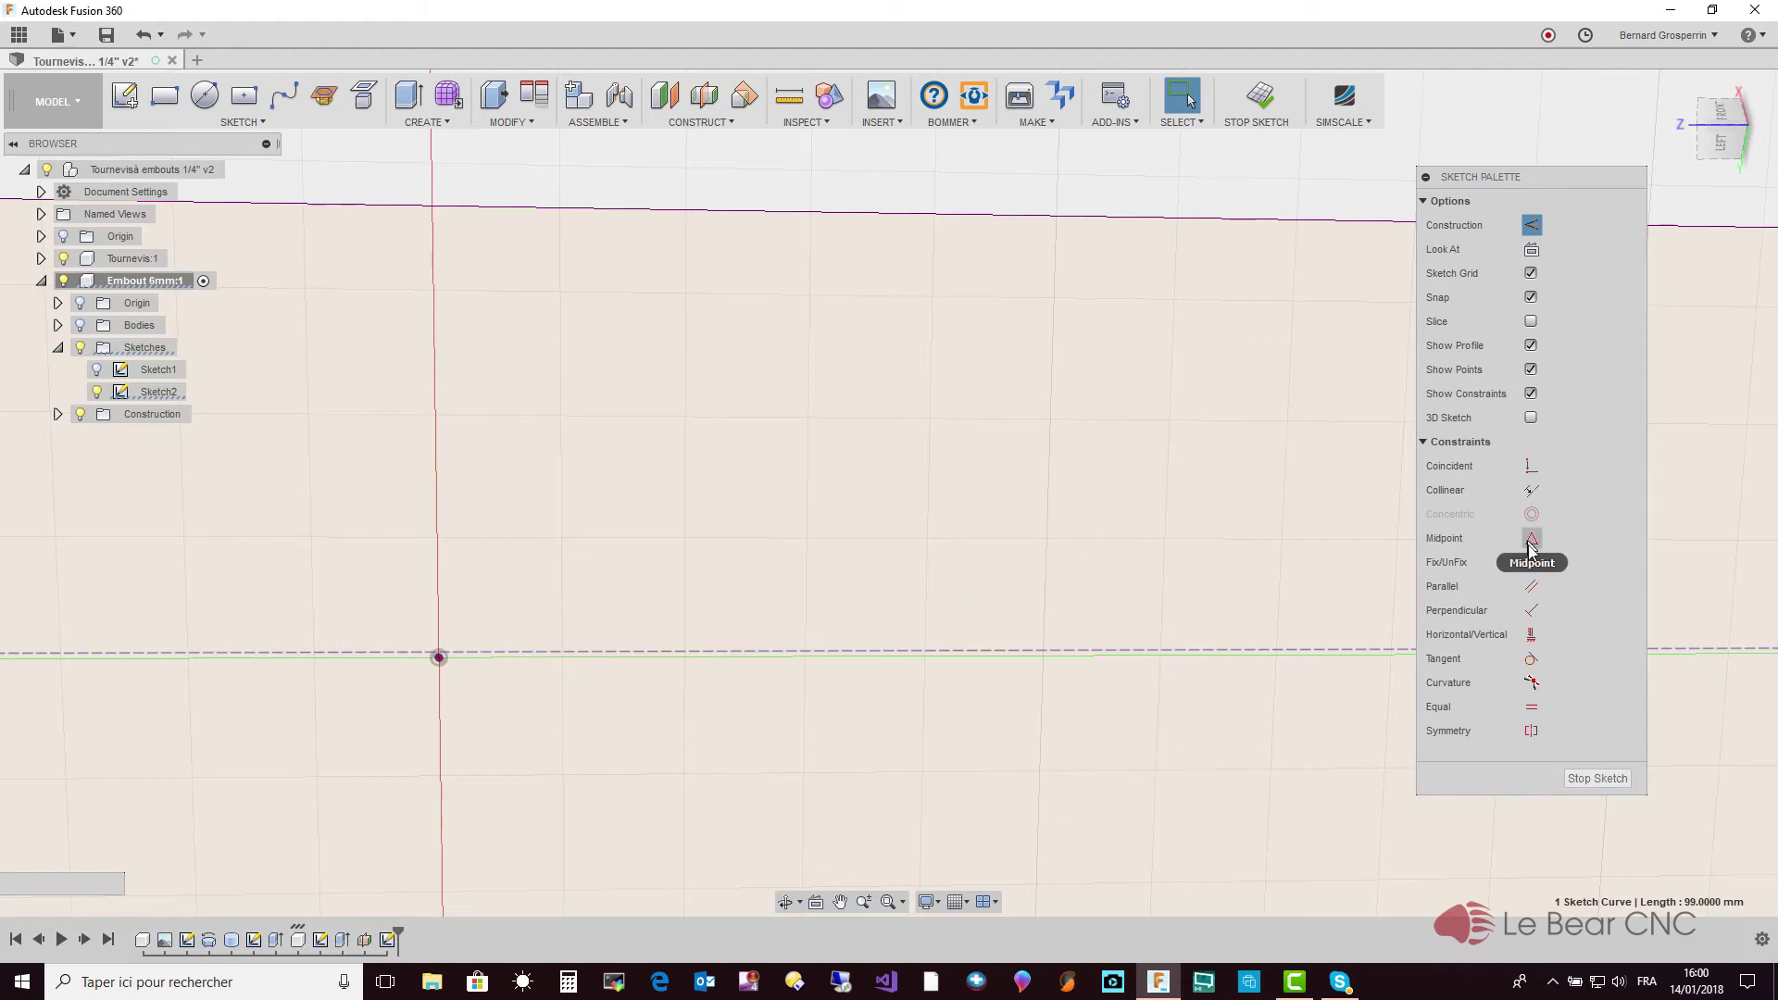
click(1531, 465)
click(478, 655)
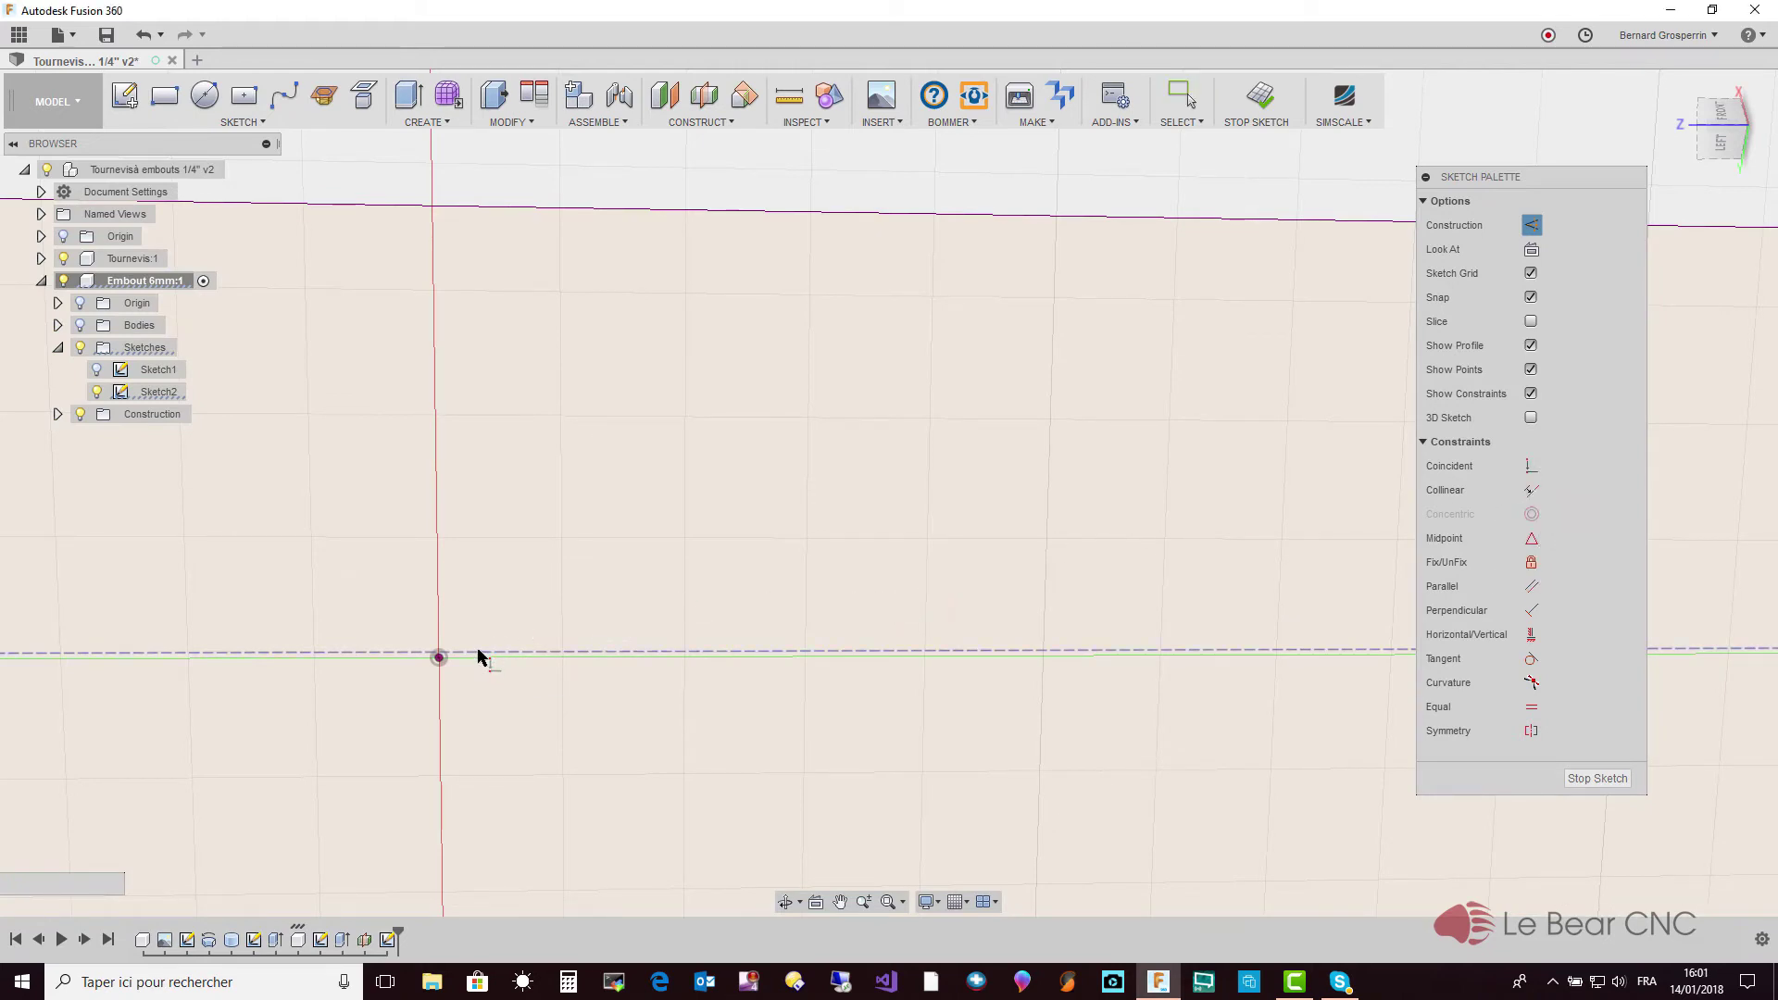
click(438, 660)
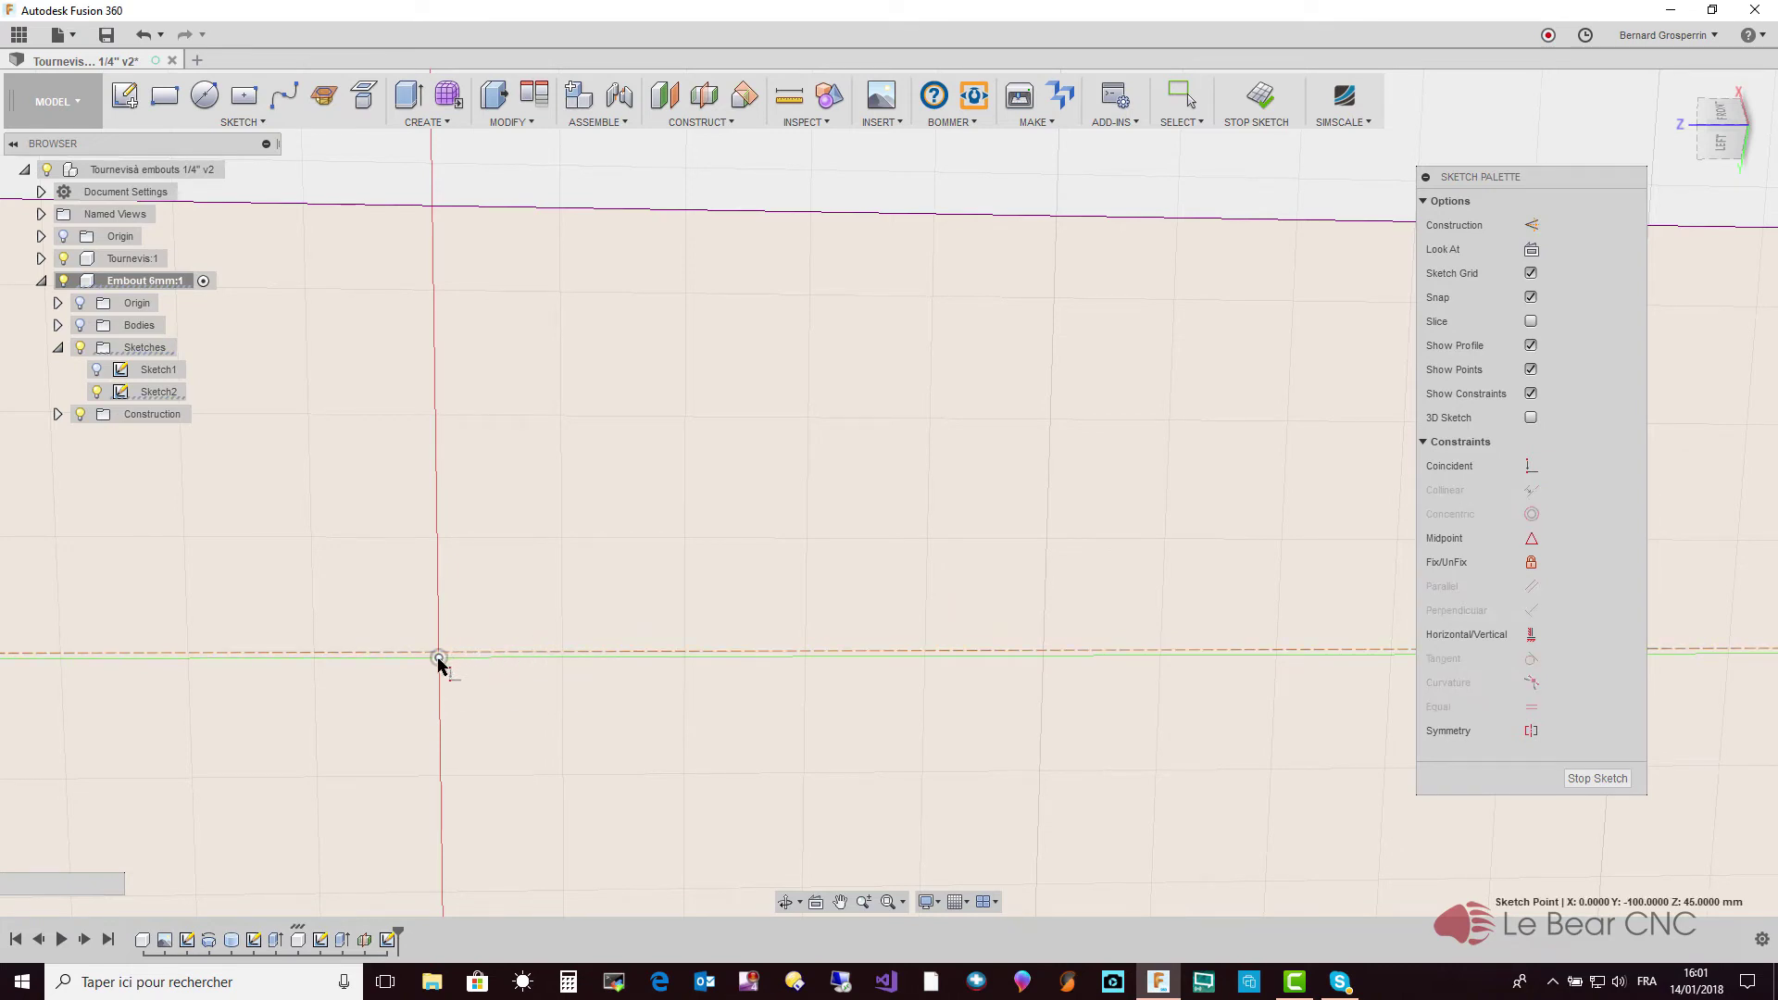
click(443, 660)
click(460, 652)
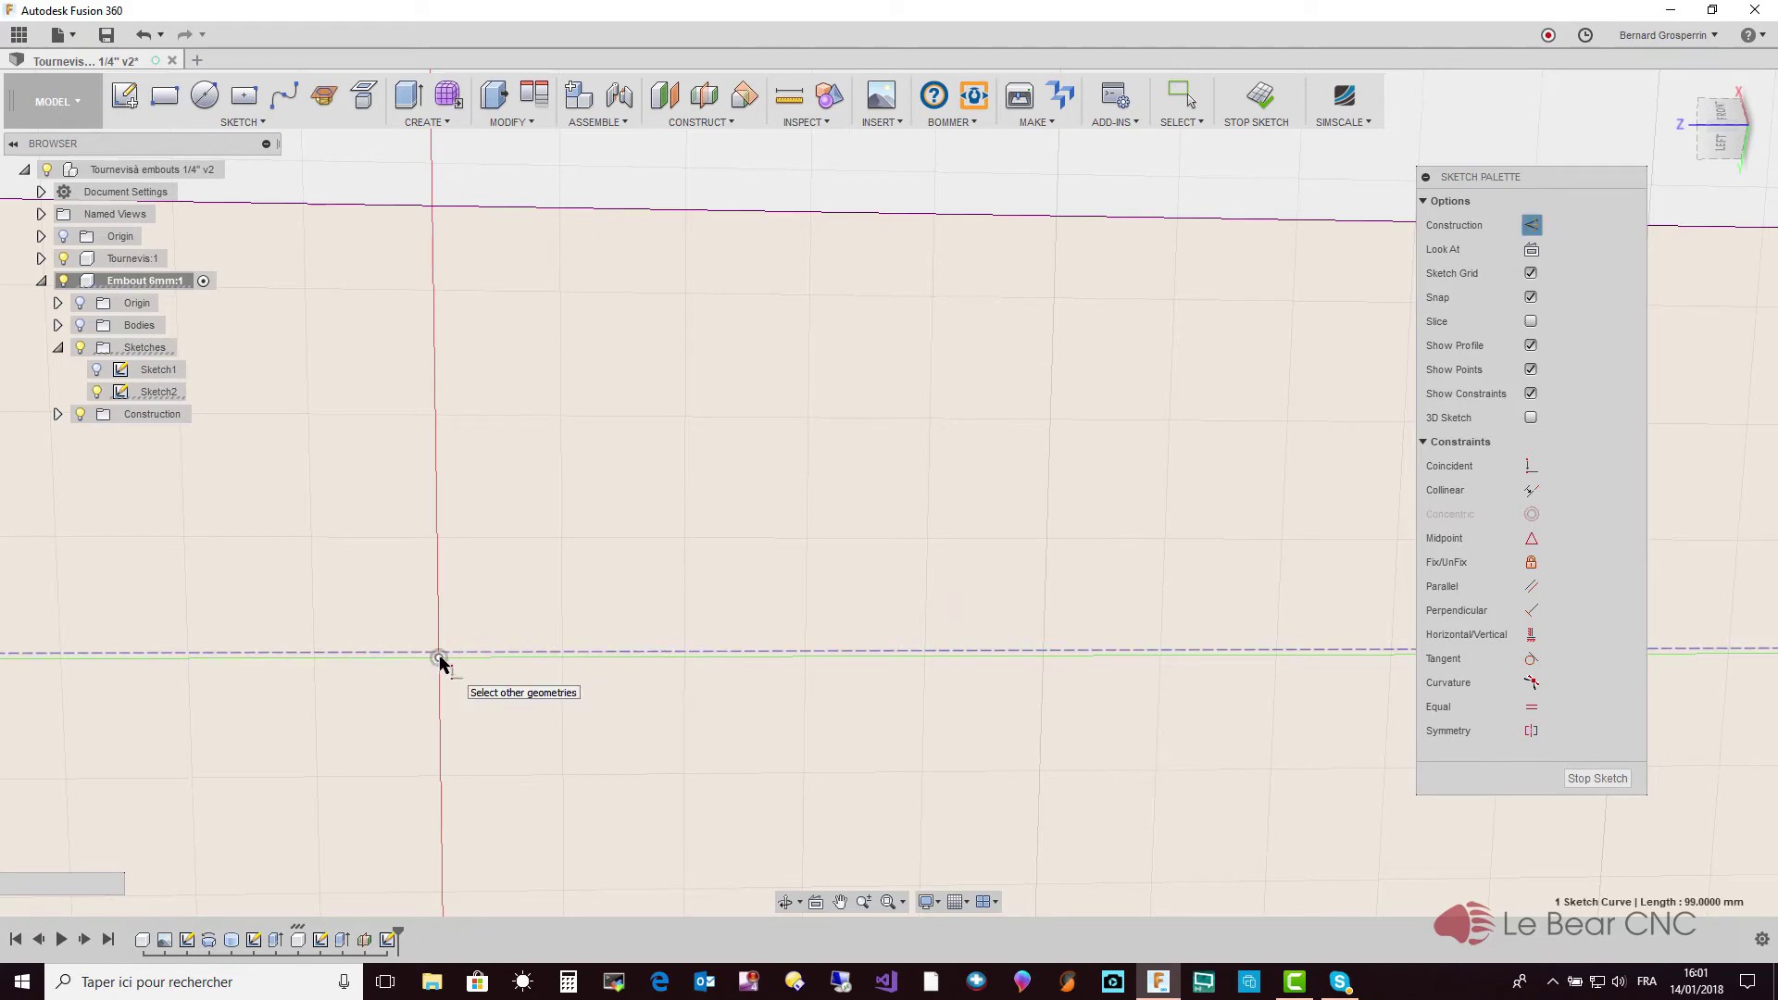
key(Escape)
scroll(440, 664, down, 1)
scroll(442, 665, down, 2)
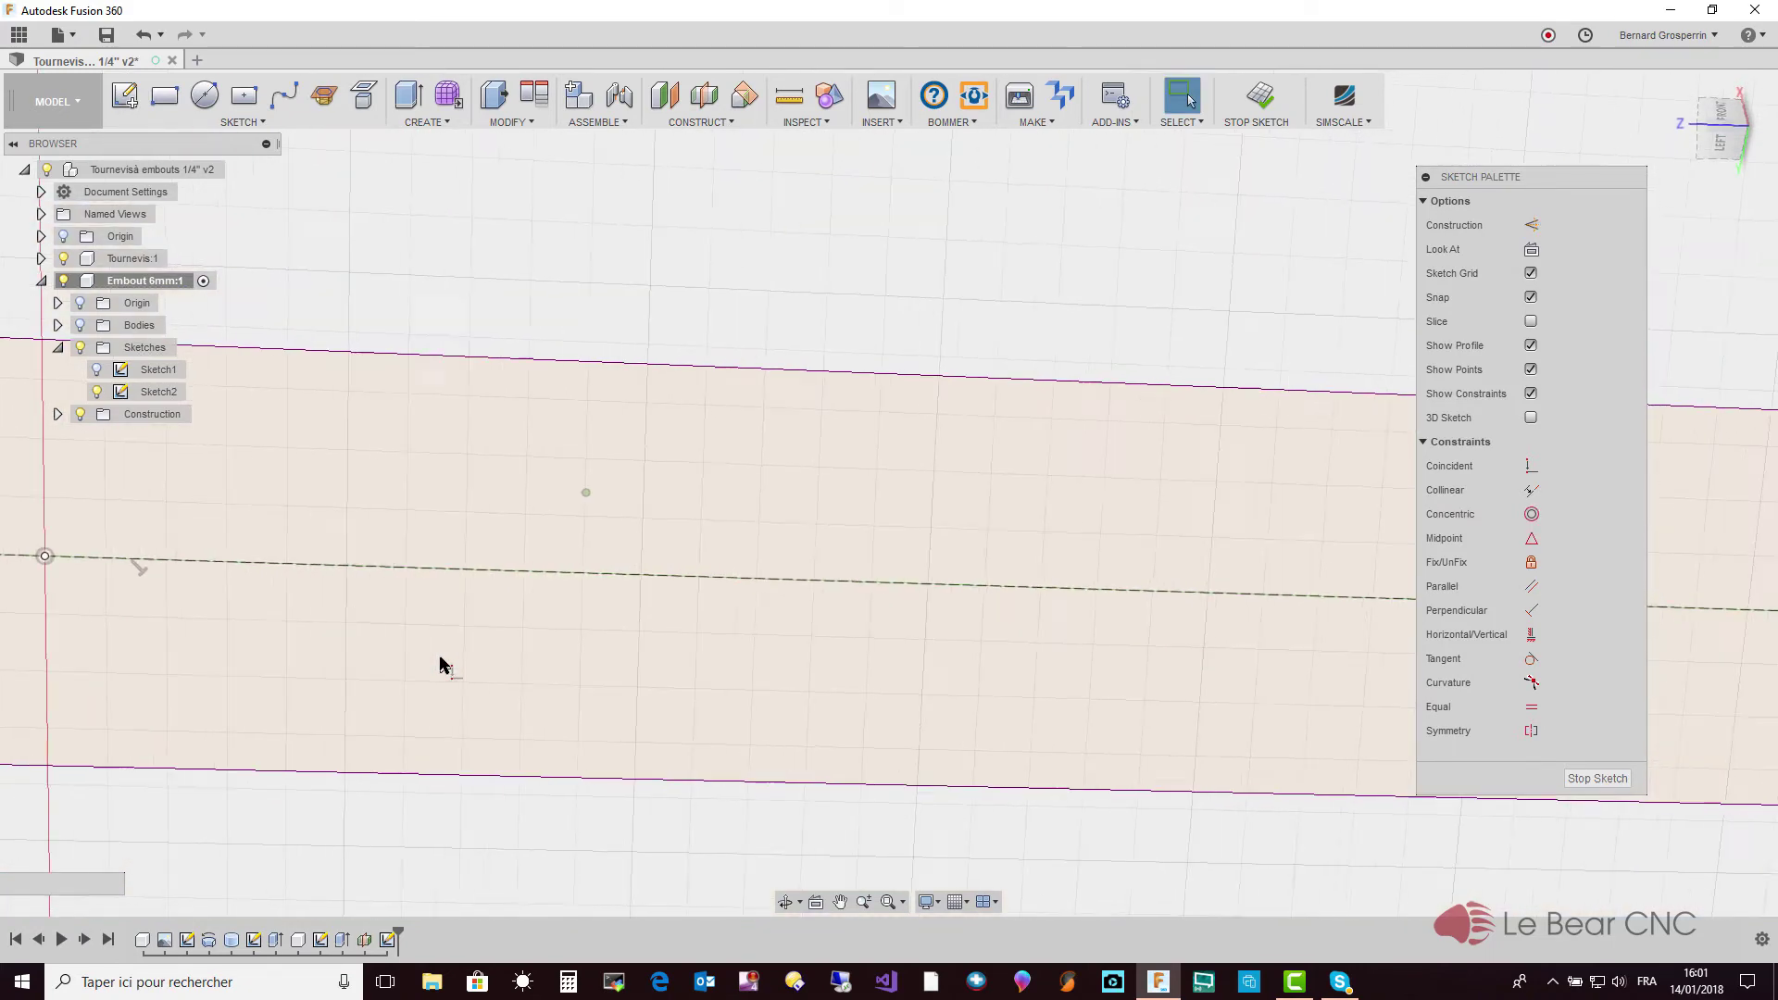
Reposition the 2.40 dimension beside the circle and rectangle
shift+middle_drag(440, 664, 921, 669)
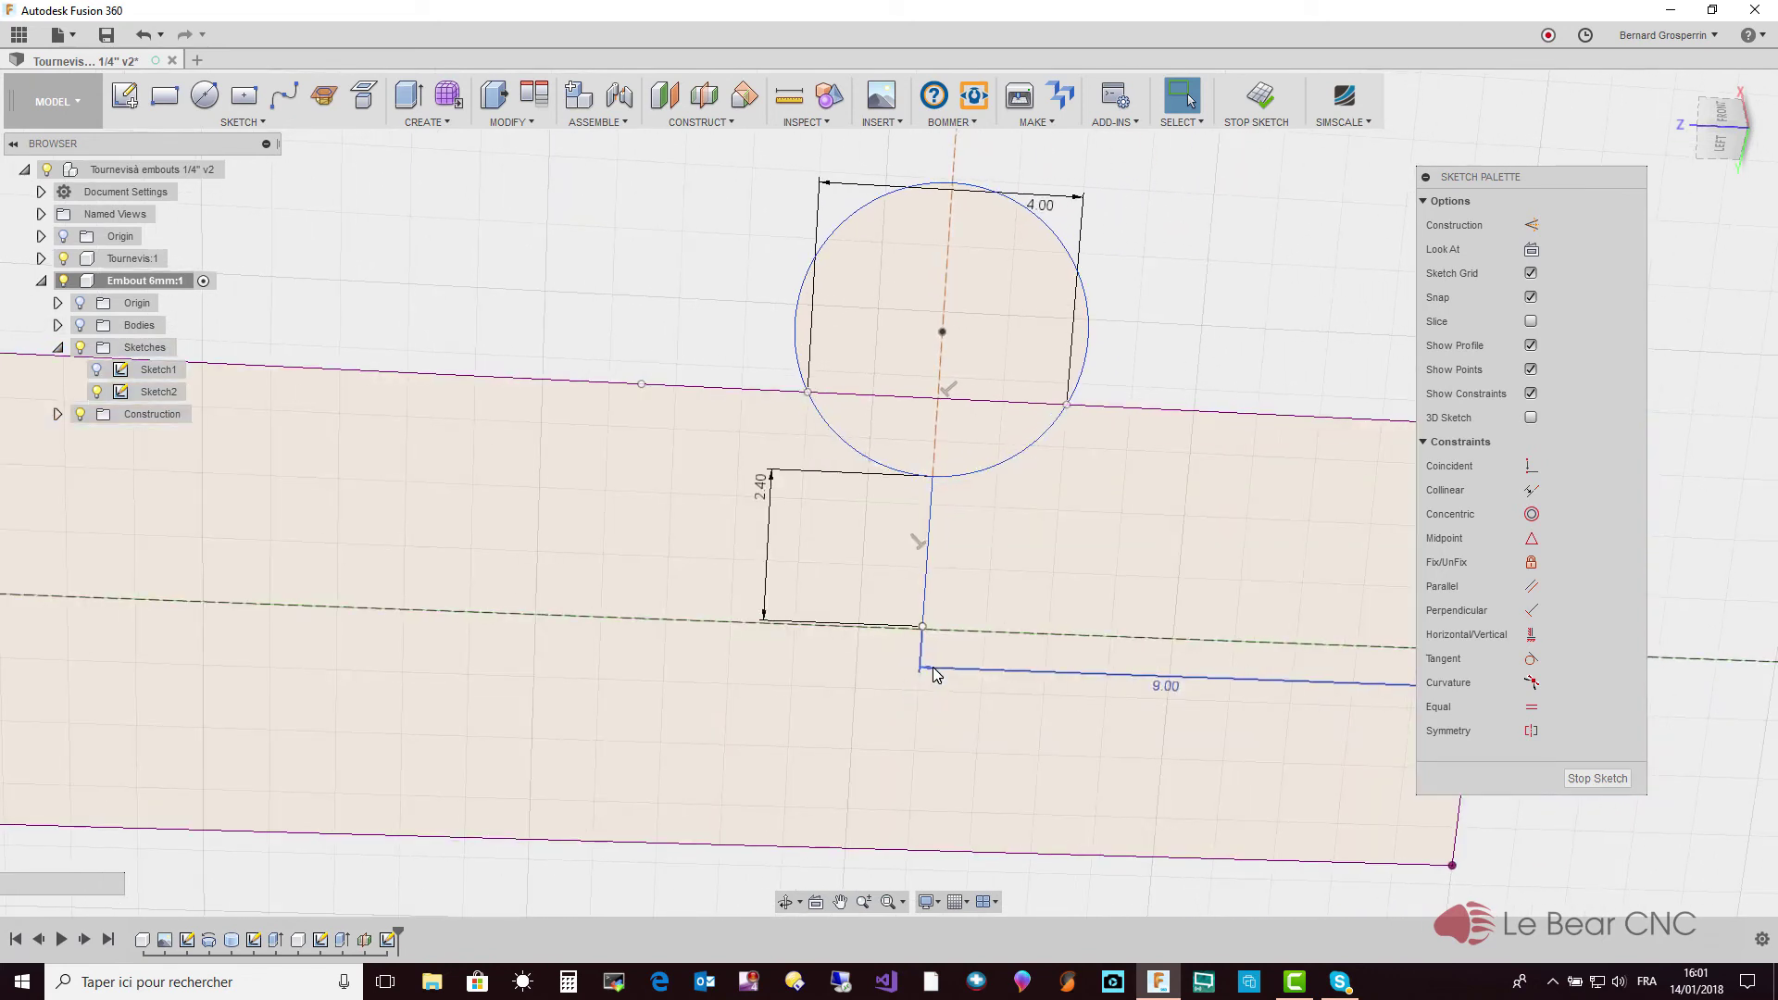
scroll(933, 664, up, 2)
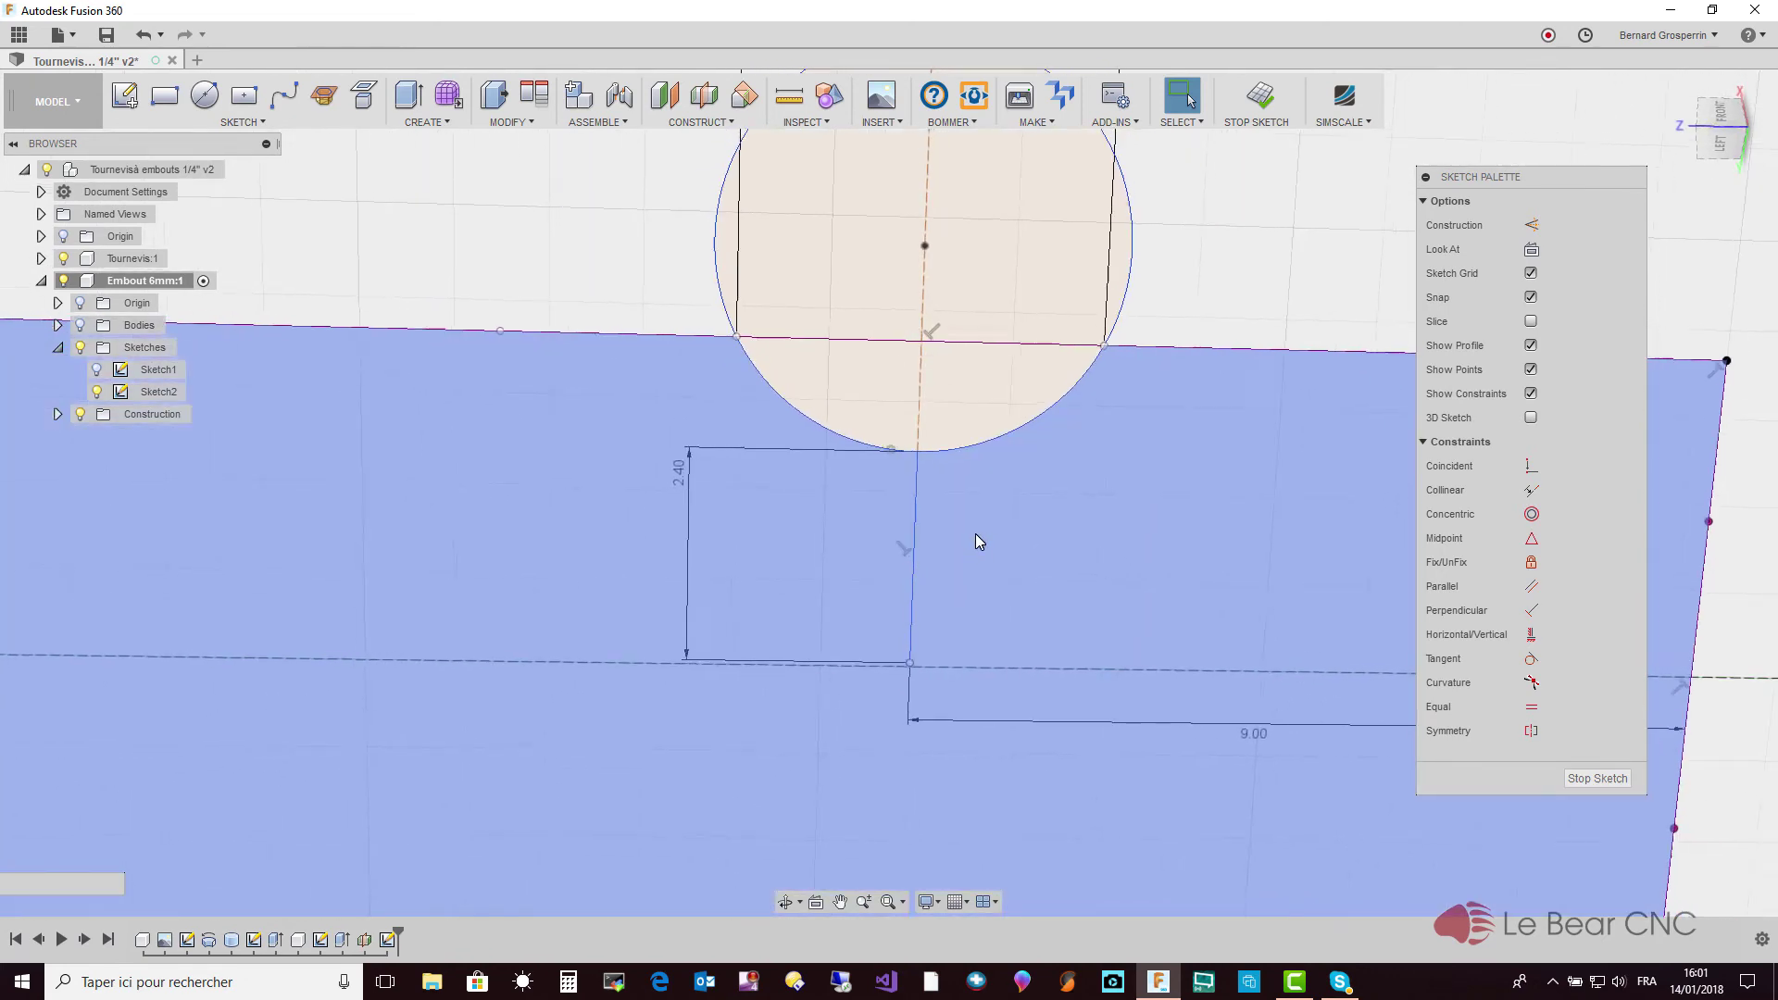
scroll(975, 533, down, 1)
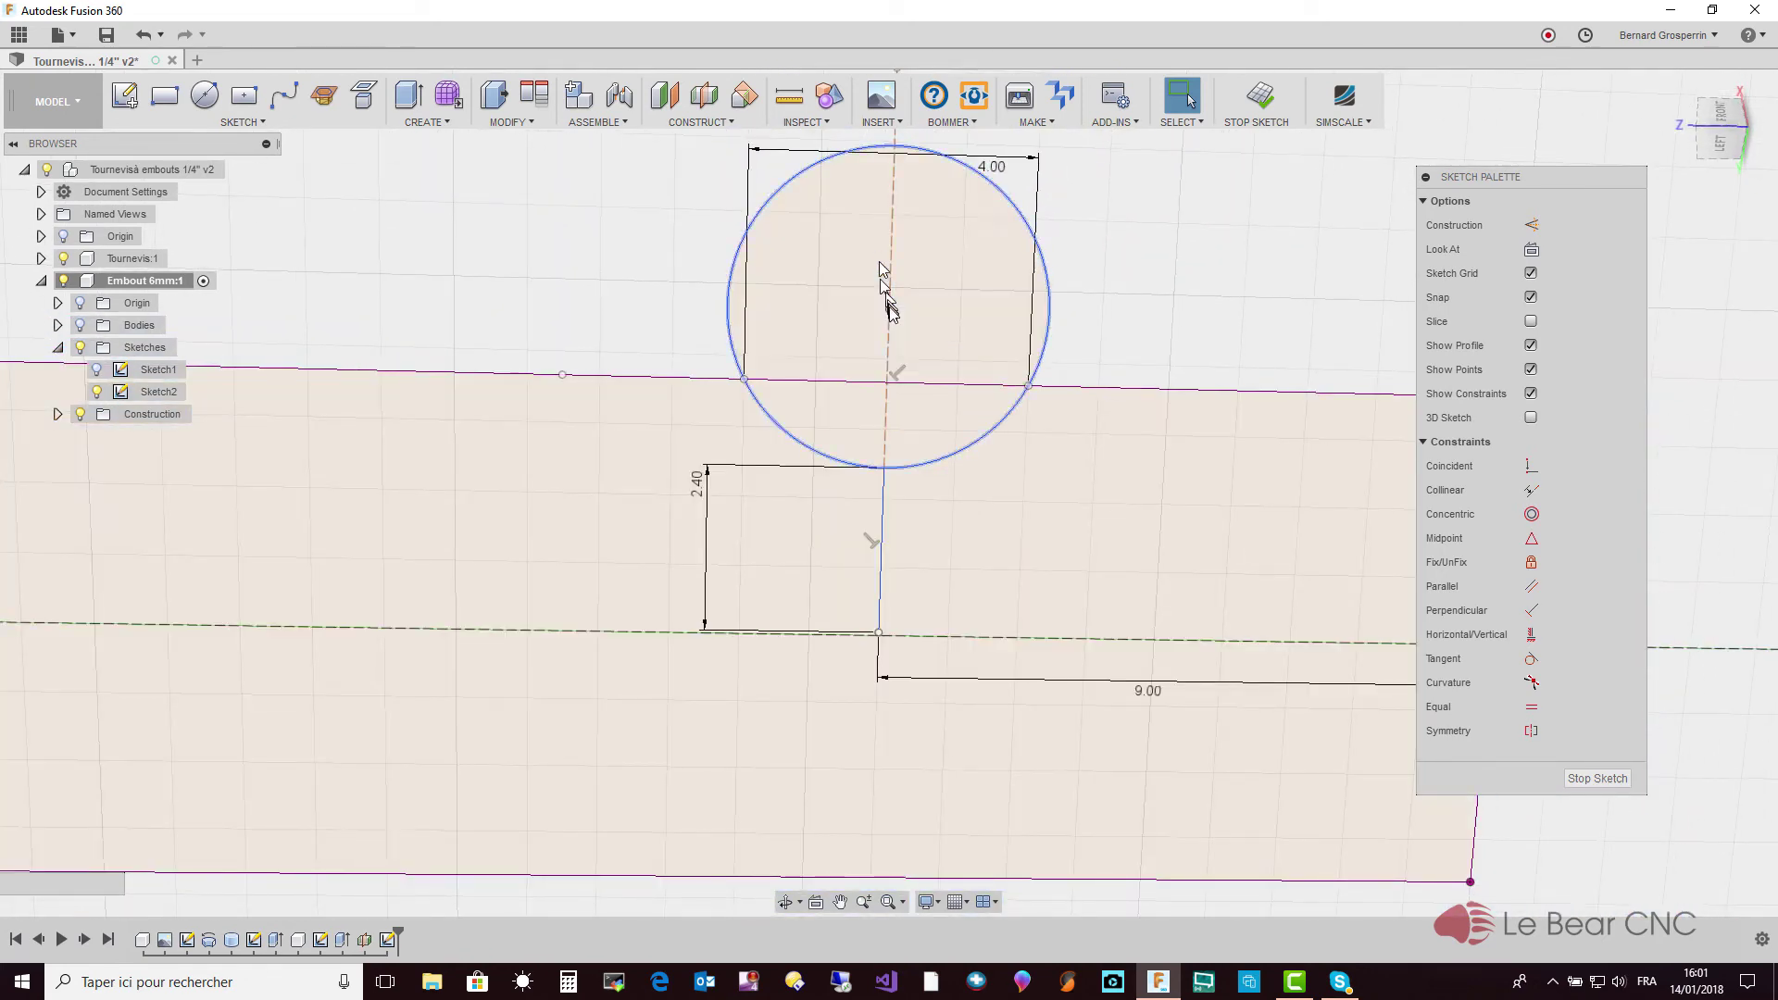
click(888, 309)
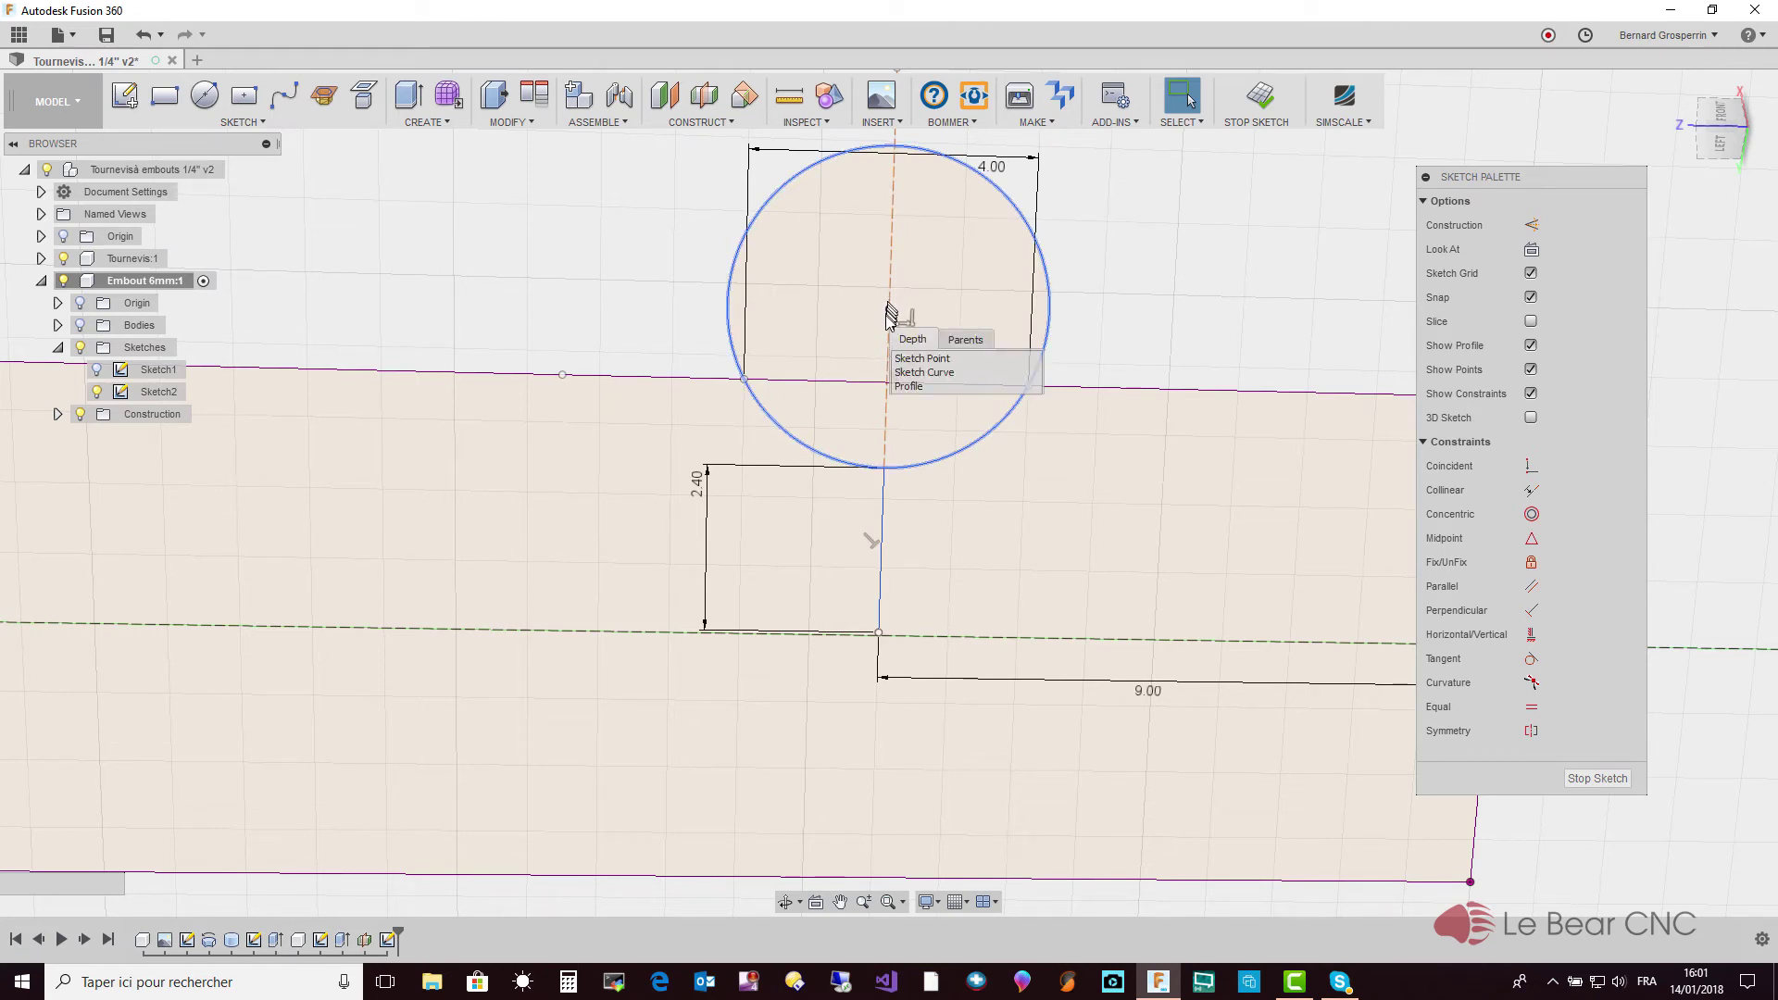
click(802, 476)
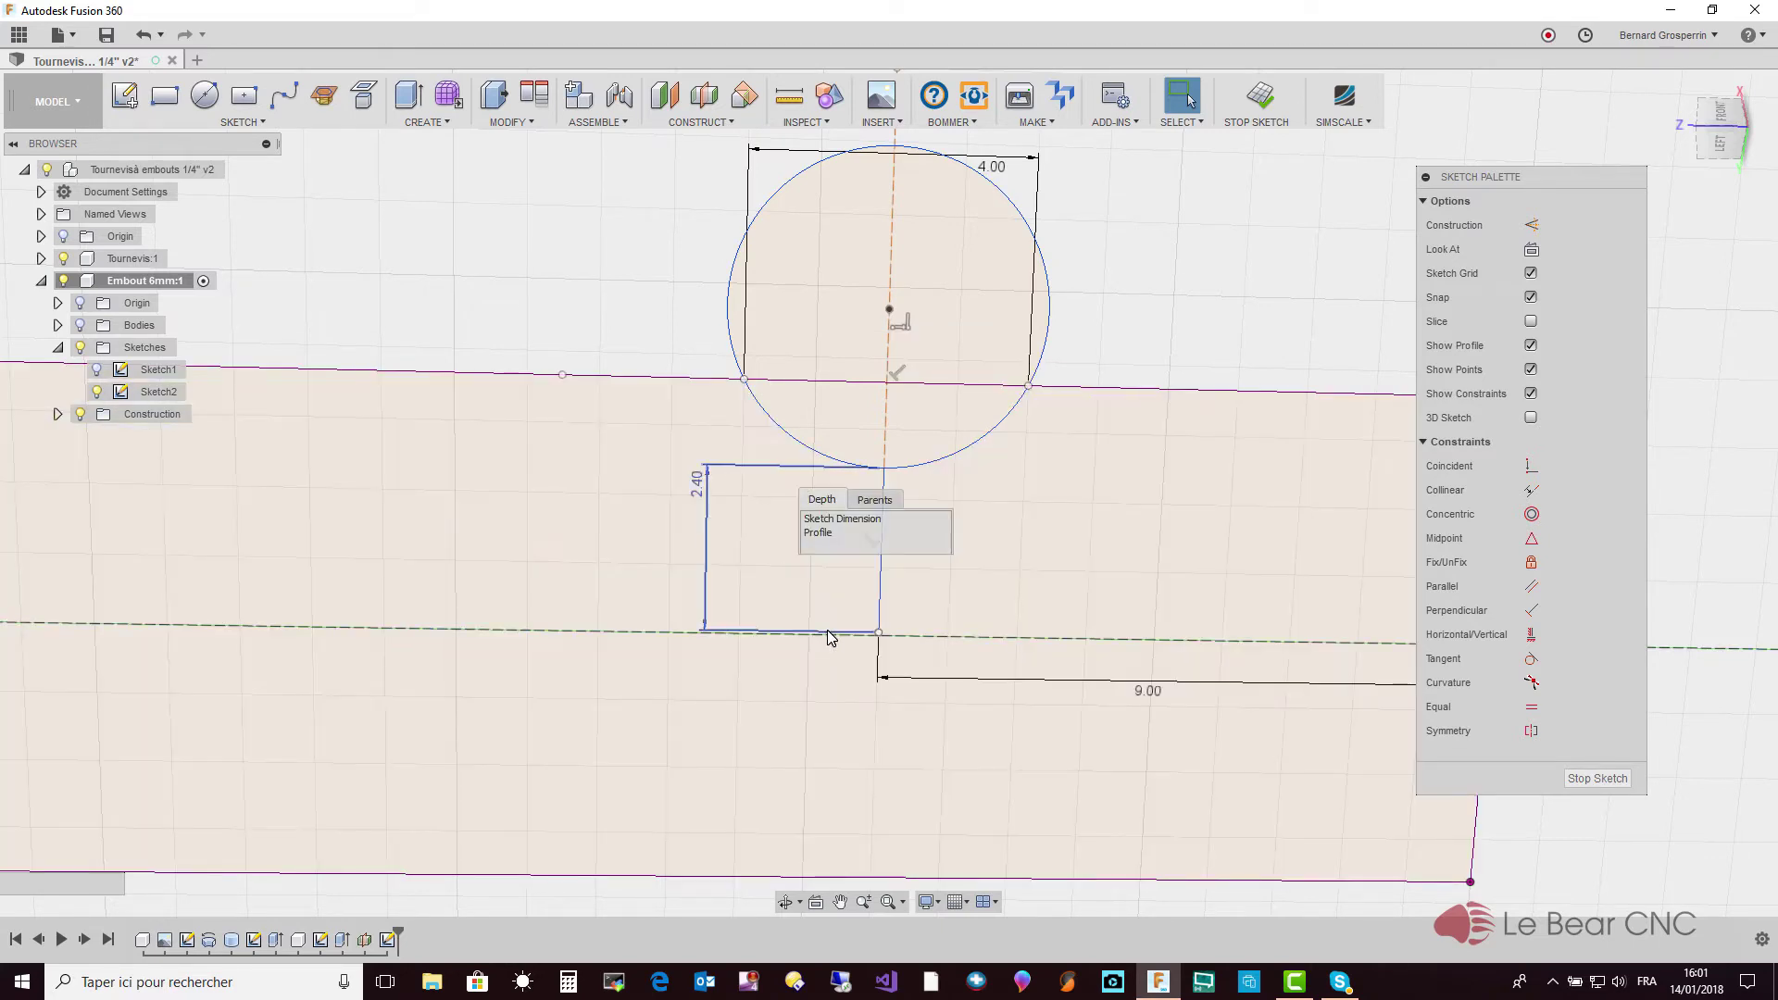
drag(828, 637, 795, 618)
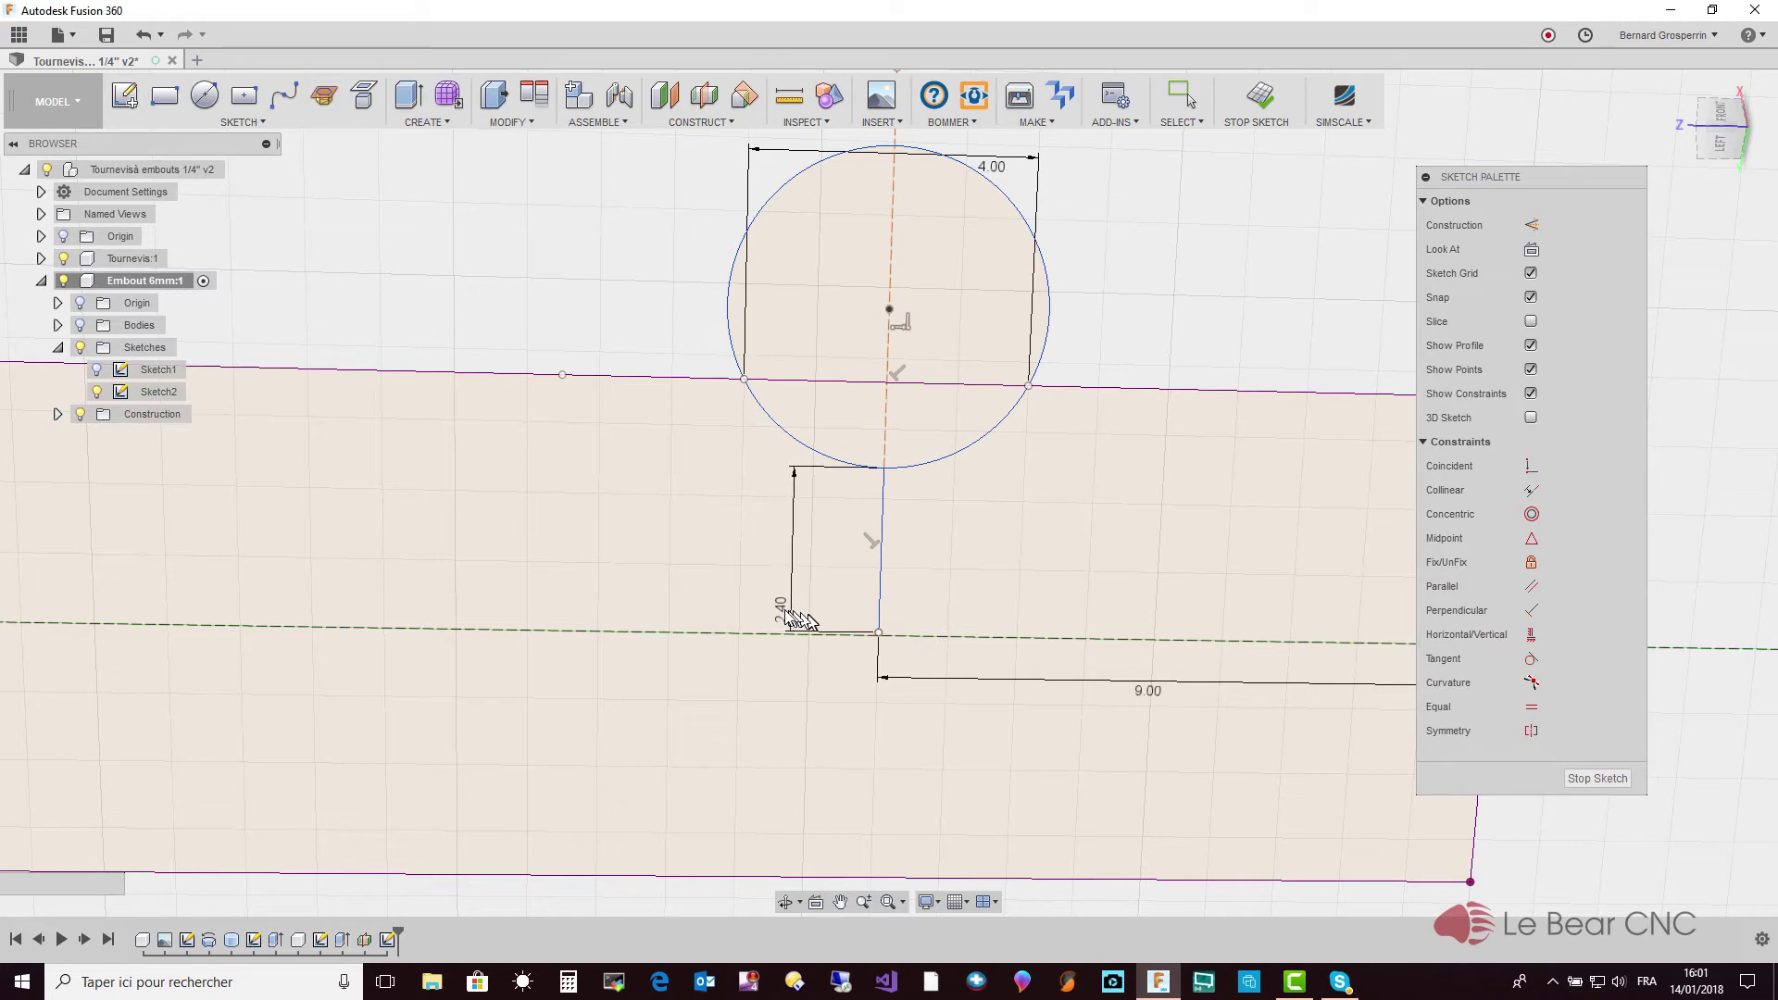
drag(794, 618, 755, 613)
click(856, 609)
Drag the vertical line and circle slightly upward
click(884, 579)
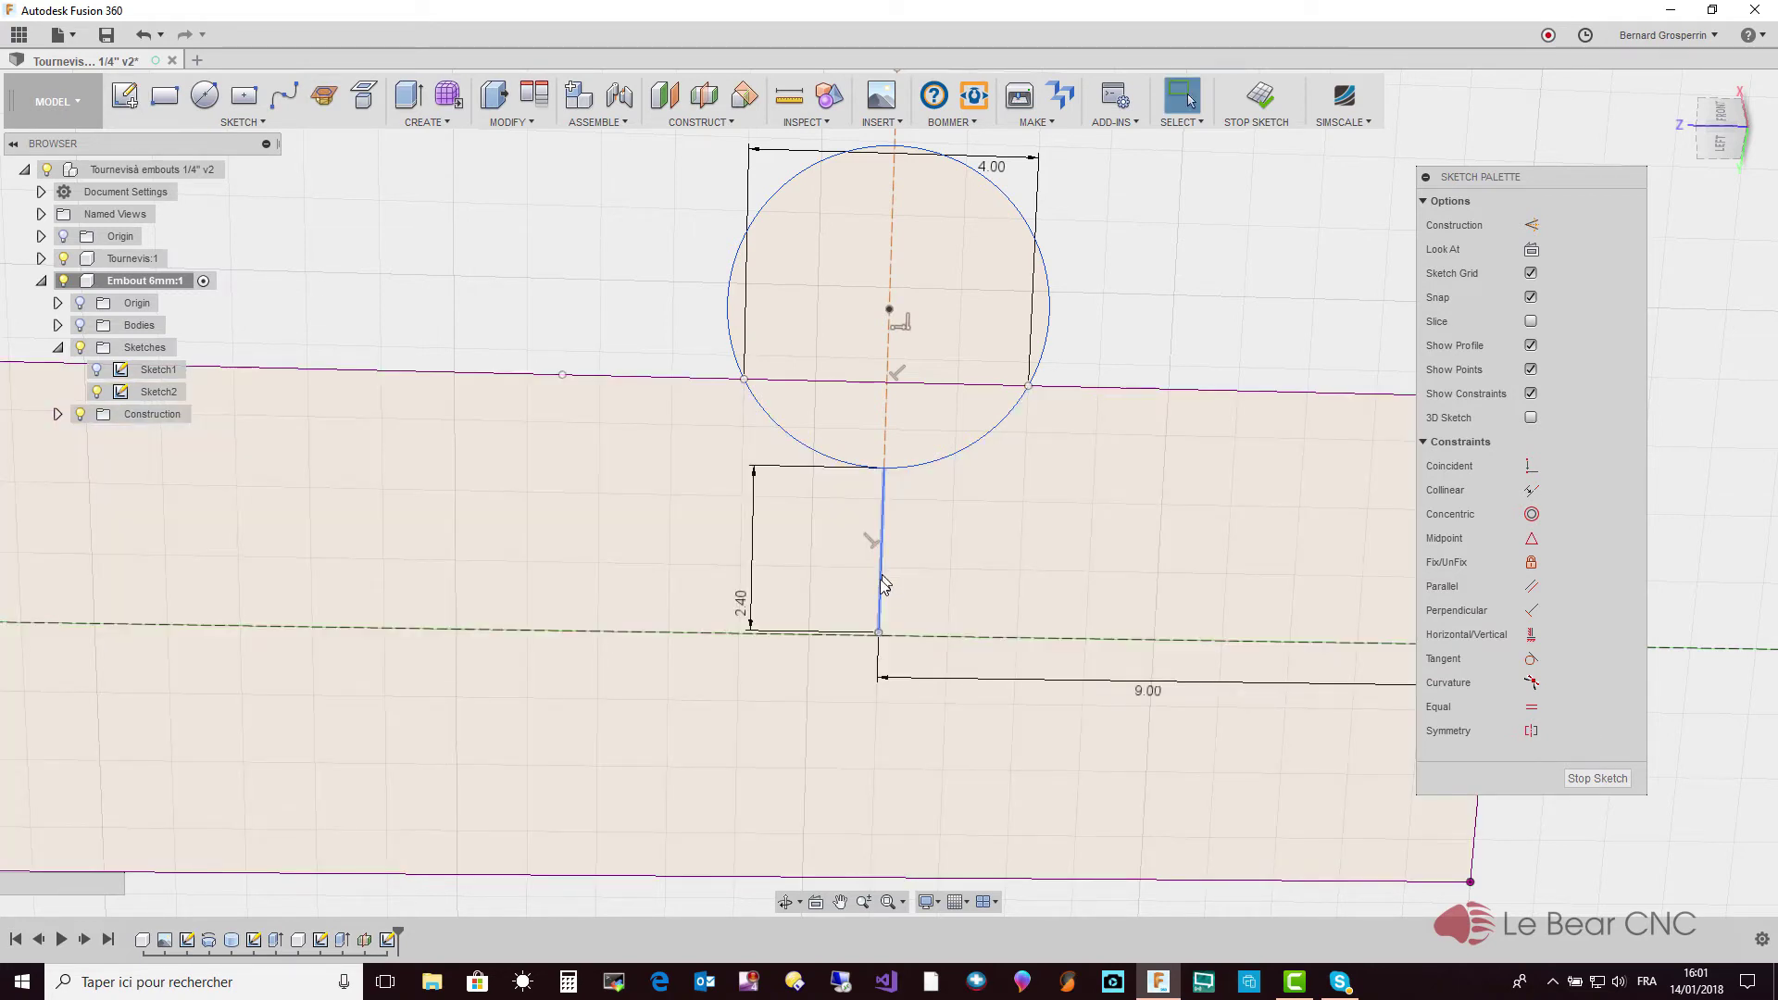
drag(884, 581, 885, 567)
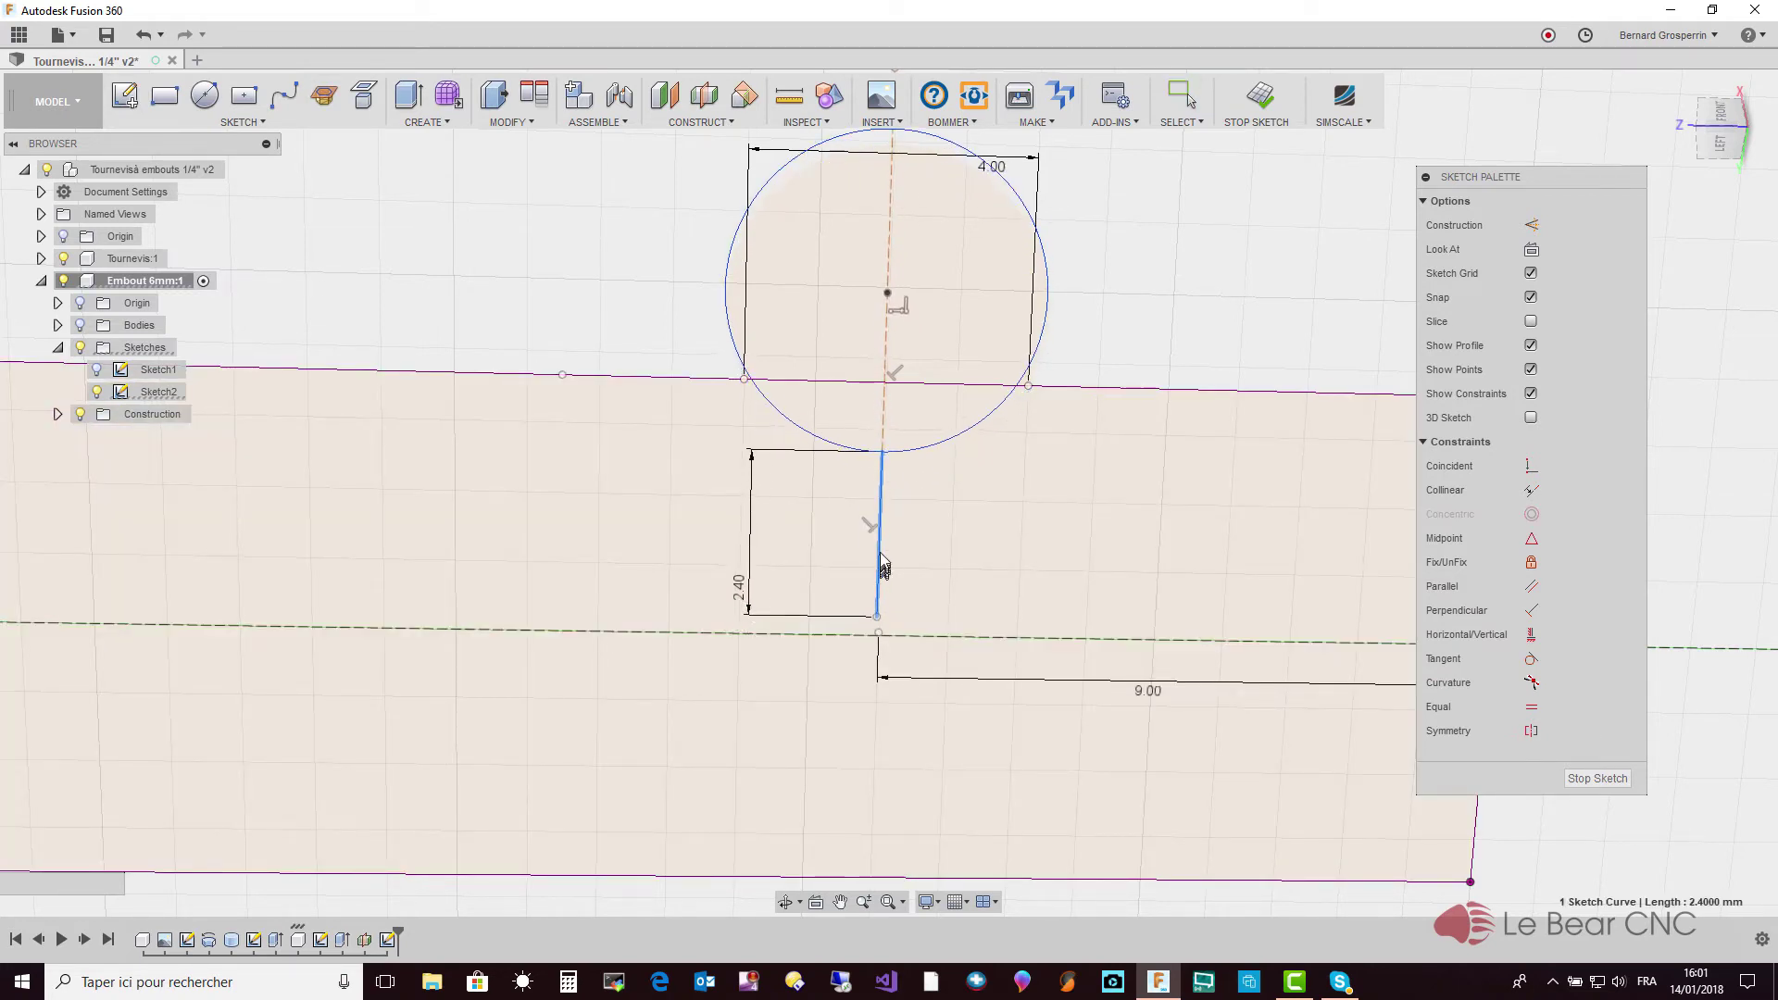
drag(884, 567, 882, 554)
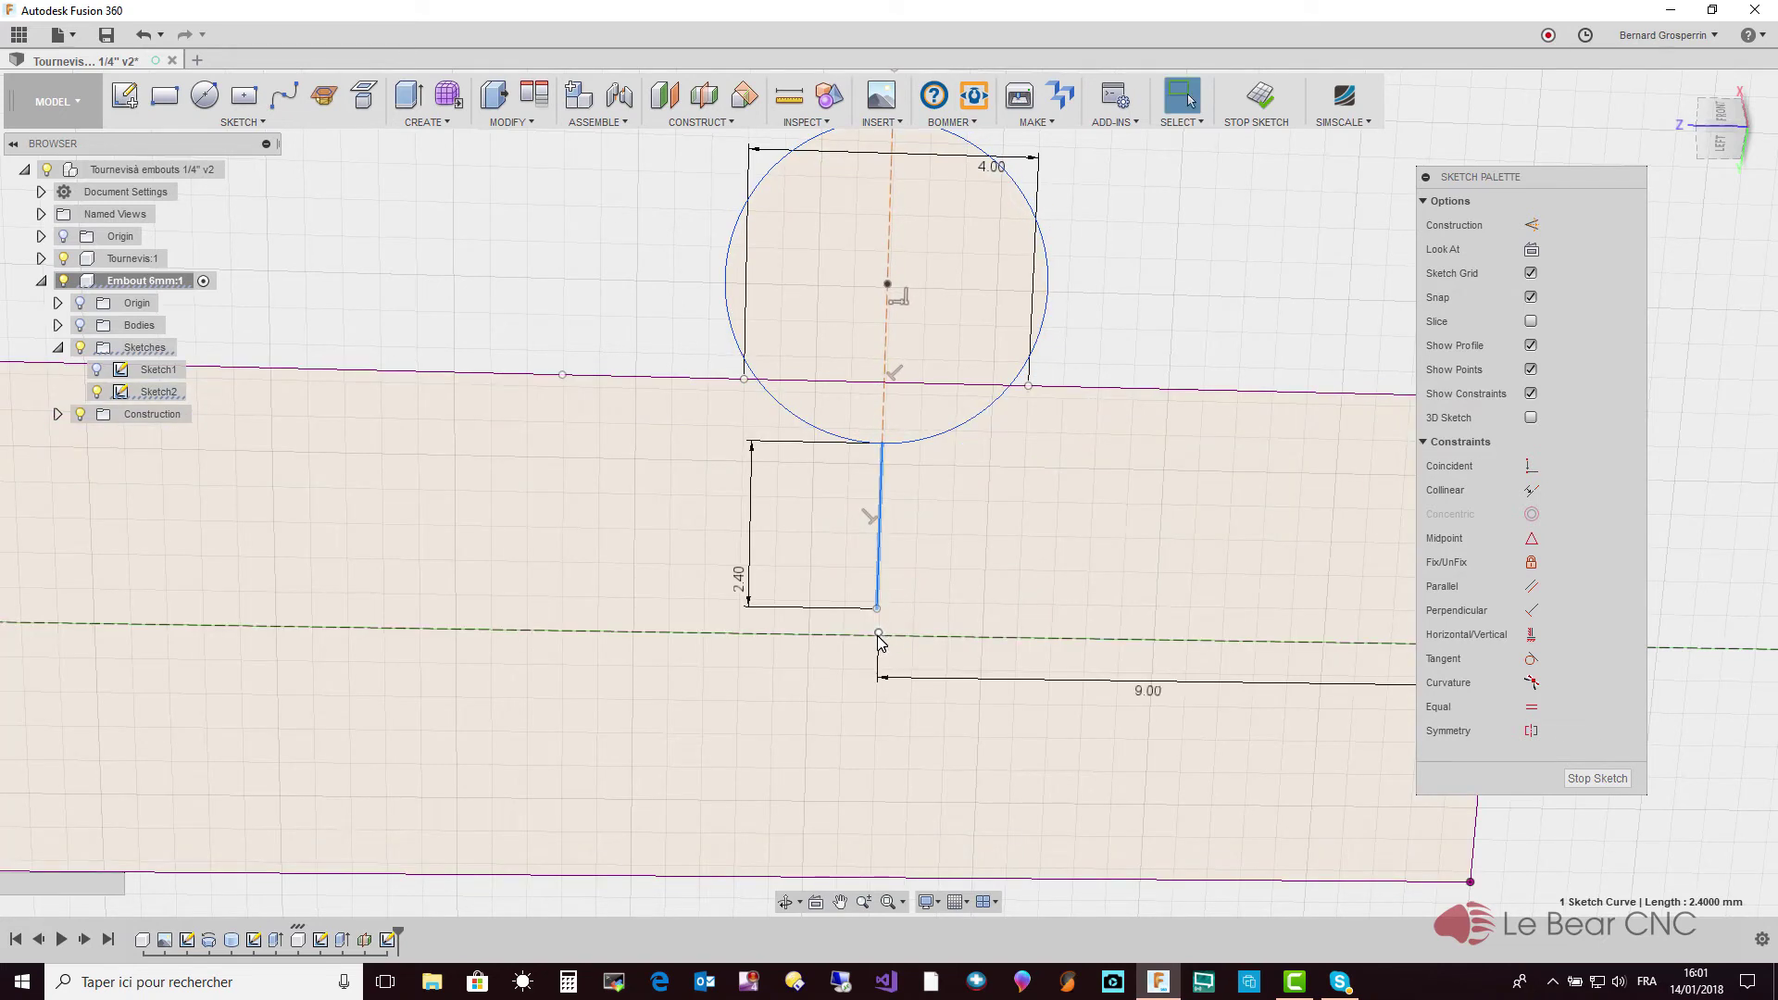
click(879, 637)
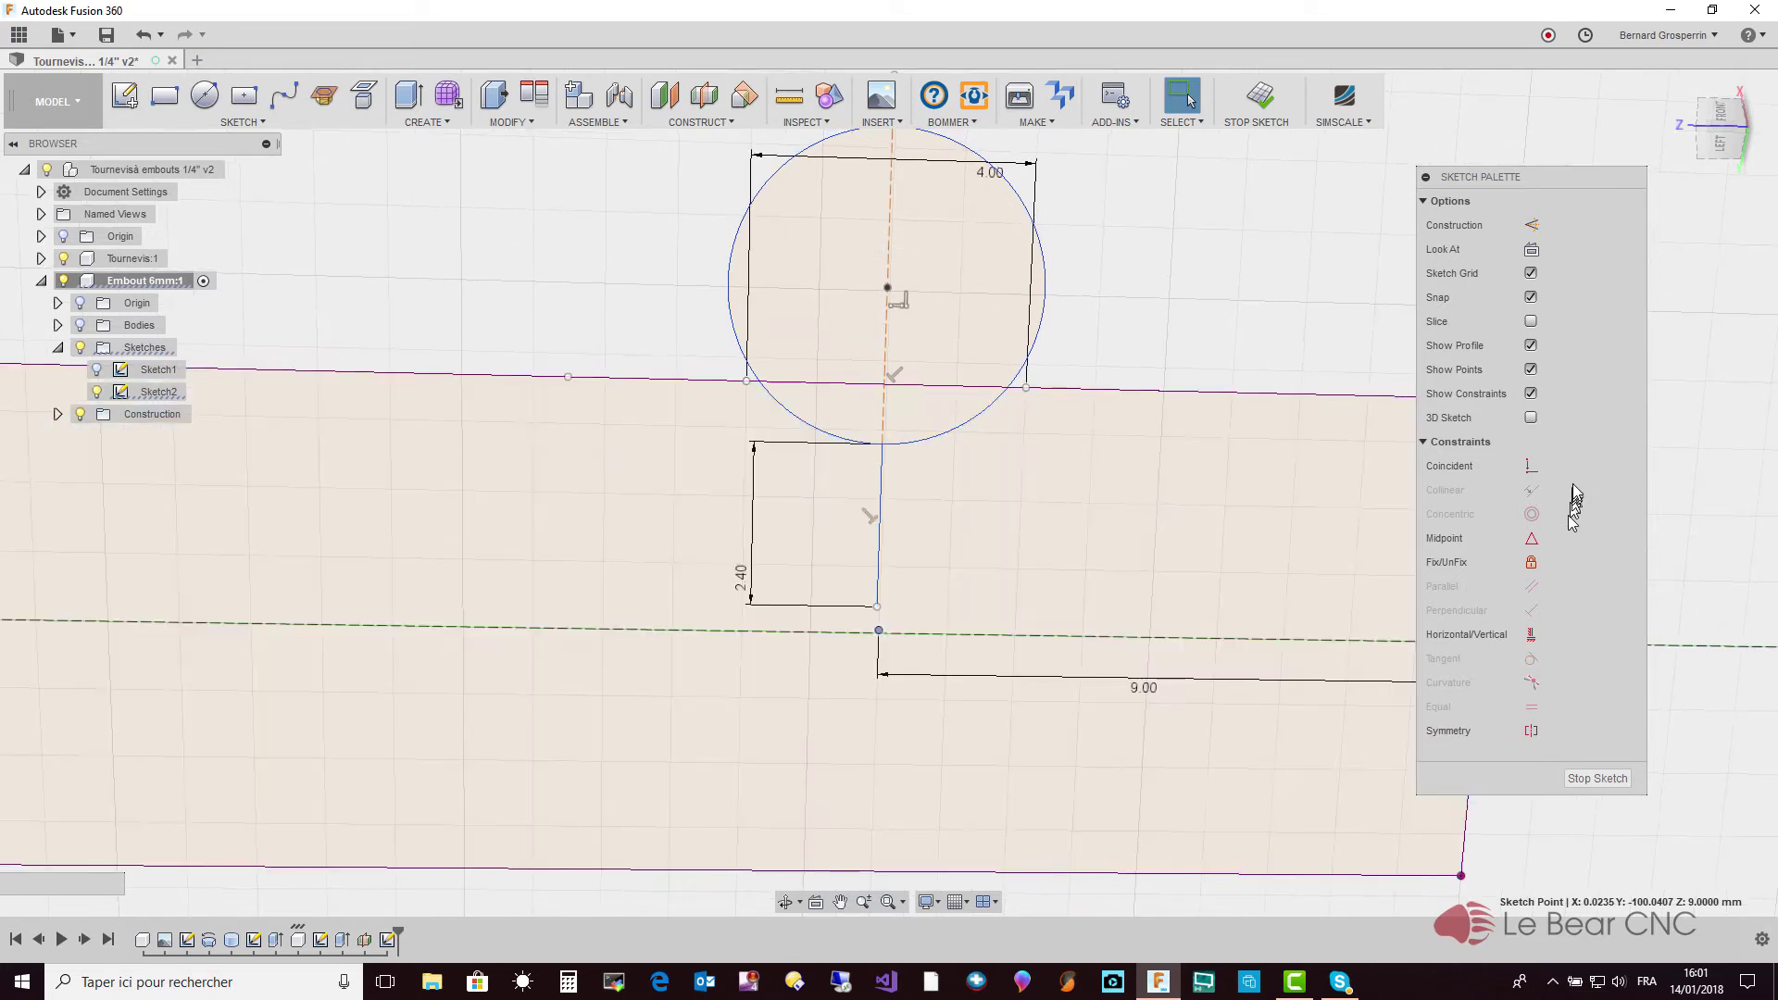
Try a coincident constraint on the line's lower end, then undo it
click(1530, 465)
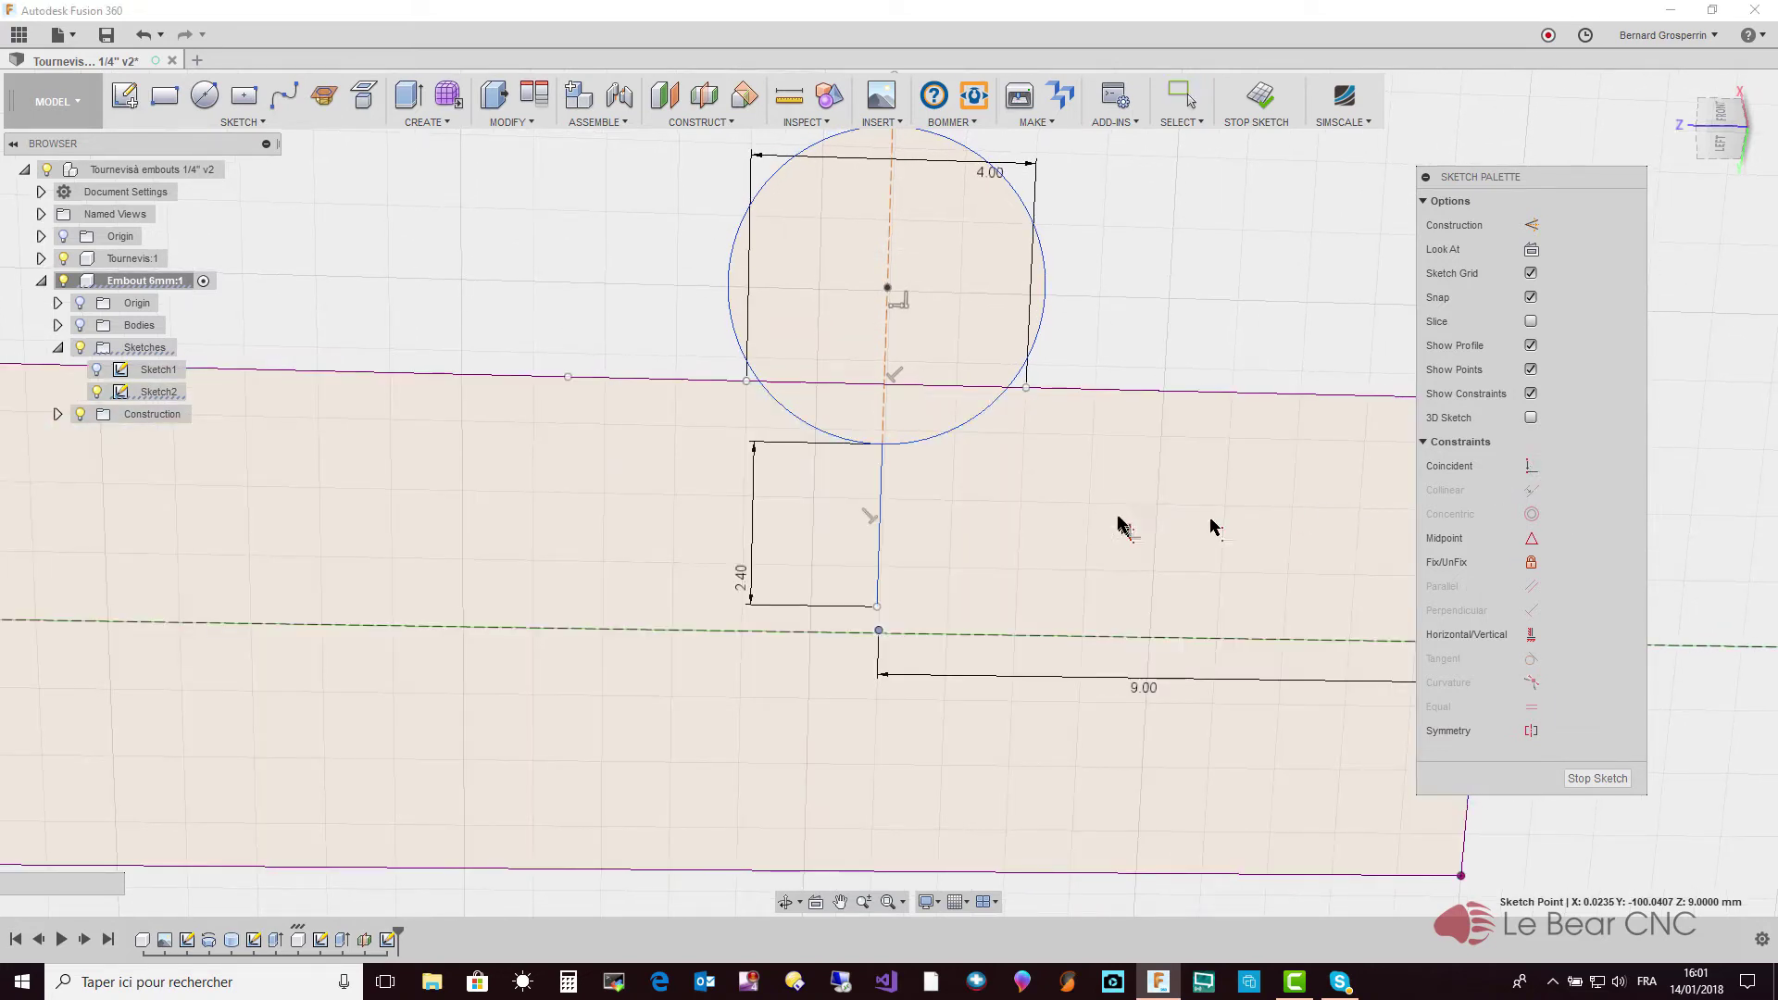
click(876, 608)
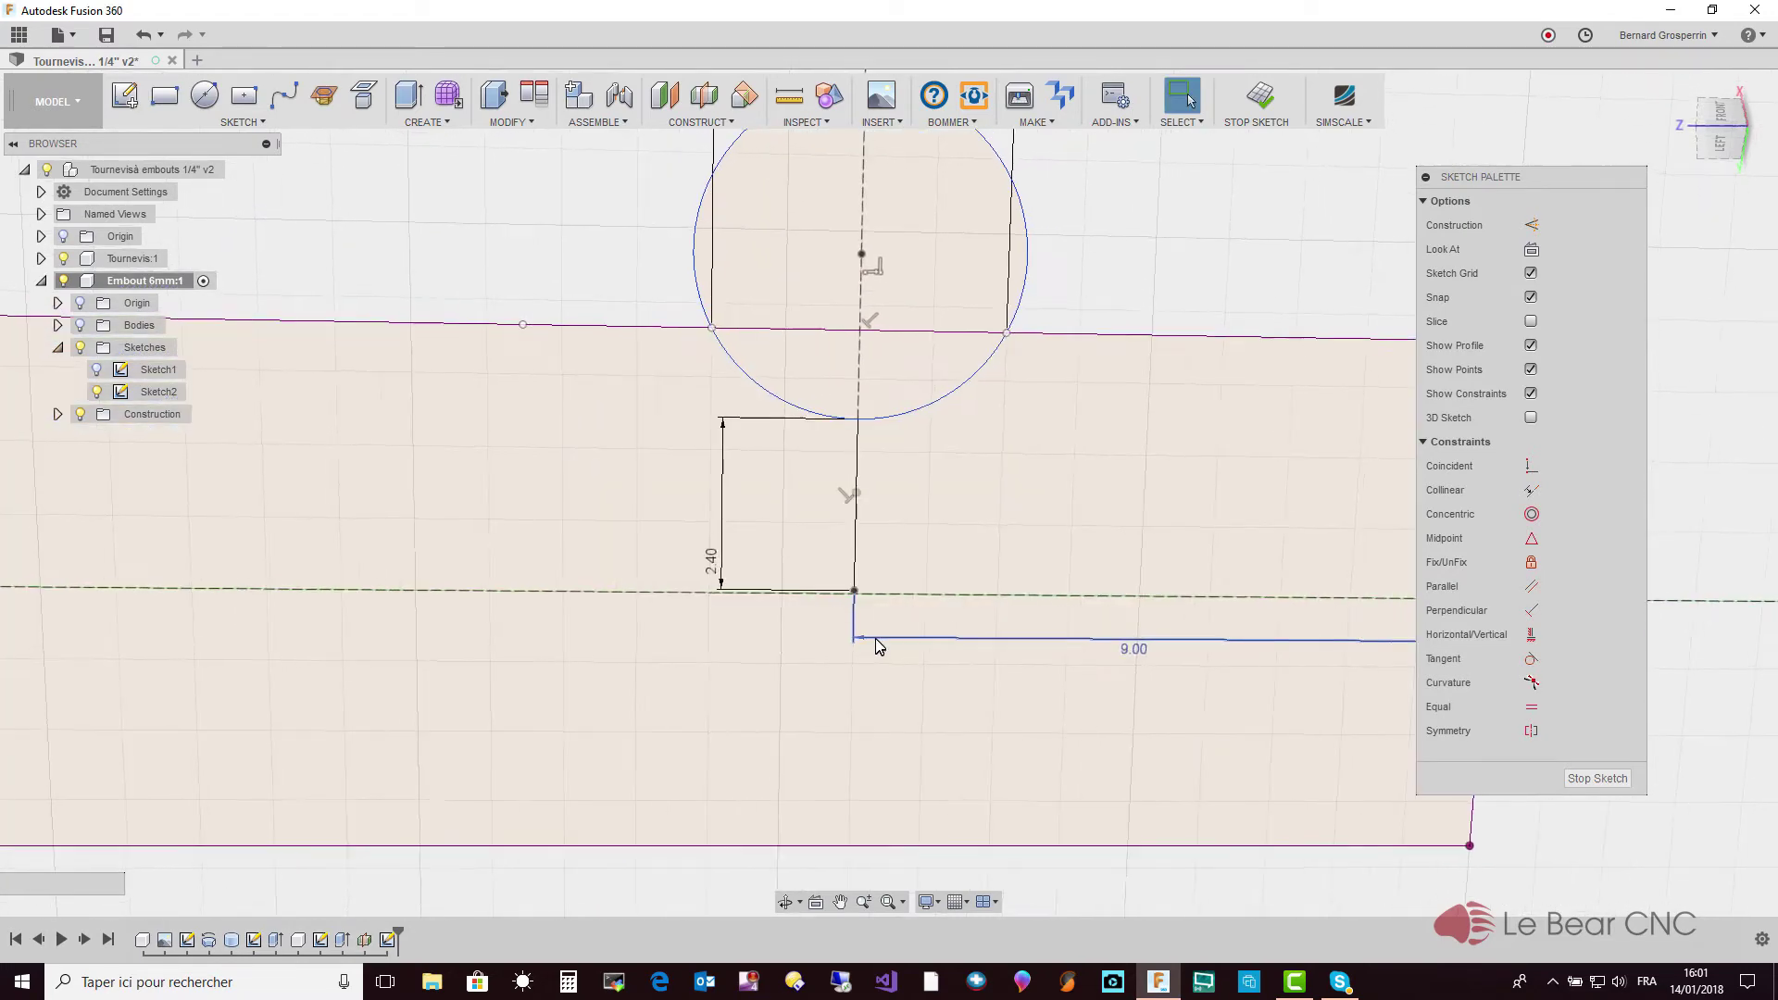
scroll(853, 598, down, 2)
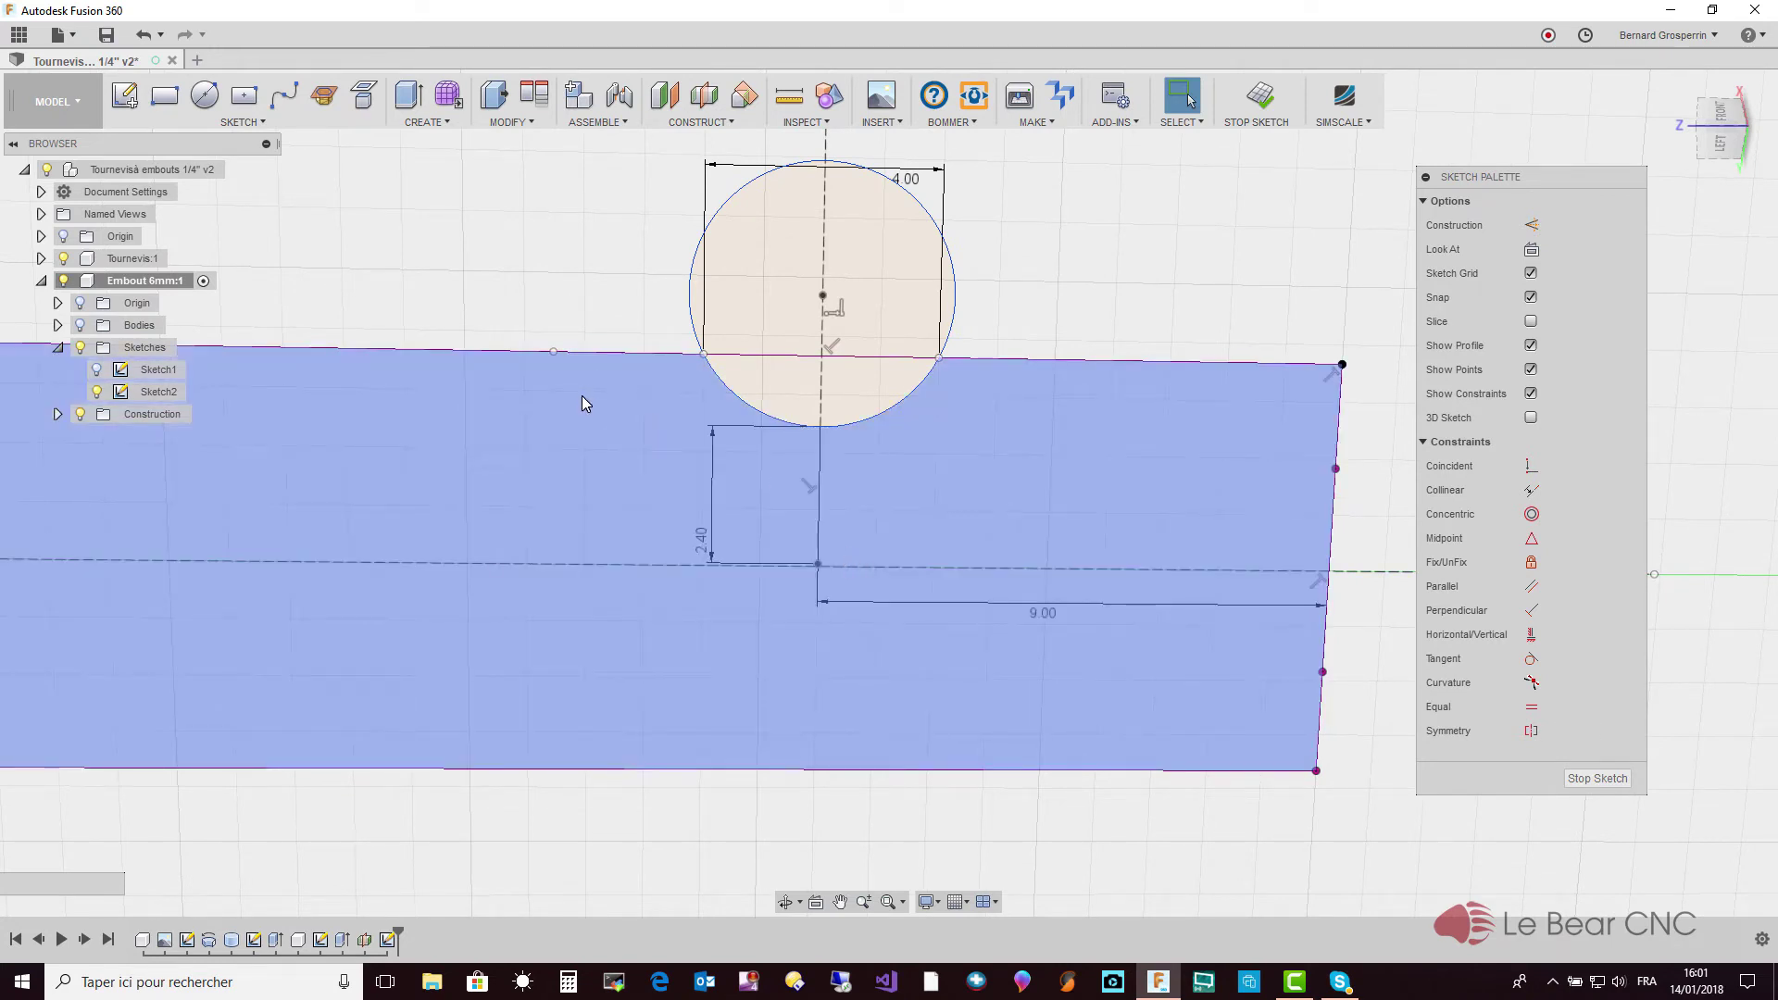
key(ctrl+z)
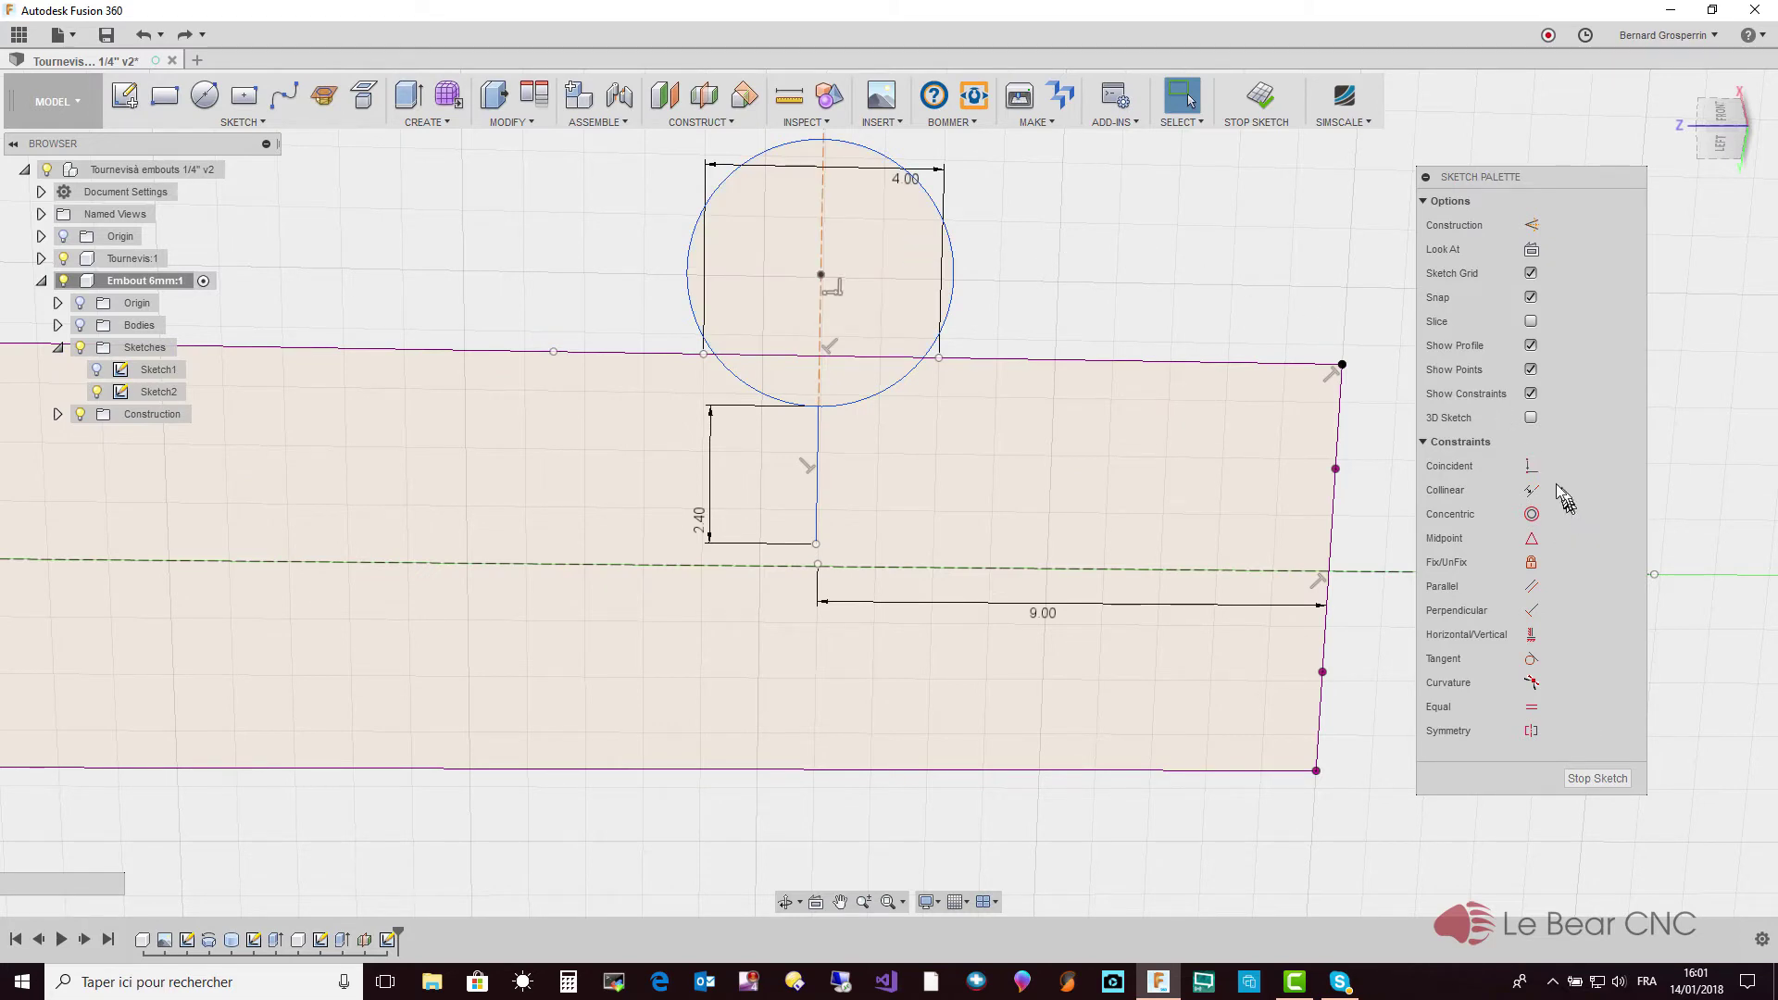
click(1532, 466)
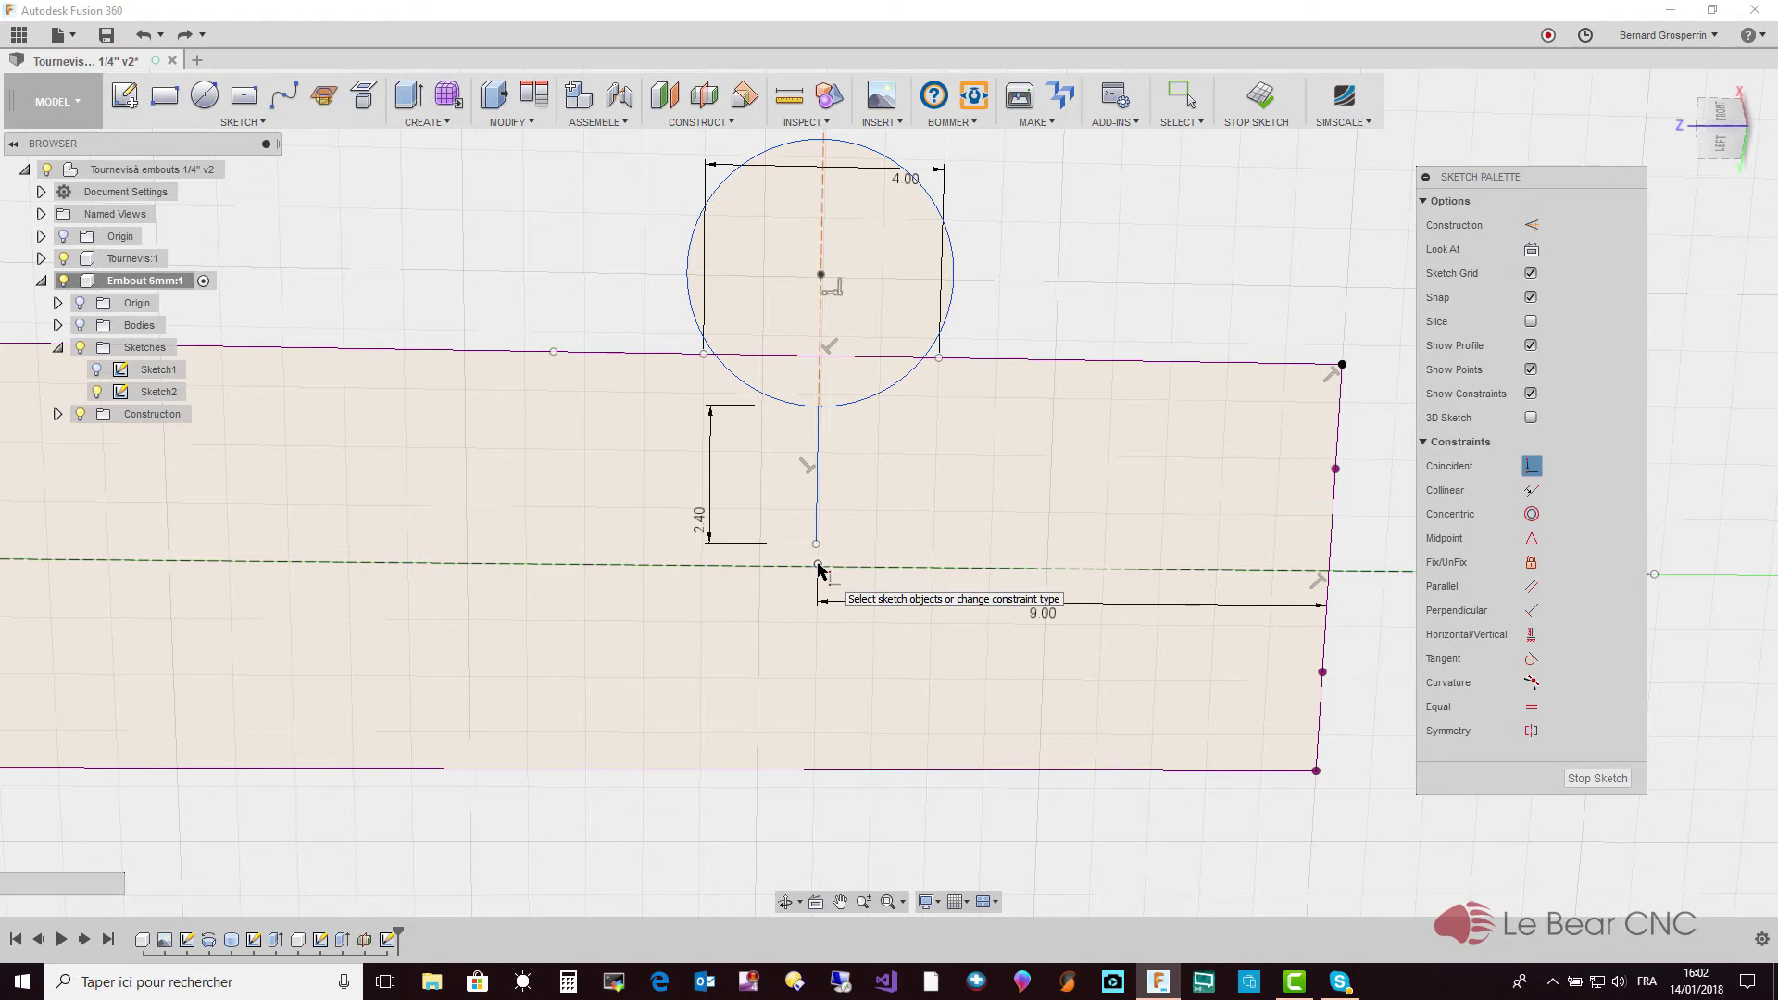
key(Escape)
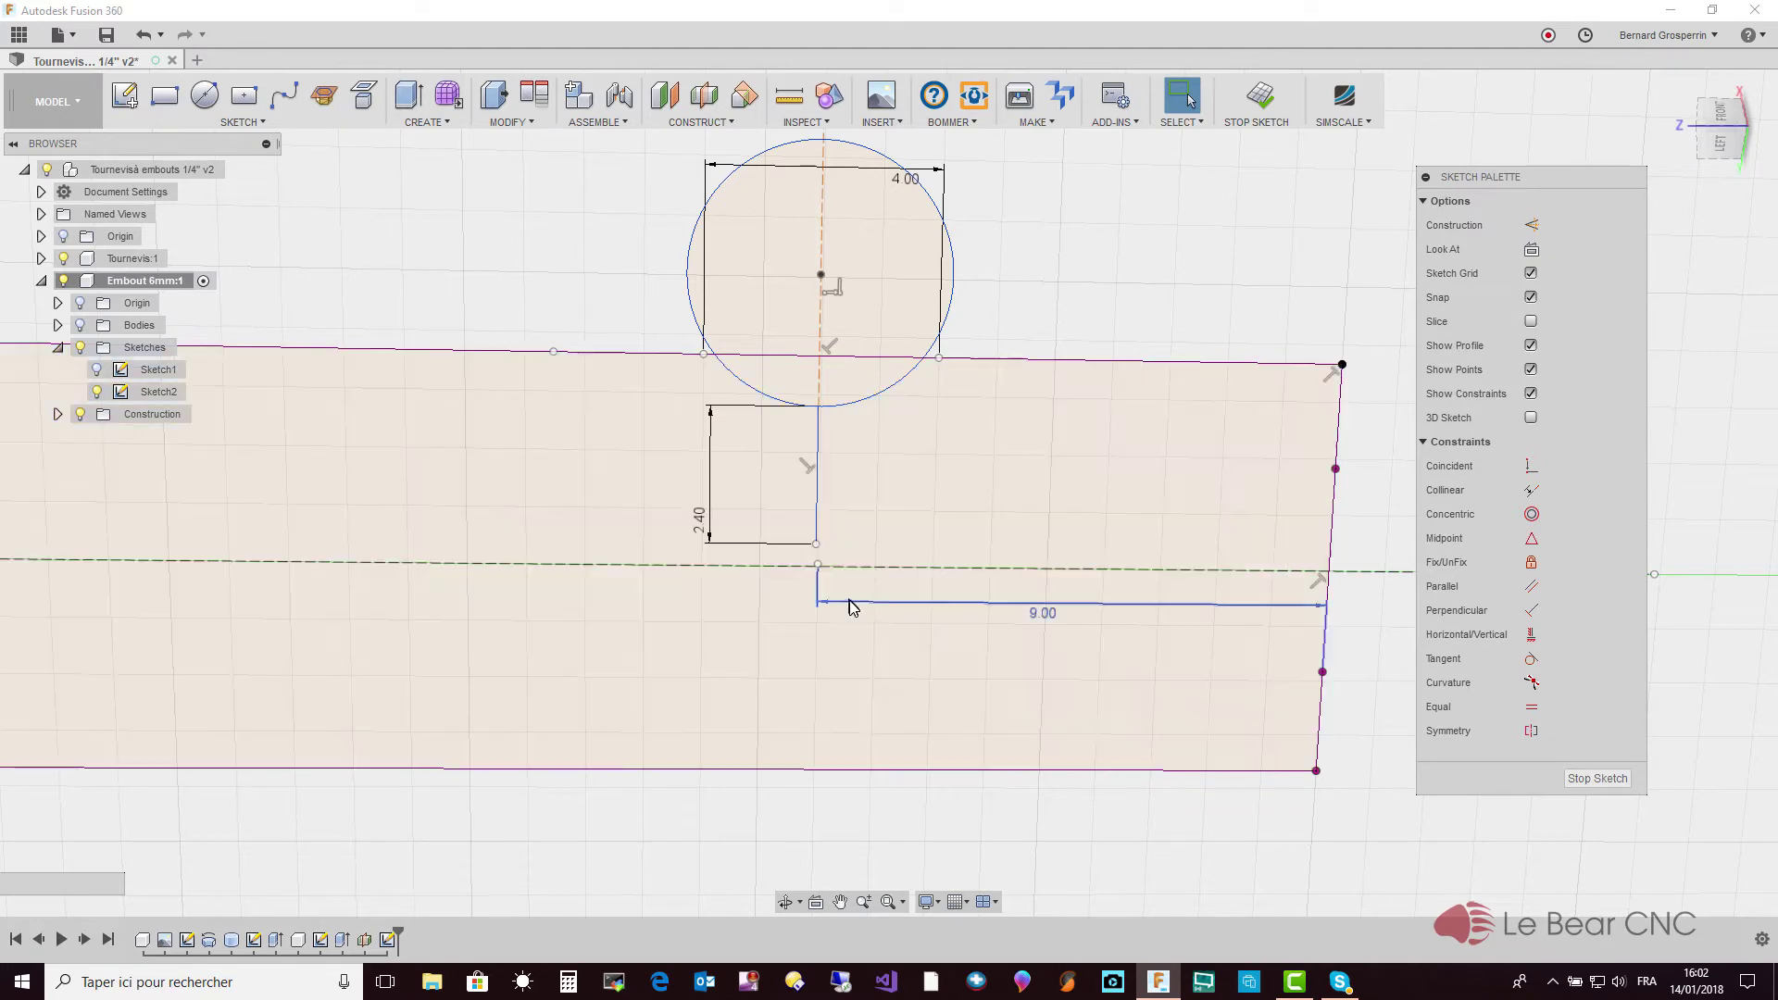
Delete the 9.00 dimension from the sketch
click(852, 605)
key(Delete)
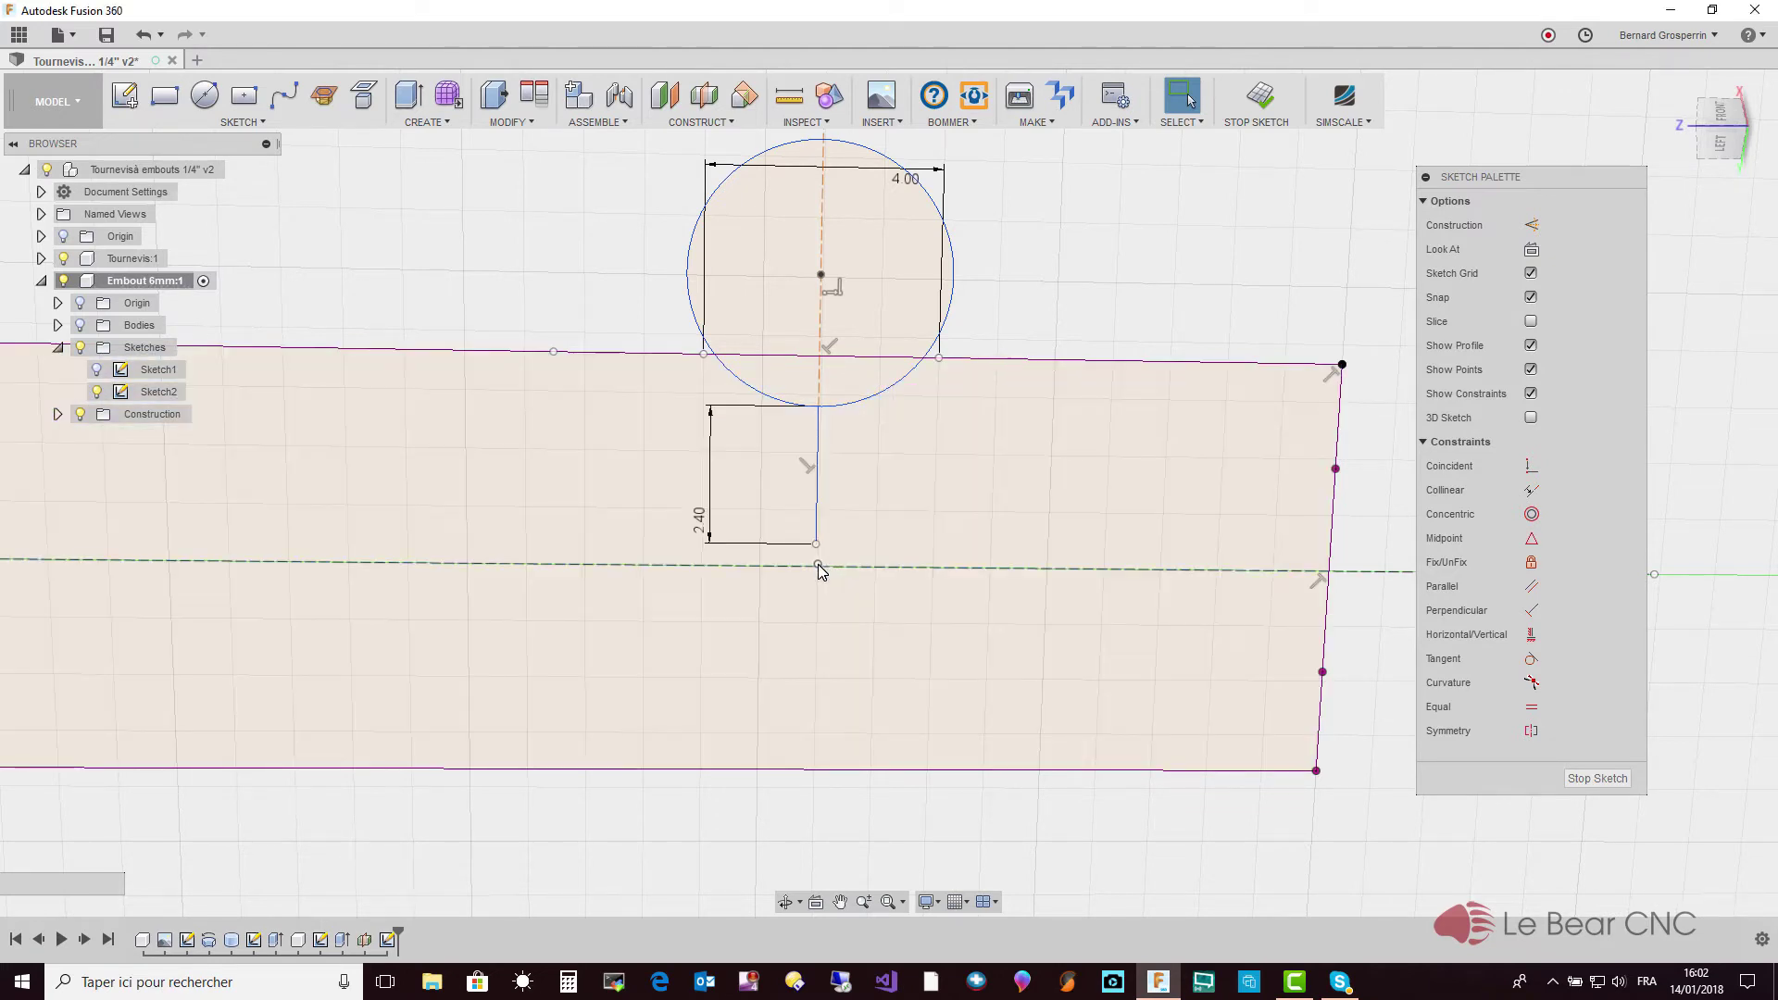
click(818, 566)
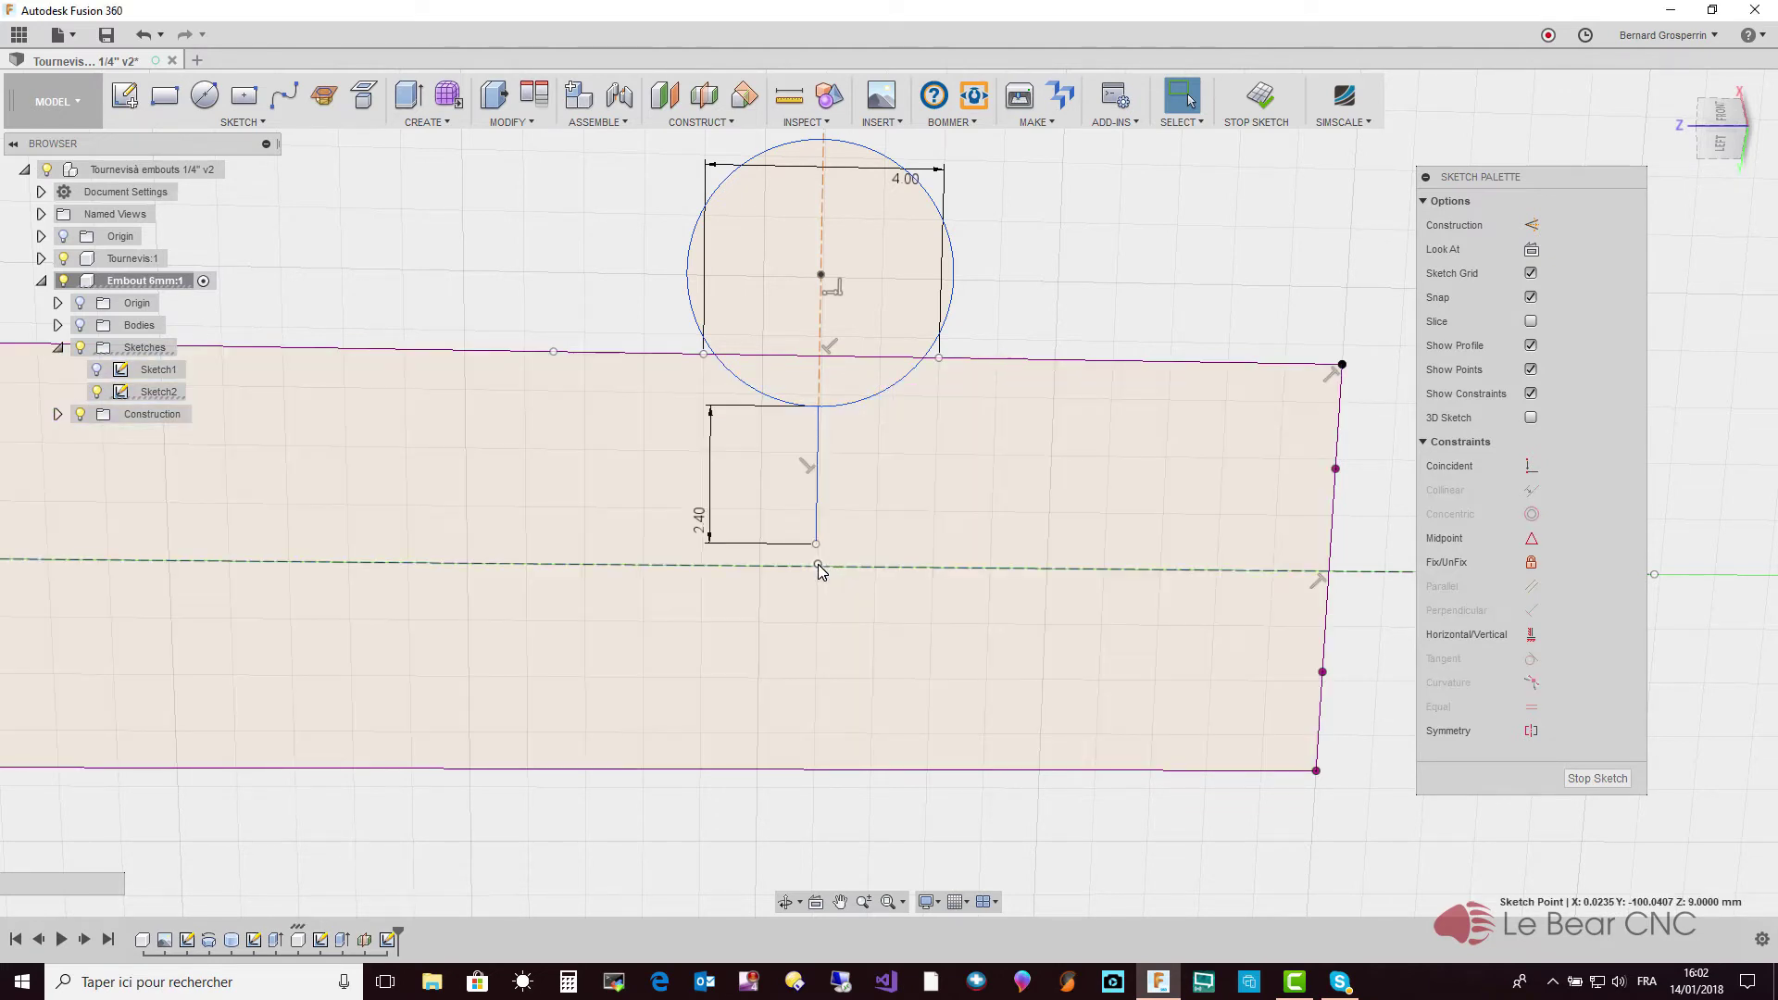
key(Escape)
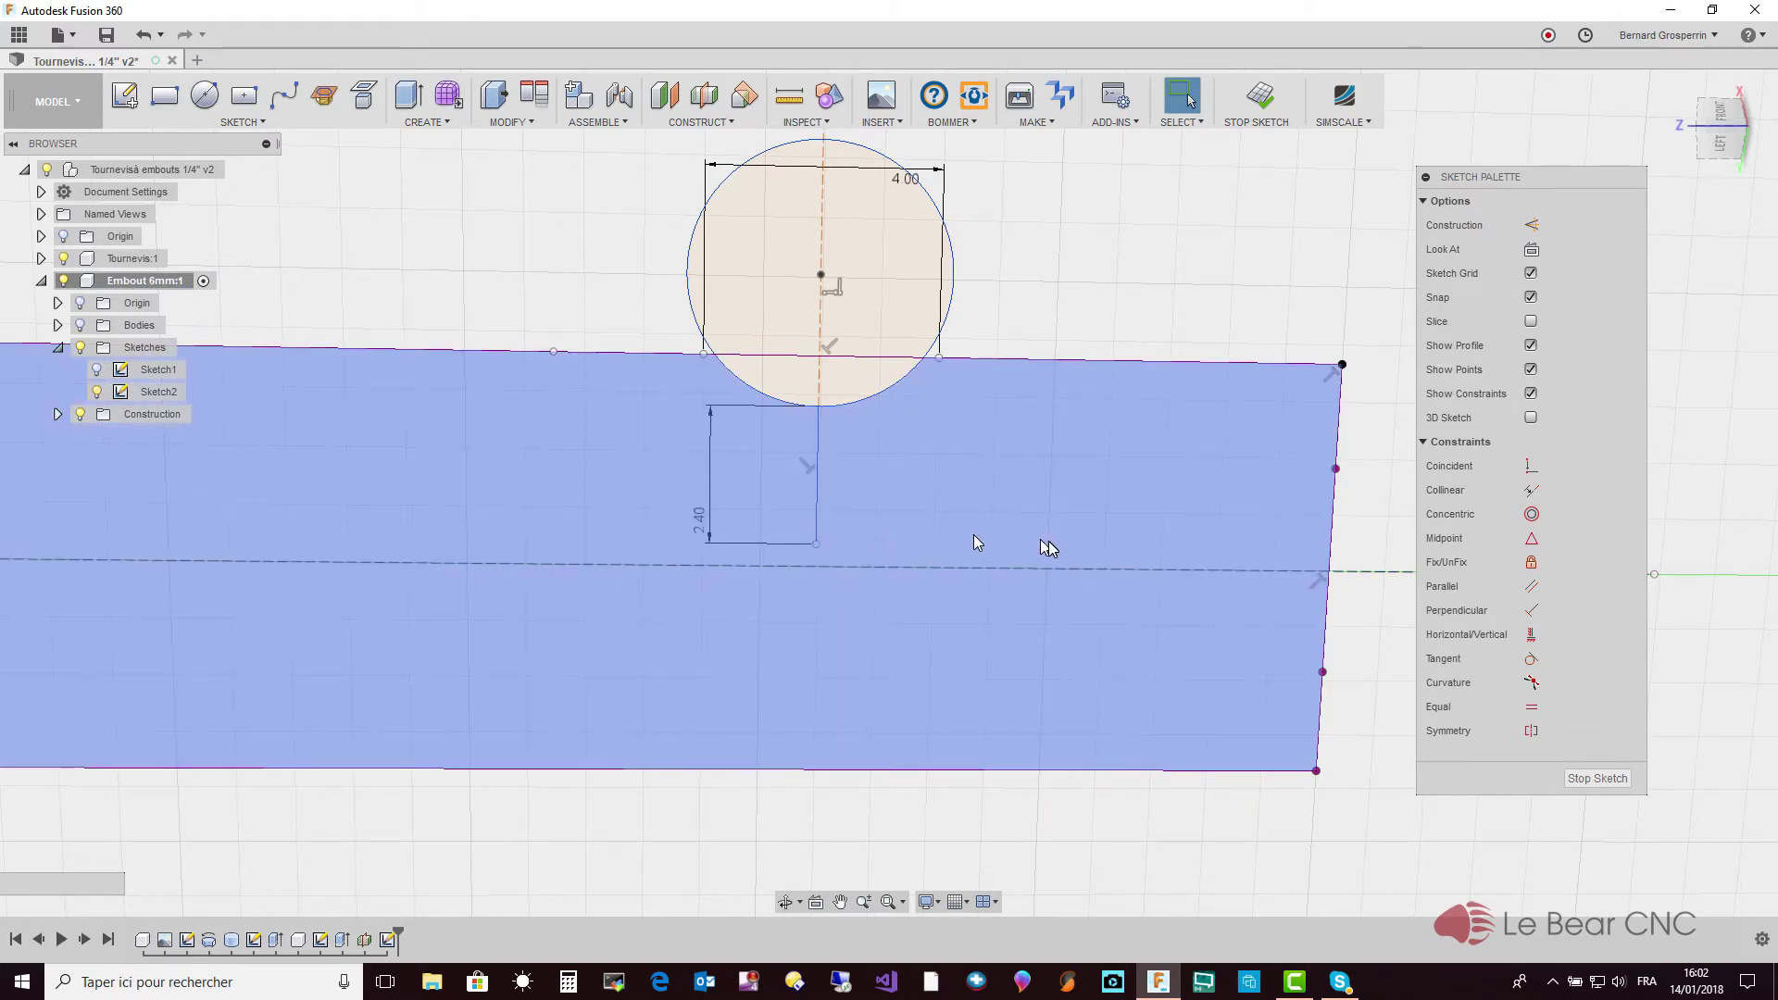
key(d)
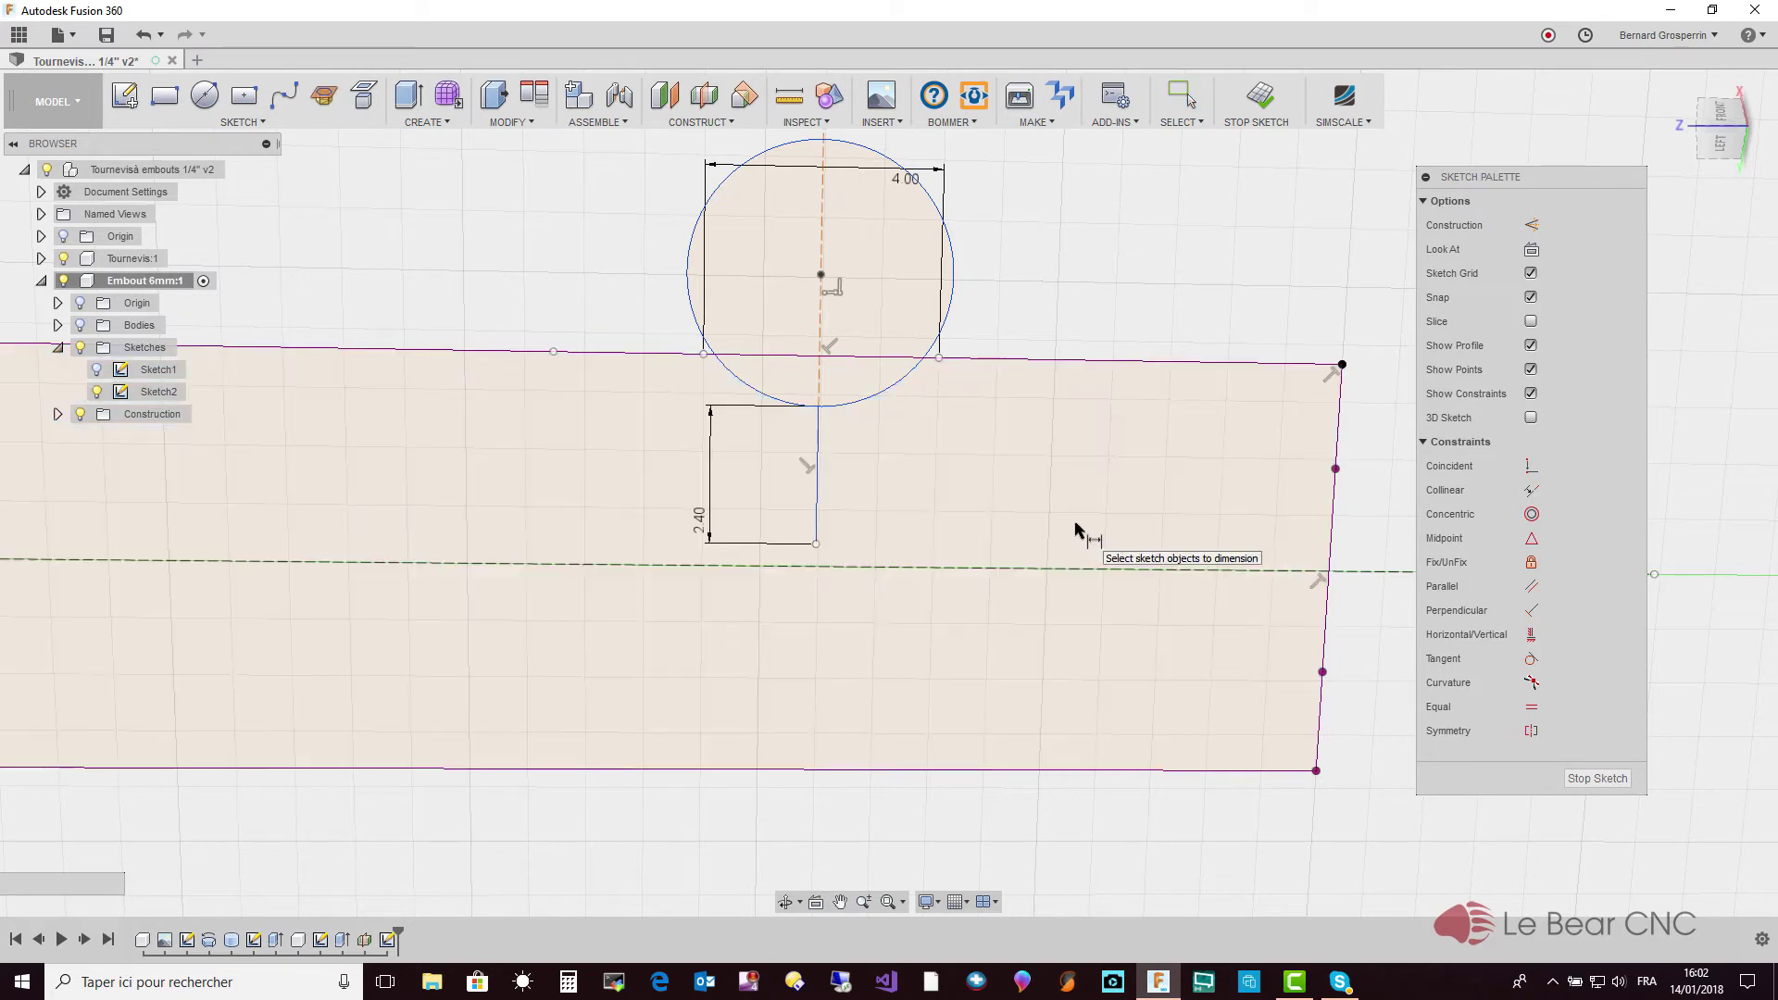
Dimension the vertical line 9 mm from the right tip edge
click(819, 503)
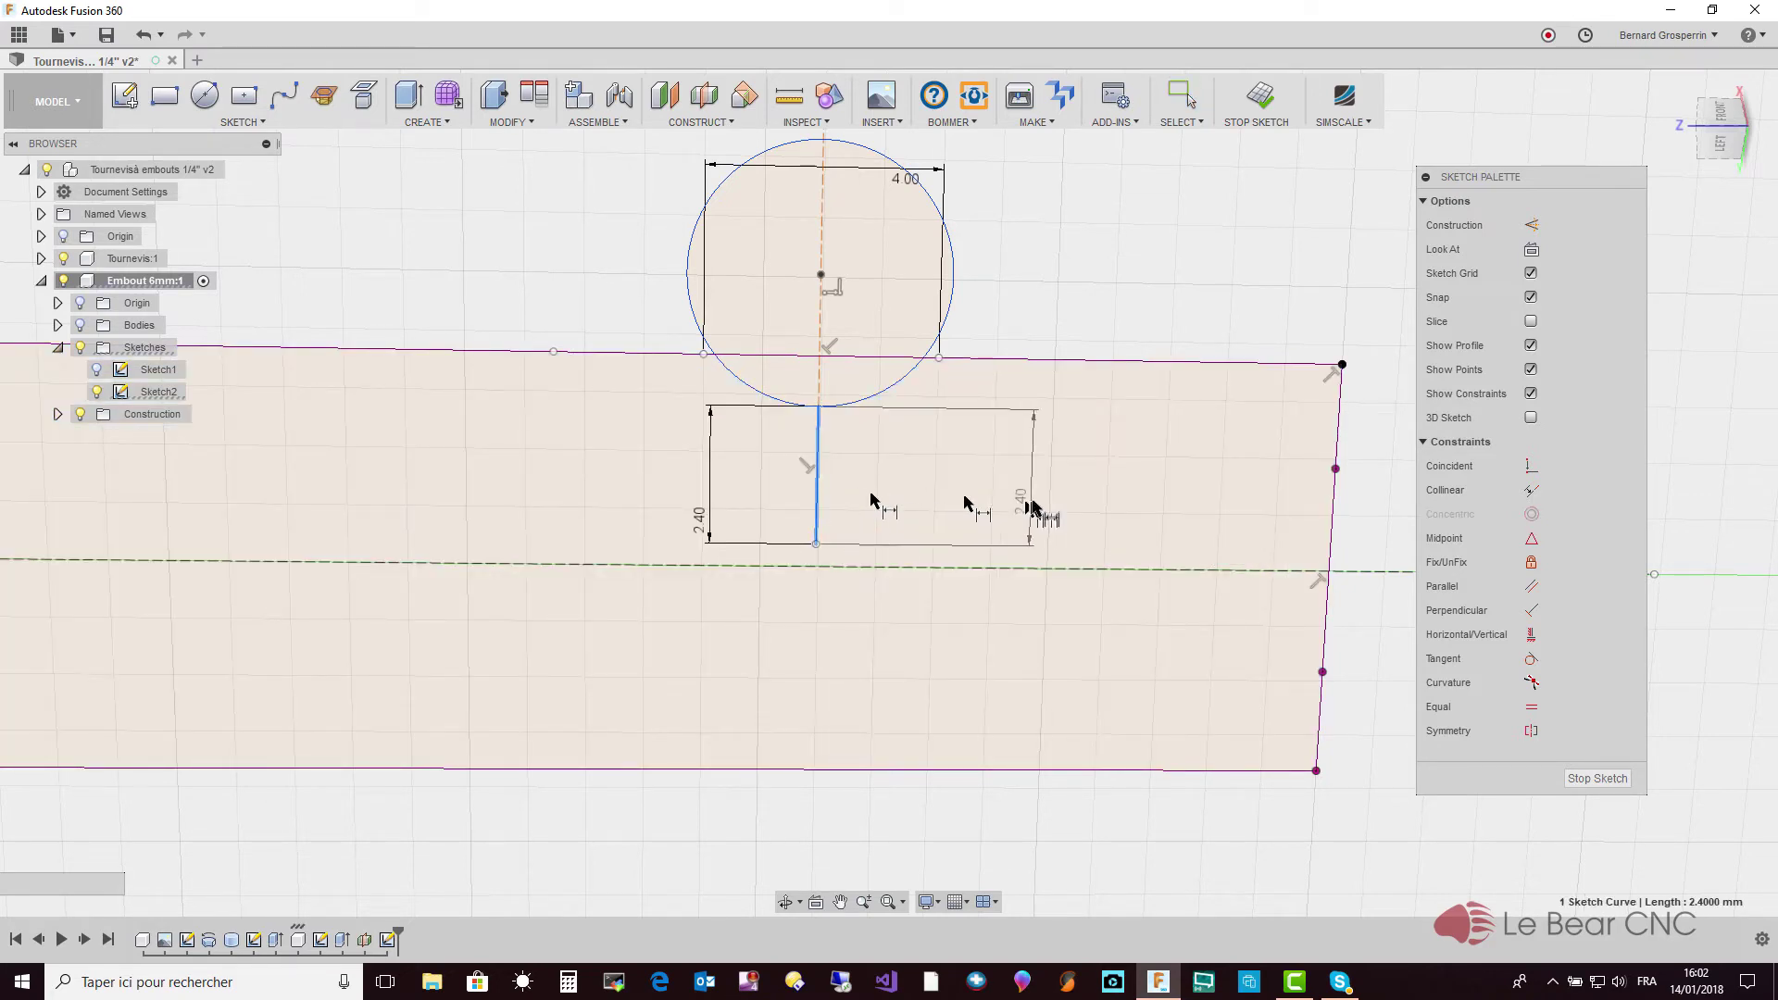
click(1331, 505)
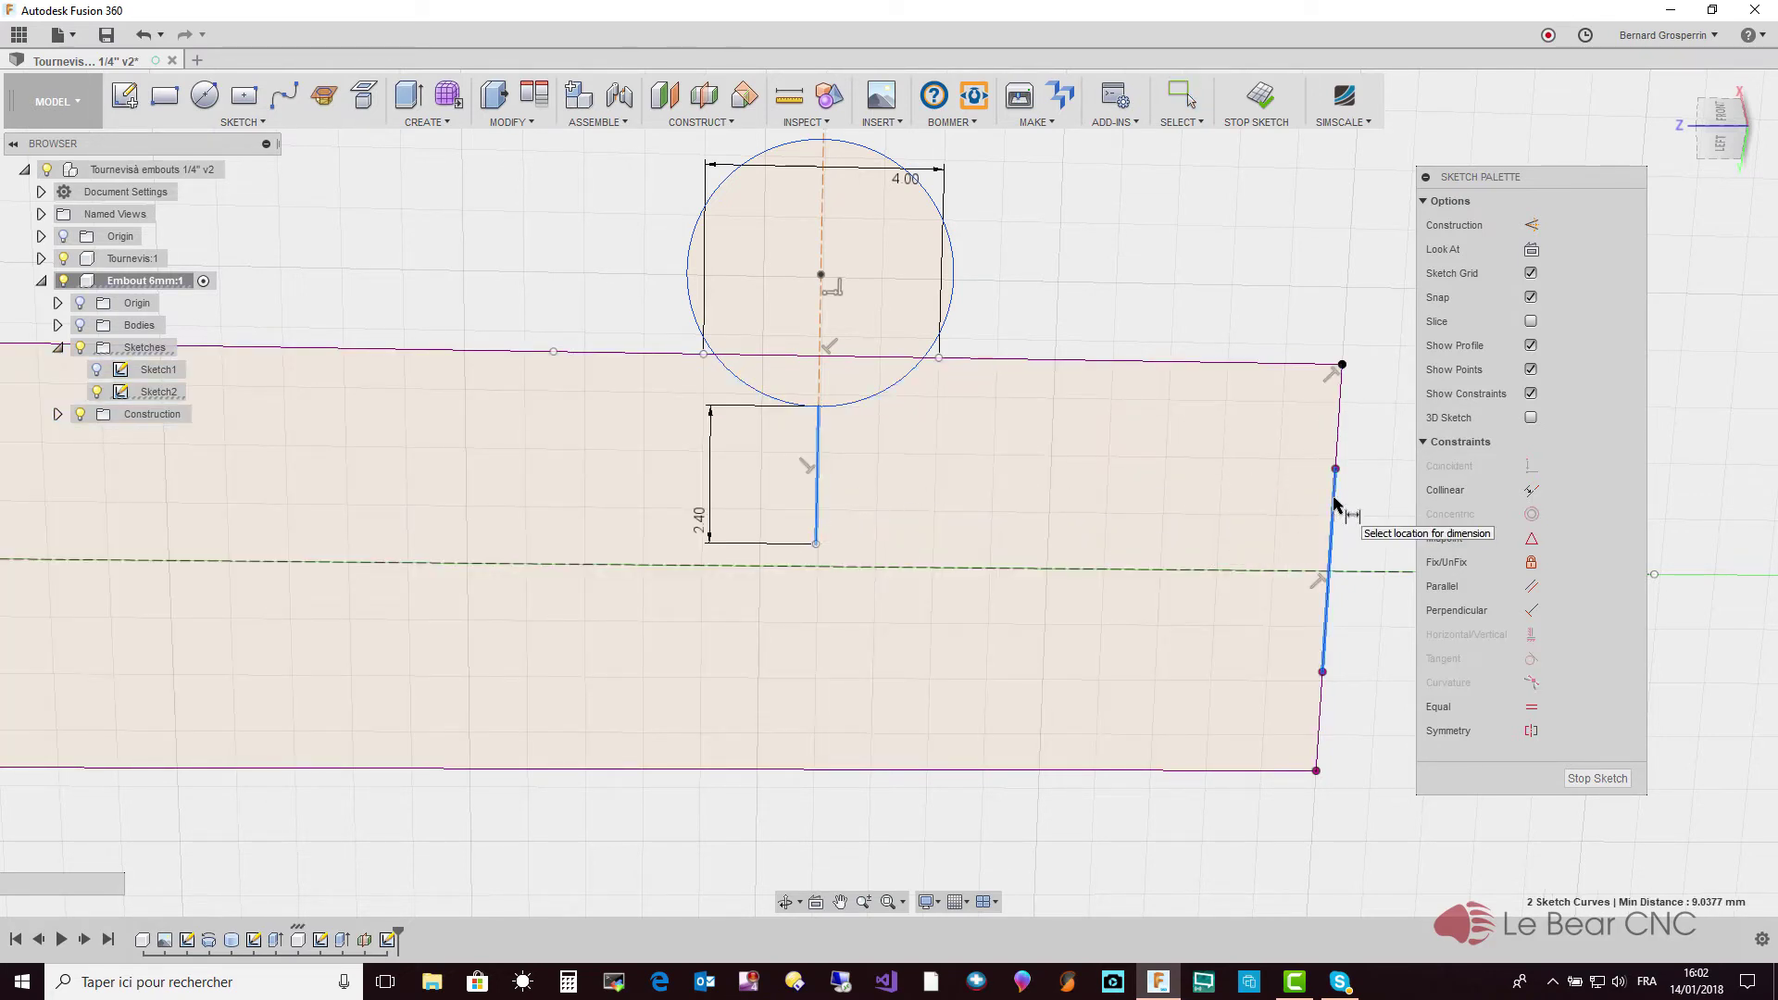
click(1204, 652)
text(9)
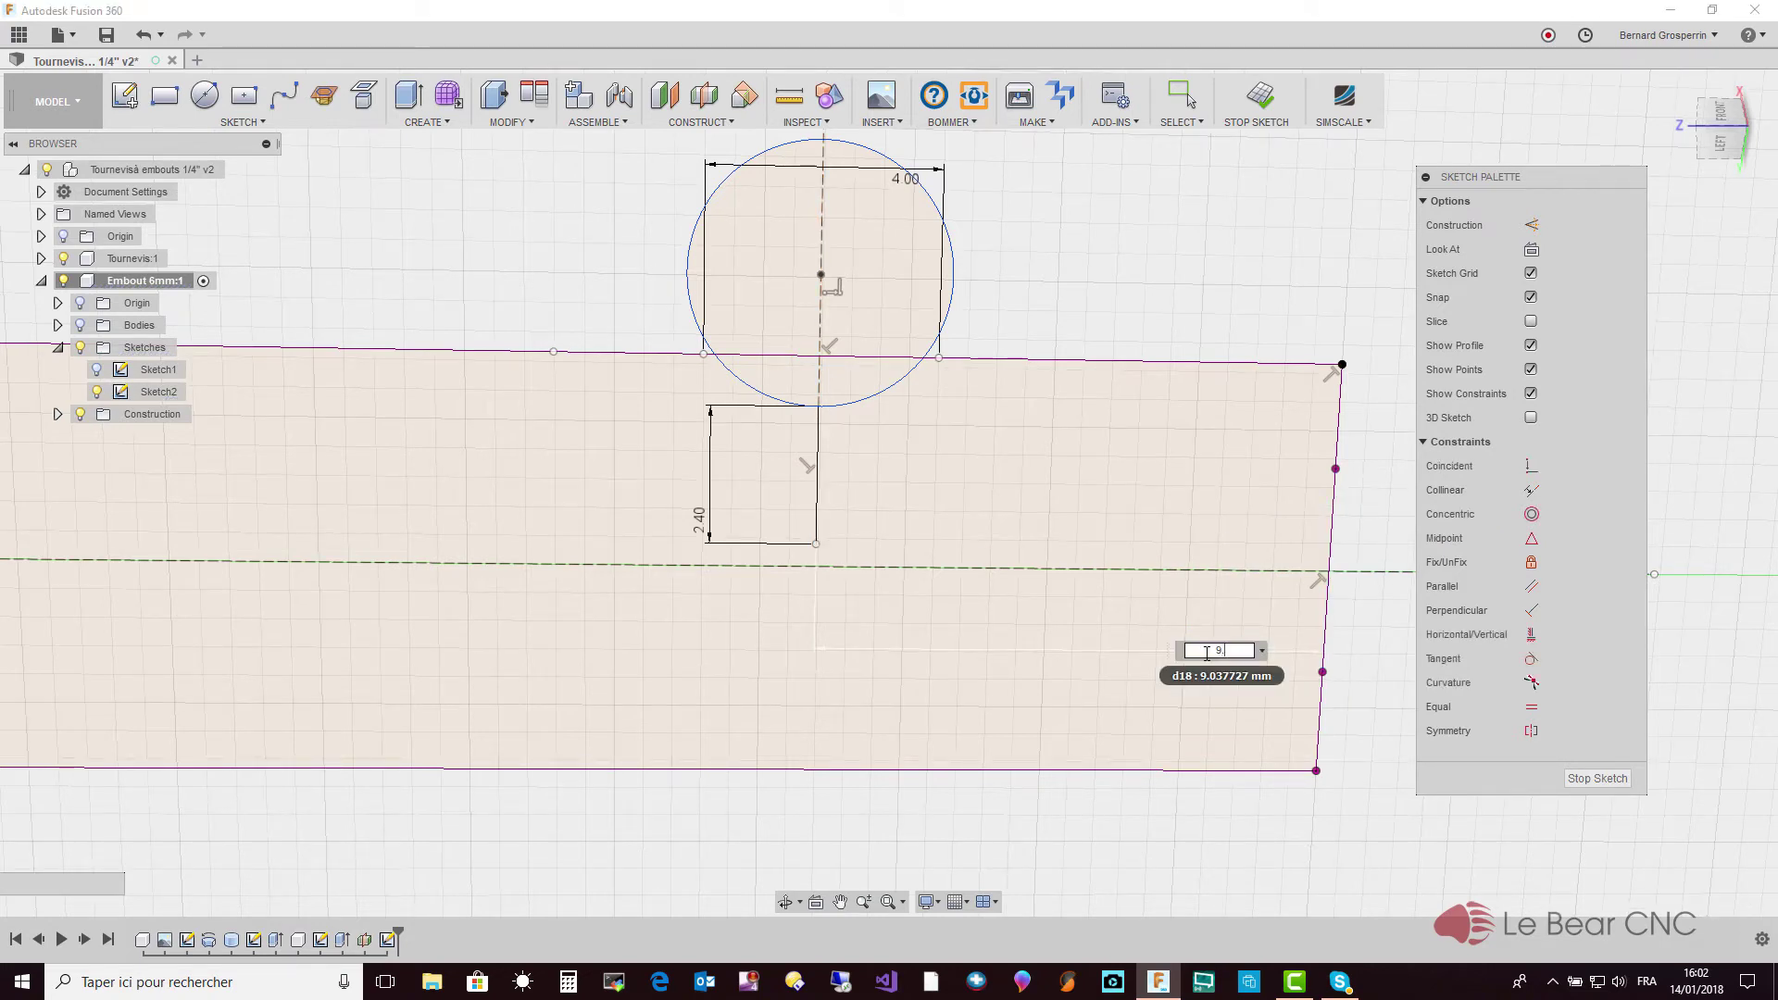
key(Return)
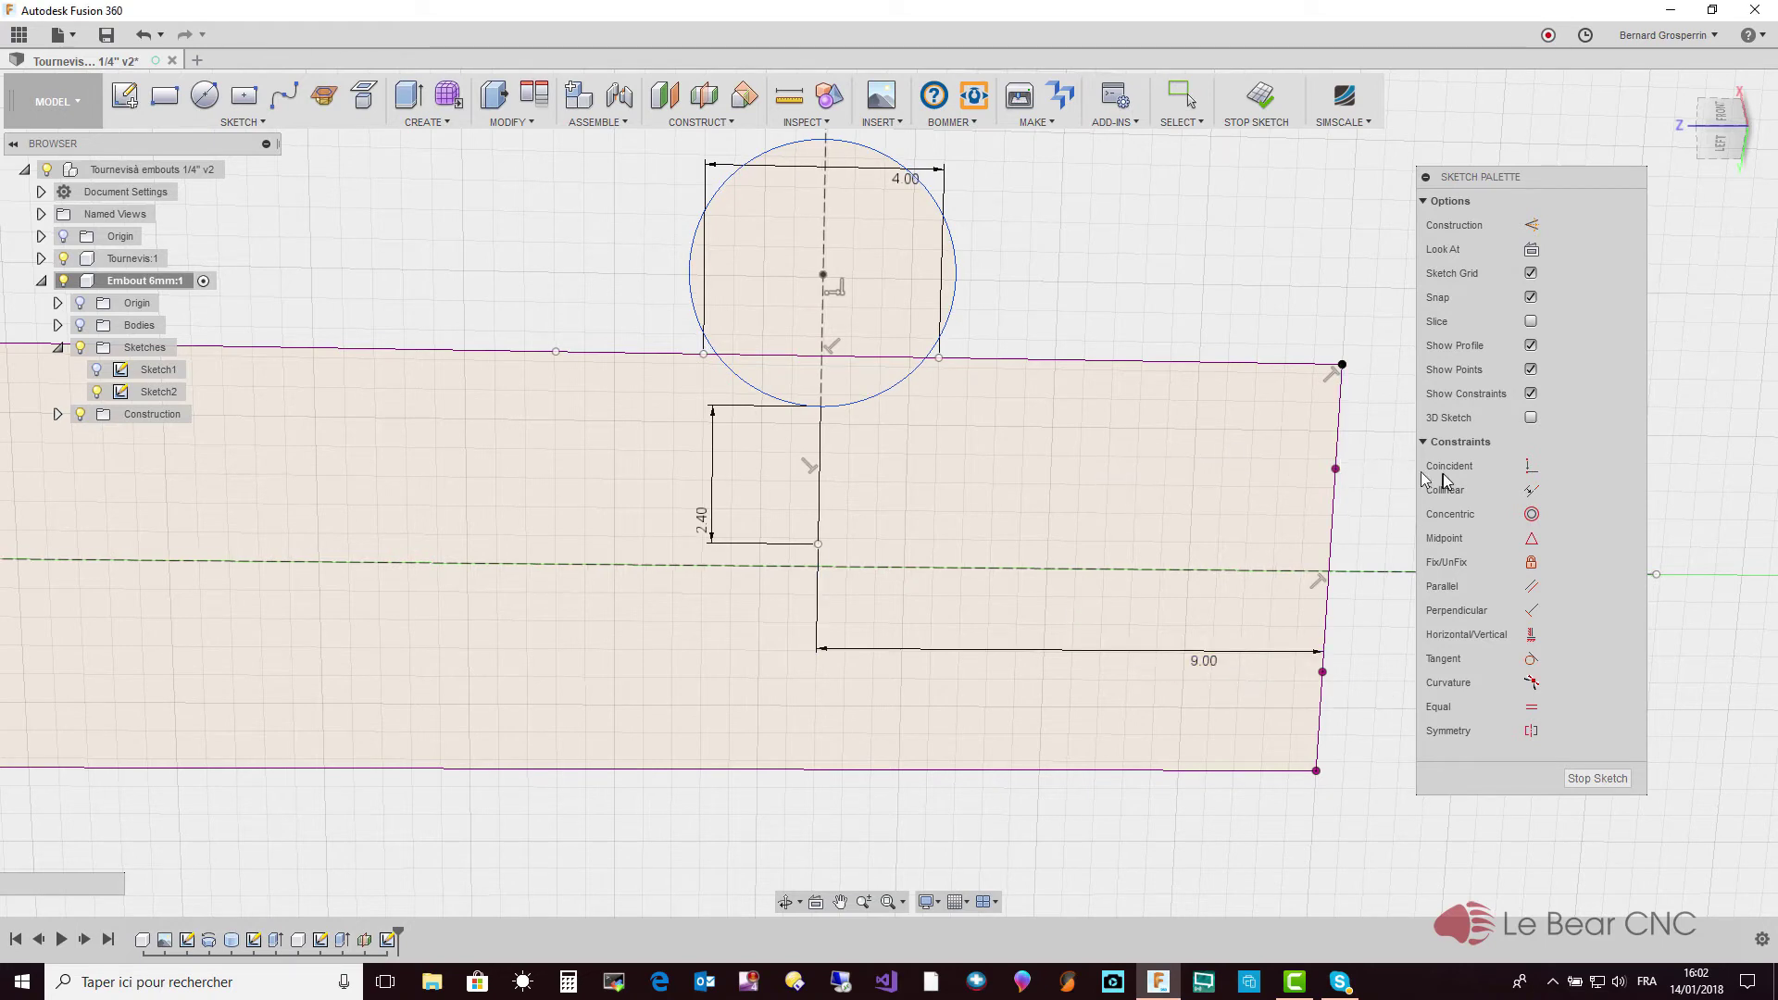
Make the line's lower end coincident with the centre line and its top with the circle's bottom
click(1530, 465)
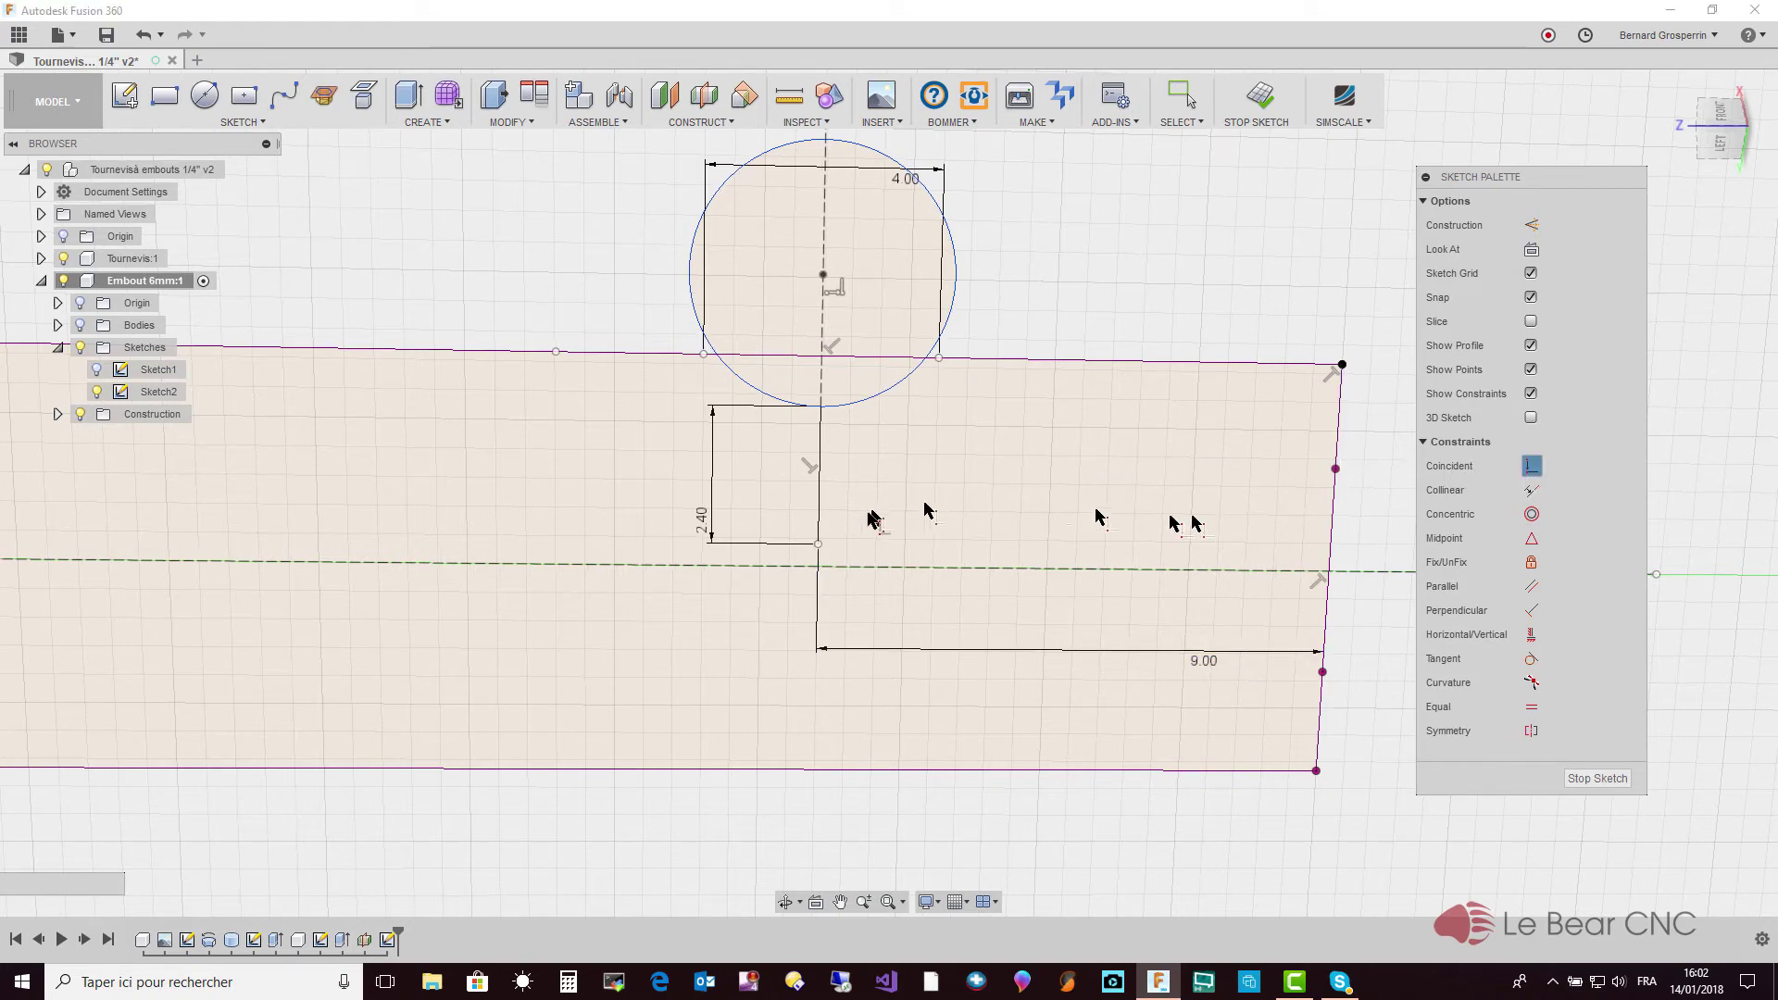
click(818, 545)
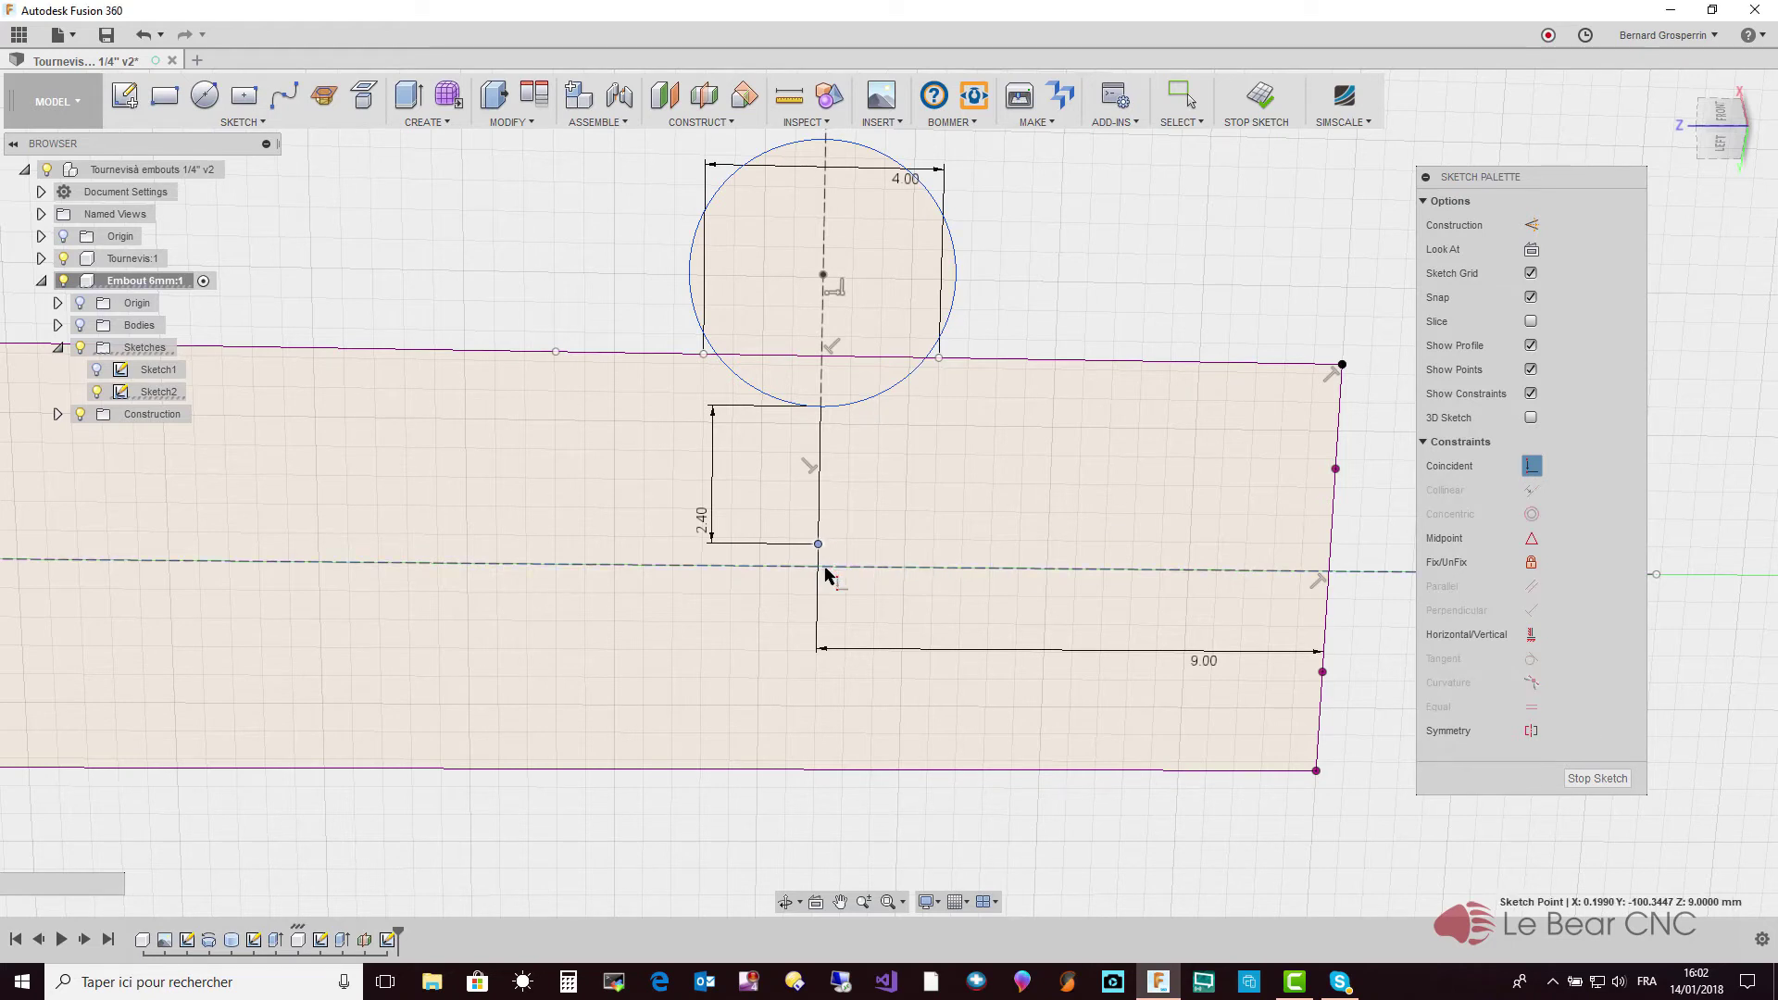
click(825, 570)
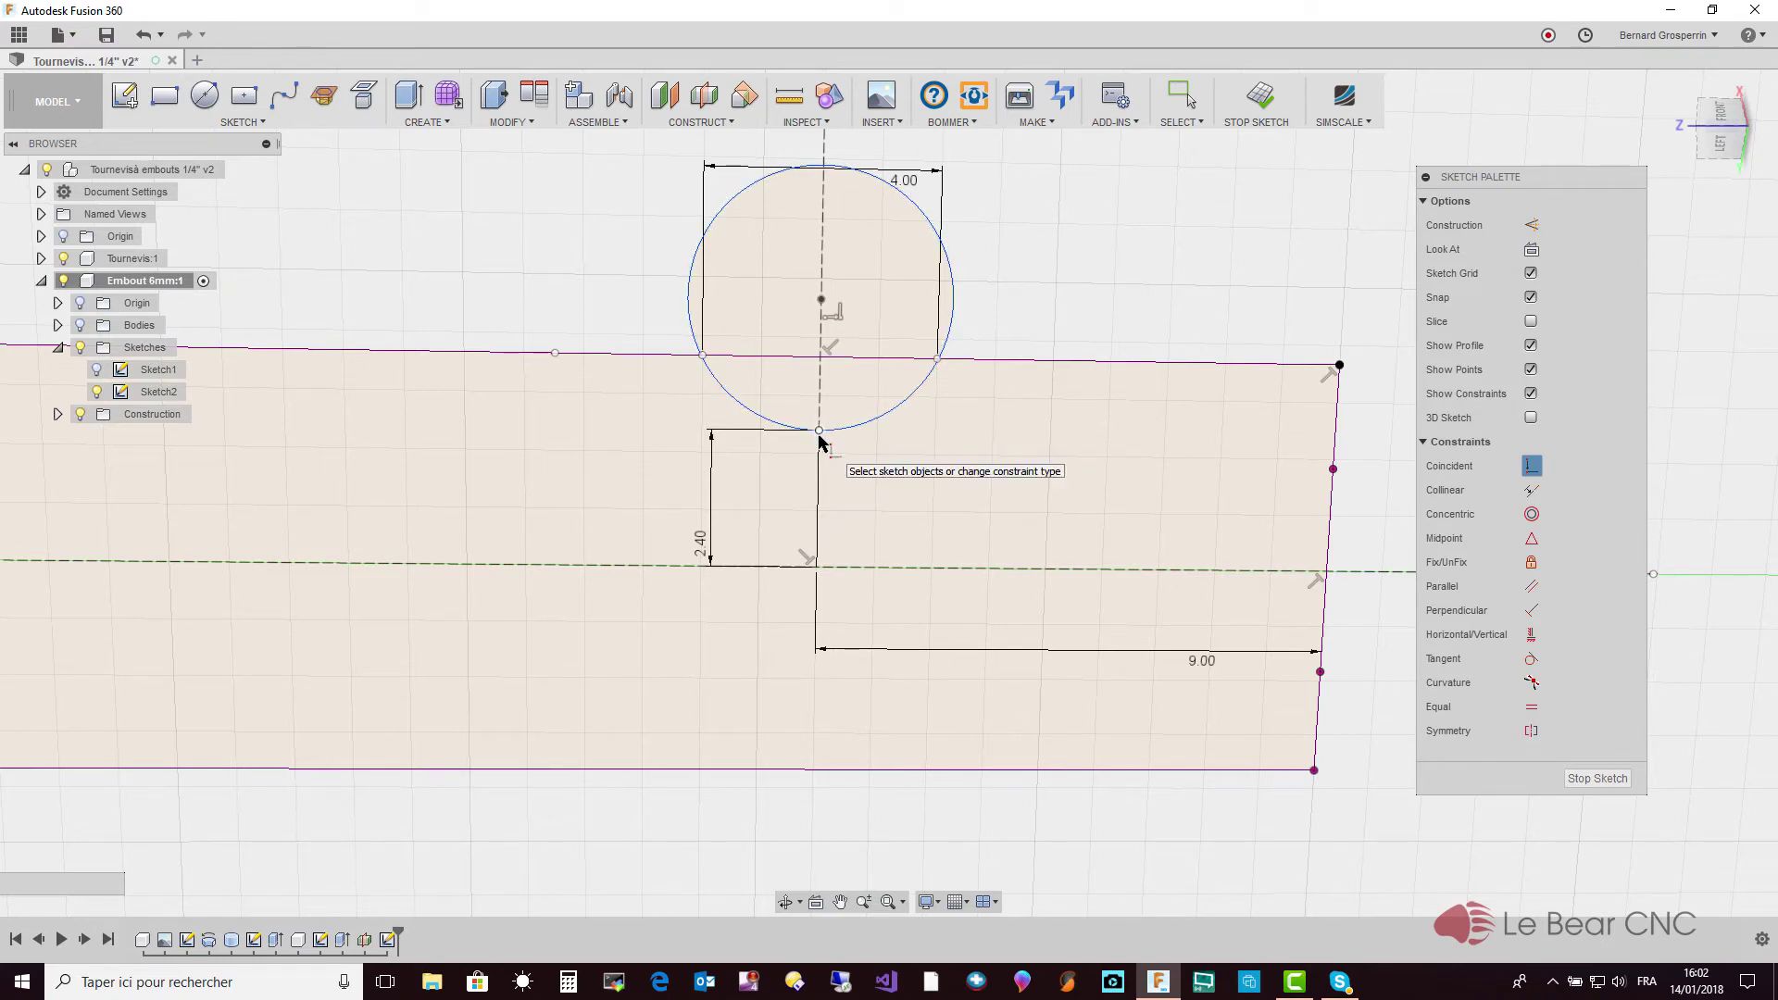
click(818, 436)
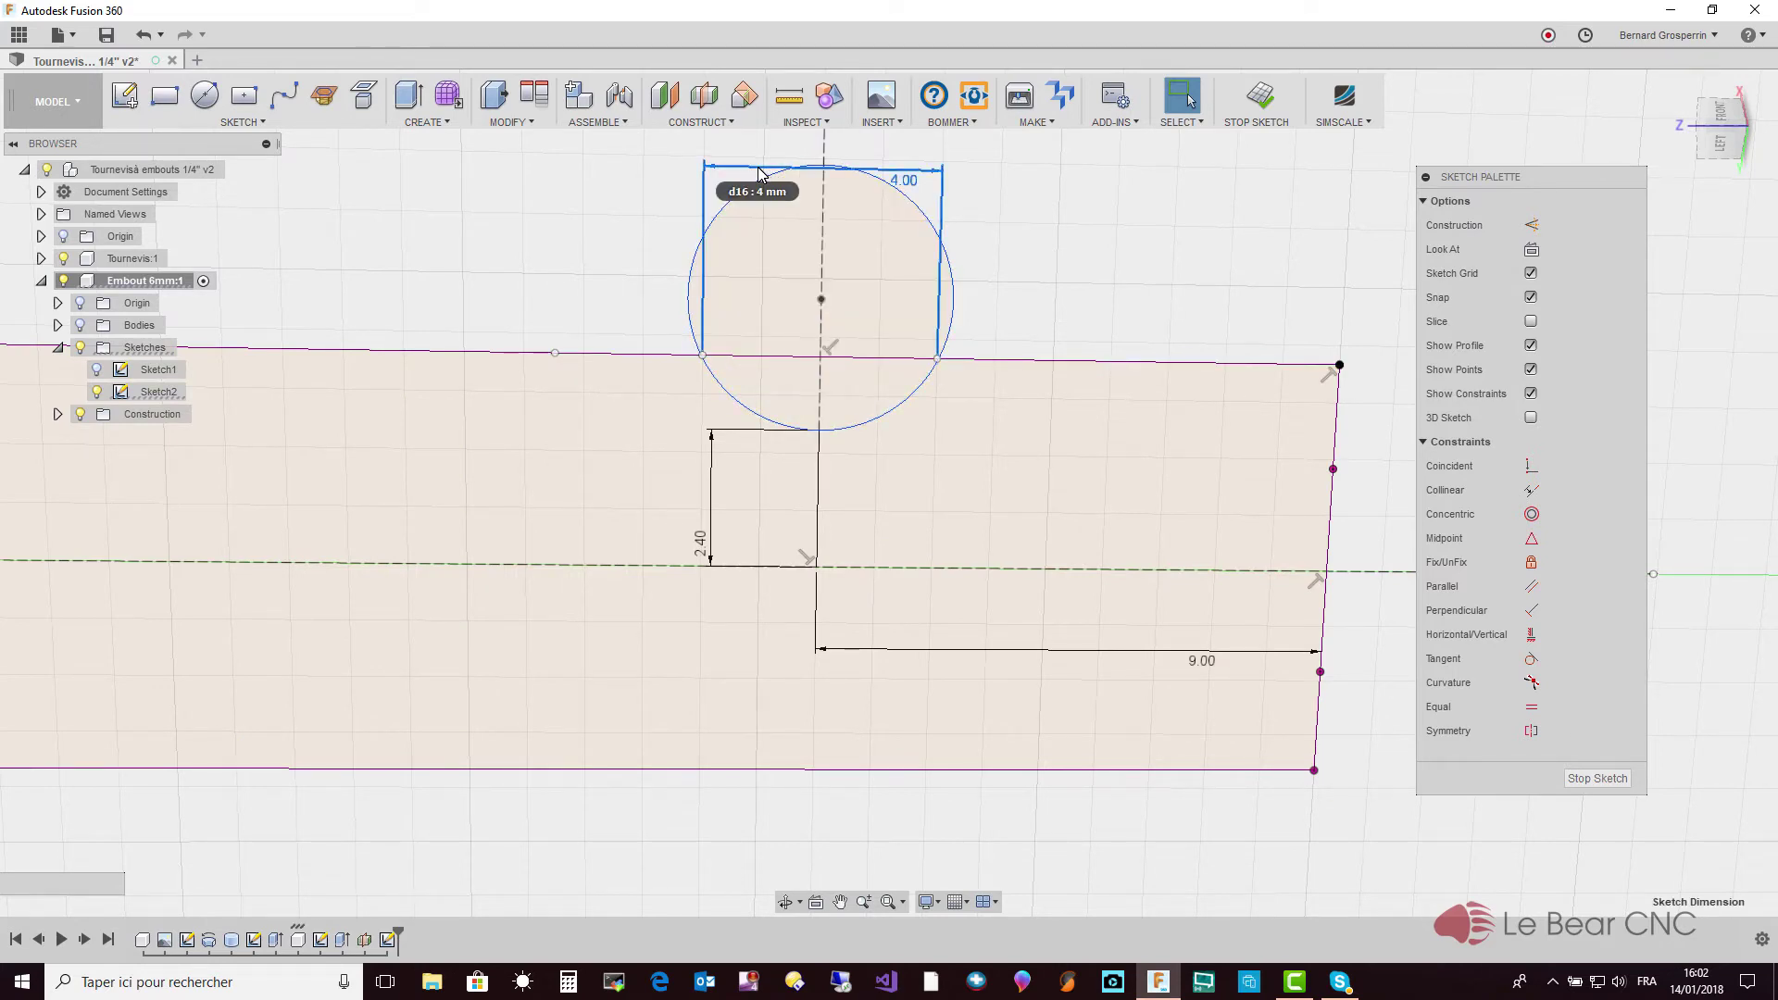
key(Escape)
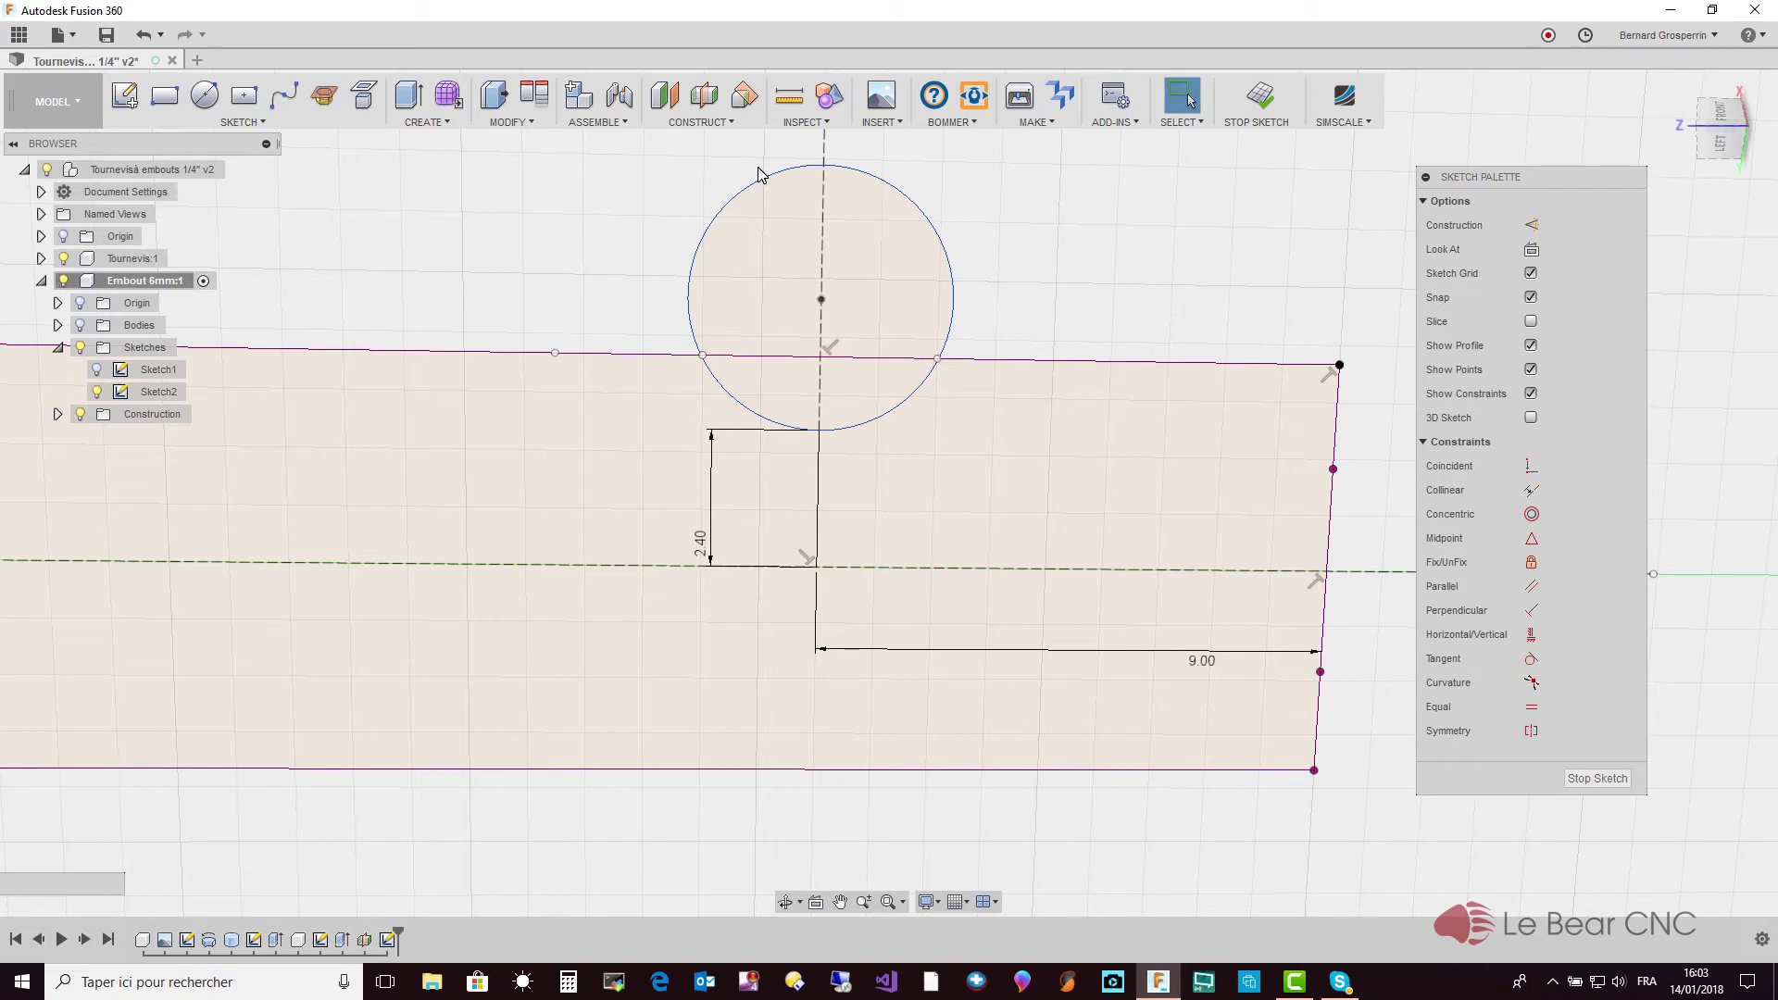
Select the circle and a point on the top edge to check them
click(701, 356)
click(702, 357)
click(937, 360)
click(922, 363)
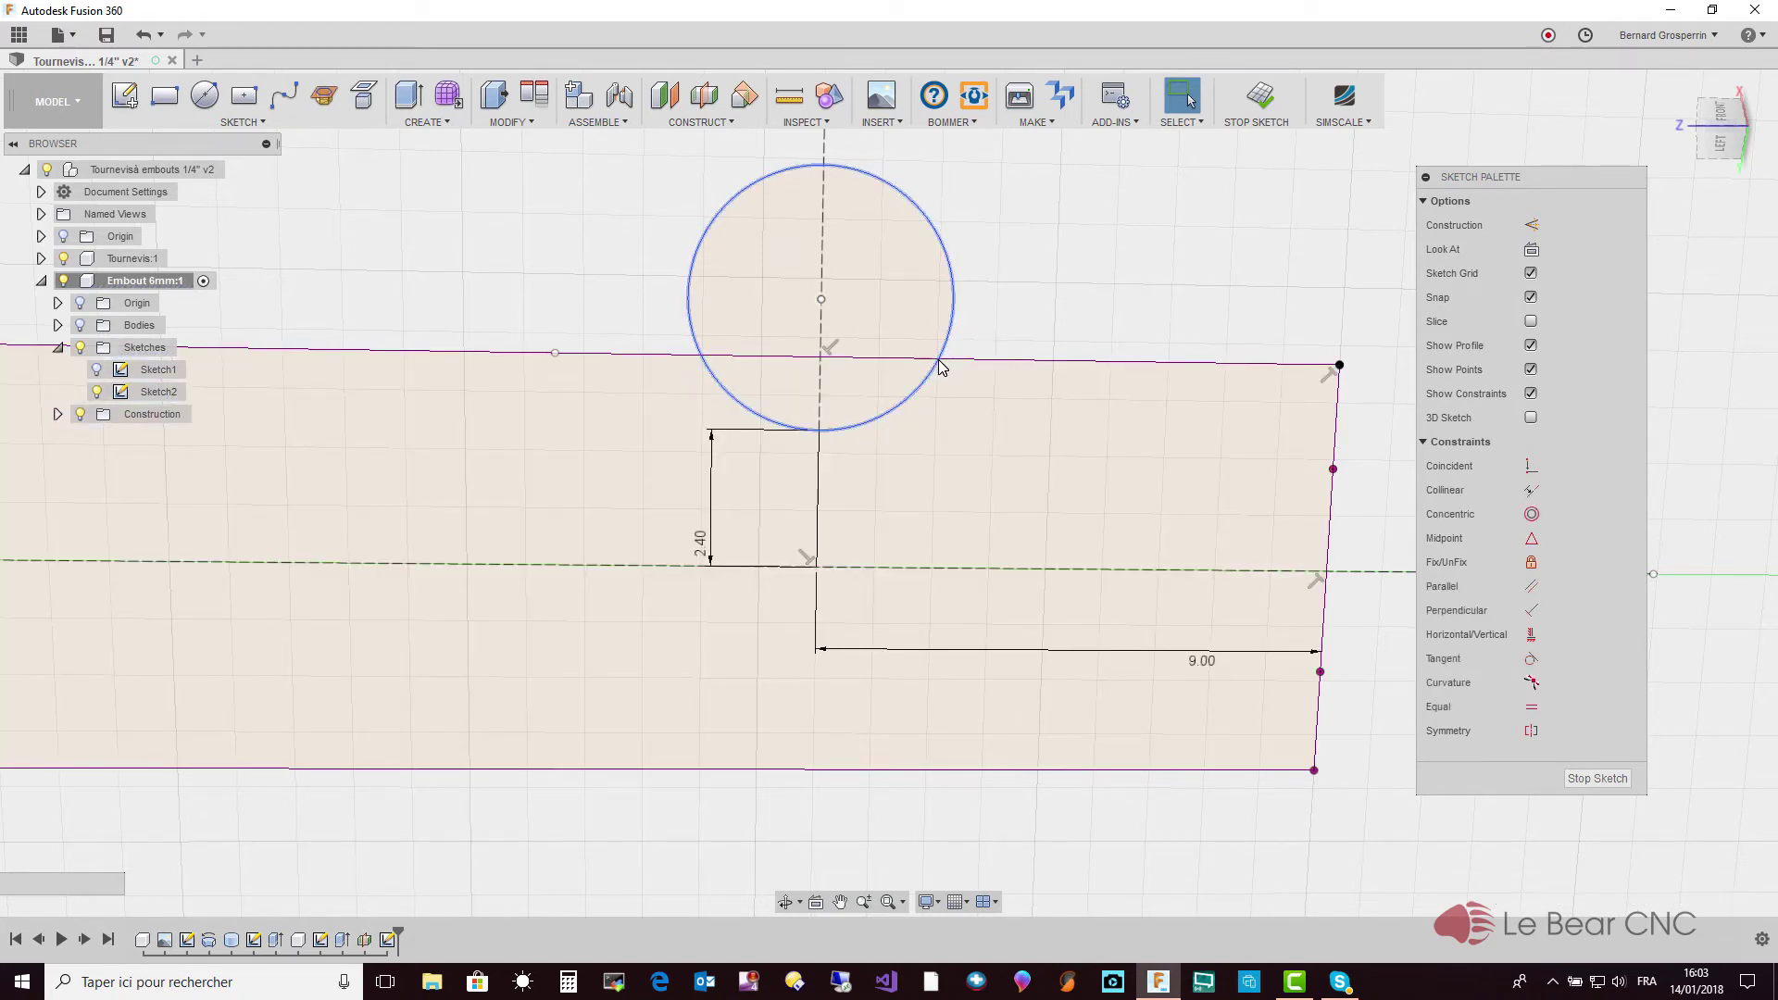
Add a 4.50 mm diameter dimension to the circle
key(d)
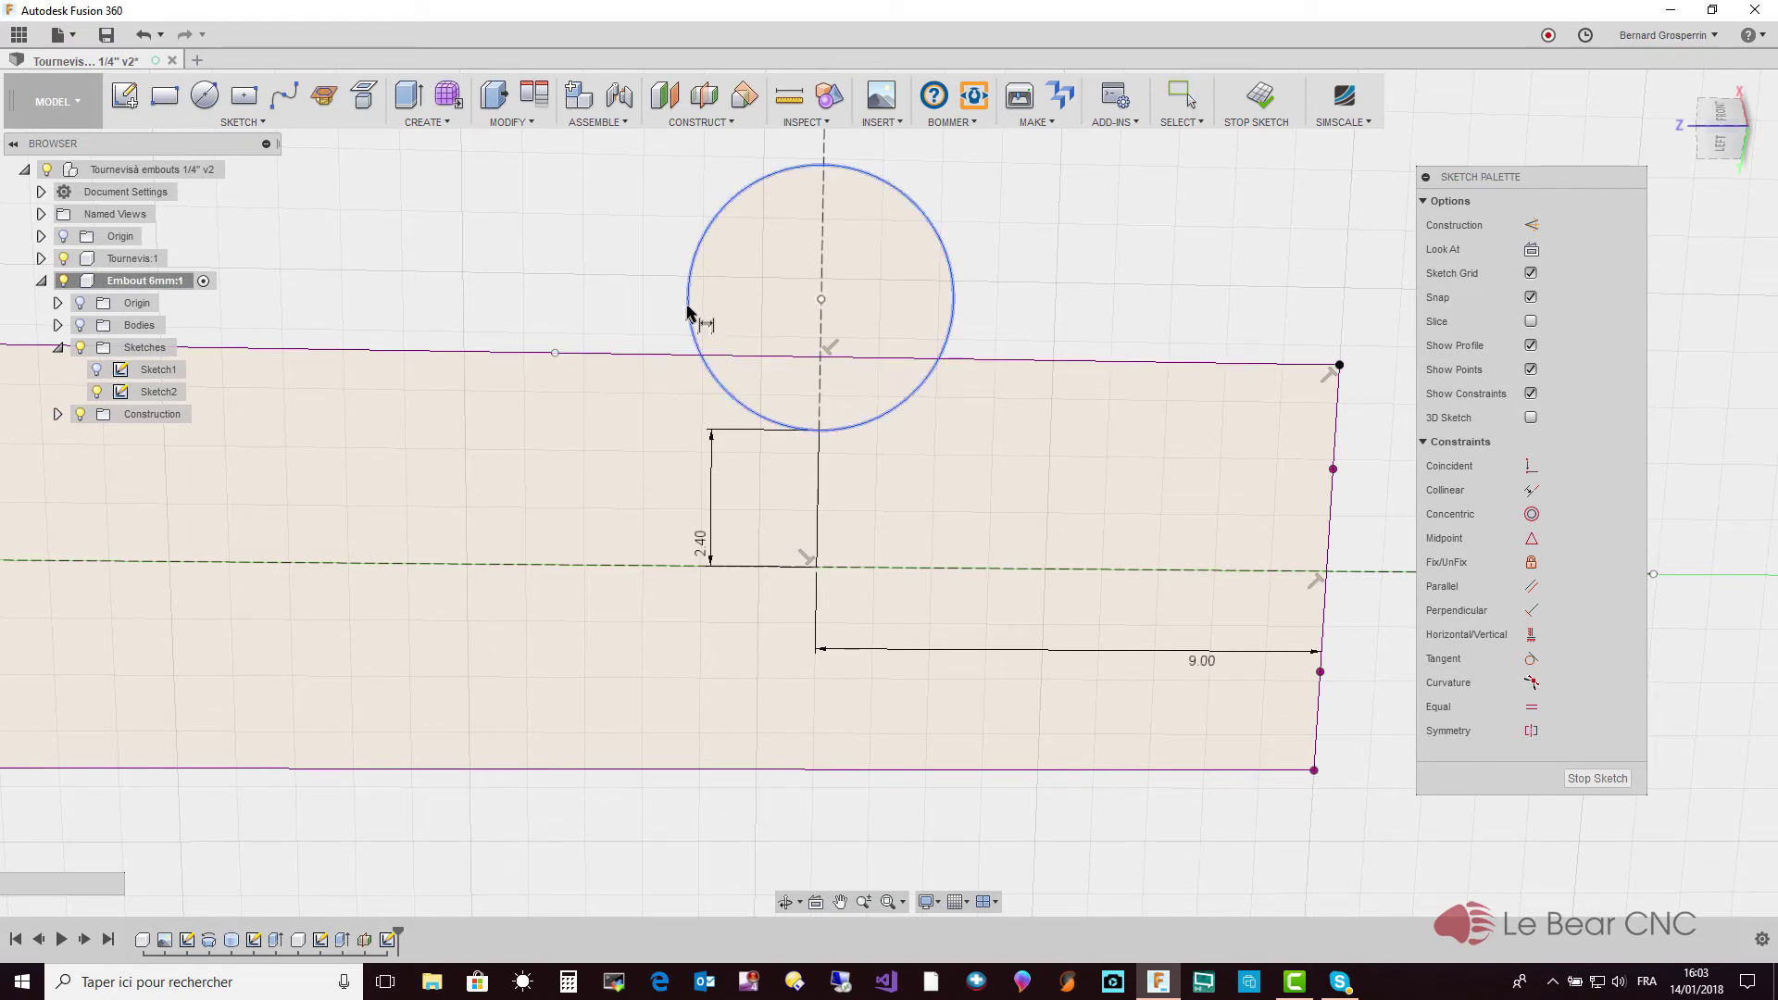
click(716, 382)
click(633, 423)
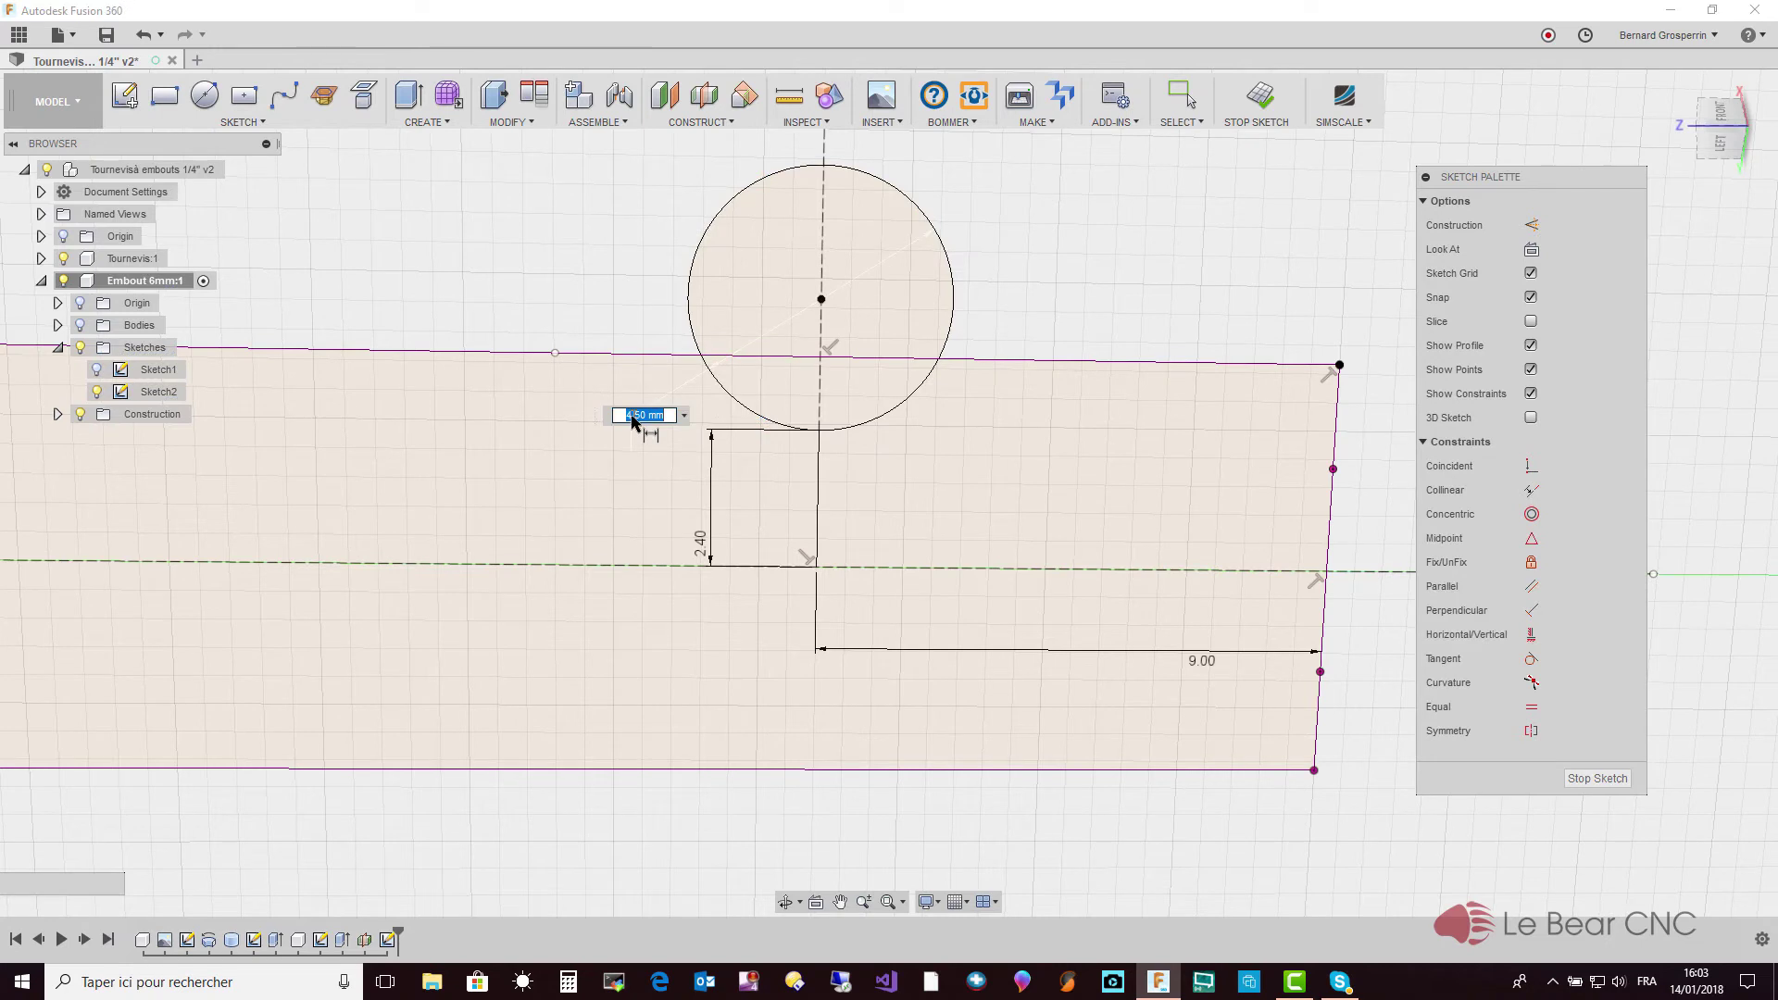
key(Return)
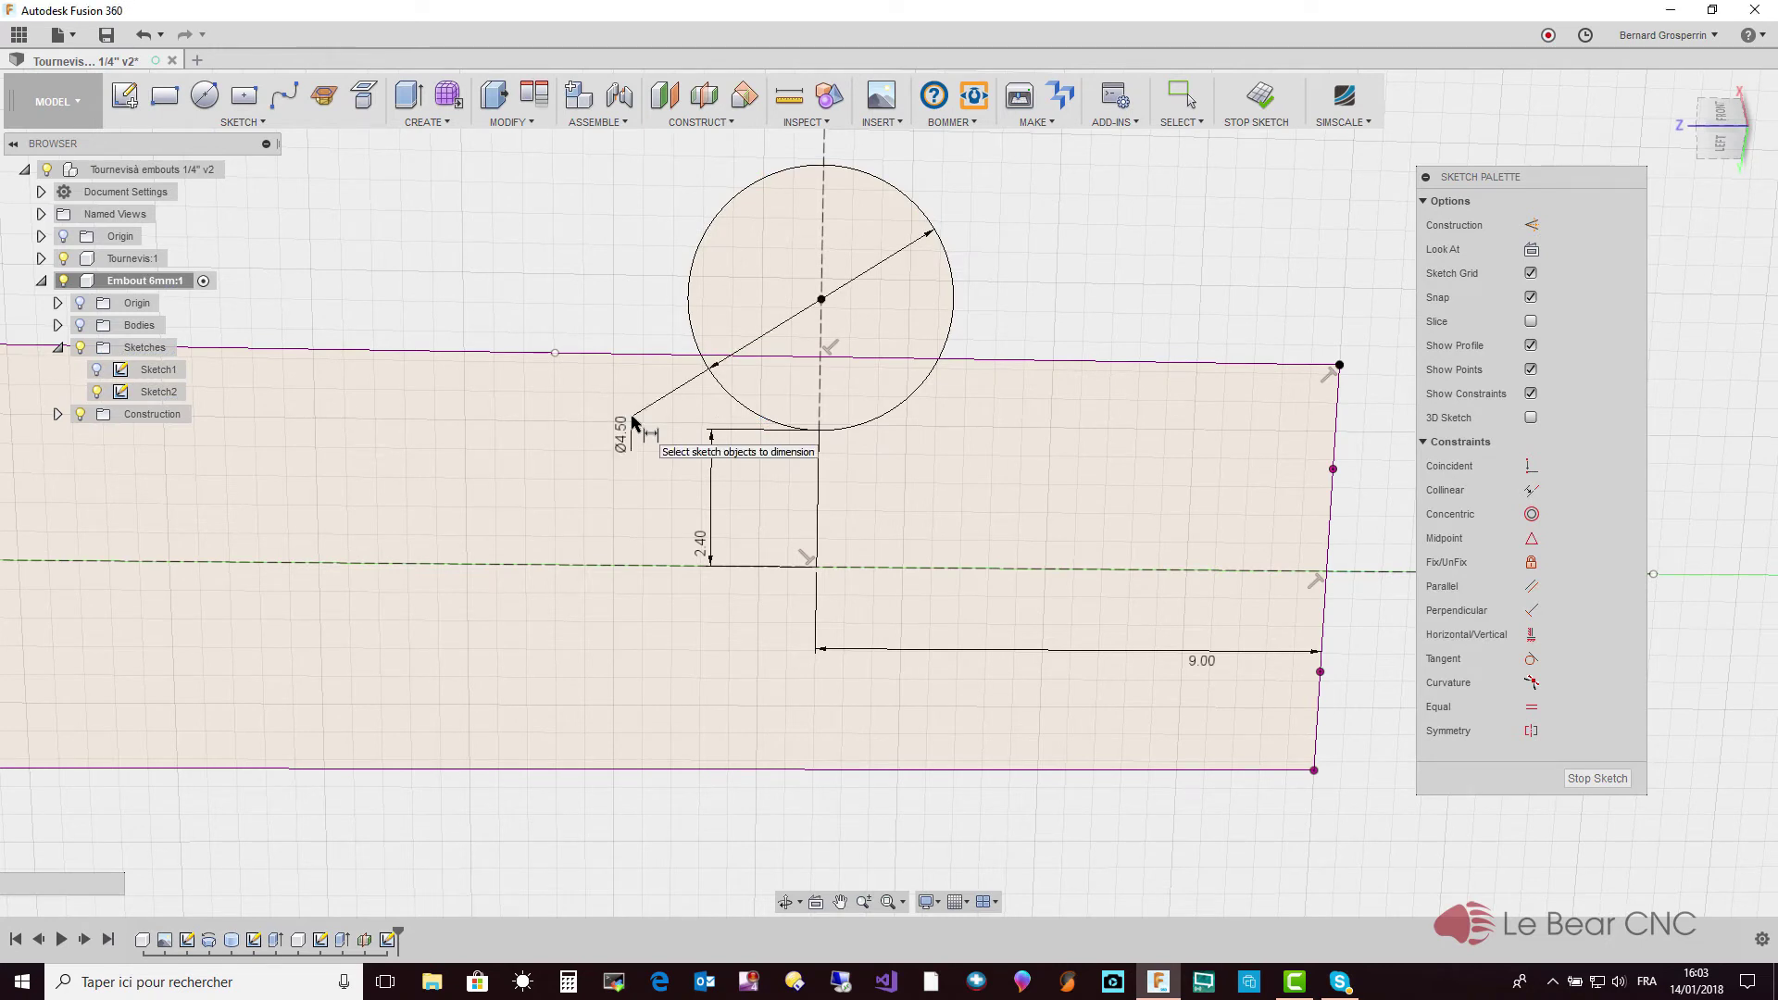
key(Escape)
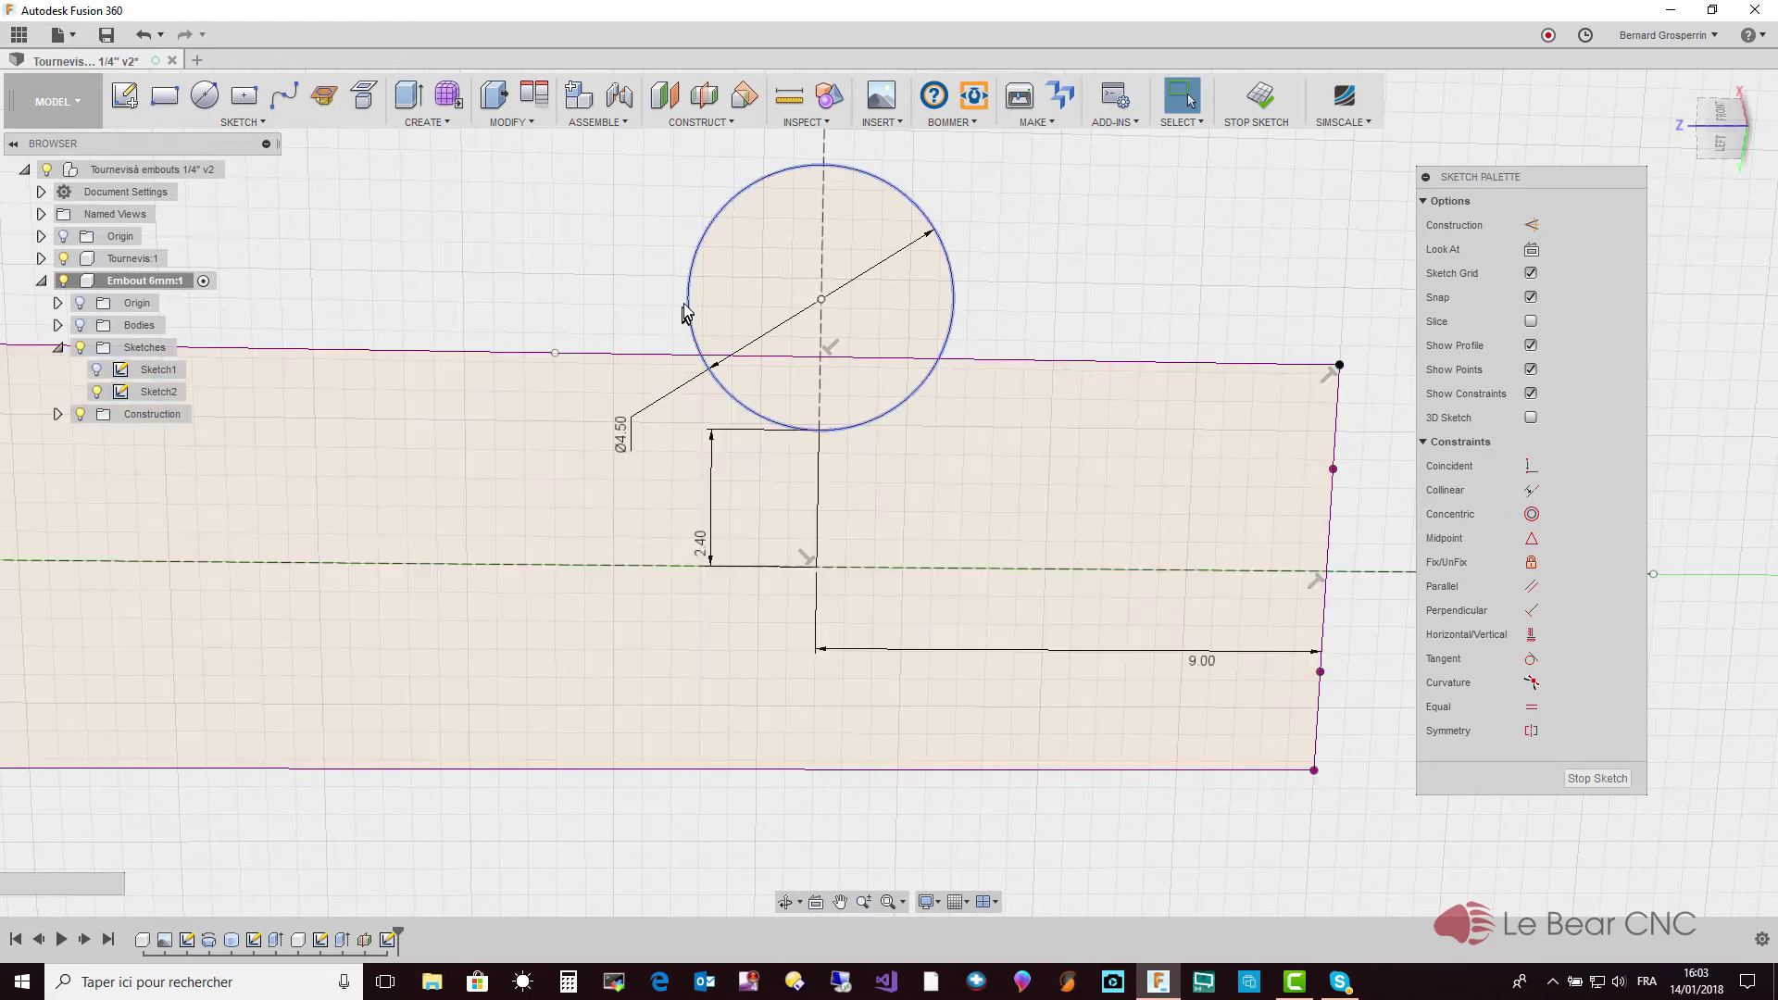
click(696, 315)
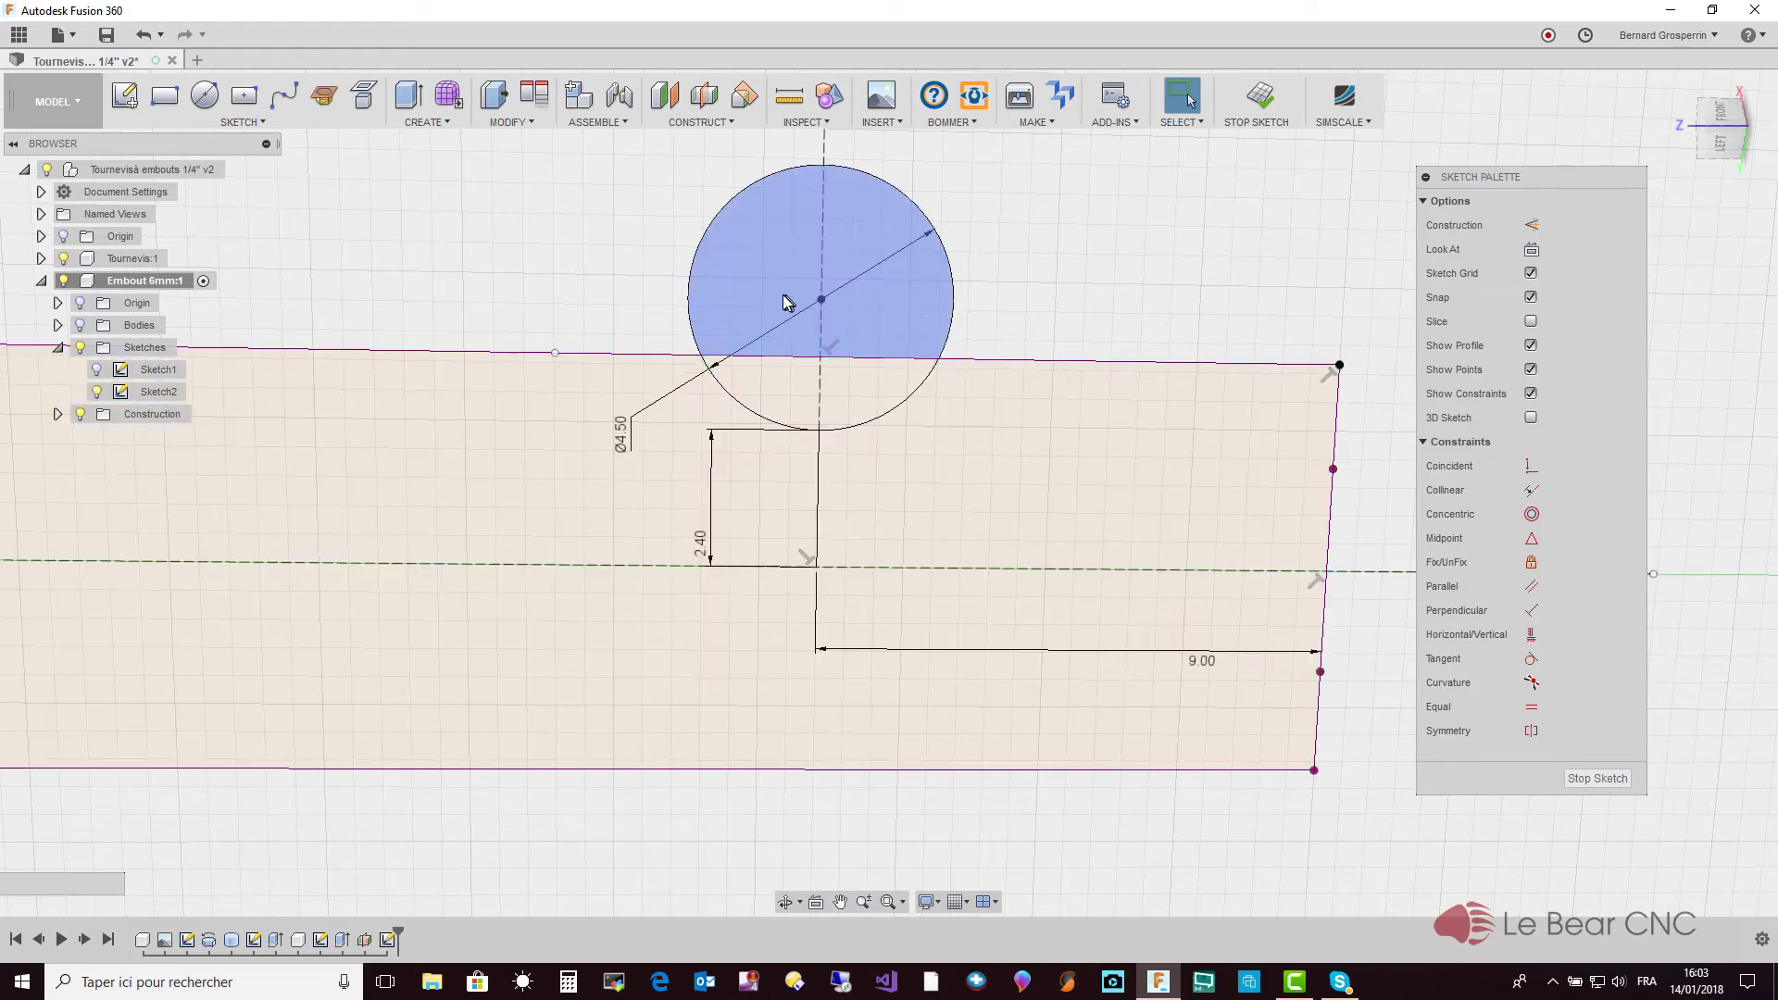
Trim away the circle's left and upper arcs, leaving only its lower arc
key(t)
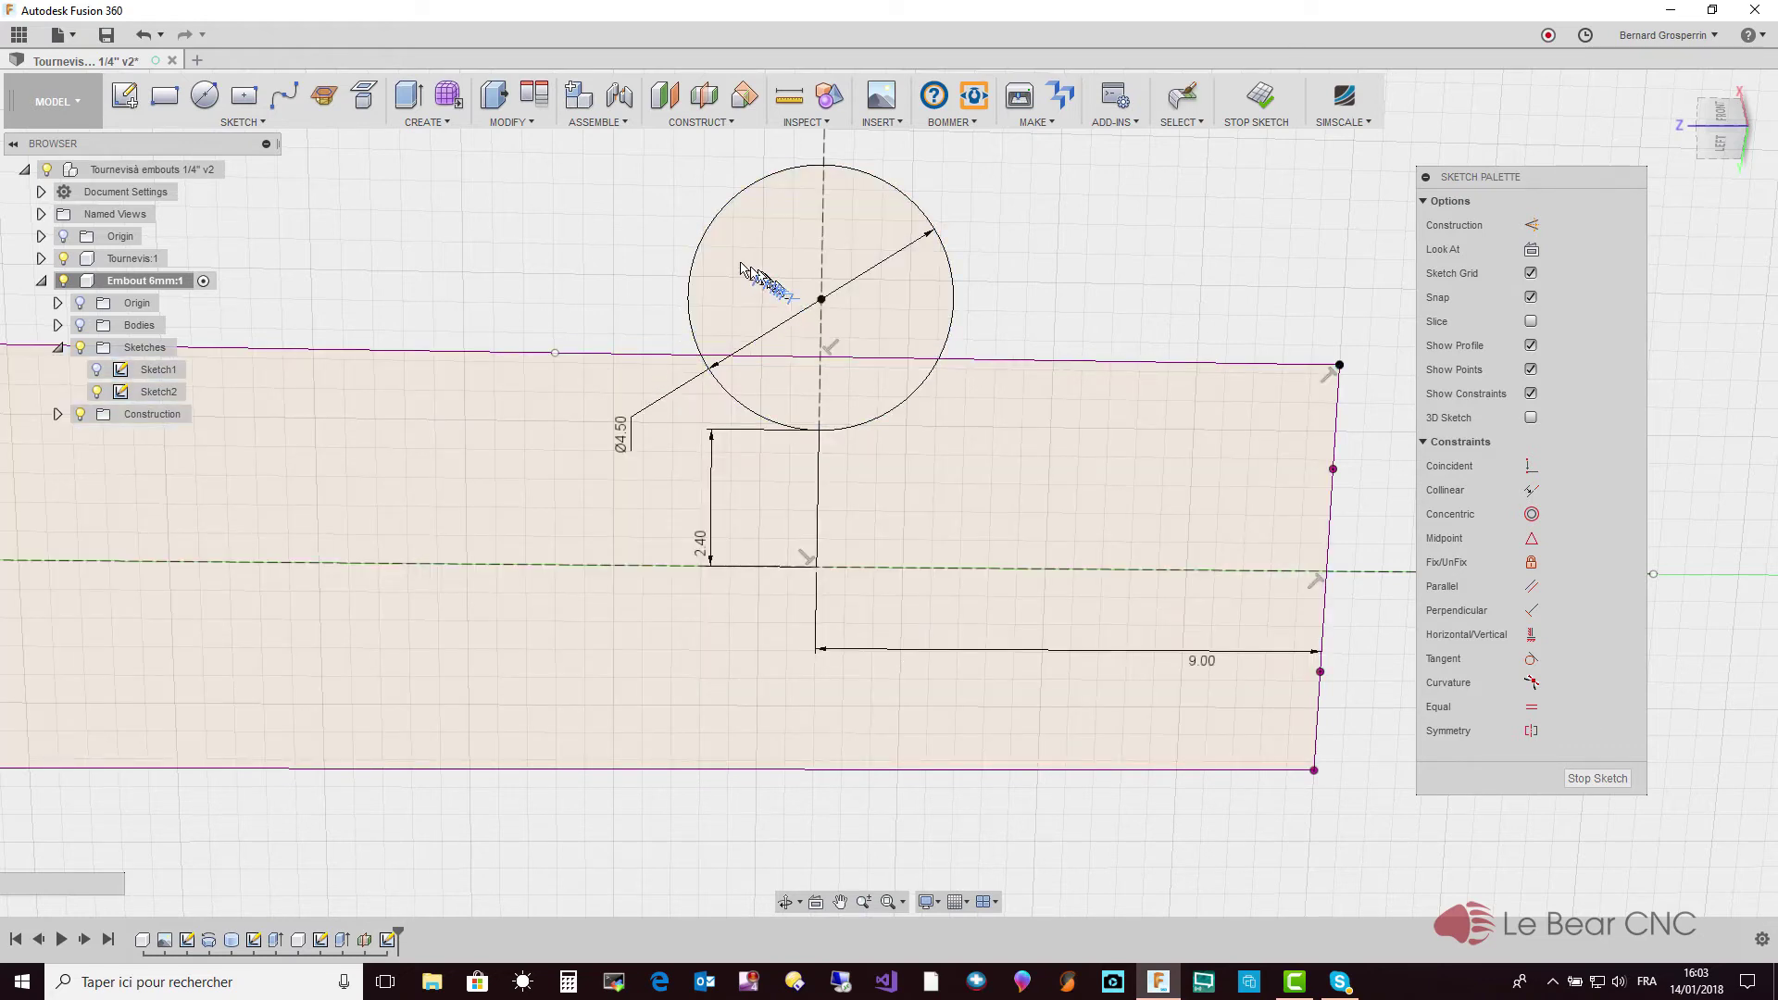
click(701, 250)
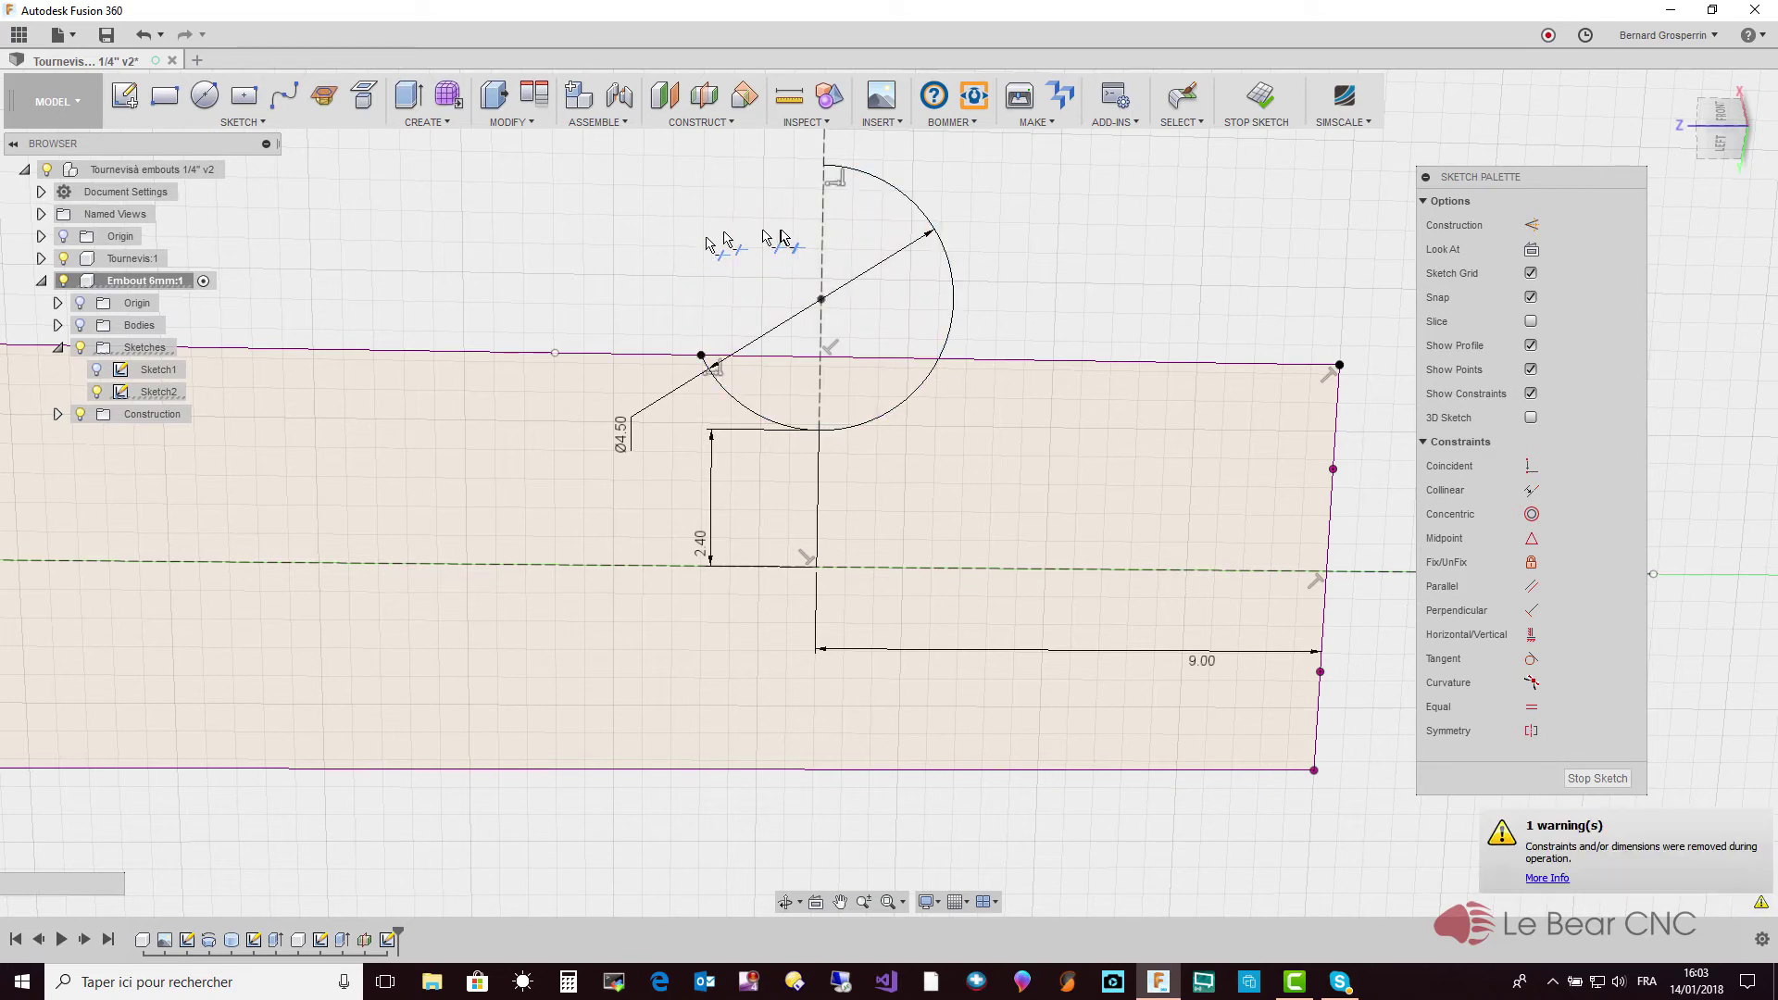
click(900, 200)
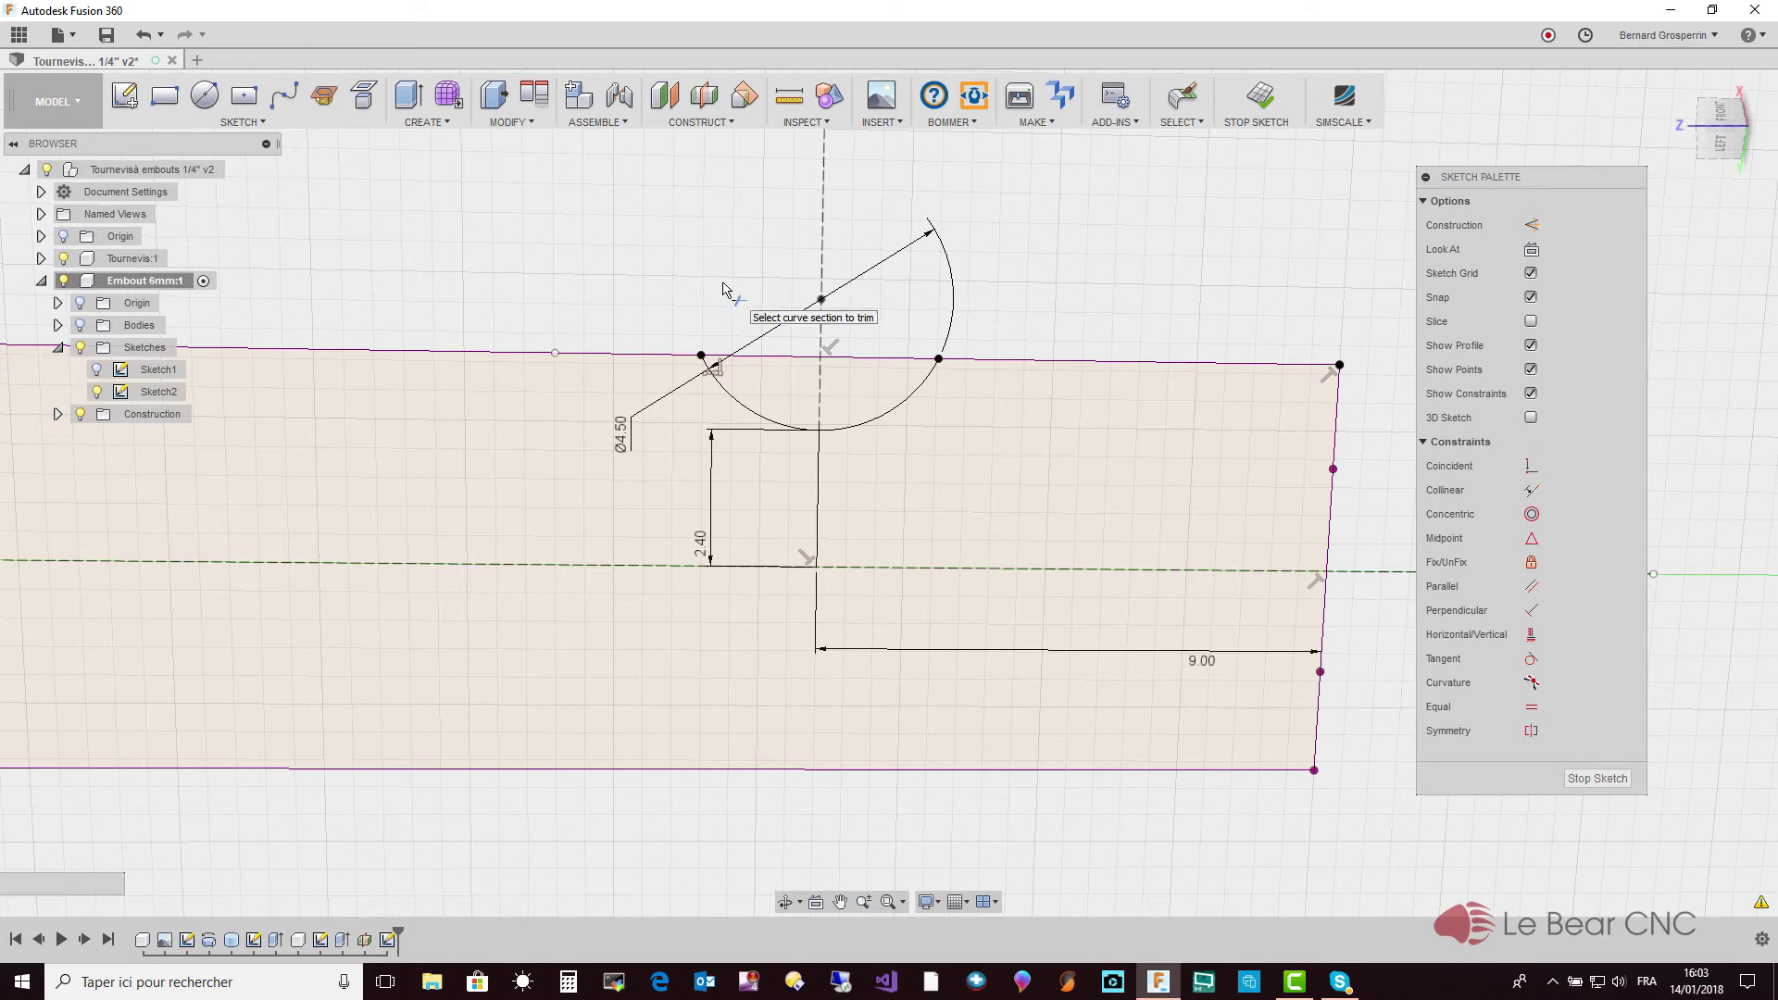
key(Escape)
Move the Ø4.50 dimension label above the remaining arc
click(570, 391)
mouse_move(592, 430)
mouse_down()
mouse_move(593, 295)
mouse_move(626, 274)
mouse_move(602, 315)
mouse_up()
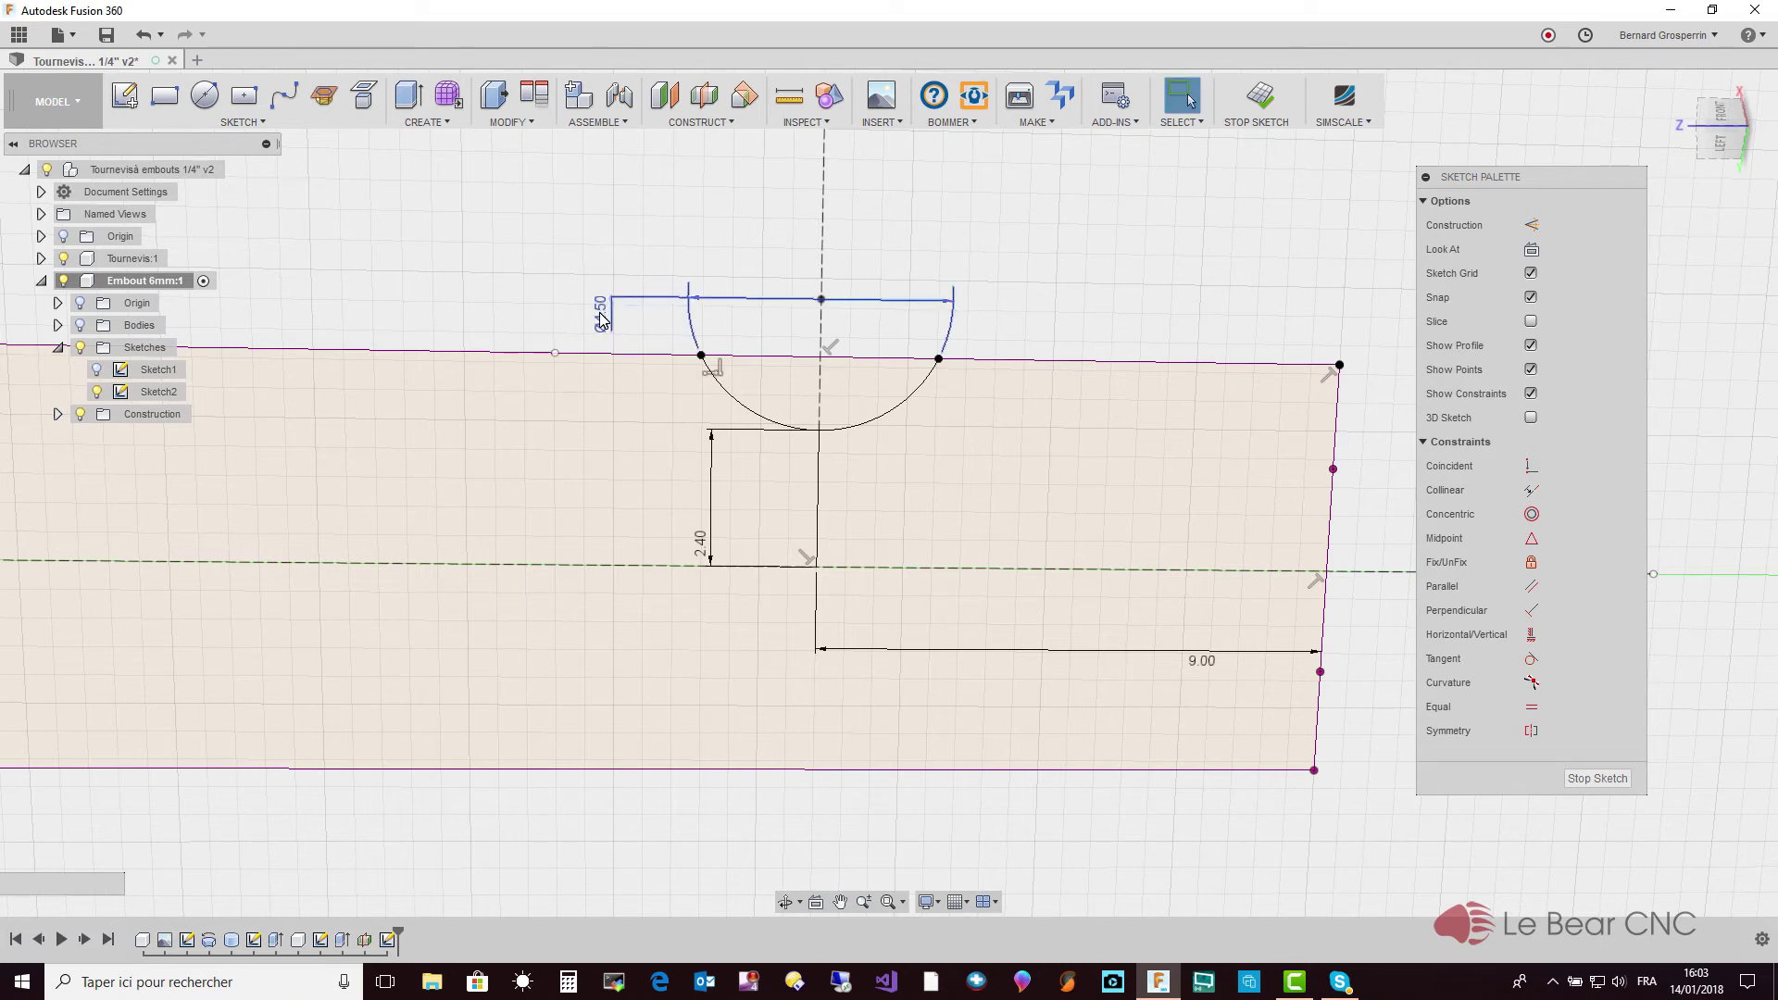
right_click(602, 319)
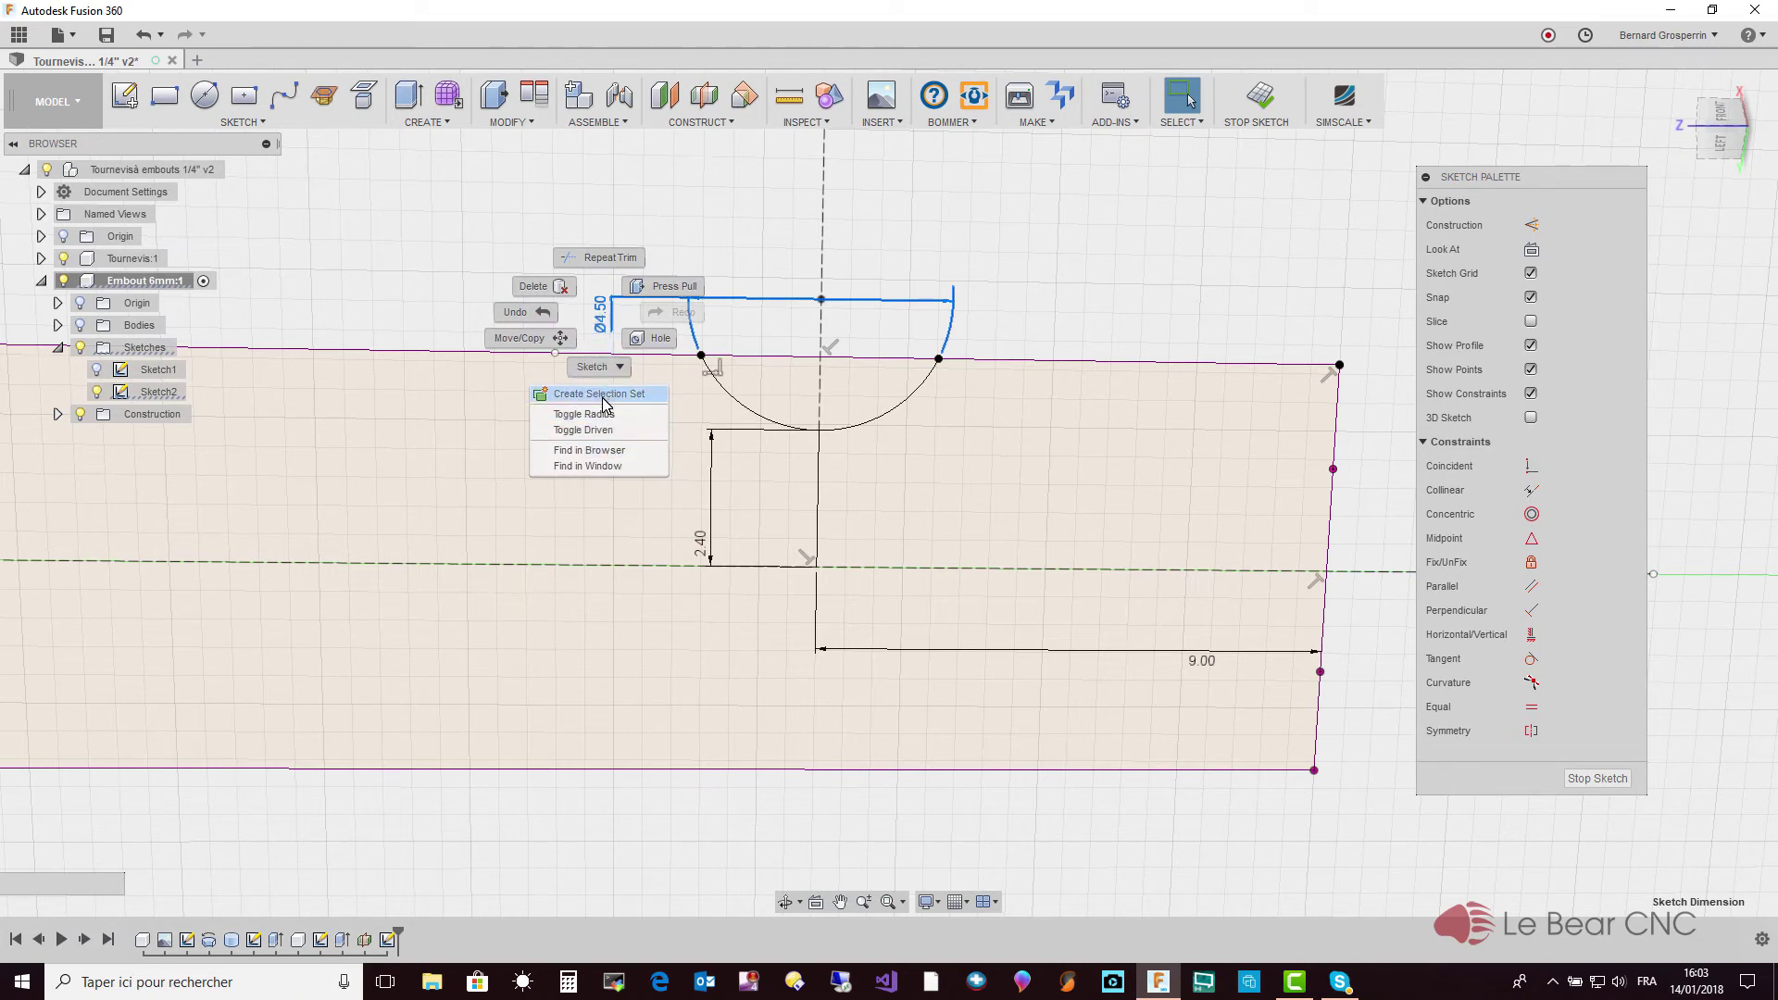
click(861, 200)
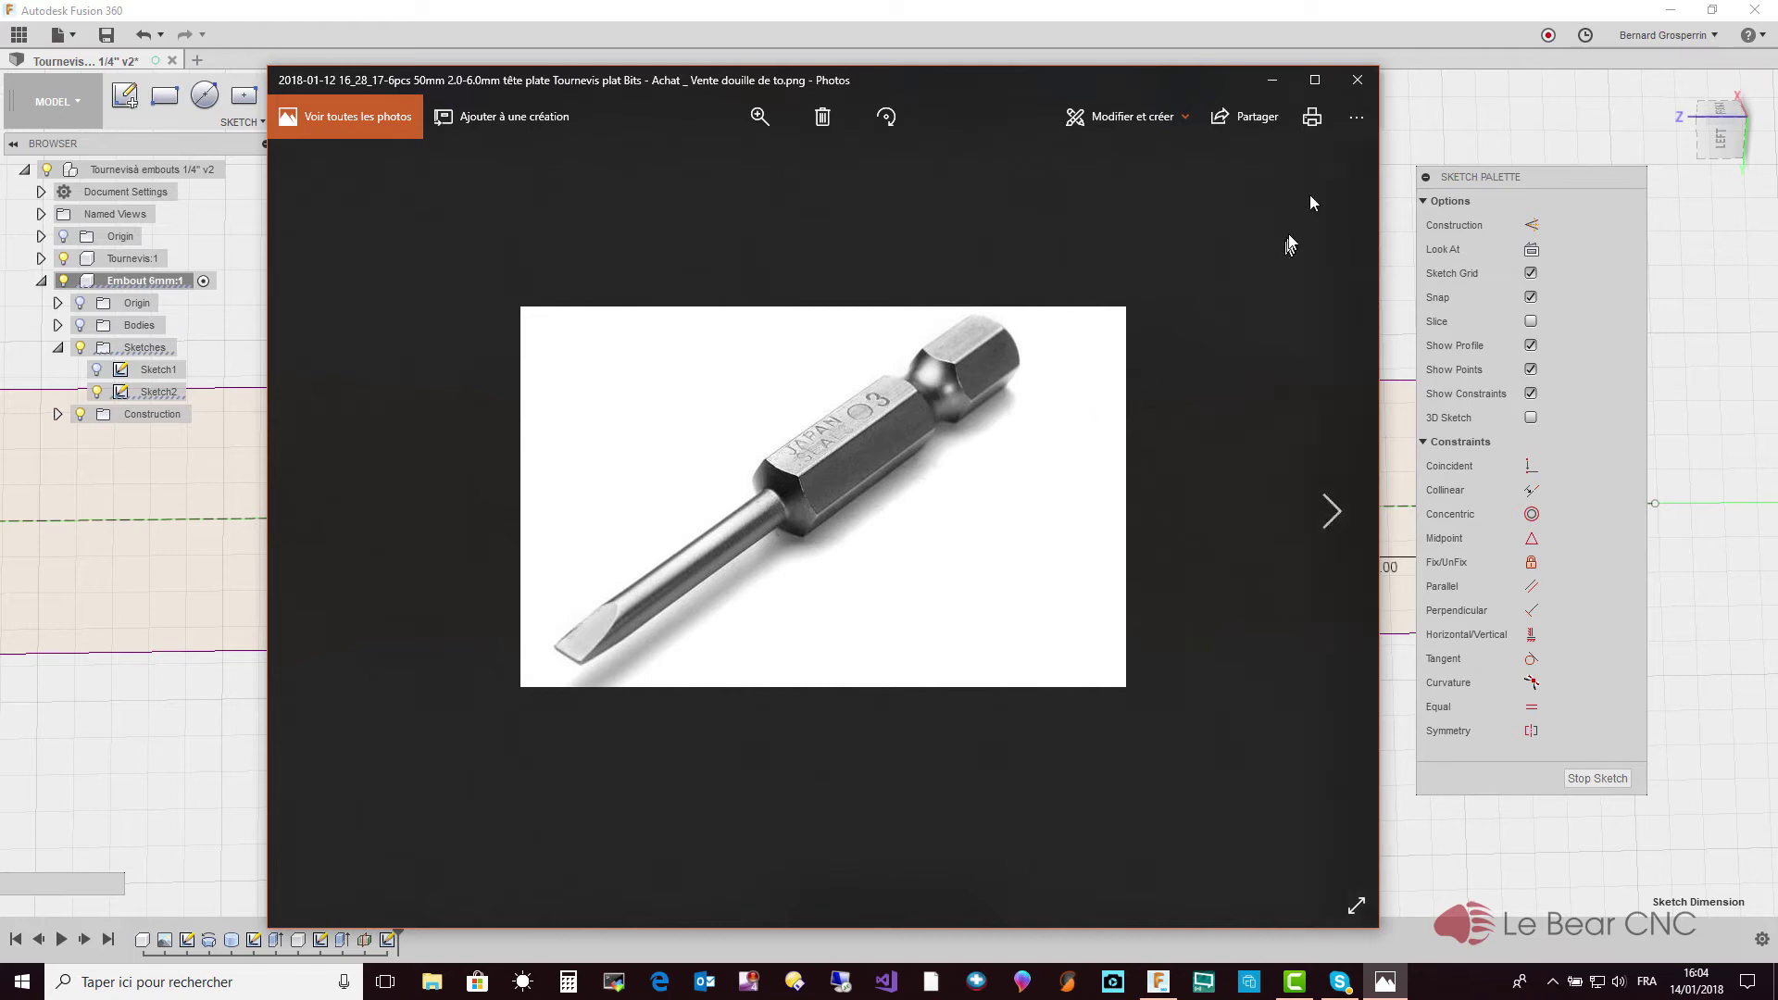
mouse_move(1213, 85)
mouse_down()
mouse_move(1051, 123)
mouse_move(87, 108)
mouse_move(3, 153)
mouse_up()
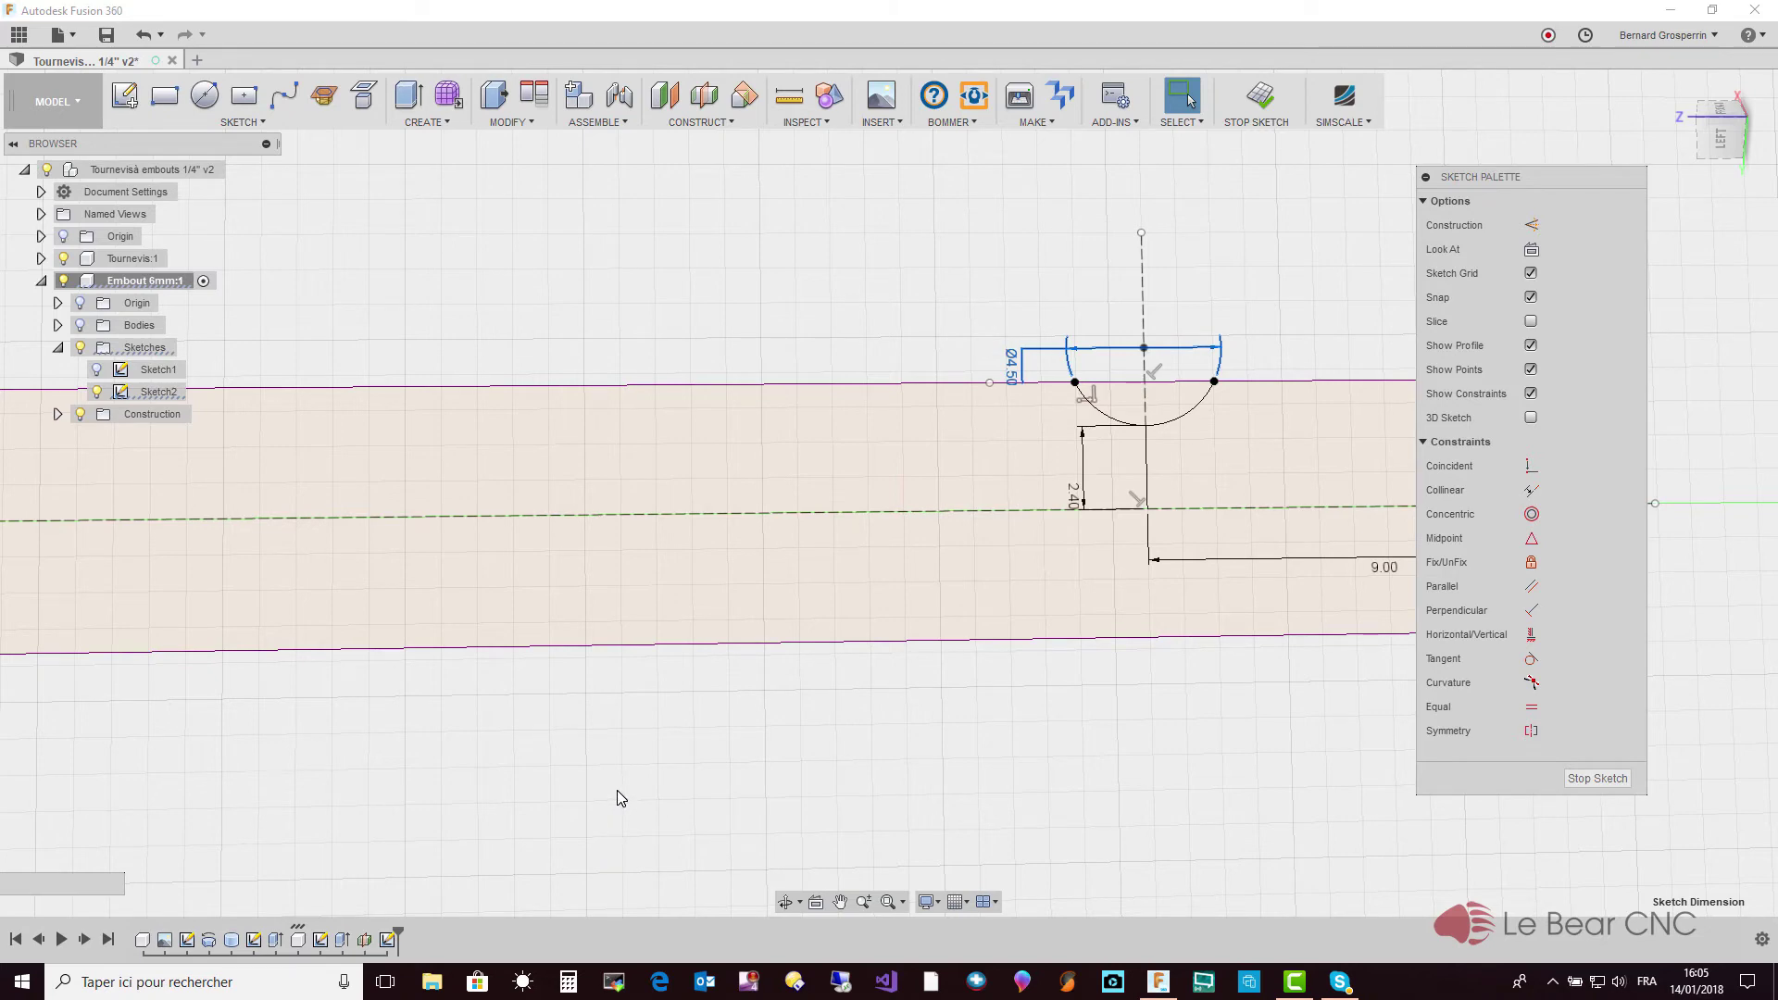
Dimension the rectangle's length from its top-left corner to 45 mm
click(839, 901)
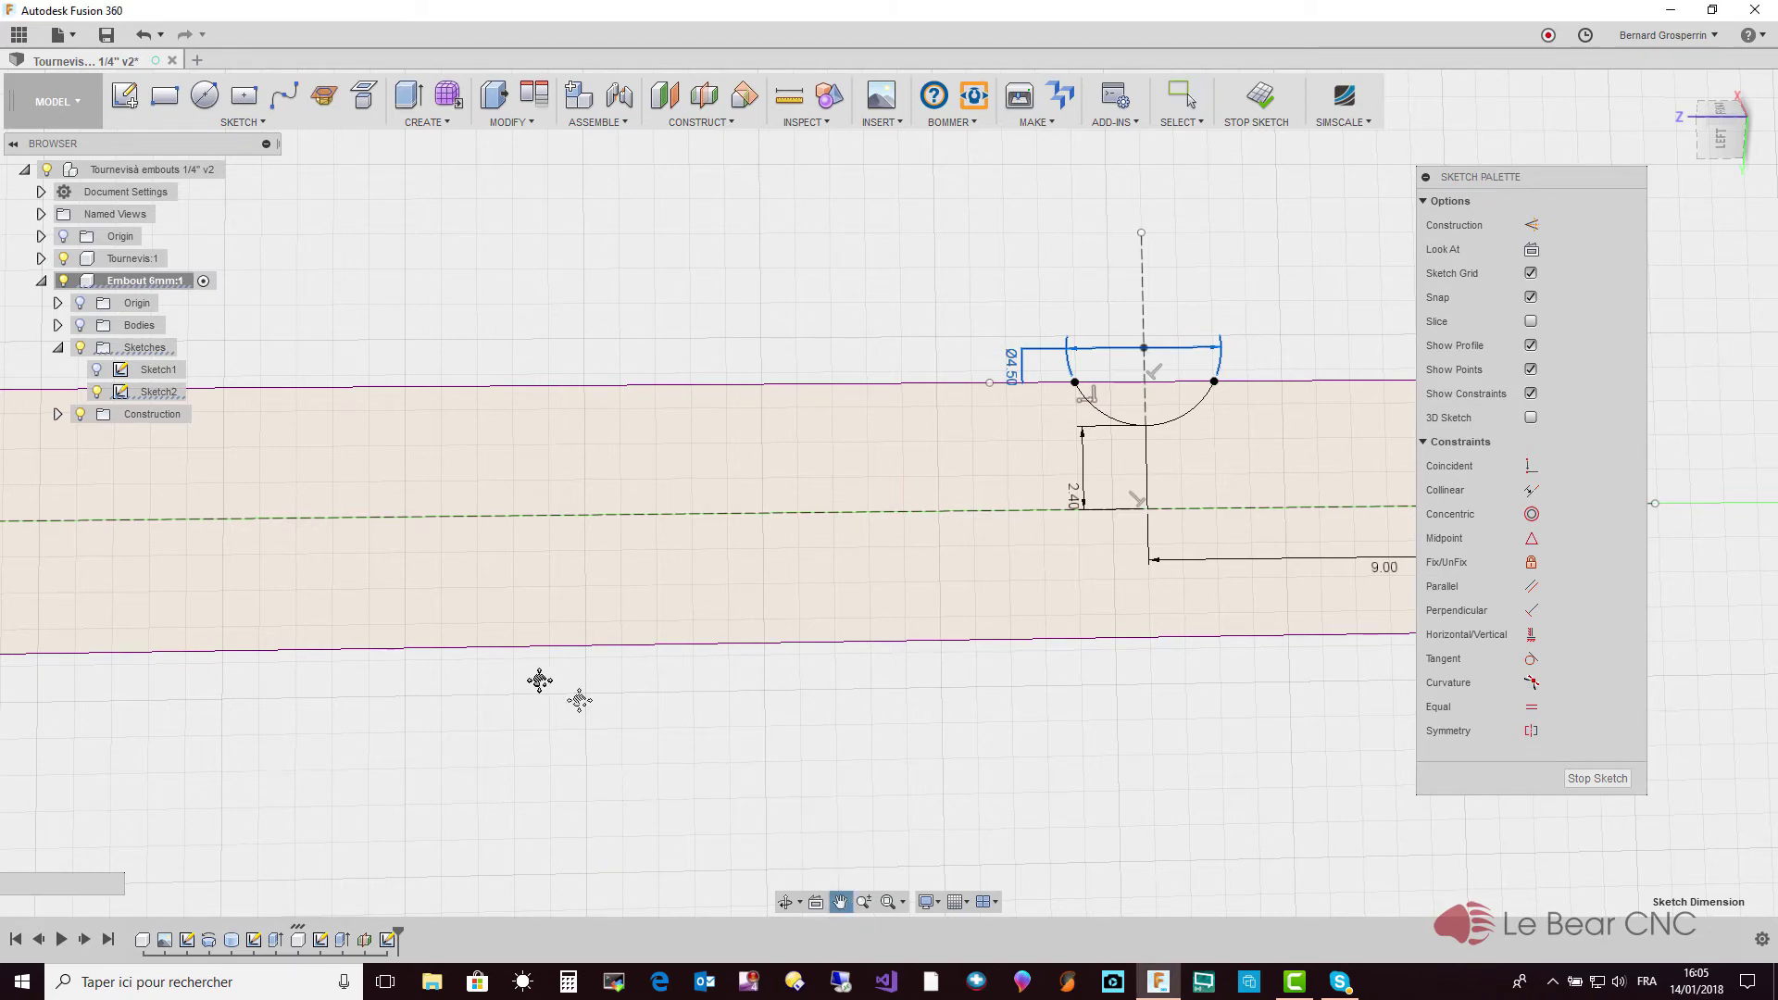
mouse_move(540, 681)
mouse_down()
mouse_move(925, 722)
mouse_move(1203, 655)
mouse_up()
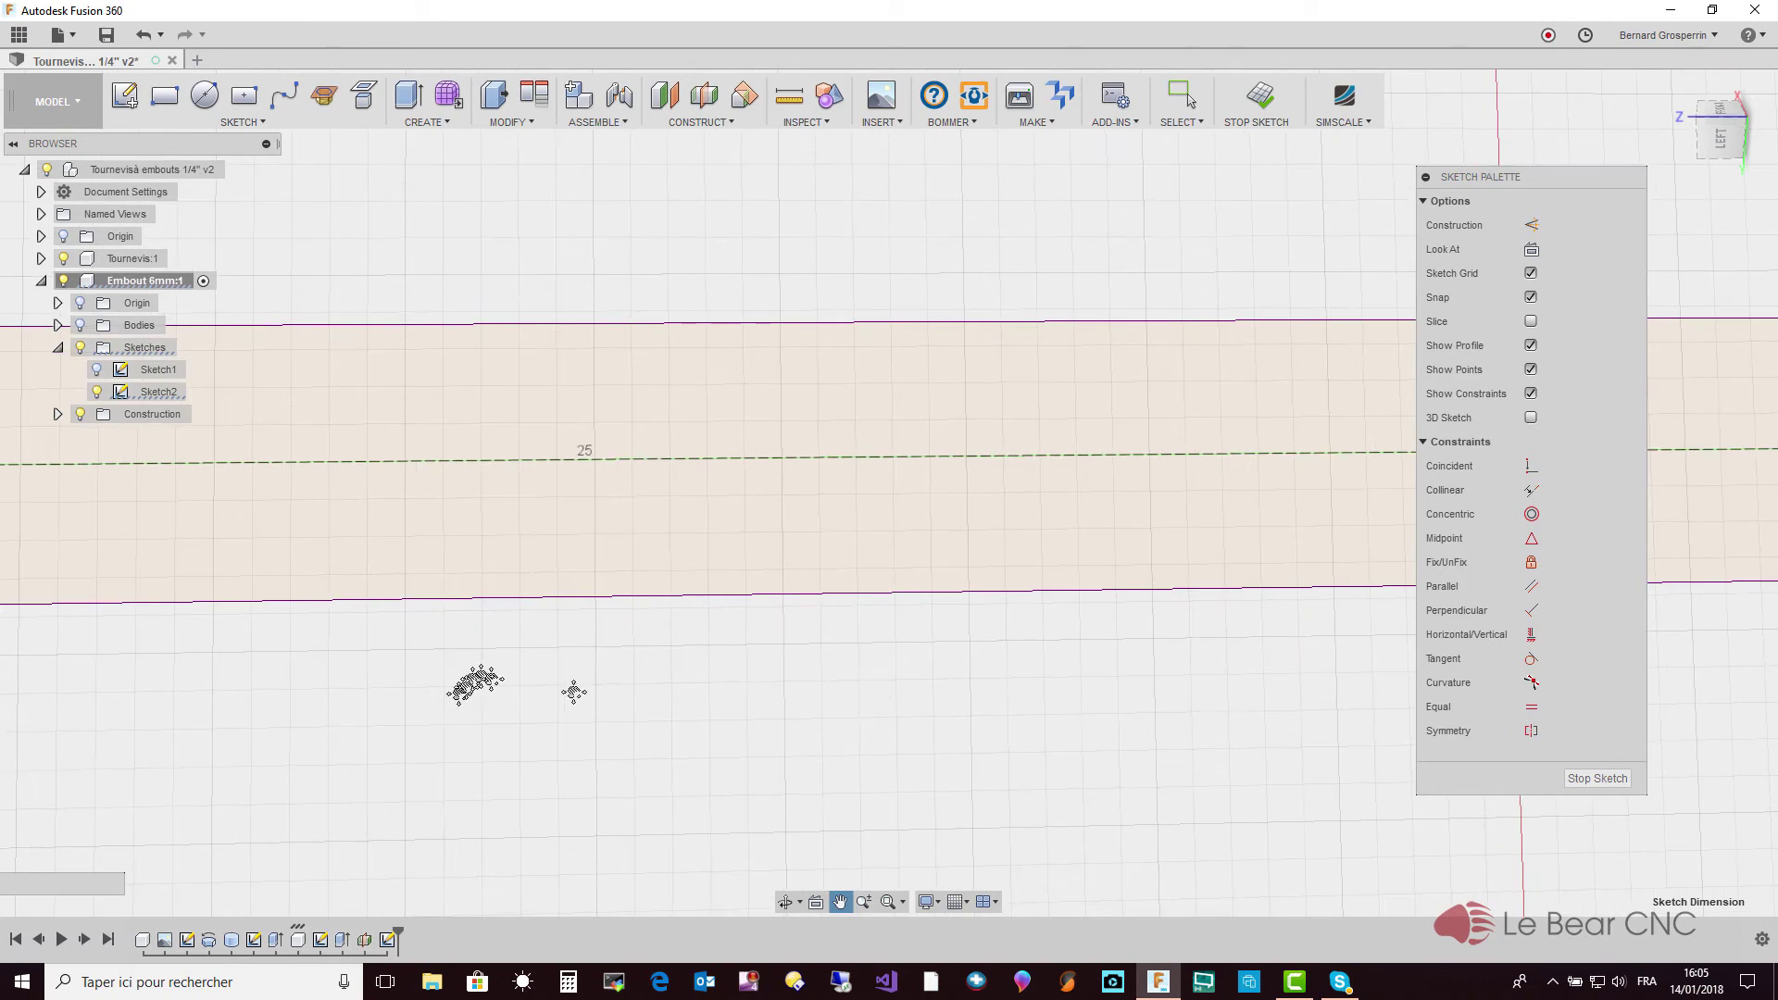
drag(574, 693, 699, 710)
mouse_move(845, 719)
mouse_down()
mouse_move(579, 654)
mouse_move(586, 667)
mouse_up()
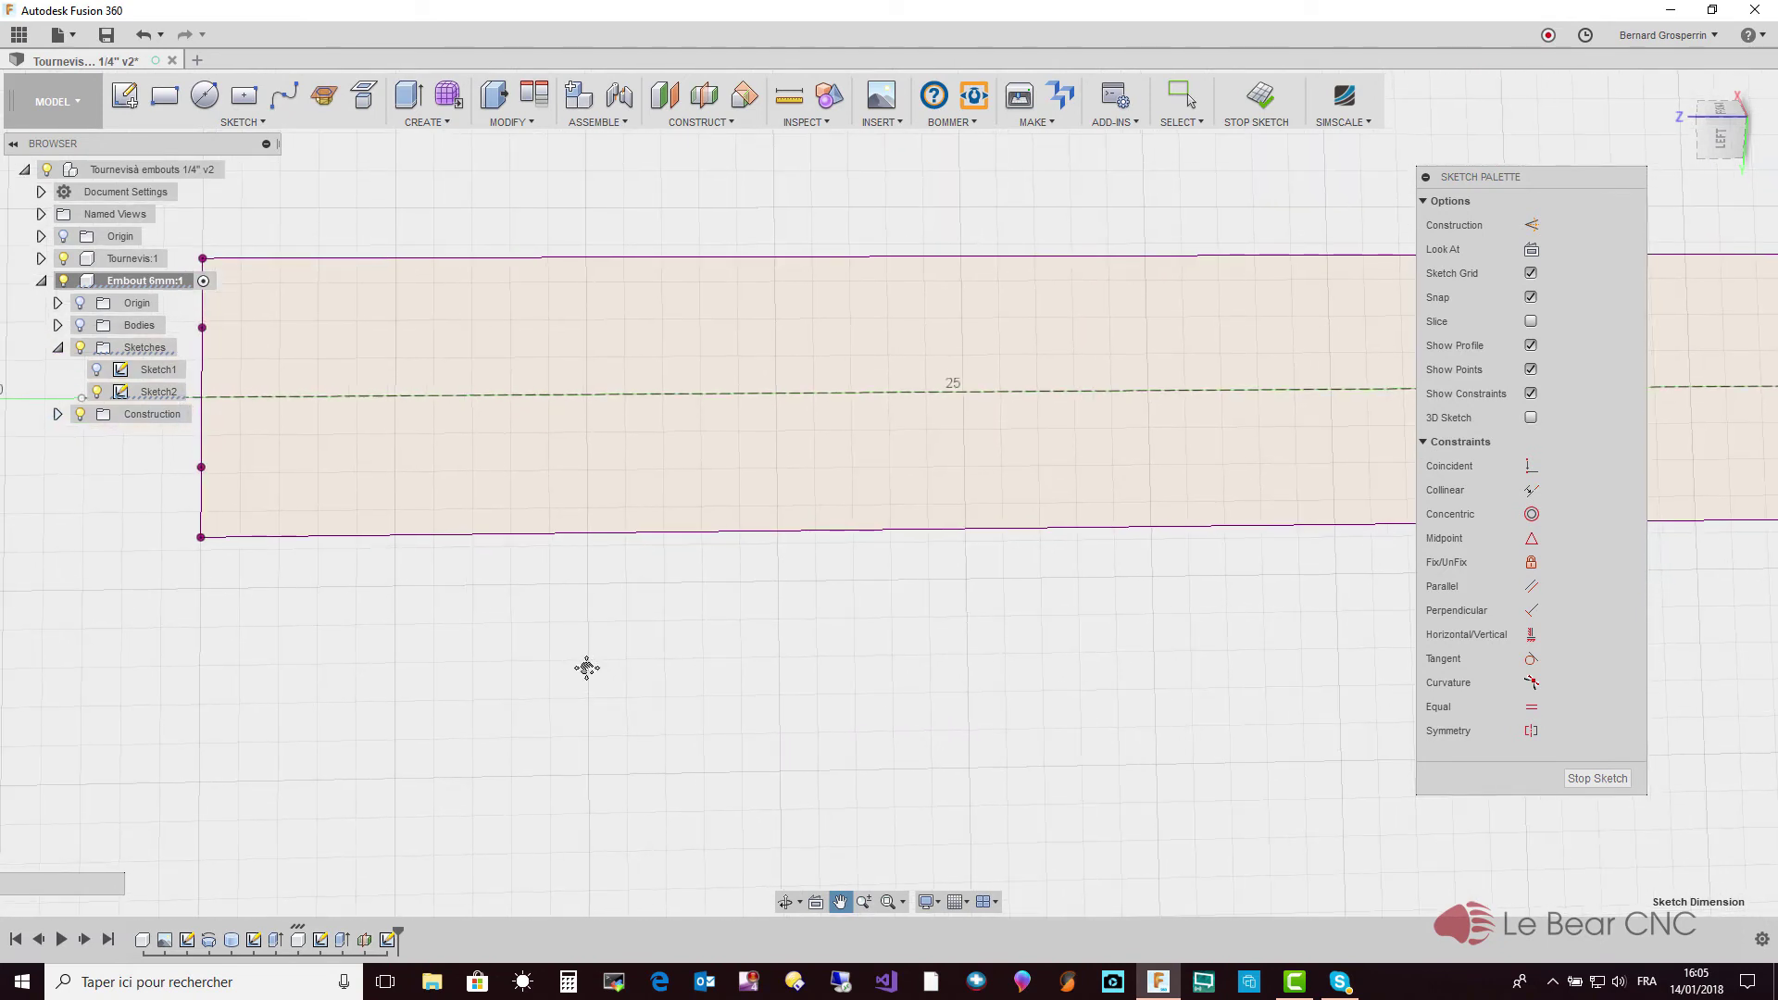
key(Escape)
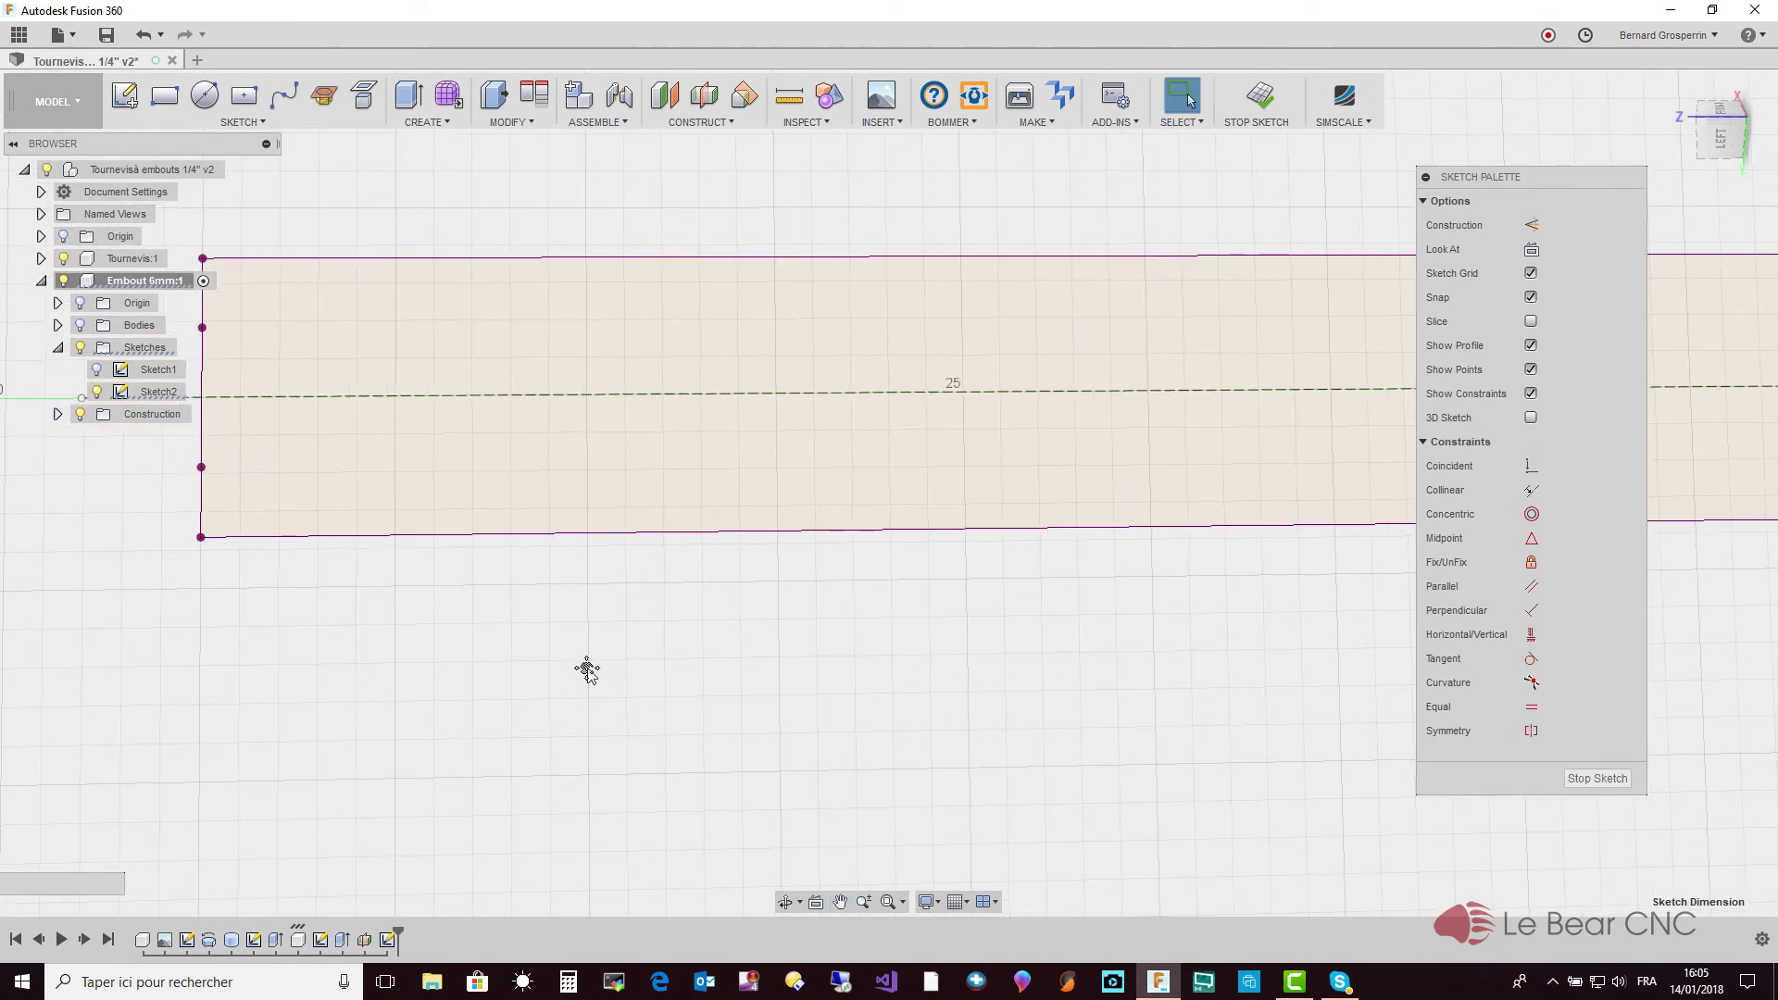
click(233, 88)
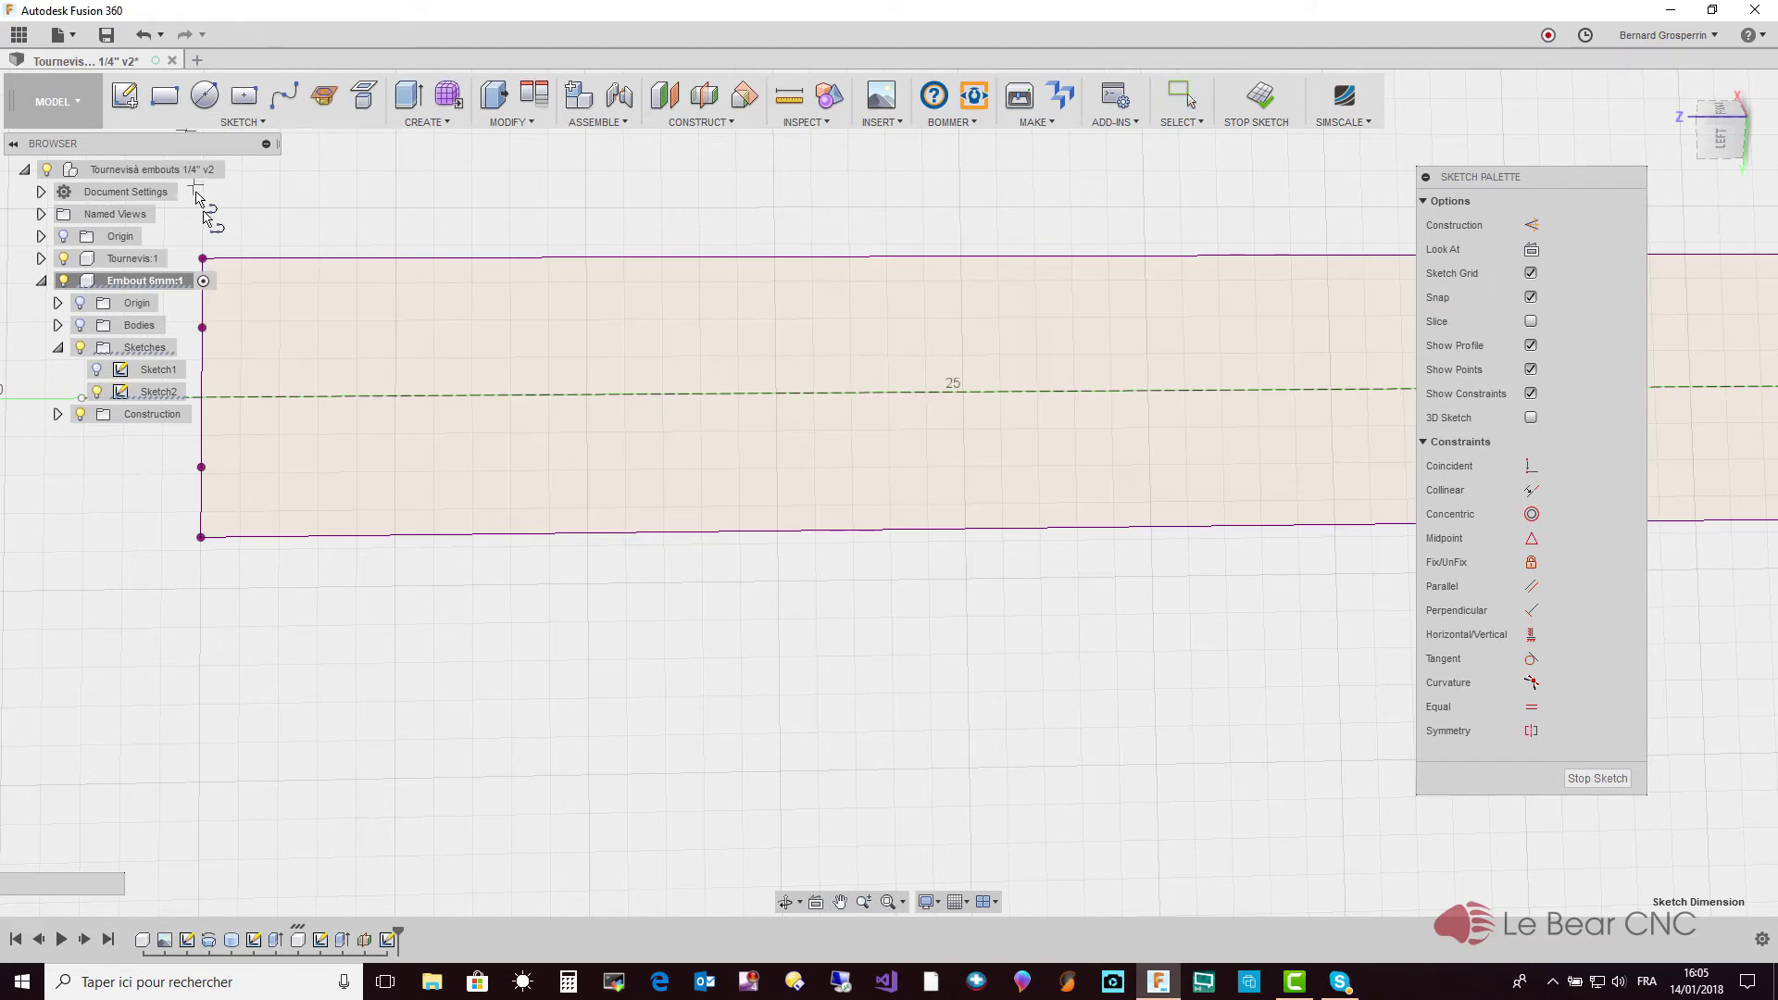
click(204, 259)
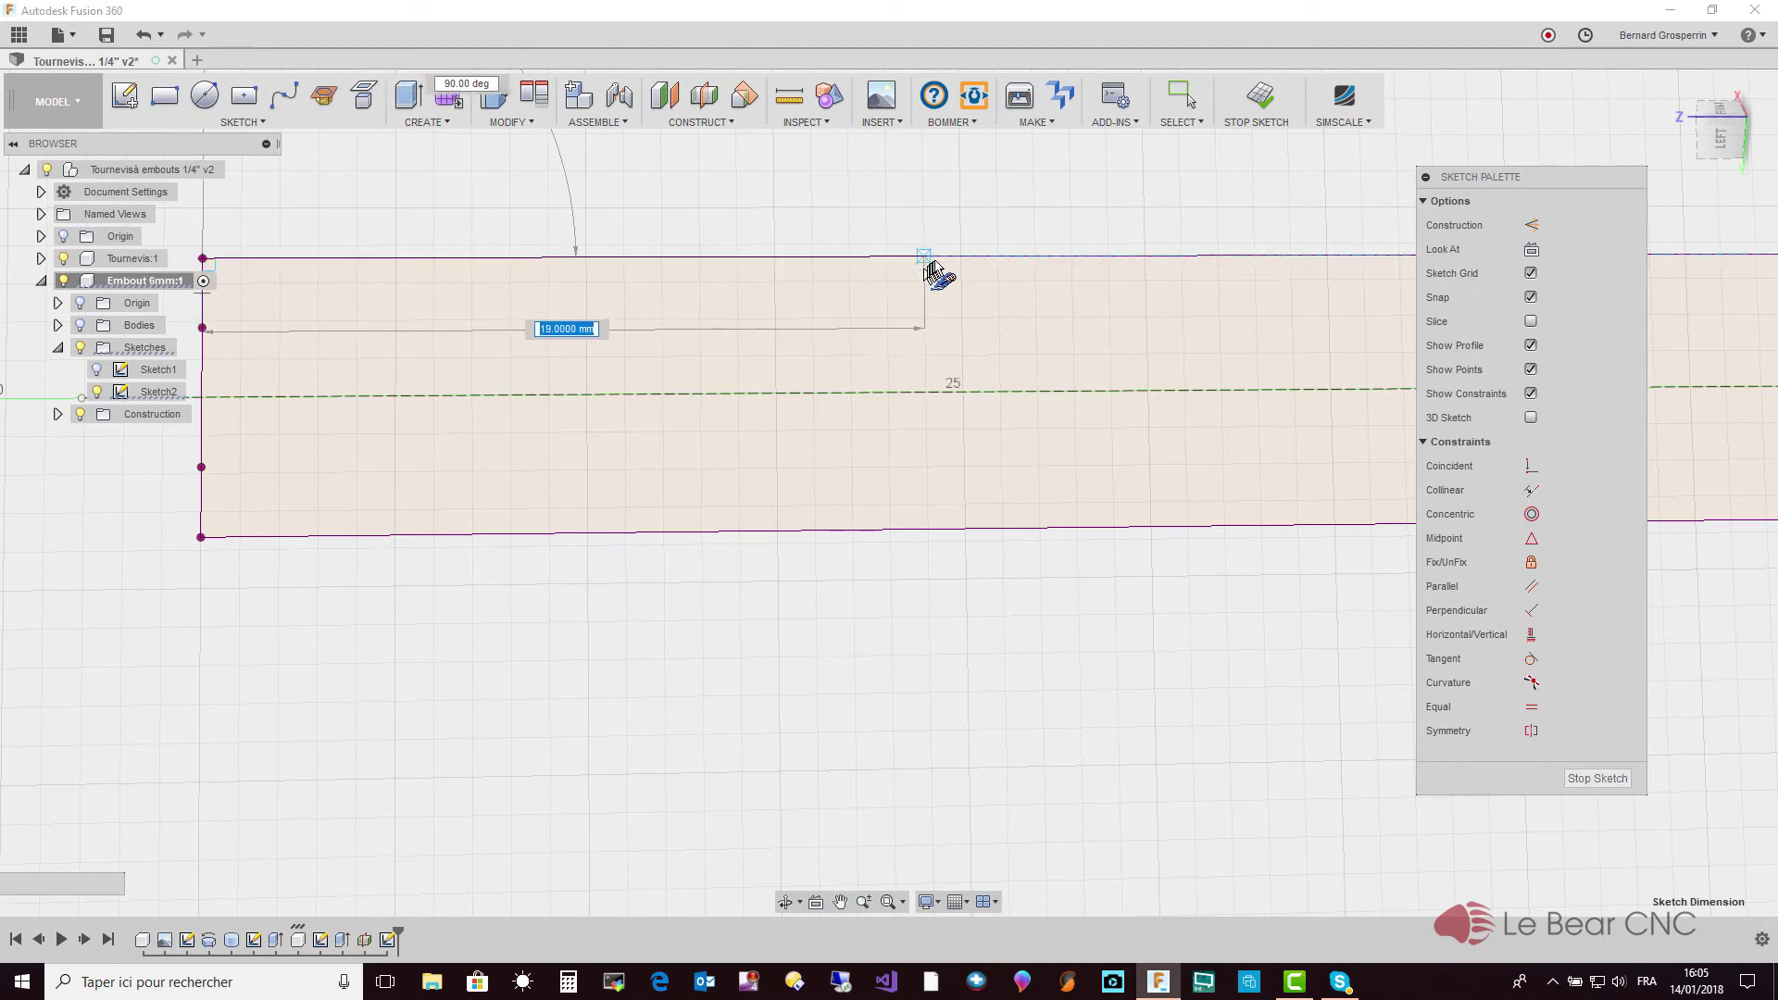
text(45)
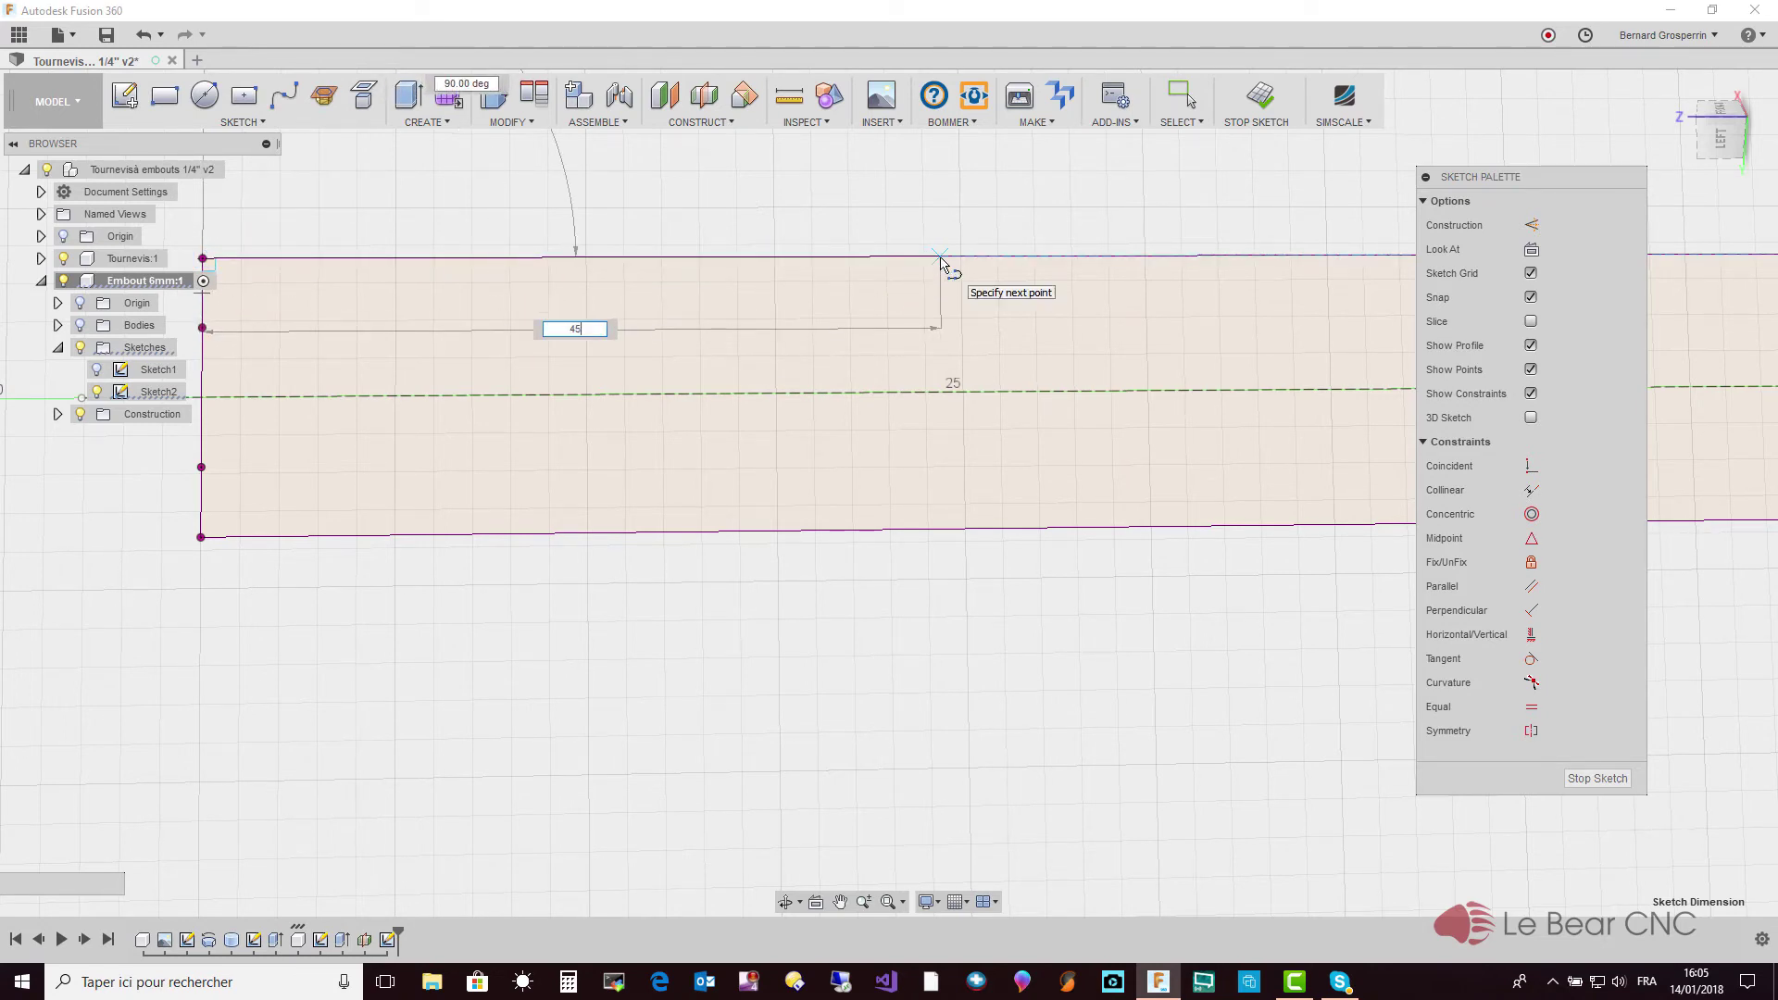
key(Return)
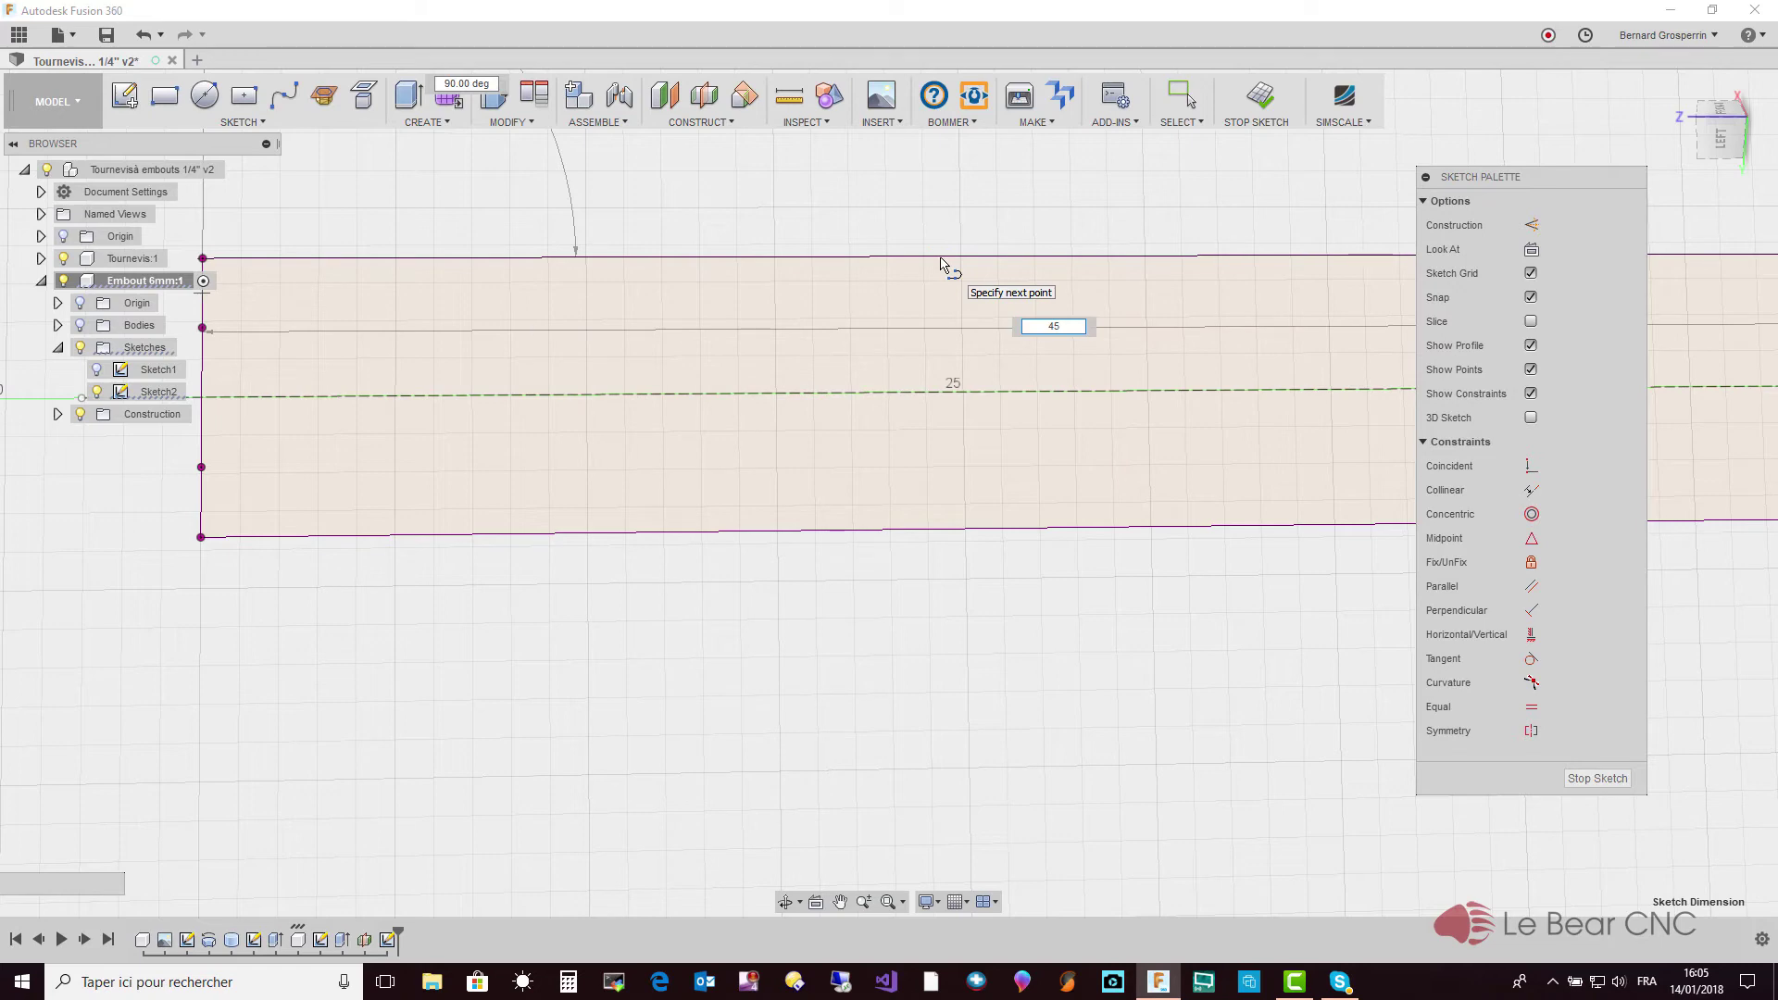
key(Escape)
Draw a line from the tip point to the shank's left edge, splitting the profile
scroll(942, 267, right, 2)
scroll(941, 266, right, 4)
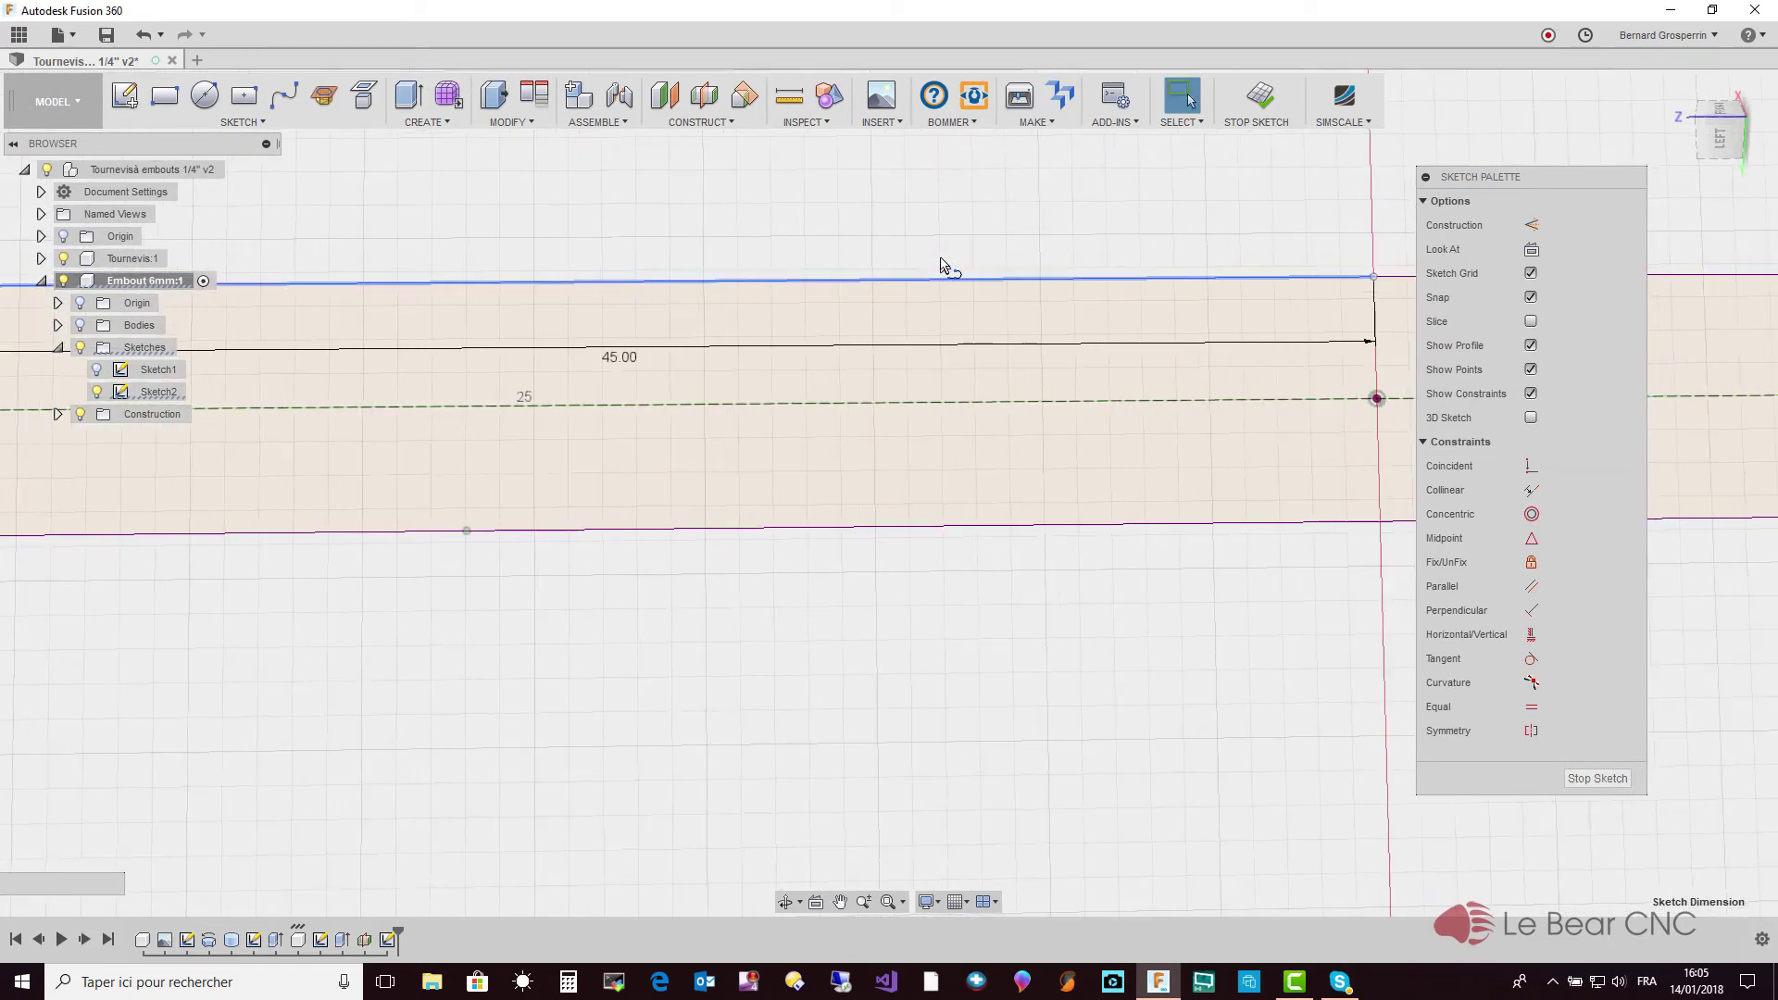
scroll(941, 267, right, 2)
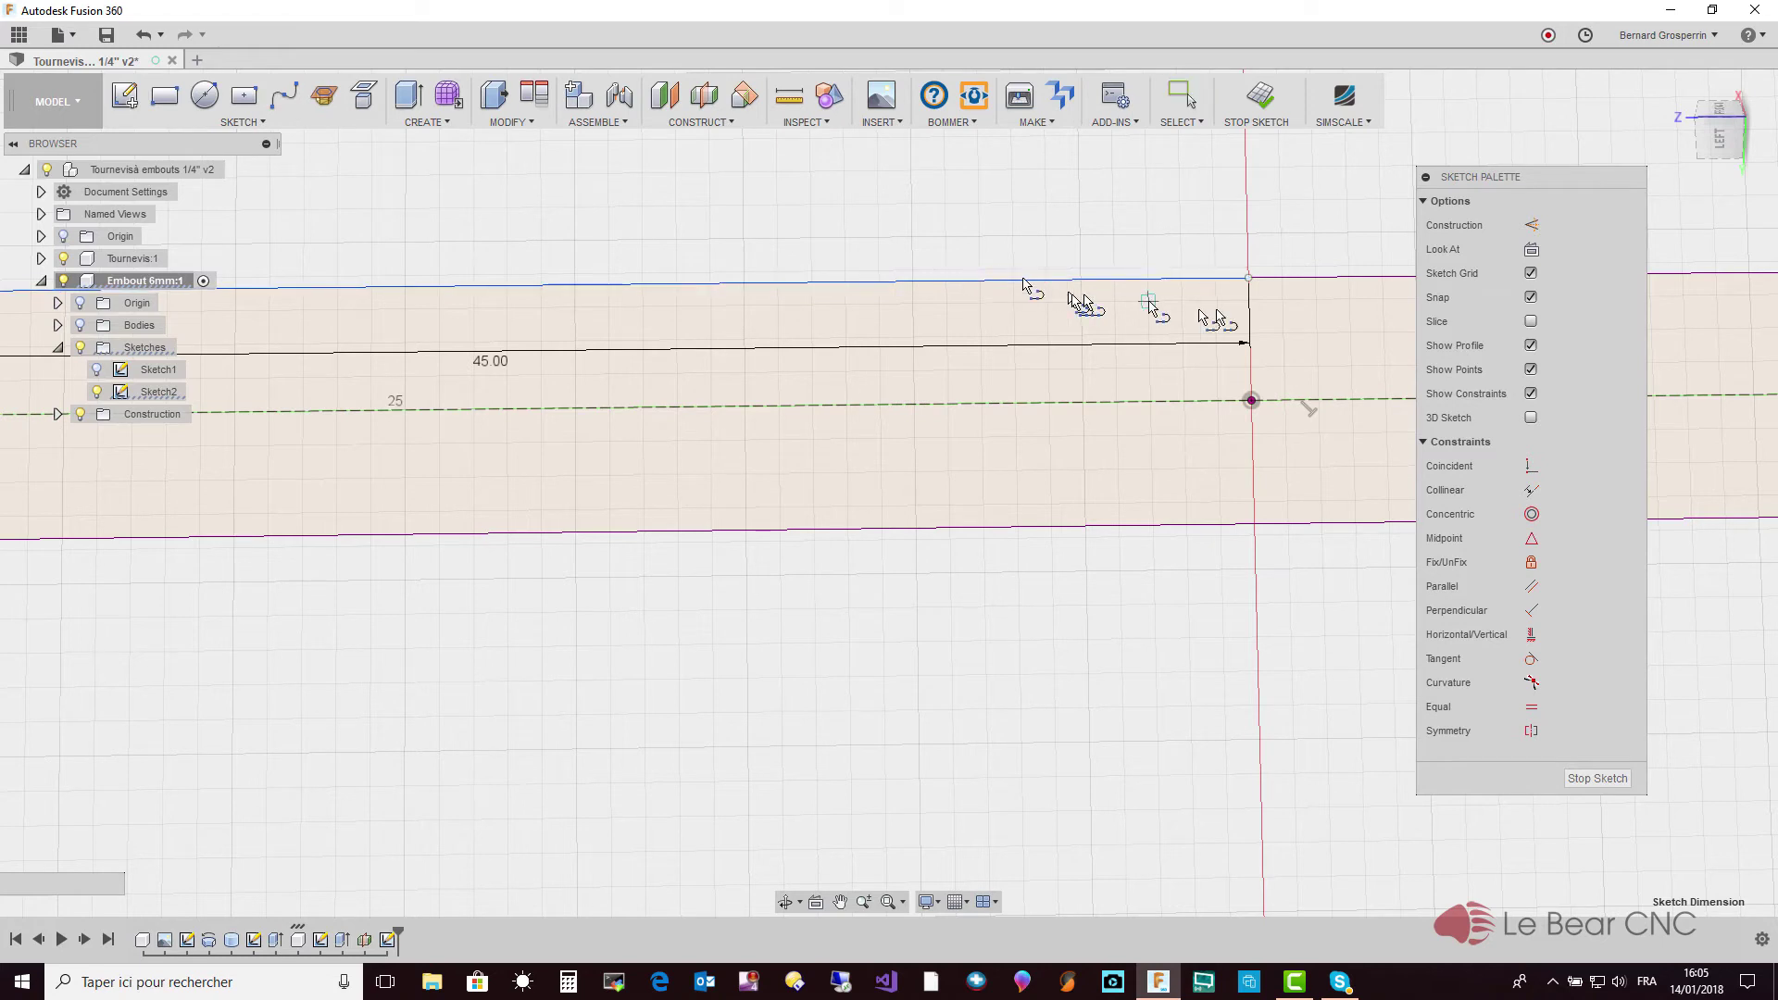
drag(1250, 278, 1256, 412)
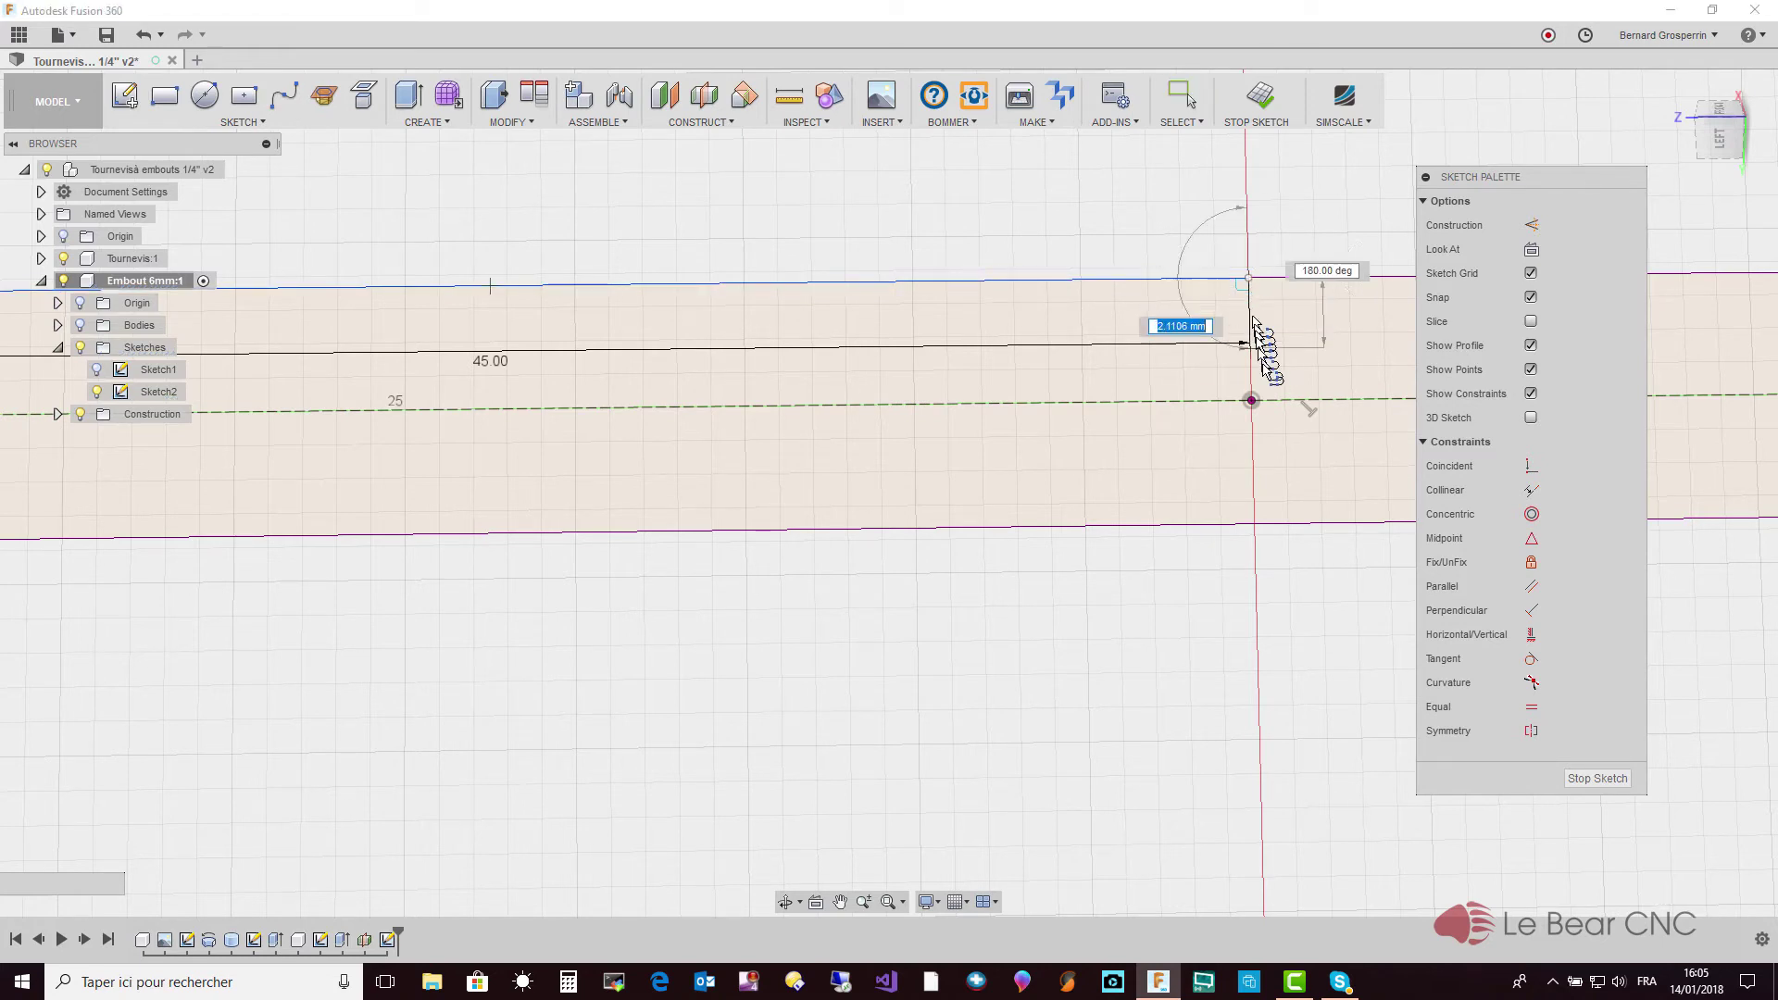
key(Escape)
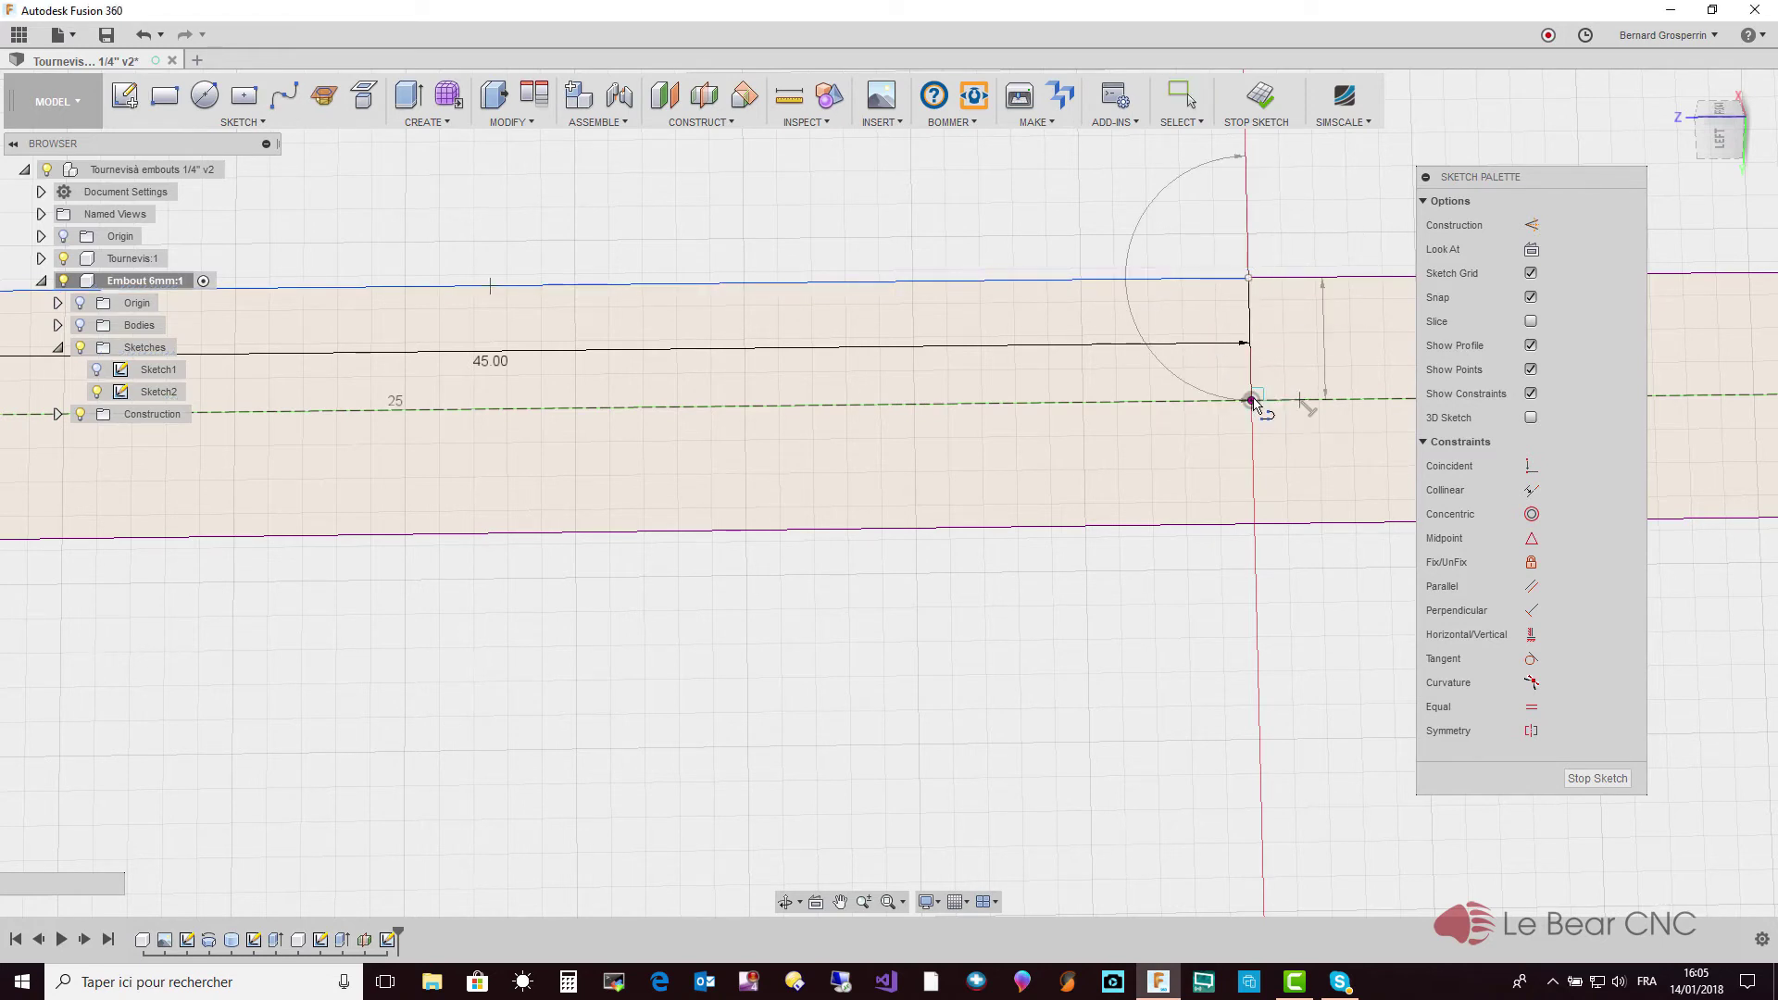
scroll(1251, 400, down, 5)
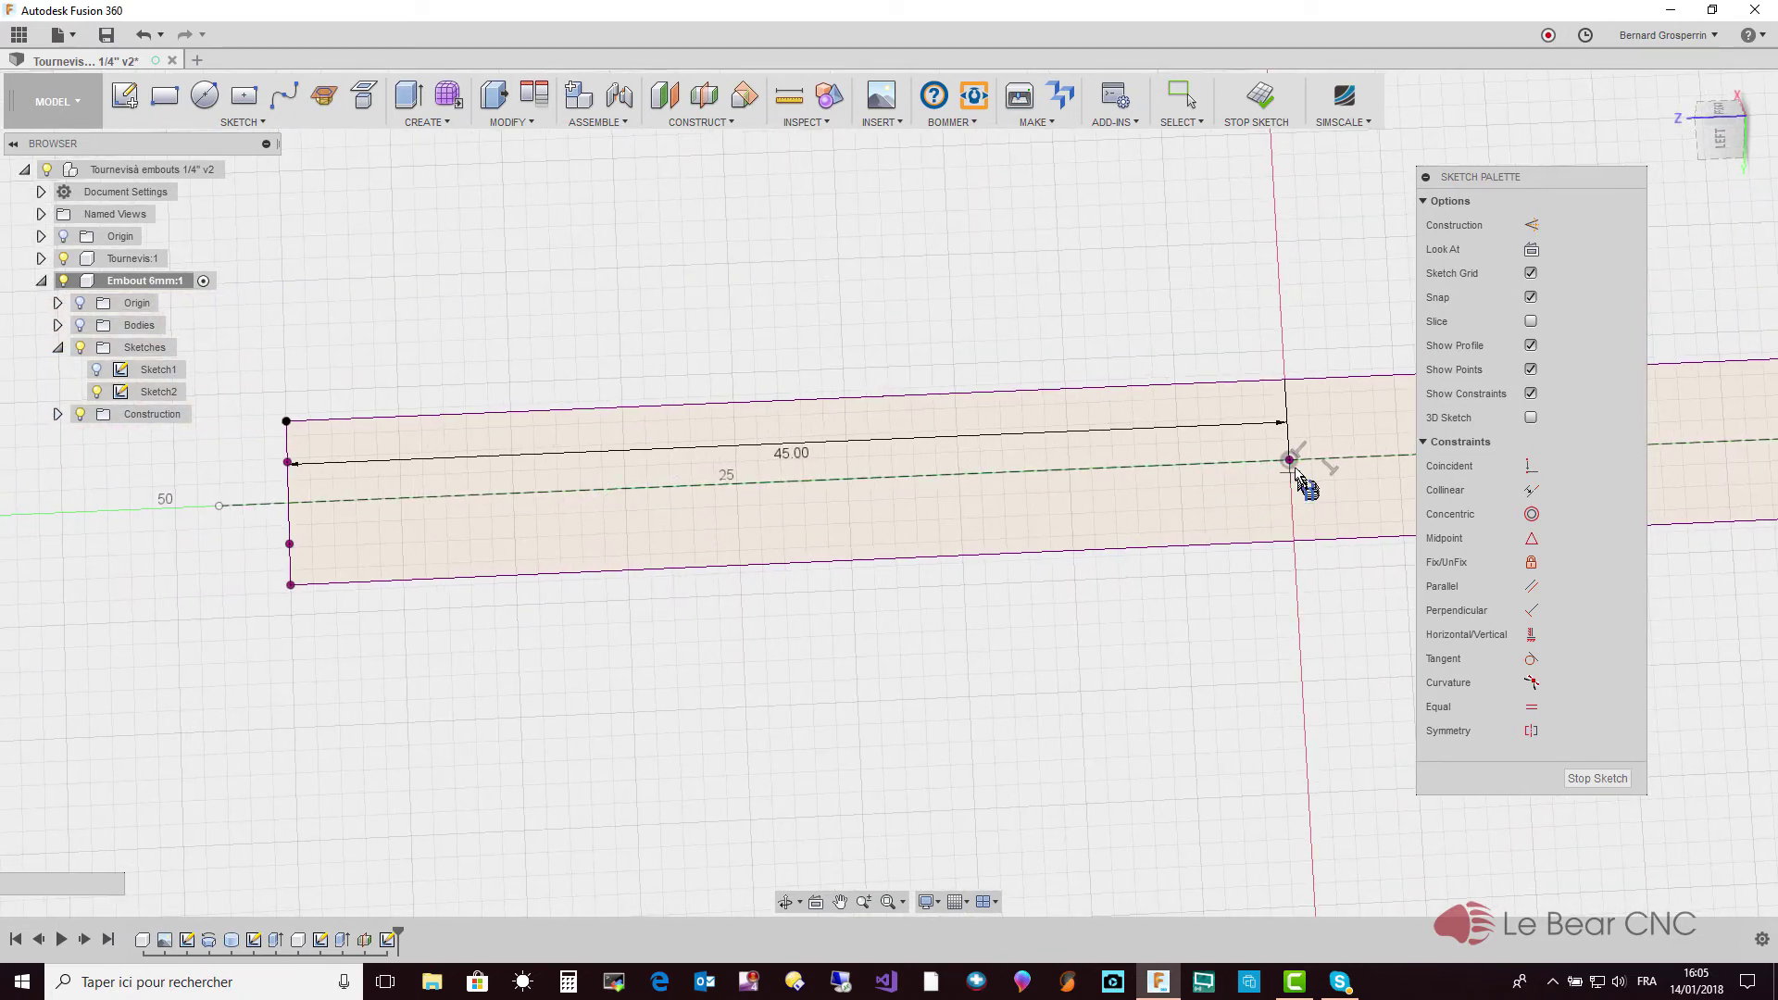
click(1289, 461)
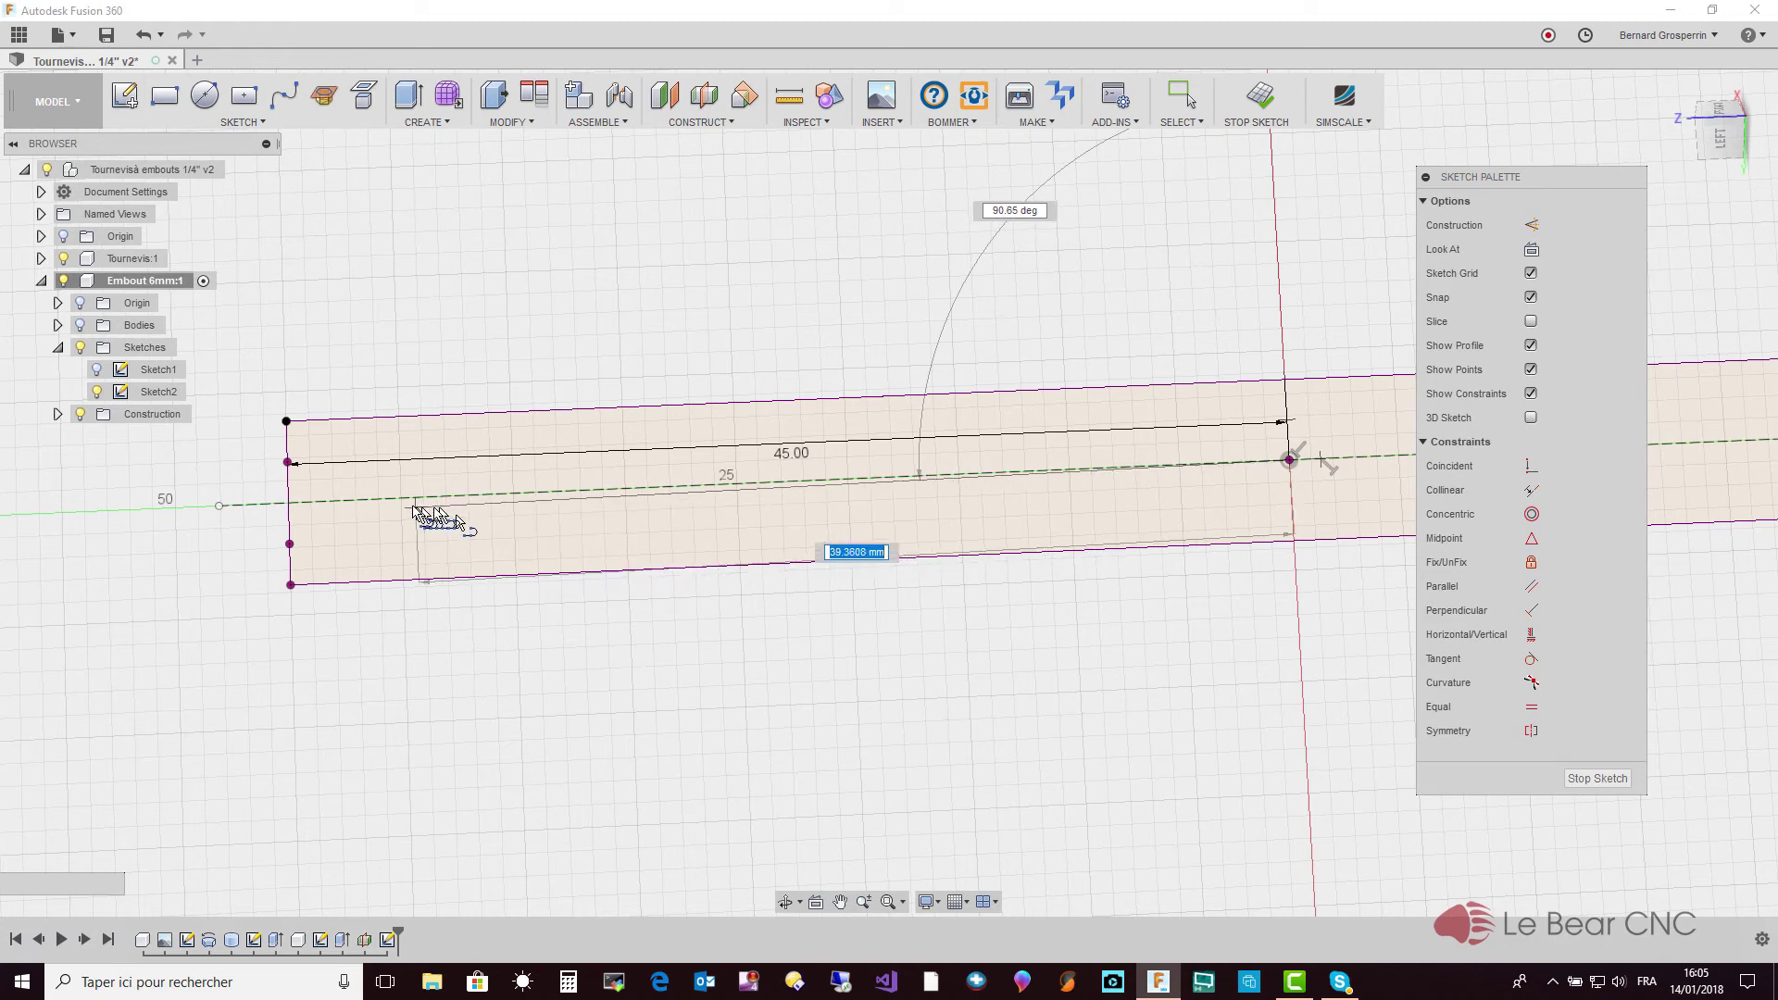
click(297, 505)
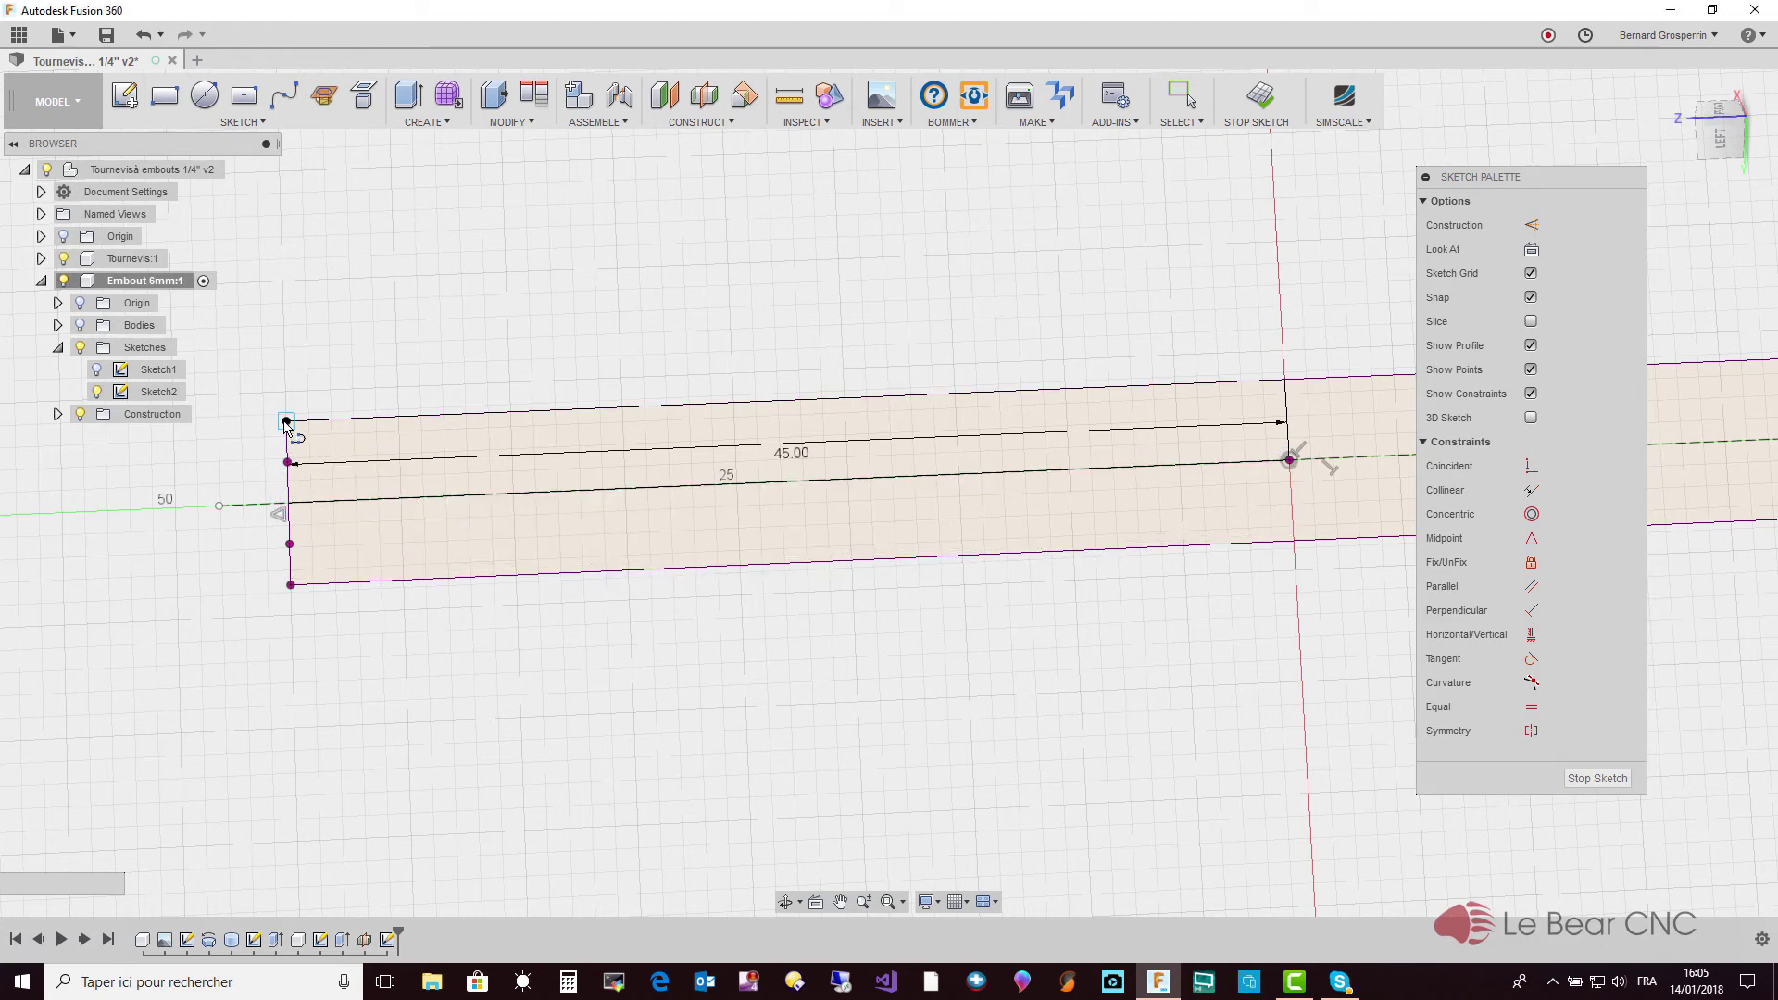
scroll(286, 424, up, 1)
scroll(282, 422, up, 1)
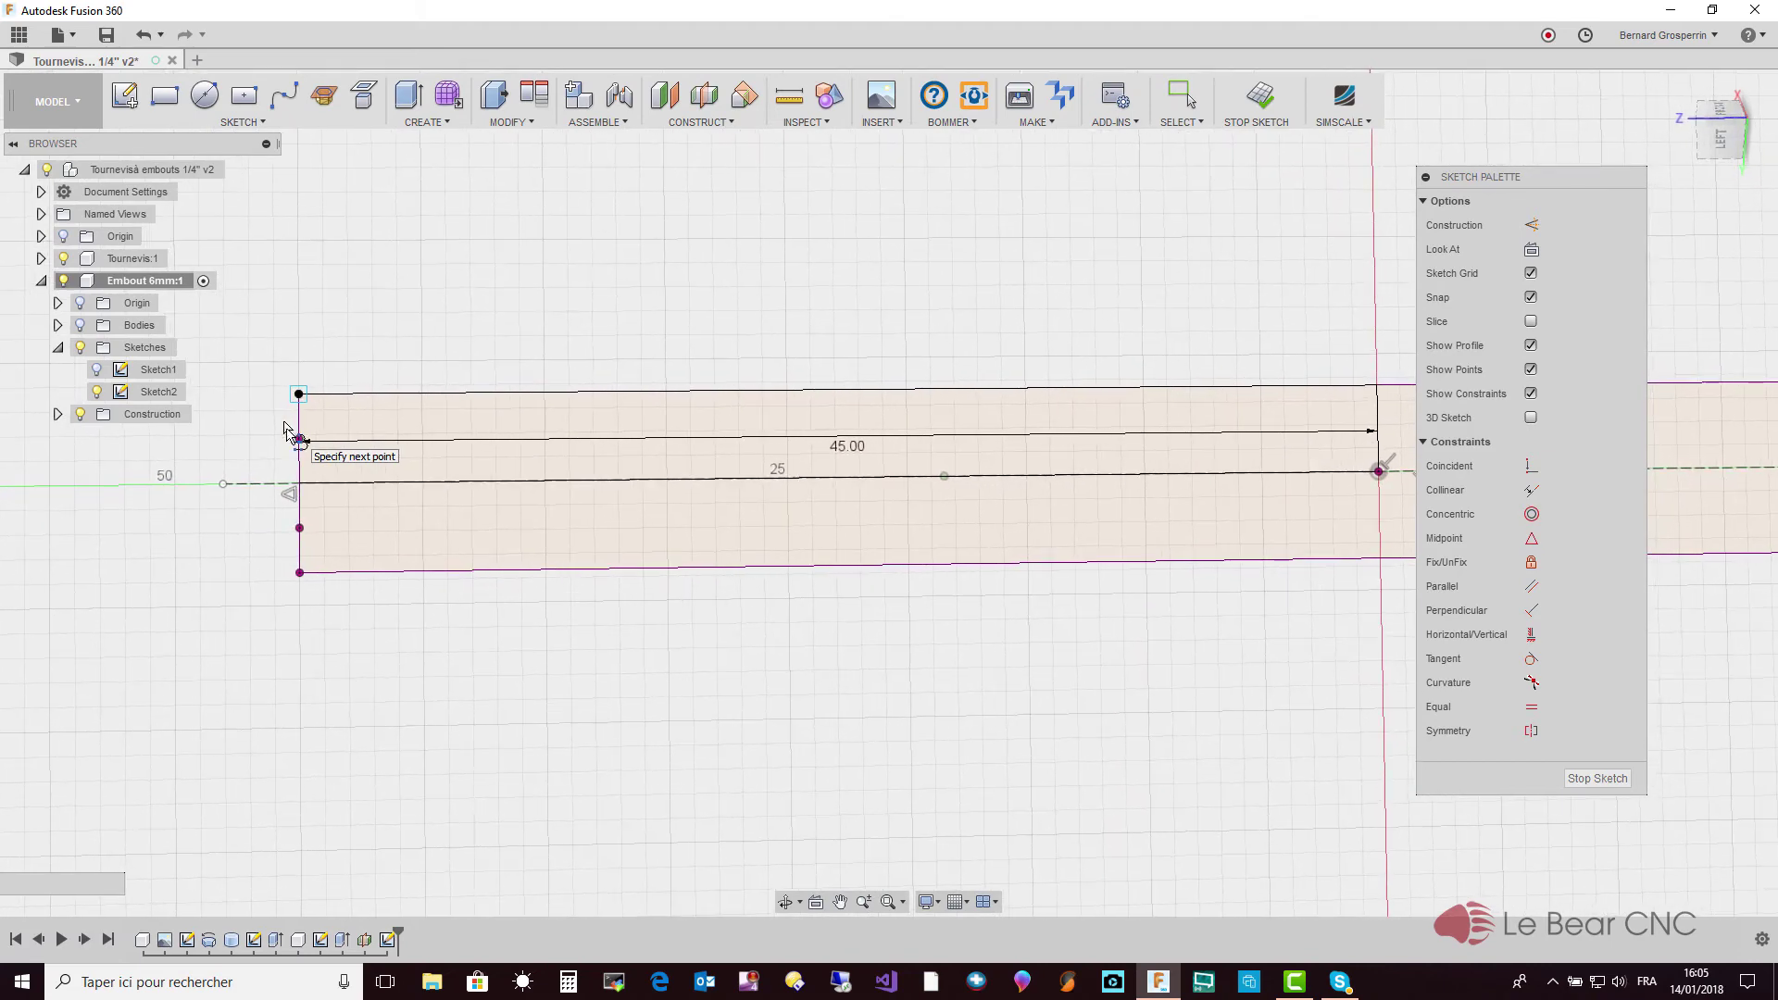
key(Escape)
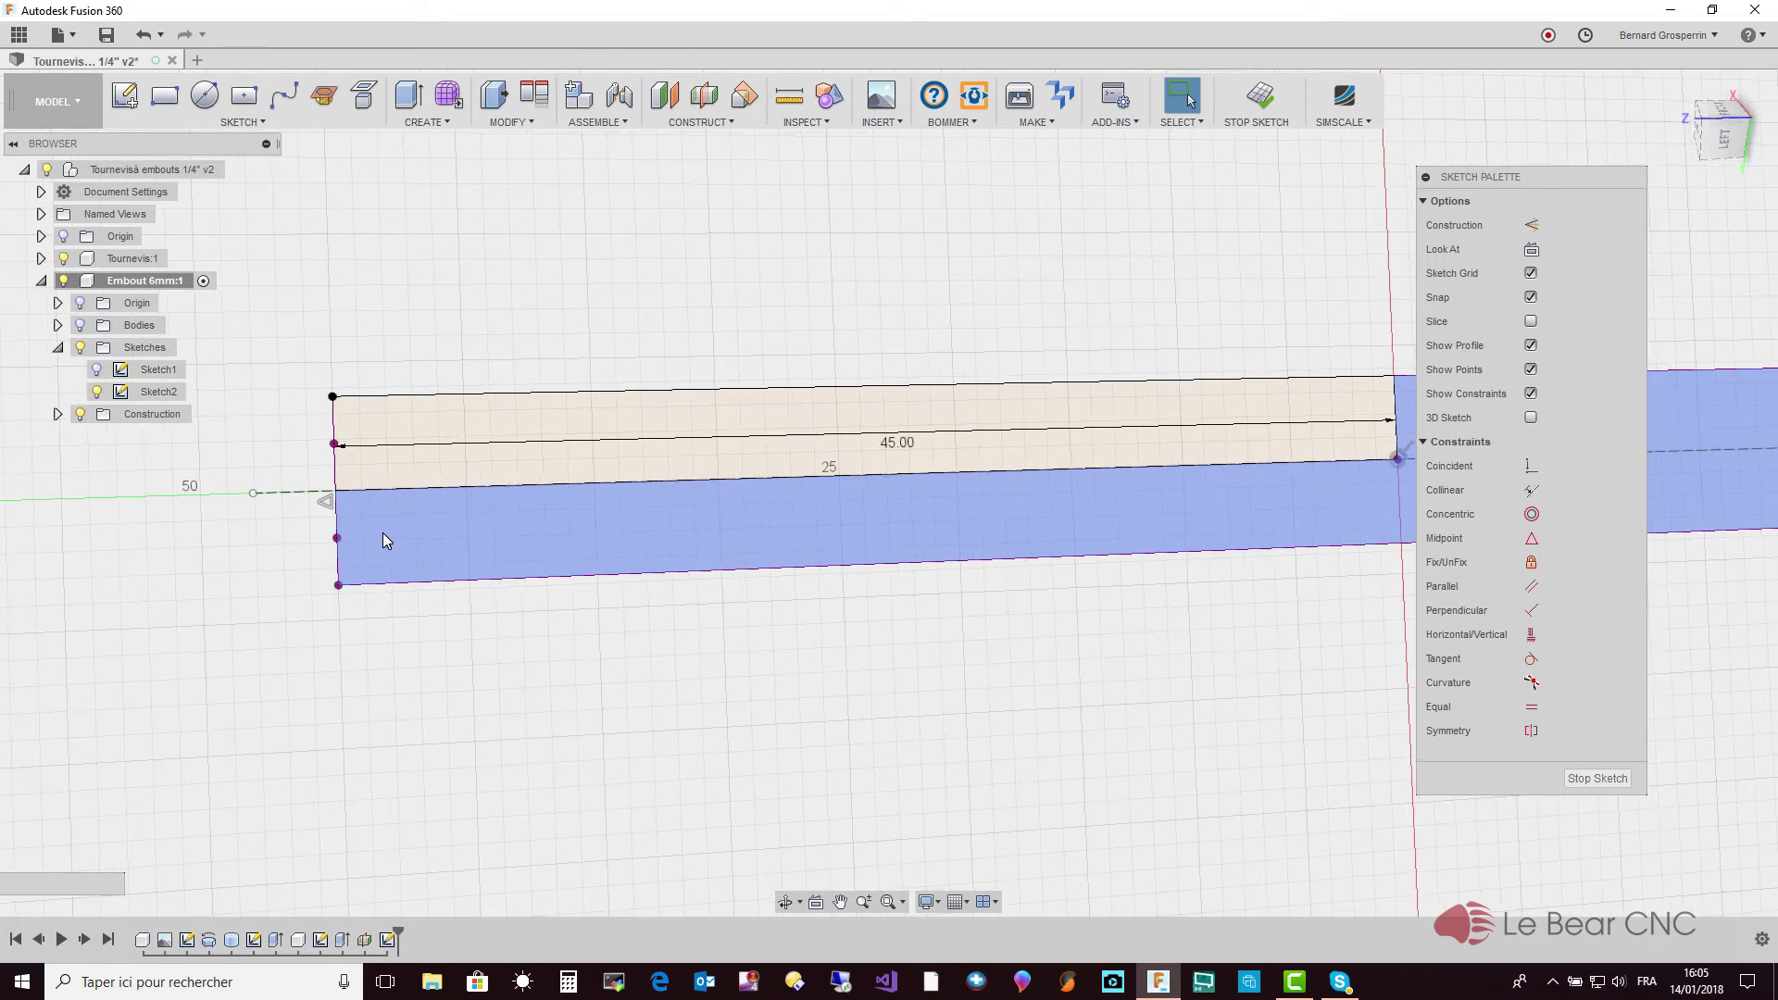
key(l)
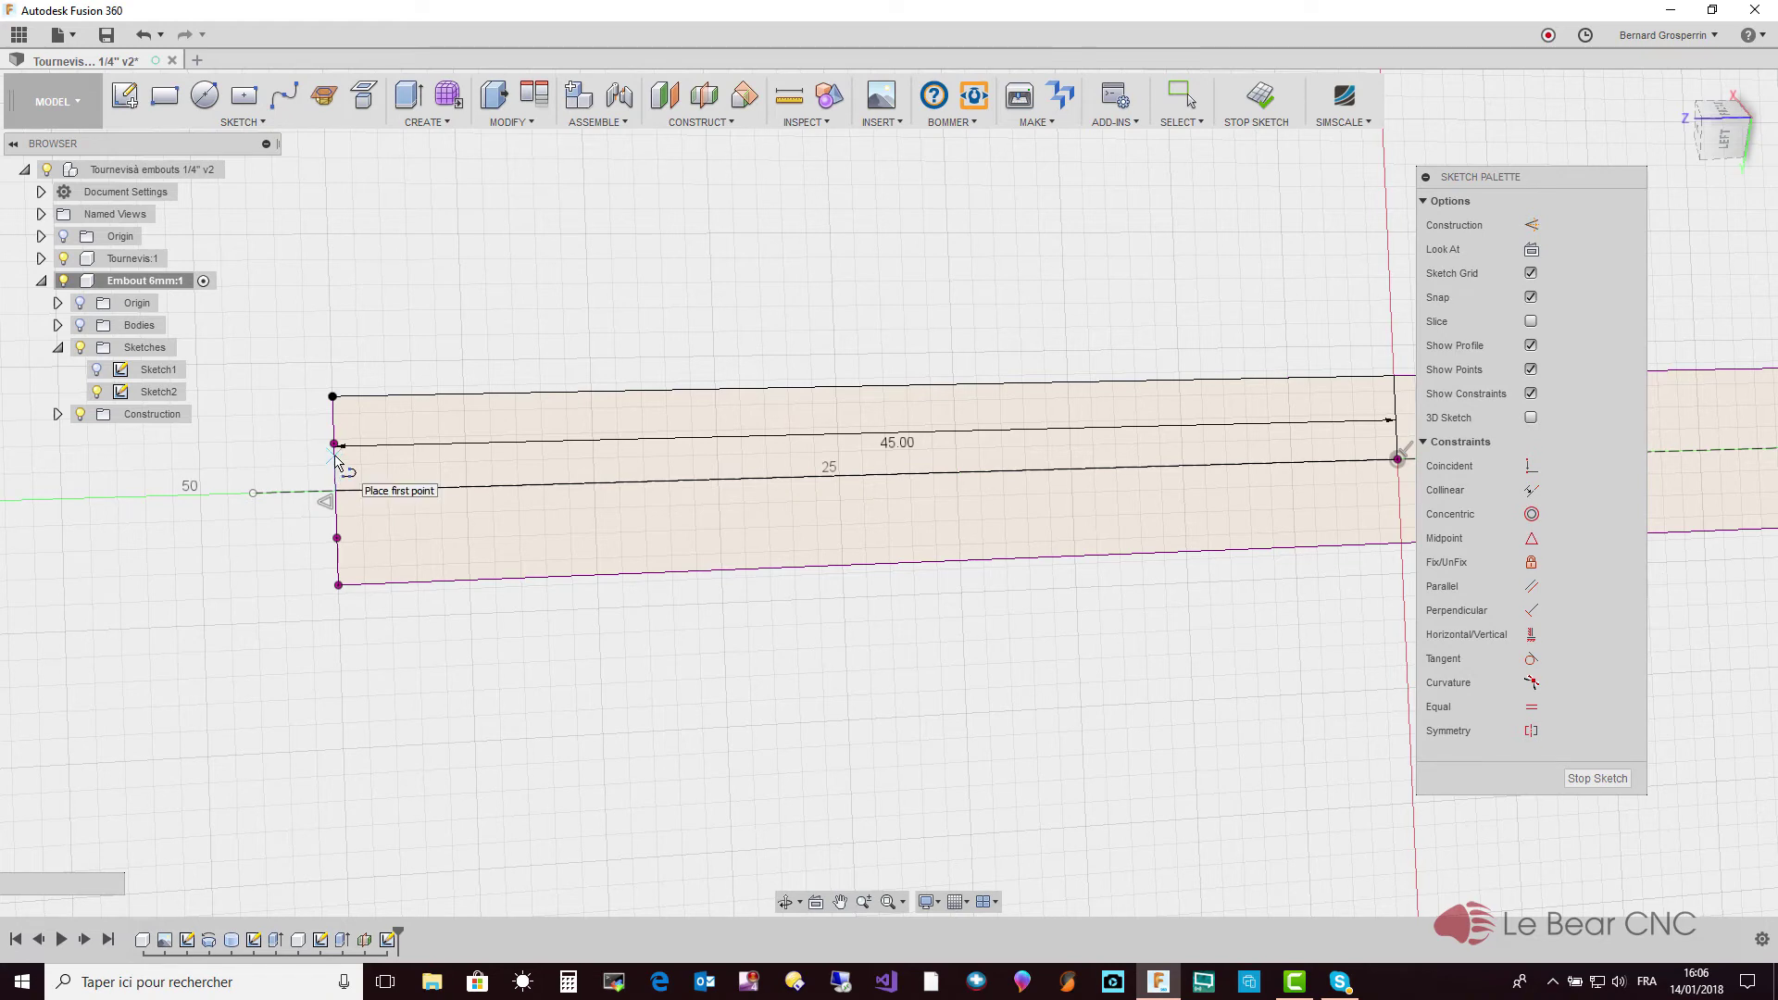
Draw a long line from the left edge, ending in a short slanted segment up to the top edge
click(335, 458)
middle_drag(1232, 463, 1026, 447)
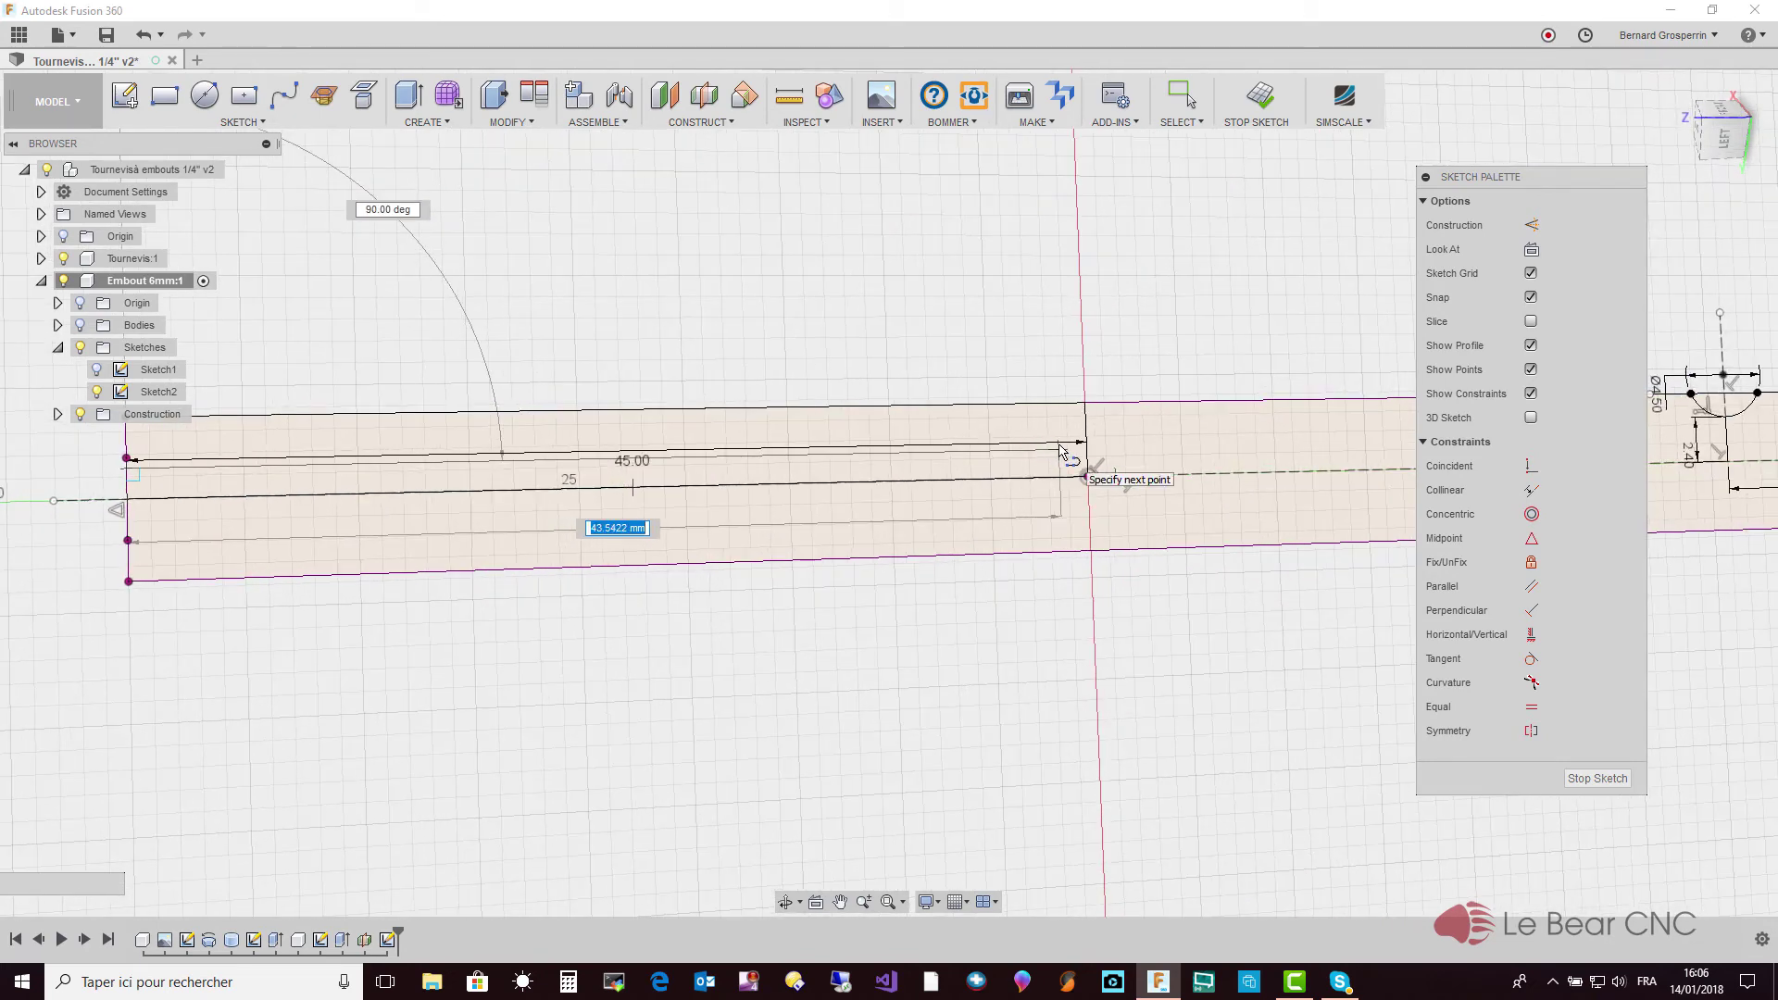
click(1067, 450)
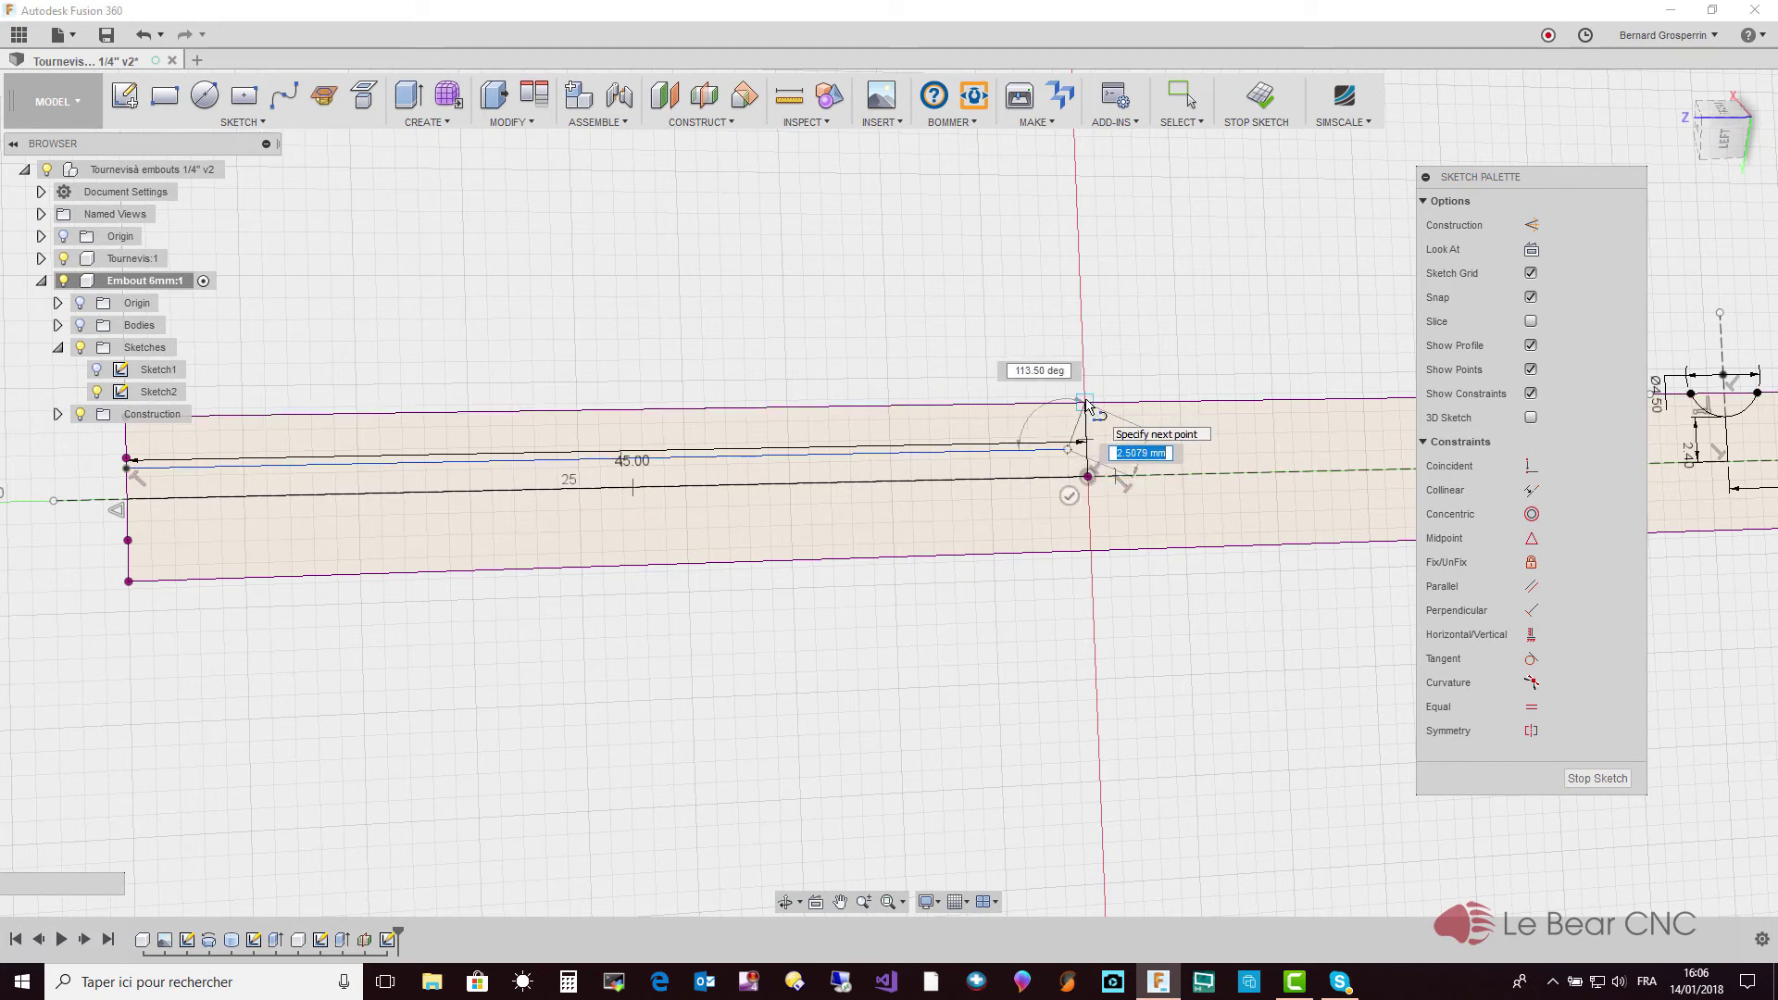
double_click(1085, 403)
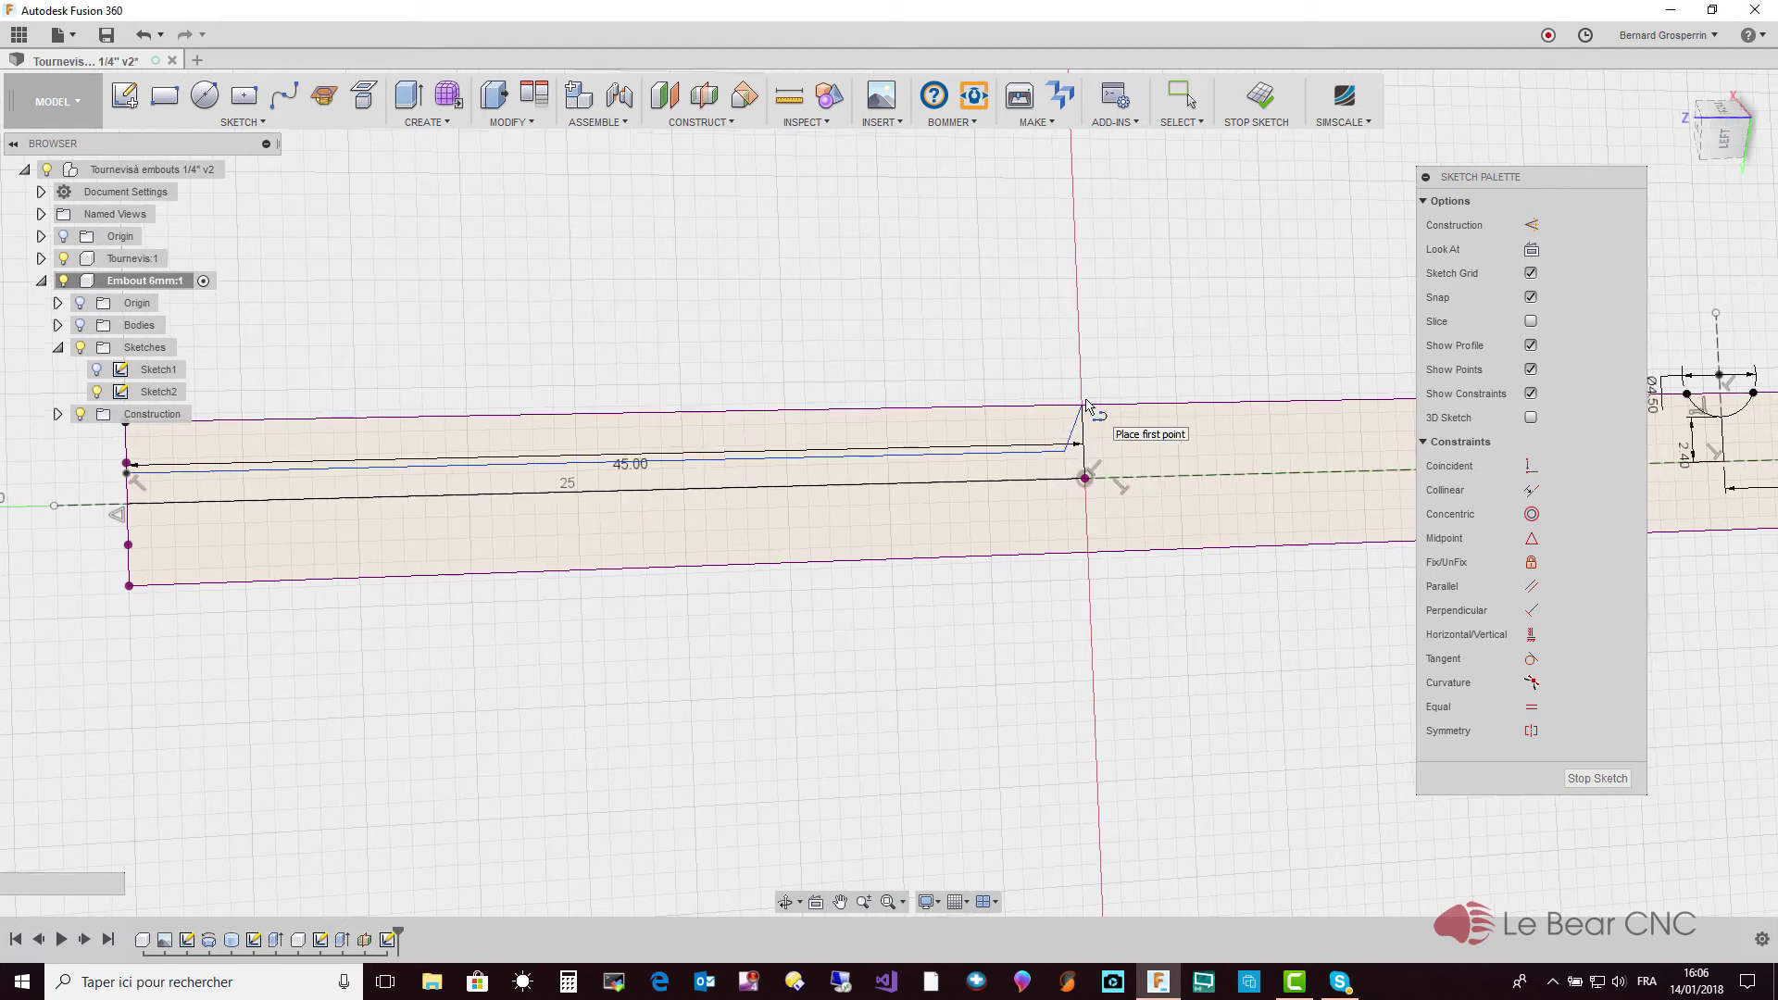
key(Escape)
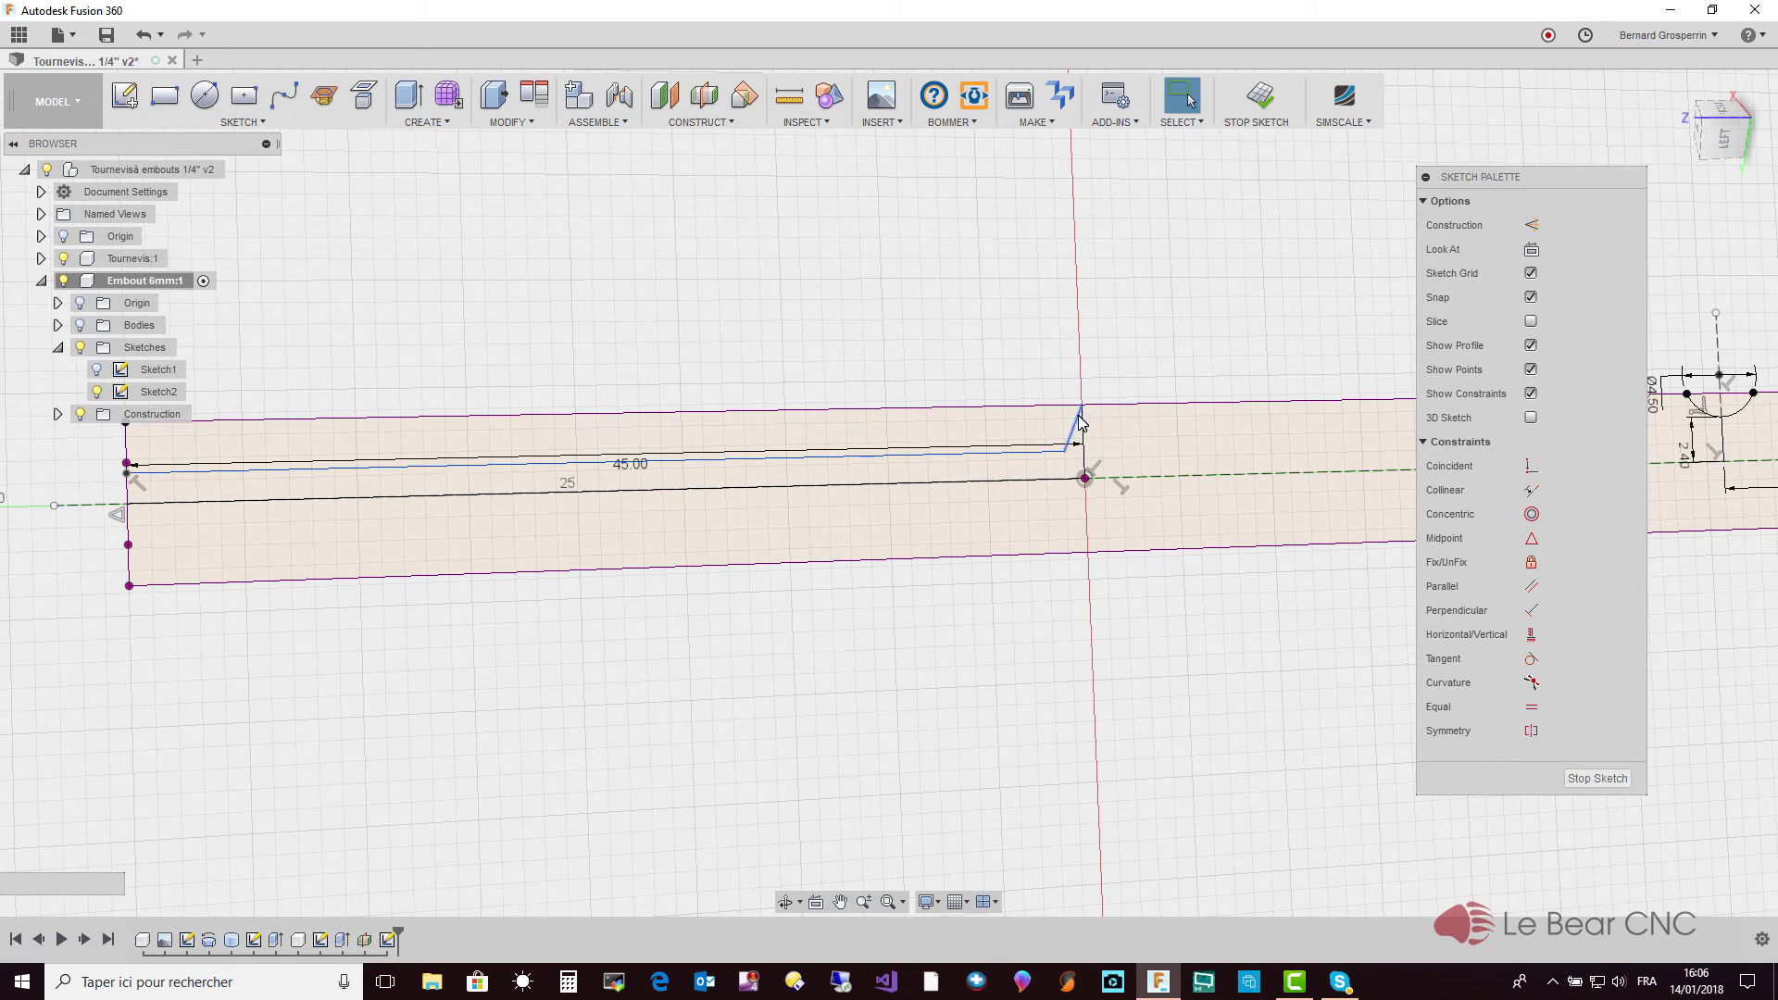
Place an angle dimension between the slanted segment and the long line
click(1077, 426)
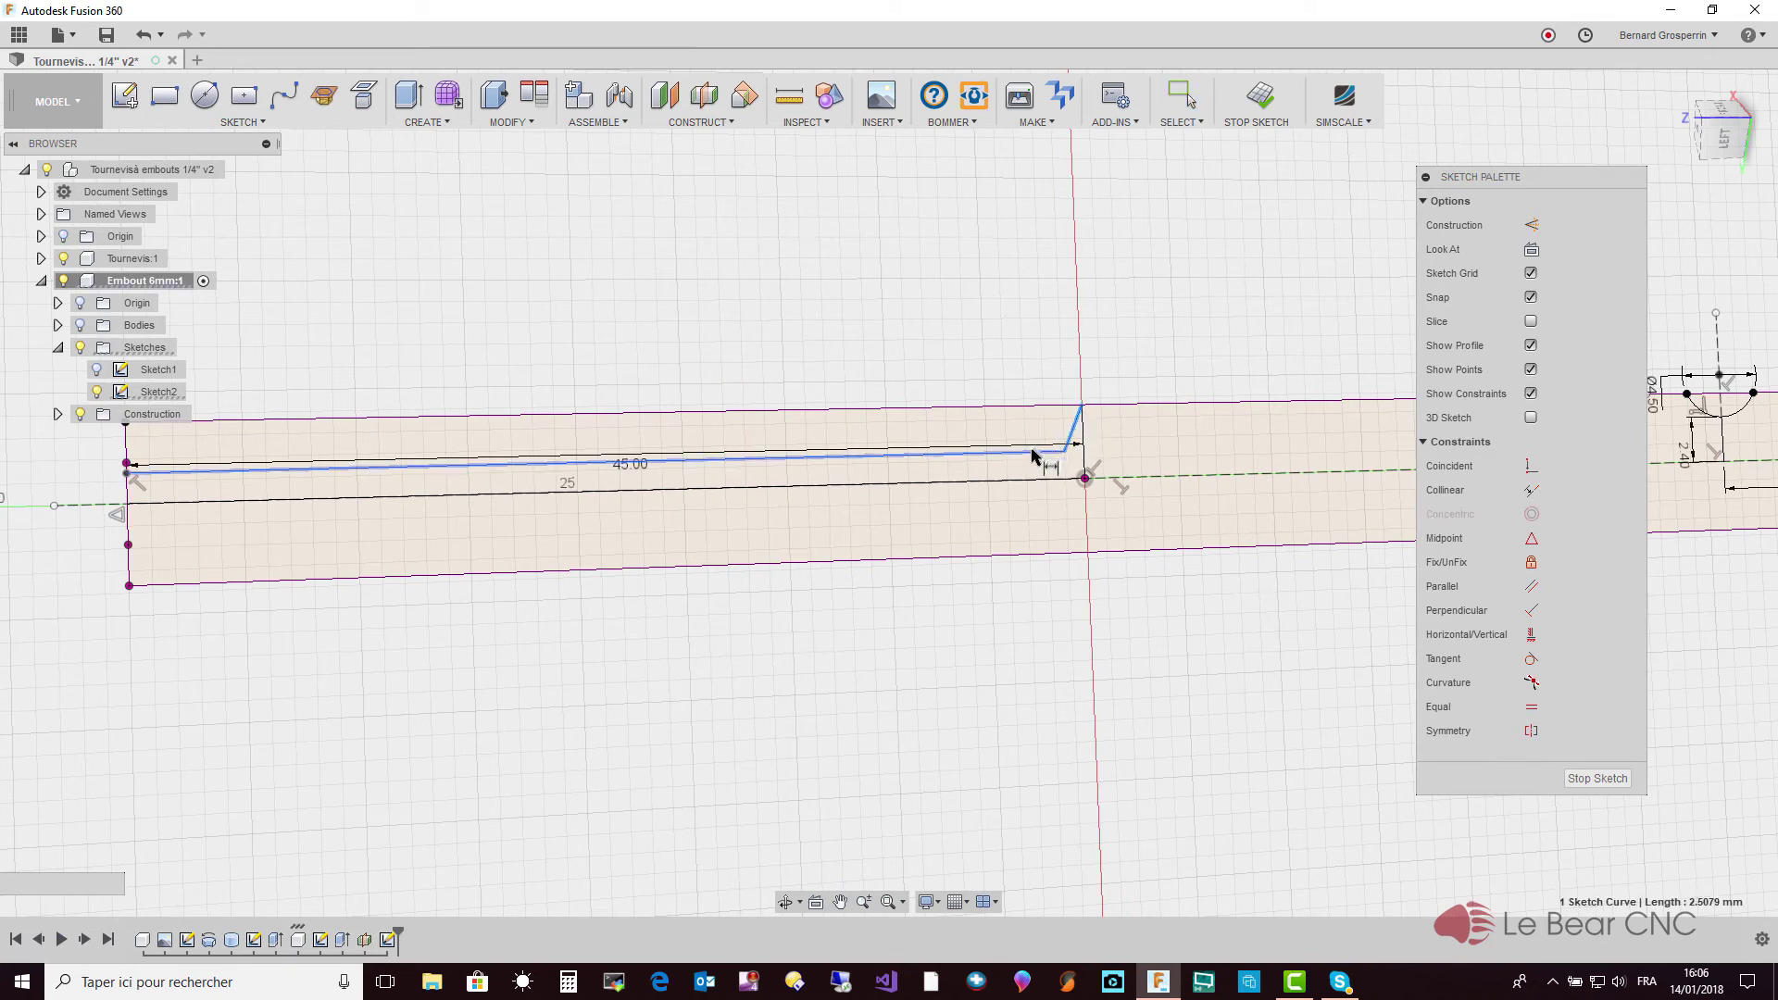
click(1032, 456)
click(977, 344)
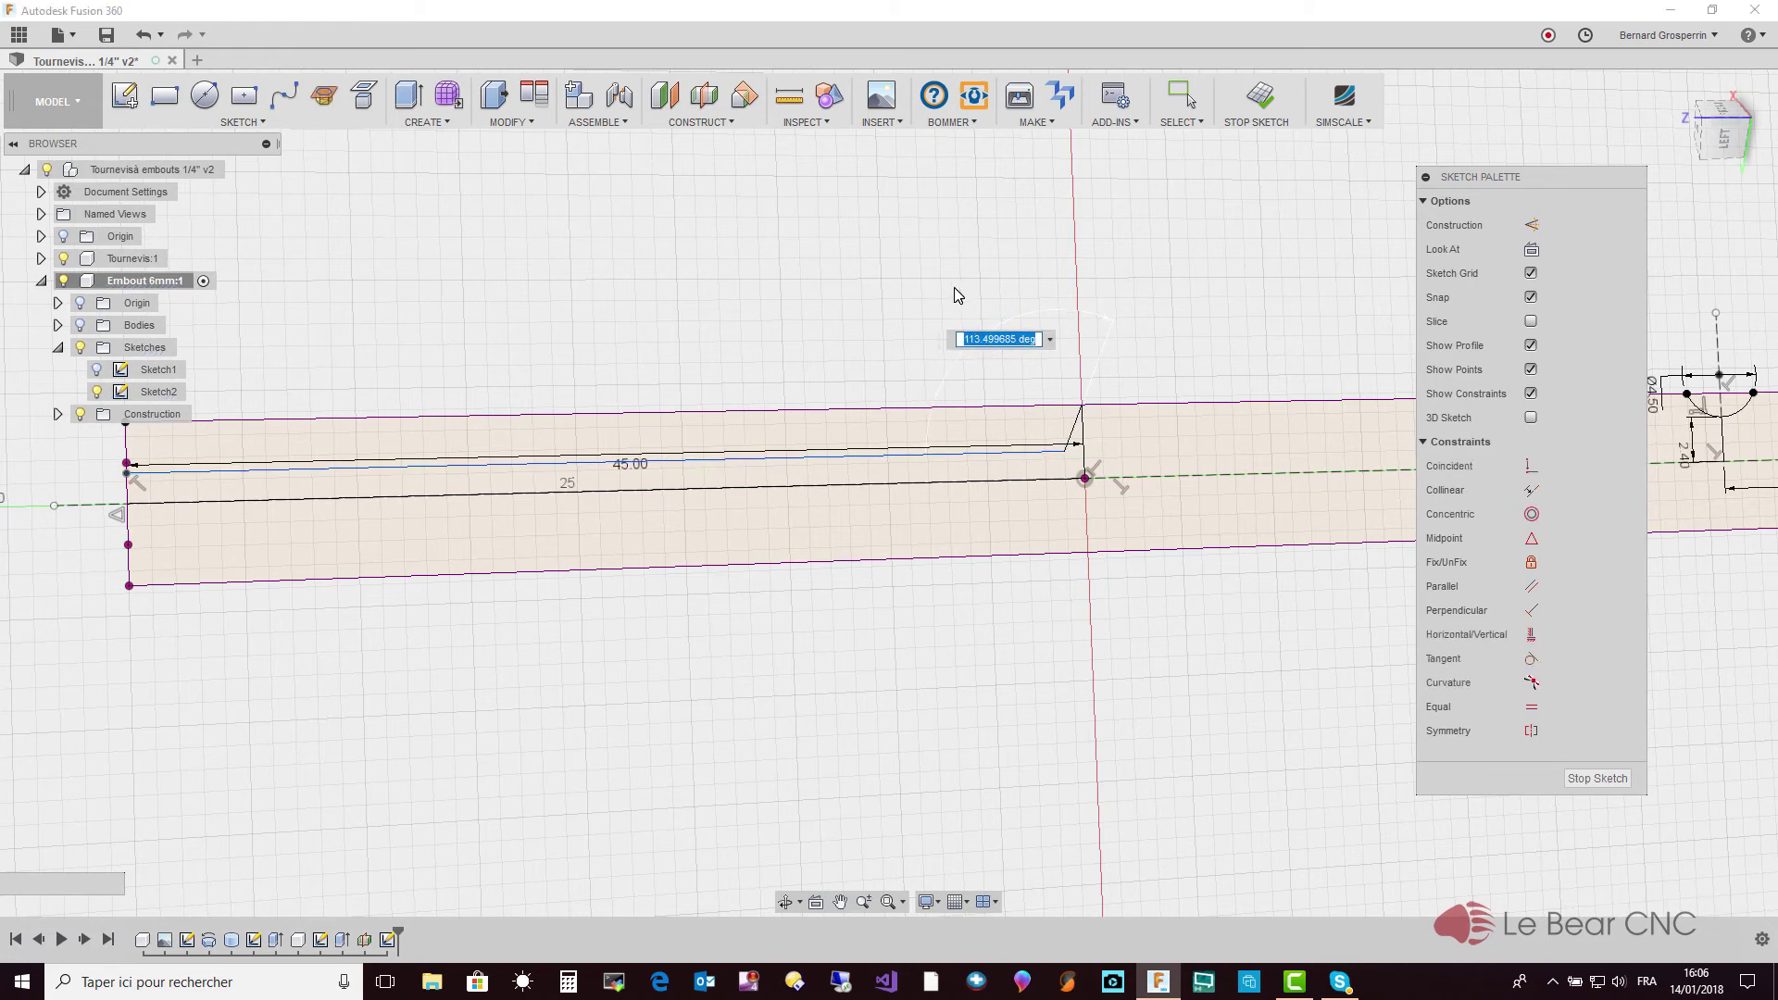
Set the tip angle dimension to 120°
text(120)
key(Return)
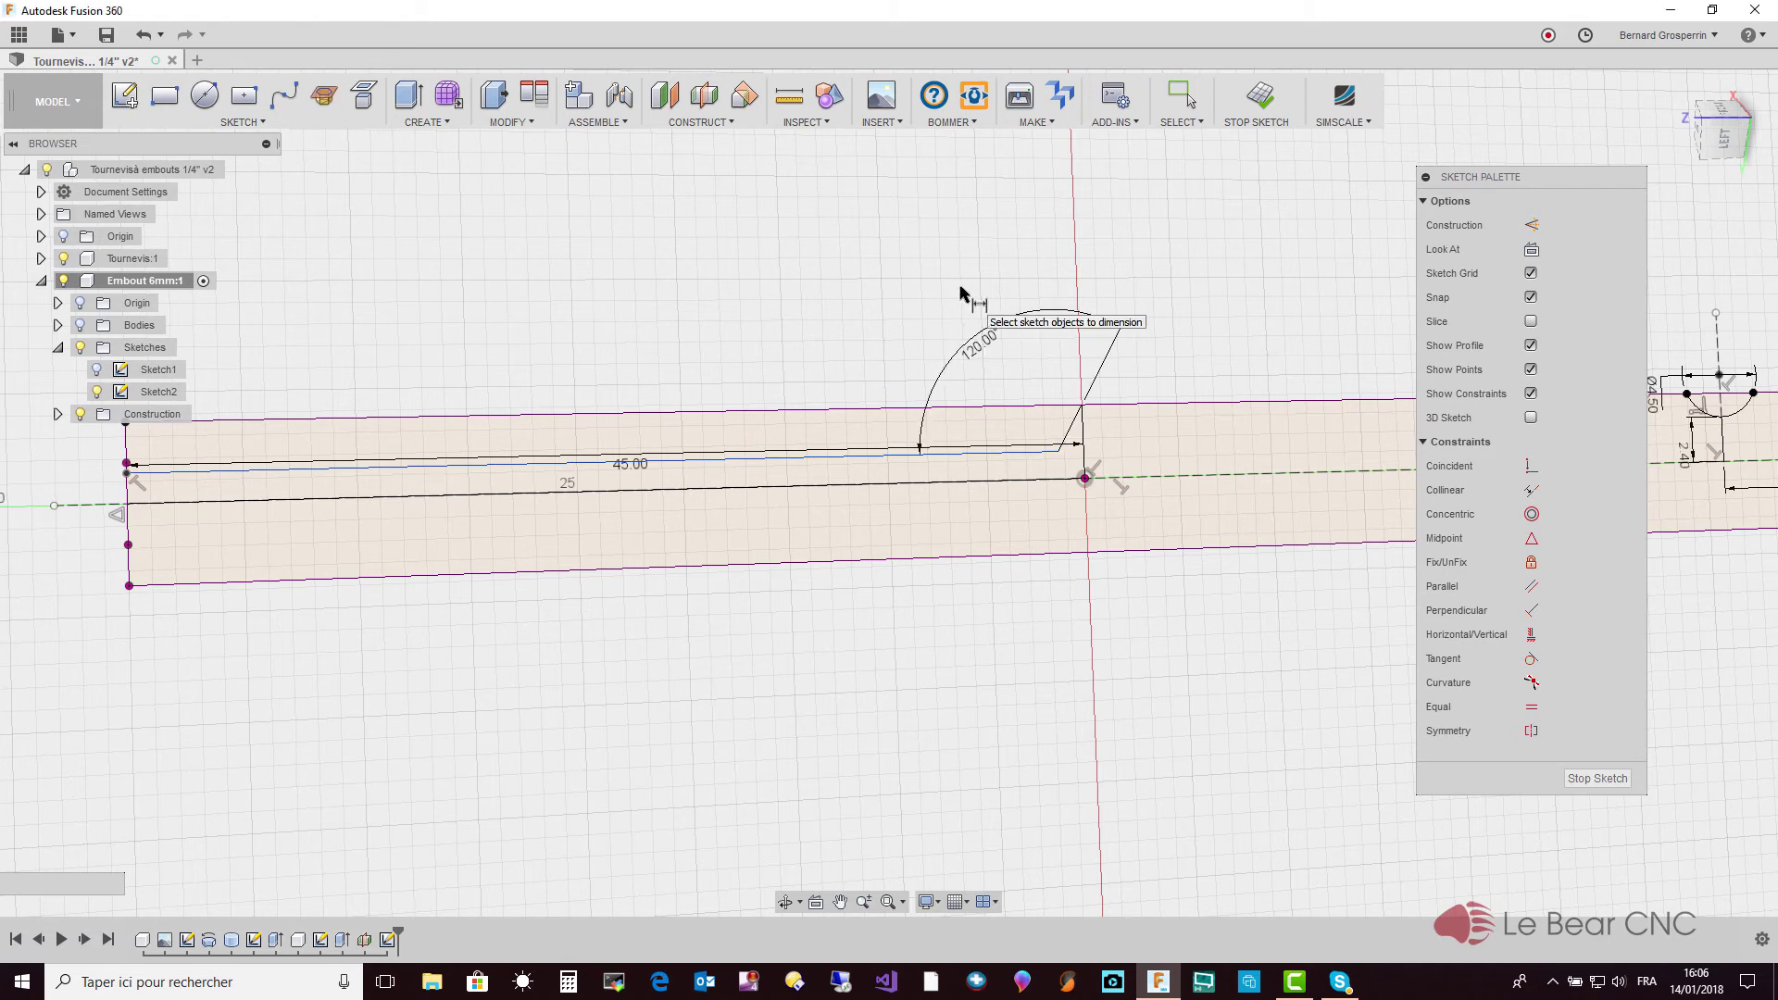
key(Escape)
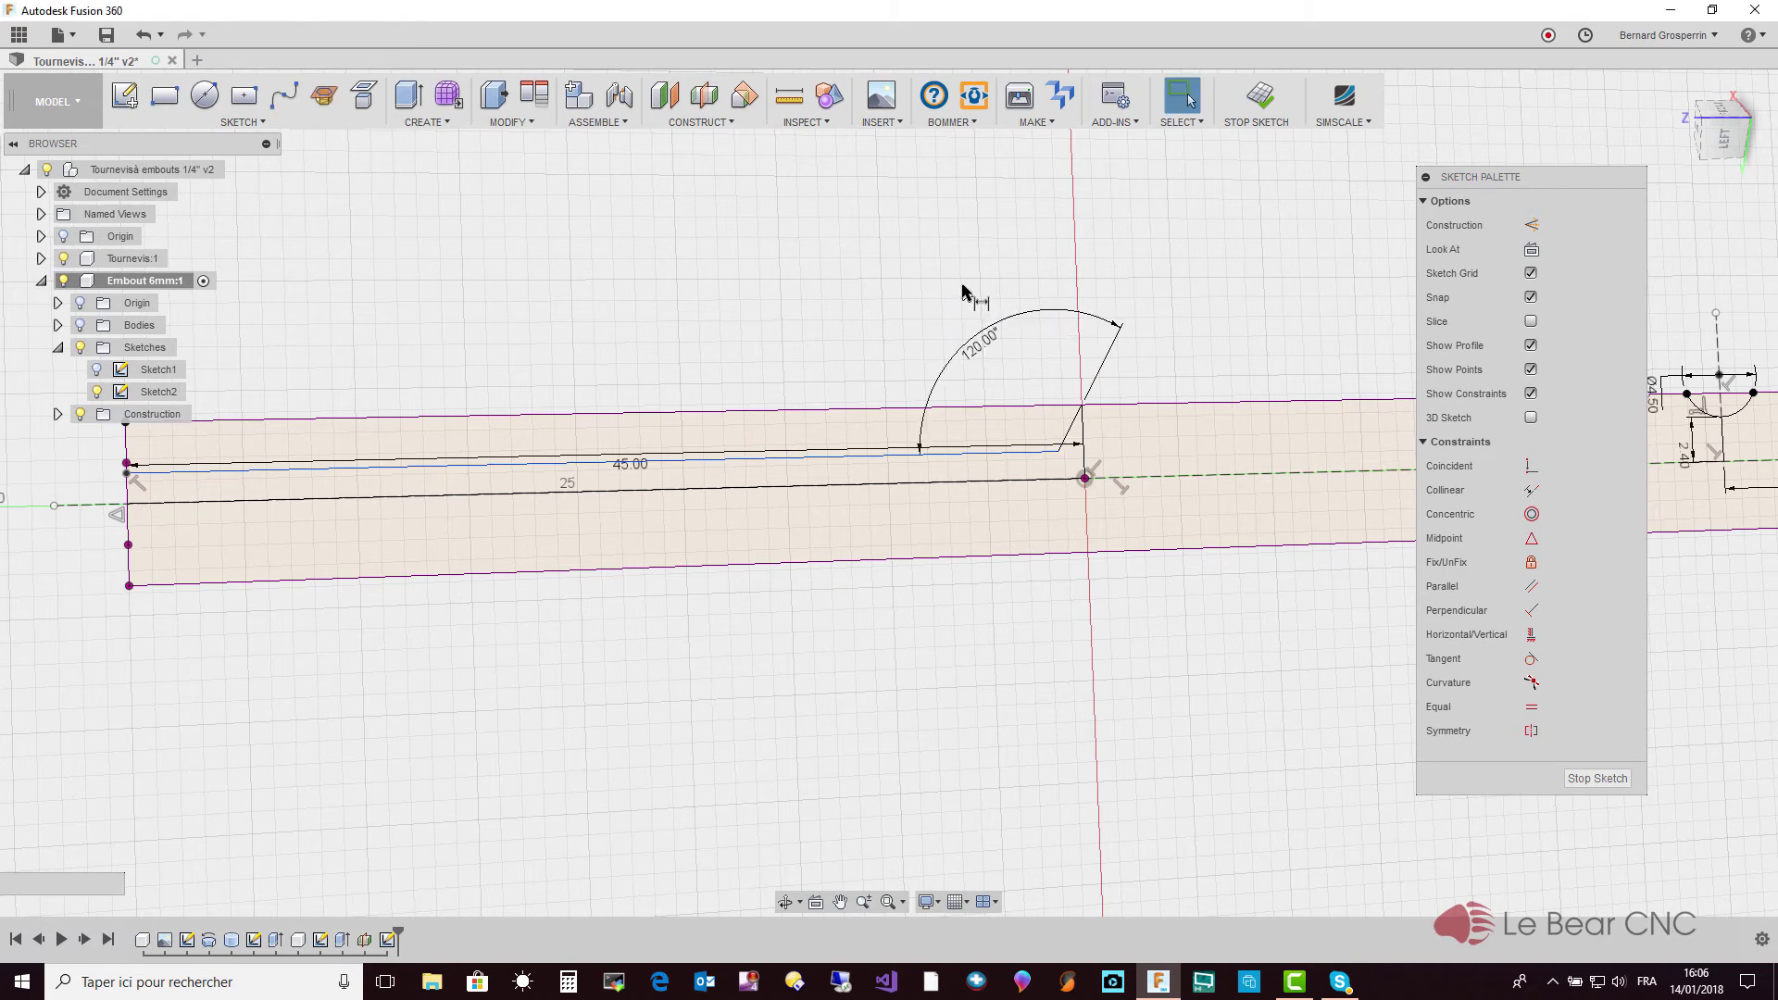
Dimension the parallel lines 3 mm apart and move the 45 mm dimension above the part
key(d)
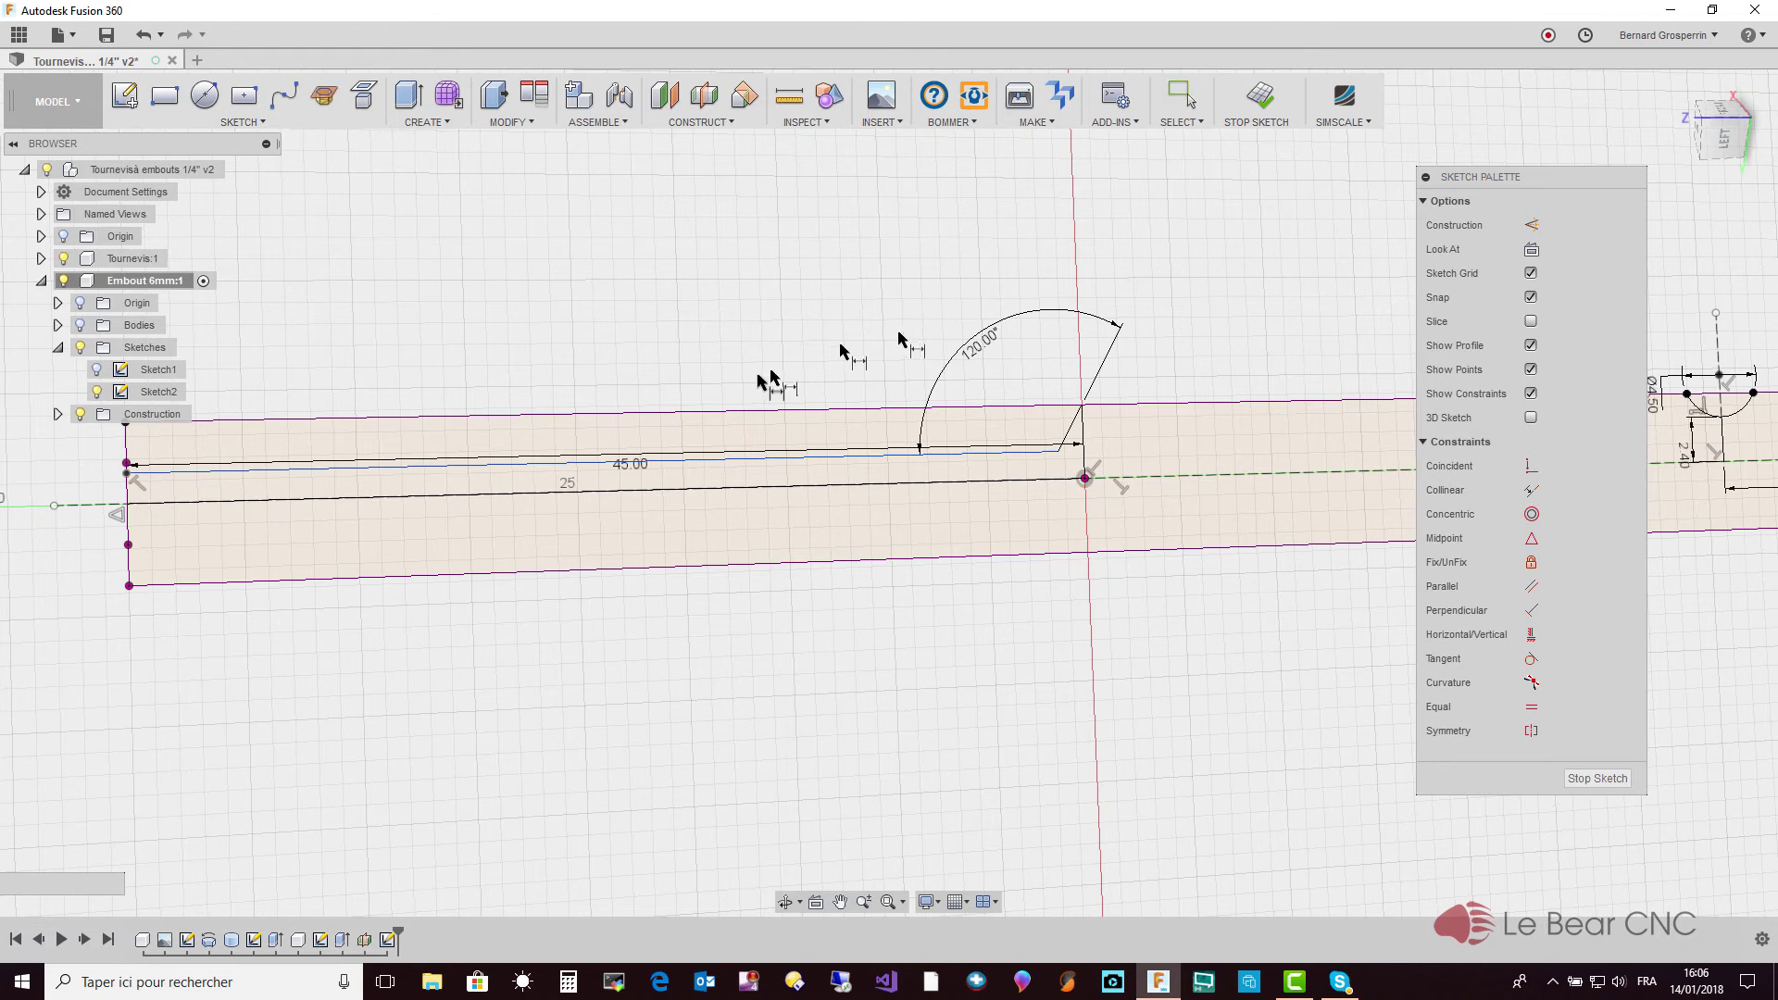
click(461, 469)
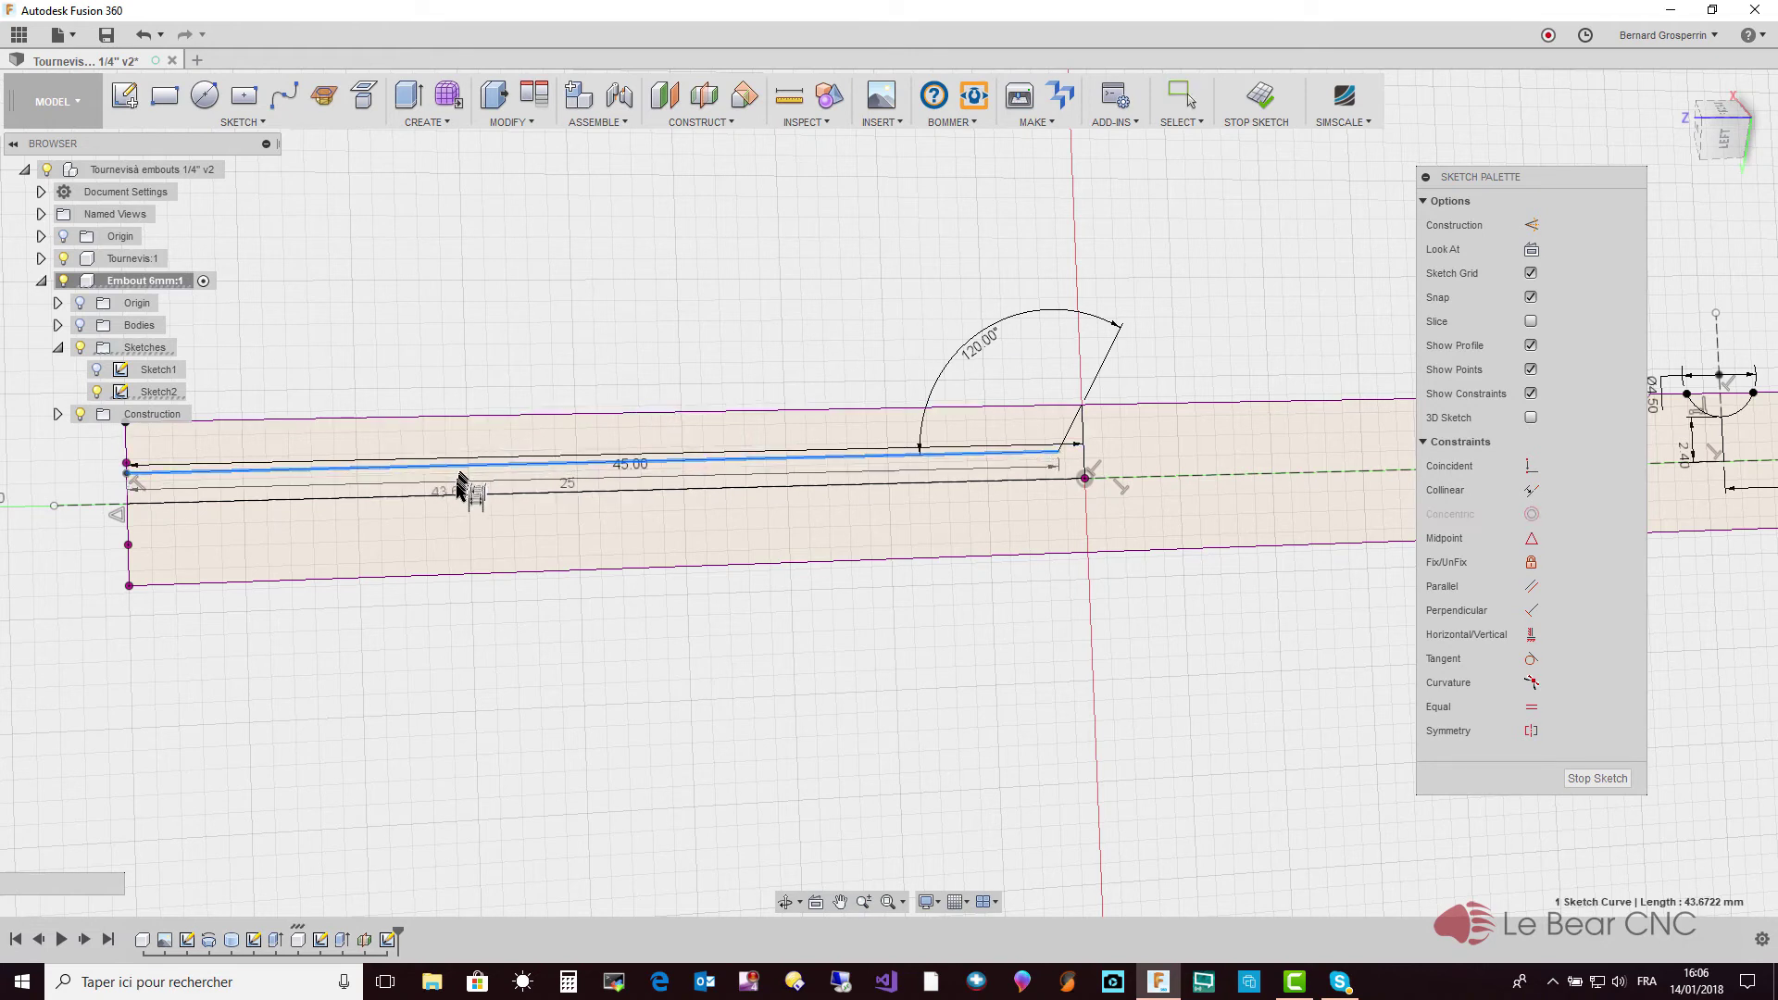
click(454, 499)
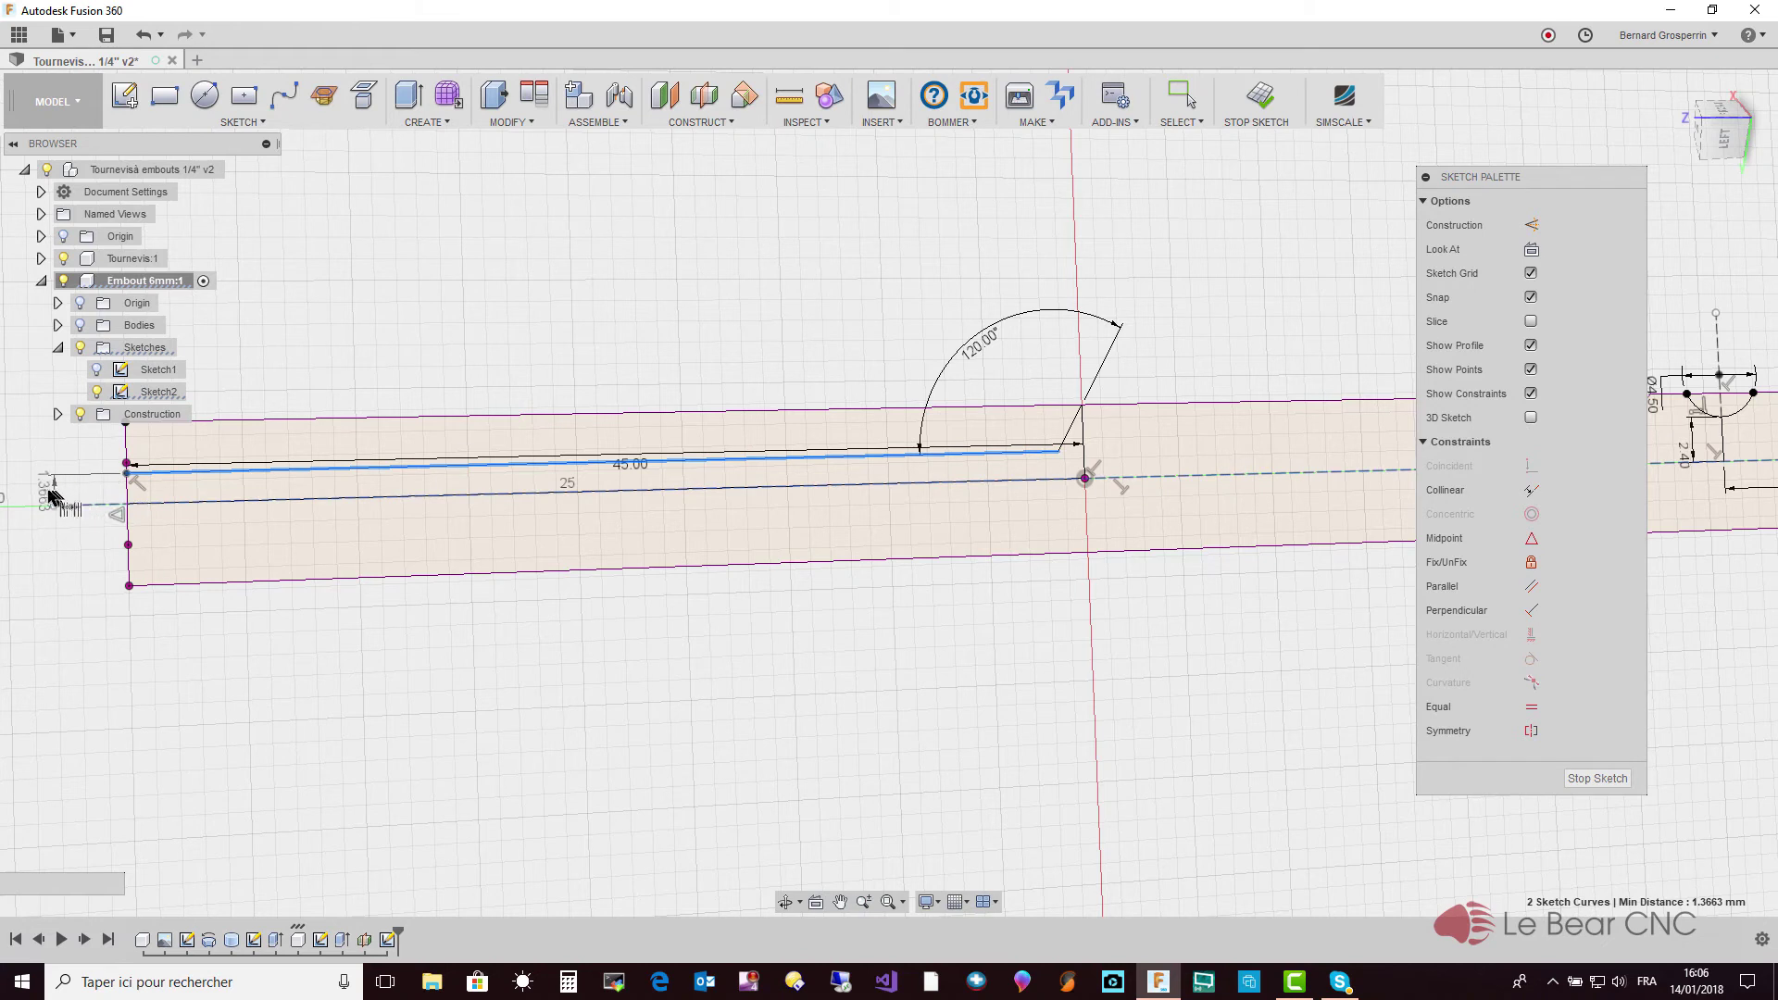
click(28, 499)
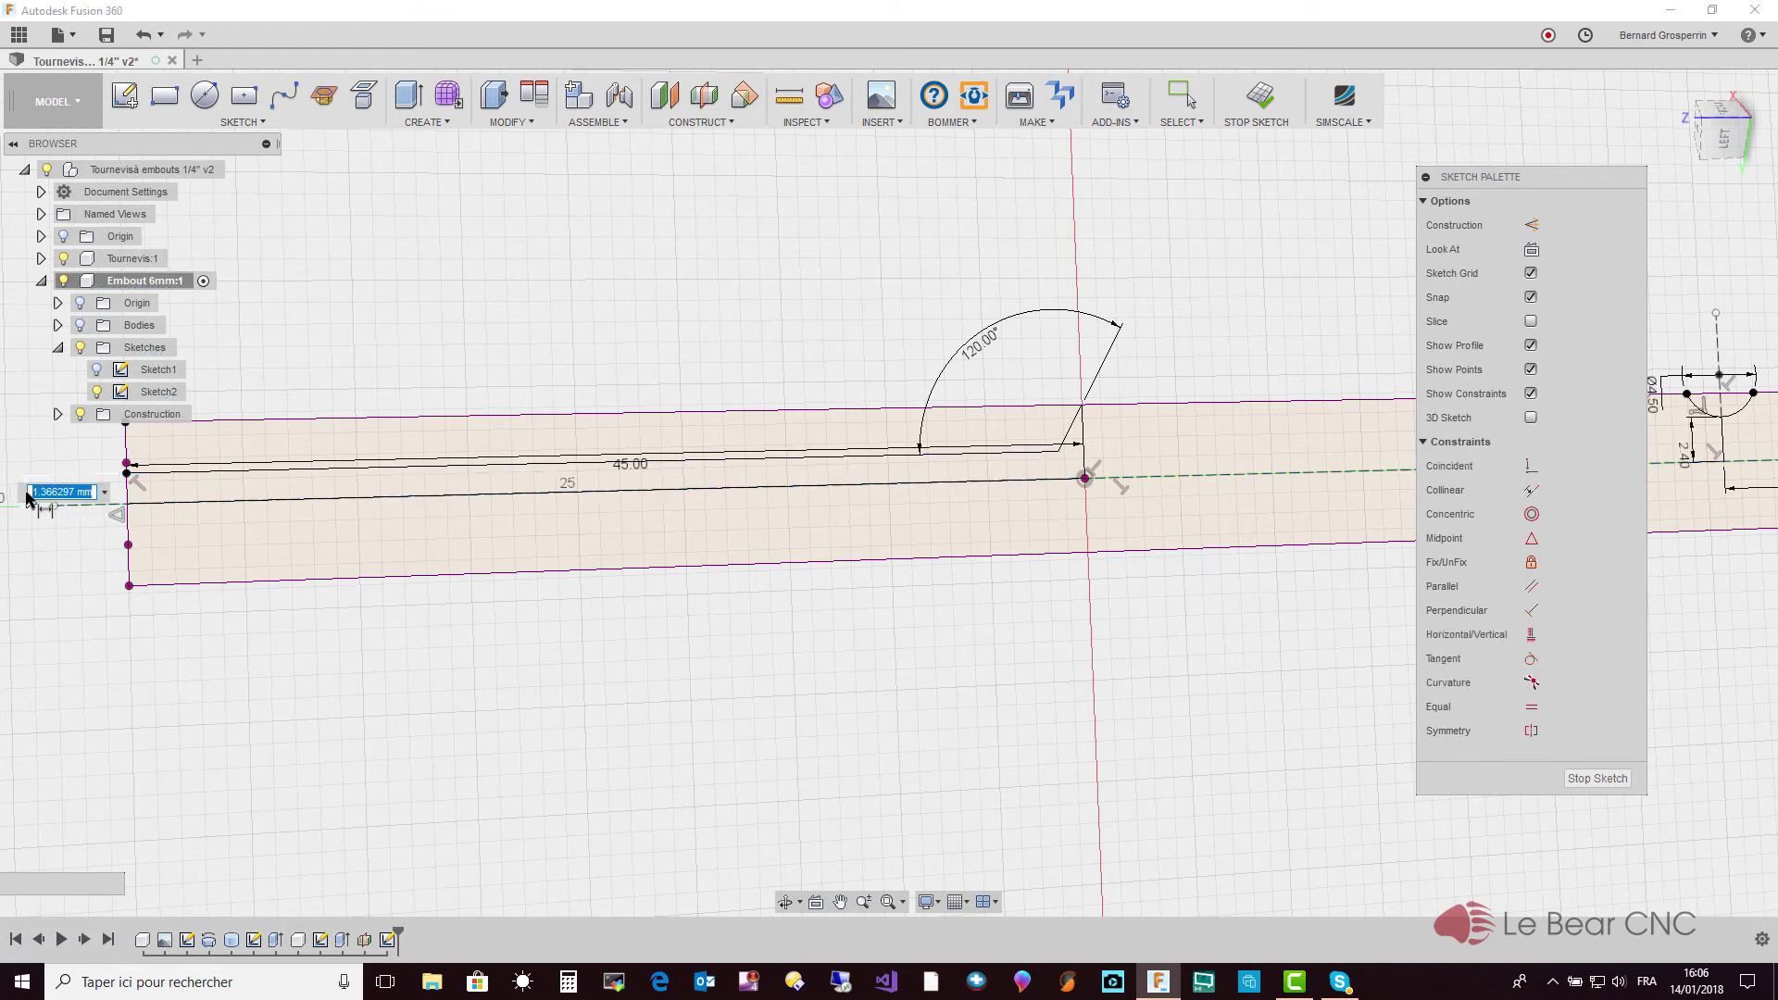
text(3)
key(Return)
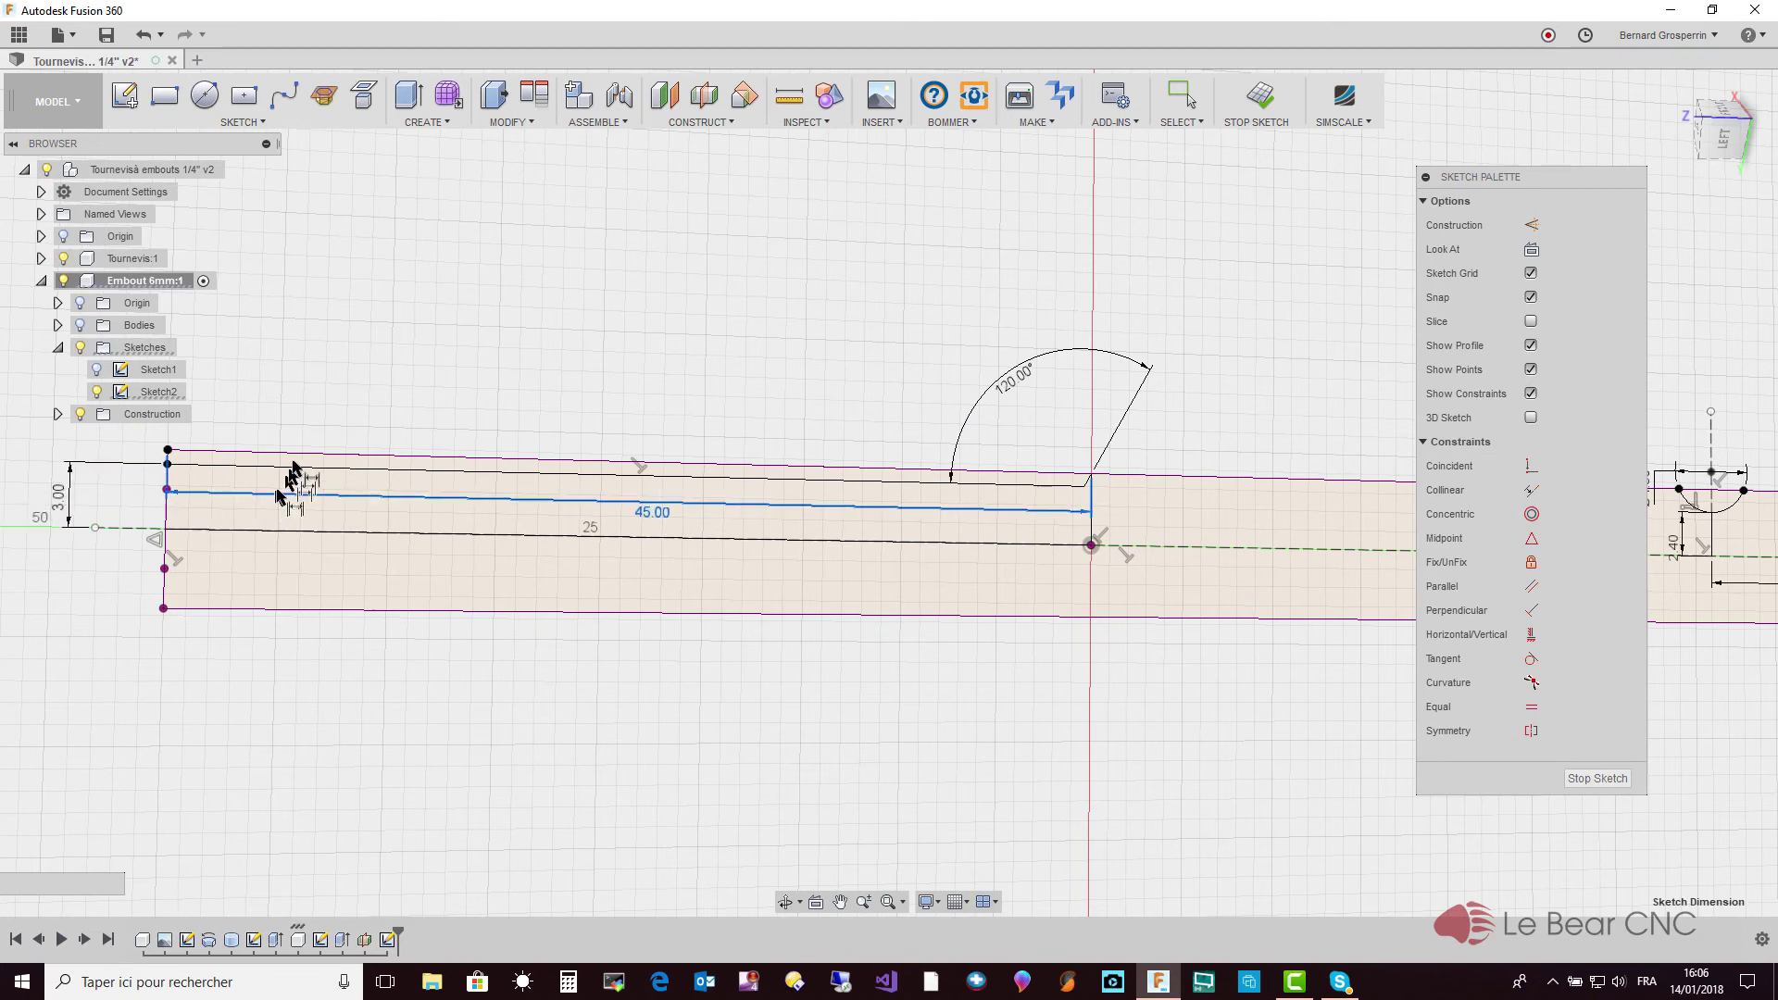
key(Escape)
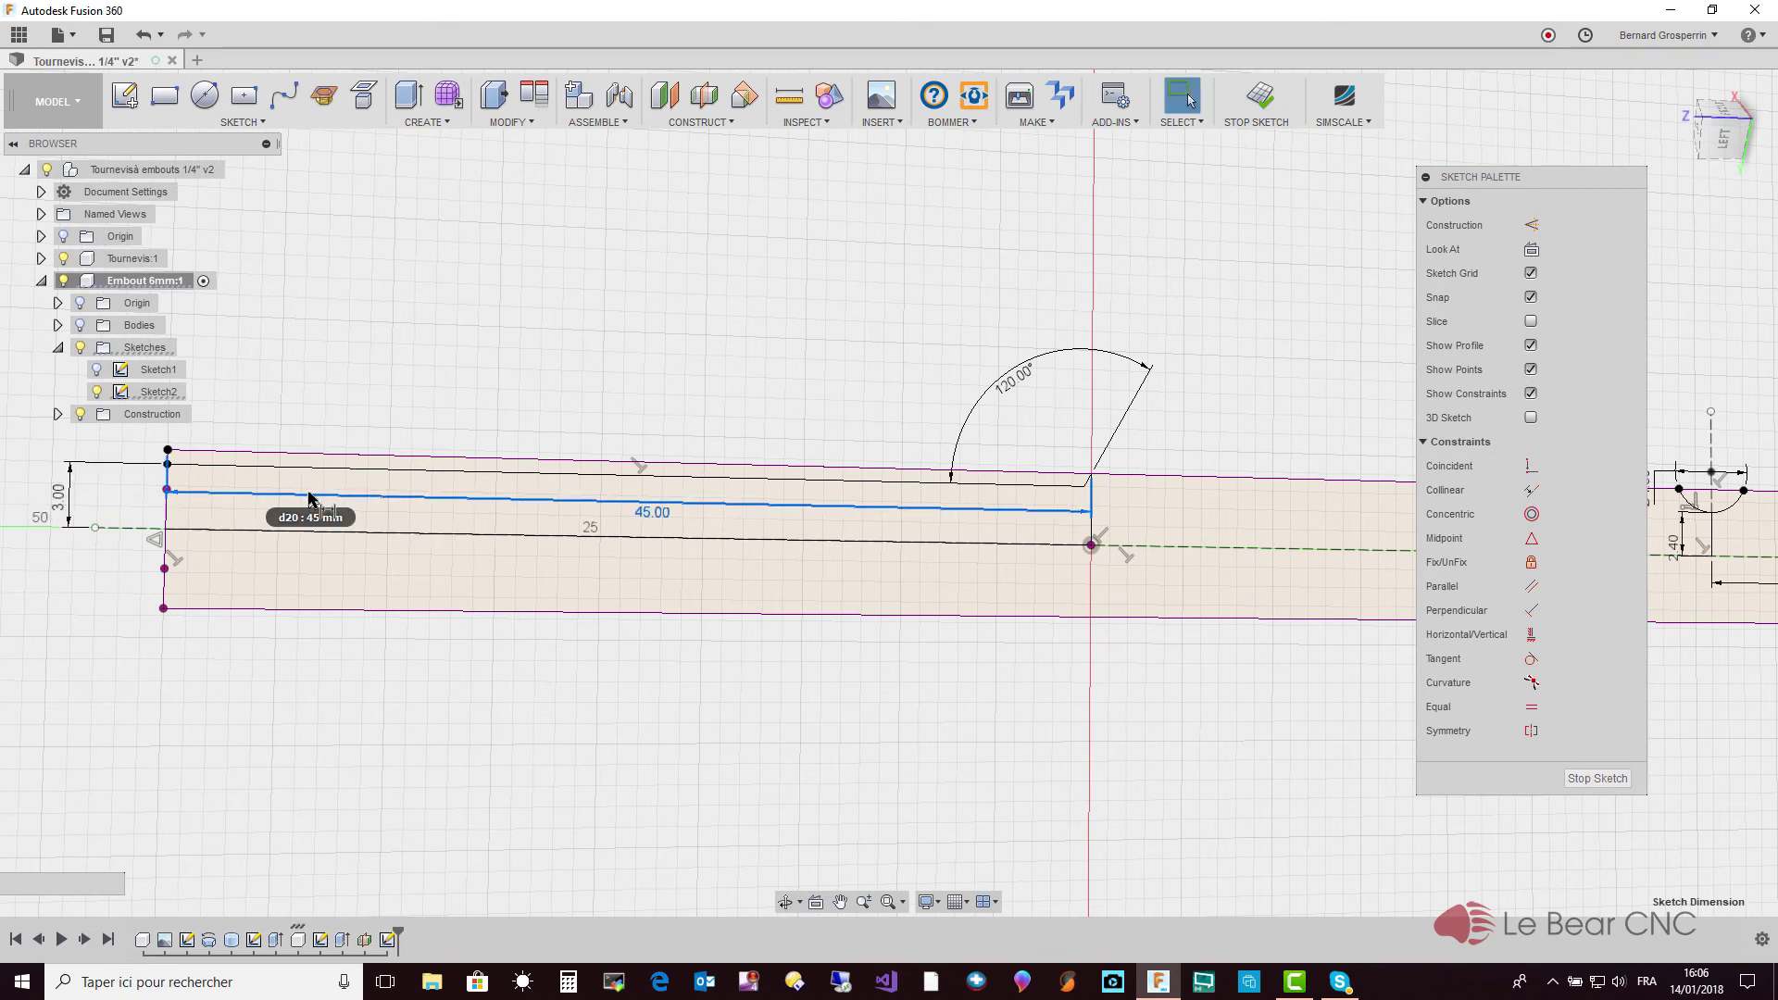
drag(309, 496, 324, 412)
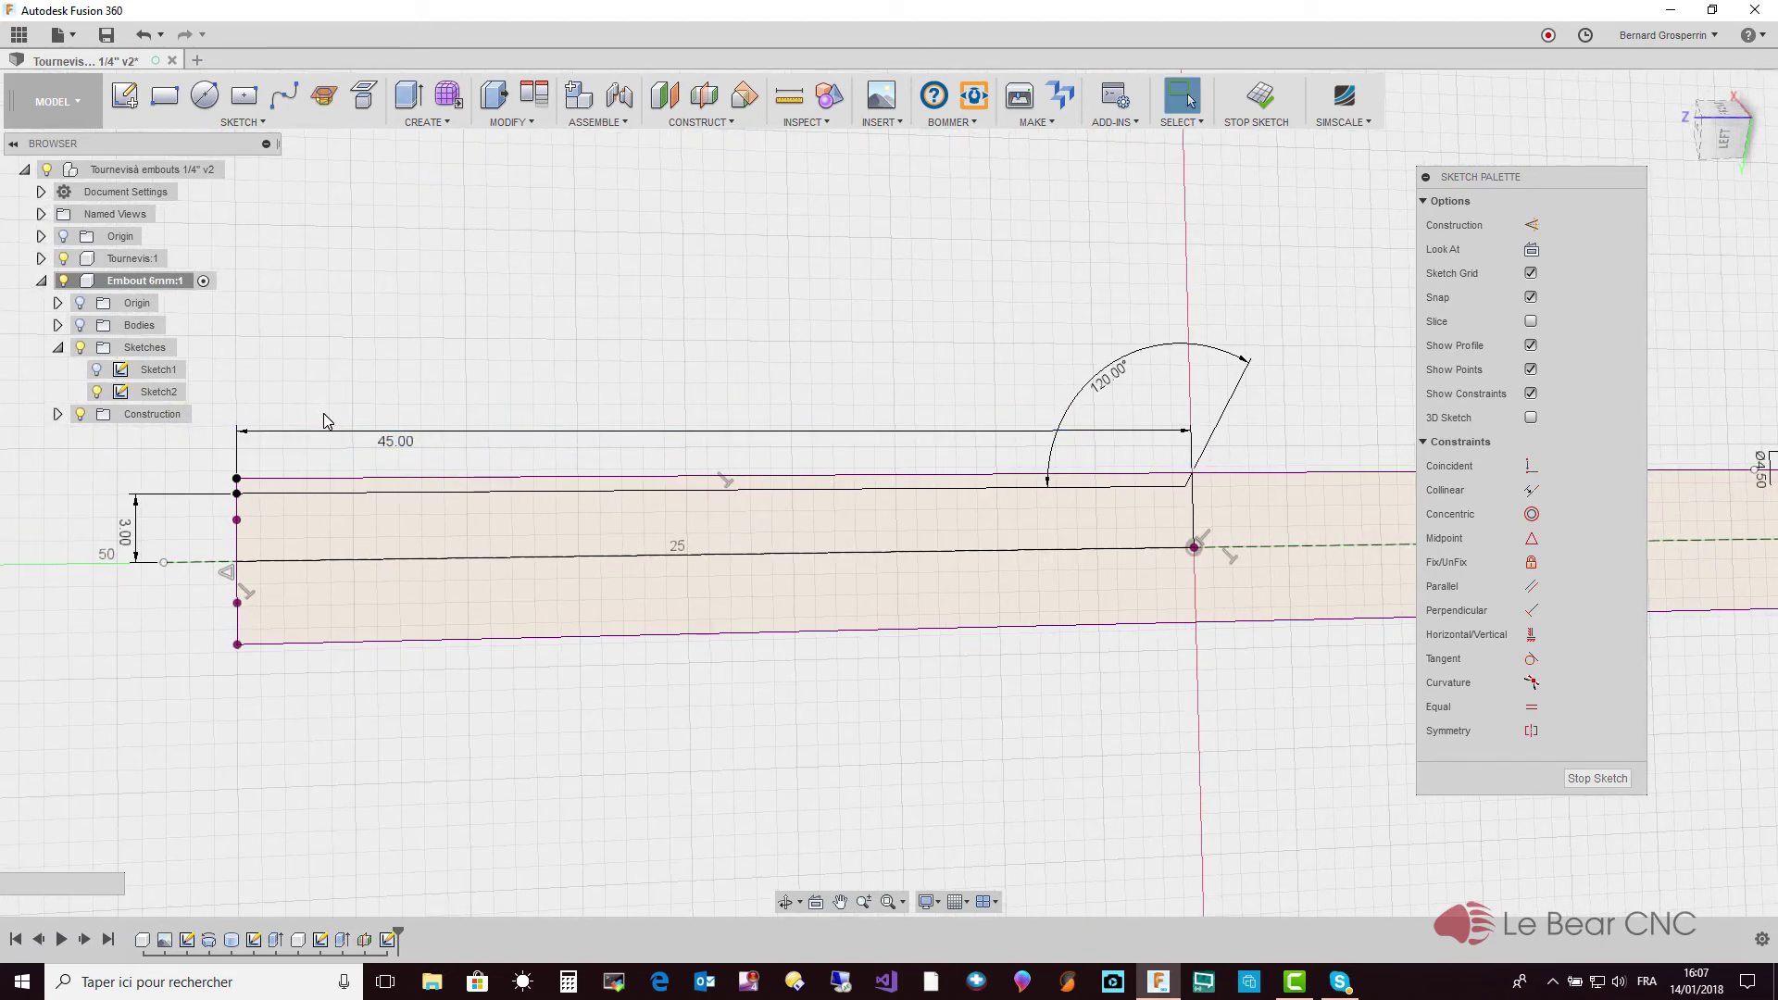
Fit the view and select the thin top-edge strip together with the small end profile
click(360, 486)
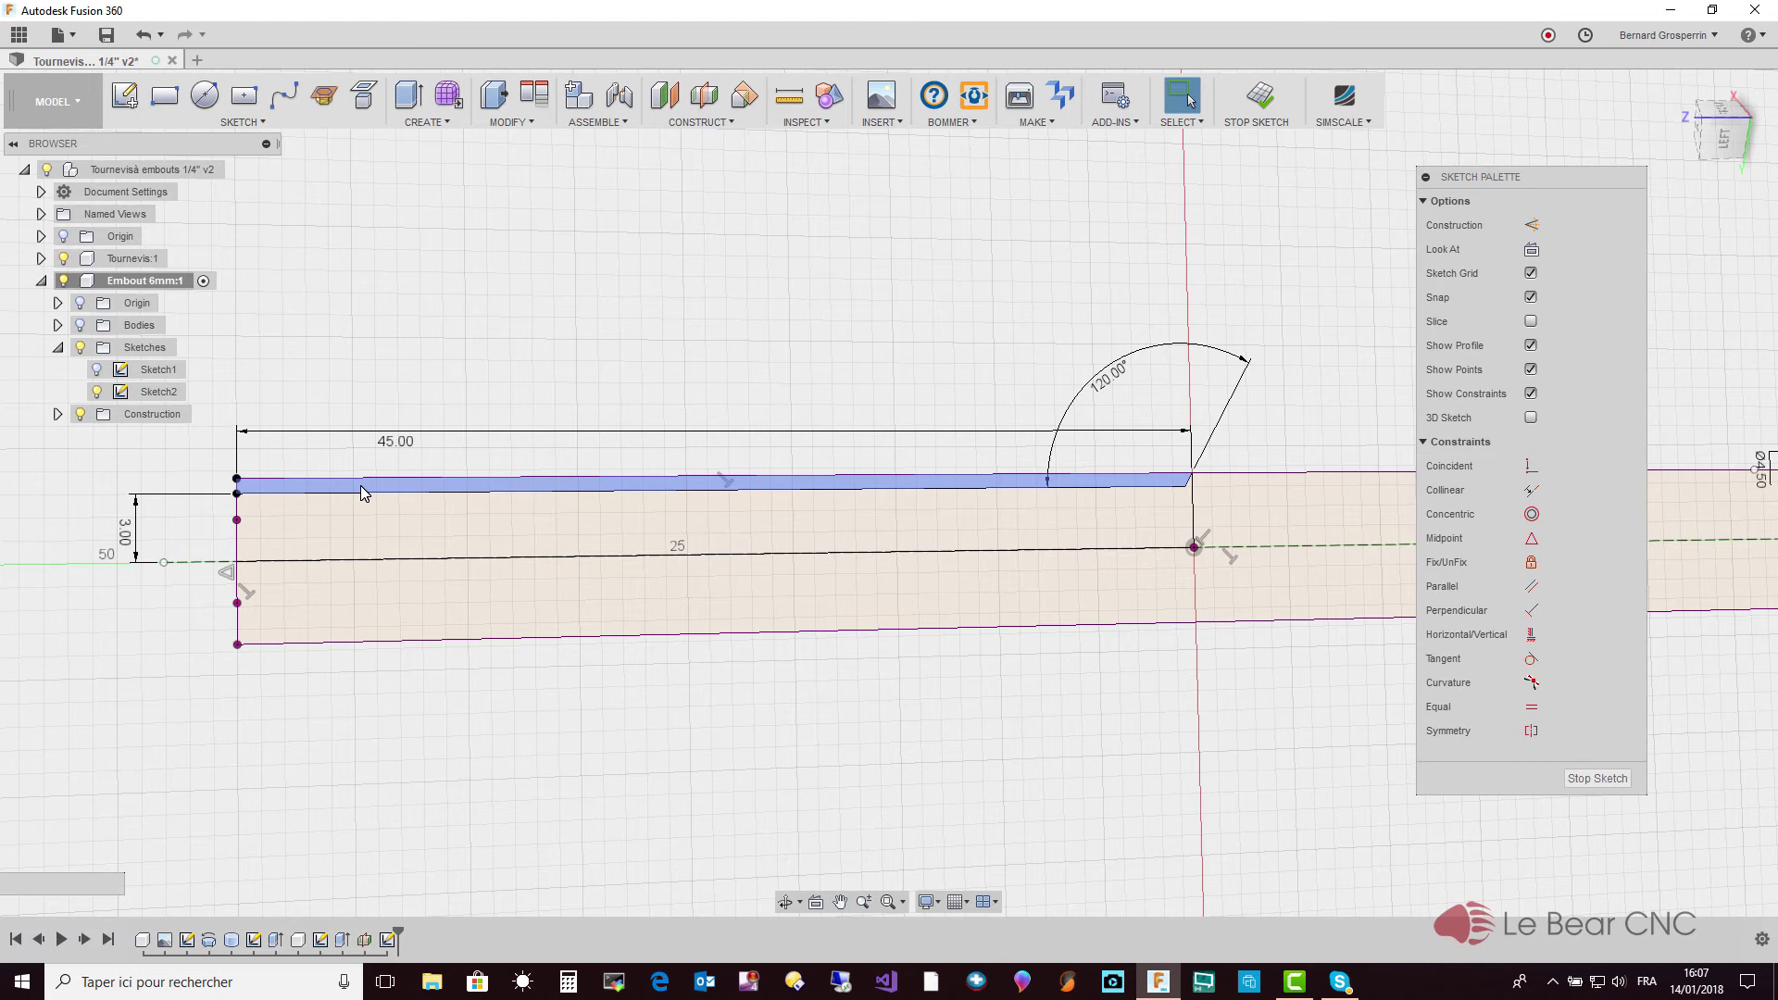
key(Escape)
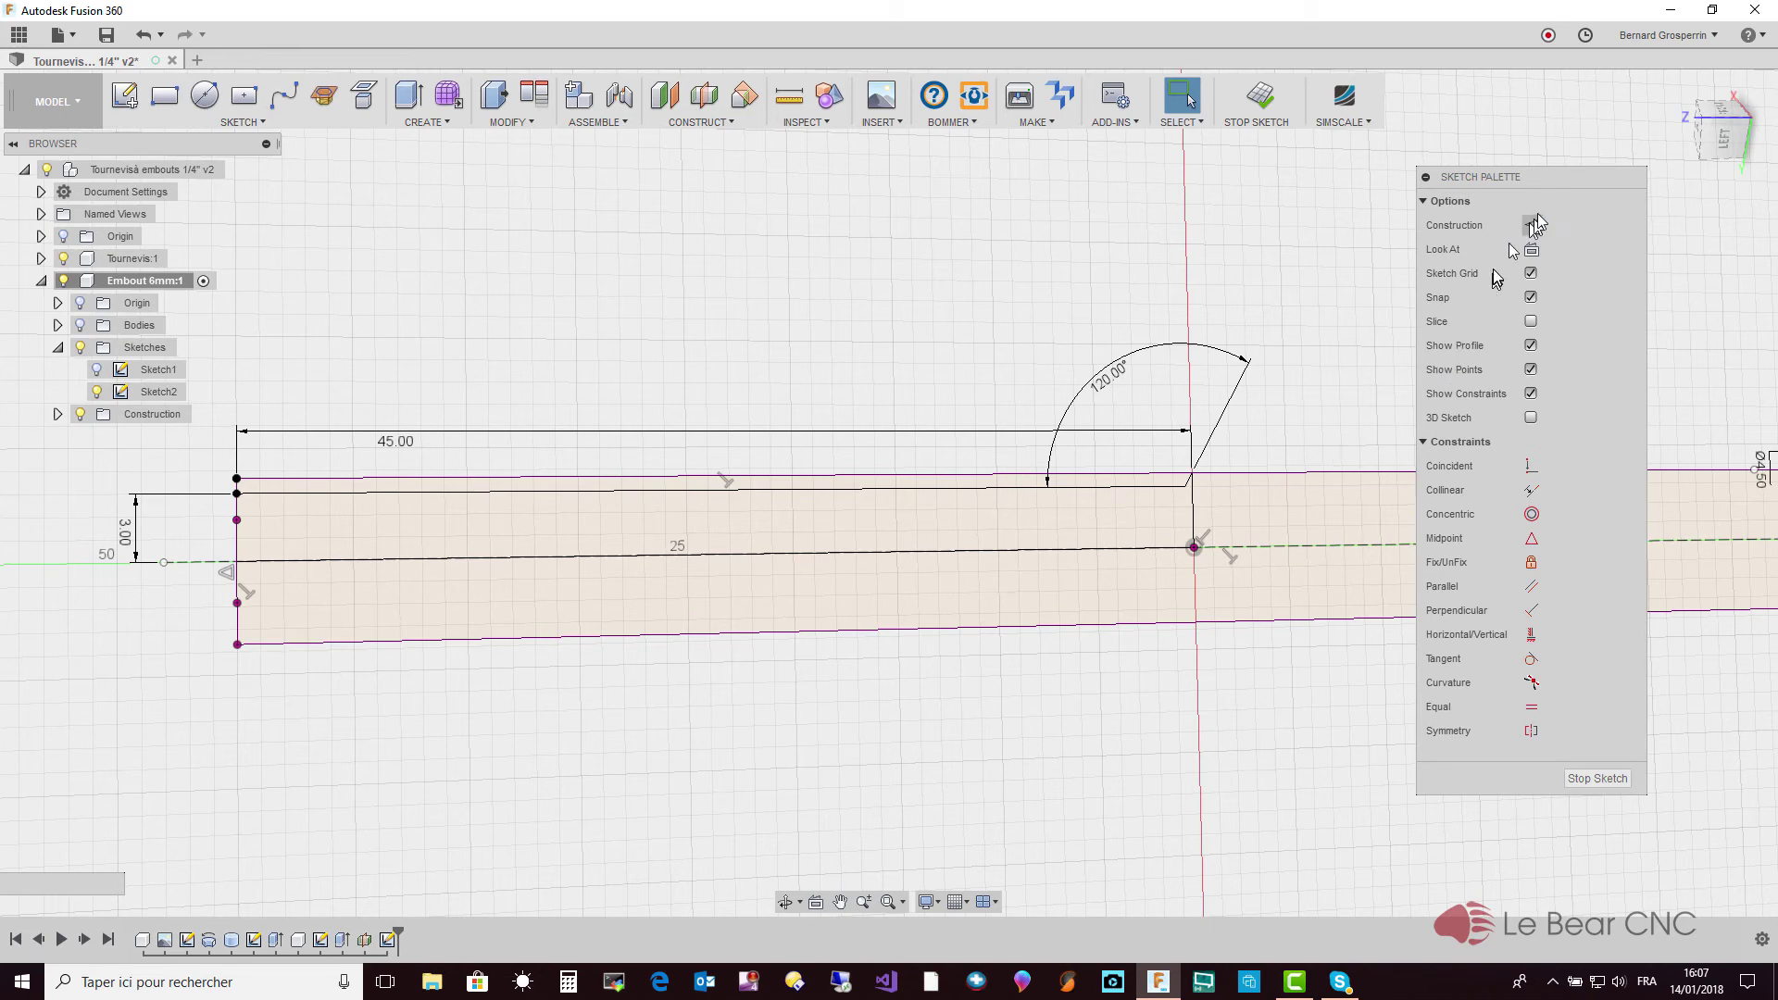
drag(1557, 178, 1531, 215)
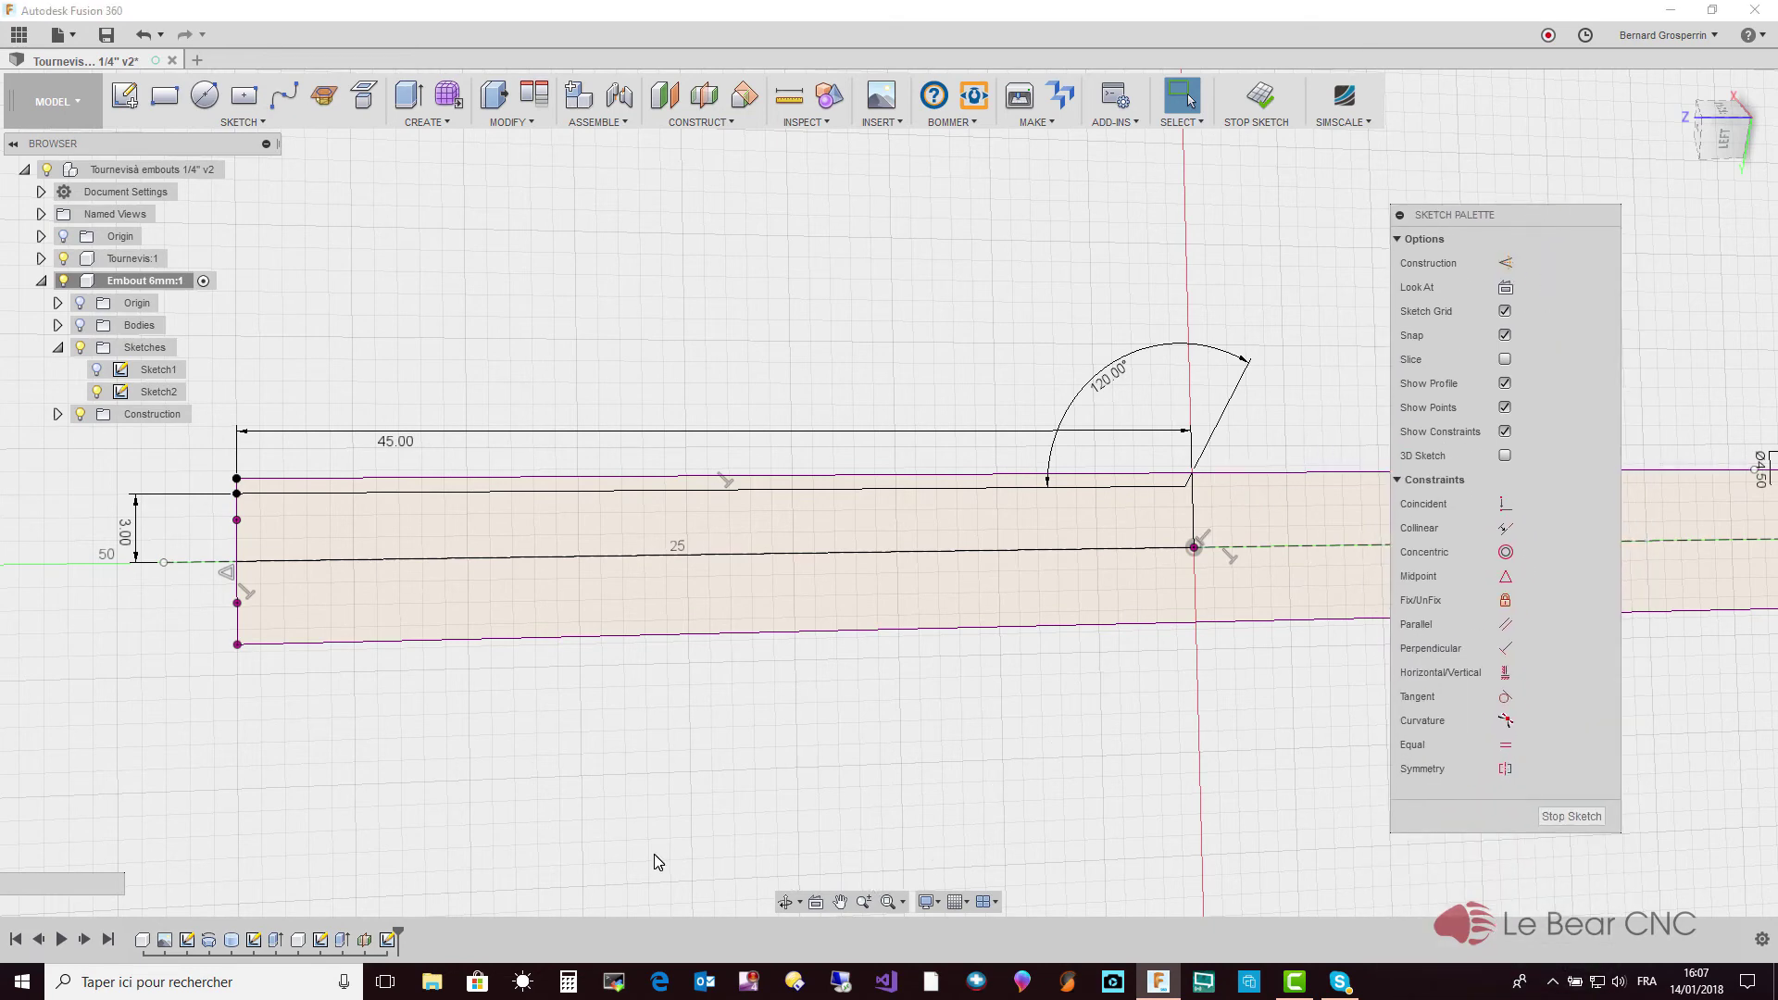
key(F6)
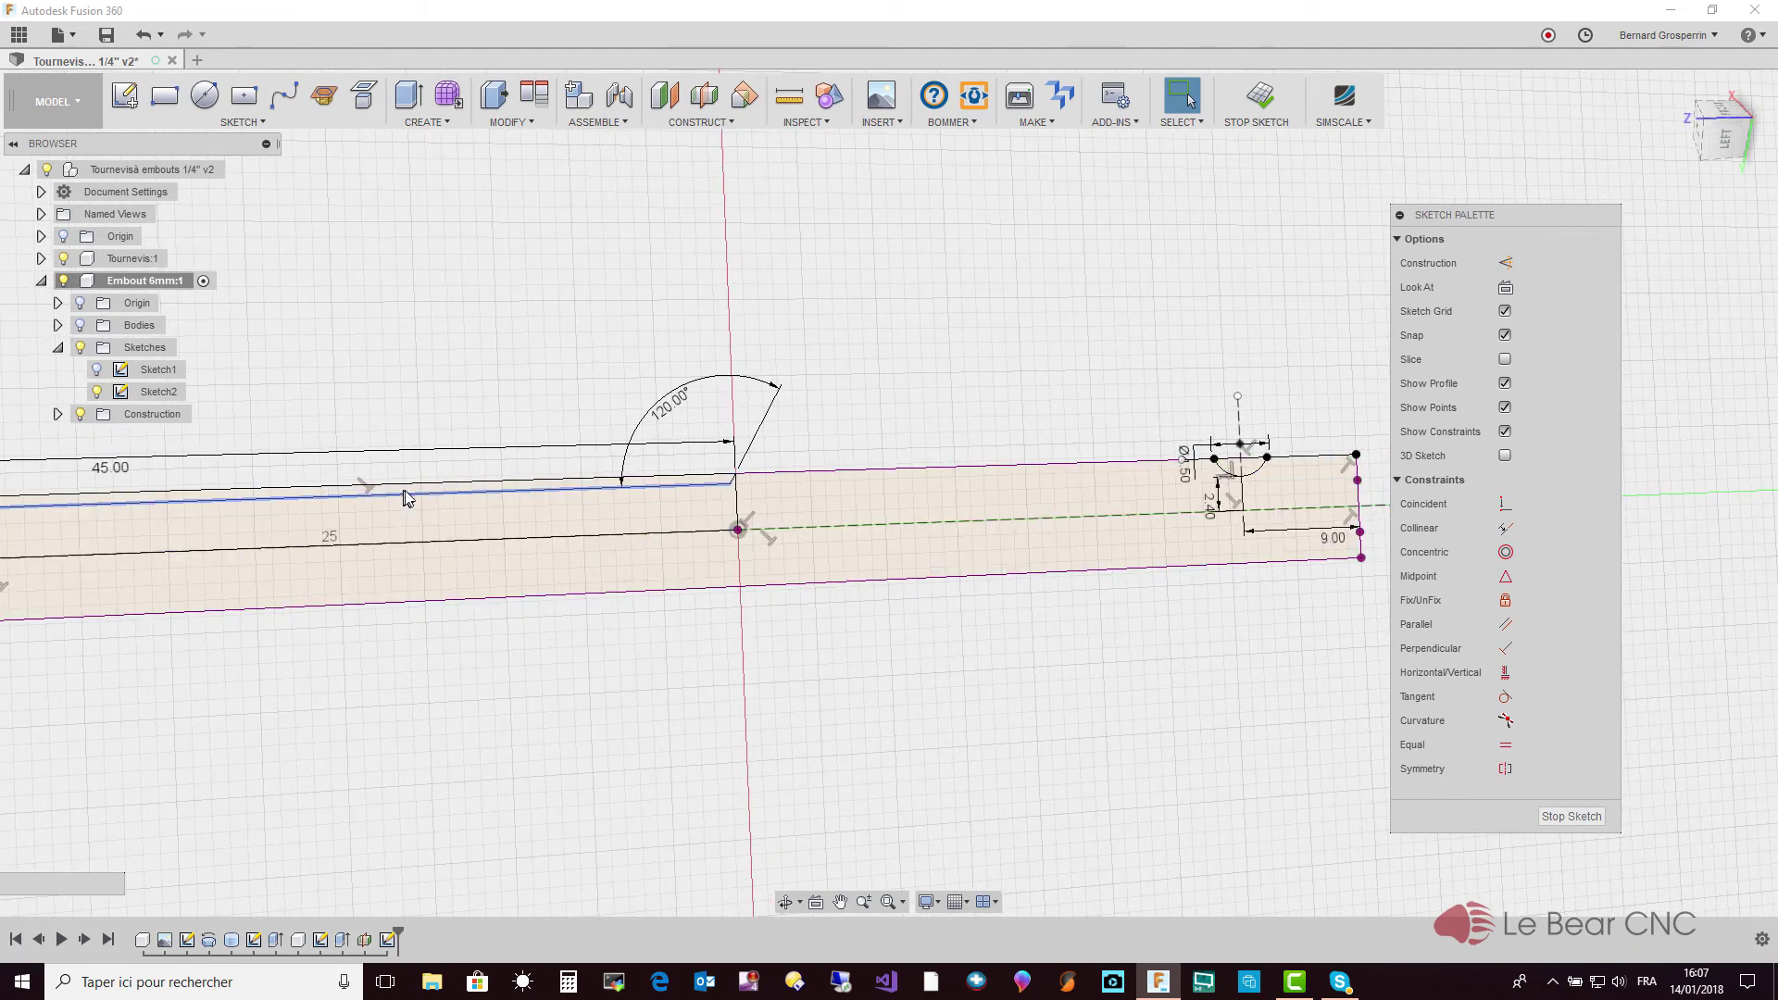
scroll(404, 487, up, 2)
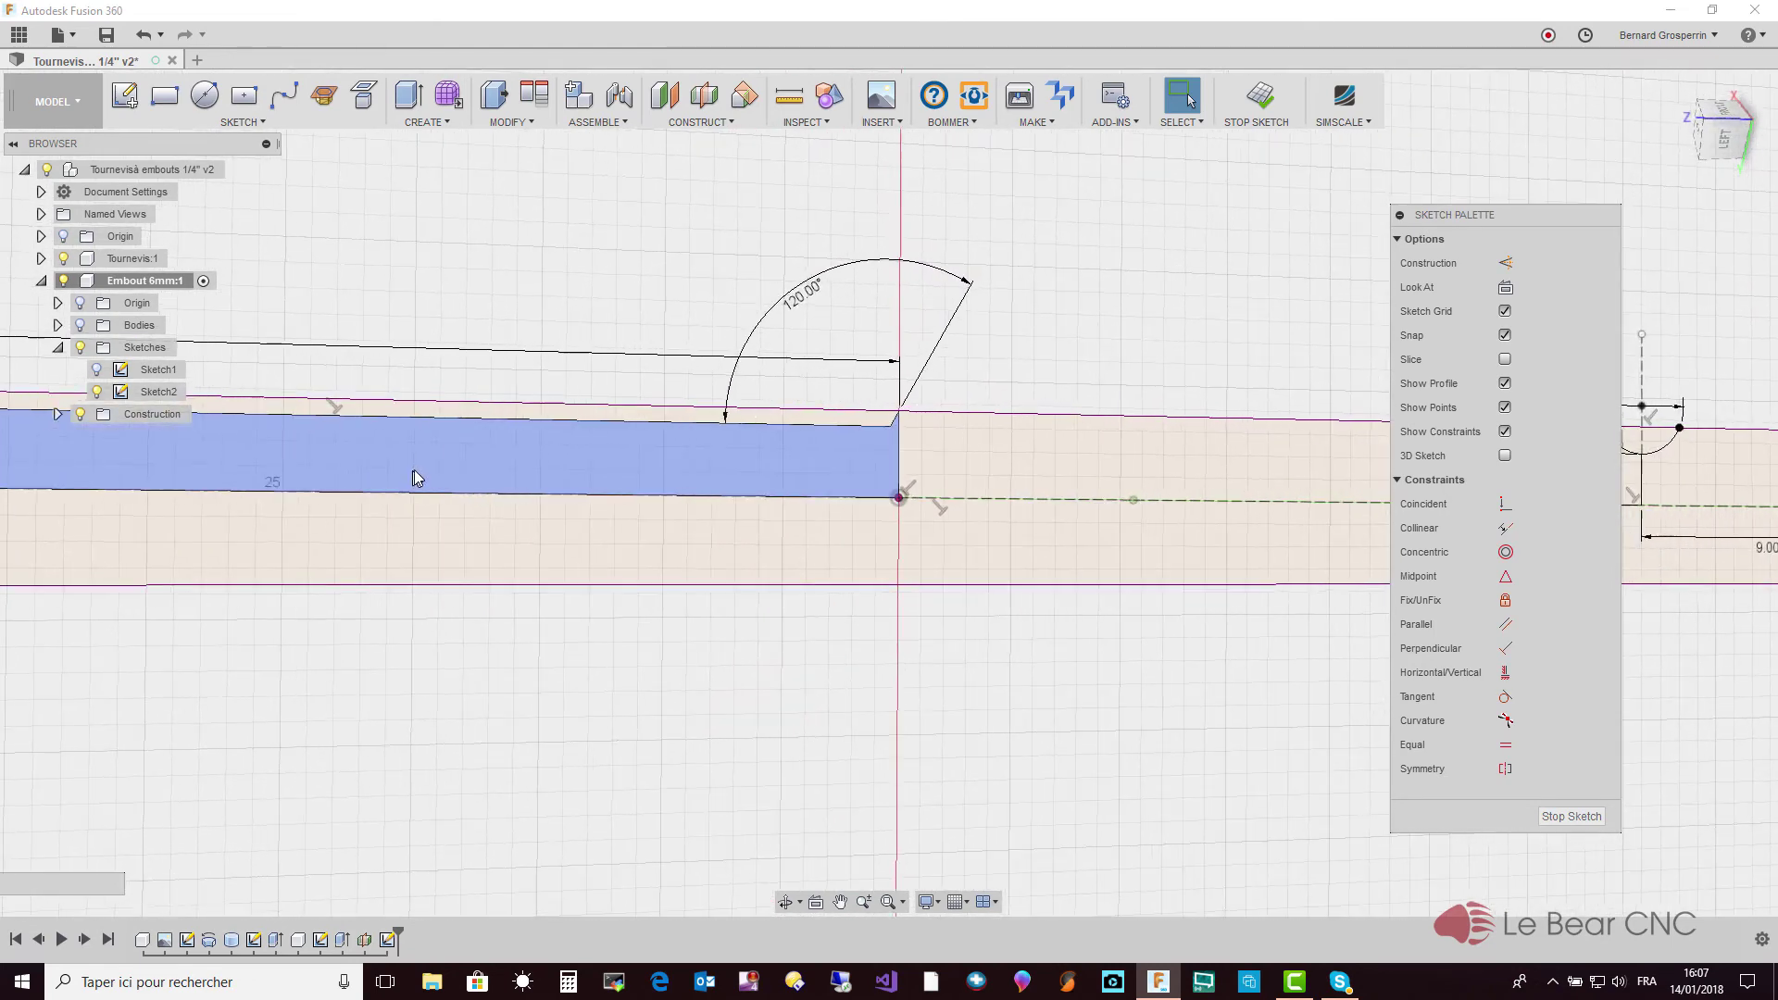
click(439, 417)
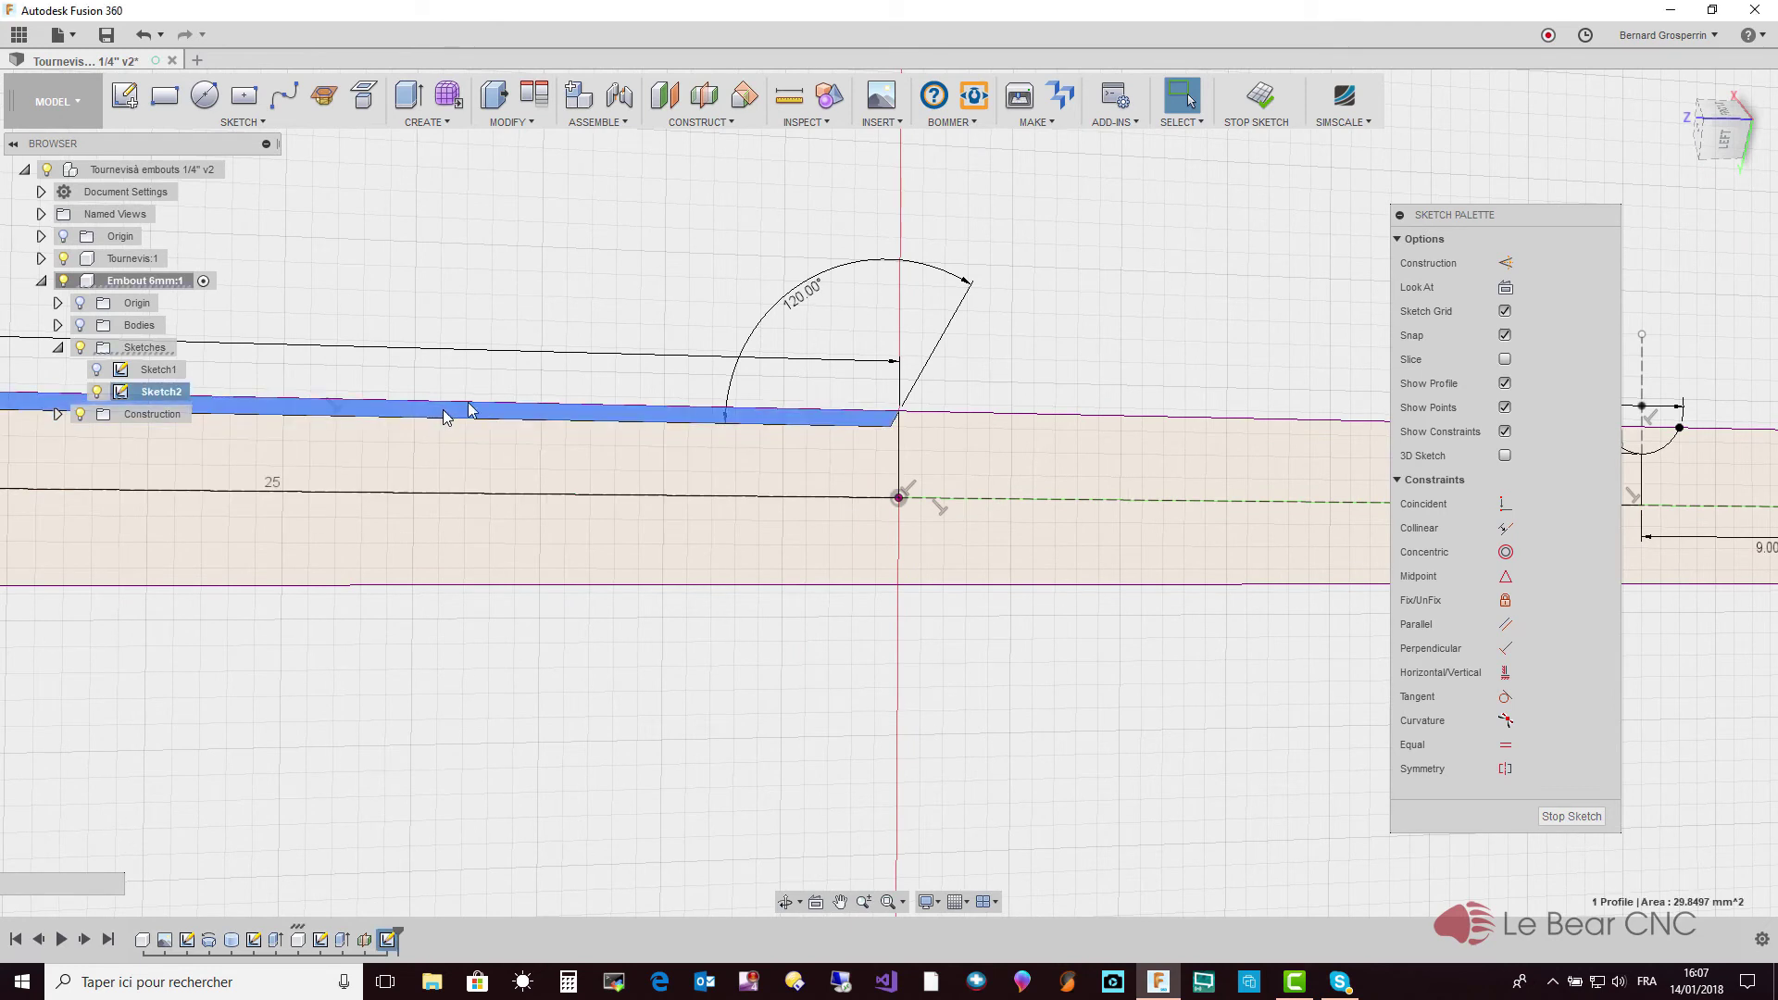
ctrl+click(1657, 448)
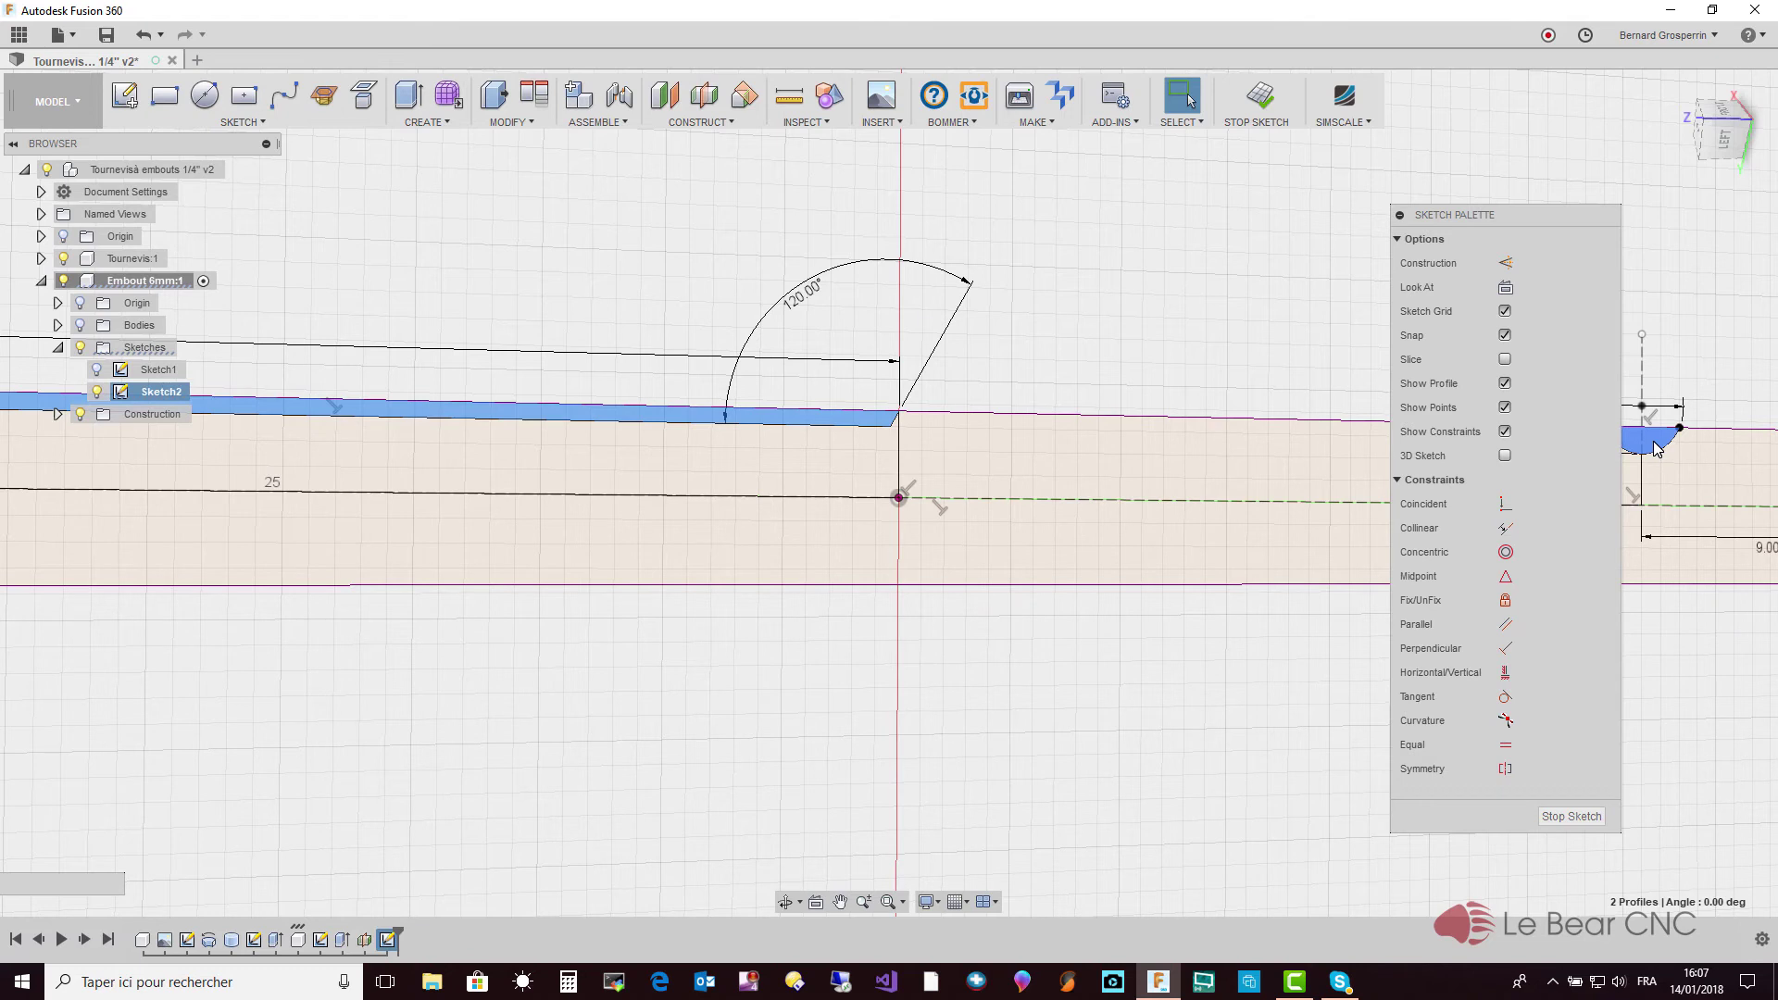
right_click(1656, 448)
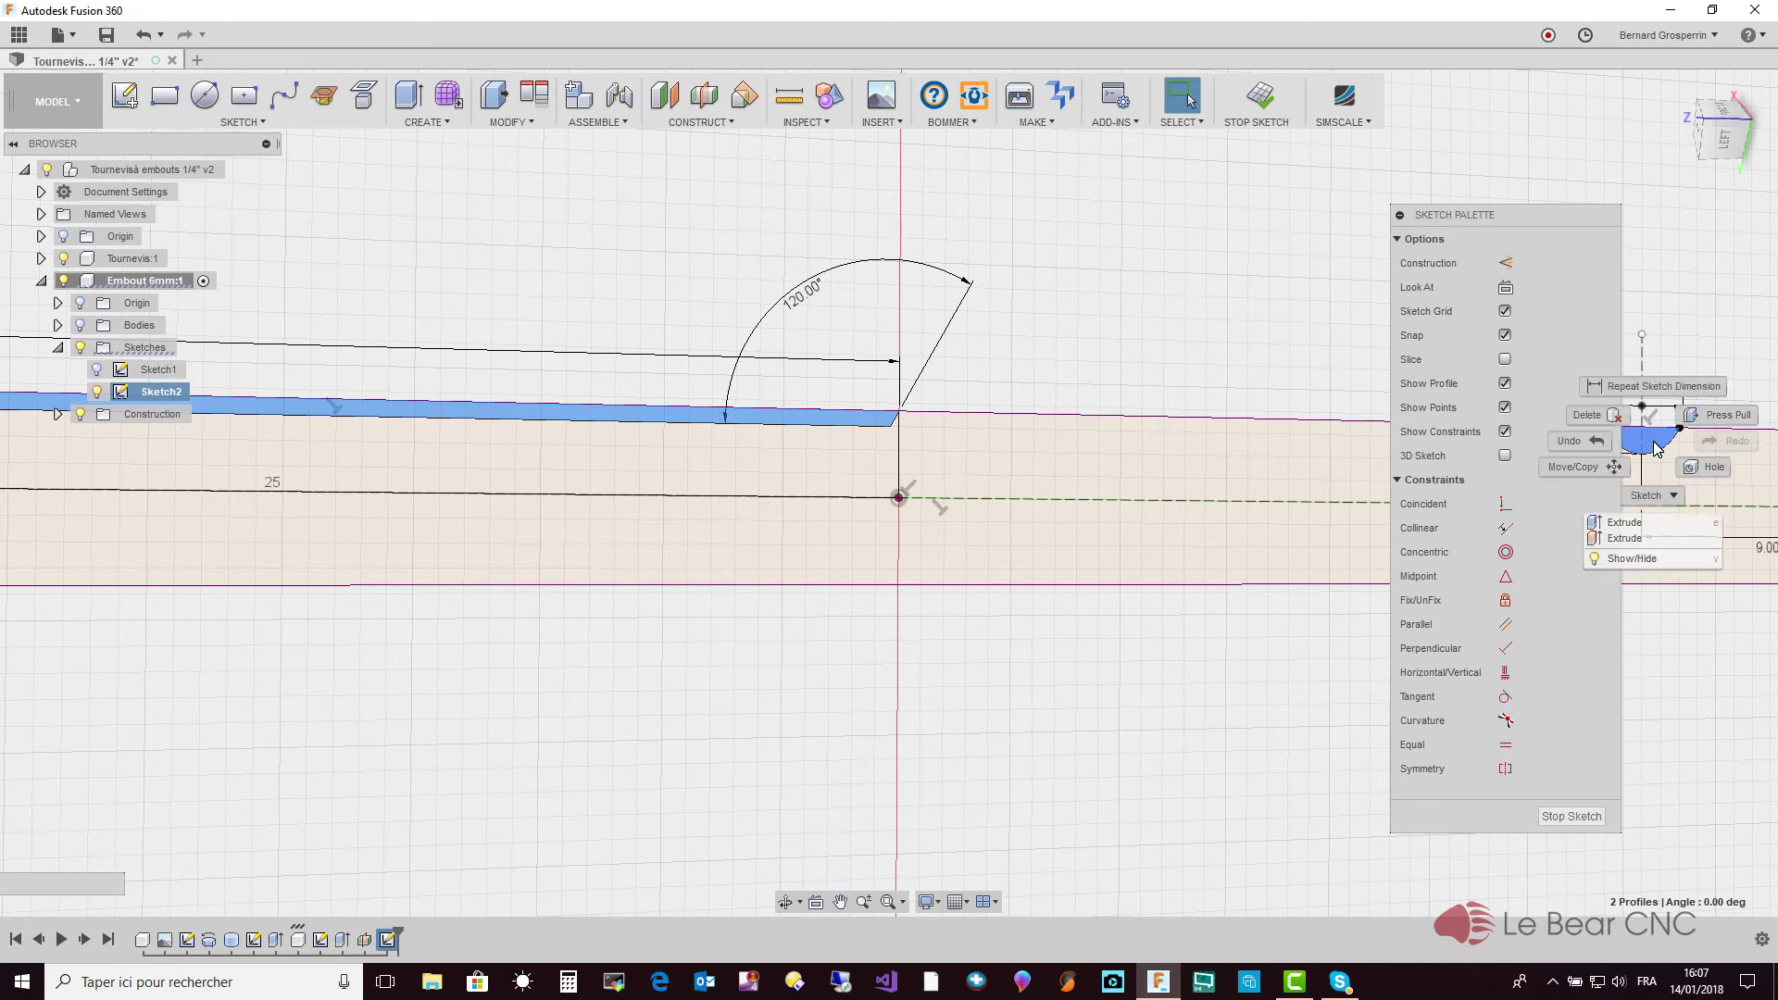
Launch Revolve from the CREATE menu with the two selected profiles
click(441, 130)
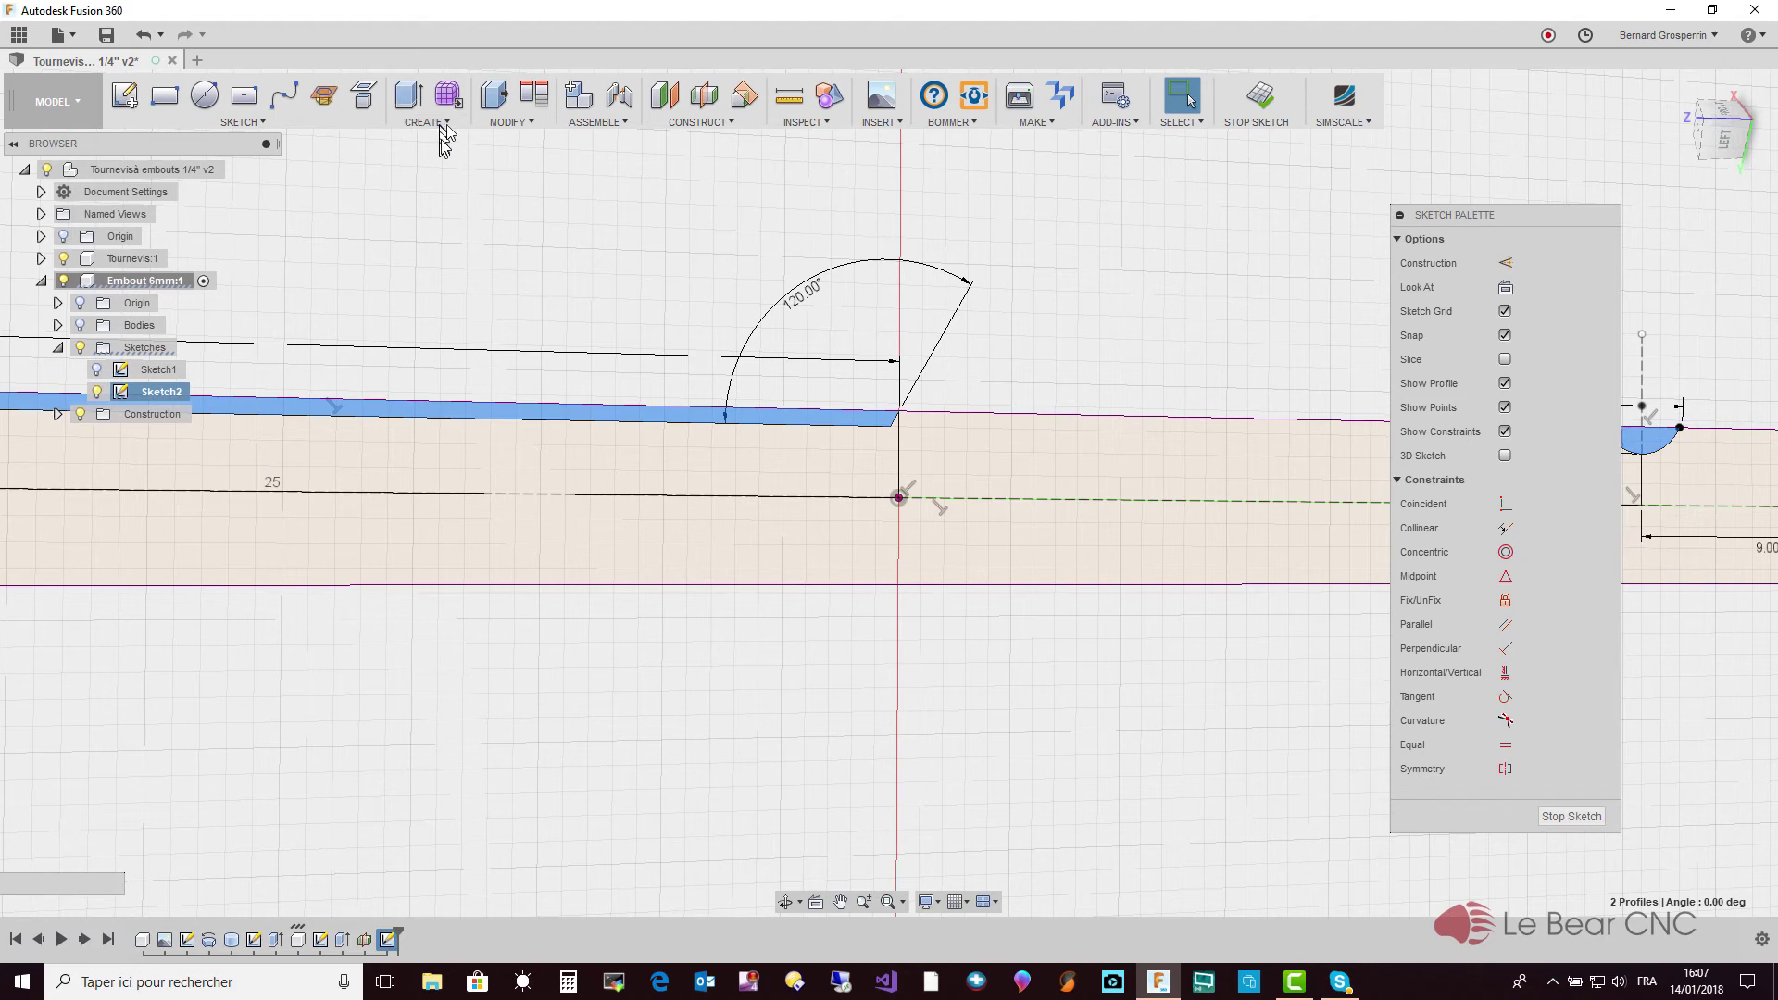
click(442, 126)
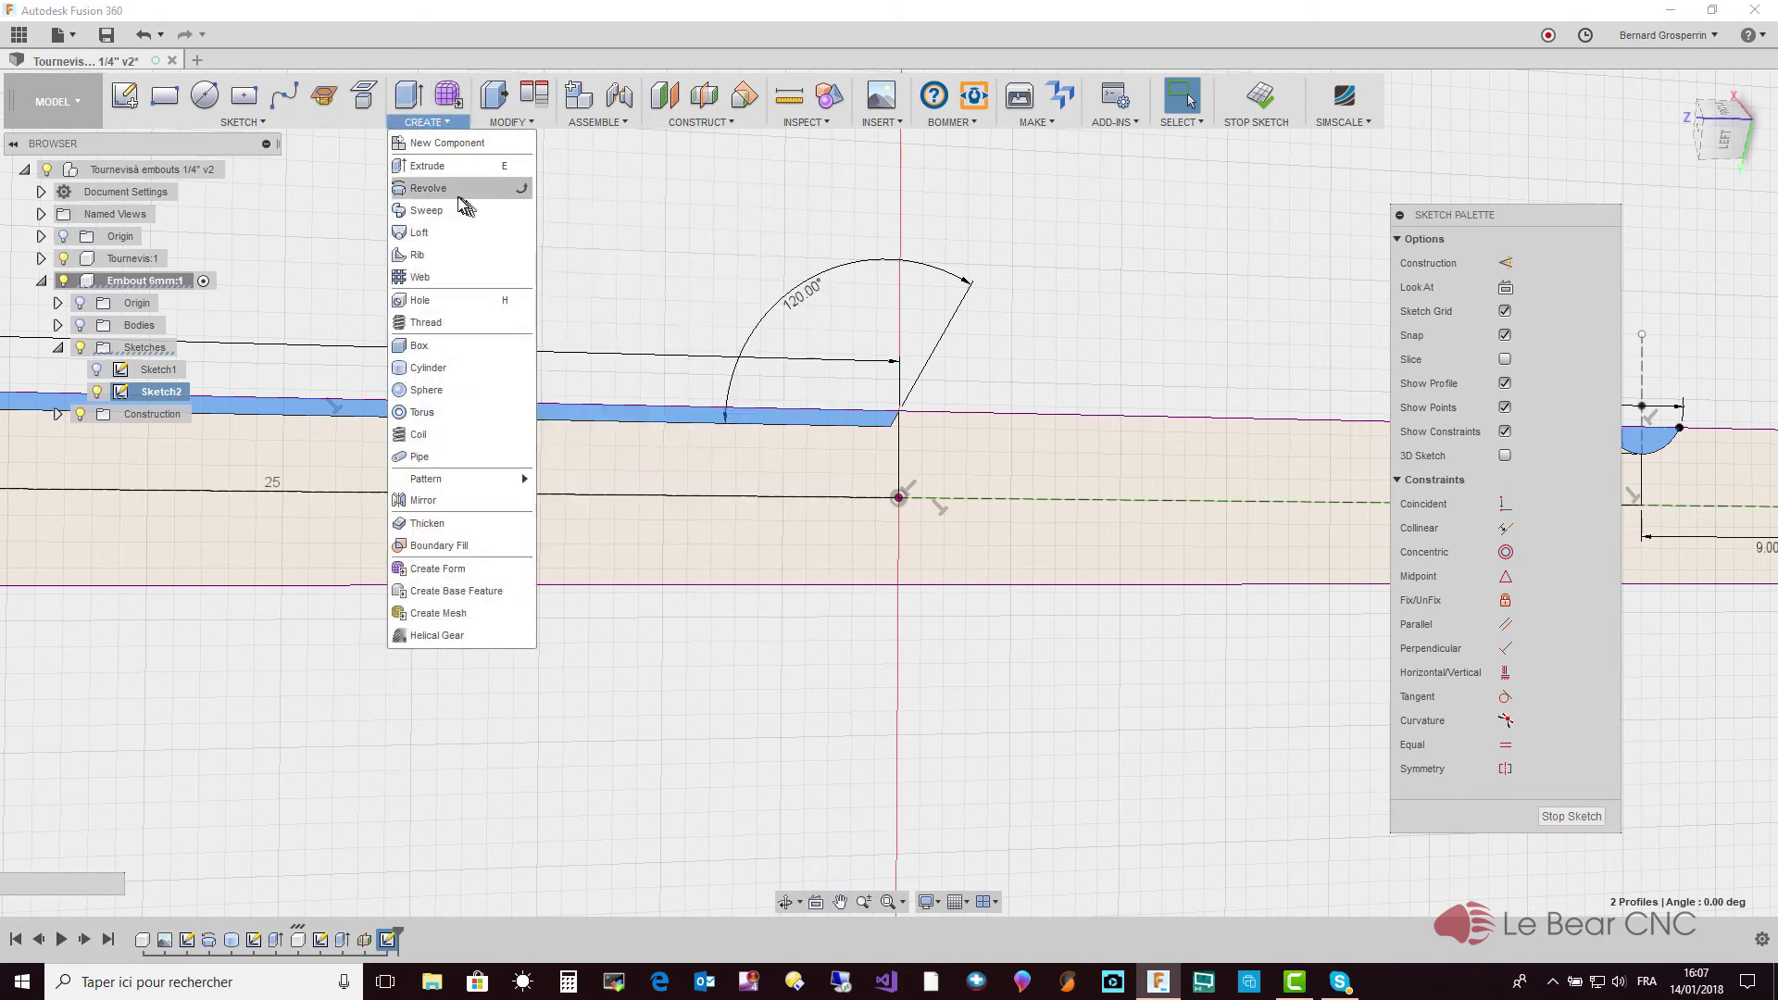
click(454, 194)
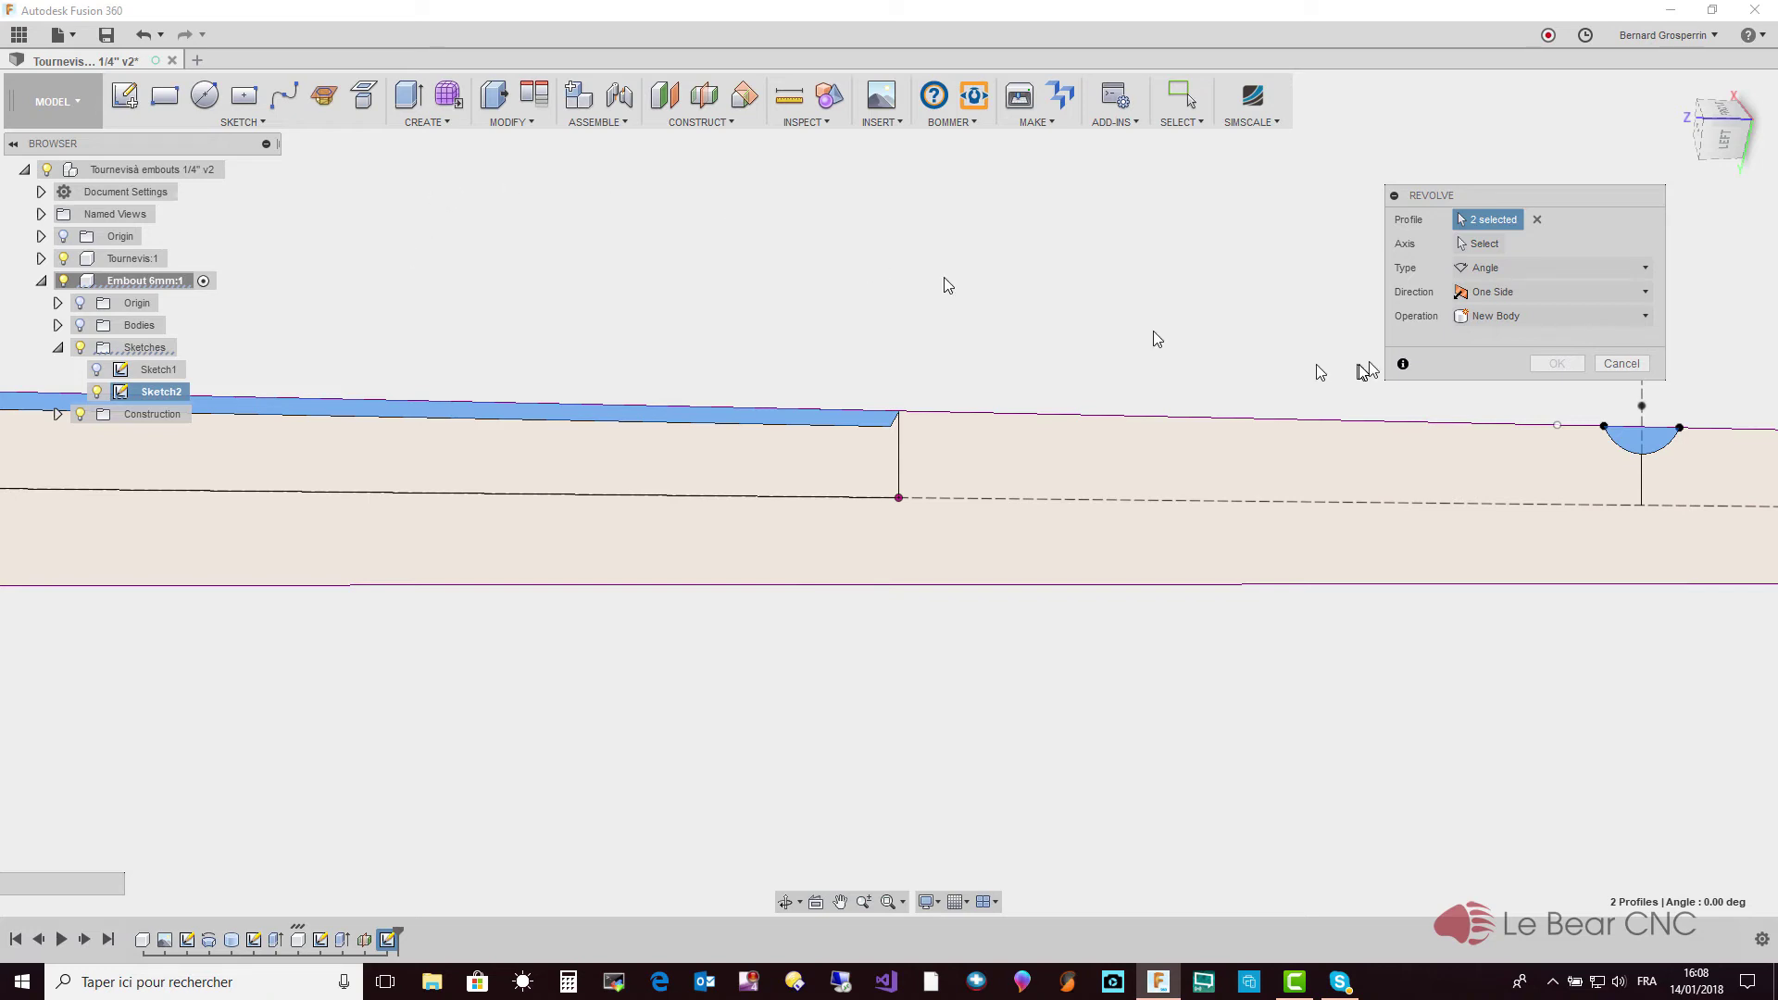
Revolve the two profiles 360° as a Cut around the bit's centre line, with the body shown
click(1644, 315)
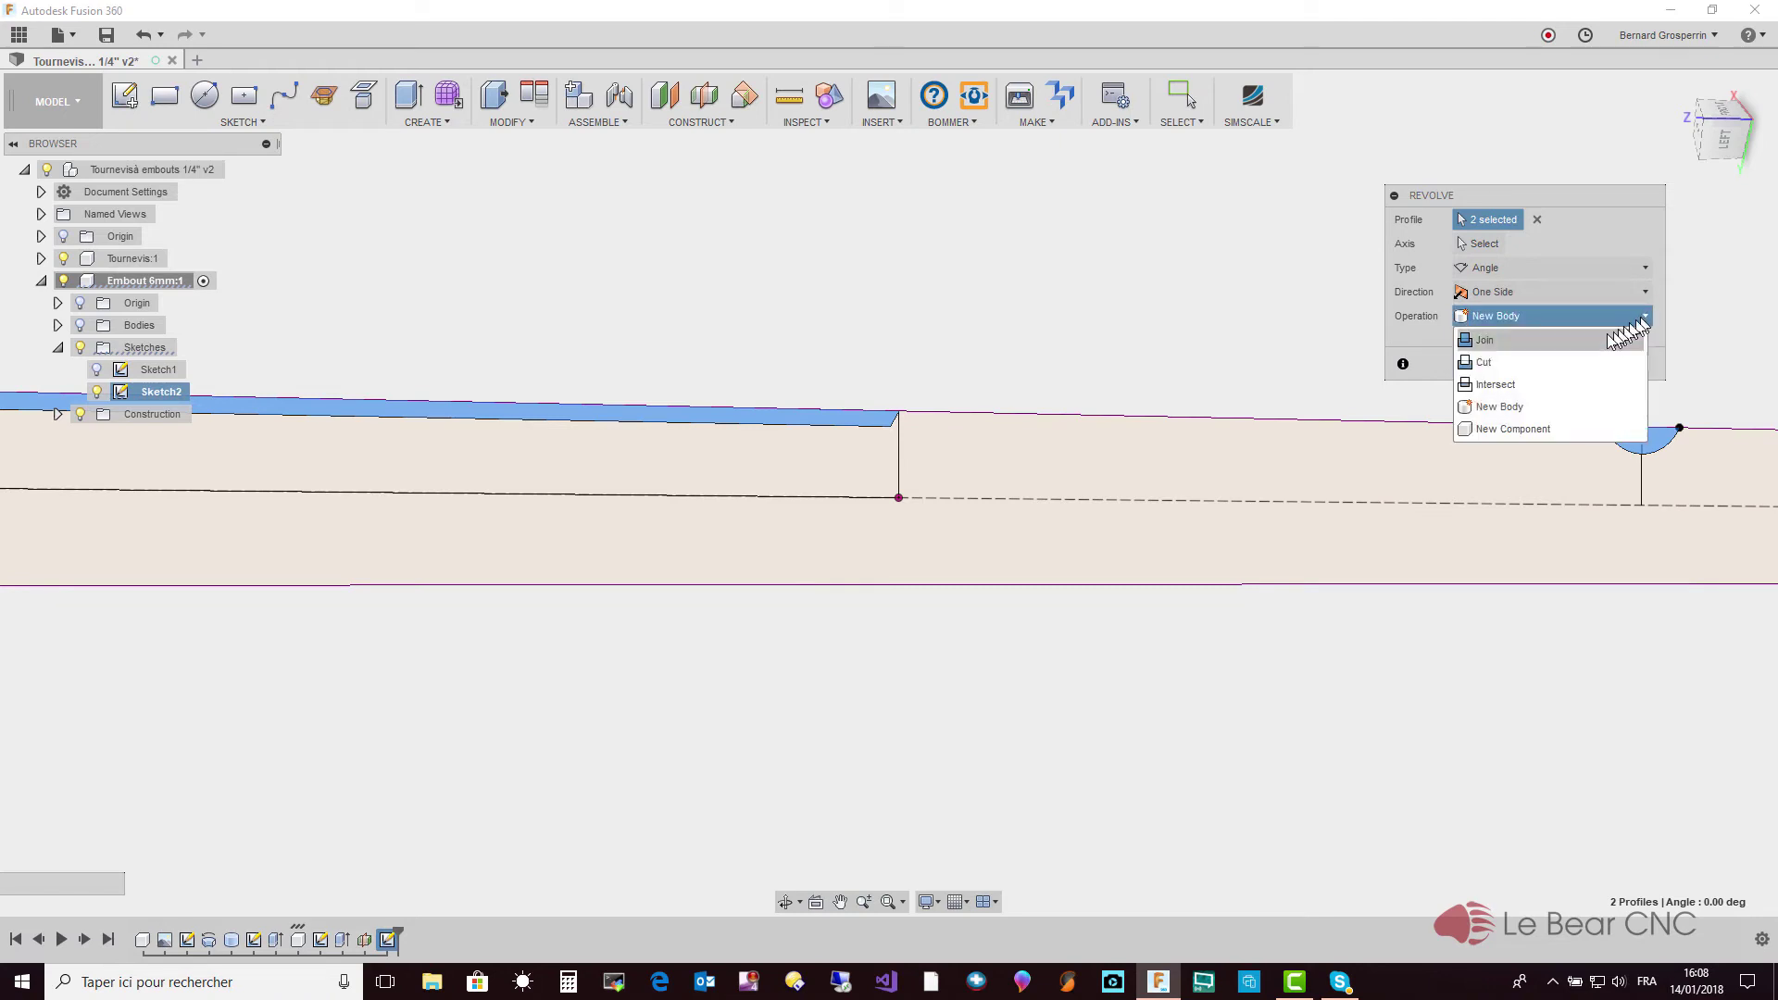
click(1569, 361)
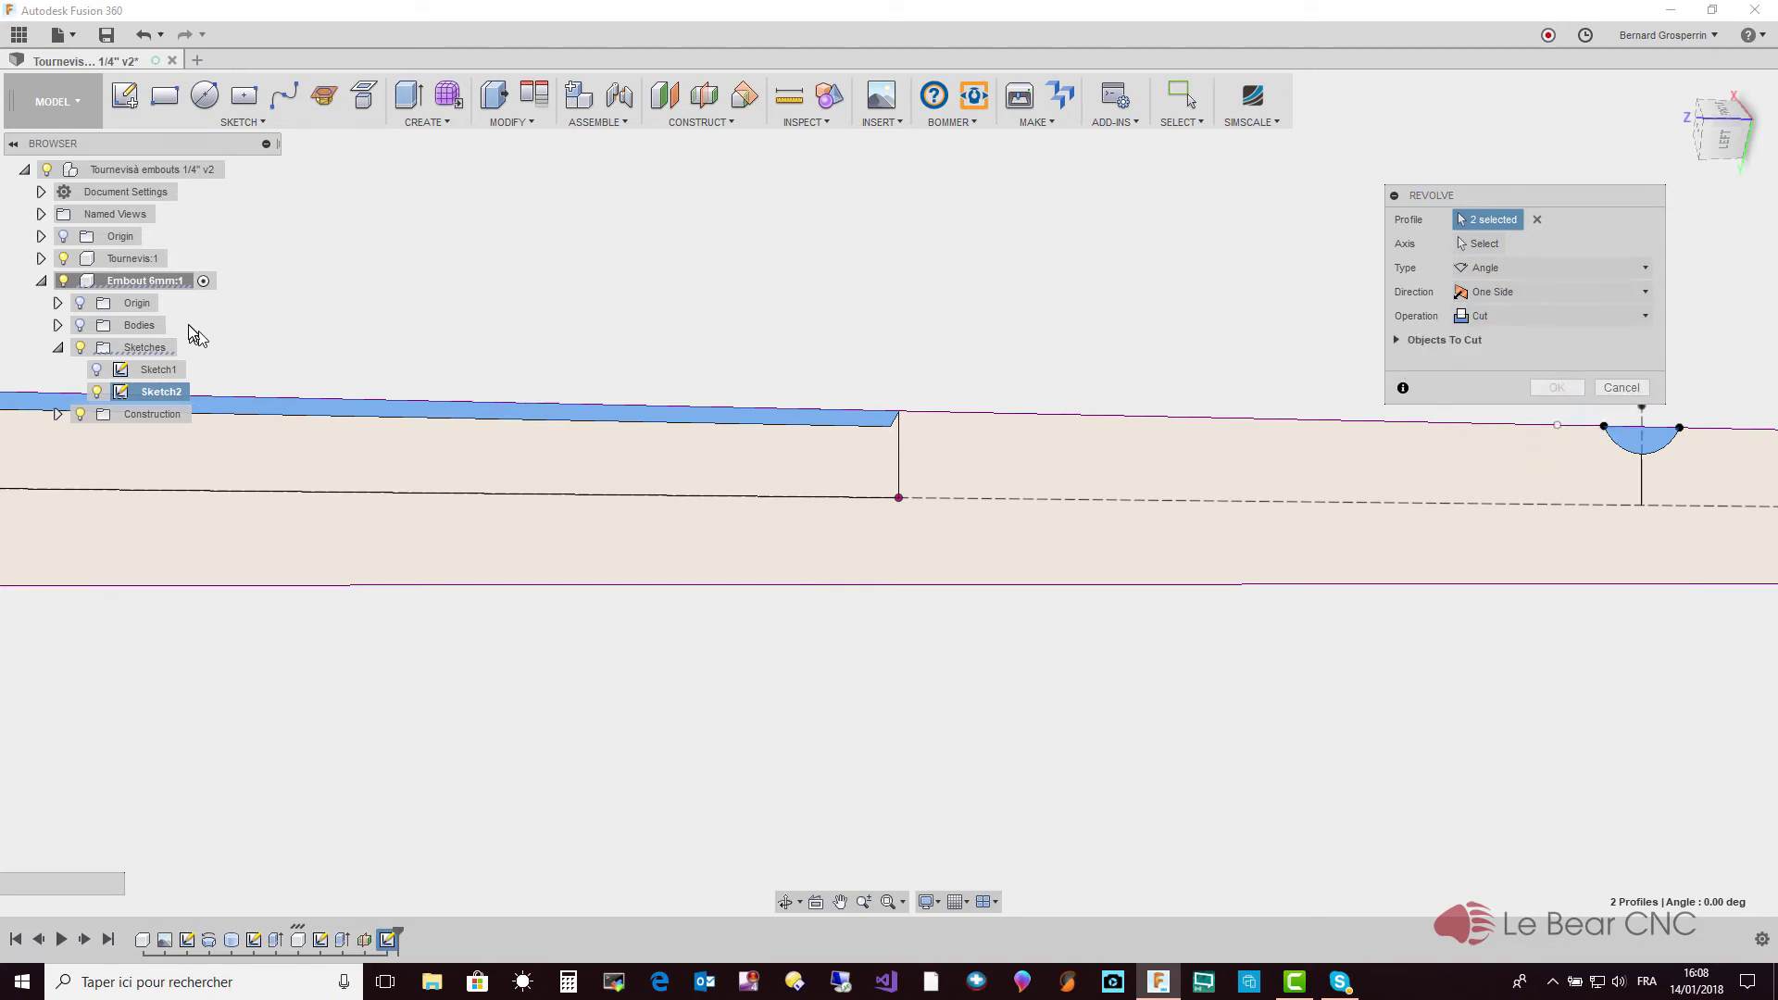
click(82, 326)
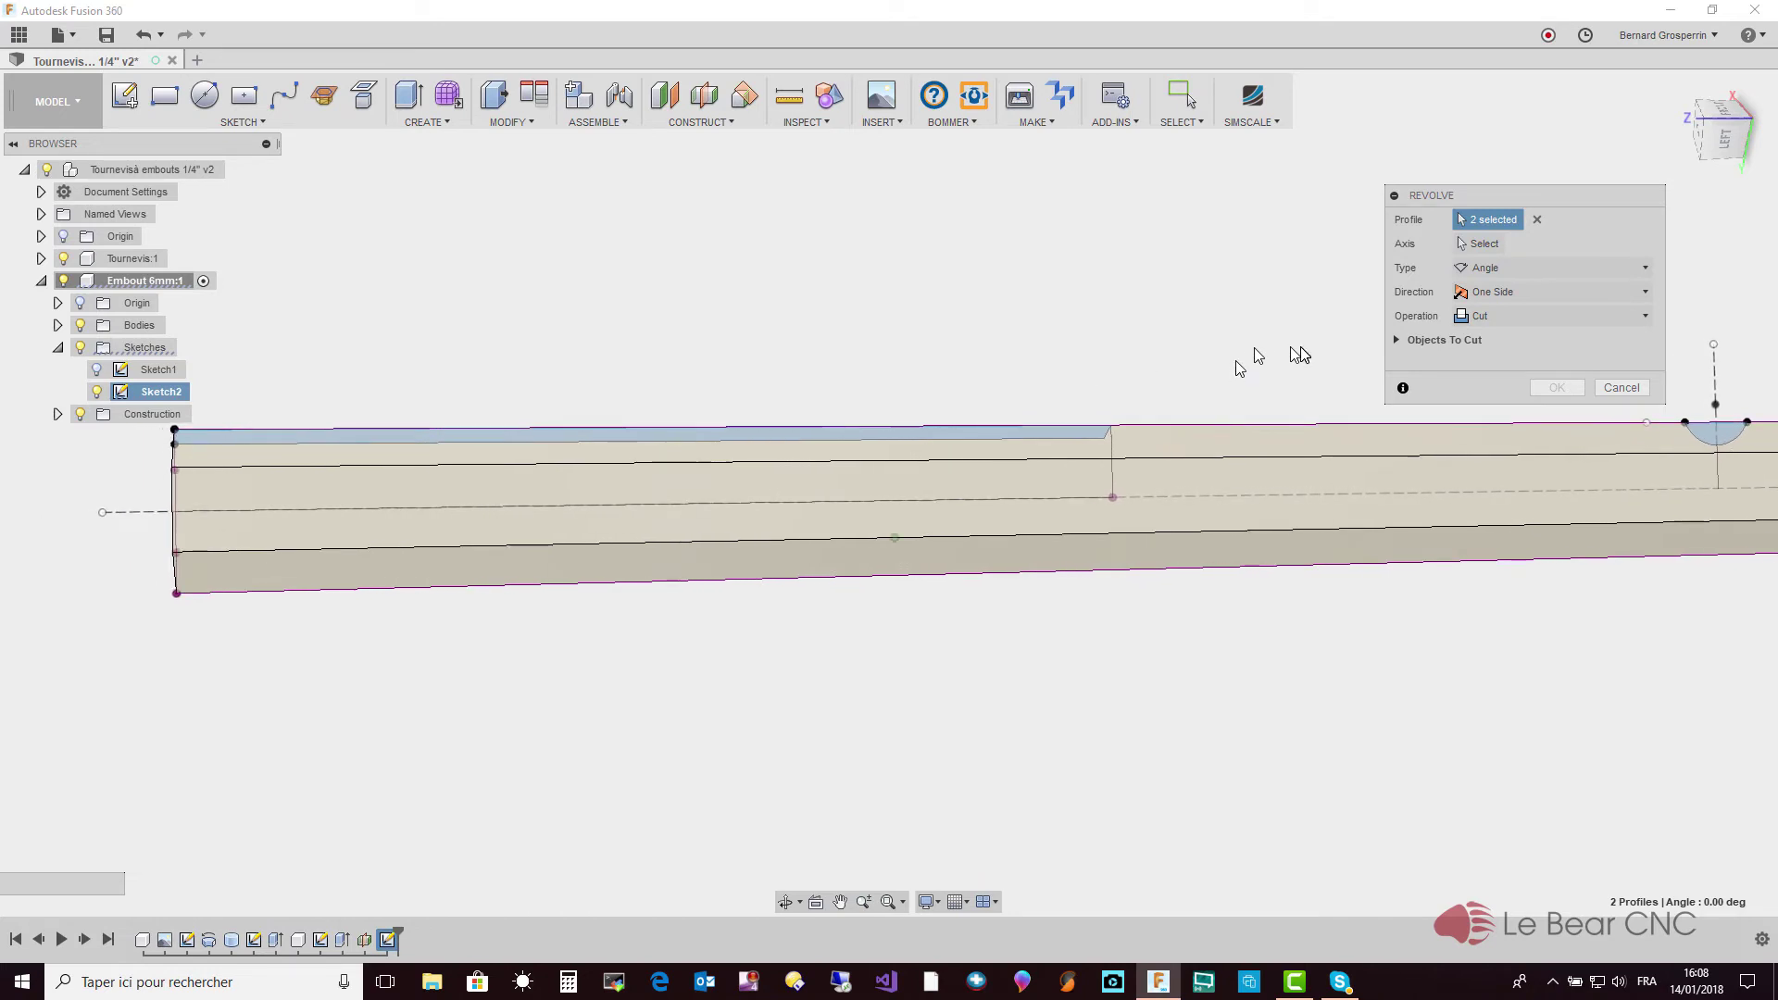
click(1479, 246)
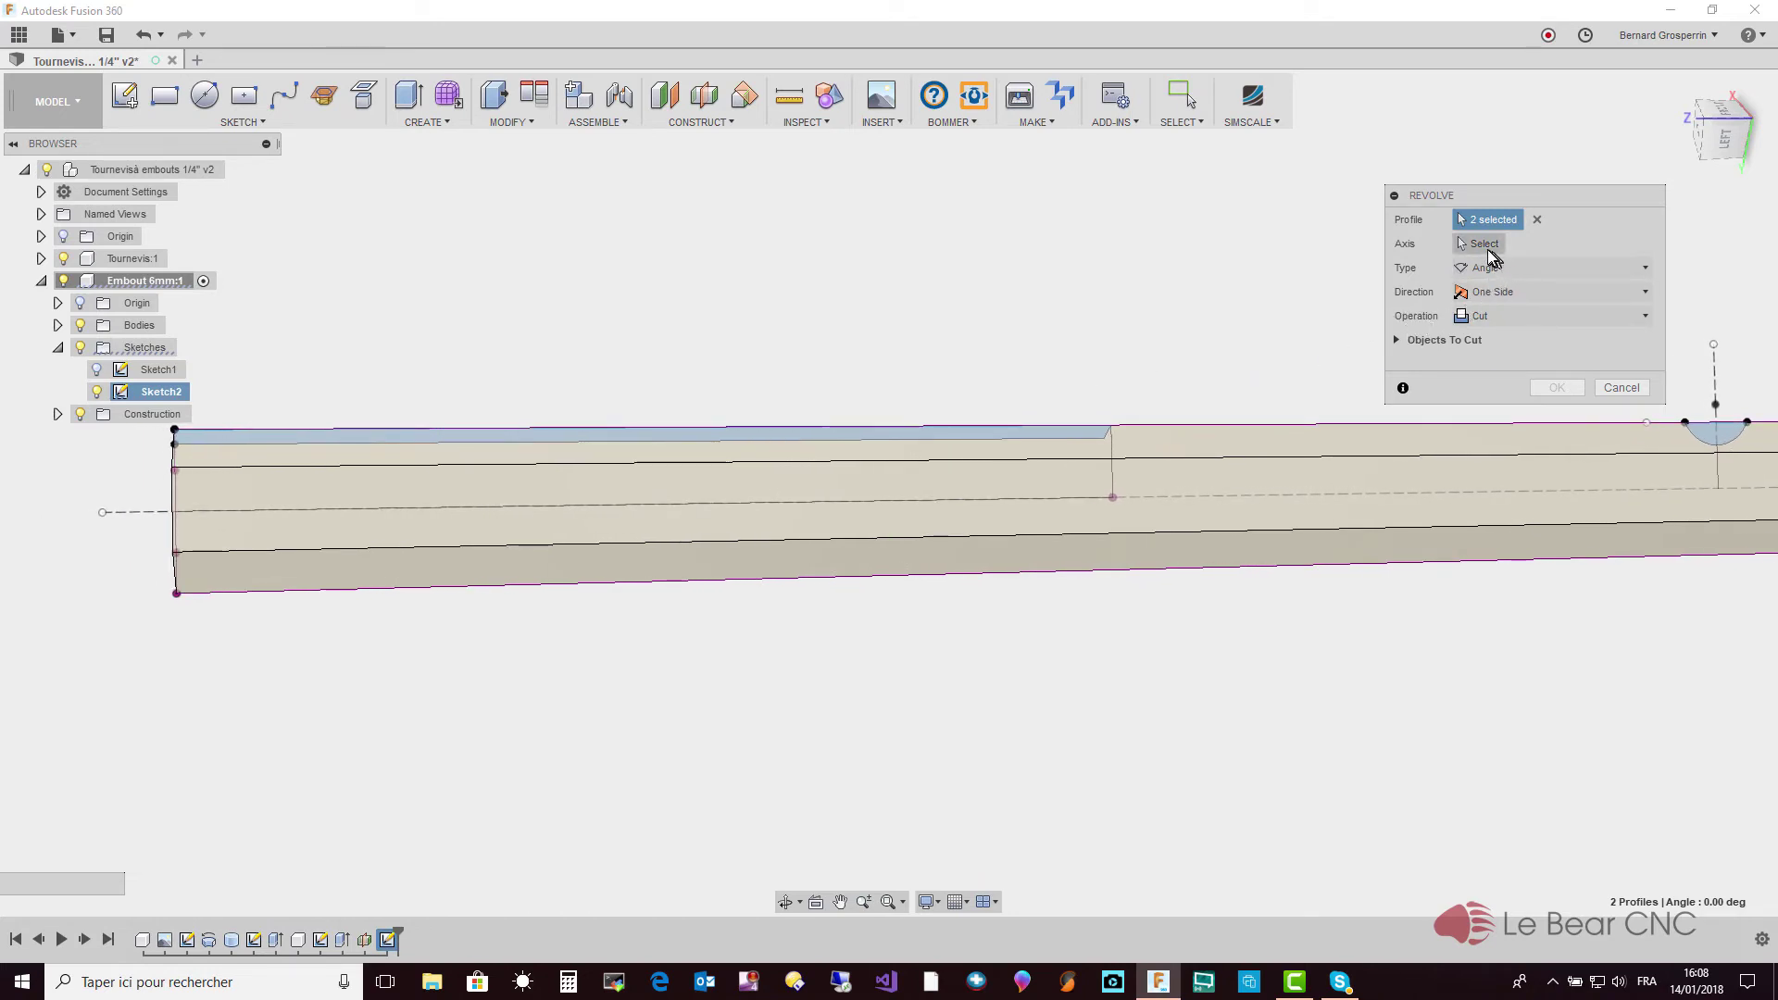
click(153, 517)
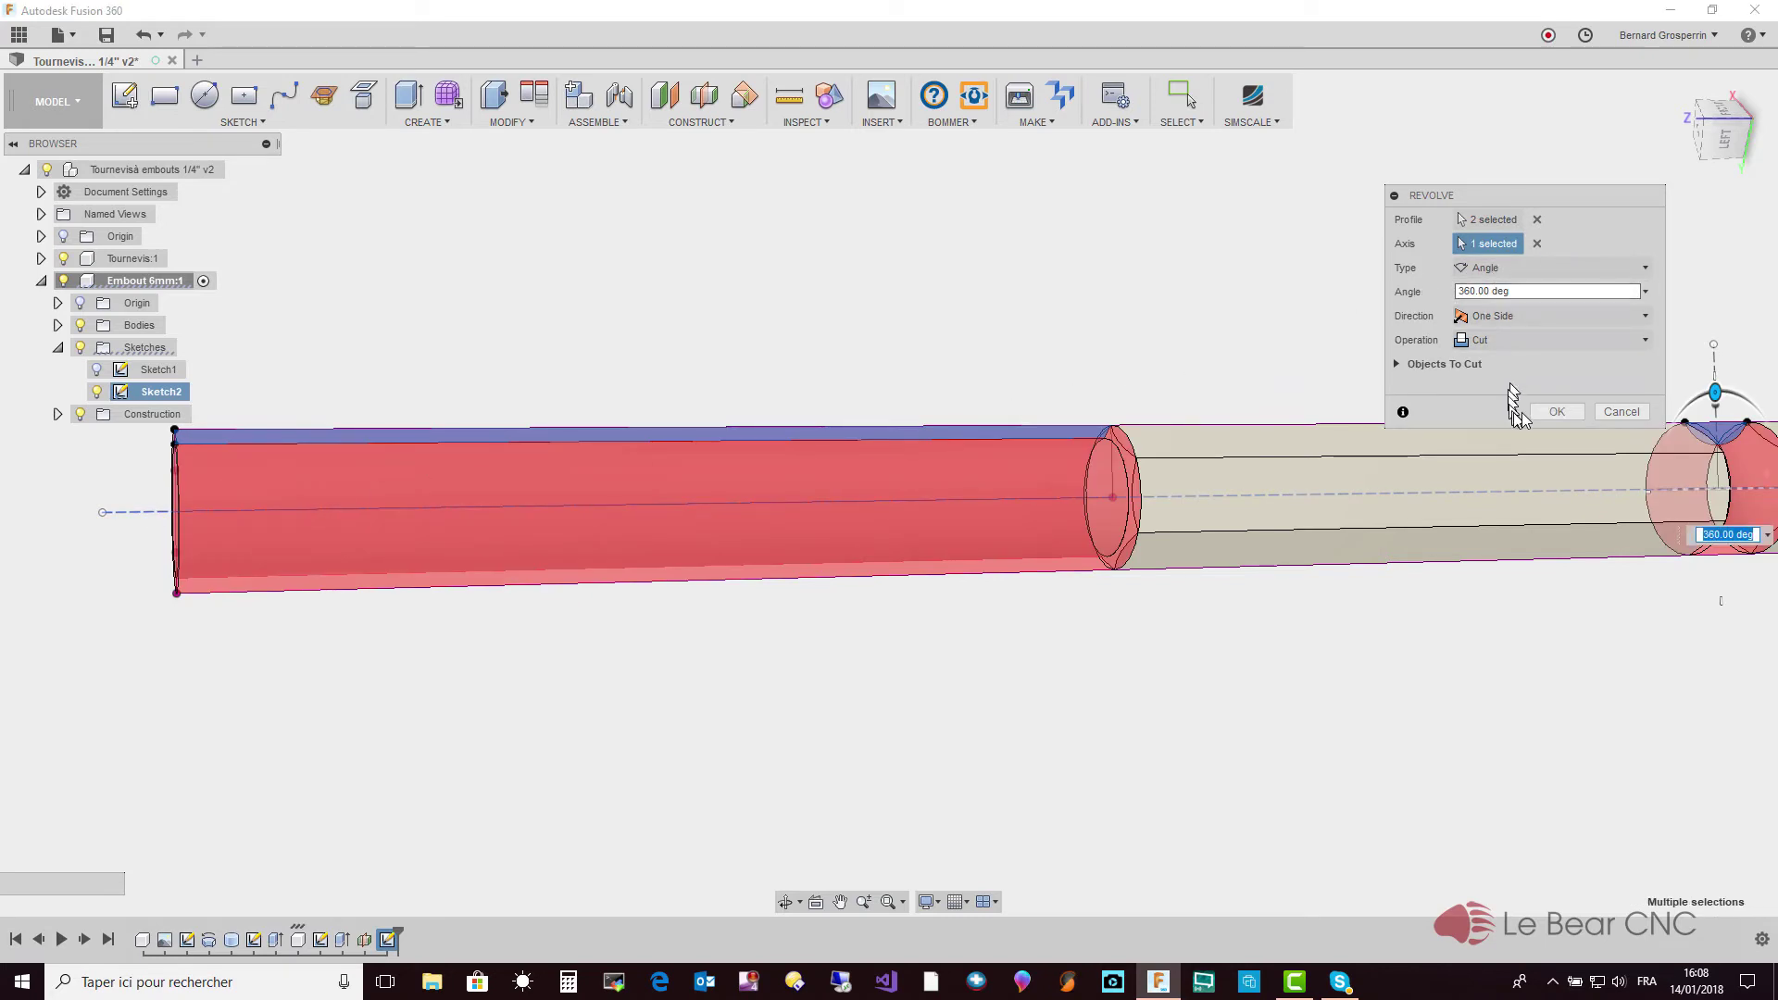
click(1555, 411)
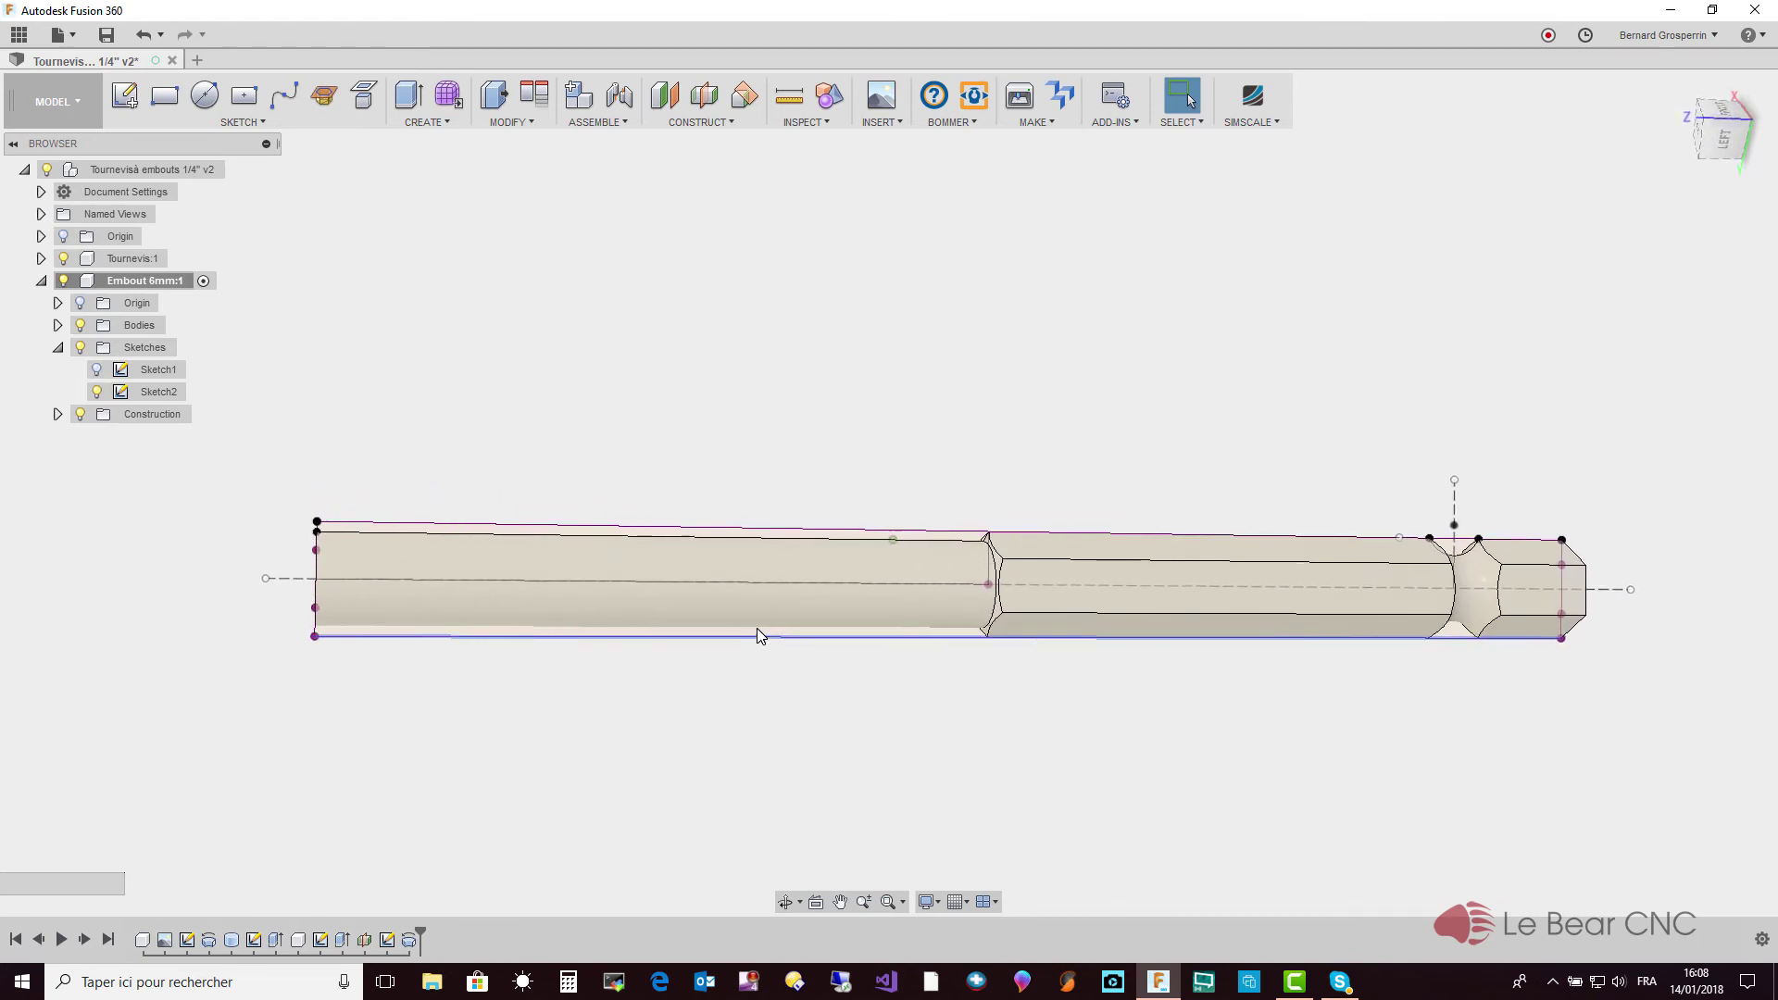
mouse_move(757, 635)
shift+middle_down()
mouse_move(446, 600)
mouse_move(456, 702)
shift+middle_up()
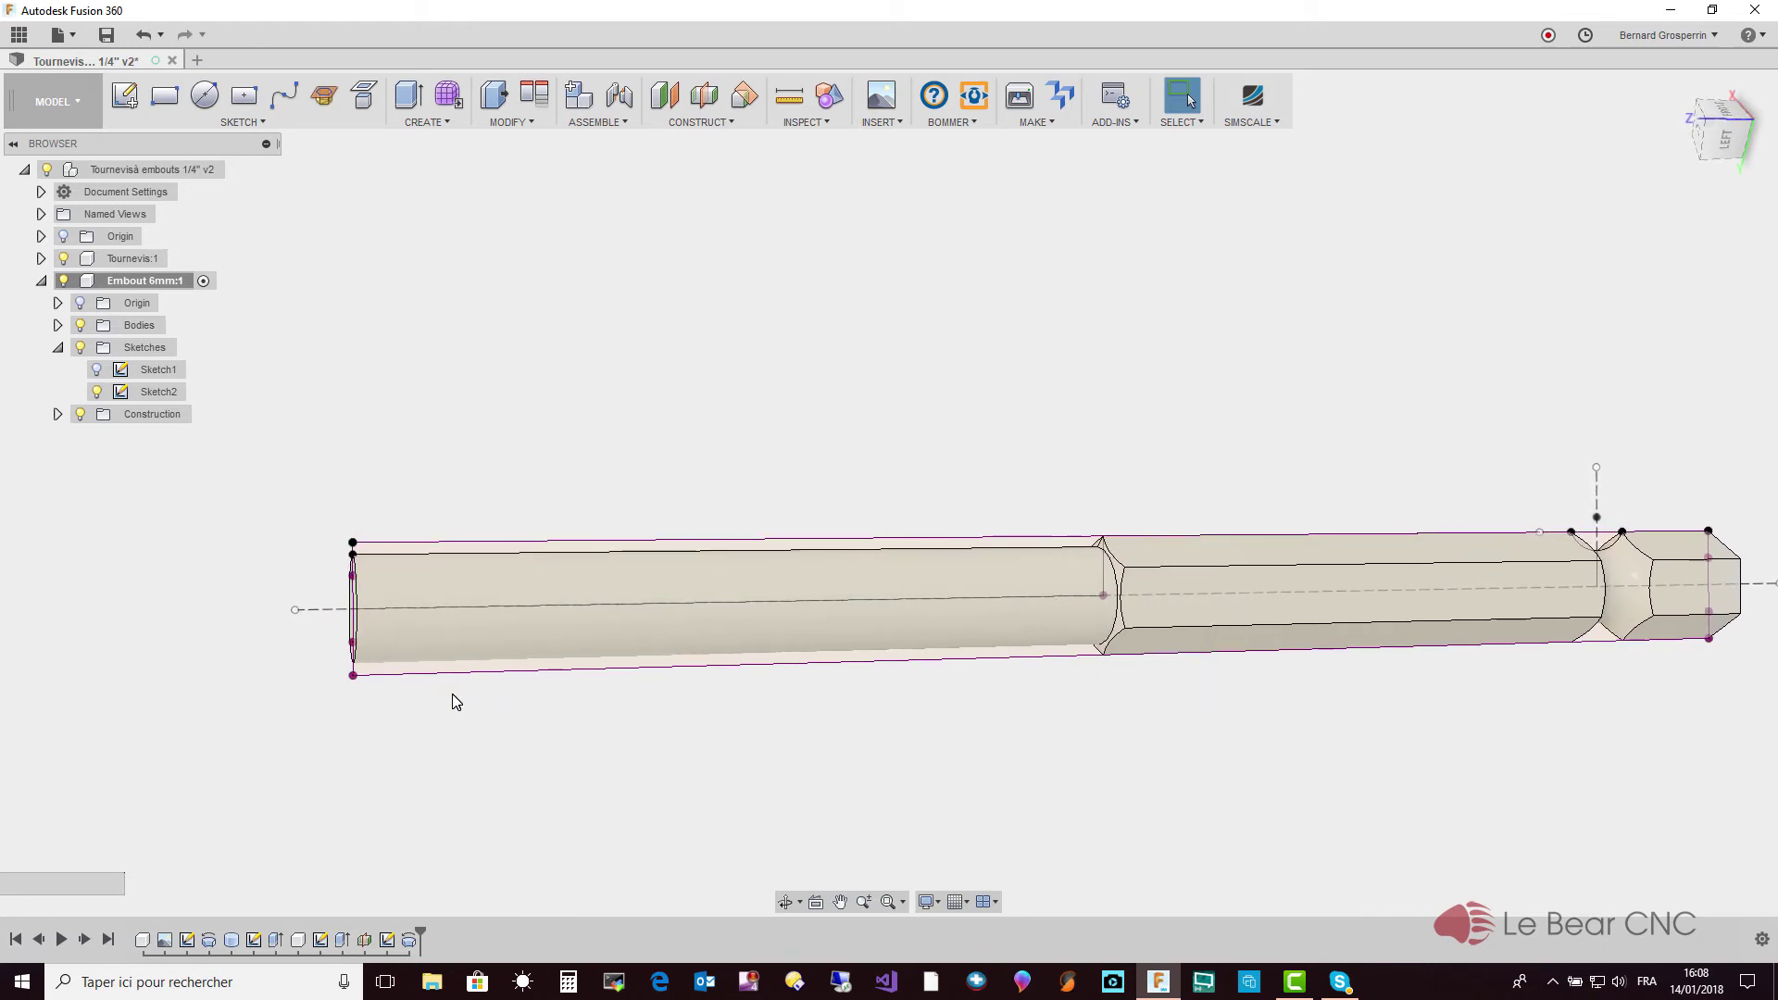
Edit Sketch2 from the timeline and hide the bit body to expose its profiles
right_click(389, 942)
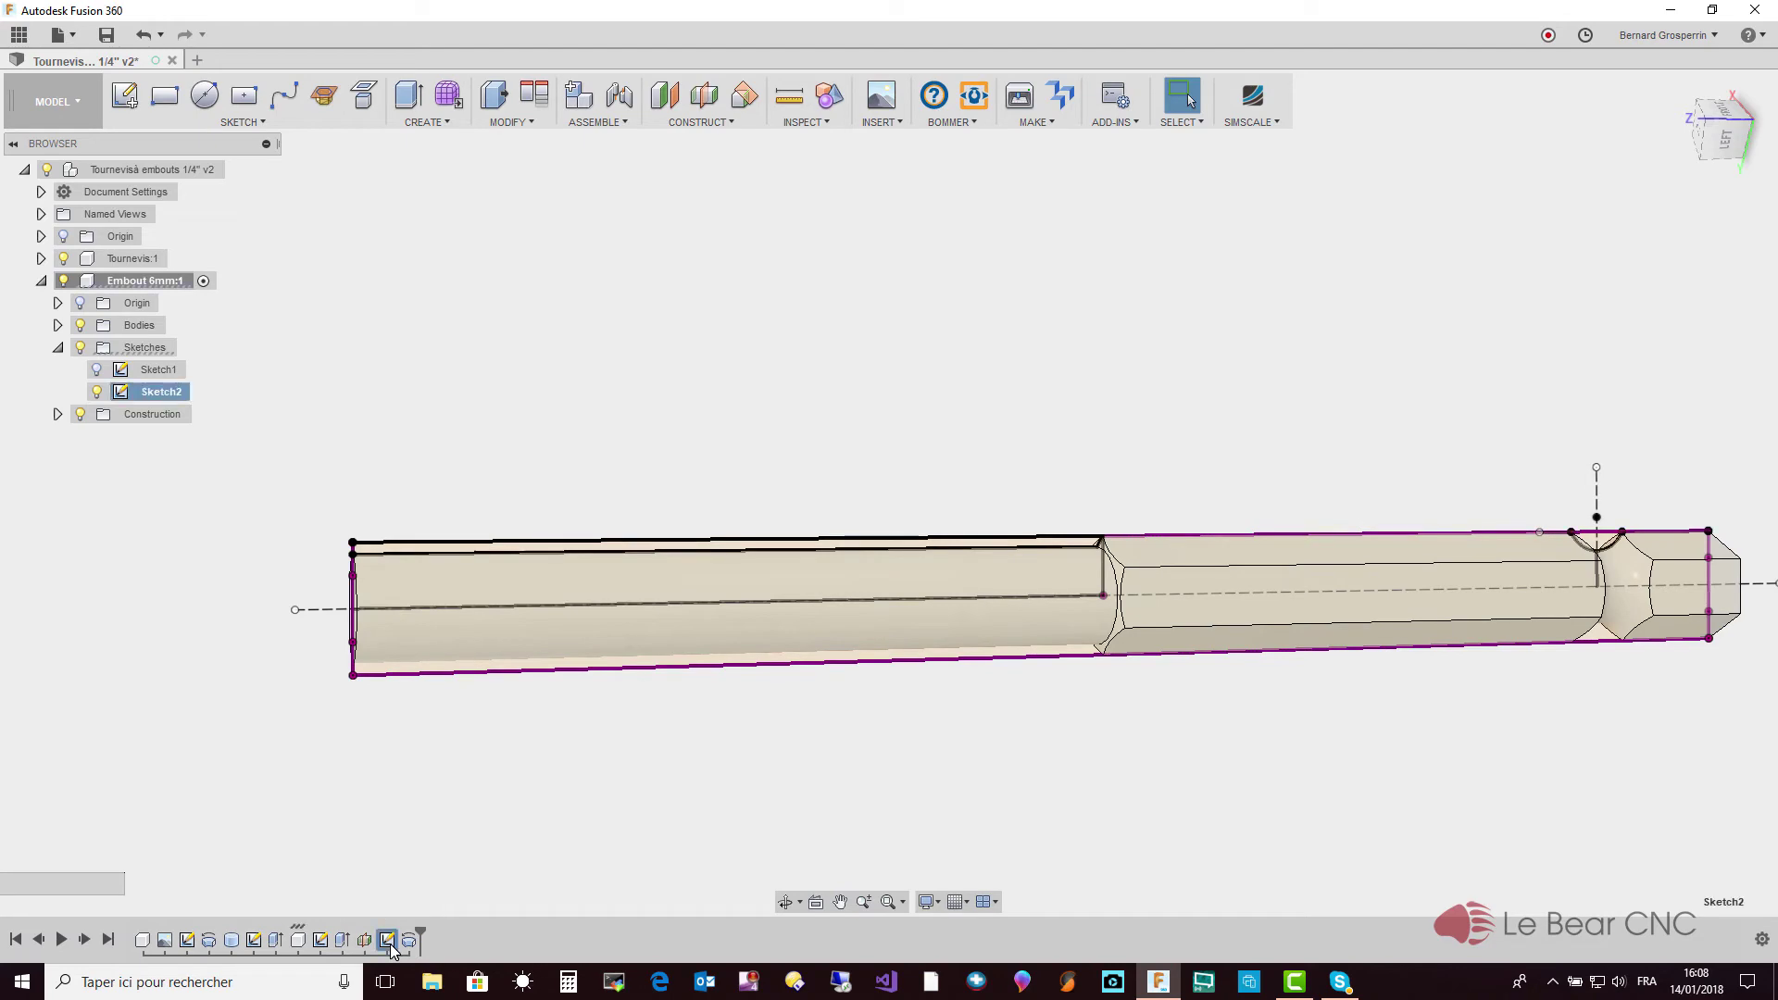
click(446, 765)
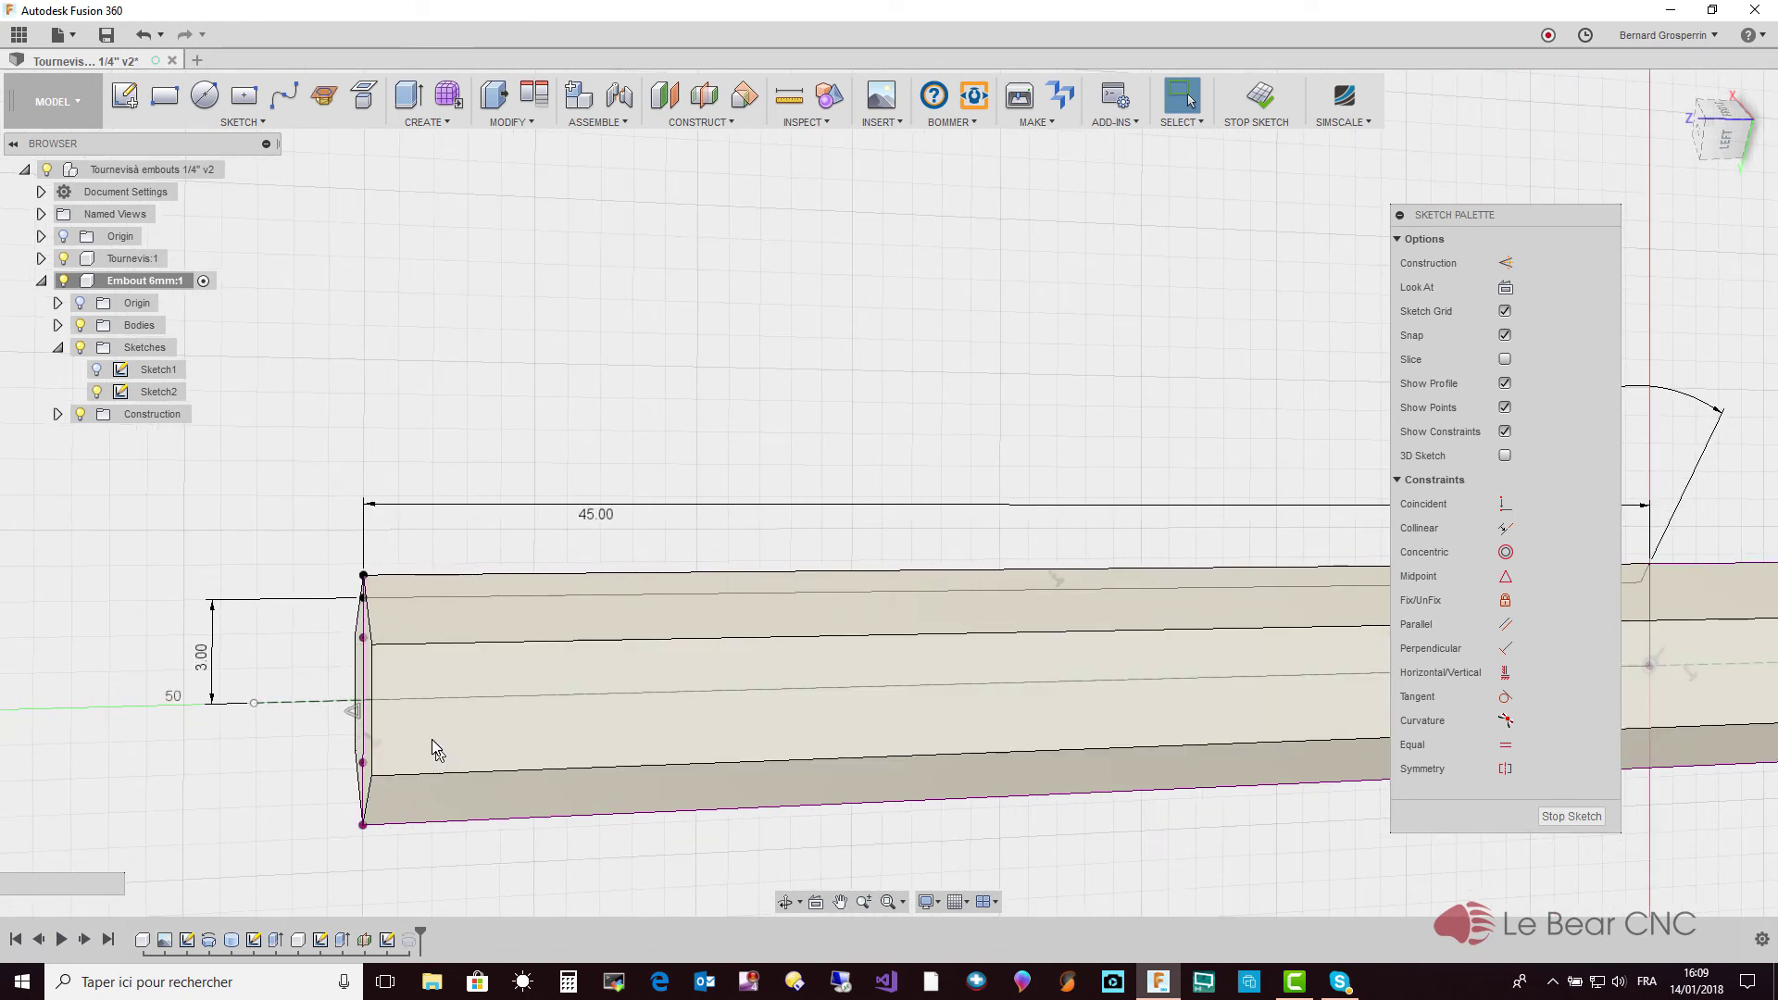
click(79, 325)
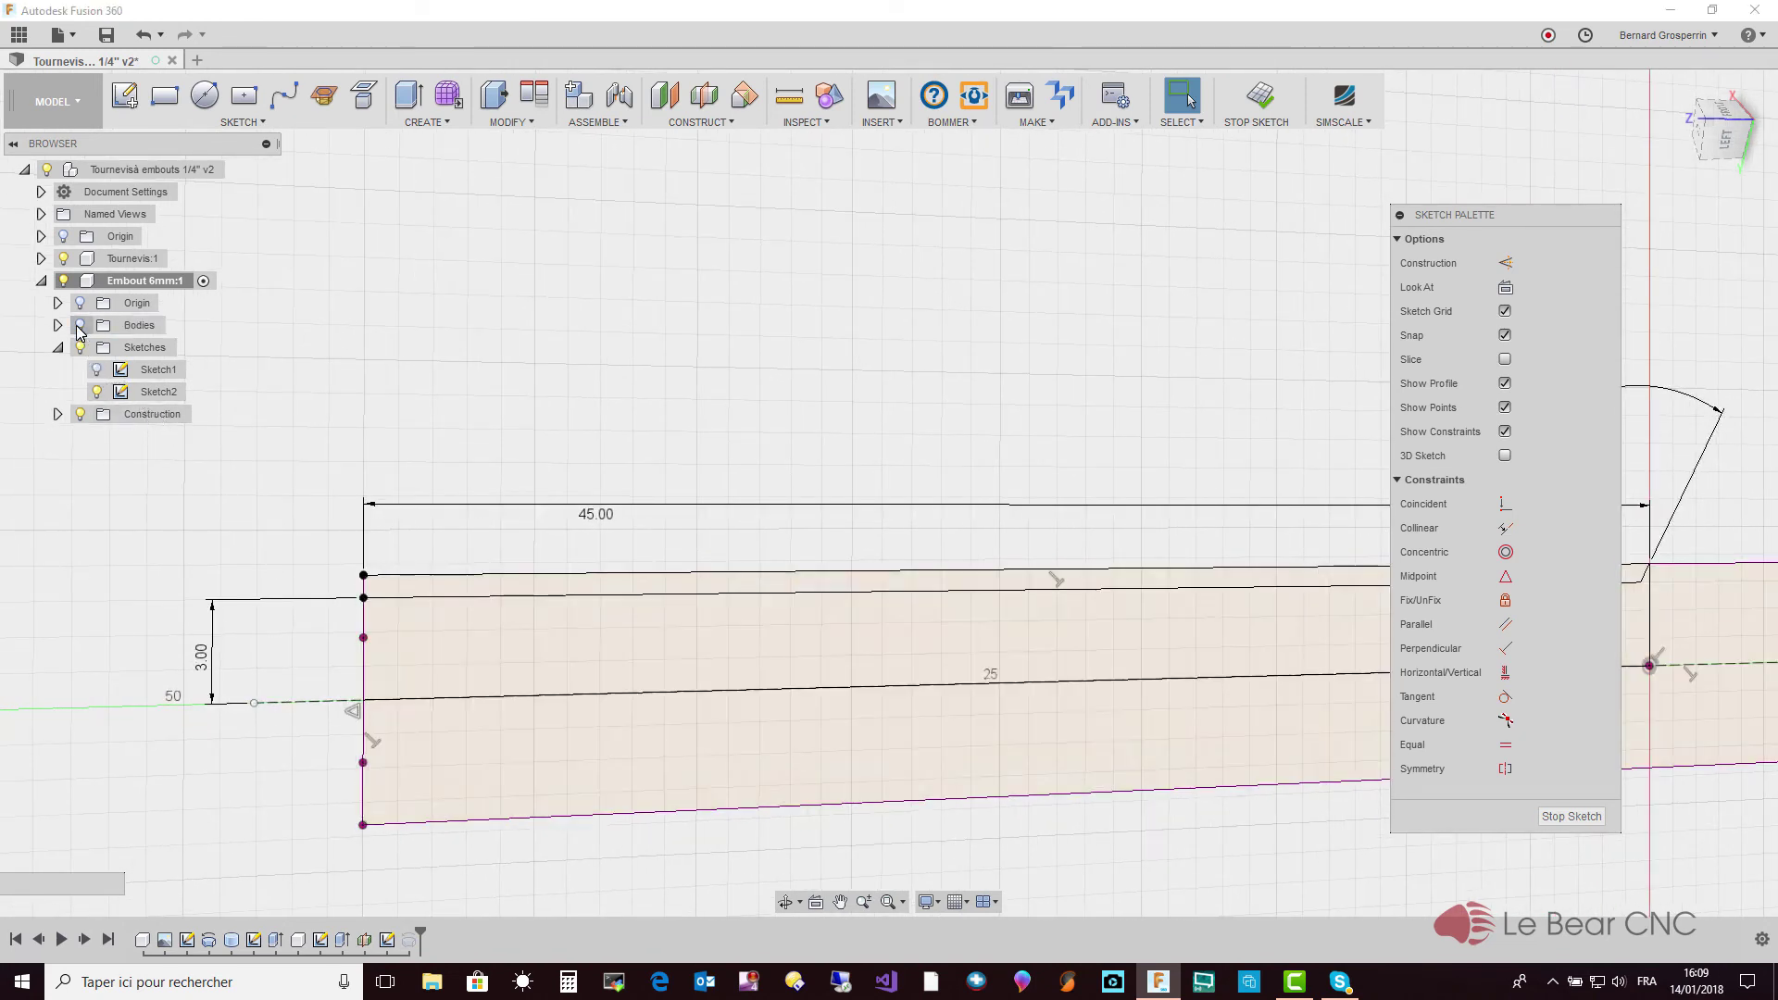
click(335, 709)
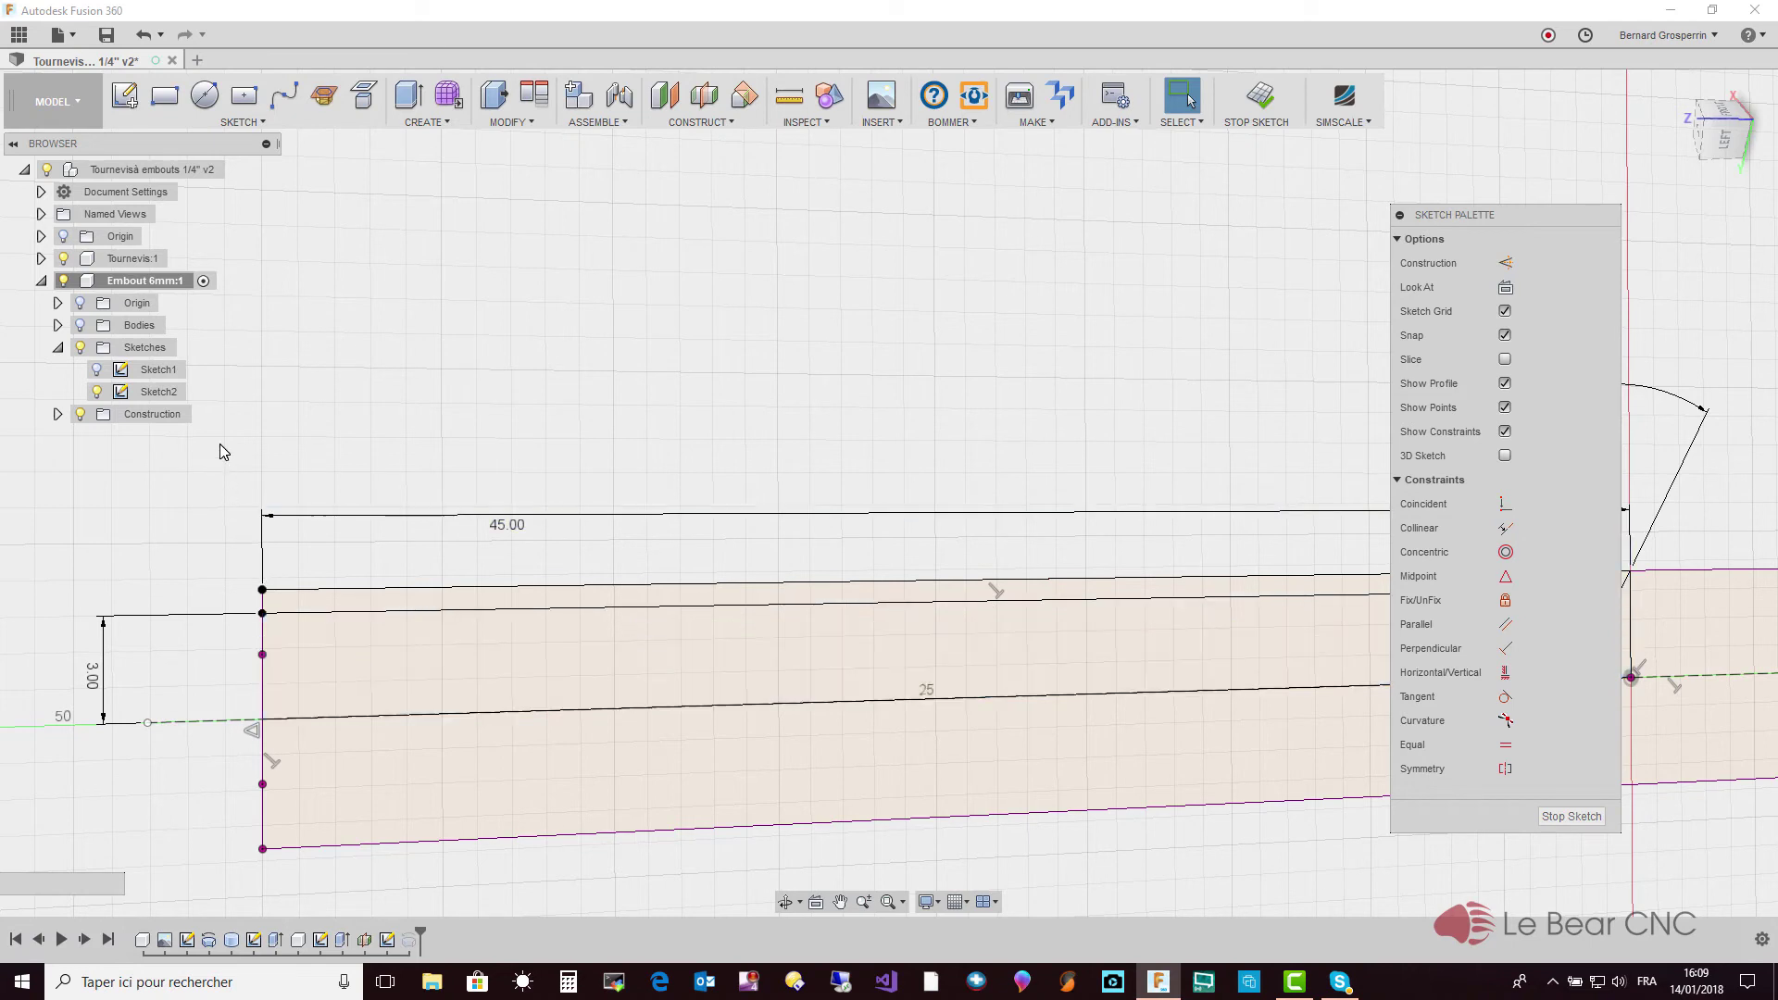
Draw a three-point arc from the bit's left end face up to its top edge
click(241, 124)
mouse_move(236, 228)
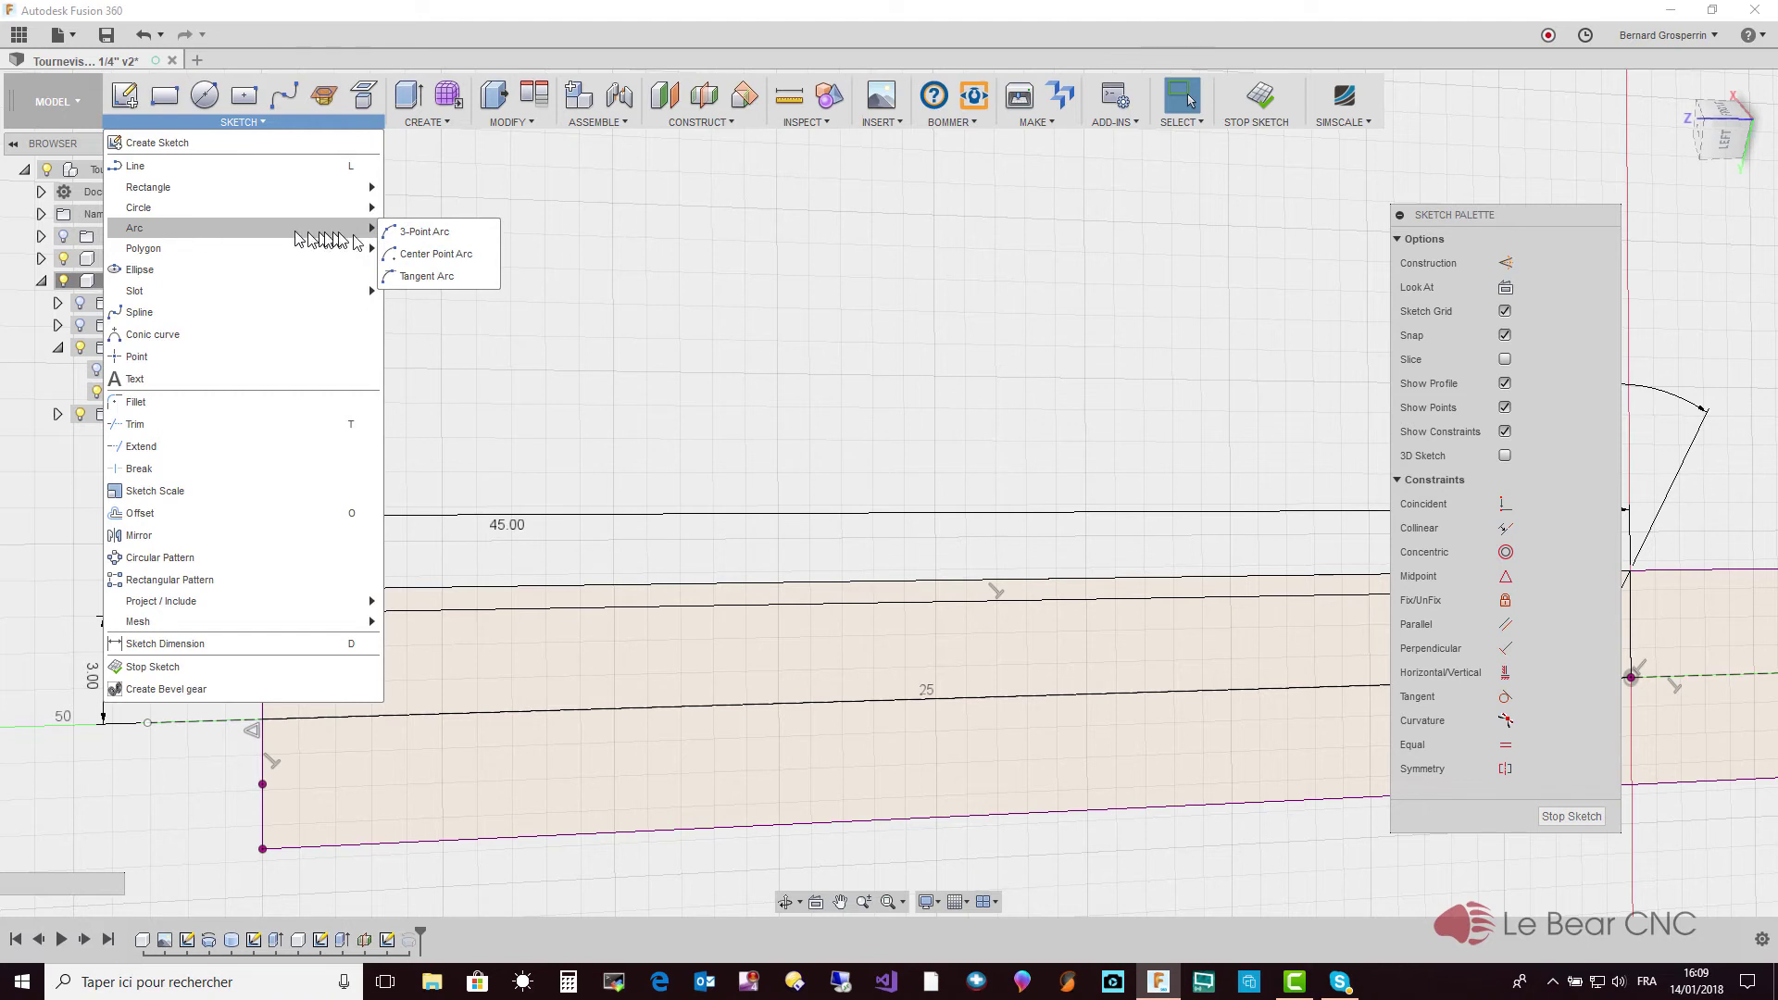
click(405, 237)
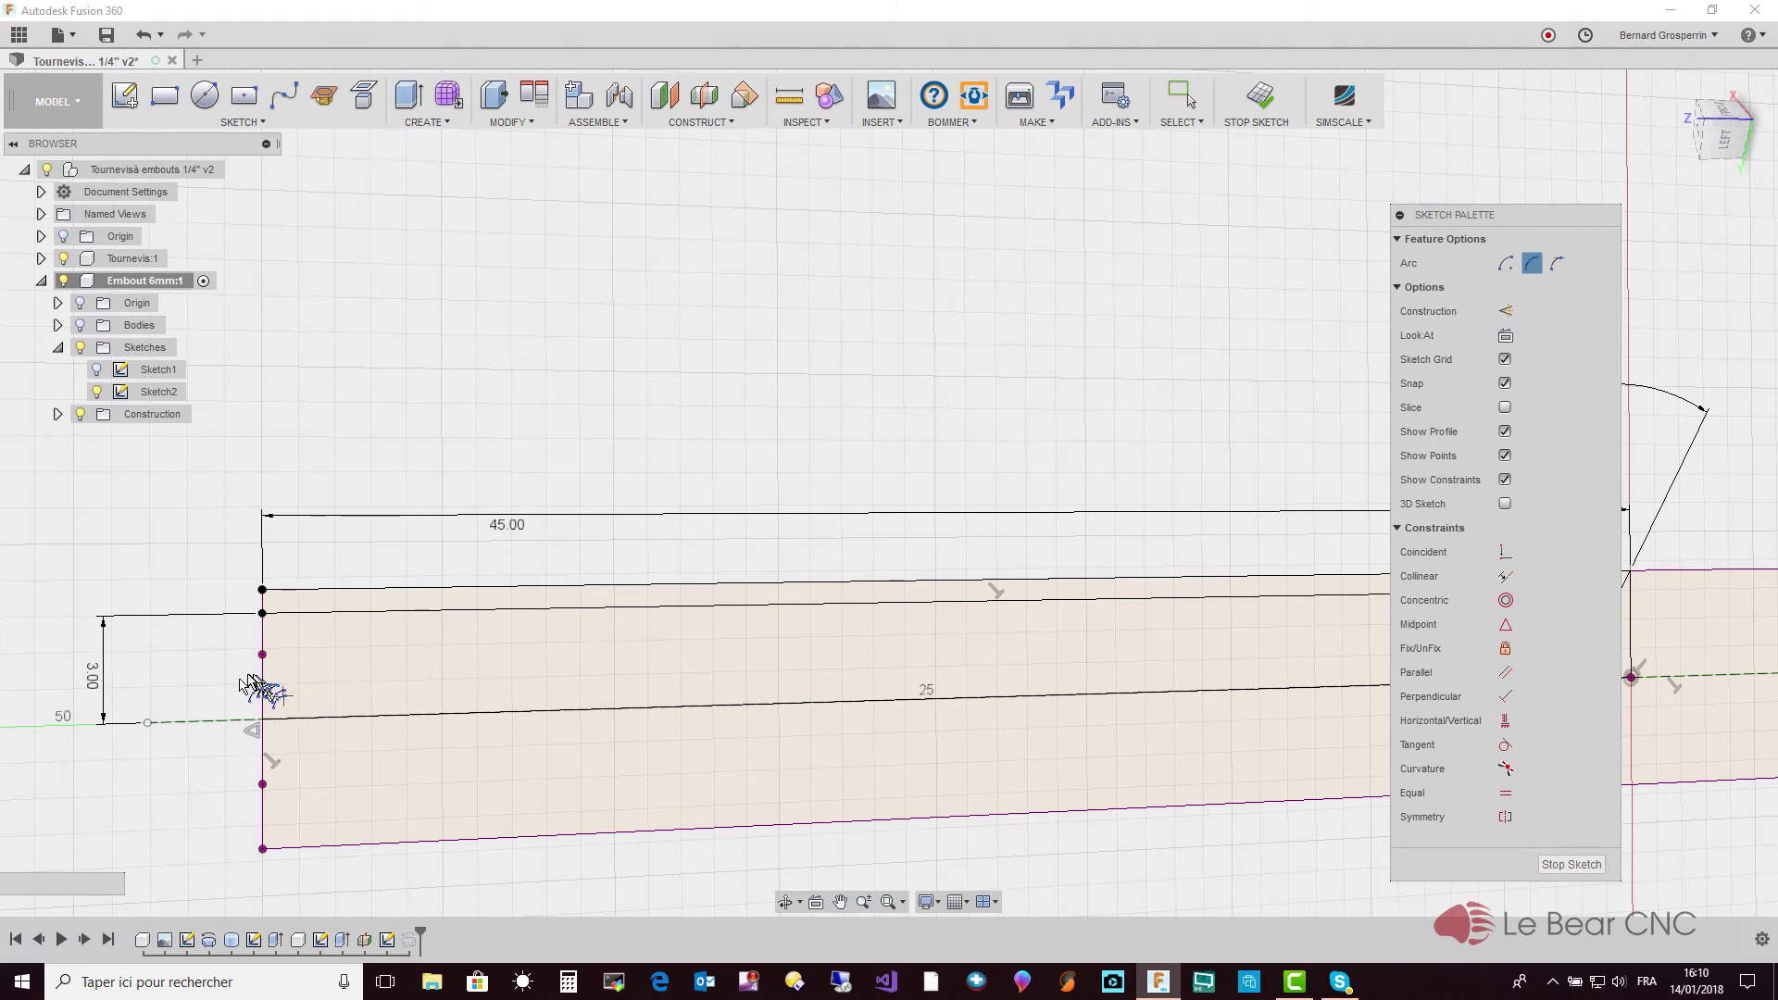
mouse_move(218, 681)
shift+middle_down()
mouse_move(344, 509)
mouse_move(198, 544)
mouse_move(242, 547)
shift+middle_up()
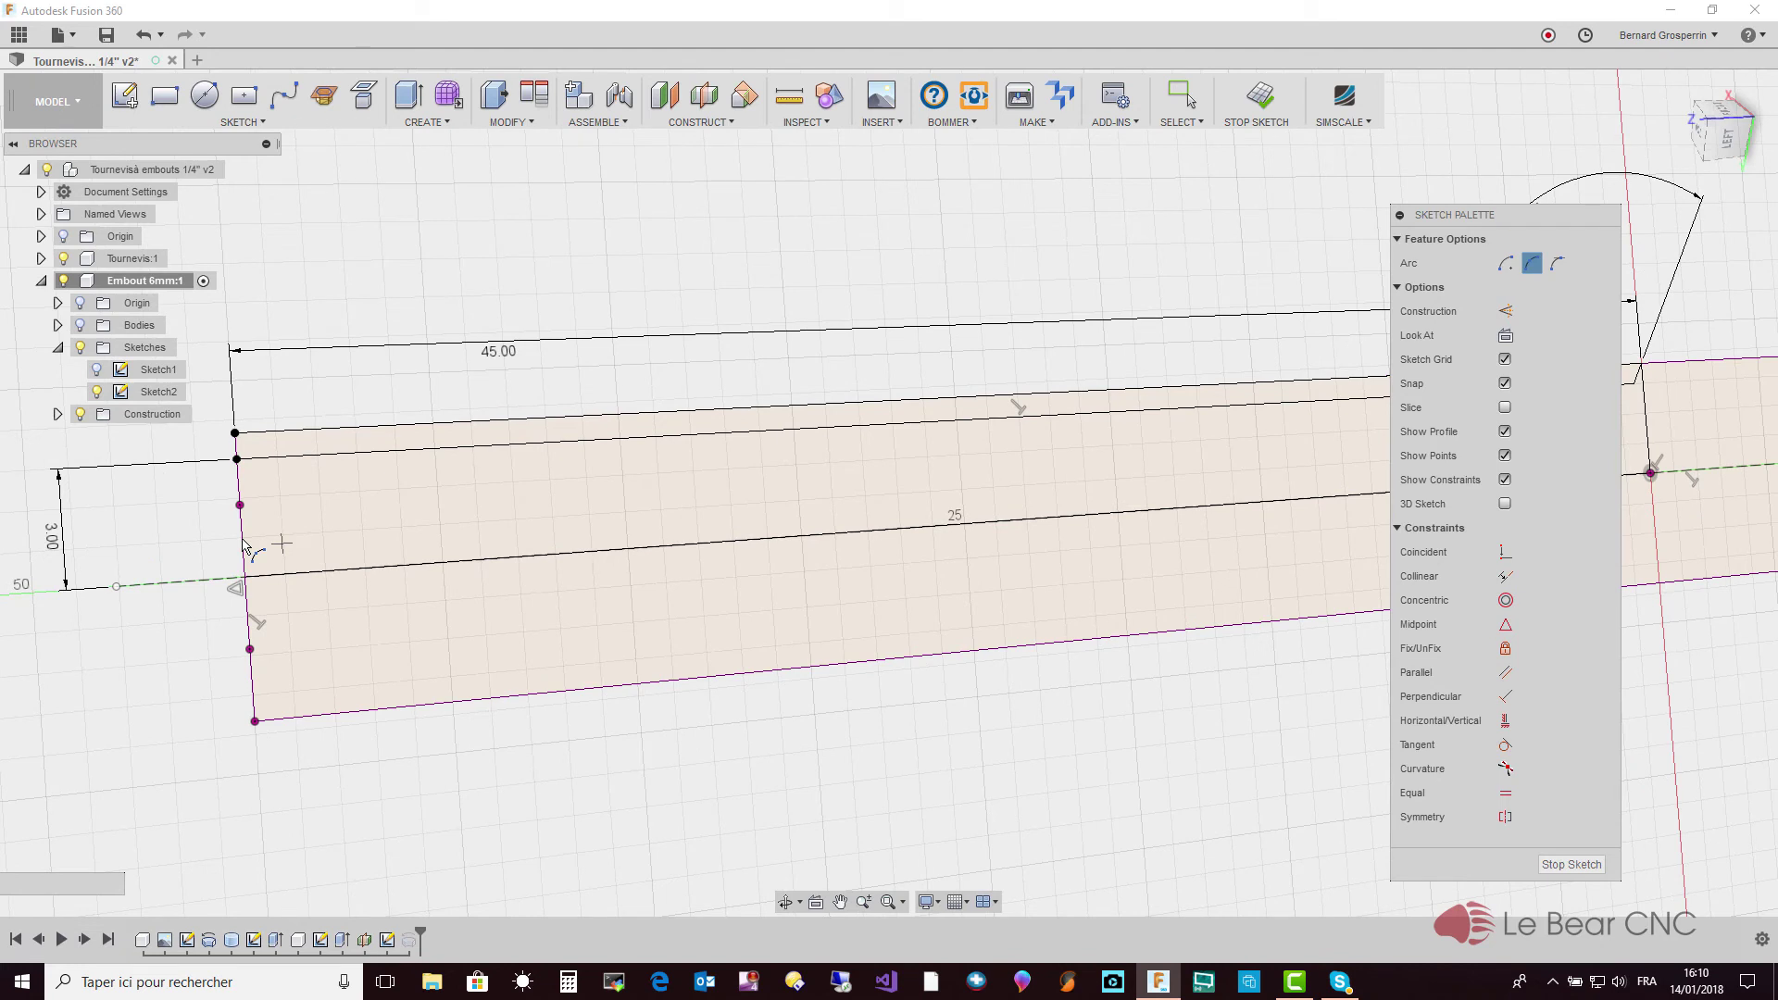
key(Escape)
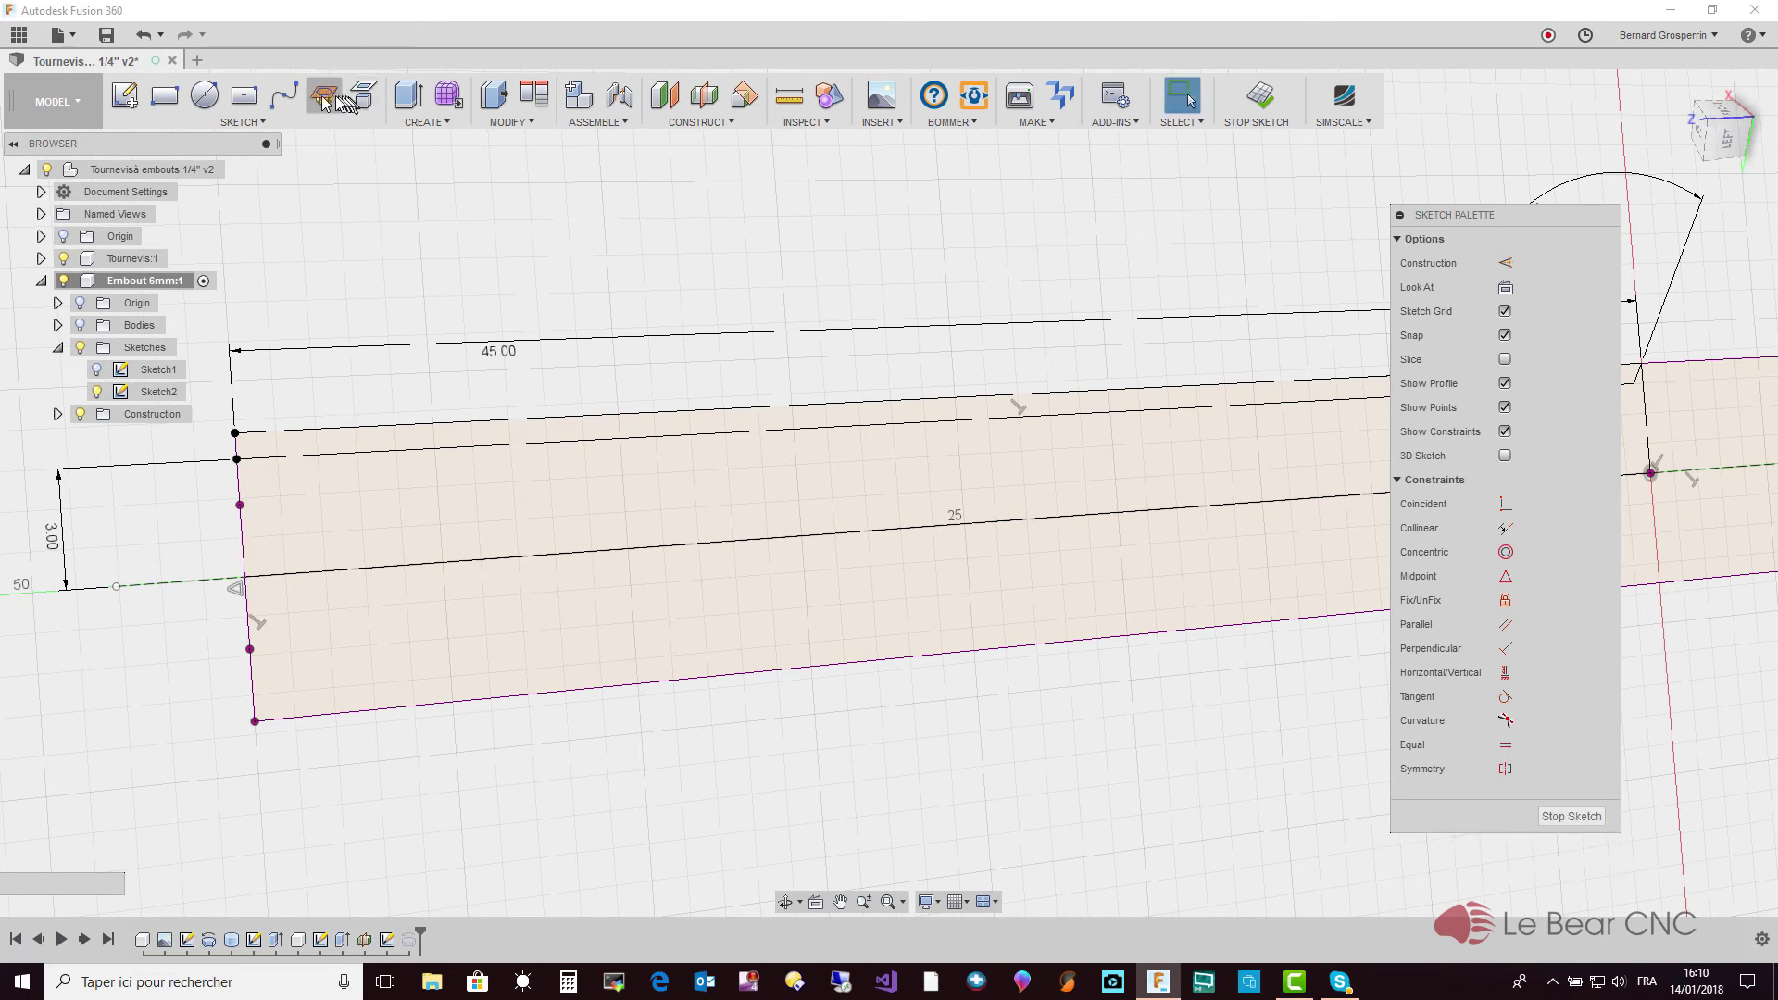
click(262, 123)
mouse_move(208, 228)
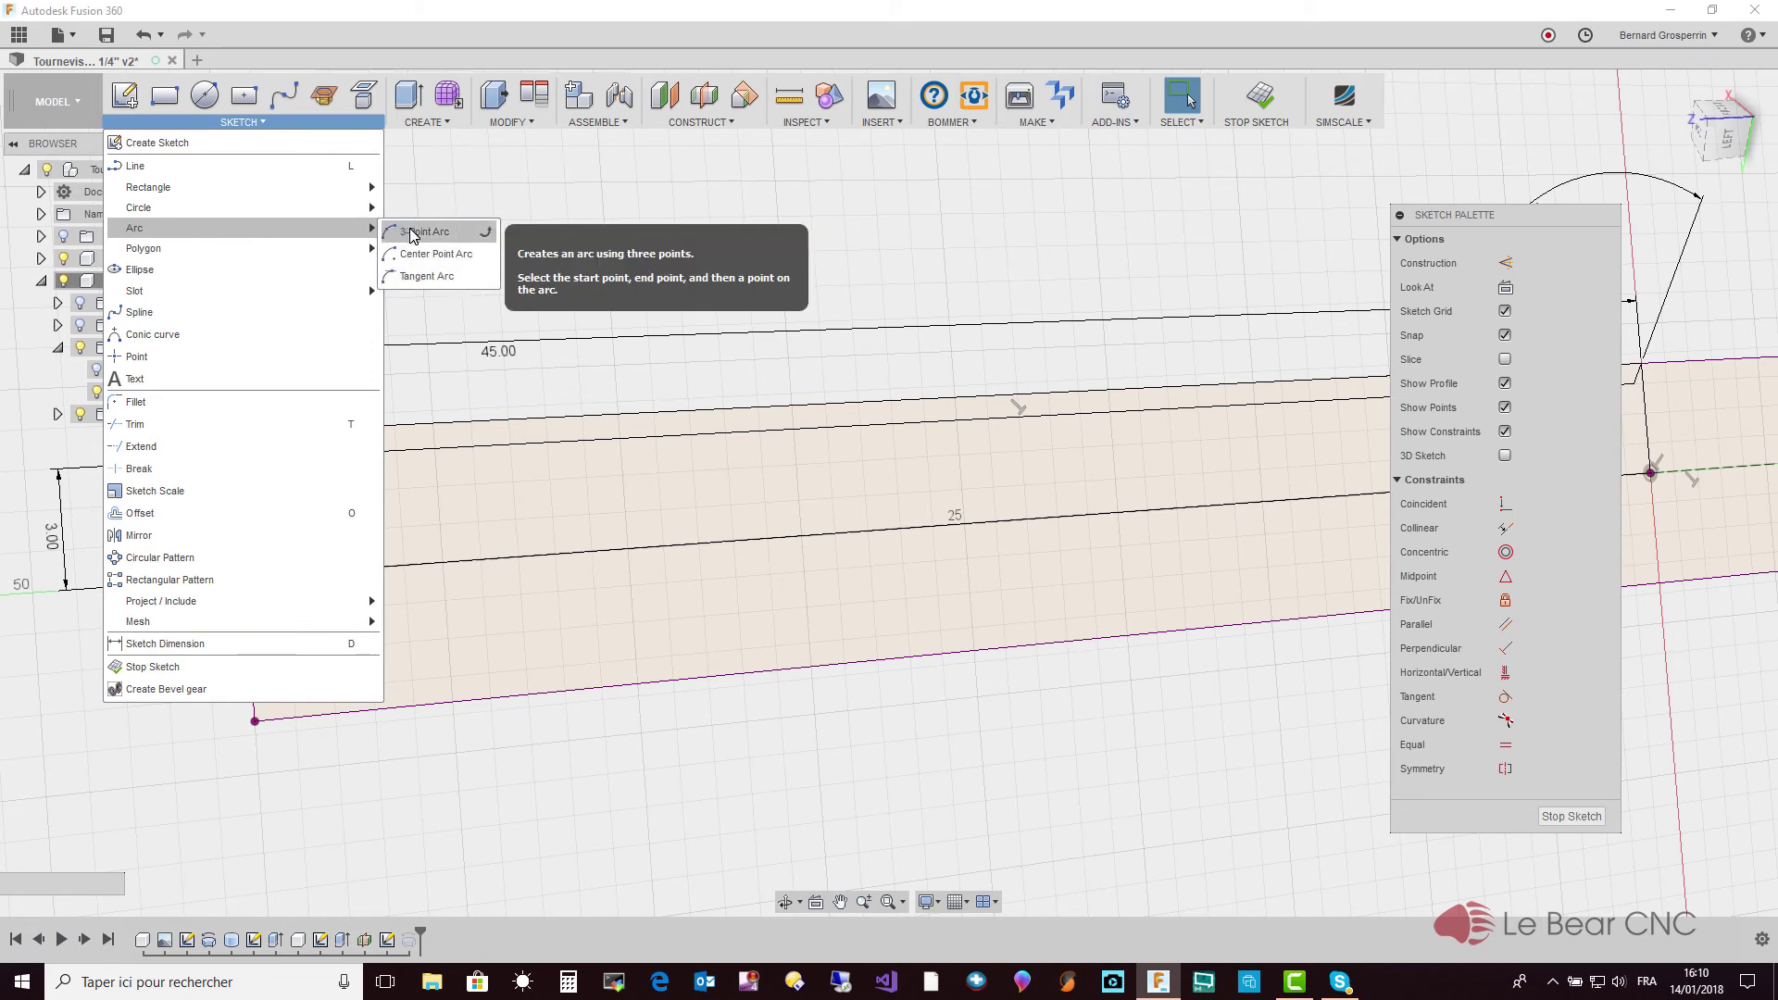
click(412, 233)
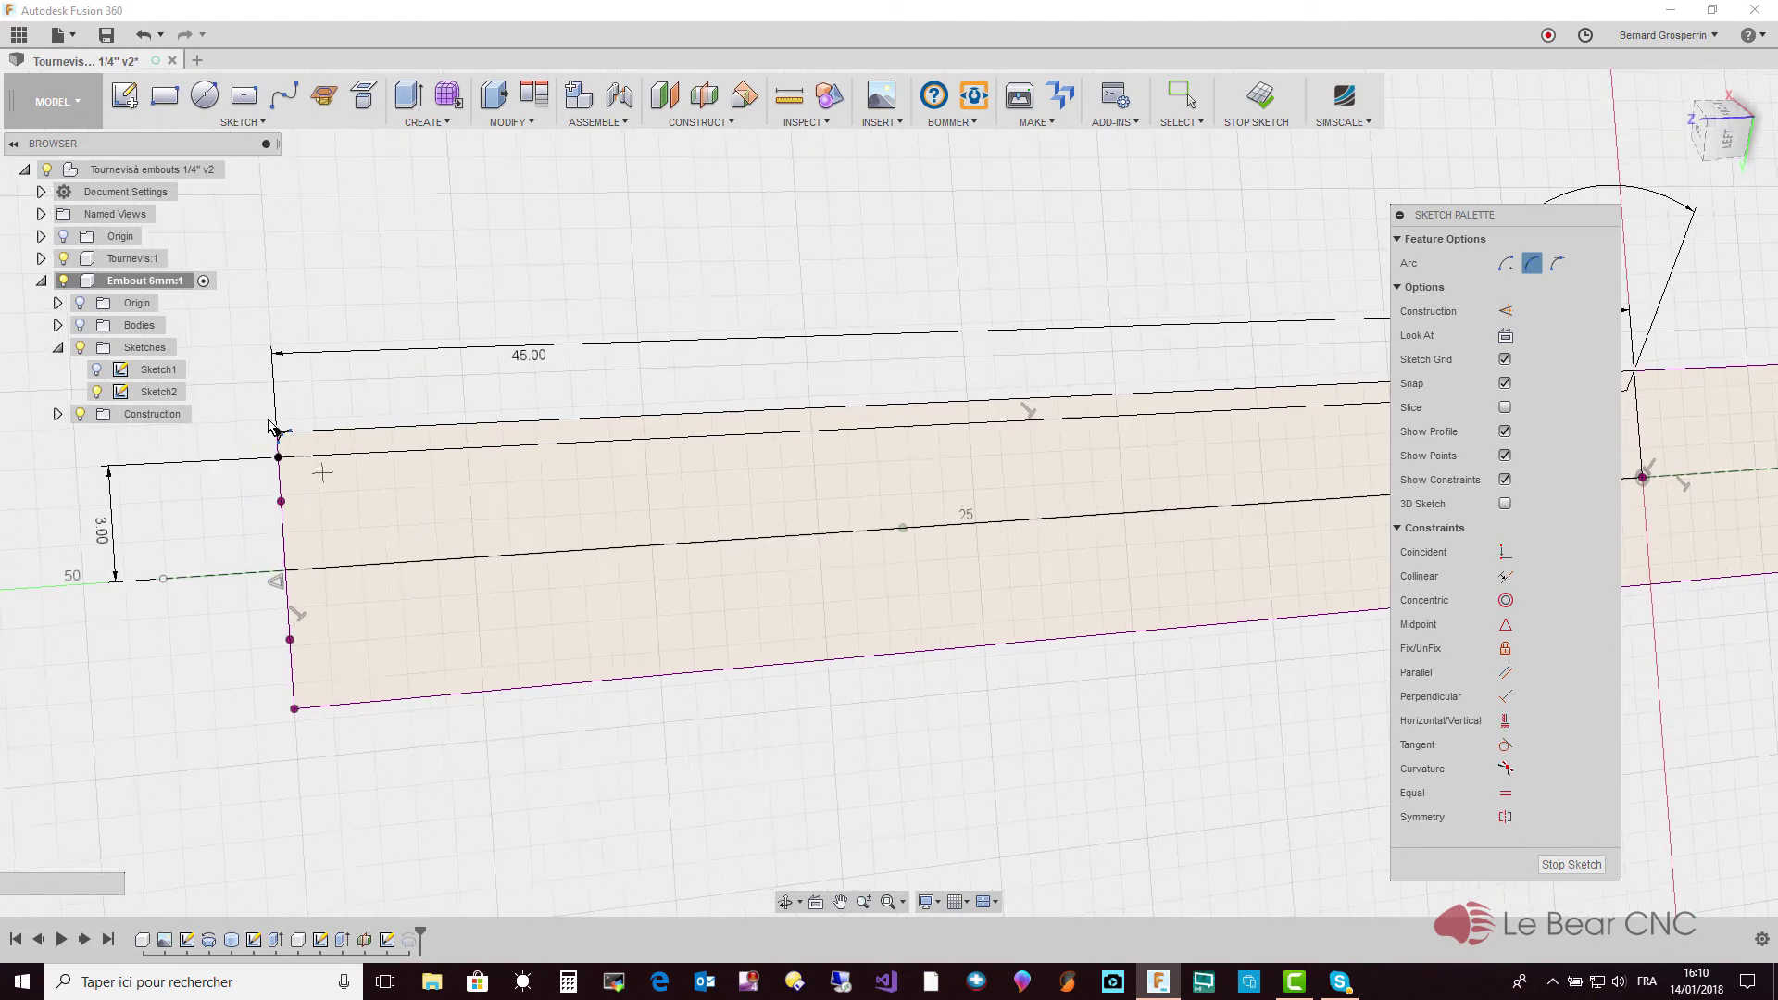
middle_drag(264, 500, 394, 477)
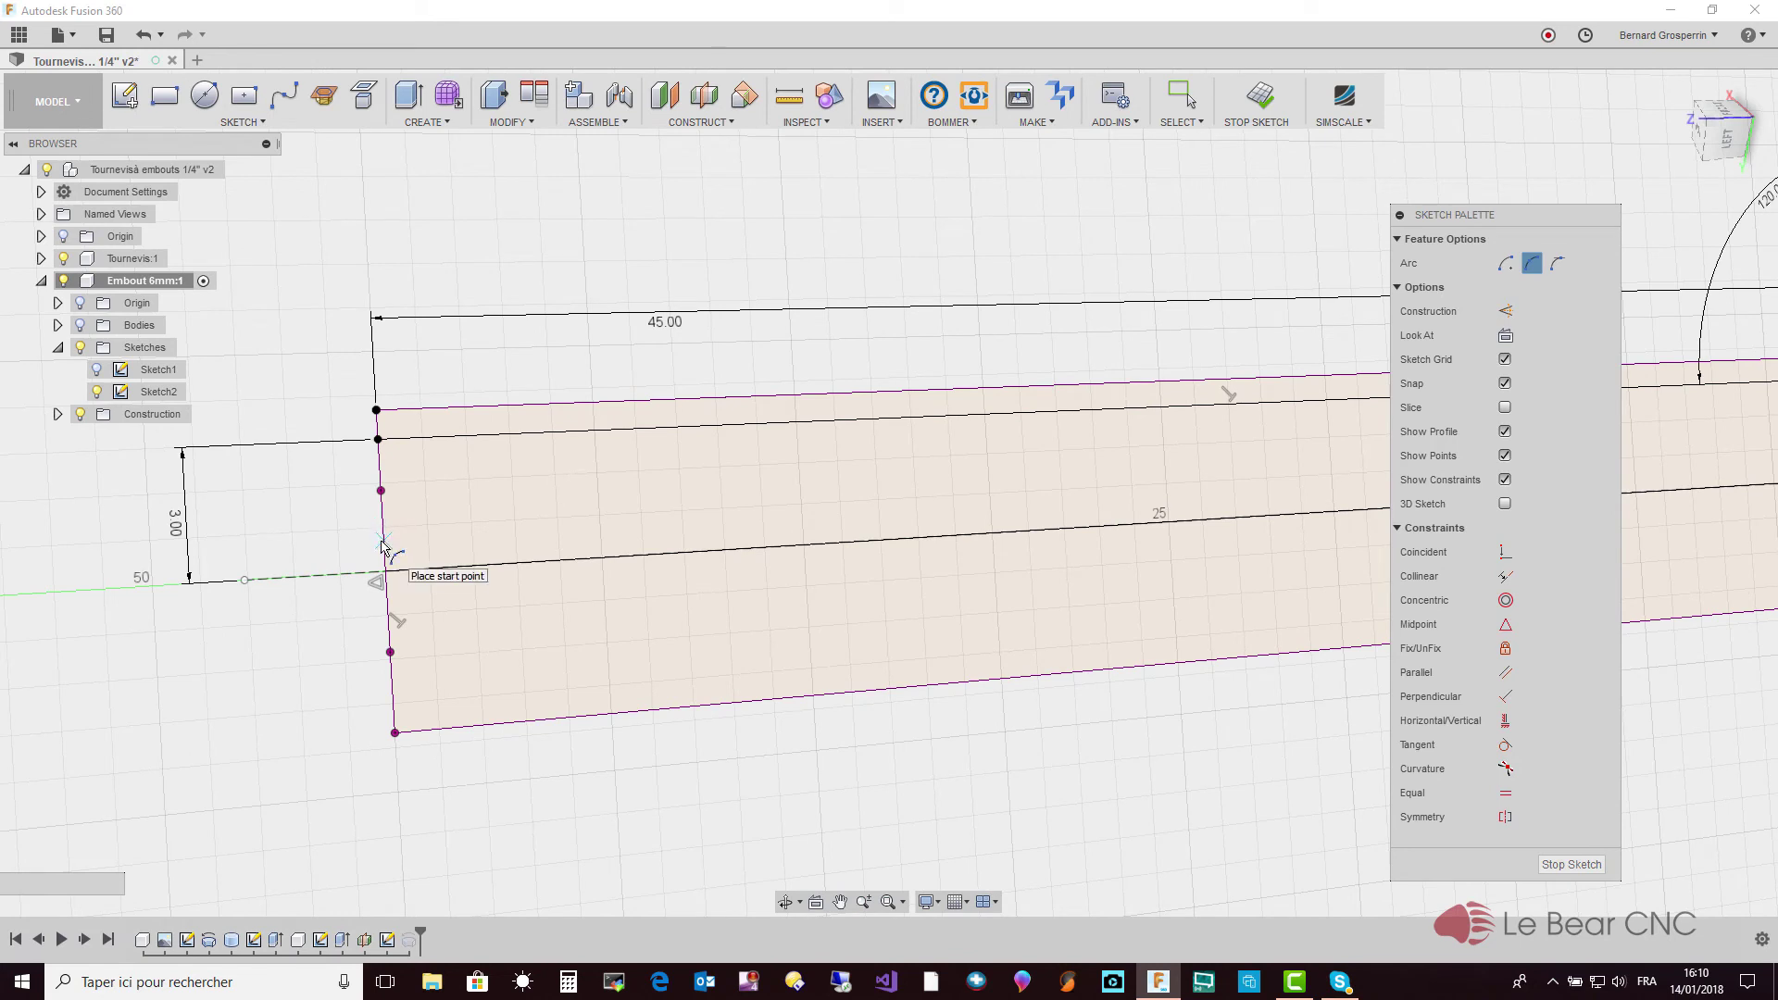
click(383, 543)
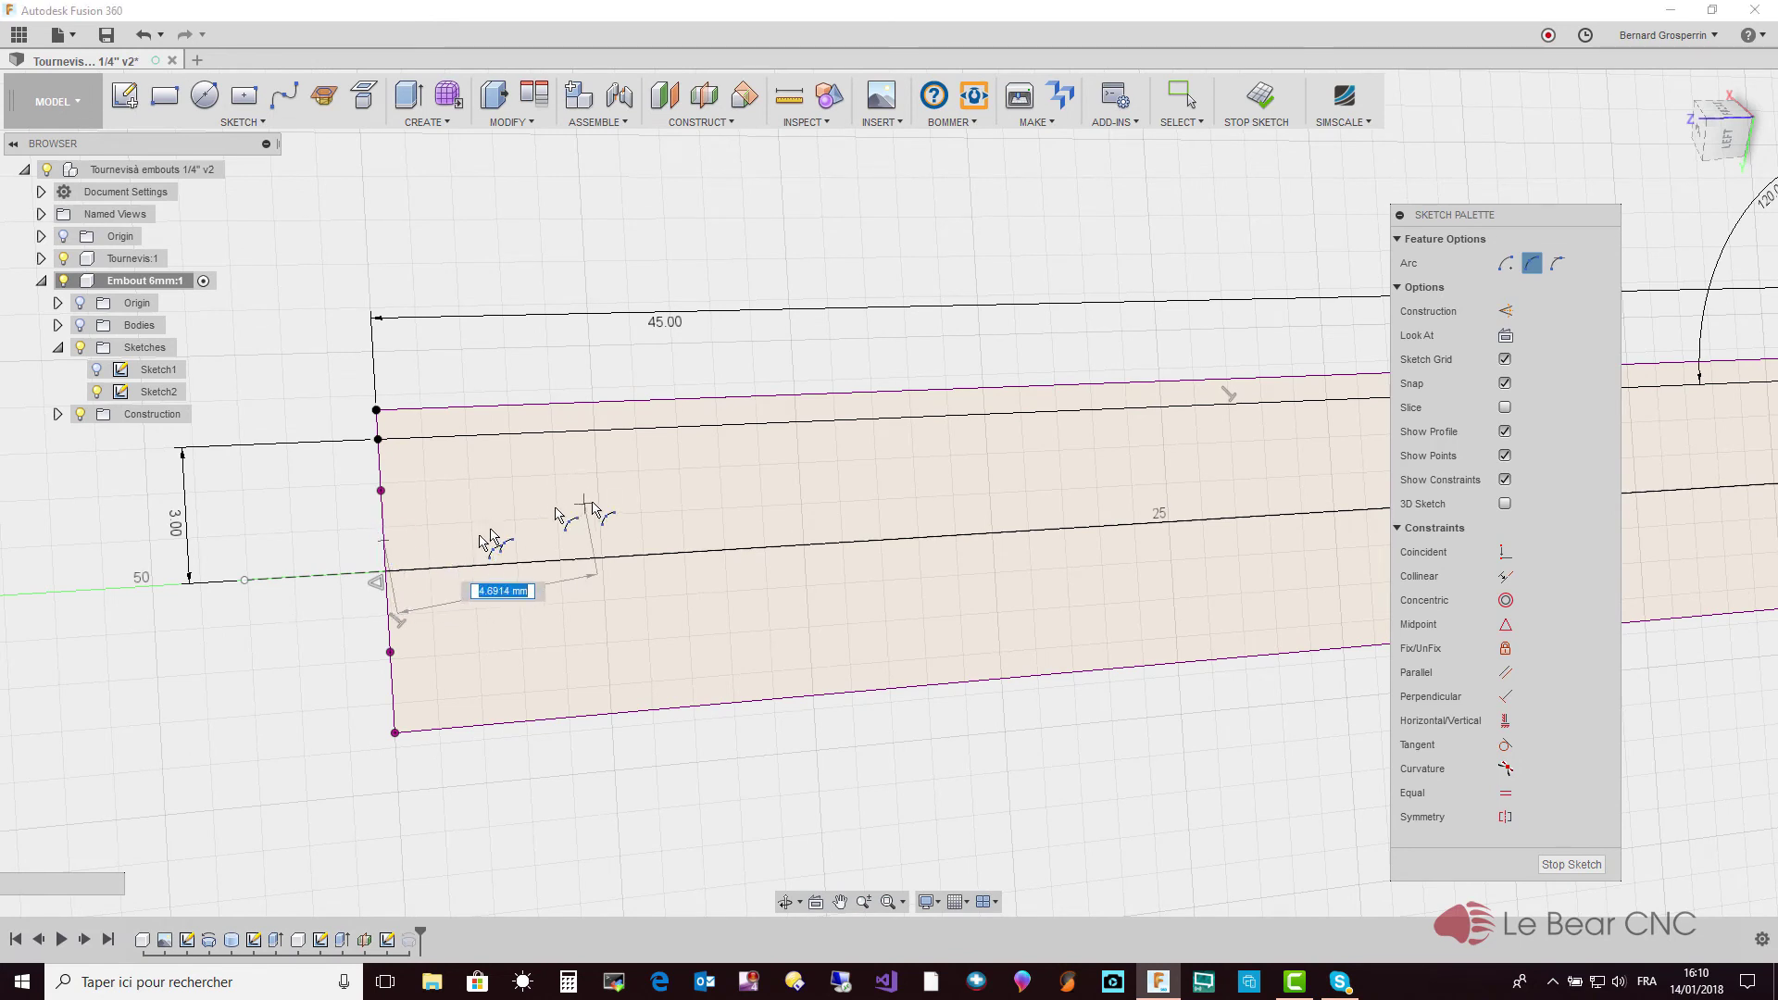
click(838, 396)
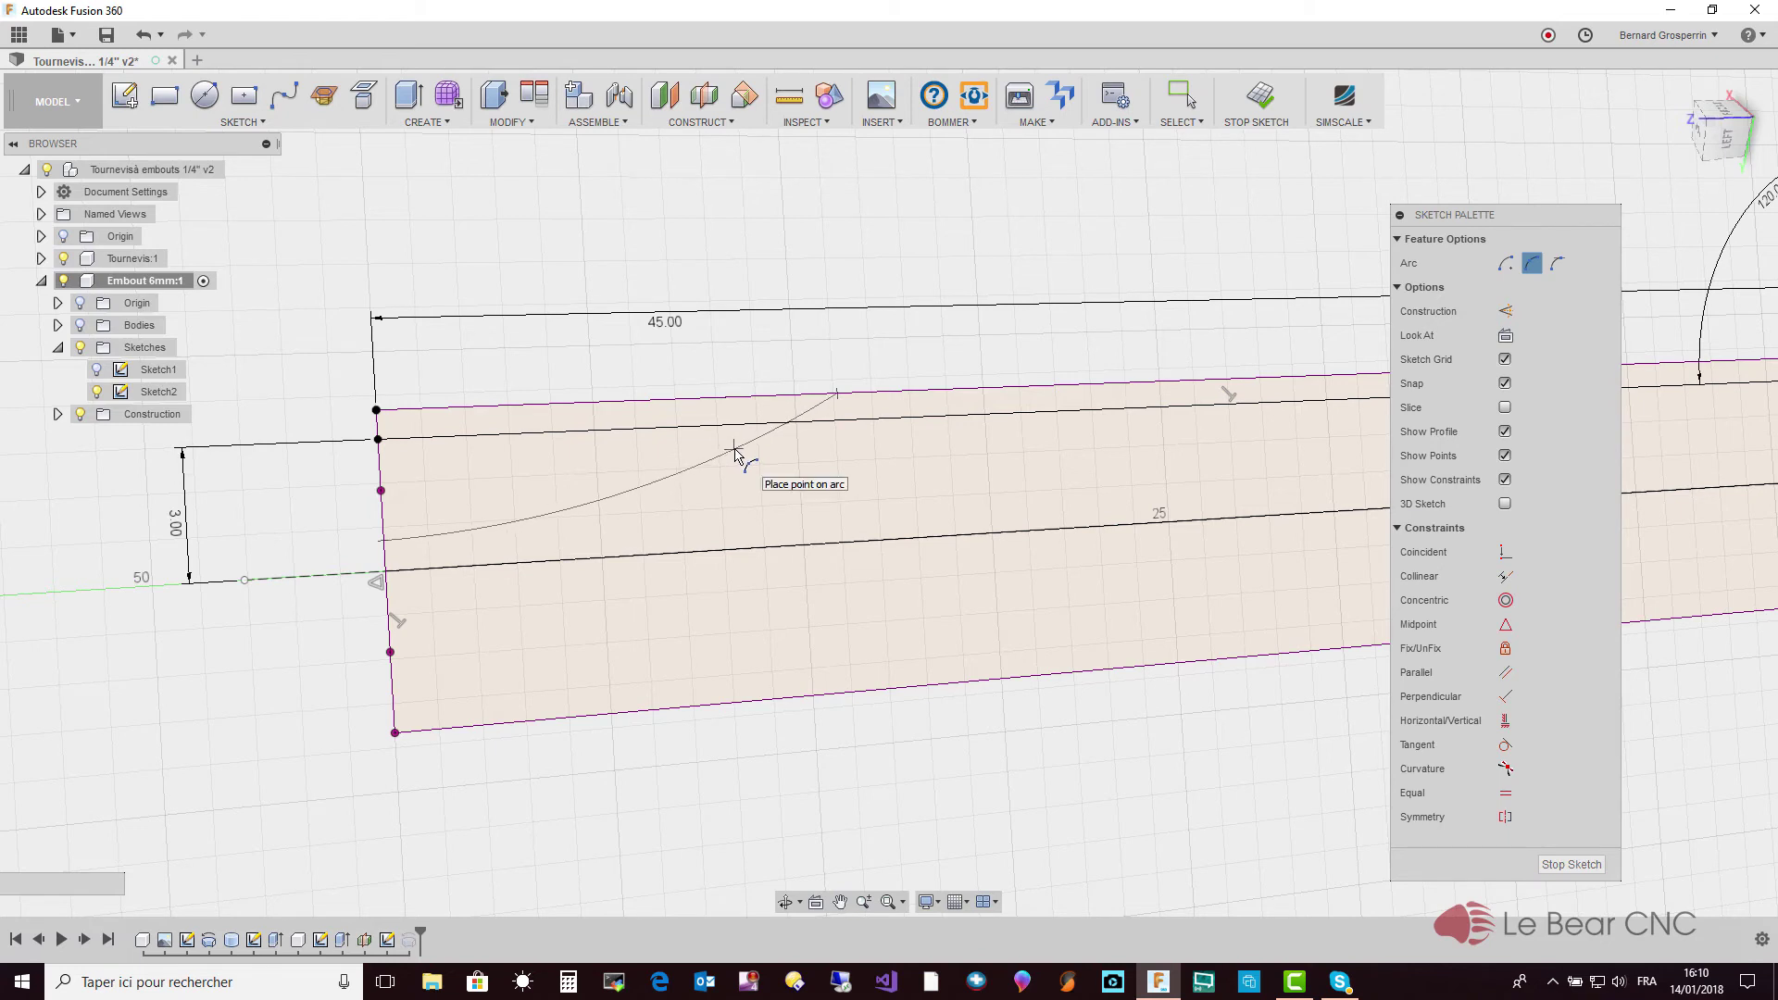
click(736, 452)
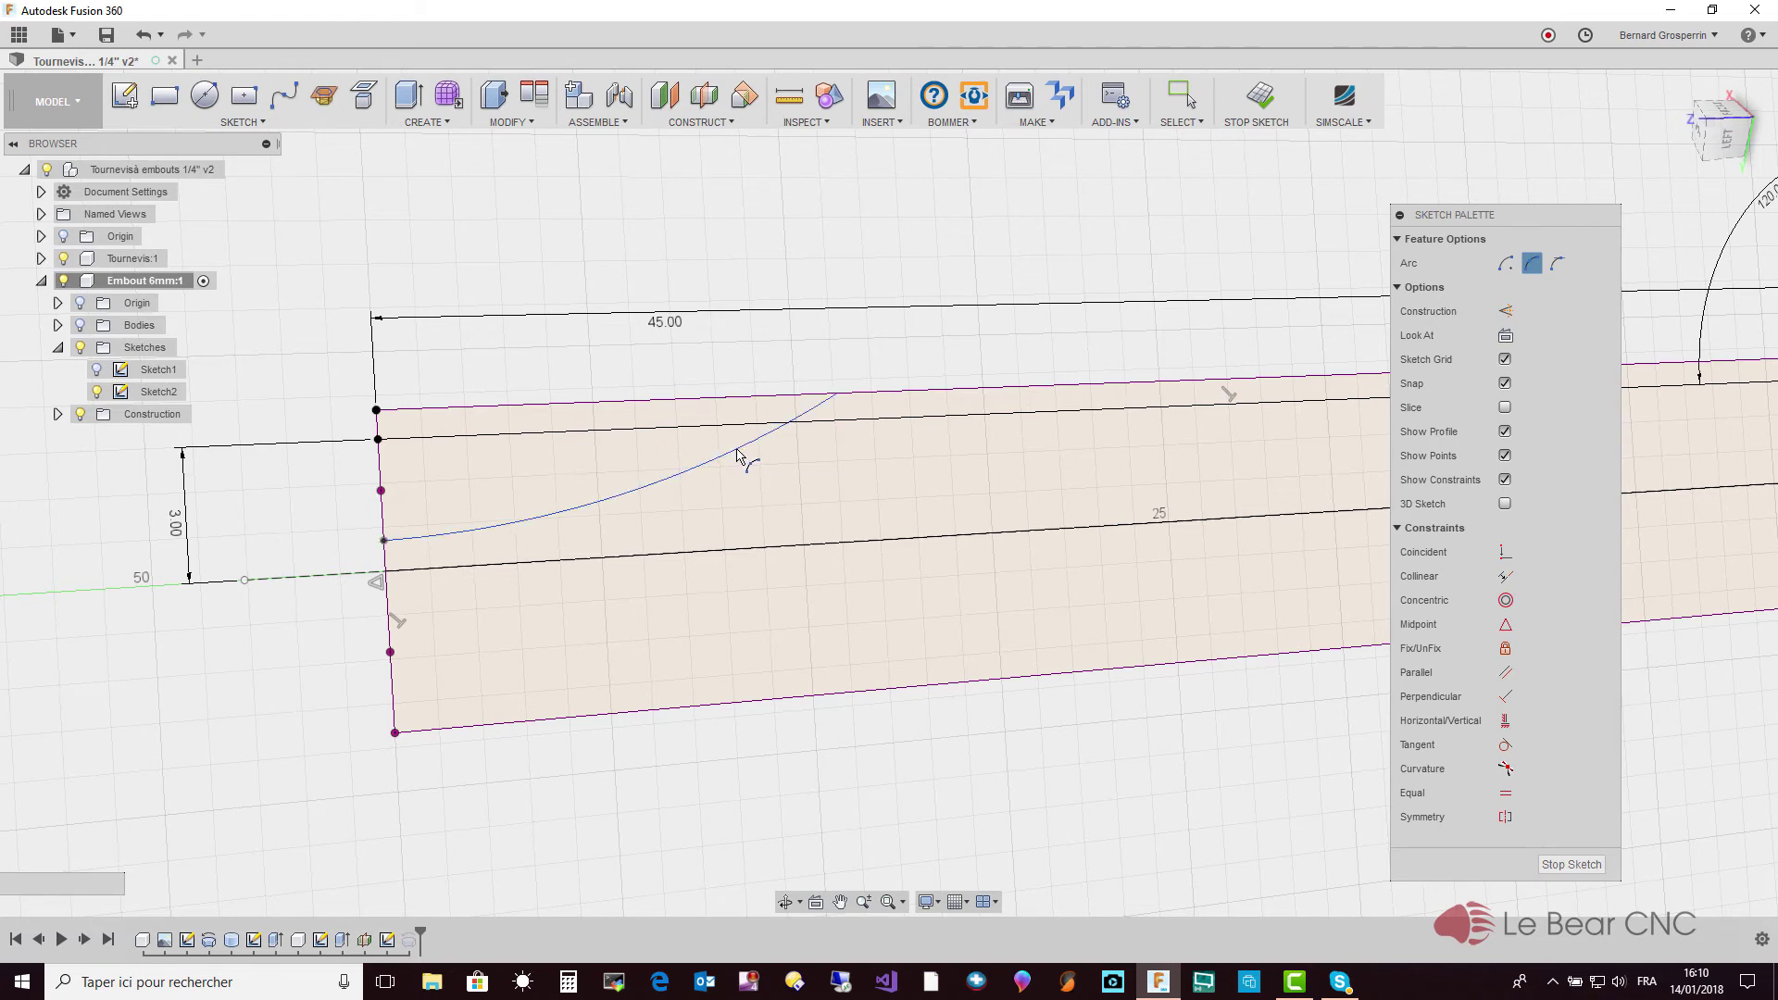
key(Escape)
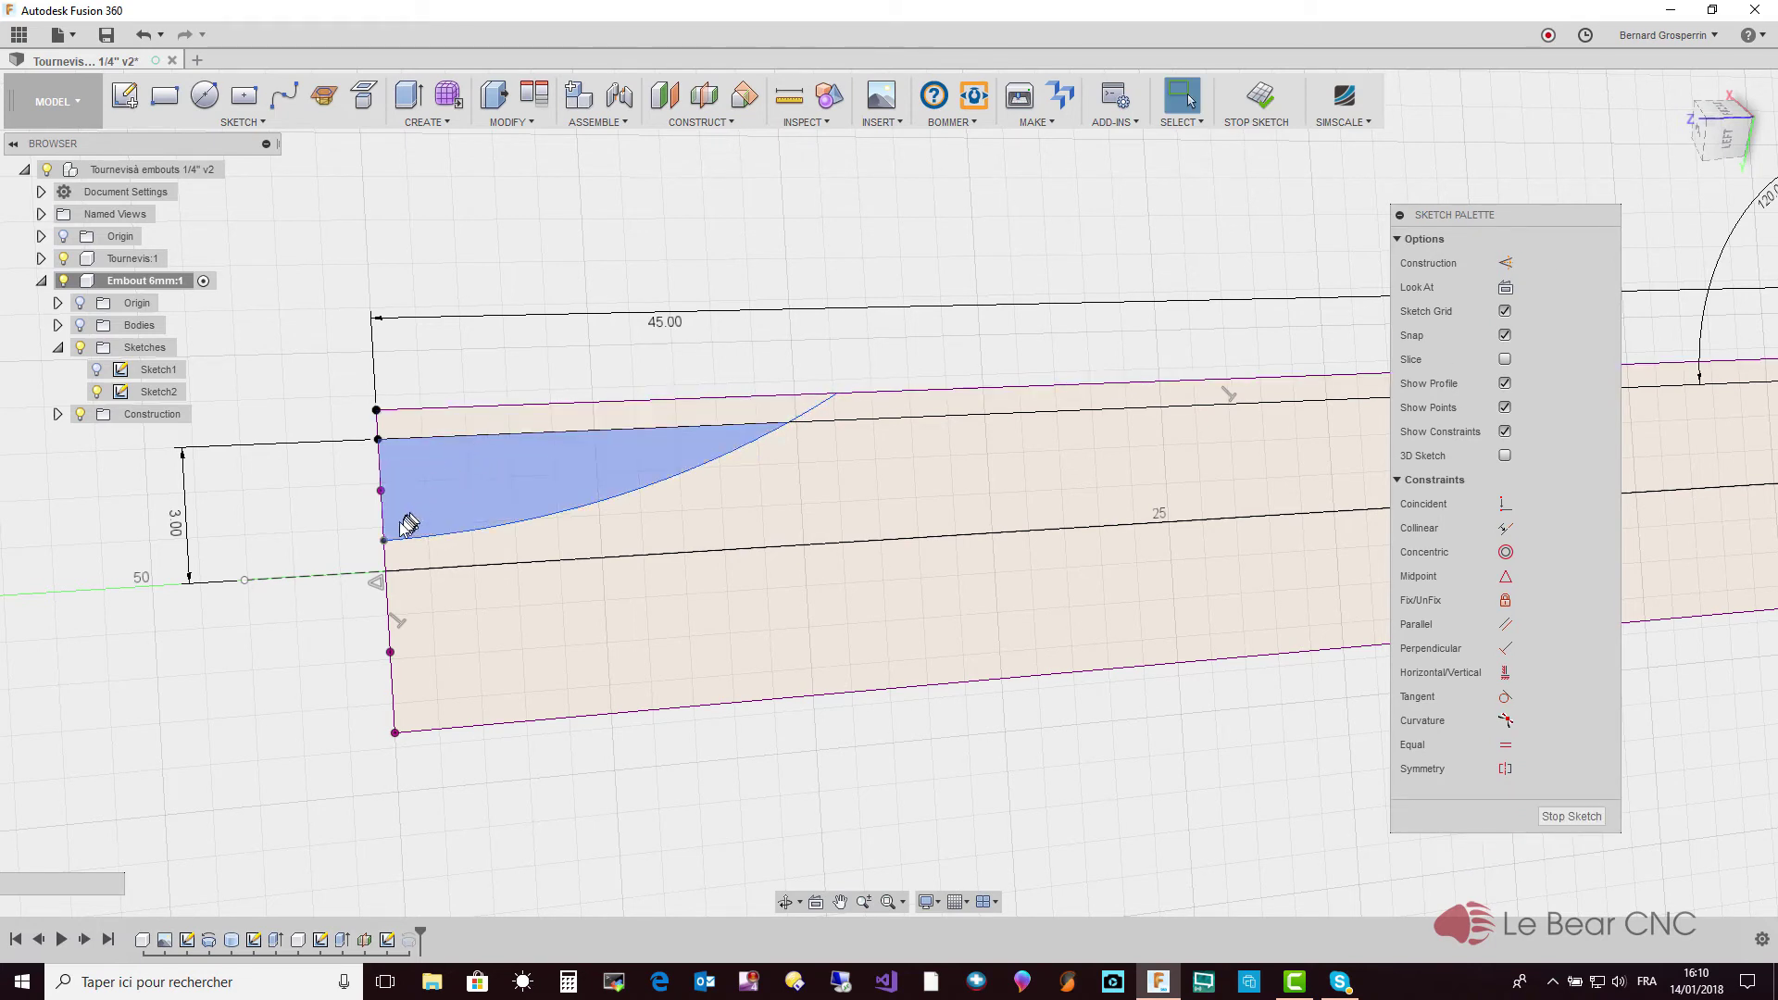
Dimension the arc's lower endpoint 0.75 mm from the centre line
key(d)
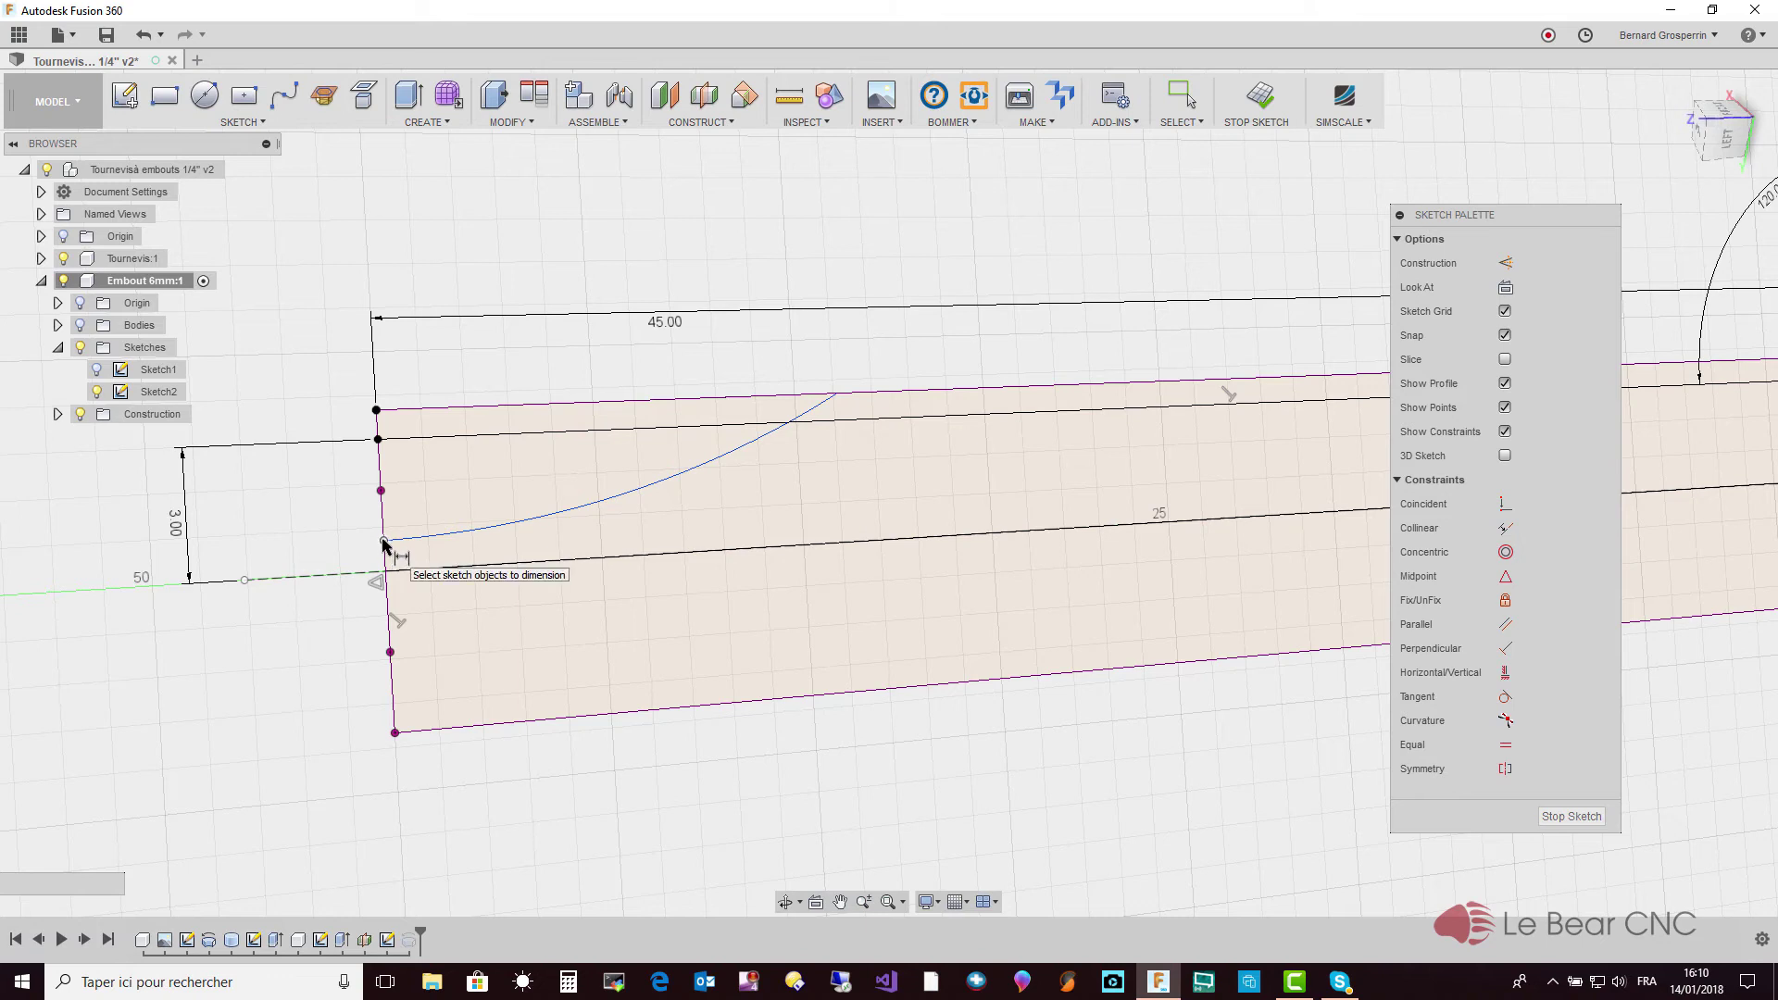
click(383, 541)
click(385, 572)
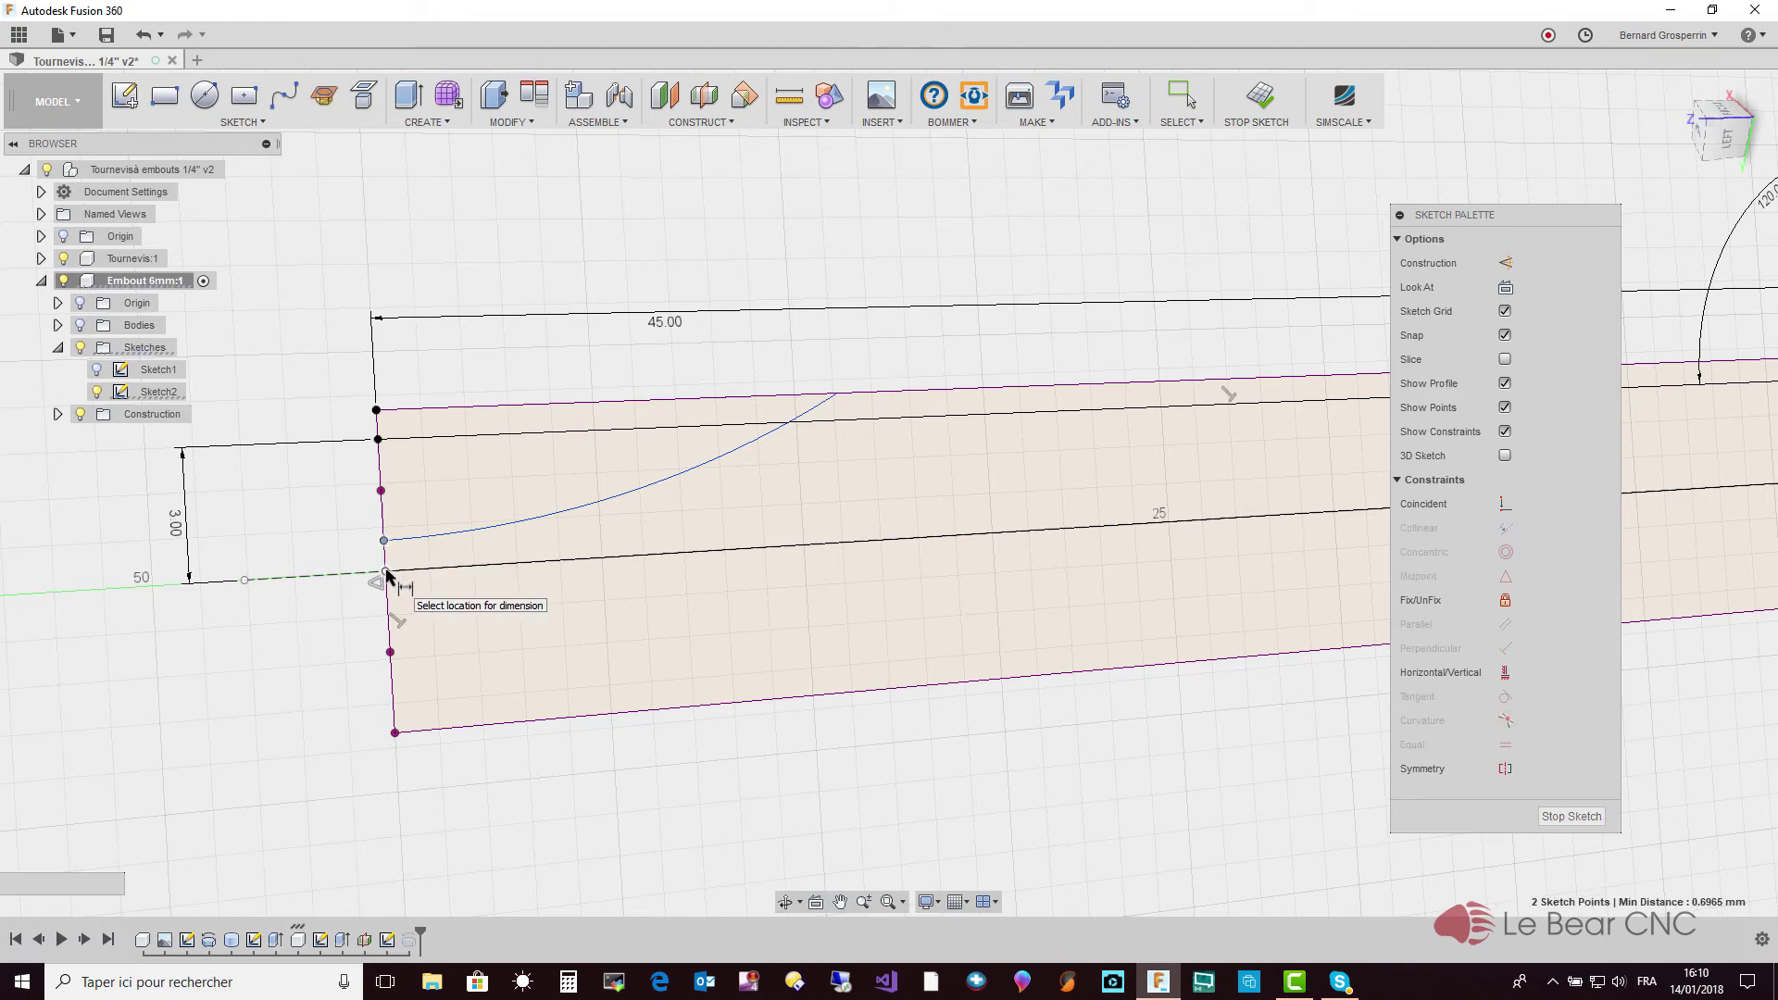
click(295, 570)
text(0.75)
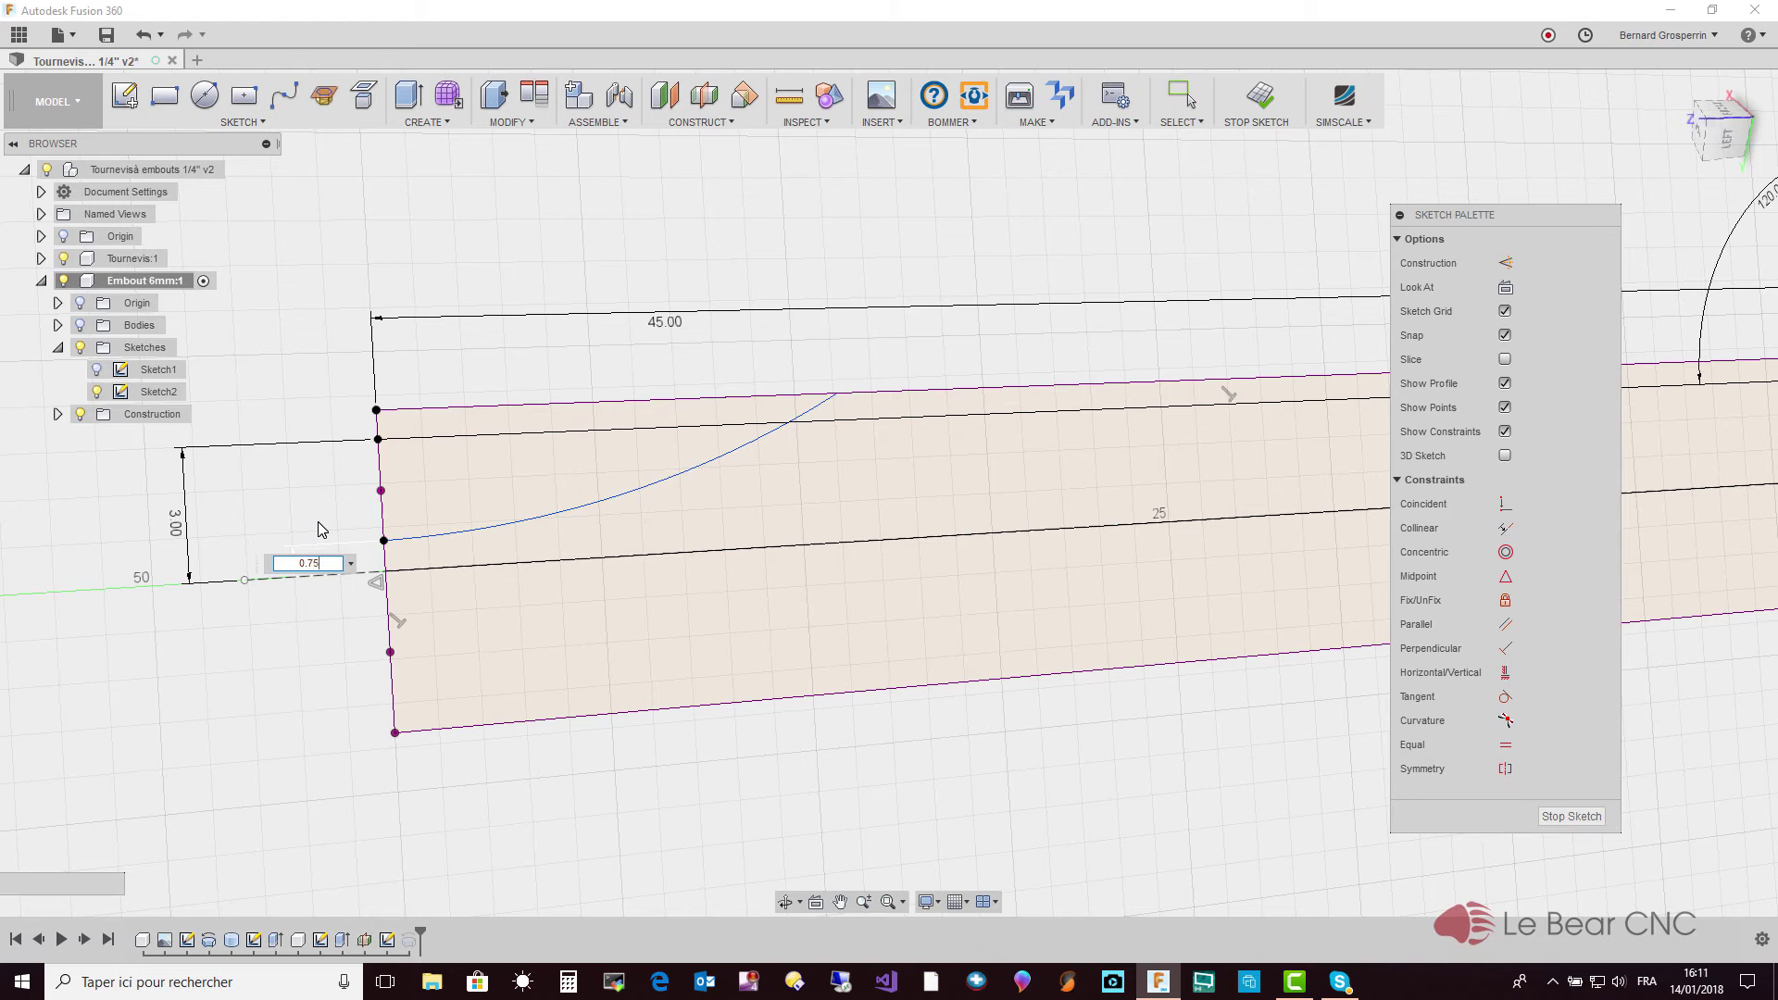
key(Return)
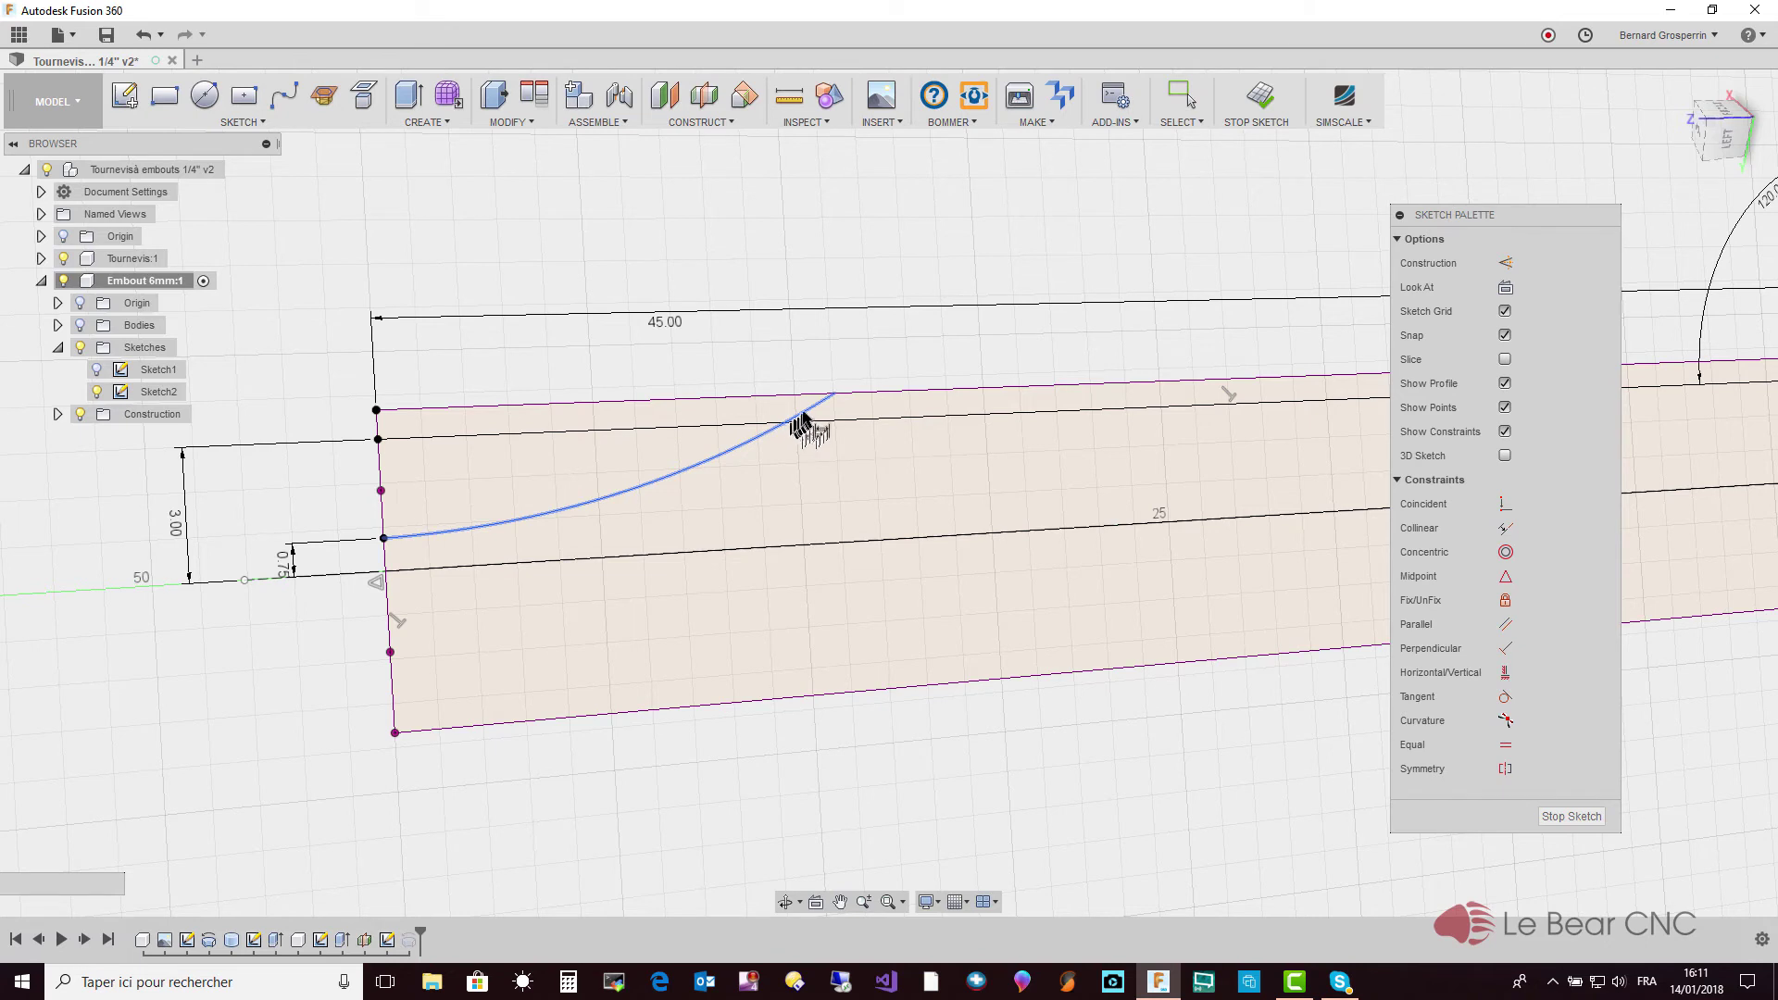
key(Escape)
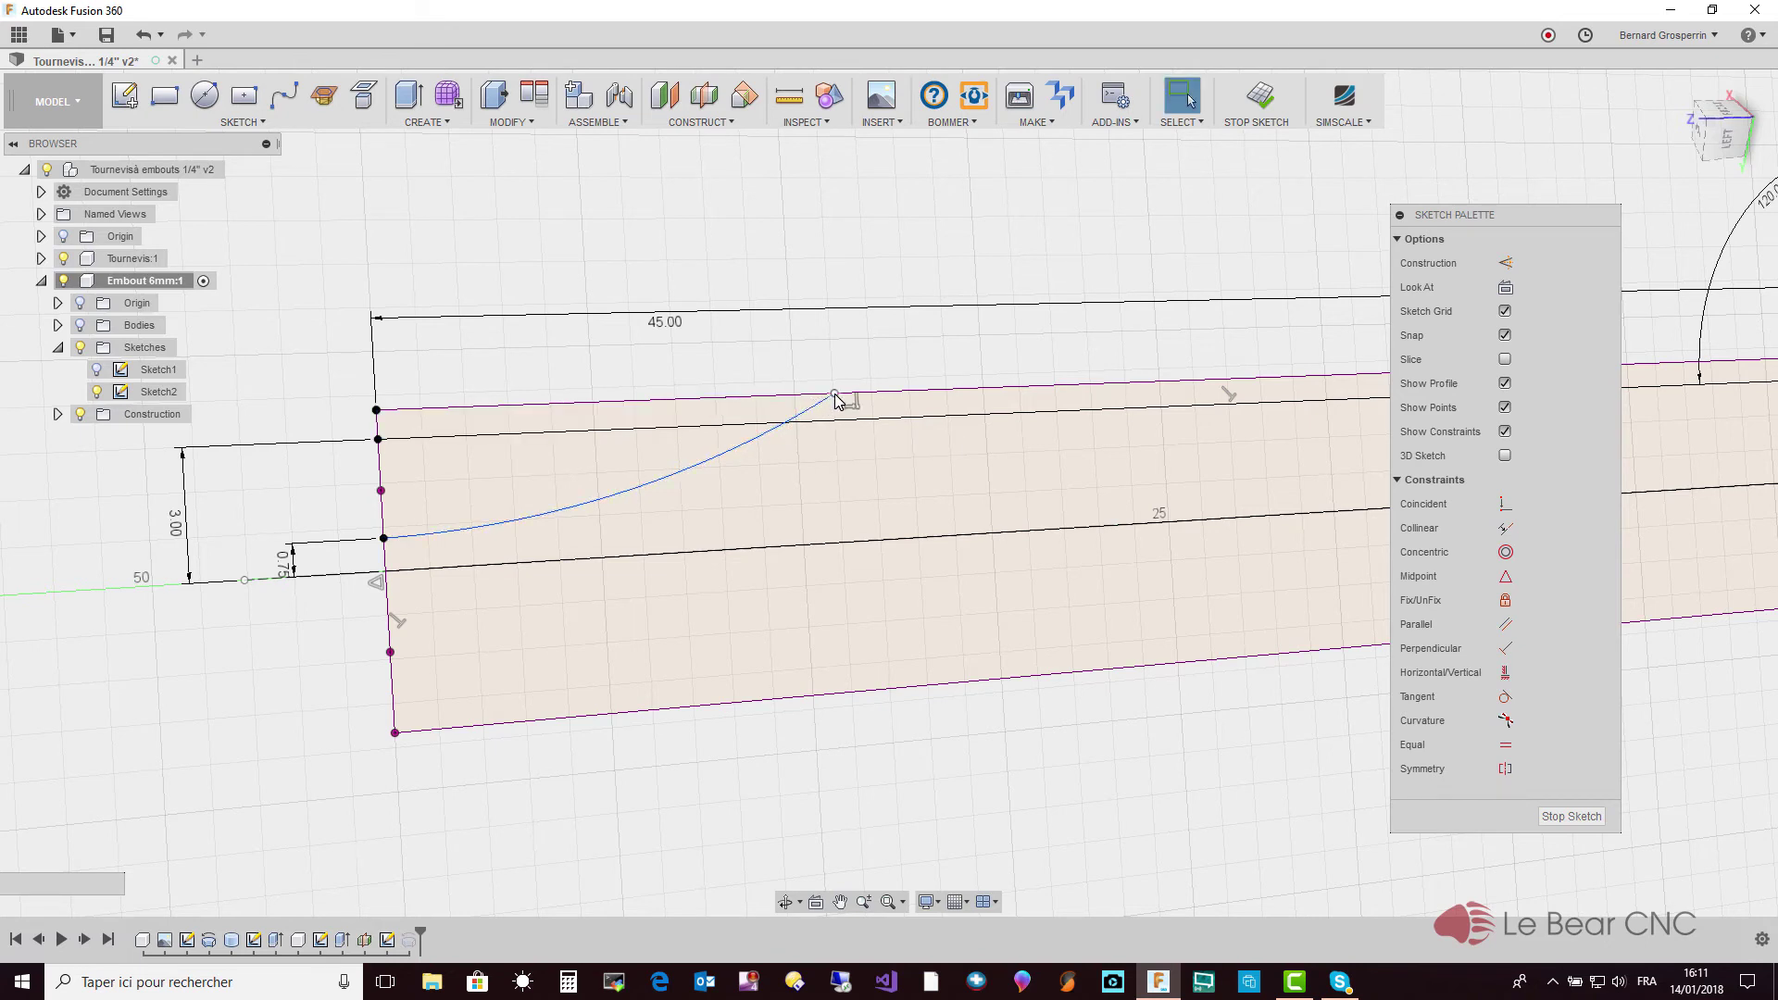
Reposition the arc's upper endpoint along the bit's top edge
click(824, 398)
mouse_move(818, 426)
mouse_down()
mouse_move(885, 419)
mouse_move(854, 418)
mouse_up()
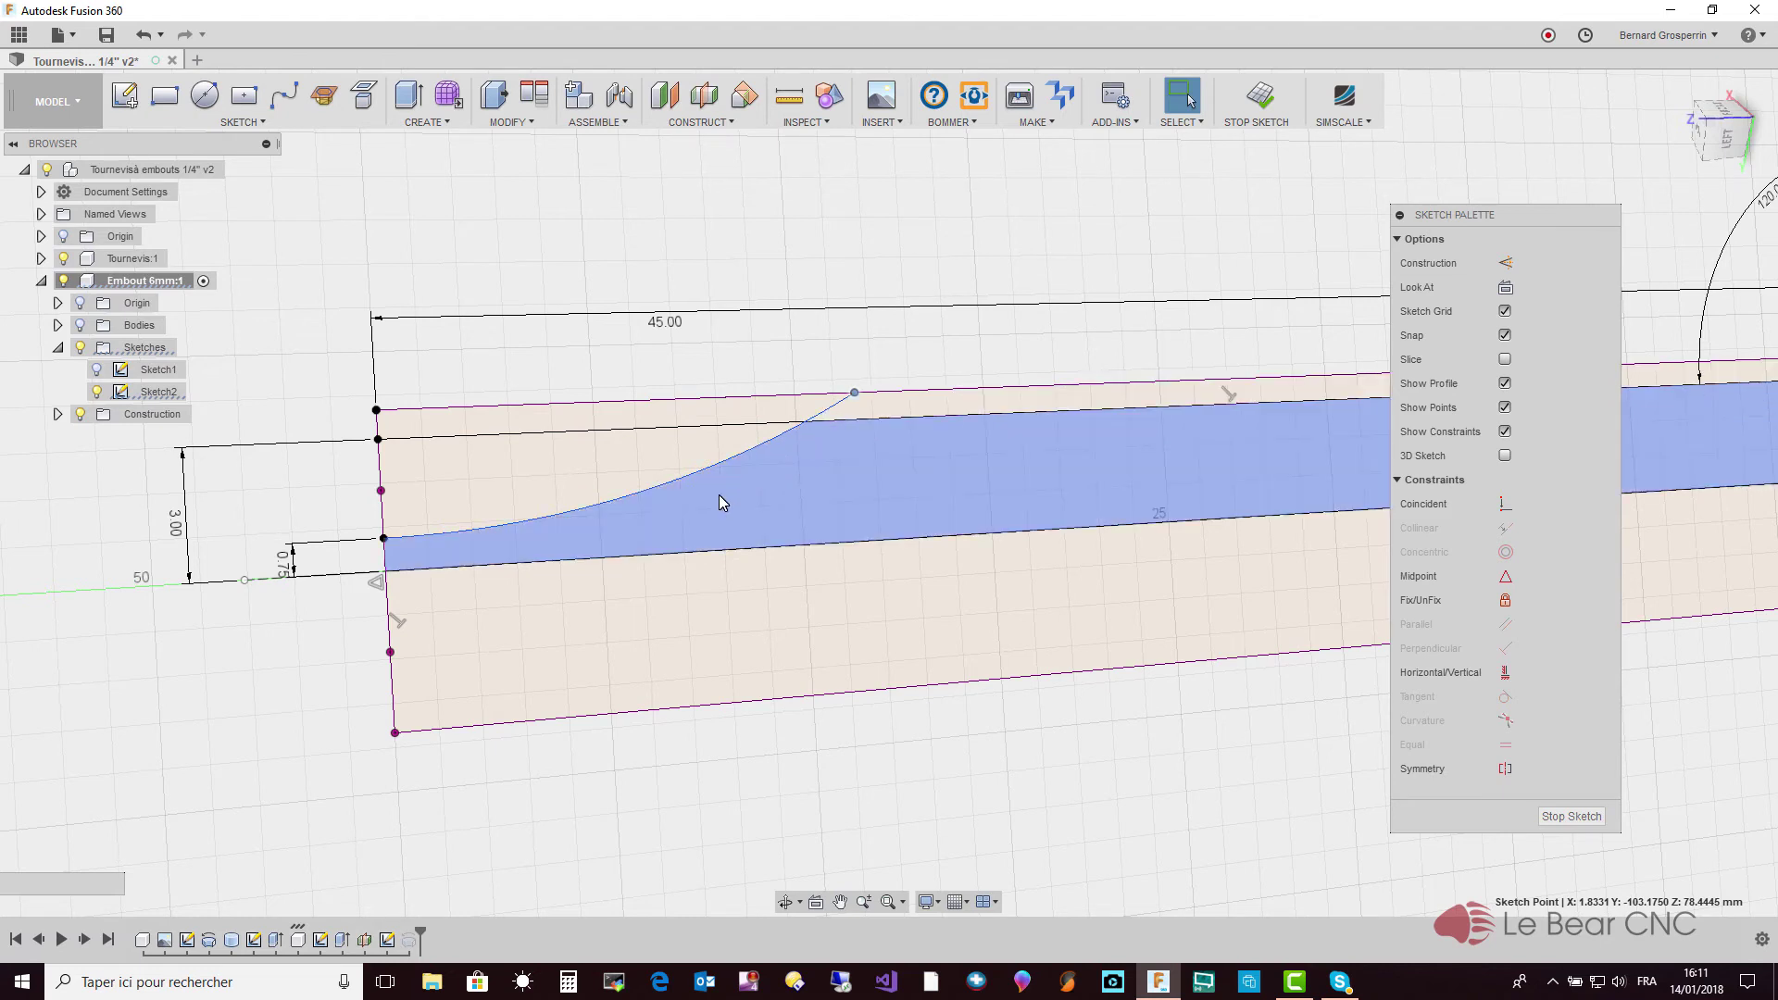
key(Escape)
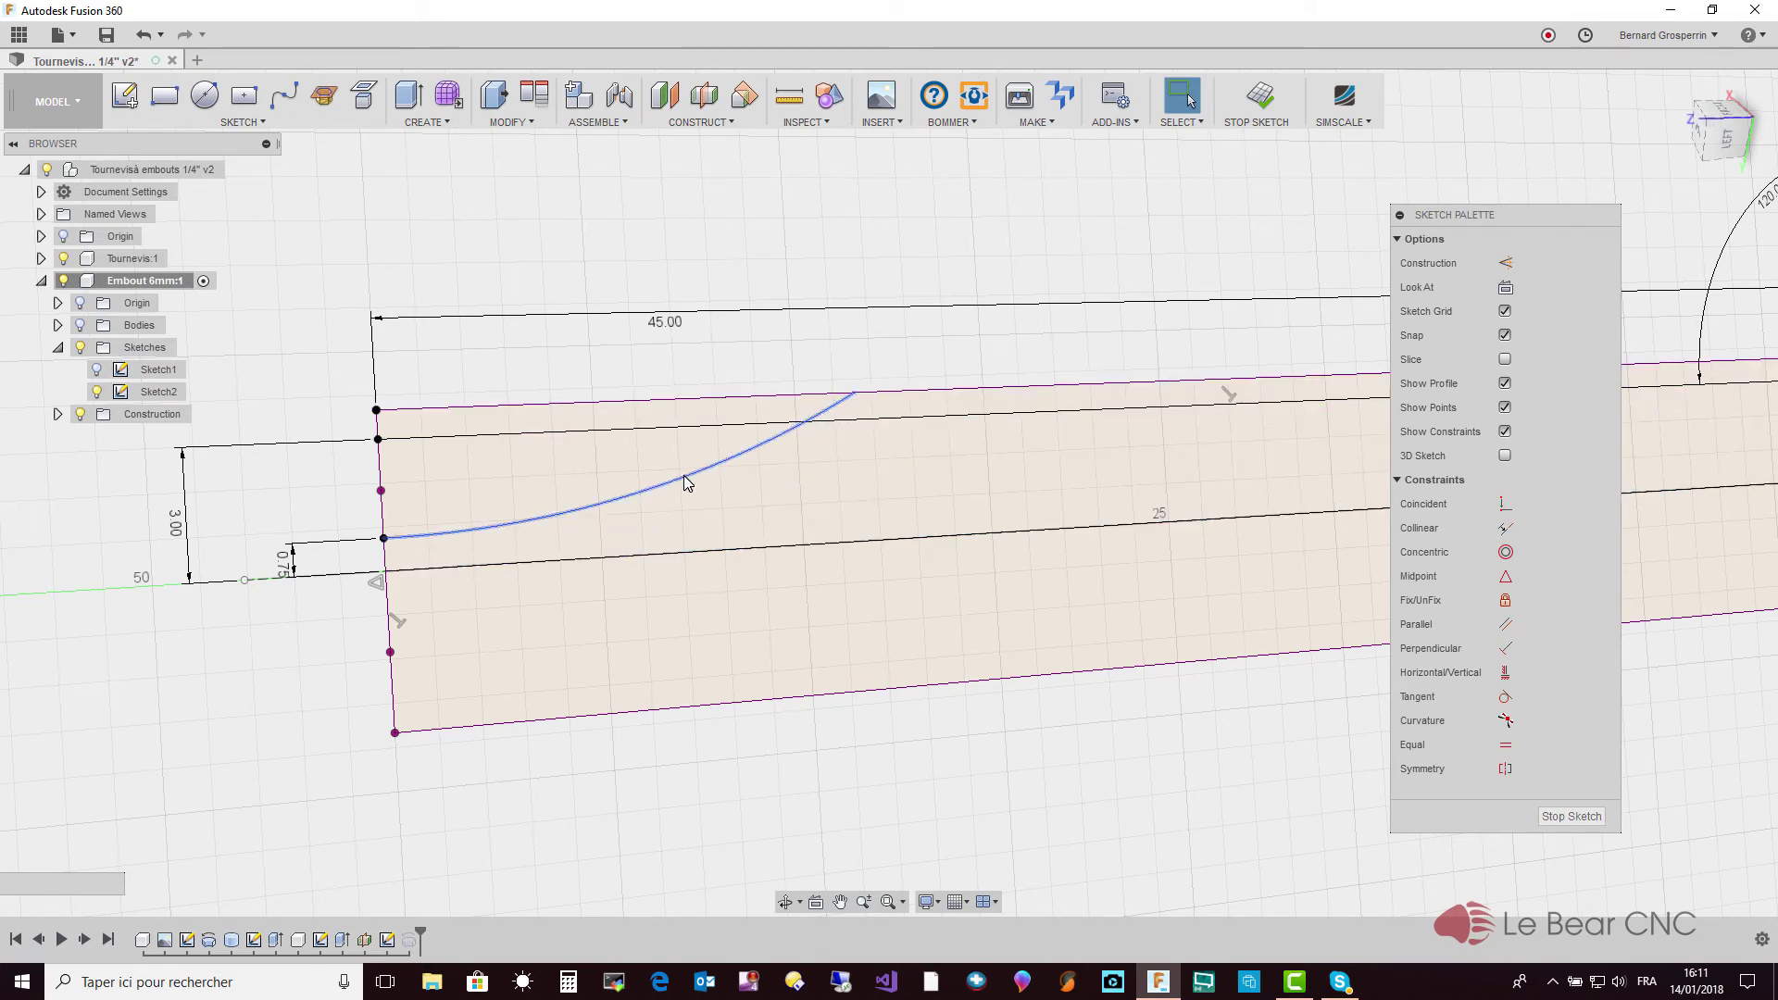
key(d)
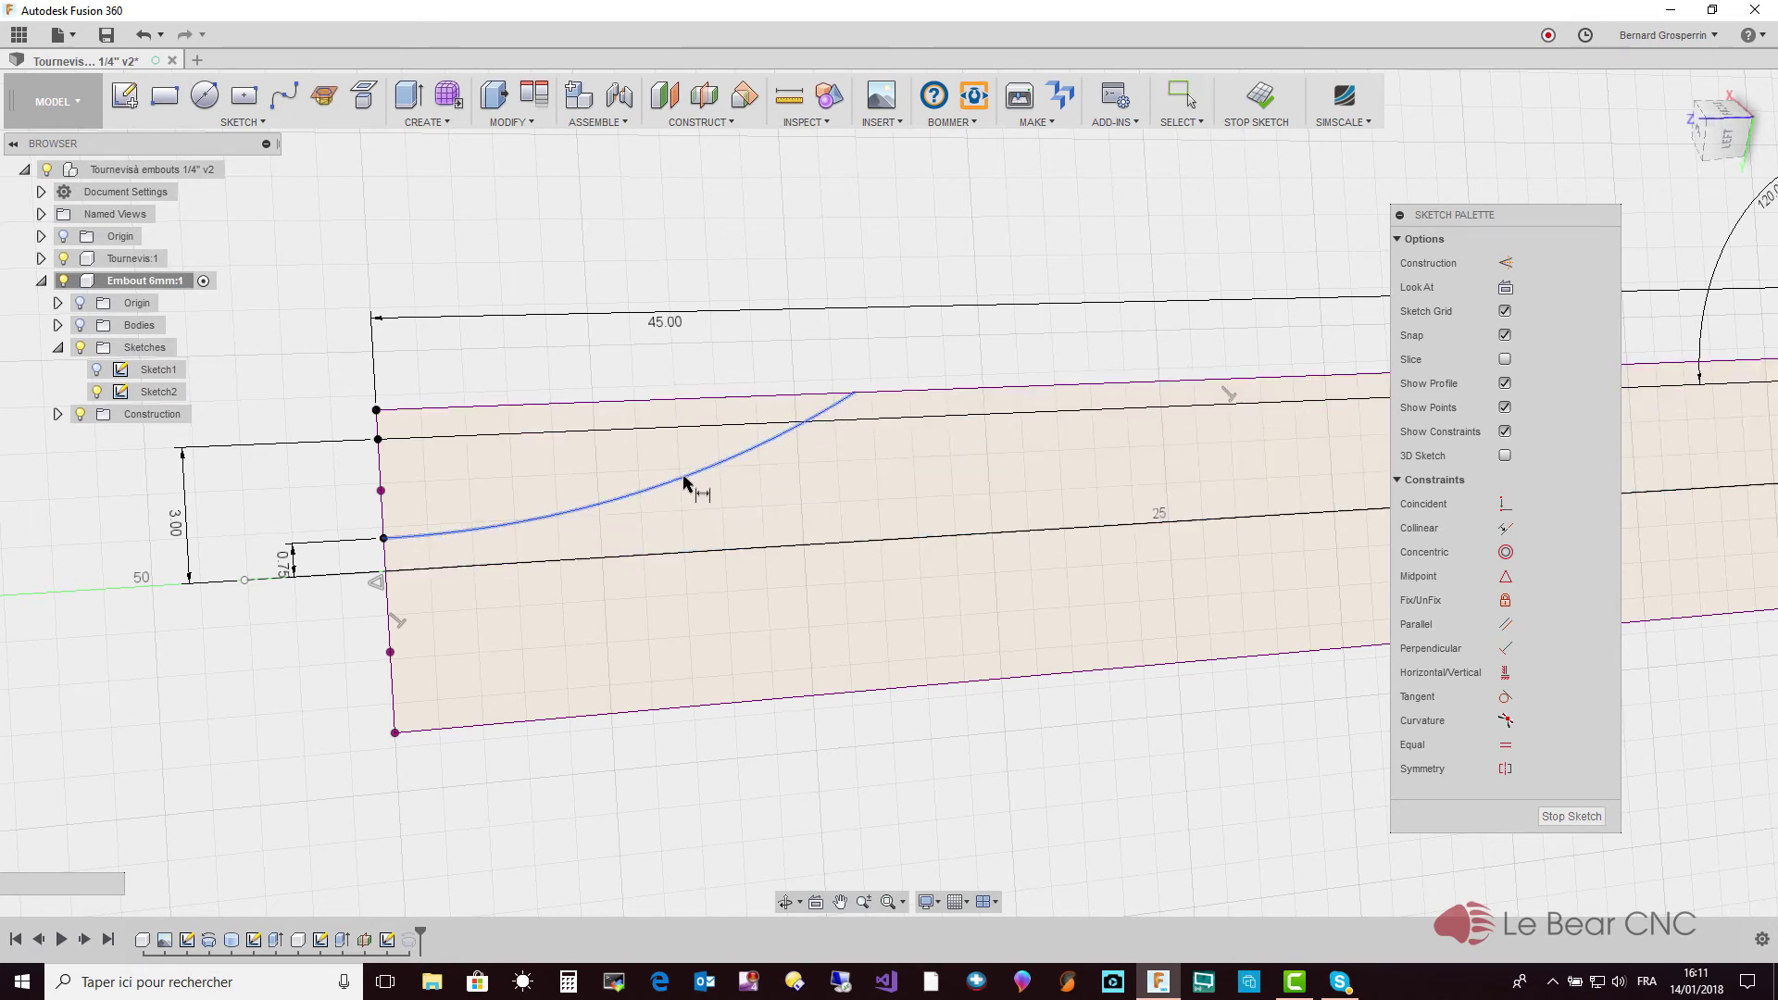
Dimension the tip arc's radius as R25 mm
click(686, 480)
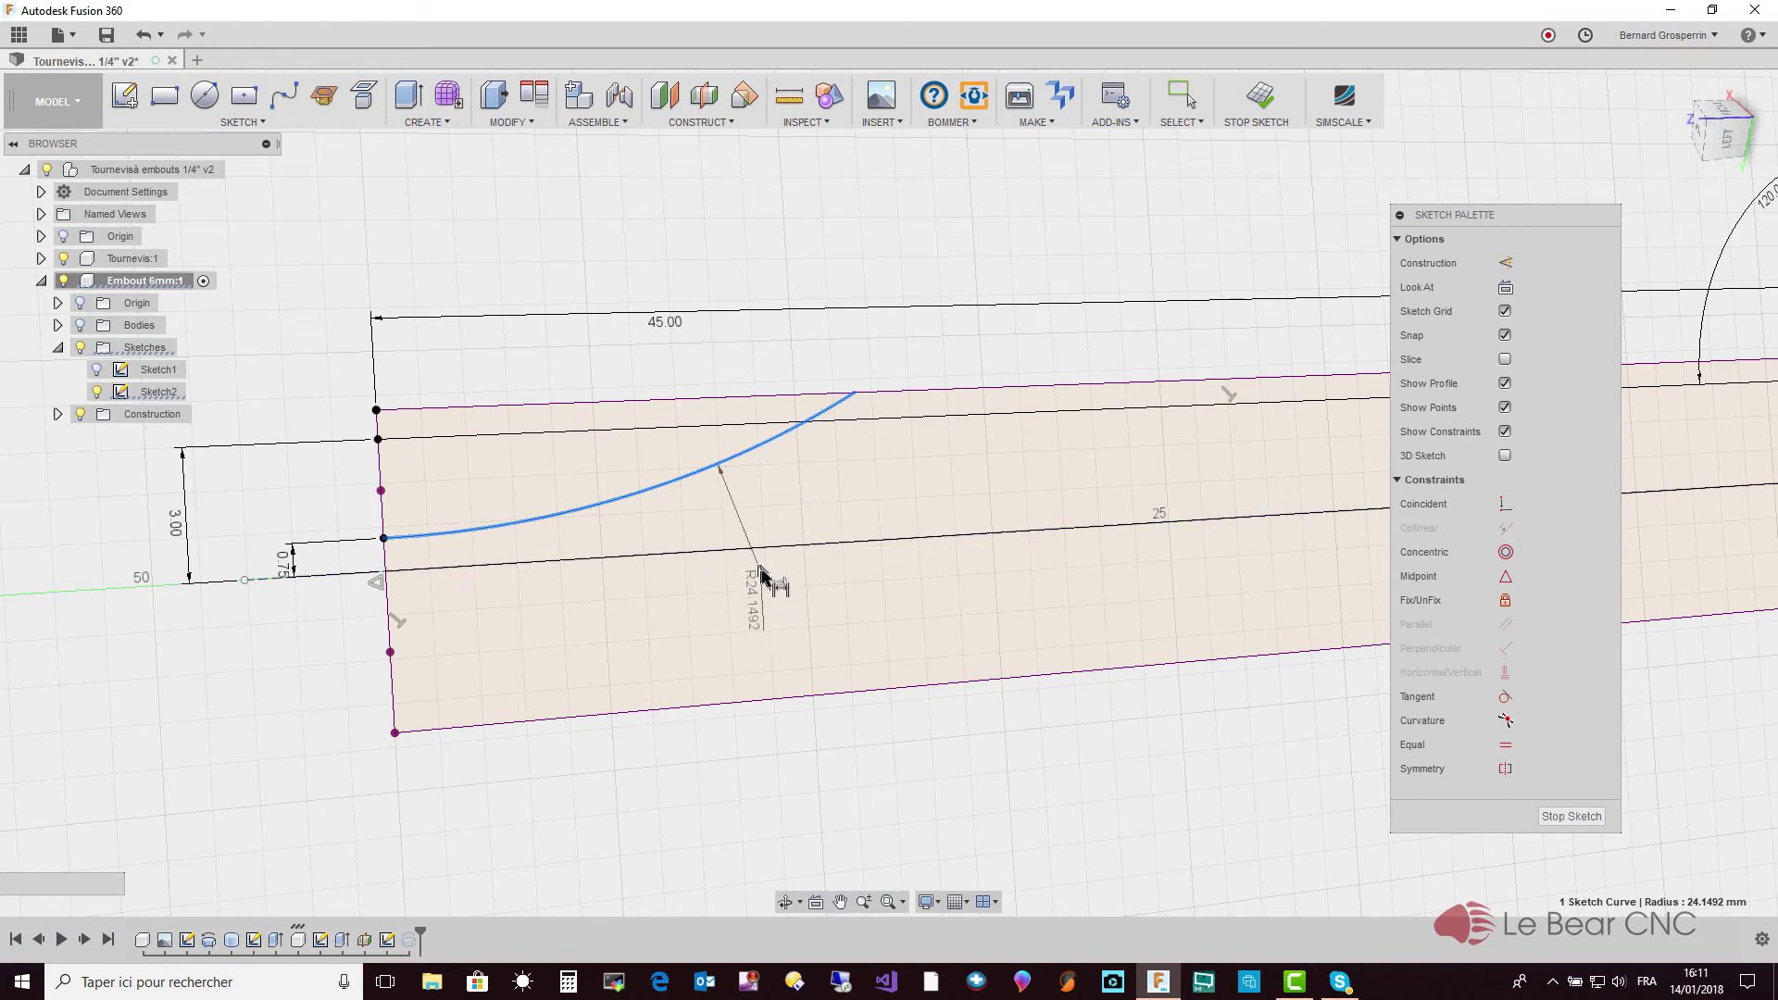
click(790, 581)
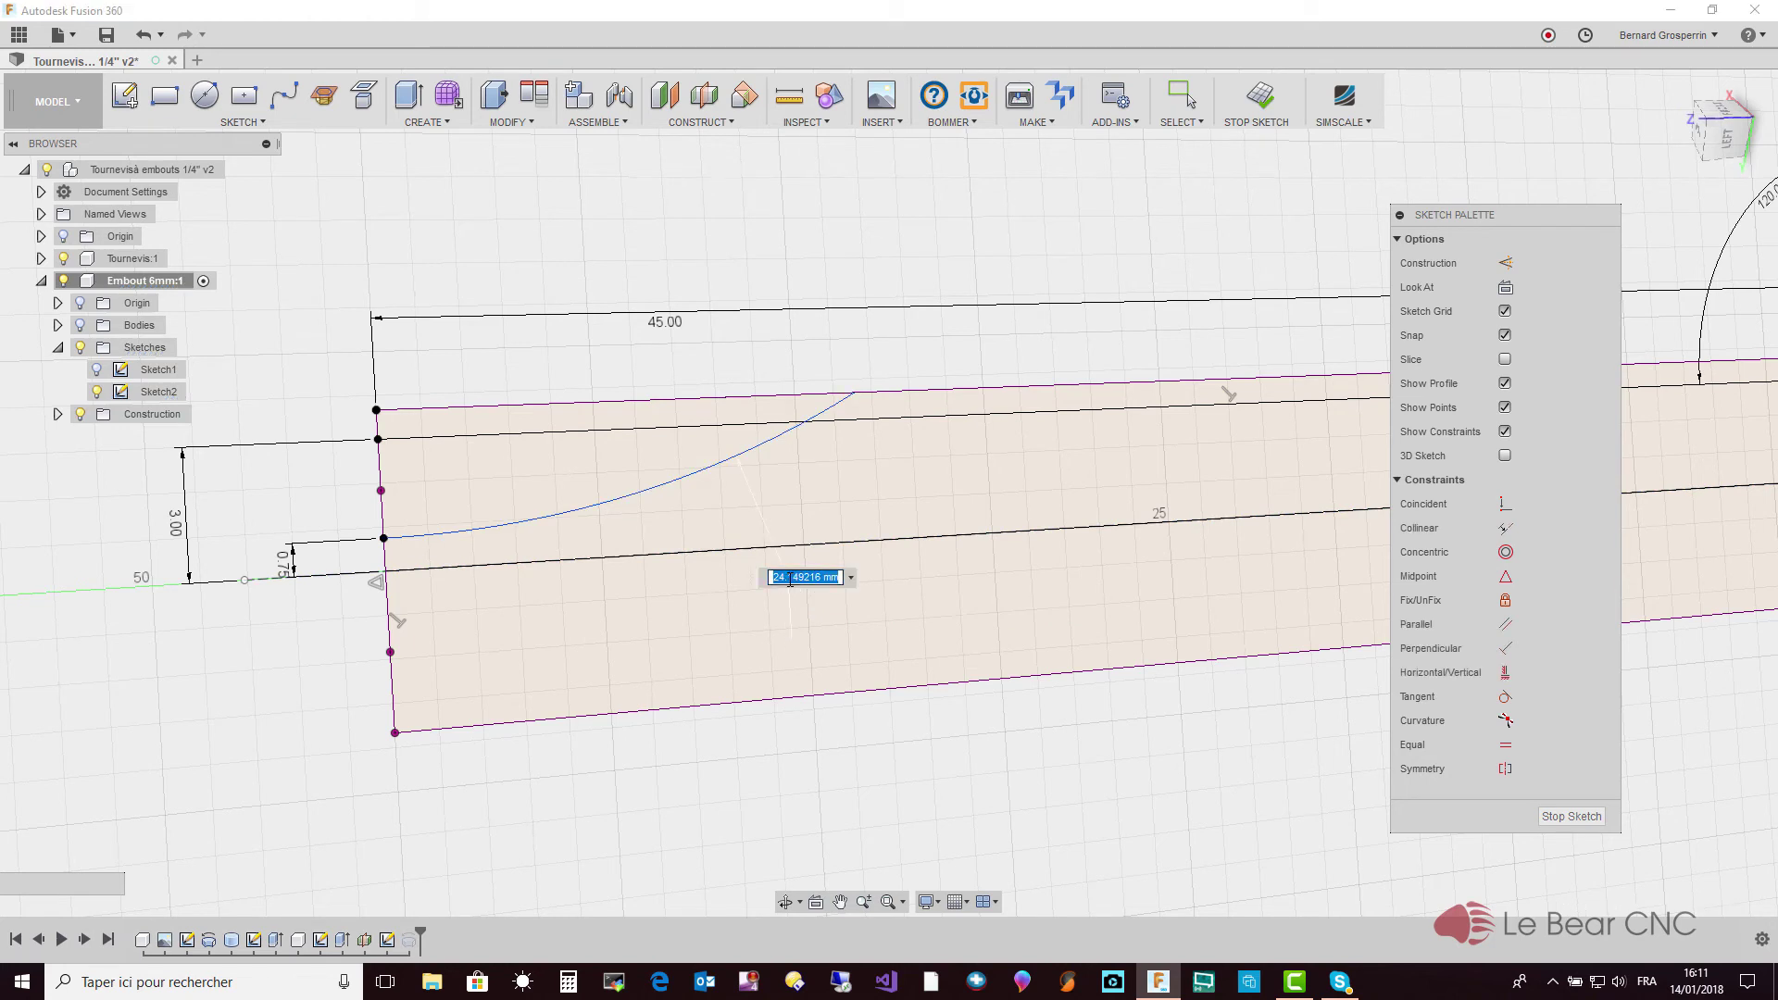
text(25)
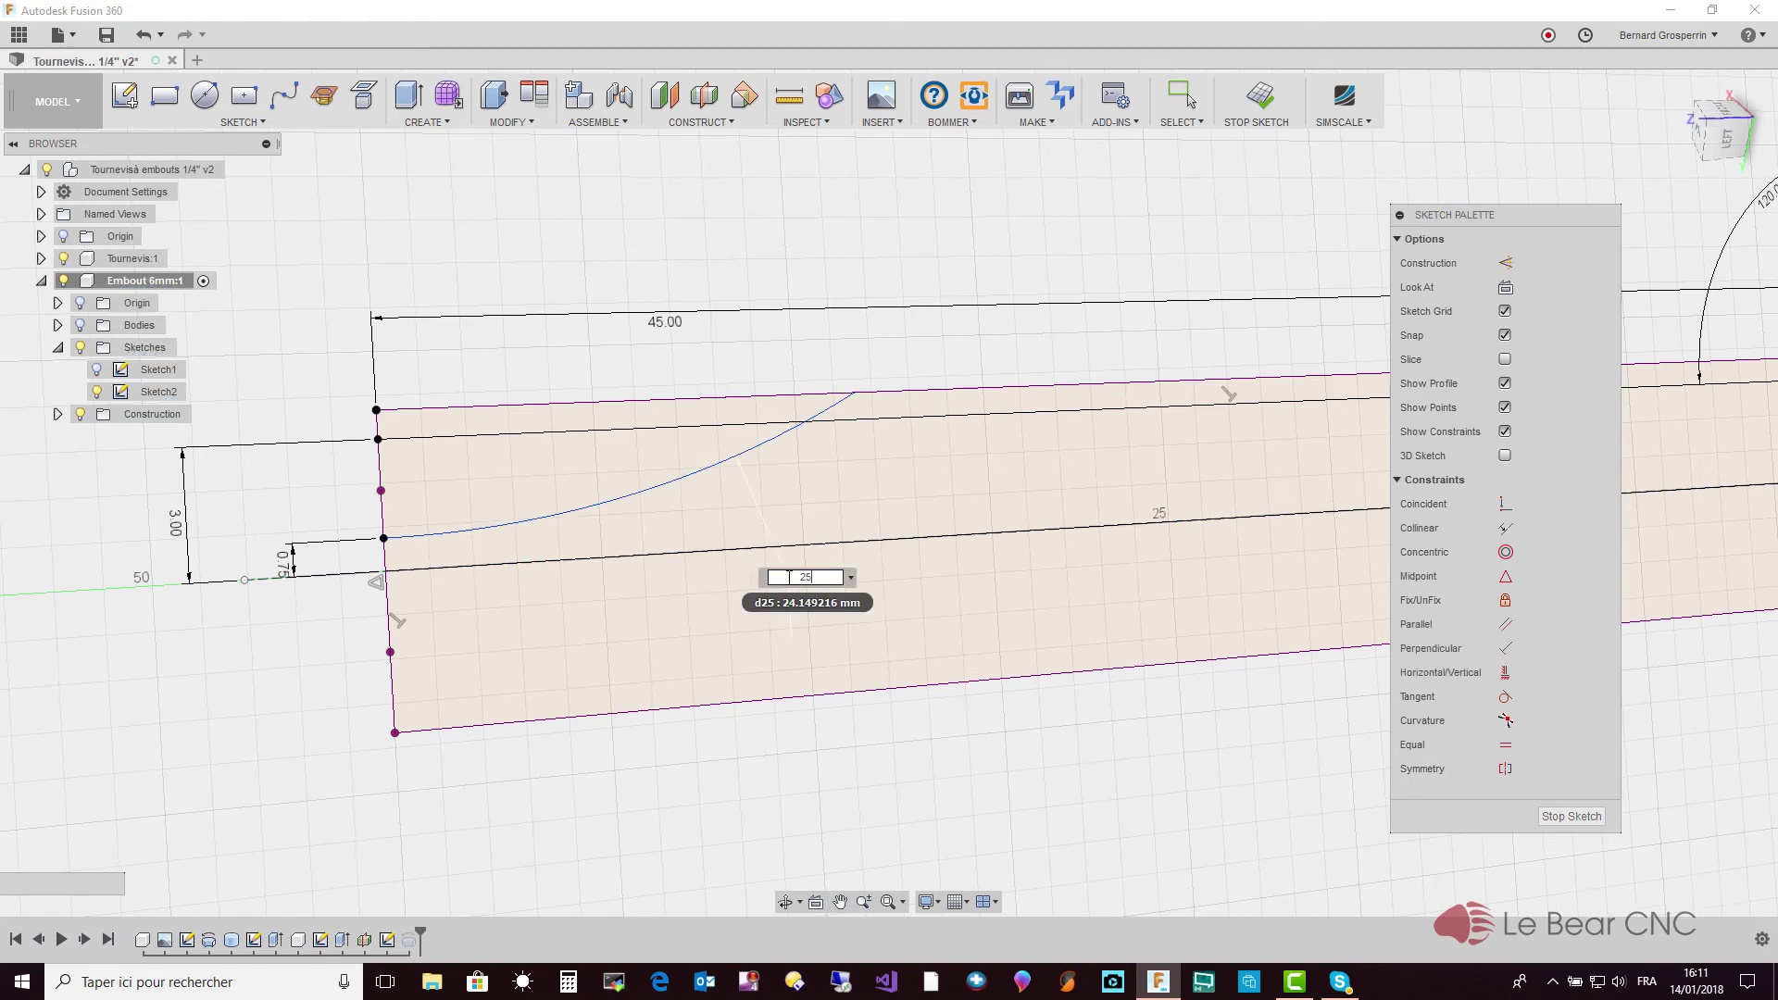
key(Return)
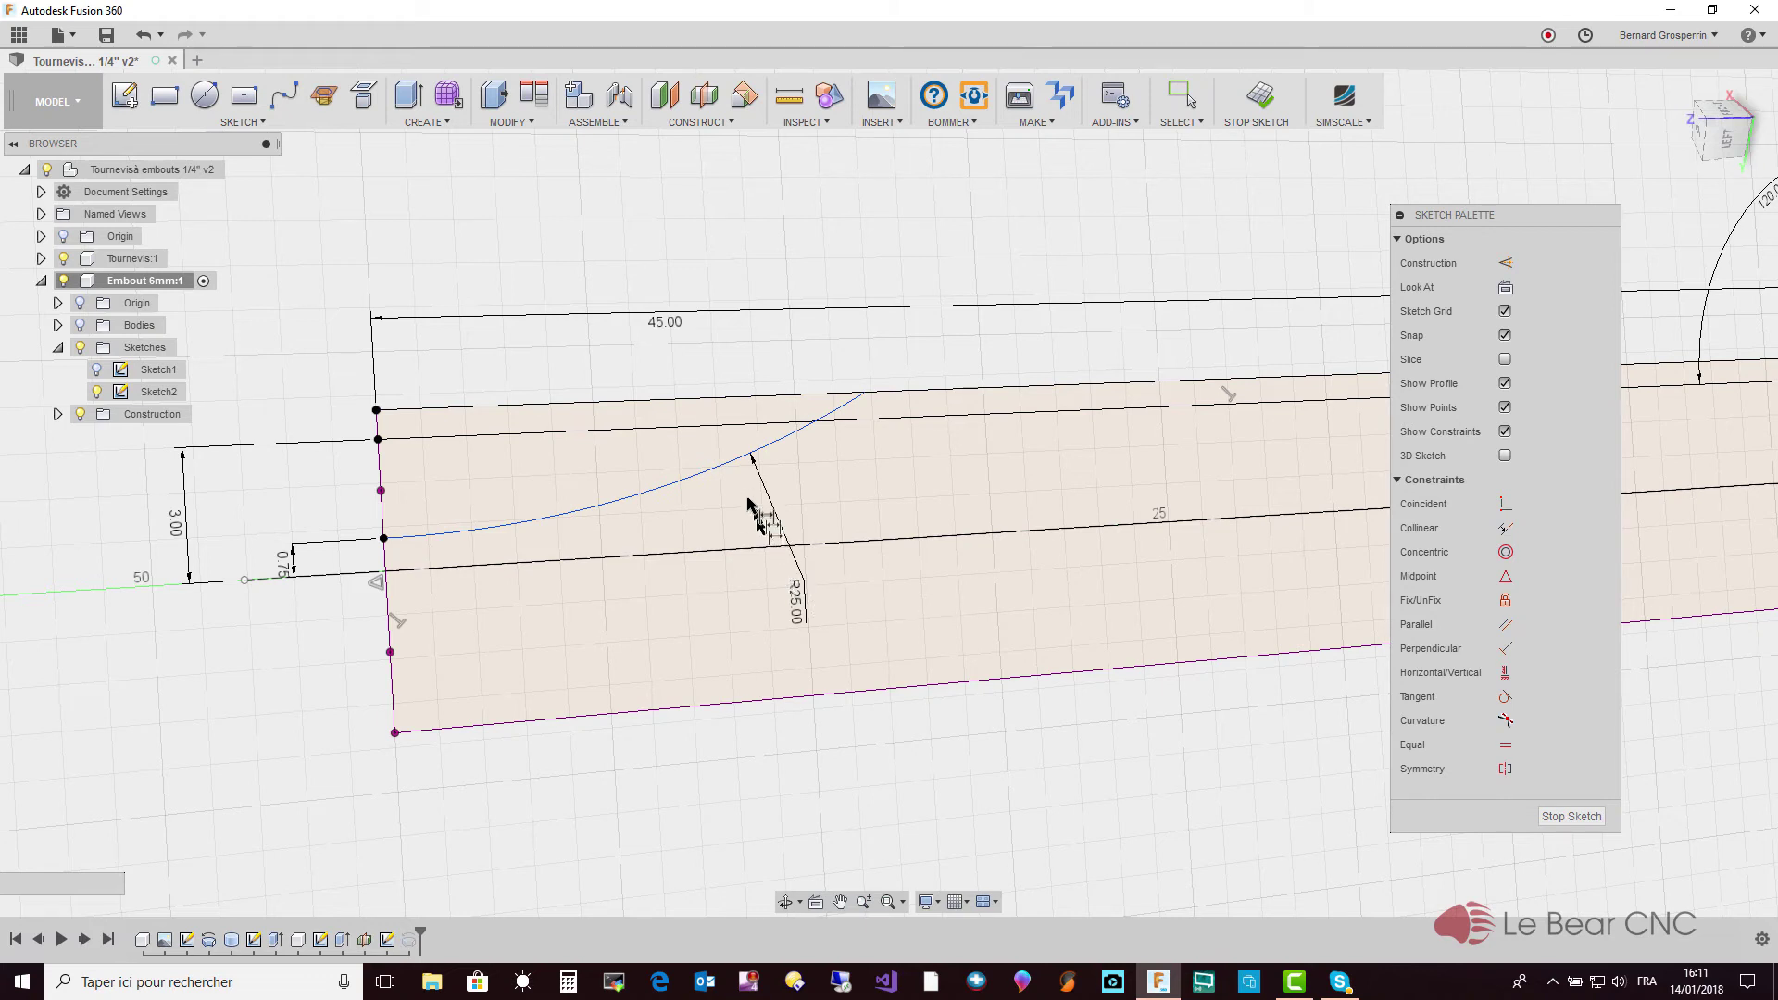
key(Escape)
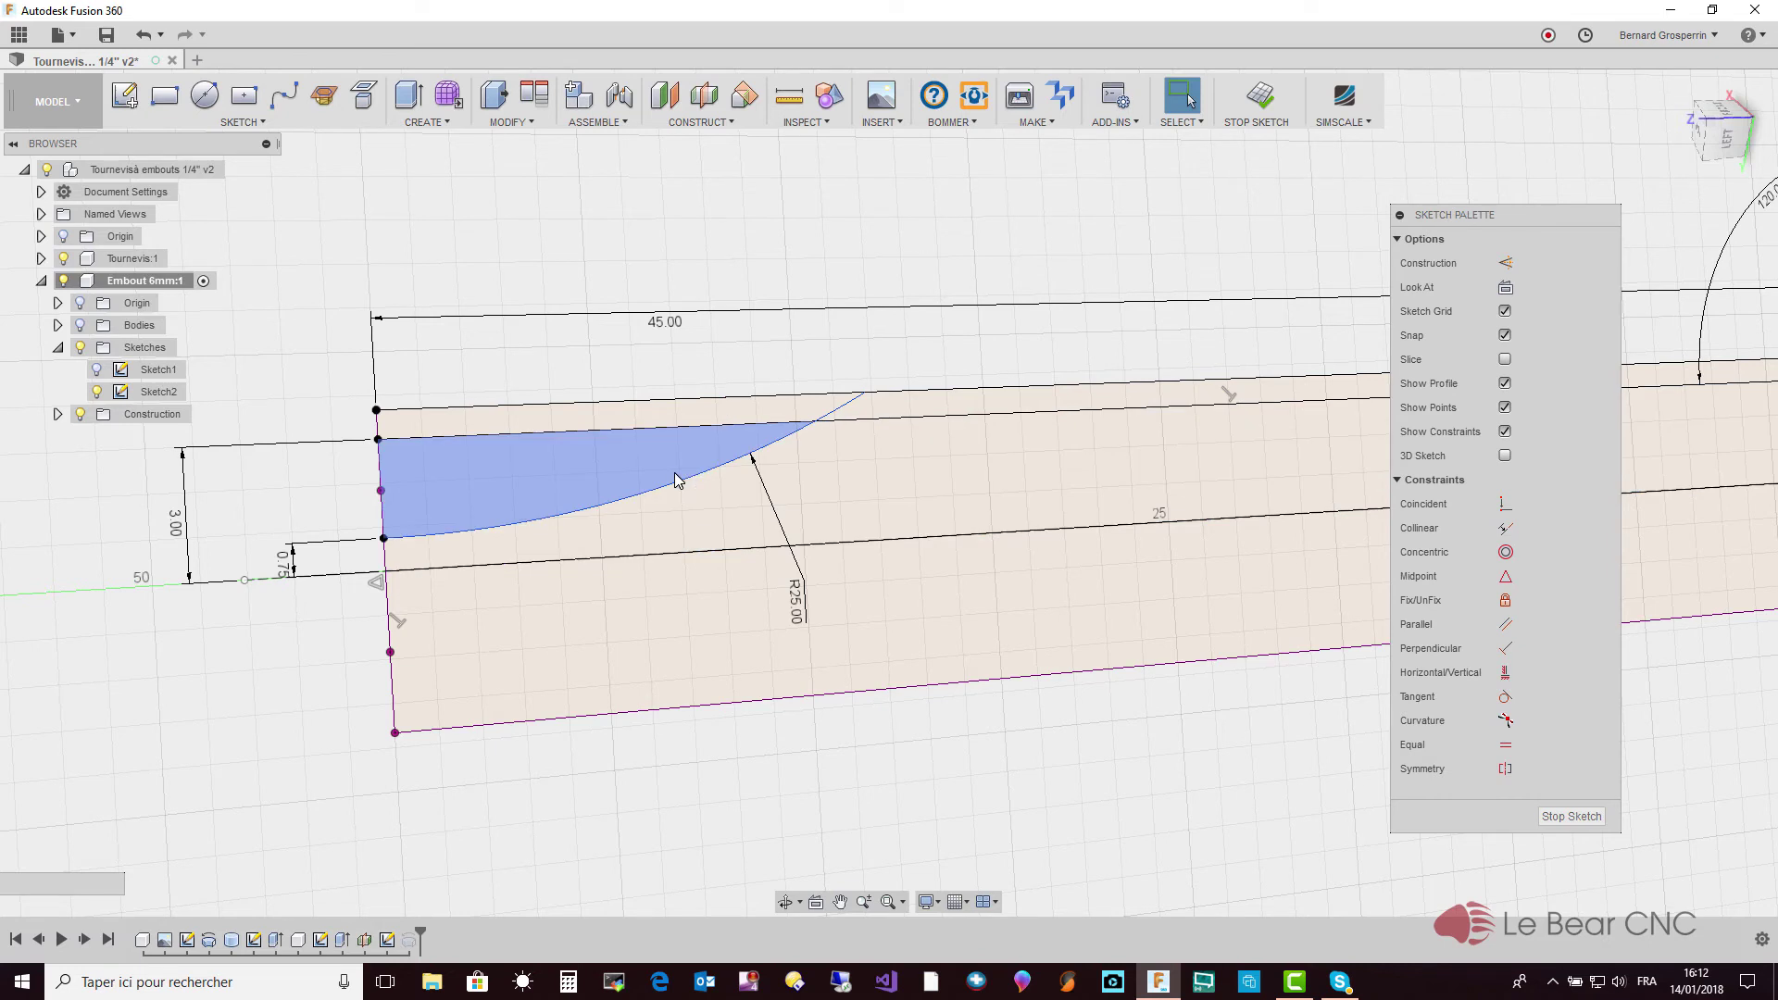
Set the arc's upper endpoint 12 mm horizontally from the tip's top corner
key(d)
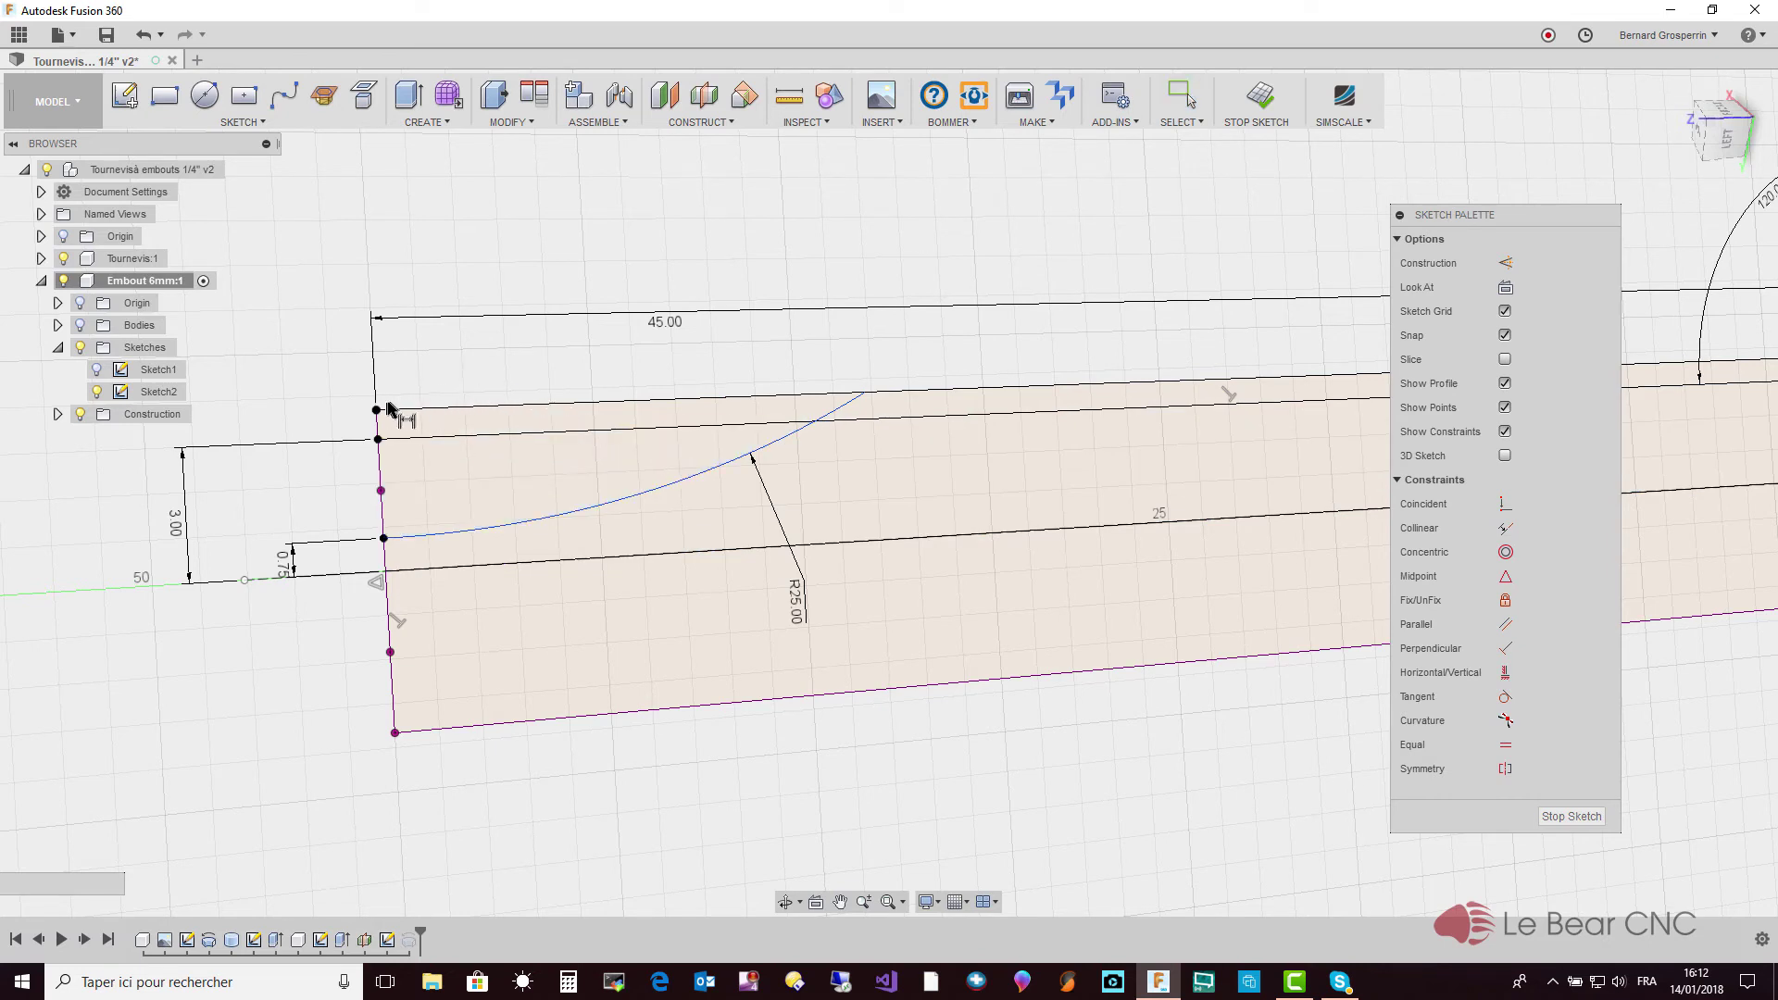
click(864, 394)
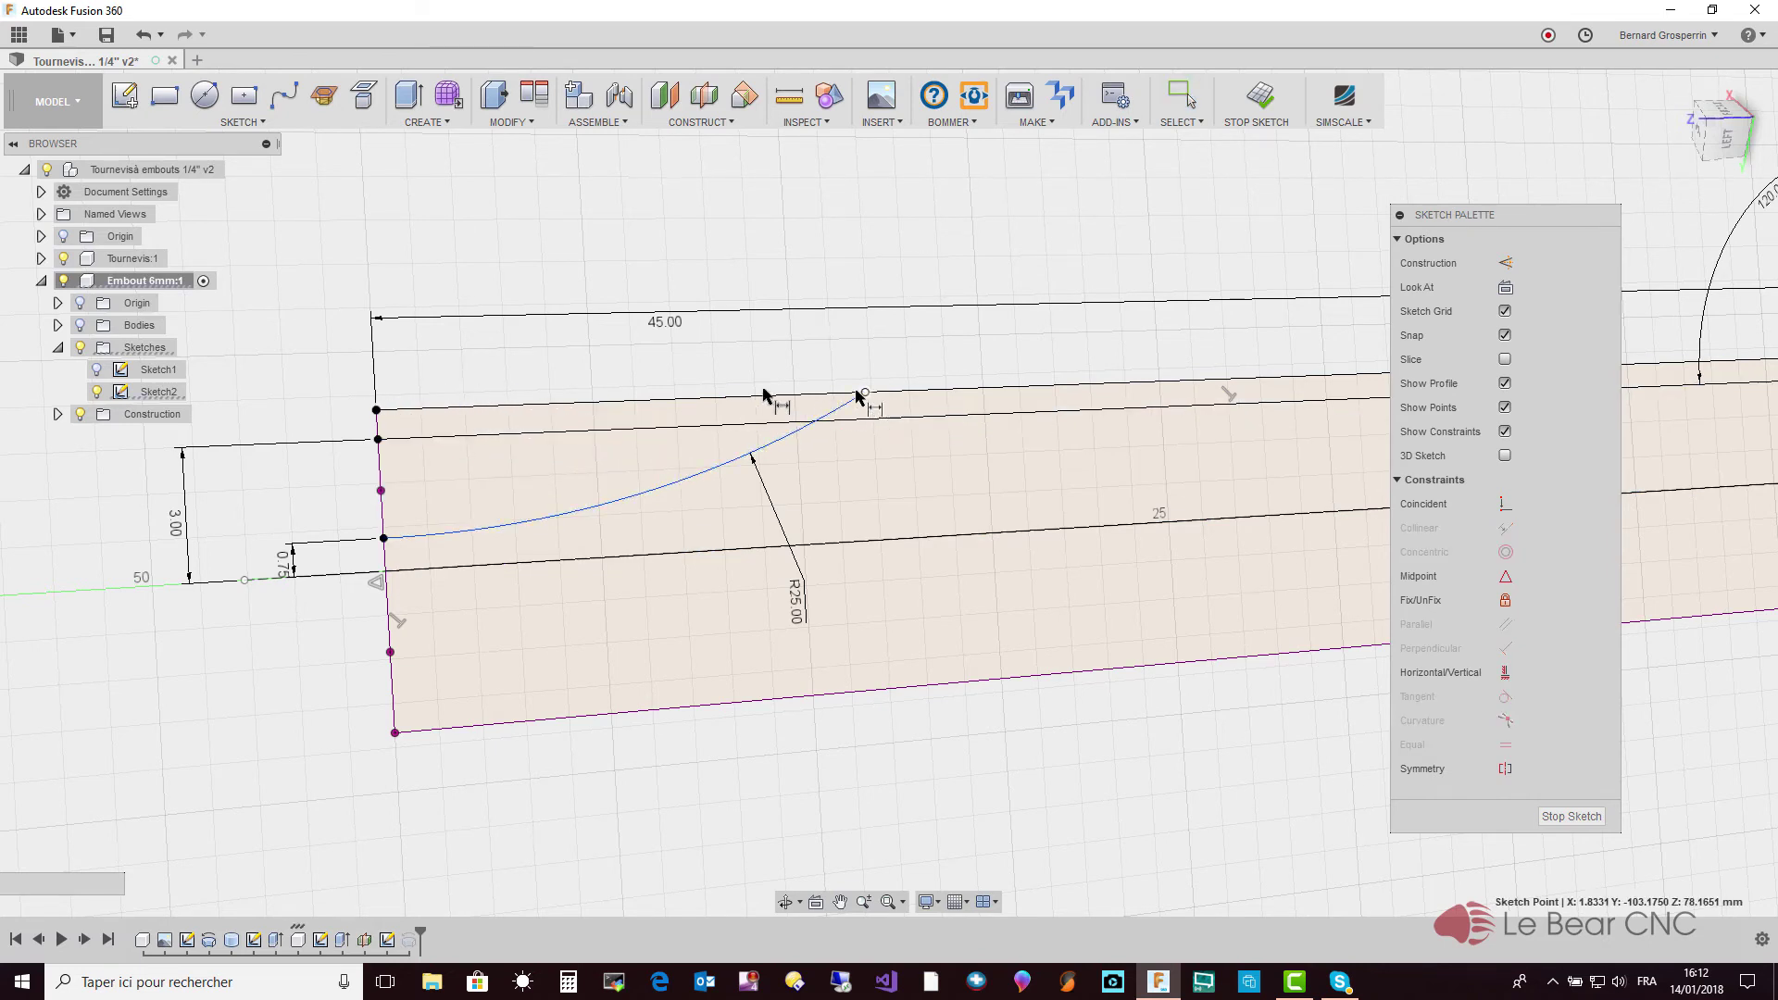
click(376, 410)
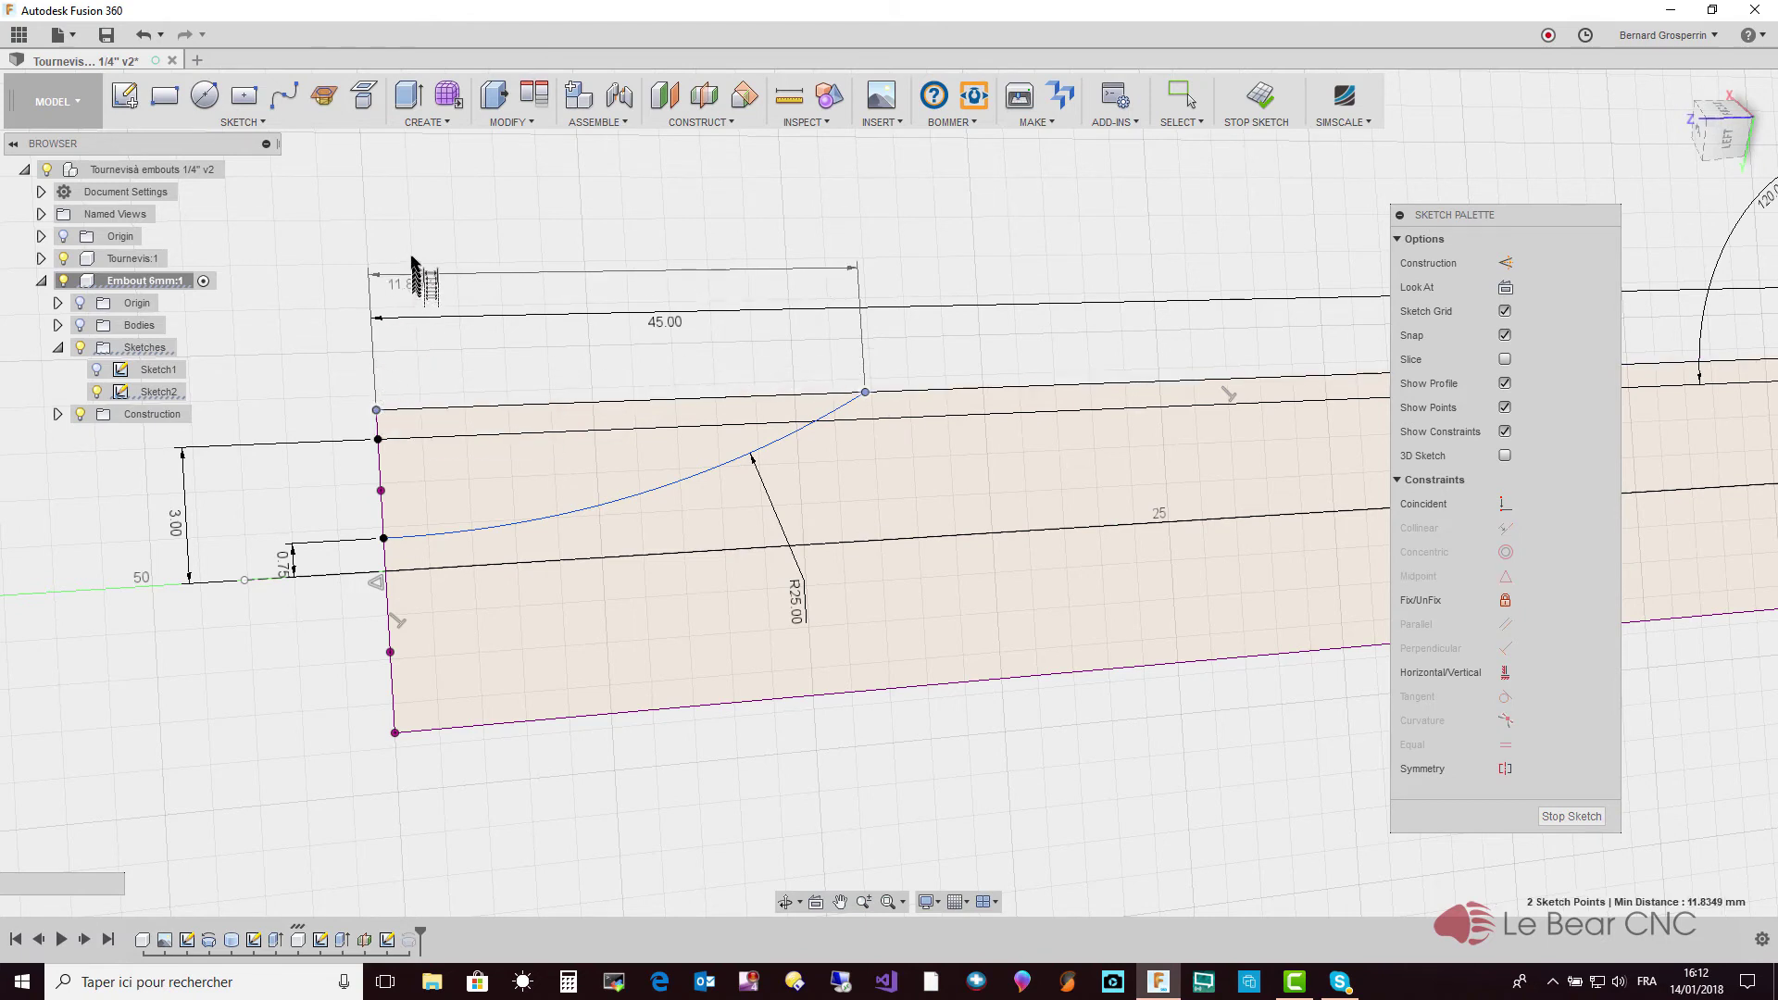
click(408, 237)
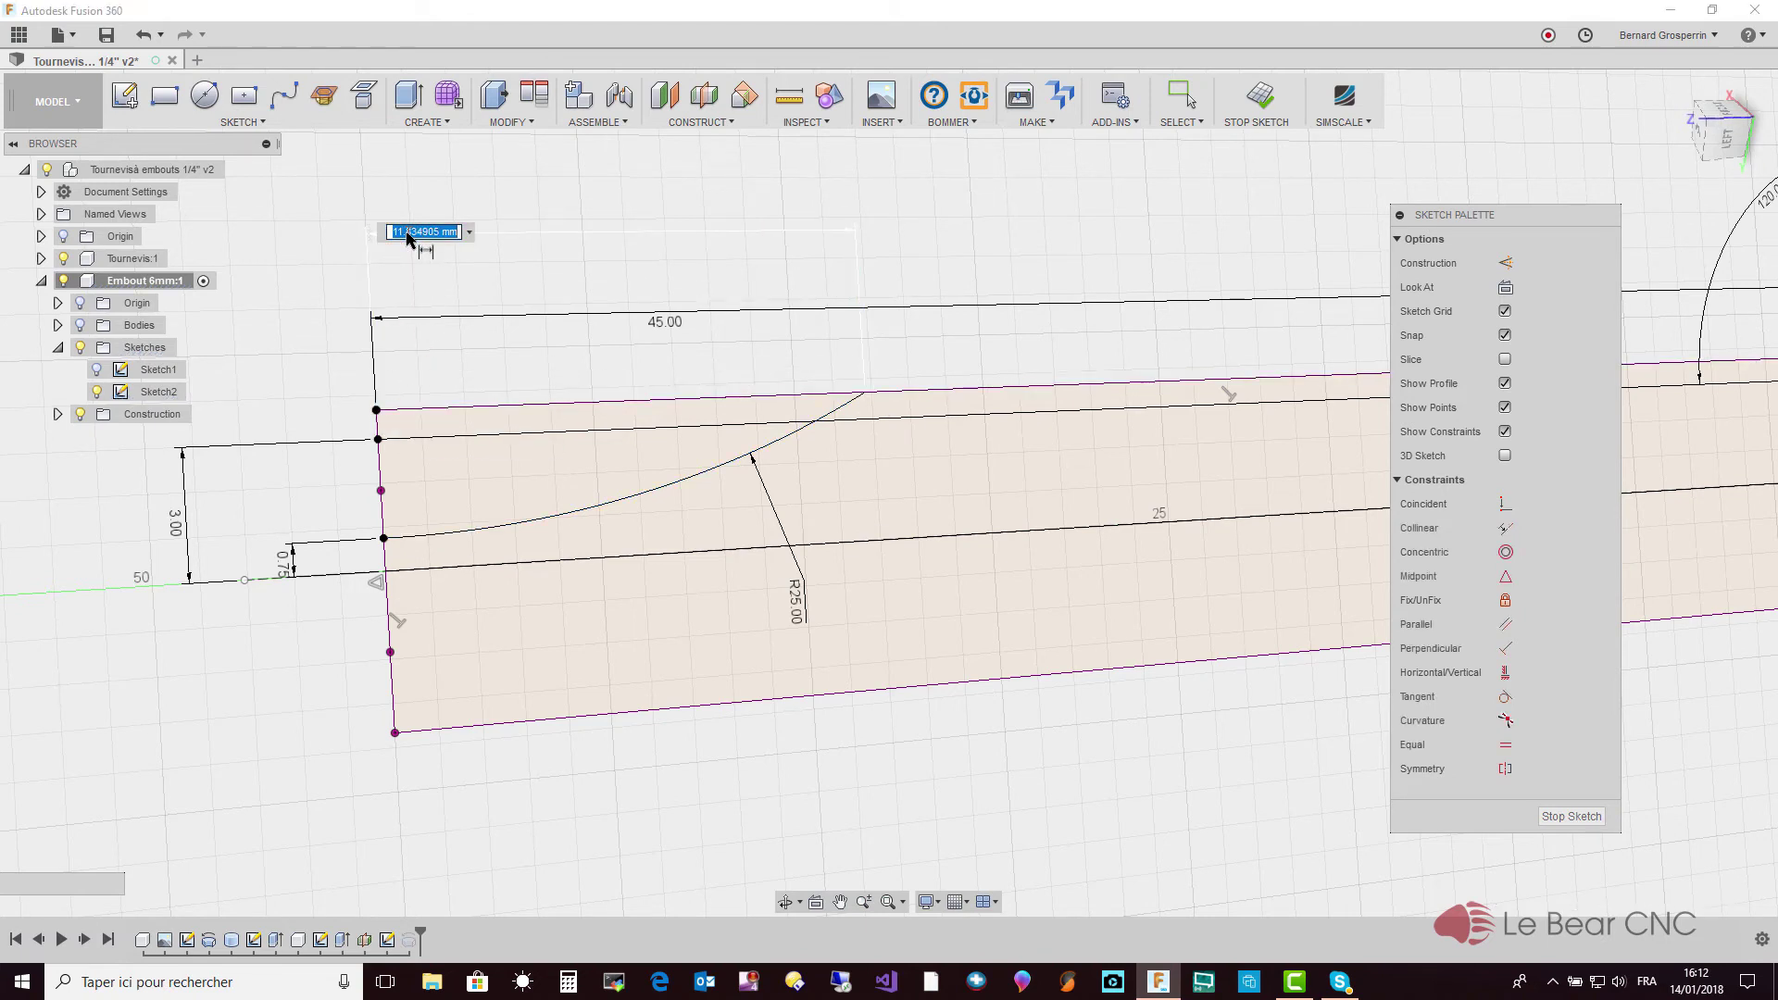
text(12)
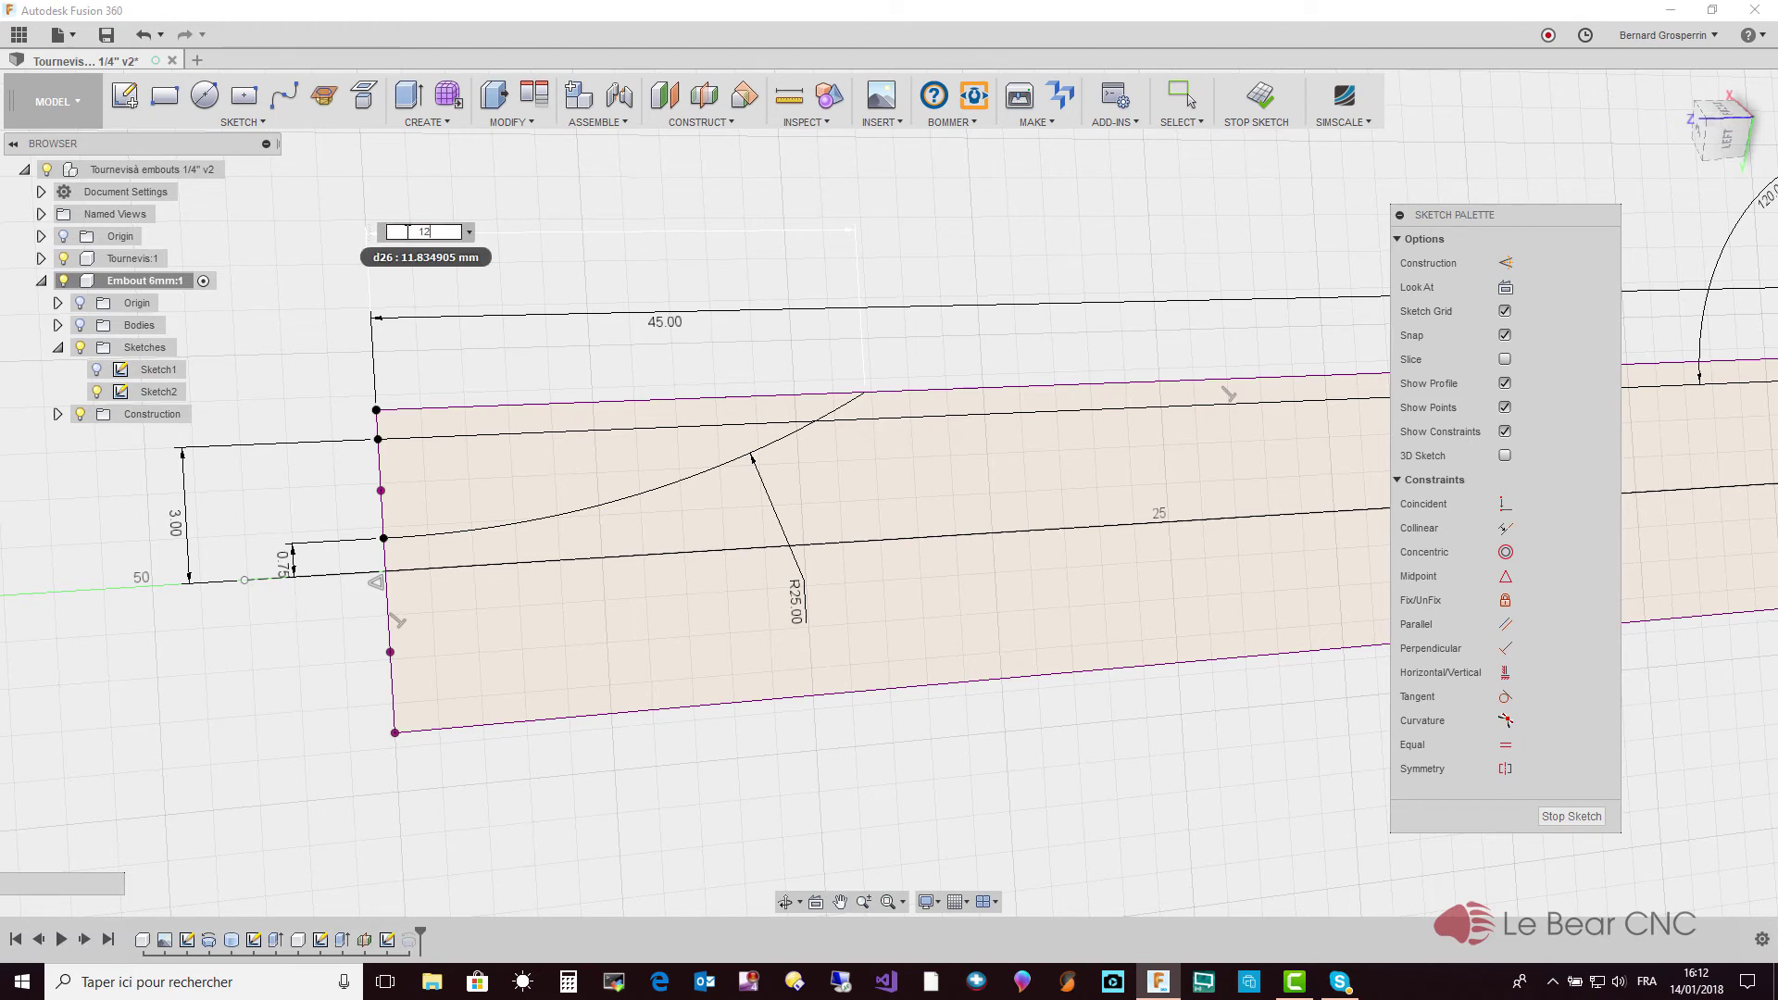
key(Return)
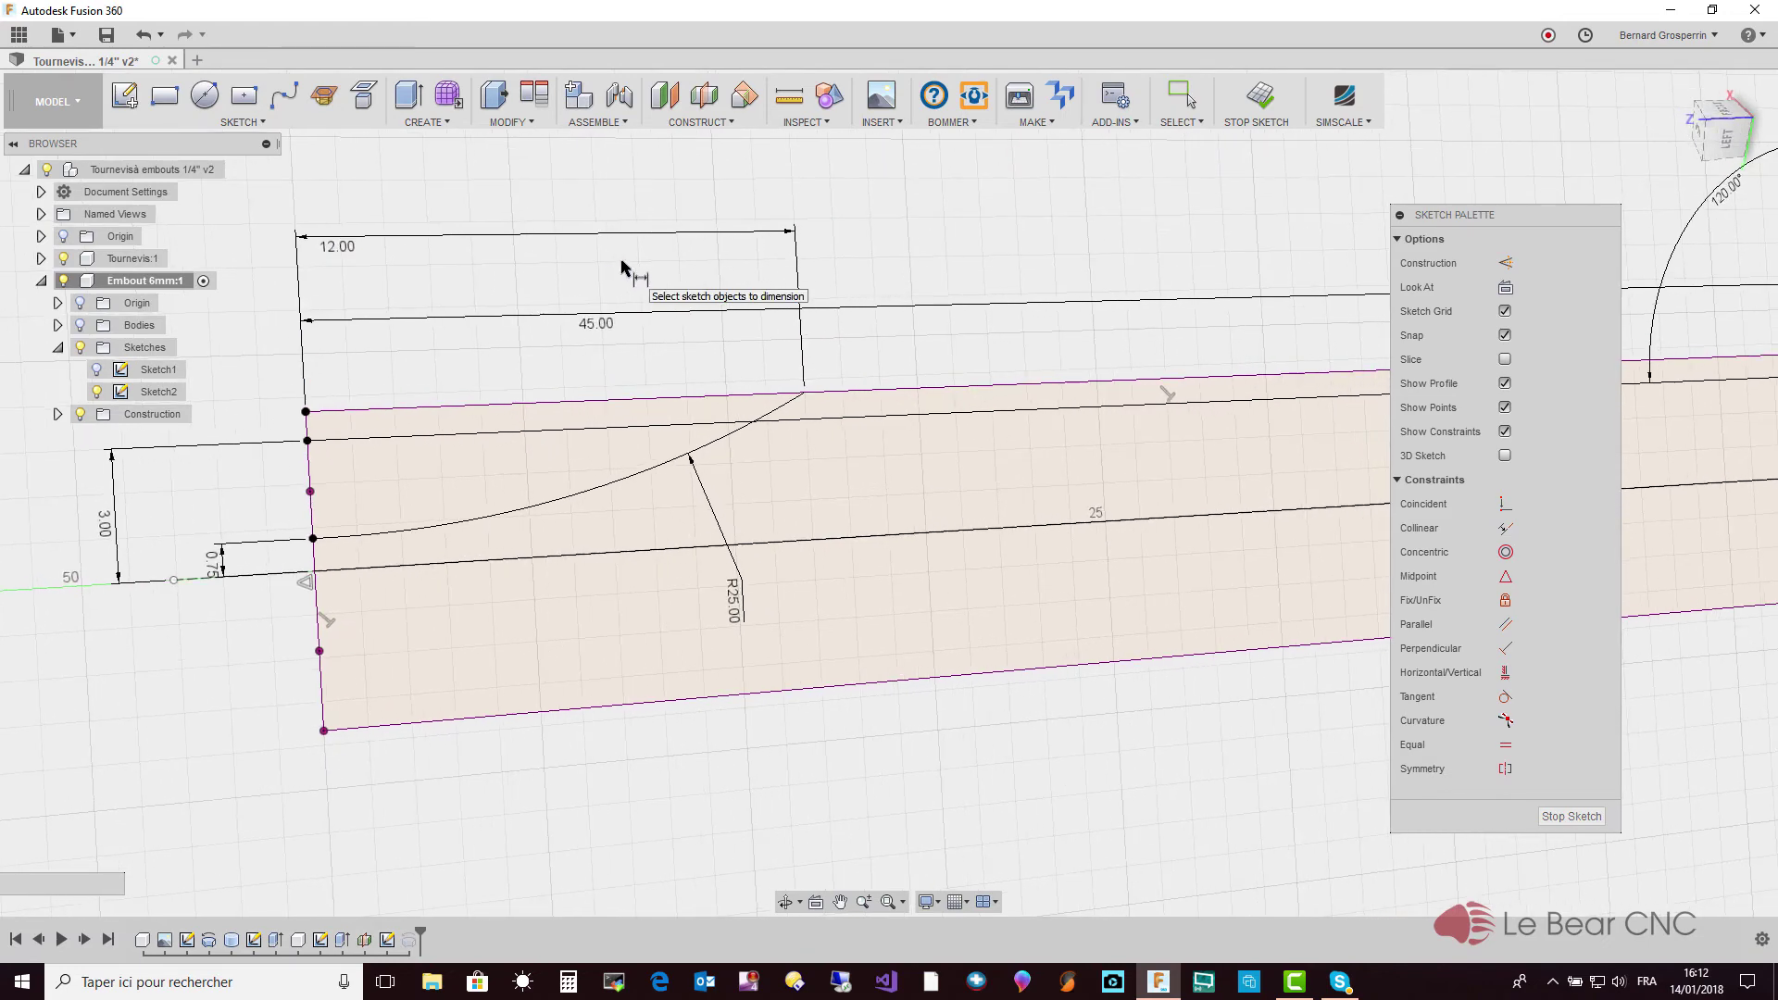
key(Escape)
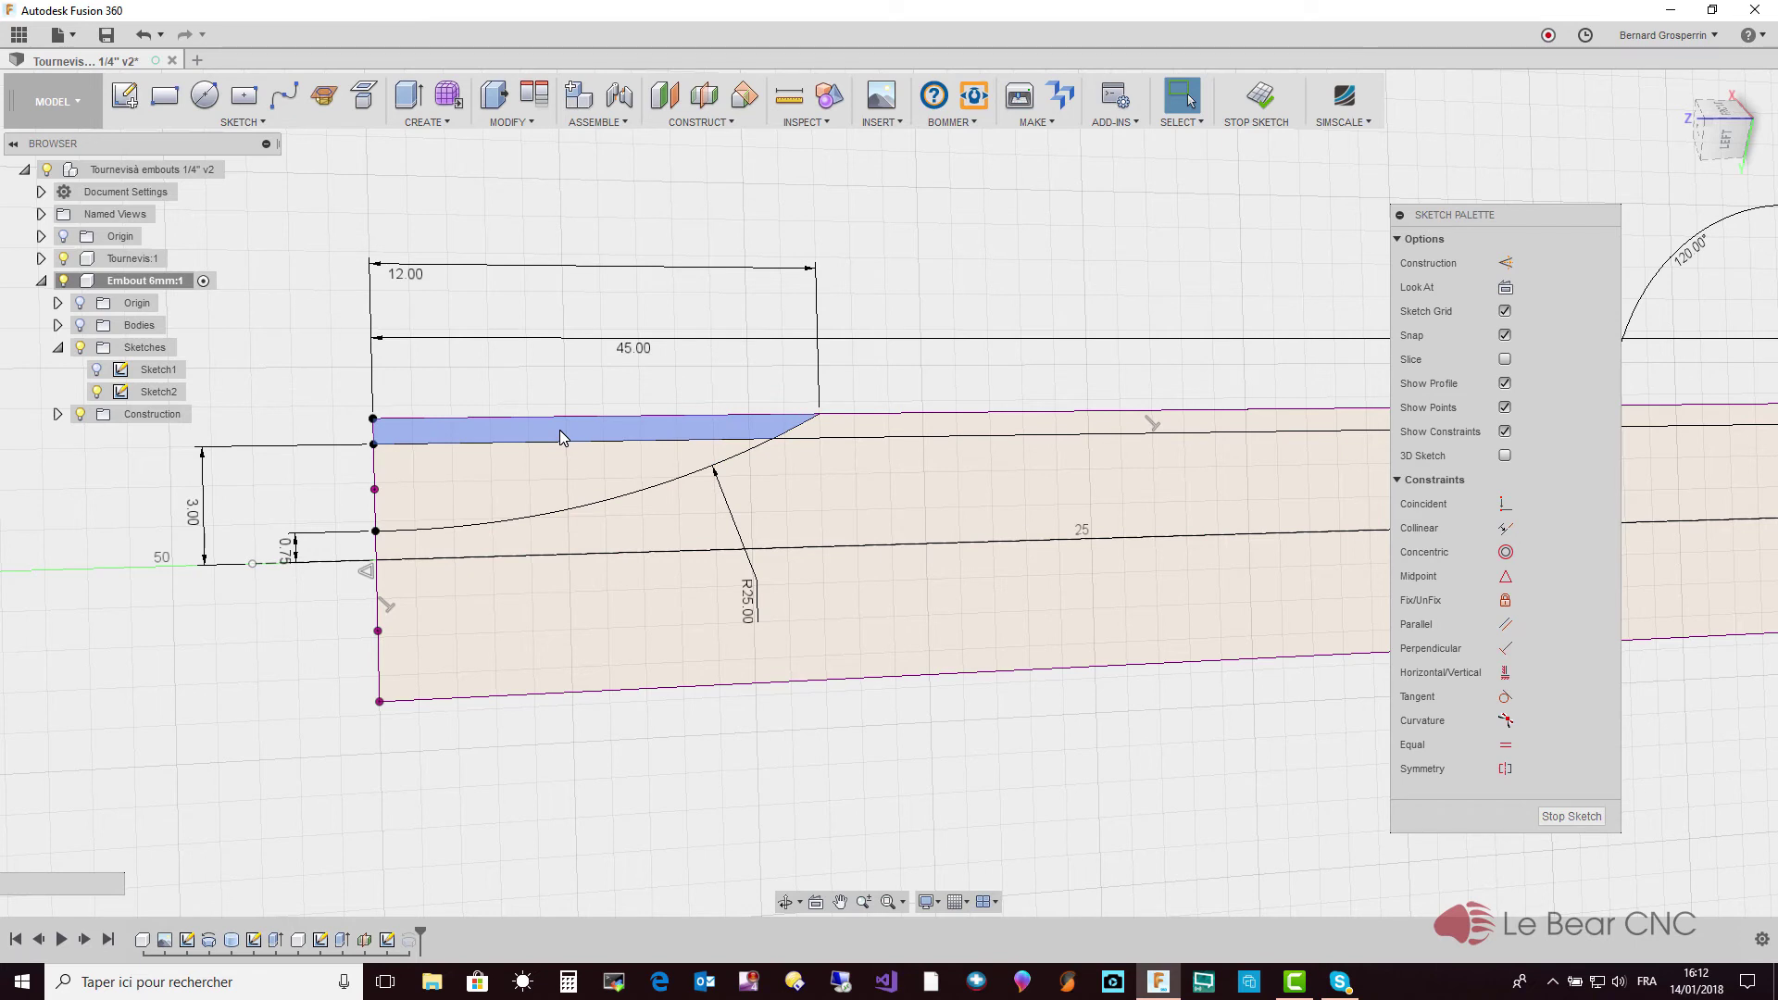
Extrude-cut the top strip and region above the arc symmetrically, whole length 6 mm
click(560, 436)
ctrl+click(542, 478)
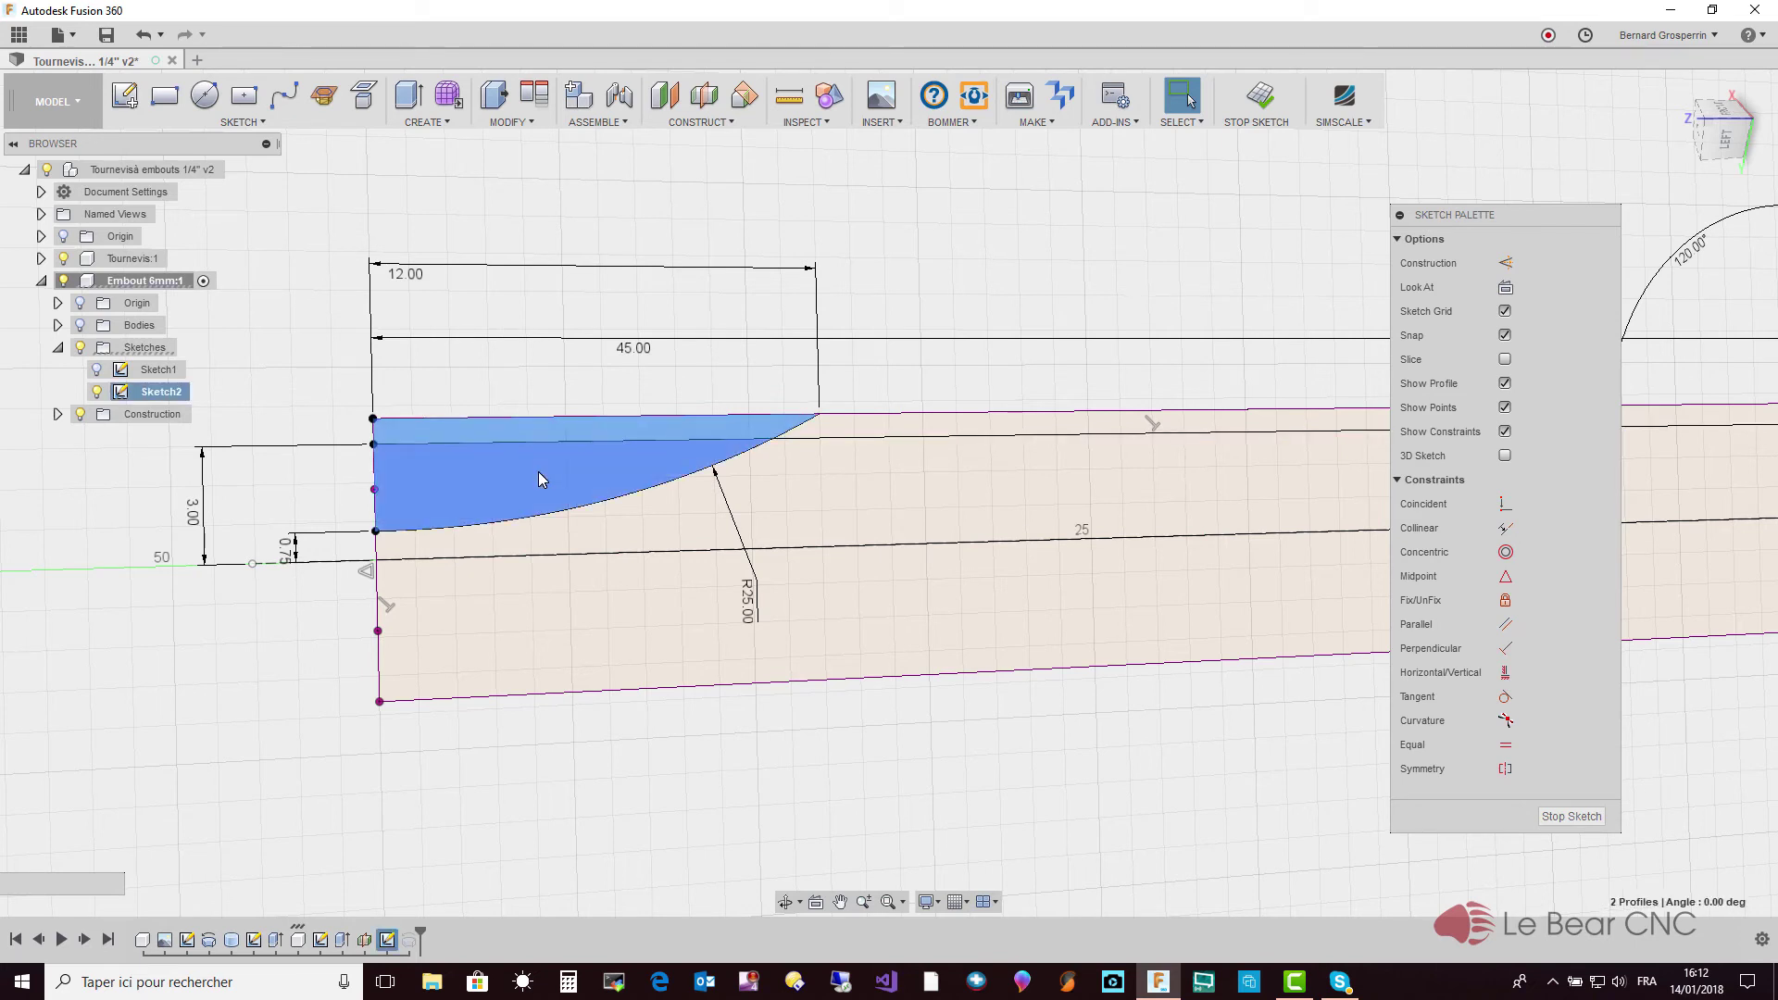
right_click(539, 474)
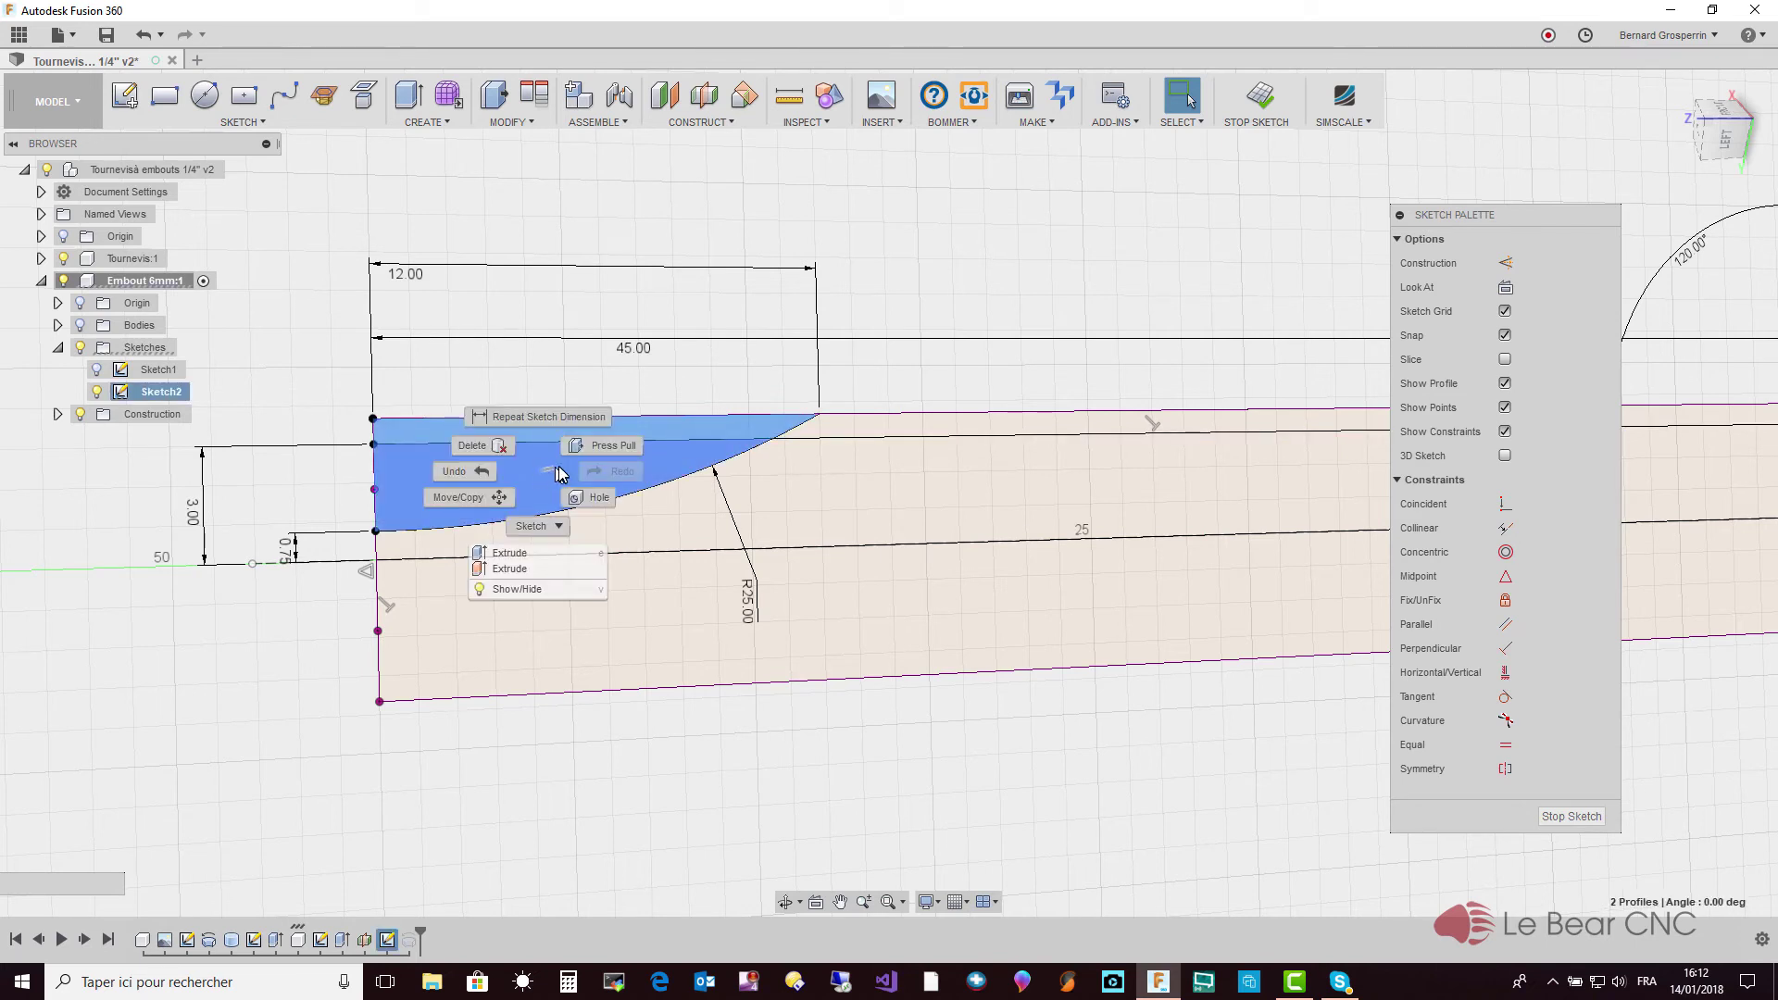
click(535, 553)
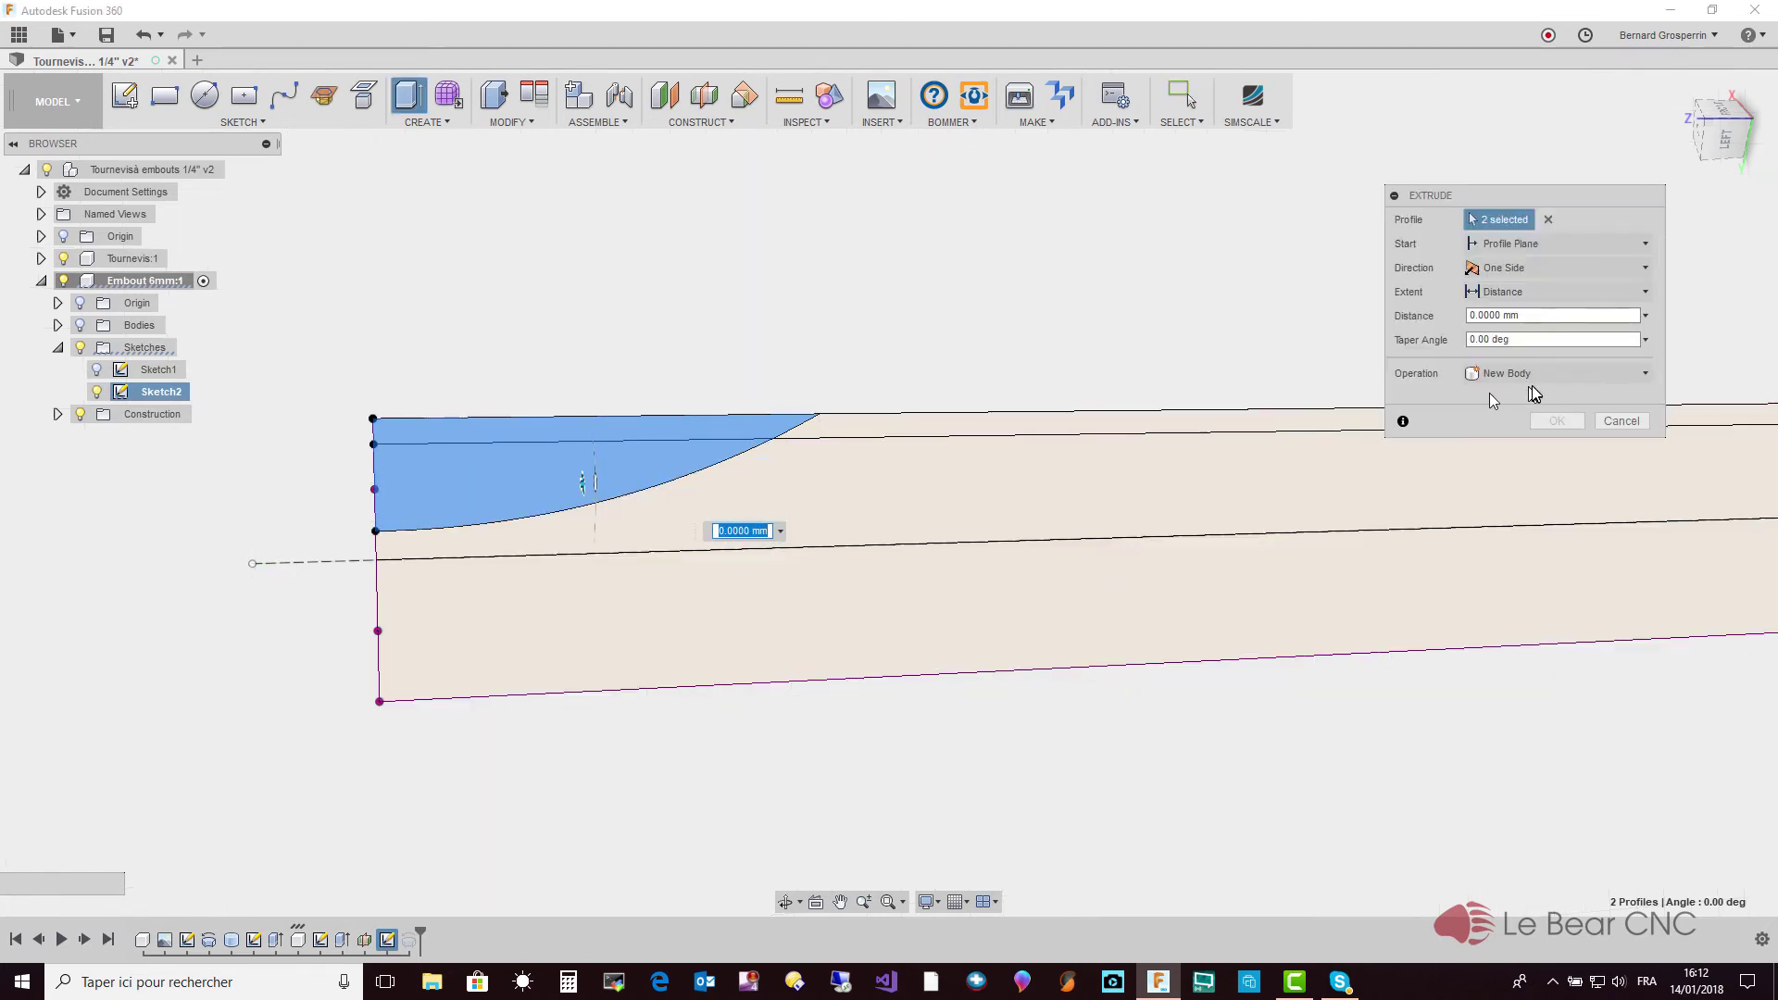
click(1648, 373)
click(1530, 422)
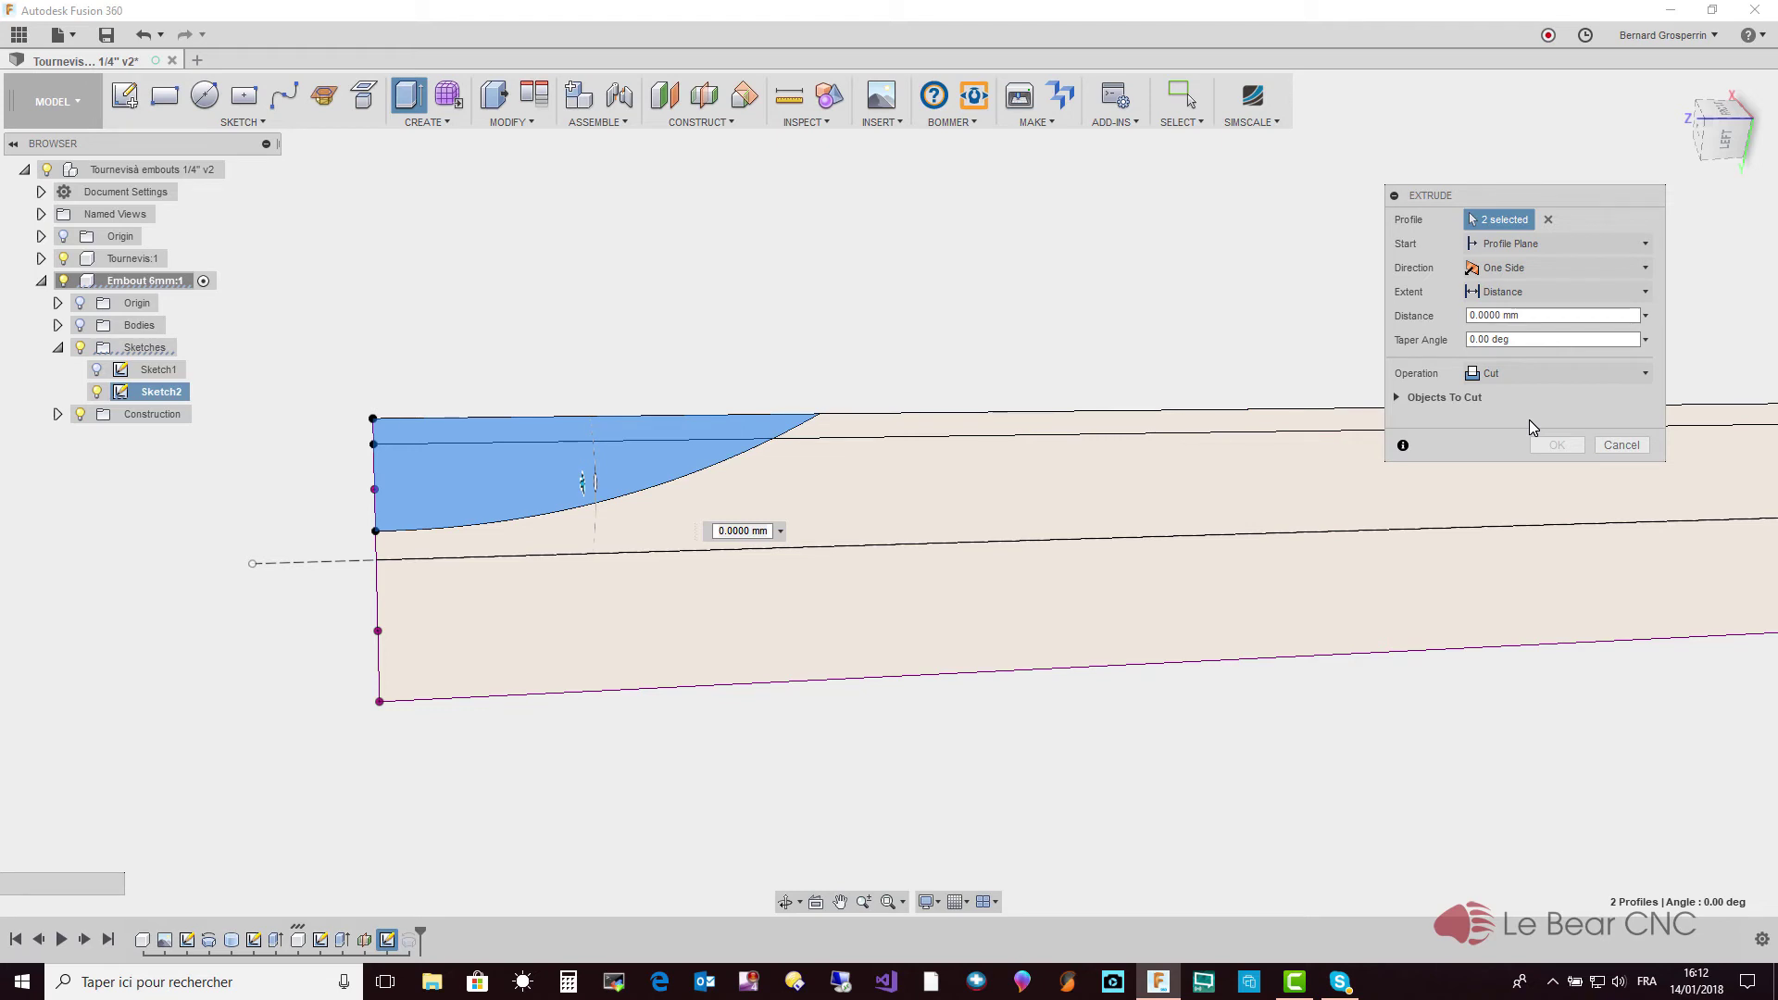
click(1645, 267)
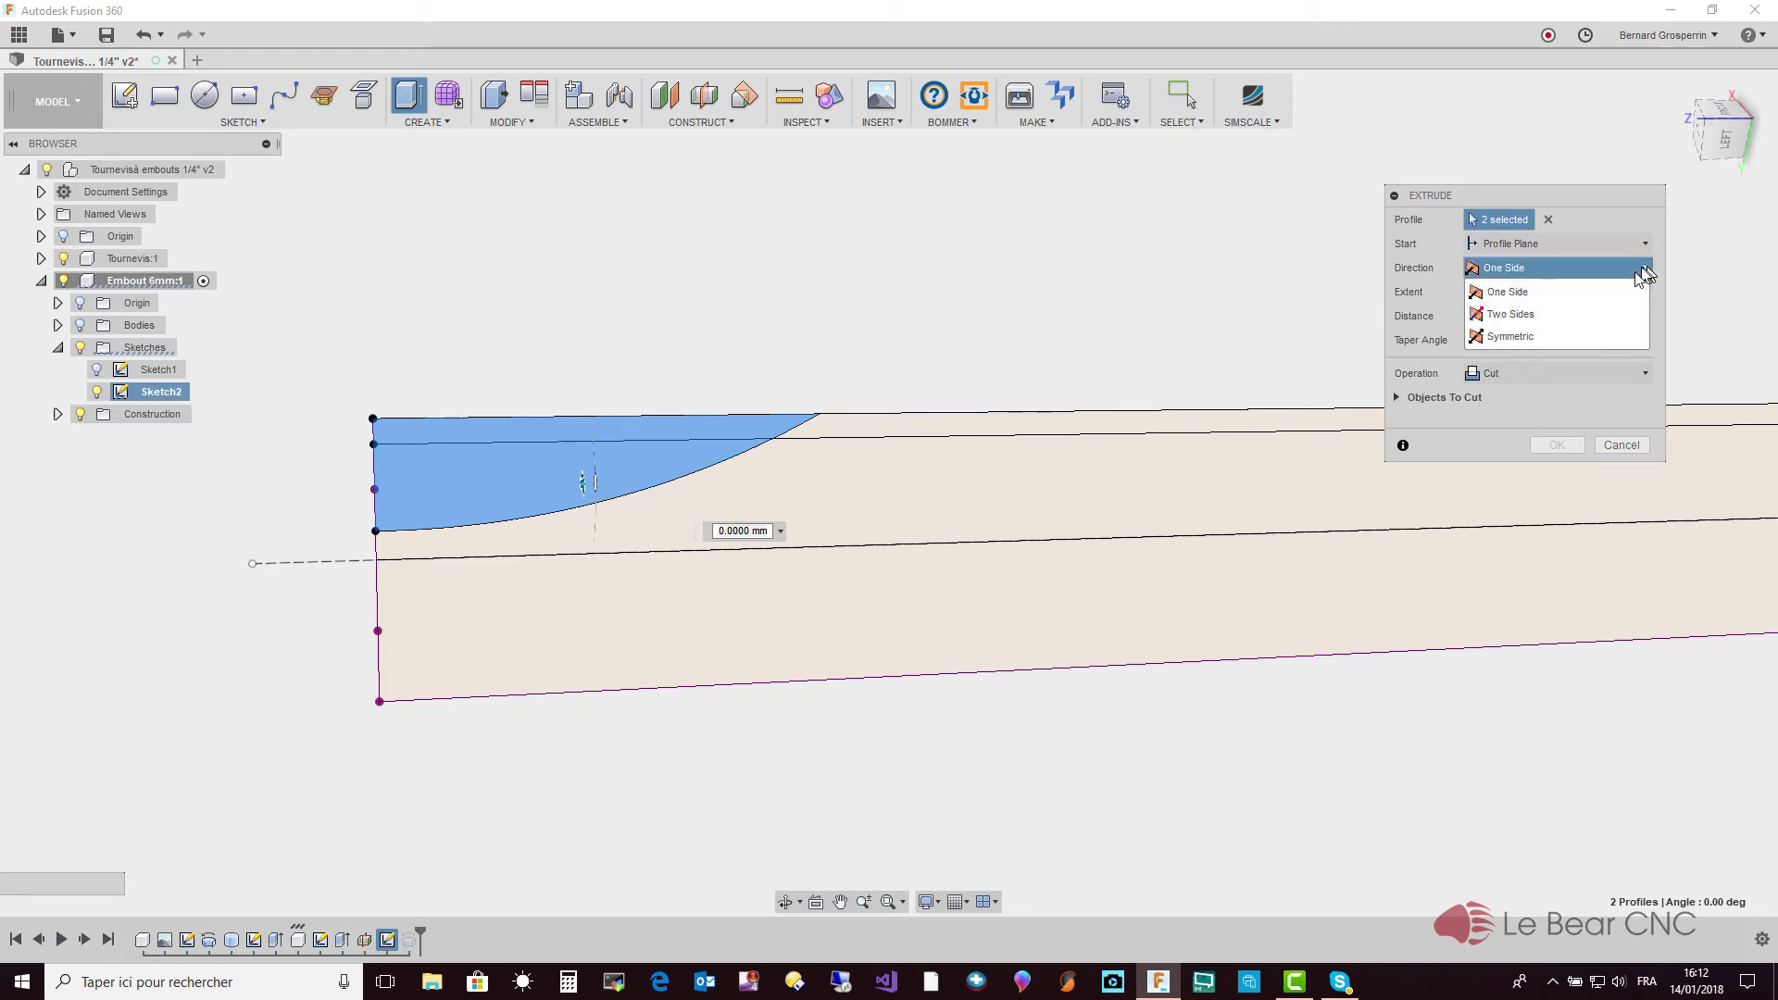
click(1580, 338)
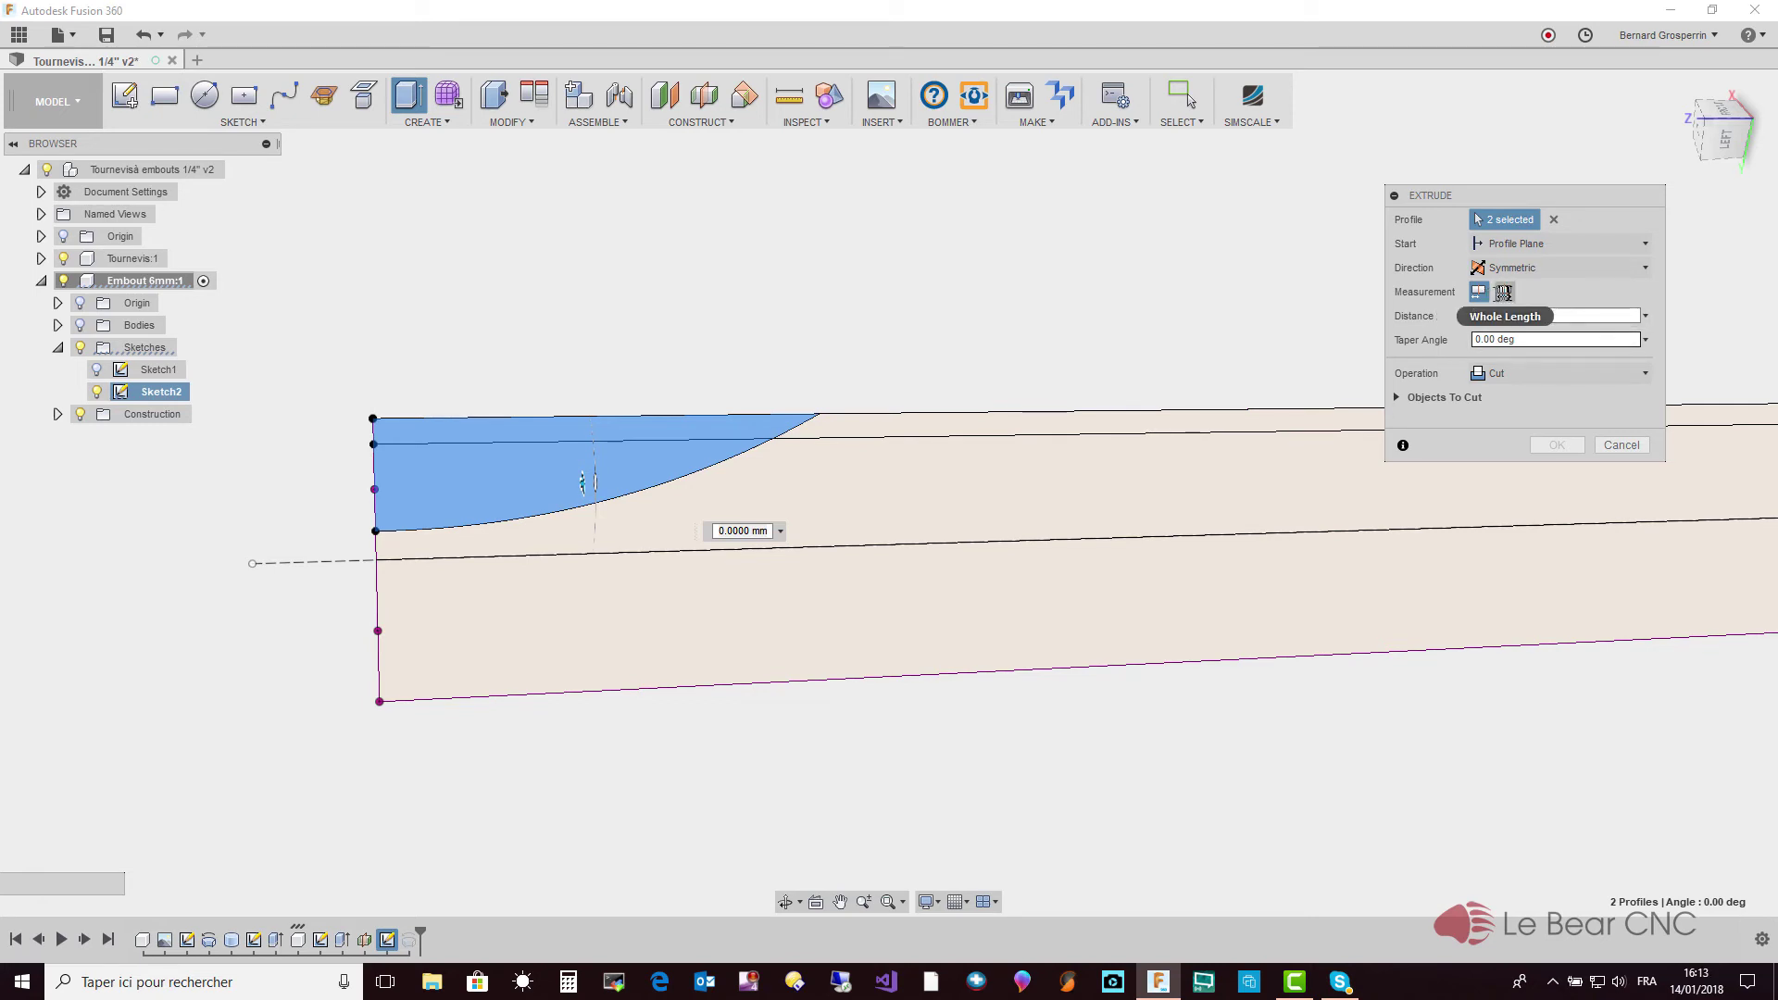
click(1505, 293)
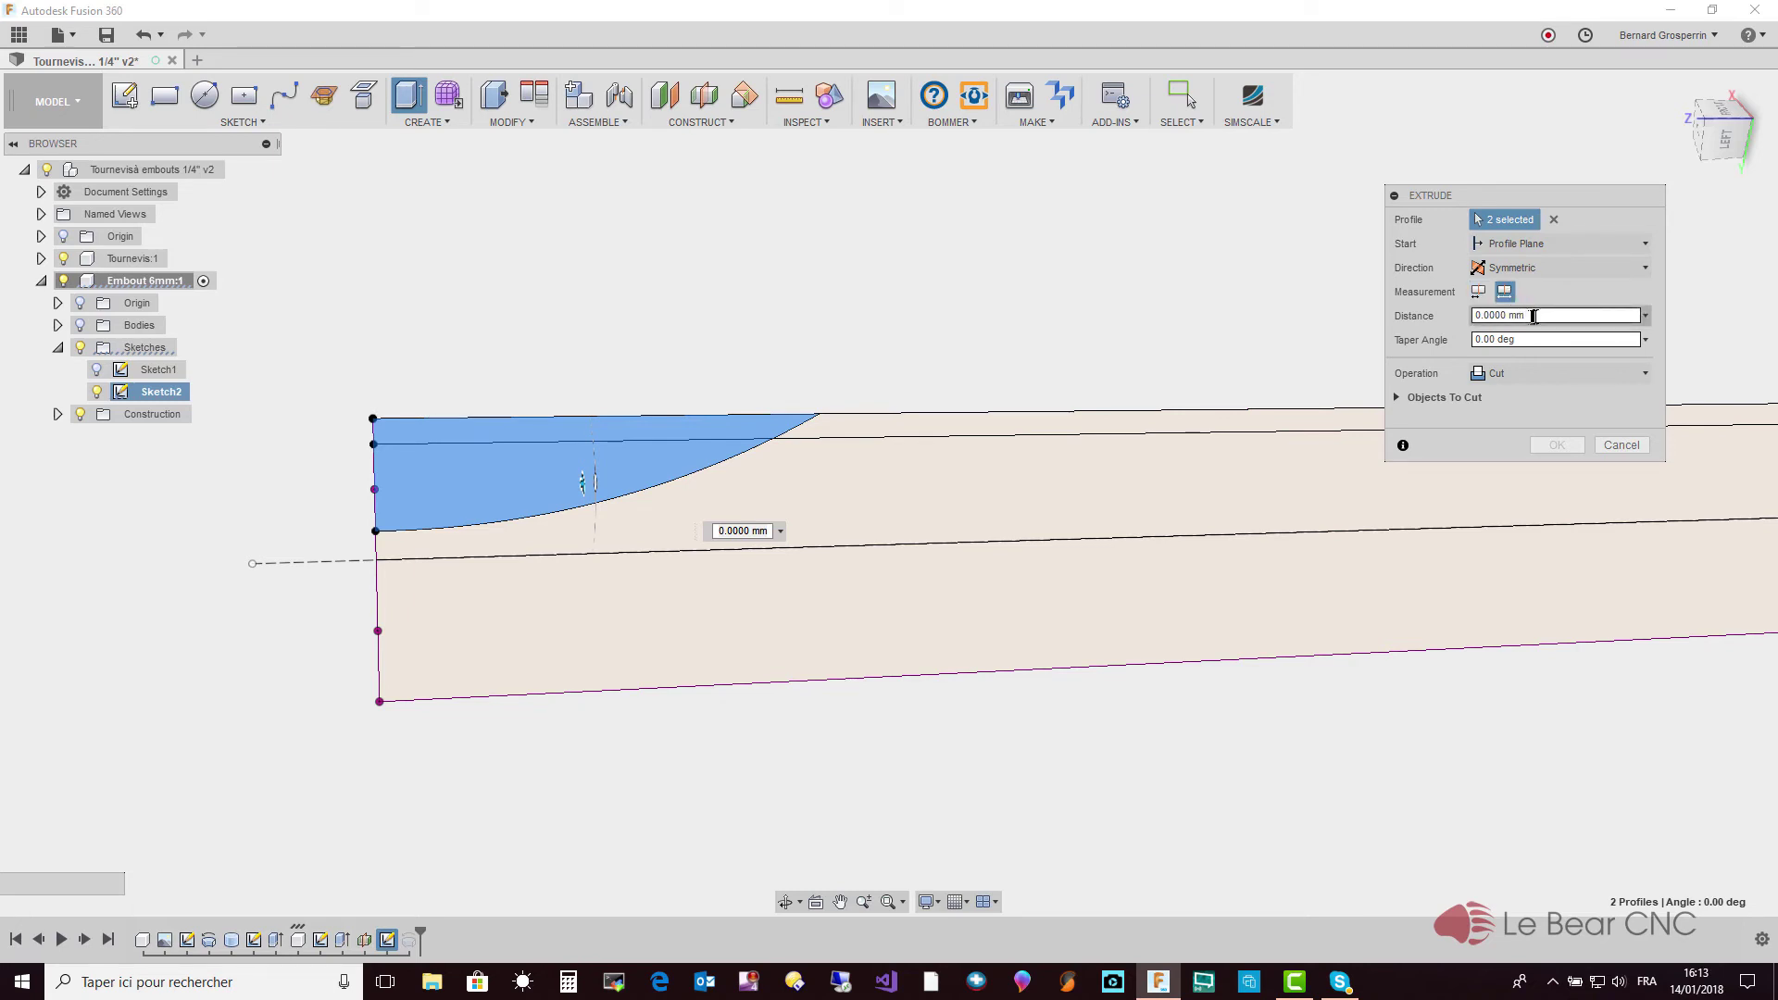
drag(1529, 316, 1456, 322)
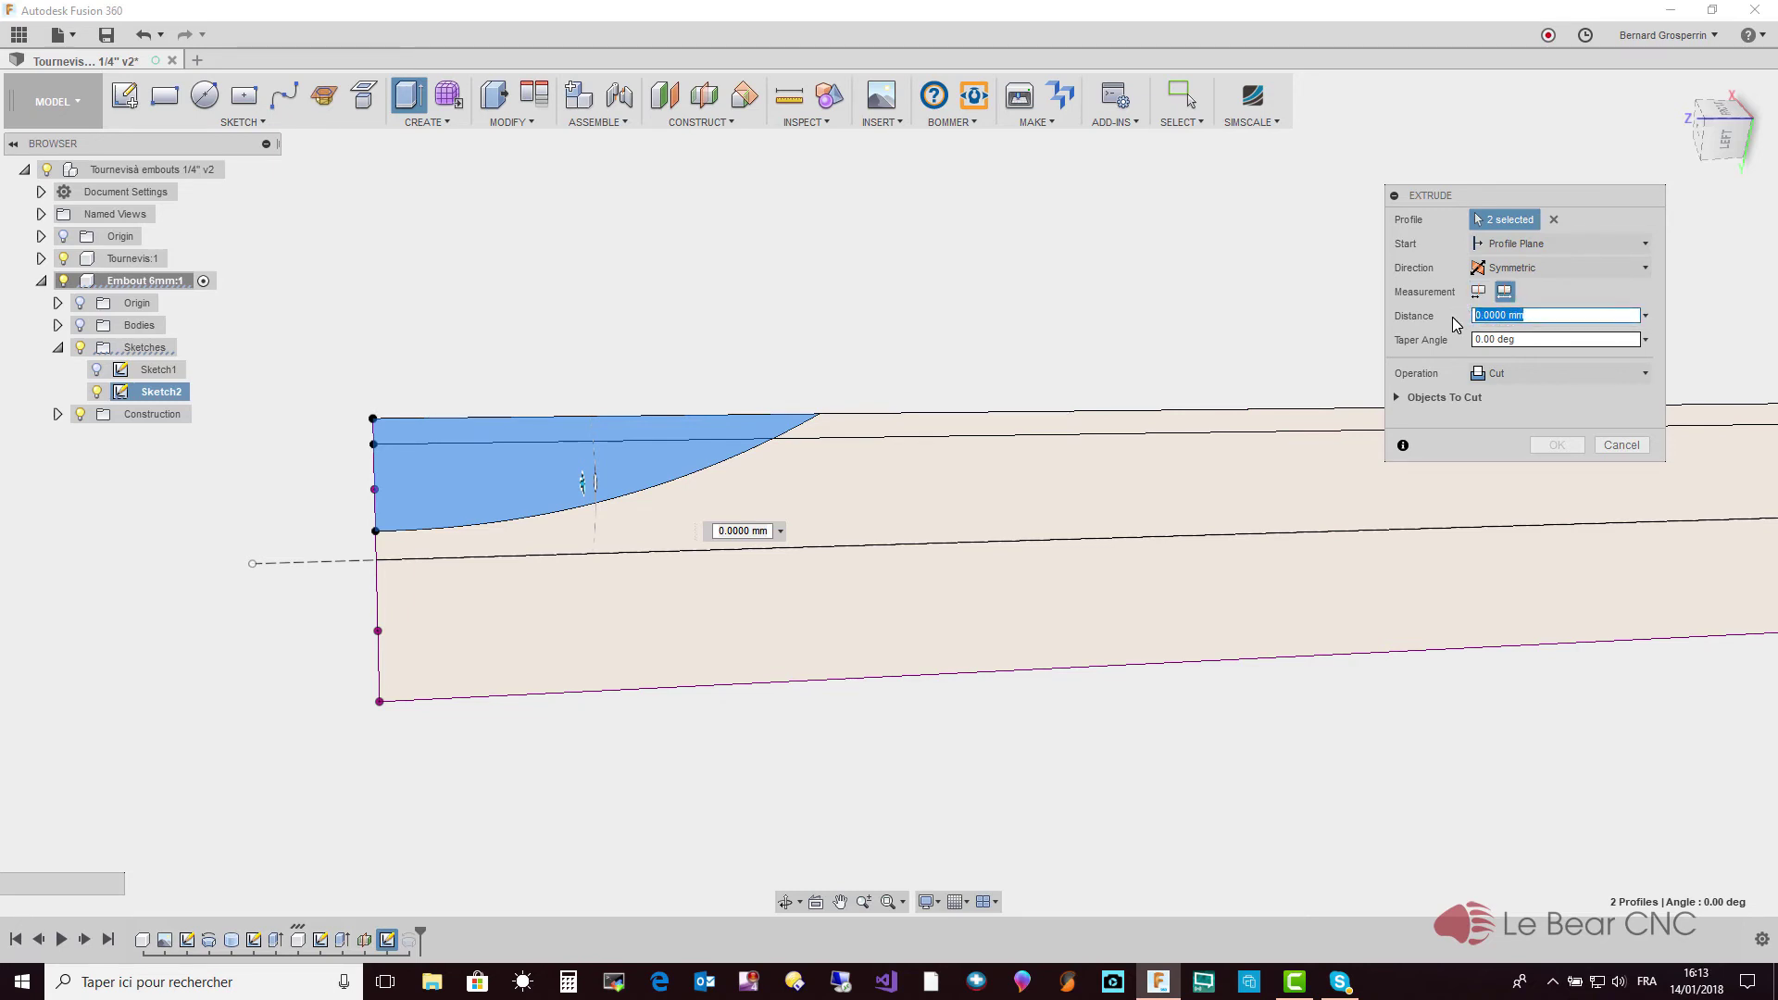
text(6)
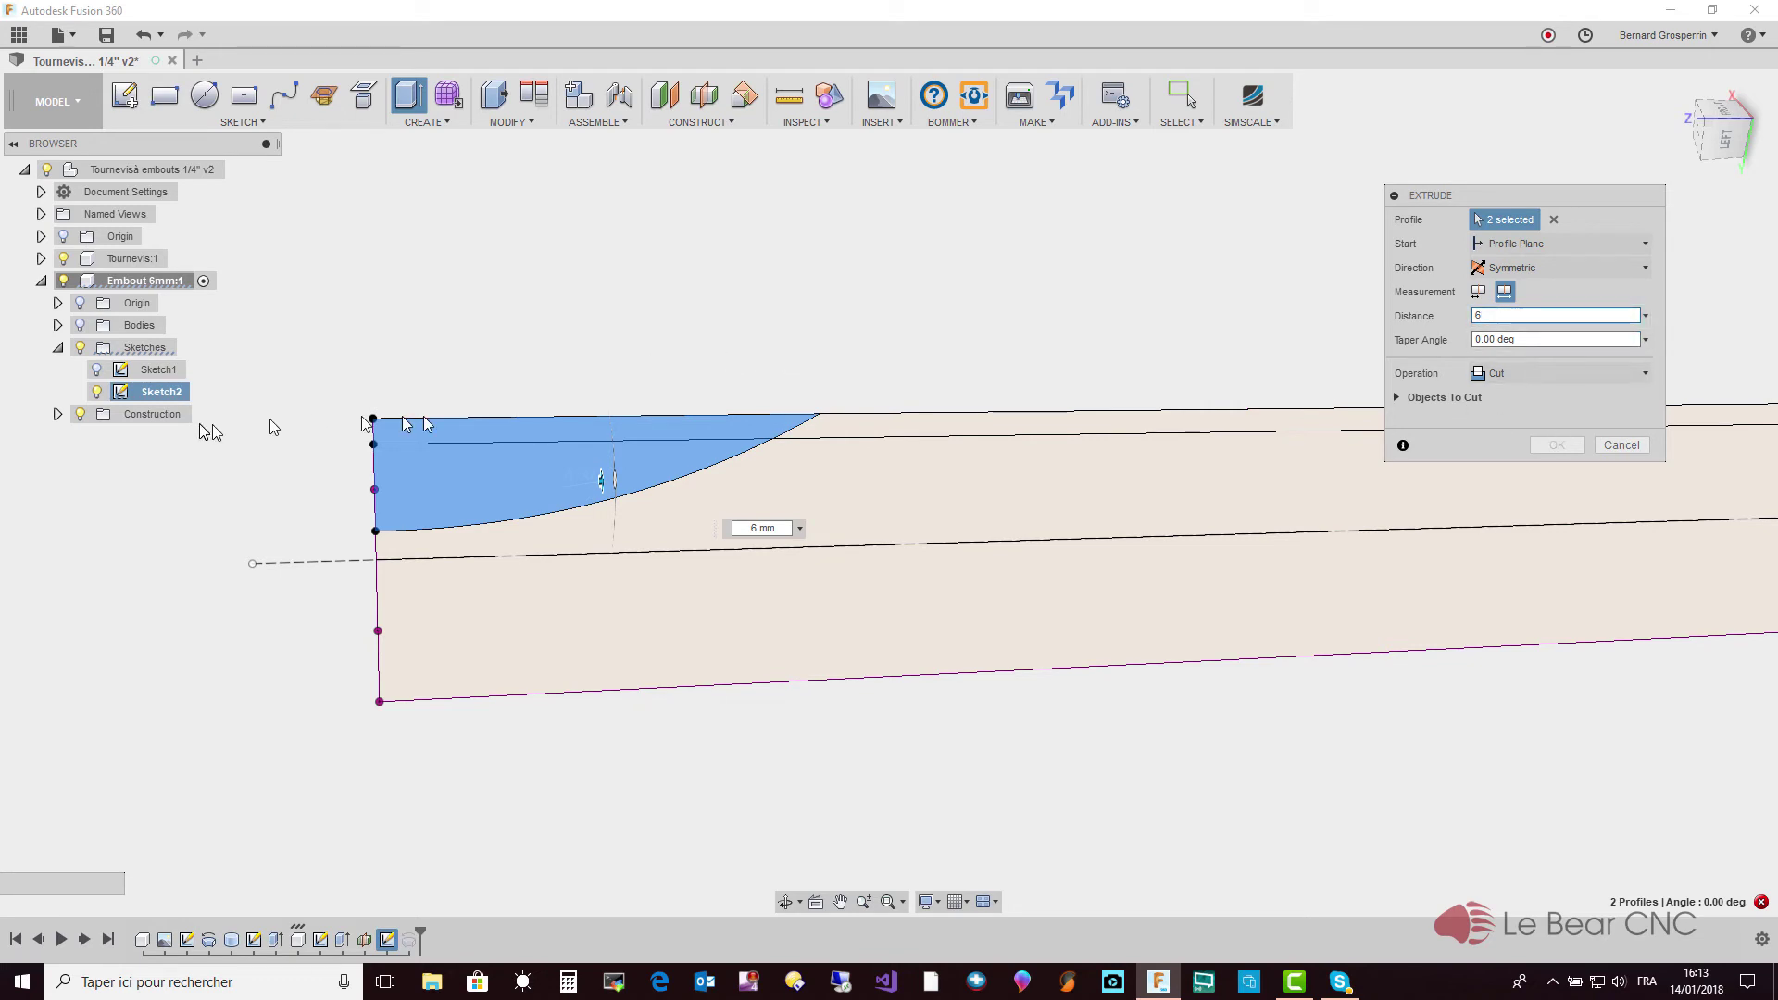
click(82, 326)
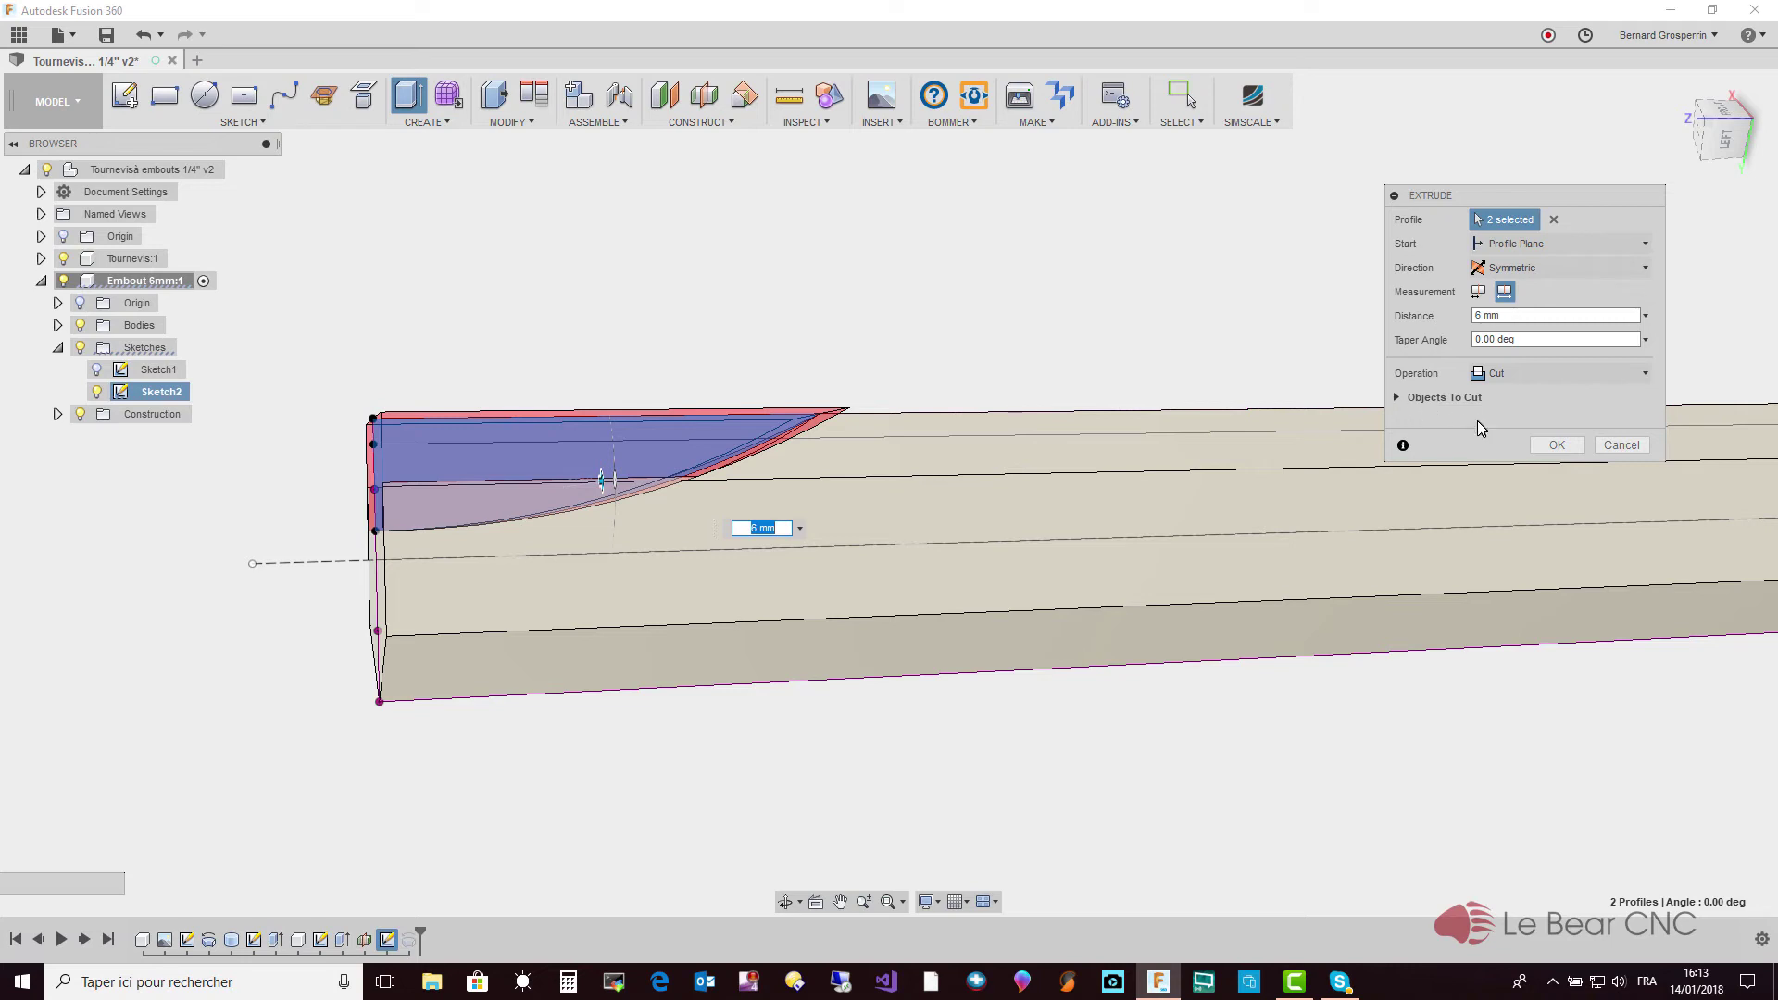
click(1557, 444)
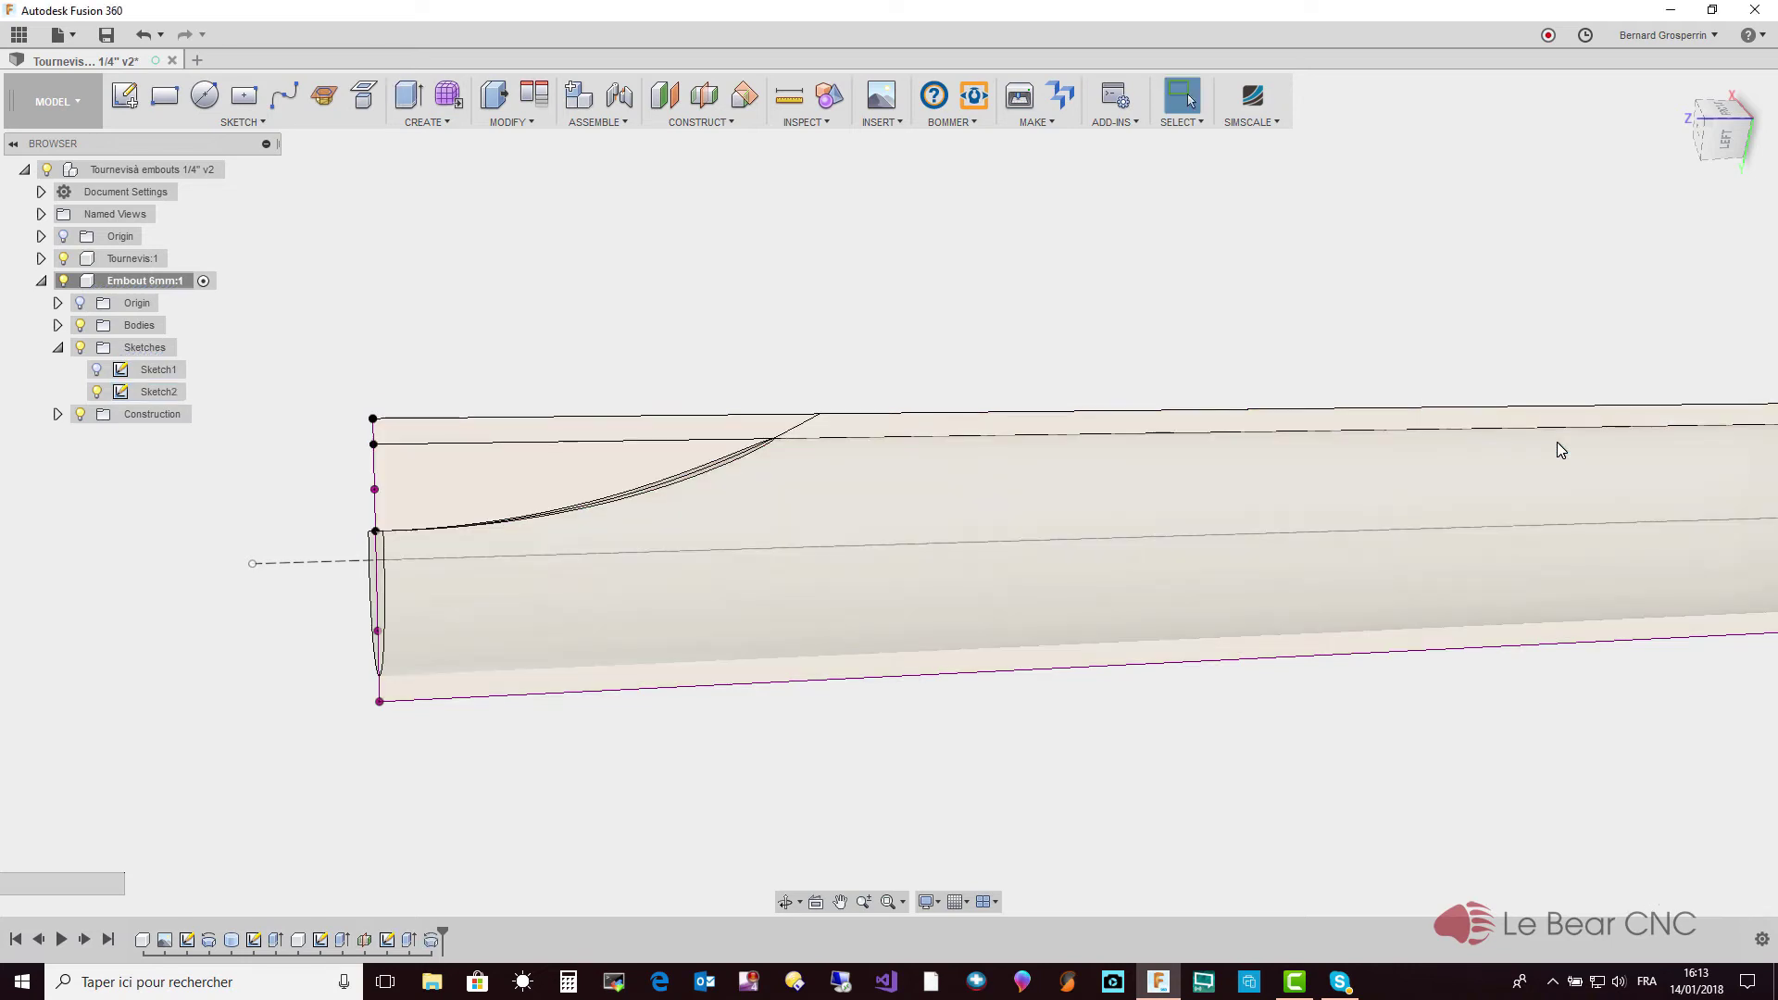
key(F5)
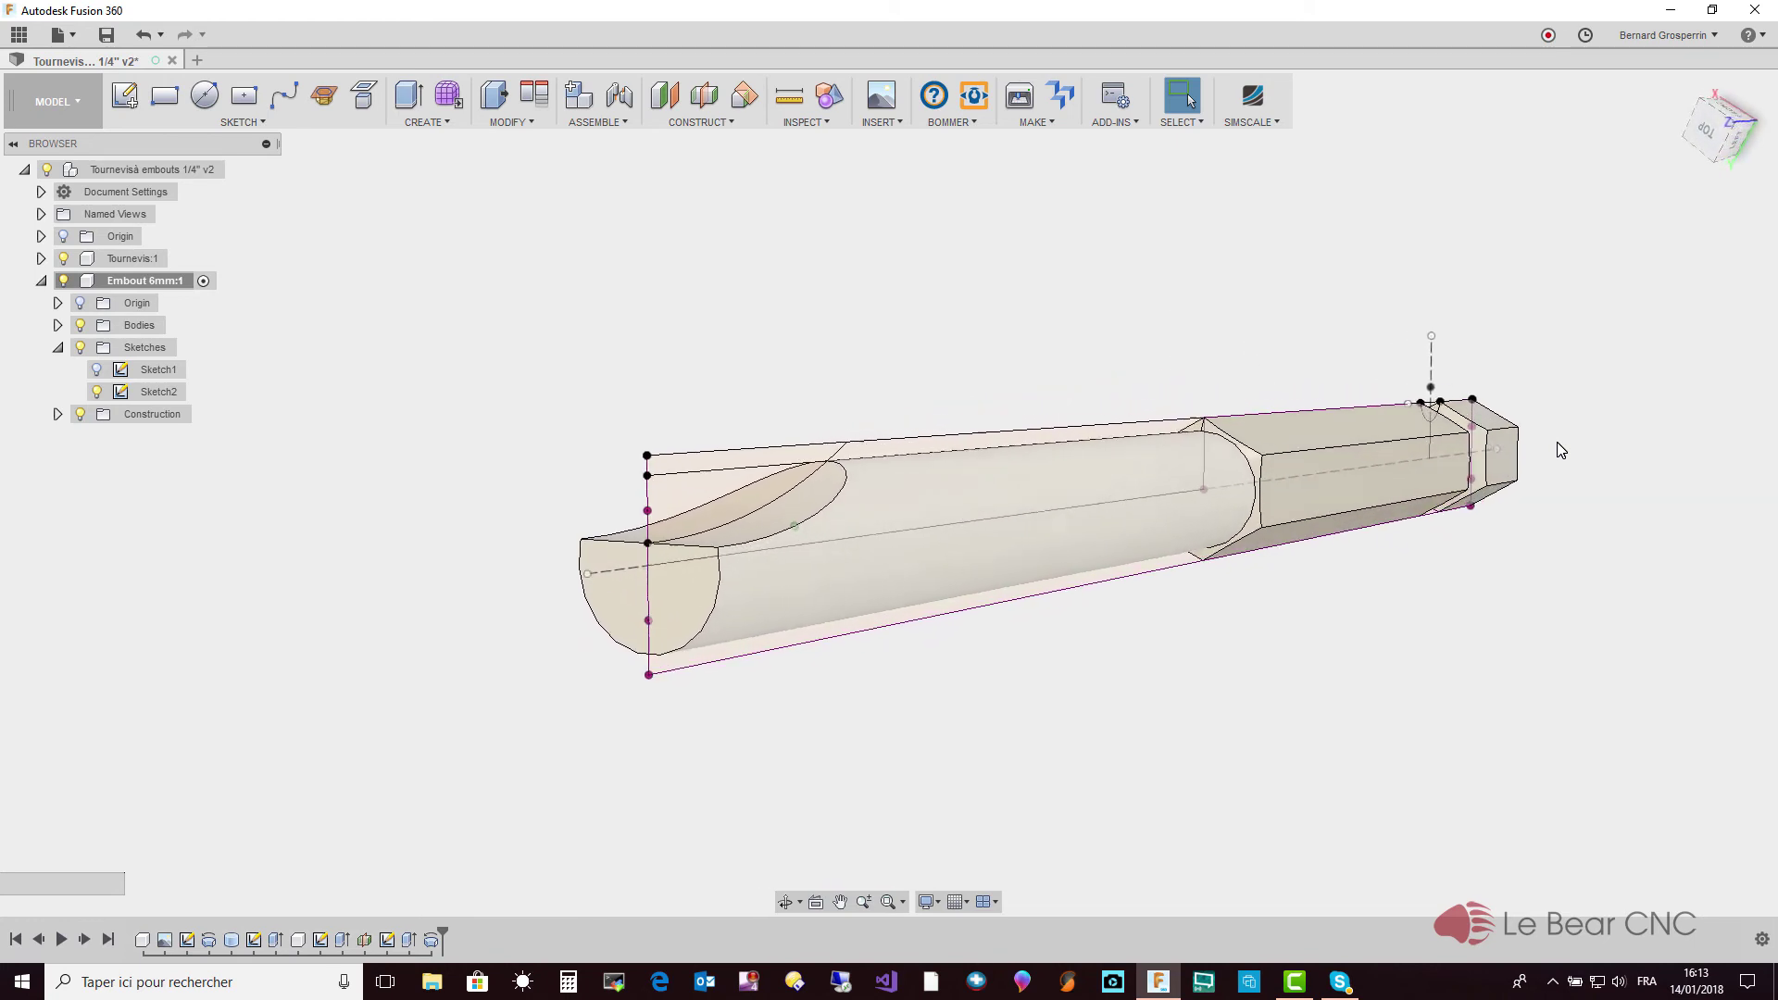
mouse_move(1261, 479)
shift+middle_down()
mouse_move(707, 331)
mouse_move(669, 297)
shift+middle_up()
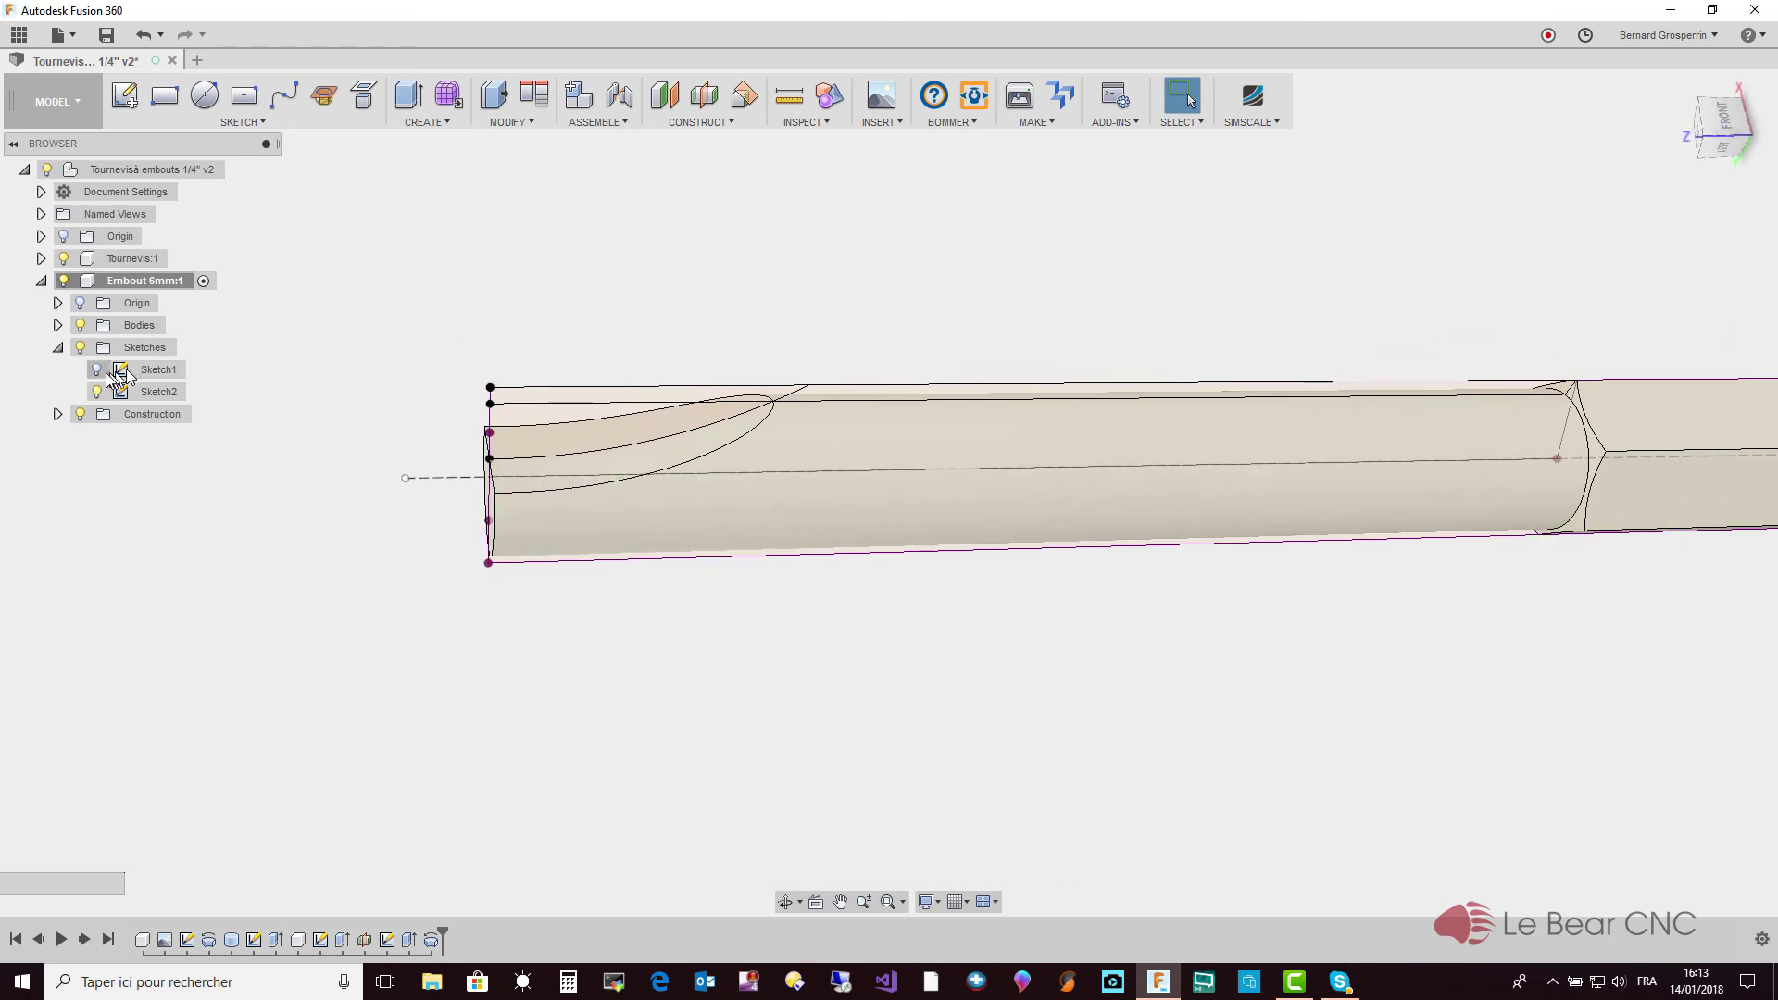
click(80, 348)
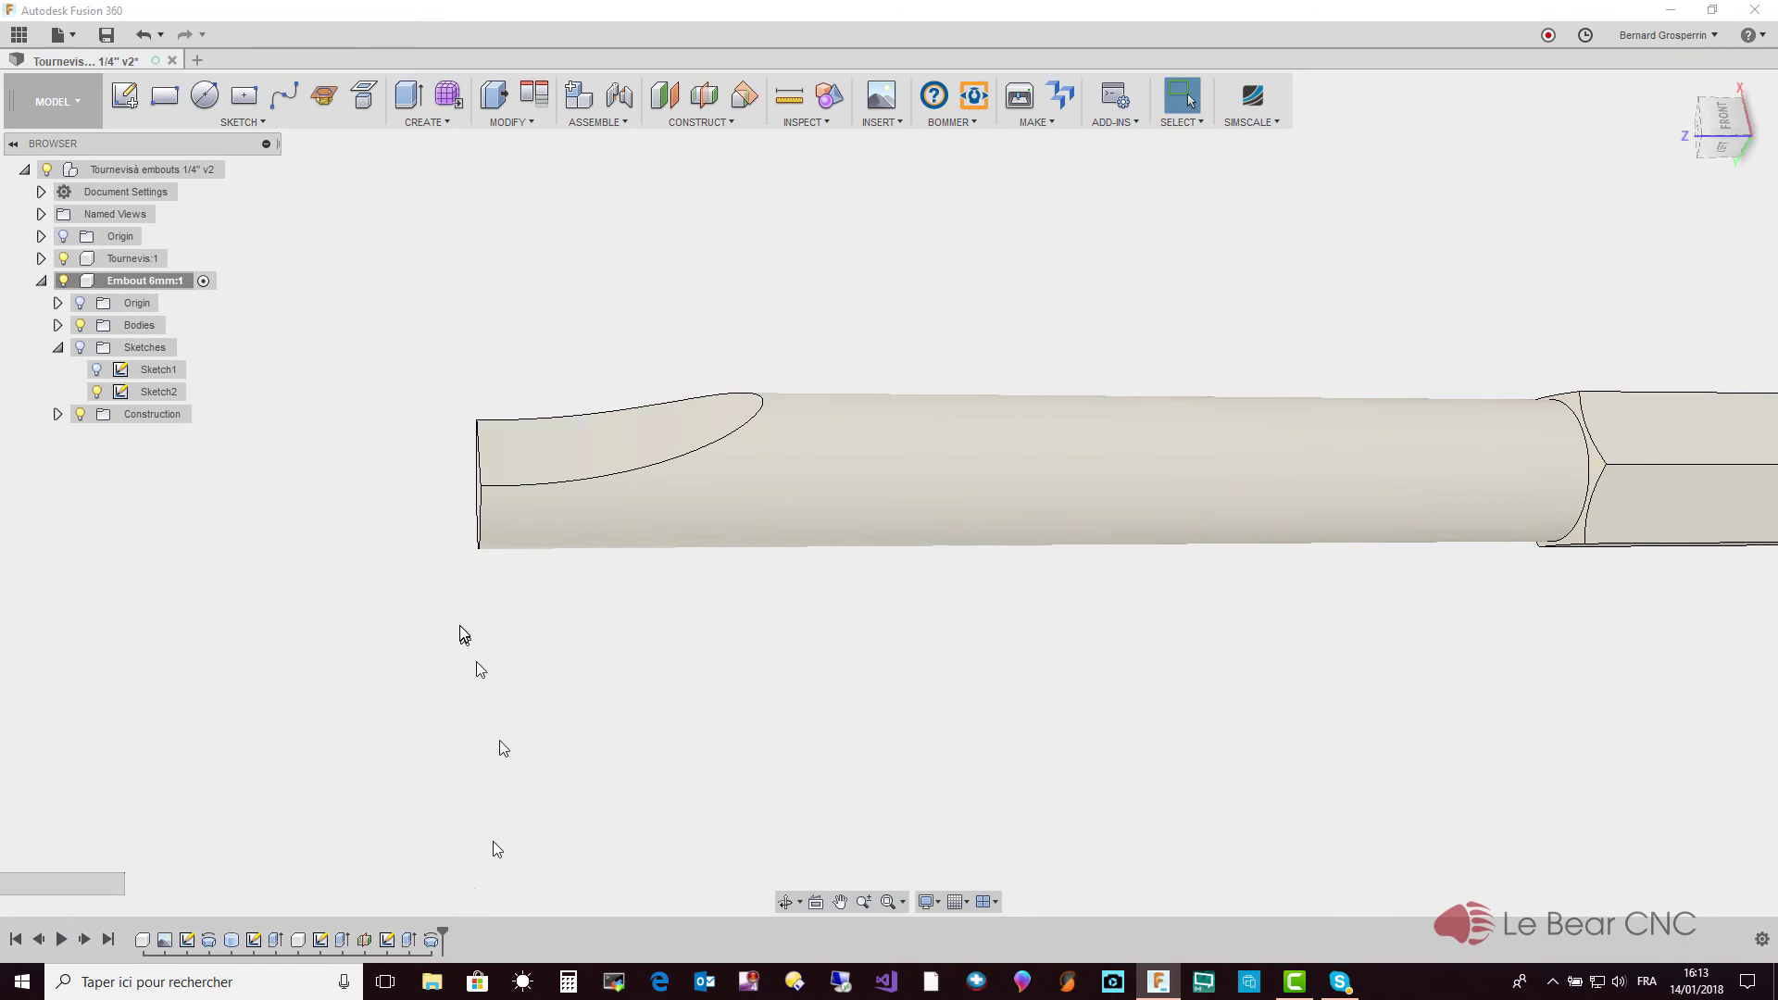
mouse_move(556, 445)
shift+middle_down()
mouse_move(568, 452)
mouse_move(261, 492)
shift+middle_up()
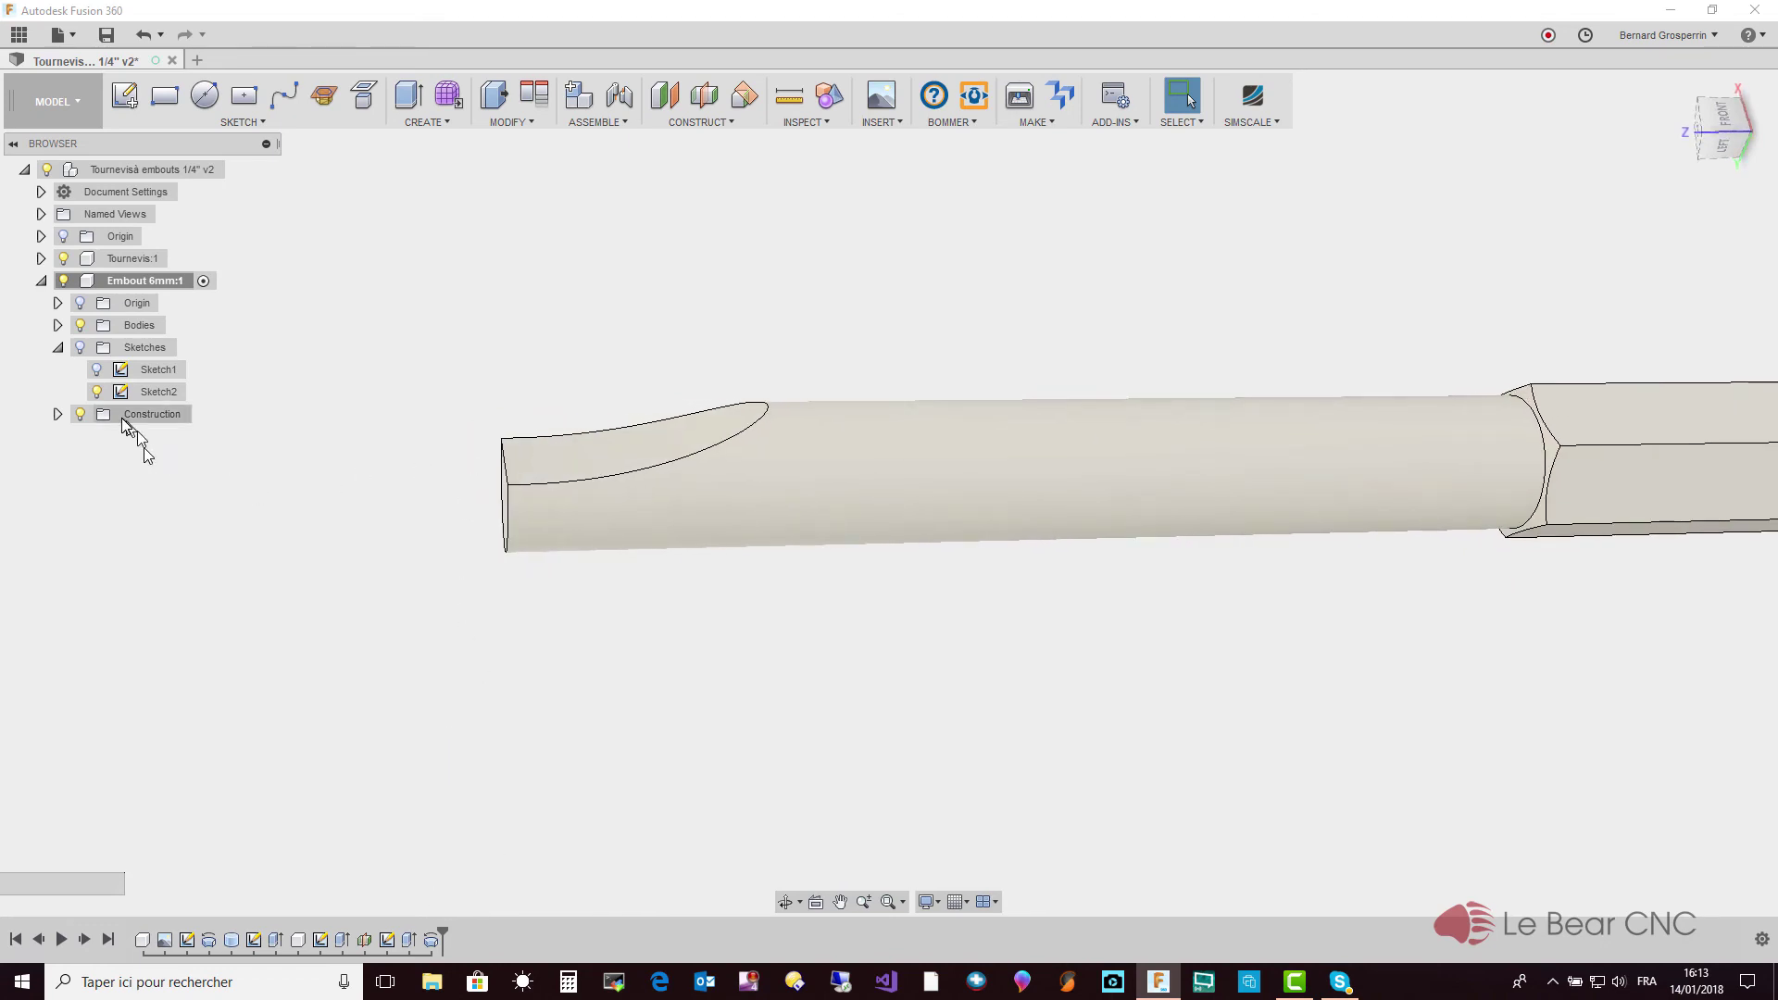
click(96, 370)
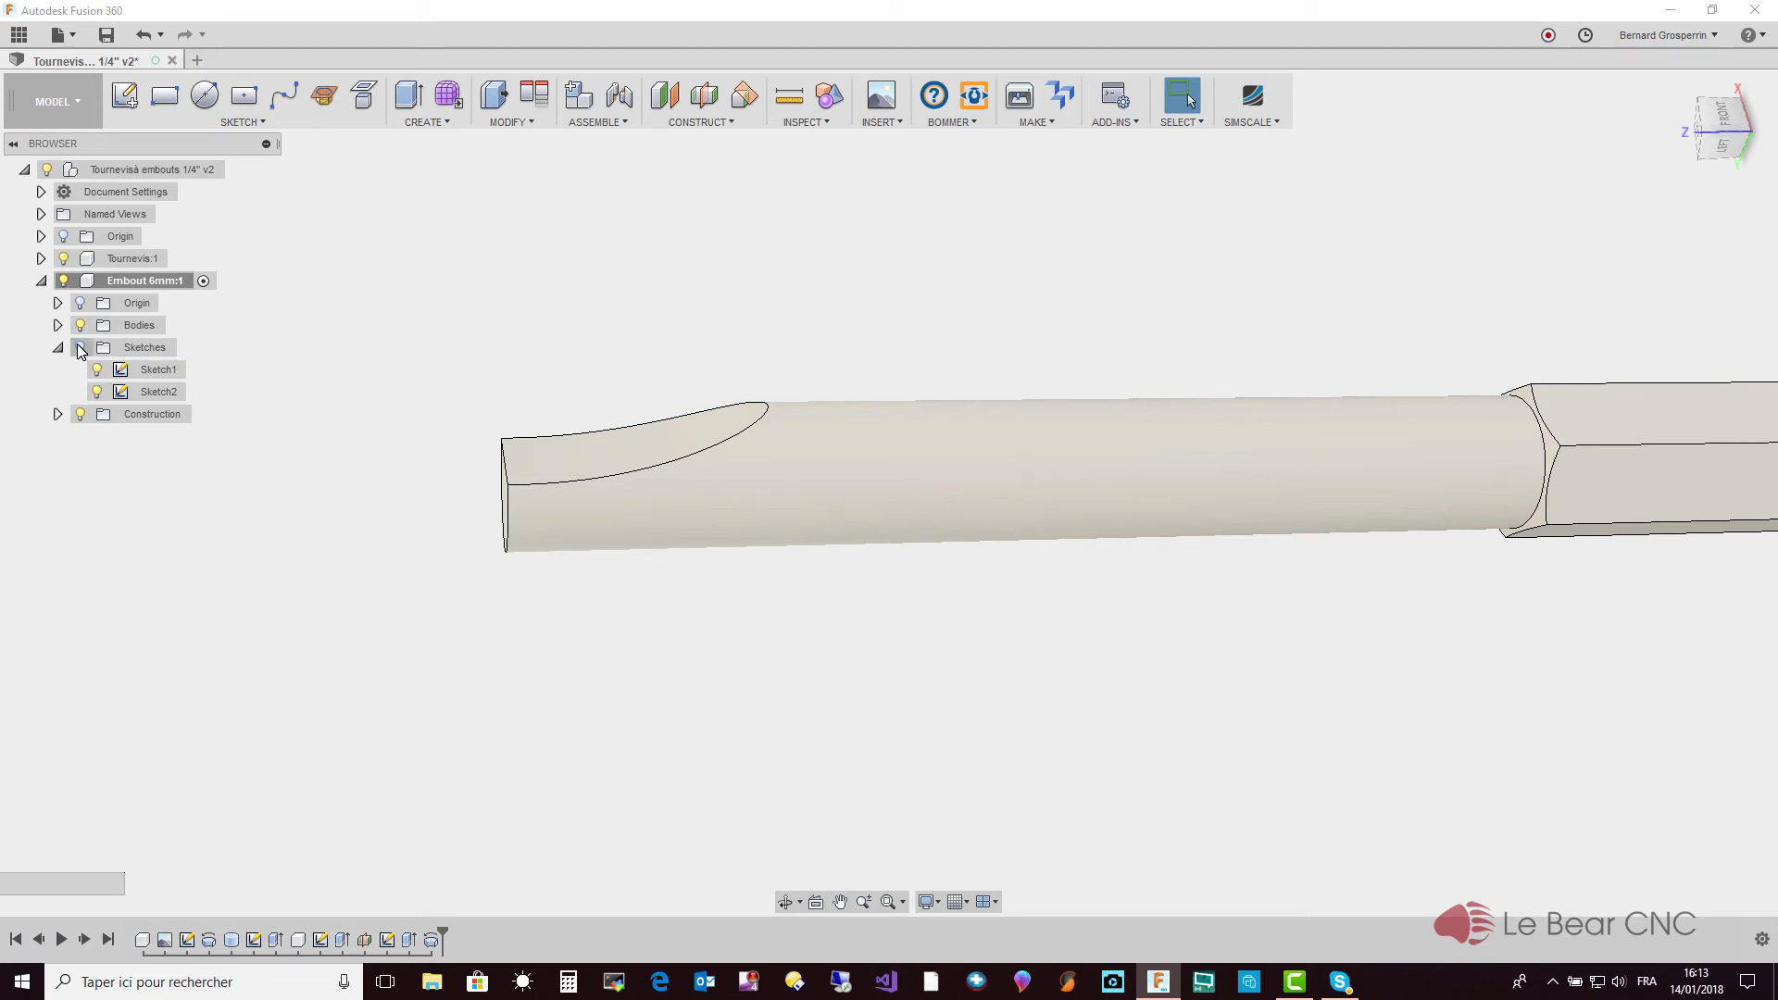
click(79, 348)
shift+middle_drag(409, 537, 536, 603)
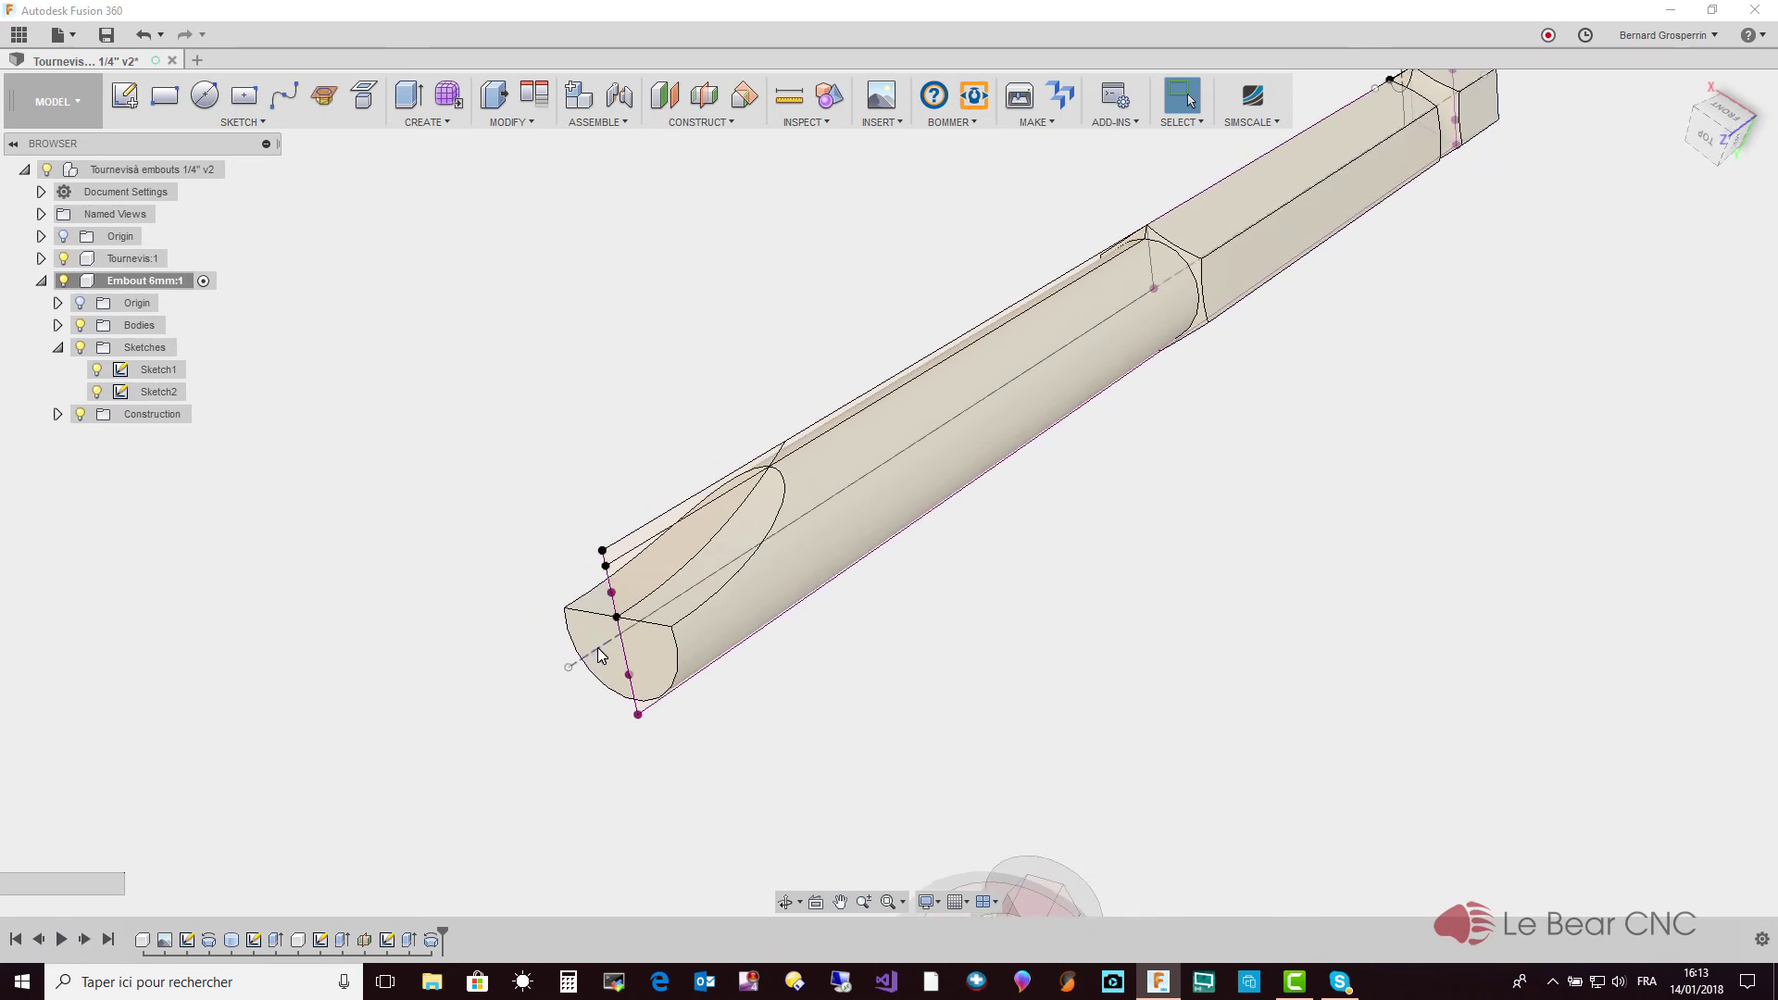
mouse_move(600, 654)
shift+middle_down()
mouse_move(661, 584)
mouse_move(702, 317)
mouse_move(682, 247)
mouse_move(559, 164)
shift+middle_up()
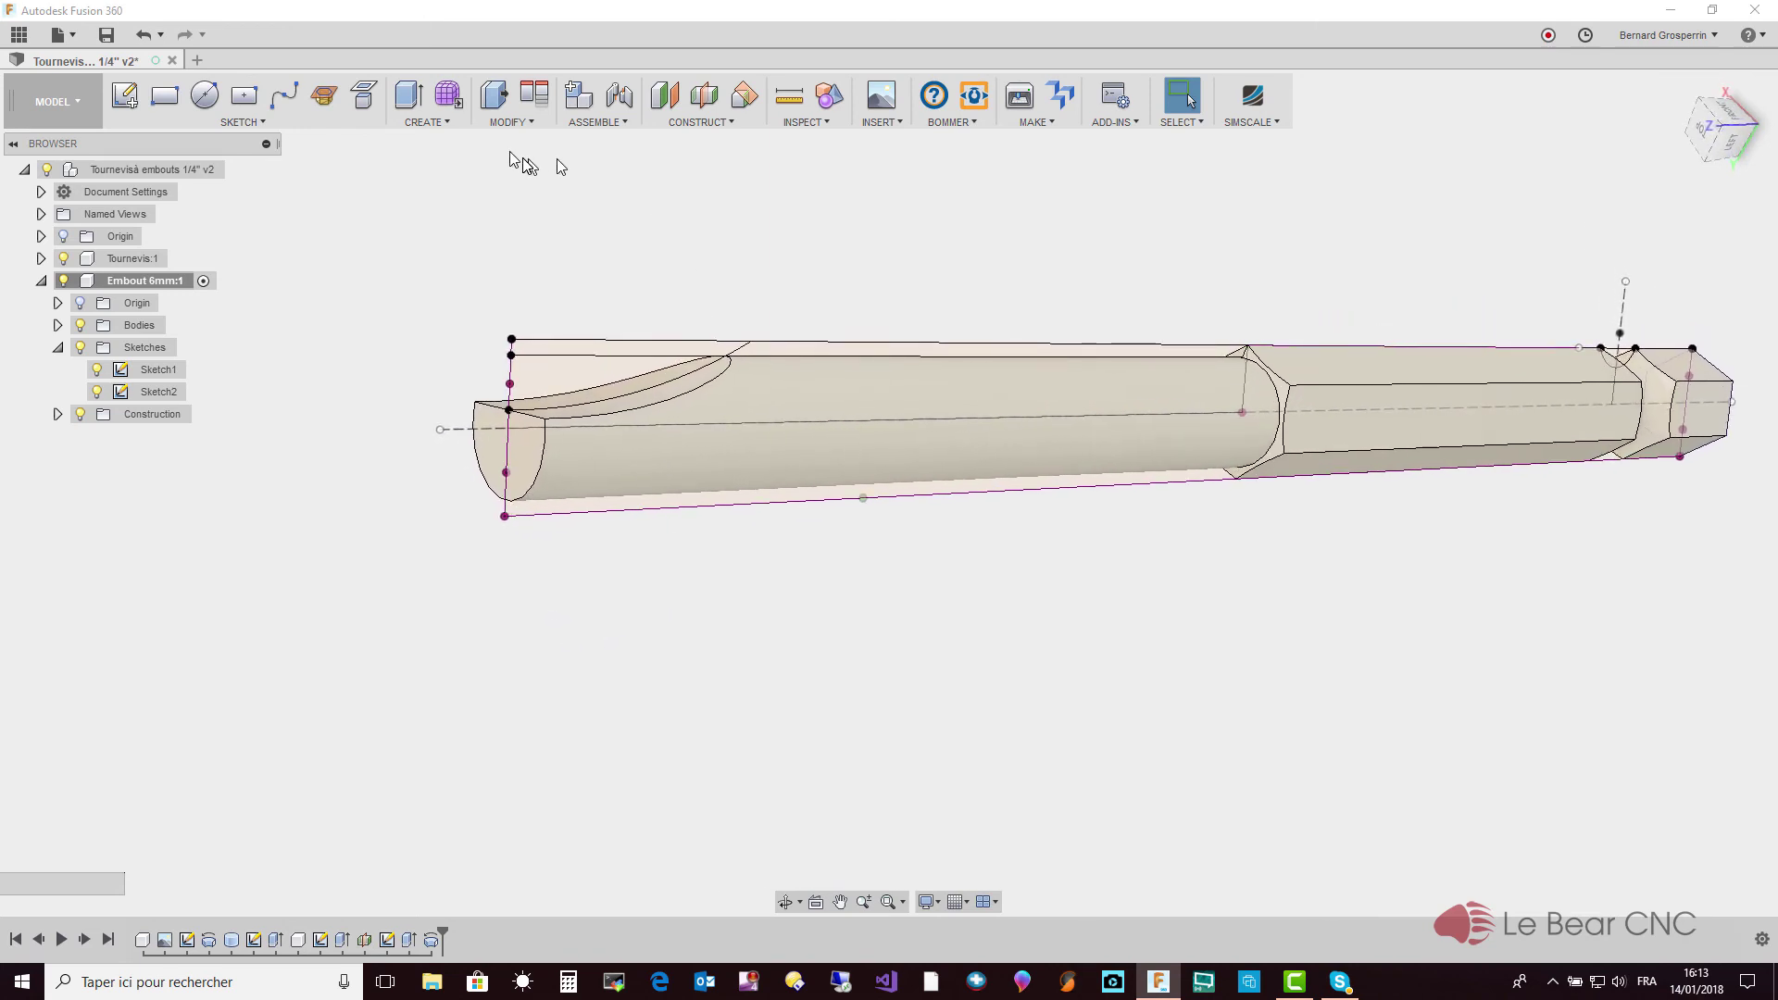
click(424, 122)
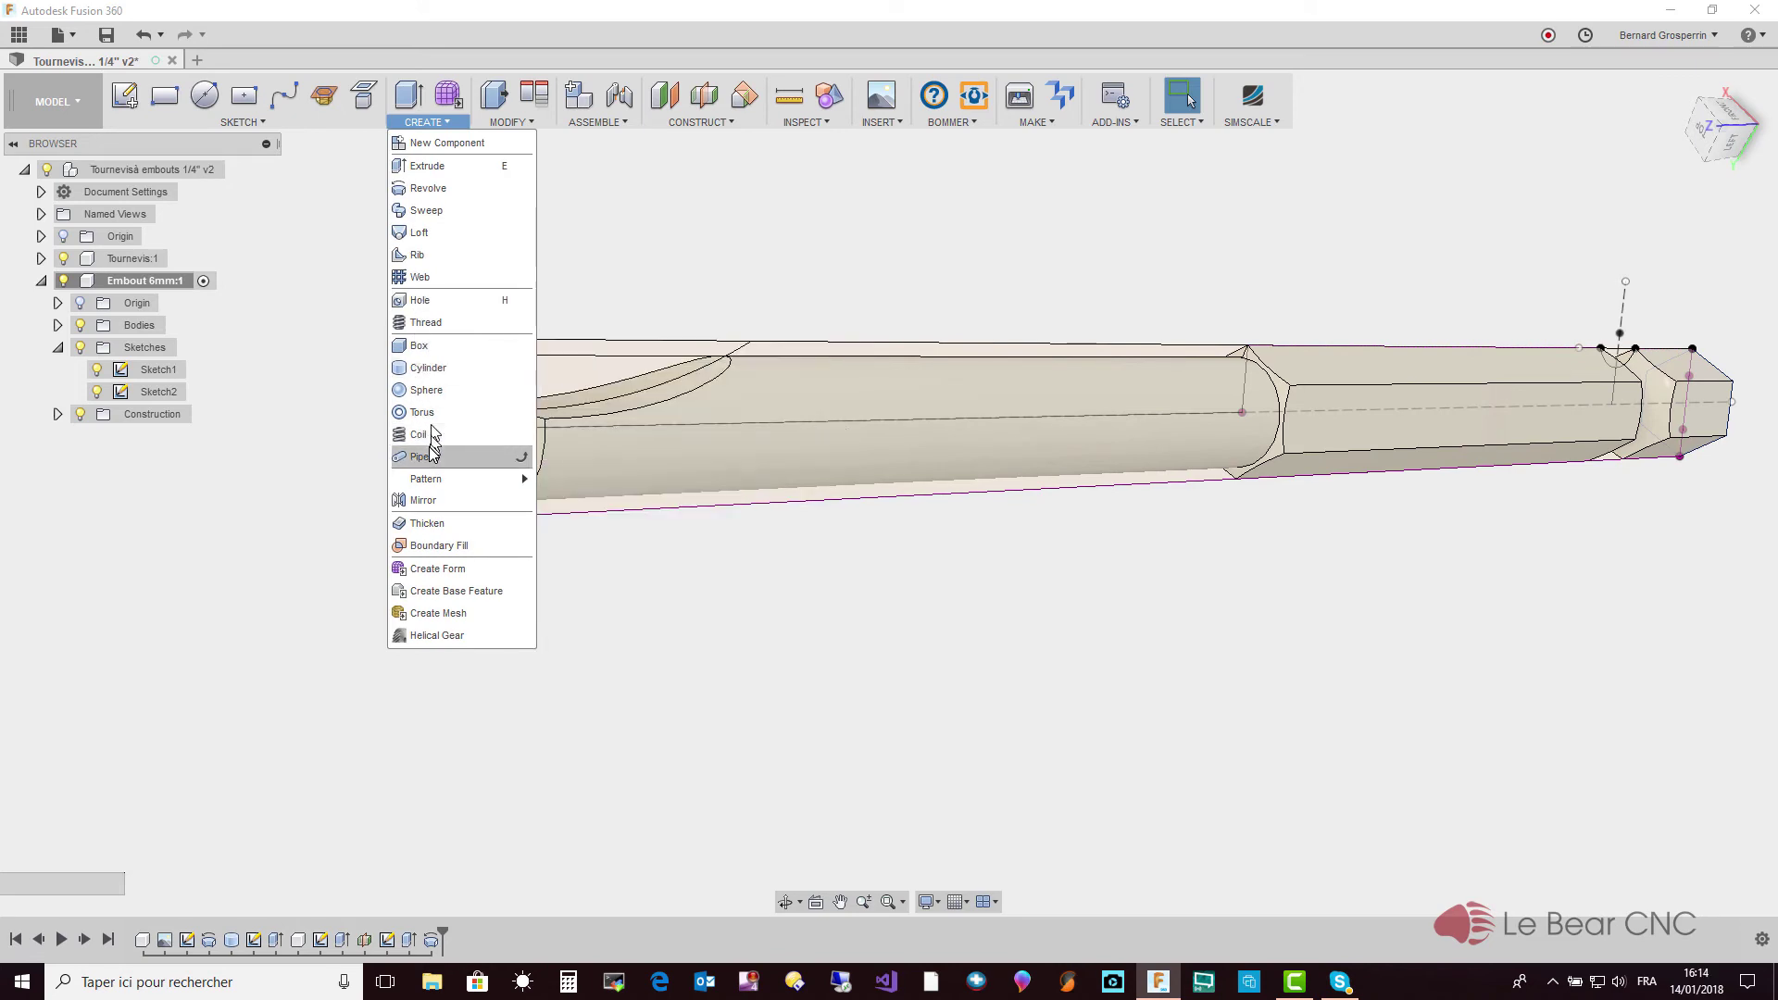
click(424, 500)
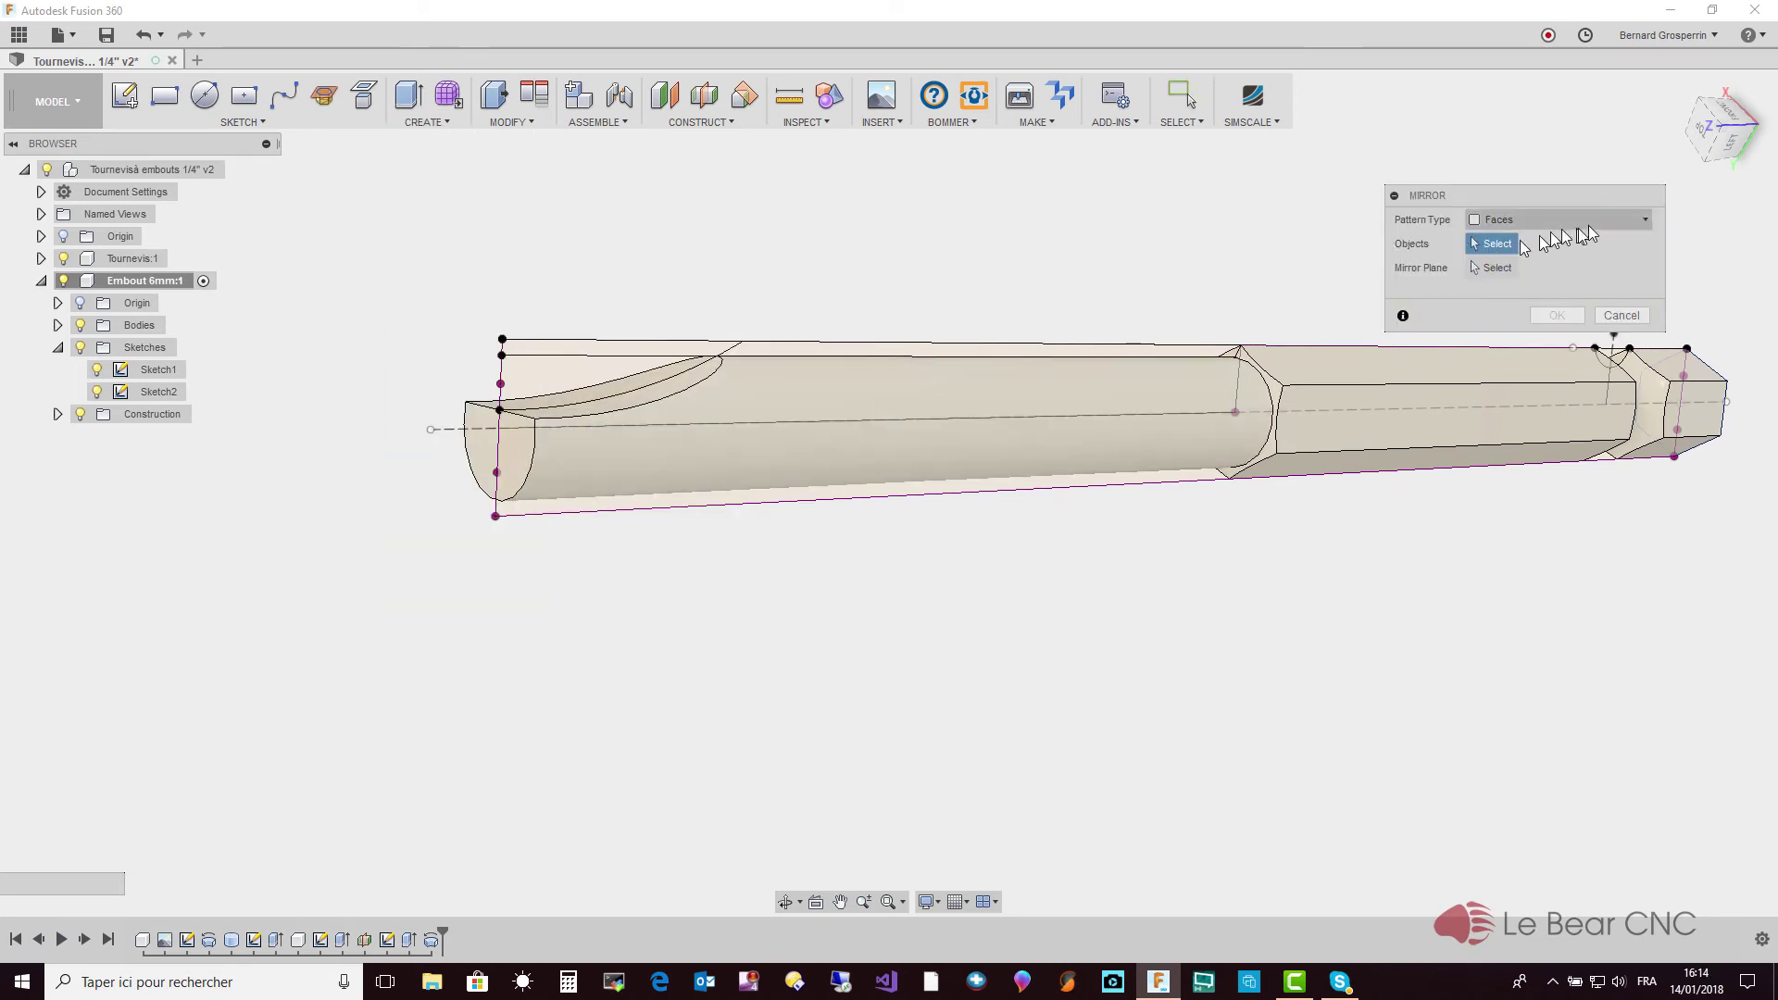
click(1646, 219)
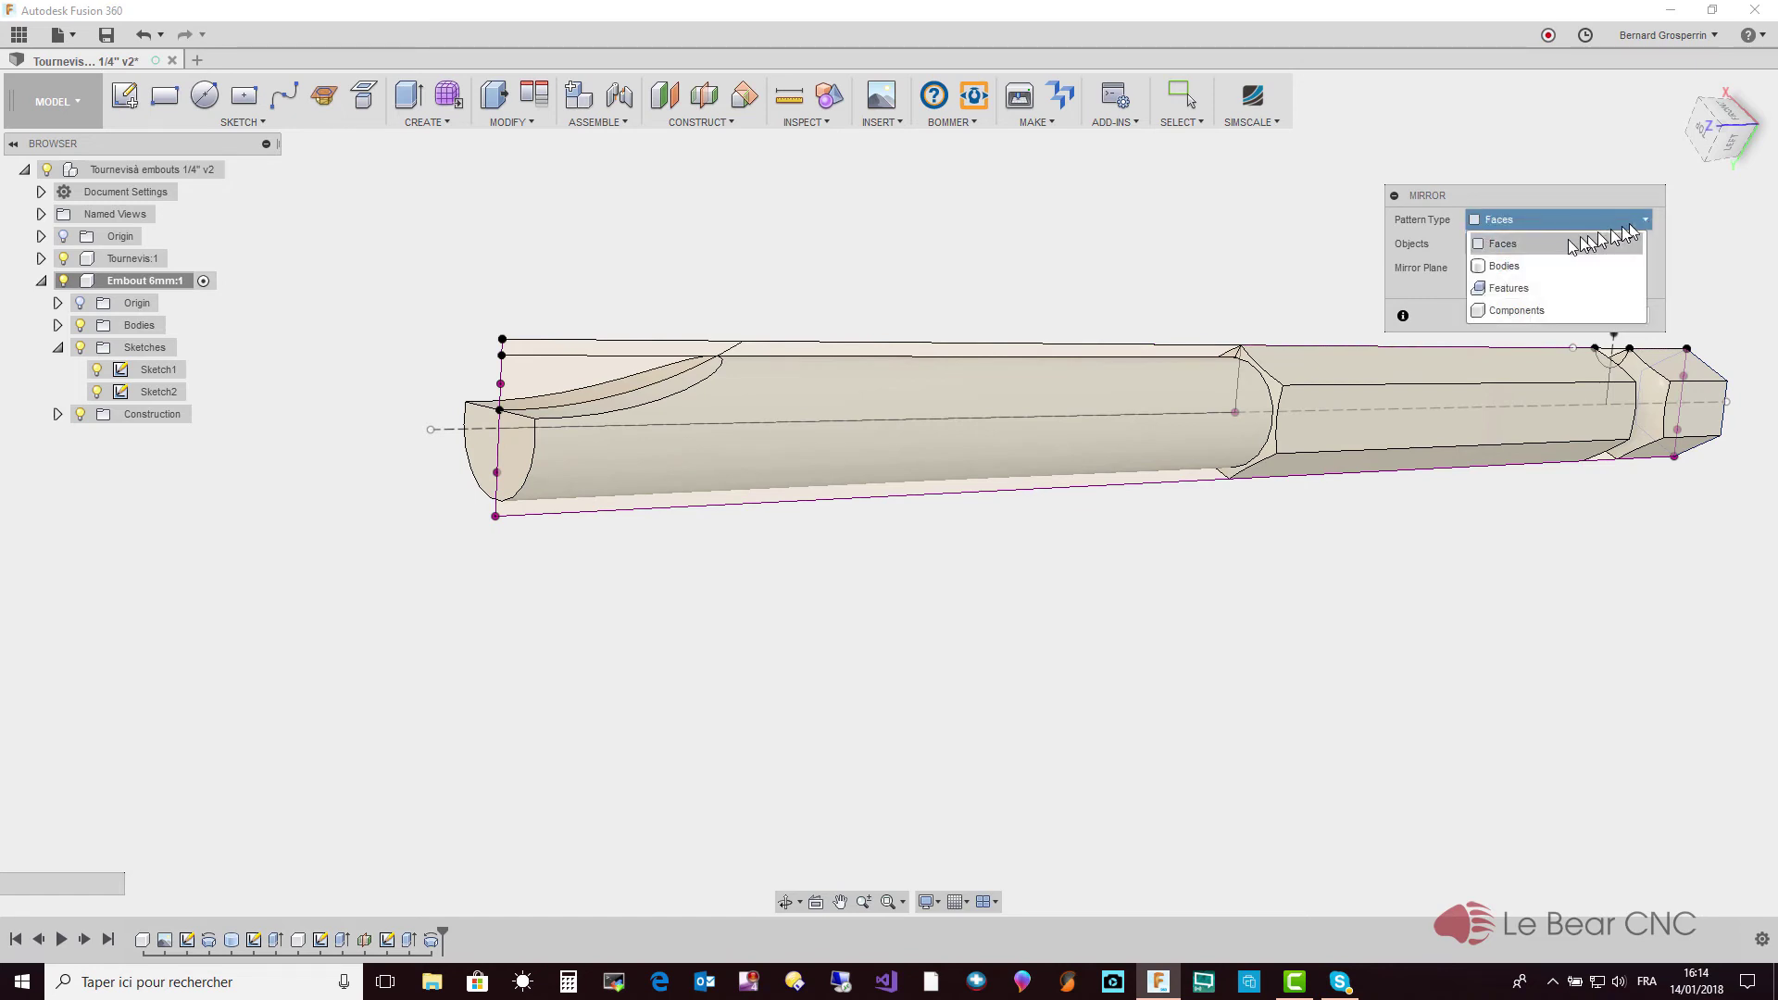
click(1526, 288)
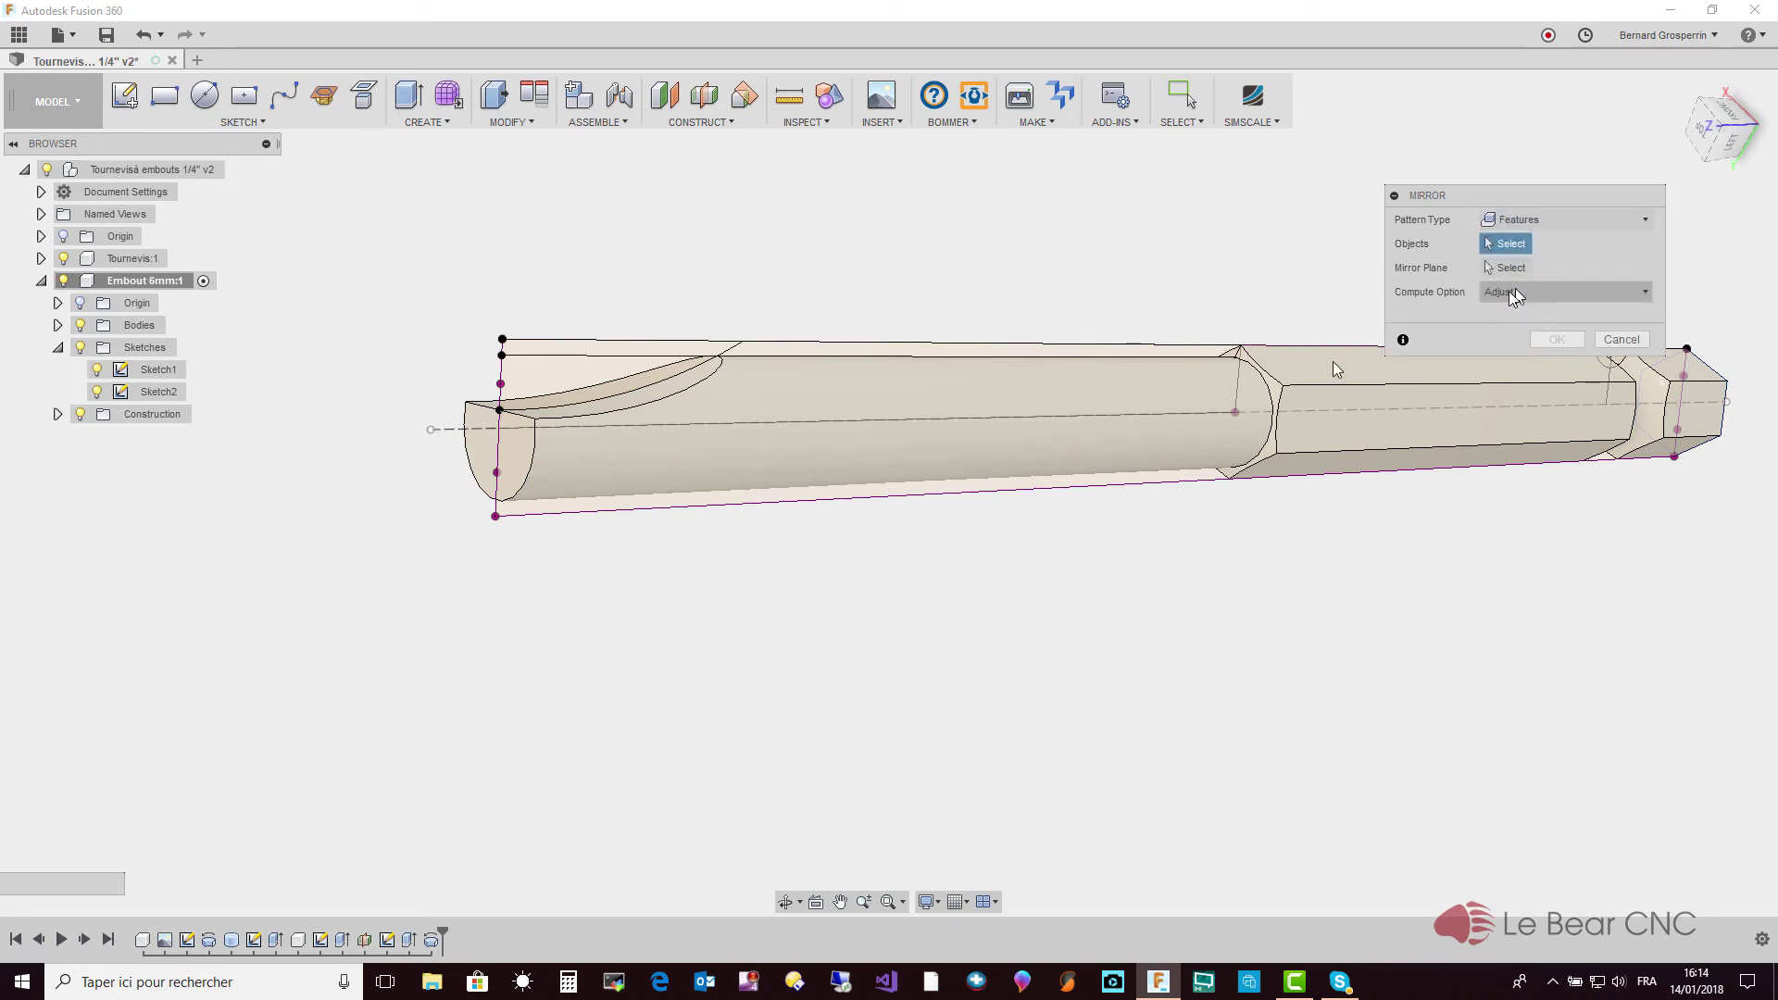
click(410, 940)
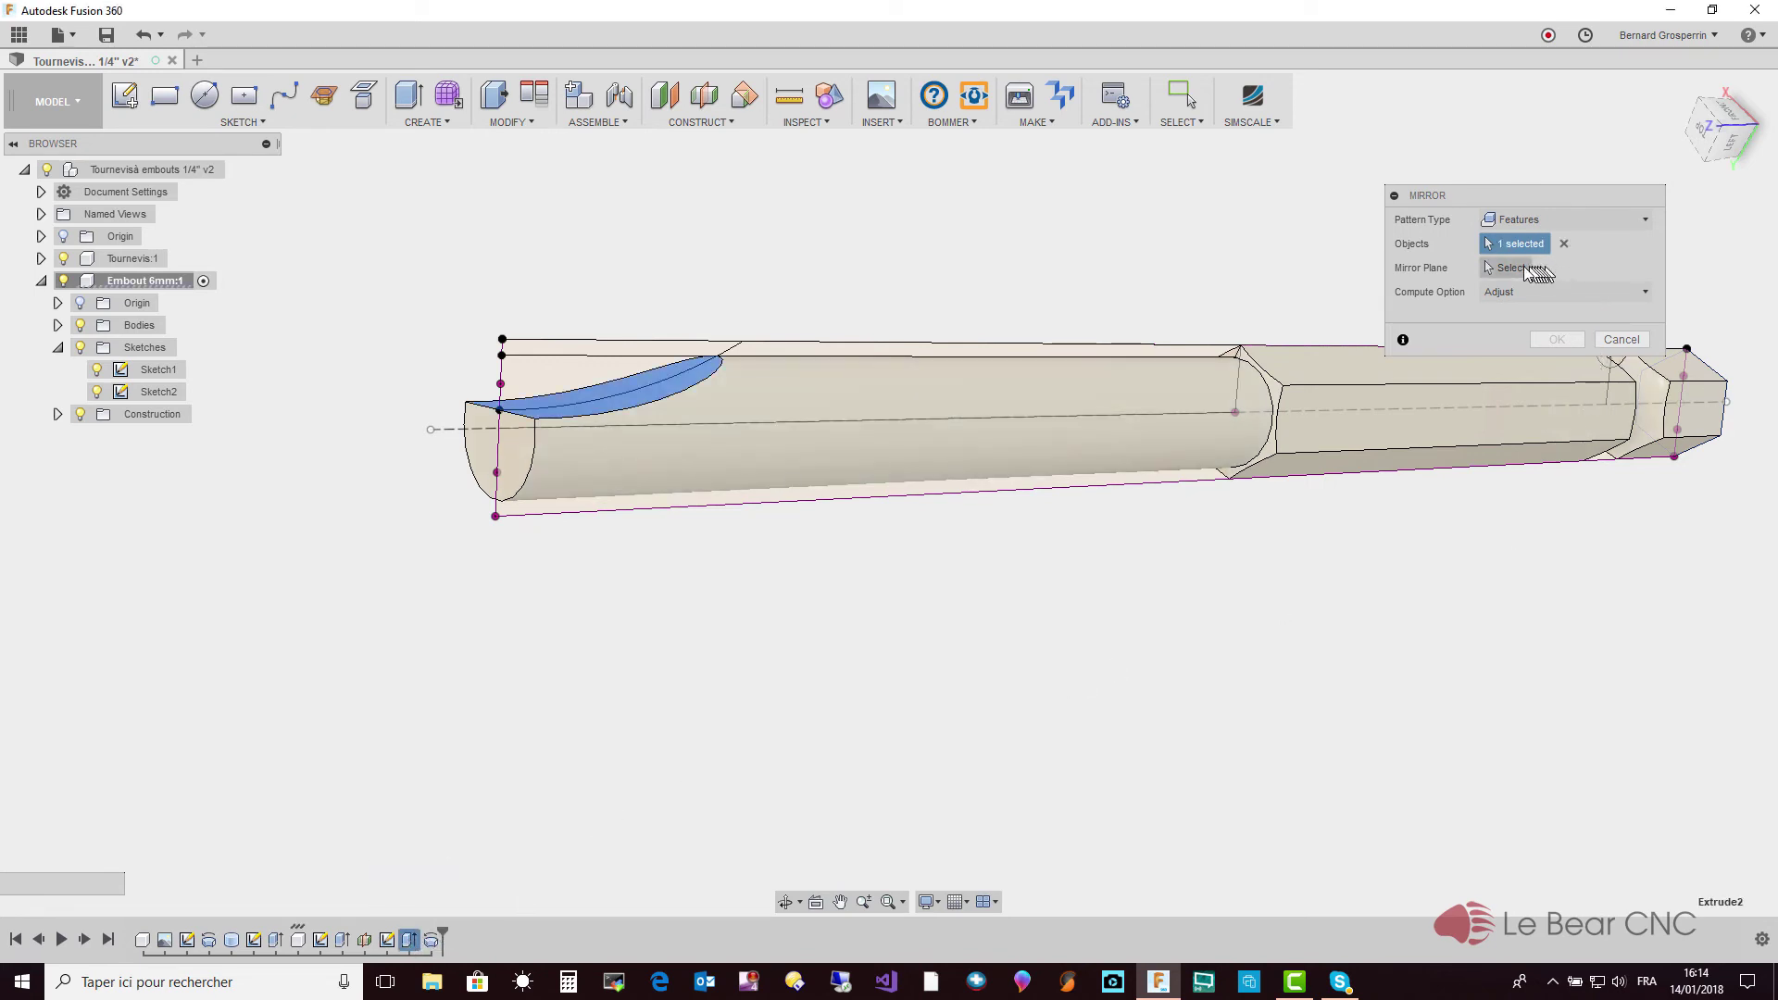
click(1514, 268)
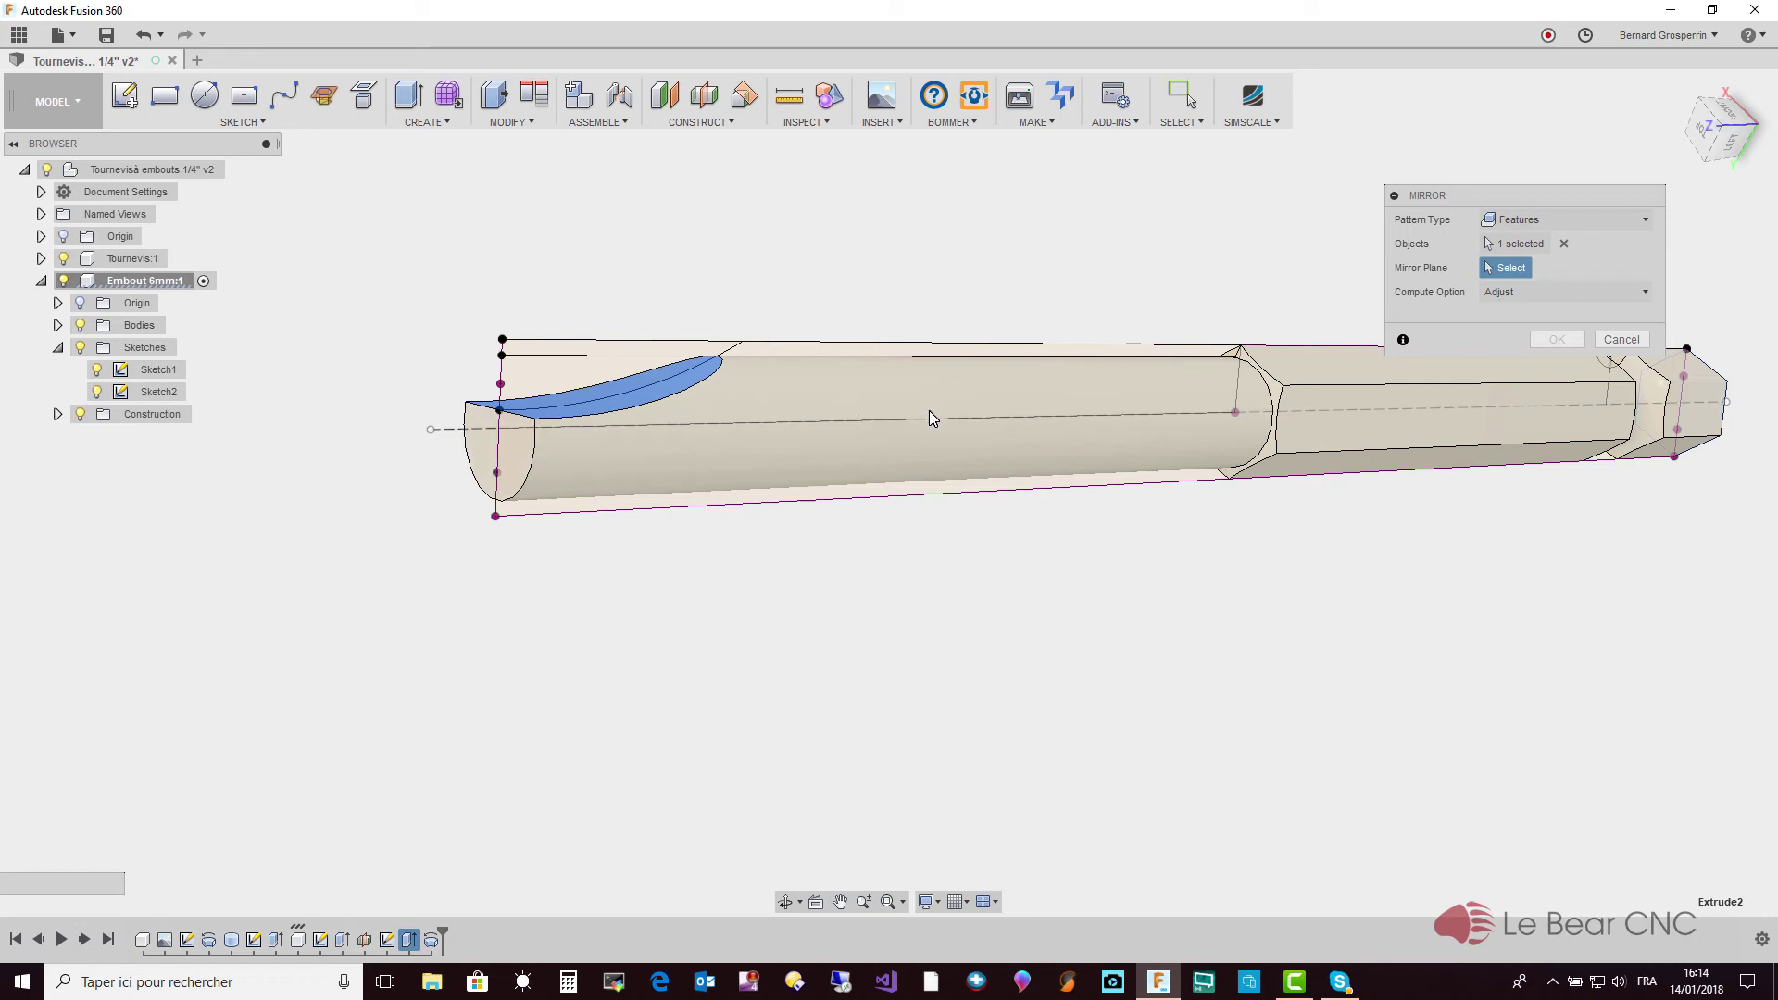
click(1629, 343)
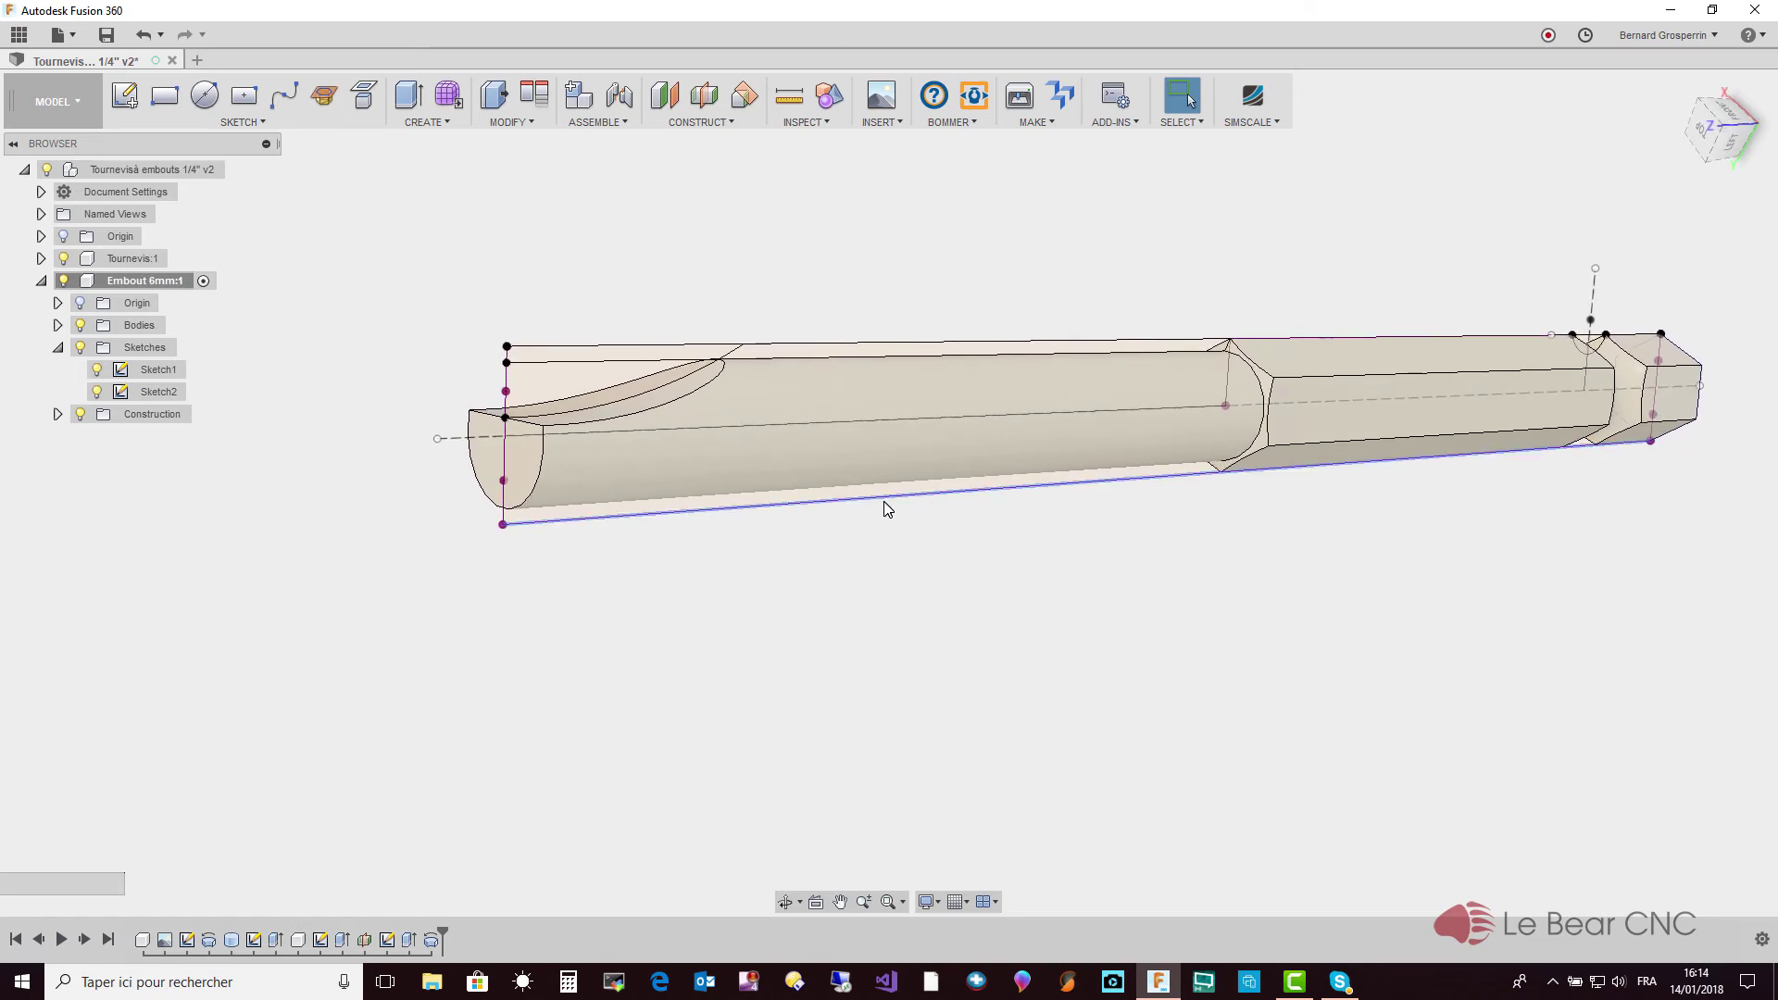
Create a -30° angled construction plane hinged on the tip-end construction line
click(698, 124)
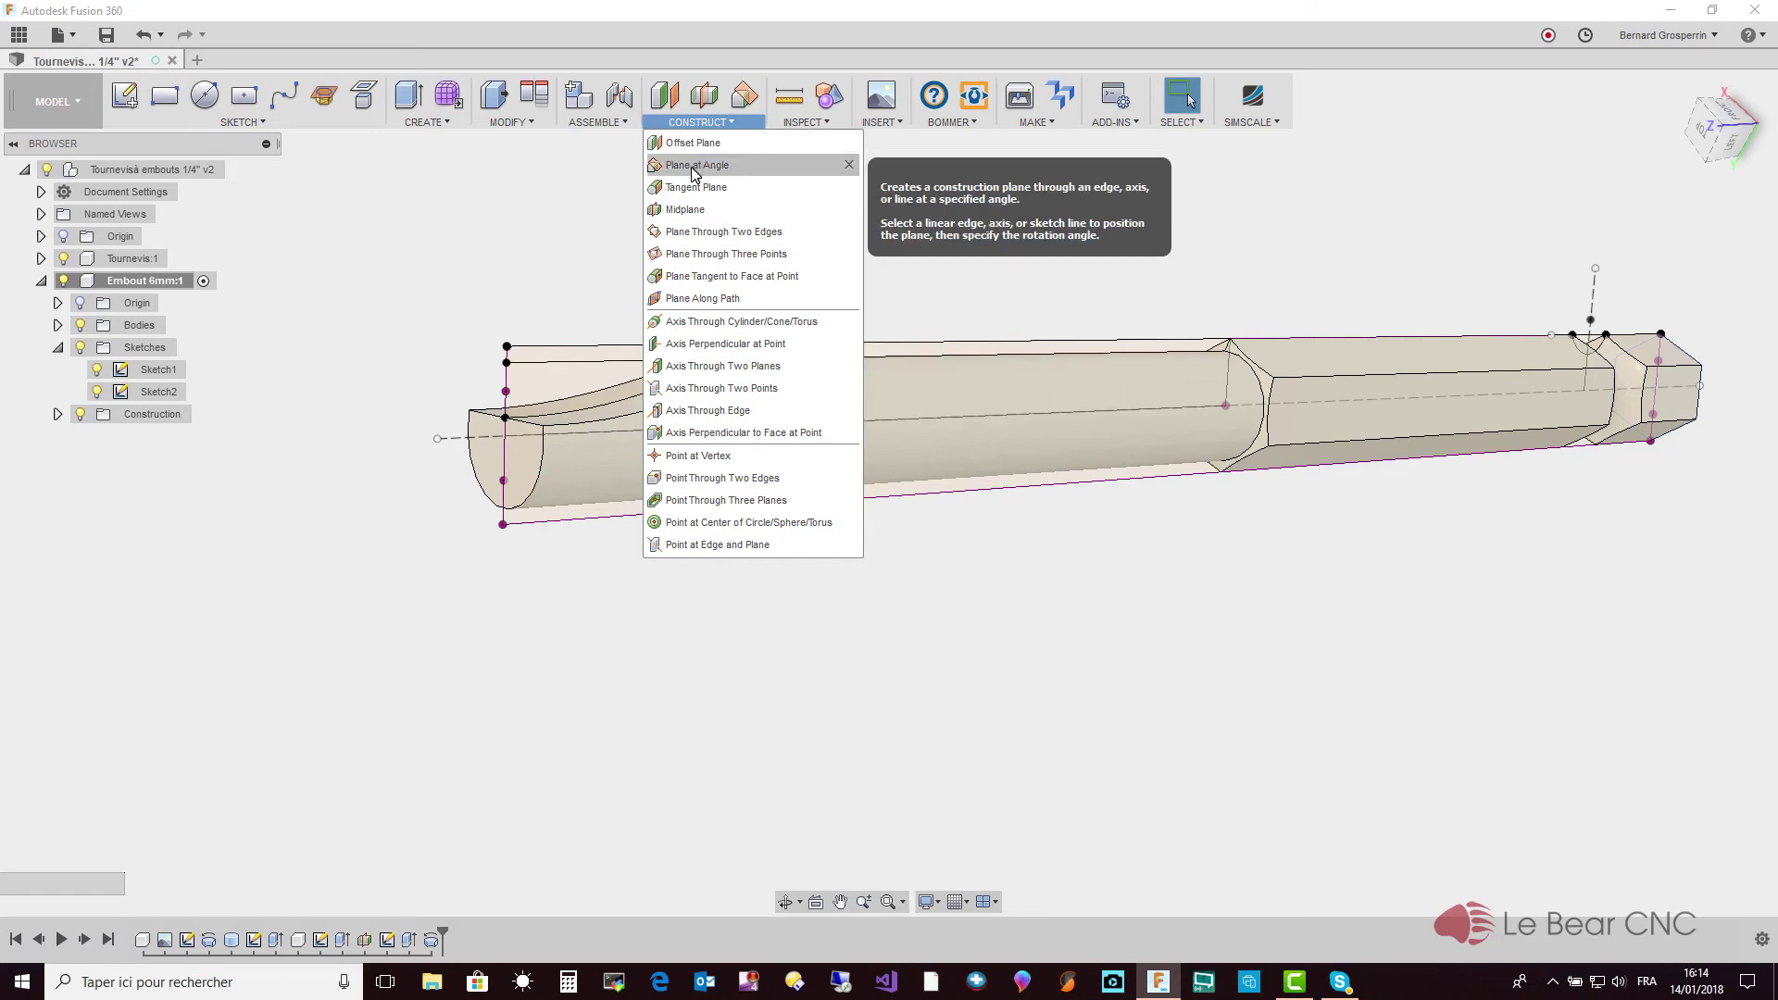
click(693, 165)
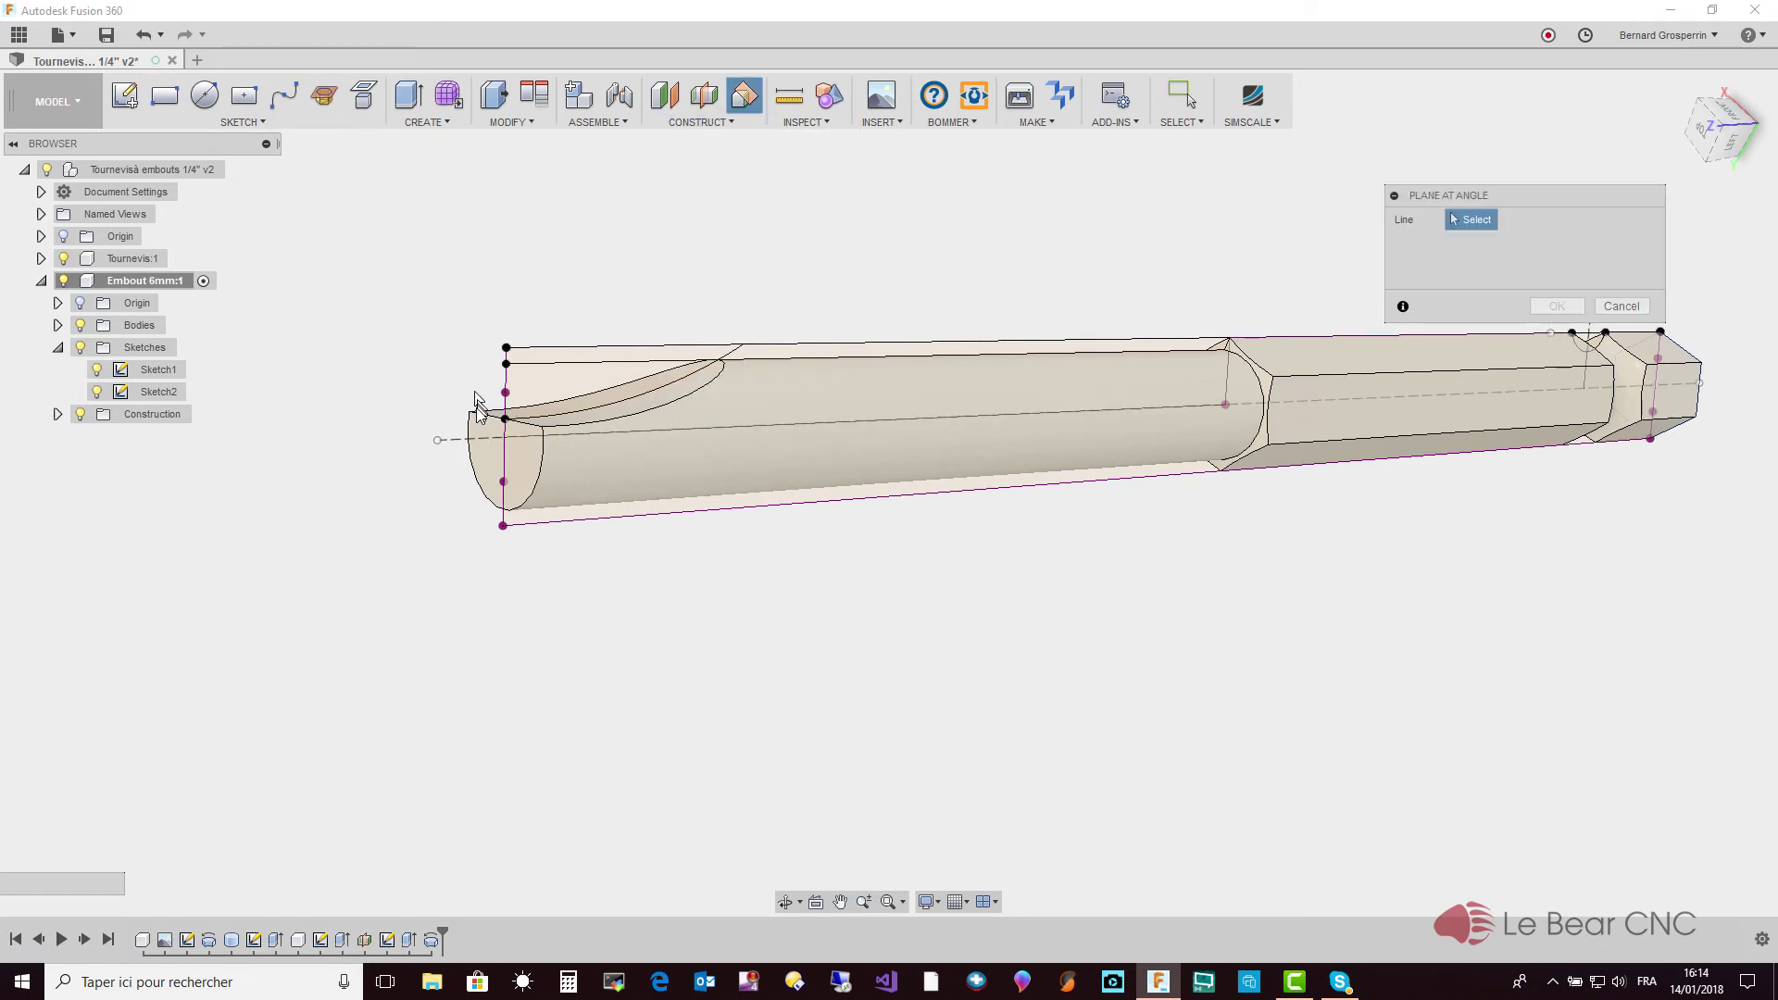
click(473, 441)
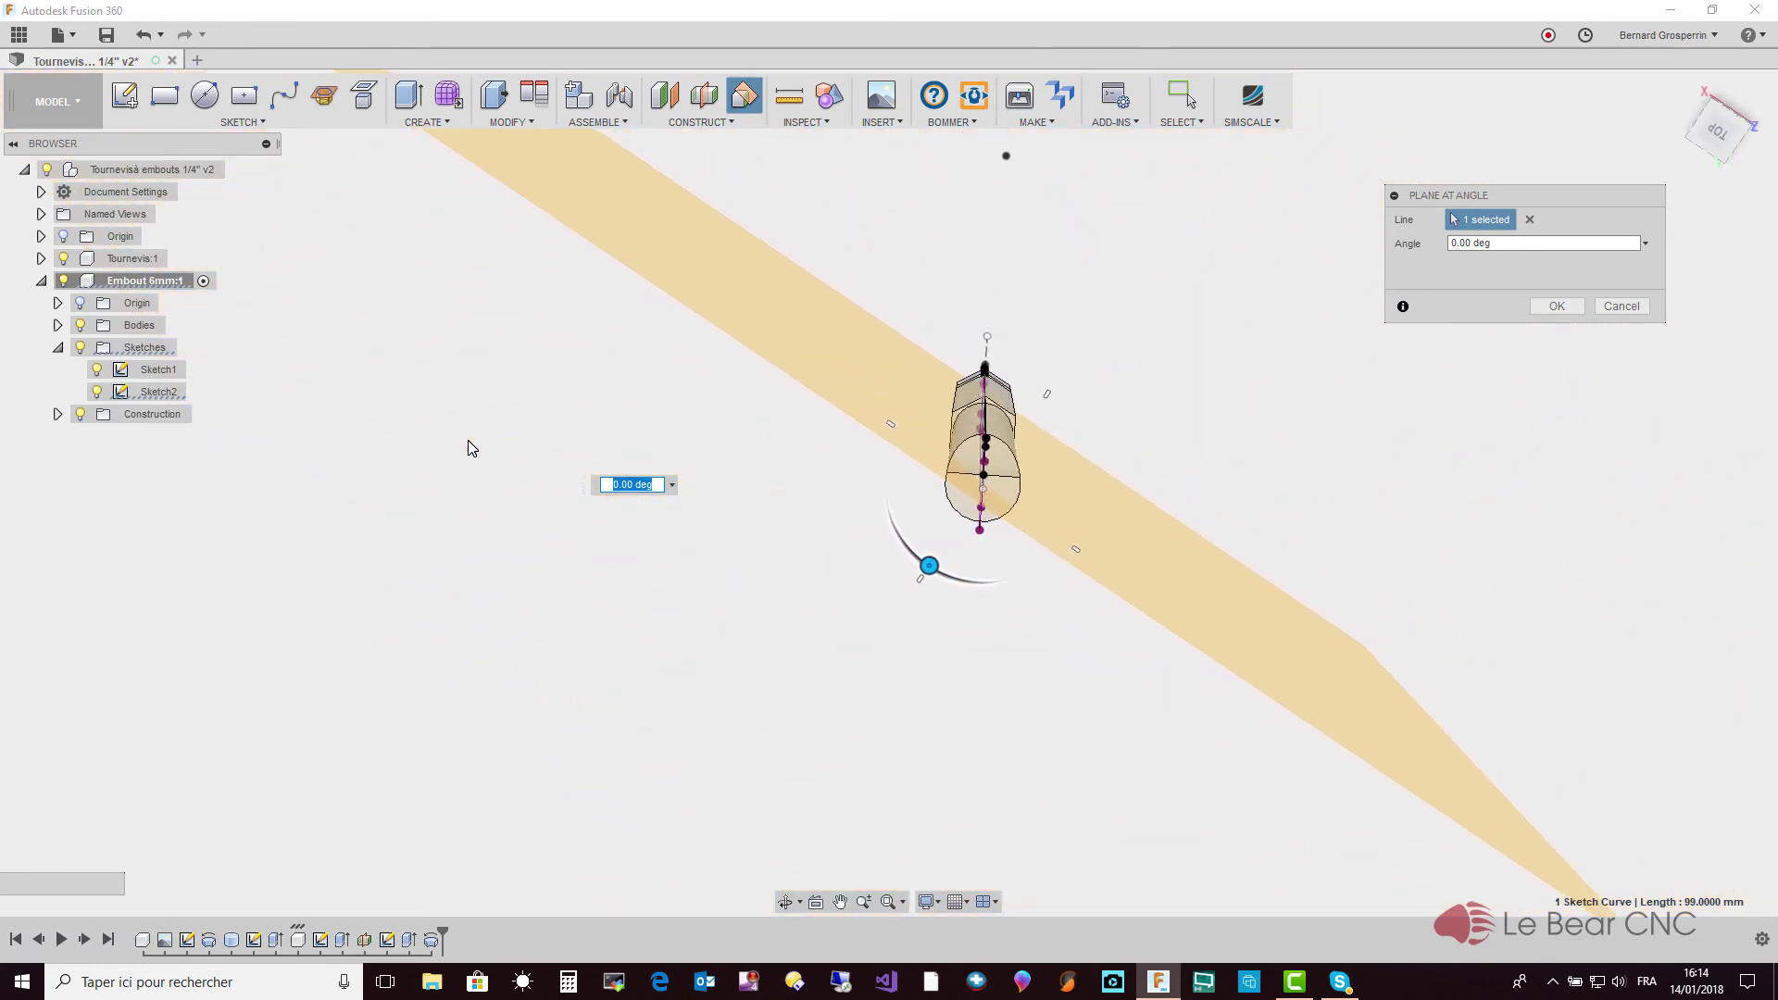
click(1500, 243)
text(45)
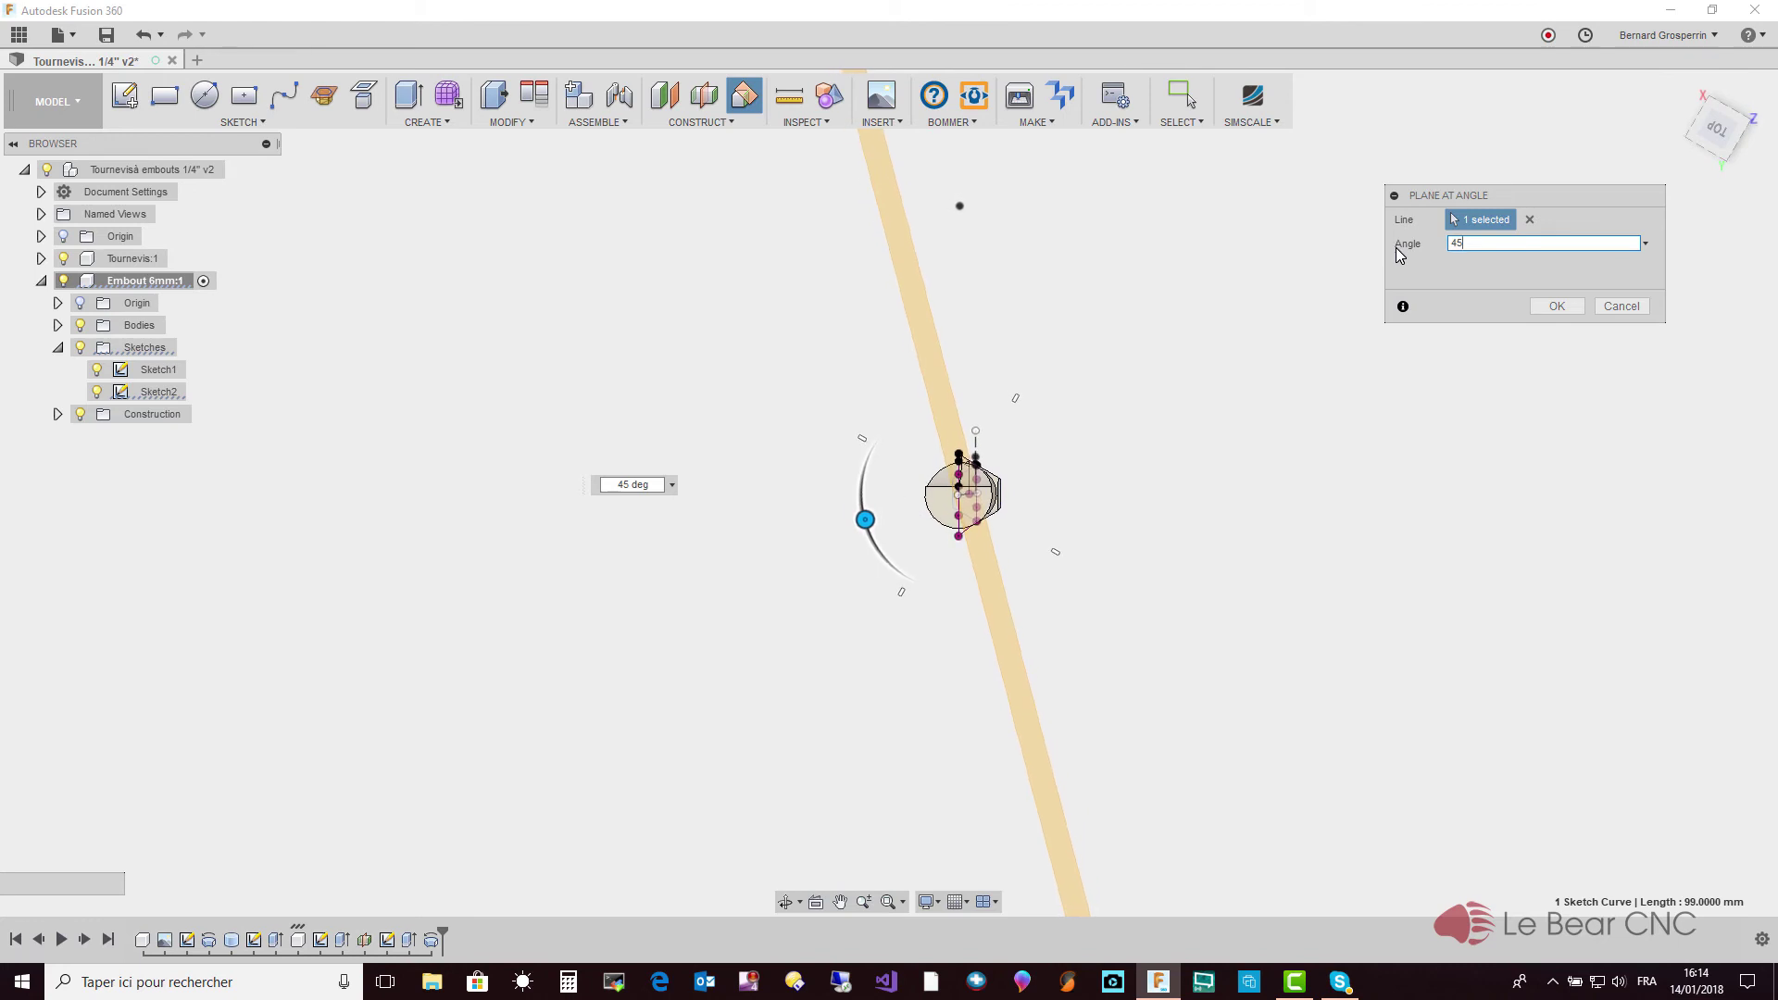
drag(1482, 242, 1389, 241)
text(5)
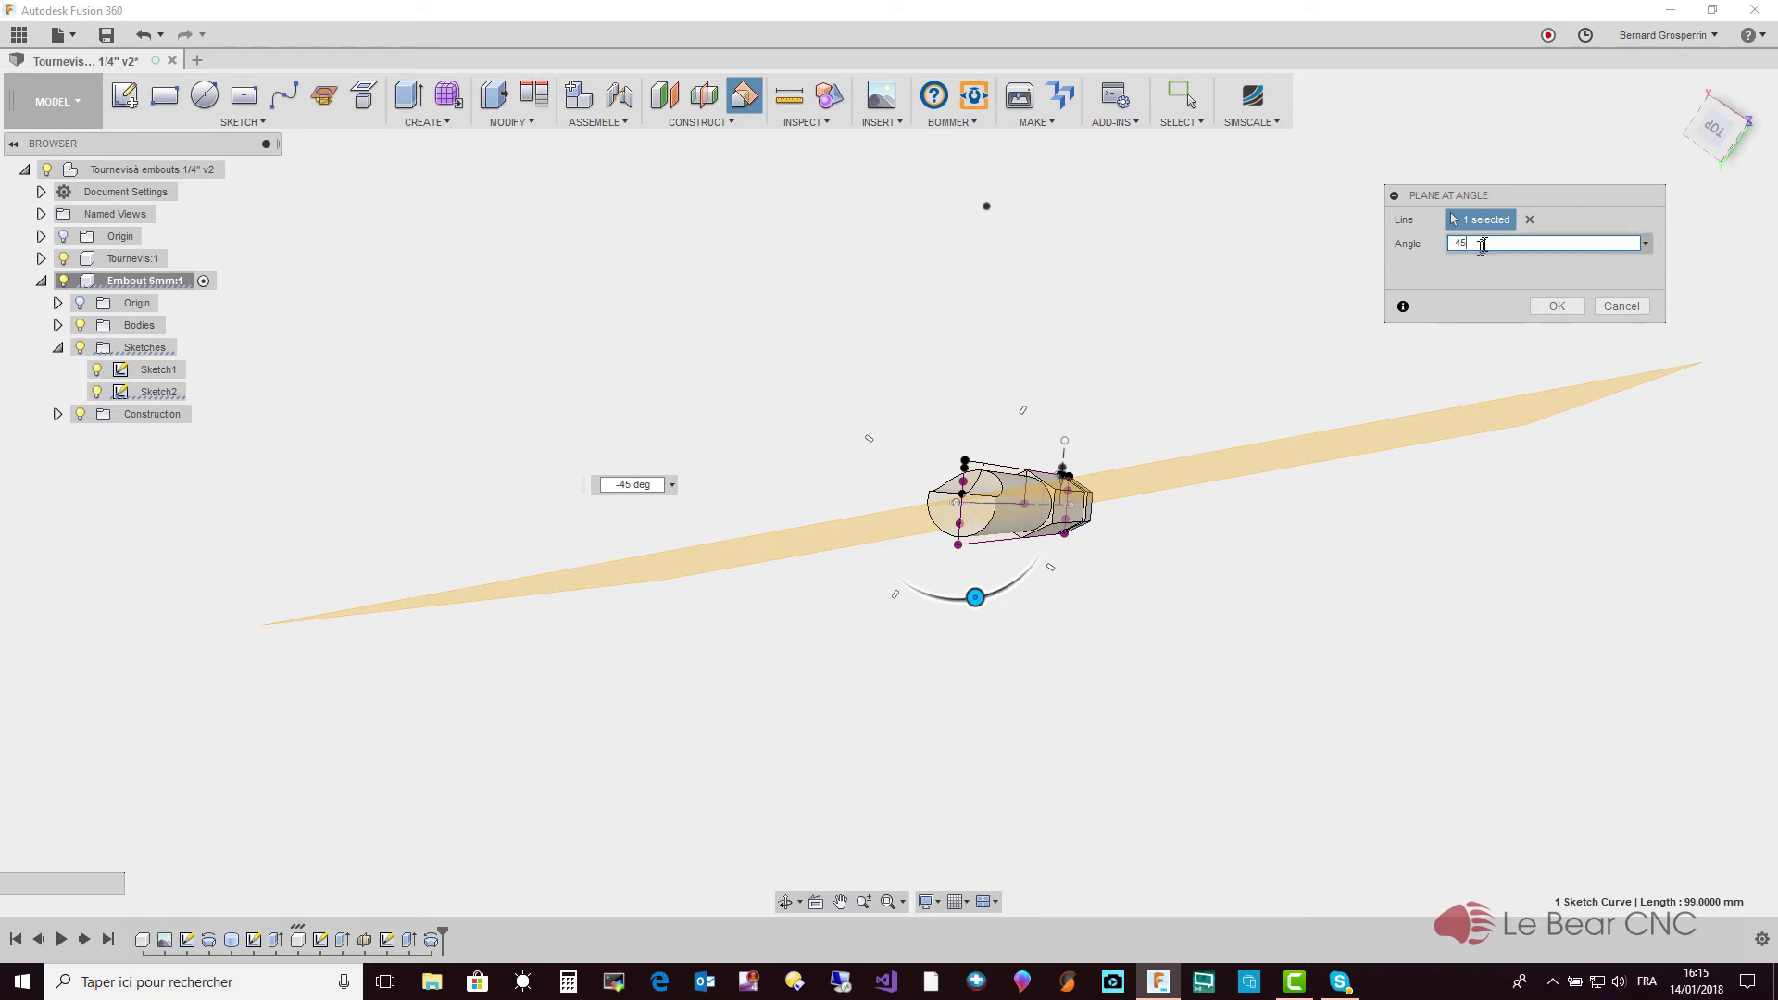
key(BackSpace)
text(-30)
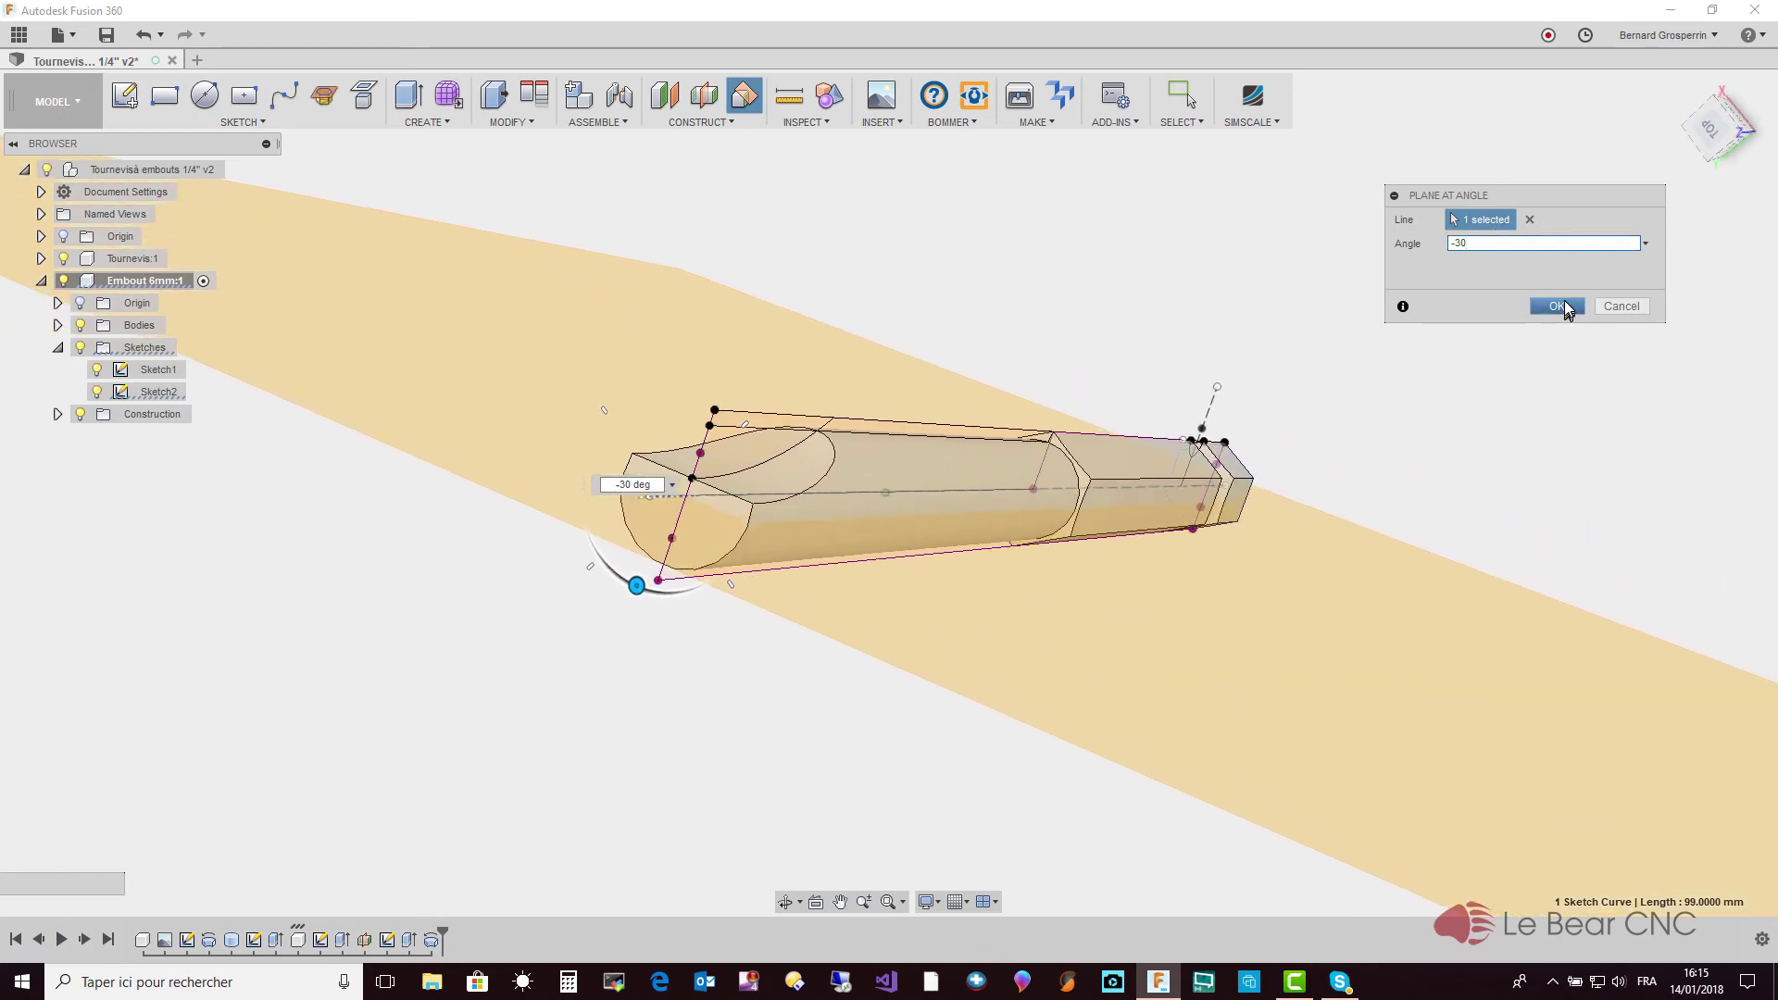
click(1567, 307)
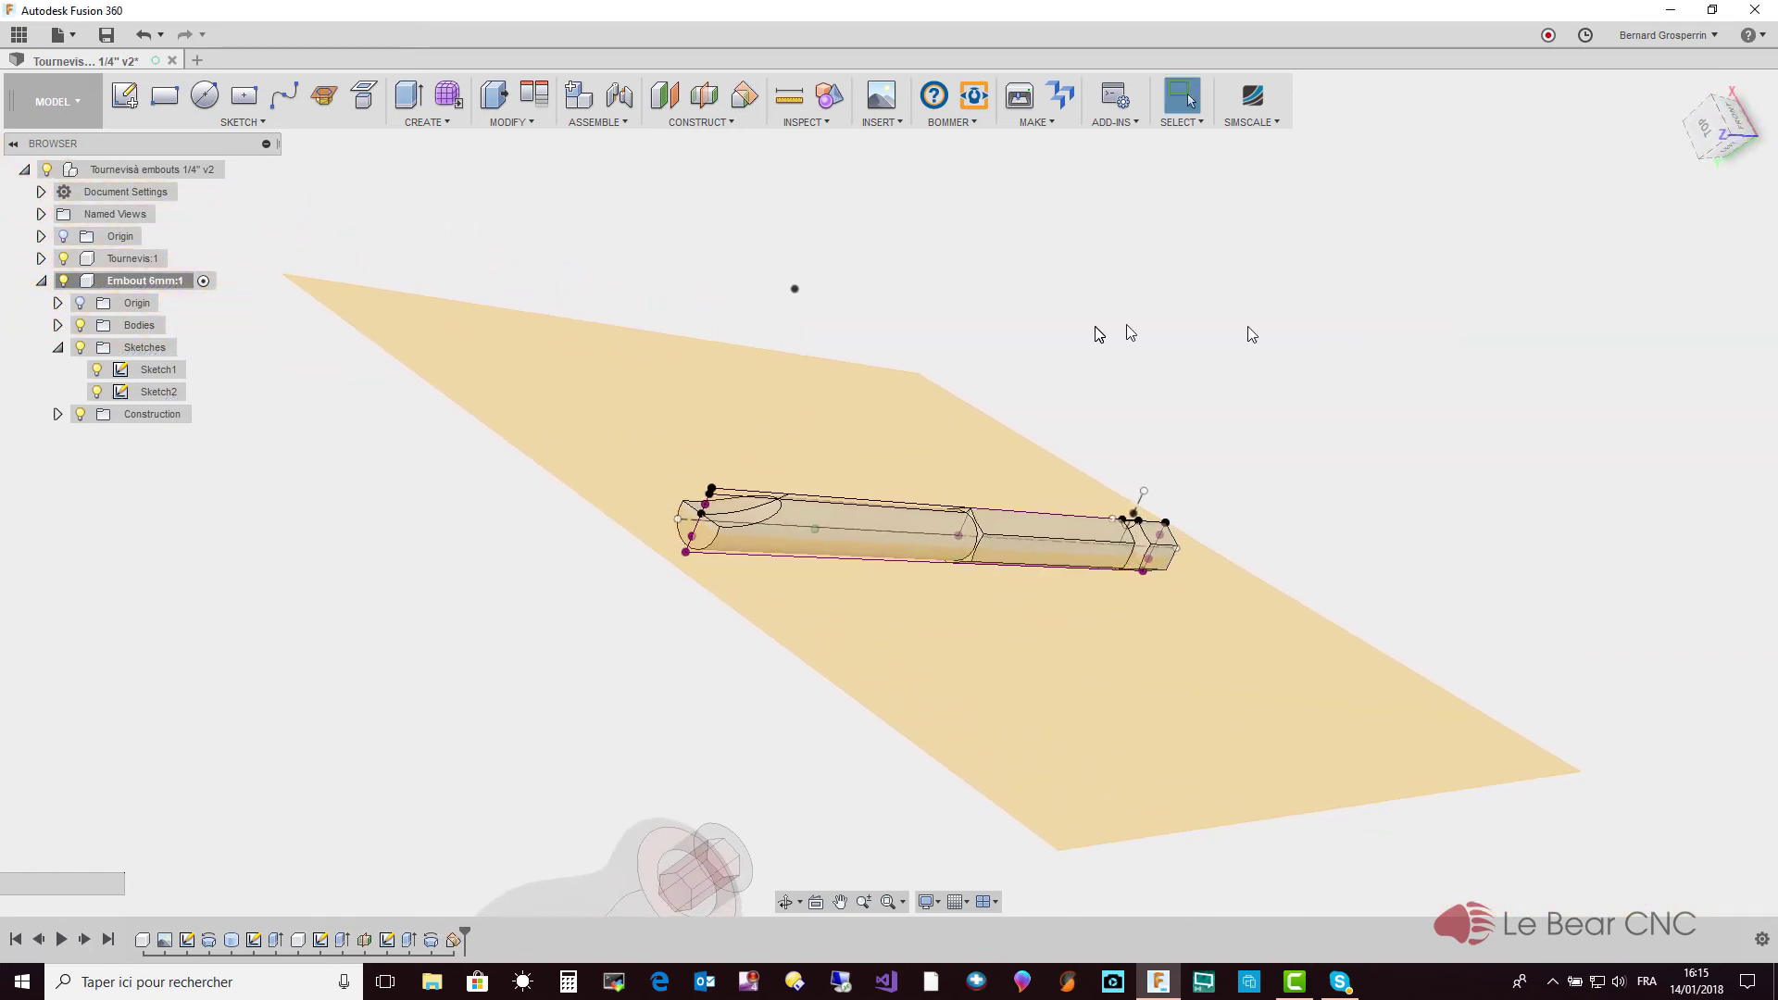
Mirror the Extrude2 tip cut across the angled plane, then hide the plane and sketches
click(448, 128)
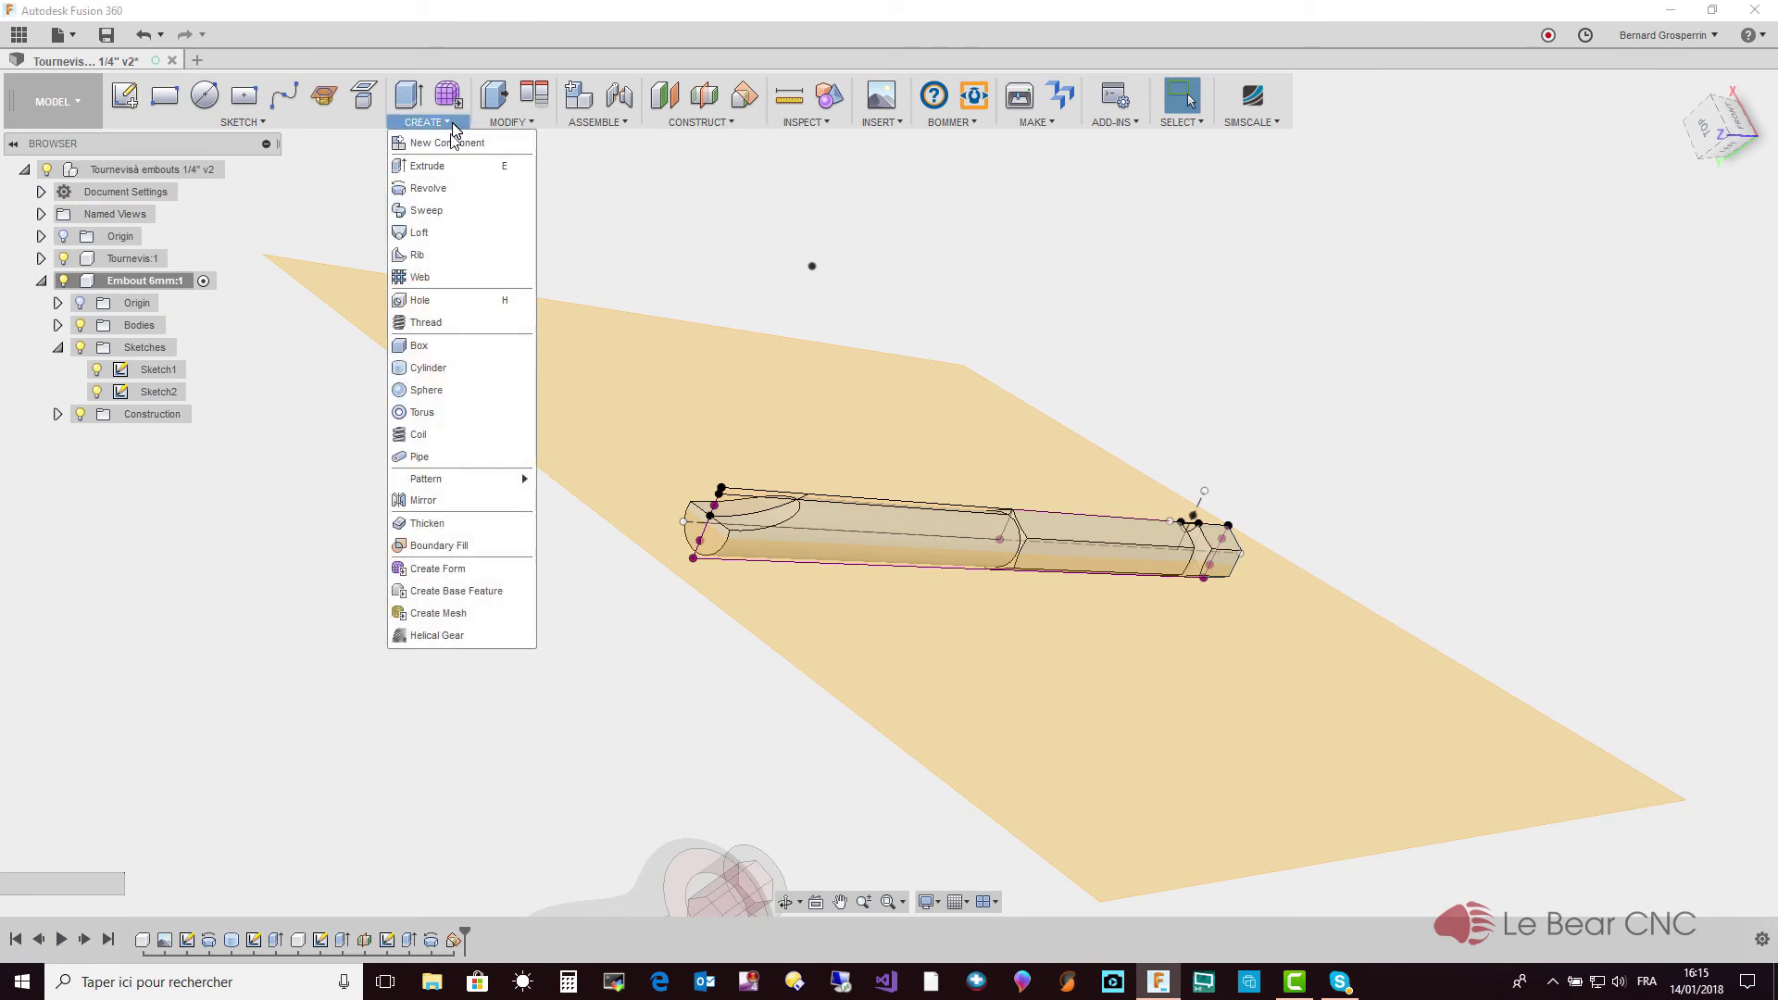
click(448, 501)
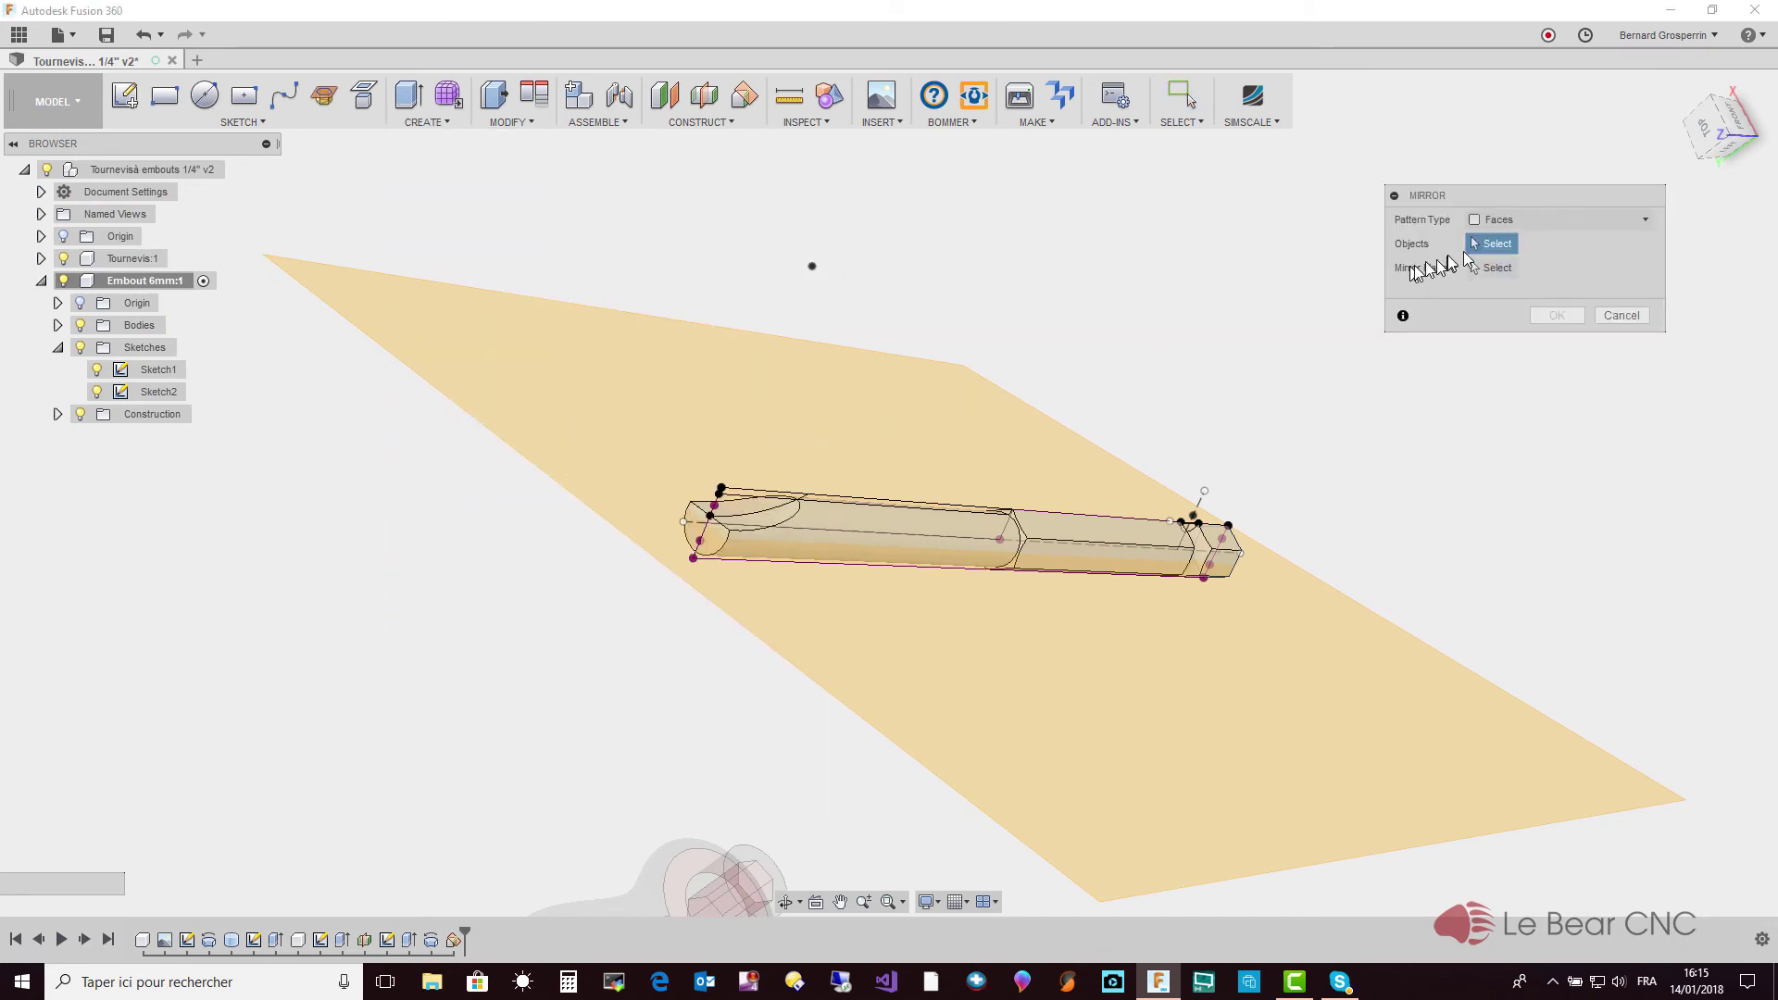
click(1629, 219)
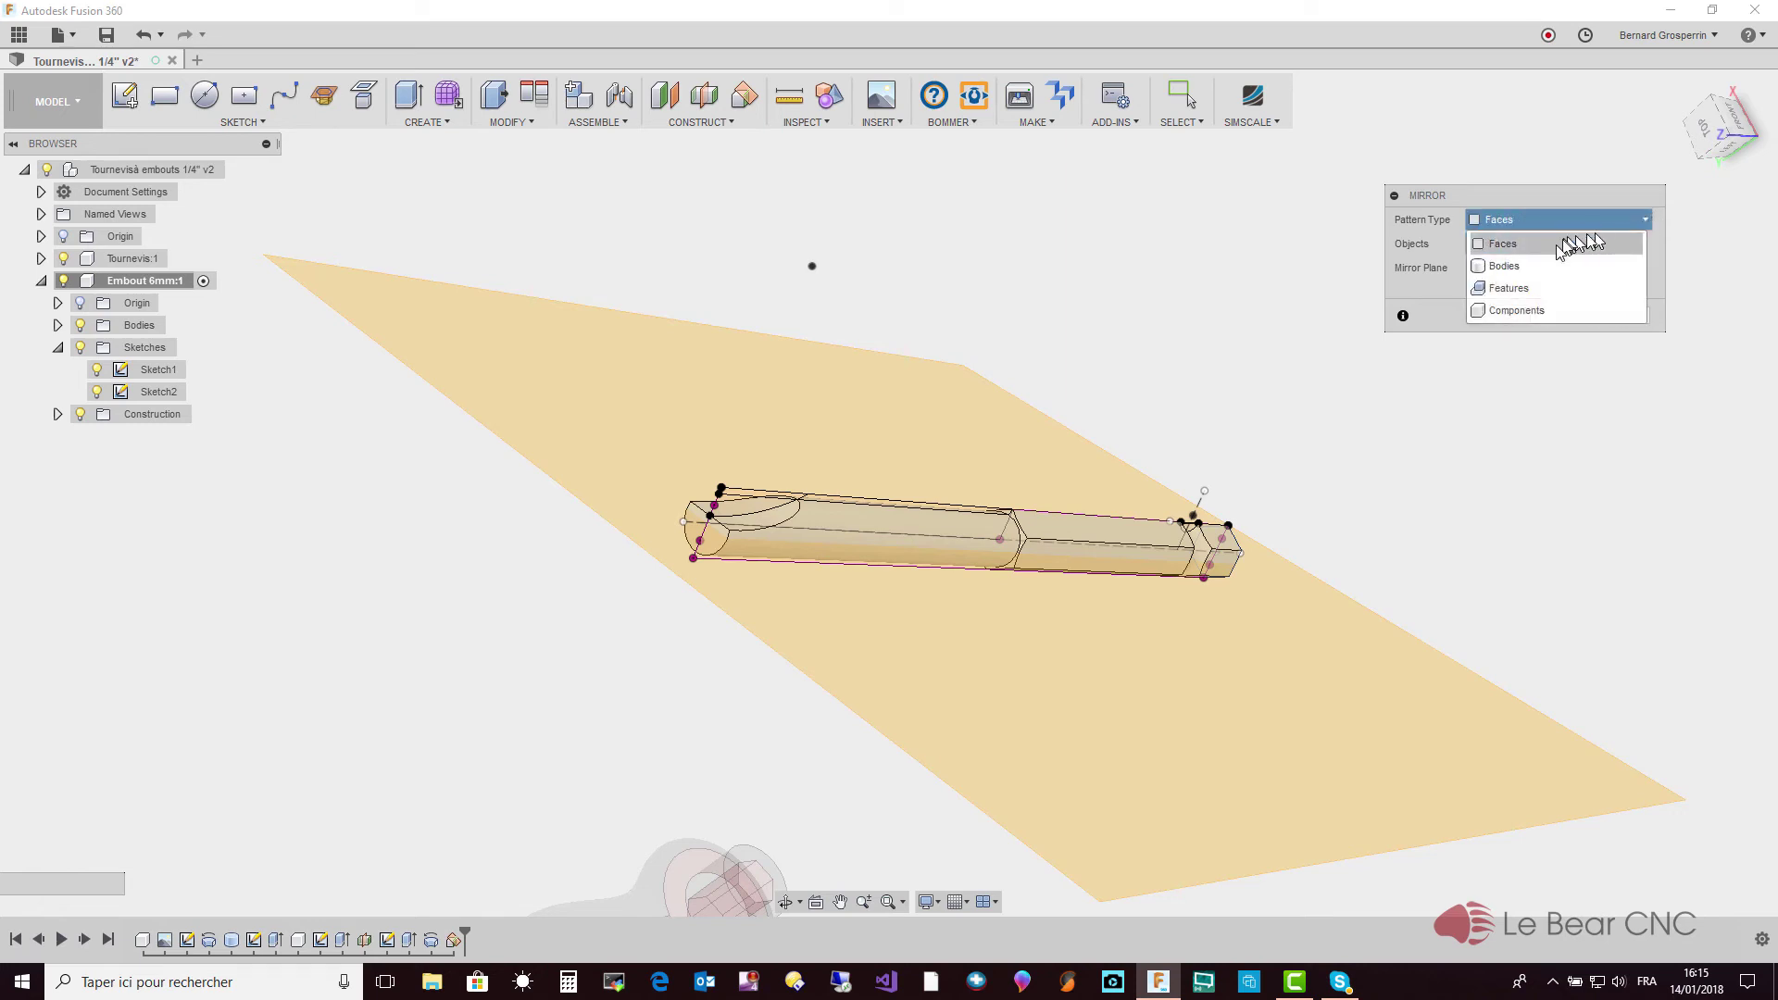
click(1528, 290)
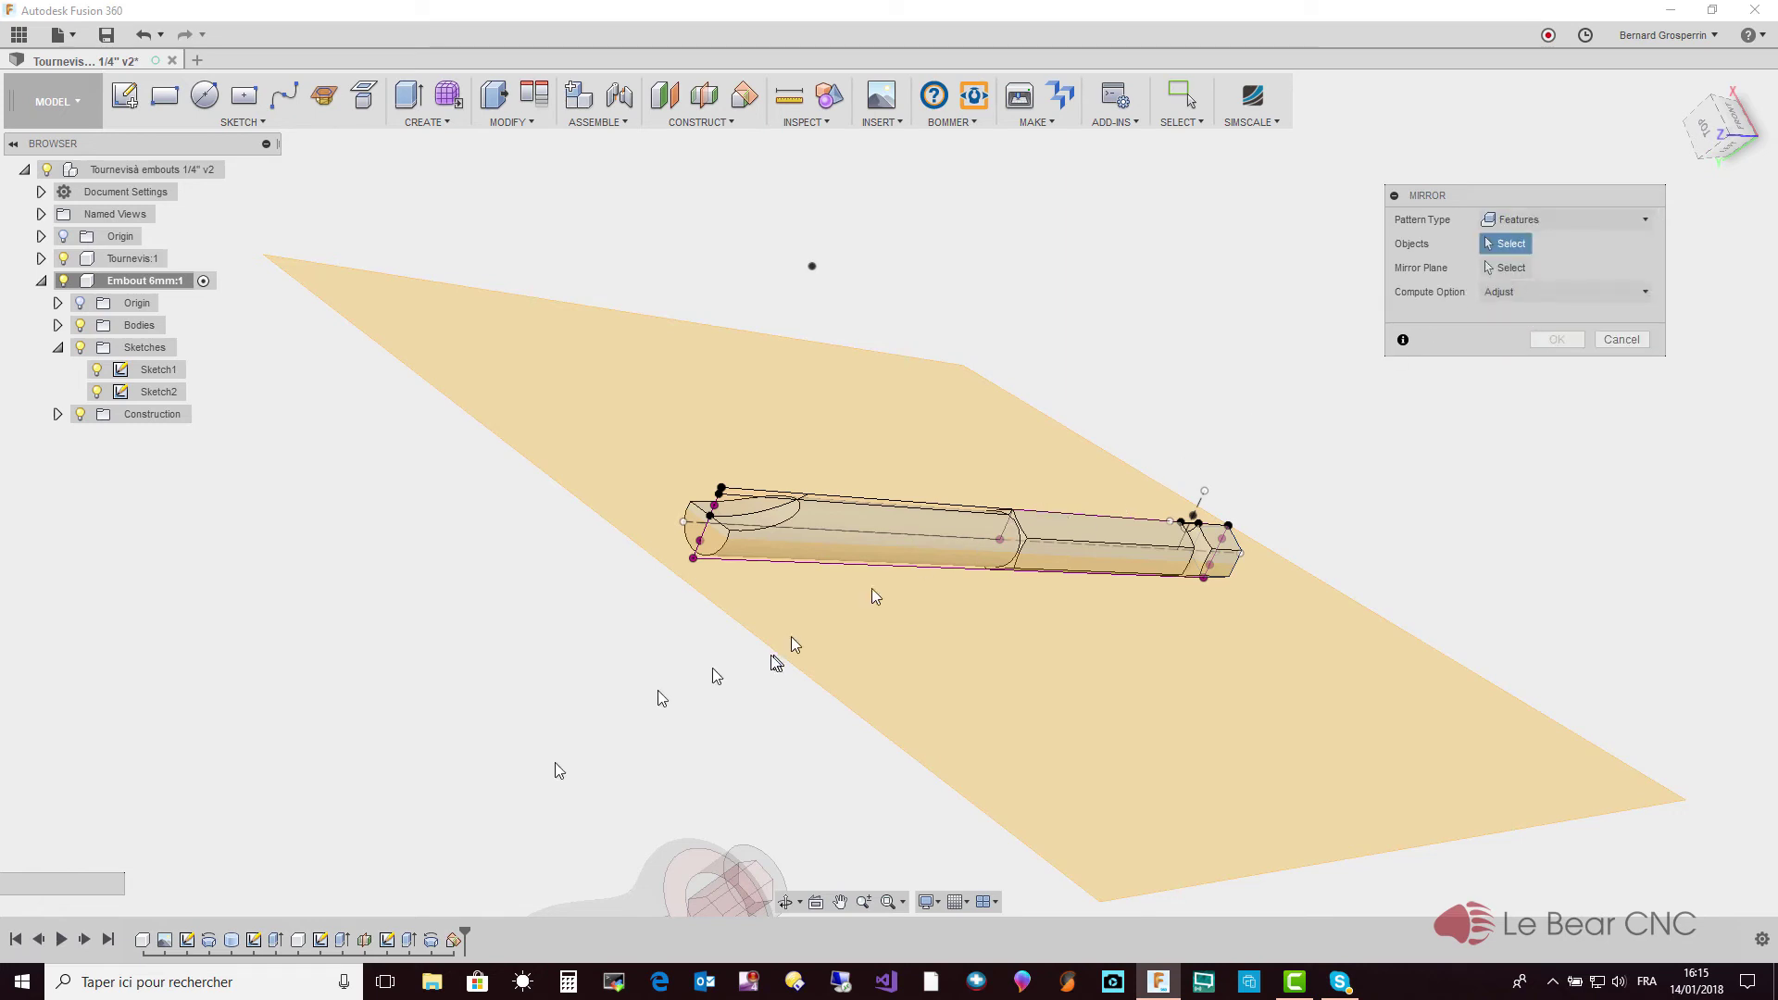
click(409, 939)
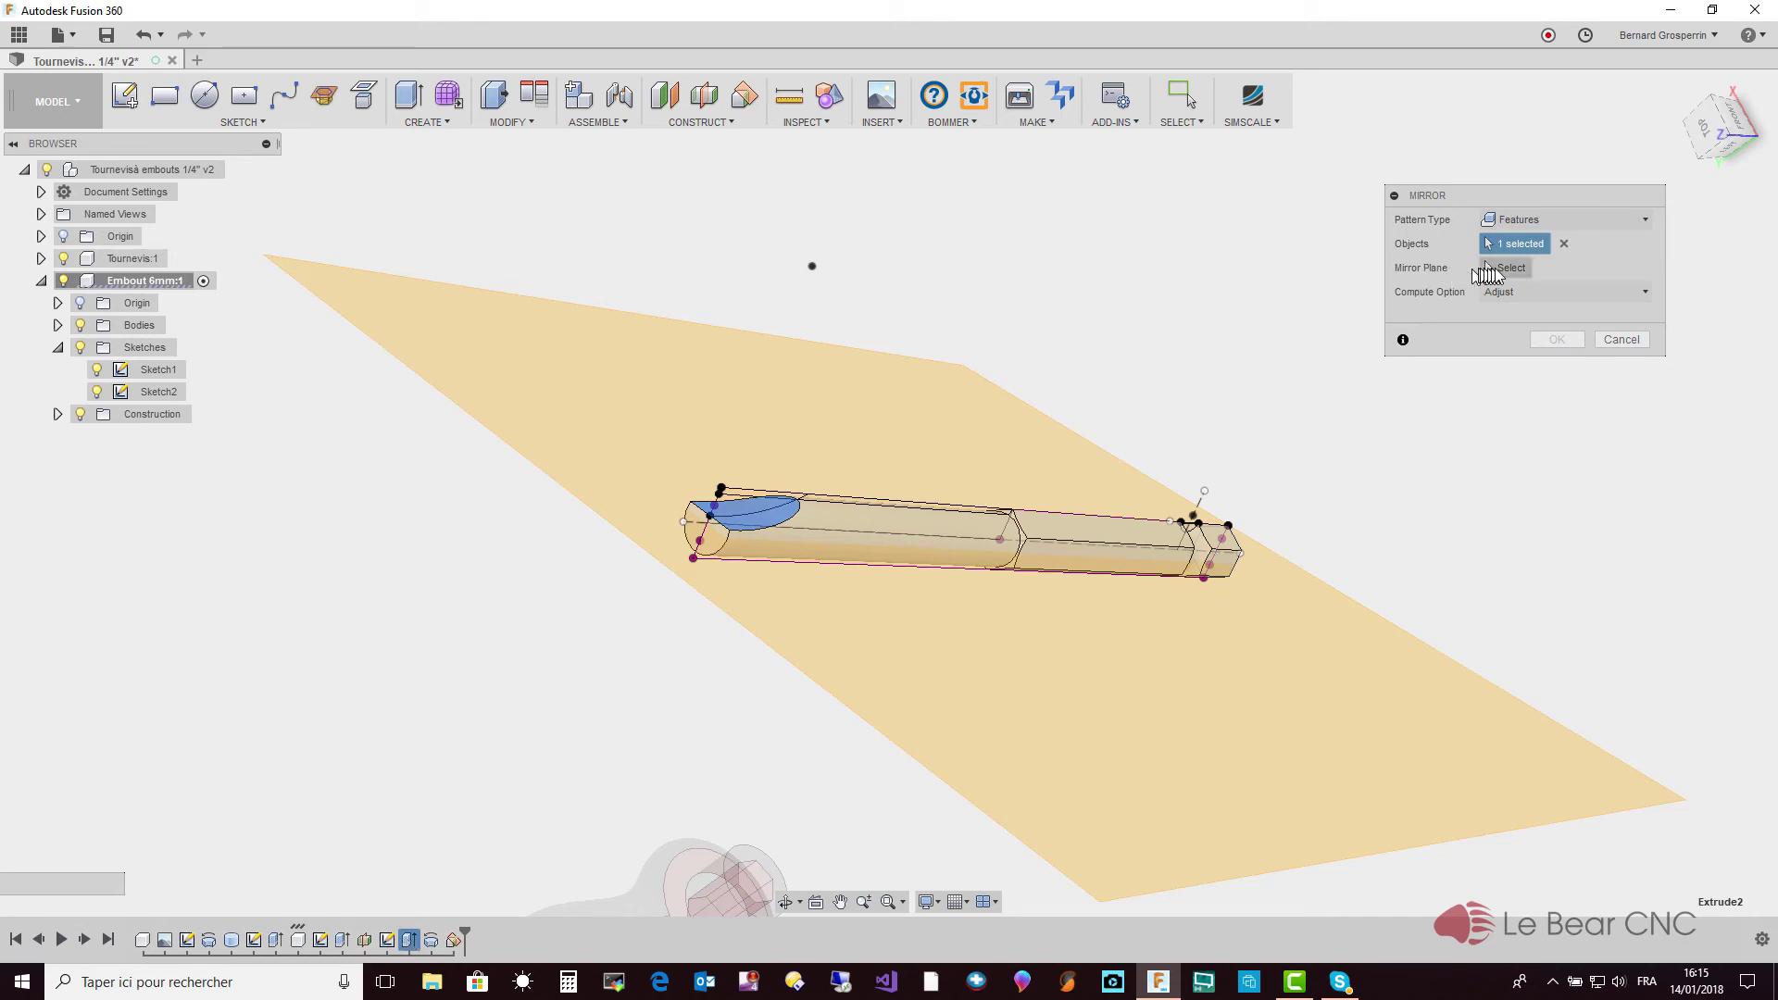
click(1505, 267)
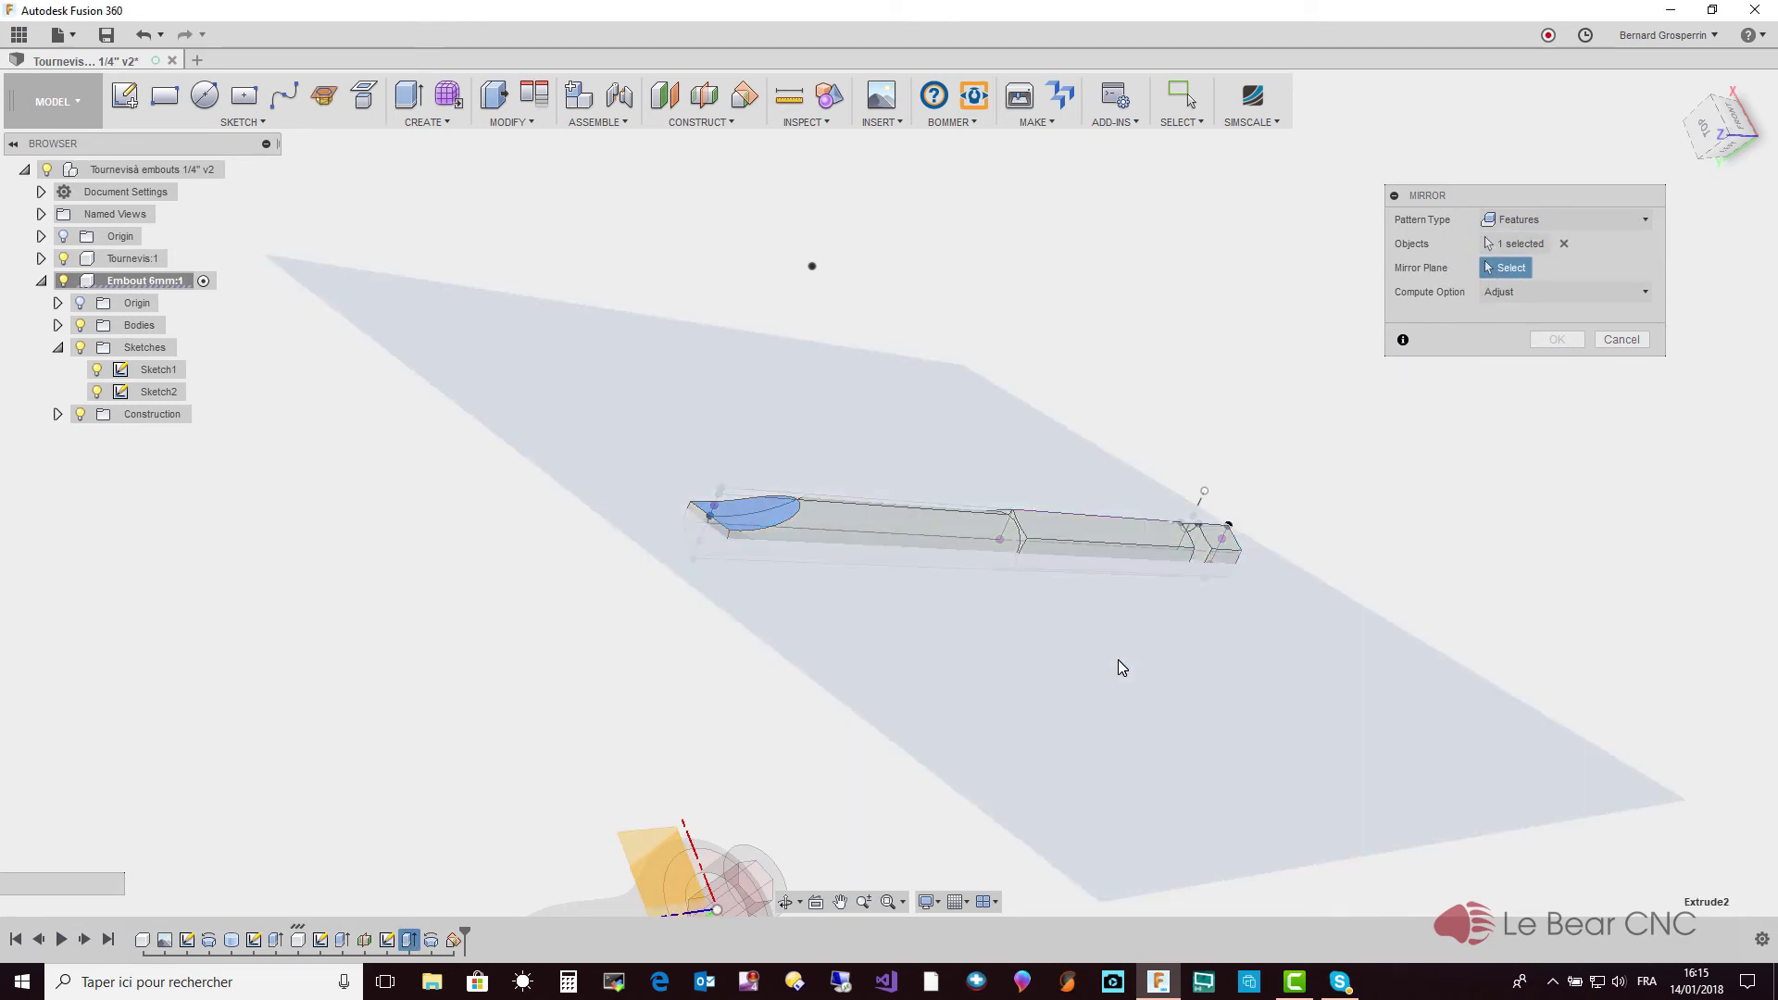
click(1139, 658)
click(1546, 342)
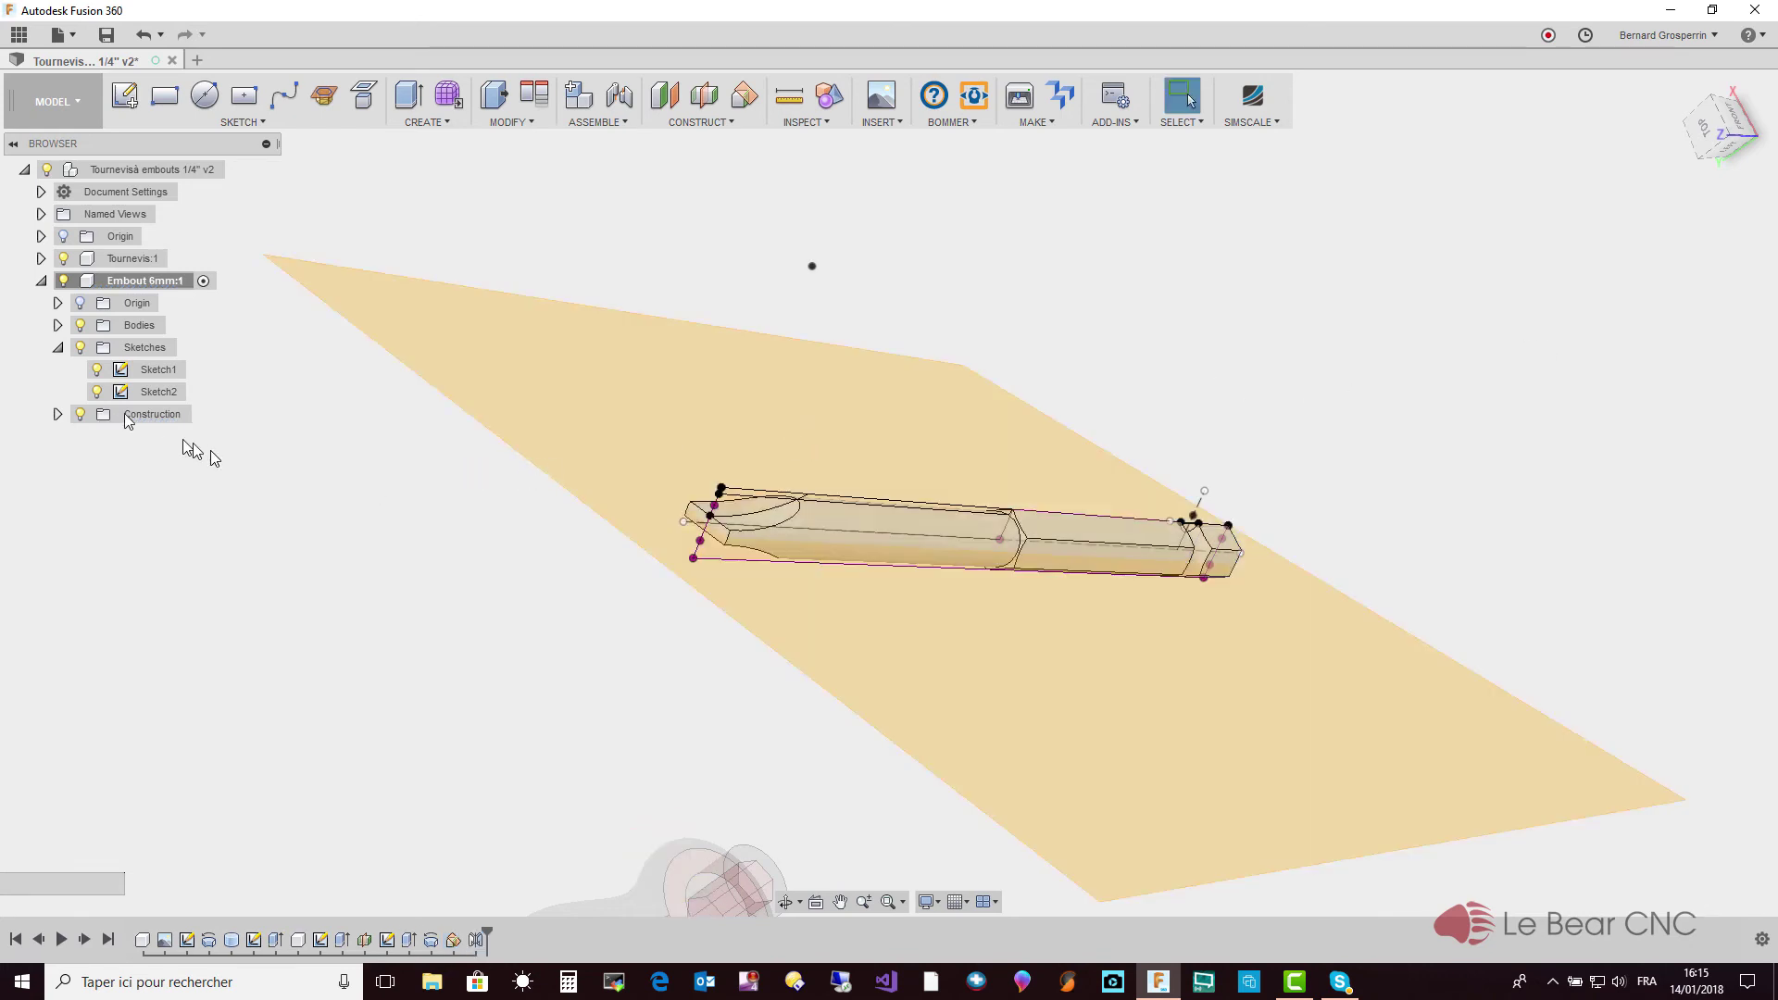
click(81, 413)
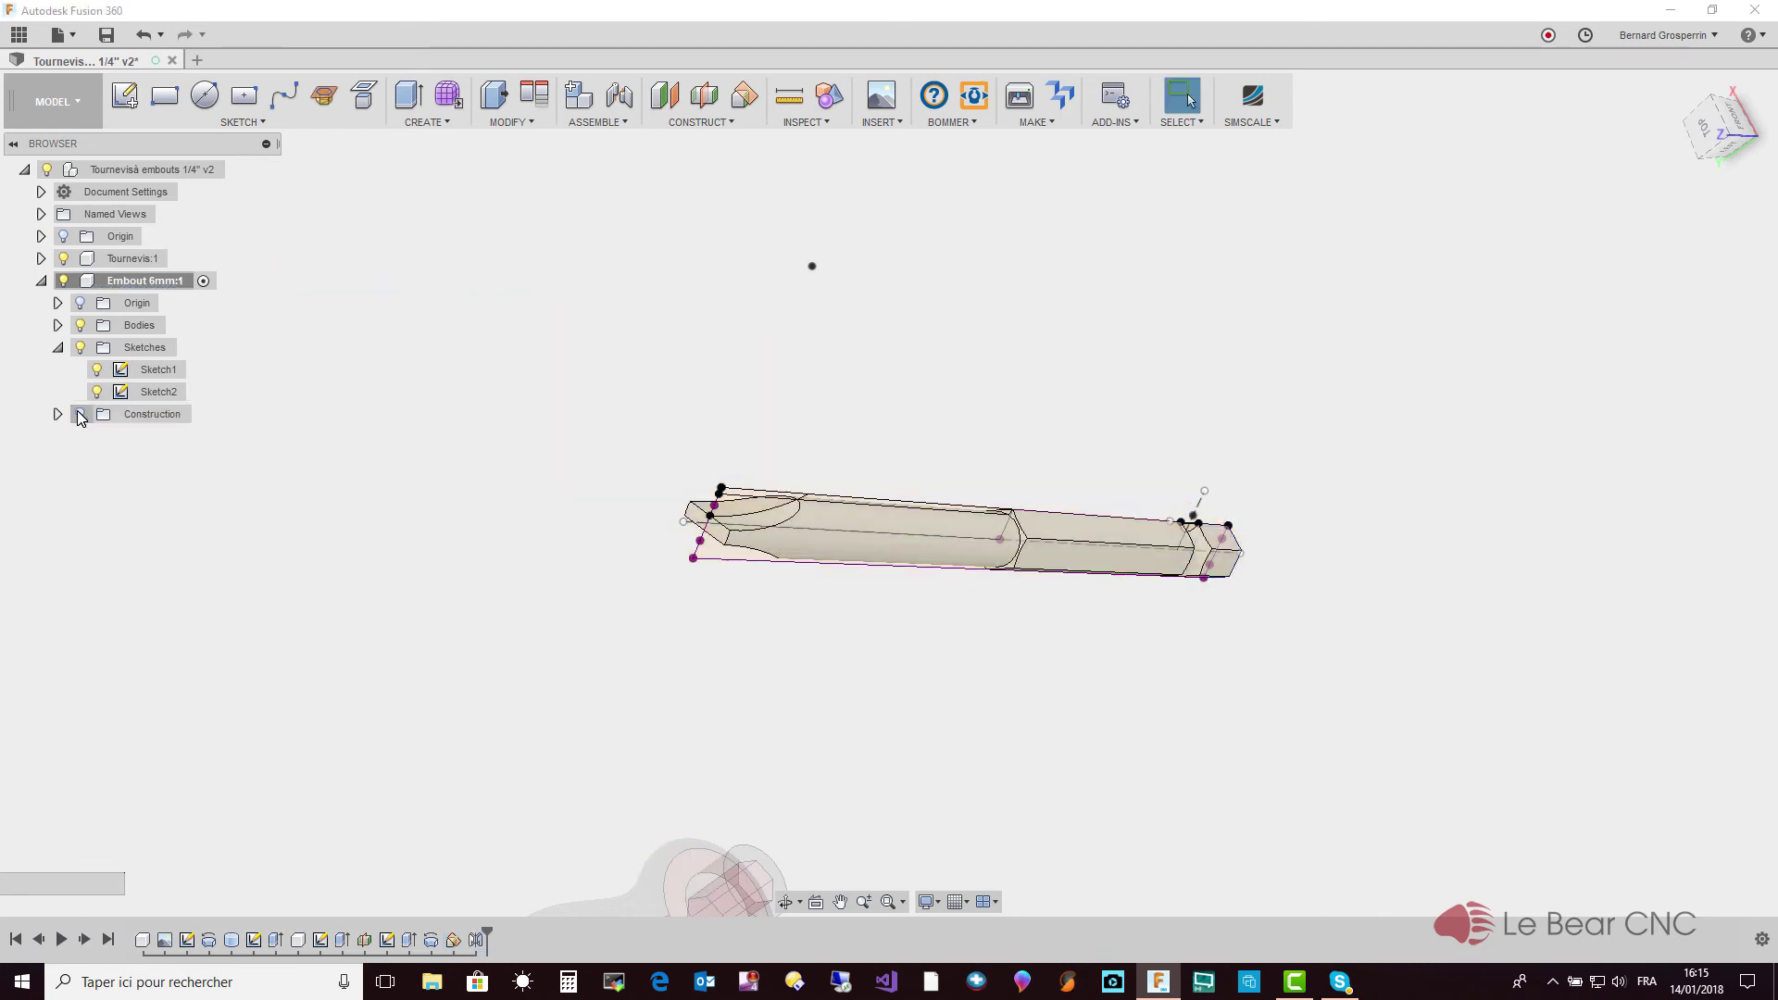
click(80, 348)
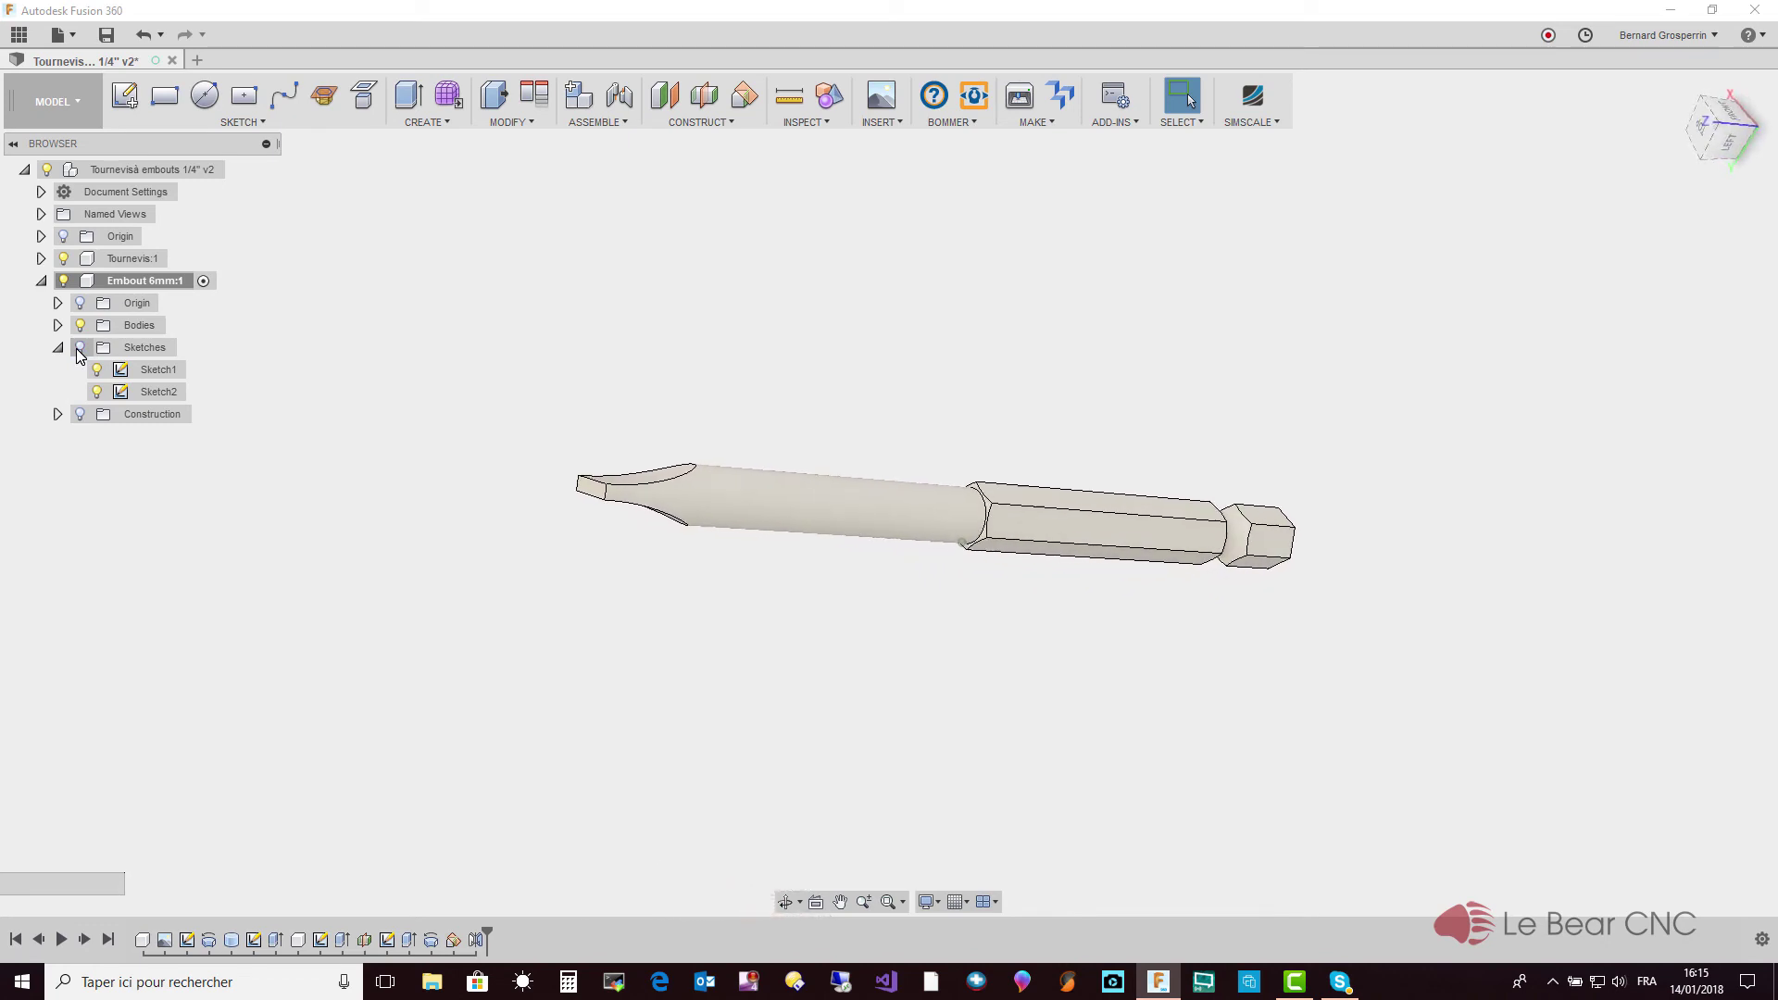
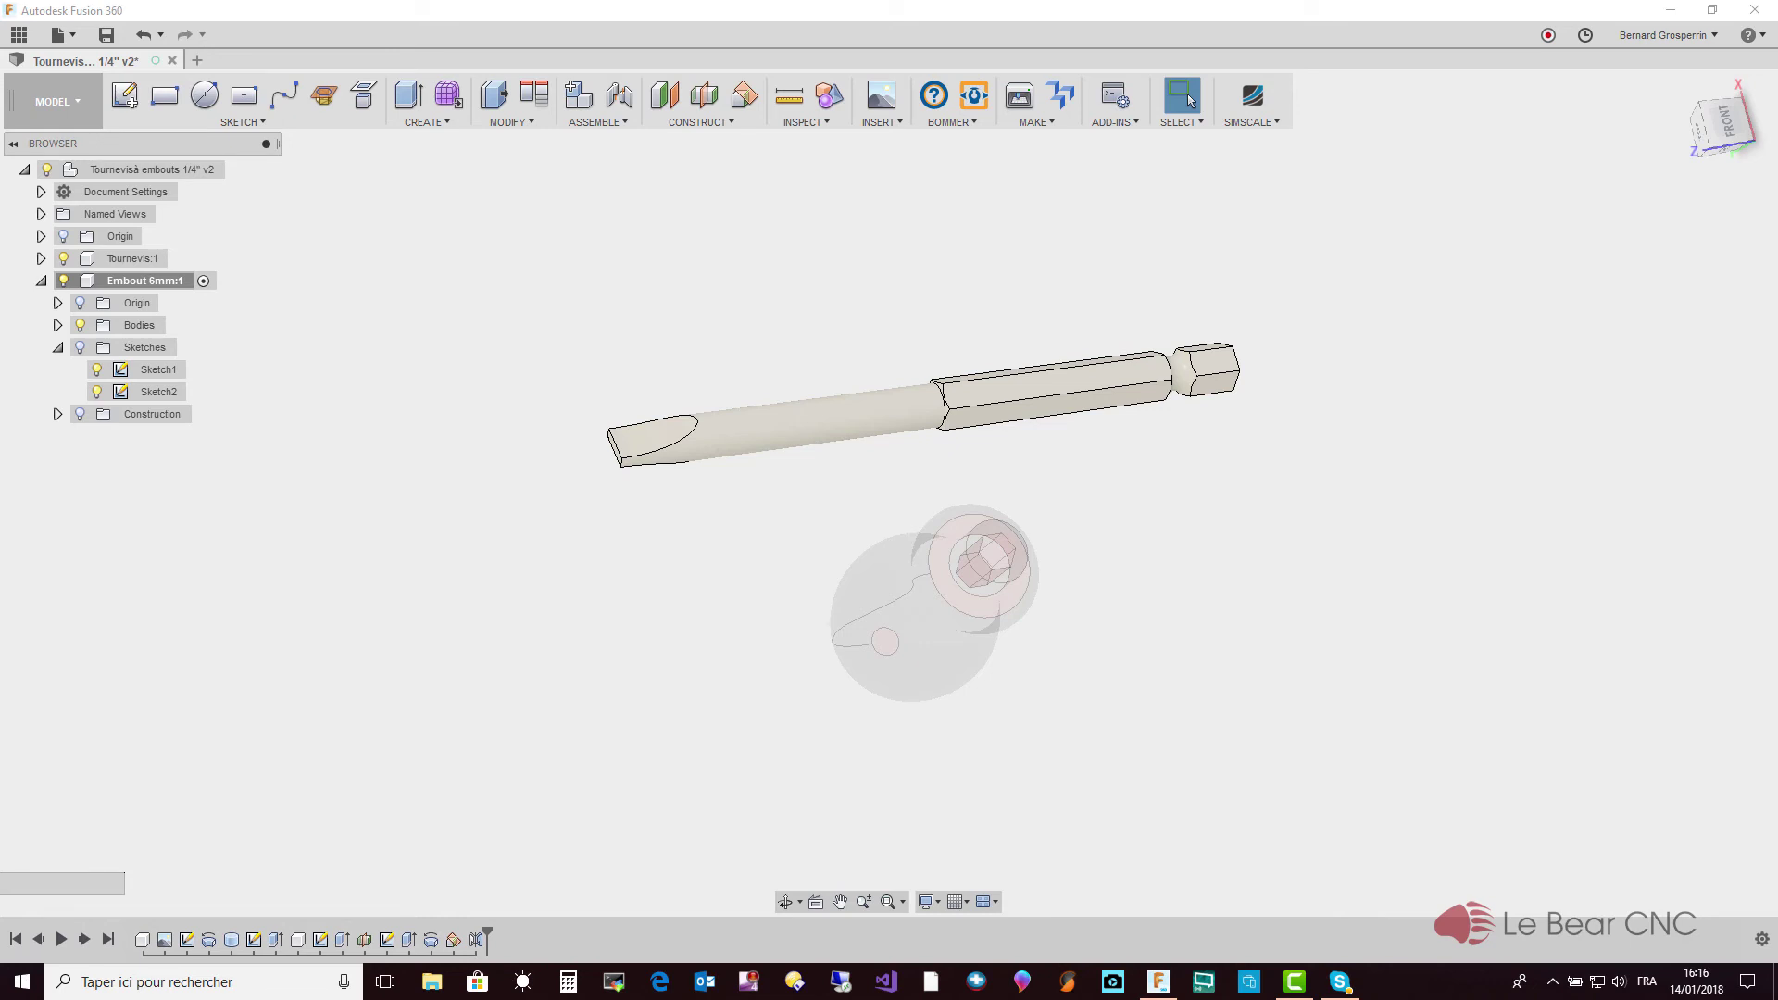
Close the flat-bit reference photo and open Change Parameters from the Modify menu
drag(0, 273, 649, 97)
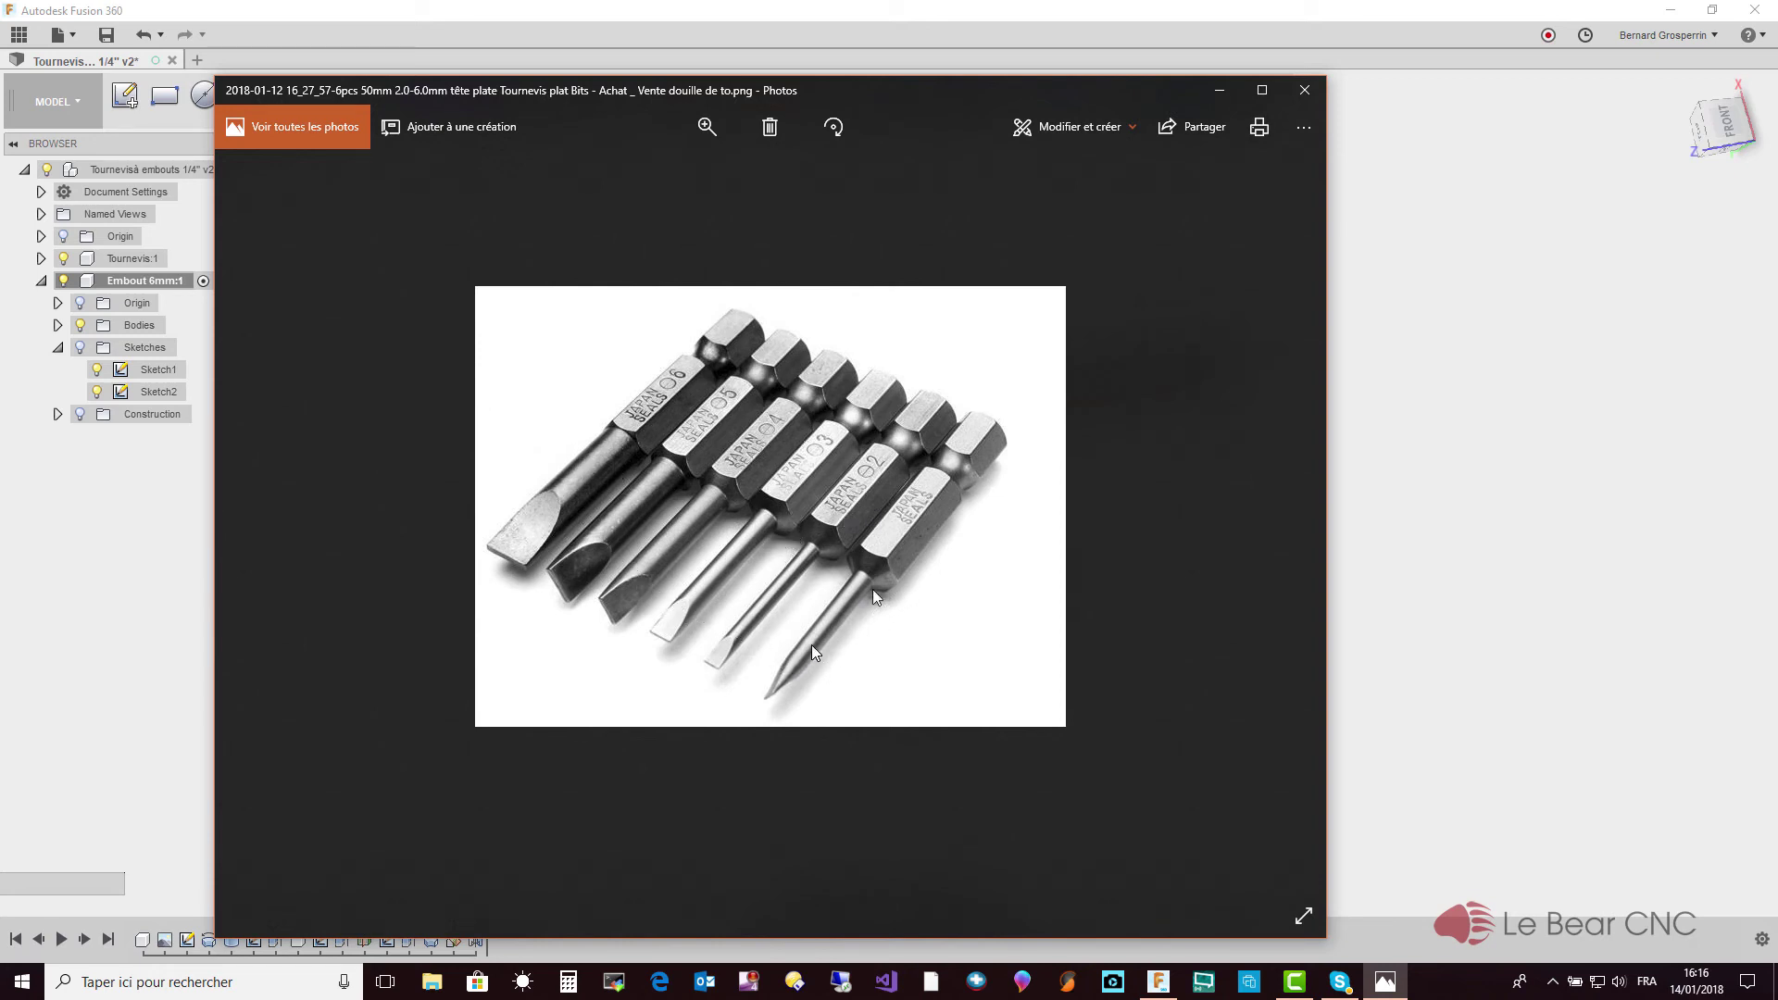
click(1307, 89)
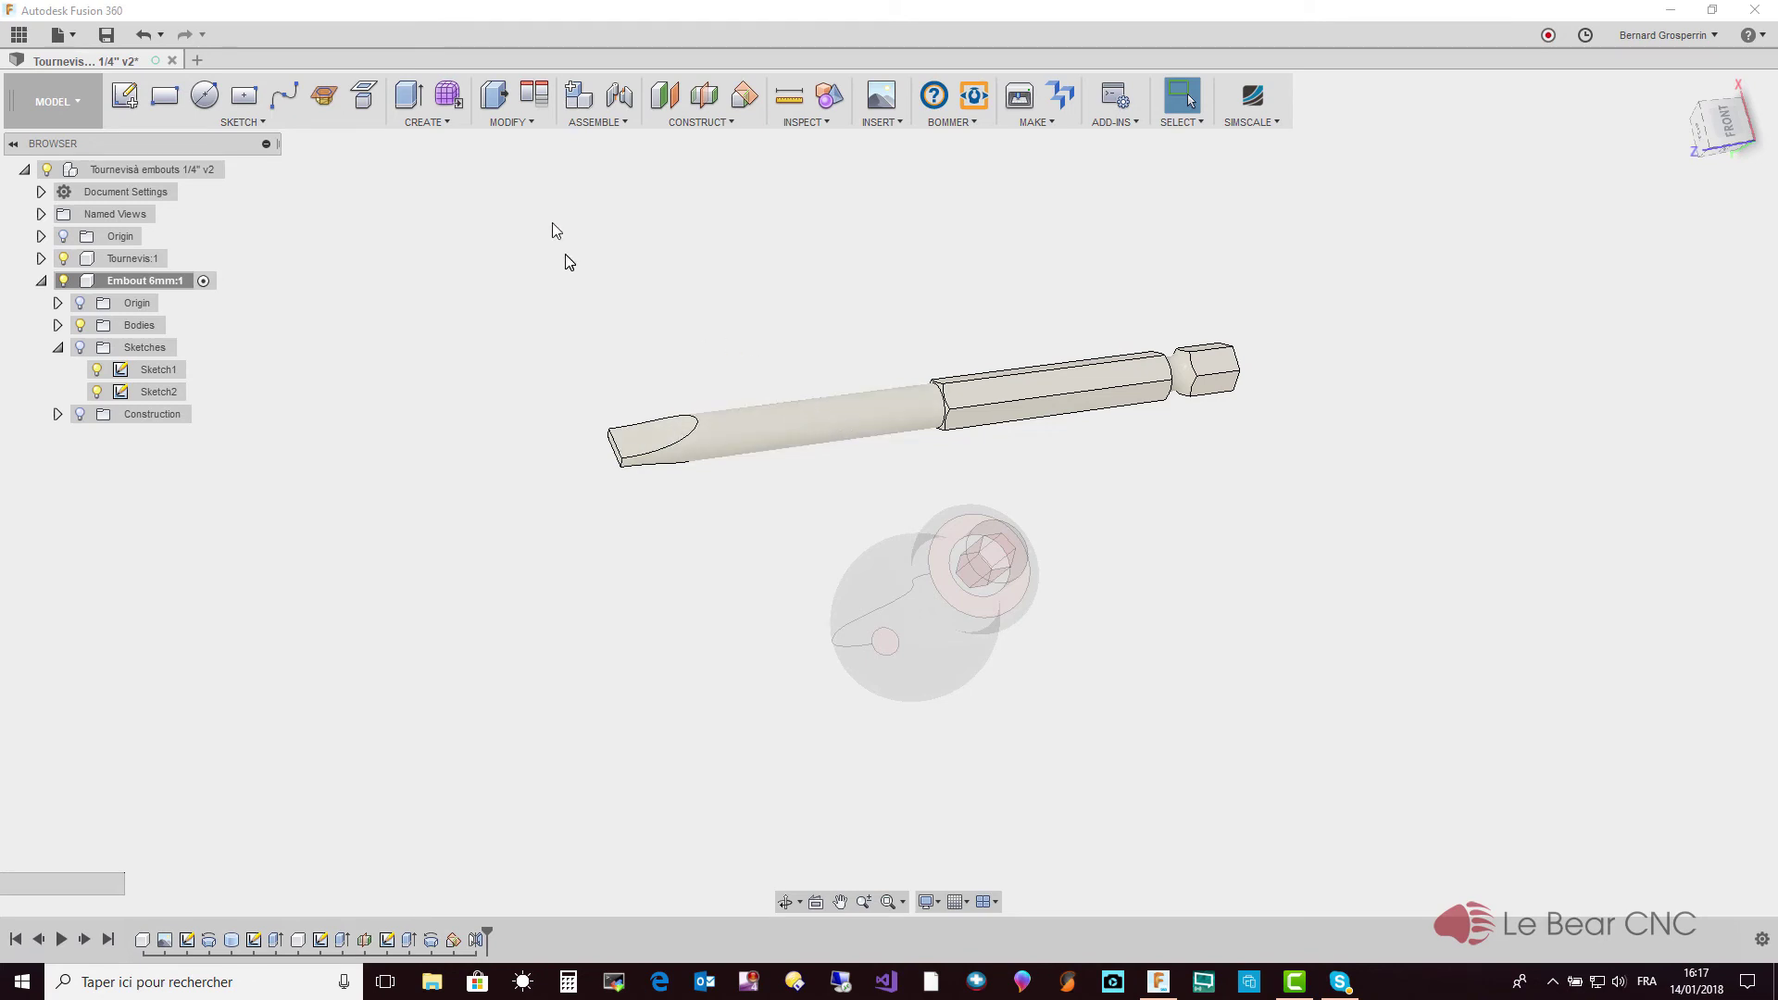
click(520, 122)
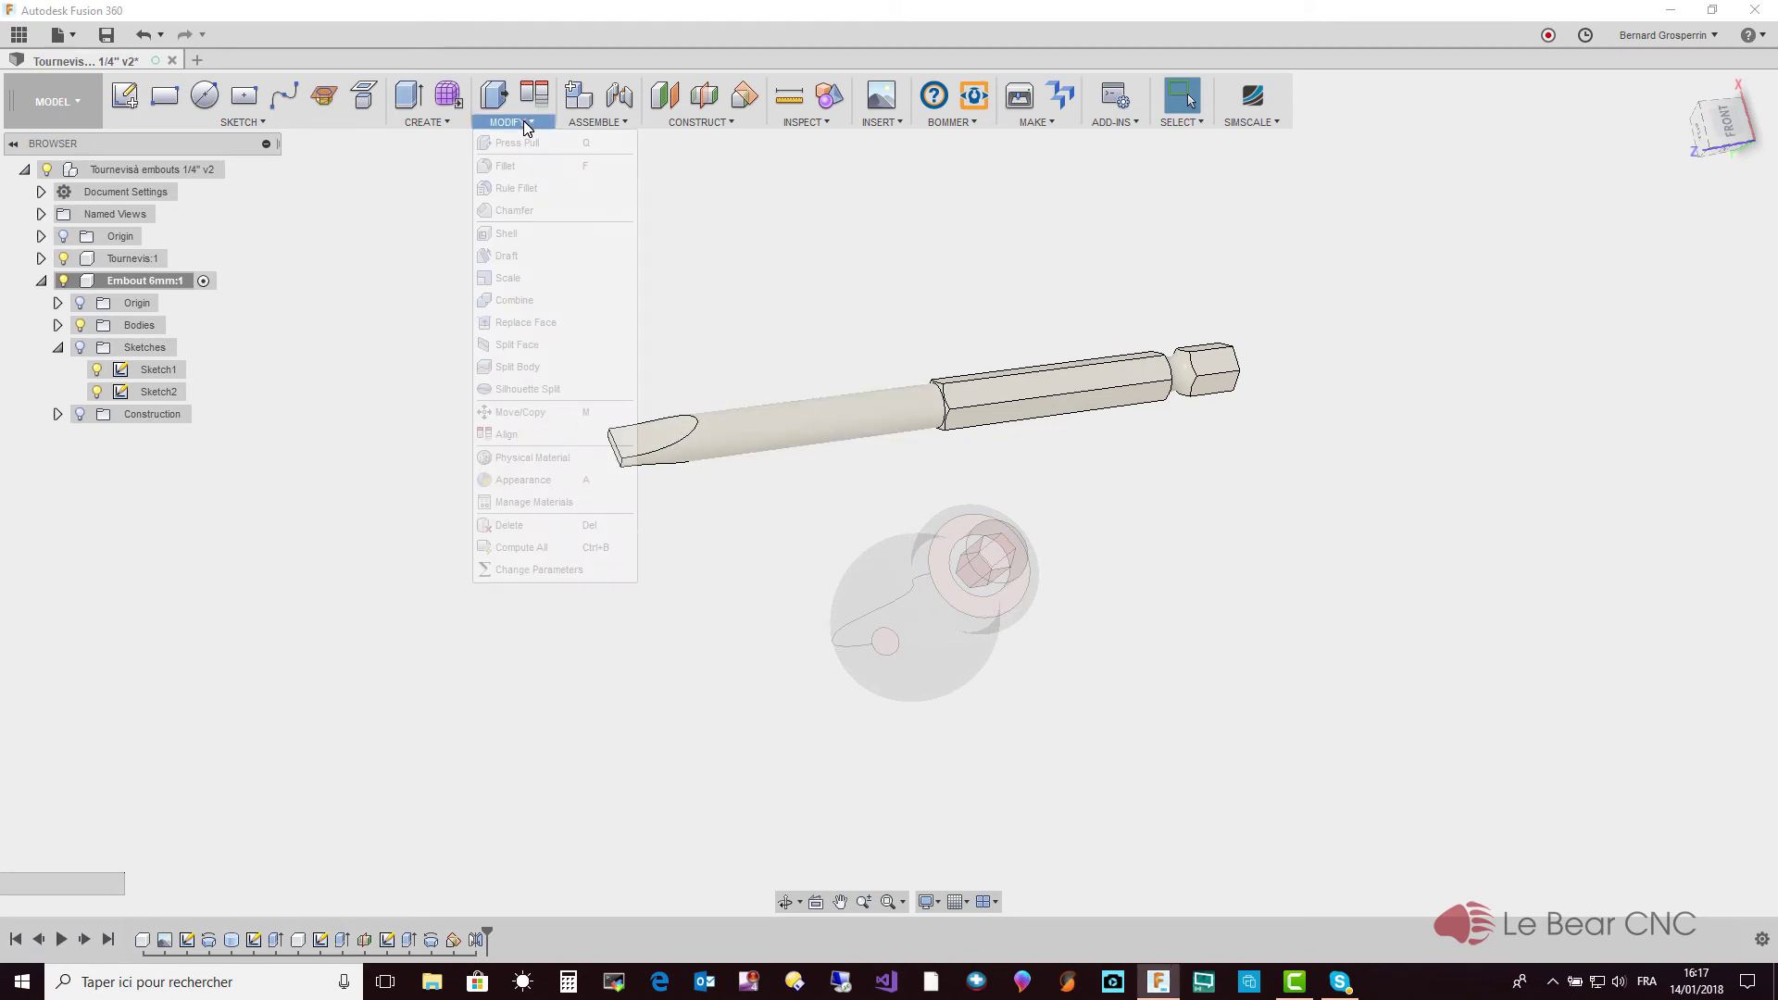
click(522, 576)
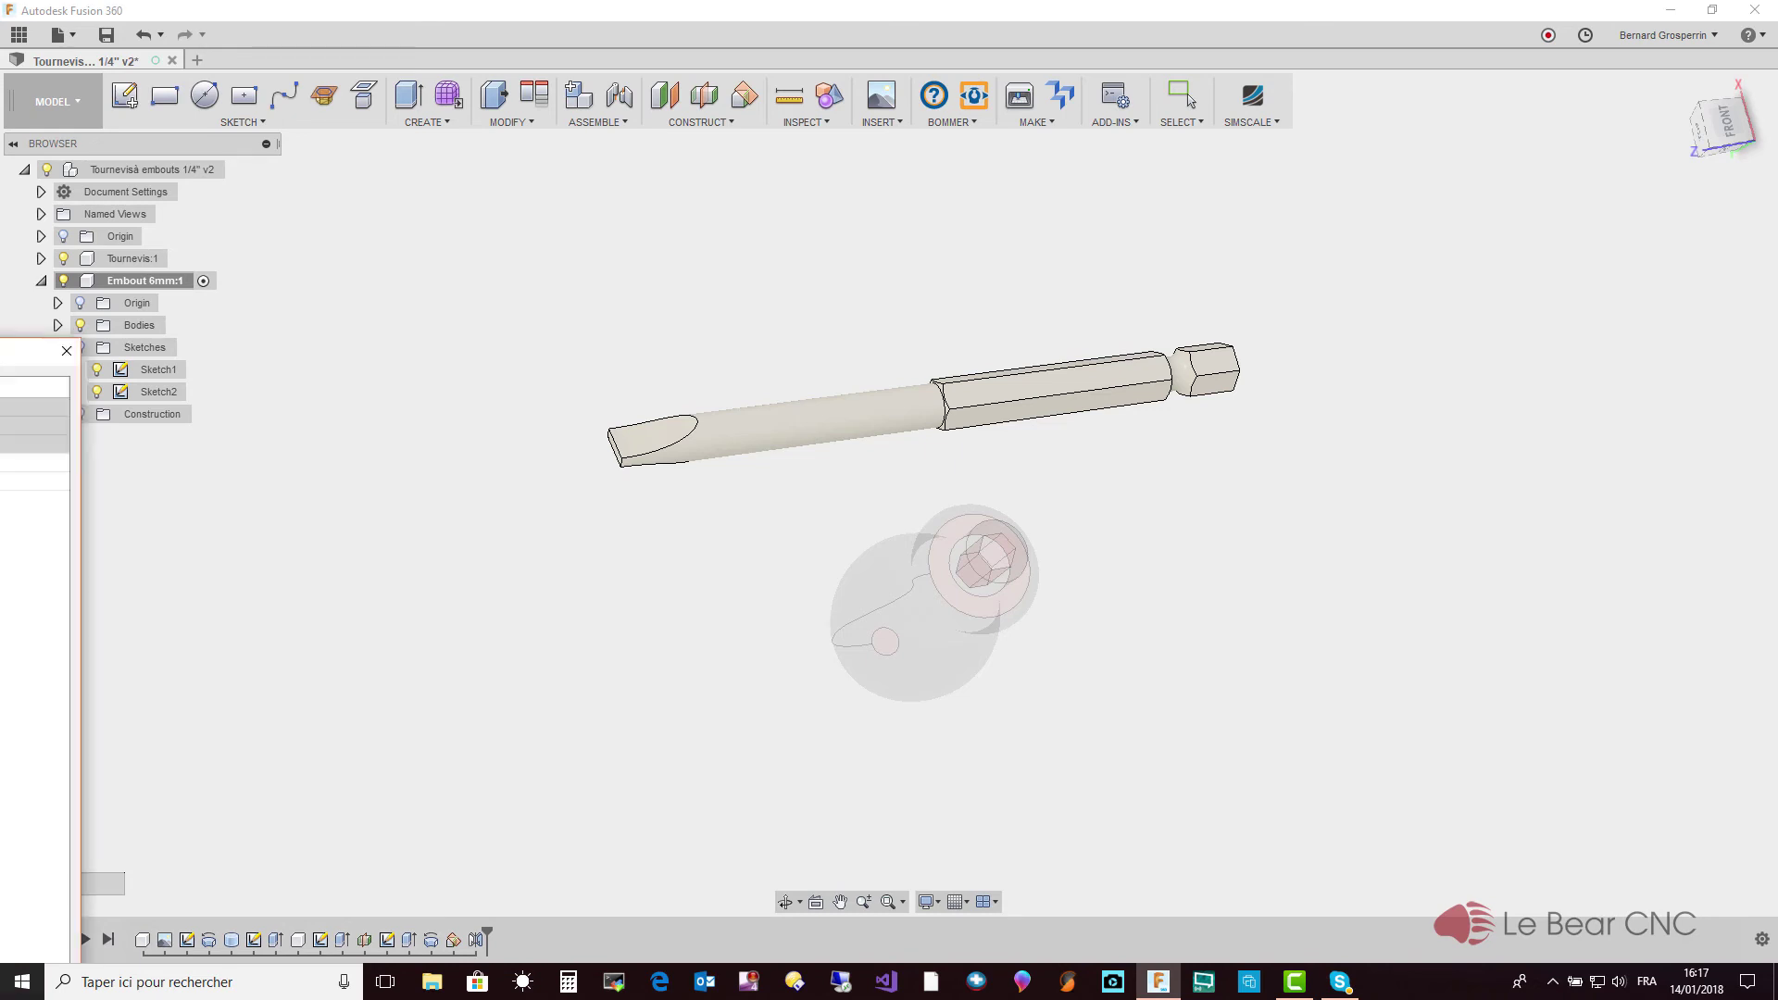
Create a user parameter named DiamètreCylindre with the expression 6 mm
drag(961, 214, 953, 225)
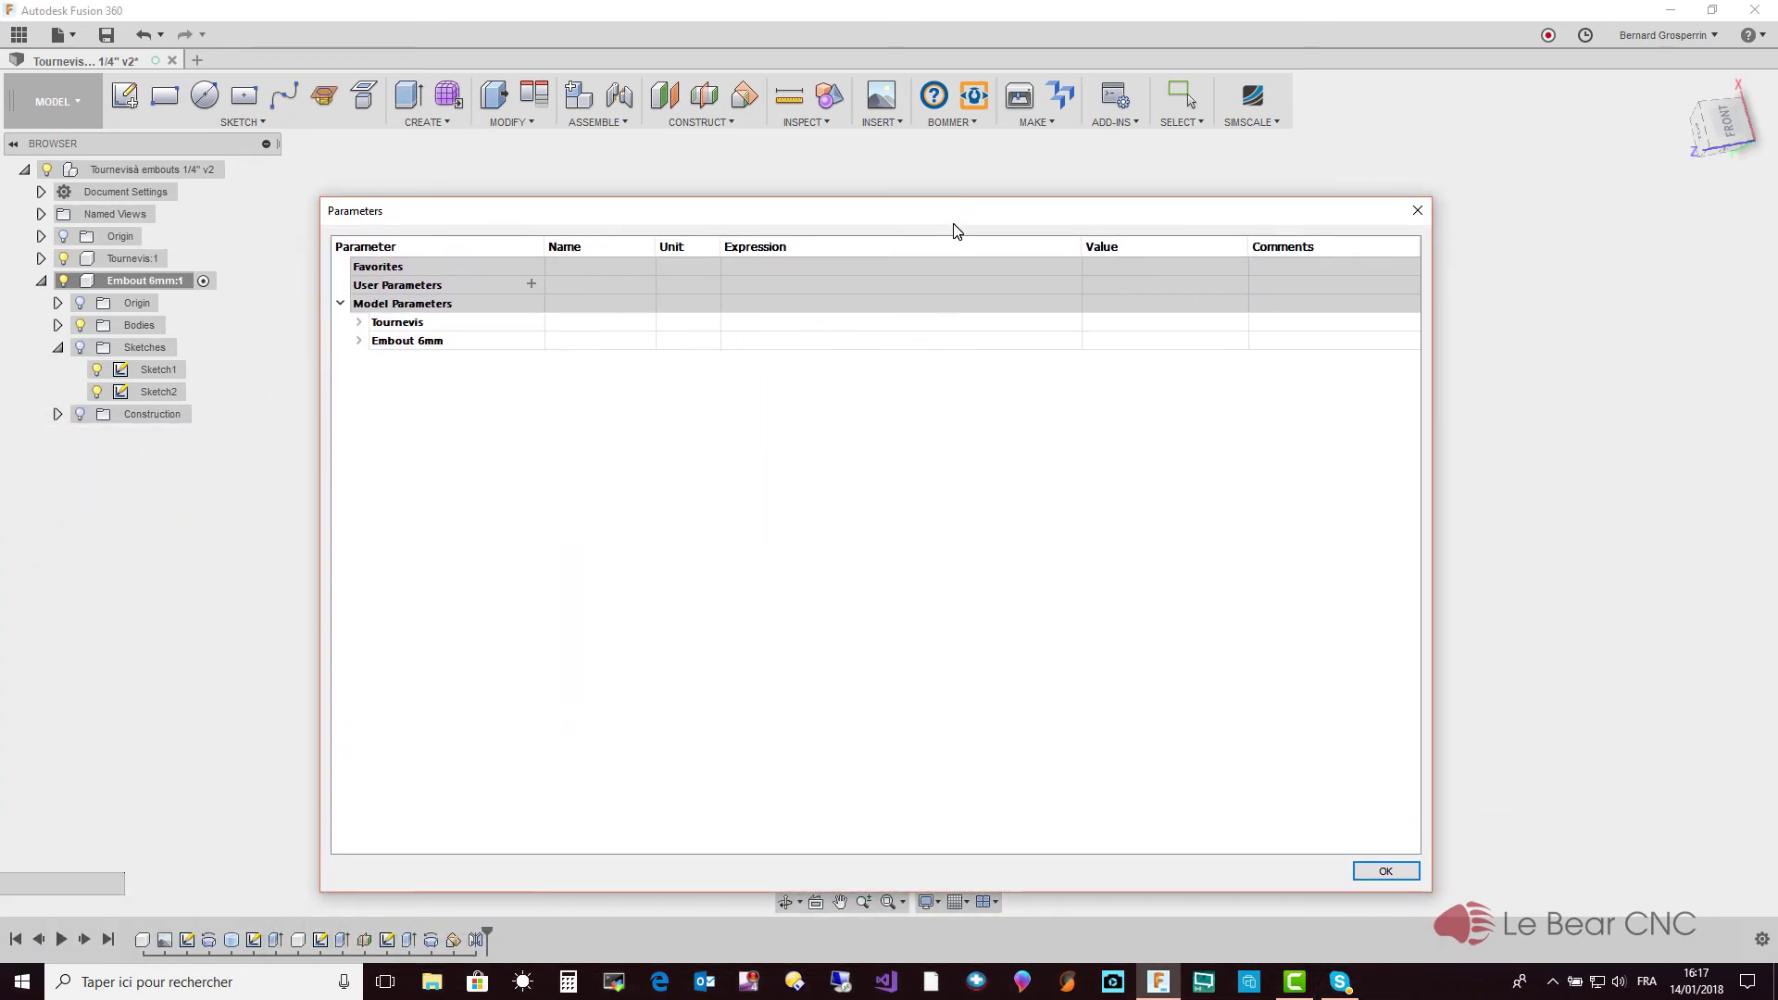
click(532, 285)
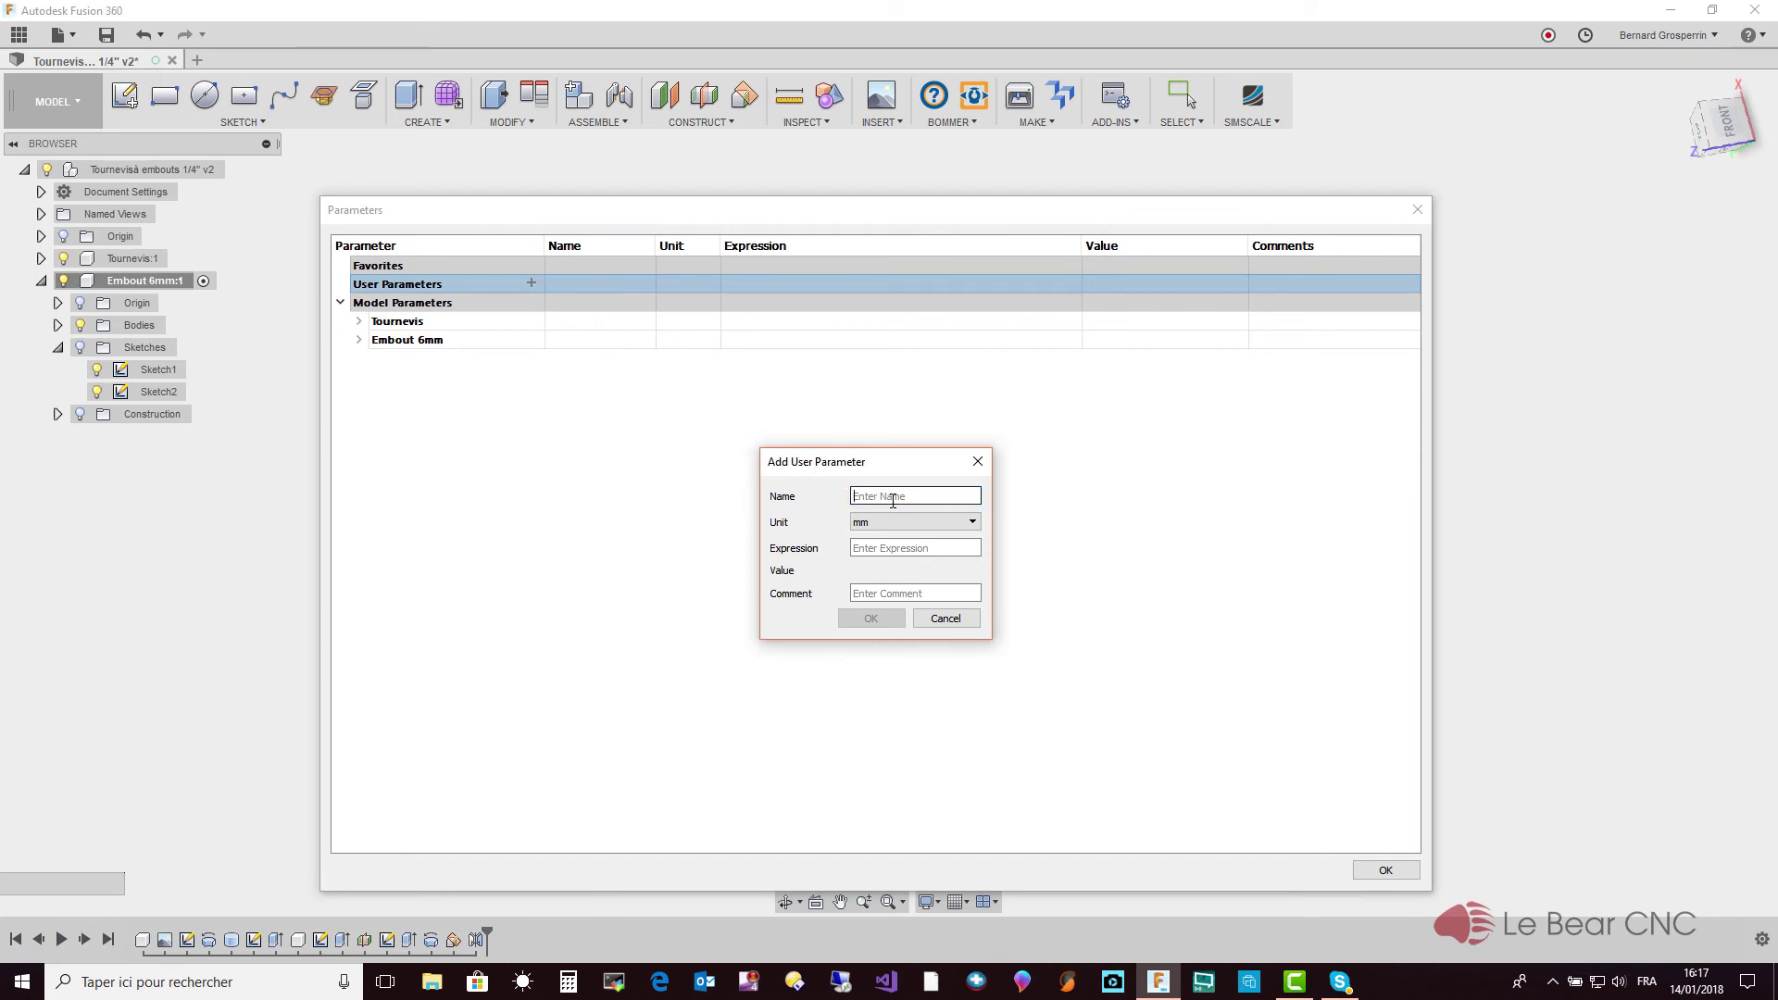
text(Di)
text(amètre)
text(C)
key(BackSpace)
text(ndre)
click(893, 548)
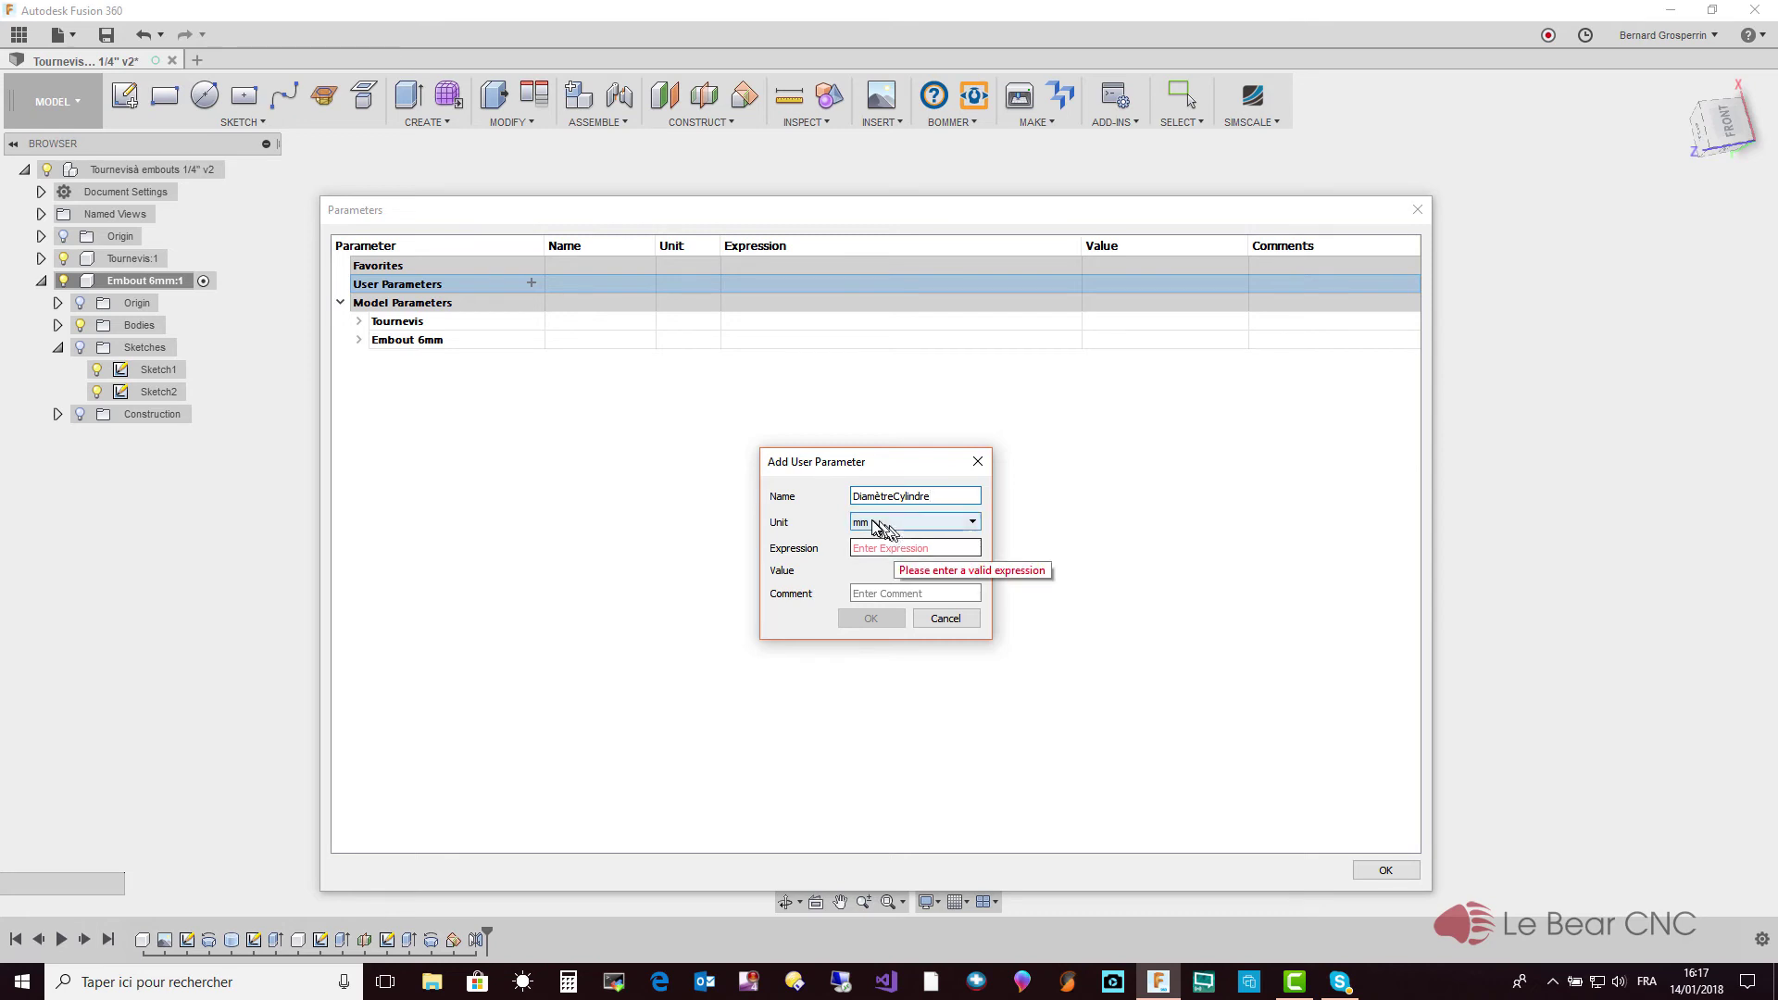
click(885, 548)
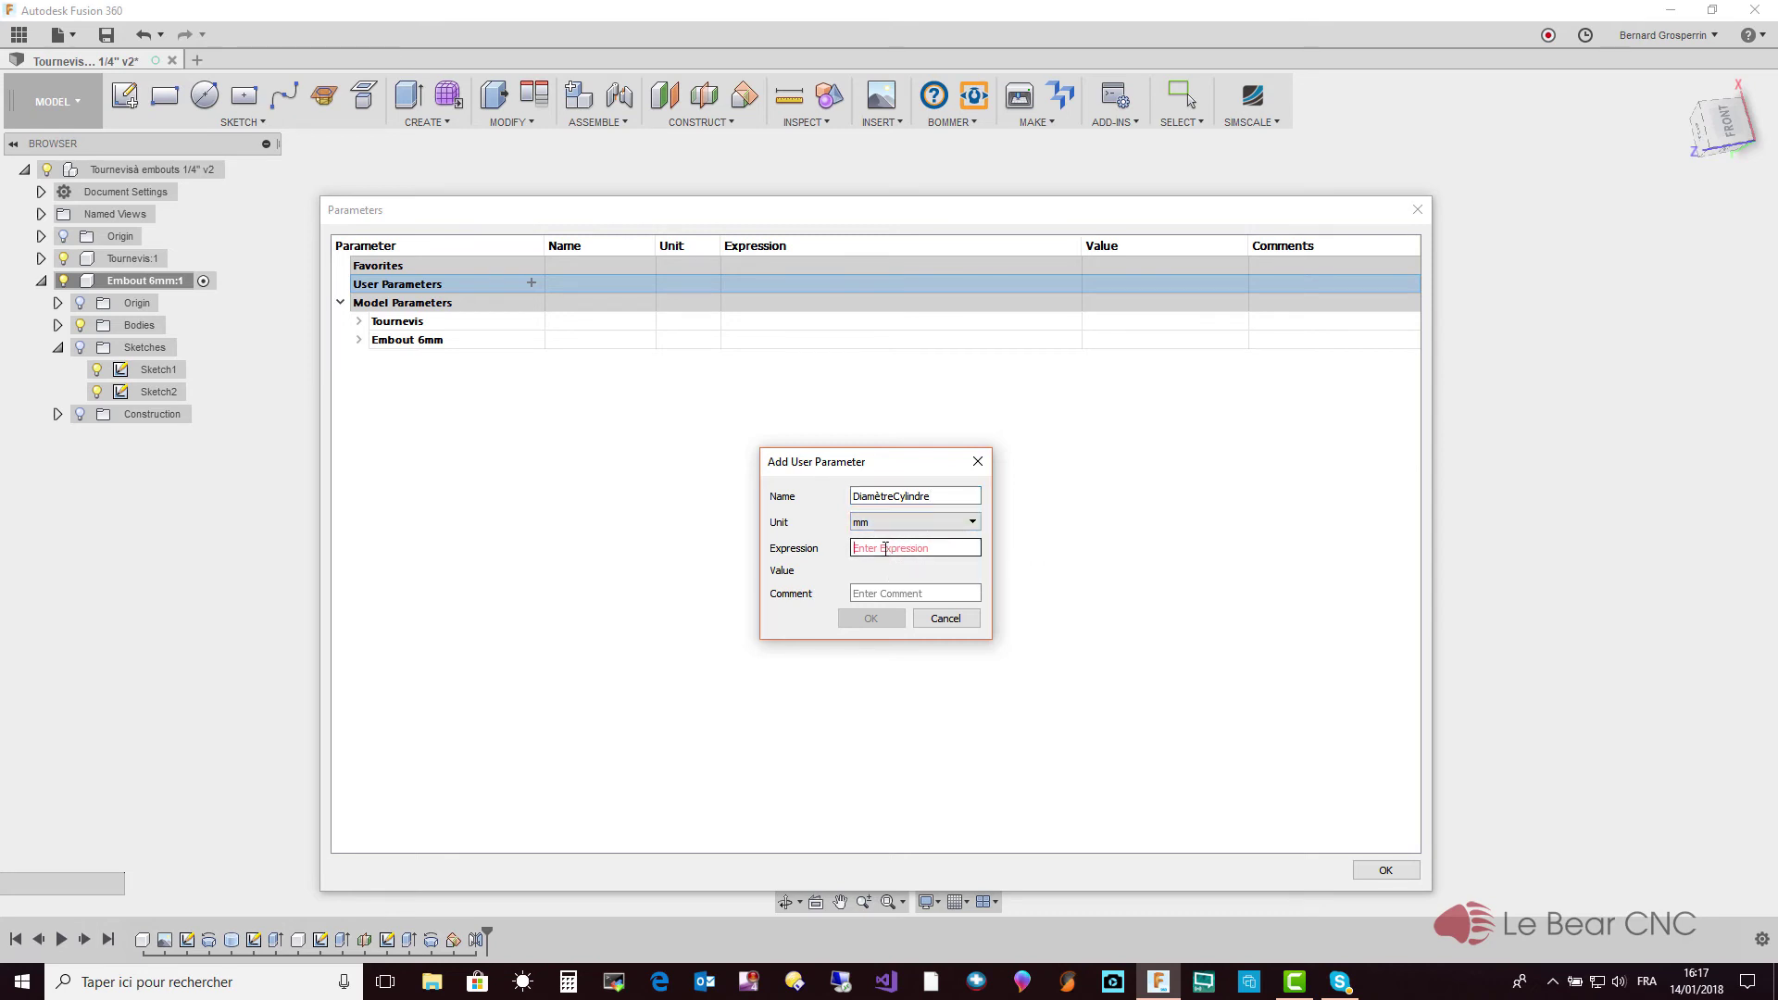
text(6)
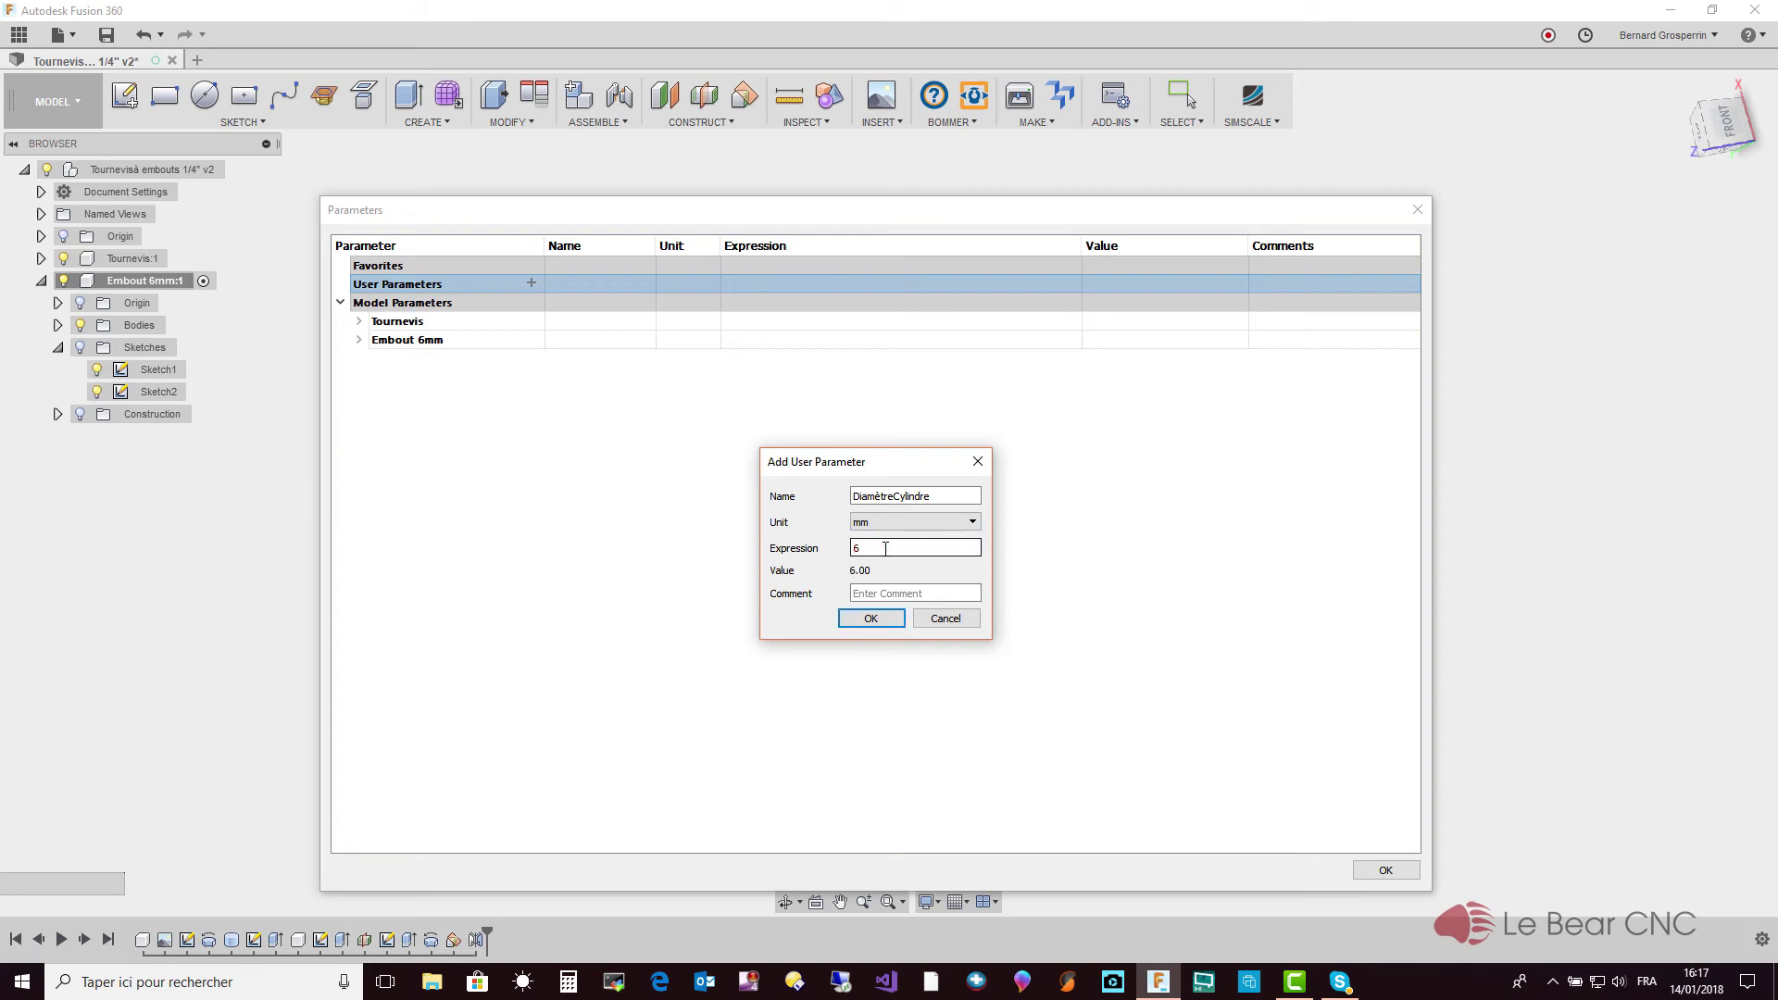
click(875, 620)
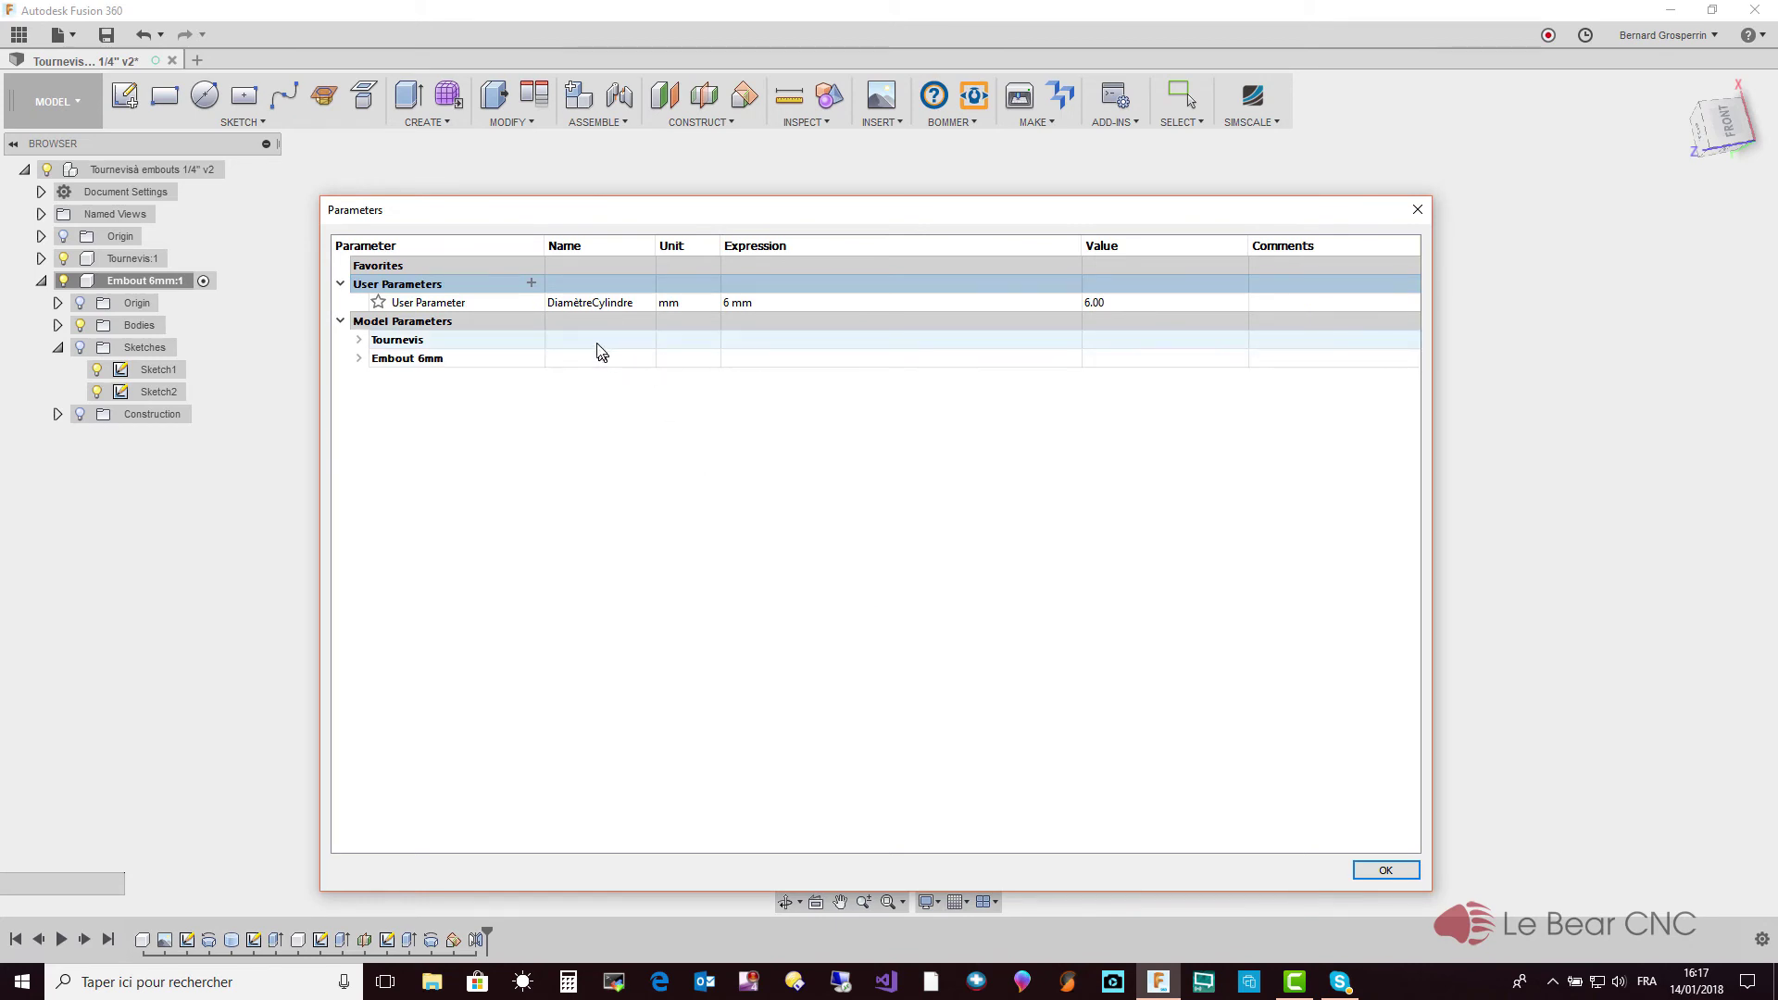
mouse_move(459, 302)
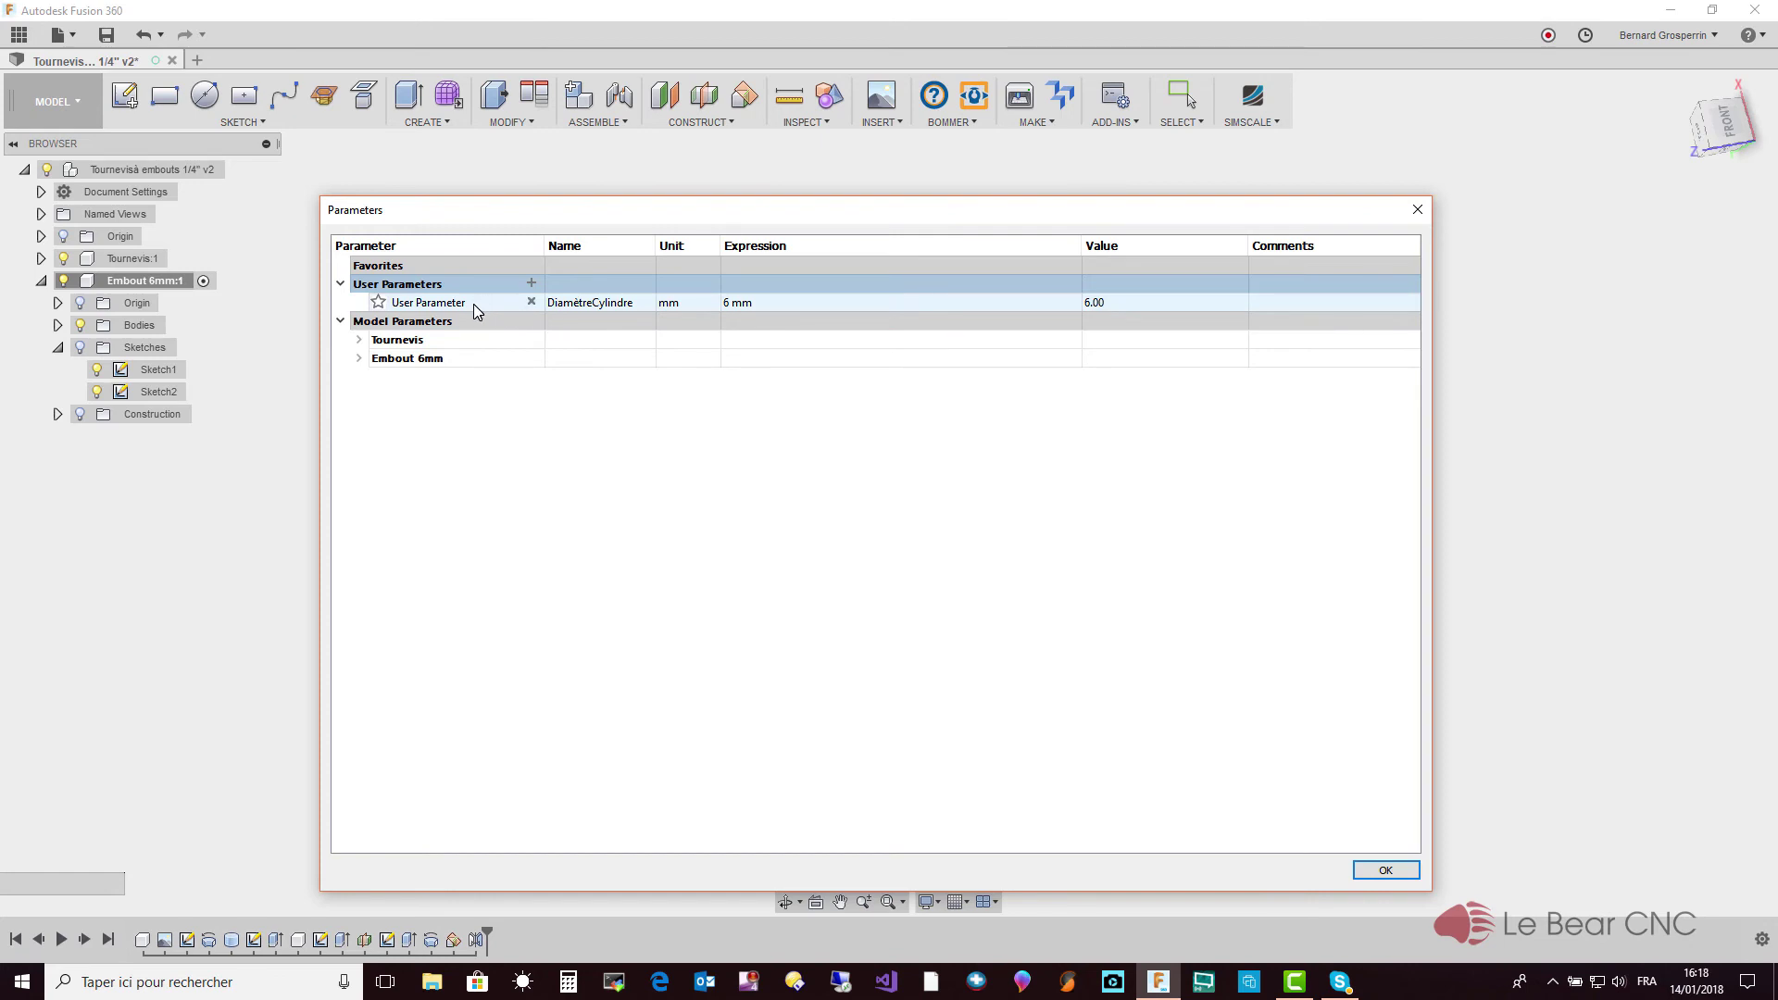
Create user parameter RayonCylindre with expression DiamètreCylindre/2, evaluating to 3.00 mm
click(474, 303)
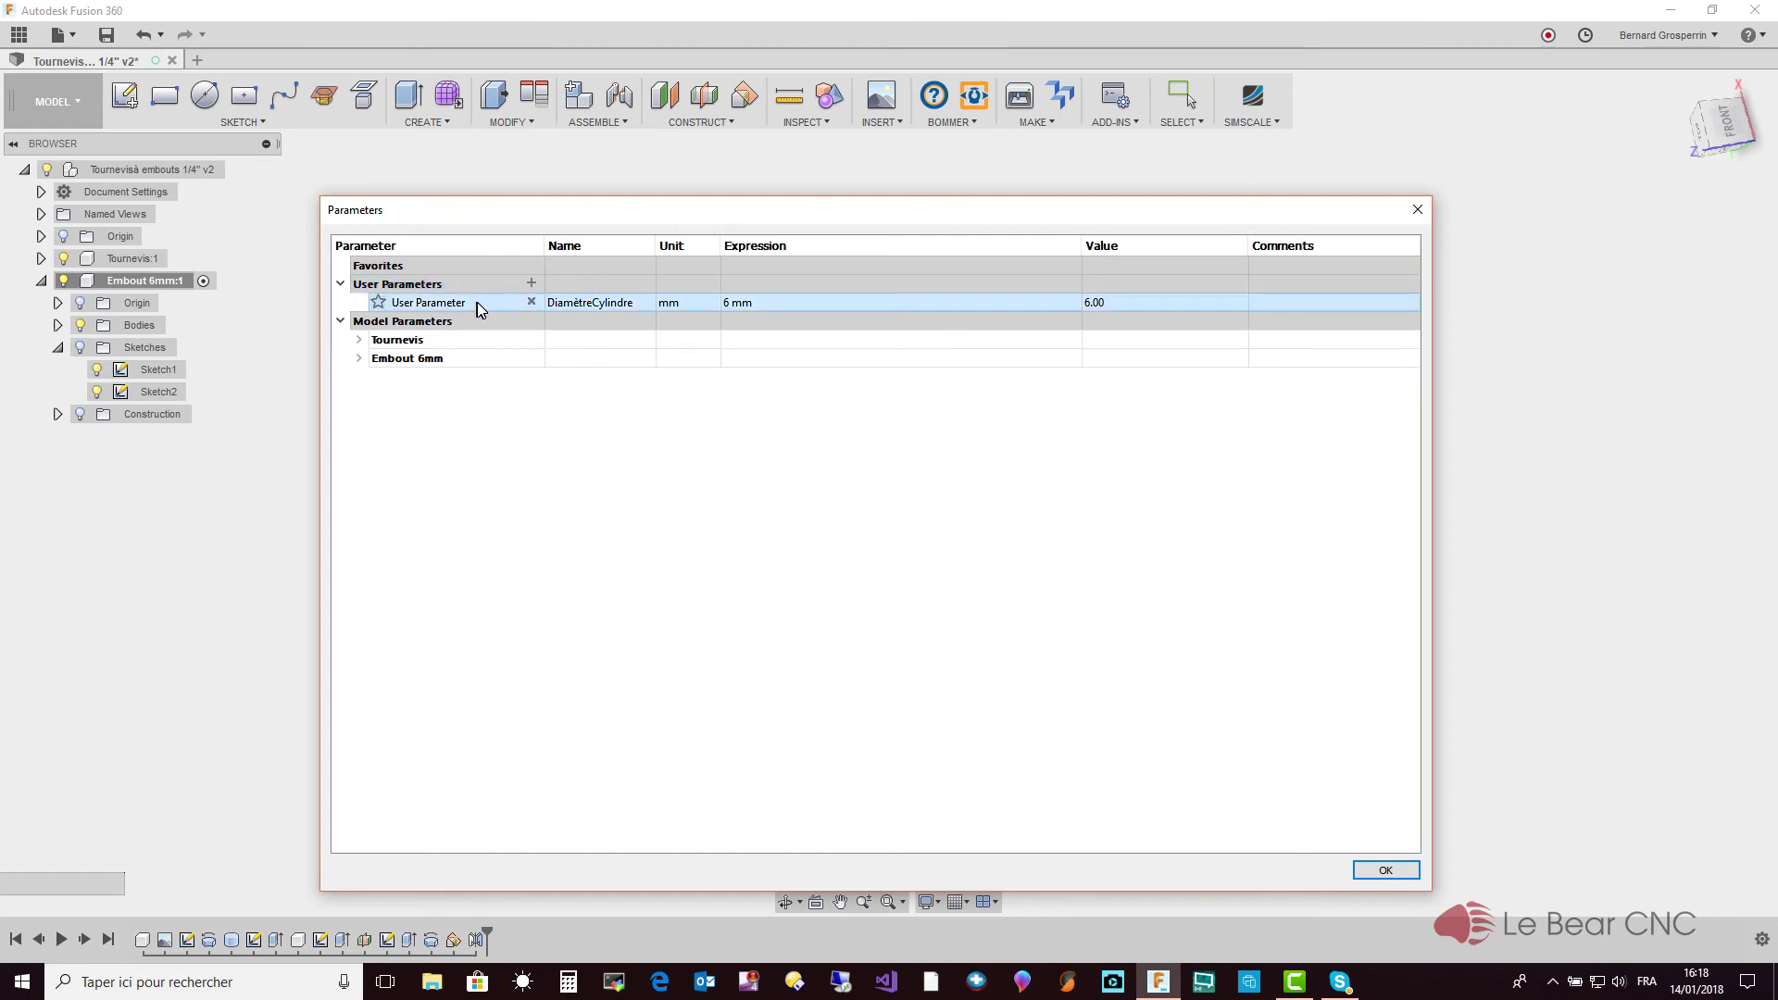
click(532, 283)
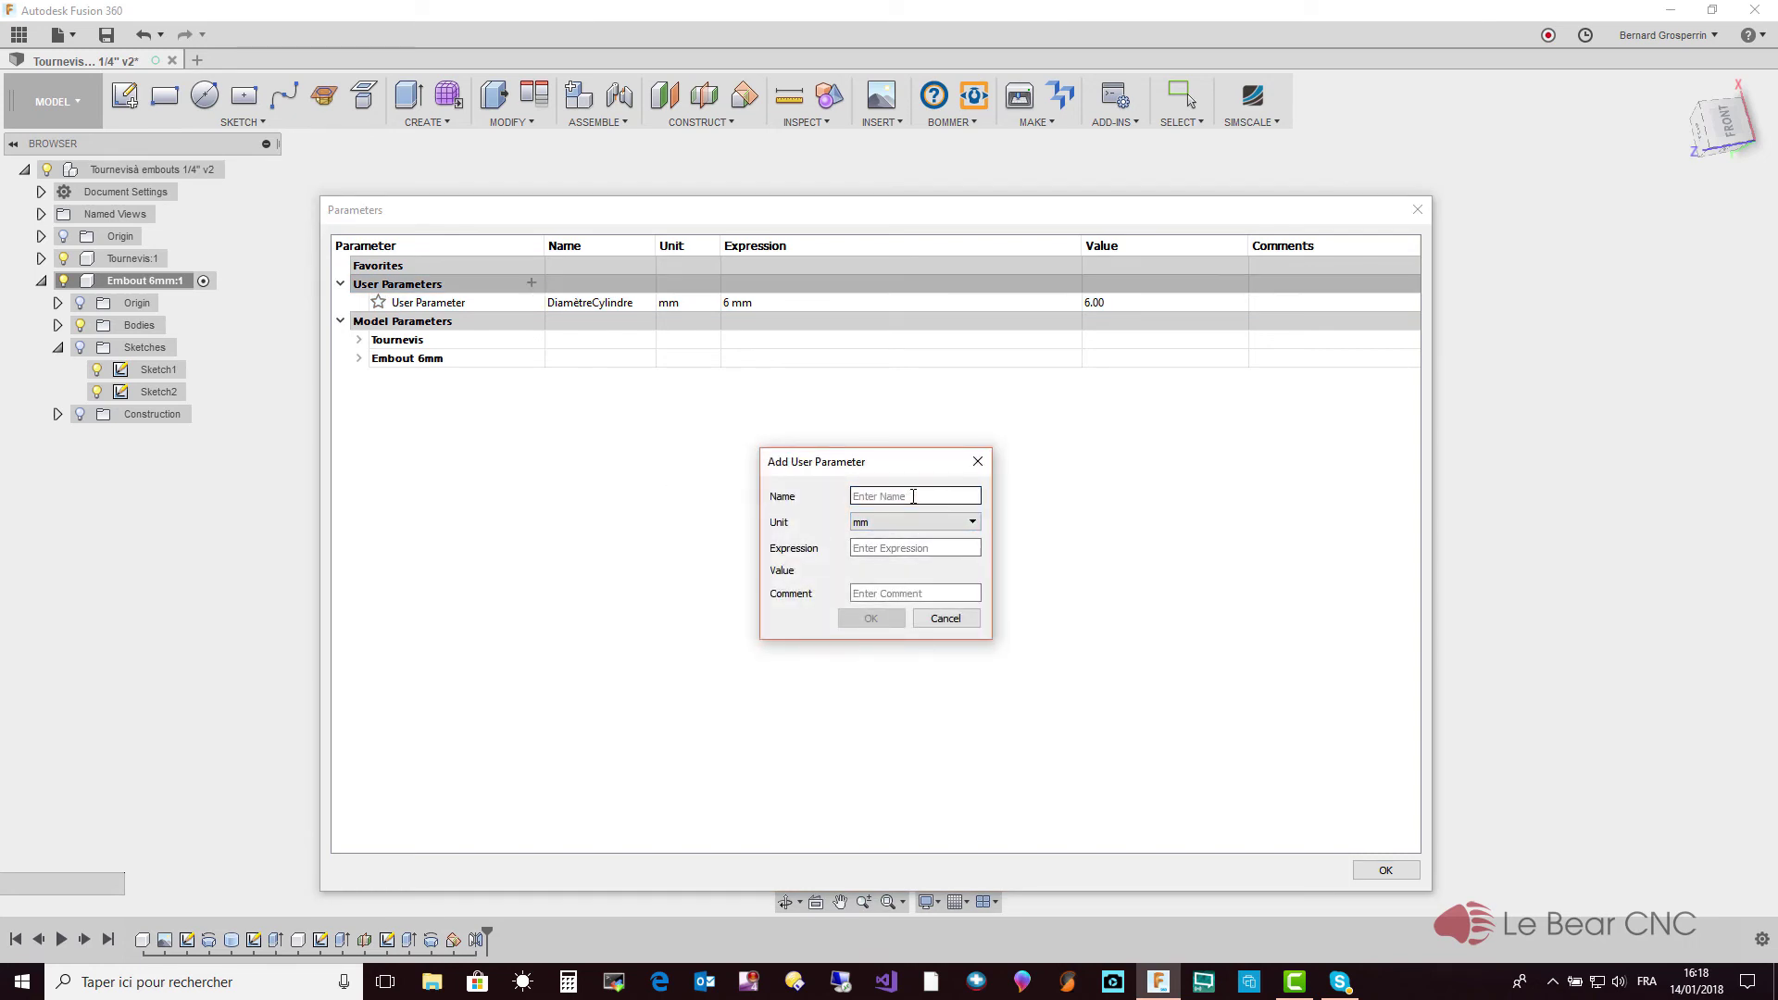
text(Ray)
text(onCyli)
text(ndre)
key(Tab)
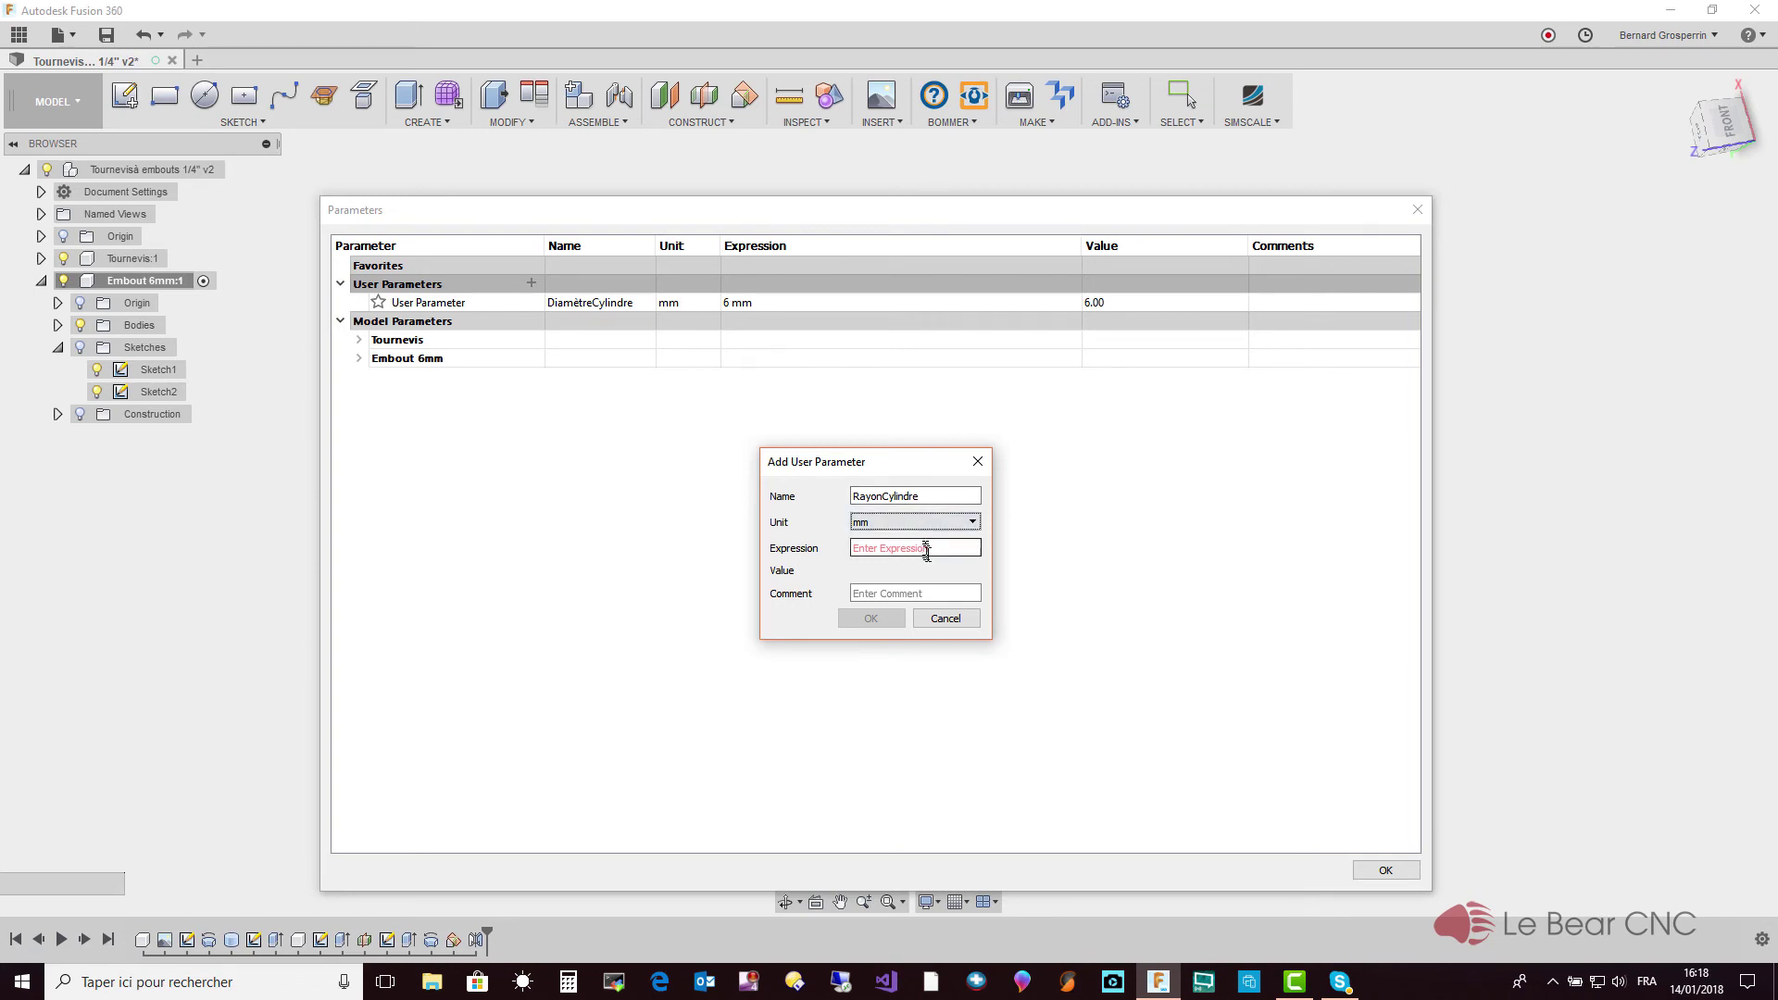
click(927, 554)
text(D)
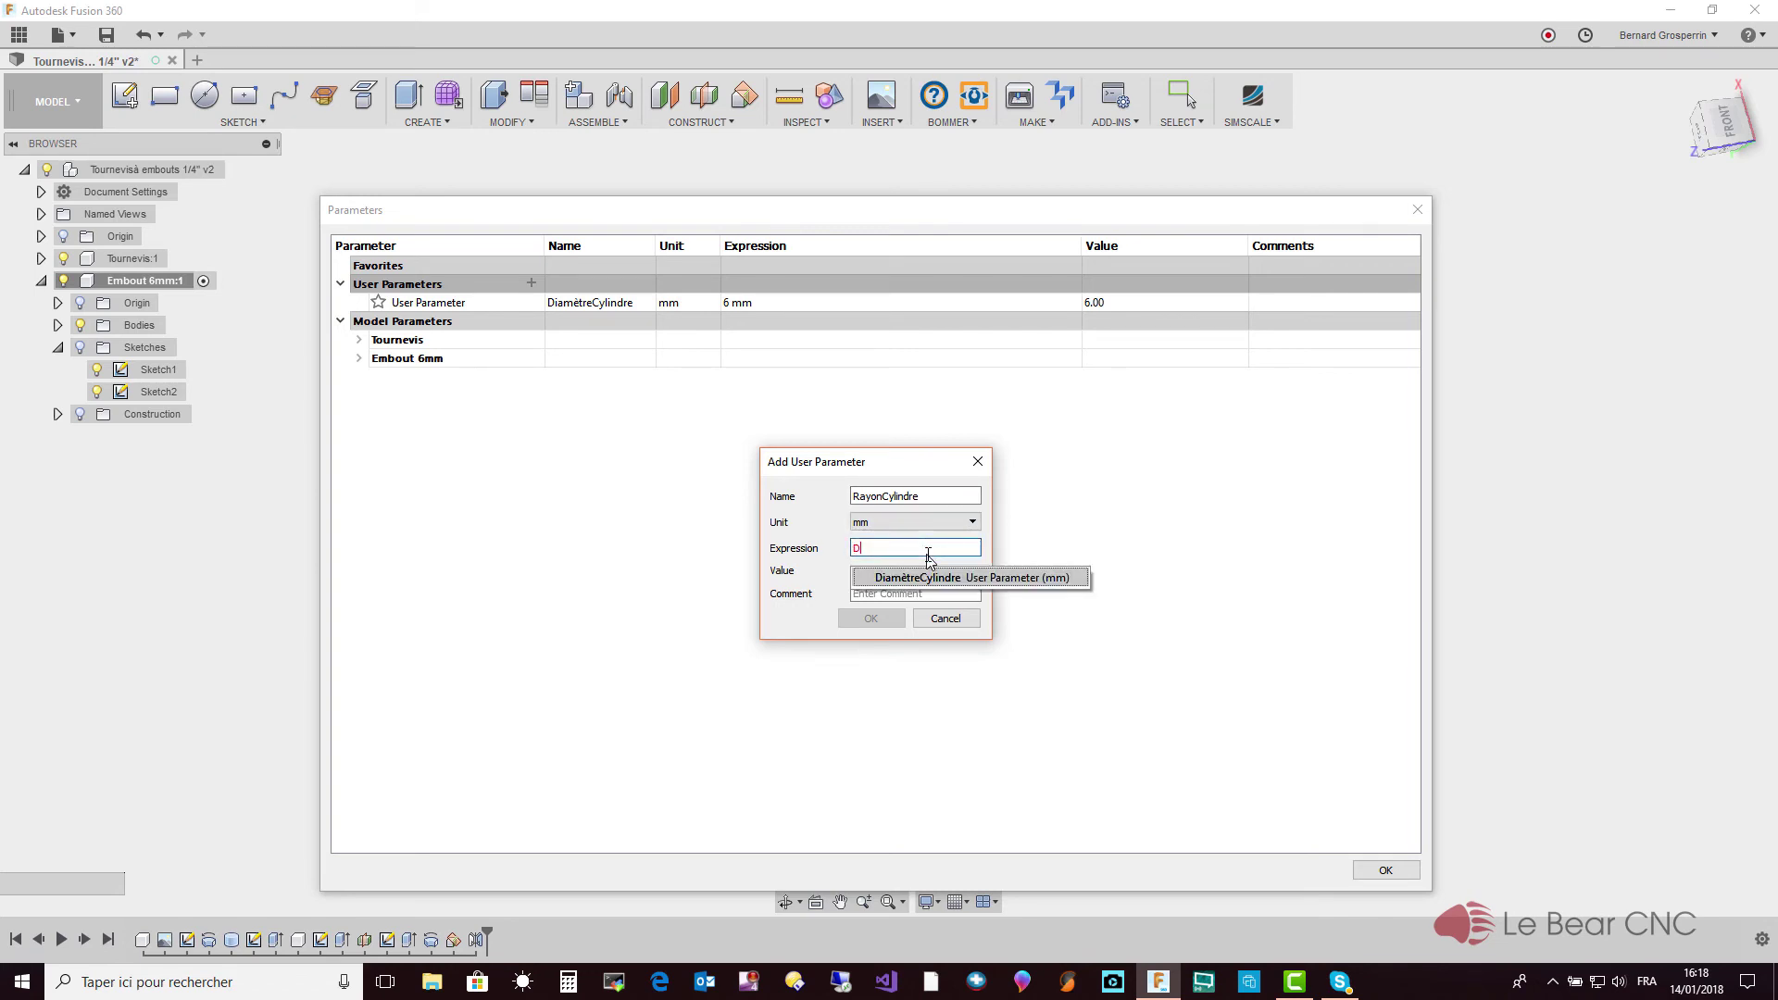
text(iam)
key(Return)
text(/)
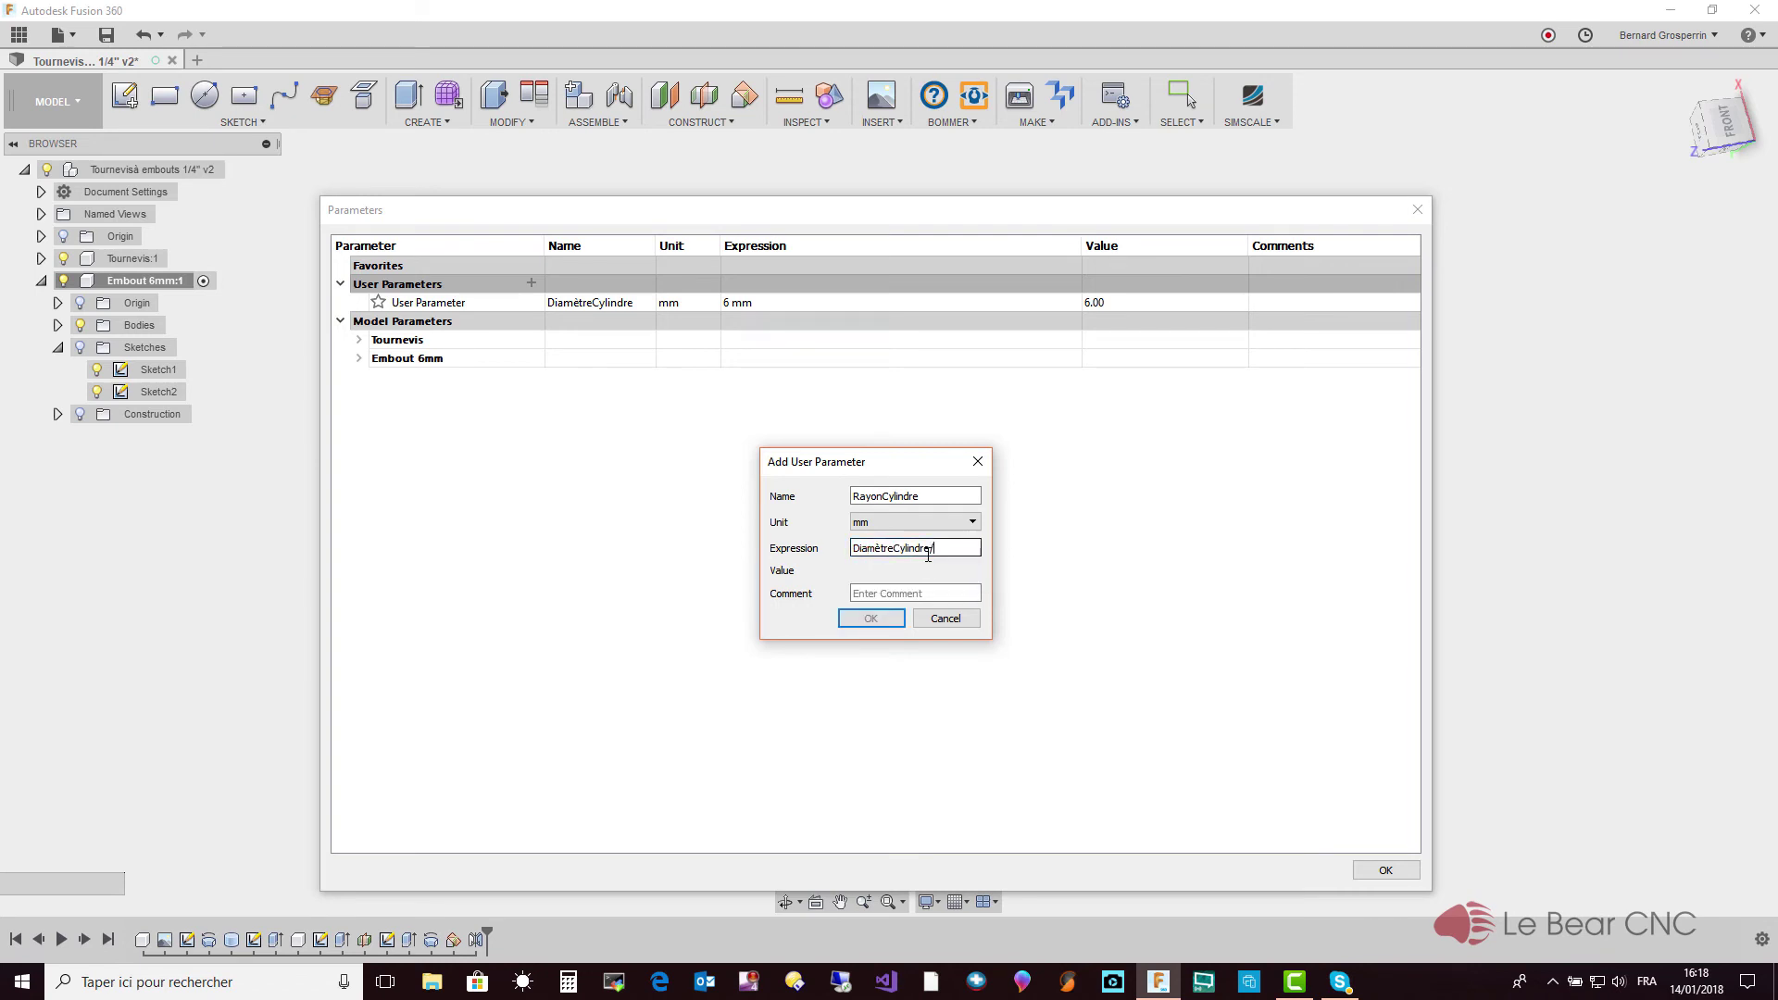
text(2)
click(873, 621)
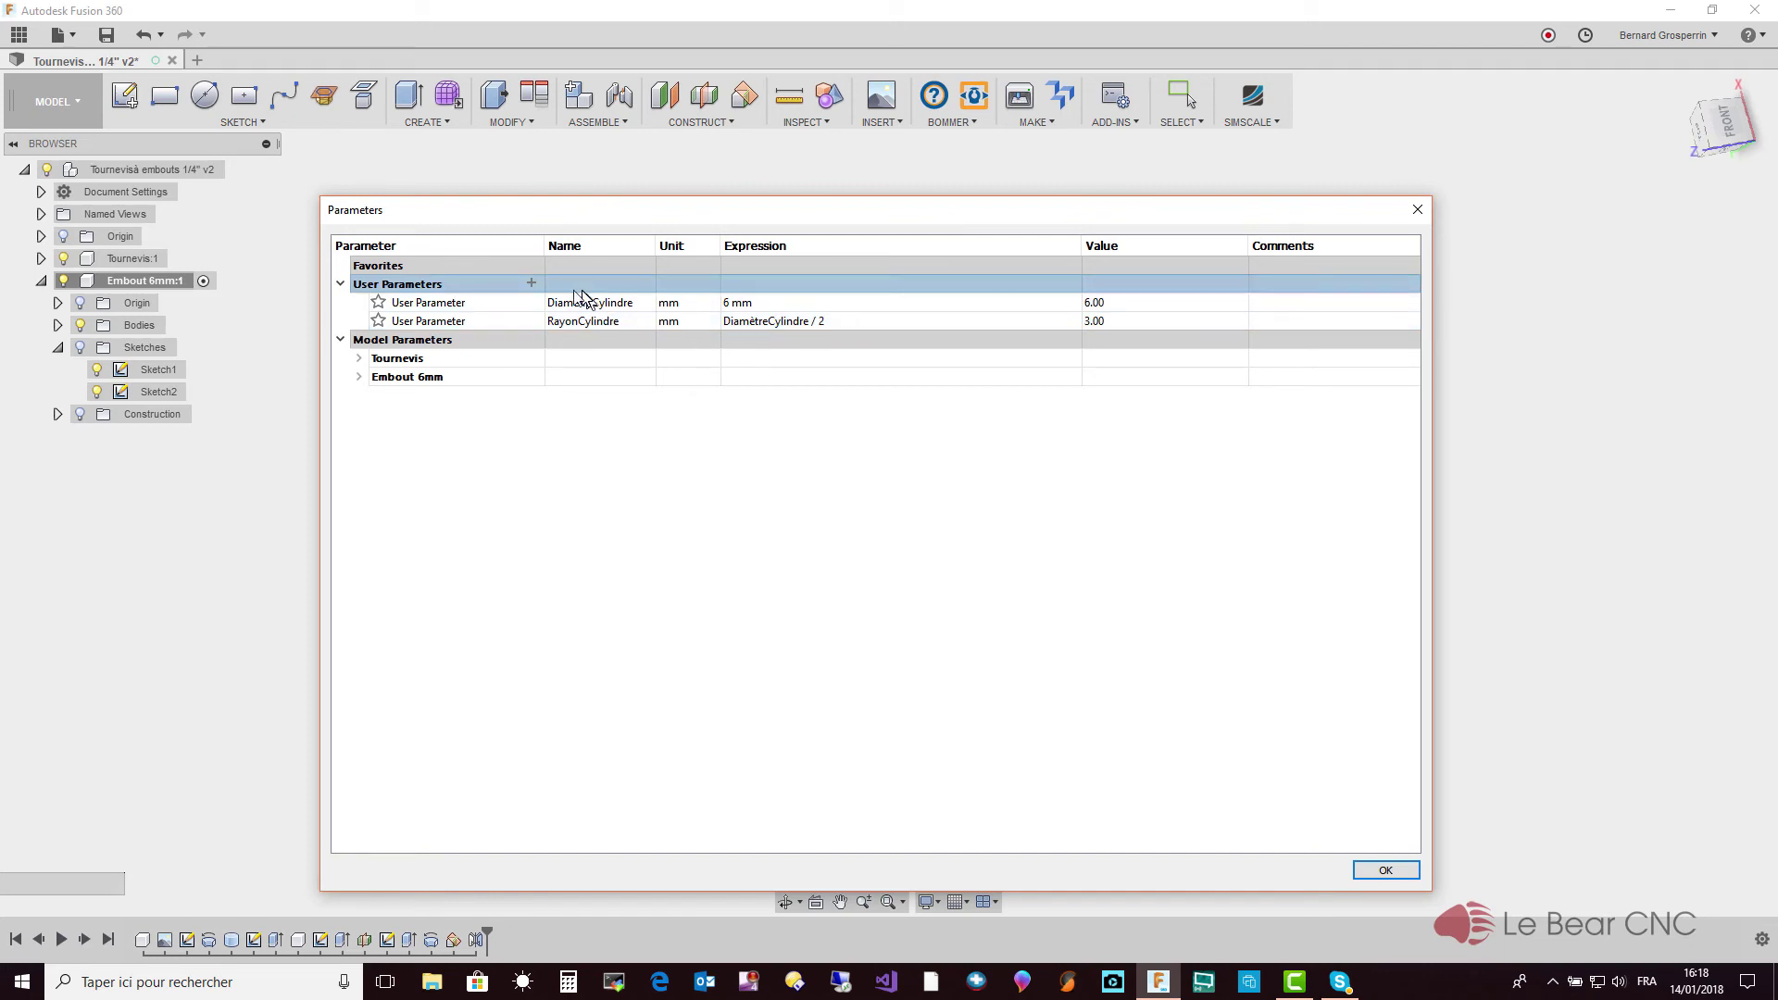
Create user parameter EpaisseurLame as RayonCylindre/2 (1.50 mm), correcting the divisor from 4 to 2
click(532, 285)
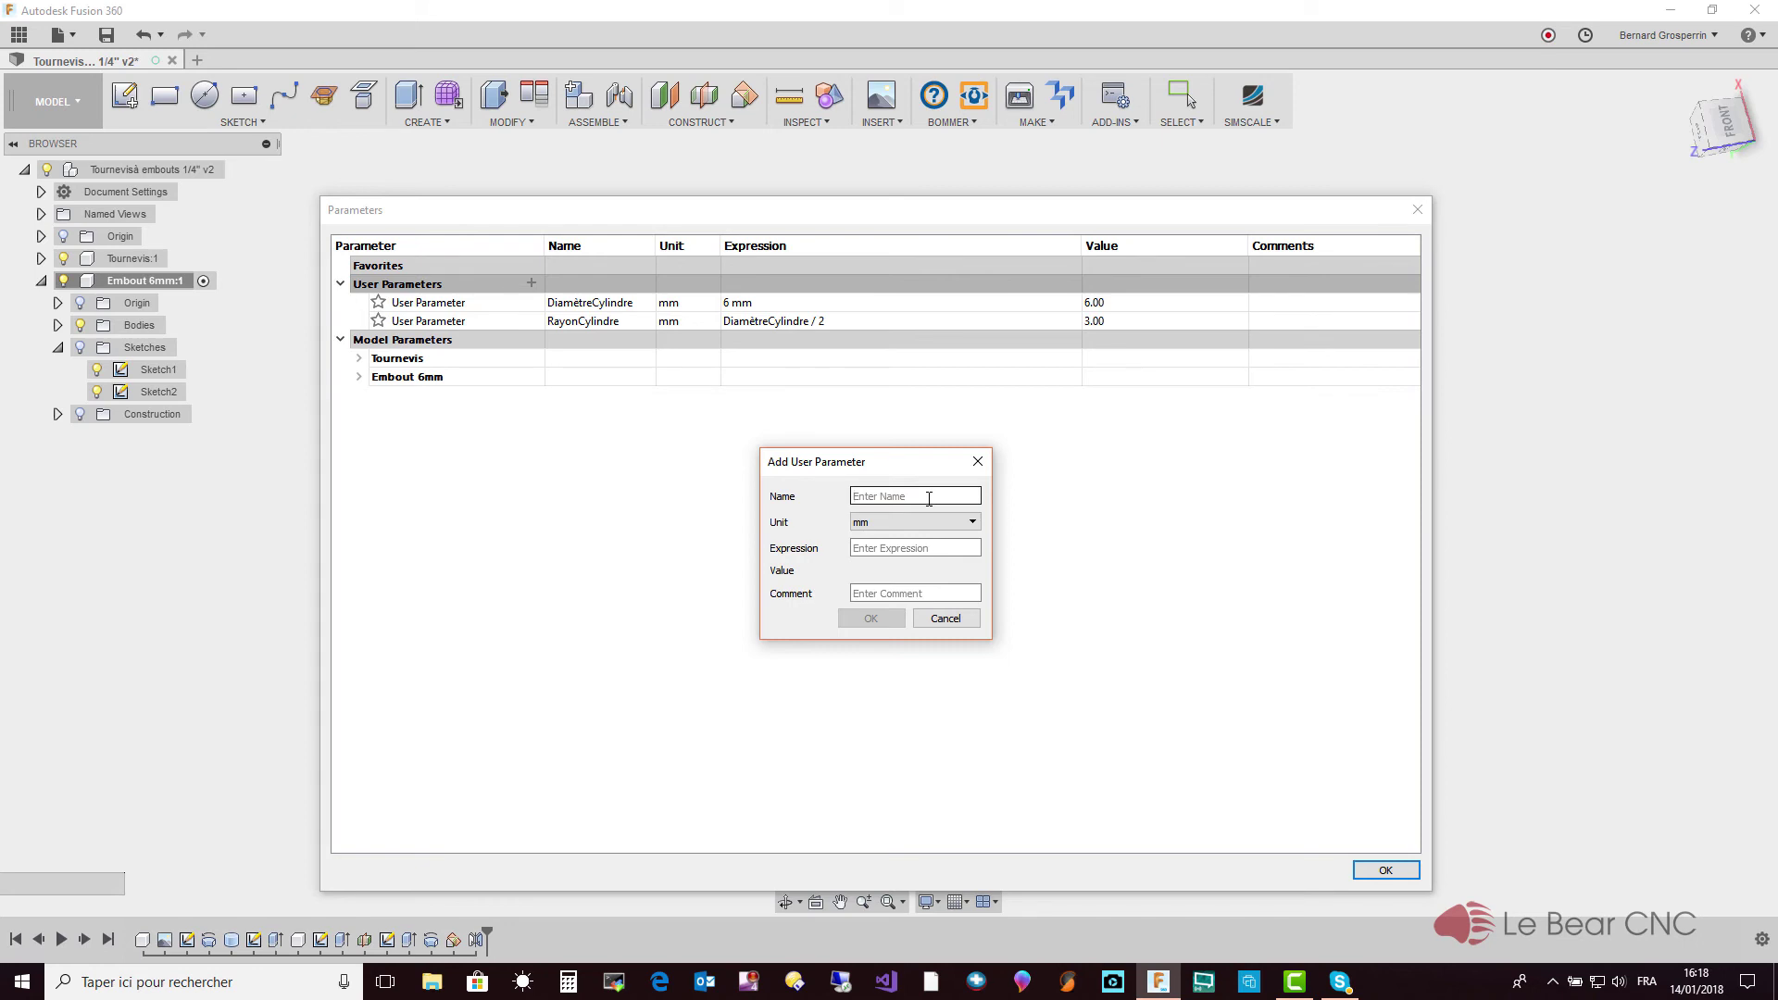
text(Epaisse)
text(urLame)
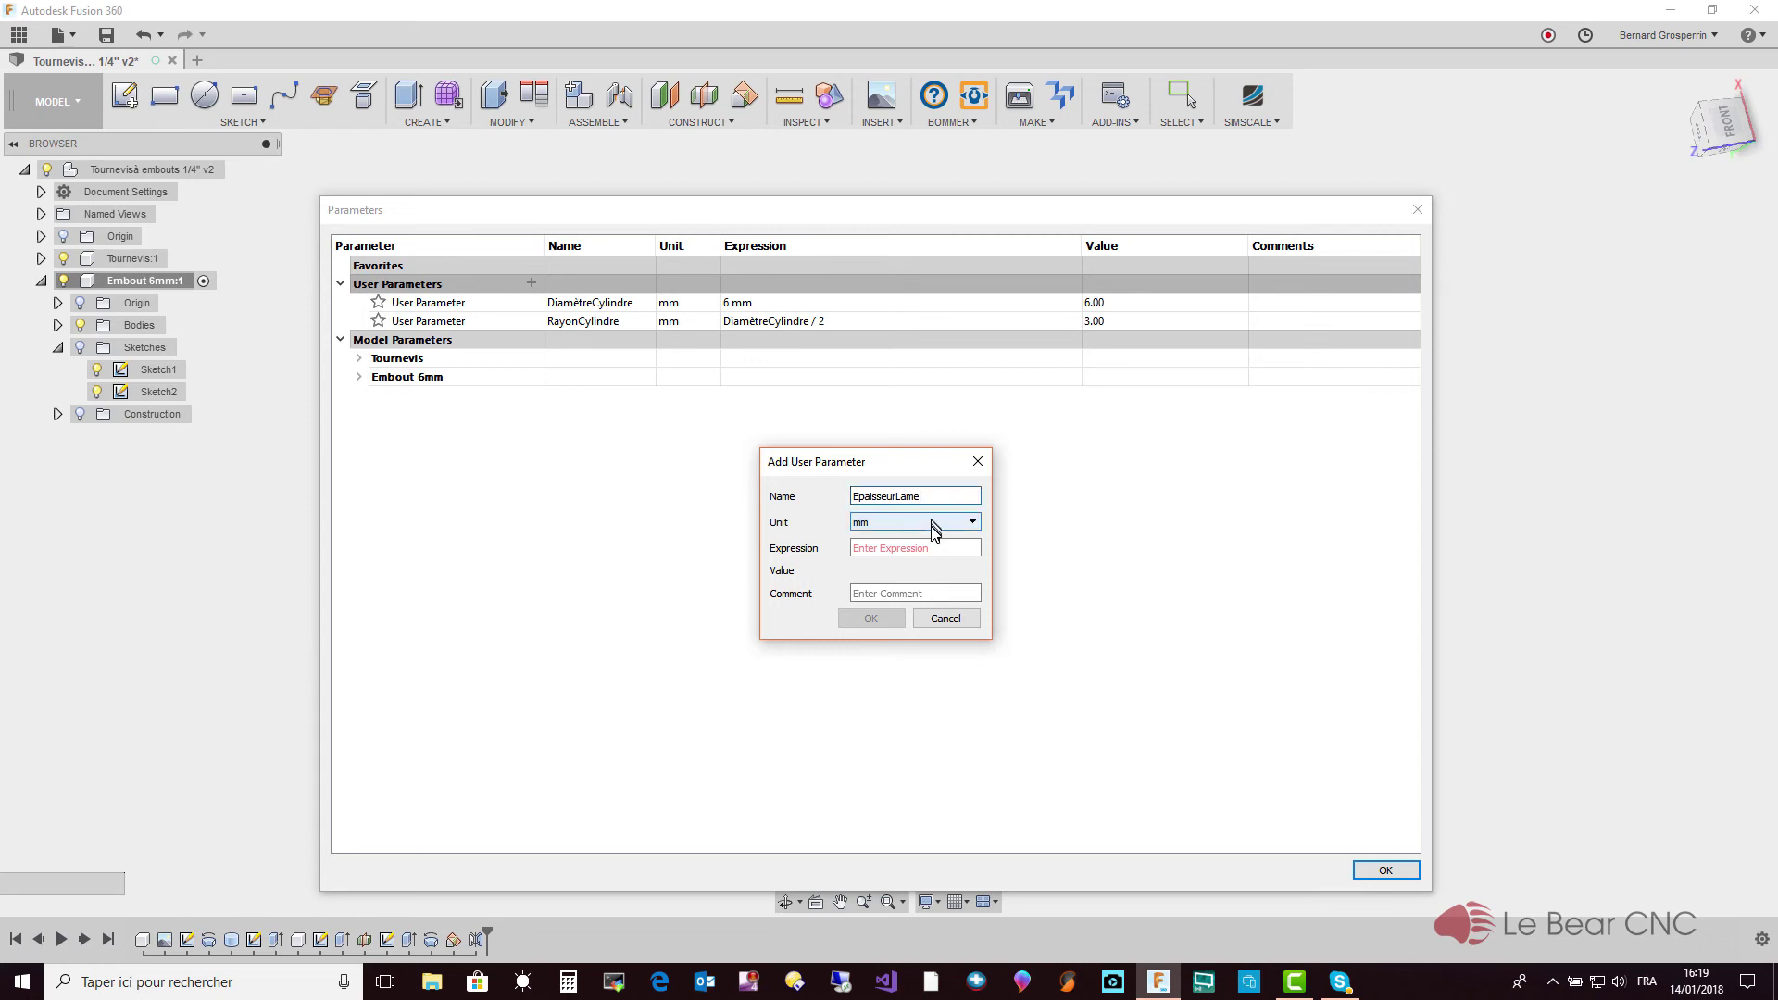
click(935, 548)
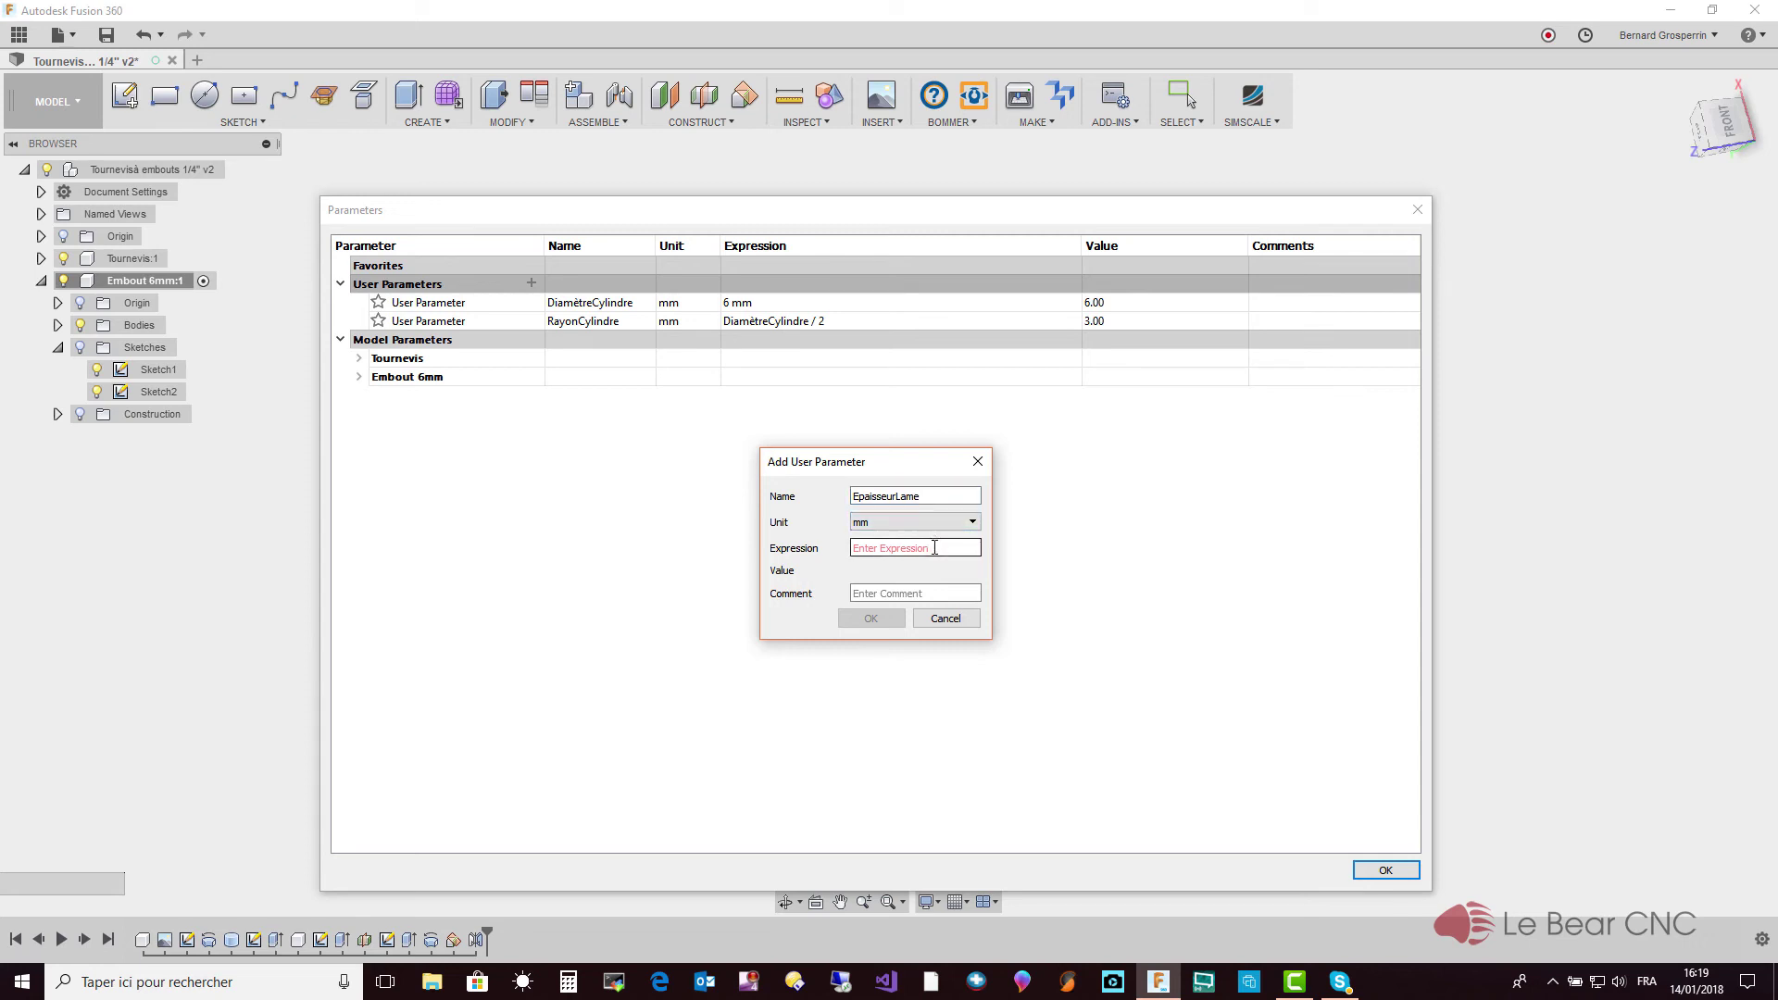
text(R)
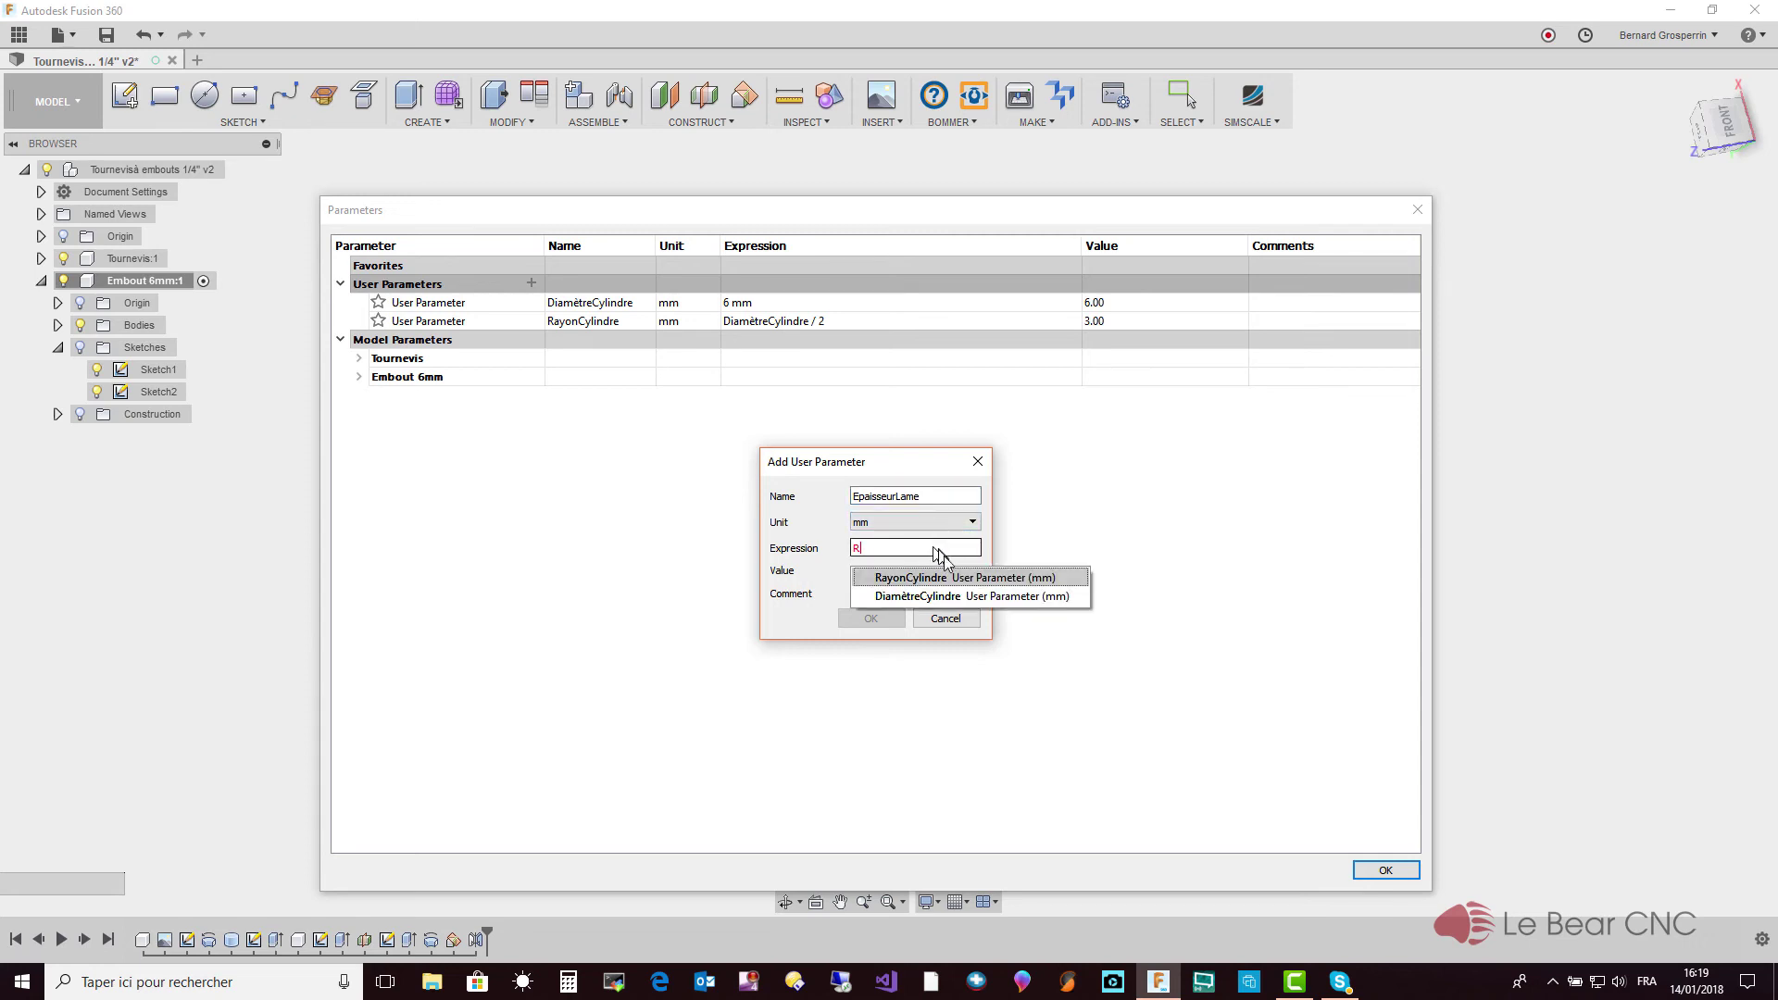
click(946, 578)
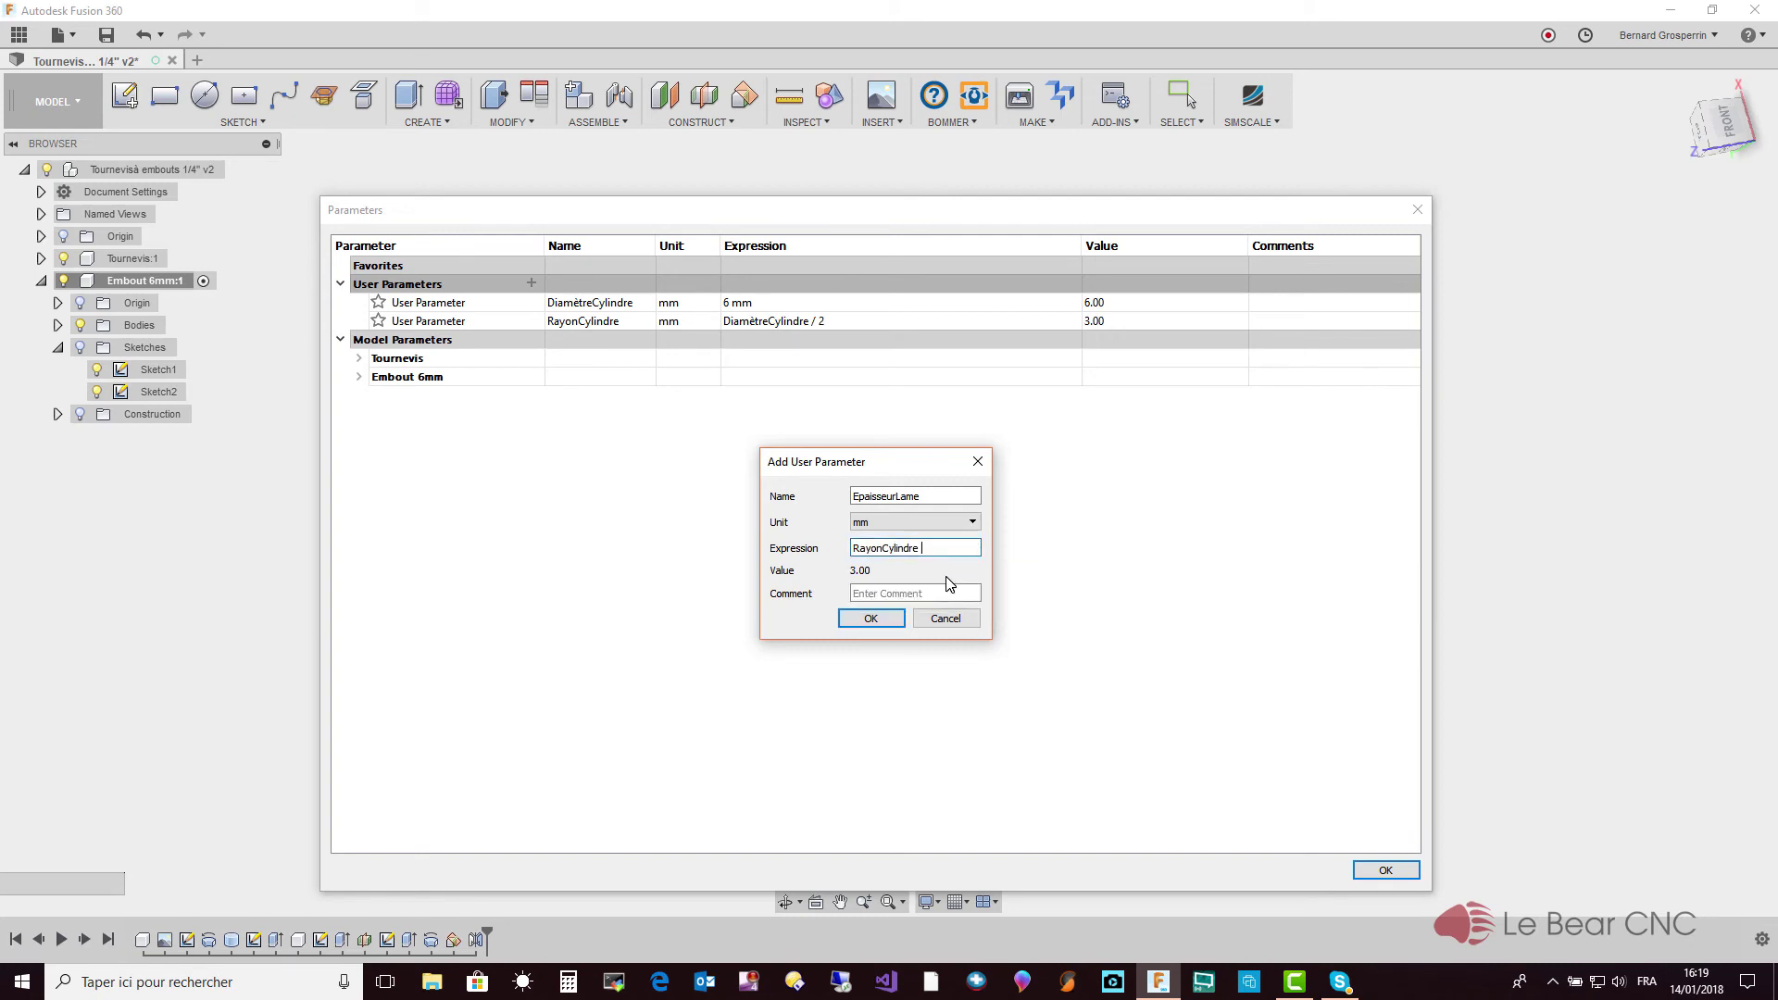
text(/)
key(BackSpace)
key(BackSpace)
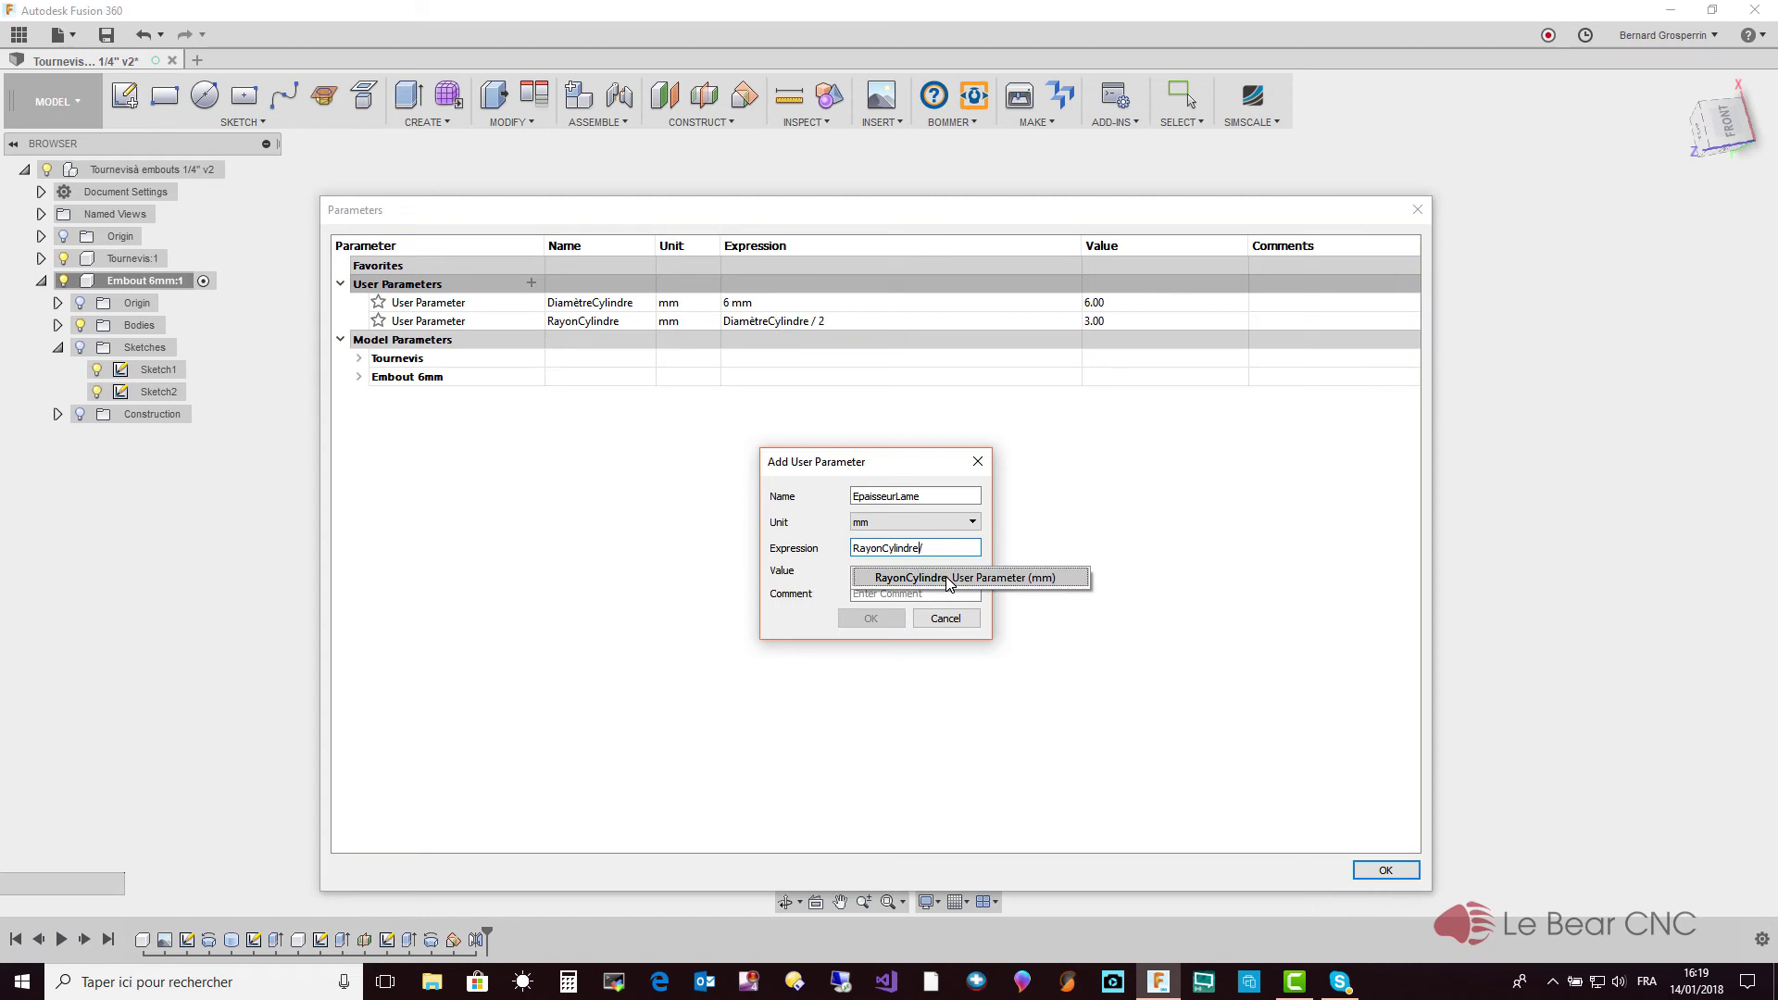
text(/4)
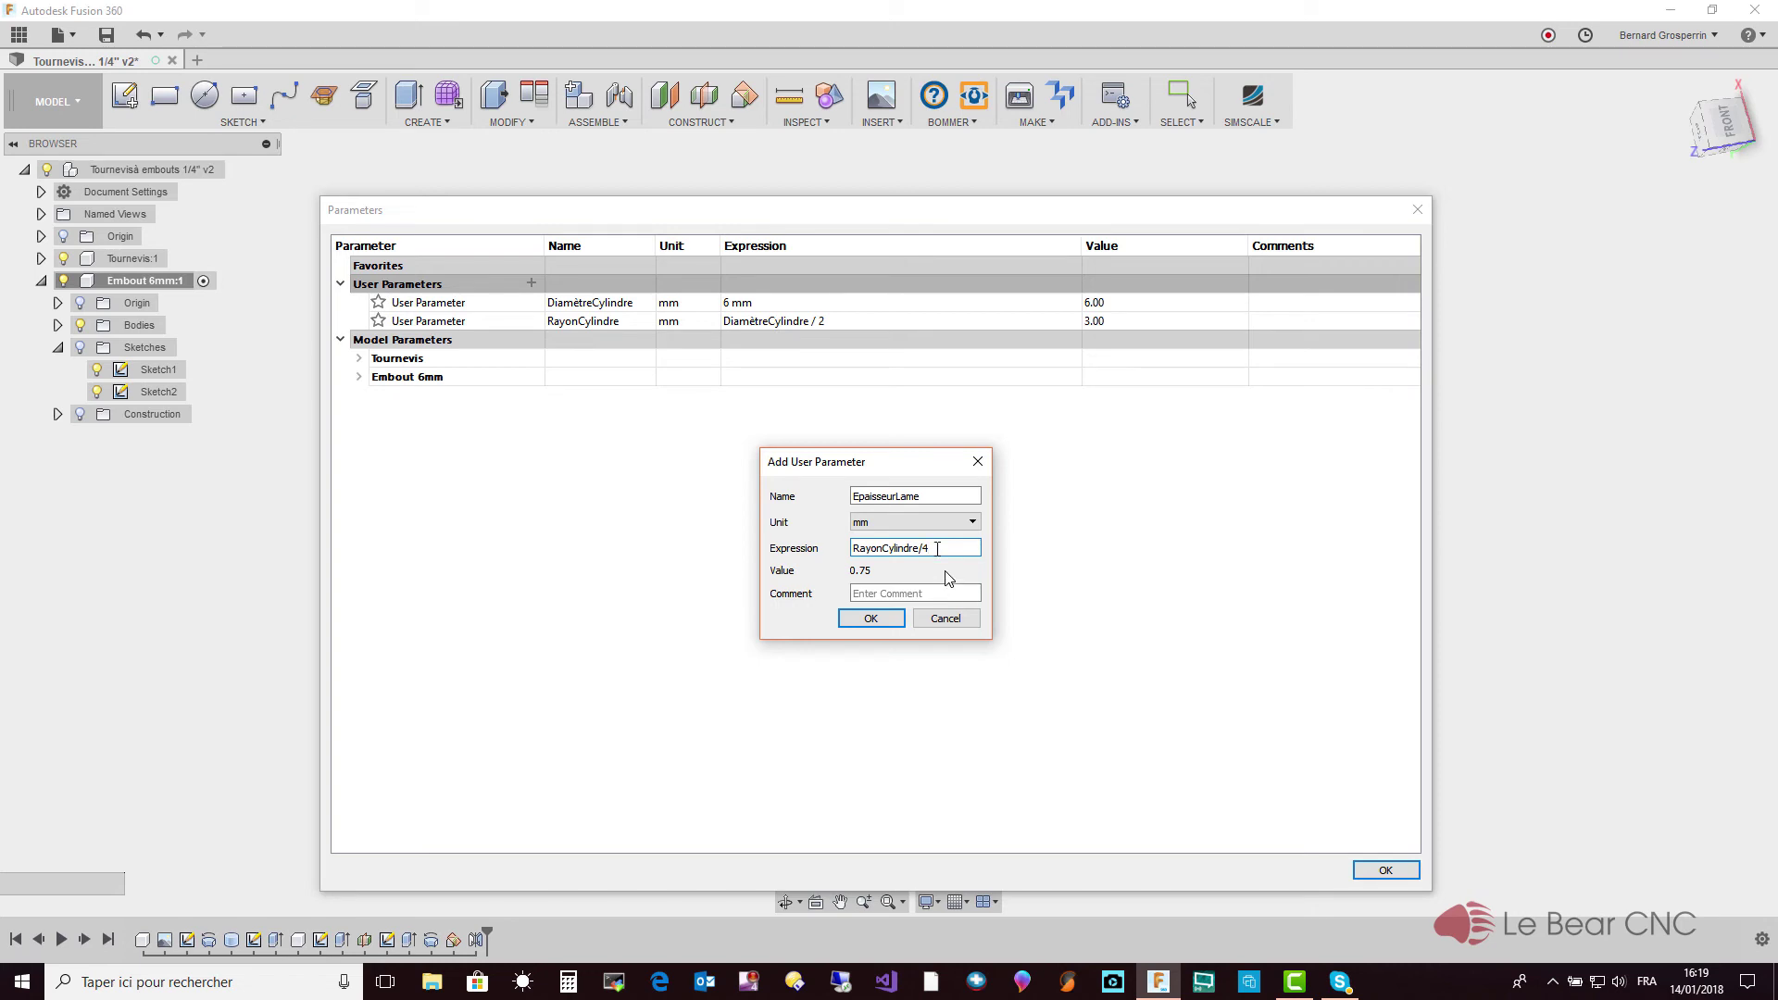
click(938, 495)
click(935, 547)
text(2)
key(BackSpace)
click(871, 619)
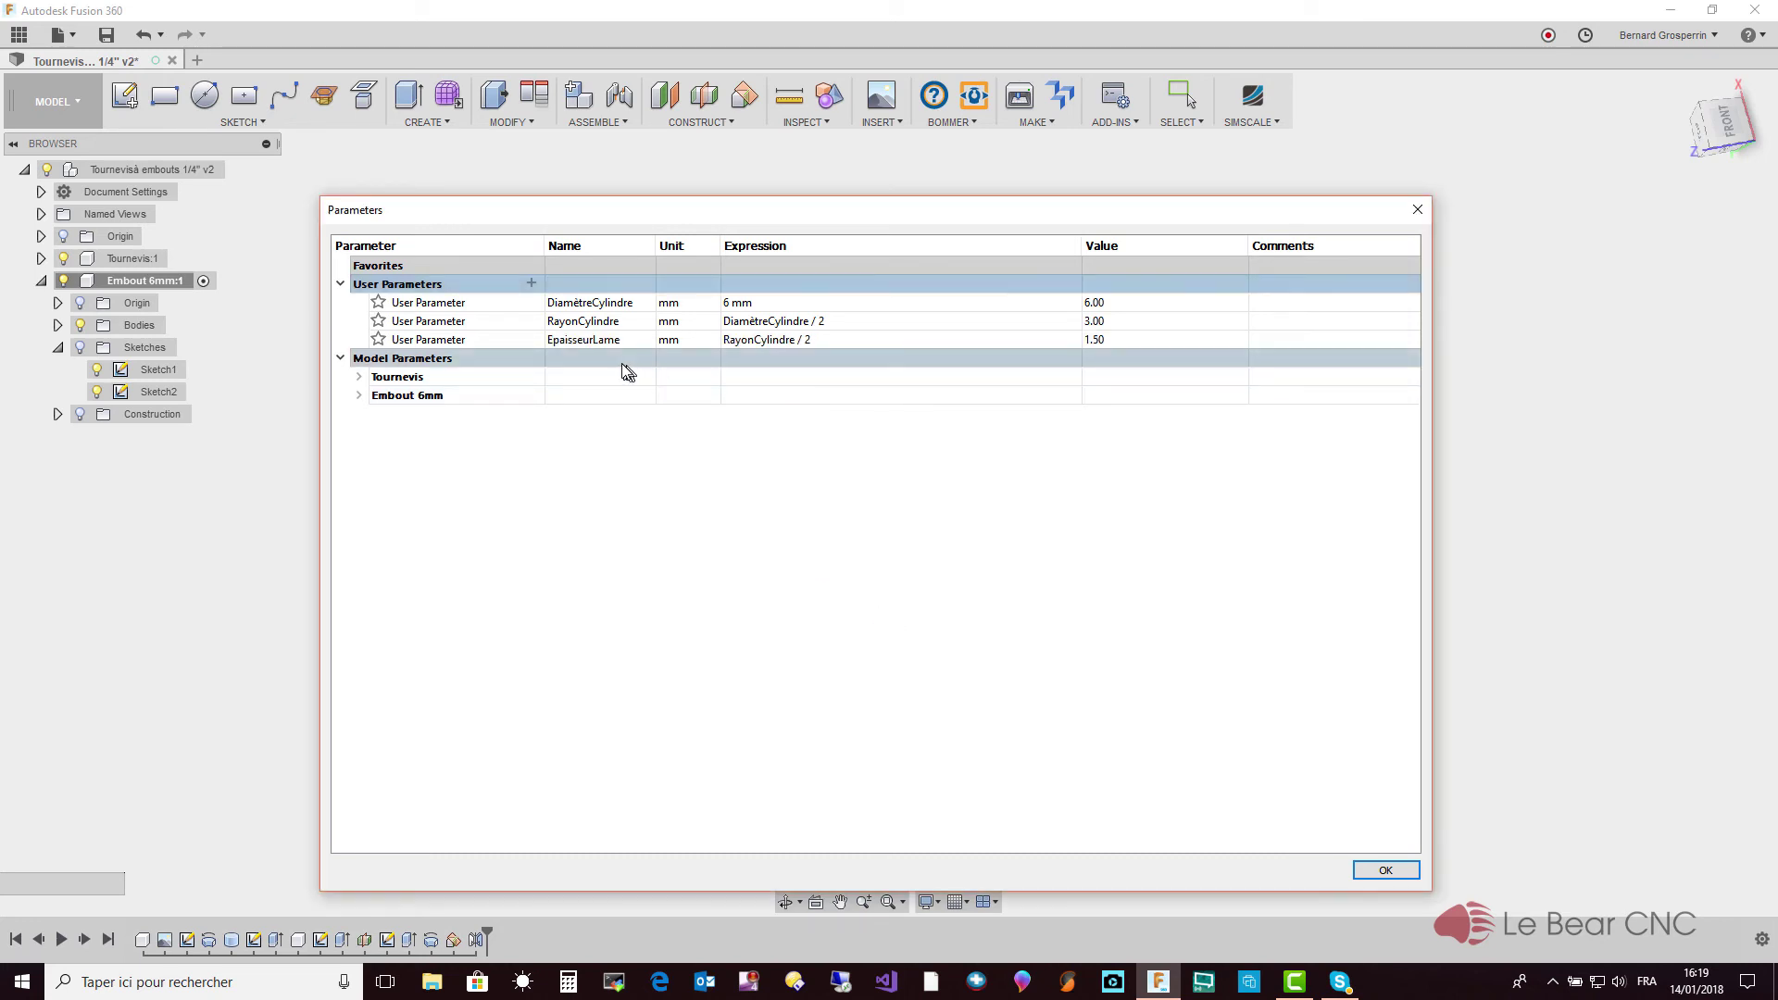
Start a new user parameter and name it Demi_EpaisseurLame
click(531, 283)
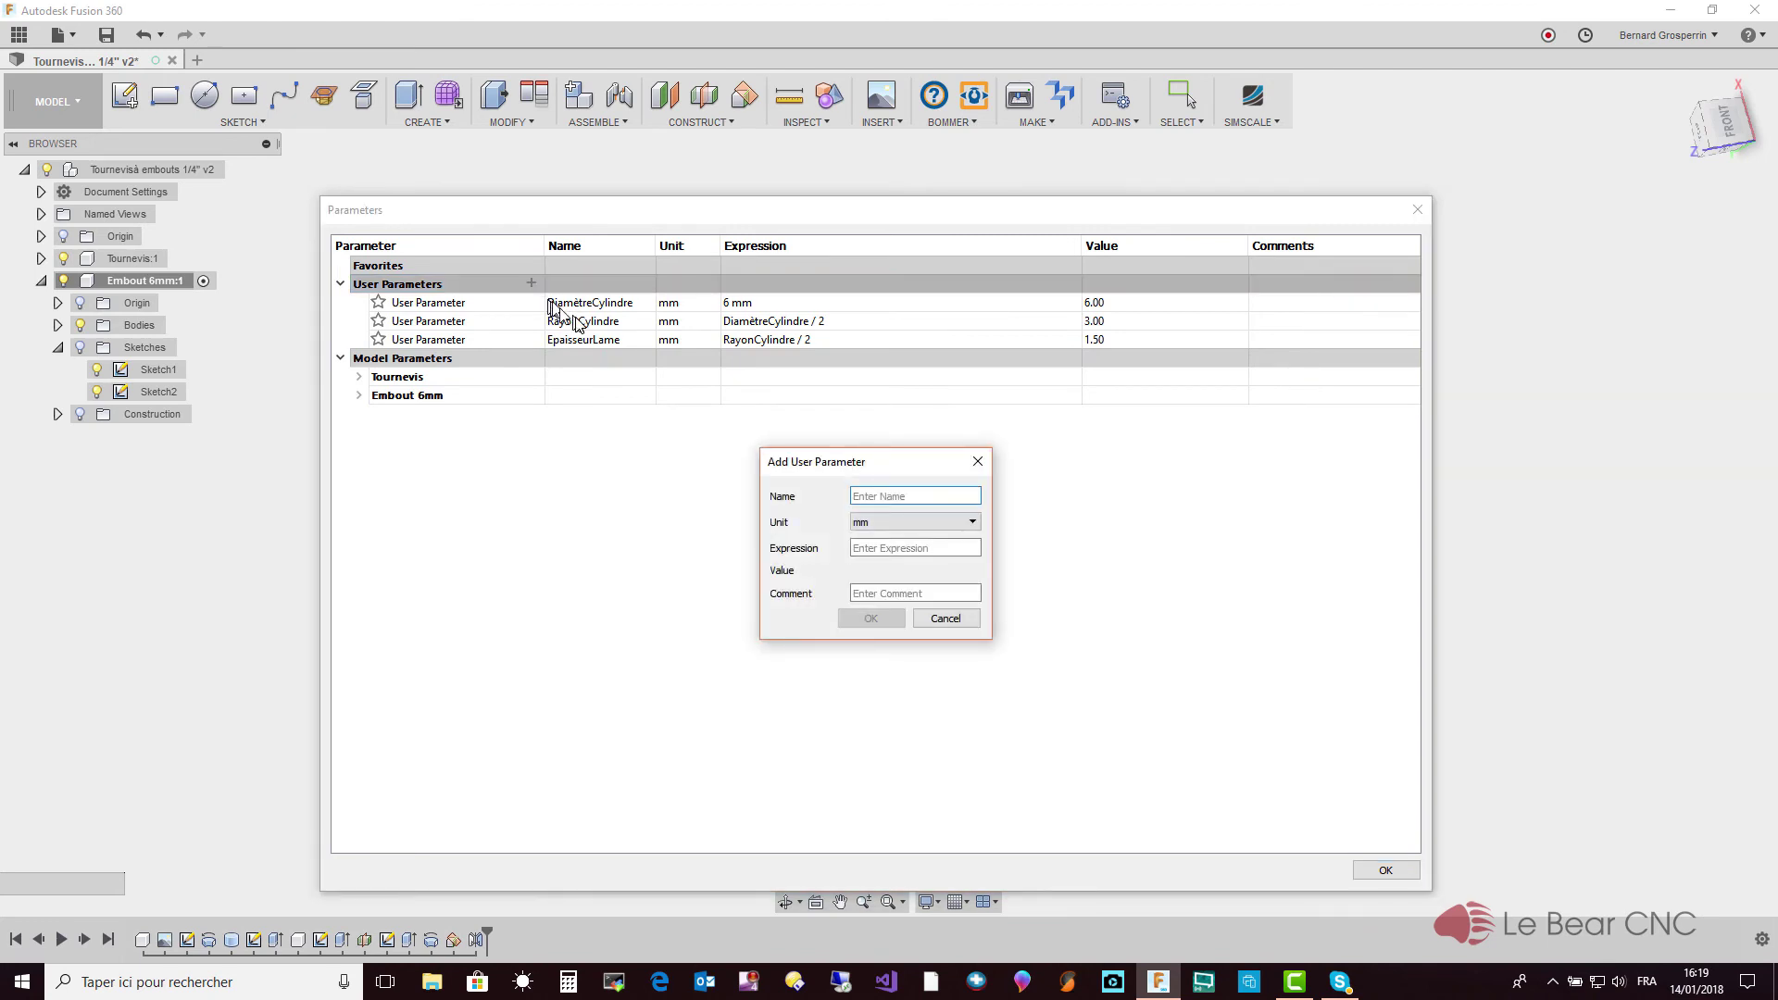
text(Demi)
text(-)
key(BackSpace)
text(EpaisseurL)
text(ame)
key(Left)
key(Left)
key(Left)
text(_)
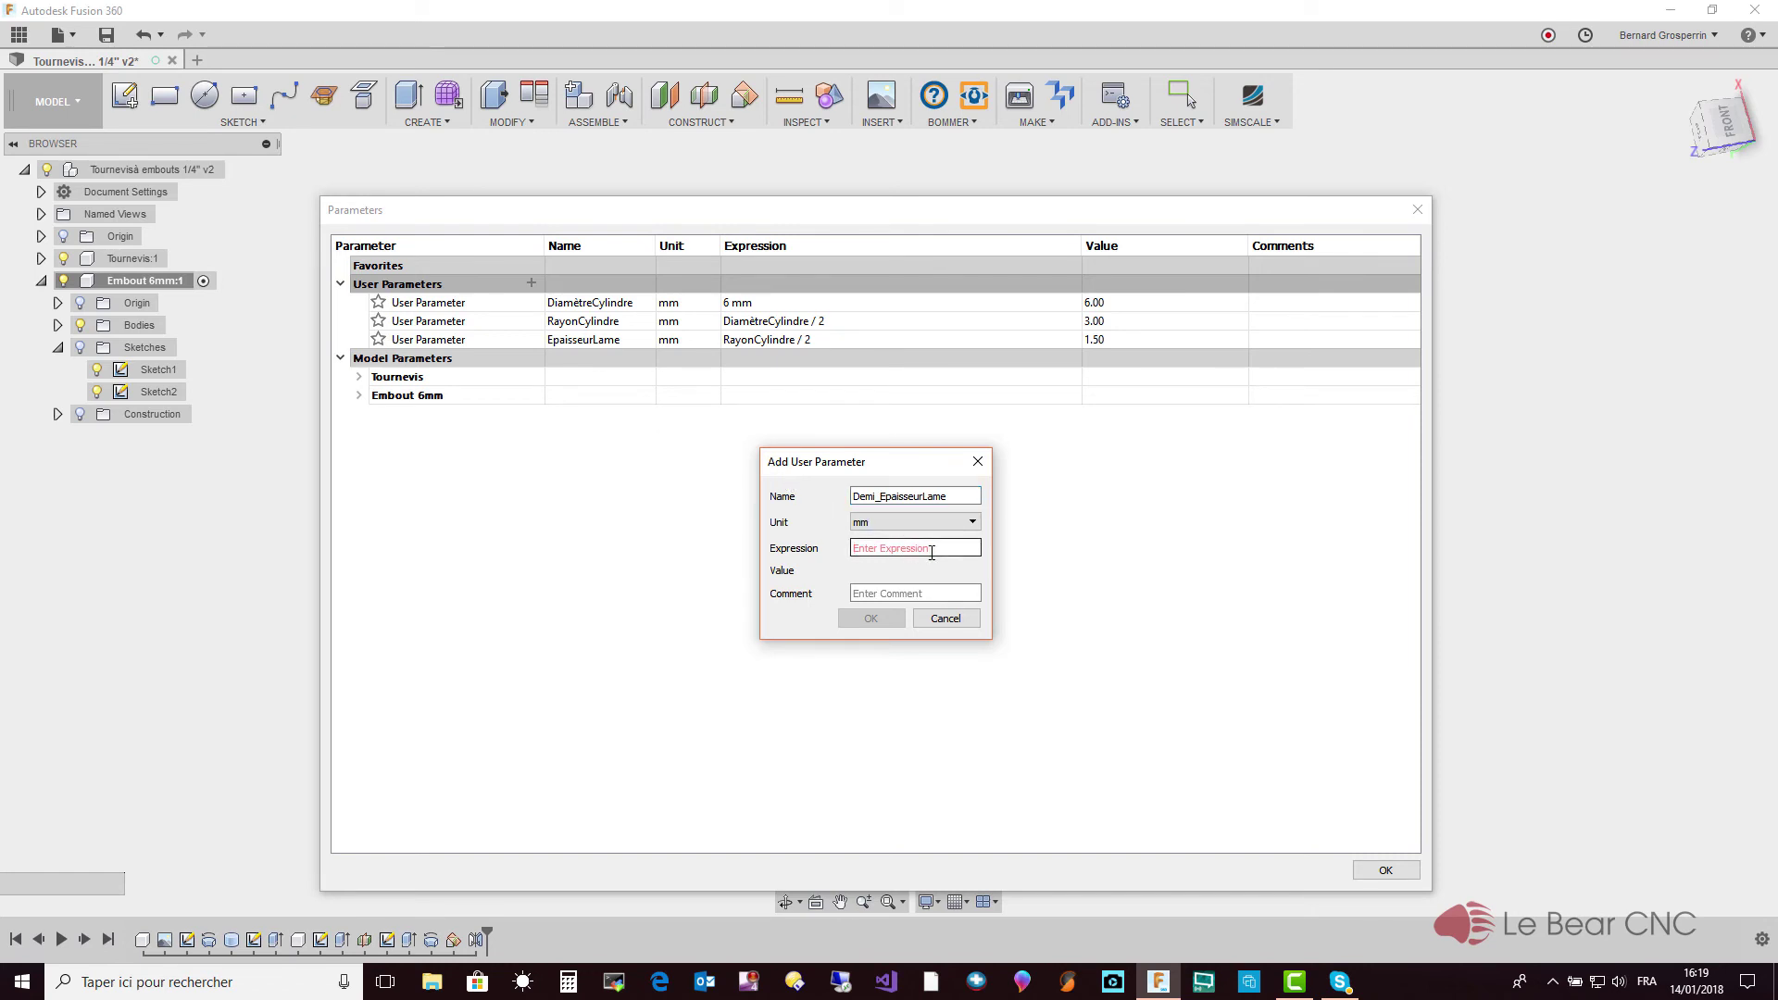
Set Demi_EpaisseurLame's expression to EpaisseurLame / 2 (0.75 mm) and close the parameters list
text(R)
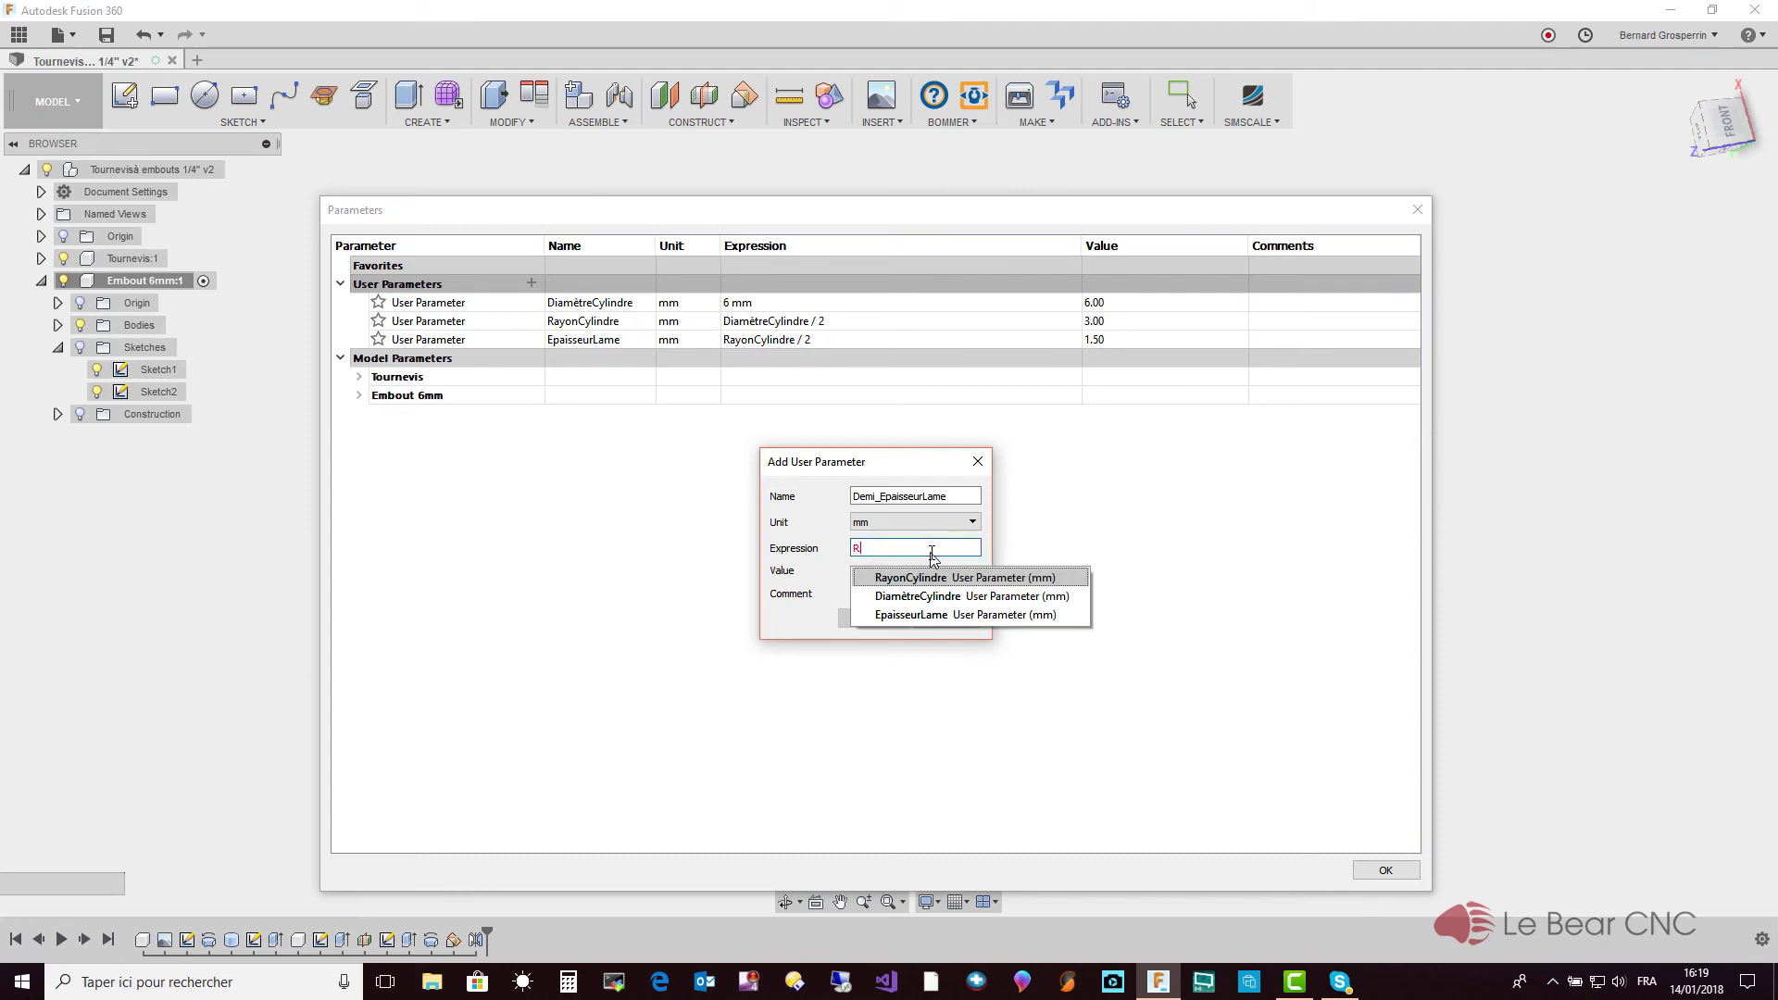
key(Return)
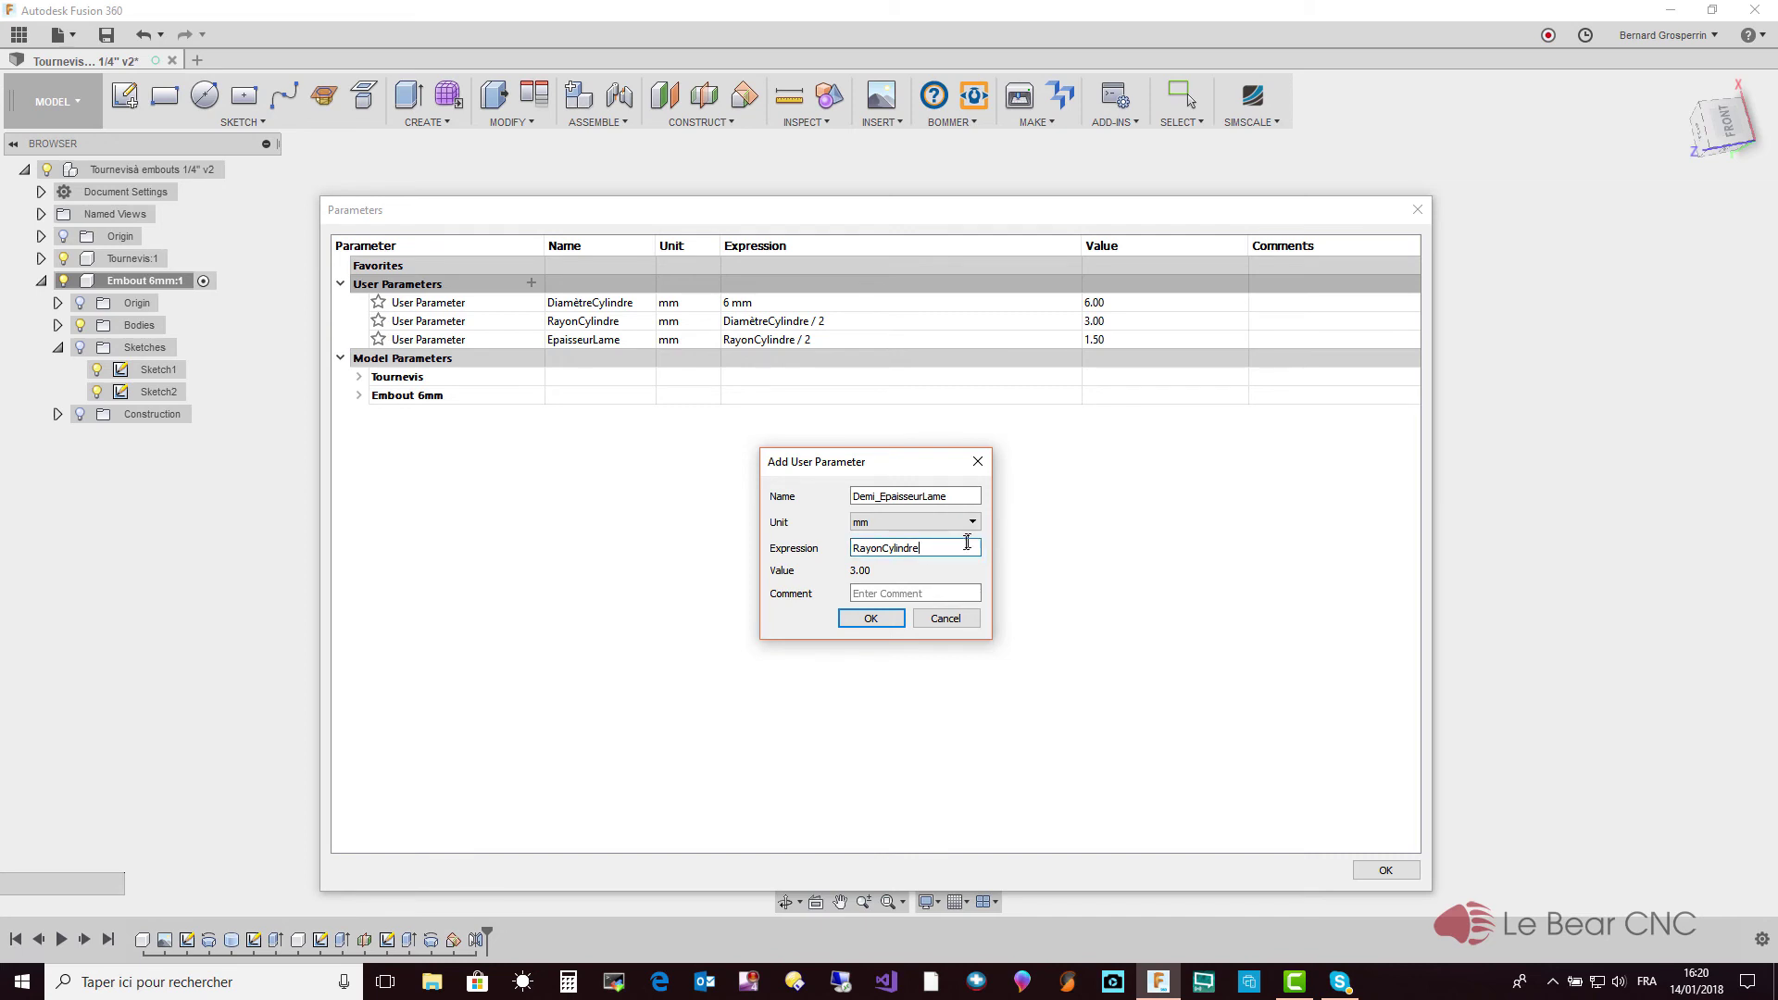
key(BackSpace)
key(BackSpace)
key(BackSpace)
key(BackSpace)
key(BackSpace)
key(BackSpace)
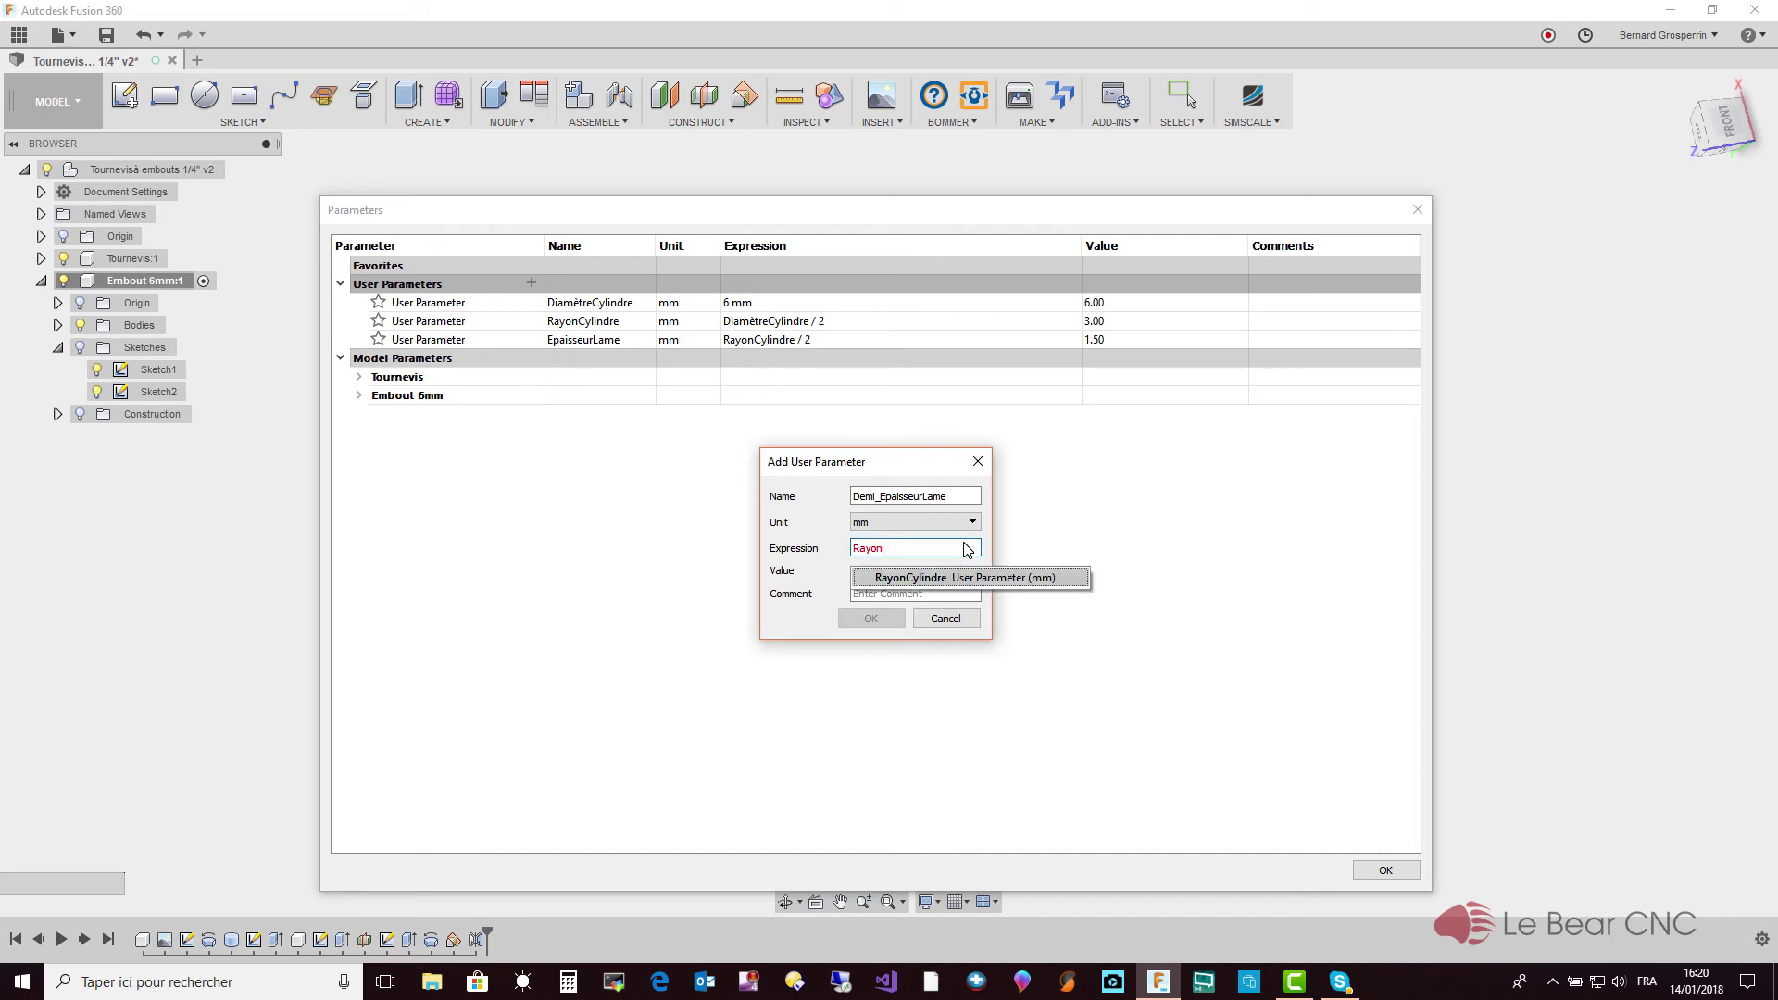
key(BackSpace)
key(BackSpace)
key(BackSpace)
key(BackSpace)
key(BackSpace)
text(E)
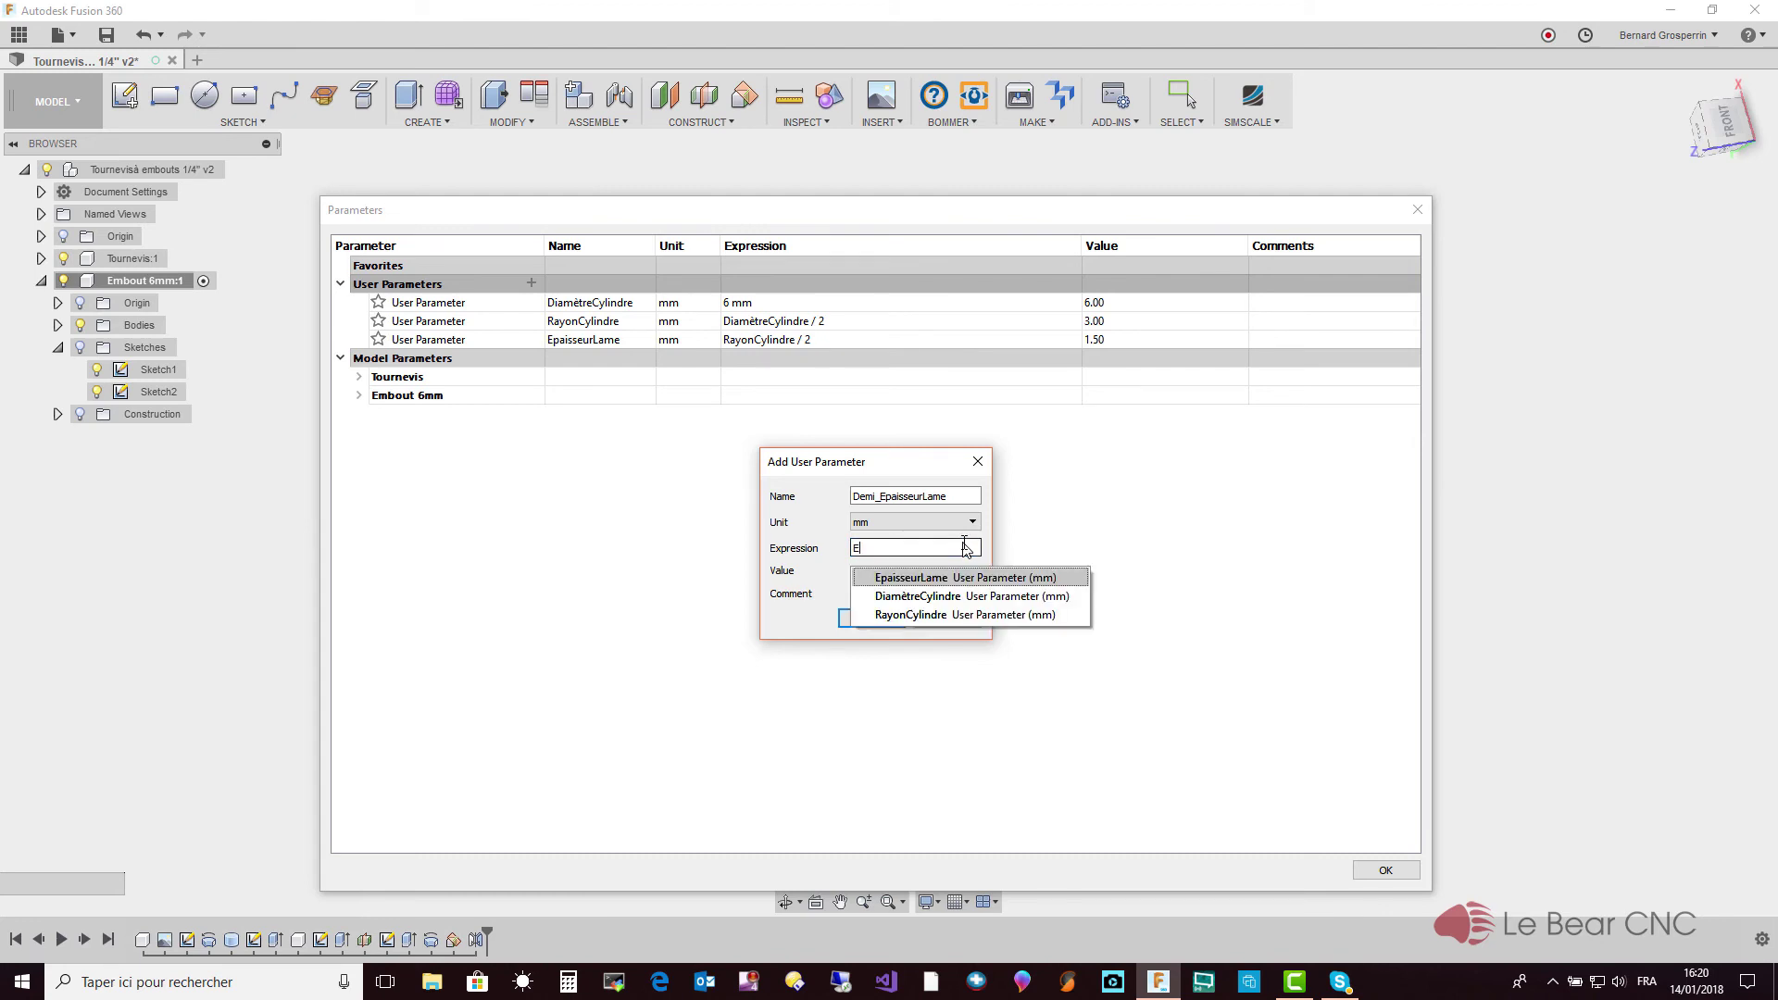
text(pai)
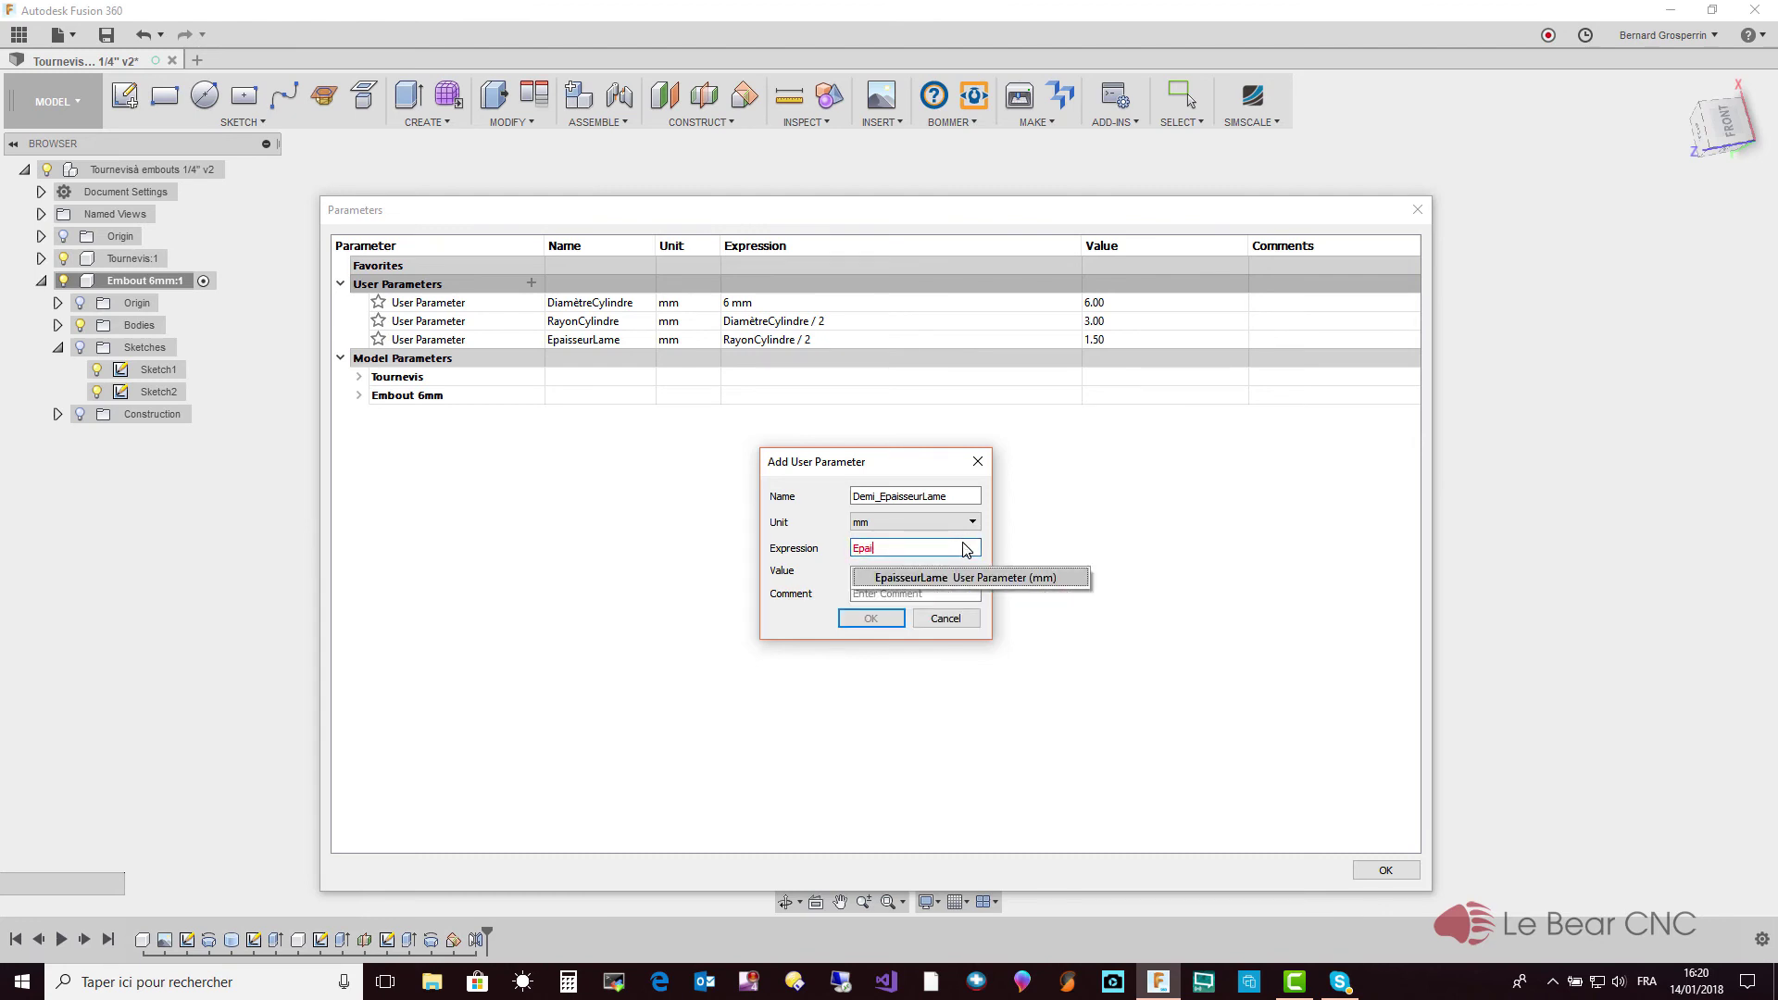
text(ssur)
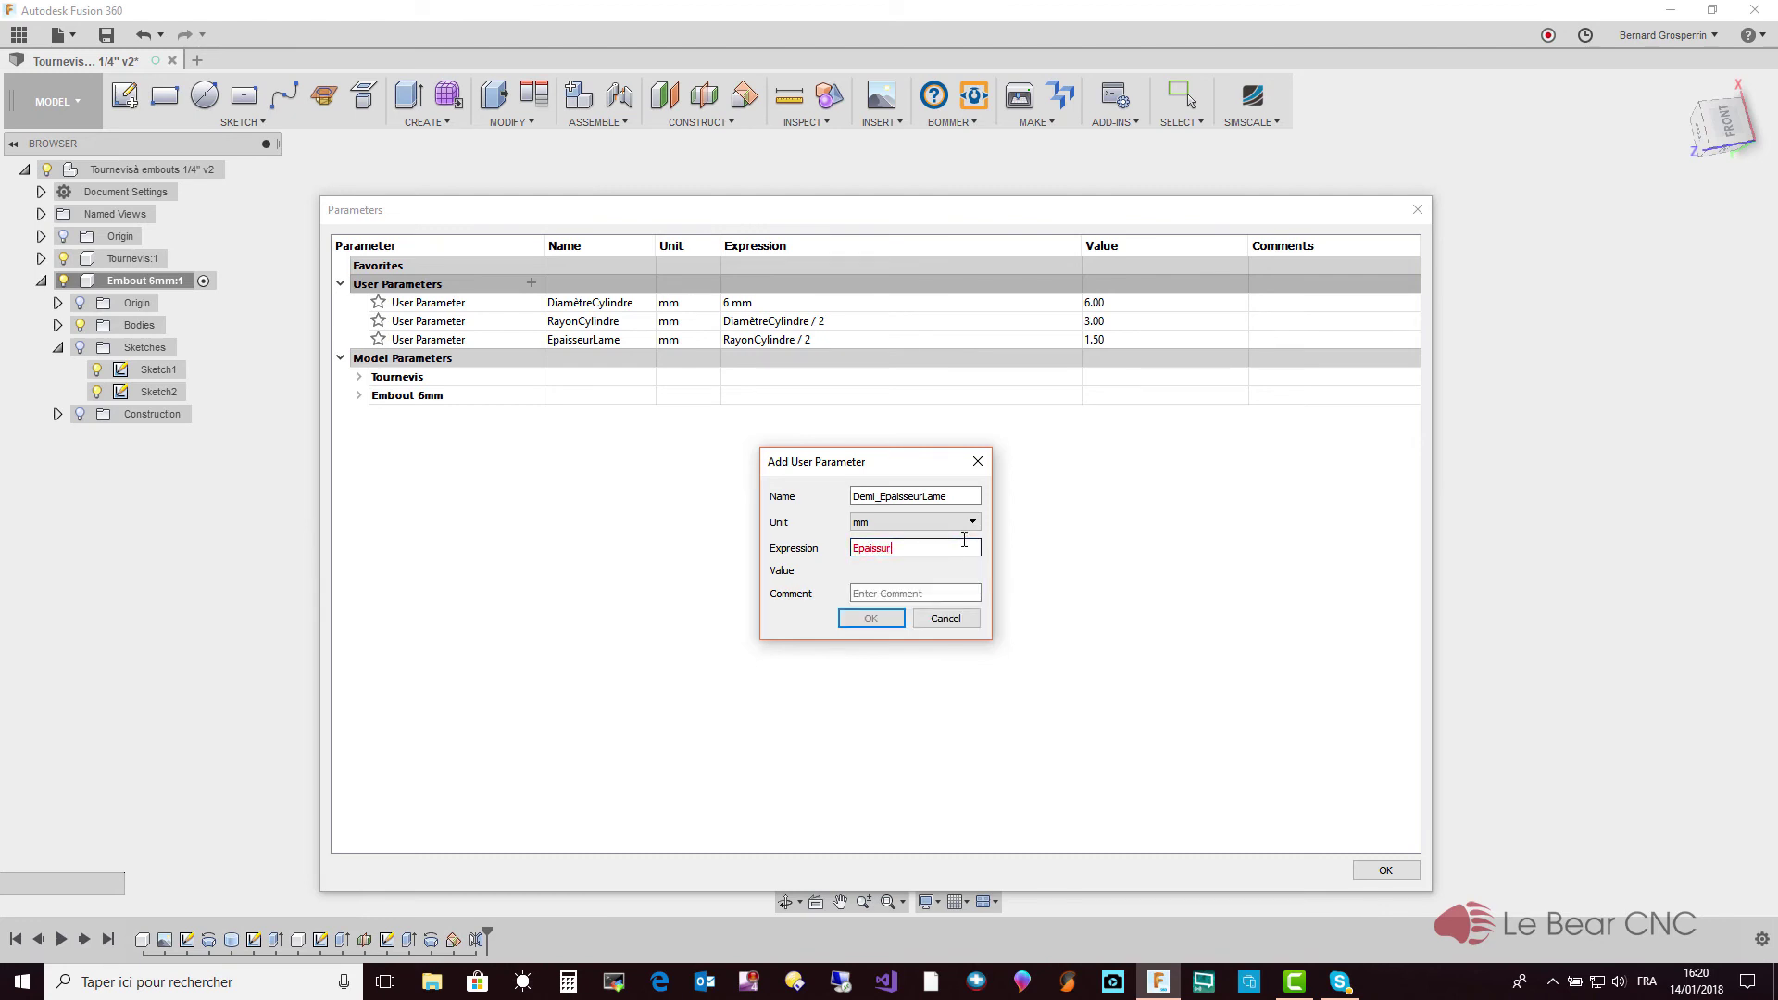
key(BackSpace)
key(BackSpace)
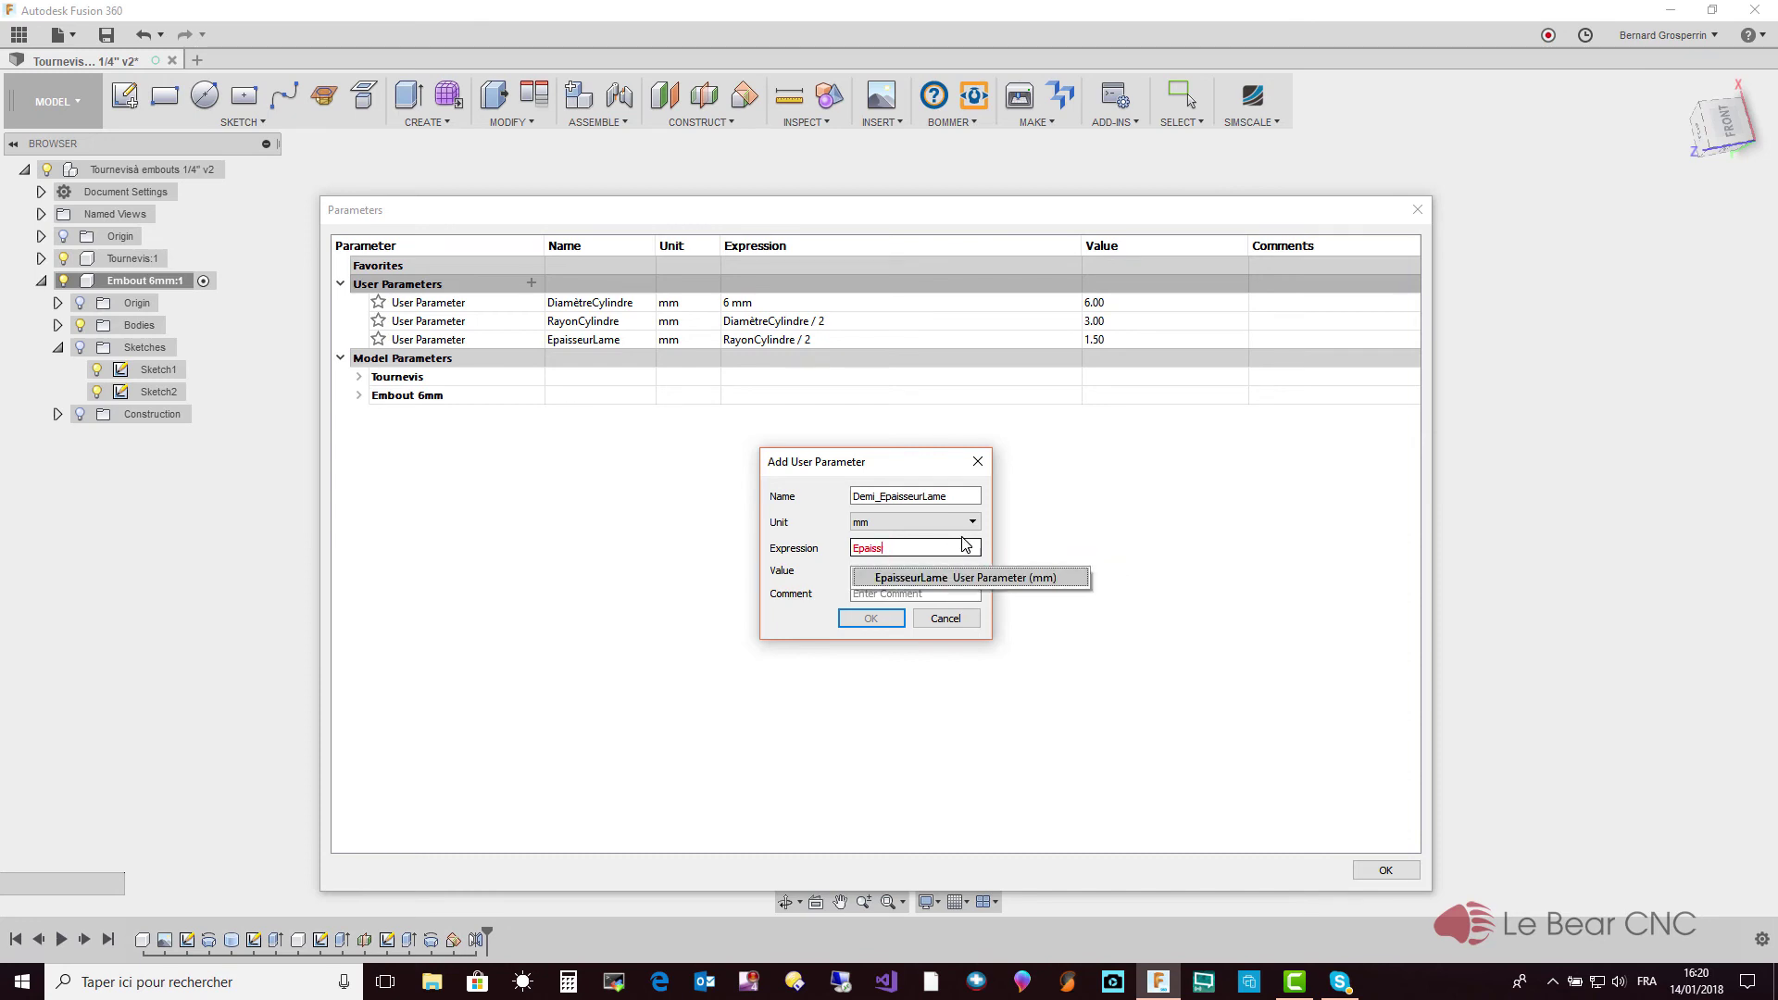
text(eurLa)
text(me)
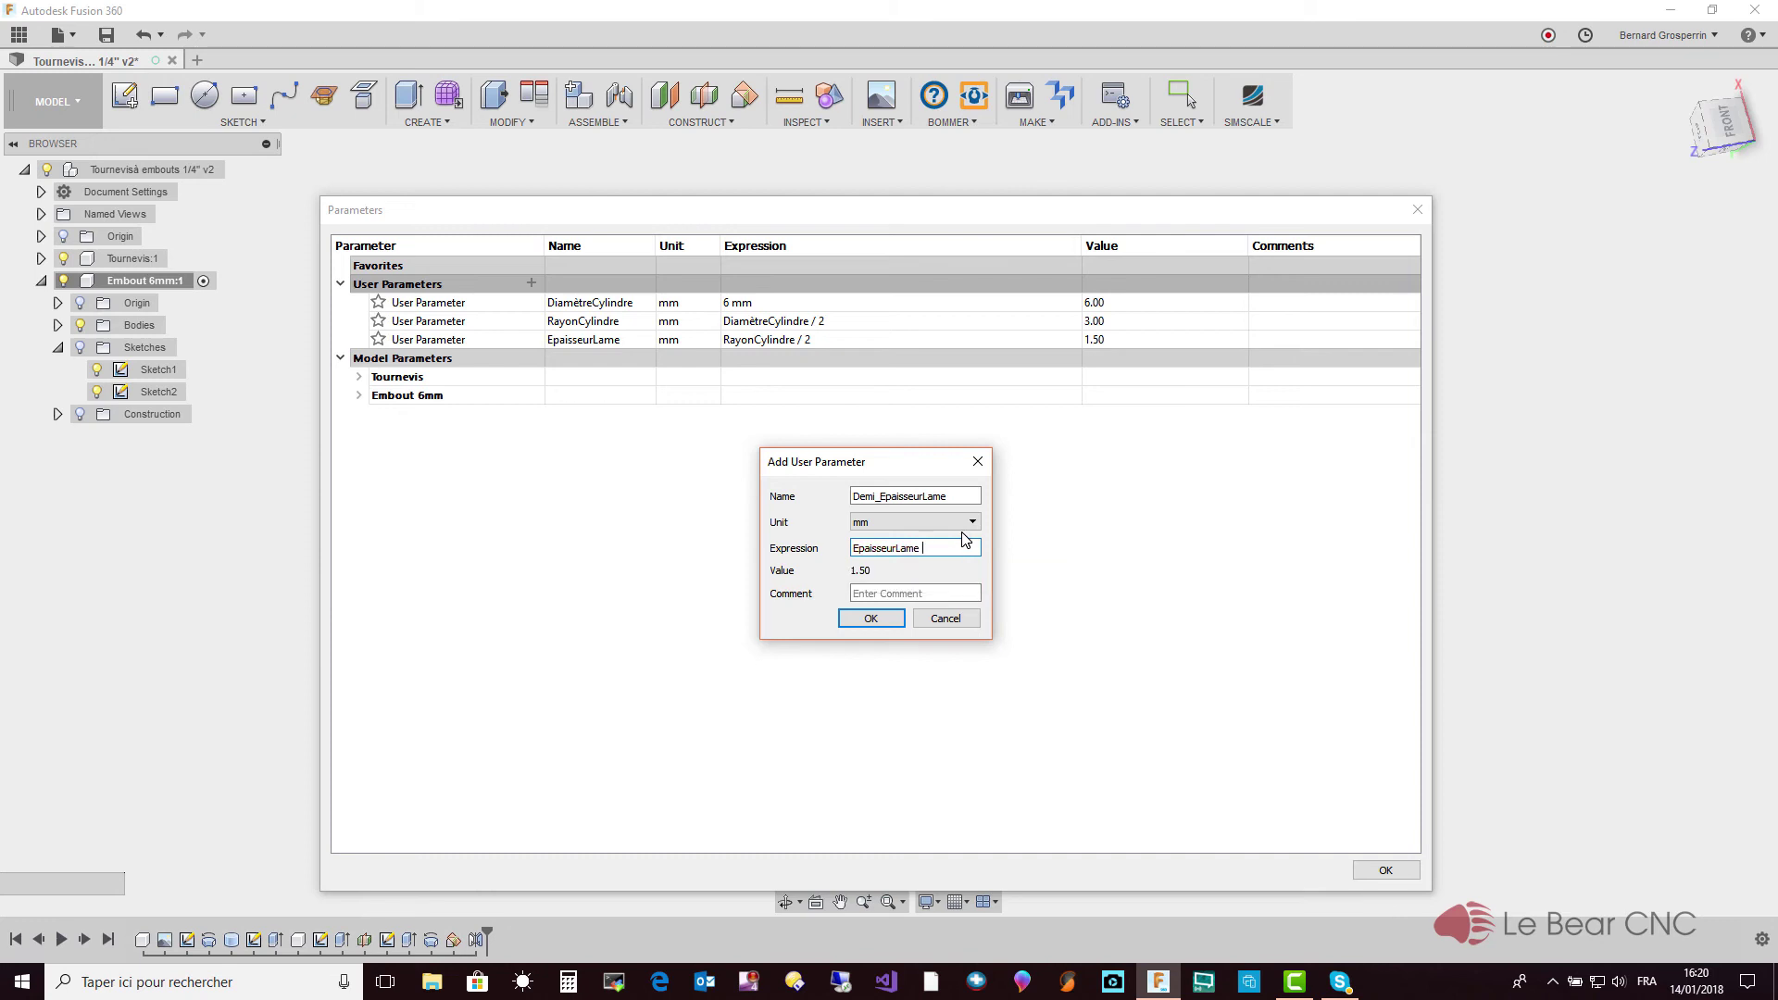
text( / 2)
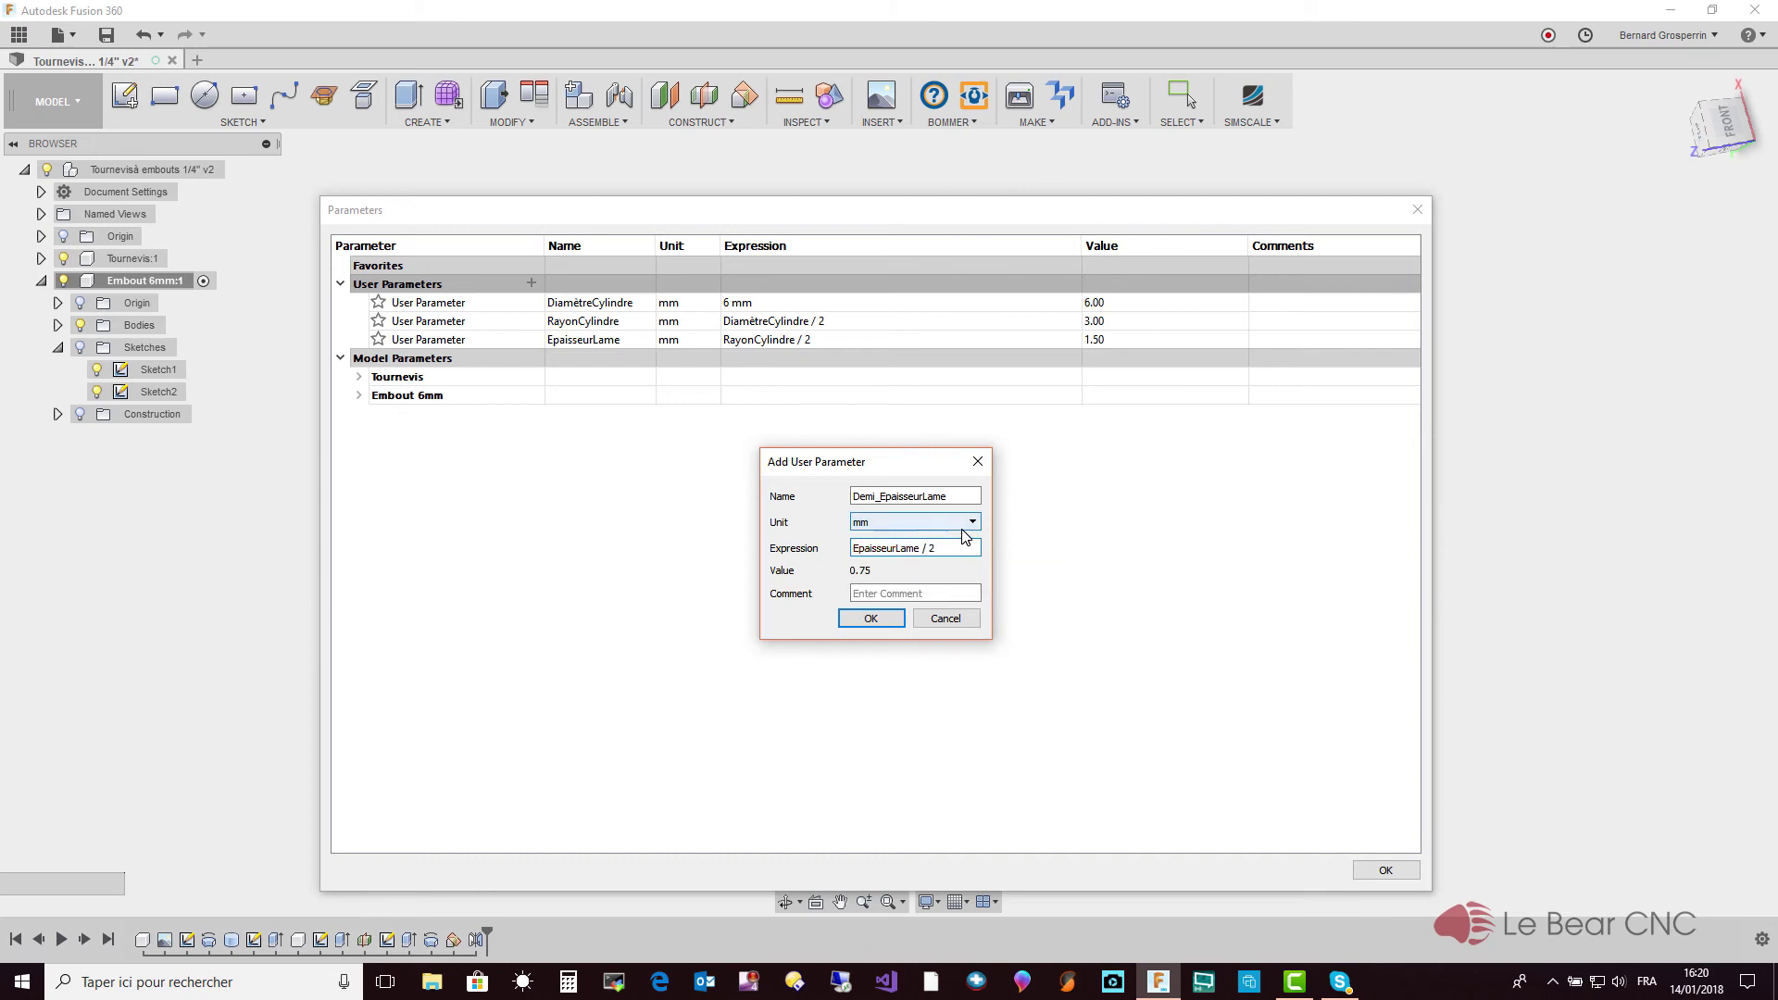
click(872, 620)
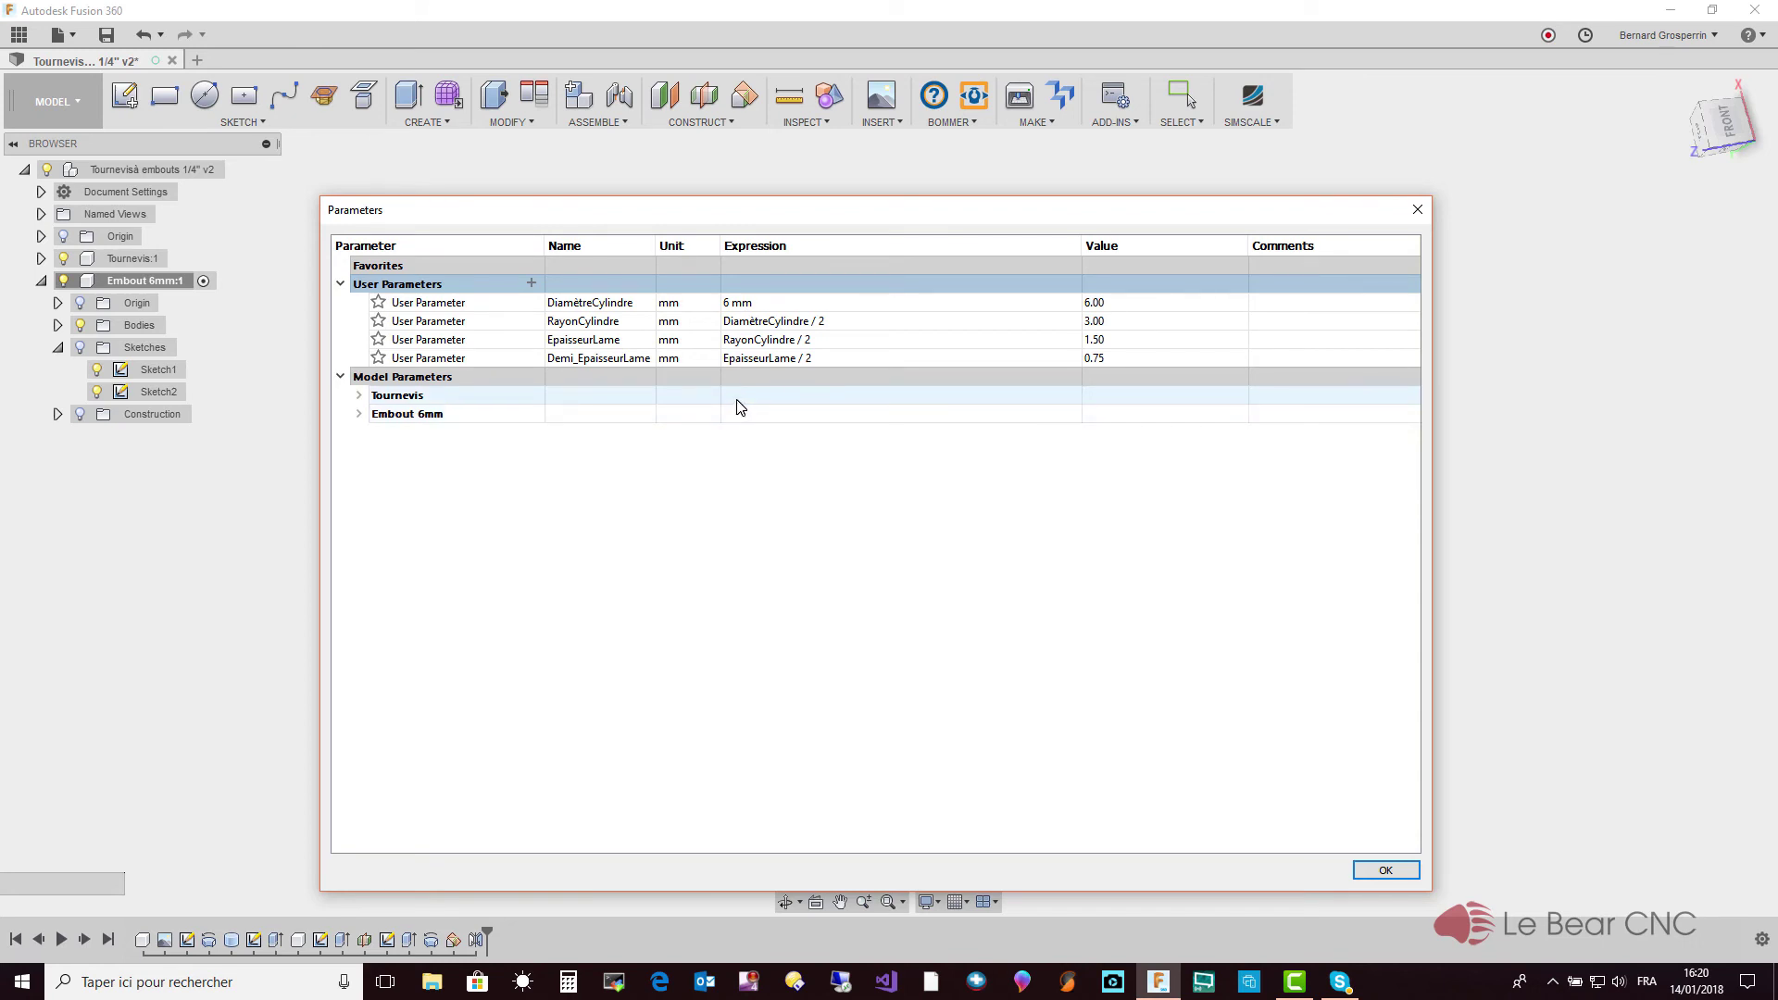
click(1381, 871)
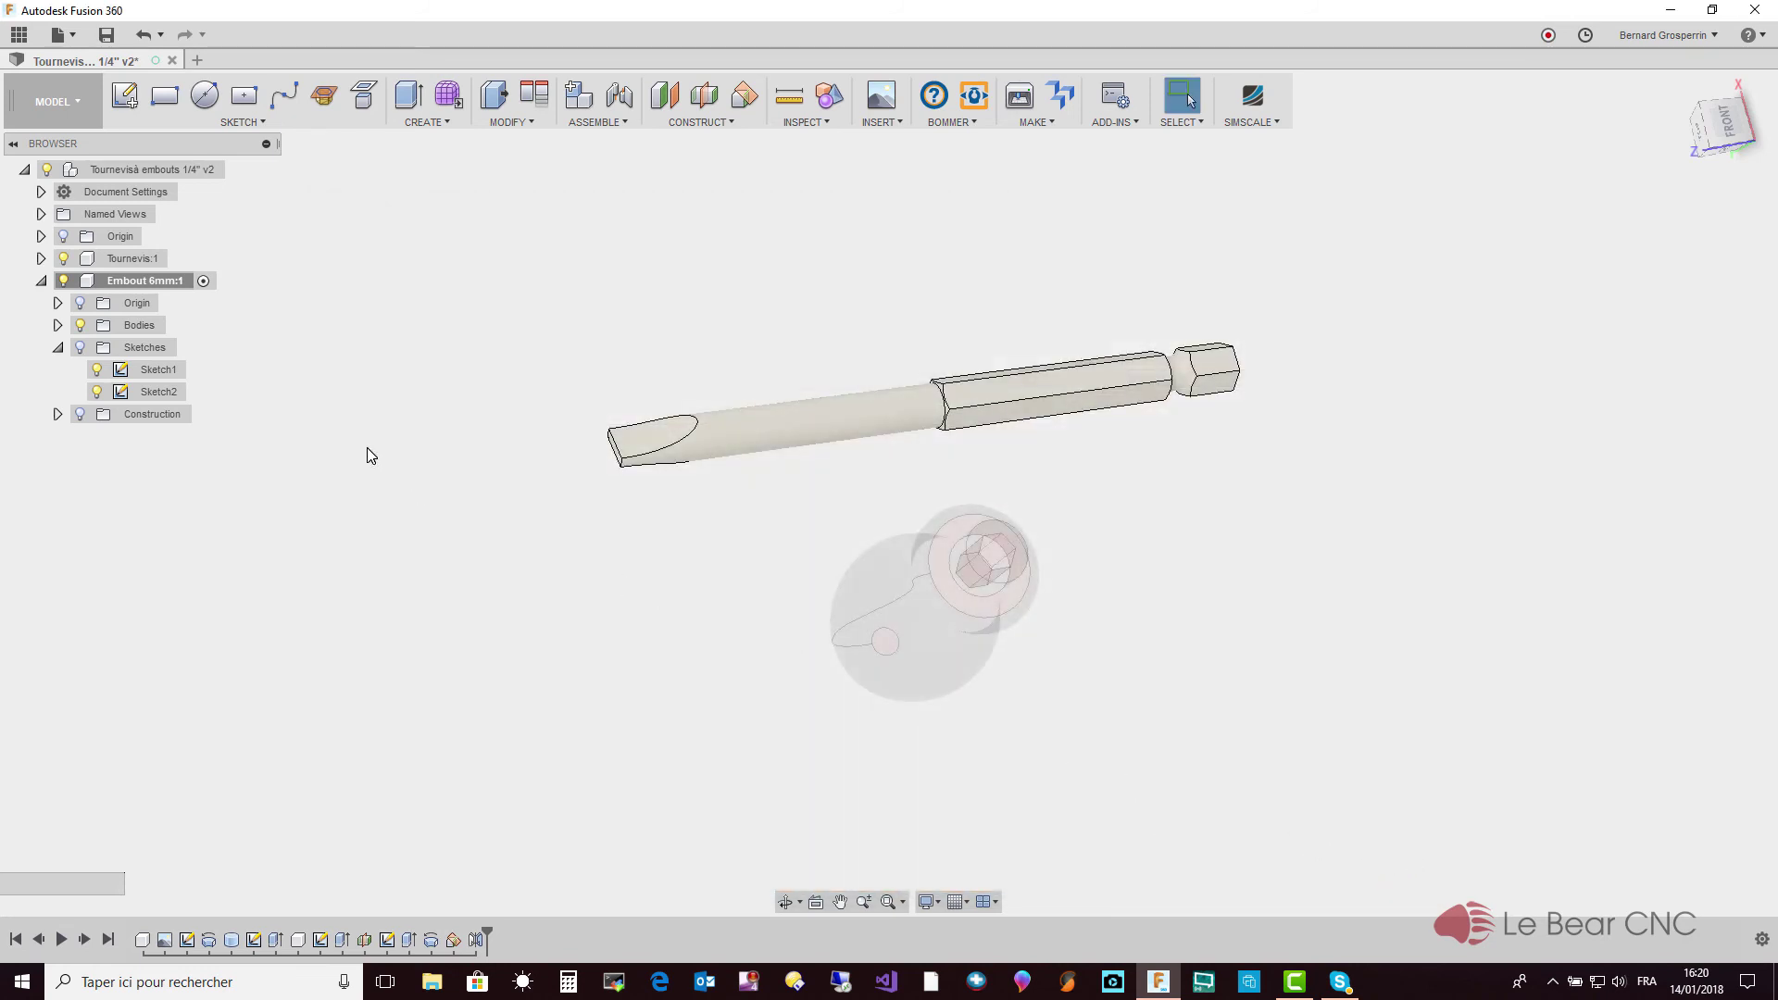
Edit Sketch2 with the solid body hidden so only the sketch shows
click(164, 398)
right_click(163, 398)
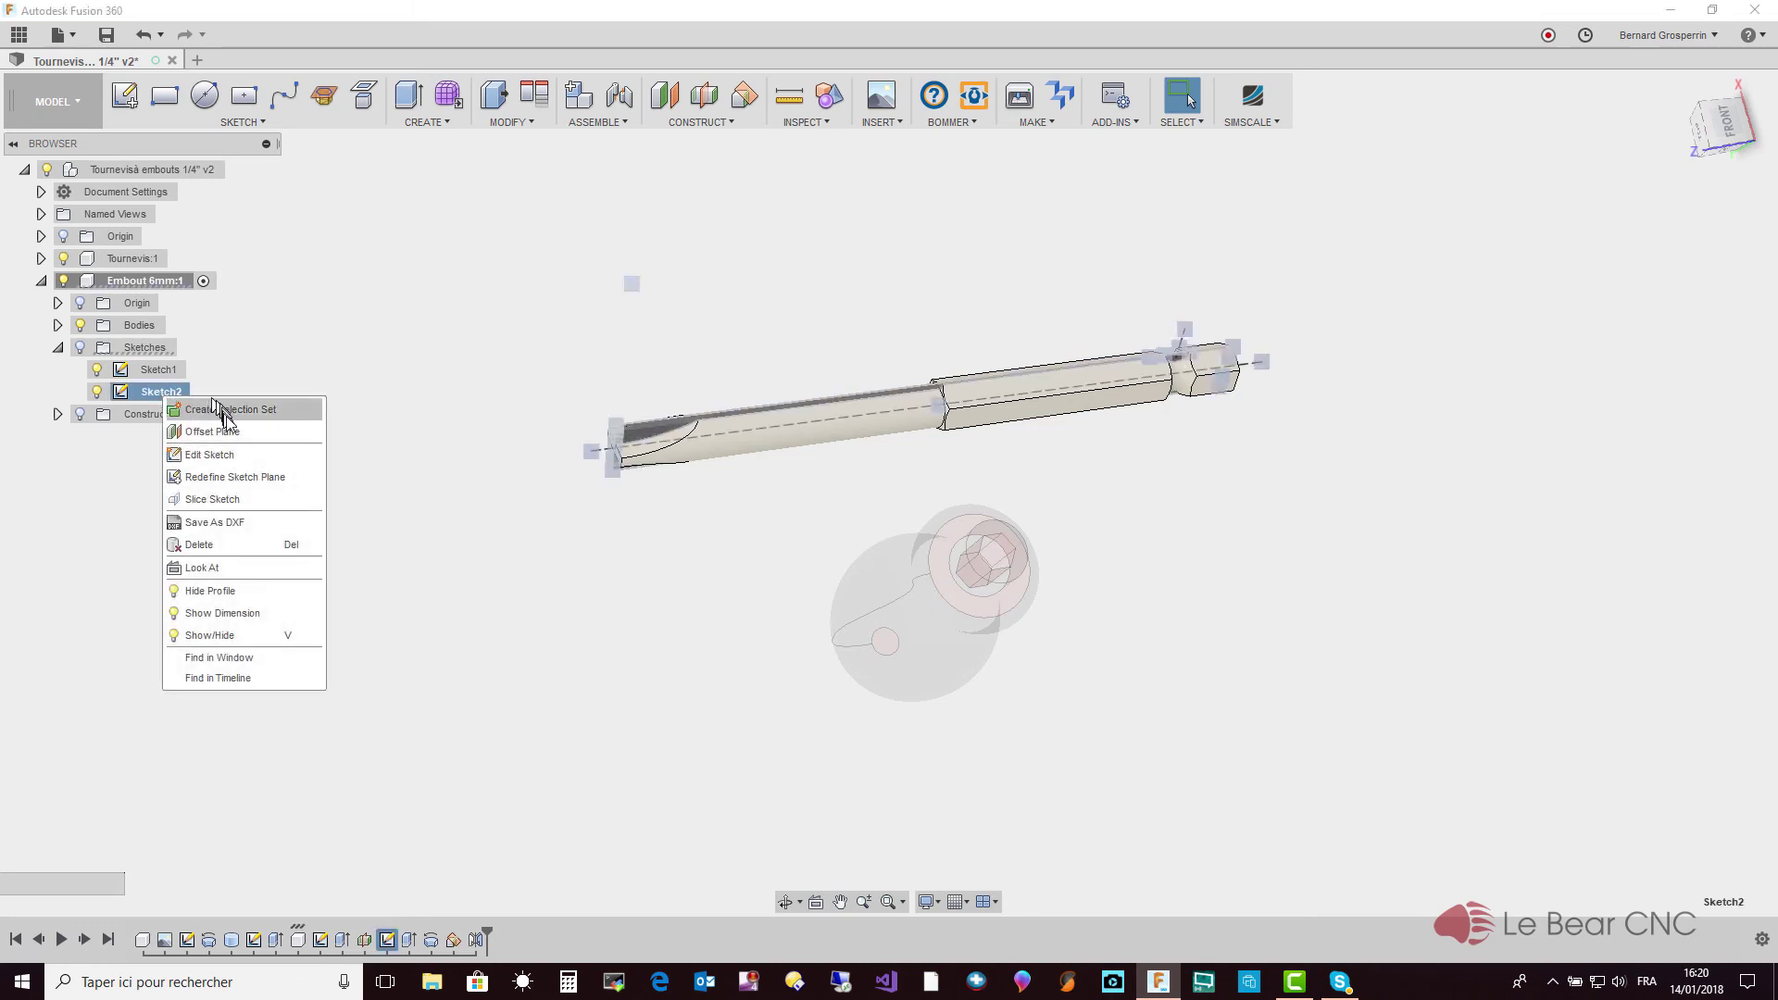
click(230, 461)
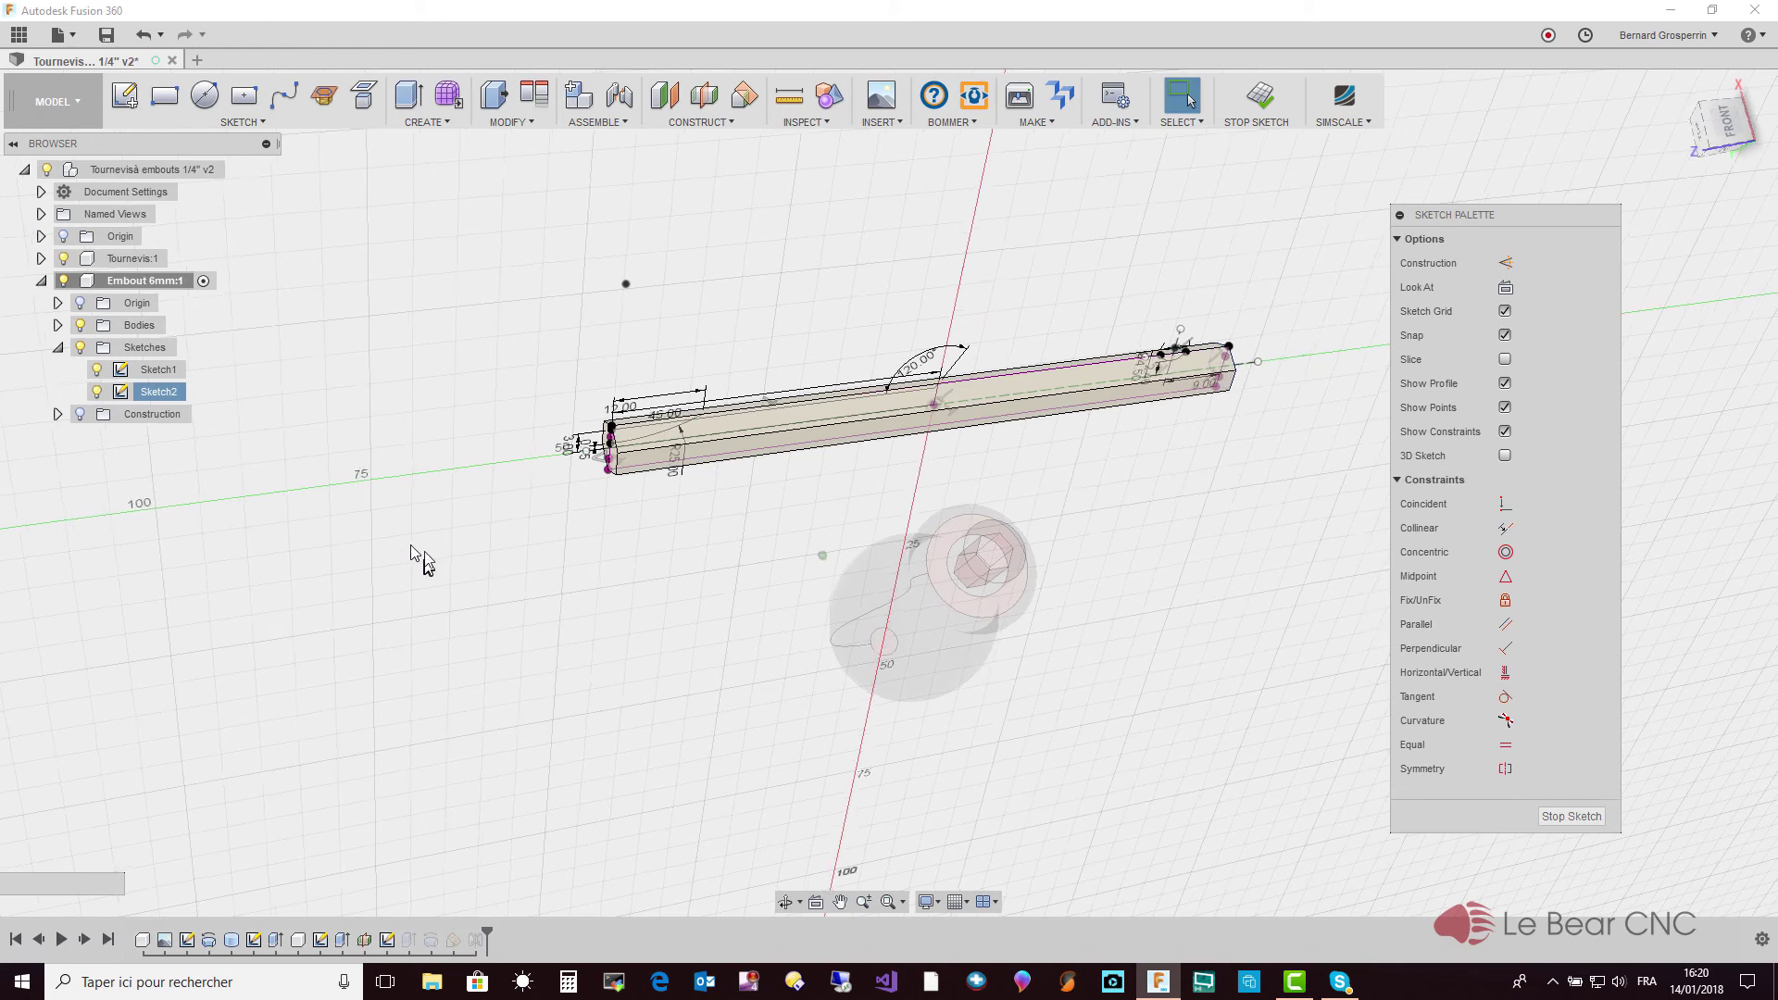
click(80, 325)
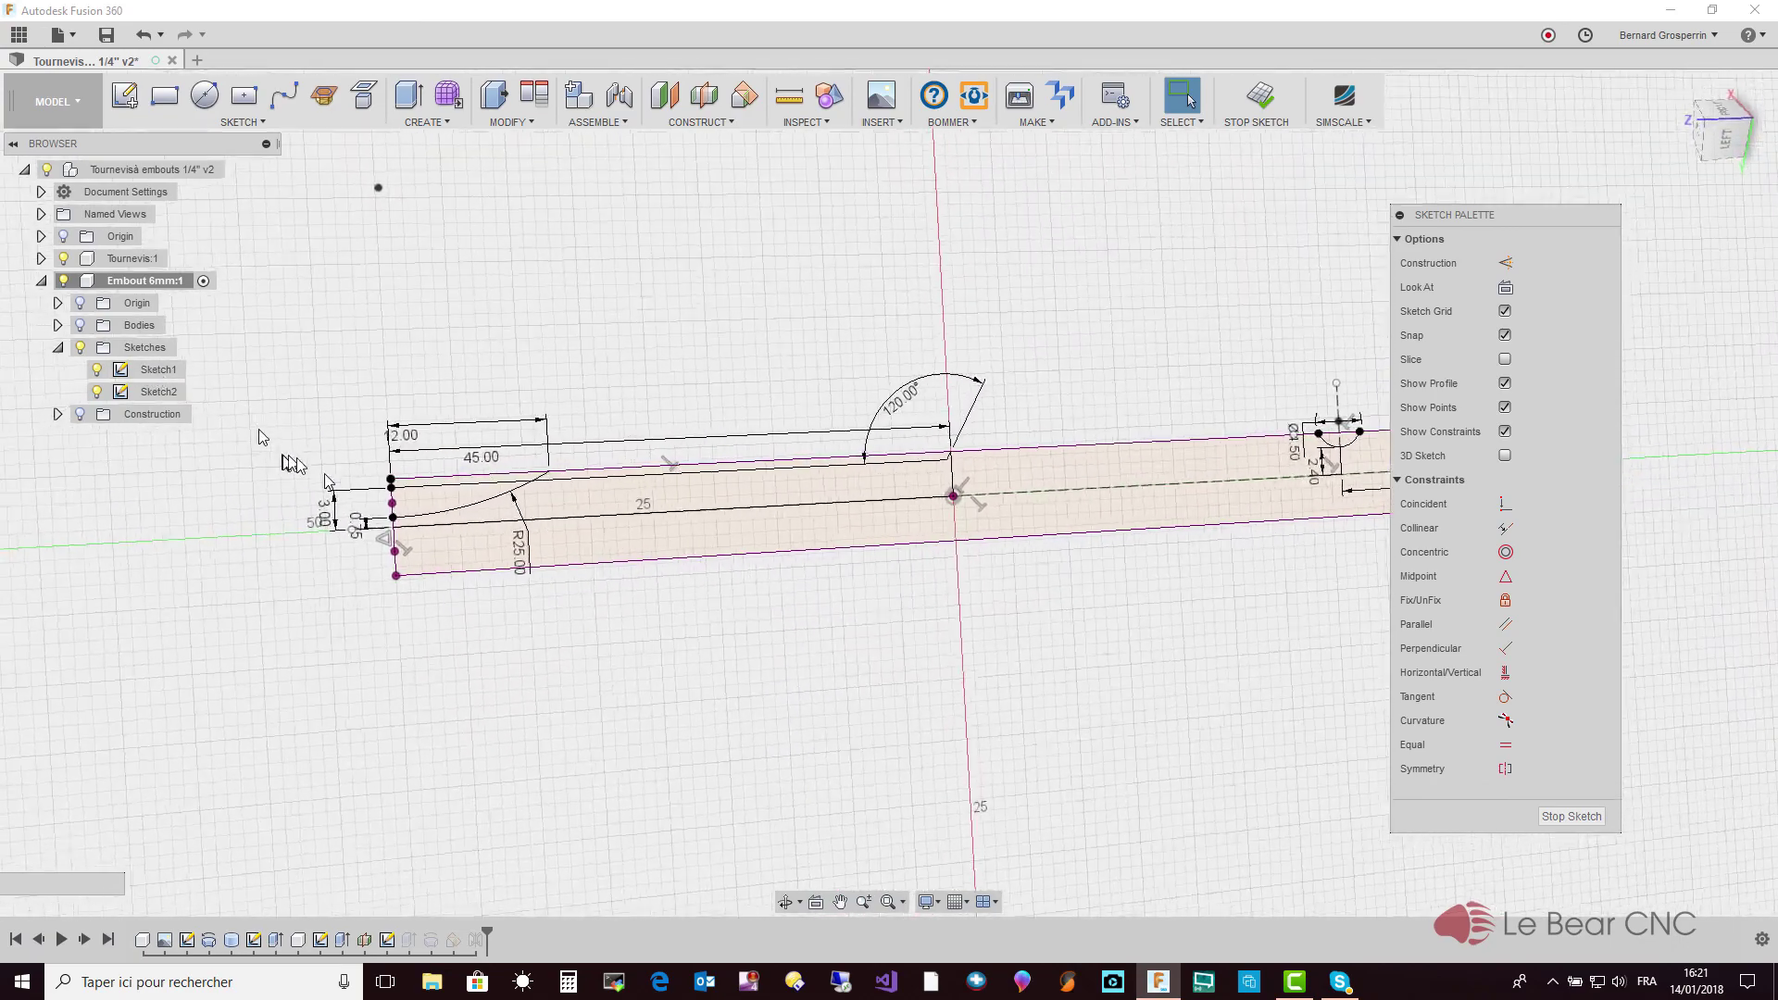
scroll(344, 492, up, 5)
scroll(343, 492, up, 3)
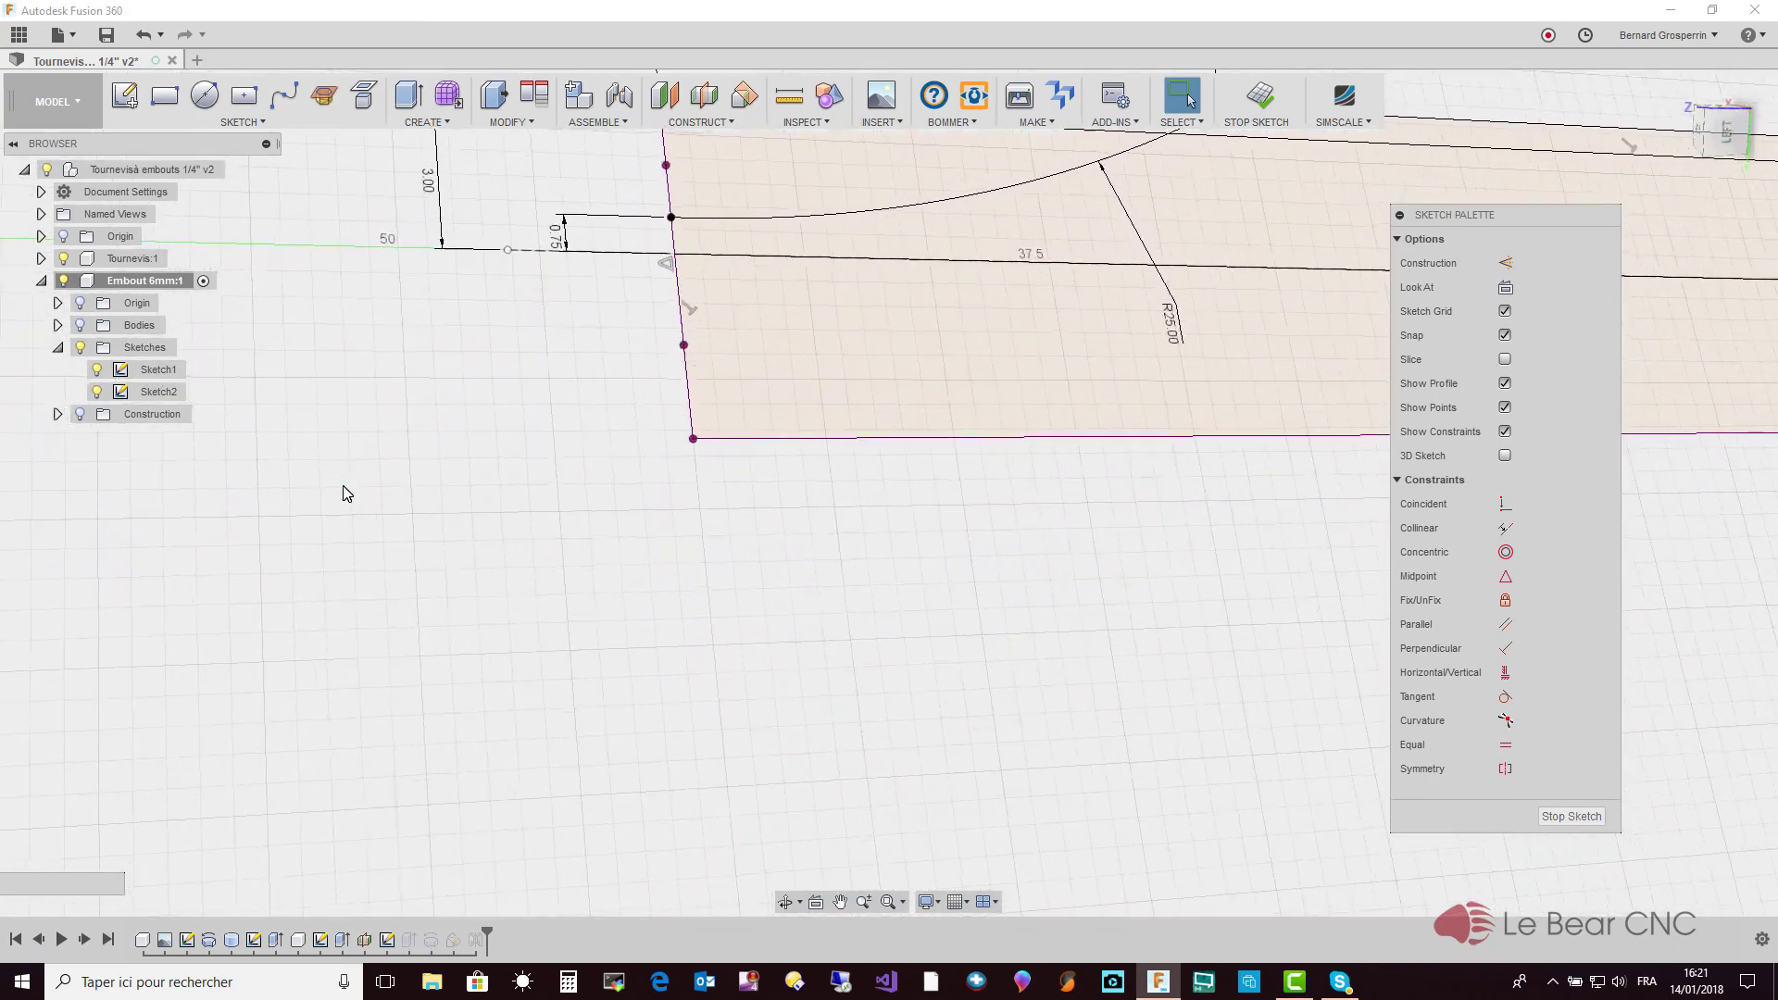
scroll(343, 492, up, 3)
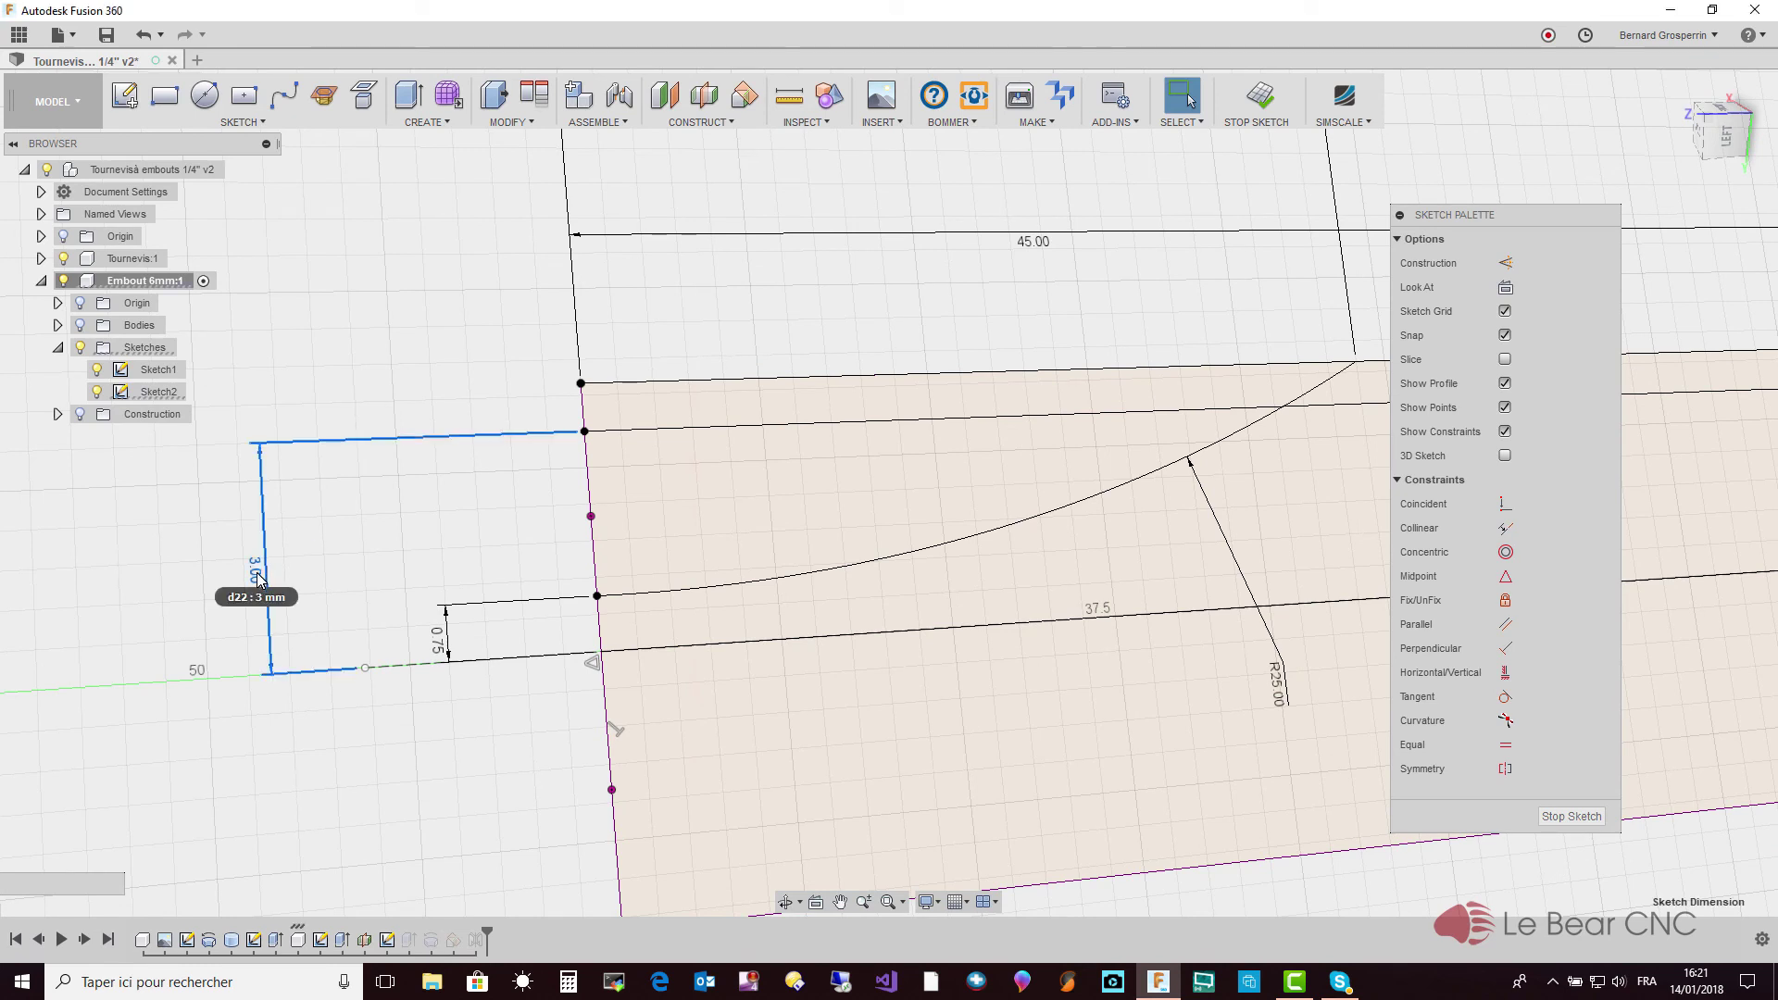
Drive the 3.00 dimension with RayonCylindre and the 0.75 with Demi_EpaisseurLame, then finish the sketch
double_click(260, 578)
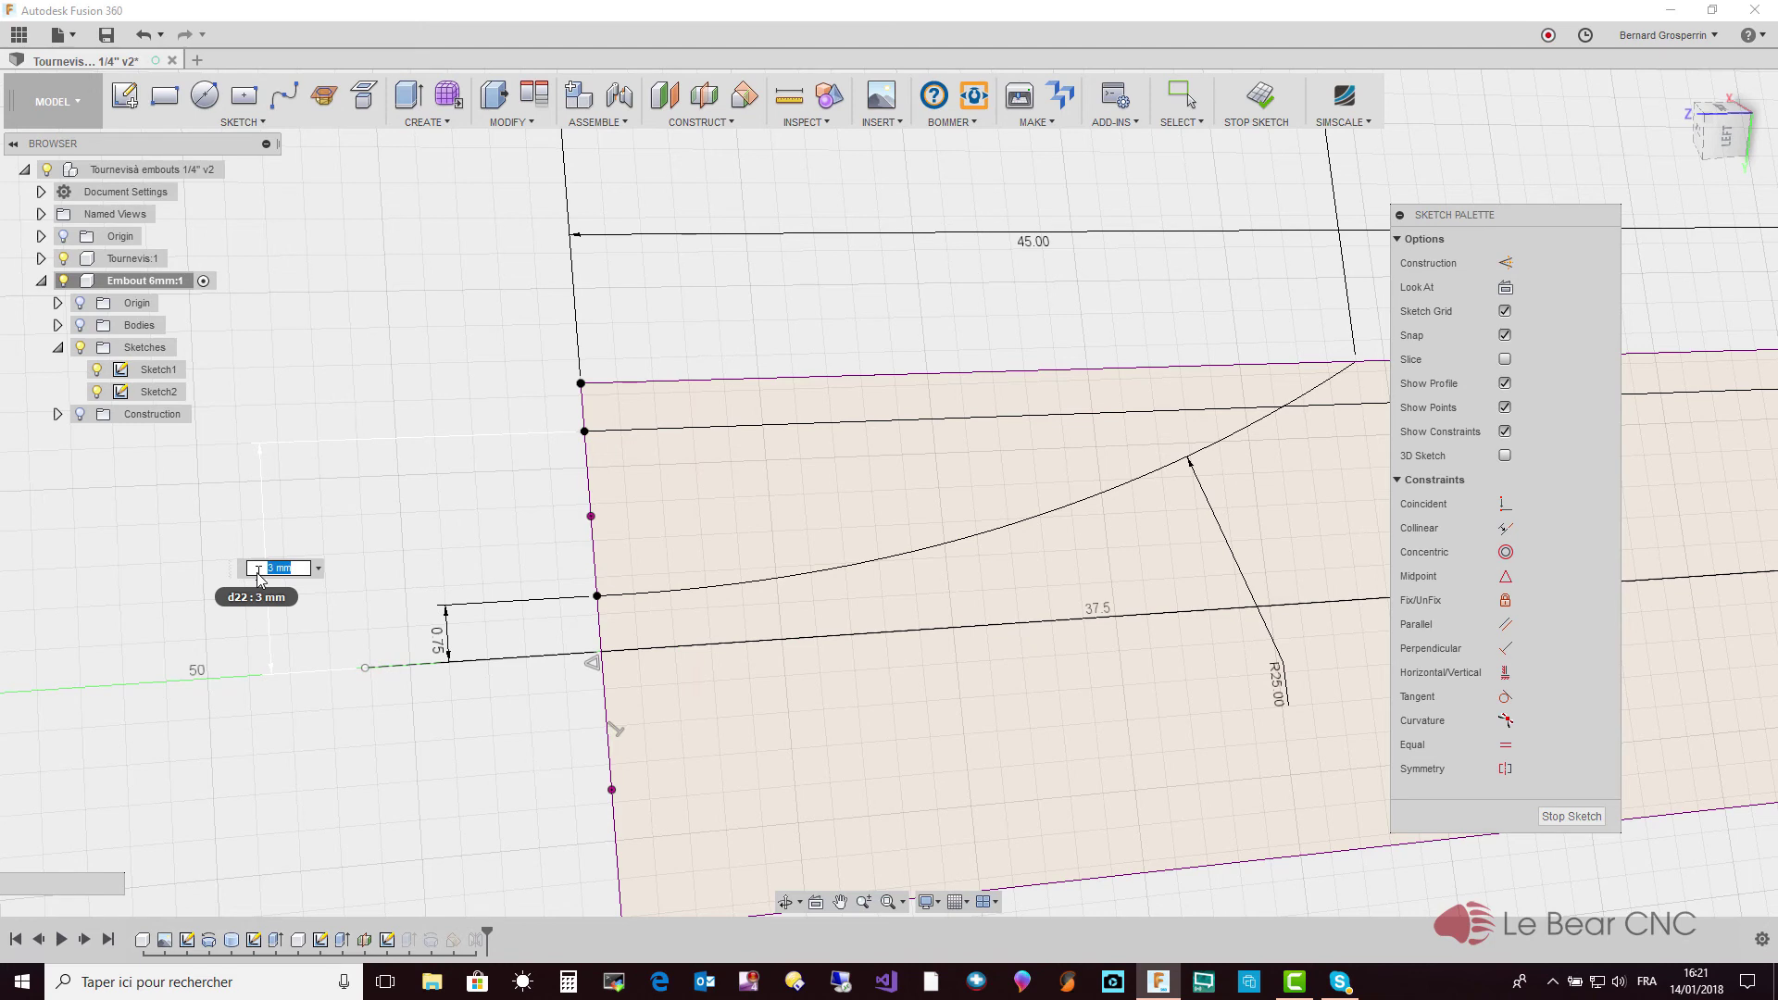
text(Ray)
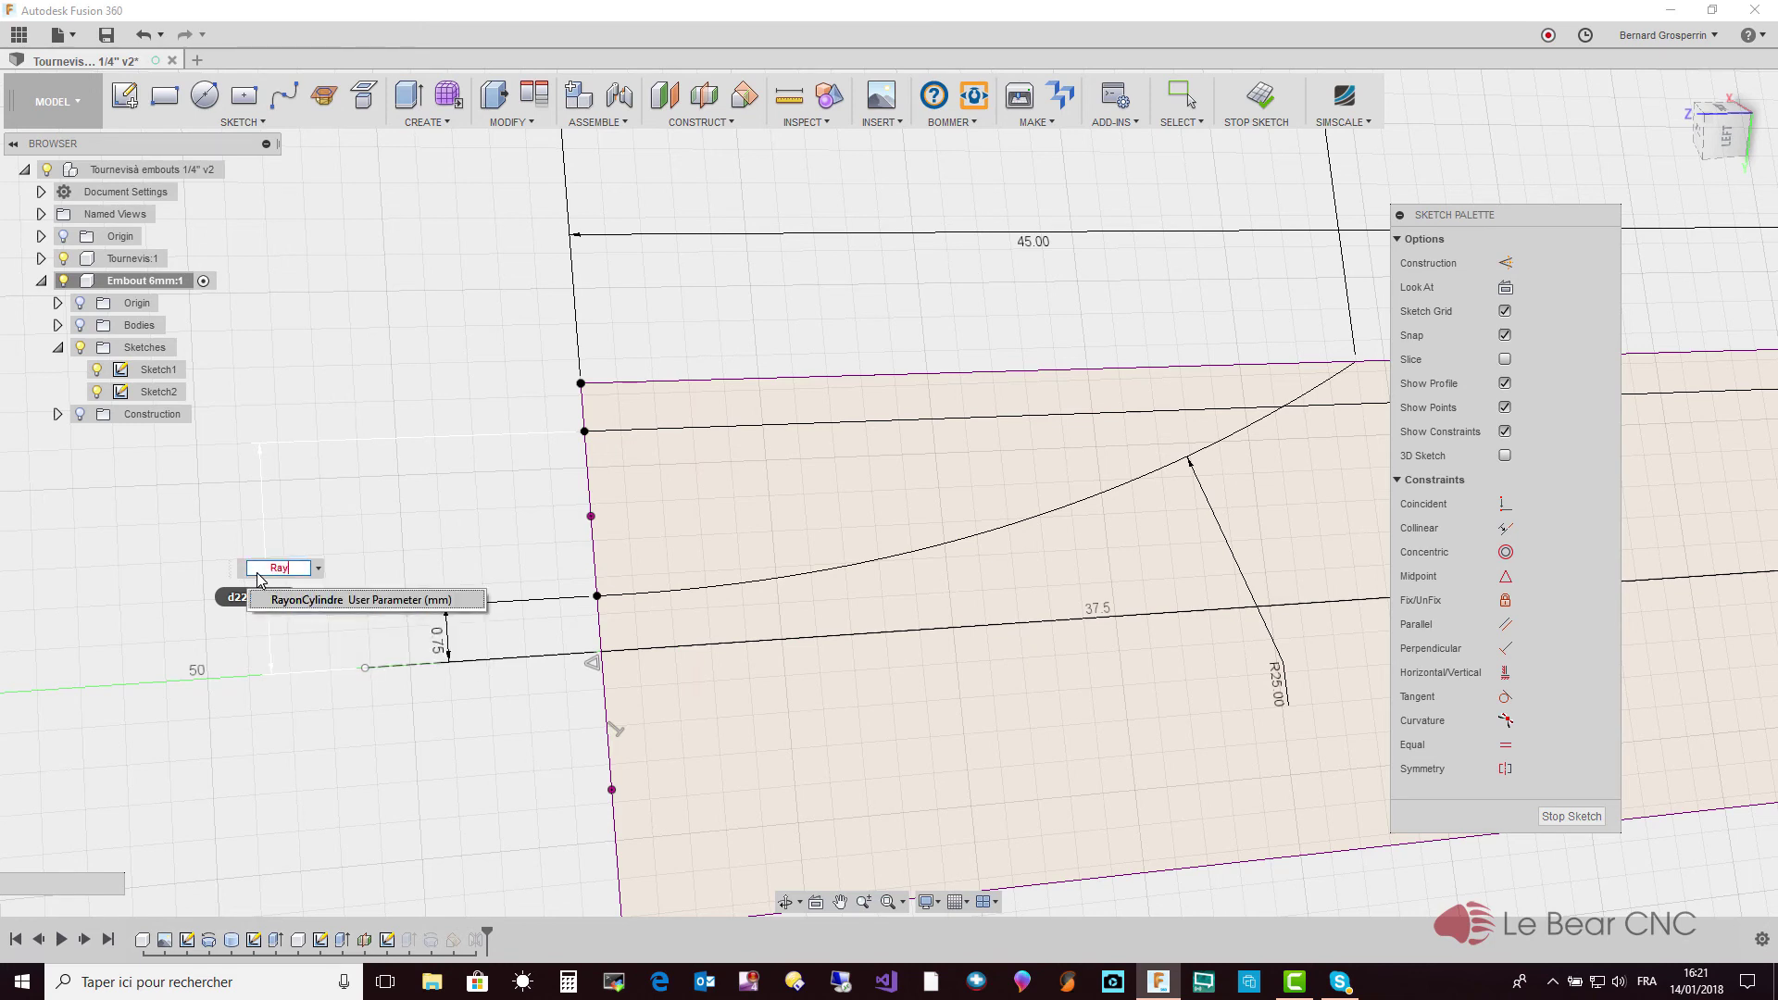
text(o)
click(308, 602)
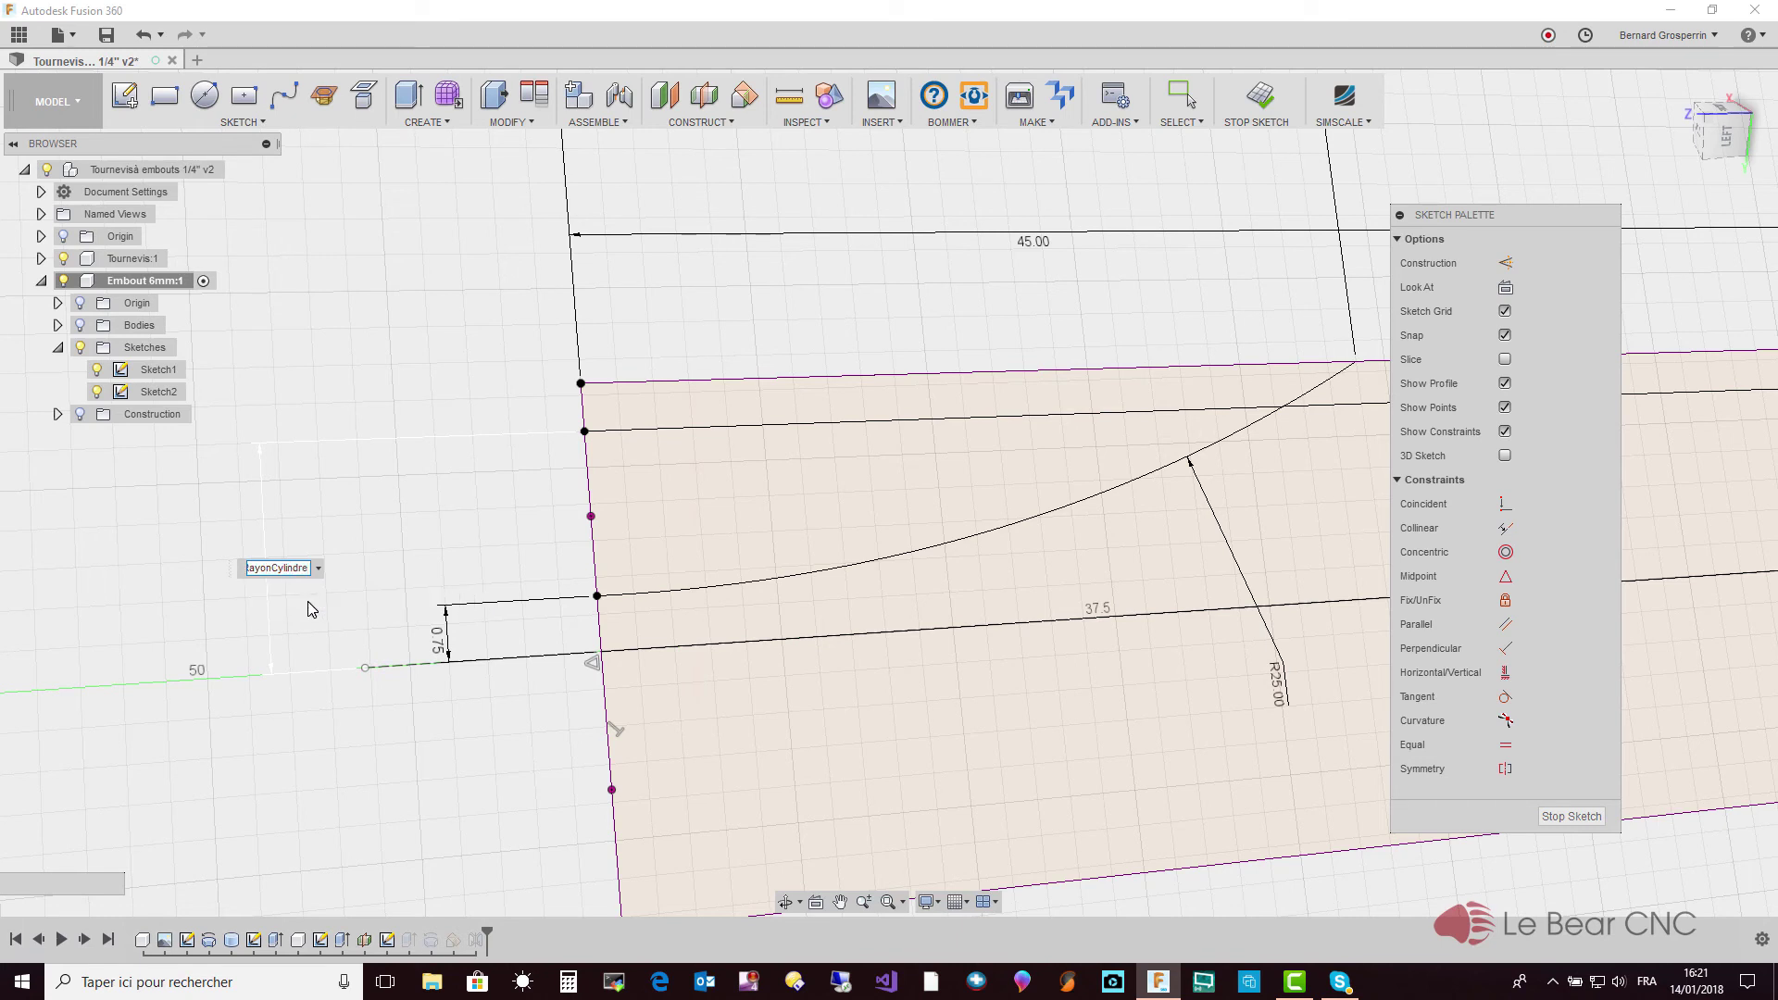
key(Return)
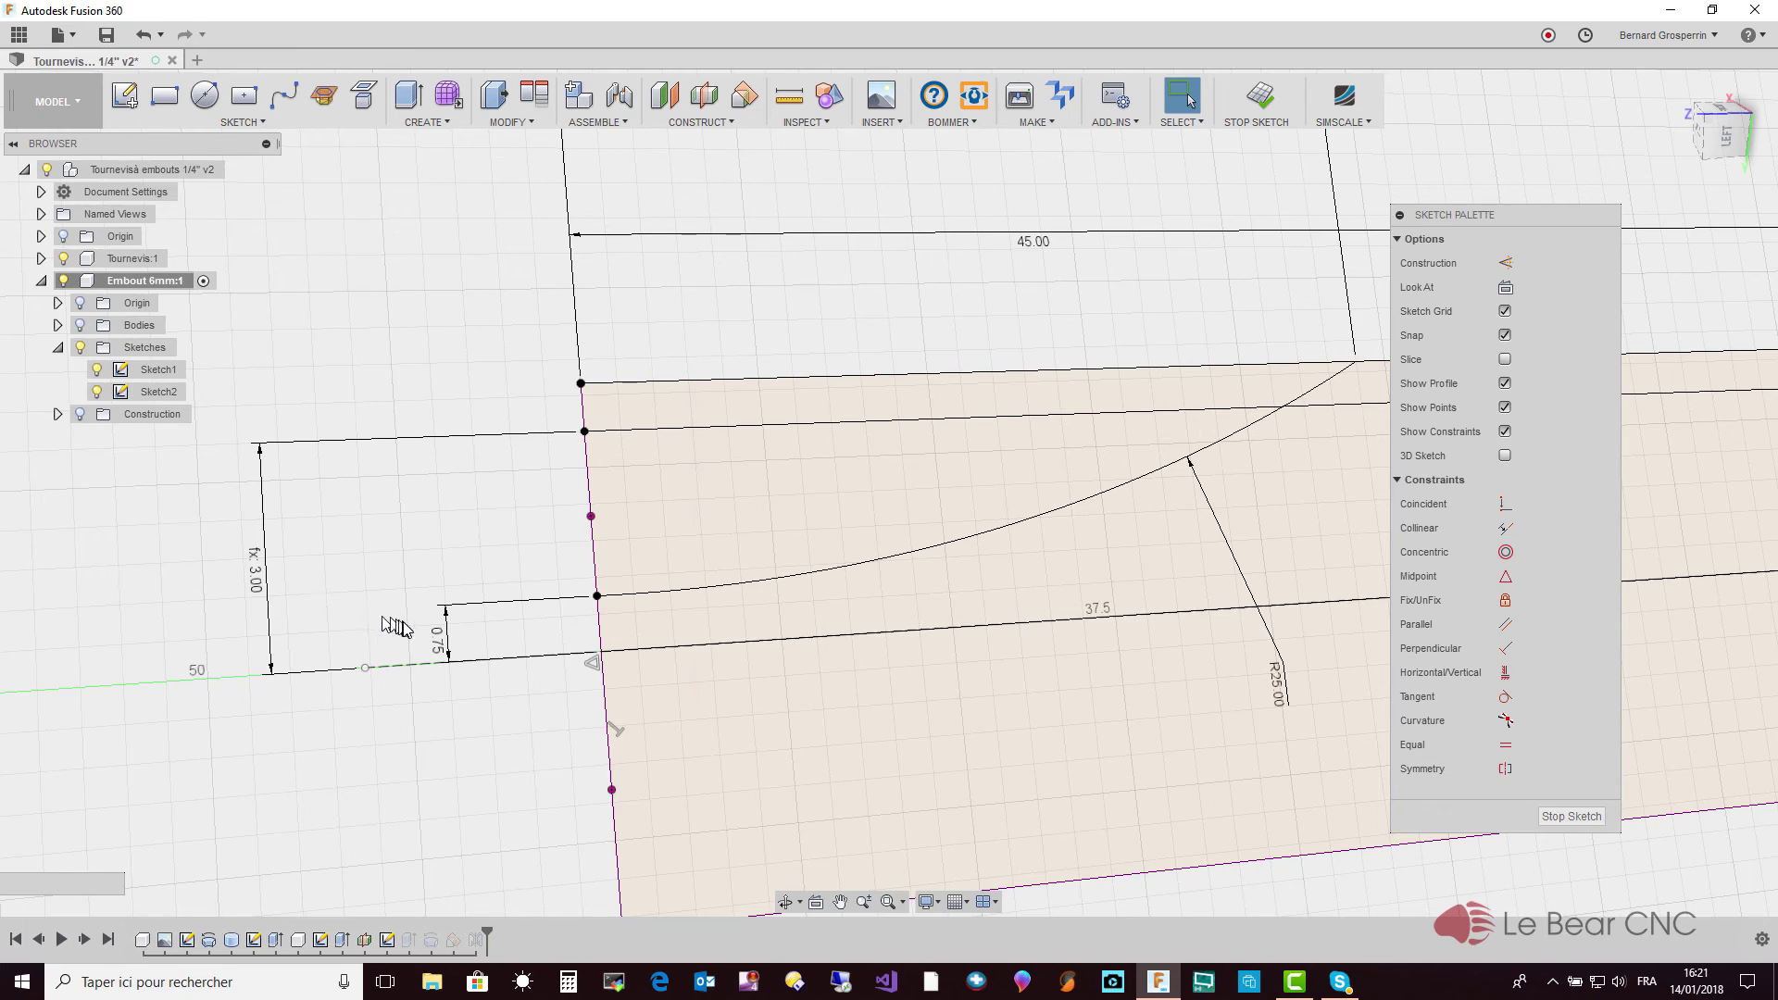
scroll(448, 620, down, 2)
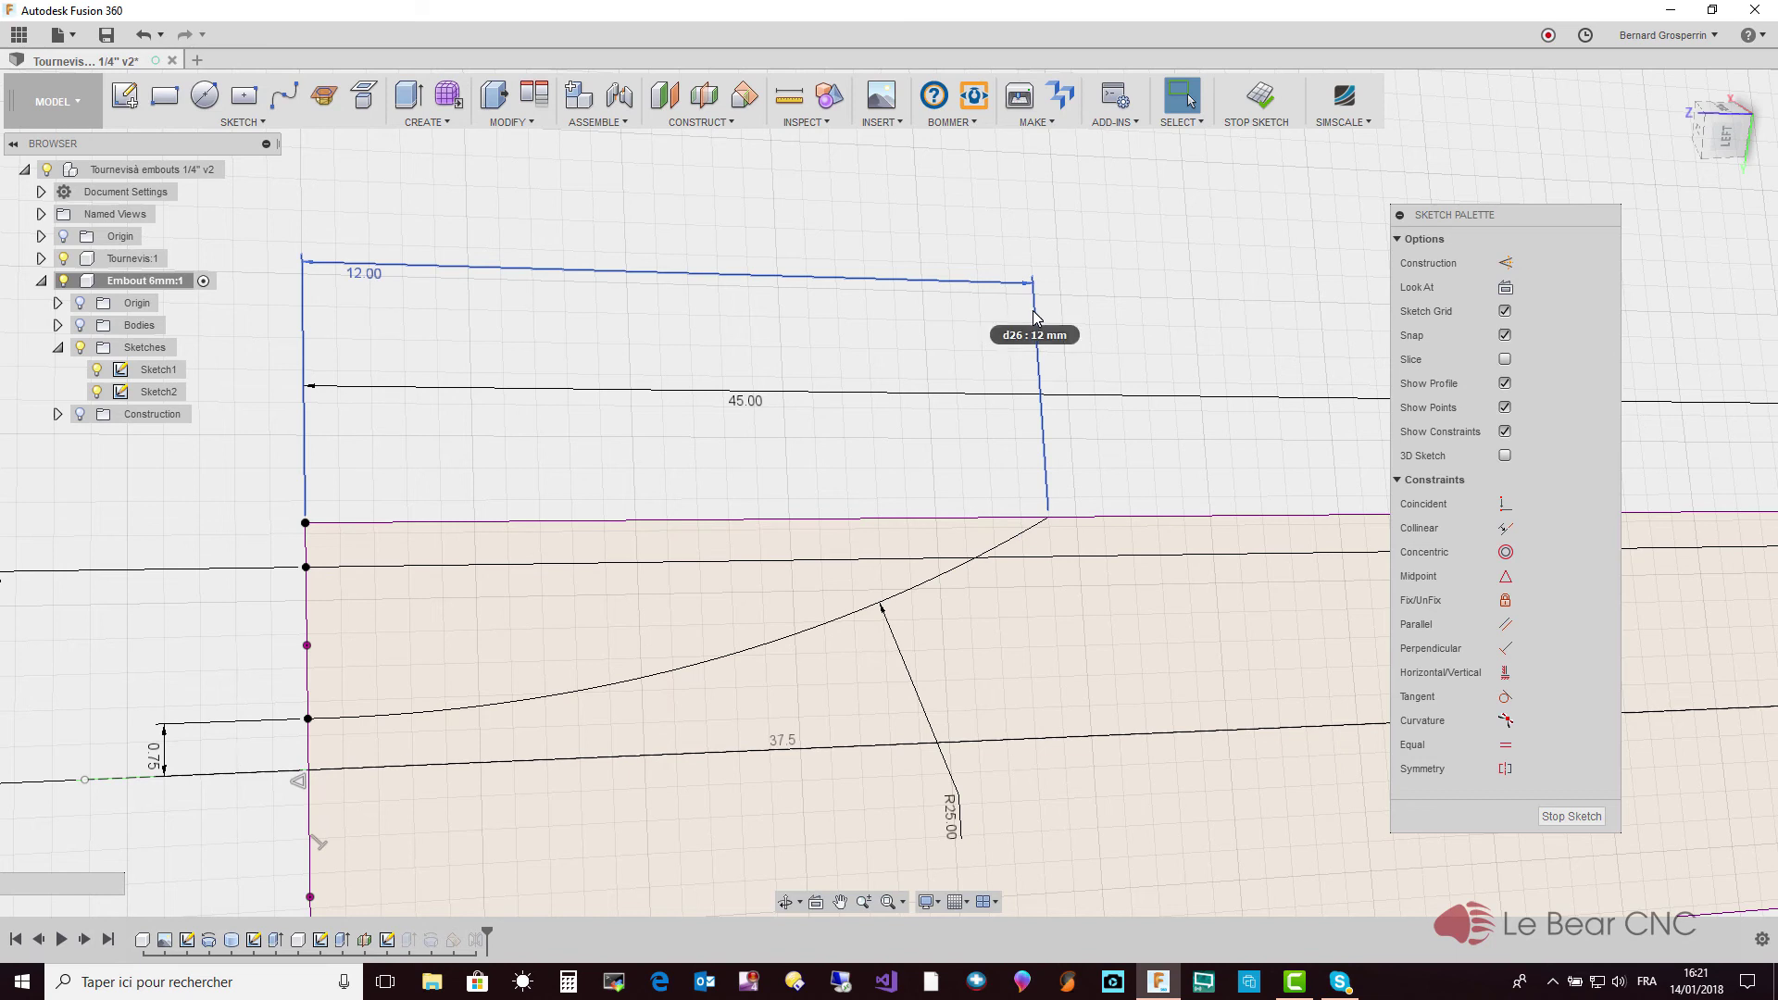
double_click(155, 758)
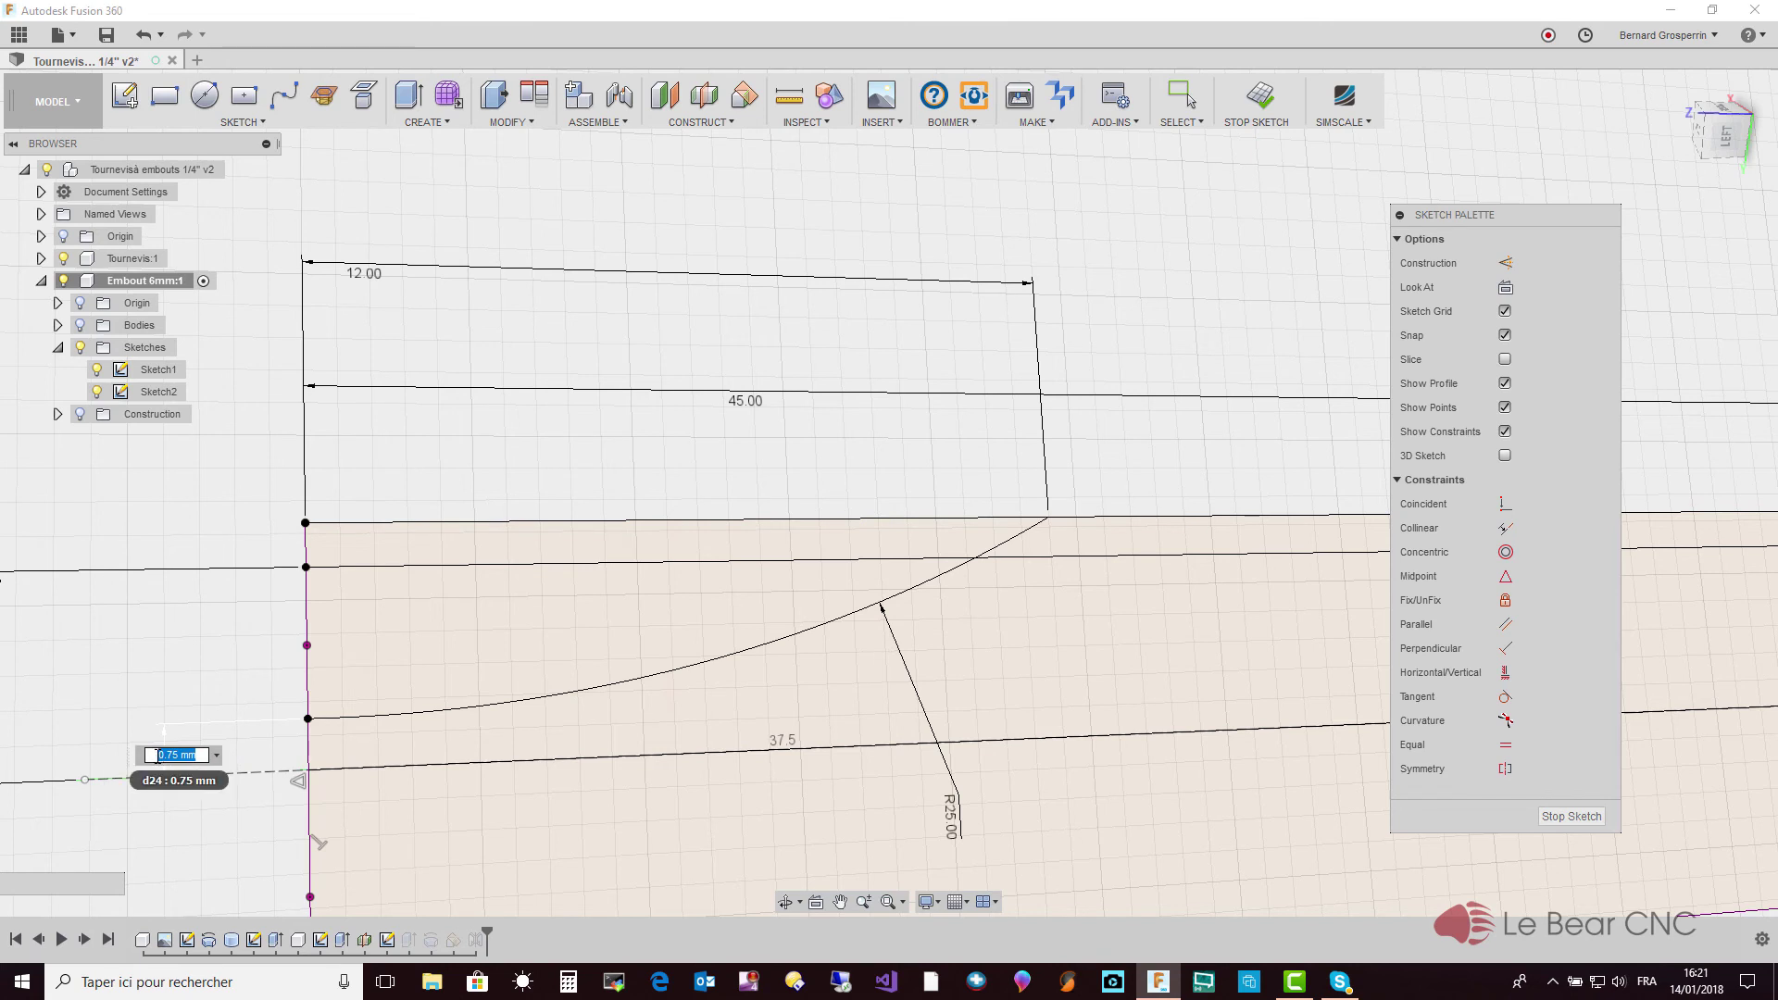
text(D)
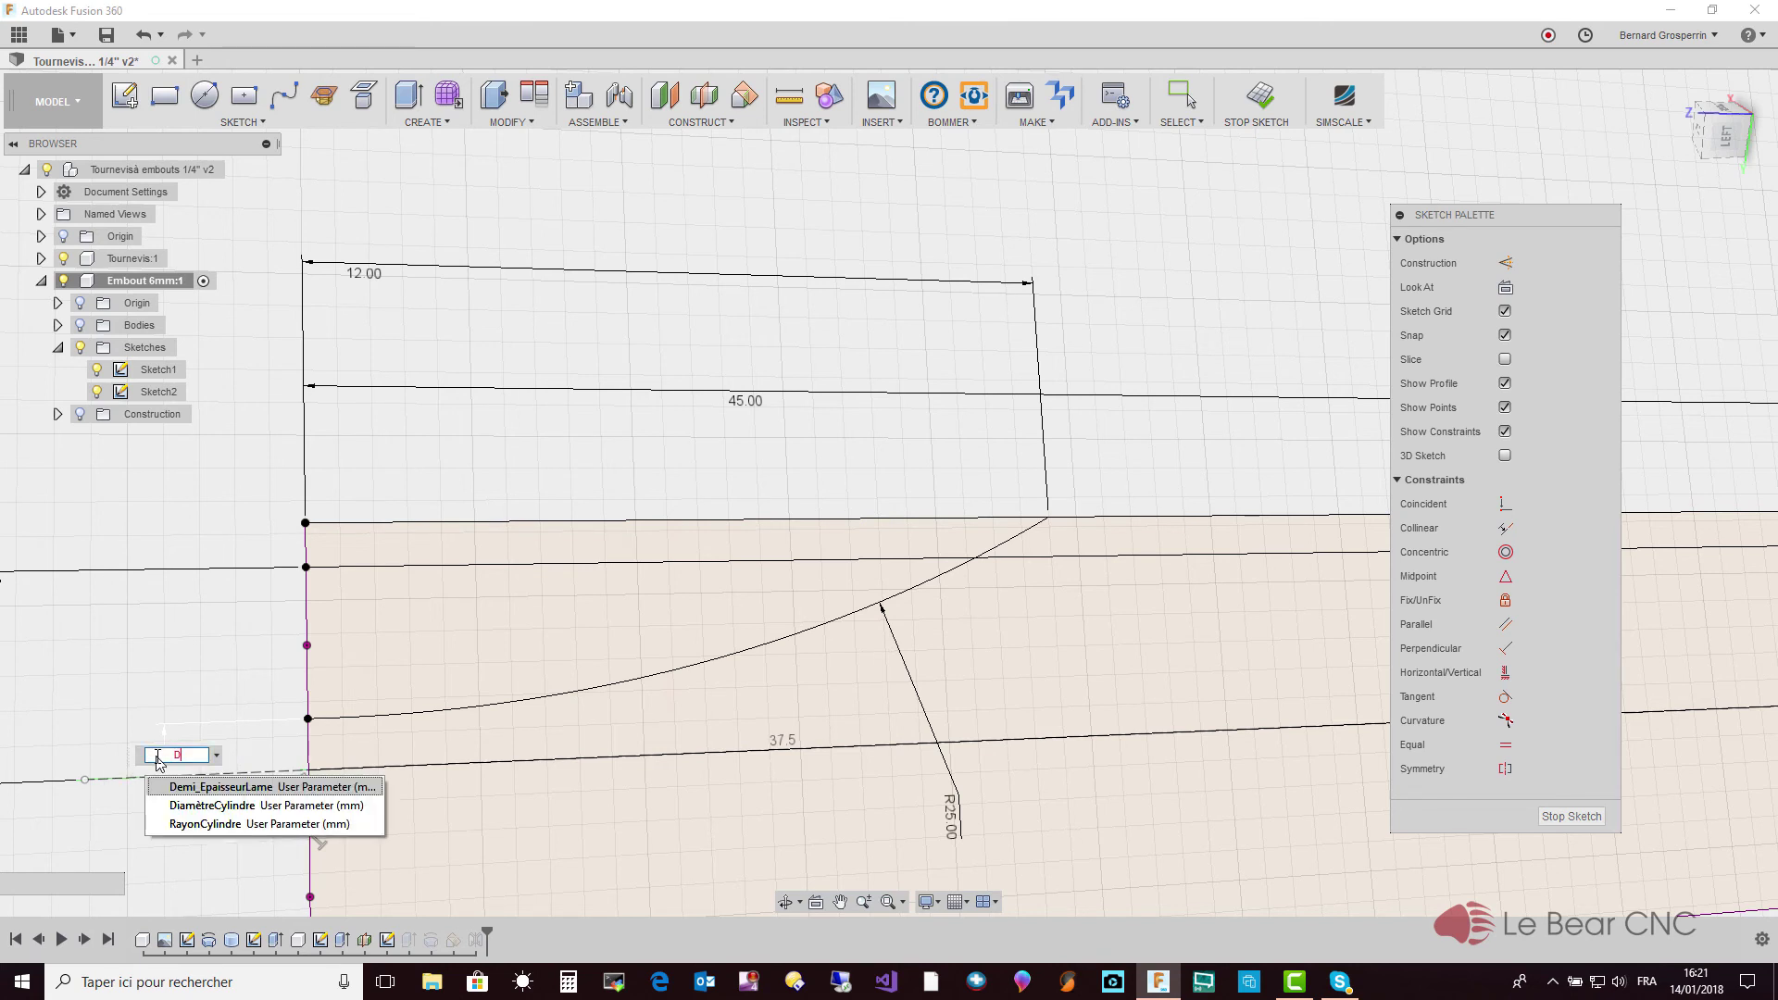
key(Return)
key(Return)
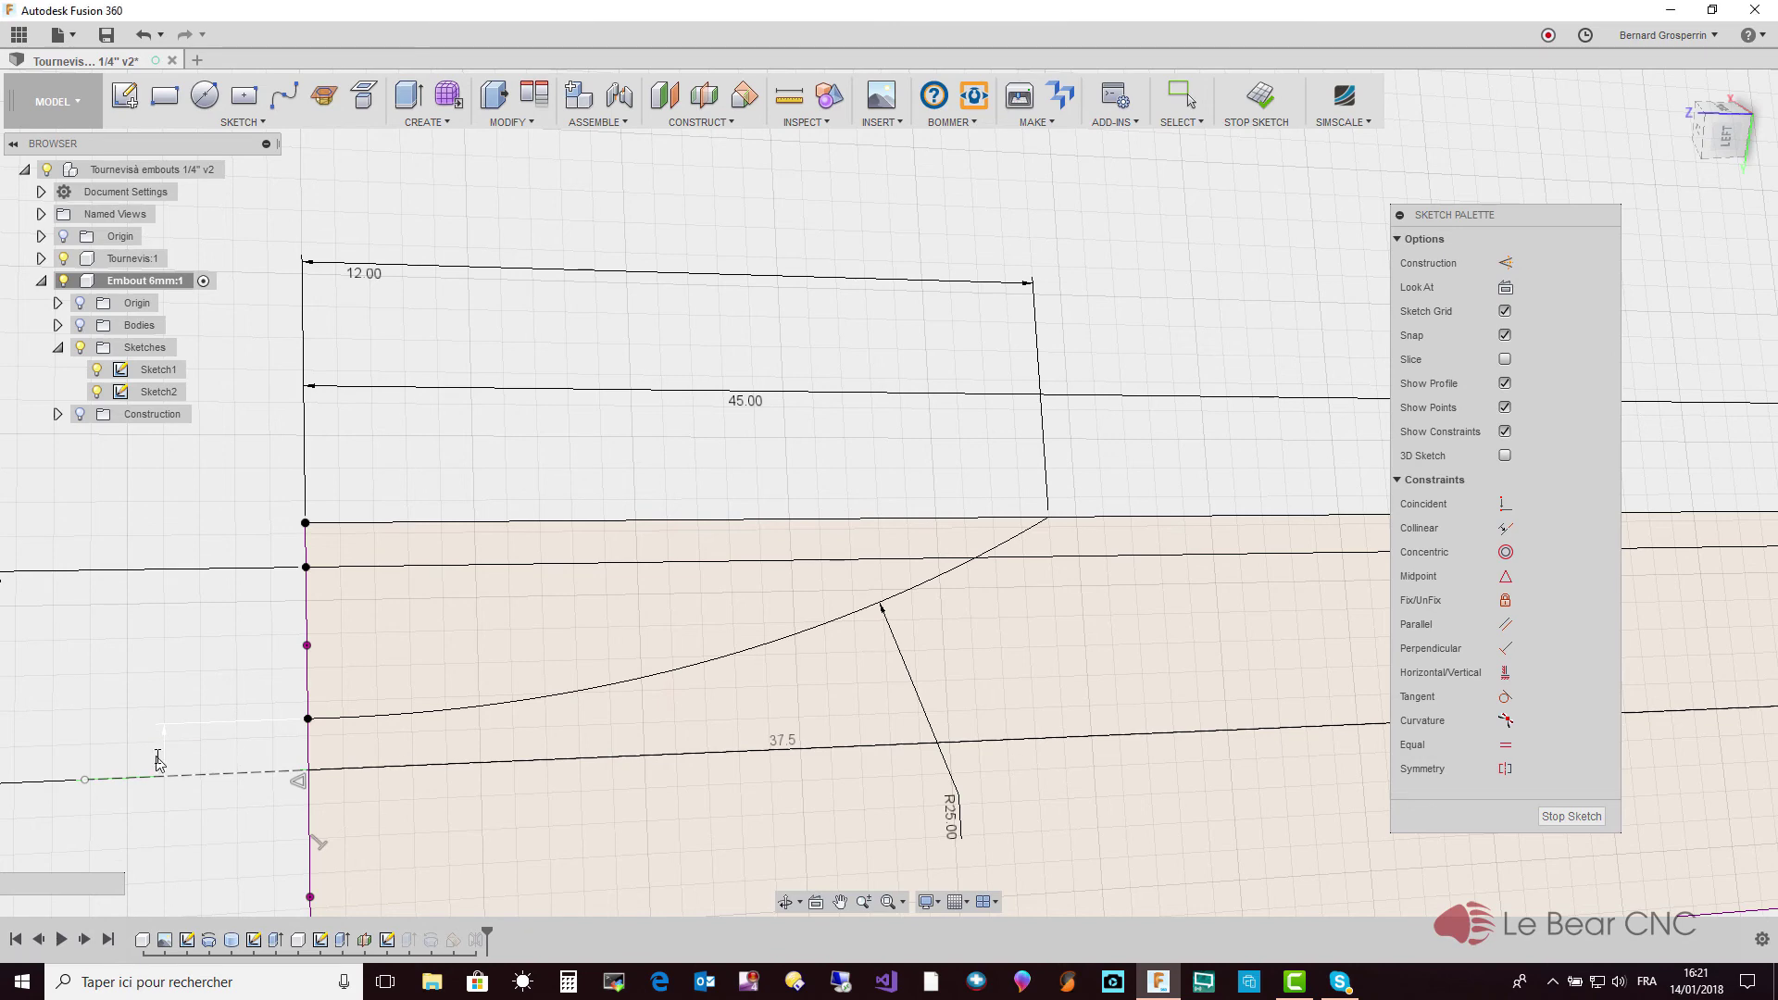
key(Escape)
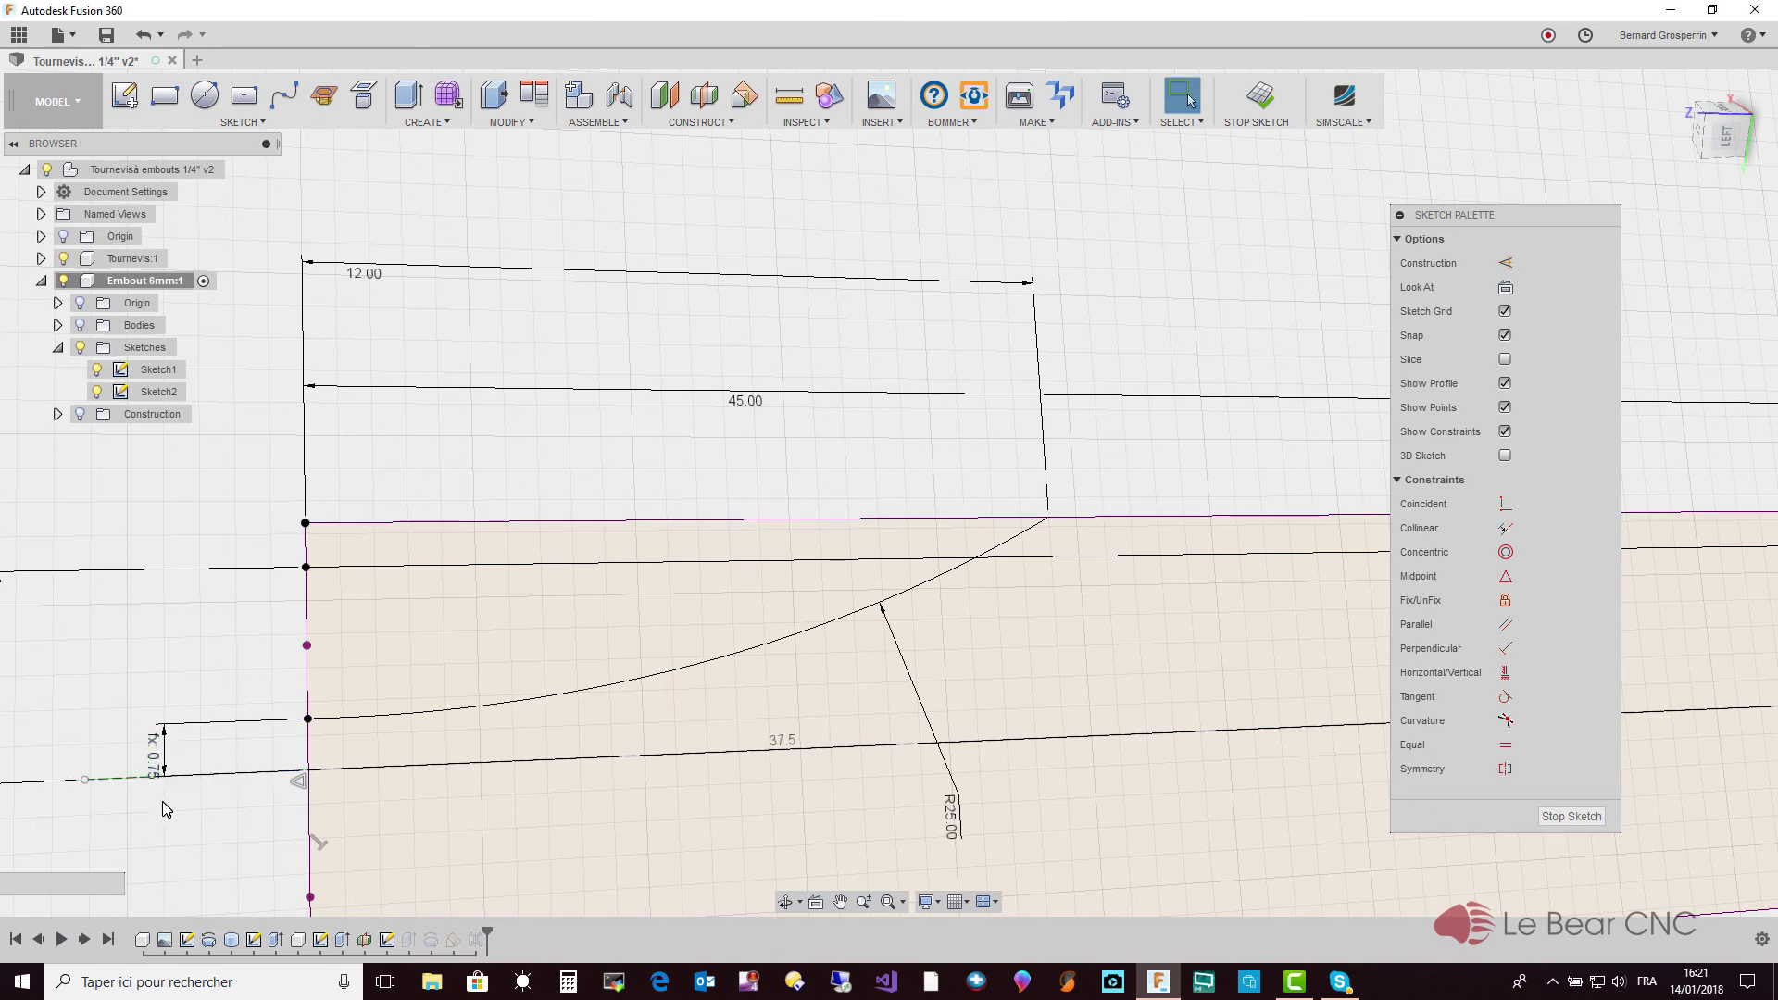
scroll(181, 837, down, 3)
scroll(181, 837, down, 1)
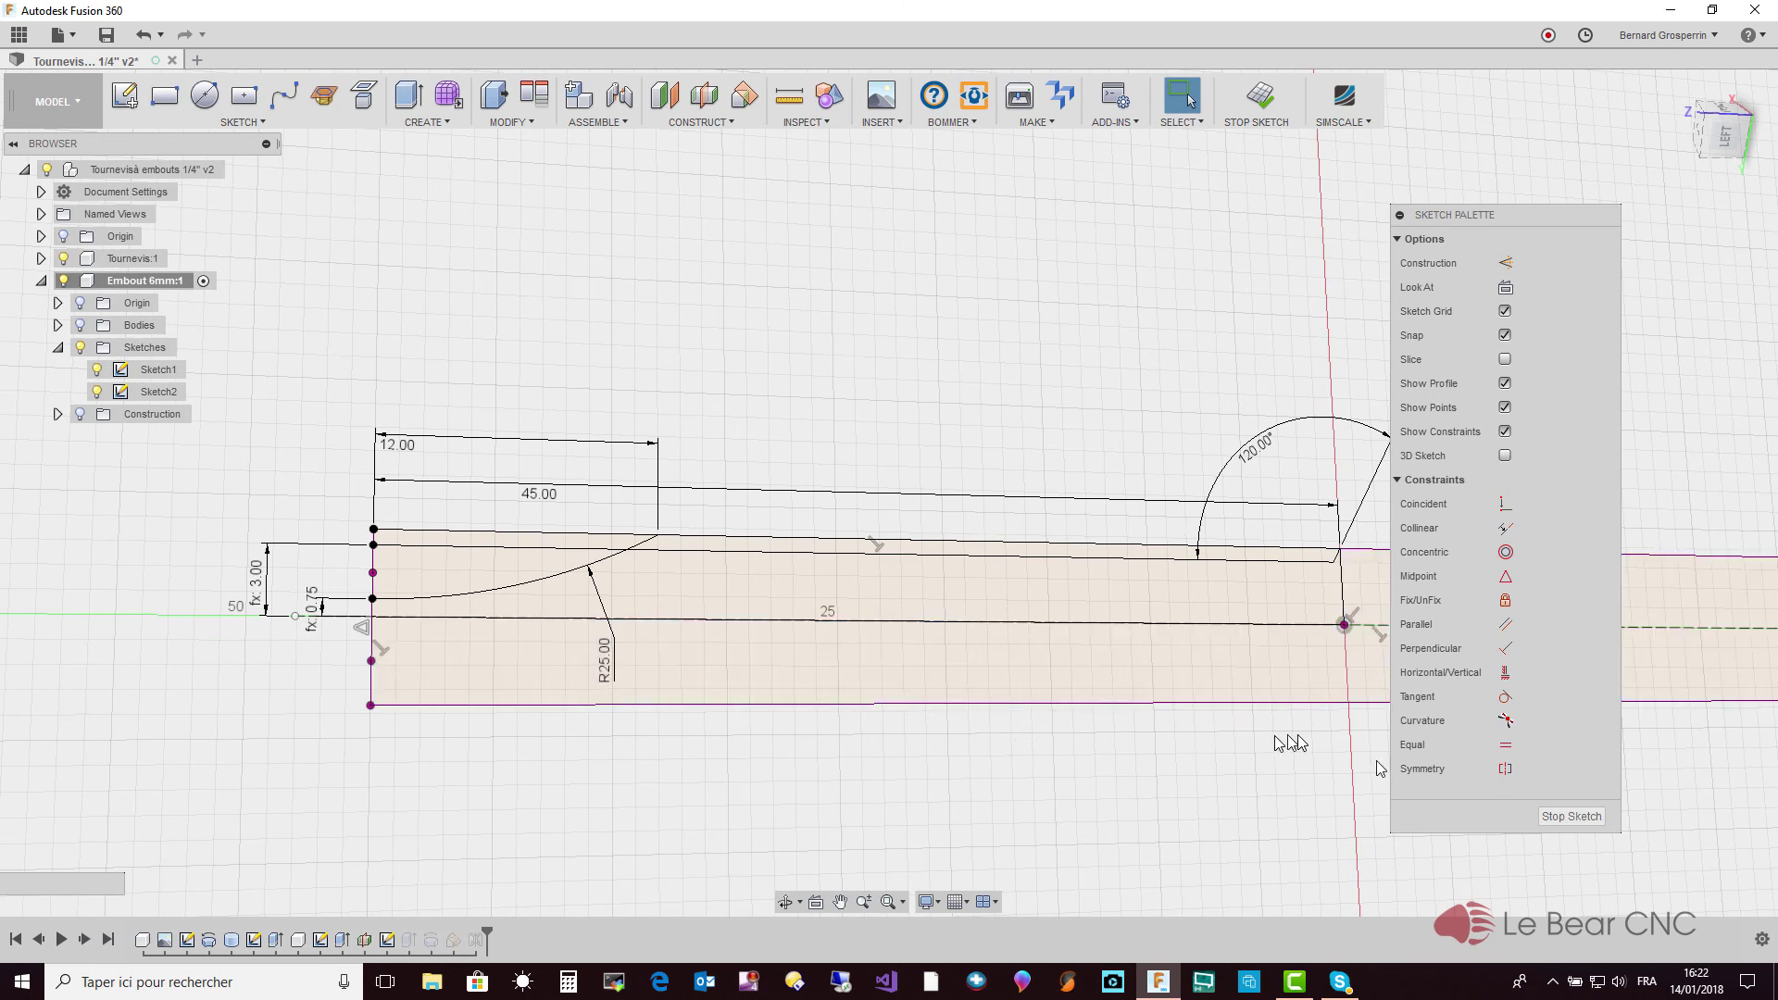
click(1560, 814)
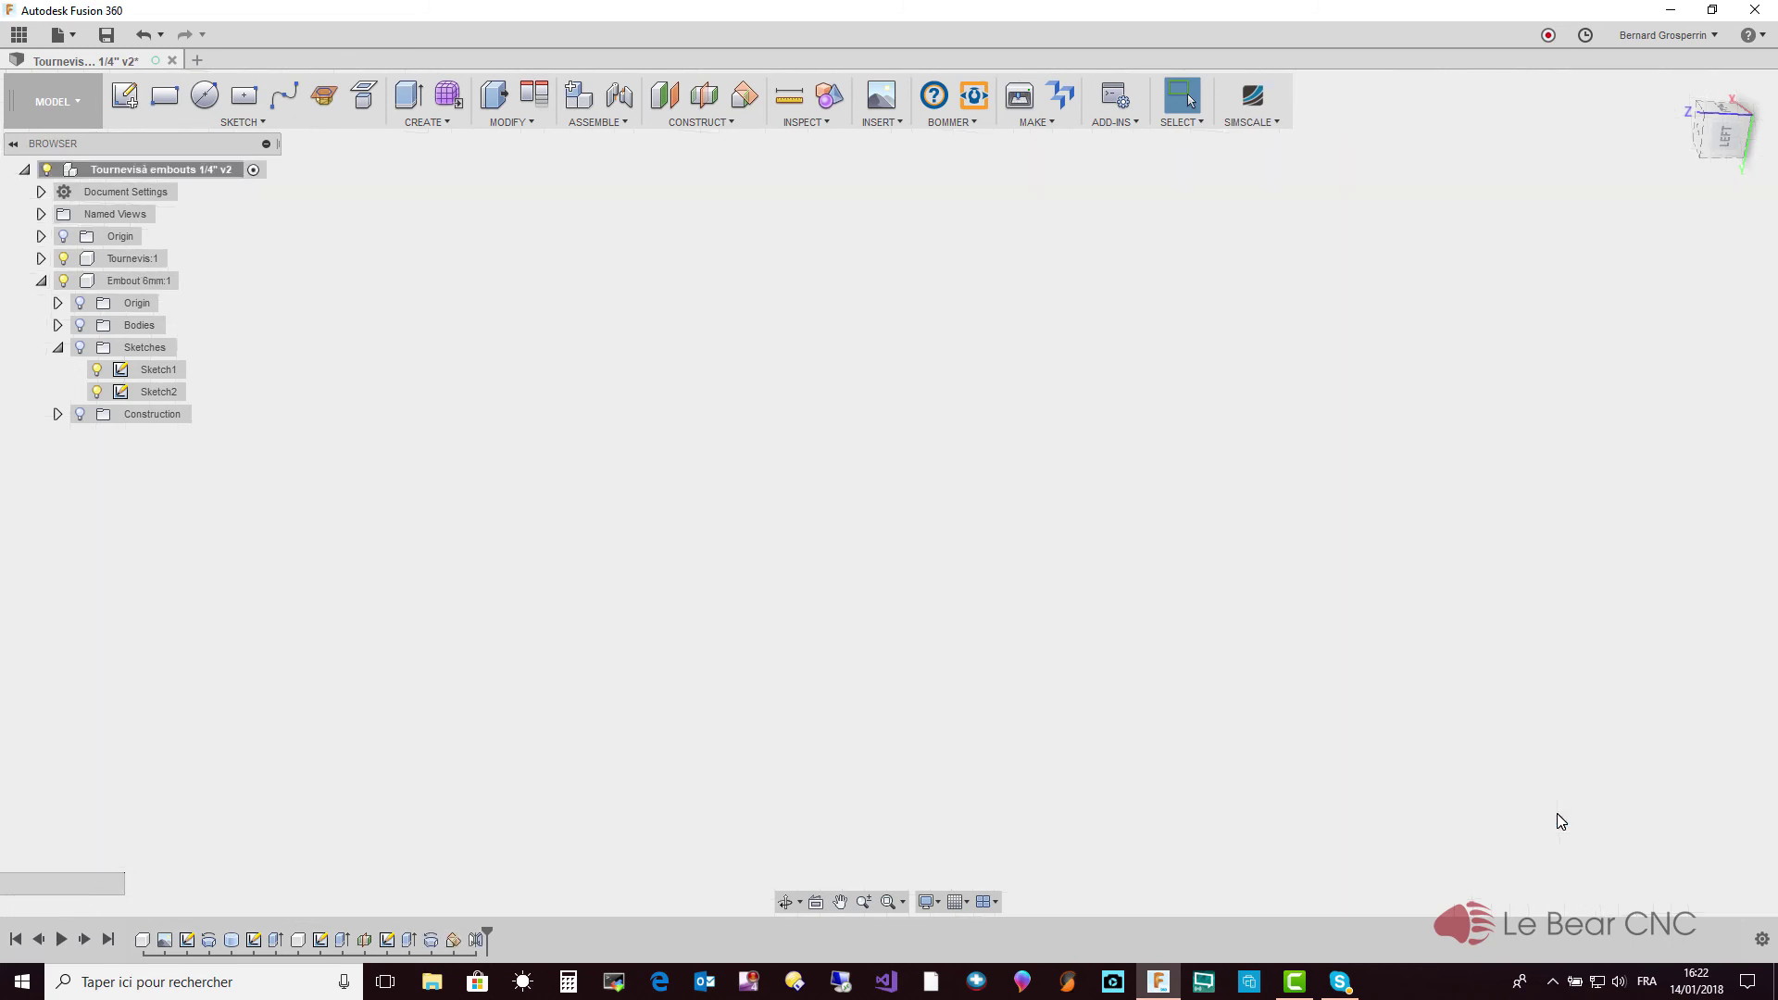
Show the bit body again, fit it to the view, and select the Embout 6mm:1 component
click(79, 326)
key(F6)
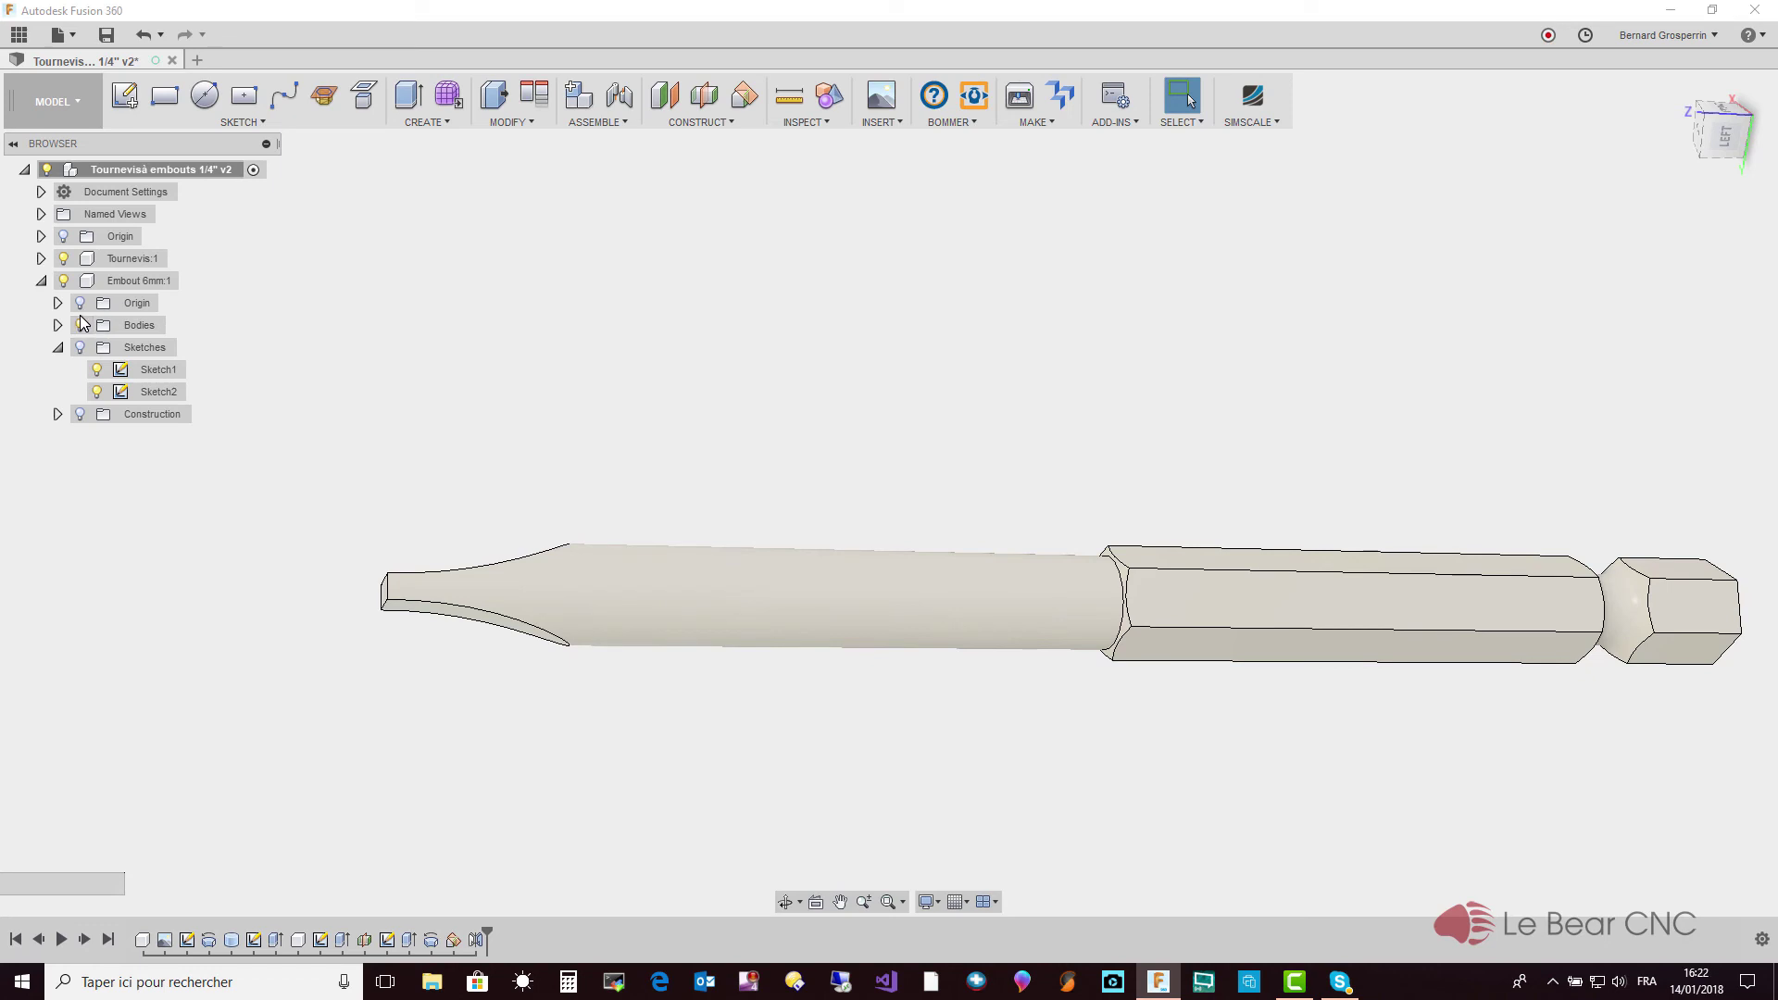
click(80, 314)
click(113, 282)
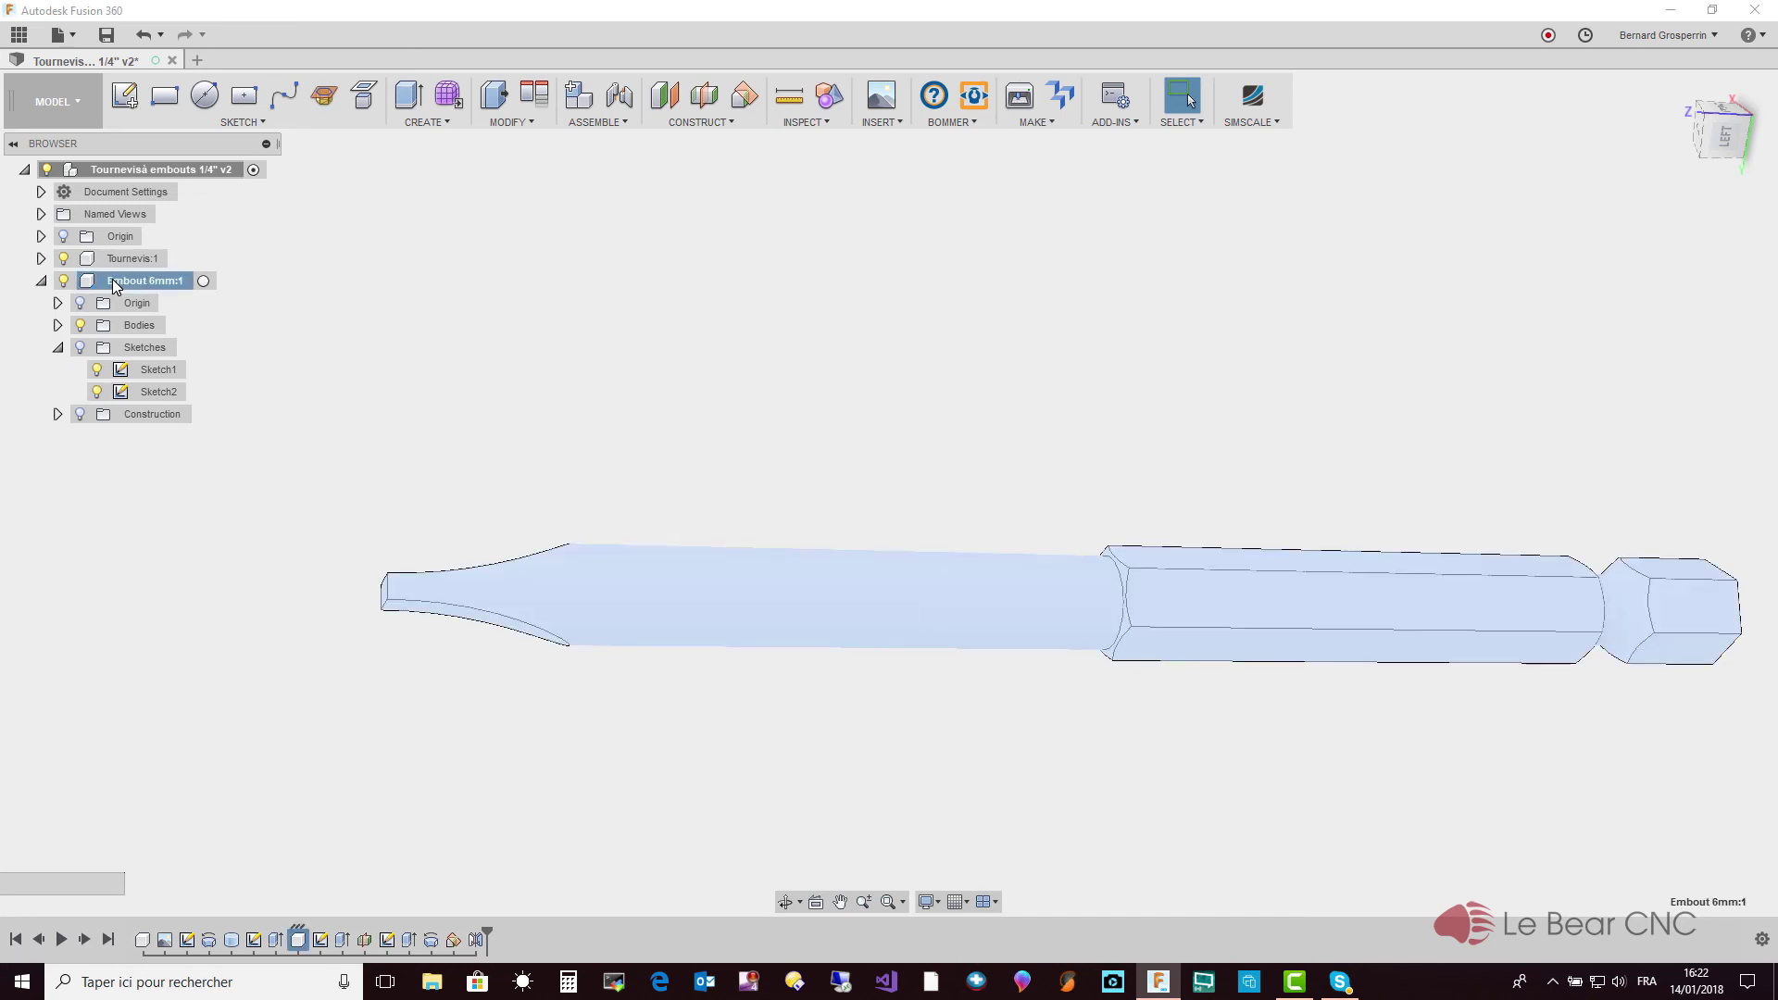
Export the Embout 6mm:1 component to the cloud project as a new design named Embout 4mm
right_click(113, 282)
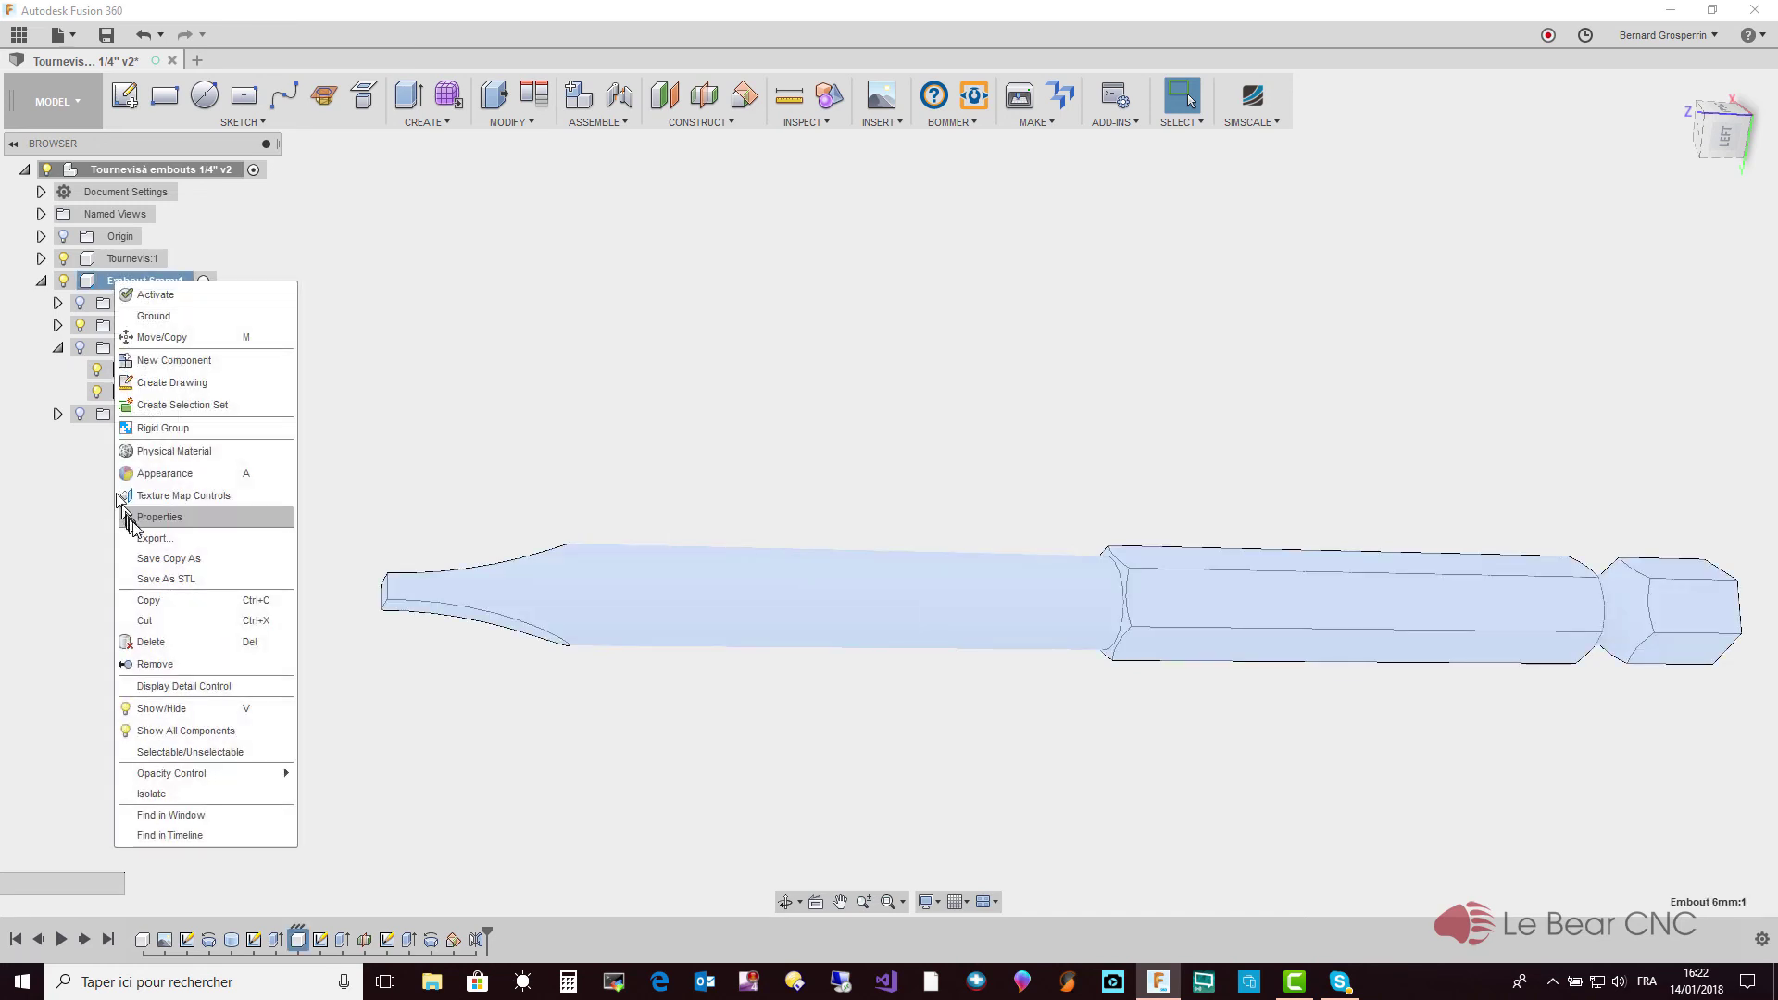
click(150, 539)
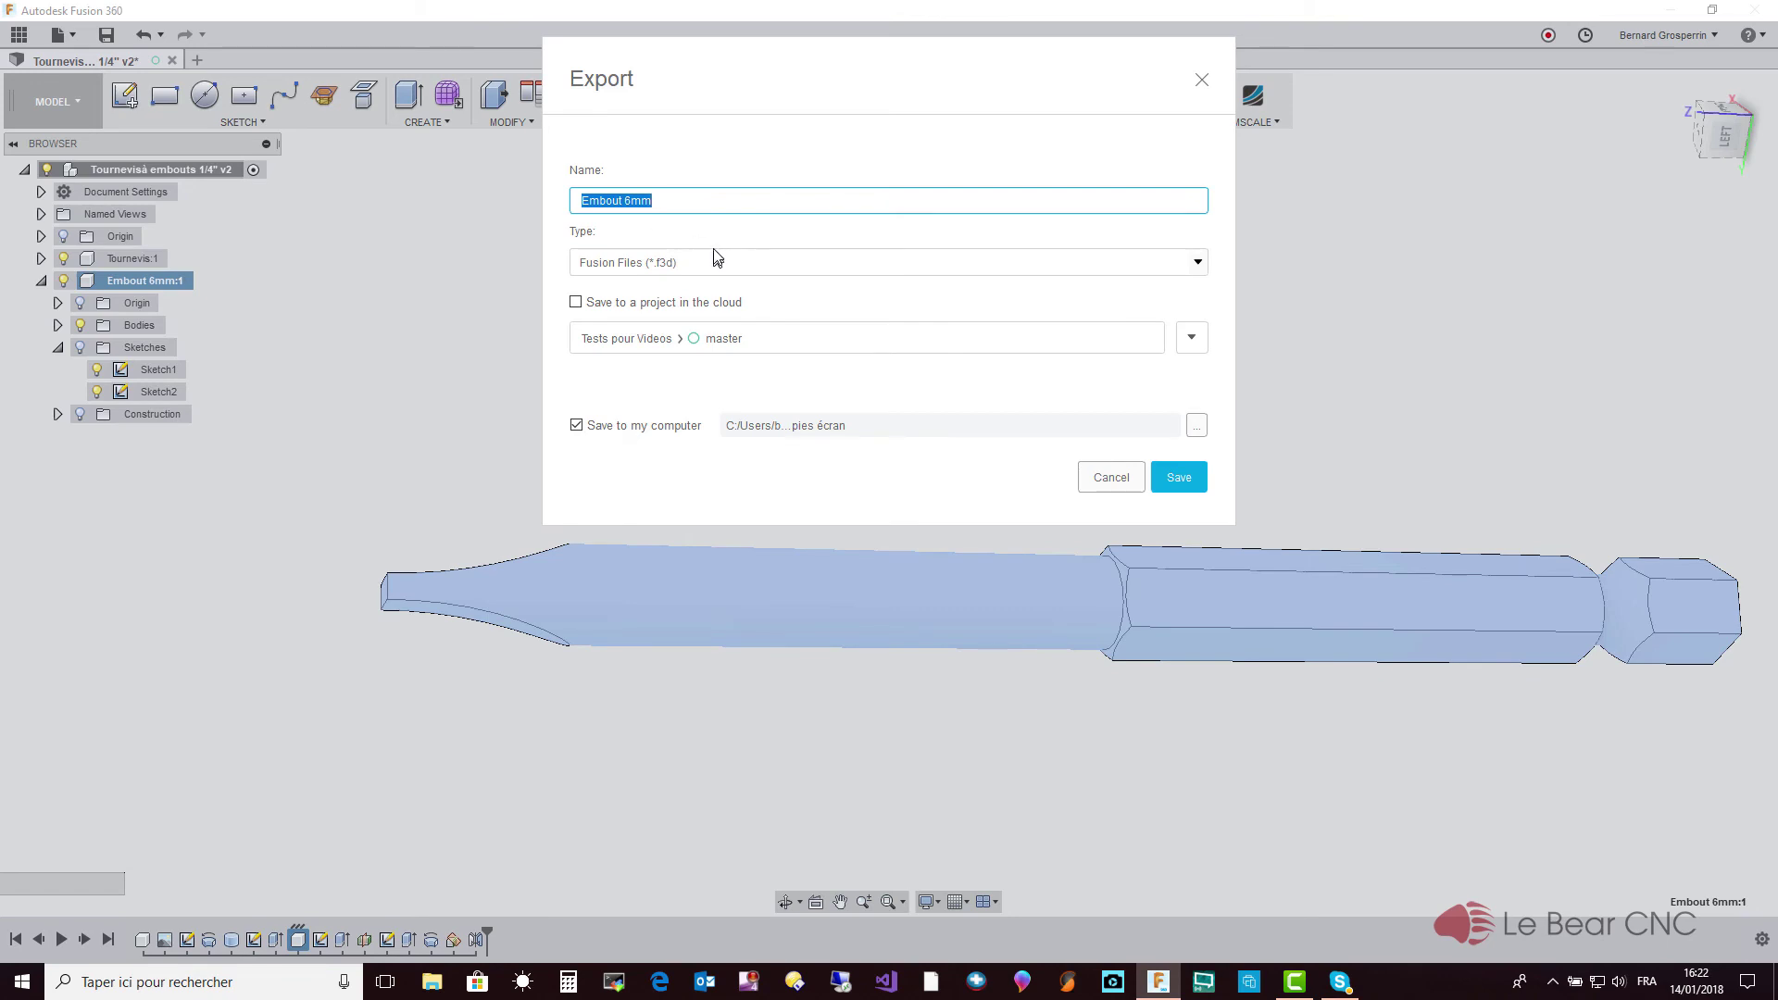
click(627, 200)
text(4)
click(577, 428)
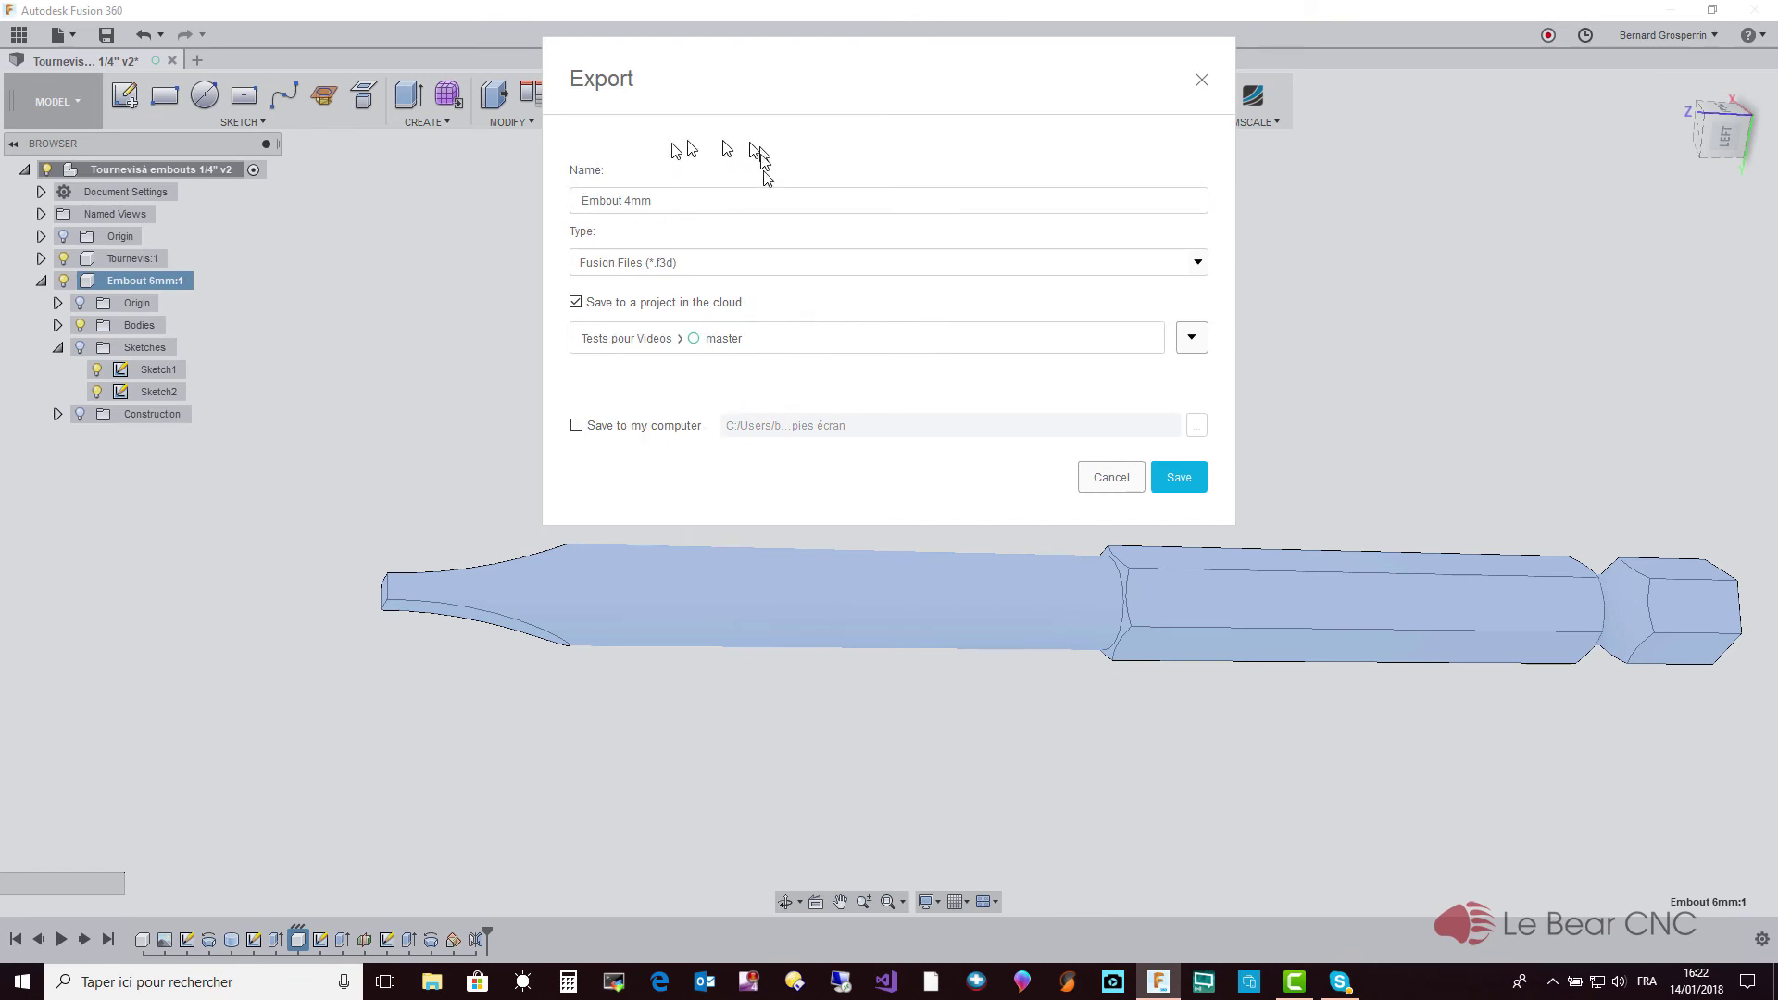
click(1172, 482)
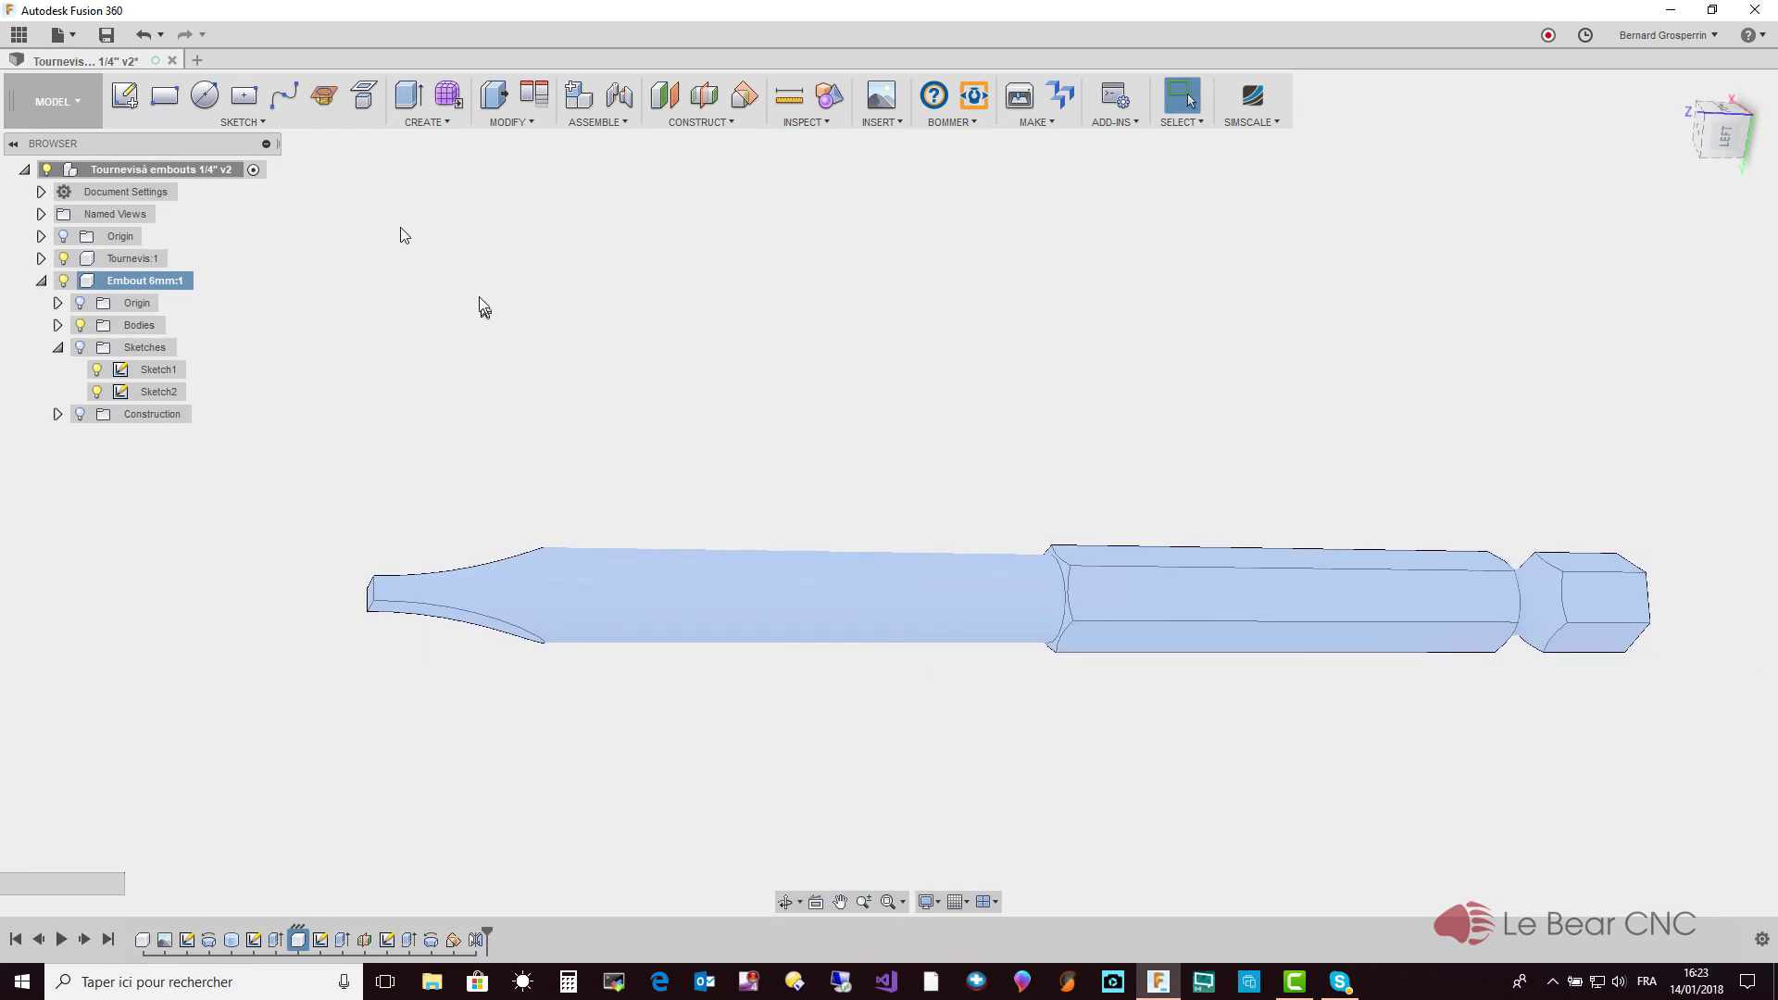
Find Embout 4mm in the Data Panel file list and open it
click(20, 37)
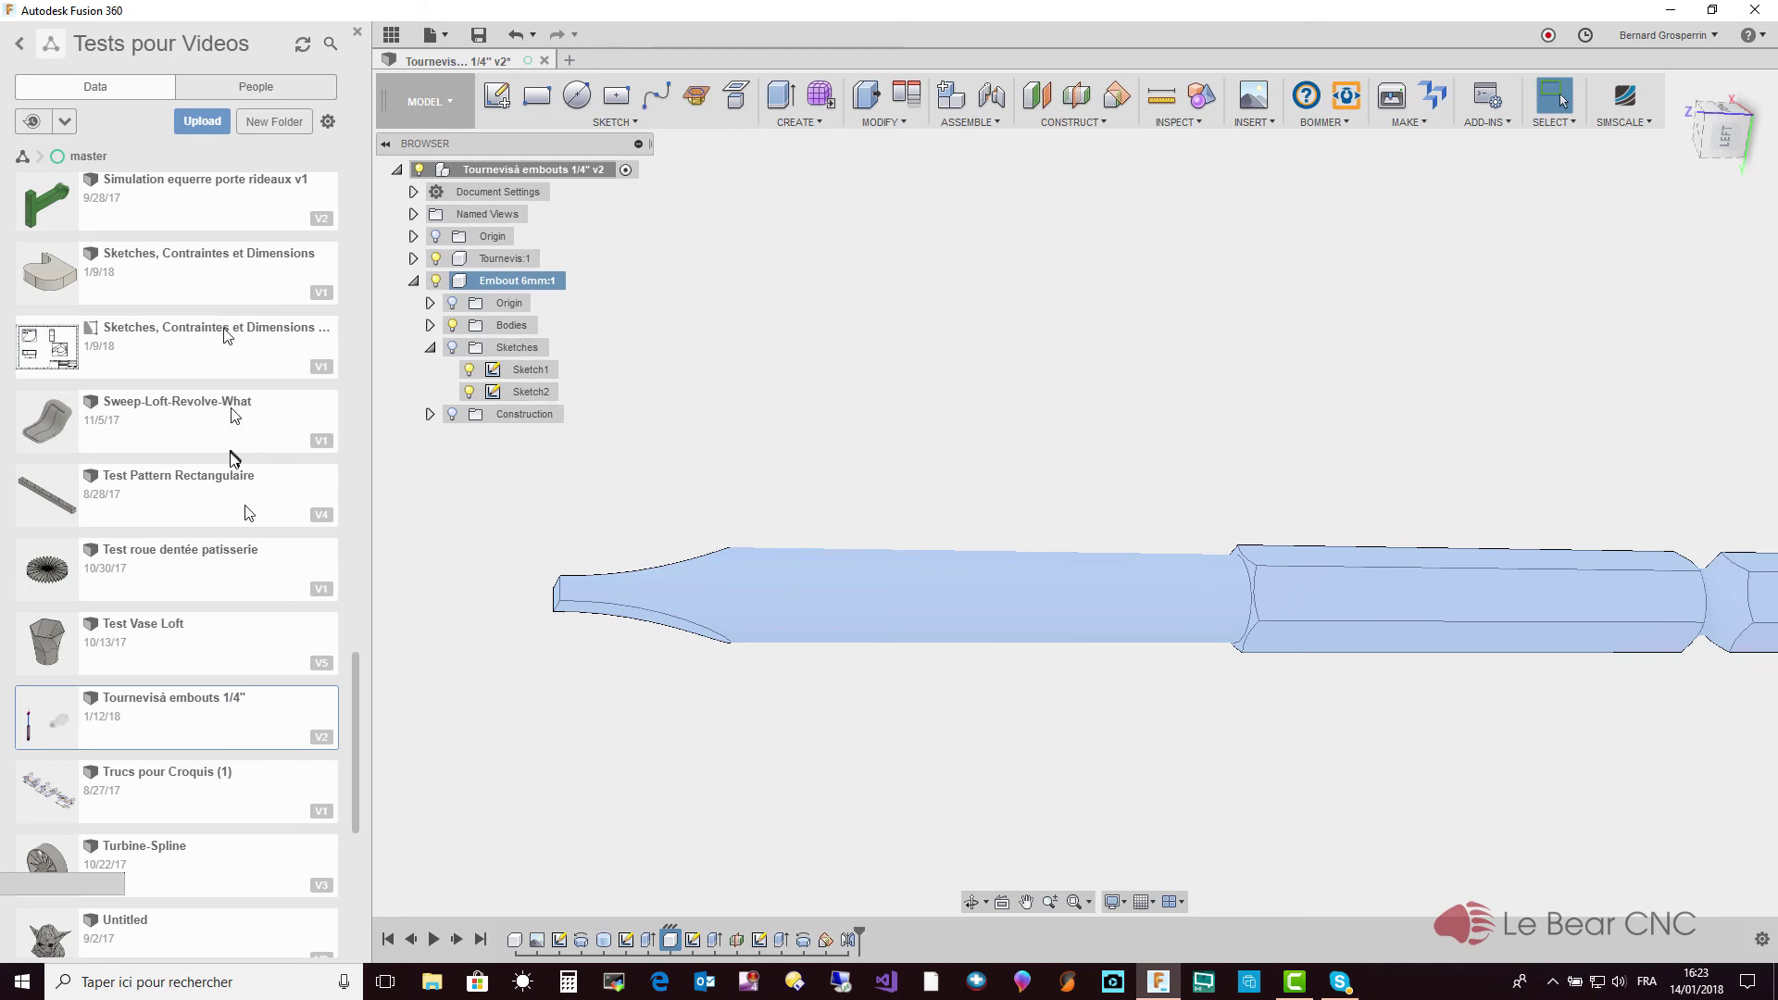
drag(353, 778, 401, 527)
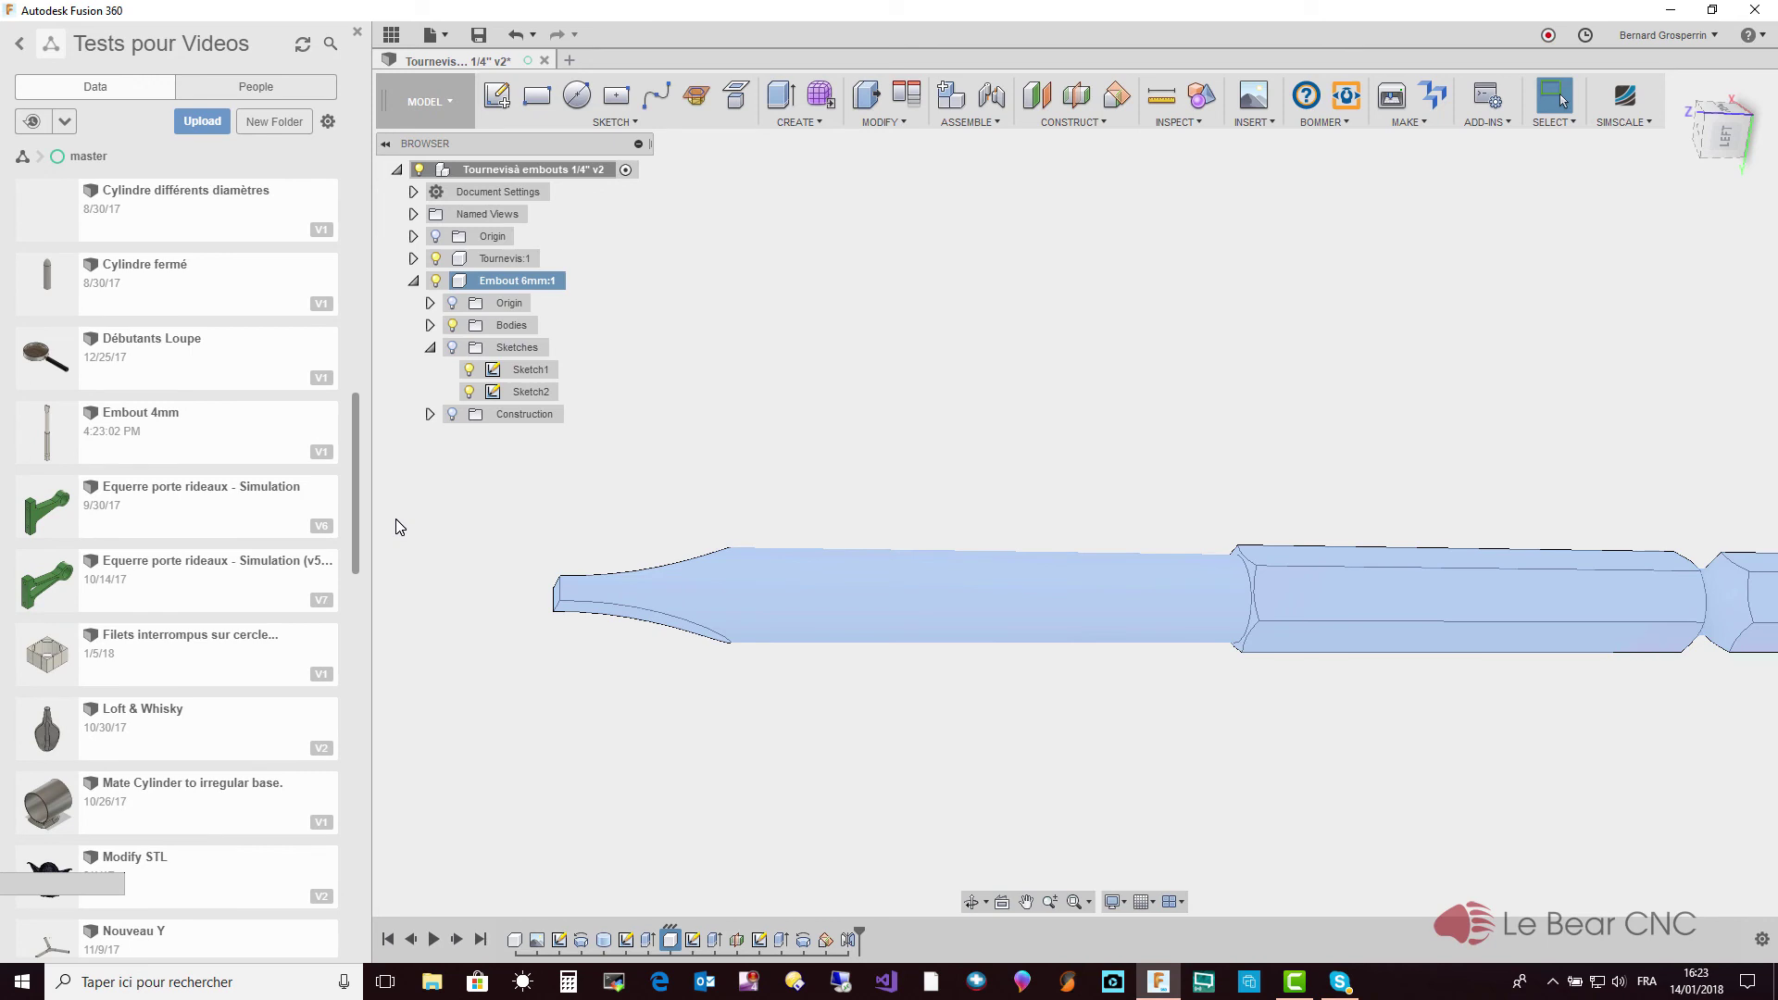
drag(396, 519, 392, 514)
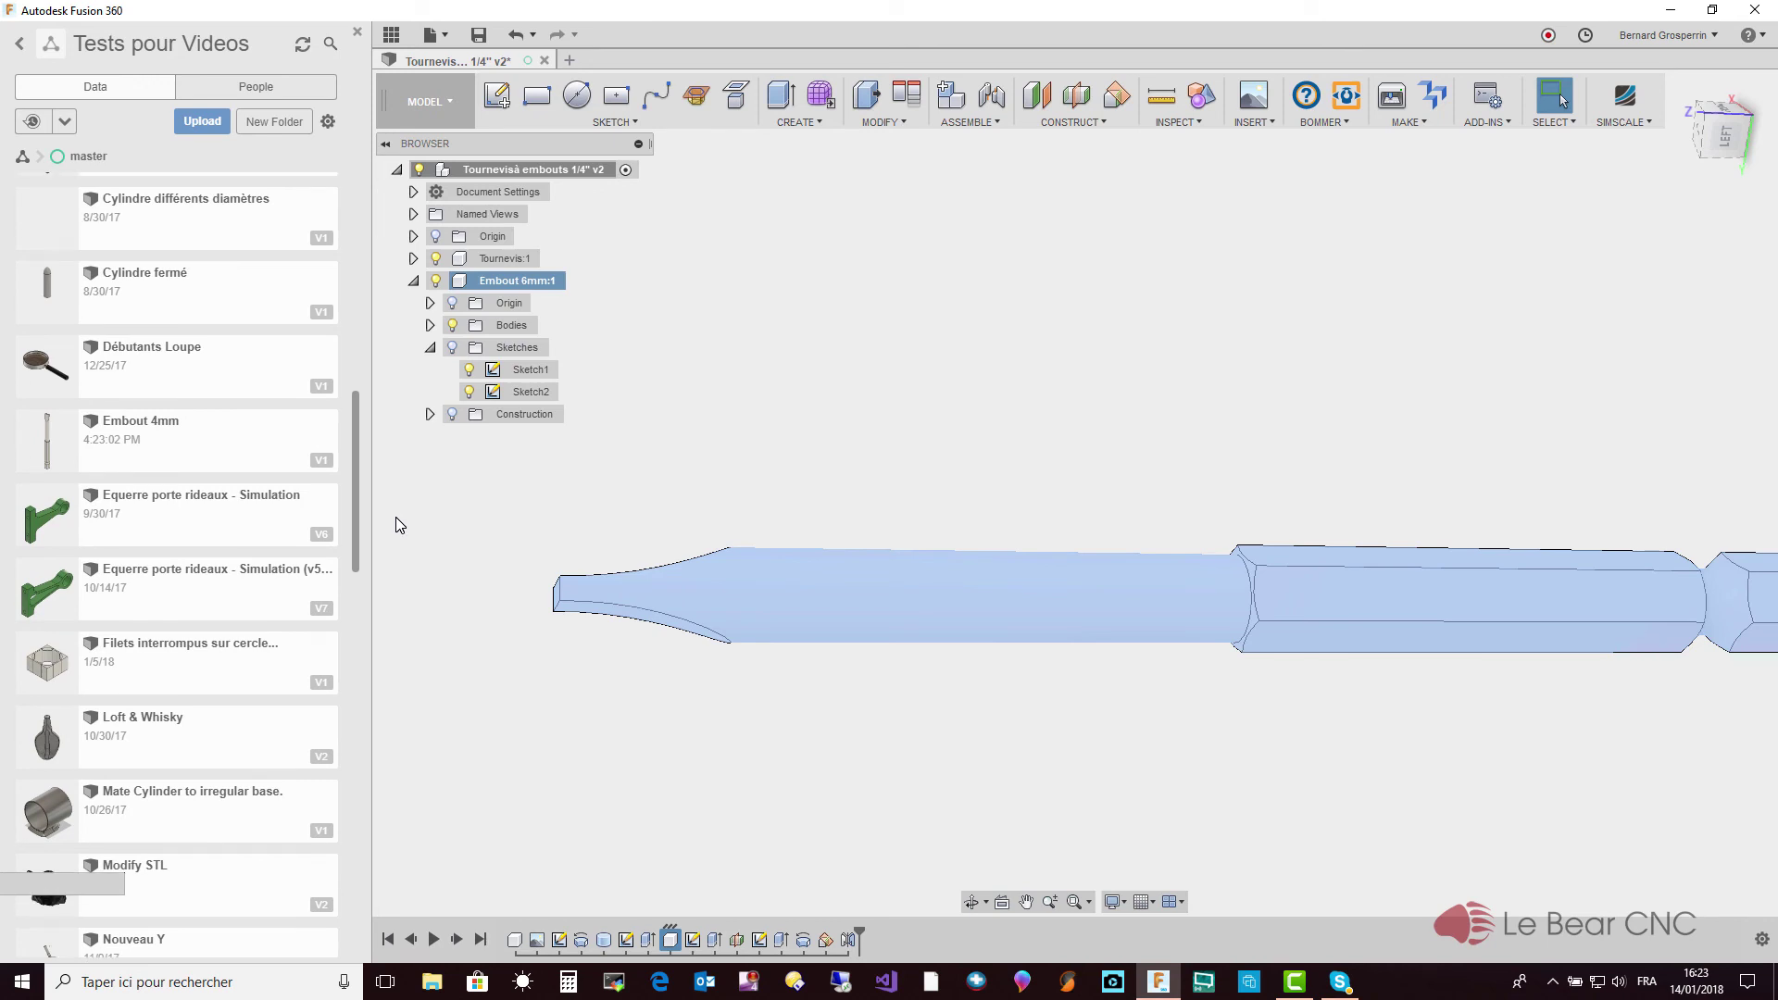
double_click(174, 463)
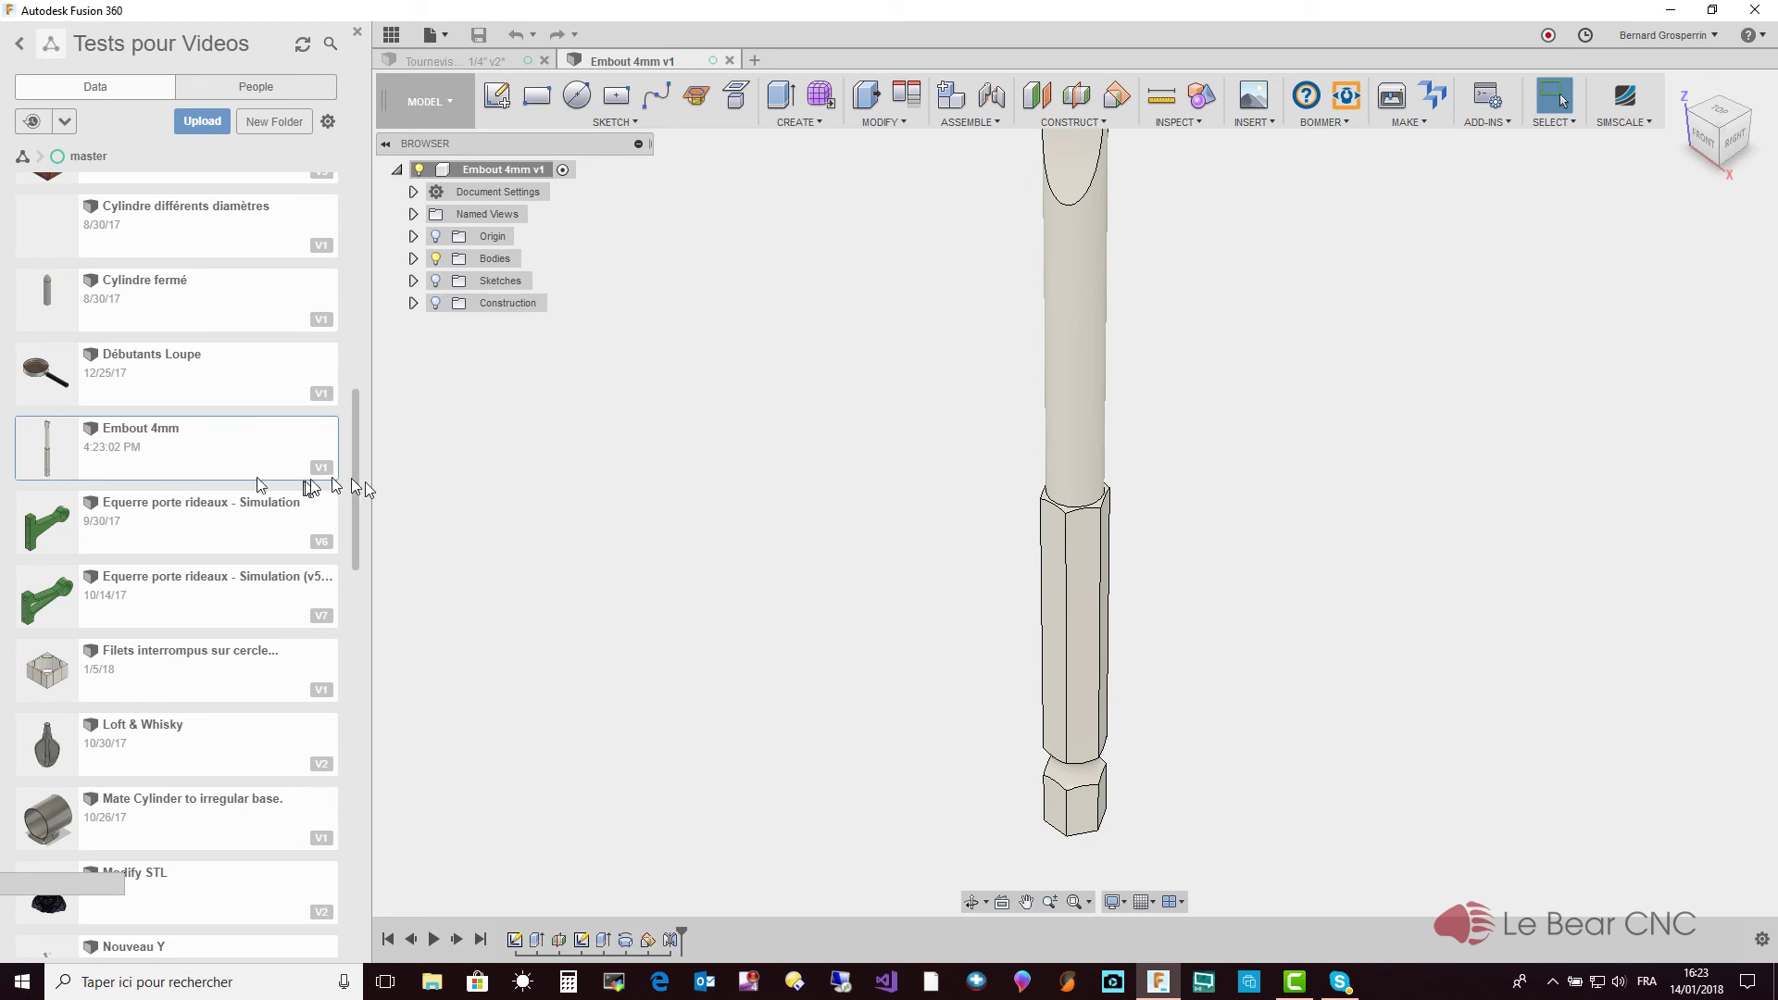
In Change Parameters, set DiamètreCylindre from 6 mm to 4 mm and apply it
shift+middle_drag(614, 555, 614, 559)
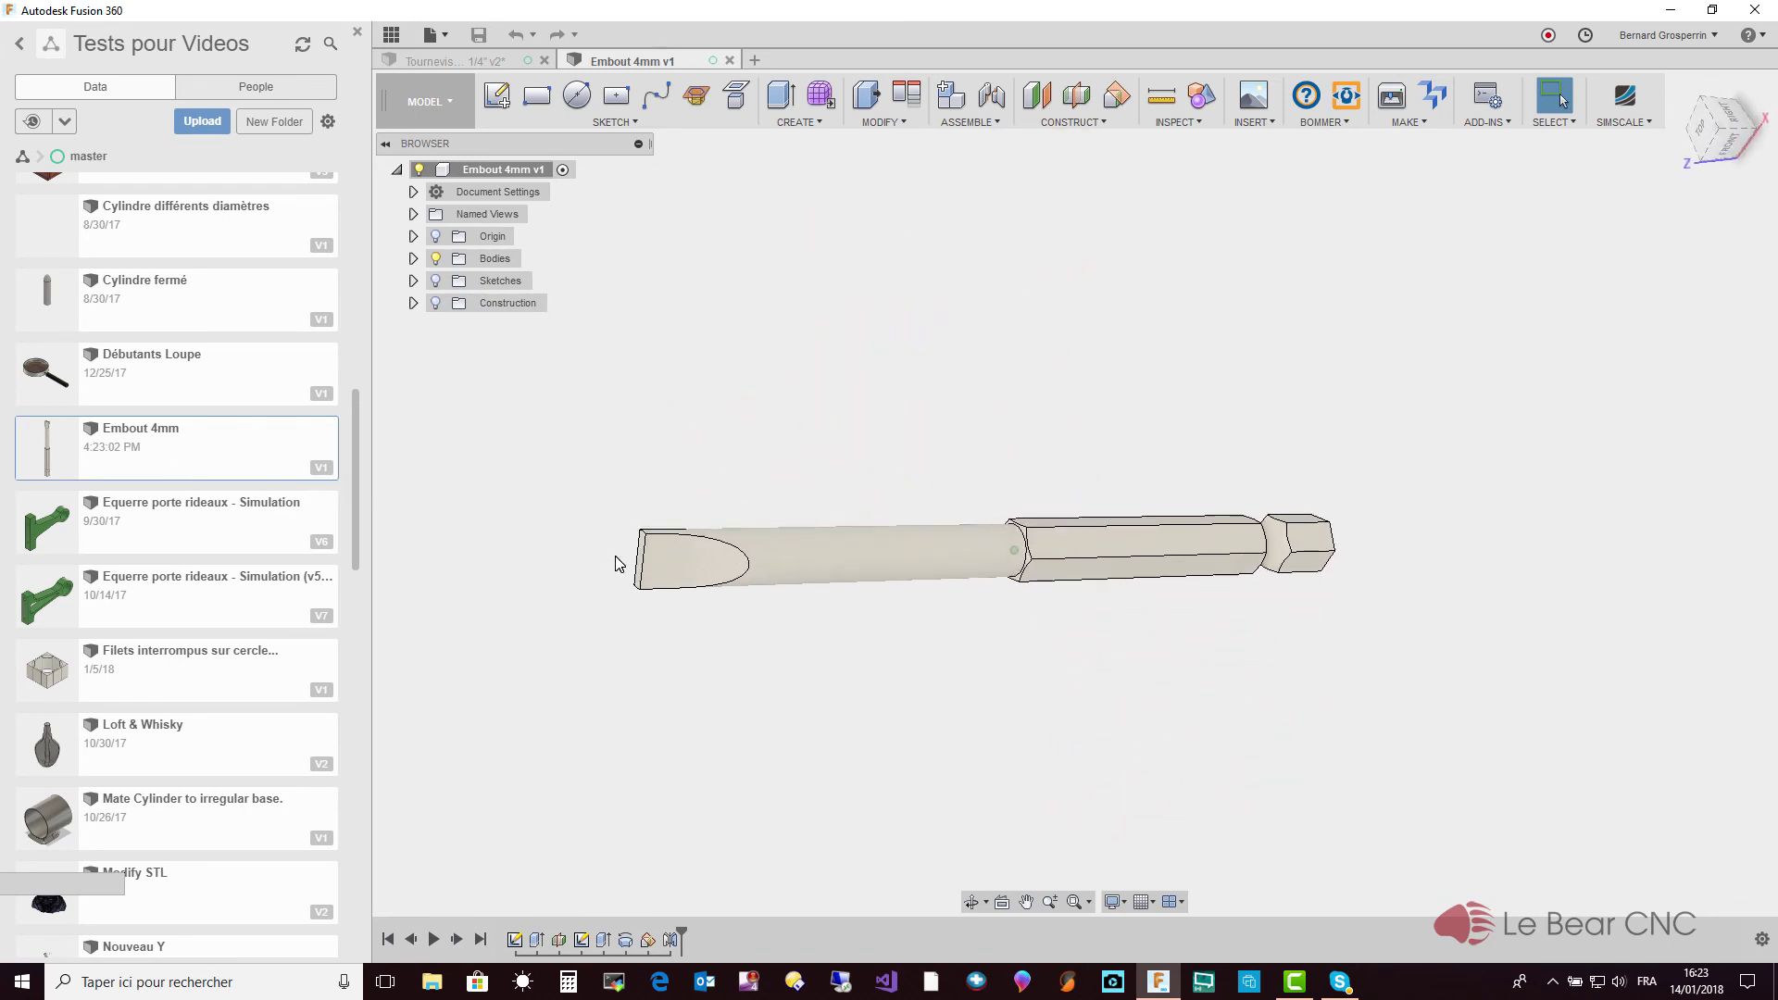
click(833, 125)
mouse_move(883, 123)
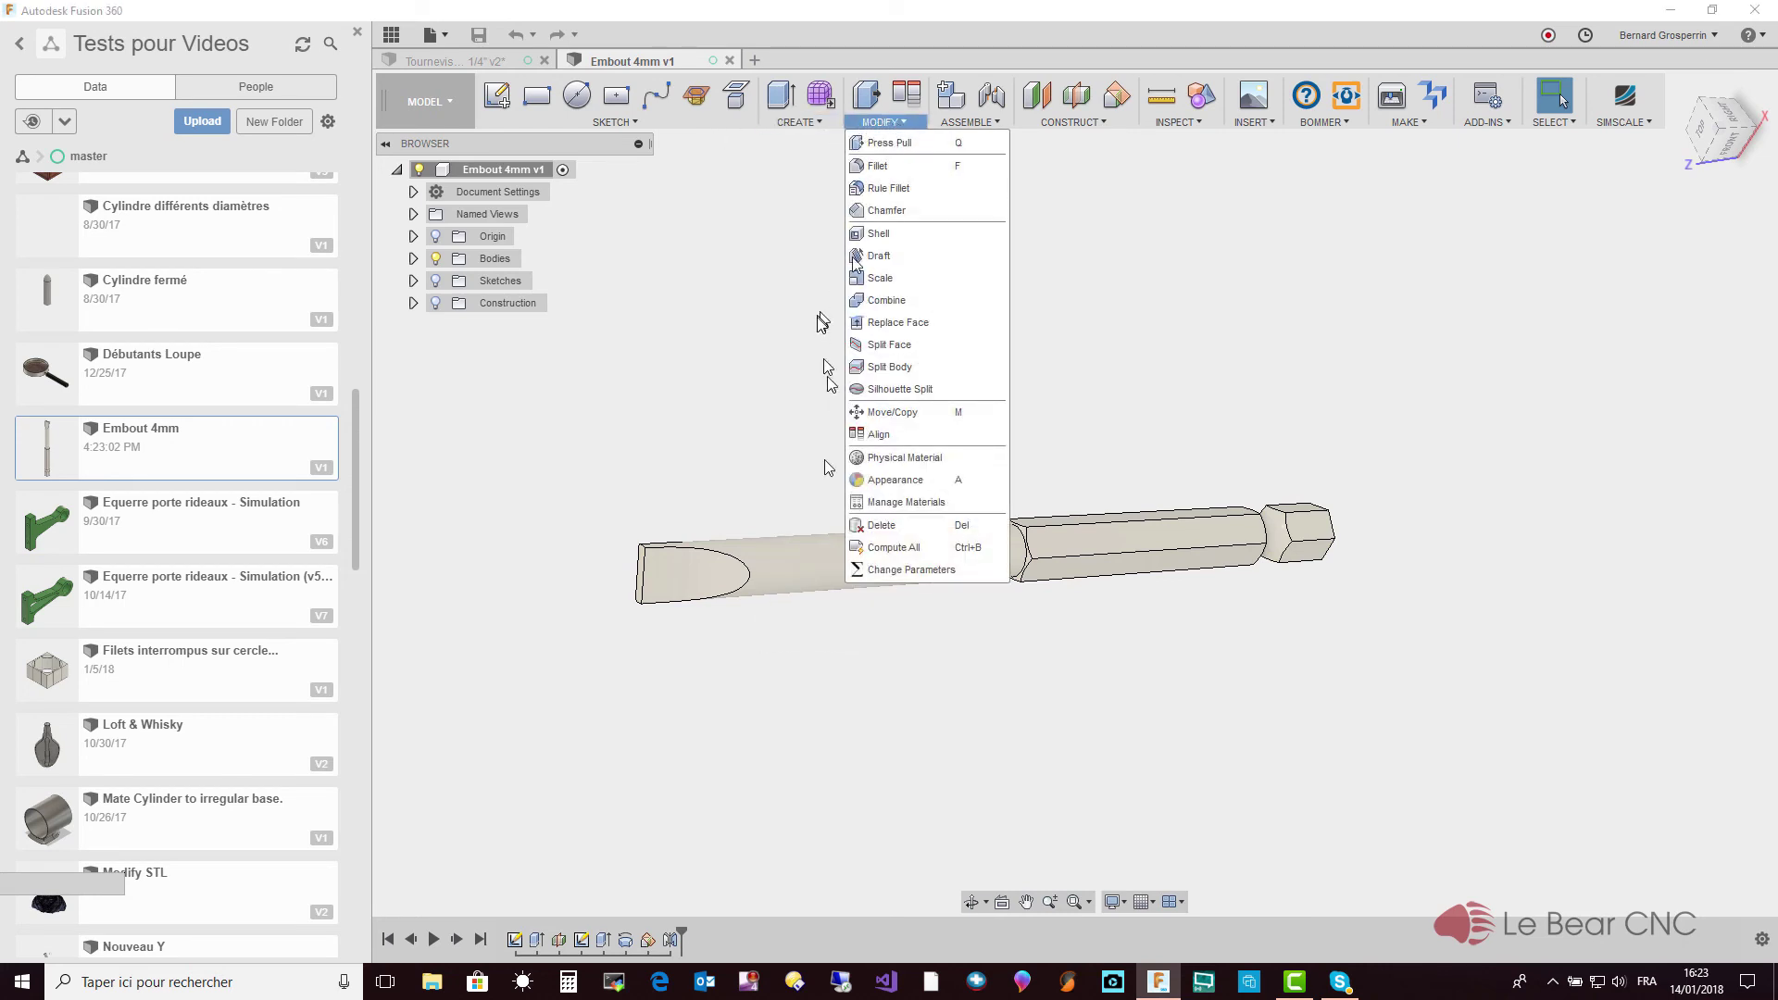
click(886, 574)
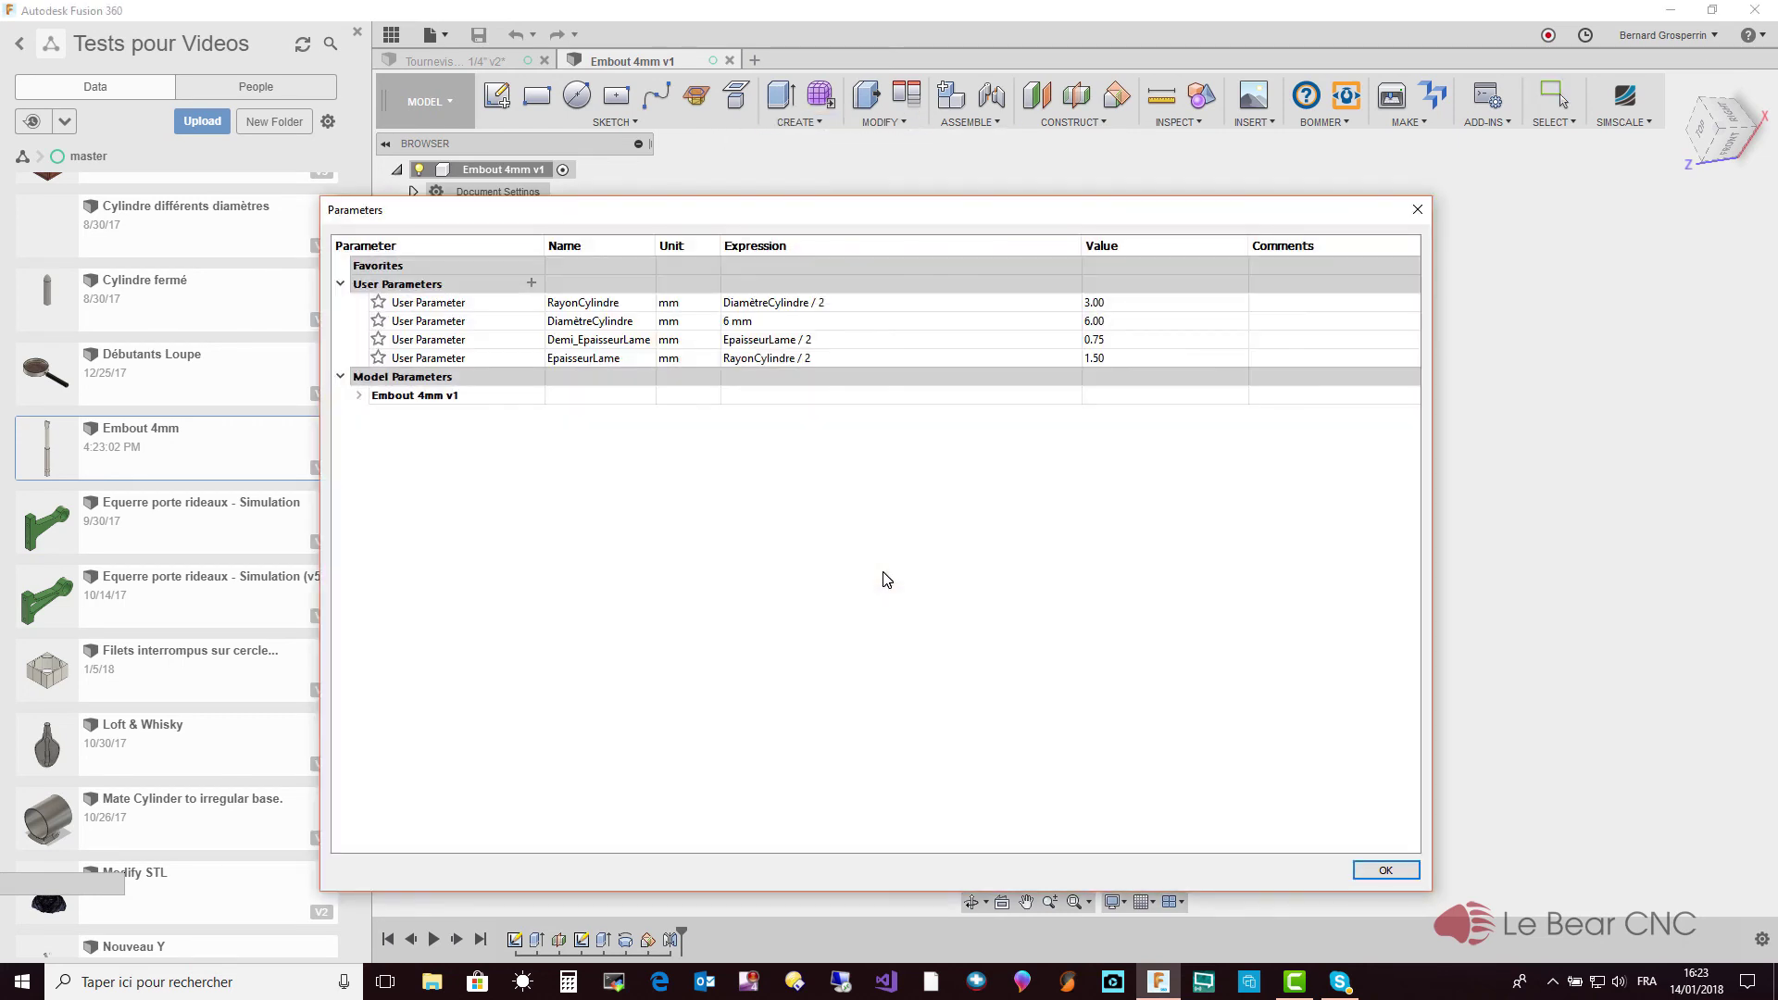
mouse_move(763, 320)
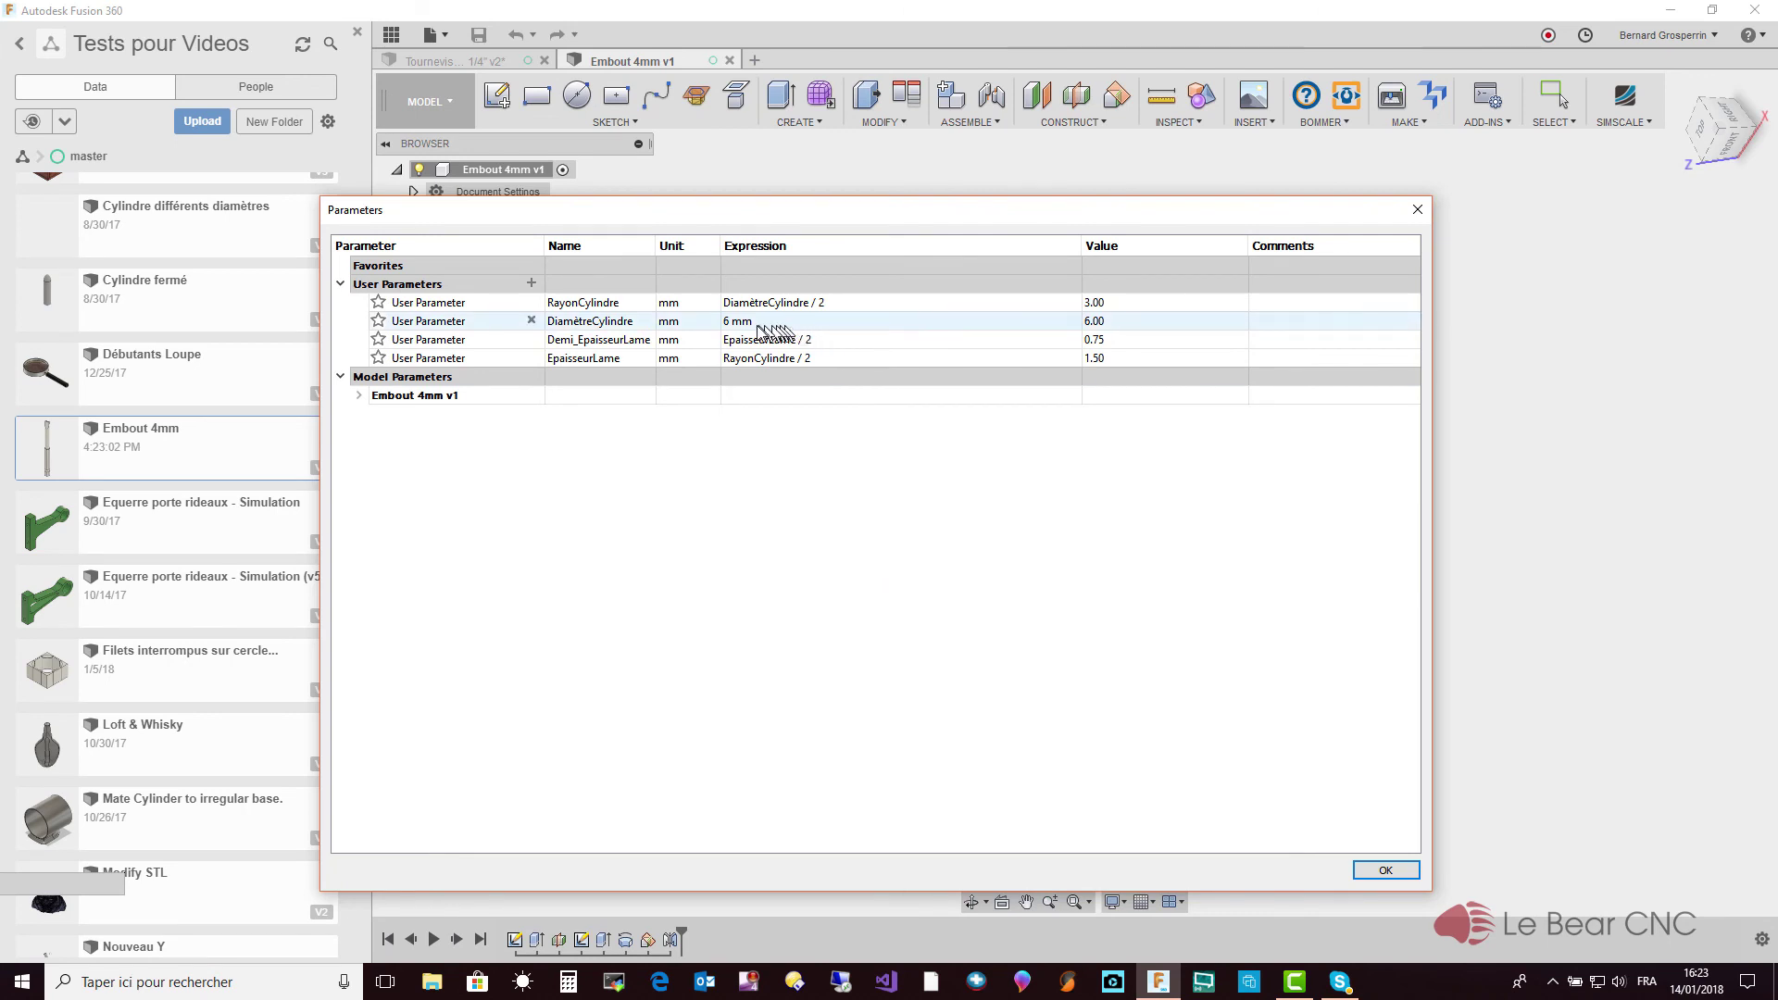
click(746, 327)
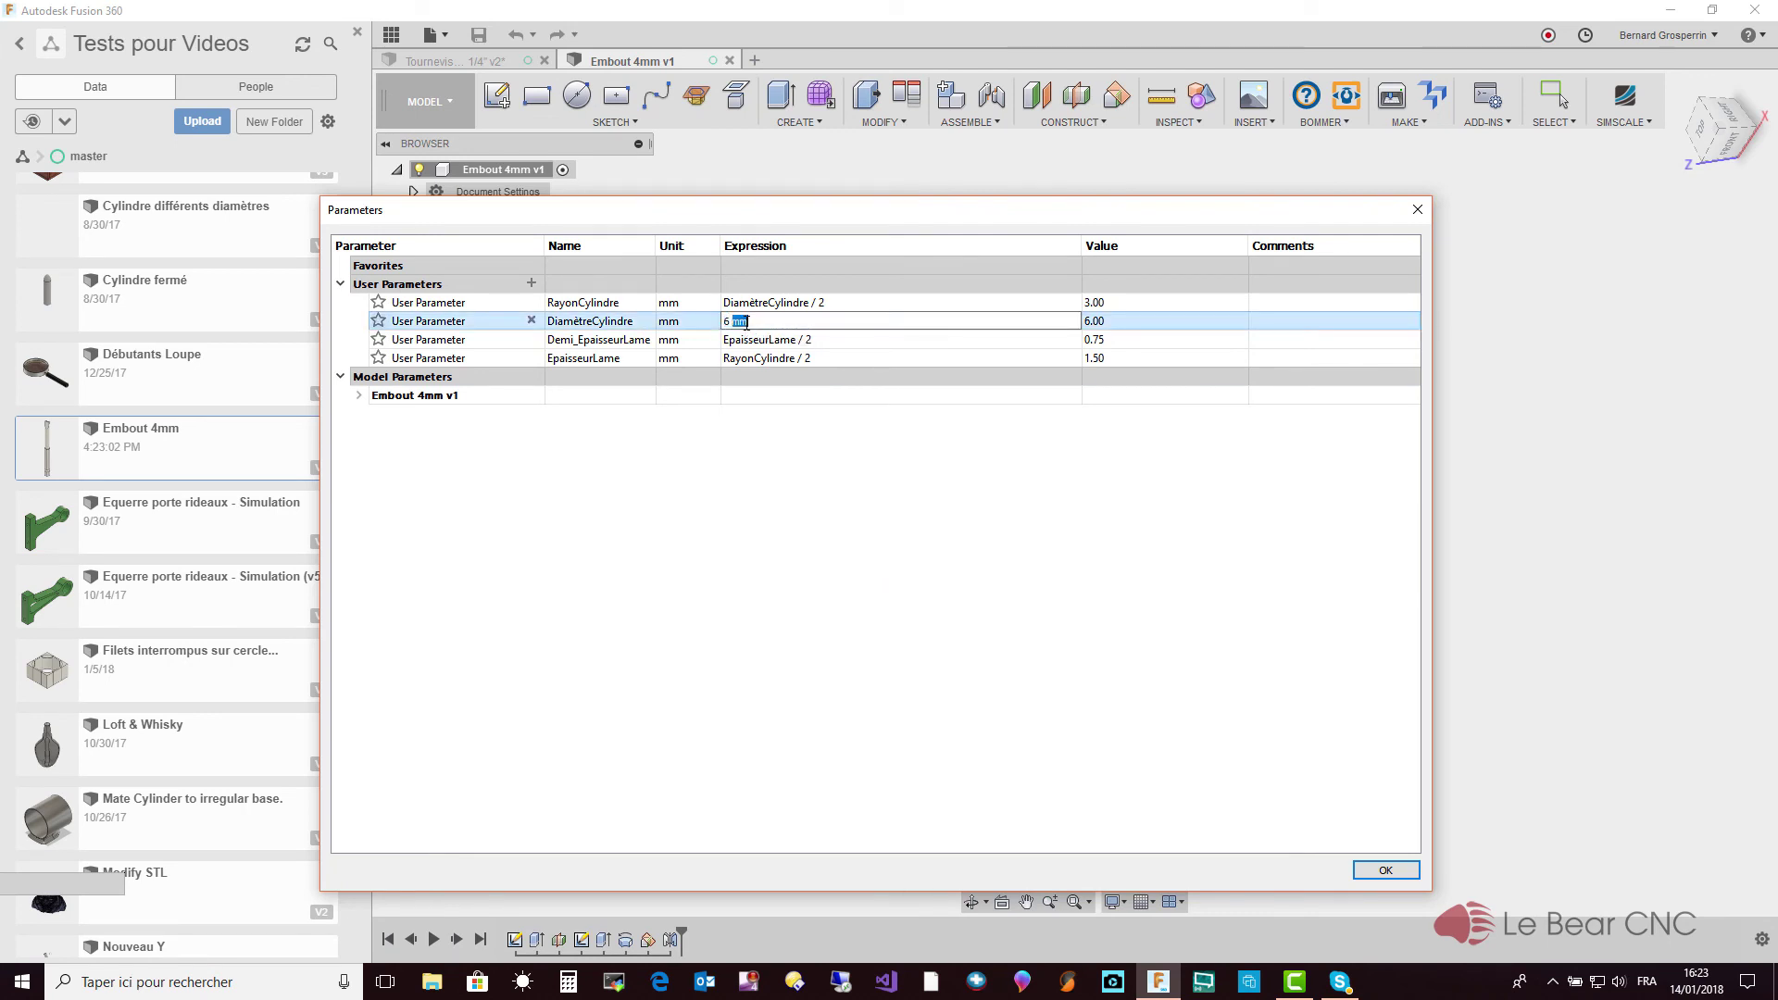
double_click(760, 321)
key(Left)
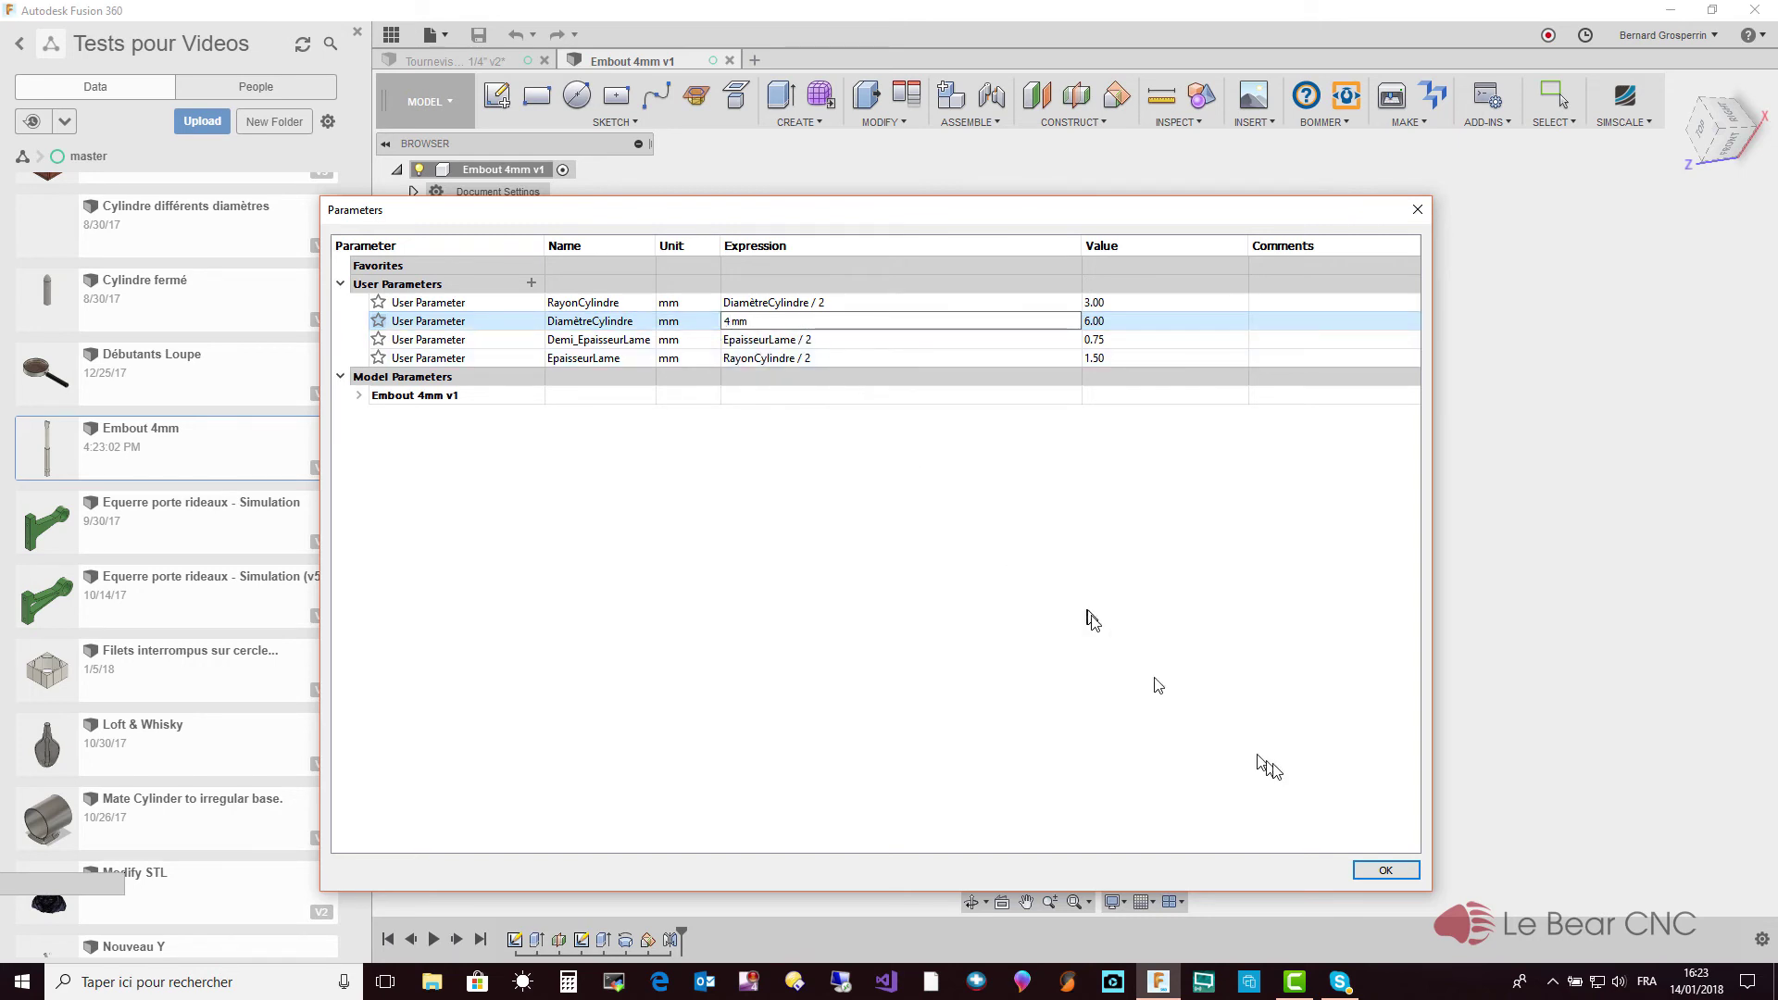
click(1389, 870)
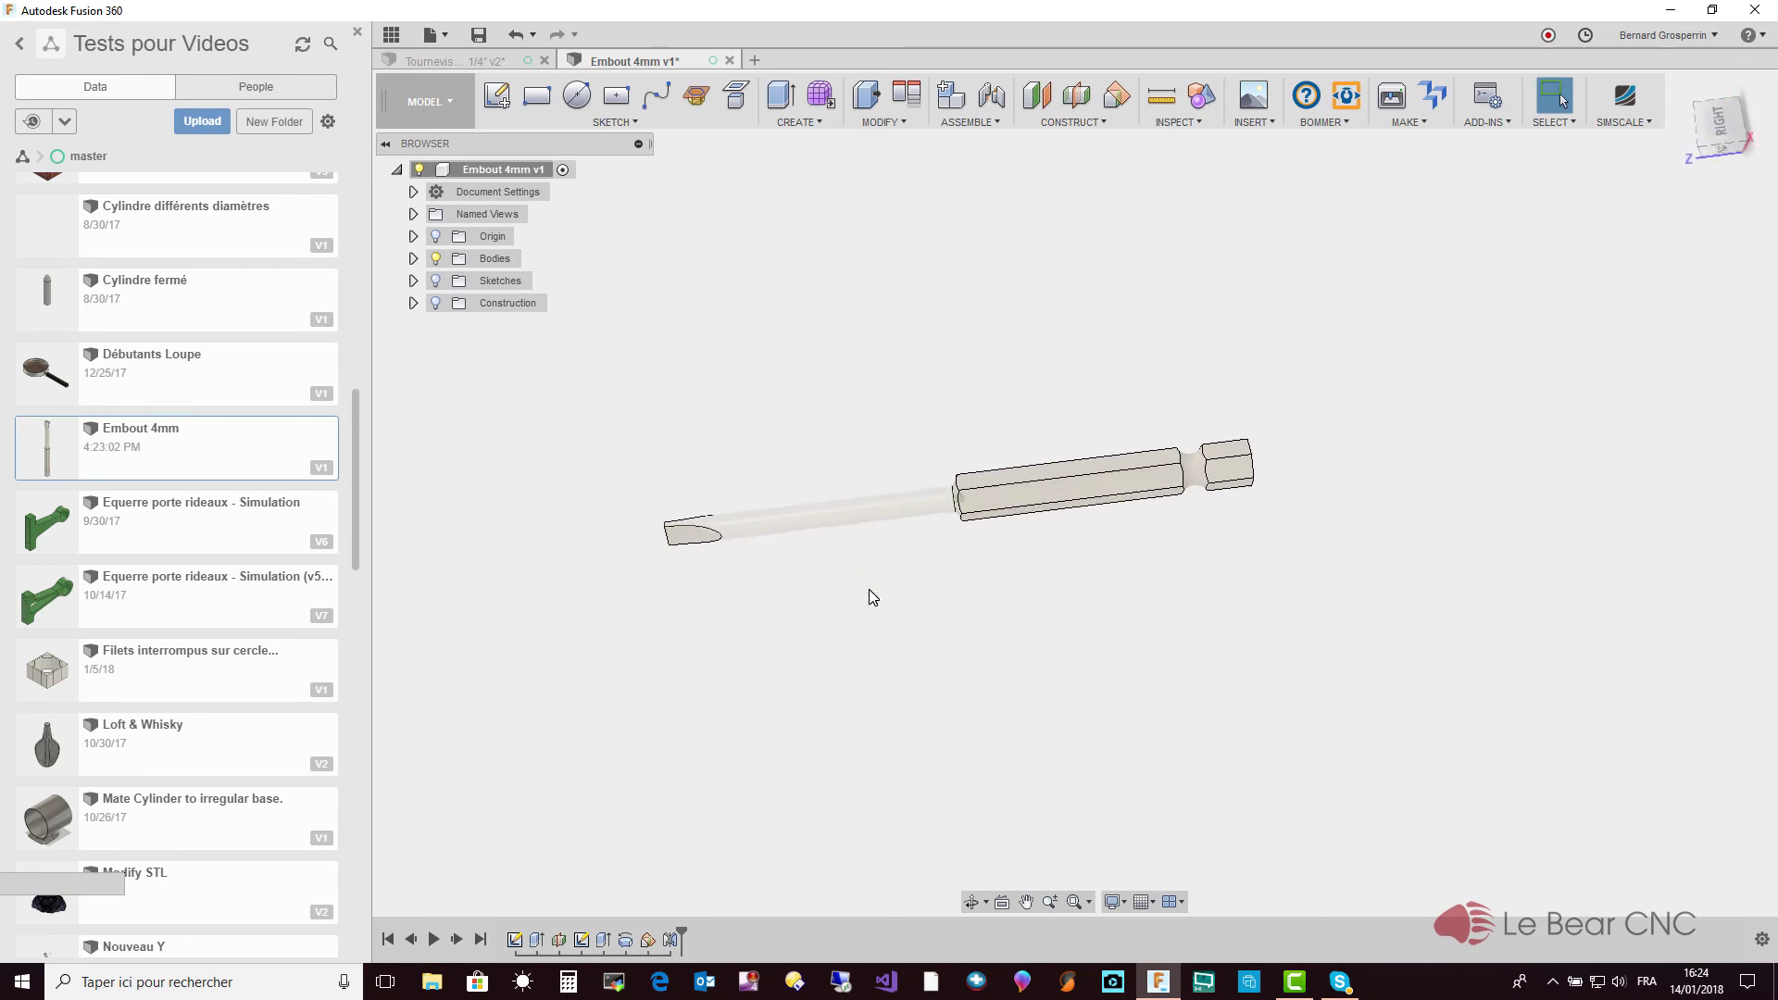
click(880, 123)
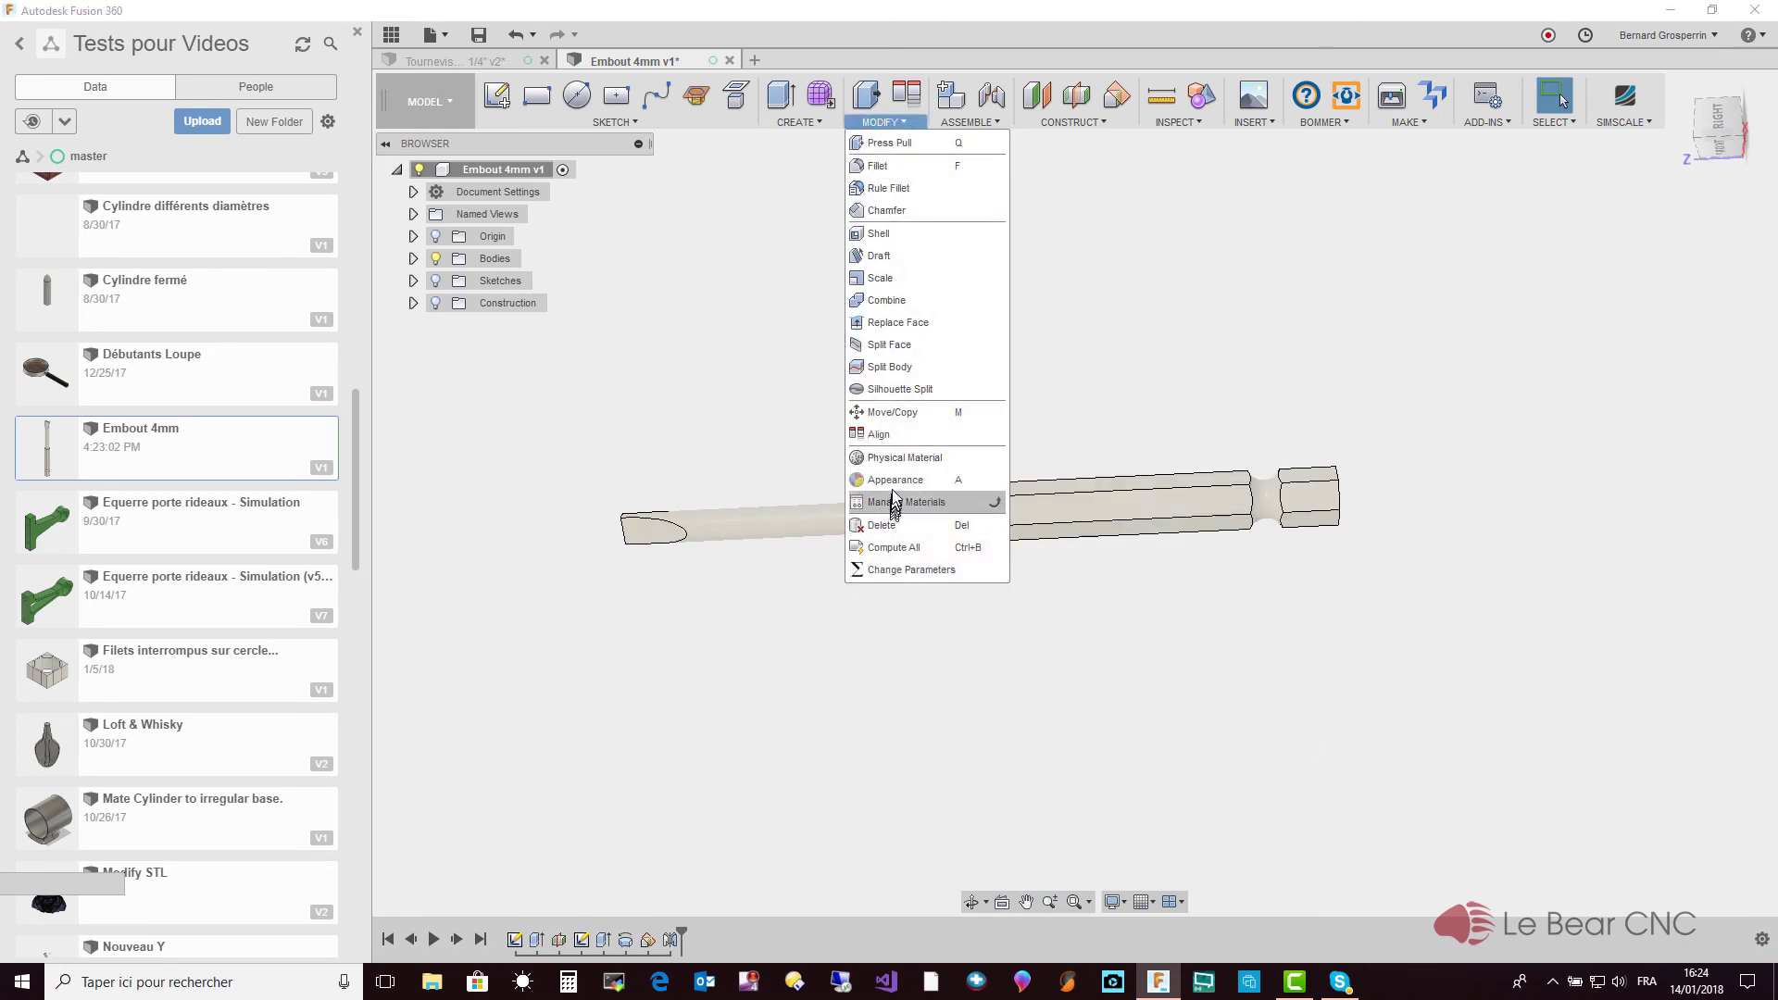
click(902, 570)
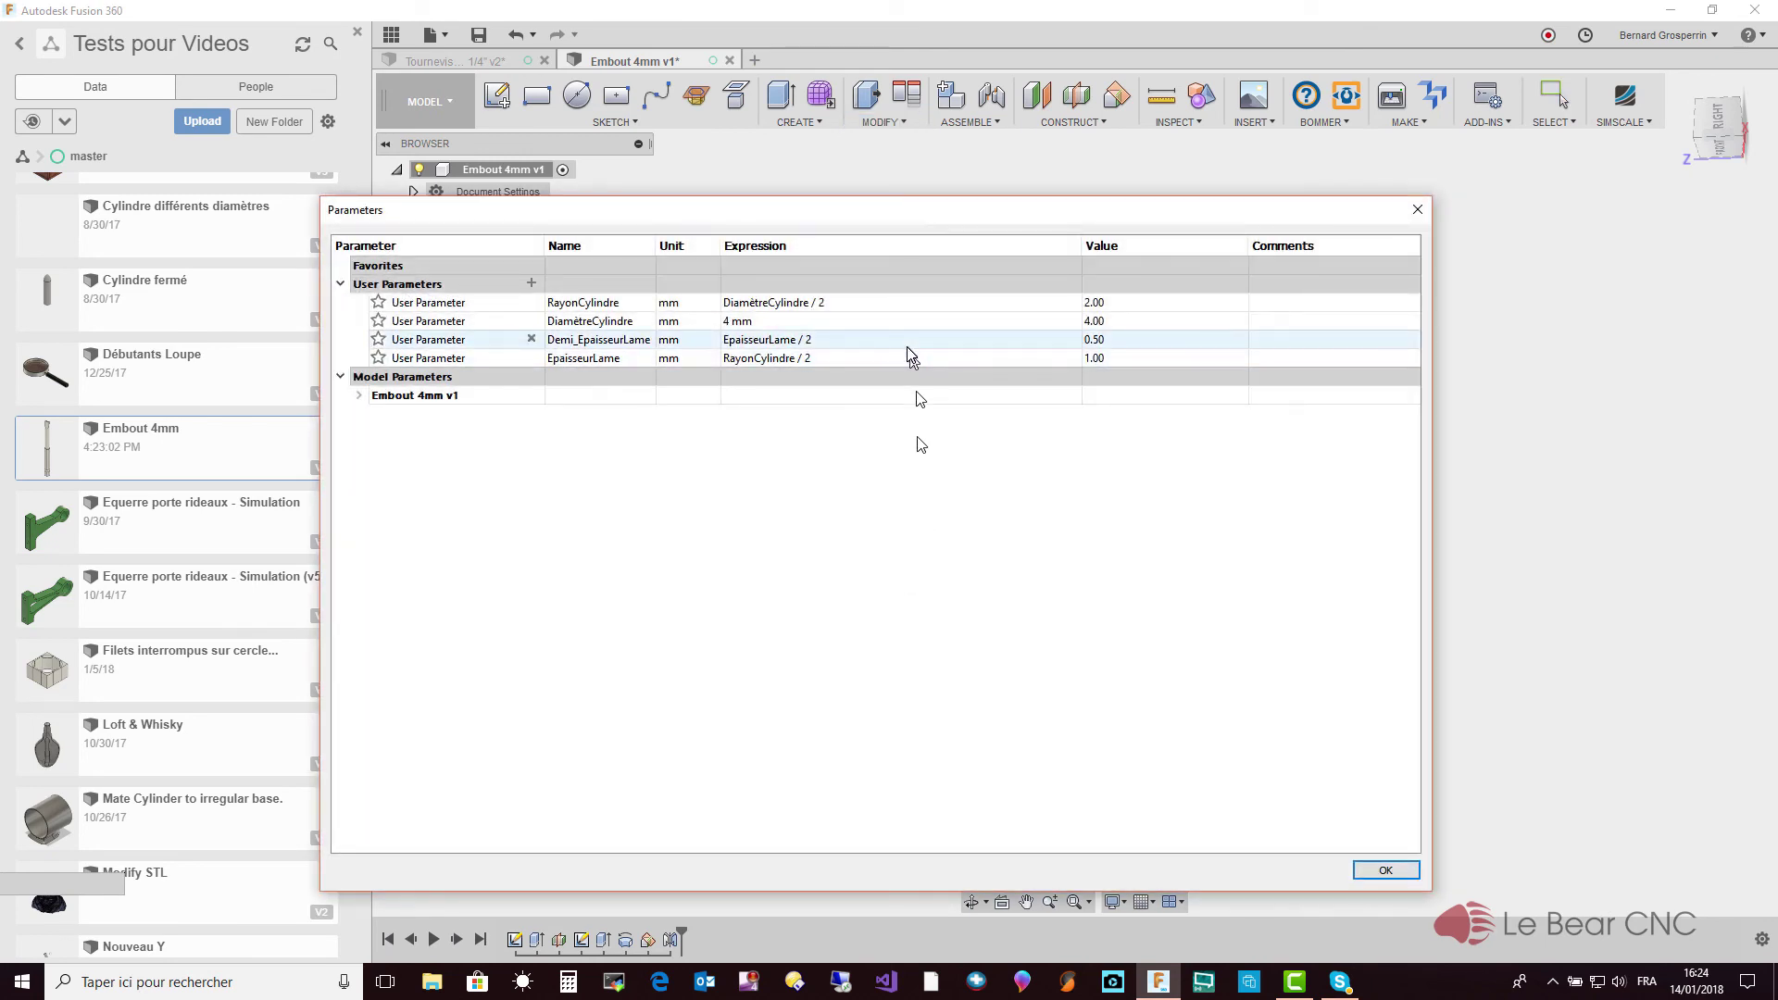
double_click(752, 324)
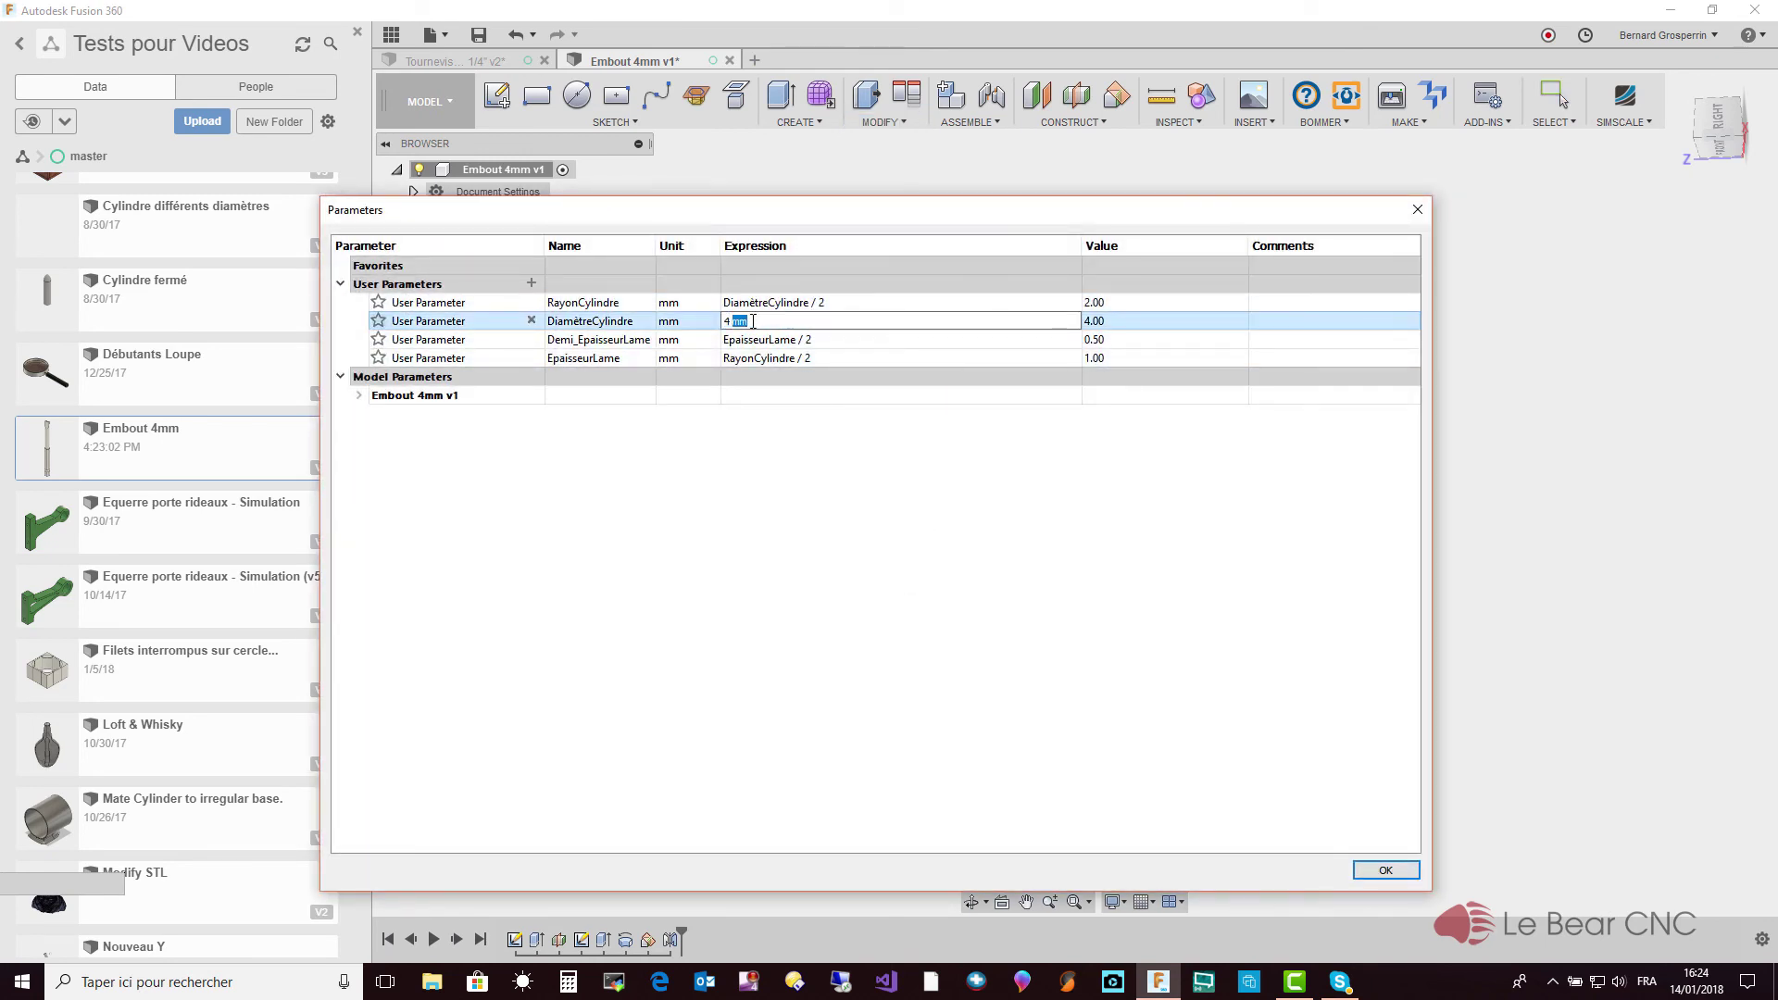
key(Left)
key(BackSpace)
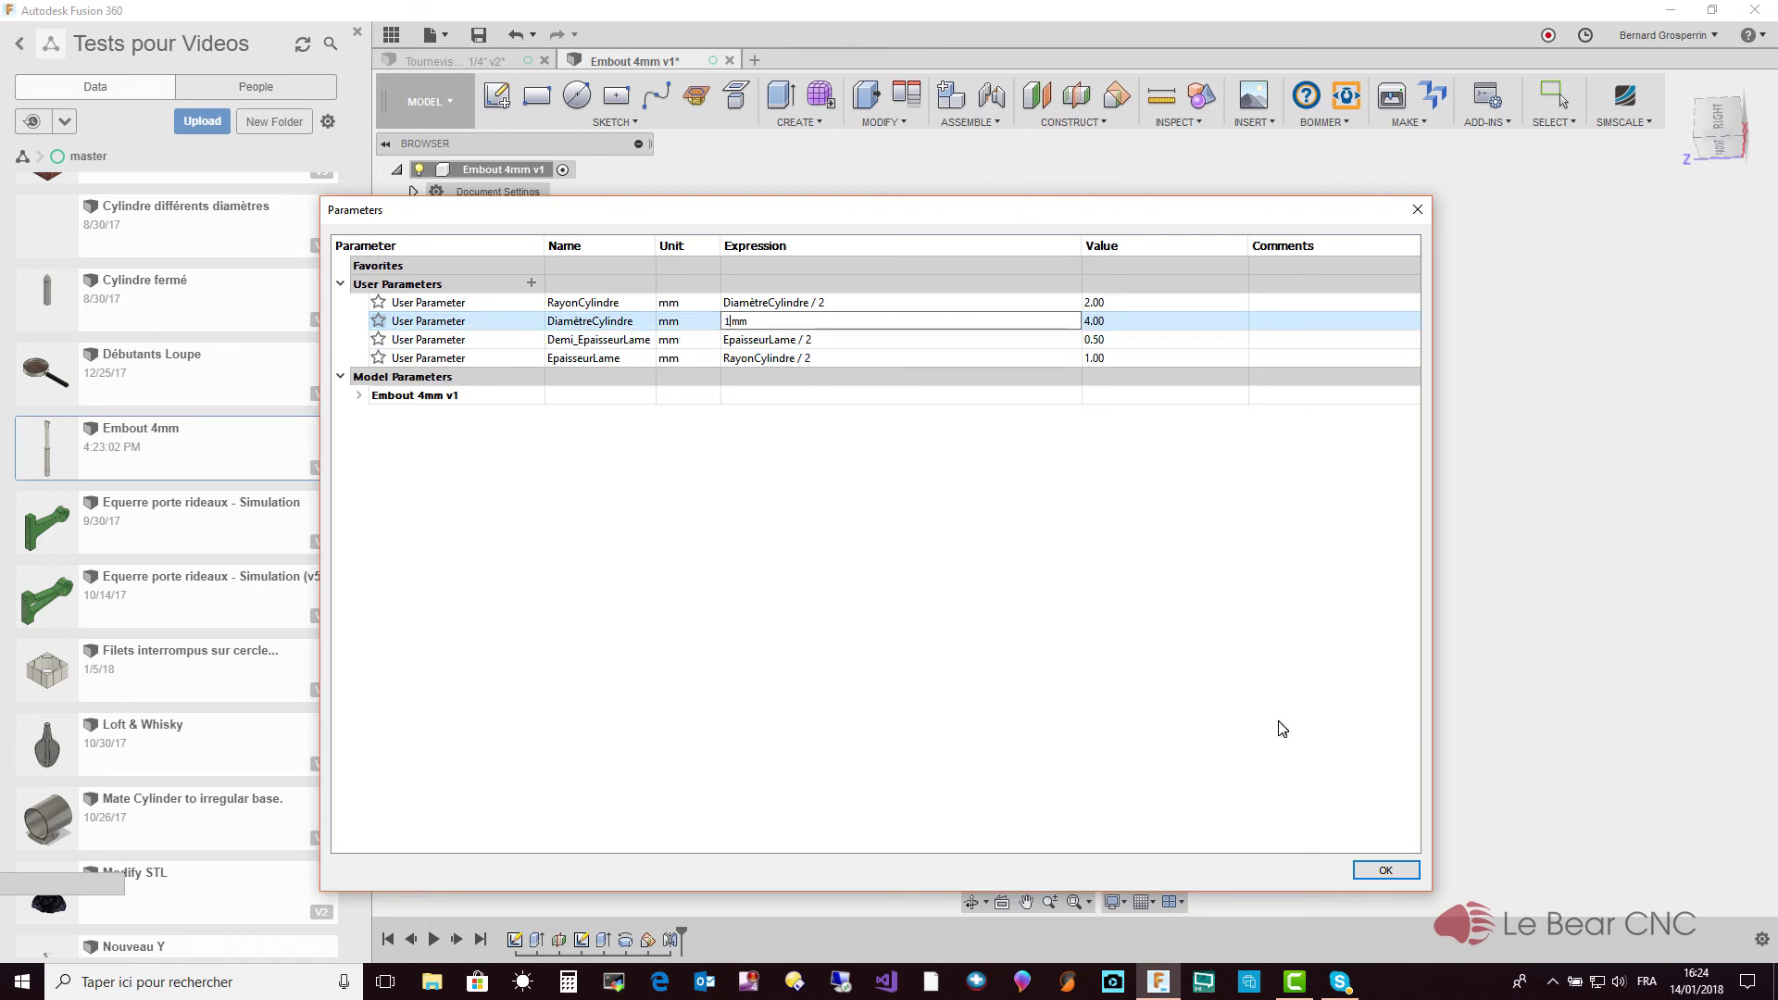
key(Return)
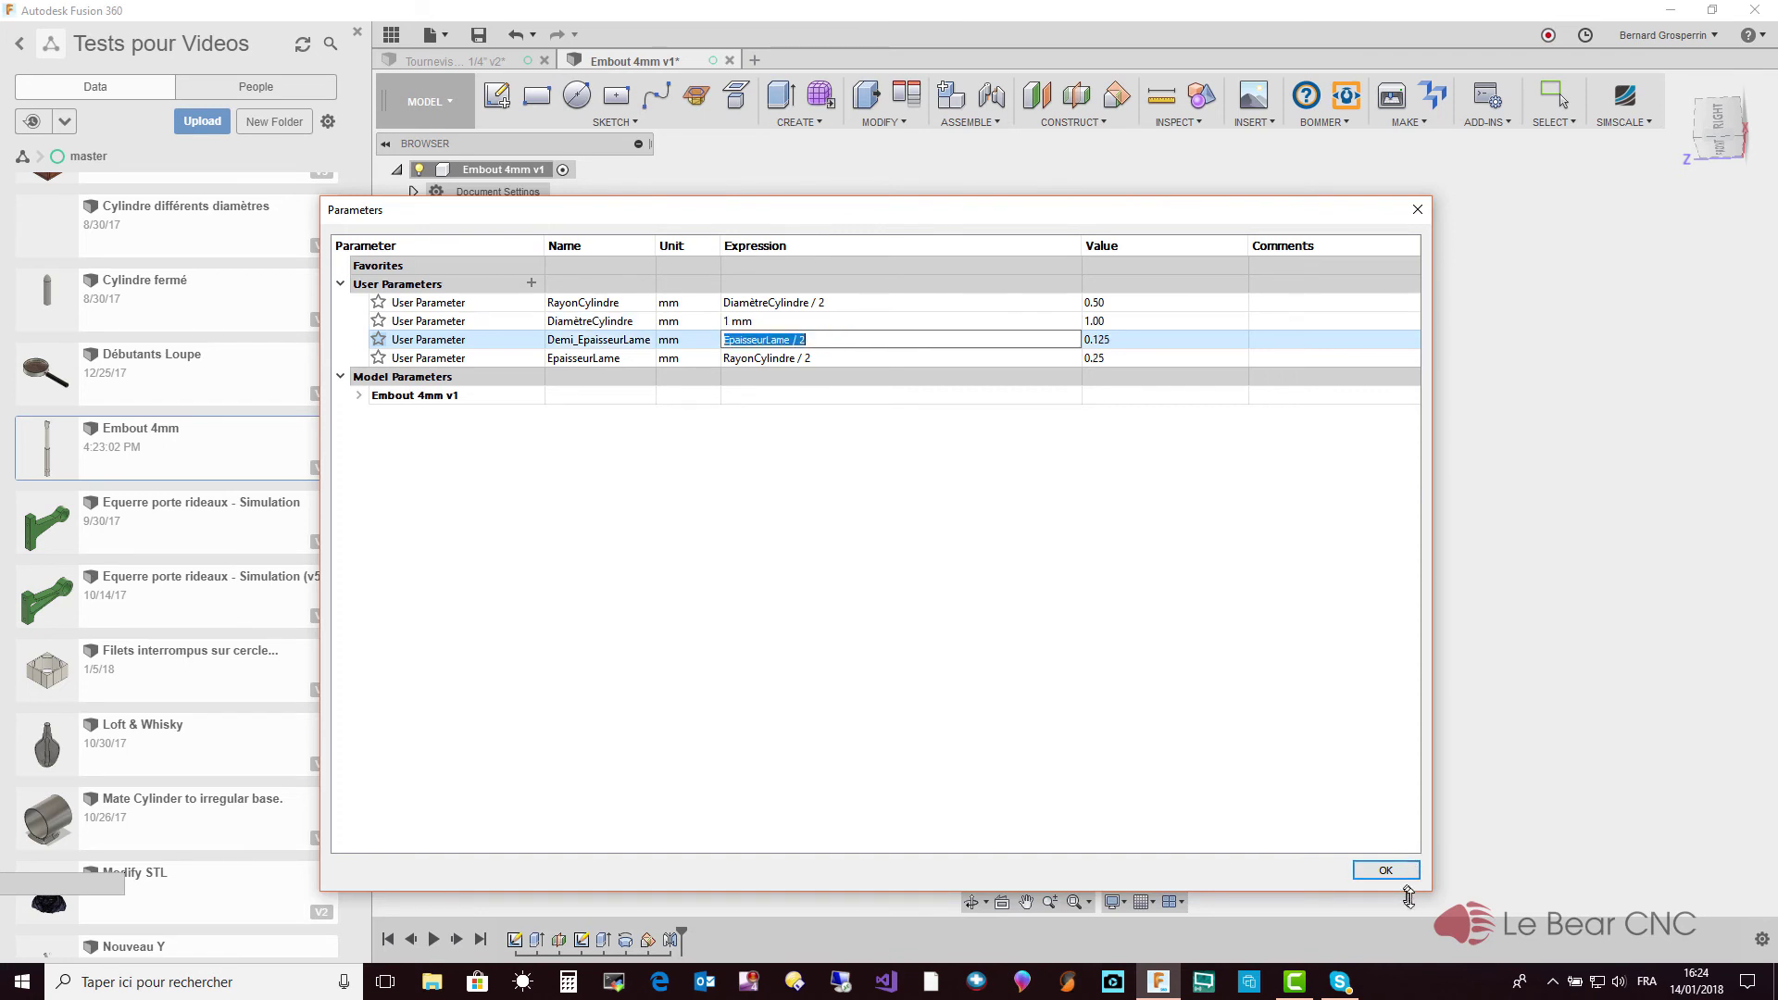
click(1393, 868)
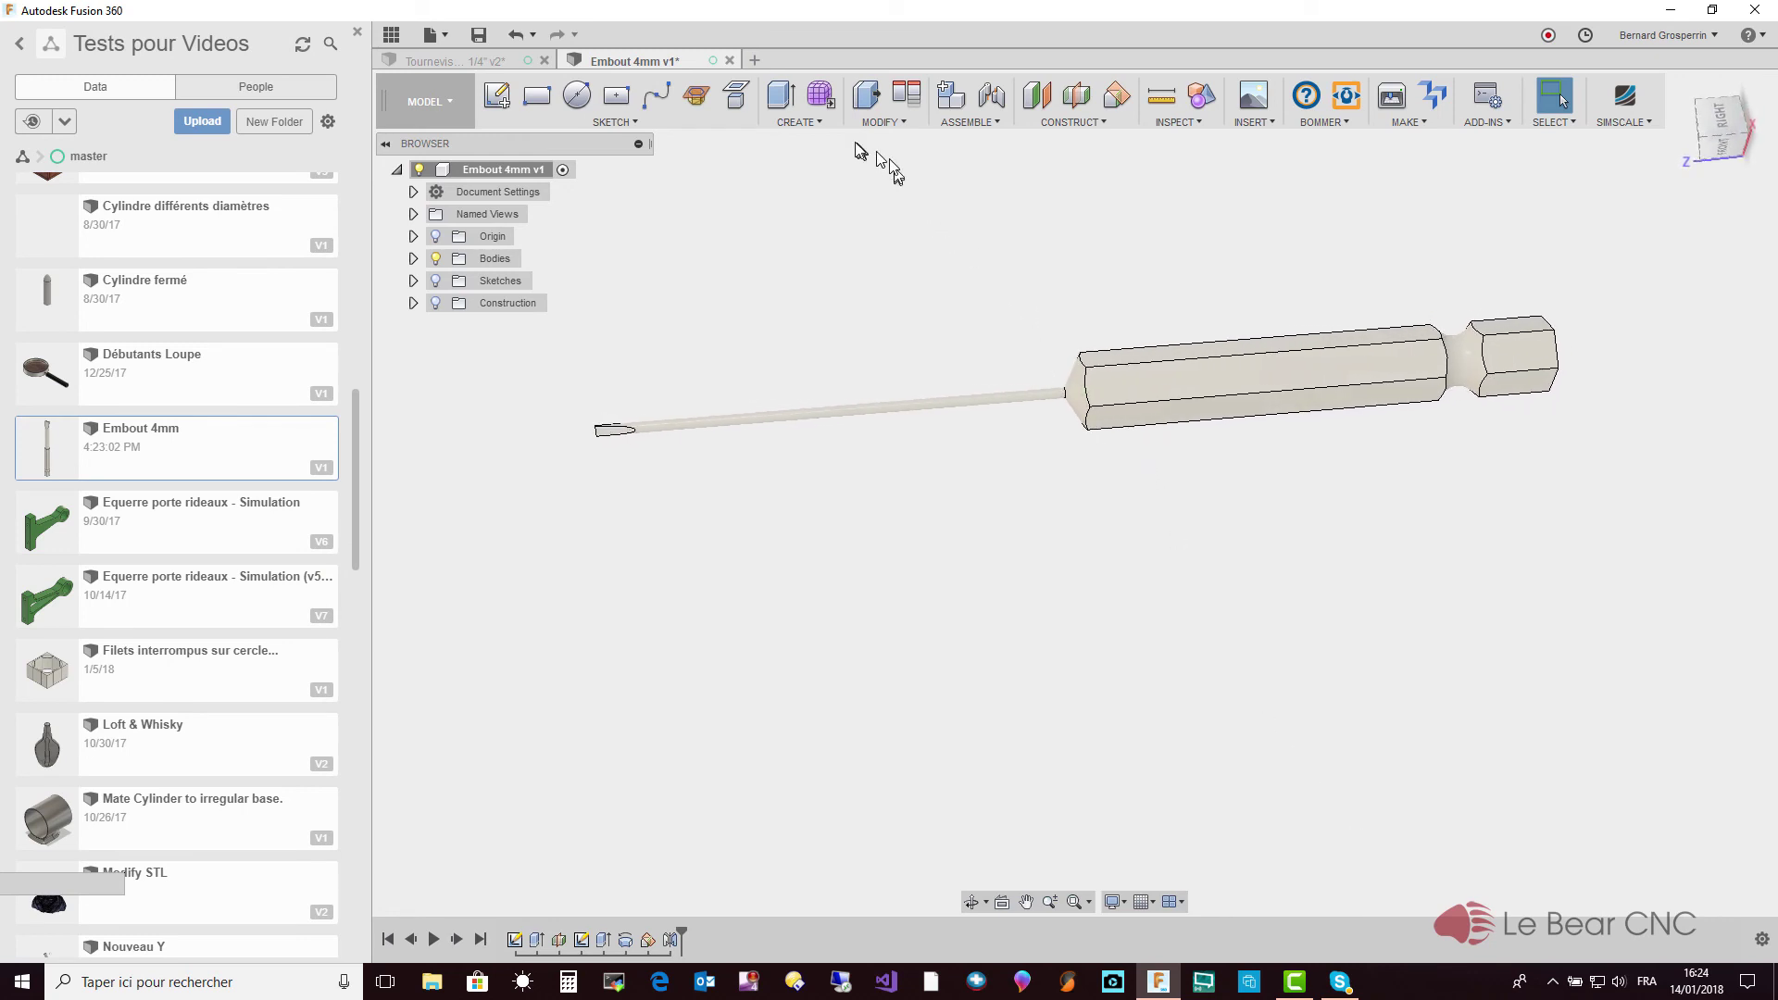
click(815, 123)
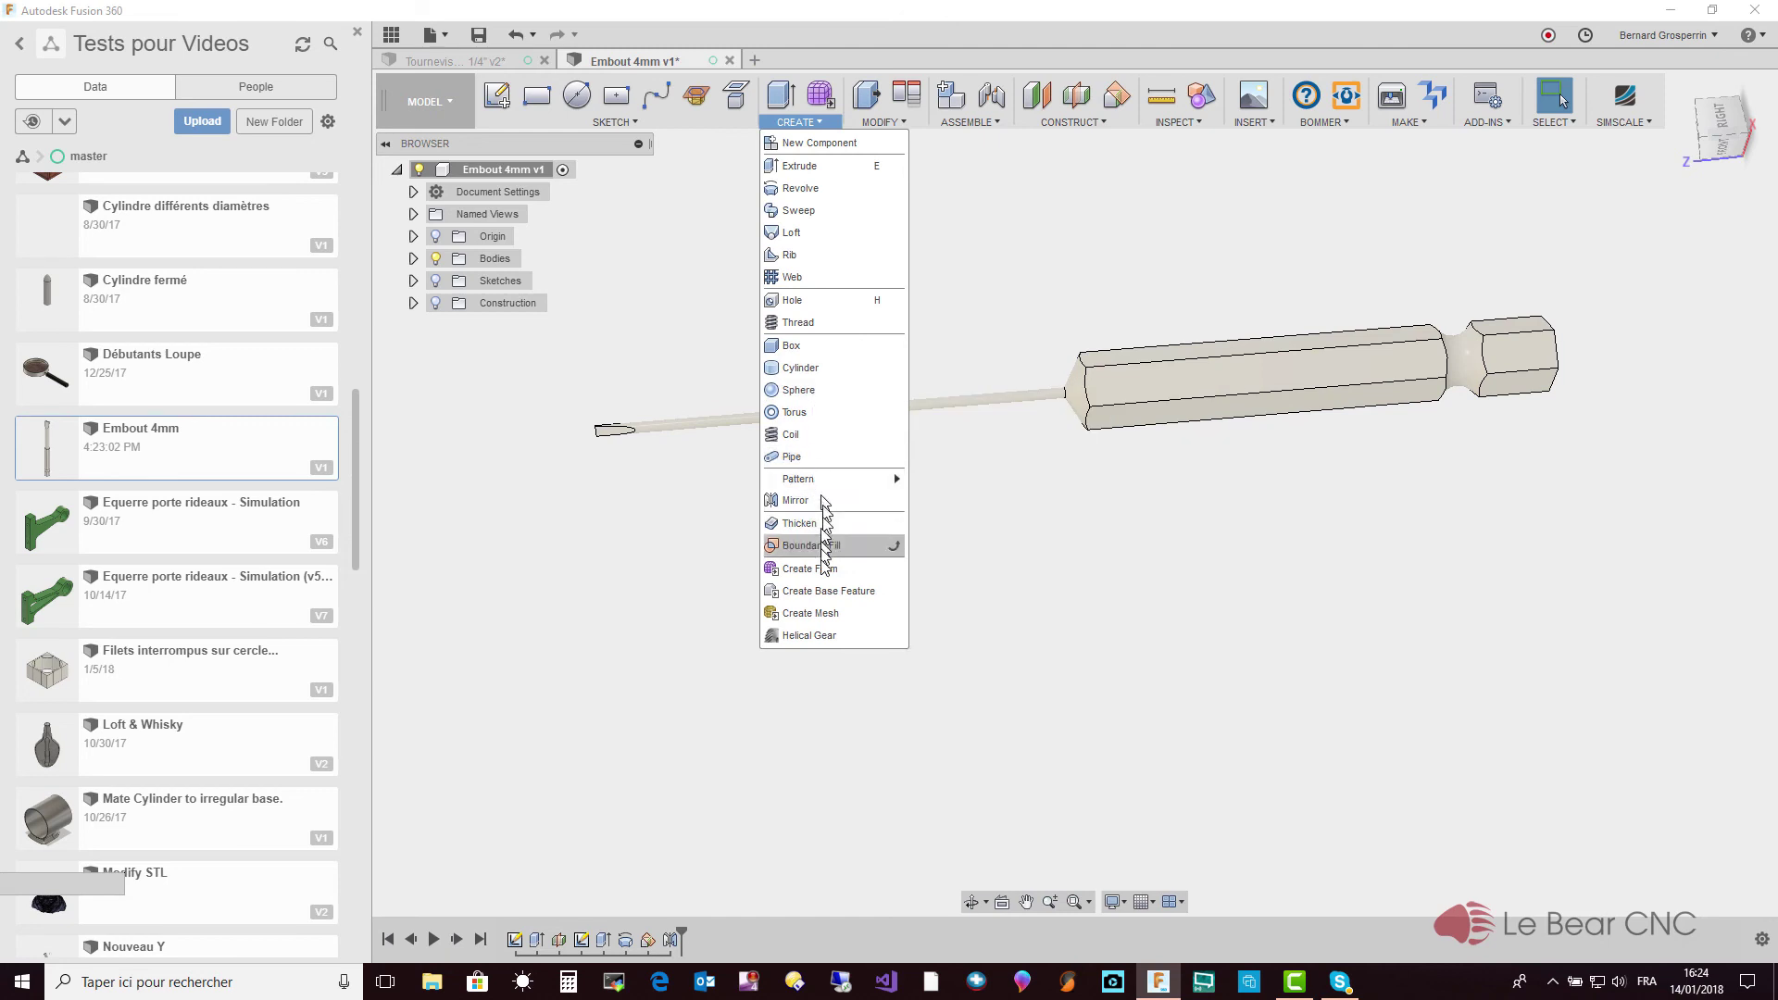
mouse_move(883, 120)
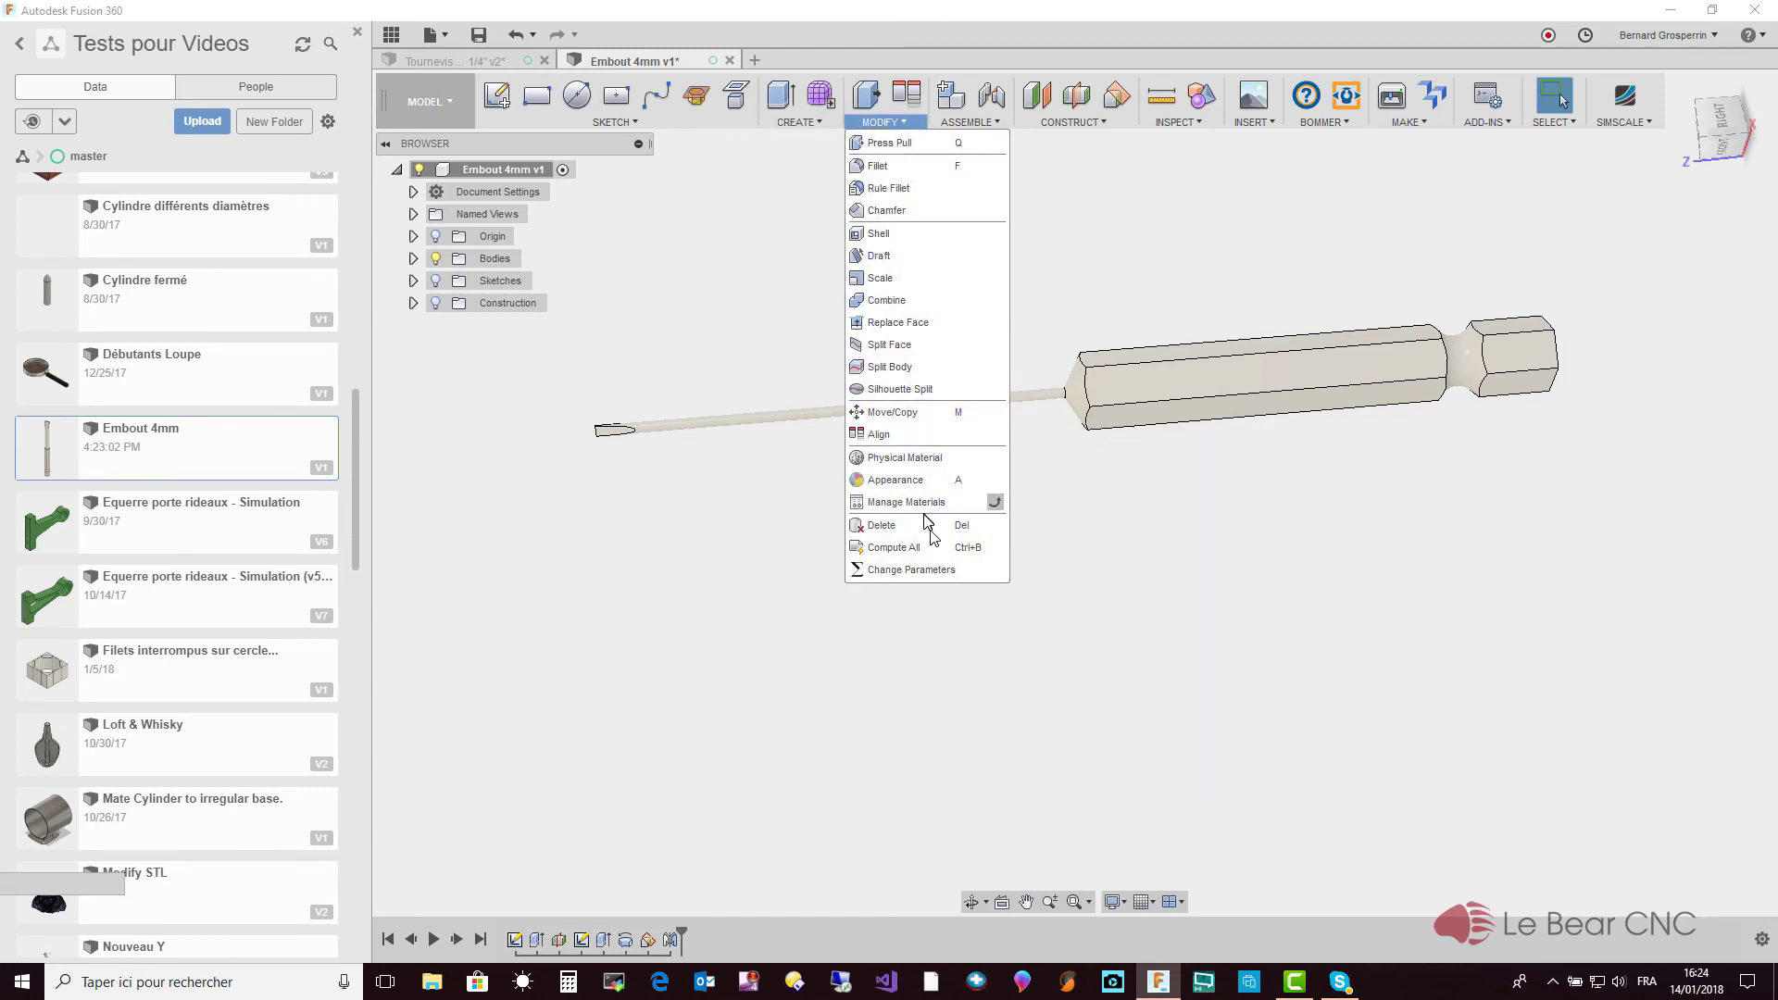
click(942, 571)
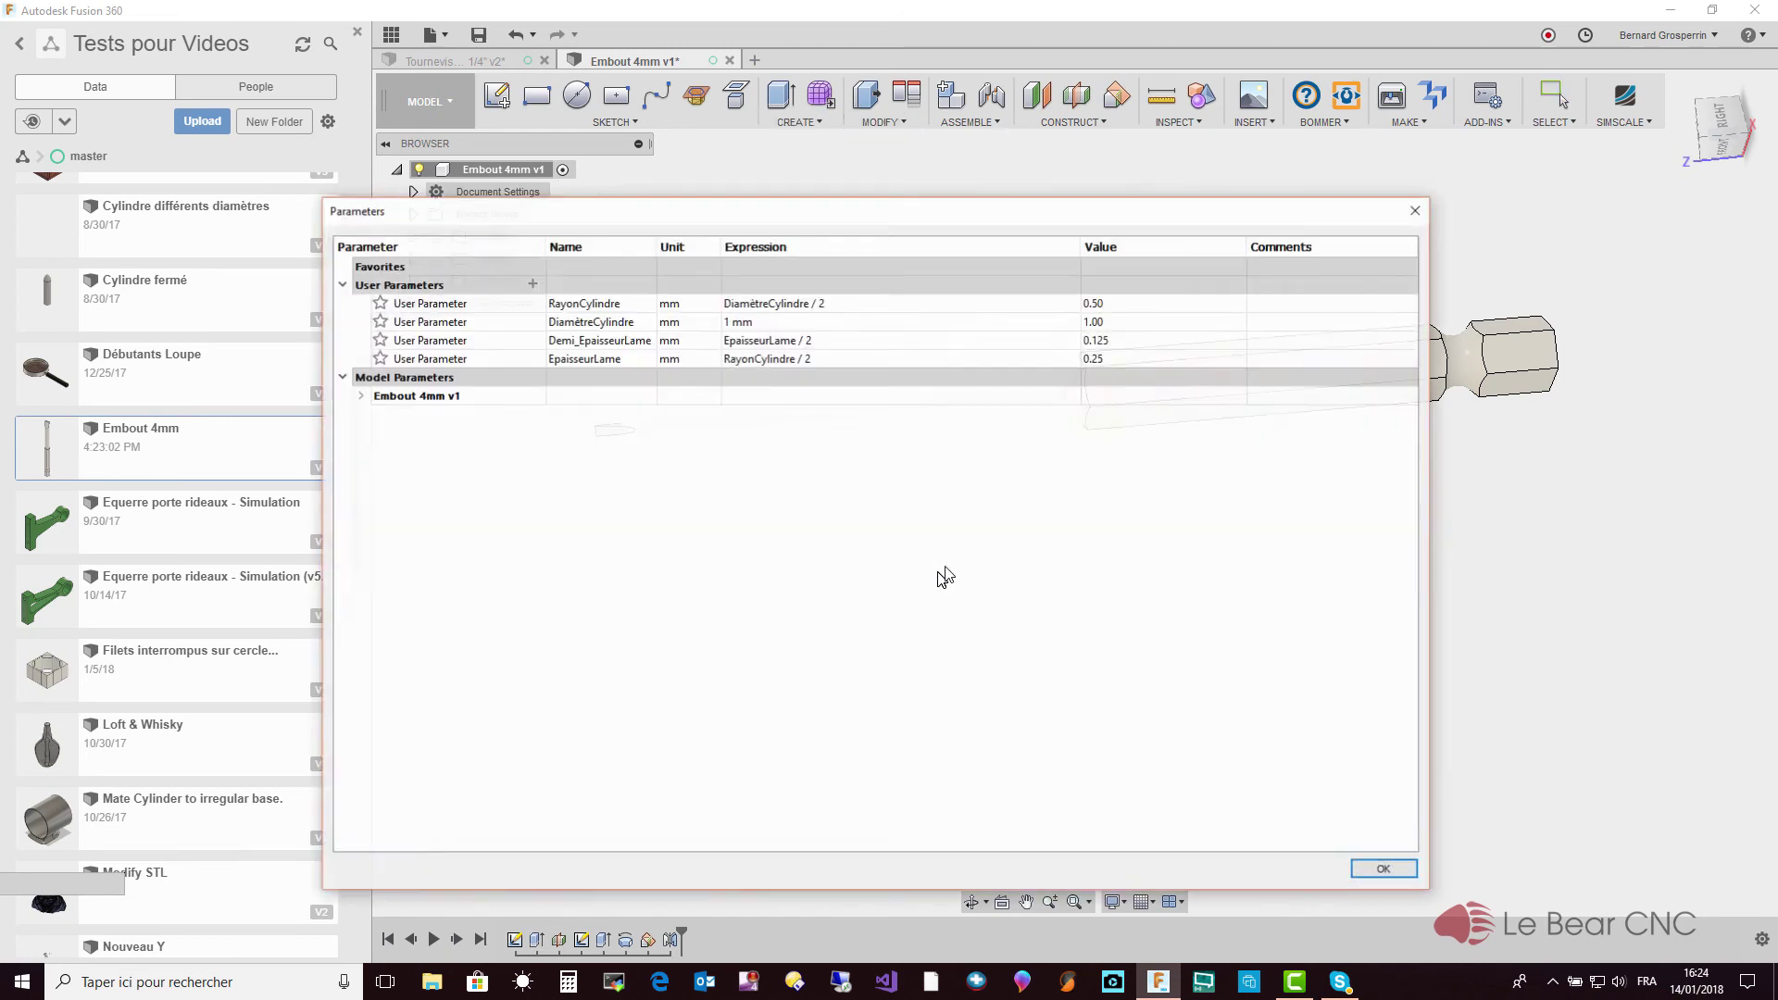
click(738, 326)
text(4)
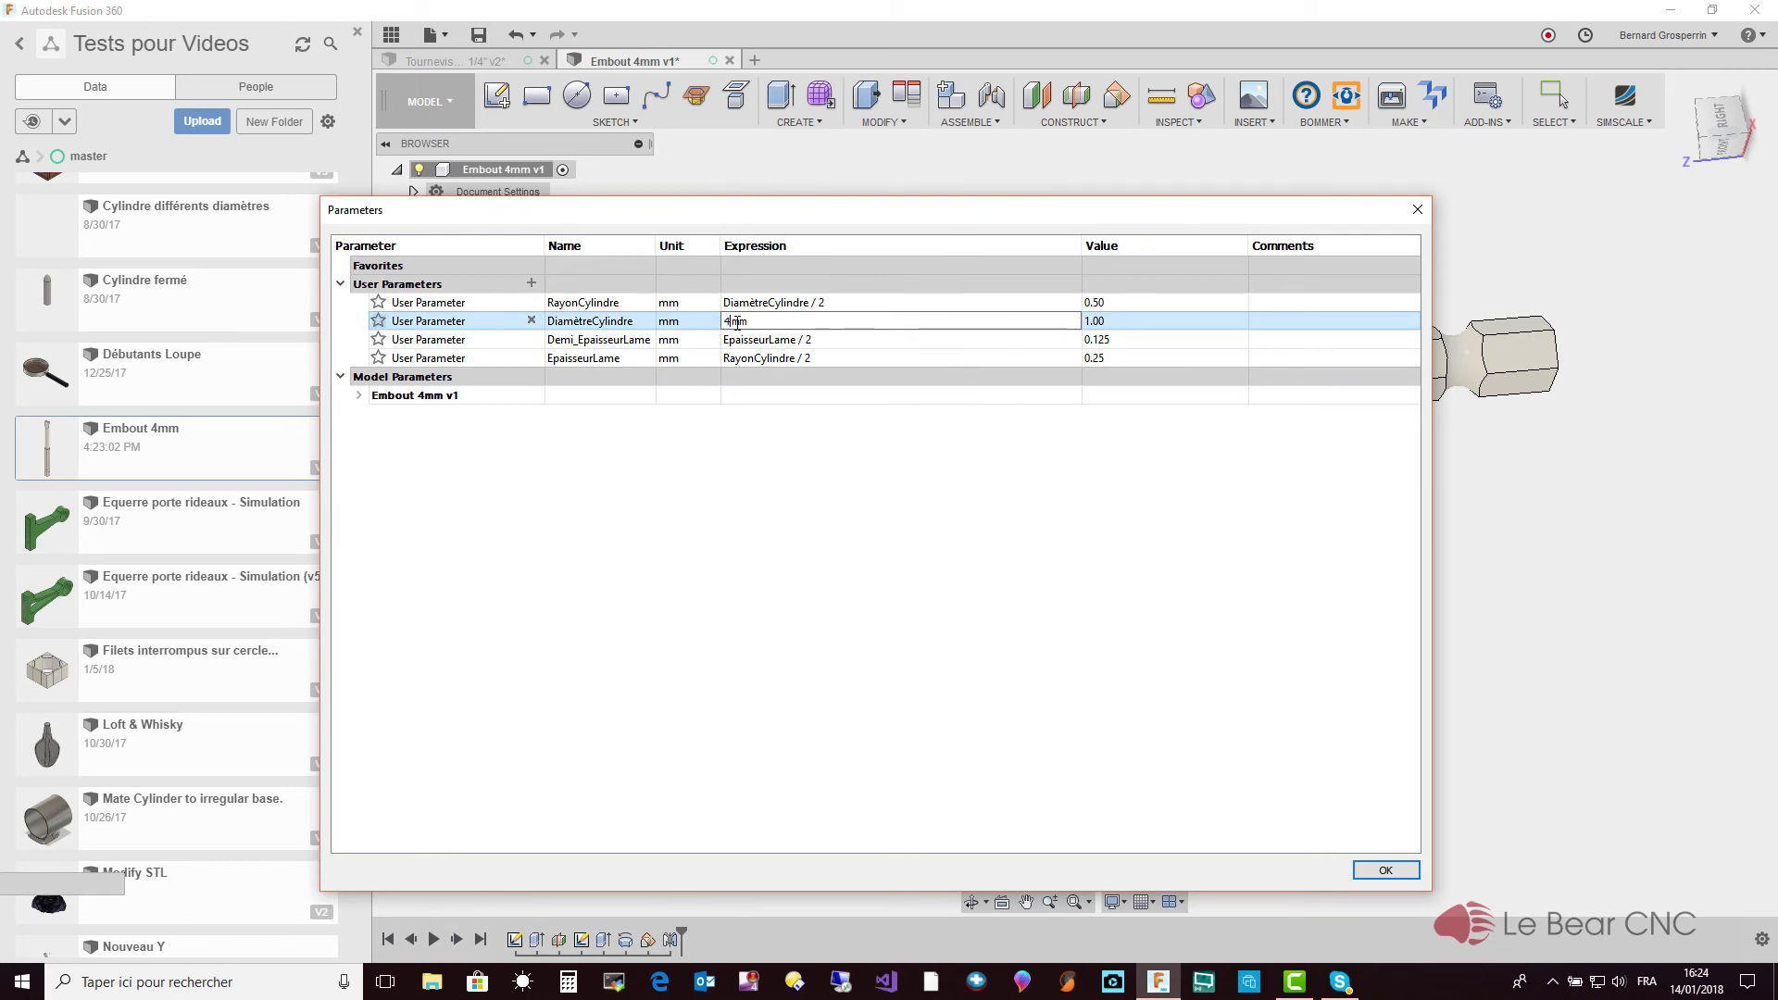
key(Return)
key(Down)
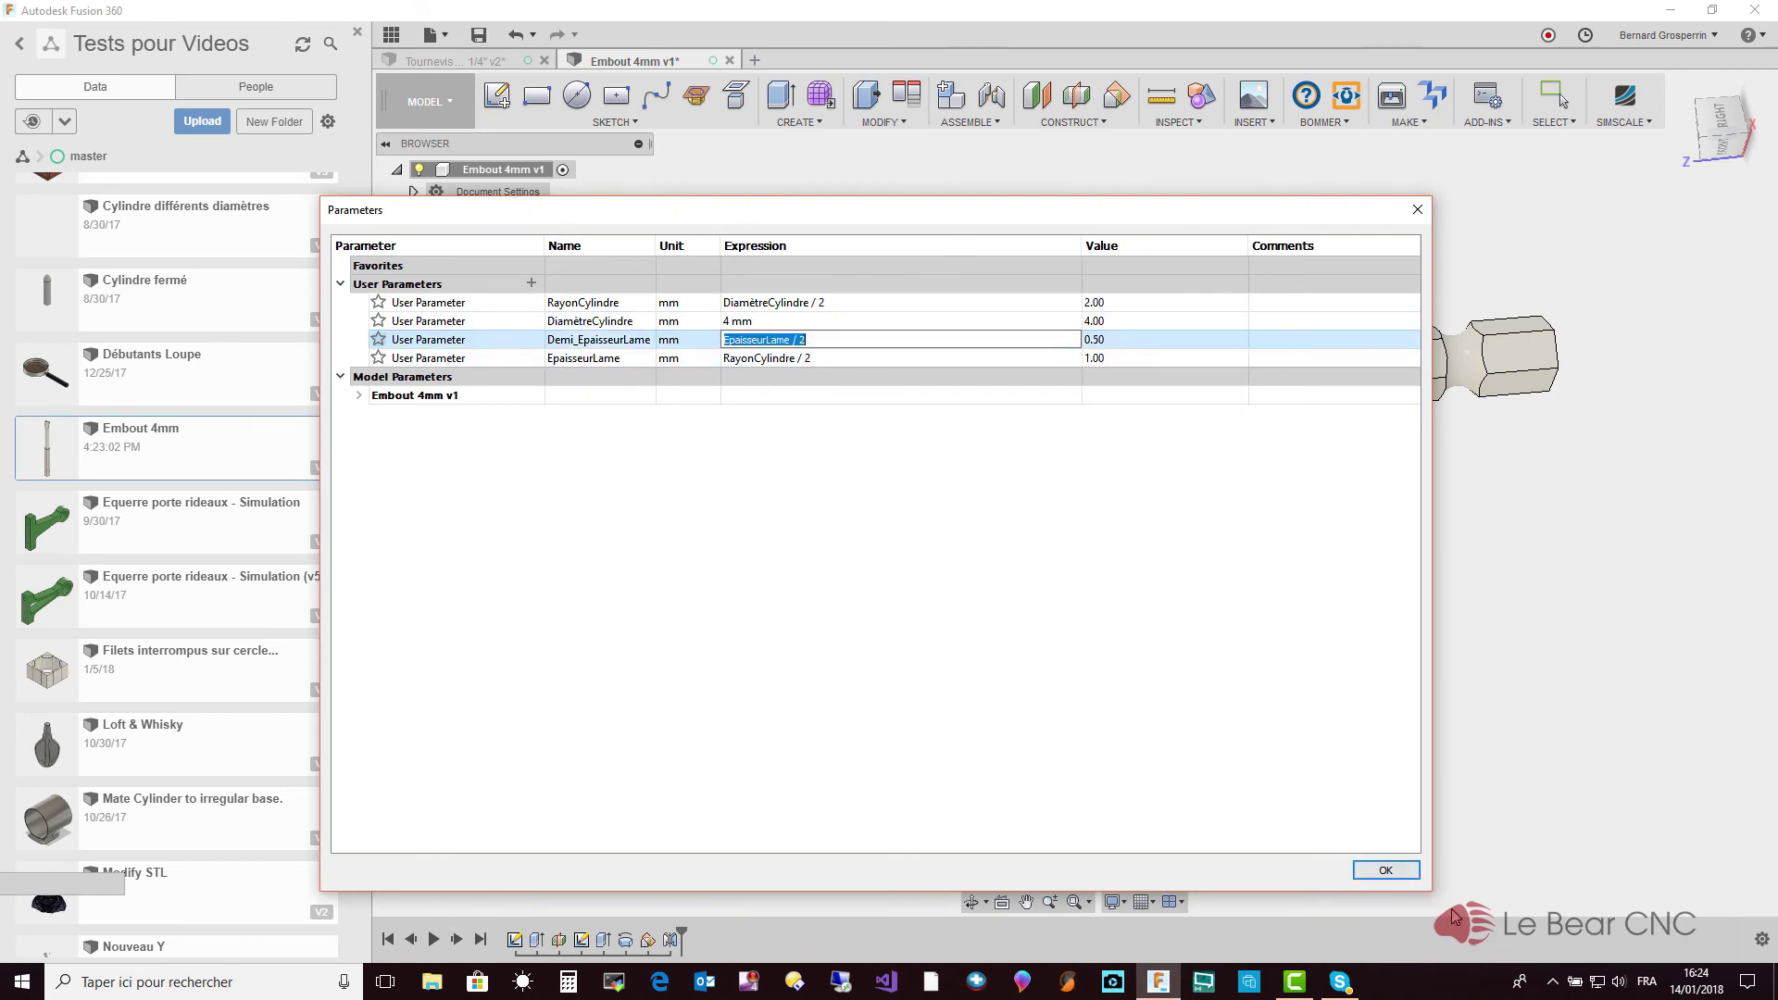
click(1408, 876)
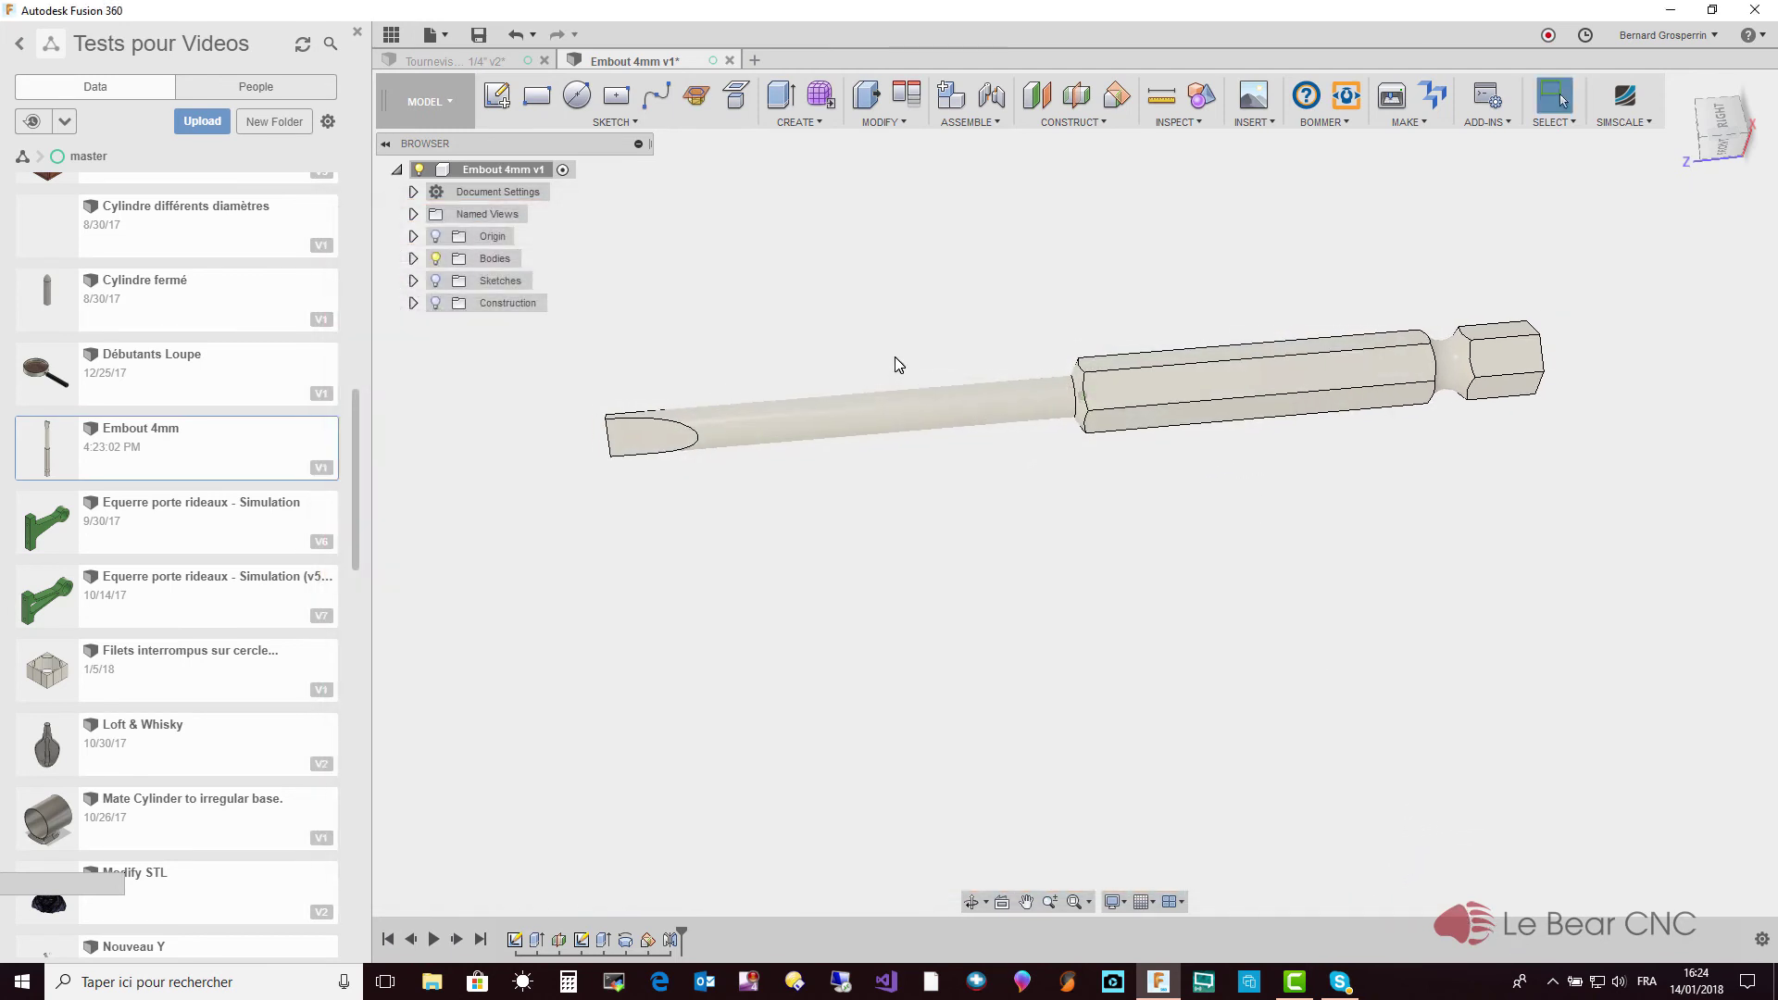
Export a copy of Embout 4mm as 'Embout 3mm' to the Tests pour Videos cloud project
shift+middle_drag(895, 357, 791, 269)
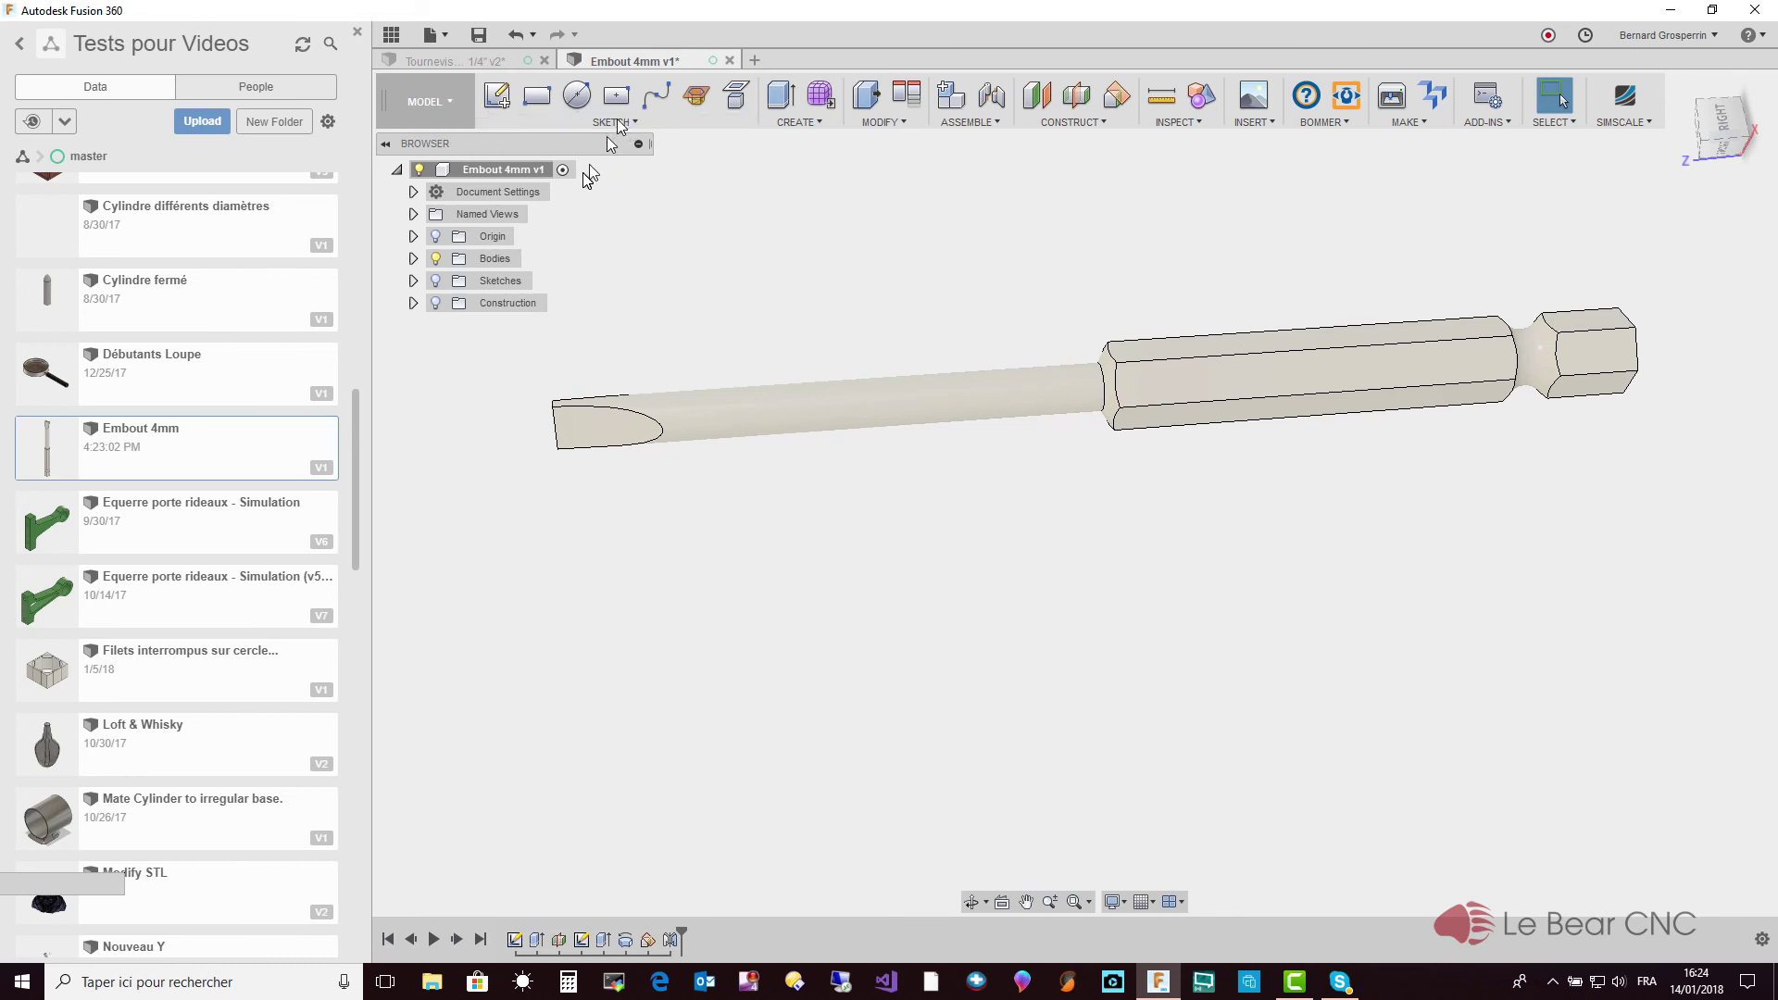
right_click(505, 177)
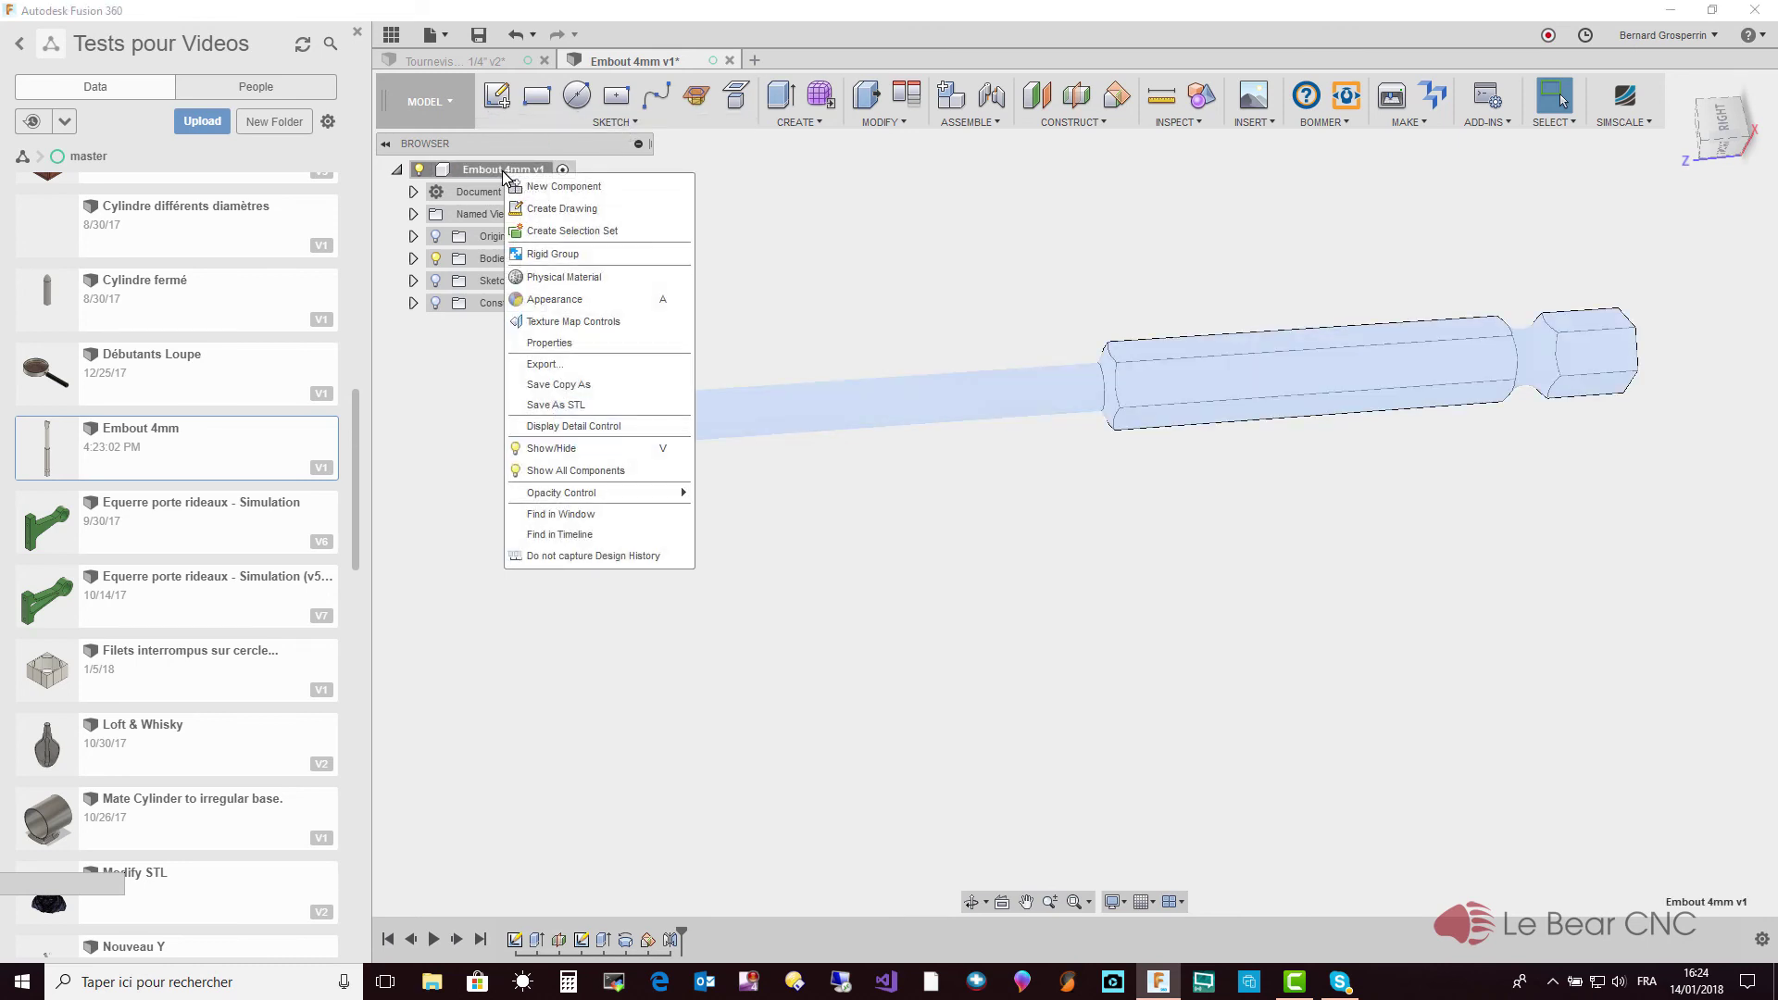
click(545, 365)
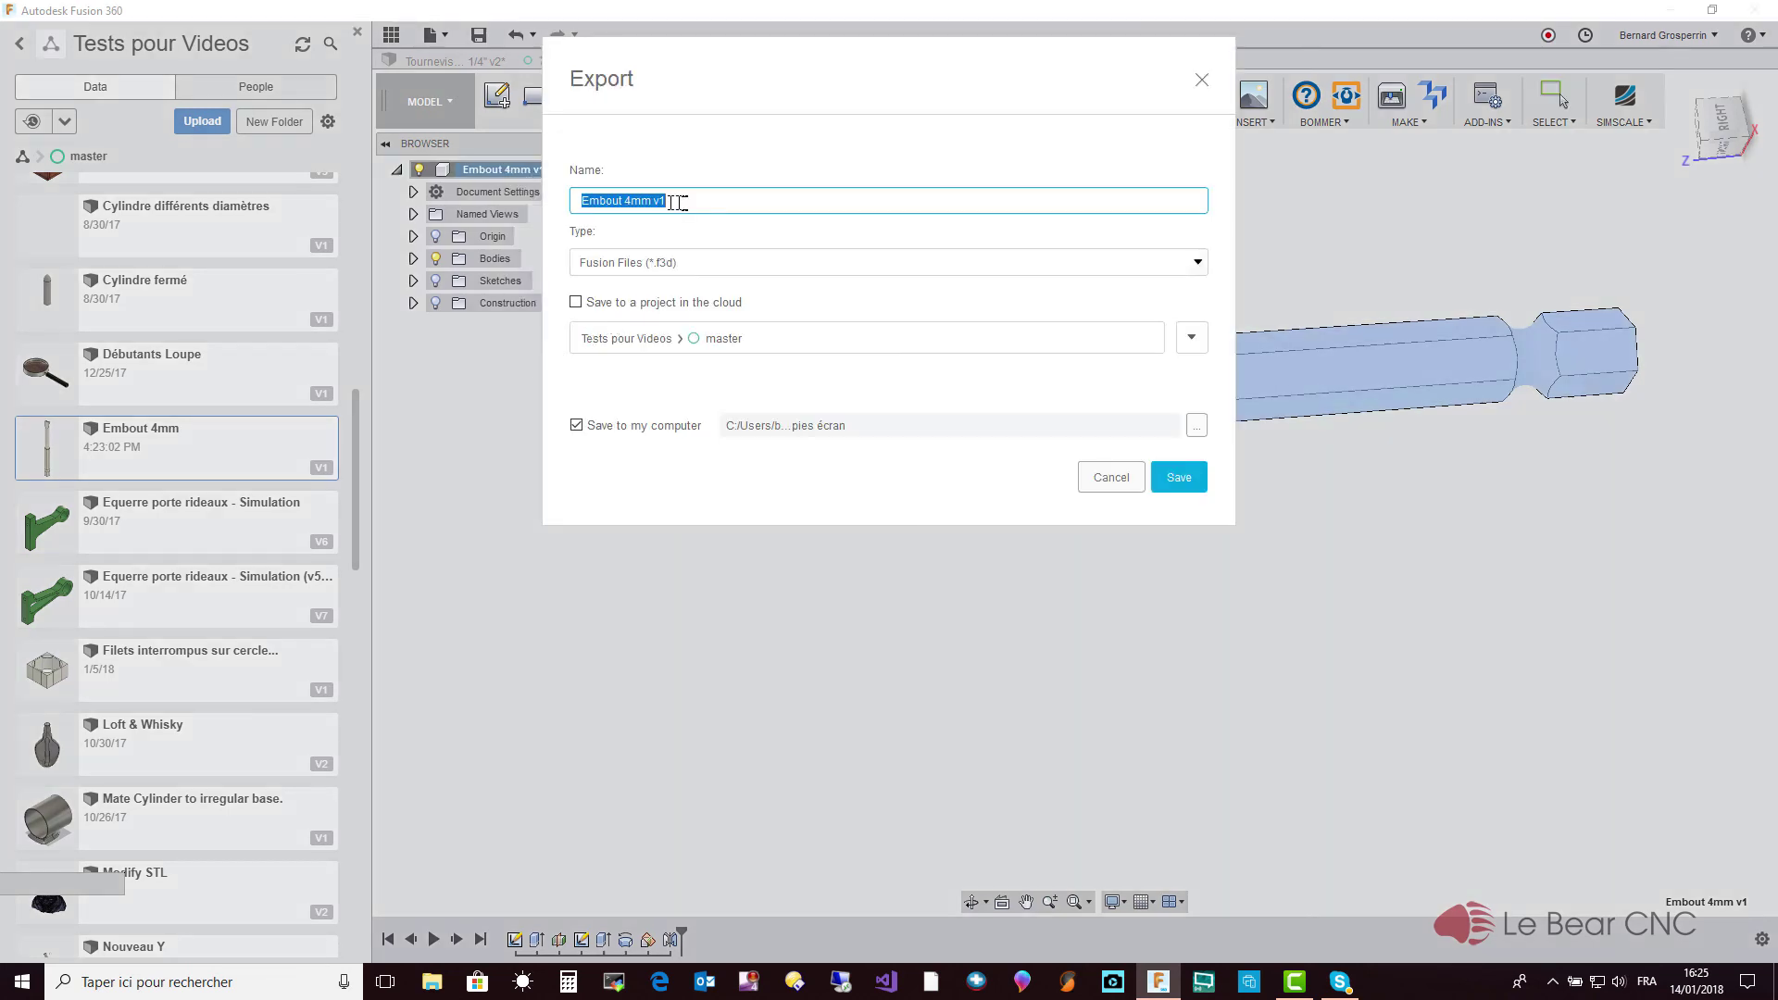
click(626, 201)
click(576, 425)
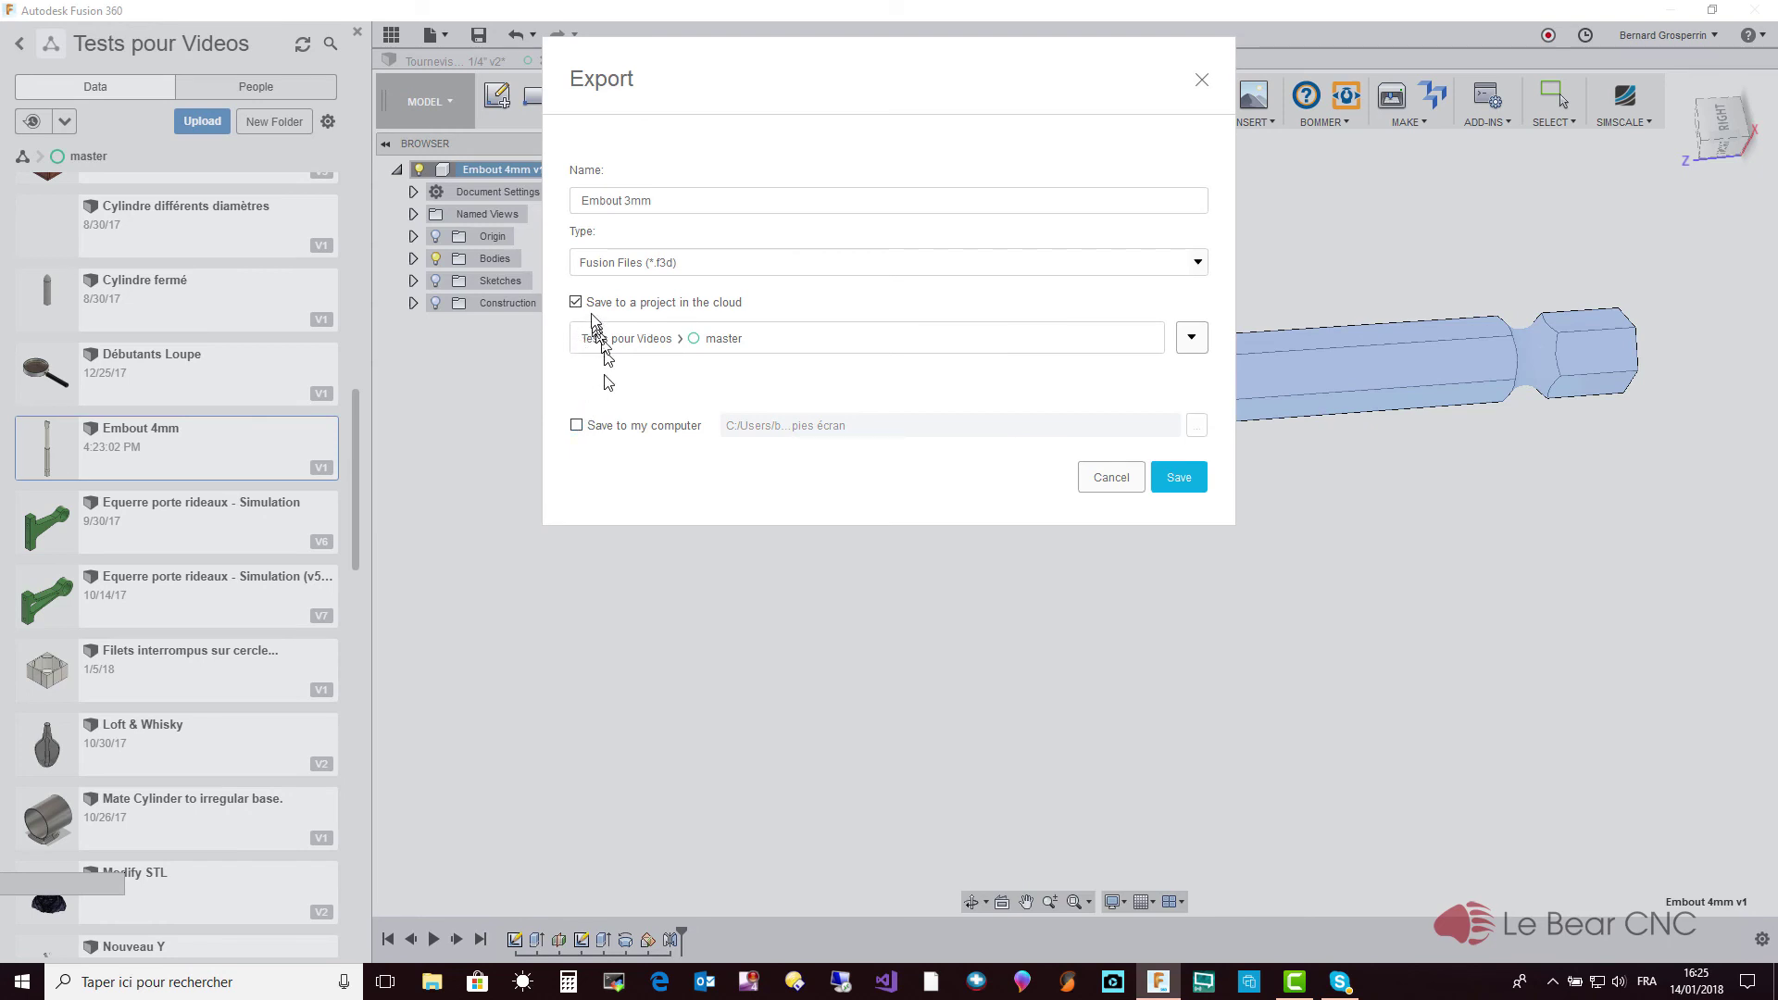
click(1175, 480)
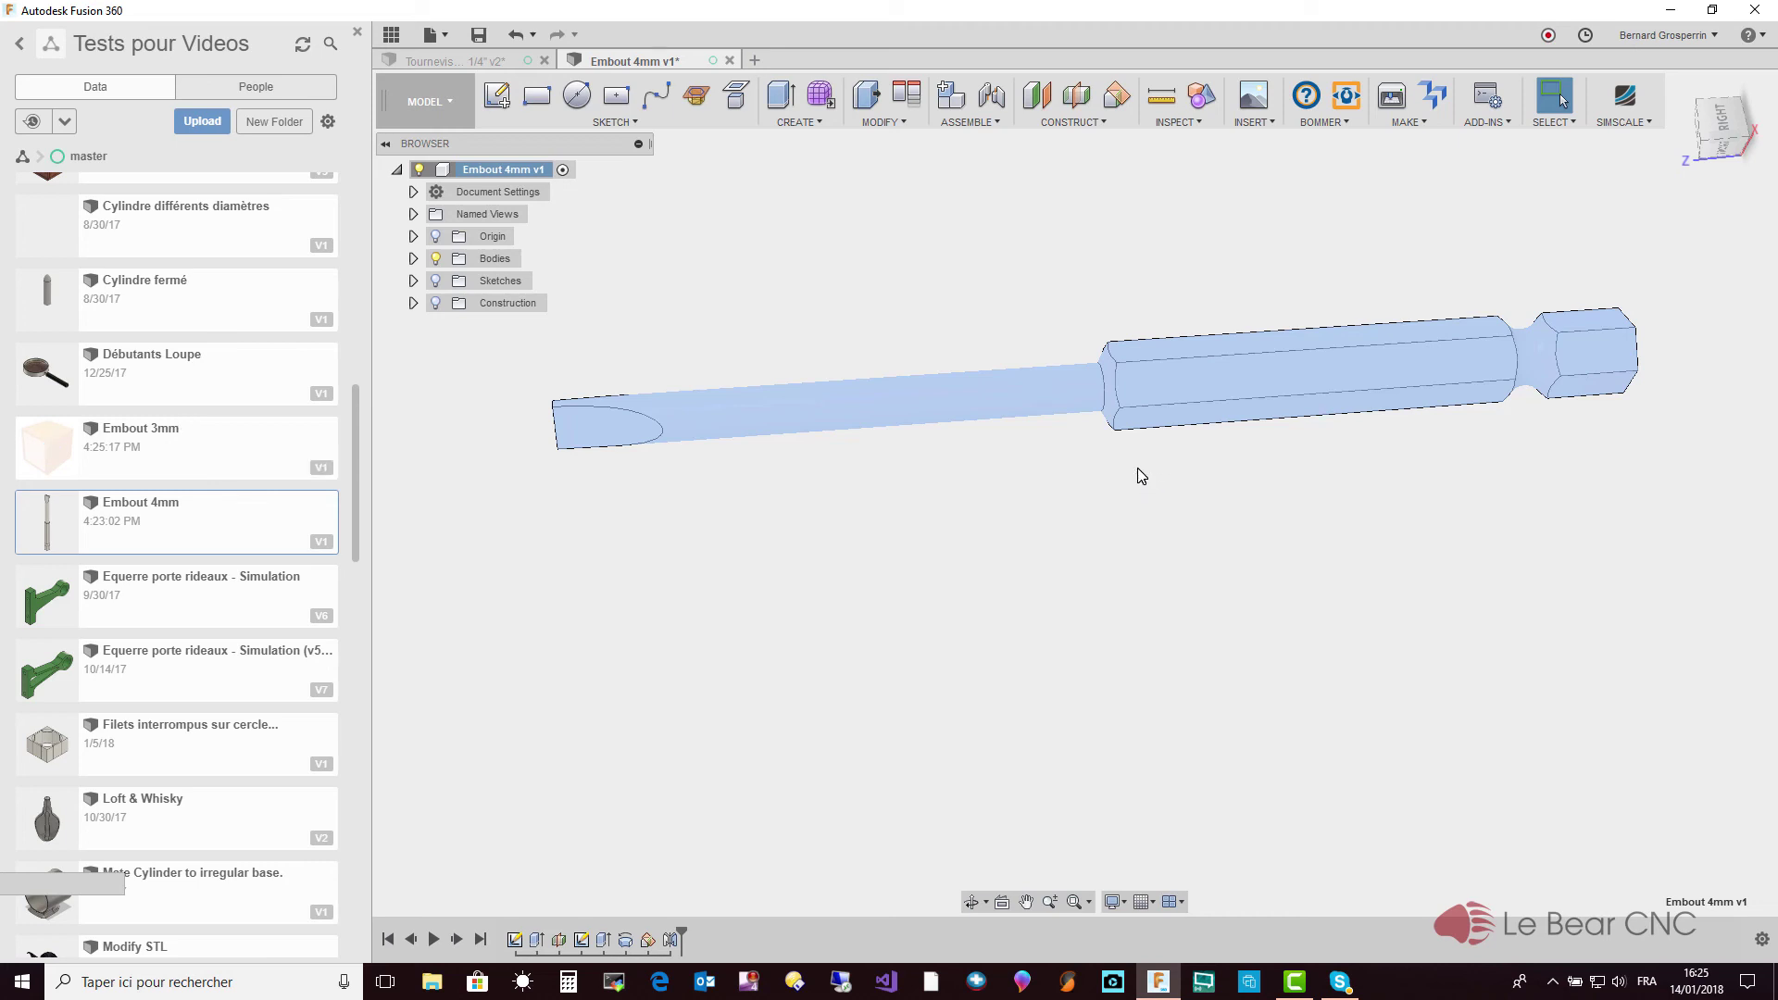
Open Embout 3mm and change the DiamètreCylindre parameter expression to 3 mm
double_click(156, 459)
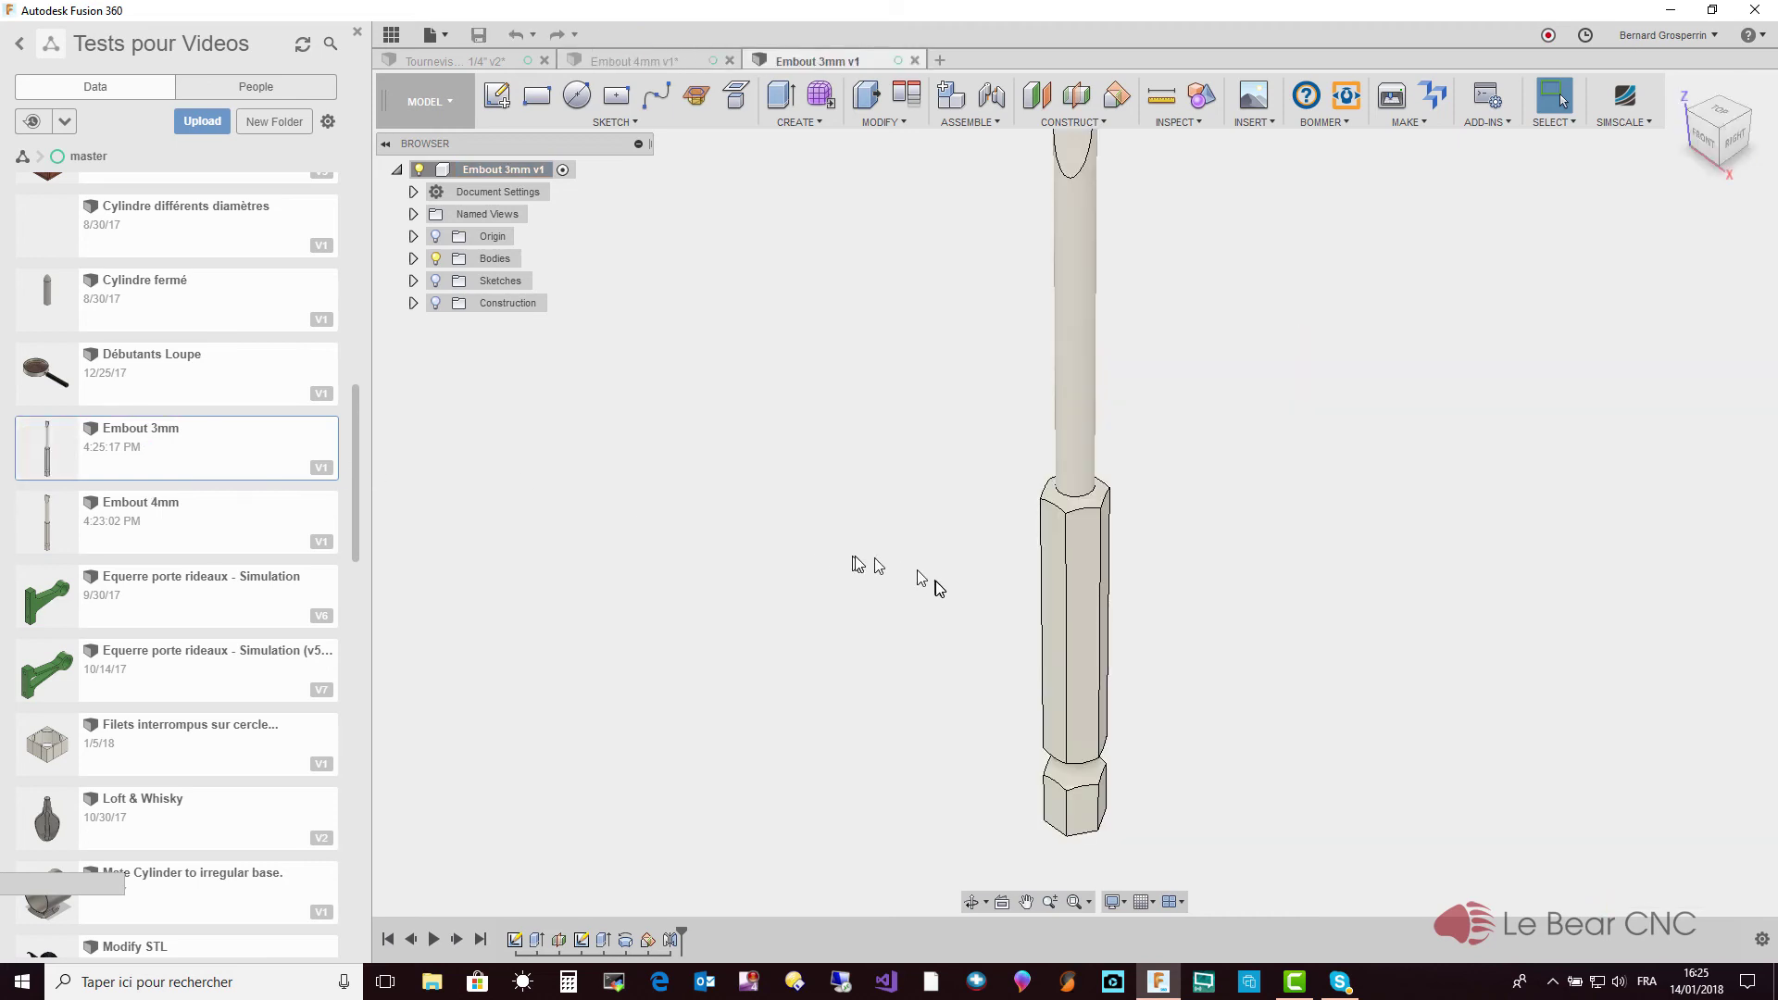
click(884, 121)
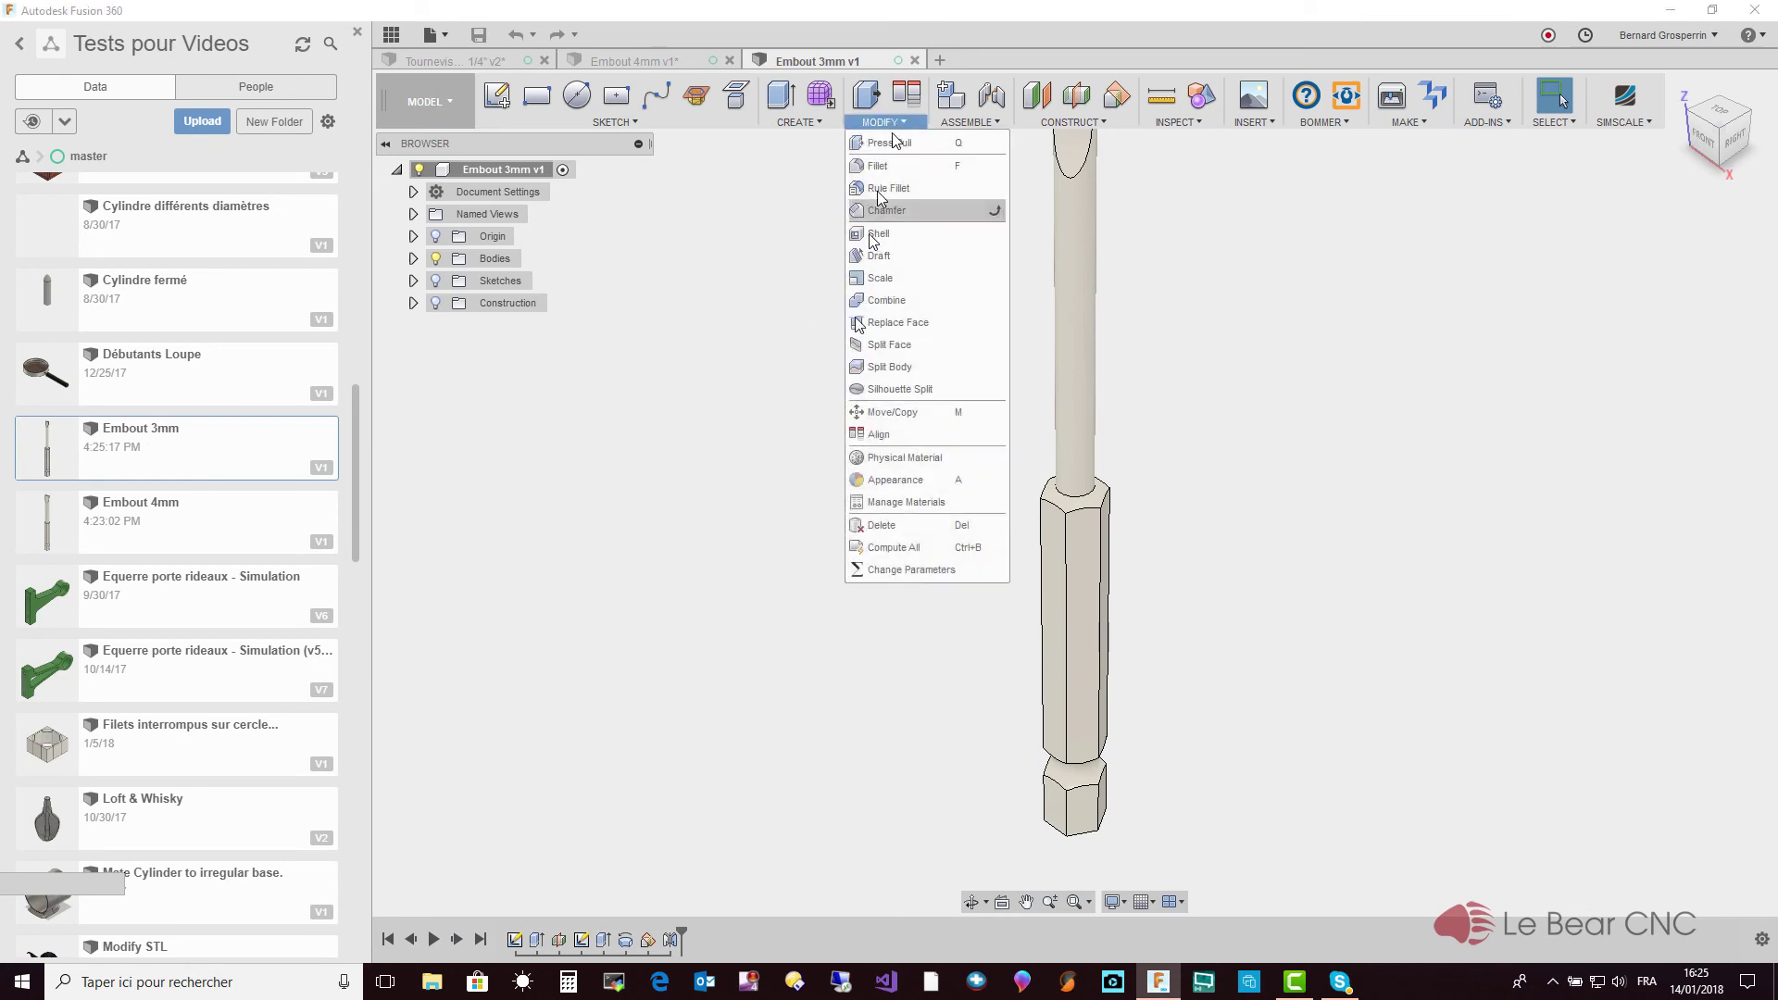
click(885, 569)
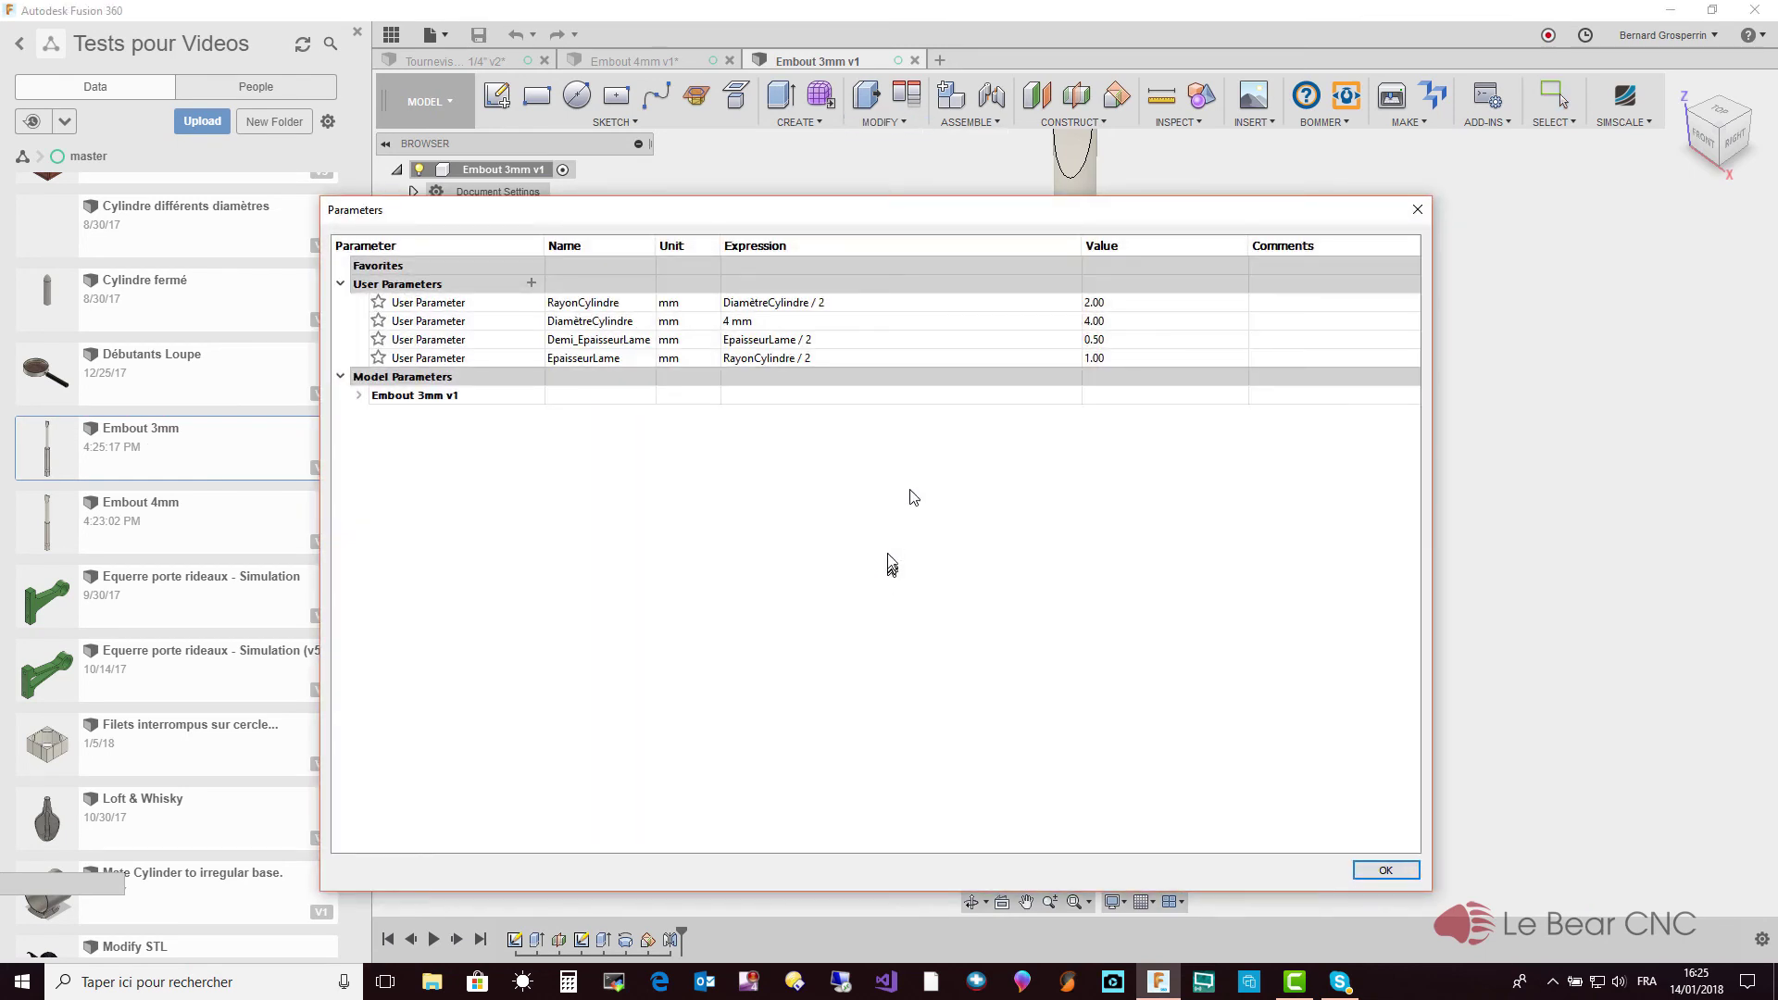
click(741, 324)
double_click(748, 324)
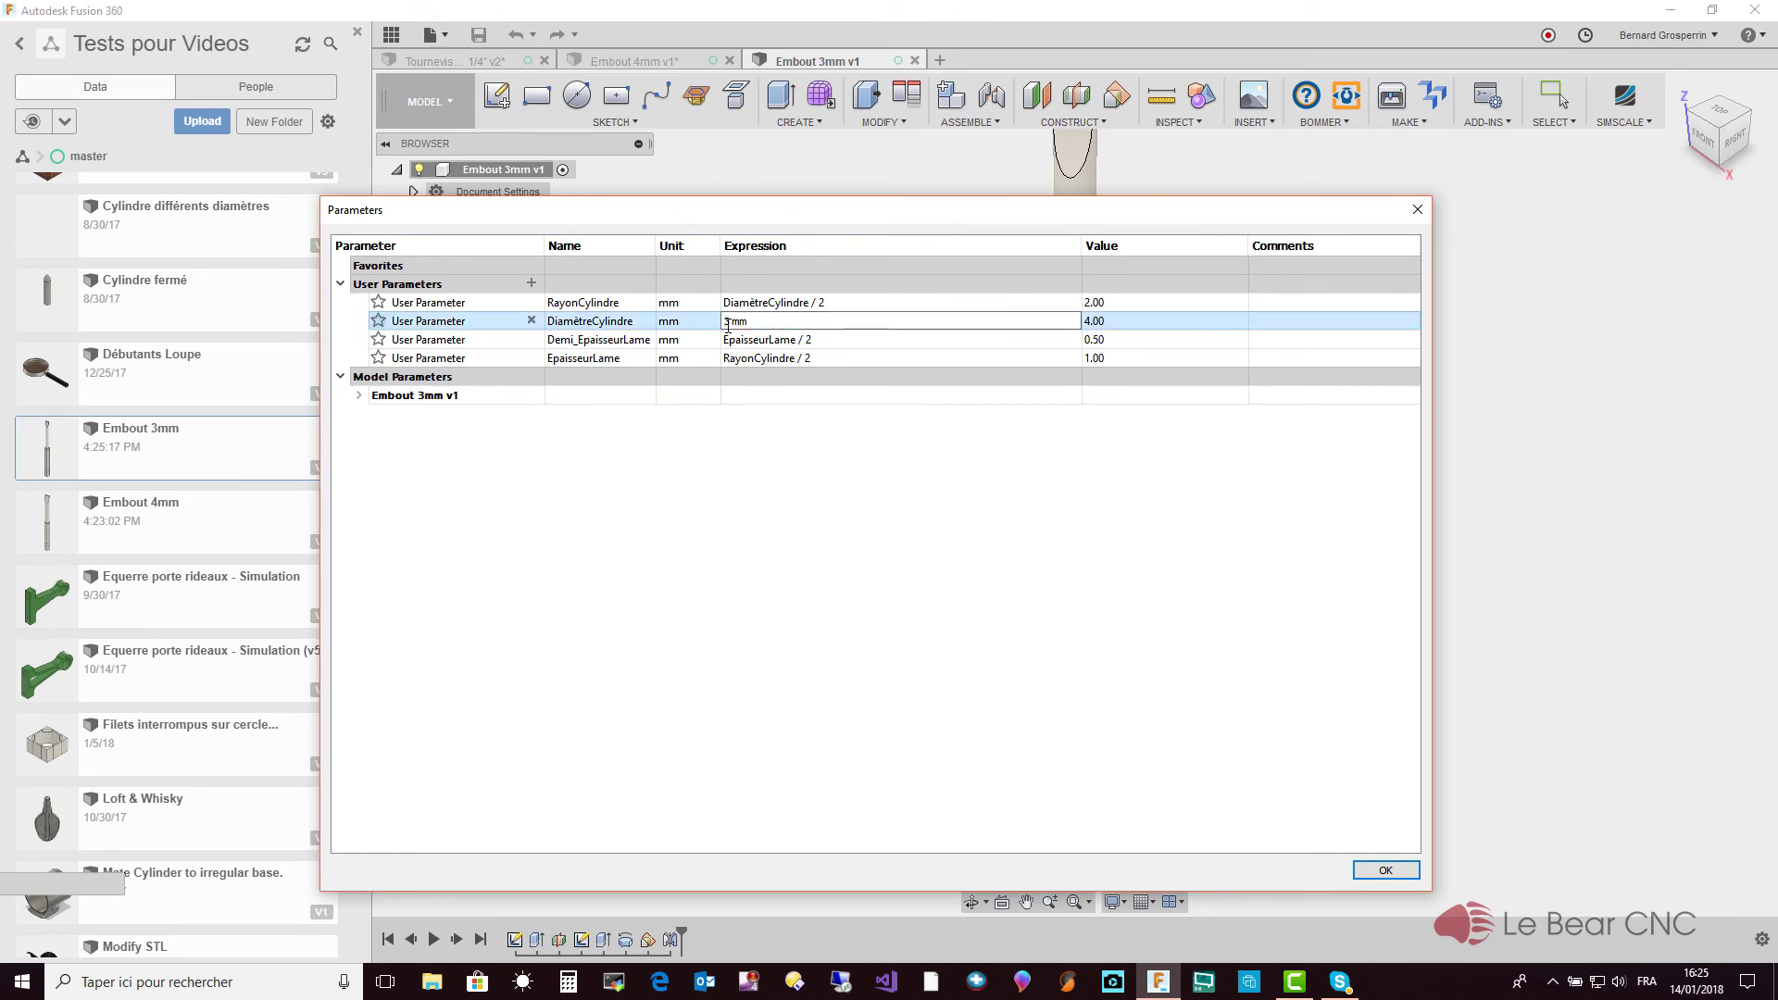
text(3)
drag(970, 222, 563, 157)
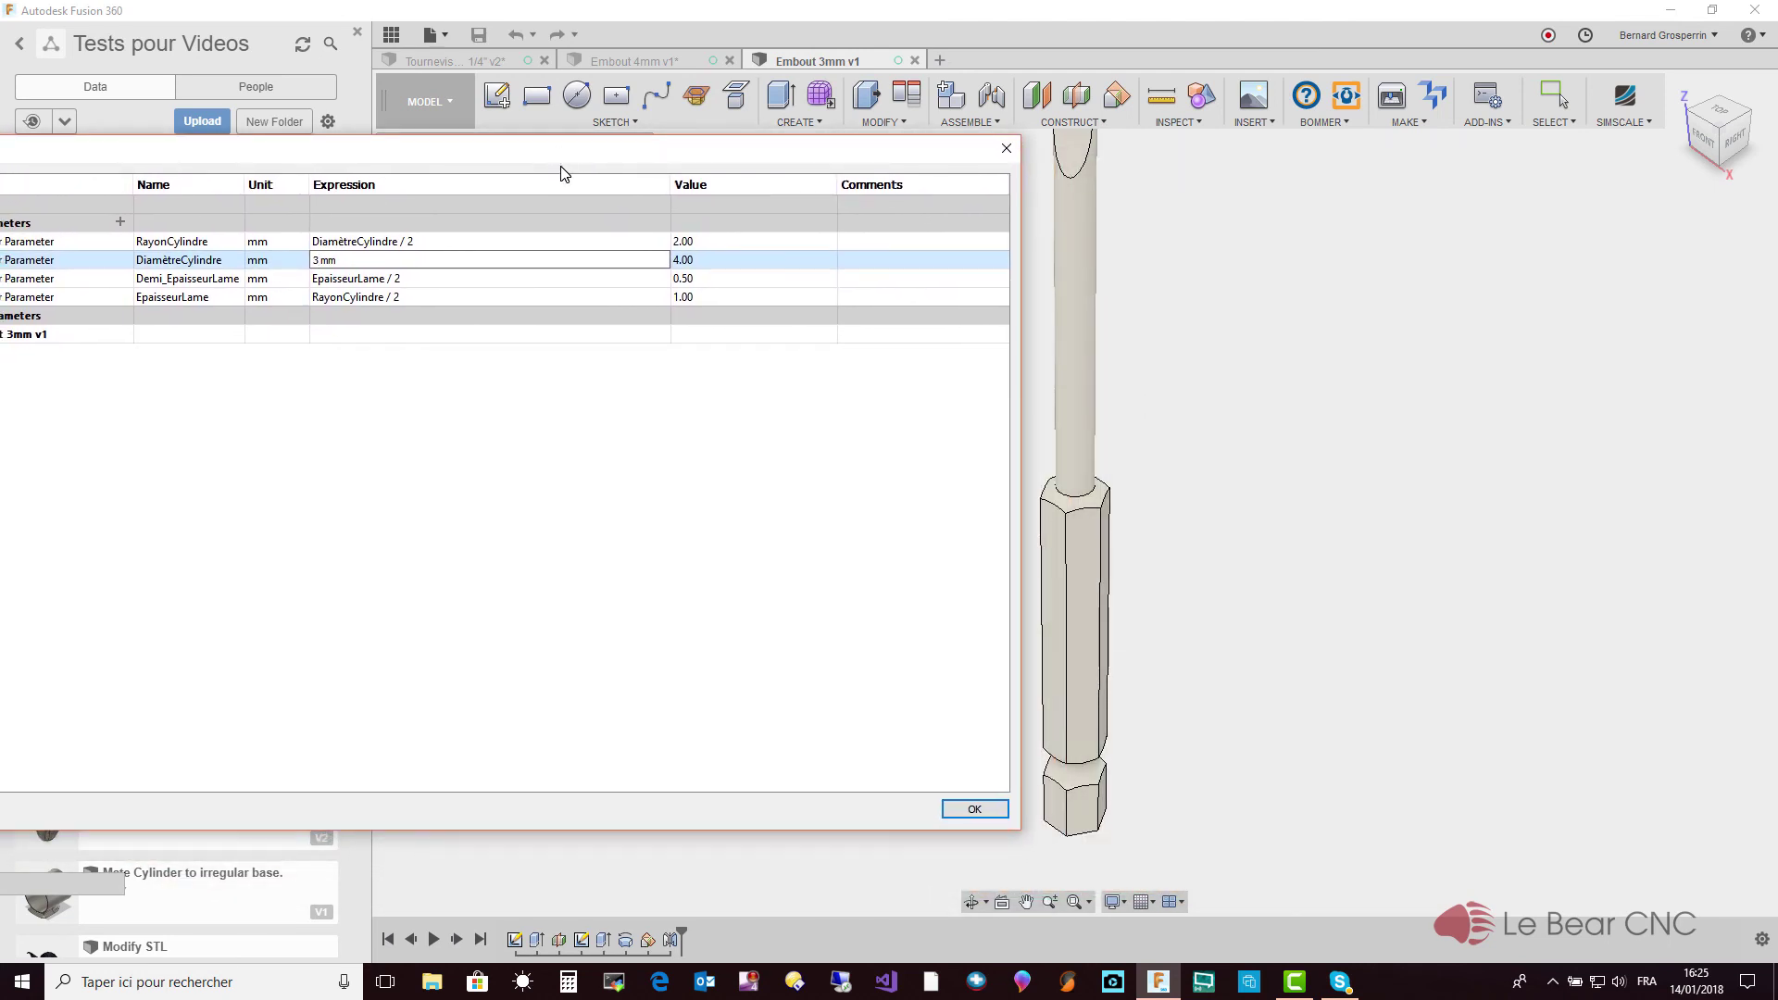
key(Return)
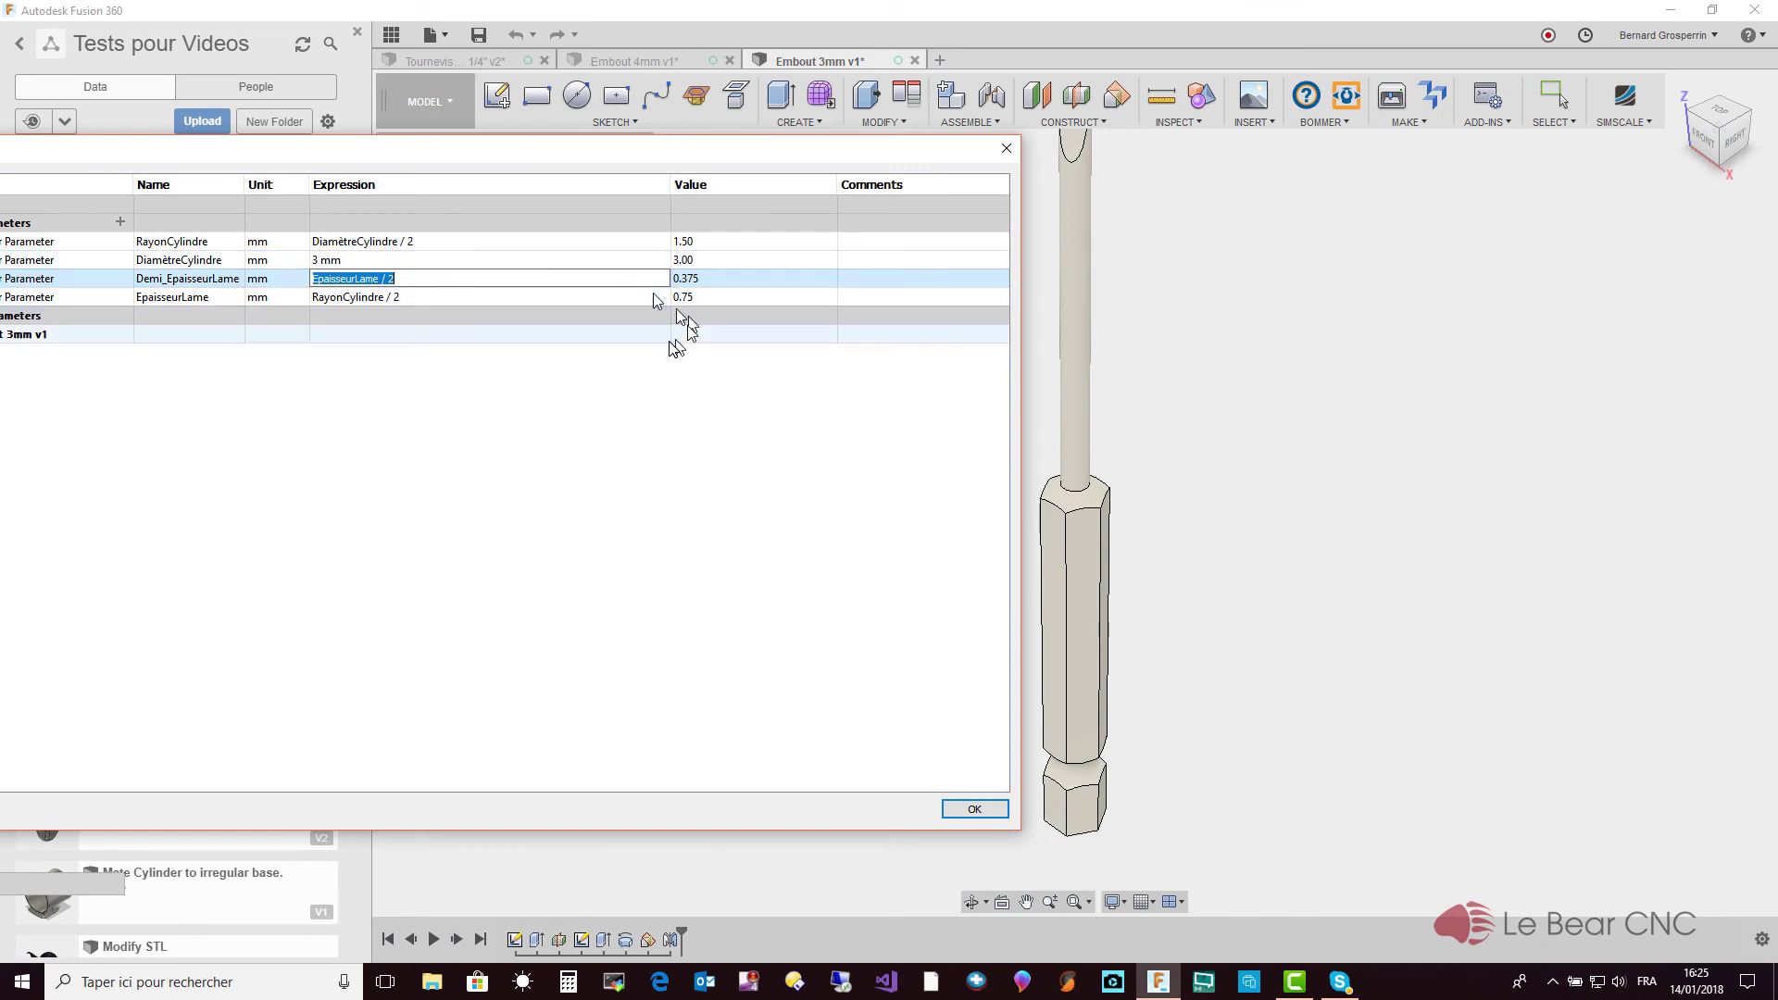
click(974, 808)
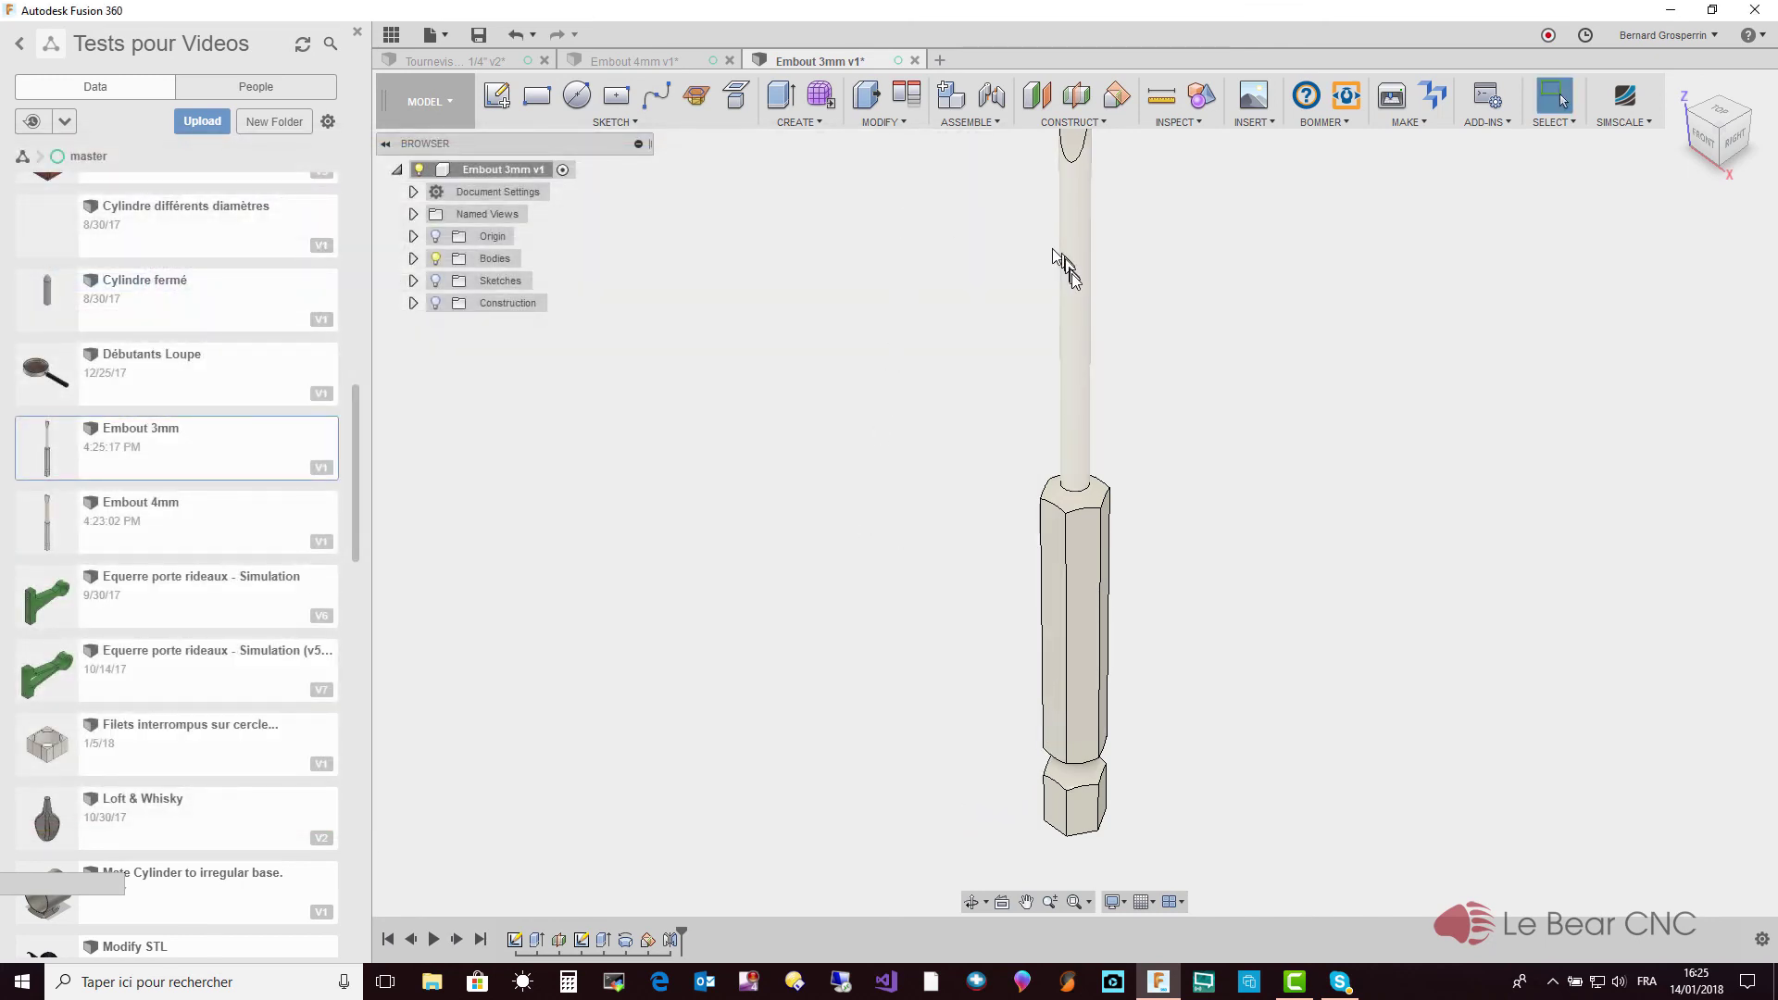
Save new versions of the Embout 3mm and Embout 4mm designs
click(479, 36)
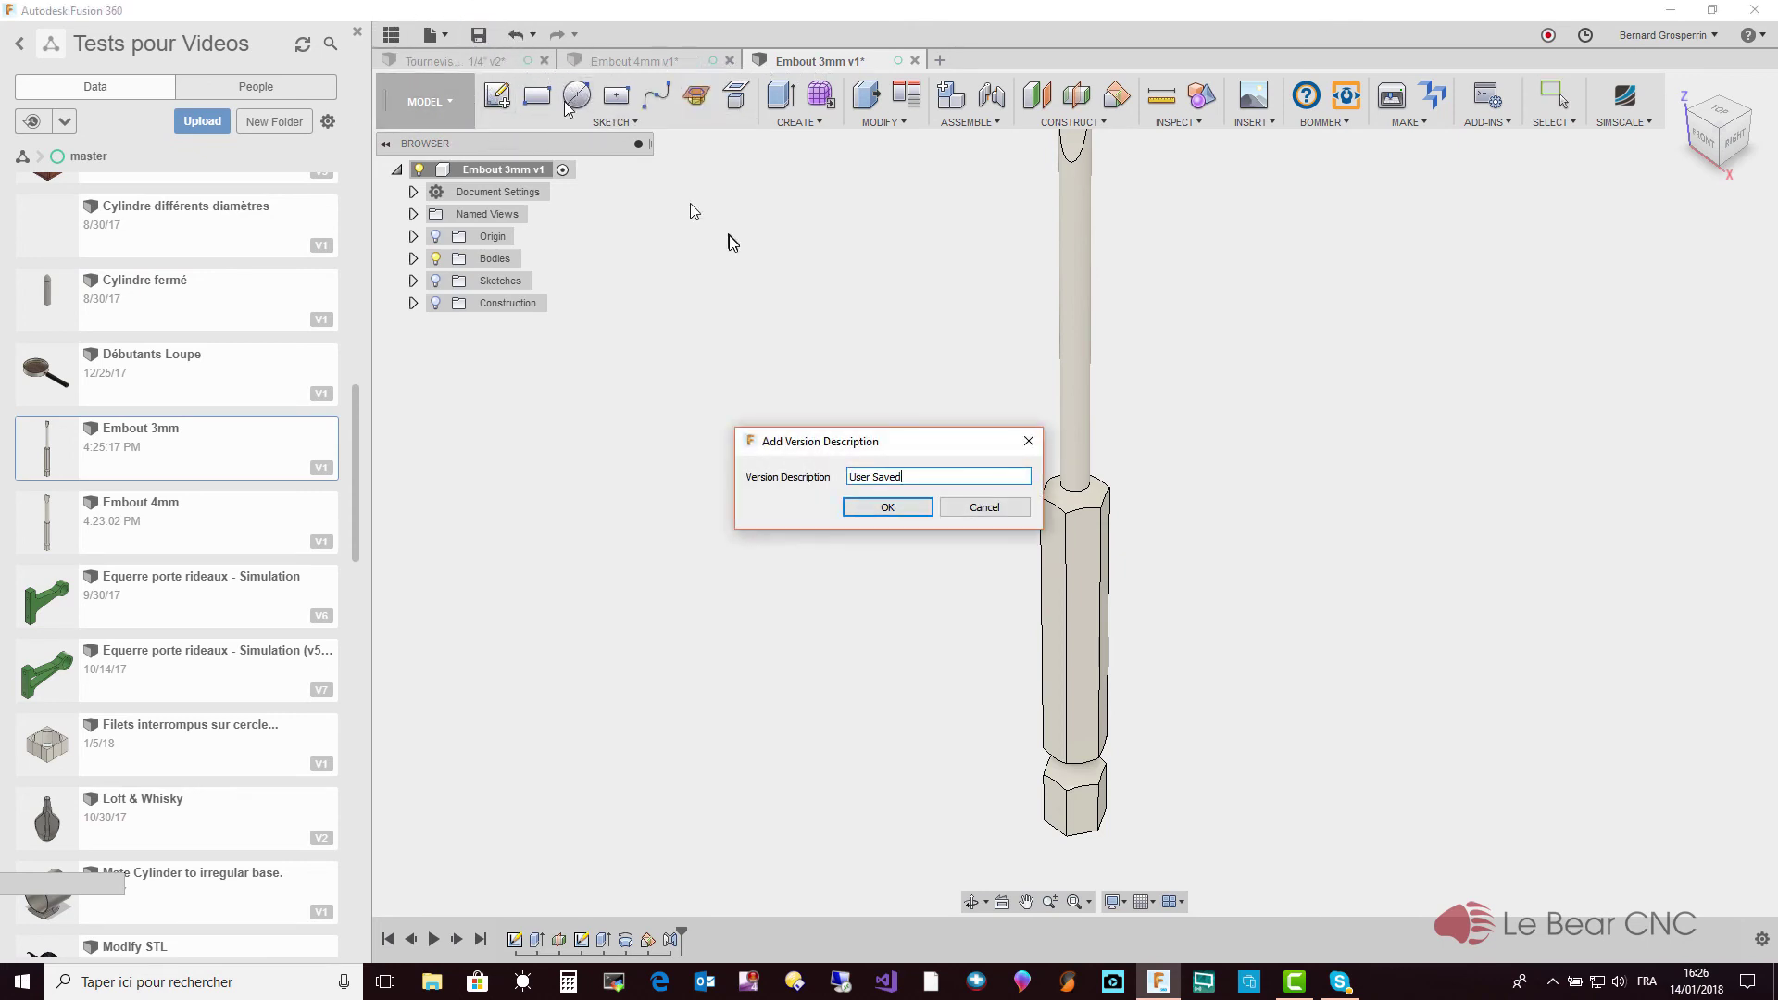
click(887, 509)
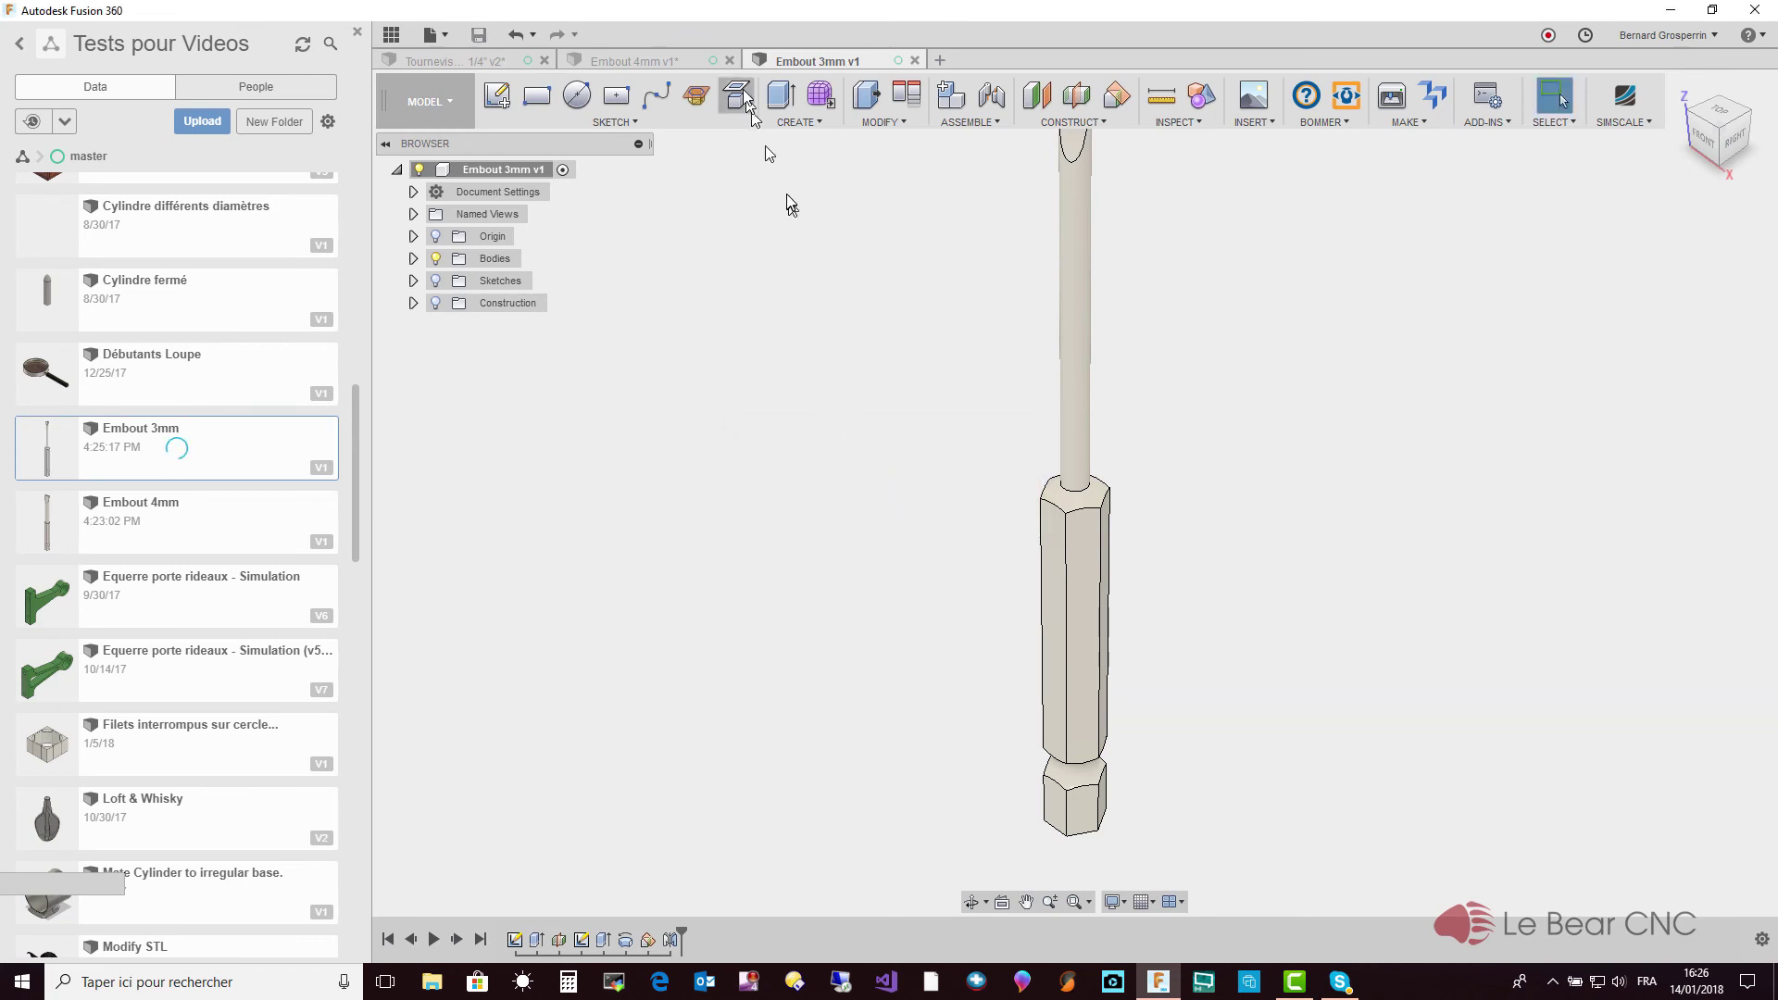
click(629, 61)
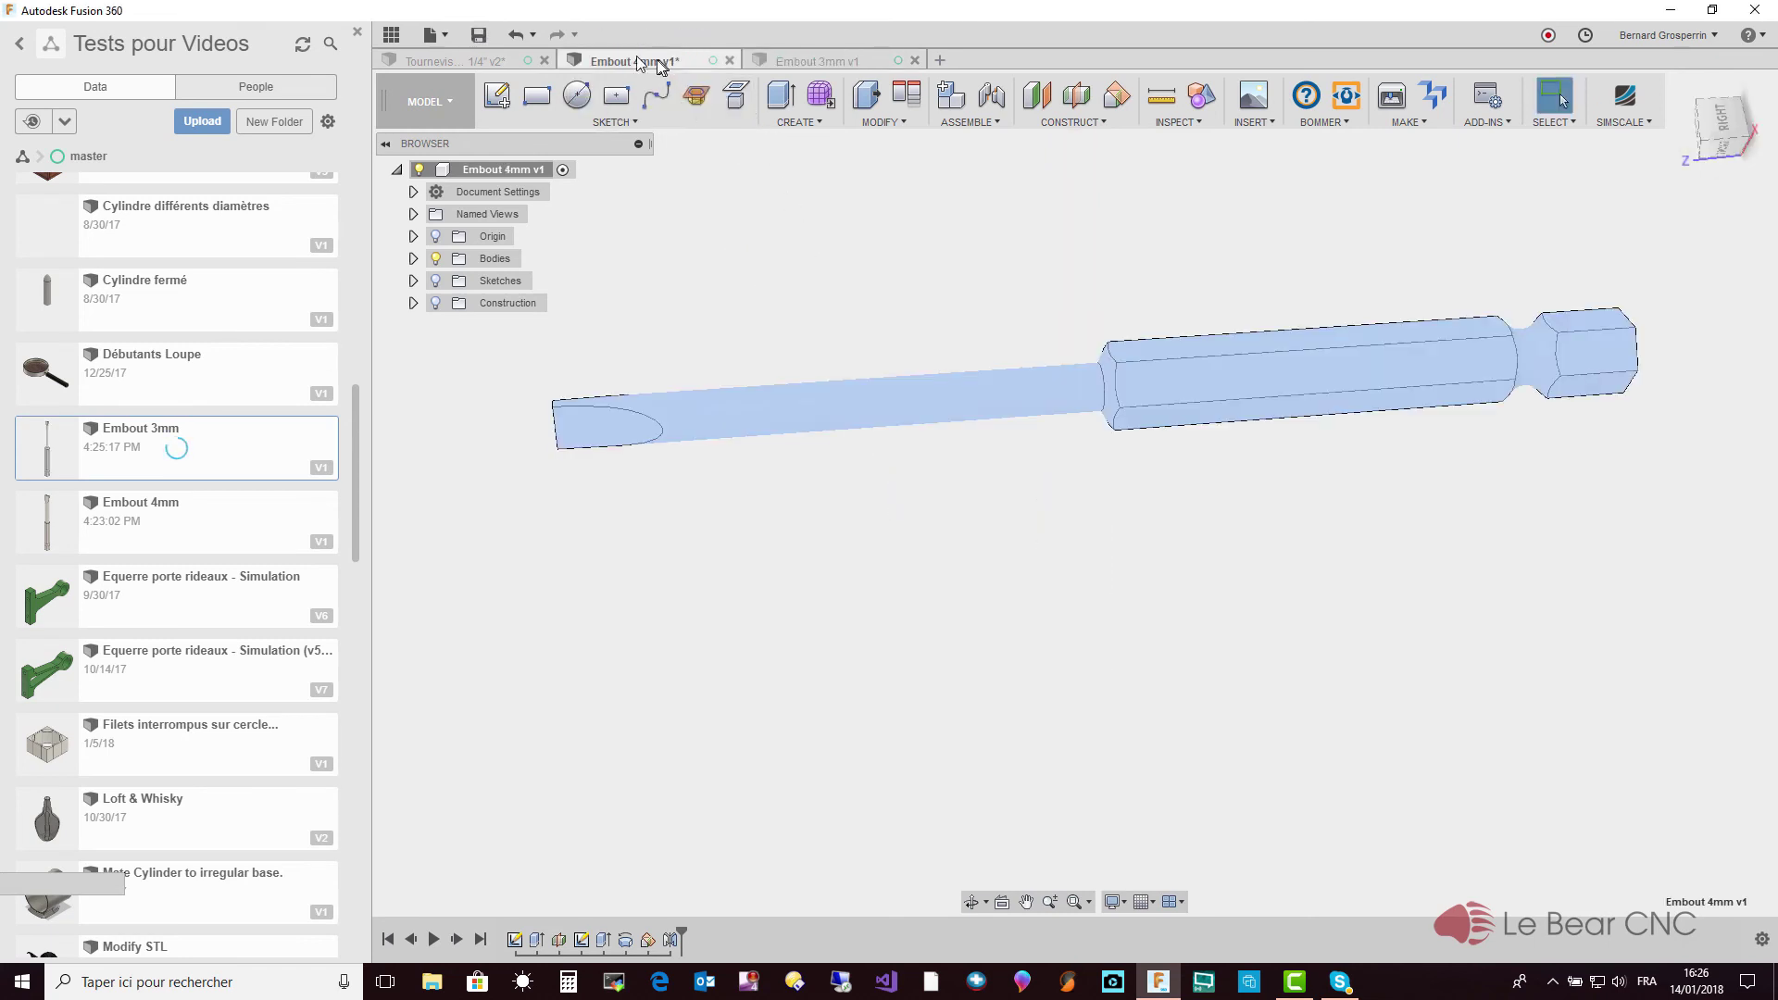
click(478, 36)
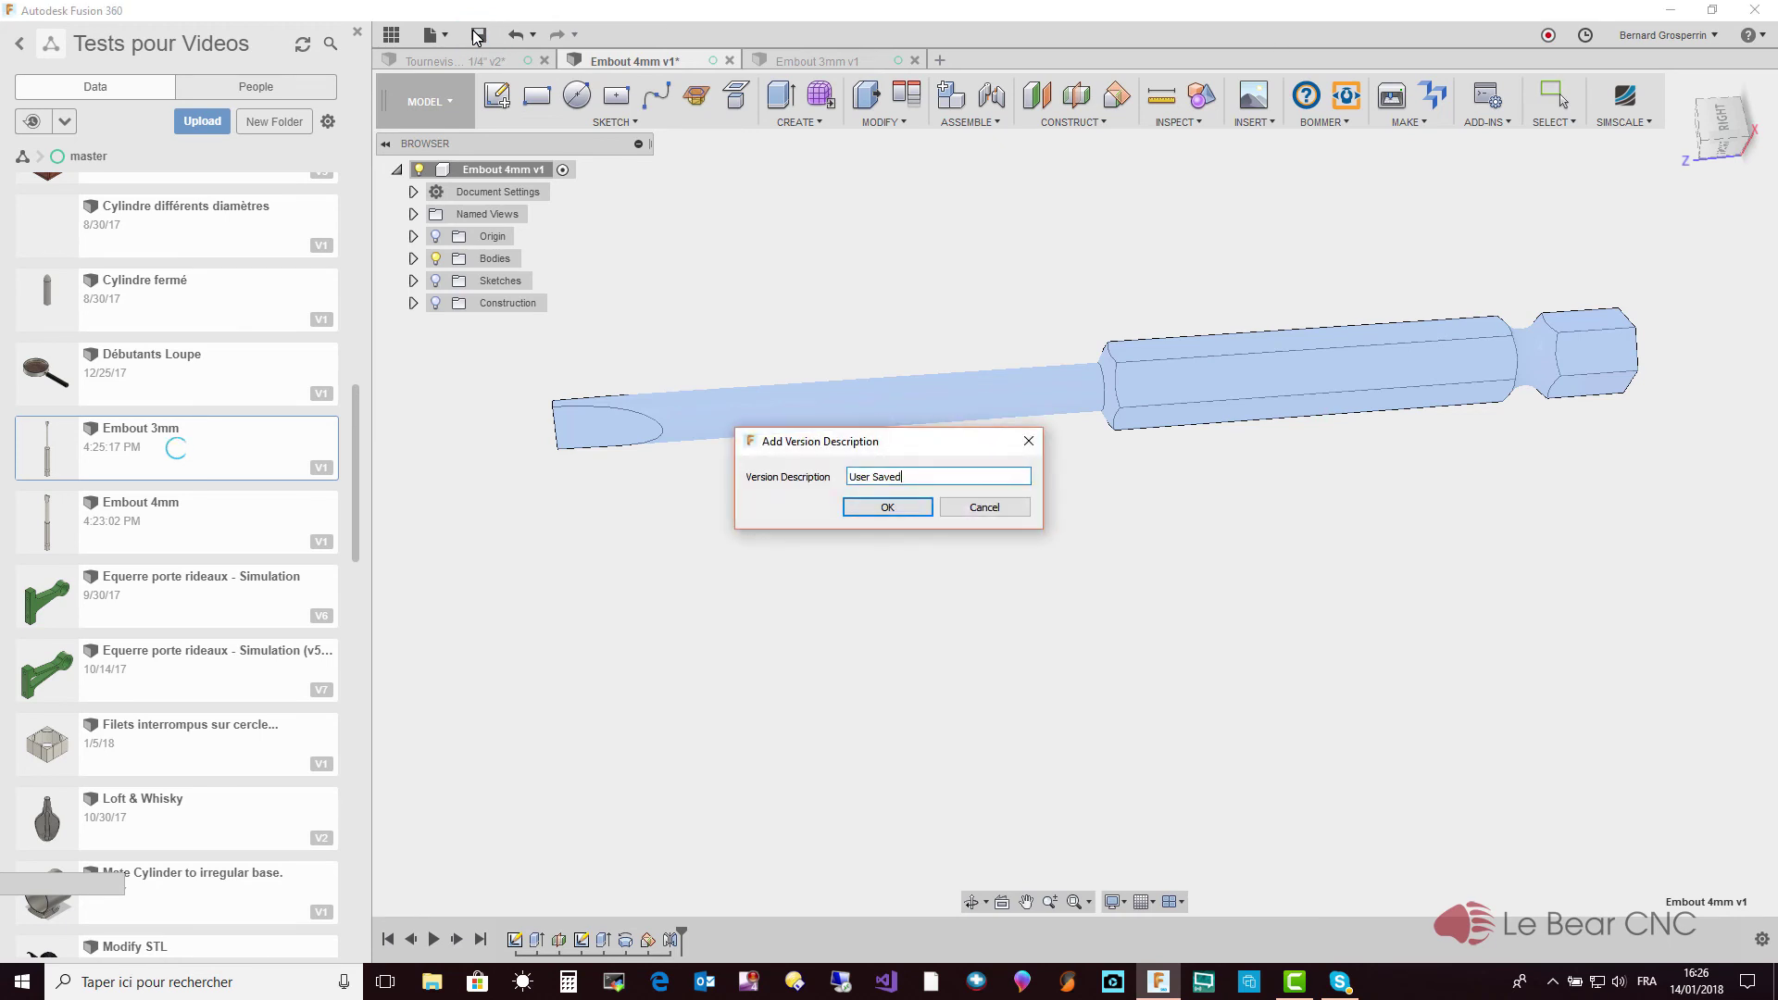
click(885, 507)
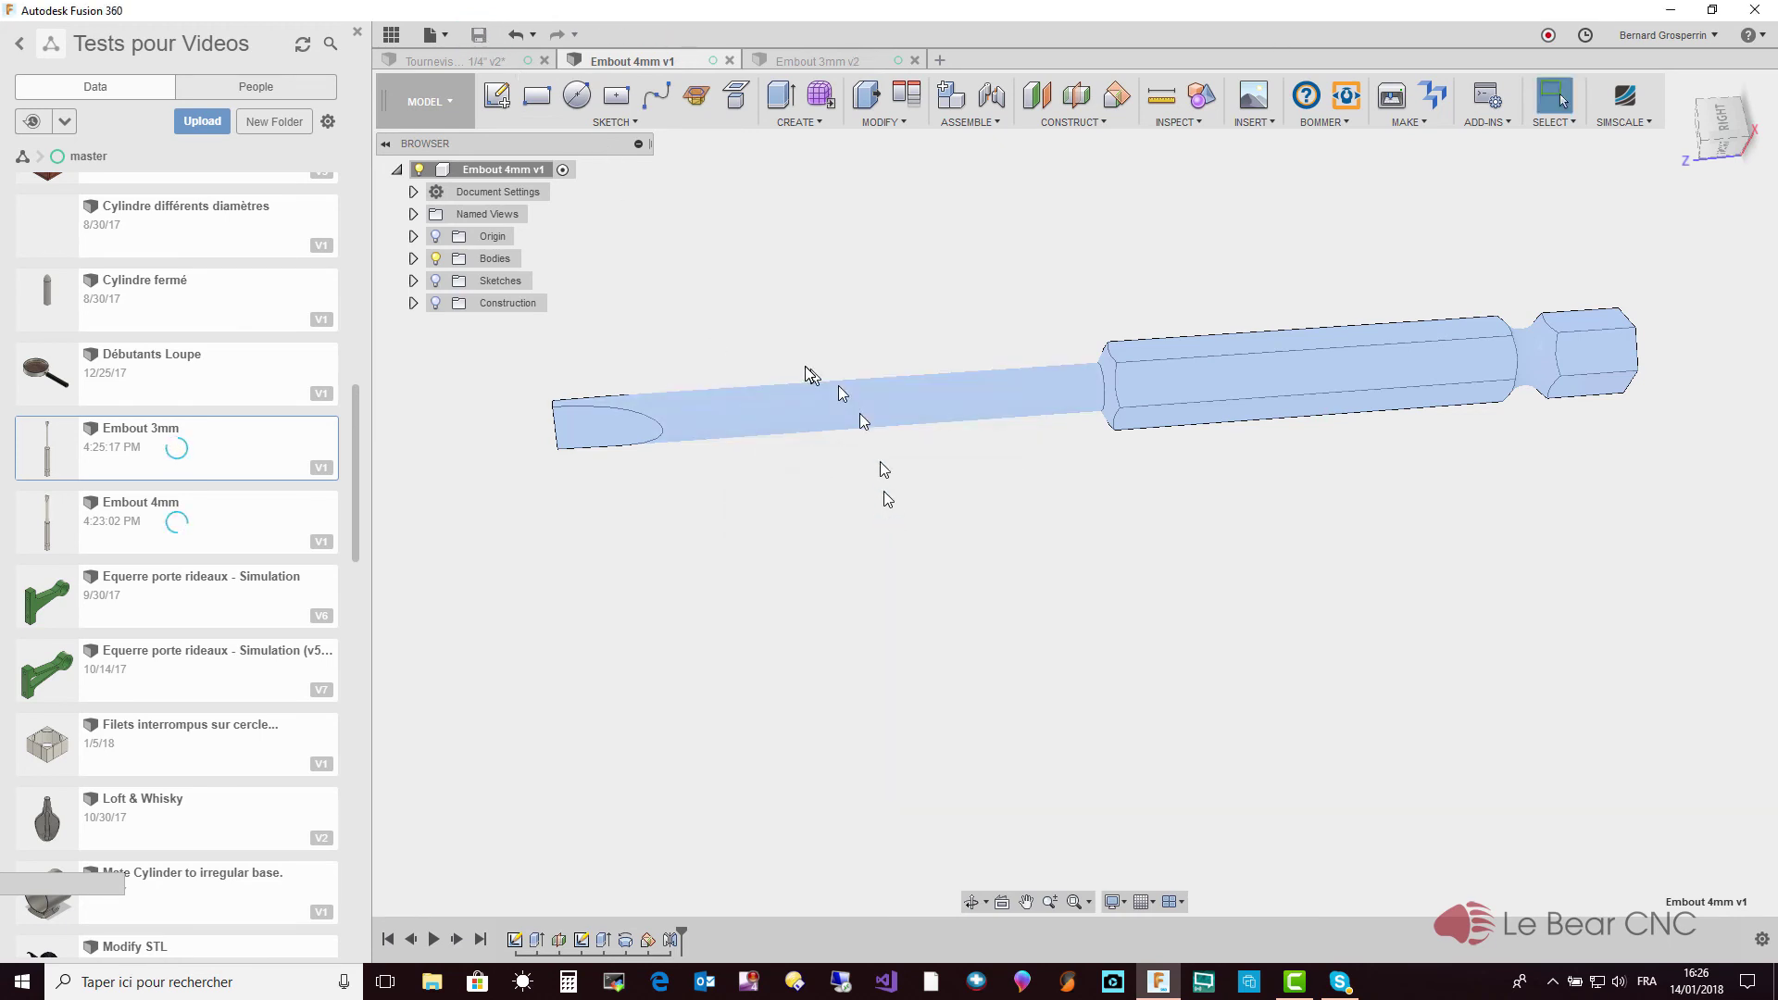
Return to the Tournevis assembly and orbit to show the handle's bore
click(457, 59)
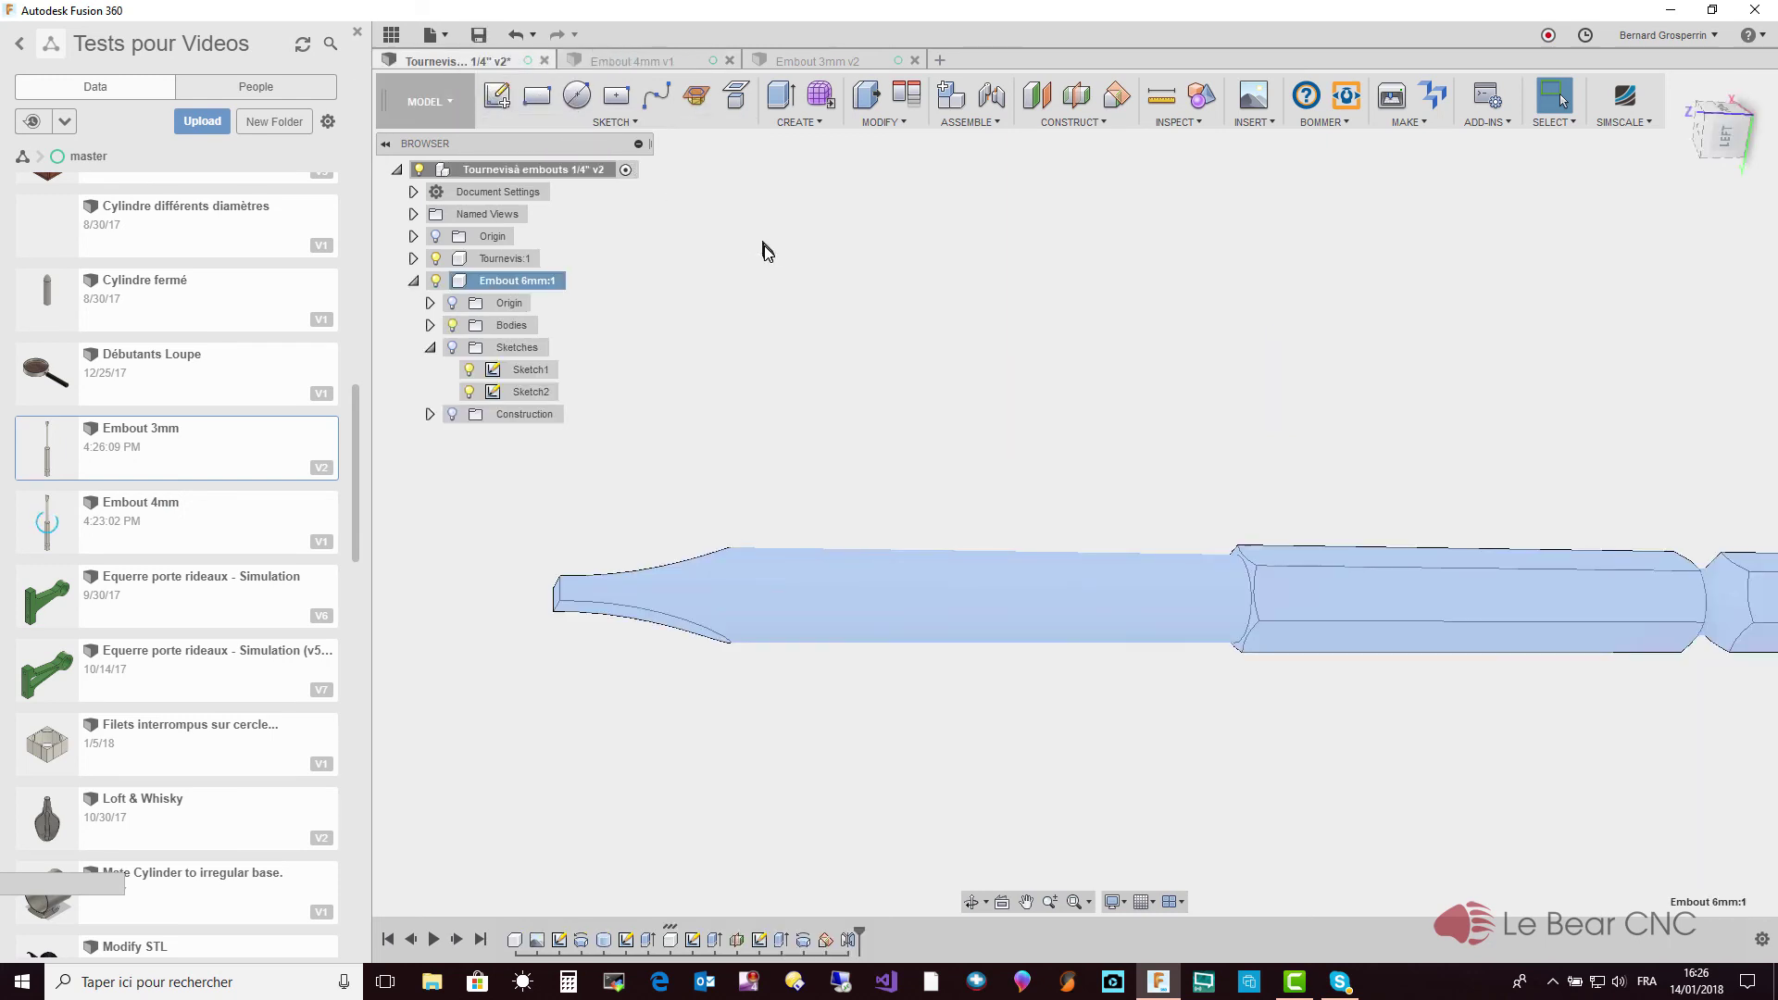
click(801, 336)
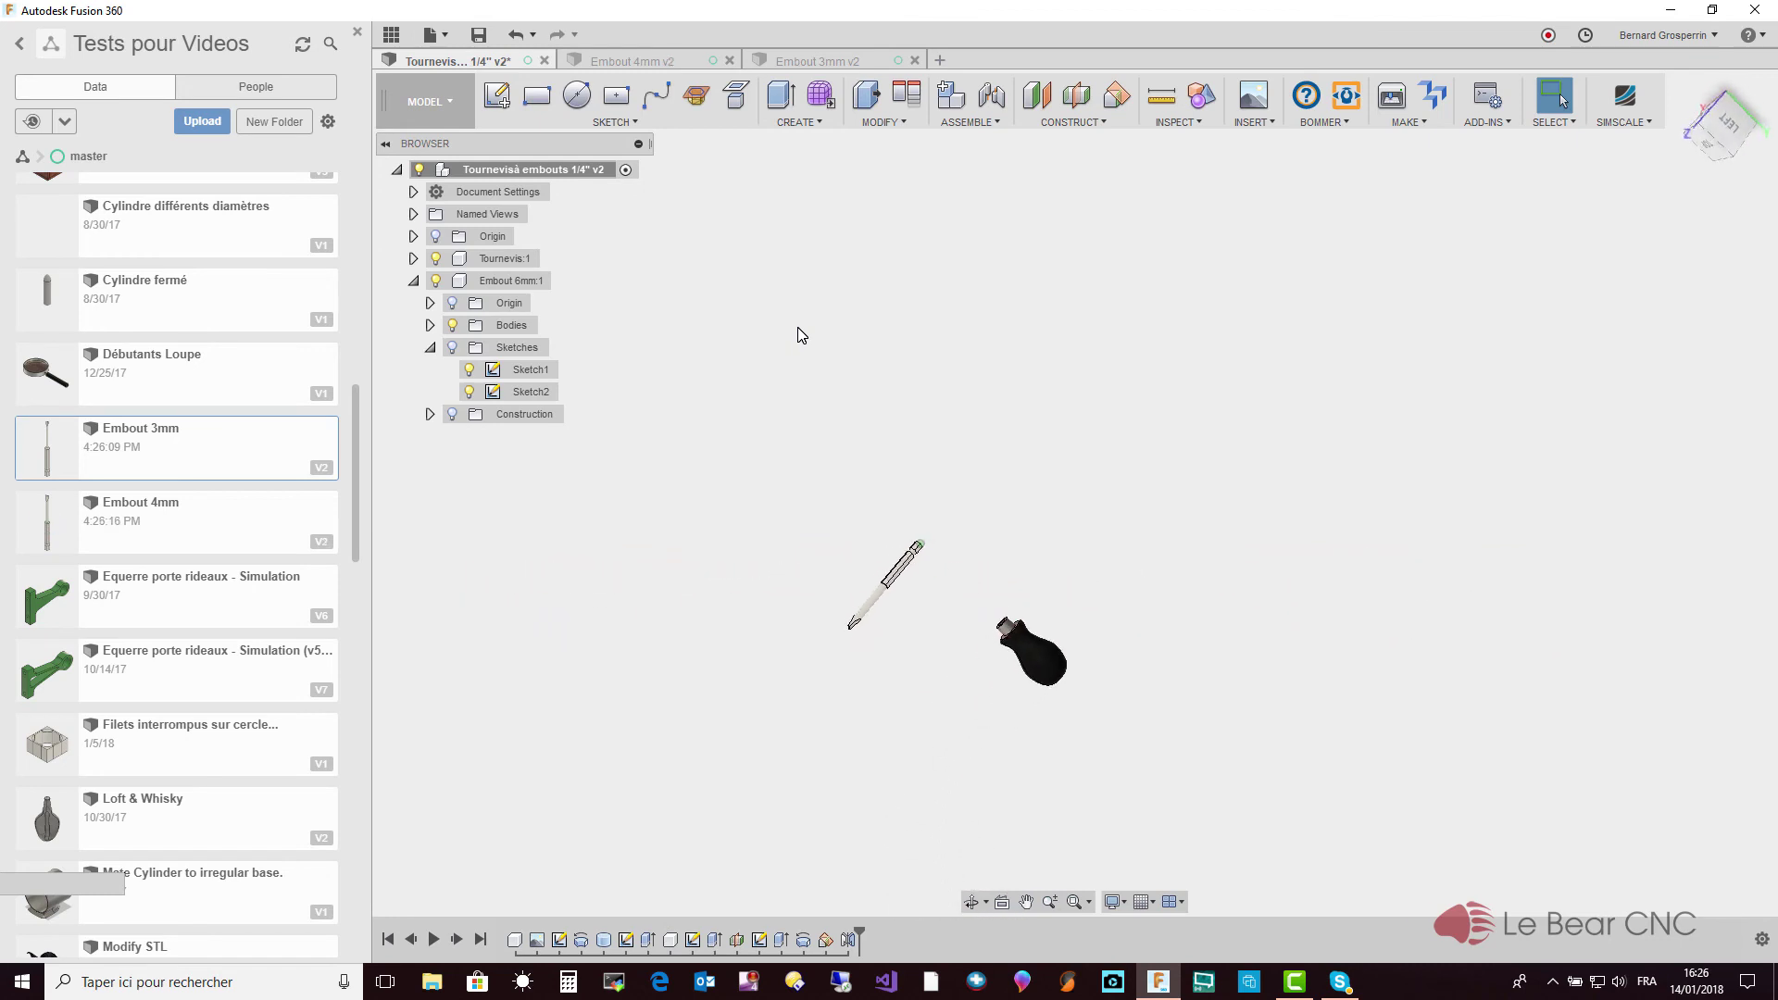
mouse_move(797, 326)
shift+middle_down()
mouse_move(971, 515)
mouse_move(828, 576)
mouse_move(837, 562)
shift+middle_up()
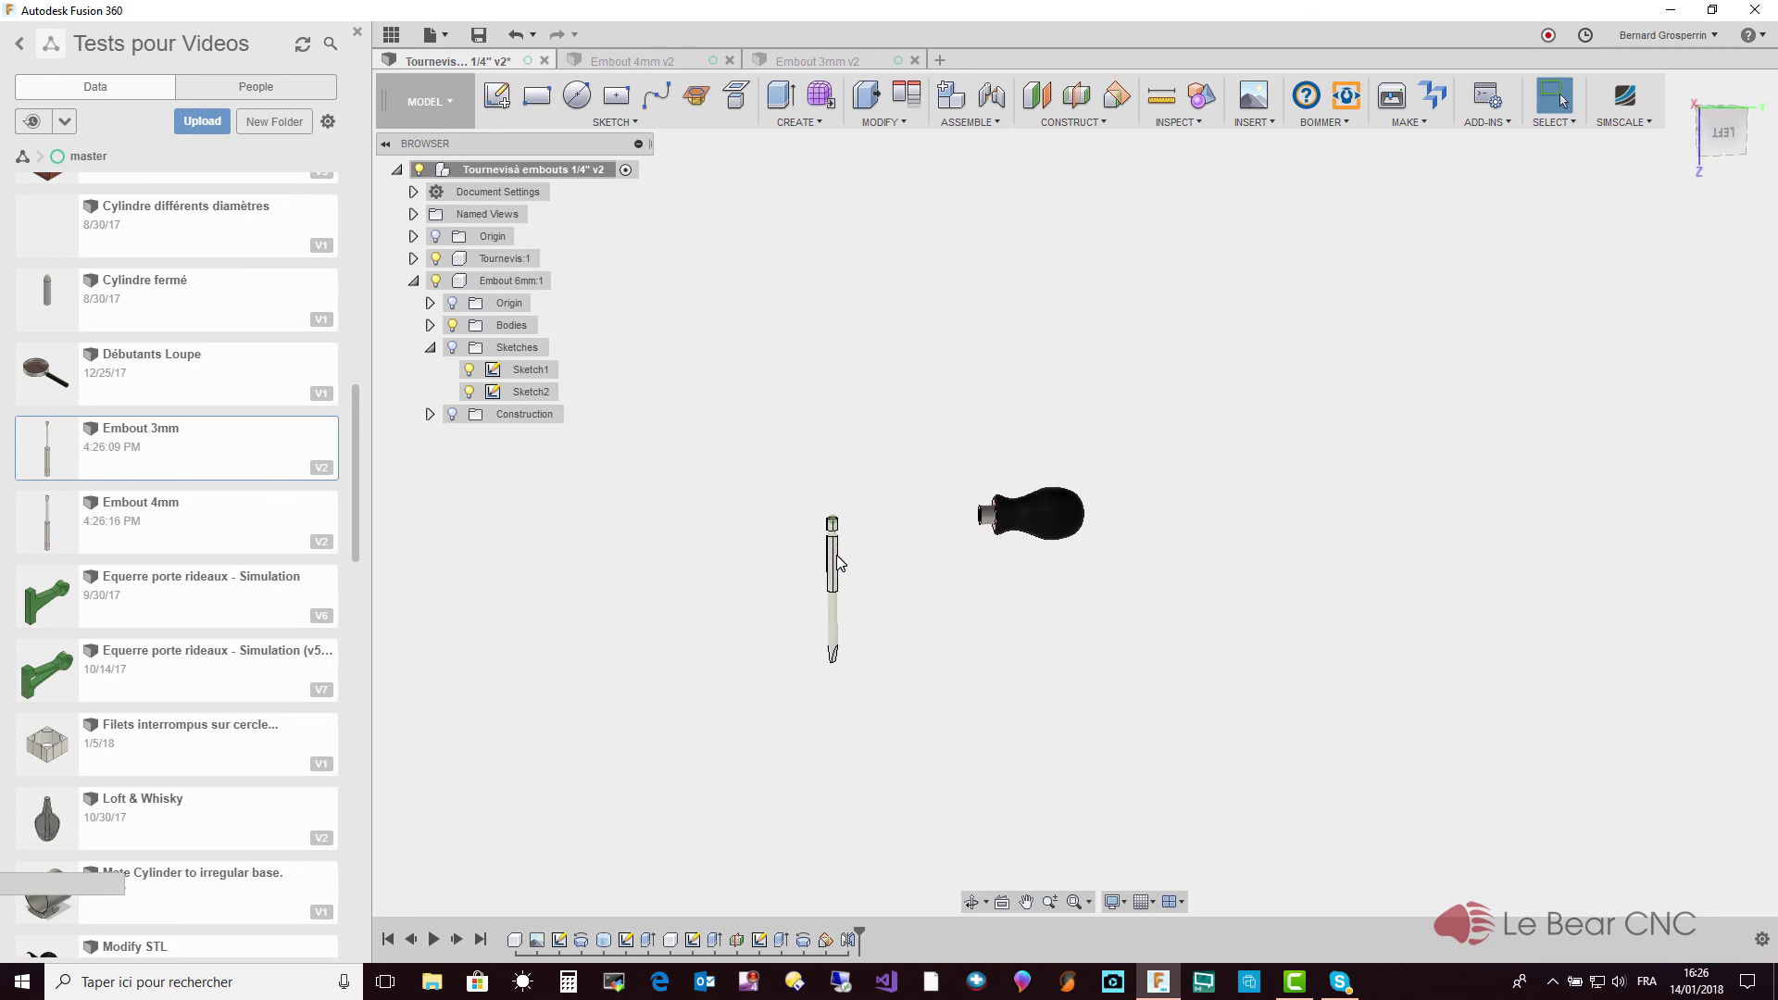
shift+middle_drag(836, 555, 837, 556)
scroll(841, 563, up, 3)
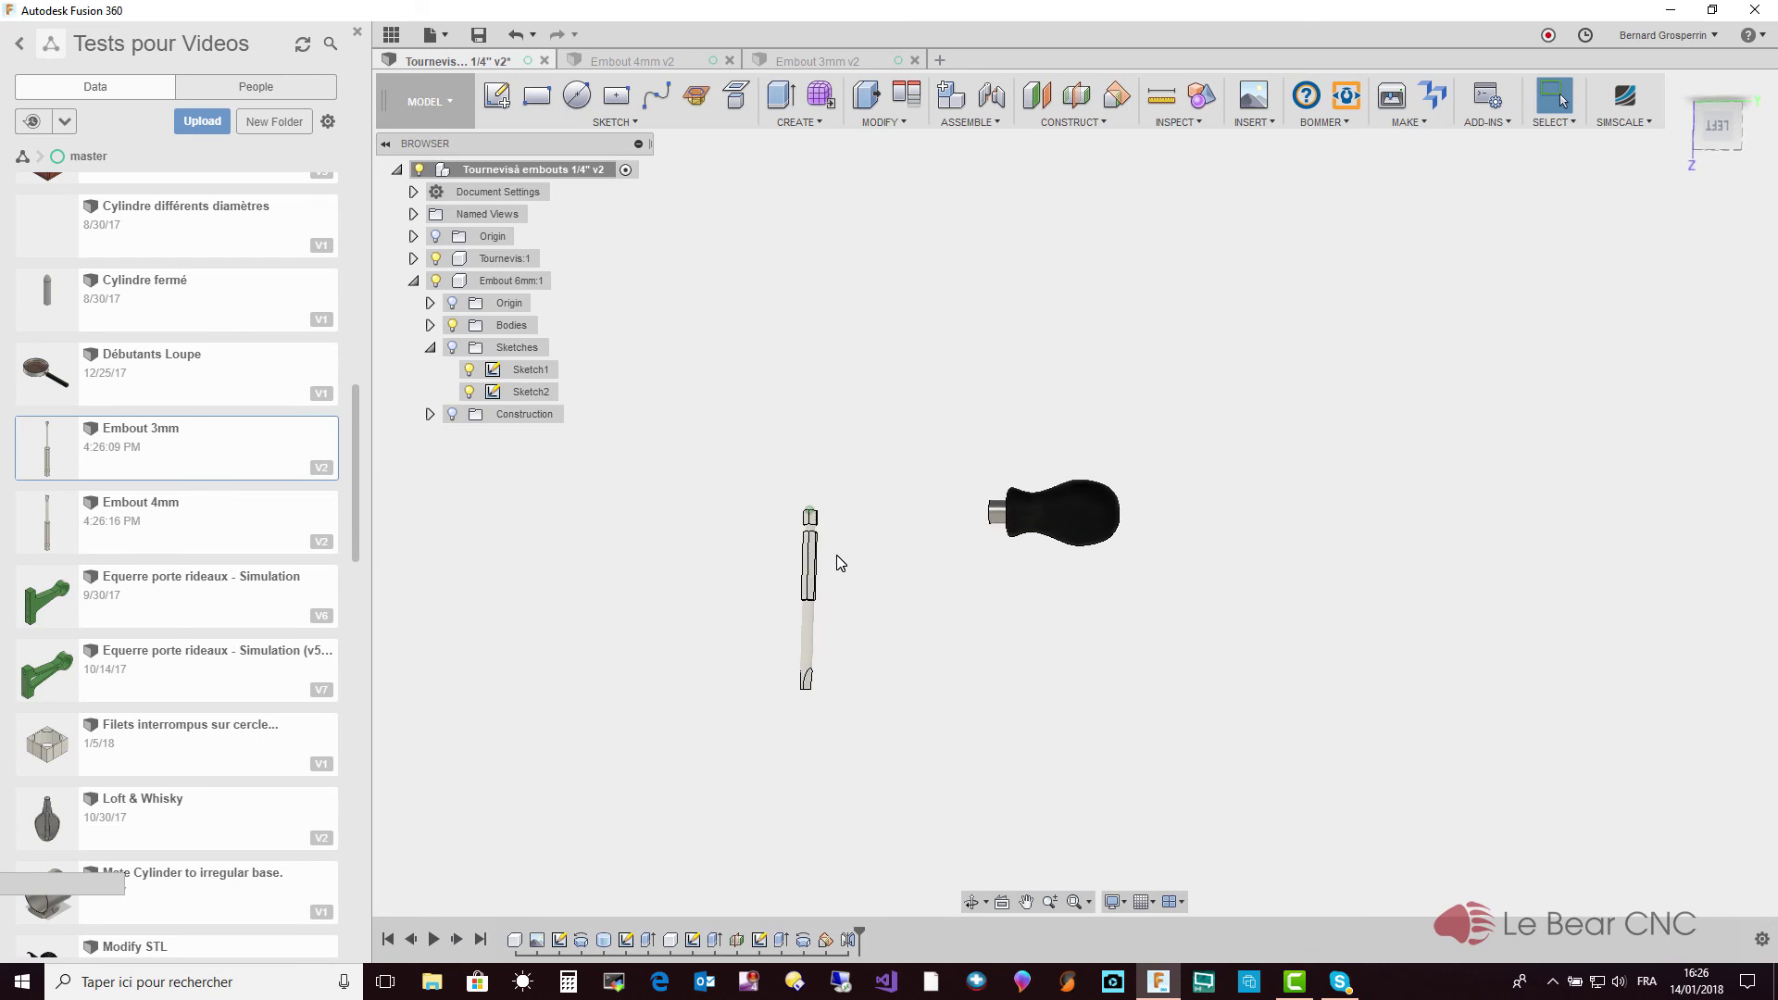
shift+middle_drag(840, 561, 842, 526)
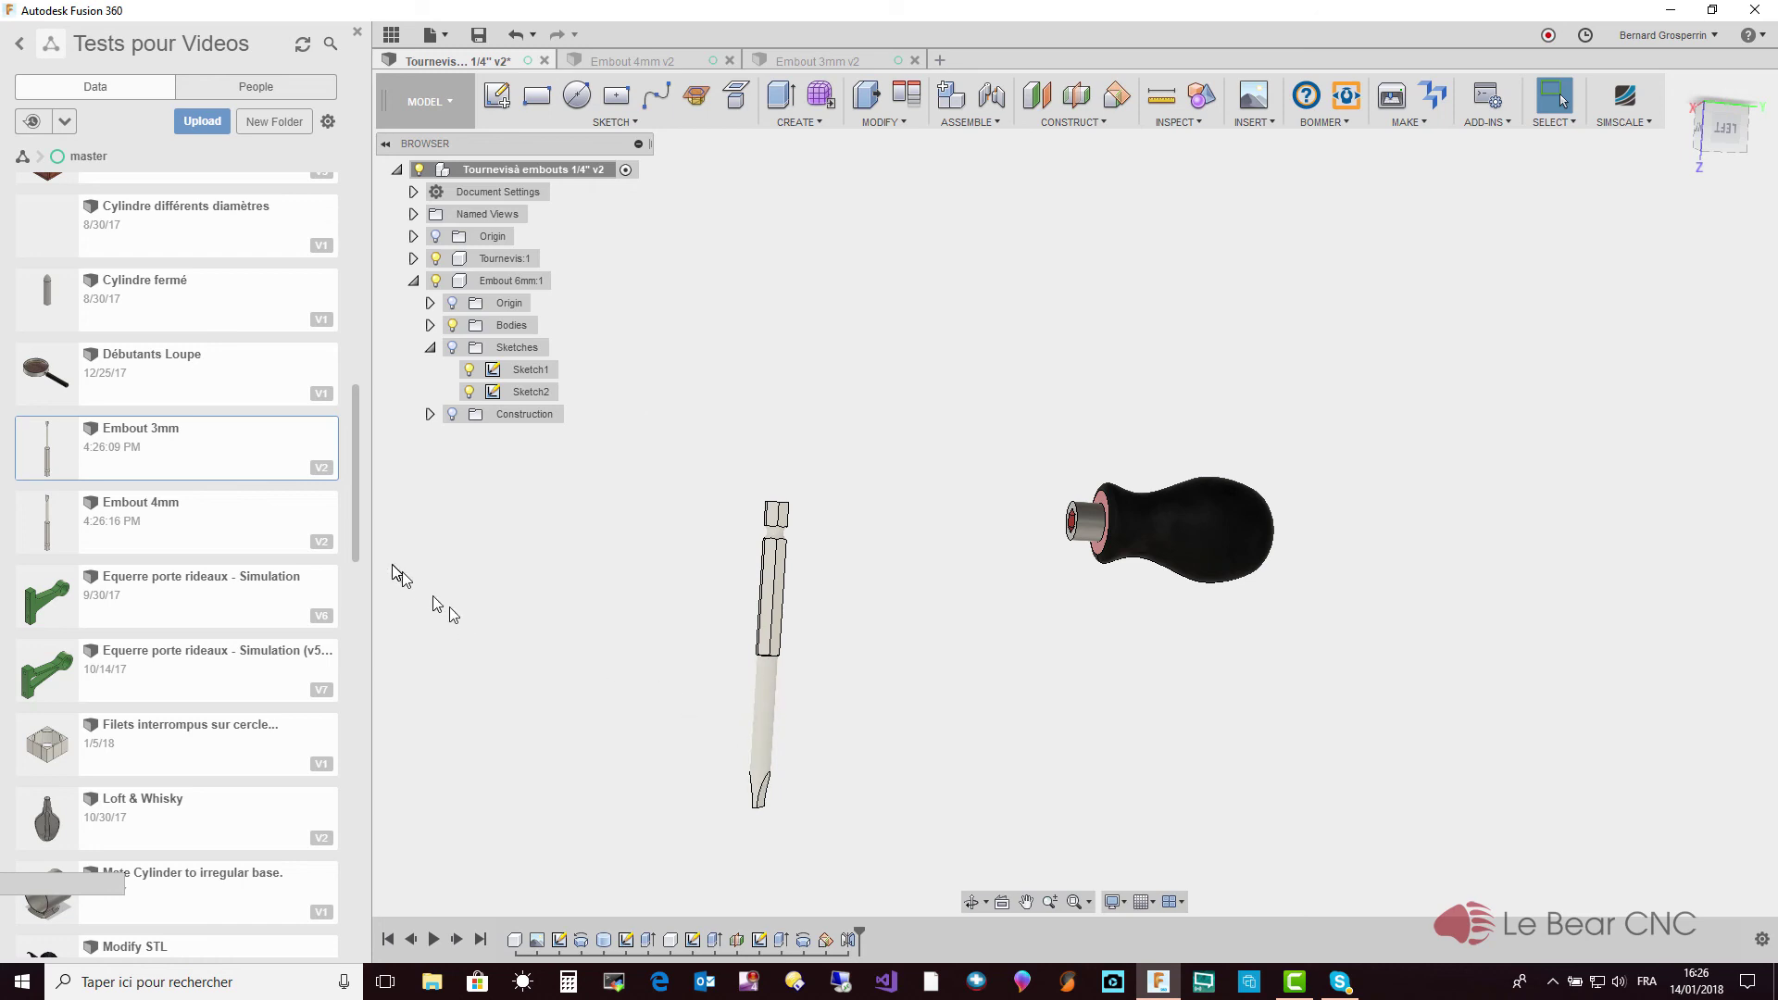
Insert Embout 3mm into the handle assembly and move it up level with the handle
right_click(261, 459)
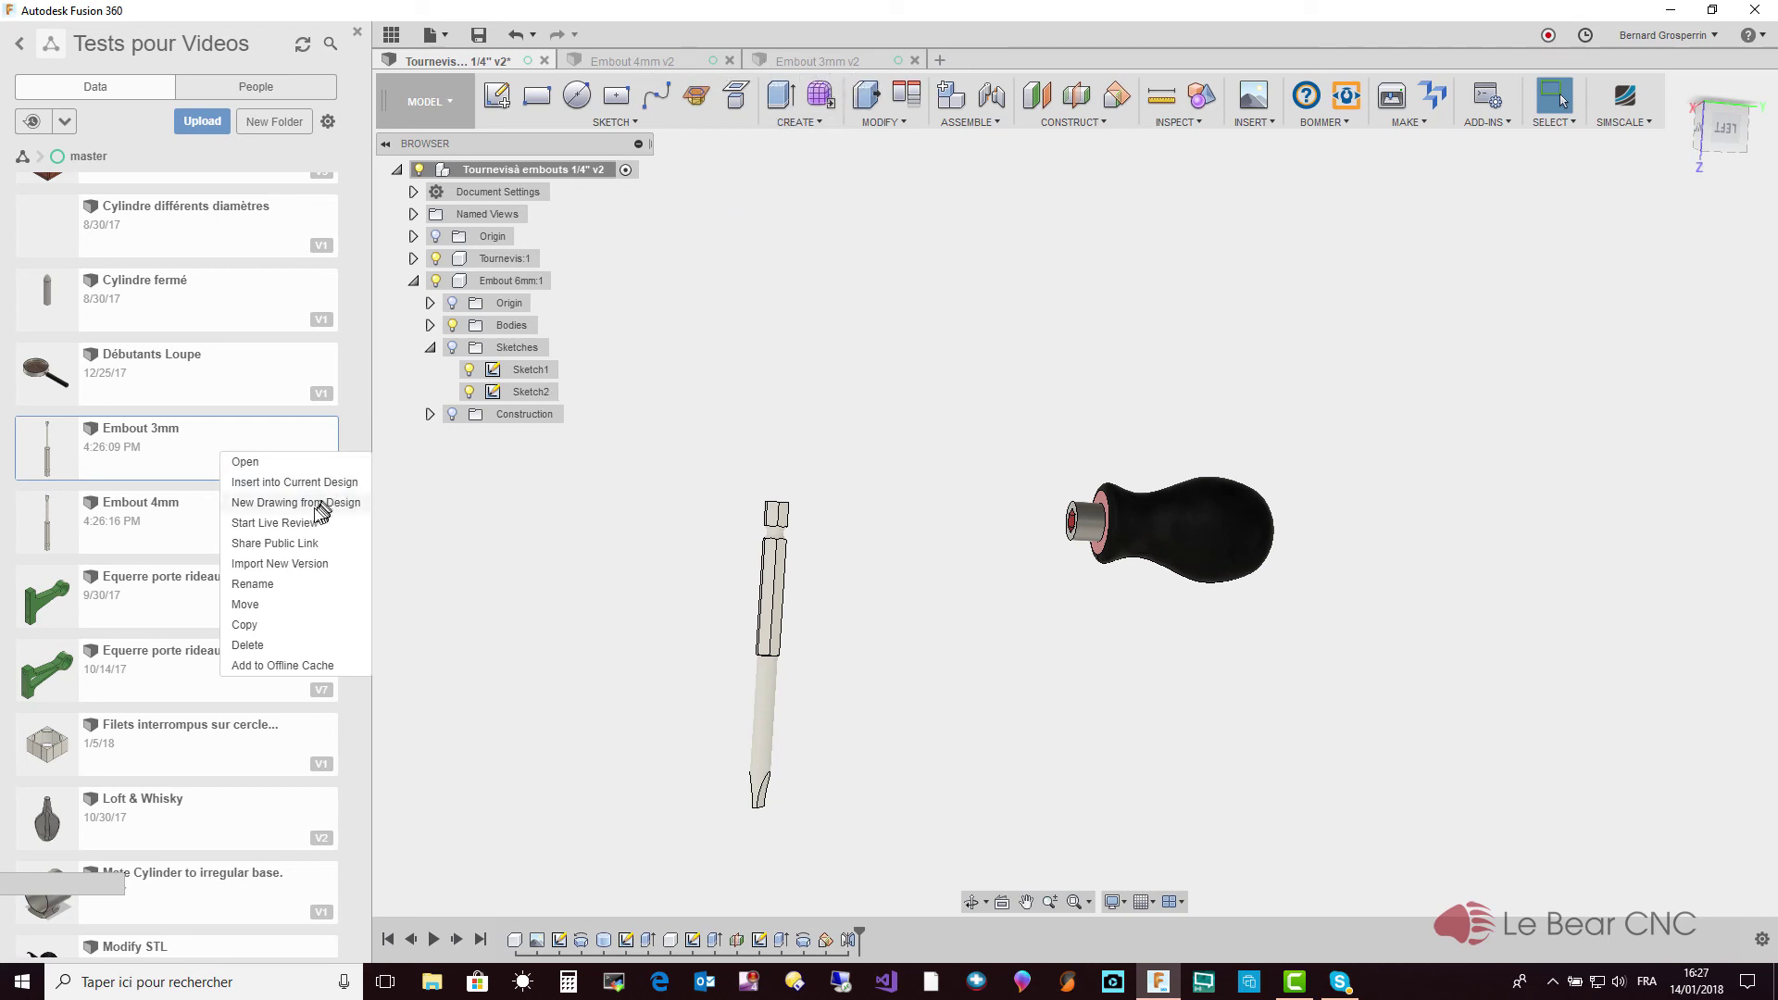
click(270, 483)
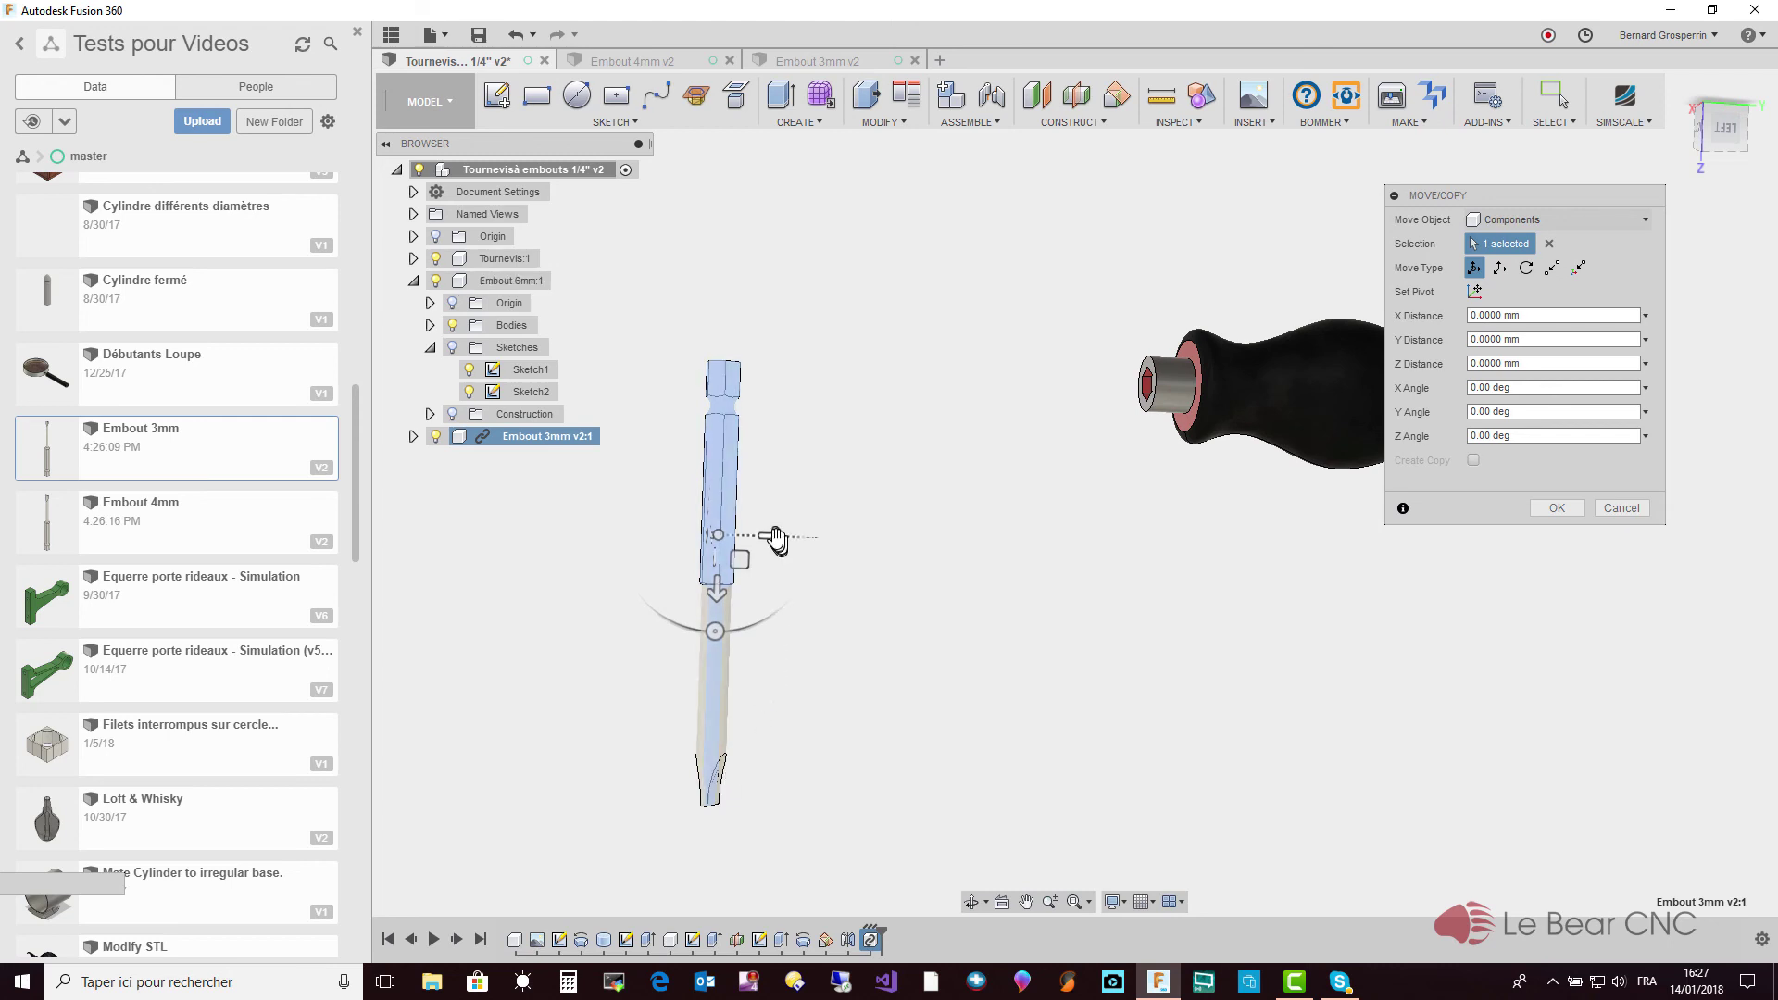
mouse_move(773, 535)
mouse_down()
mouse_move(907, 600)
mouse_move(755, 555)
mouse_move(767, 537)
mouse_up()
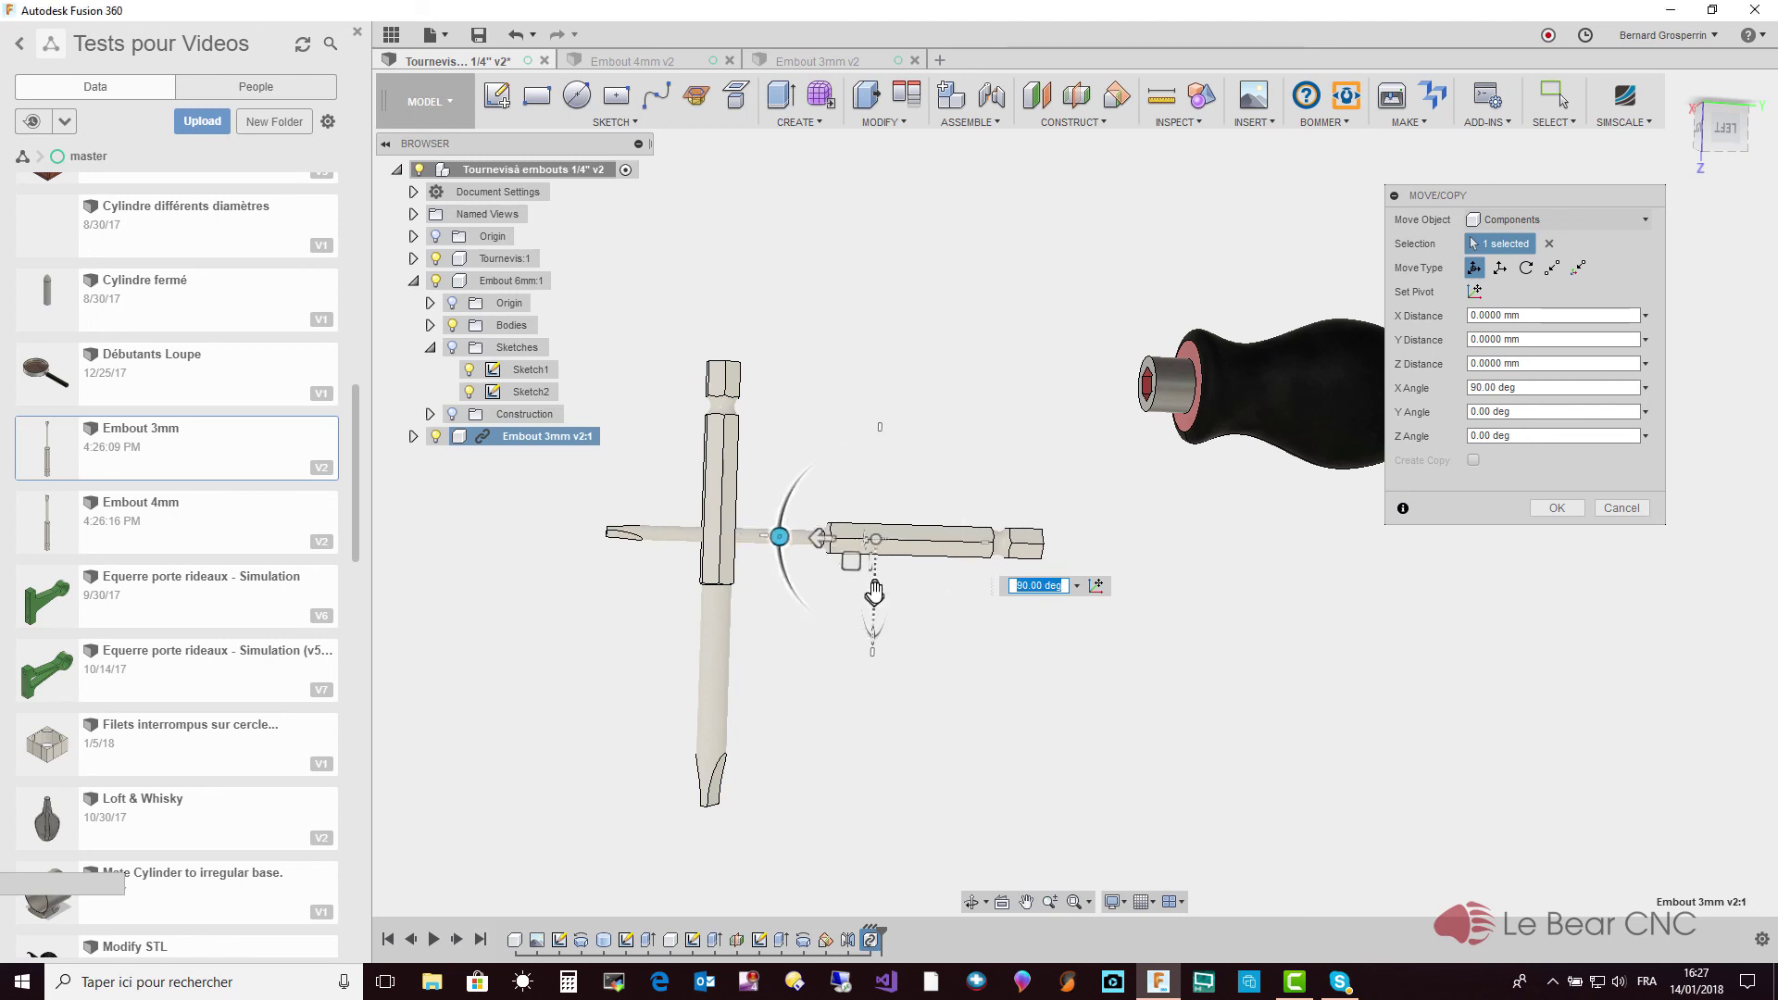
drag(874, 592, 867, 414)
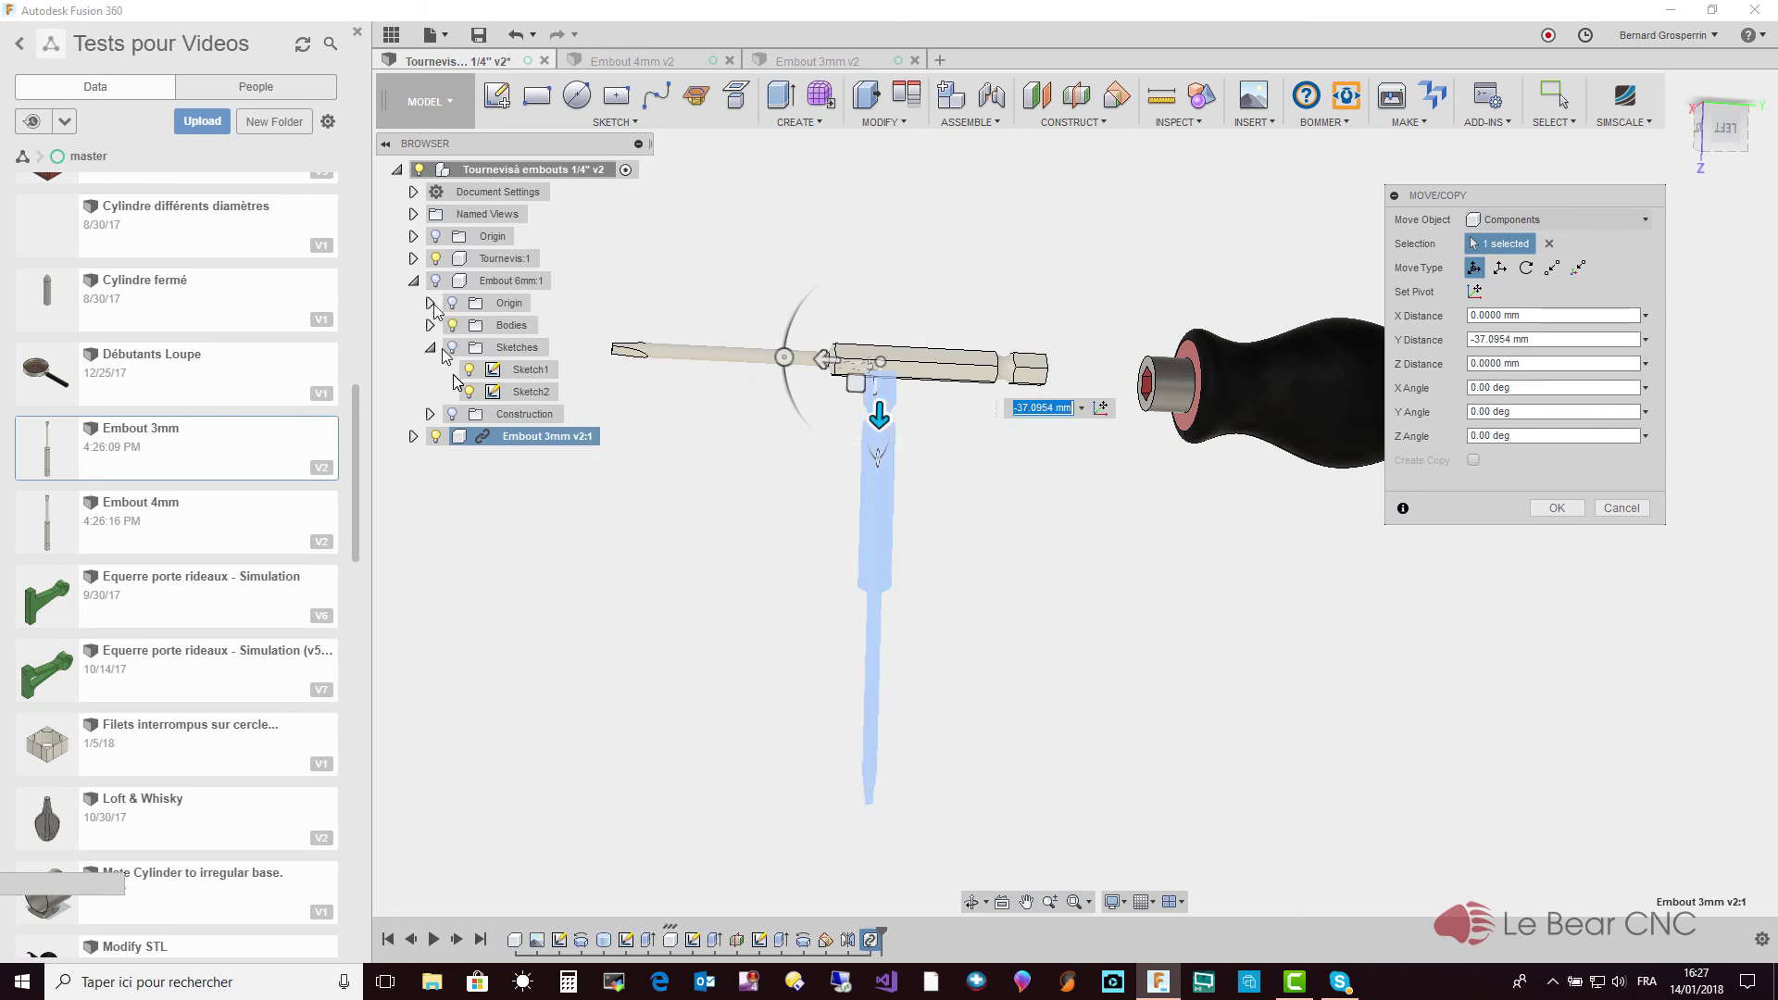
mouse_move(606, 498)
shift+middle_down()
mouse_move(887, 515)
mouse_move(1108, 465)
shift+middle_up()
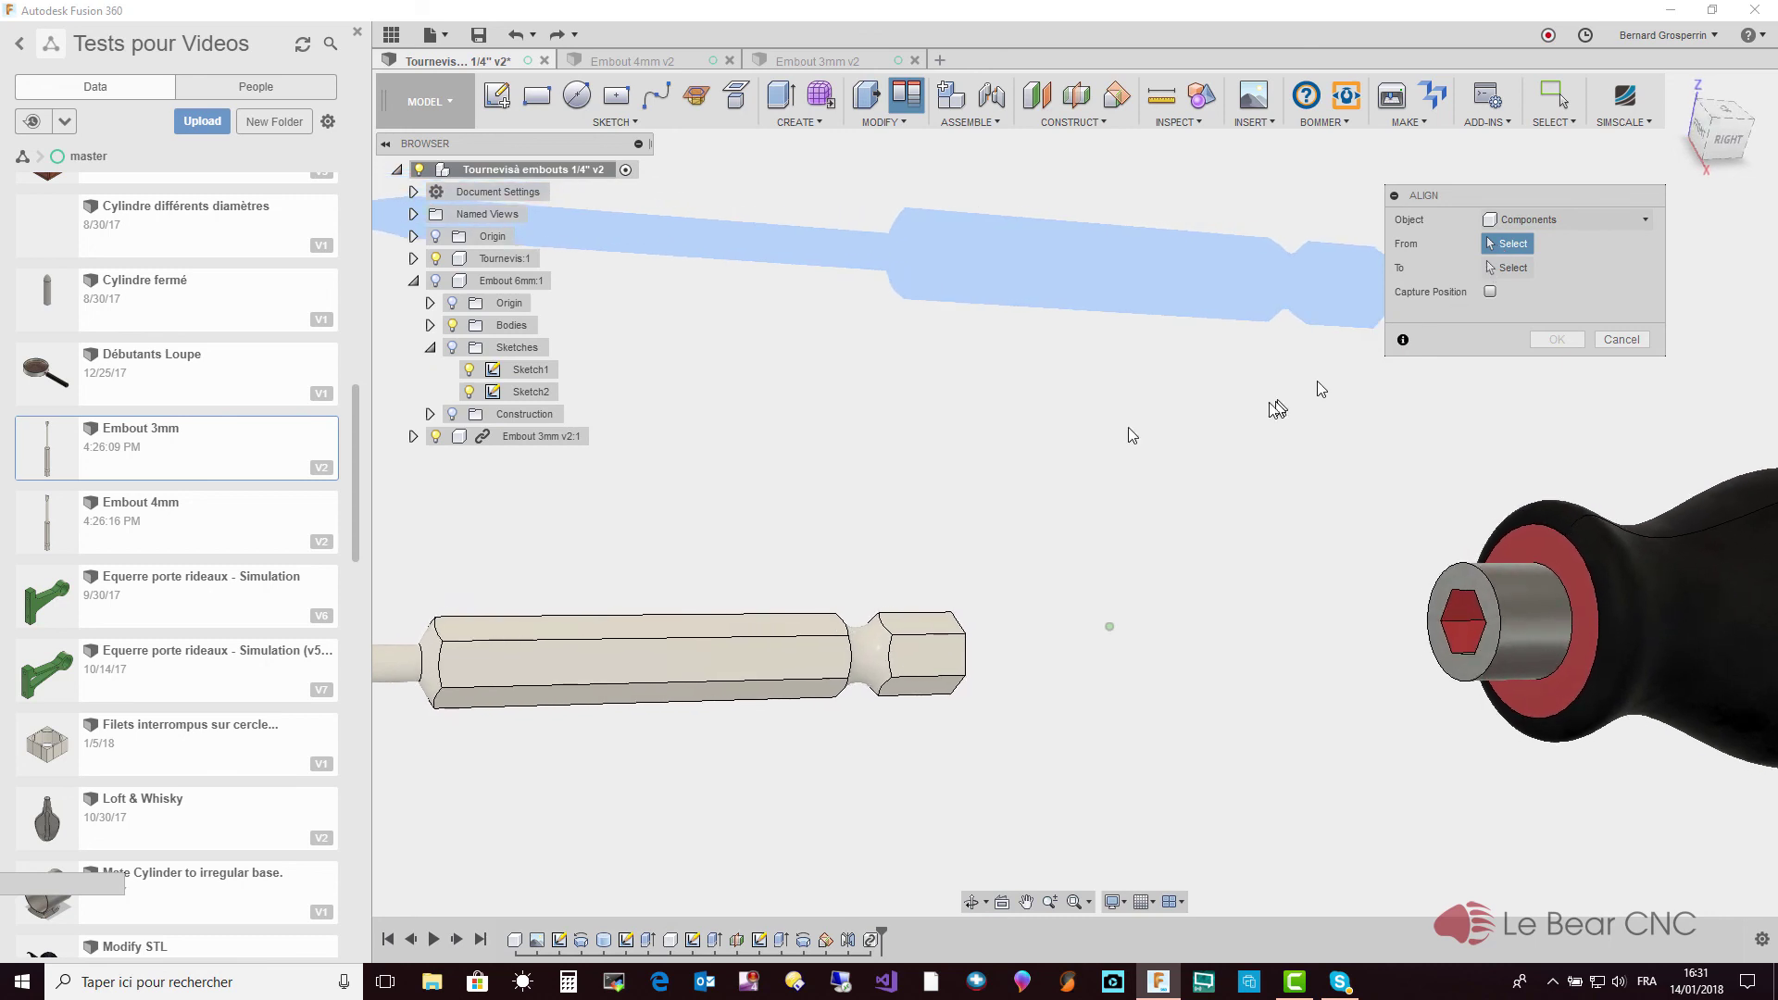
Try aligning the bit's end face to the handle socket, flipping direction, then cancel
mouse_move(930, 630)
shift+middle_down()
mouse_move(1012, 615)
mouse_move(921, 626)
mouse_move(912, 653)
shift+middle_up()
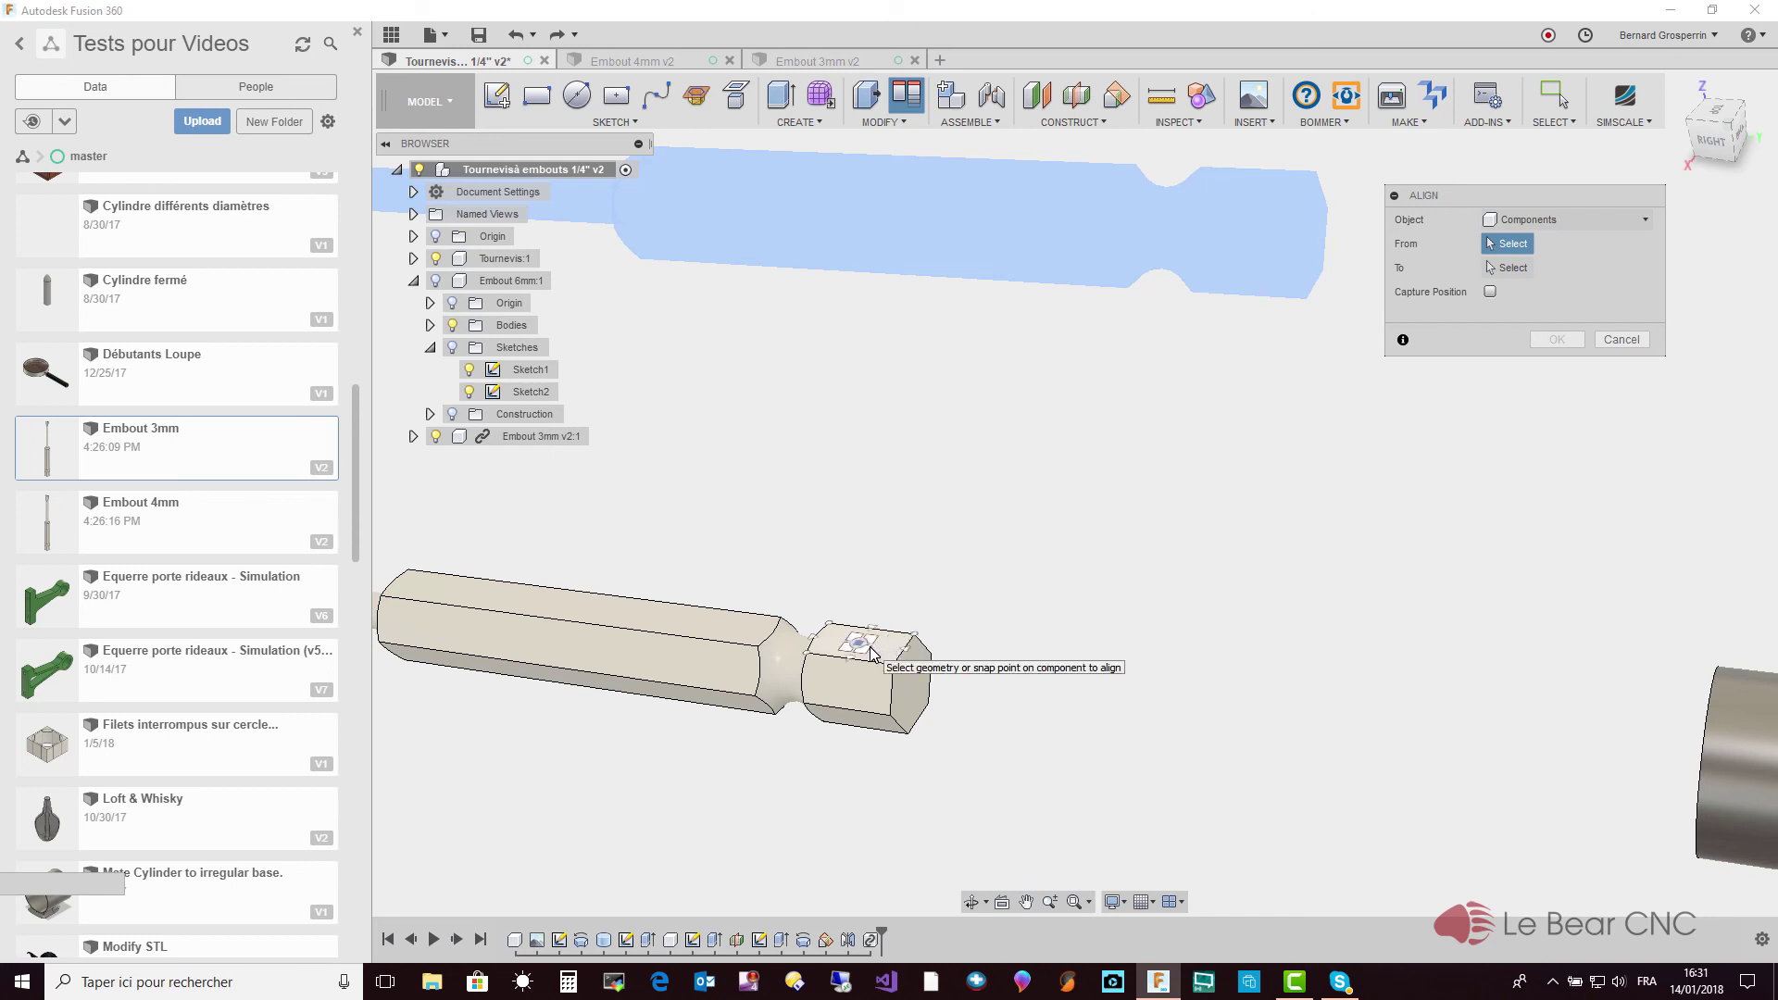
click(871, 654)
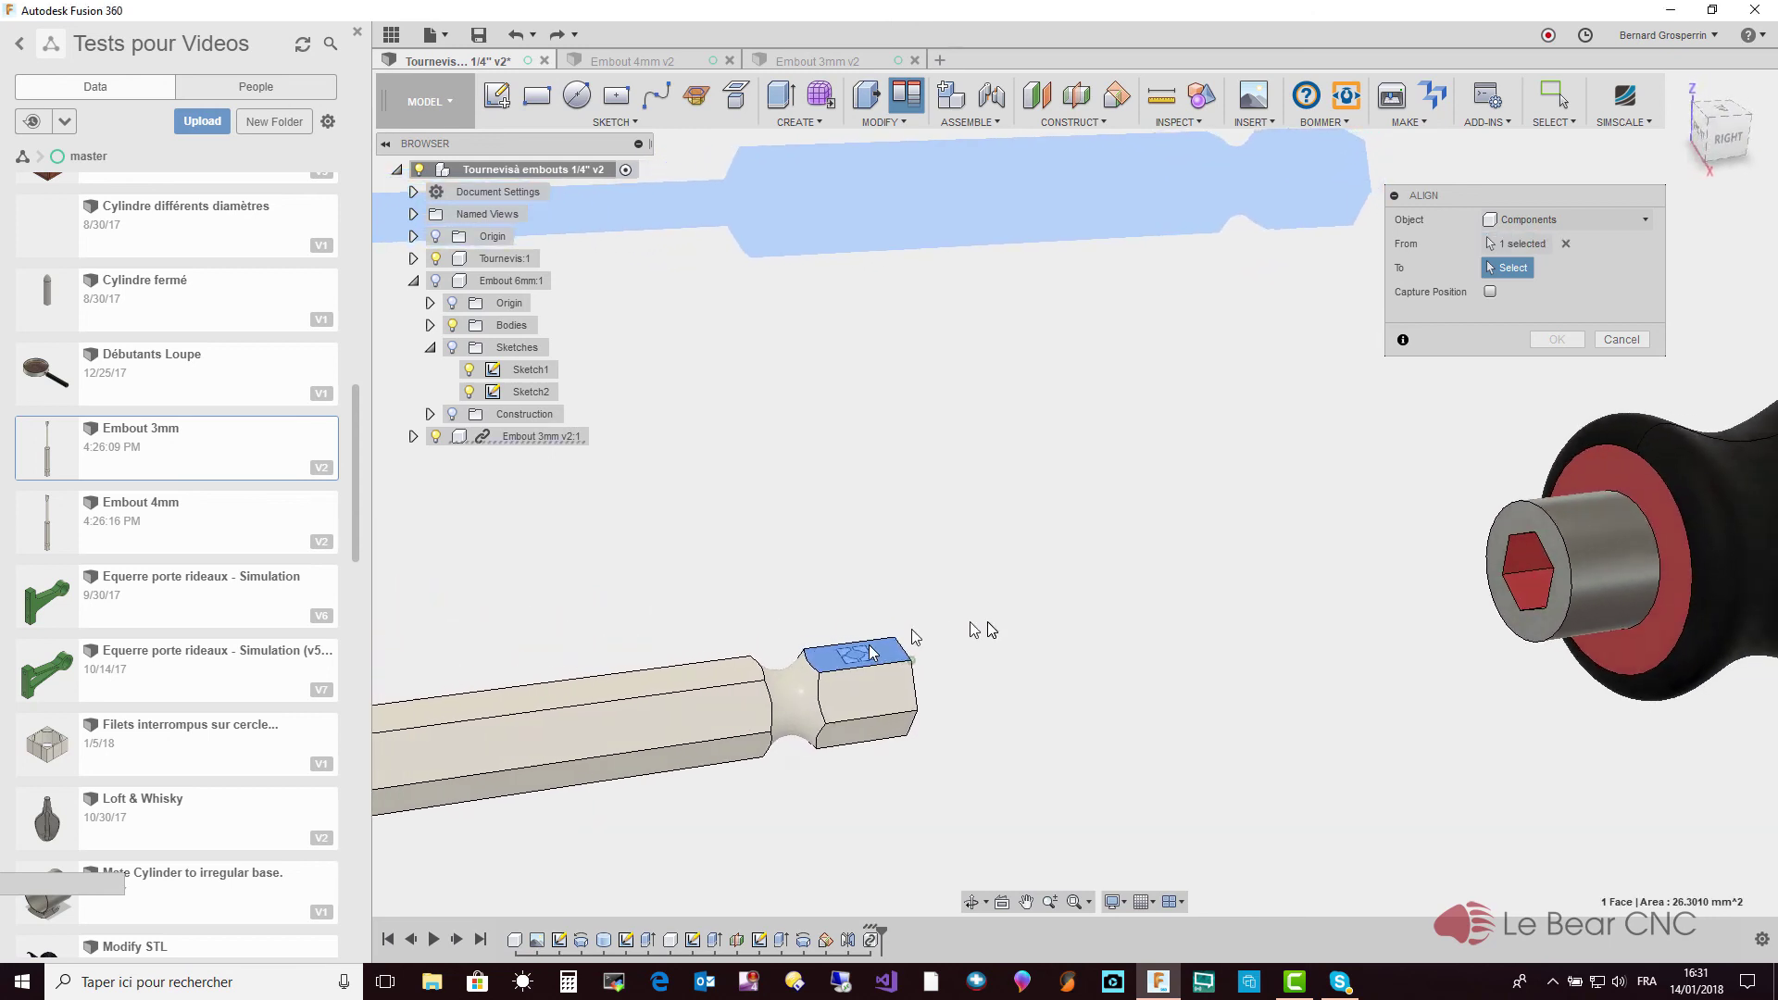
mouse_move(870, 653)
shift+middle_down()
mouse_move(1091, 602)
mouse_move(1266, 674)
shift+middle_up()
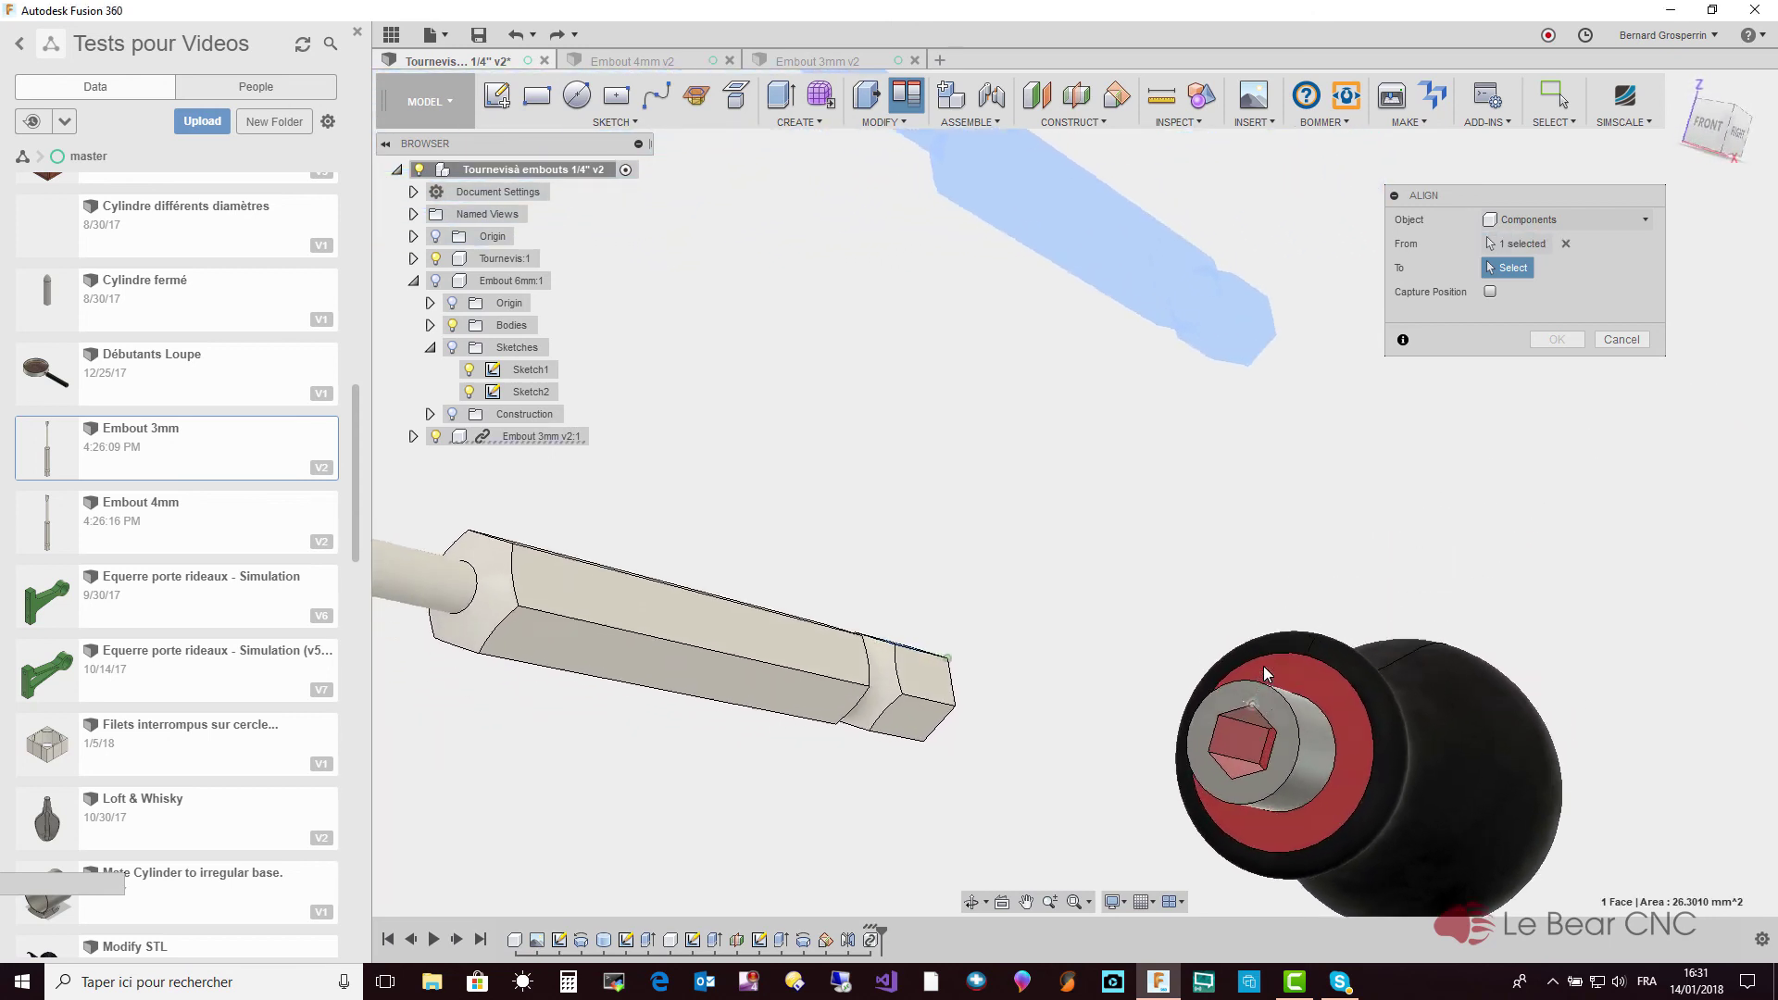
mouse_move(1243, 755)
shift+middle_down()
mouse_move(1232, 774)
mouse_move(1097, 796)
mouse_move(1070, 847)
shift+middle_up()
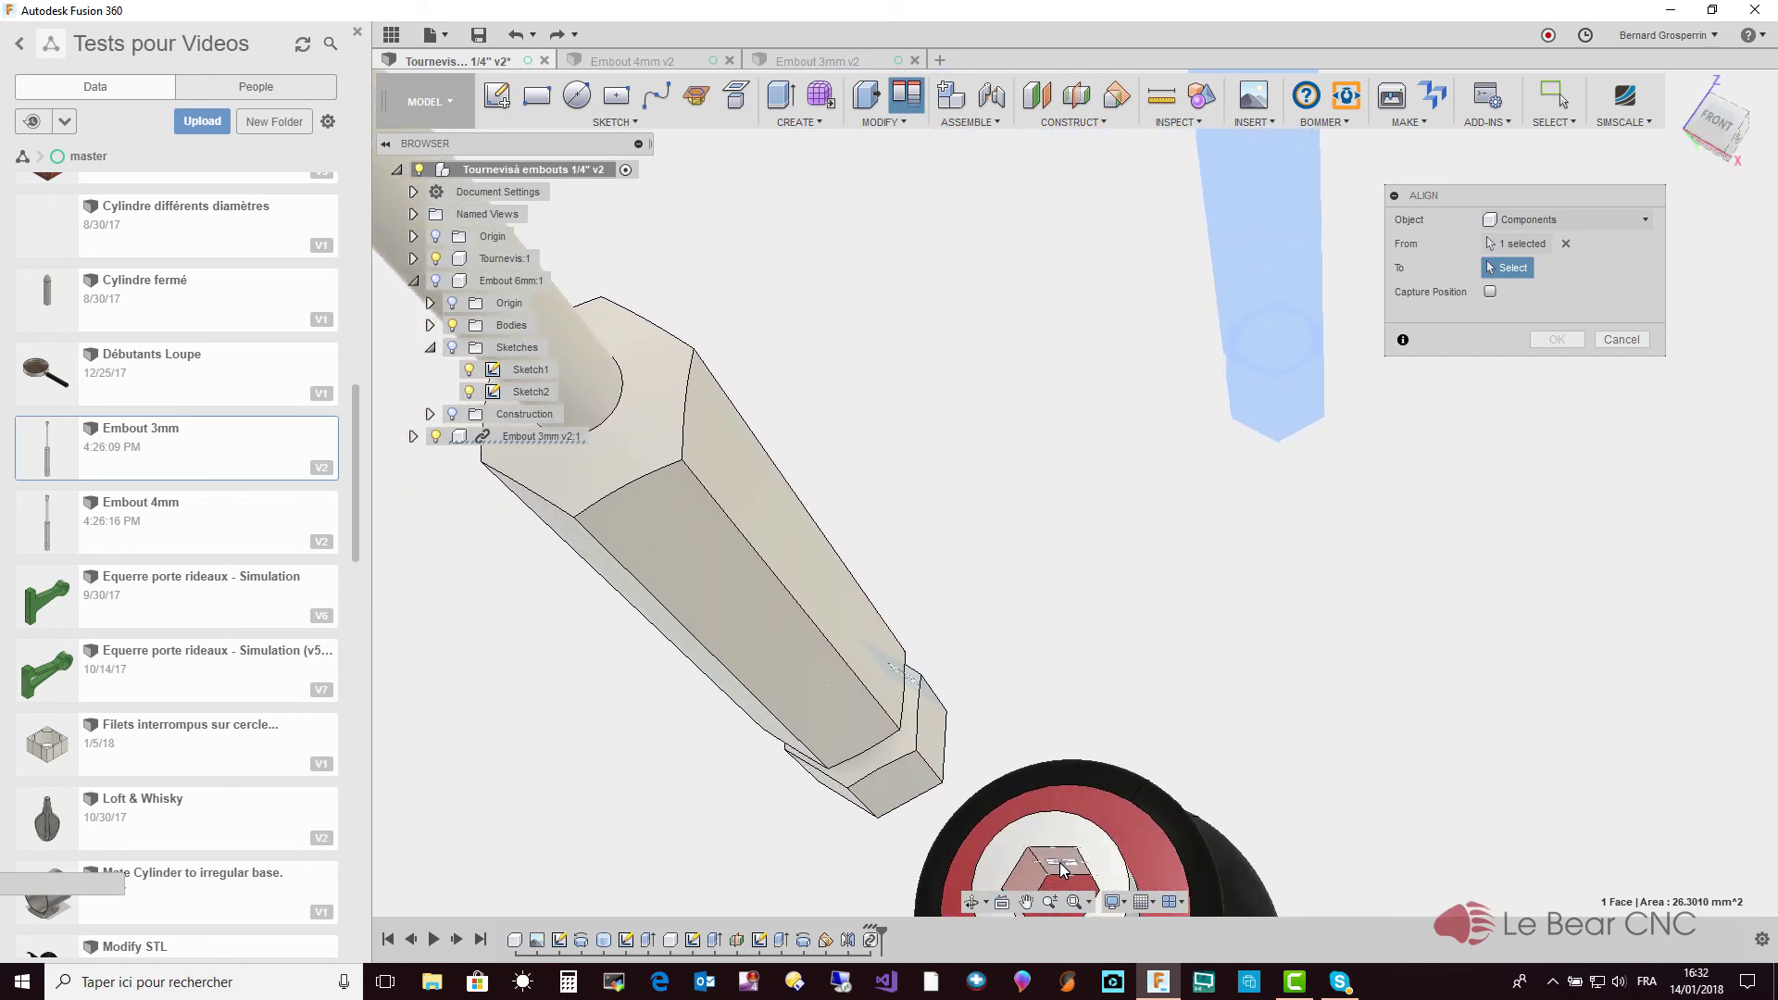
click(1063, 870)
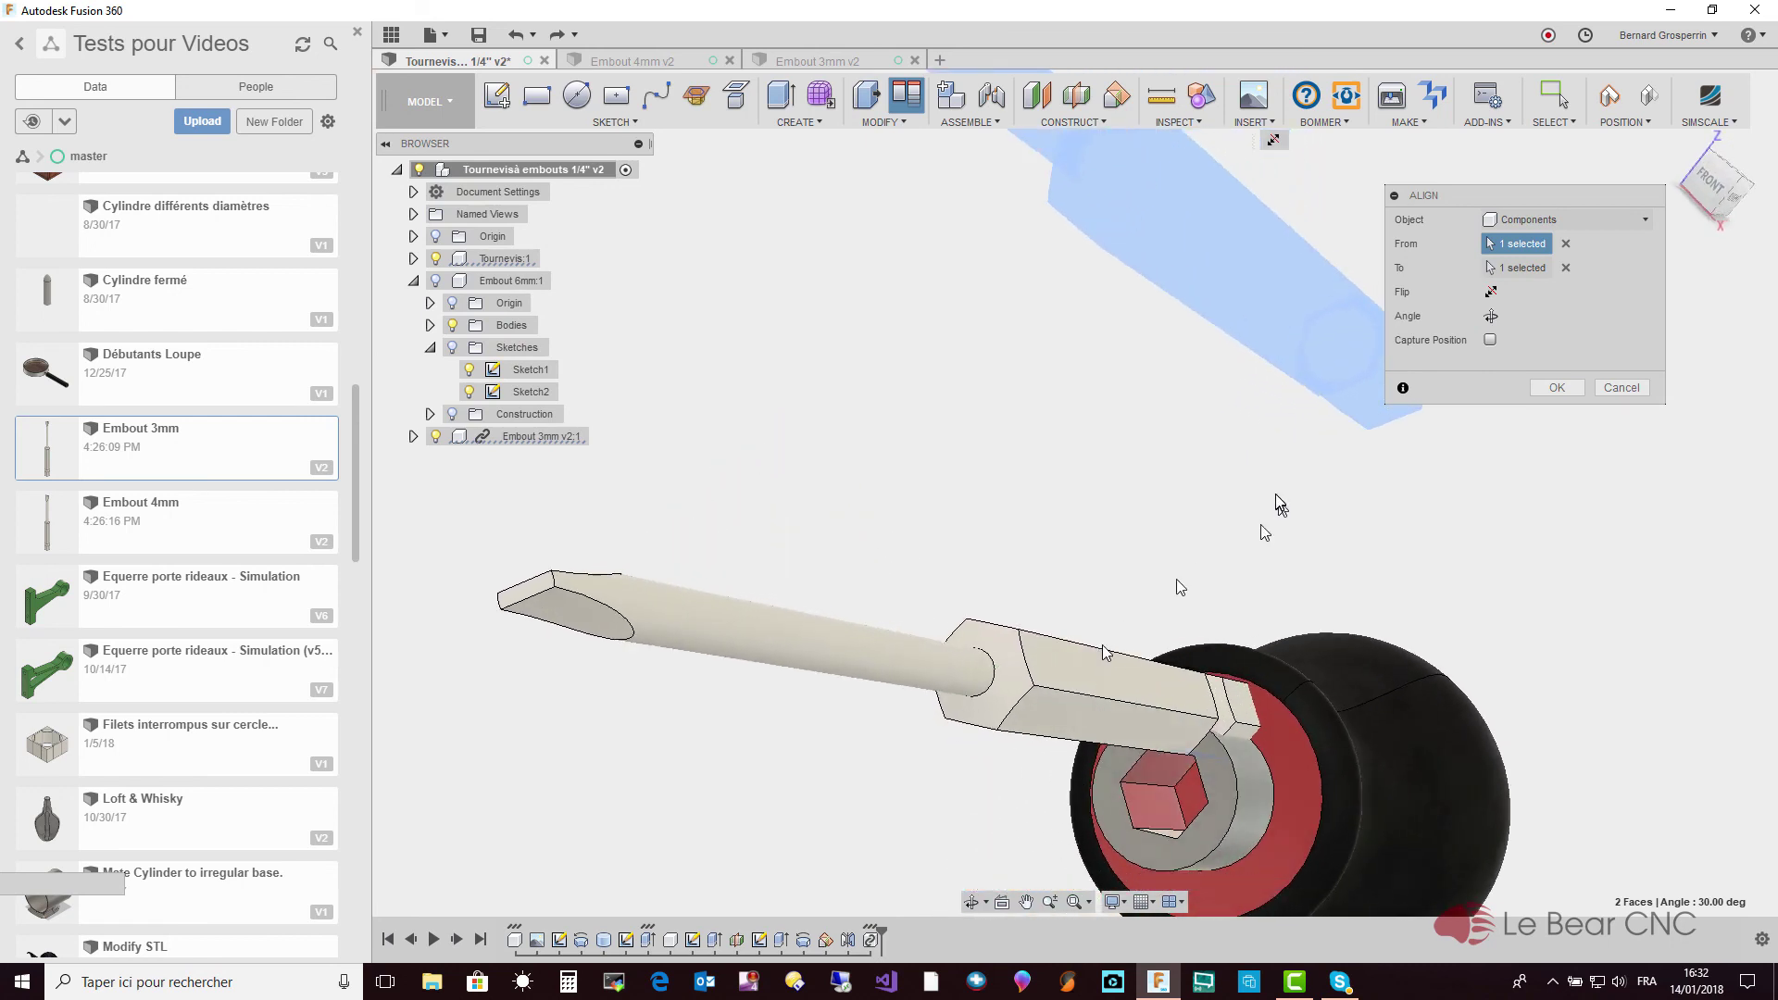
click(1491, 292)
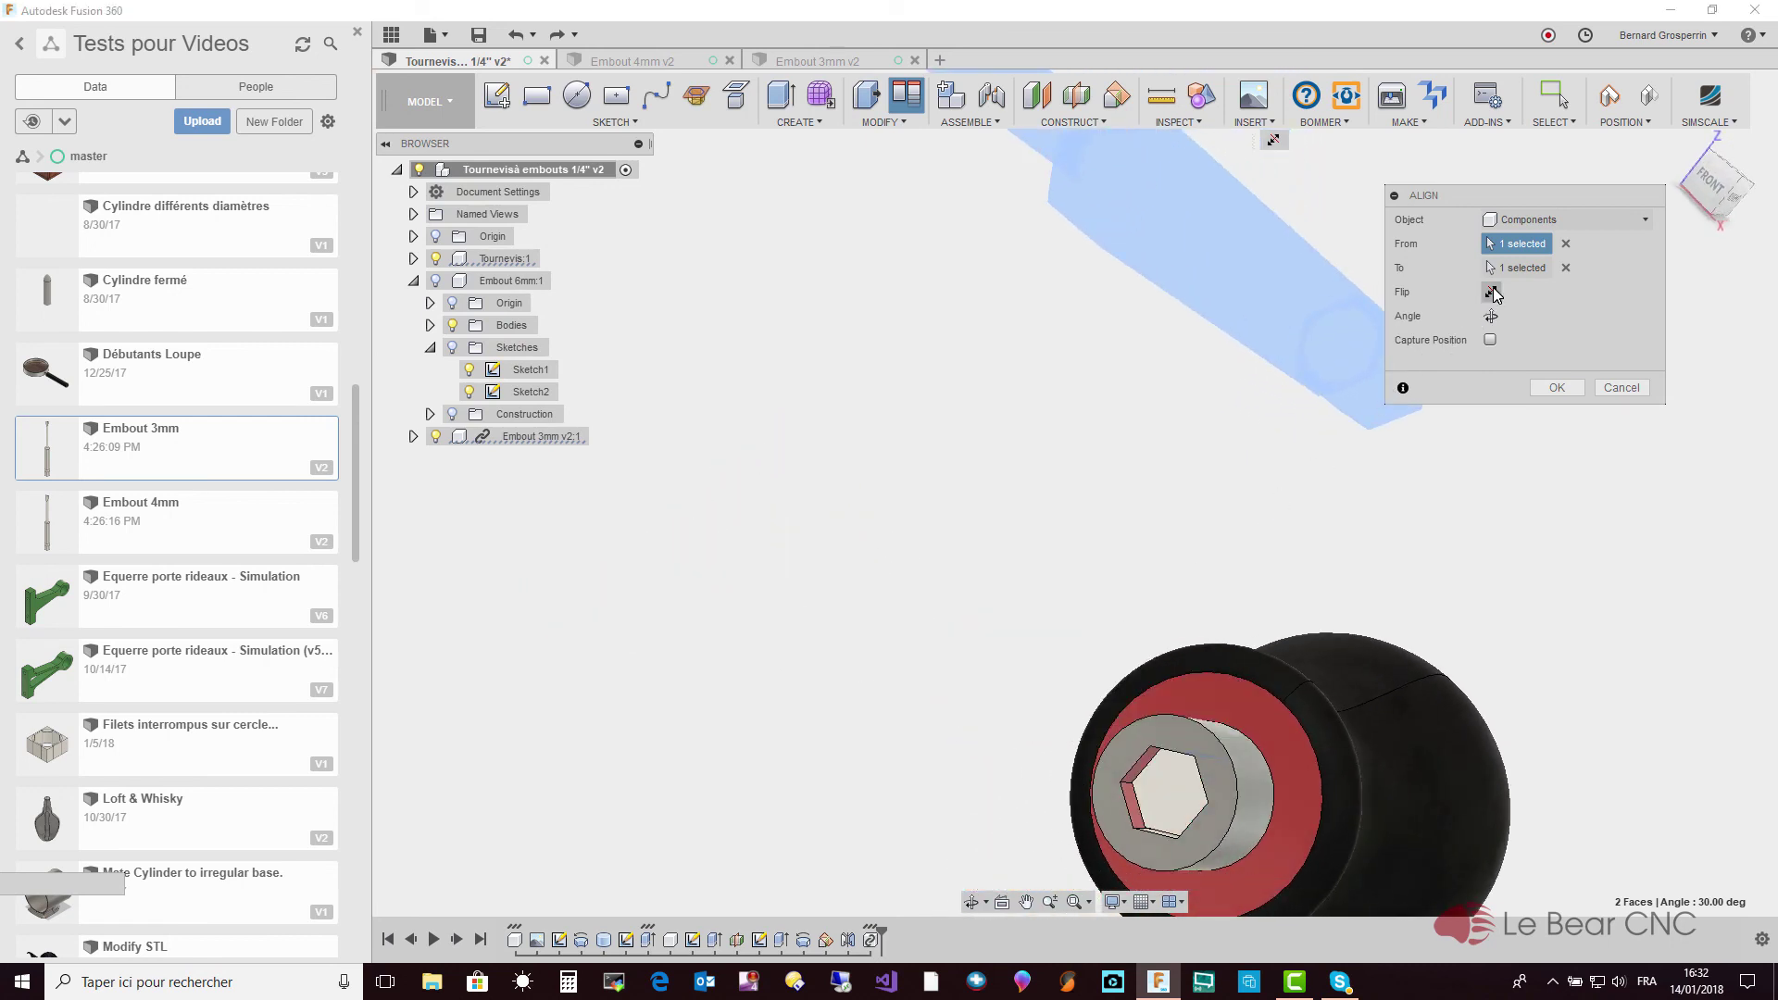
click(1492, 292)
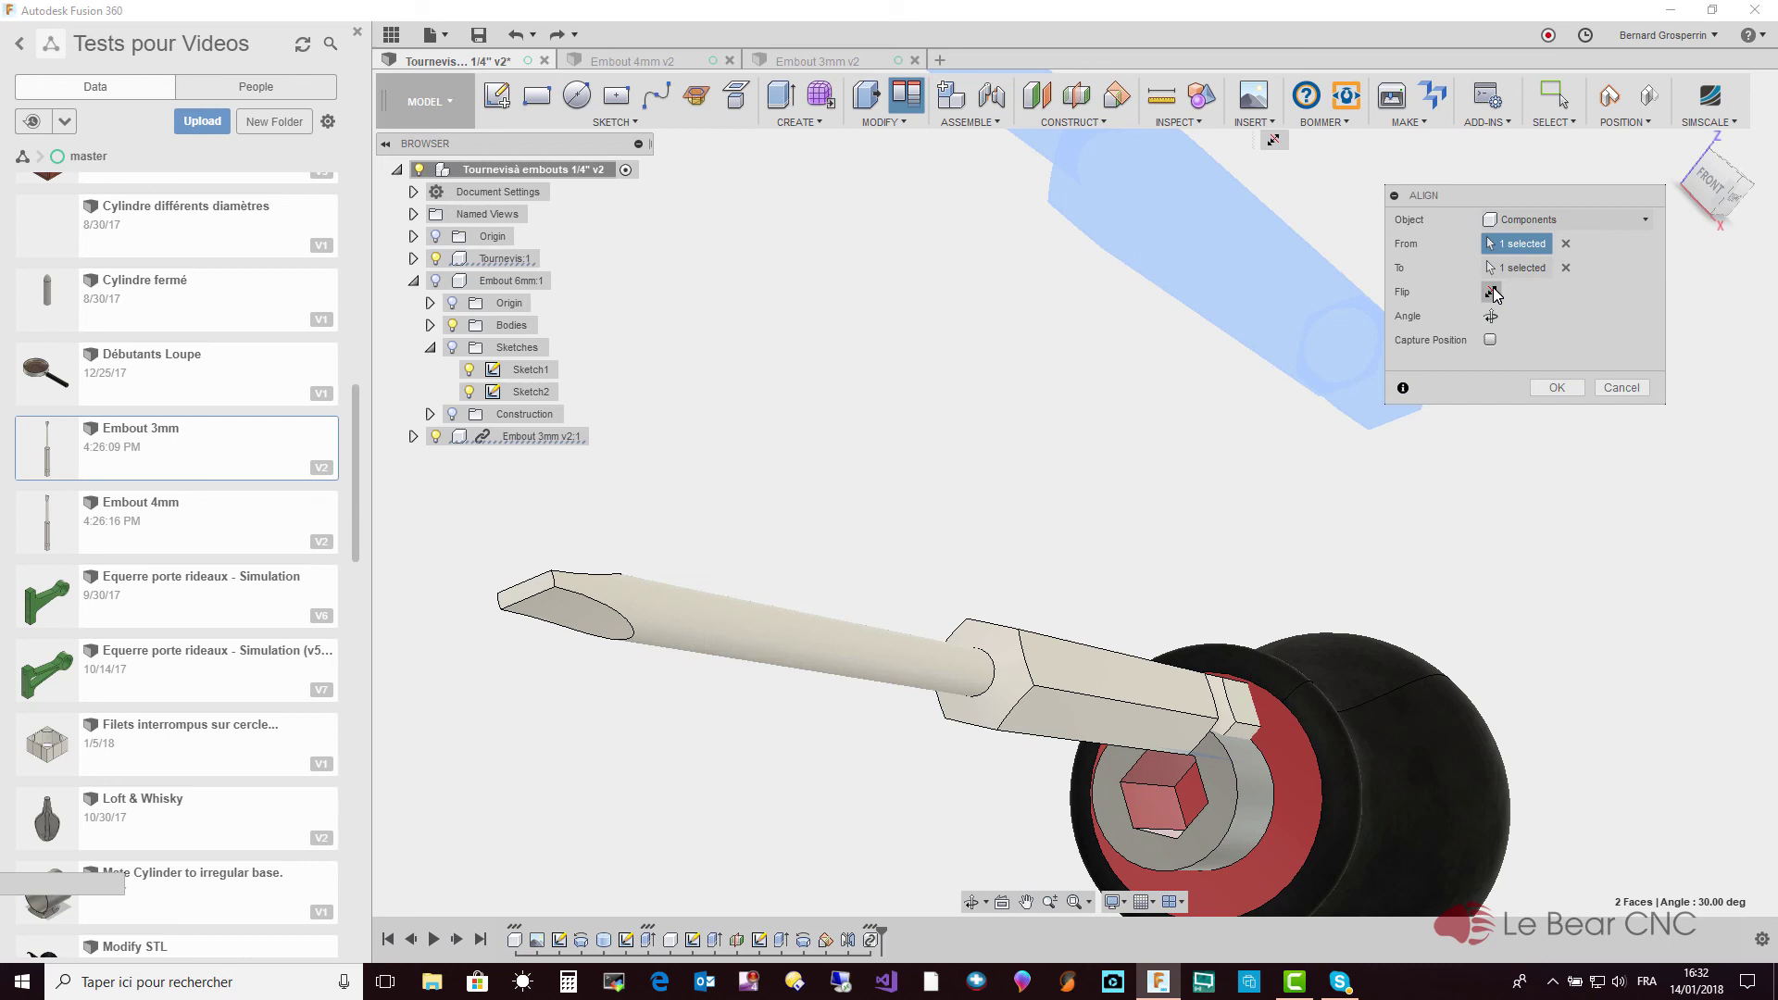
click(1620, 389)
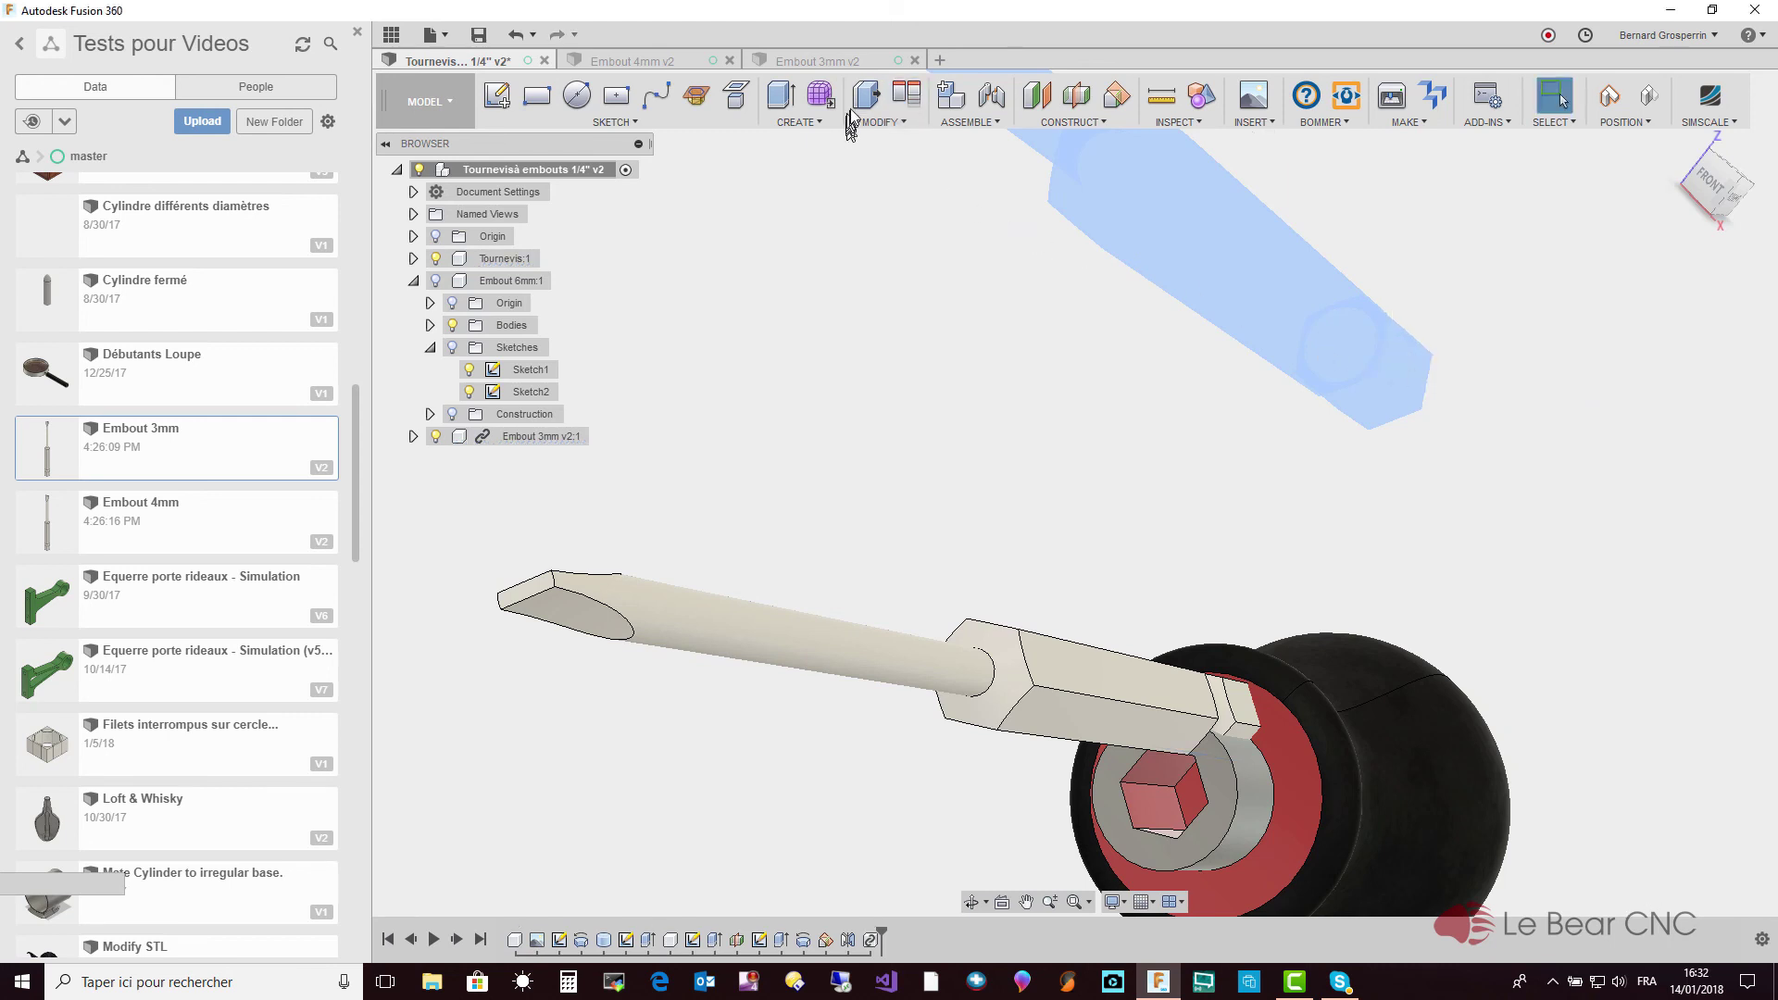
Align the bit's hex face to the handle's hex socket, blade pointing outward
click(912, 99)
mouse_move(1487, 353)
shift+middle_down()
mouse_move(1440, 593)
mouse_move(1315, 864)
mouse_move(1114, 827)
mouse_move(1093, 634)
mouse_move(1104, 523)
shift+middle_up()
click(1114, 827)
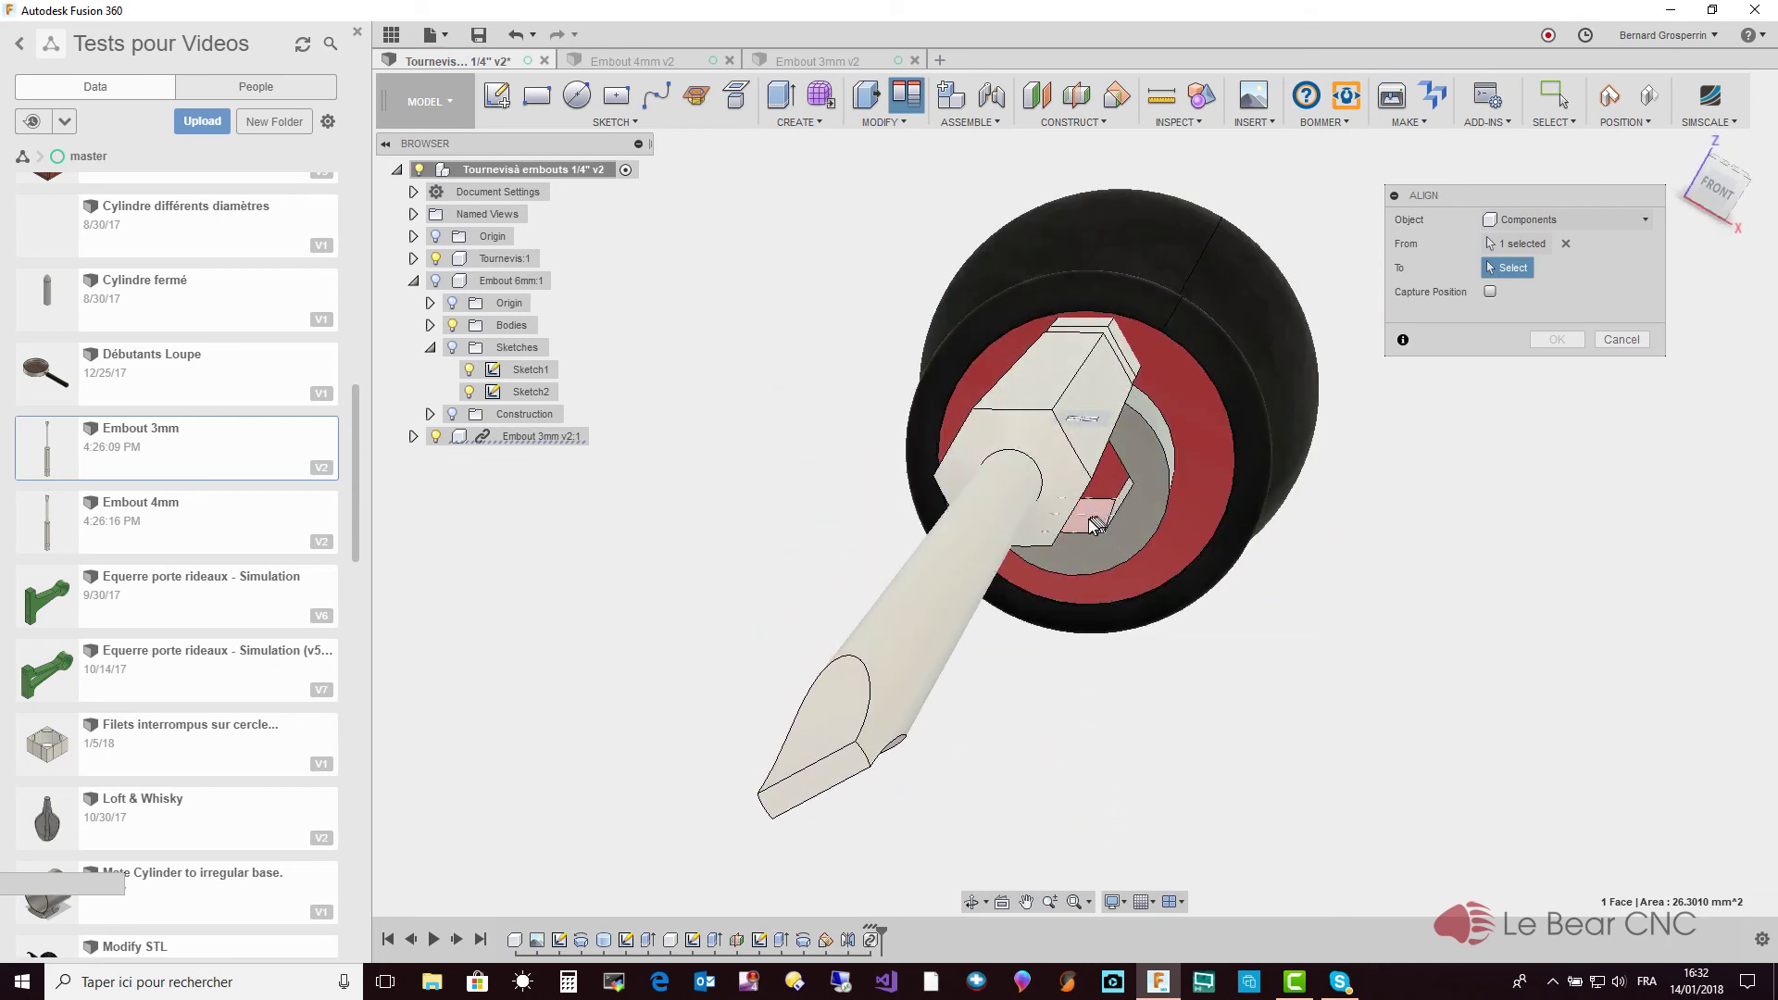
click(1085, 518)
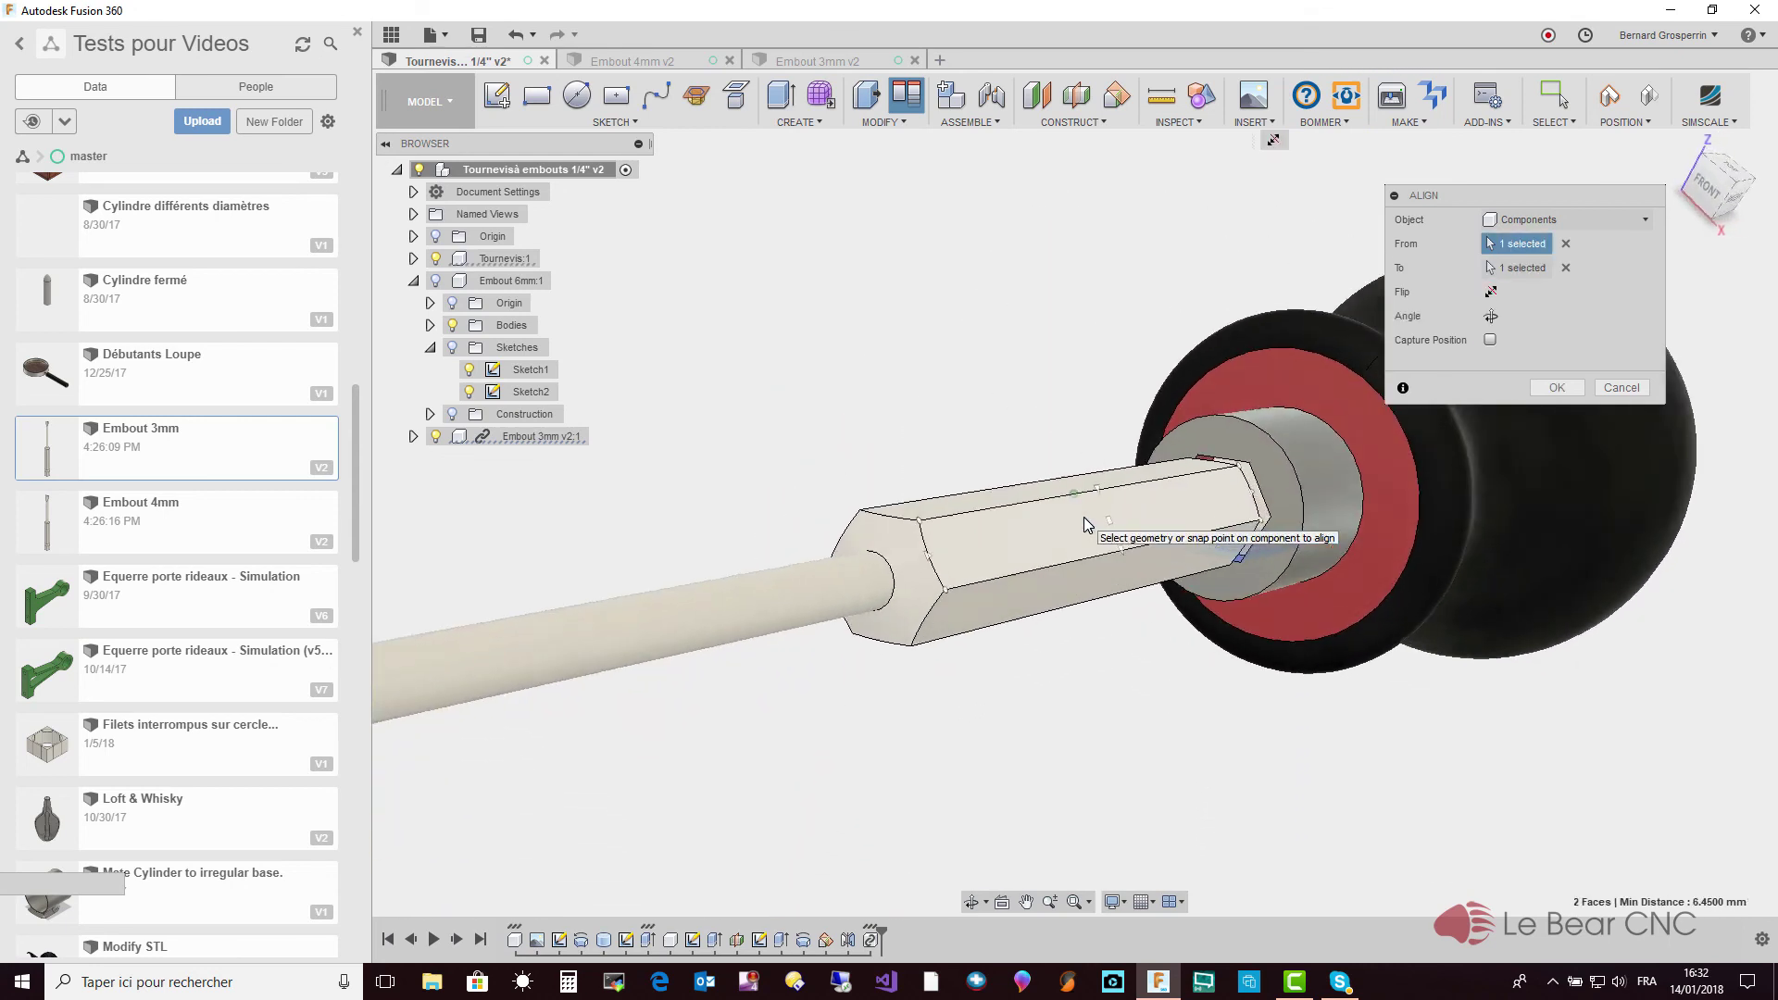
mouse_move(1083, 516)
shift+middle_down()
mouse_move(1350, 516)
mouse_move(1493, 479)
mouse_move(1135, 509)
mouse_move(1476, 500)
mouse_move(995, 491)
mouse_move(675, 333)
mouse_move(665, 310)
mouse_move(819, 458)
mouse_move(826, 518)
shift+middle_up()
click(1558, 393)
Move the Embout 3mm v2 bit about 1.66 mm further into the handle
click(820, 520)
right_click(820, 520)
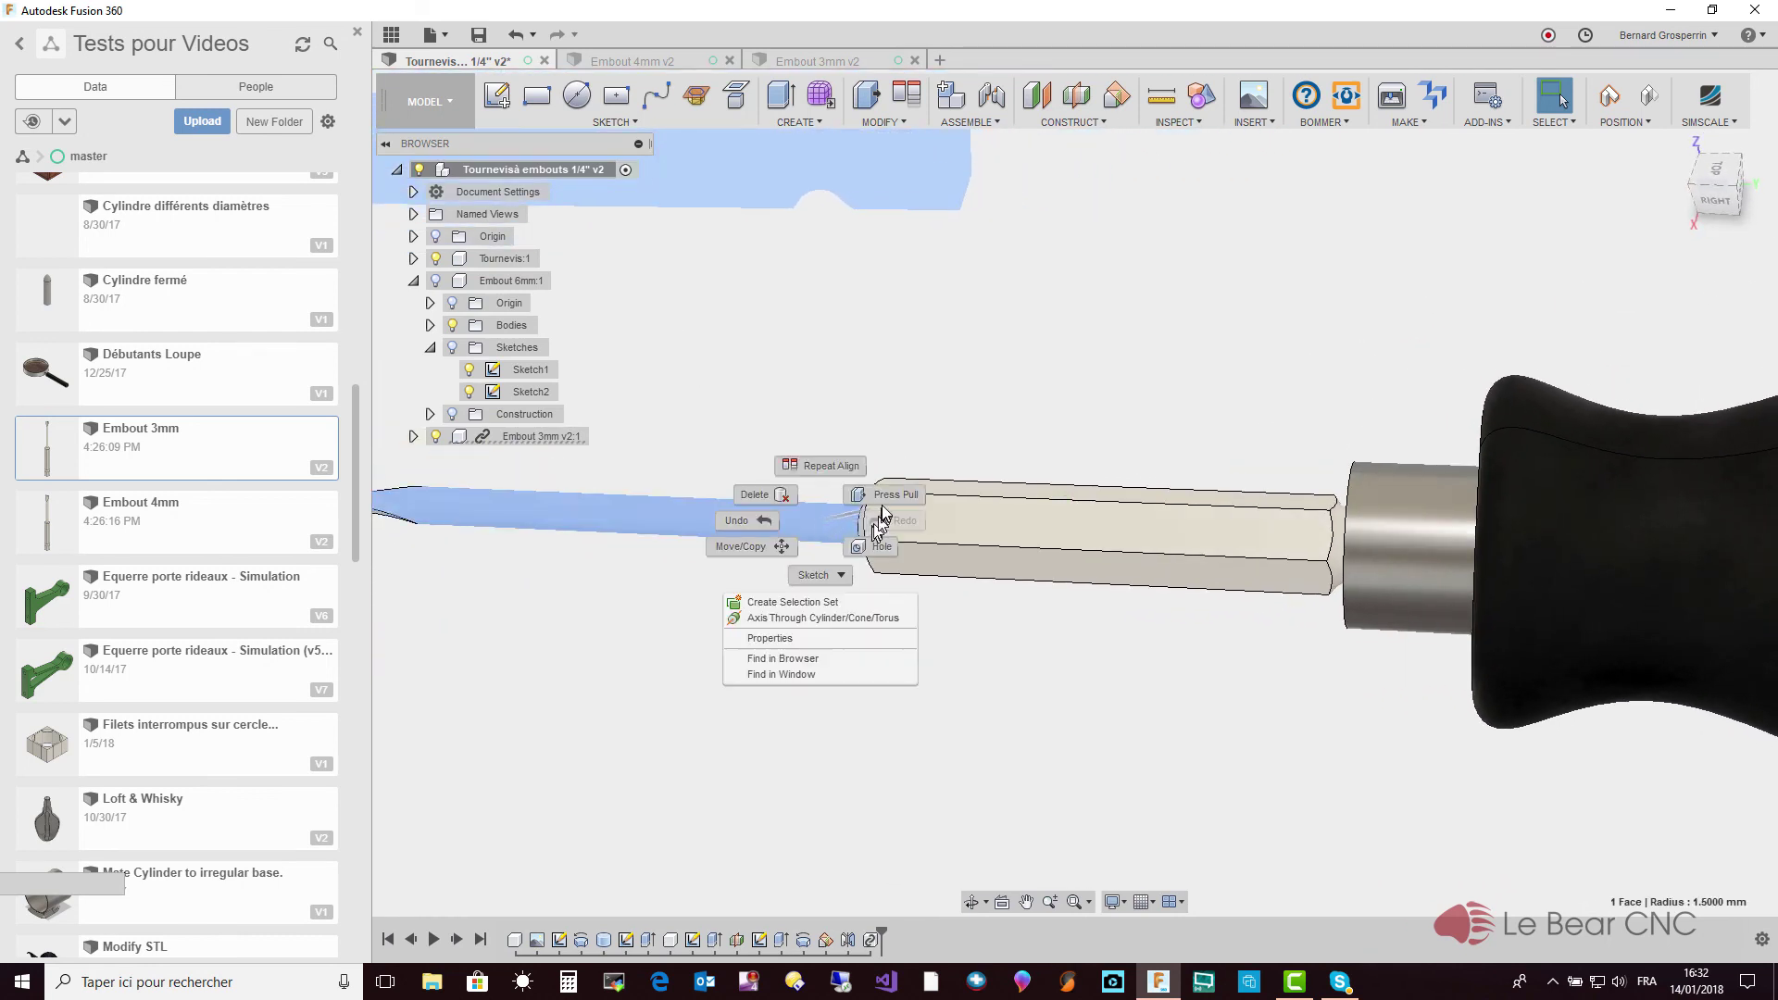
ctrl+click(965, 537)
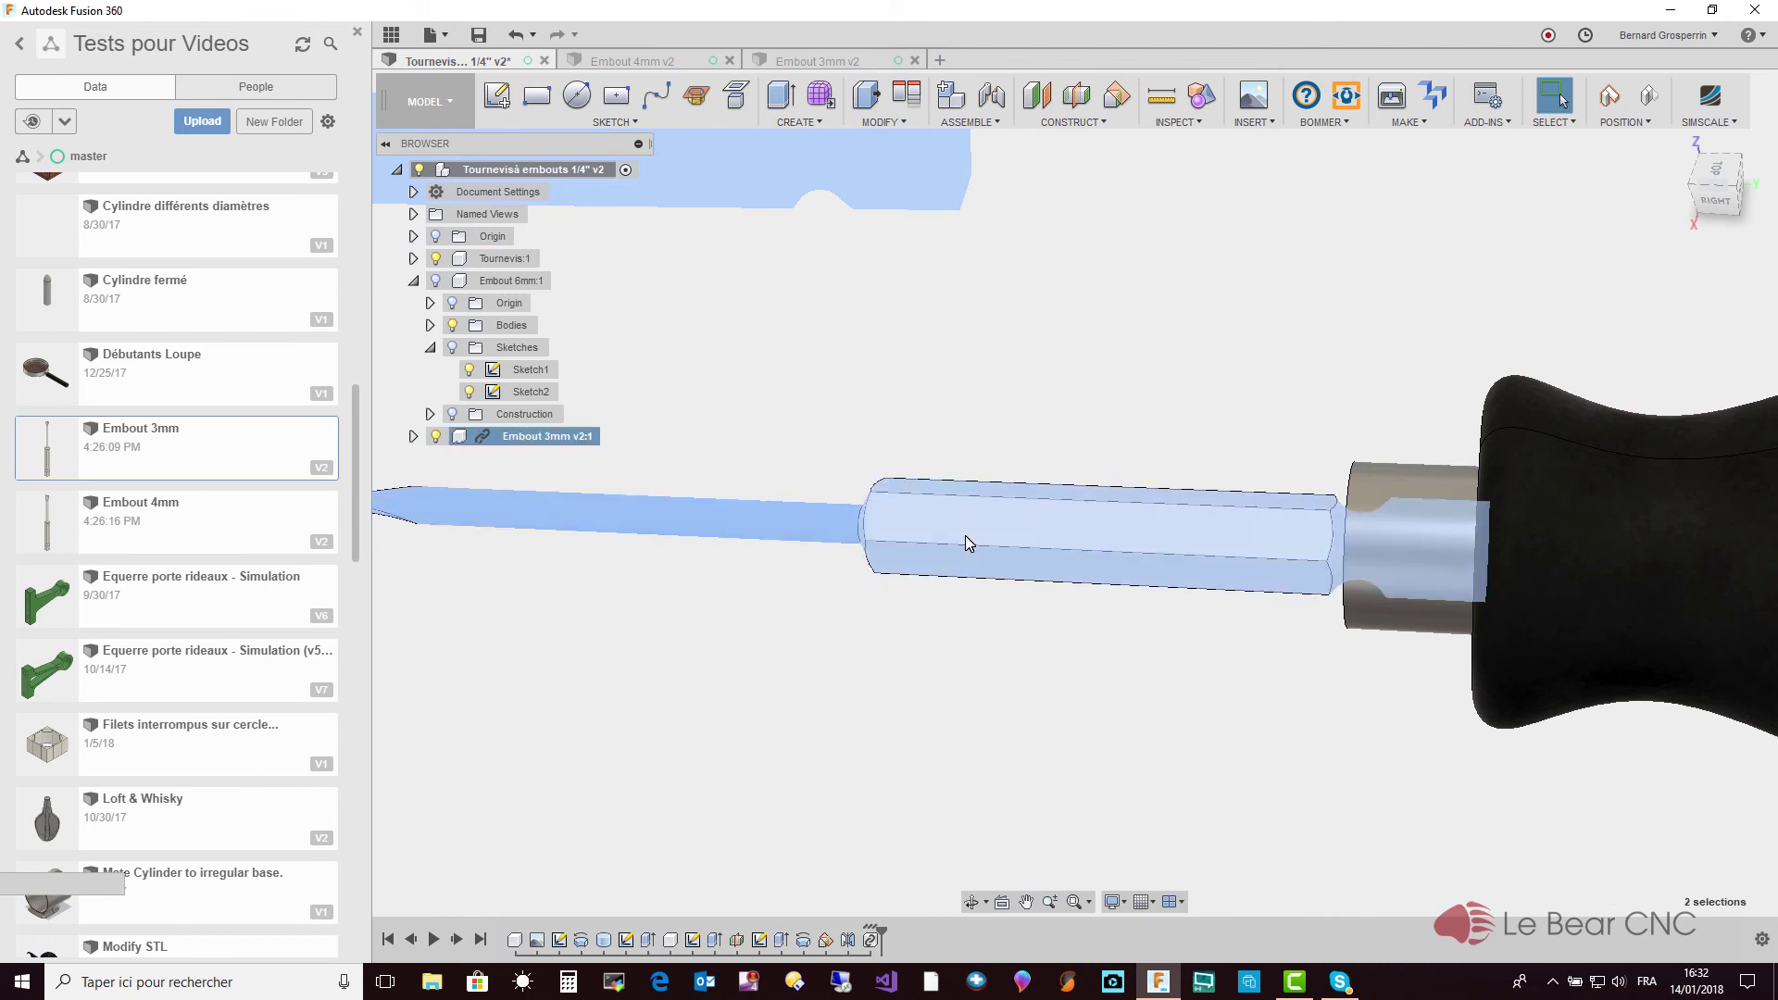
right_click(965, 543)
click(917, 568)
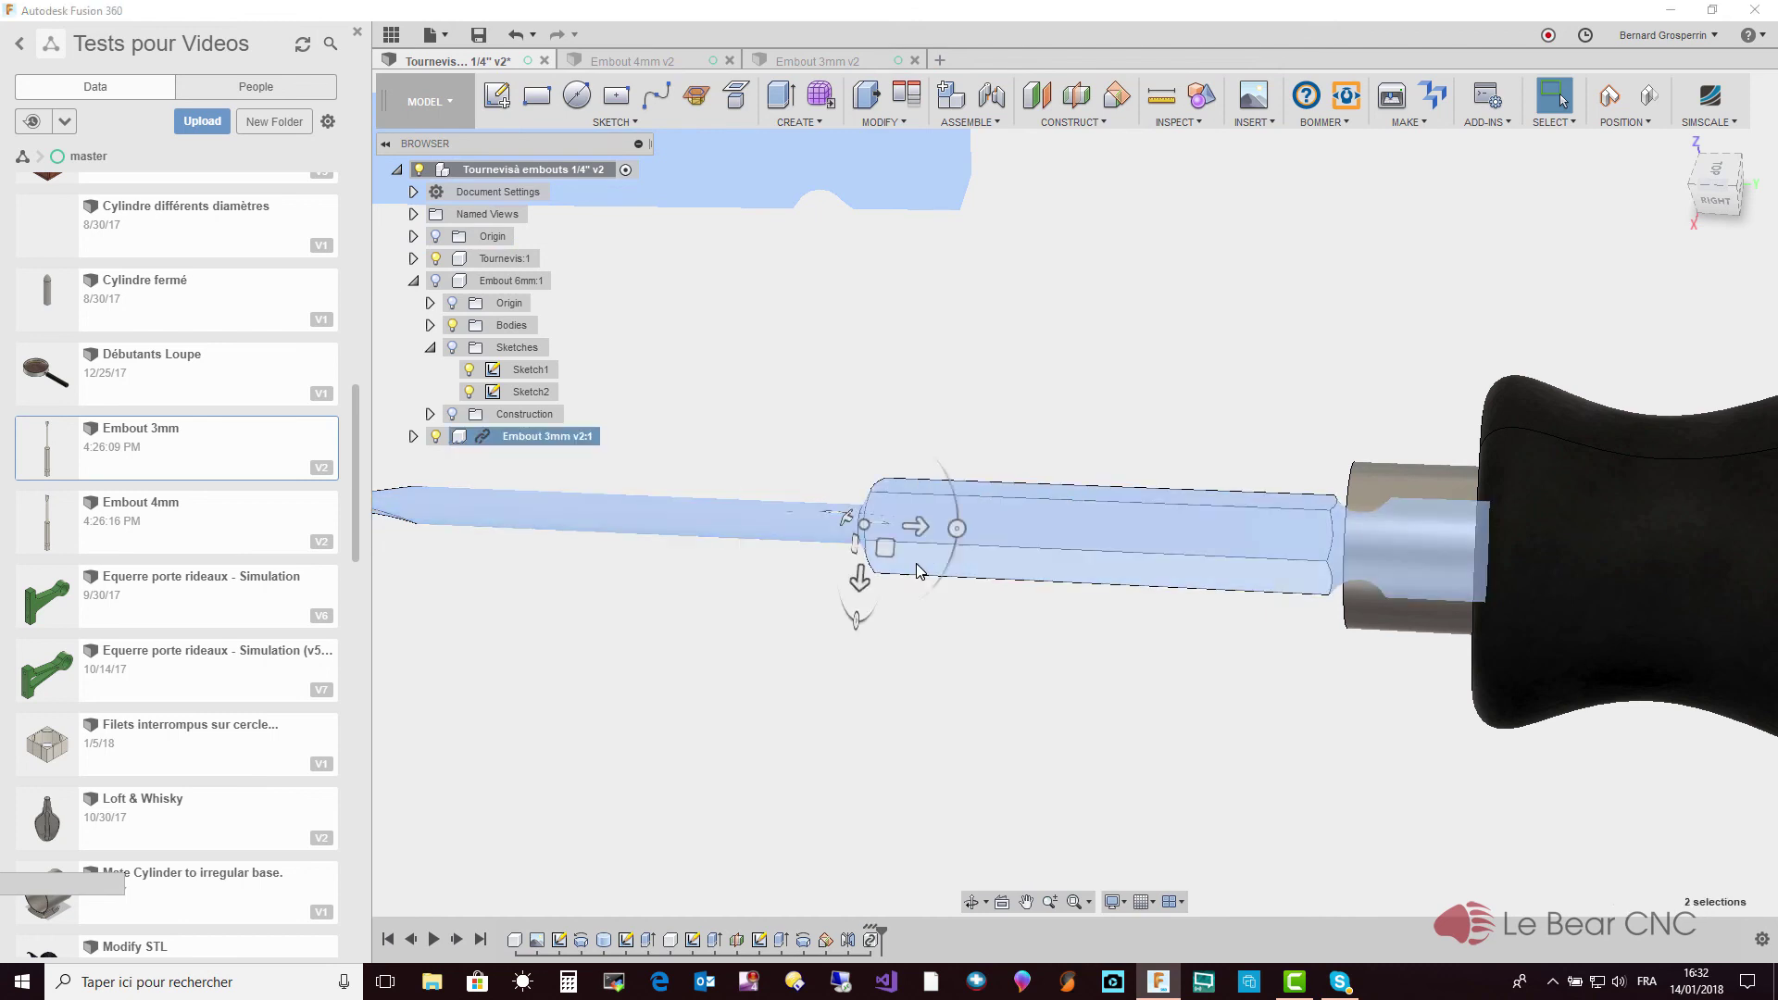
drag(912, 525, 935, 529)
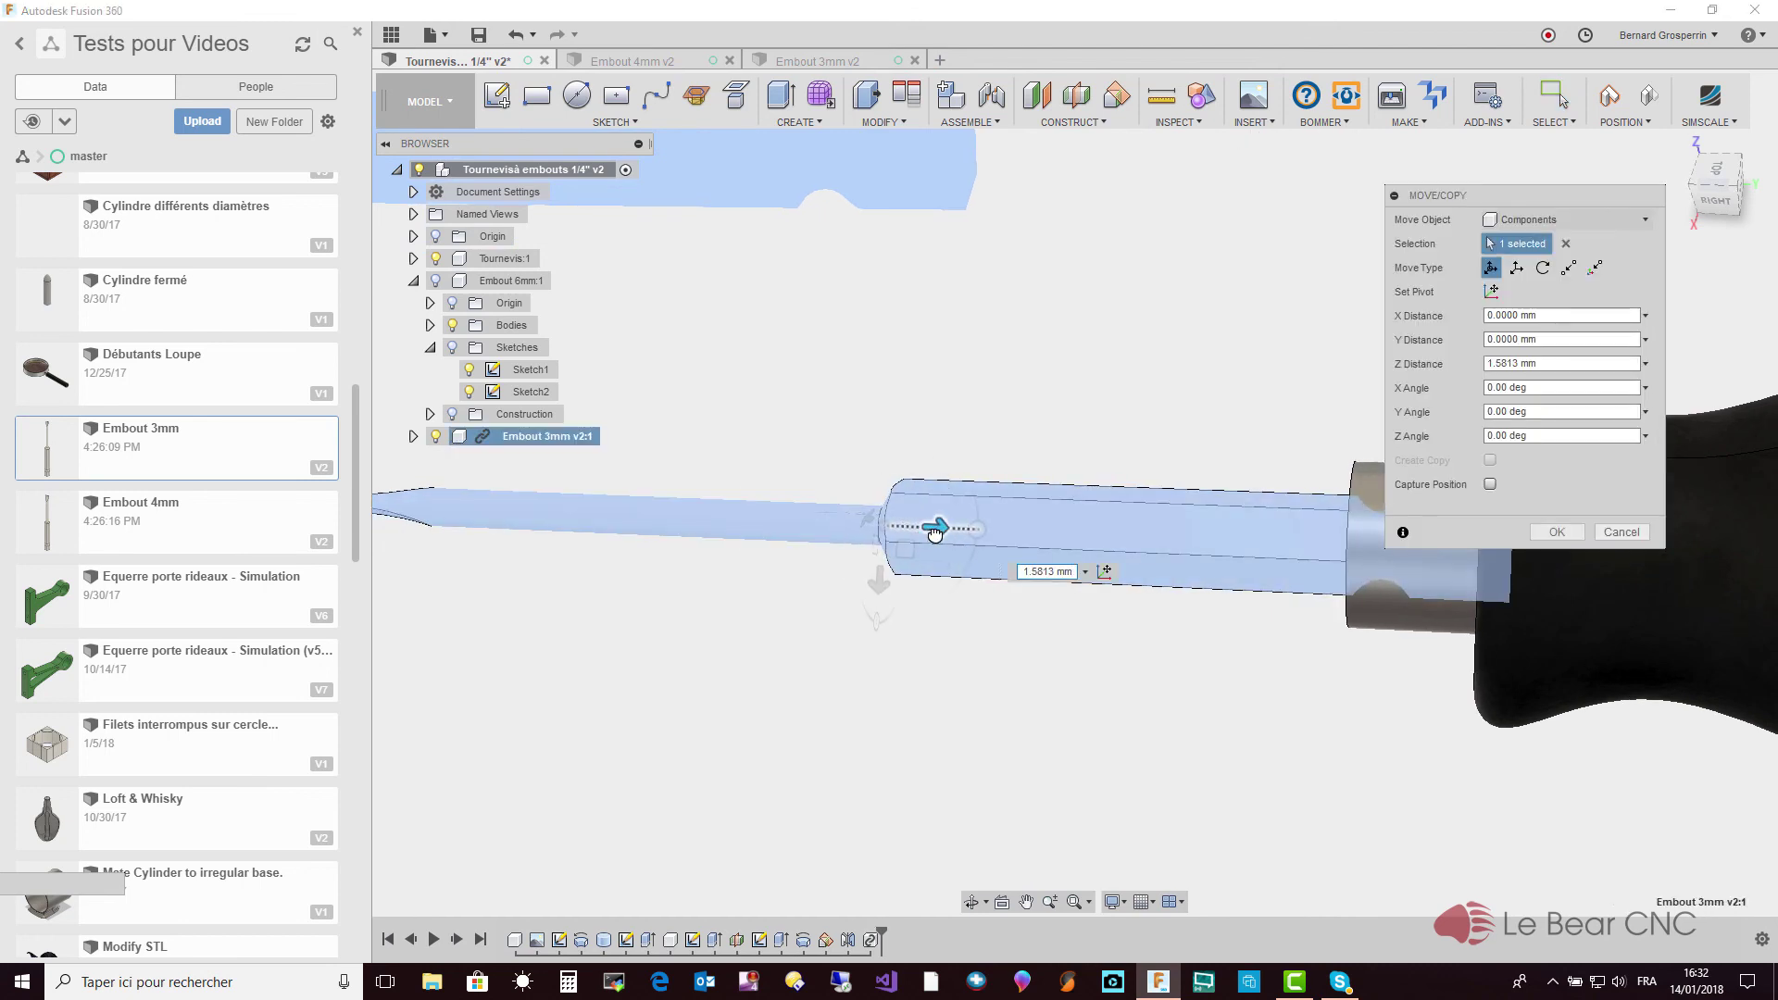
shift+middle_drag(935, 533, 937, 533)
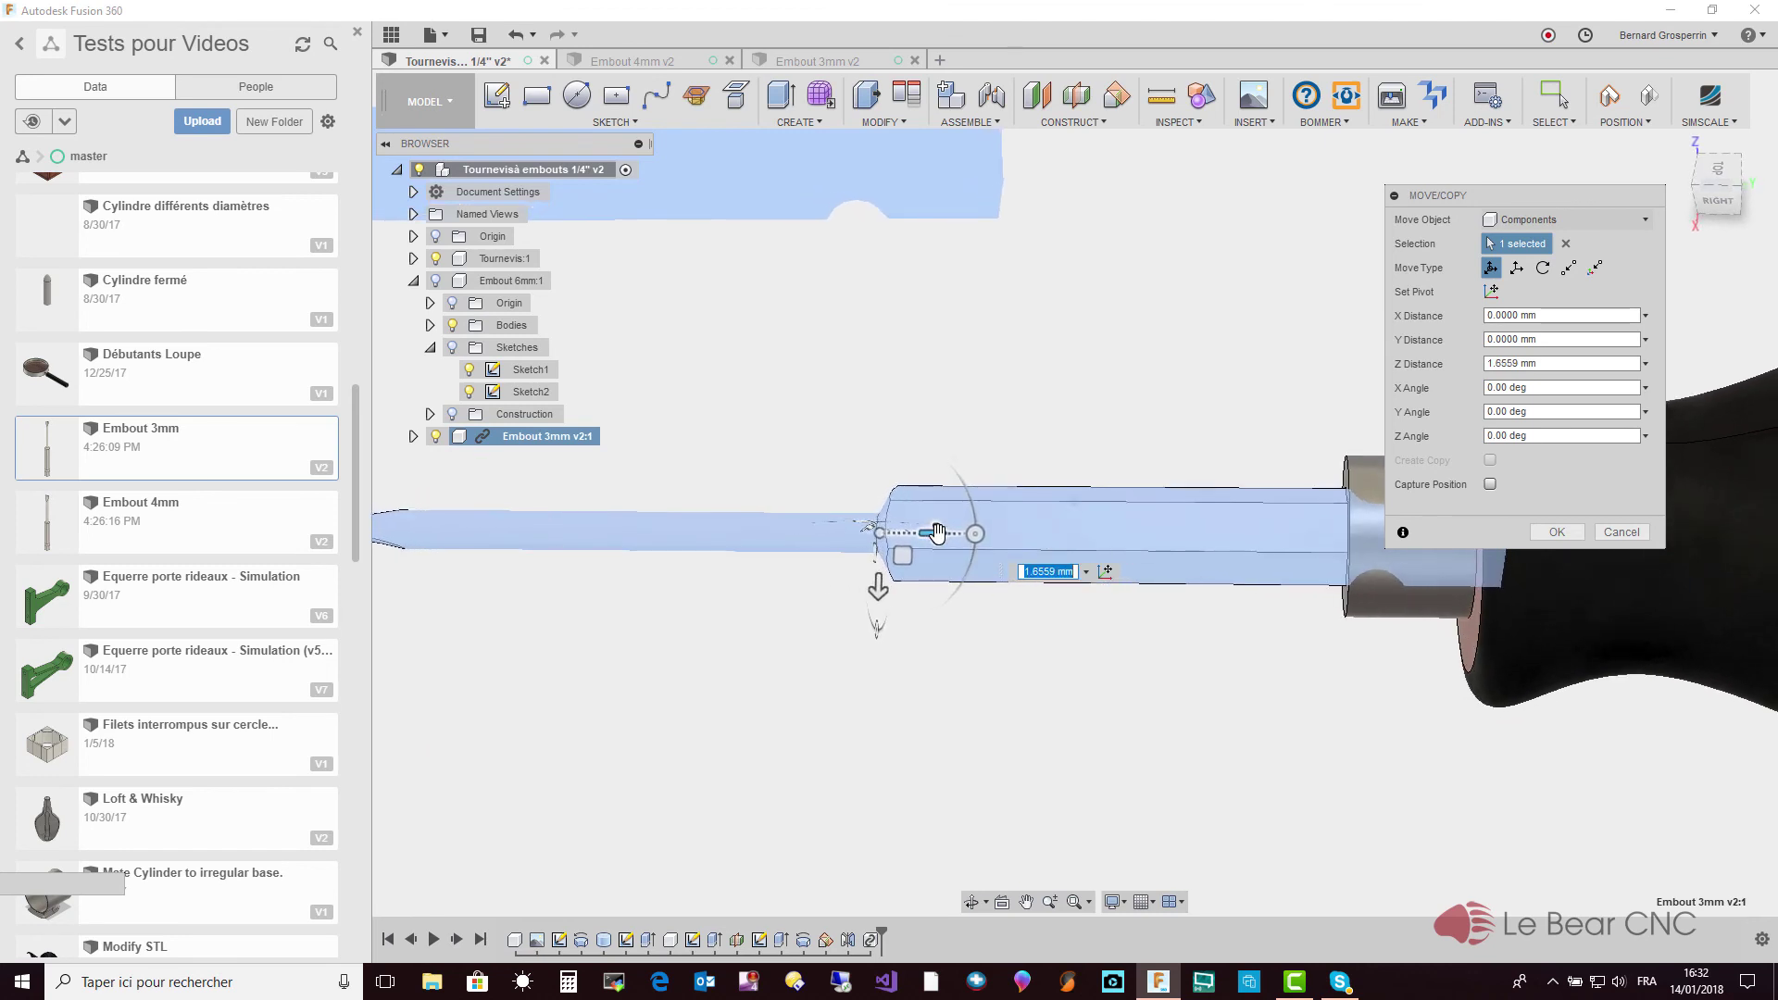
click(1563, 536)
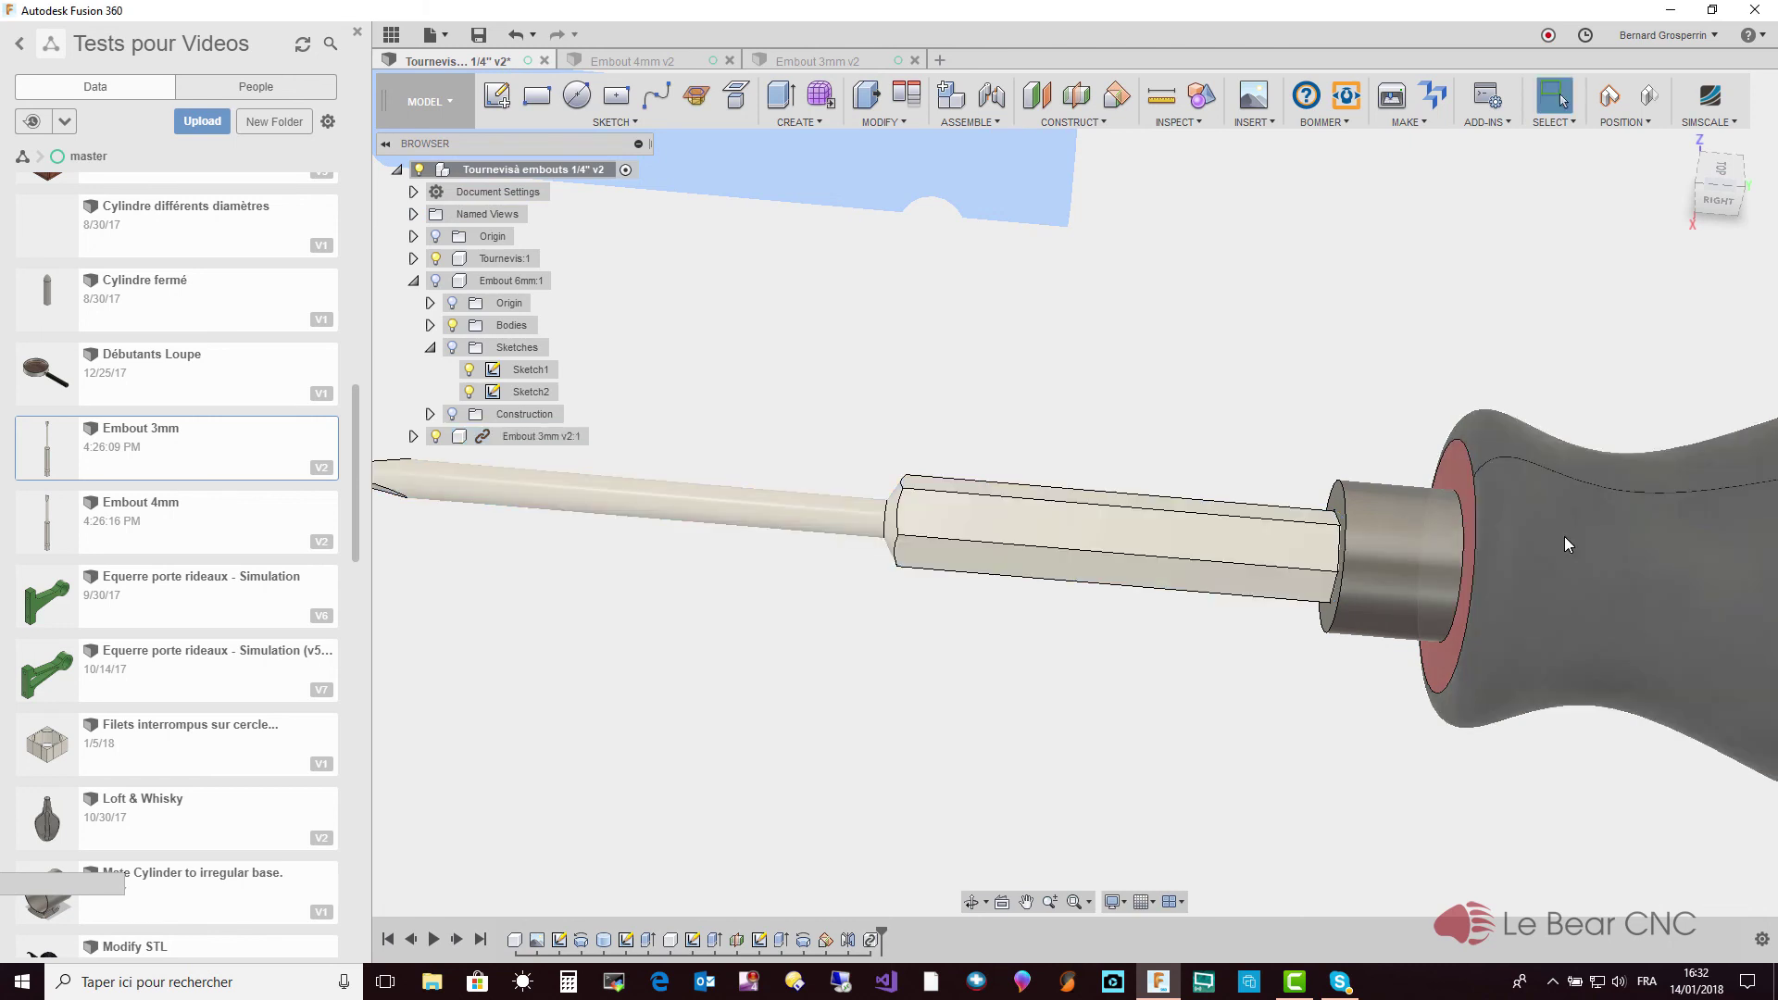
shift+middle_drag(1564, 536, 1564, 536)
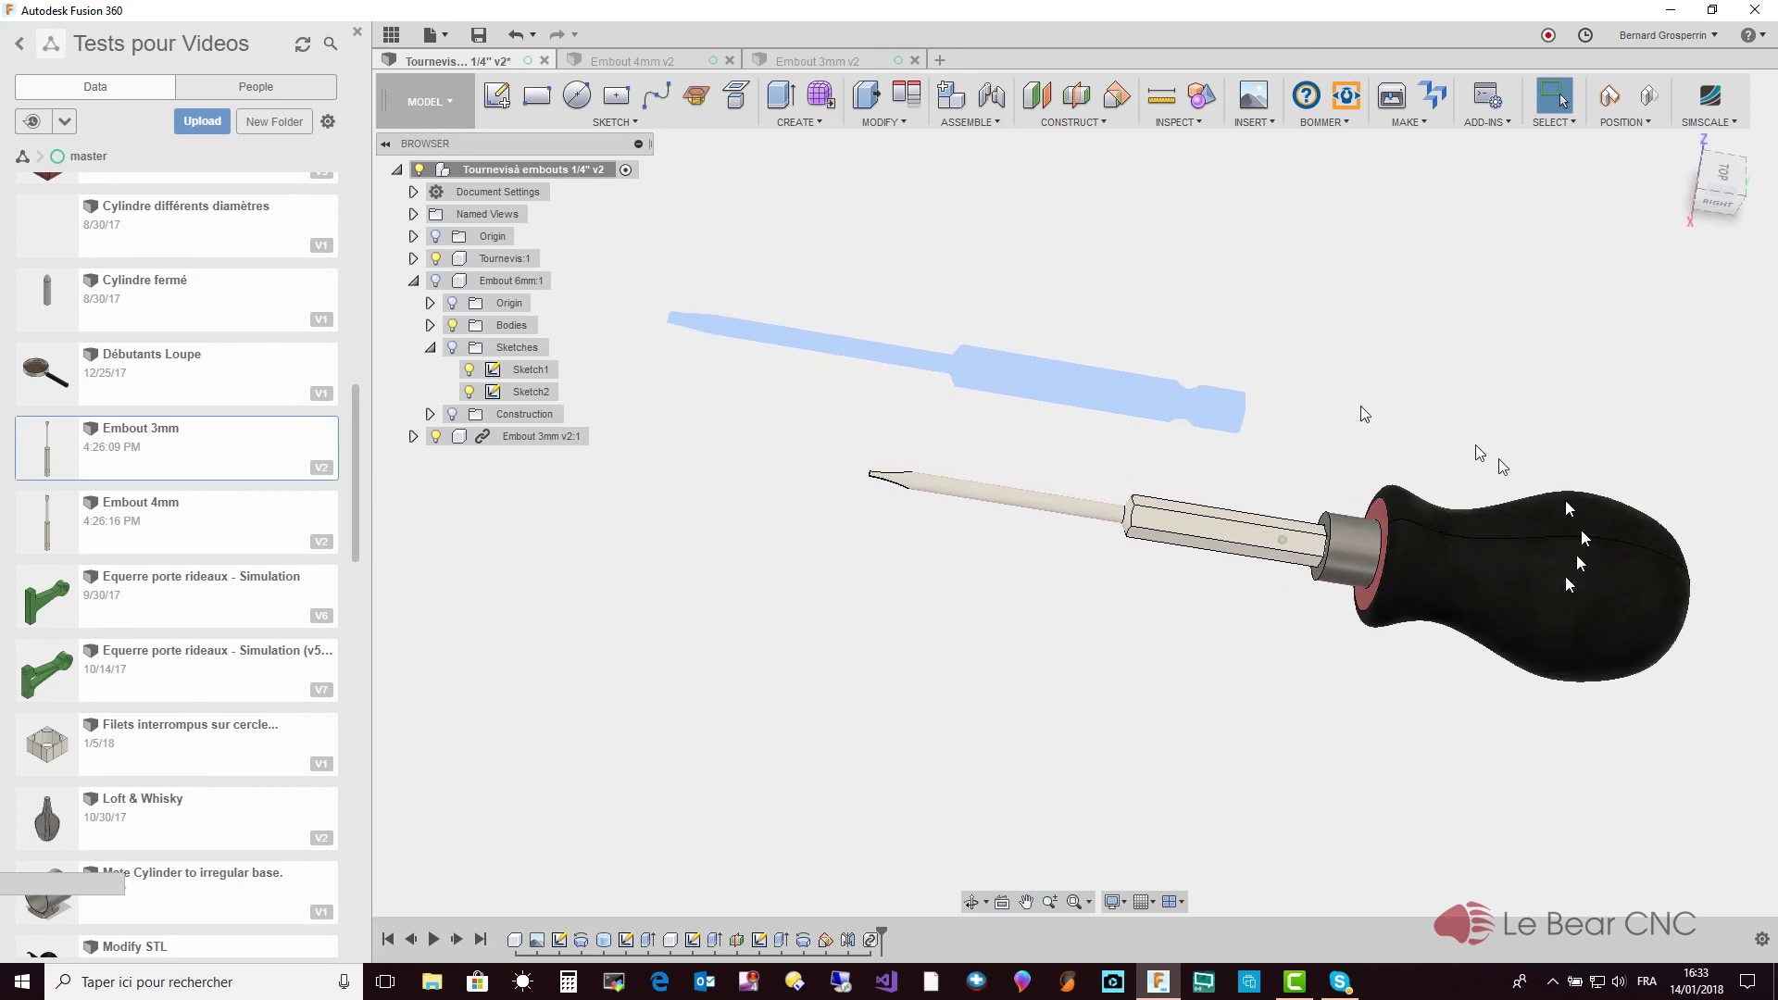
Toggle the Embout 6mm body visibility, then bring up the Embout 3mm v2 design
click(436, 281)
click(436, 281)
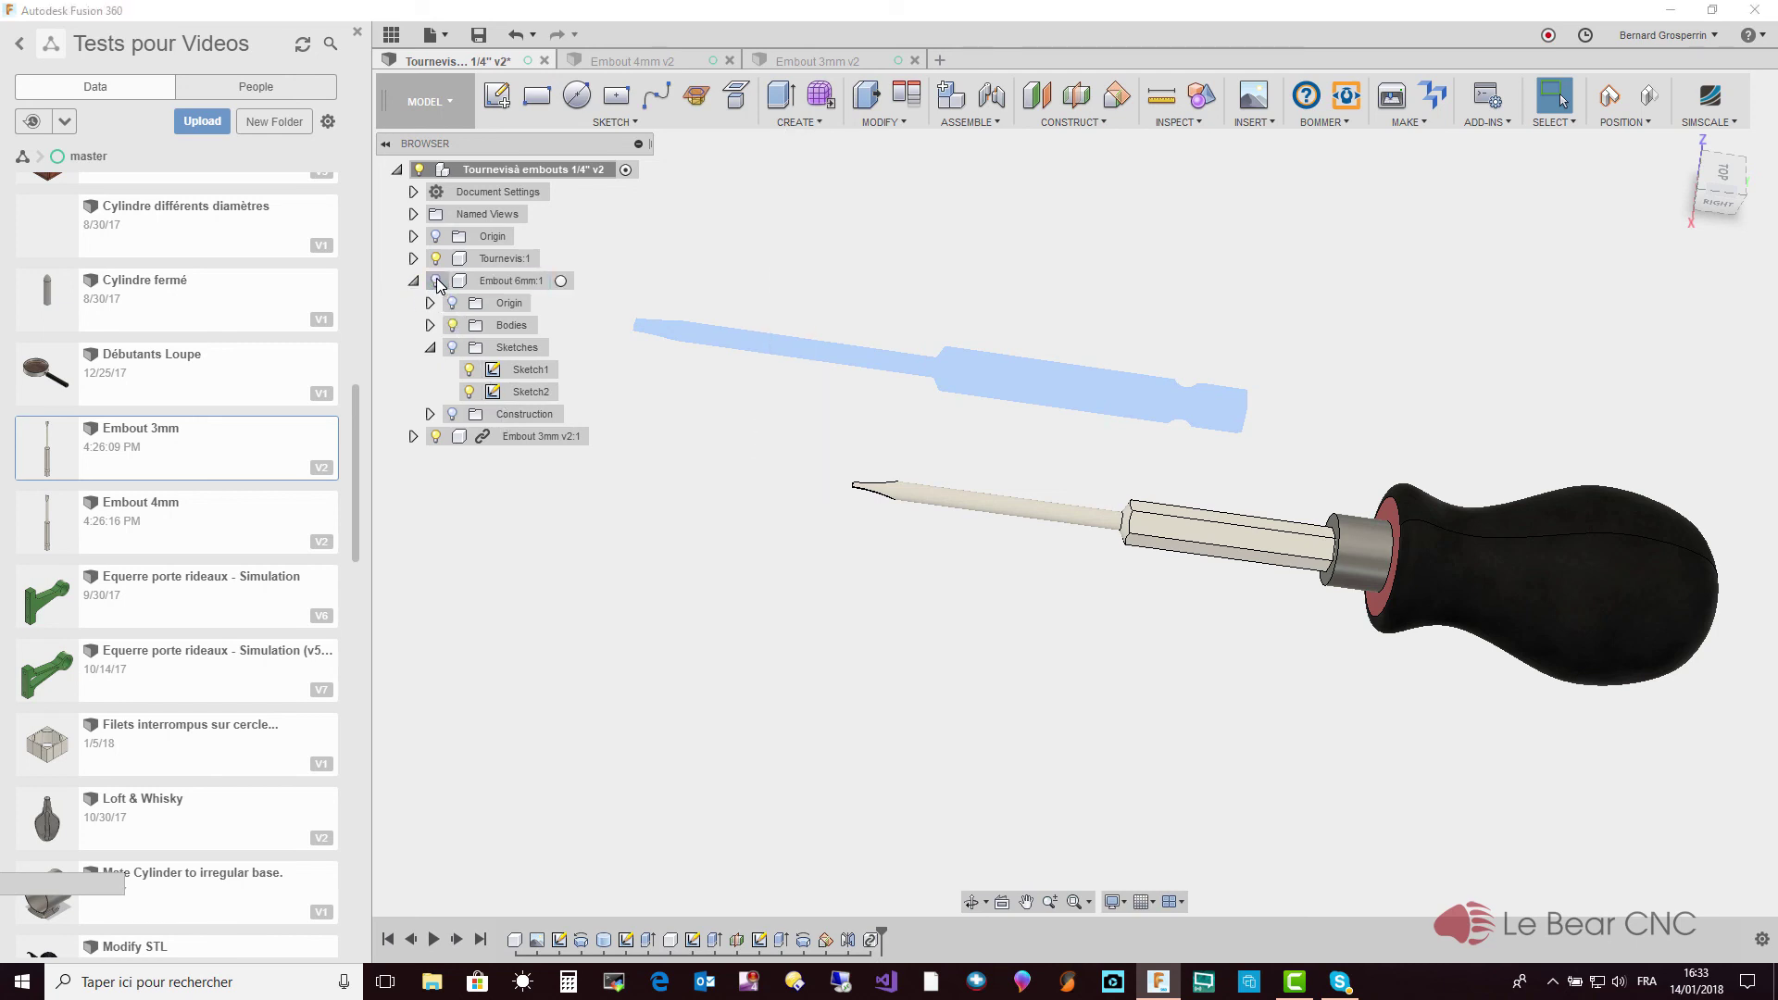
click(413, 282)
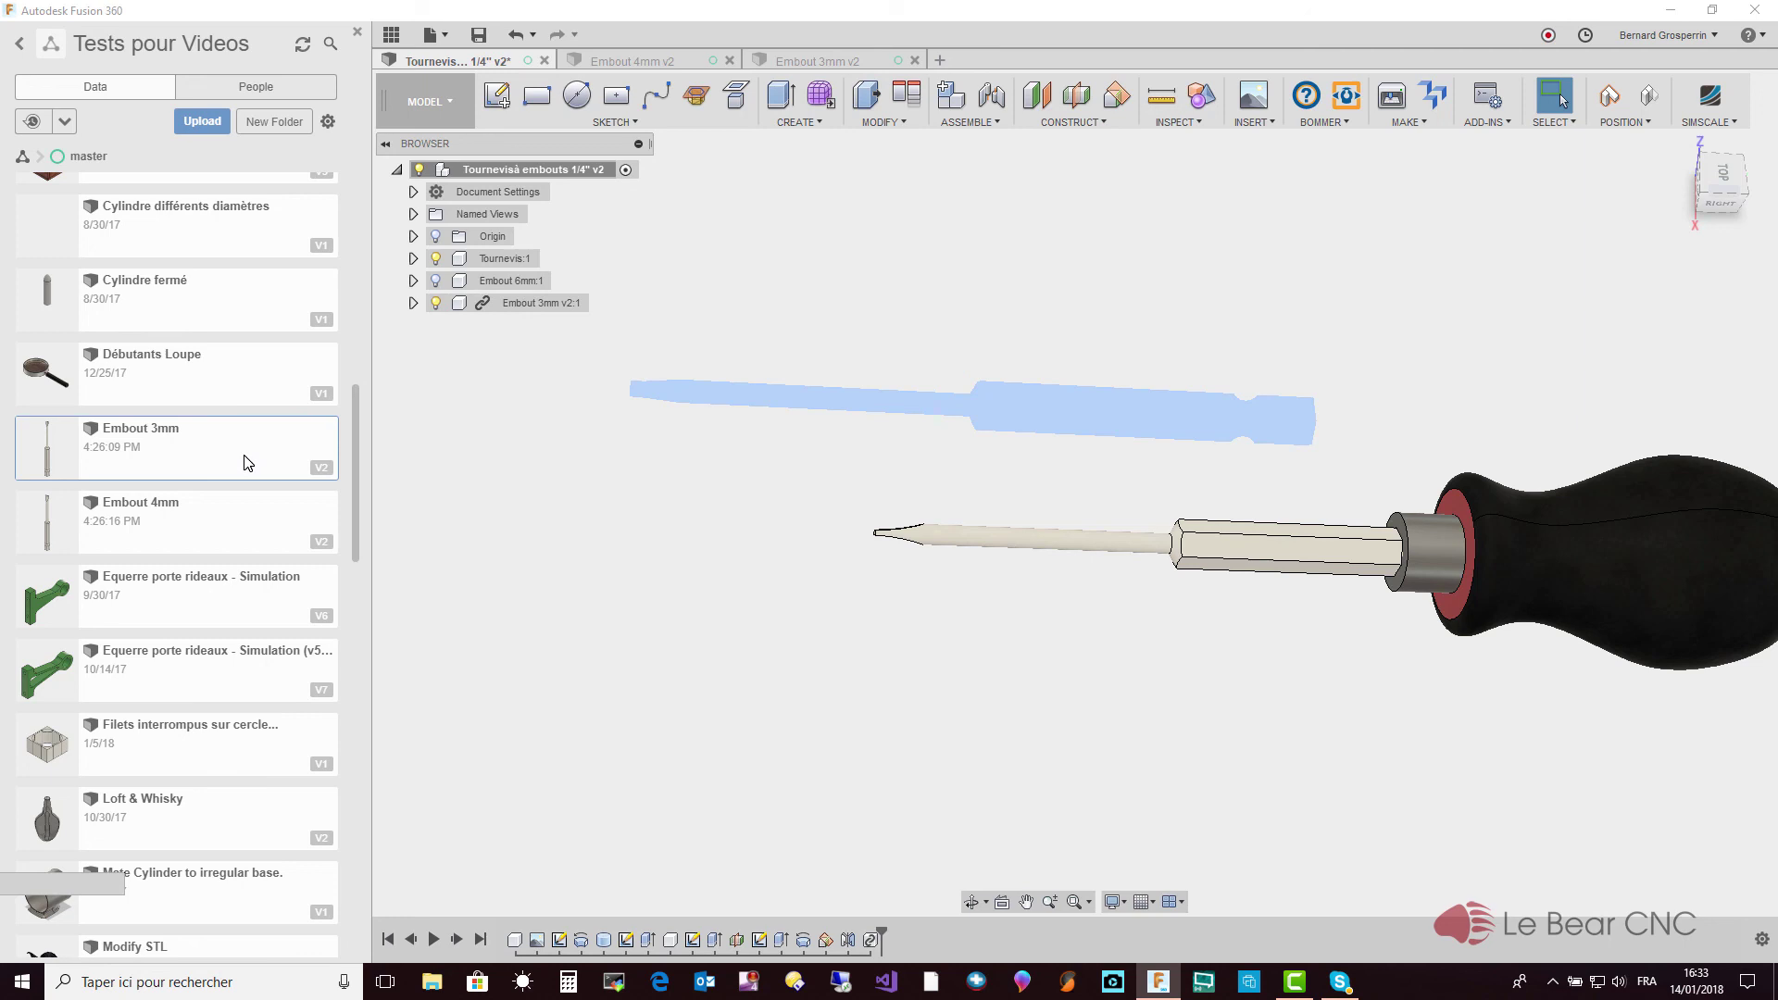
click(827, 61)
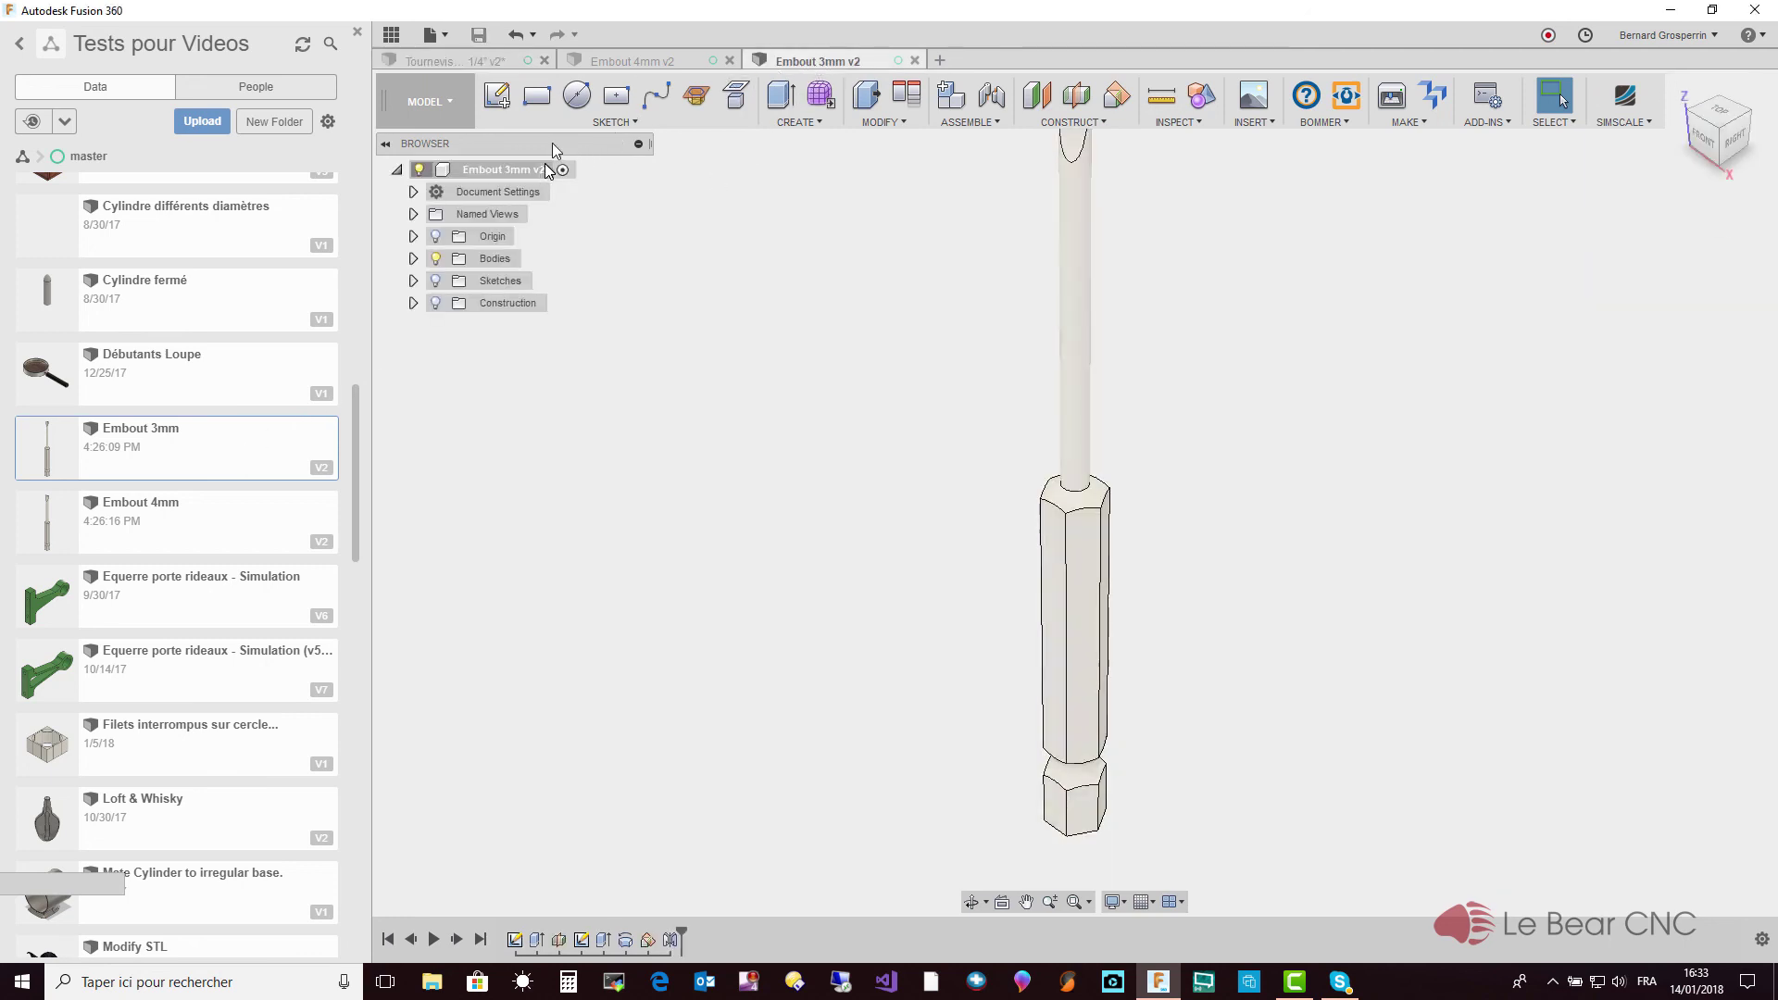
click(483, 63)
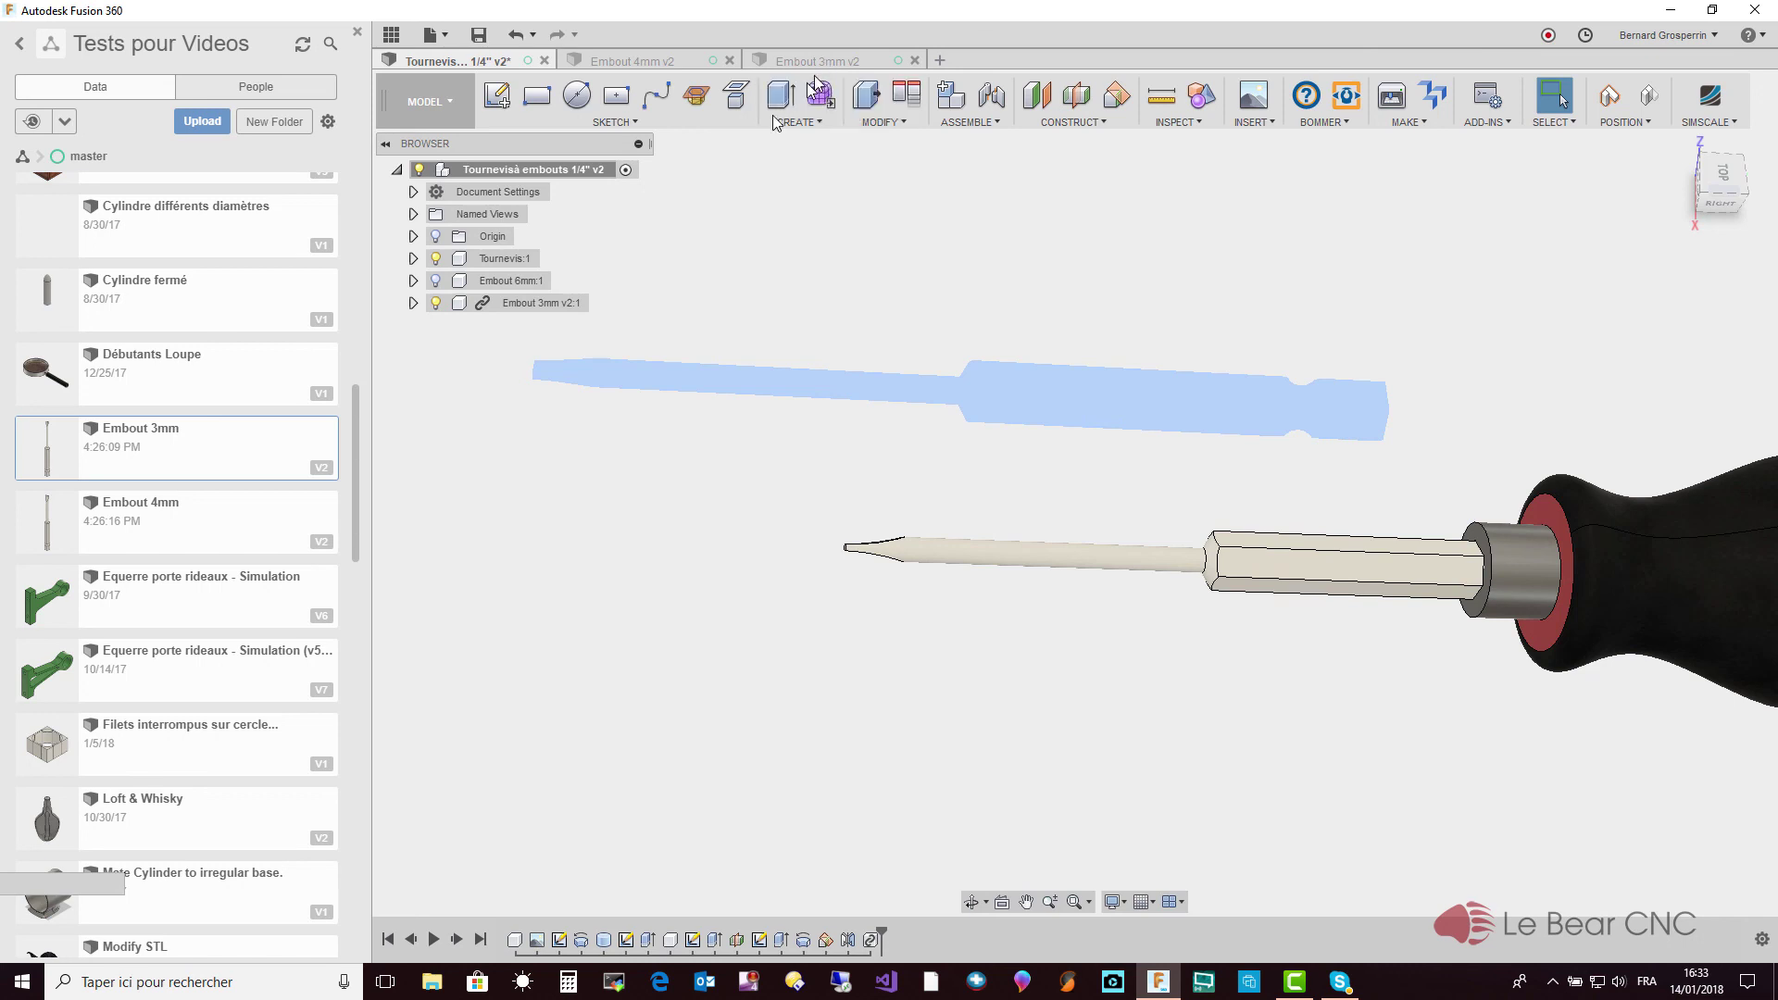
click(532, 309)
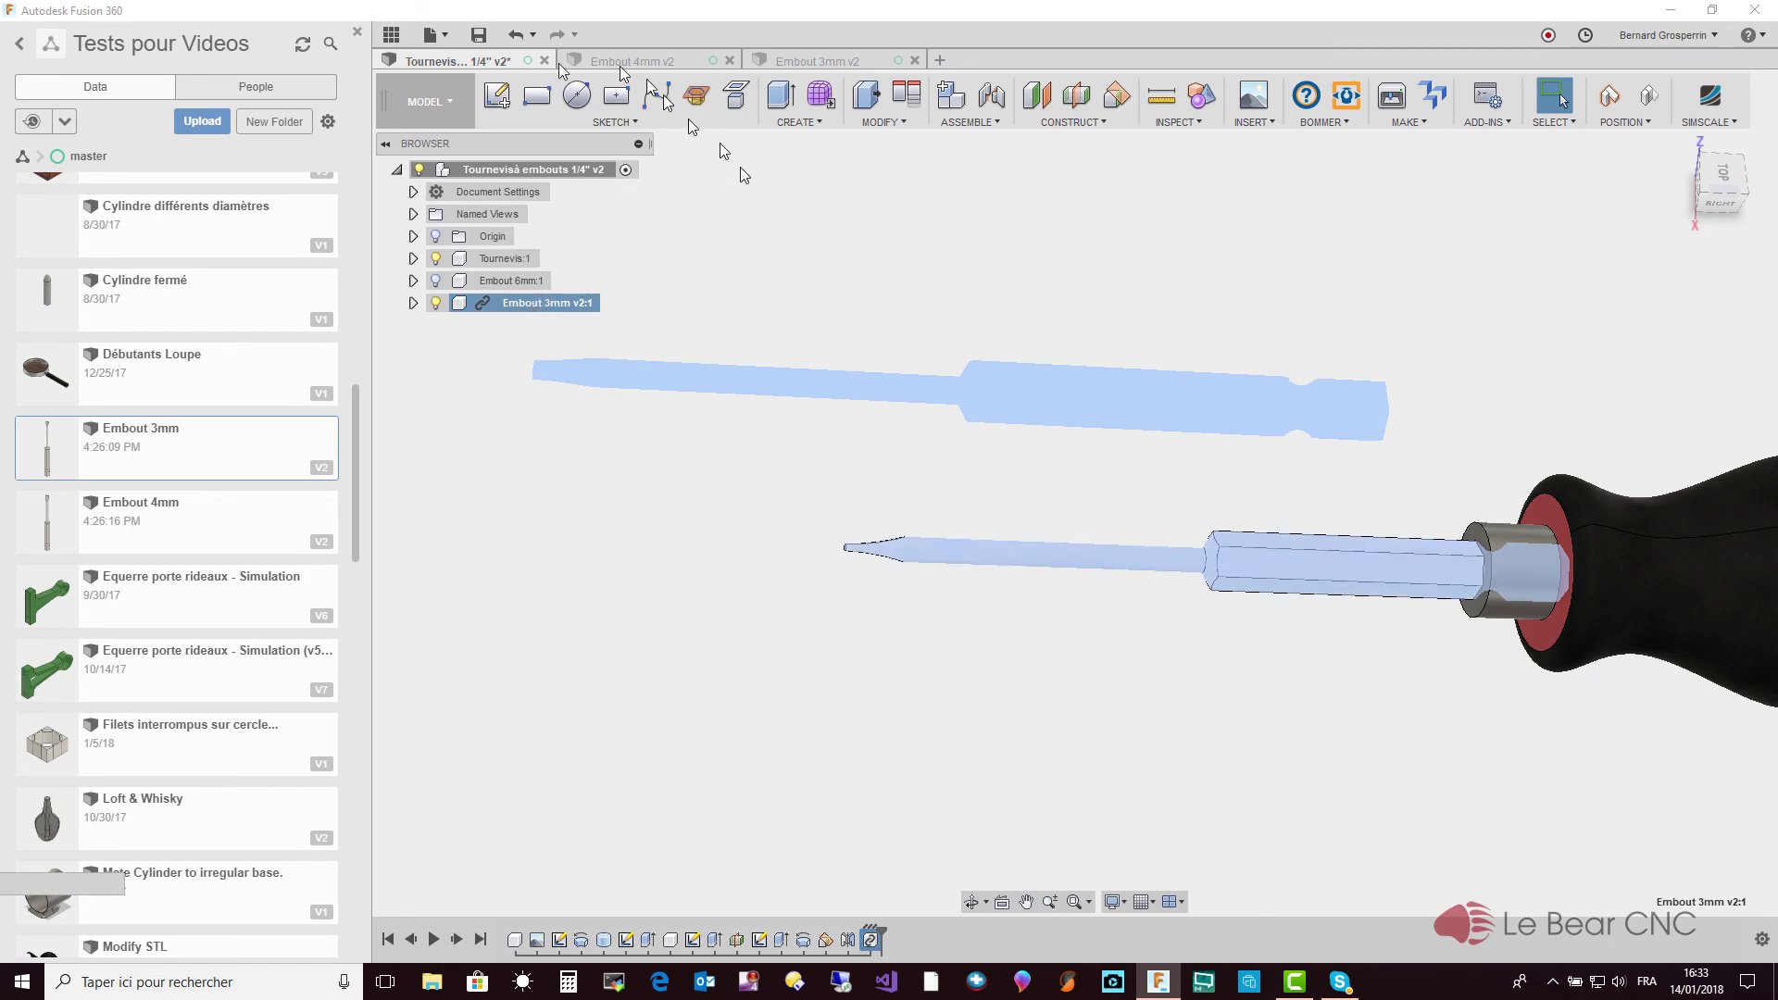
click(820, 65)
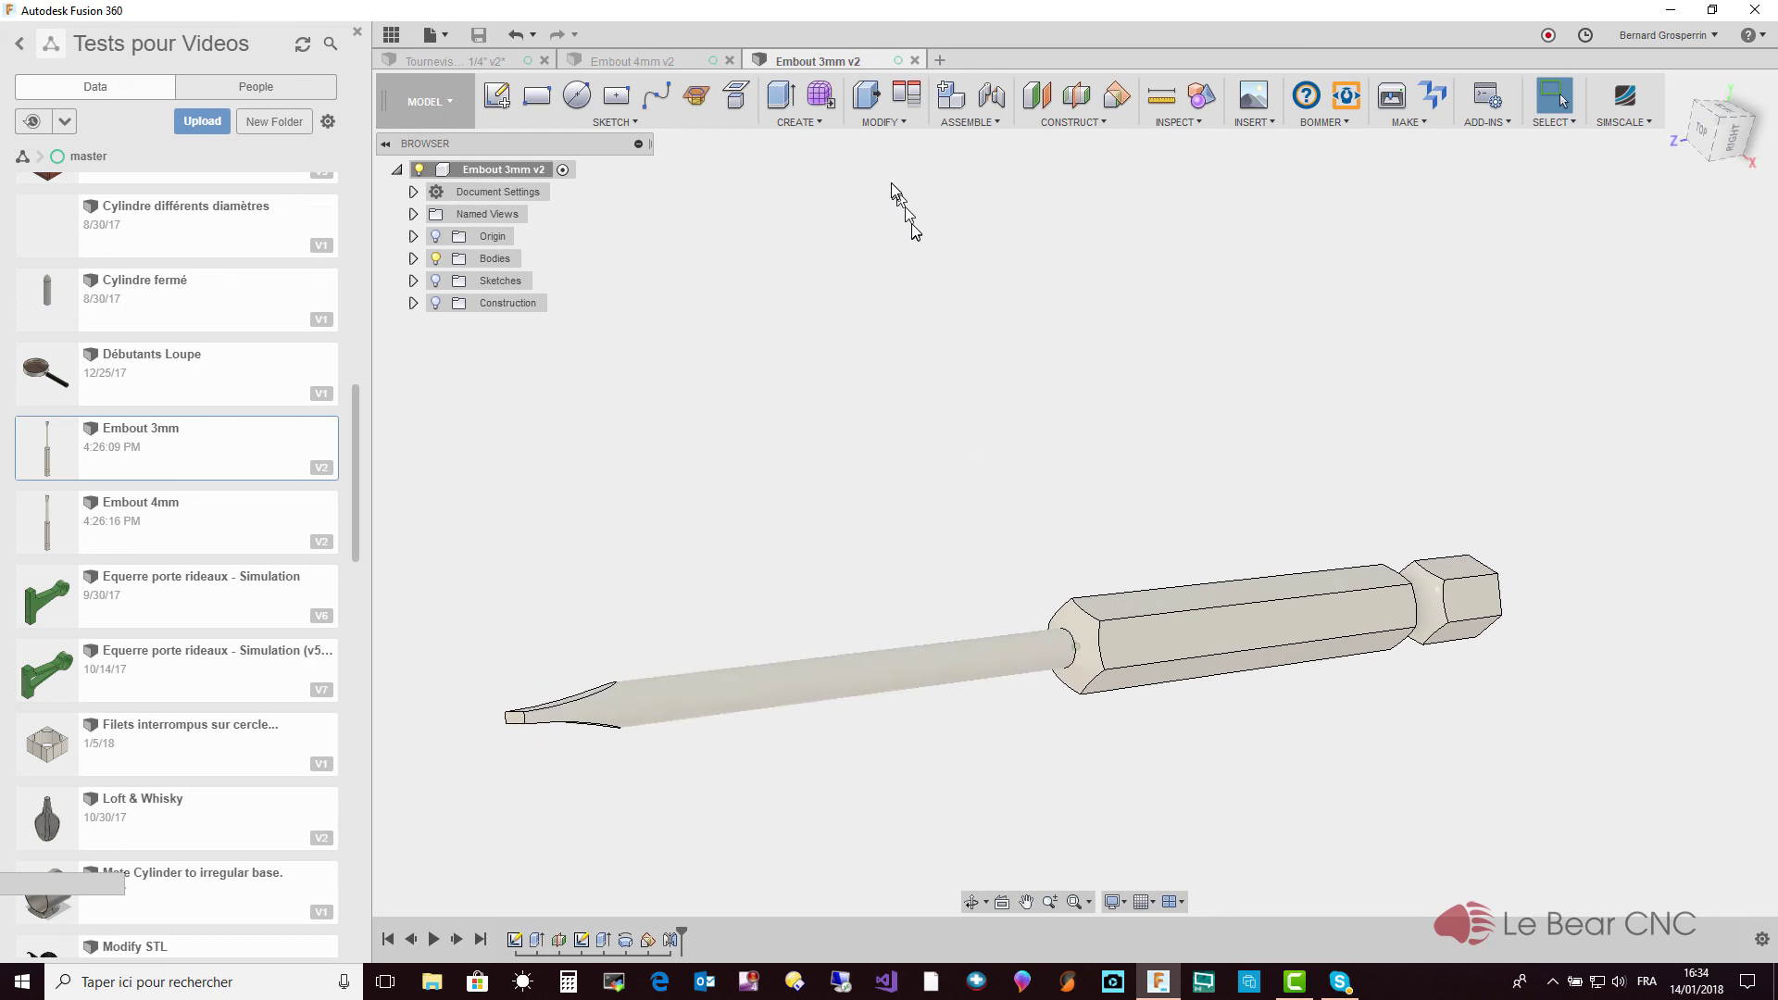
Change Demi_EpaisseurLame's expression from EpaisseurLame / 2 to EpaisseurLame / 1.5
click(890, 126)
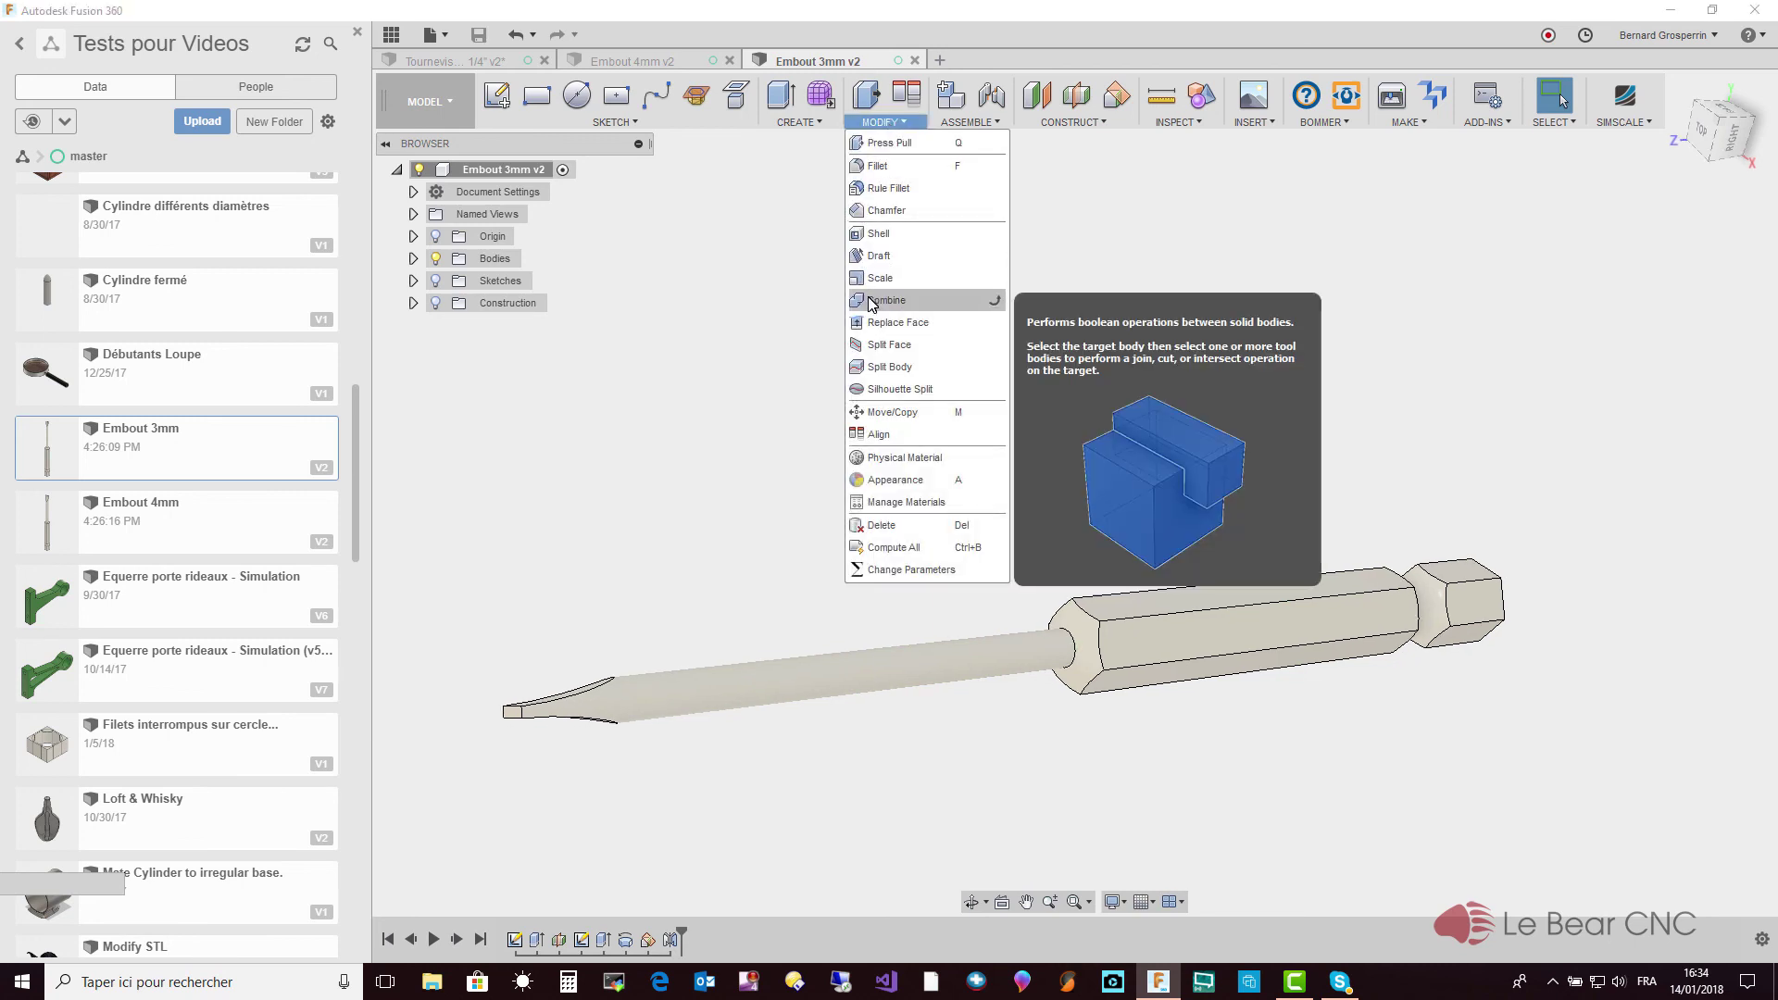
click(913, 571)
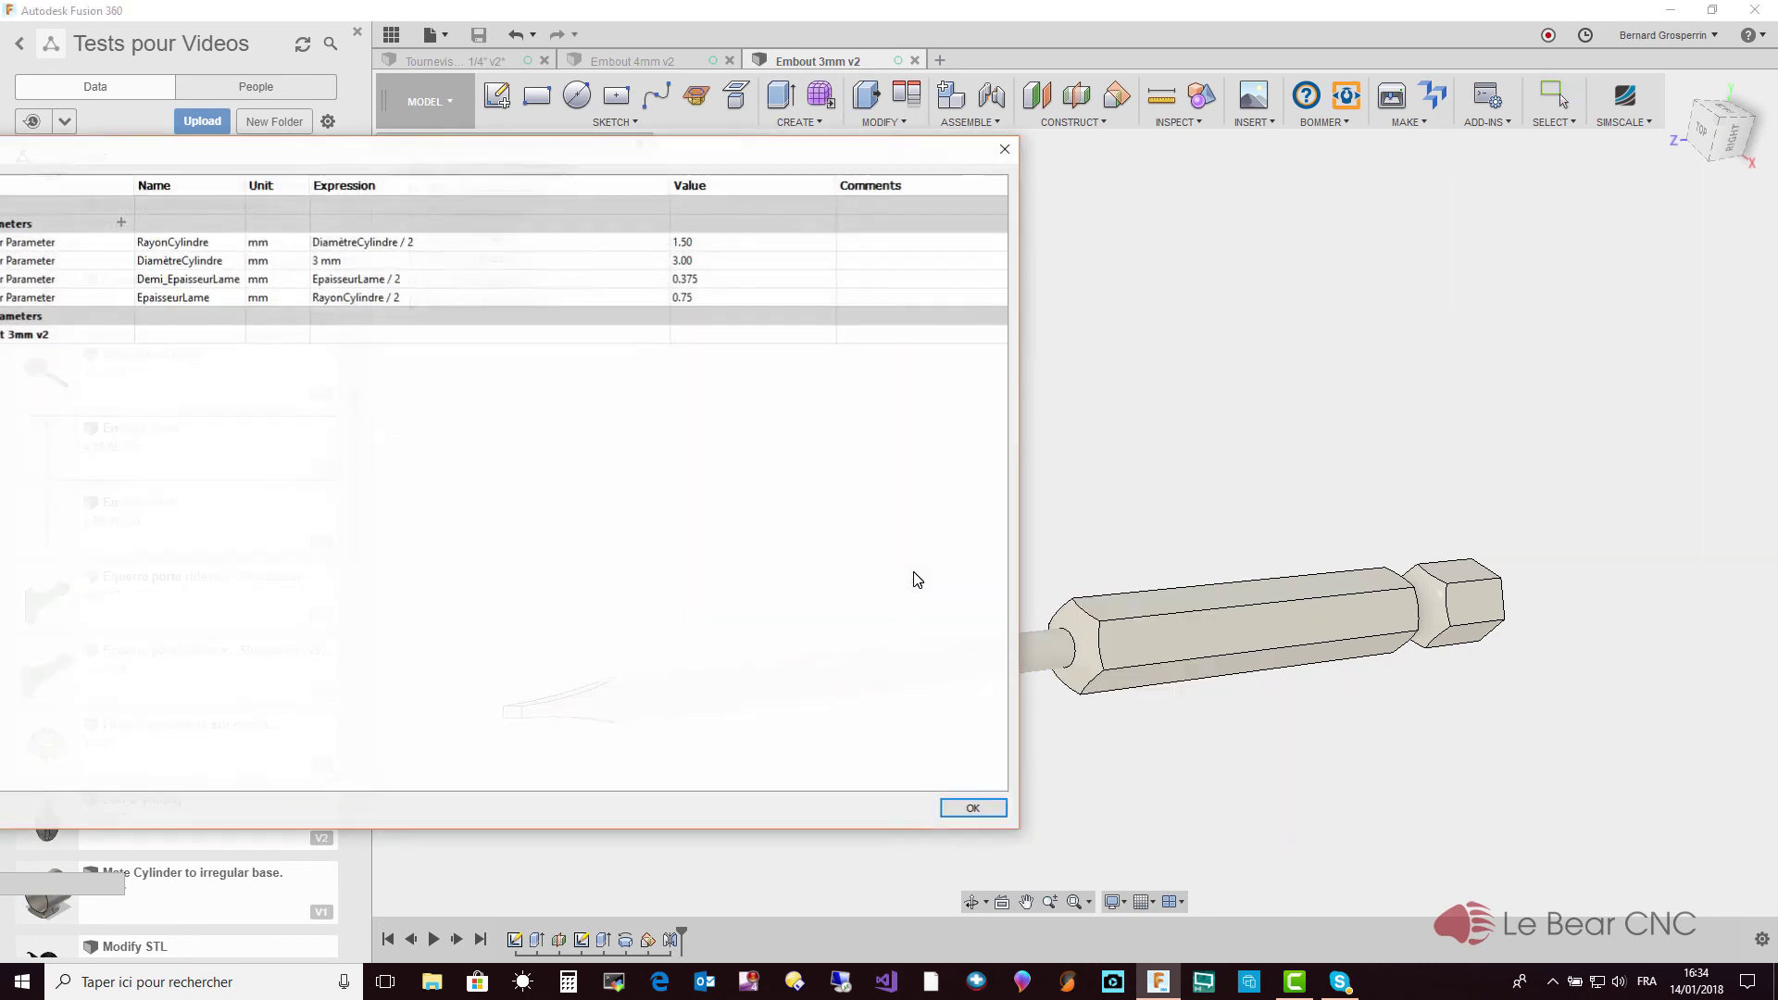
drag(457, 151, 656, 171)
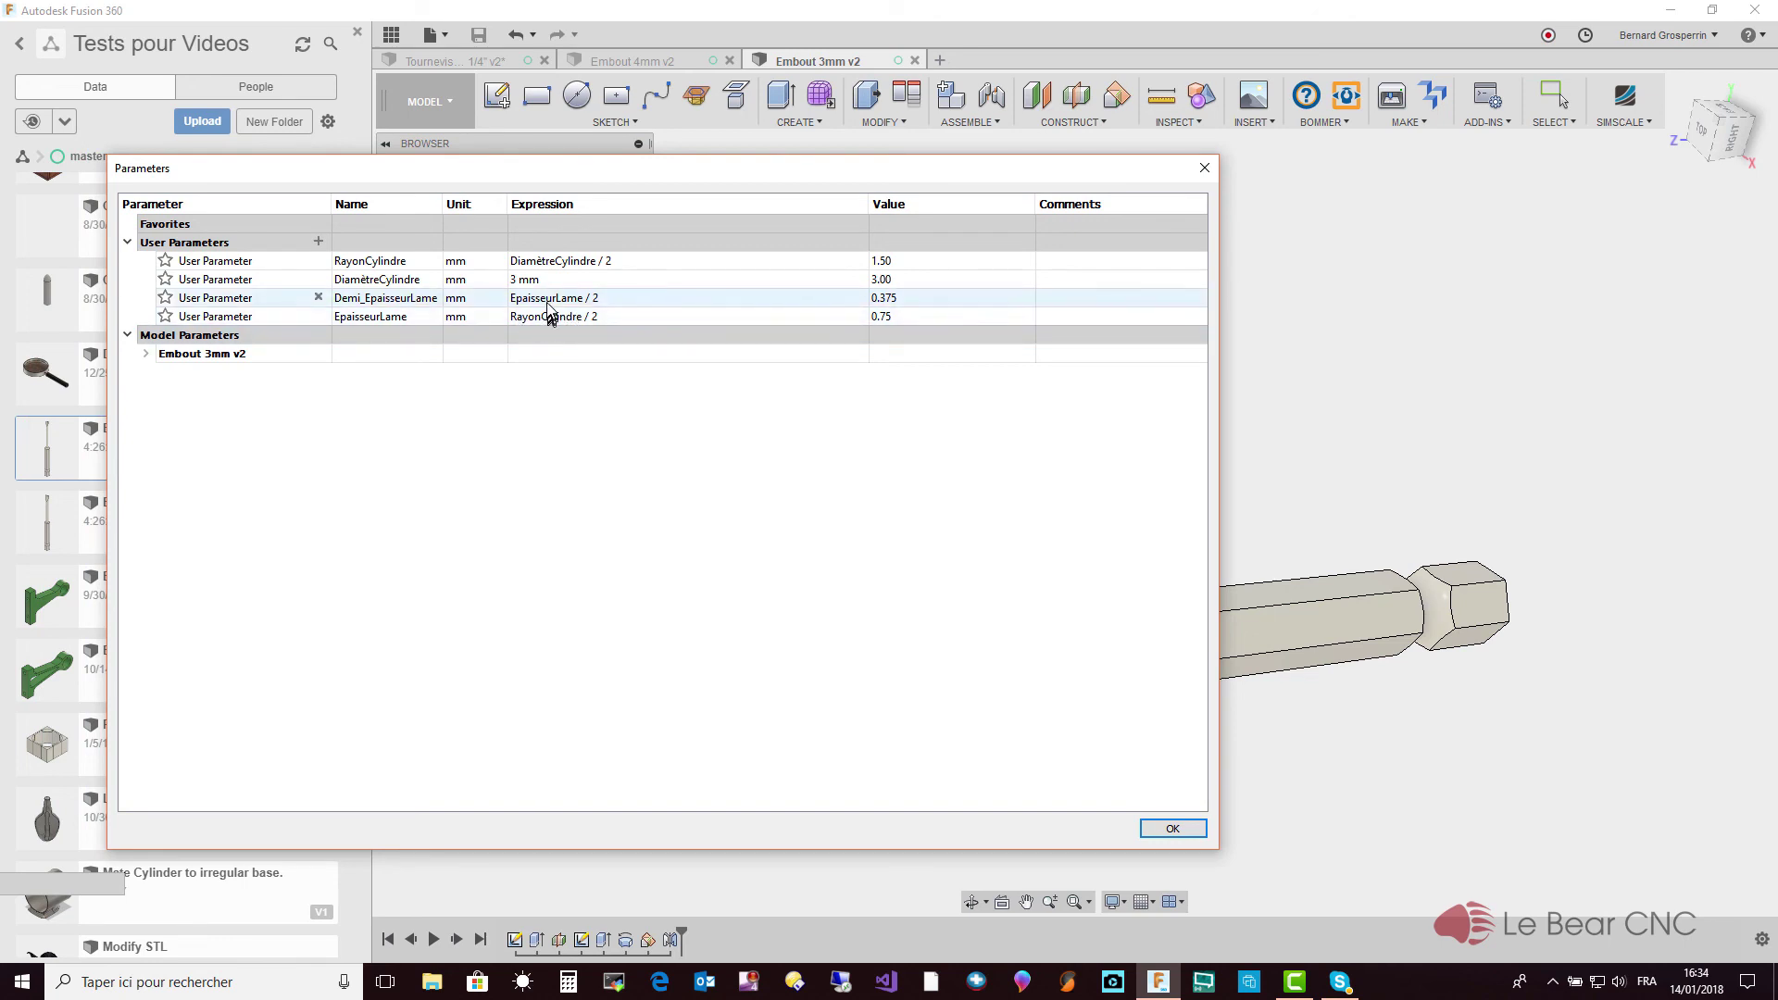
mouse_move(430, 300)
click(401, 306)
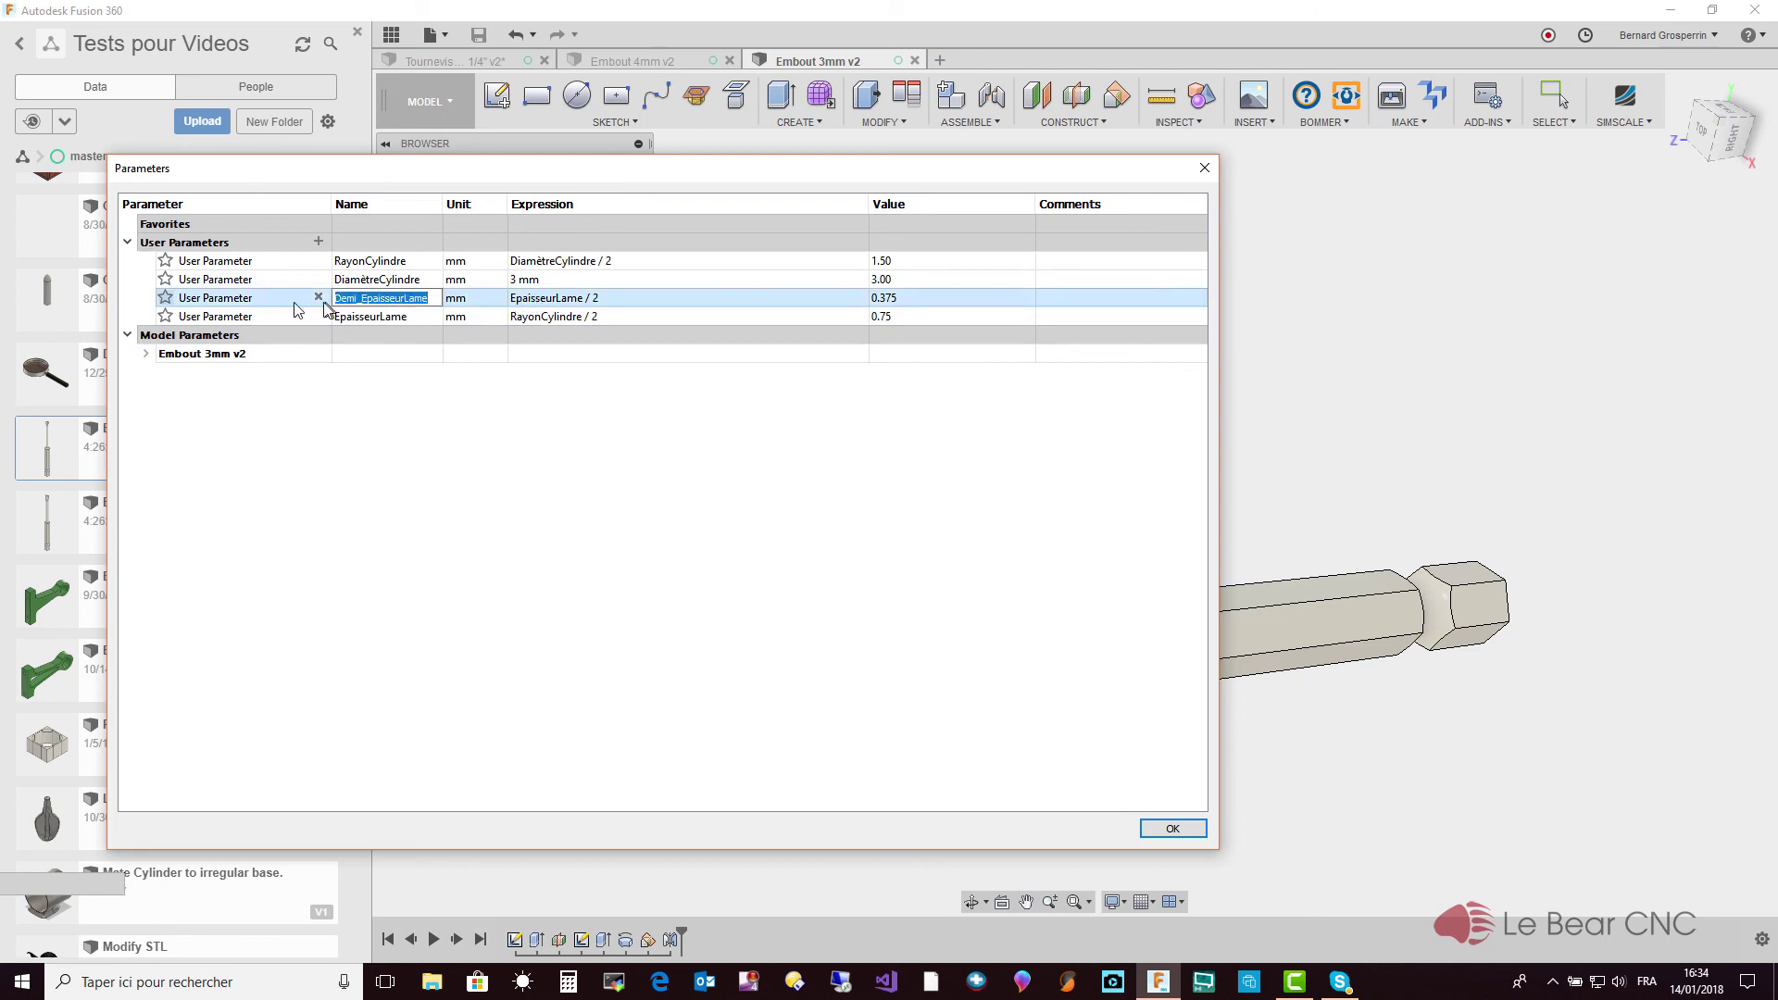
double_click(573, 299)
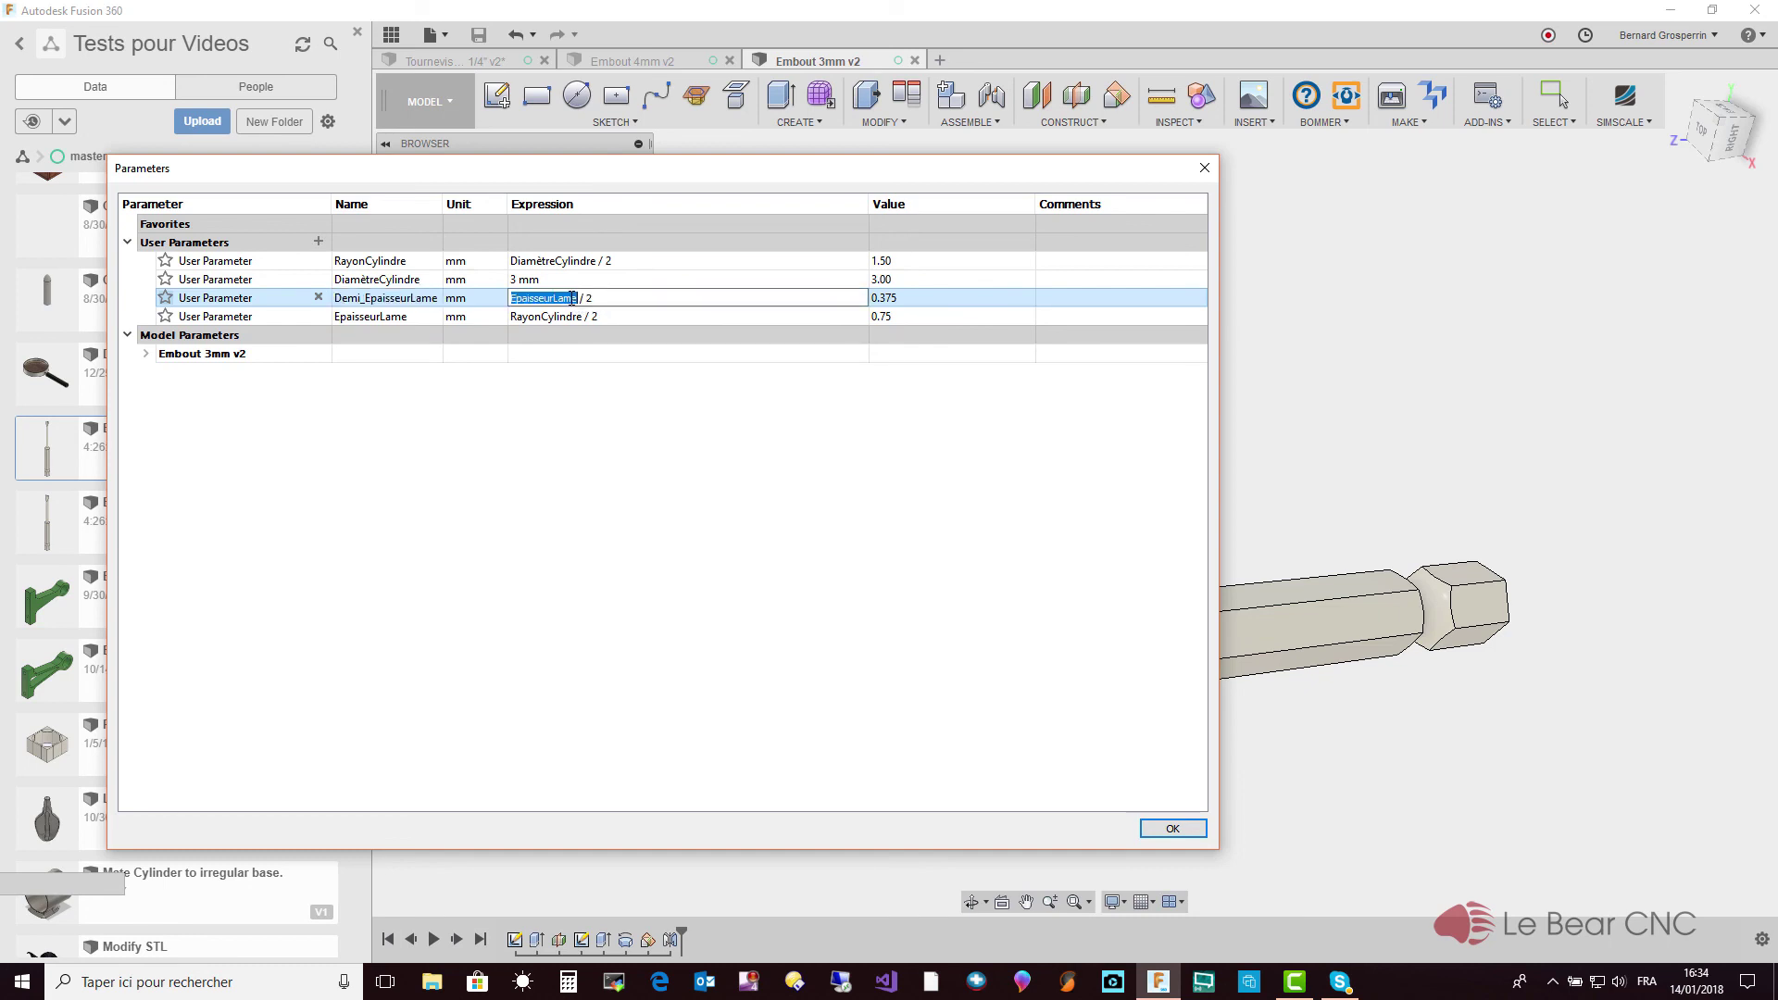
click(613, 298)
key(BackSpace)
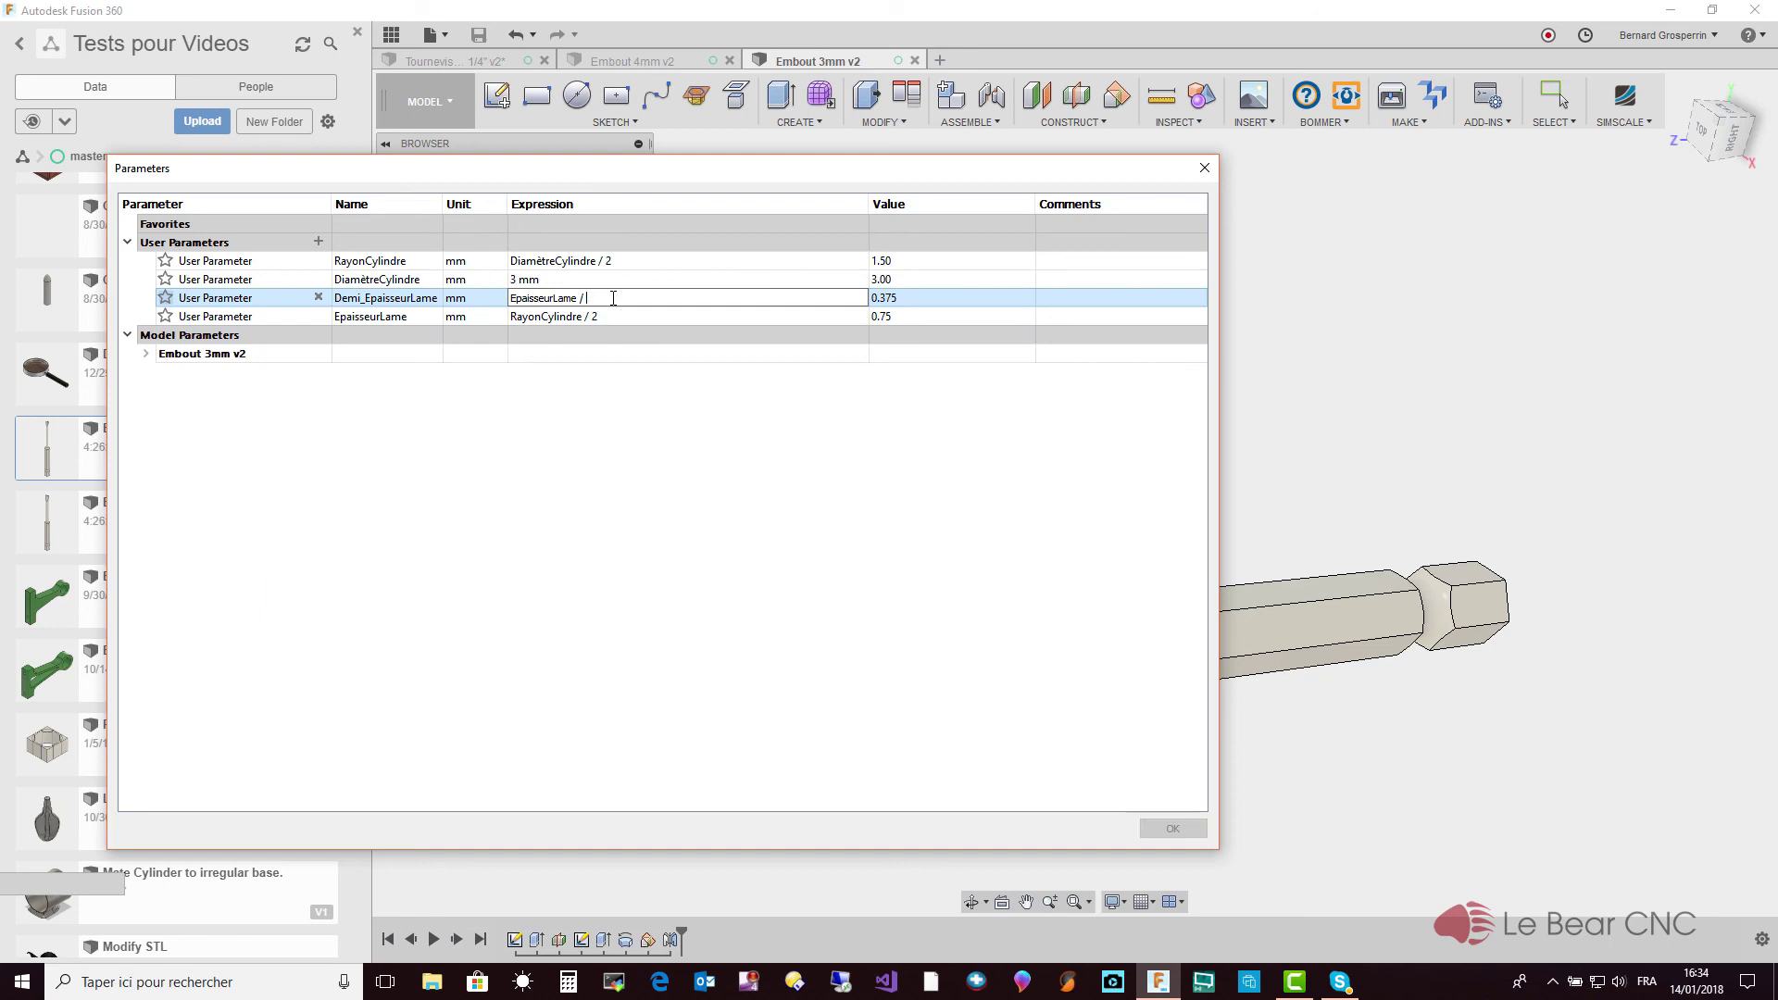
text(1.5)
key(Return)
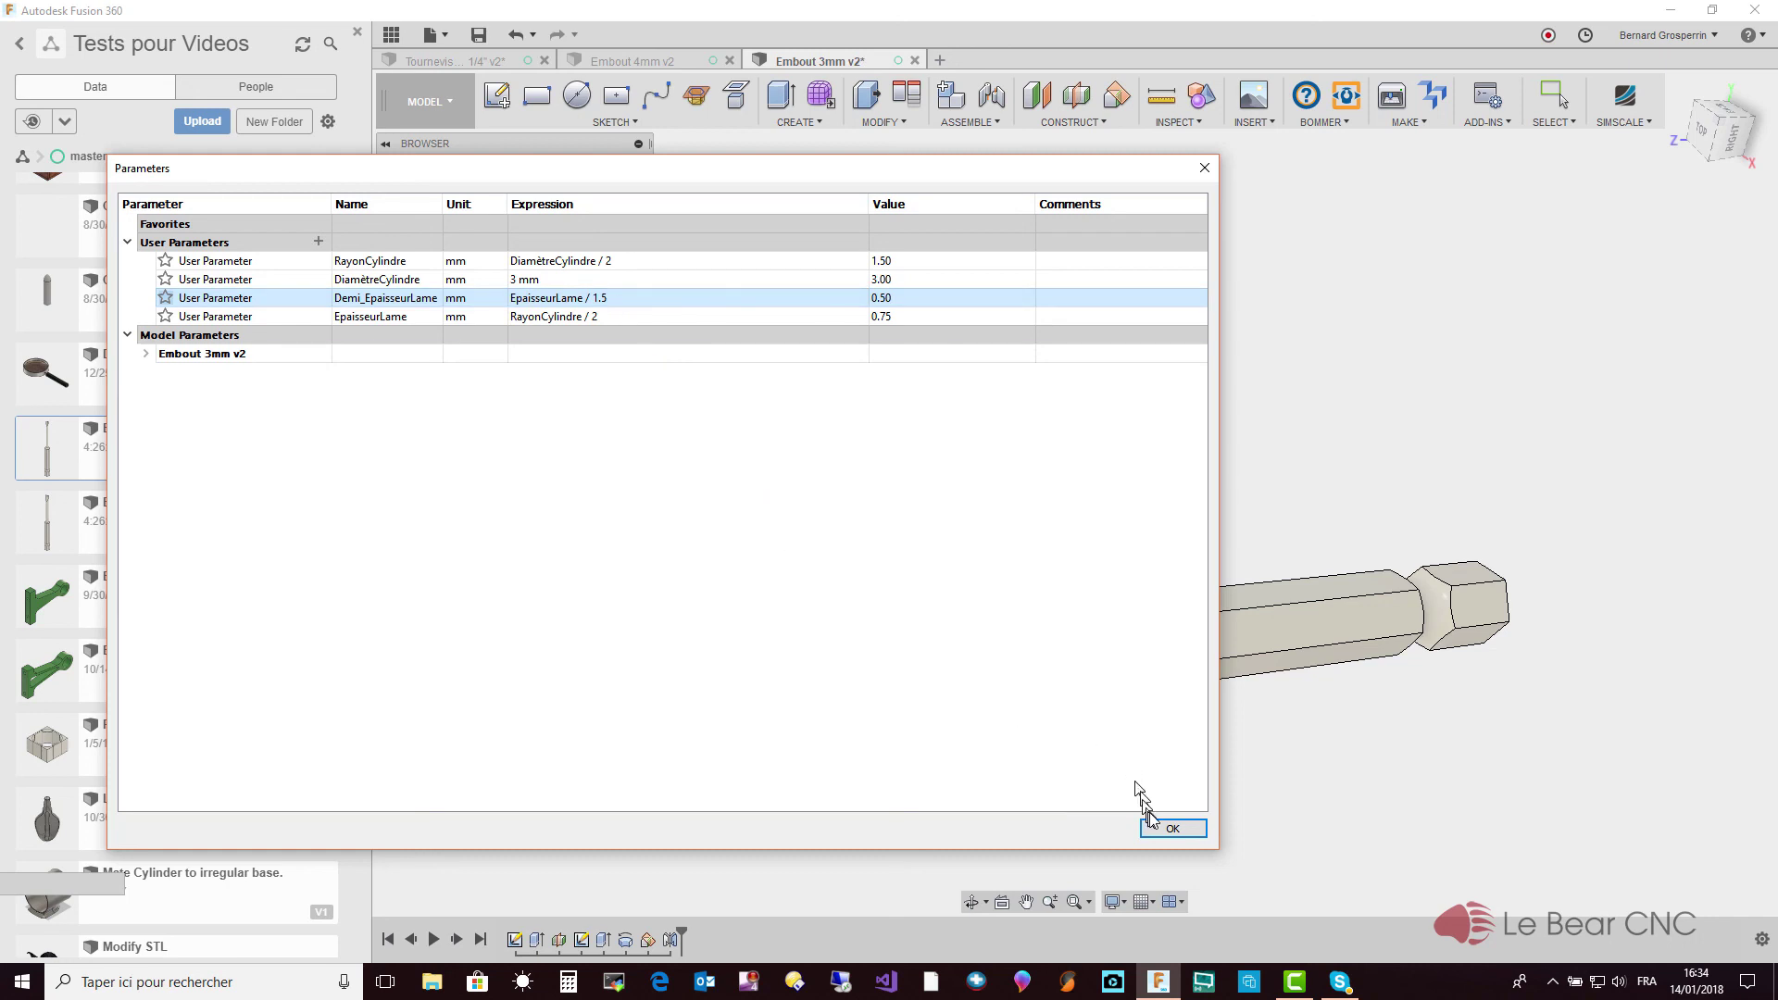
click(1169, 830)
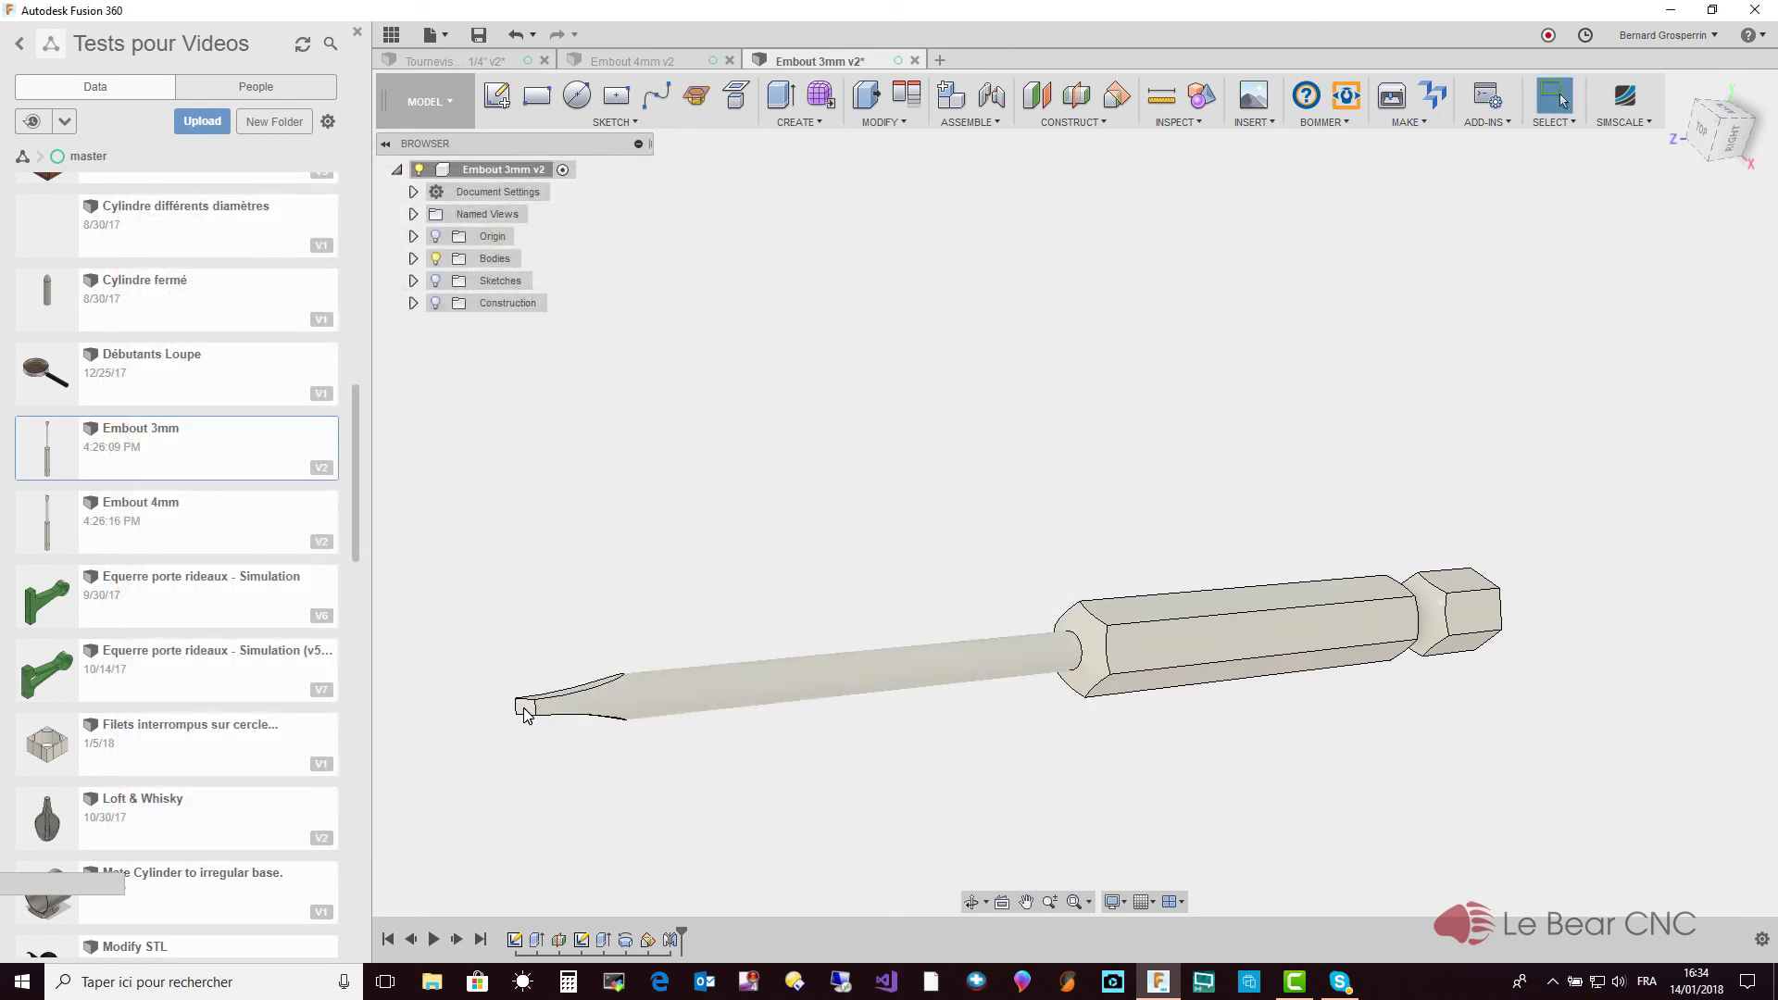
Save Embout 3mm as v3, replacing the default version description with new text
shift+middle_drag(526, 711, 534, 556)
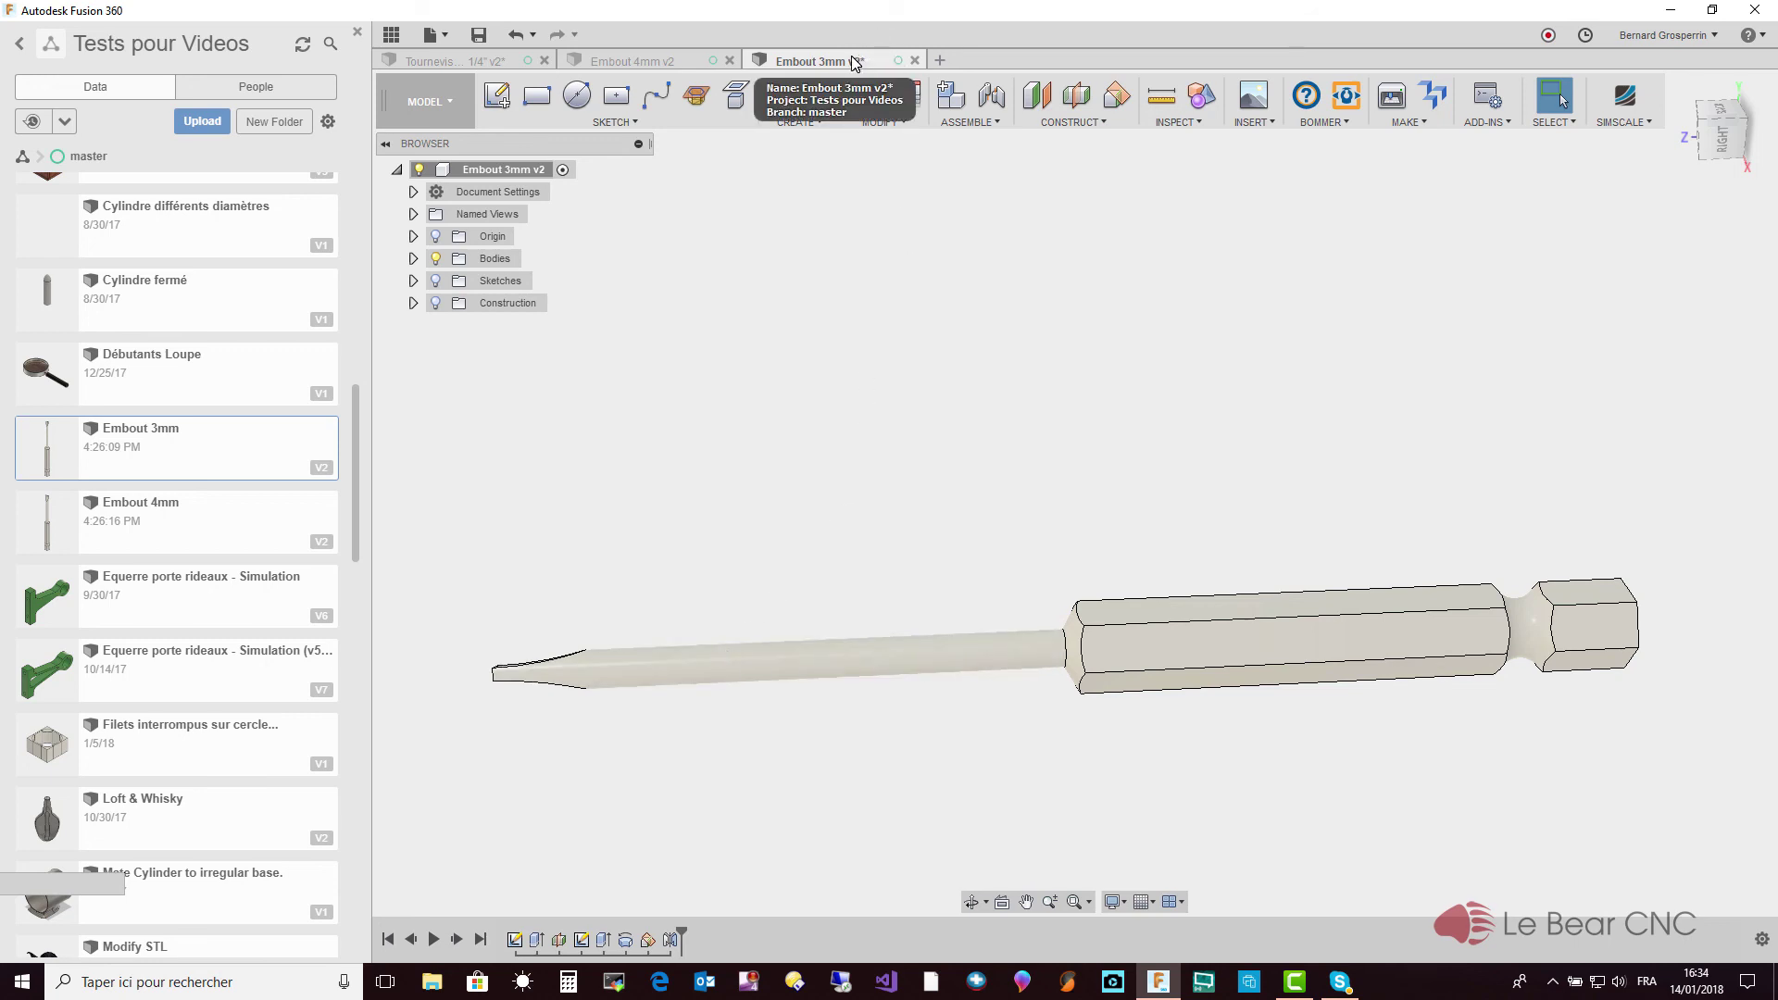
click(479, 37)
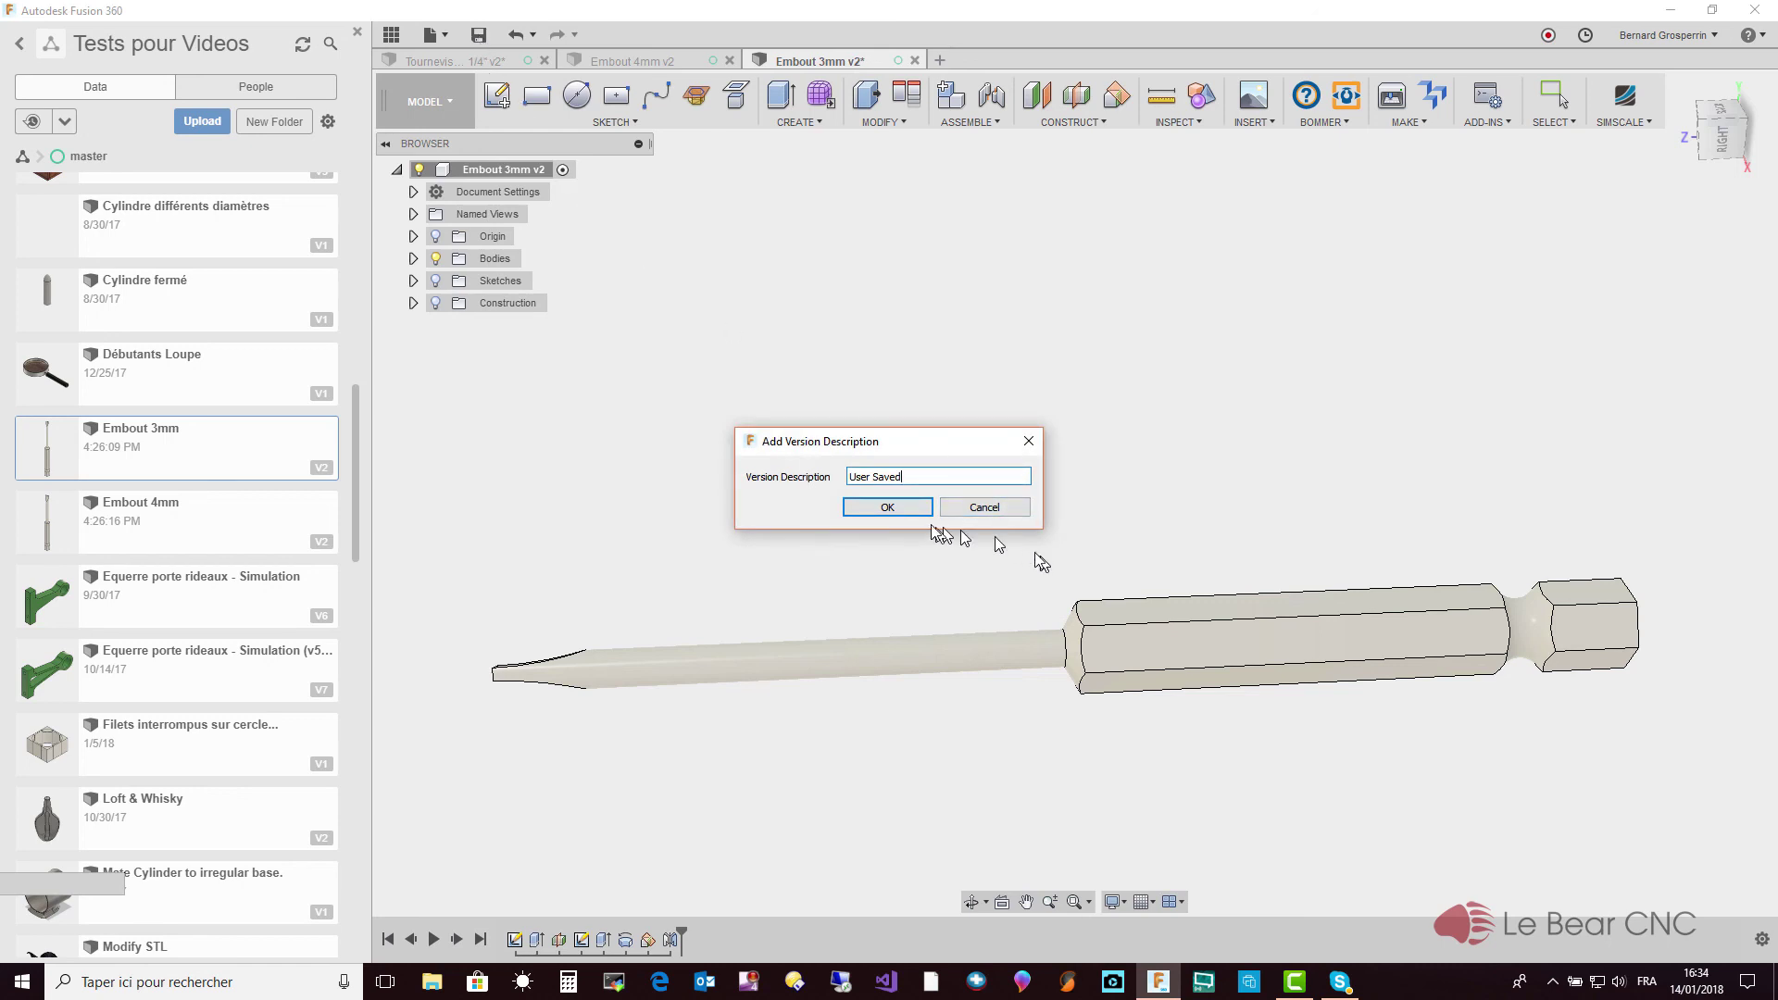
drag(926, 477, 819, 477)
text(E)
text(me Modifiée)
click(897, 511)
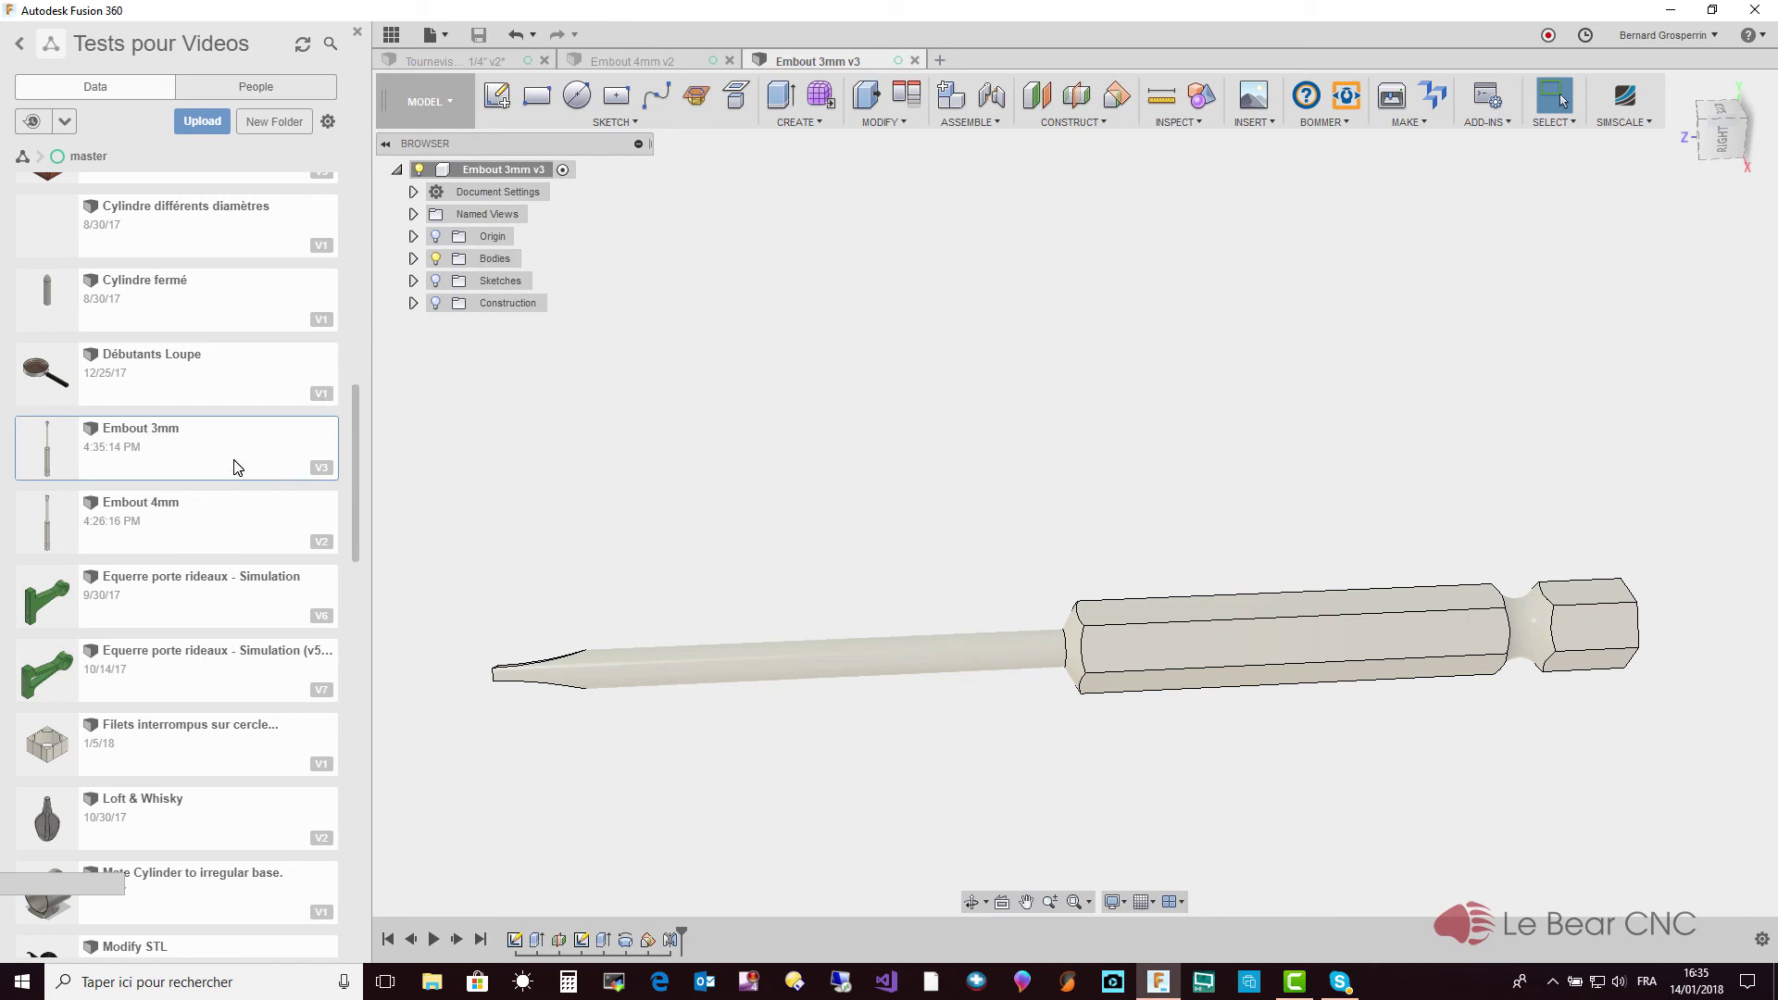
In the Tournevis embouts 1/4" v2 assembly, update the out-of-date Embout 3mm reference
click(464, 61)
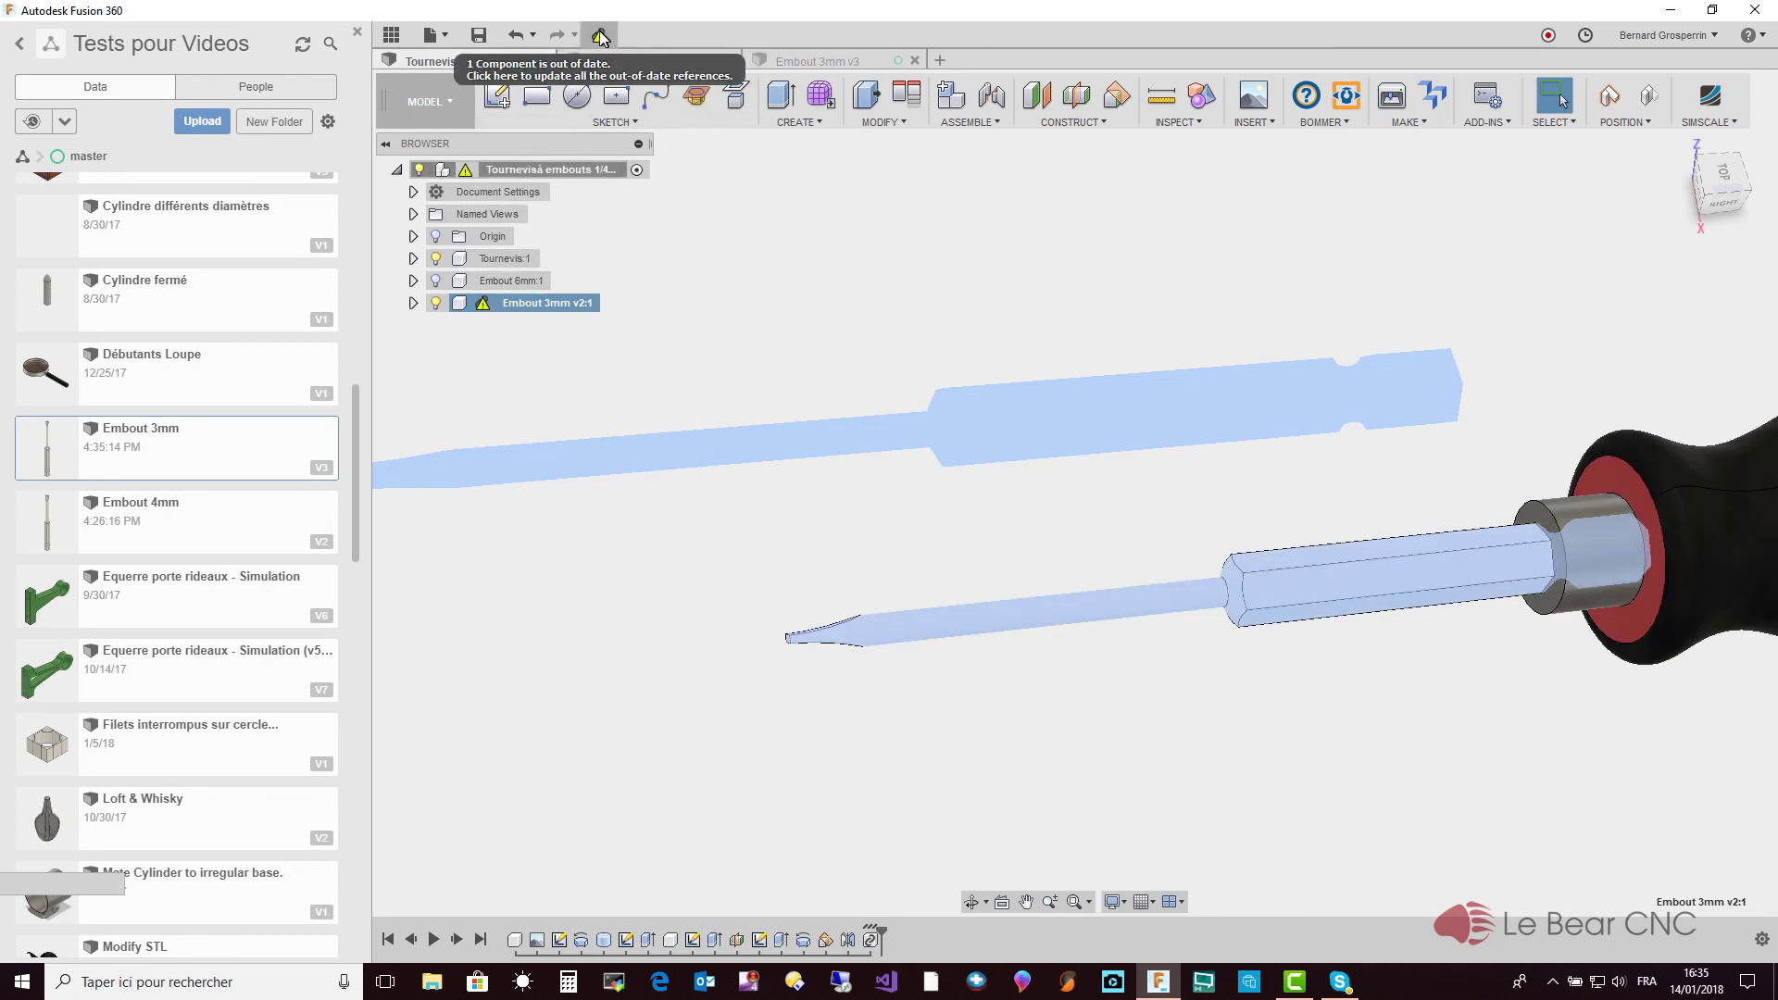
mouse_move(598, 35)
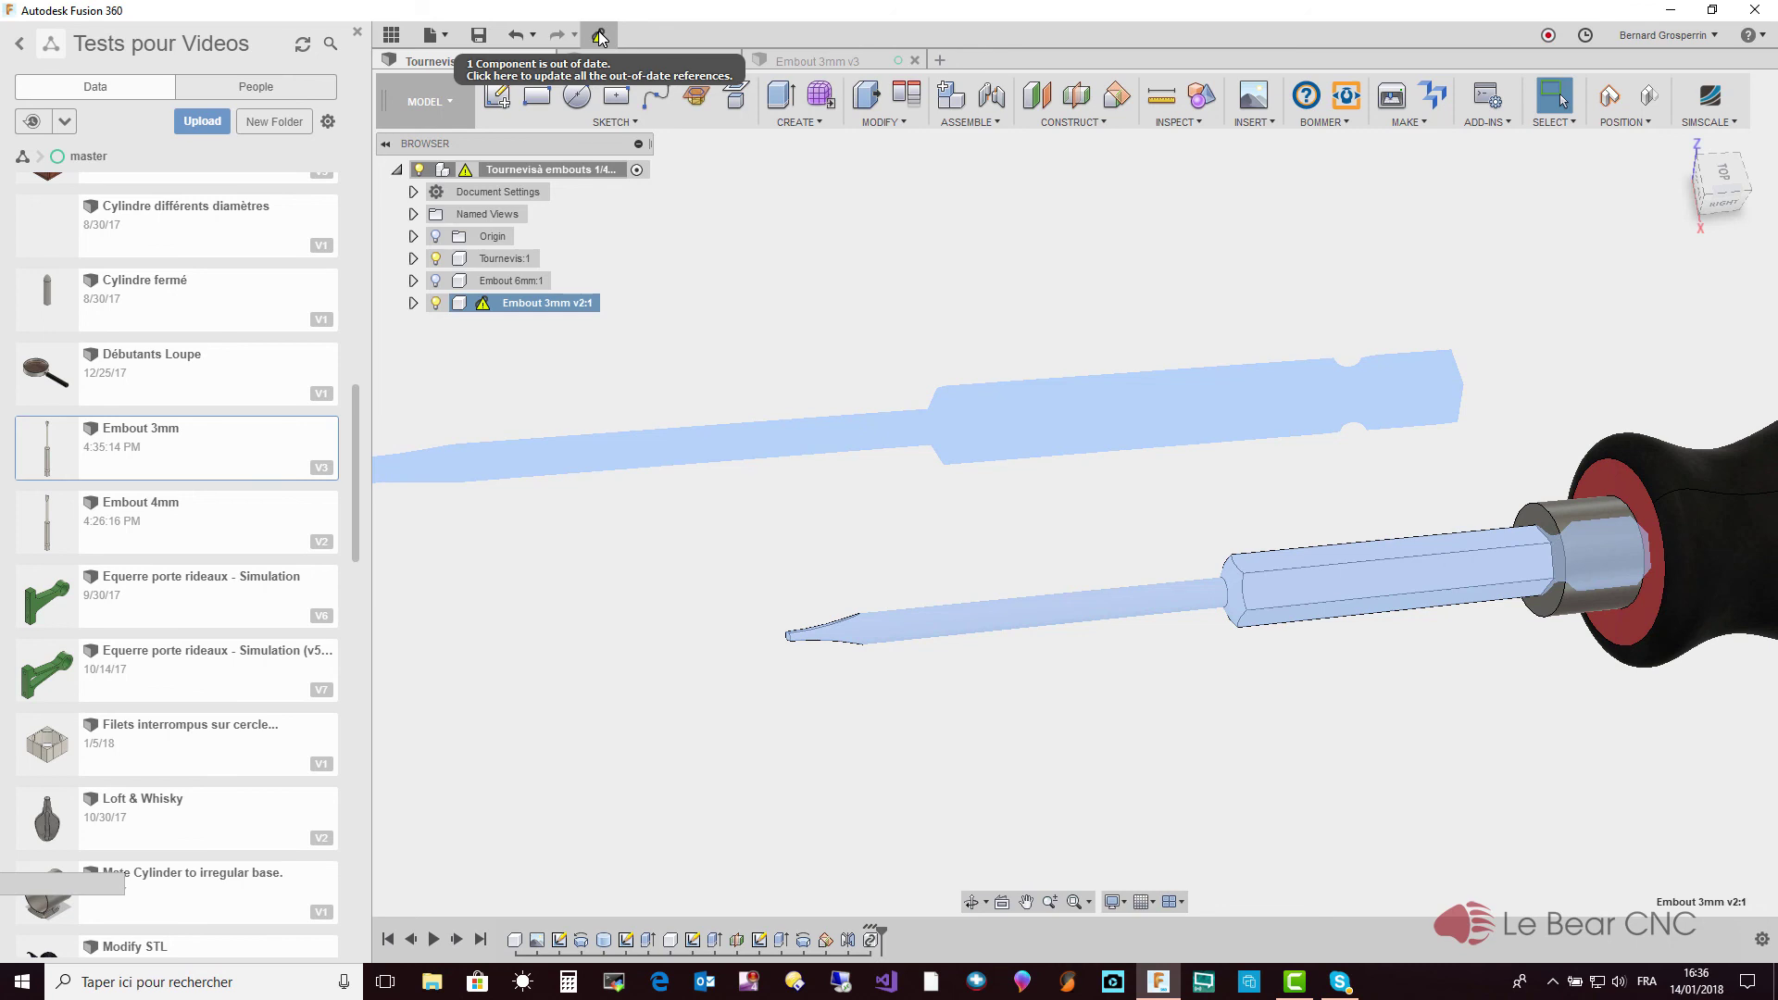
click(599, 37)
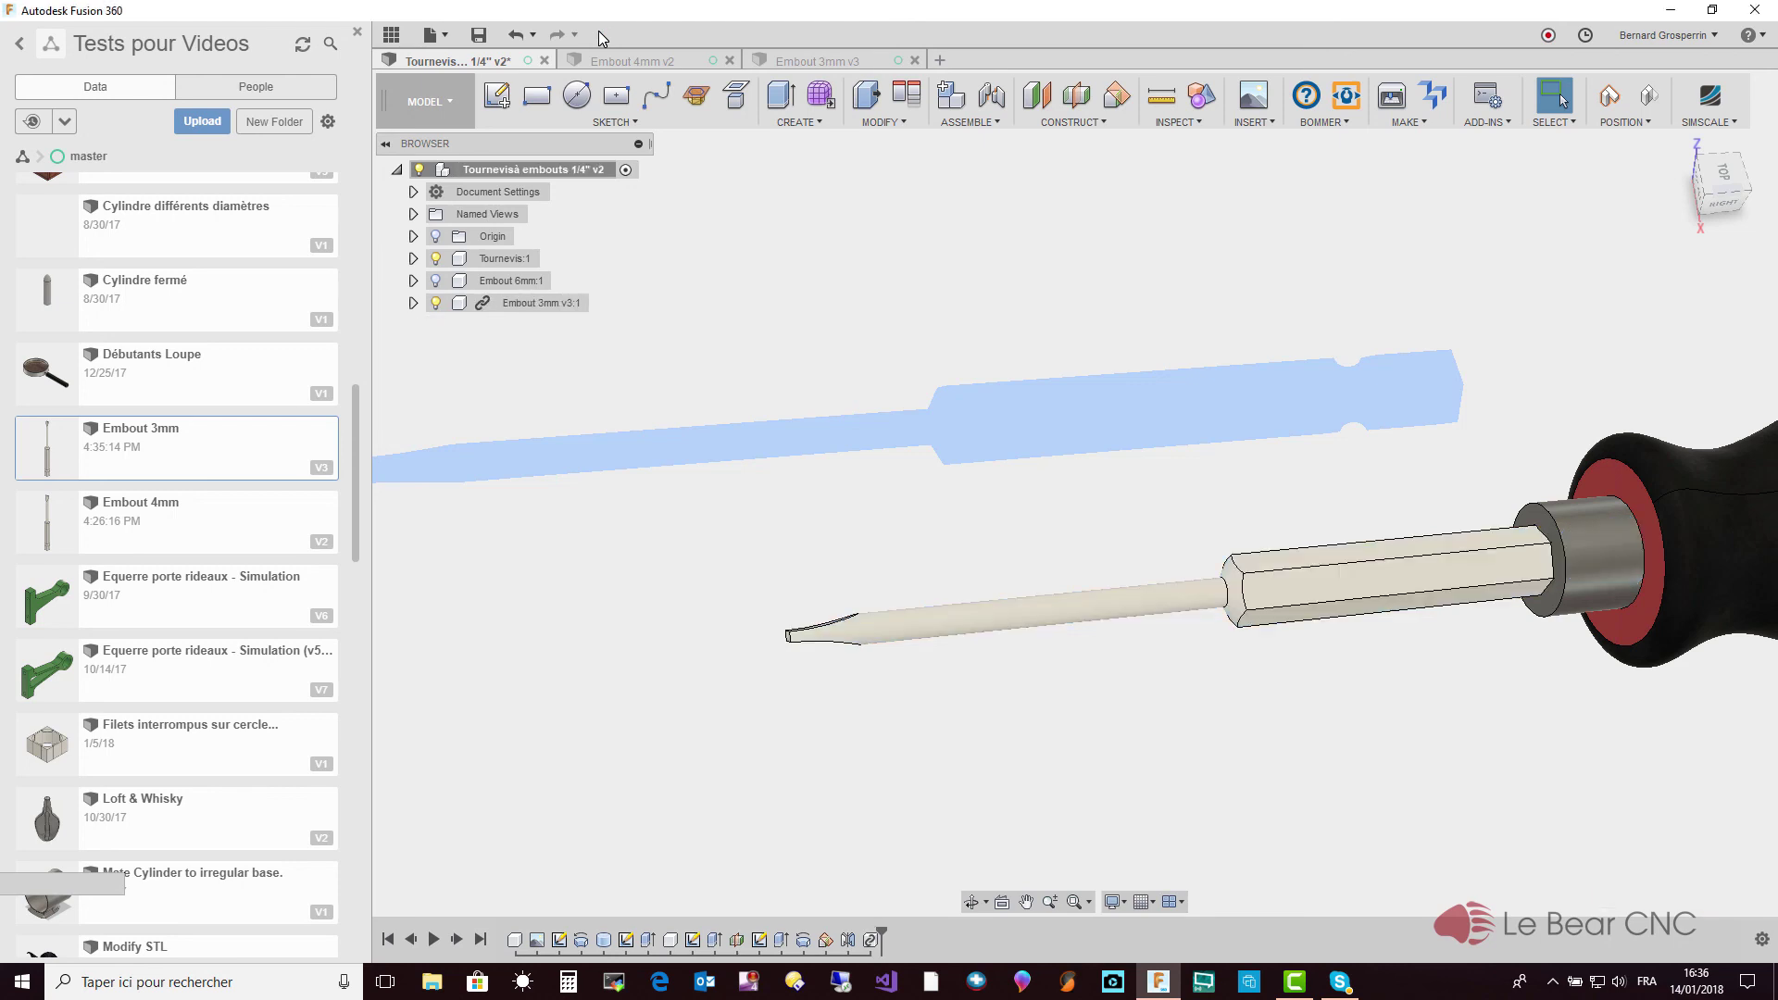
shift+middle_drag(637, 246, 999, 713)
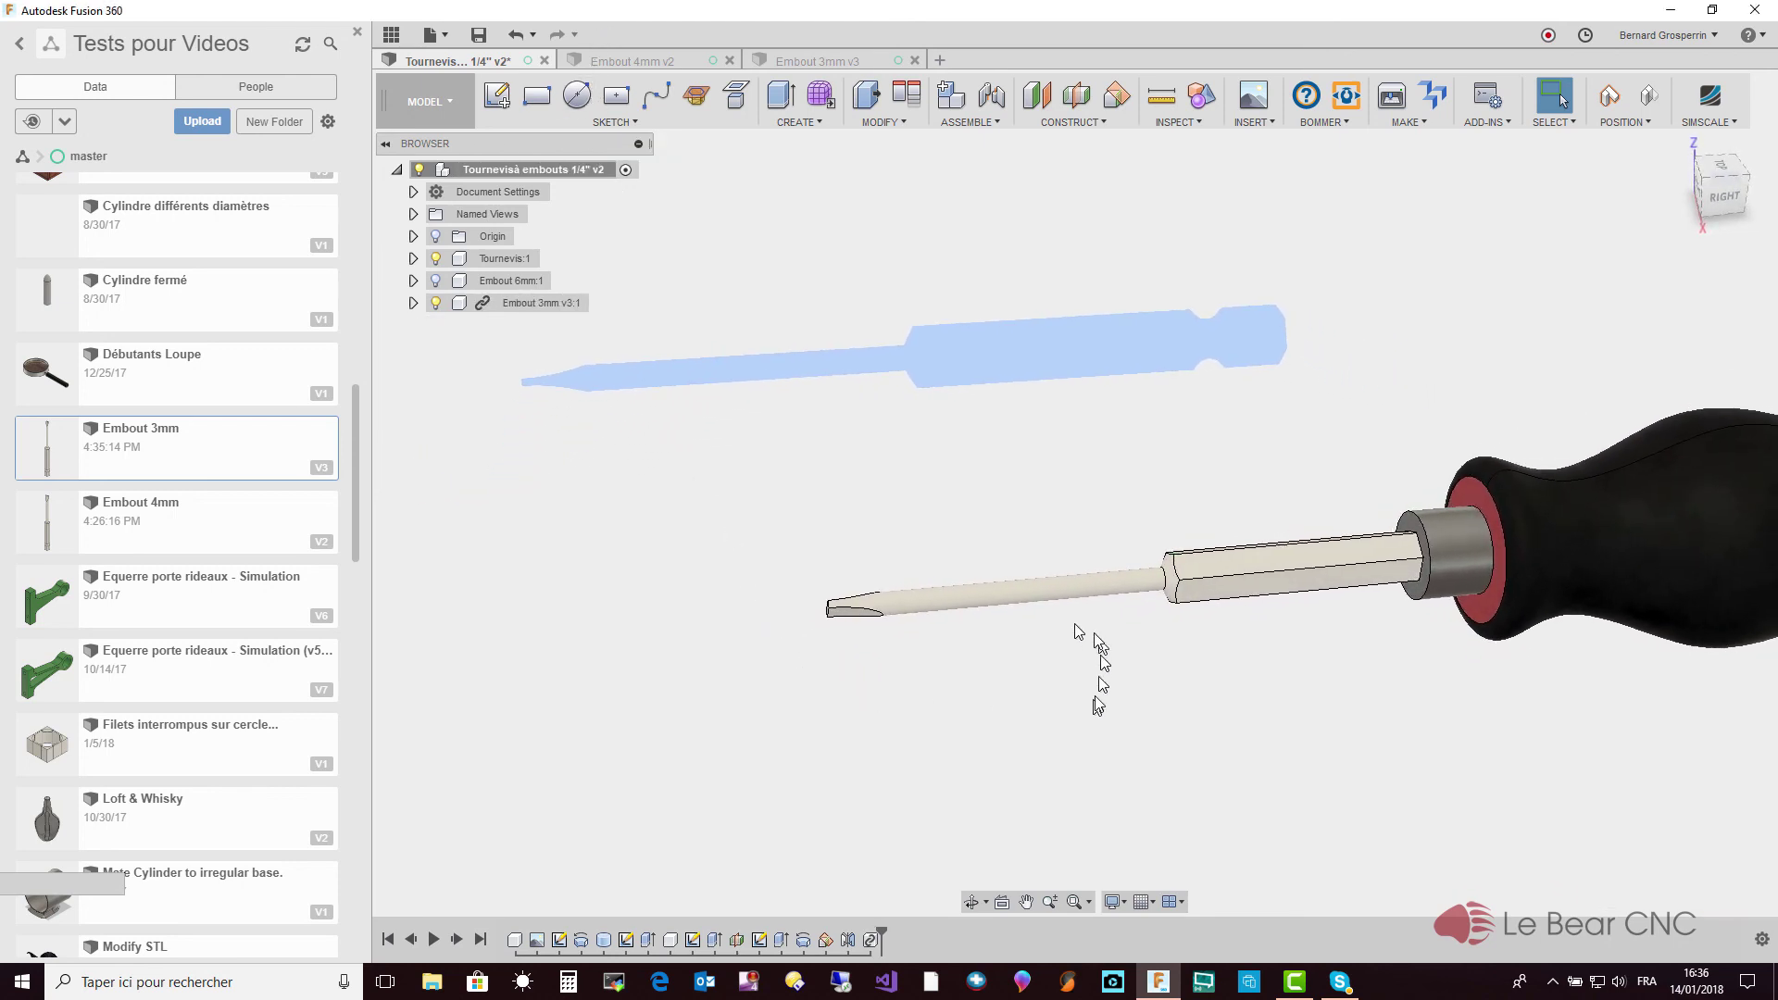
mouse_move(1047, 630)
shift+middle_down()
mouse_move(1024, 647)
mouse_move(983, 611)
mouse_move(981, 641)
mouse_move(920, 504)
mouse_move(790, 381)
mouse_move(754, 289)
mouse_move(770, 380)
shift+middle_up()
scroll(987, 621, up, 3)
scroll(769, 378, down, 3)
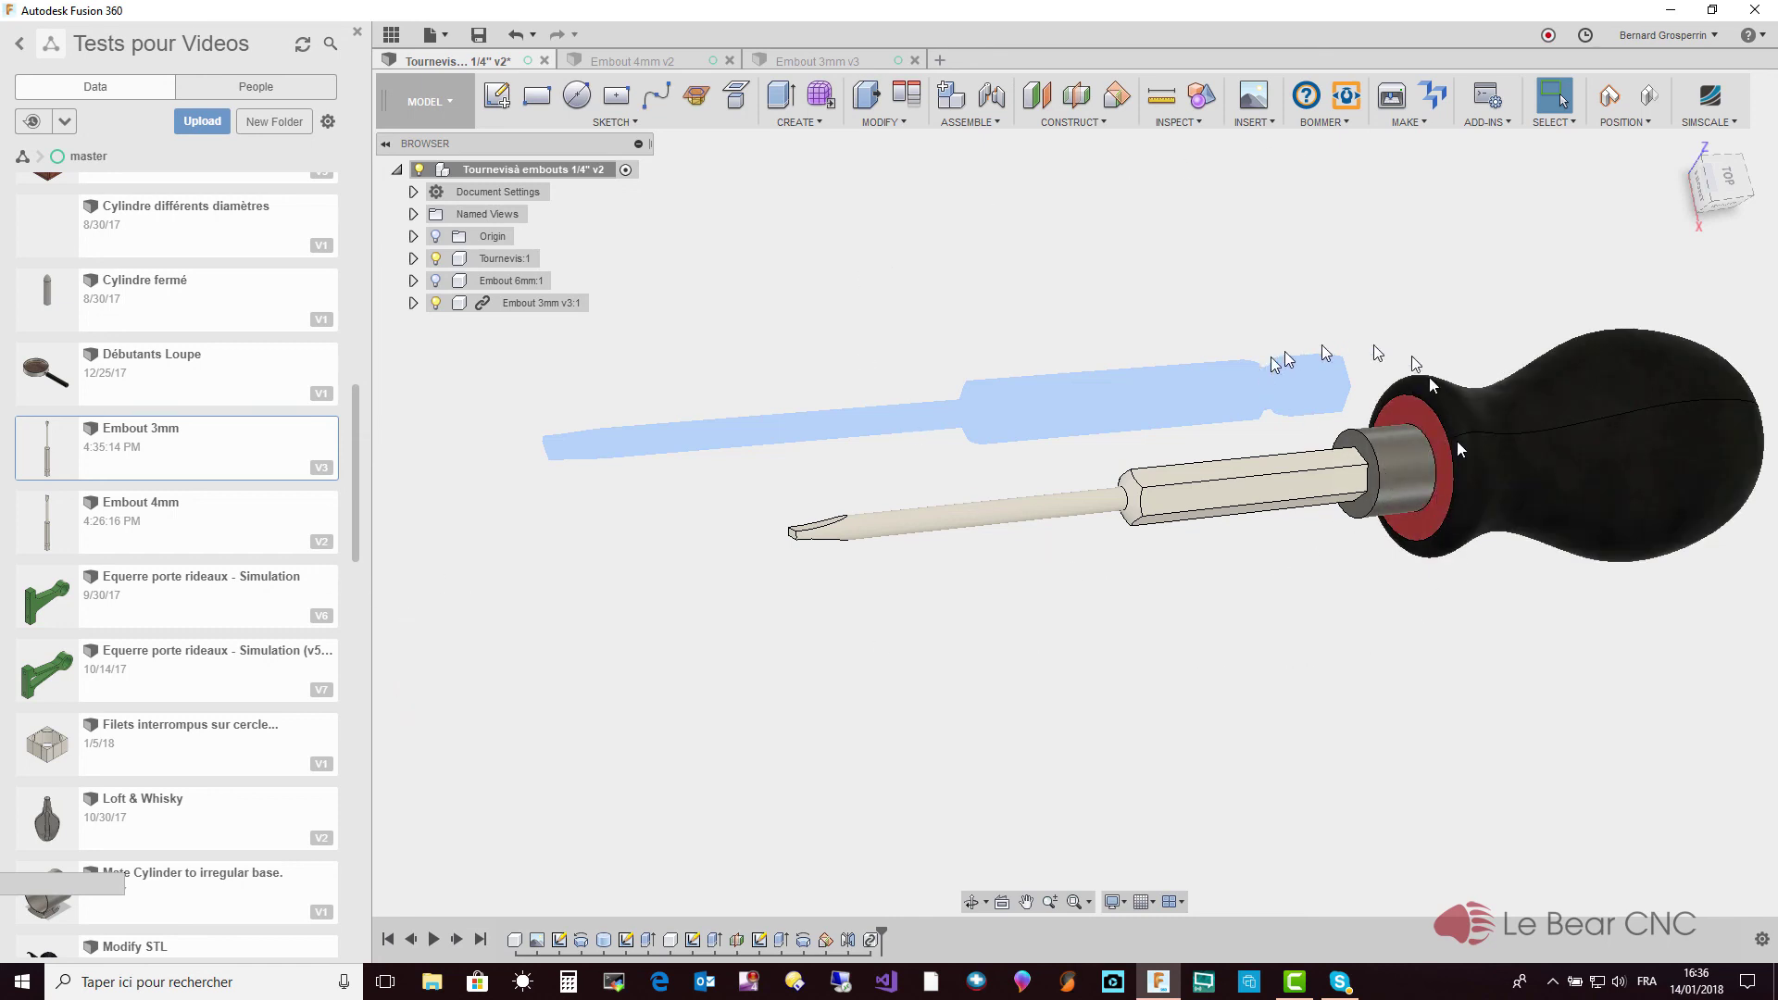
middle_drag(1450, 409, 1453, 429)
scroll(1452, 421, up, 3)
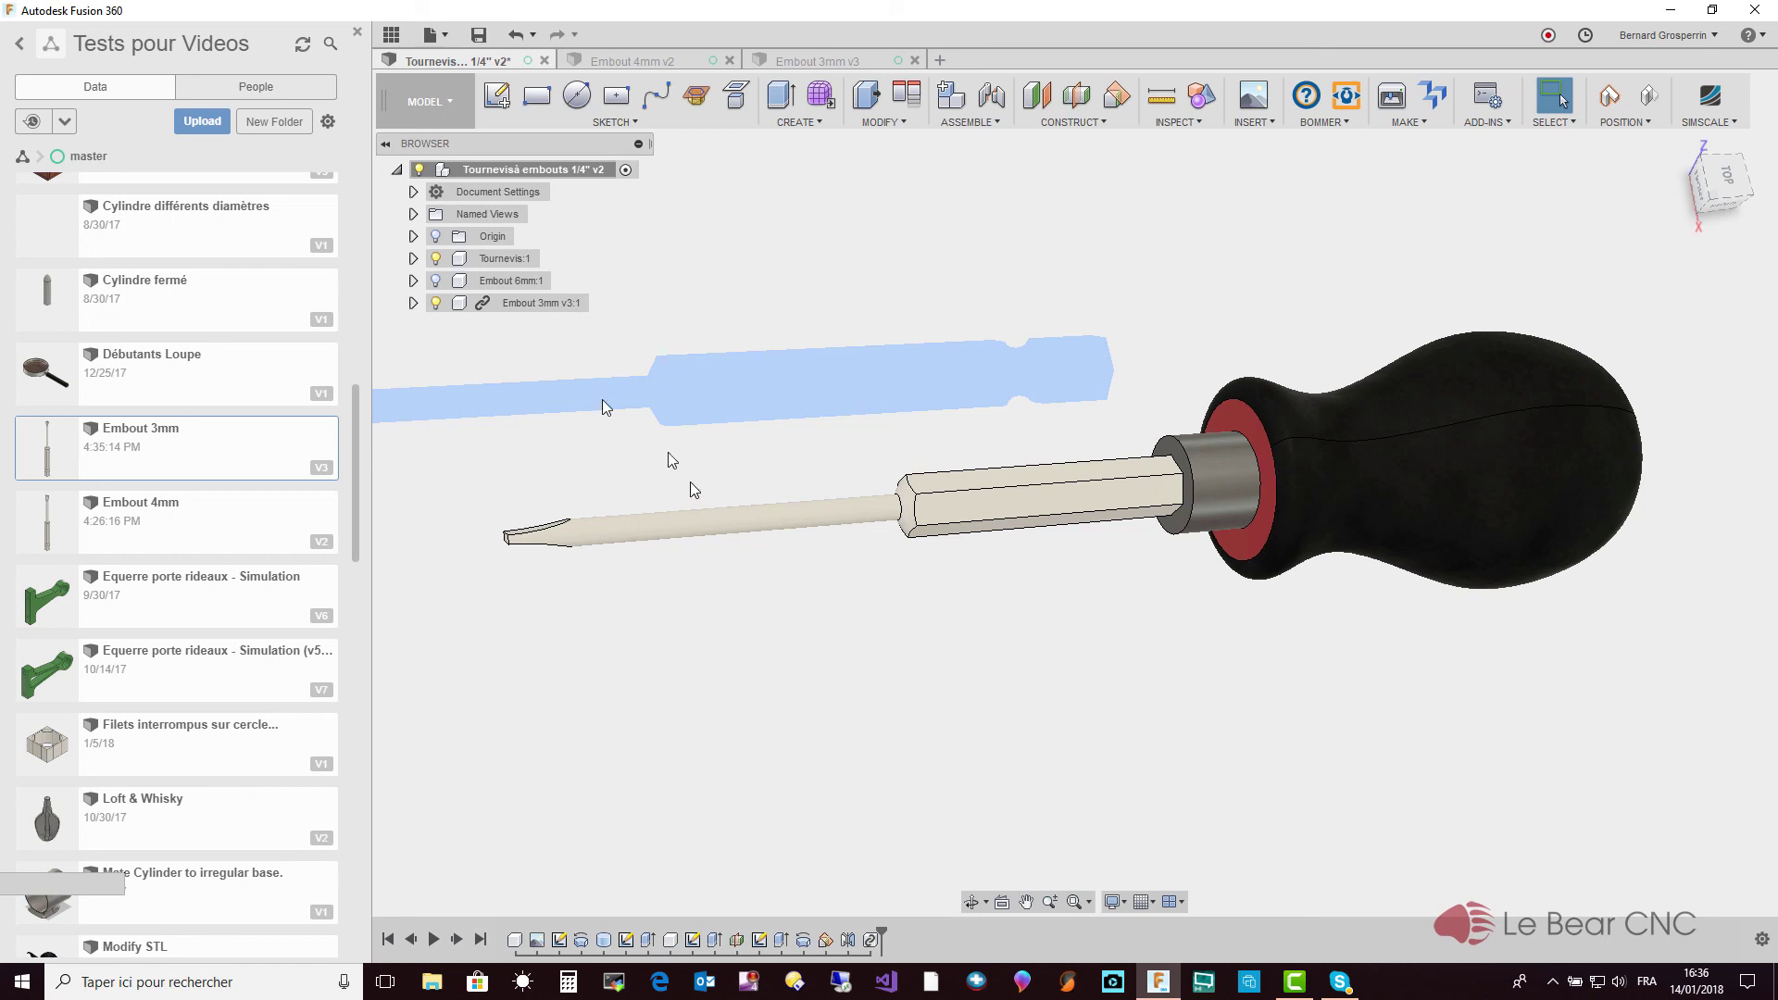
Expand the Tournevis:1 bodies and the Embout 3mm v3:1 component's bodies in the browser
click(413, 259)
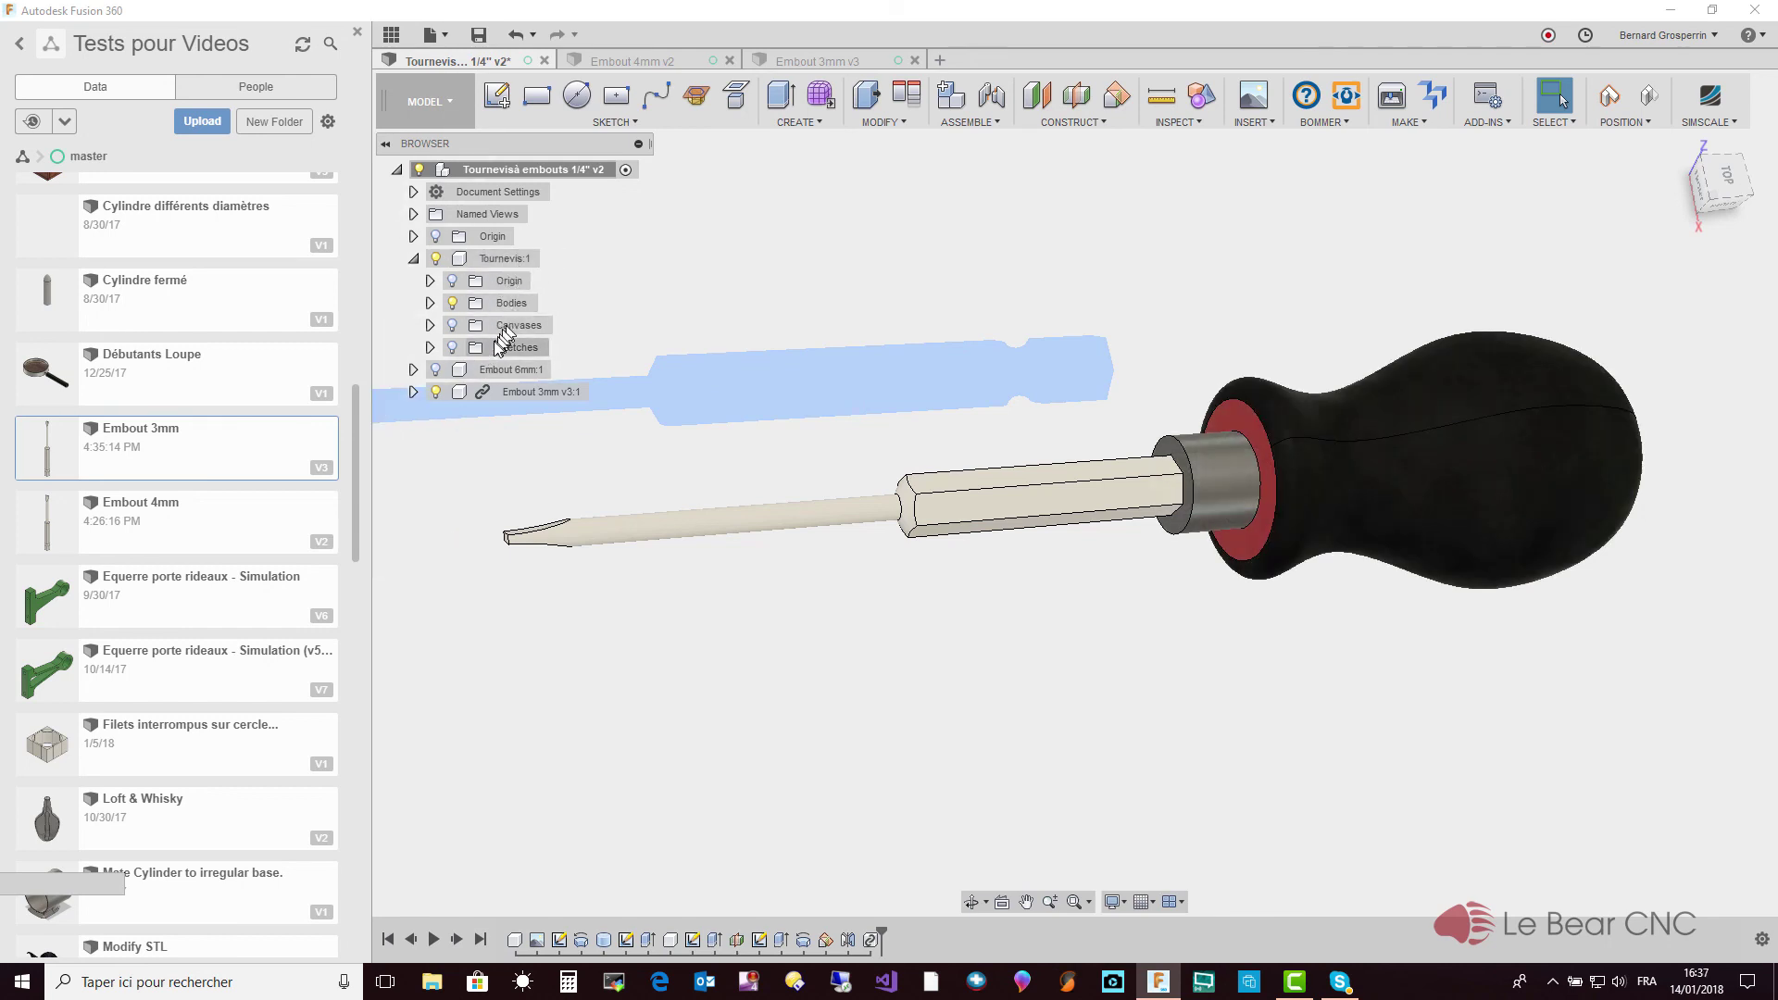
click(430, 303)
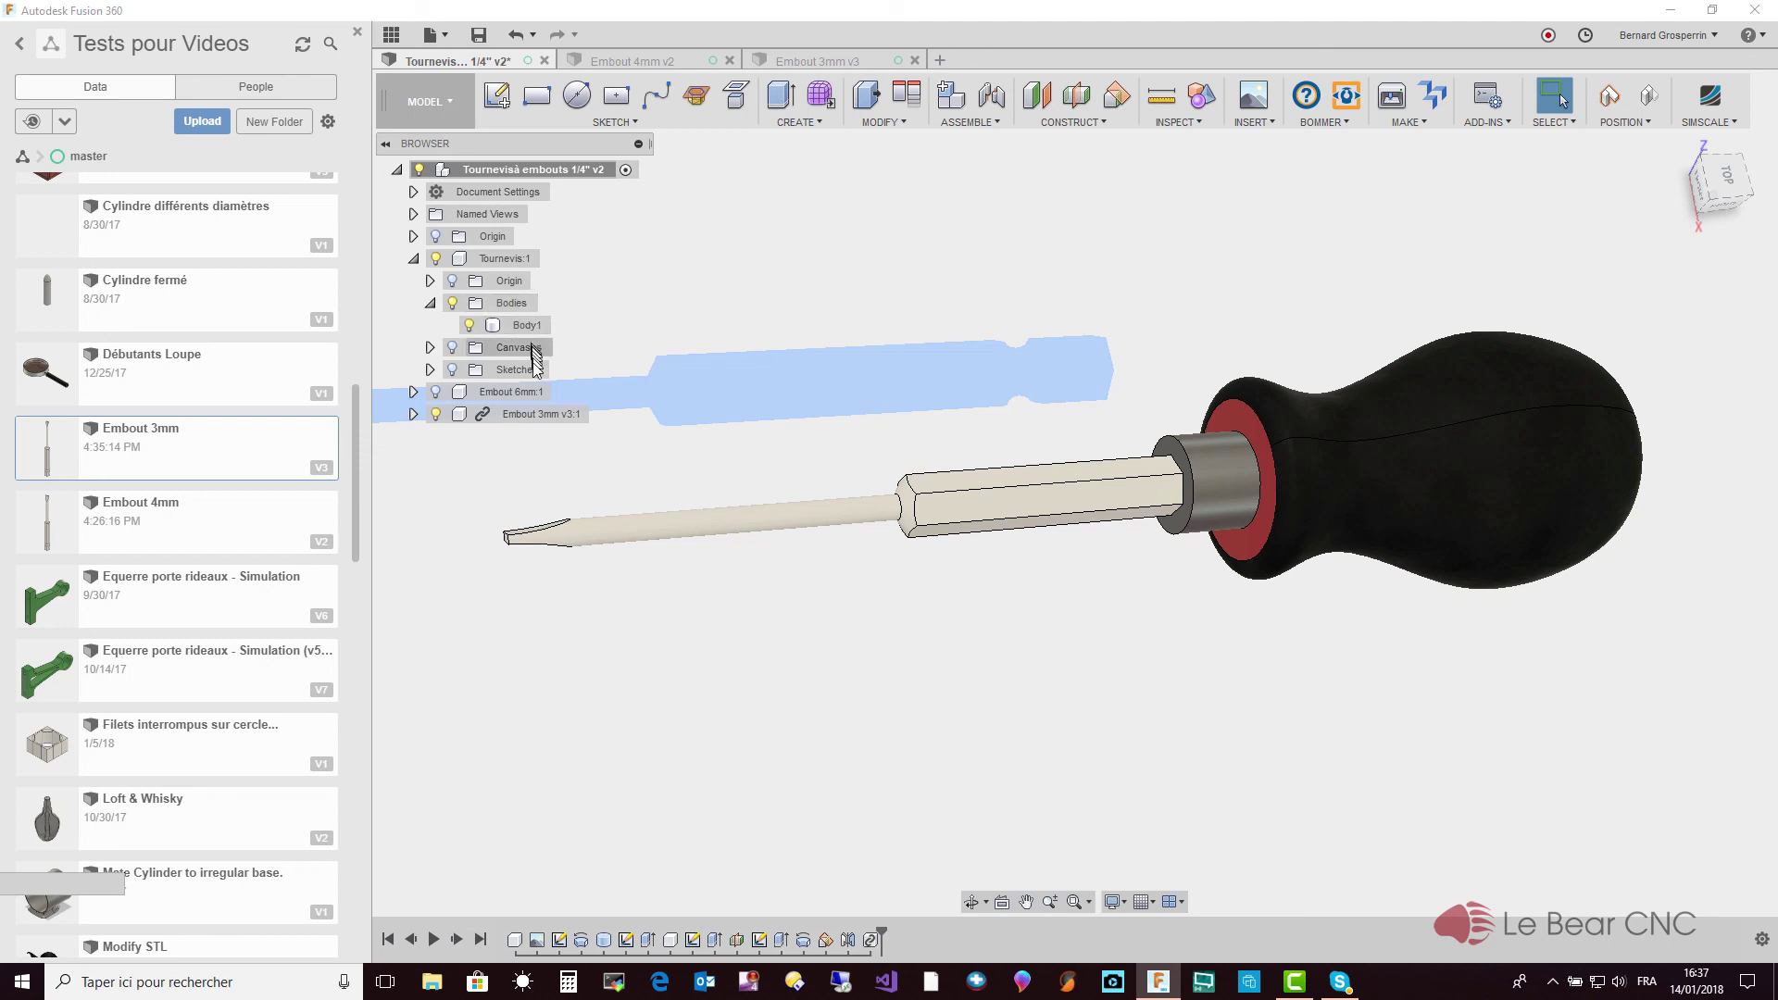
click(413, 416)
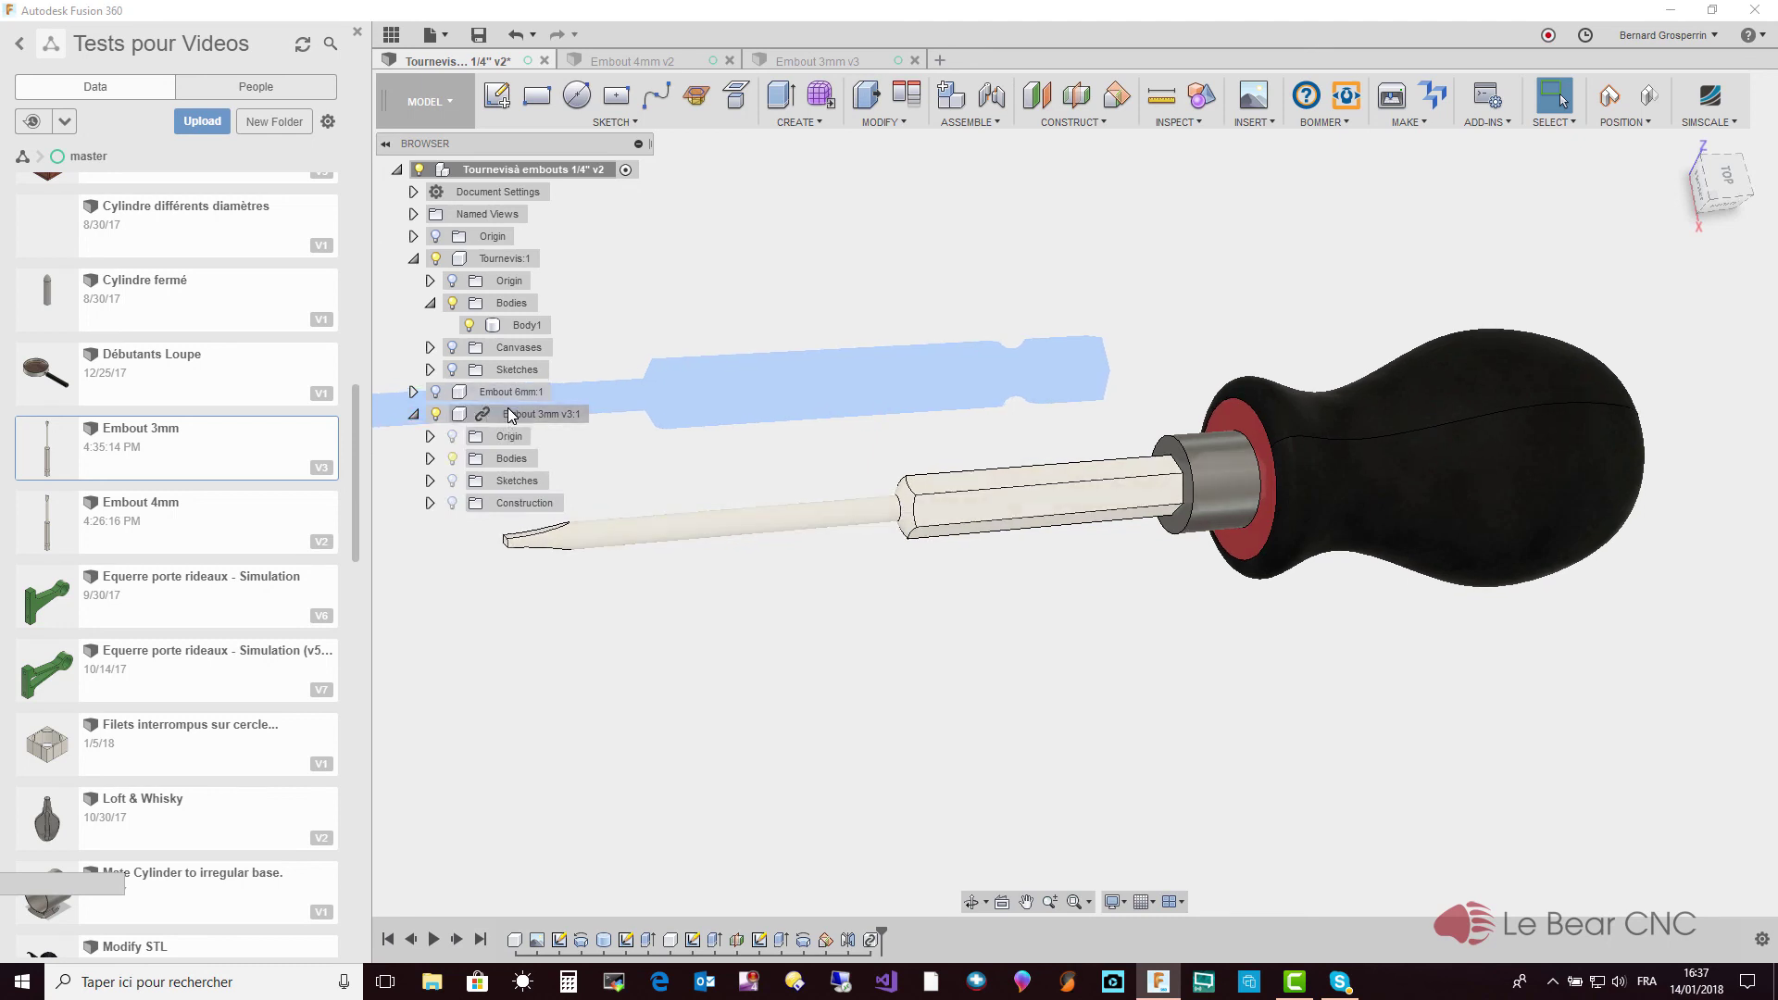
drag(507, 421, 472, 456)
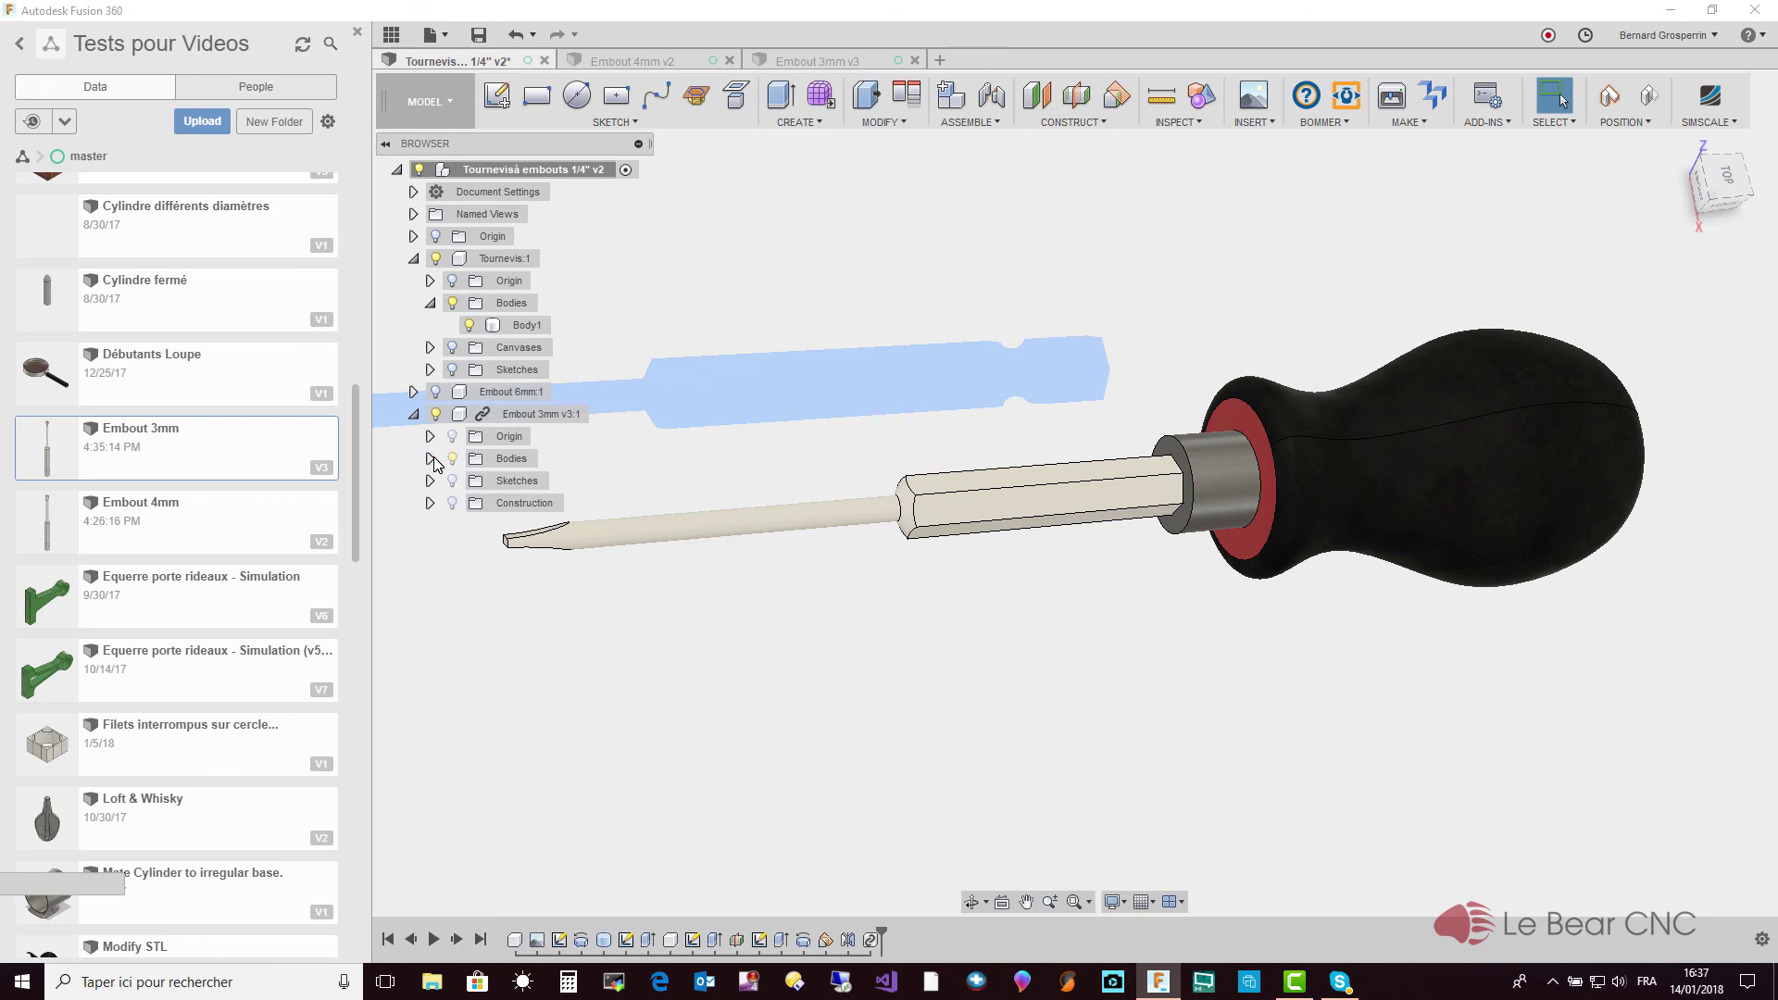
click(430, 459)
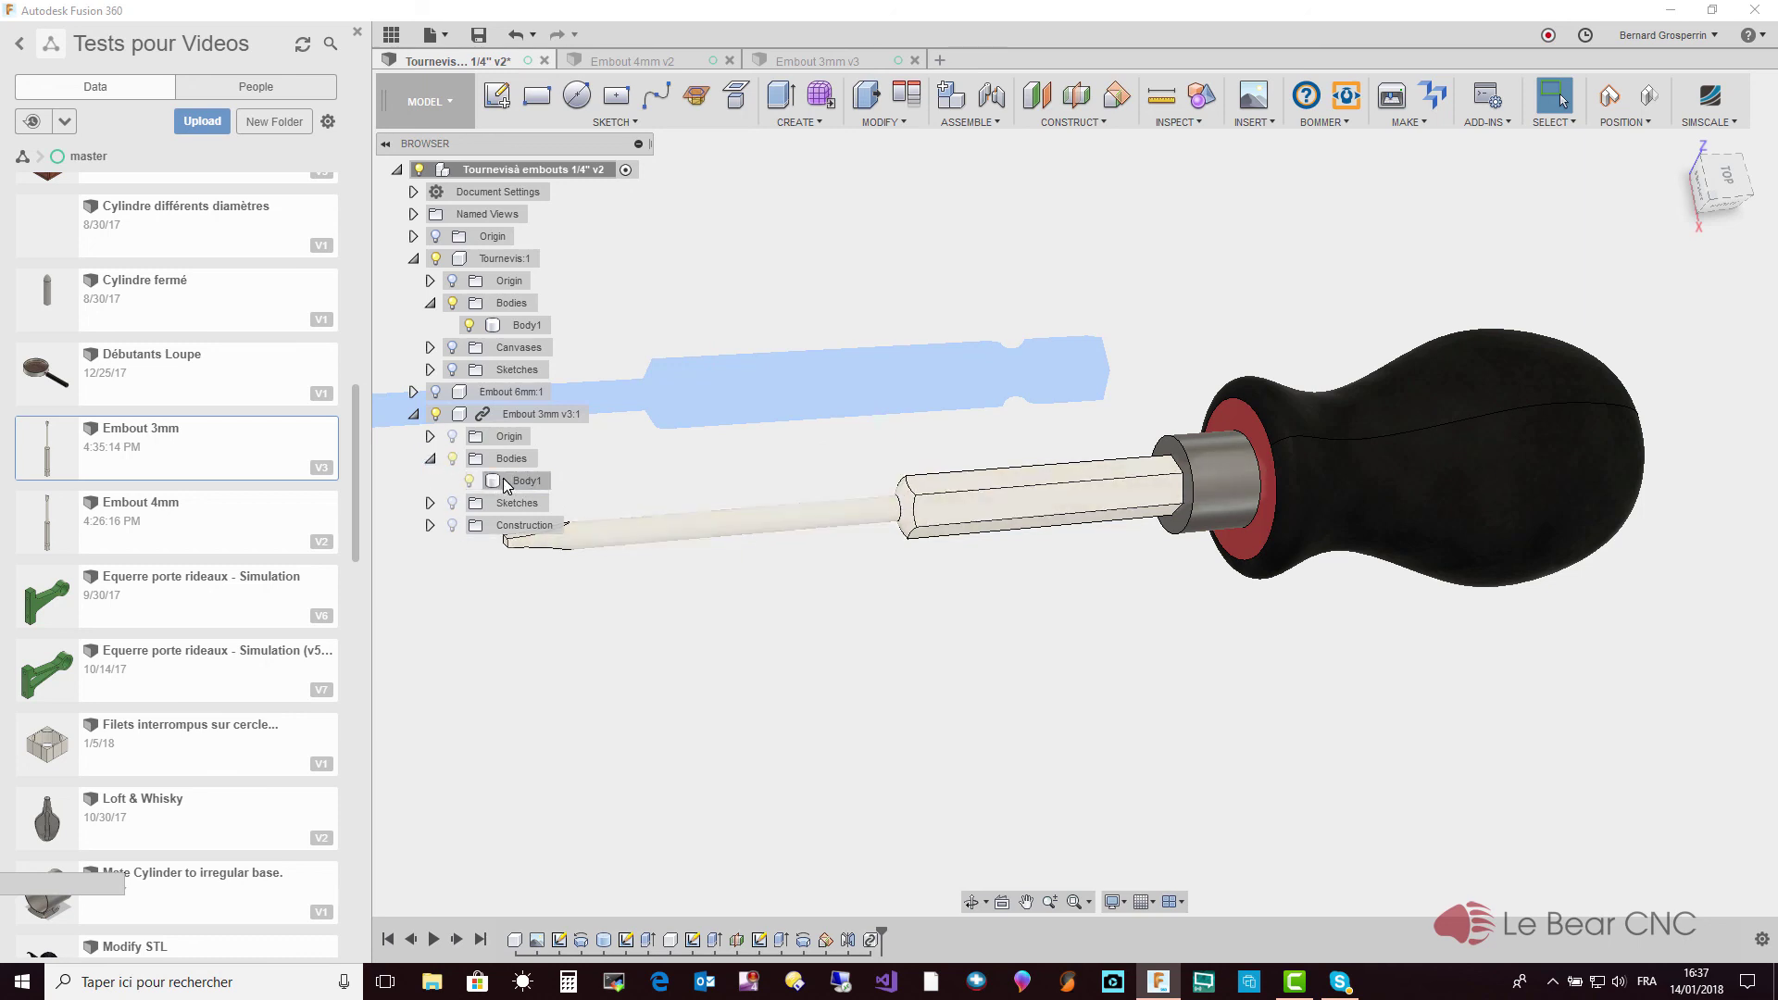
Show the bit's Body1, expand its Sketches, and view Sketch1's options
click(510, 487)
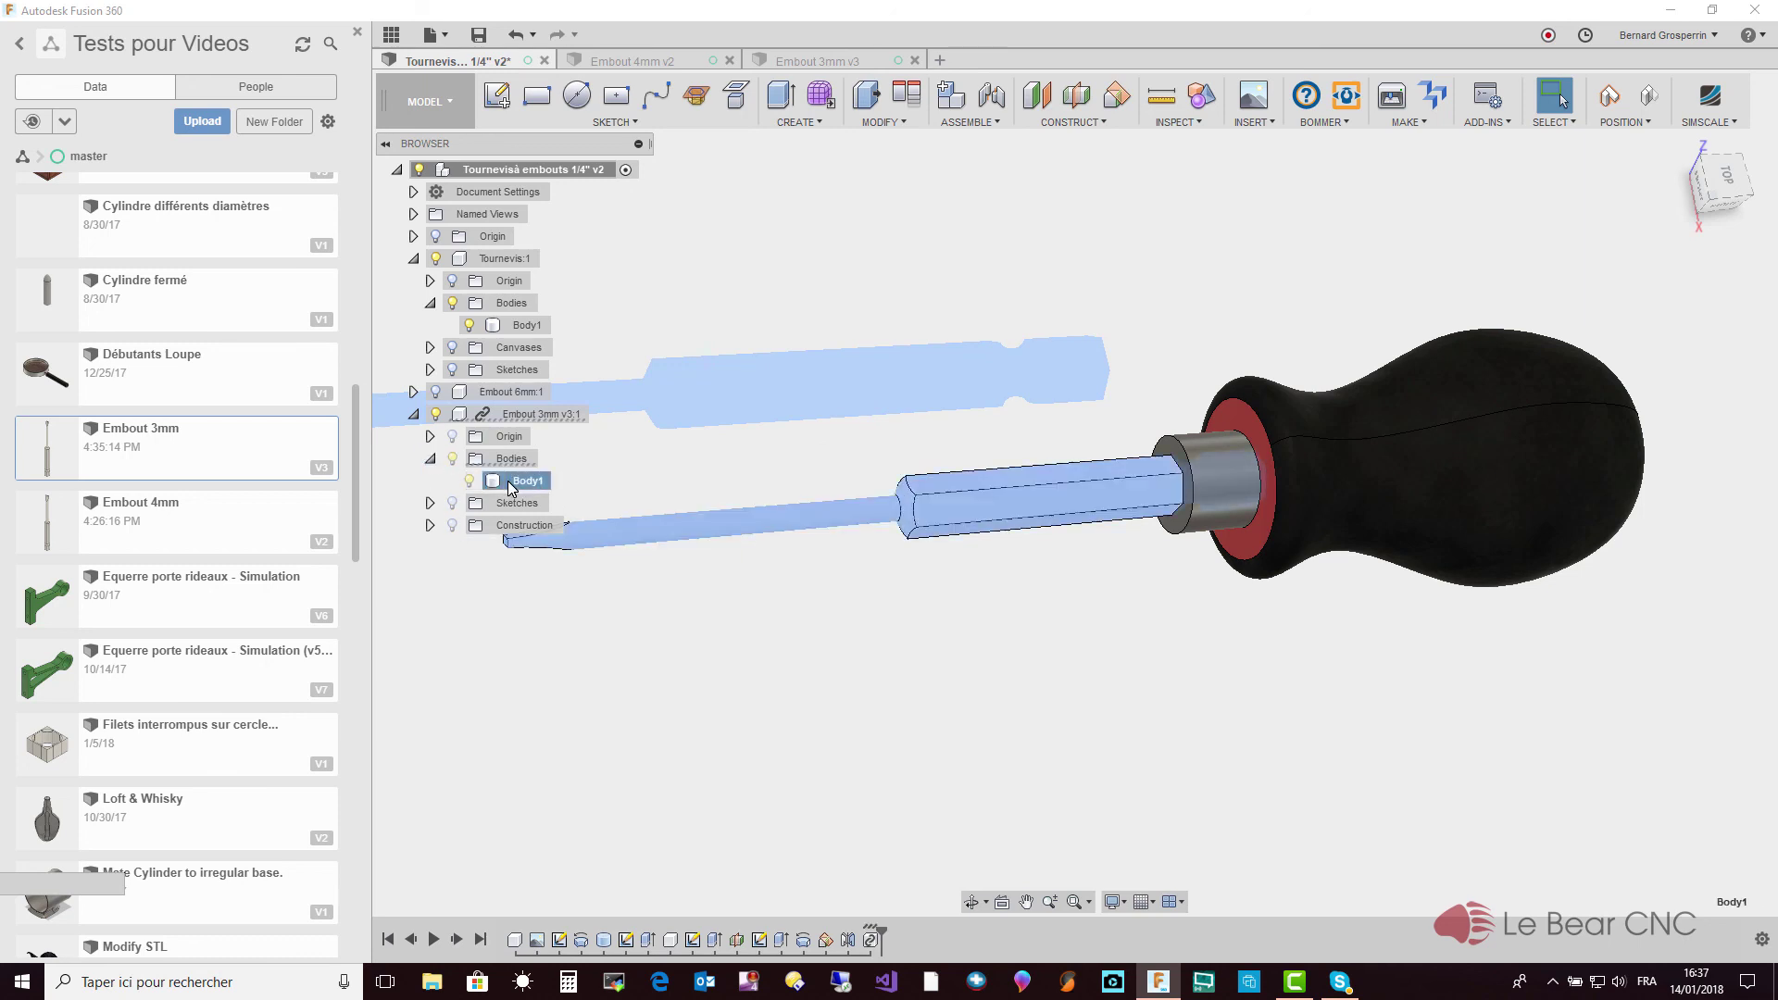
right_click(510, 486)
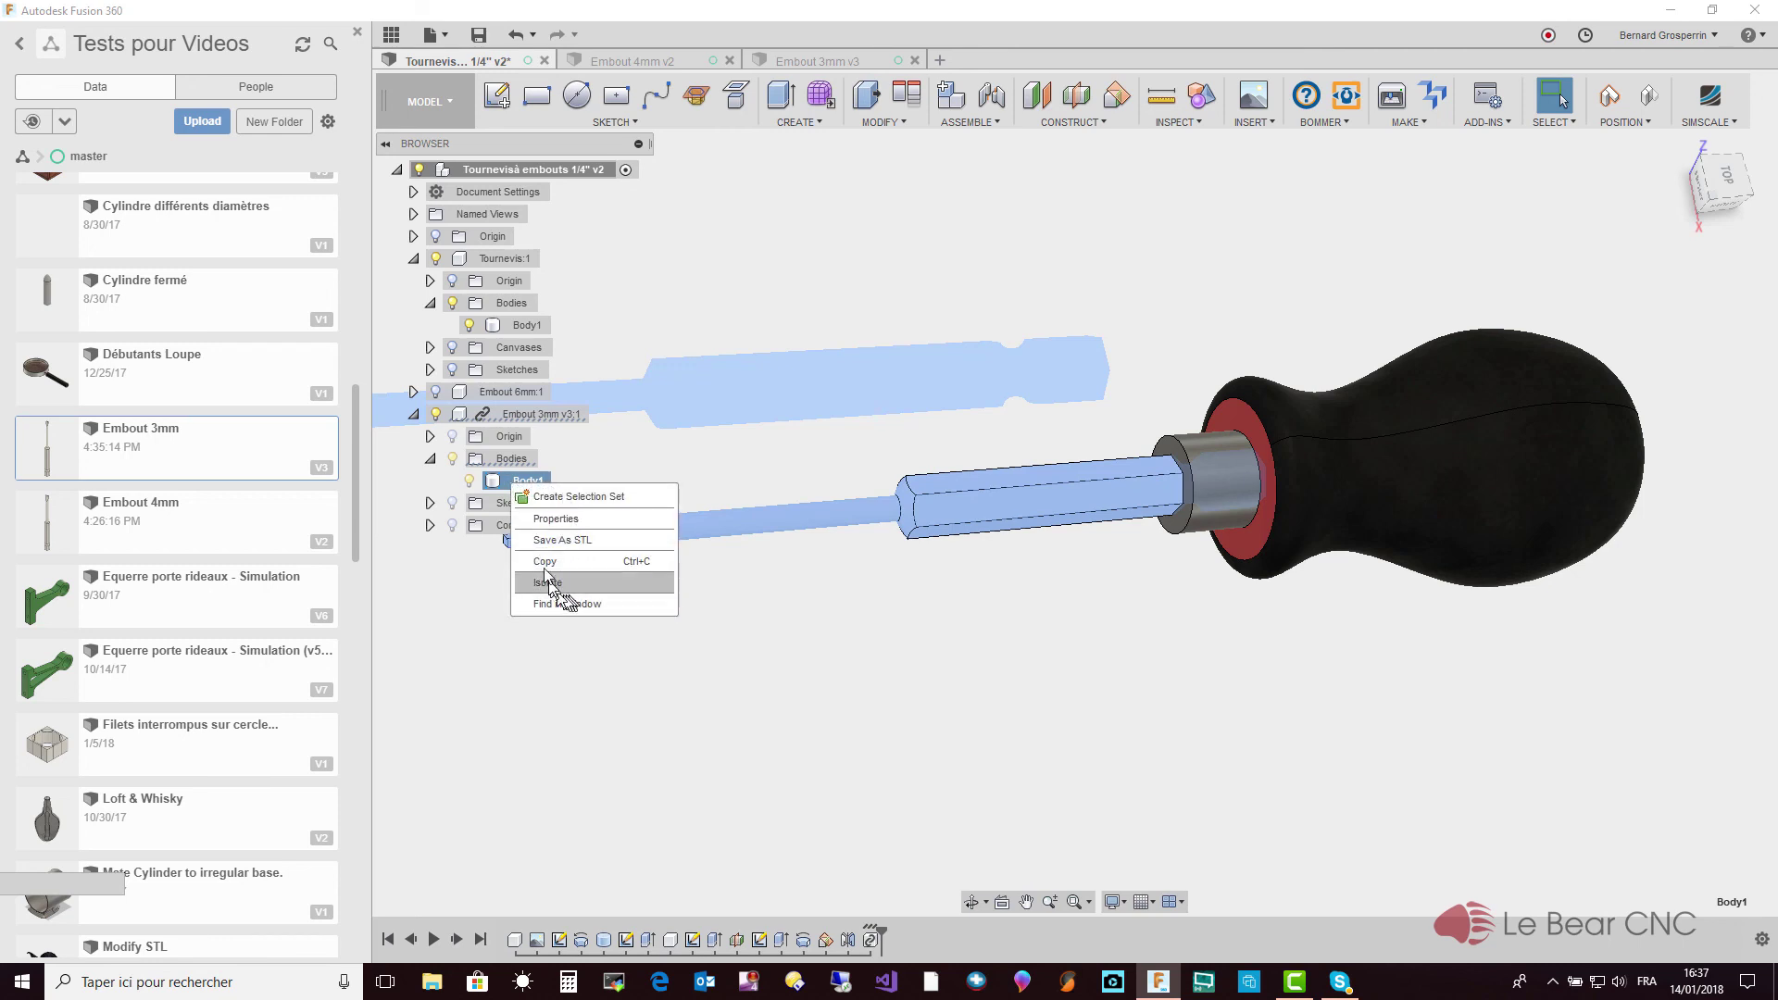
click(576, 464)
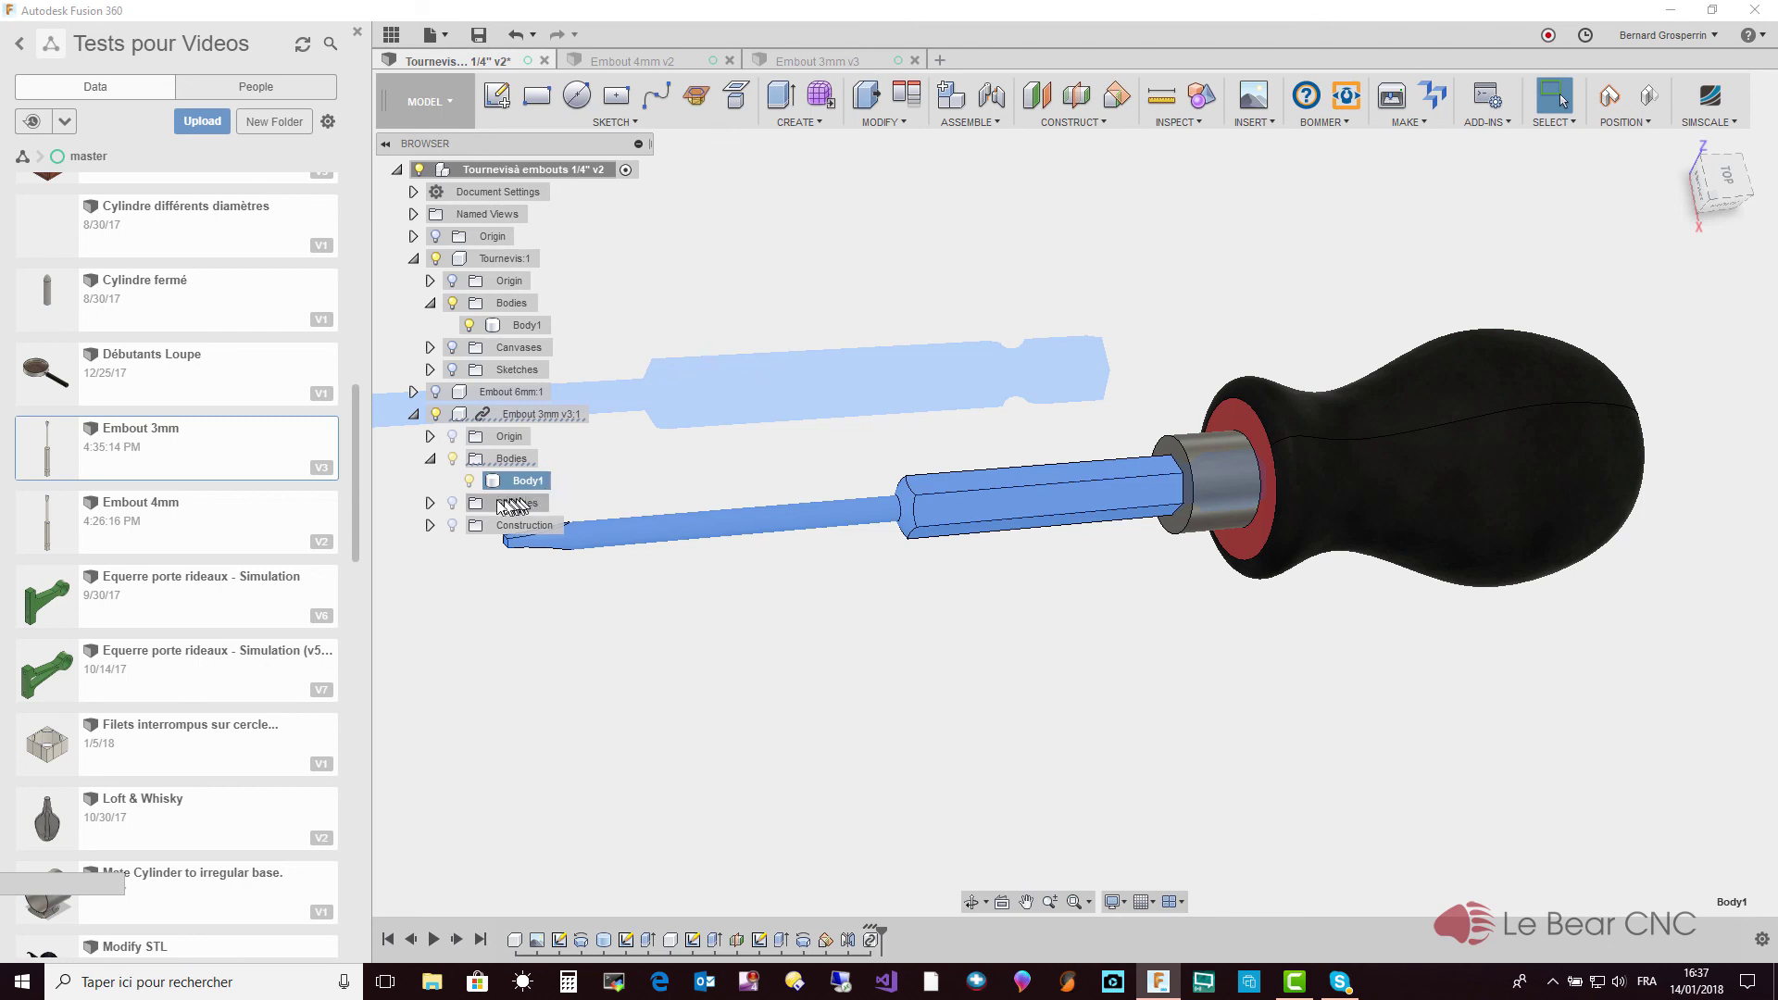
click(430, 503)
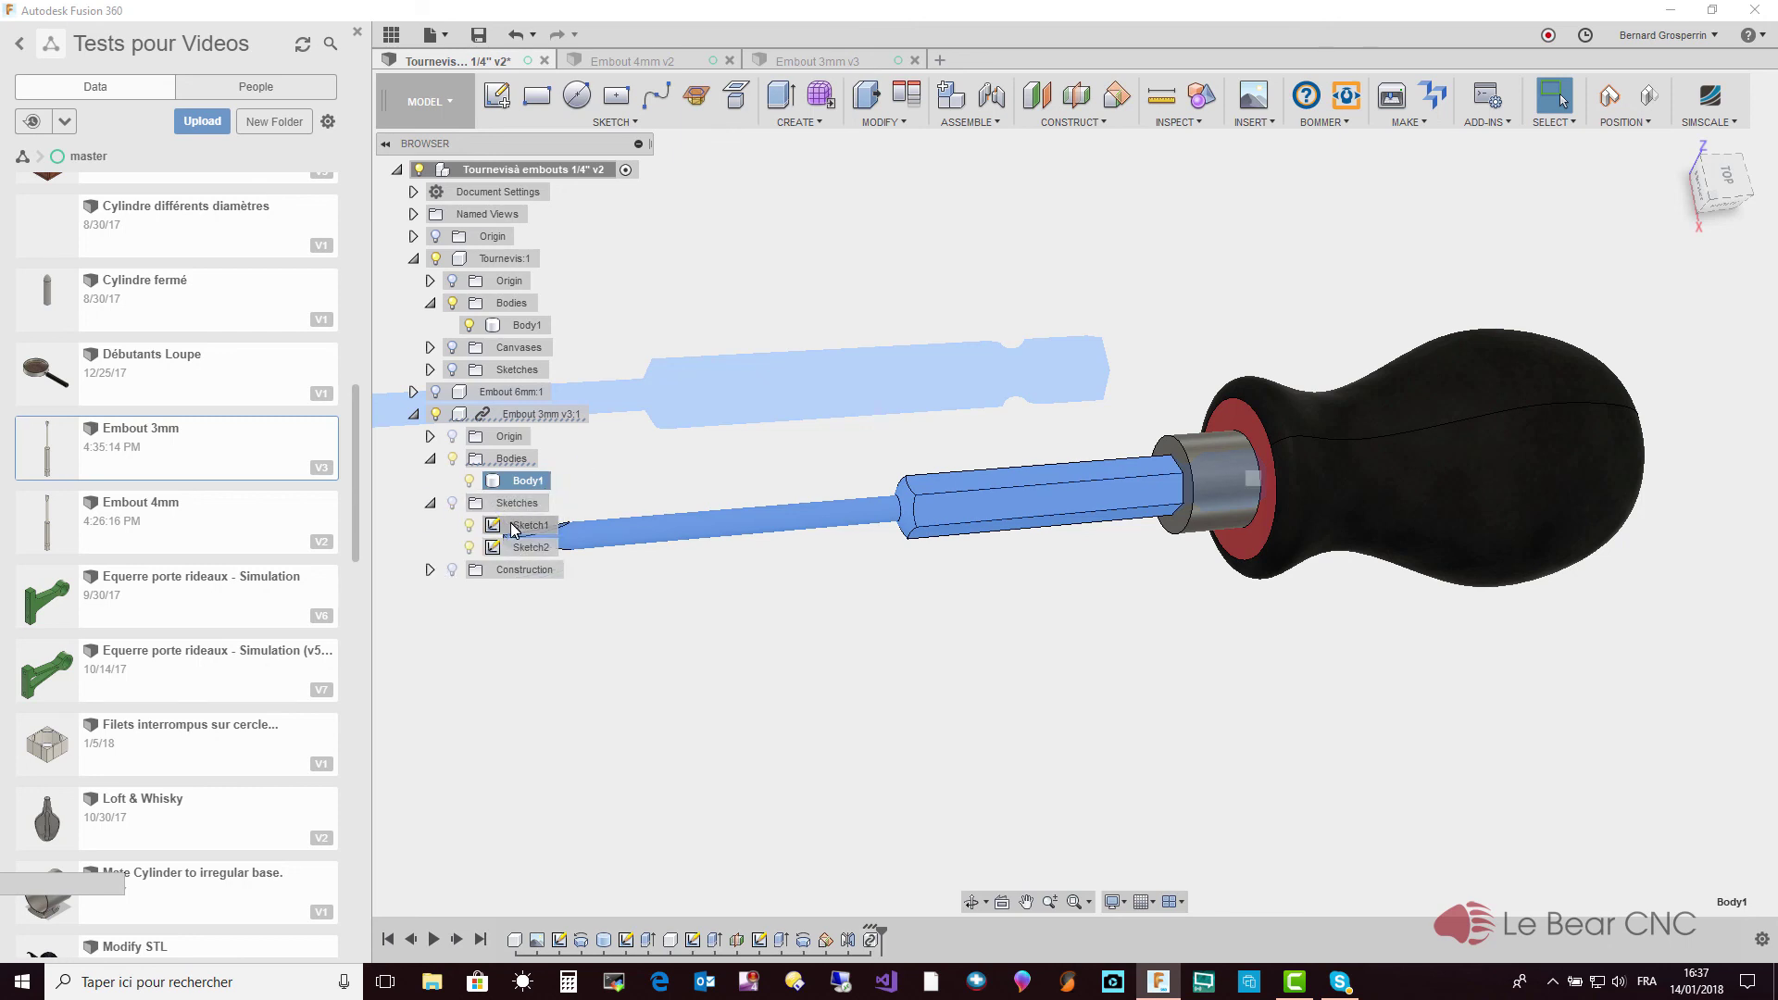
click(514, 525)
right_click(514, 528)
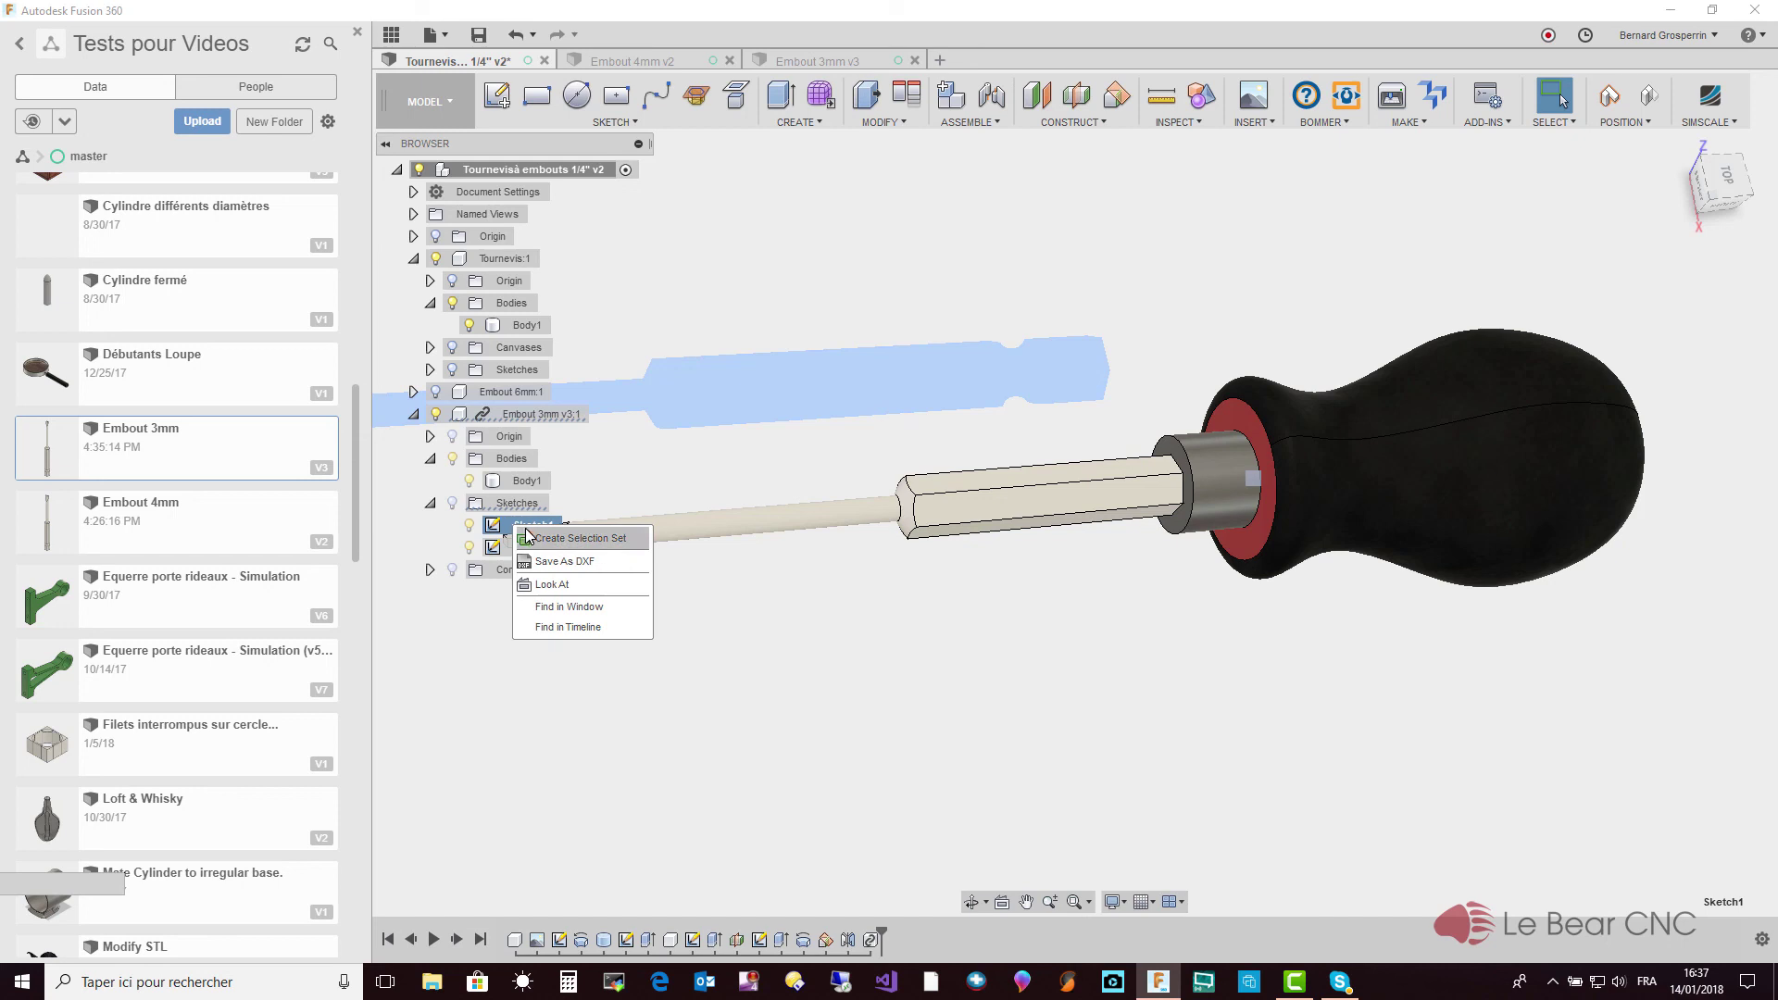
Check the Embout 3mm v3 document, then return to the handle assembly and orbit to the bit tip
click(834, 63)
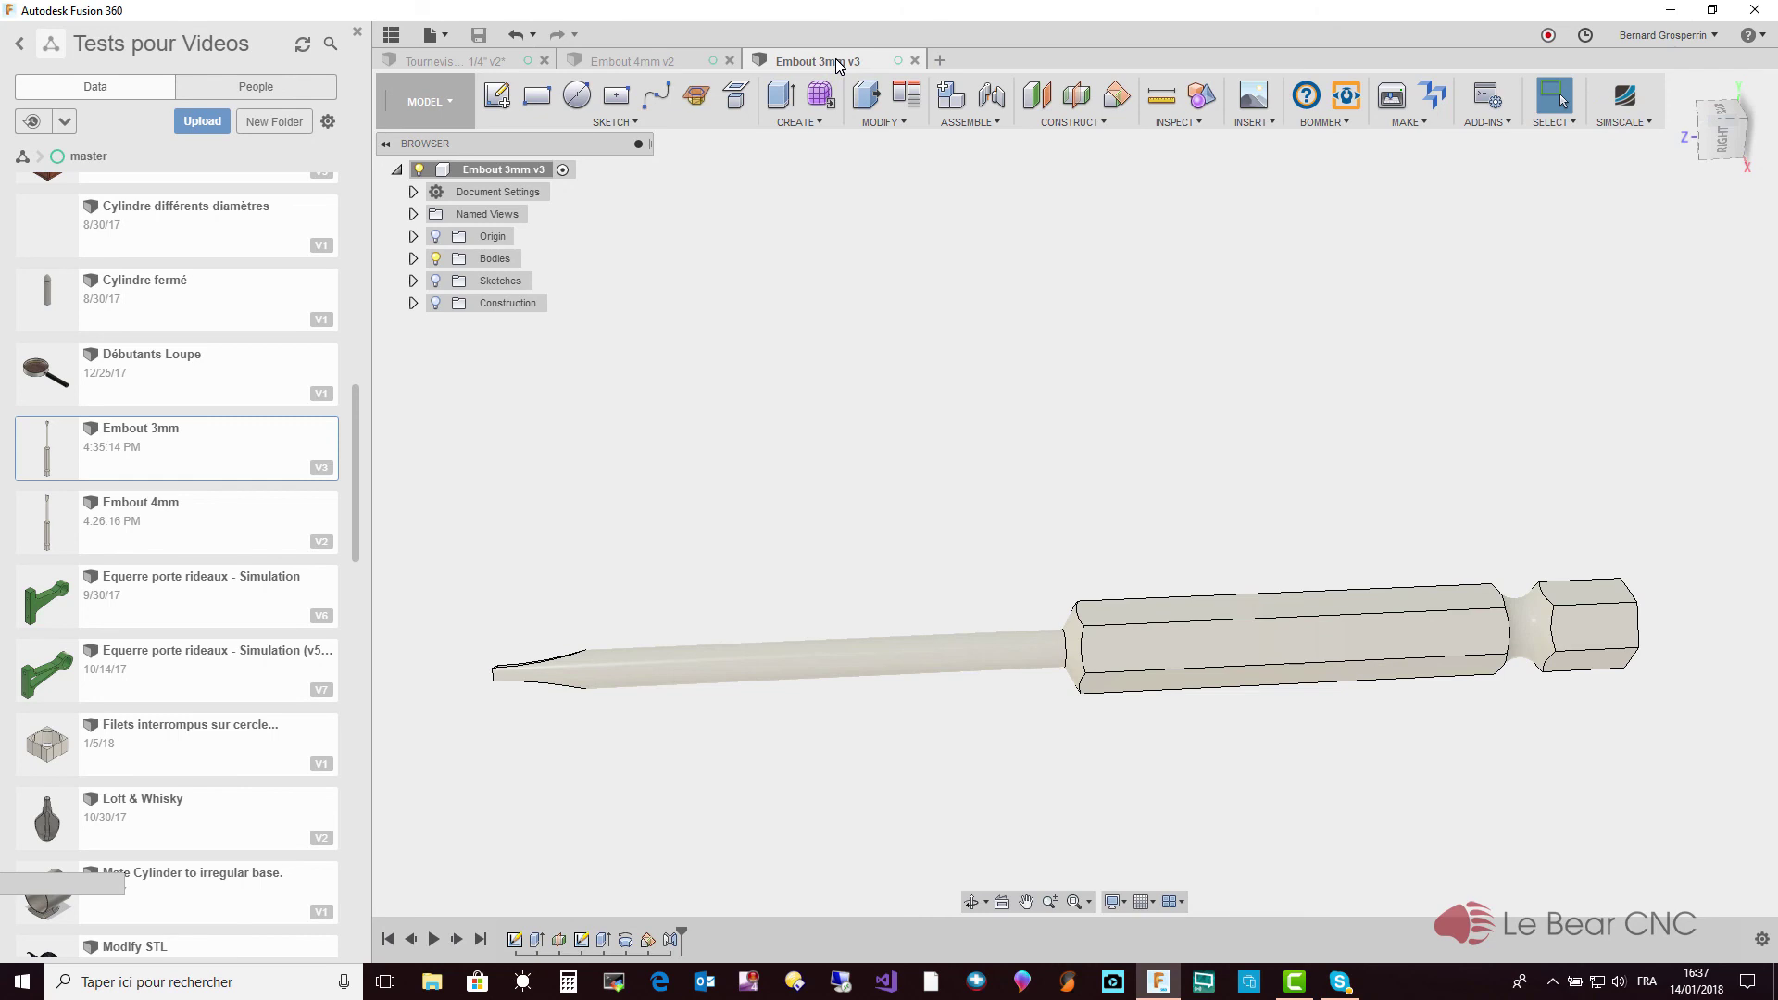
click(496, 63)
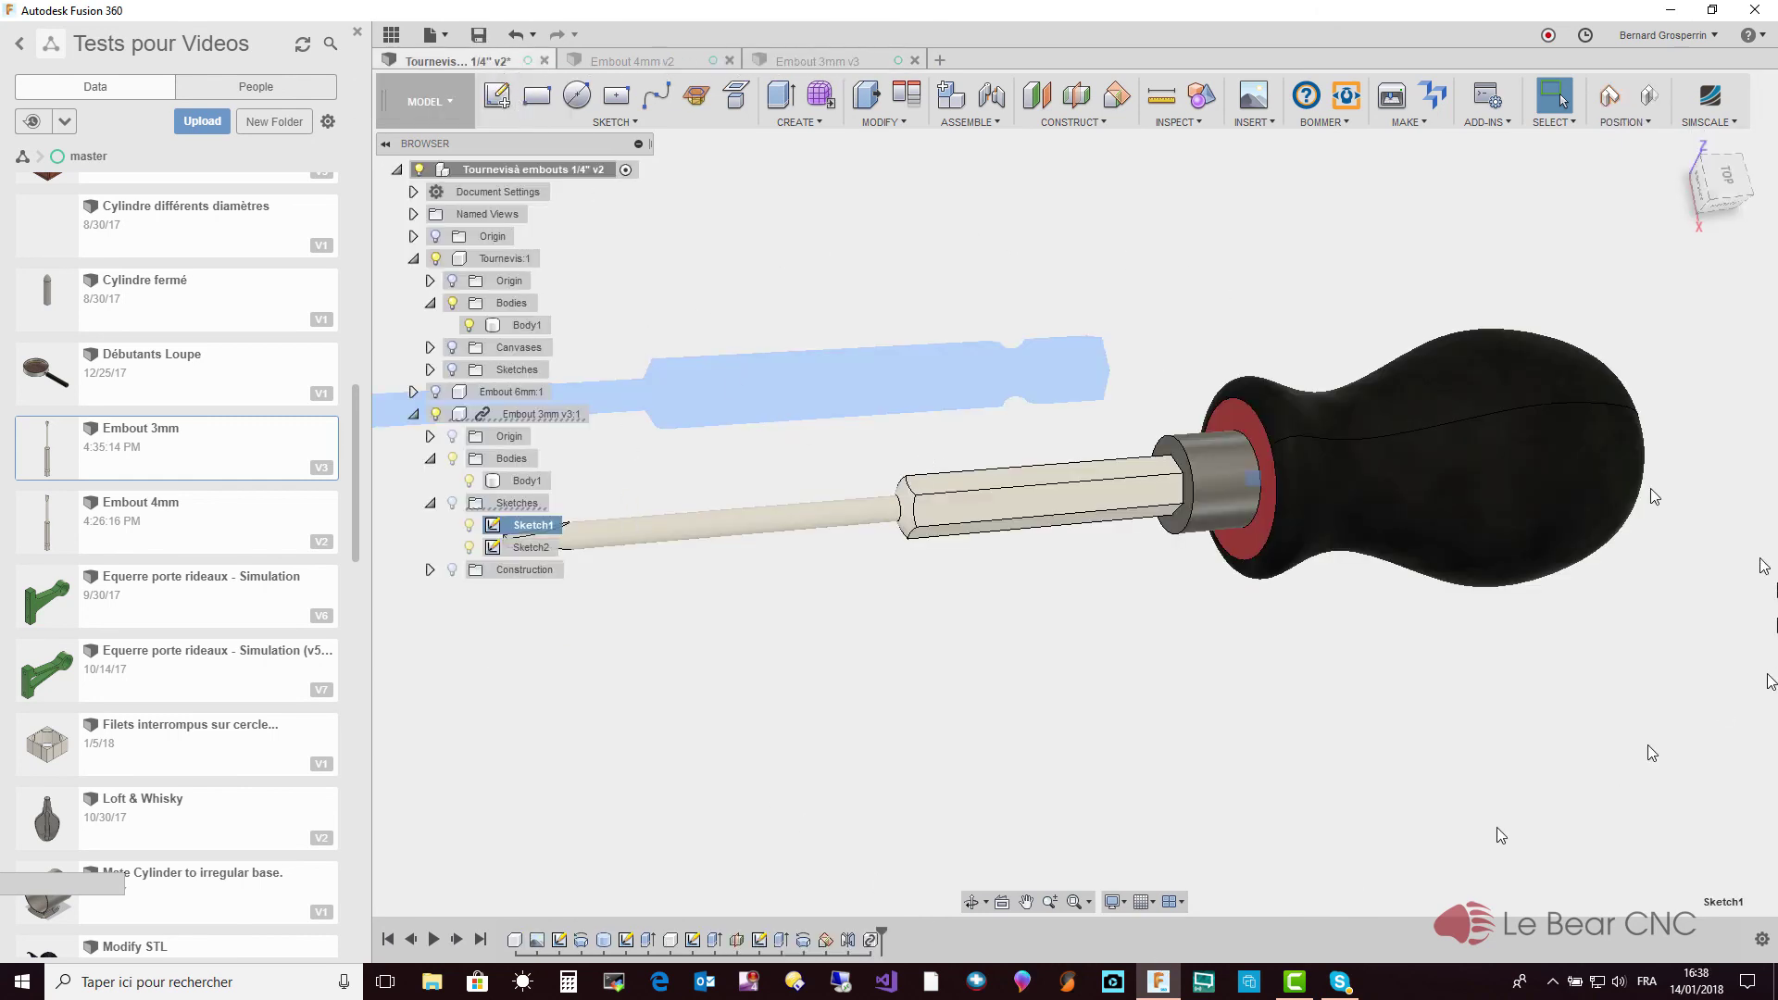
shift+middle_drag(1056, 597, 996, 639)
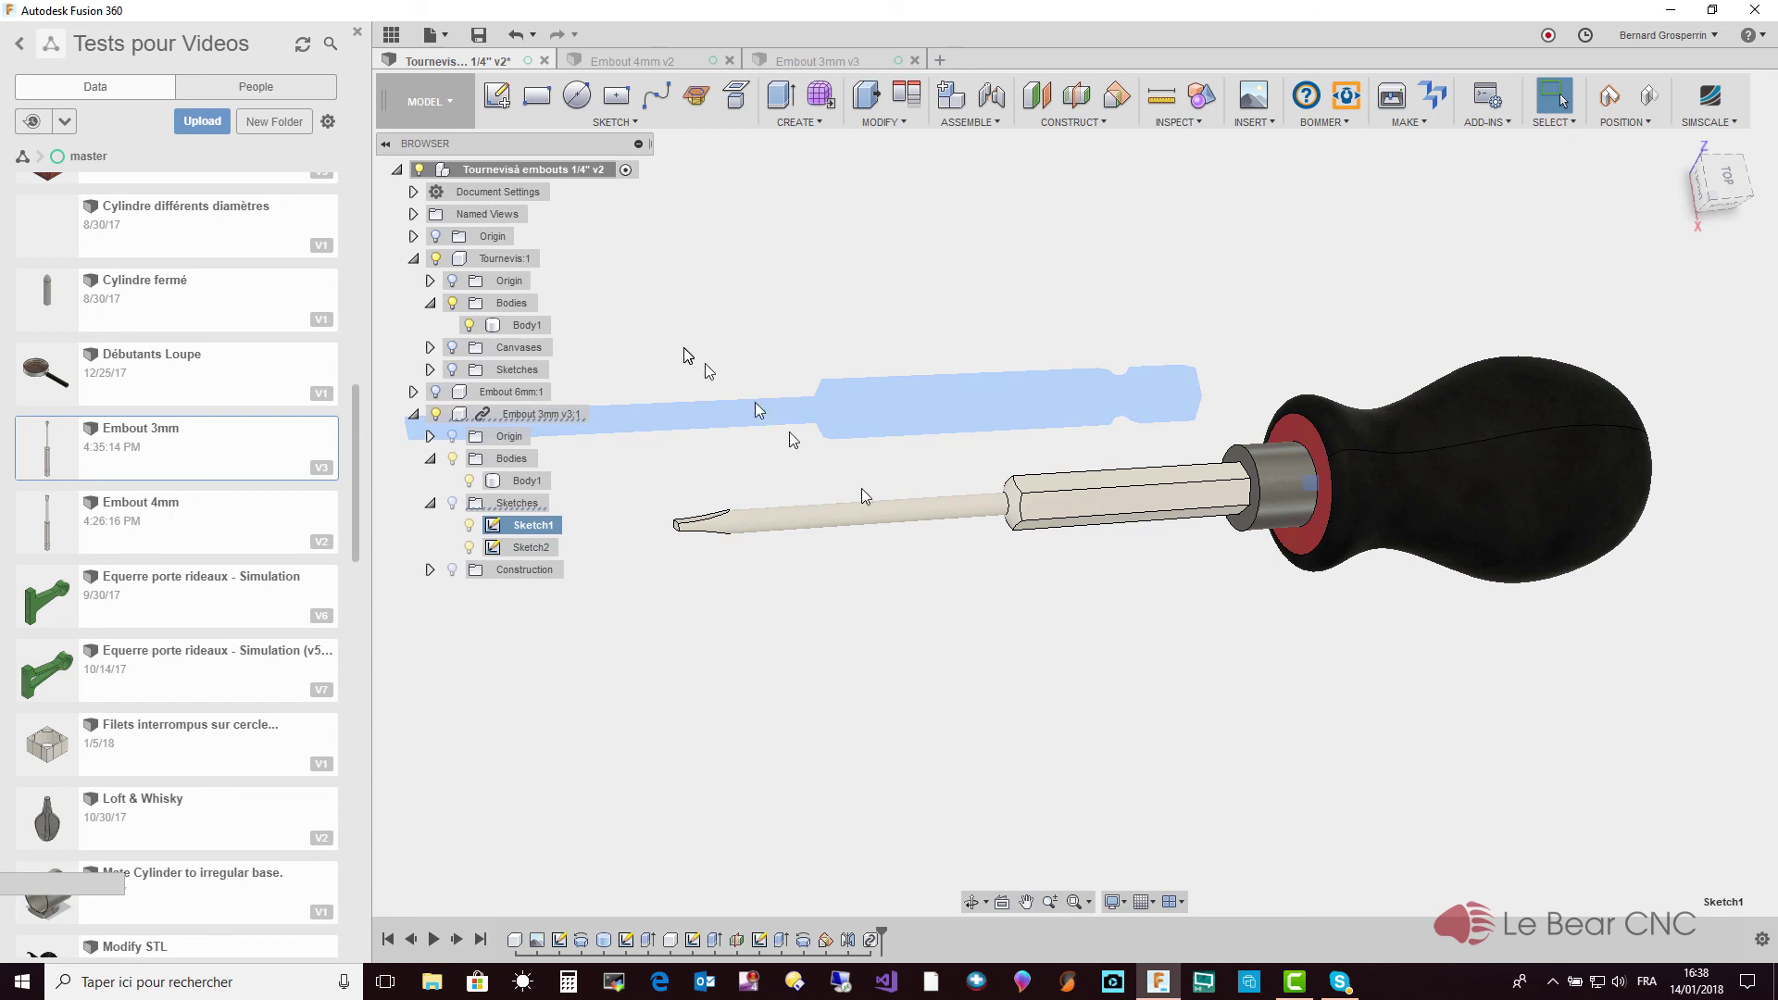
Briefly show the Embout 6mm:1 bit, hide it again, and close the Data Panel
click(437, 393)
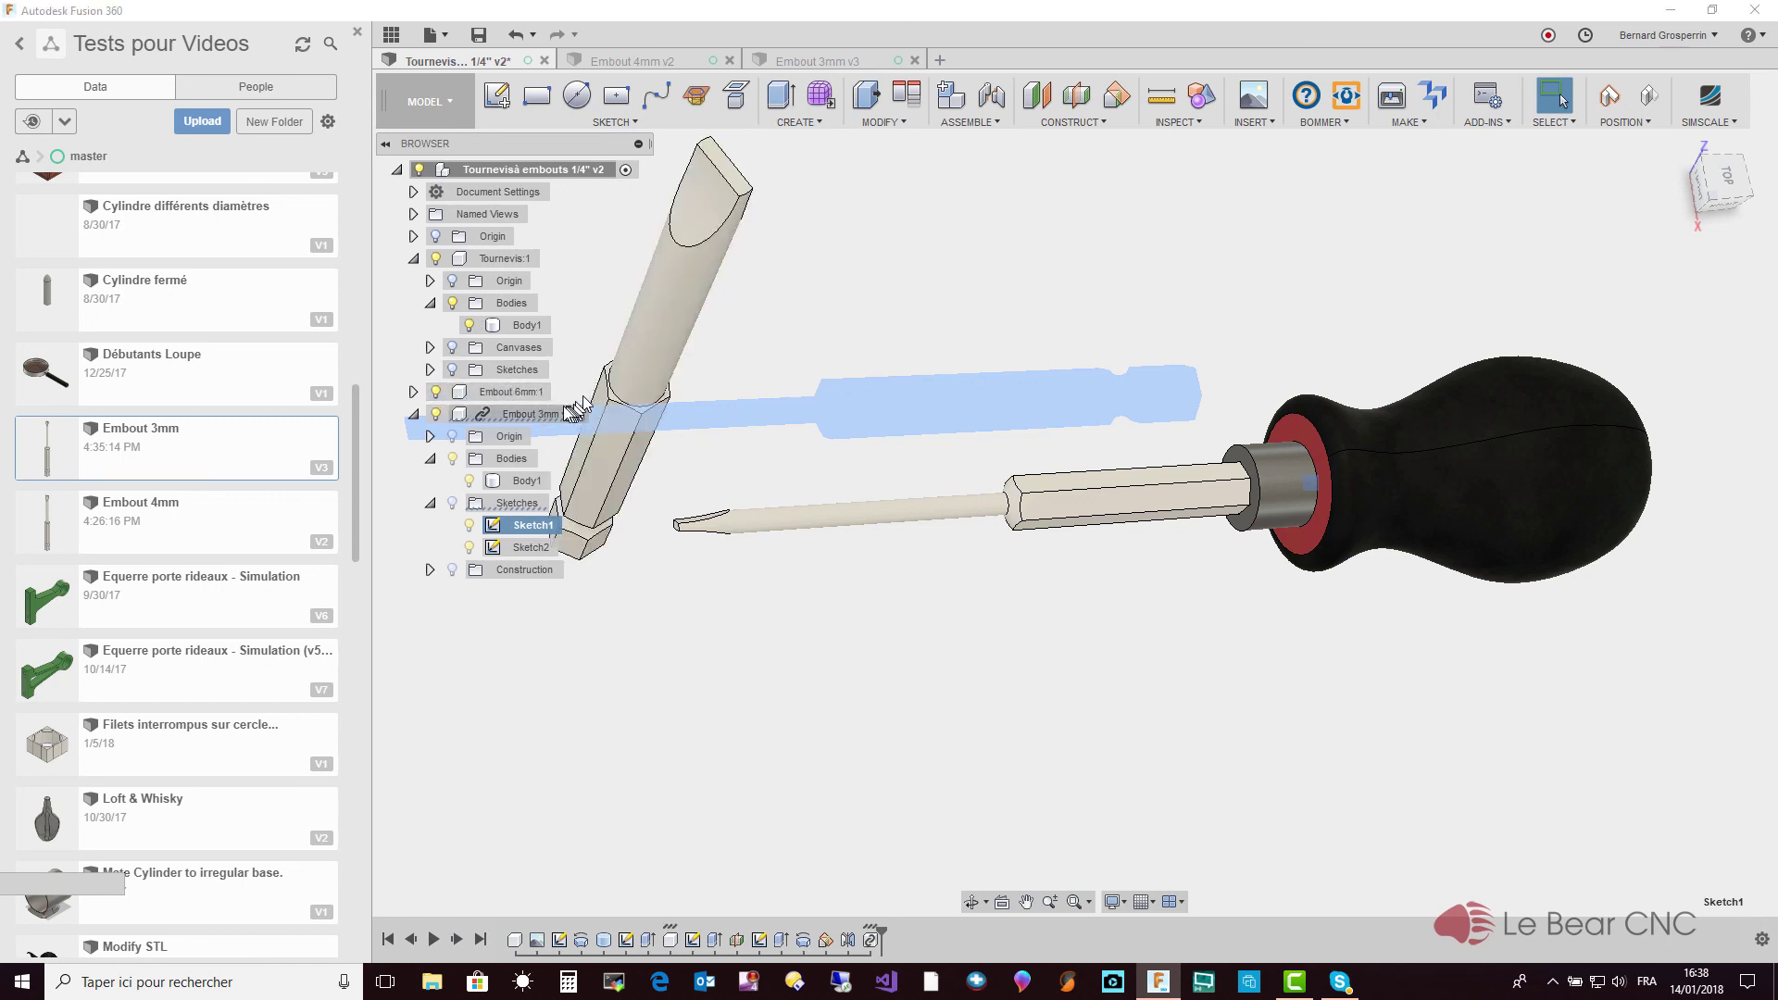
click(463, 393)
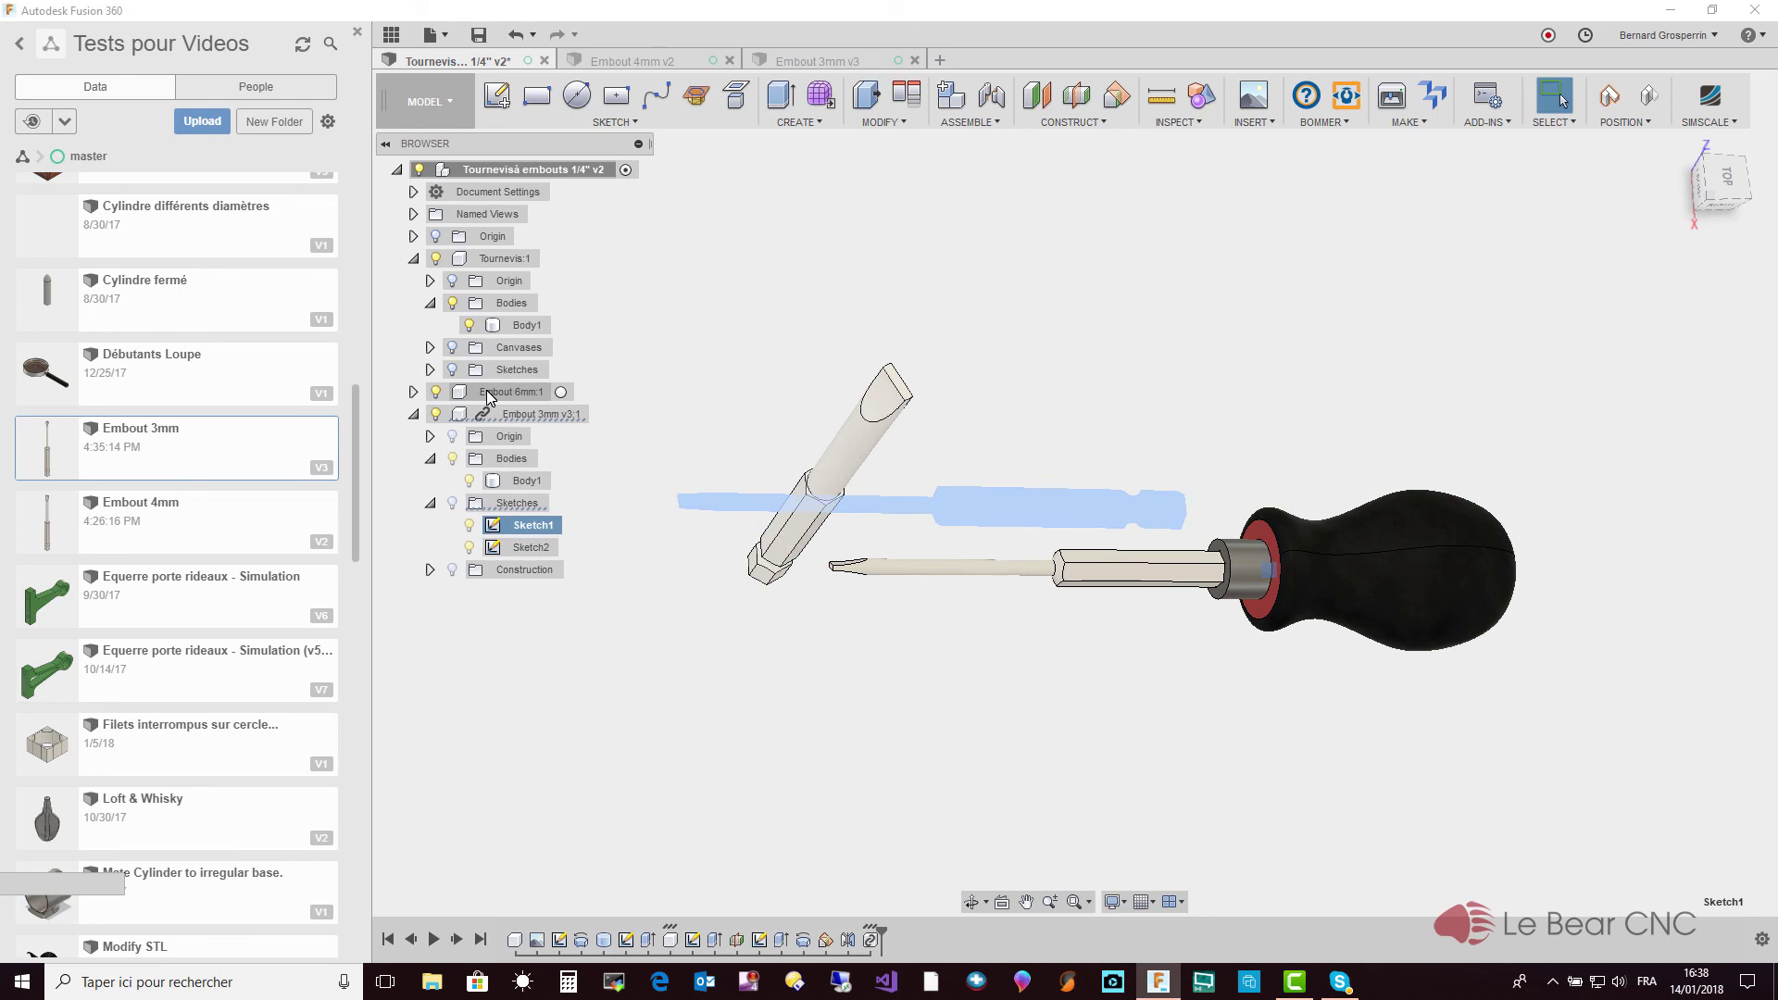
click(437, 392)
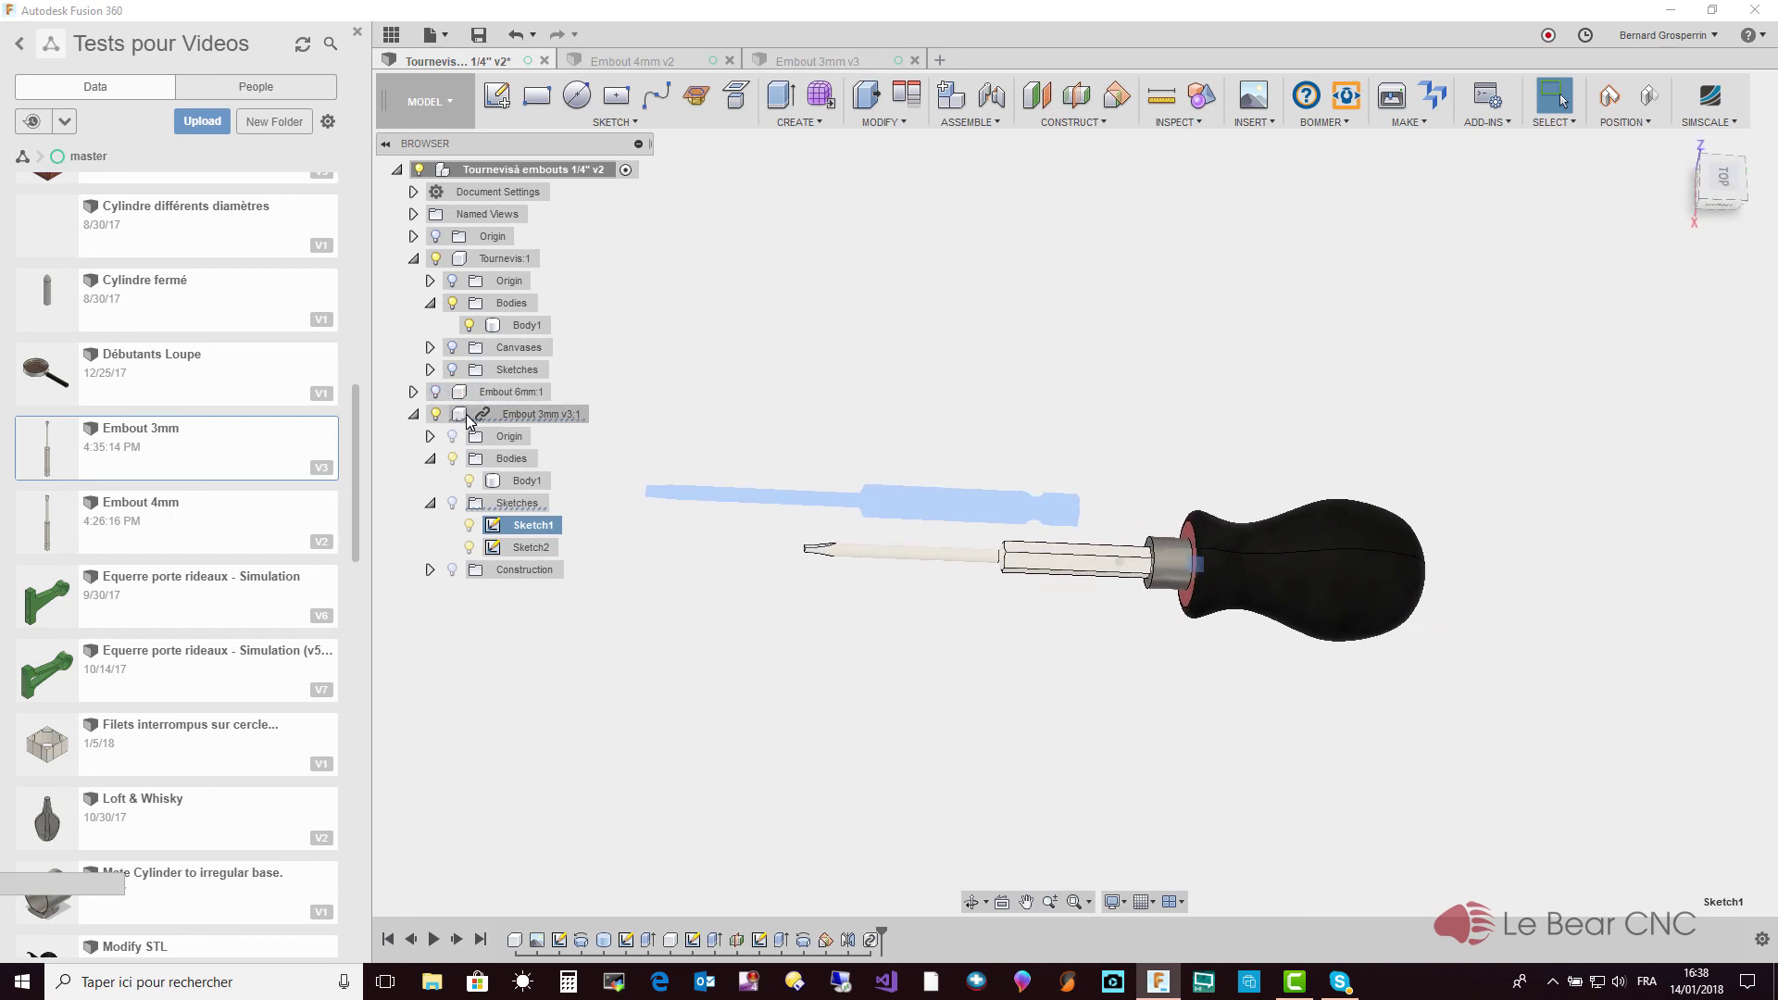
click(358, 32)
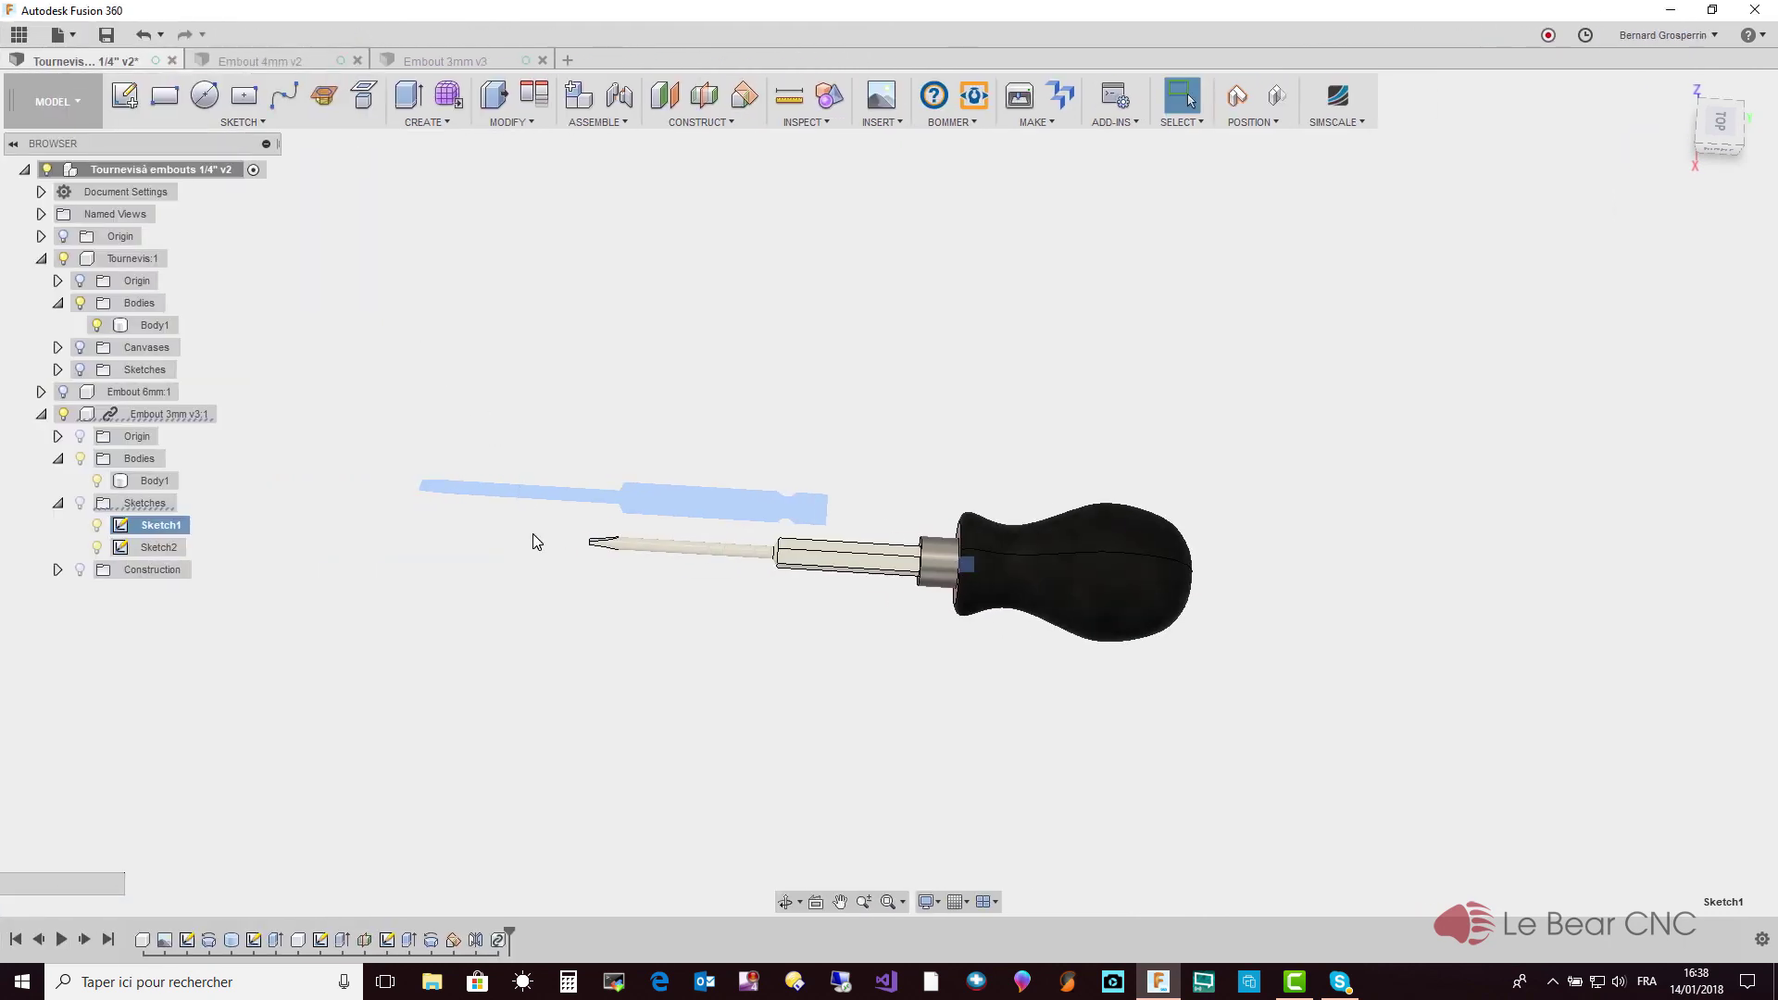